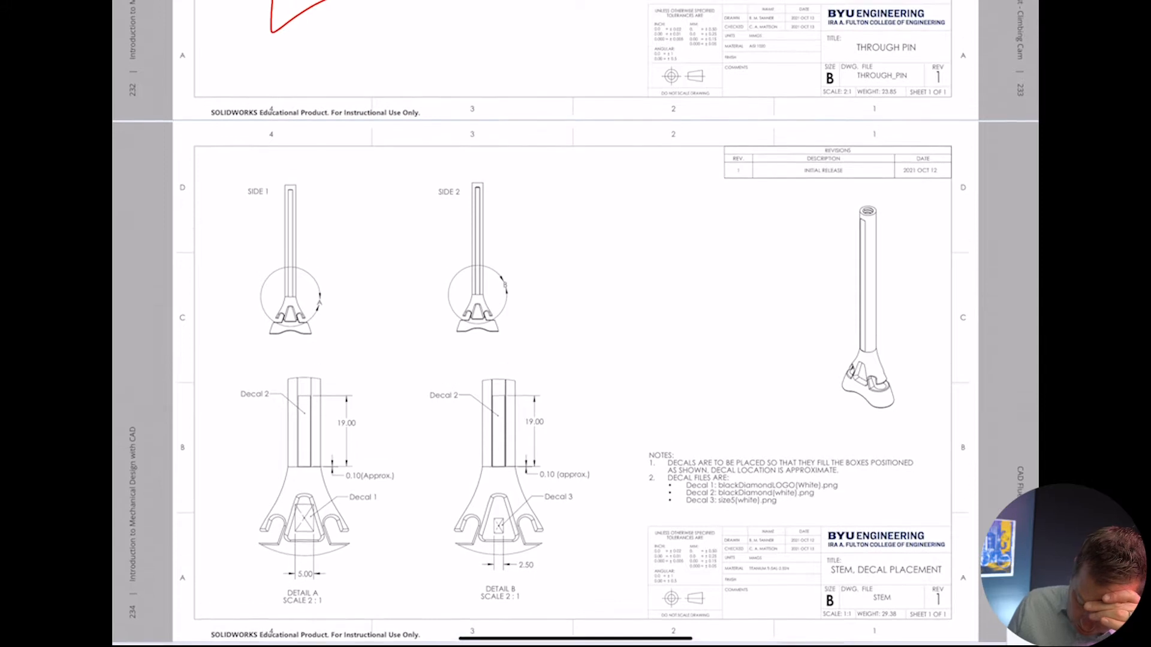
- Draw a red arrow pointing to the decal placement notes on the stem drawing
left_click_drag(727, 417, 718, 454)
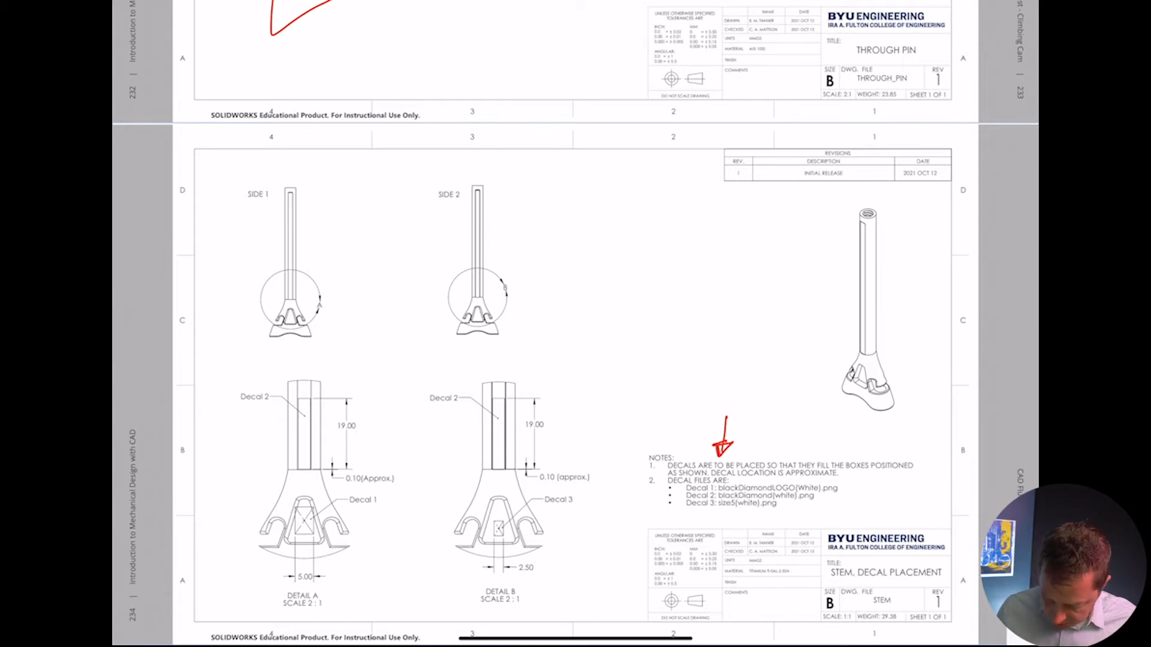
scroll(575, 324, "down", 7)
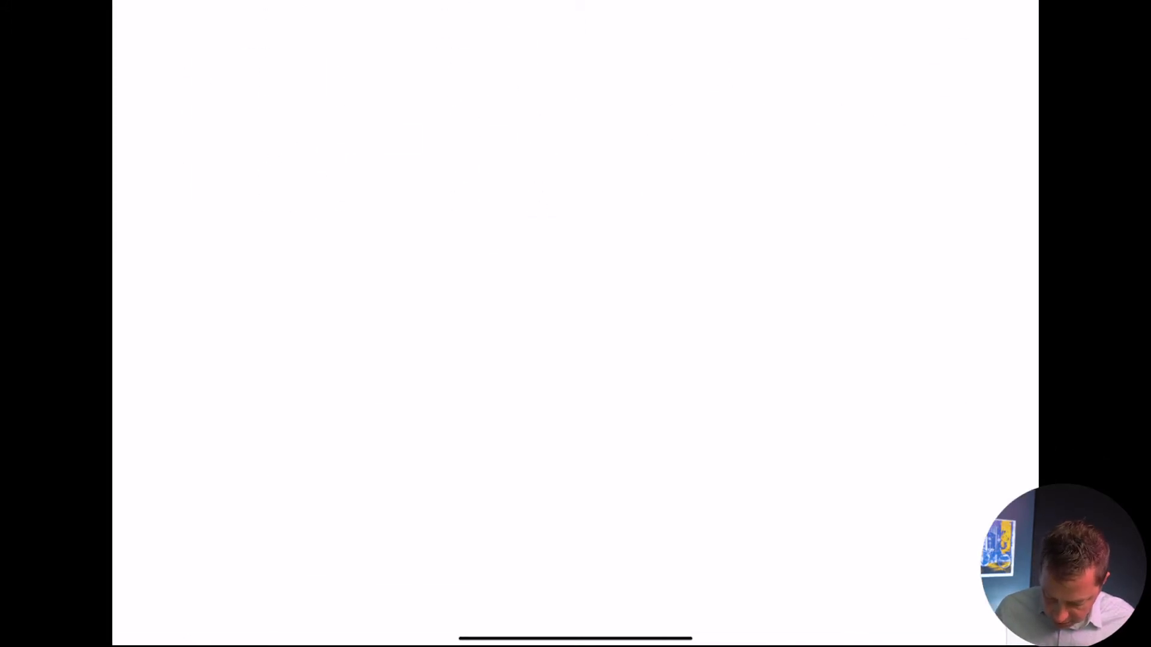
scroll(575, 324, "down", 5)
scroll(575, 324, "up", 7)
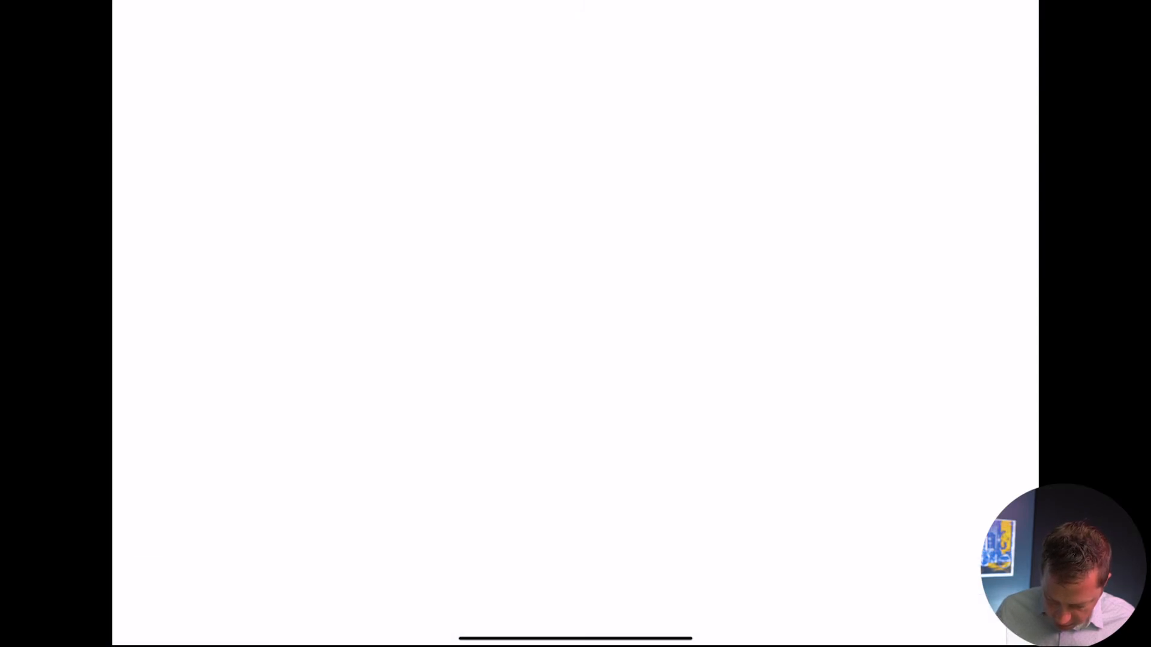
- Go back to the Test Questions page and review the modelling tasks
scroll(575, 324, "down", 4, "ctrl")
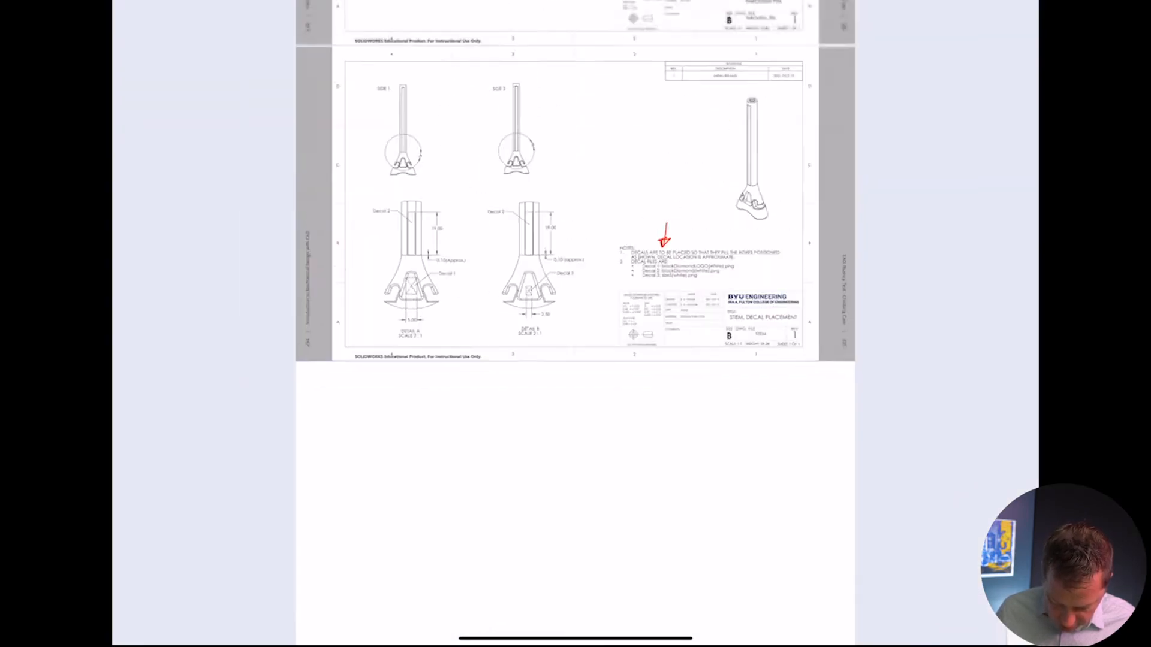
scroll(575, 323, "down", 4, "ctrl")
scroll(576, 324, "down", 4)
scroll(575, 324, "up", 3)
scroll(575, 324, "up", 4)
scroll(576, 324, "down", 8)
scroll(576, 324, "up", 10)
scroll(576, 324, "up", 10)
scroll(576, 324, "up", 6, "ctrl")
scroll(576, 324, "left", 2)
scroll(575, 324, "up", 1)
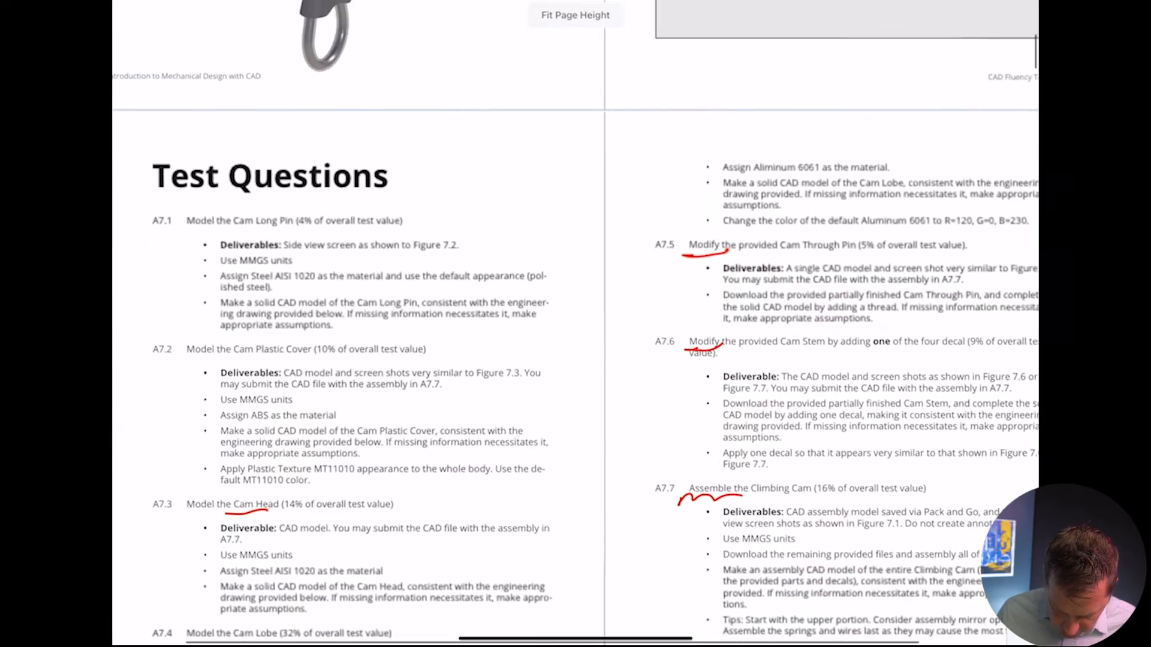
scroll(576, 323, "down", 3, "ctrl")
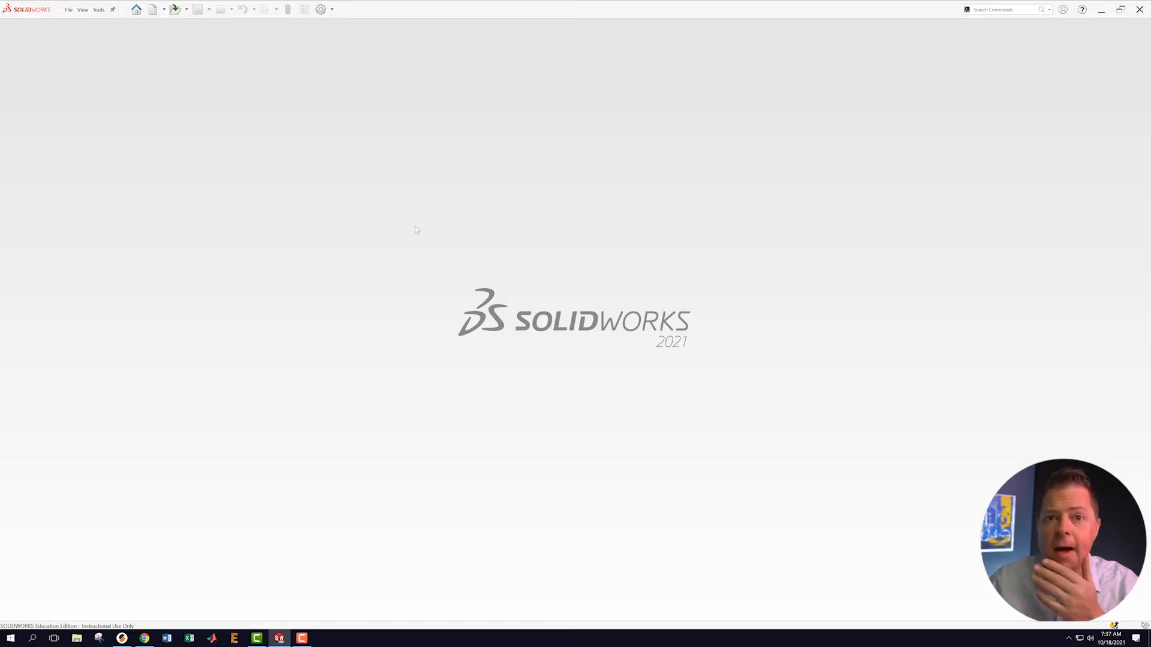
- Switch to SOLIDWORKS and create a new part document
left_click(69, 10)
left_click(94, 25)
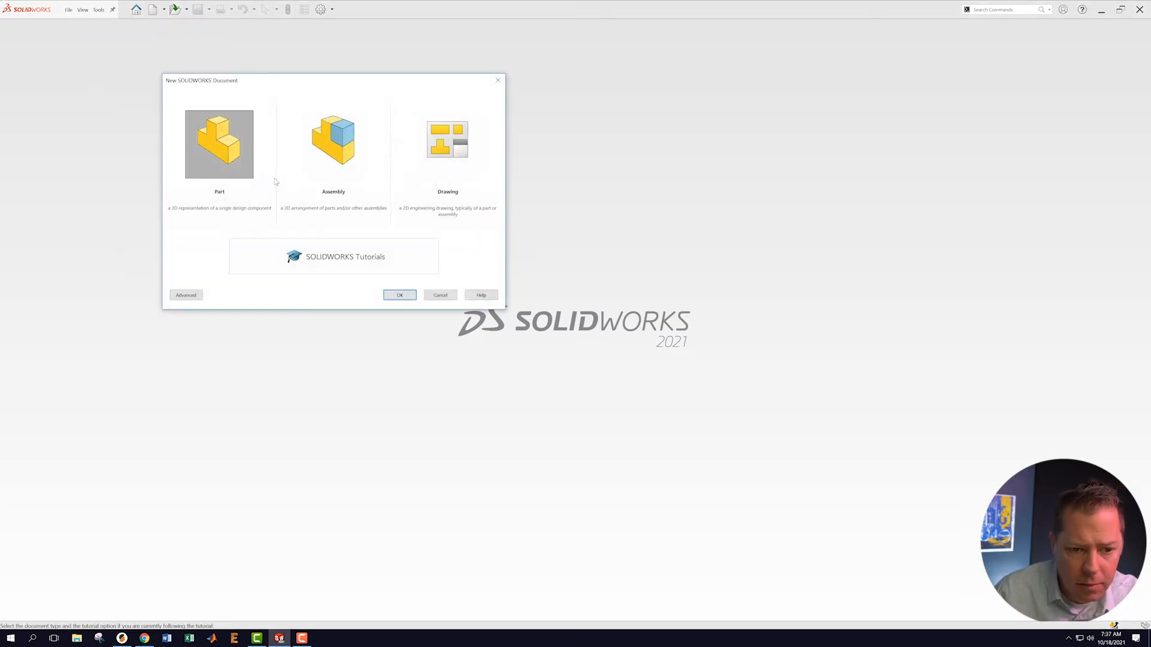
left_click(399, 295)
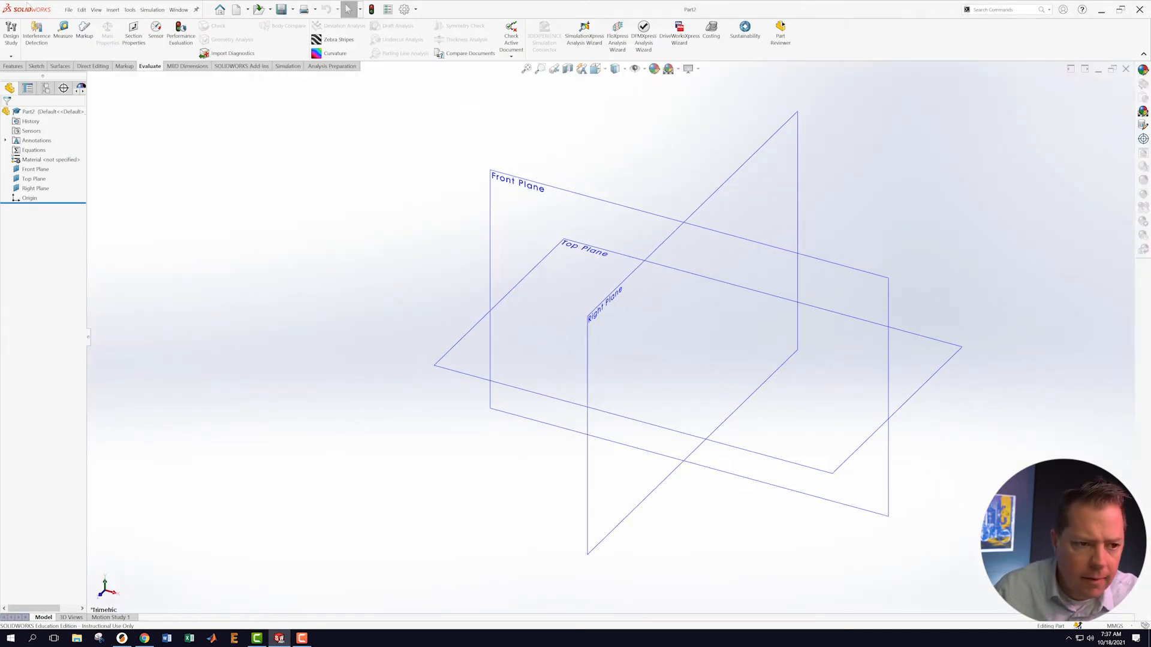
- Sketch a circle about 24 mm in diameter on the Top Plane, centred on the origin
right_click(472, 330)
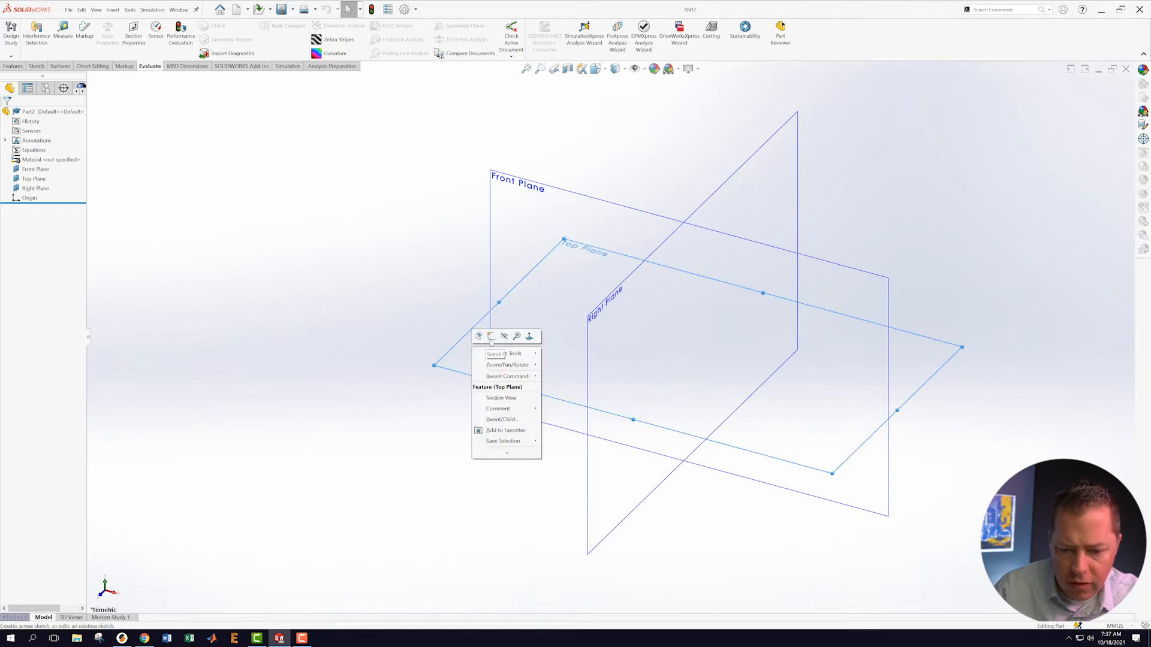
left_click(491, 337)
left_click(75, 26)
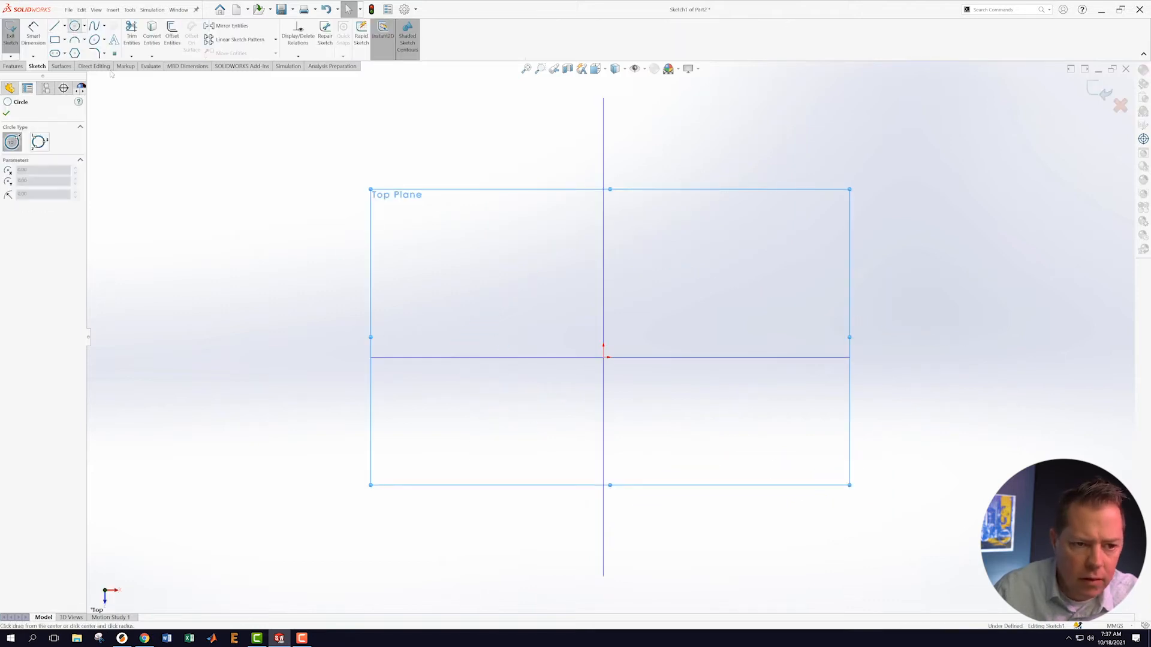
left_click(604, 358)
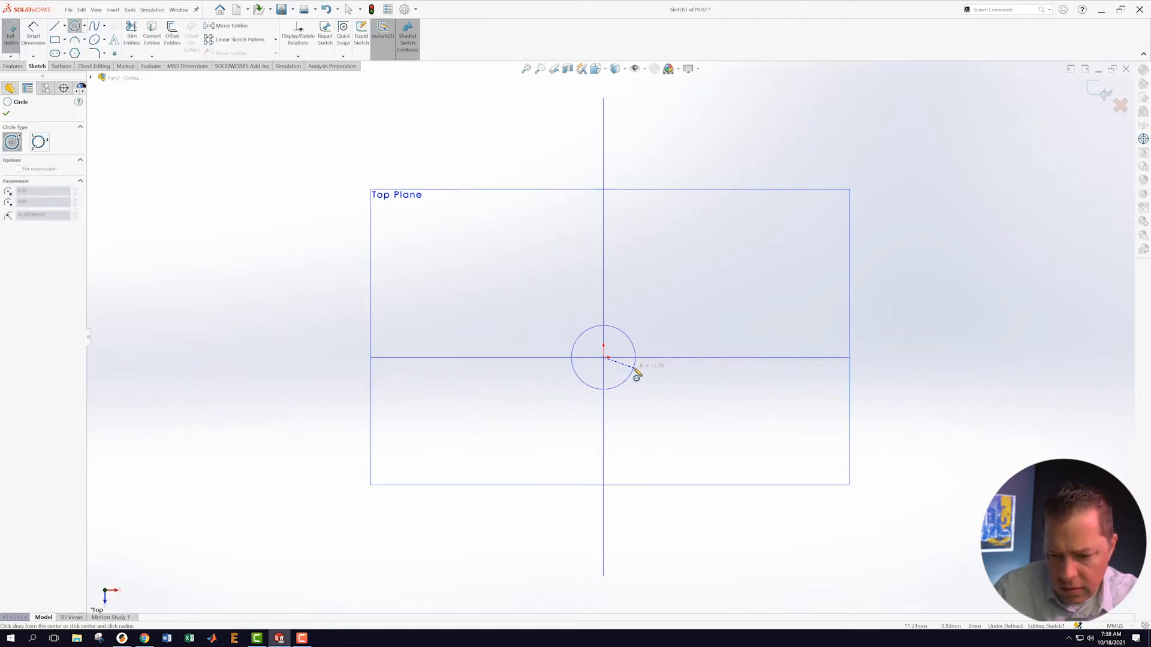
left_click(634, 375)
key("Escape")
- Dimension the circle's diameter to 5.5 mm and finish the sketch
right_click(641, 376)
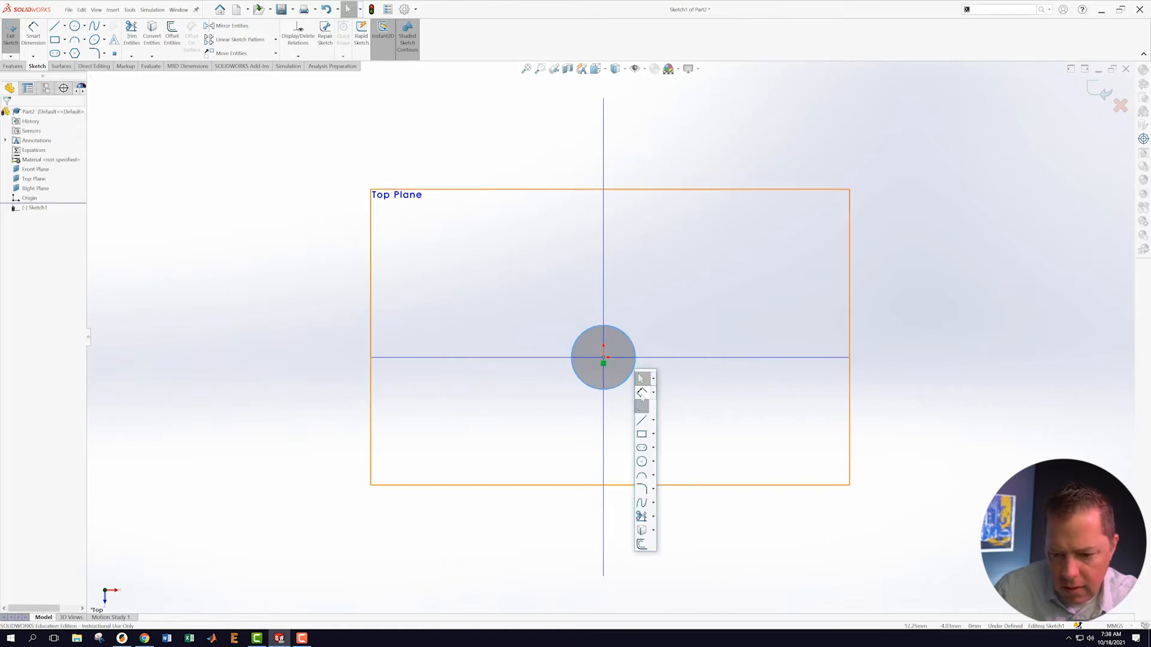
left_click(642, 378)
left_click(631, 337)
left_click(677, 307)
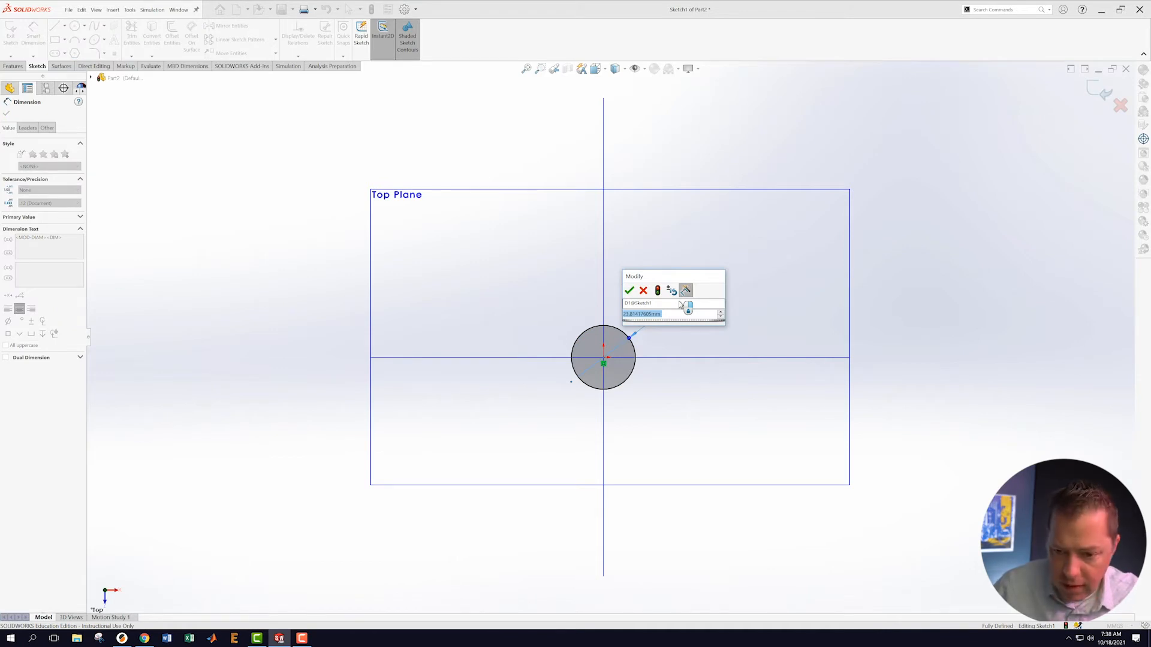
type("5.5")
key("Return")
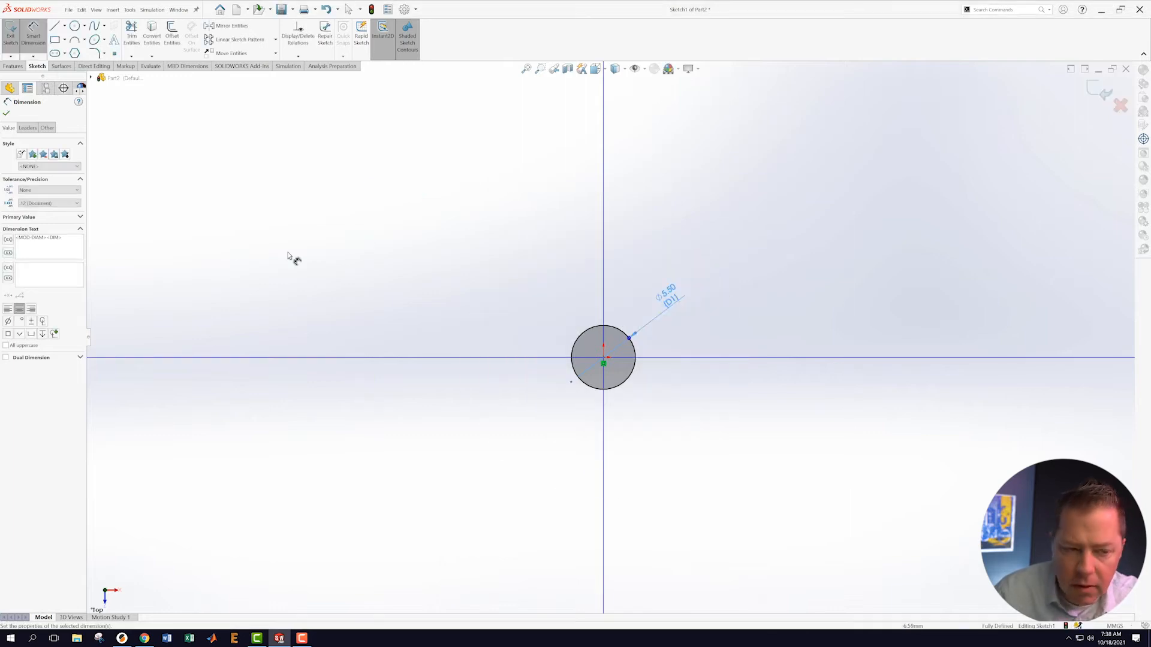
left_click(1103, 91)
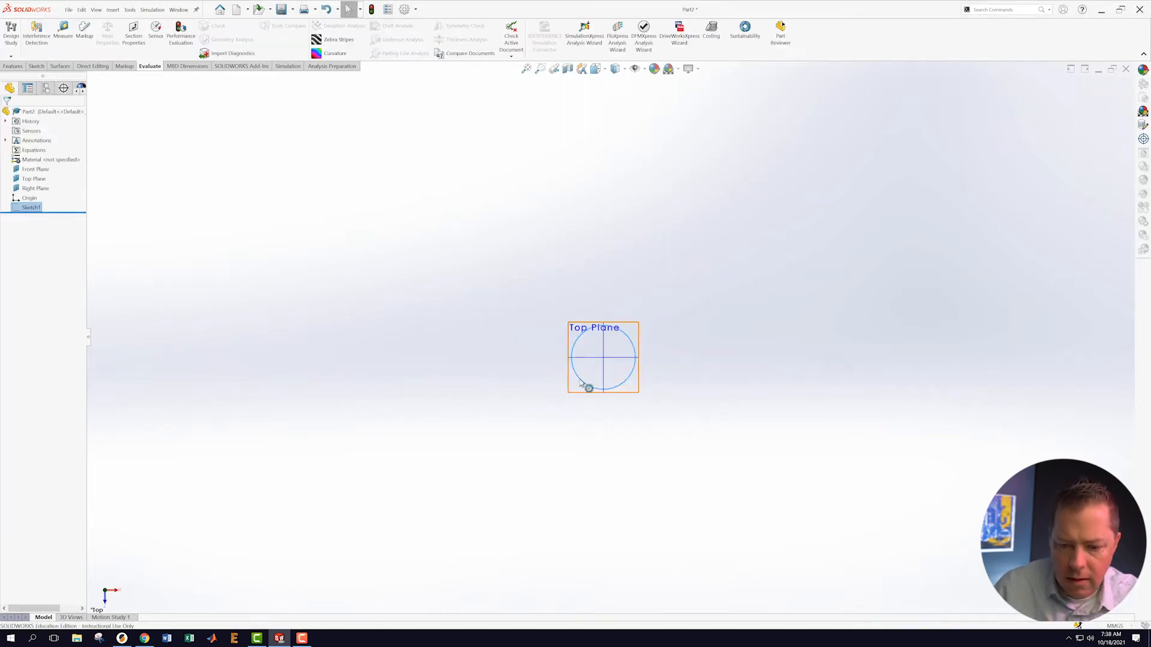
- Extrude the circle 79 mm with the Mid Plane end condition
left_click(14, 66)
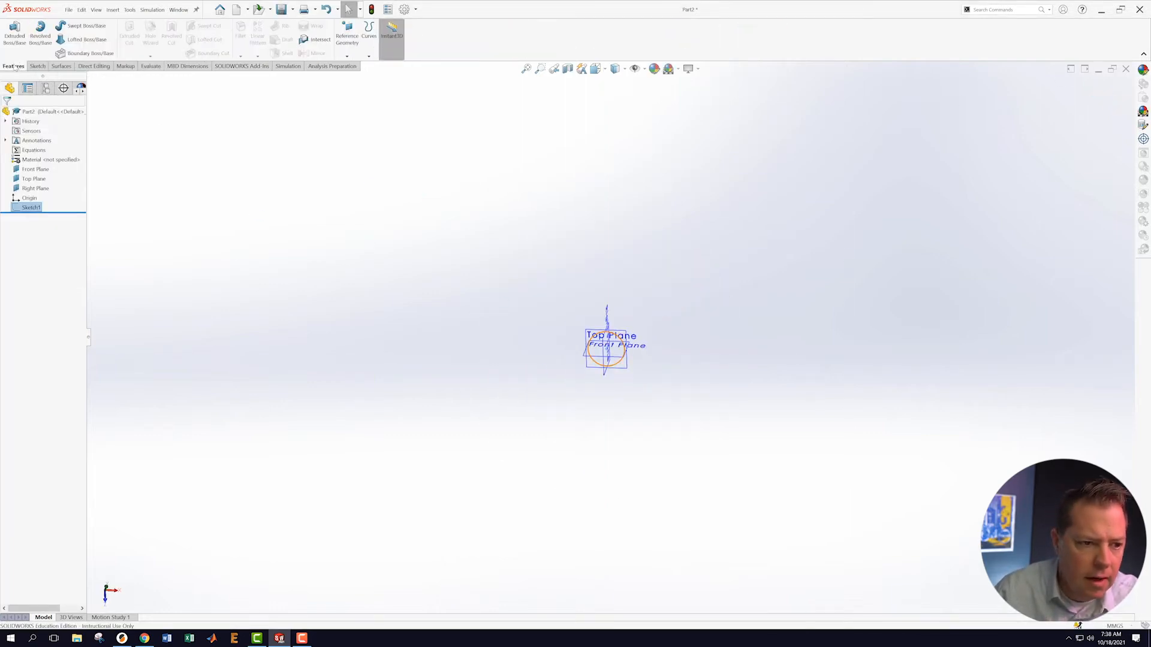
left_click(15, 31)
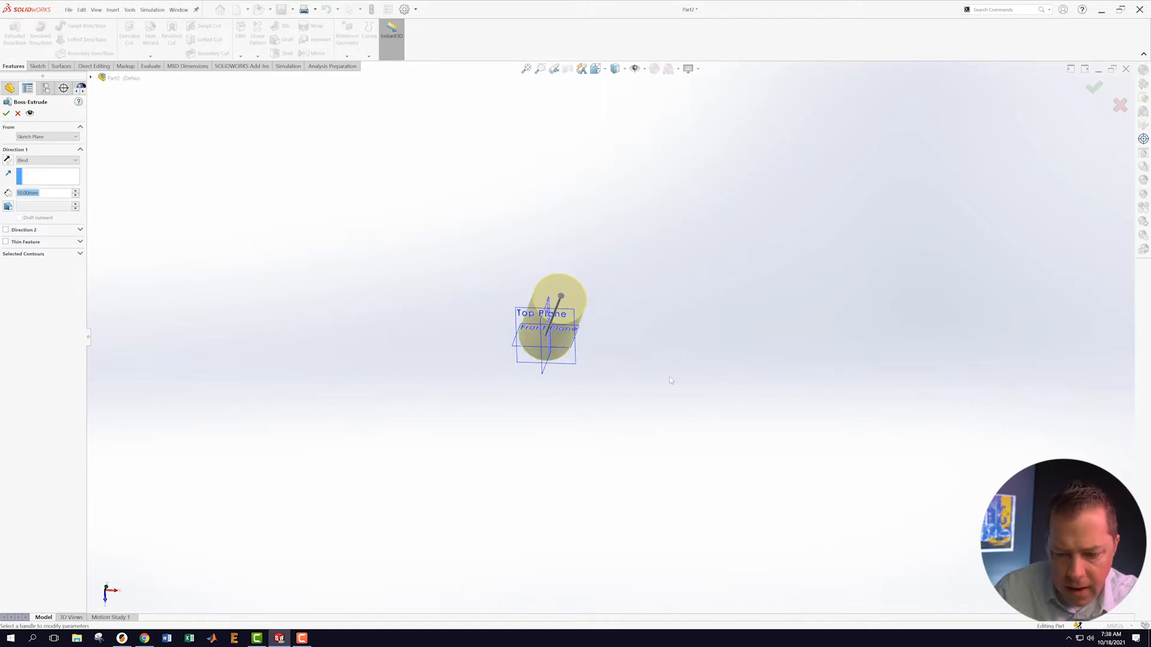
double_click(19, 192)
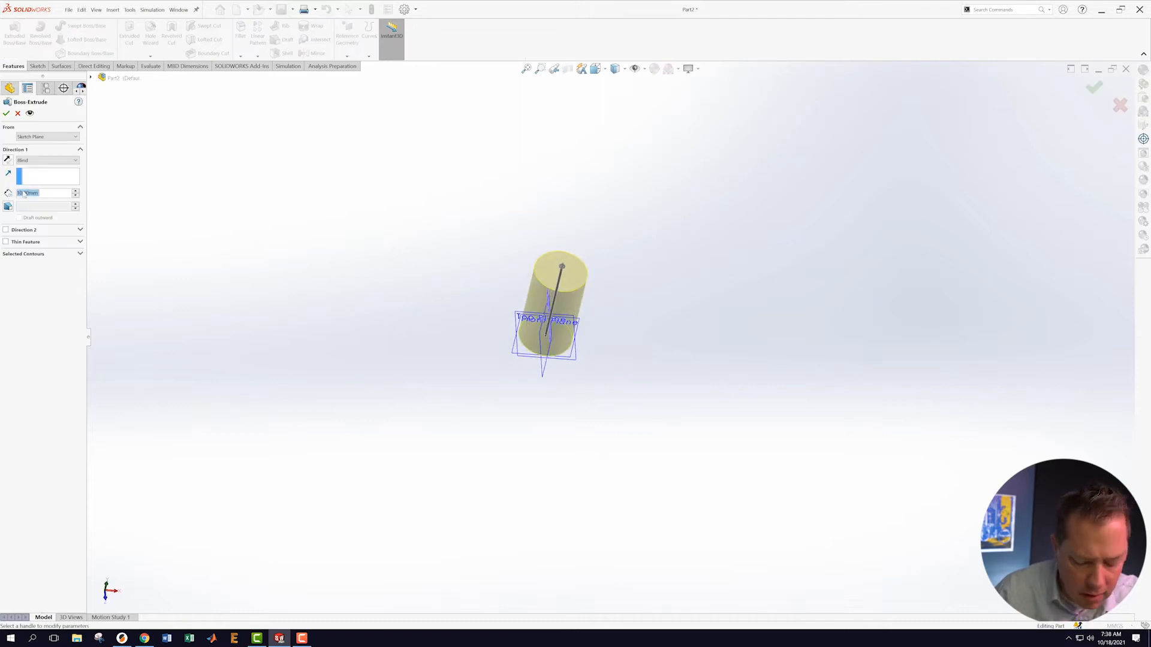
type("79")
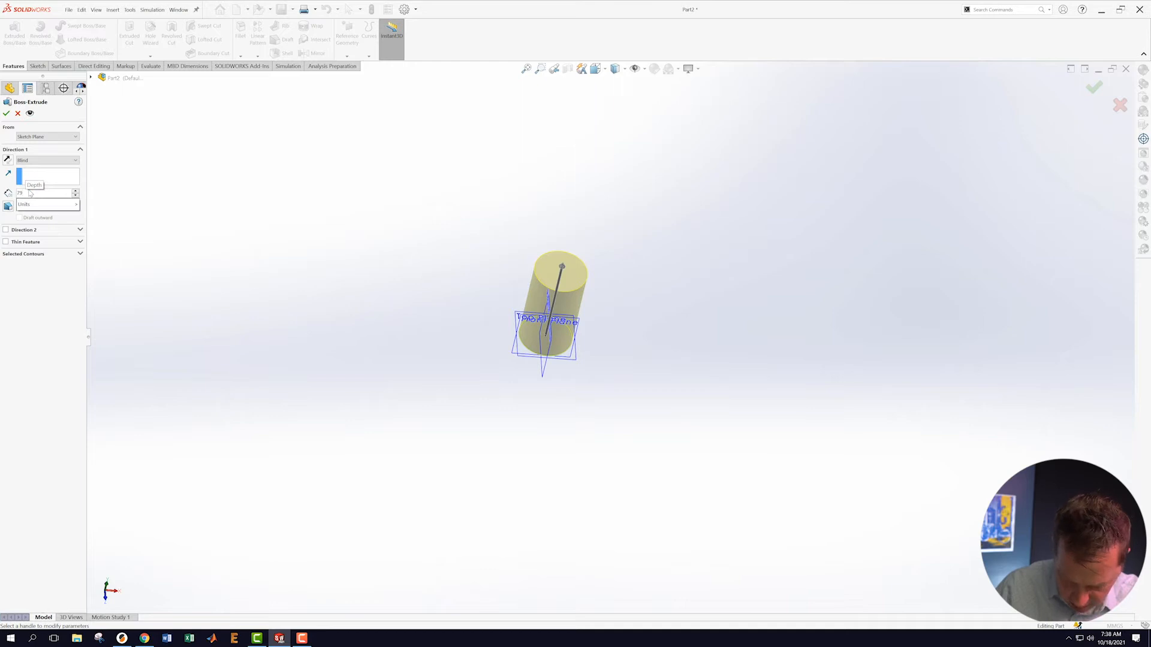
key("Return")
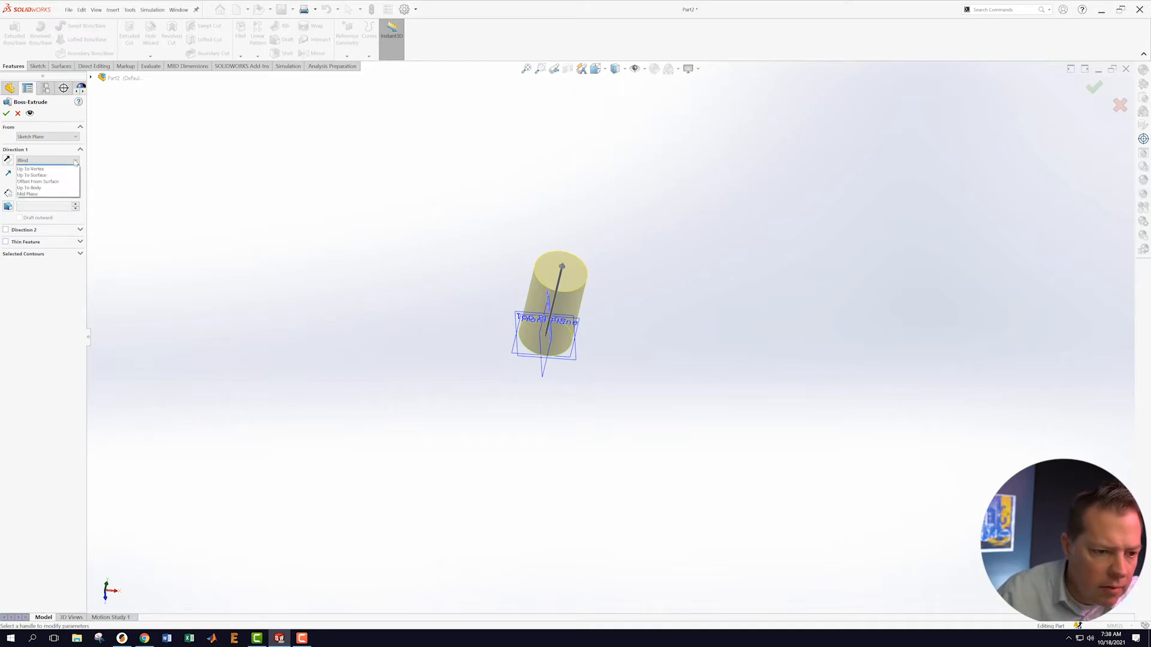
left_click(75, 160)
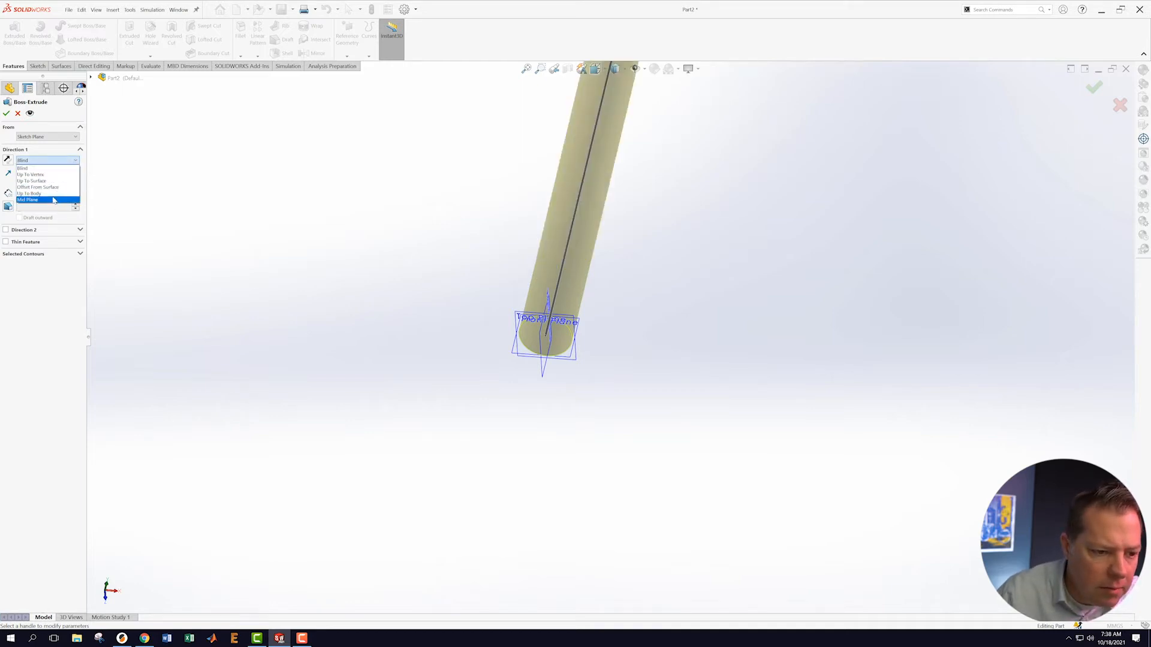
left_click(36, 200)
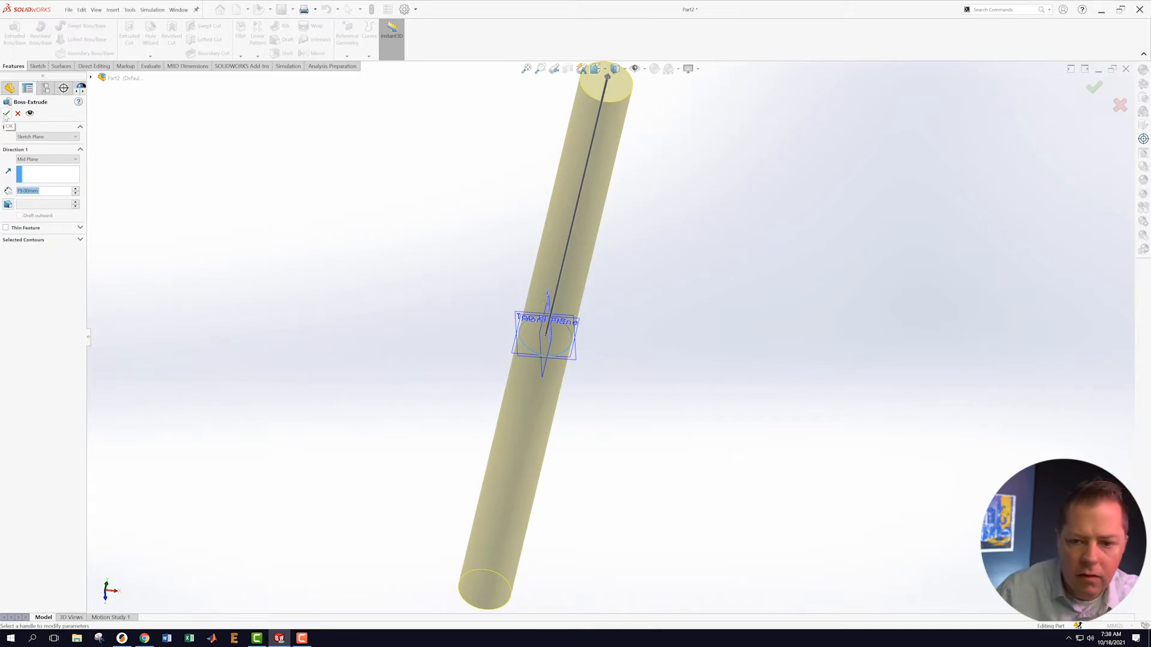
left_click(6, 114)
- Open a new sketch on the Front Plane and view it face-on
middle_click_drag(719, 384, 692, 373)
scroll(683, 294, "up", 5)
scroll(681, 290, "down", 1)
middle_click_drag(681, 292, 677, 205)
scroll(606, 208, "down", 3)
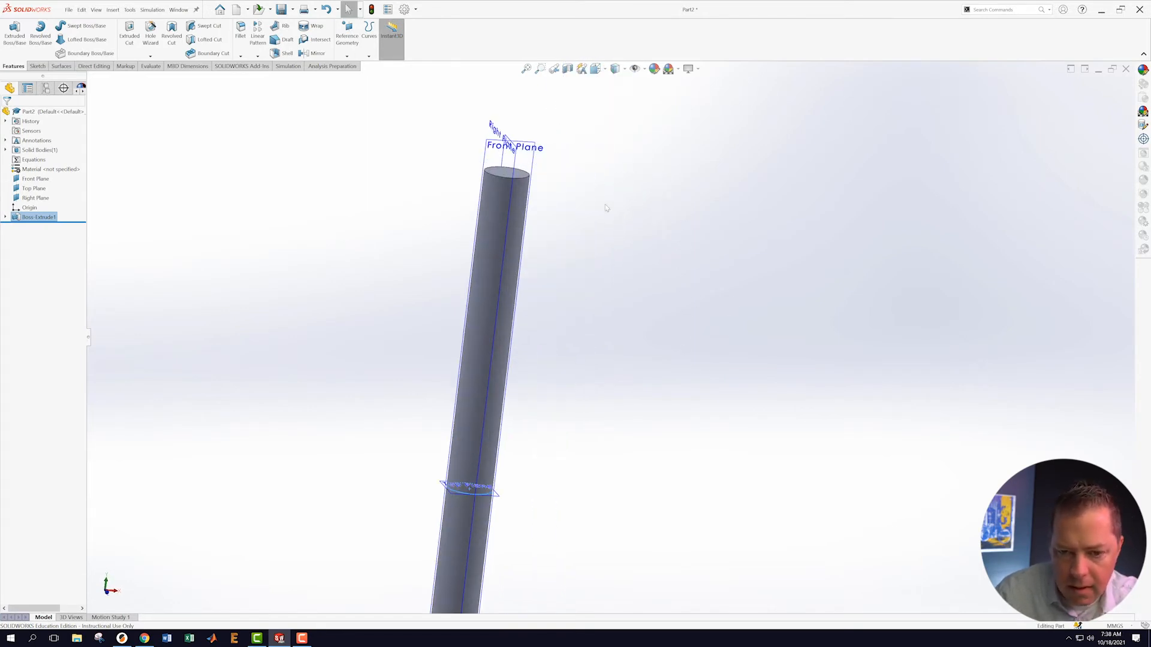
scroll(519, 187, "down", 3)
right_click(467, 146)
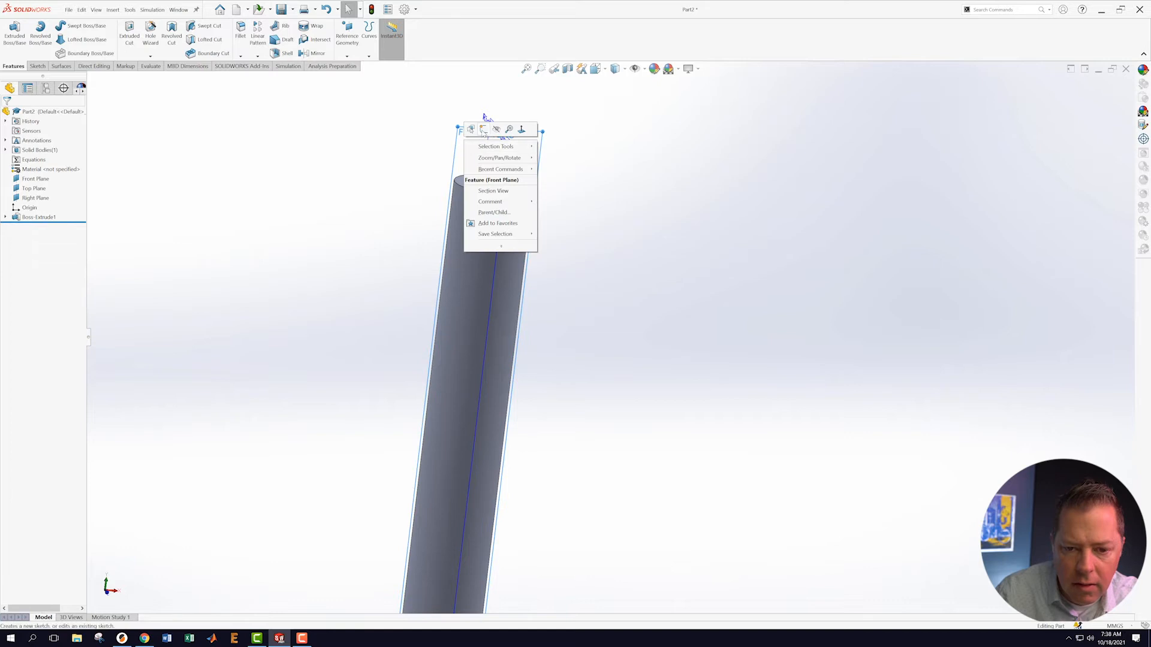
left_click(482, 123)
right_click(37, 227)
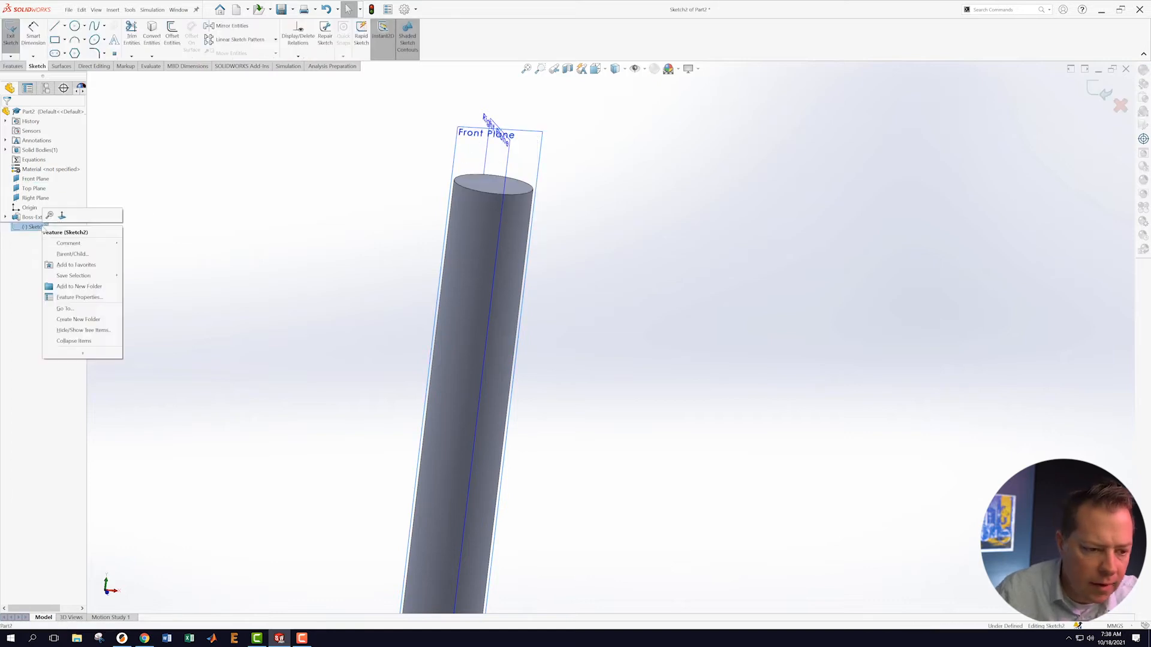
left_click(67, 214)
- Sketch a short line slanting up and outward from the upper left corner of the pin
scroll(624, 144, "down", 8)
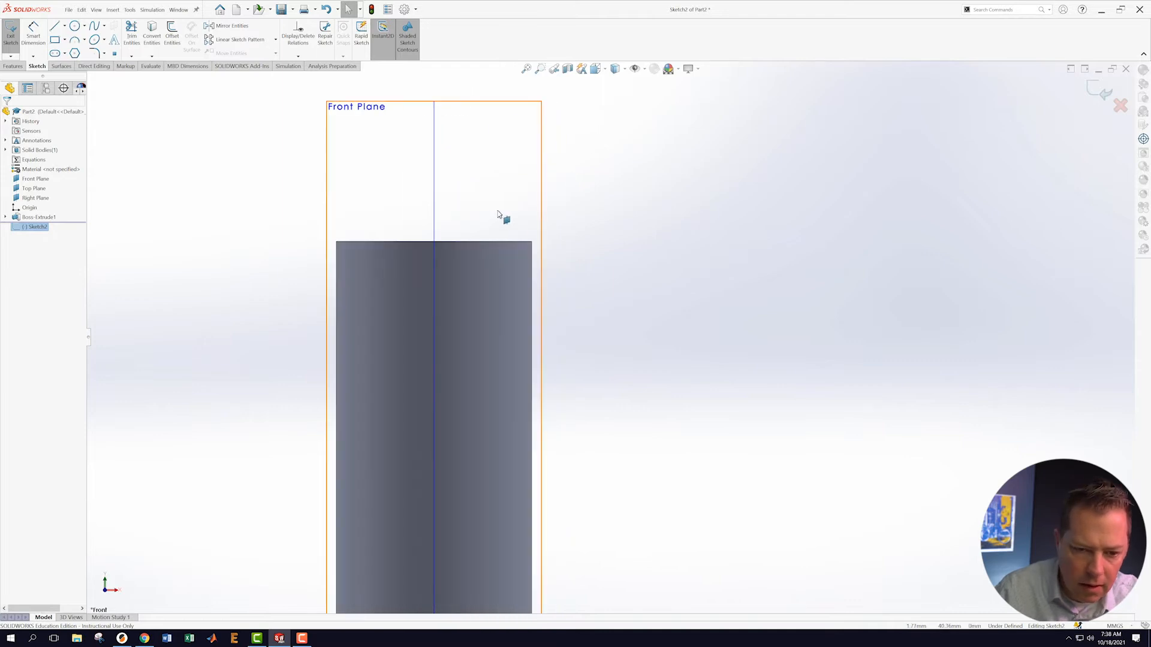
scroll(501, 218, "up", 2)
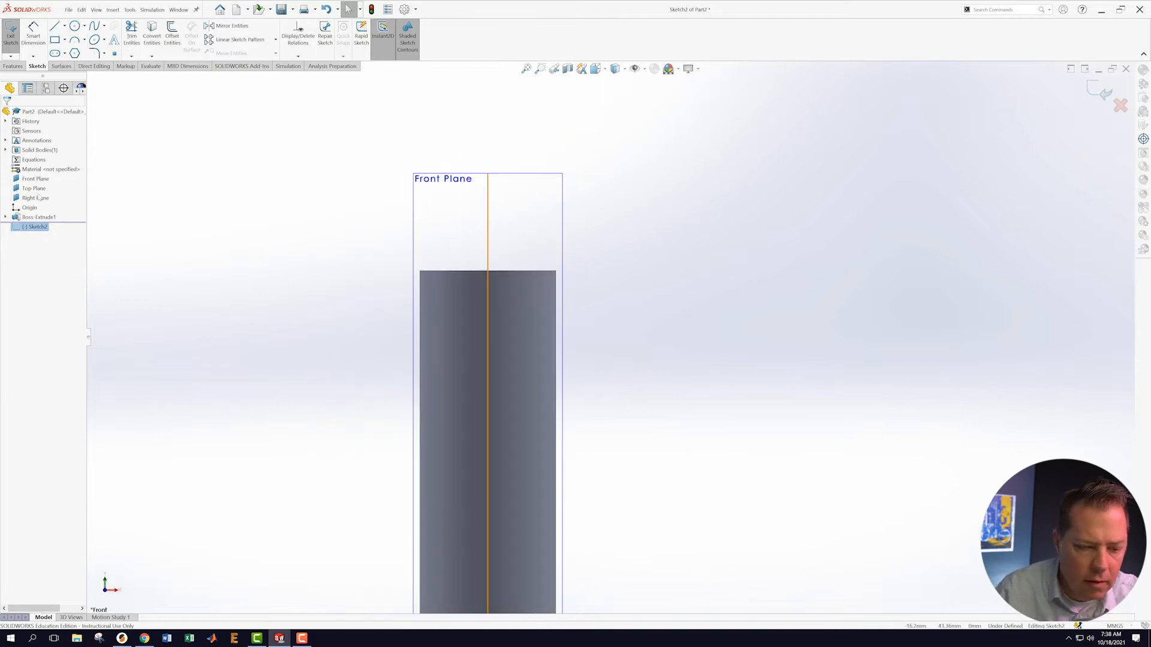
left_click(54, 26)
left_click(419, 276)
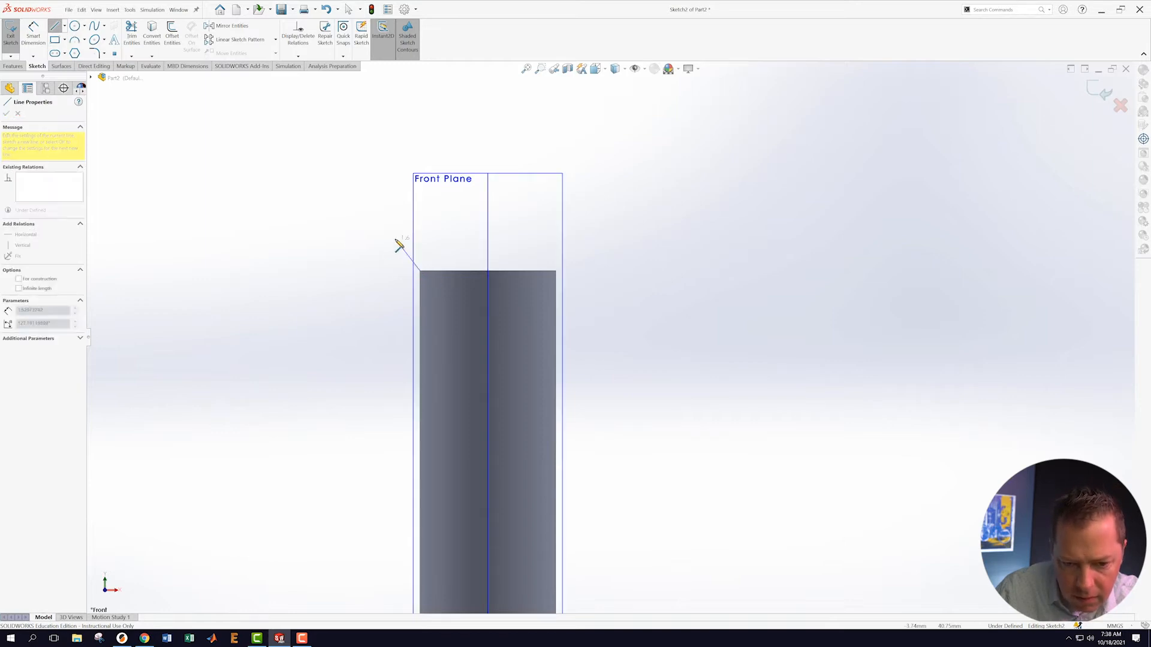
left_click(400, 246)
key("Escape")
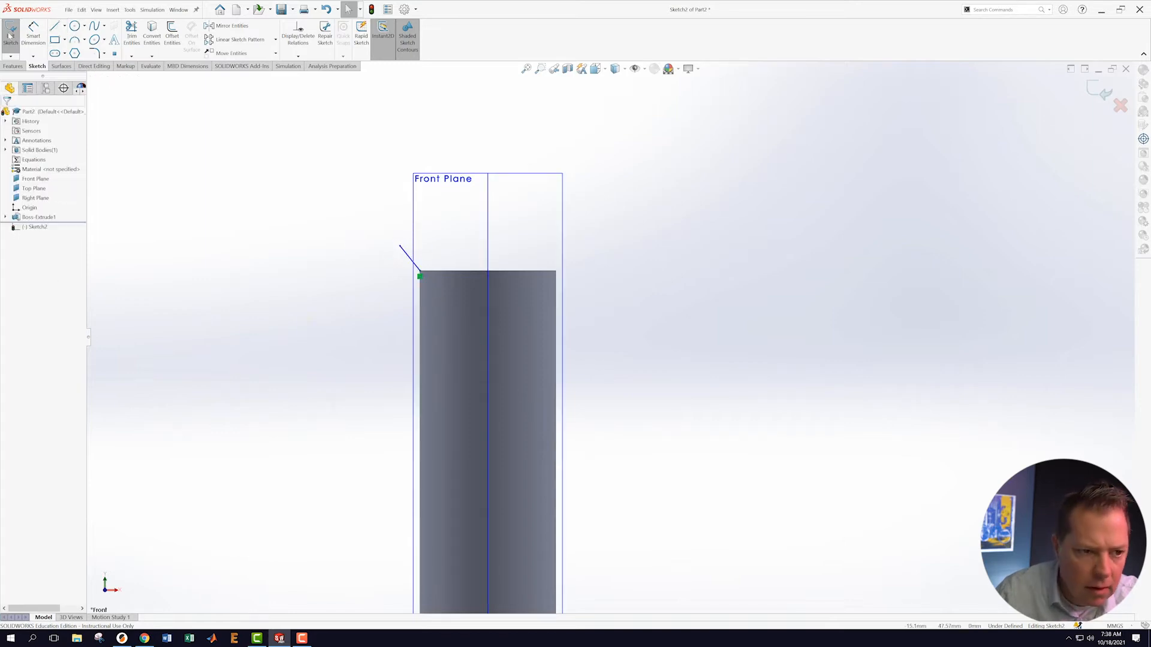
- Convert the pin's top edge into a sketch line
left_click(152, 36)
left_click(460, 276)
left_click(6, 113)
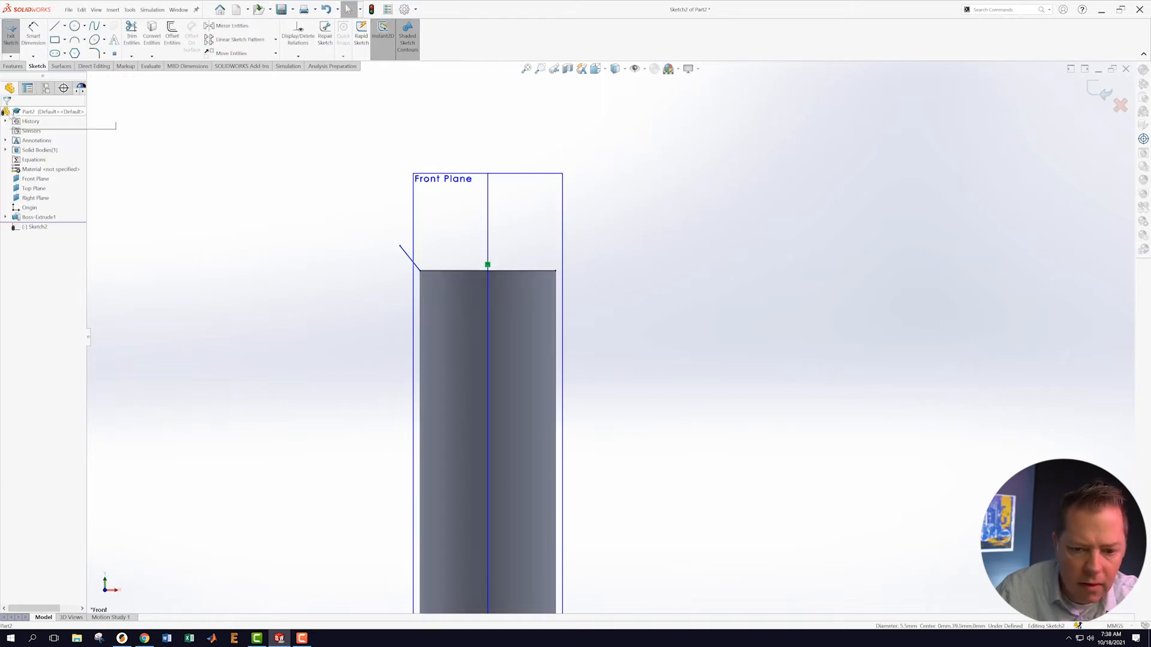
- Sketch a short vertical line upward from the midpoint of the pin's top edge, along the centre axis
left_click(55, 27)
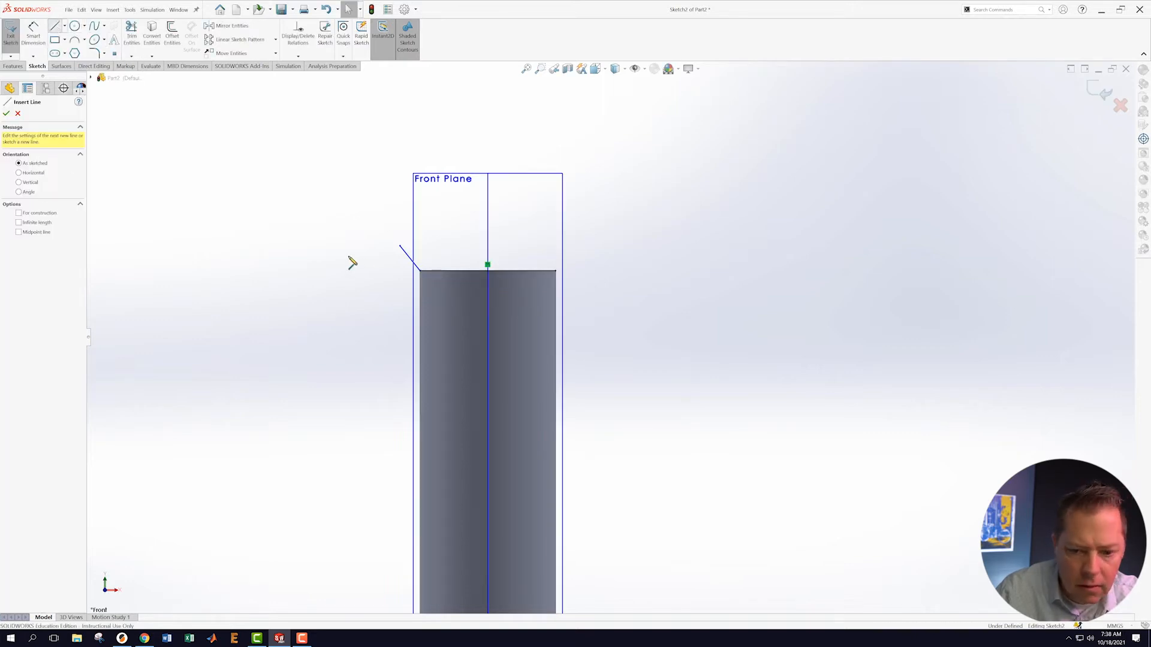
left_click(489, 271)
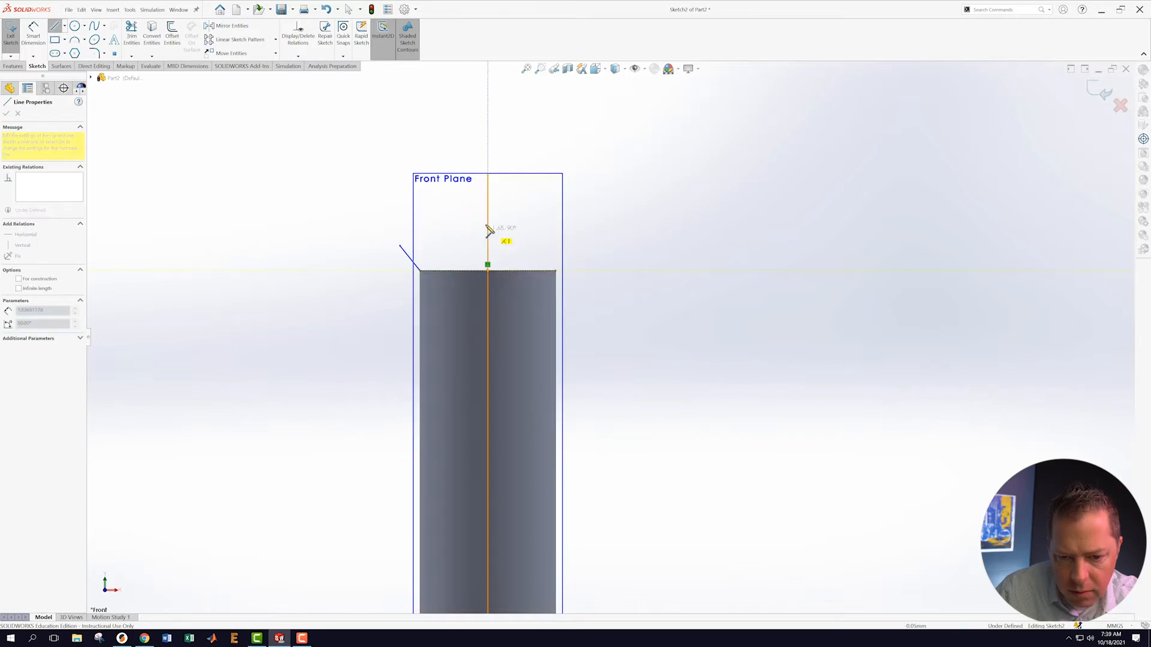
left_click(493, 222)
key("Escape")
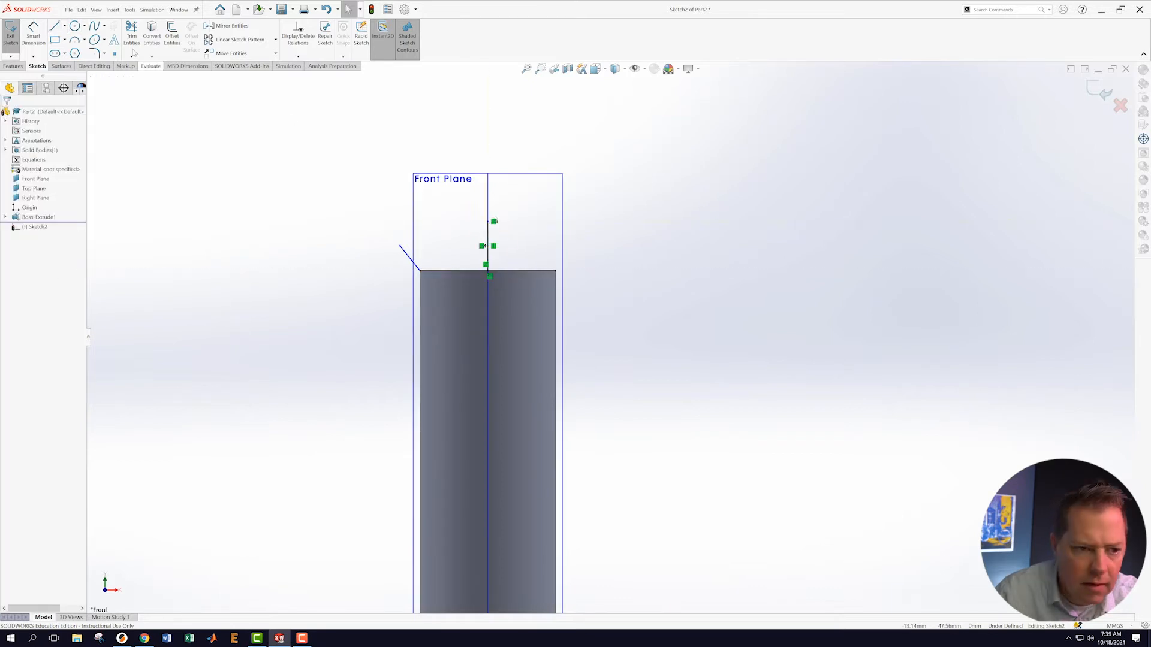
- Draw a three-point arc, bulging upward, from the slanted line's outer end to the top of the vertical line
left_click(74, 40)
left_click(400, 246)
left_click(492, 222)
left_click(450, 230)
key("Escape")
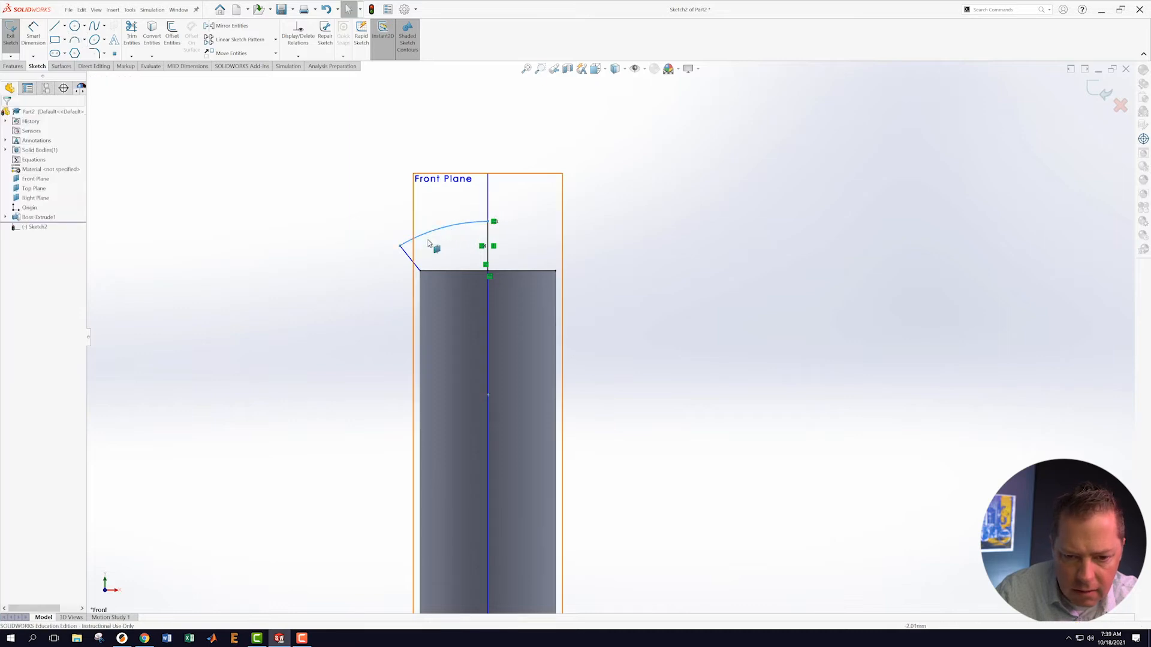
- Draw a horizontal construction line about 5.18 mm long outward from the arc's top endpoint, opposite the sketched profile
left_click(54, 26)
left_click(493, 222)
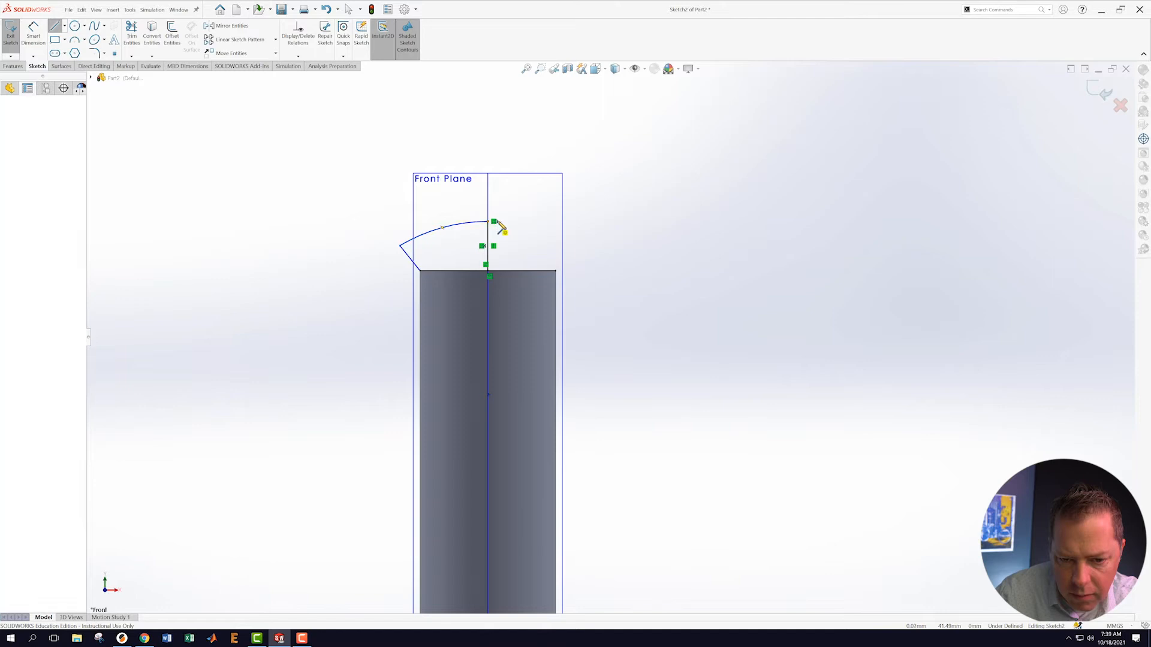
left_click(617, 221)
key("Escape")
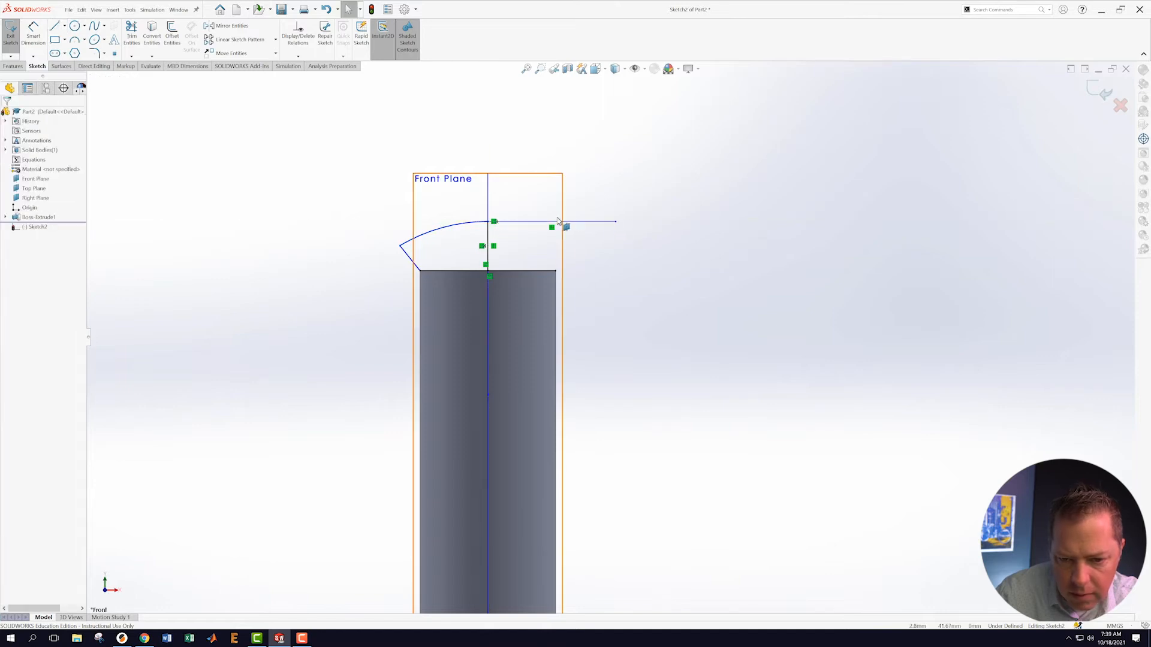
left_click(557, 223)
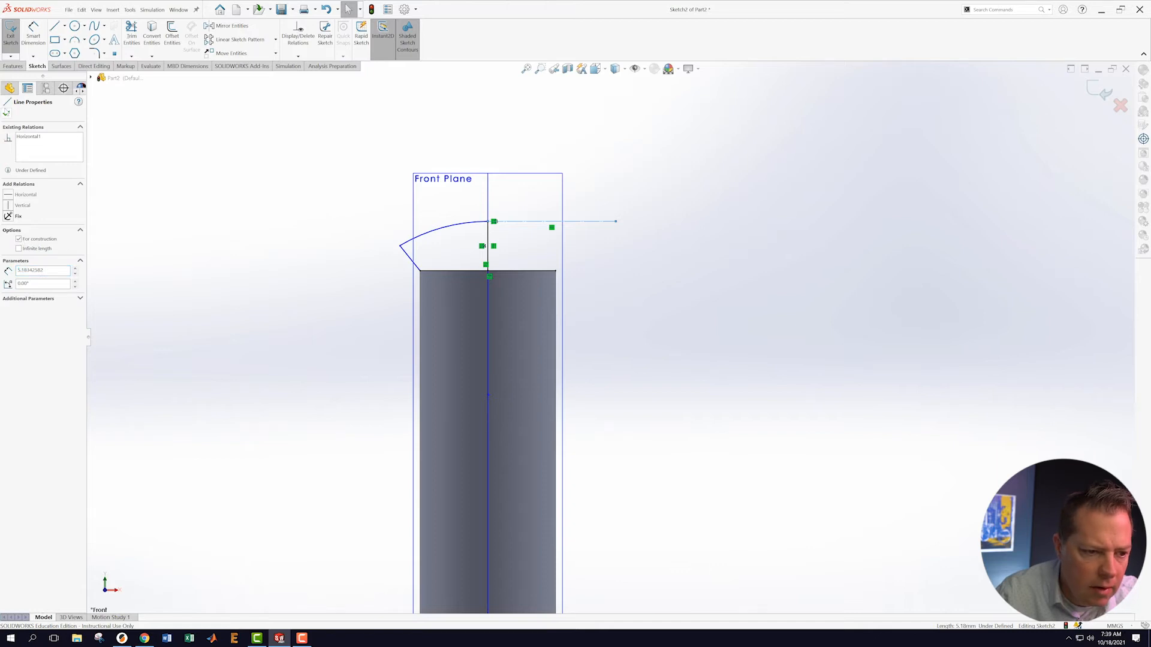
left_click(6, 114)
- Make the domed arc tangent to the horizontal construction line
scroll(486, 205, "down", 5)
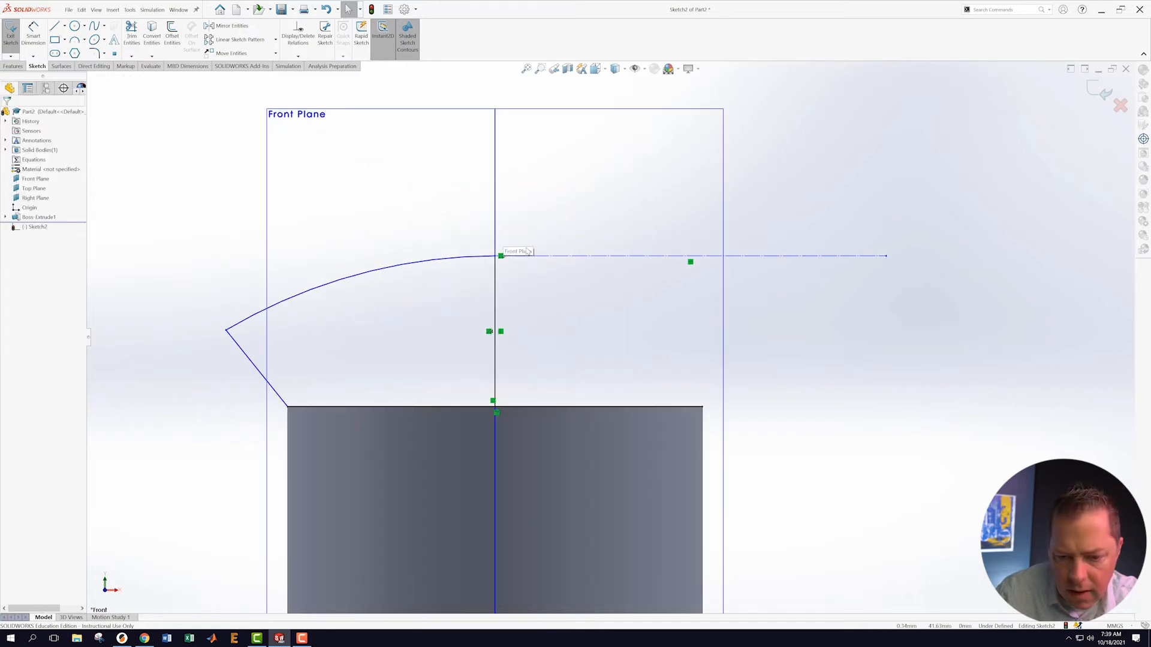
left_click(548, 259)
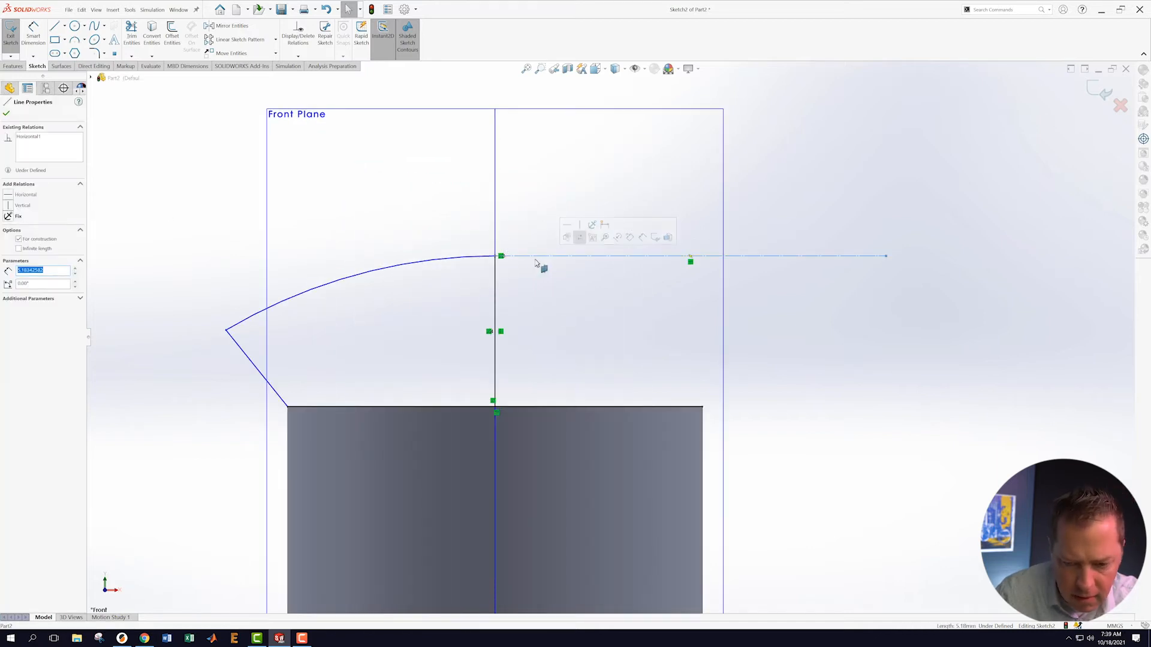
left_click(491, 257, "ctrl")
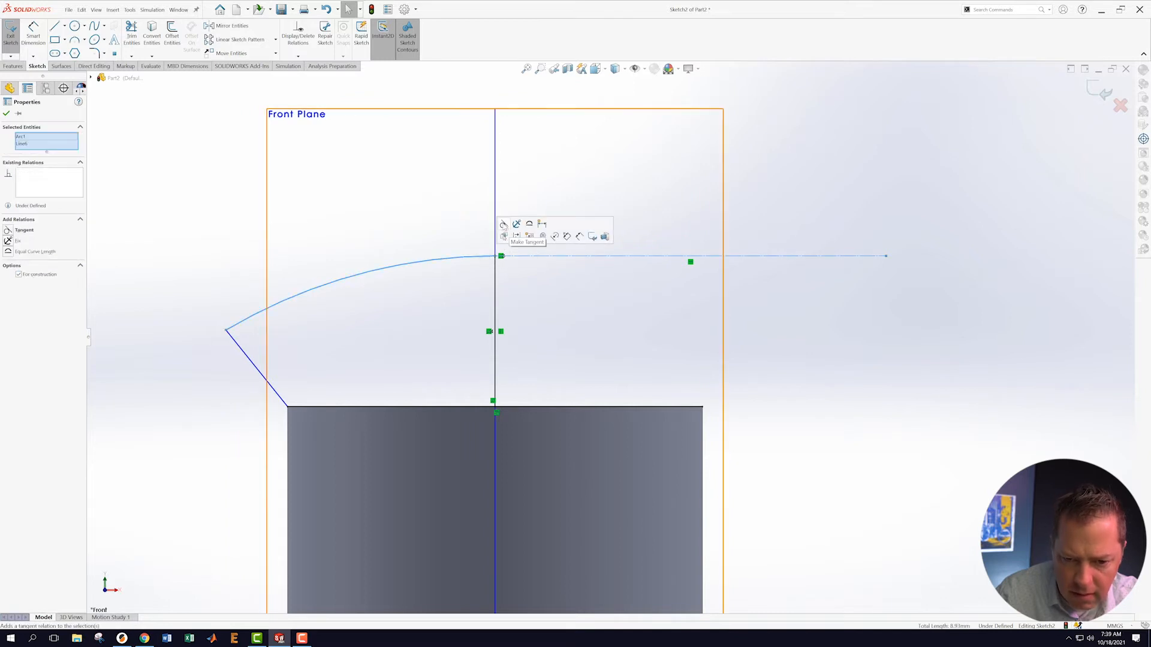
left_click(24, 230)
left_click(148, 263)
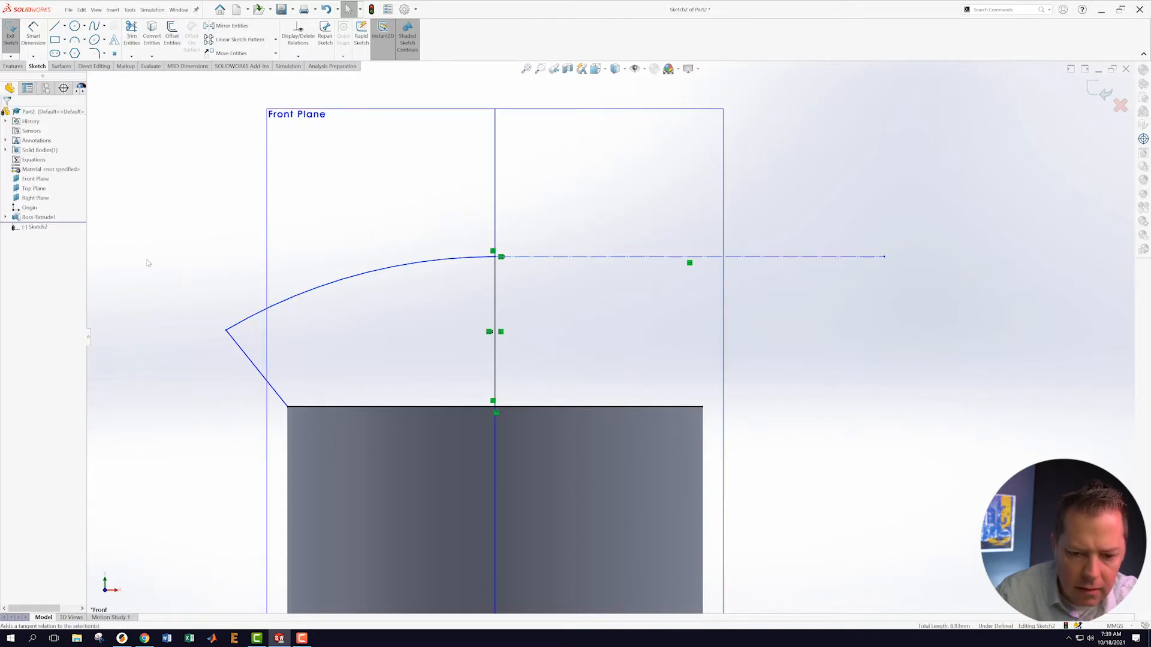
- Trim away the half of the converted top edge line that lies outside the head profile
left_click(131, 56)
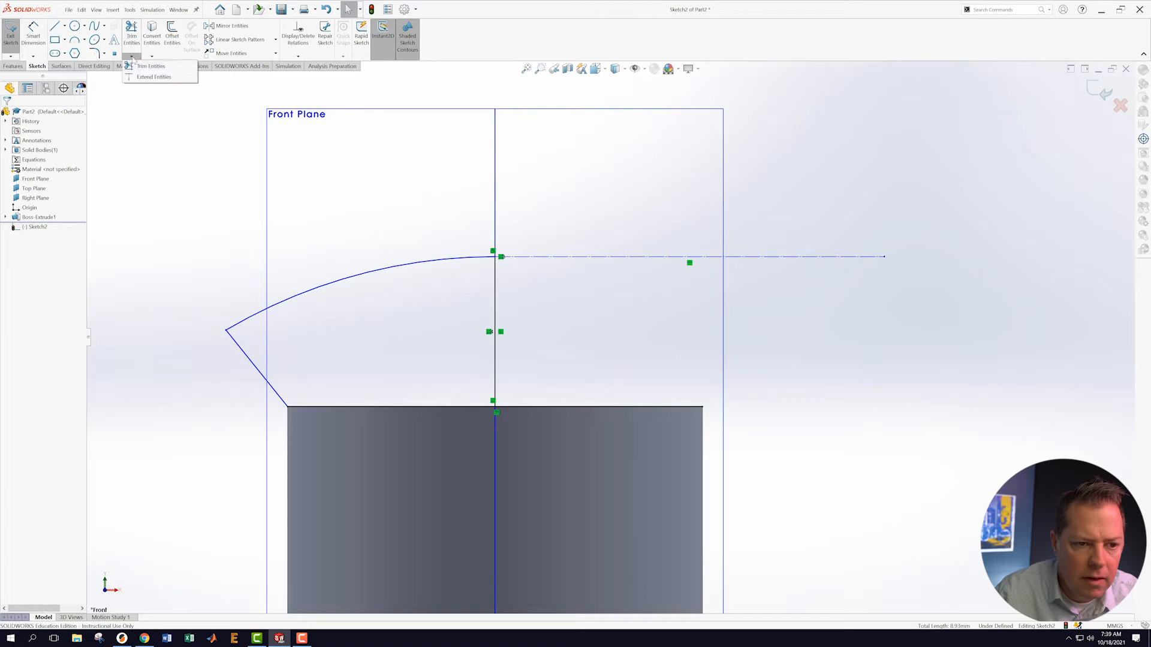
left_click(150, 66)
mouse_move(552, 387)
left_mouse_down()
mouse_move(523, 487)
mouse_move(511, 478)
left_mouse_up()
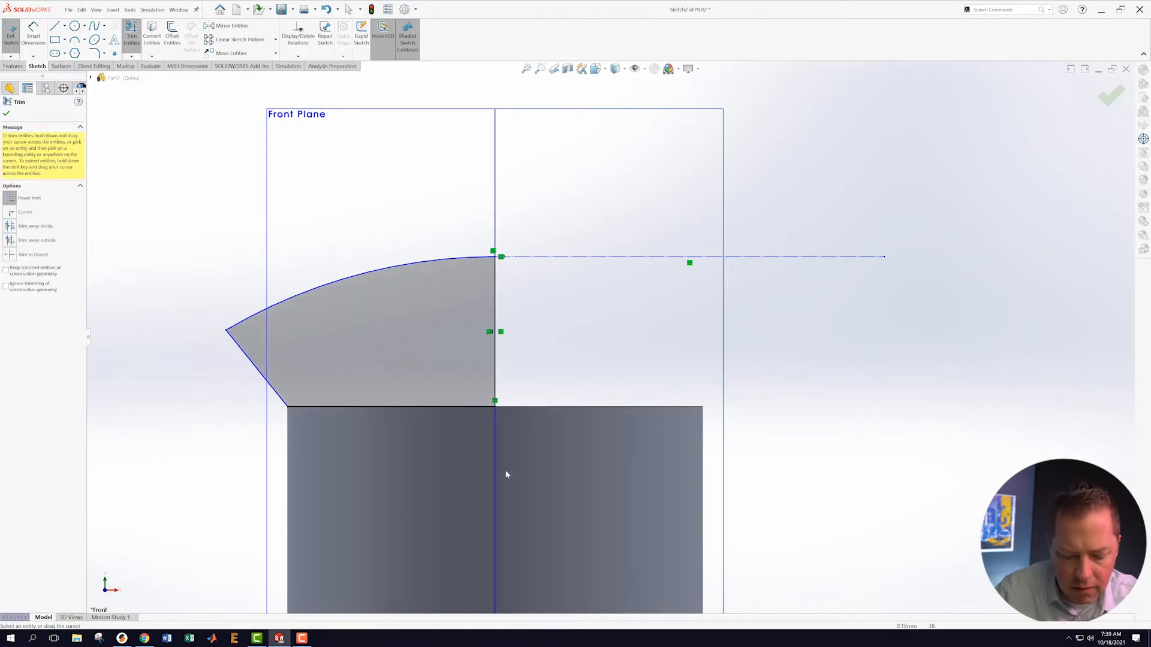
key("Escape")
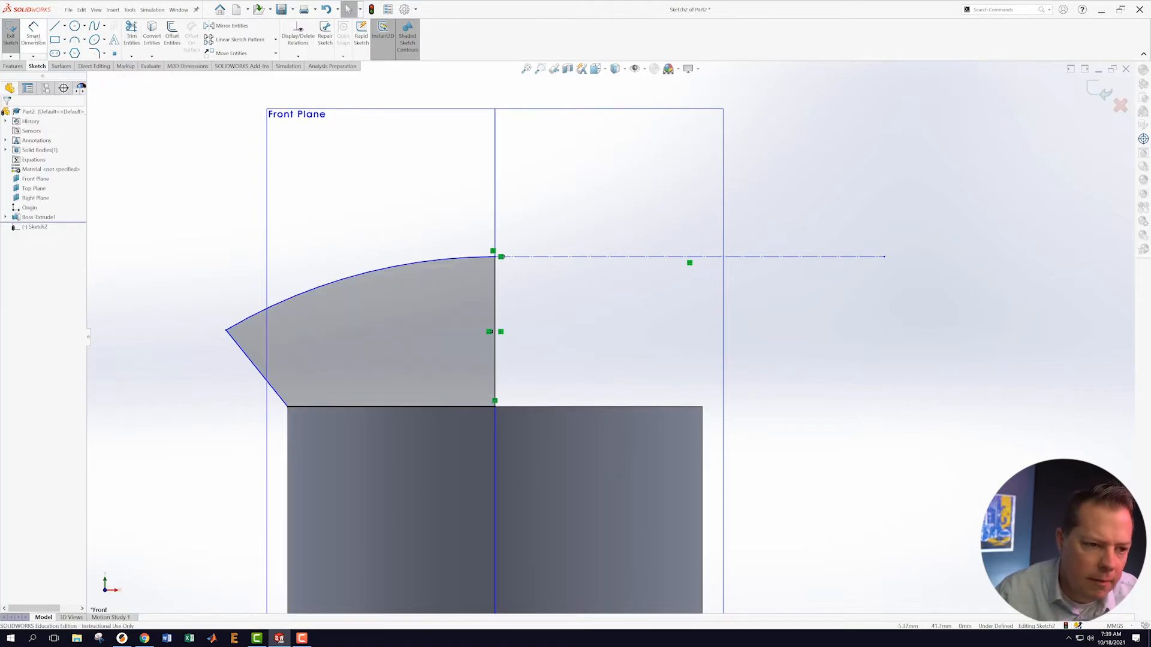
- Dimension the horizontal distance from the profile's outer corner to the centre axis as 3 mm
left_click(34, 33)
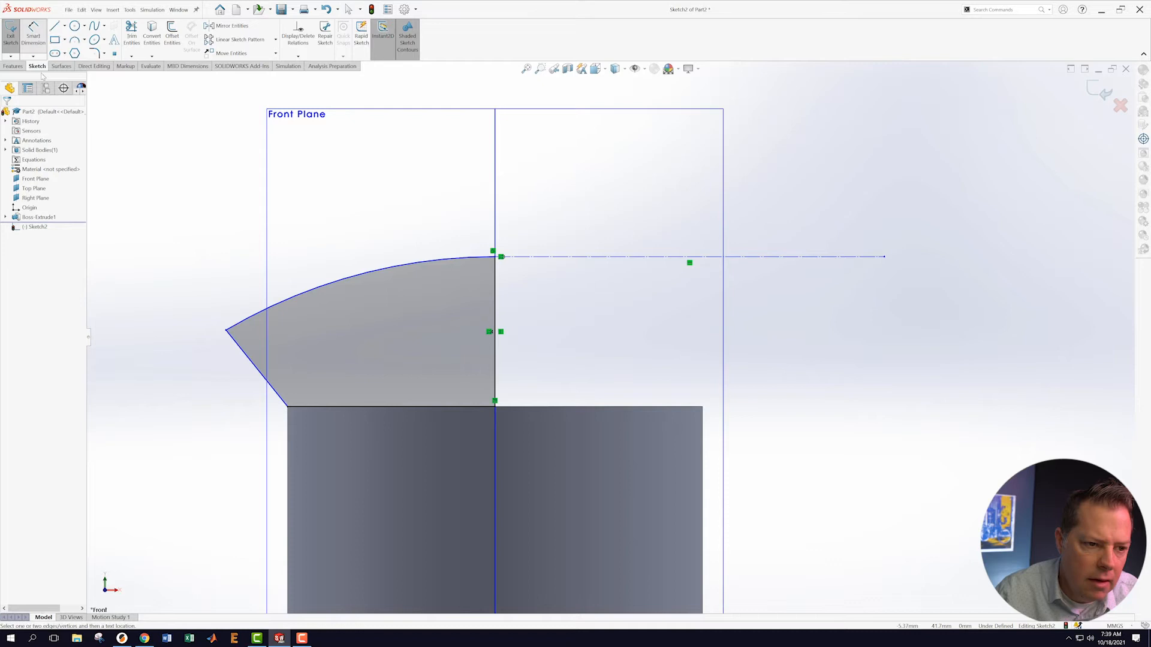
left_click(231, 336)
left_click(495, 205)
left_click(401, 200)
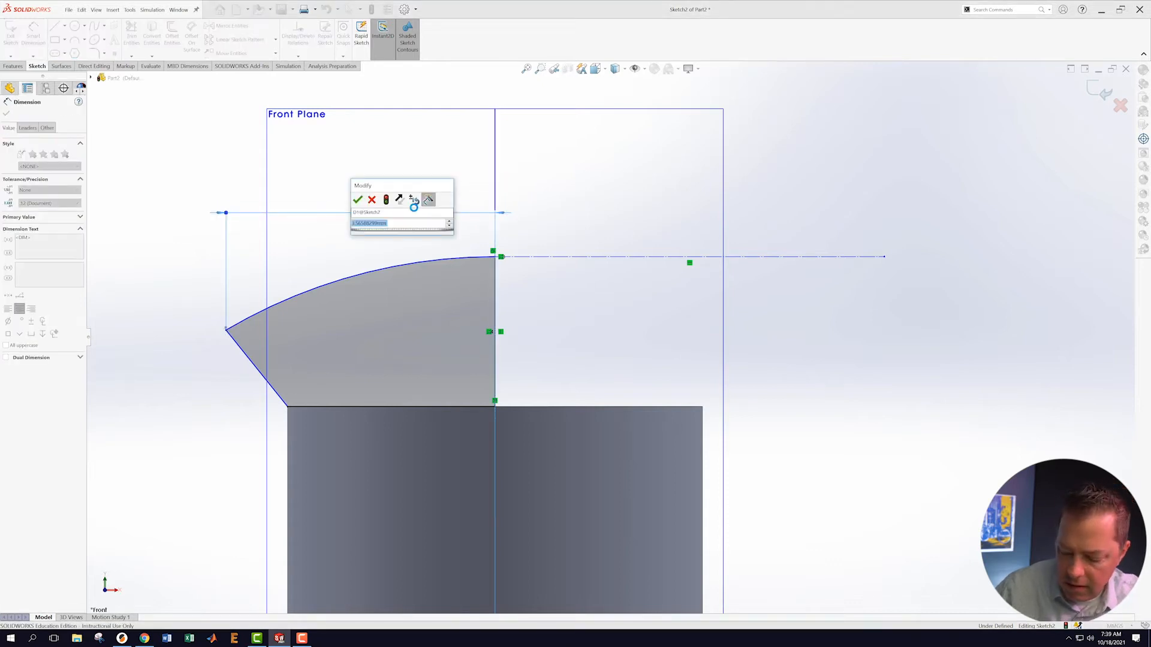
type("3")
key("Return")
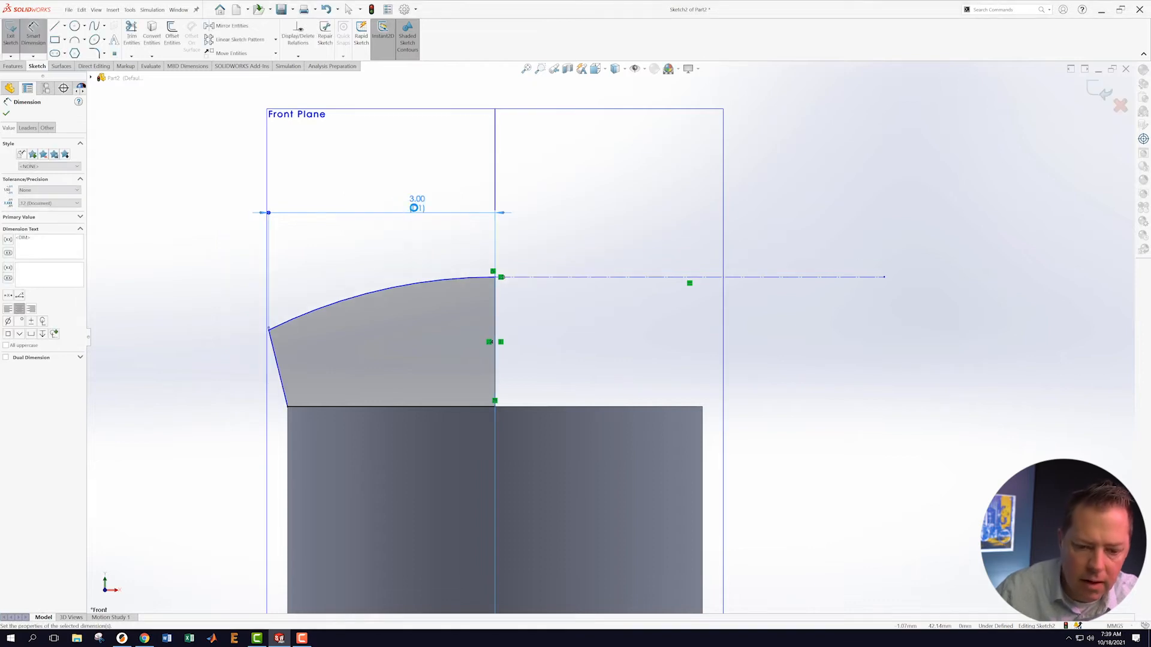
left_click(6, 113)
- Dimension the domed arc with a radius of 15.15 mm
scroll(242, 339, "up", 3)
scroll(350, 315, "down", 2)
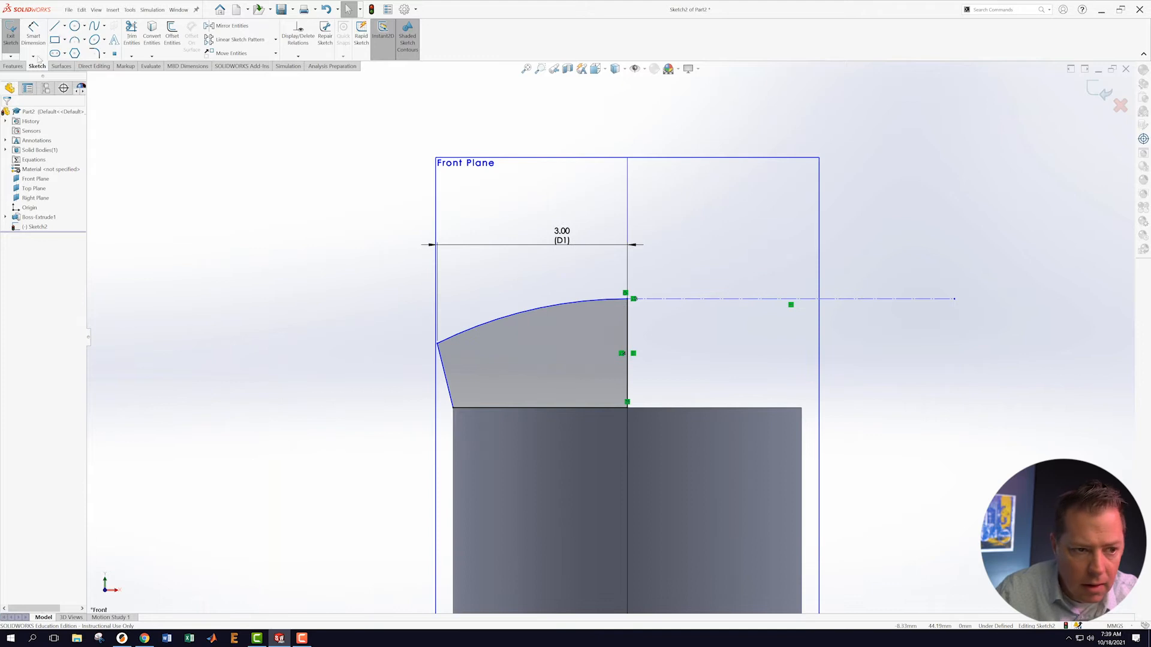
left_click(33, 33)
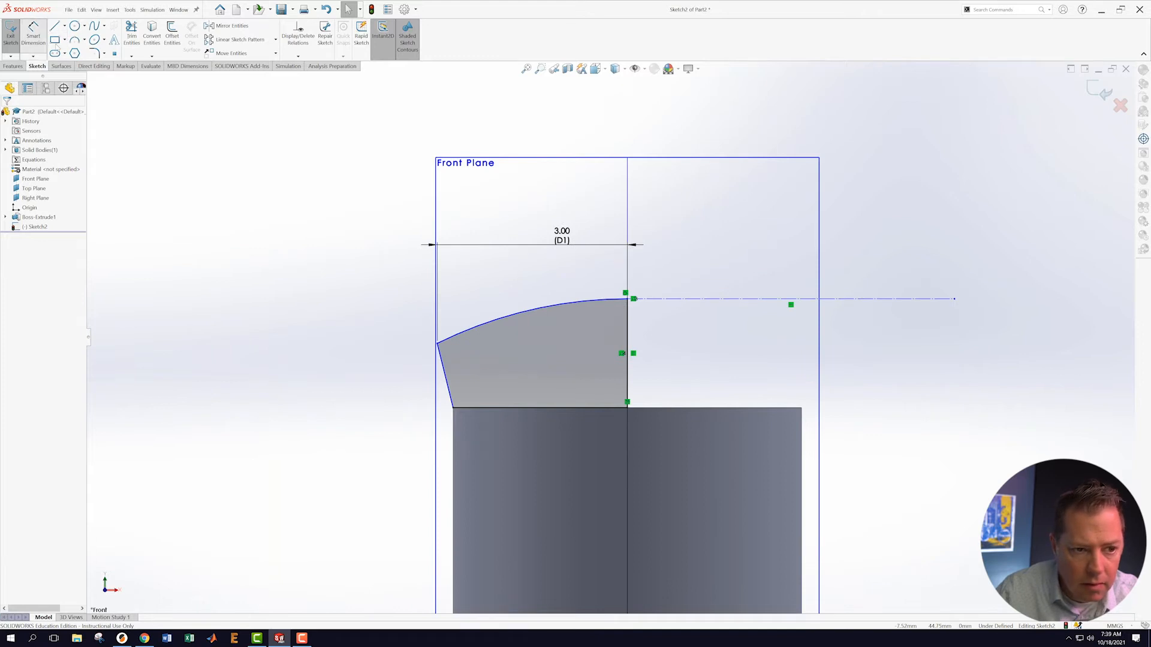
left_click(488, 313)
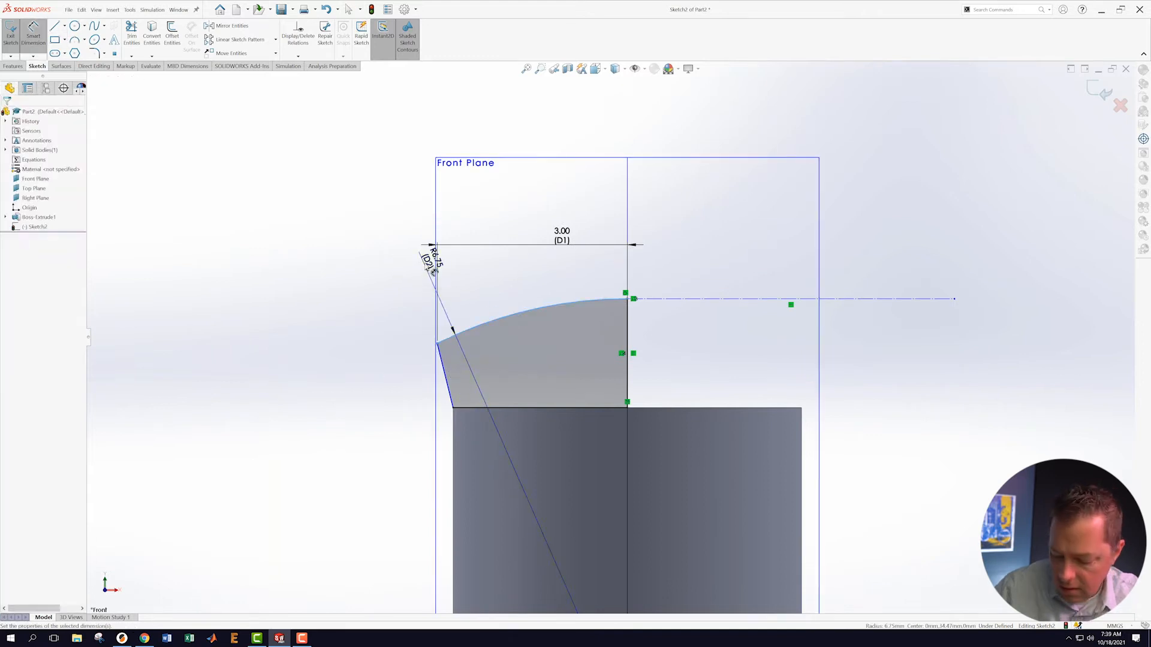
left_click(426, 267)
type("15")
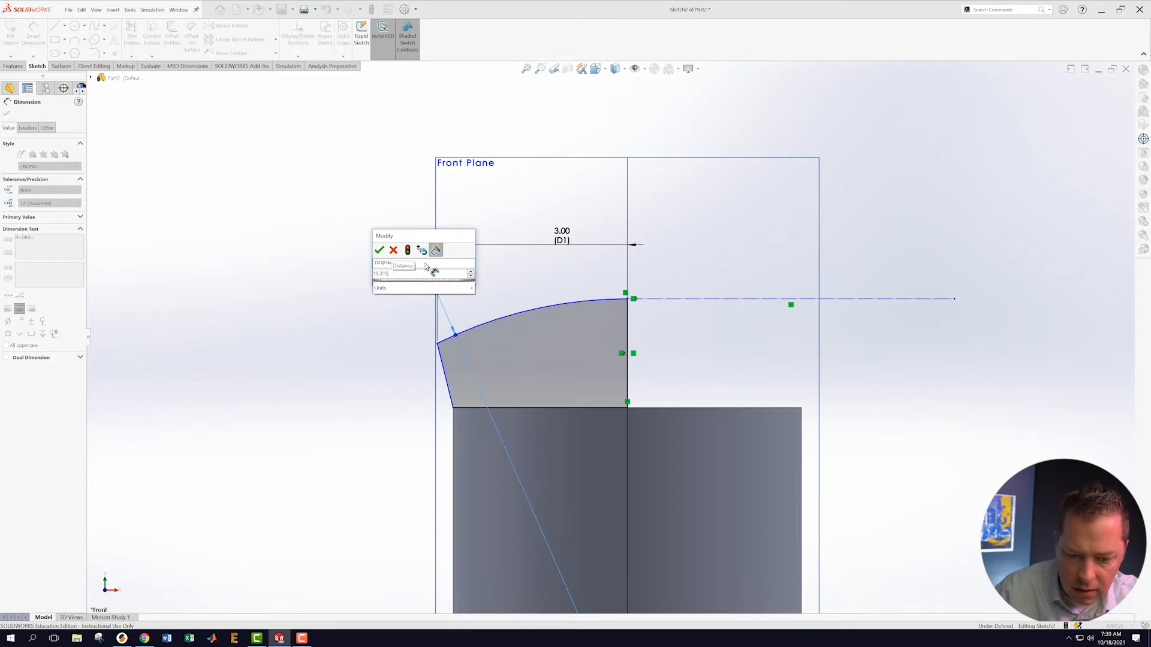
type(".315")
key("BackSpace")
key("BackSpace")
key("BackSpace")
type("15")
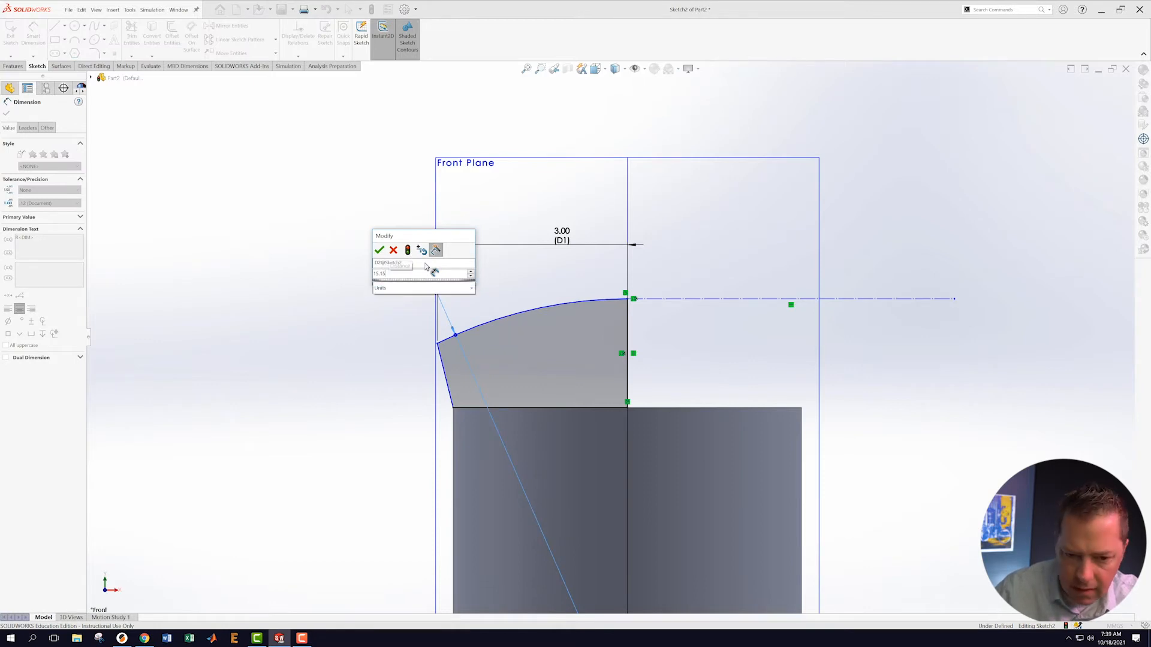
key("Return")
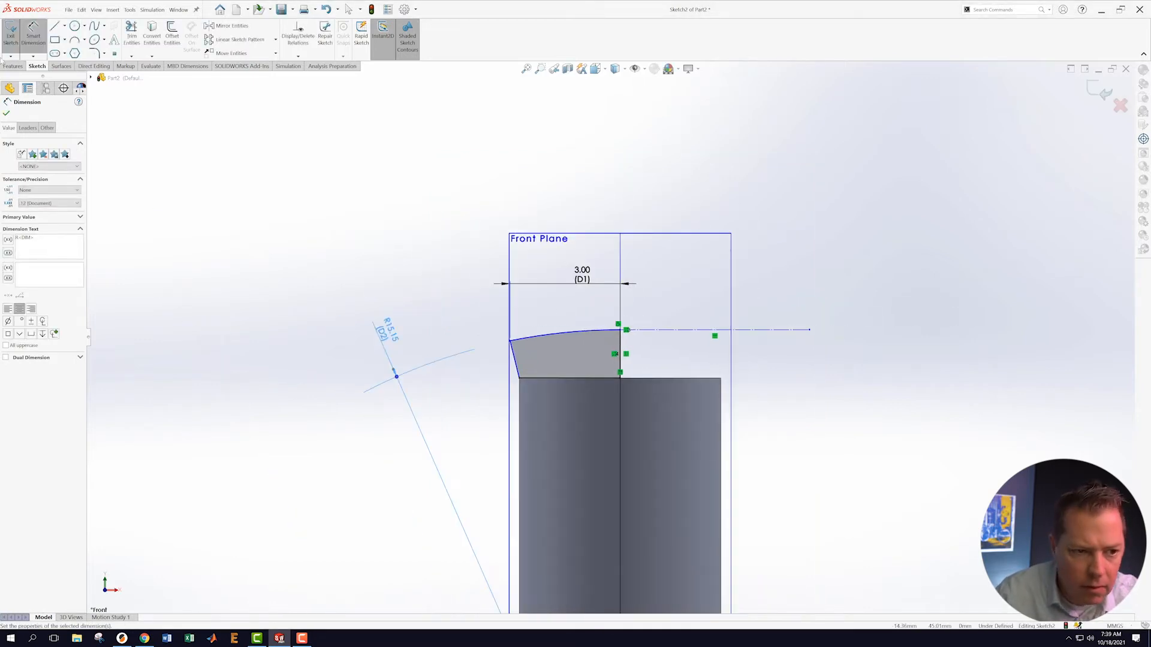
- Dimension the vertical distance from the Top Plane to the head's outer corner as 40.5 mm and exit the sketch
left_click(510, 341)
scroll(529, 444, "up", 12)
scroll(628, 533, "down", 4)
scroll(564, 408, "down", 2)
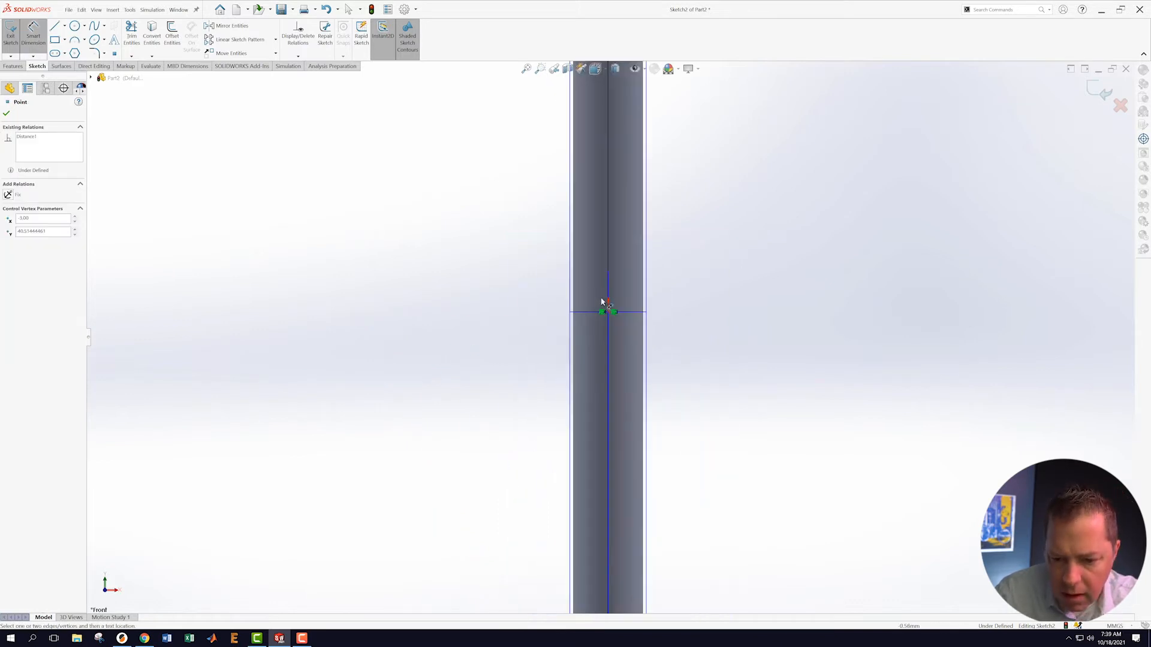
left_click(574, 313)
left_click(512, 234)
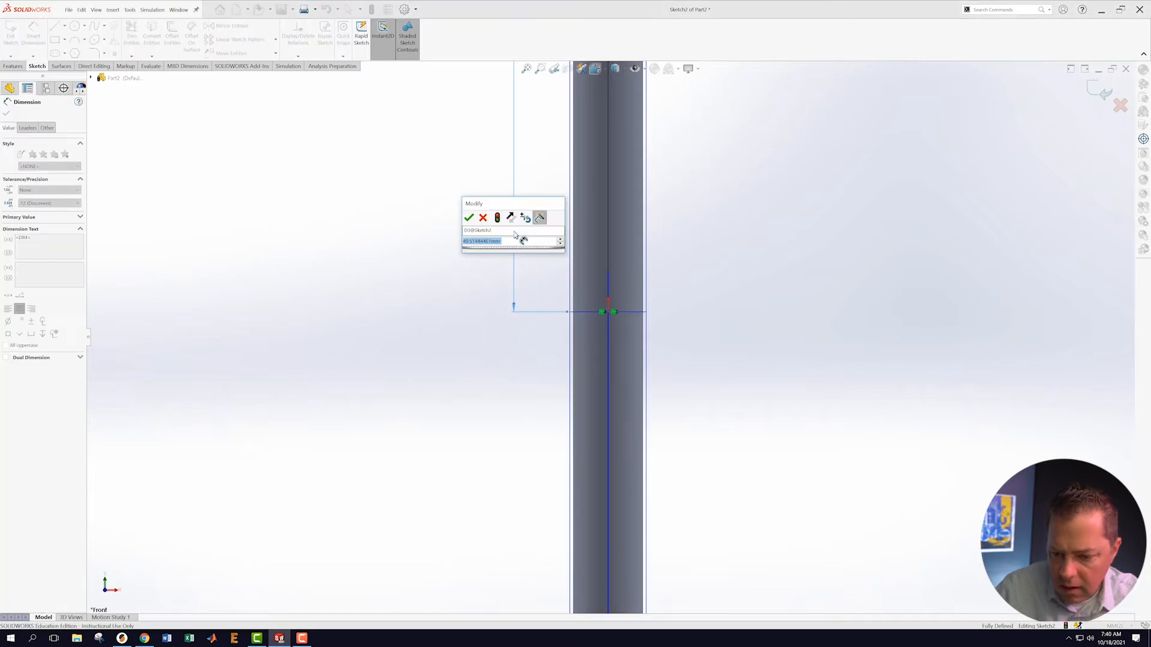
type("40.5")
key("Return")
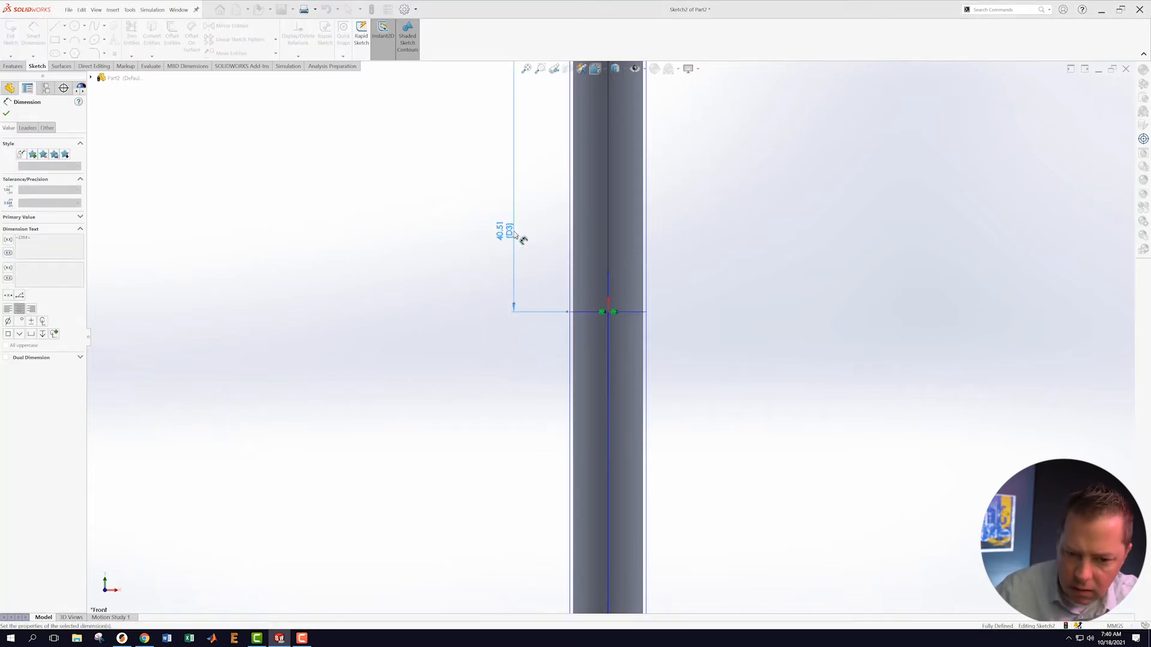
scroll(689, 204, "up", 3)
scroll(593, 288, "down", 5)
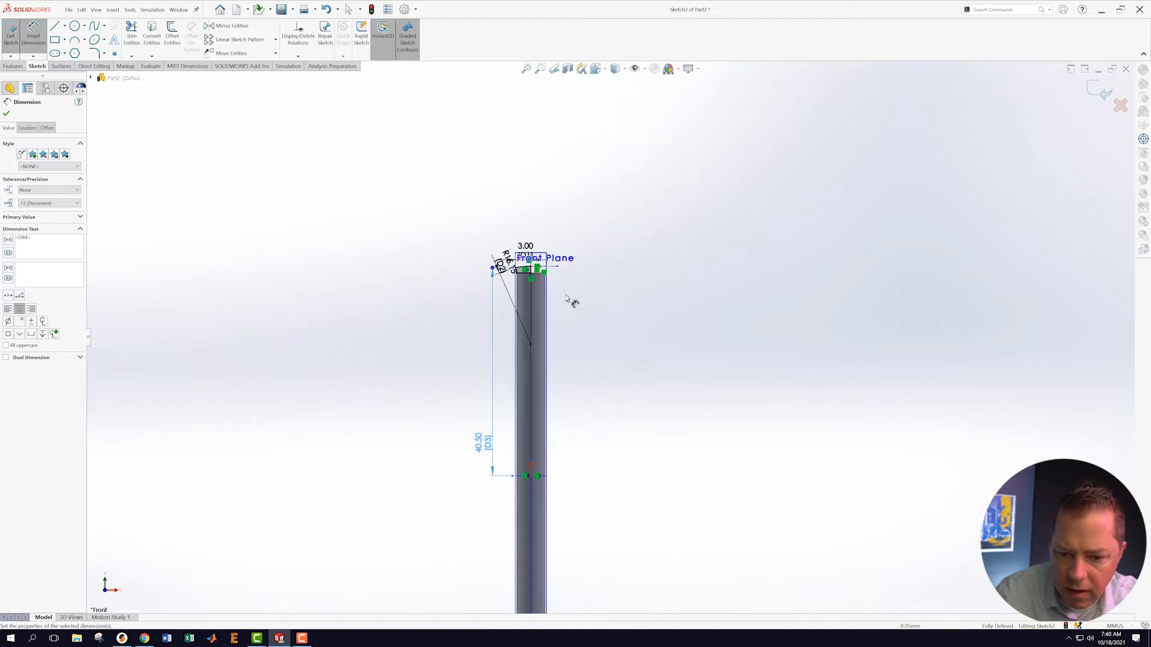
scroll(604, 276, "down", 3)
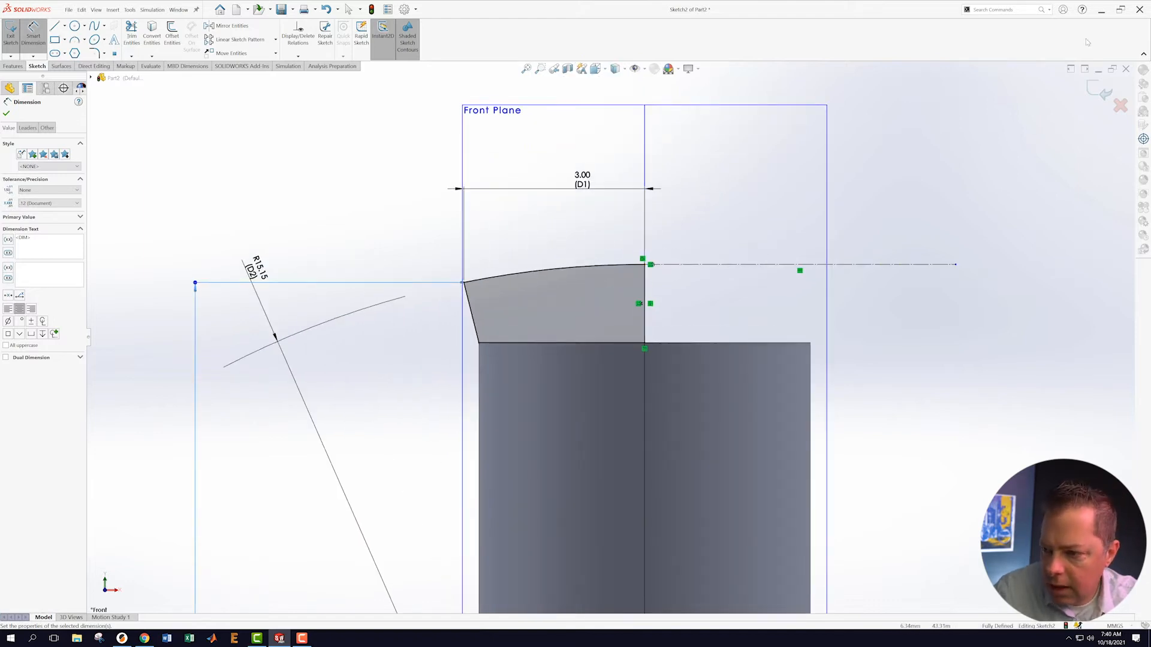
left_click(1107, 88)
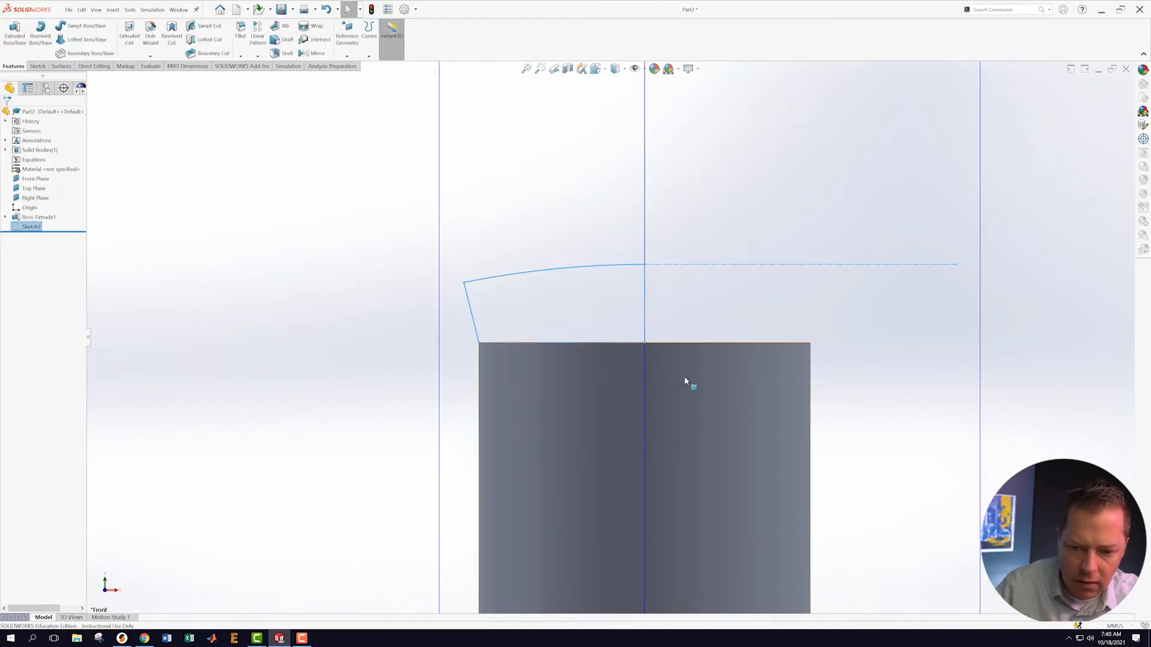
- Revolve the head profile 360 degrees about its vertical centre line, merging it with the pin
scroll(617, 336, "up", 3)
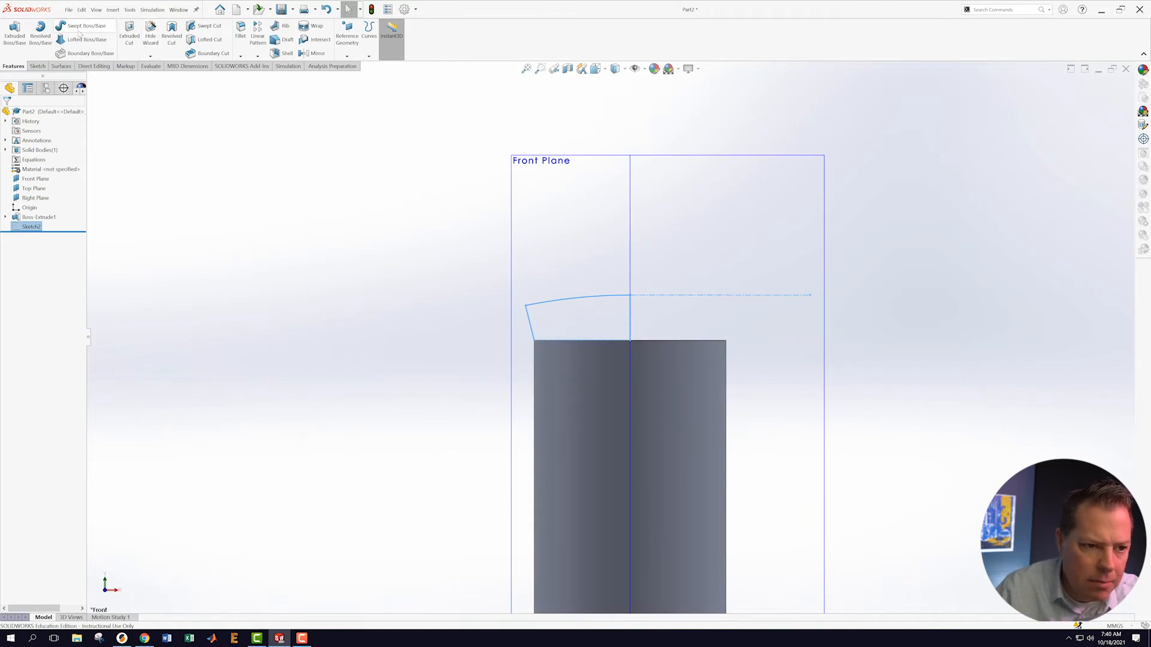
left_click(41, 31)
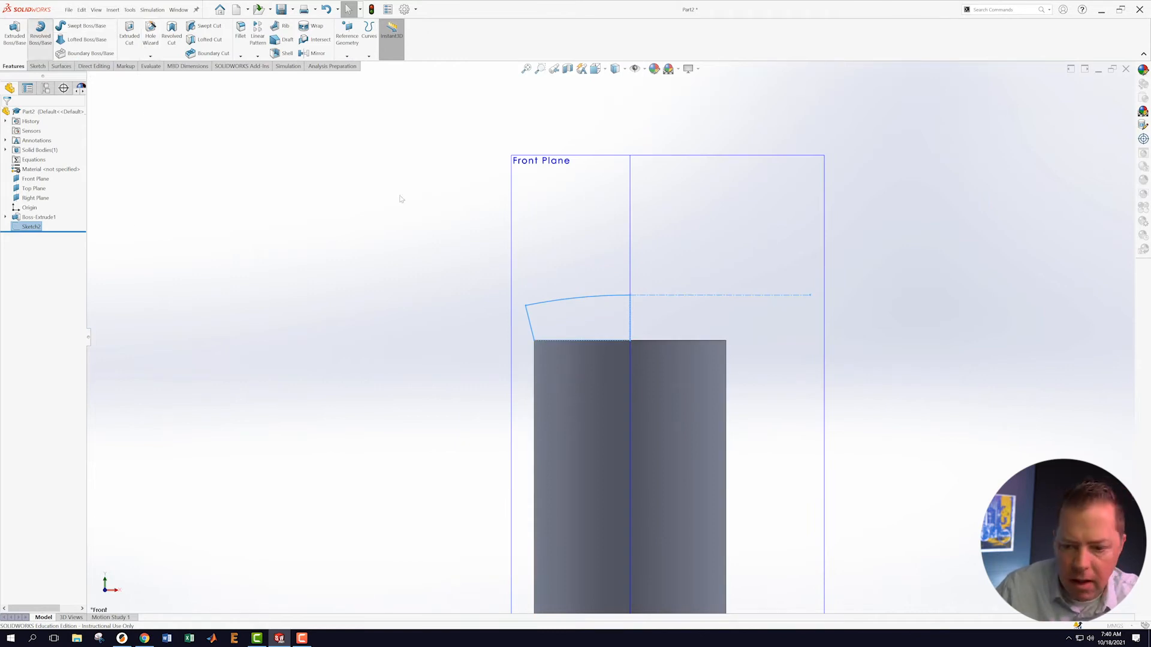
left_click(631, 316)
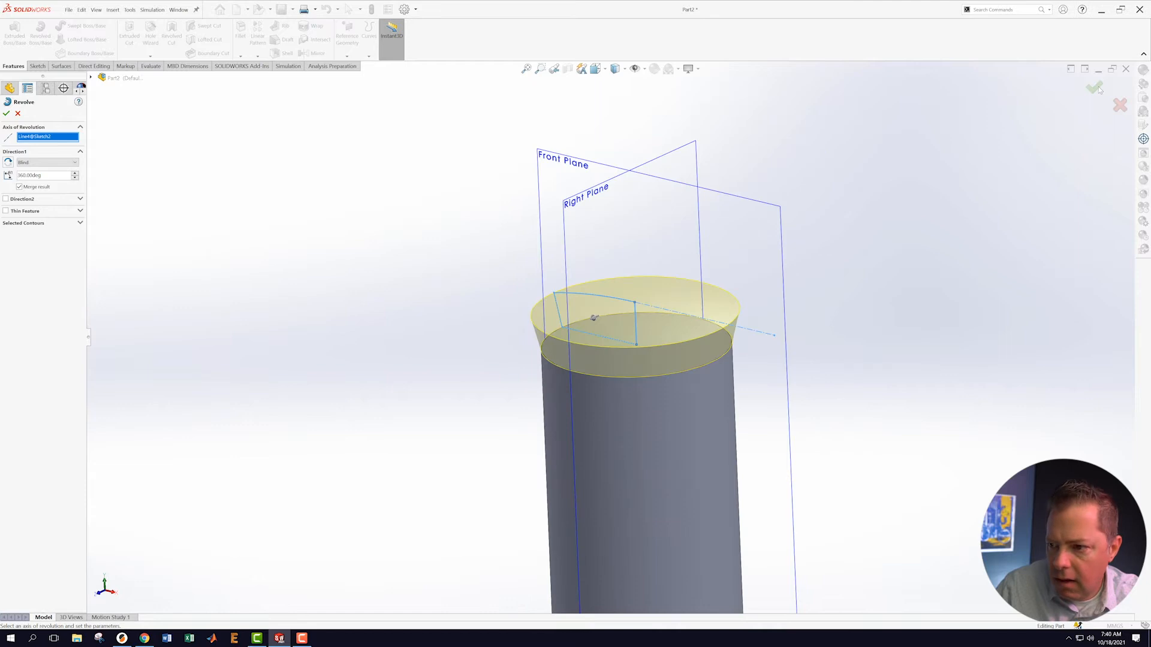
key("Return")
- Mirror the revolved head about the Top Plane to the other end of the pin
middle_click_drag(889, 437, 943, 370)
scroll(923, 387, "up", 8)
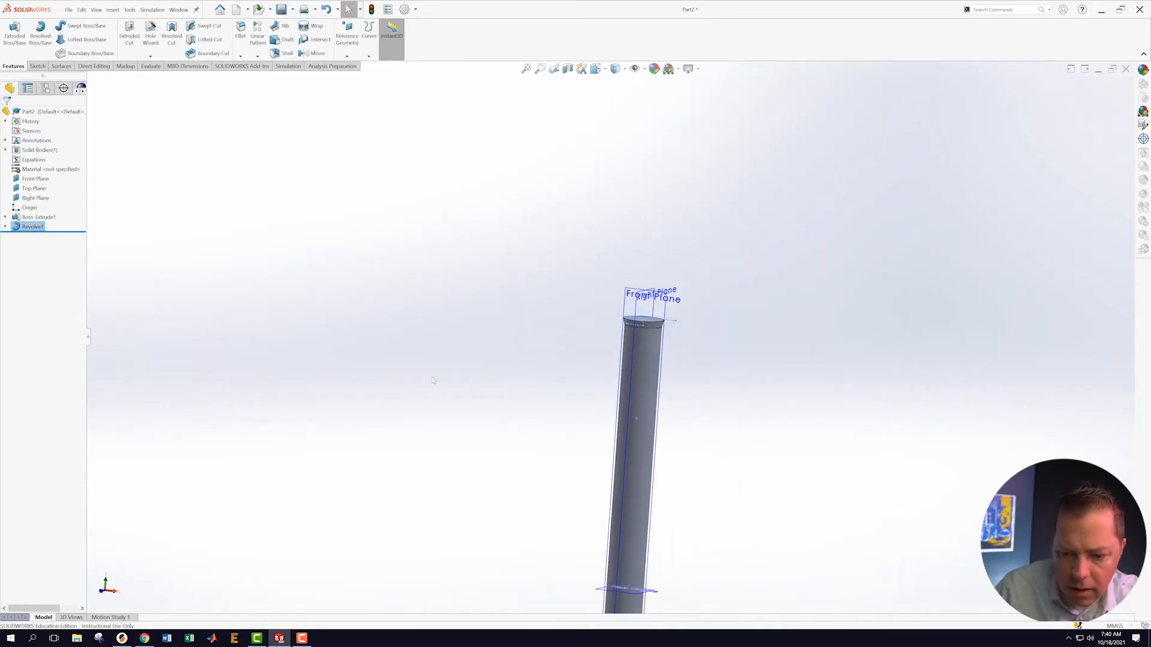
left_click(317, 54)
scroll(602, 570, "down", 2)
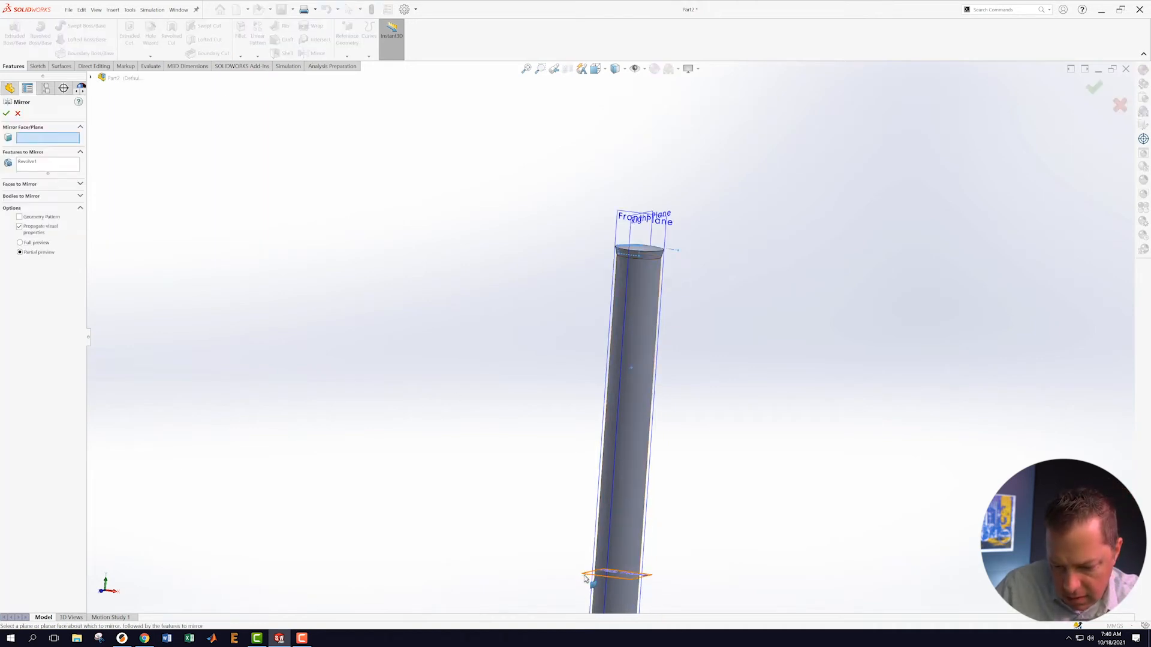
left_click(591, 577)
scroll(682, 566, "up", 5)
scroll(682, 566, "down", 3)
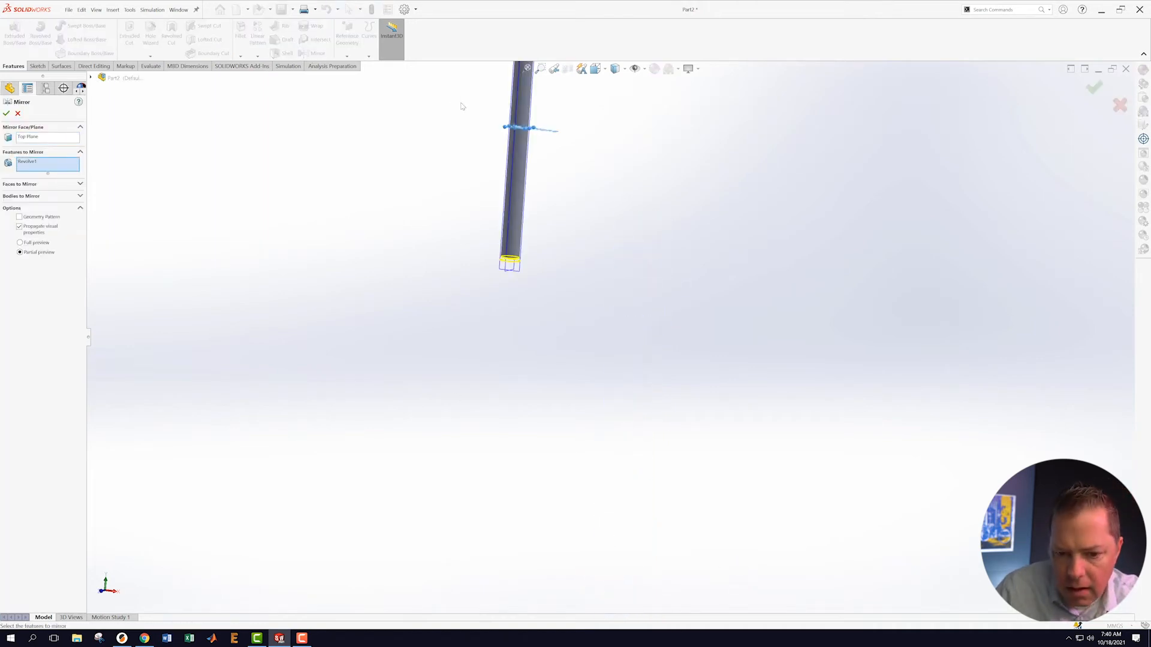
scroll(537, 252, "down", 5)
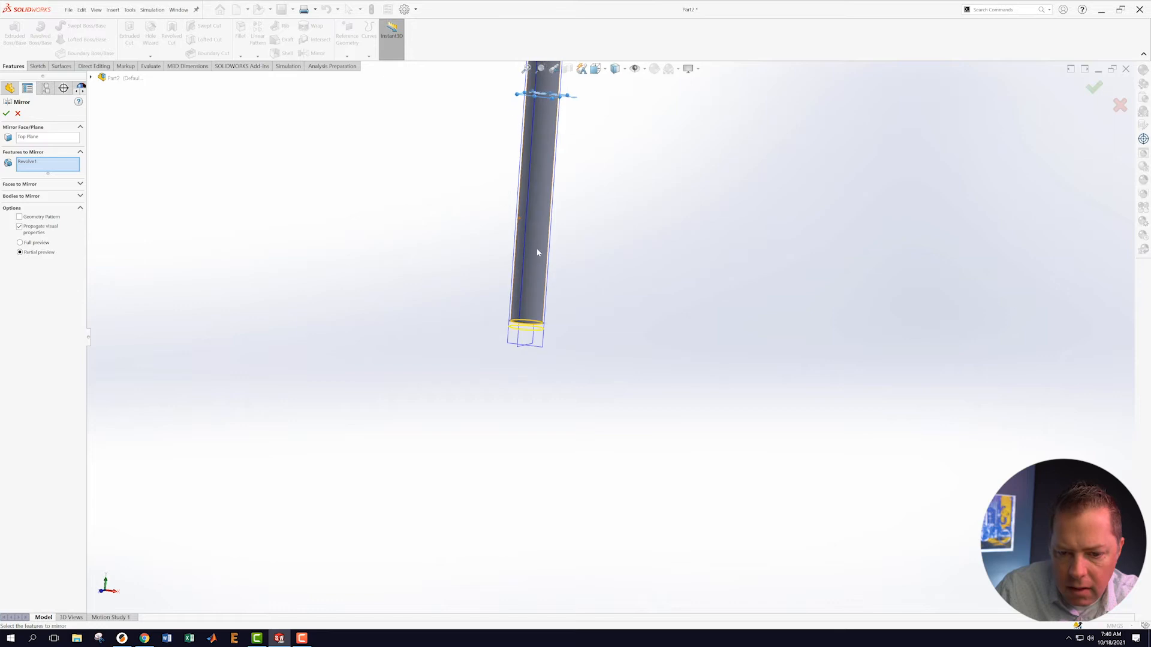
left_click(1095, 89)
- Assign the AISI 1020 steel material to the pin
scroll(681, 220, "up", 6)
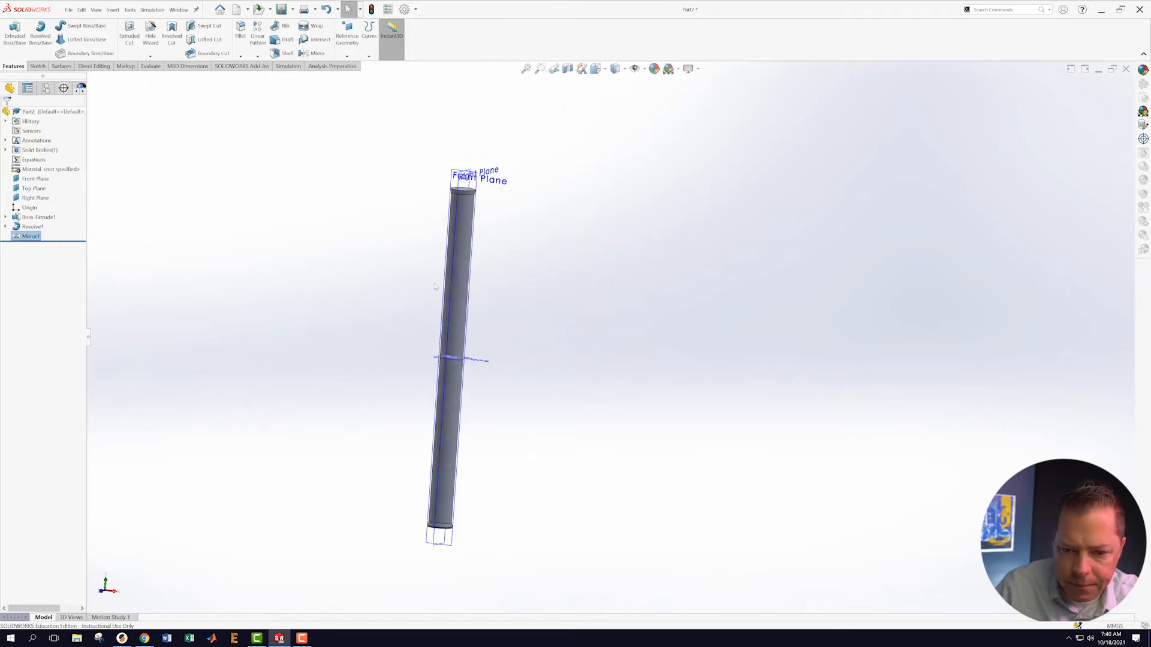
right_click(27, 171)
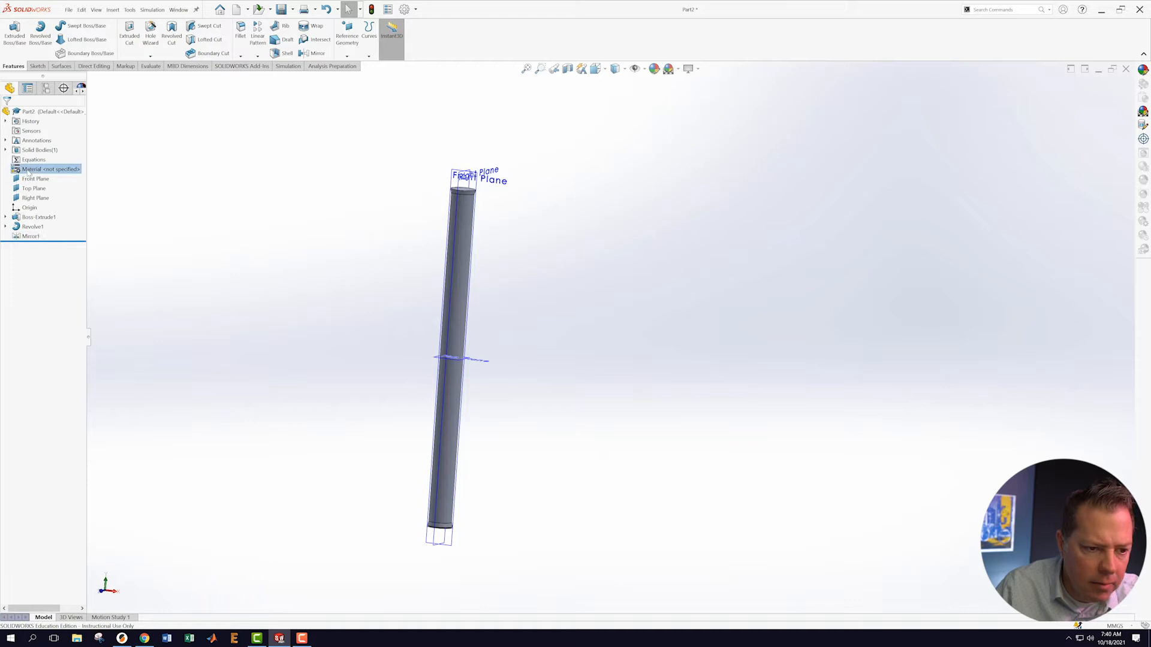
left_click(38, 175)
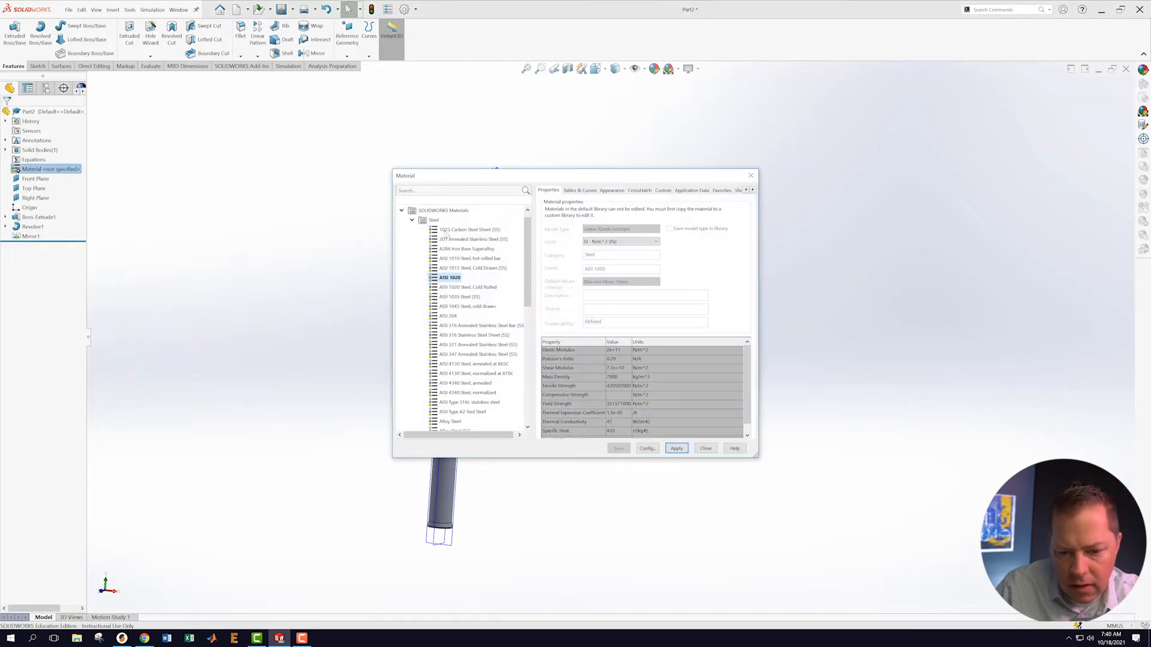
left_click(424, 222)
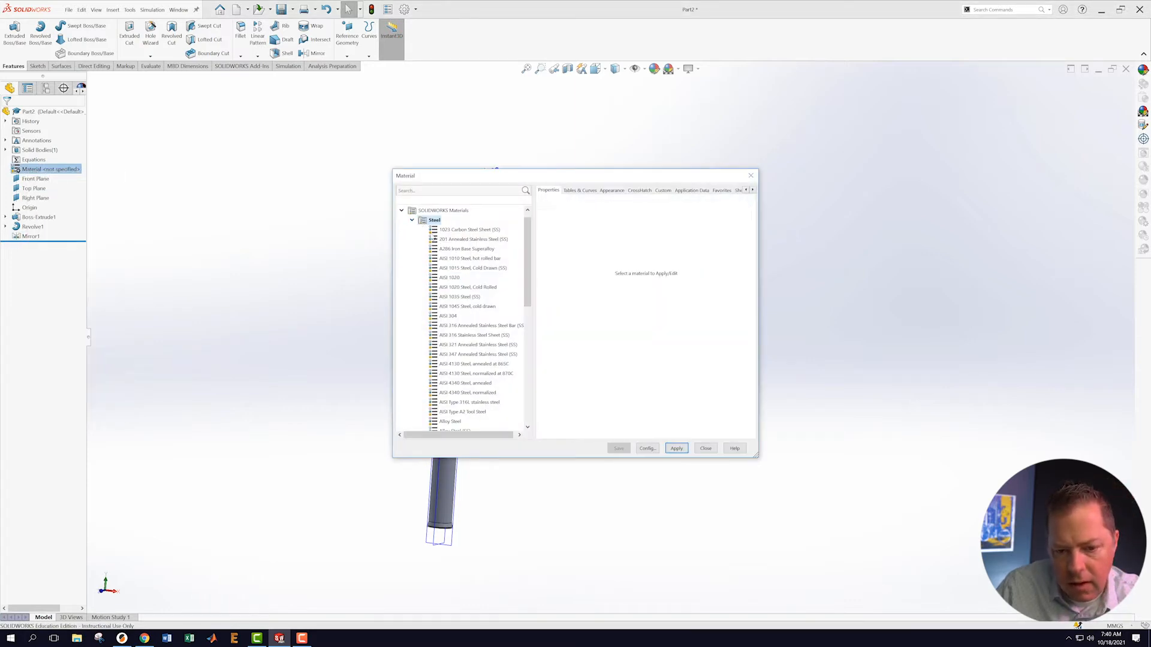
left_click(448, 278)
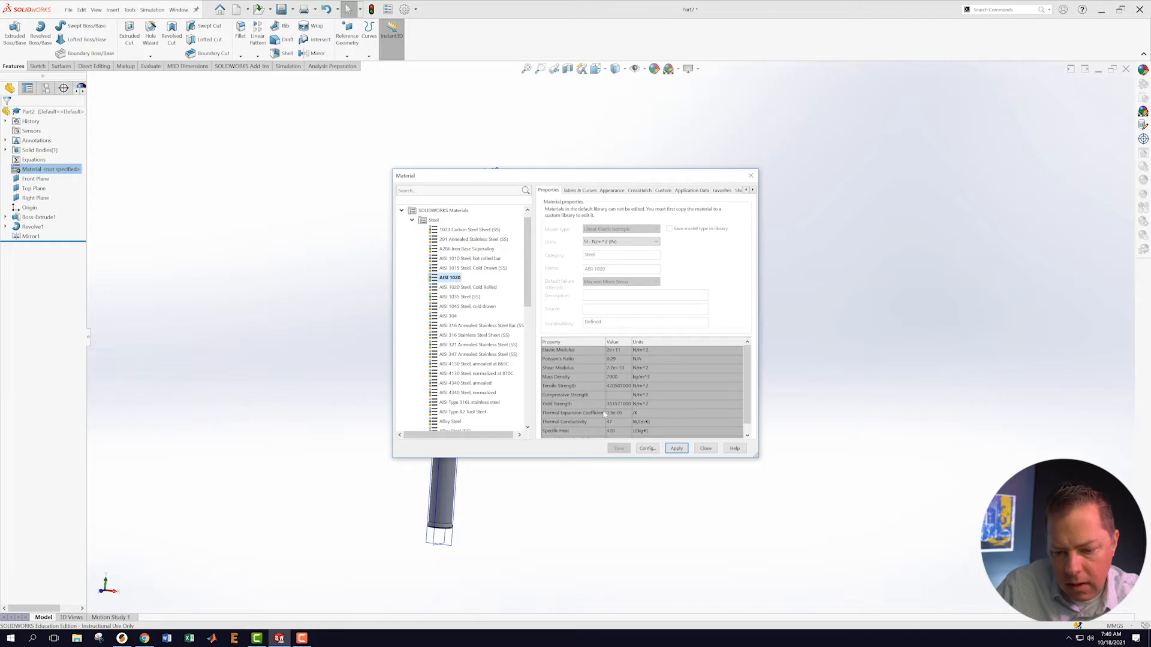
left_click(706, 449)
- Check the mass properties of the finished pin and close the report
middle_click_drag(672, 400, 575, 375)
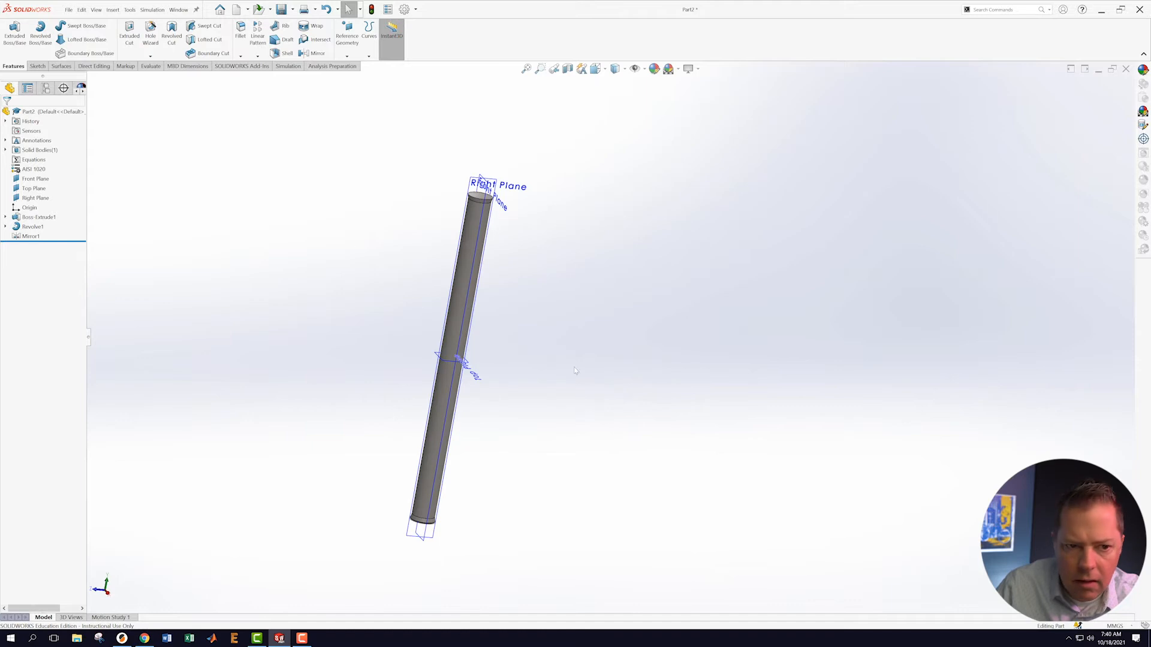
left_click(150, 66)
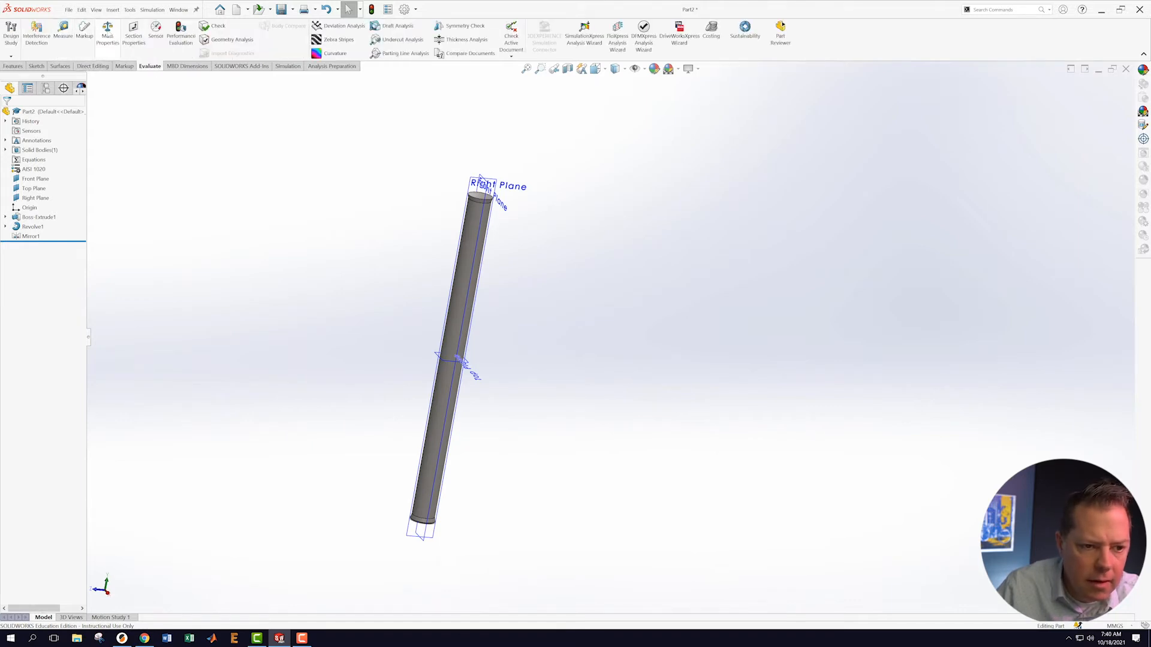
left_click(107, 31)
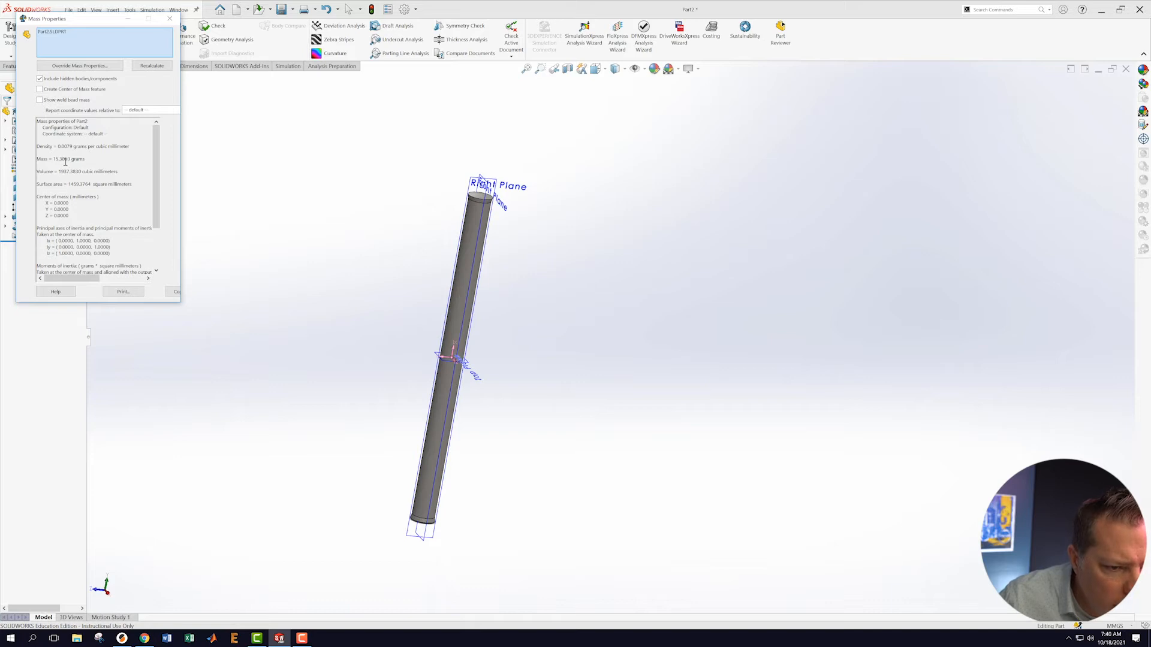
left_click(170, 18)
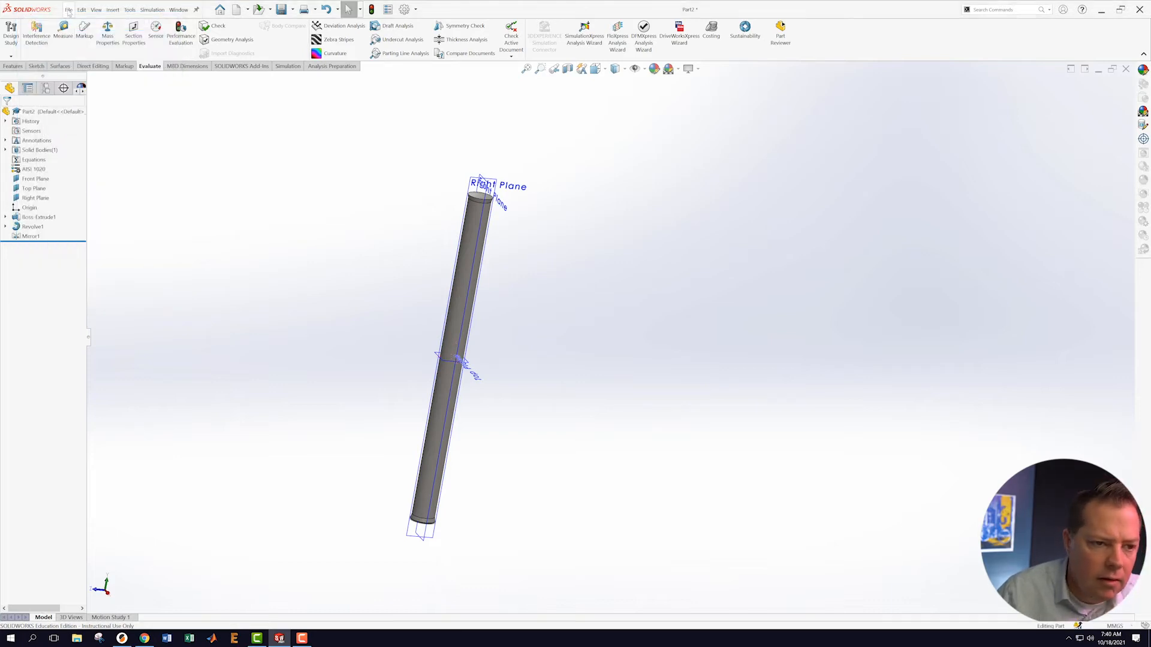
- Save the pin part in the CAM TEST folder as cam37_longpin
left_click(68, 10)
left_click(99, 109)
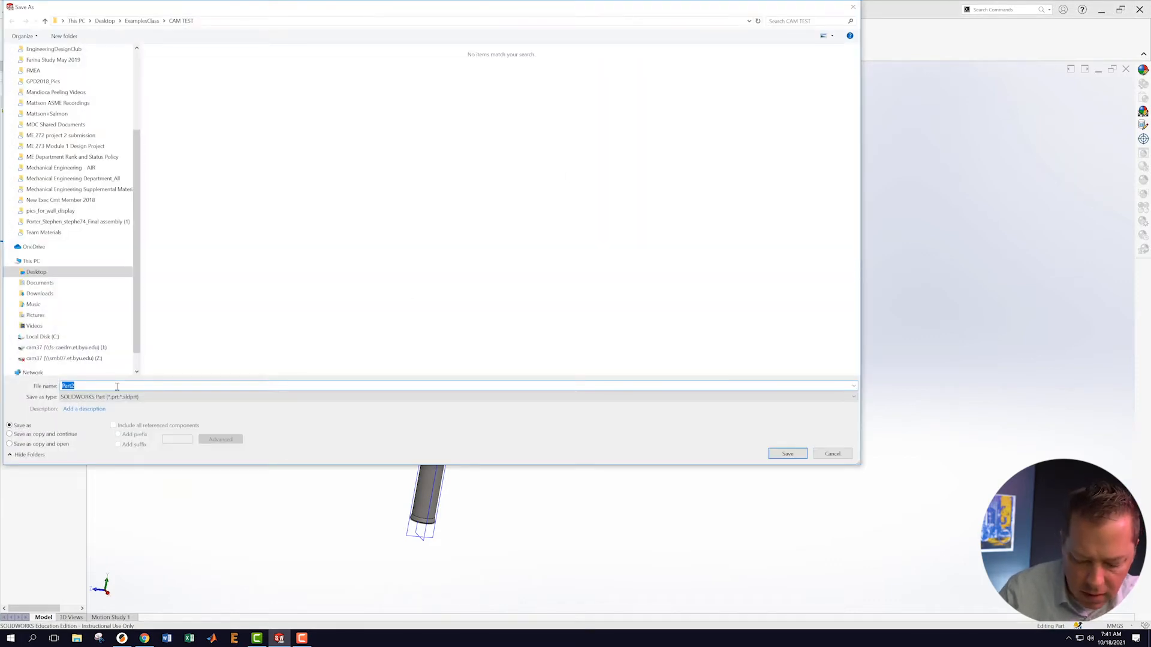
type("CAM")
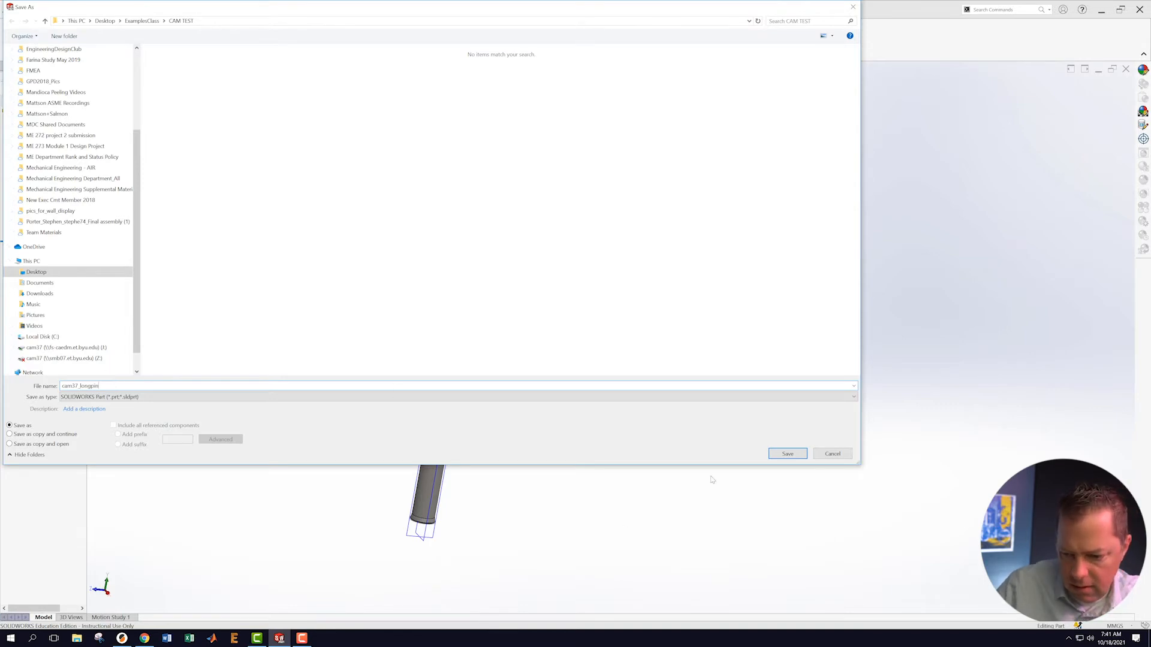
left_click(783, 457)
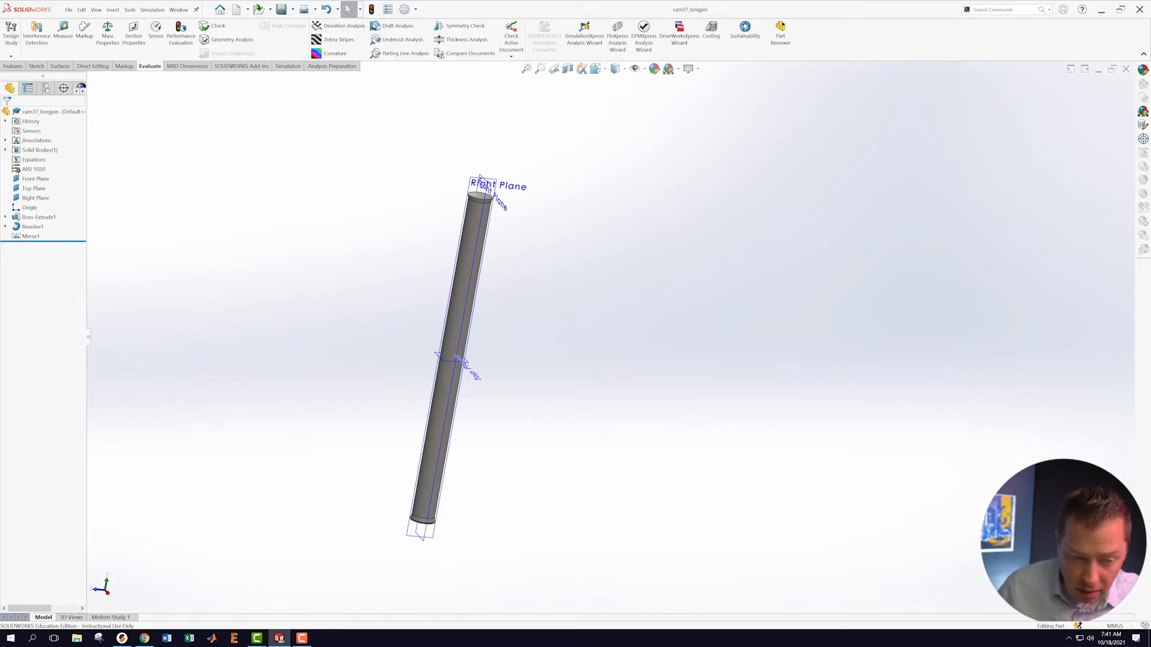
- Create a new part document and save it in the CAM TEST folder as cam37_cover
left_click(68, 10)
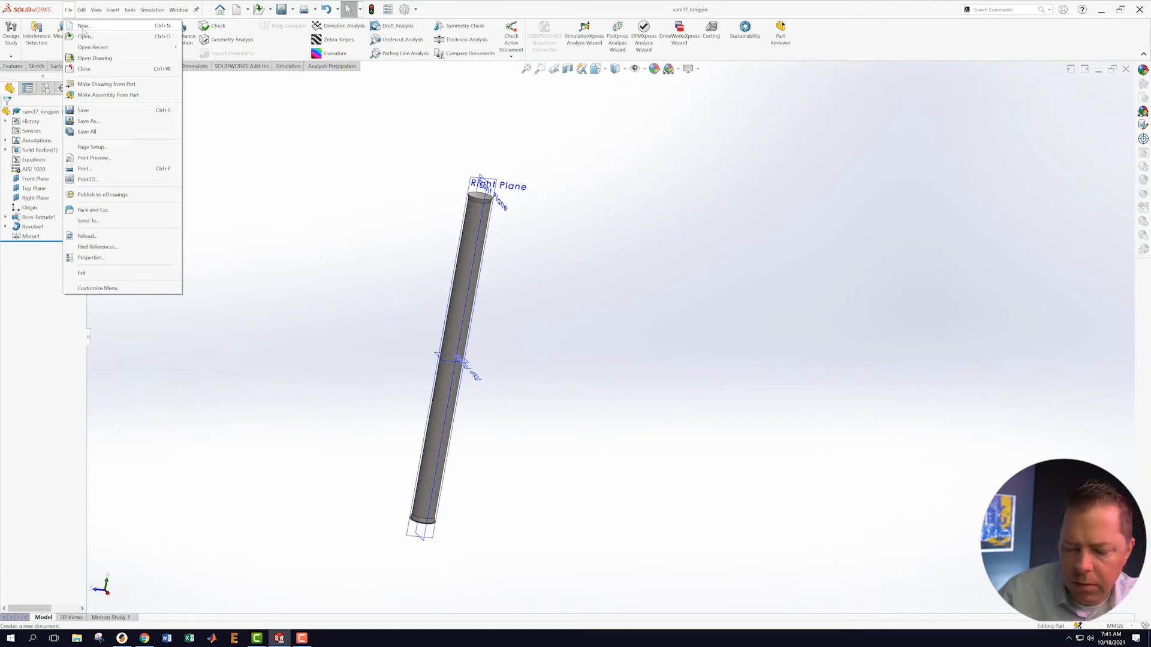
left_click(83, 27)
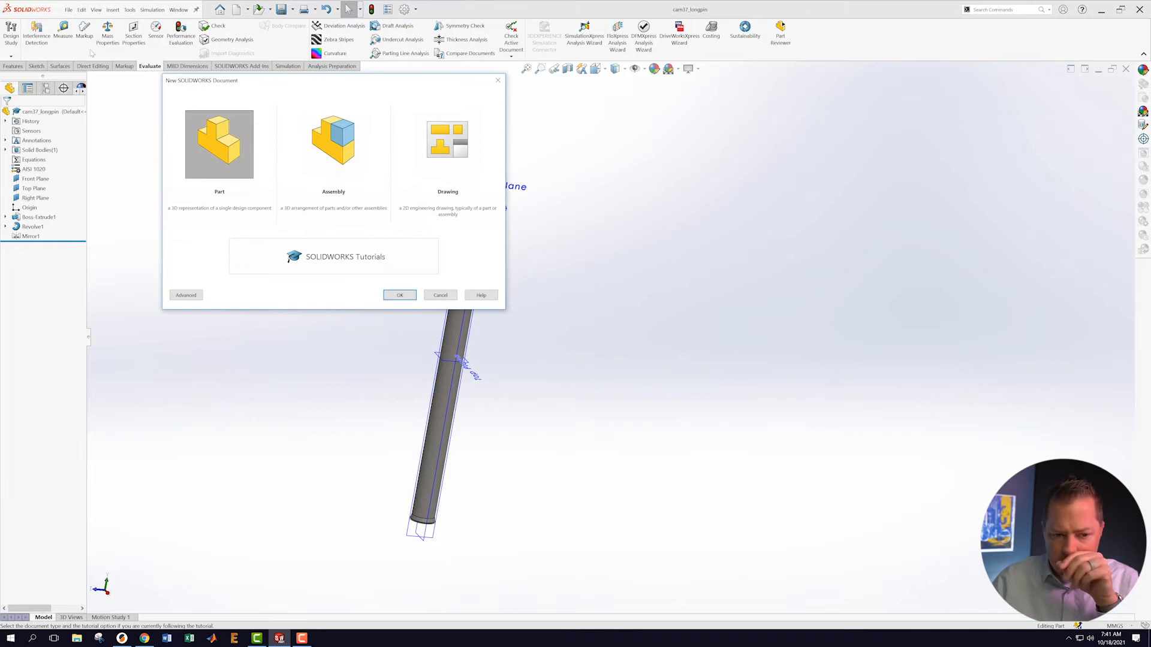
left_click(400, 293)
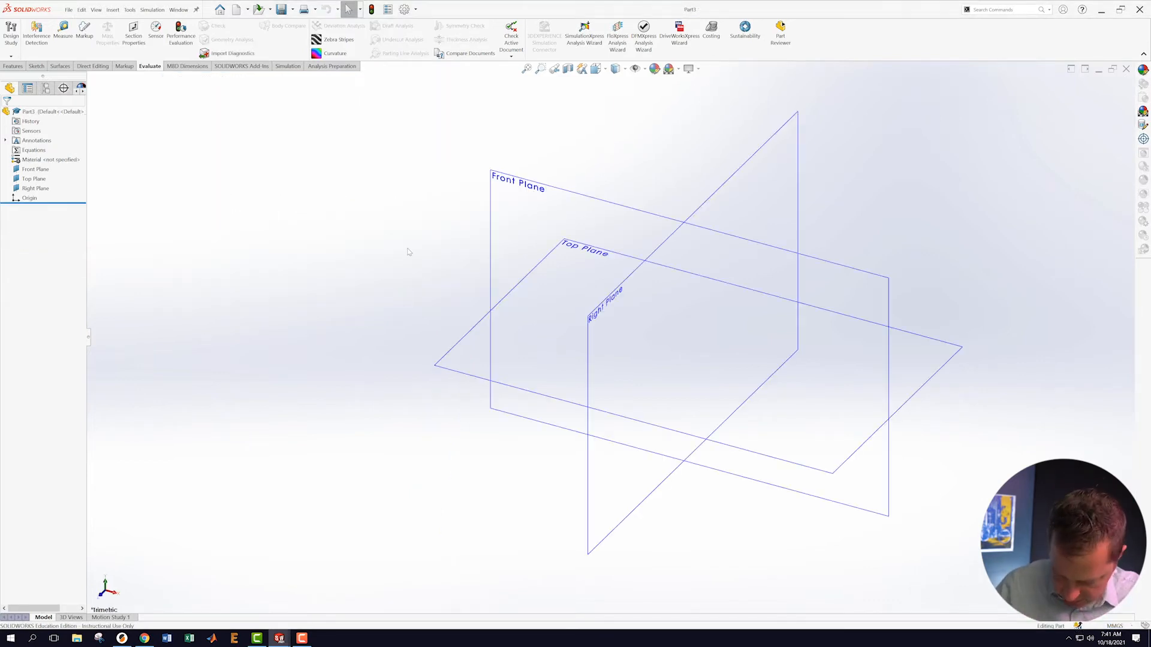
left_click(69, 10)
left_click(85, 121)
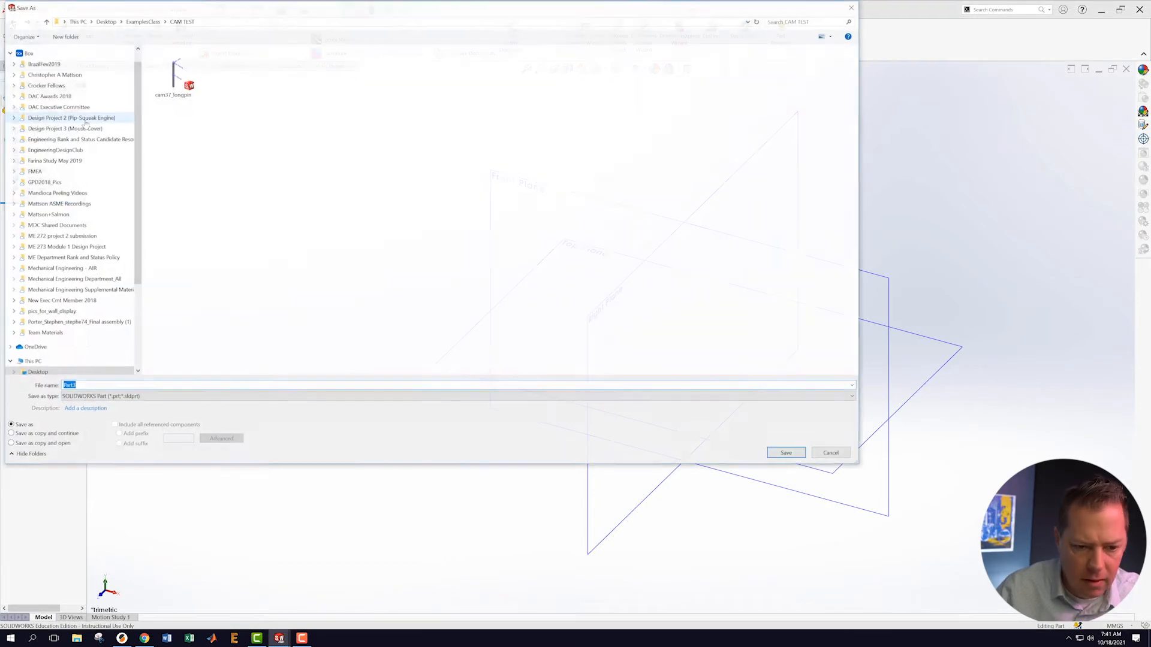
type("cam")
type("37_caio")
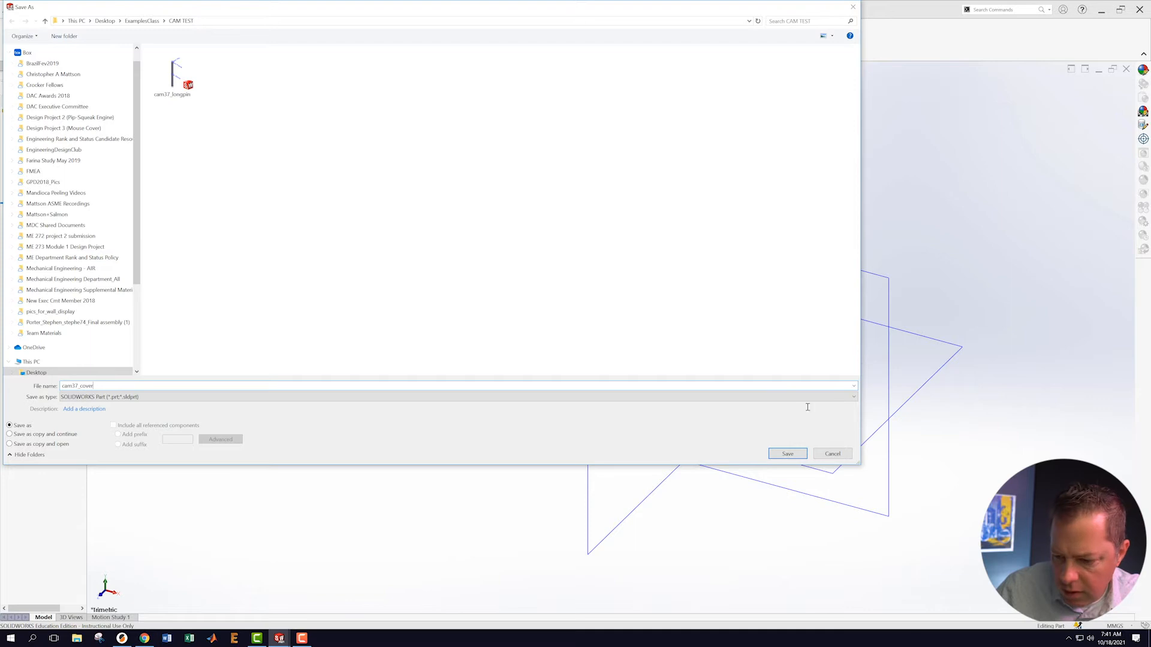
left_click(793, 456)
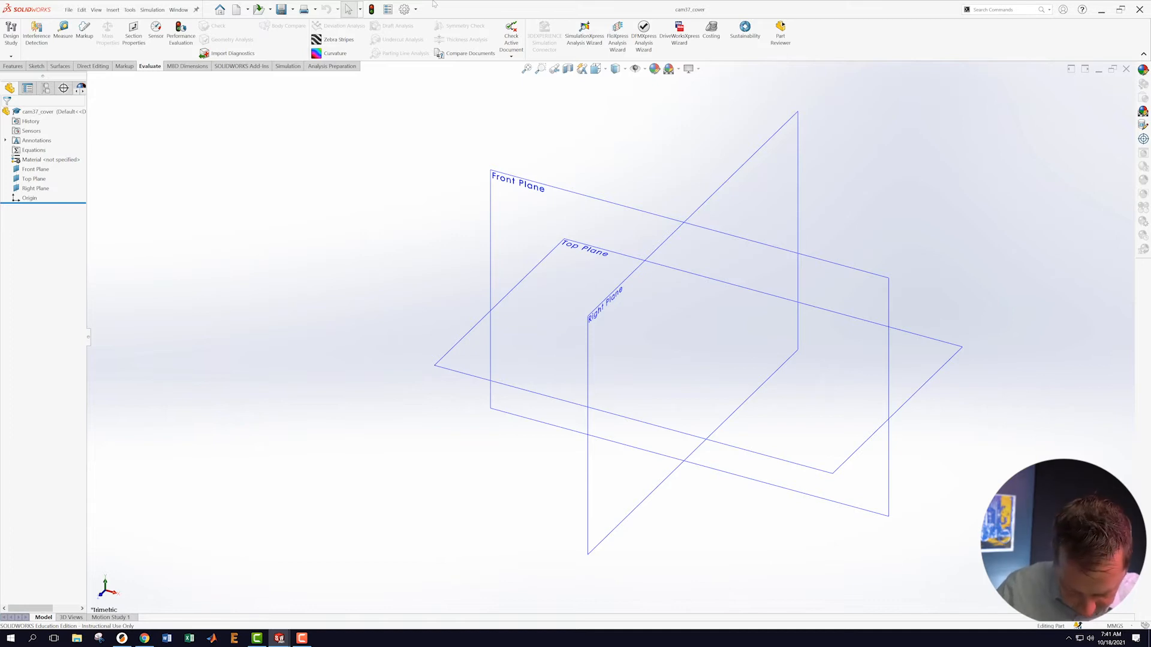
- On the Front Plane, sketch connected lines running about 40 mm down to the origin, 20 mm left and 7 mm up
right_click(516, 190)
left_click(535, 184)
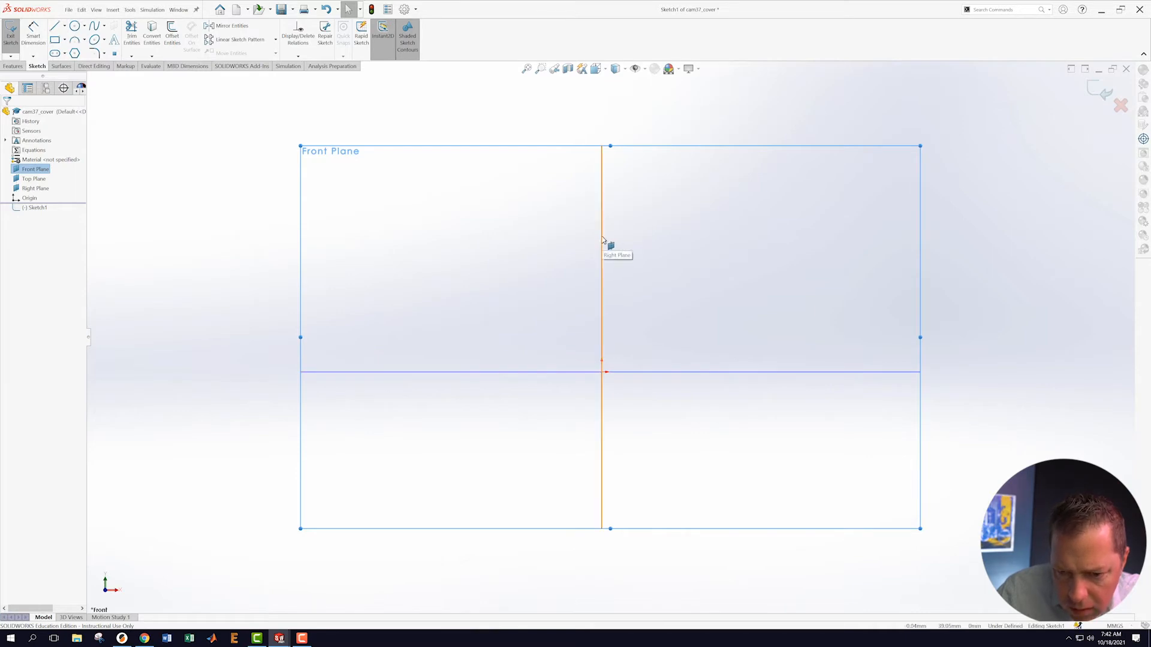
left_click(55, 26)
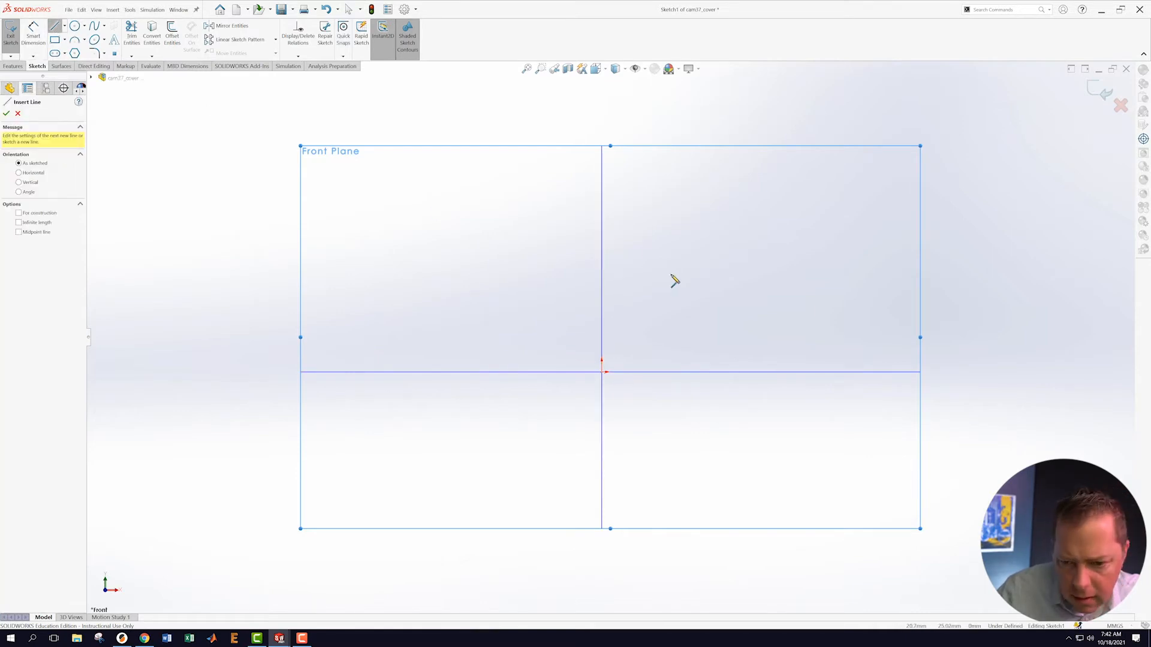
left_click(603, 232)
left_click(602, 377)
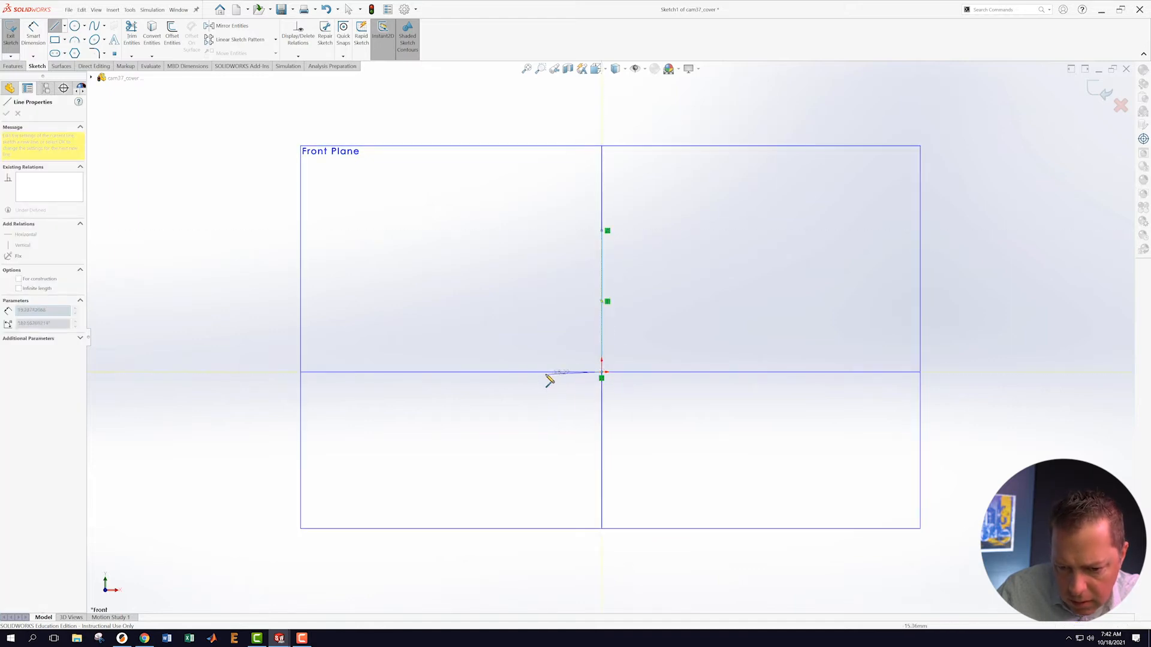
left_click(530, 373)
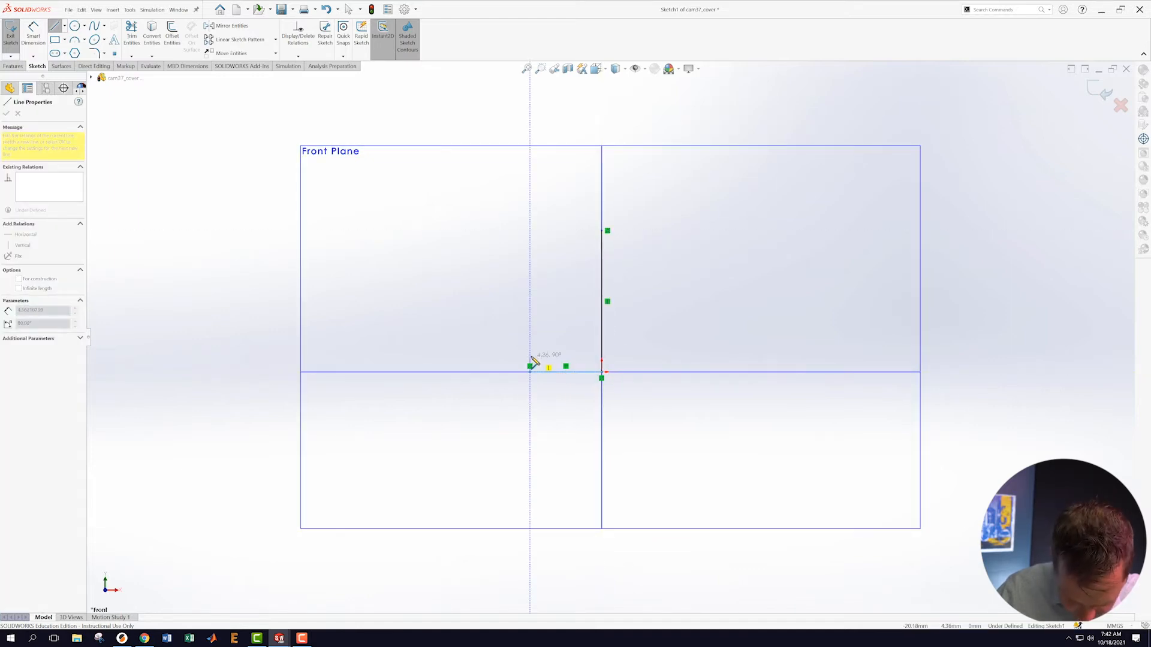
left_click(530, 360)
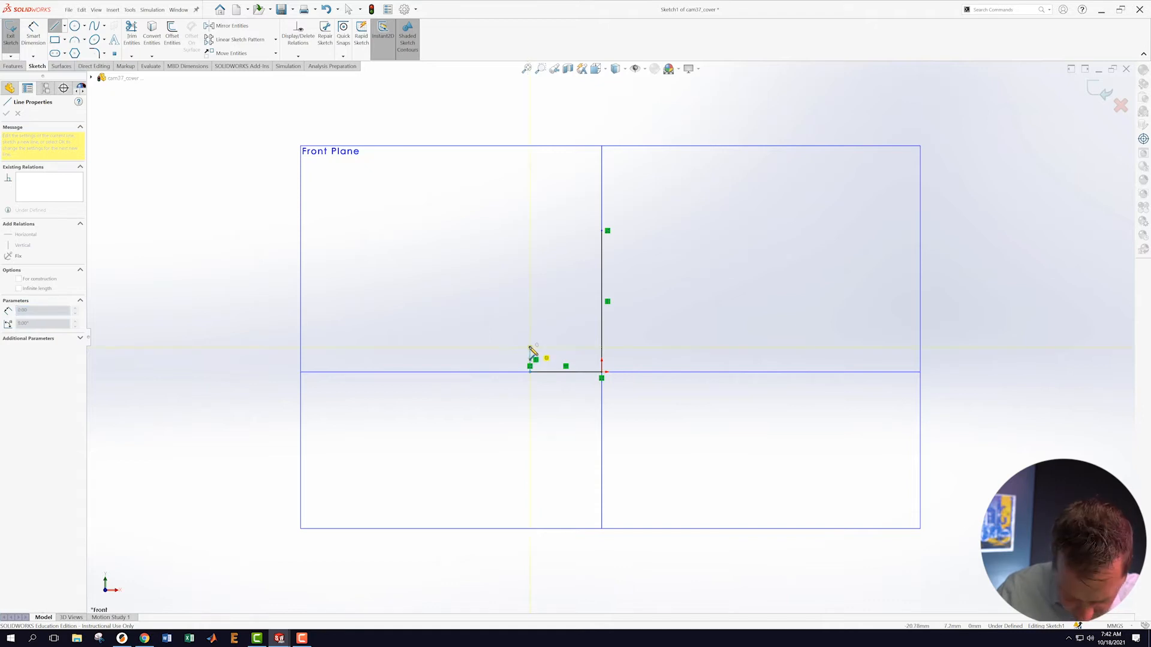
key("Escape")
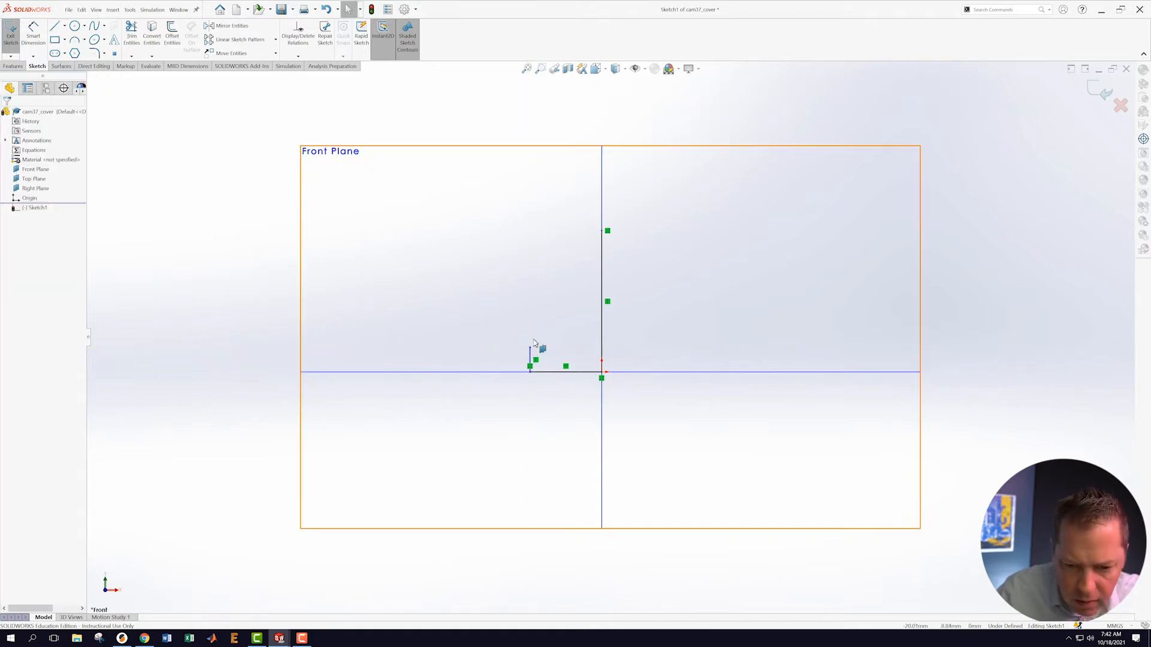
- From the centre line's upper end, draw connected lines about 11 mm to the left and 17 mm down
key("l")
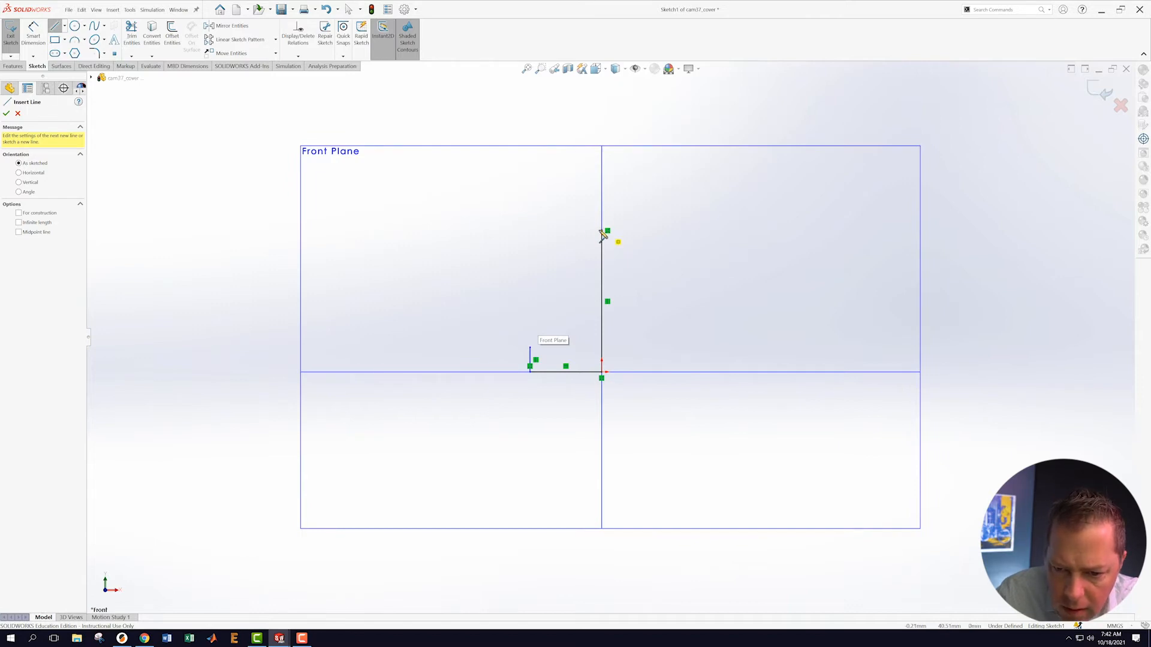
left_click(602, 230)
left_click(564, 233)
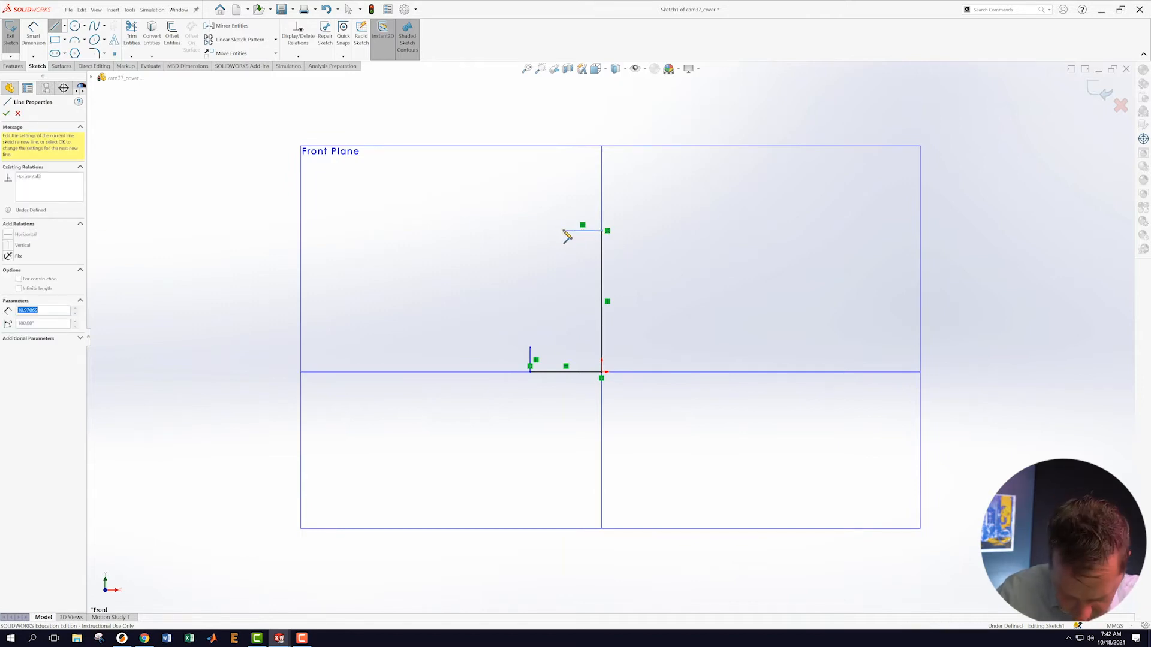
left_click(564, 291)
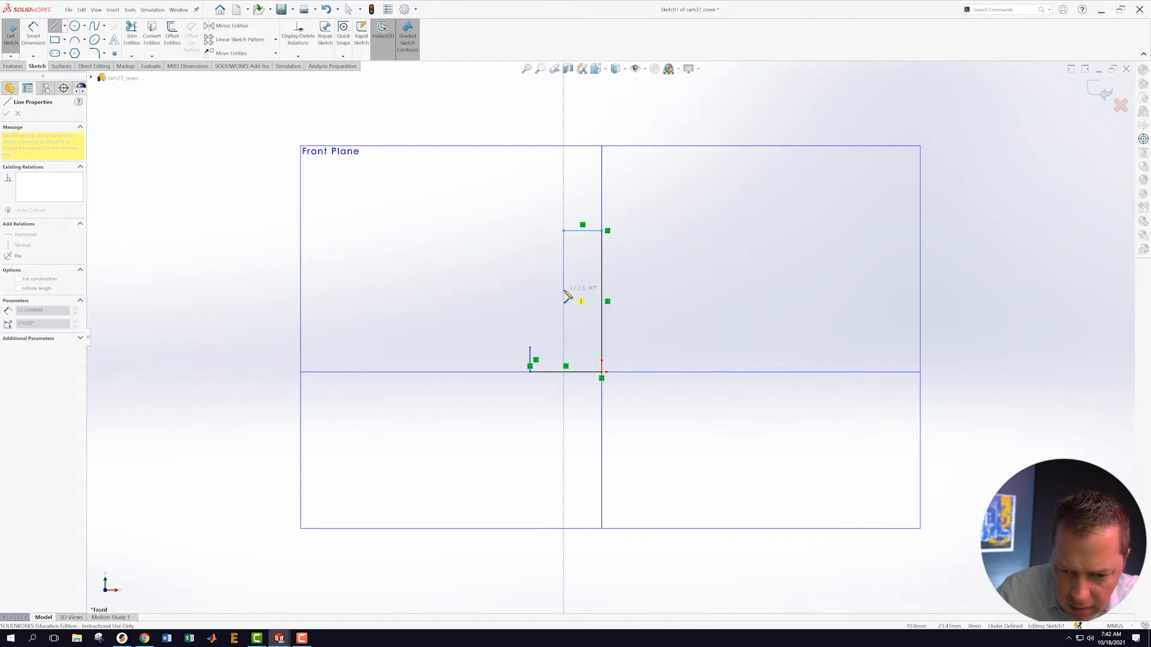
key("Escape")
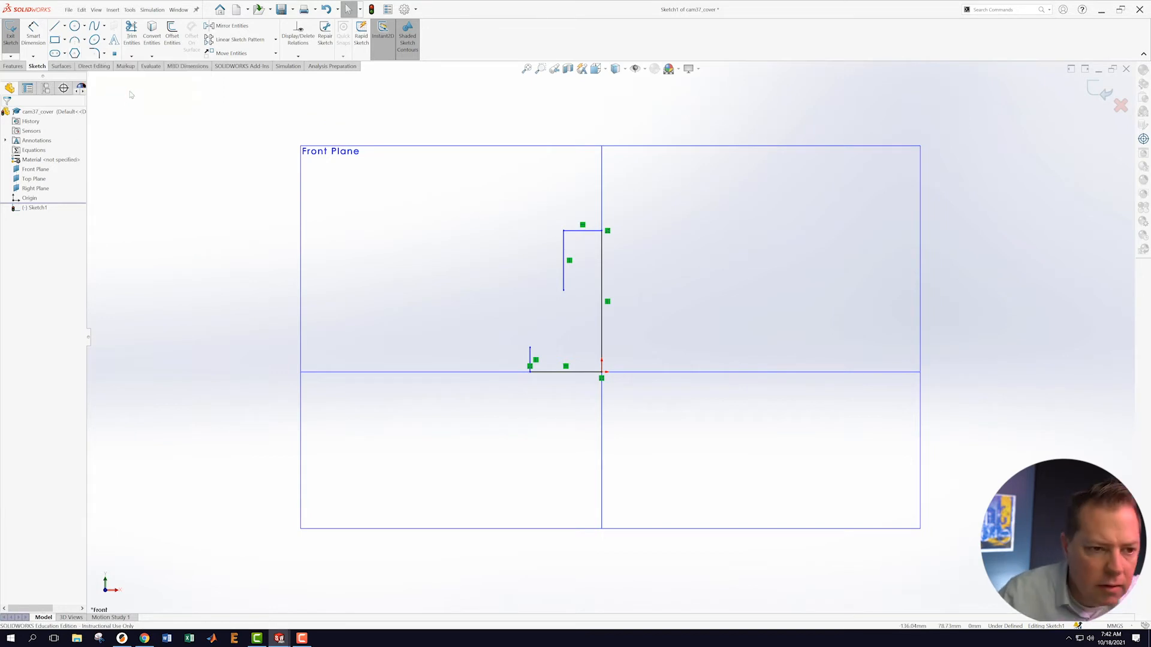
- Draw a convex three-point arc of about 10.8 mm radius from the short lower-left line's upper end, tangent to that line
left_click(76, 41)
left_click(545, 317)
left_click(539, 330)
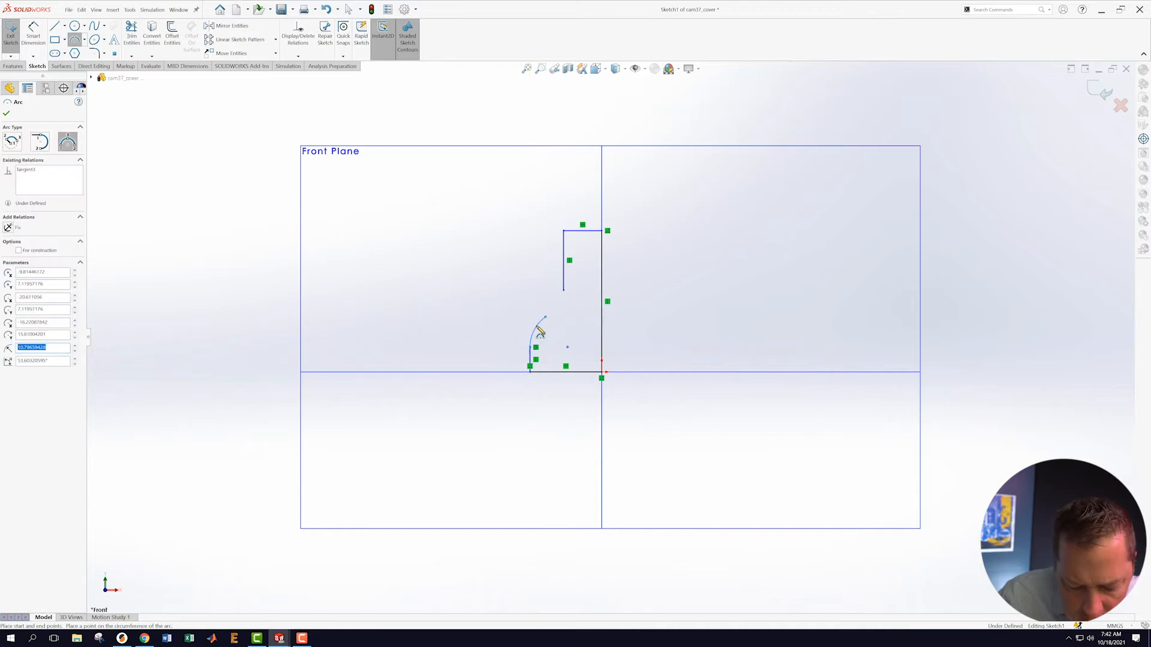
key("Escape")
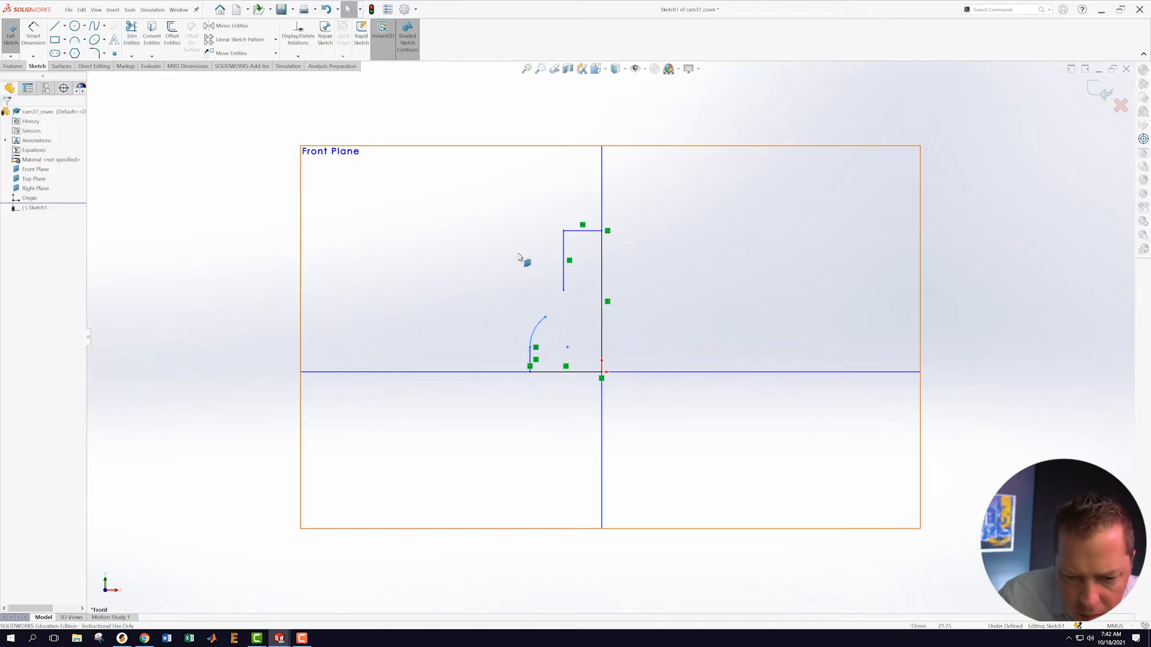
- Close the profile with a concave three-point arc between the upper-left vertical line's lower end and the convex arc, tangent to that arc
left_click(74, 40)
left_click(563, 293)
left_click(545, 318)
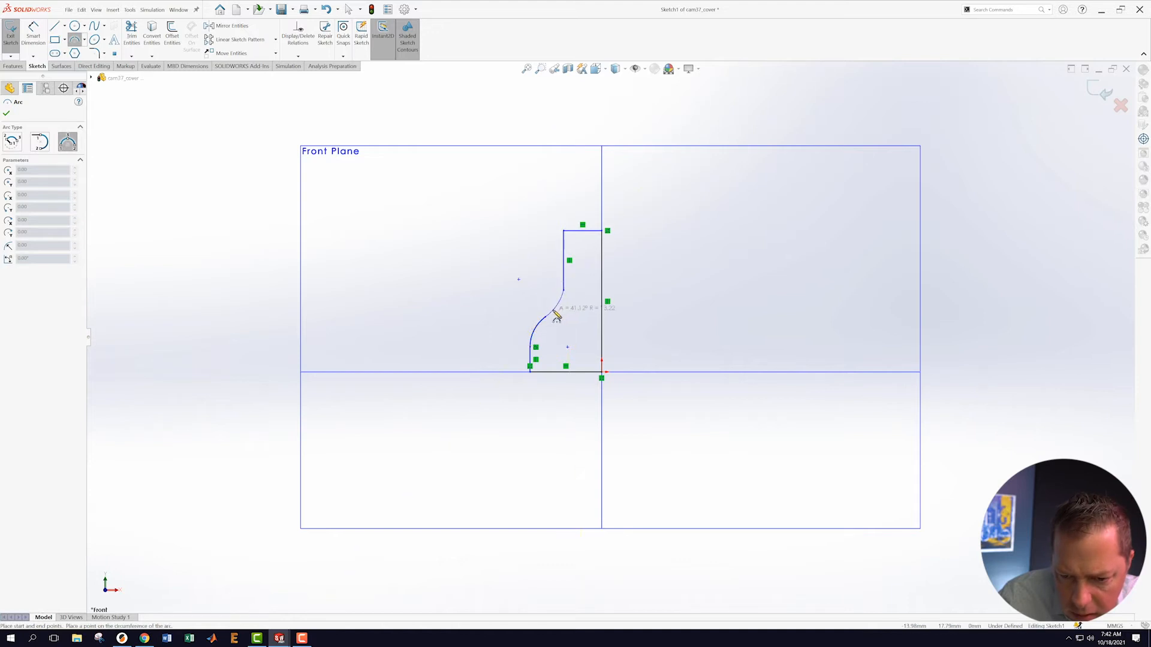
left_click(556, 317)
key("Escape")
- Make the concave arc tangent to the upper-left vertical line and check the arc's relations
scroll(577, 302, "down", 3)
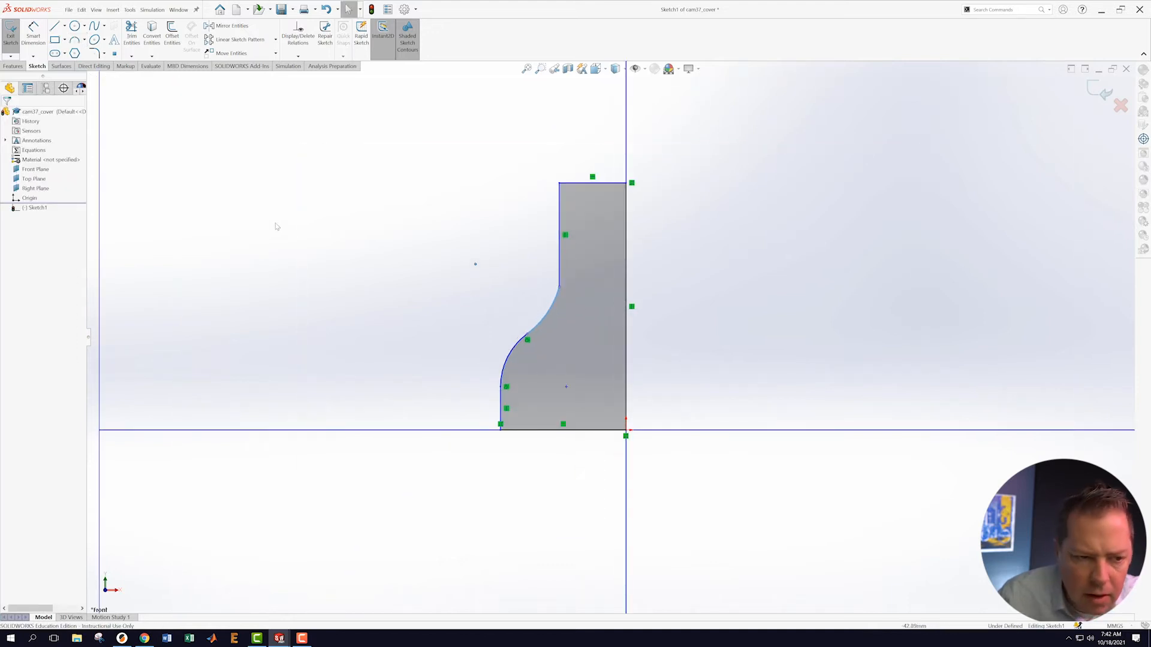
key("s")
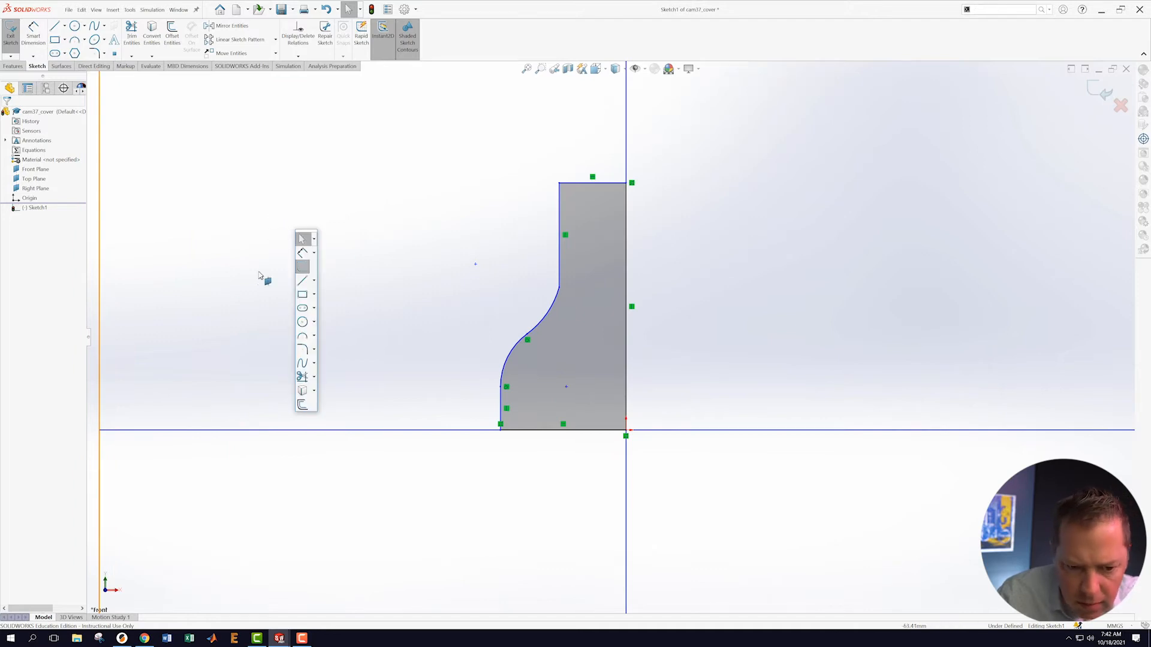
left_click(560, 276)
left_click(555, 306)
left_click(758, 357)
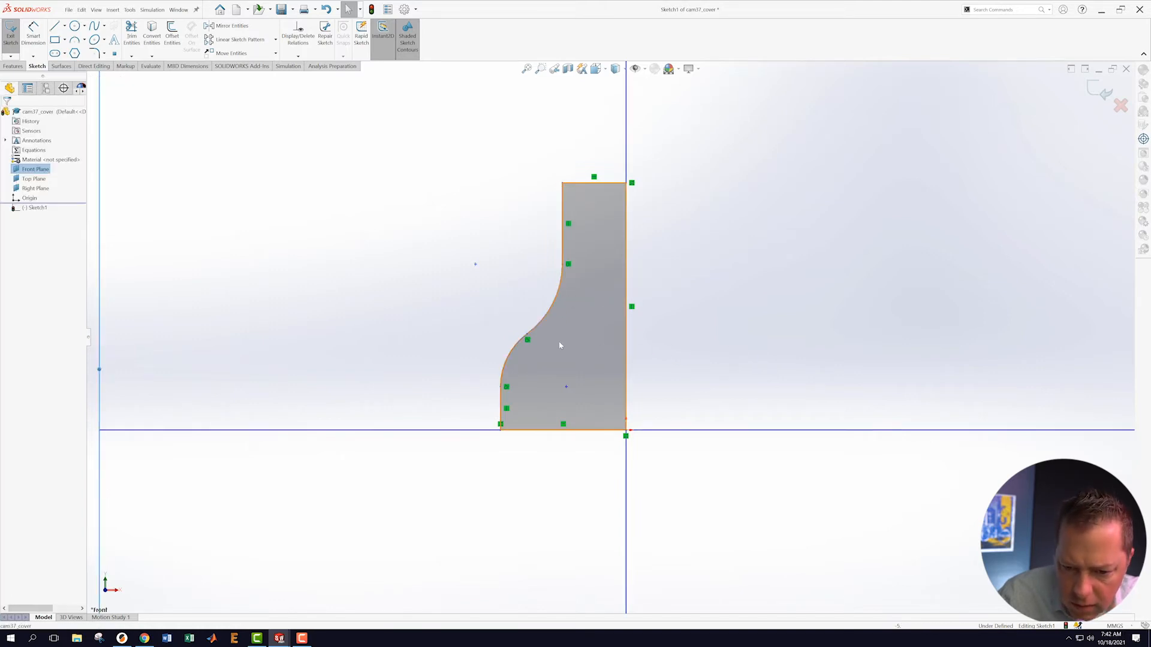
left_click(538, 335)
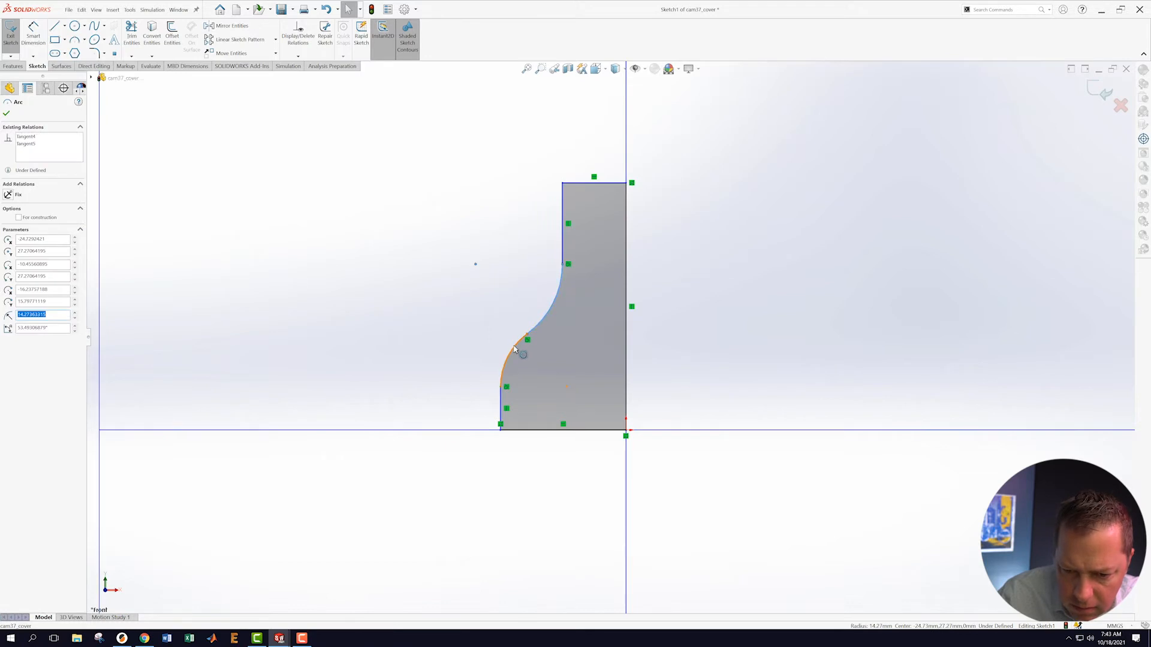
- Check the relations between the two arcs and between the convex arc and the short lower-left vertical line
left_click(514, 350, "ctrl")
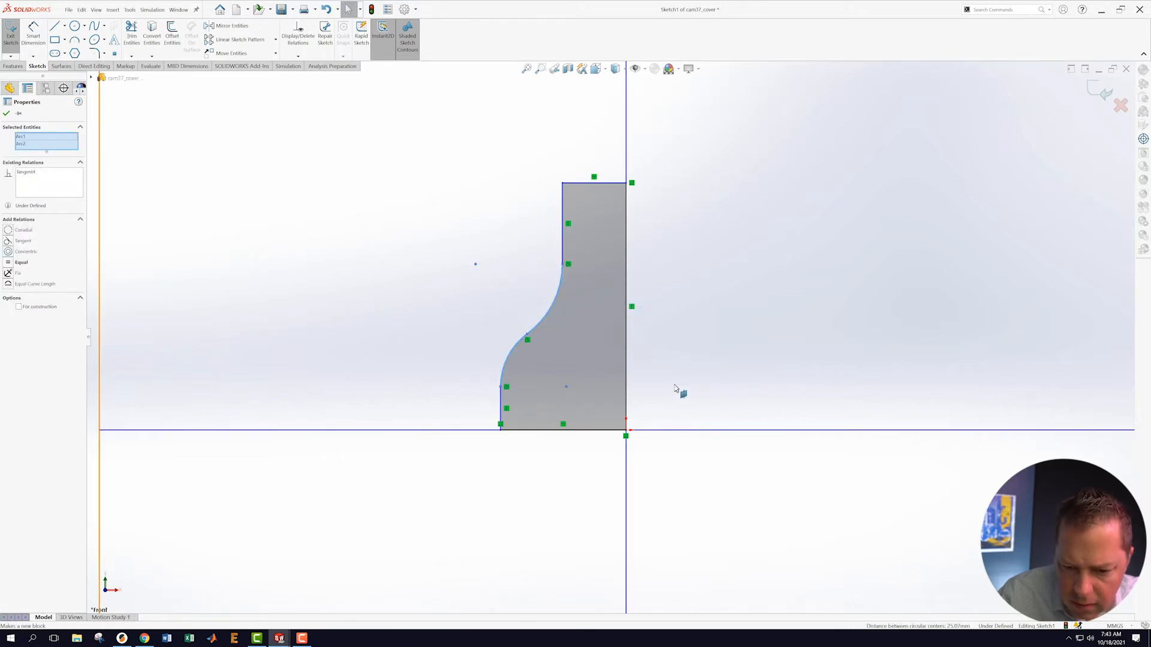
left_click(745, 387)
left_click(504, 386)
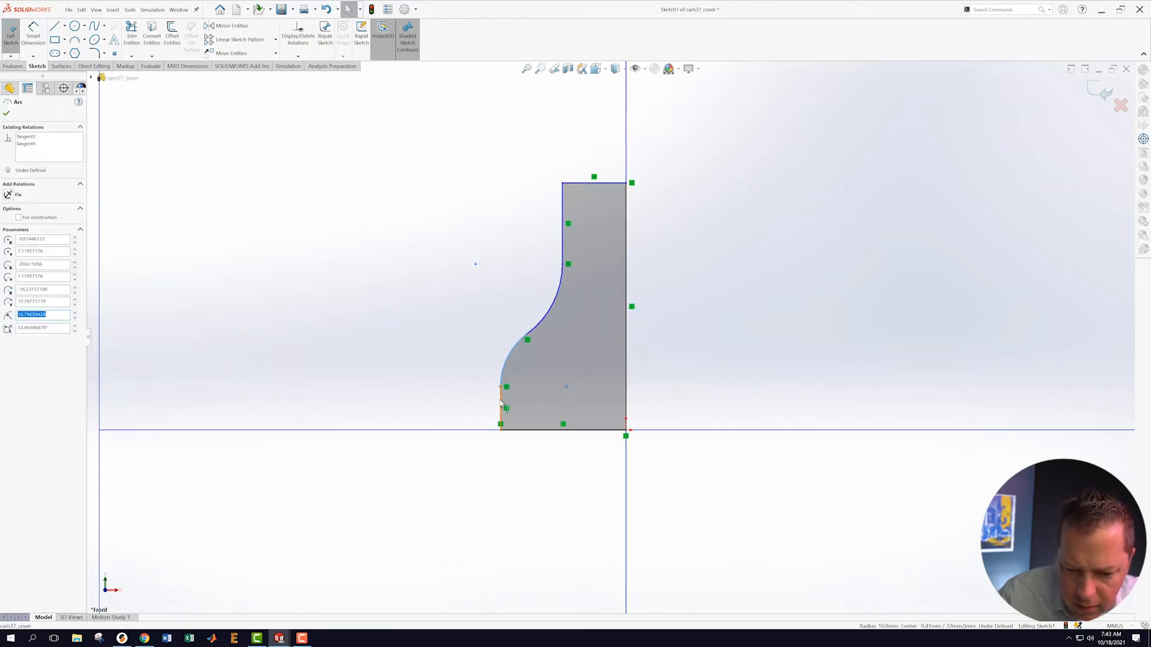
left_click(502, 404, "ctrl")
left_click(518, 369)
left_click(687, 315)
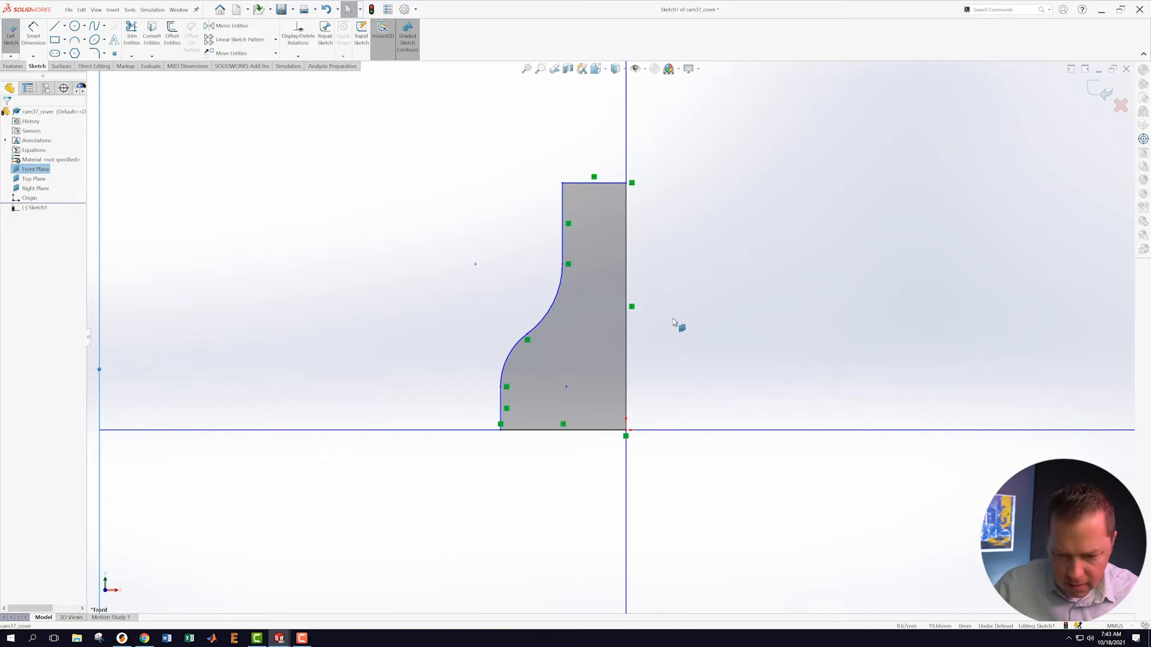
- Dimension the height of the vertical centre line at 28 mm
key("d")
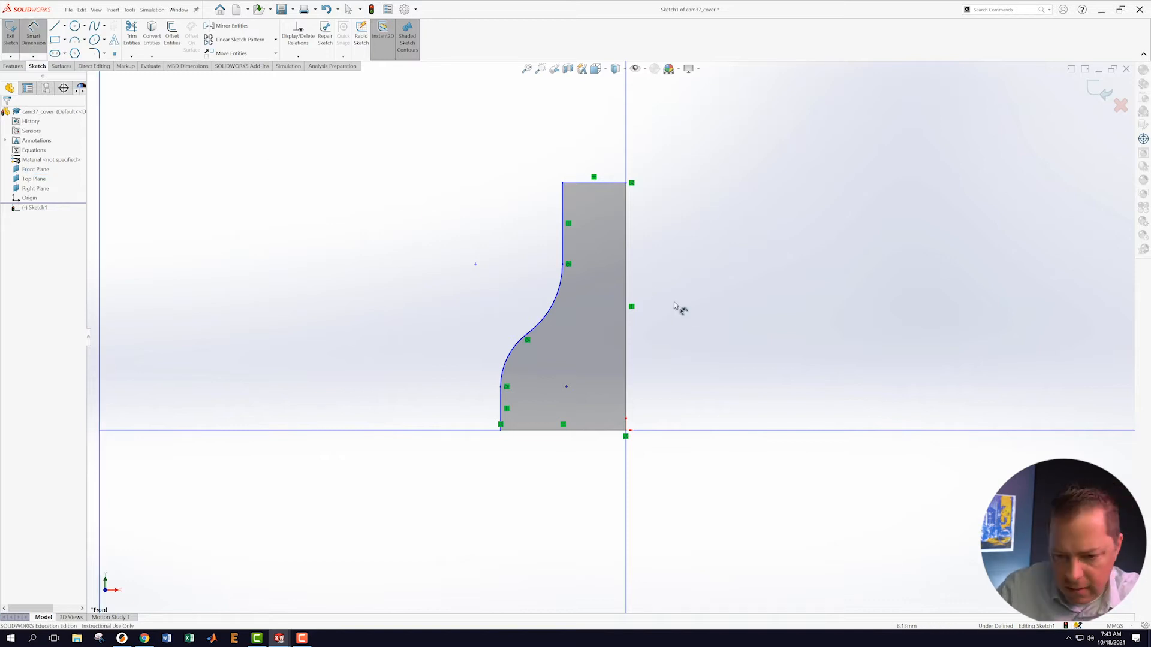
left_click(627, 280)
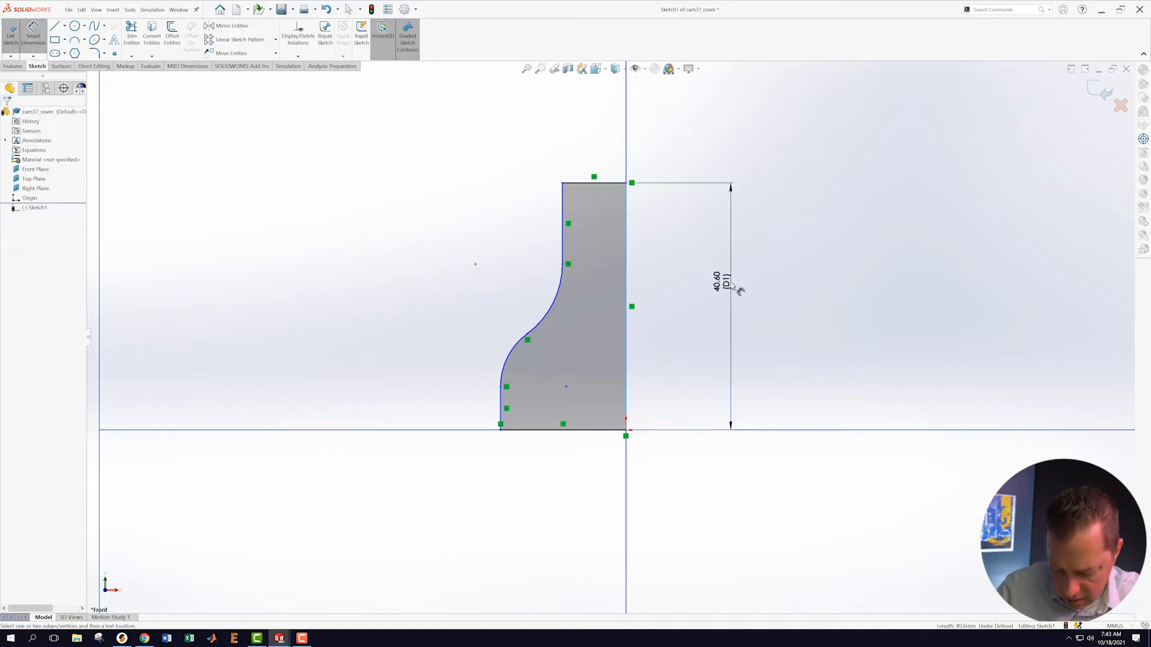
left_click(731, 284)
type("28")
key("Return")
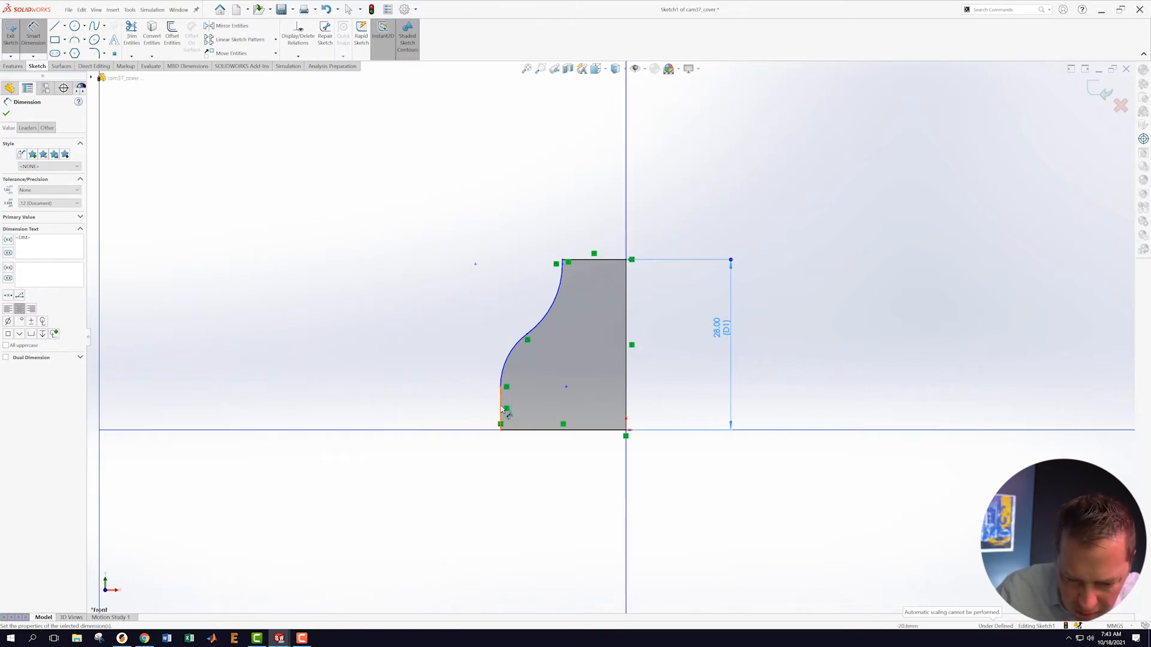
- Dimension the short lower-left vertical line at 3.64 mm
left_click(501, 408)
left_click(415, 410)
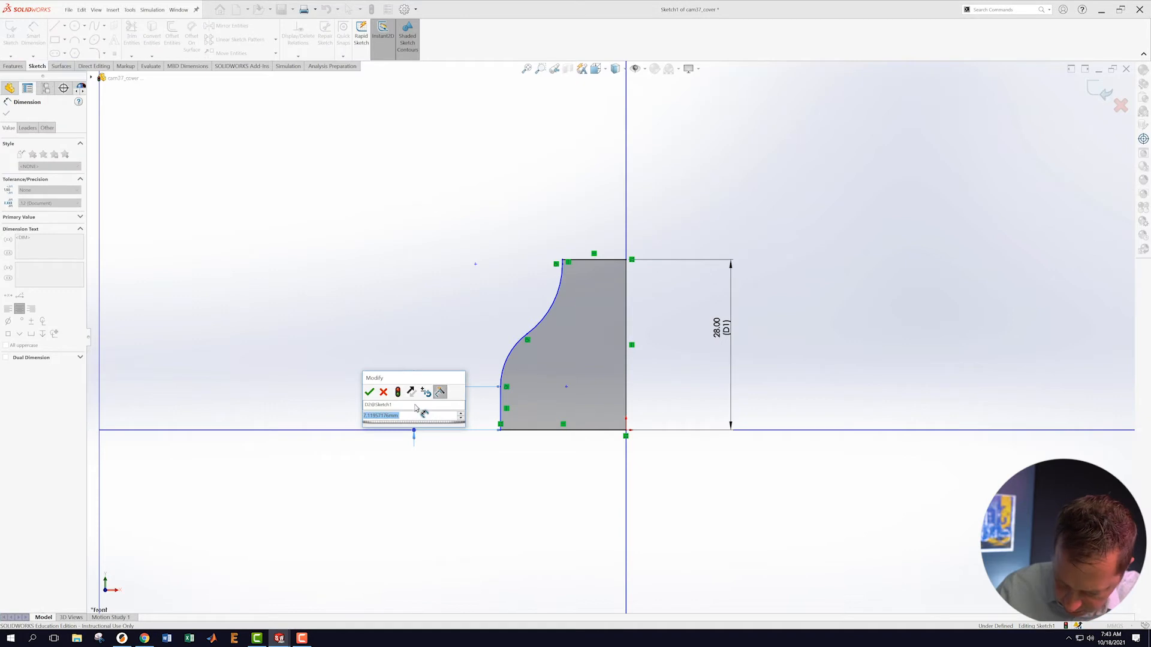
type("3.64")
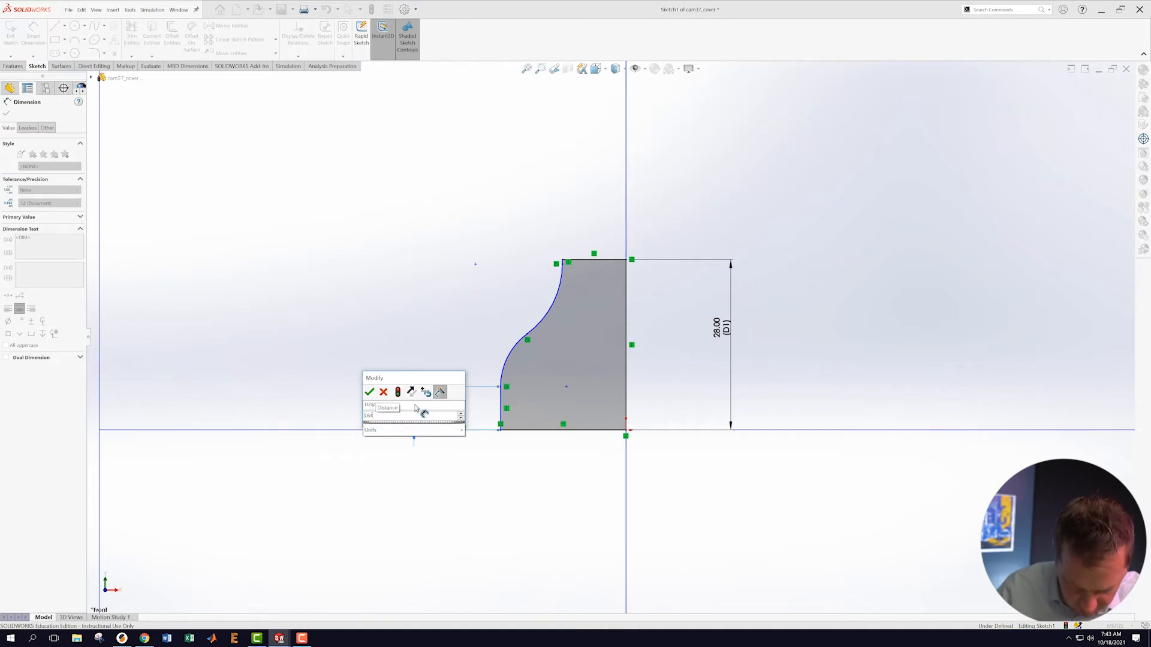
key("Return")
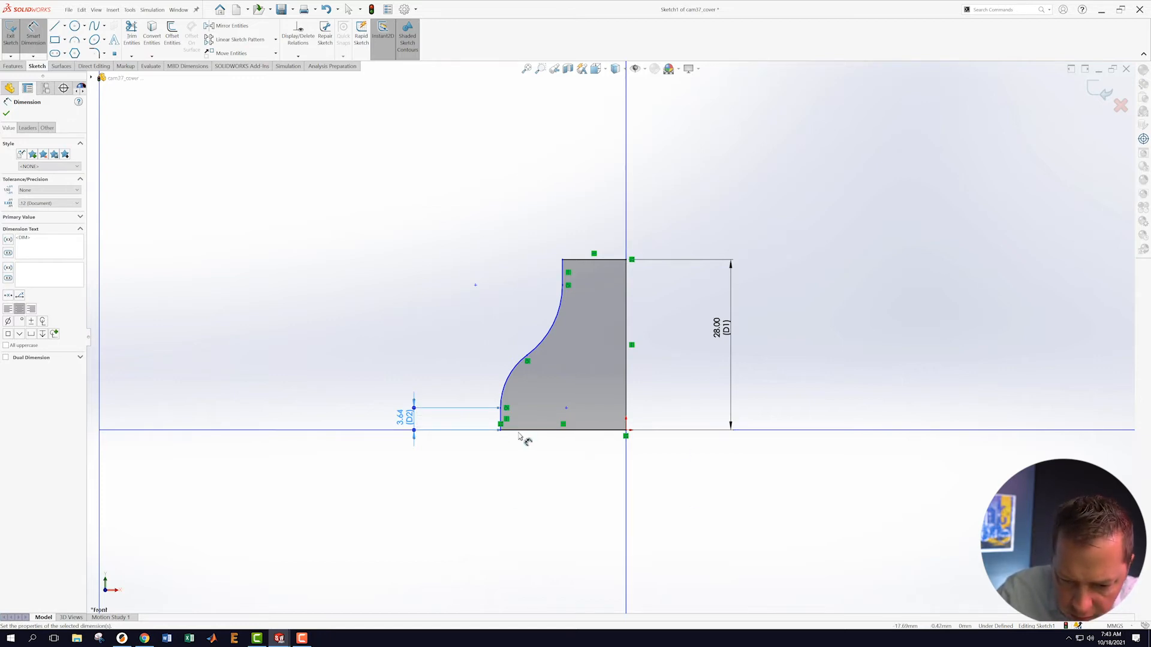
- Add a horizontal dimension to the profile's bottom line and set it to 2.5 mm
left_click(521, 431)
left_click(536, 491)
type("12.5/52")
key("BackSpace")
key("Return")
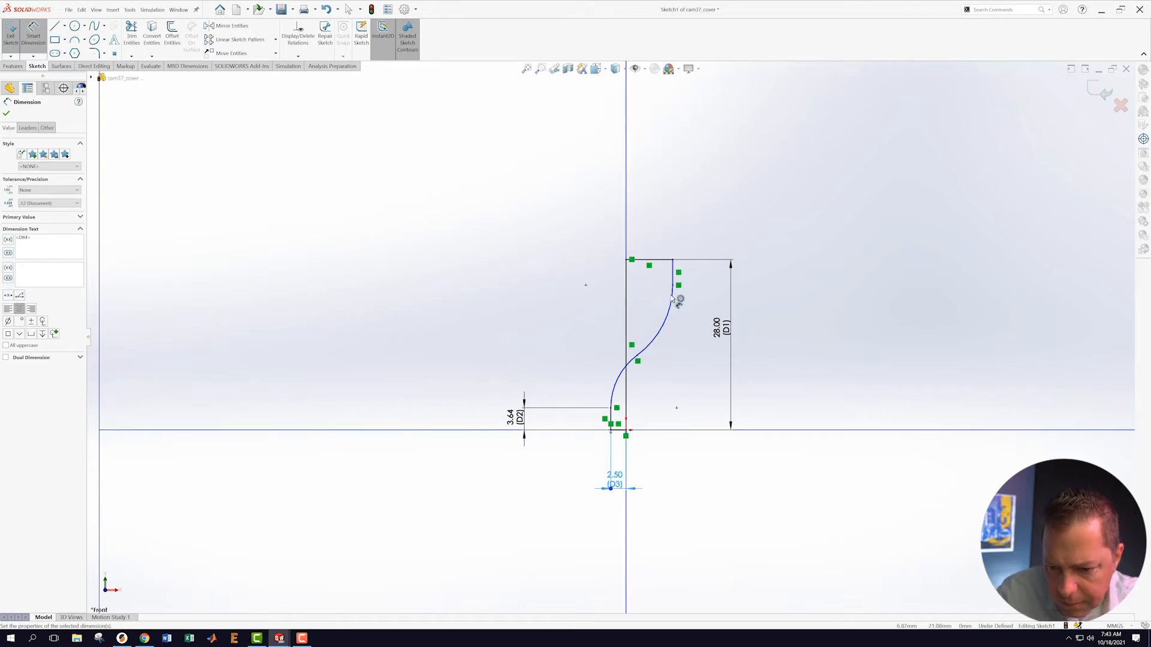
- Undo the last value change of the bottom line's dimension
left_click(674, 275)
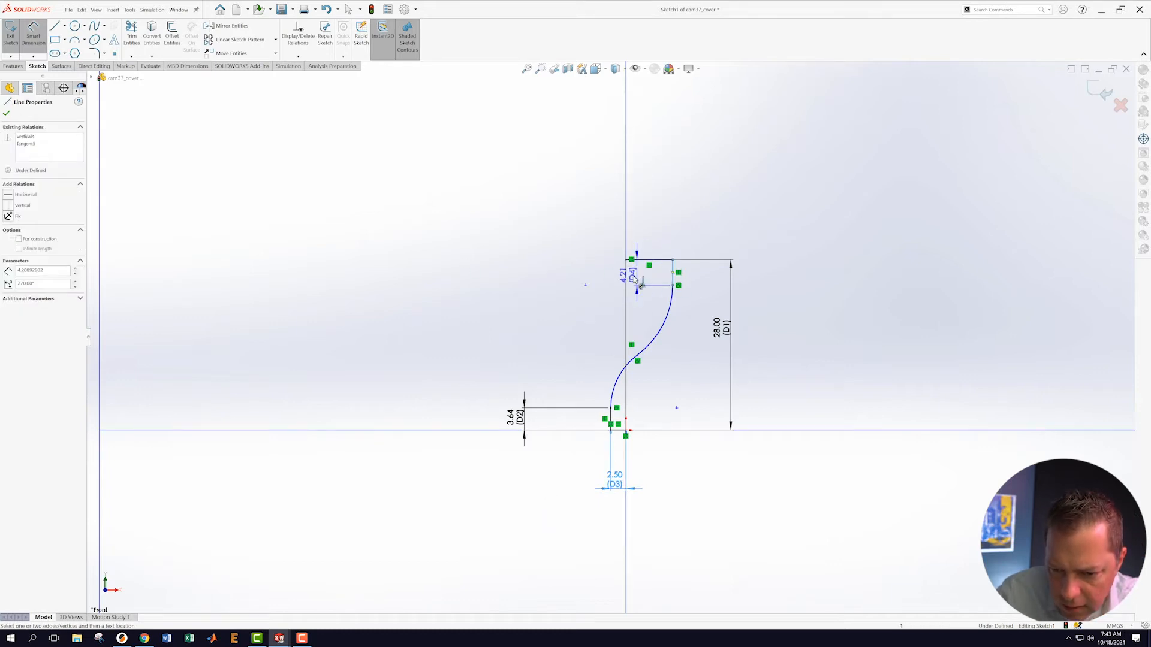
key("Escape")
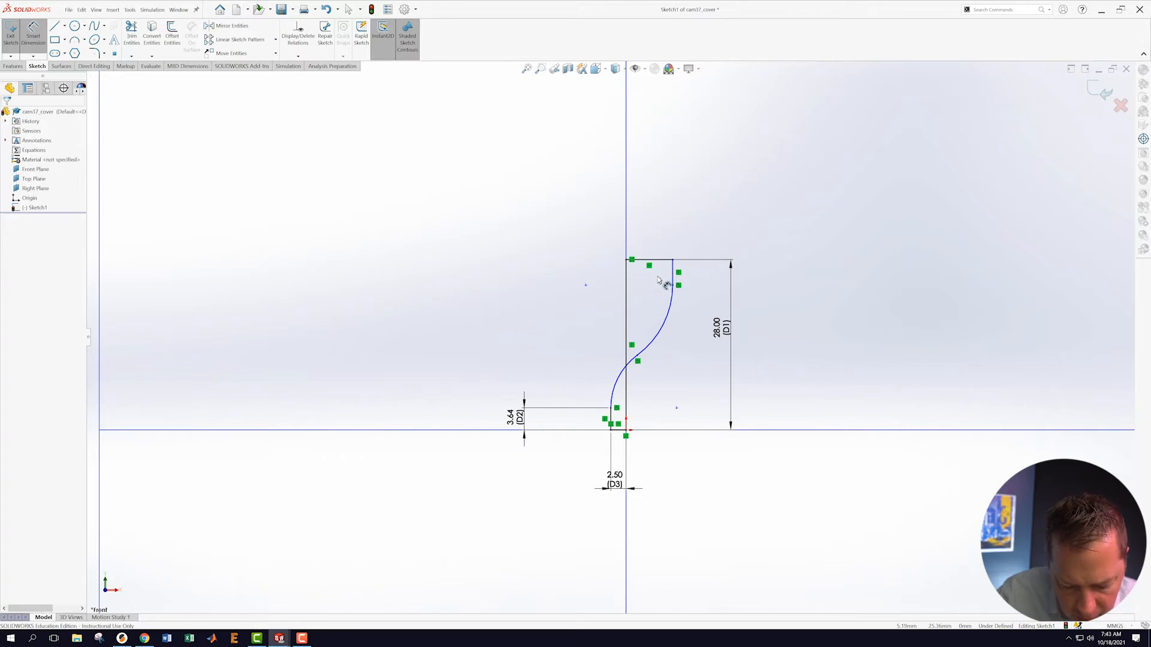
key("ctrl+z")
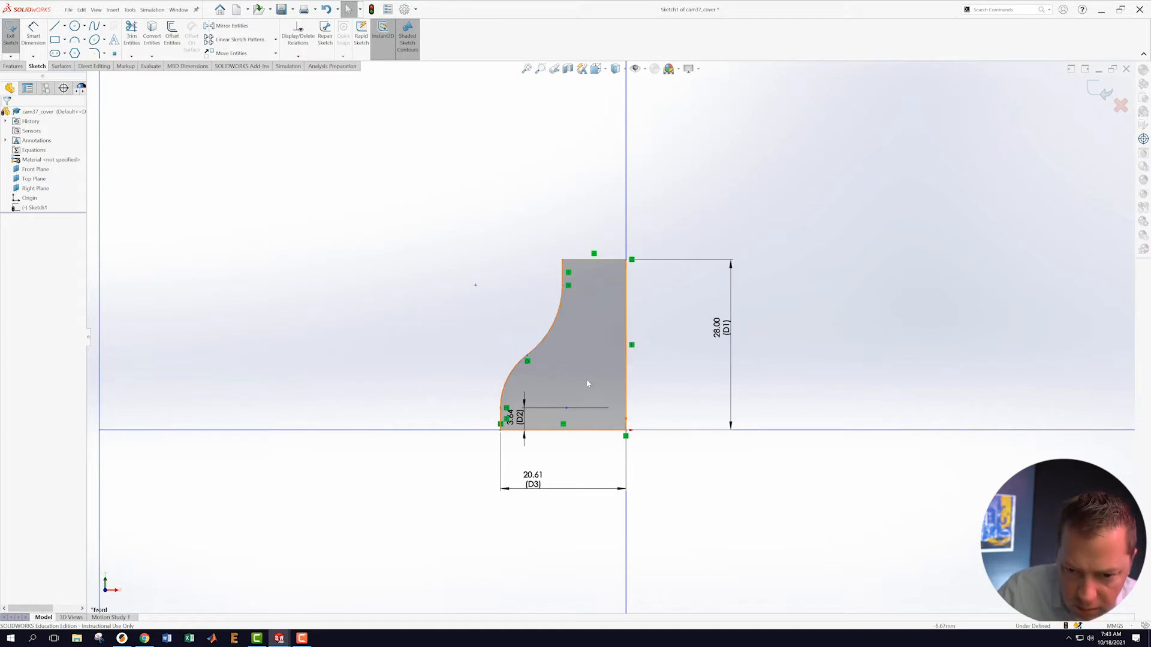
- Dimension the profile's short top line at 8.75/2 mm
key("s")
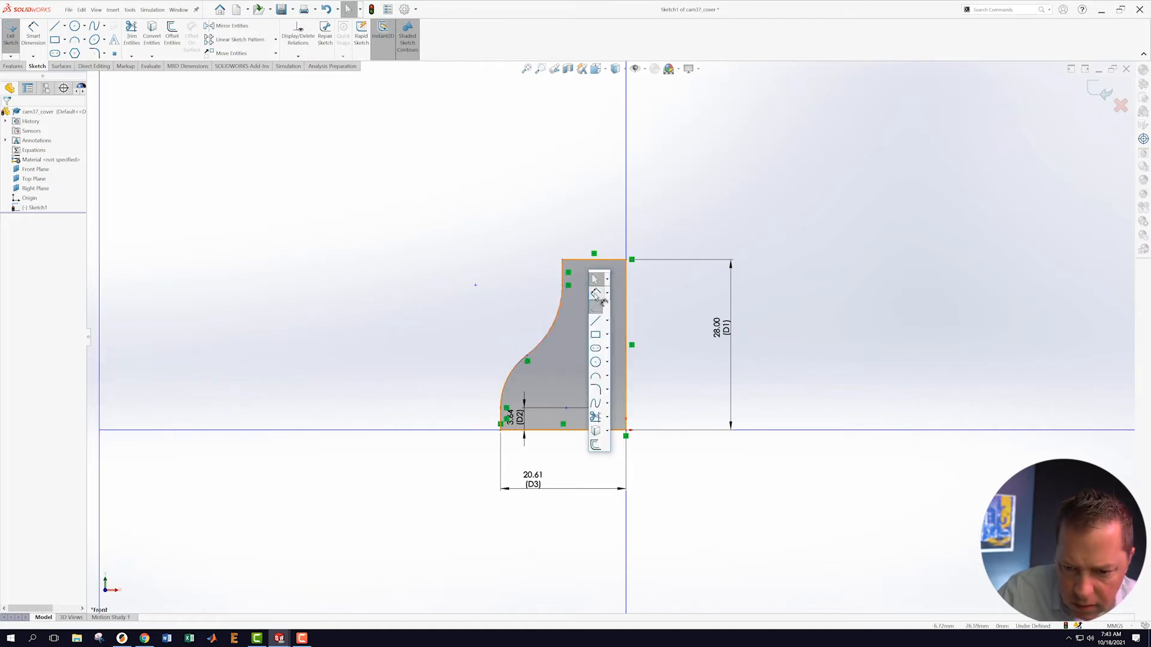
left_click(597, 307)
double_click(579, 220)
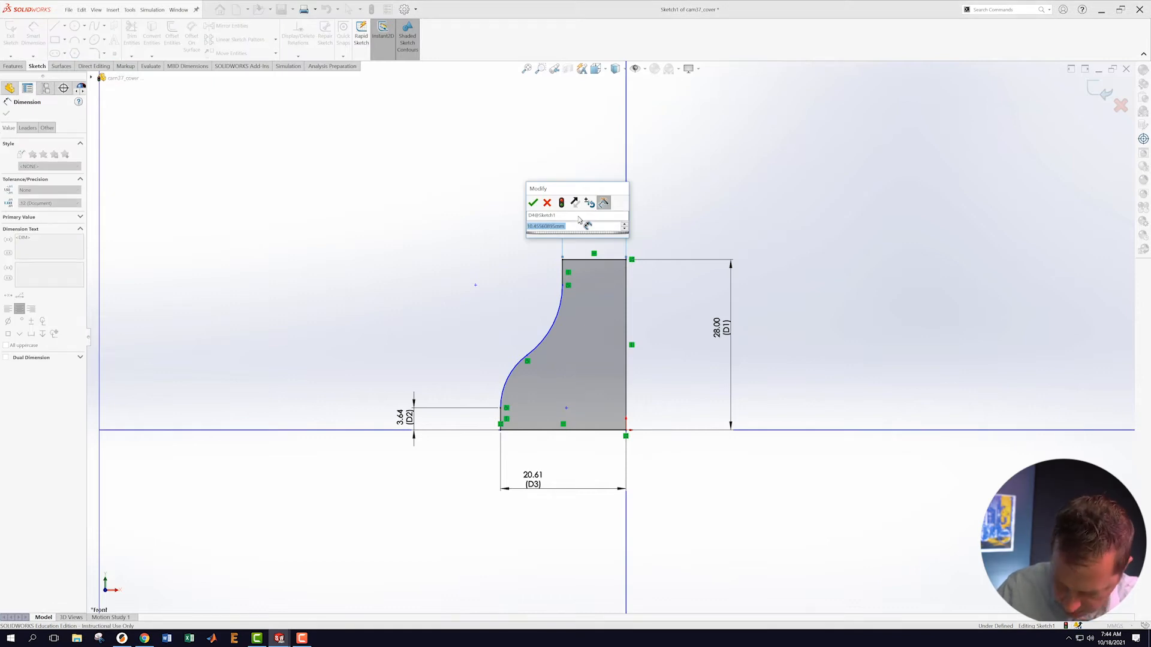
type("8.75/")
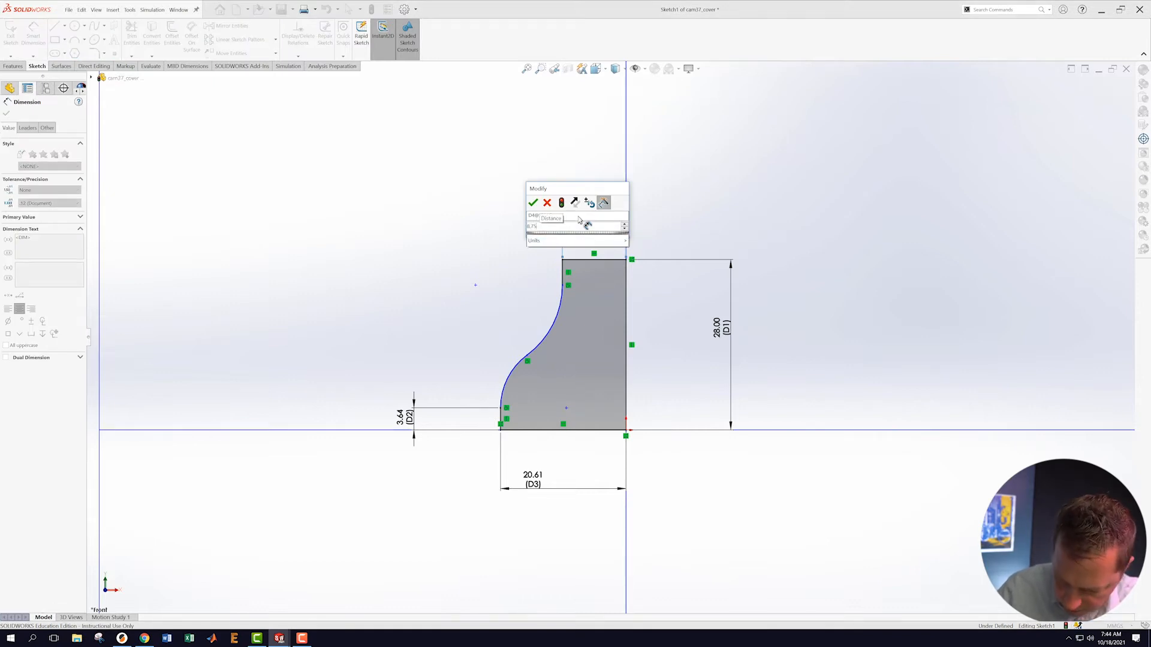
type("2")
key("Return")
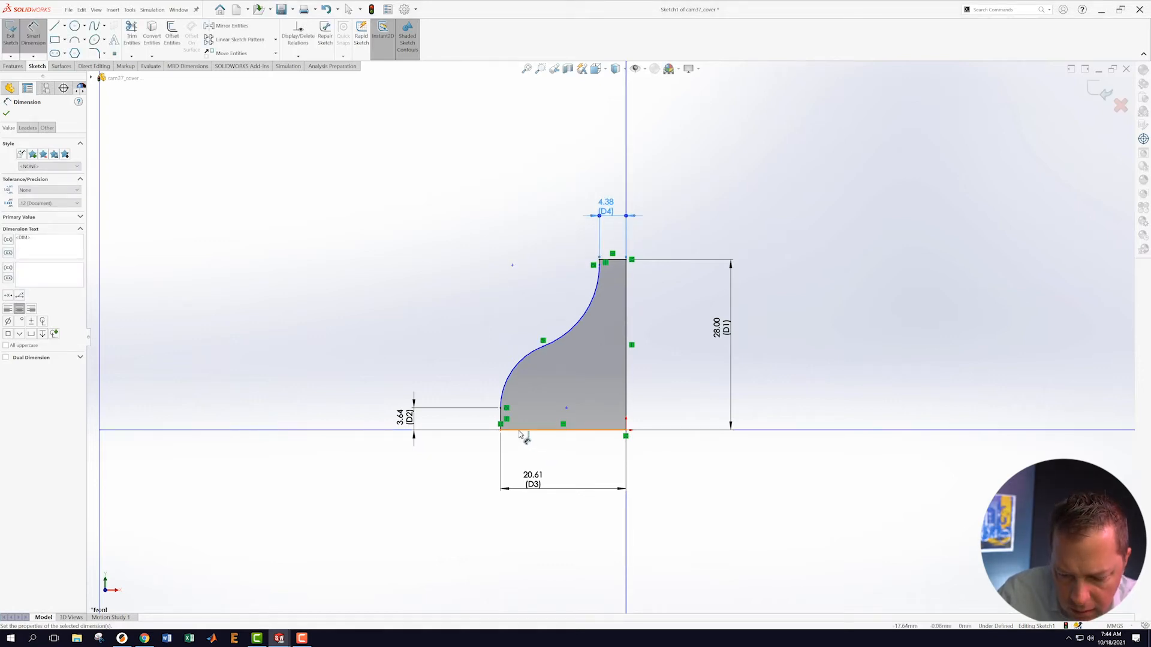
- Set the bottom line's dimension to 12.5/2 mm, giving a 6.25 mm base
double_click(541, 483)
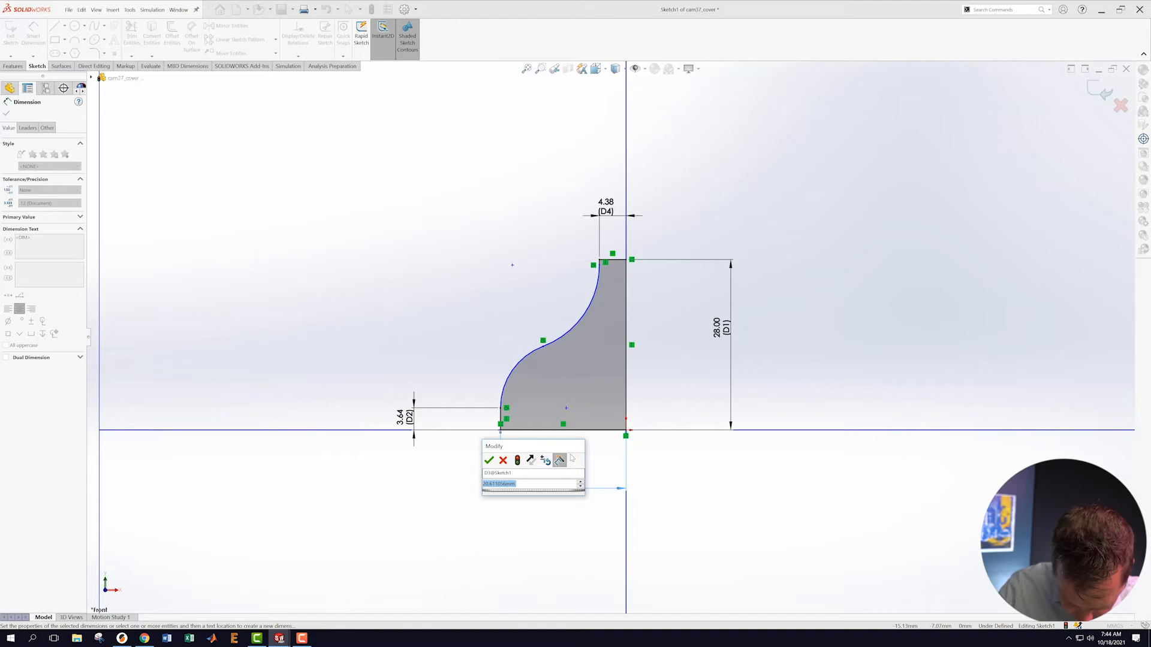
type("42.5/2")
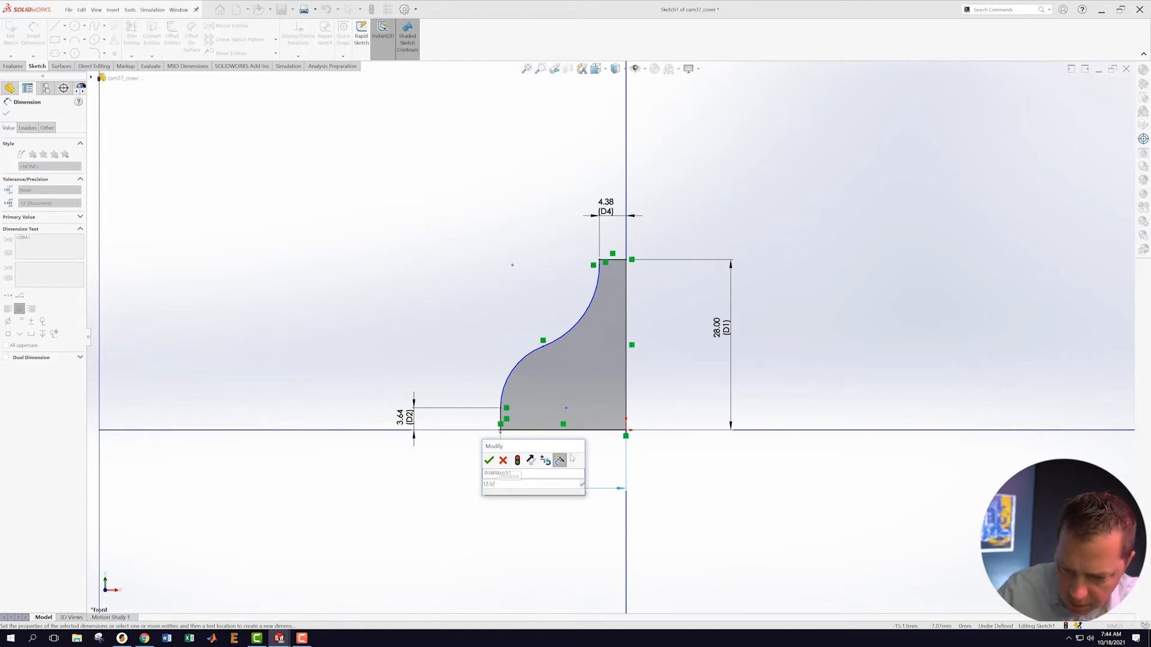
key("Return")
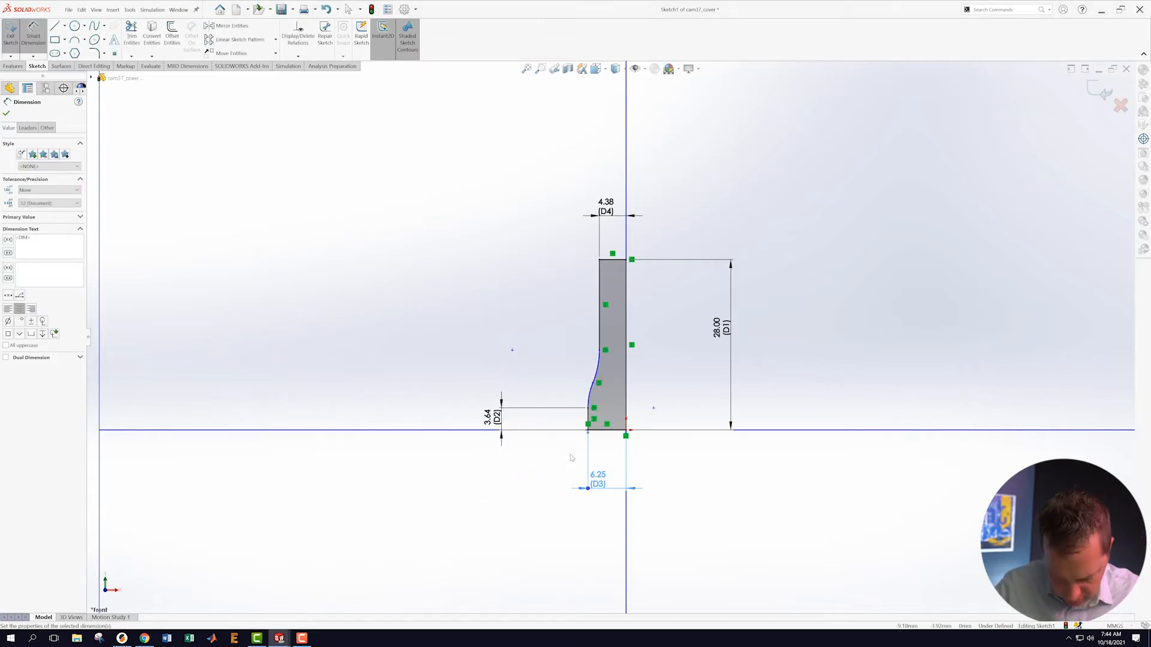
left_click(682, 466)
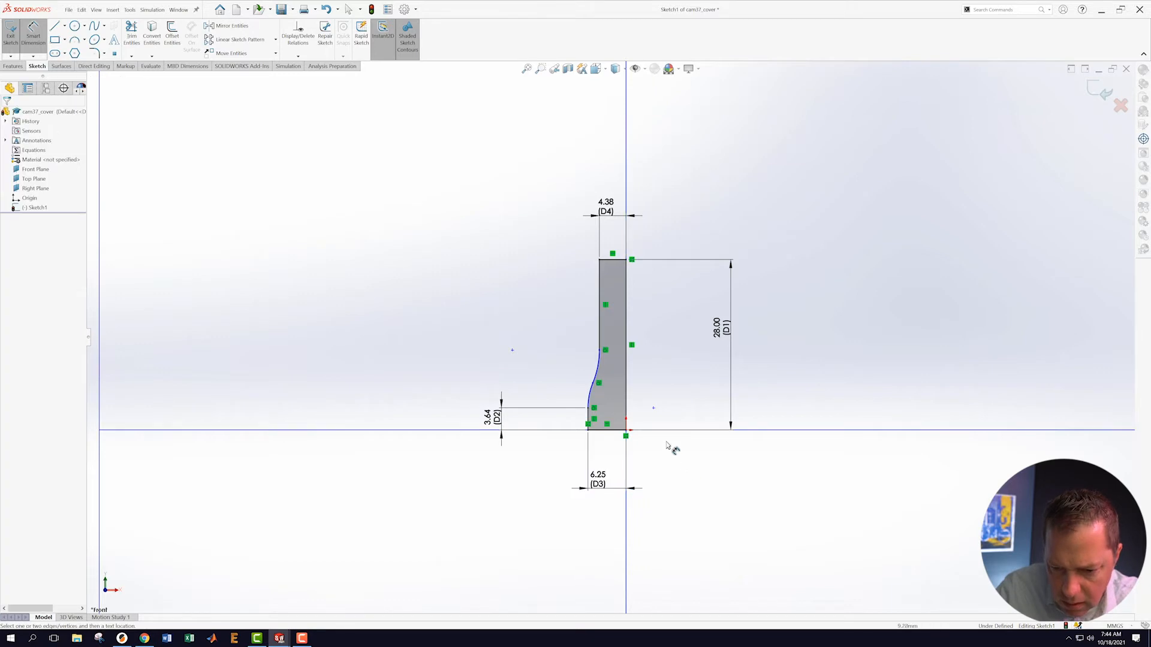
- Dimension the lower convex arc with a 6 mm radius
scroll(645, 427, "down", 1)
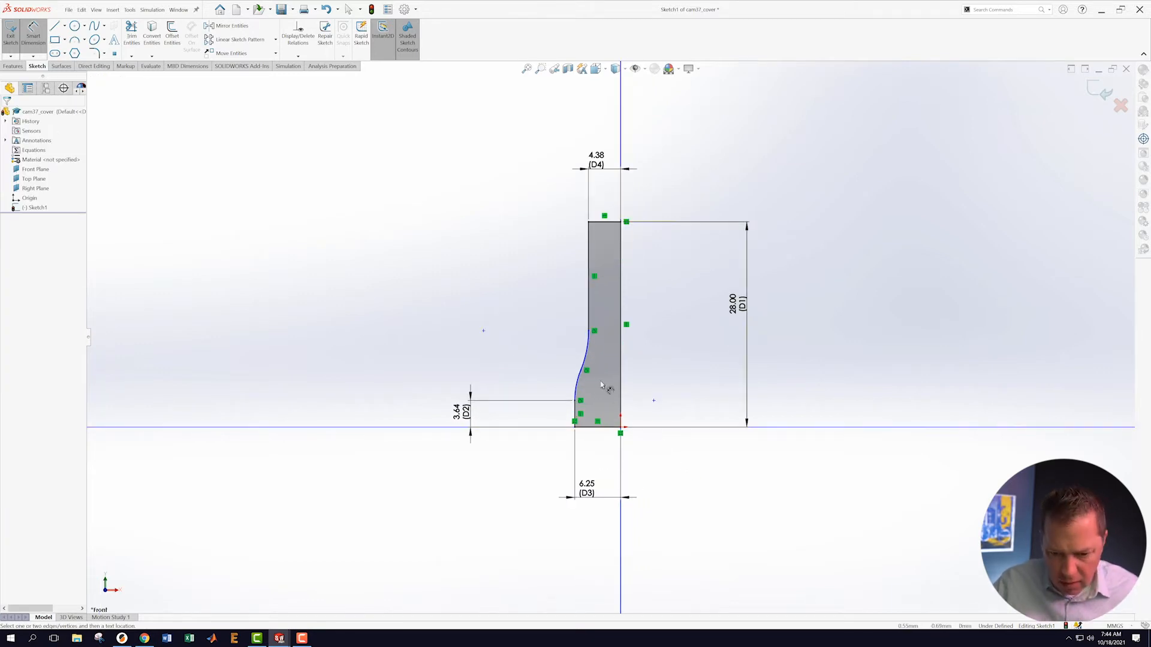
left_click(580, 378)
left_click(483, 367)
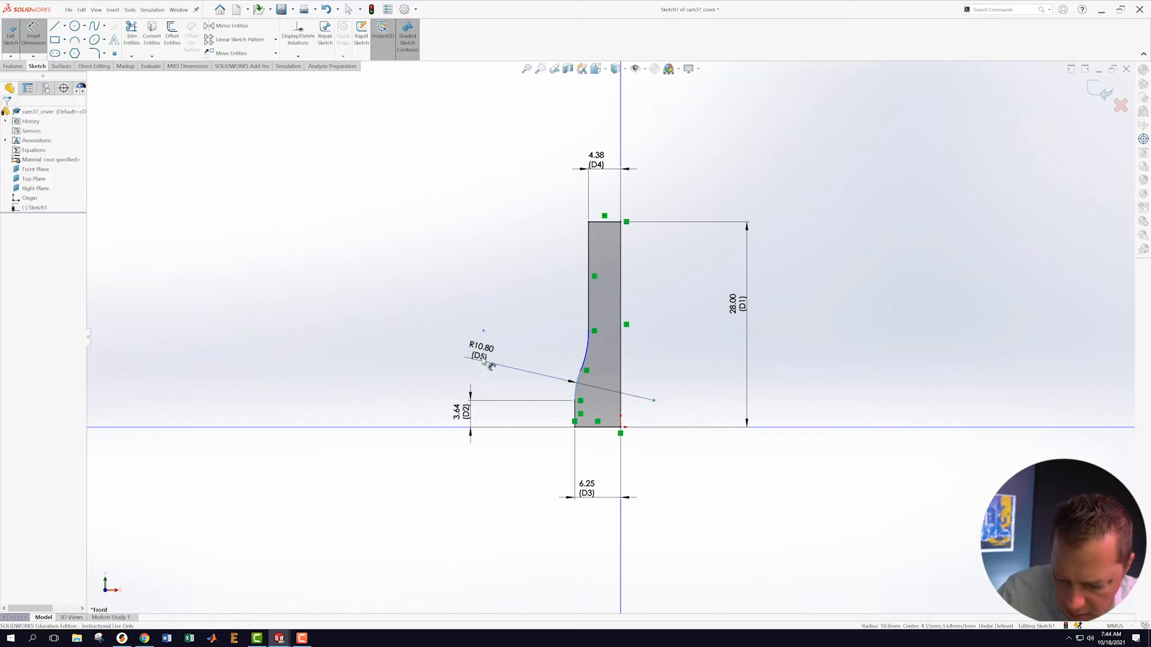
type("6")
key("Return")
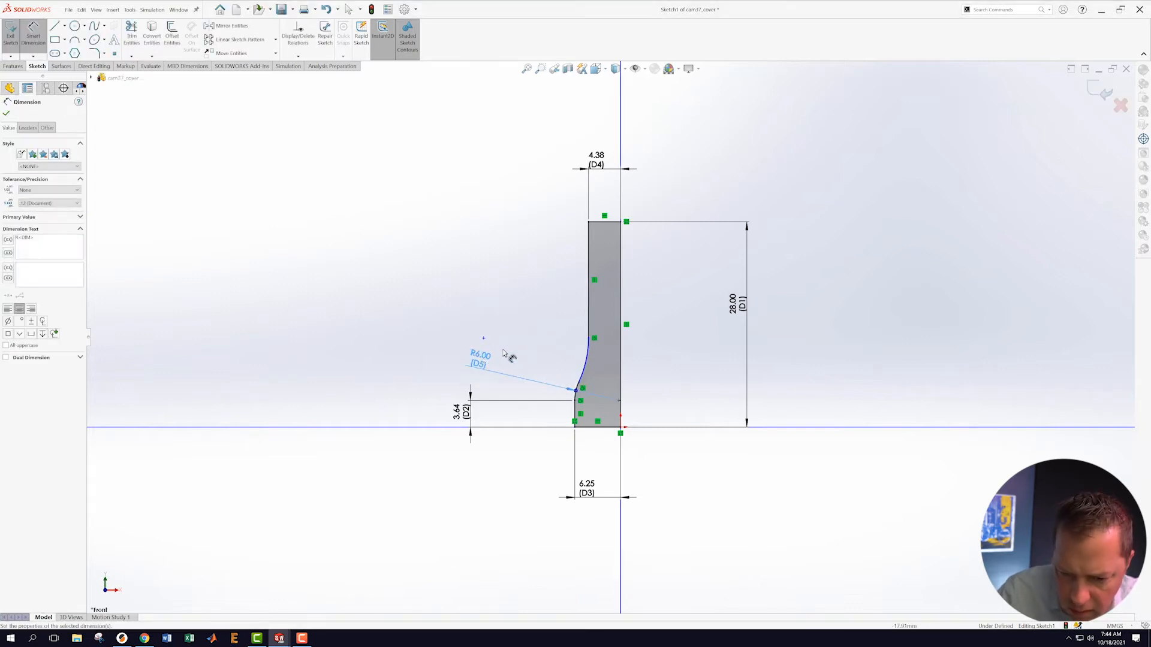
- Dimension the upper concave arc with a 3 mm radius and exit the sketch
left_click(582, 367)
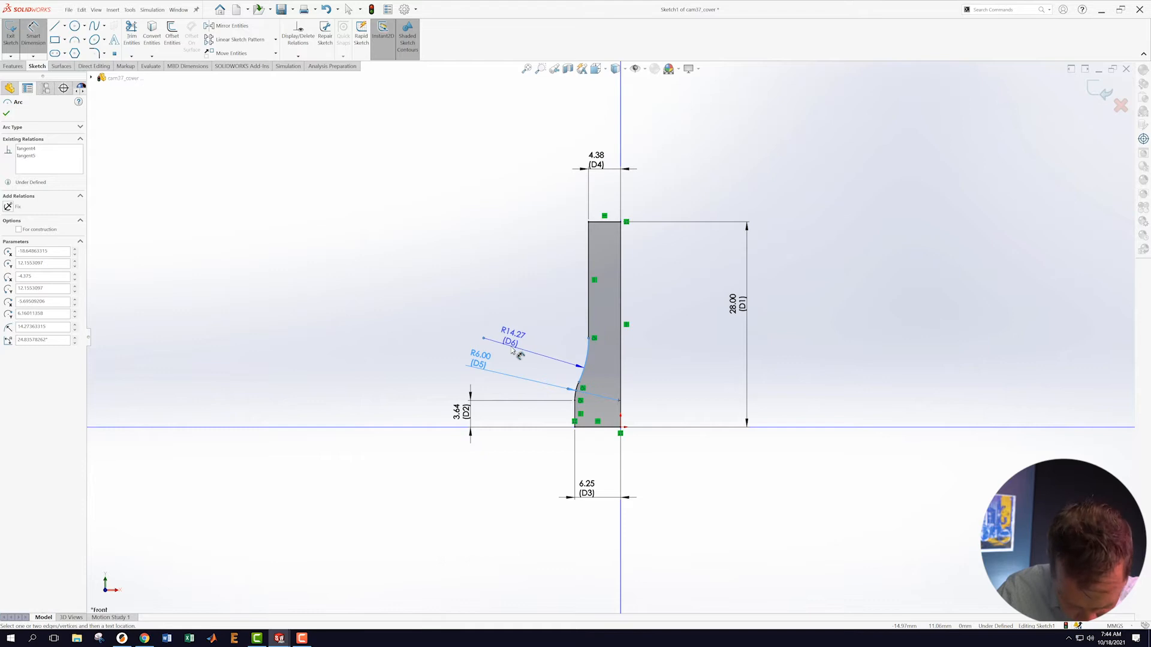
left_click(513, 347)
type("363315mm")
key("Return")
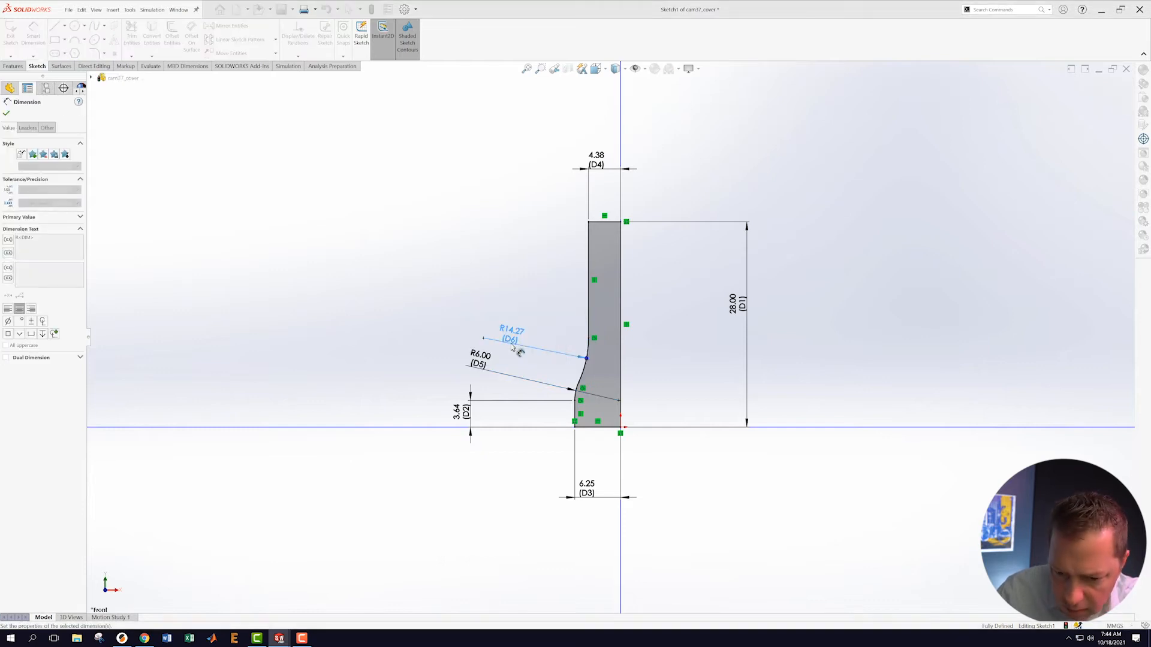
left_click(876, 327)
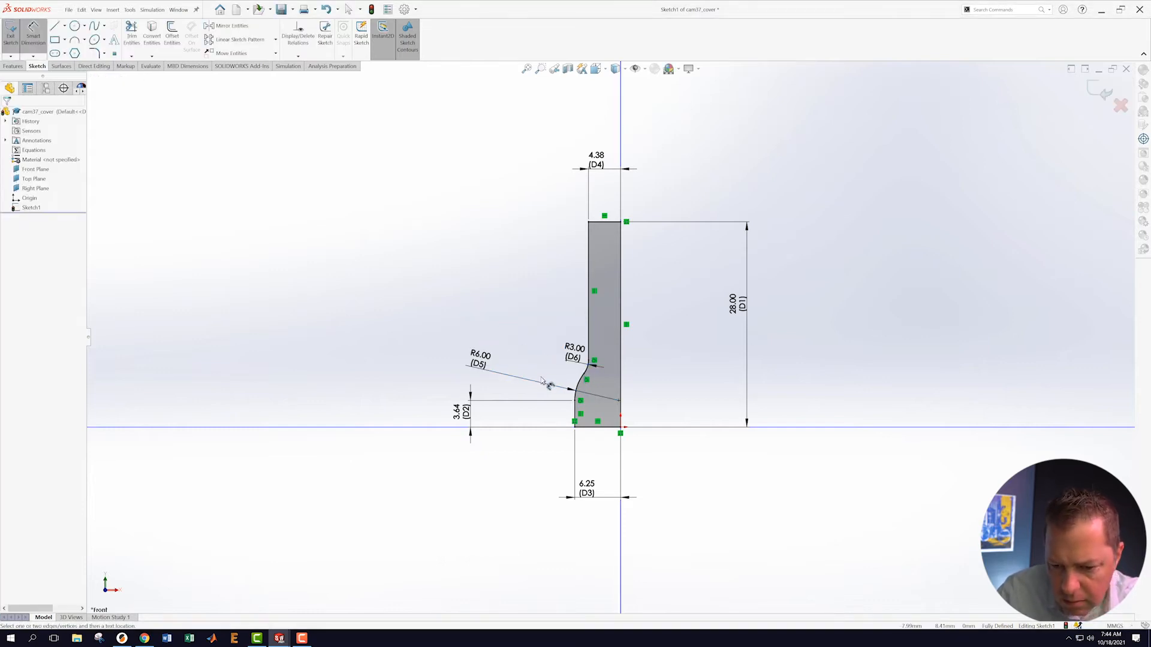
left_click(1100, 90)
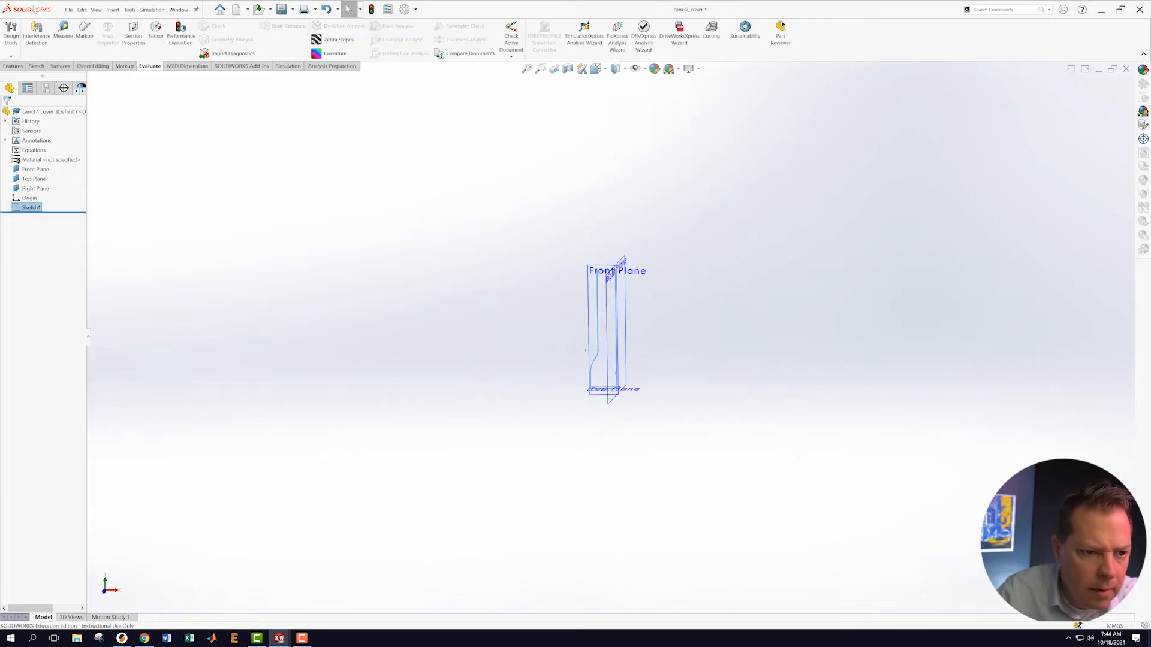
left_click(13, 66)
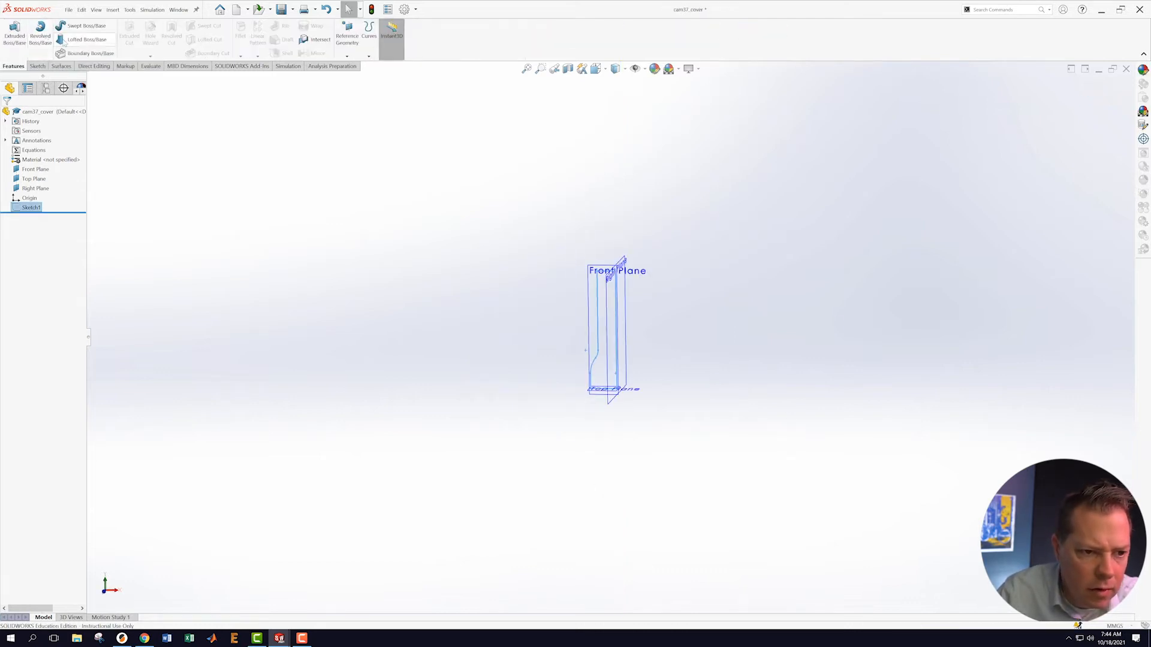
left_click(84, 39)
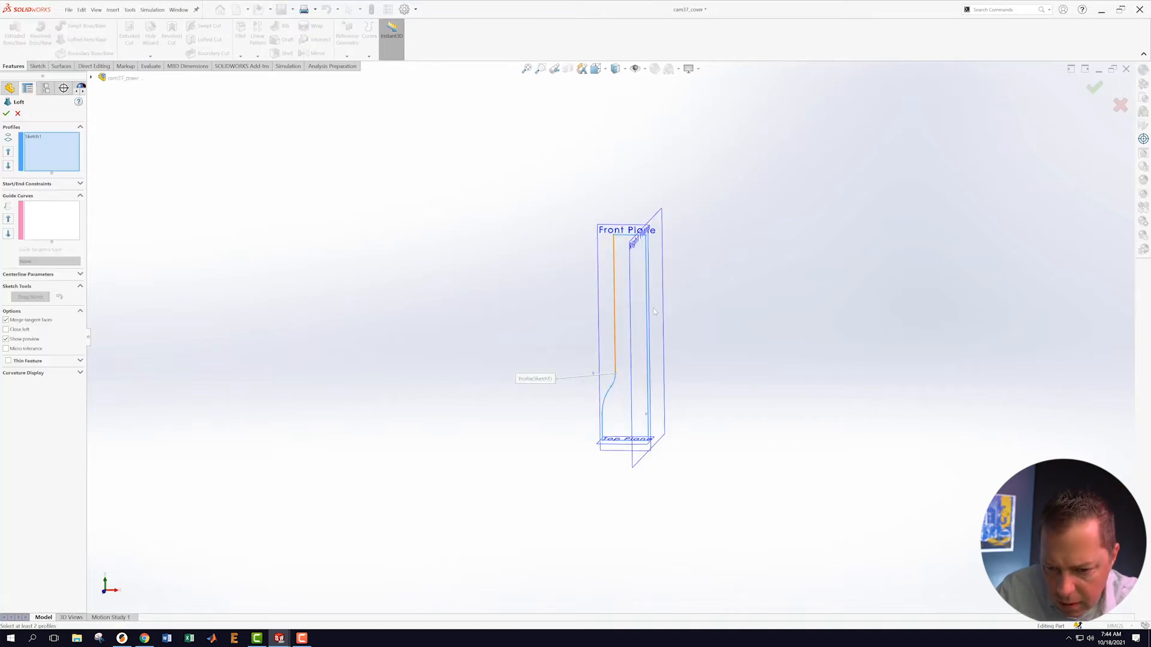
left_click(655, 308)
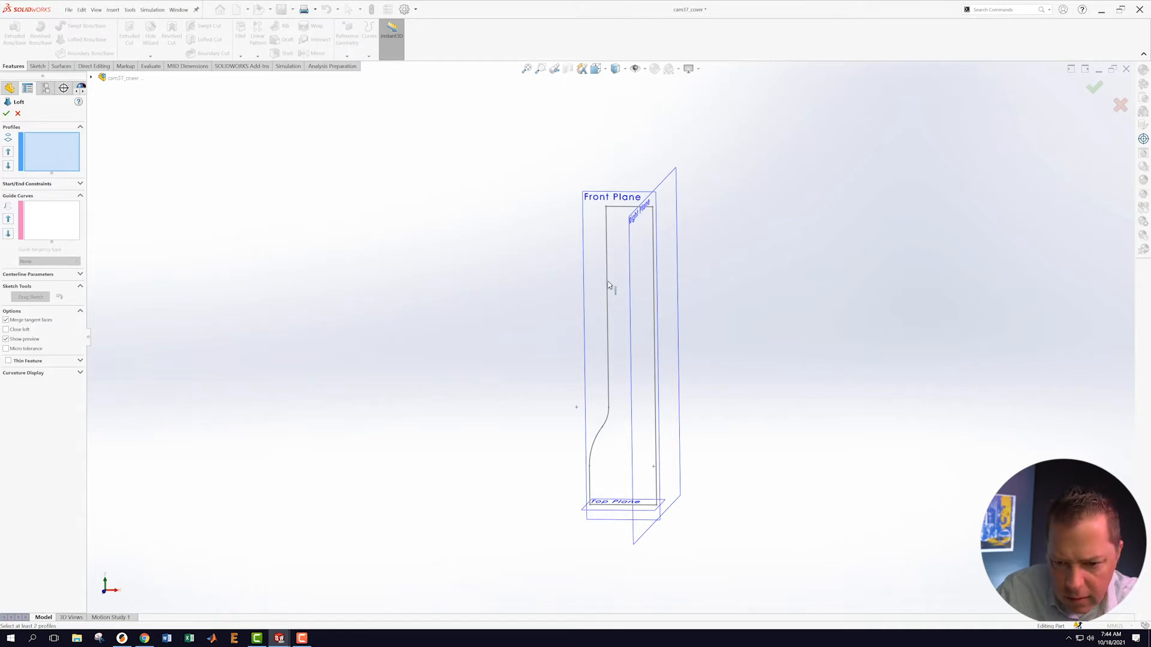
left_click(608, 288)
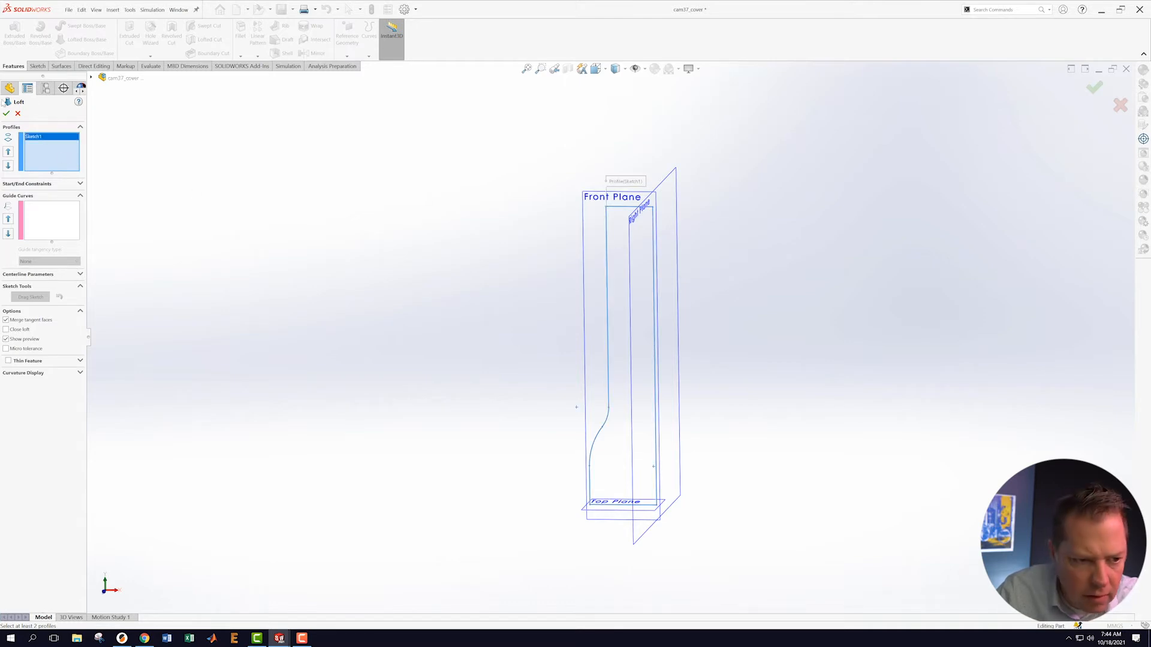
left_click(18, 114)
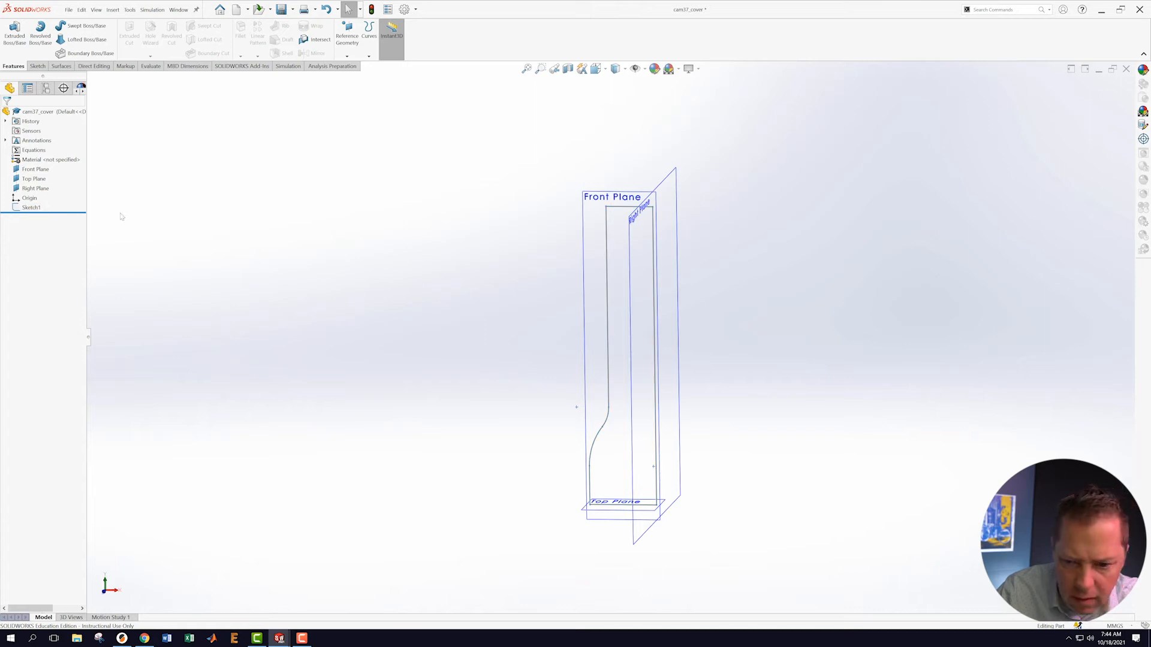
- Reopen the cover's profile sketch, Sketch1, for editing
mouse_move(765, 421)
middle_mouse_down()
mouse_move(731, 398)
mouse_move(724, 362)
mouse_move(728, 390)
middle_mouse_up()
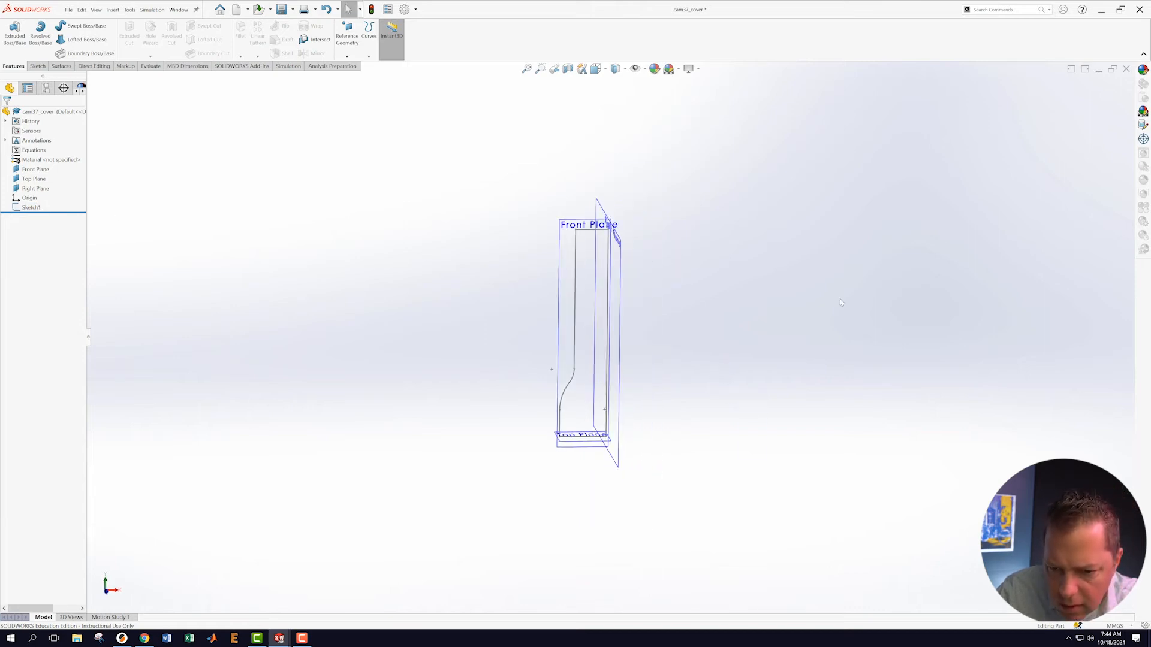
right_click(31, 207)
key("Escape")
left_click(40, 192)
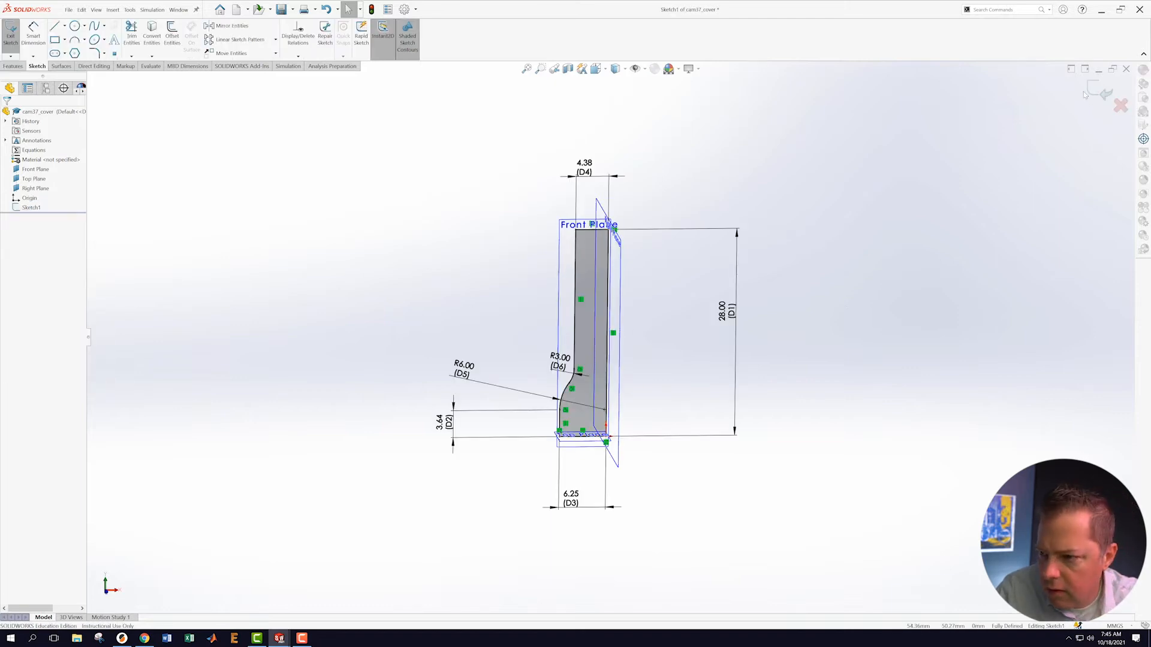
- Exit the sketch and revolve the profile 360° about its long vertical line to form the cover's solid body
left_click(1104, 94)
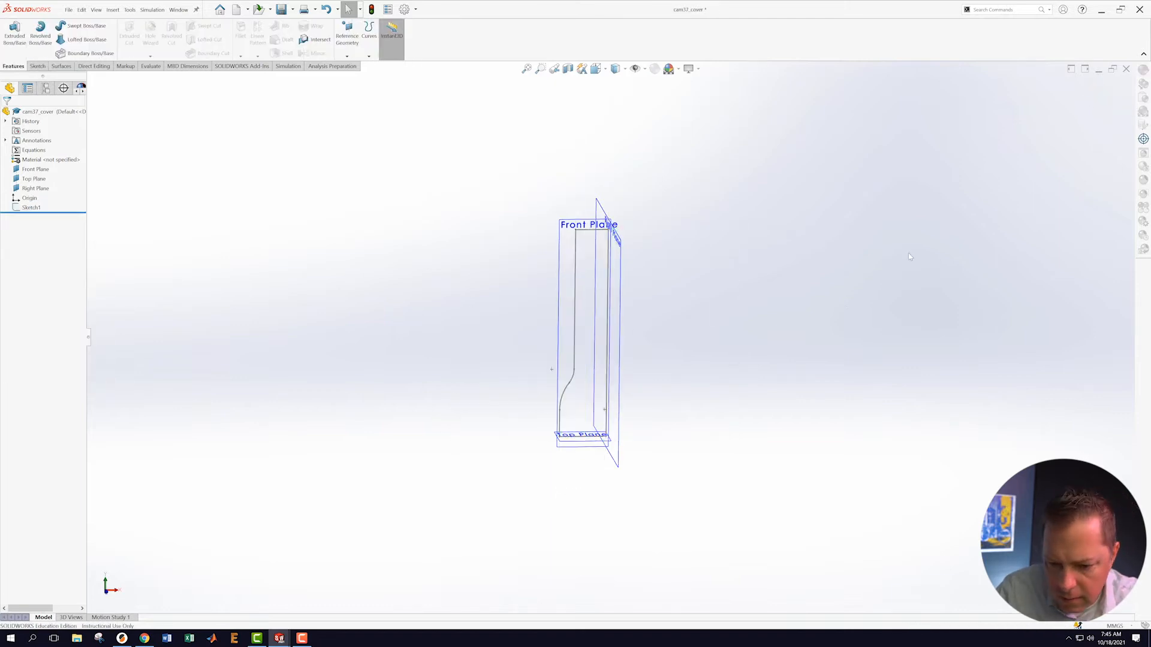
left_click(26, 207)
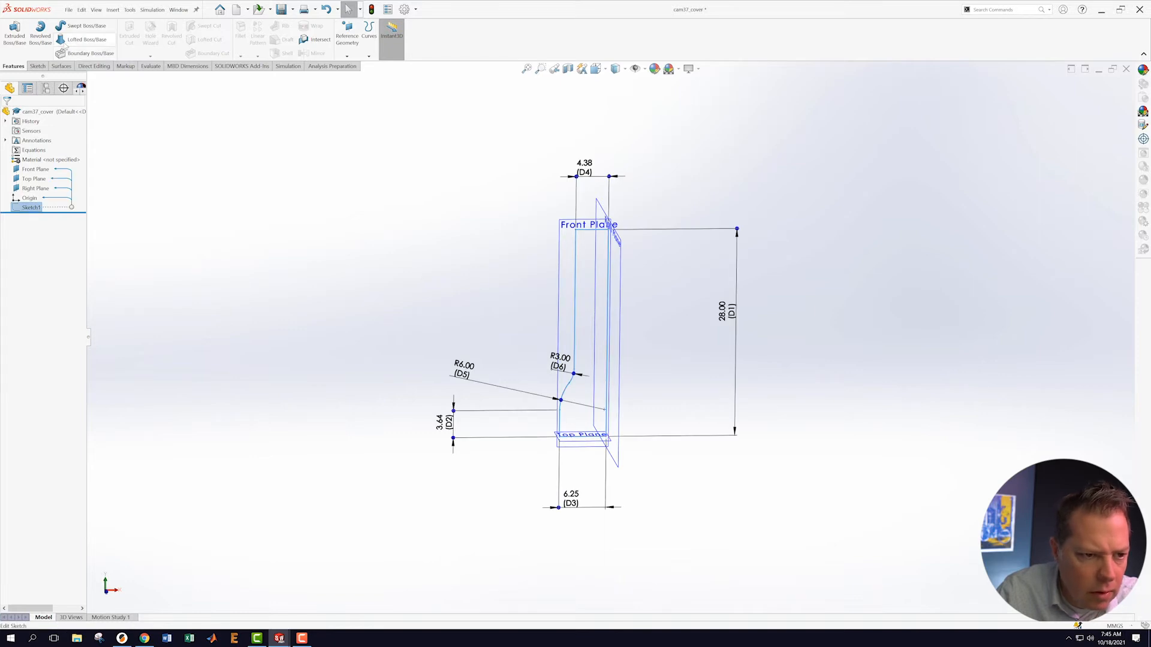
left_click(40, 31)
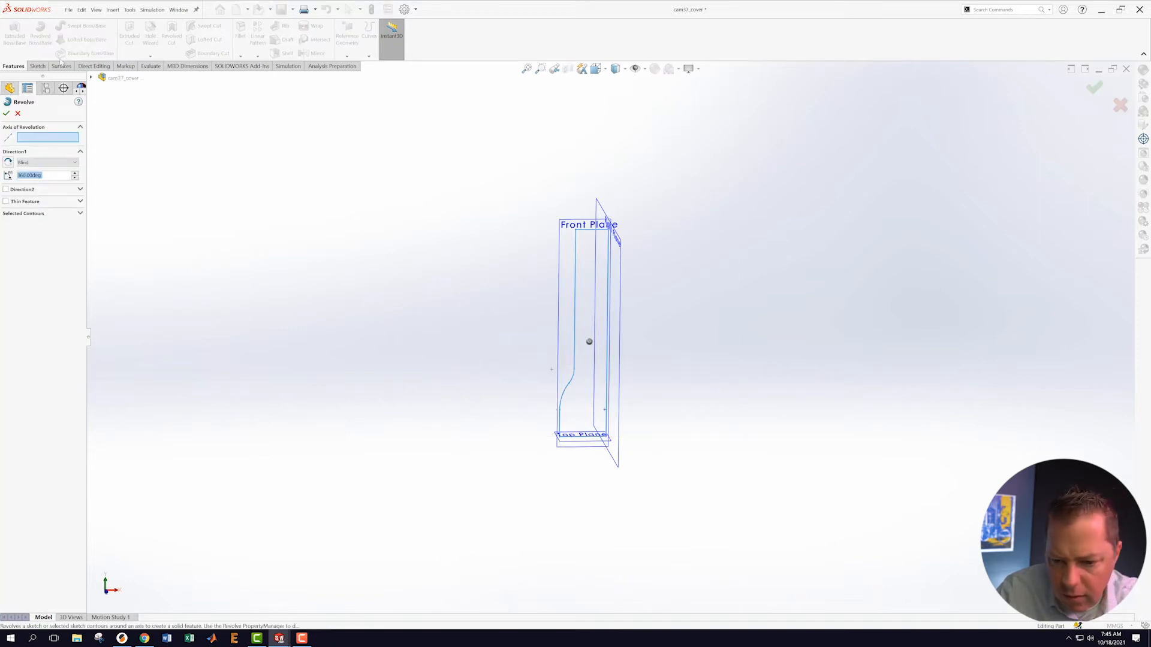
scroll(635, 350, "down", 2)
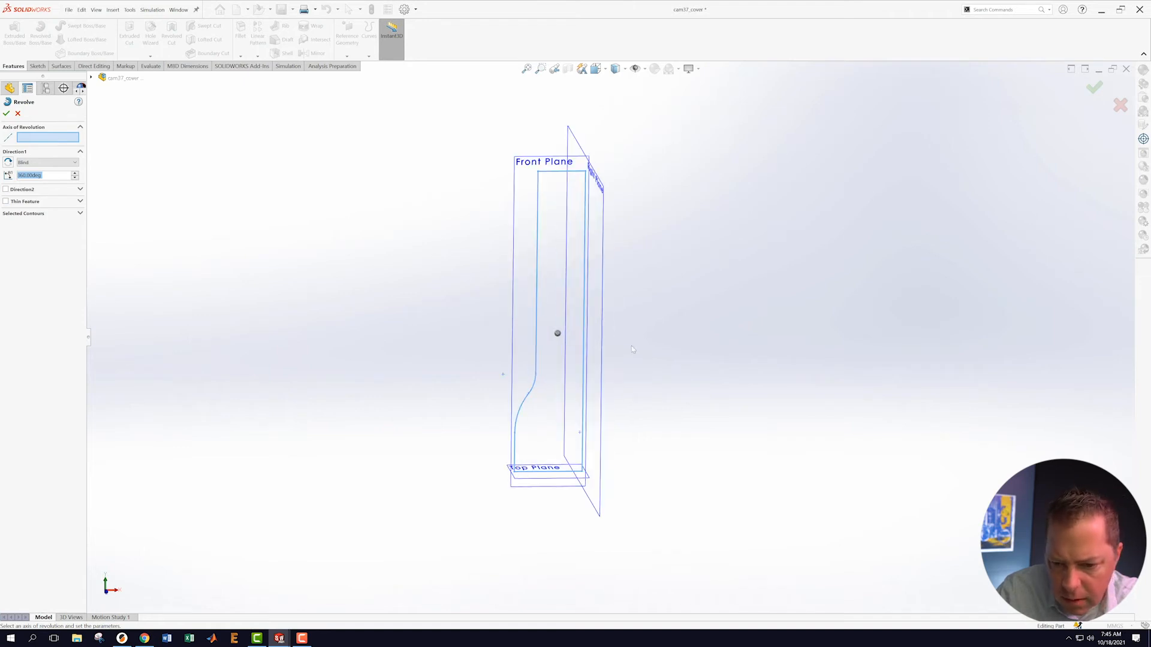
left_click(584, 330)
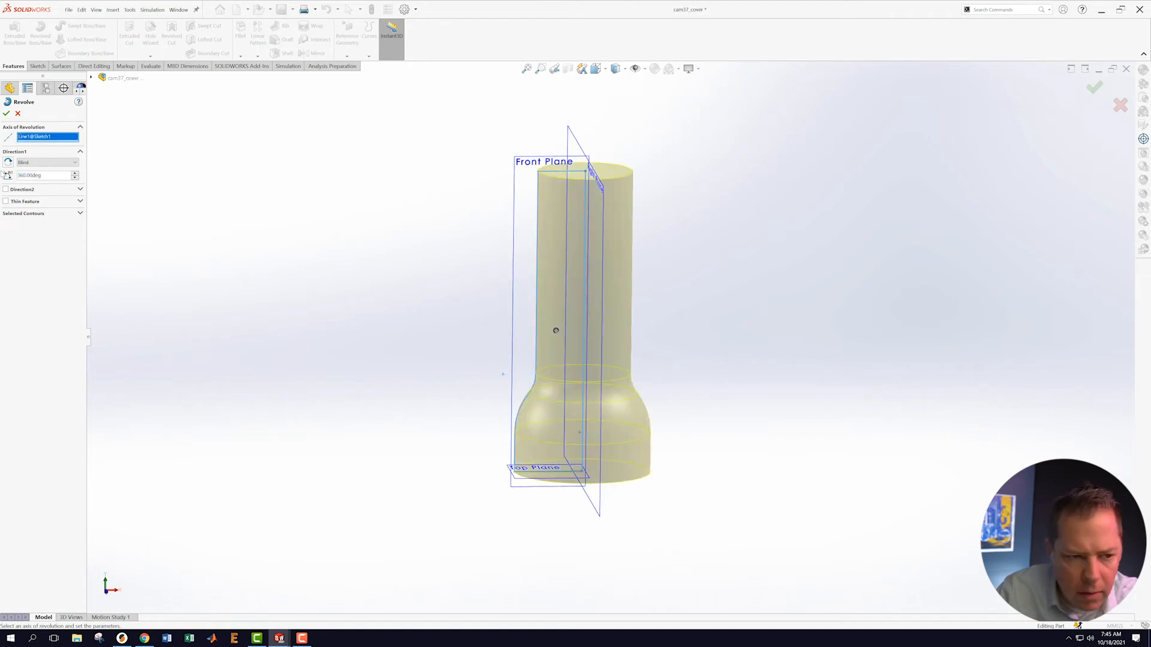
left_click(8, 114)
middle_click_drag(330, 300, 398, 321)
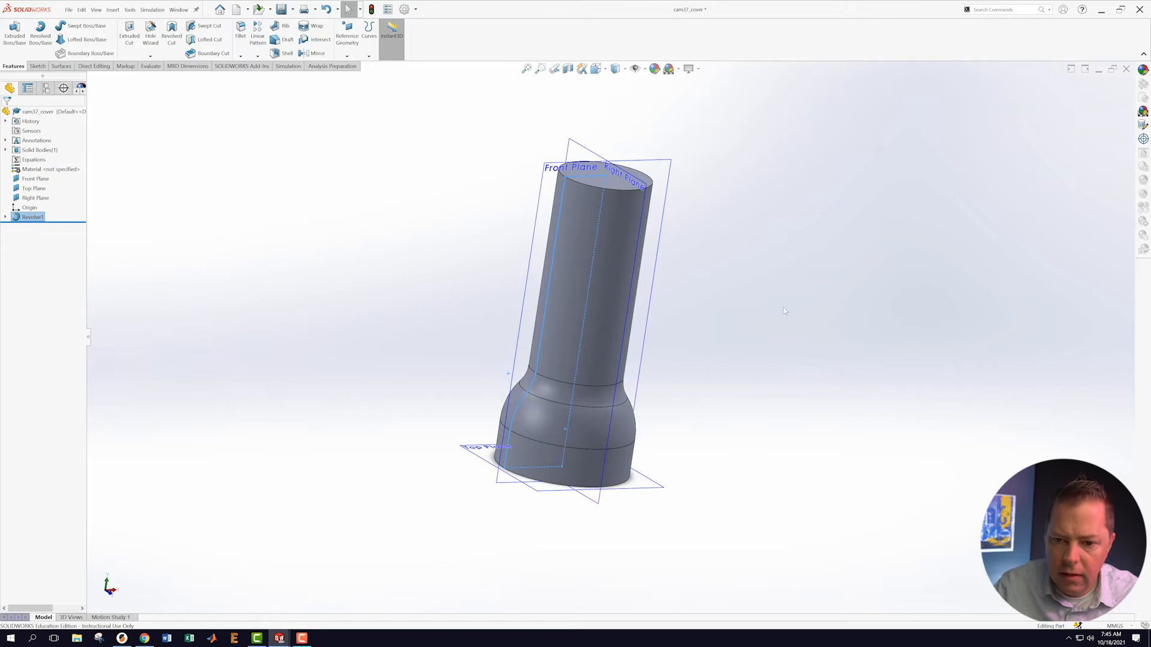
- Shell the revolved body to a 1.875 mm wall thickness, removing both the bottom and top circular faces
left_click(770, 292)
middle_click_drag(770, 292, 685, 169)
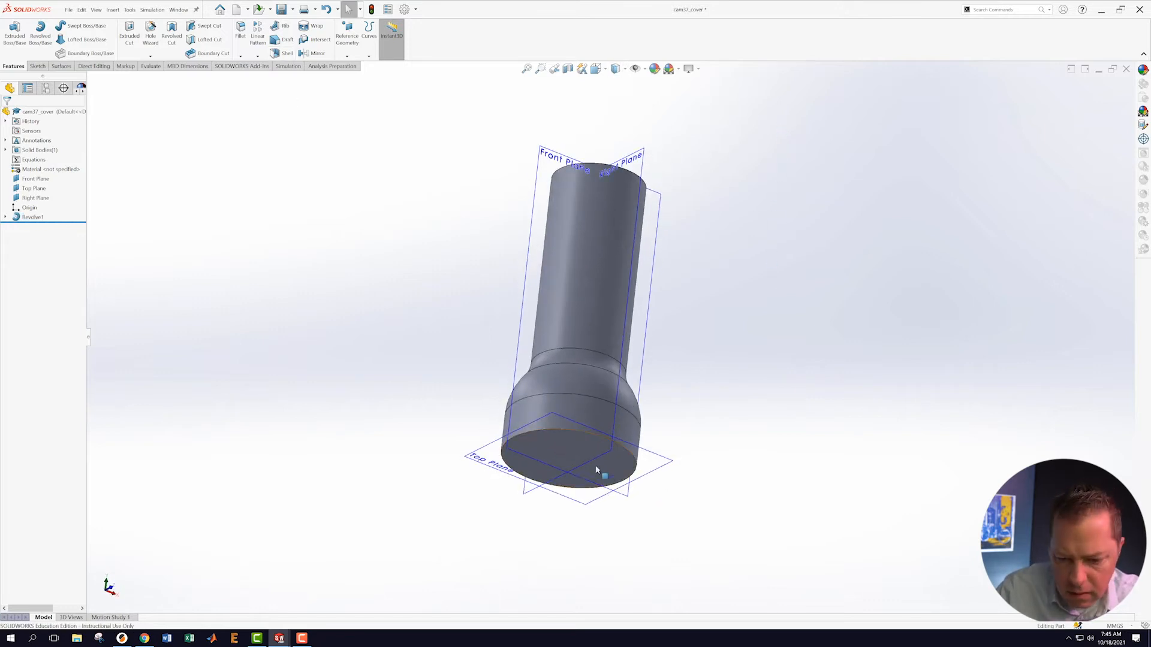
left_click(567, 458)
middle_click_drag(789, 305, 650, 290)
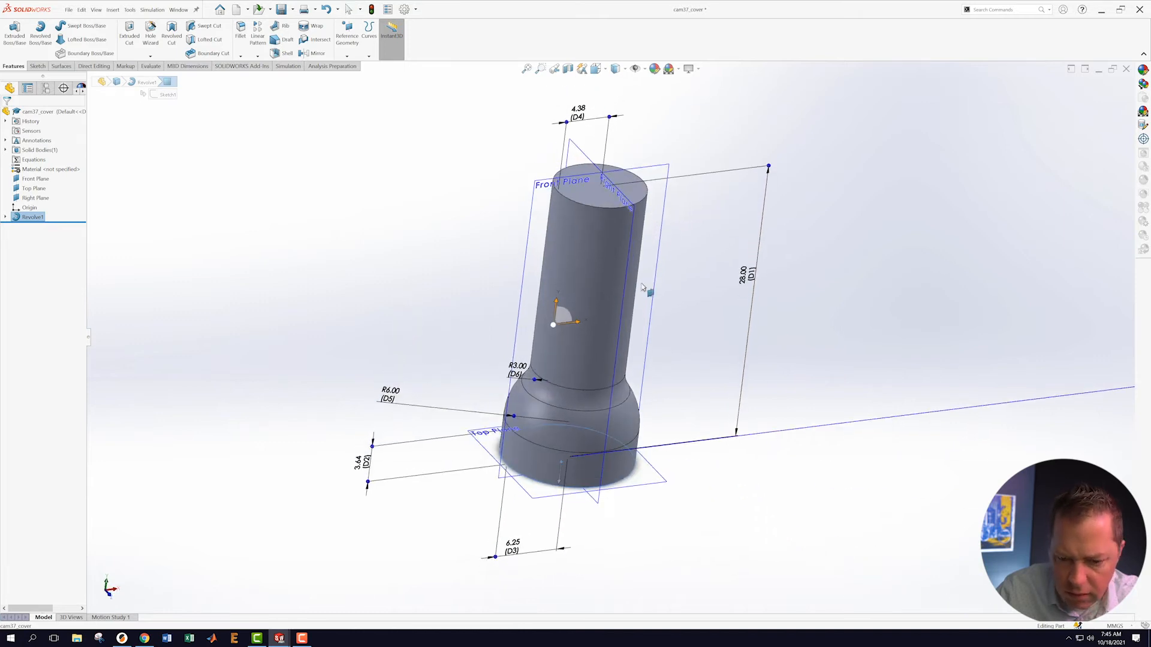
left_click(588, 205, "ctrl")
mouse_move(819, 339)
middle_mouse_down()
mouse_move(804, 188)
mouse_move(817, 375)
mouse_move(786, 179)
mouse_move(802, 354)
mouse_move(800, 336)
middle_mouse_up()
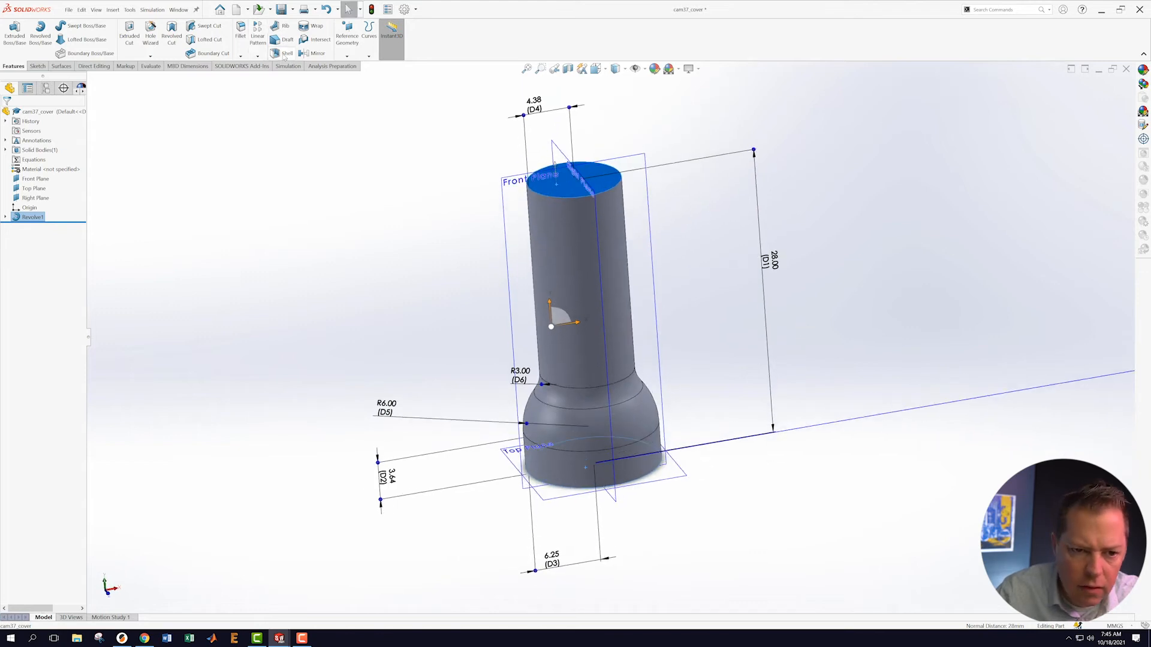
left_click(281, 53)
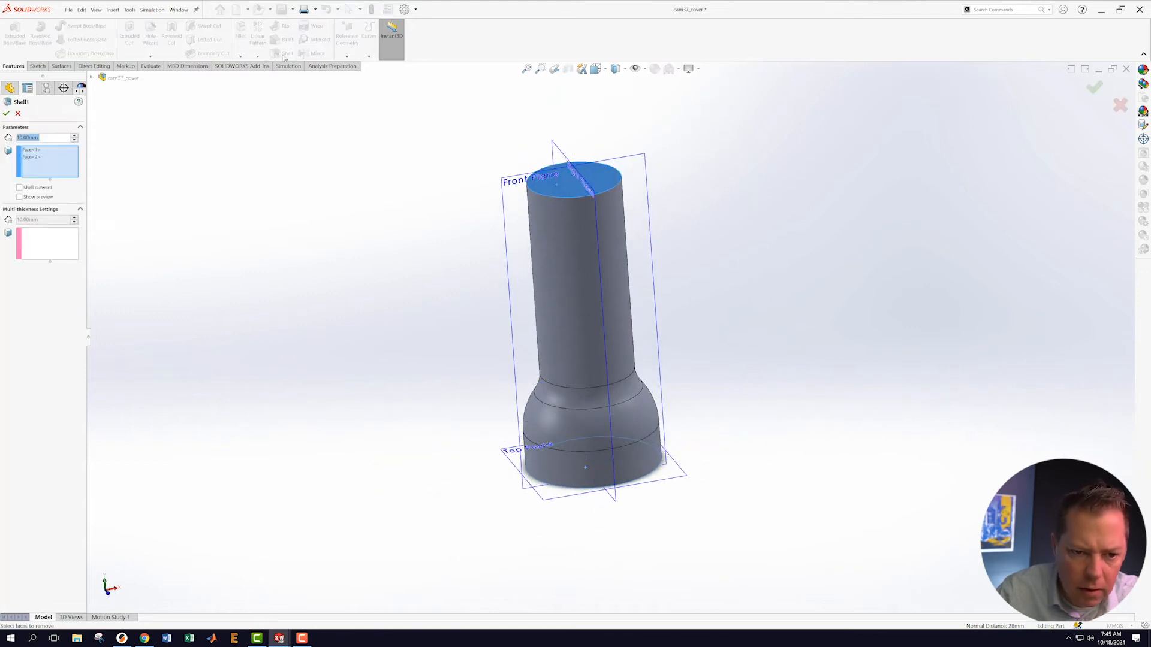
left_click(19, 198)
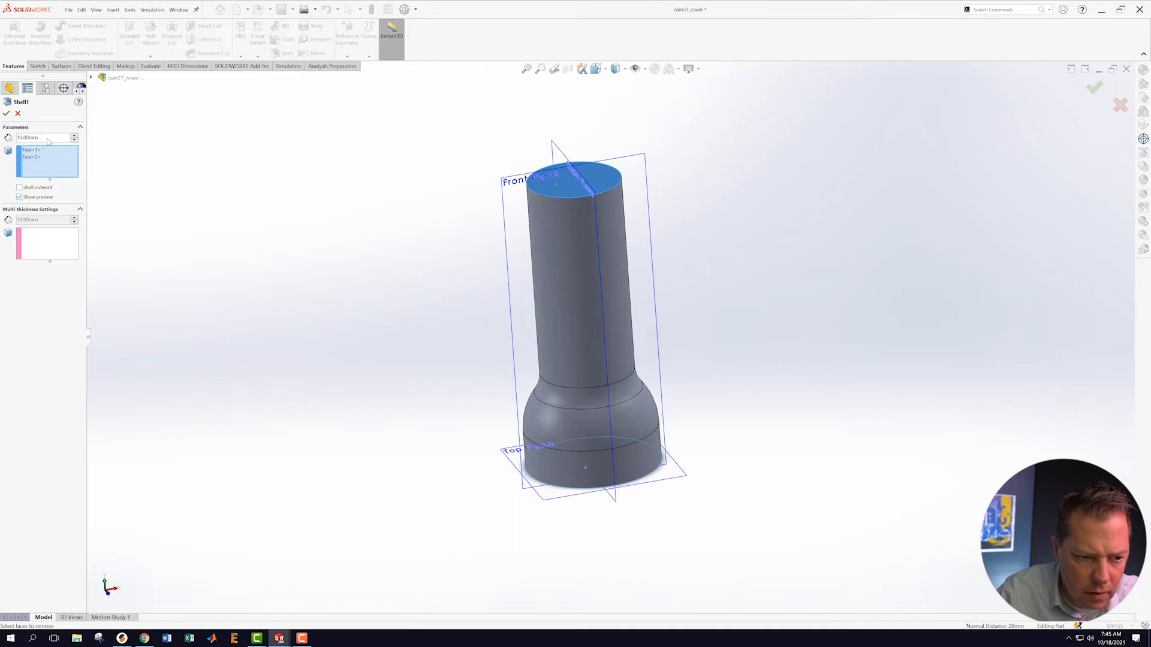
left_click_drag(52, 138, 9, 138)
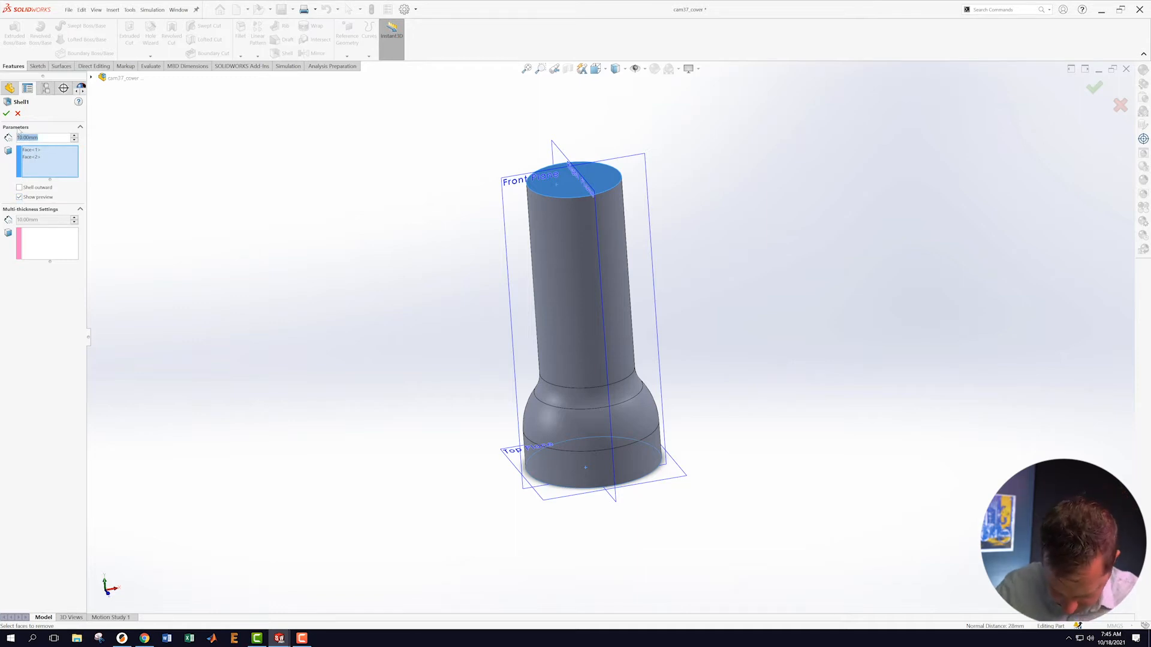
type("1.8")
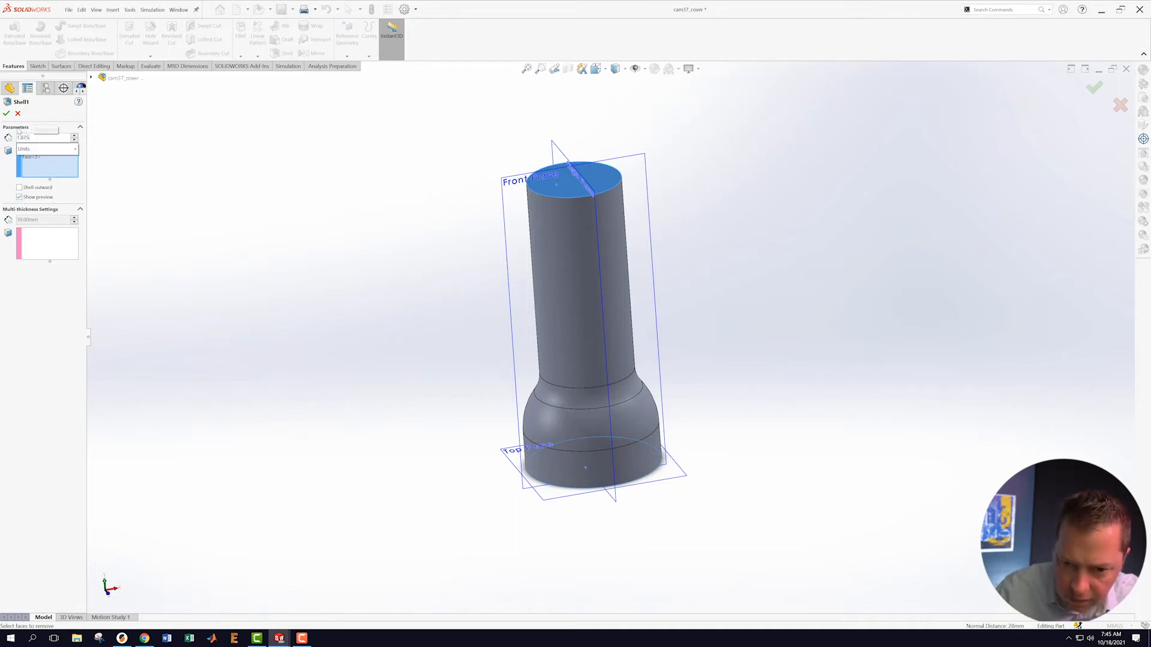
type("75")
key("Return")
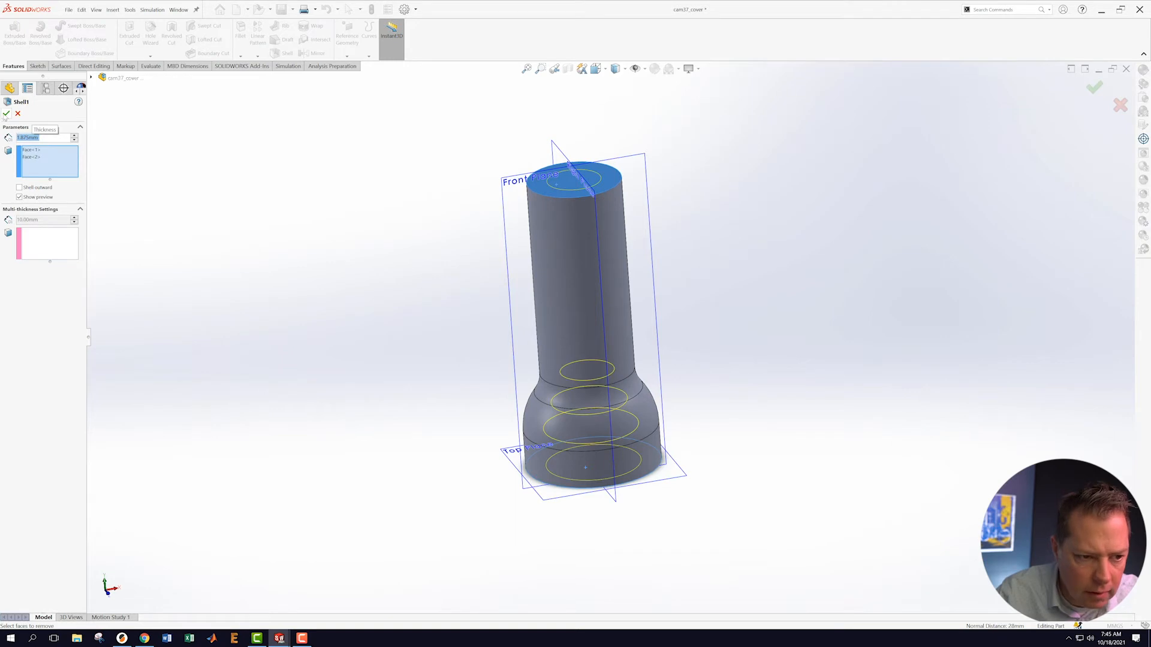
left_click(6, 114)
- Inspect the shelled cover's interior with a section view along the Front Plane, and turn the section view off
middle_click_drag(319, 284, 296, 308)
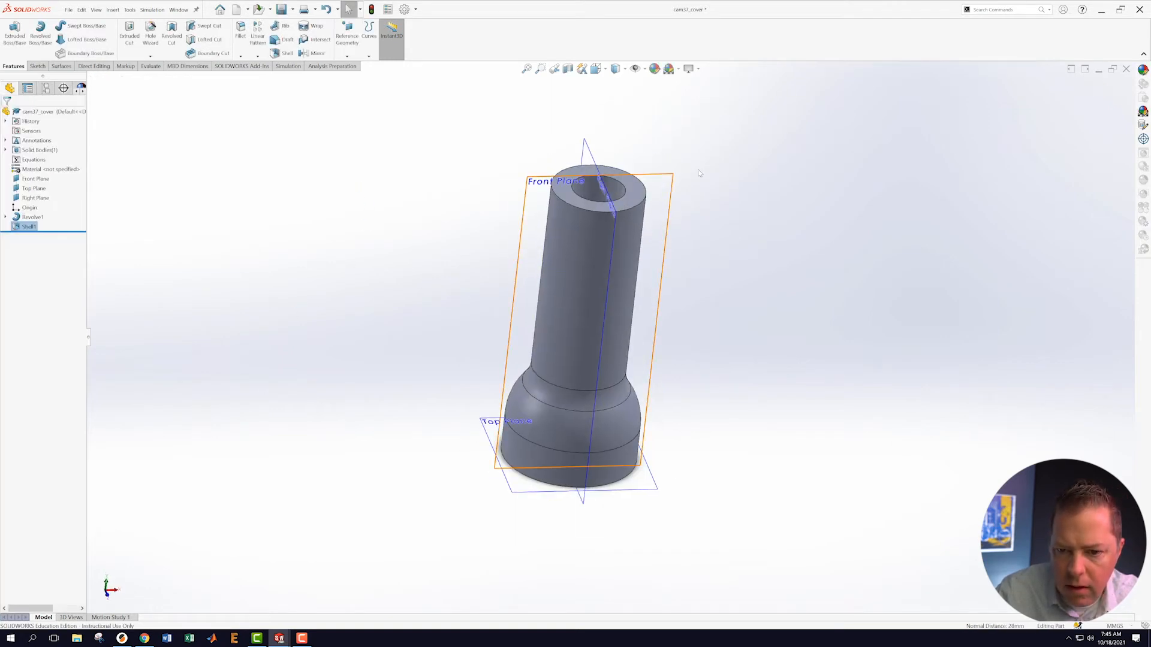
left_click(673, 192)
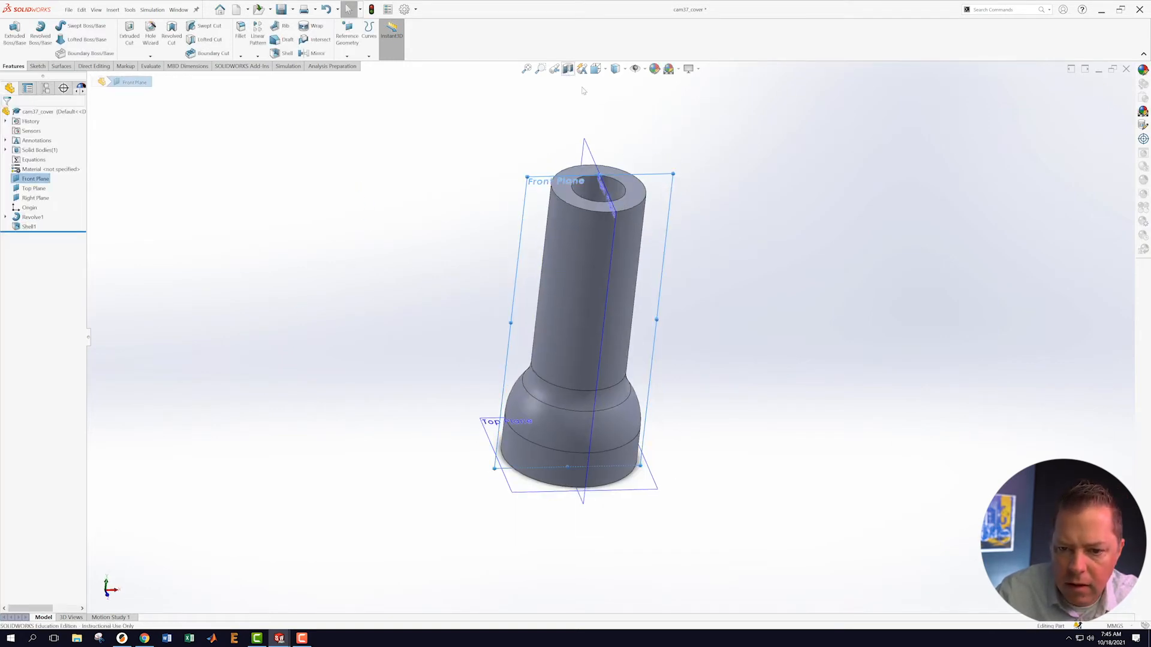
left_click(568, 68)
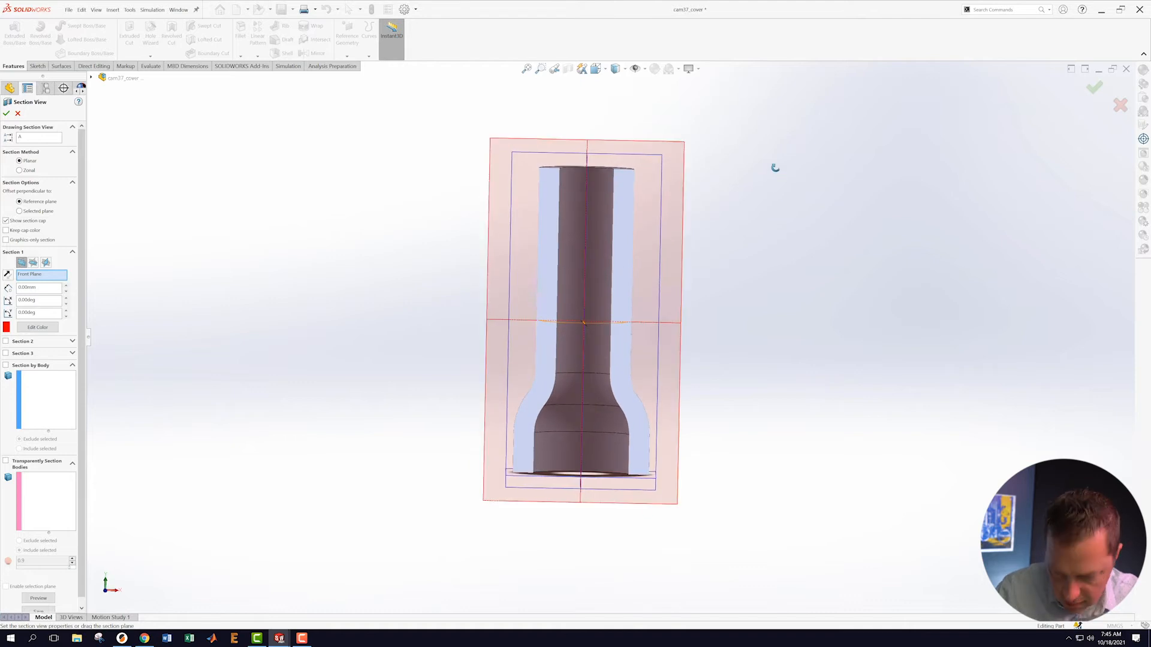
middle_click_drag(775, 168, 786, 226)
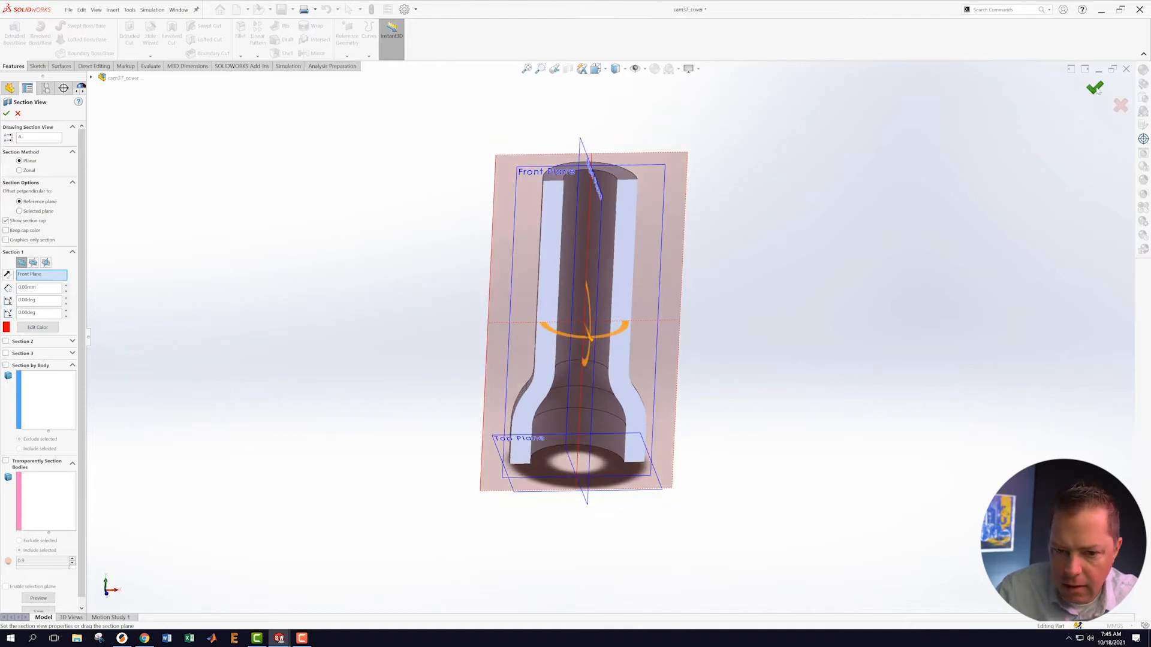
left_click(1095, 89)
middle_click_drag(800, 179, 803, 221)
scroll(751, 294, "up", 3)
middle_click_drag(754, 273, 781, 313)
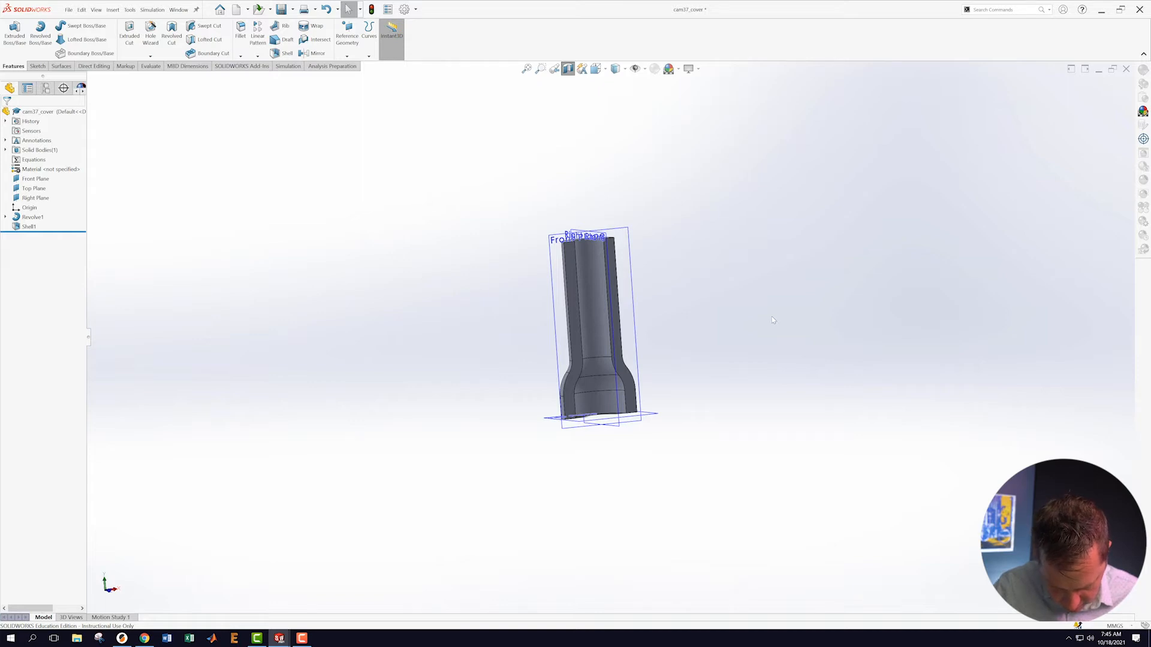
middle_click_drag(720, 263, 682, 305)
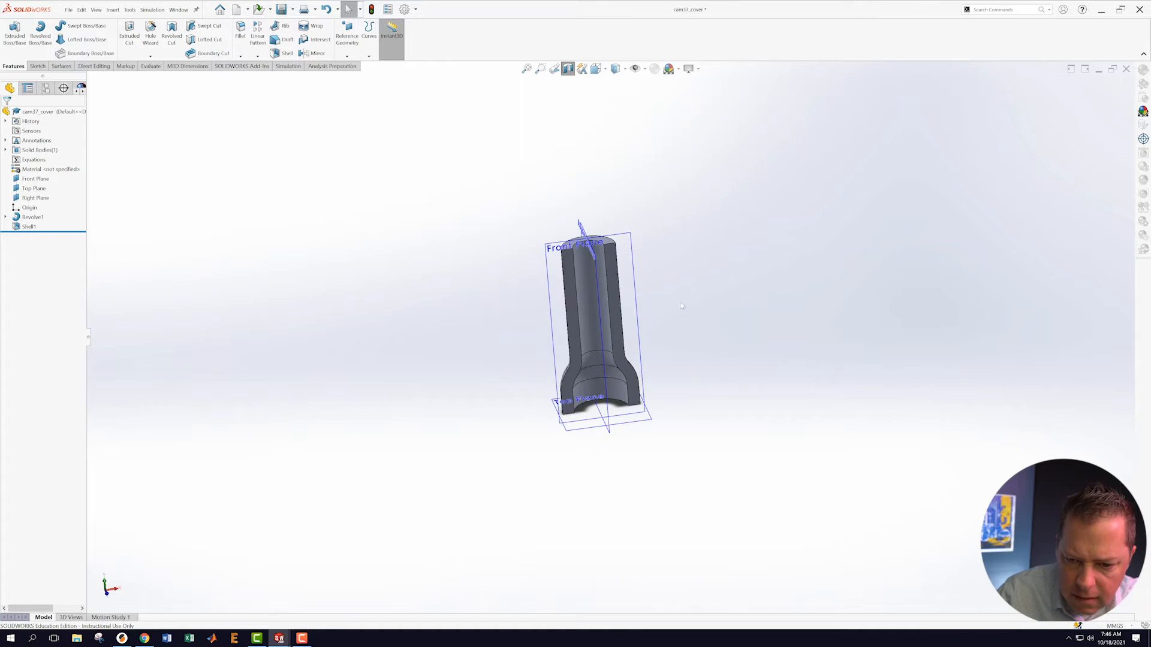
left_click(568, 68)
- Start a new sketch on the Right Plane and orient the view normal to it
middle_click_drag(728, 277, 634, 263)
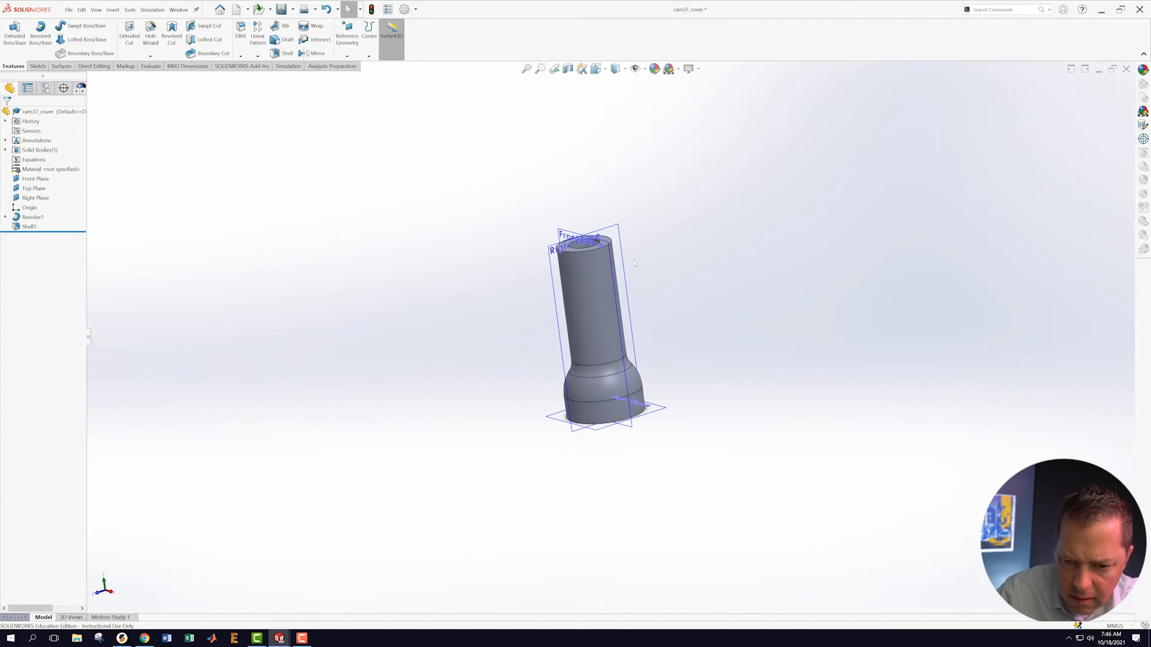
right_click(550, 261)
left_click(571, 248)
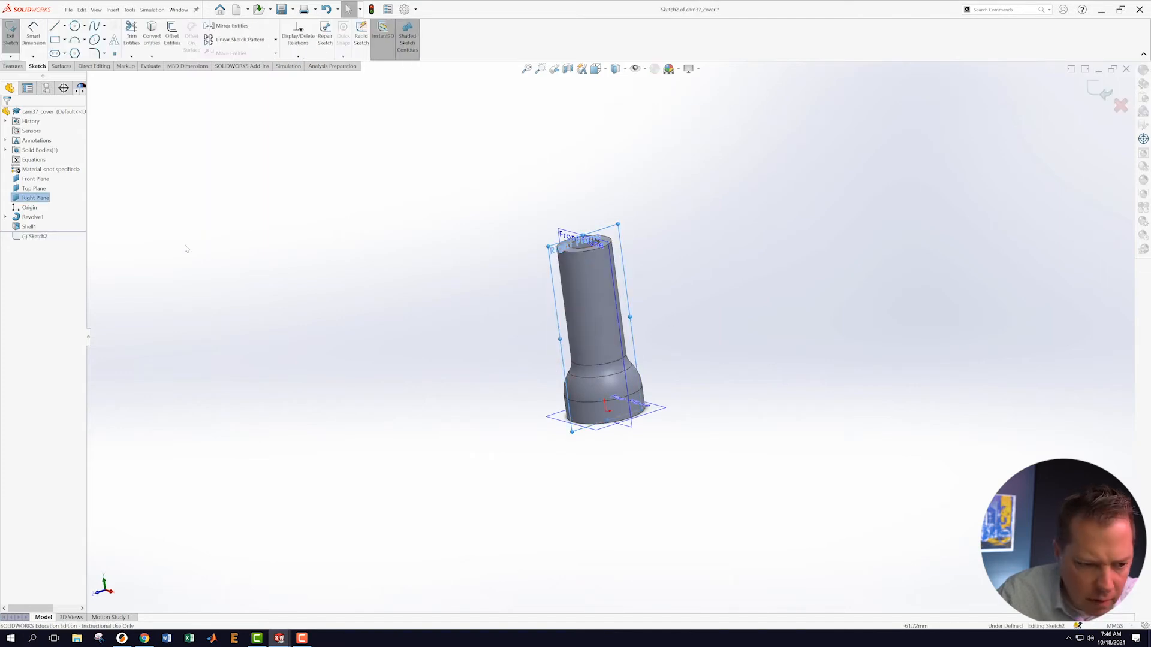
right_click(33, 237)
left_click(95, 234)
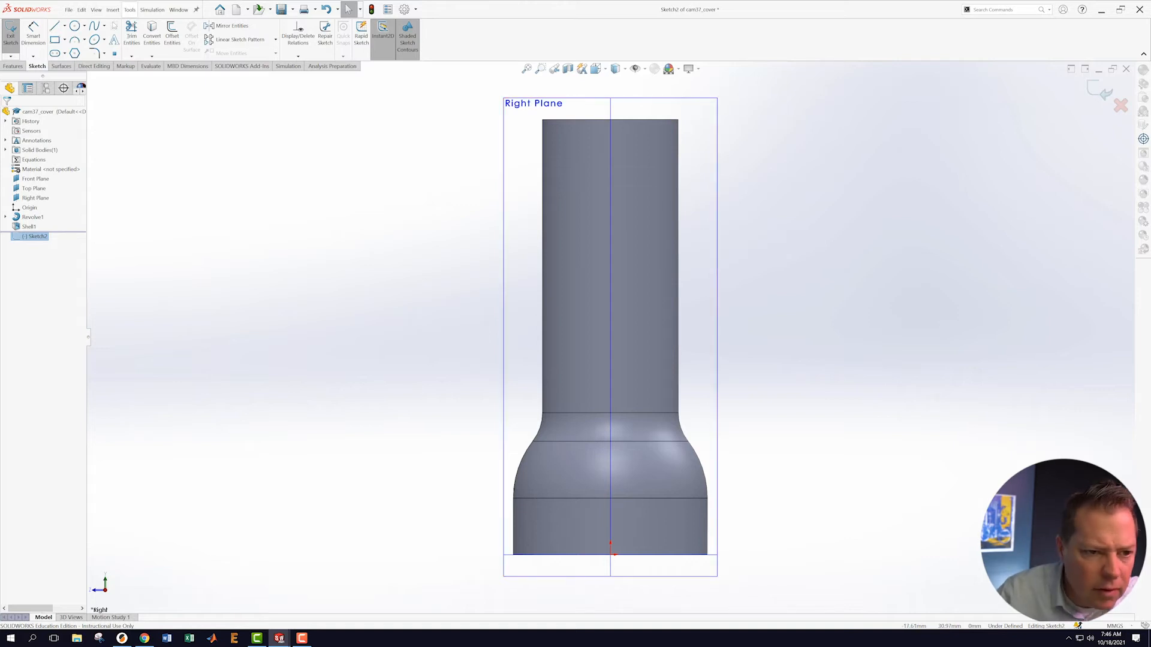
- Try to offset the cover's left silhouette edges inward by 0.4 mm, from the upper straight edge down to the base
left_click(172, 36)
left_click(543, 346)
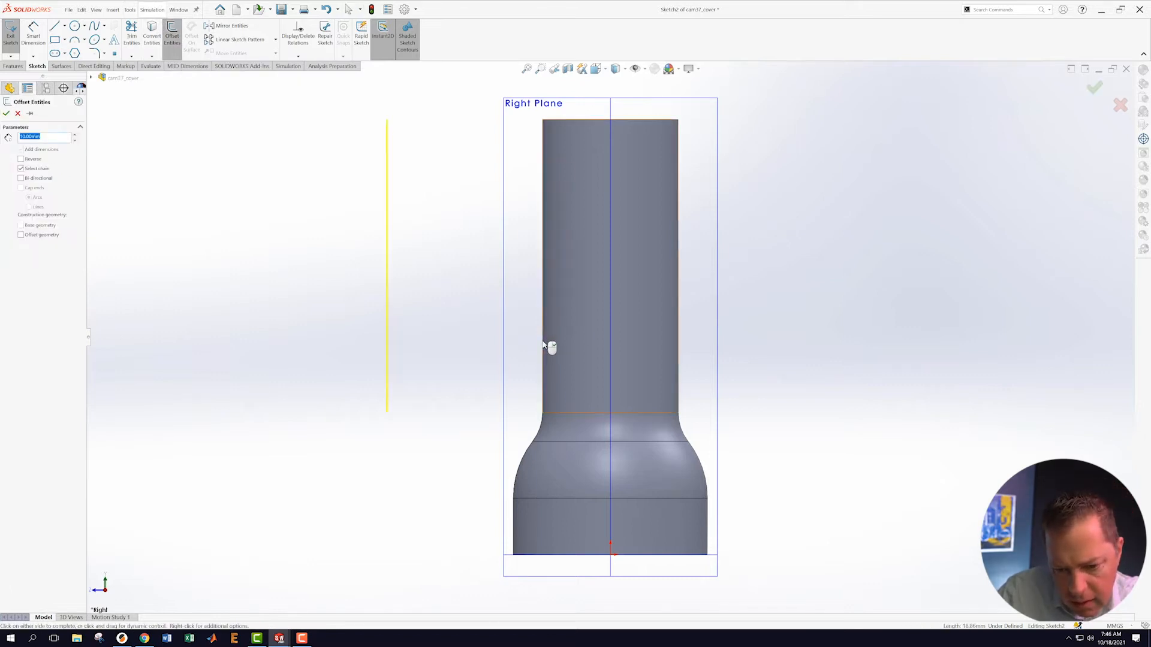
left_click(21, 159)
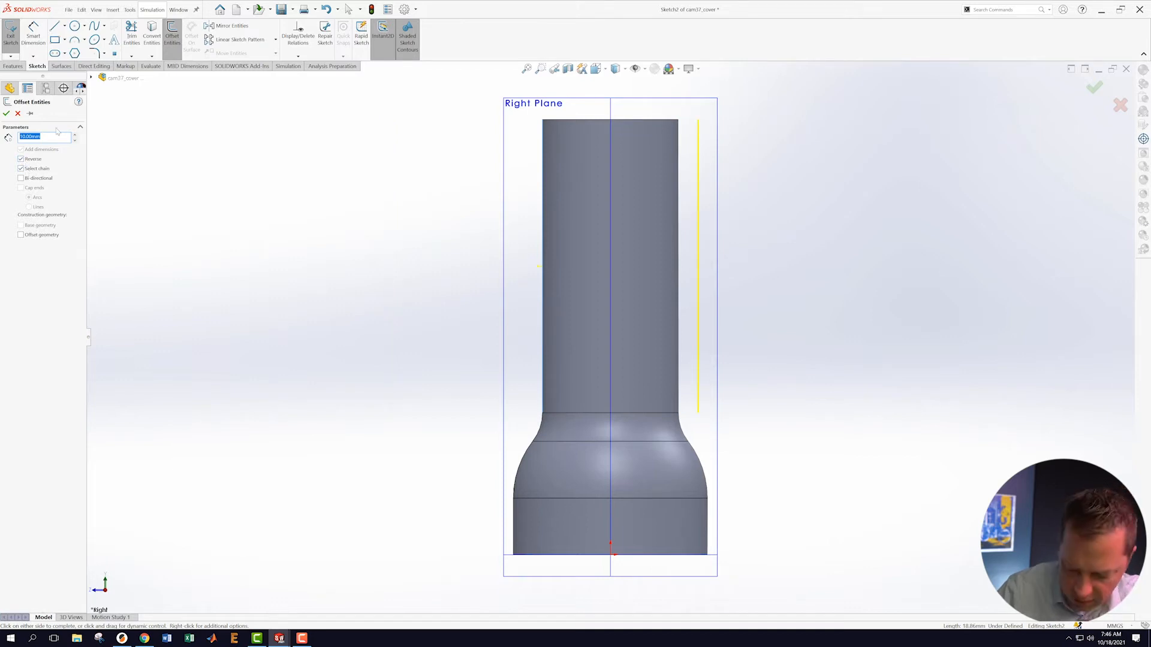
type(".")
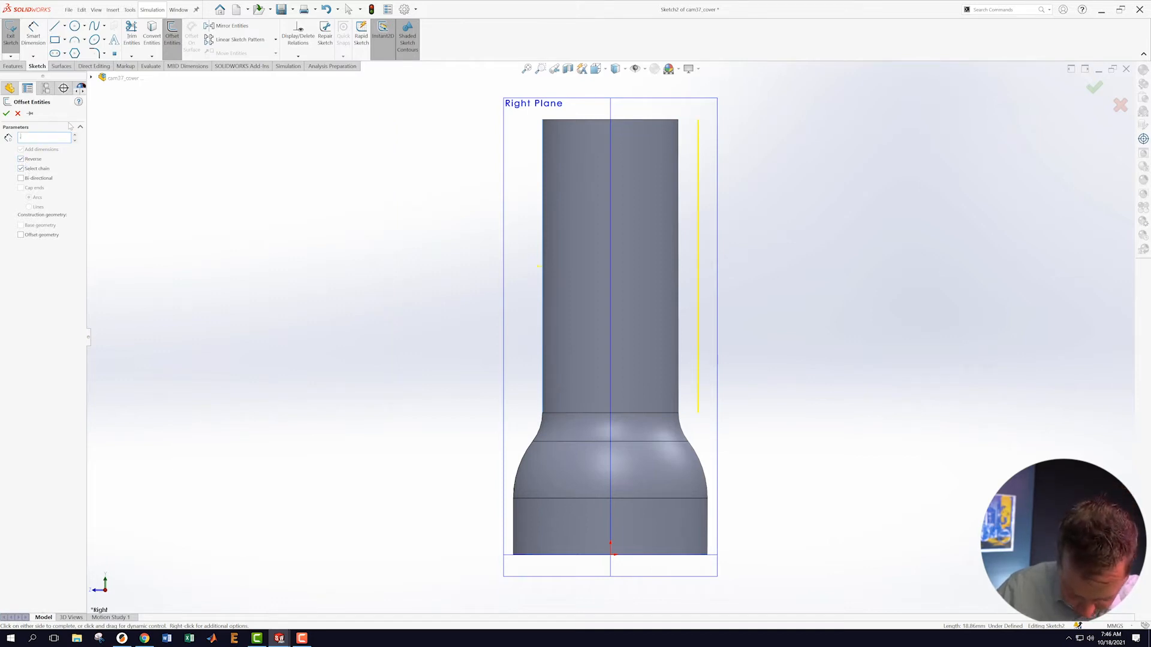
type("4")
key("Return")
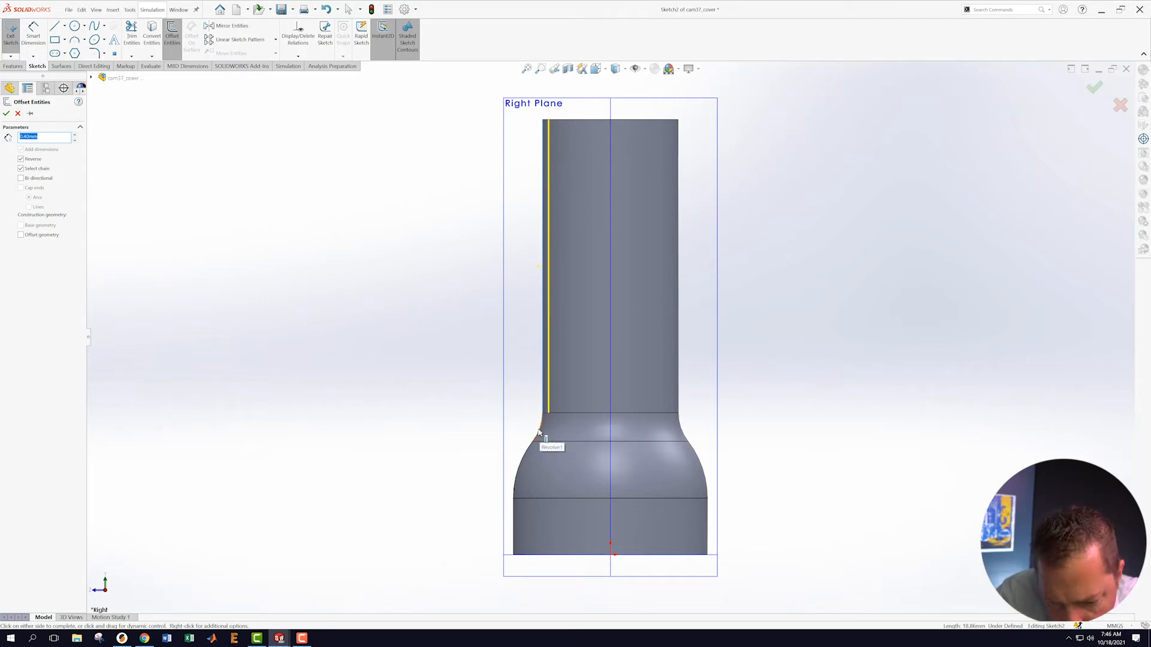
left_click(526, 457)
left_click(514, 524)
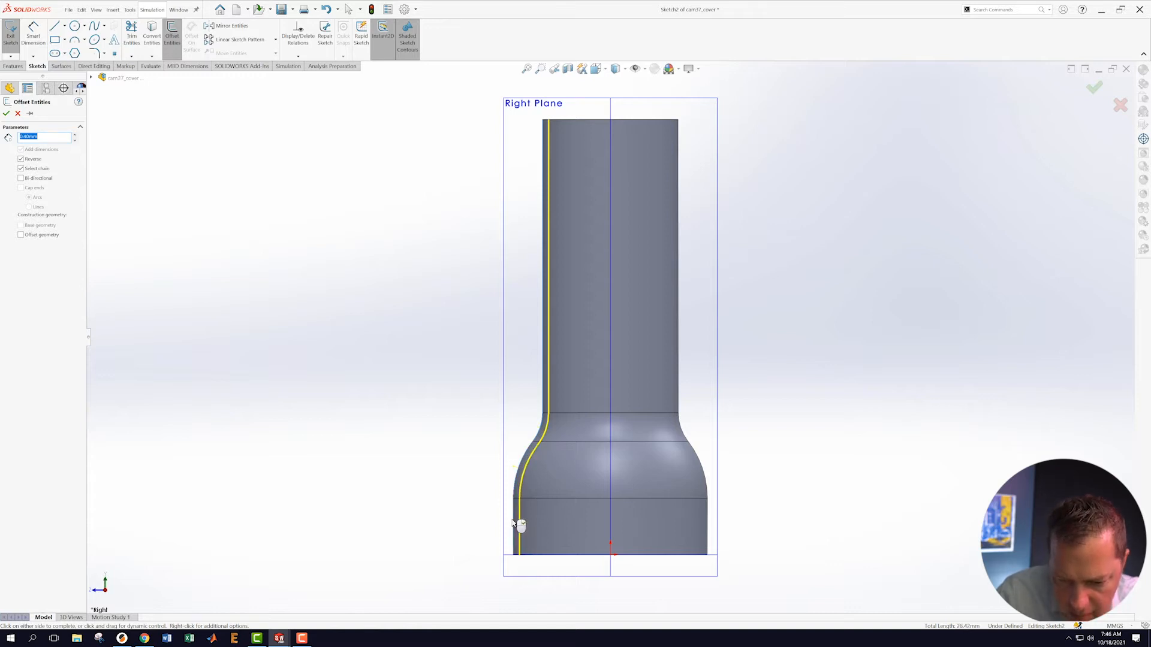
left_click(437, 451)
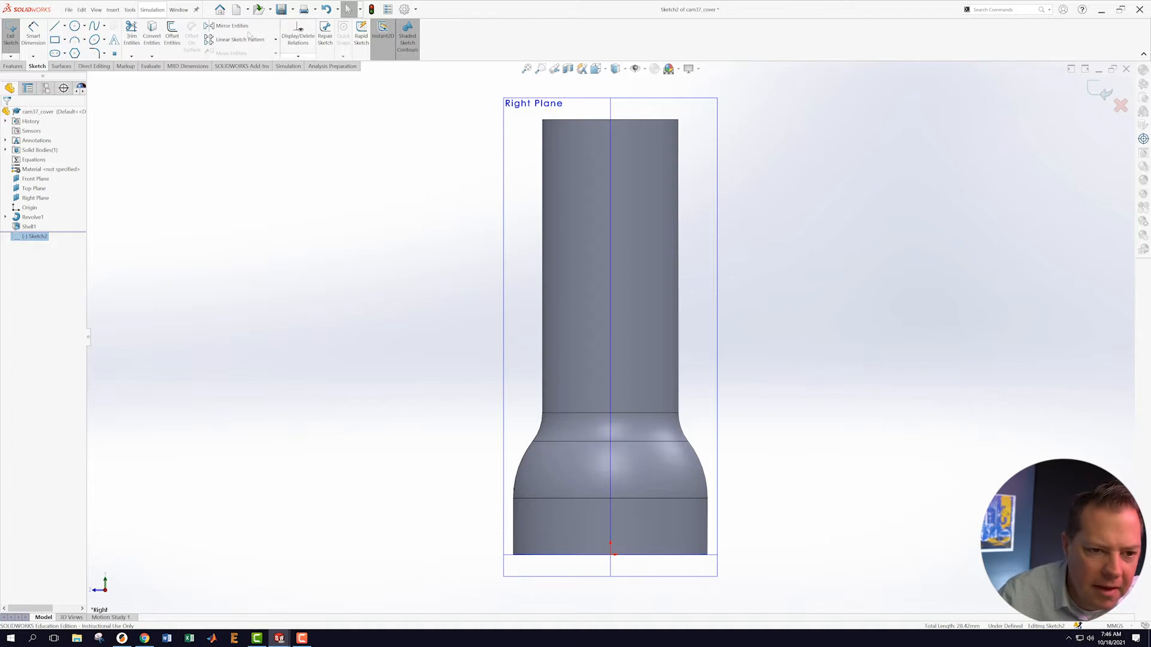
- Offset the cover's left silhouette edges inward by 0.4 mm, from the upper straight edge through both arcs to the base
left_click(172, 37)
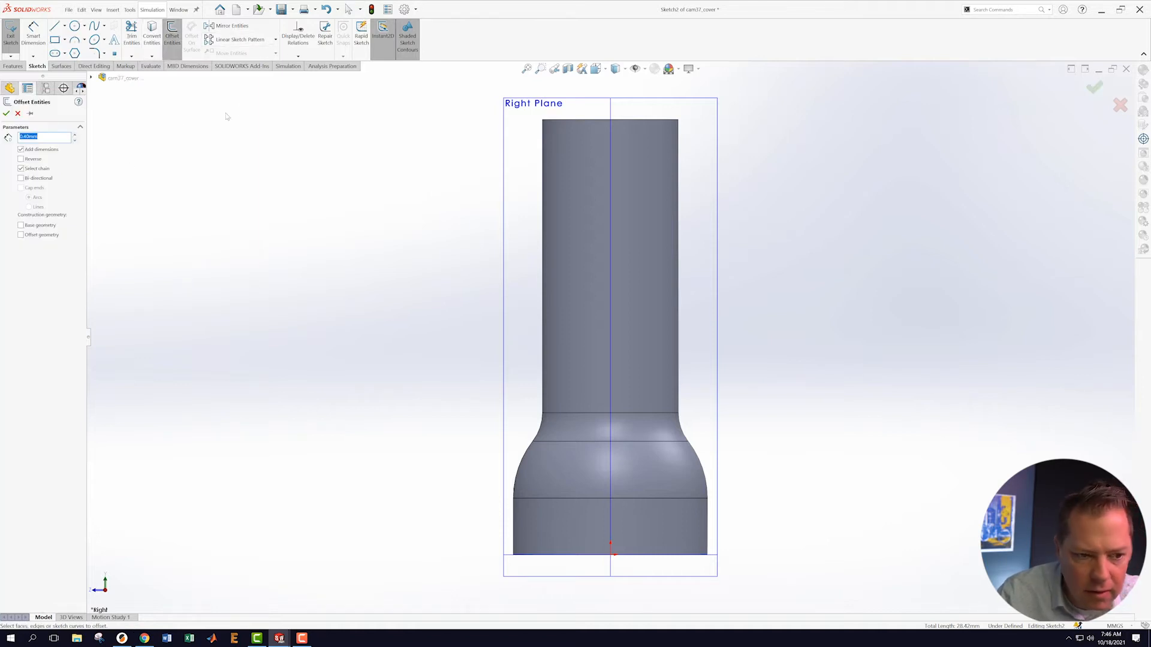
left_click(543, 343)
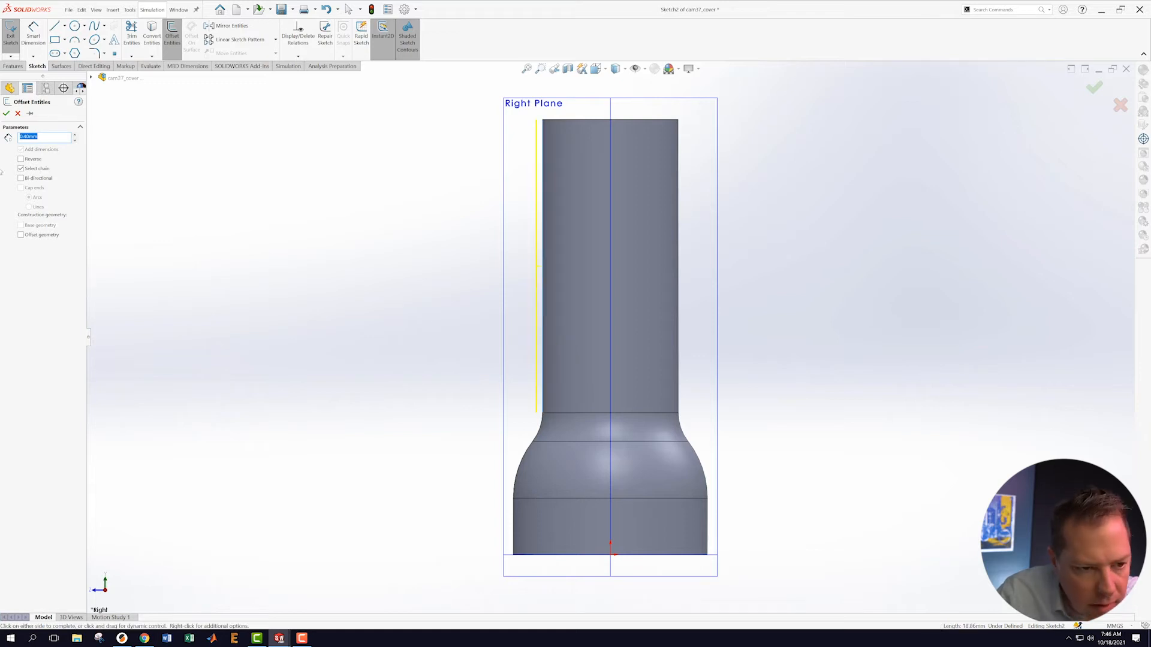
left_click(21, 159)
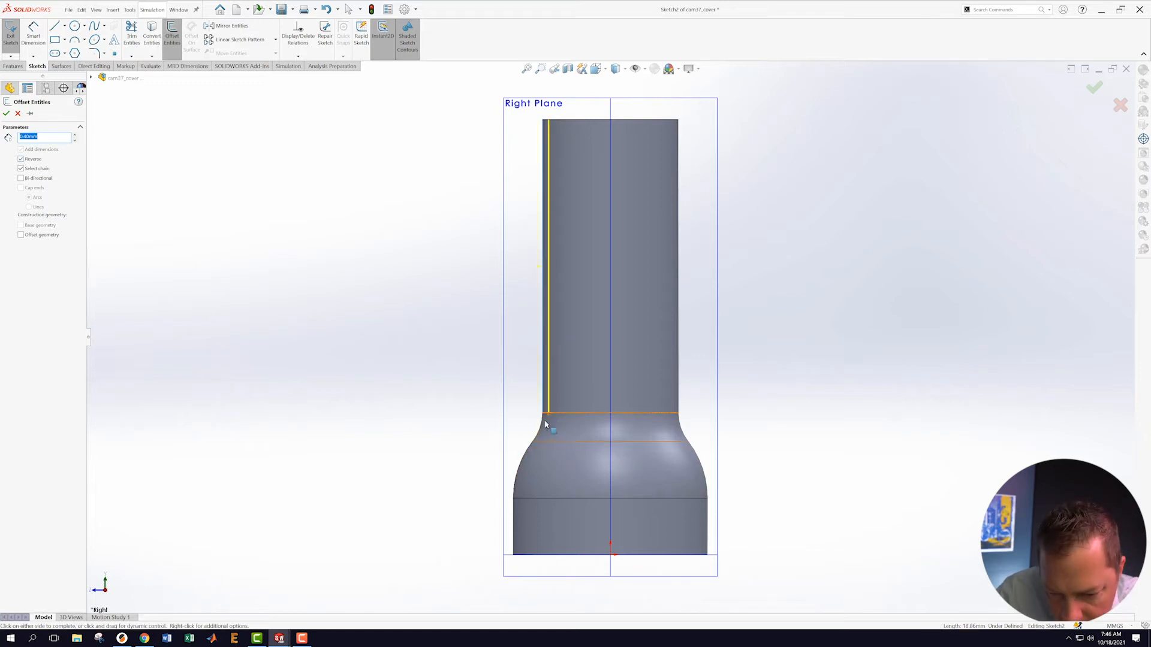
left_click(539, 441)
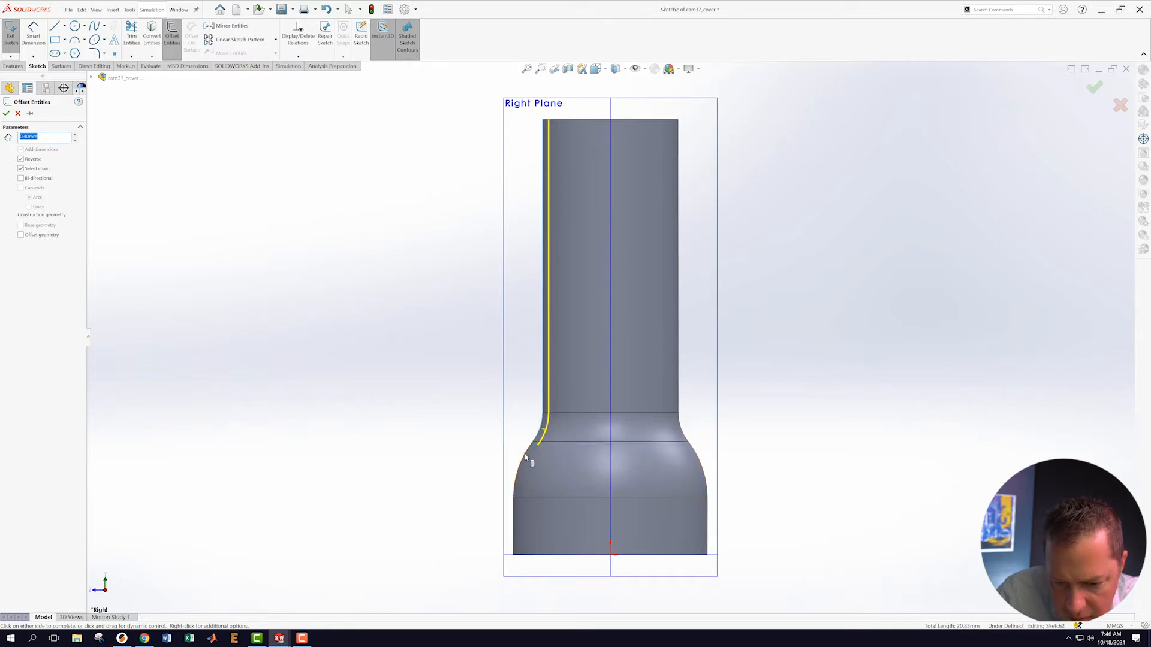
left_click(524, 459)
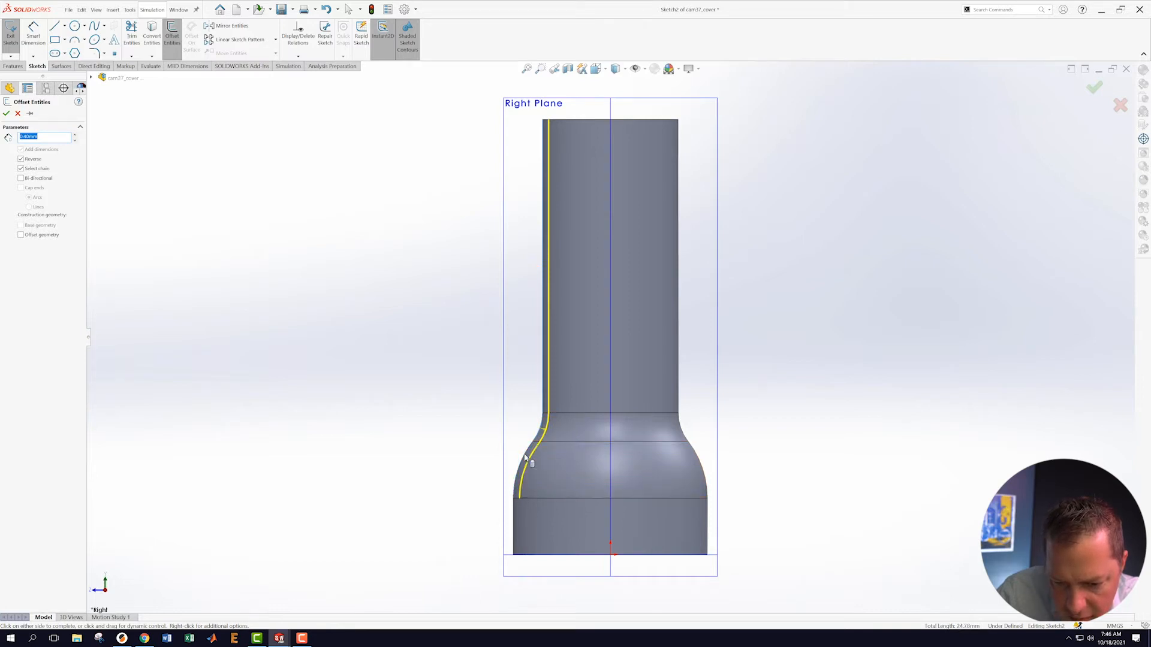
left_click(514, 525)
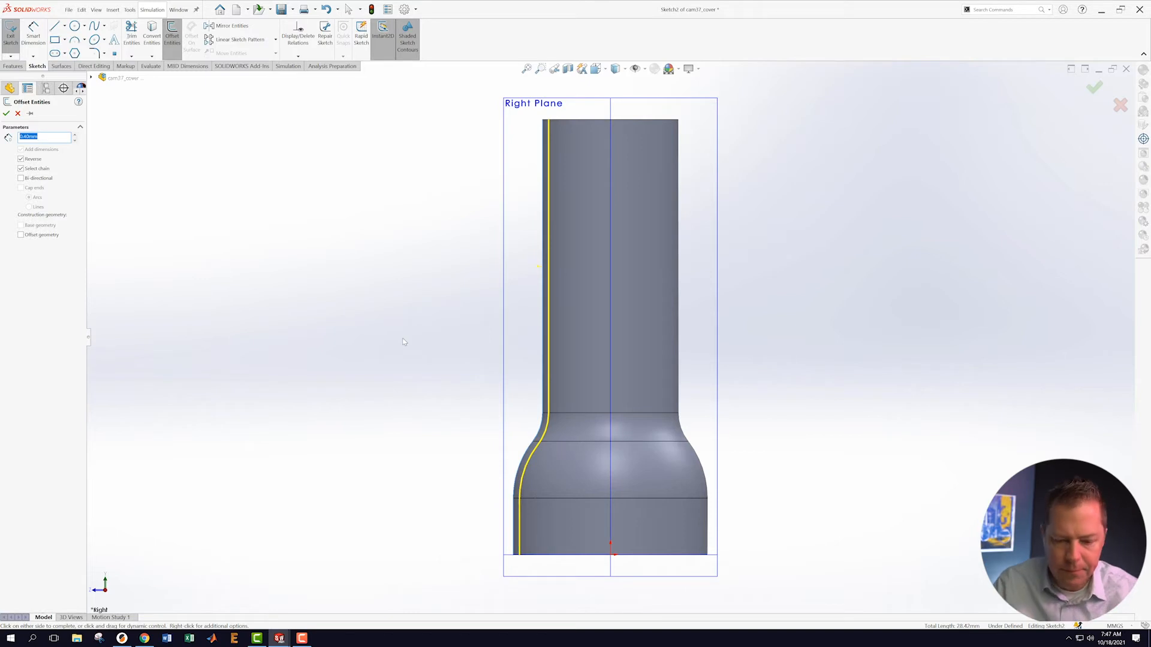
left_click(6, 114)
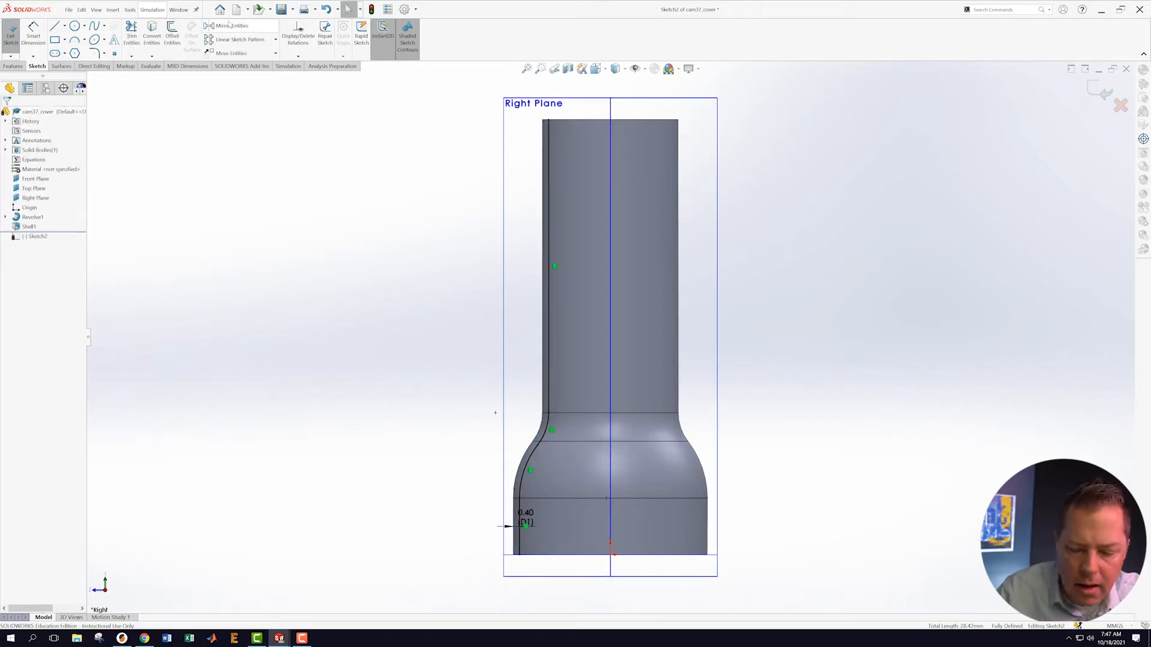
- Convert the same four left silhouette edges into sketch entities to form the strip's outer boundary
left_click(152, 35)
left_click(545, 313)
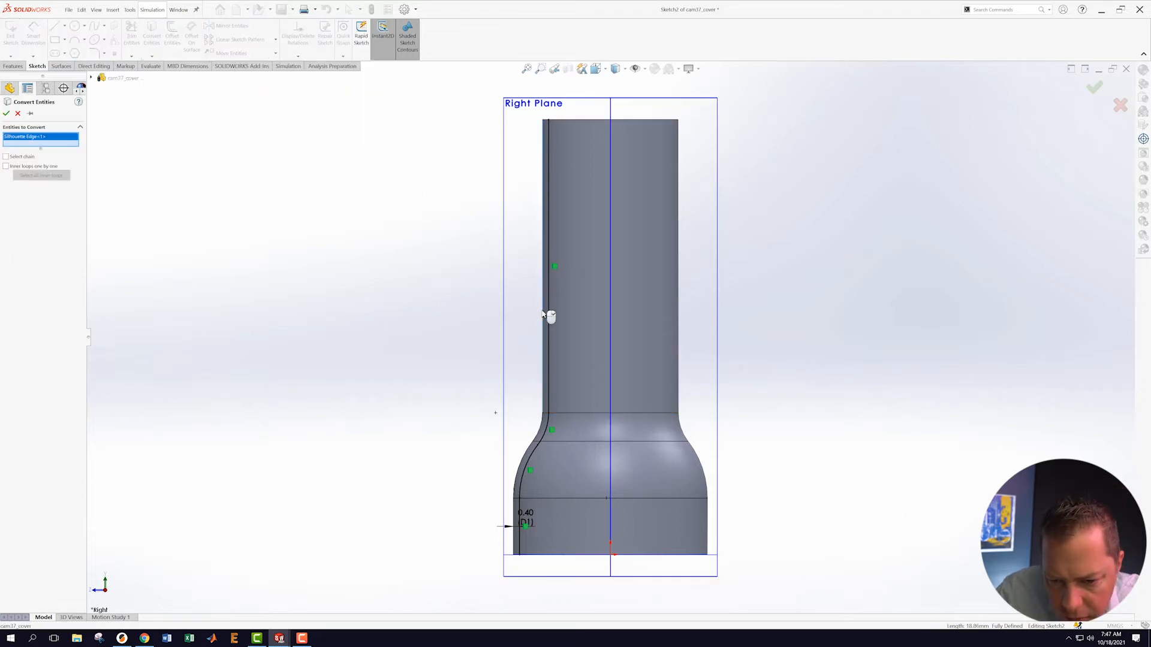
left_click(540, 433)
left_click(525, 457)
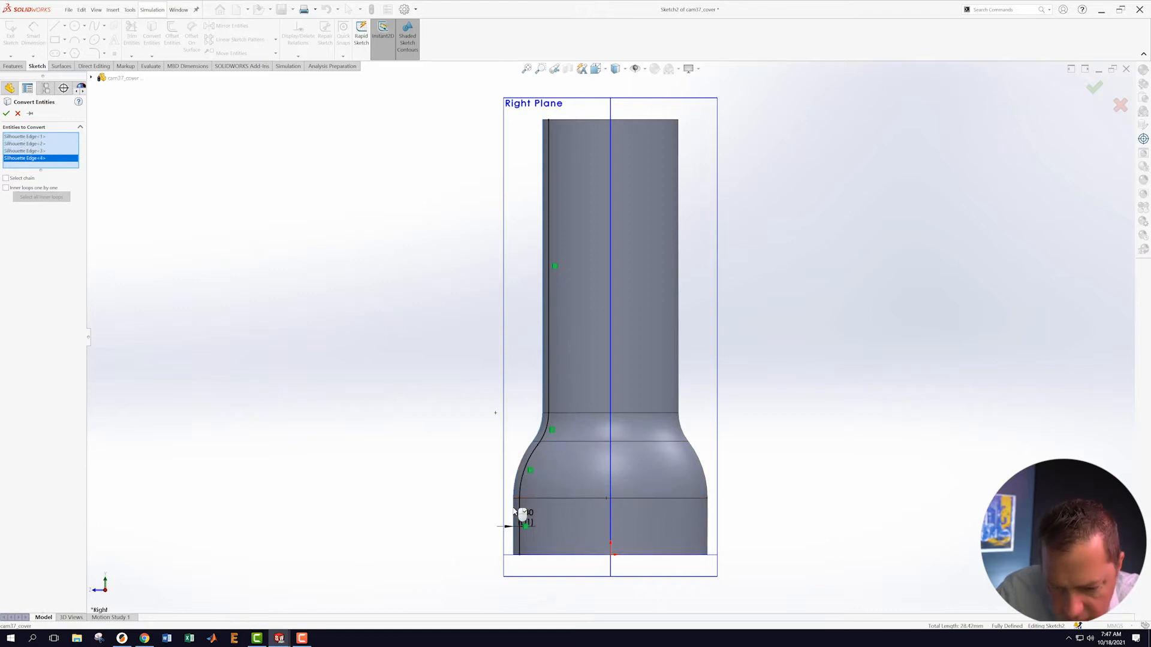
key("Return")
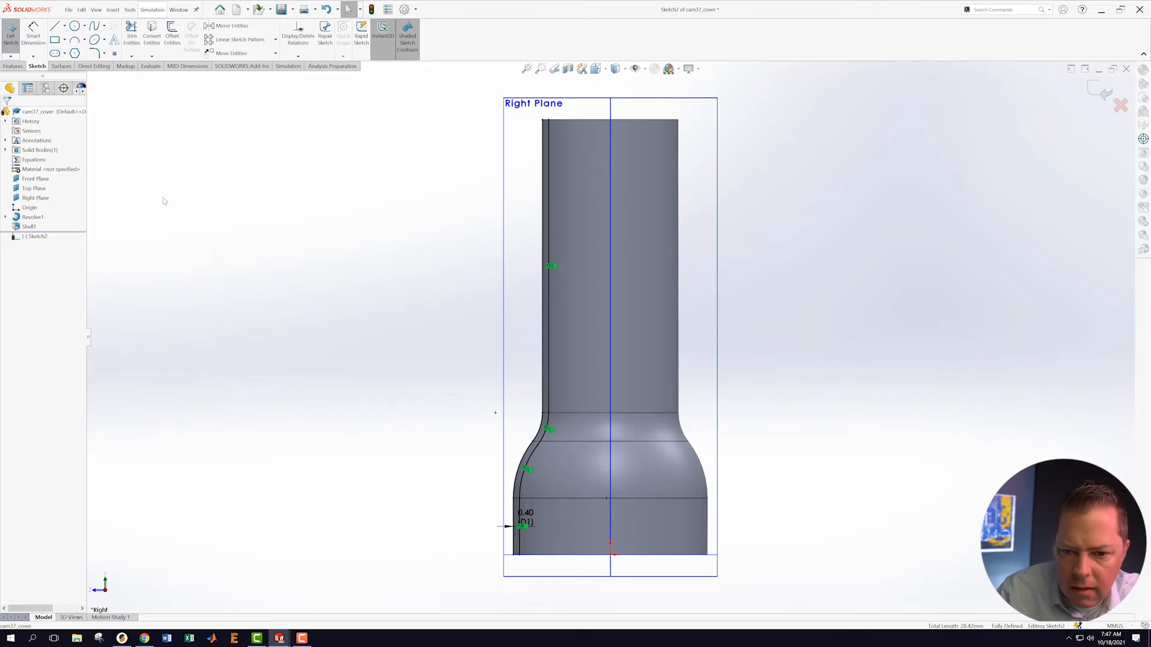
- Sketch two horizontal lines across the offset strip, about 2.7 mm long near its upper end and about 3.4 mm long near the base
left_click(523, 148)
left_click(569, 148)
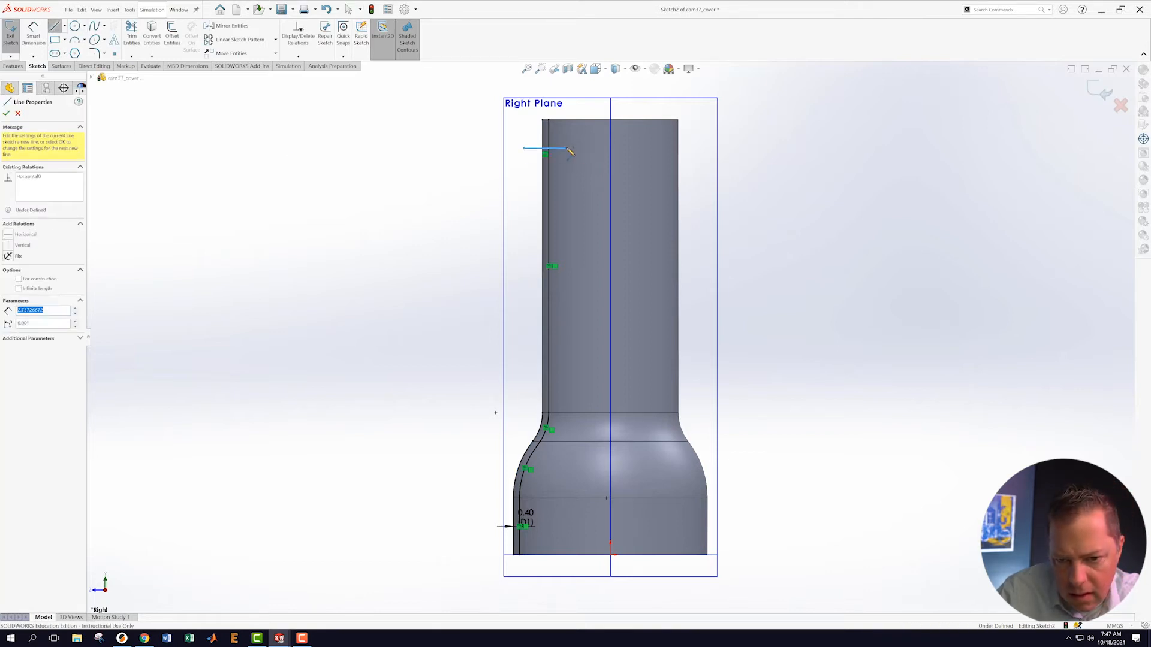
key("Escape")
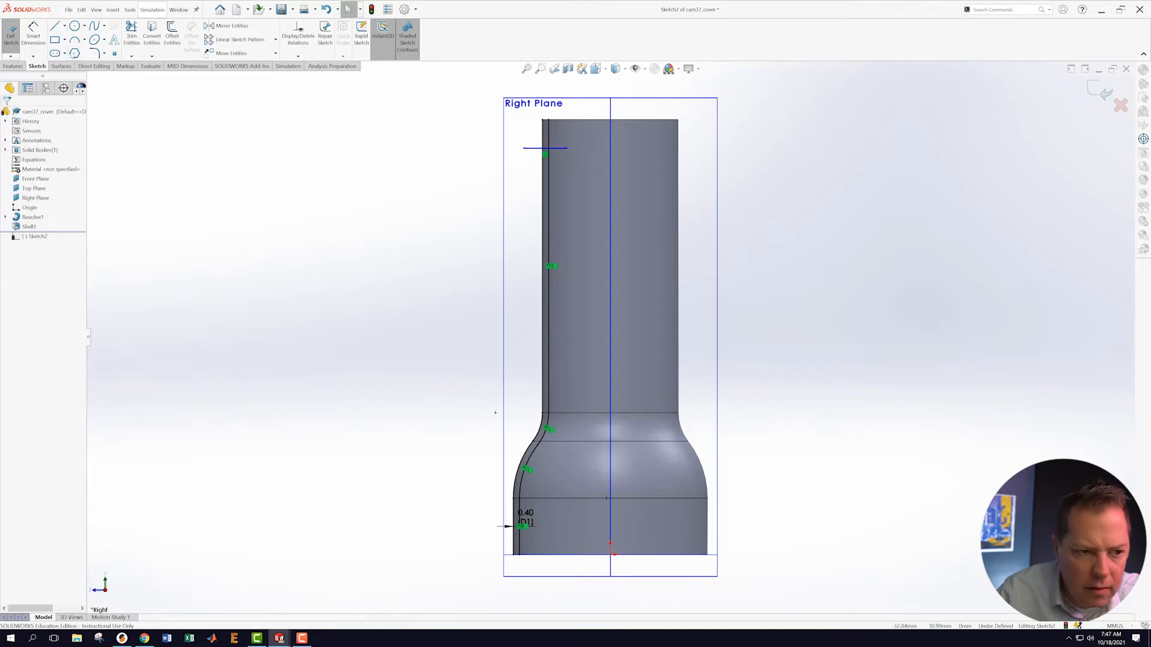
left_click(54, 26)
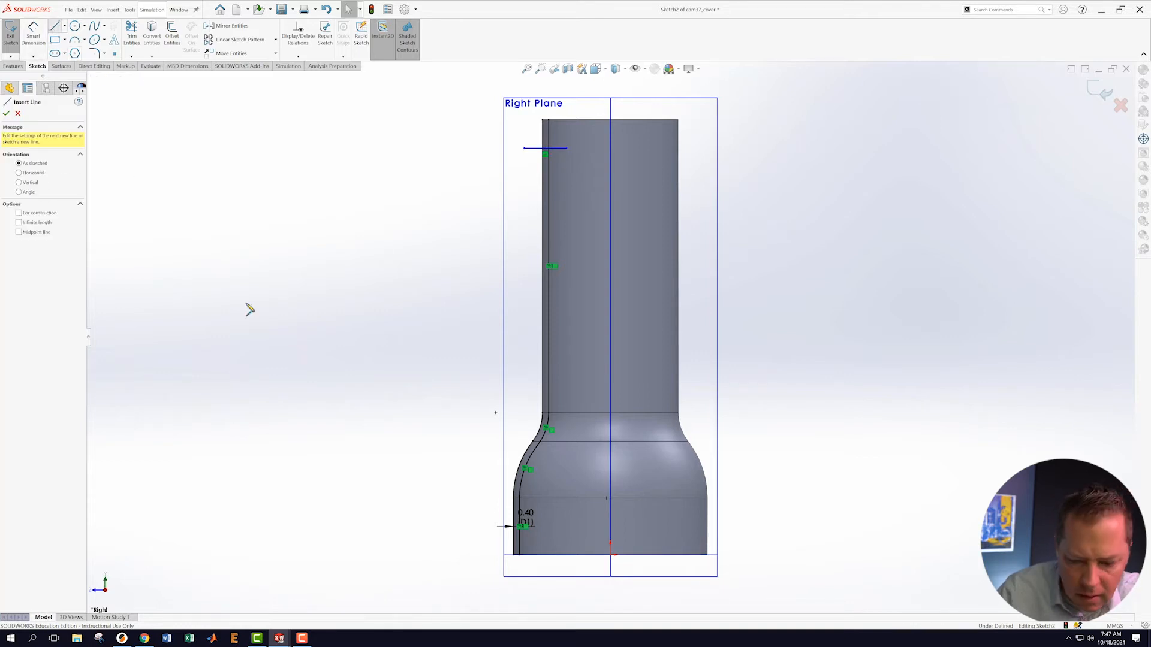
left_click(494, 538)
left_click(545, 538)
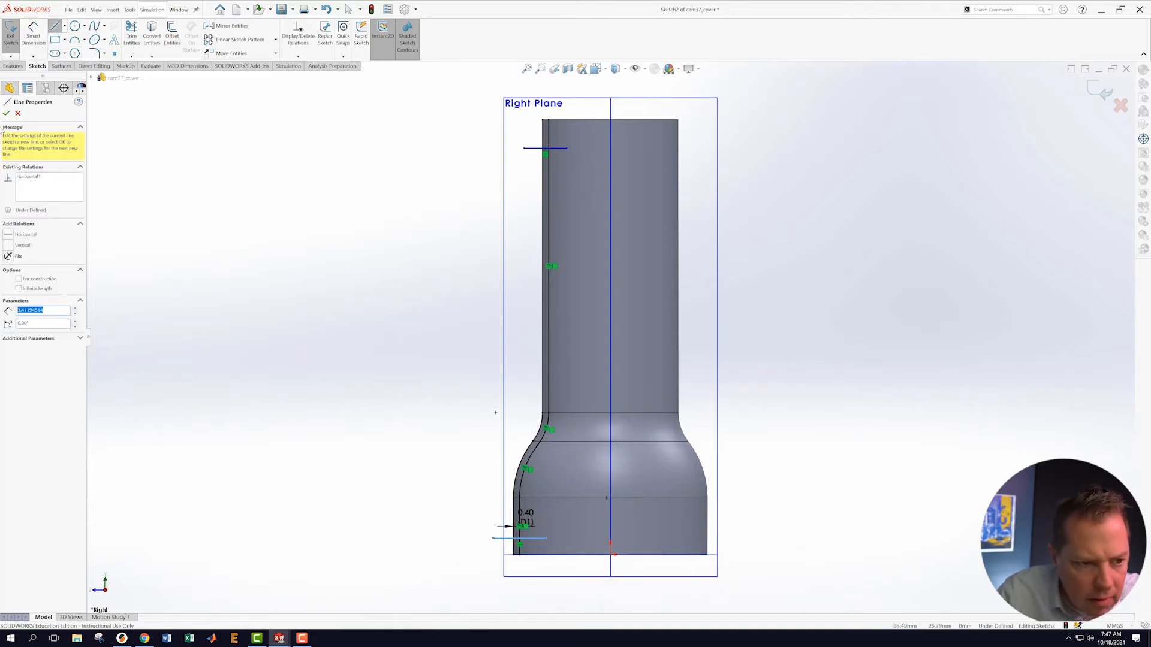
left_click(7, 114)
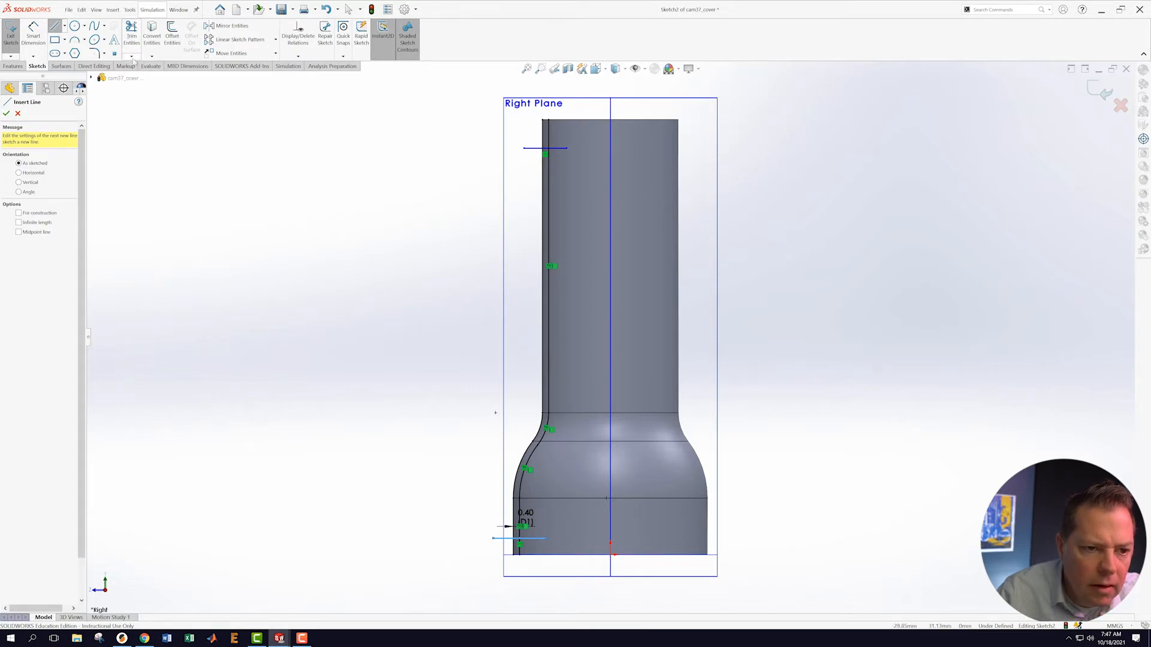
- Trim the overhanging ends of both horizontal lines and the profile segments beyond them to close the thin strip
left_click(131, 55)
left_click(150, 66)
mouse_move(528, 165)
left_mouse_down()
mouse_move(527, 146)
mouse_move(558, 151)
mouse_move(542, 156)
left_mouse_up()
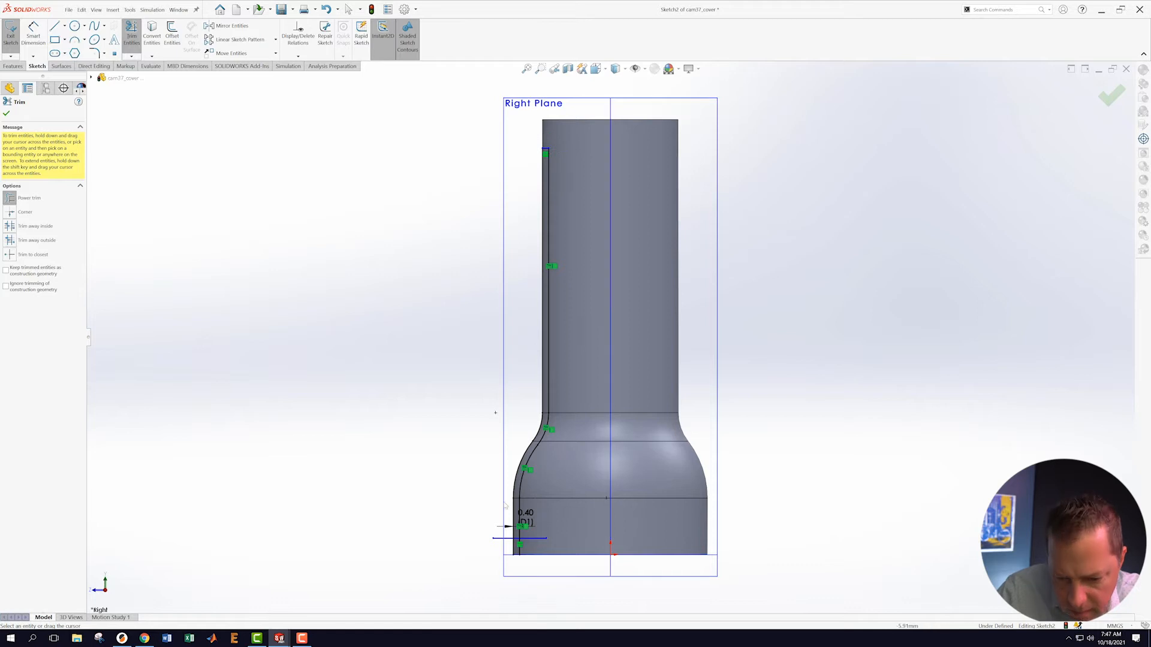
mouse_move(507, 532)
left_mouse_down()
mouse_move(509, 541)
mouse_move(529, 535)
left_mouse_up()
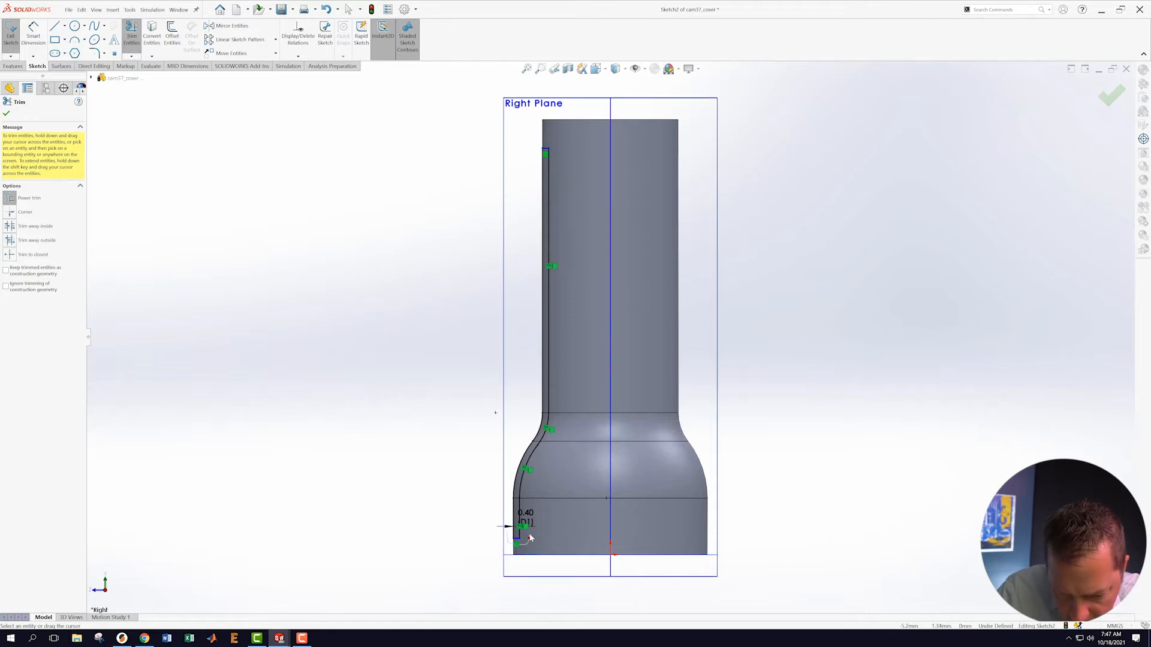
left_click(7, 114)
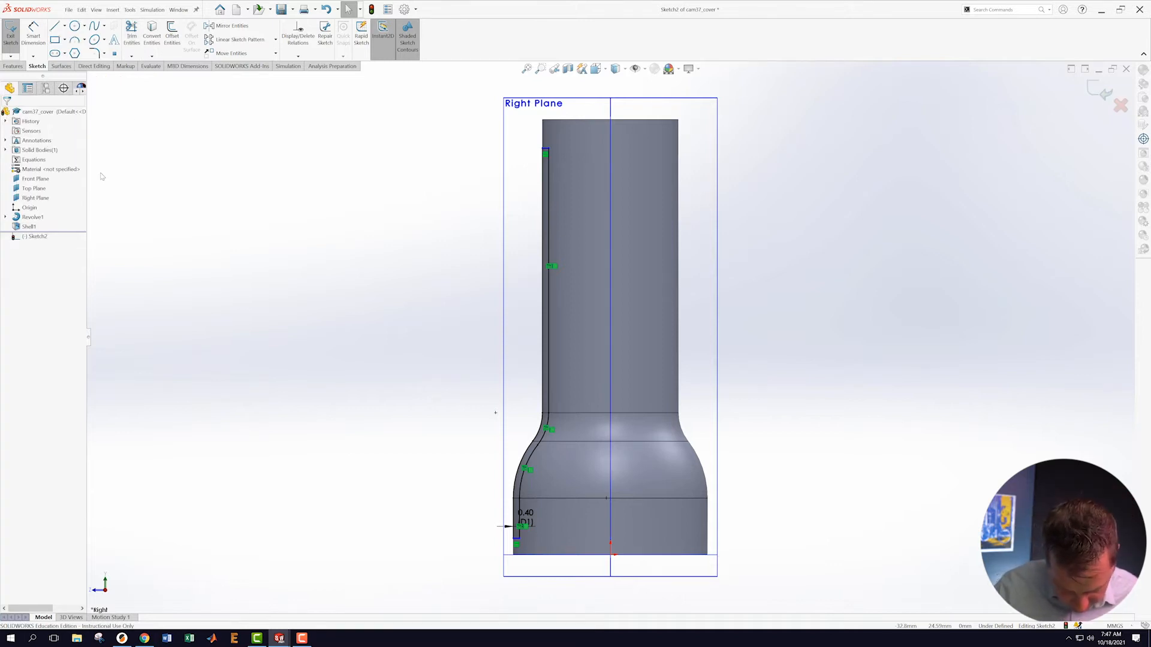
- Dimension the strip's upper horizontal line at 26.98 mm above the cover's base edge
left_click(33, 33)
left_click(510, 556)
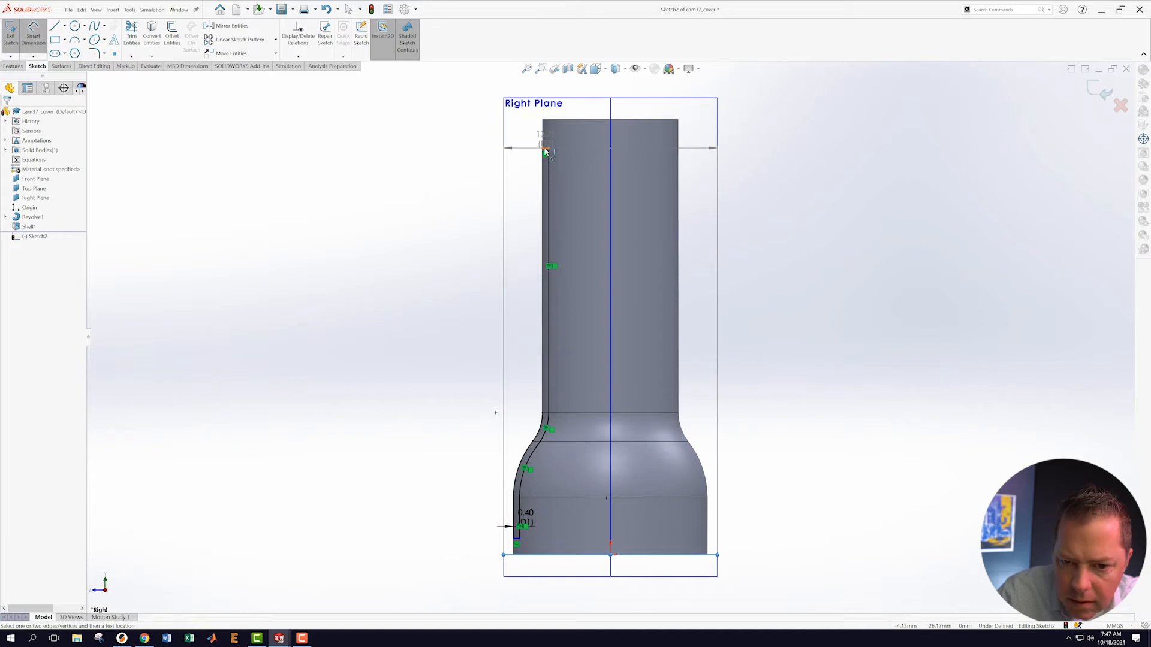
left_click(546, 151)
left_click(411, 182)
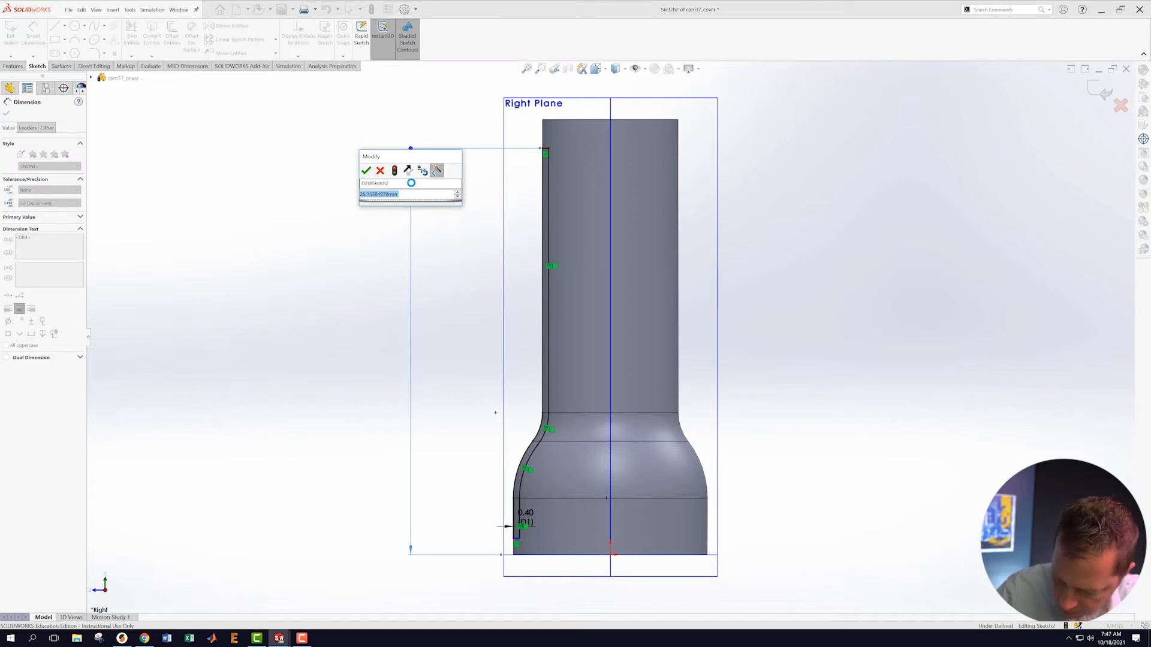
type("26.98")
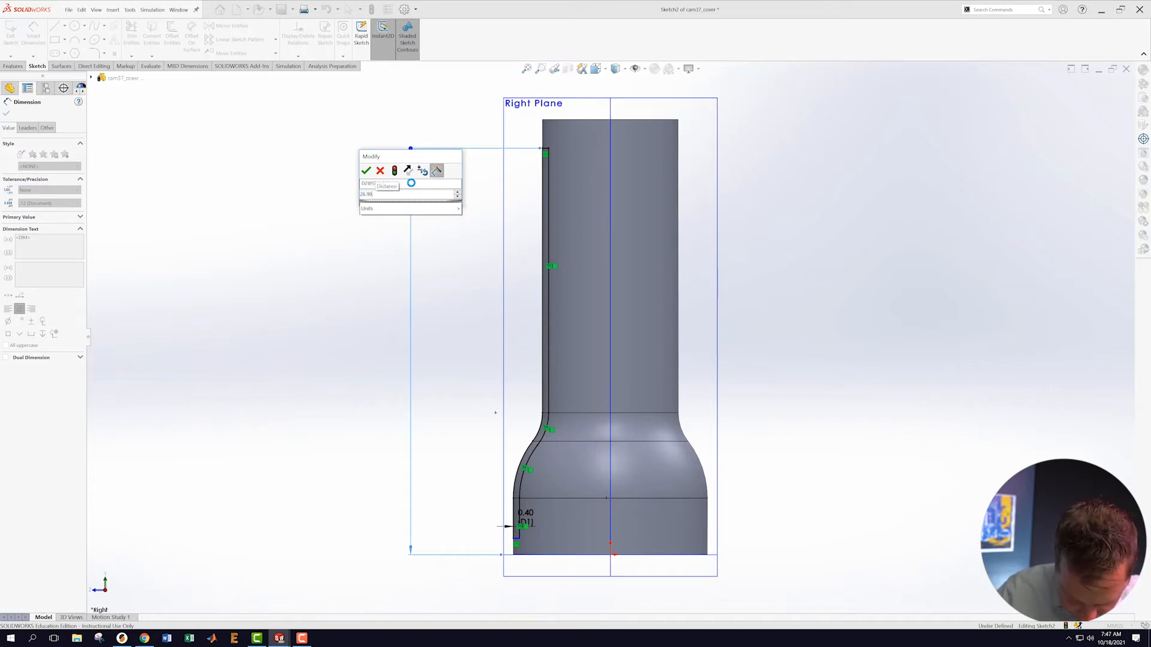
key("Return")
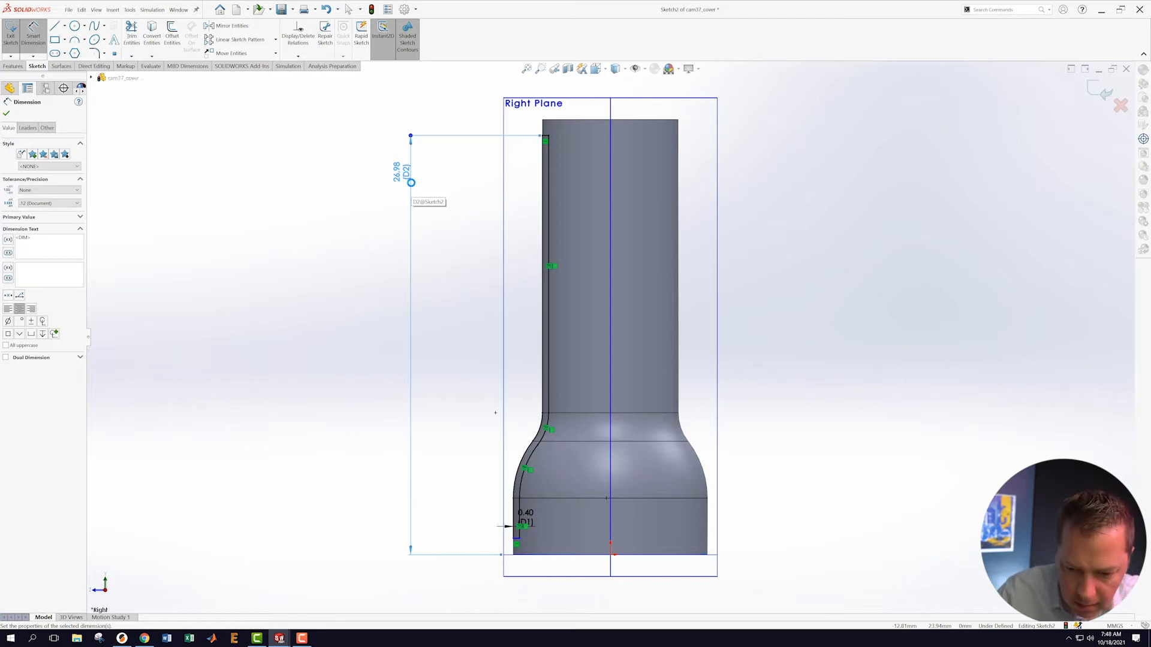
- Dimension the strip's lower horizontal line at 4 mm above the base edge and exit the sketch
left_click(517, 543)
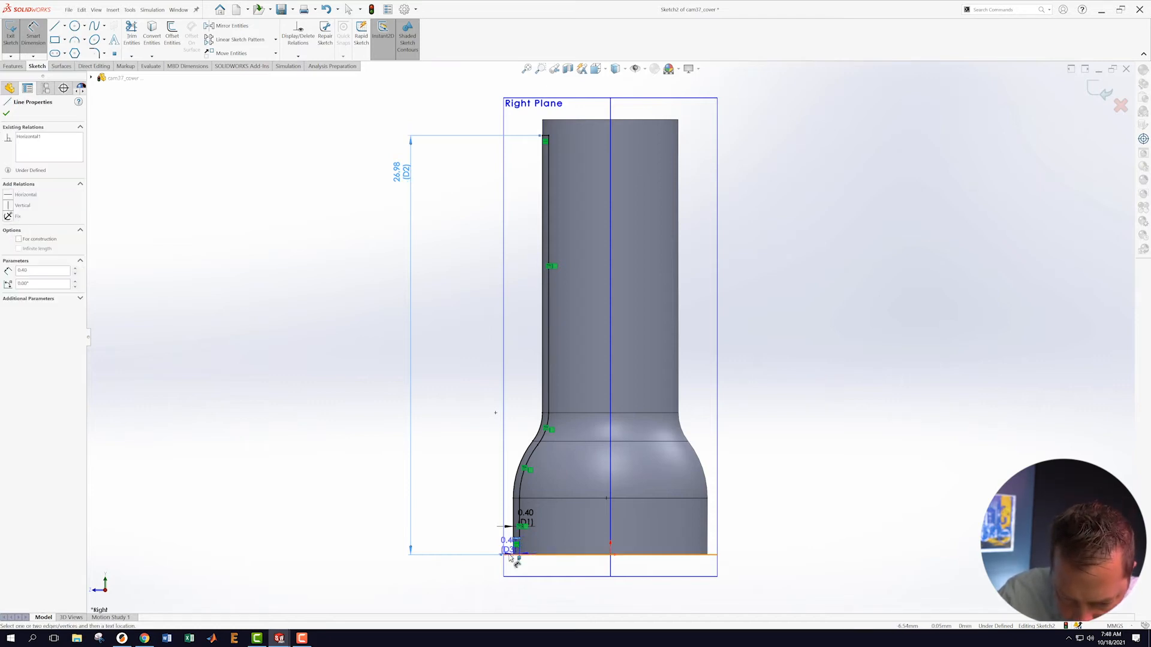
left_click(516, 554)
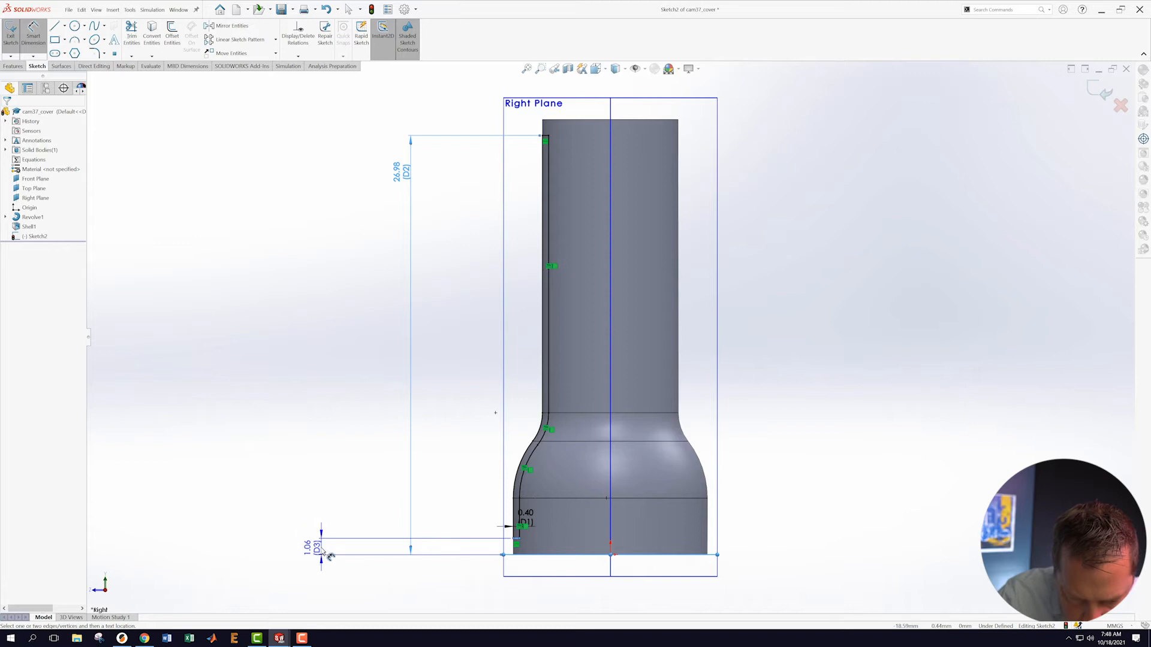
left_click(331, 544)
type("4")
key("Return")
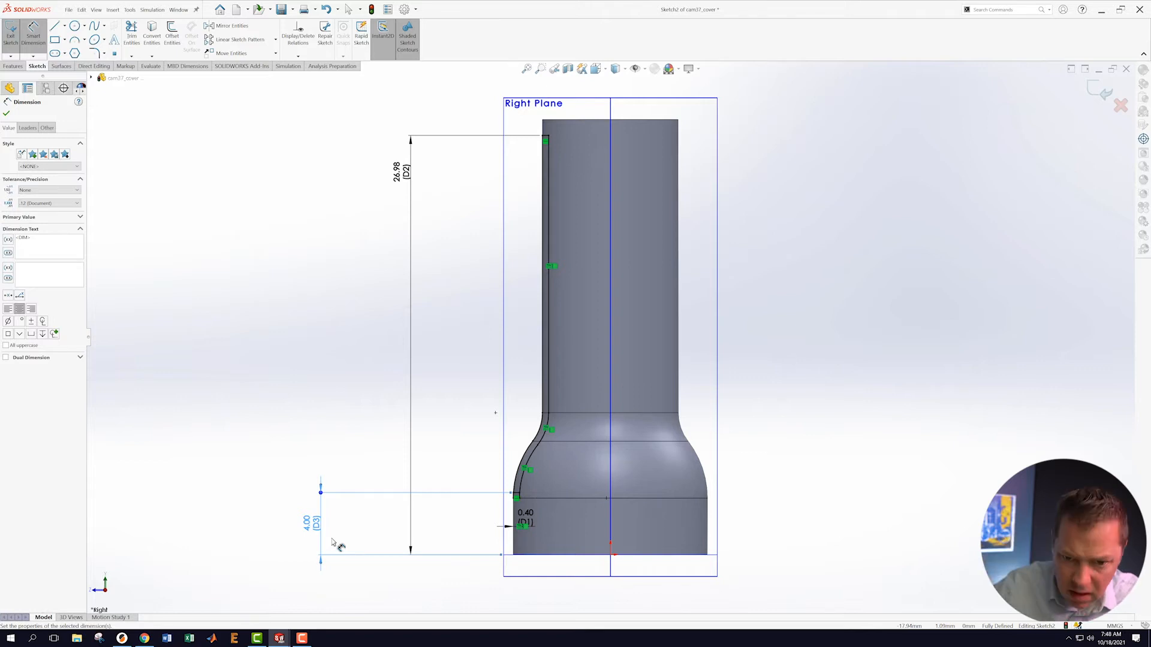
left_click(1105, 91)
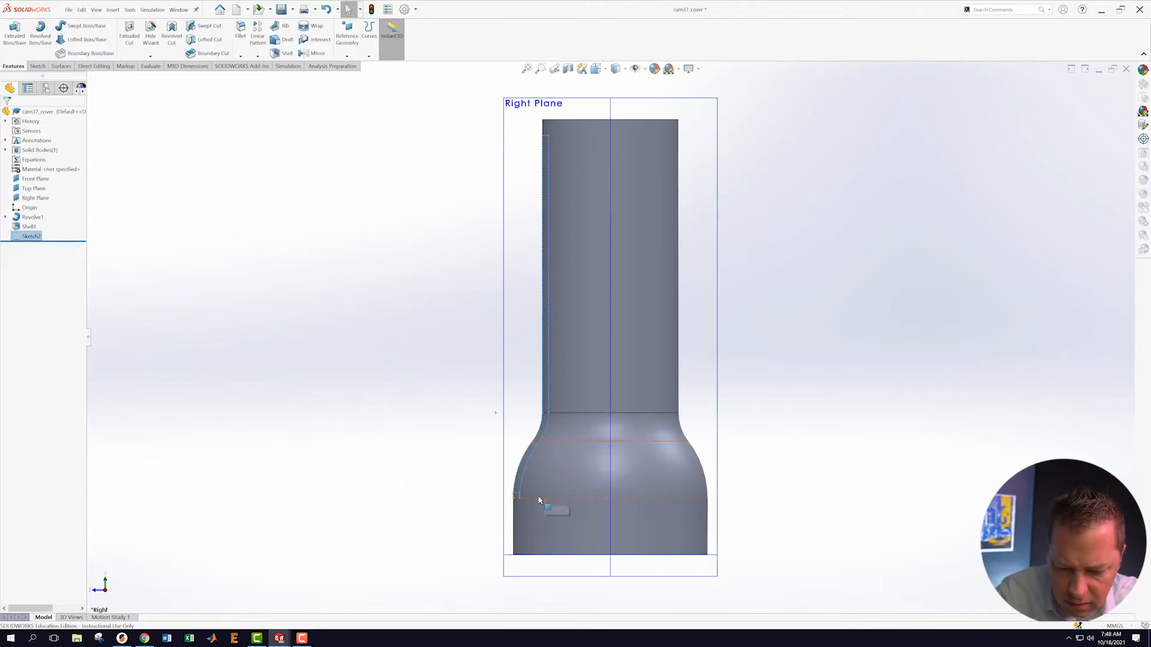
- Reopen the strip sketch and extend its lower horizontal line to meet the inner offset arc
scroll(528, 501, "down", 6)
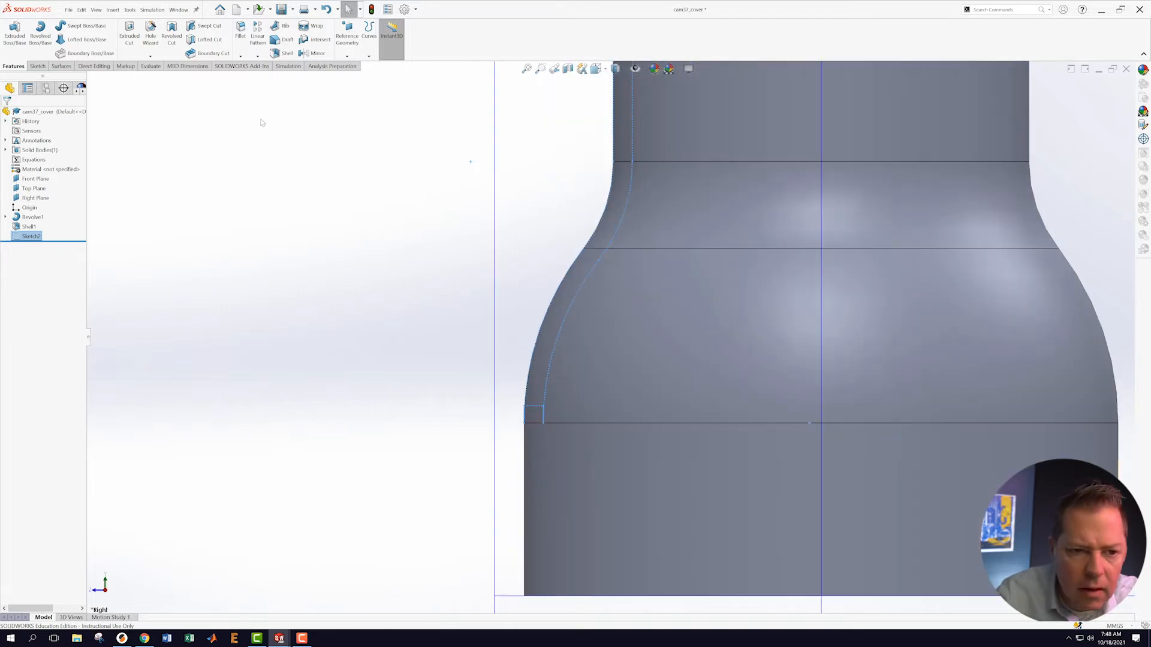
right_click(23, 238)
left_click(35, 217)
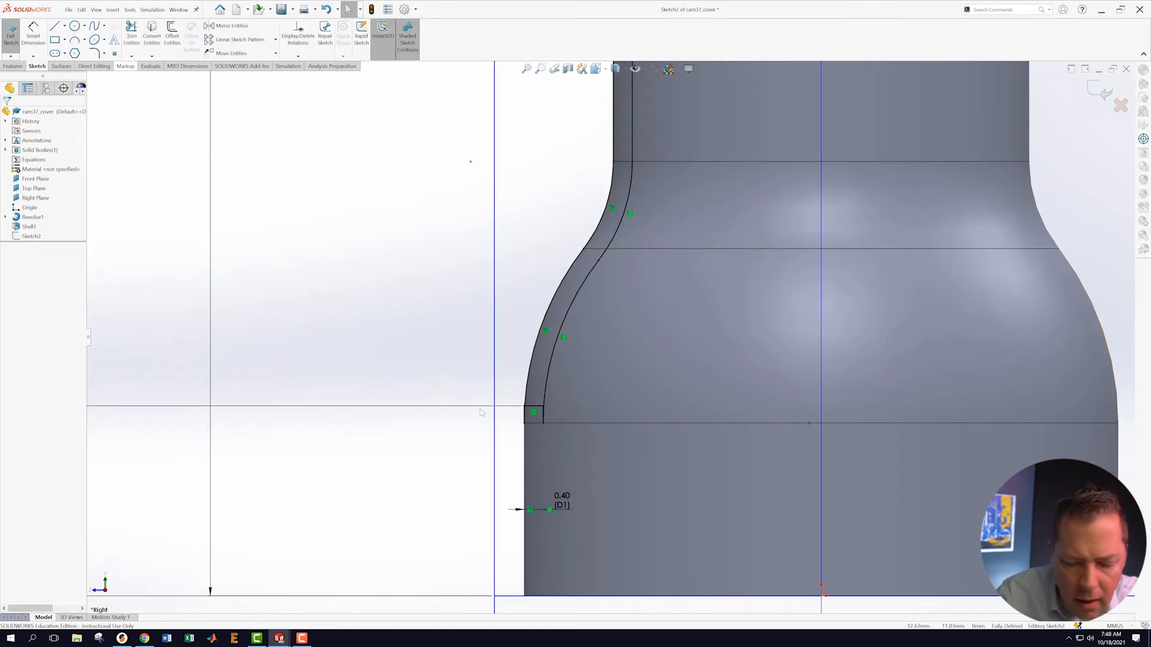
scroll(567, 432, "down", 8)
scroll(545, 353, "down", 3)
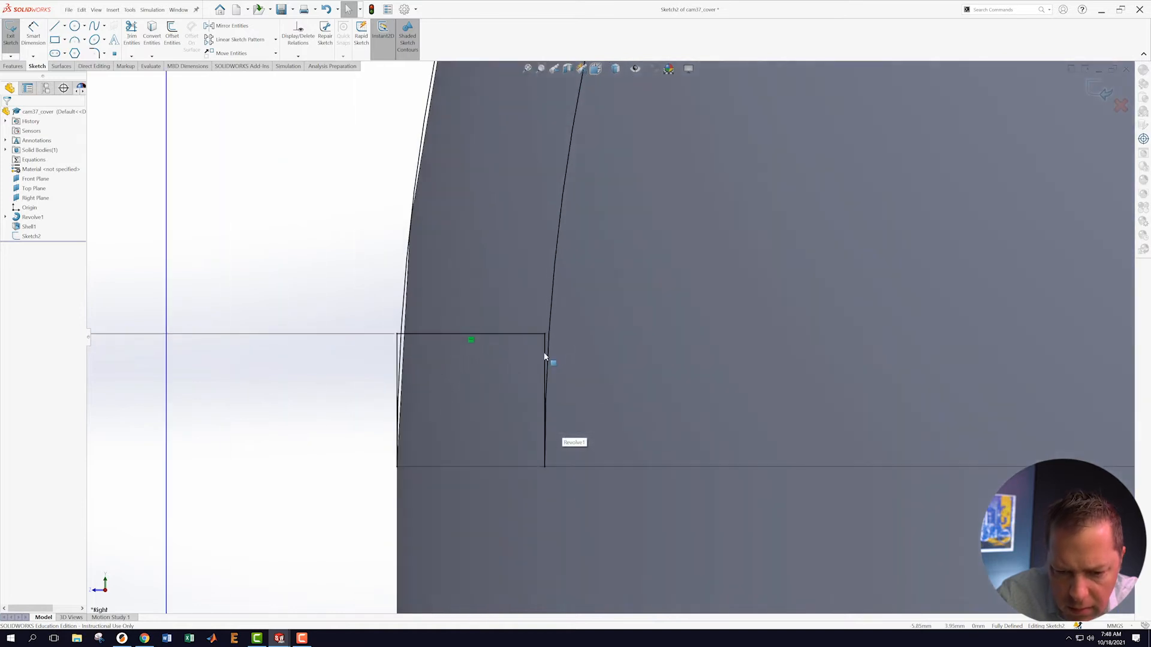
left_click(132, 56)
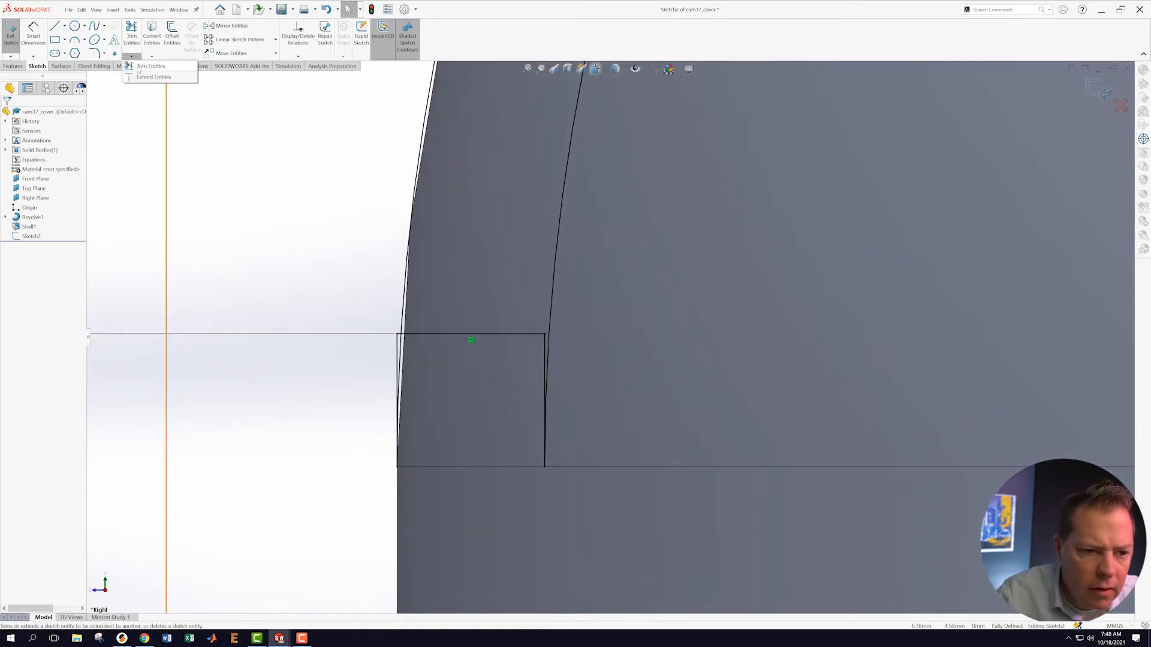
left_click(144, 66)
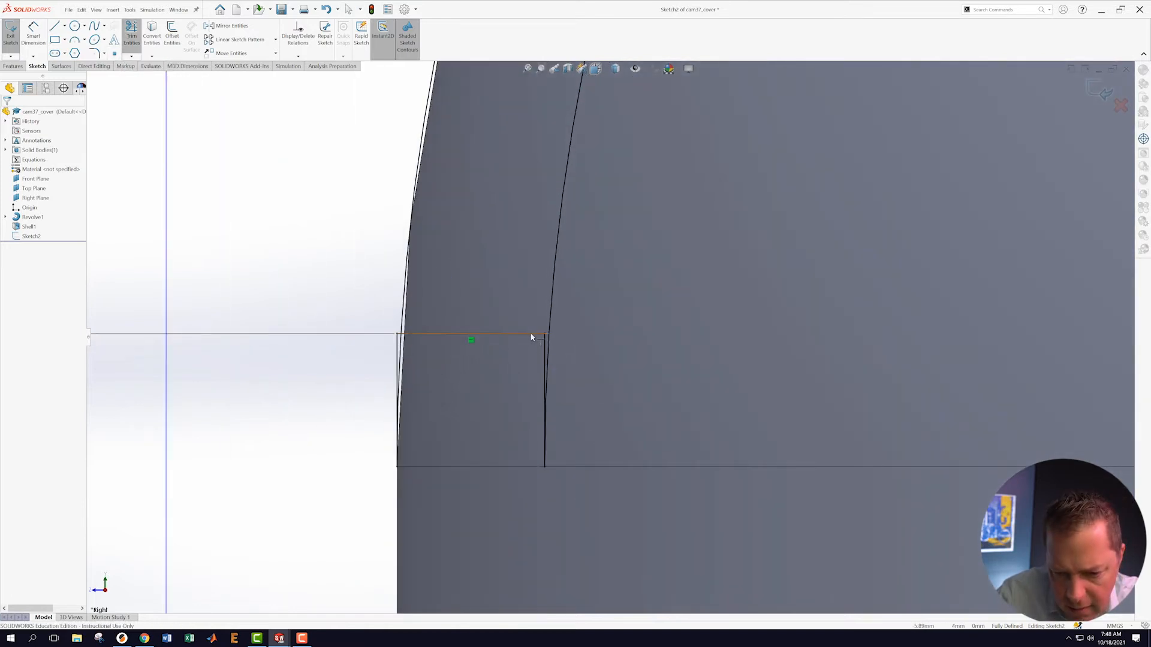
key("Escape")
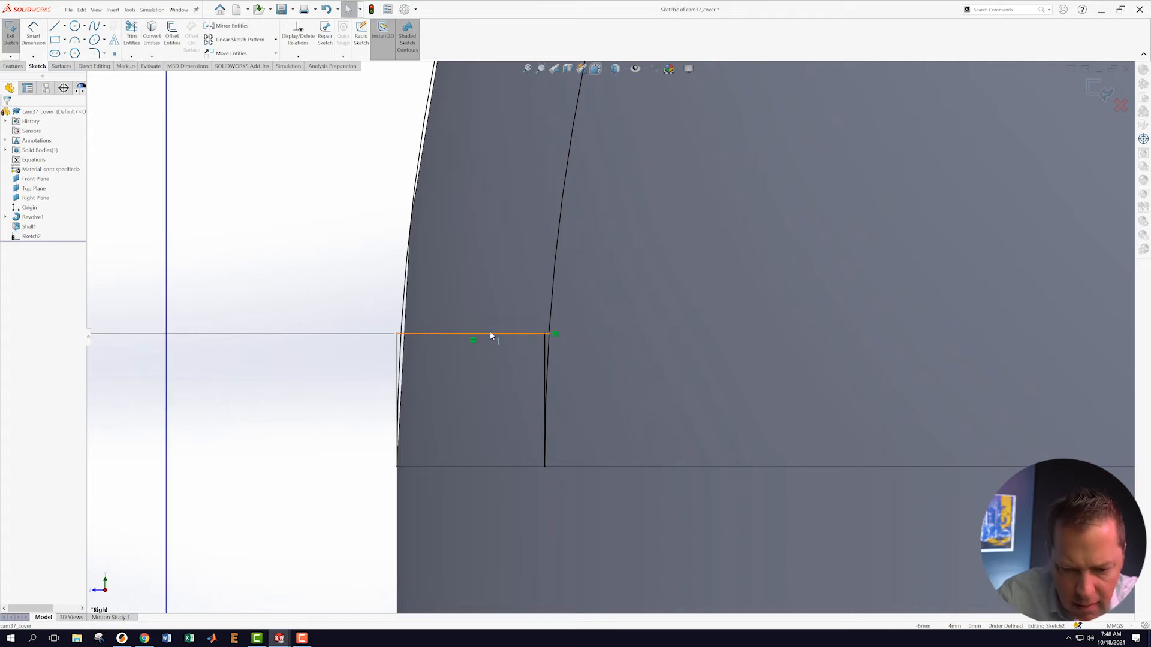
- Remove the leftover vertical segments and trim the arc ends below the strip's lower horizontal line
left_click(542, 355)
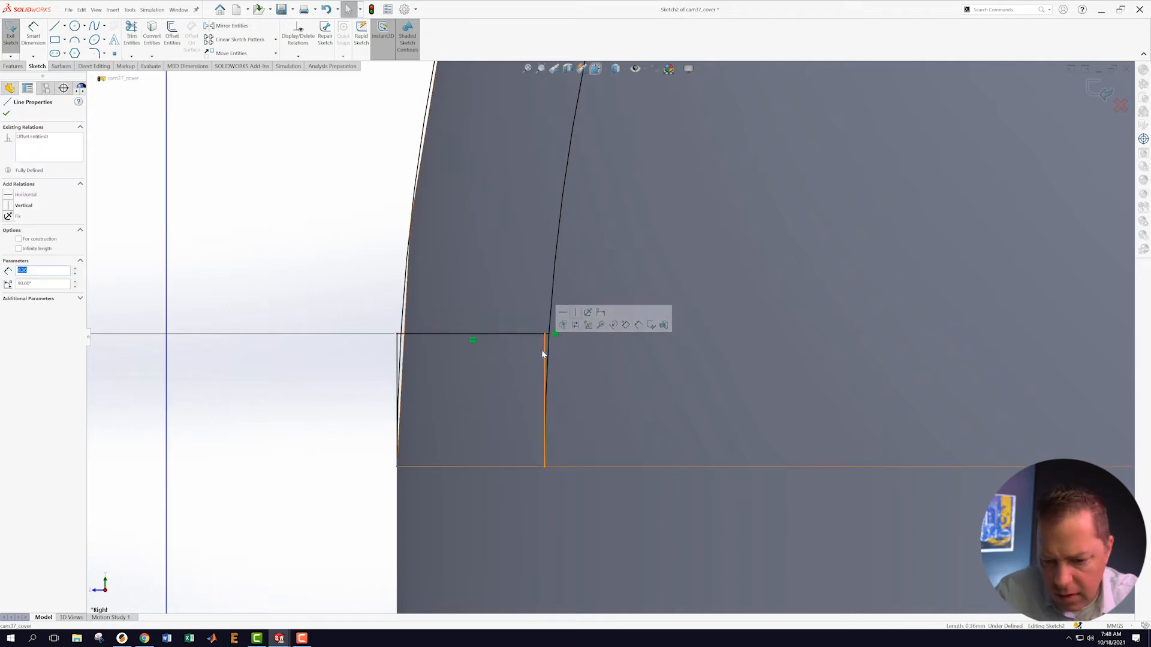
key("Escape")
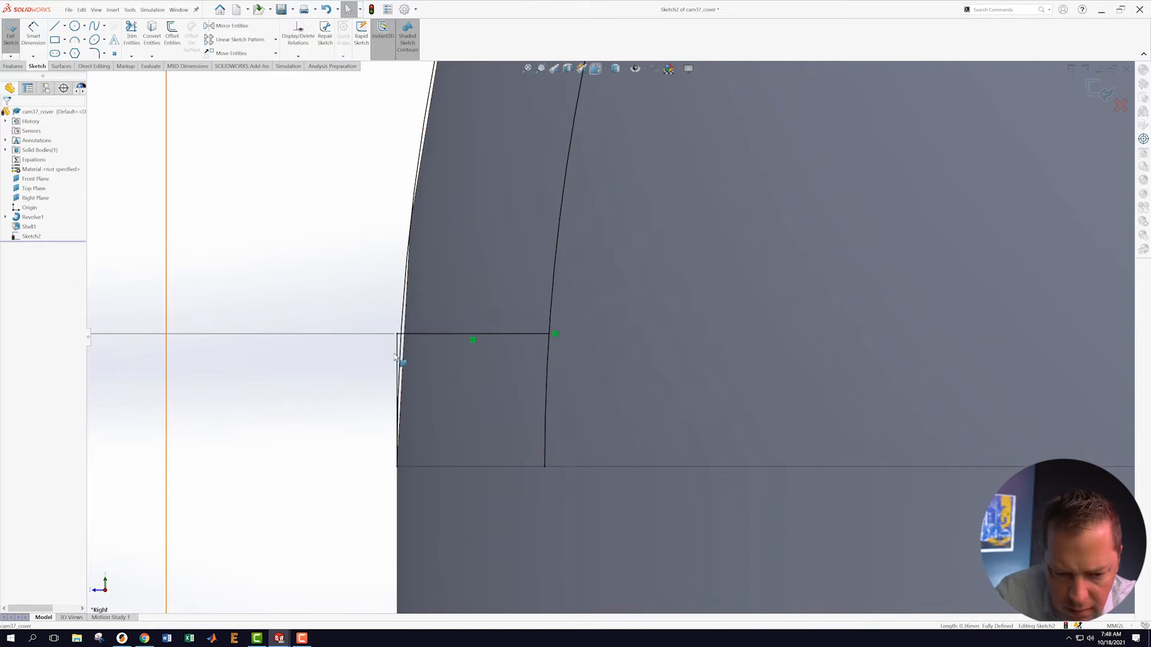
left_click(131, 33)
left_click_drag(374, 352, 678, 394)
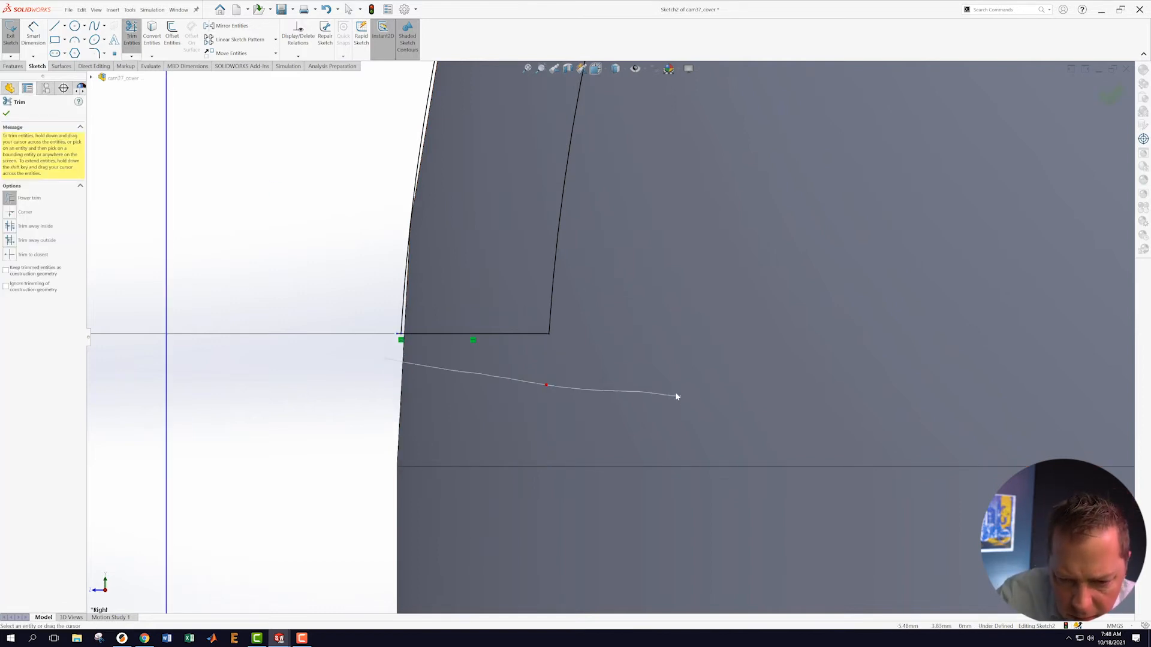
- Finish trimming the closed strip profile and exit the sketch
scroll(427, 343, "down", 3)
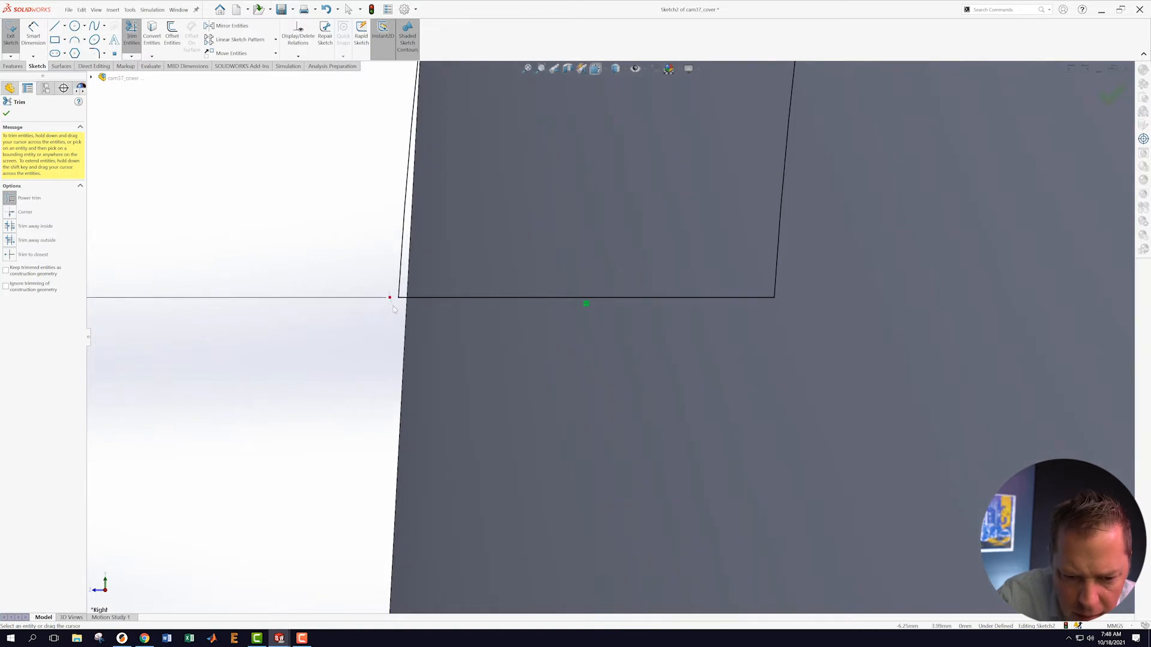
scroll(431, 300, "up", 5)
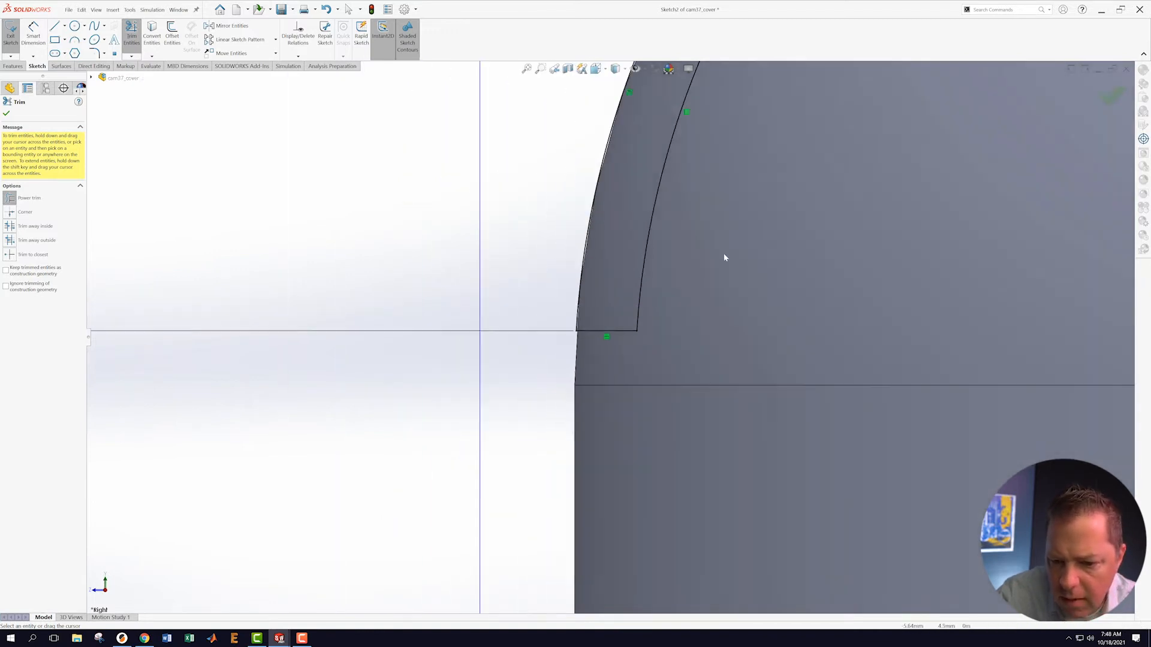
scroll(874, 209, "up", 5)
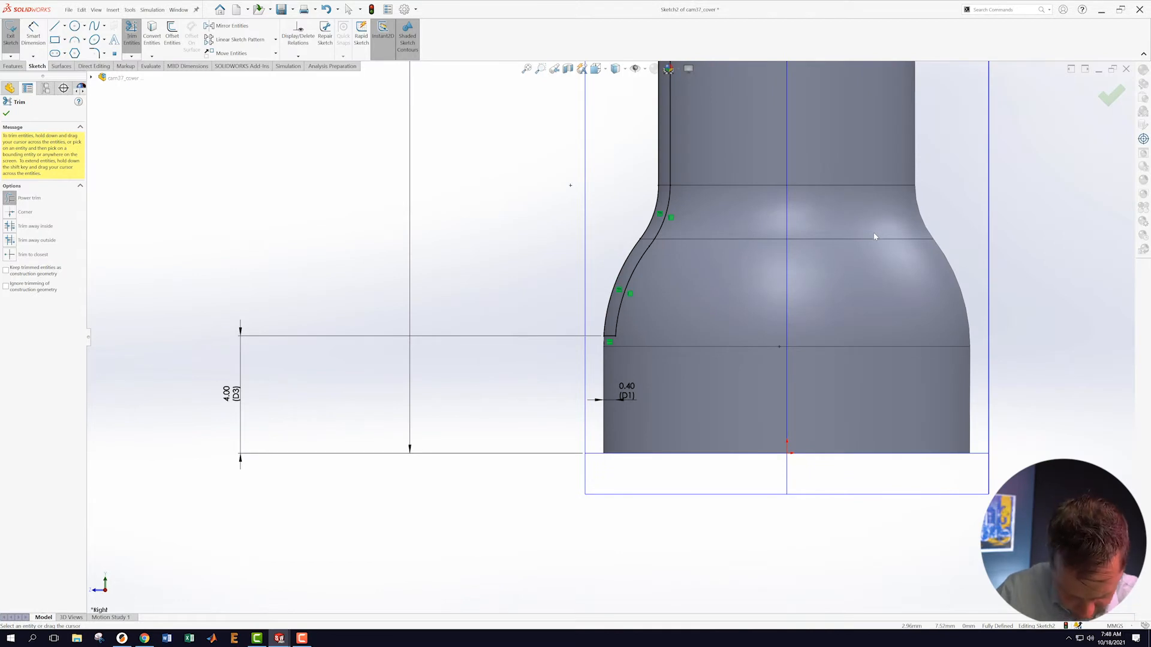
scroll(874, 236, "down", 2)
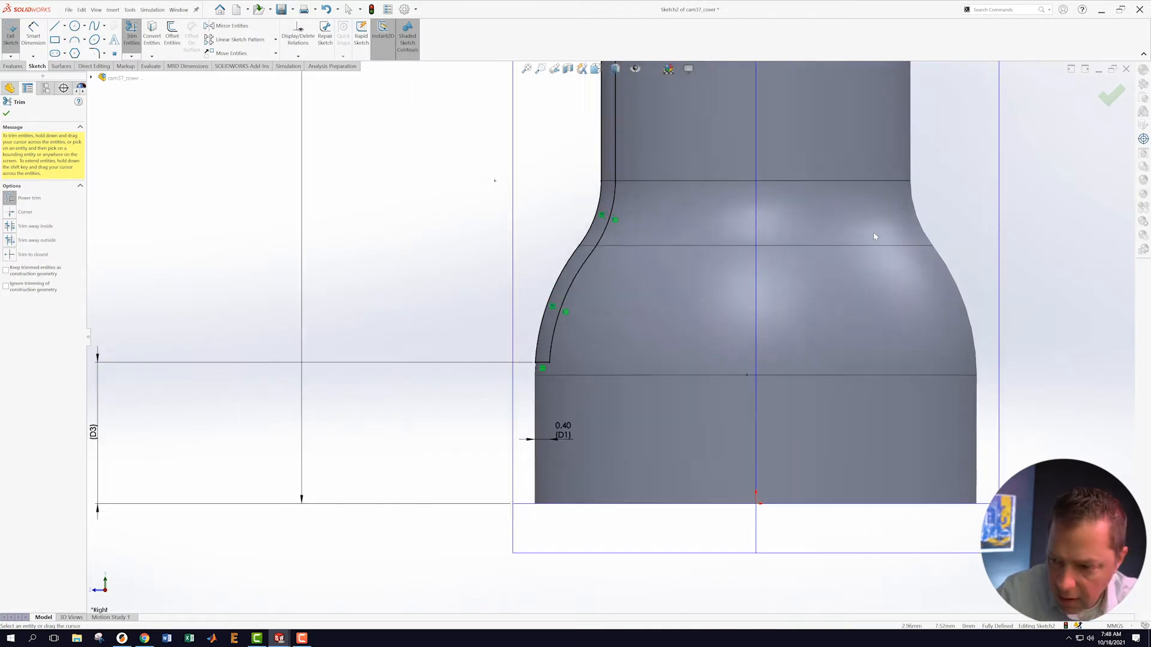
left_click(1103, 98)
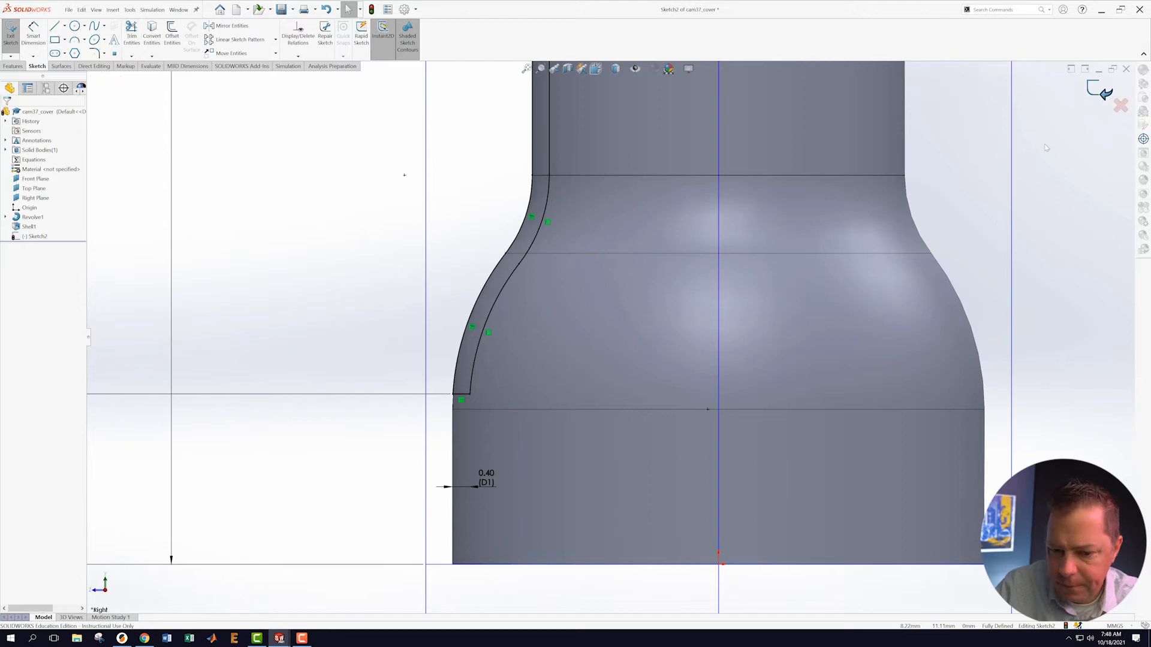
scroll(609, 335, "up", 5)
middle_click_drag(507, 272, 544, 313)
scroll(660, 307, "down", 3)
scroll(558, 296, "up", 3)
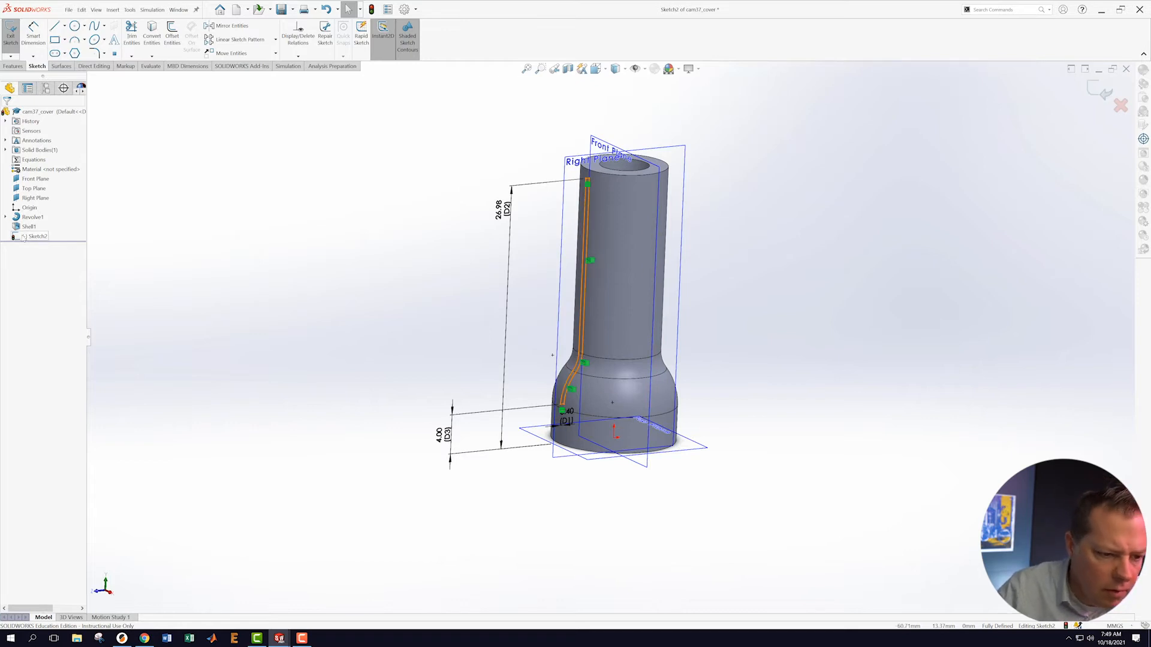
left_click(1103, 90)
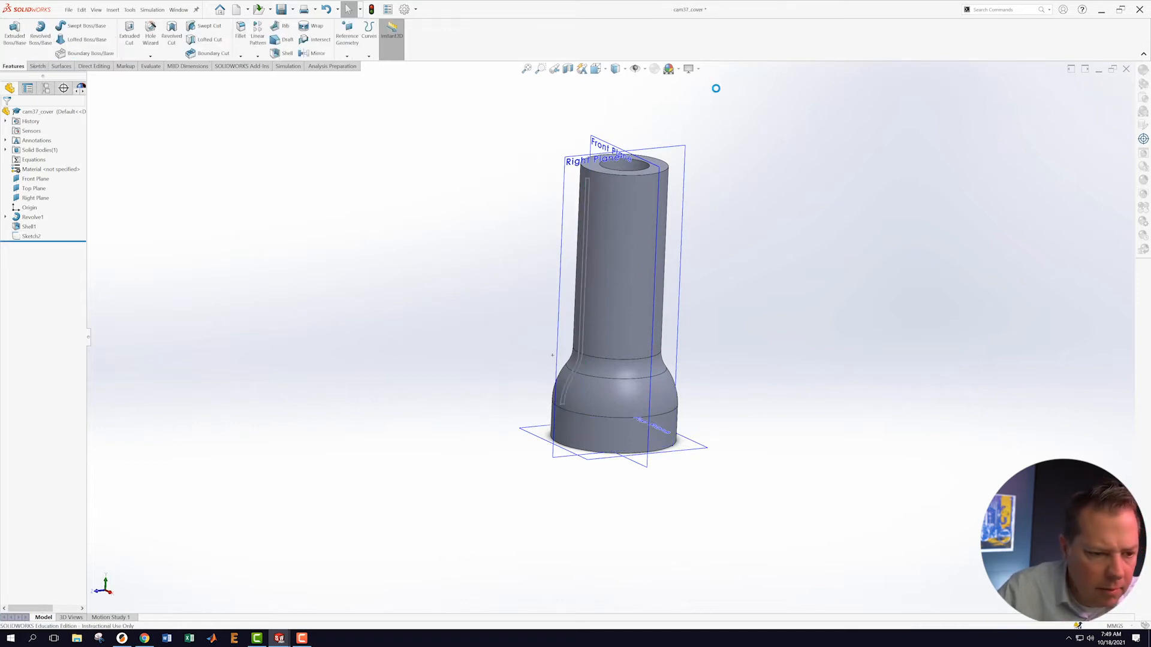
left_click(47, 235)
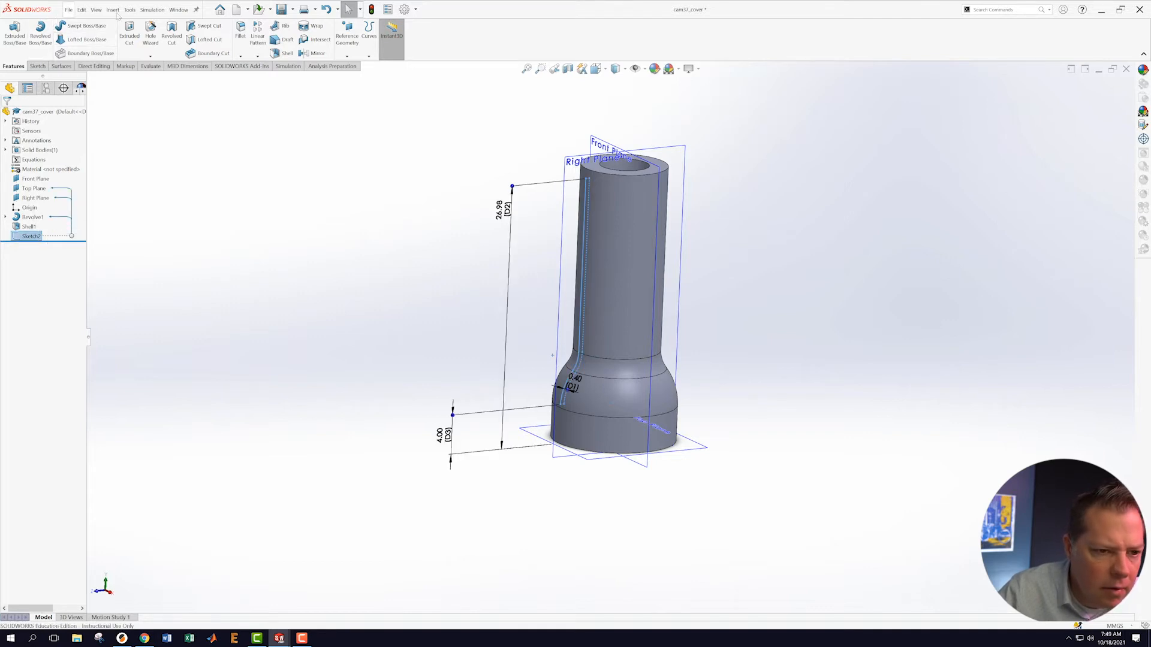
left_click(172, 30)
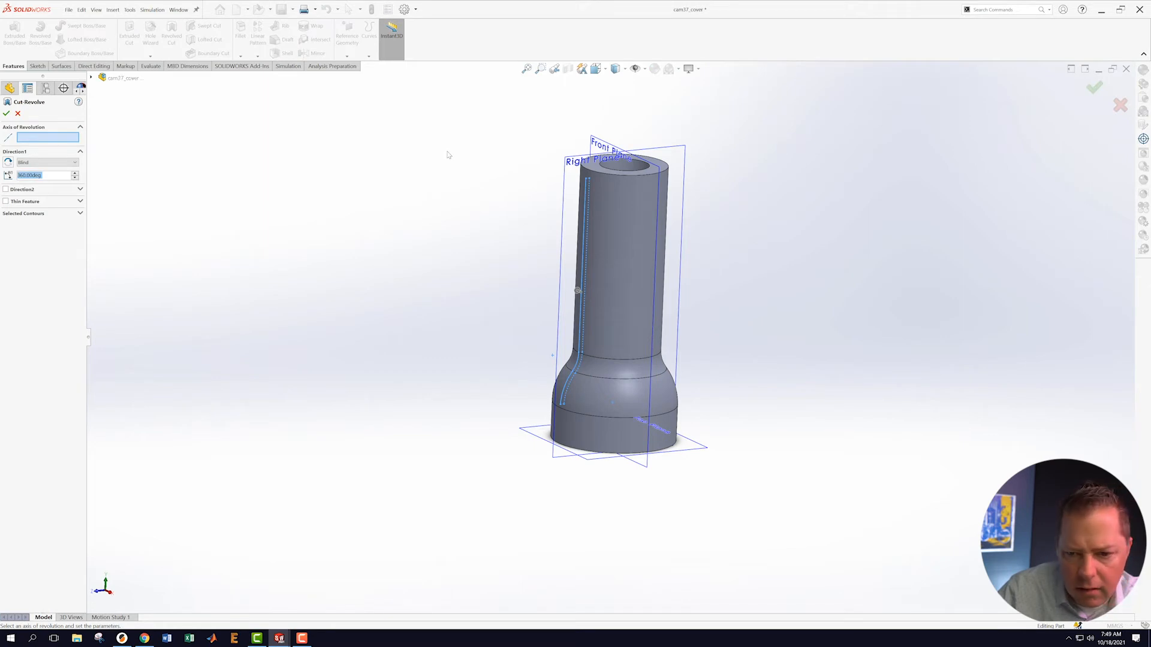
left_click(18, 114)
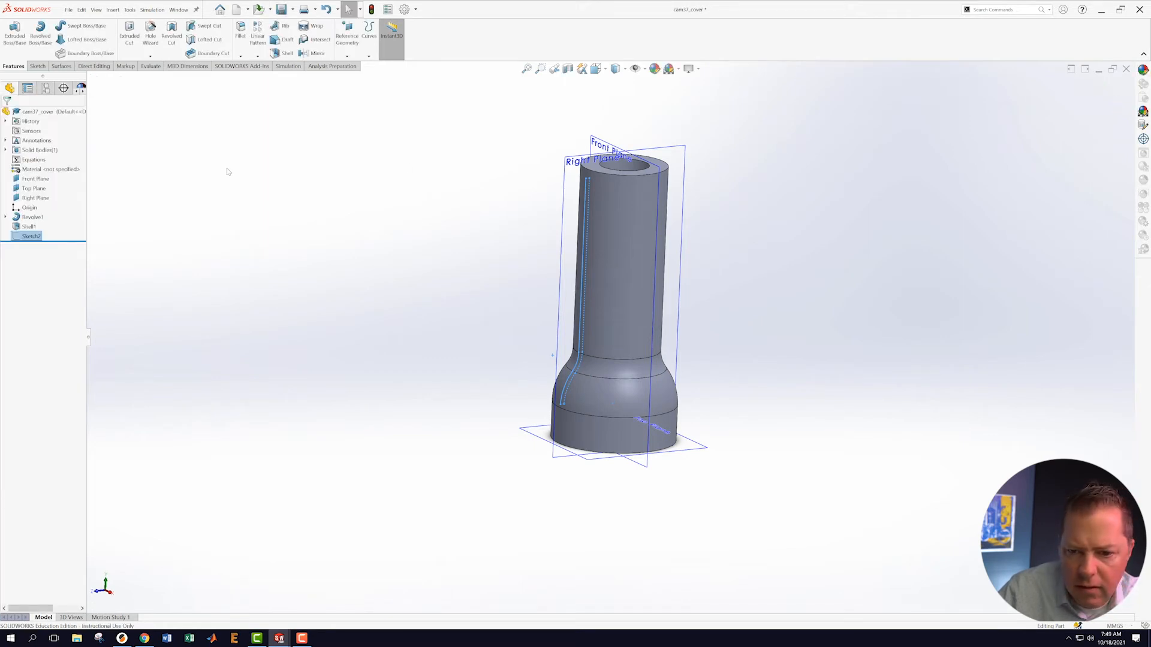
- Create a reference axis at the intersection of the Front Plane and the Right Plane
left_click(347, 56)
left_click(360, 87)
left_click(596, 146)
left_click(681, 159)
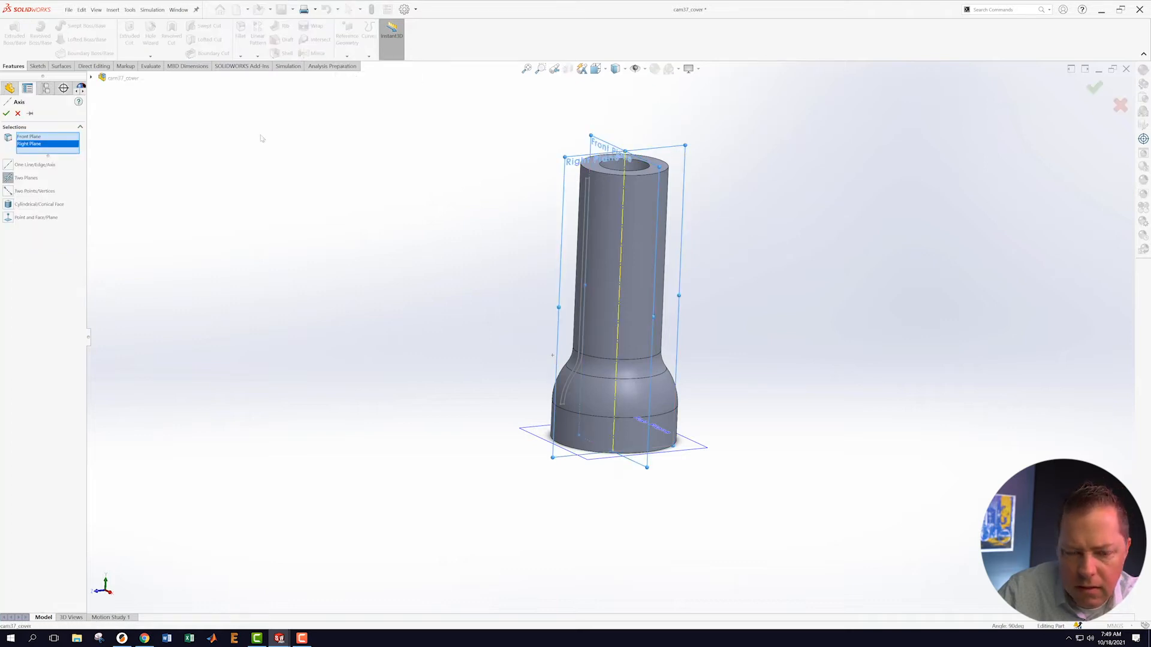
left_click(7, 113)
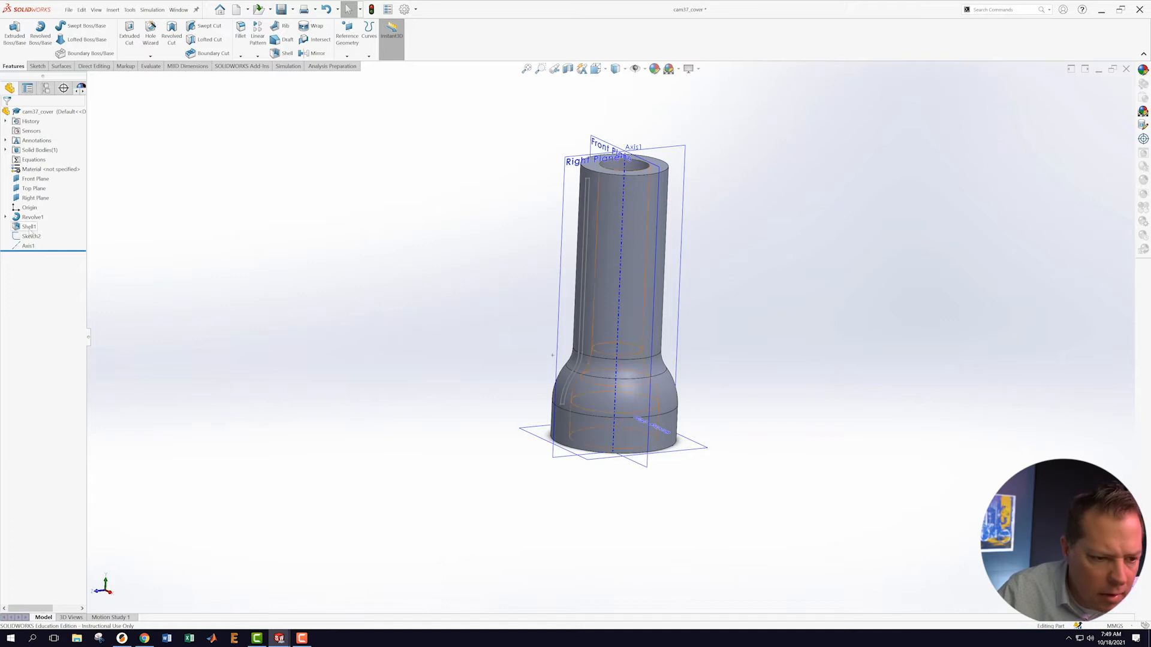
- Revolve-cut the strip sketch about the new centre axis through 50 degrees with the Mid Plane option, and save the part
left_click(31, 236)
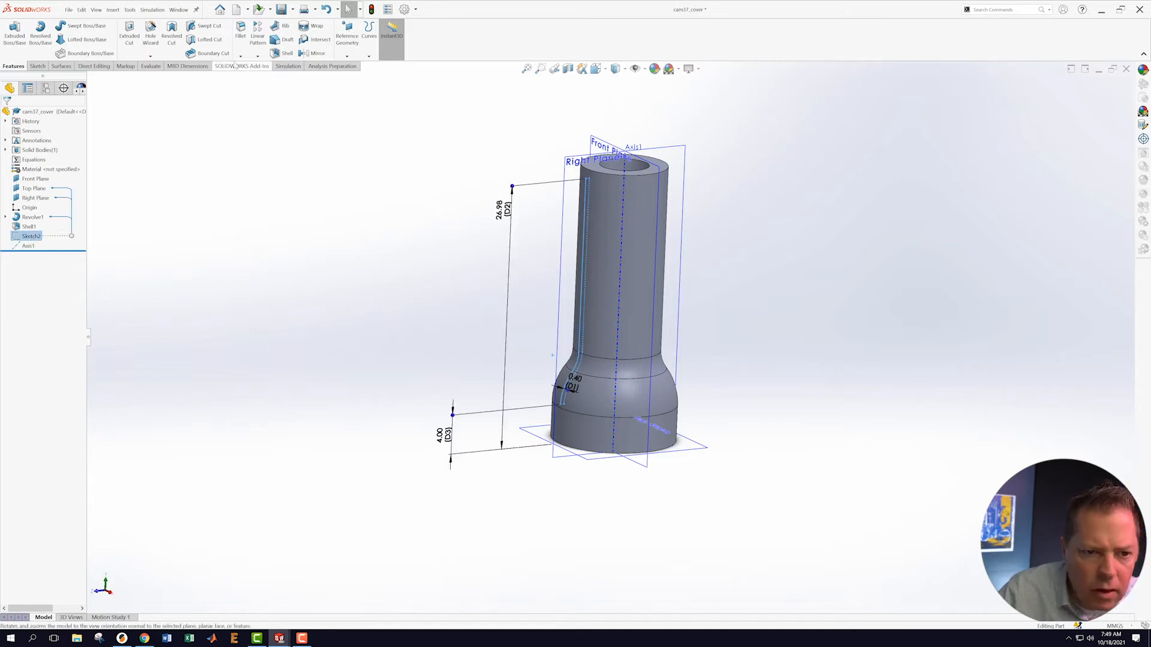
left_click(172, 37)
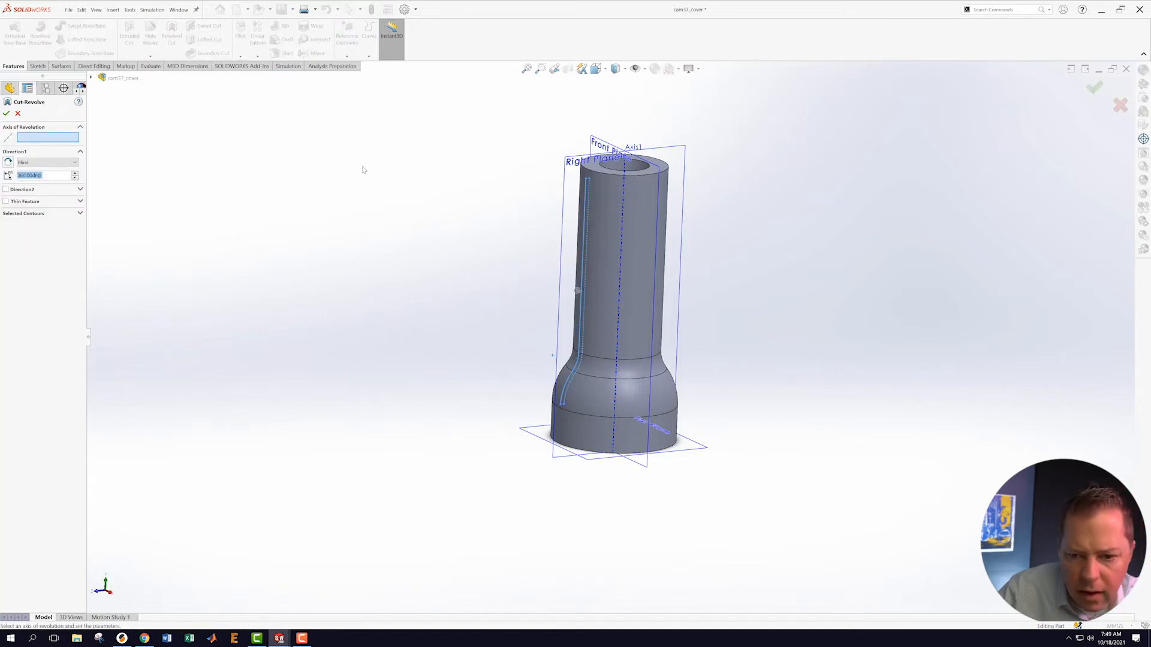
left_click(623, 202)
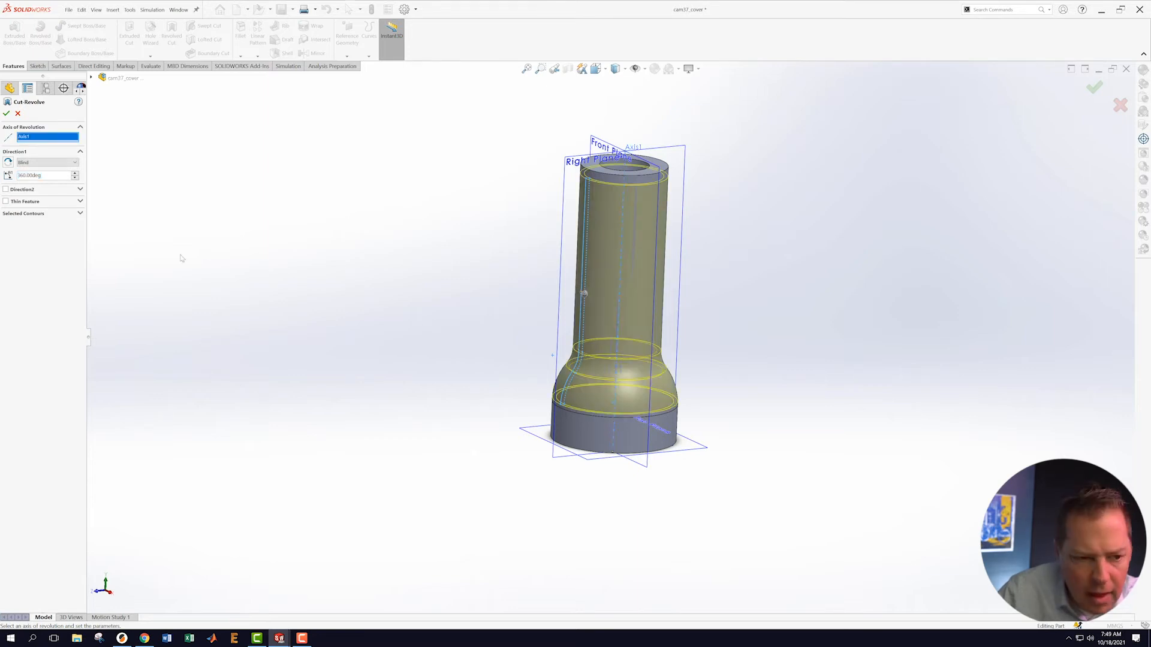
left_click_drag(61, 175, 14, 175)
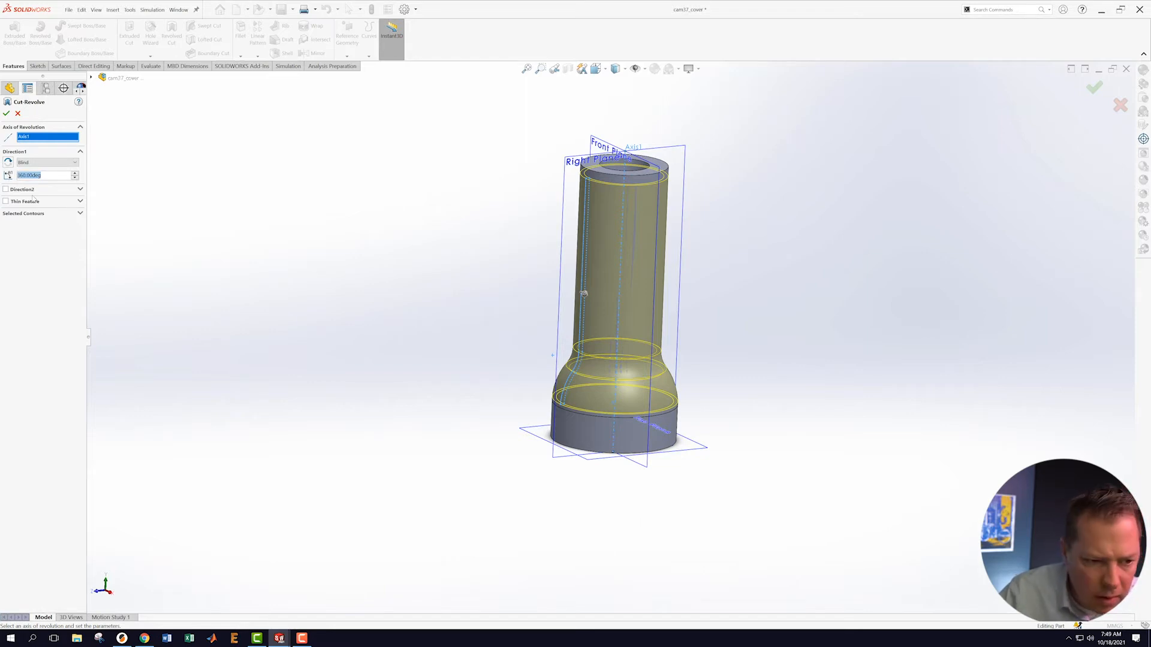
type("50")
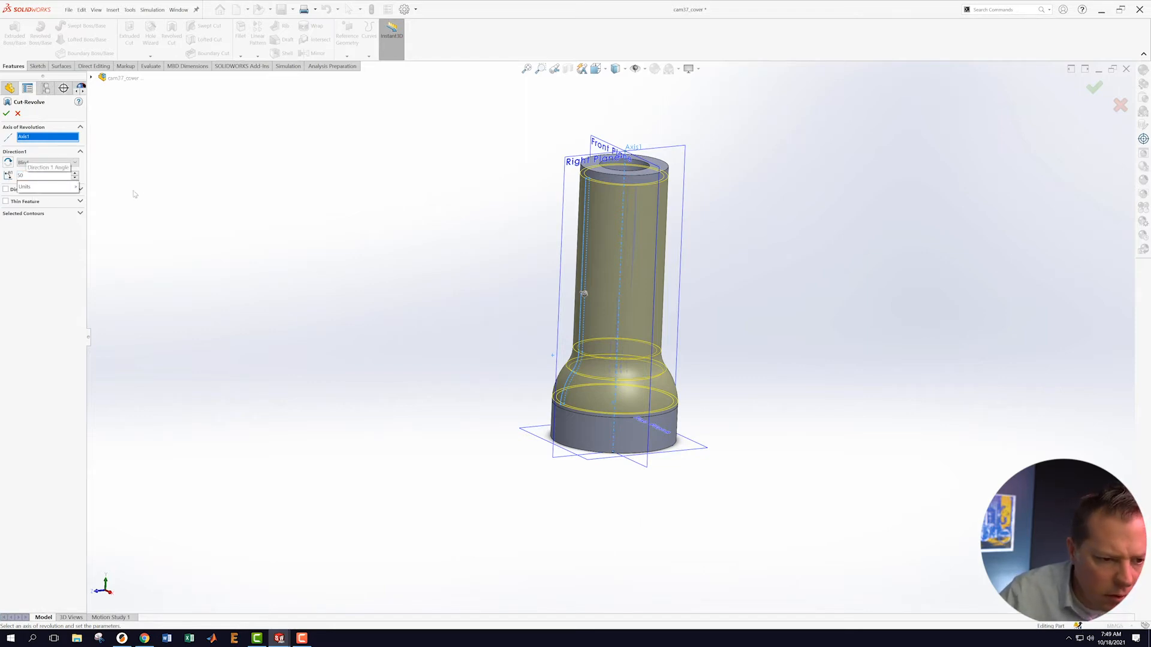
key("Return")
left_click(75, 163)
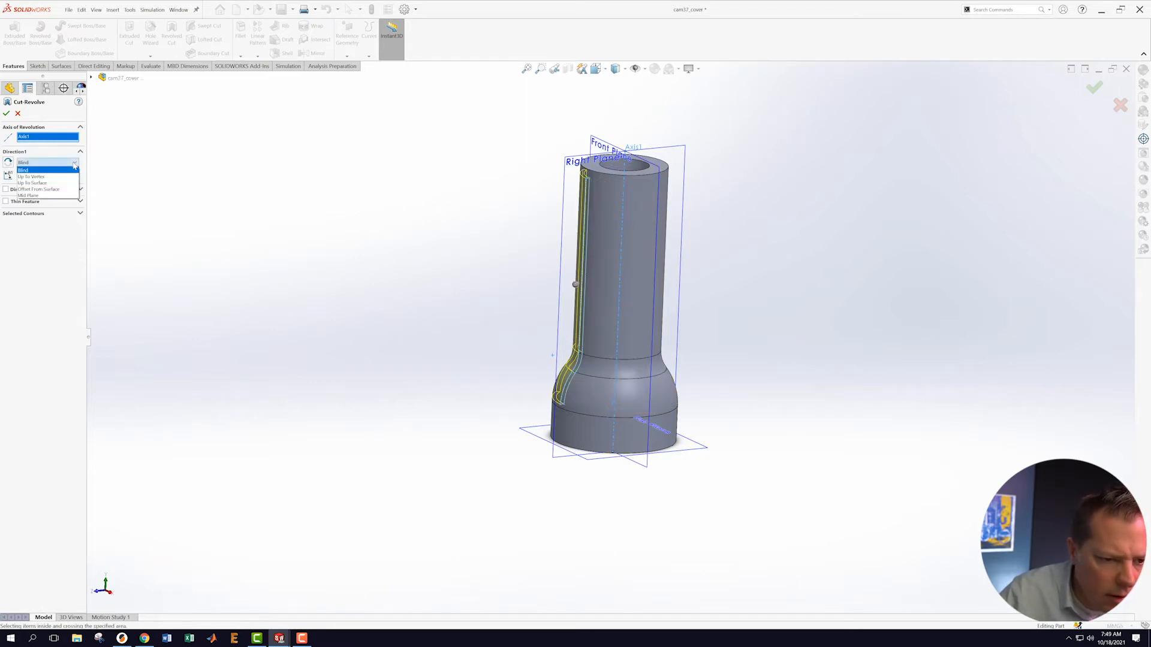
left_click(53, 200)
left_click(6, 113)
mouse_move(444, 241)
middle_mouse_down()
mouse_move(470, 226)
mouse_move(506, 230)
mouse_move(441, 223)
middle_mouse_up()
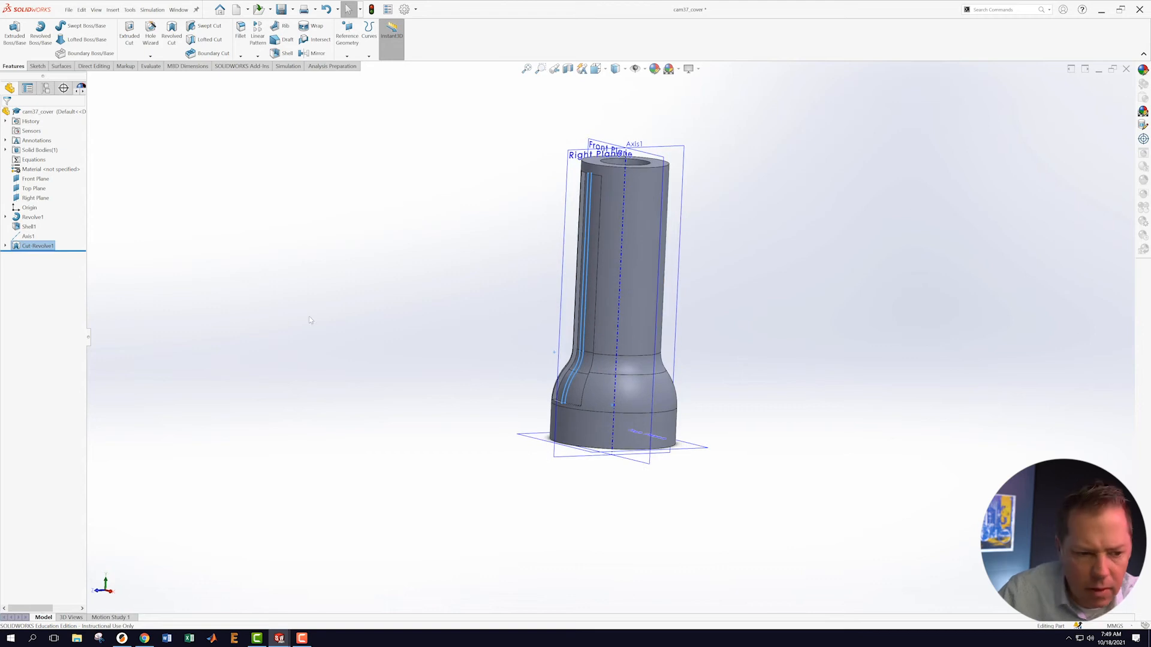
scroll(309, 320, "up", 4)
scroll(929, 323, "down", 3)
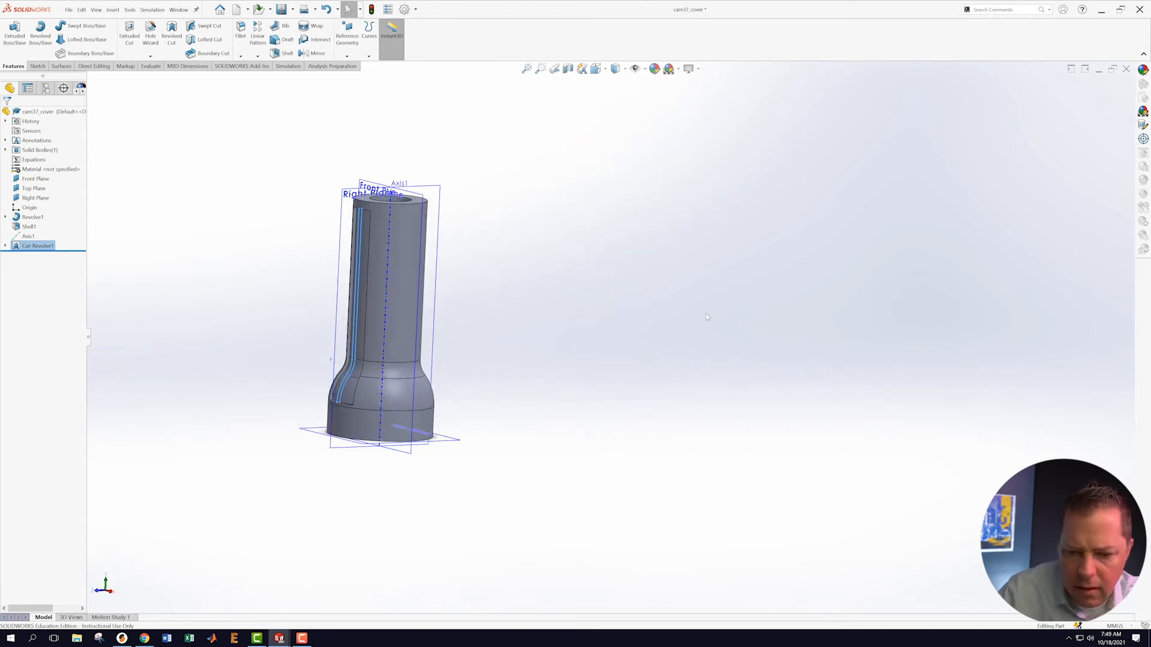
left_click(68, 10)
left_click(81, 110)
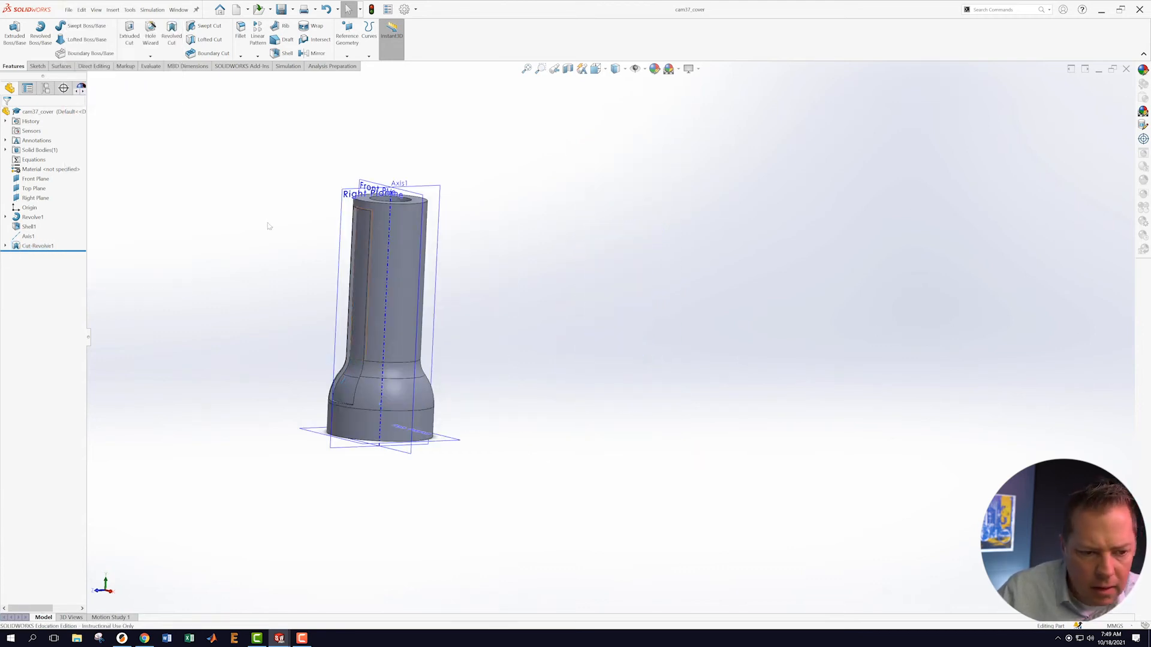
- Mirror the revolved cut across the Front Plane to the opposite side of the cover
left_click(33, 246)
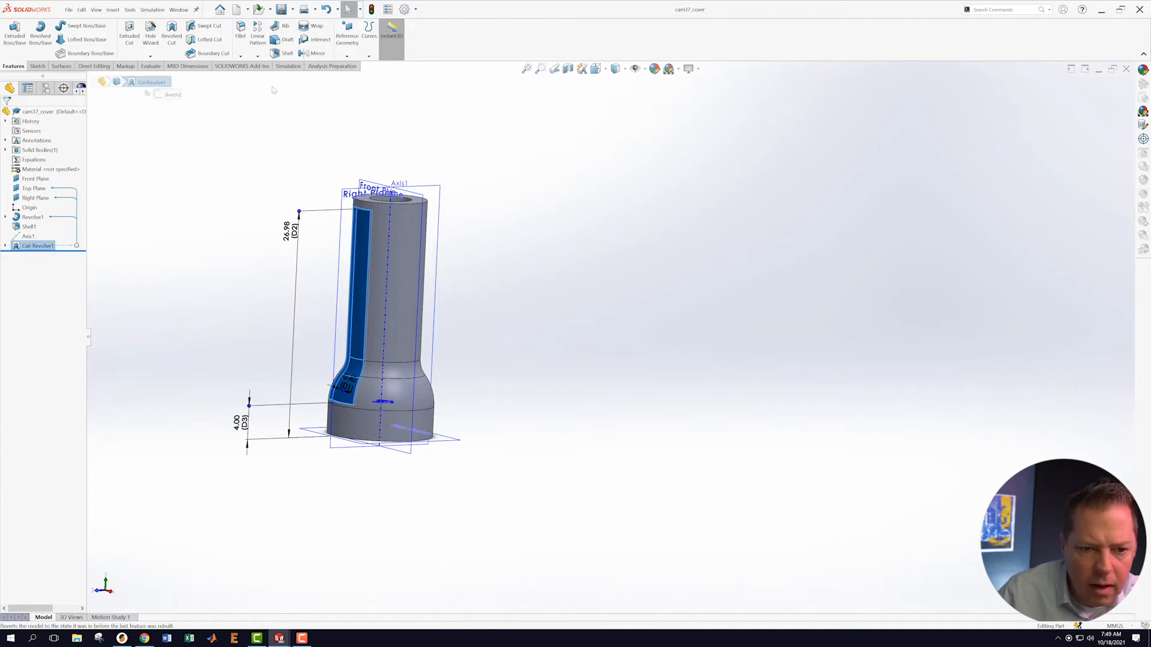
left_click(314, 54)
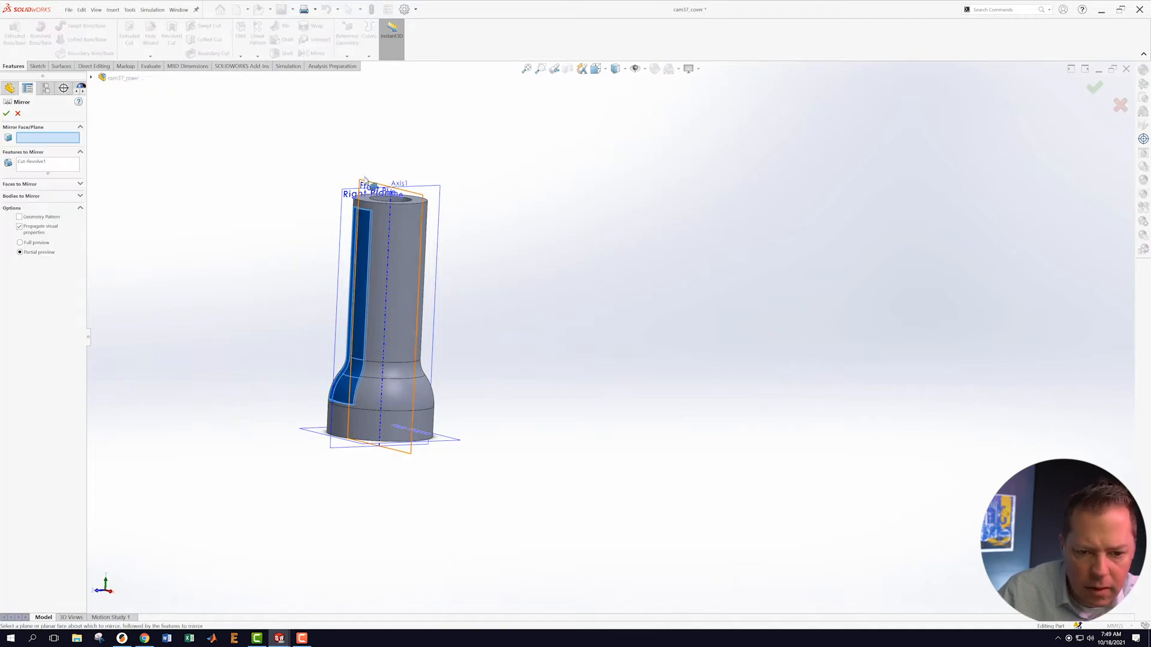
left_click(381, 190)
middle_click_drag(381, 191, 531, 257)
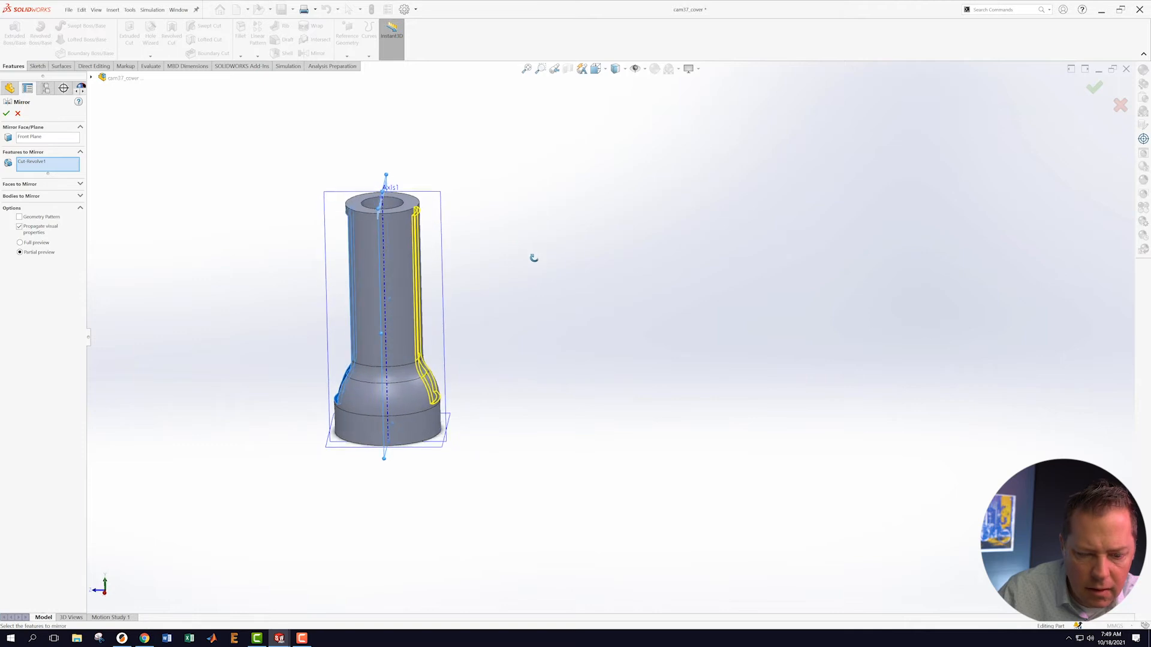
left_click(6, 114)
middle_click_drag(201, 187, 254, 273)
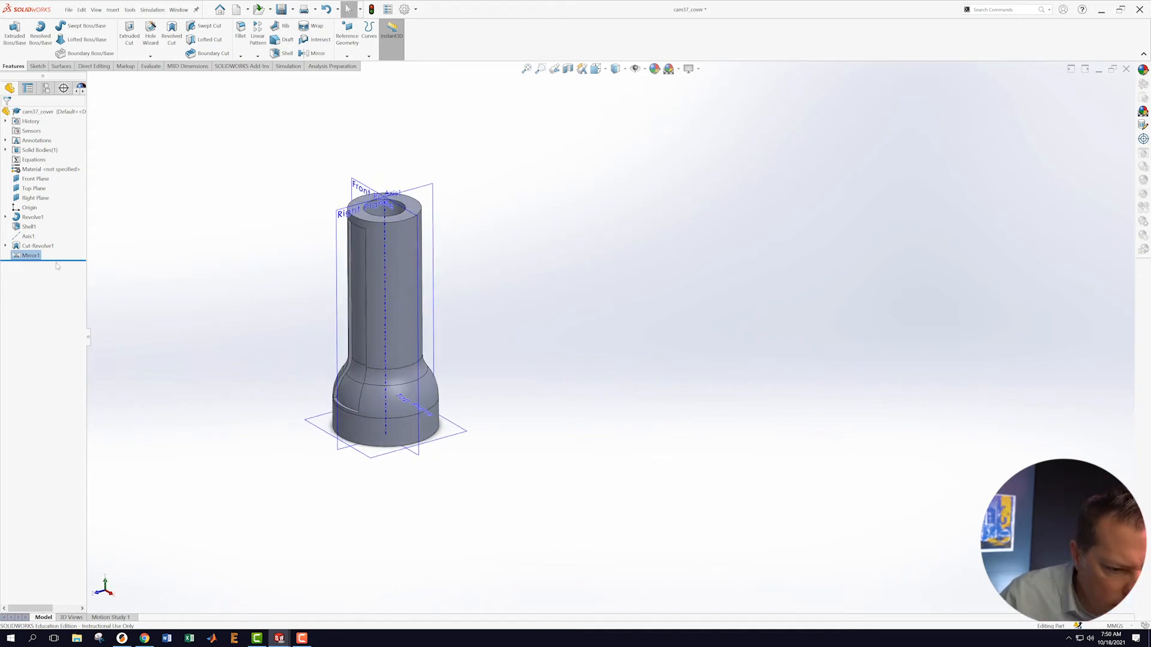
- Roll the model back to before the mirror and start a 0.4 mm fillet on one long inner edge of the recess
left_click_drag(57, 261, 57, 251)
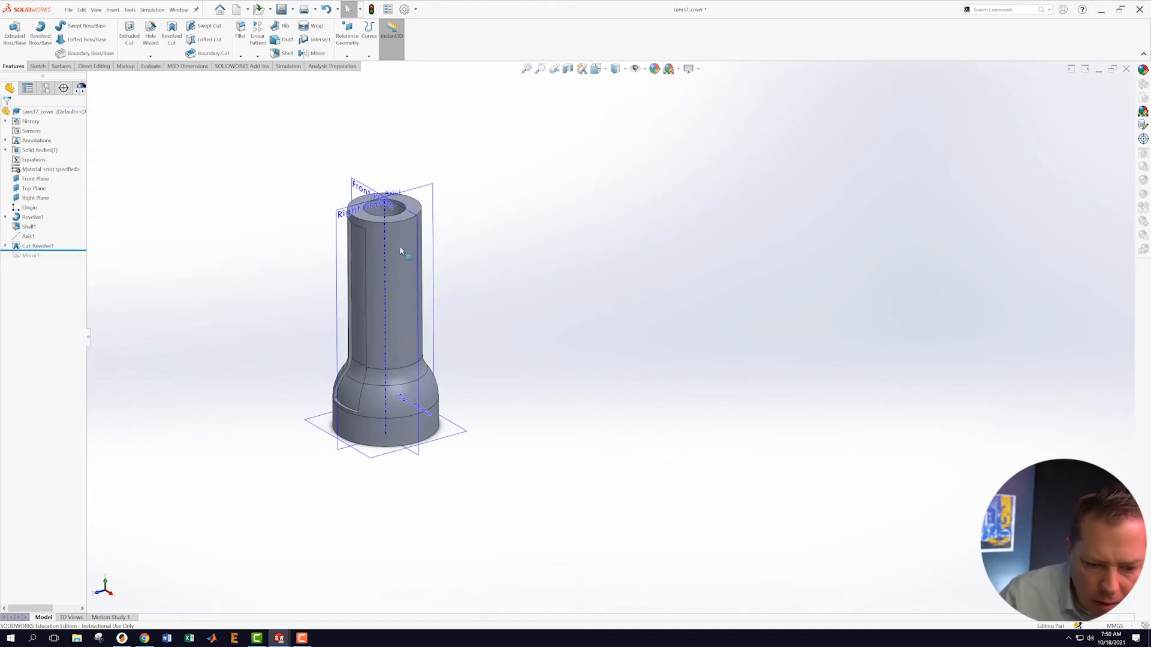
scroll(491, 310, "down", 1)
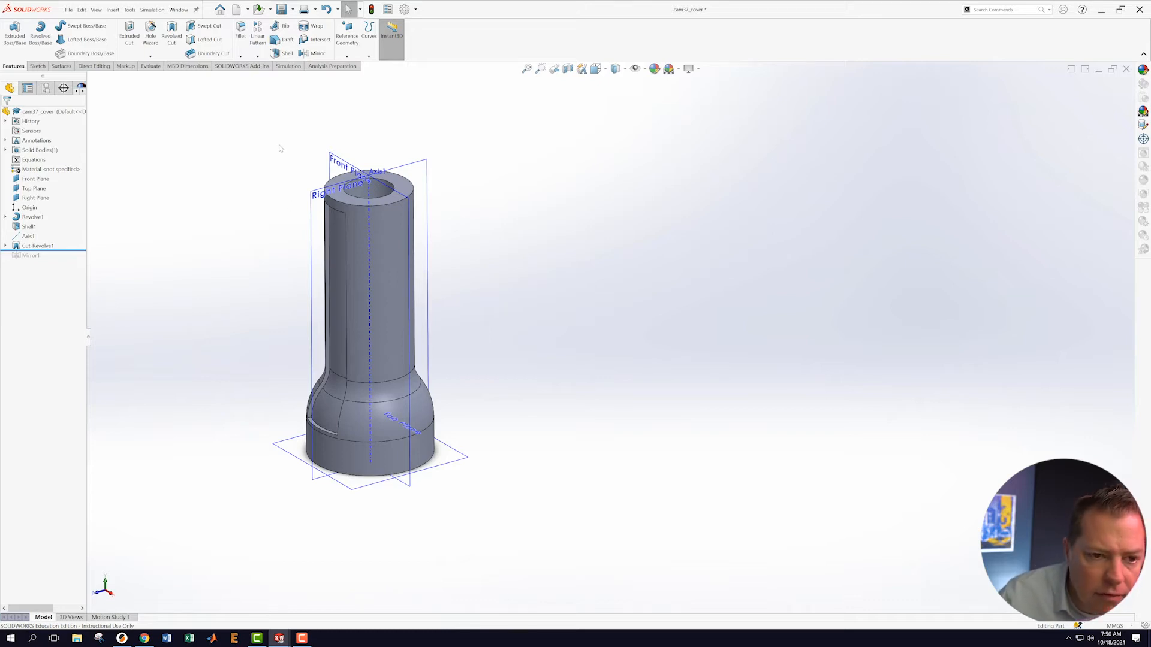
left_click(244, 32)
scroll(348, 416, "down", 4)
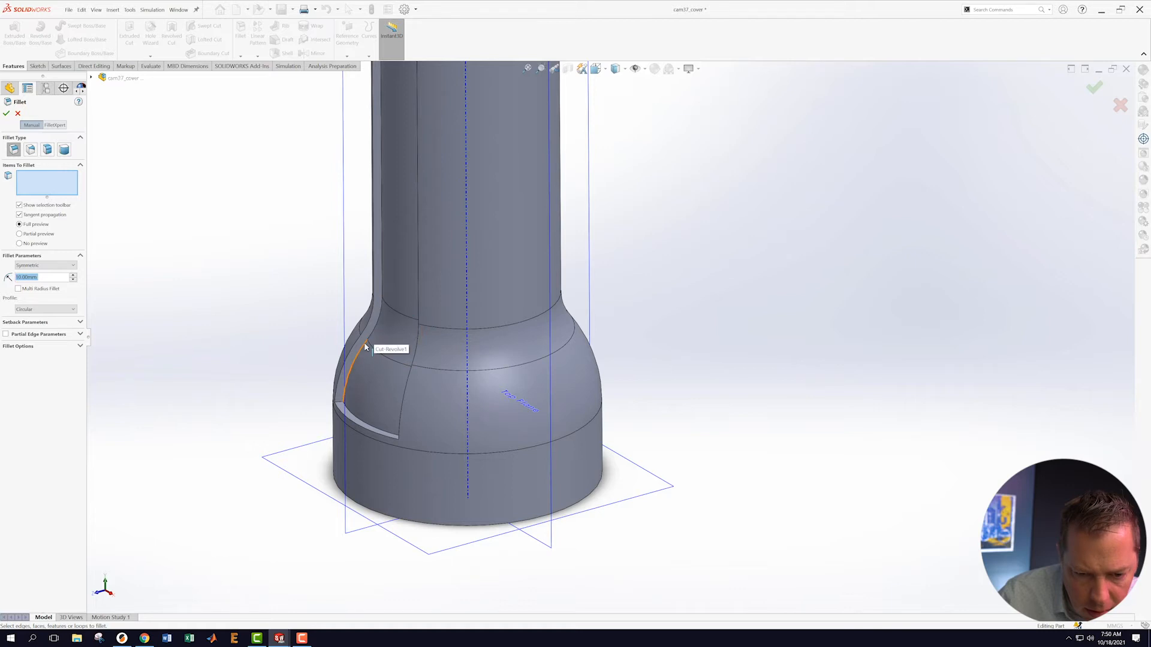
left_click(365, 346)
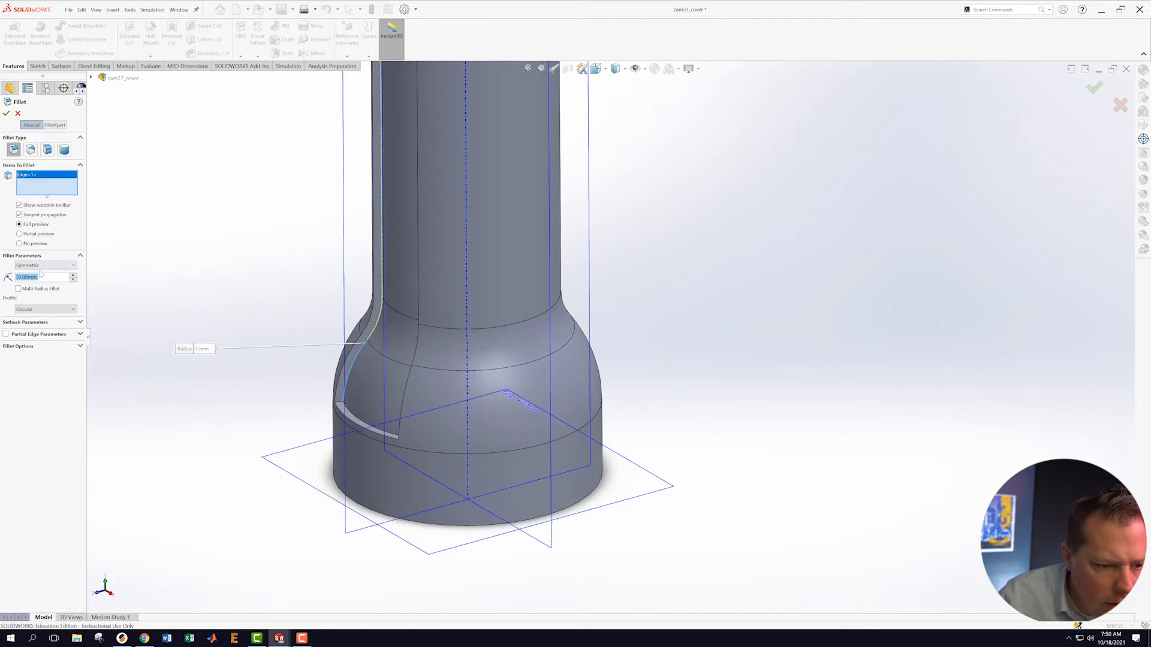
type("0.4")
key("Return")
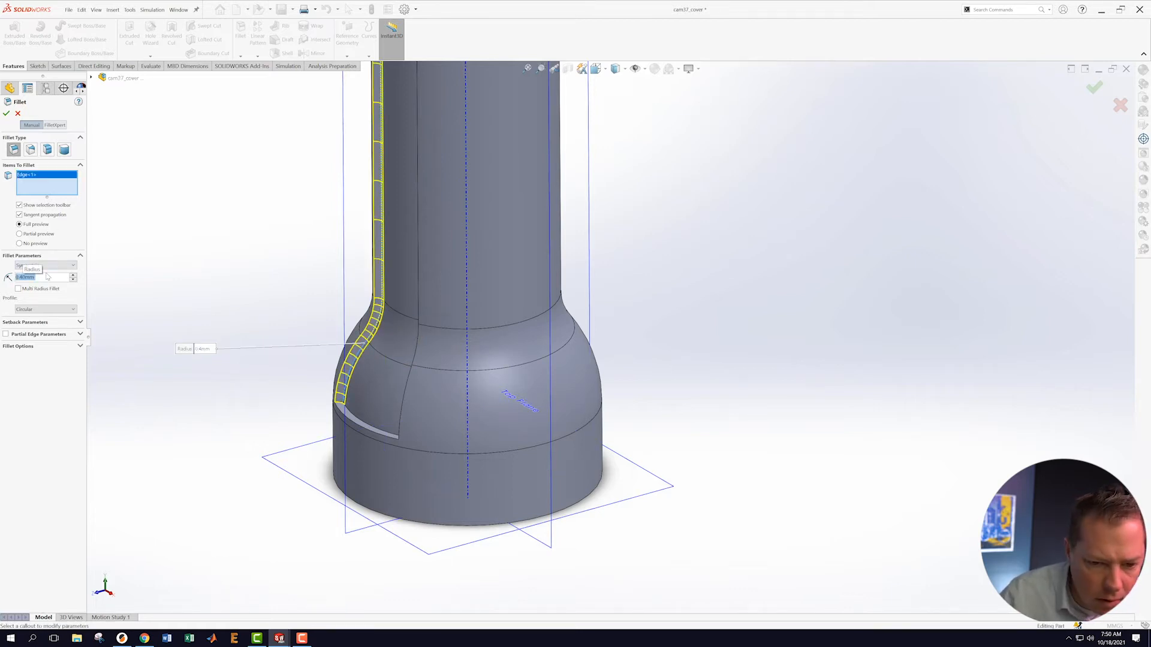
- Add the opposite long edge and the upper edge of the recess to the fillet
scroll(267, 199, "up", 1)
middle_click_drag(267, 199, 318, 190)
scroll(560, 182, "down", 1)
scroll(560, 183, "up", 5)
scroll(575, 174, "down", 4)
middle_click_drag(657, 293, 738, 244)
scroll(624, 290, "down", 3)
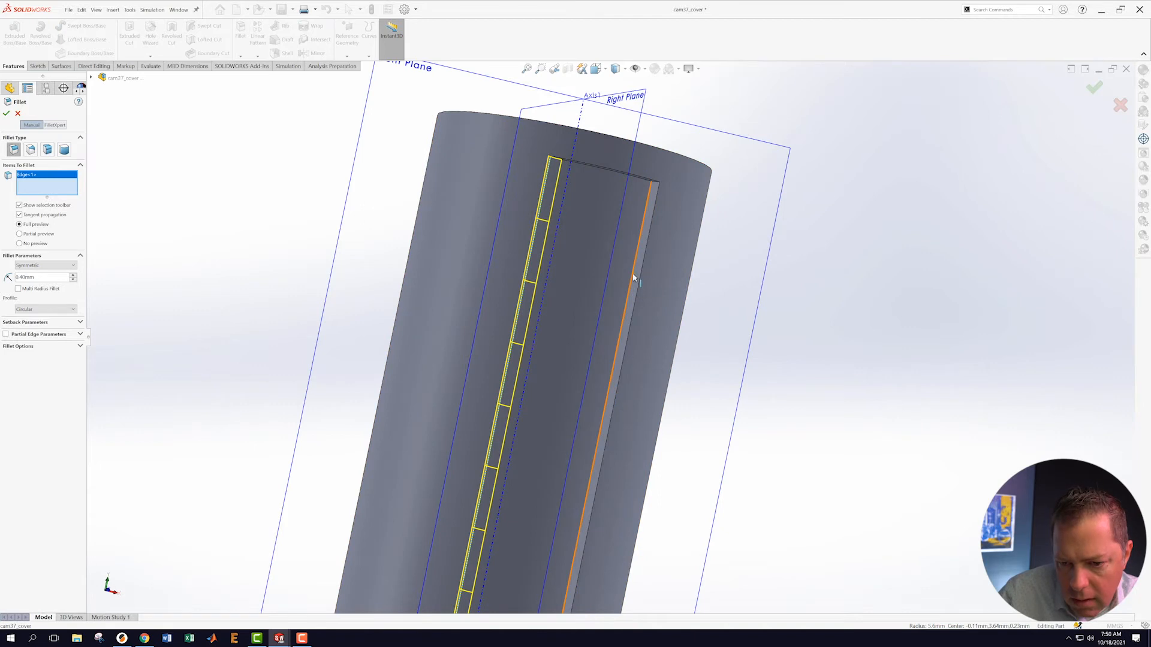
left_click(635, 278)
middle_click_drag(622, 236, 591, 198)
left_click(587, 197)
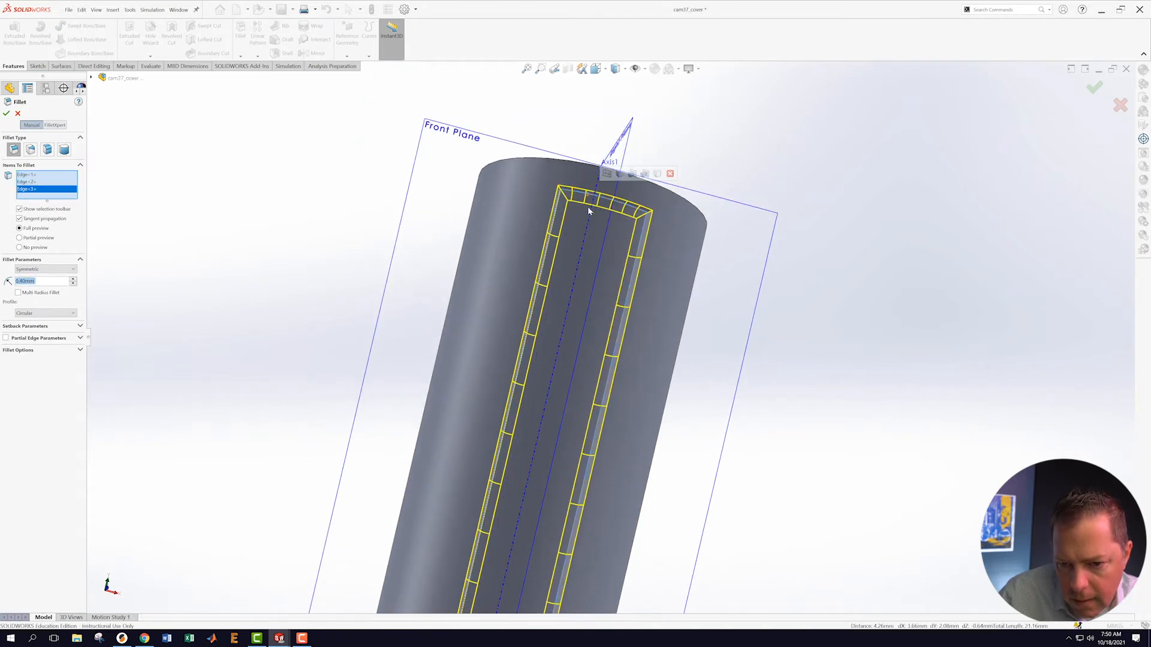
- Add the recess's lower edge to the selection and complete the 0.4 mm fillet
scroll(600, 300, "up", 6)
middle_click_drag(554, 454, 559, 488)
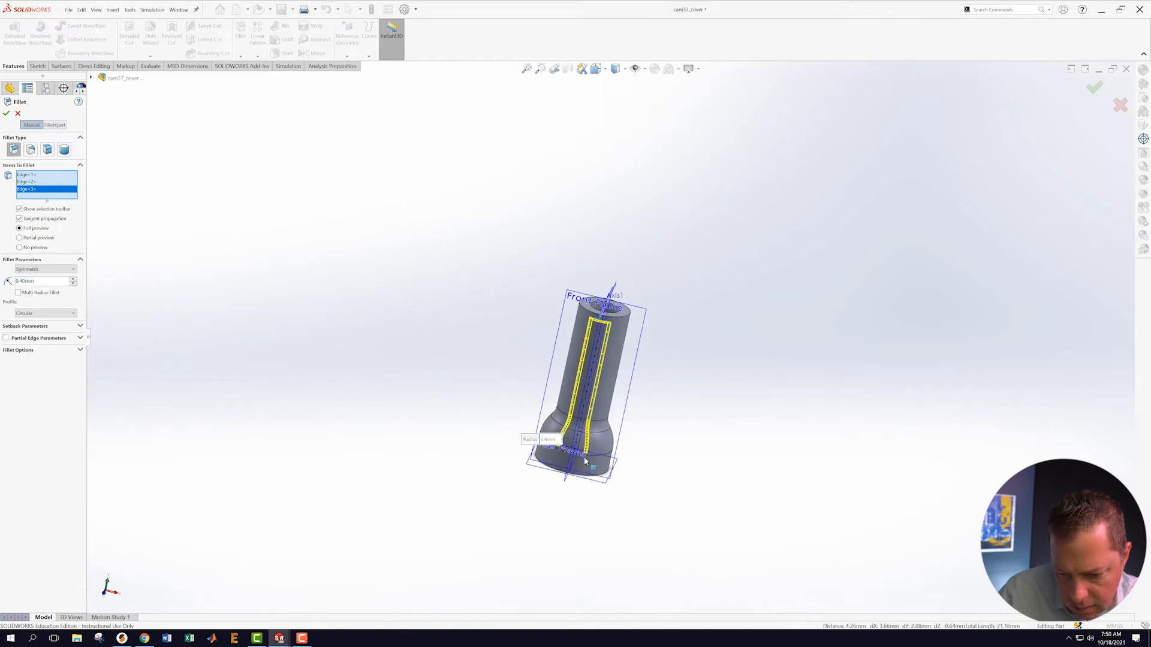
scroll(564, 441, "down", 8)
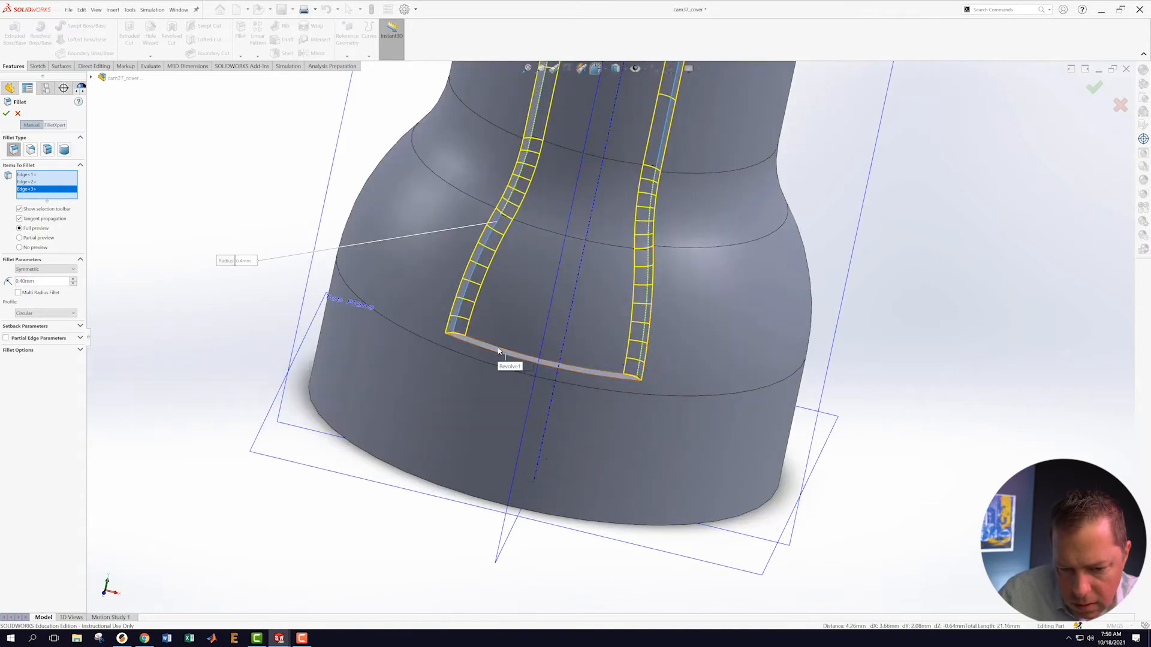
left_click(500, 355)
scroll(712, 347, "up", 6)
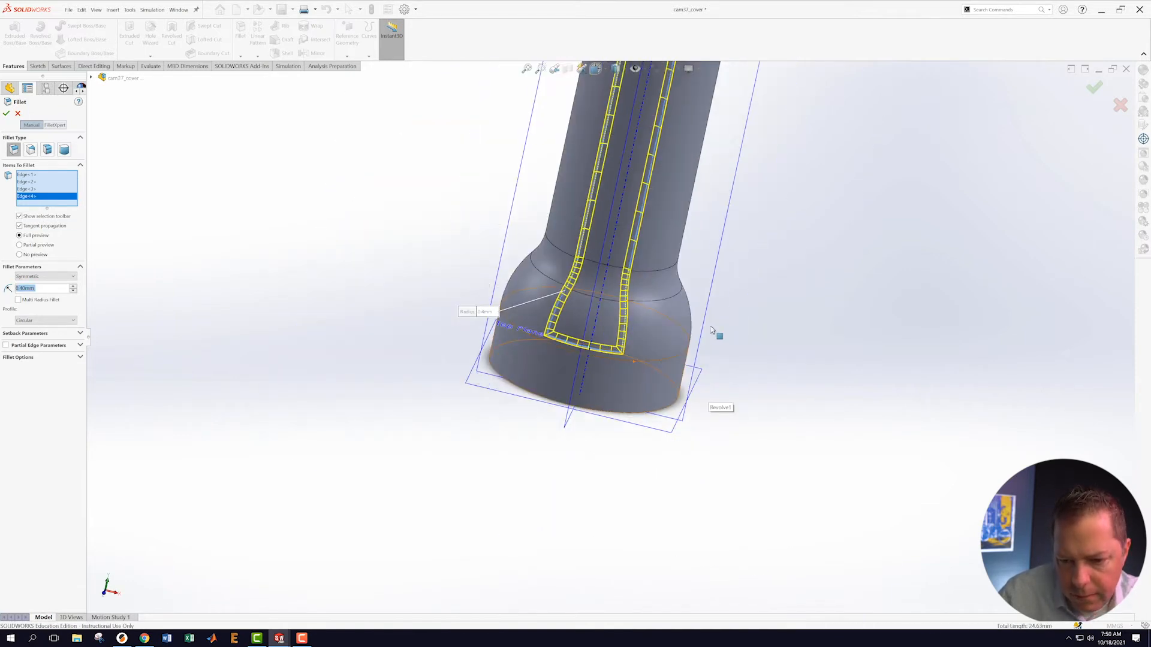
middle_click_drag(784, 275, 762, 246)
left_click(7, 114)
- Roll the model forward past the mirror and add the recess fillet to the mirrored features
middle_click_drag(363, 148, 406, 267)
left_click_drag(55, 260, 55, 271)
middle_click_drag(382, 225, 208, 259)
right_click(24, 265)
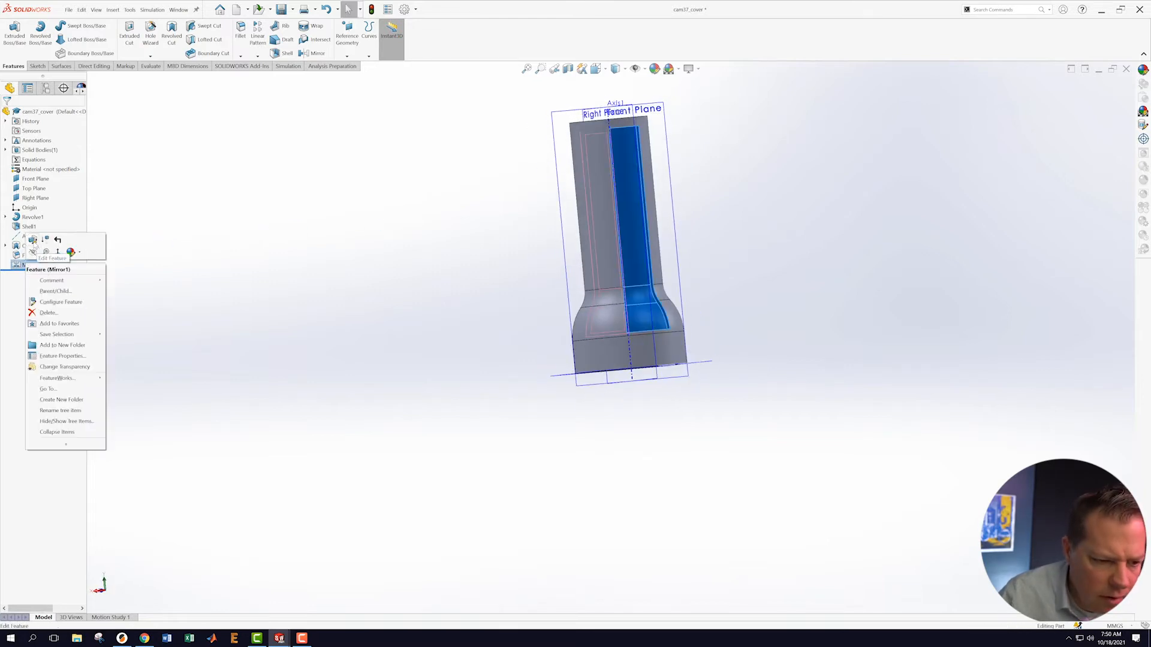
left_click(33, 239)
left_click(66, 162)
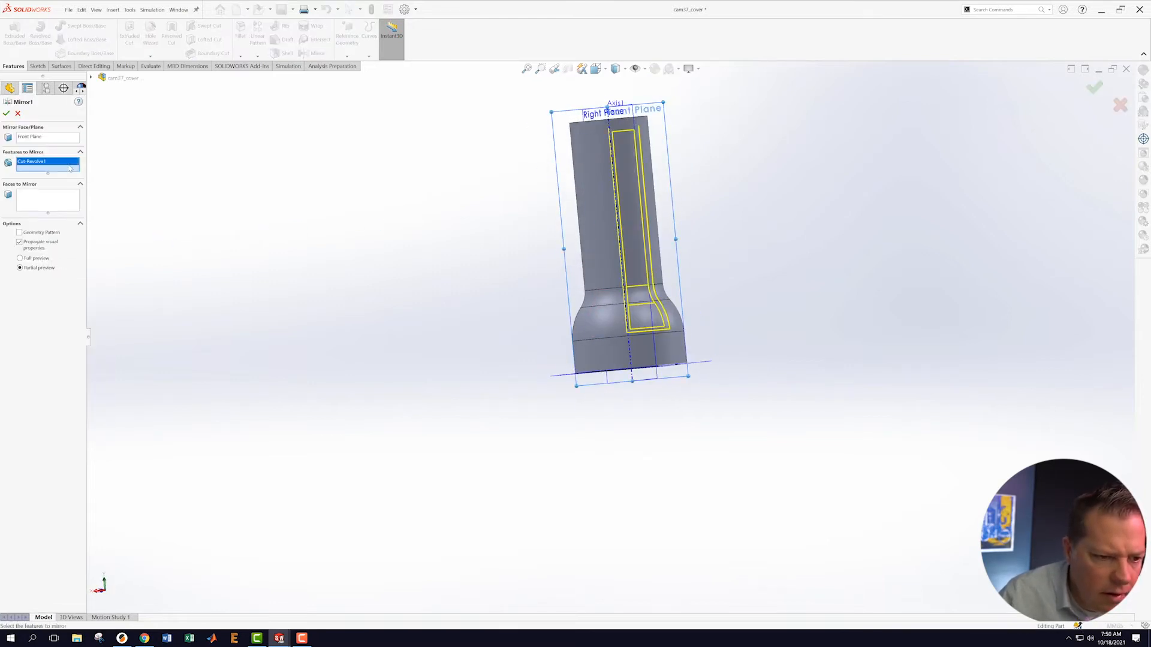
left_click(91, 78)
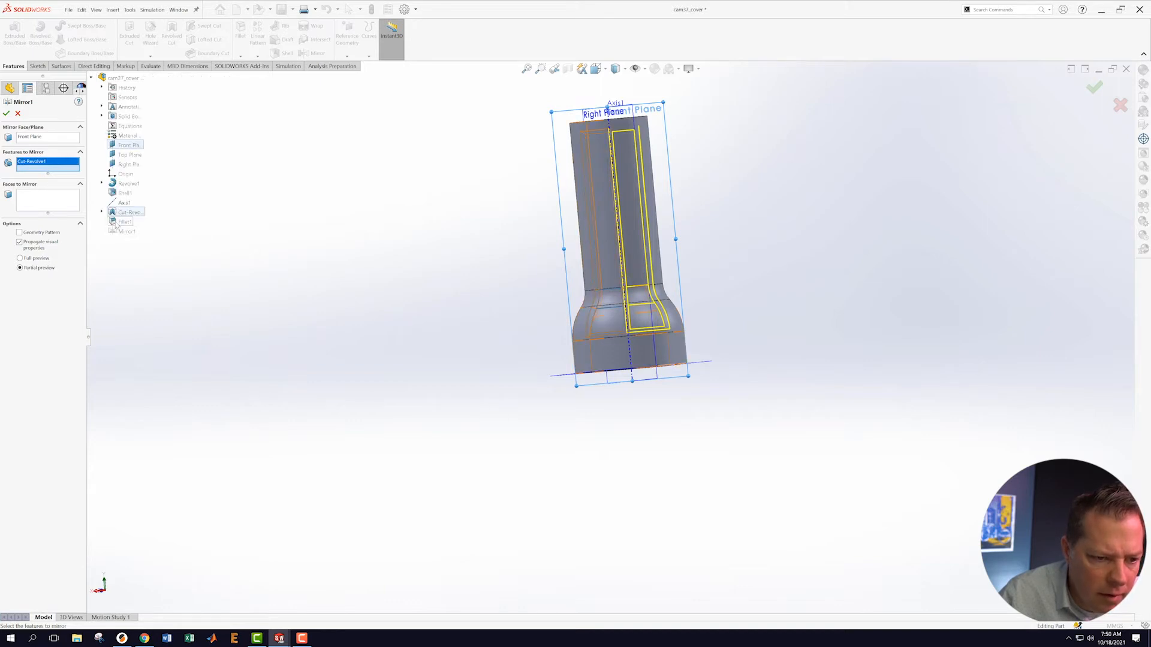
left_click(117, 223)
left_click(6, 113)
- Save the cover part with its mirrored, filleted recesses
middle_click_drag(477, 279, 569, 332)
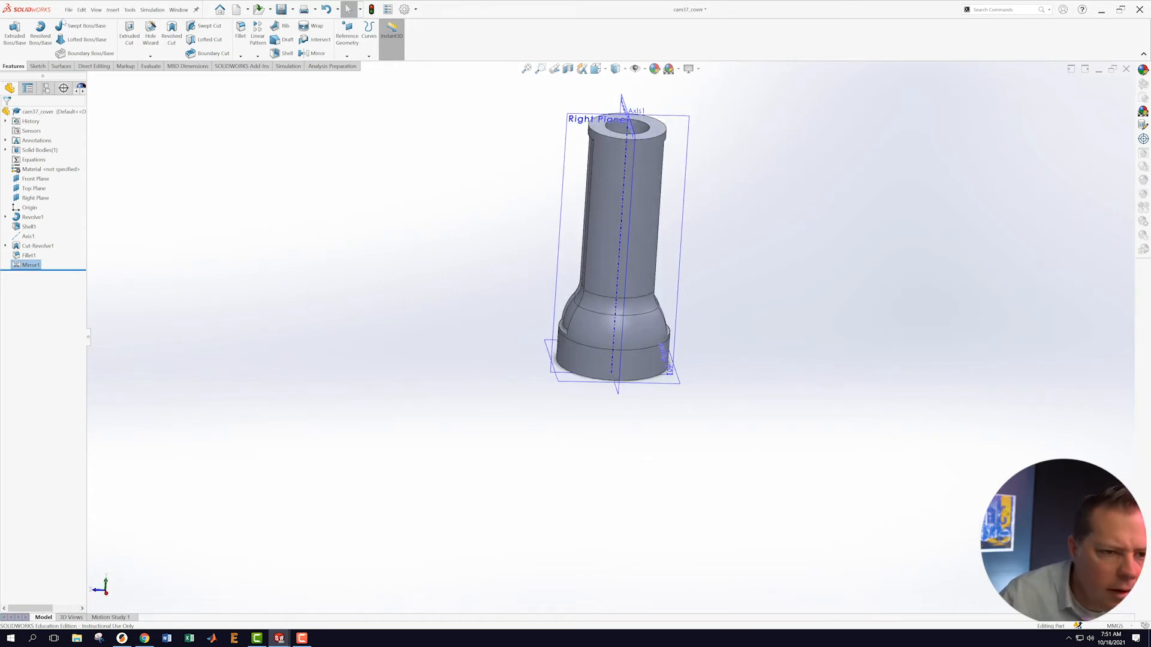
left_click(68, 10)
left_click(90, 112)
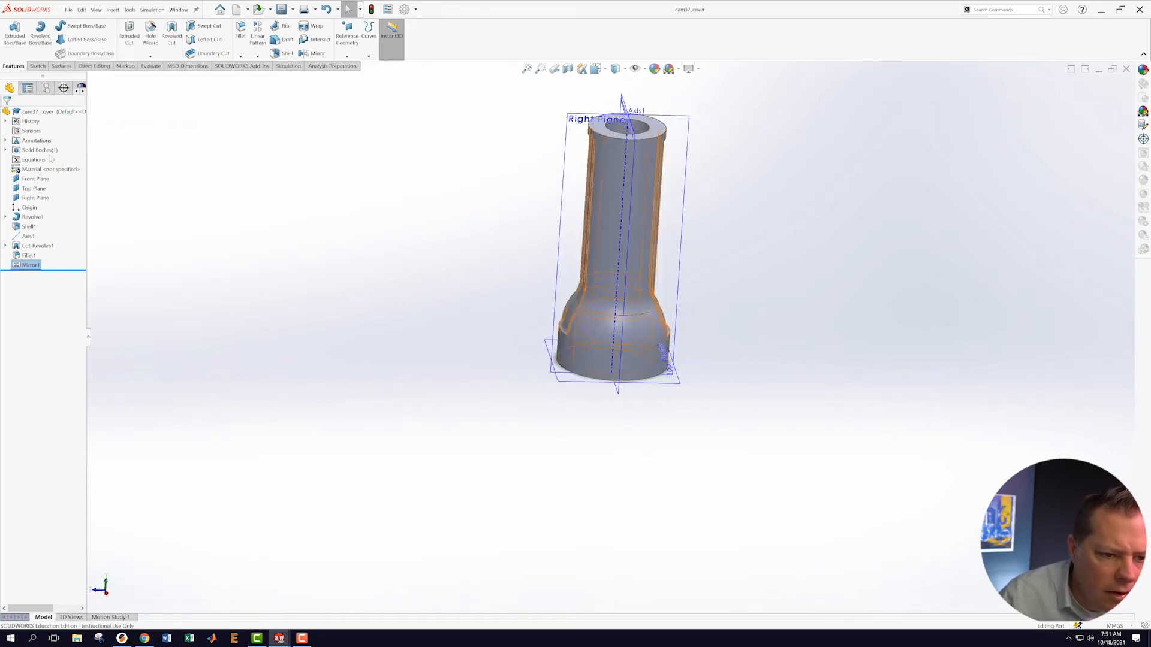
- Assign the ABS material from the plastics category to the cover
right_click(33, 170)
left_click(47, 177)
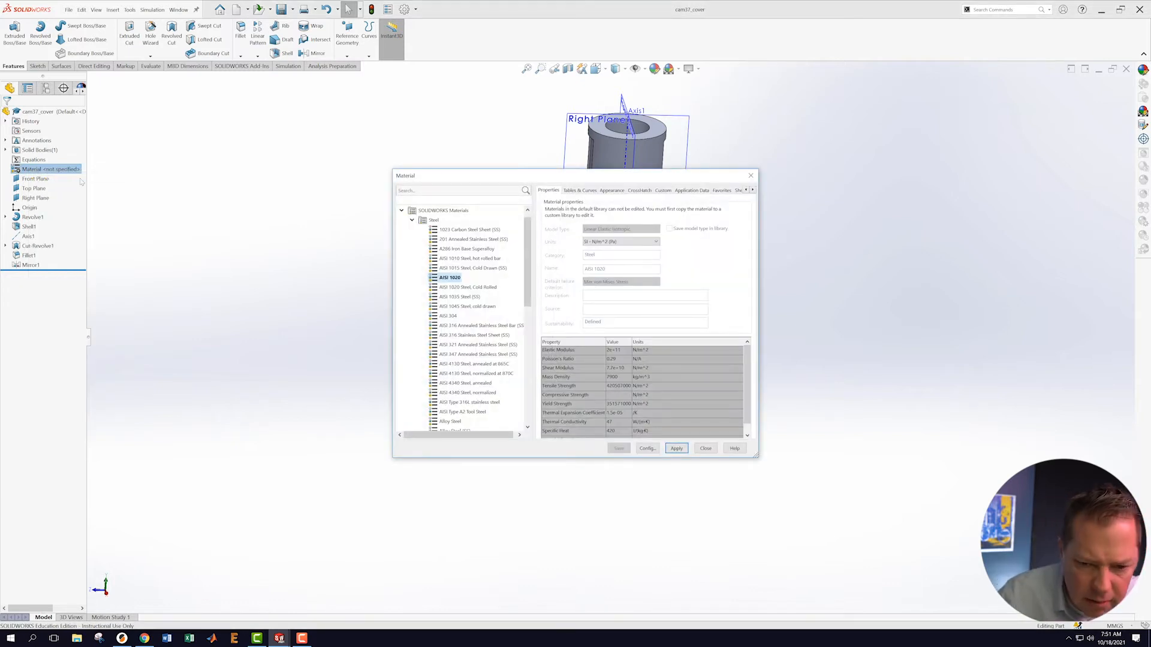
left_click(412, 221)
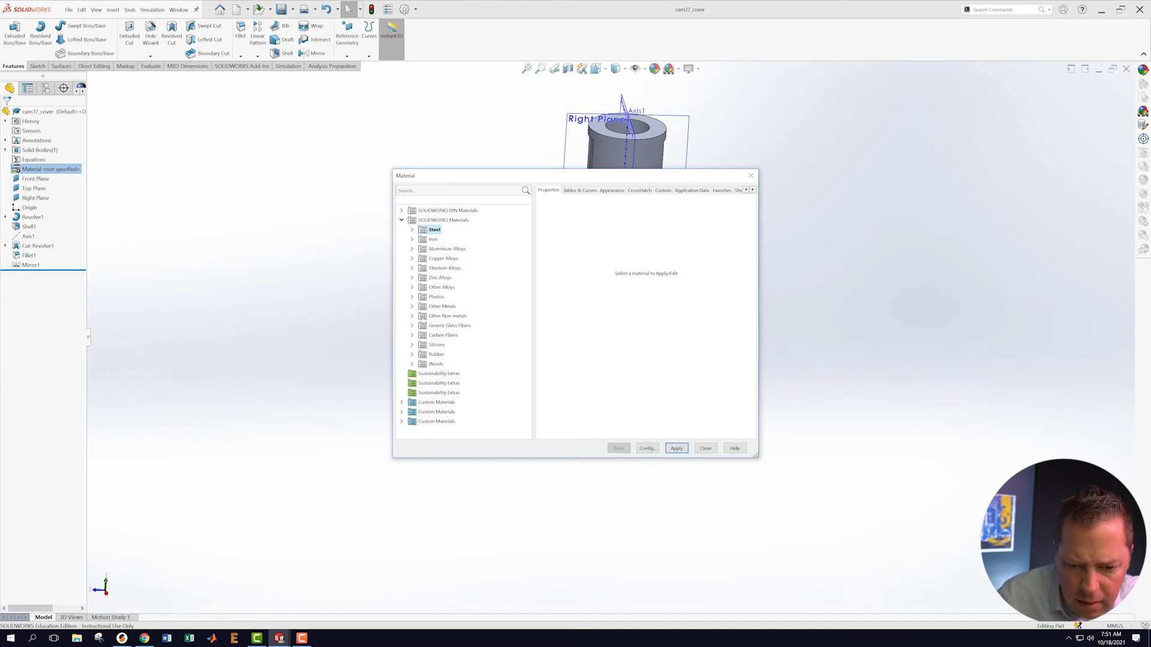
left_click(412, 298)
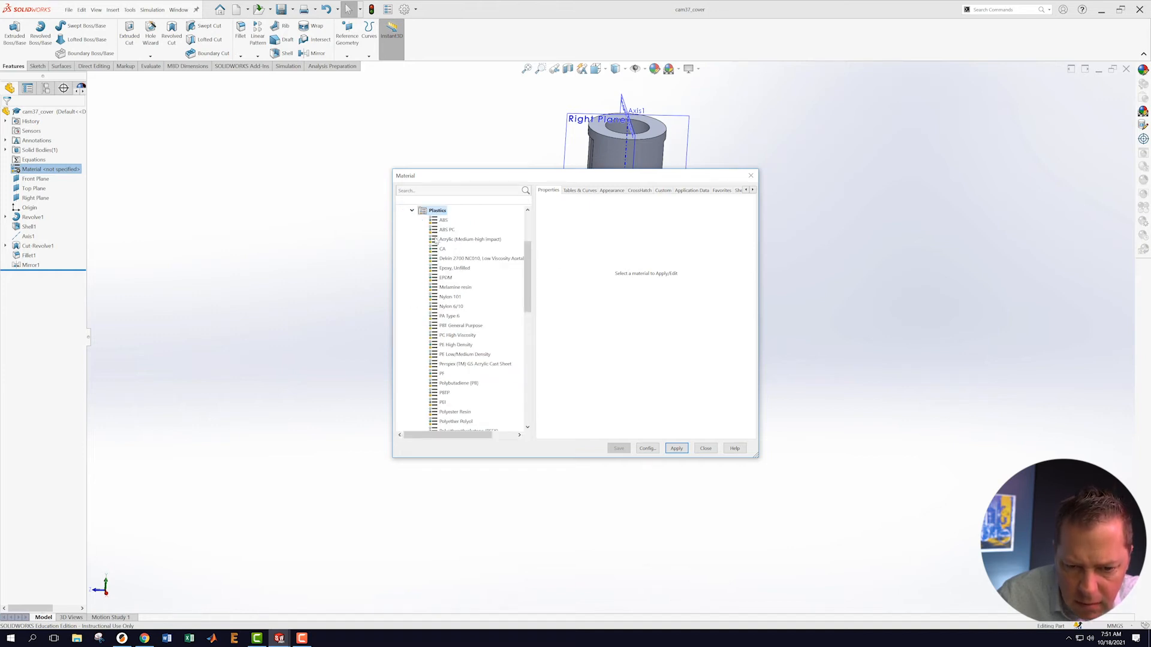
left_click(443, 220)
left_click(670, 451)
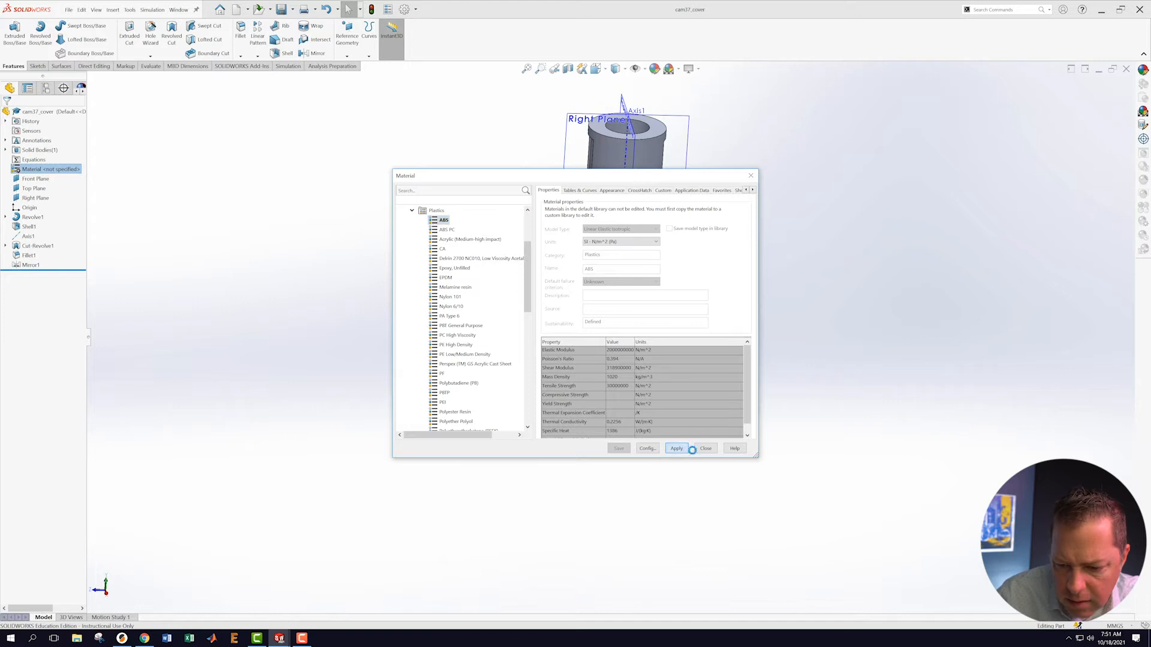
left_click(707, 449)
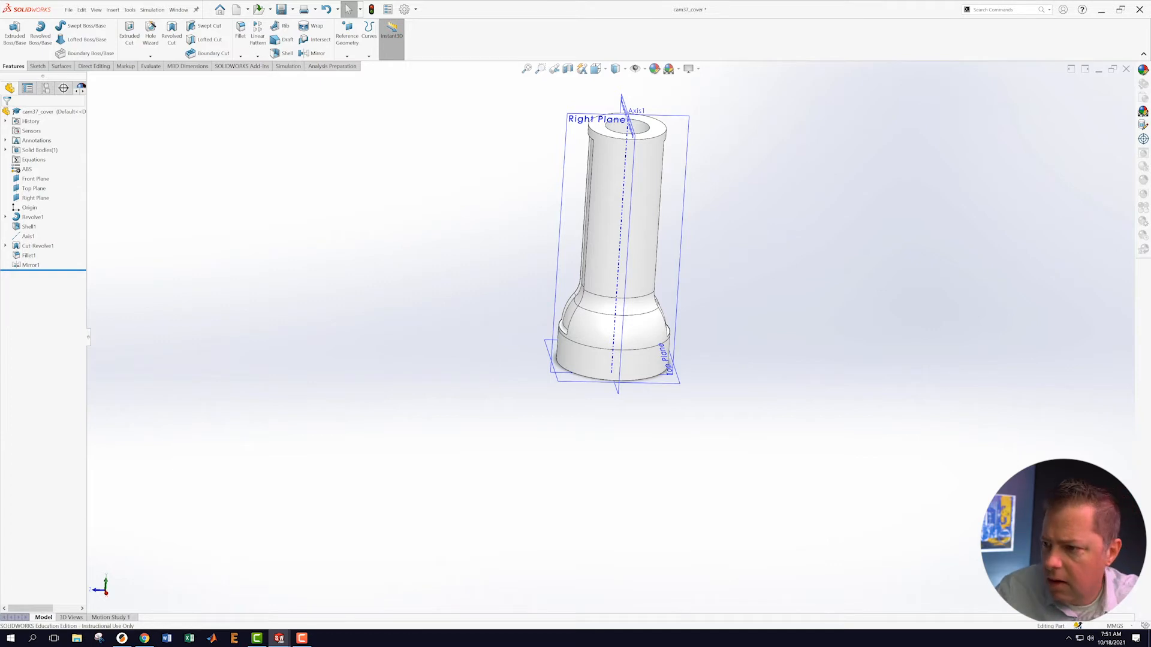
- Examine the surface finish choices in the cover's advanced appearance settings, then leave them without applying one
left_click(1144, 71)
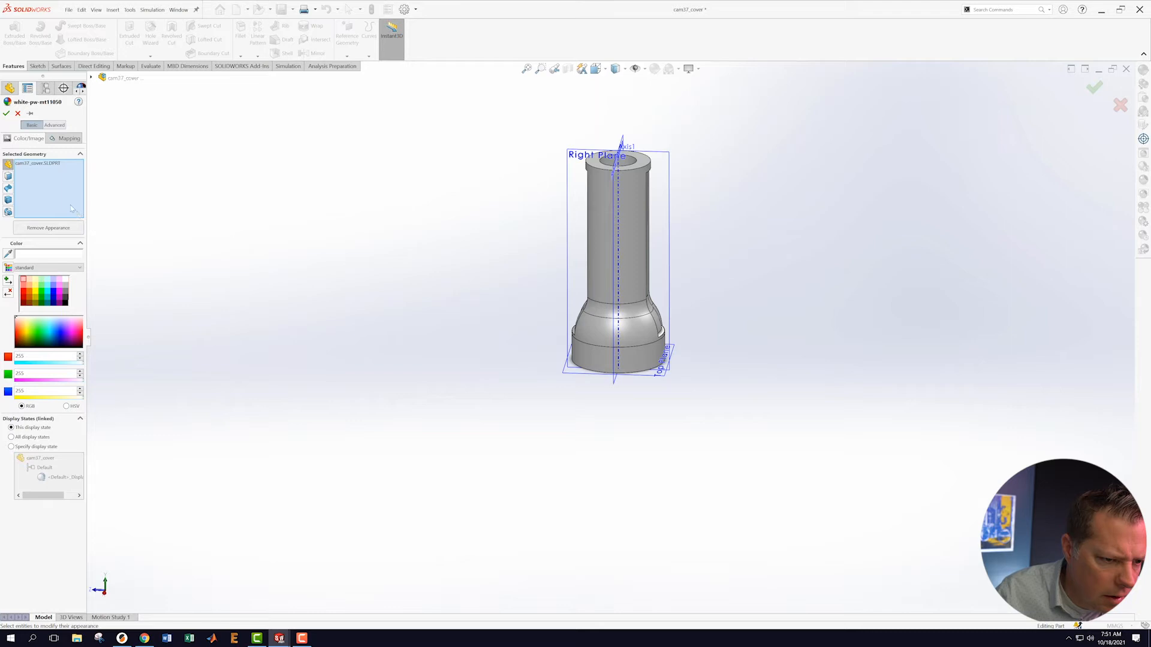
left_click(54, 125)
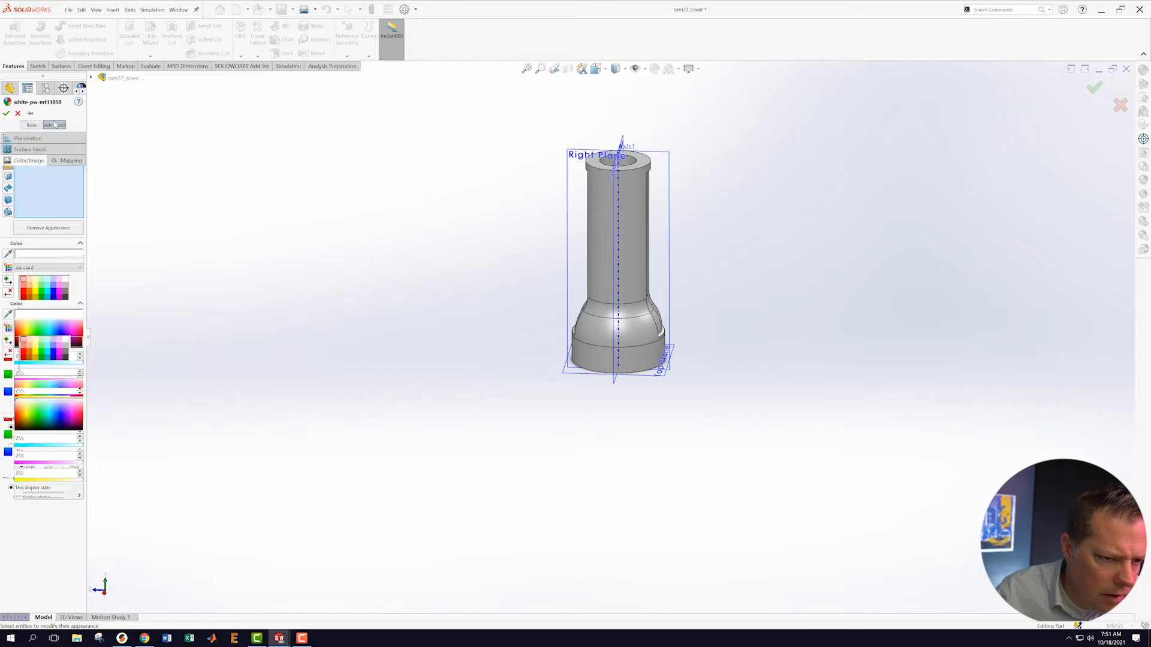
left_click(30, 149)
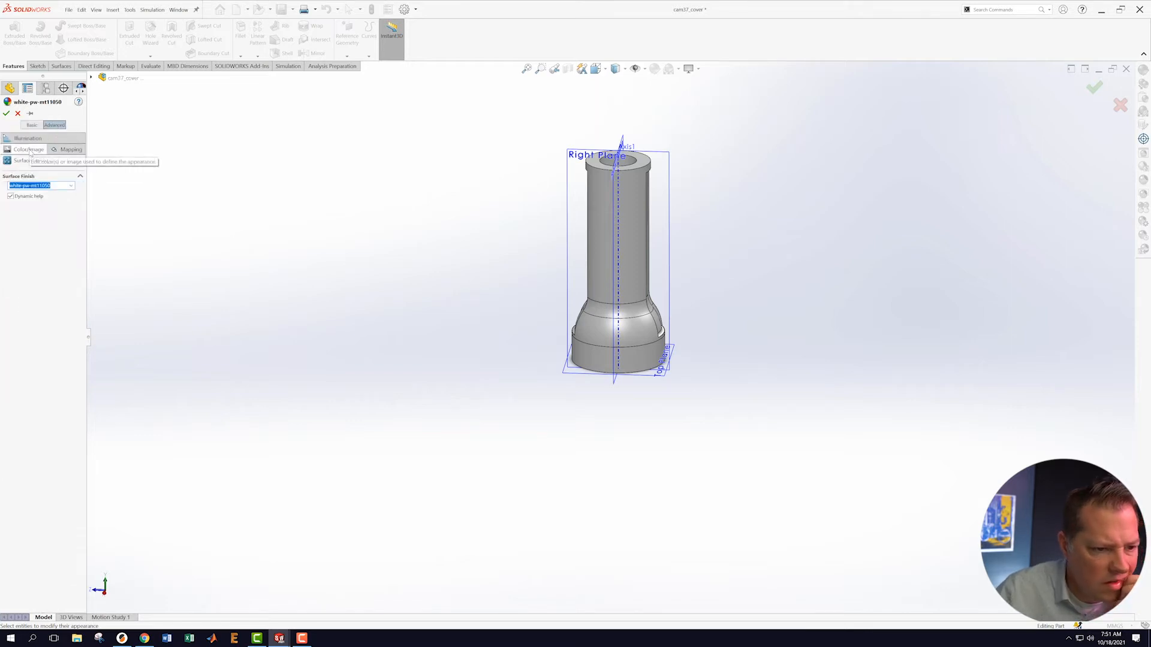
left_click(71, 186)
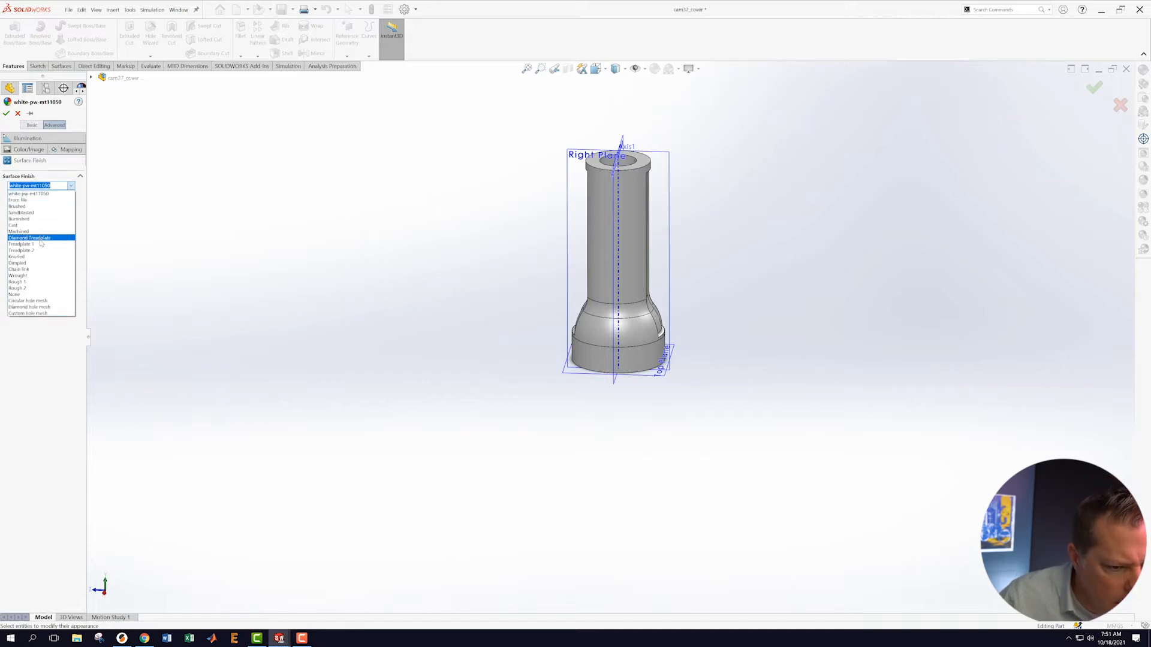
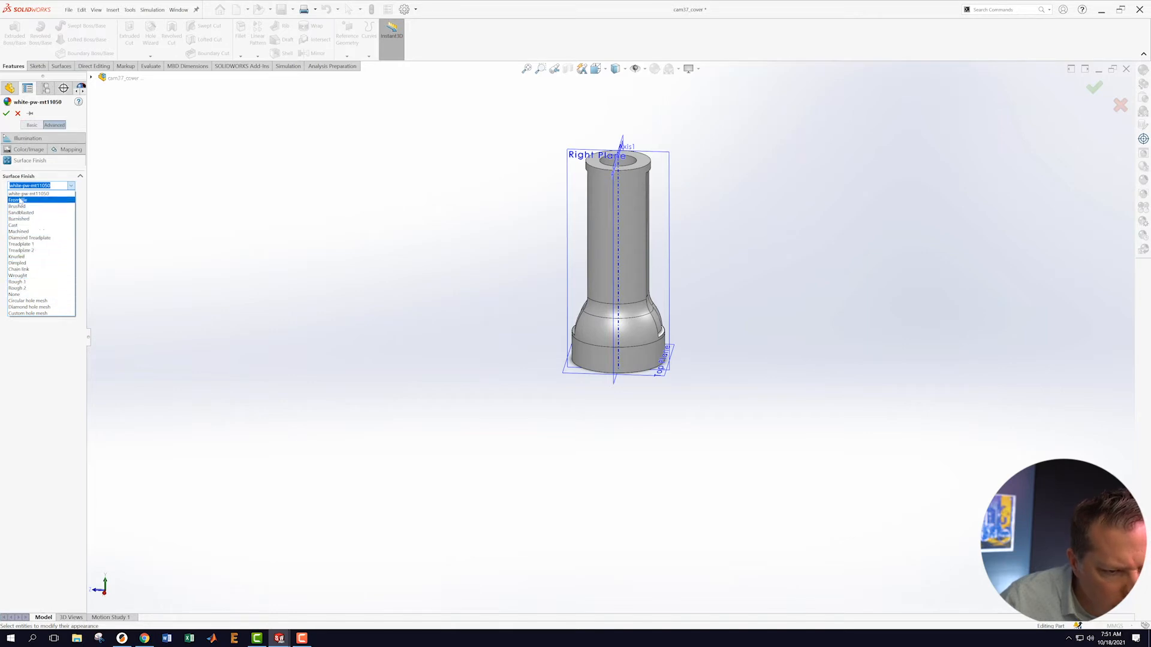
left_click(62, 165)
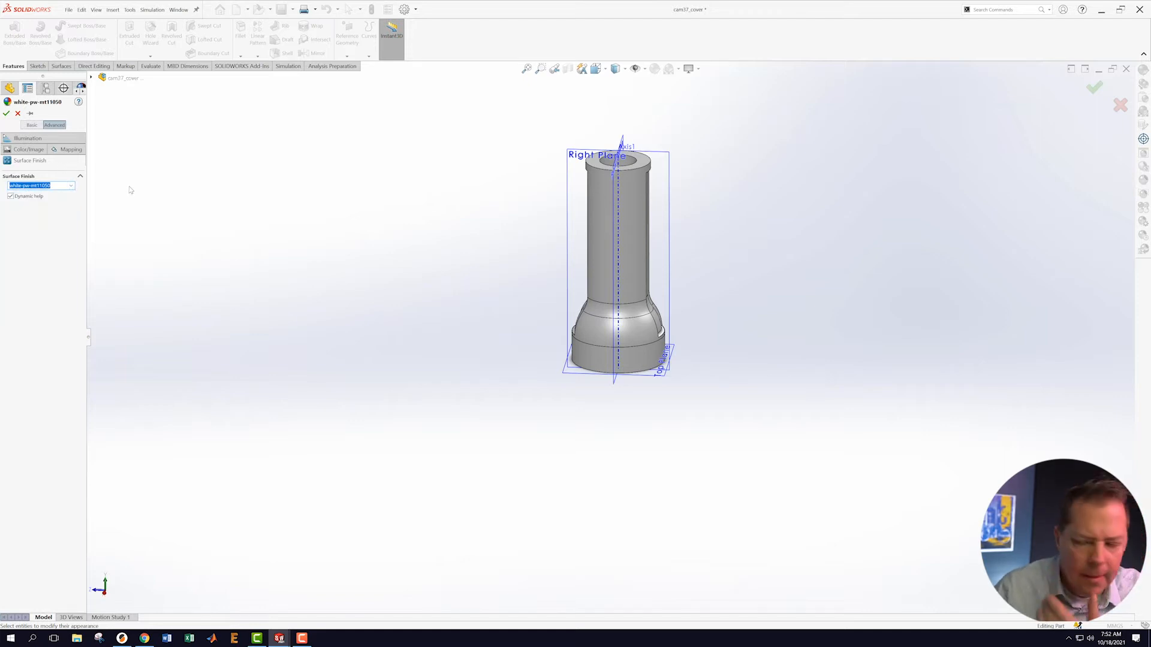
left_click(18, 113)
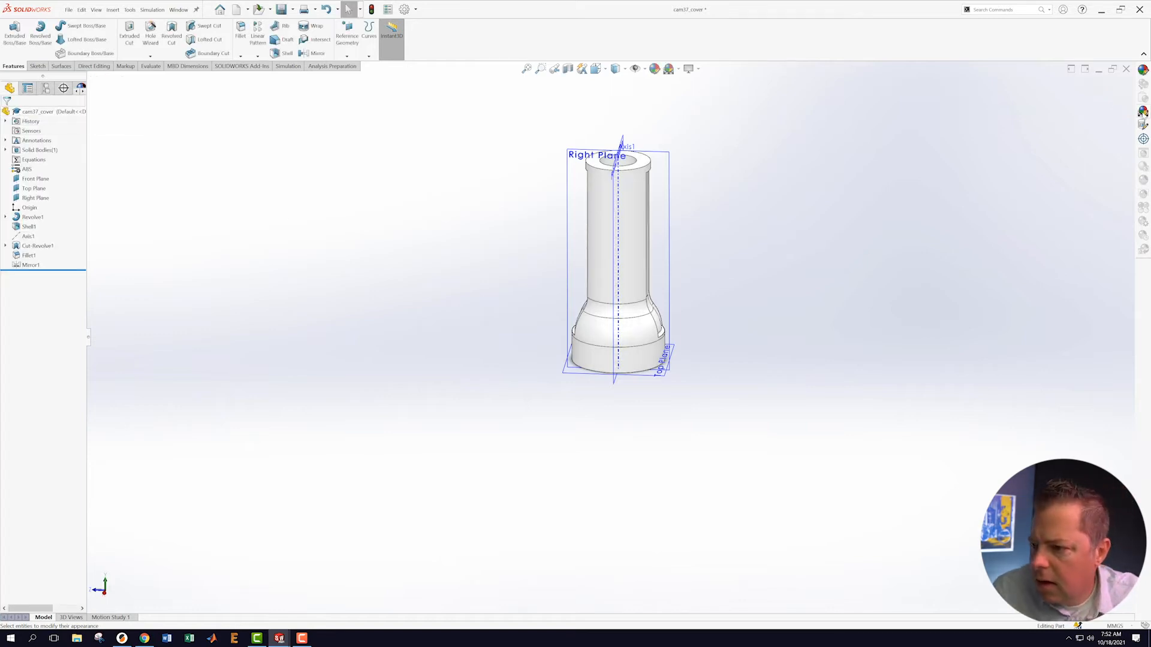
middle_click_drag(365, 275, 316, 289)
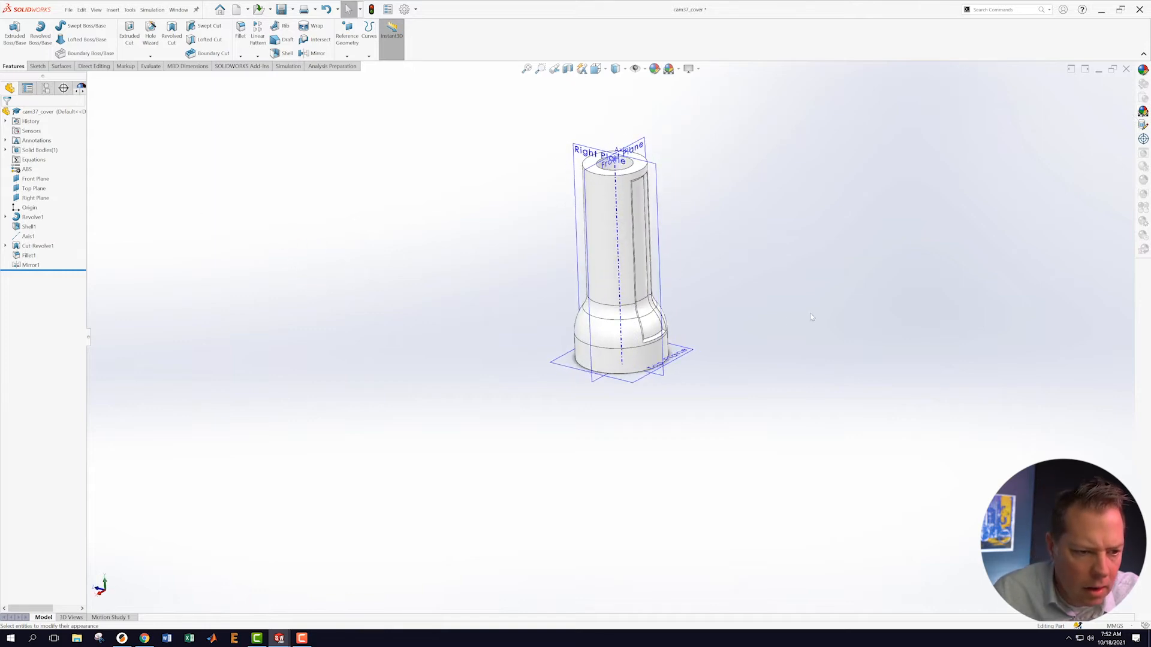
scroll(825, 313, "up", 3)
scroll(841, 311, "down", 3)
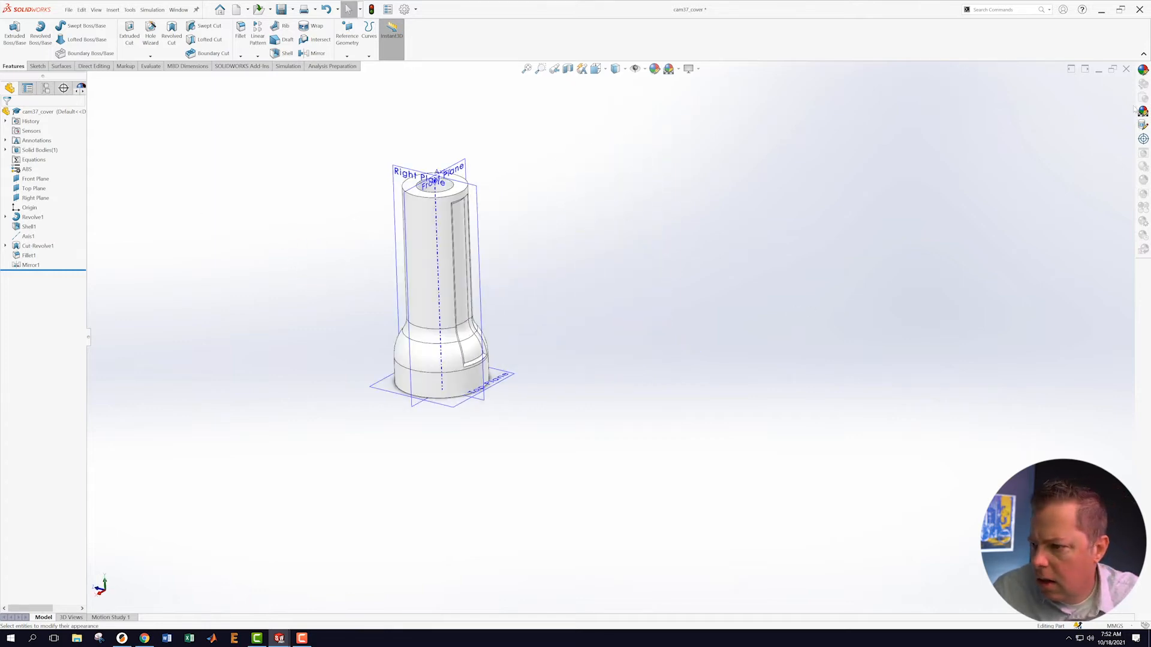
right_click(1145, 74)
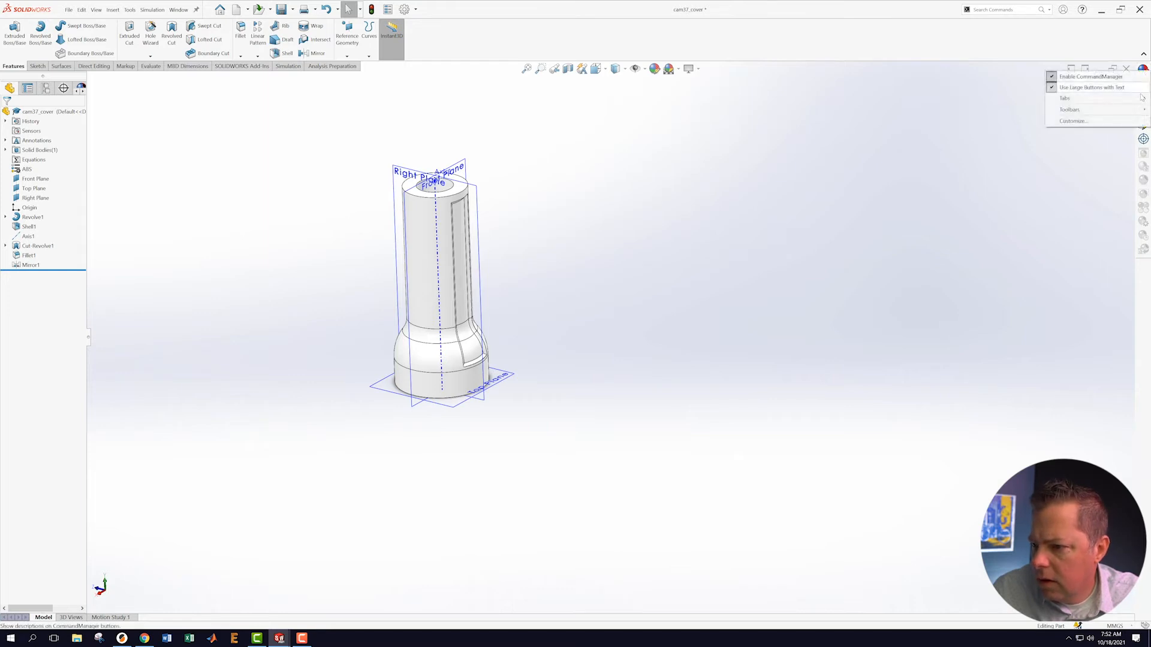
mouse_move(1142, 103)
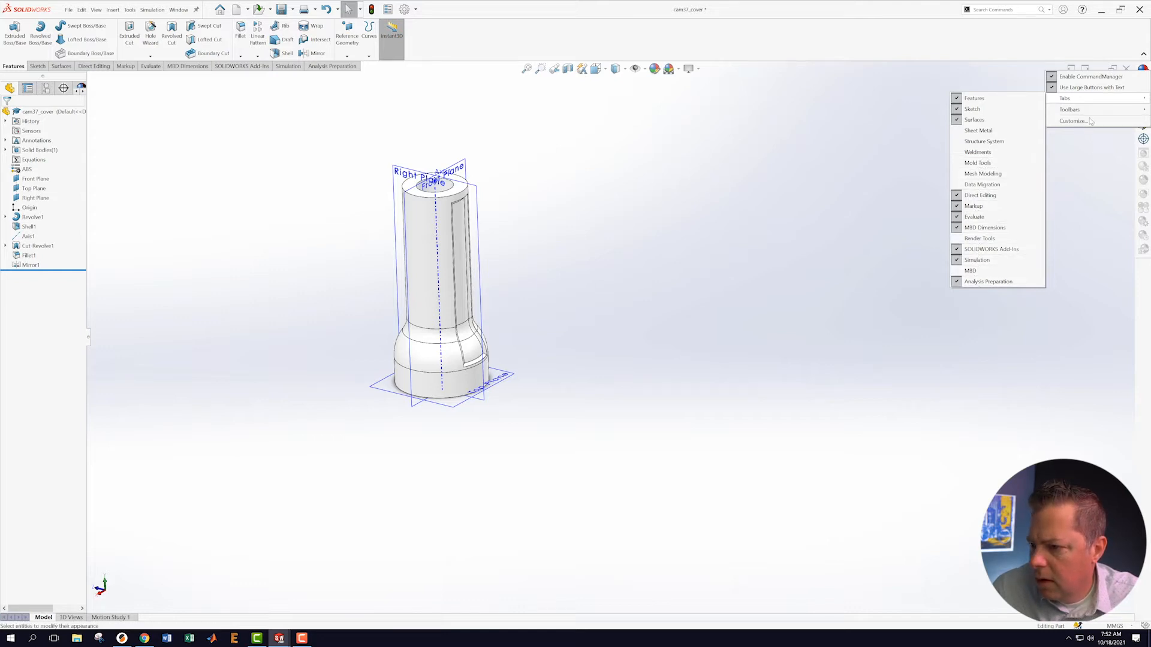
mouse_move(1090, 111)
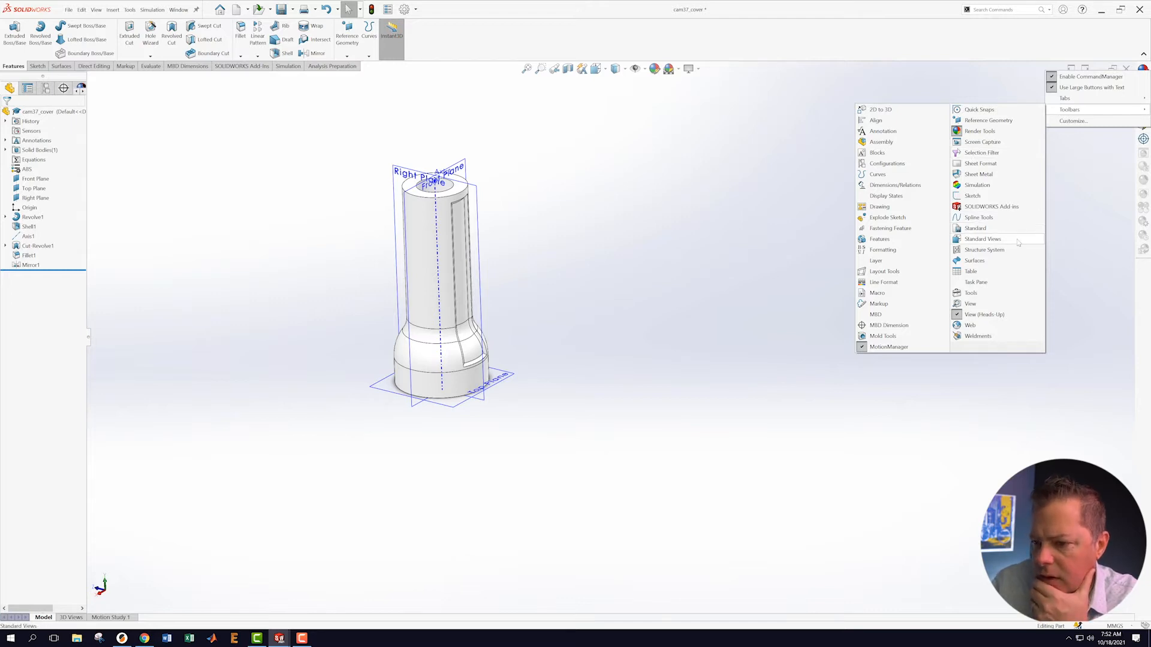
left_click(1077, 190)
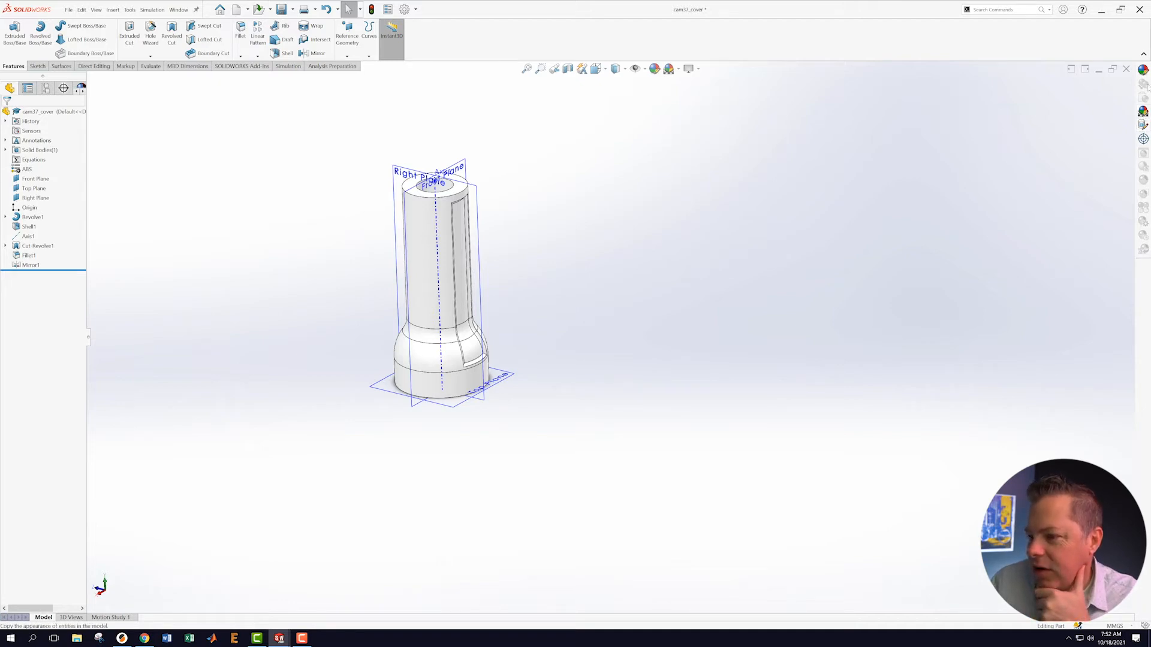
- Save the cover part with its ABS material
mouse_move(1040, 360)
middle_mouse_down()
mouse_move(1033, 322)
mouse_move(1061, 334)
mouse_move(1038, 340)
middle_mouse_up()
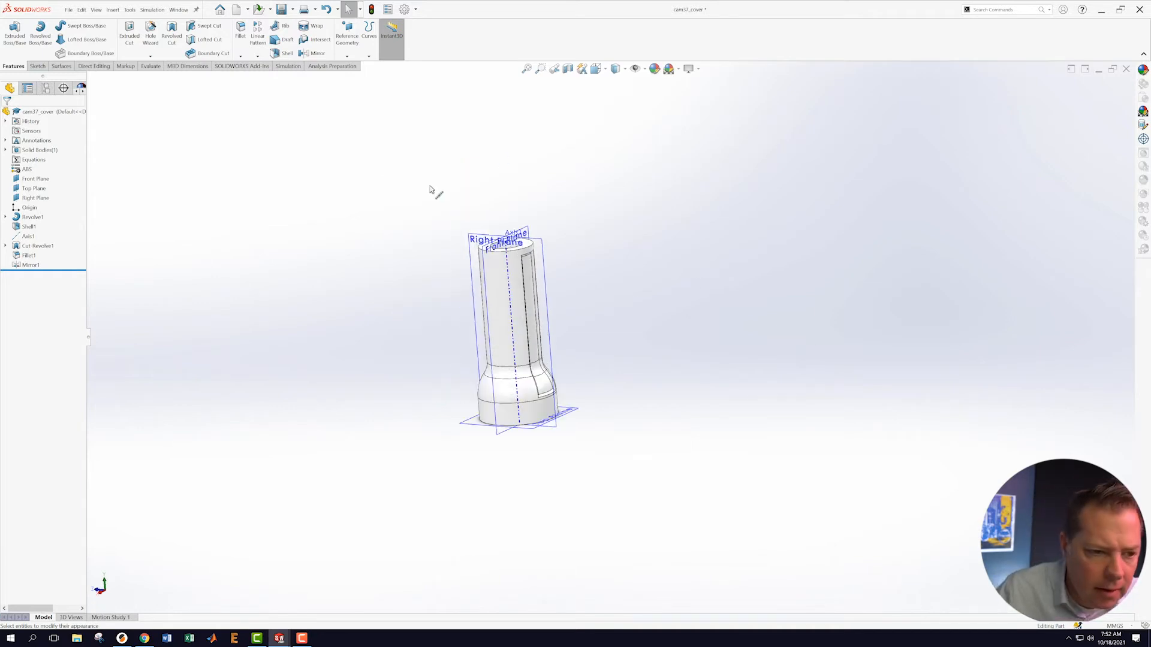
left_click(69, 10)
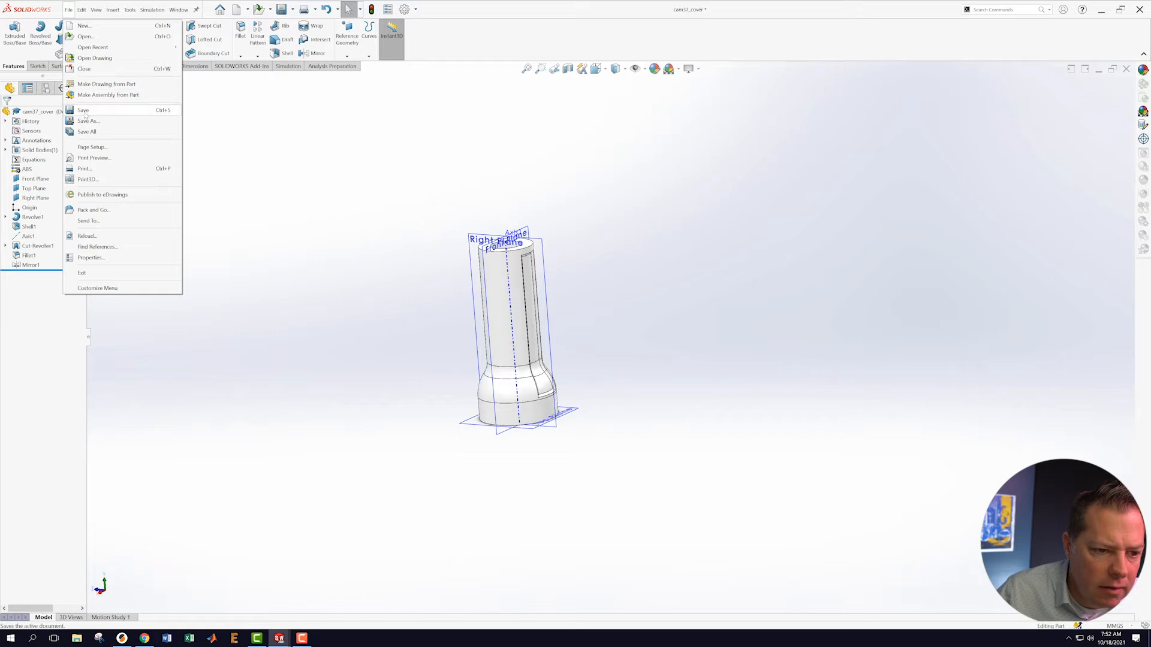
left_click(84, 111)
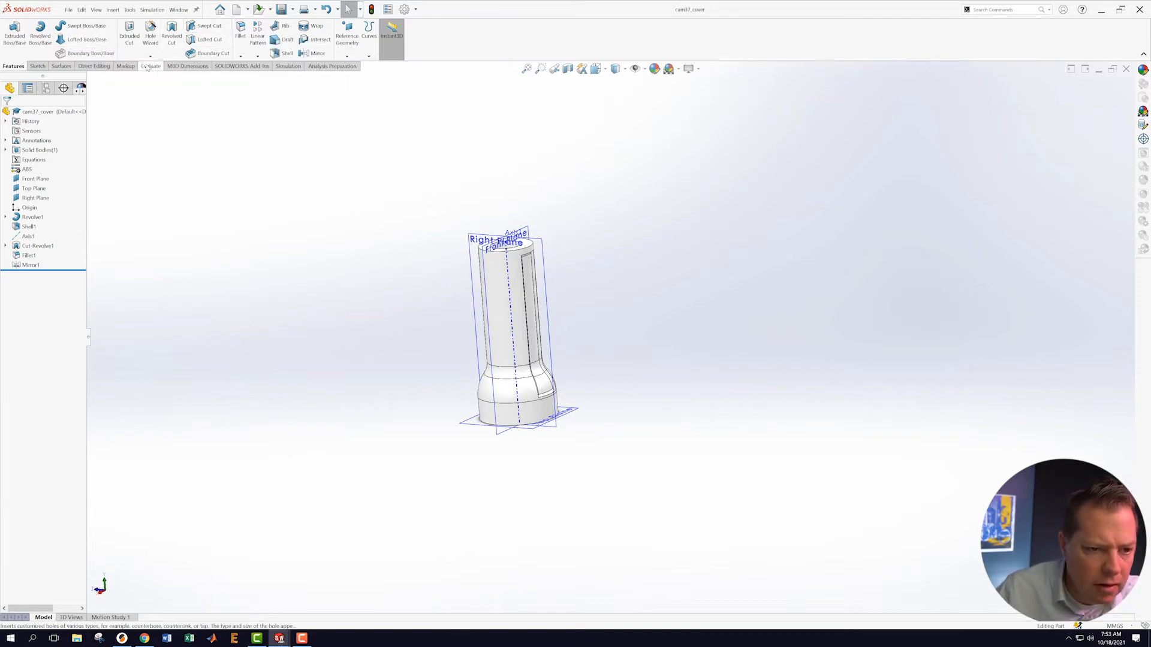
- Check the cover's mass in its mass properties and close the report
left_click(147, 66)
left_click(106, 34)
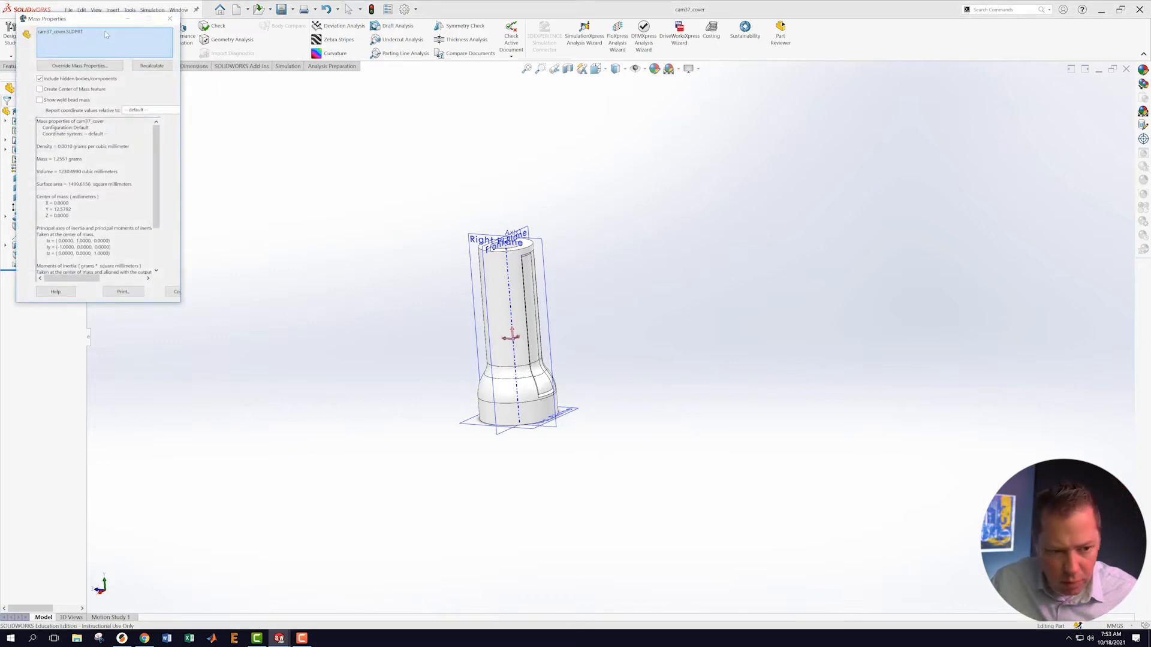
left_click_drag(53, 160, 70, 160)
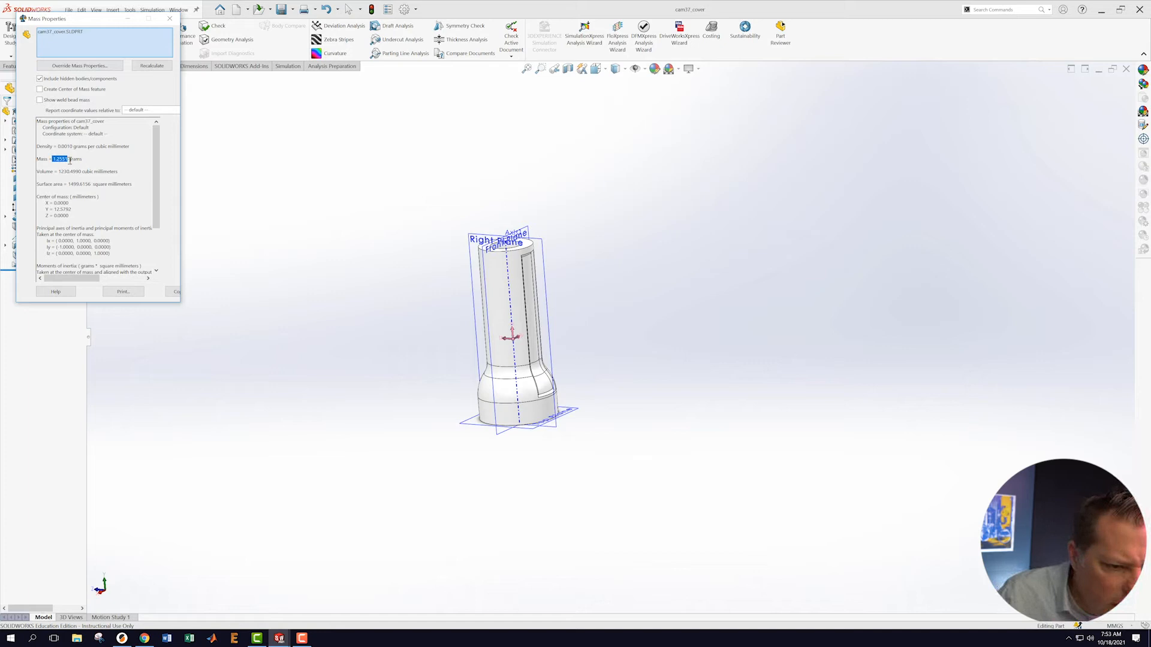
left_click(91, 167)
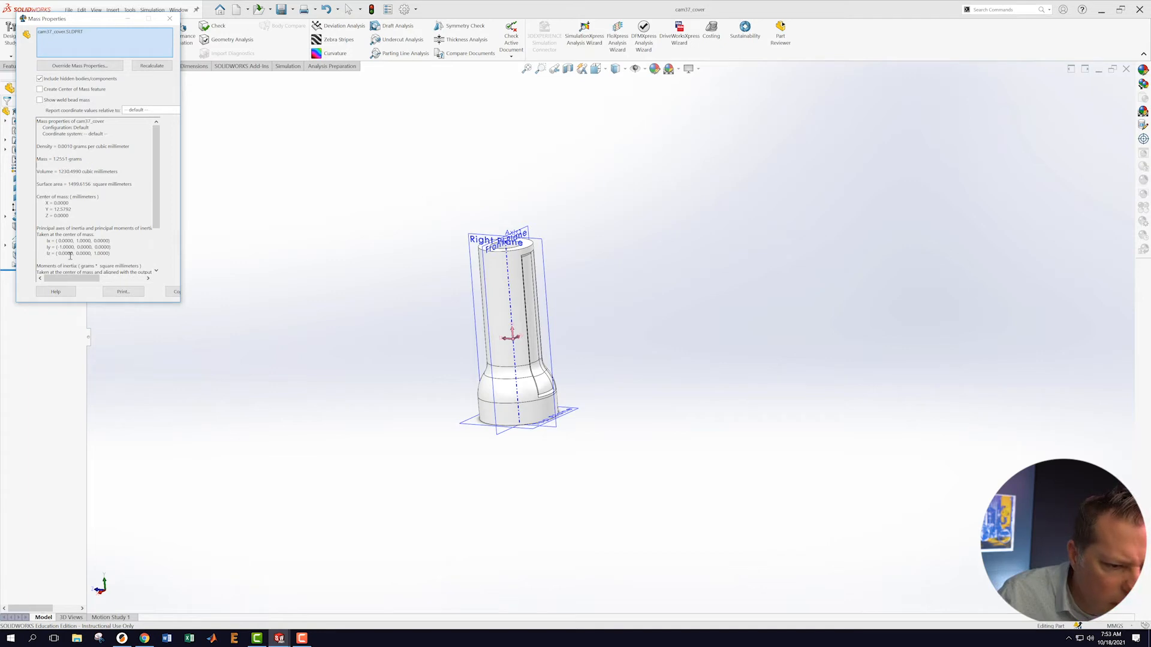
left_click(170, 19)
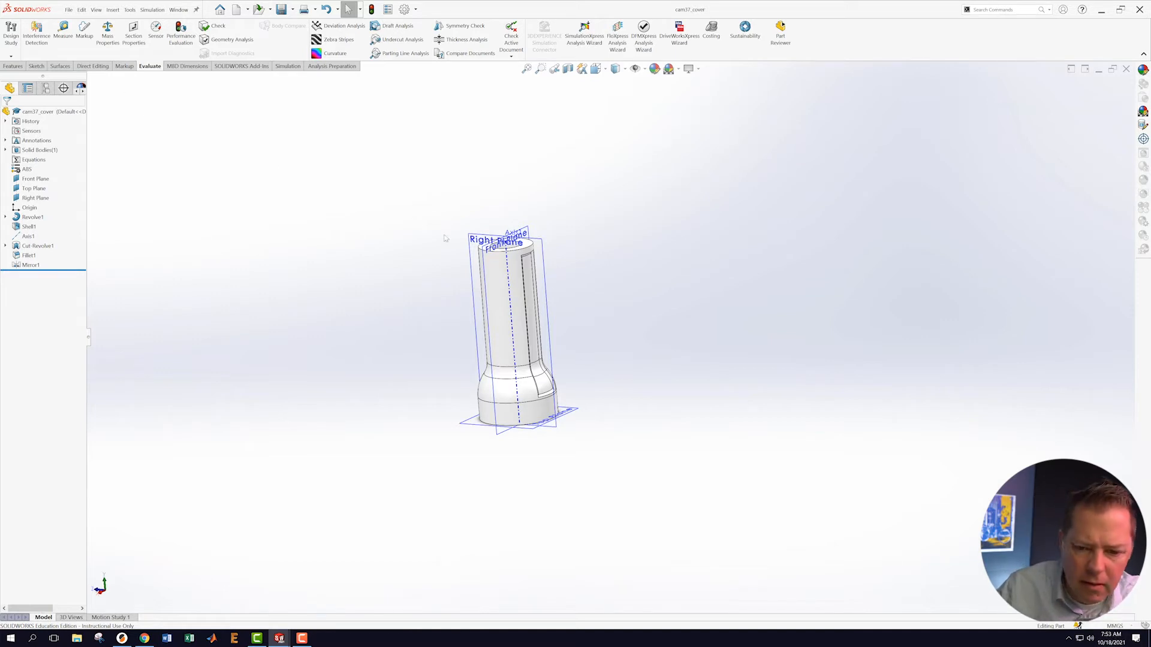
scroll(574, 271, "up", 2)
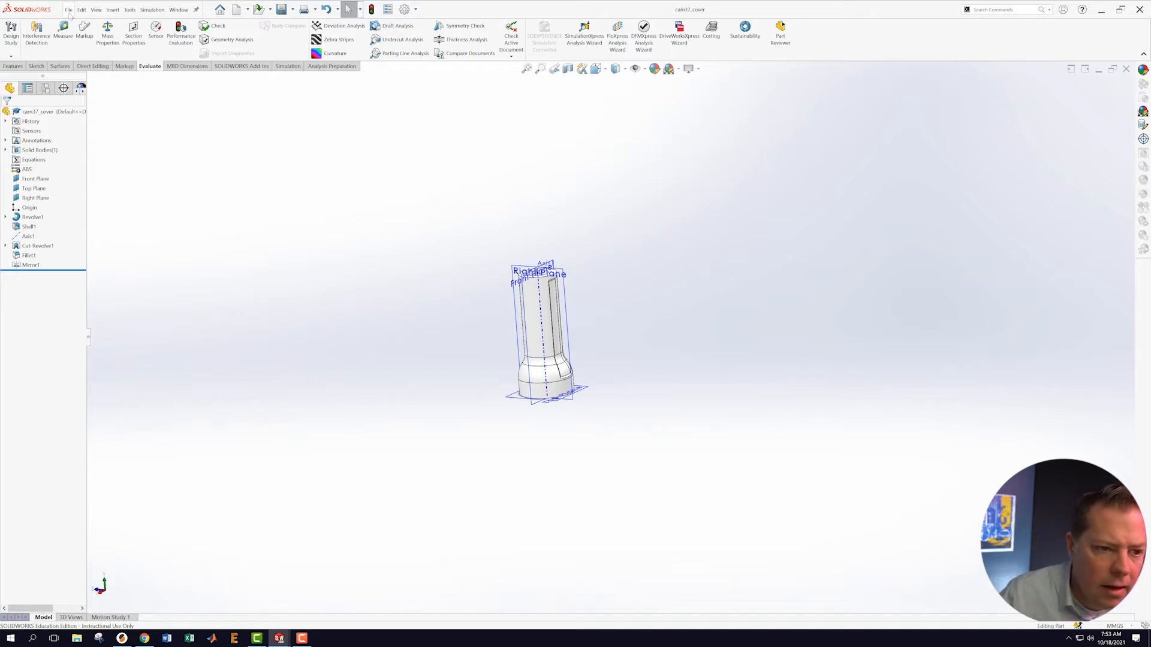
left_click(73, 10)
left_click(497, 293)
middle_click_drag(495, 292, 411, 285)
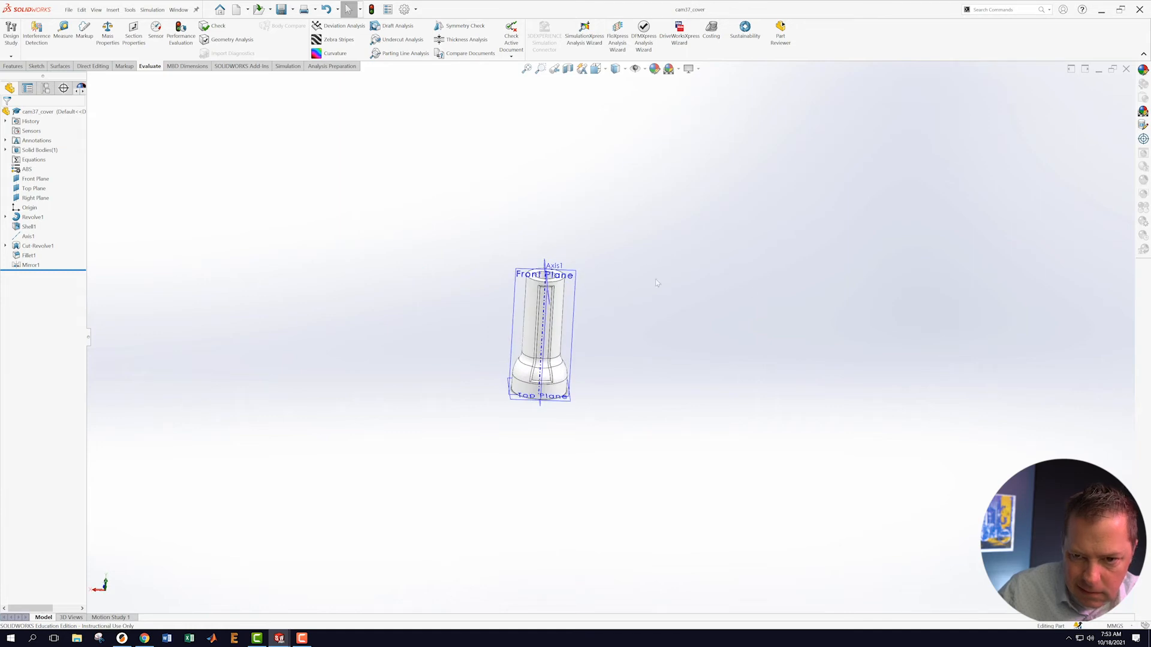
scroll(737, 280, "down", 1)
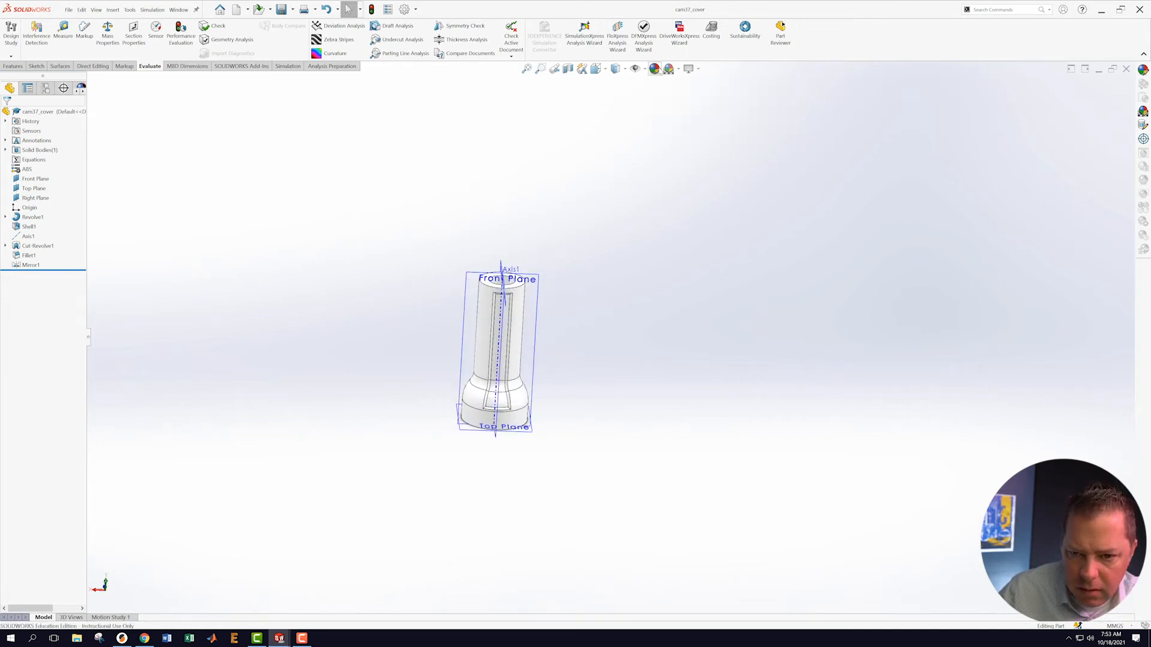
left_click(655, 70)
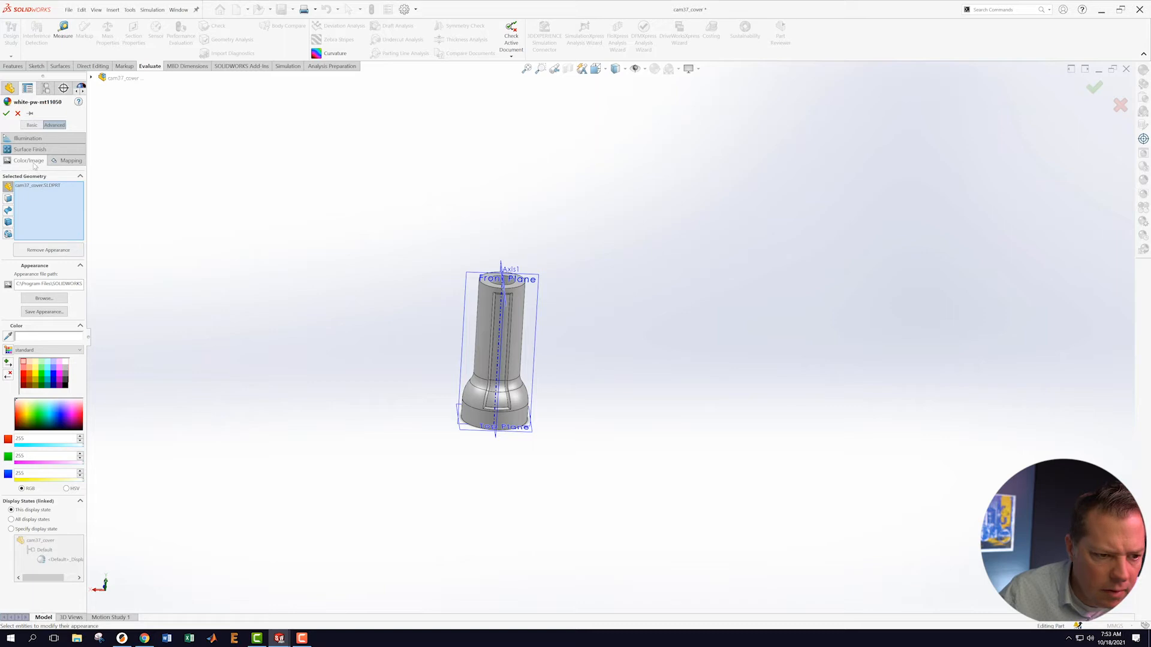
left_click(32, 125)
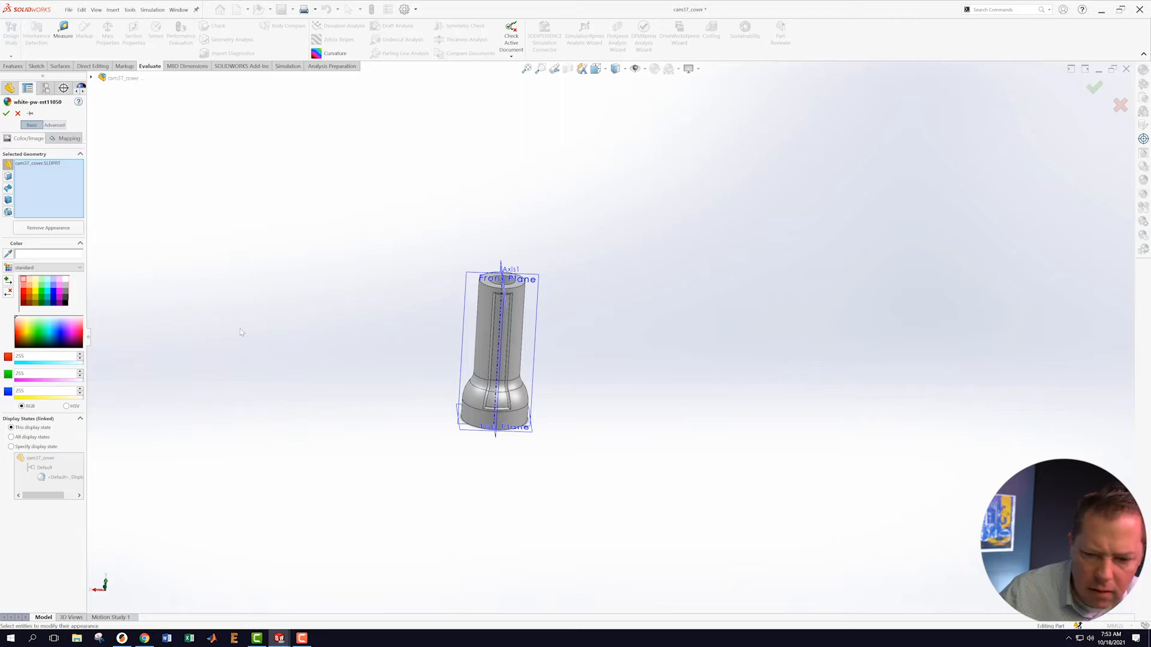
middle_click_drag(786, 348, 749, 264)
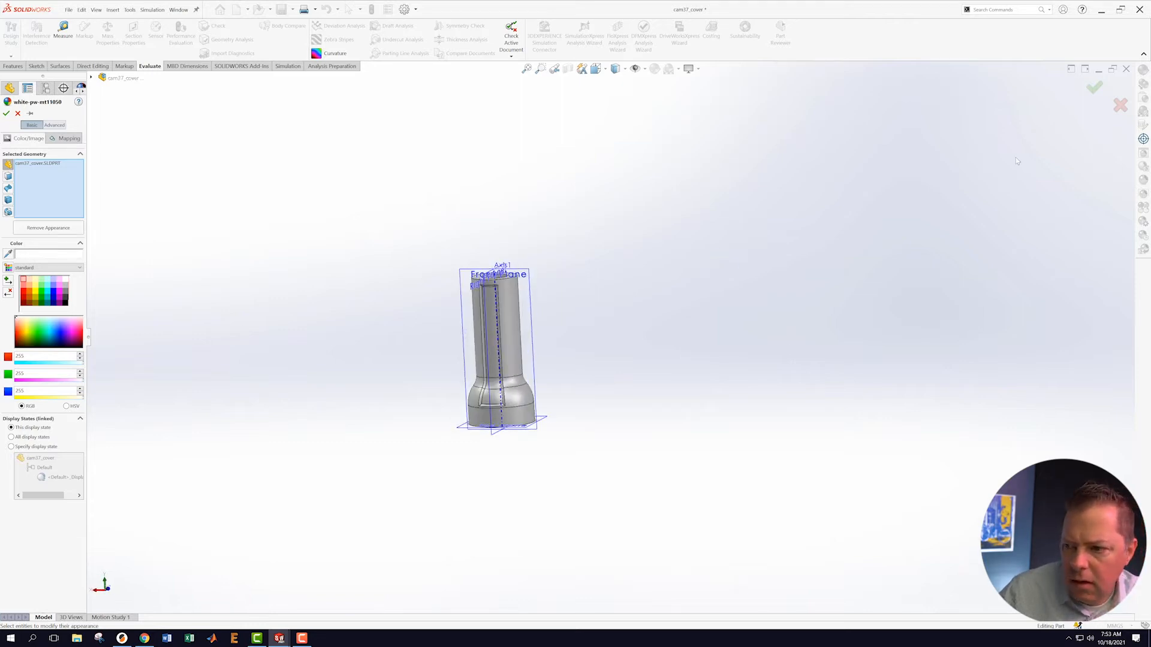
left_click(1120, 105)
- Create a new part and start a sketch on its Front Plane
left_click(69, 9)
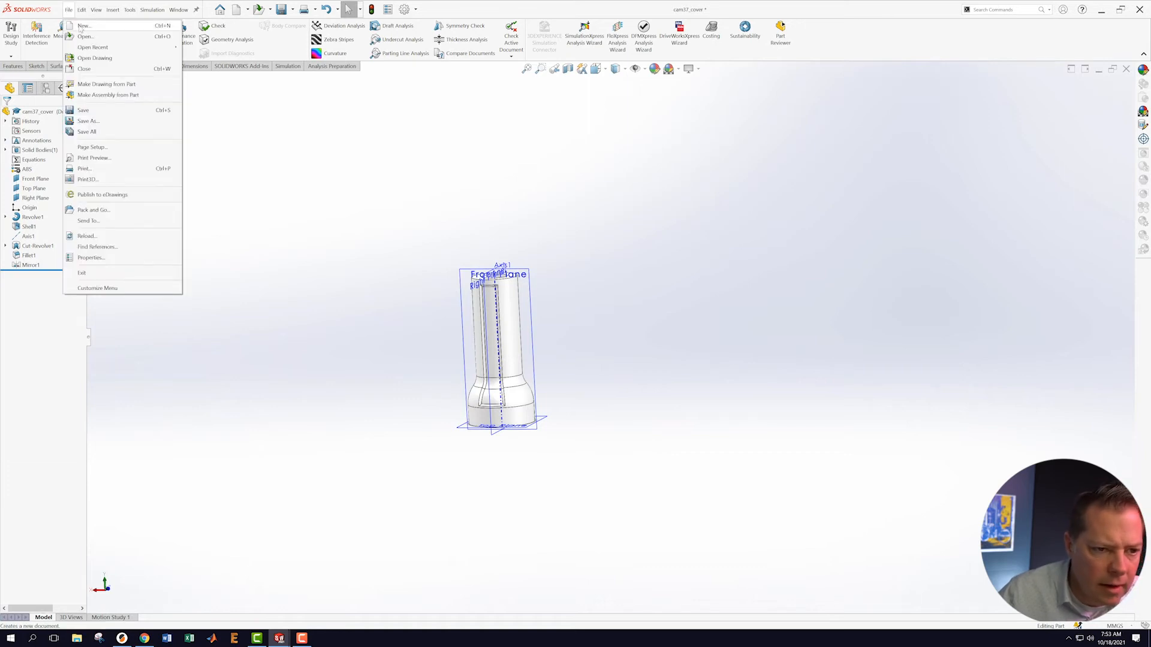
left_click(84, 26)
left_click(405, 294)
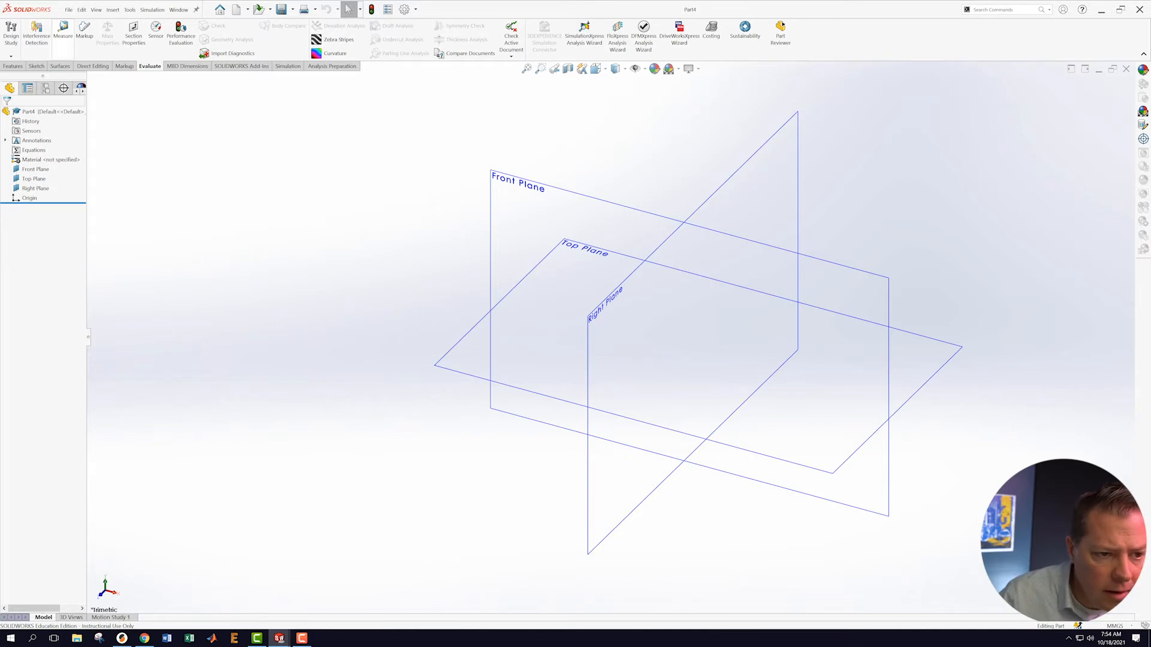
right_click(536, 198)
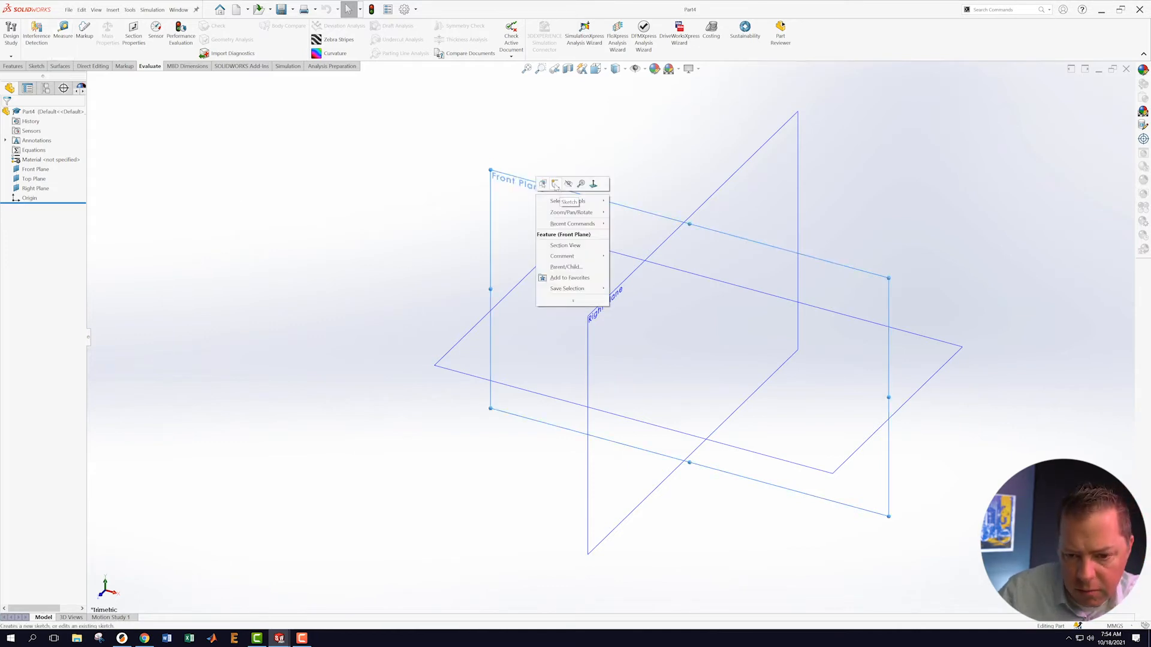
left_click(555, 188)
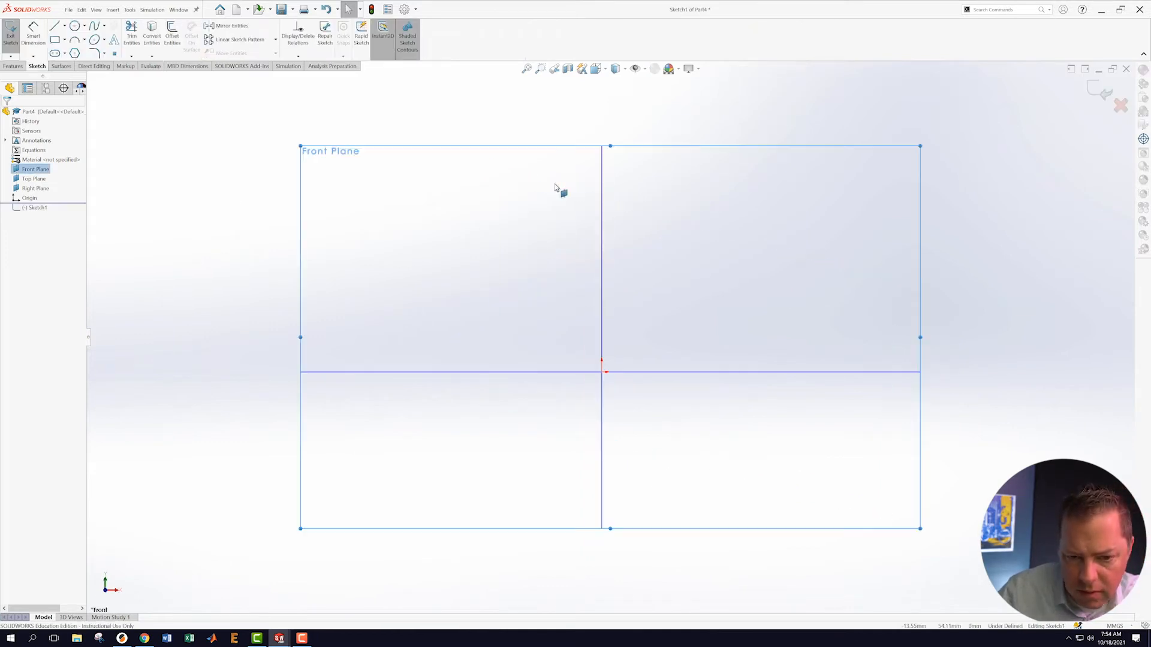
- Sketch two circles about 23 mm in diameter on the horizontal axis, one on each side of the origin, with centres about 83 mm apart
left_click(75, 26)
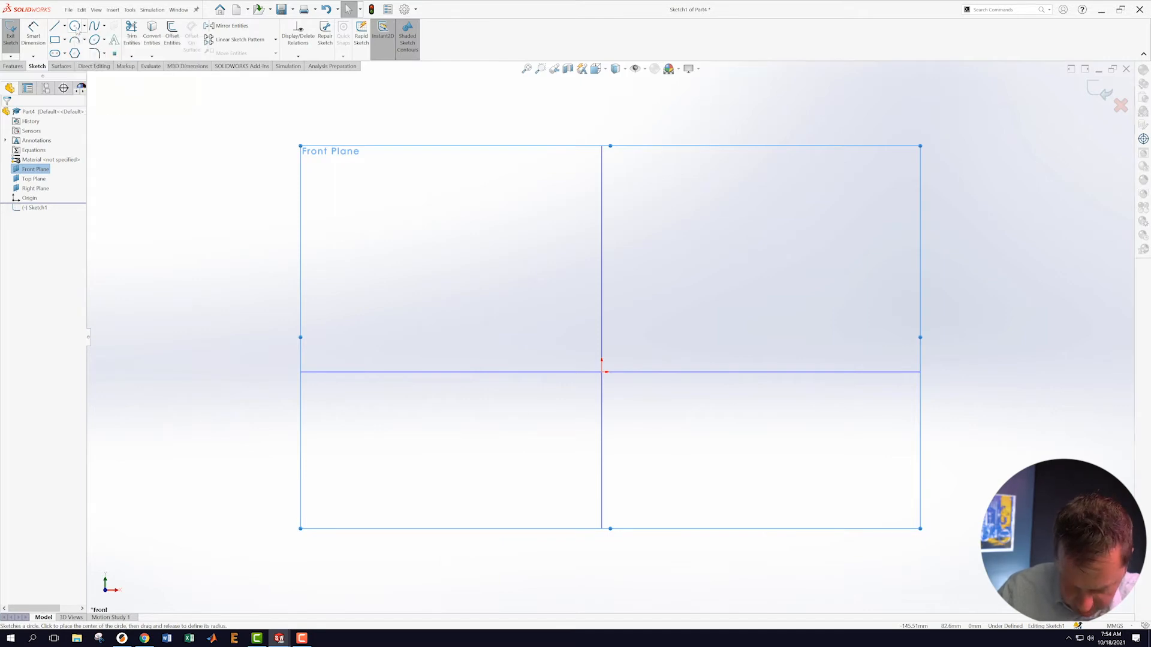
left_click_drag(471, 372, 510, 368)
key("Escape")
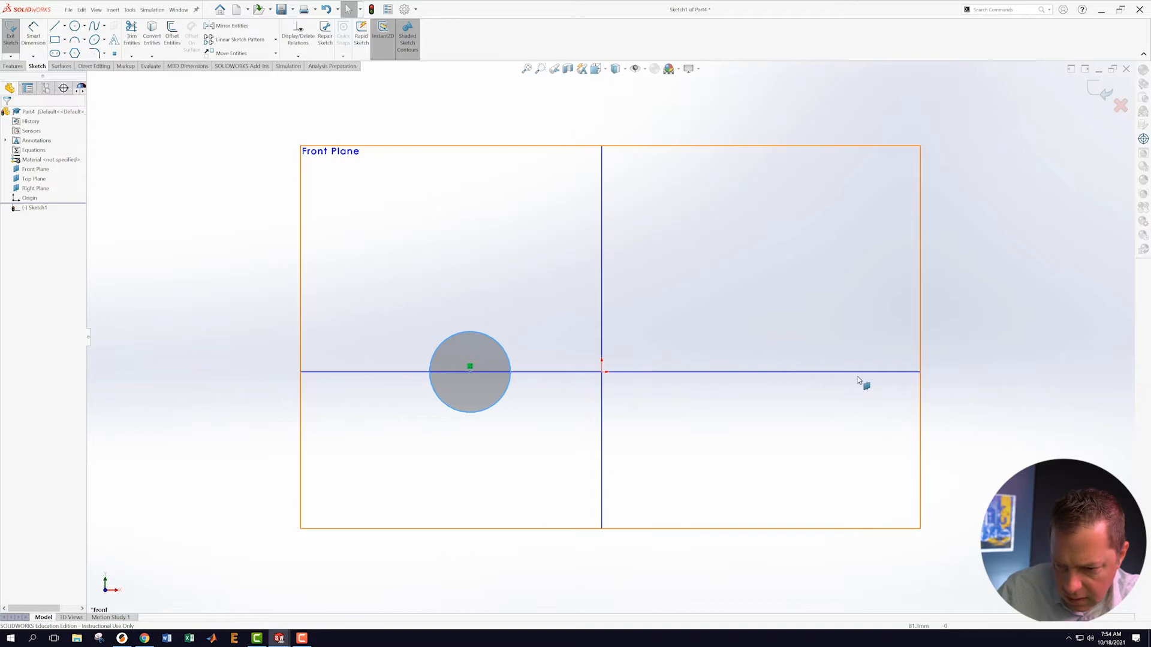
left_click(74, 26)
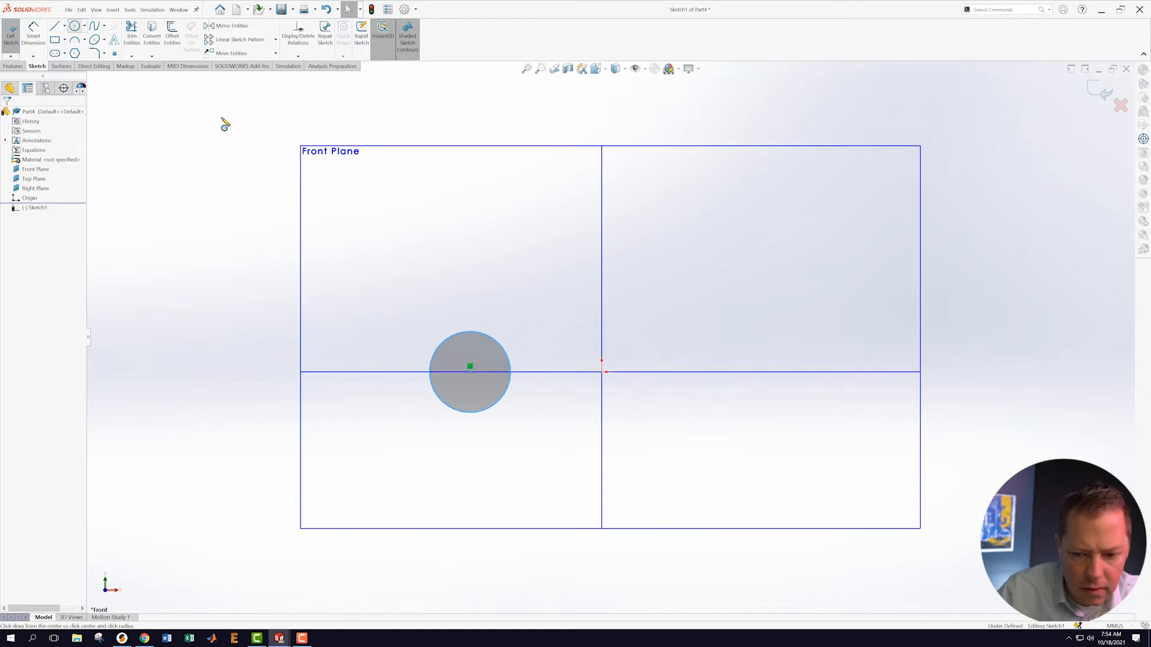
left_click_drag(757, 372, 784, 348)
key("Escape")
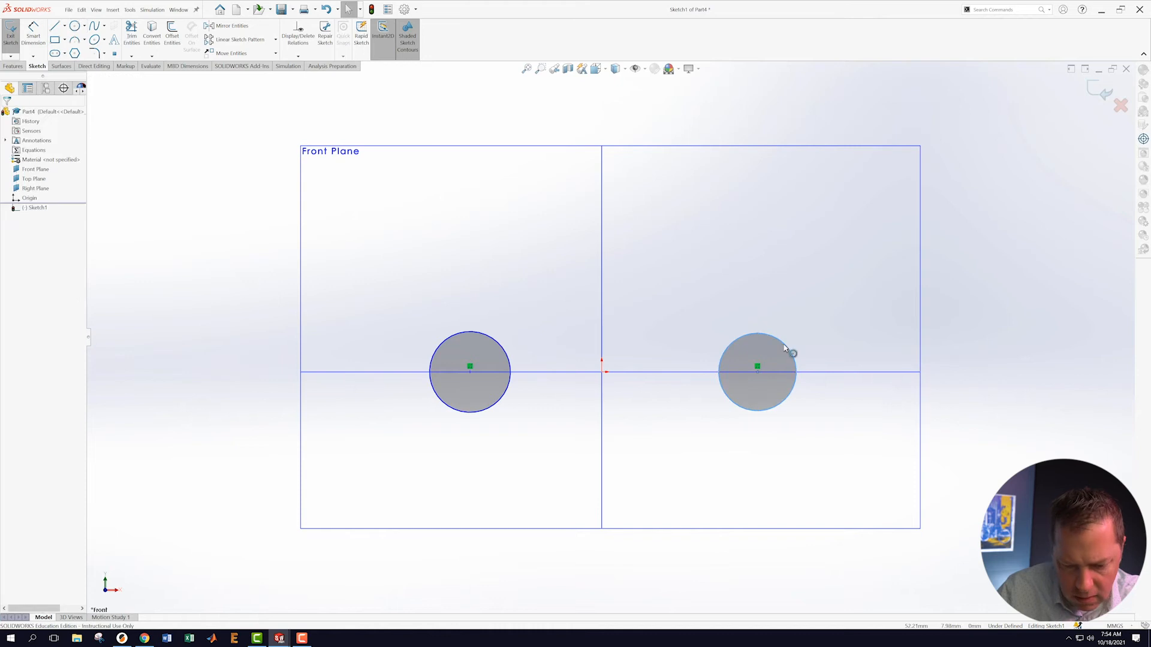
- Make the two sketch circles equal in size
left_click(496, 422)
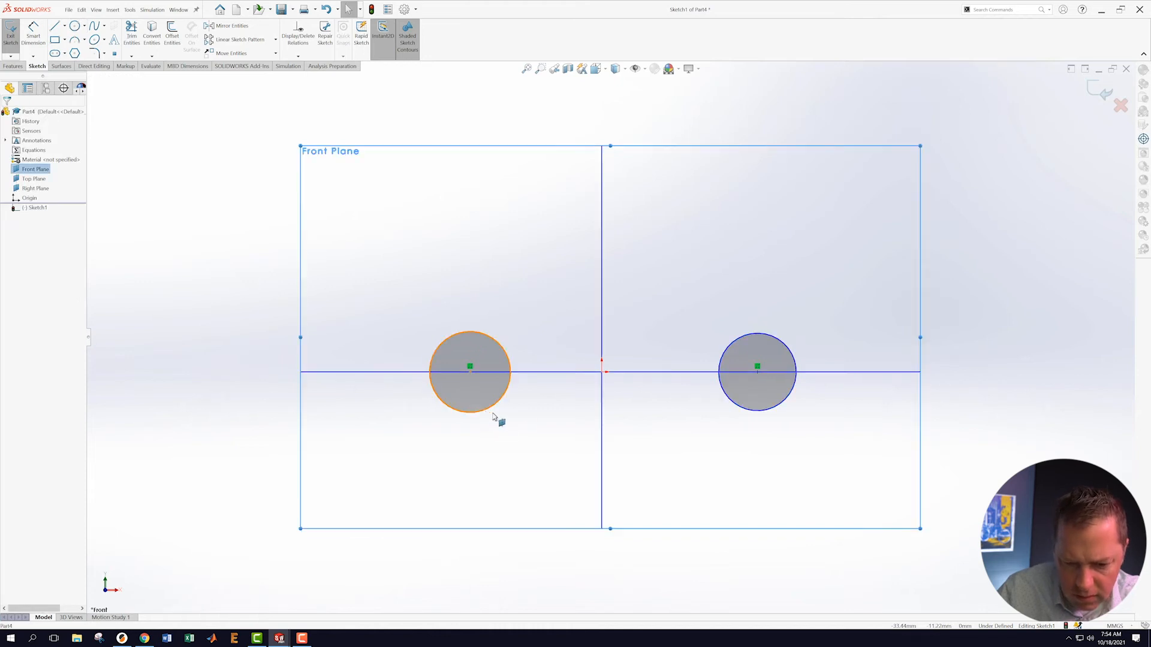
left_click(754, 414, "ctrl")
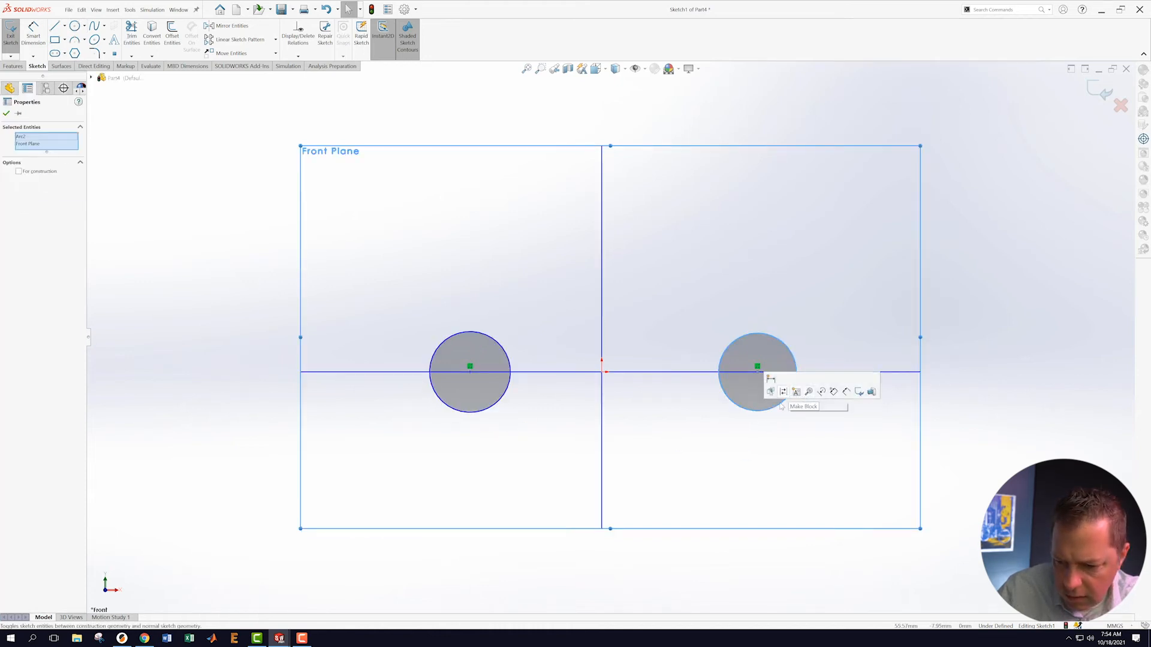
left_click(503, 395)
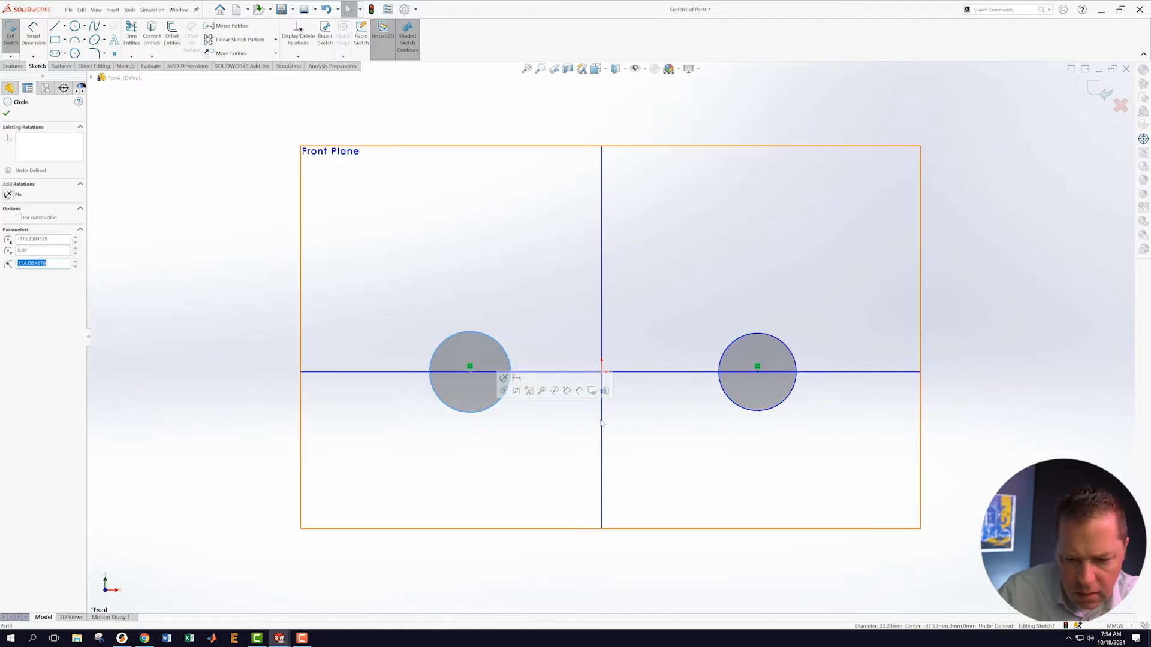
left_click(752, 415, "ctrl")
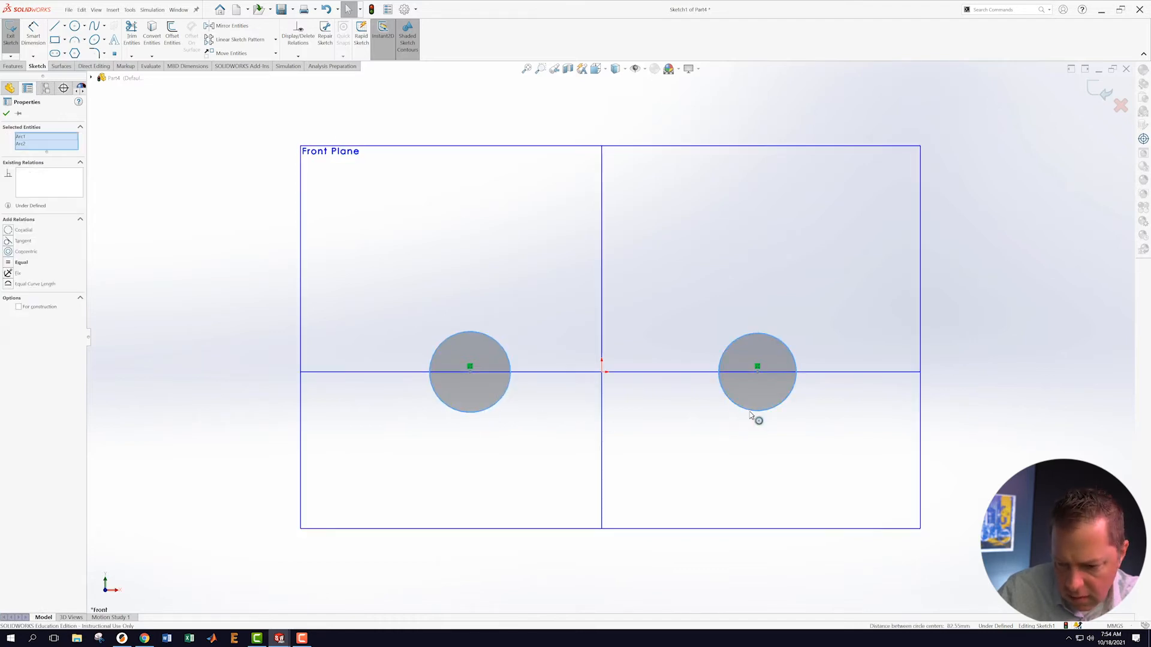
left_click(808, 380)
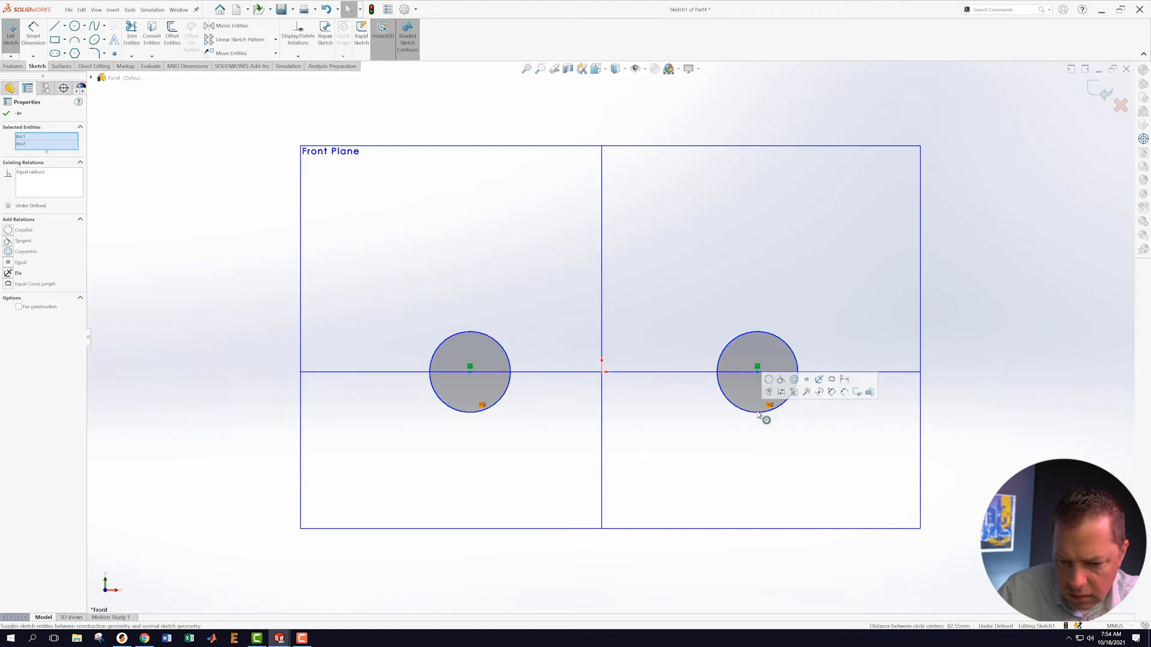
key("Escape")
- Connect the two circles with horizontal tangent lines across their uppermost points and across their lowest points
left_click(54, 26)
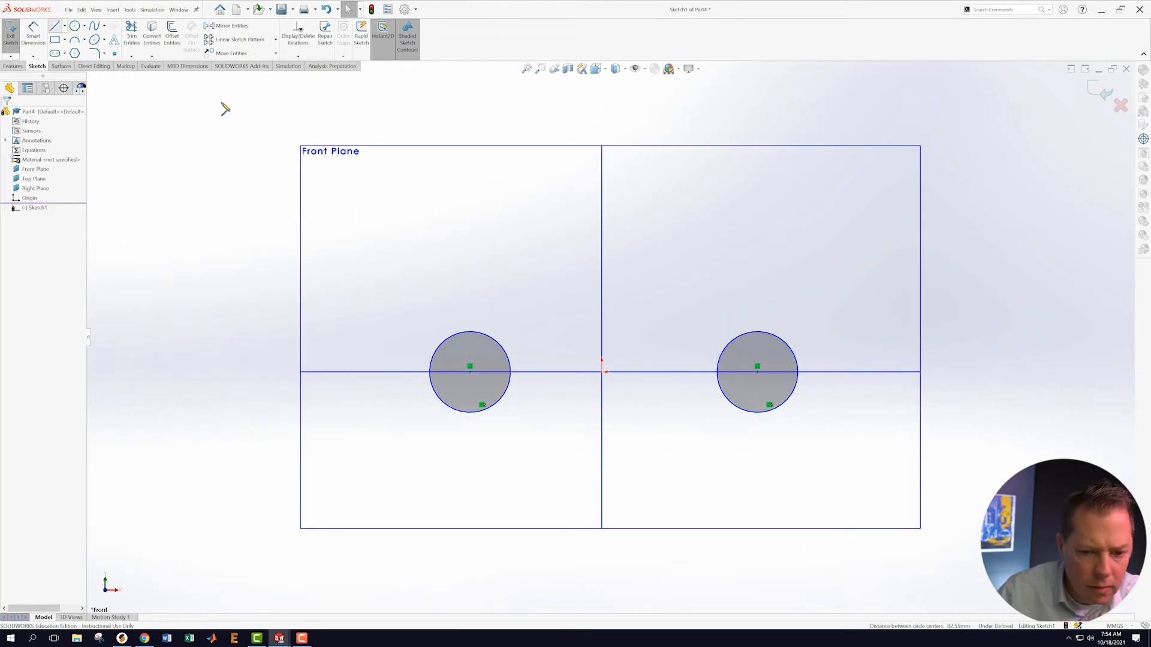
left_click(471, 334)
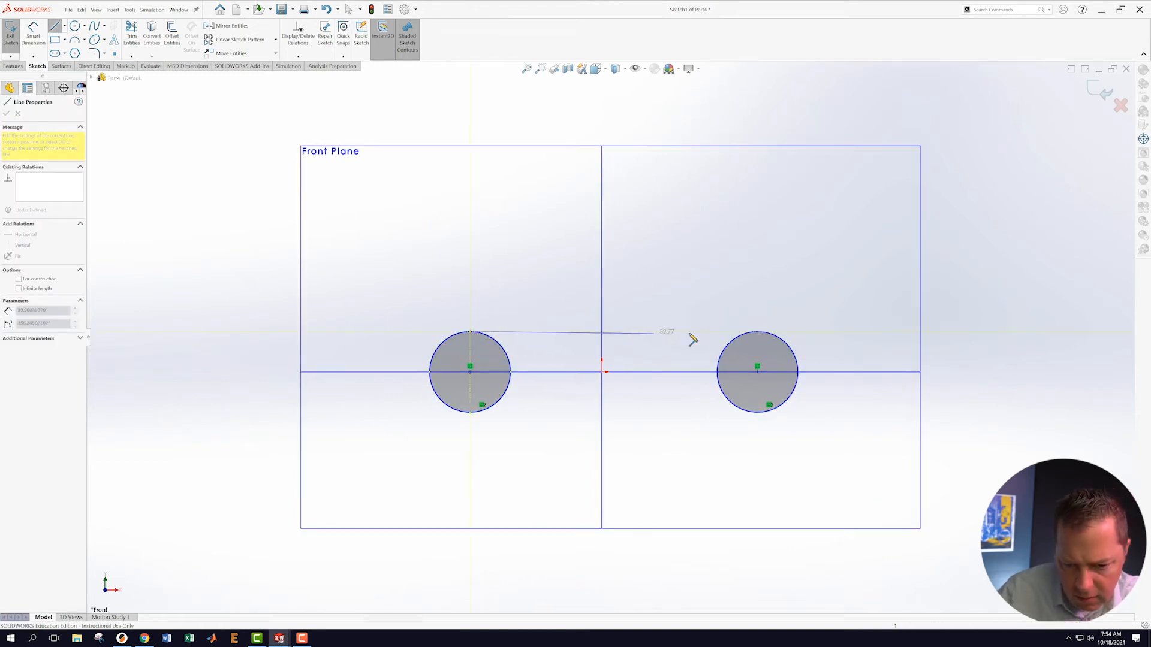
left_click(757, 332)
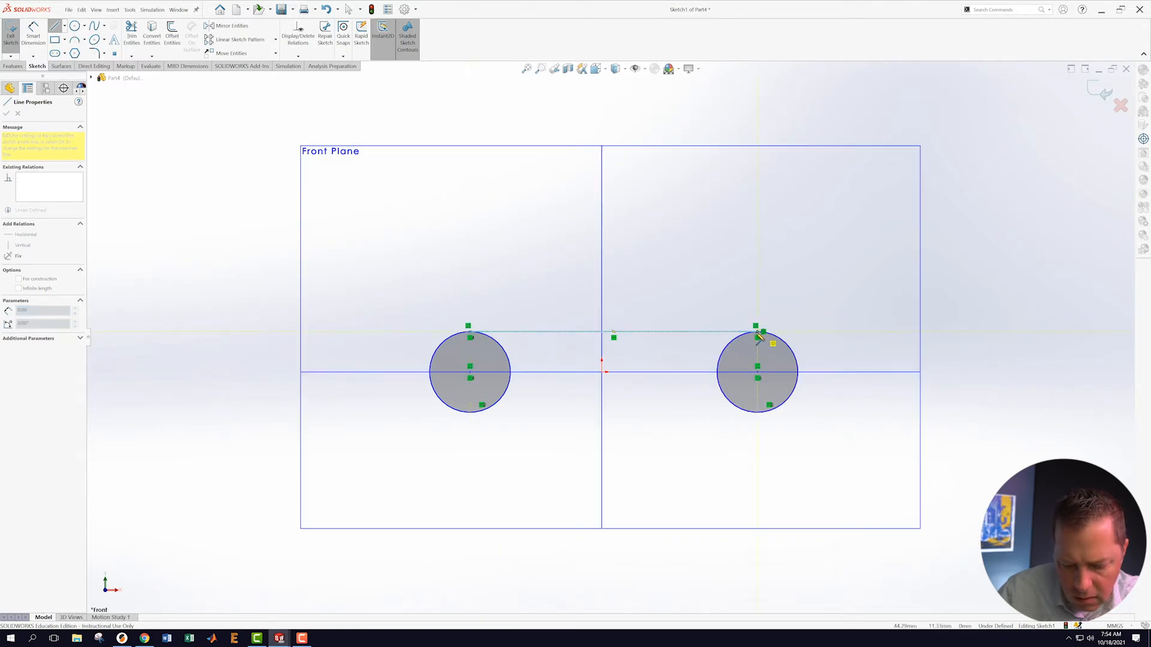
key("Escape")
left_click(55, 26)
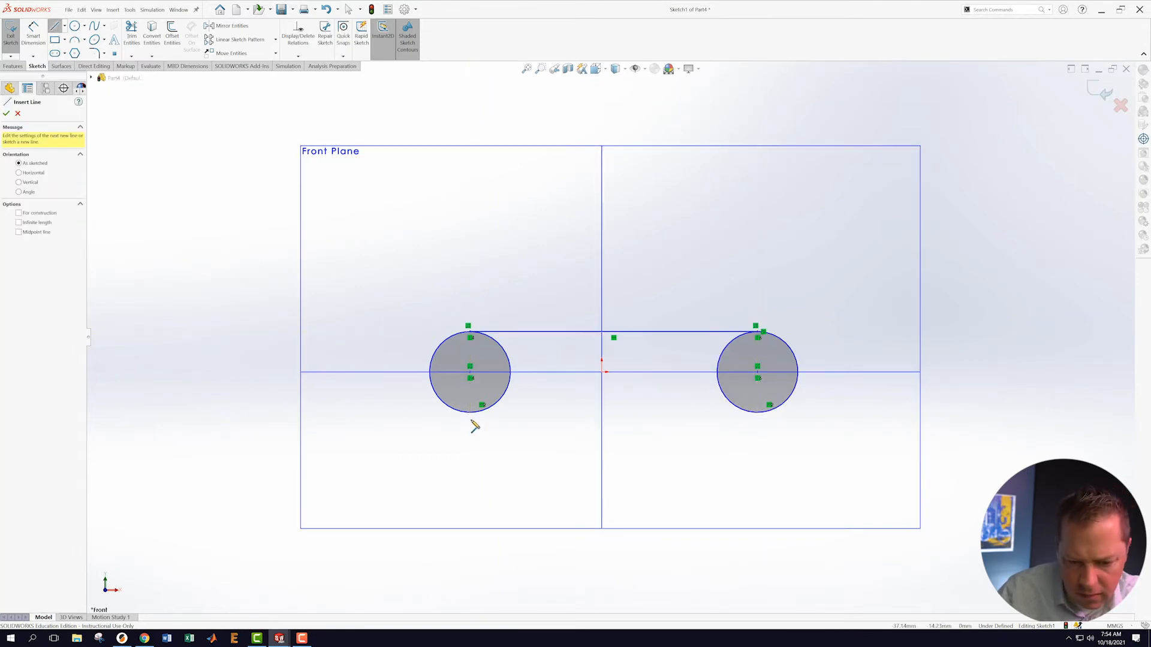
left_click(470, 413)
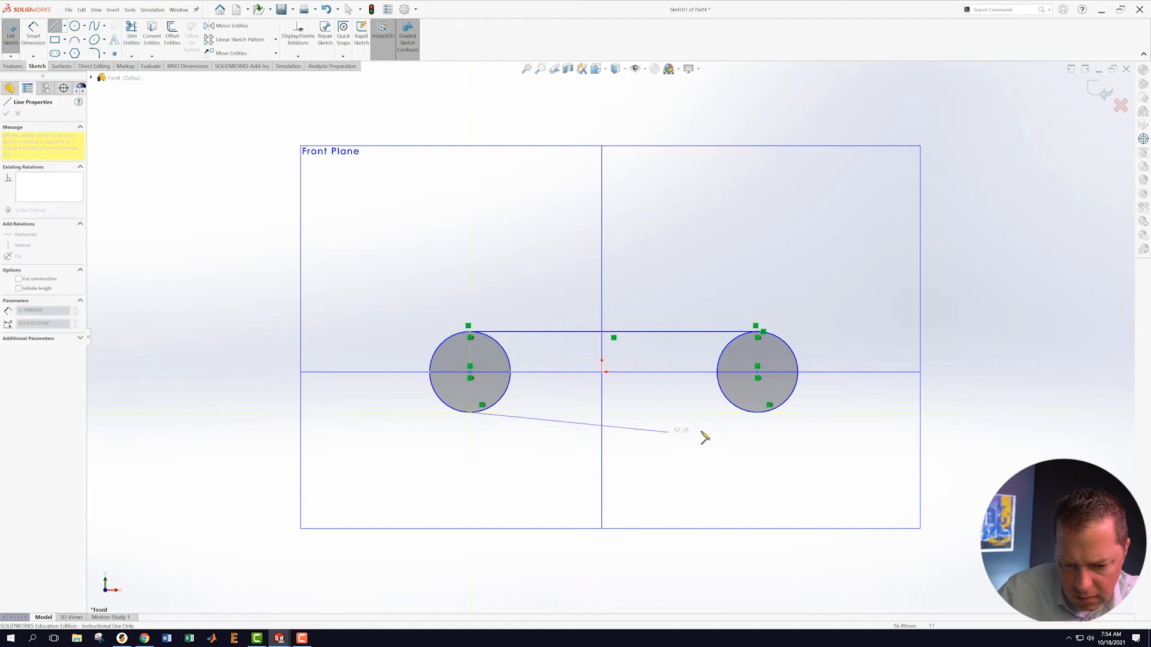
left_click(758, 413)
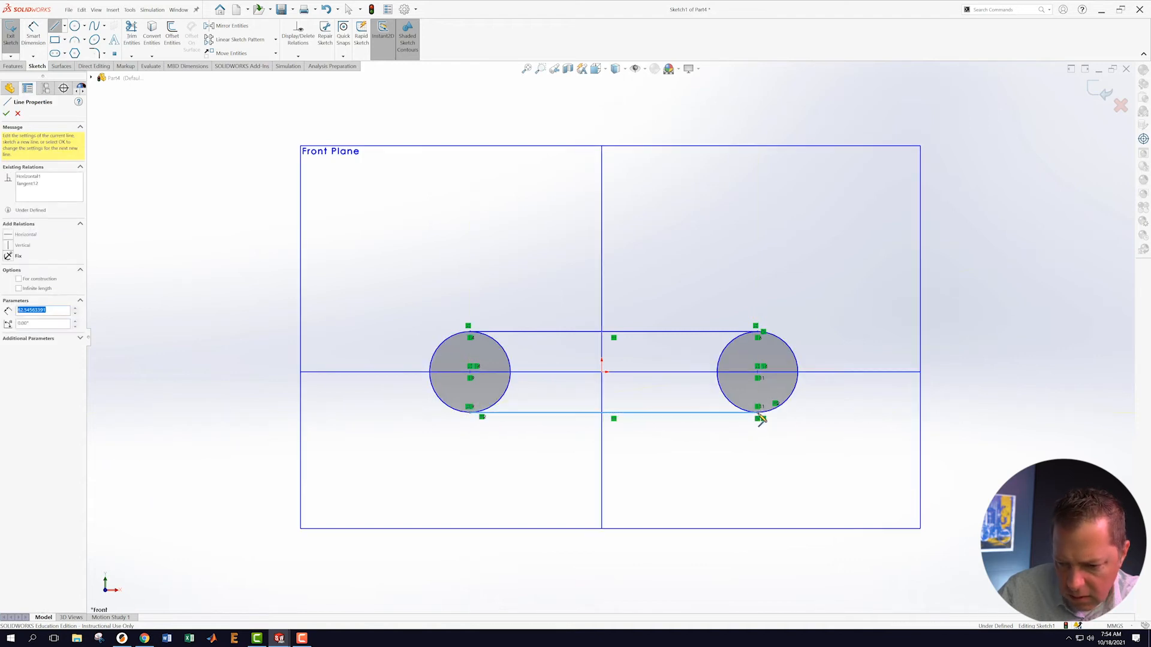
key("Escape")
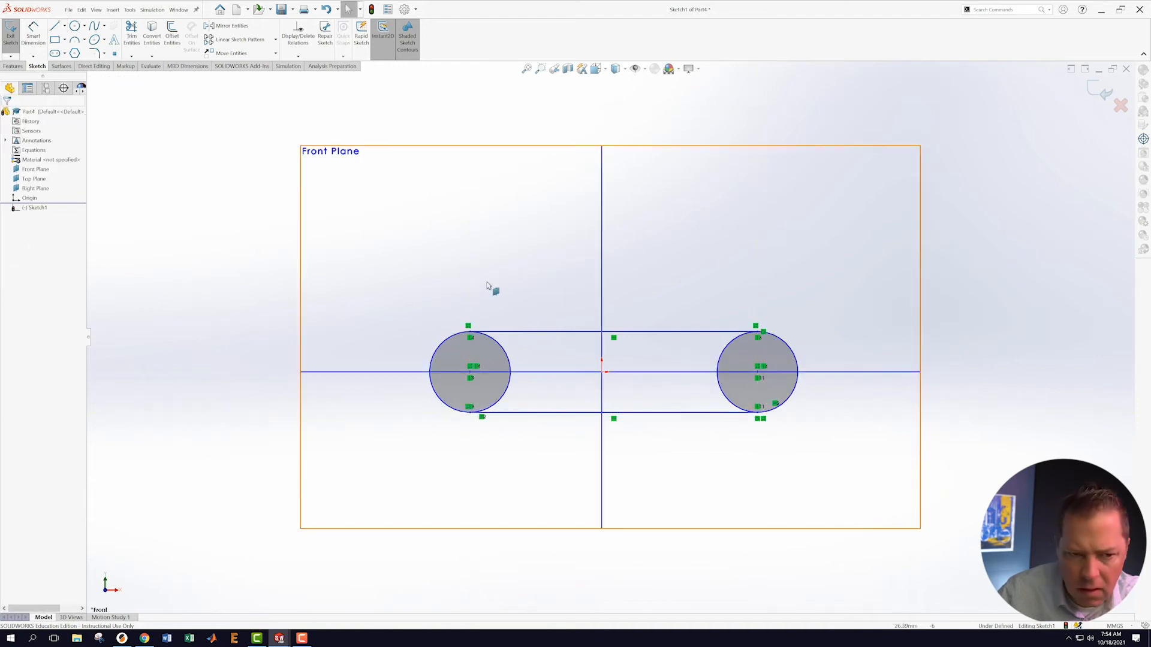
- Trim away the inner halves of both circles to leave a closed slot outline
left_click(132, 33)
left_click_drag(508, 355, 540, 357)
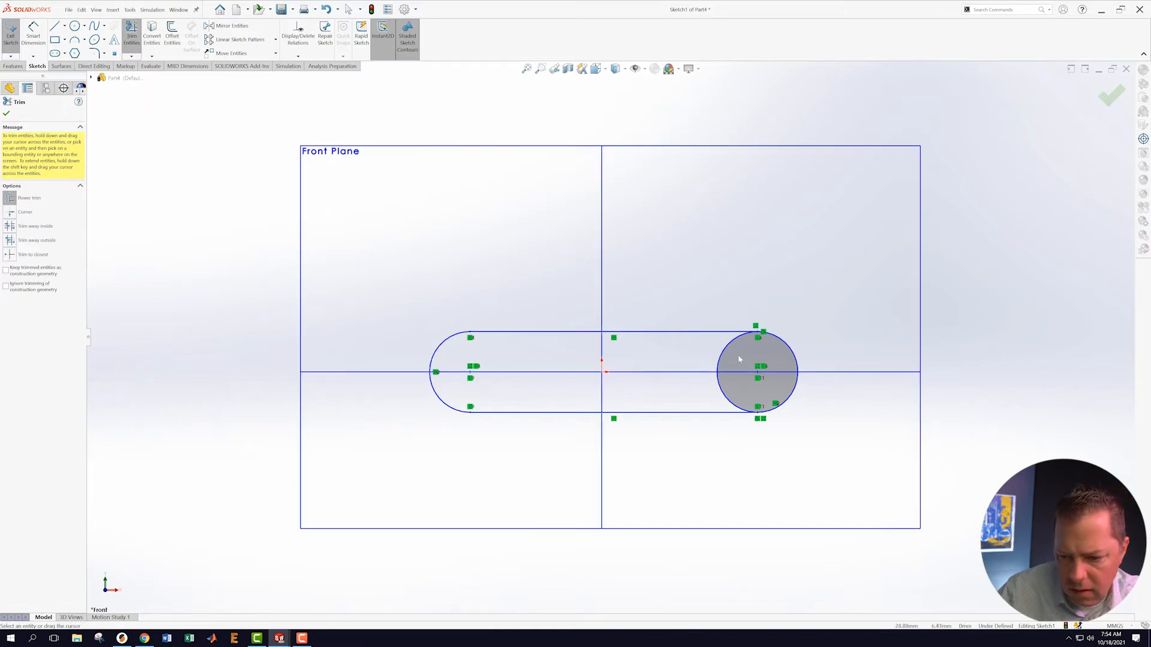
left_click_drag(727, 359, 719, 356)
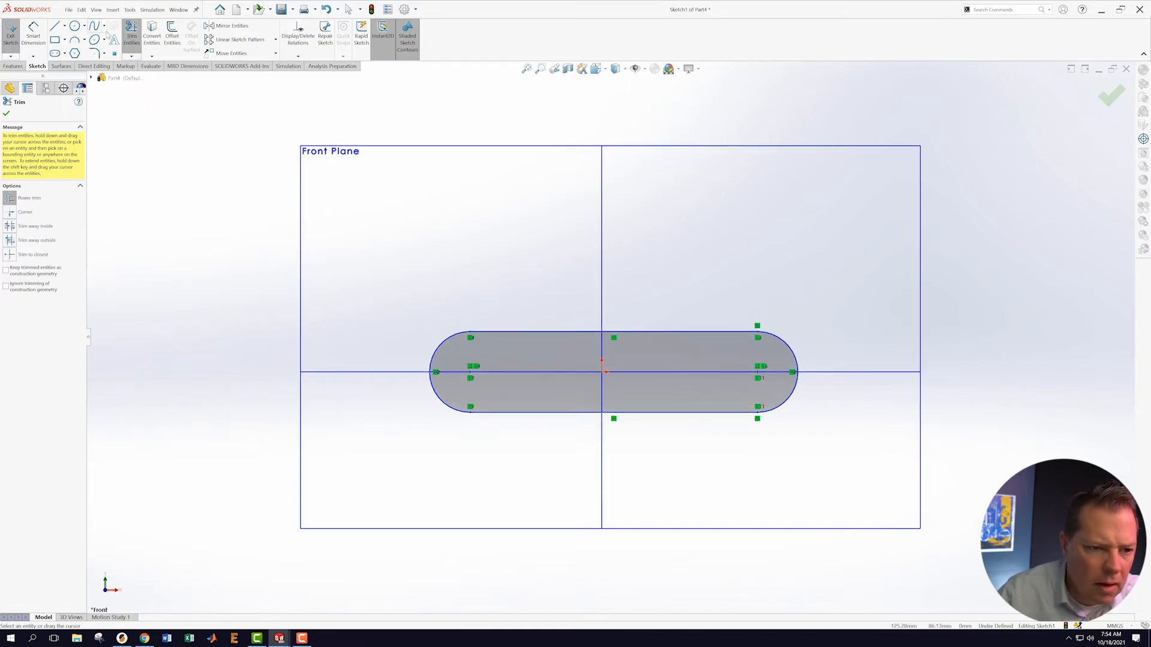
- Draw a line between the centres of the slot's two end arcs and convert it to construction geometry
left_click(55, 26)
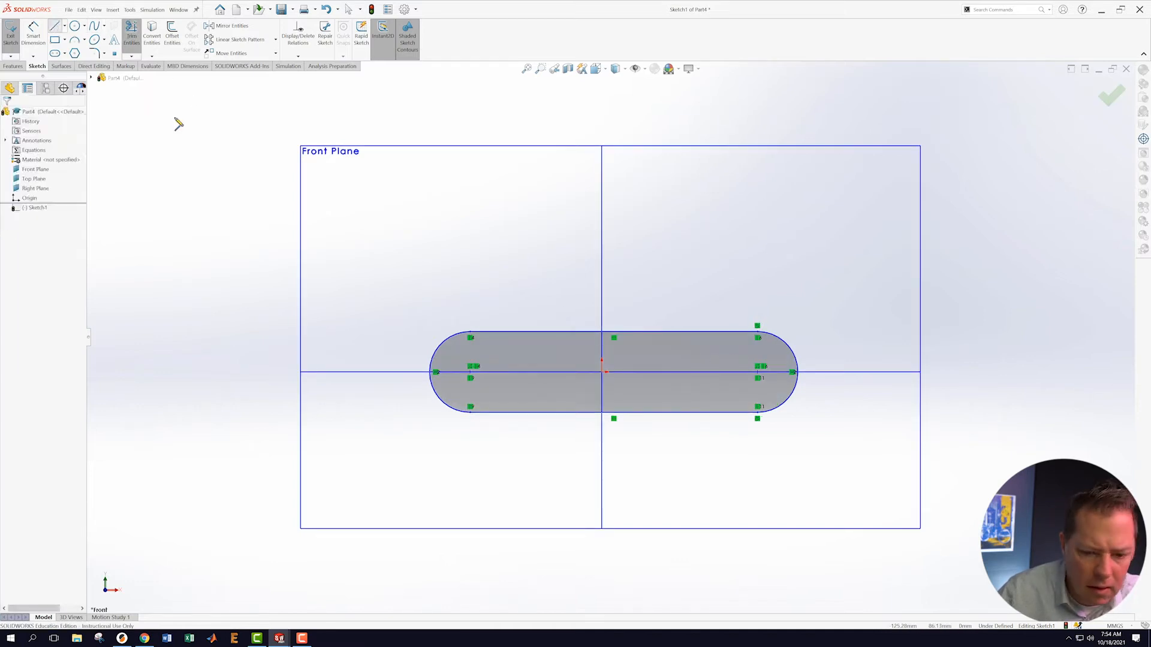
left_click(472, 377)
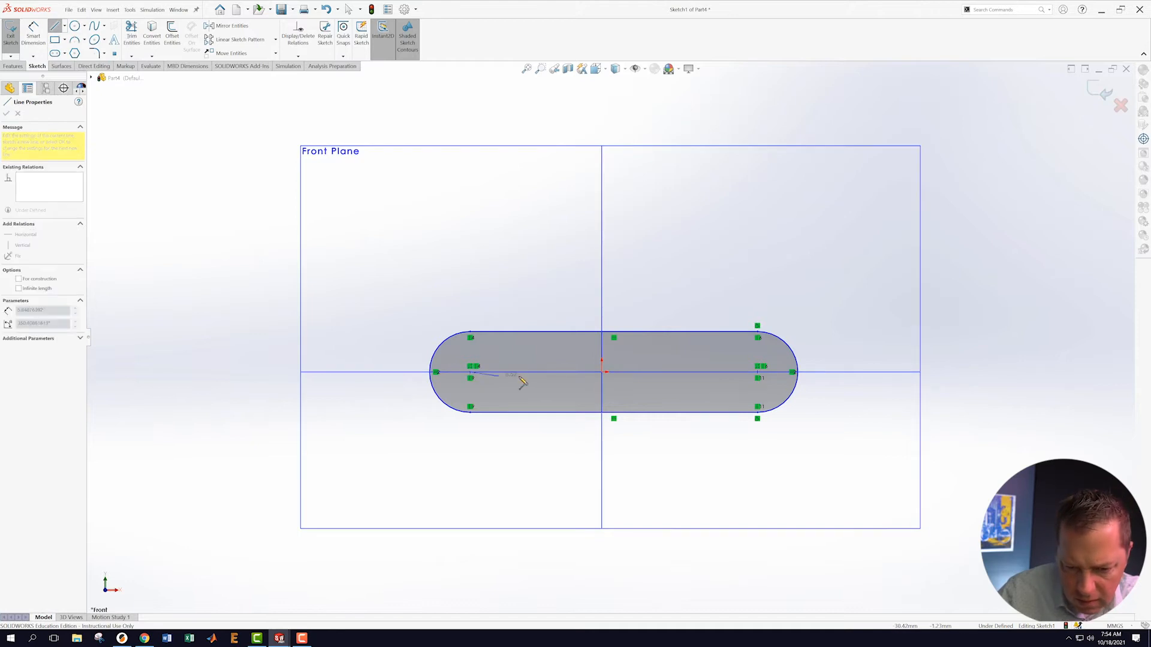
left_click(758, 377)
key("Escape")
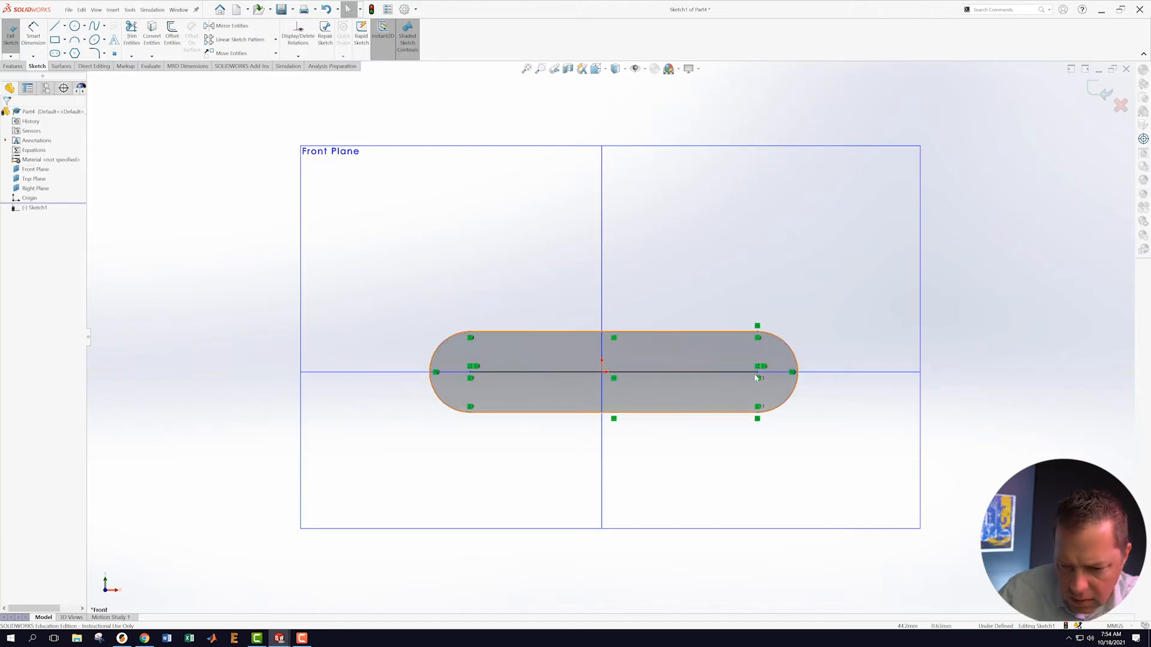
left_click(681, 373)
left_click(21, 240)
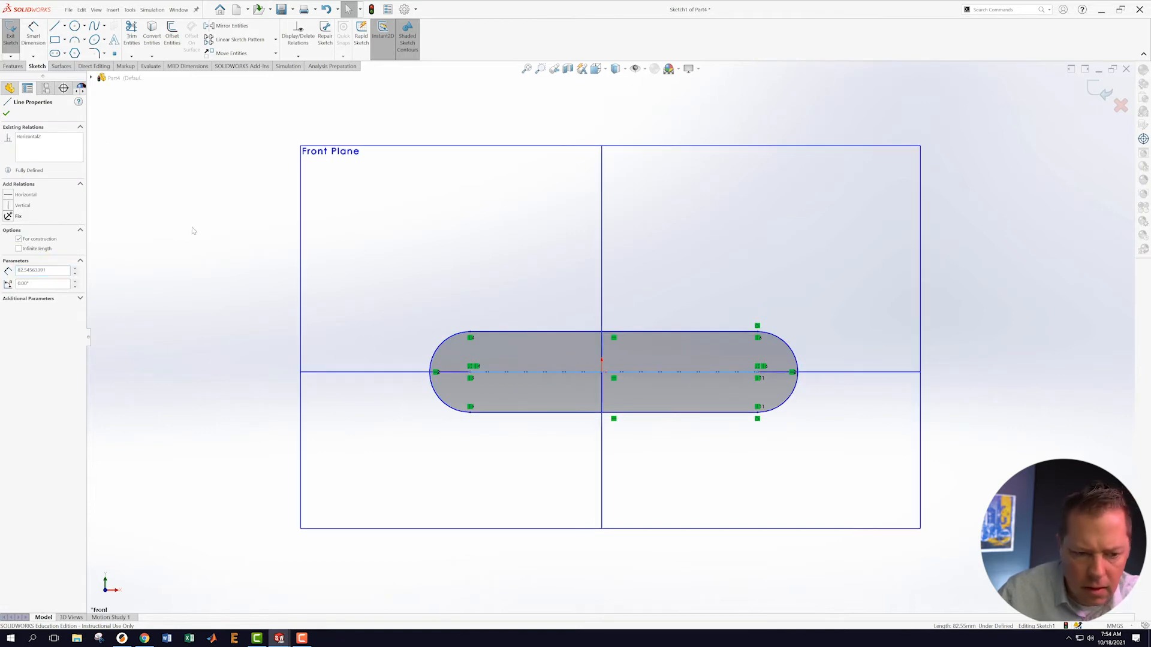
left_click(7, 113)
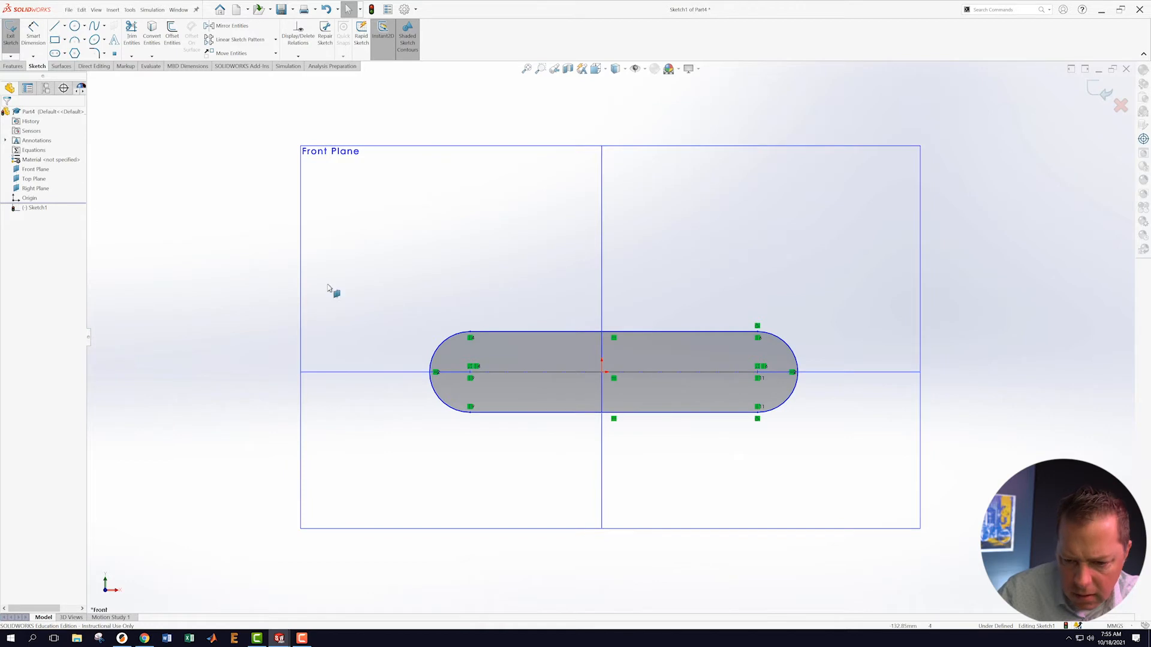
- Centre the slot by making the midpoint of its construction line coincident with the Right Plane
left_click(613, 373)
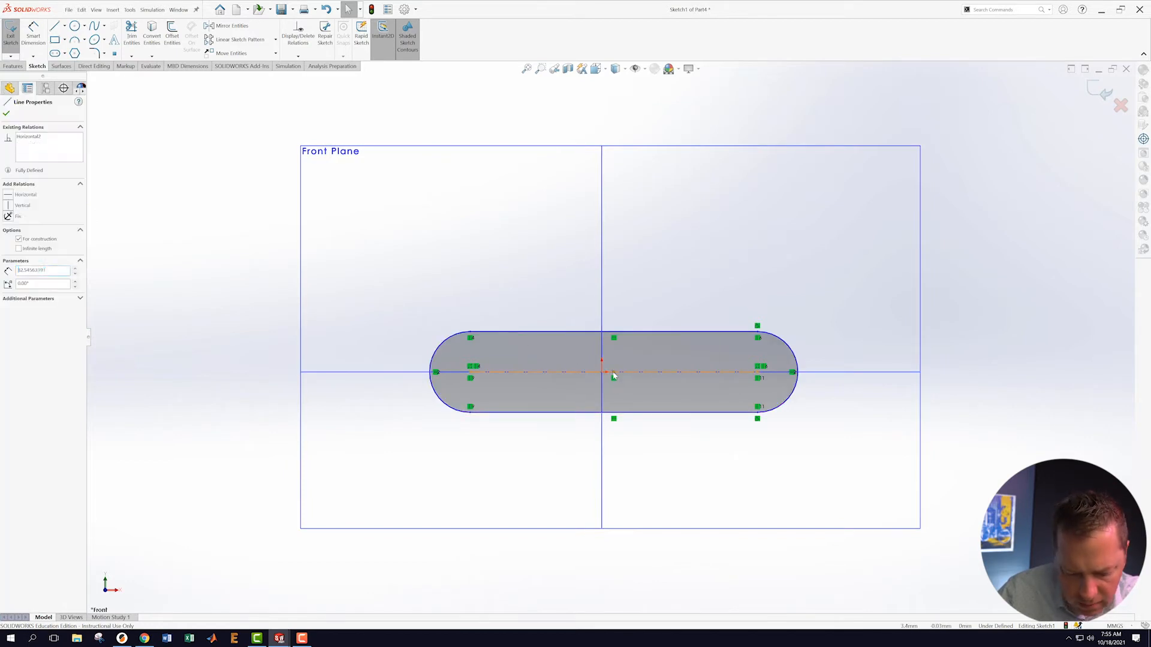
left_click(601, 303, "ctrl")
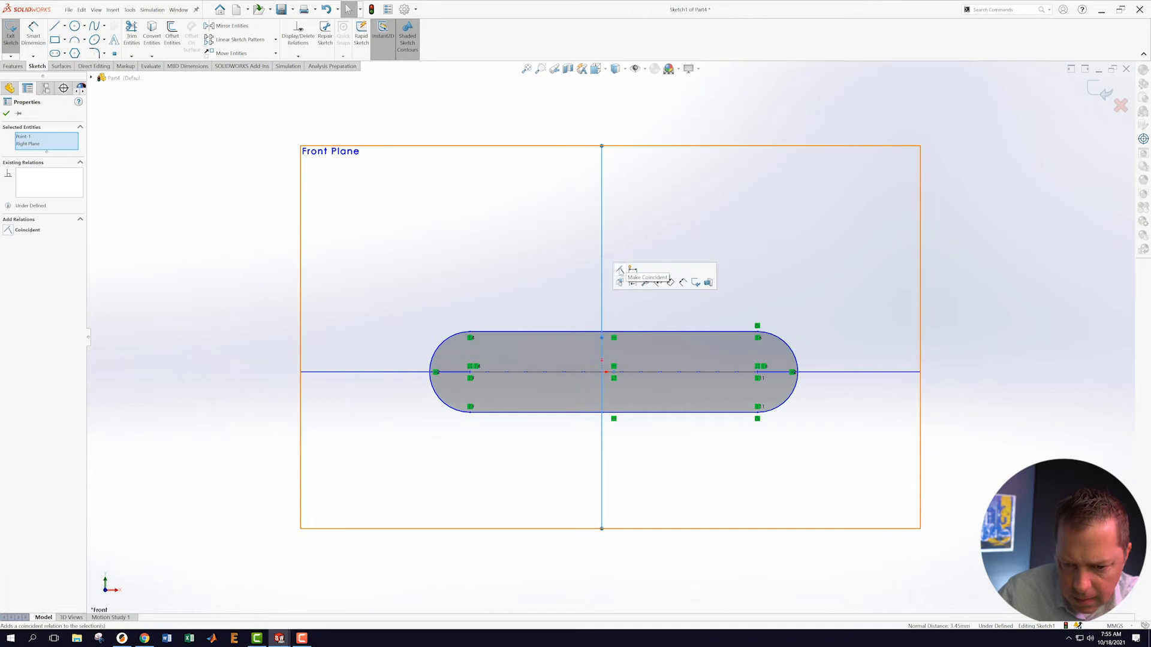
left_click(625, 276)
left_click(163, 244)
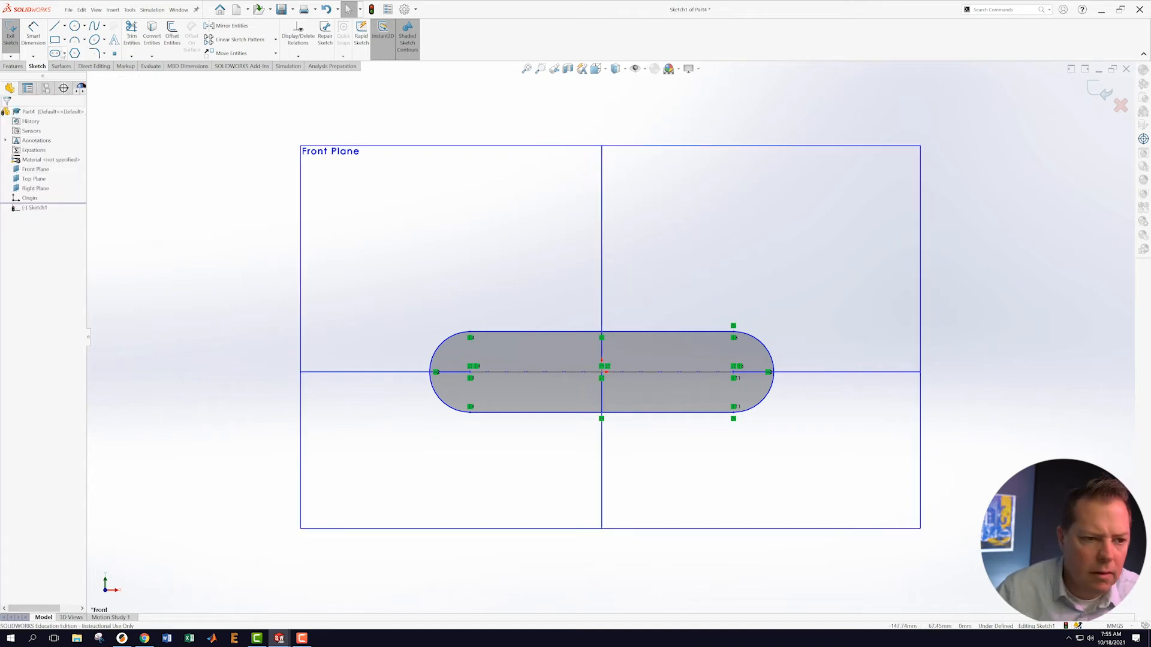
- Dimension the slot's left end arc with a radius of 6 mm
left_click(34, 36)
left_click(446, 342)
left_click(364, 309)
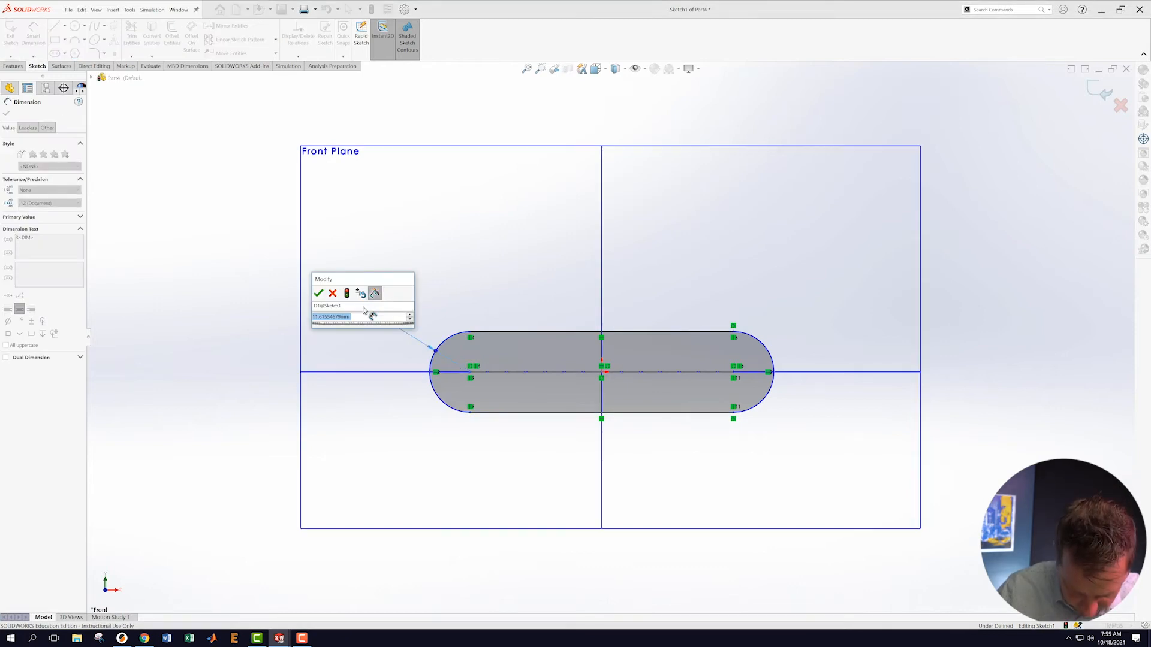
type("6")
key("Return")
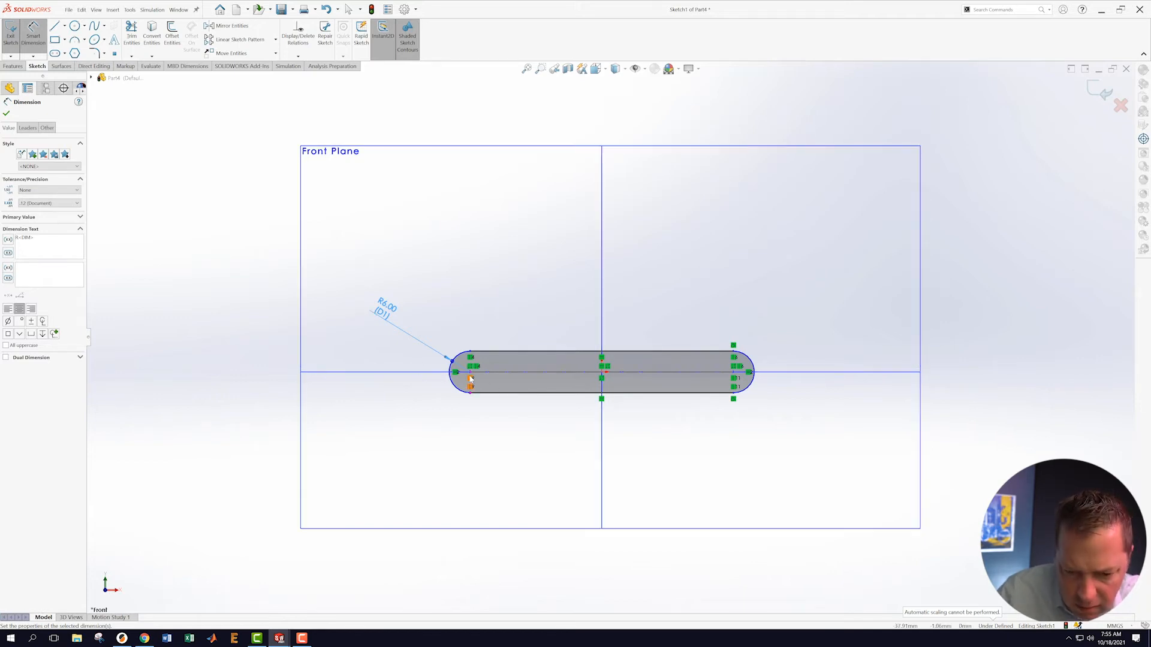
- Dimension the construction line between the slot's arc centres to 30.5 mm and finish the sketch
left_click(488, 378)
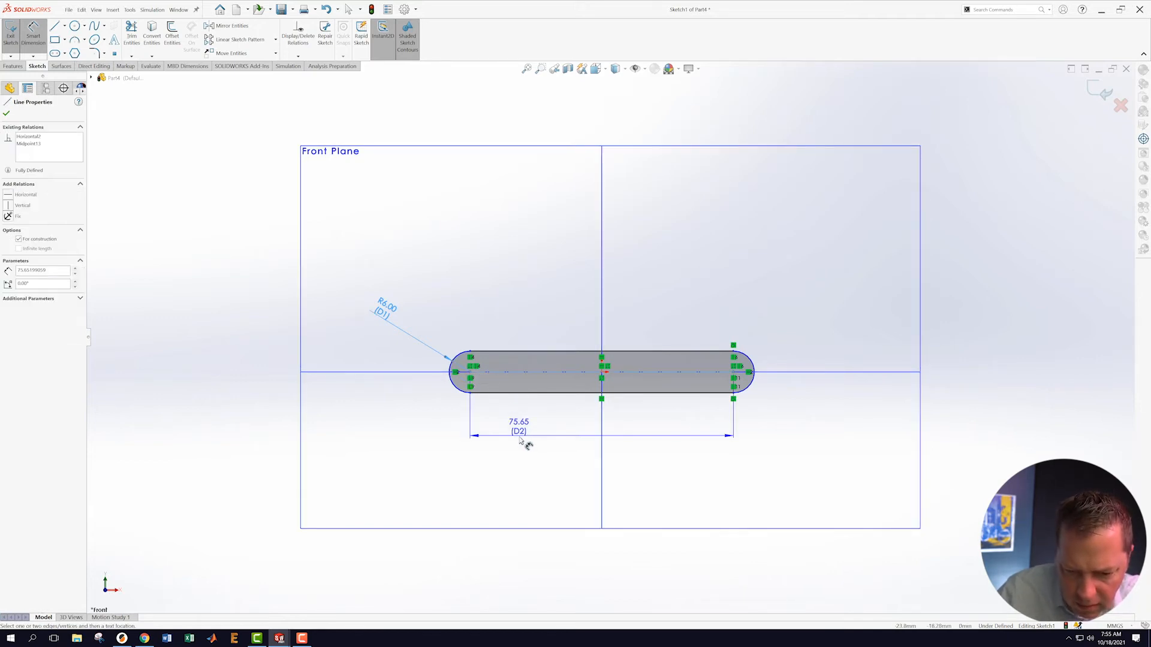
left_click(526, 442)
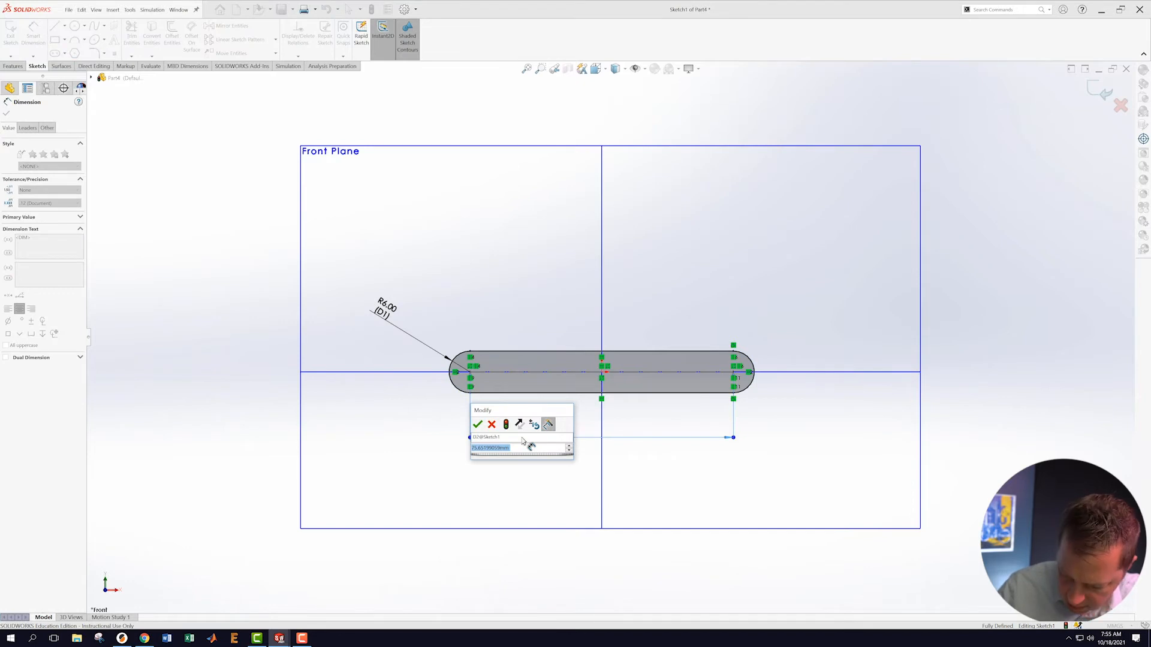
type("30.5")
key("Return")
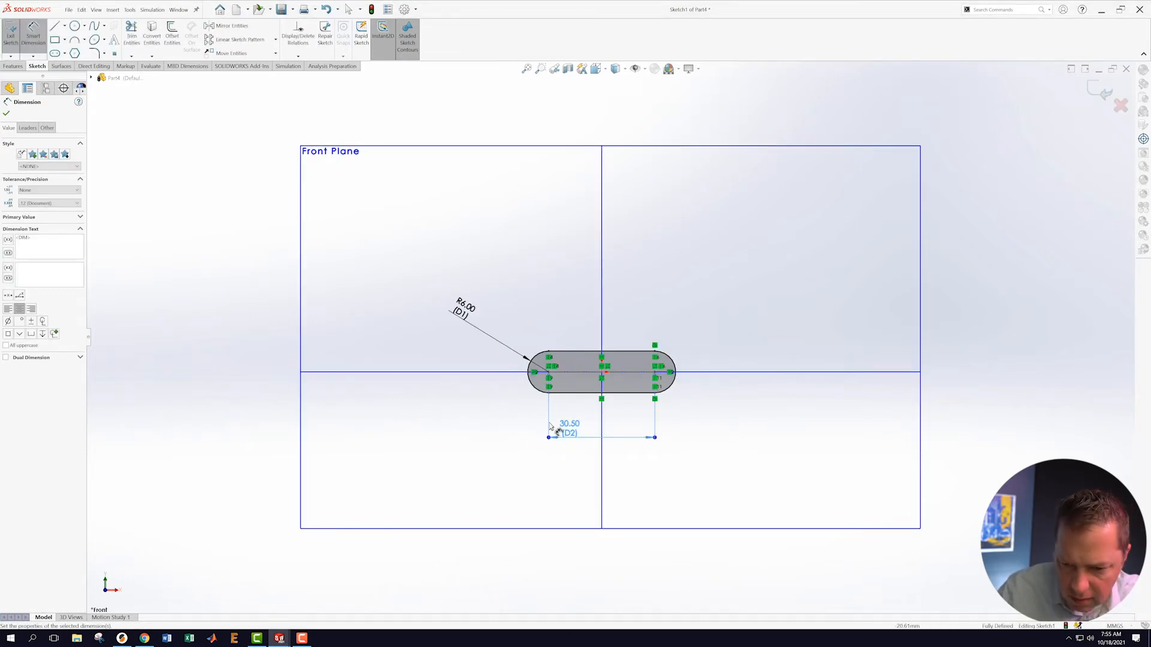
left_click(1101, 90)
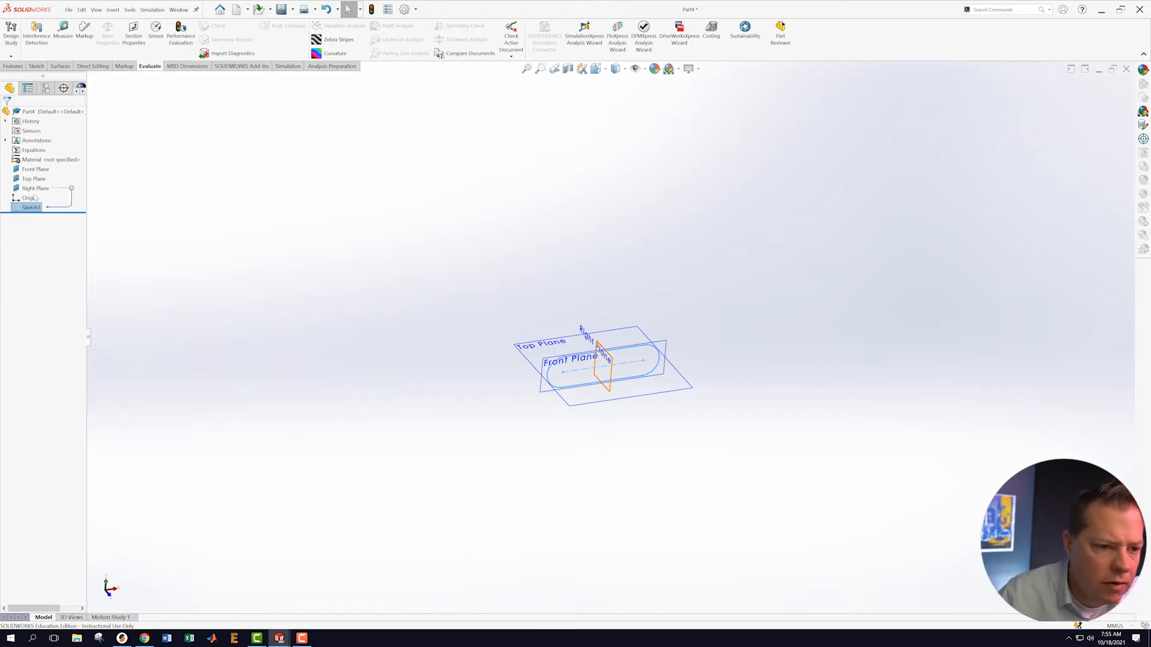
- Extrude the slot profile as a boss 29.5 mm deep with the Mid Plane end condition
left_click(15, 66)
left_click(15, 33)
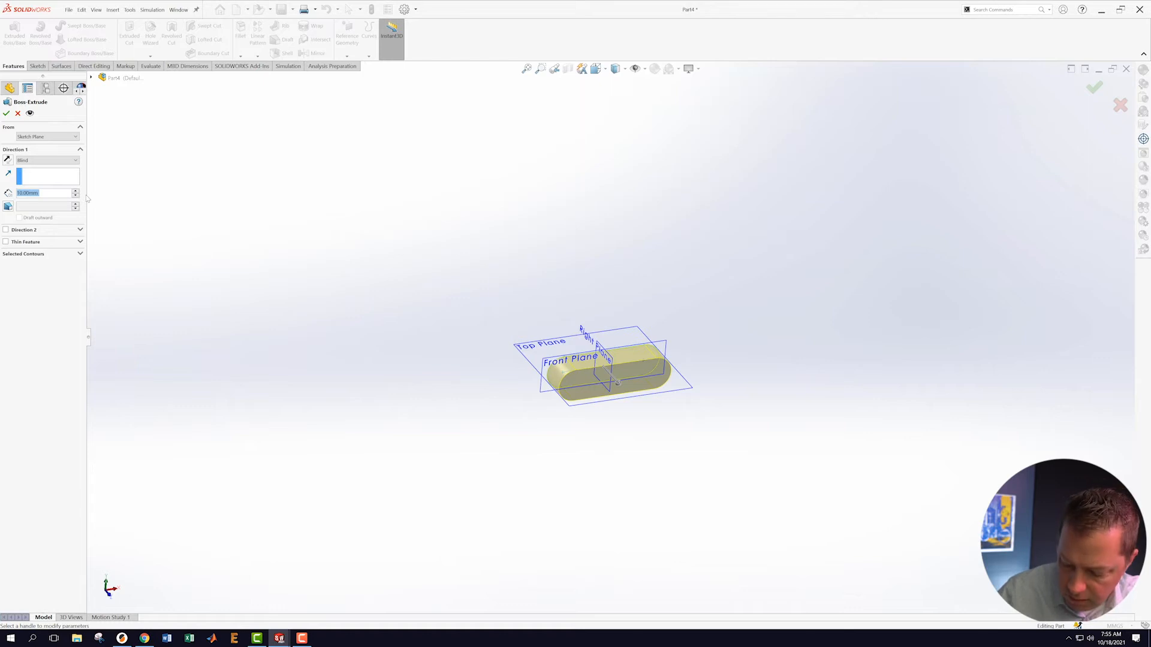
type("29.5")
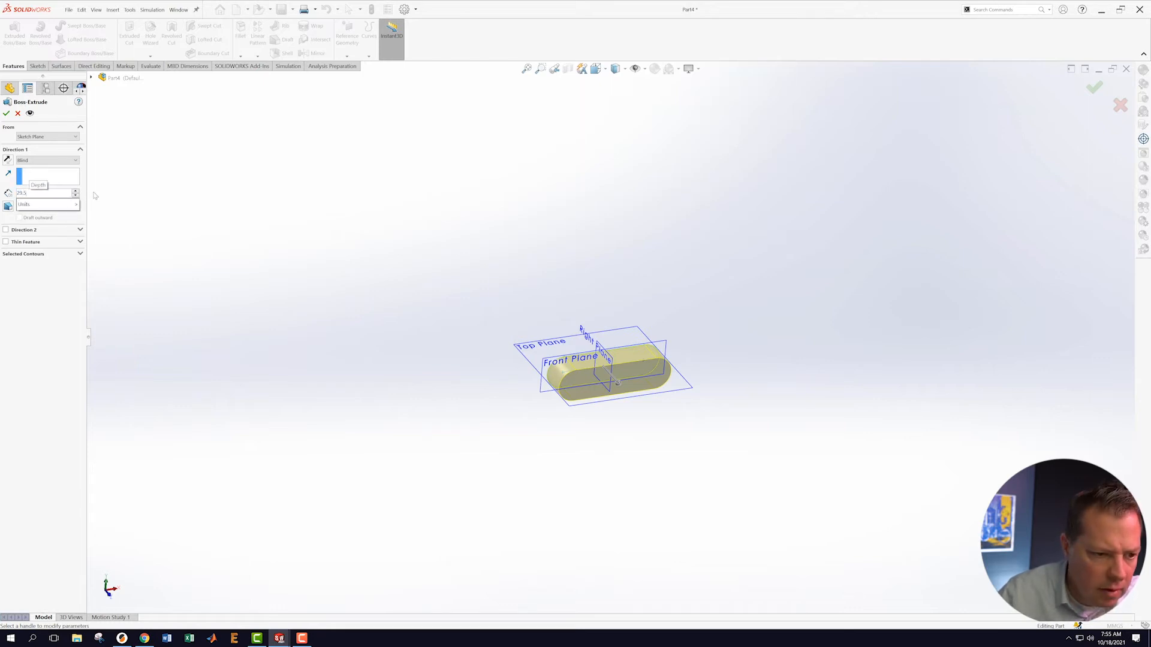
left_click(76, 160)
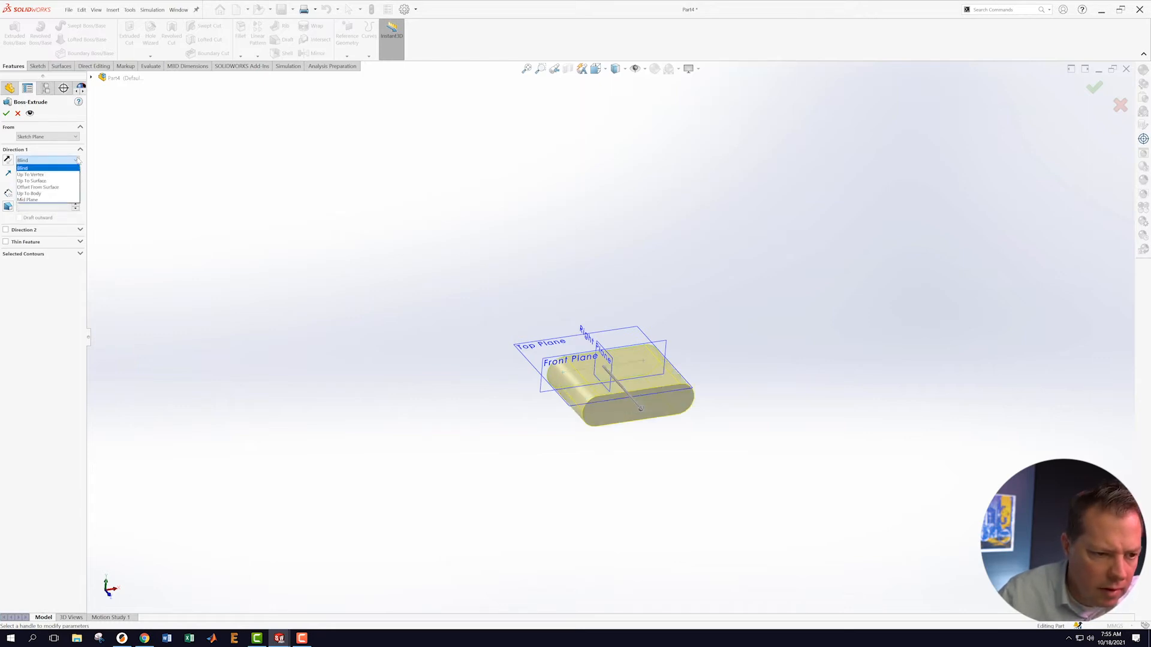
left_click(54, 199)
left_click(7, 114)
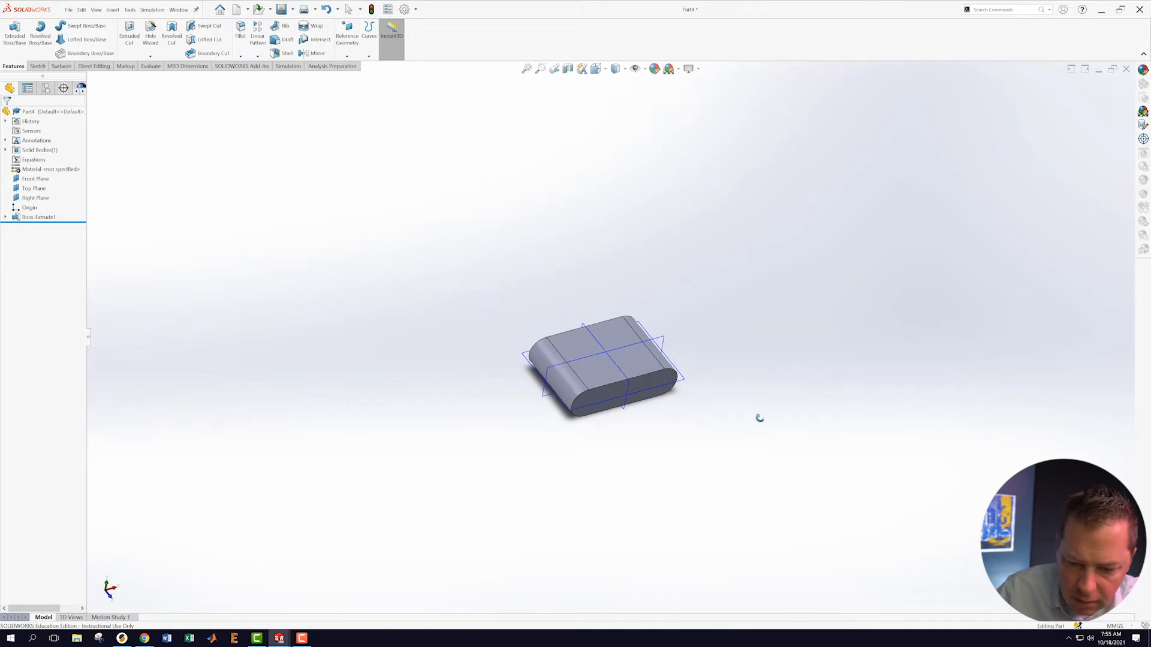
- Start a sketch on the Top Plane, viewed face-on, and draw a circle about 21 mm in diameter centred on the origin
scroll(695, 413, "down", 3)
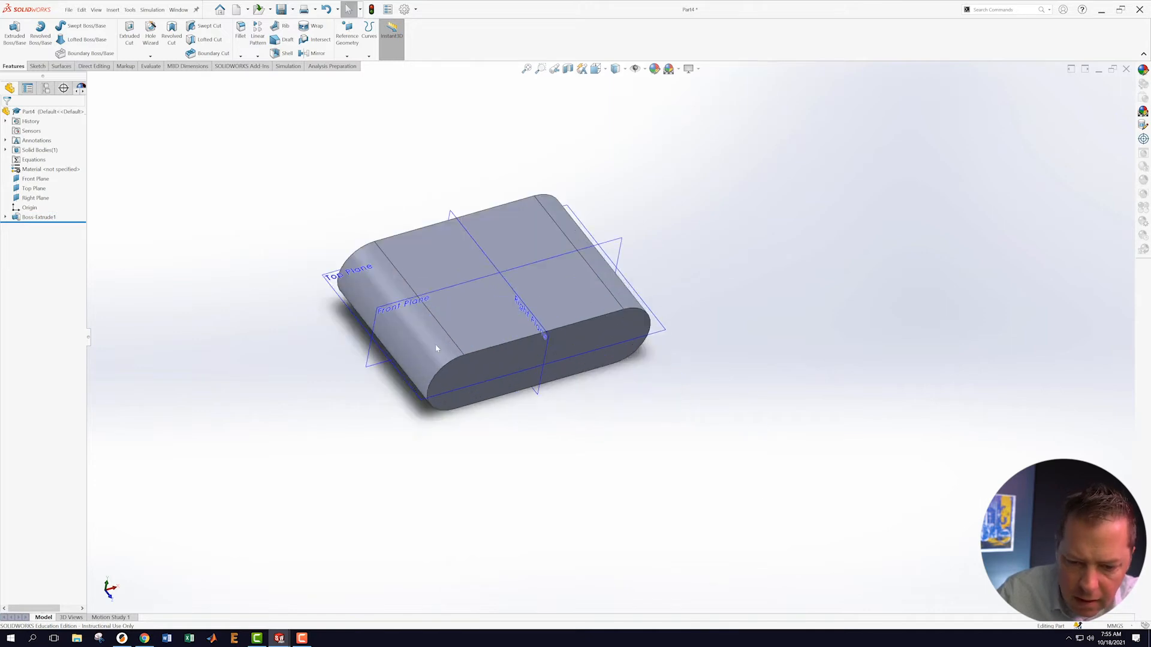
right_click(329, 282)
left_click(353, 266)
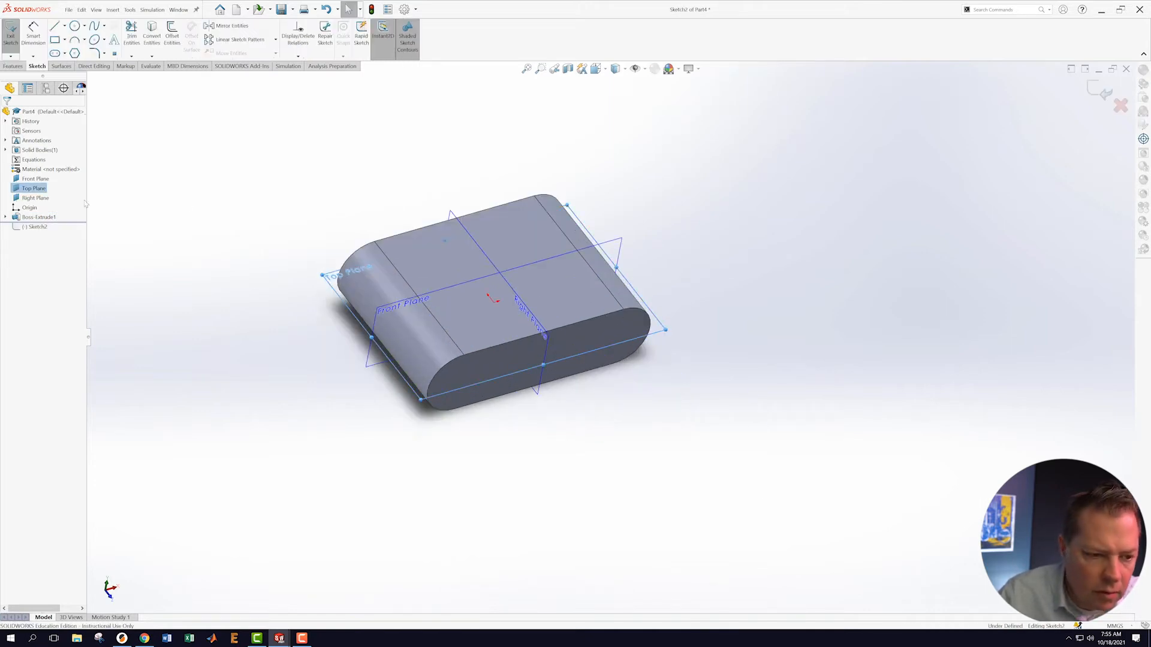
right_click(37, 226)
left_click(56, 223)
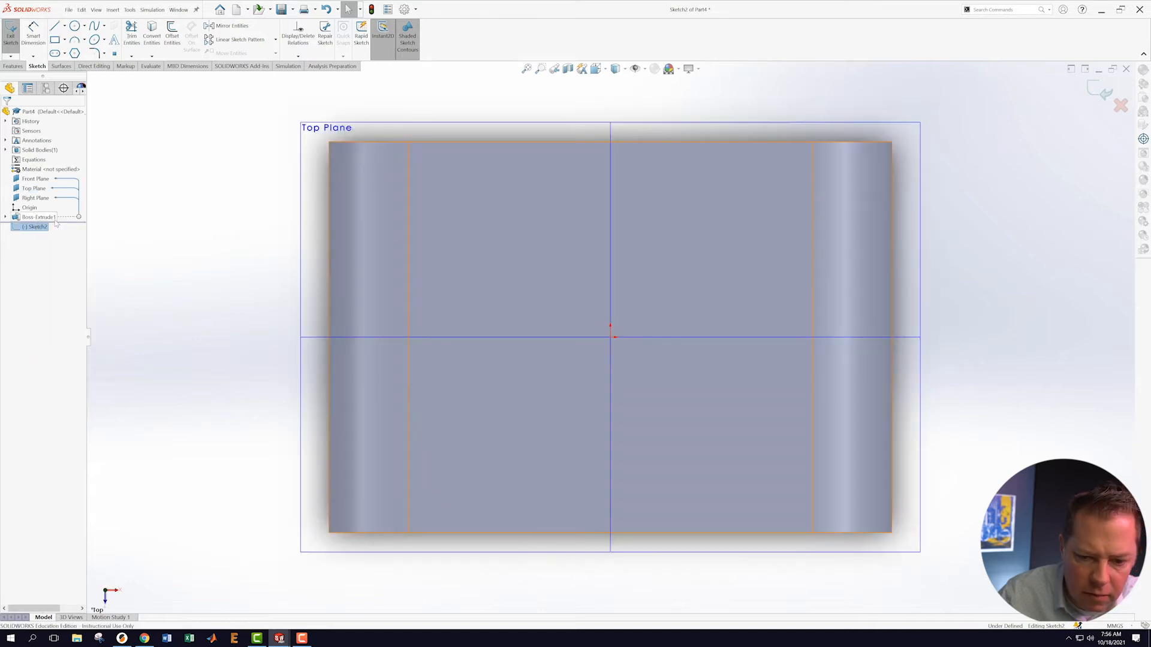
left_click(75, 26)
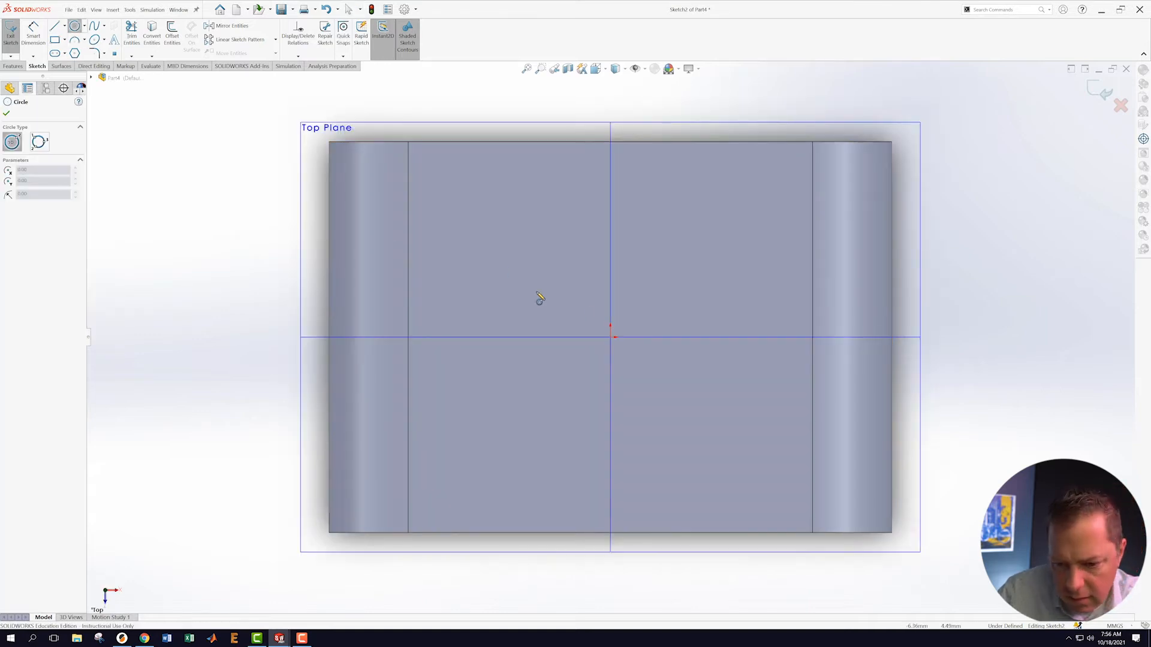
left_click(610, 337)
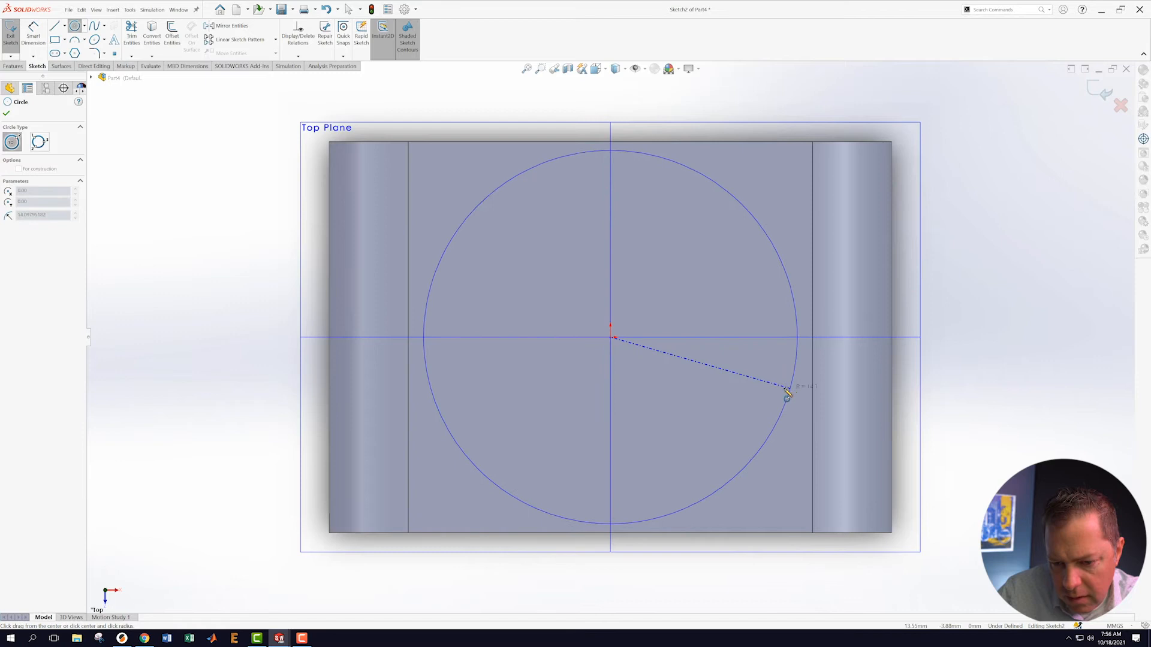
left_click(751, 375)
key("Escape")
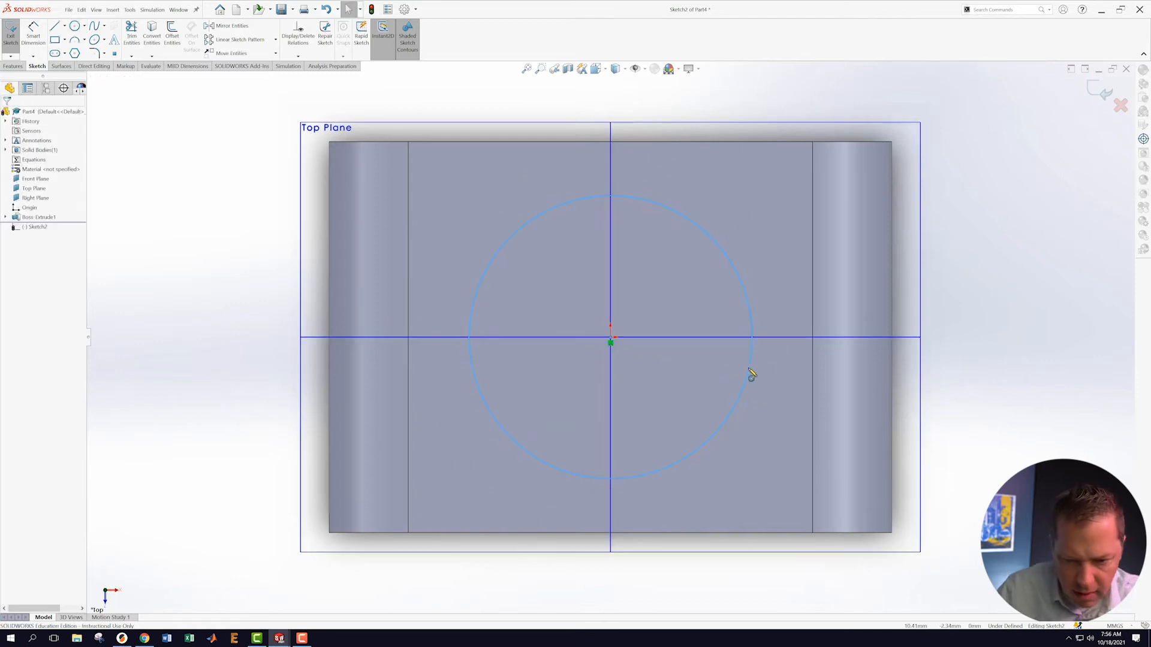
- Dimension the circle's diameter to 8.75 mm and finish the sketch
key("s")
left_click(760, 379)
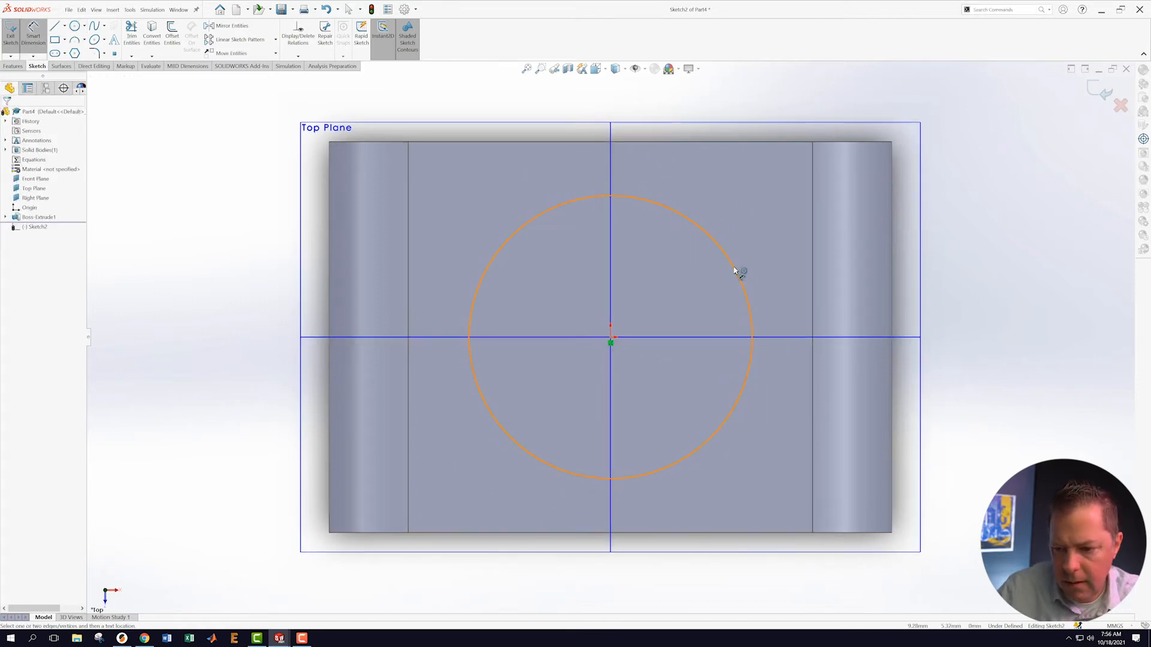
left_click(739, 277)
left_click(835, 191)
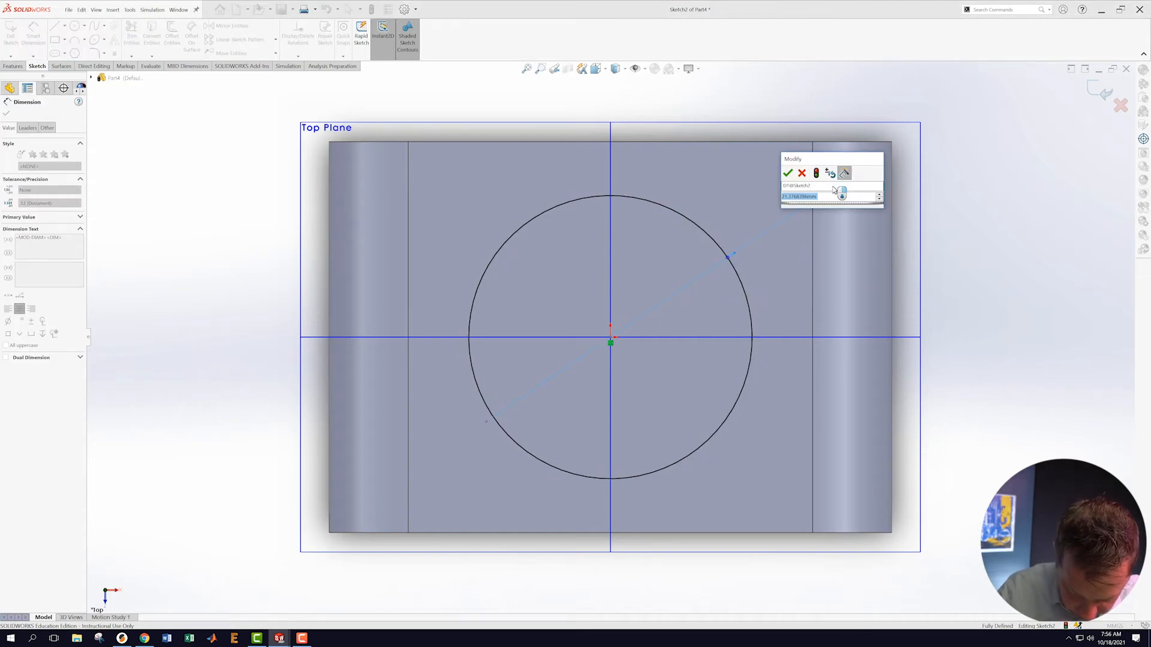
type("9.75")
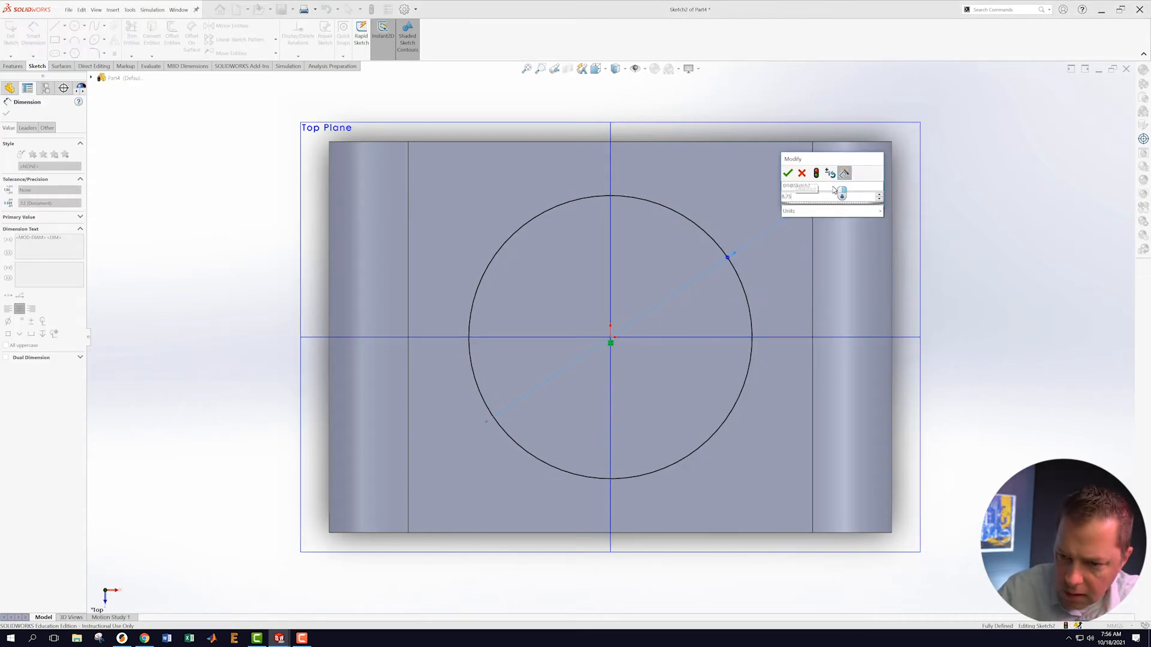
key("Return")
left_click(1101, 89)
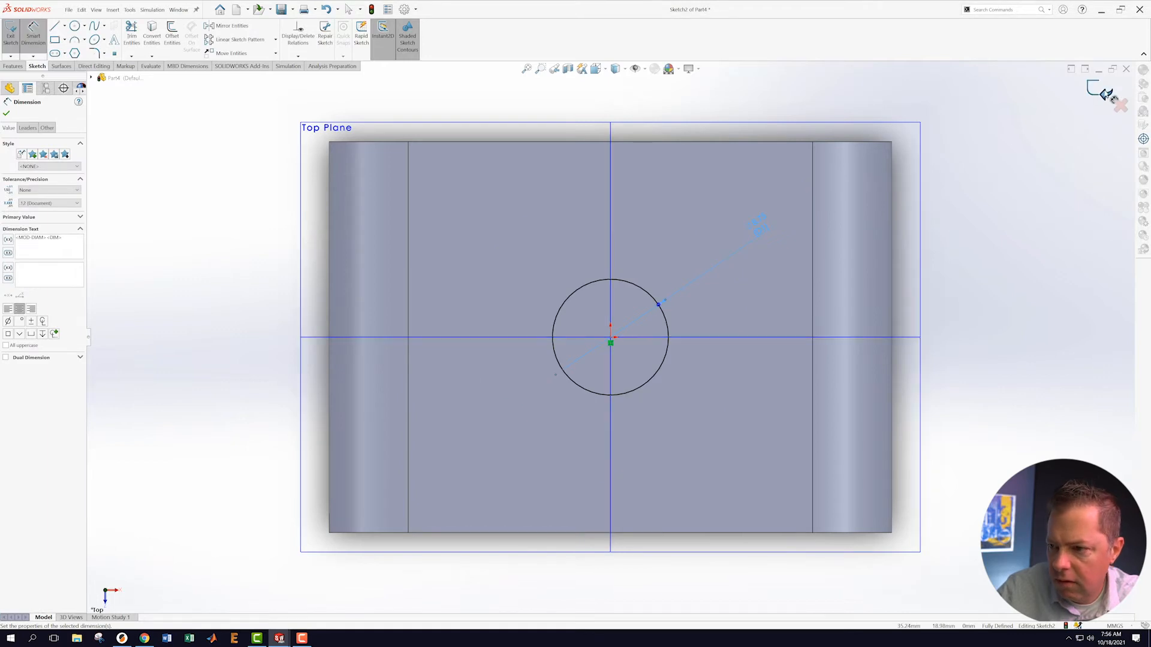
- Cut the circle through the whole body in both directions using Extruded Cut with Through All - Both
middle_click_drag(316, 335, 276, 257)
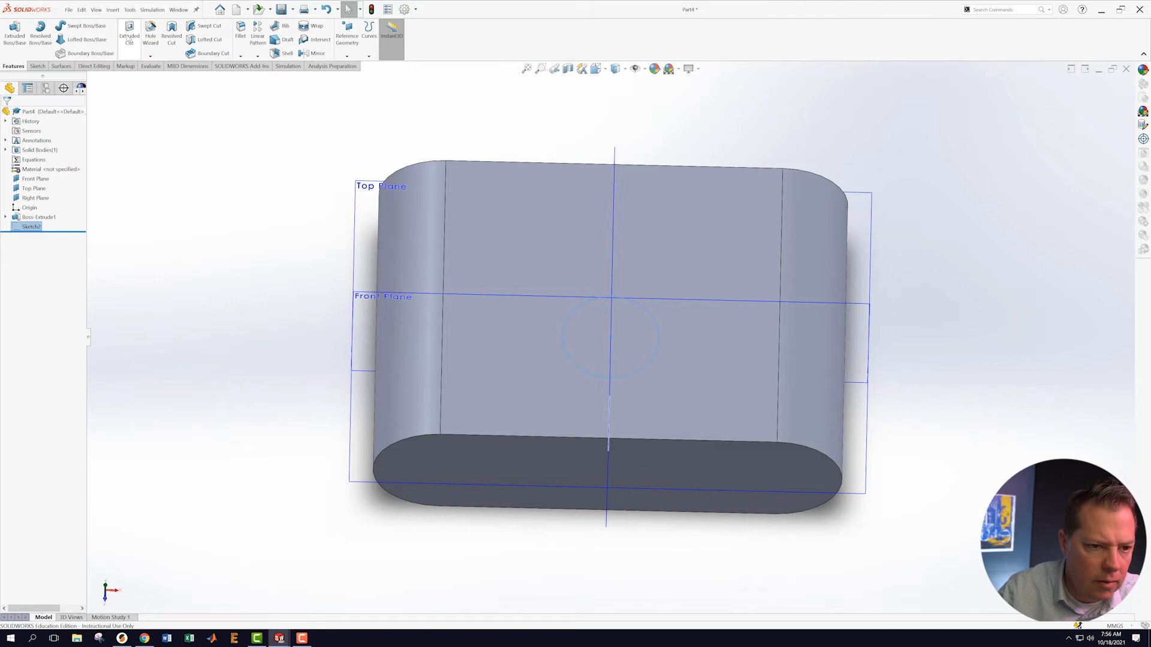
left_click(129, 37)
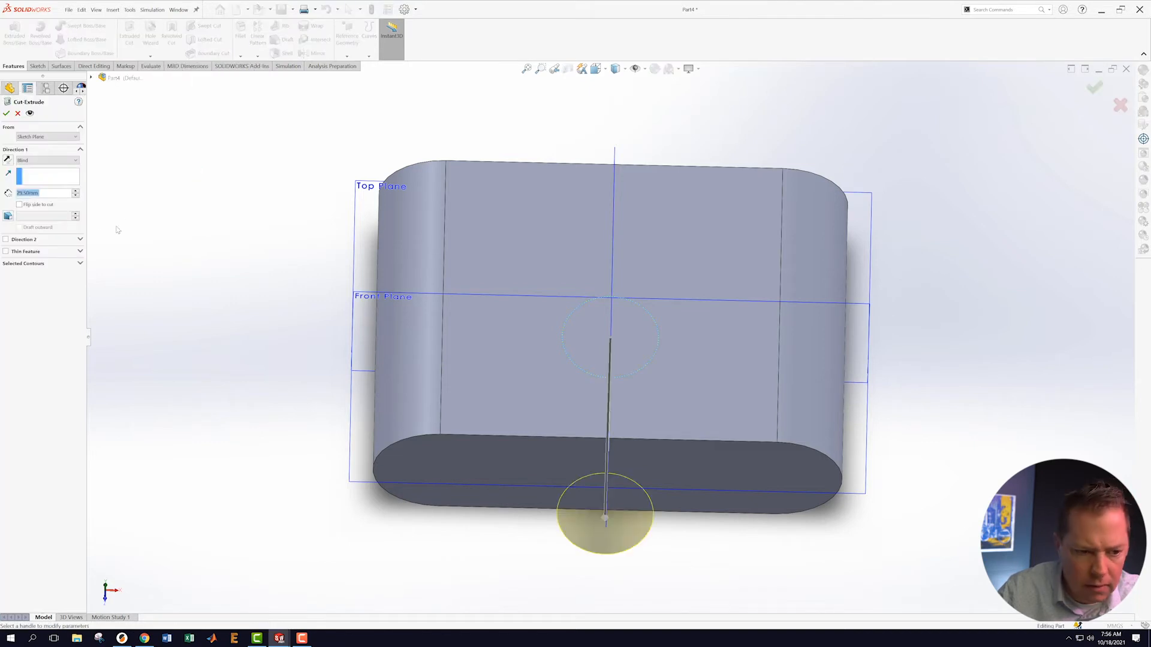
left_click(60, 160)
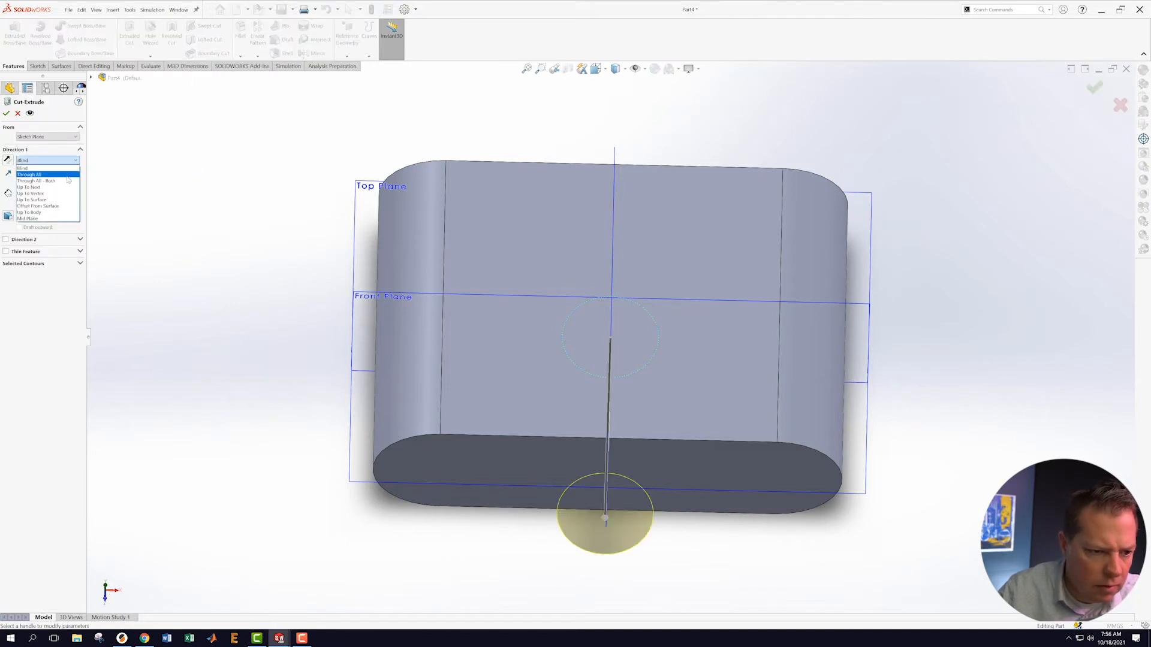
left_click(36, 180)
left_click(6, 114)
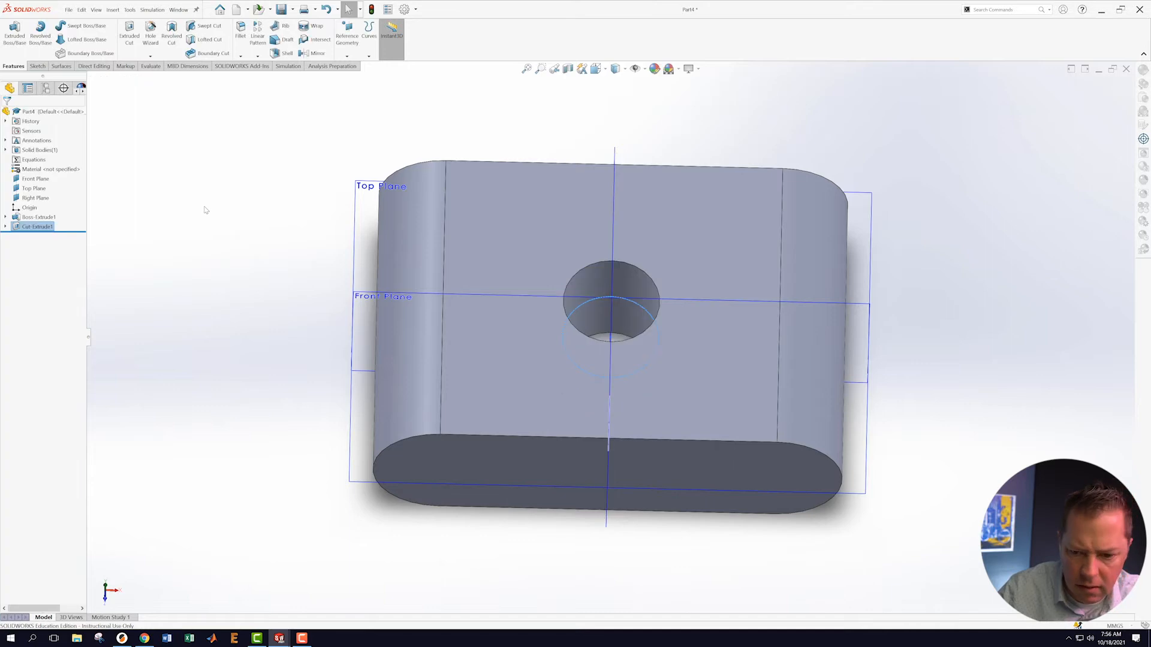
- On the Front Plane, sketch two circles about 4.8 mm in diameter centred on the Top Plane line, one near each rounded end
middle_click_drag(229, 228, 328, 274)
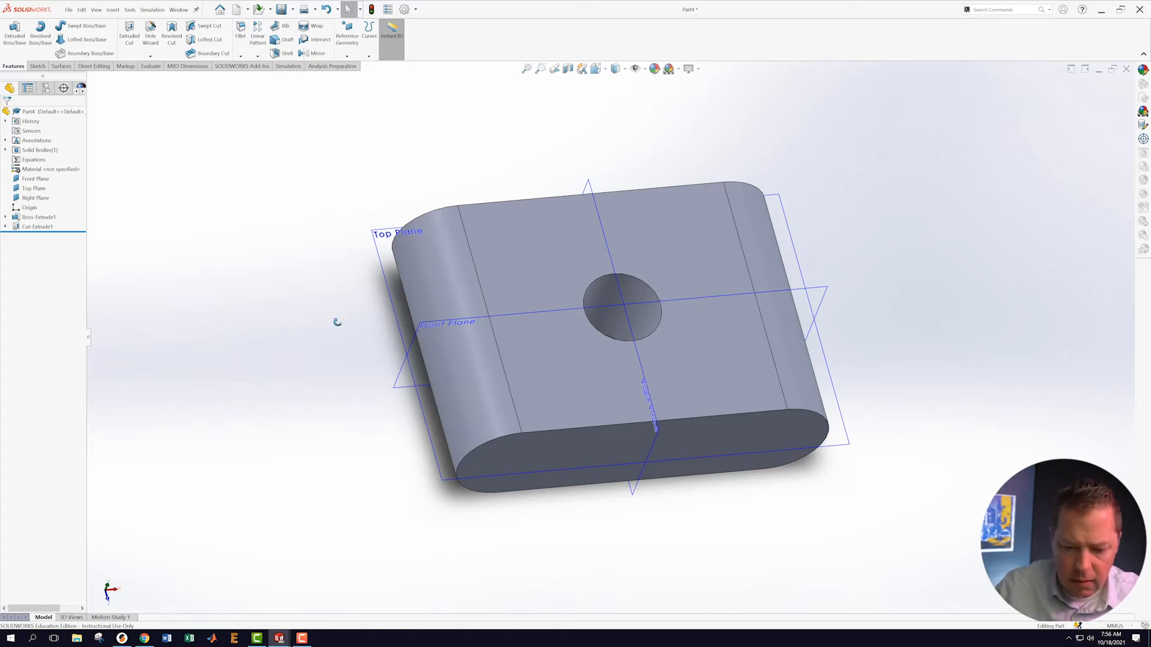
middle_click_drag(336, 321, 309, 220)
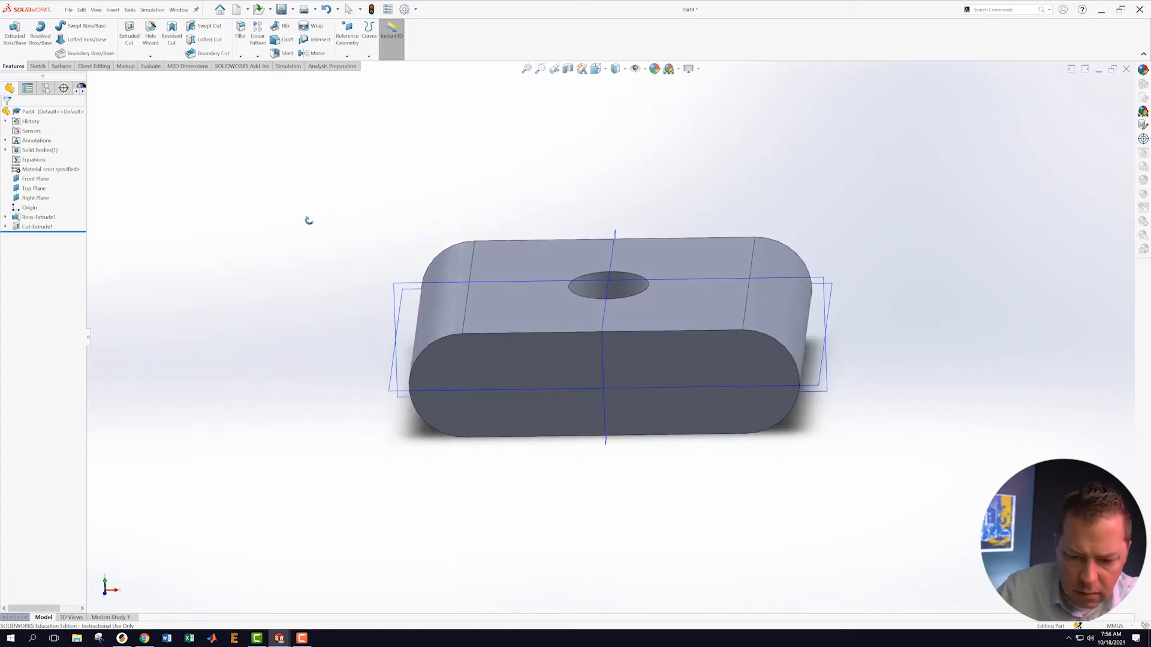
right_click(397, 287)
left_click(414, 275)
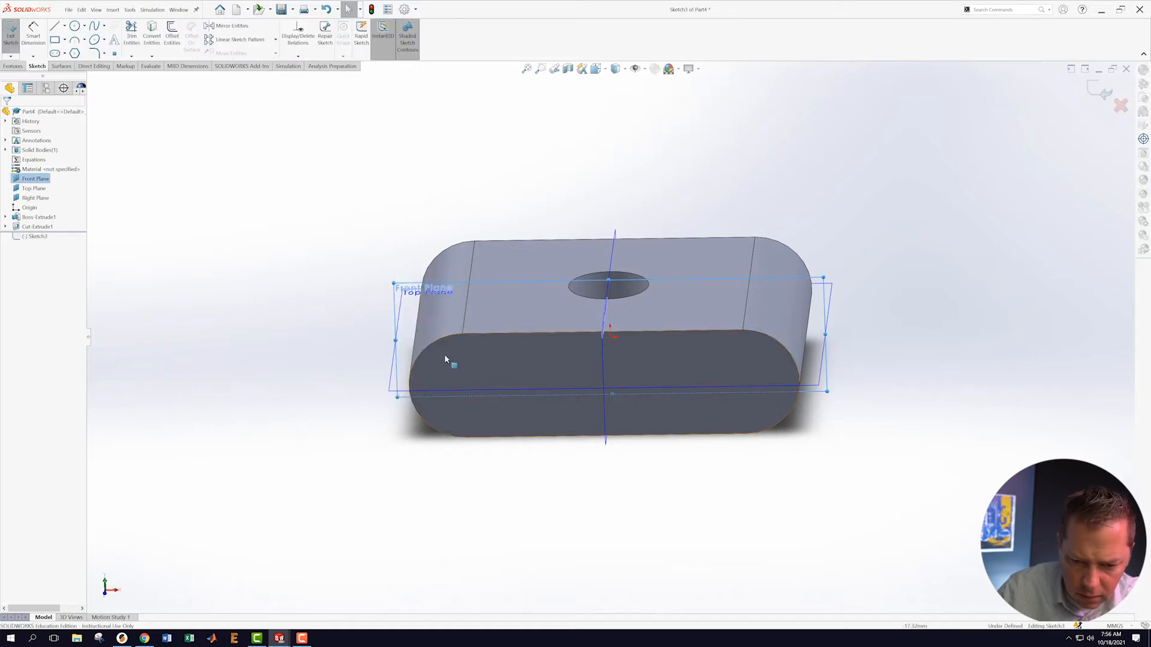
right_click(34, 238)
left_click(53, 230)
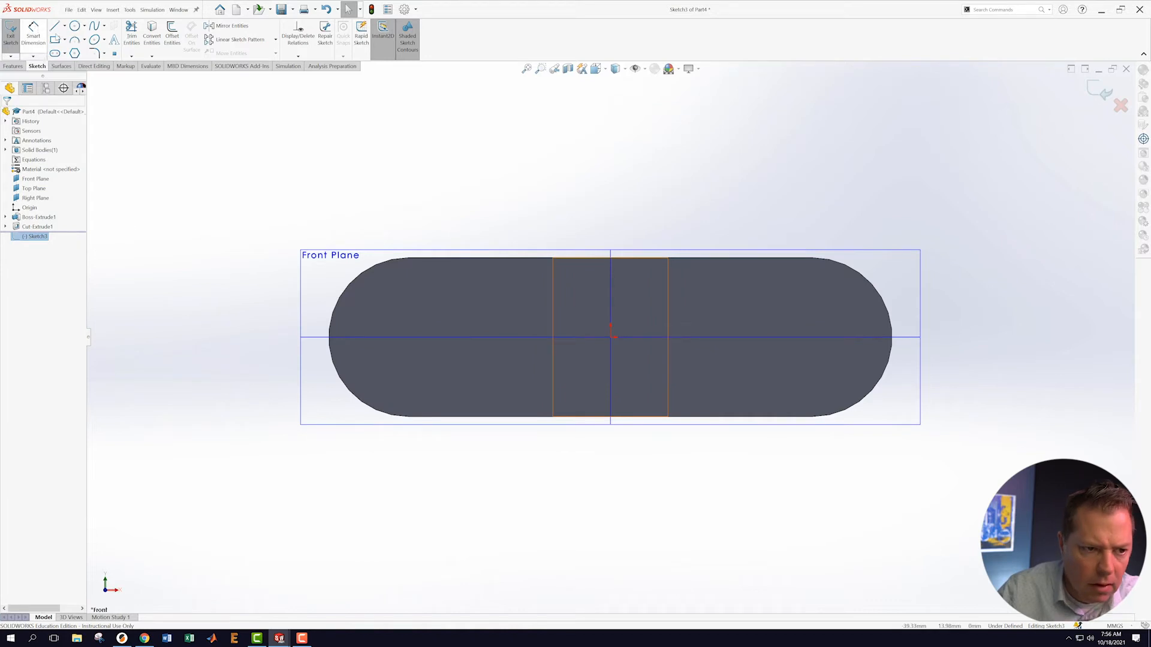
left_click(75, 26)
left_click(392, 337)
left_click(425, 332)
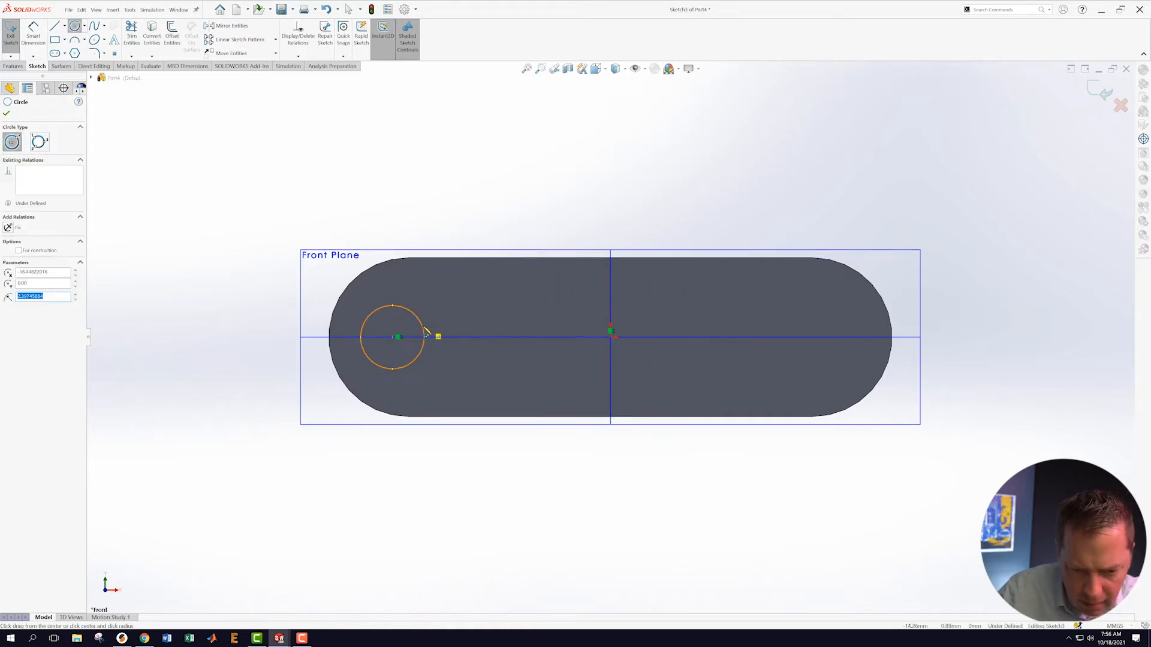
left_click(823, 337)
left_click(853, 324)
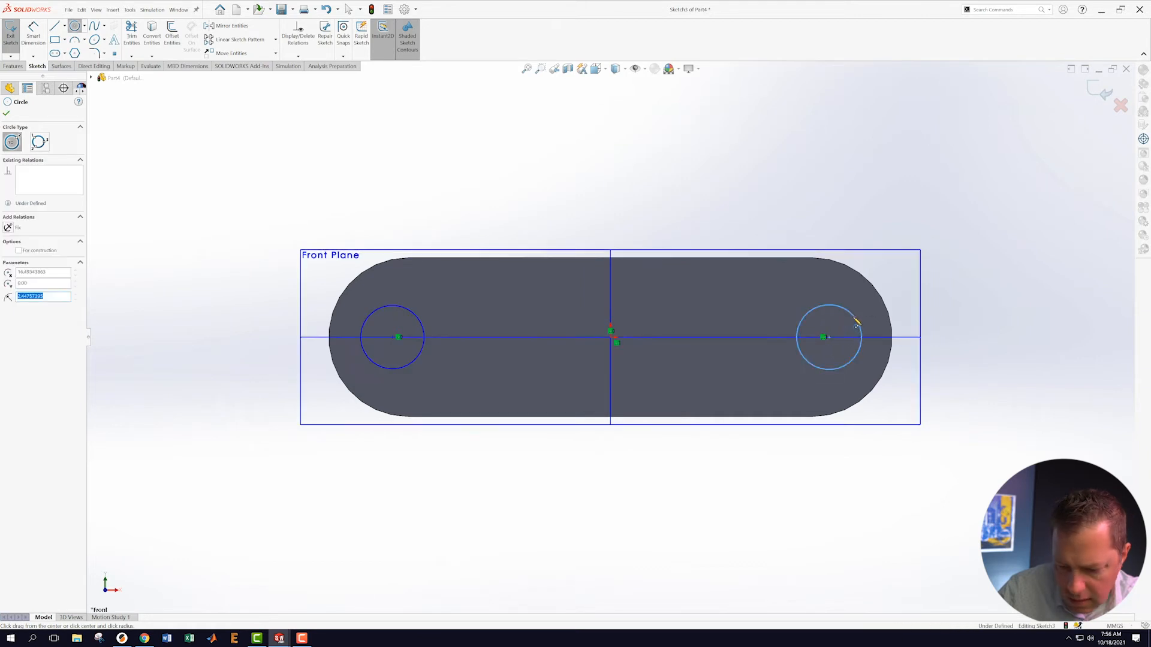
key("Escape")
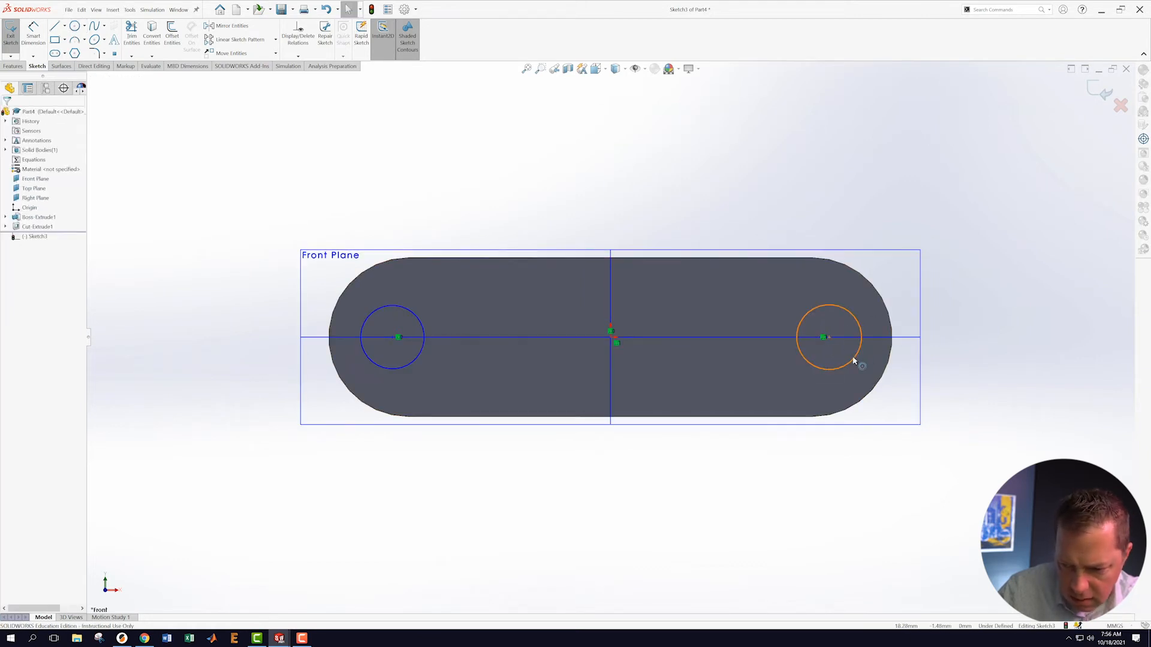
- Add an Equal relation between the two end circles
left_click(855, 360)
left_click(416, 360, "ctrl")
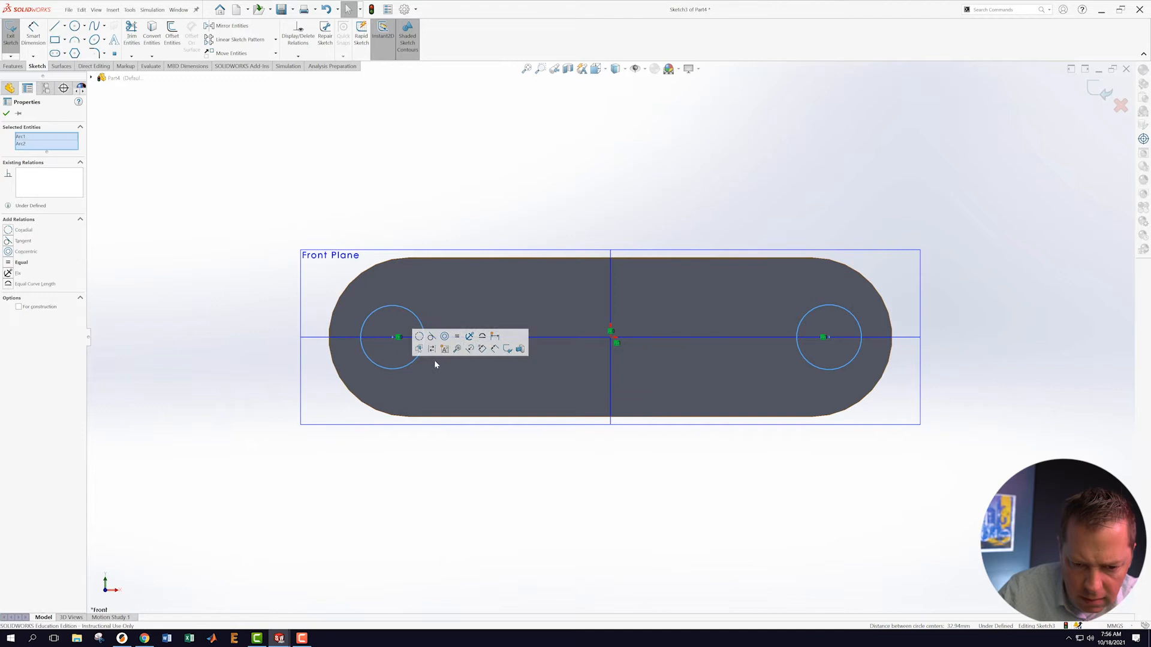
left_click(457, 337)
left_click(418, 440)
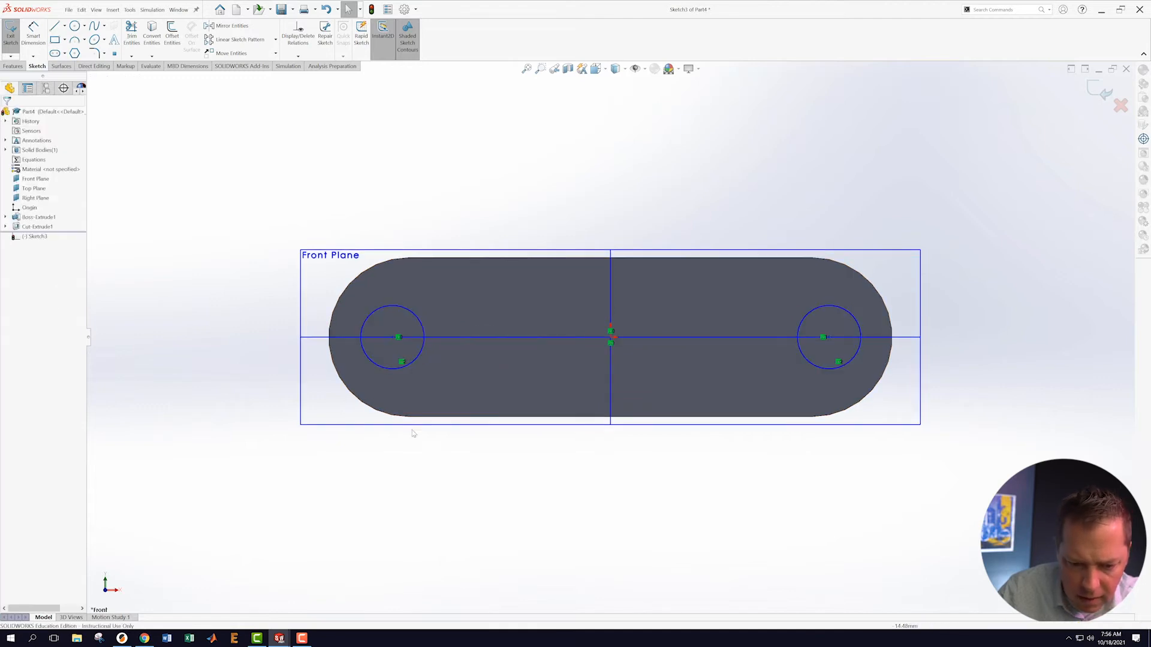
- Dimension the diameter of the left end circle to 5.5 mm
key("s")
left_click(417, 432)
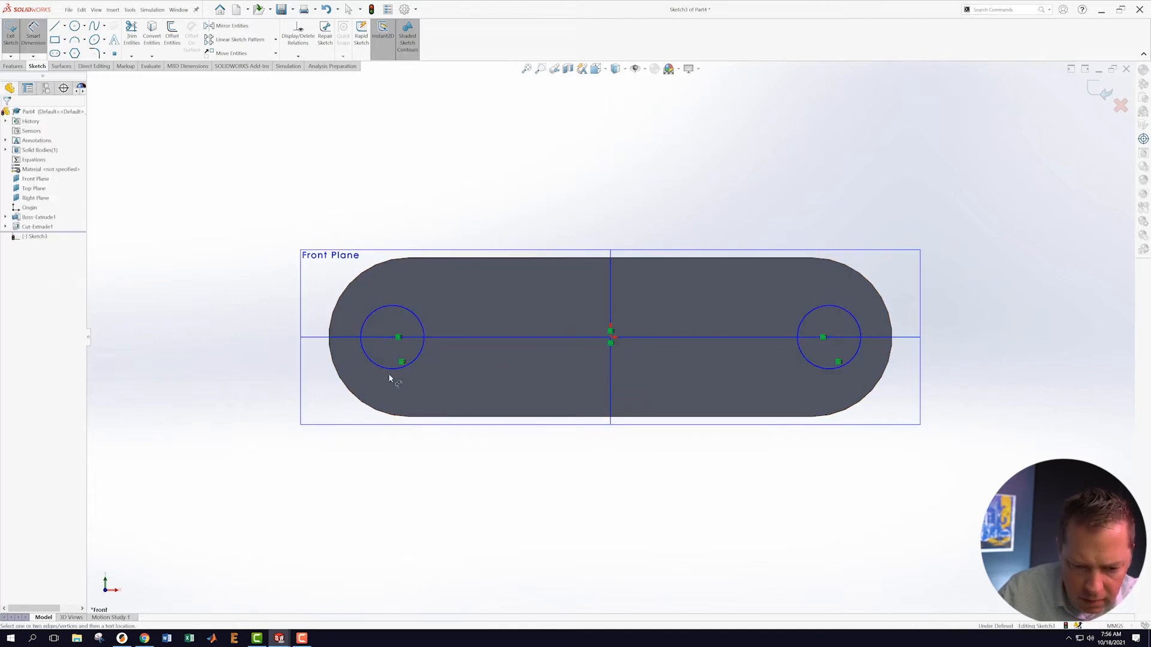
left_click(391, 367)
left_click(258, 421)
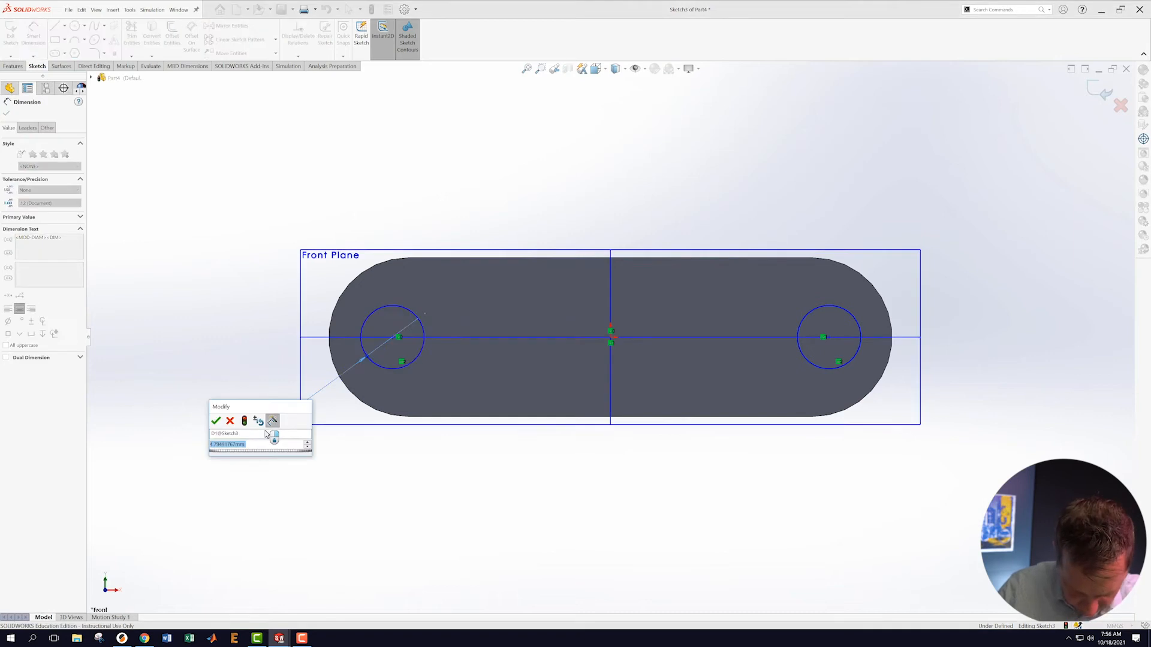
type("5.5")
key("Return")
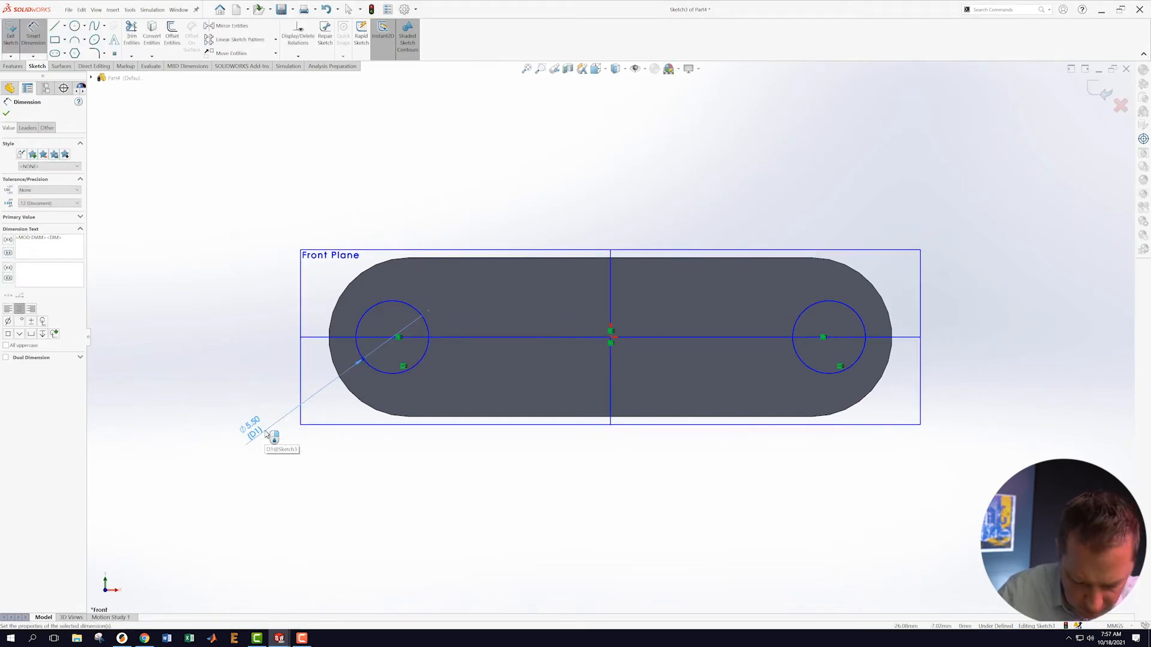
key("Escape")
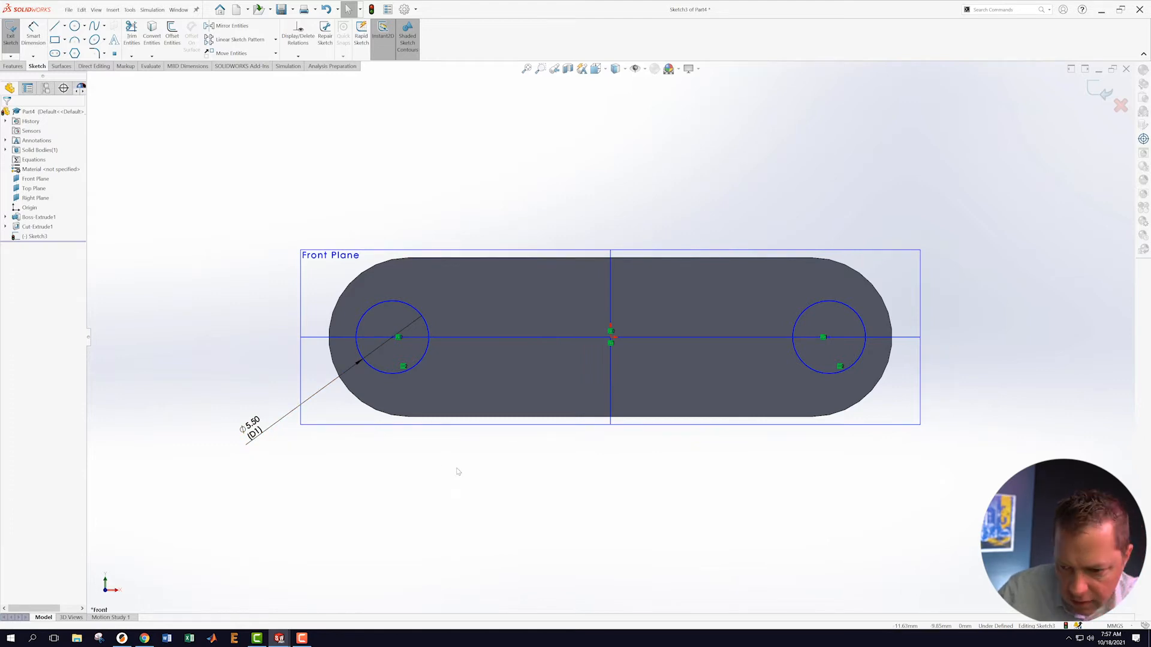
- Make each end circle concentric with the rounded edge around it and finish the sketch
left_click(359, 324)
left_click(337, 306, "ctrl")
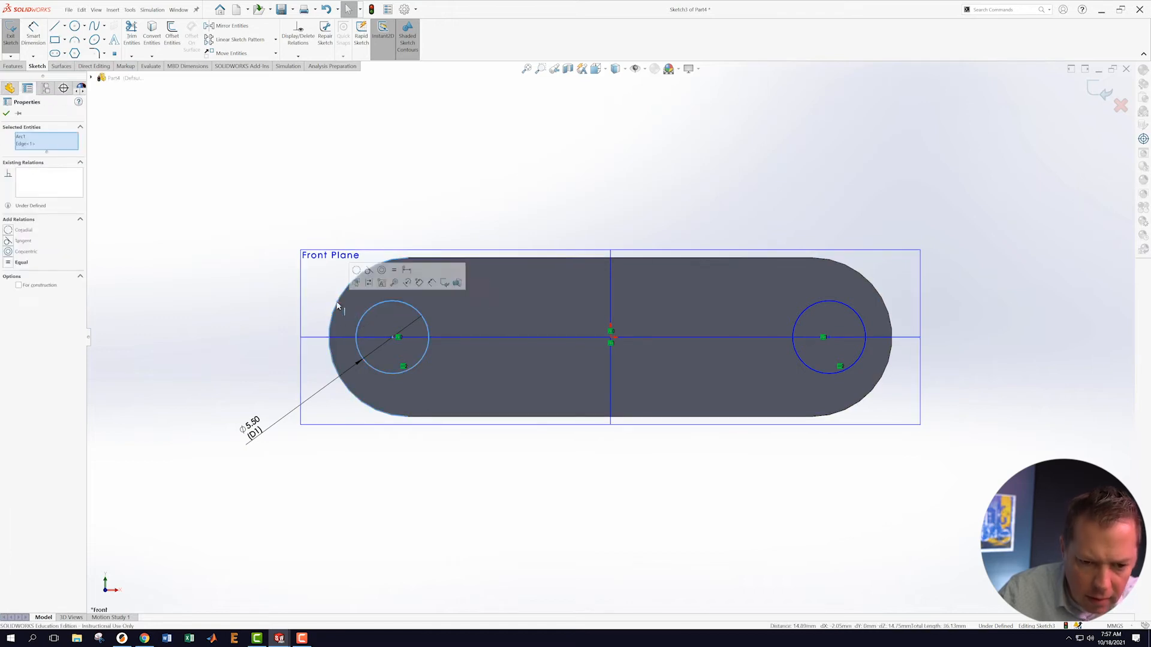
left_click(382, 270)
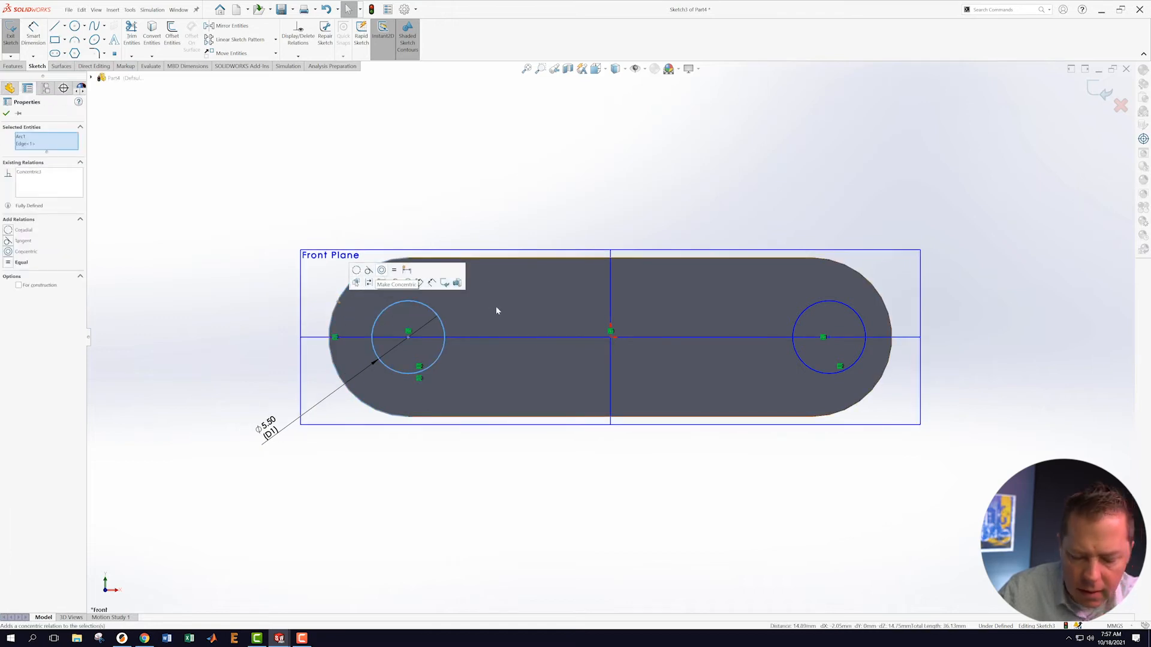
left_click(720, 324)
left_click(827, 373)
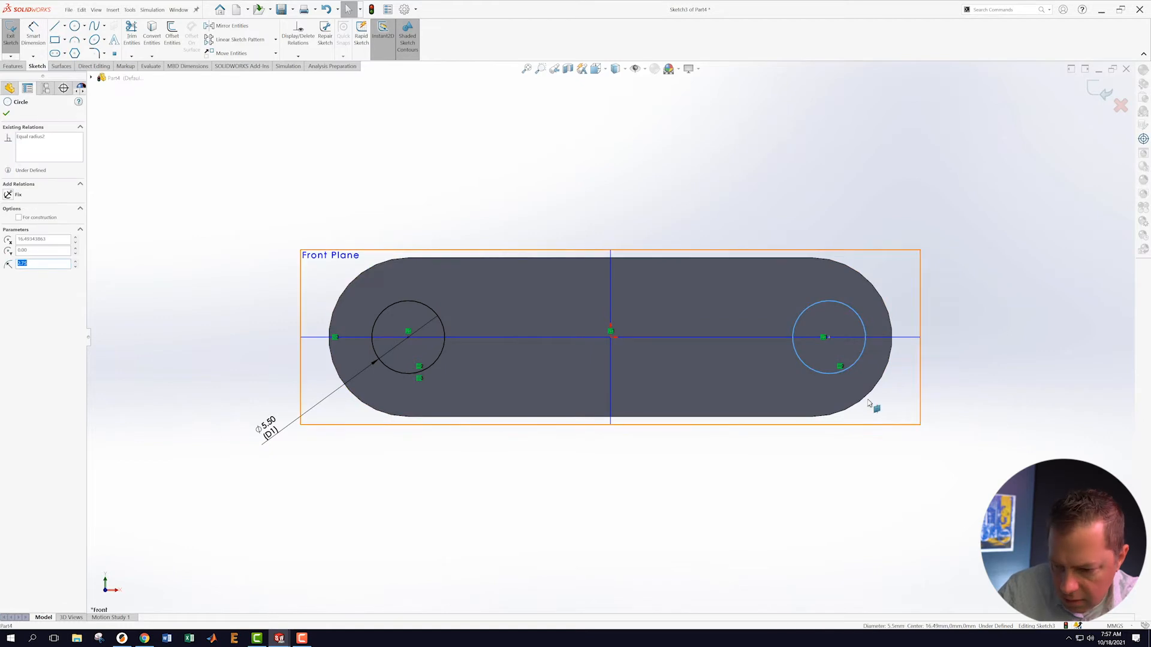
left_click(868, 401, "ctrl")
left_click(908, 365)
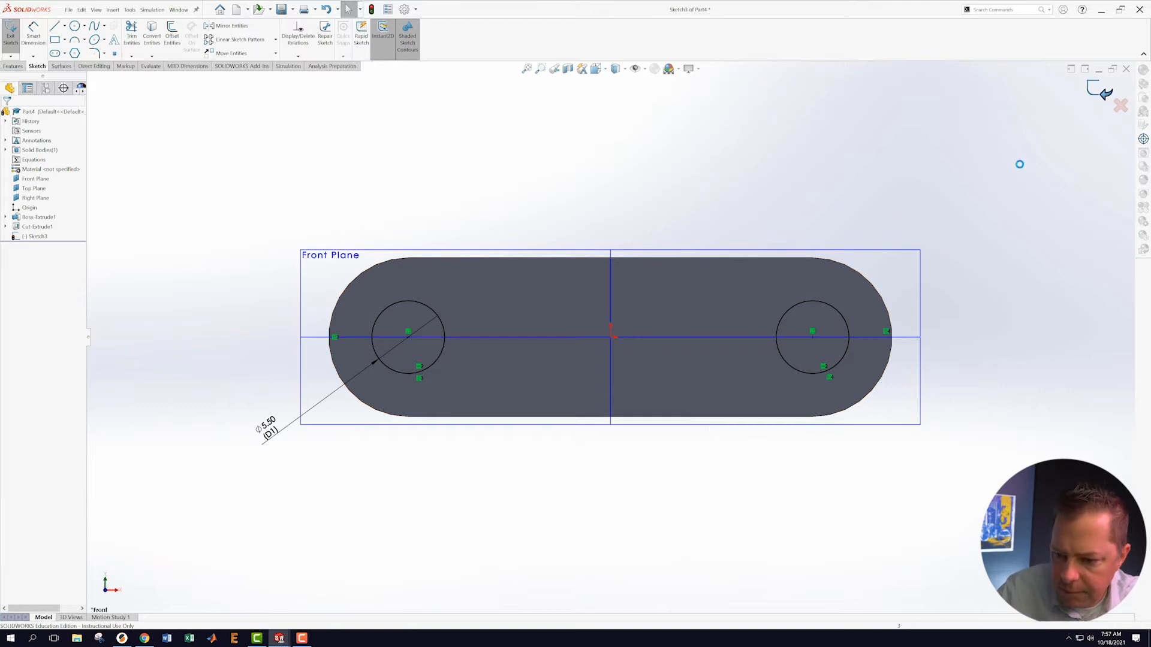
left_click(1108, 98)
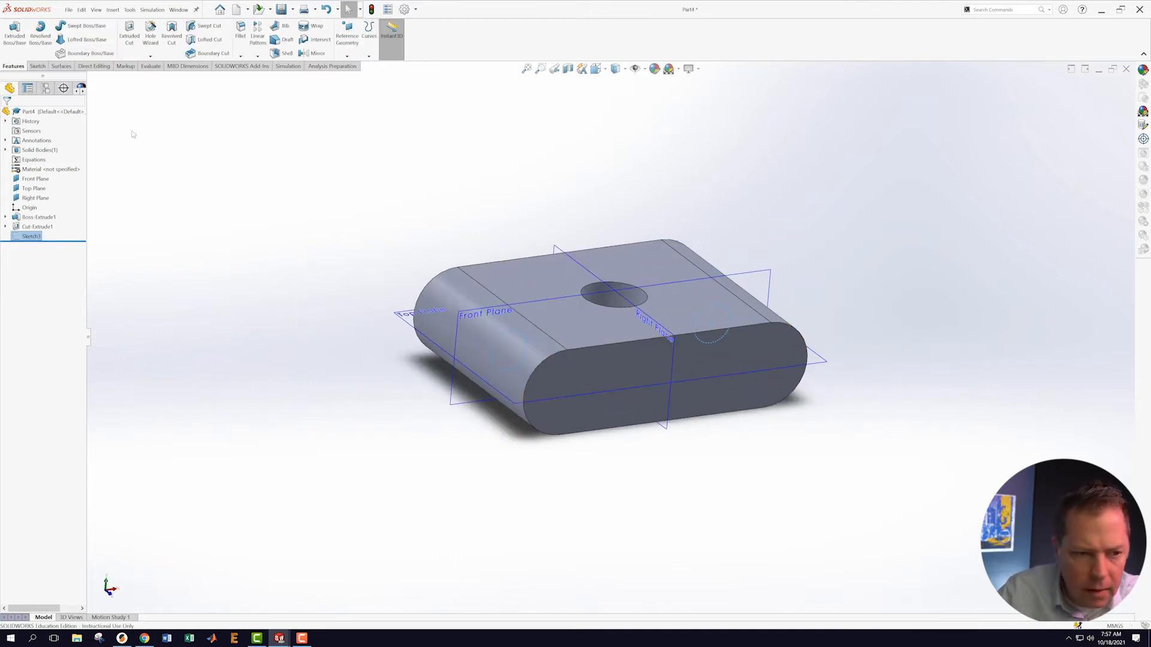
- Cut the two end circles through the block in both directions using Extruded Cut with Through All - Both
left_click(136, 40)
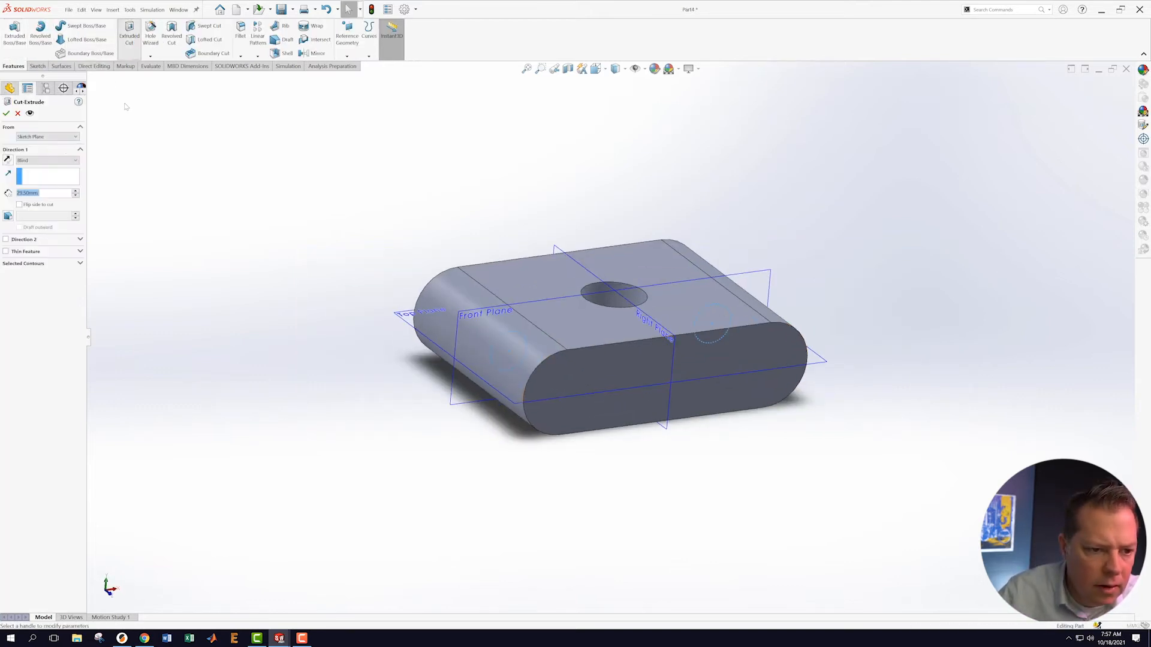
left_click(69, 161)
left_click(67, 181)
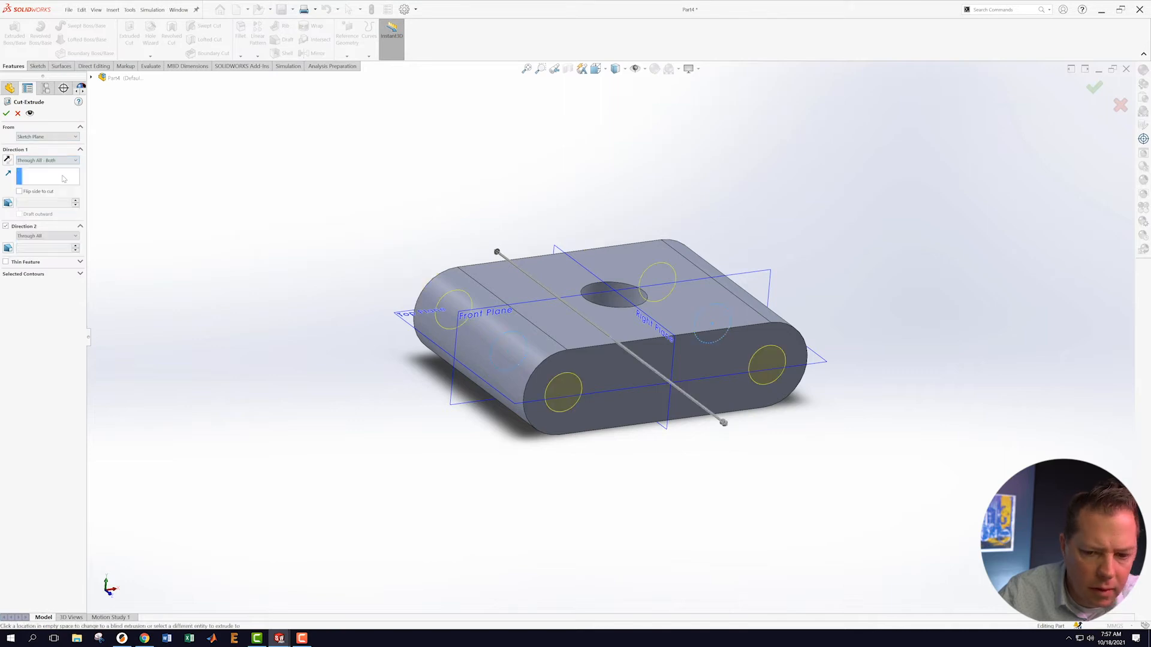
left_click(6, 114)
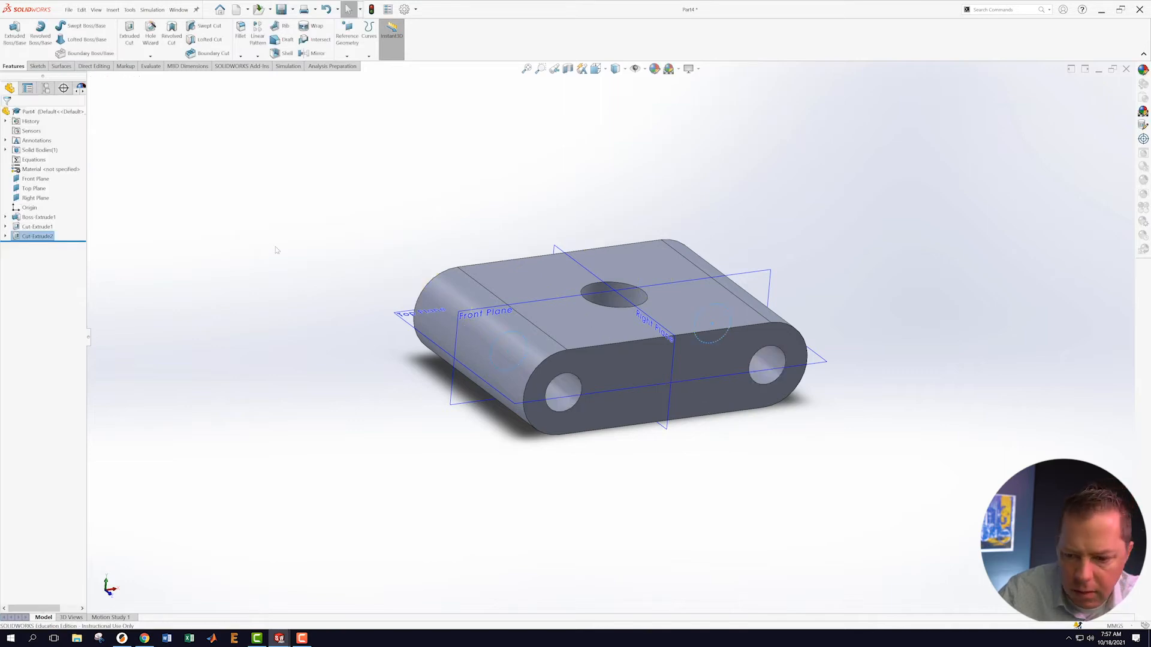
- Start a sketch on the Right Plane and orient the view normal to it
key("ctrl+1")
middle_click_drag(229, 183, 254, 225)
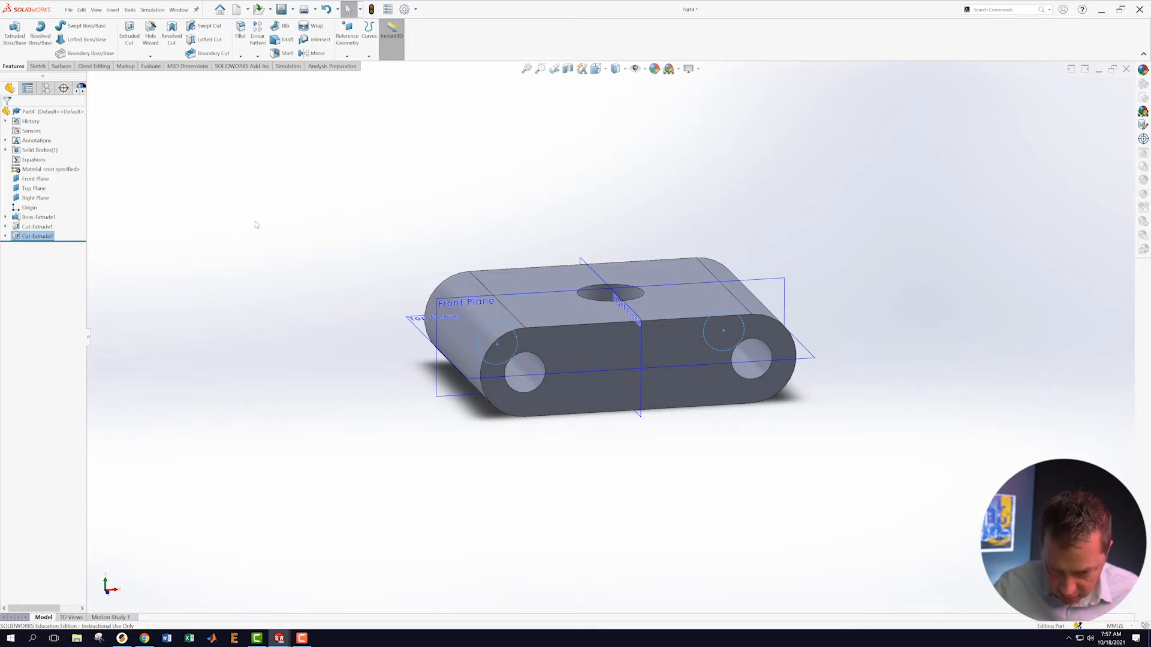
left_click(716, 478)
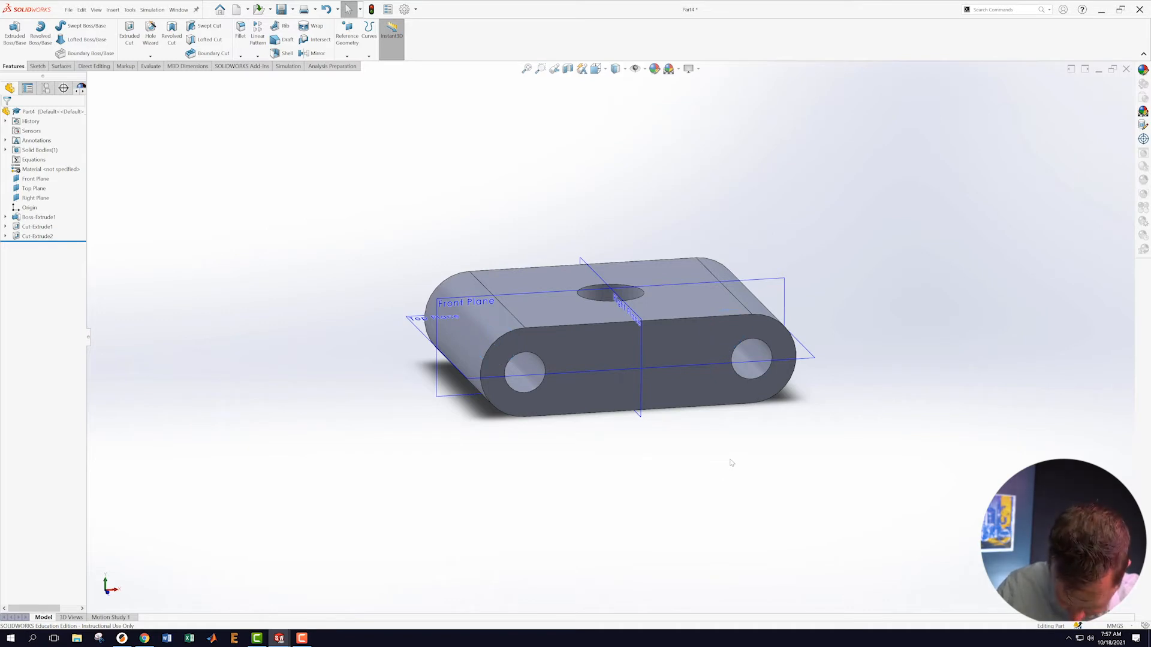
middle_click_drag(730, 460, 673, 489)
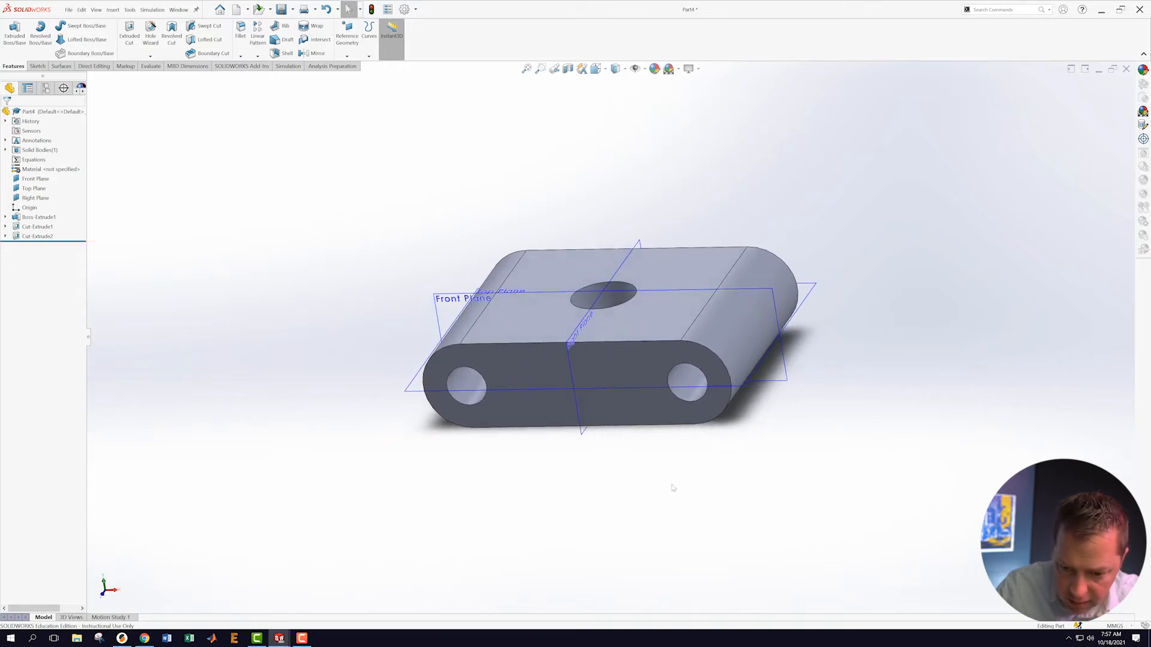
right_click(583, 434)
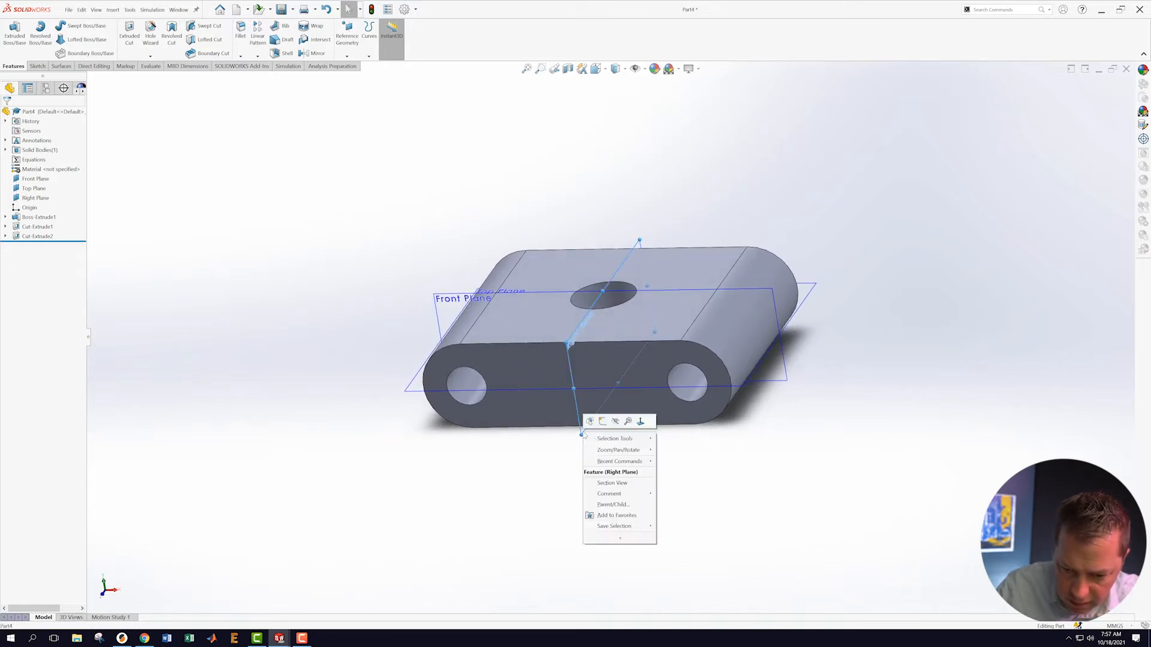
left_click(602, 422)
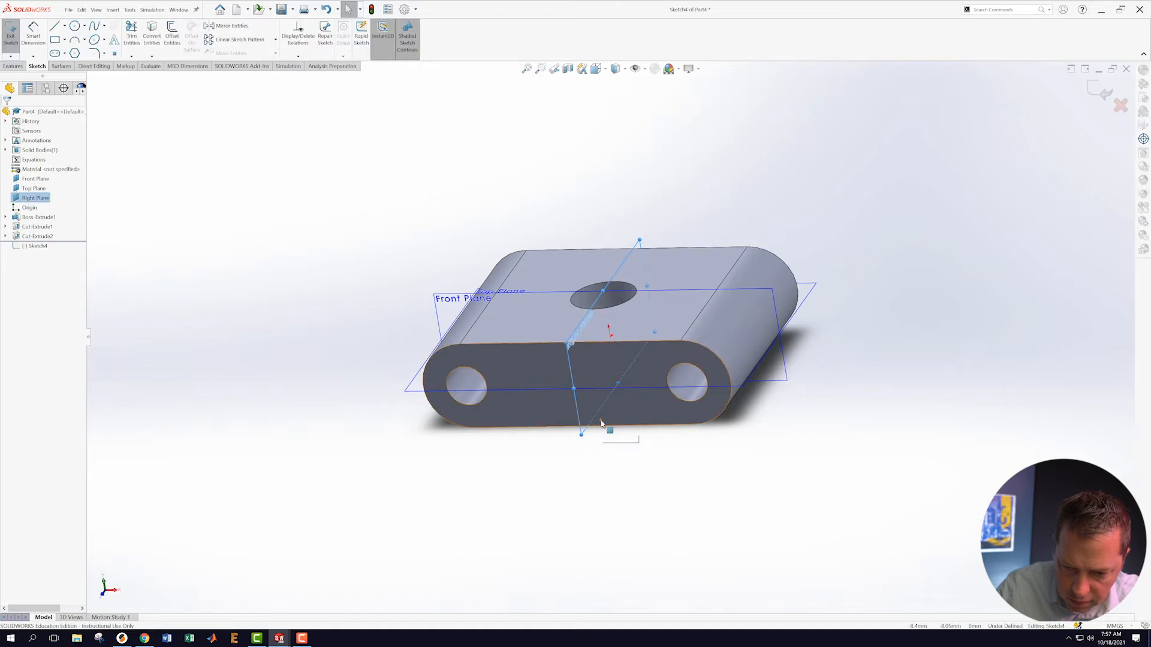
right_click(32, 245)
left_click(52, 234)
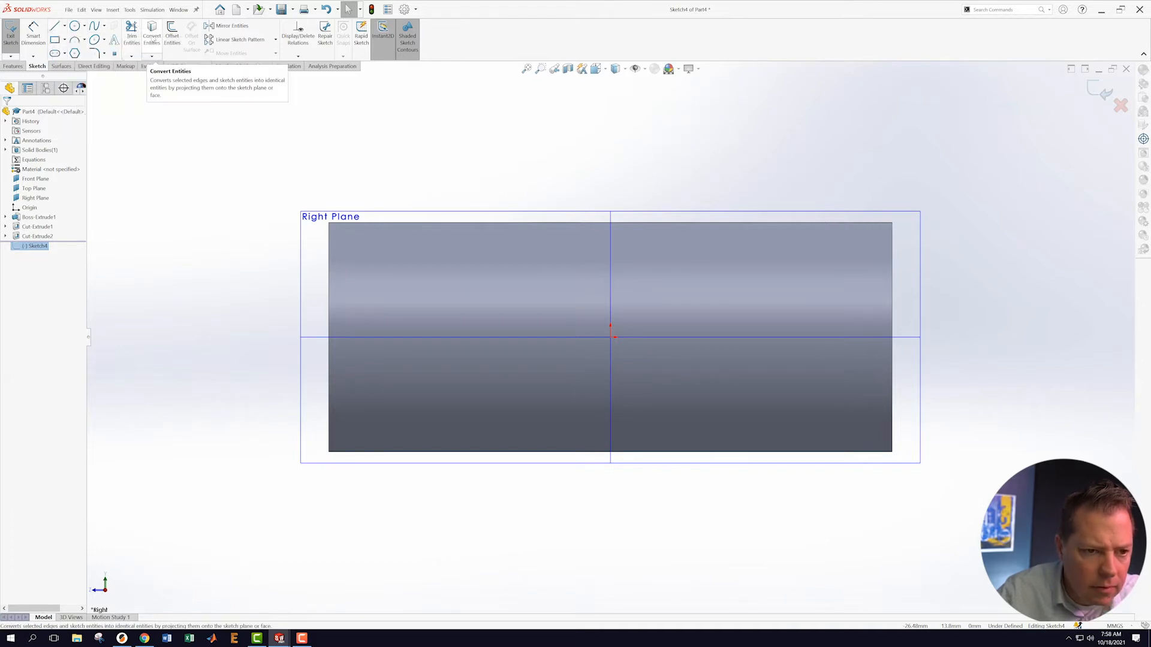
- Convert the block's left vertical edge and its top horizontal edge into sketch entities
left_click(154, 34)
left_click(329, 269)
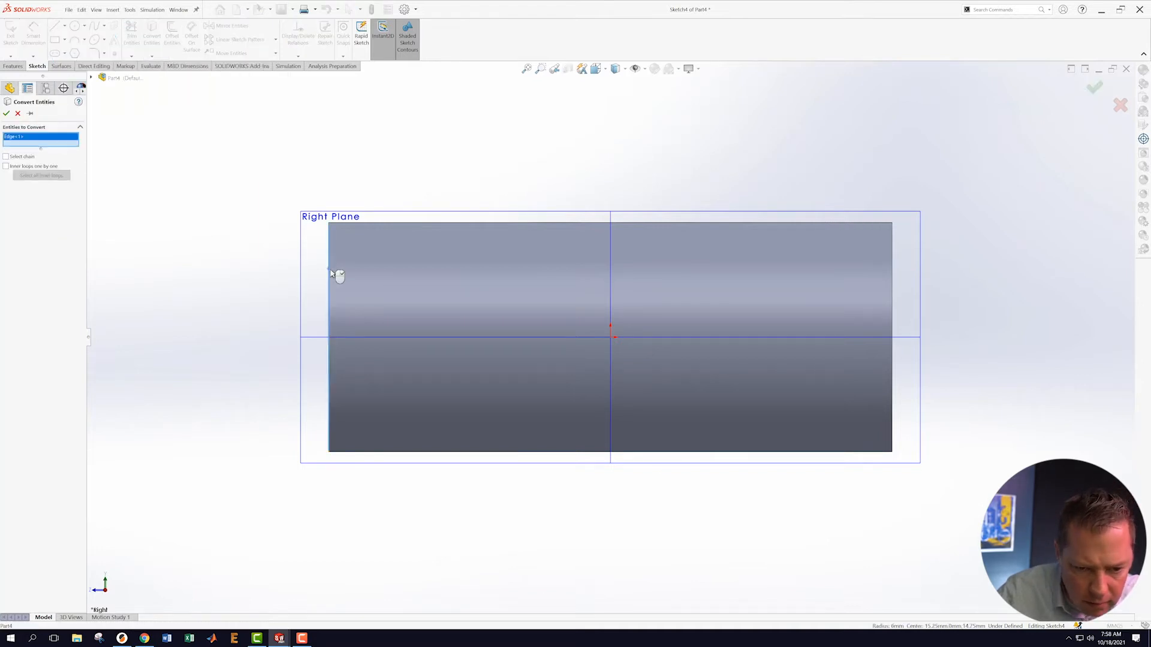
left_click(345, 230)
right_click(53, 148)
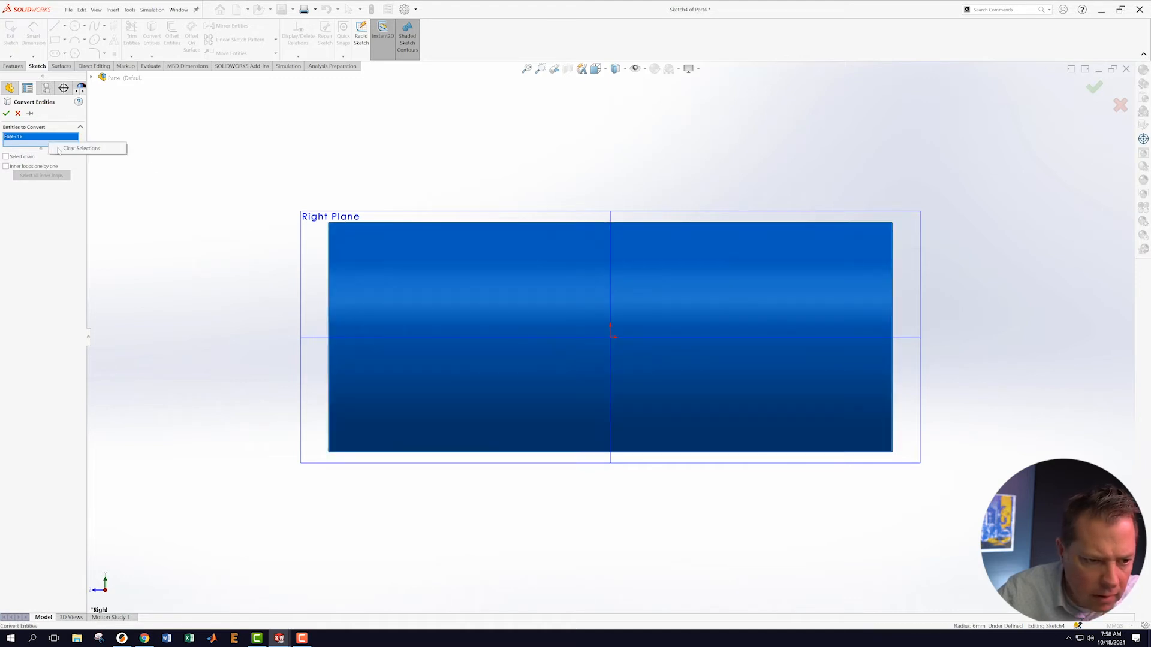
left_click(65, 151)
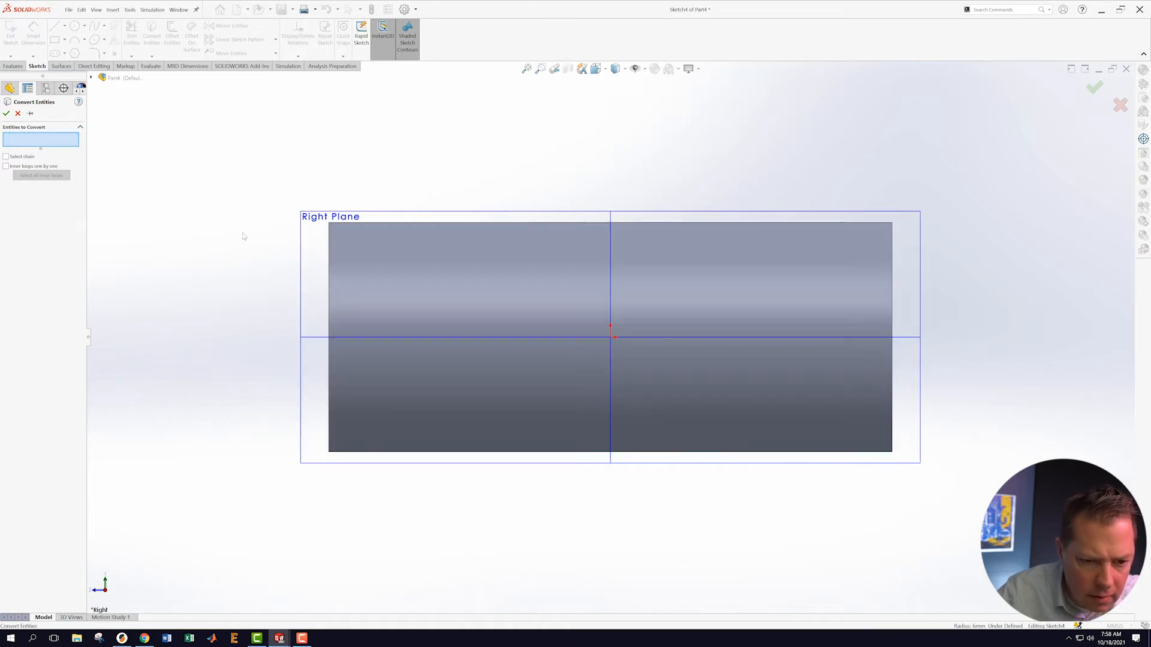
left_click(328, 272)
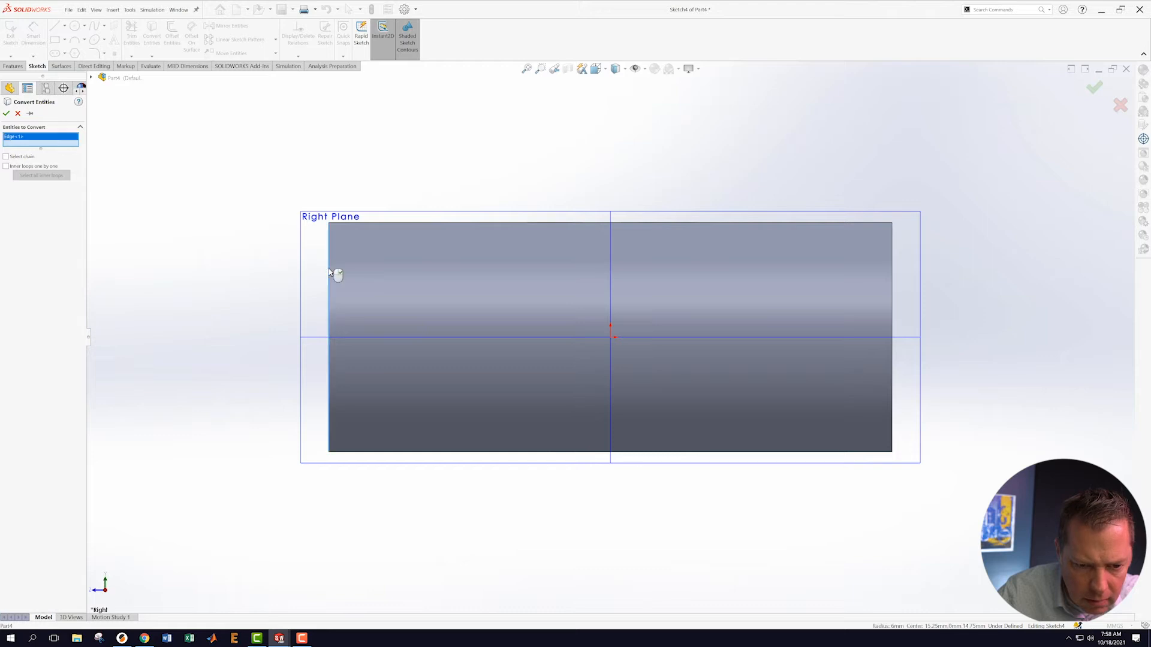
left_click(6, 114)
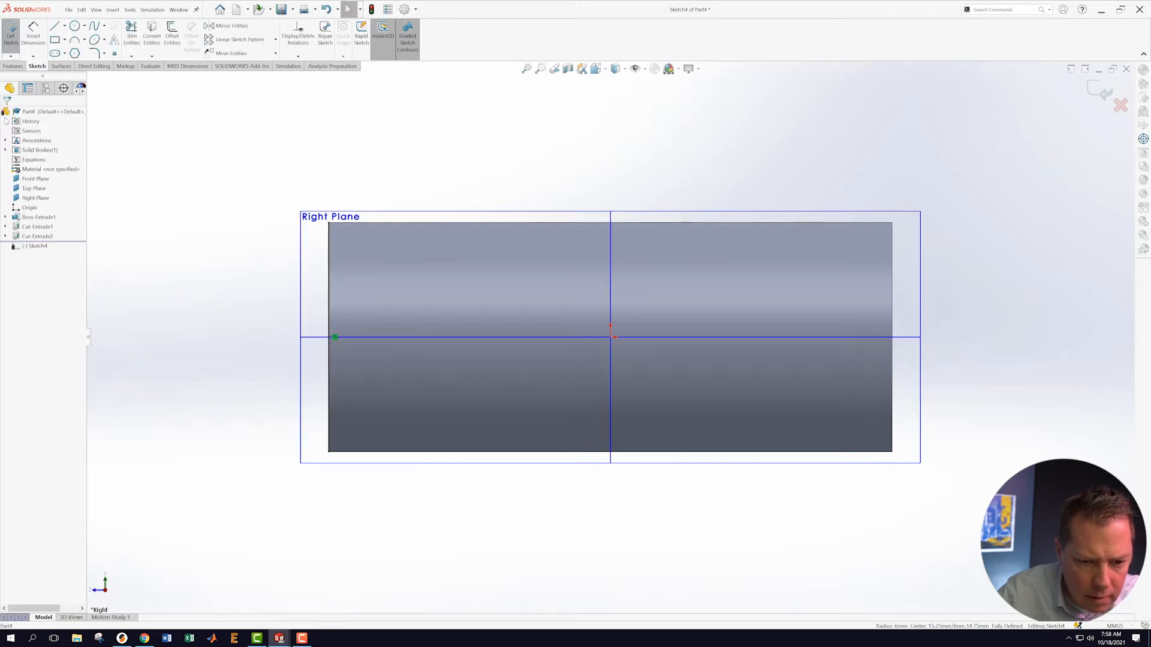
left_click(153, 33)
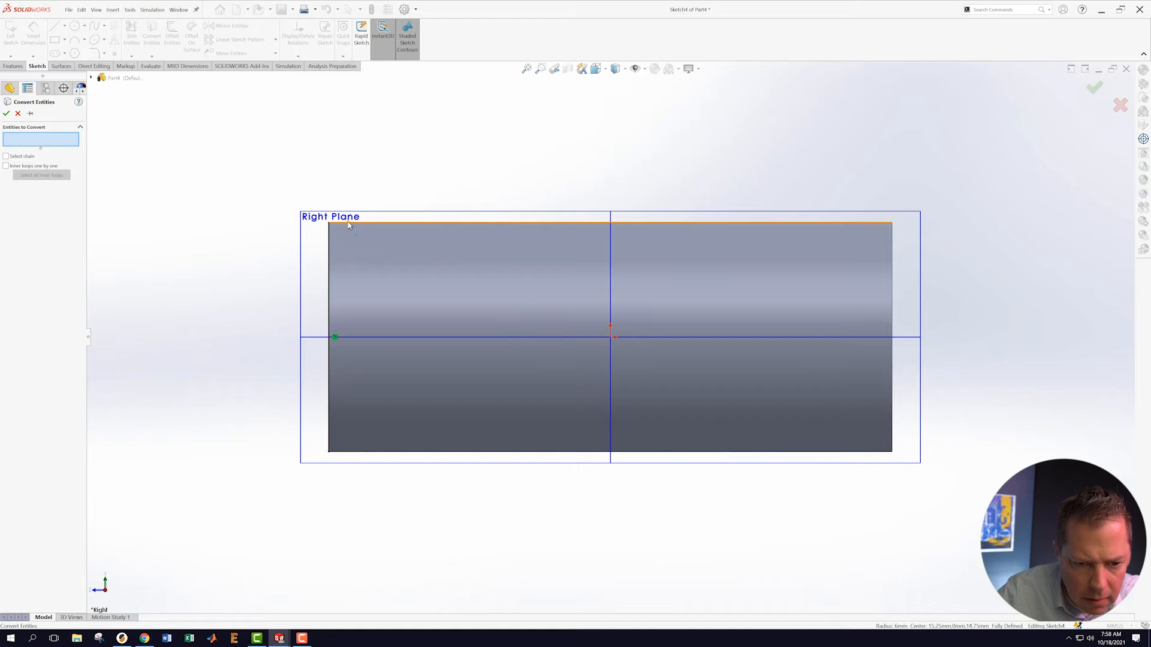
left_click(349, 223)
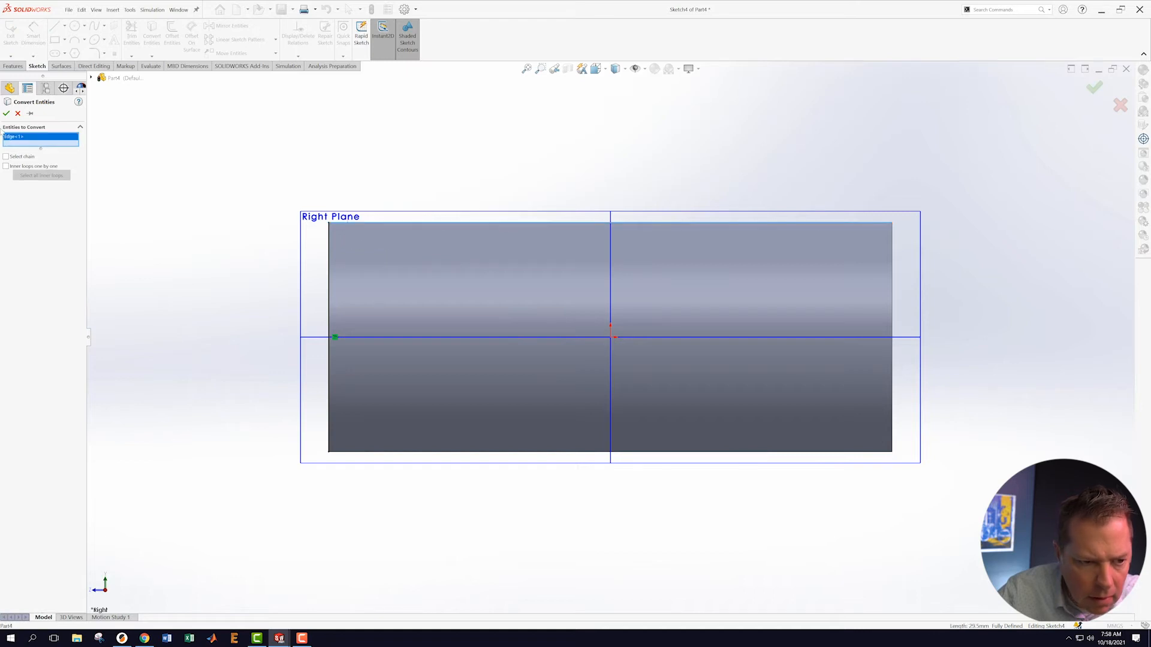
left_click(6, 113)
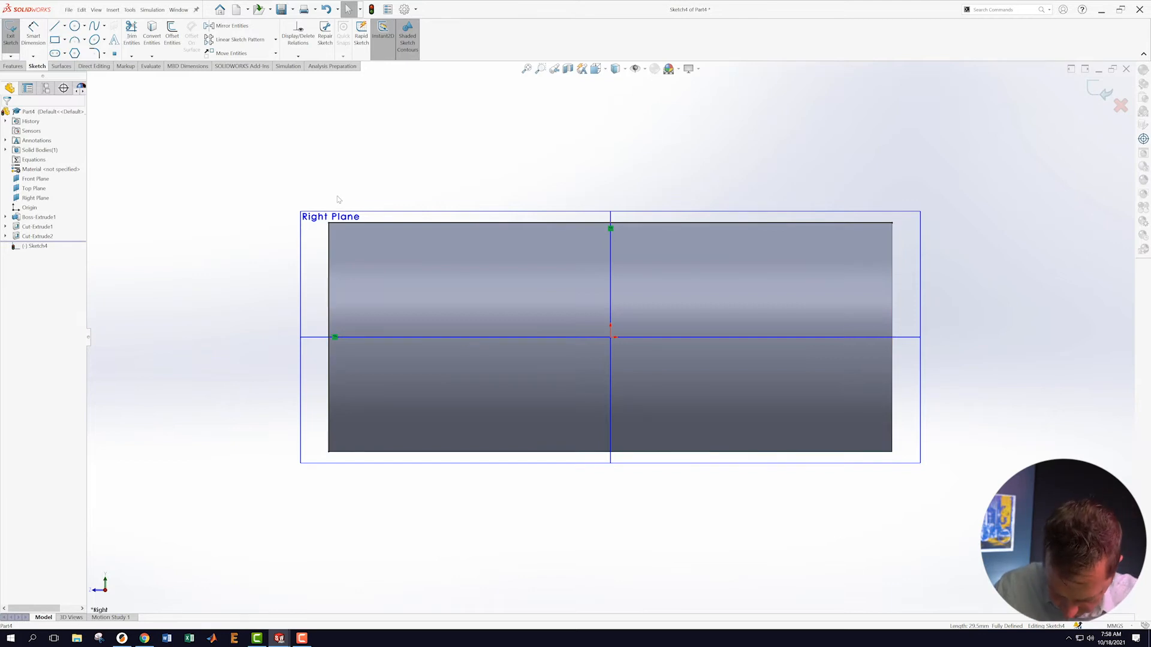
- Sketch a horizontal line about 2.3 mm long inward from the left edge, halfway between the centreline and the top edge
key("l")
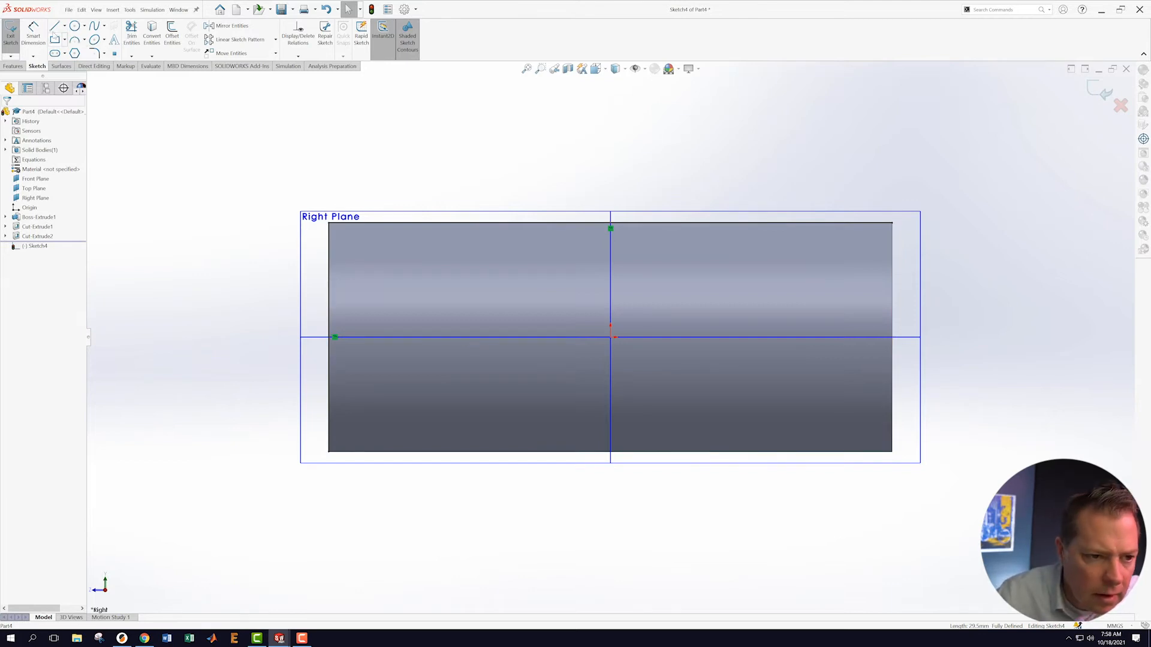
left_click(330, 280)
left_click(376, 284)
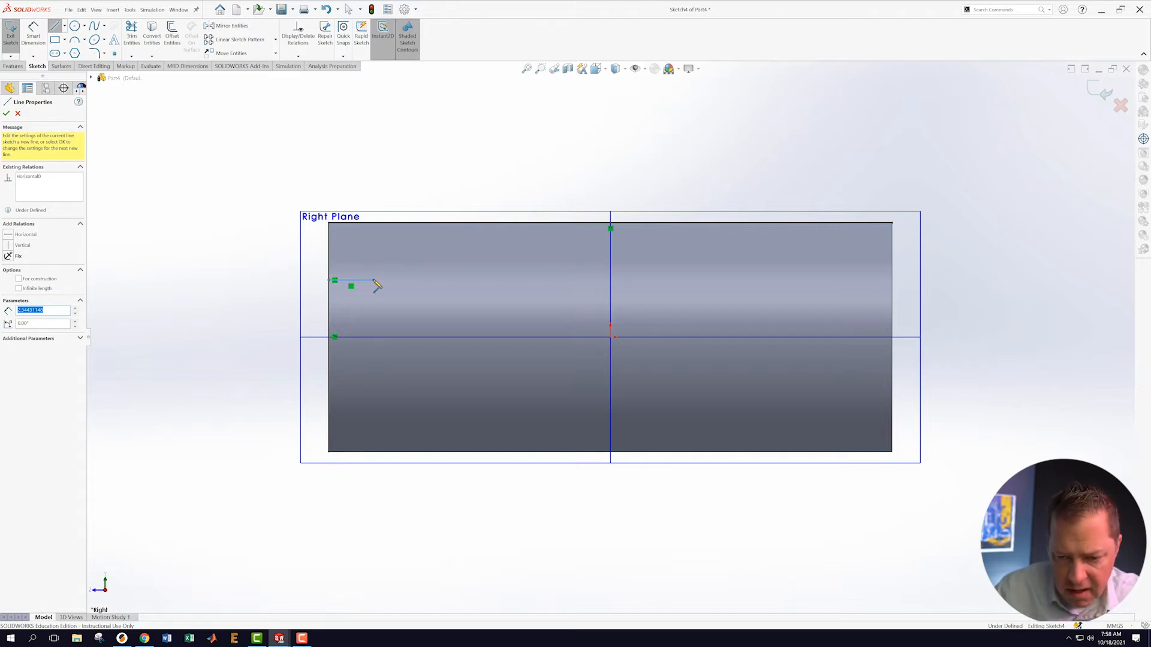
key("Escape")
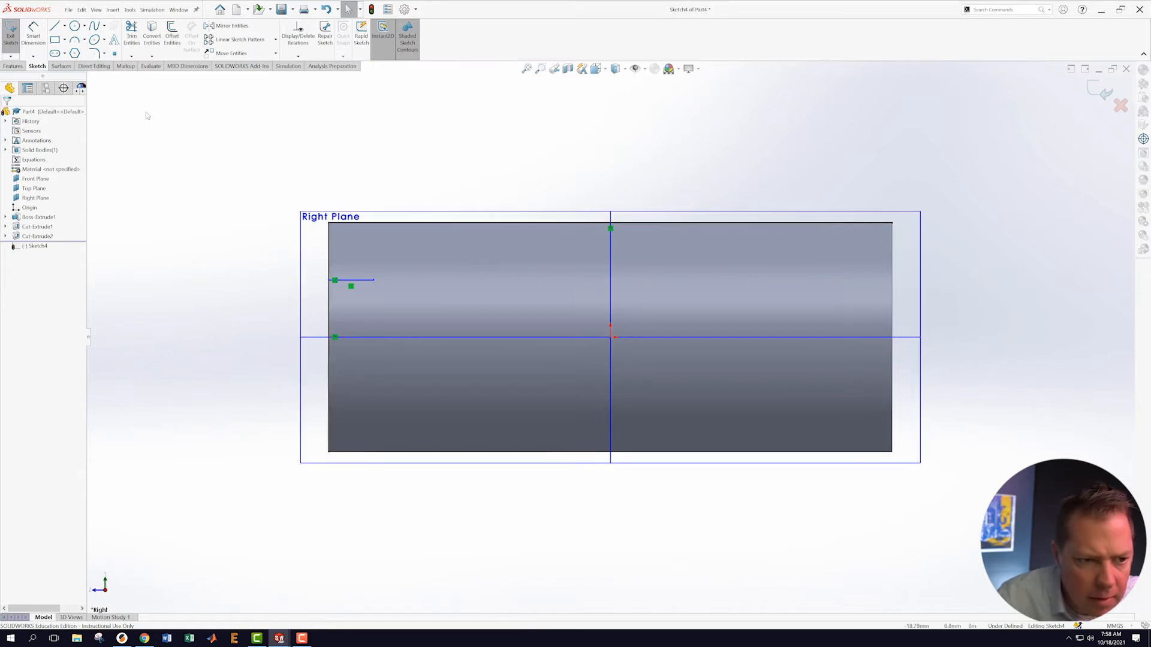
- Sketch two connected three-point arcs from the line's free end, forming an S-curve that rises inward towards the top edge
left_click(75, 40)
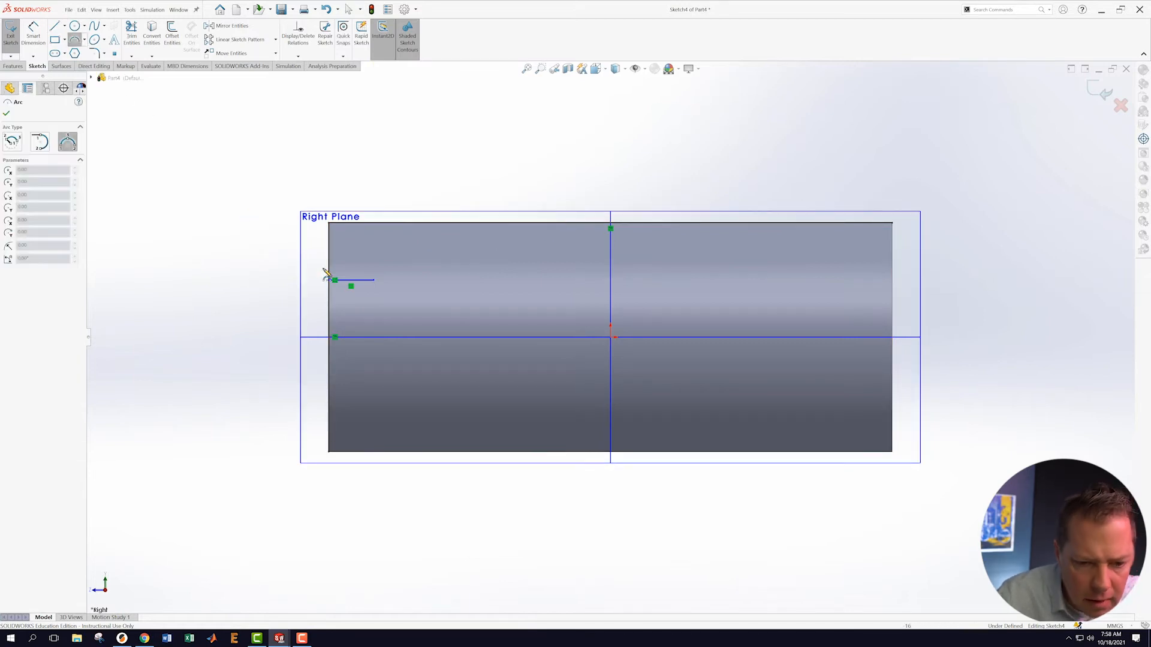
left_click(375, 281)
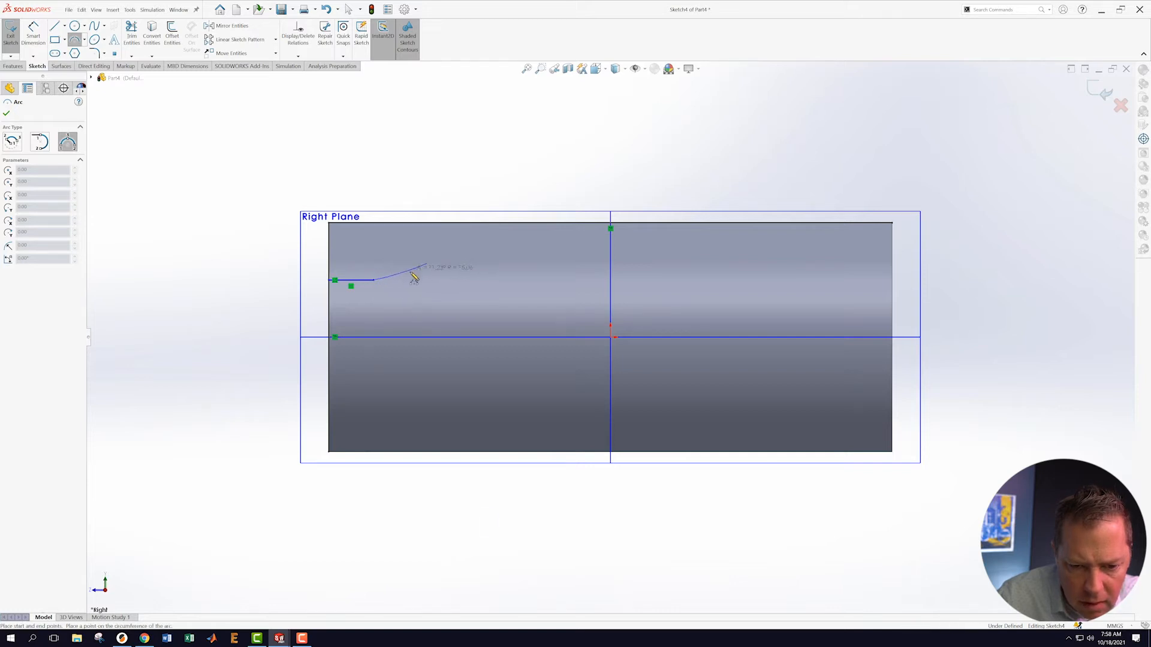
left_click(426, 263)
key("Escape")
key("Escape")
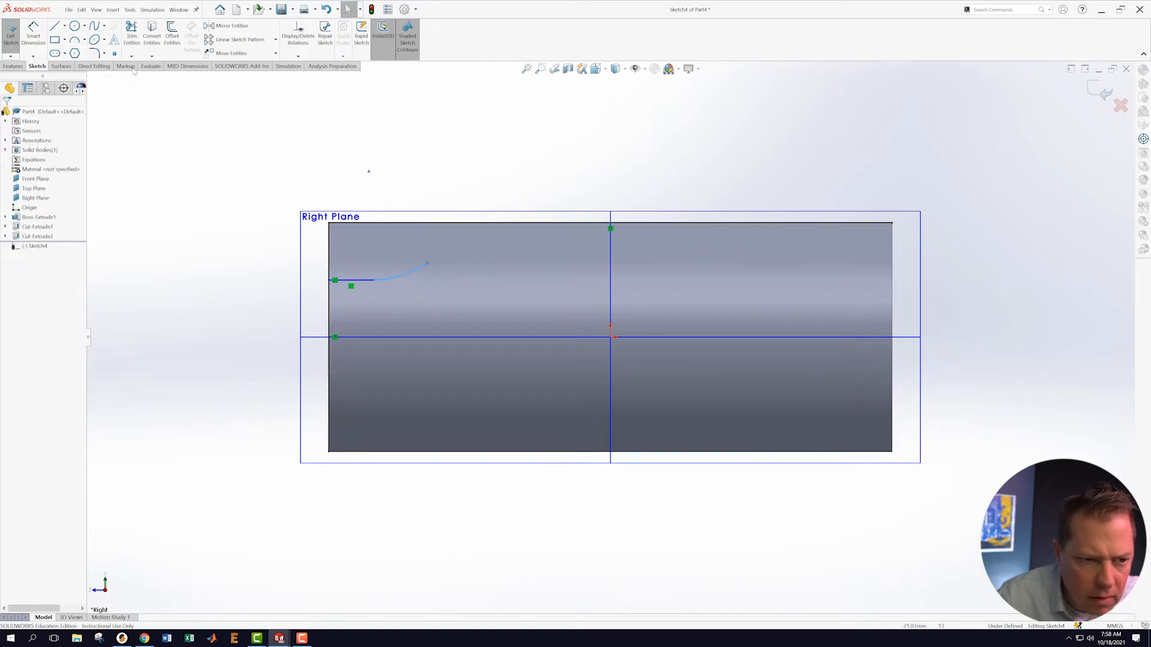
left_click(74, 41)
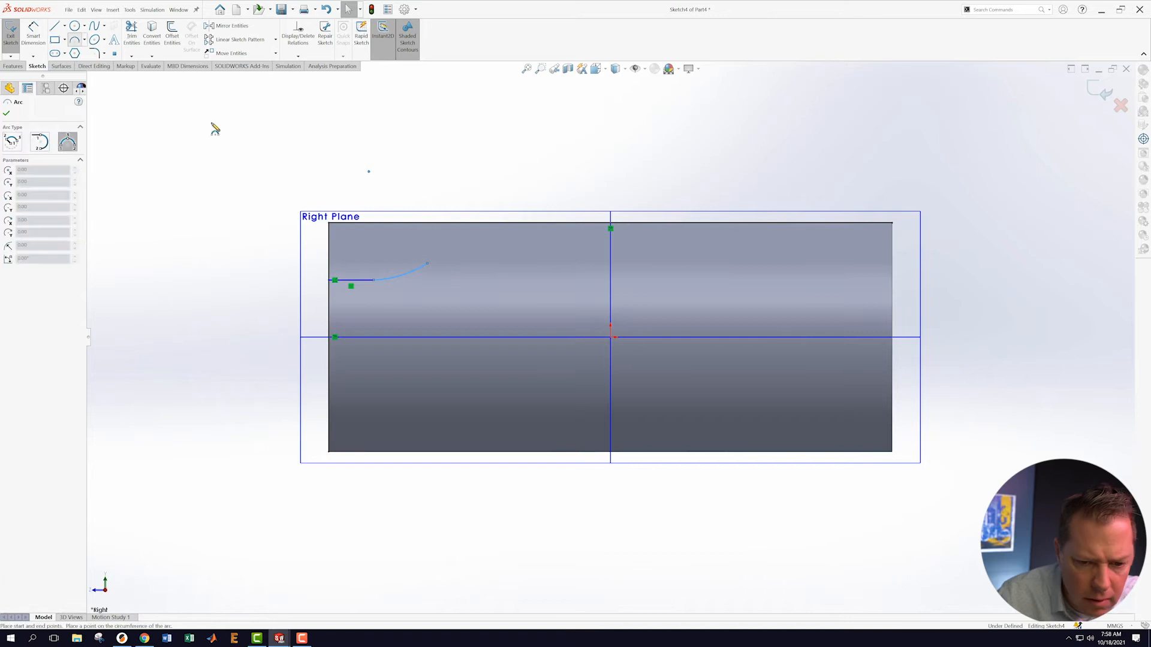
left_click(427, 262)
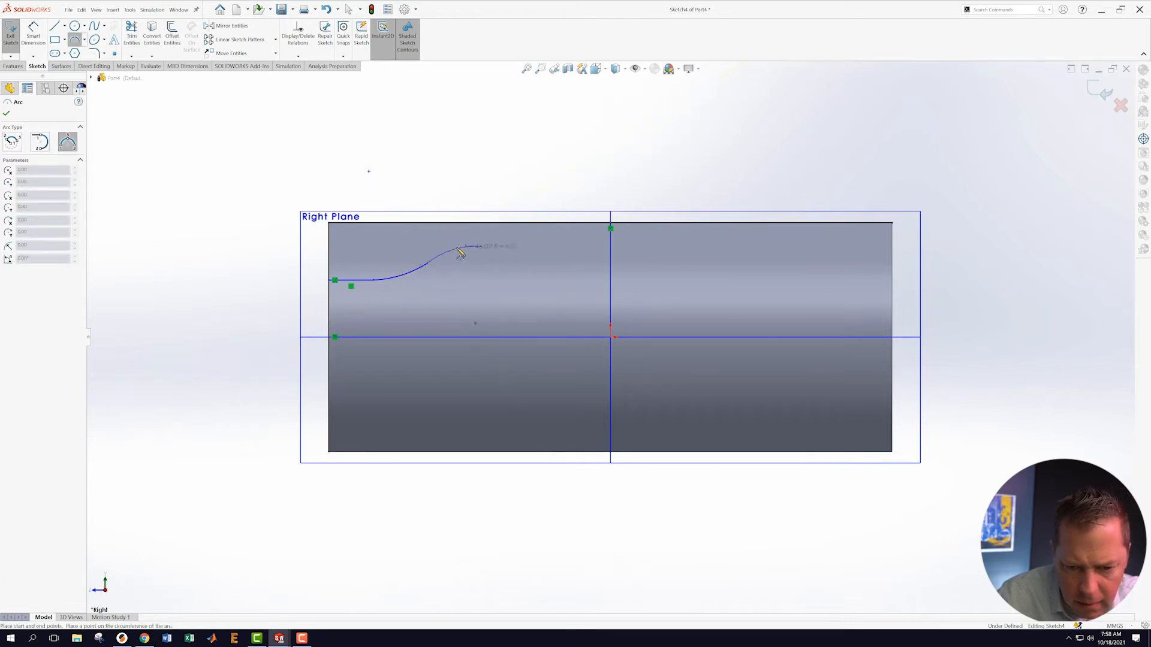
left_click(480, 246)
key("Escape")
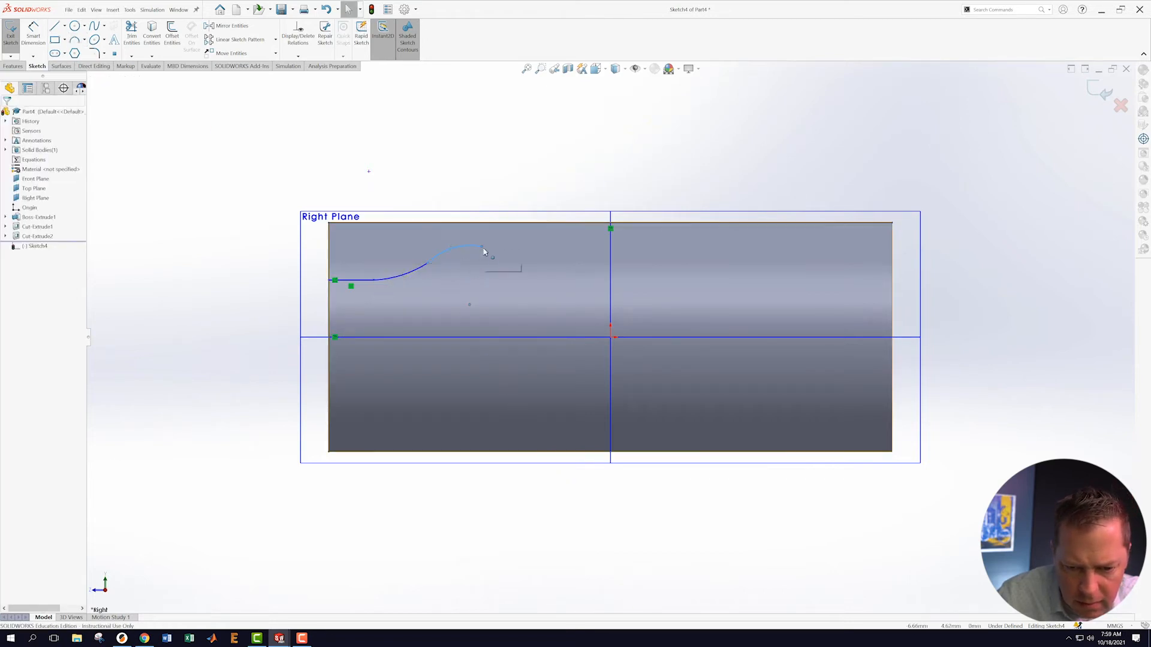
- Attach the upper arc's free end to the block's top edge and make the lower arc tangent to the short horizontal line
left_click_drag(482, 248, 487, 228)
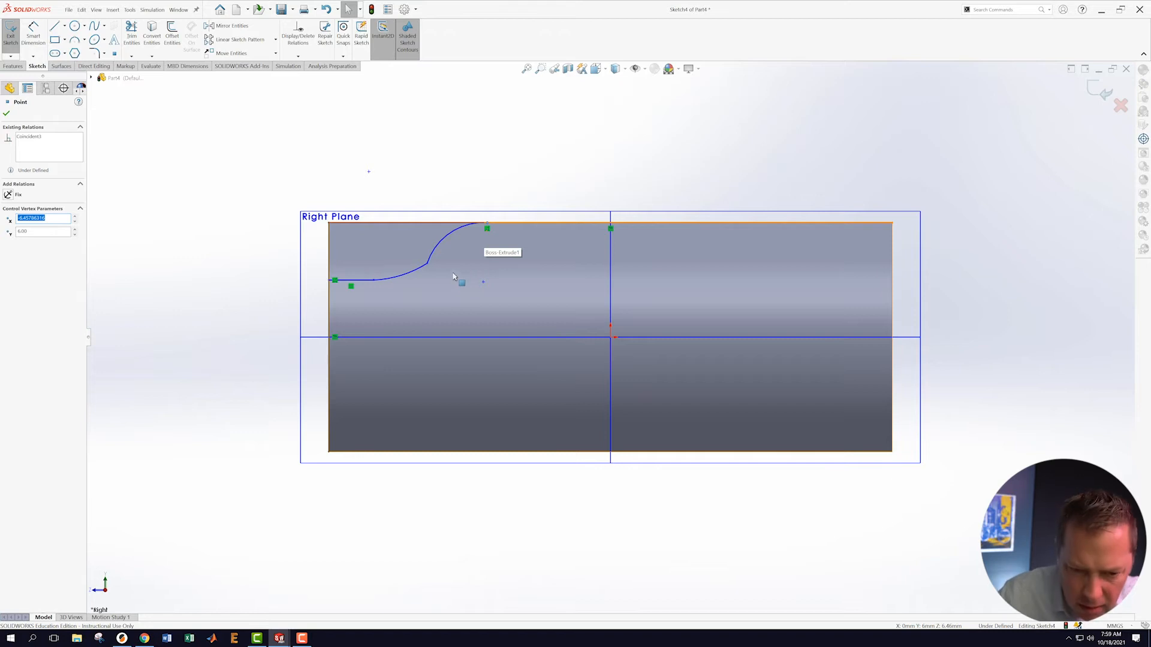
left_click(365, 281)
left_click(387, 282, "ctrl")
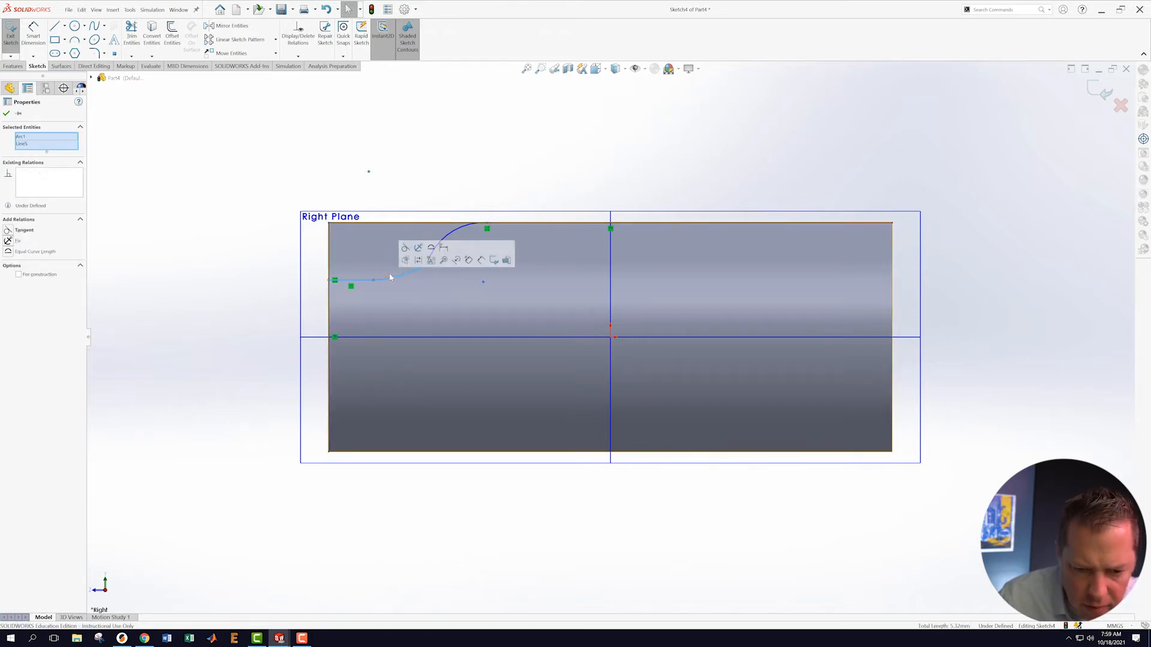
left_click(422, 278)
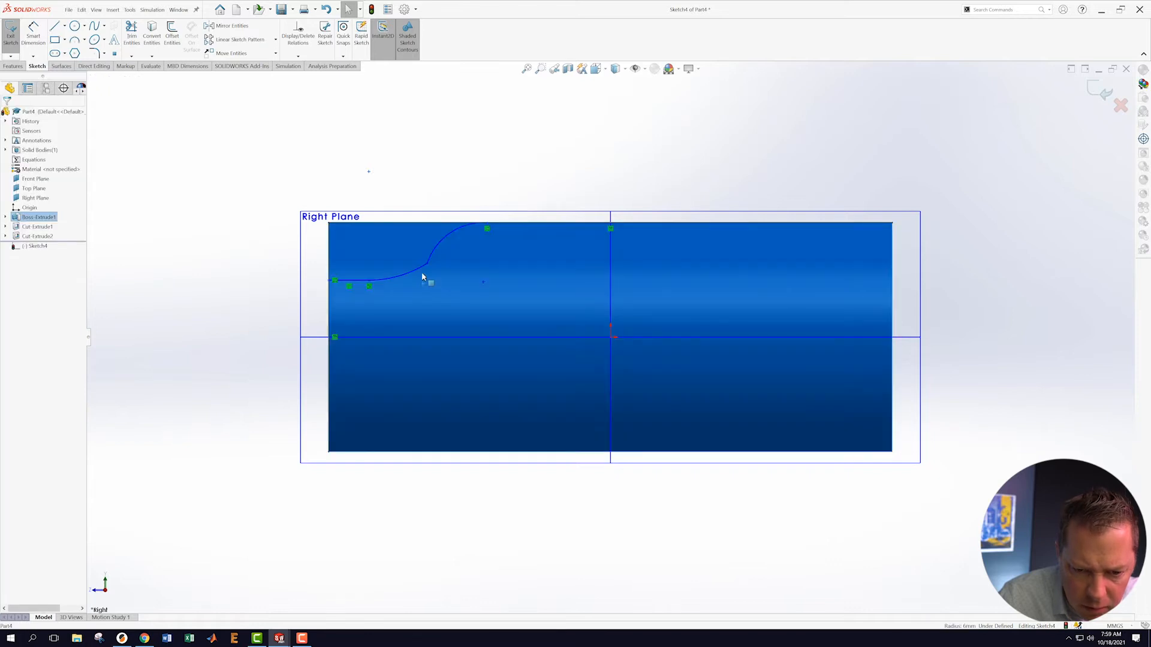
- Make the two arcs tangent to each other and the upper arc tangent to the converted top edge line
left_click(422, 271)
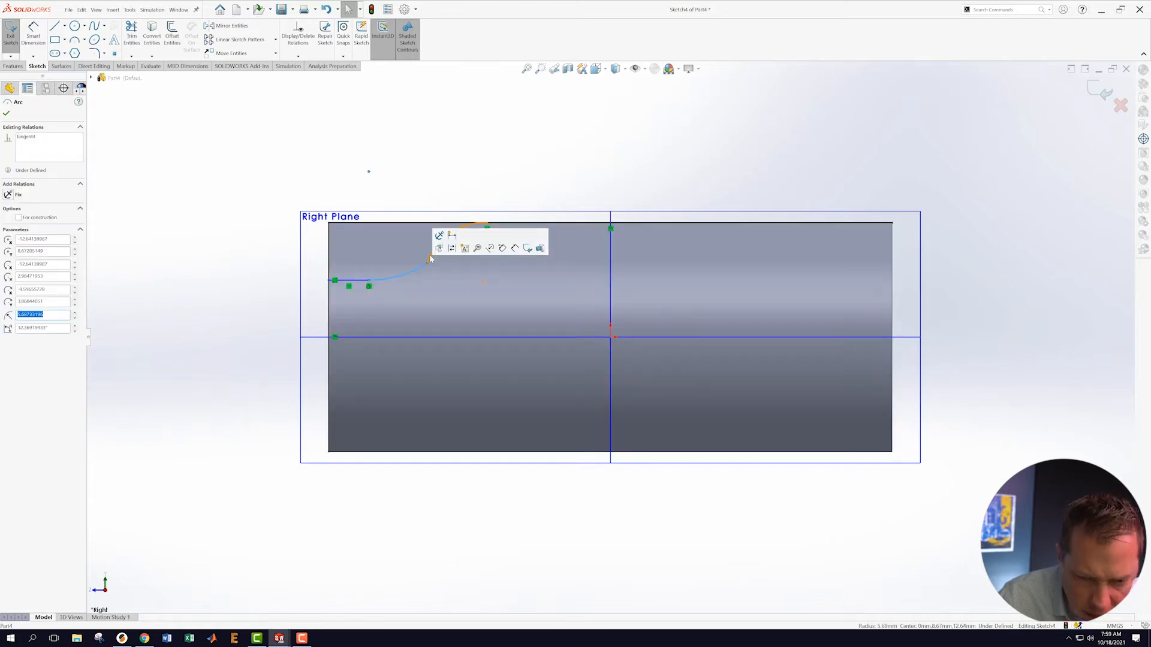
left_click(430, 257, "ctrl")
left_click(461, 224)
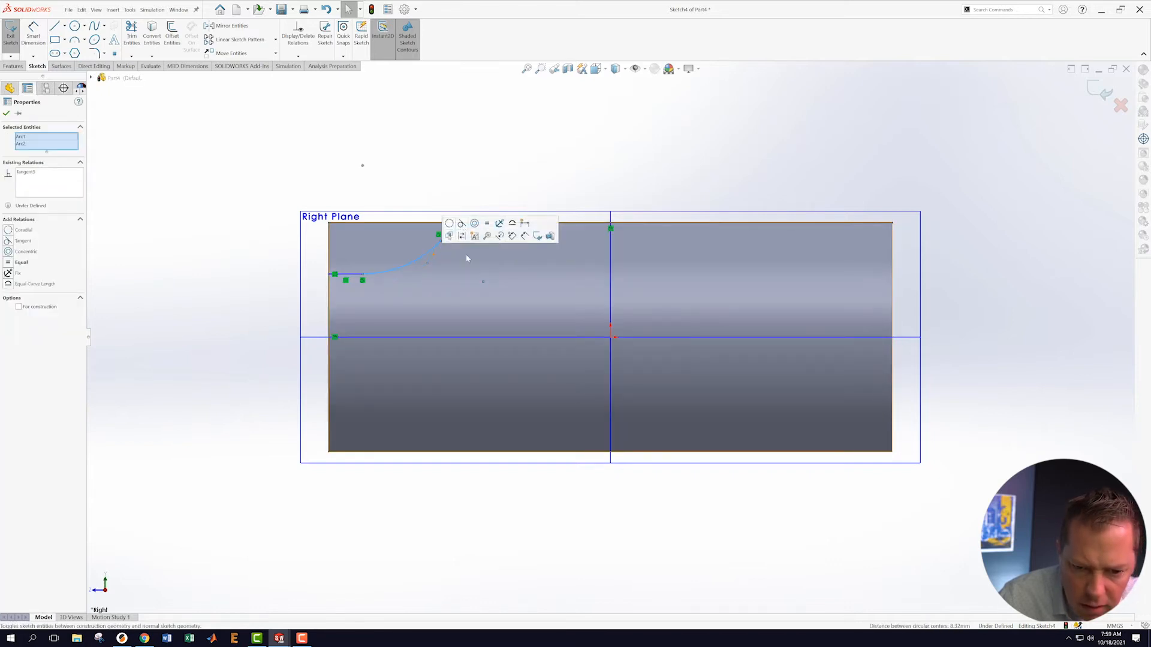
left_click(477, 269)
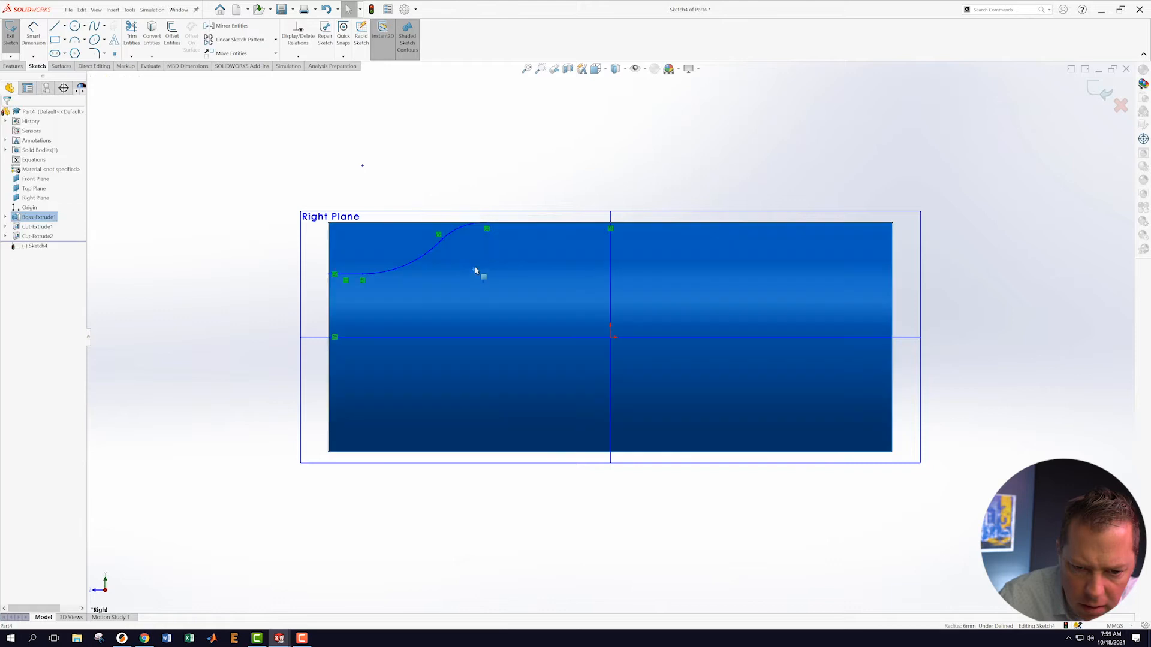
left_click(467, 229)
left_click(503, 226, "ctrl")
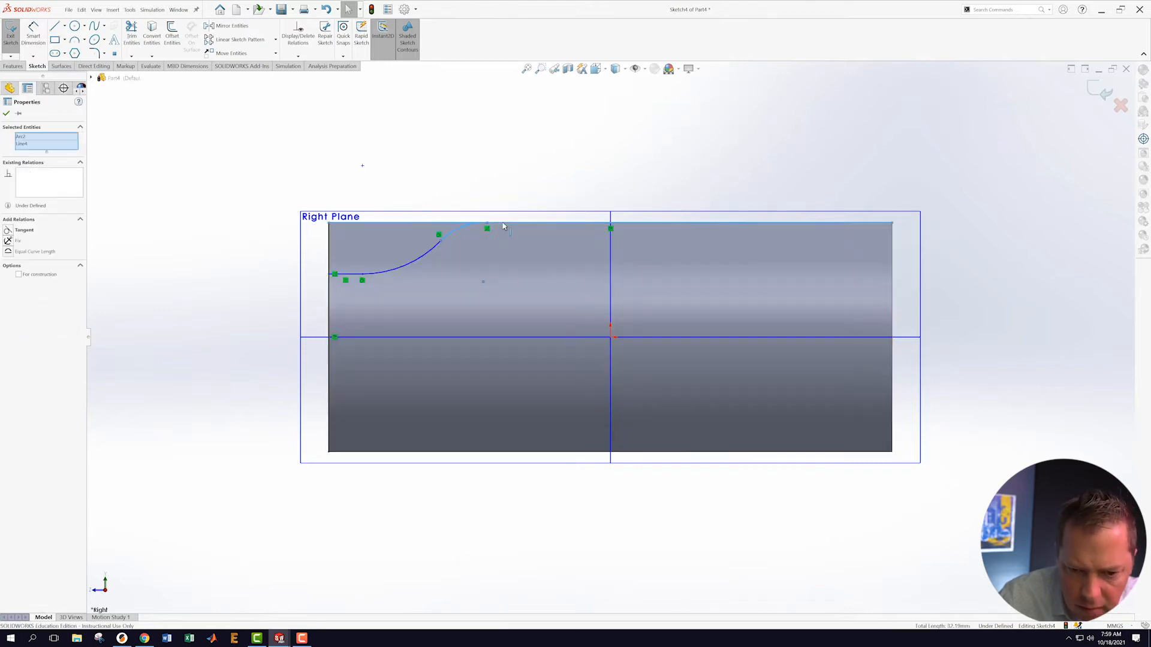
left_click(521, 190)
left_click(479, 178)
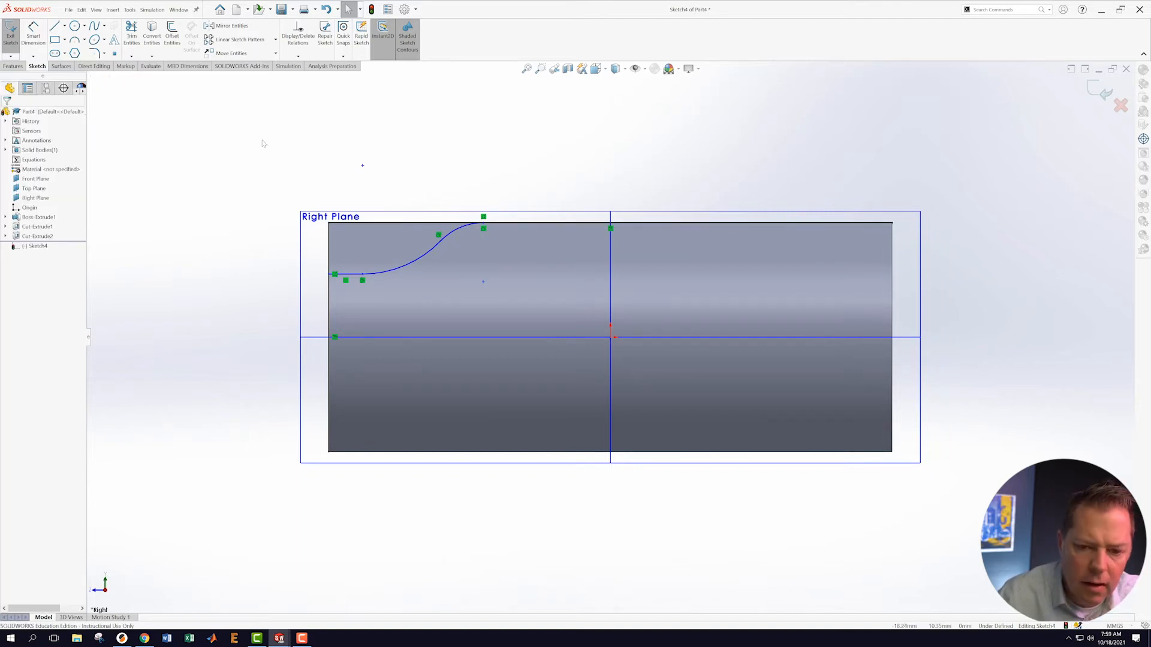
- Trim the top edge line beyond the upper arc and the left edge line below the short horizontal line, leaving a closed corner profile
left_click(131, 34)
left_click_drag(527, 194, 515, 256)
left_click_drag(335, 306, 318, 294)
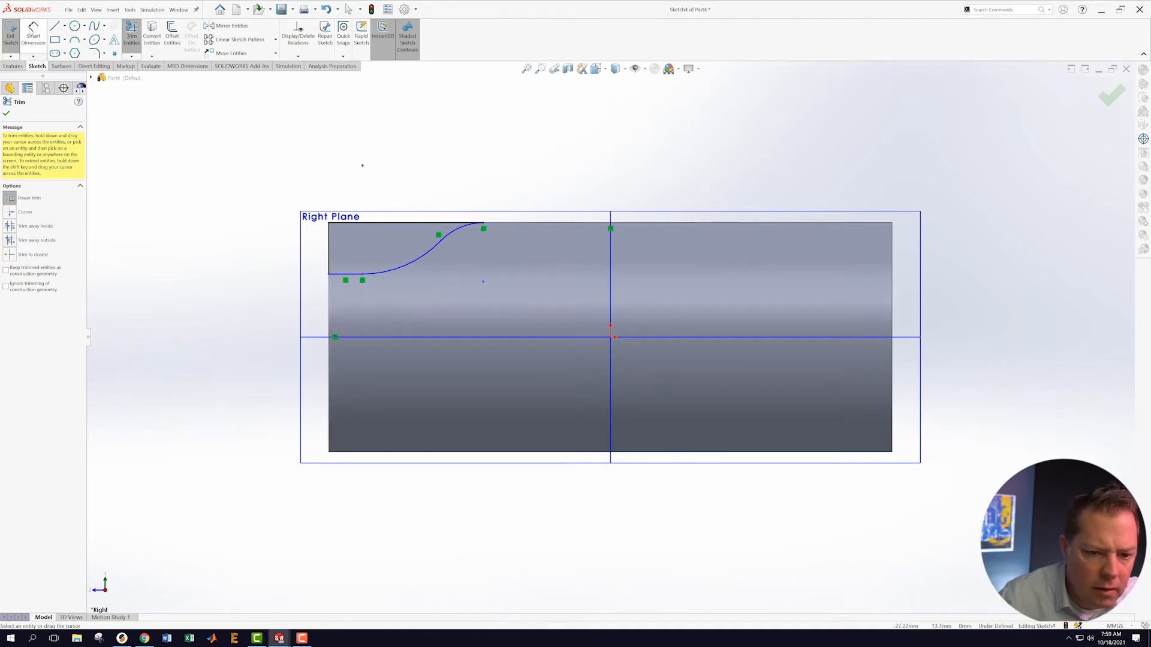
- Dimension the profile's left vertical line to 3 mm
left_click(39, 41)
left_click(329, 249)
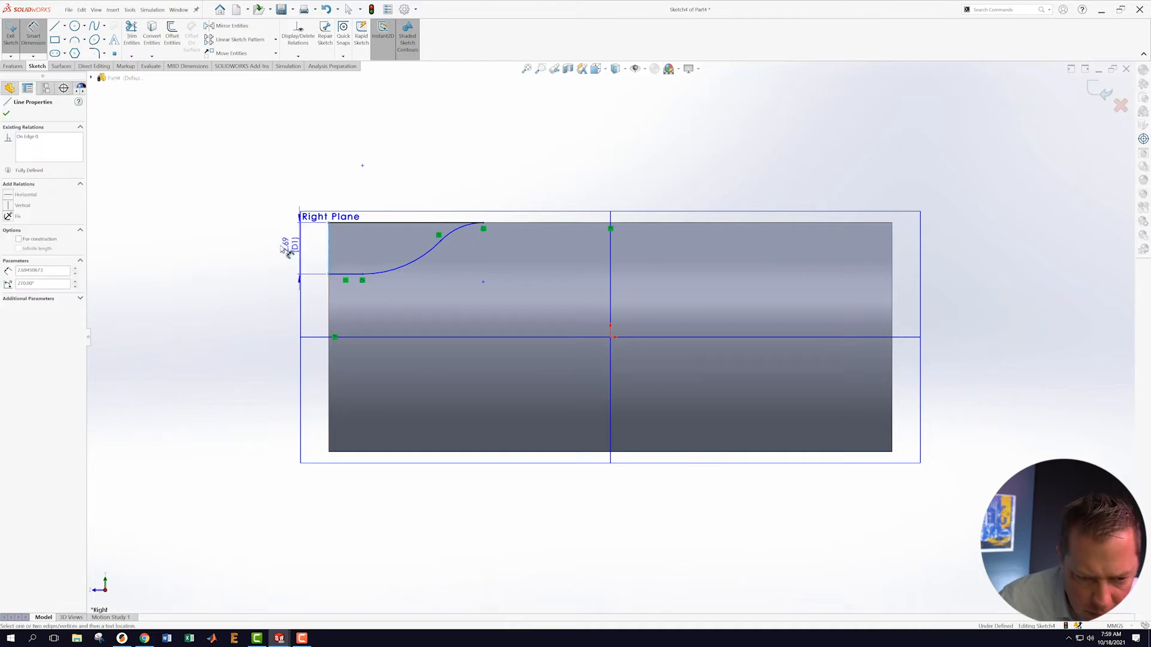
left_click(253, 247)
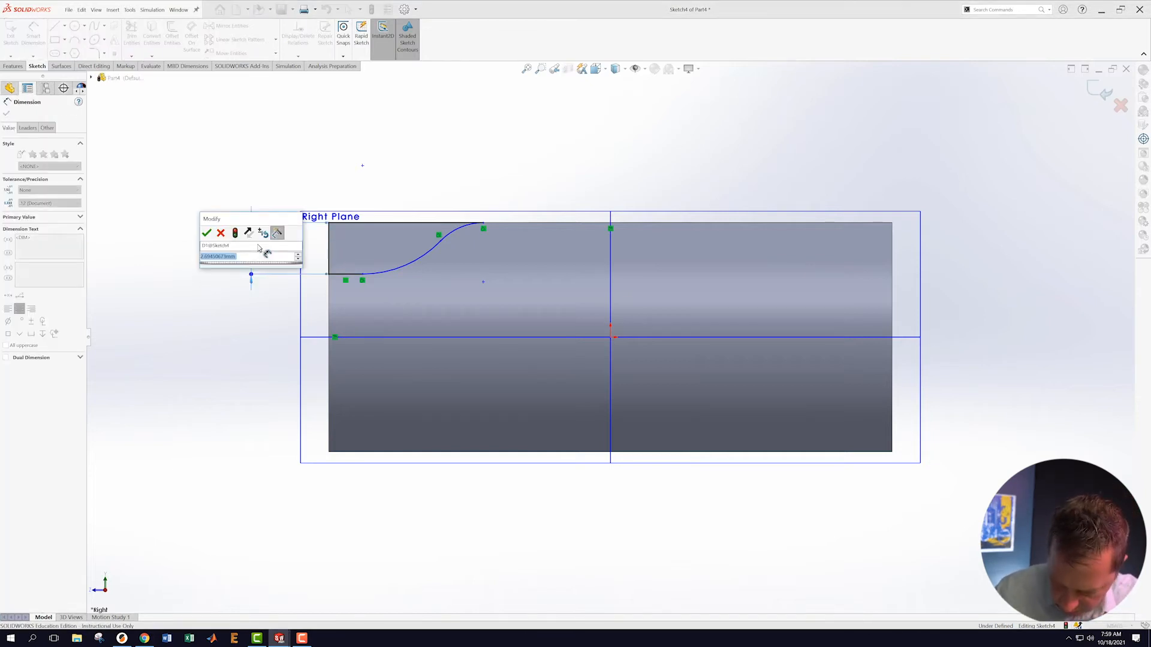
type("3")
key("Return")
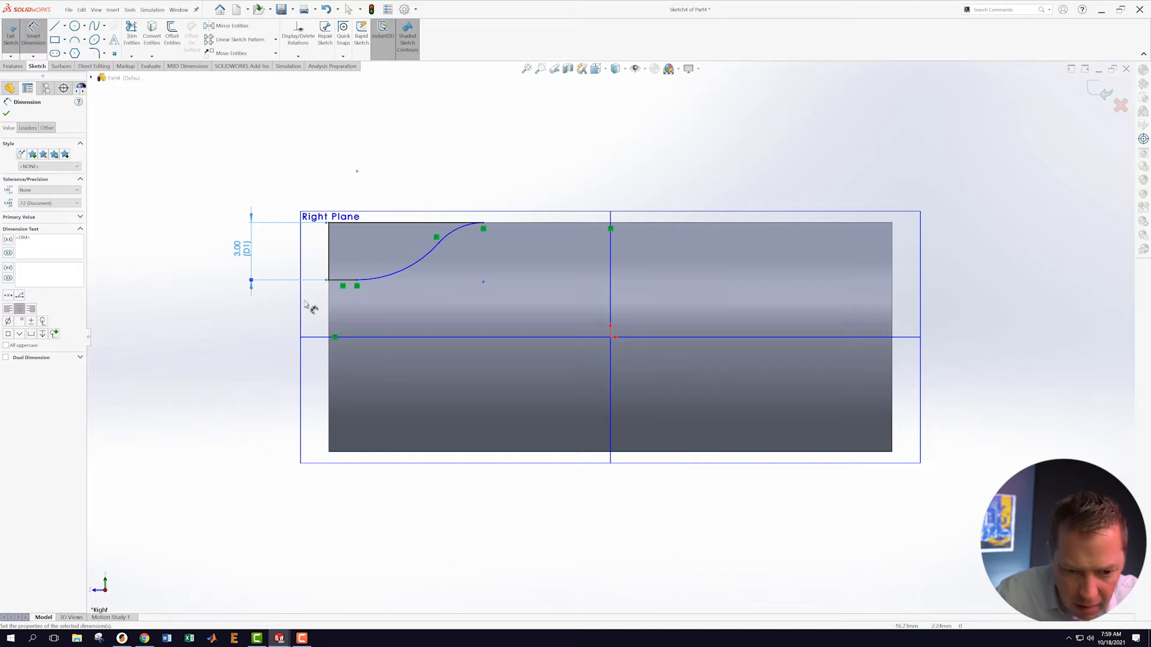
- Dimension the length of the short horizontal line at the profile's lower end
left_click(344, 280)
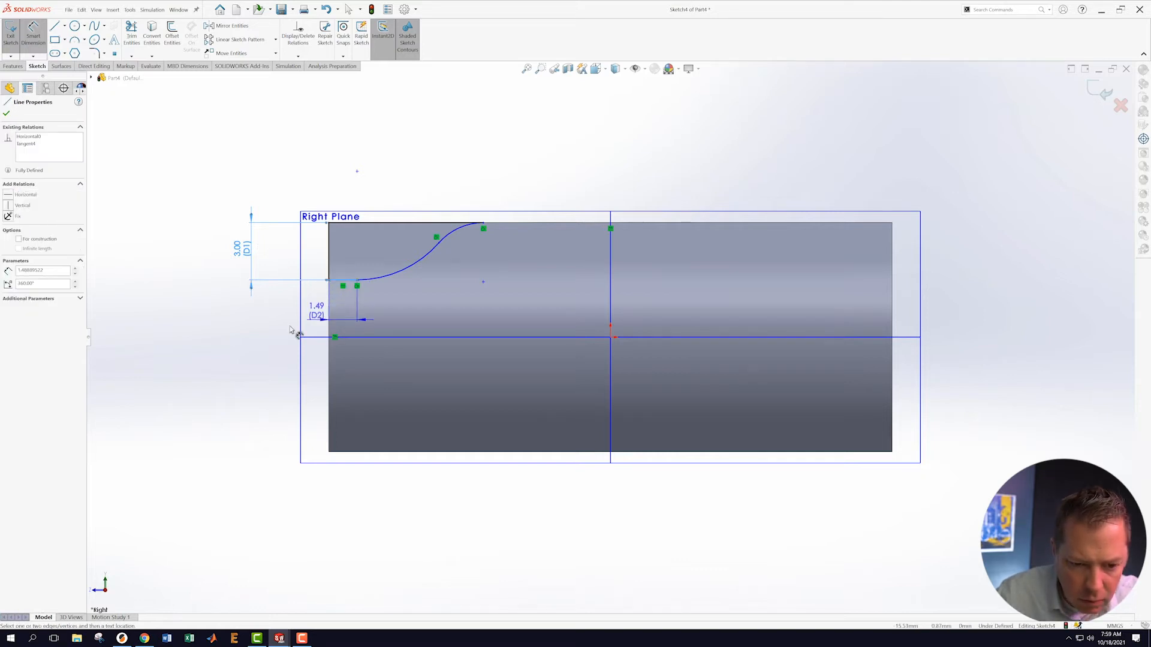
left_click(215, 331)
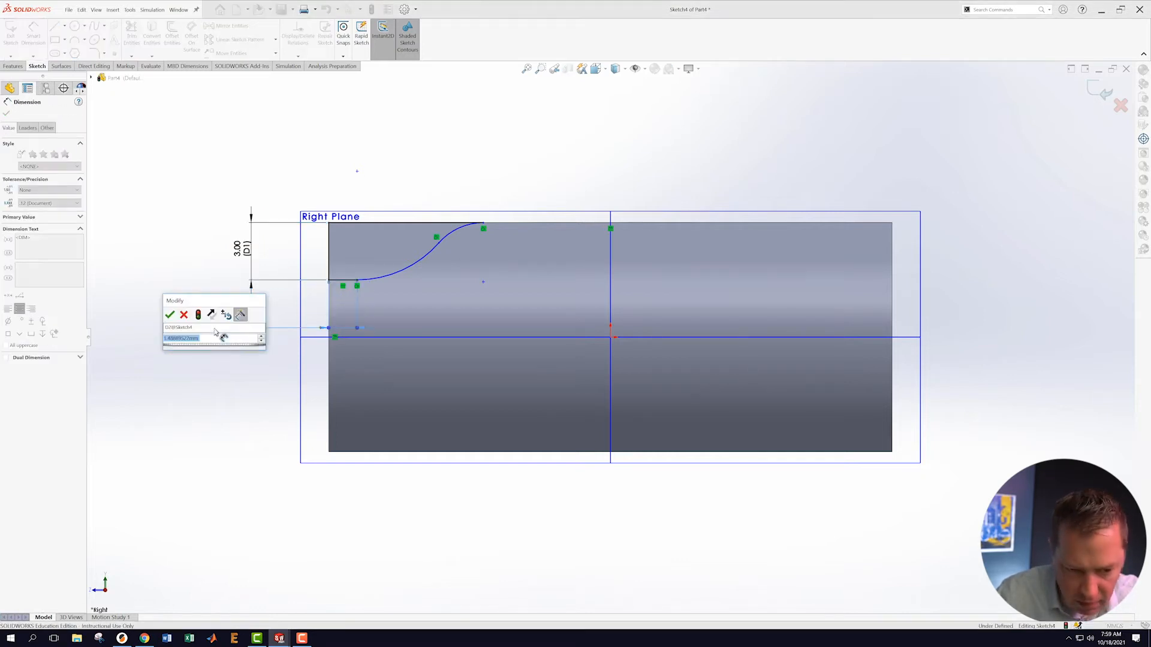
type("1.5")
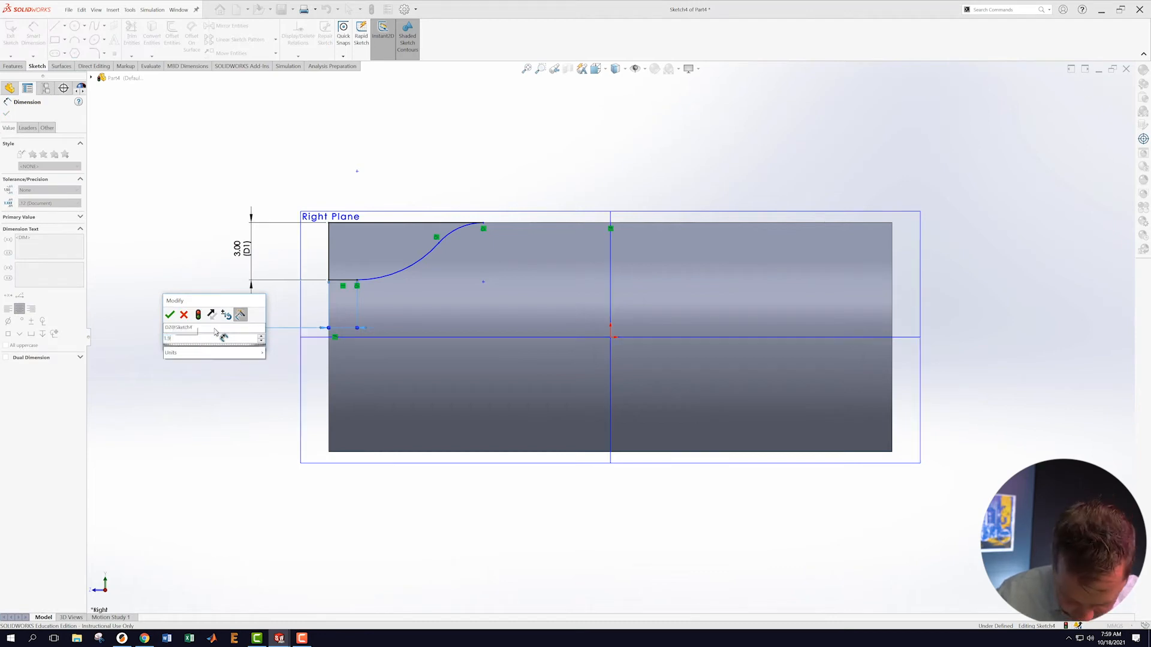
type("3")
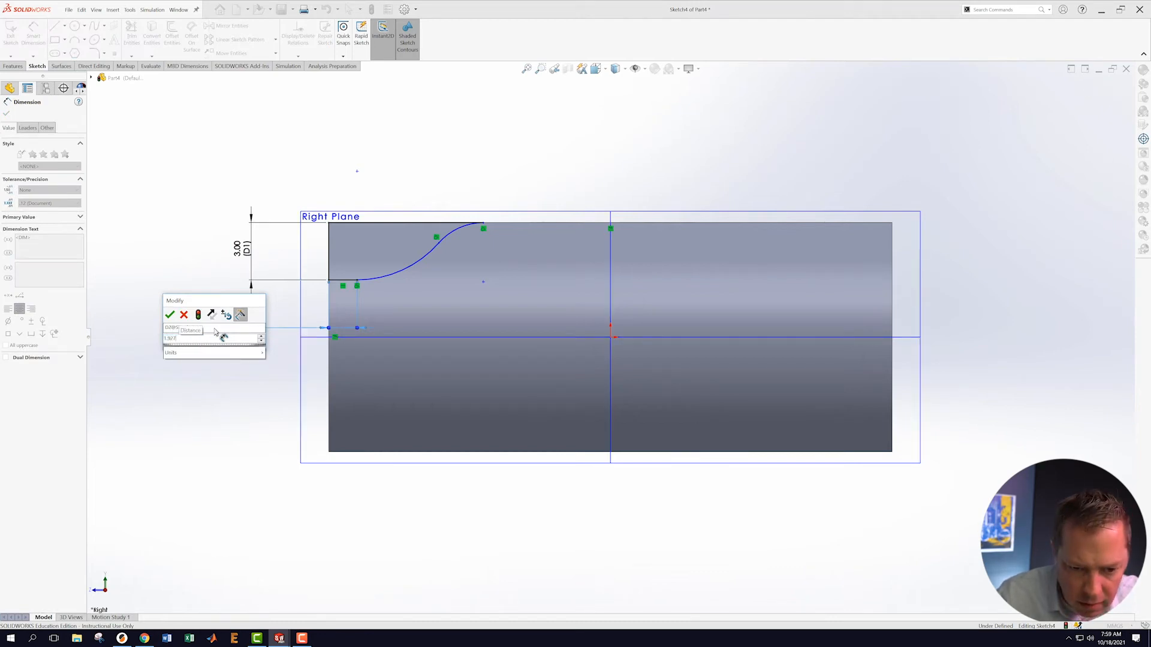
- Set the profile's short horizontal line to 1.93 mm and dimension the lower arc's radius as 5 mm
key("Return")
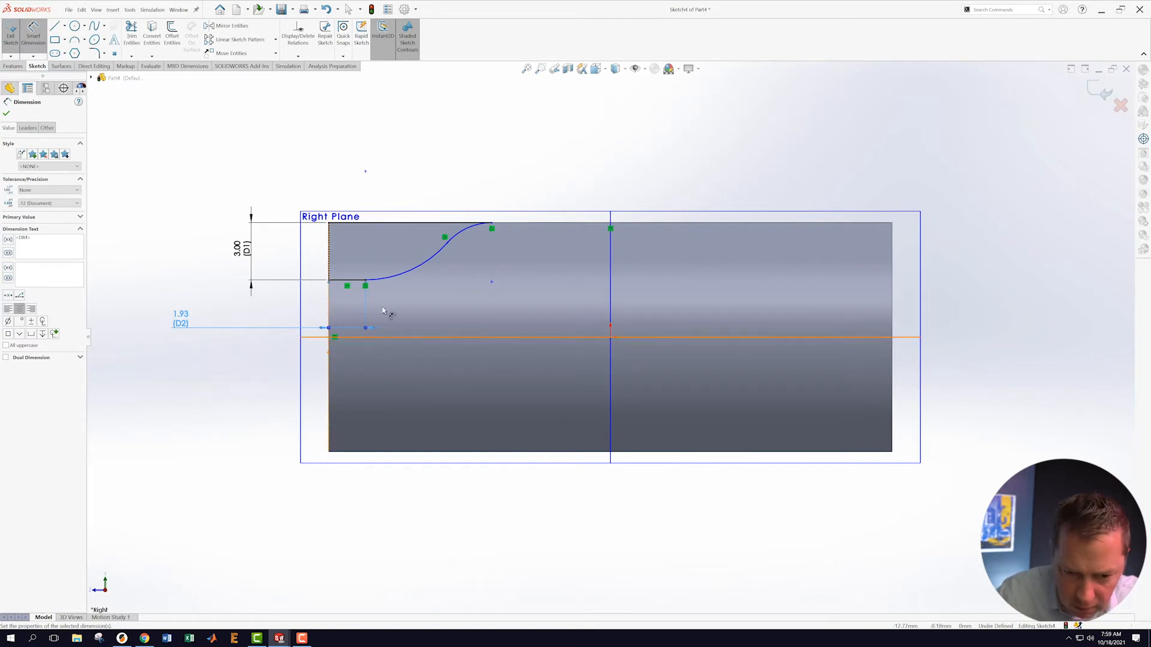
left_click(404, 277)
left_click(421, 317)
type("5")
key("Return")
- Dimension the upper arc's radius as 4 mm and exit the Right Plane sketch
left_click(457, 236)
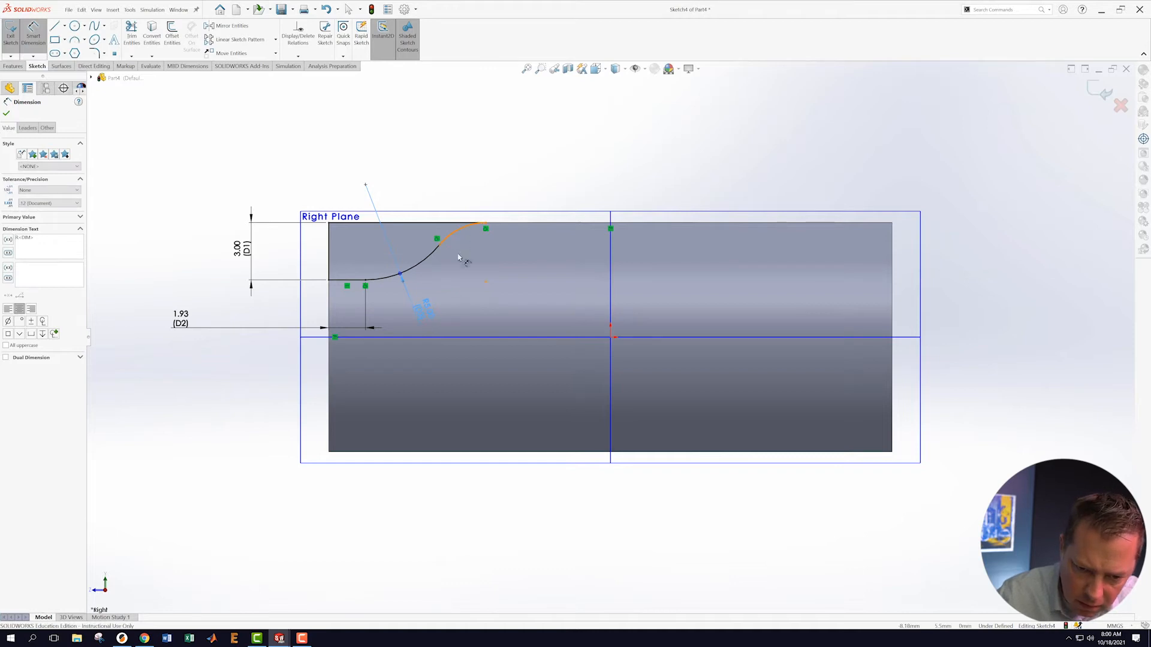
left_click(501, 263)
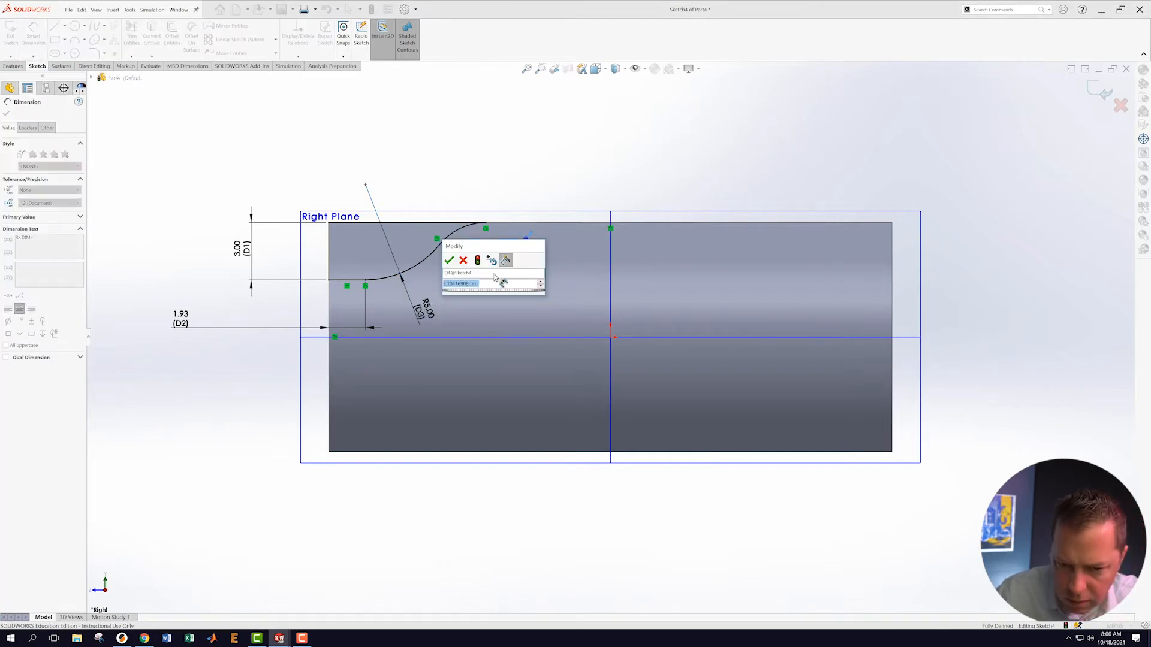
type("4")
key("Return")
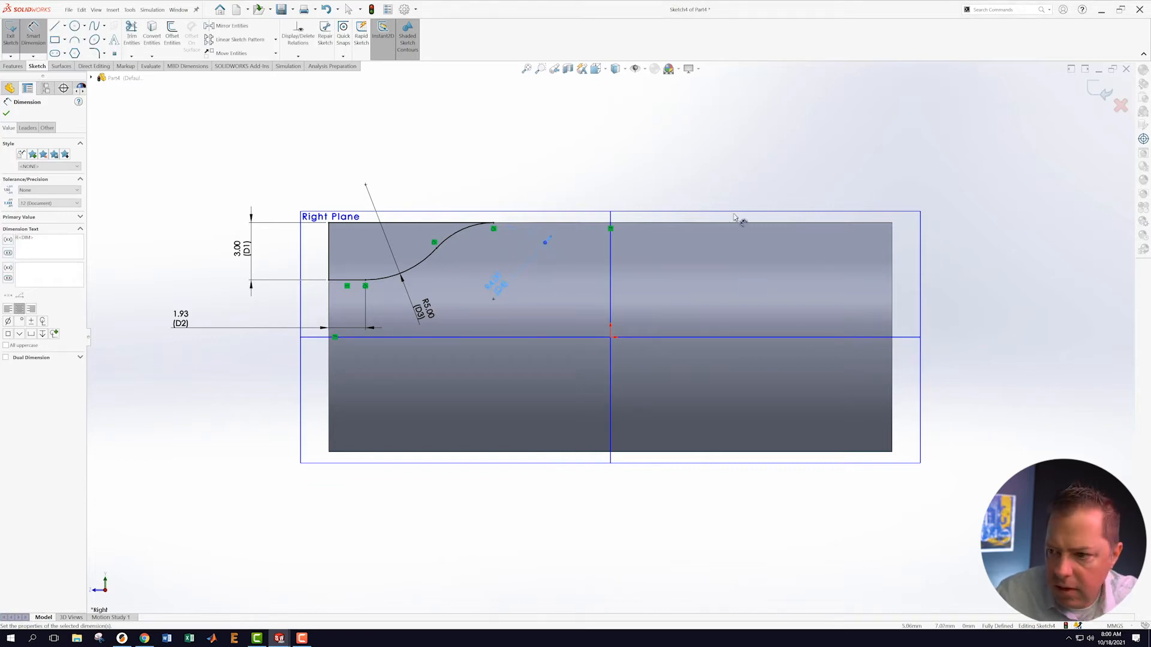
left_click(1106, 93)
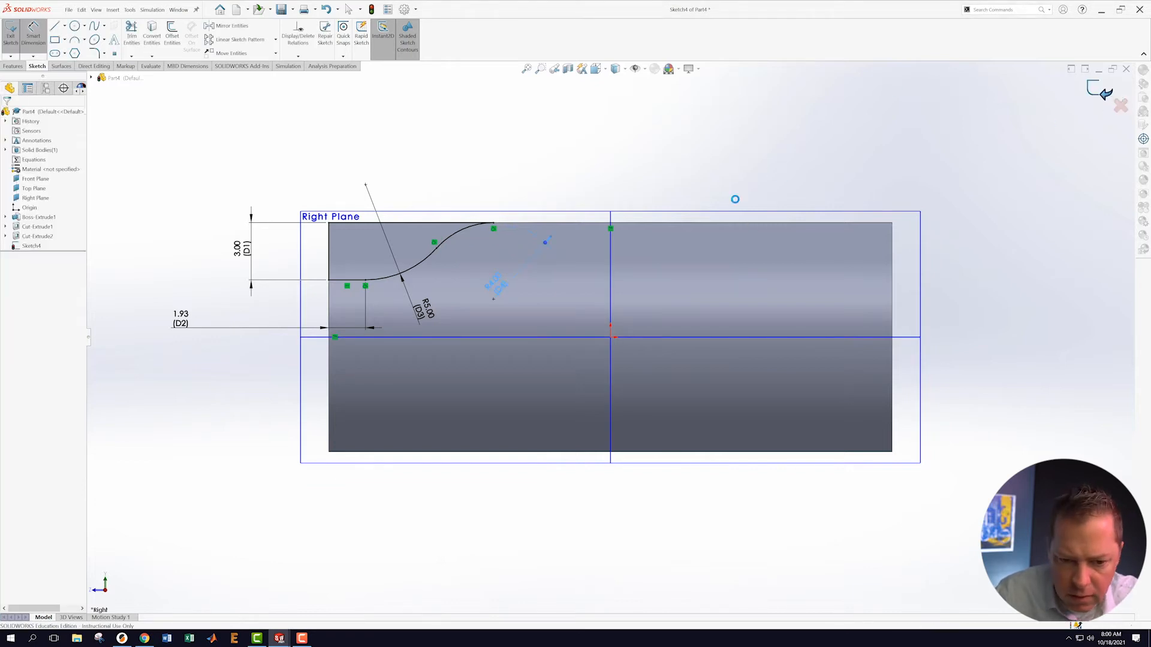
- Start a new sketch on the block's flat top face, viewed normal to the face
middle_click_drag(496, 217, 513, 258)
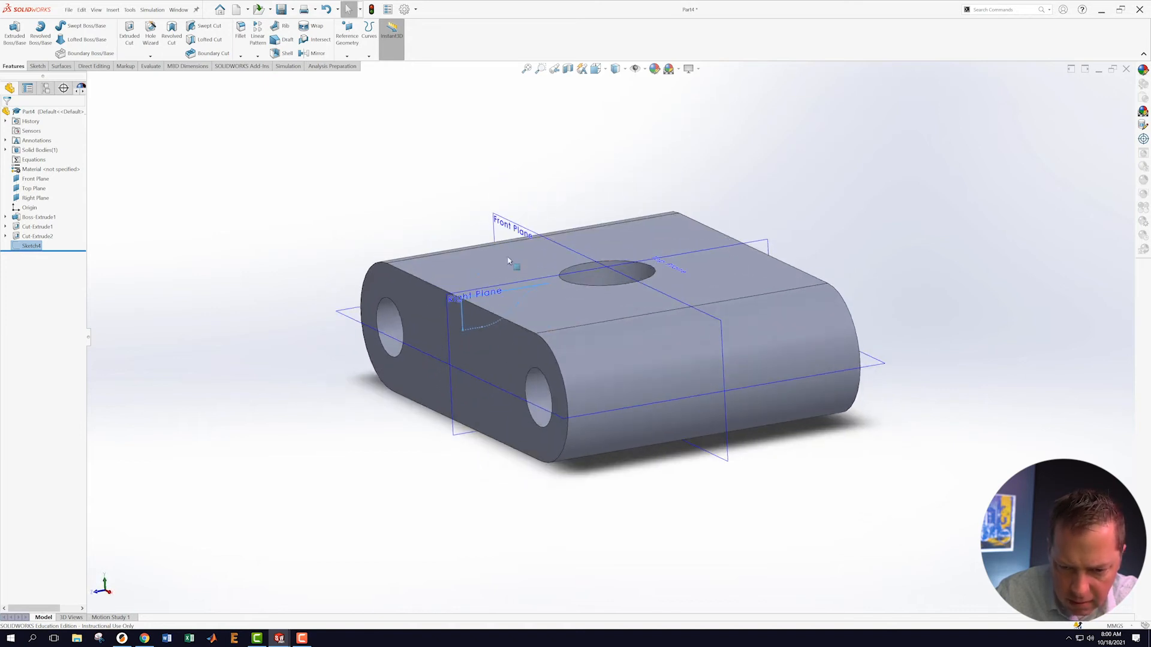
scroll(550, 237, "up", 3)
scroll(551, 236, "down", 3)
middle_click_drag(649, 492, 675, 529)
scroll(637, 456, "down", 2)
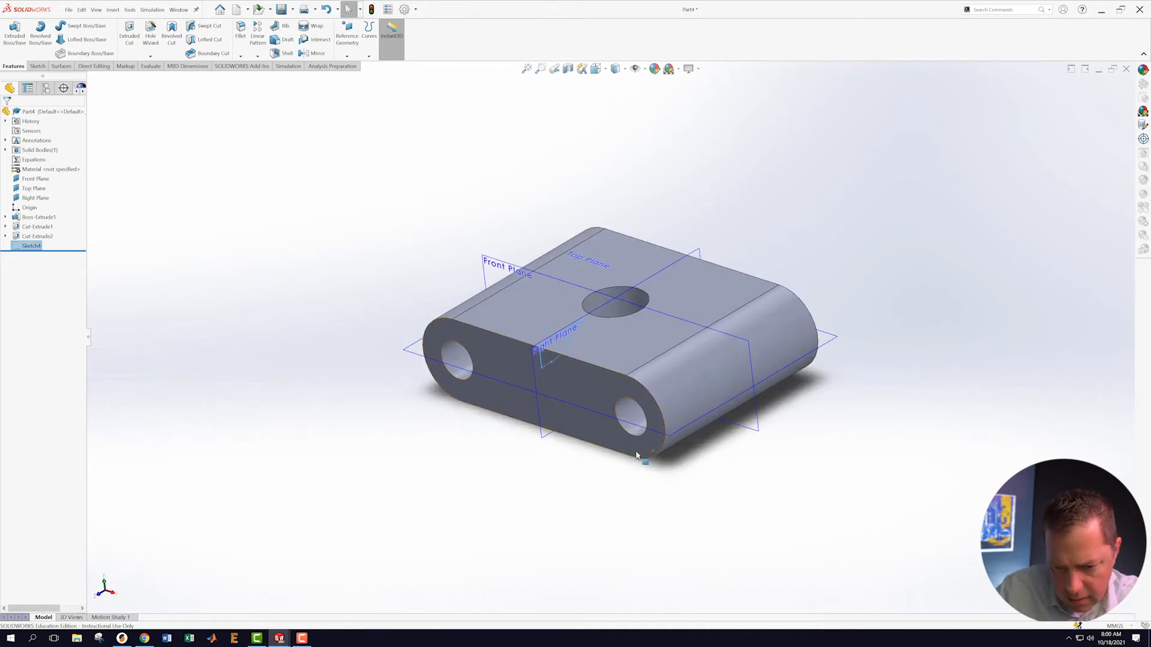
right_click(625, 349)
left_click(640, 336)
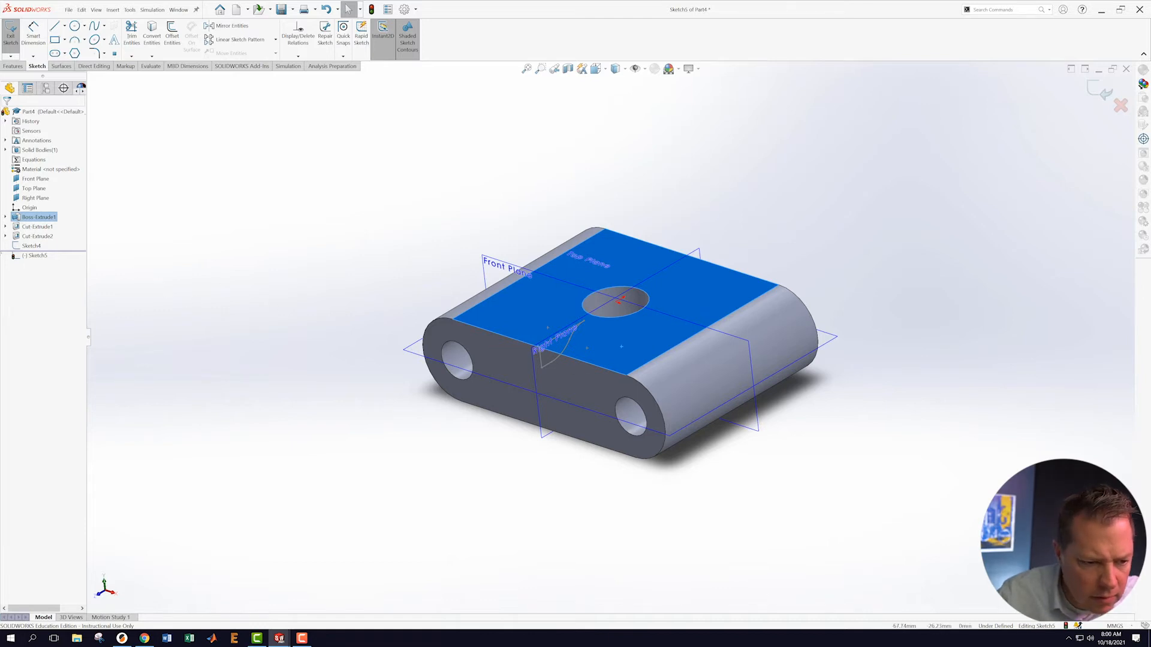
right_click(34, 259)
left_click(52, 245)
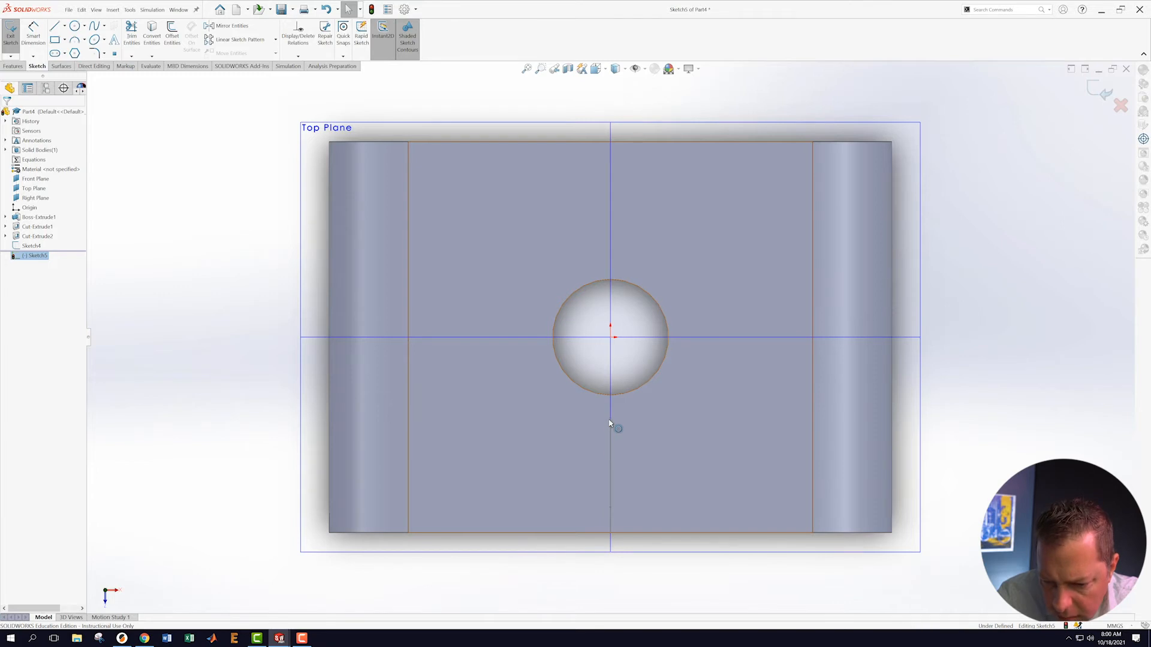
- Sketch a three-line chain: a horizontal line about 7.54 mm long from the vertical centreline below the hole, a diagonal, and a near-vertical line ending on the front edge
left_click(54, 26)
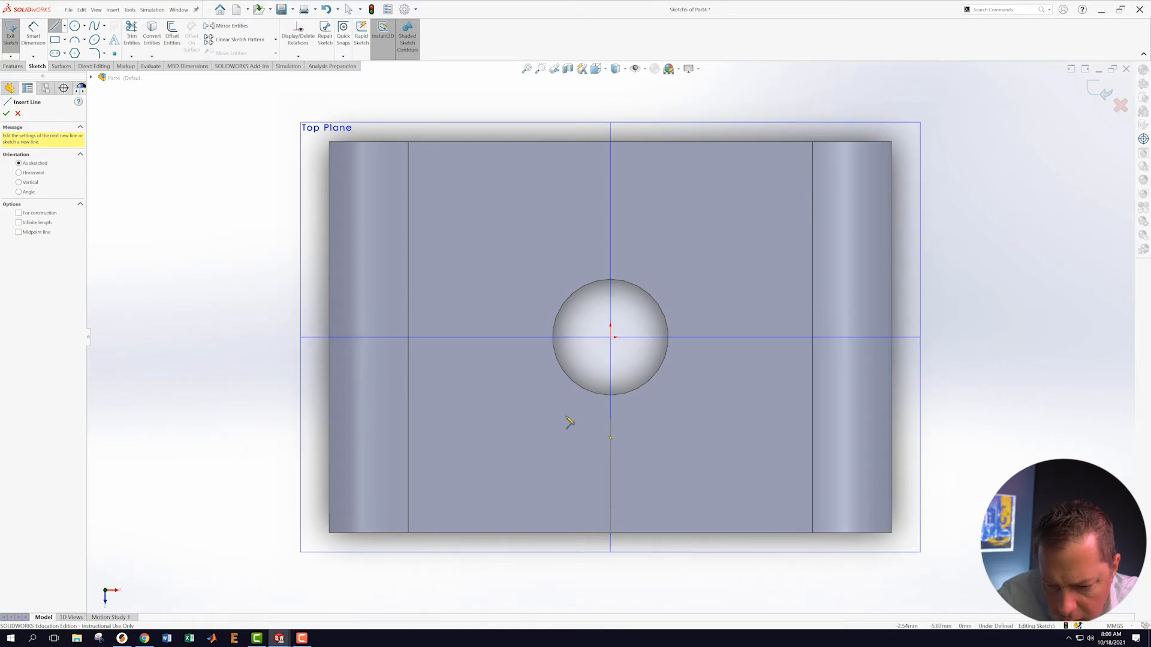
left_click(611, 418)
left_click(711, 418)
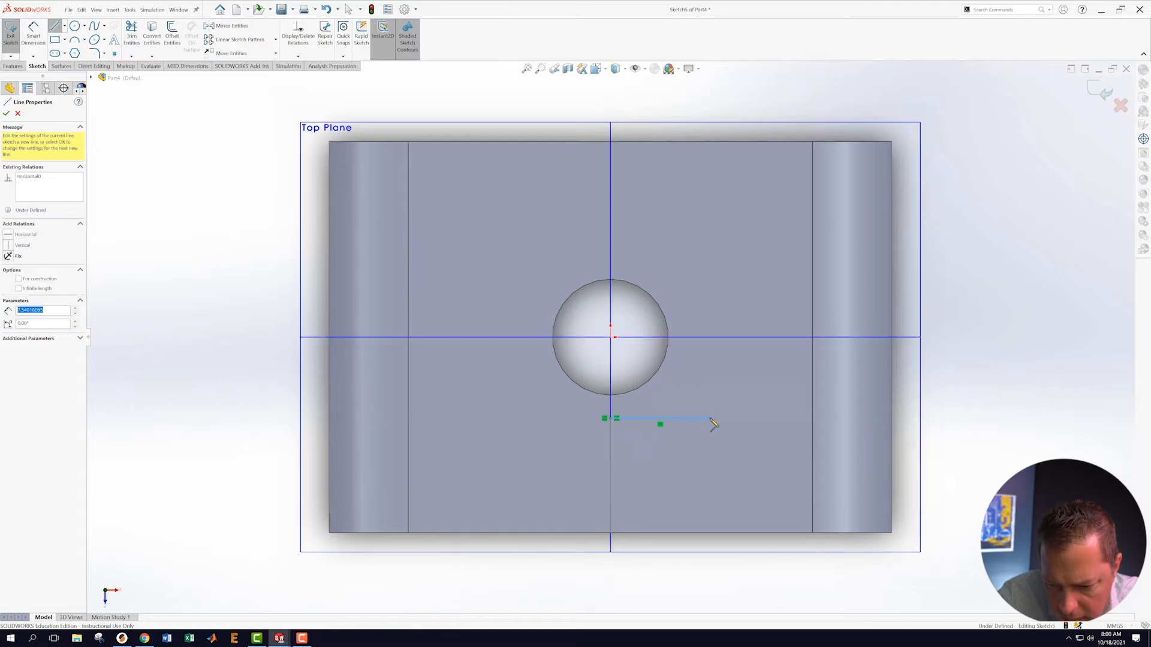
left_click(776, 466)
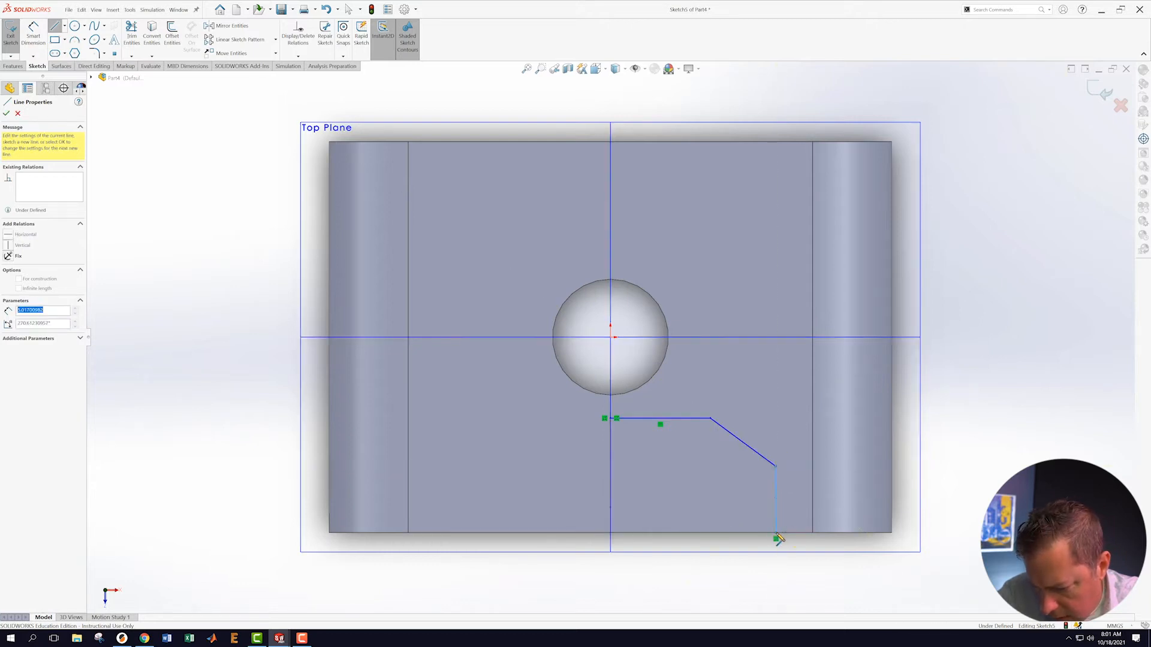
left_click(776, 533)
key("Escape")
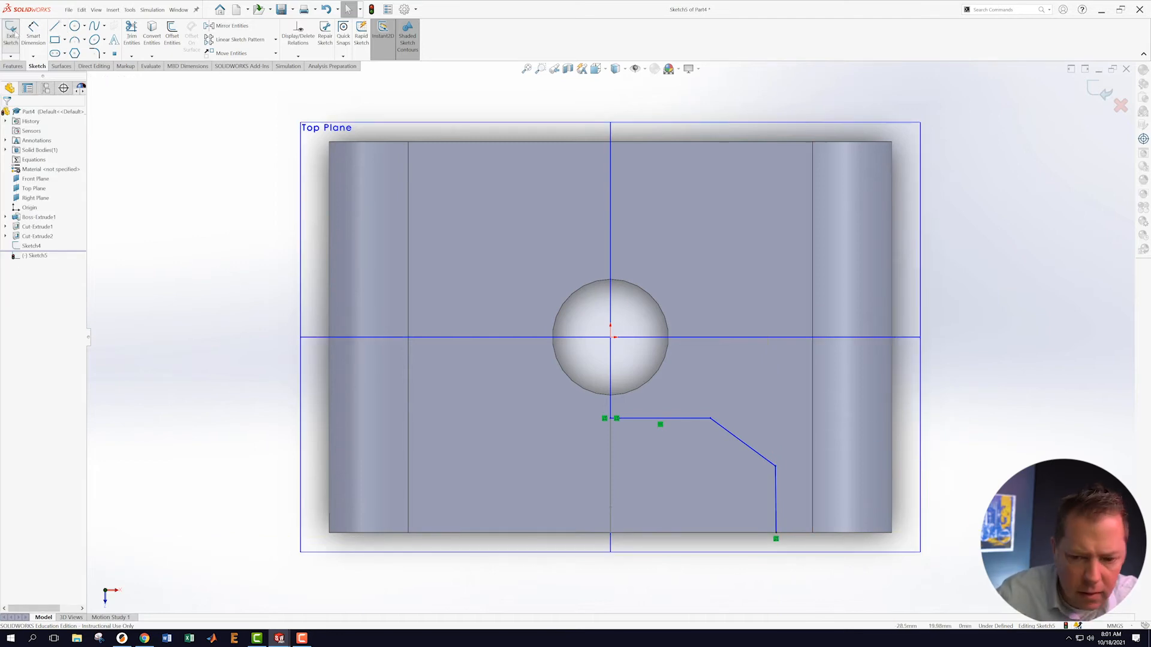
- Dimension the horizontal line's length as 19.5/2 mm
left_click(33, 33)
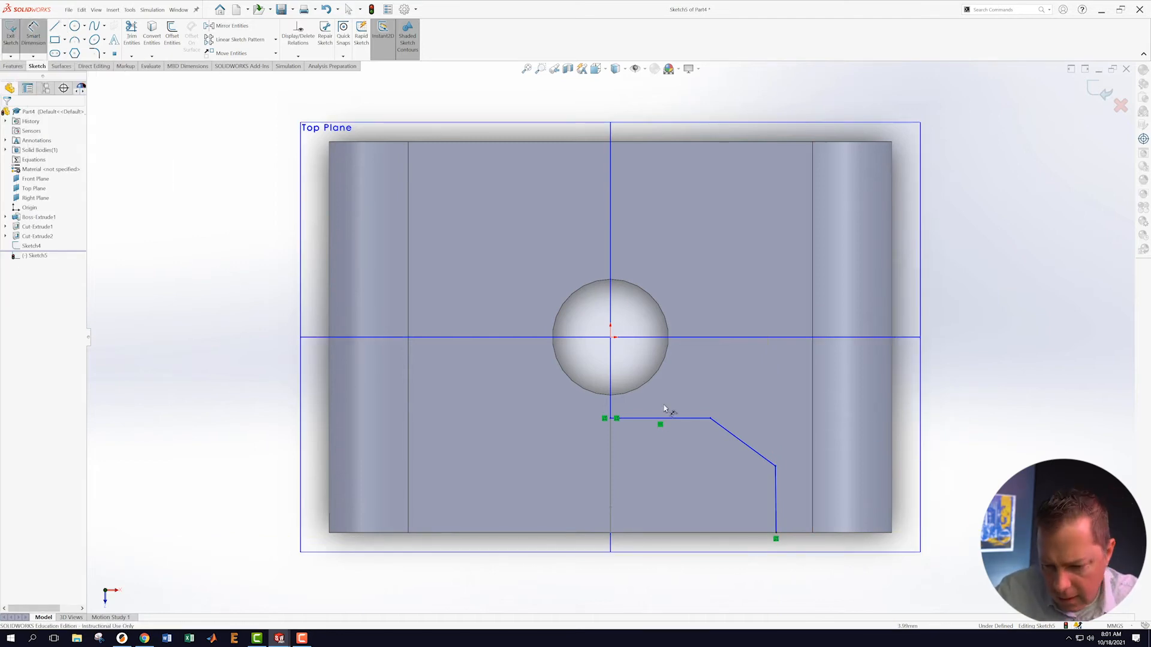
left_click(653, 419)
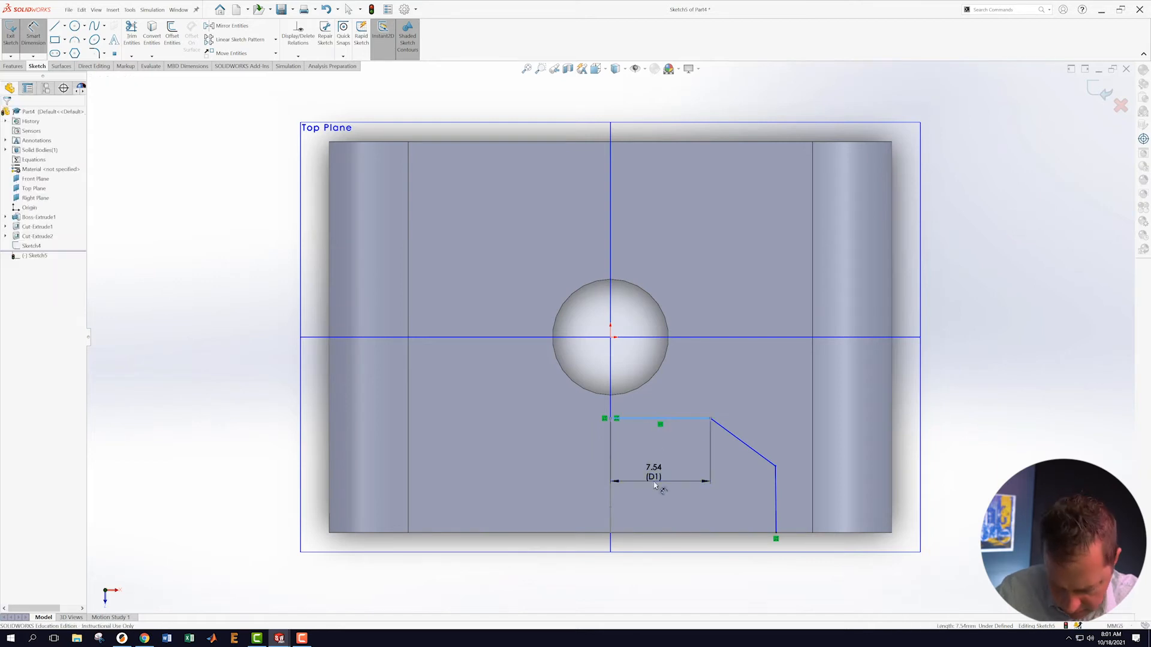
left_click(655, 482)
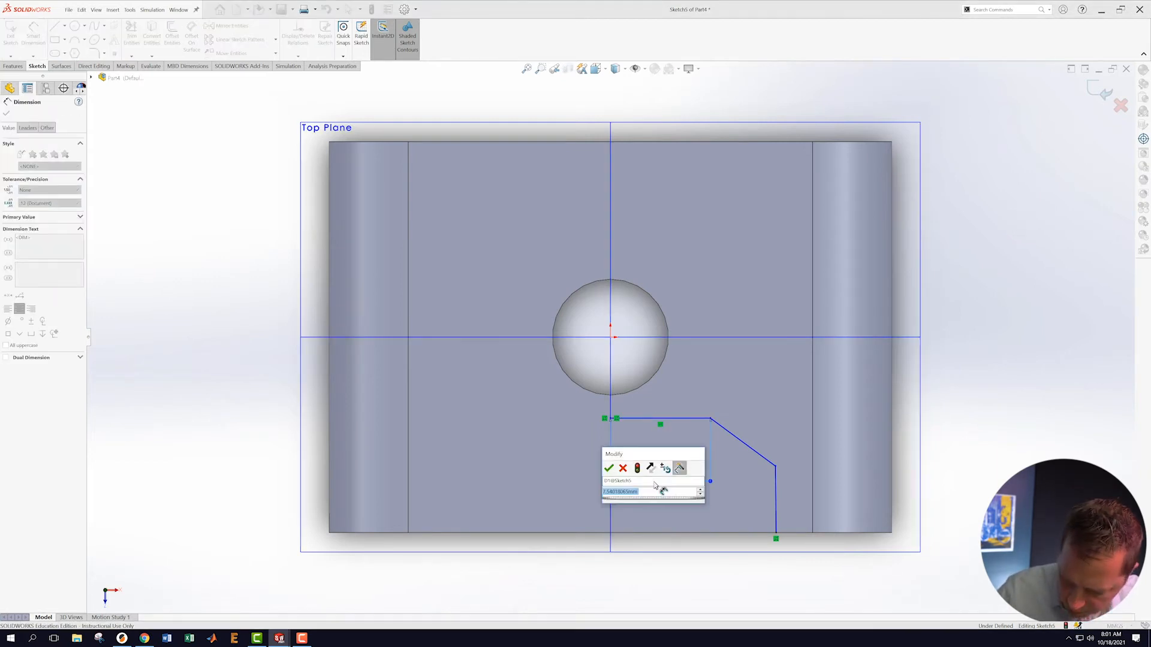
type("19.5/2")
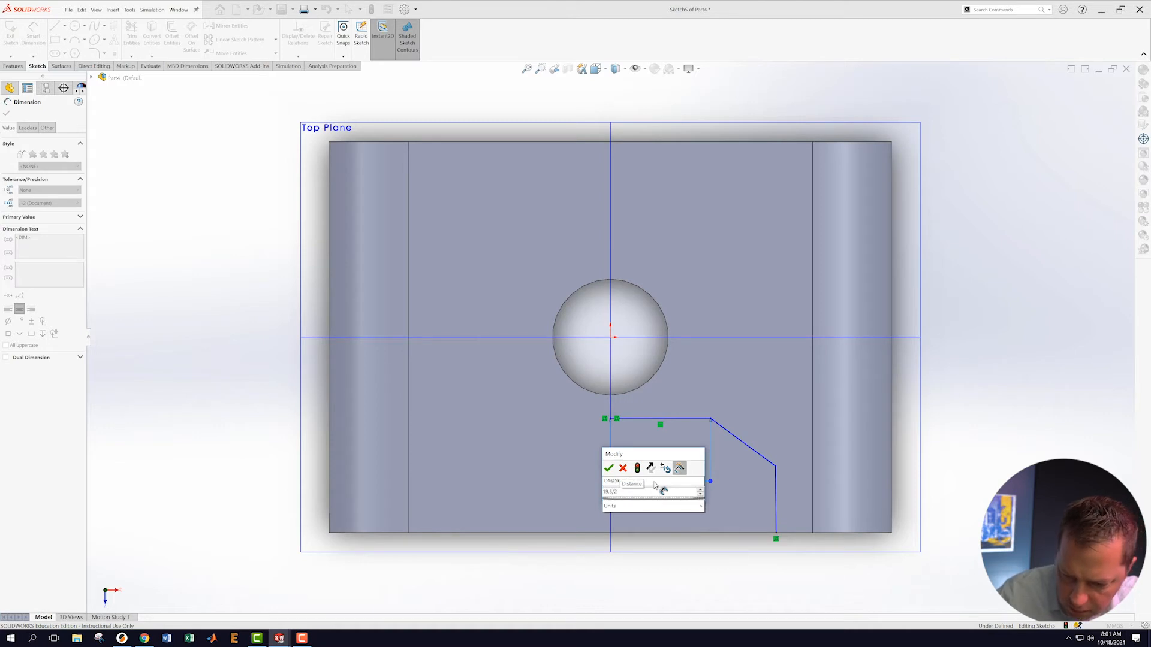
key("Return")
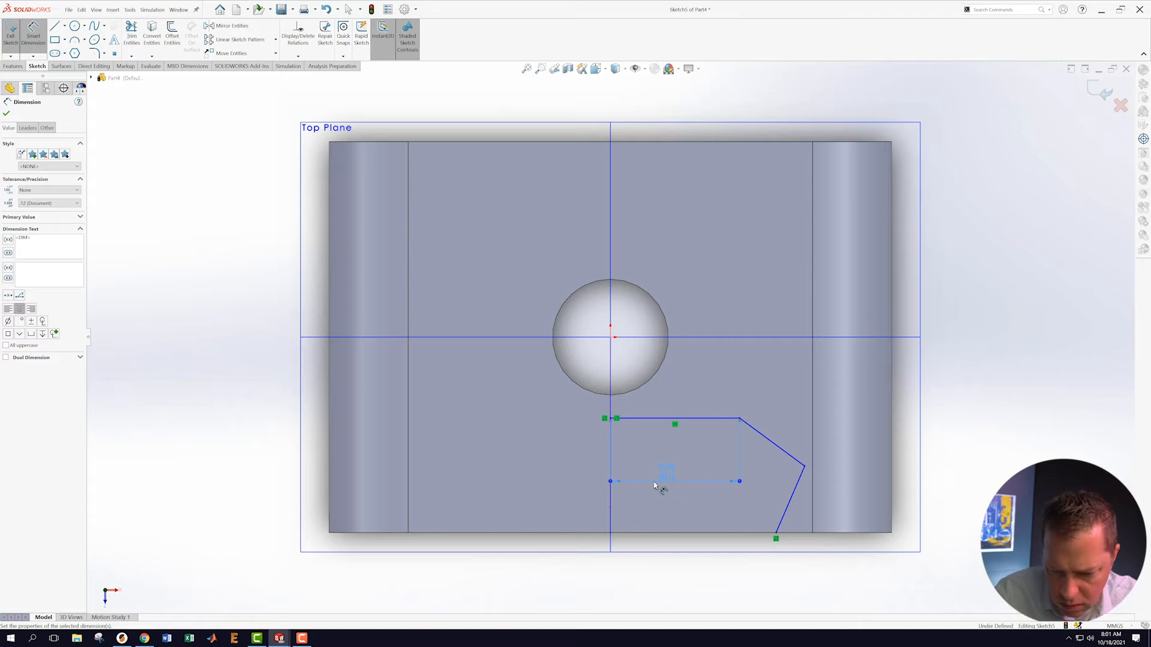
- Make the line ending on the front edge vertical and set the angle between it and the diagonal to 45°
right_click(792, 507)
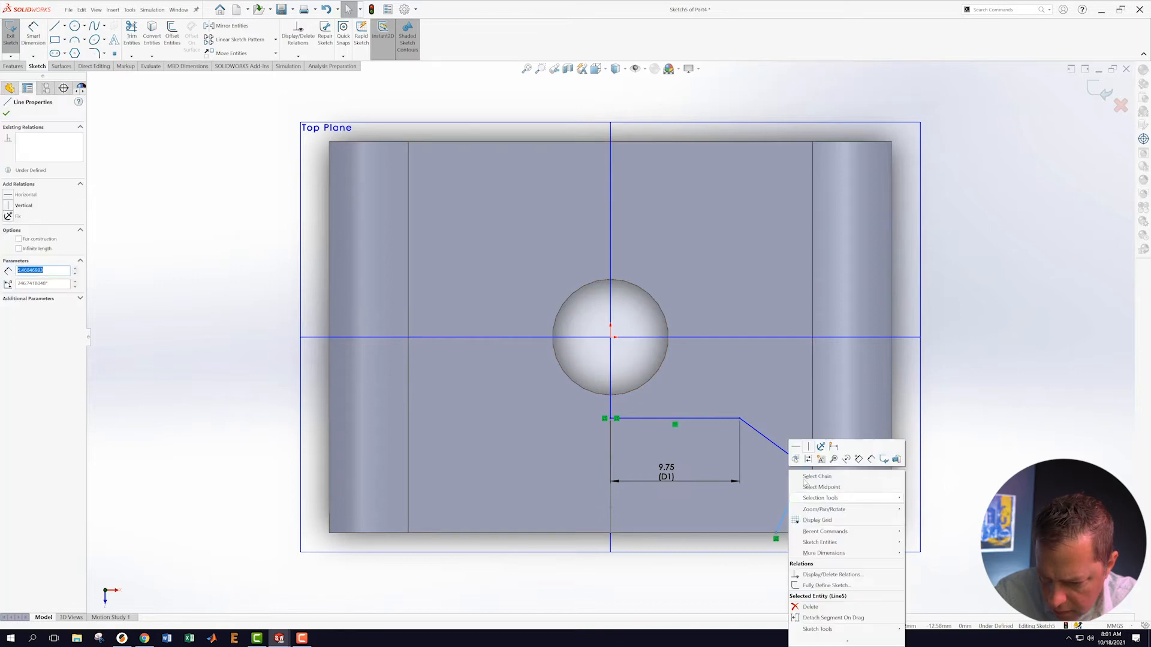
left_click(808, 446)
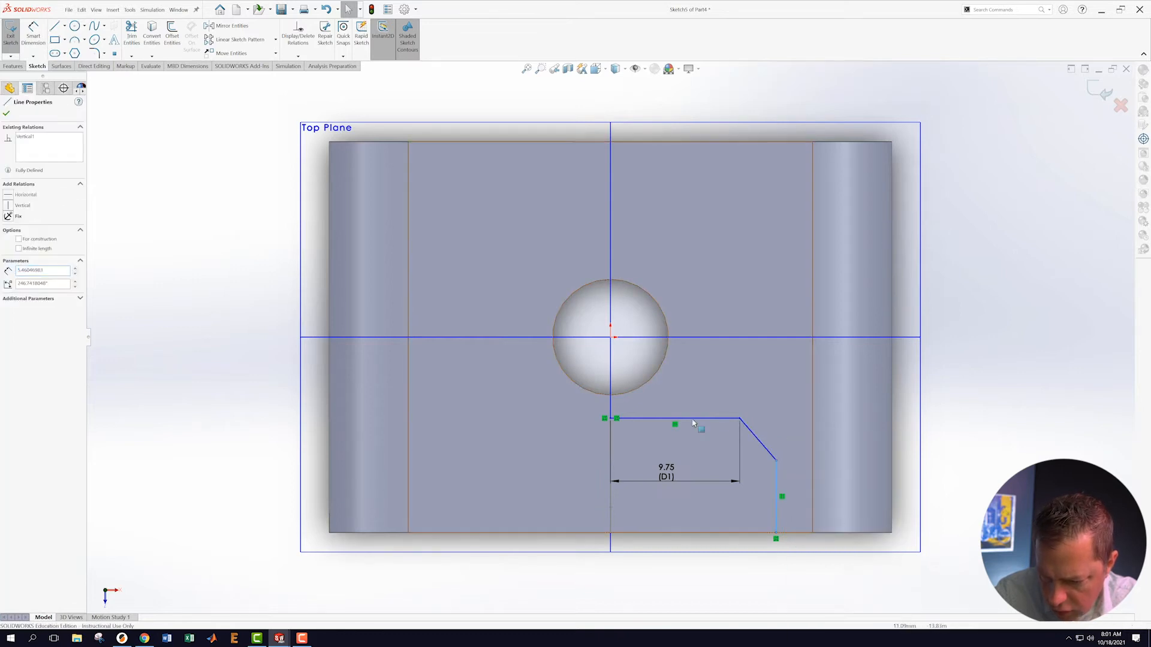
left_click(34, 38)
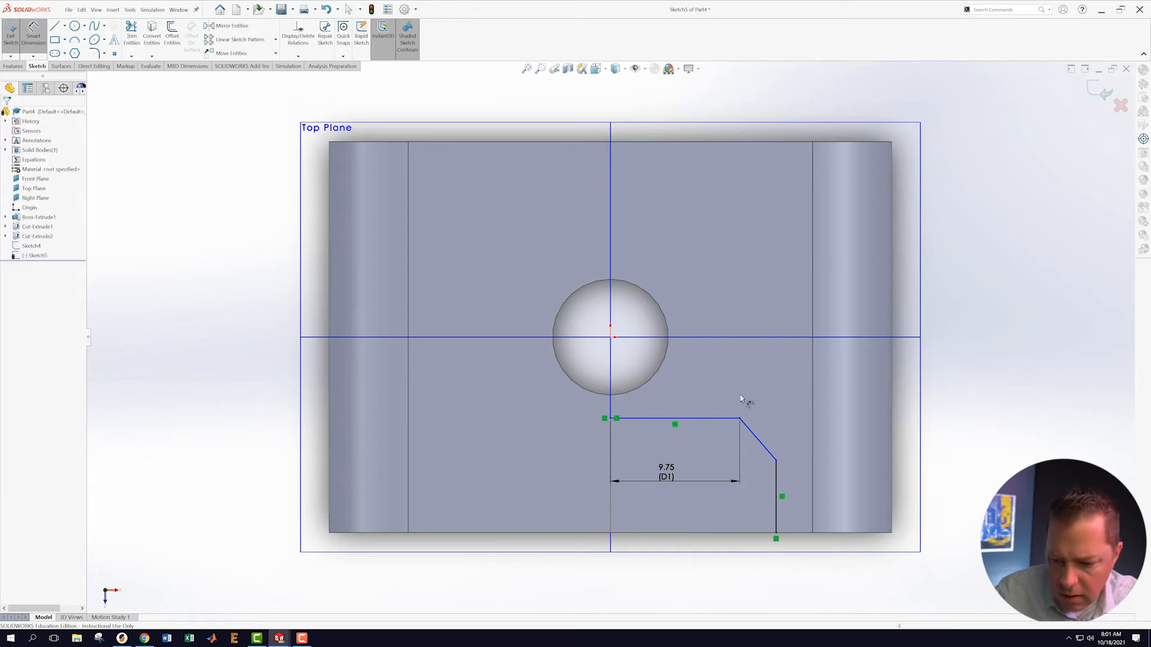
left_click(777, 482)
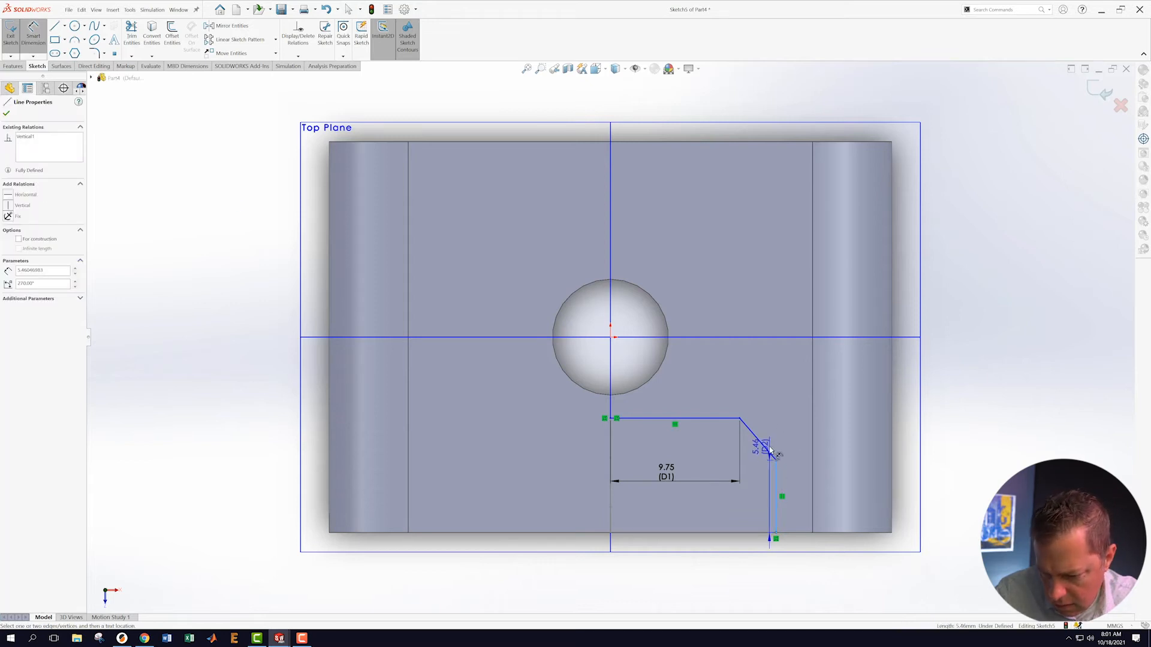
left_click(763, 451)
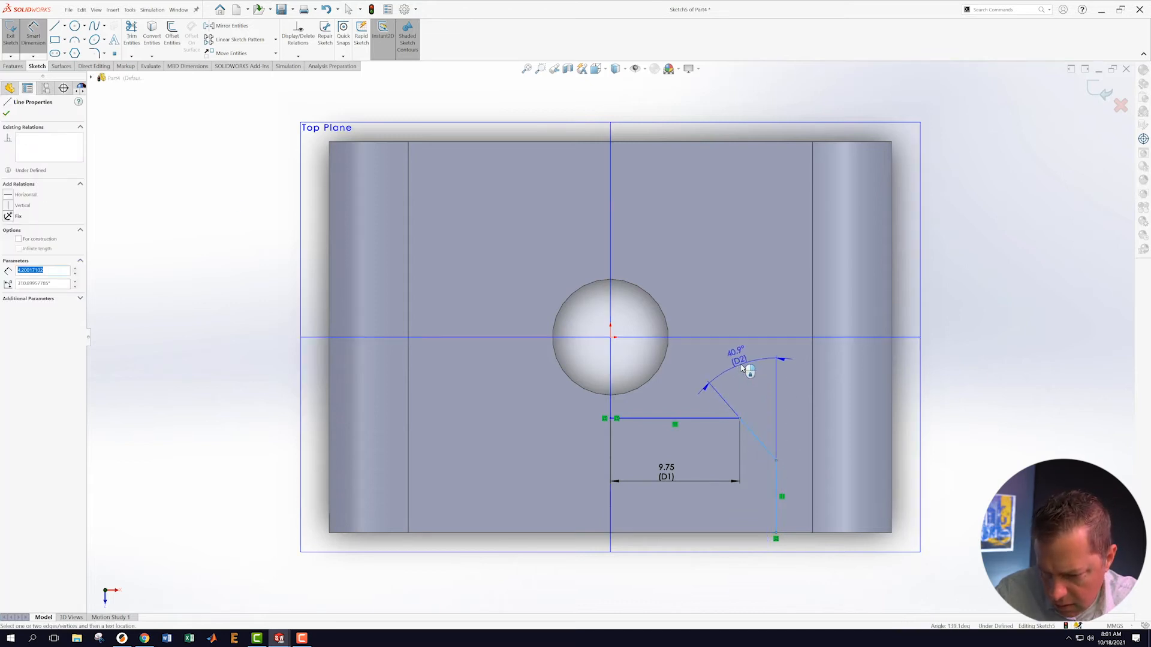
left_click(744, 366)
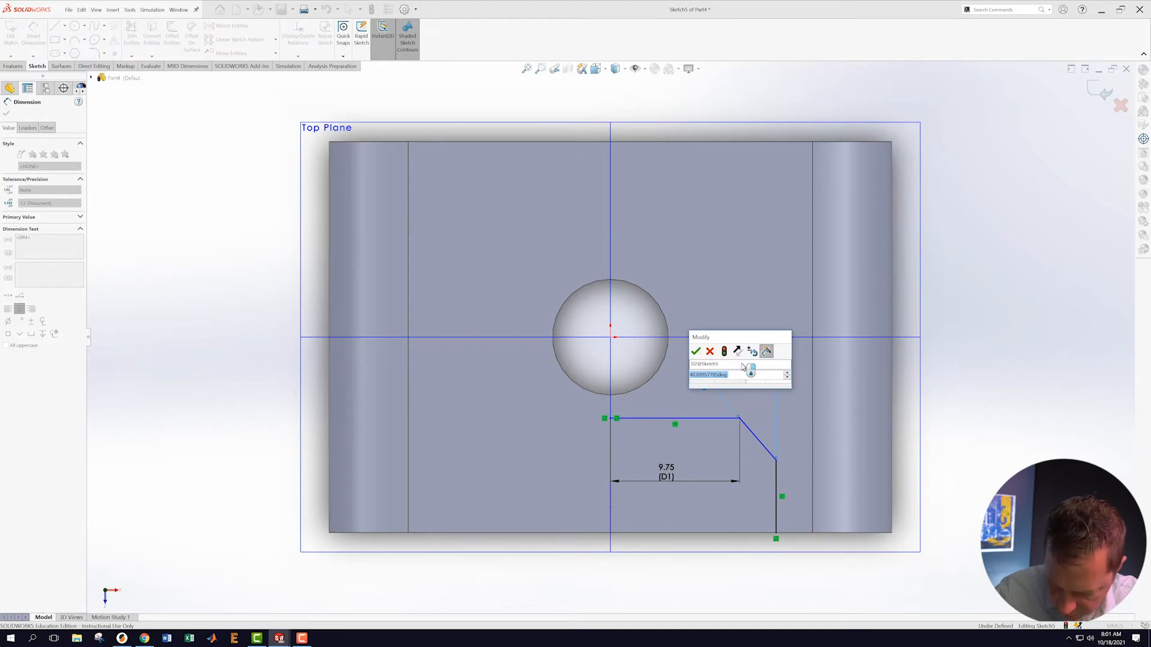
type("45")
key("Return")
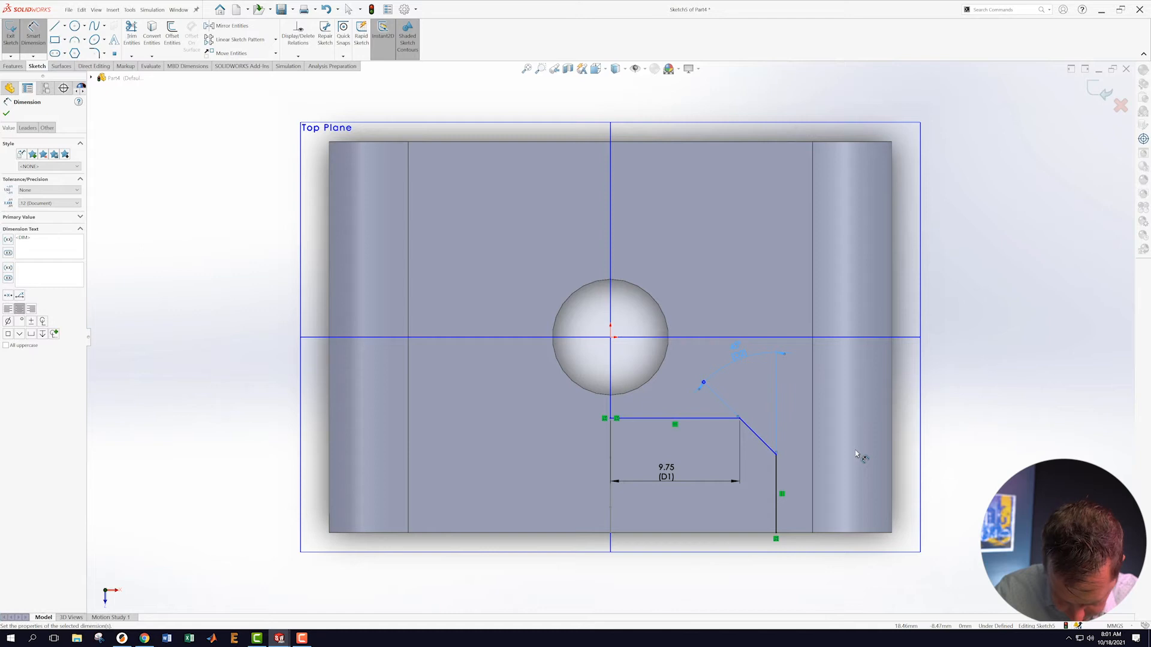
- Dimension the vertical line's length as 3.578 mm and exit the sketch
left_click(778, 512)
left_click(959, 494)
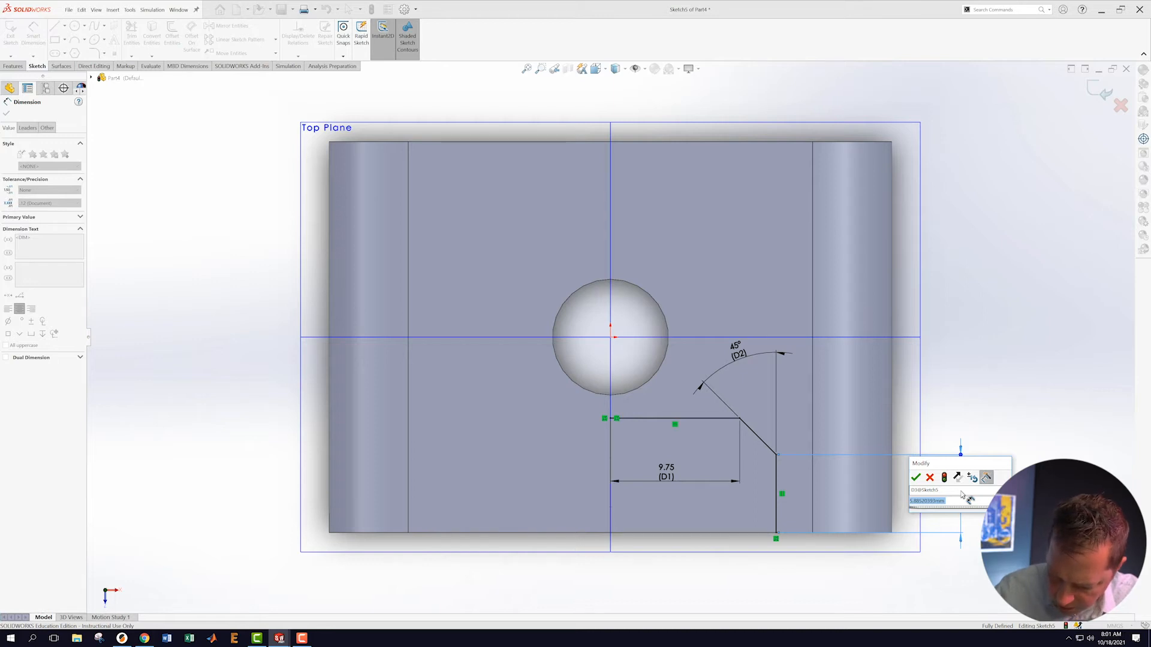
type("3.578")
key("Return")
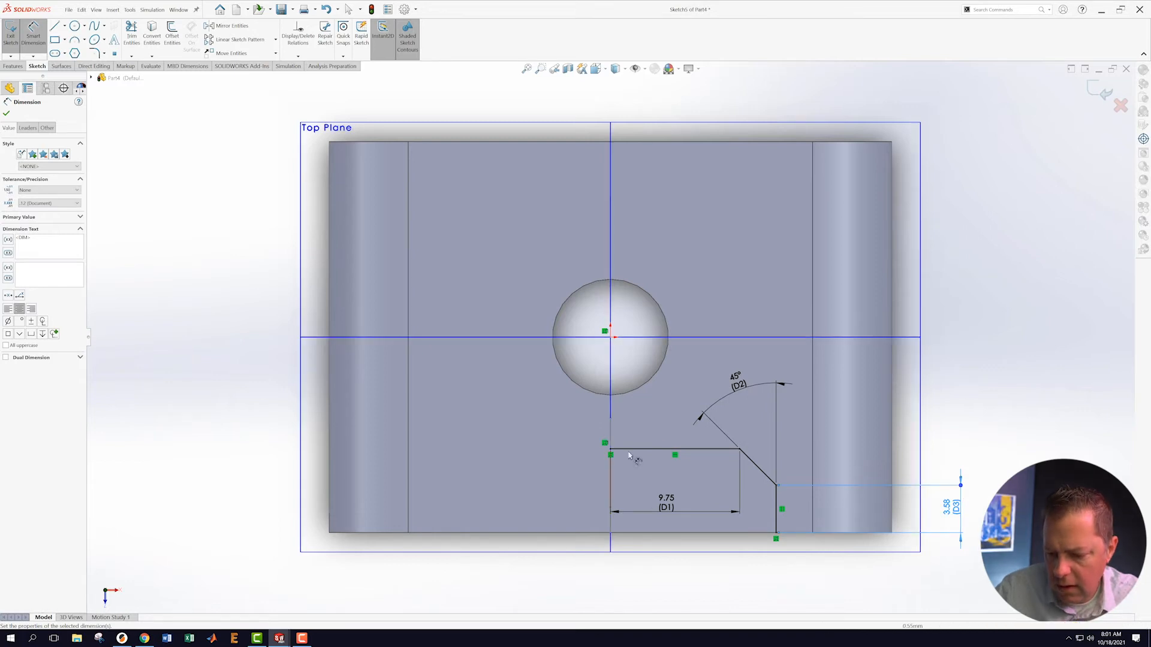
left_click(1105, 93)
left_click(1105, 93)
- Reopen the top-face sketch and make the horizontal line's start point coincident with the inner endpoint of the curved side-profile sketch
mouse_move(984, 446)
middle_mouse_down()
mouse_move(971, 378)
mouse_move(933, 378)
mouse_move(943, 393)
middle_mouse_up()
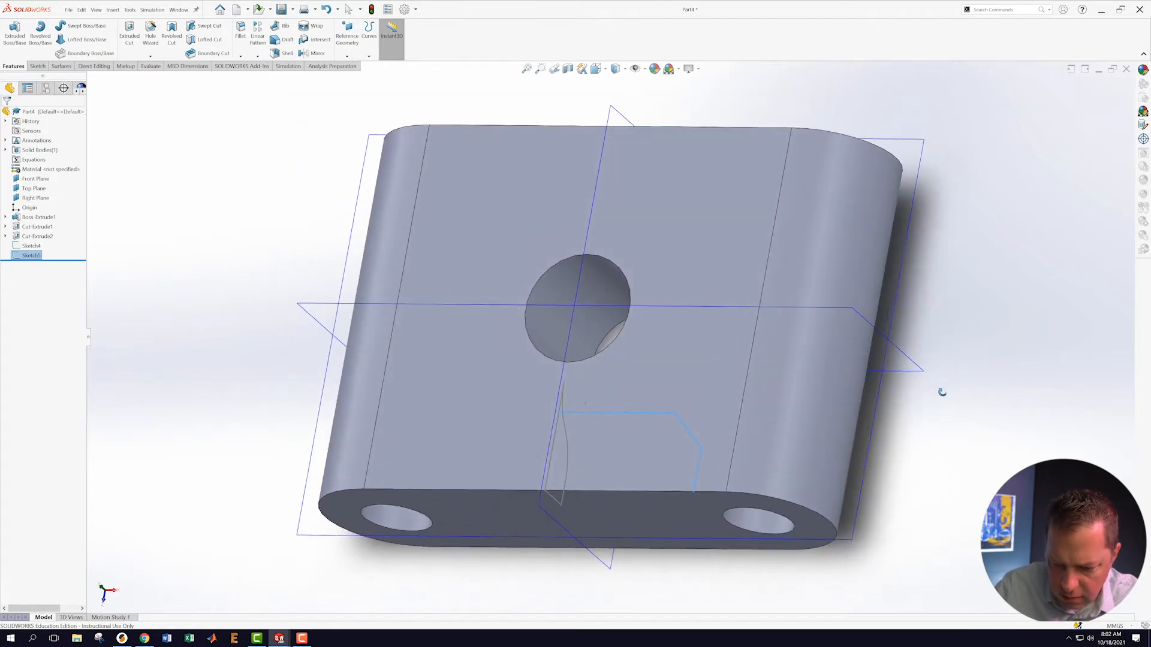
scroll(569, 428, "down", 3)
scroll(567, 426, "down", 2)
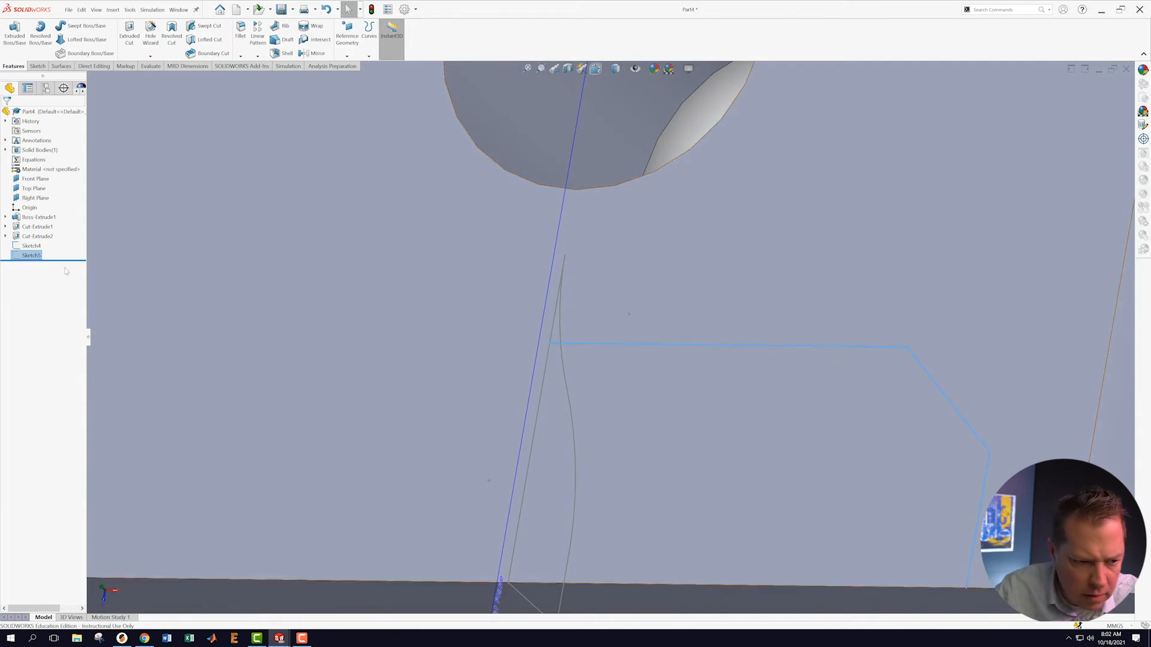
right_click(26, 257)
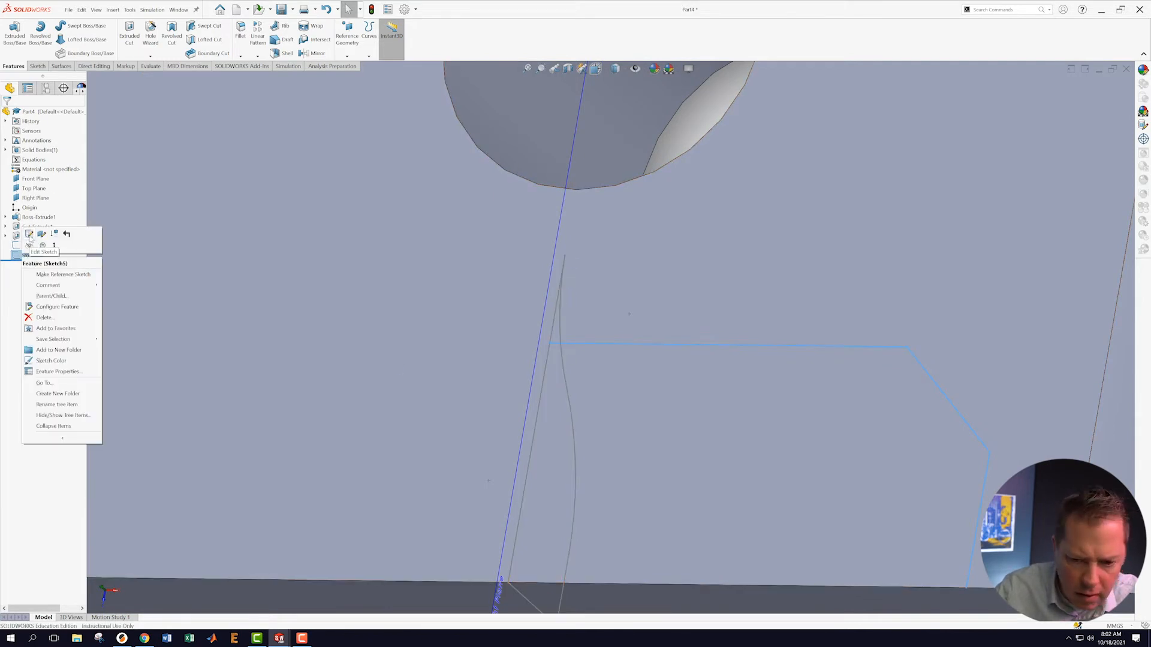
left_click(29, 234)
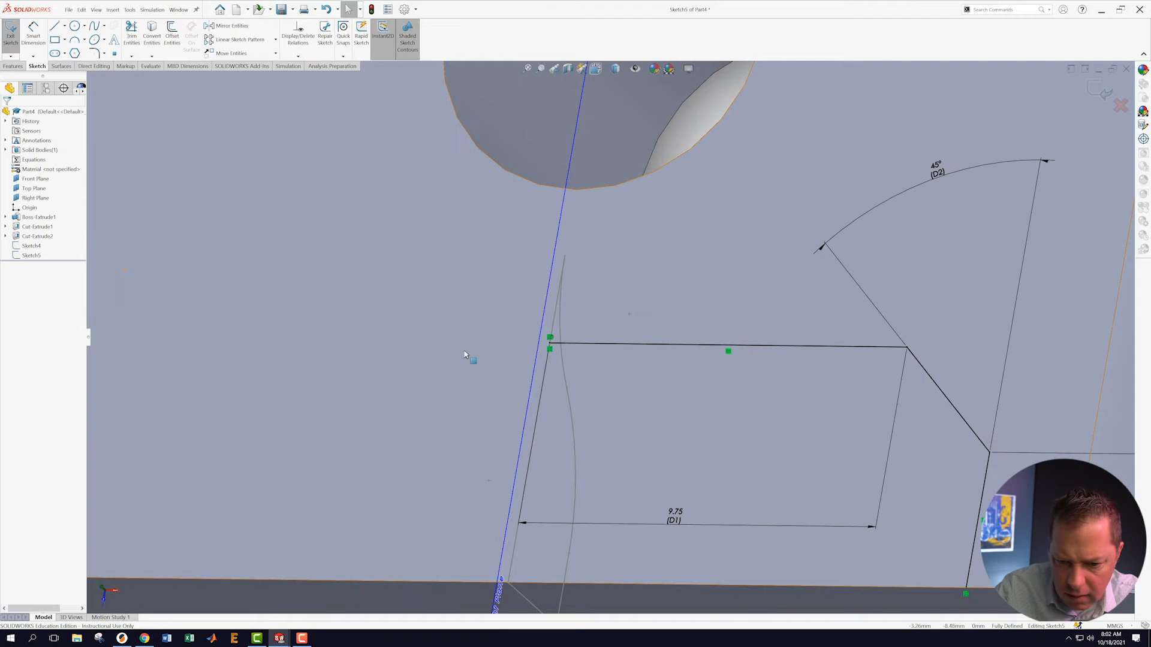
left_click(550, 346)
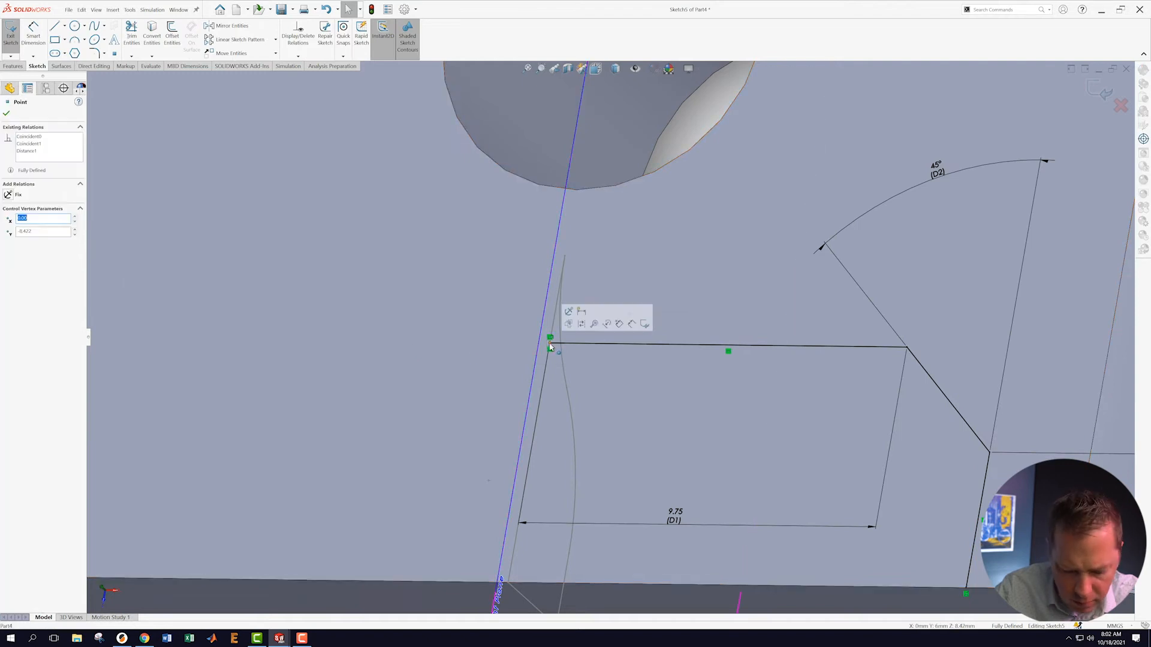
left_click(566, 256, "ctrl")
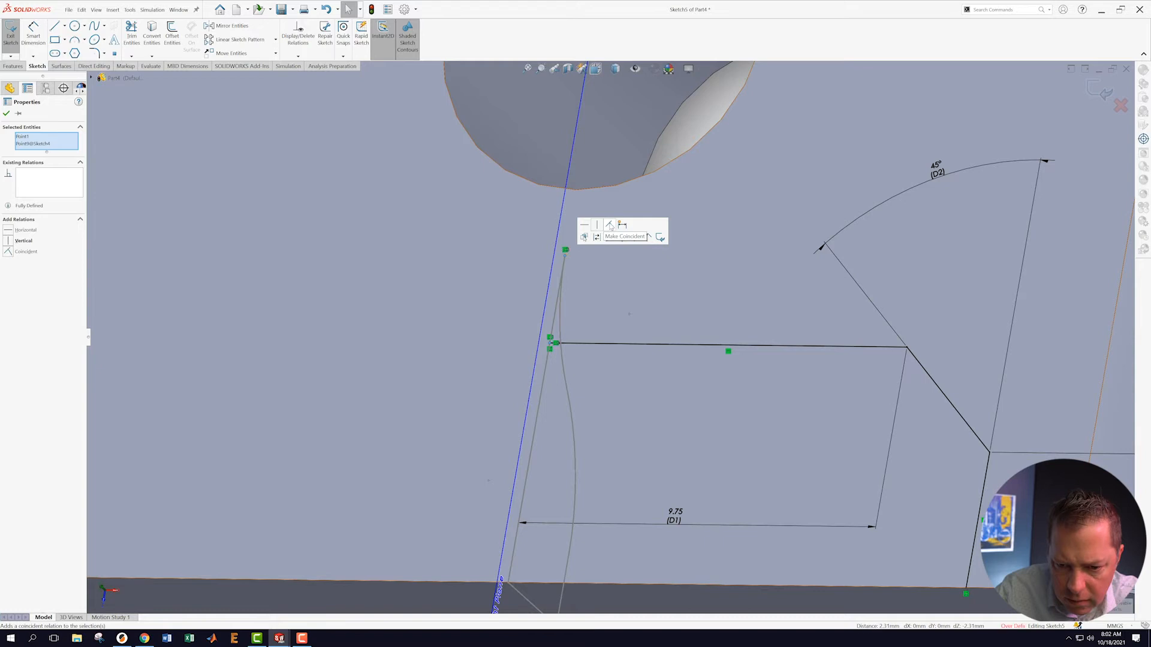
left_click(610, 225)
scroll(897, 436, "up", 4)
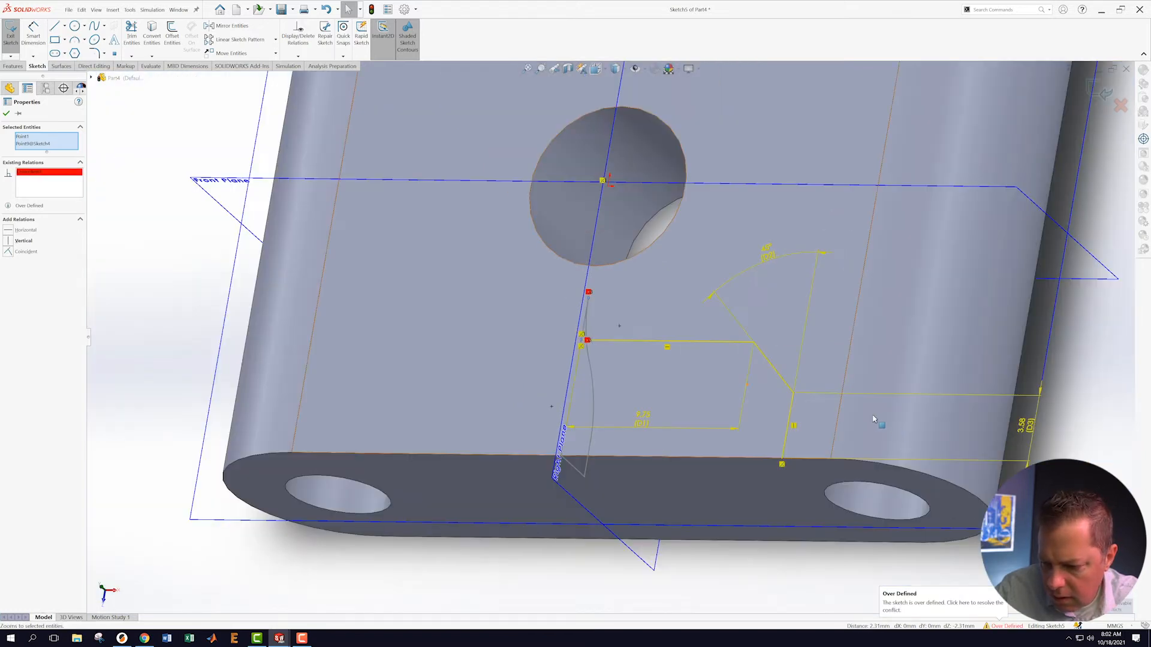
mouse_move(677, 394)
middle_mouse_down()
mouse_move(698, 439)
mouse_move(688, 426)
middle_mouse_up()
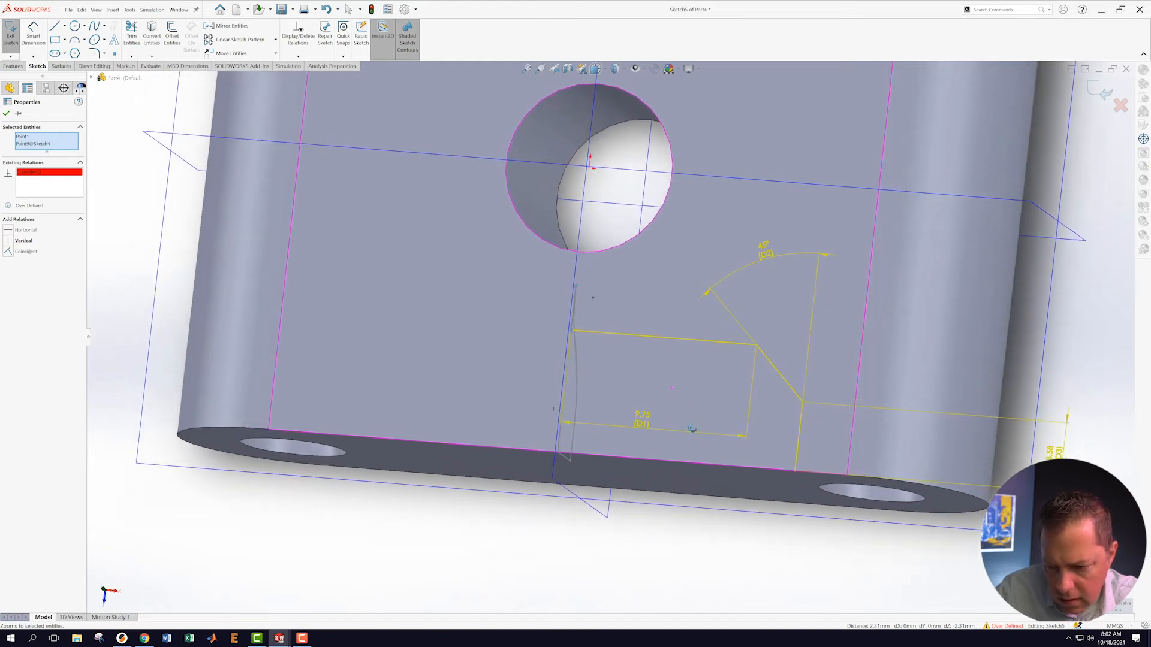
- Delete the 3.58 mm length dimension that over-defines the top-face sketch
left_click(6, 114)
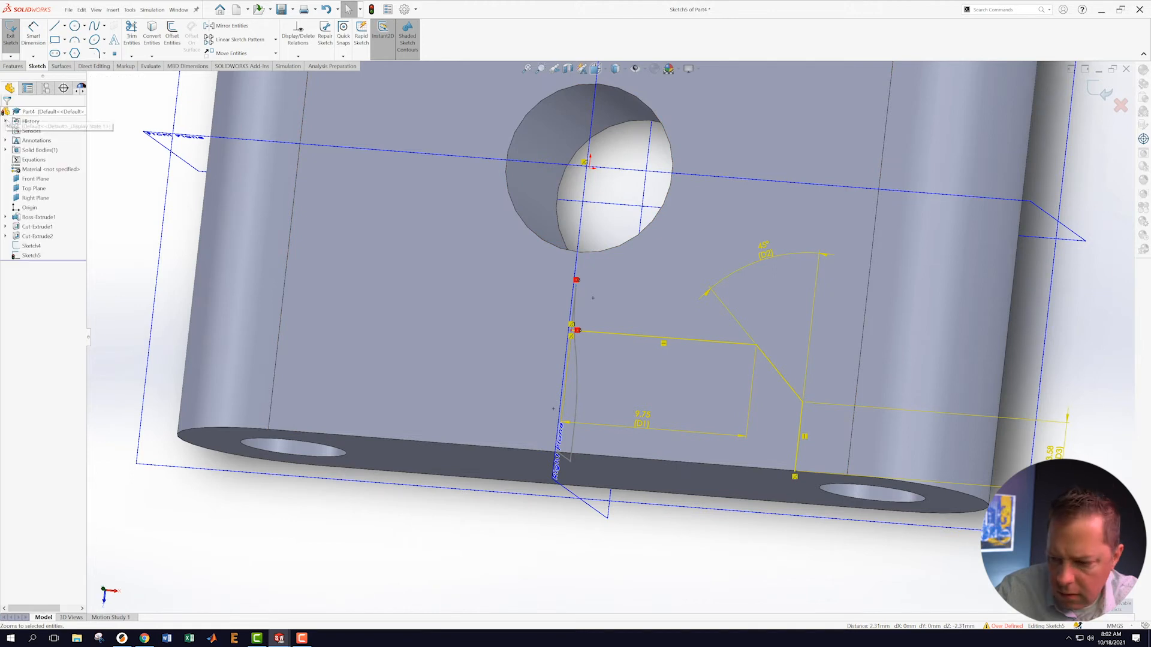
right_click(1051, 456)
left_click(1060, 532)
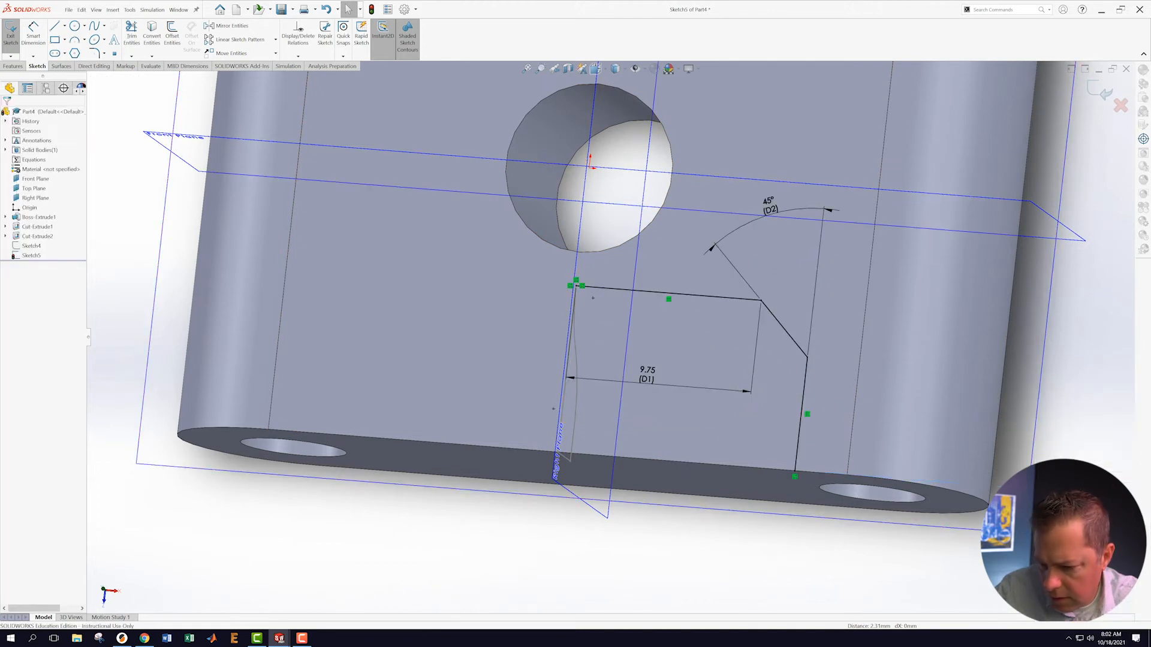
- Delete the vertical line running from the diagonal to the front edge, along with its associated dimensions
mouse_move(668, 347)
middle_mouse_down()
mouse_move(707, 372)
mouse_move(697, 367)
middle_mouse_up()
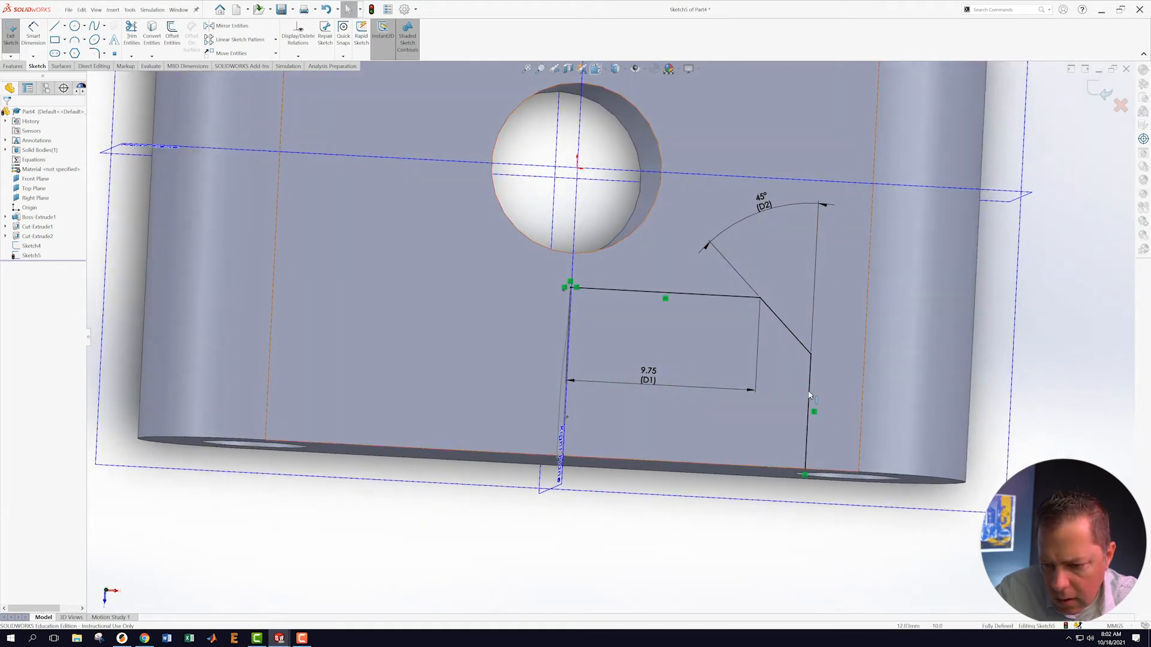
left_click(811, 400)
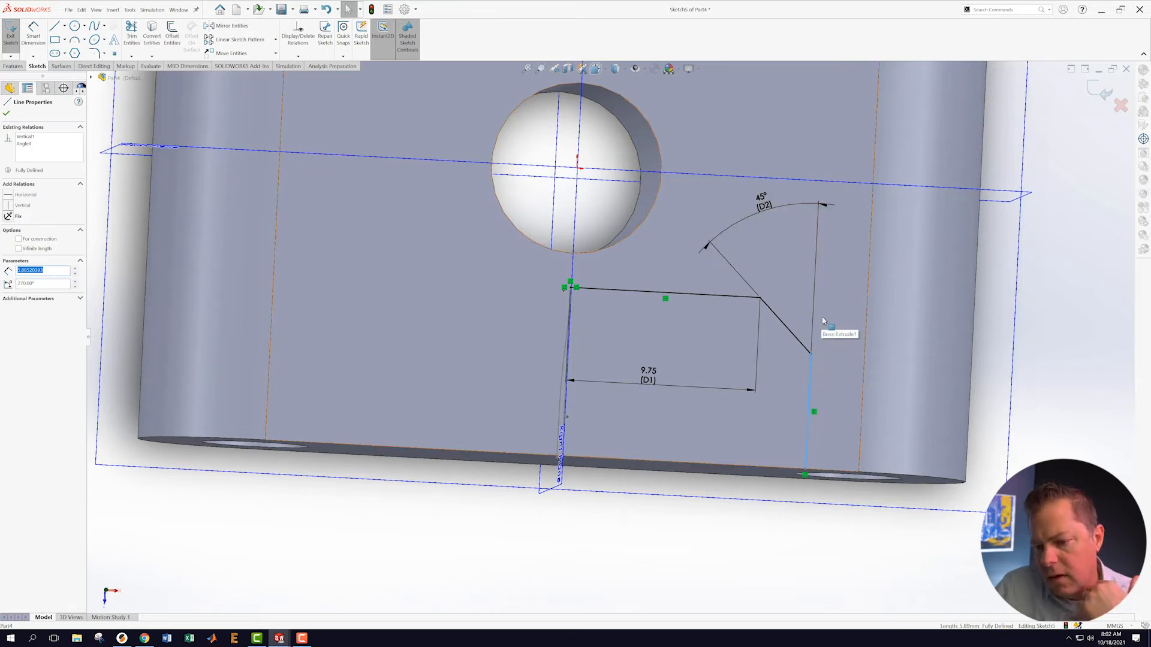
mouse_move(850, 393)
middle_mouse_down()
mouse_move(826, 337)
mouse_move(826, 347)
middle_mouse_up()
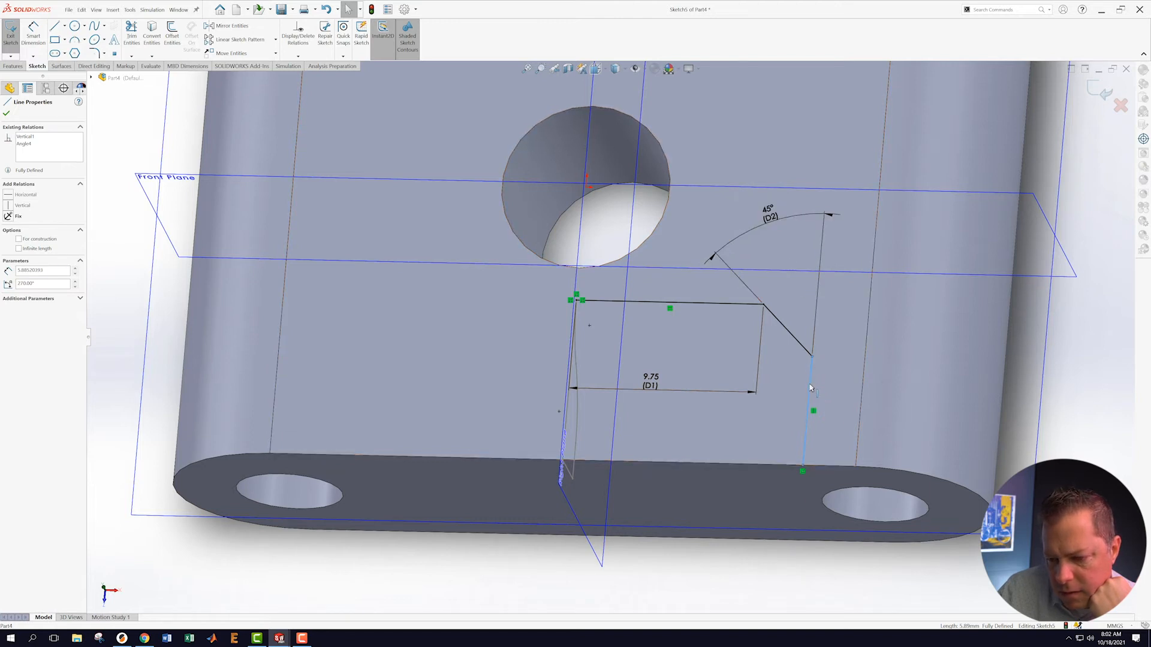
right_click(810, 388)
left_click(827, 510)
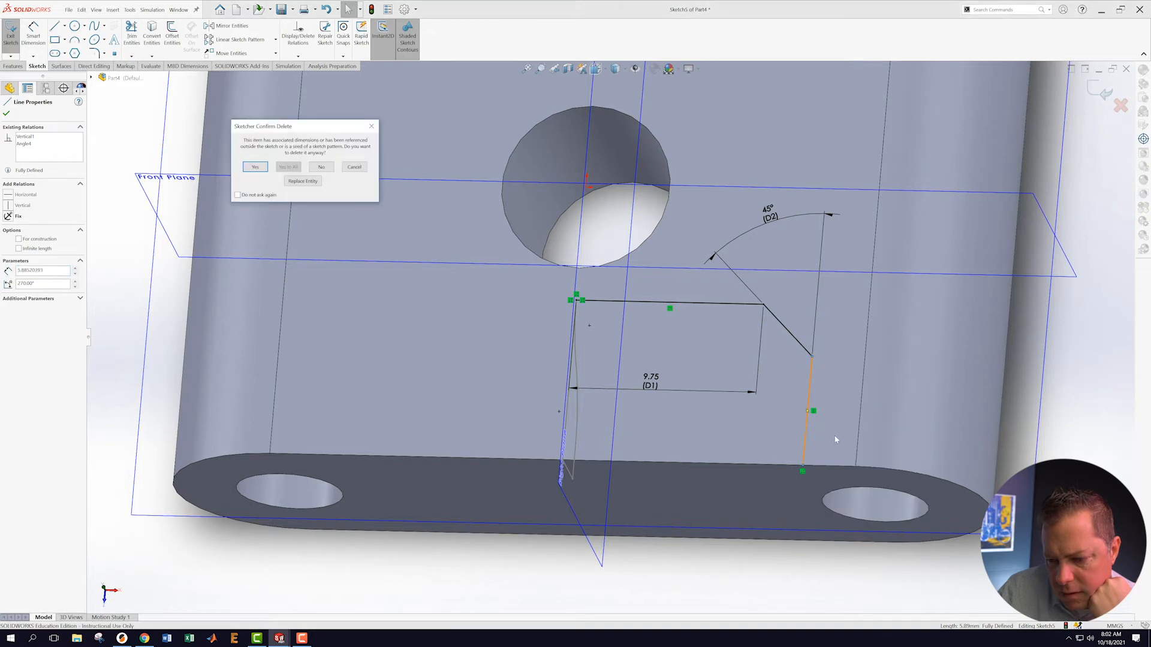
left_click(256, 167)
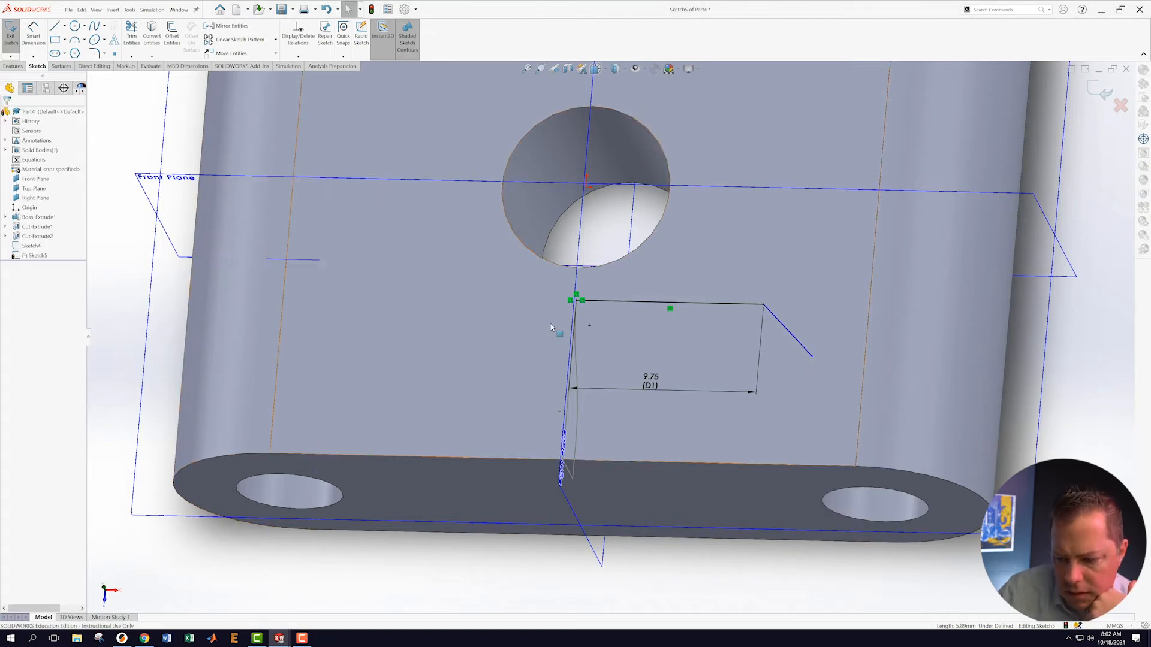
- View the sketch face straight on and draw a vertical line about 5.4 mm long ending on the front edge, separate from the diagonal
scroll(558, 333, "up", 3)
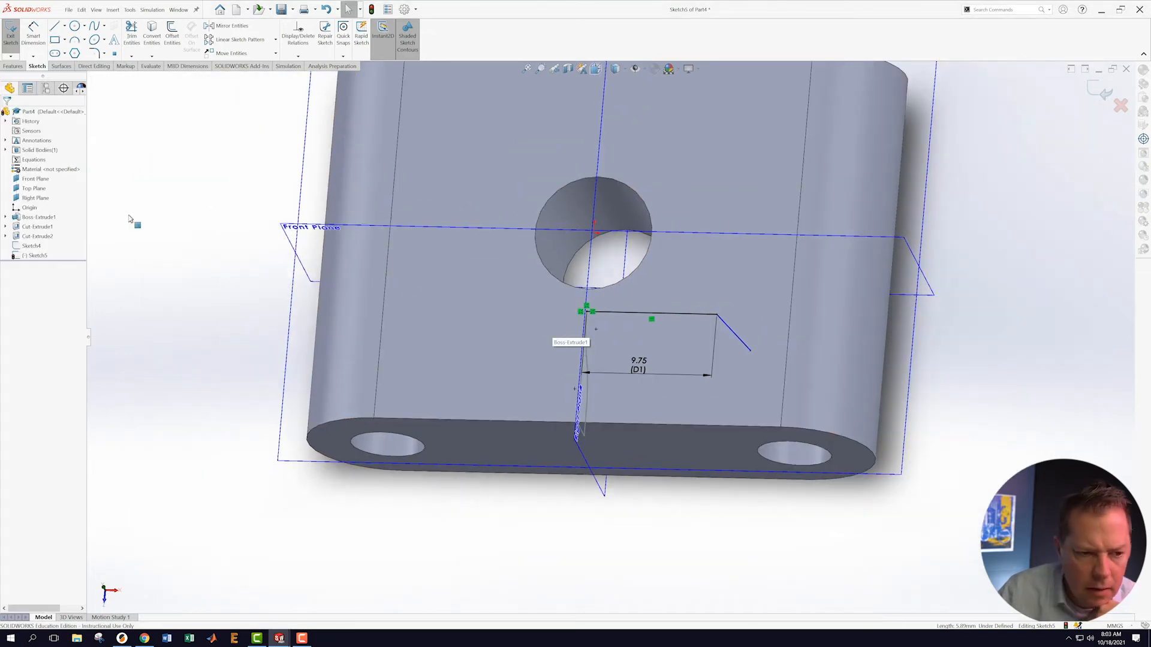
right_click(39, 256)
left_click(58, 250)
scroll(822, 532, "down", 3)
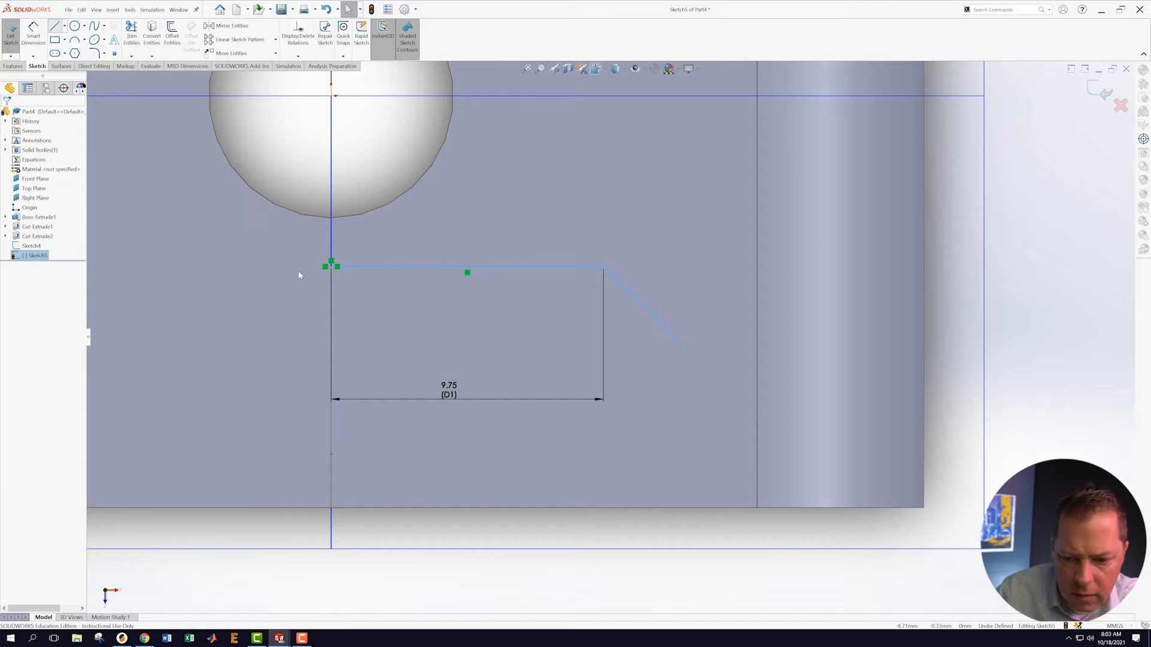
key("l")
left_click(724, 356)
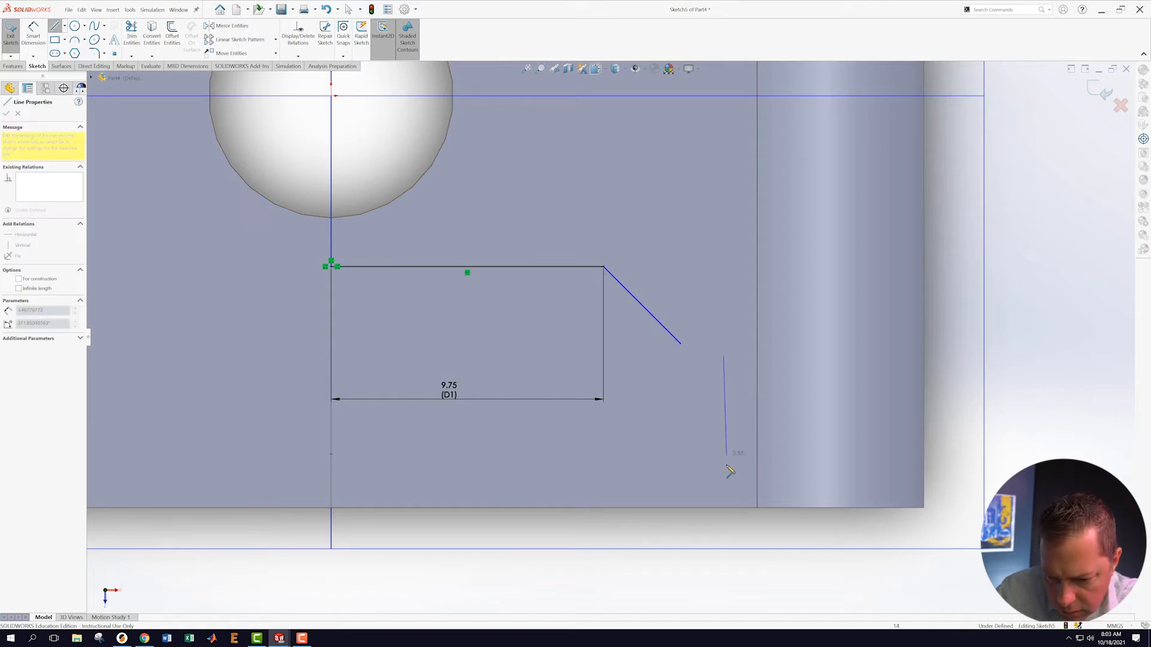
double_click(724, 508)
key("Escape")
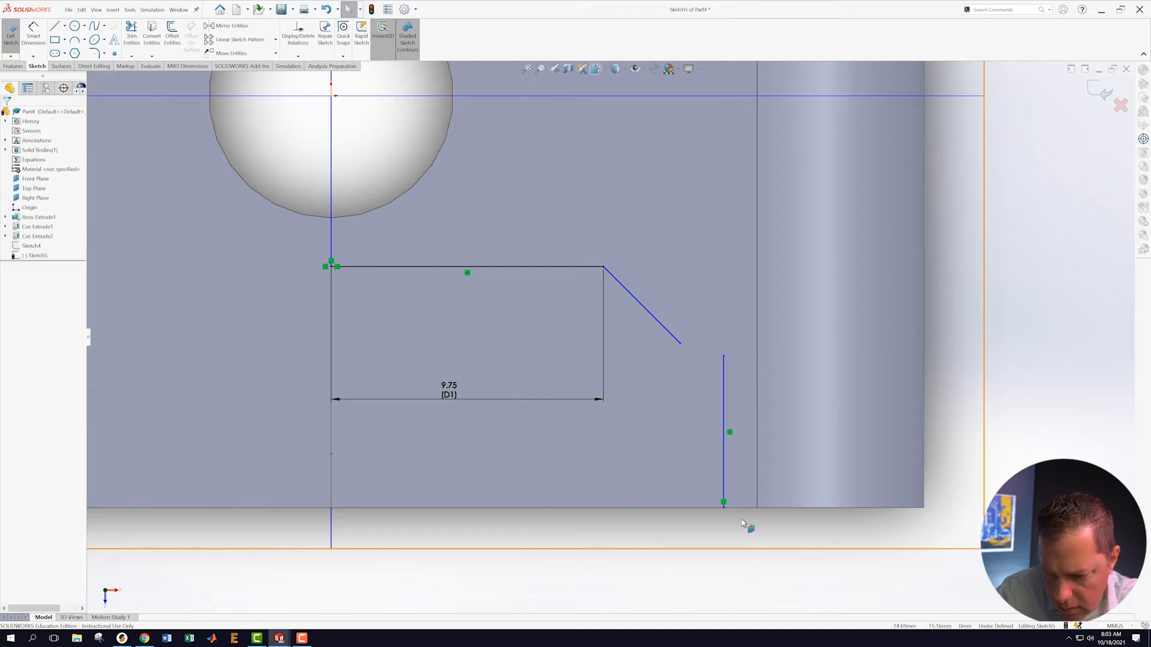
- Dimension the new vertical line's length as 2.578 mm
left_click(36, 37)
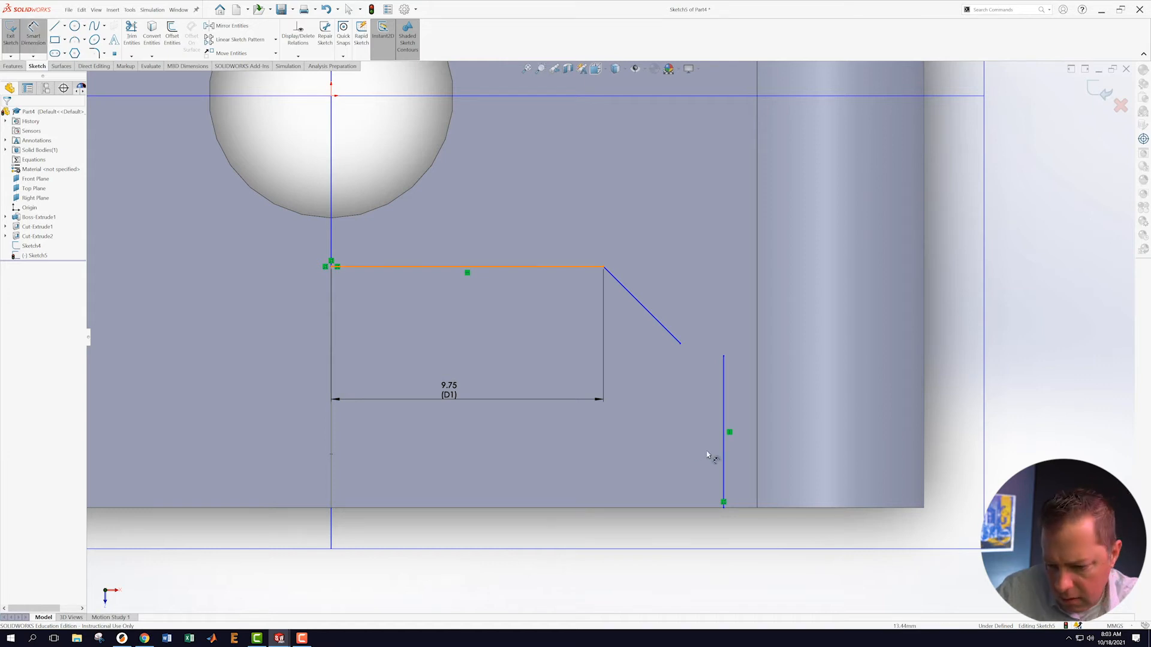
left_click(723, 468)
left_click(847, 461)
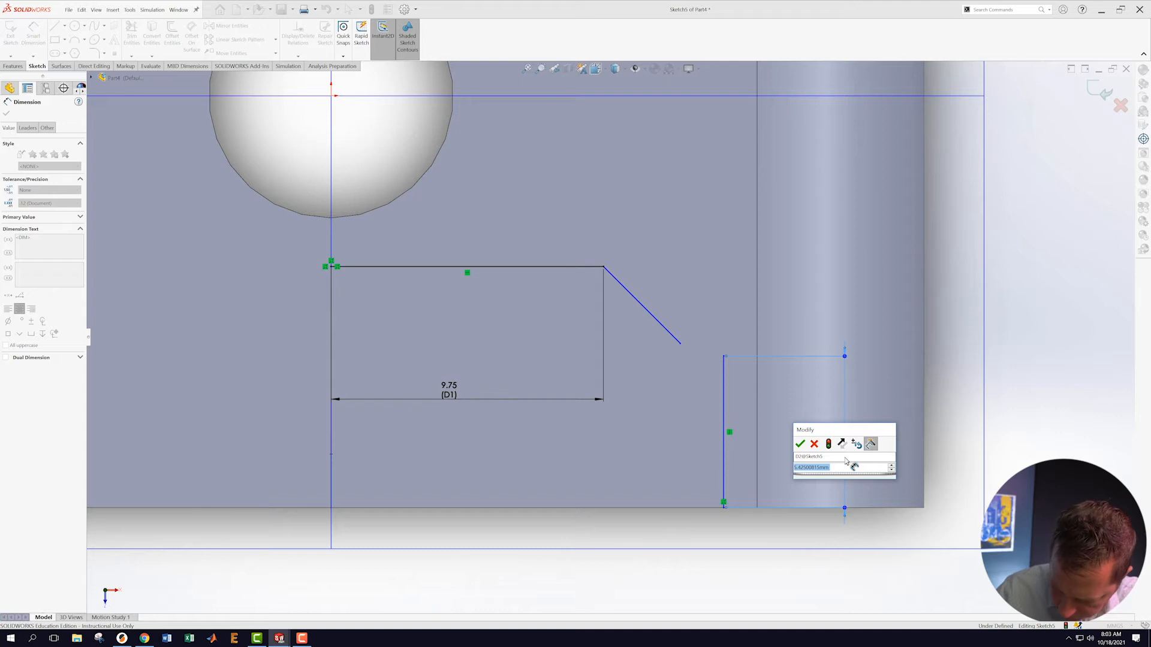
type("2.578")
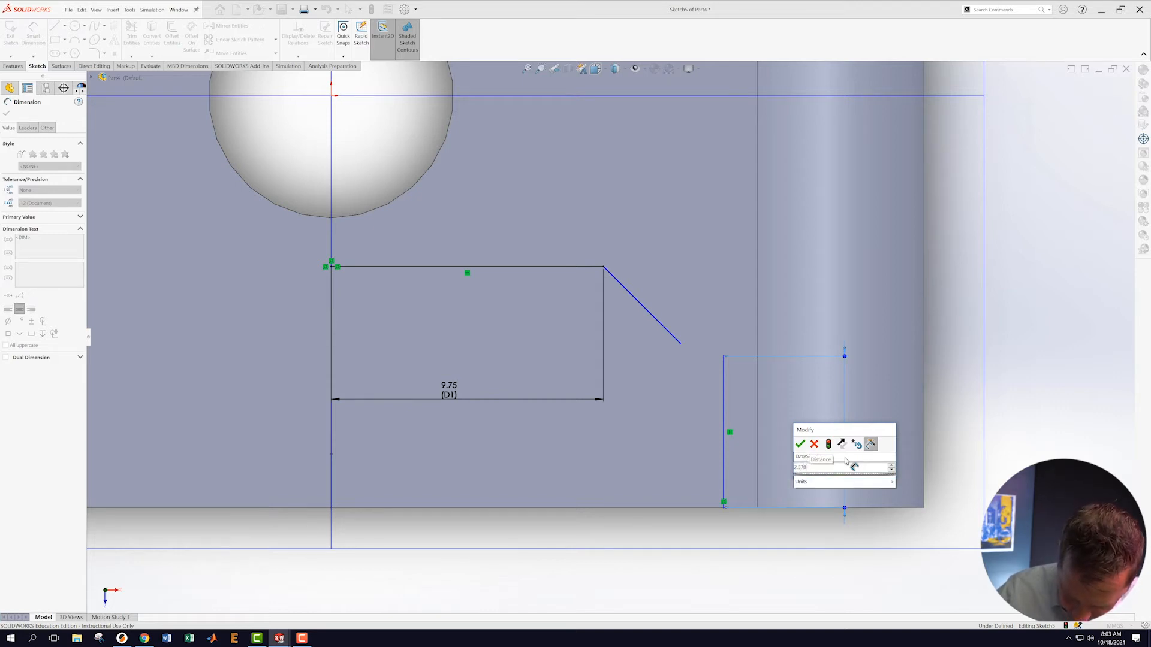
key("Return")
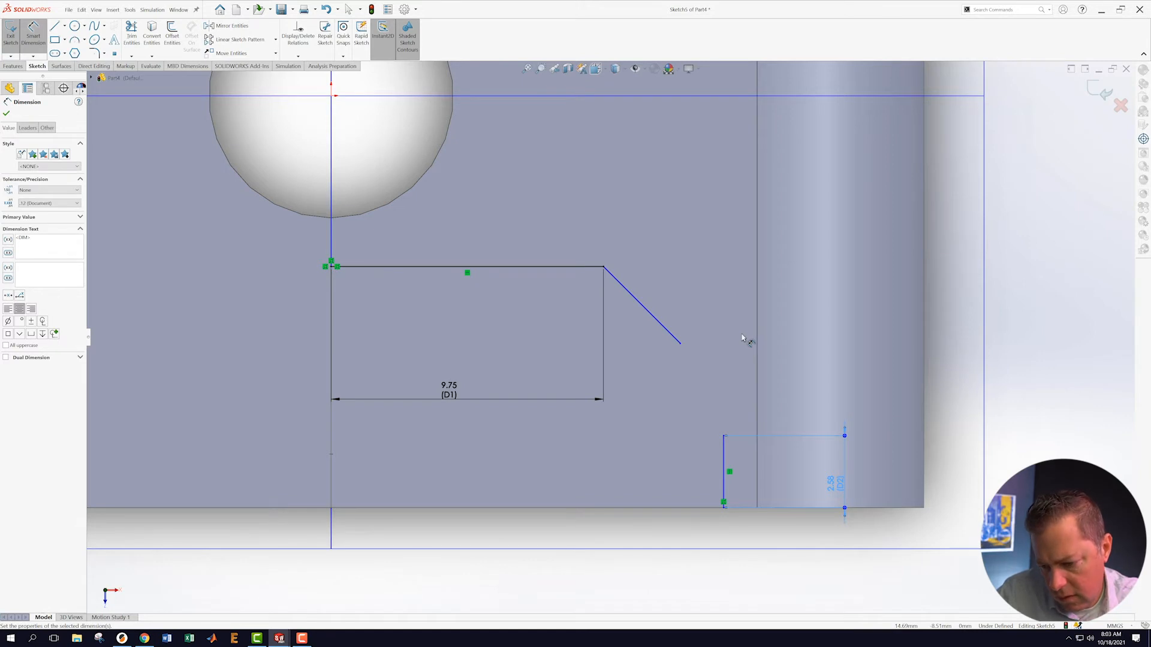
- Change the vertical line's length dimension to 3.578 mm and leave the dimension command
double_click(834, 483)
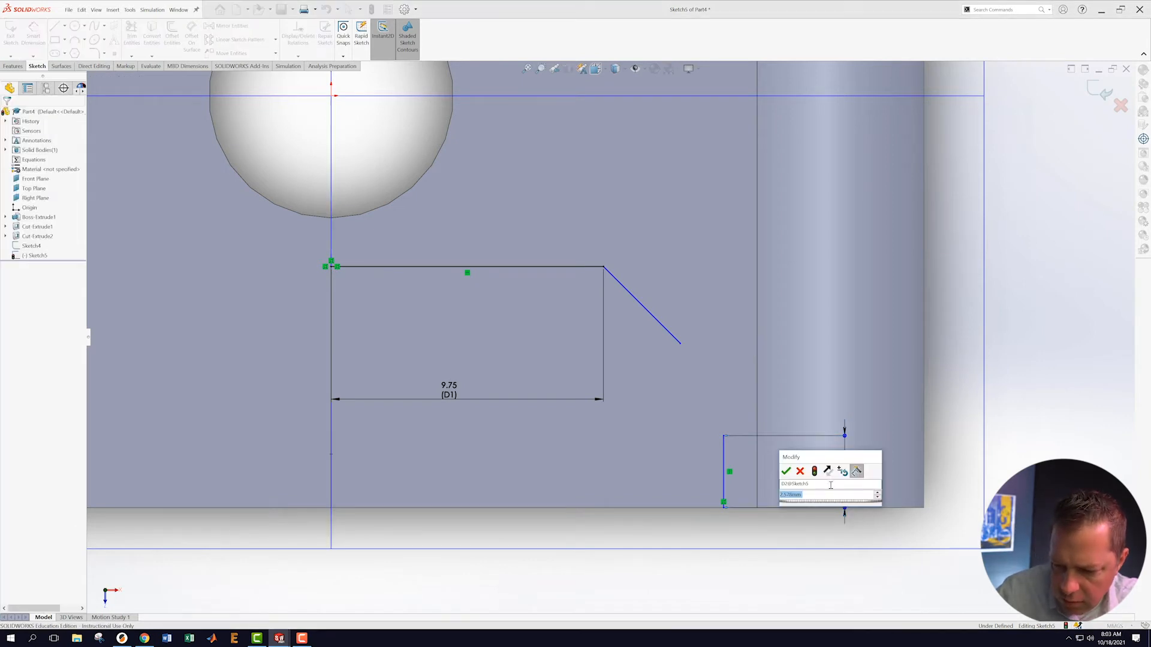
type("3.5")
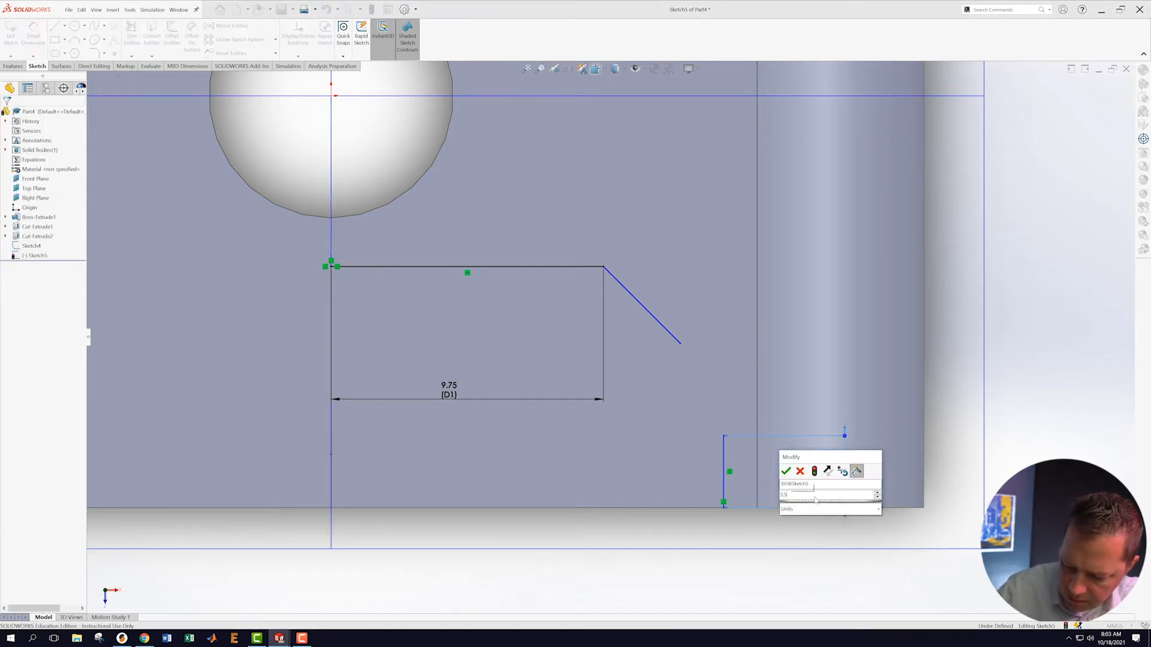
type("78")
key("Return")
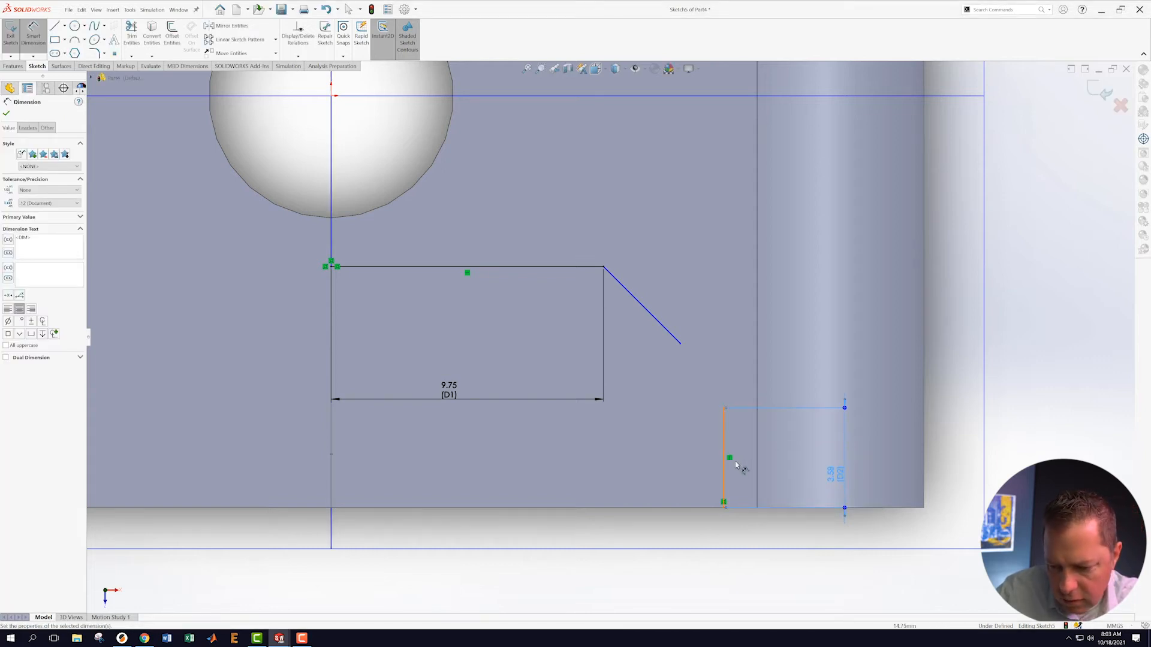
left_click(1046, 354)
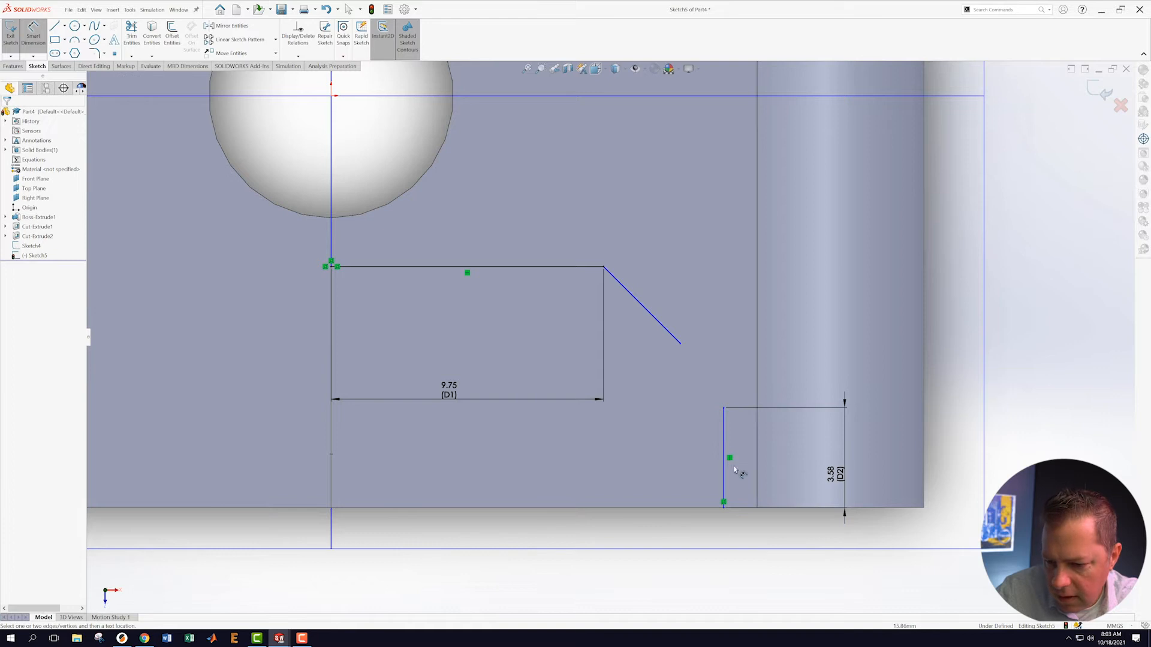
left_click(725, 445)
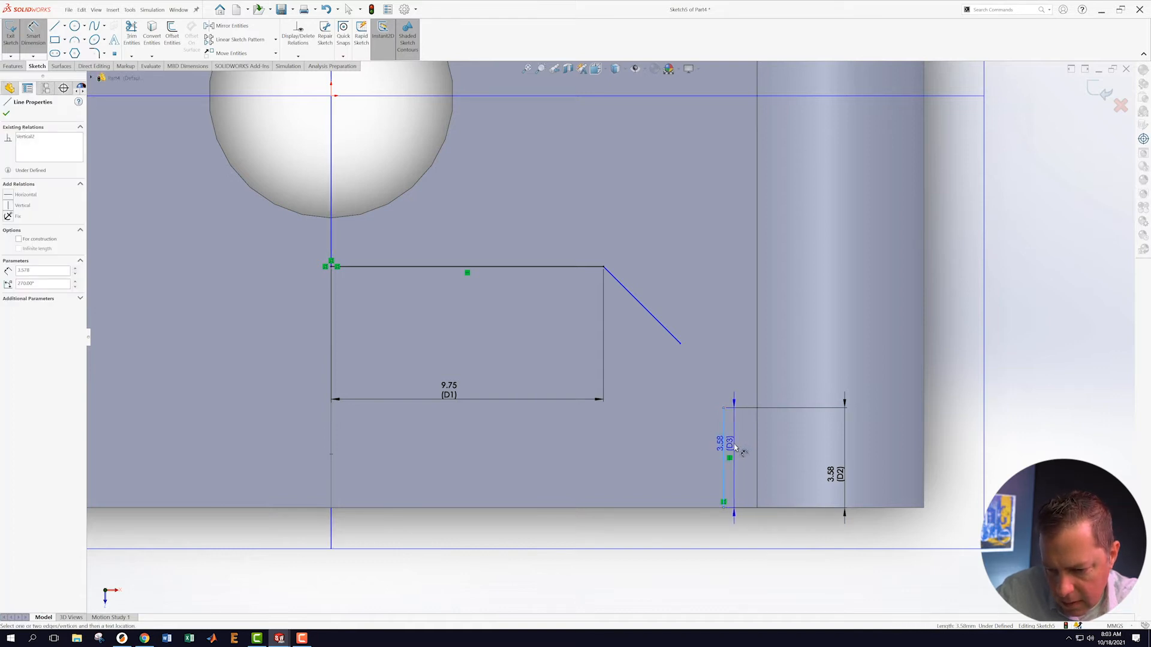
key("Escape")
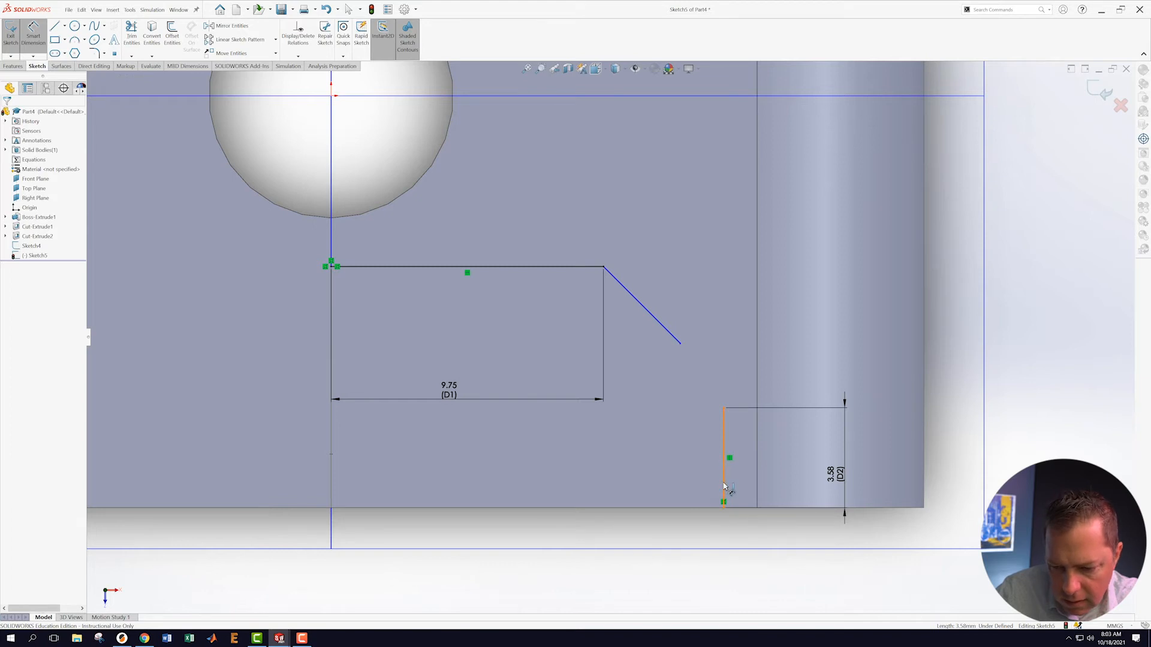
key("Escape")
- Move the vertical line farther from the diagonal along the front edge and extend the diagonal to meet it
left_click_drag(724, 486, 746, 484)
left_click(963, 324)
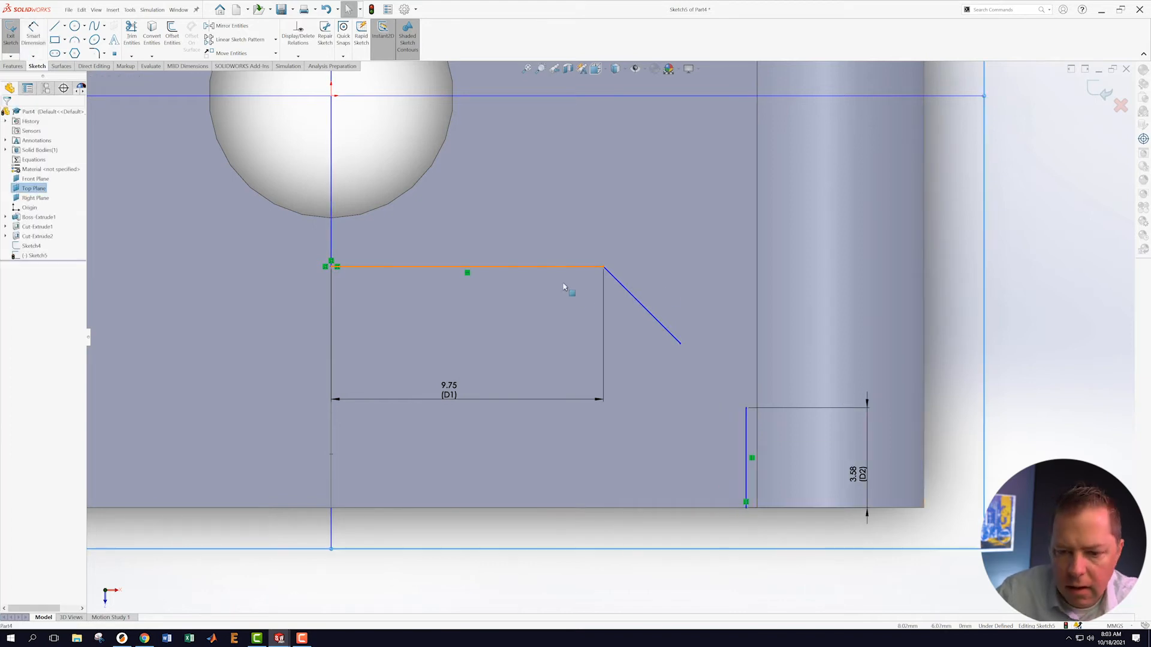
left_click(131, 55)
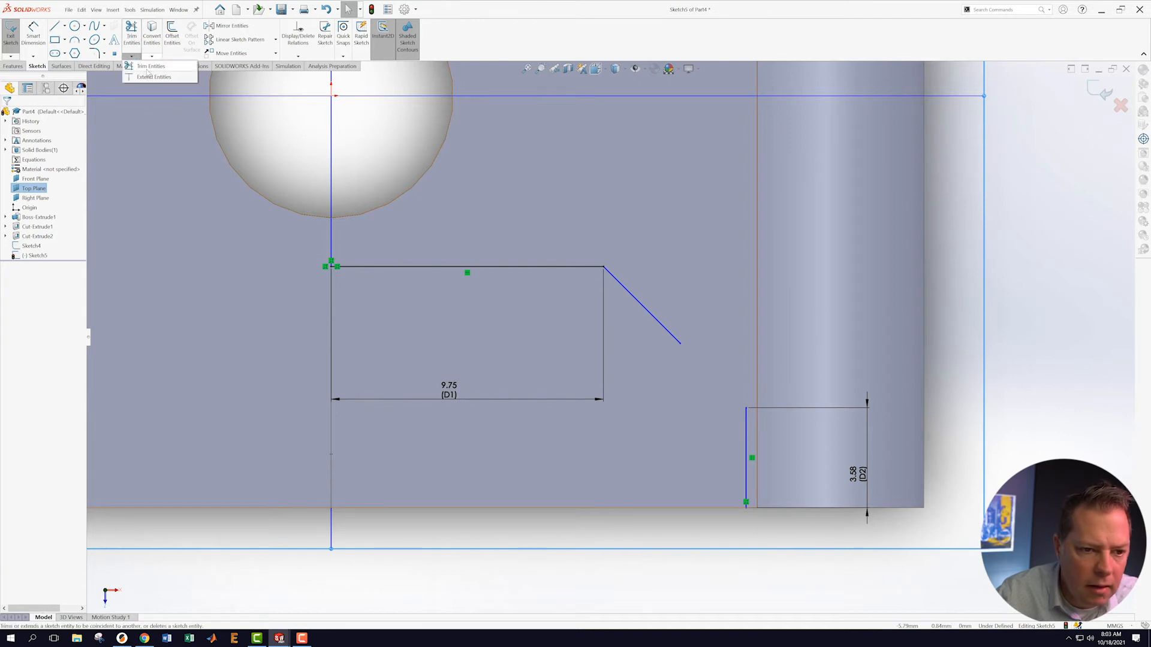
left_click(153, 77)
left_click(675, 340)
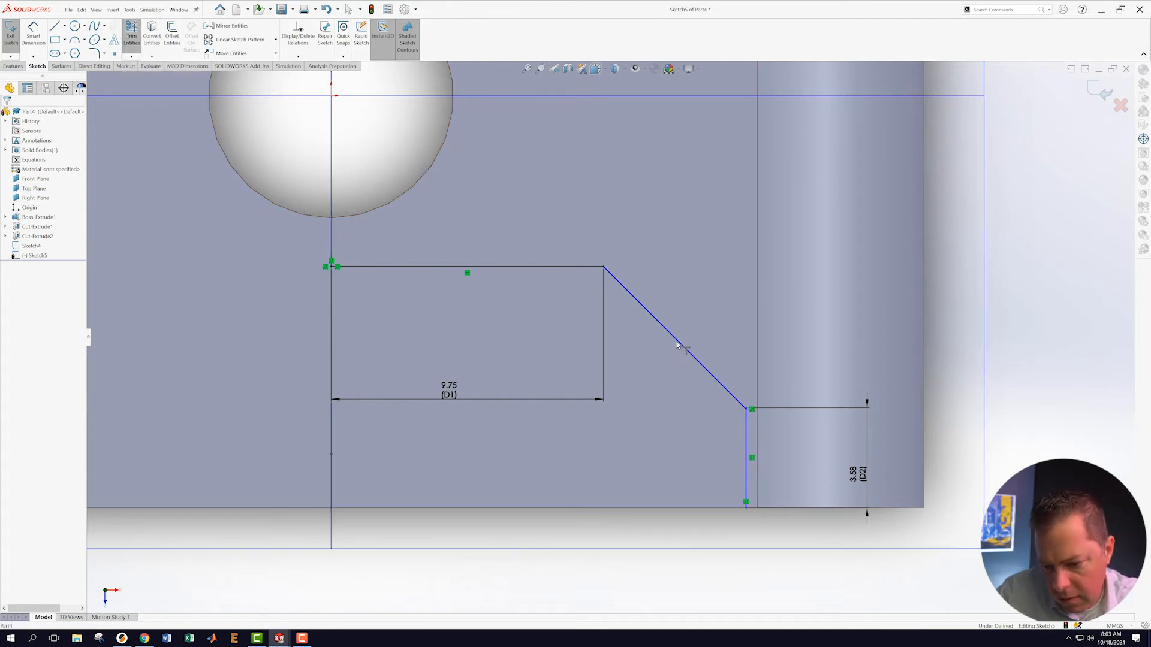
key("Escape")
- Merge the diagonal's lower endpoint with the vertical line's upper endpoint
scroll(761, 414, "down", 5)
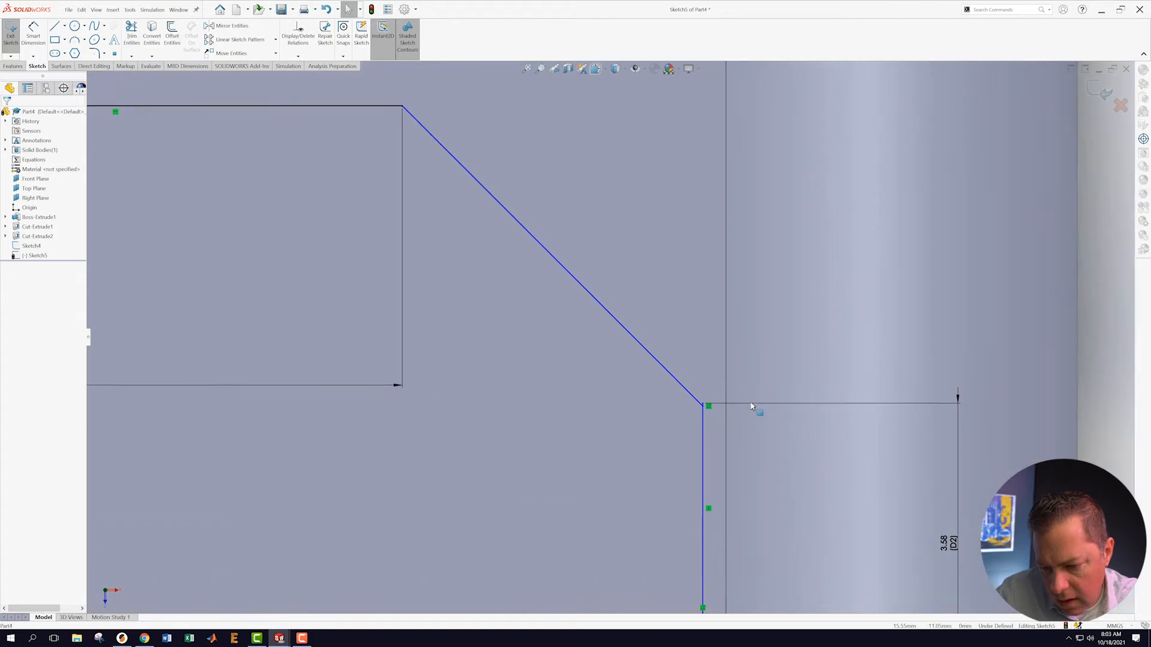
scroll(722, 431, "down", 3)
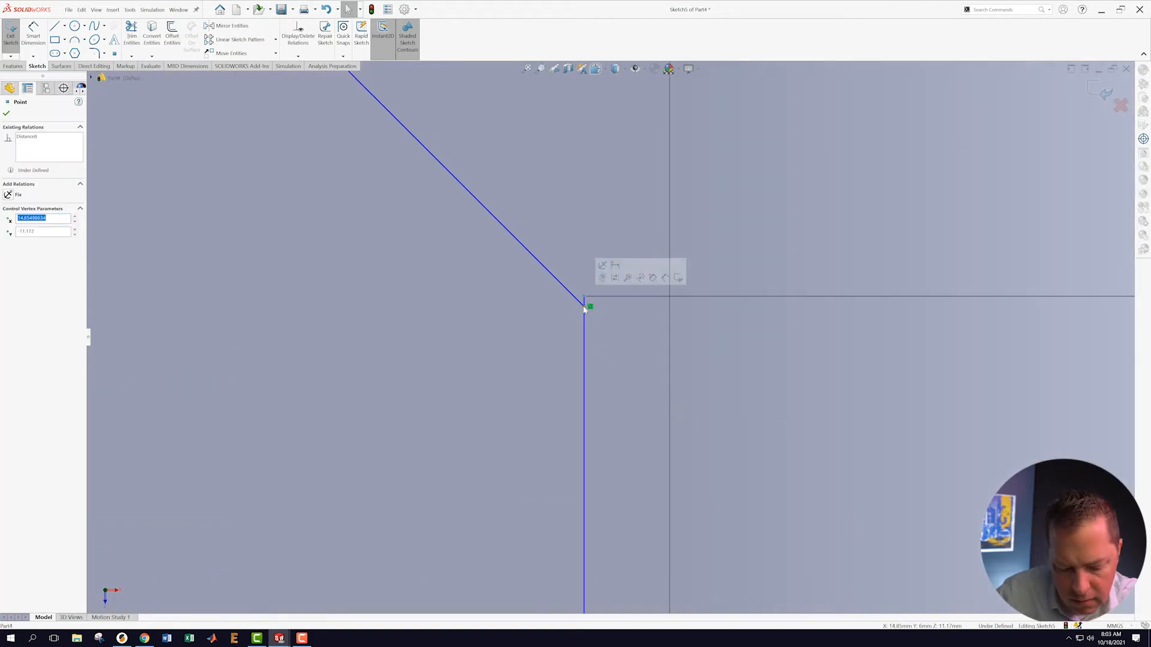
left_click(584, 308, "ctrl")
left_click(616, 281)
left_click(691, 373)
scroll(690, 372, "up", 5)
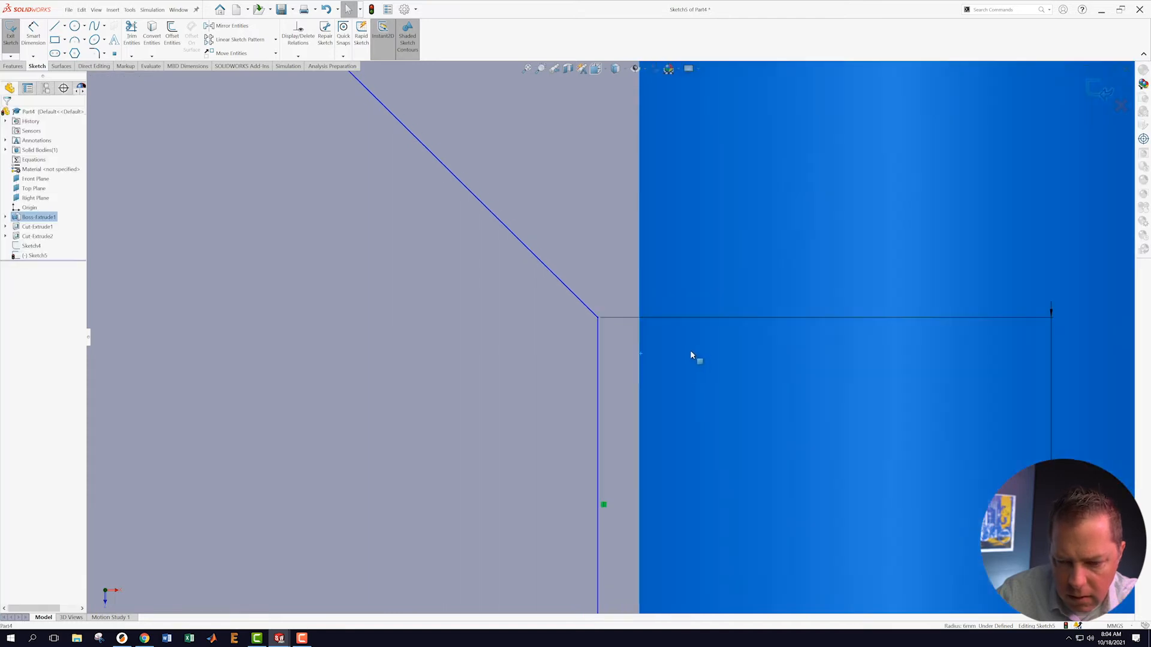
left_click(782, 303)
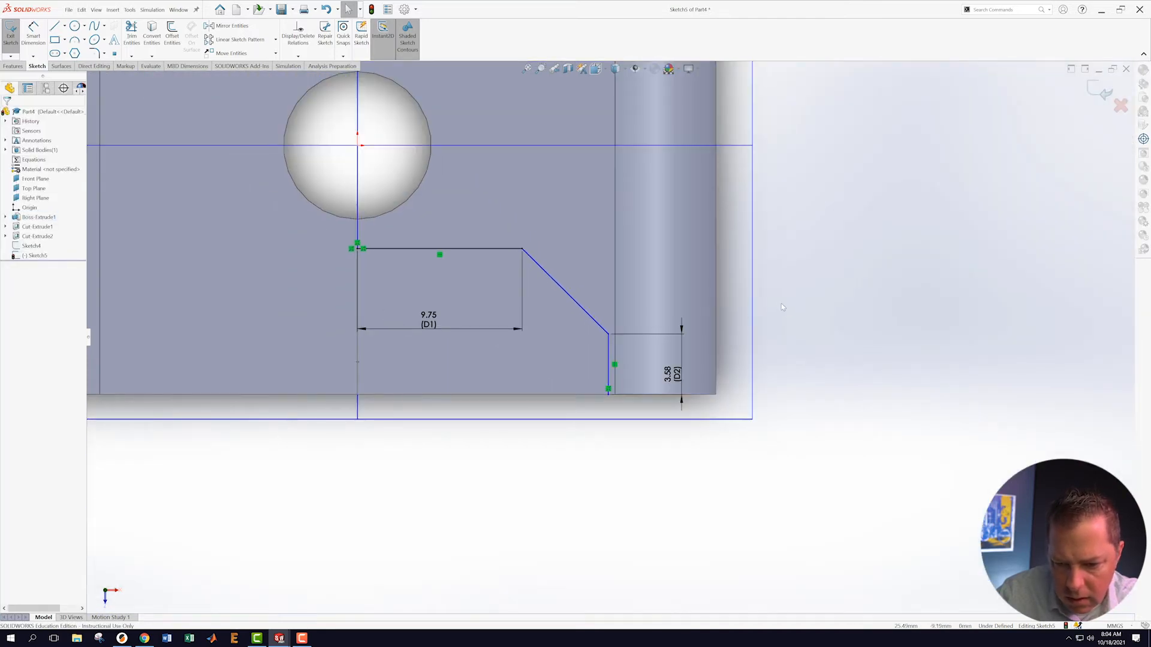
- Dimension the angle between the vertical line and the diagonal as 45°
scroll(782, 303, "down", 3)
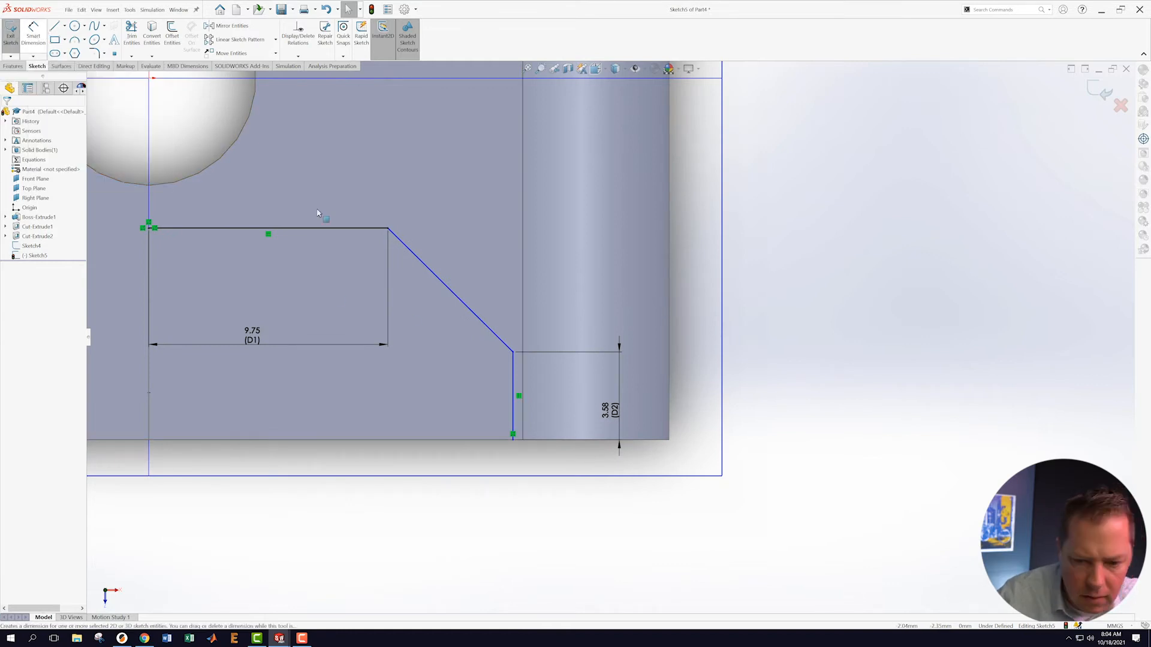
left_click(496, 334)
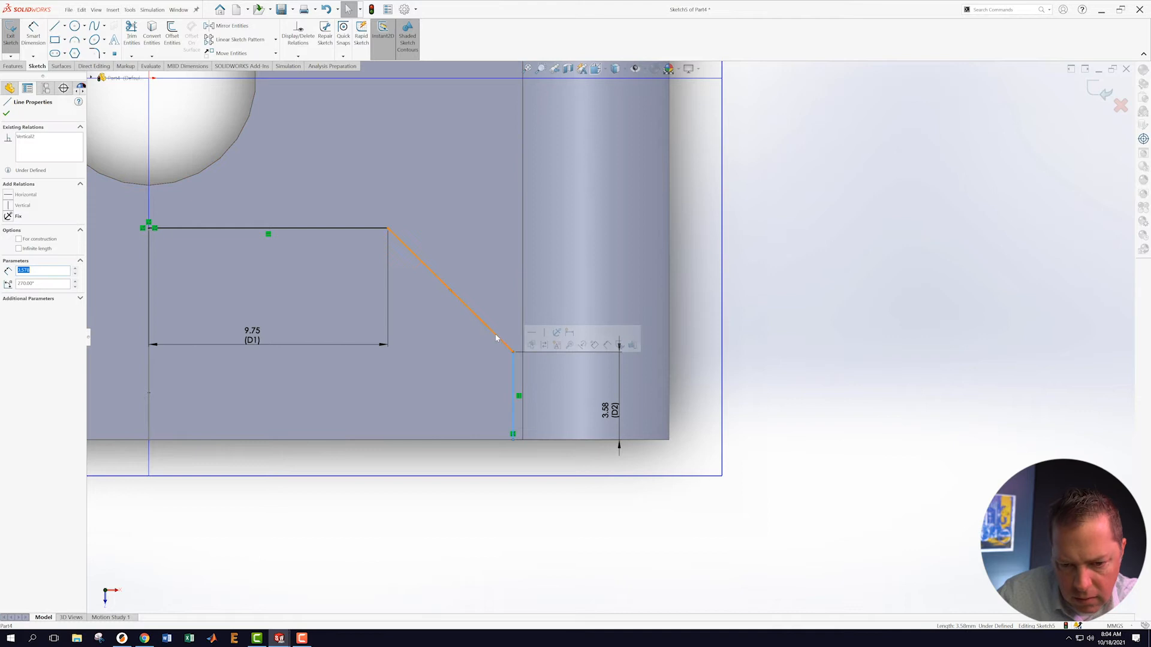
left_click(6, 114)
left_click(33, 35)
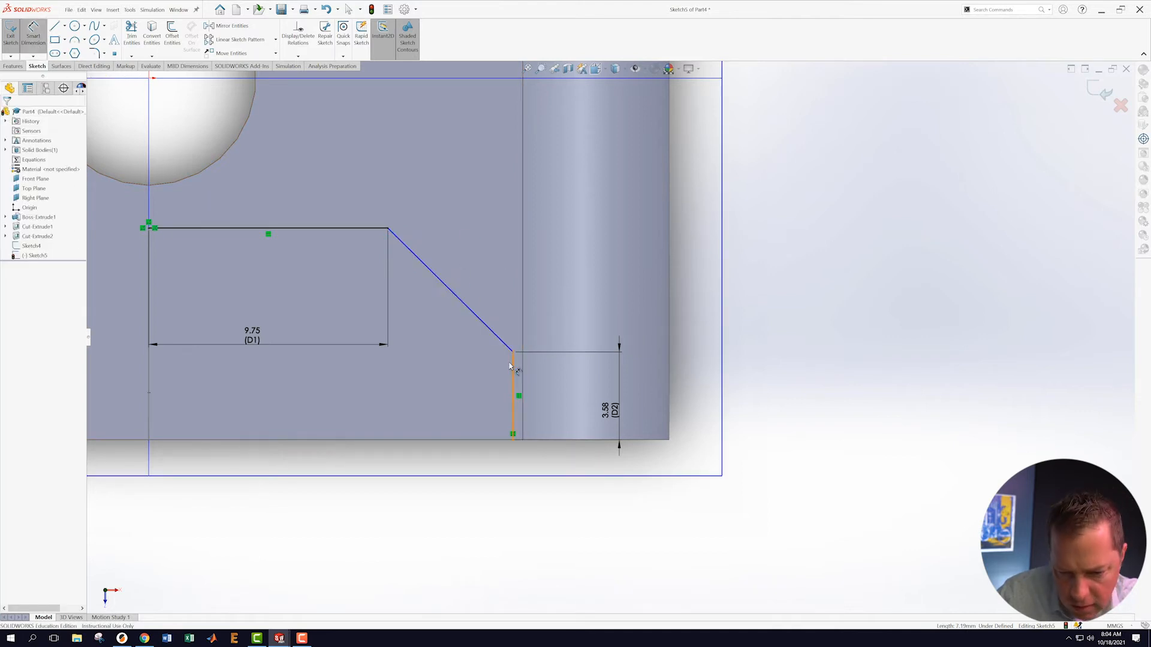
left_click(512, 374)
left_click(477, 318)
left_click(450, 218)
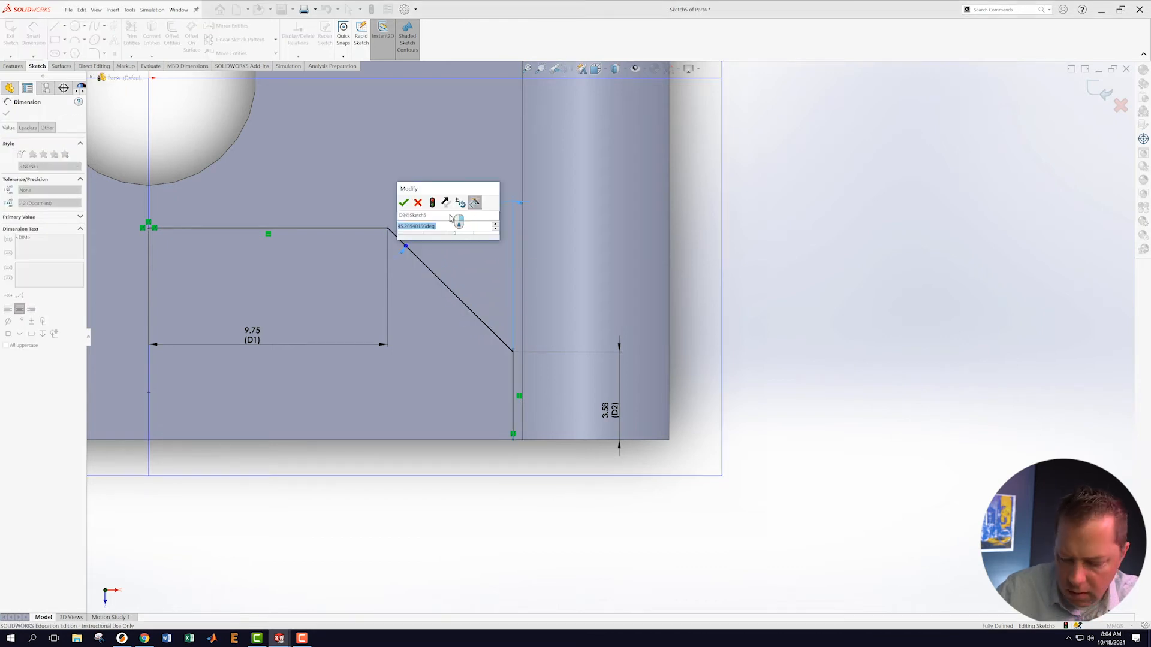
key("Return")
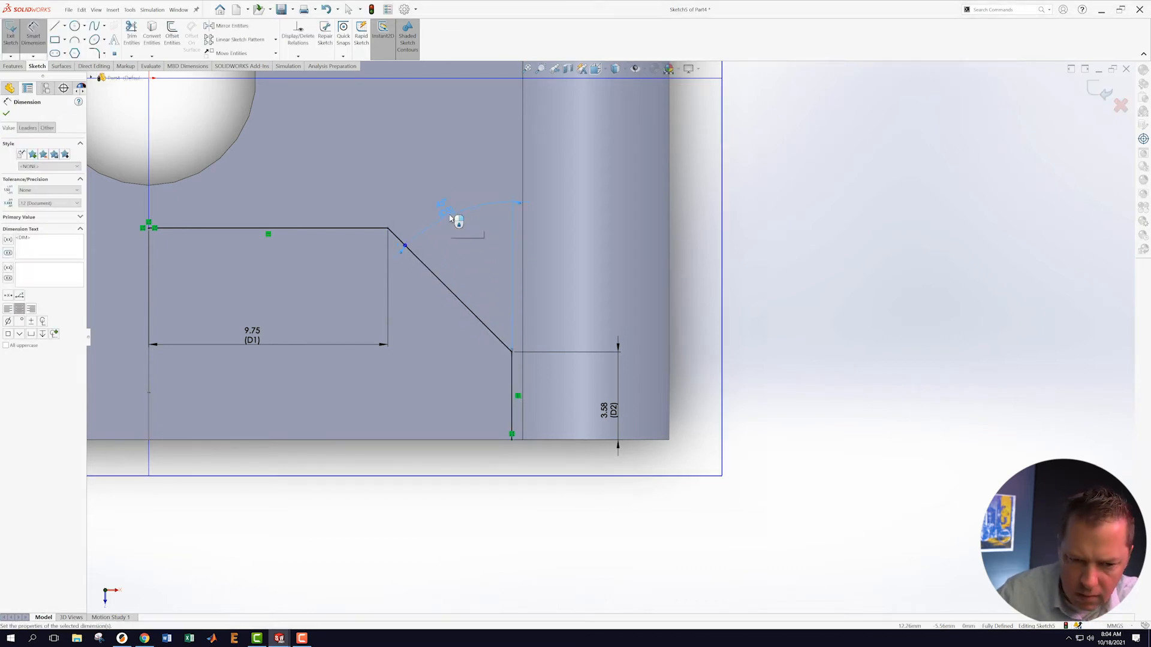
left_click(6, 112)
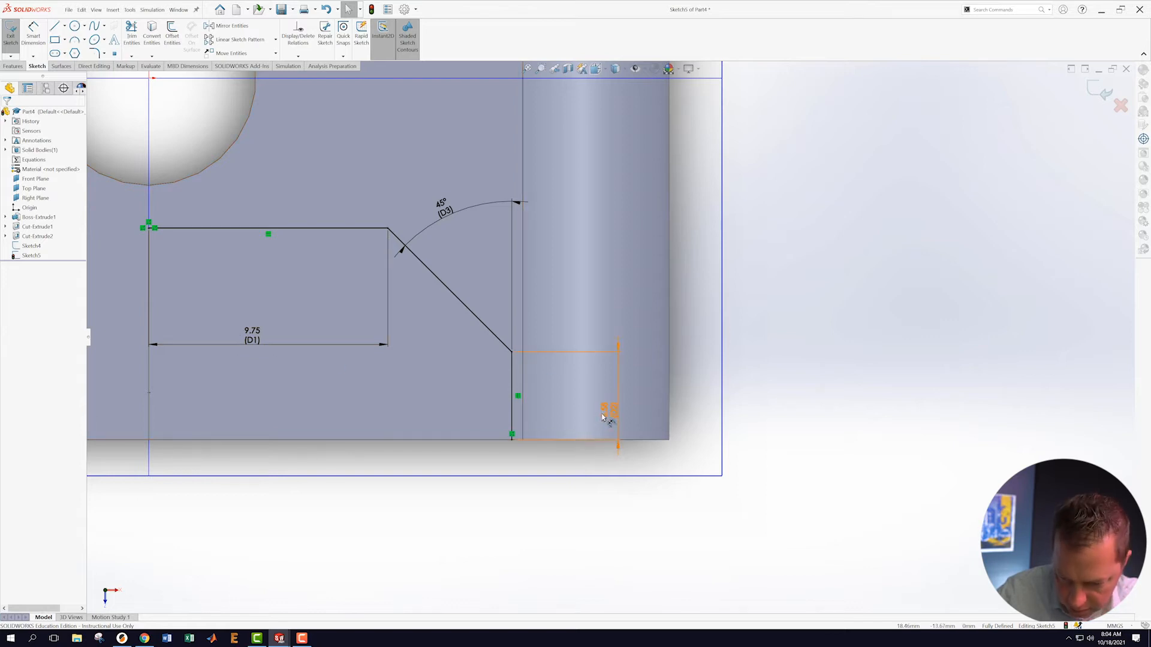
scroll(605, 419, "up", 1)
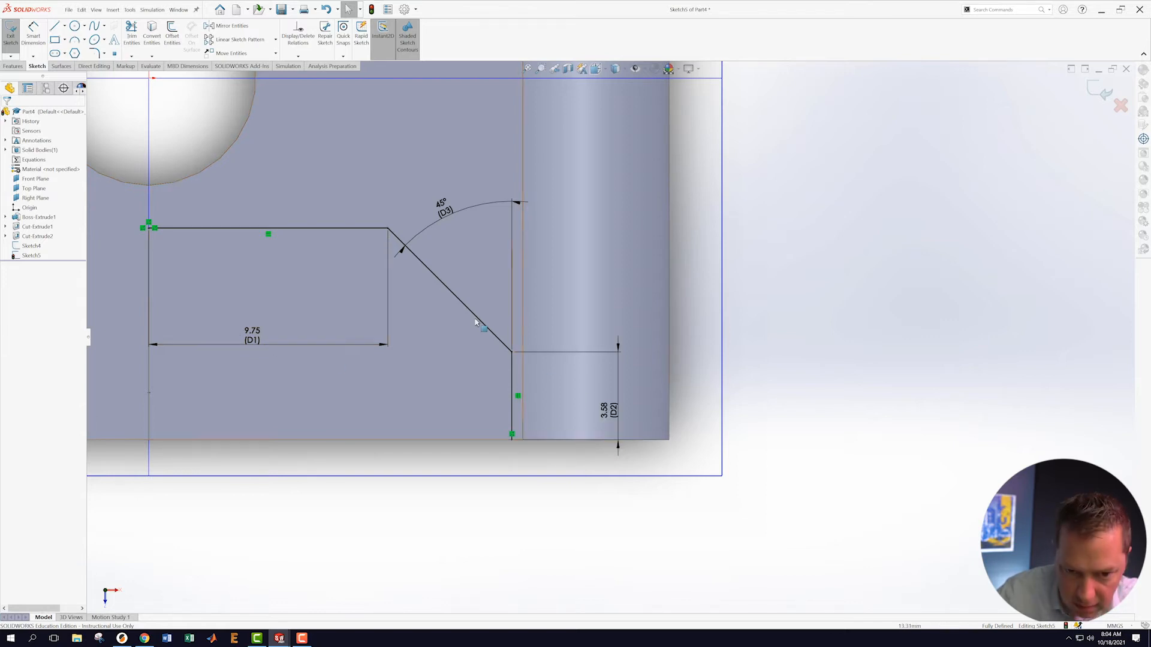
- Finish the path sketch and make a swept cut with Sketch4 as the profile and Sketch5 as the path
scroll(886, 382, "up", 4)
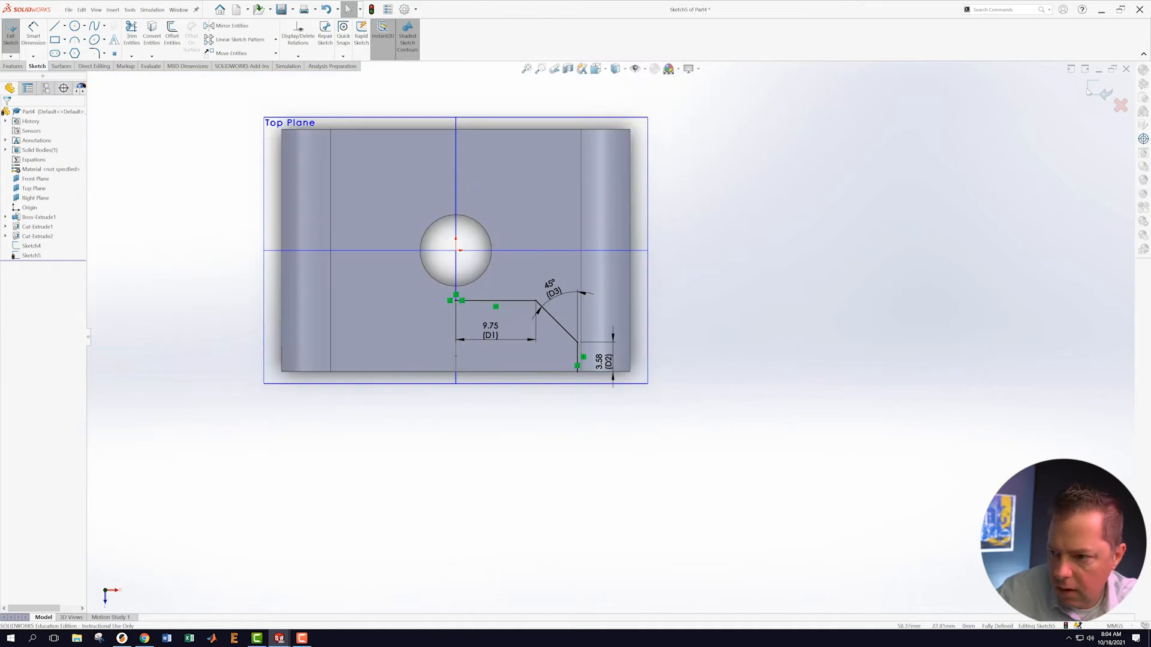
left_click(1101, 90)
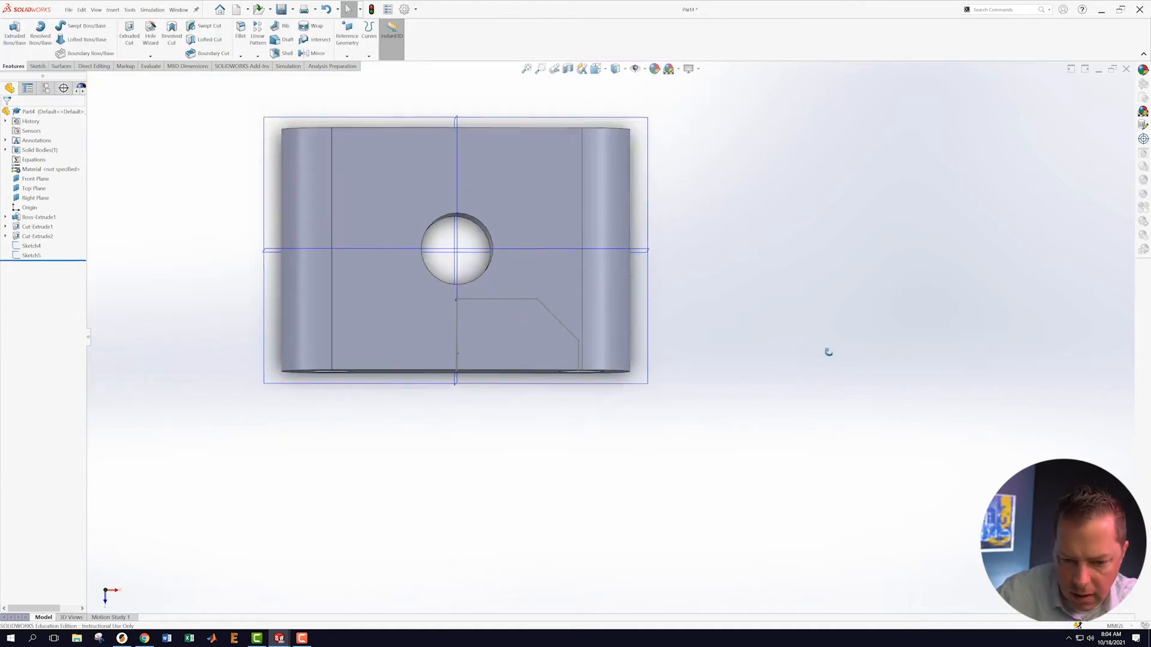
scroll(399, 301, "down", 2)
scroll(399, 301, "down", 1)
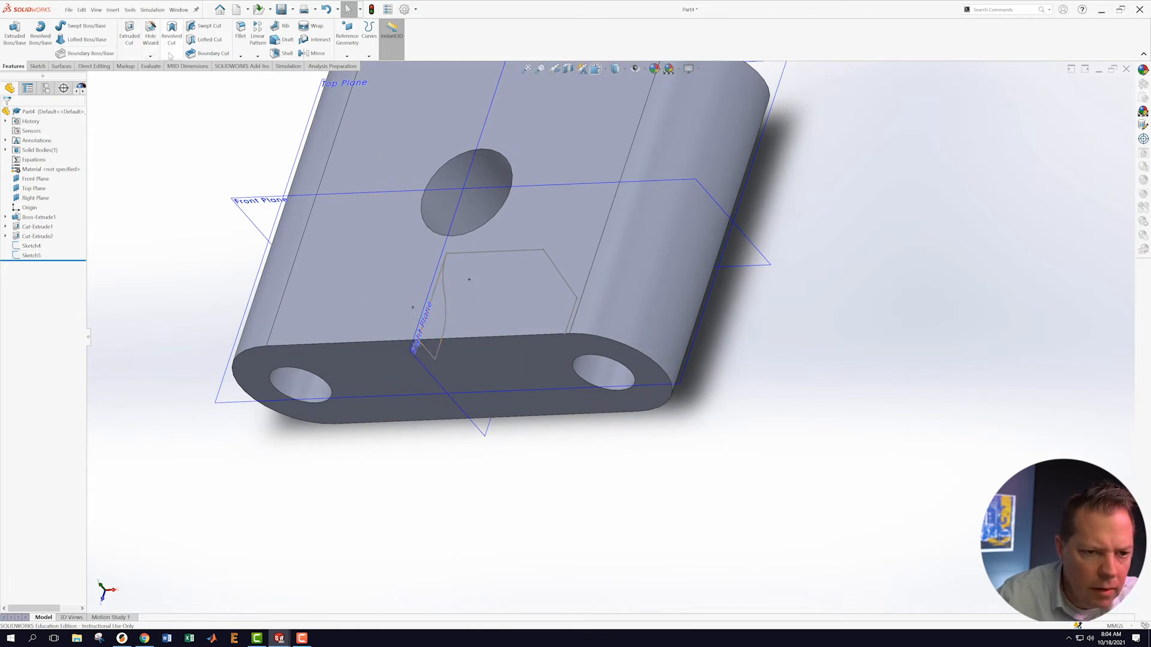
left_click(203, 27)
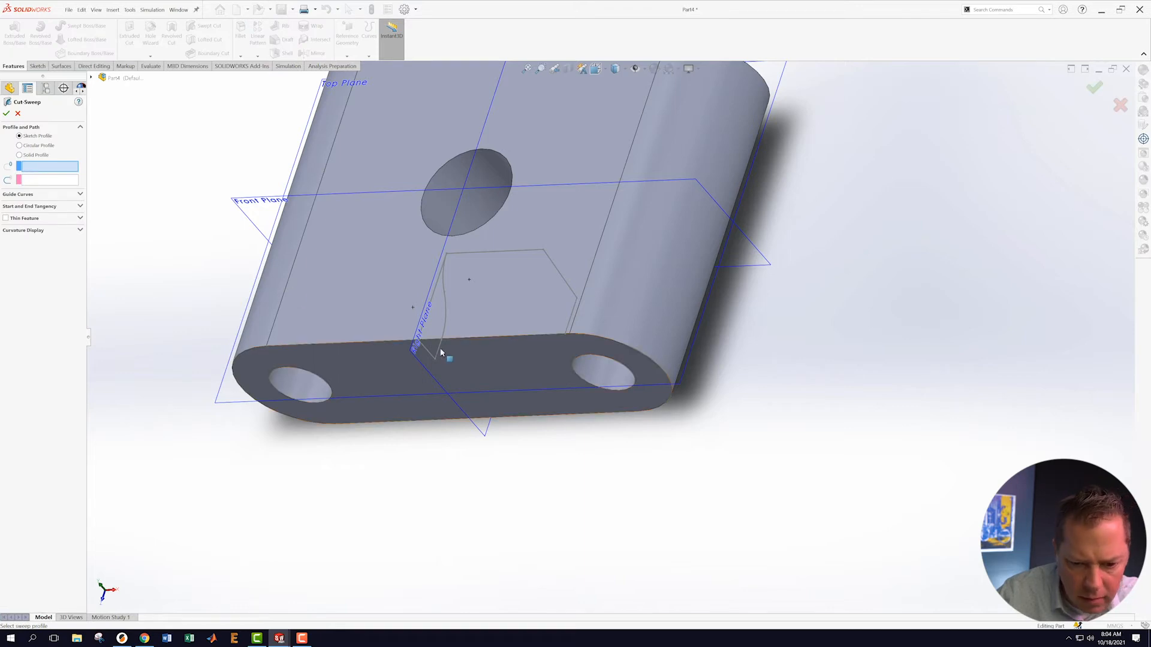
left_click(91, 78)
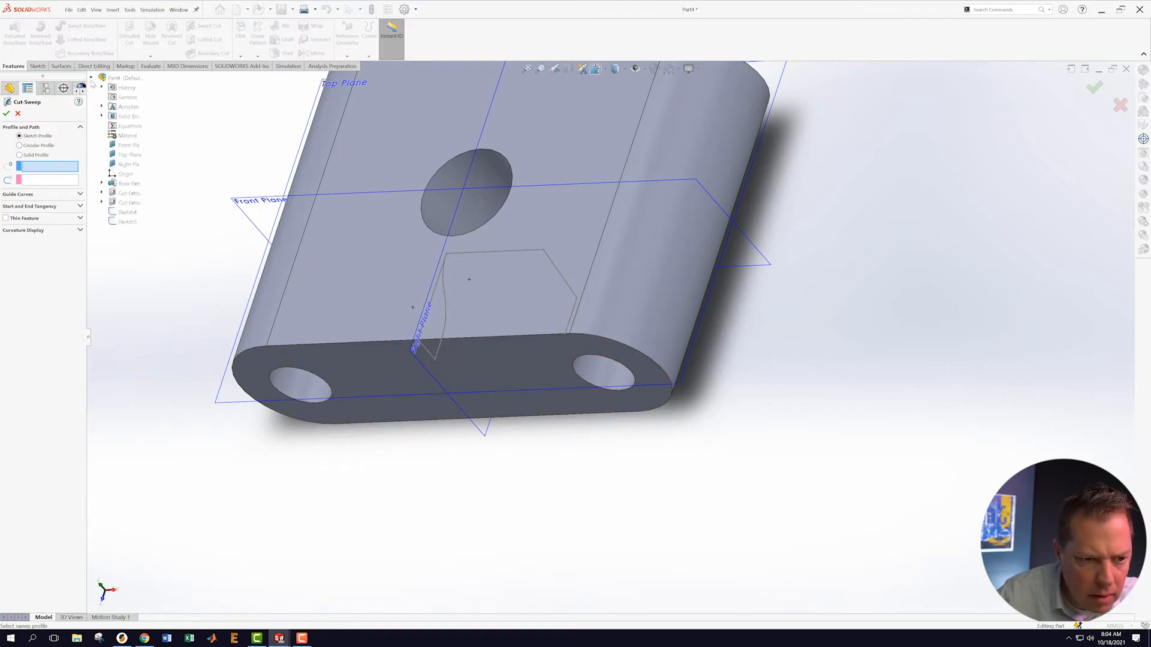
left_click(127, 213)
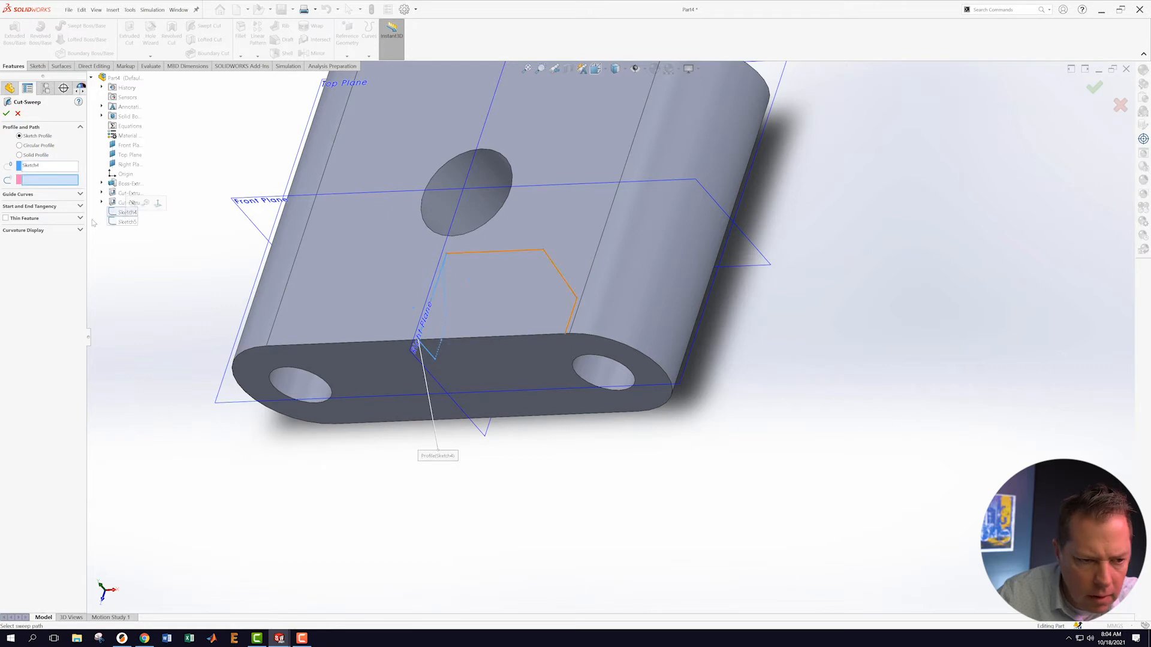
left_click(126, 222)
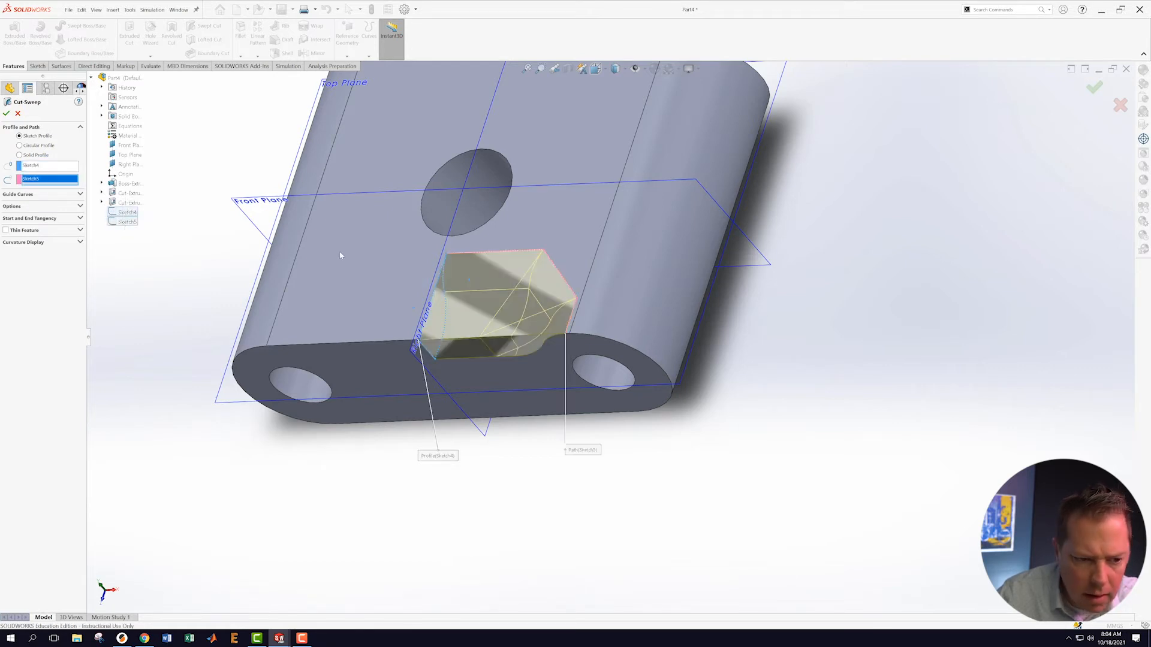
left_click(5, 114)
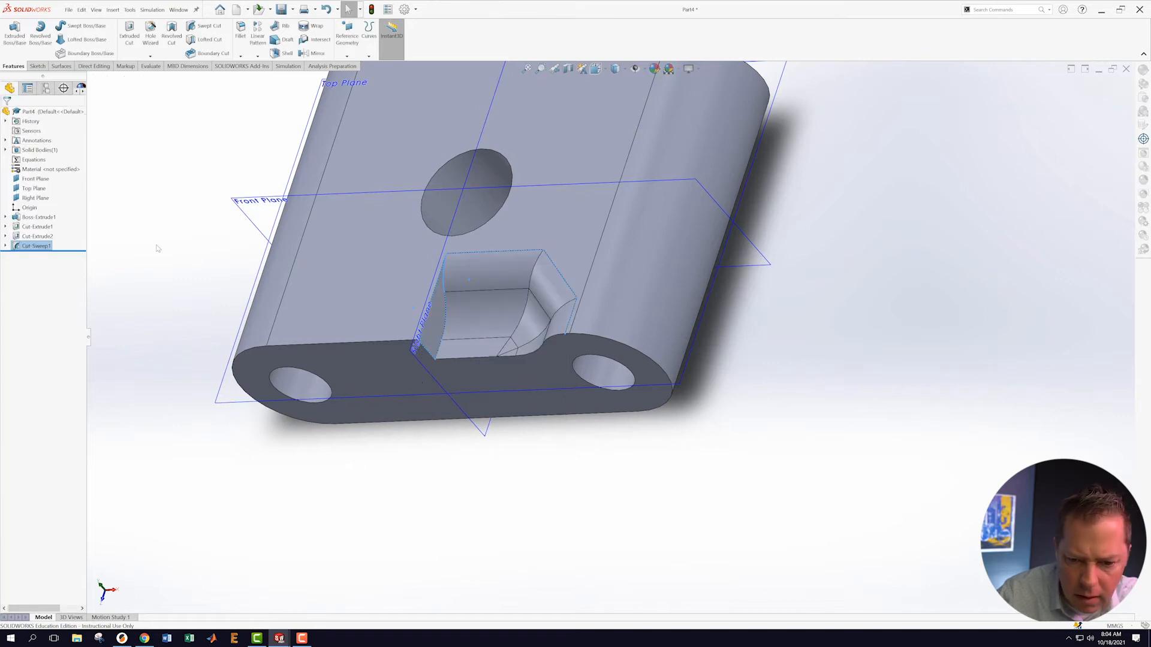
- Mirror the swept cut about the Right Plane to form the full pocket on the block's front edge
middle_click_drag(187, 273, 116, 274)
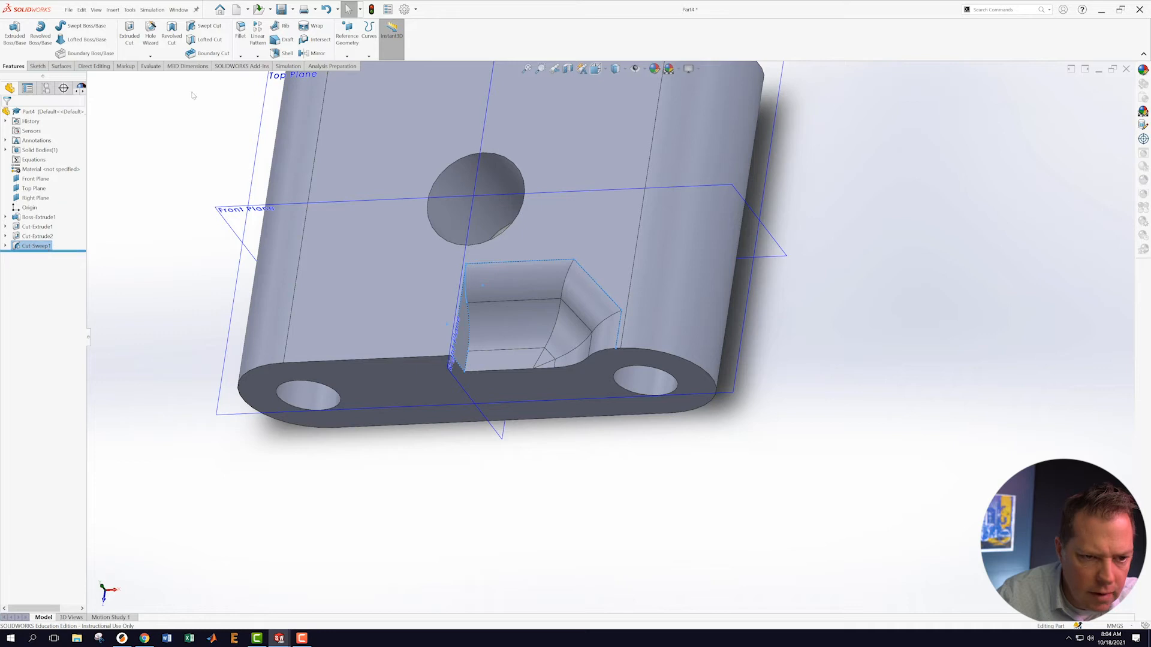
left_click(314, 53)
left_click(501, 435)
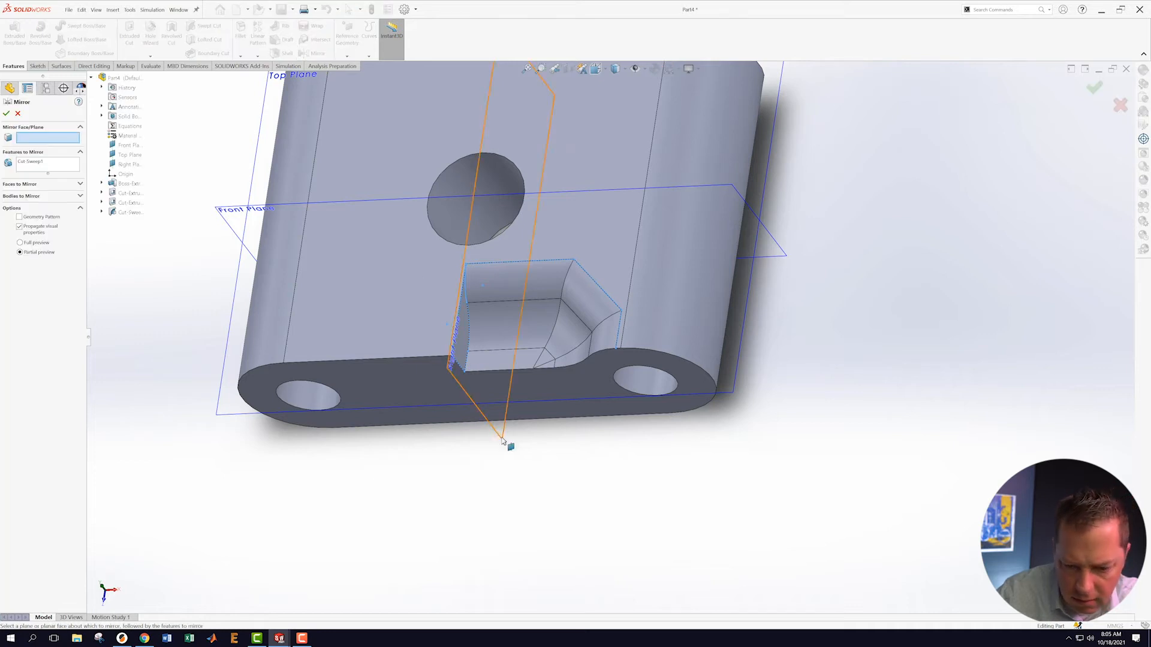
left_click(7, 114)
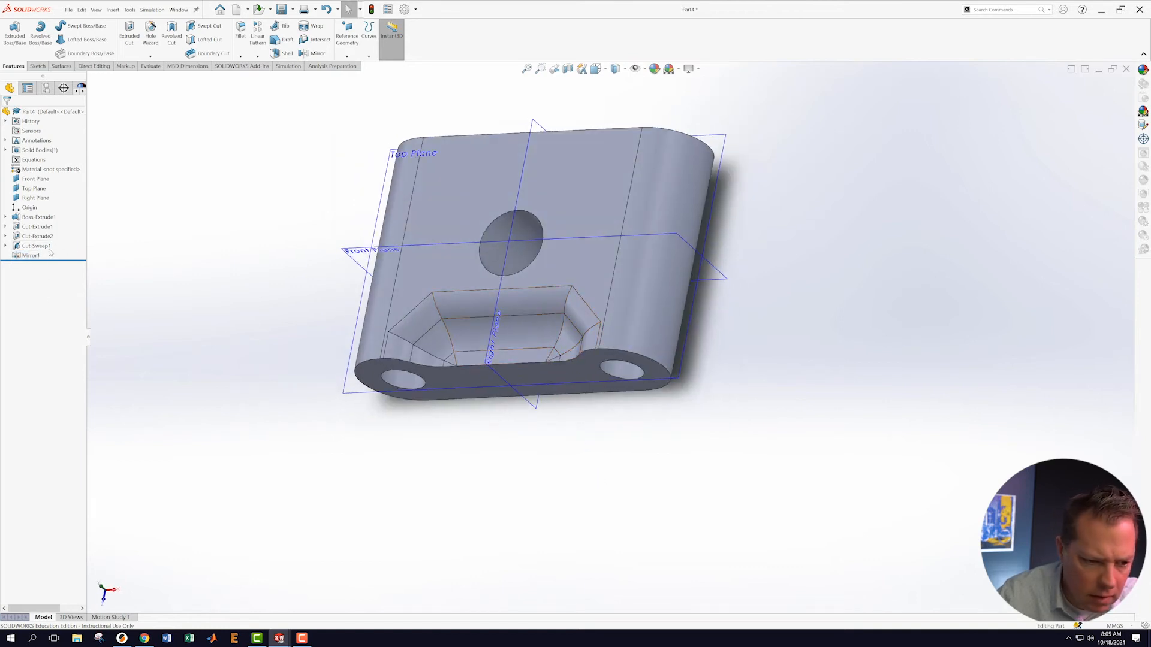
- Mirror the swept cut and its first mirror about the Front Plane onto the block's opposite edge
left_click(39, 253)
left_click(36, 246, "ctrl")
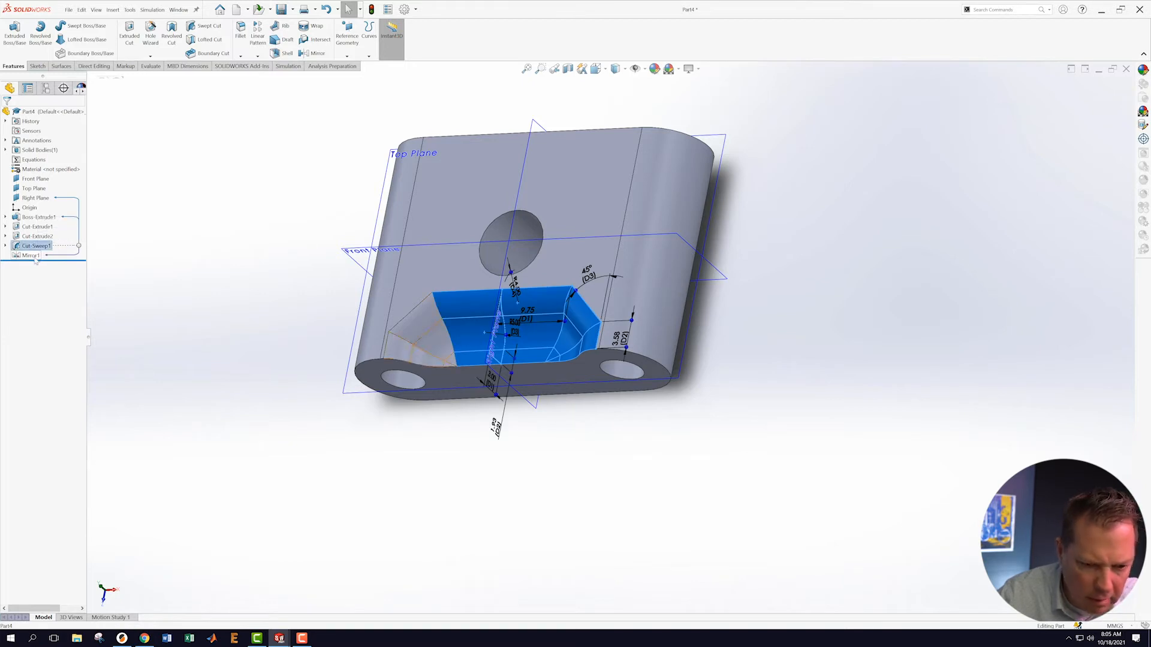
left_click(318, 53)
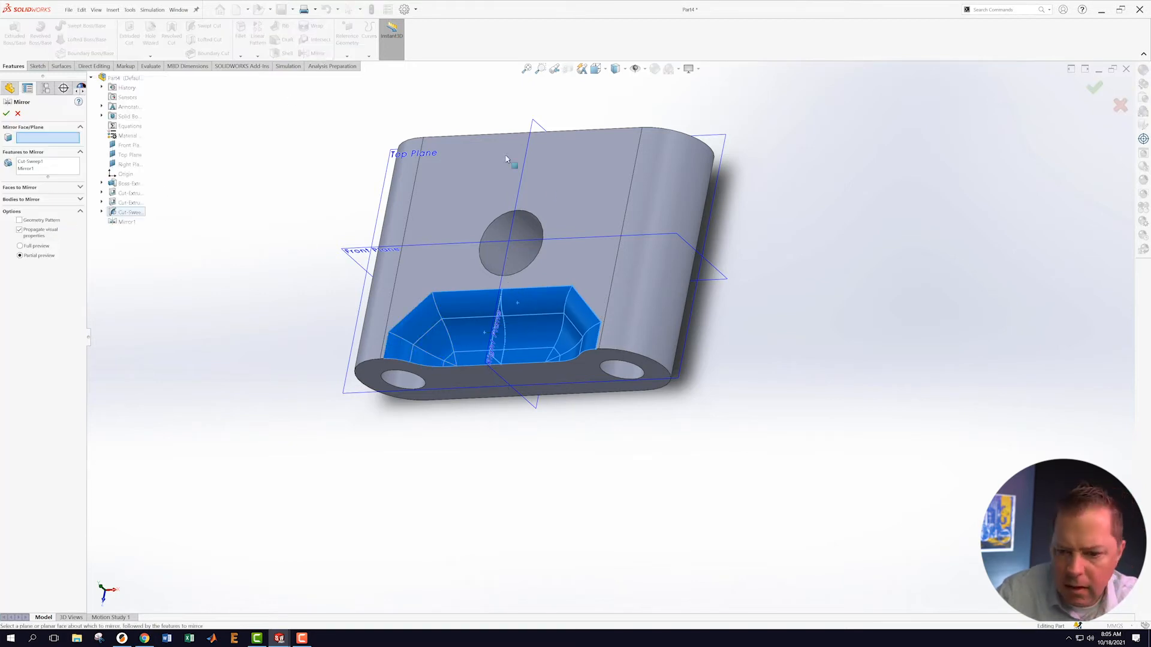
left_click(728, 281)
left_click(6, 113)
- Mirror the swept cut and both existing mirror features about the Top Plane onto the block's underside
middle_click_drag(216, 162, 221, 288)
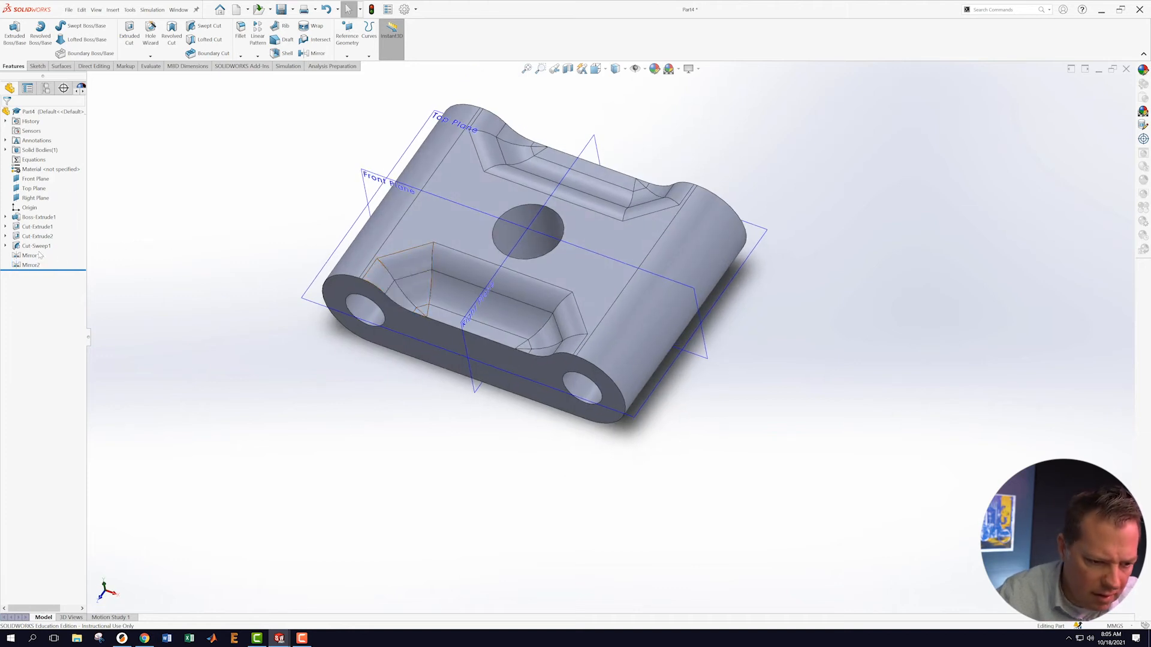
left_click(36, 246)
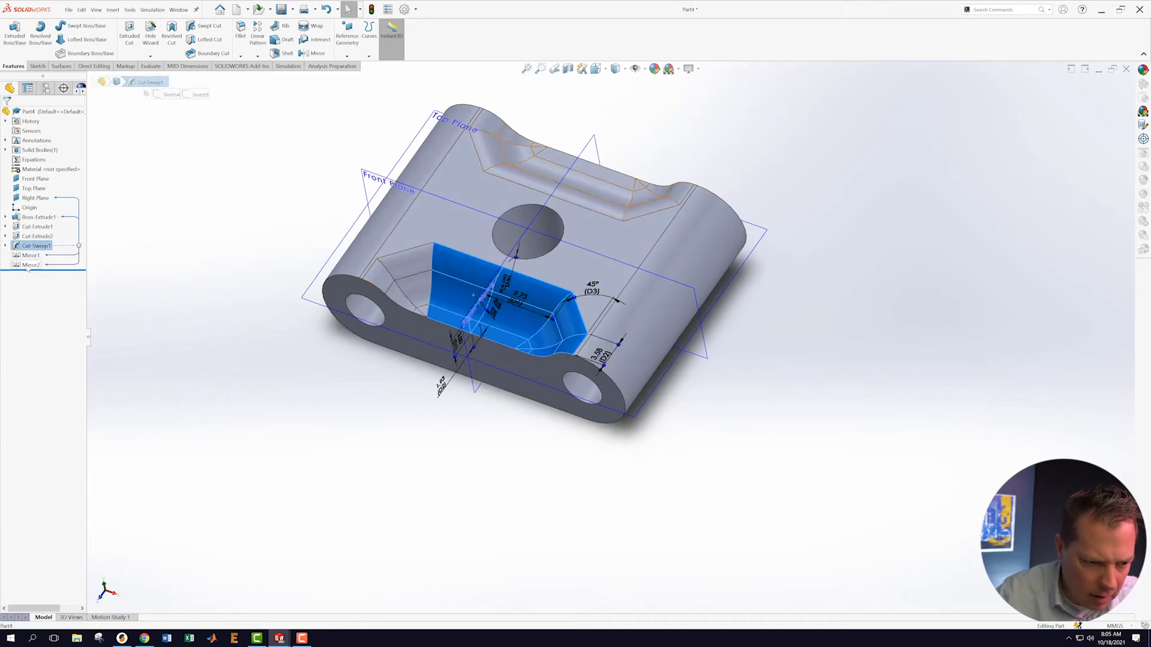
left_click(29, 266, "shift")
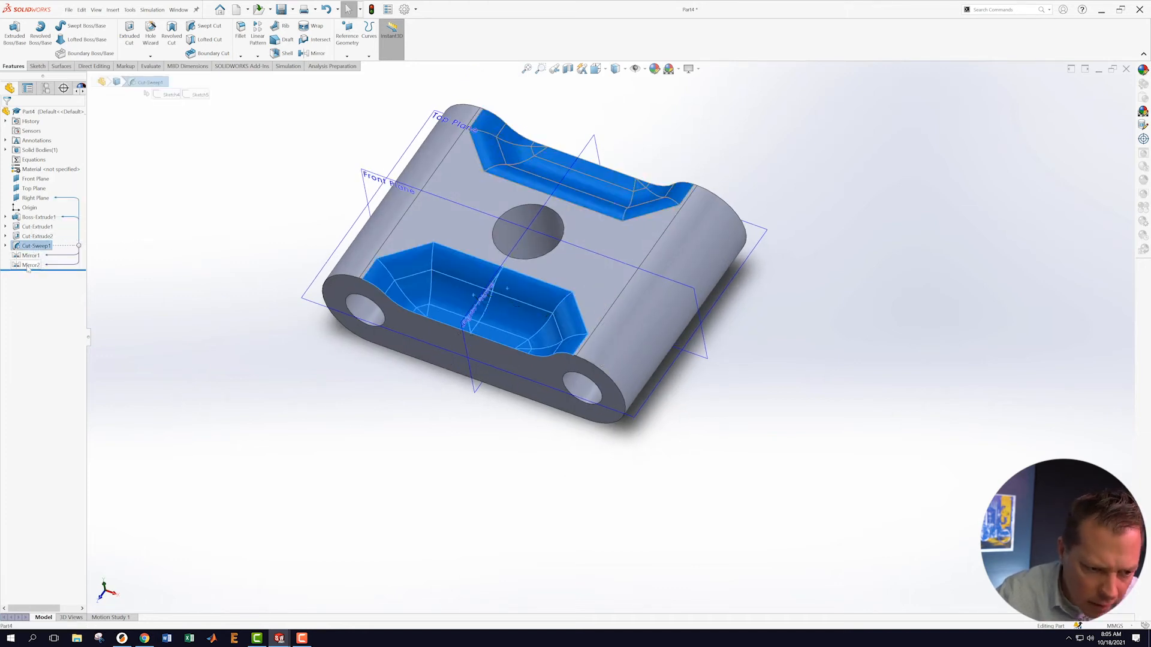
left_click(316, 53)
left_click(644, 416)
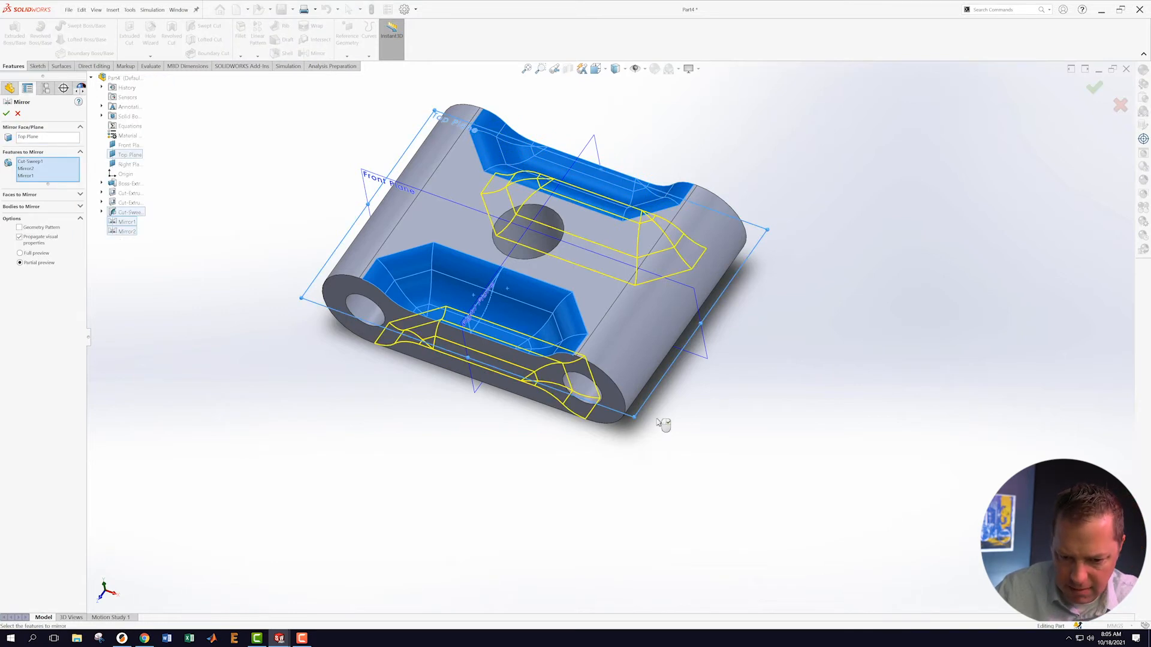
middle_click_drag(663, 423, 626, 317)
left_click(1094, 88)
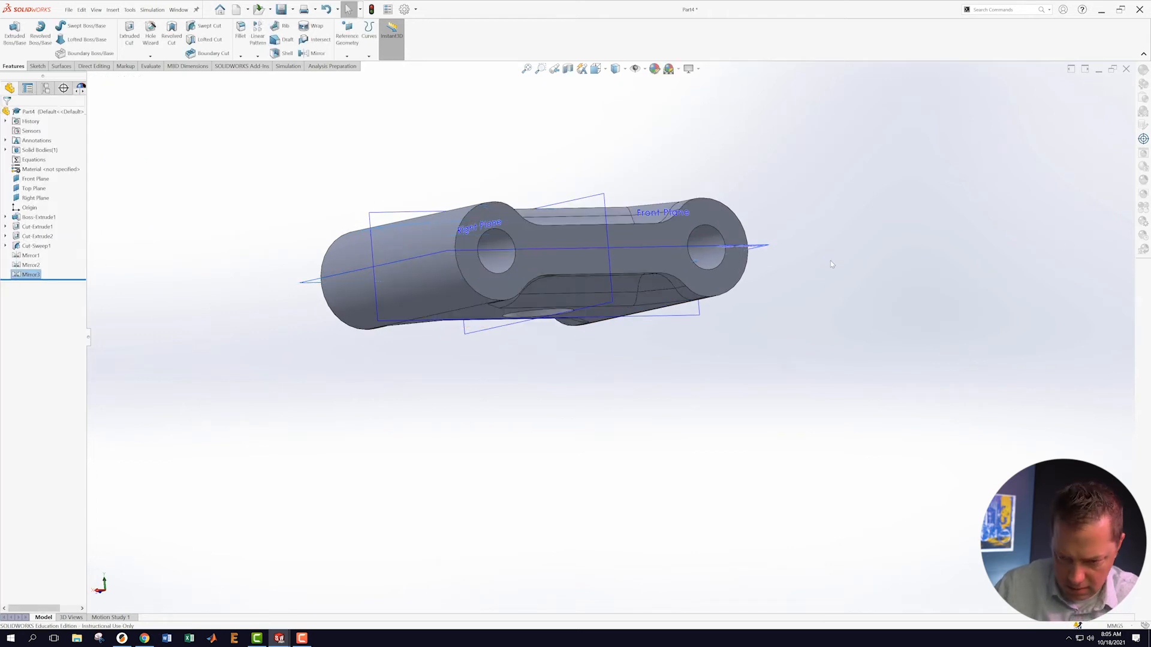
- Save the part as cam37_head in the CAM TEST folder
middle_click_drag(828, 262, 924, 481)
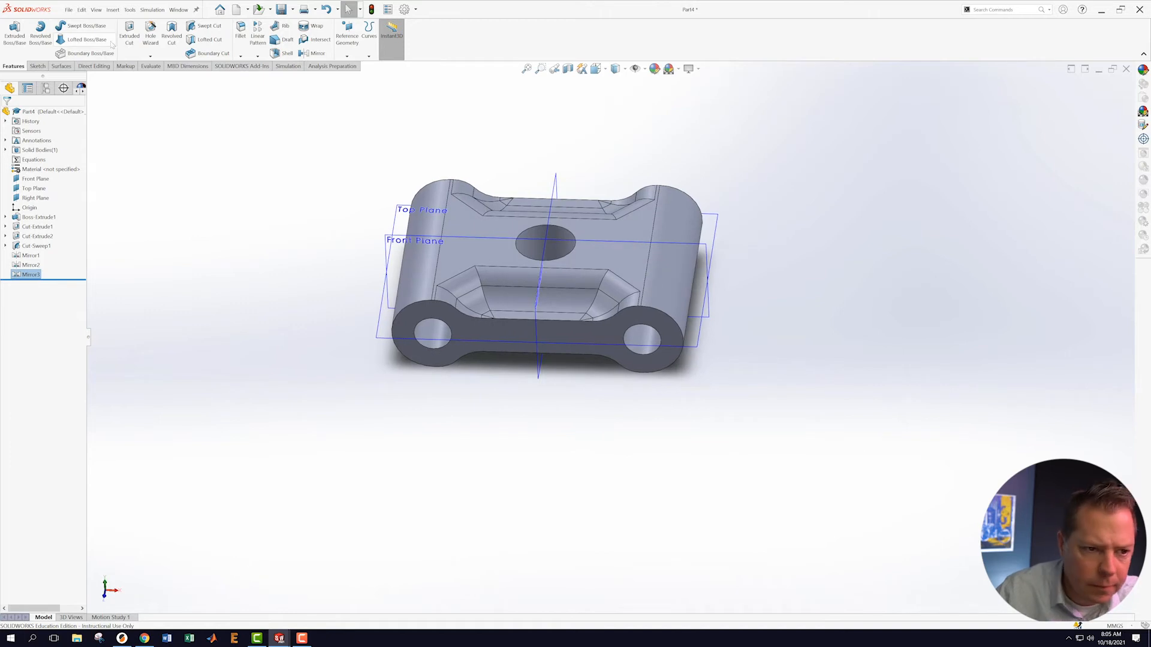
left_click(68, 9)
left_click(90, 116)
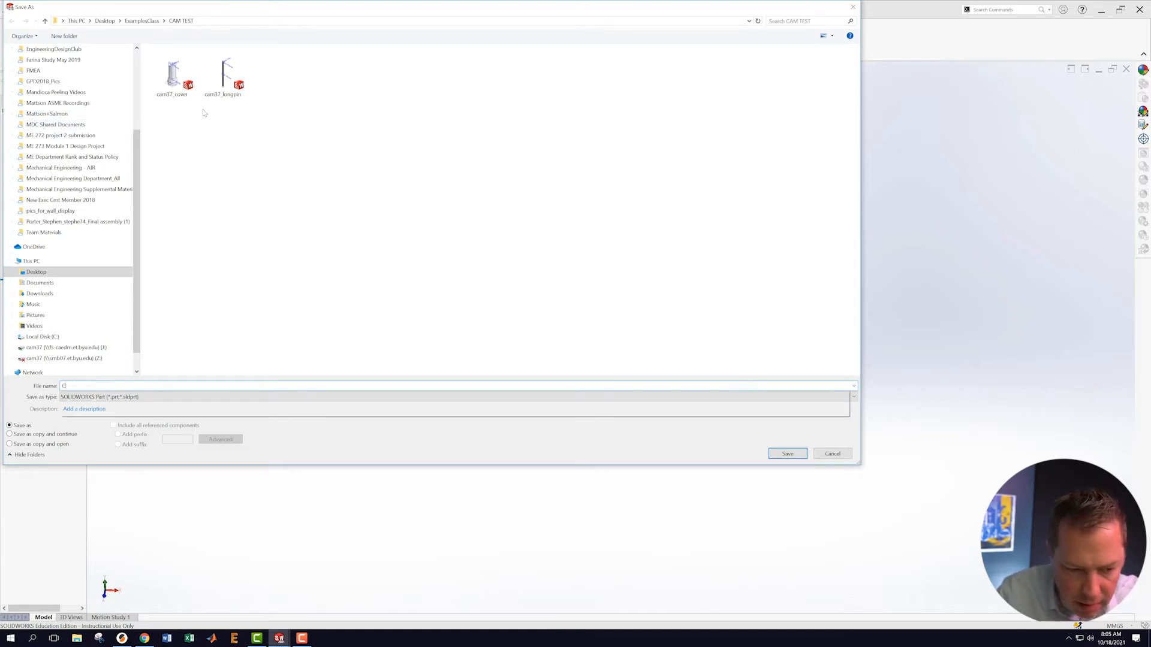
type("CAM")
key("BackSpace")
key("BackSpace")
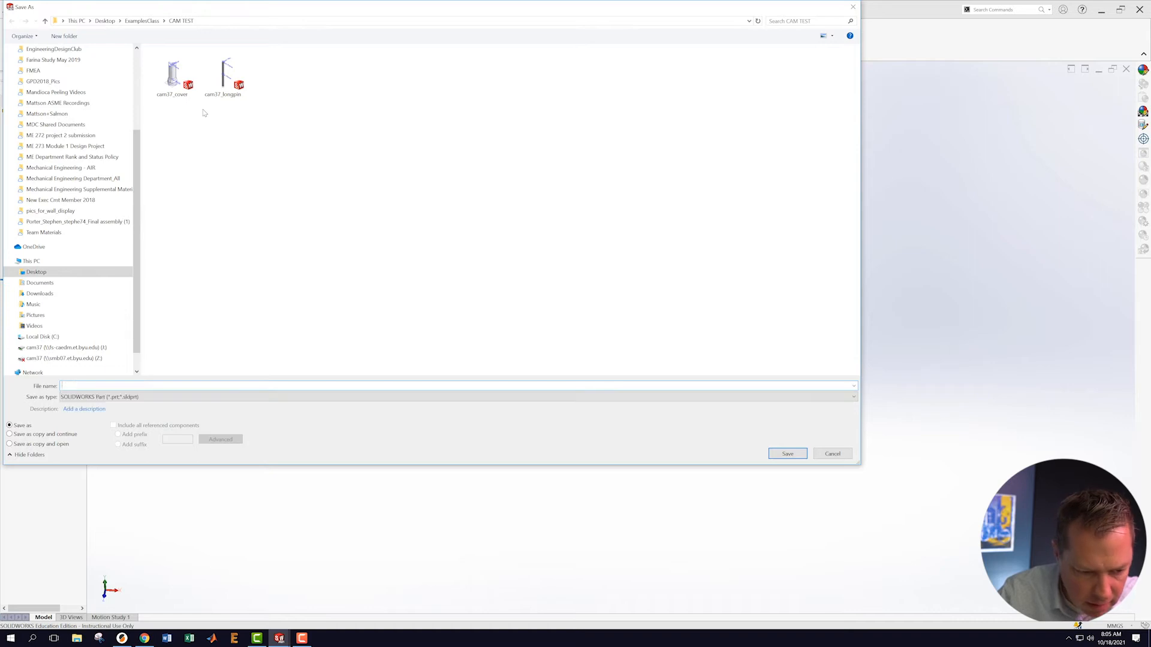
type("cam")
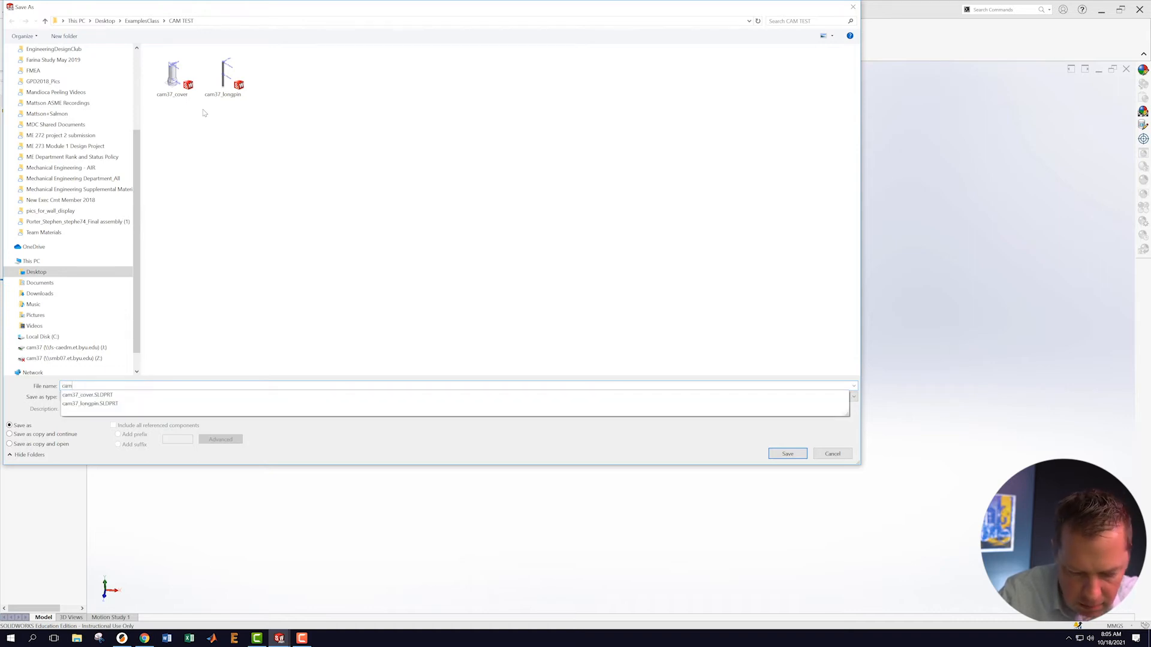
type("37_head")
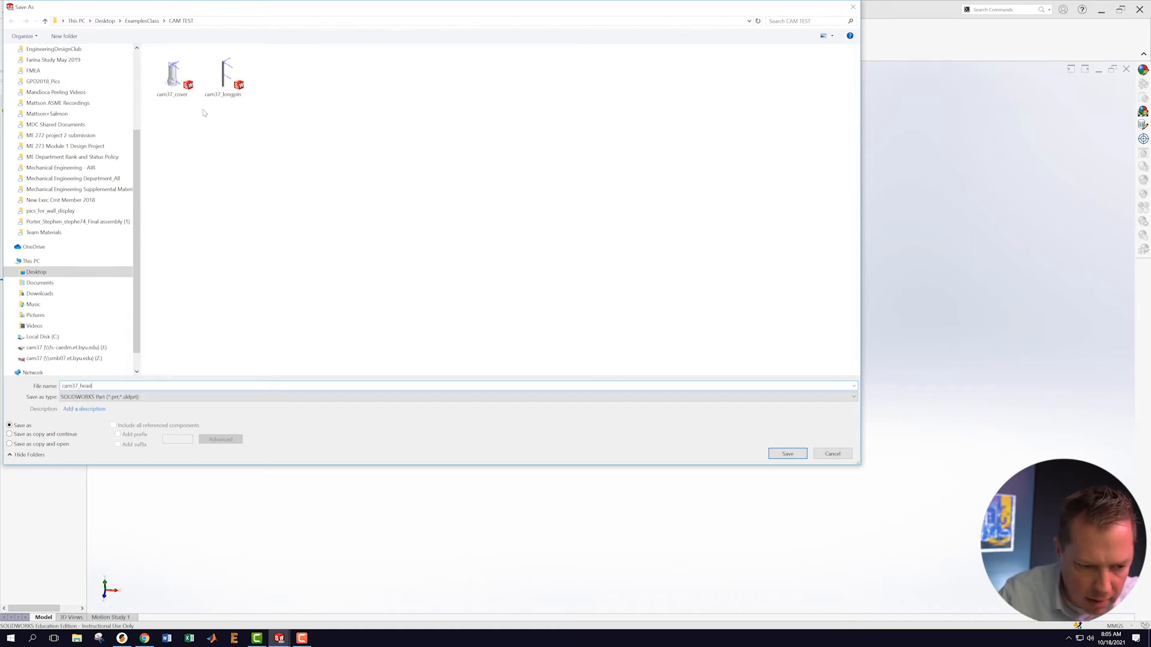
left_click(788, 454)
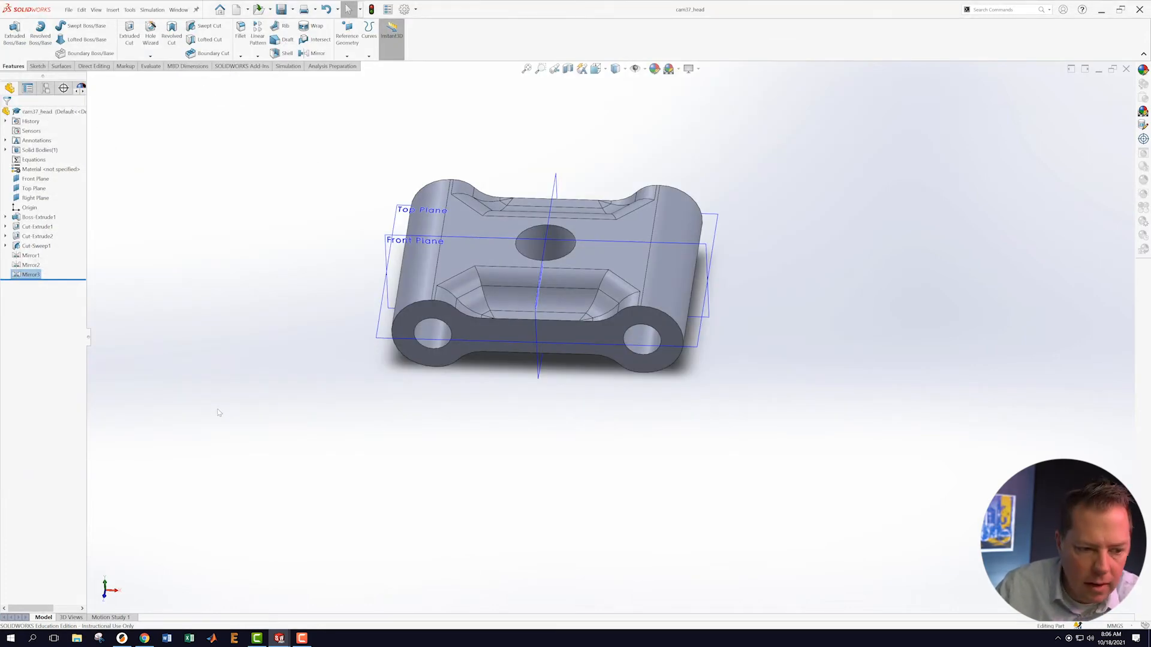
- Fillet the edges of both flat end faces, including their hole rims, with a 0.5 mm radius
scroll(214, 395, "up", 2)
scroll(209, 367, "down", 1)
middle_click_drag(991, 416, 922, 420)
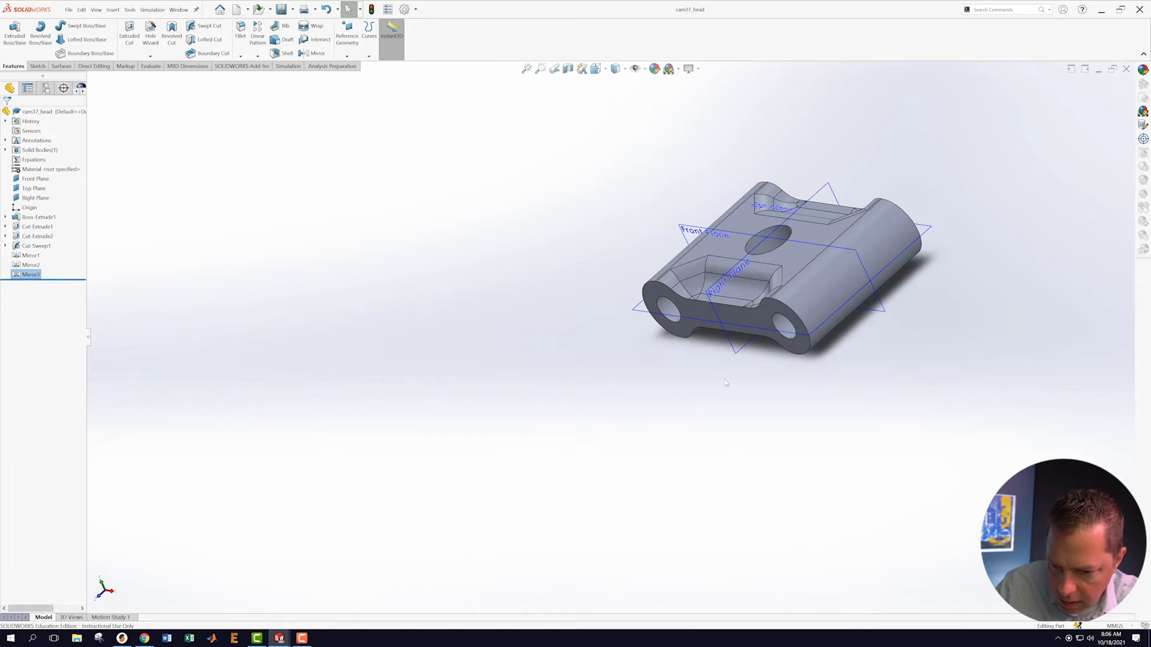
left_click(681, 328)
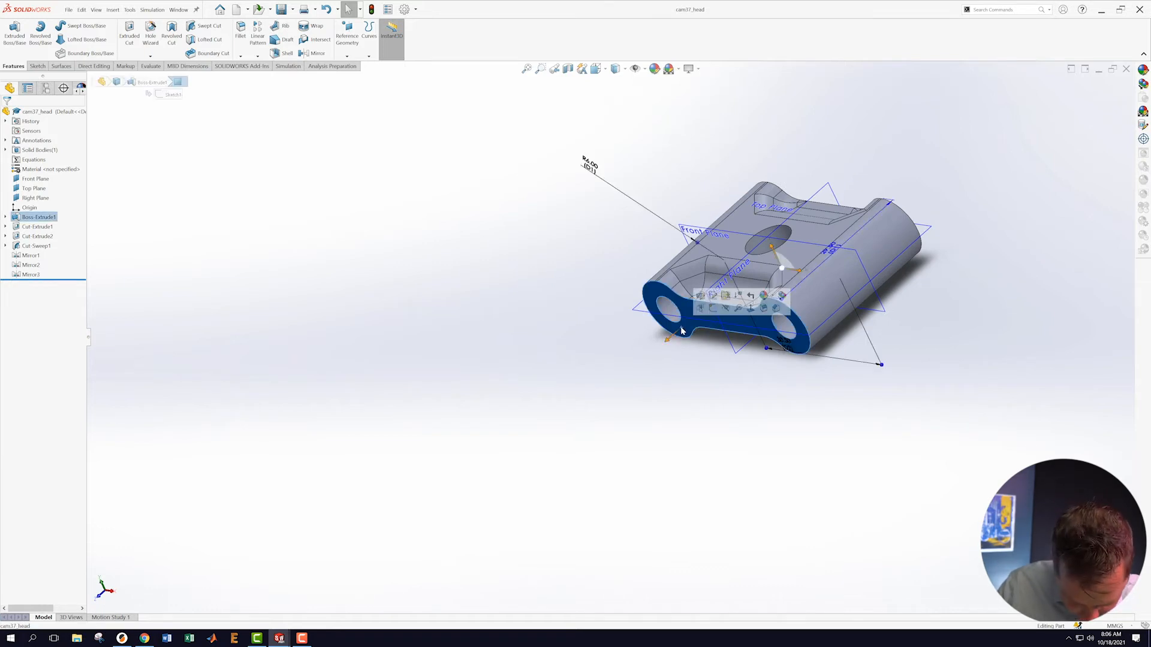
left_click(240, 56)
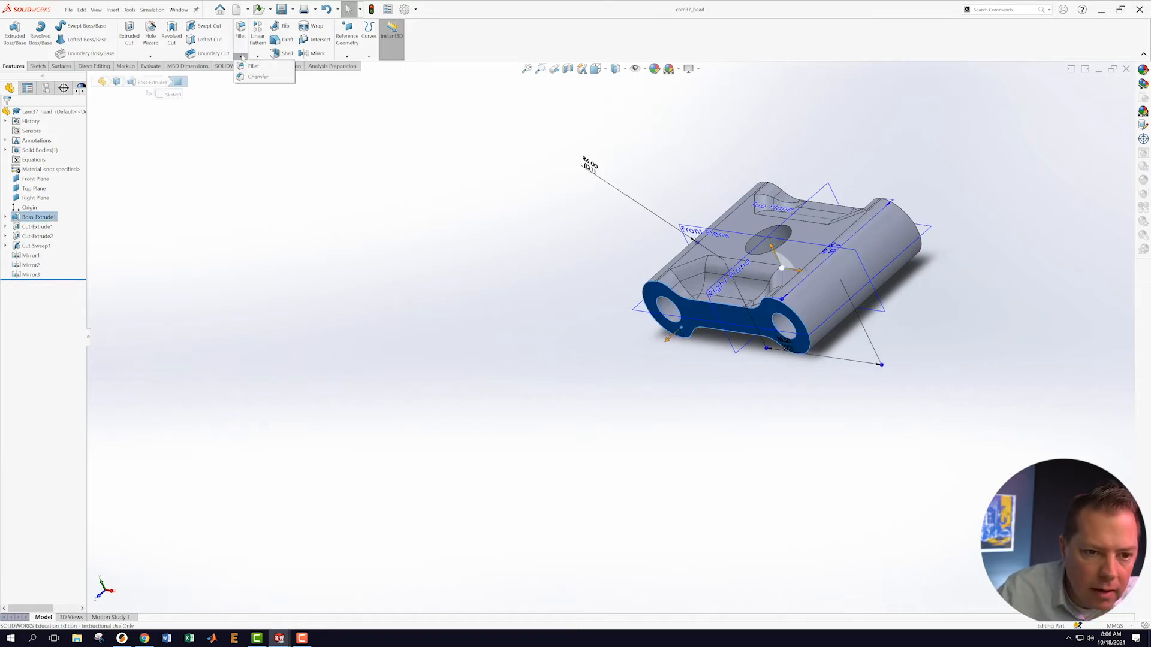
left_click(252, 66)
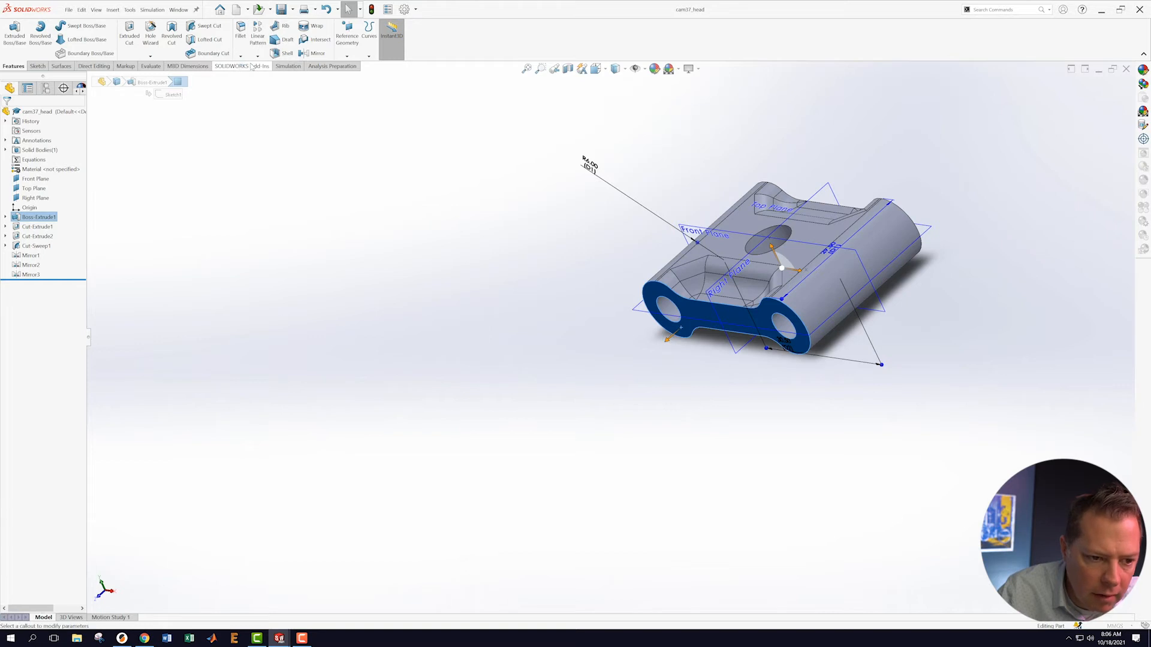
type("5")
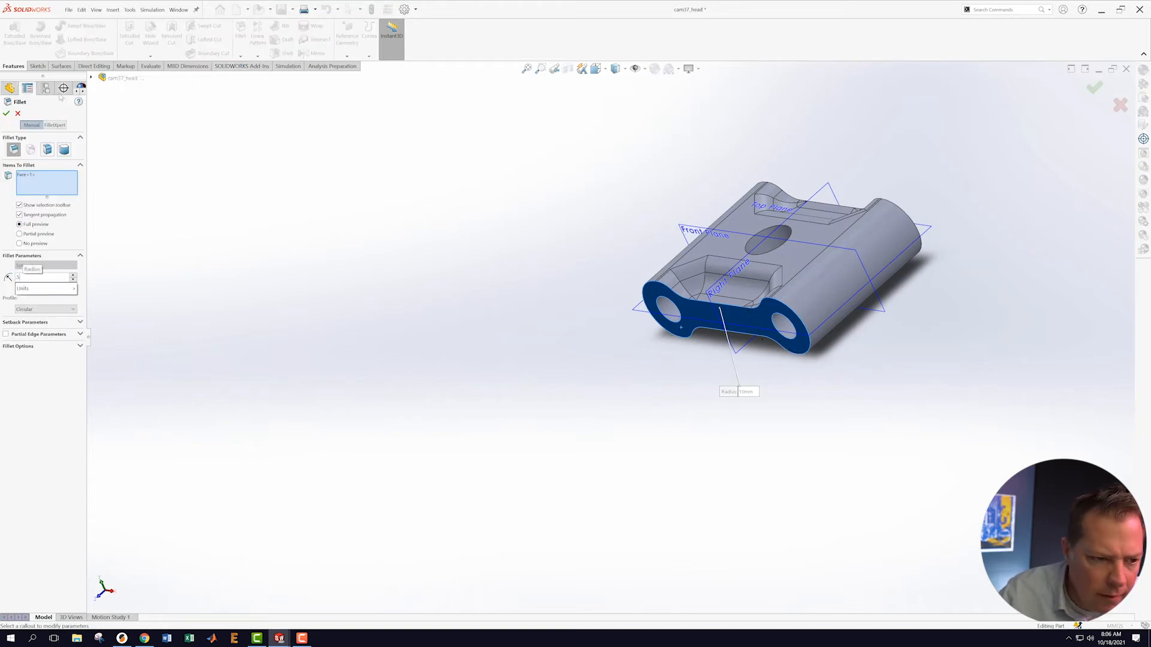
key("Return")
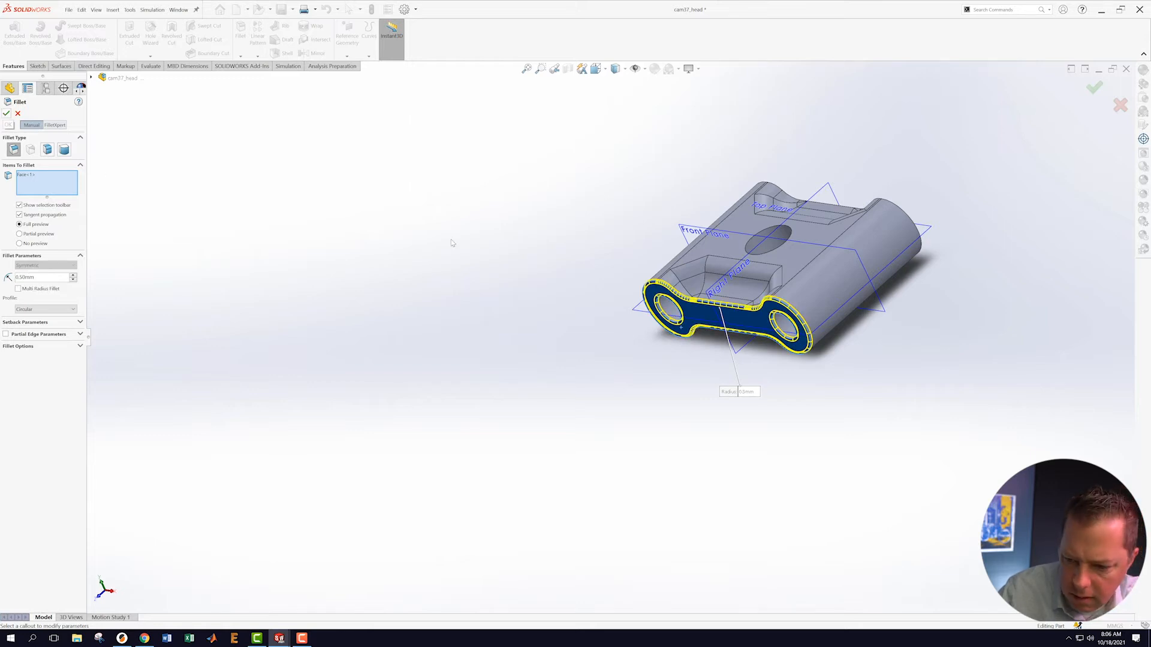
middle_click_drag(473, 269, 395, 390)
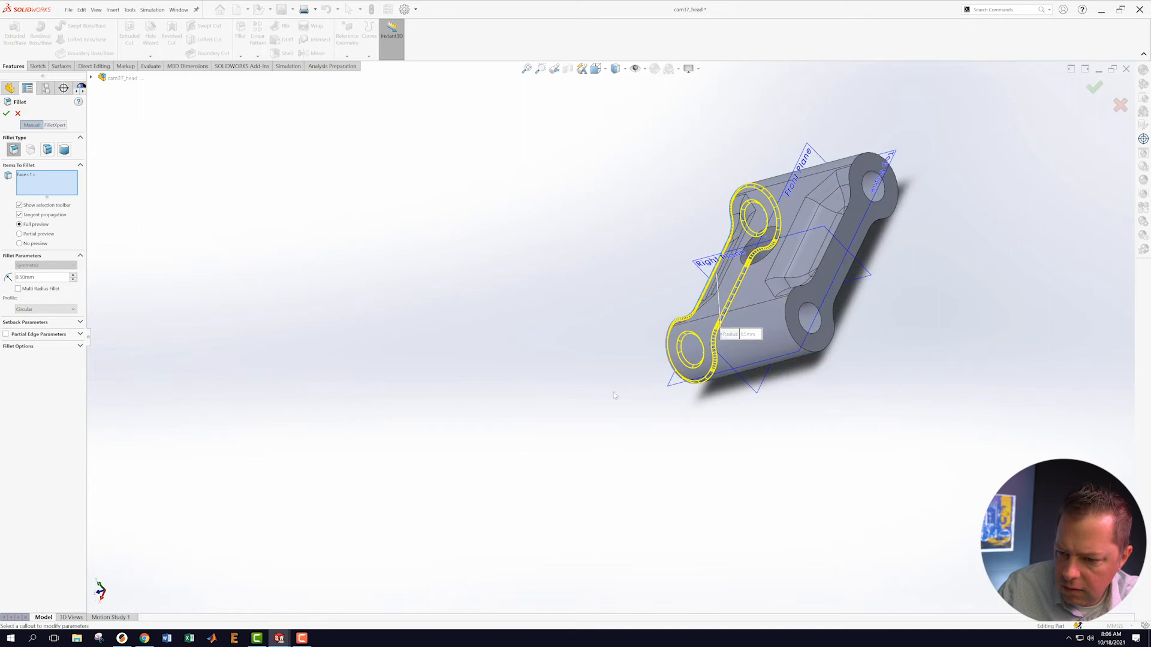
left_click(815, 329)
middle_click_drag(815, 328, 593, 288)
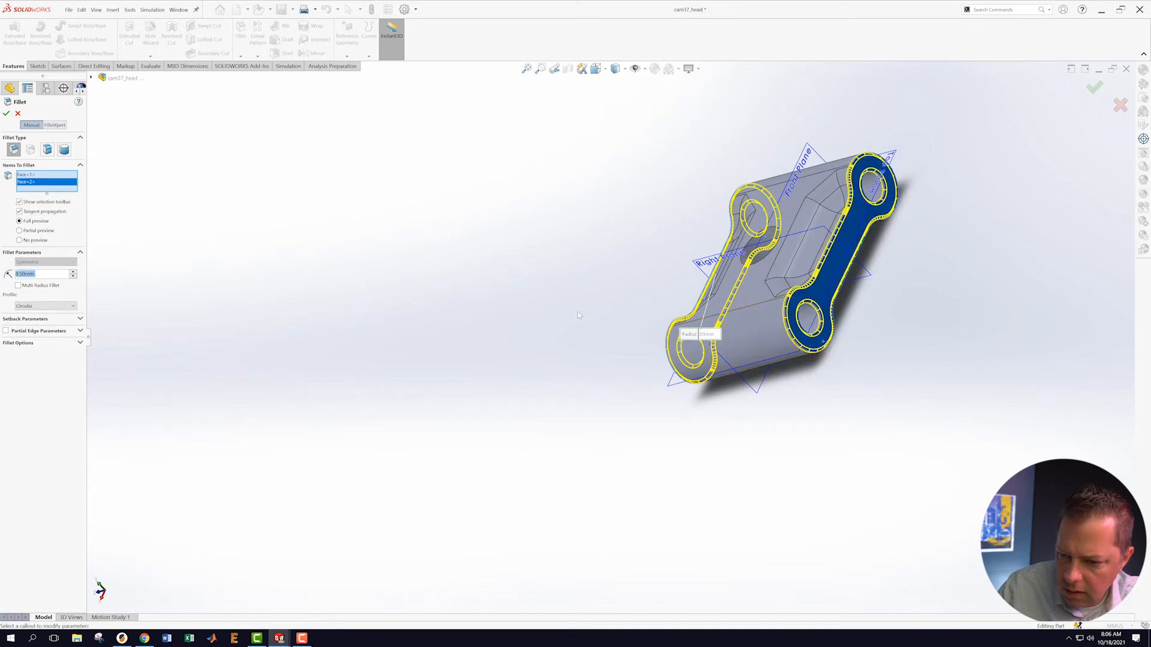
middle_click_drag(606, 217, 301, 219)
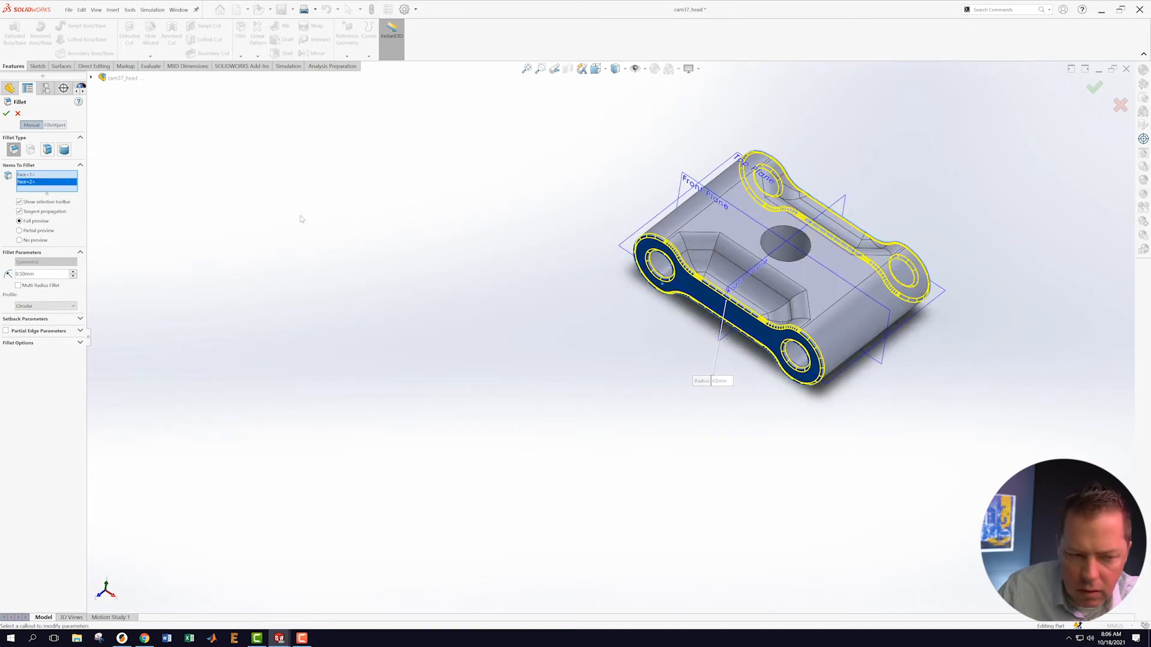
left_click(6, 113)
- Fillet the rims at both ends of the block's central through-hole with a 0.5 mm radius
middle_click_drag(481, 280, 462, 293)
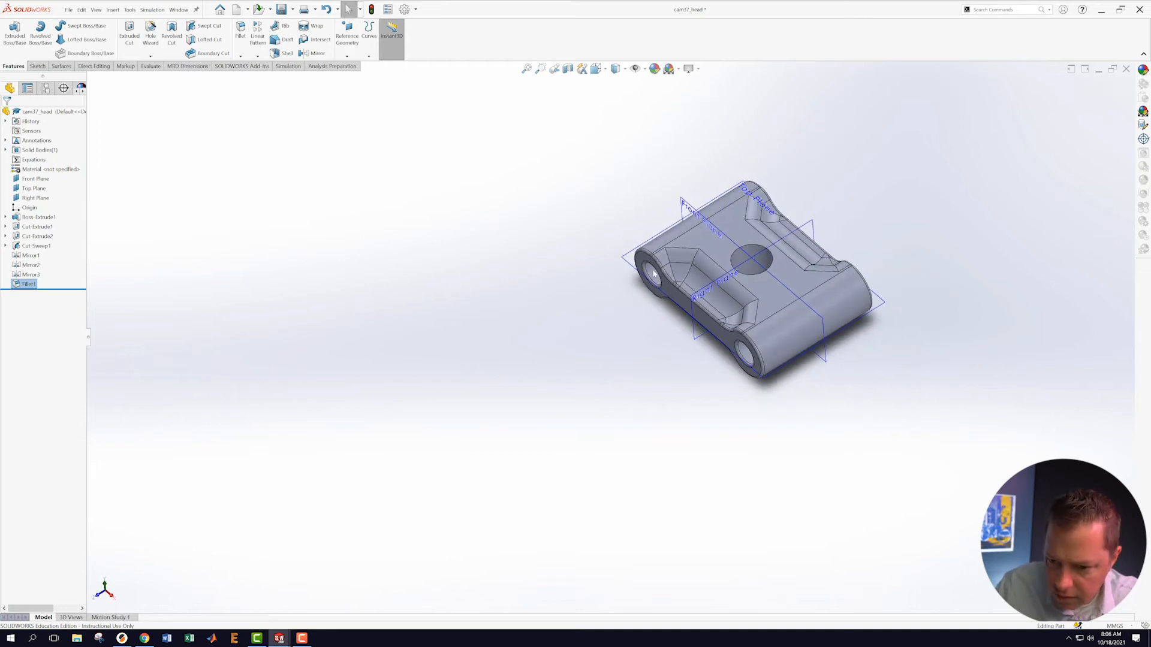
left_click(240, 35)
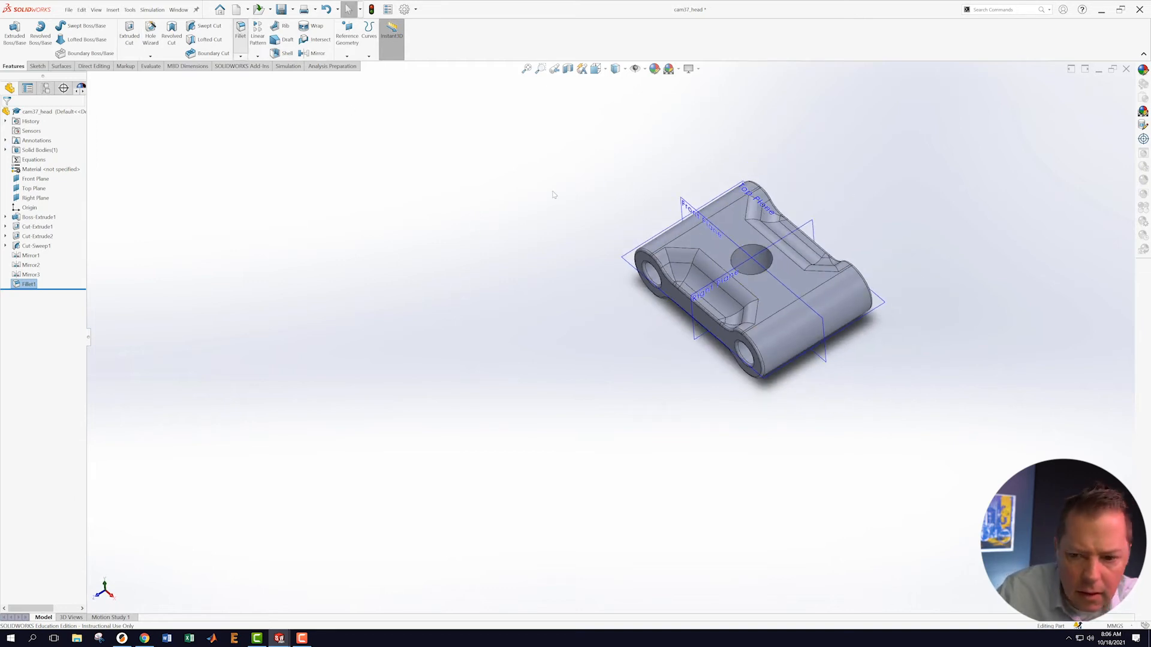
left_click(746, 248)
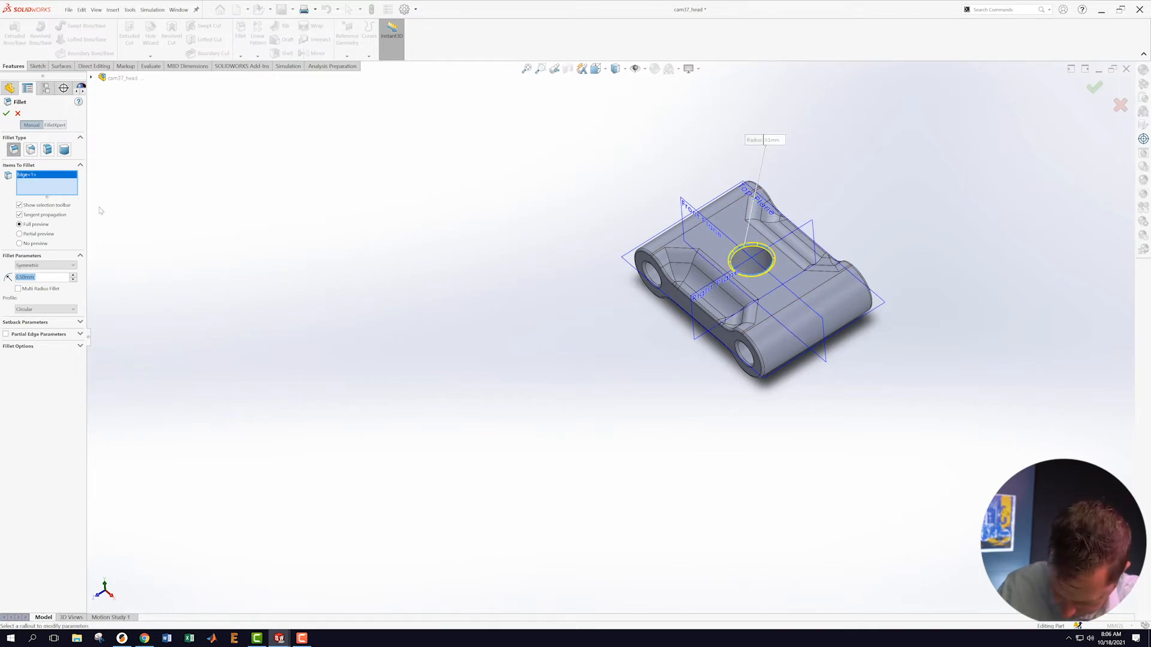
middle_click_drag(556, 358, 517, 129)
scroll(756, 319, "down", 5)
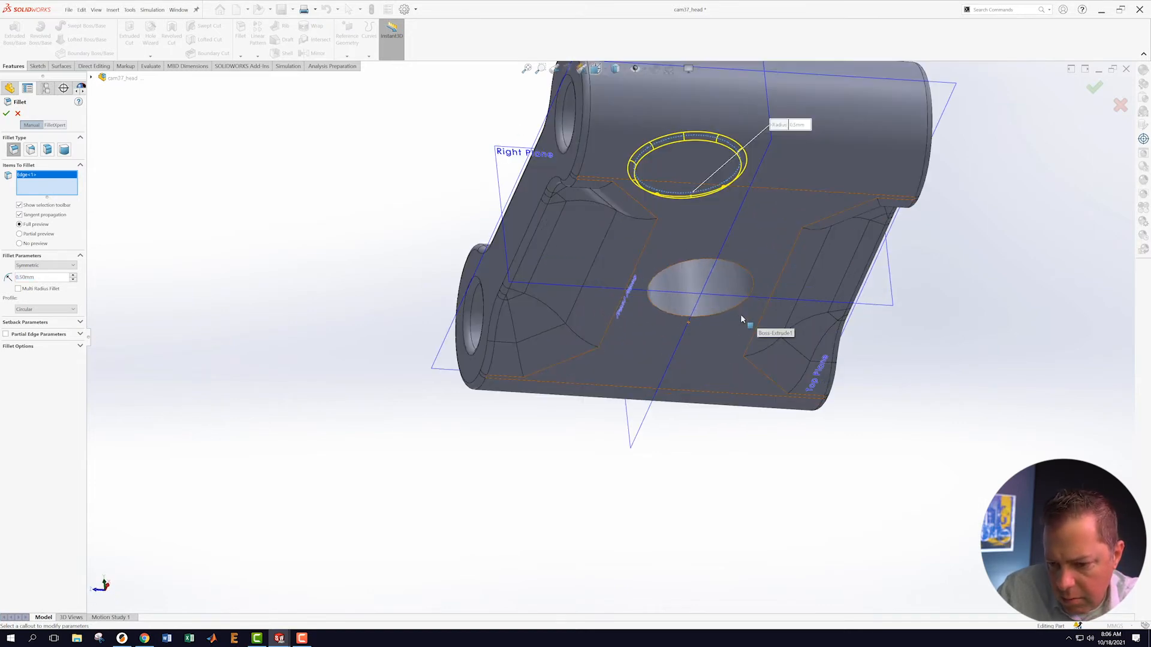
left_click(731, 311)
left_click(6, 115)
scroll(392, 270, "up", 2)
middle_click_drag(392, 269, 419, 222)
- Save the cam37_head part with its filleted central hole
left_click(69, 9)
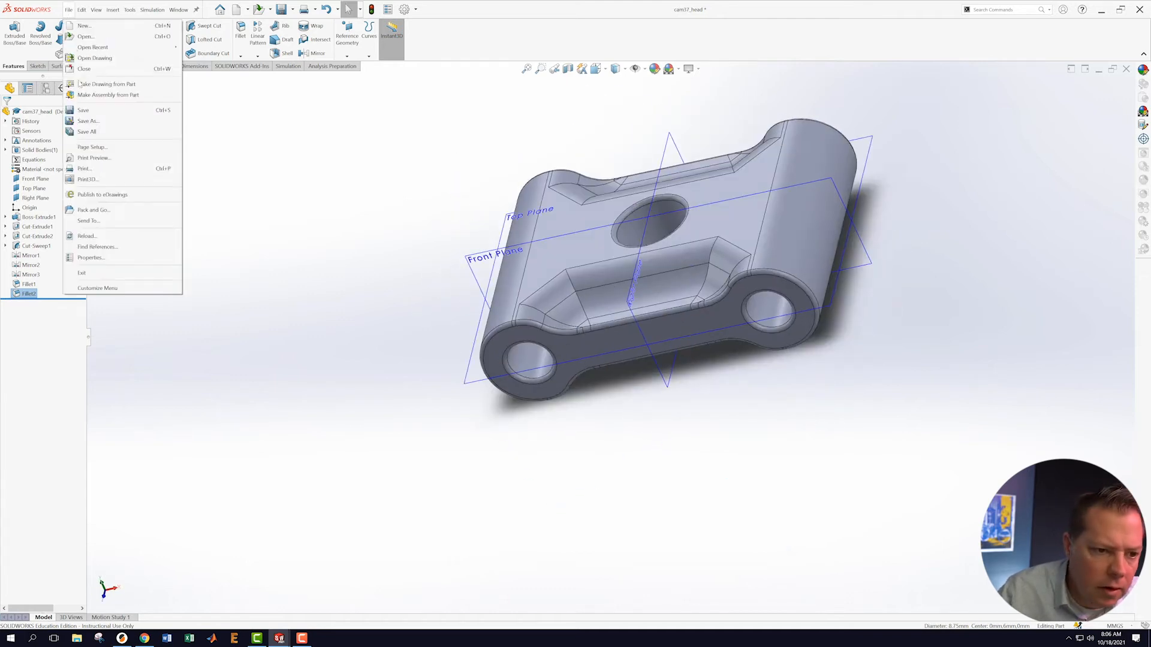
left_click(83, 110)
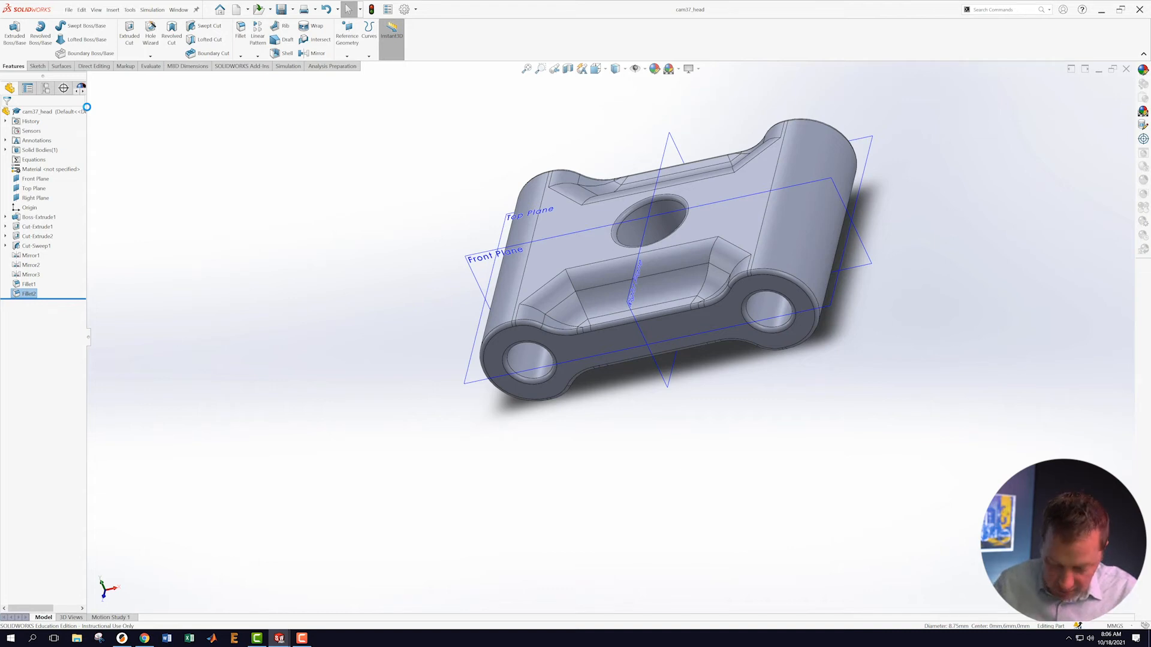
left_click(156, 224)
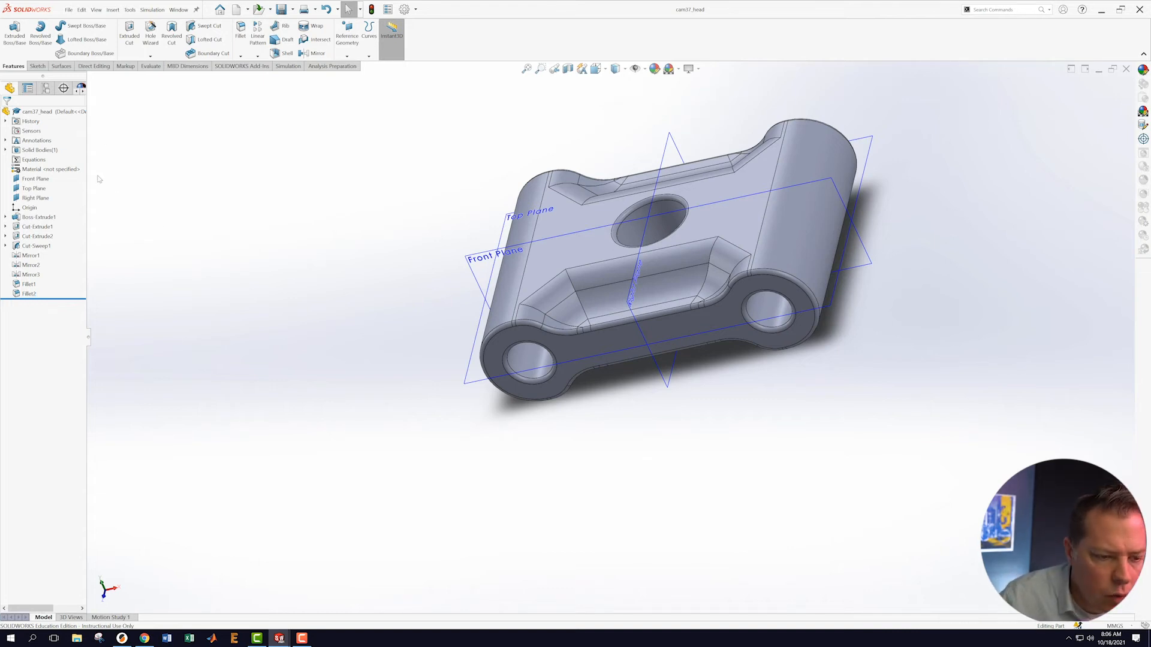
- Assign AISI 1020 from the Steel category as the part's material
right_click(36, 170)
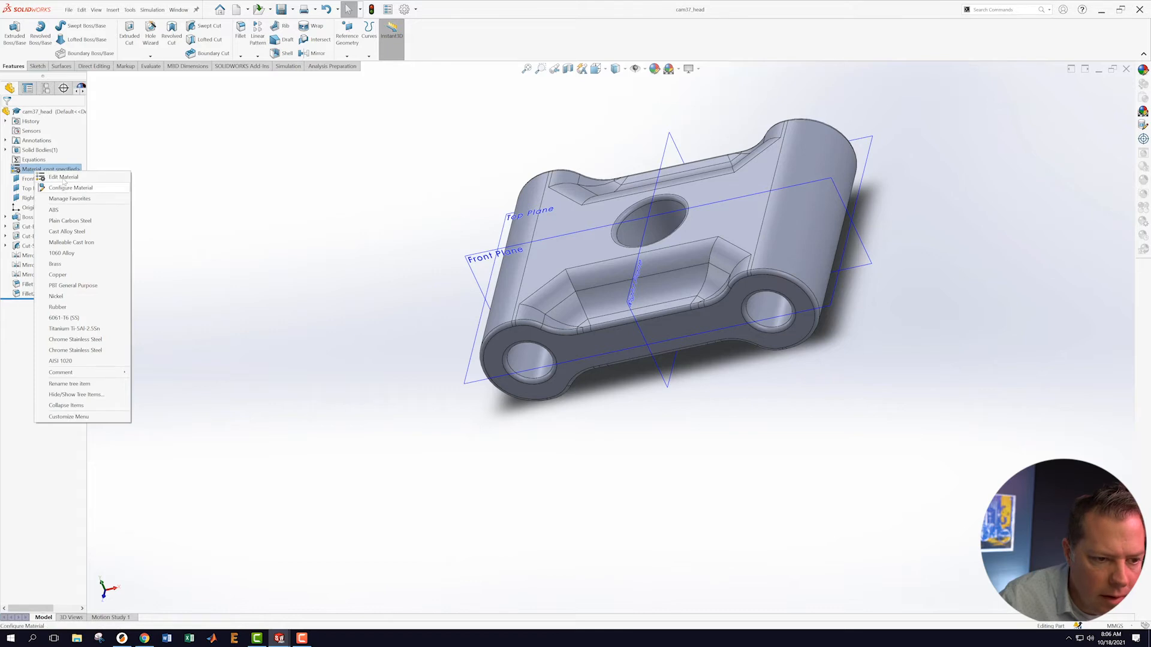
left_click(62, 178)
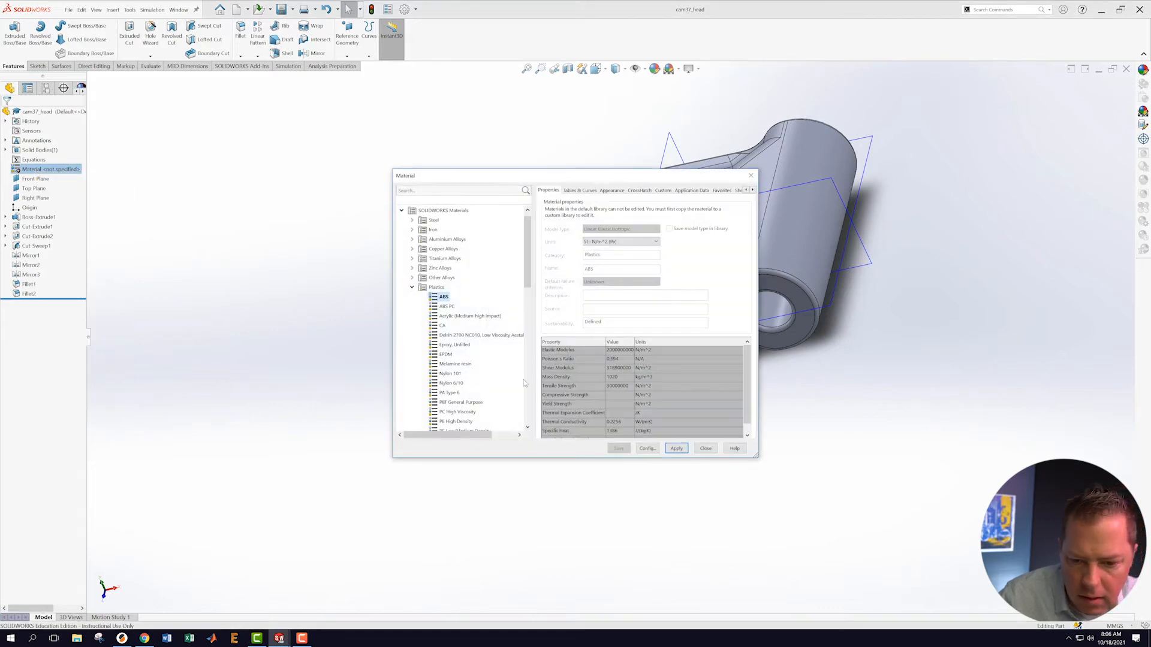
left_click(413, 287)
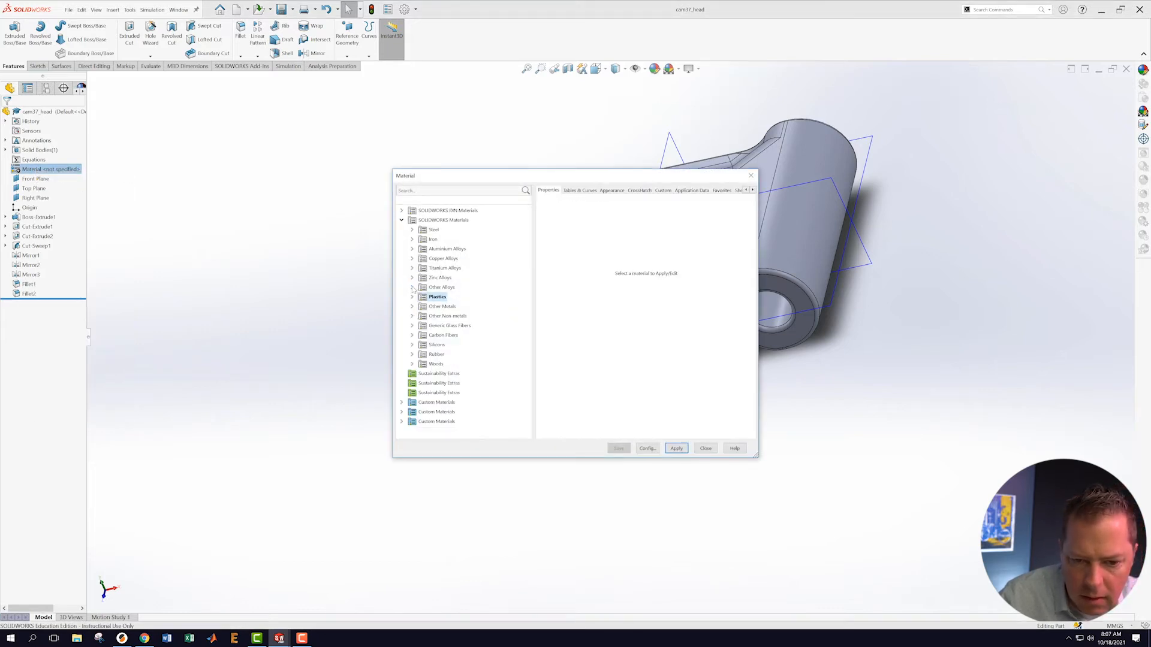
left_click(412, 230)
left_click(449, 268)
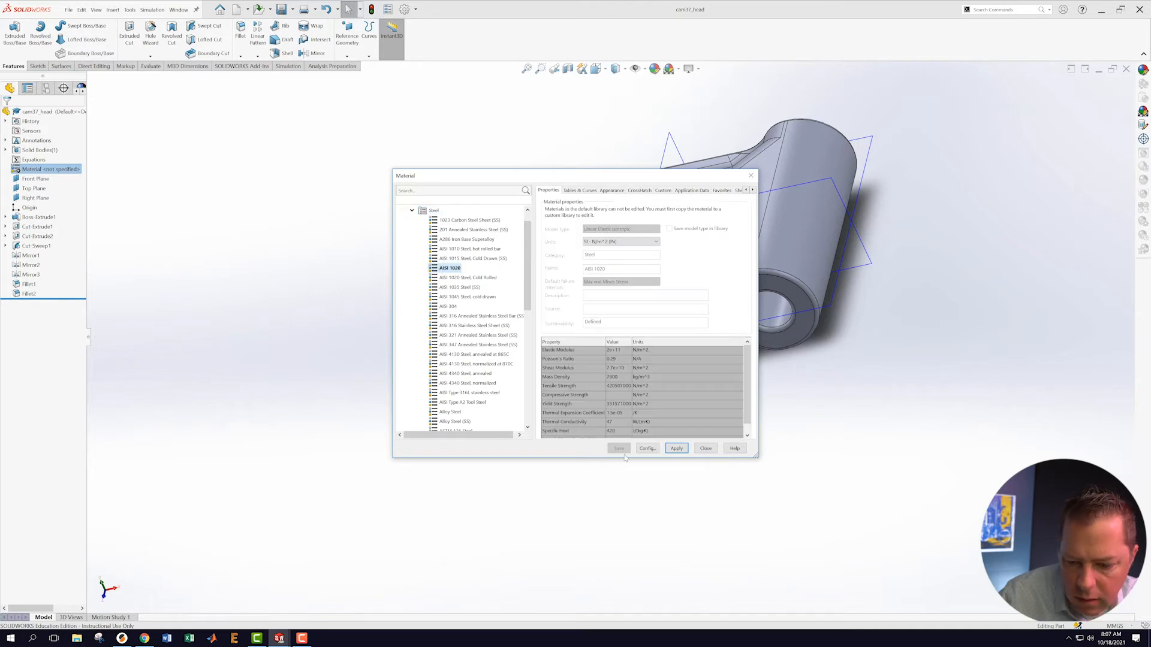
left_click(681, 451)
left_click(705, 448)
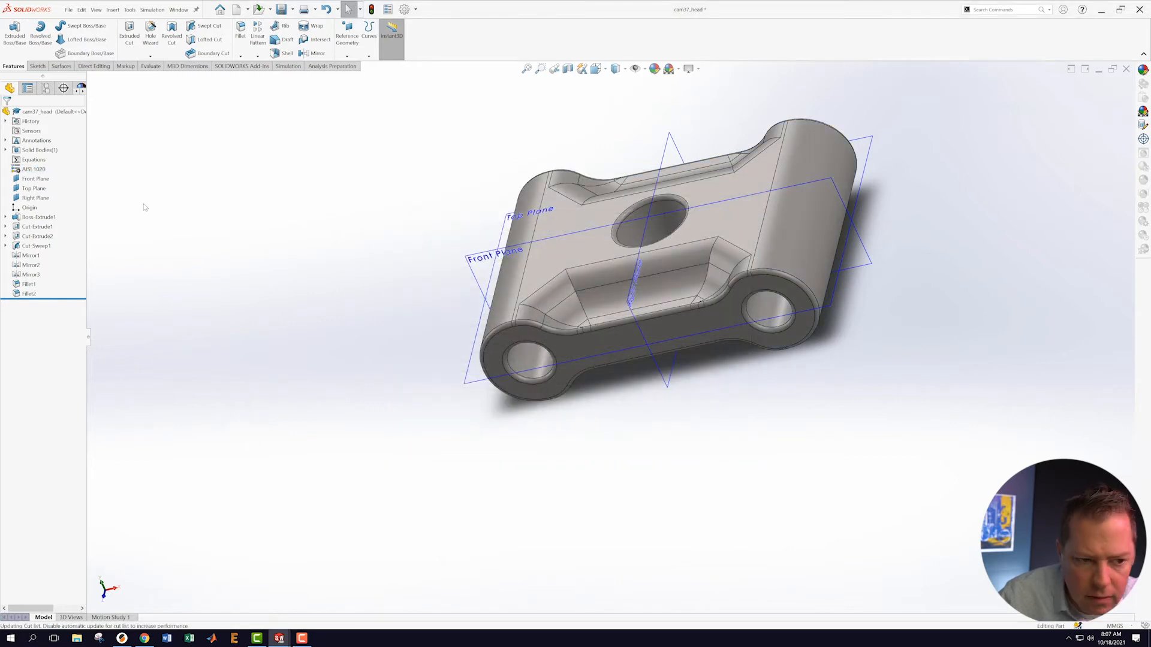
- Change the whole part's appearance colour to near-black with RGB values 30, 30, 30
middle_click_drag(815, 317, 825, 270)
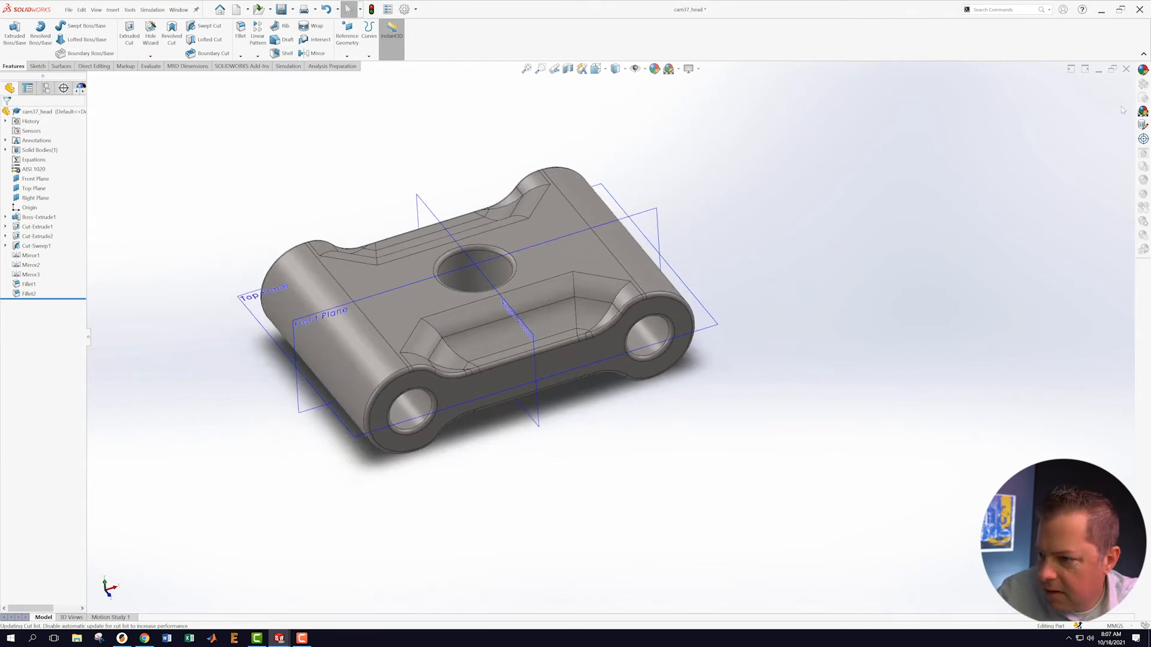
left_click(1143, 72)
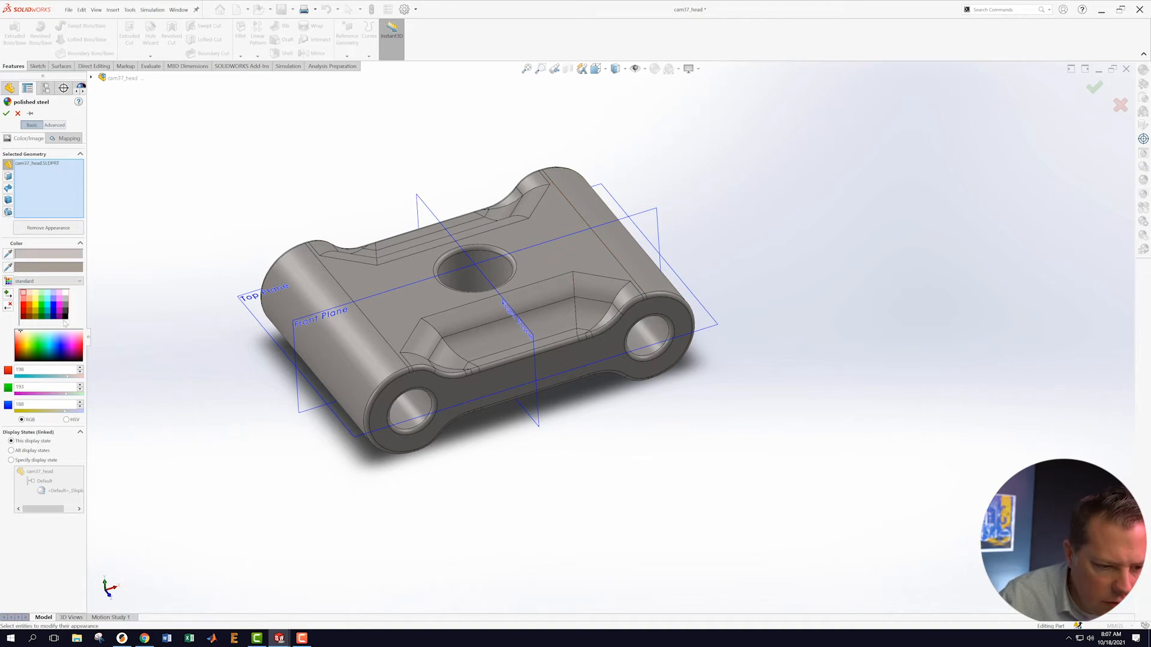
left_click(67, 318)
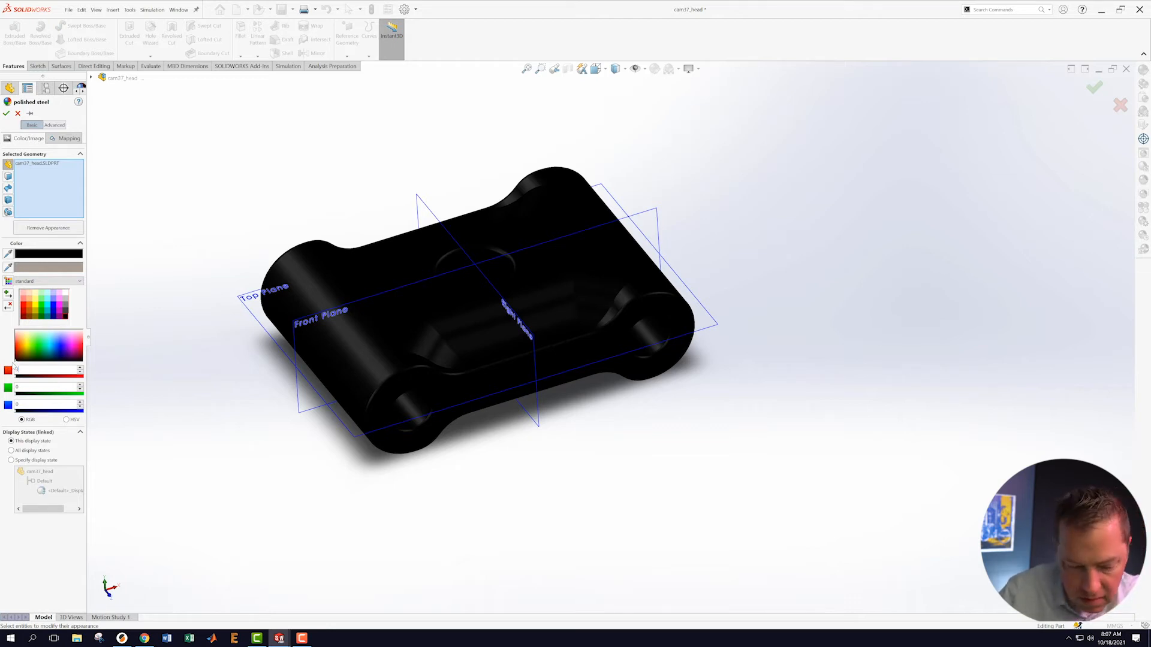
key("Tab")
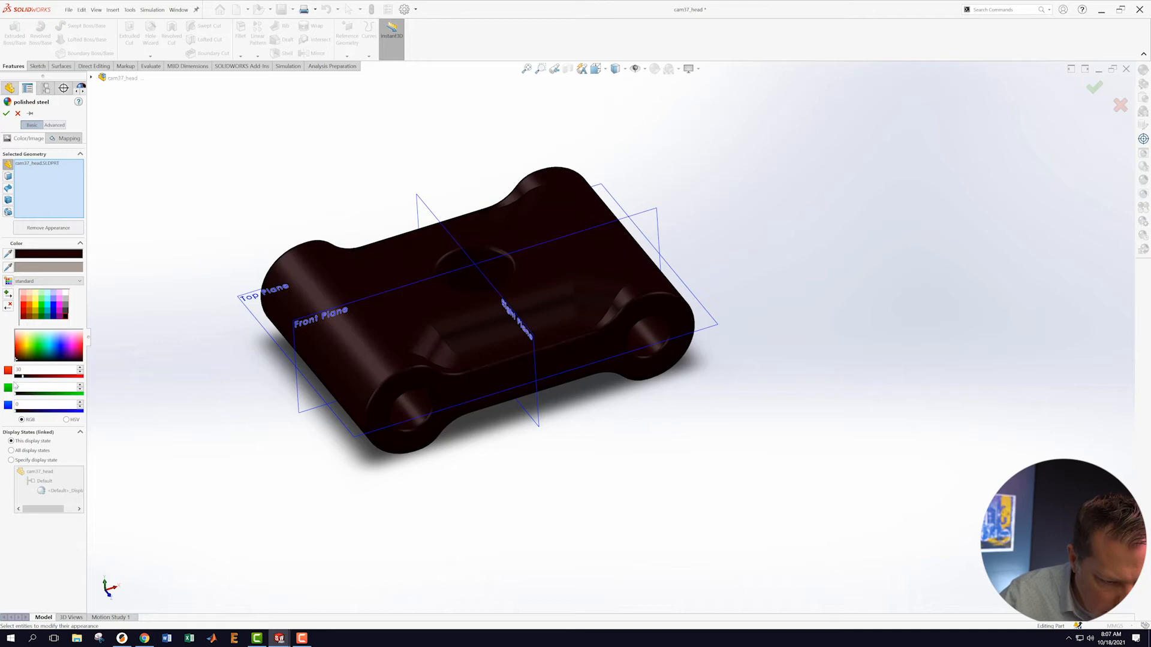
left_click_drag(23, 386, 14, 387)
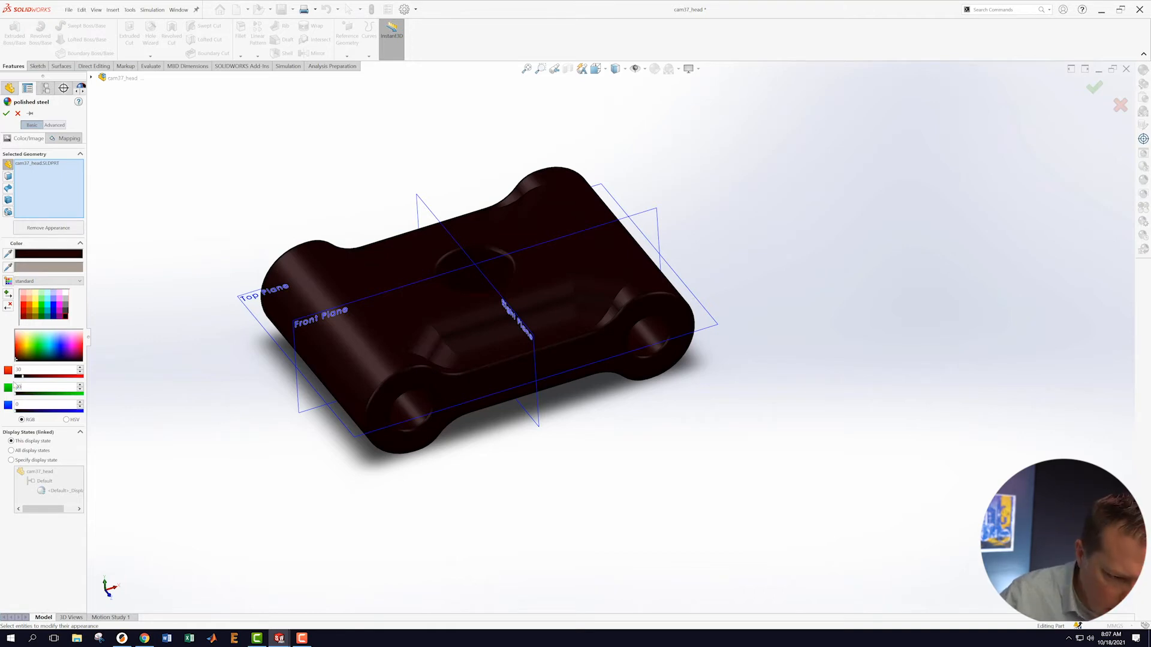
key("Tab")
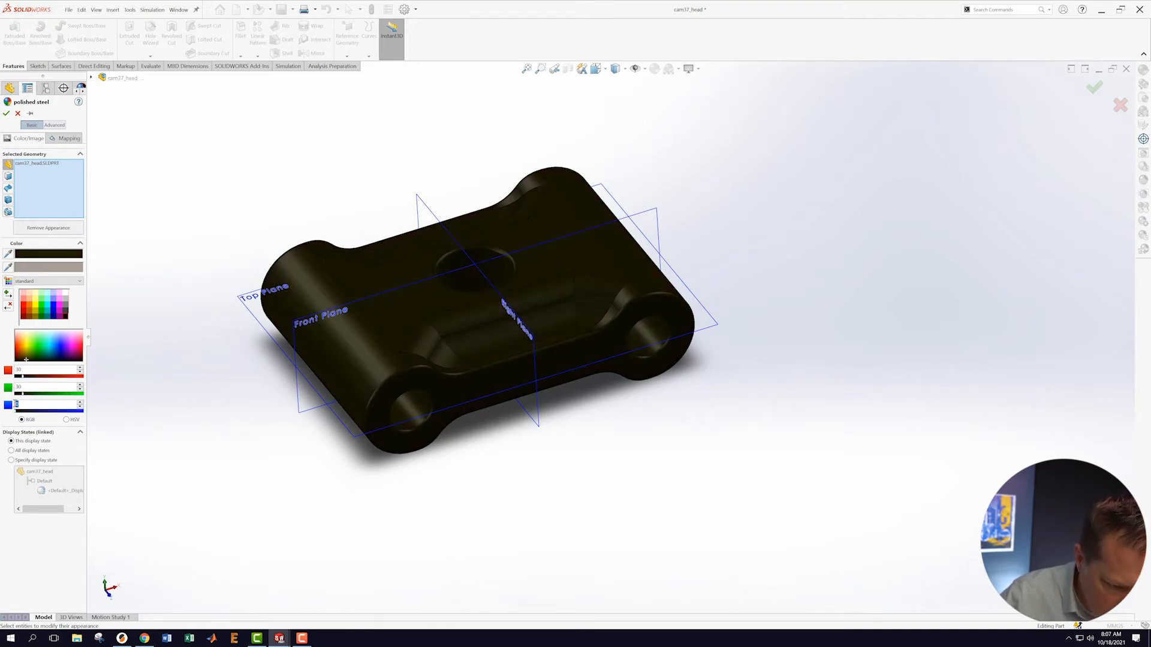
type("30")
key("Tab")
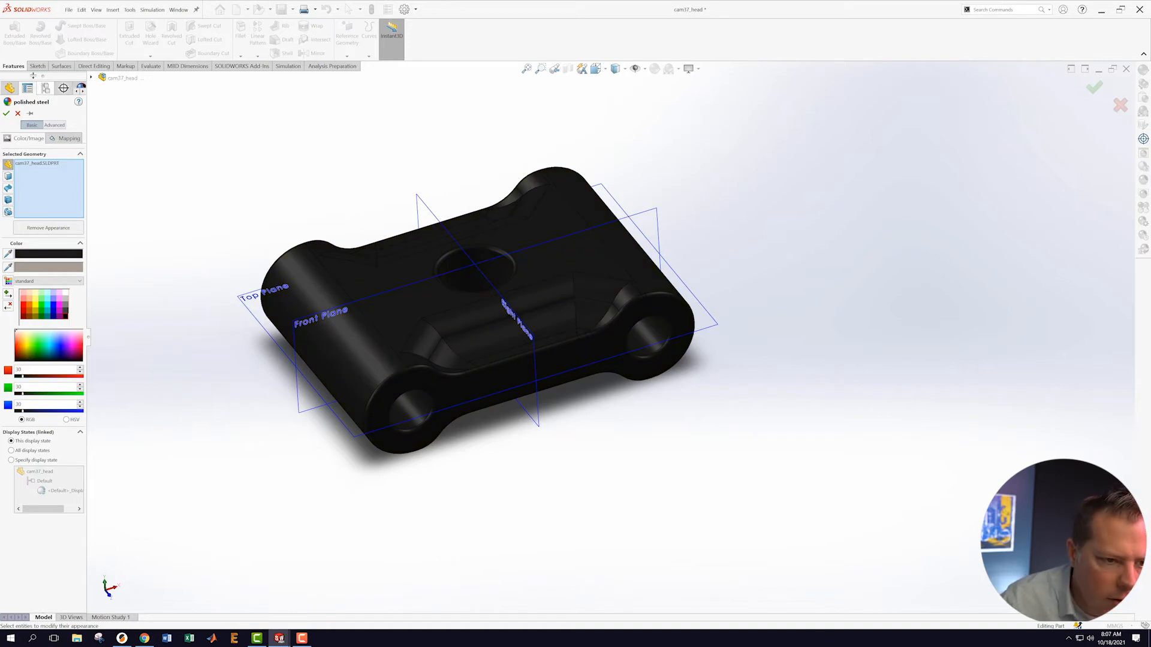
left_click(7, 112)
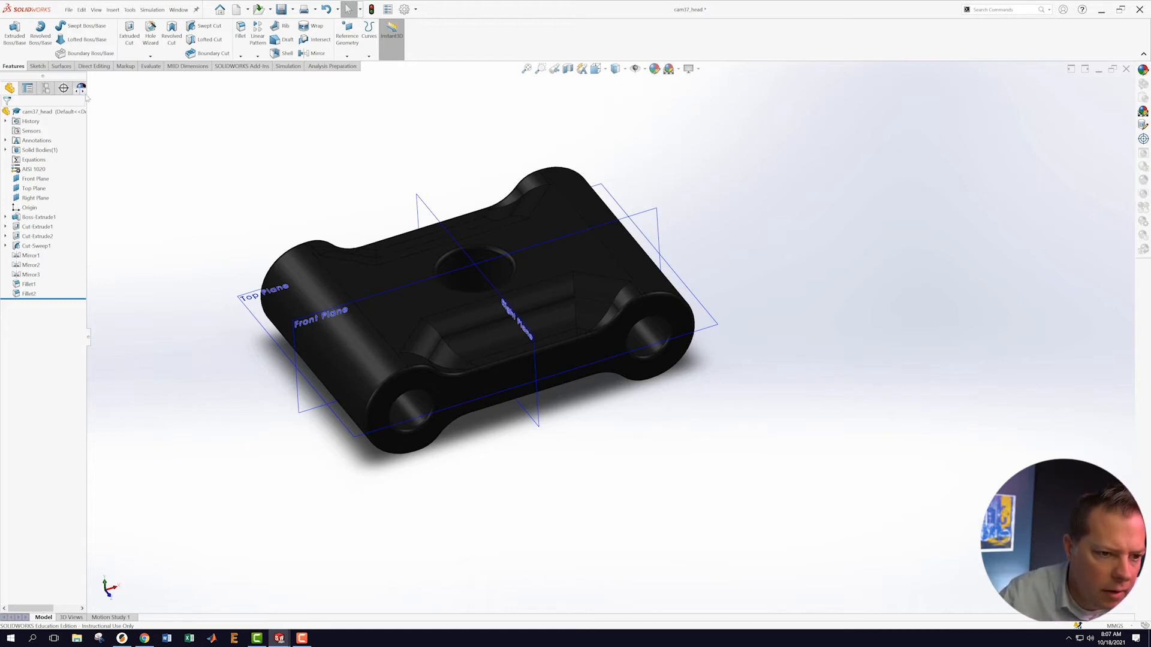
- View the appearances applied to the part and save the recoloured part
left_click(82, 91)
left_click(63, 89)
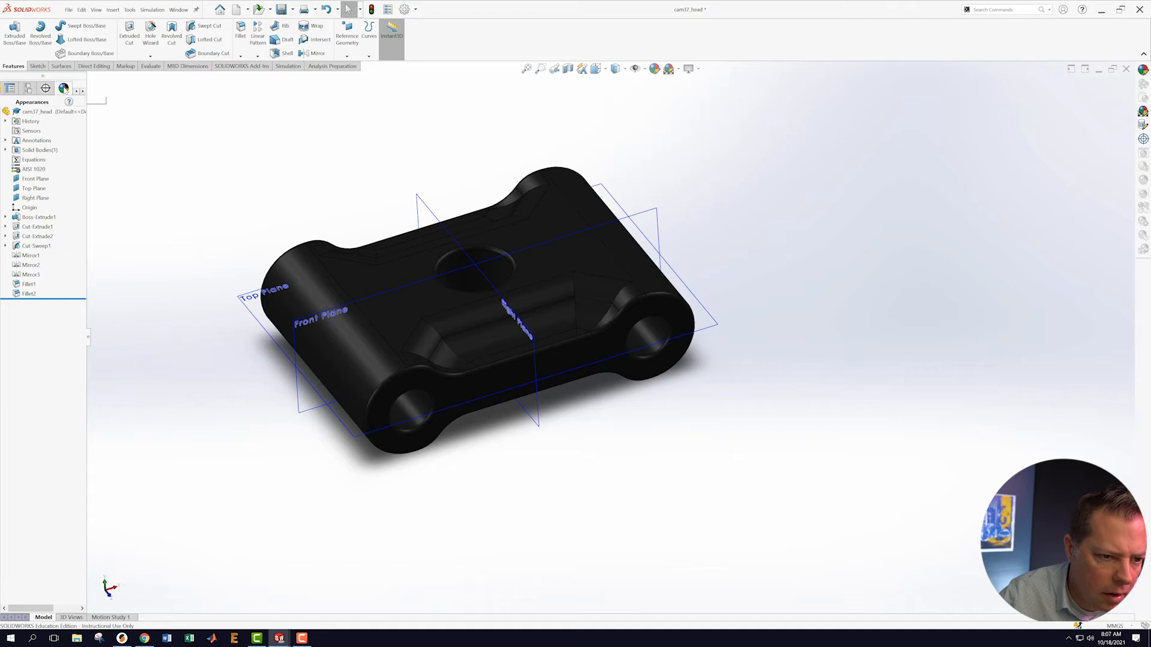
mouse_move(27, 143)
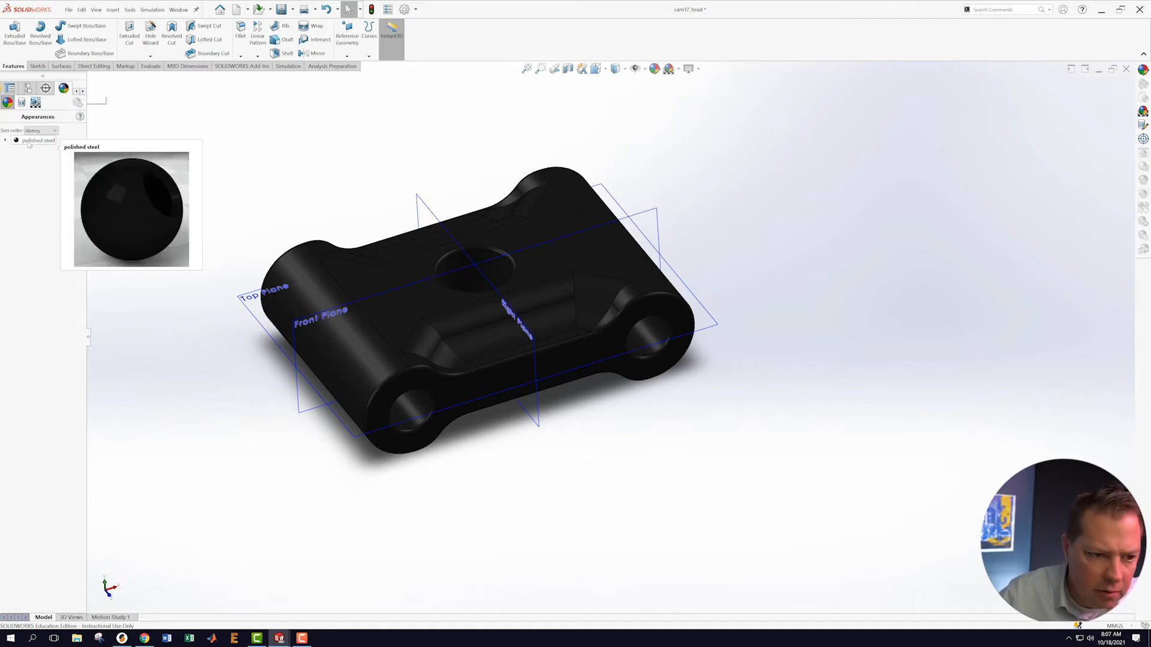
left_click(68, 9)
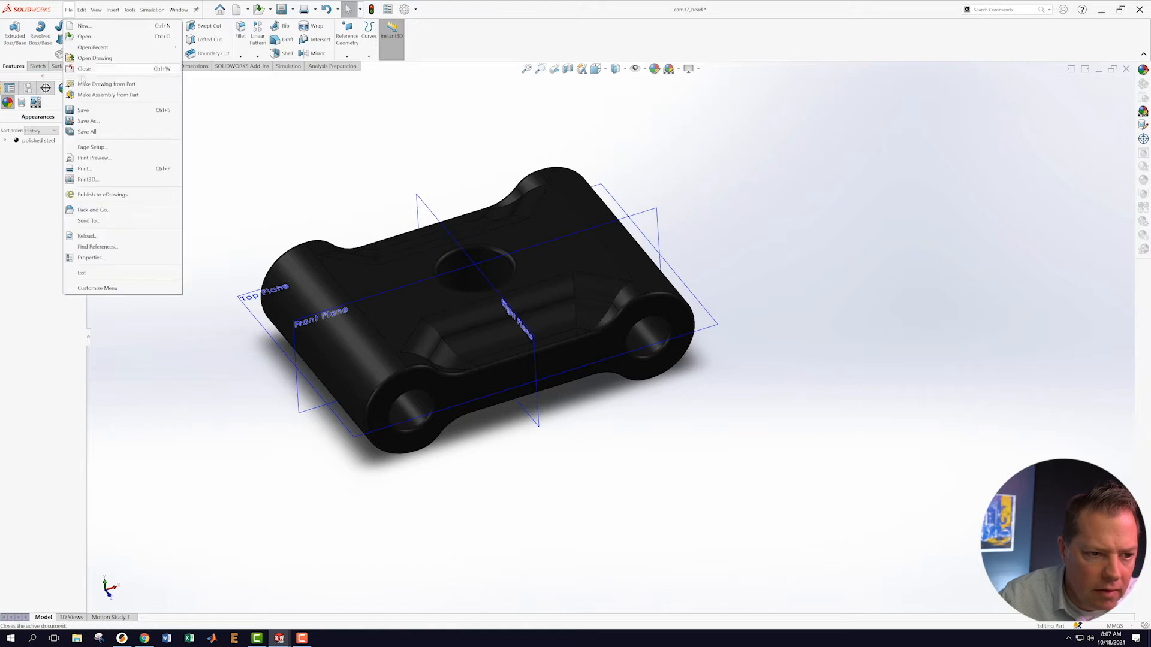
left_click(86, 111)
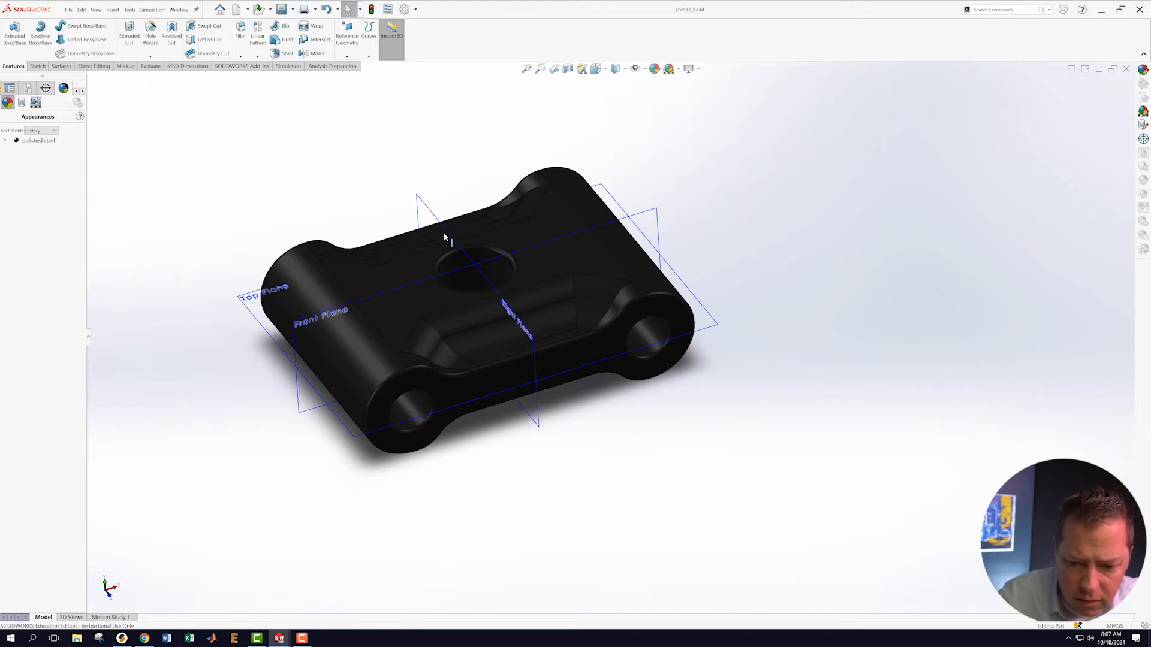
- Evaluate the finished head's mass properties, including its mass, volume and centre of mass
middle_click_drag(725, 292, 674, 304)
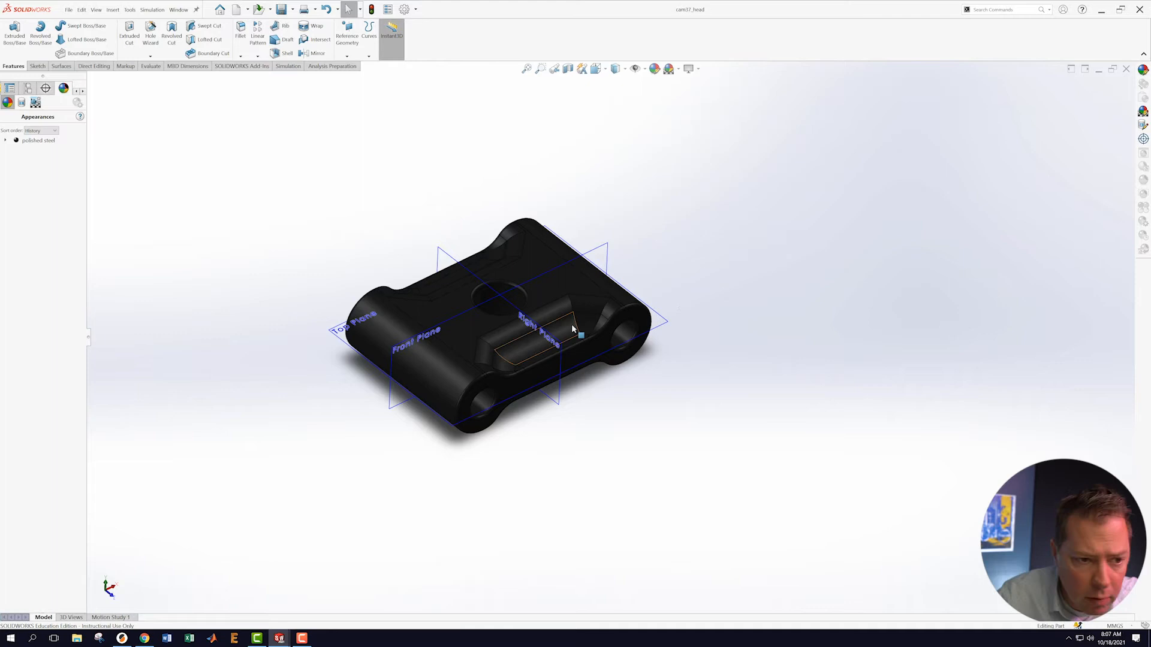
left_click(149, 66)
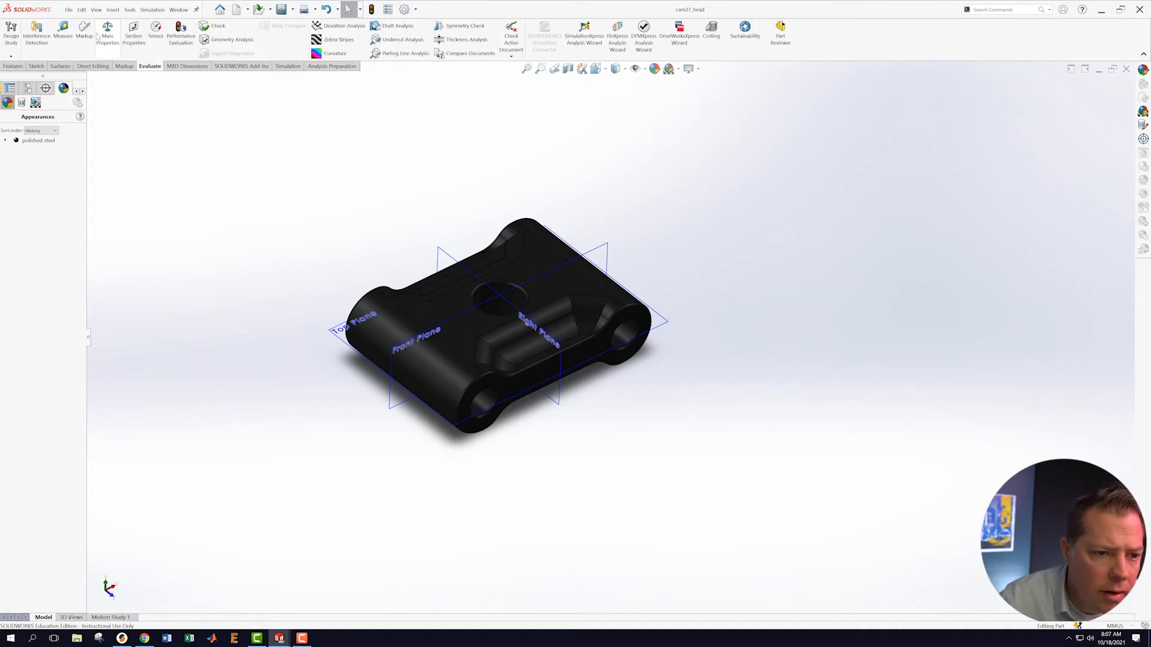
left_click(63, 33)
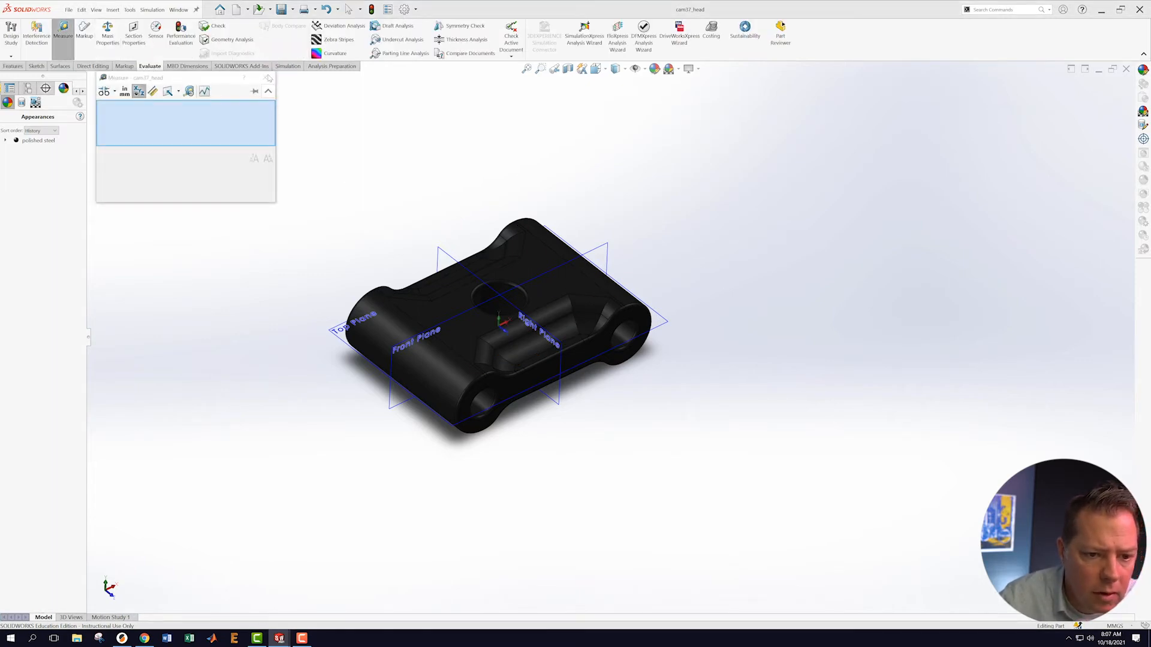
key("Escape")
left_click(108, 33)
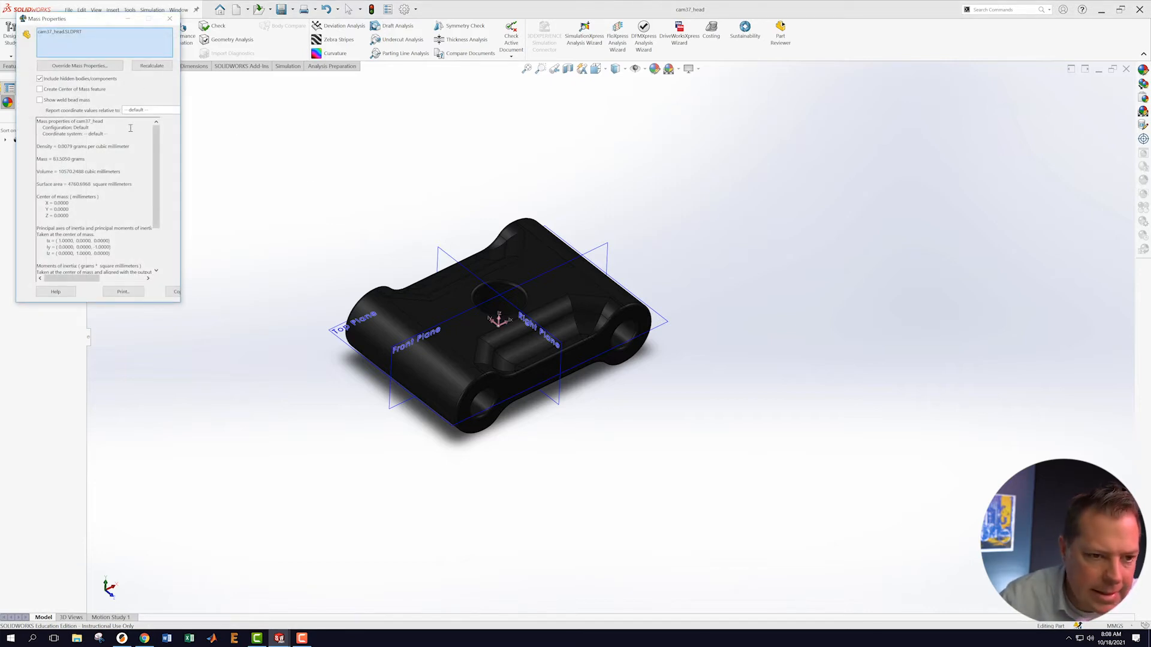
left_click(170, 18)
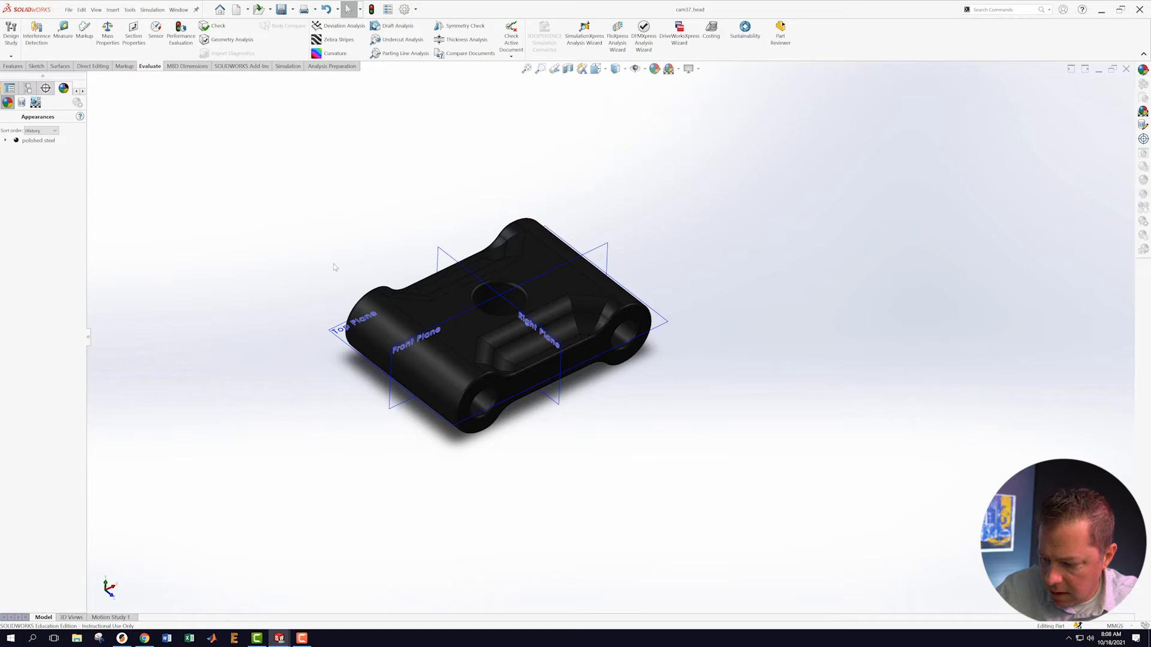
- Create a new, empty part document
left_click(69, 11)
left_click(87, 26)
left_click(247, 169)
left_click(399, 295)
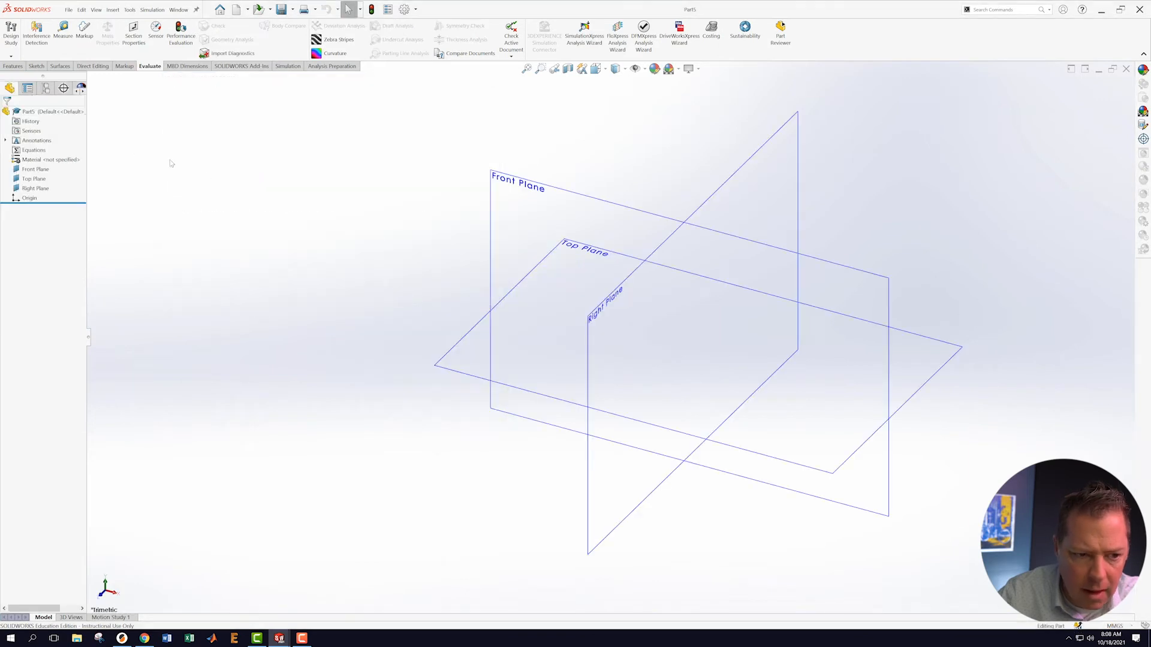
- Save the new part in the CAM TEST folder under the file name cam37_lobe
left_click(69, 10)
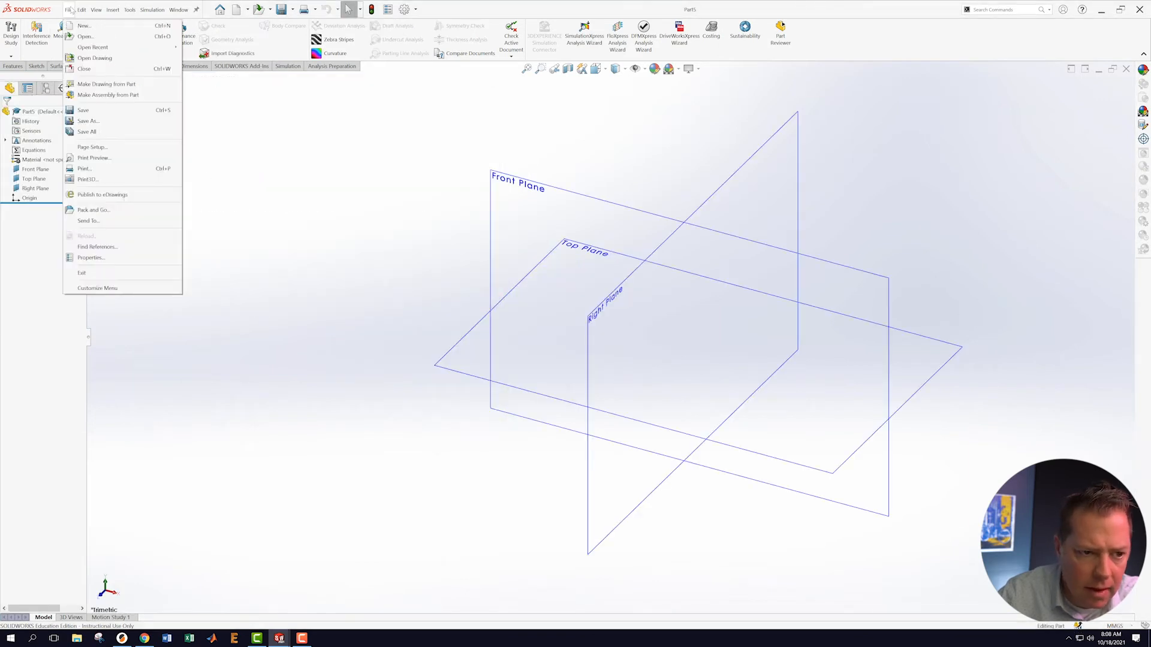
left_click(88, 121)
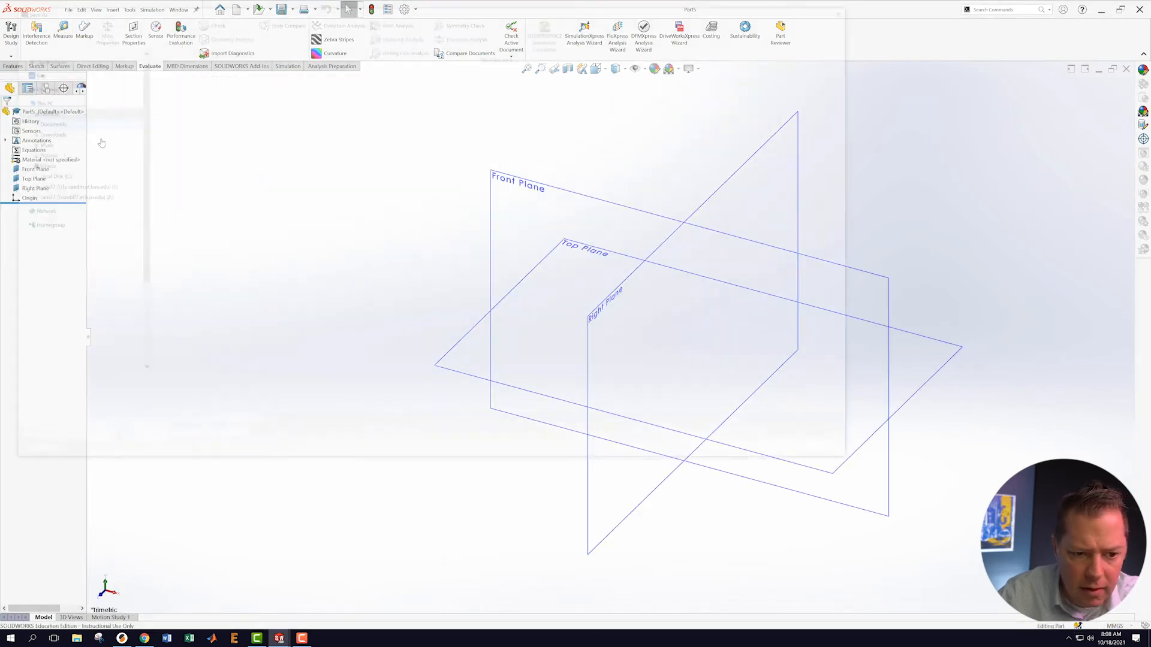
type("cam")
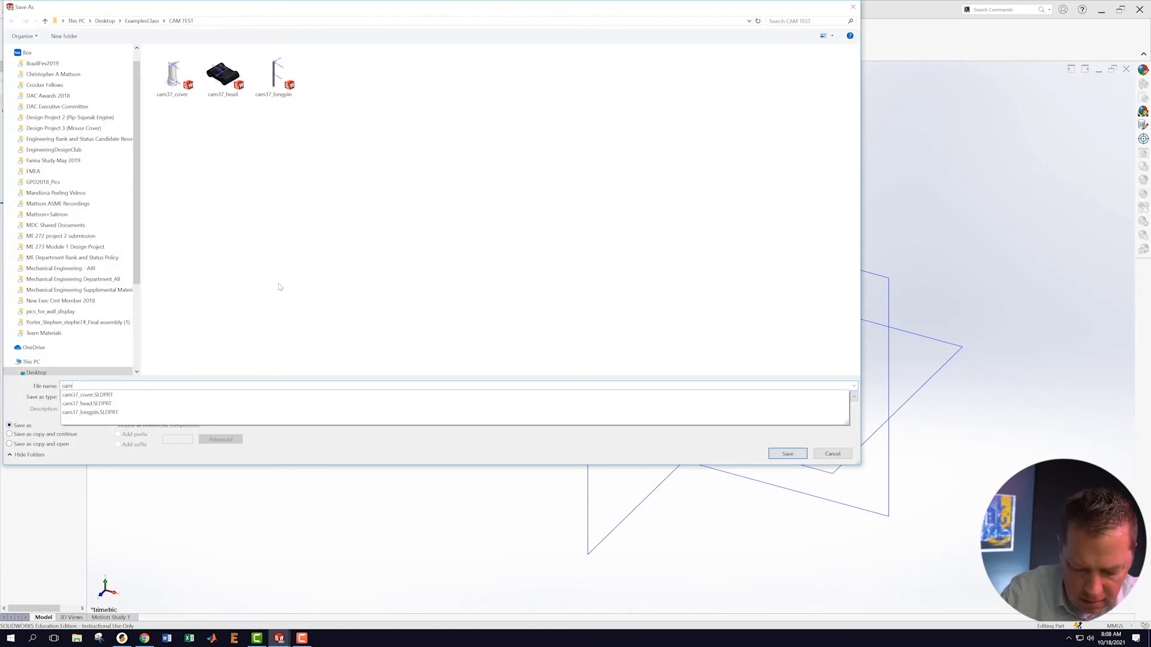
type("37+l")
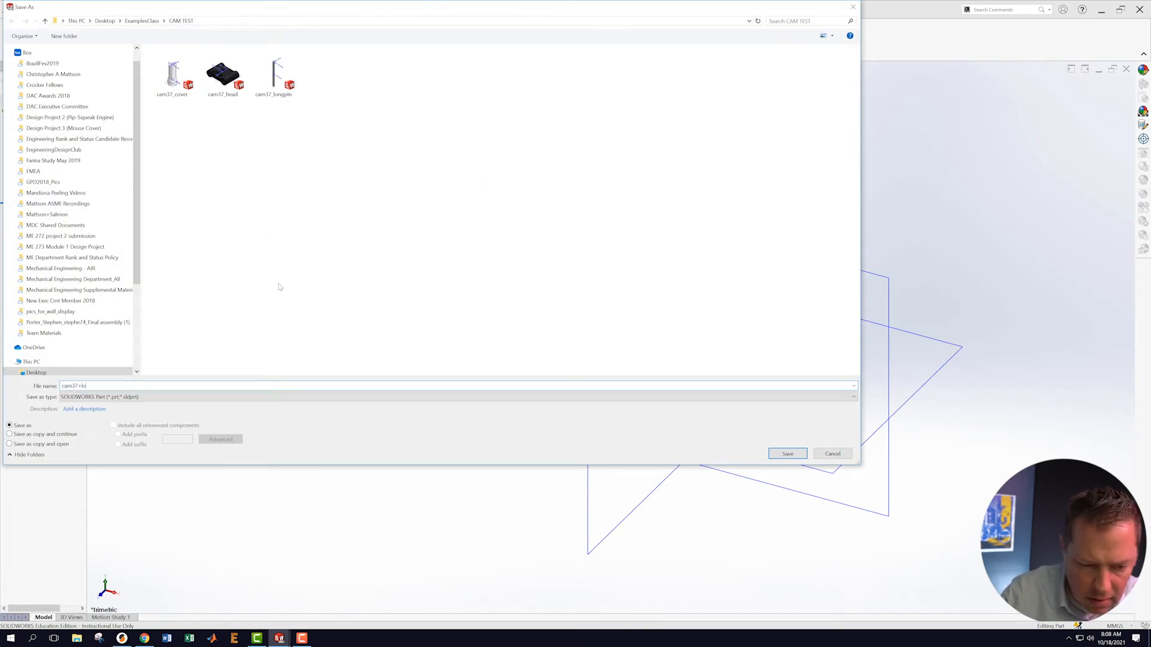
key("BackSpace")
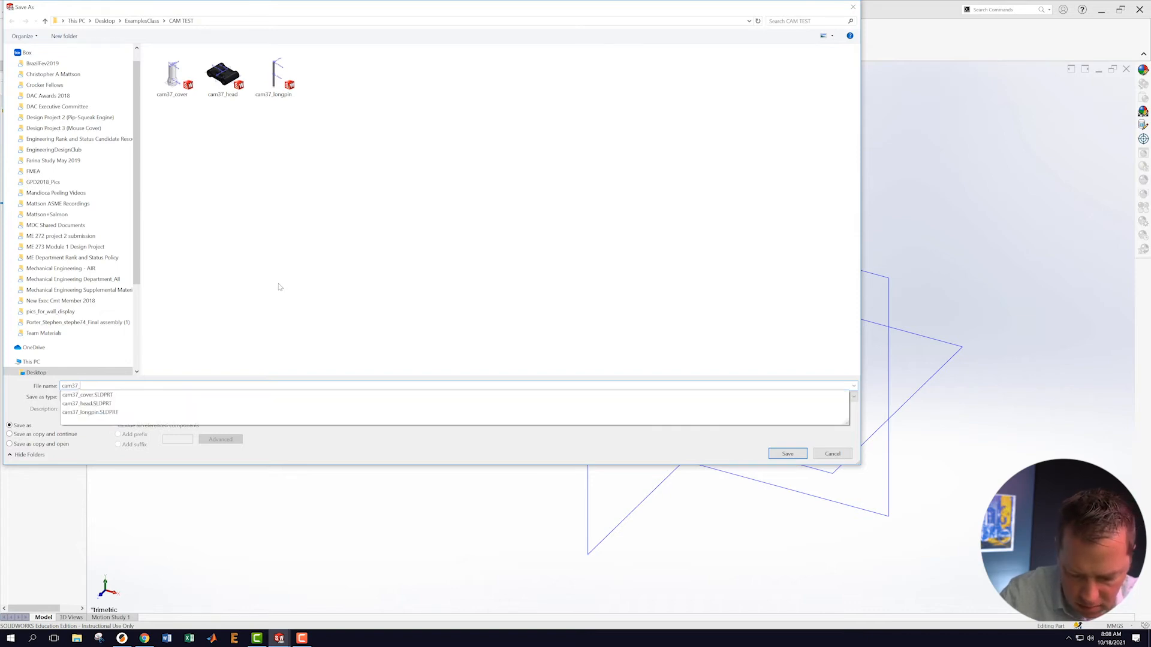
type("_lob")
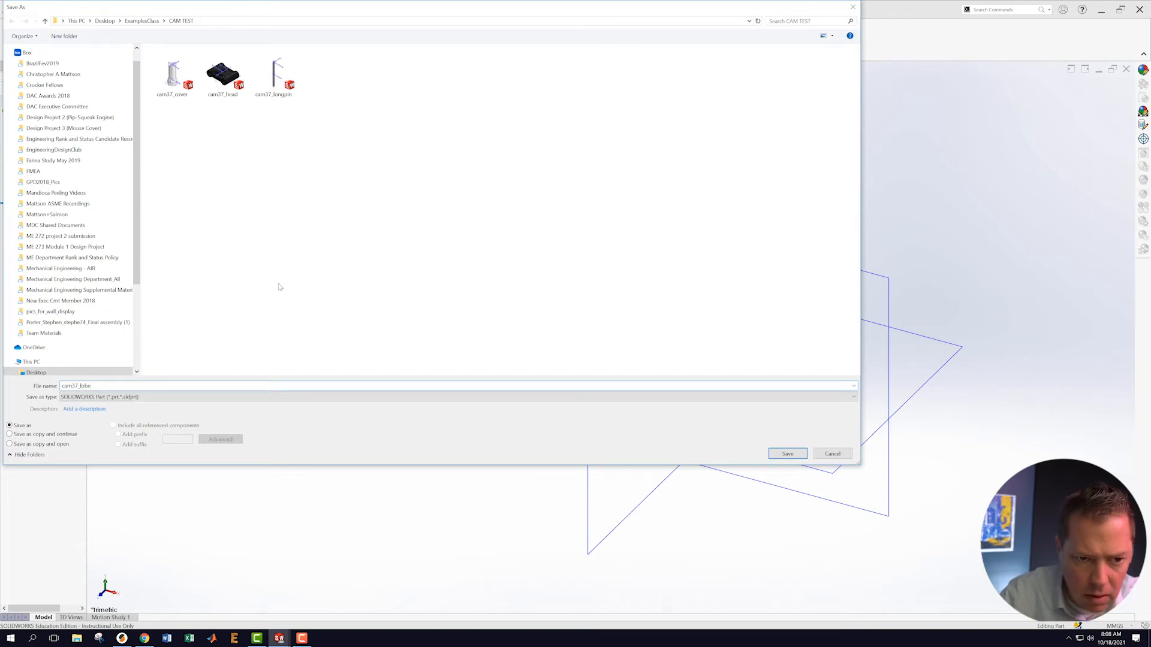
type("e")
key("Return")
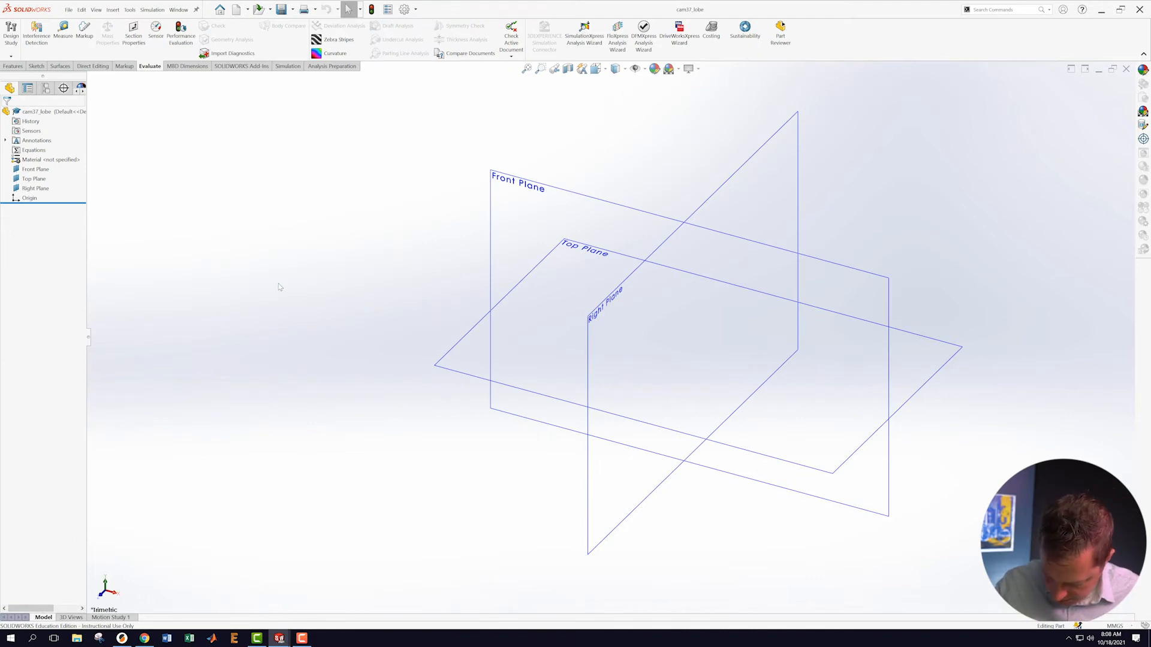
- Start a sketch on the Front Plane and draw a circle about 26 mm in diameter centred on the origin
right_click(525, 222)
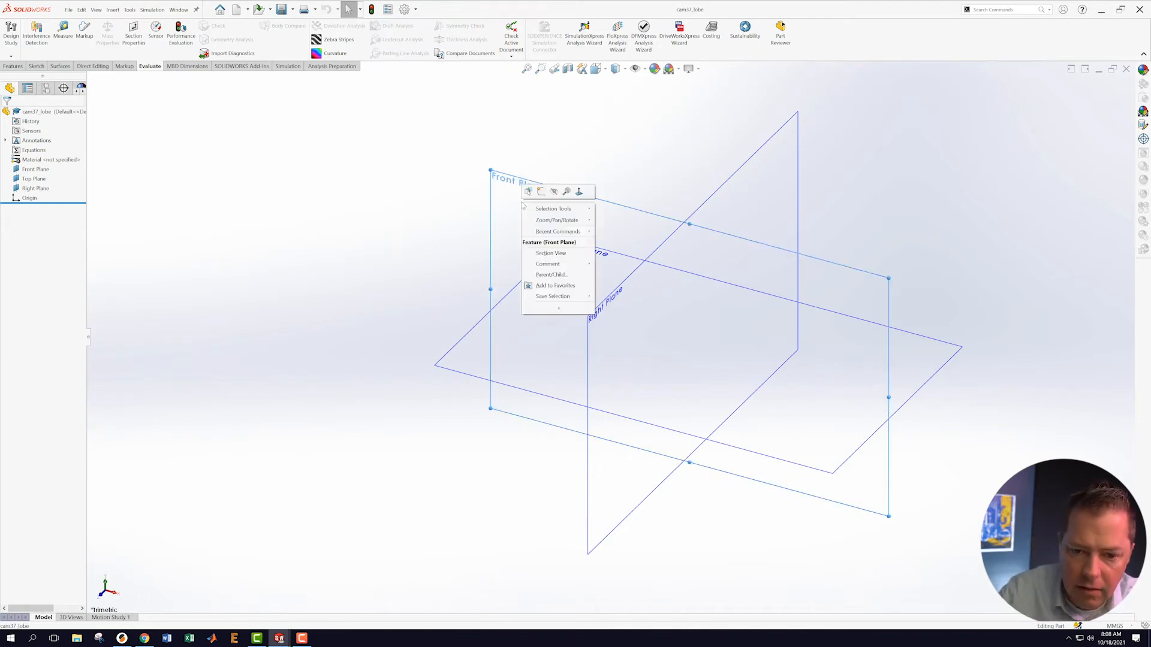
left_click(541, 193)
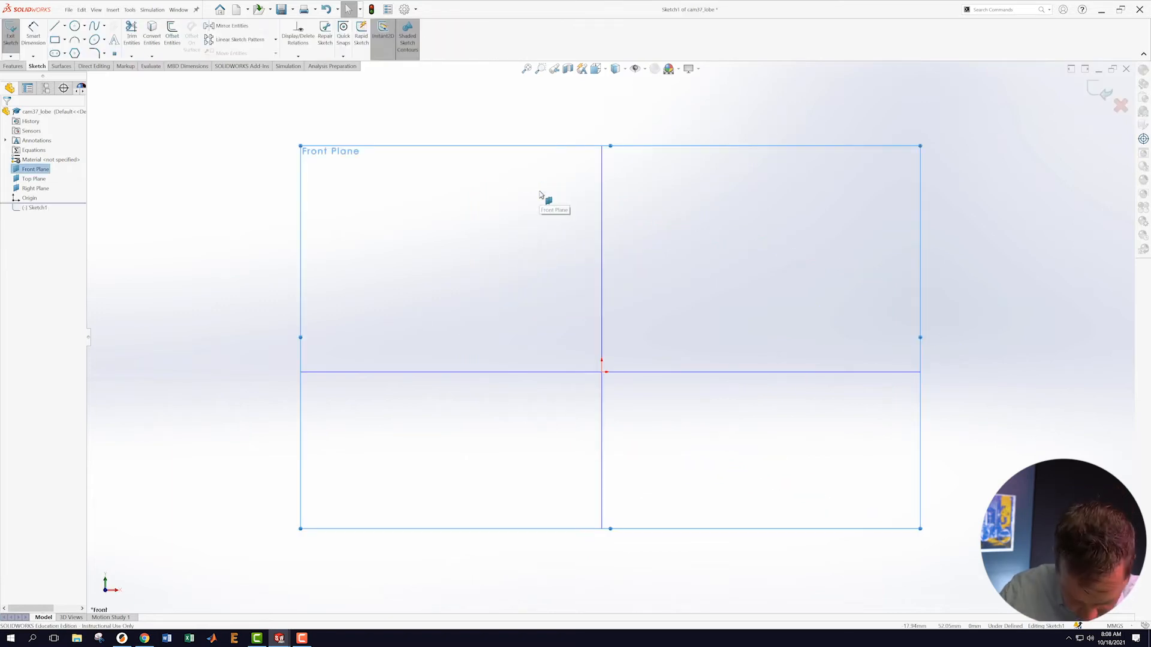
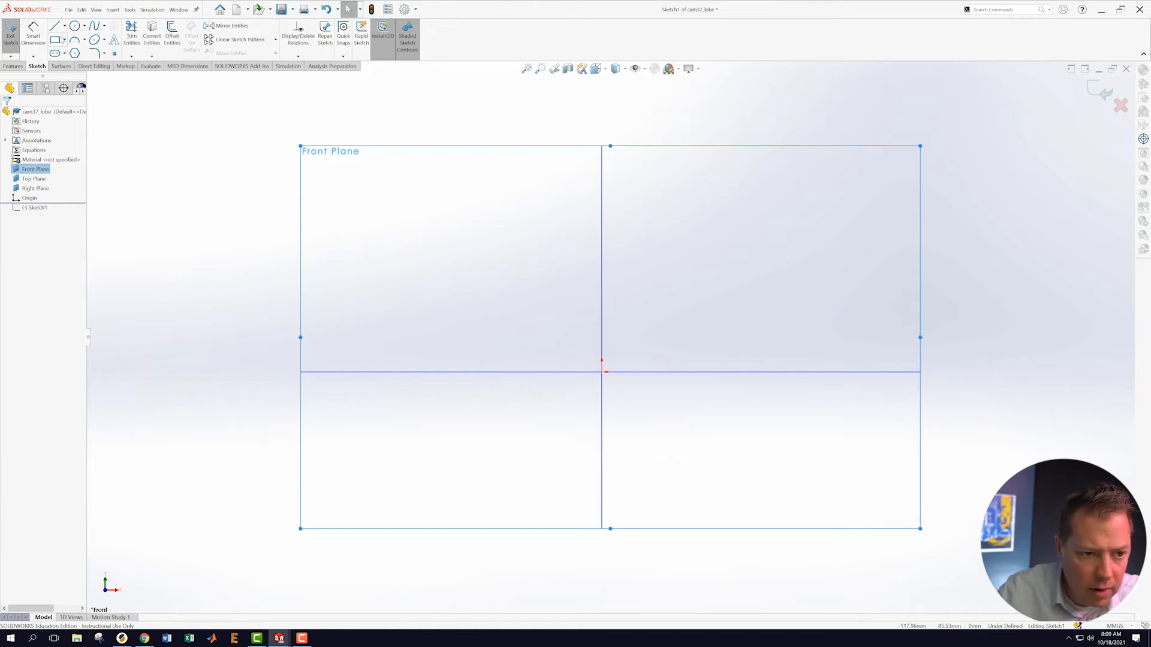
left_click(75, 27)
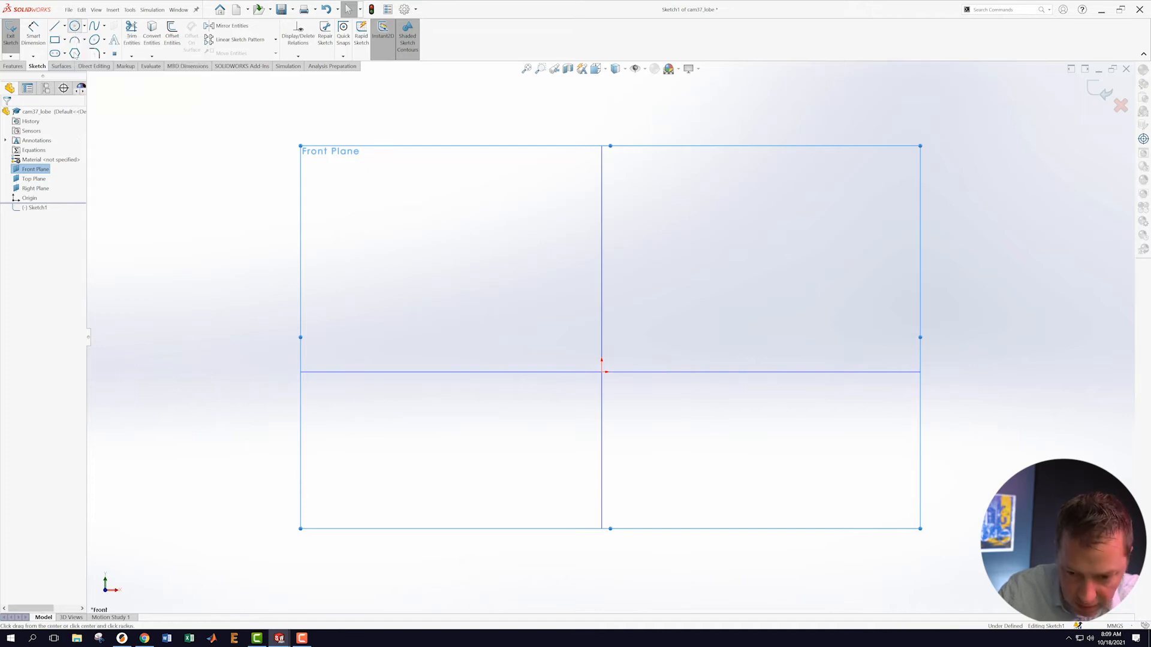
left_click(602, 373)
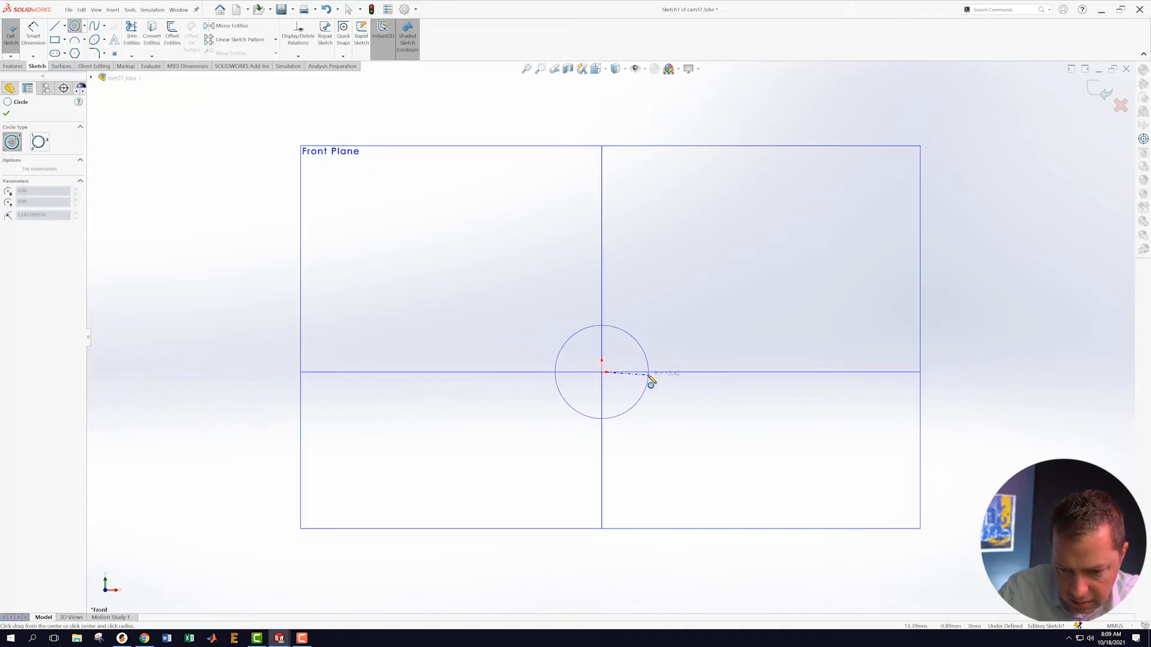
left_click(648, 374)
key("Escape")
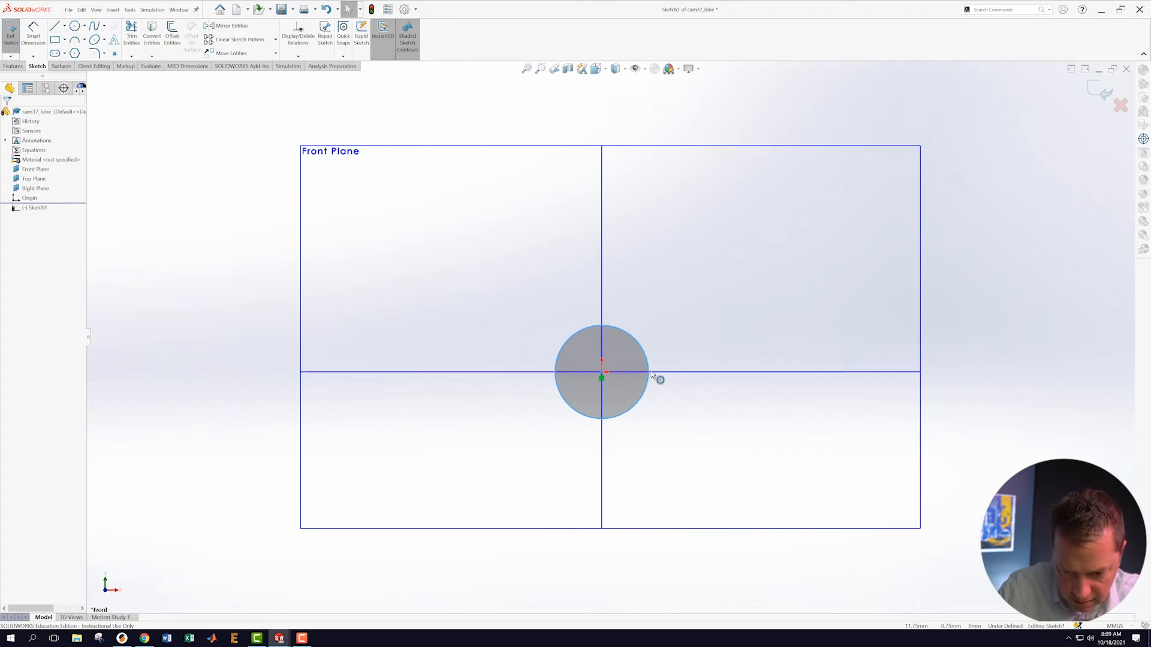
- Dimension the circle's diameter as 6.5*2, giving 13 mm
key("s")
left_click(717, 406)
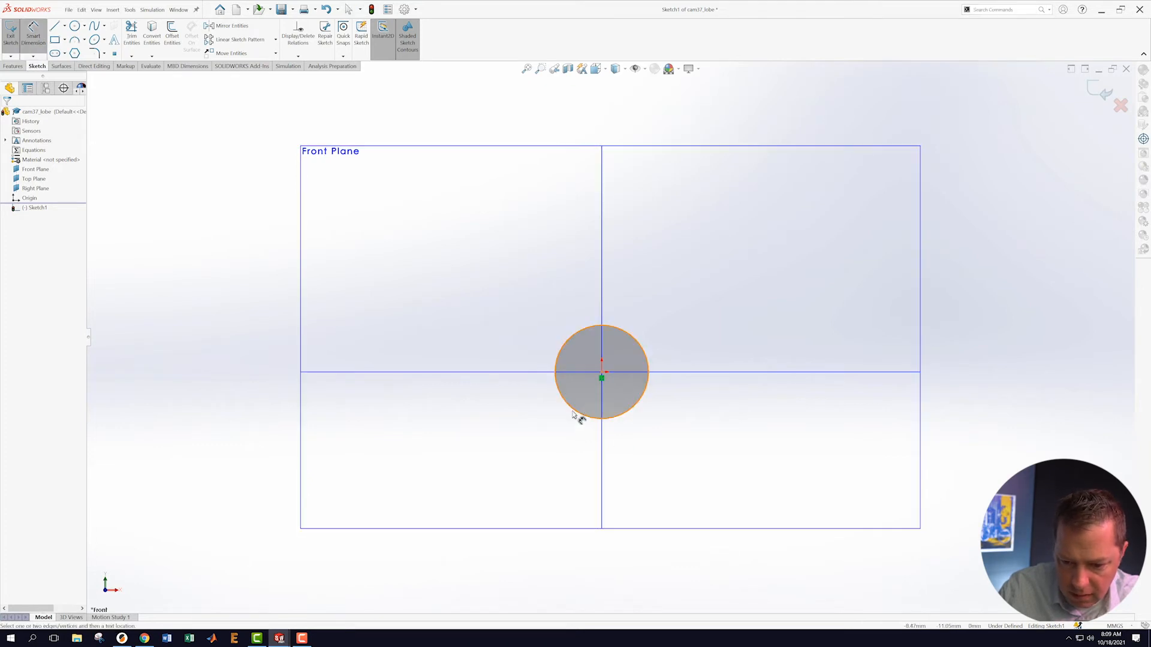
left_click(570, 416)
left_click(507, 437)
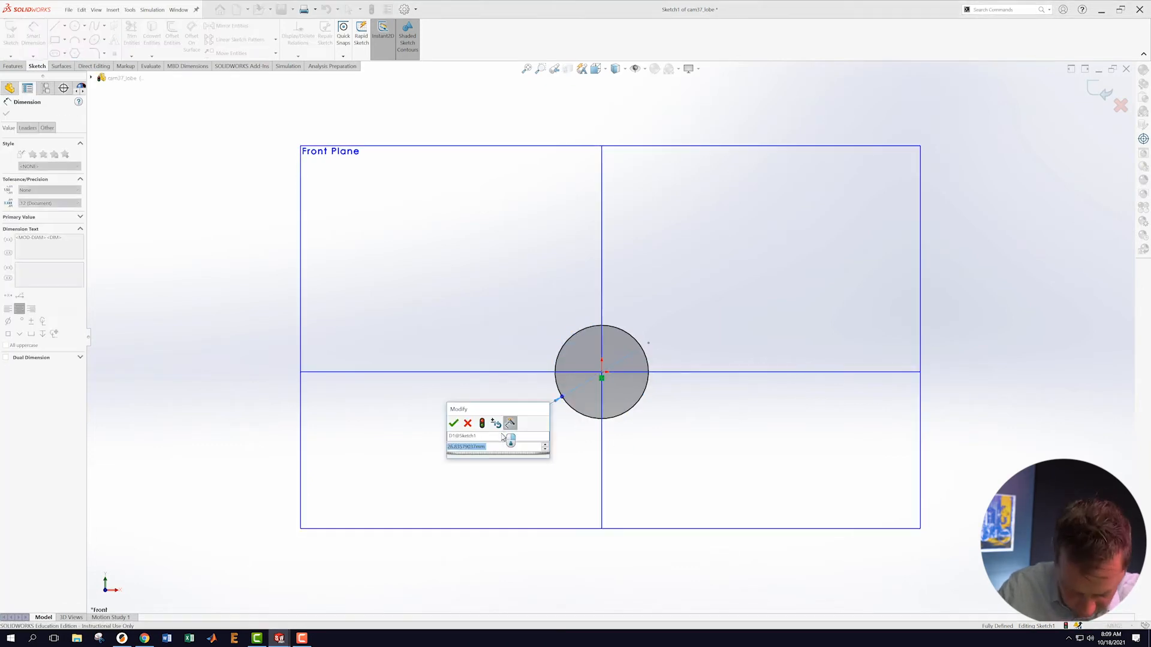
type("6.5*2")
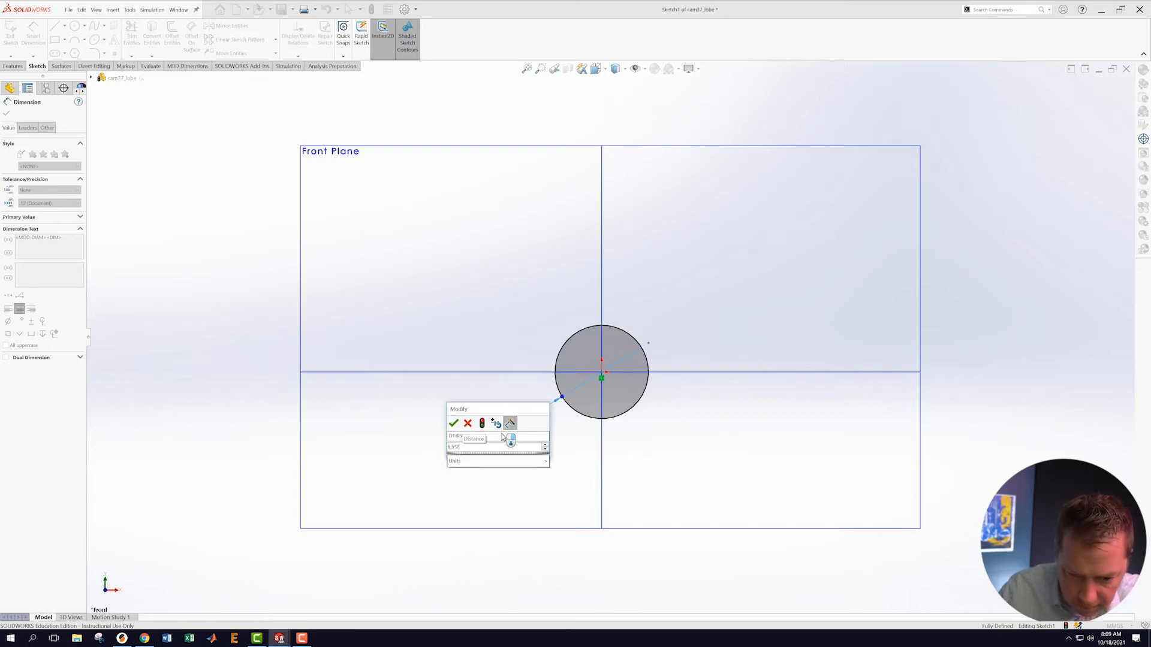
key("Return")
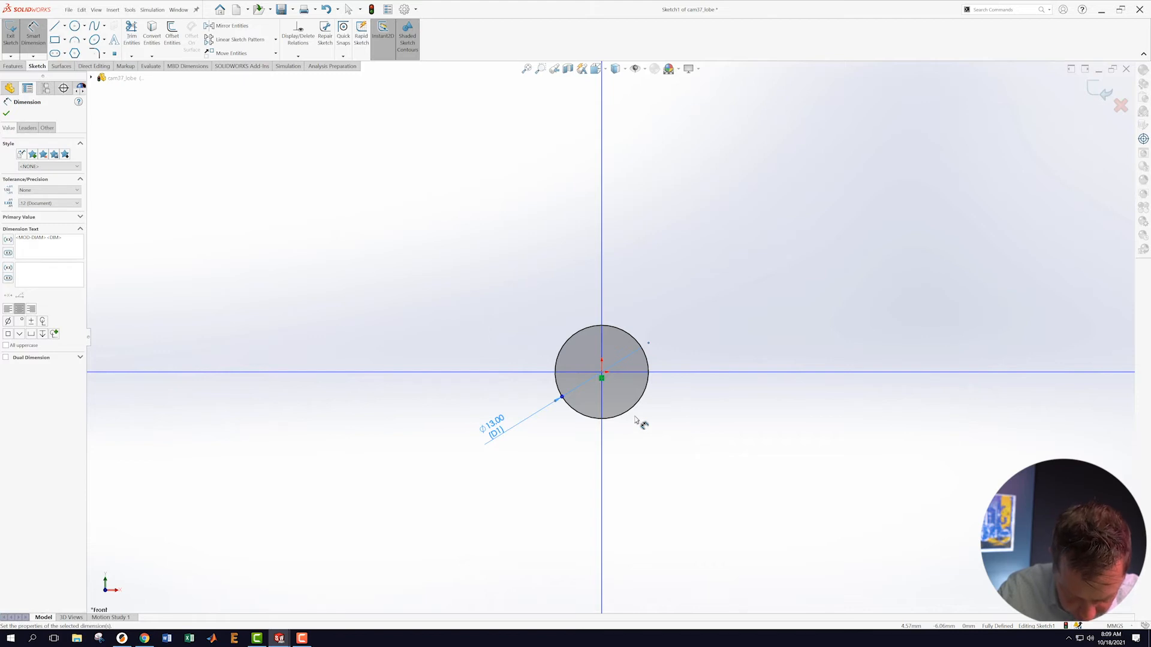
- Sketch a line about 41 mm long from the circle's left quadrant, running steeply upward and slightly outward to the left
left_click(54, 27)
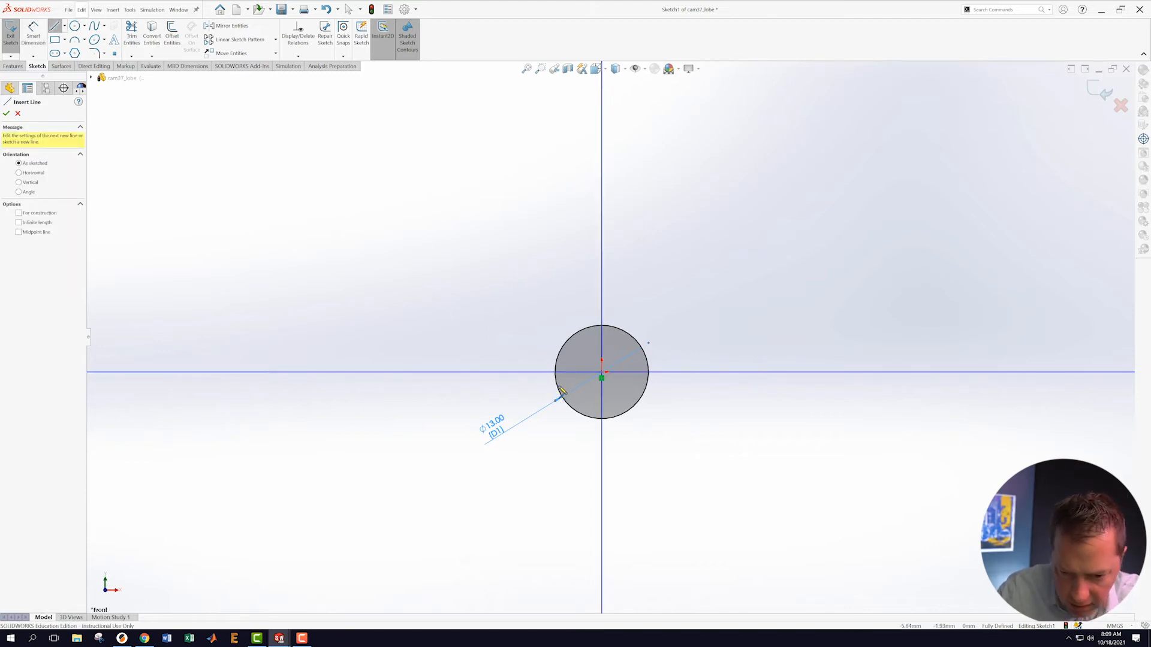
left_click(555, 373)
left_click(485, 83)
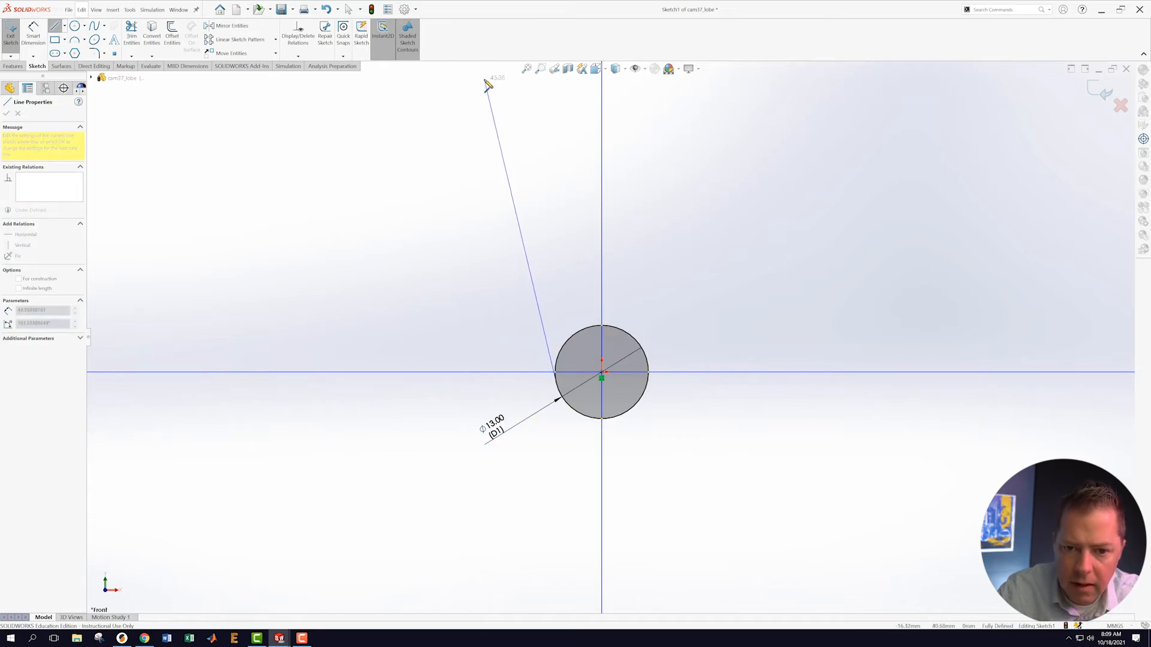
key("Escape")
scroll(647, 254, "up", 2)
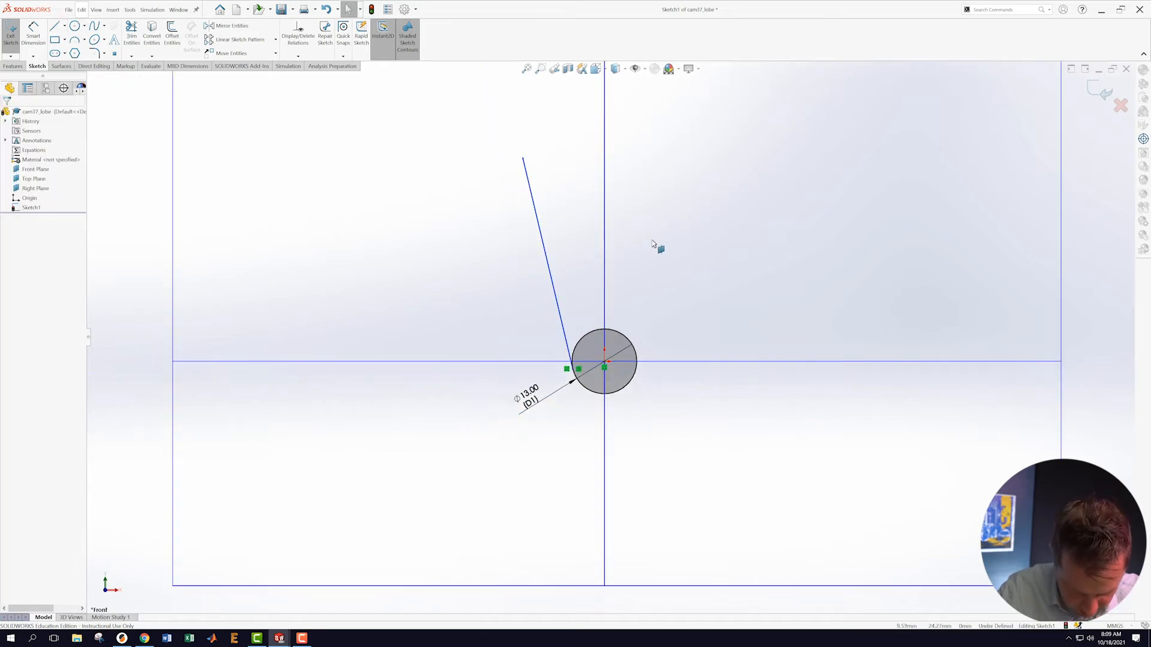
scroll(652, 241, "up", 3)
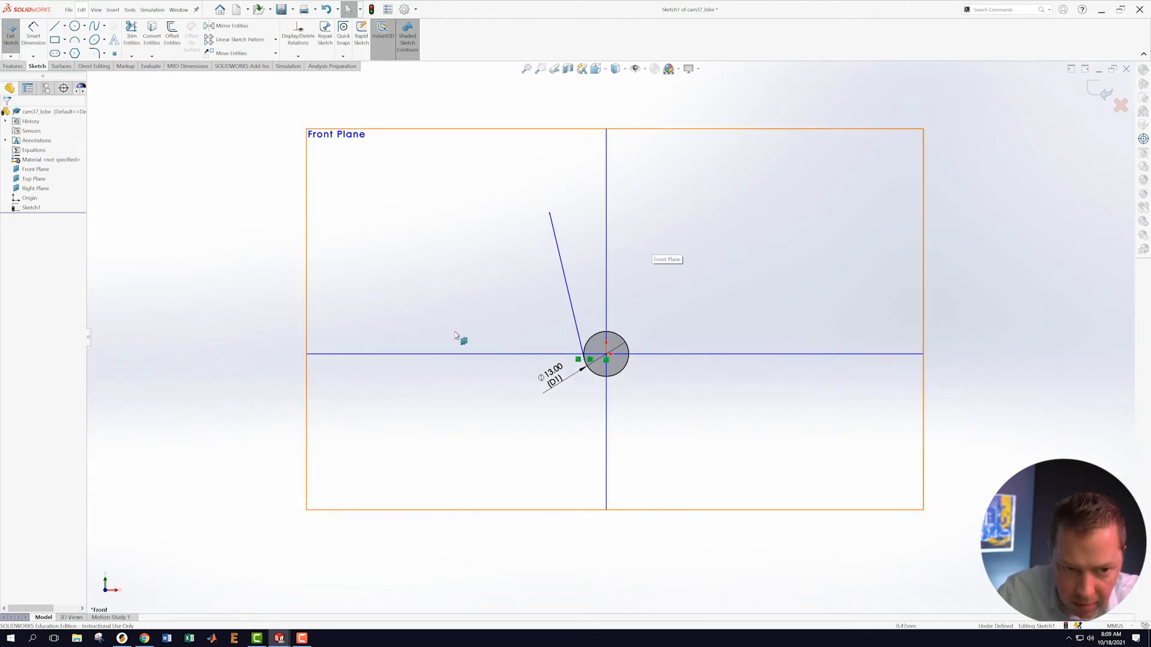
- Sketch a separate horizontal line about 48 mm long to the lower right of the circle
left_click(54, 26)
left_click(701, 405)
left_click(869, 406)
key("Escape")
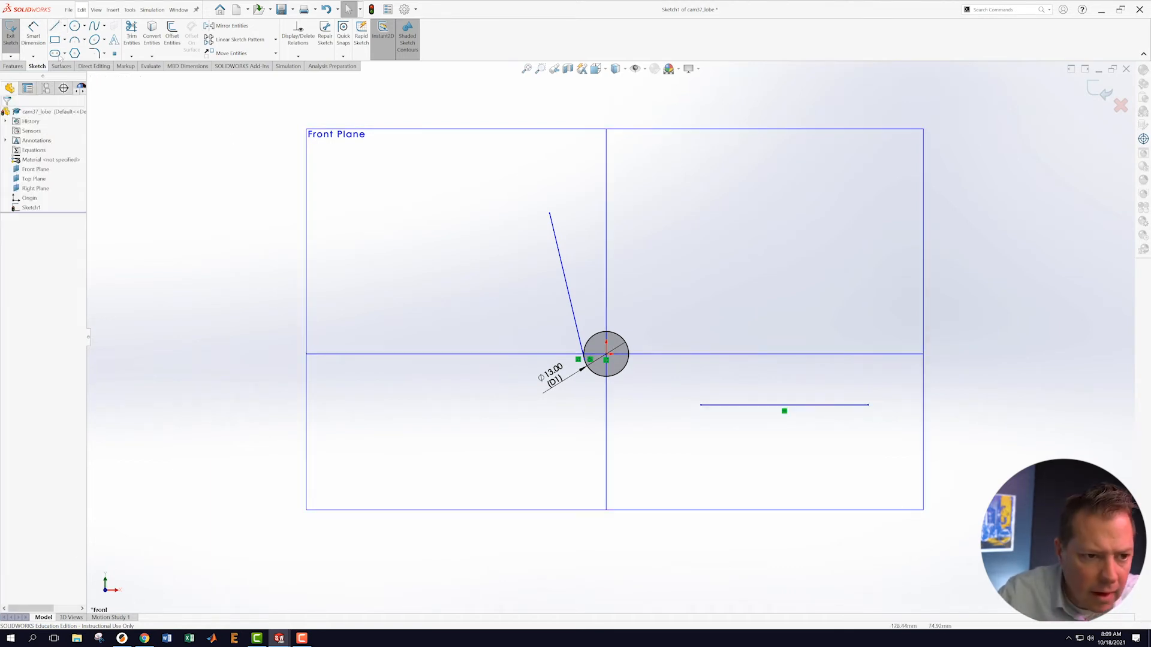
- Draw a three-point arc of about 53 mm radius from the circle's bottom quadrant, curving down to the right towards the horizontal line
left_click(74, 40)
scroll(635, 402, "down", 3)
left_click(545, 330)
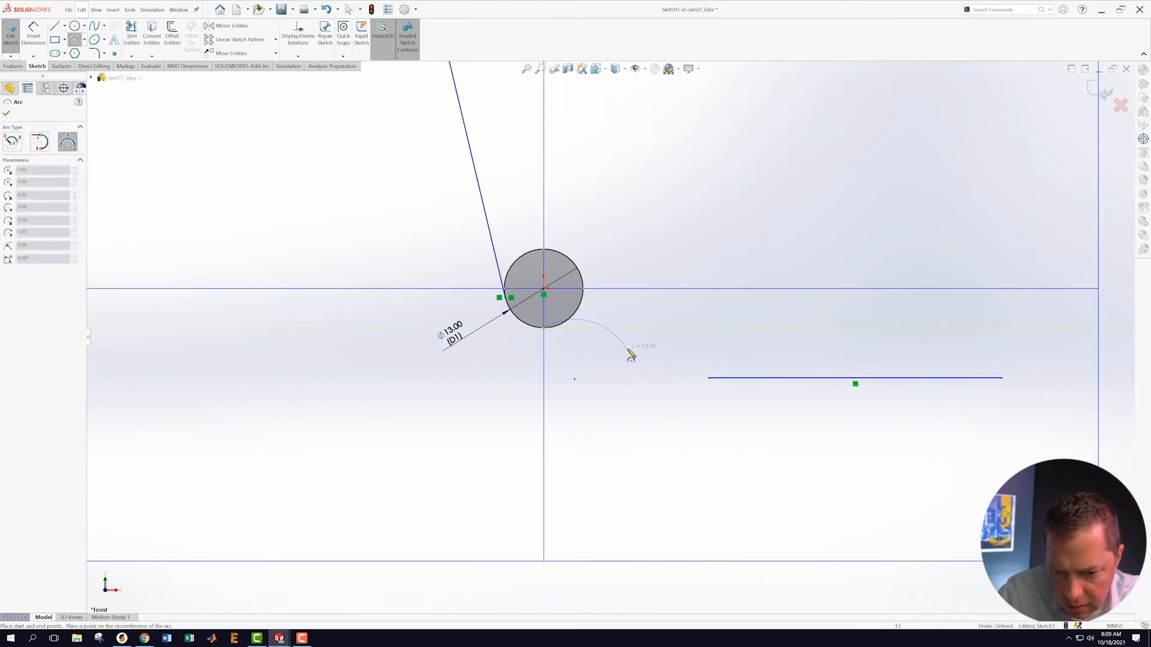
left_click(627, 350)
left_click(602, 347)
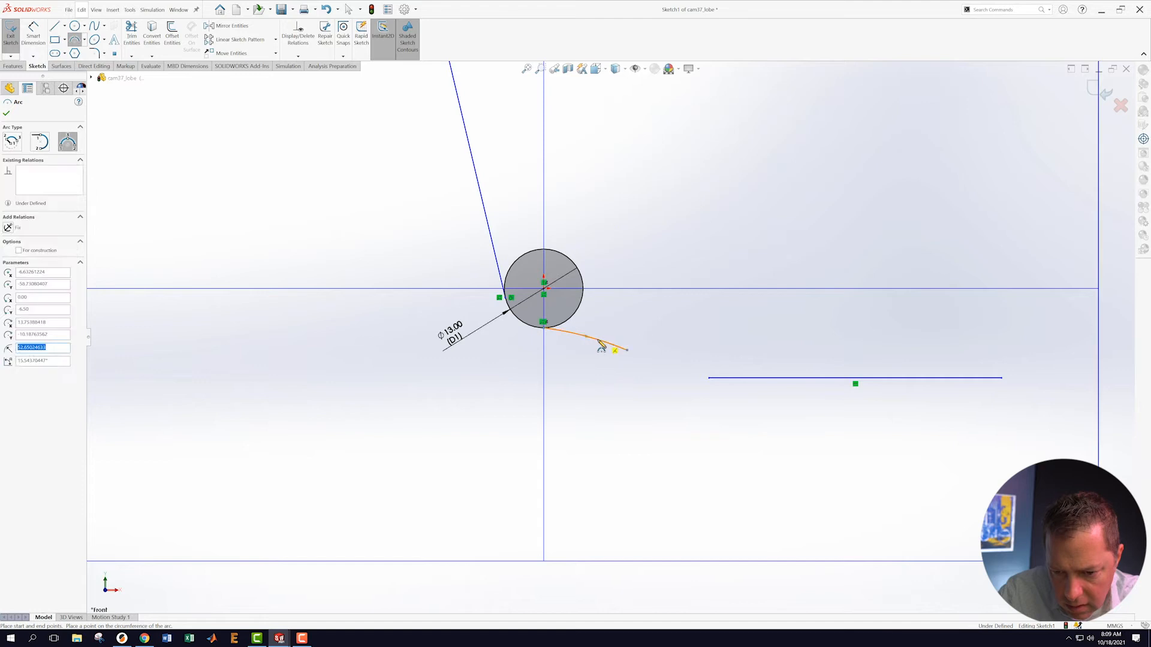
key("Escape")
- Draw a second, oppositely curved three-point arc joining the first arc's free end to the horizontal line's left end
left_click(73, 39)
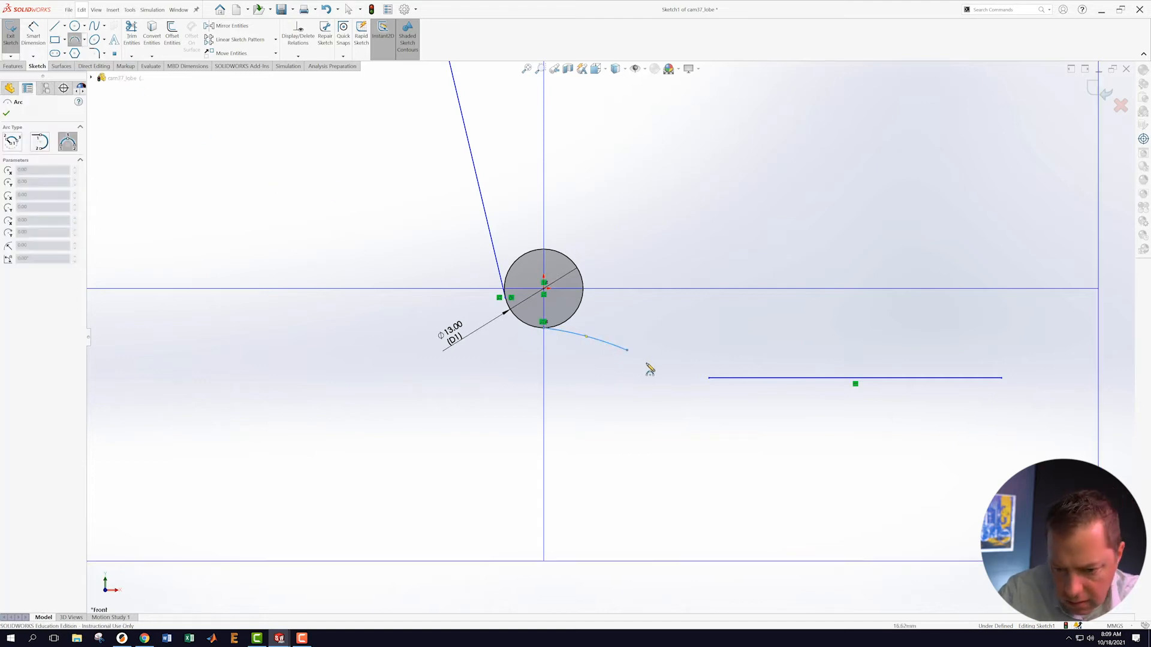
left_click(627, 351)
left_click(709, 378)
left_click(682, 379)
key("Escape")
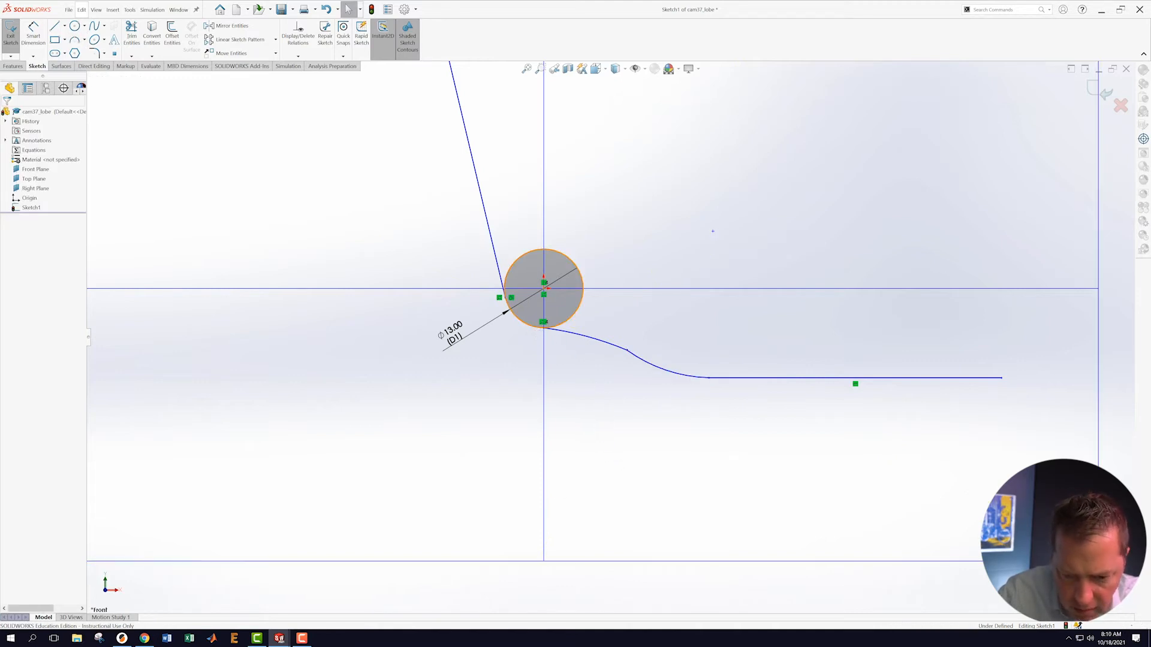
- Make the first arc tangent to the circle and the two arcs tangent to each other
left_click(531, 329)
left_click(568, 334, "ctrl")
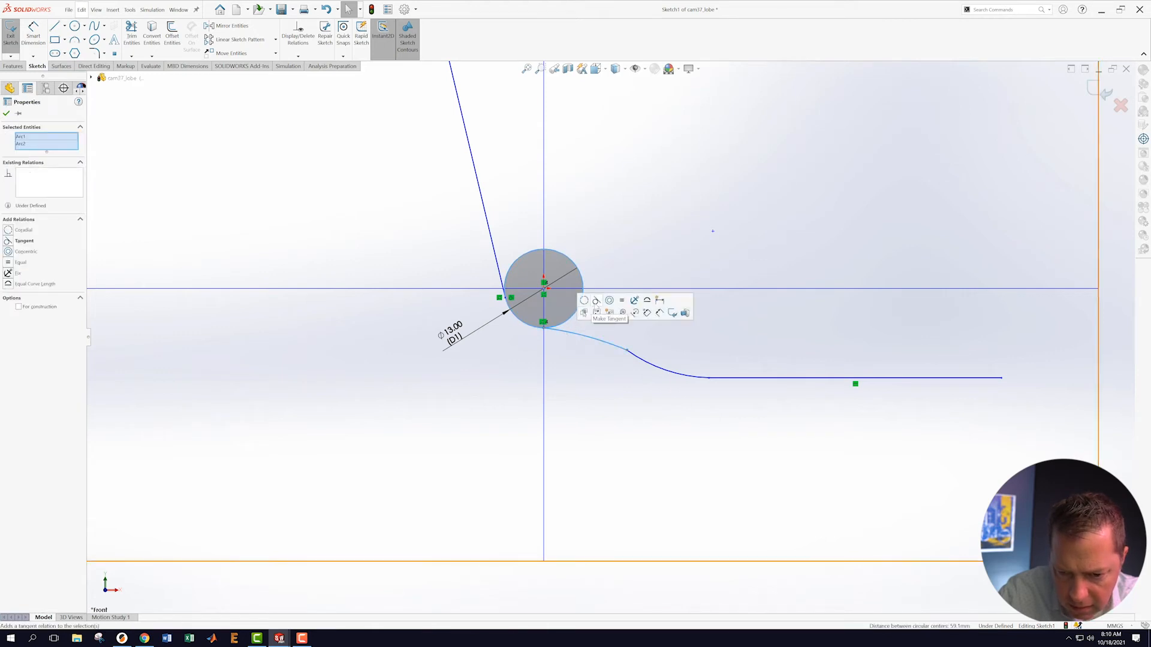
left_click(597, 306)
left_click(690, 362)
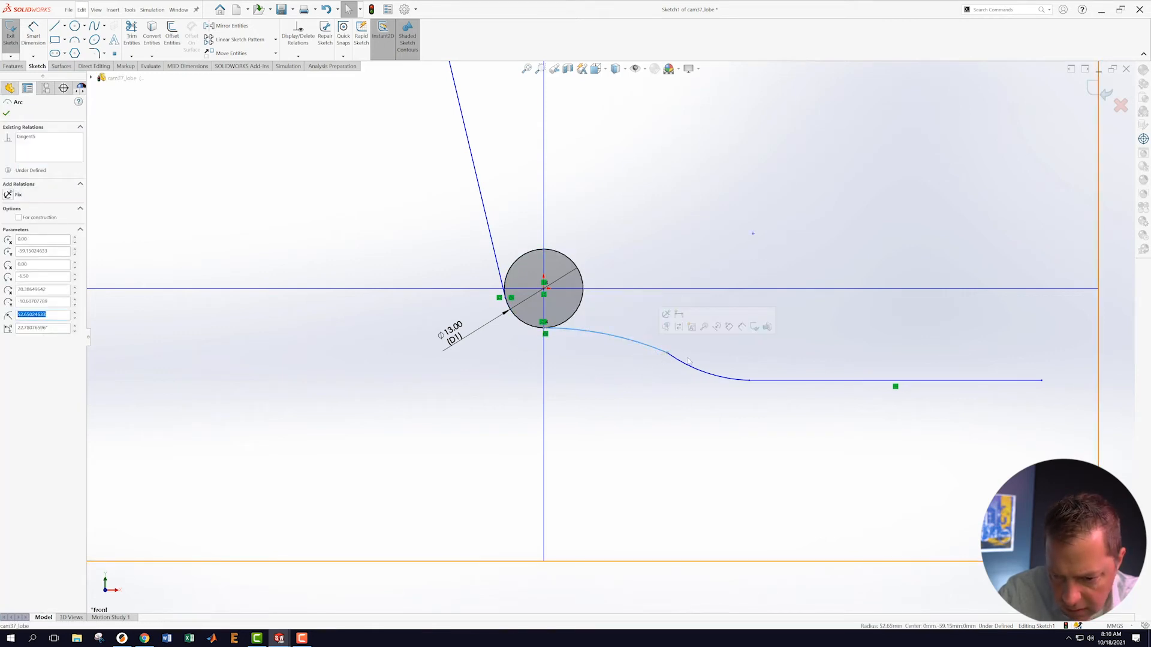
left_click(679, 362, "ctrl")
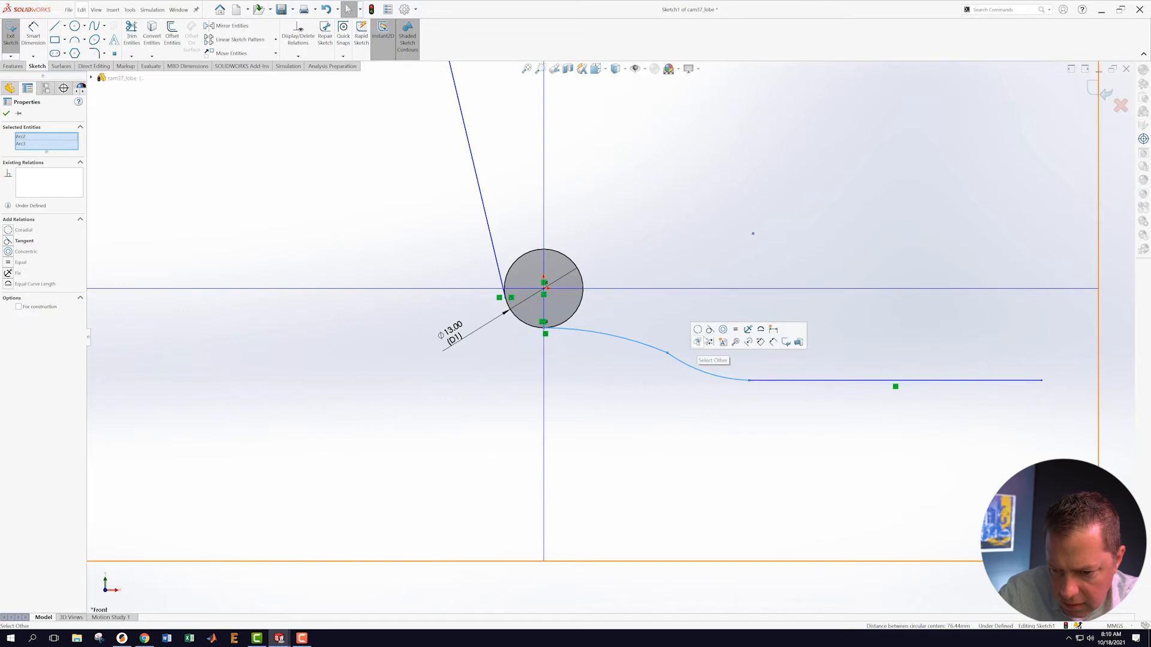
left_click(710, 330)
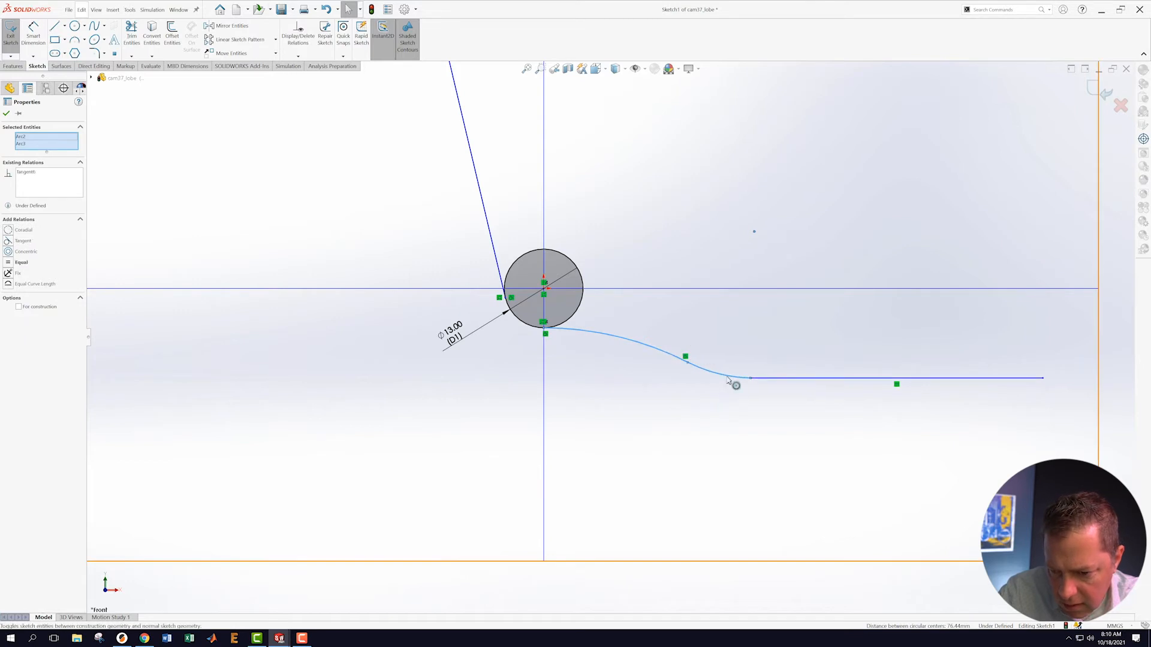
- Make the second arc tangent to the horizontal line
left_click(767, 378, "ctrl")
left_click(749, 392)
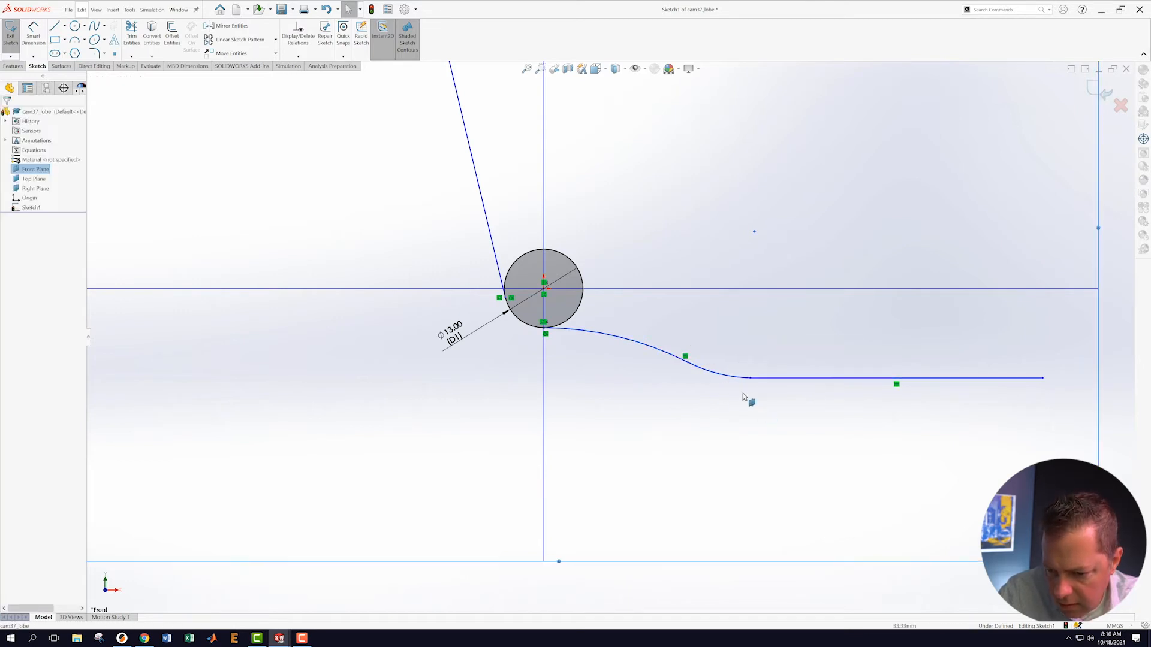
left_click(741, 380)
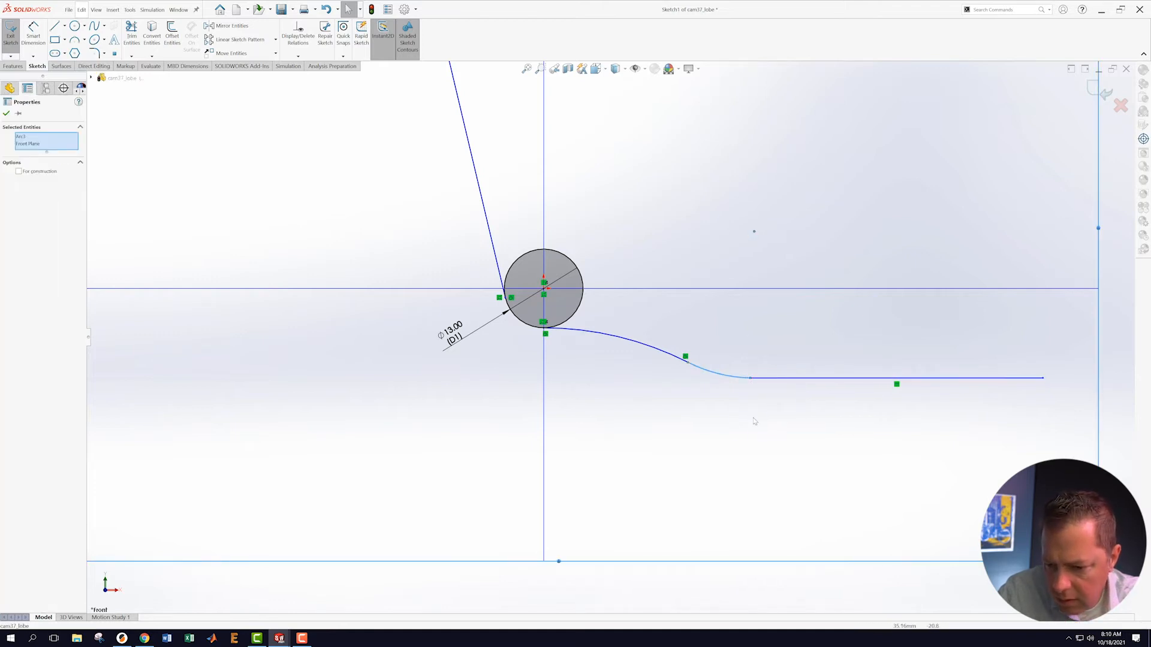
left_click(752, 388)
left_click(765, 380)
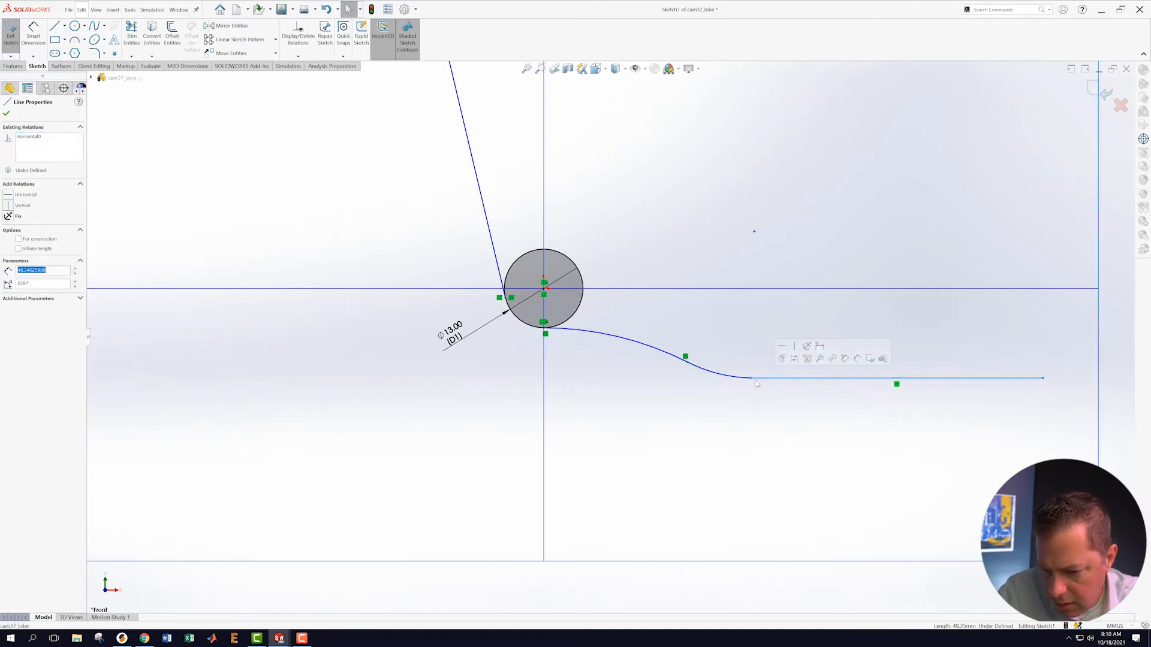
left_click(743, 380, "ctrl")
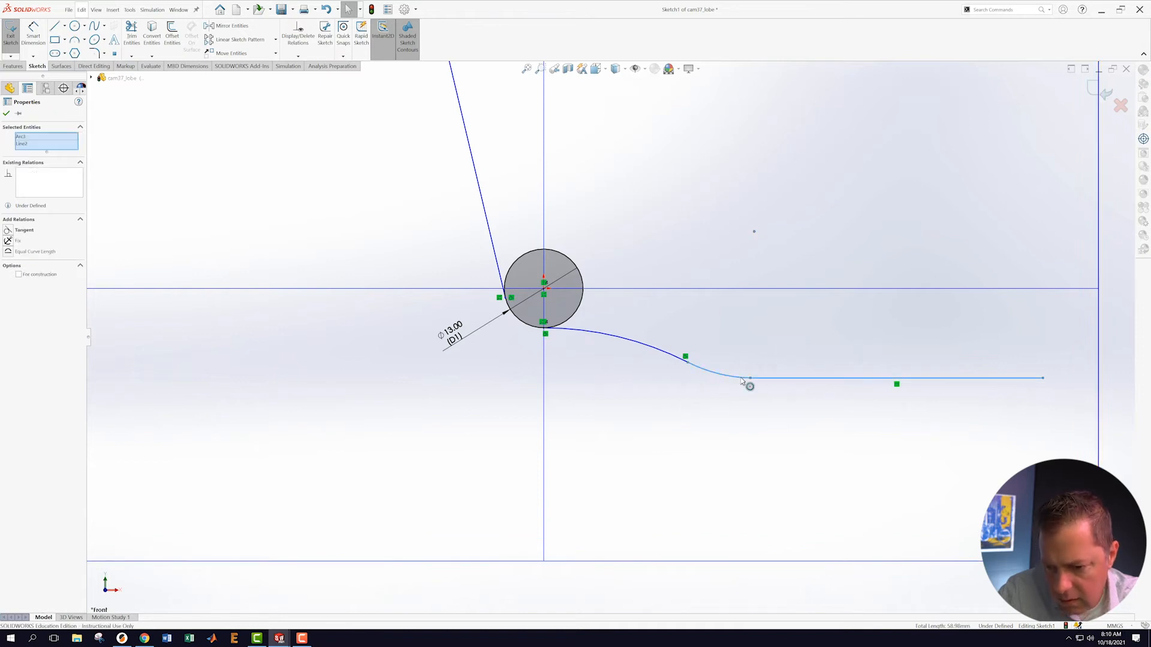
left_click(759, 346)
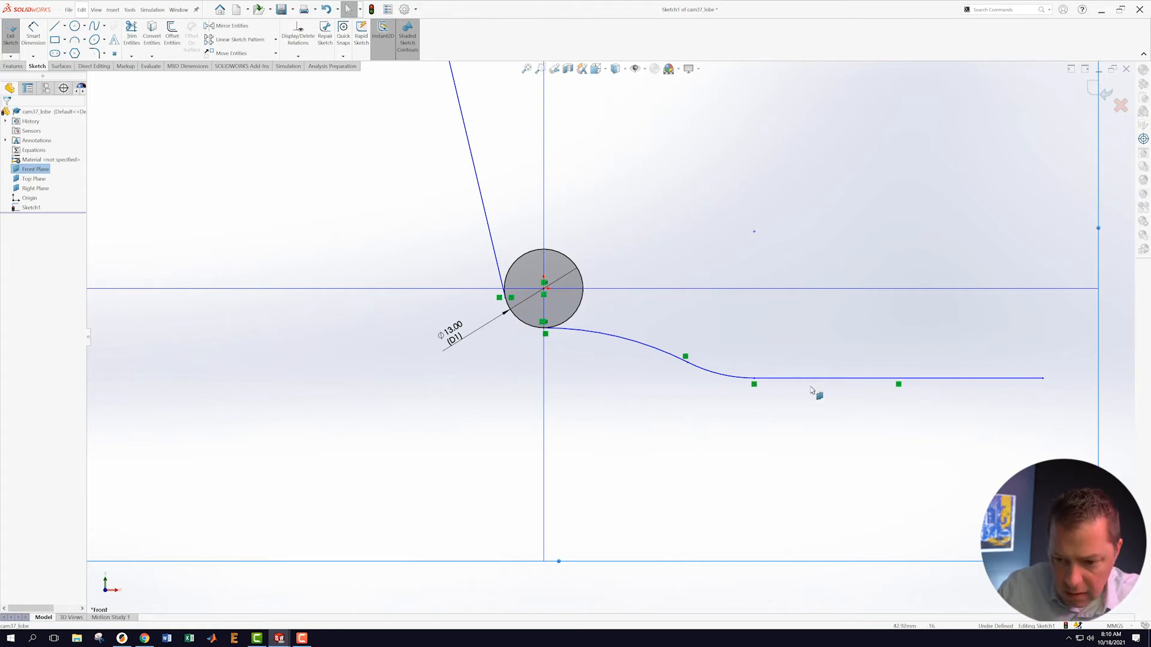
- Close the profile with a three-point arc of about 74 mm radius from the slanted line's upper end to the horizontal line's right end
scroll(820, 379, "up", 5)
scroll(830, 338, "down", 1)
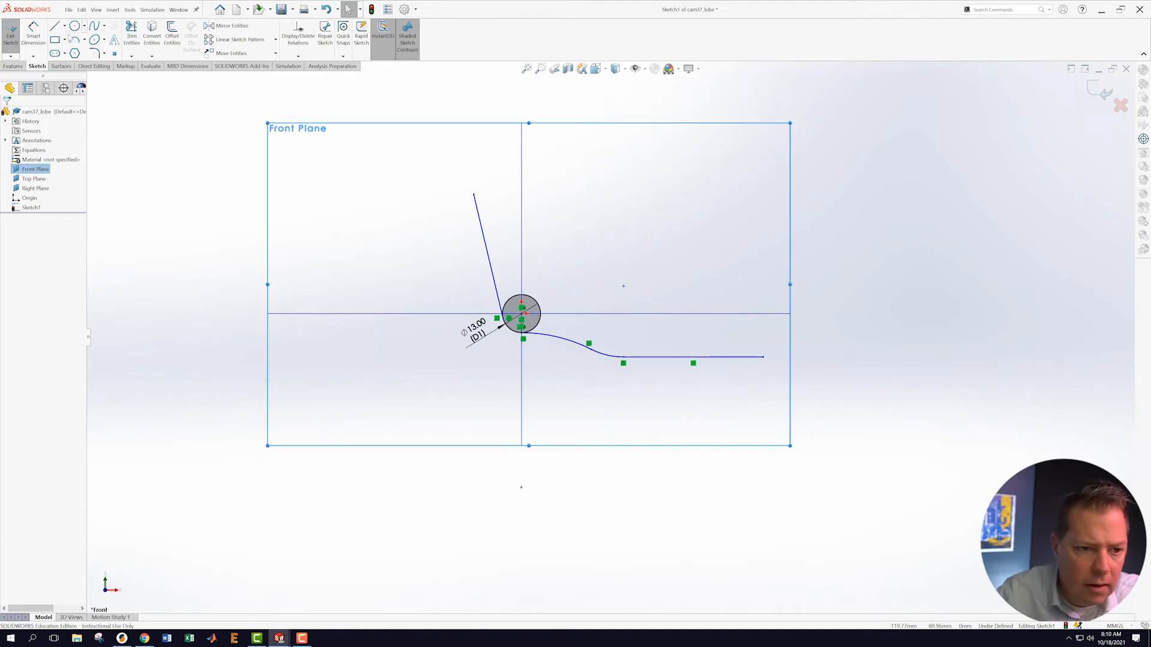
left_click(74, 39)
left_click(474, 194)
left_click(764, 358)
left_click(693, 239)
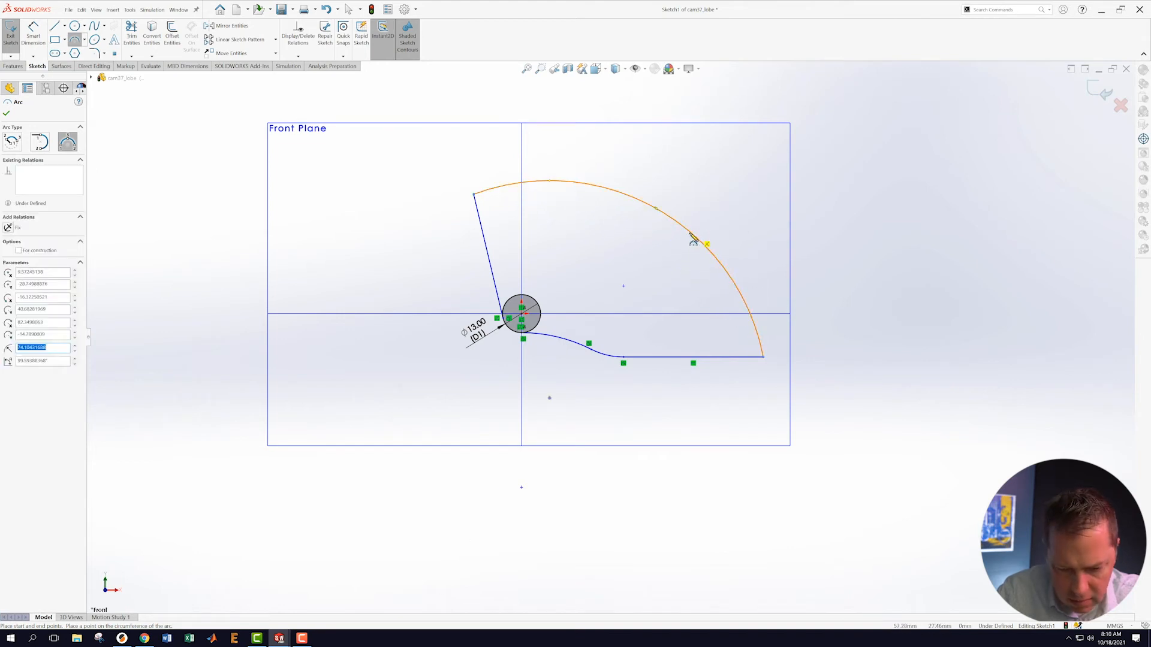
key("Escape")
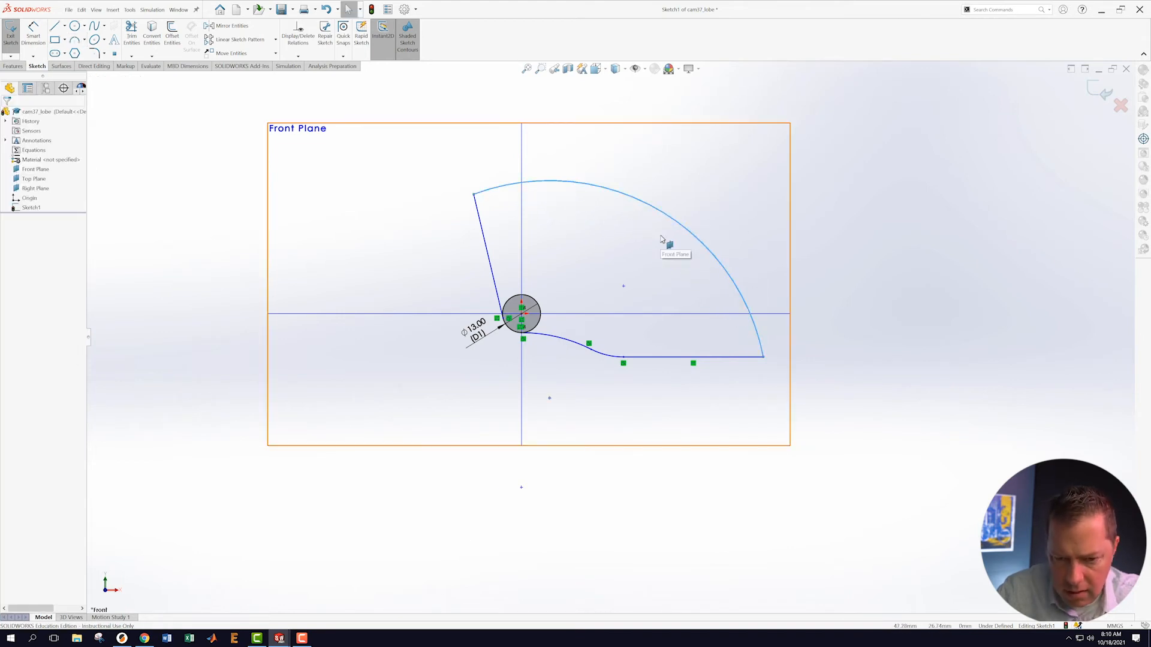
- Trim away the circle's portion inside the profile, keeping only the short arc between the slanted line and the lower curve
left_click(132, 35)
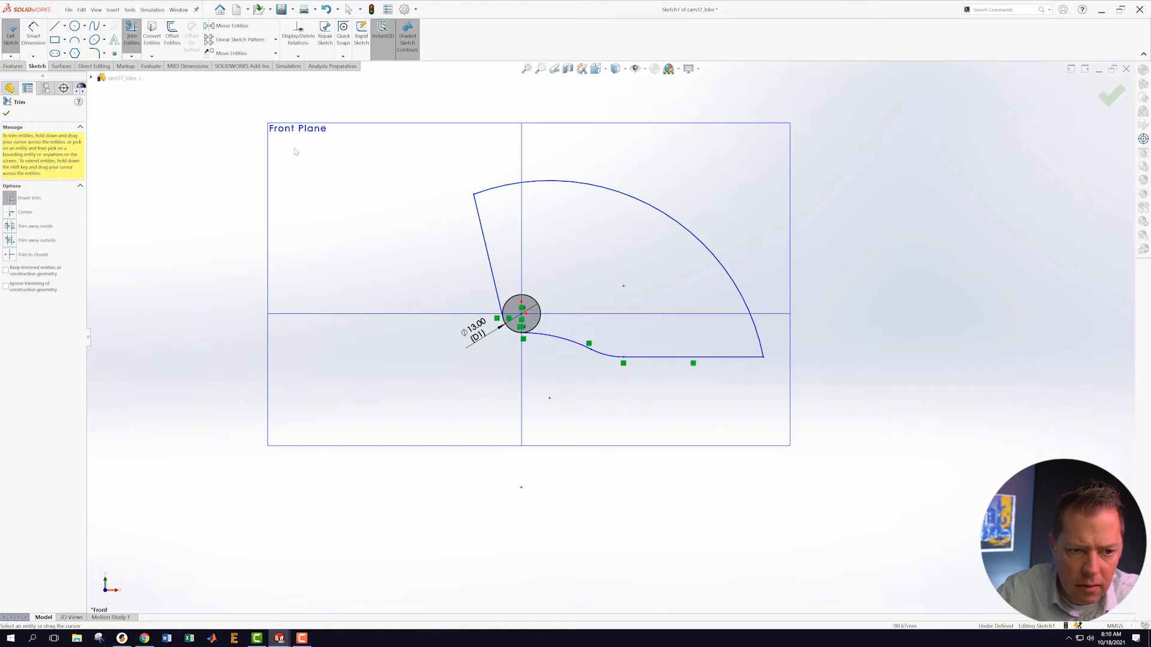
left_click_drag(538, 289, 548, 308)
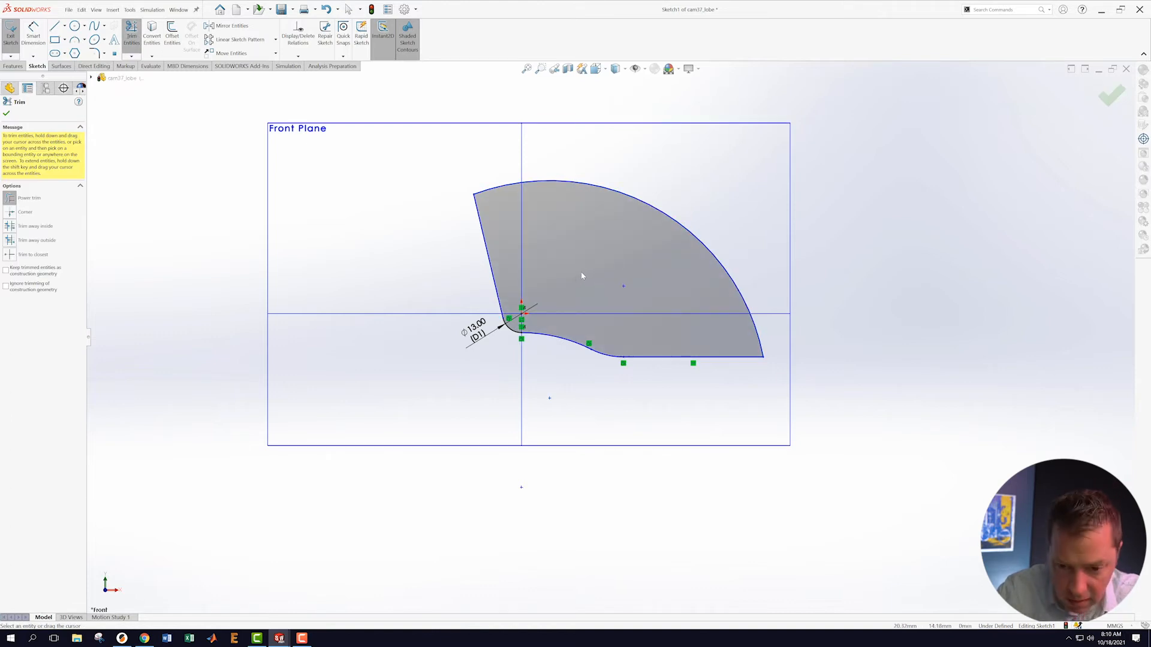
key("Escape")
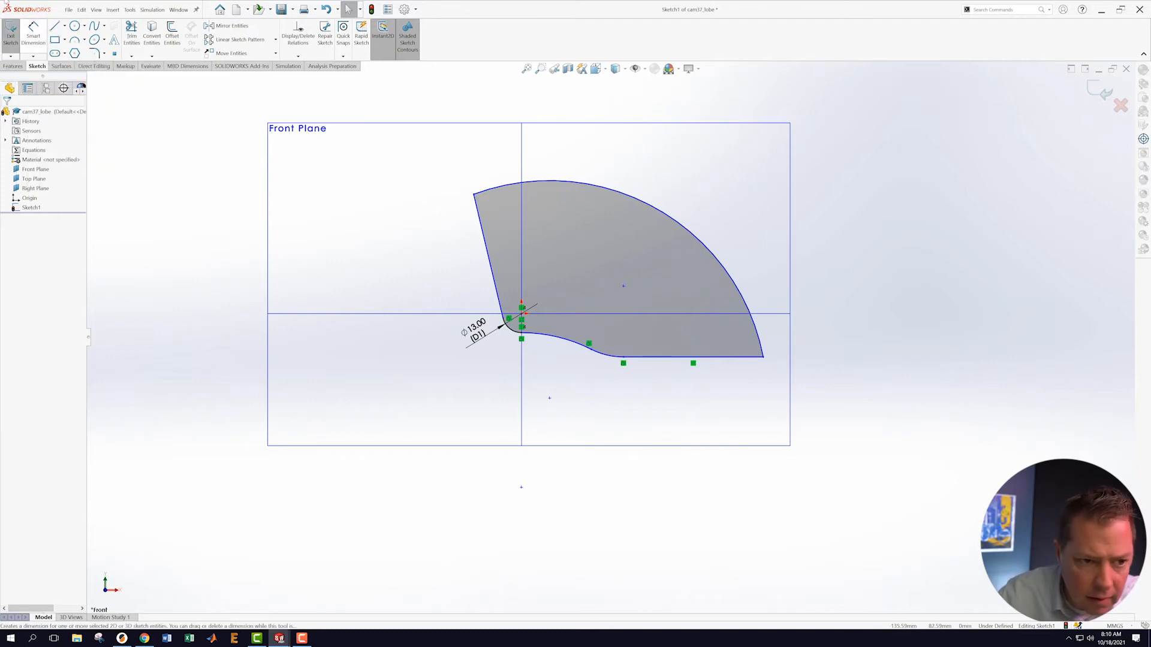
- Dimension the horizontal distance from the Right Plane to the horizontal line's right end as 90.5 mm
left_click(36, 37)
left_click(523, 373)
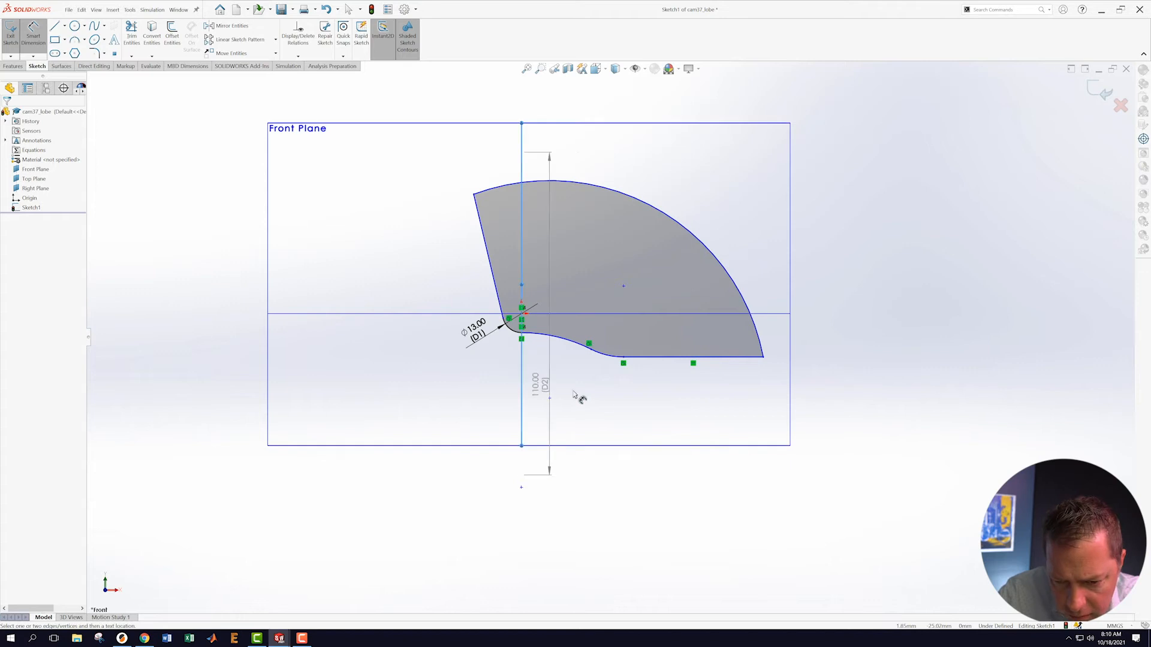
left_click(764, 357)
left_click(656, 432)
type("90.5")
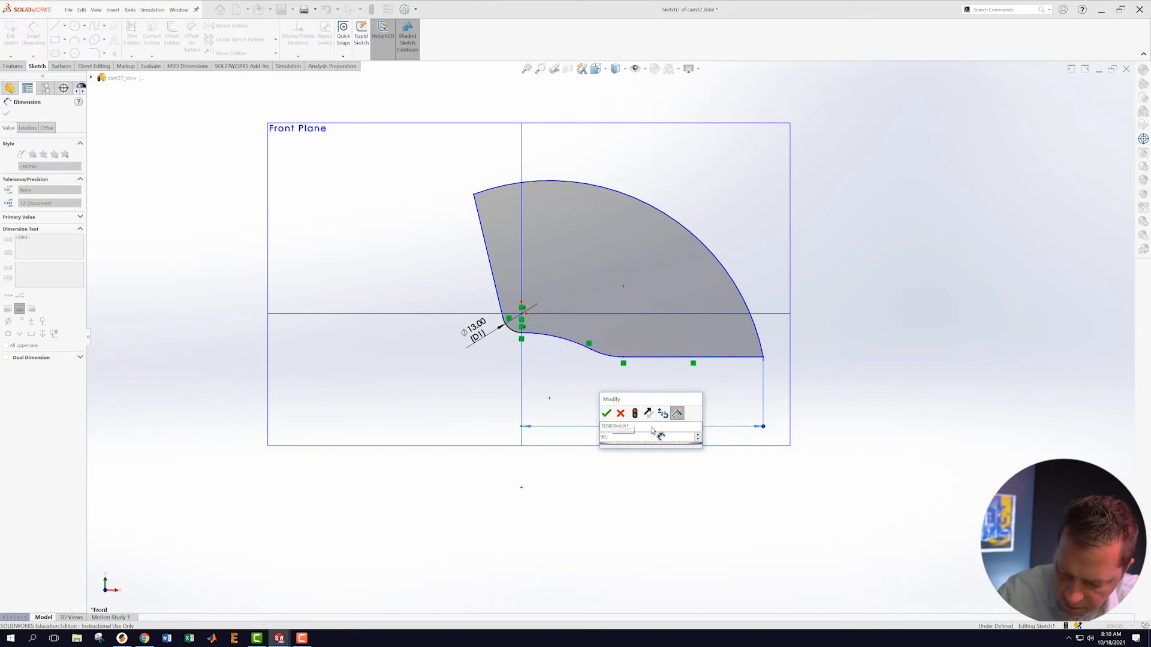
key("Return")
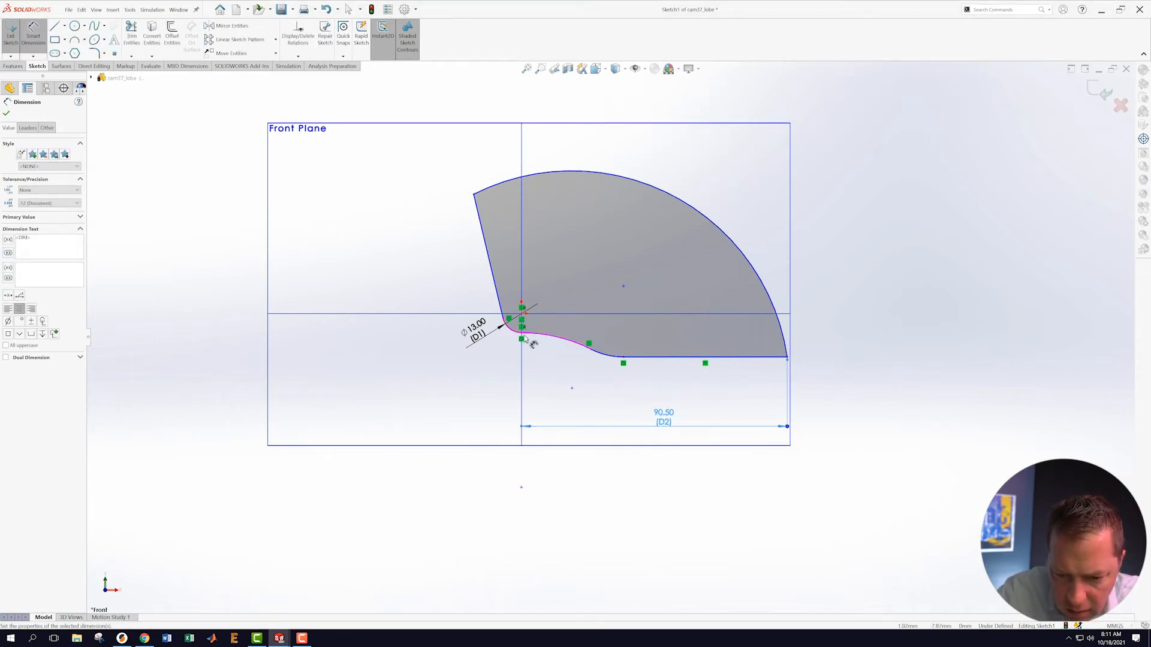
- Dimension the horizontal distance from the Right Plane to the horizontal line's left end as 45.5 mm
left_click(523, 363)
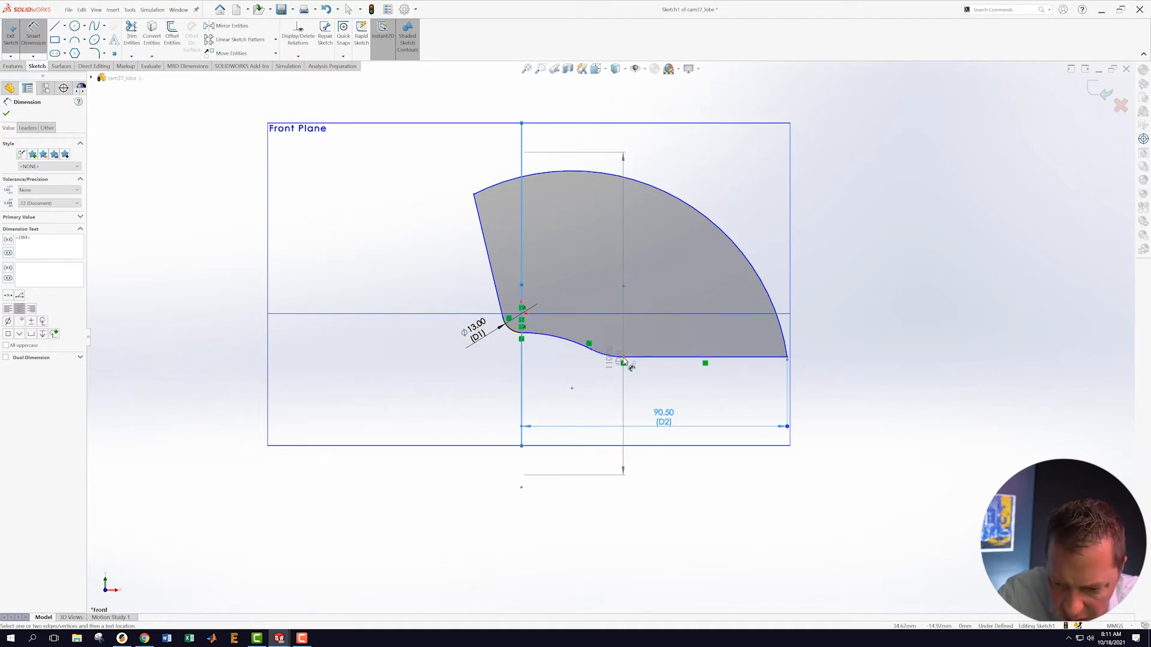
left_click(623, 359)
left_click(589, 404)
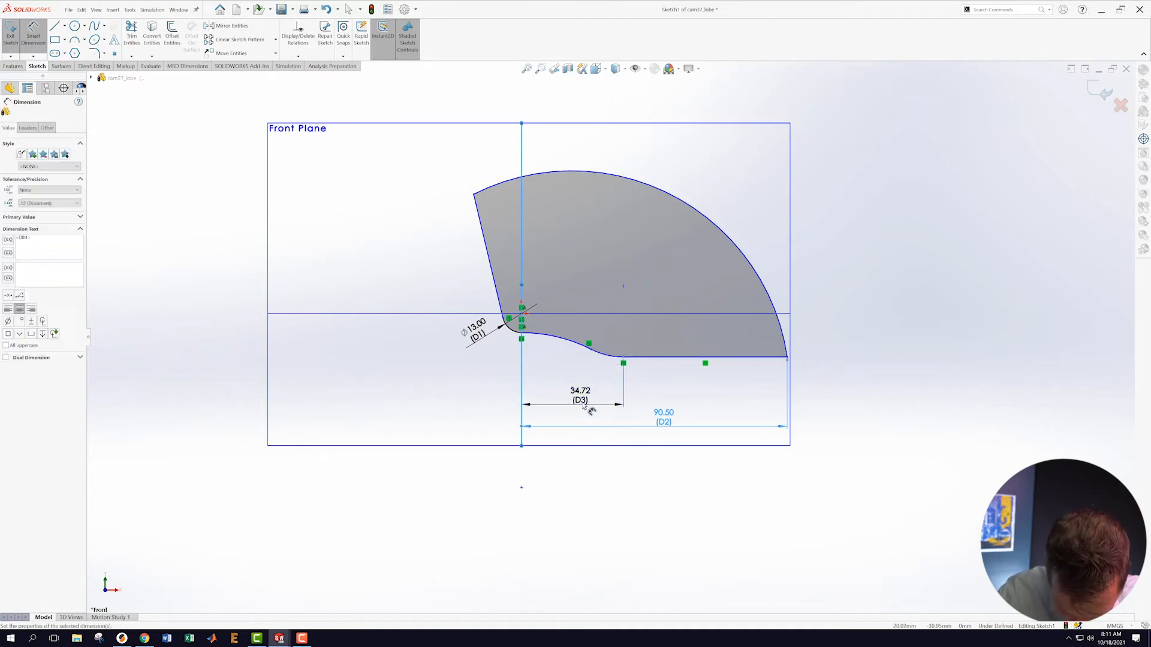
type("45.5")
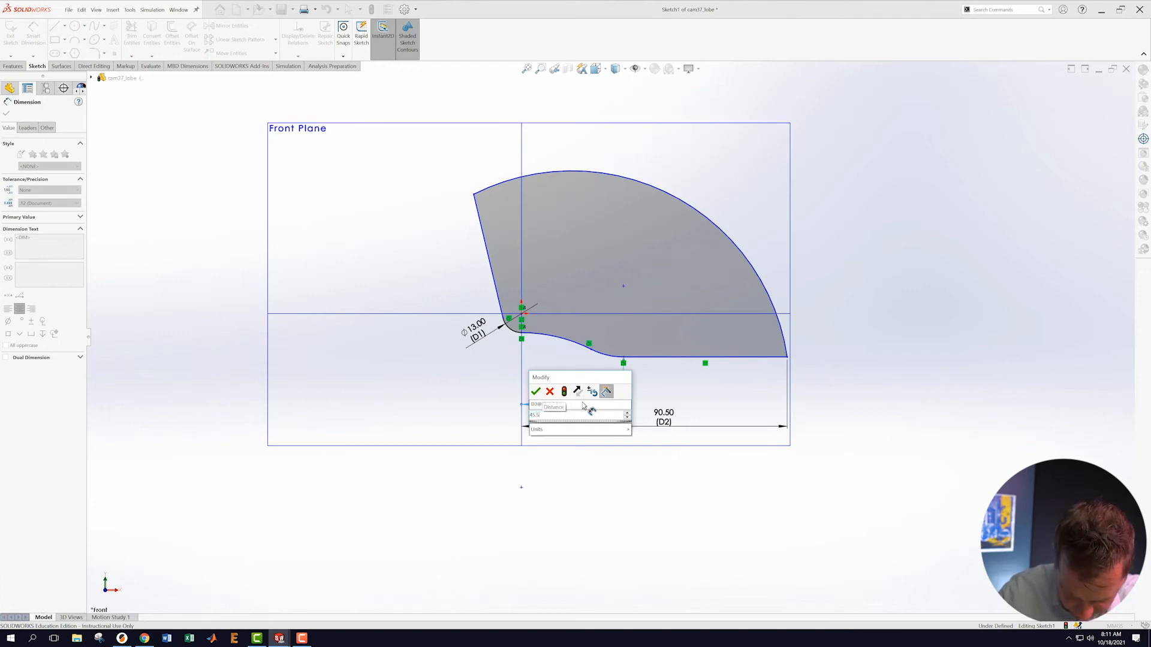
key("Return")
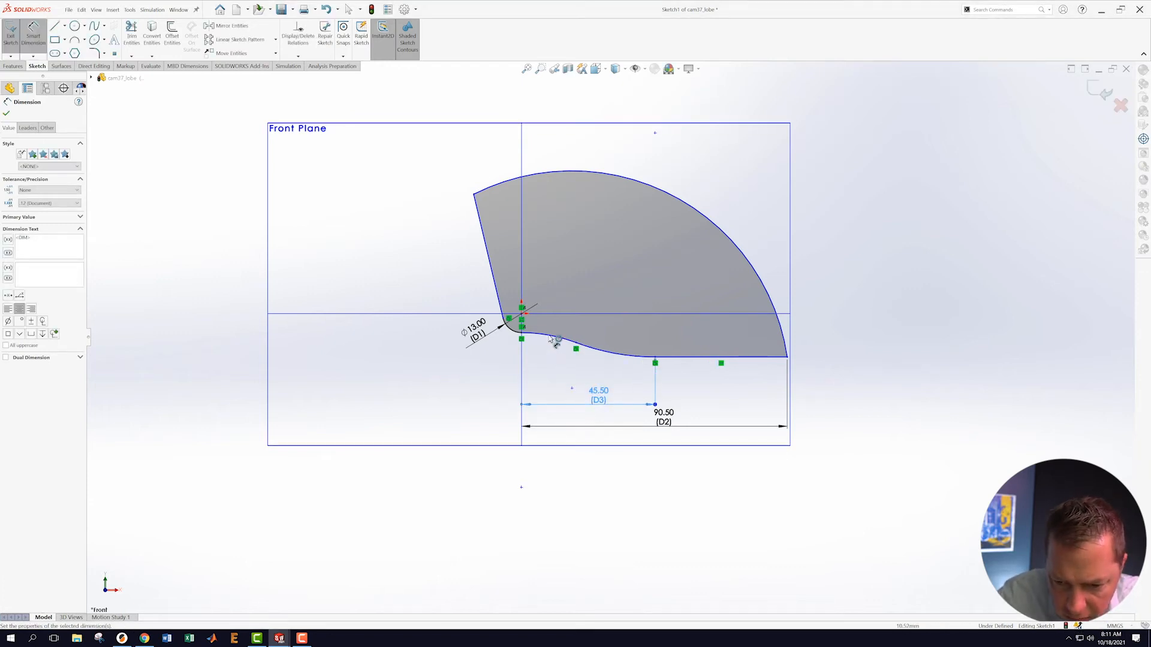
- Dimension the radius of the lower arc next to the small 13 mm diameter arc as 82 mm
left_click(555, 340)
left_click(536, 367)
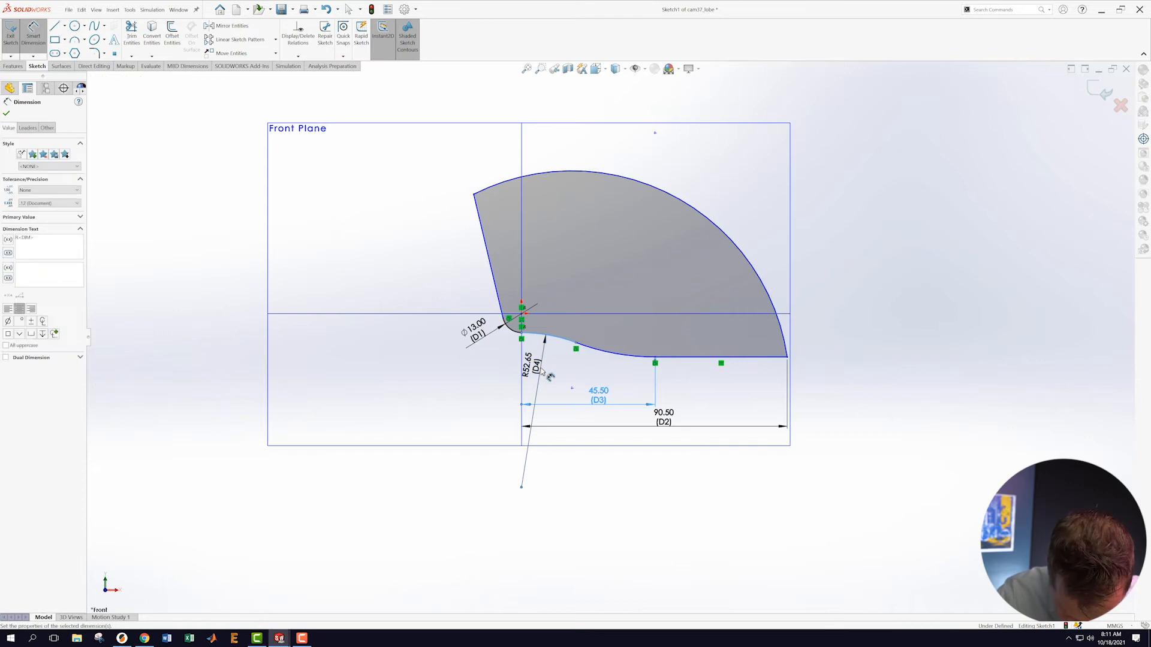
type("82")
key("Return")
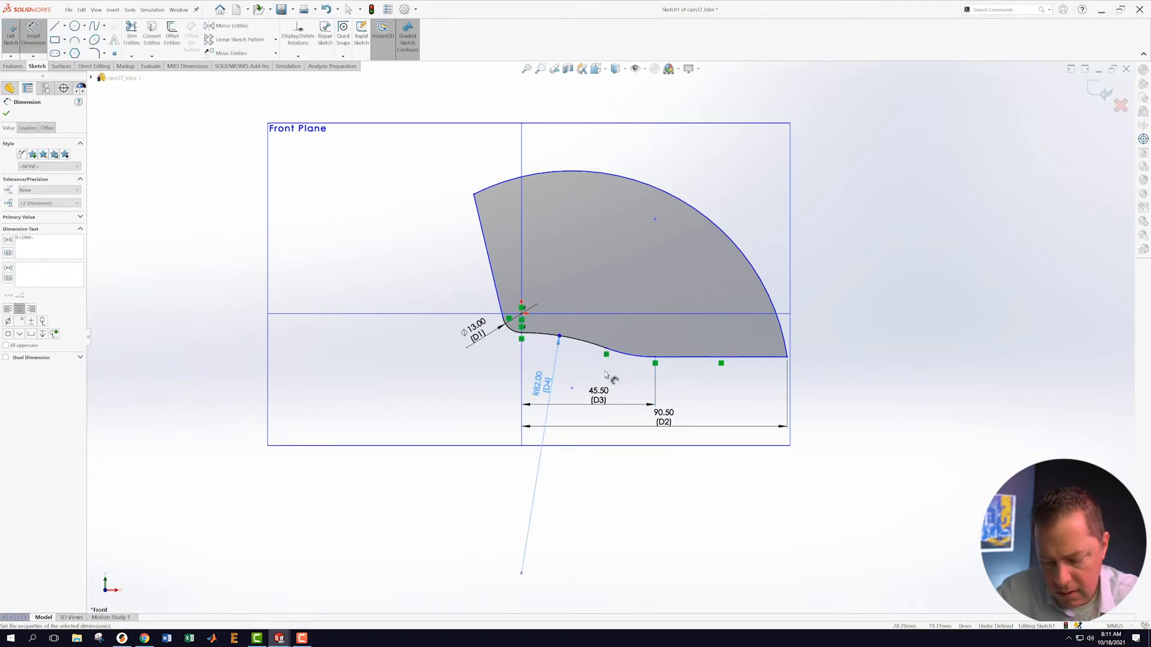
- Dimension the vertical distance between the Top Plane and the profile's bottom horizontal line as 16.5 mm
left_click(766, 315)
left_click(771, 358)
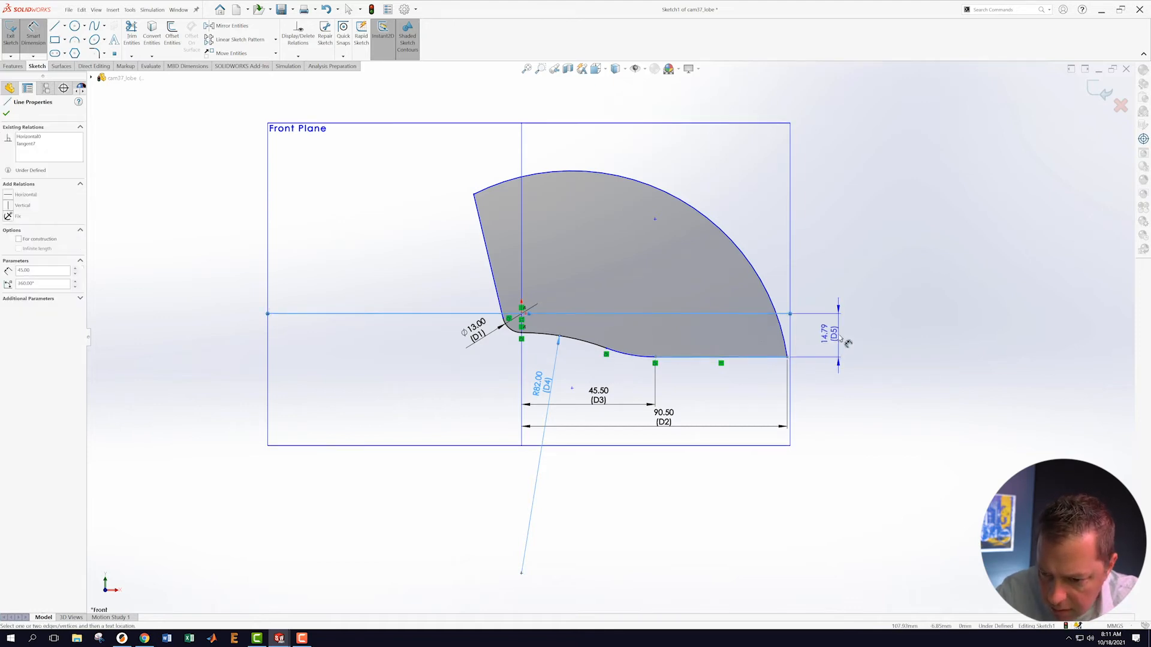
left_click(834, 337)
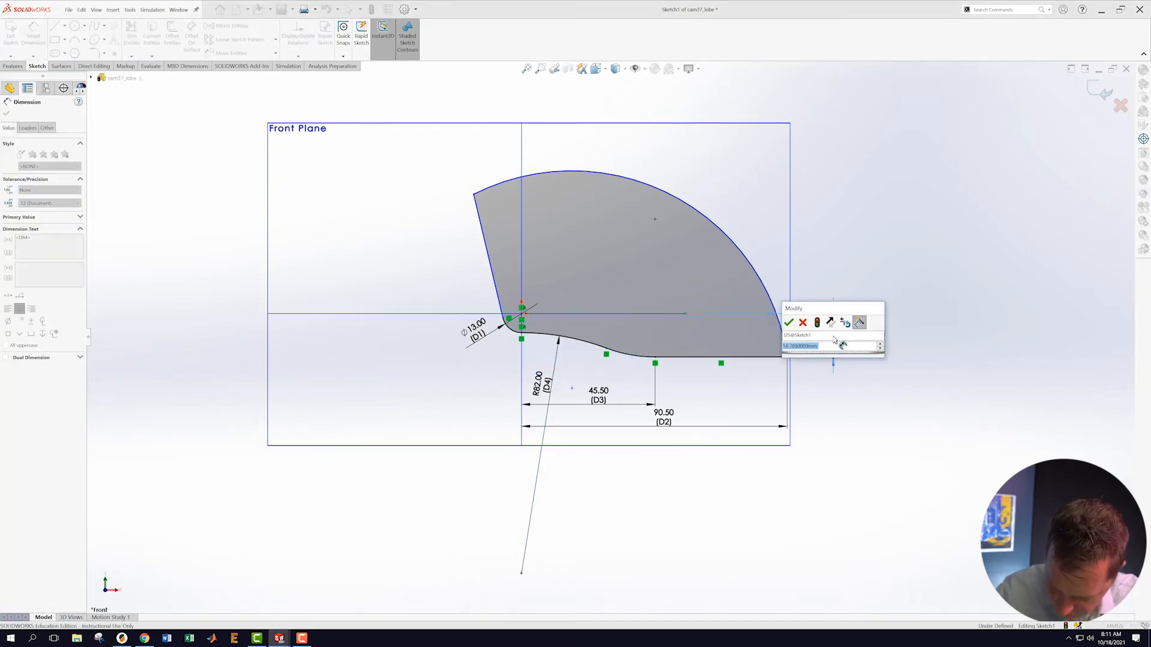
type("16.5")
key("Return")
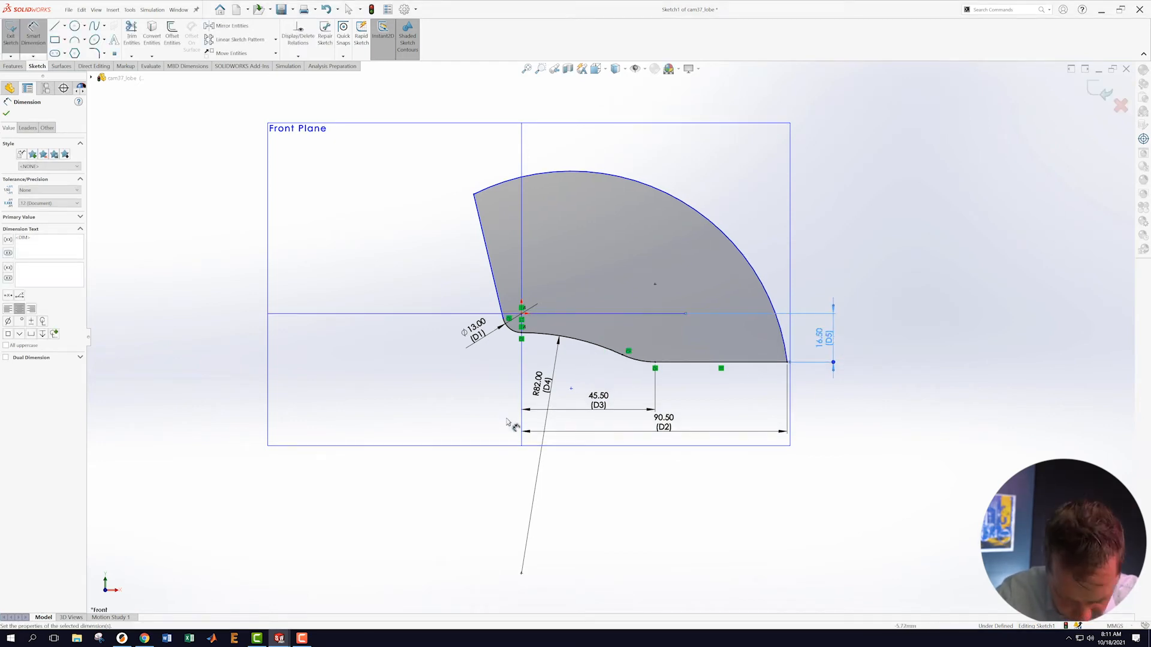
- Dimension the height of the slanted line's upper endpoint above the Top Plane as 50.87 mm
scroll(514, 322, "down", 3)
scroll(514, 321, "up", 4)
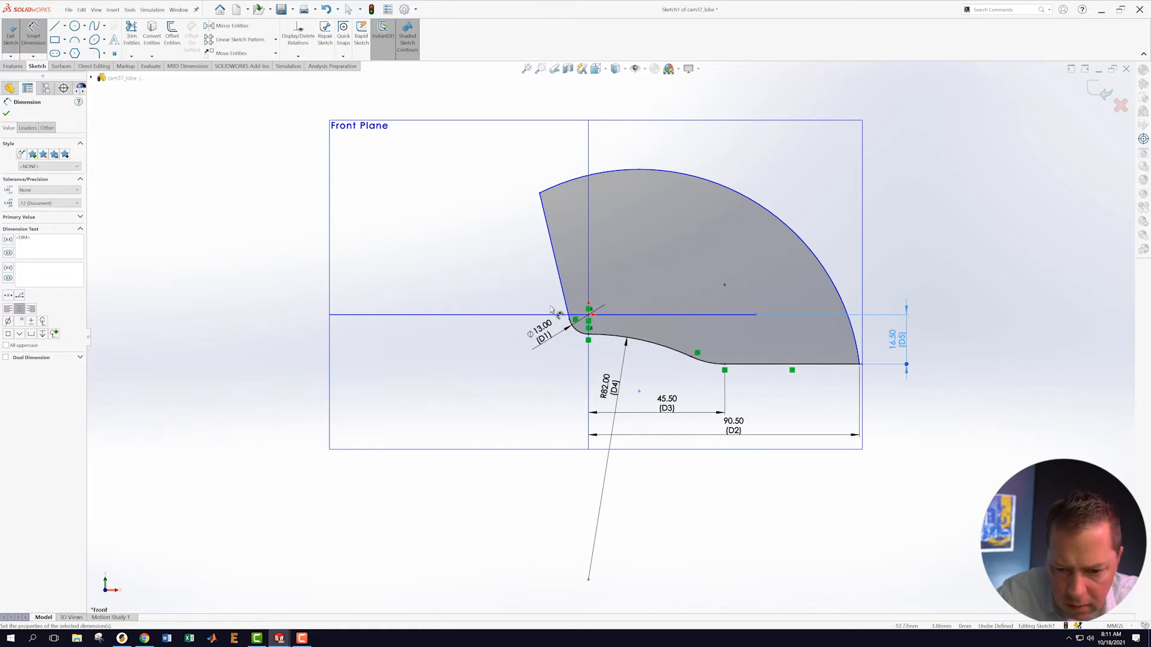
left_click(532, 316)
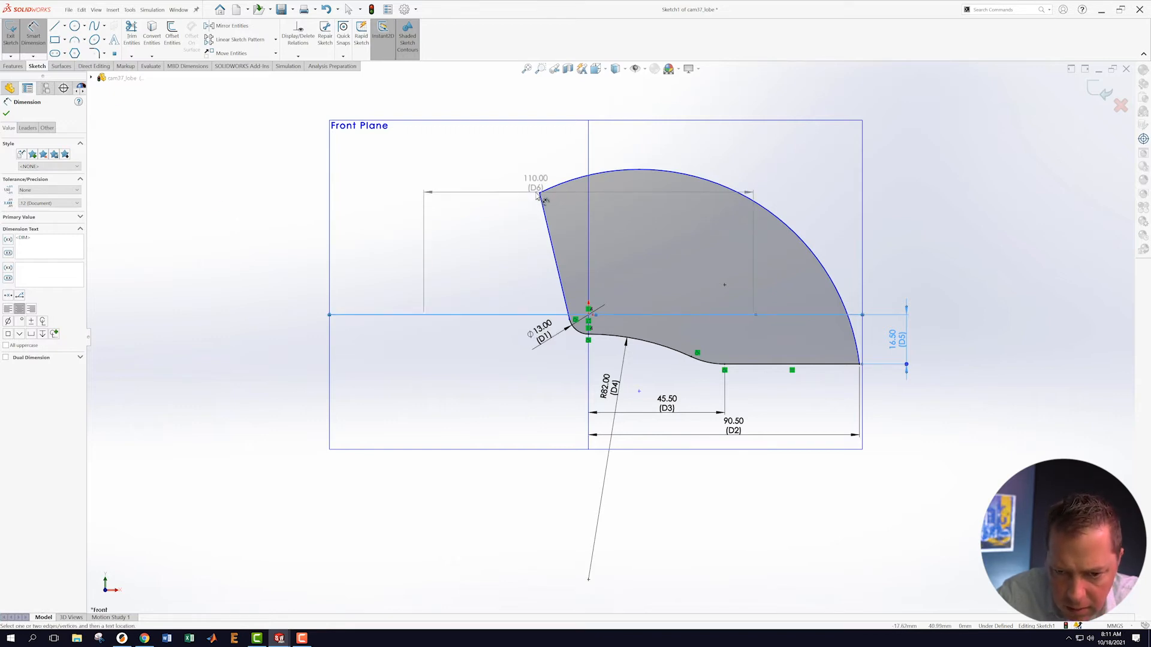
left_click(540, 193)
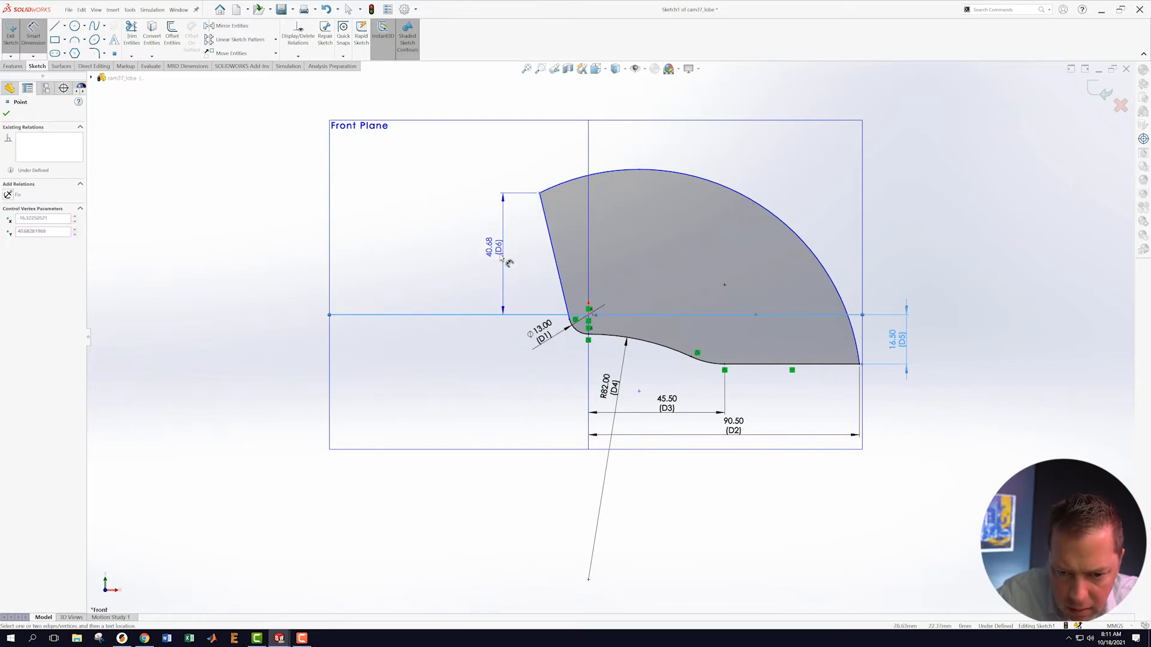
left_click(500, 258)
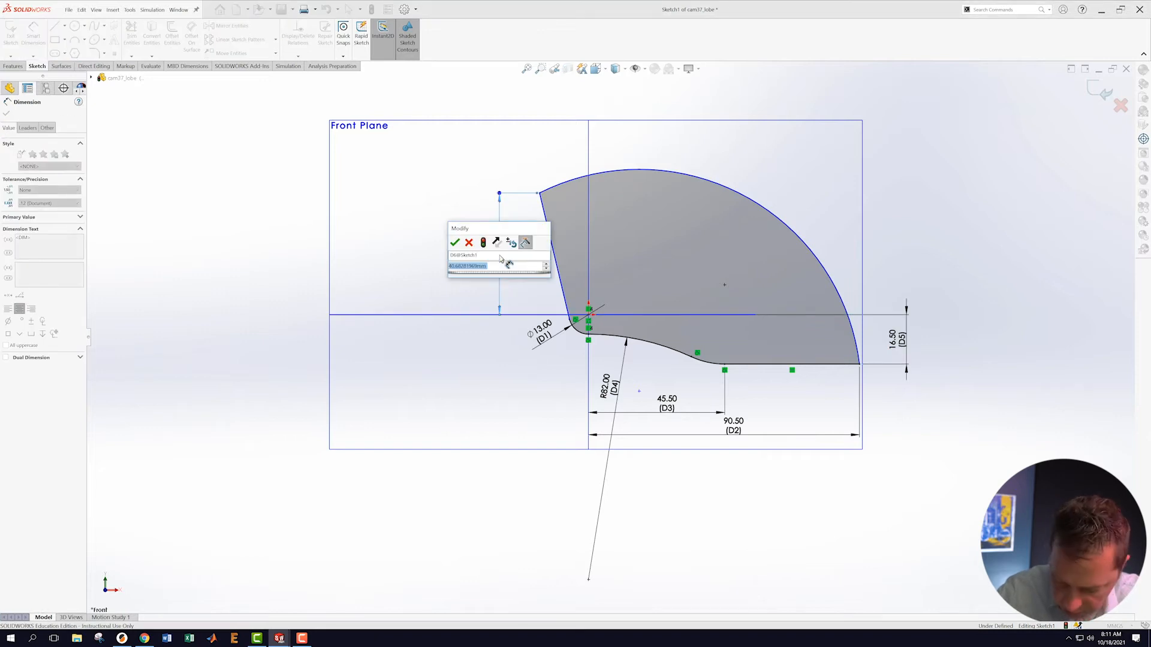
type("50.87")
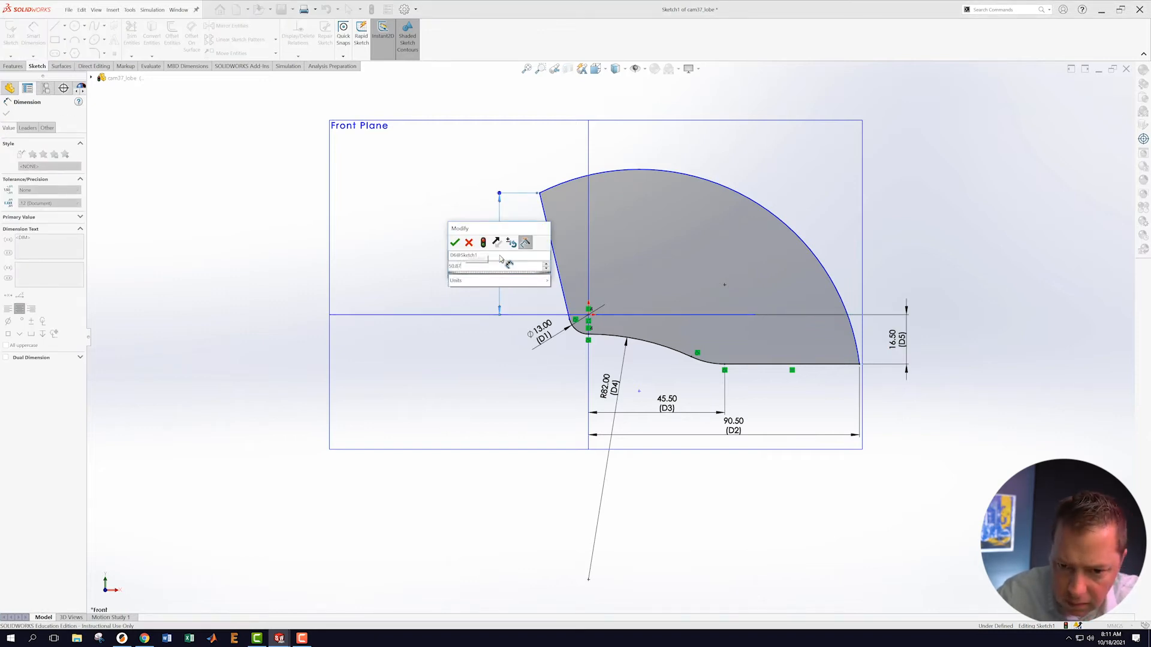
key("Return")
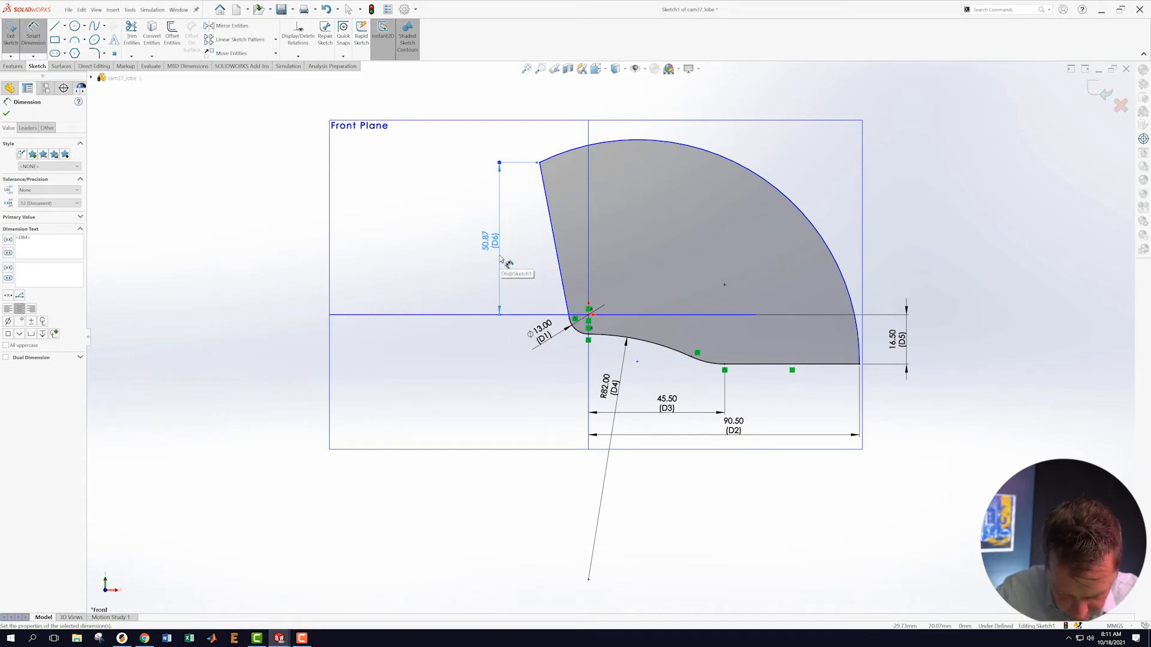
- Dimension the large outer arc's radius as 75 mm
left_click(769, 183)
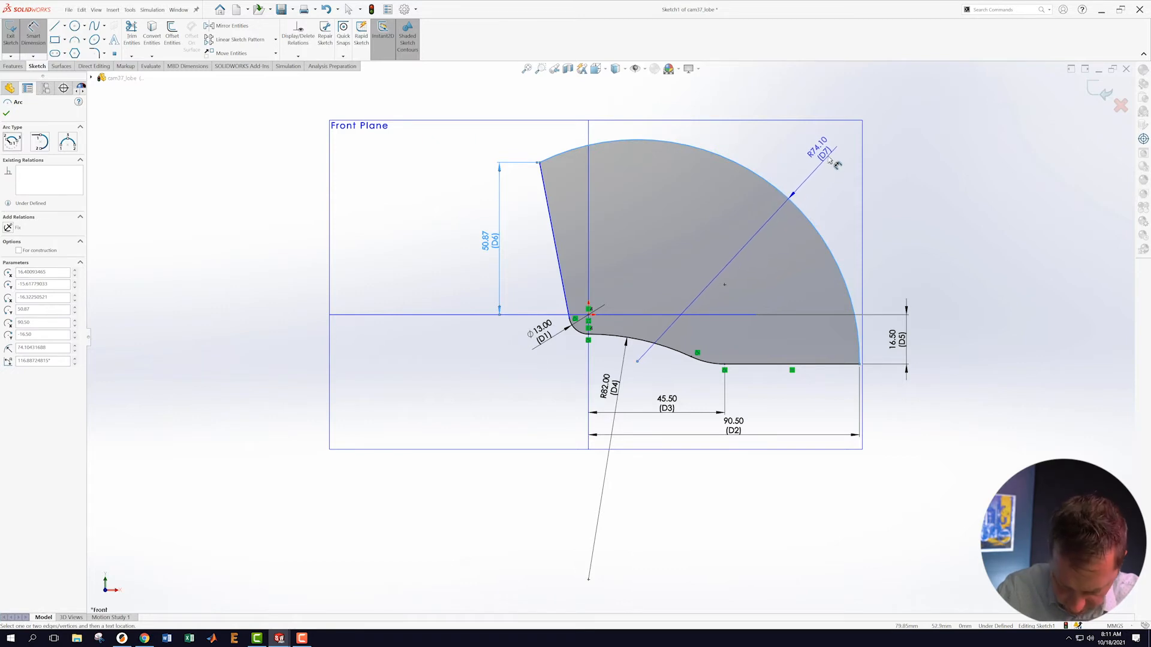
left_click(833, 162)
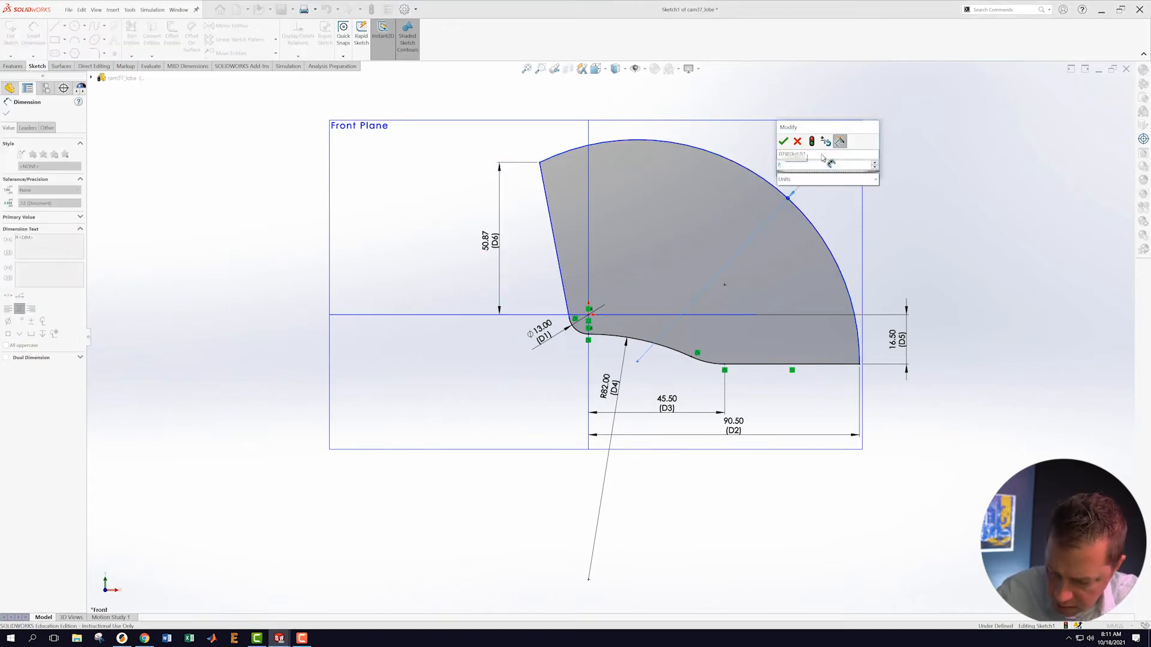
key("Return")
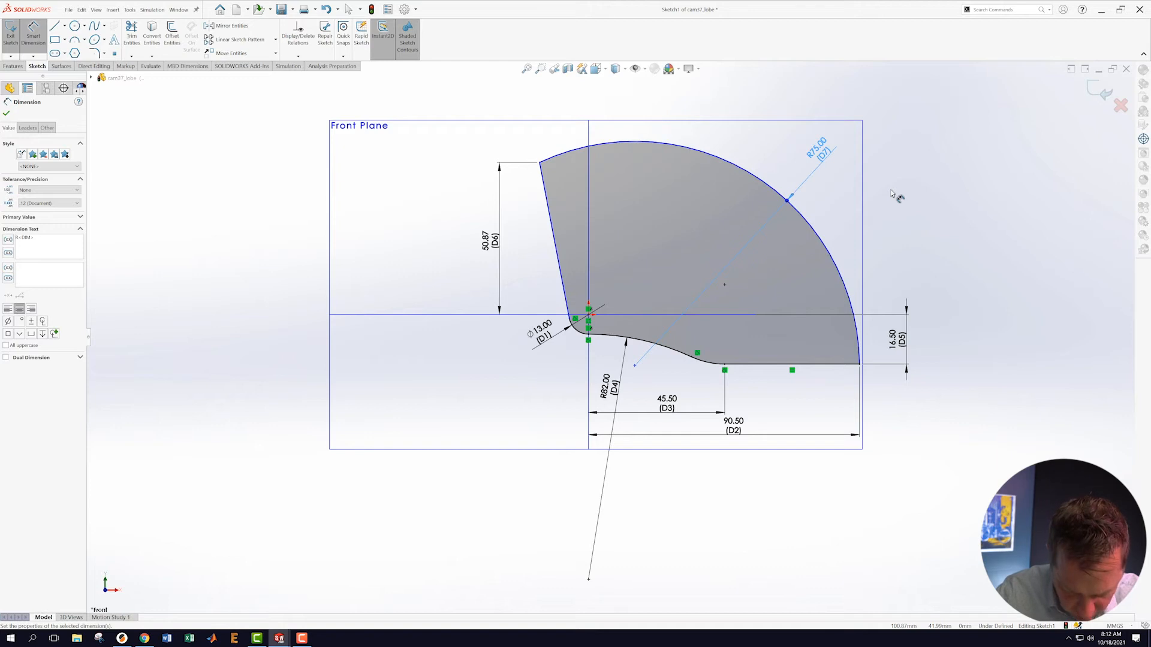
- Dimension the angle between the Right Plane and the slanted line as 12 degrees, and exit the sketch
left_click(589, 220)
left_click(554, 232)
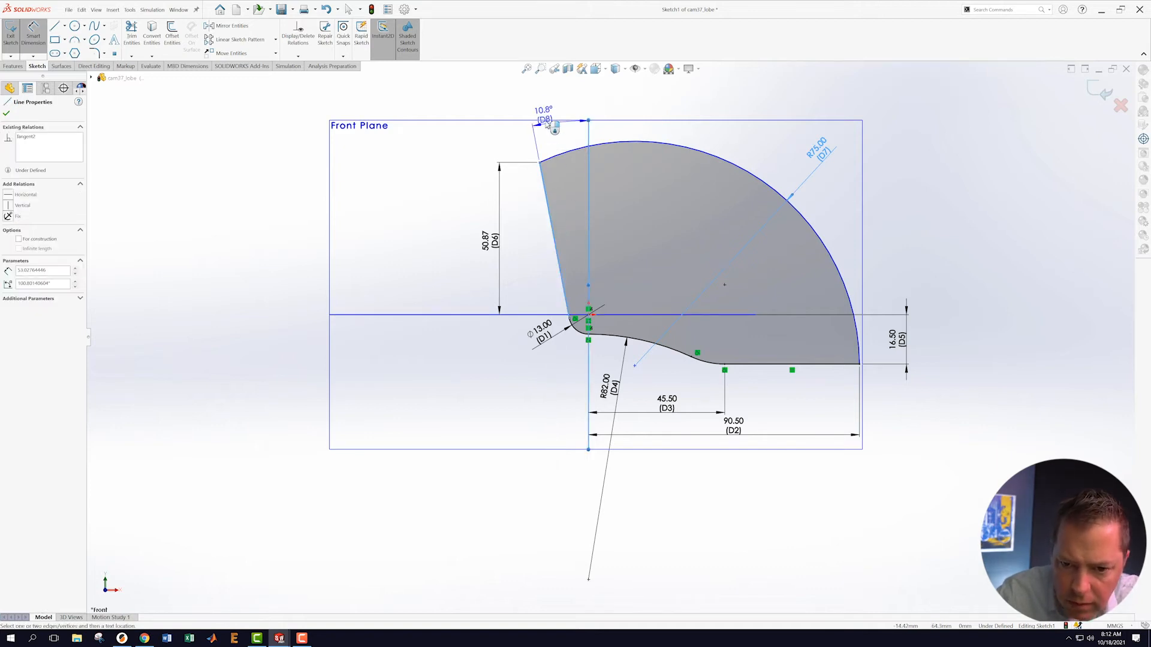
left_click(547, 102)
type("12")
key("Return")
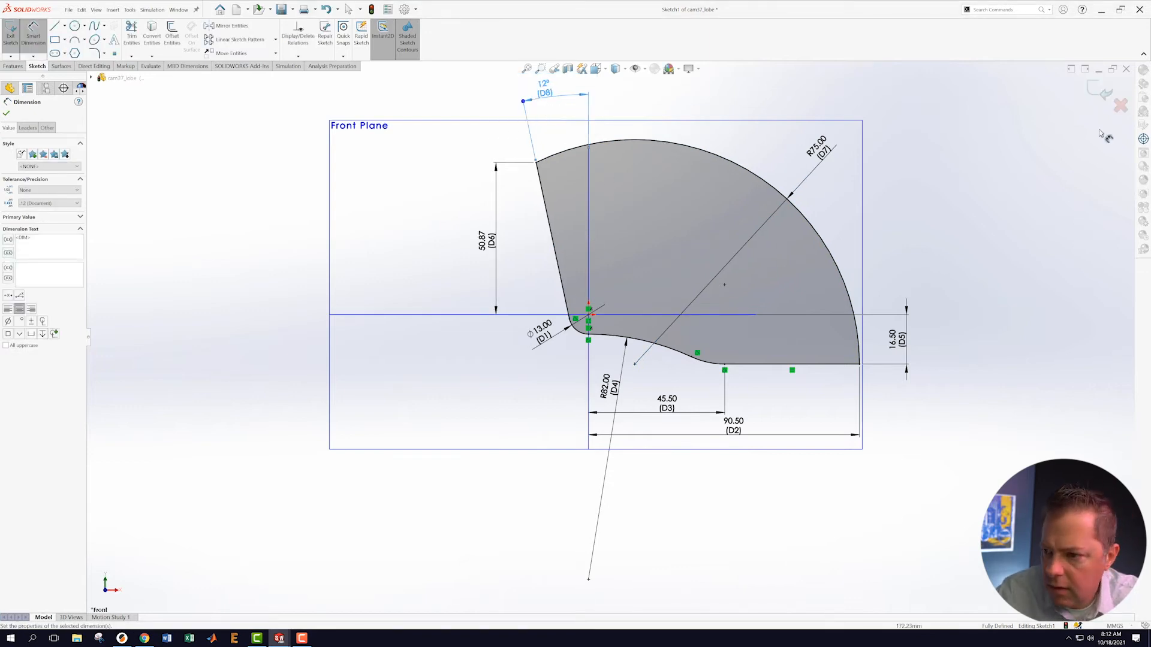
left_click(1102, 92)
- Extrude the lobe profile 7.5 mm with the Mid Plane end condition
scroll(921, 267, "up", 2)
middle_click_drag(922, 268, 896, 261)
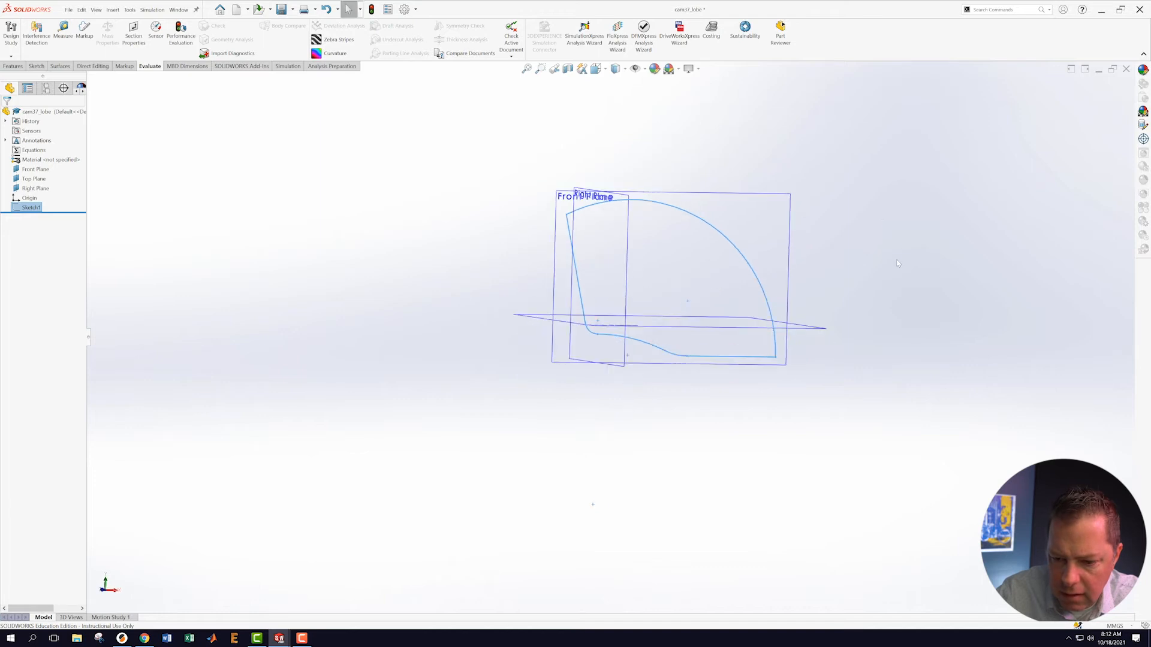
left_click(13, 66)
left_click(18, 32)
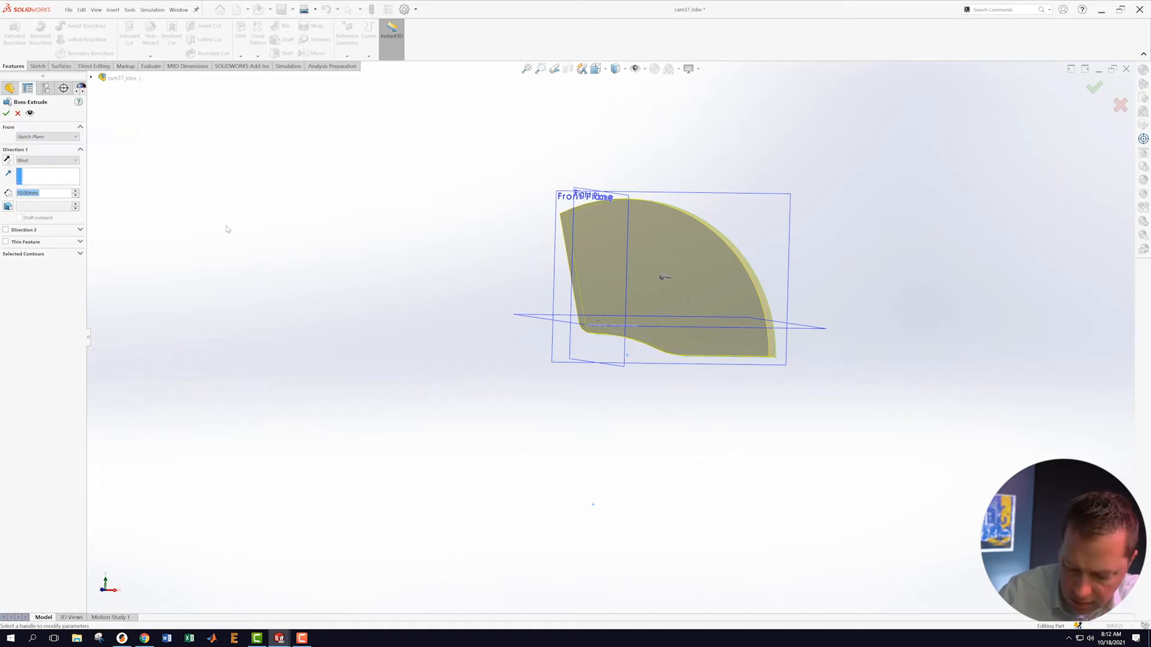
type("7.5")
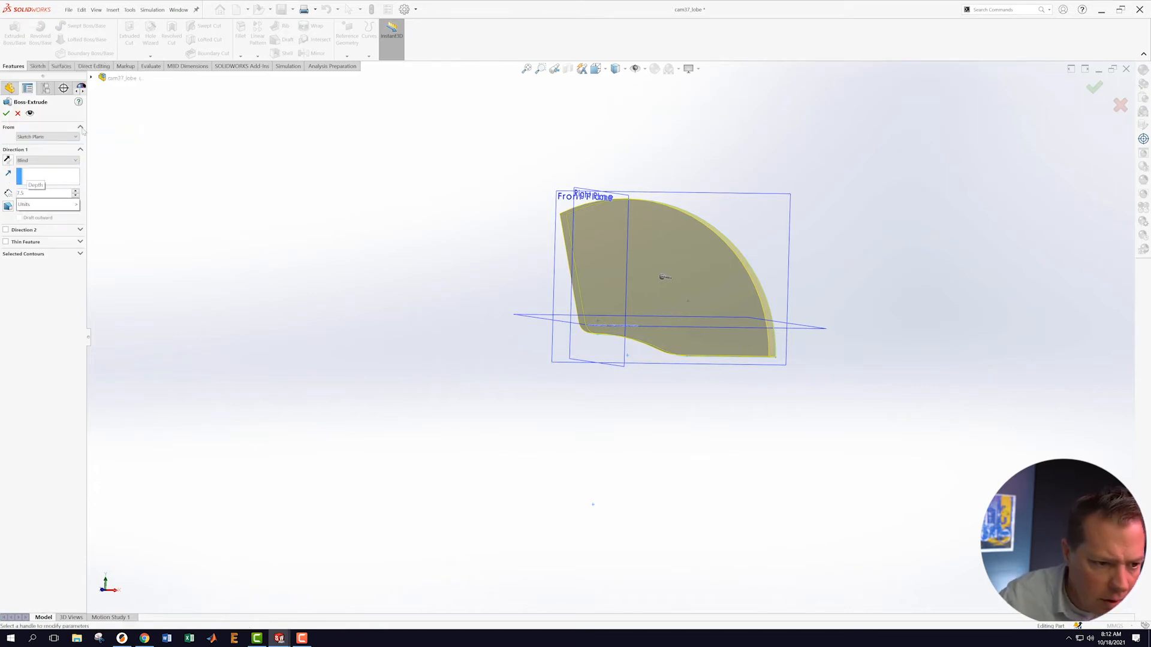
left_click(75, 161)
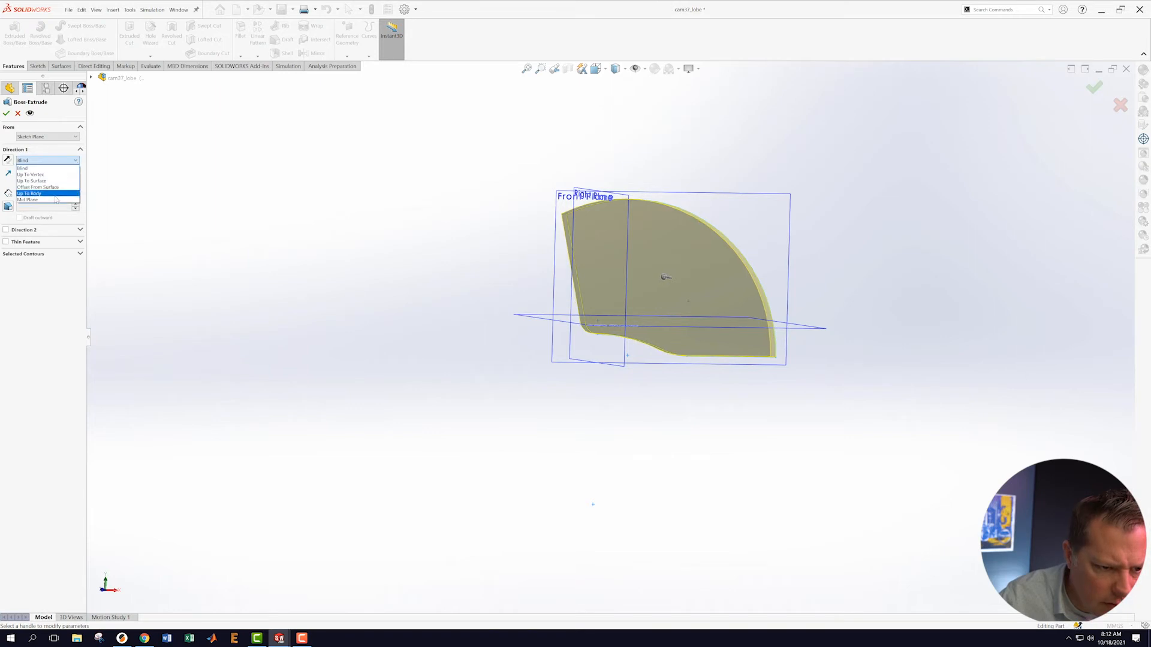
left_click(53, 200)
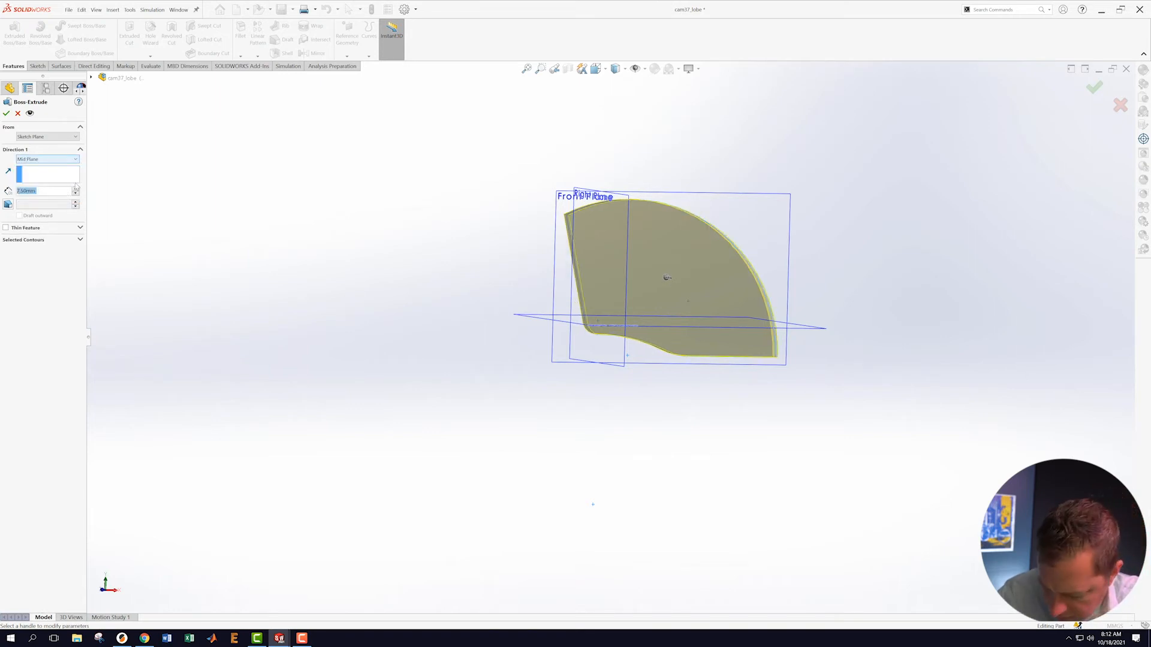
left_click(6, 113)
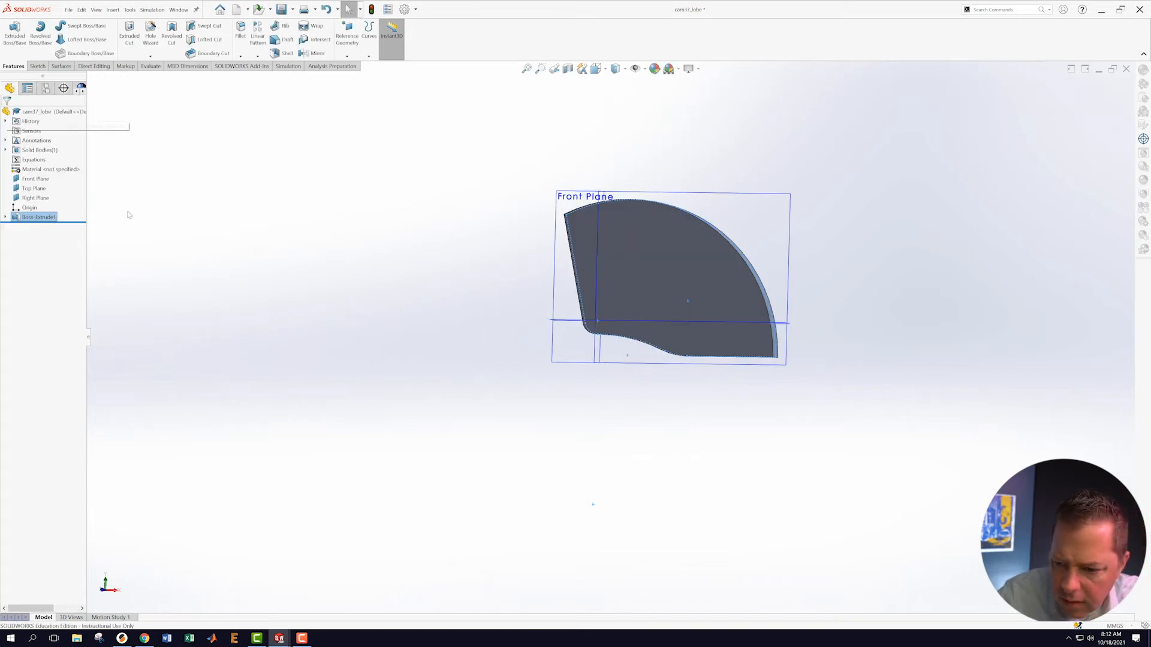
- Fillet the lobe's short corner edge between the large outer arc and the flat bottom face with a 2 mm radius
middle_click_drag(407, 252, 363, 205)
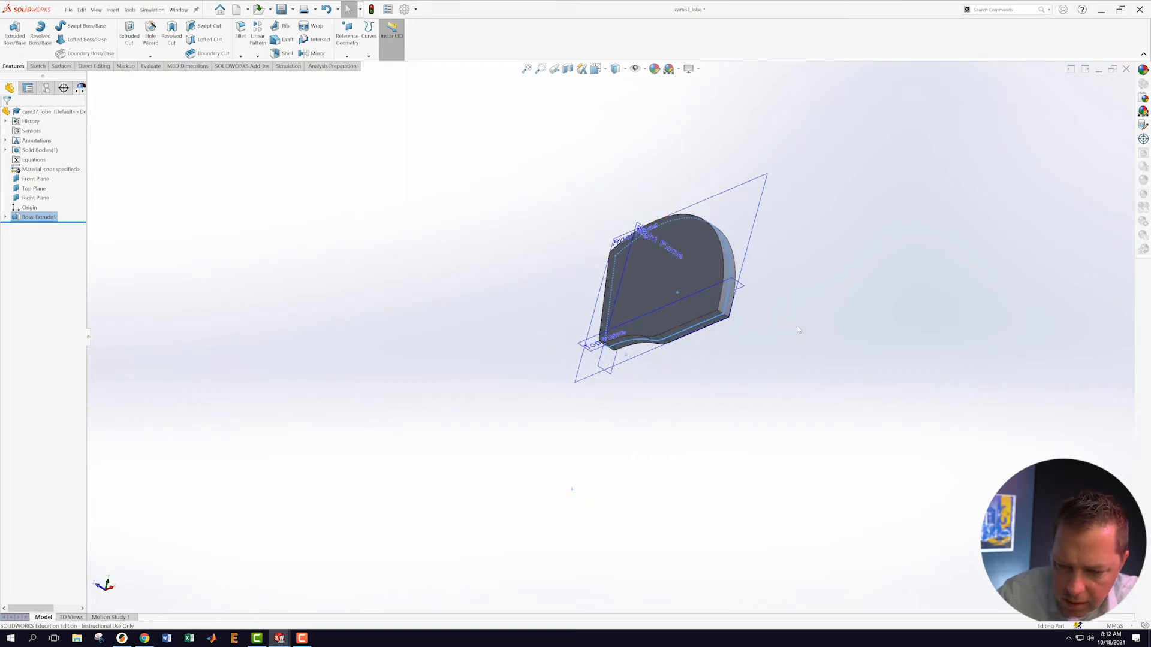
key("ctrl+1")
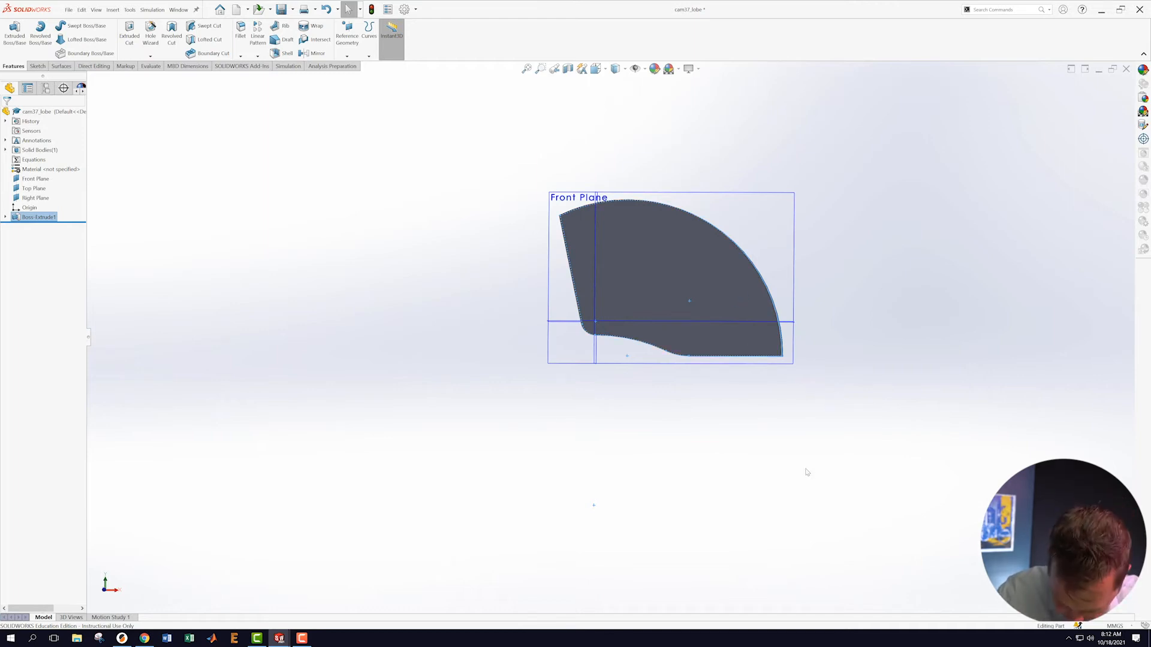
scroll(869, 427, "down", 2)
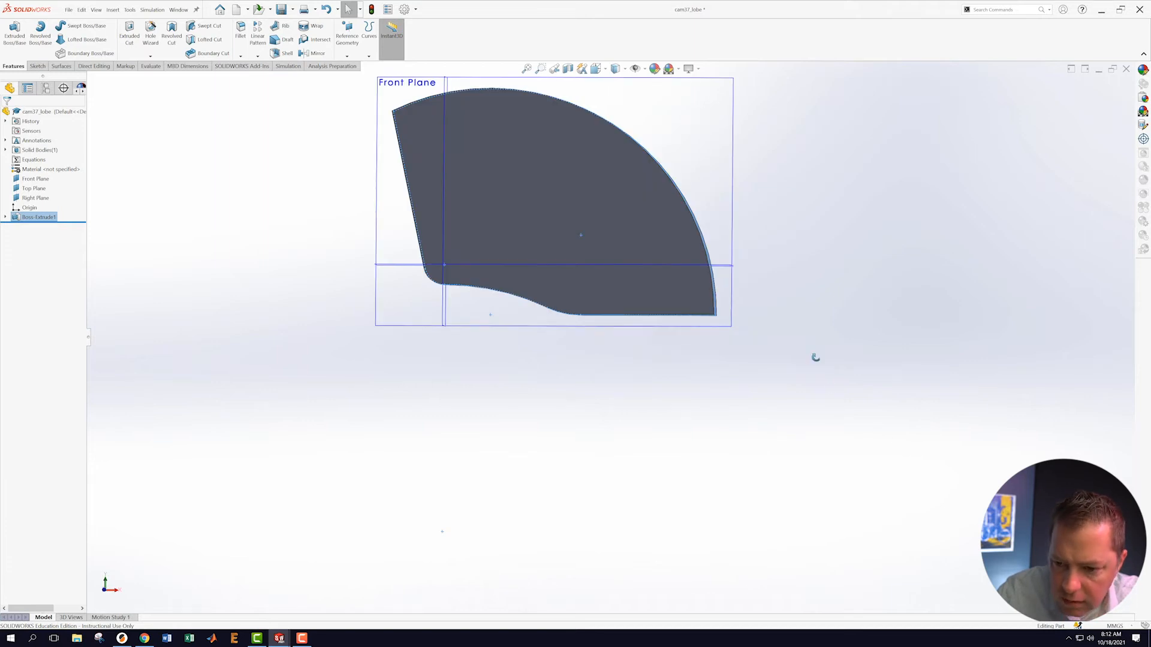
middle_click_drag(813, 354, 794, 308)
scroll(794, 273, "down", 2)
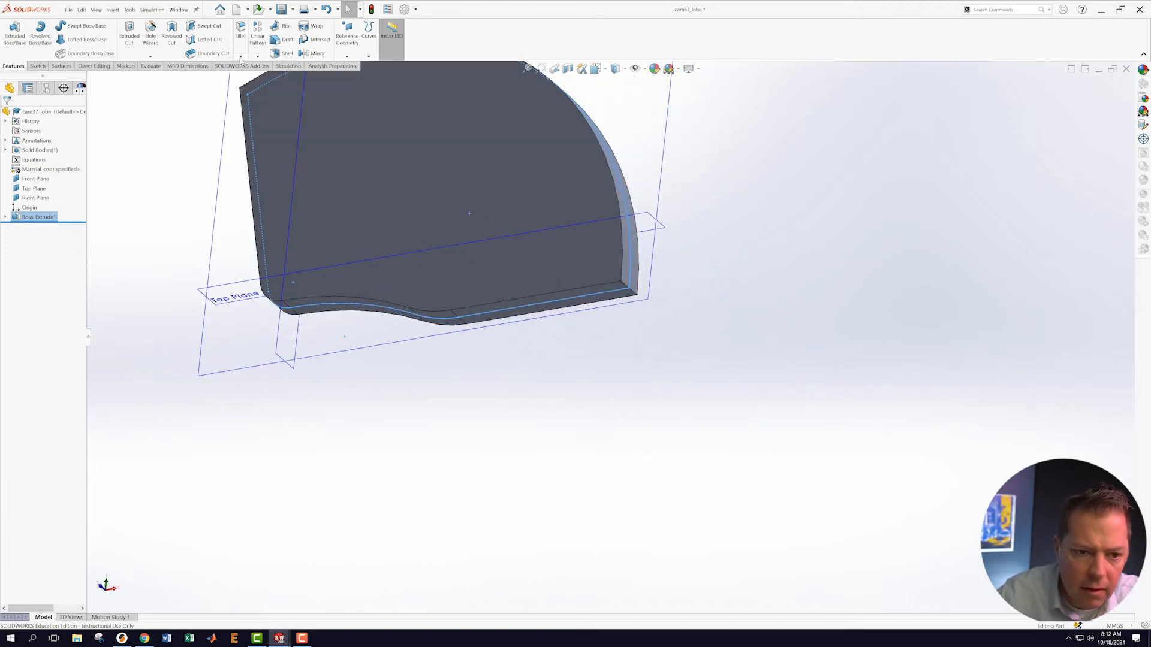
left_click(241, 30)
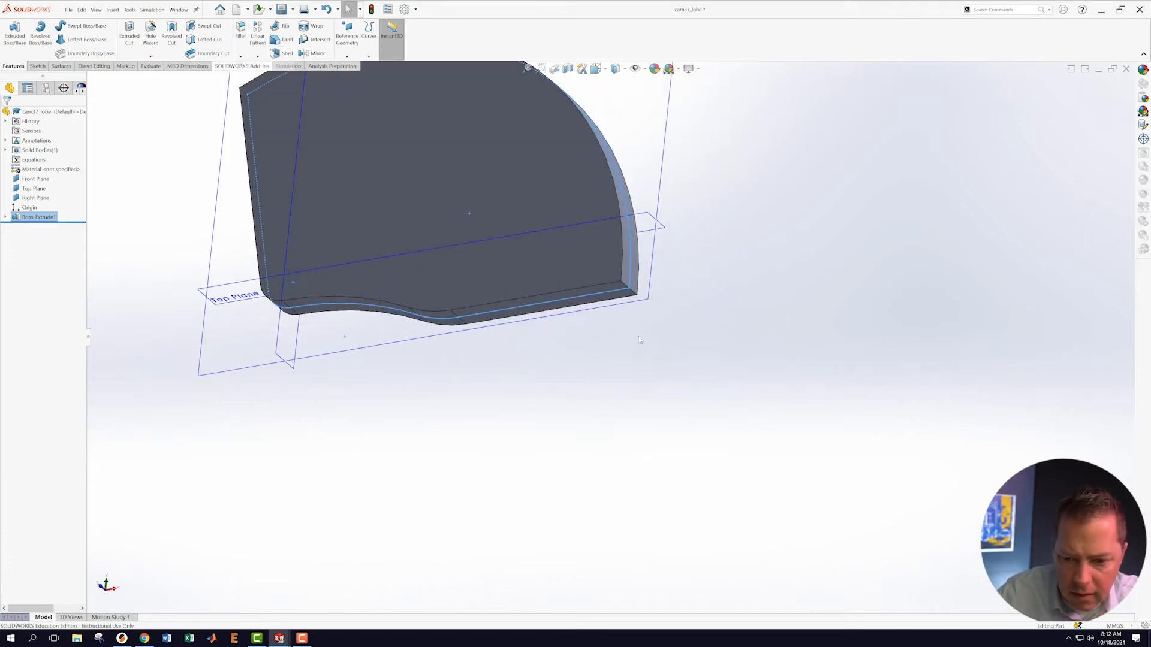
left_click(632, 294)
type("2")
key("Return")
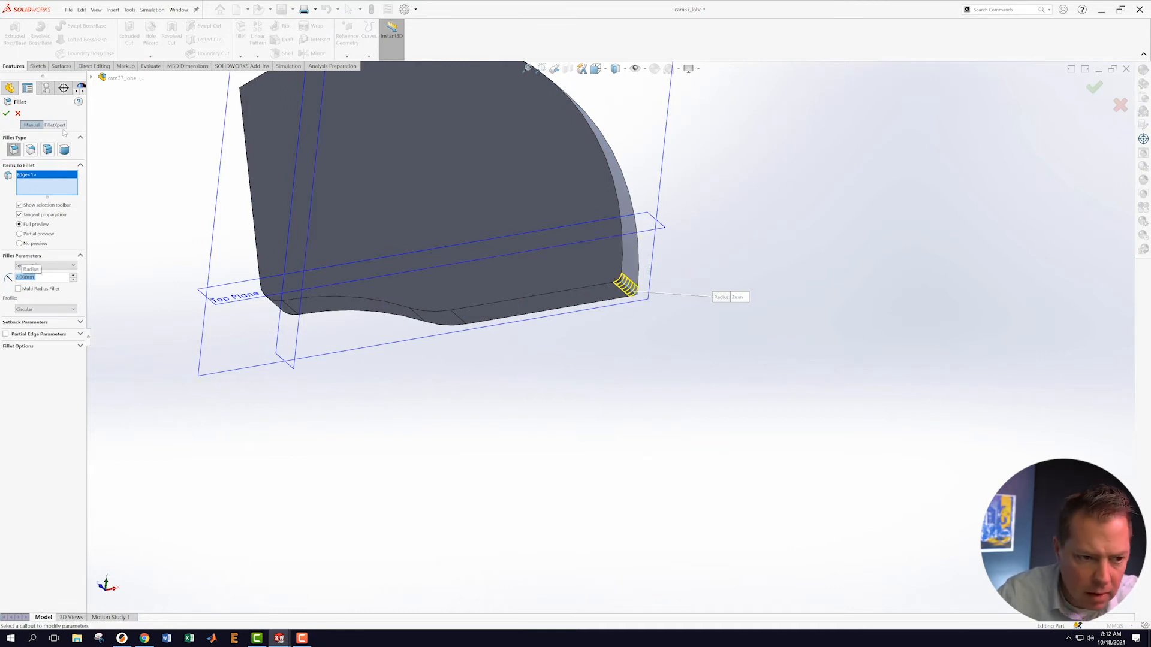
left_click(6, 113)
- Fillet the upper corner edge between the slanted side and the outer arc asymmetrically, with distances of 15 mm and 10 mm
middle_click_drag(210, 219, 387, 182)
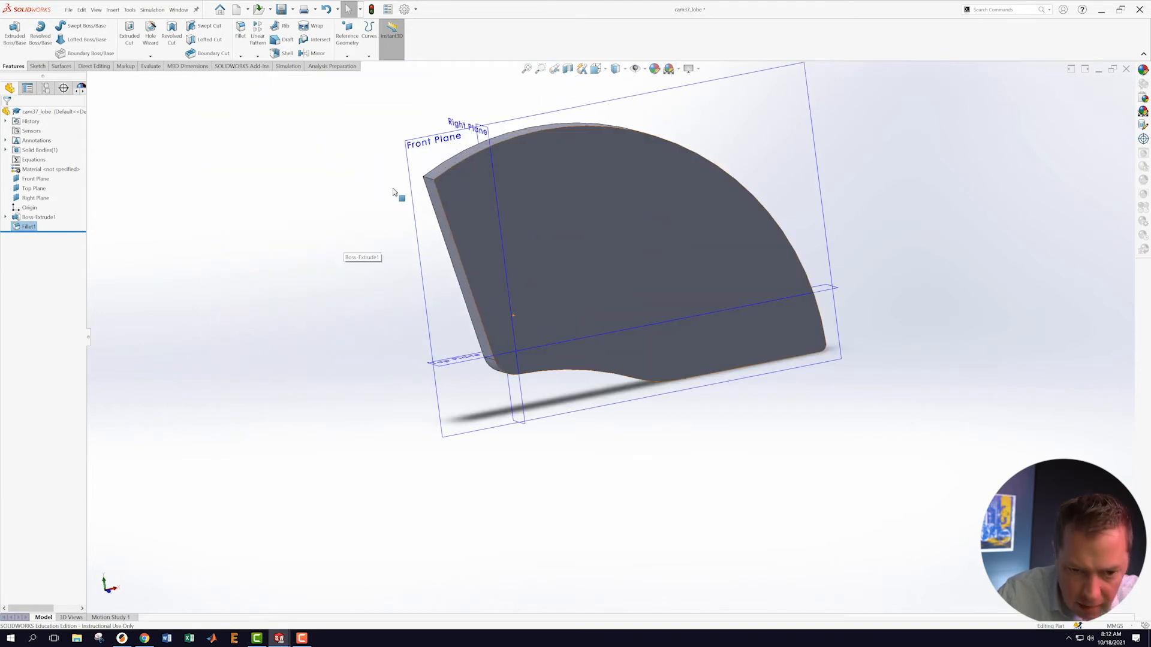
scroll(441, 248, "up", 3)
scroll(443, 250, "down", 3)
scroll(590, 275, "down", 3)
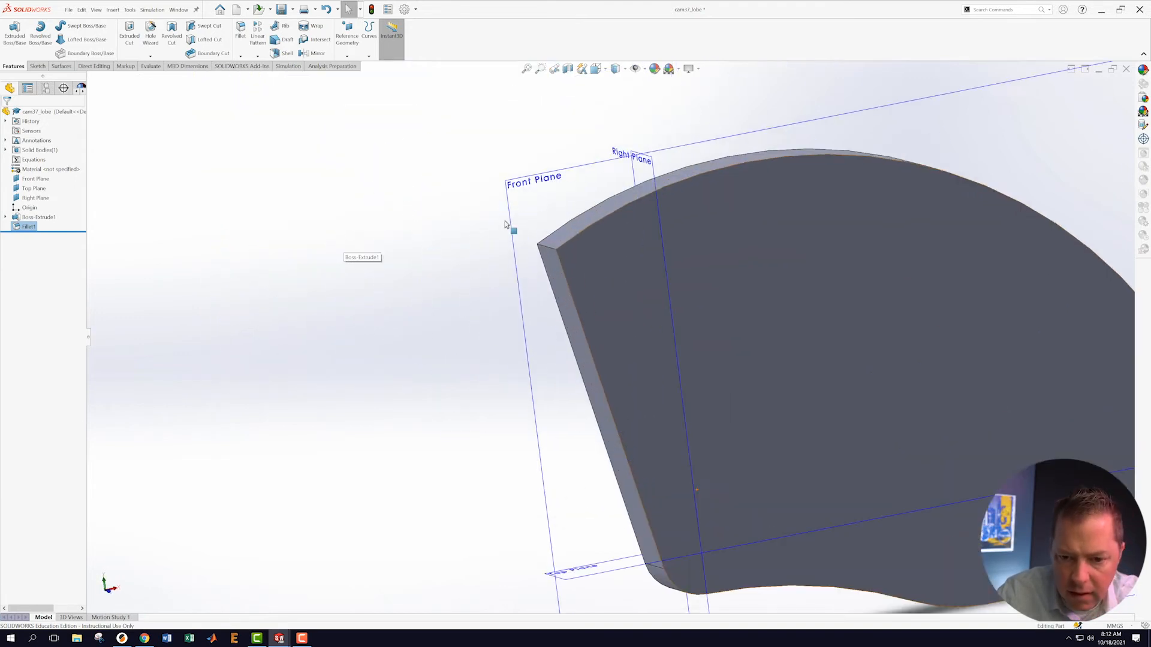
left_click(550, 250)
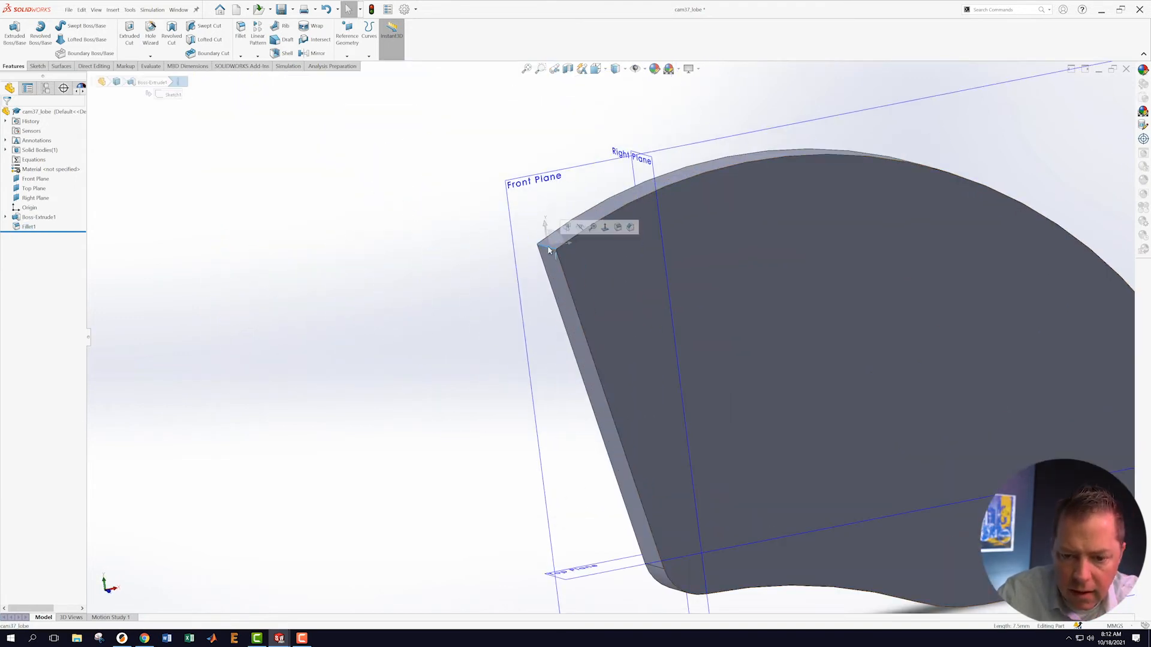
left_click(240, 57)
left_click(255, 64)
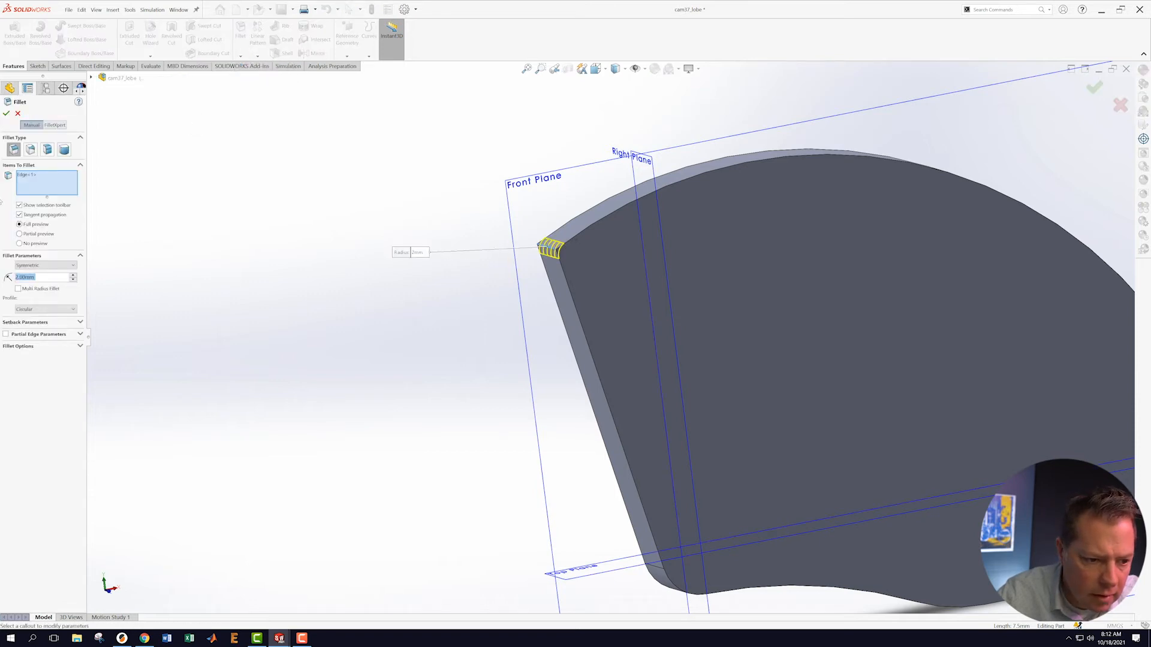
left_click(52, 267)
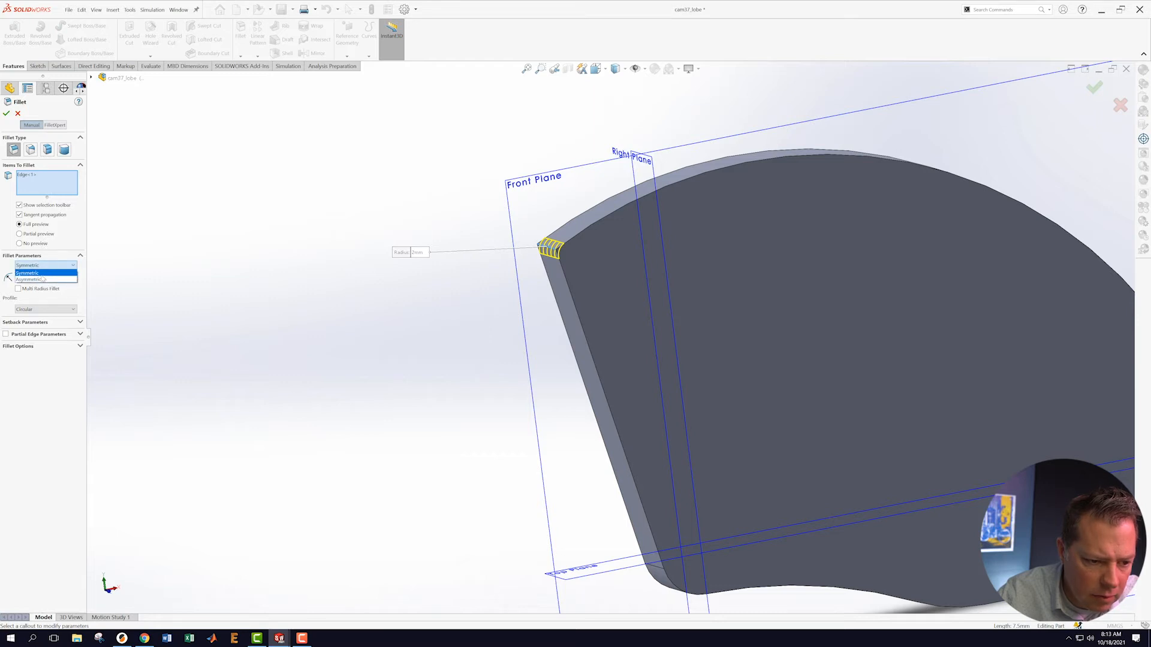
left_click(42, 278)
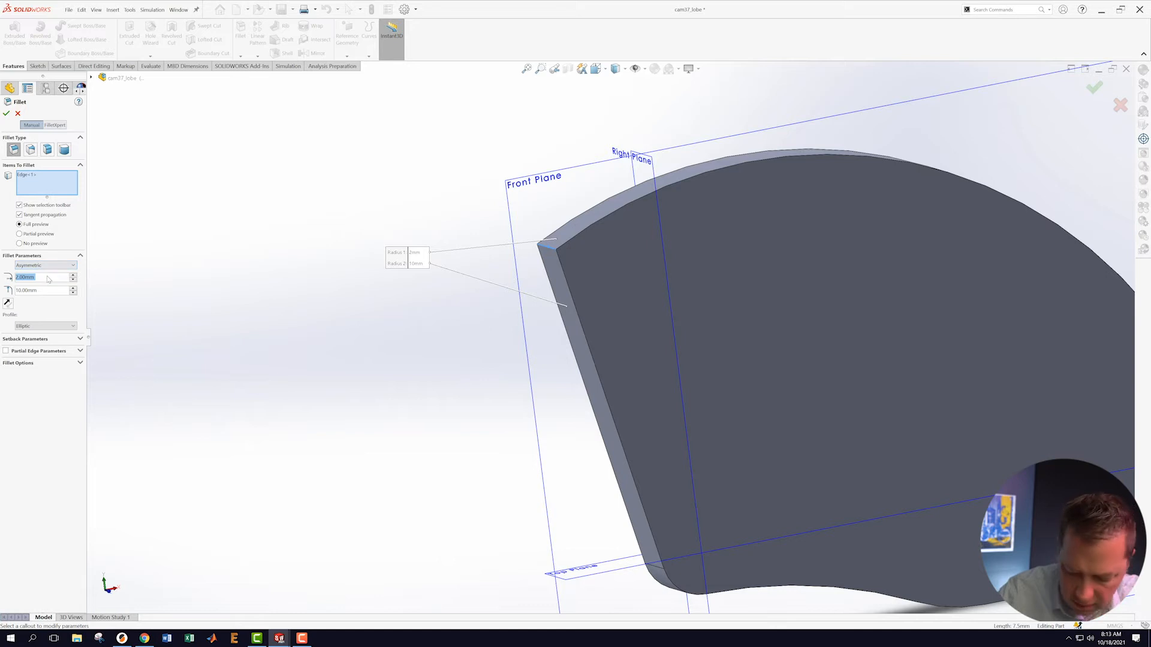
type("15")
key("Return")
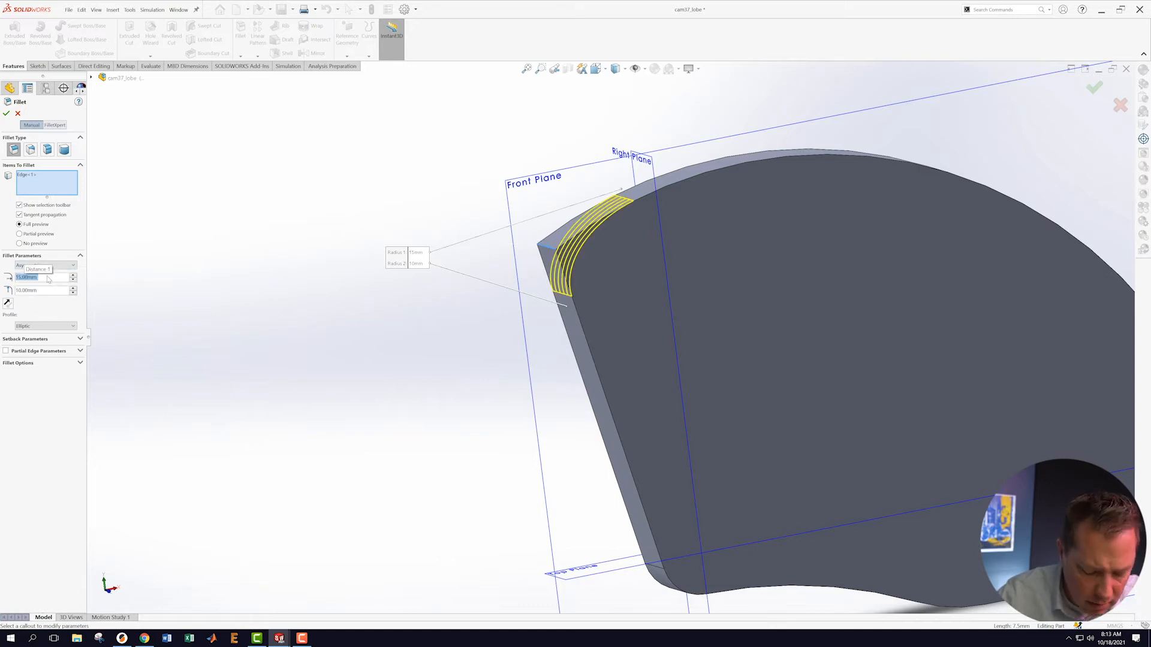
left_click(6, 113)
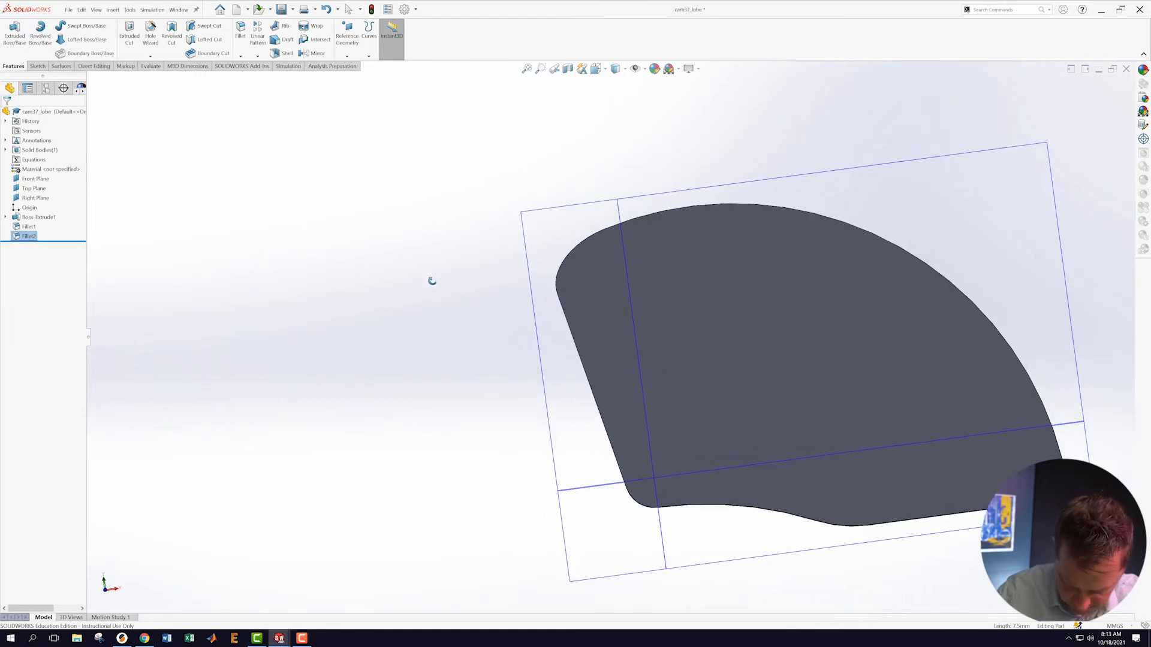
- Start a new sketch on the Front Plane after the two fillets and view it face-on
middle_click_drag(432, 281, 434, 284)
scroll(789, 403, "up", 4)
scroll(775, 366, "down", 2)
middle_click_drag(735, 328, 733, 350)
left_click(322, 359)
right_click(485, 400)
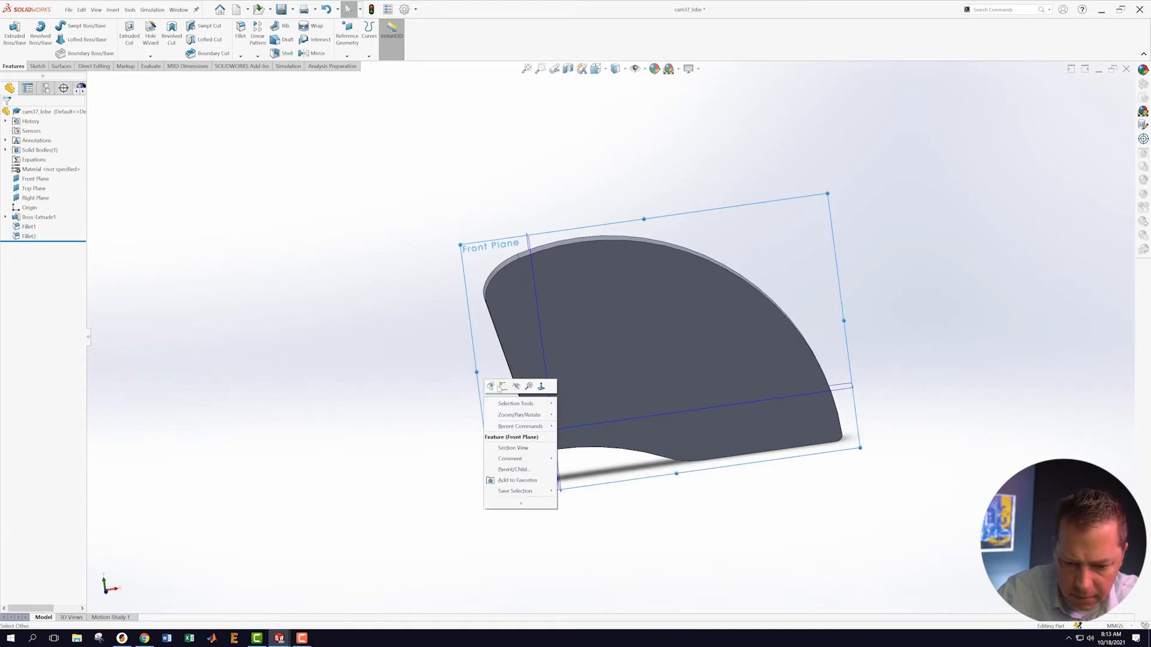
left_click(503, 391)
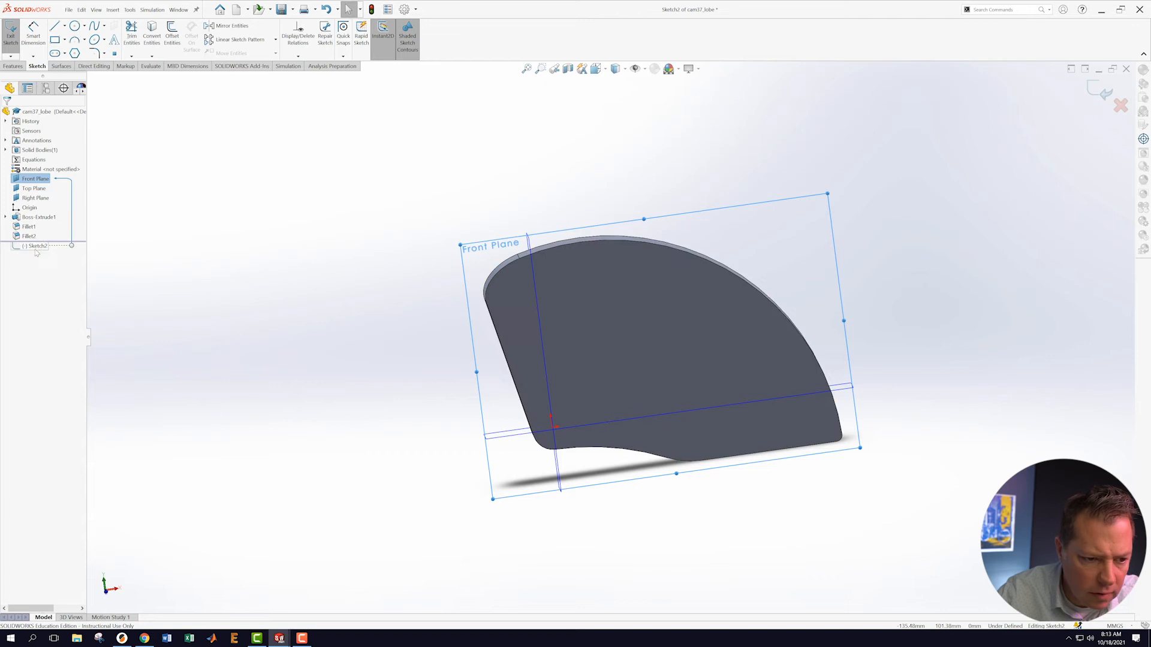
right_click(37, 246)
left_click(57, 241)
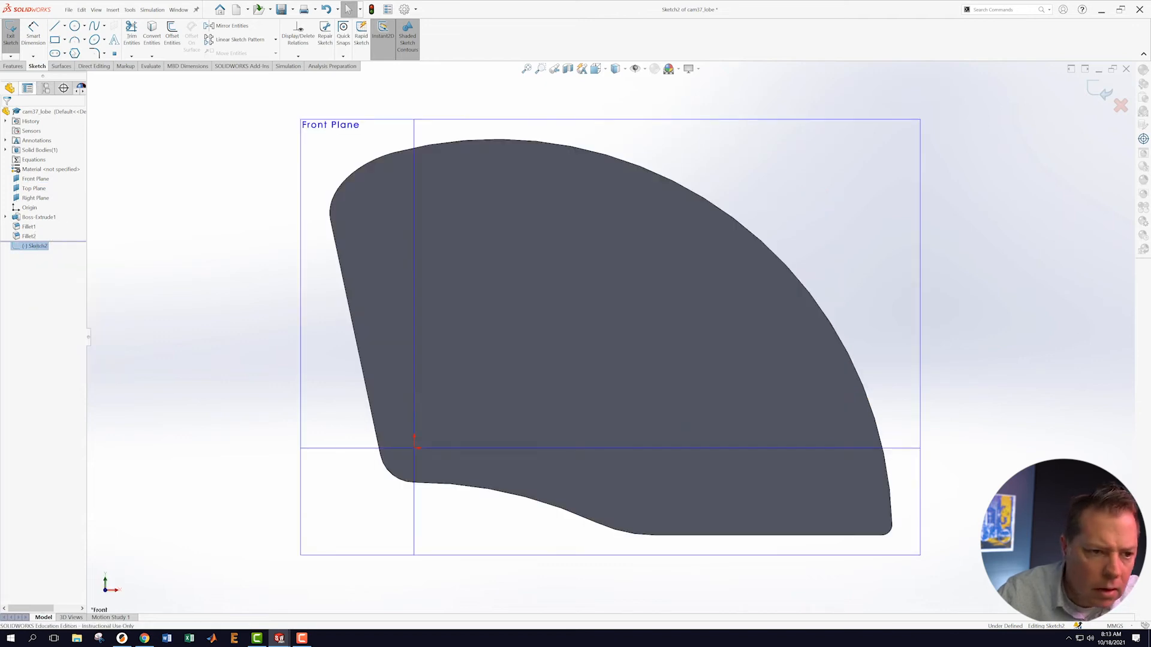
- Sketch a circle about 8.6 mm in diameter centred on the origin
left_click(75, 26)
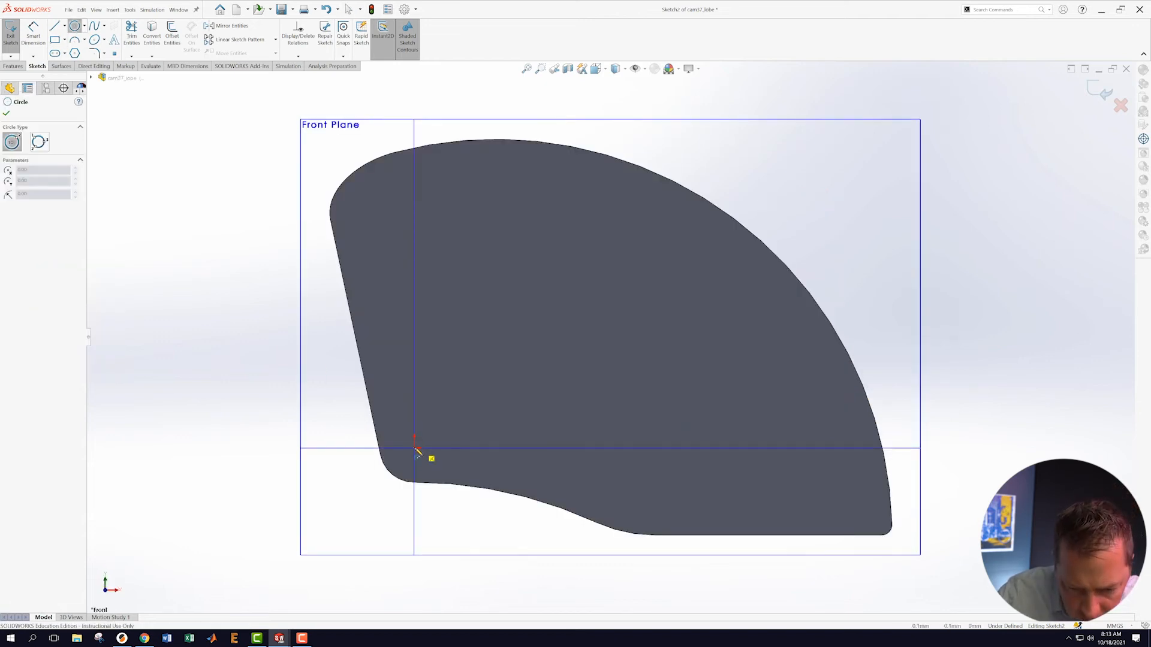
left_click(414, 448)
left_click(437, 448)
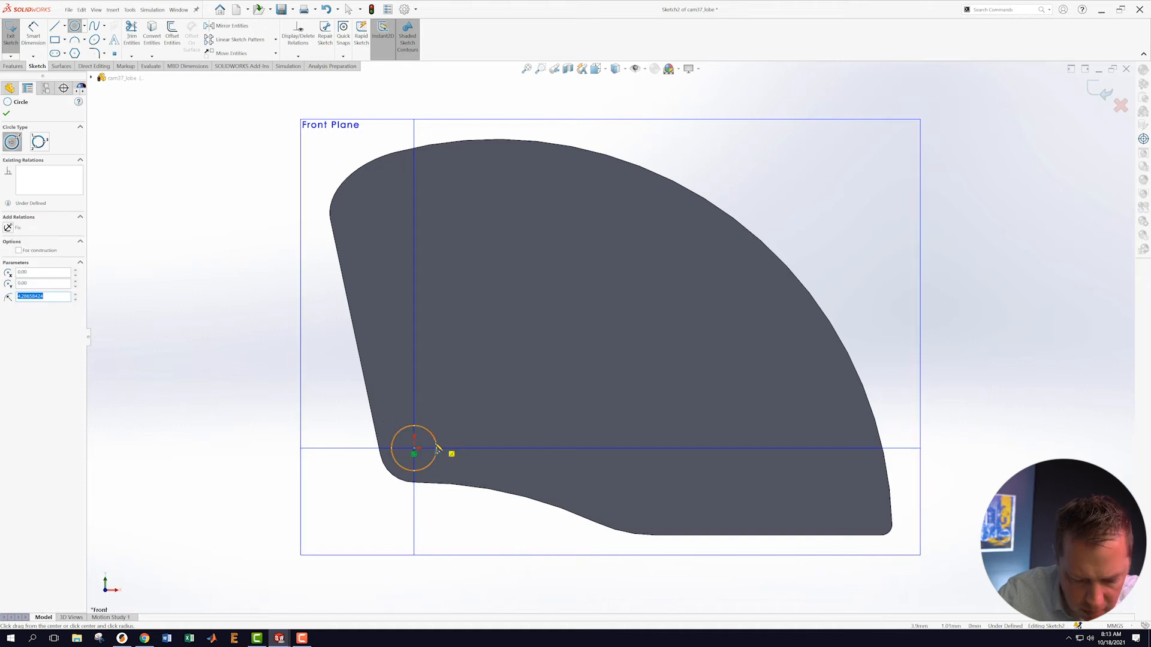
key("Escape")
- Dimension the circle's diameter as 5.5 mm and exit the sketch
key("s")
left_click(446, 457)
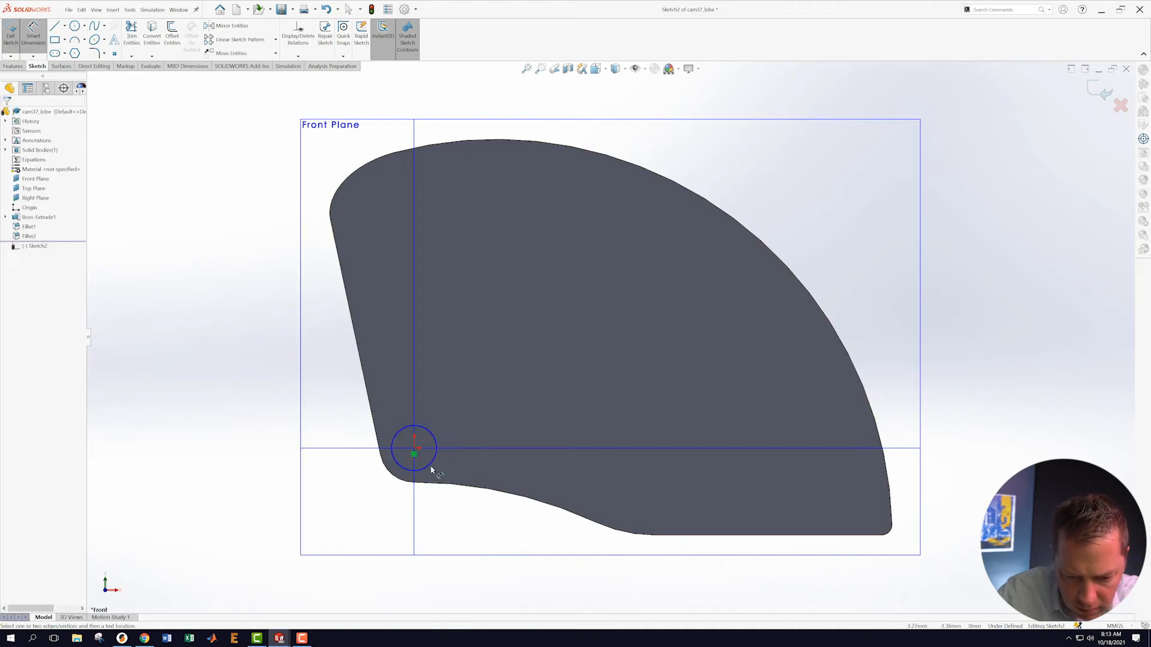
left_click(430, 469)
left_click(486, 507)
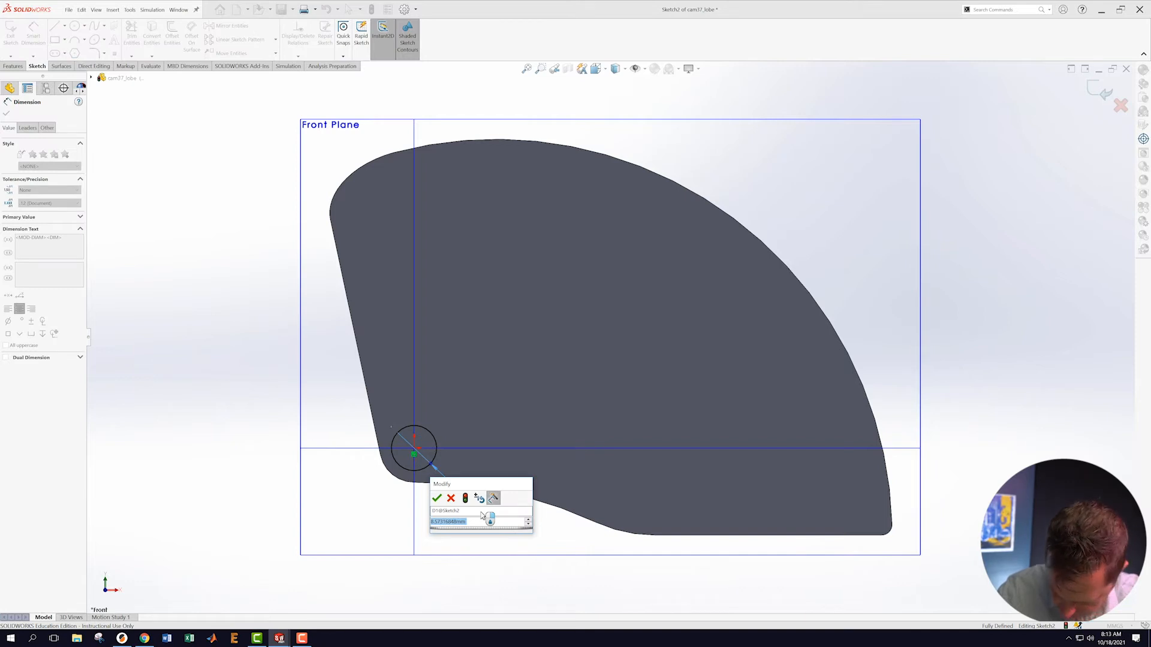
type("53")
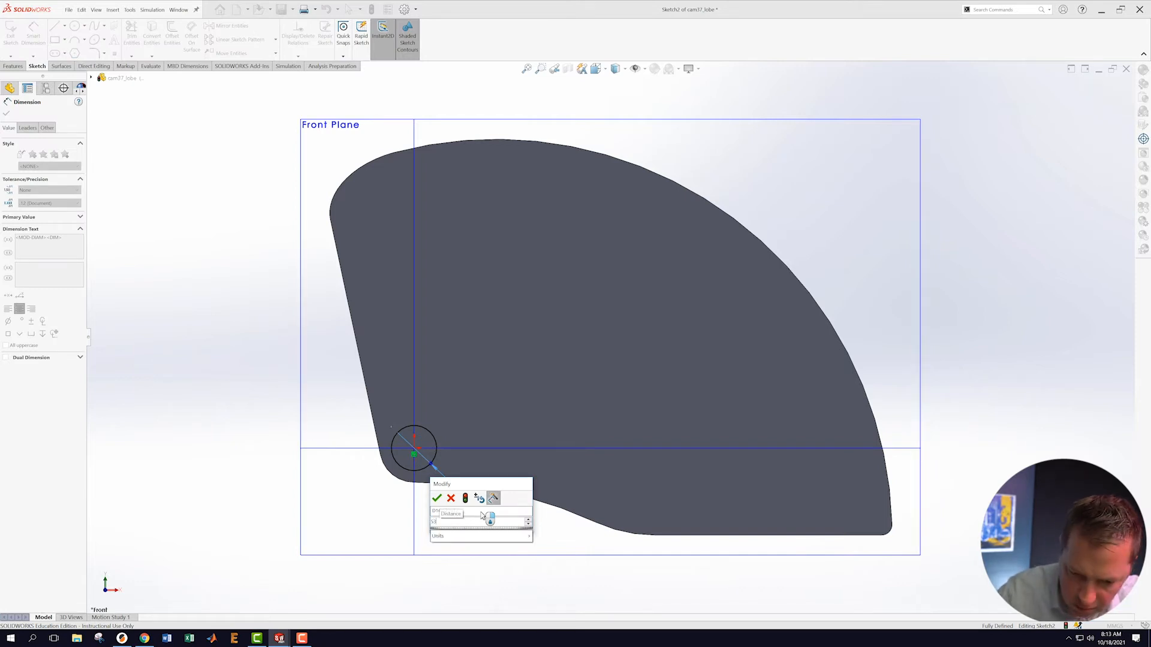
key("BackSpace")
type(".5")
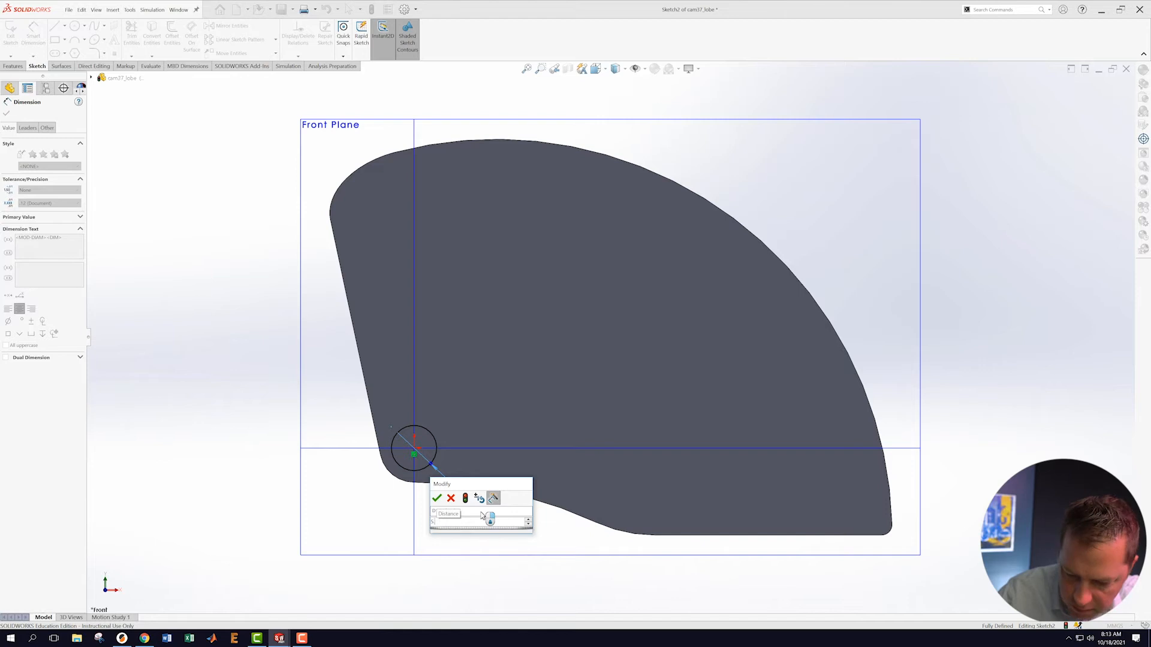
key("Return")
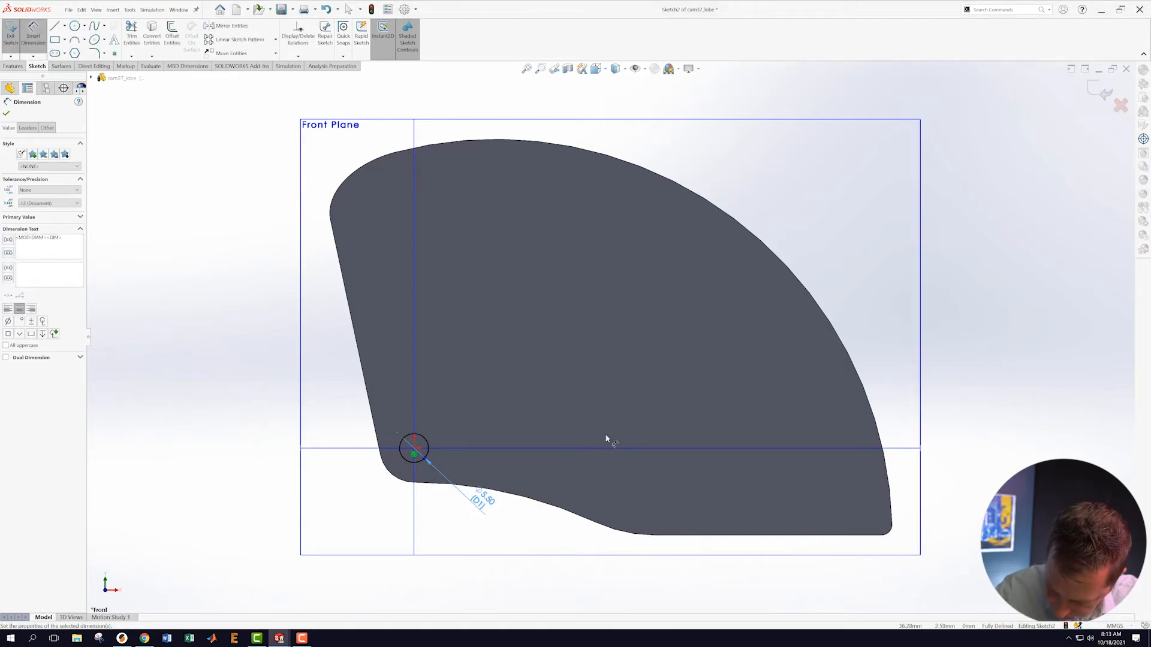
left_click(1104, 94)
- Cut the circle sketched at the origin through the lobe with the Through All - Both end condition
middle_click_drag(239, 316, 250, 249)
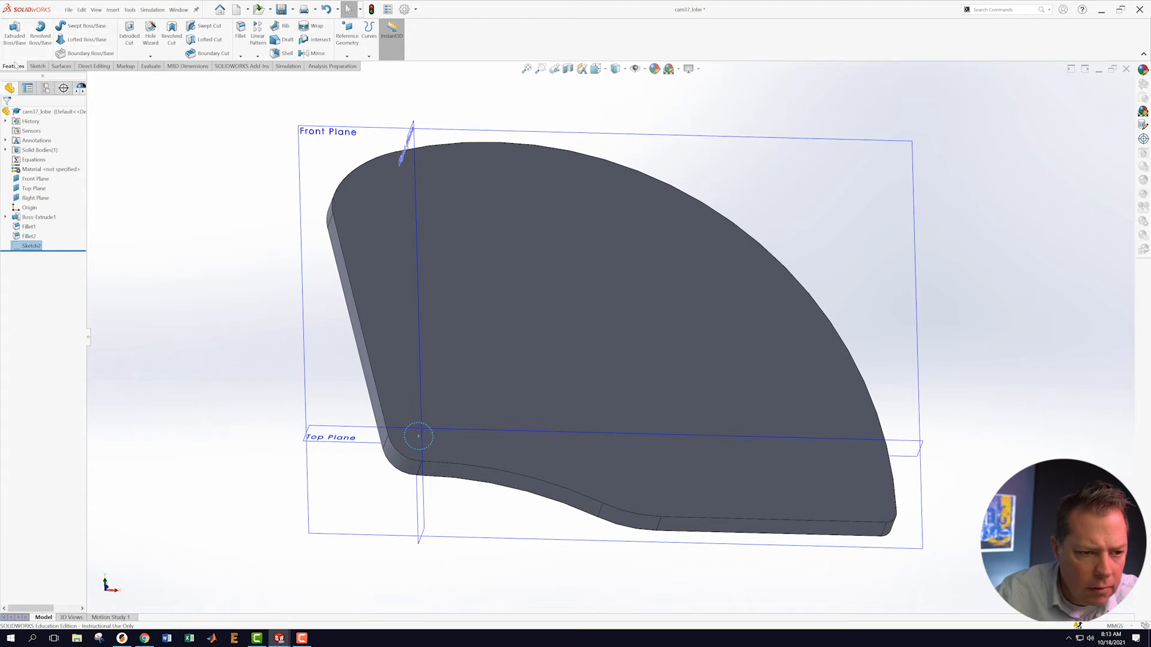
left_click(129, 33)
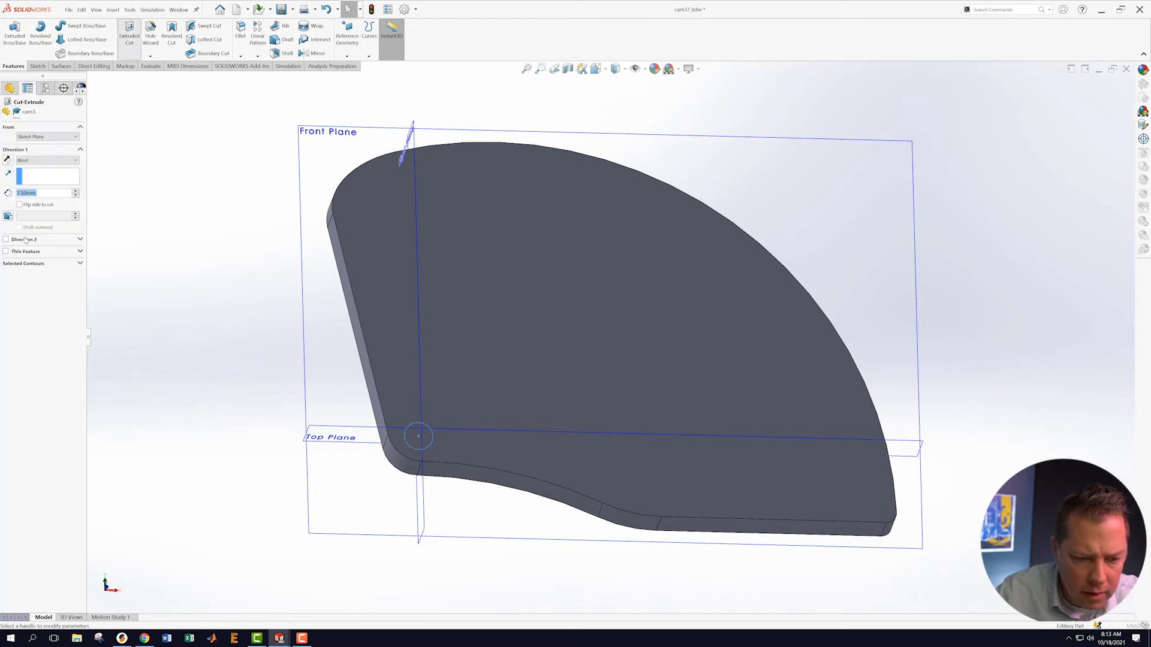
left_click(66, 160)
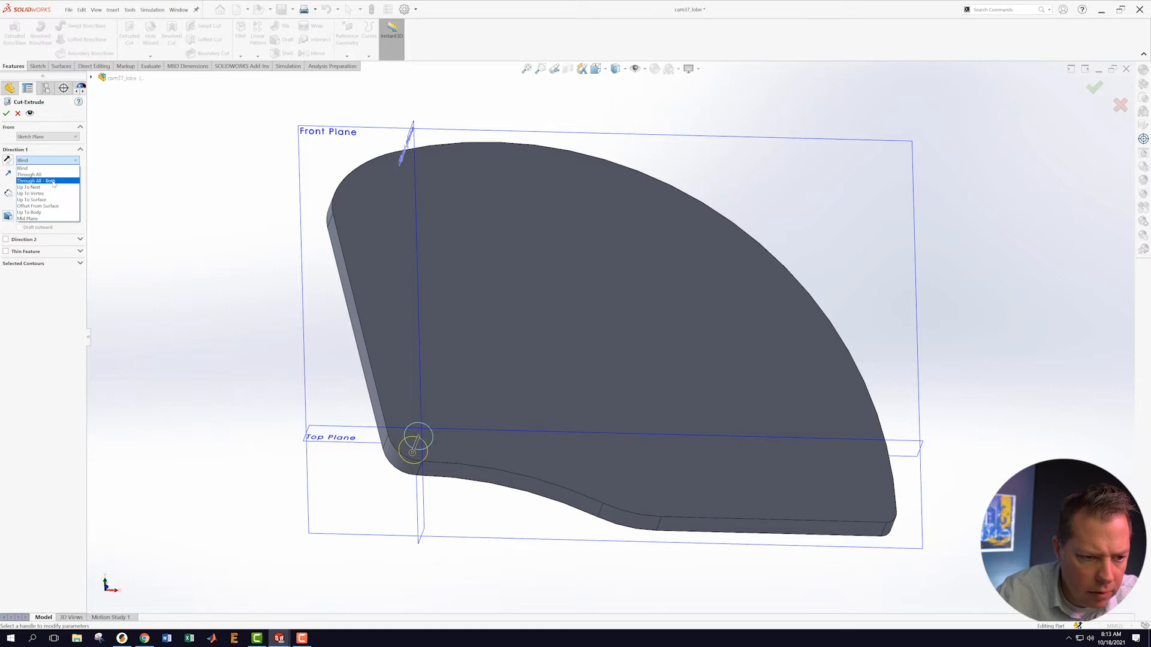
left_click(45, 180)
left_click(7, 114)
- Start another Front Plane sketch after the pivot hole cut and orient the view normal to it
middle_click_drag(270, 251, 247, 322)
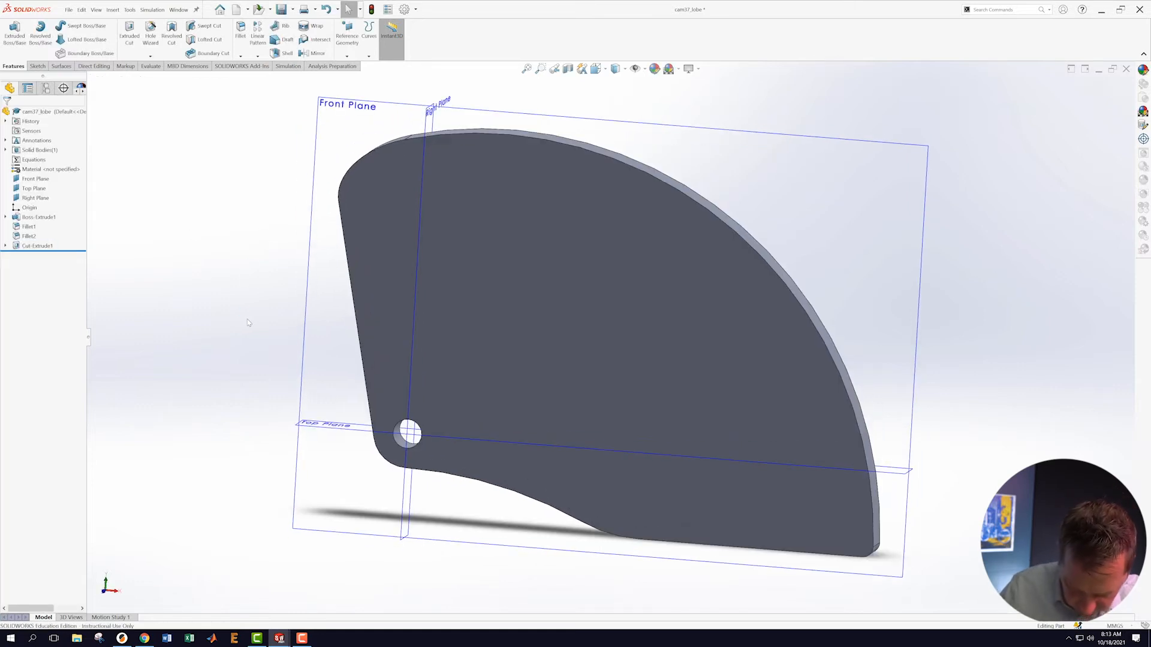
right_click(312, 305)
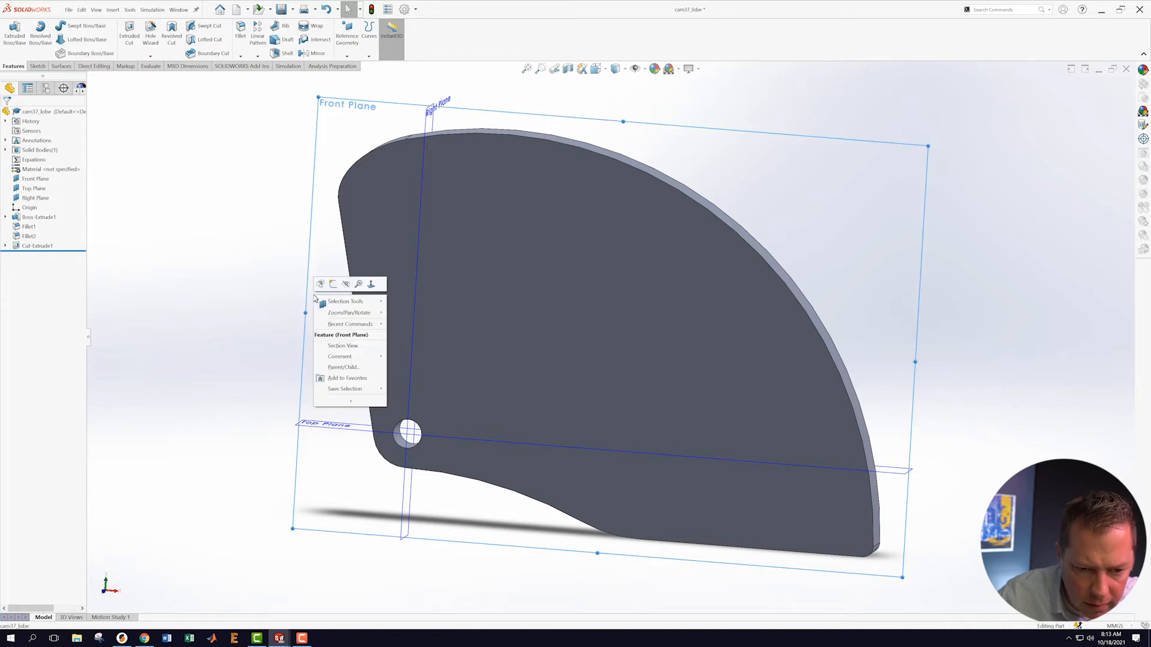
left_click(324, 284)
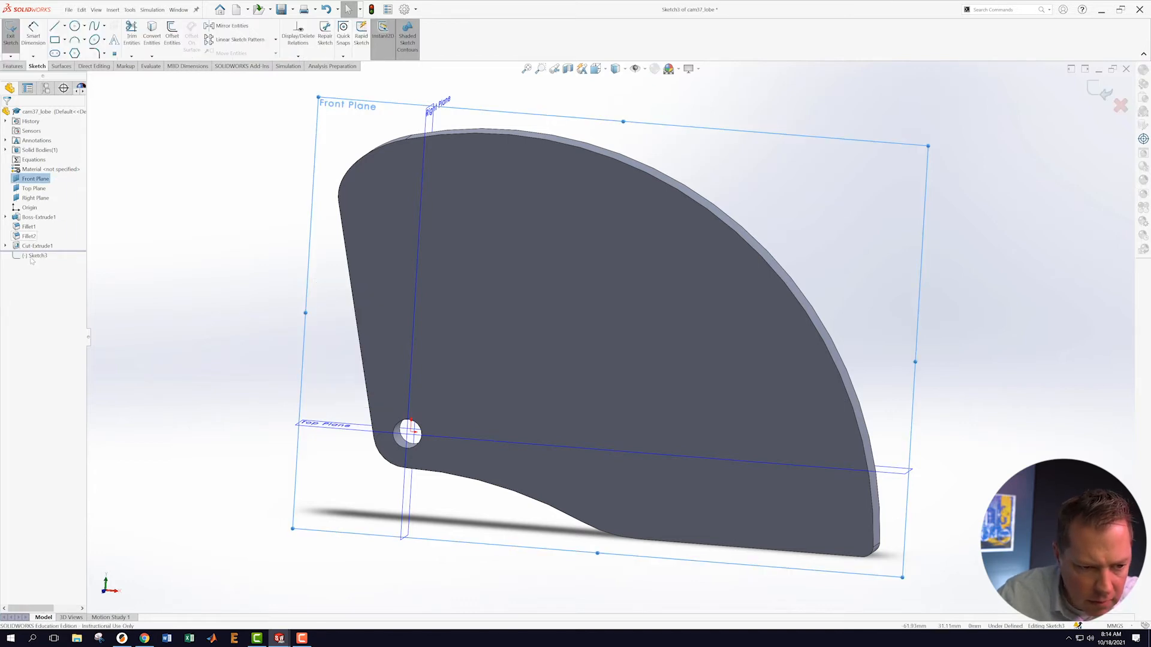
right_click(38, 256)
left_click(59, 245)
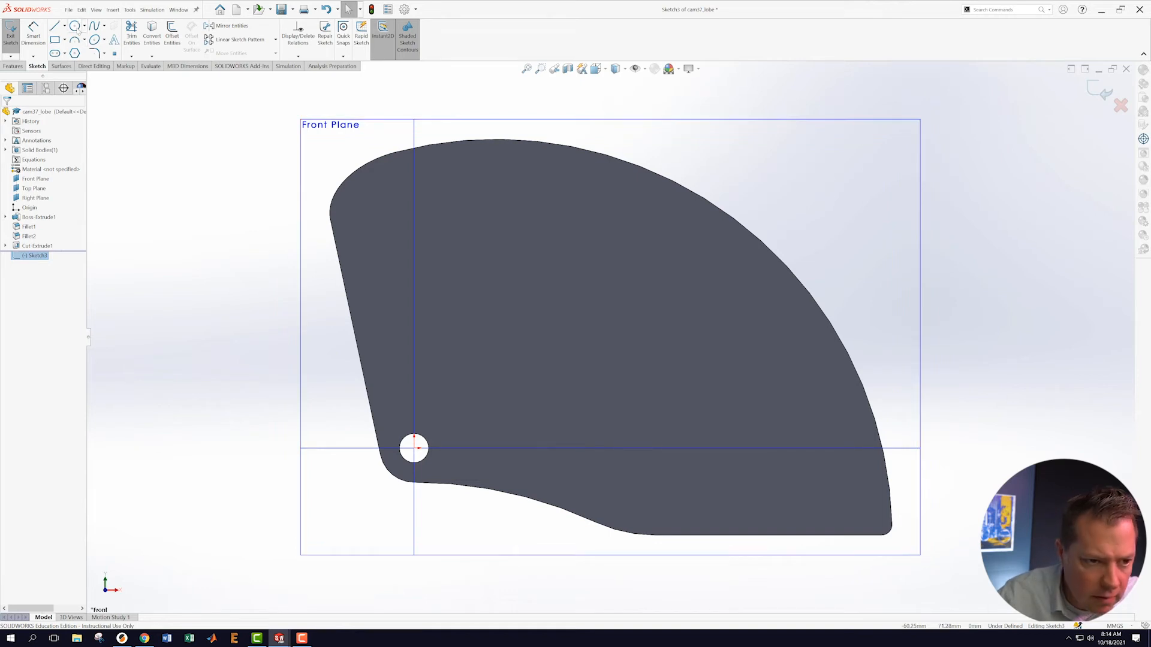
- Sketch two circles, one about 2.5 mm in diameter straight above the pivot hole and one about 3.8 mm near the lobe's middle
left_click(74, 26)
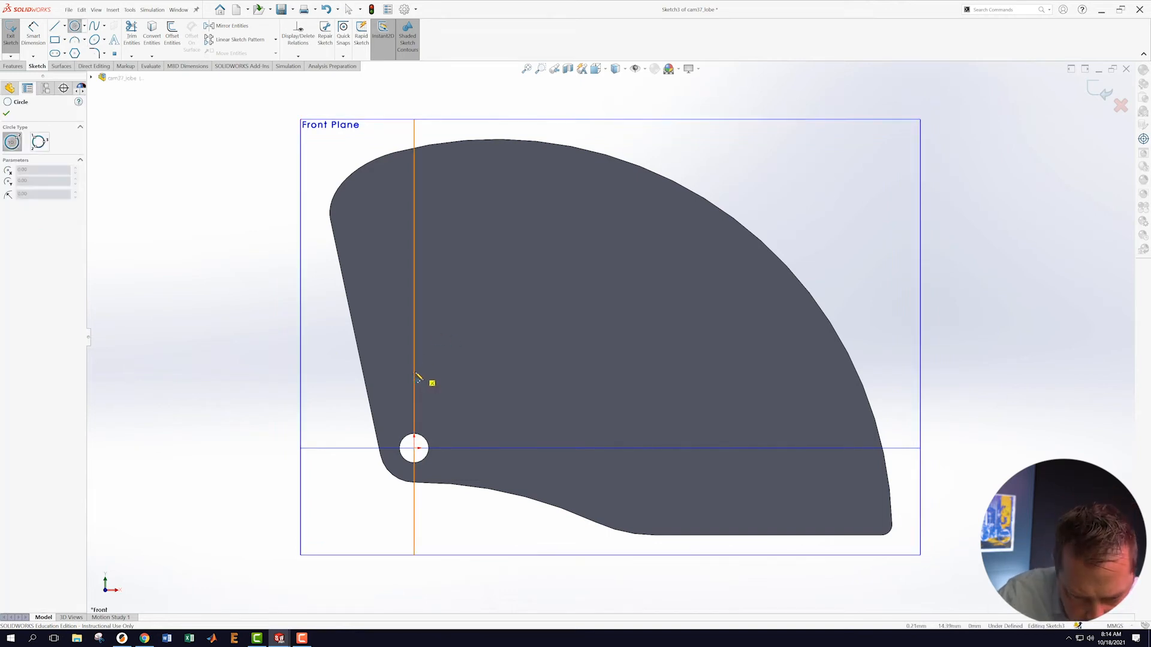
left_click_drag(413, 373, 420, 373)
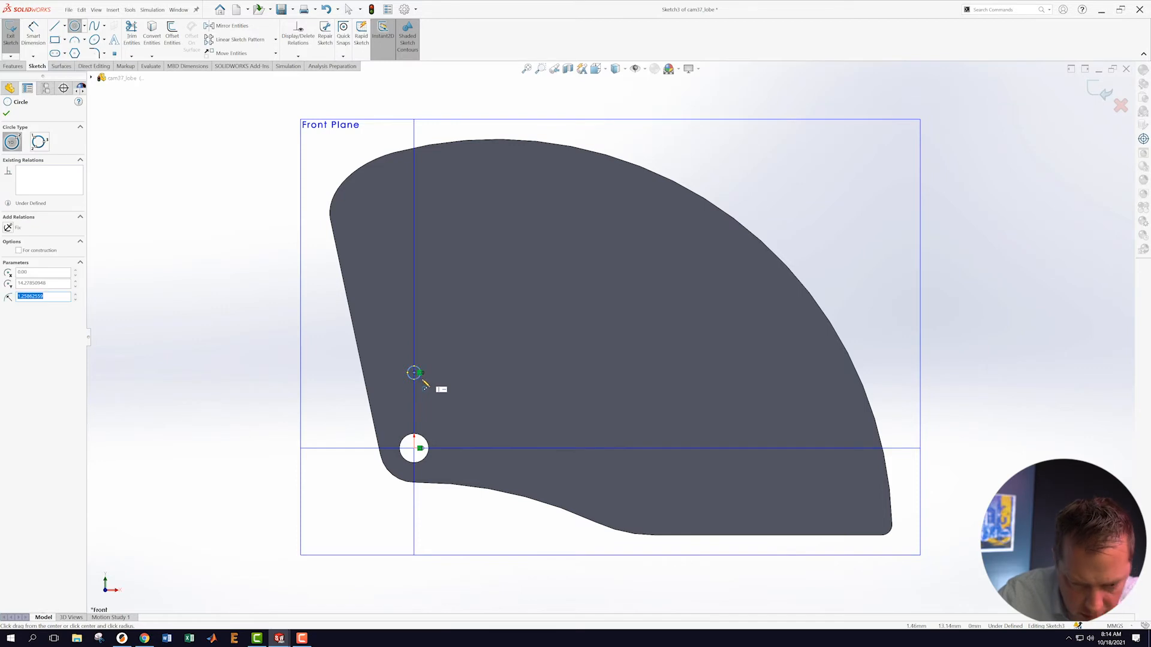
key("Escape")
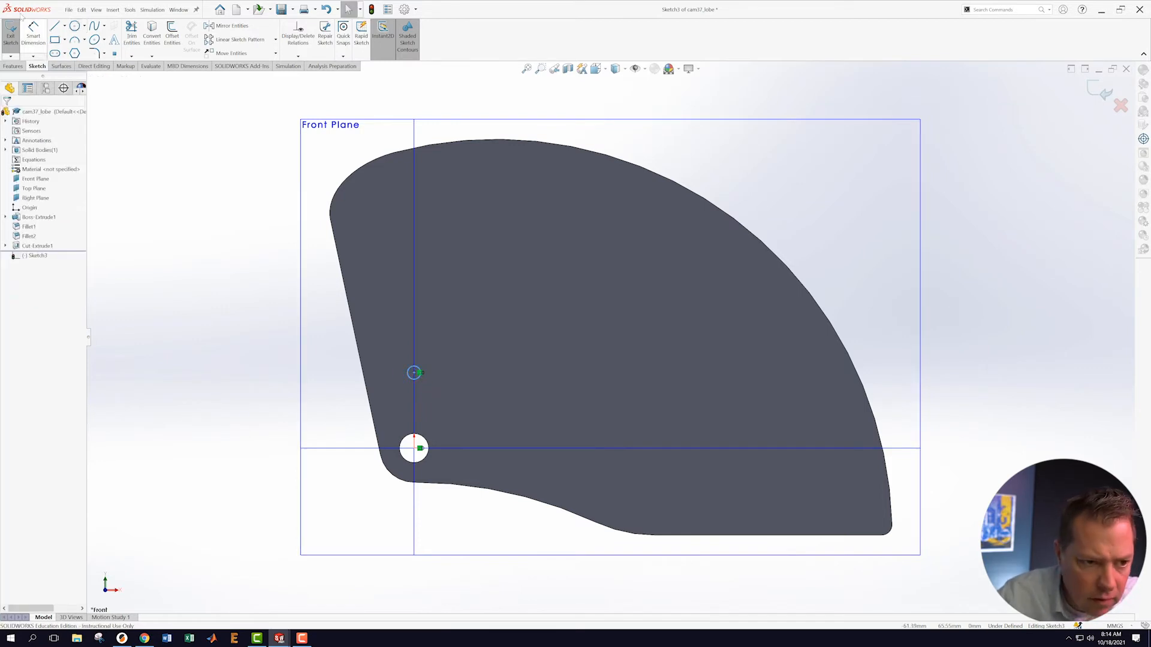
left_click(74, 26)
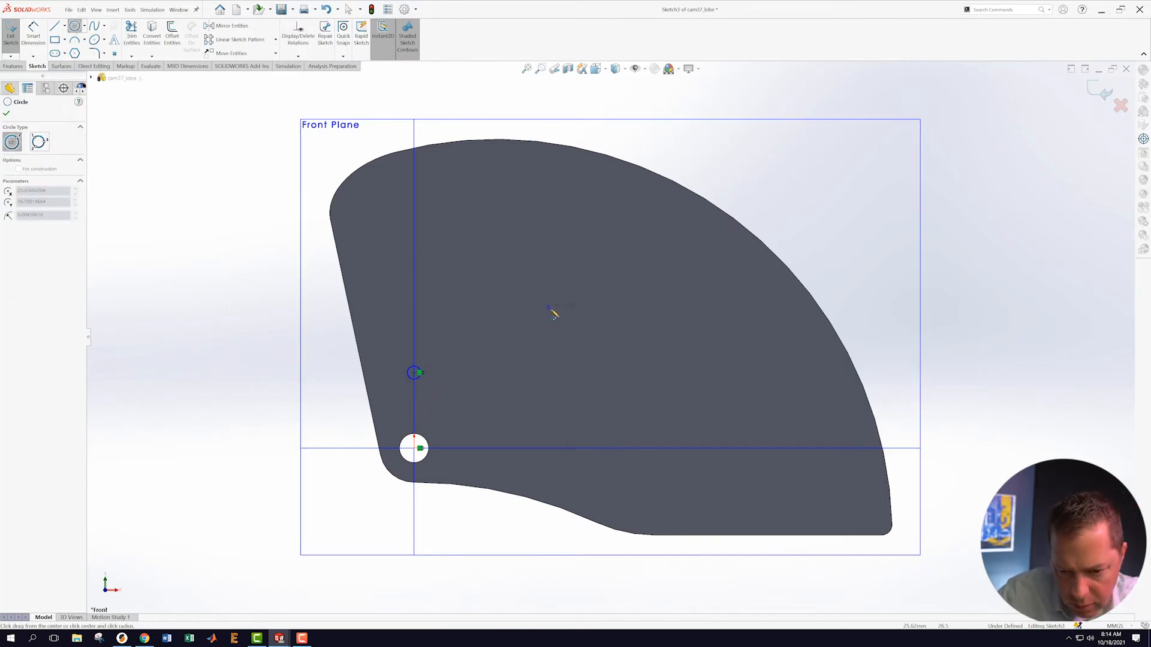
left_click_drag(558, 317, 555, 318)
key("Escape")
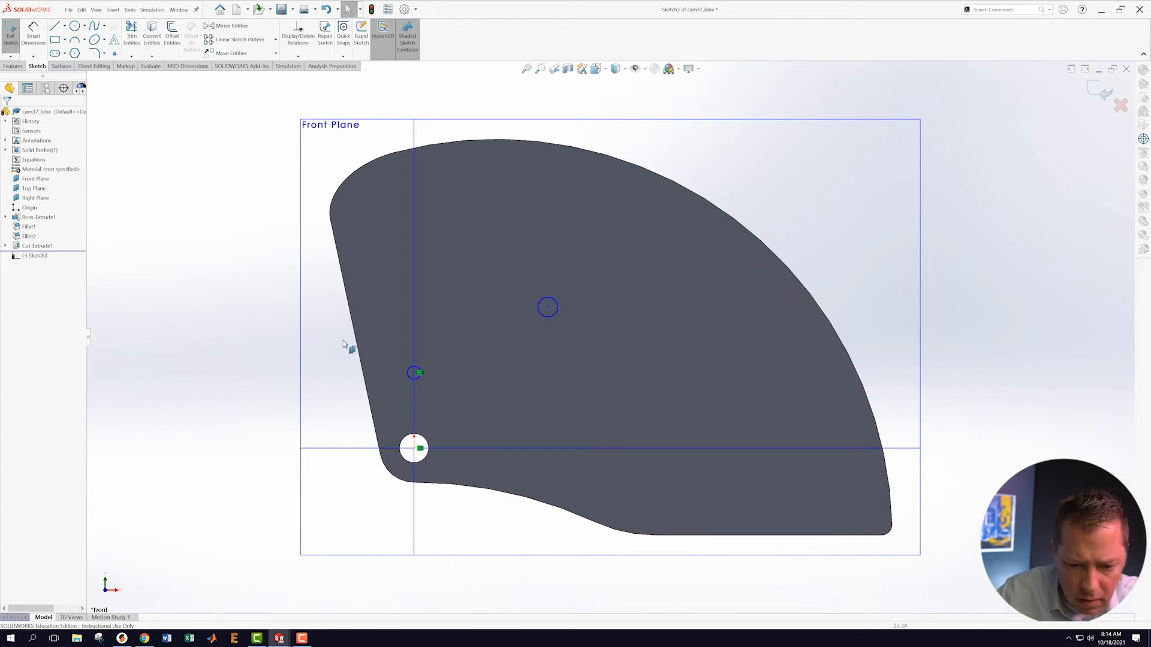
- Dimension the diameter of the circle above the pivot hole as 2 mm
key("s")
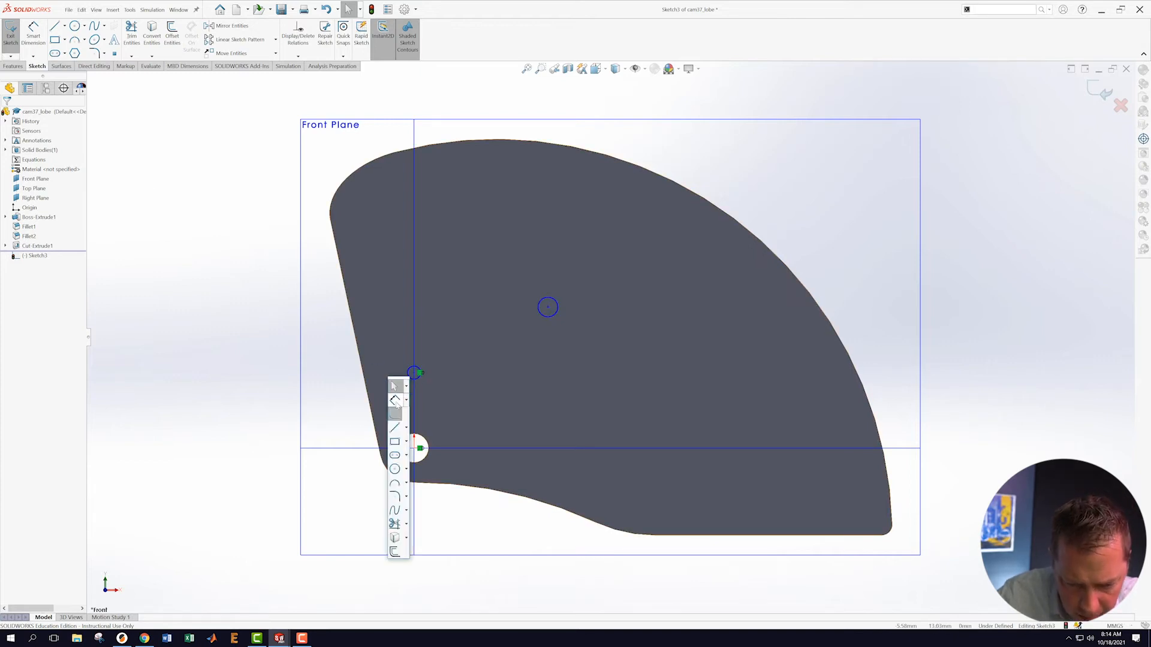
left_click(395, 401)
left_click(414, 372)
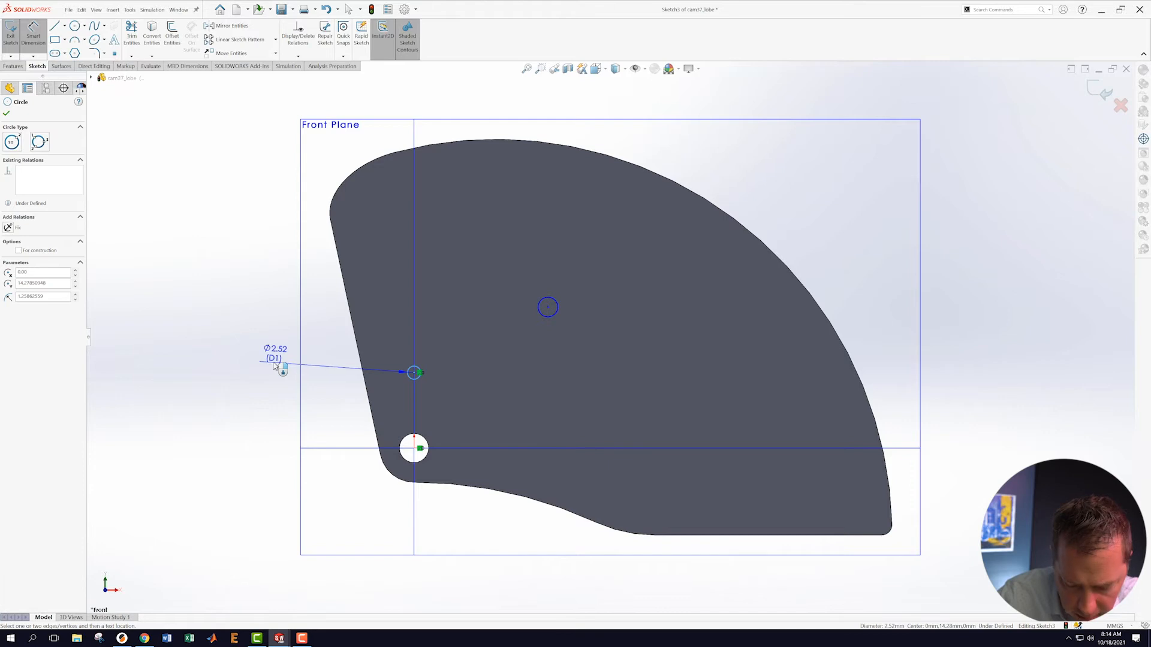
left_click(274, 366)
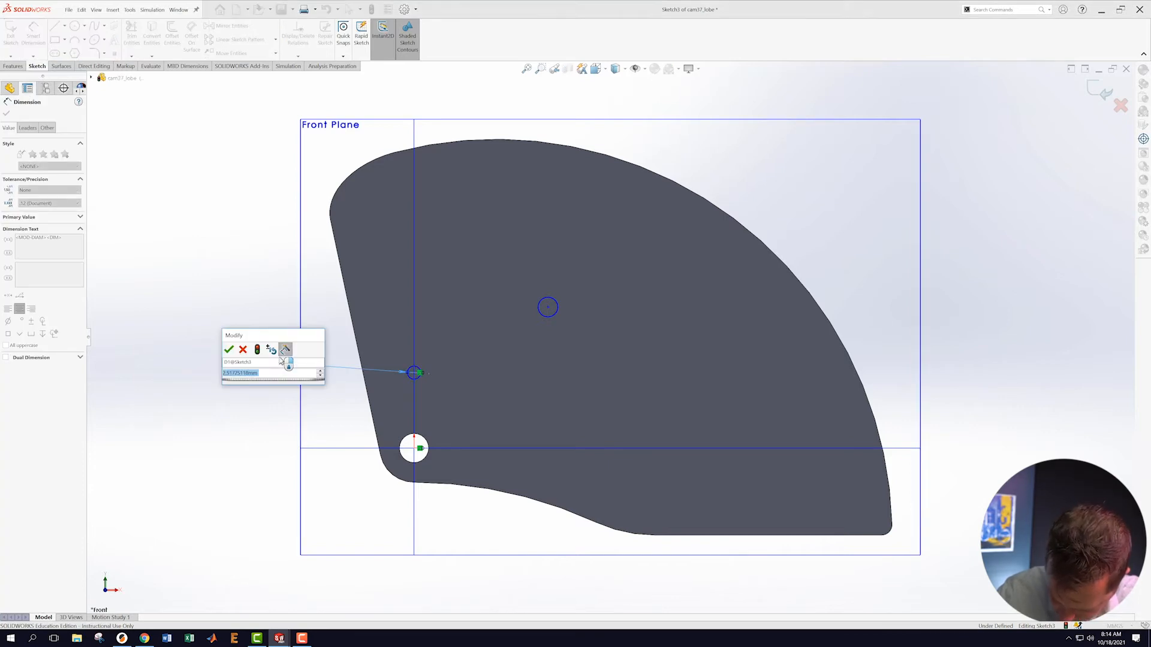
type("2")
key("Return")
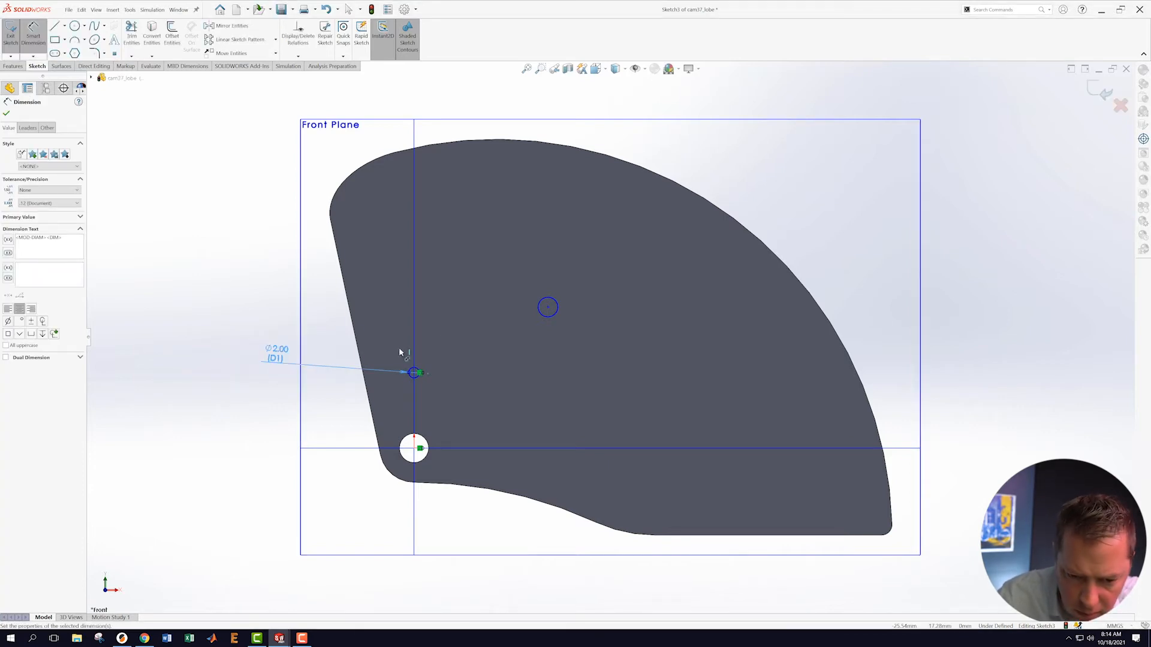
- Dimension the diameter of the circle near the lobe's middle as 1.6 mm
left_click(552, 320)
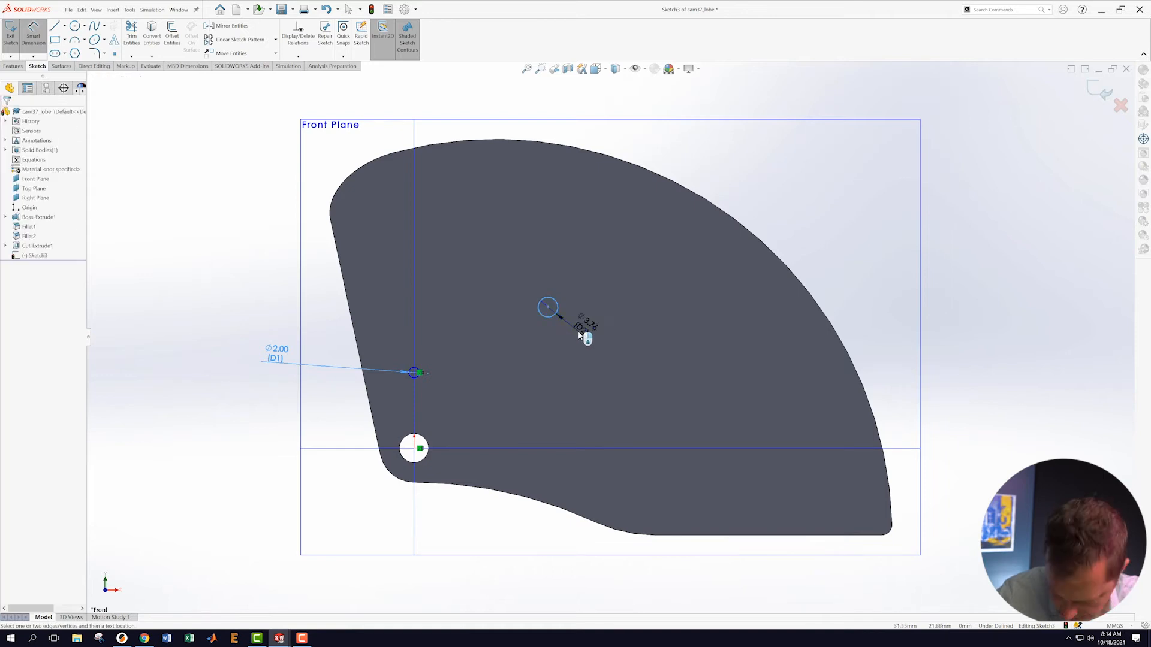
left_click(585, 336)
type("1.6")
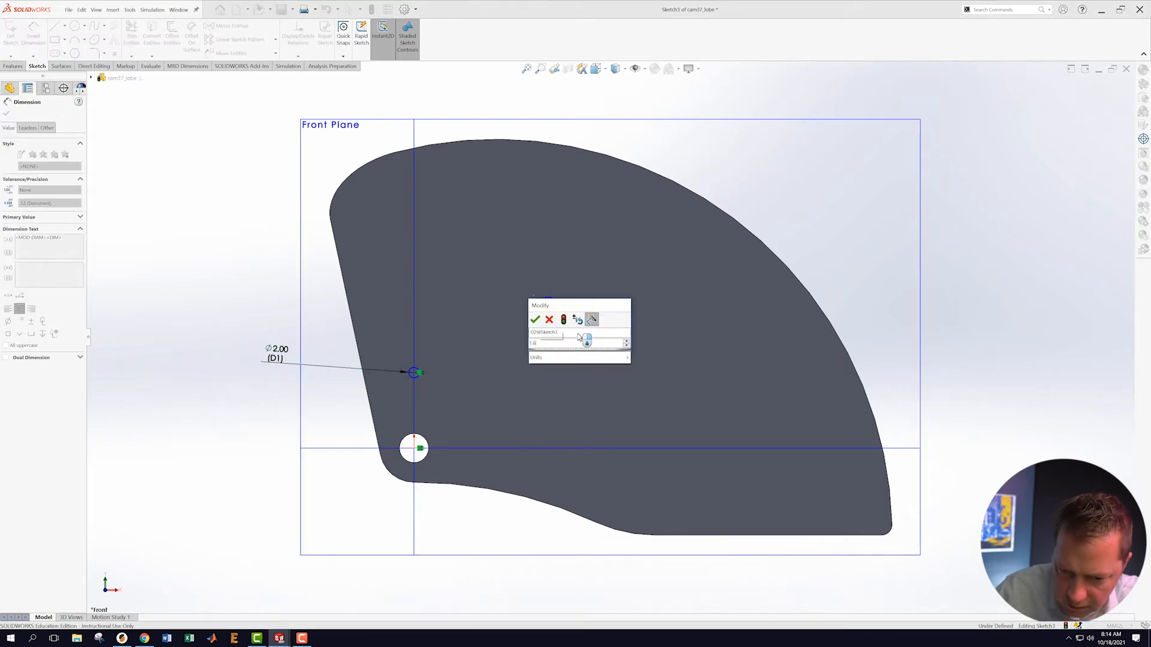
key("Return")
key("Escape")
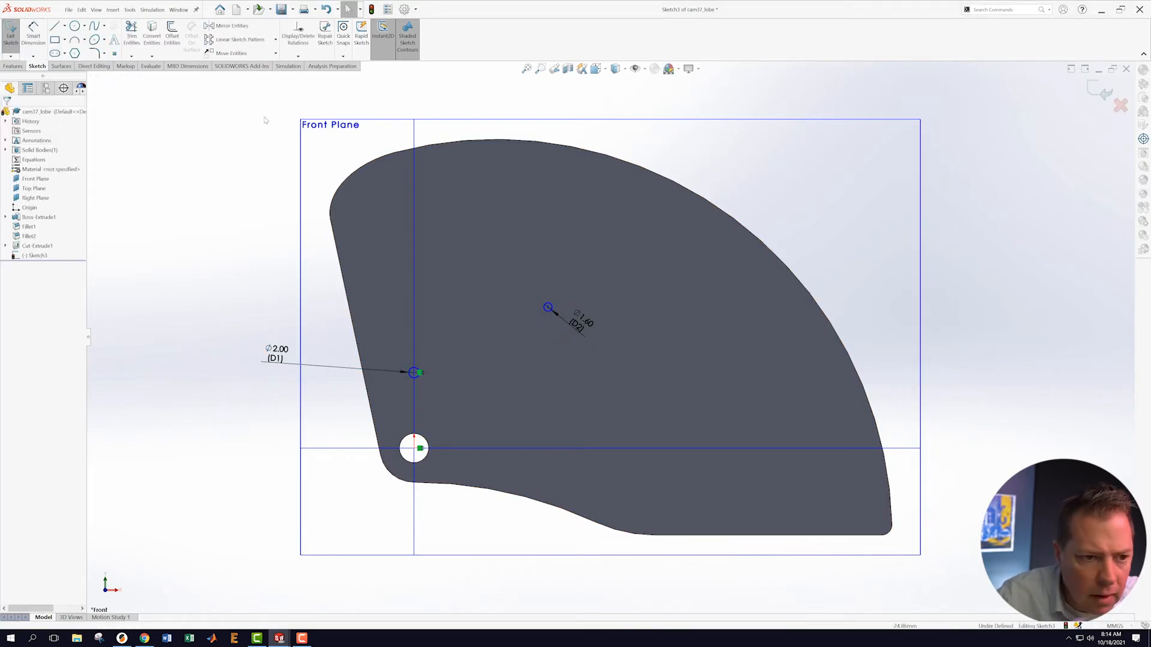
- Dimension the 2 mm circle's centre 8 mm above the Top Plane
left_click(34, 33)
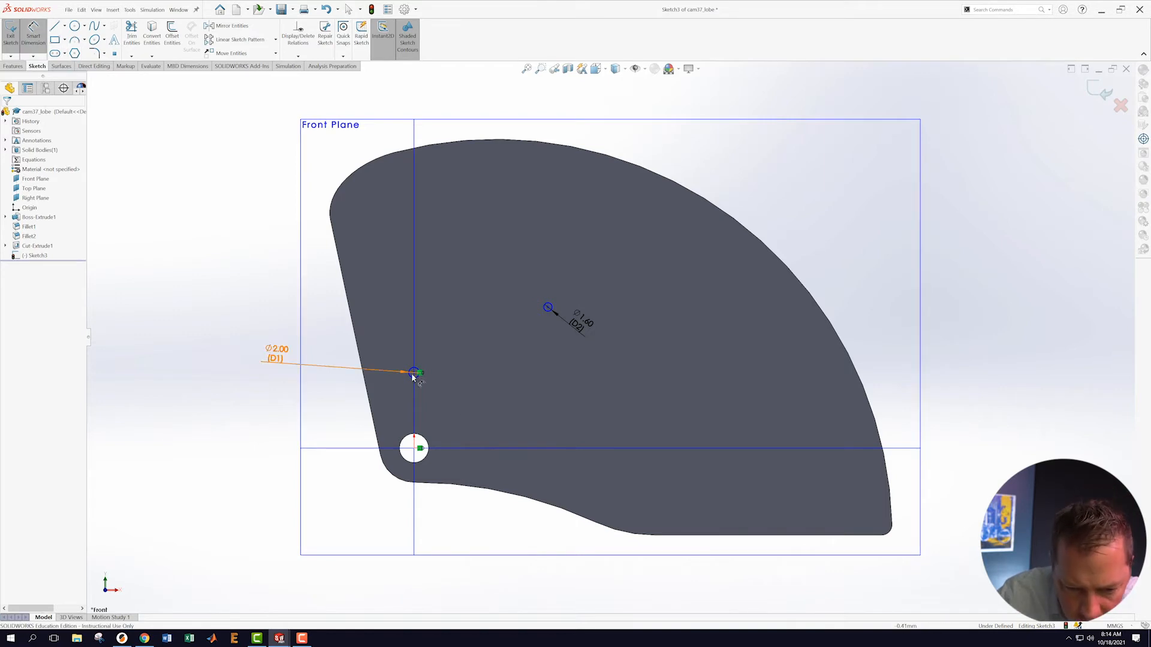
left_click(414, 372)
left_click(364, 448)
left_click(309, 419)
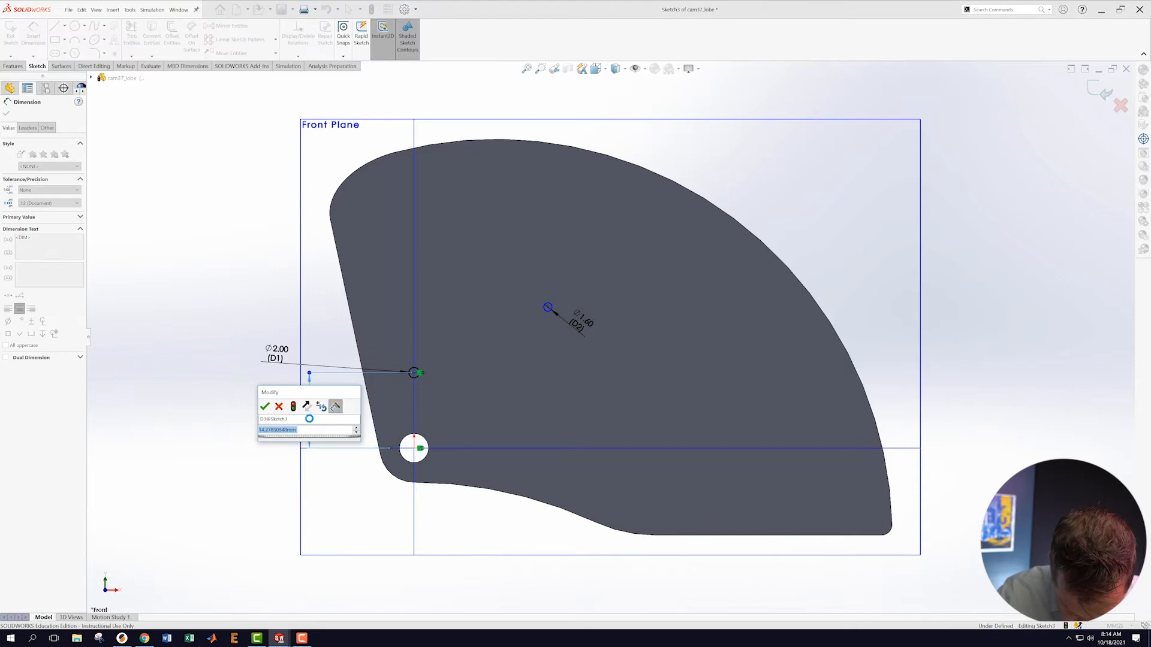
type("8")
key("Return")
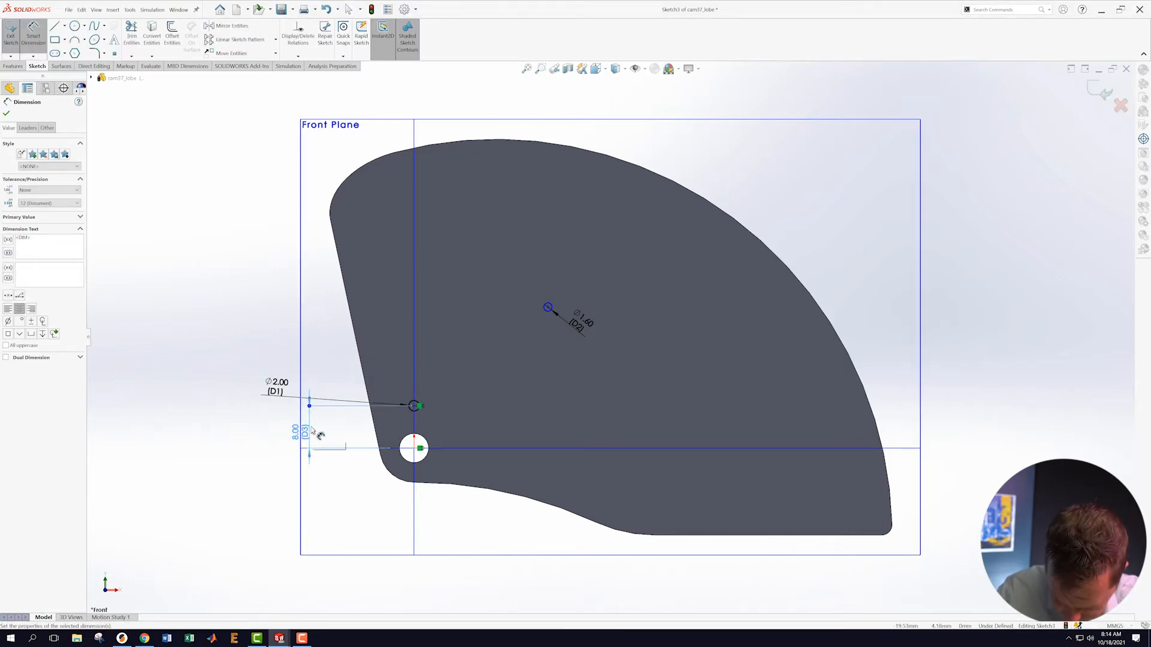
- Dimension the 1.6 mm circle's centre 21 mm above the Top Plane
left_click(351, 450)
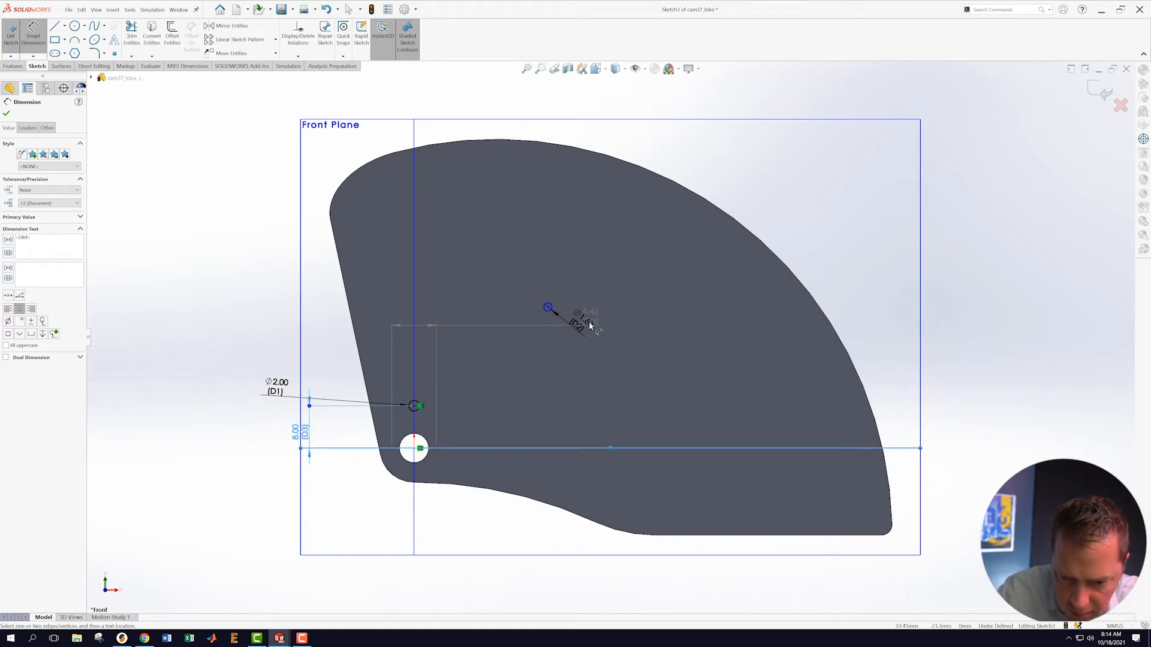
left_click(548, 307)
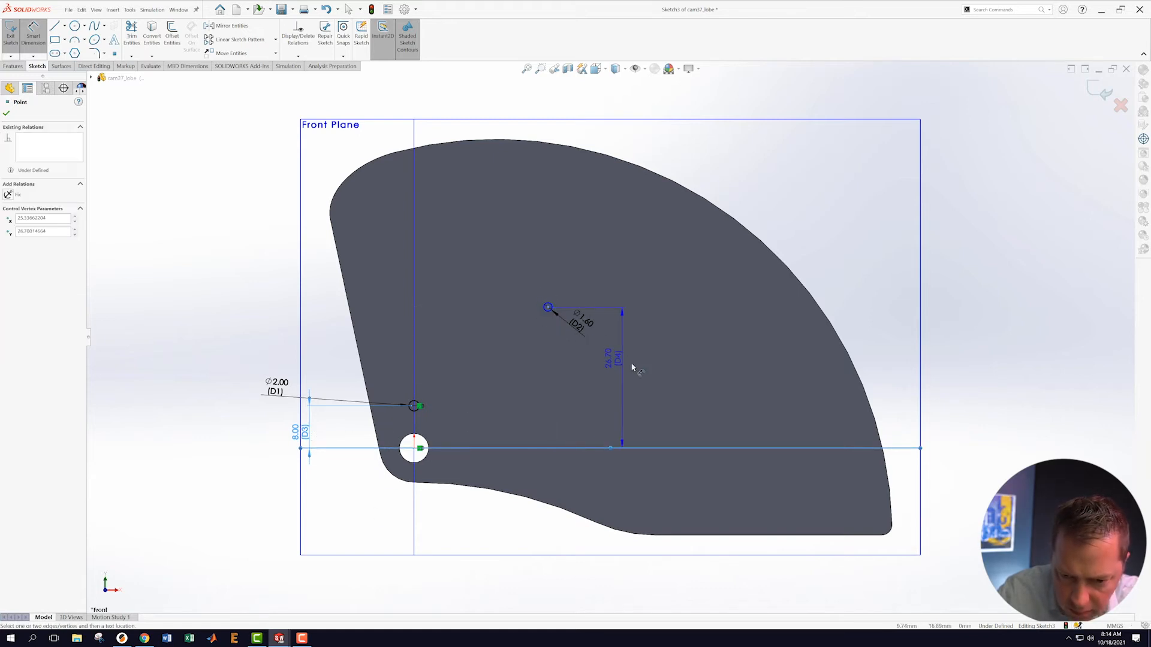
left_click(657, 376)
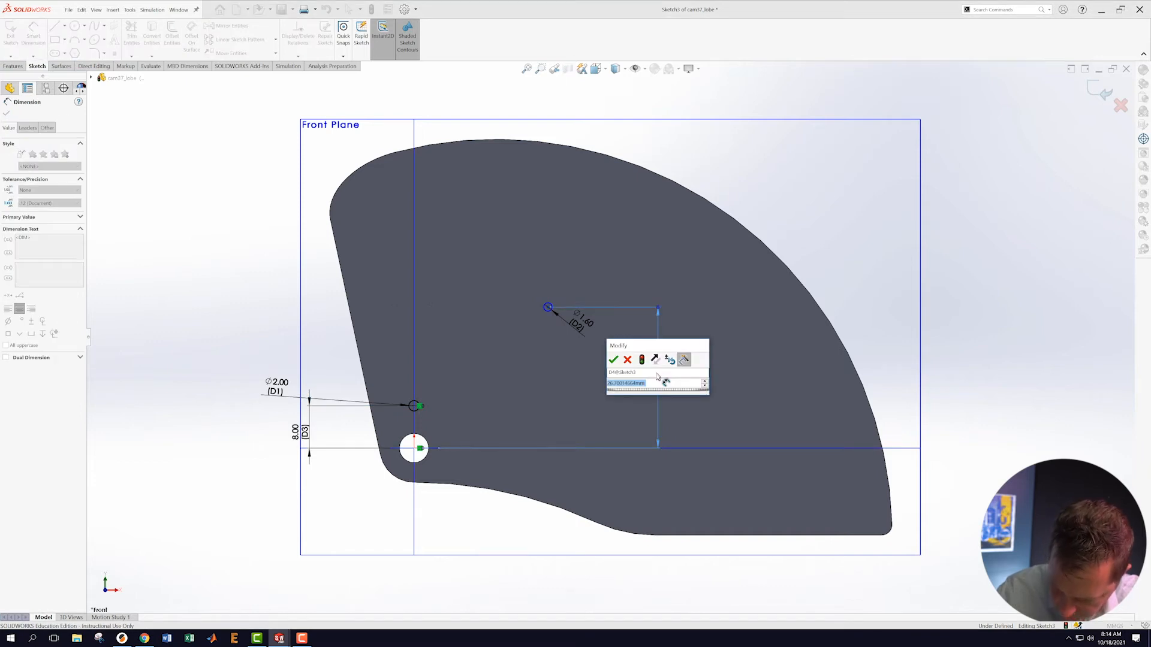
type("21")
key("Return")
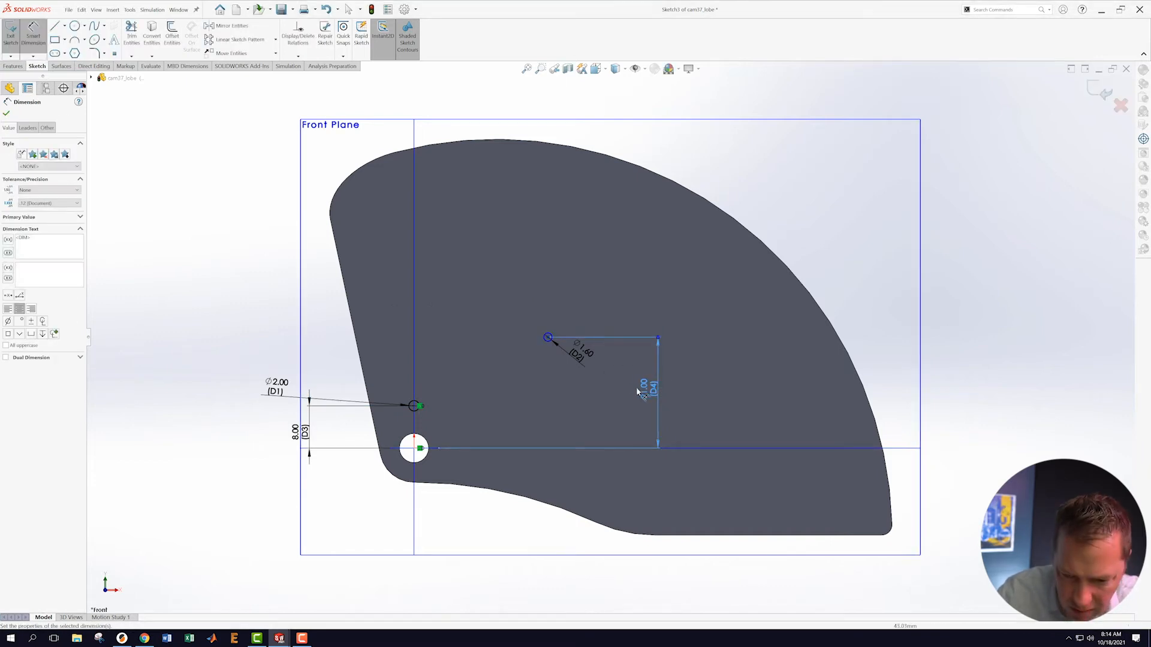
- Dimension the 1.6 mm circle's centre 32.56 mm from the Right Plane and exit the sketch
left_click(548, 338)
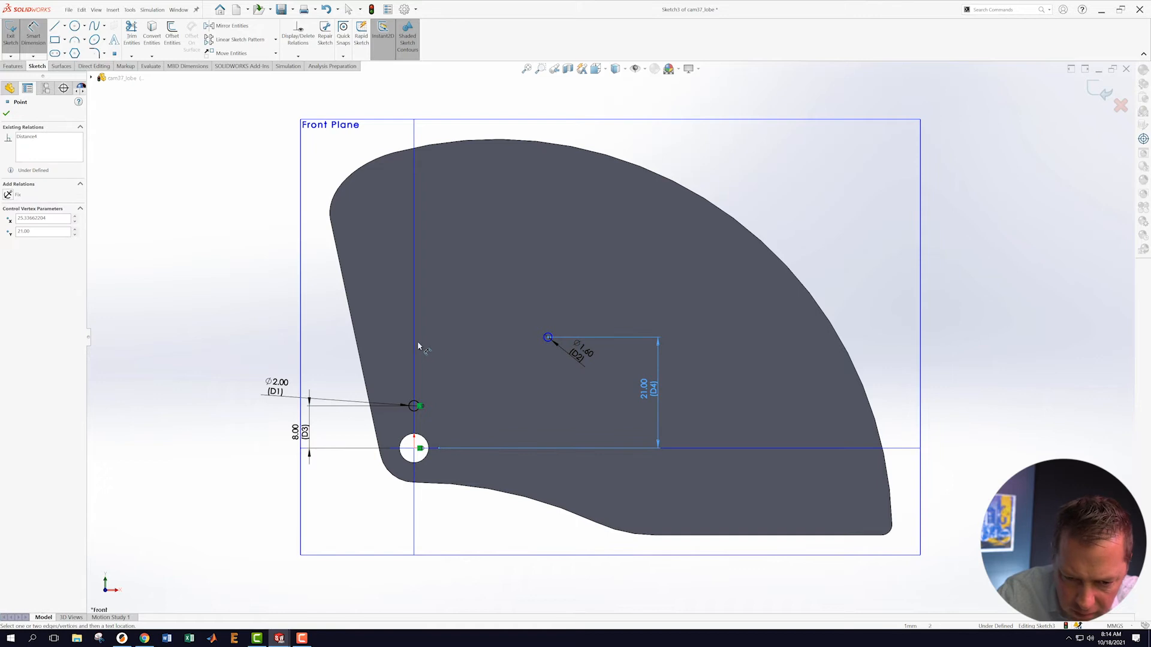
left_click(415, 346)
left_click(455, 289)
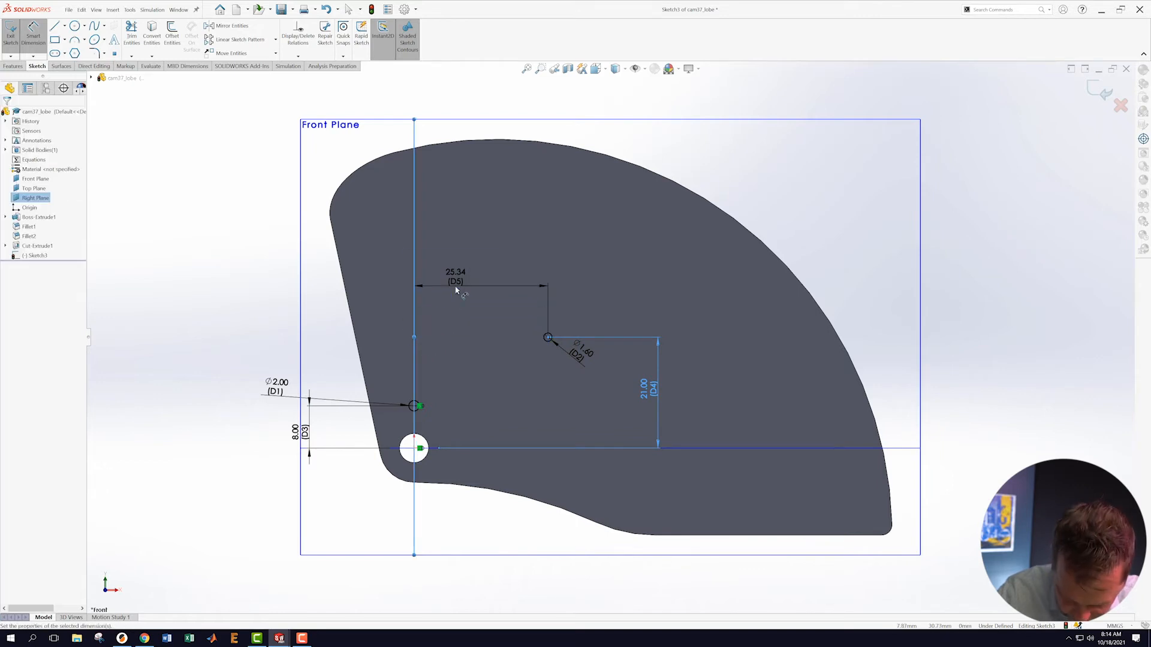
type("32.56")
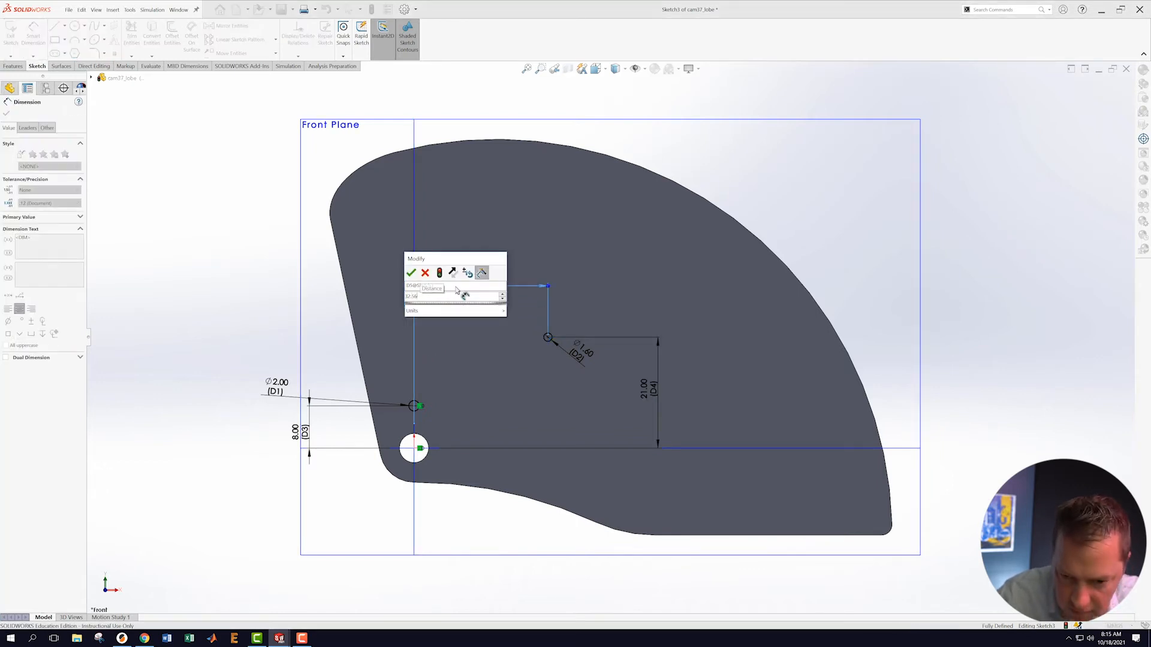
key("Return")
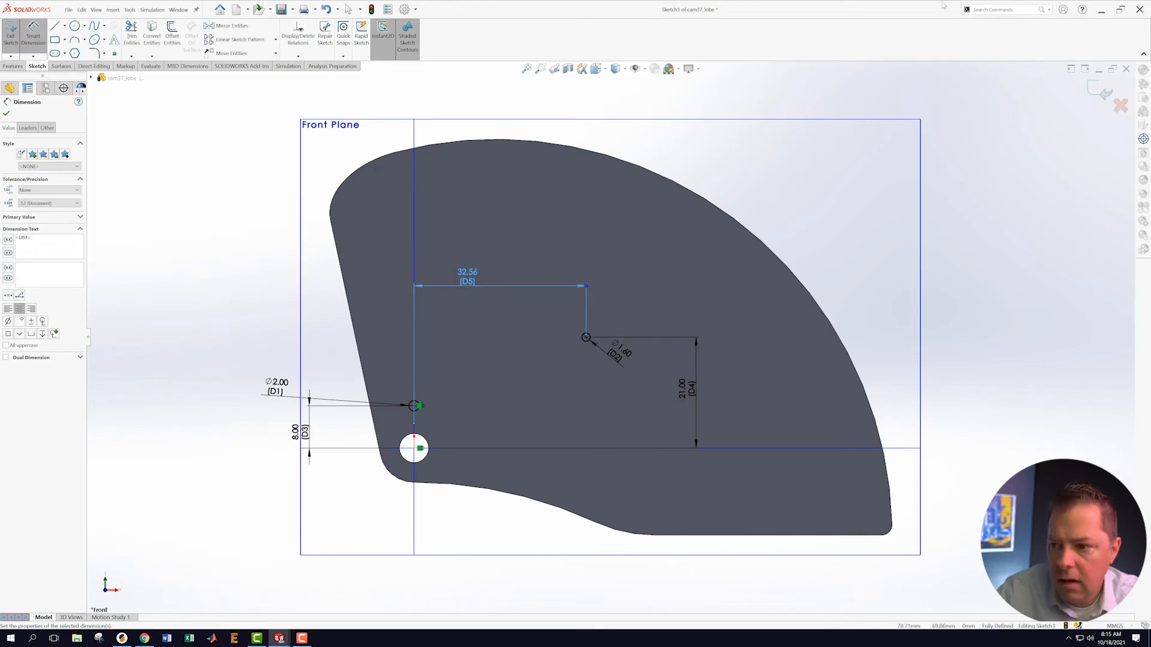
left_click(1102, 91)
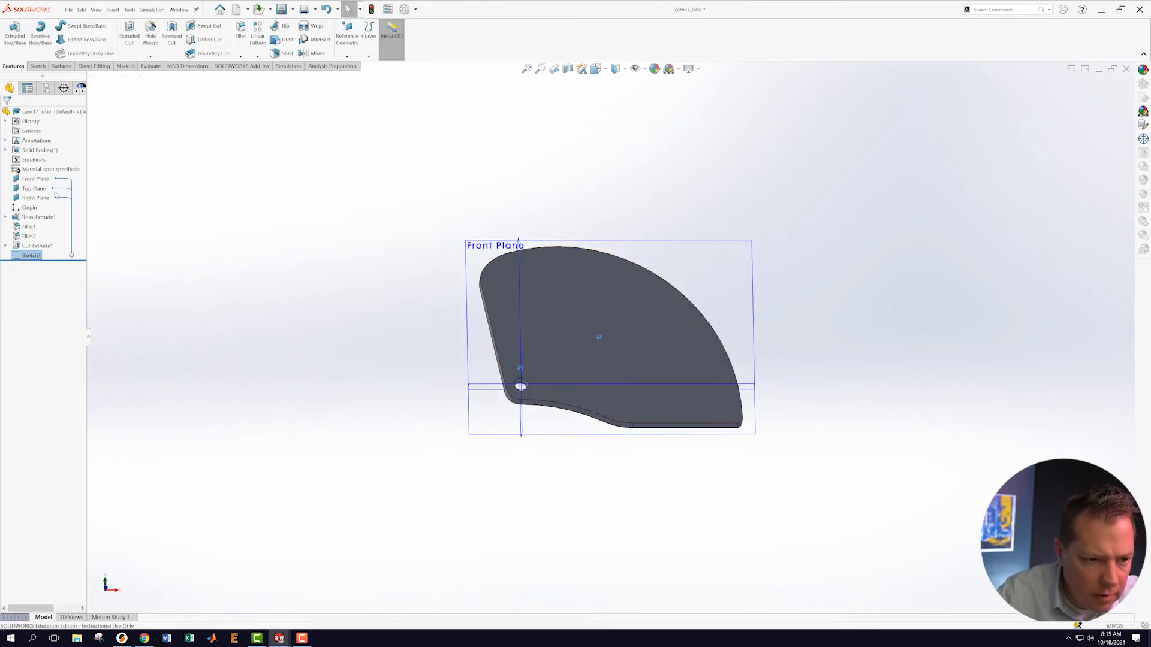
- Cut the 2 mm and 1.6 mm circles through the lobe with an Extruded Cut
left_click(128, 35)
left_click(48, 160)
left_click(36, 174)
left_click(6, 114)
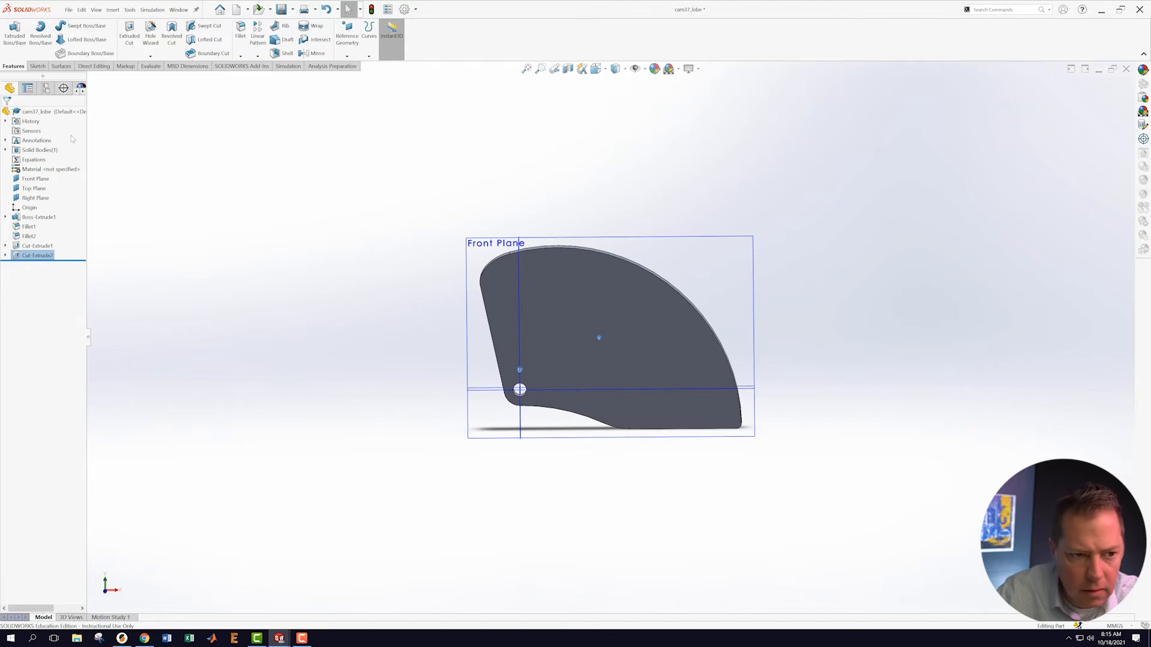
- Save the lobe part and clear the selection
left_click(68, 10)
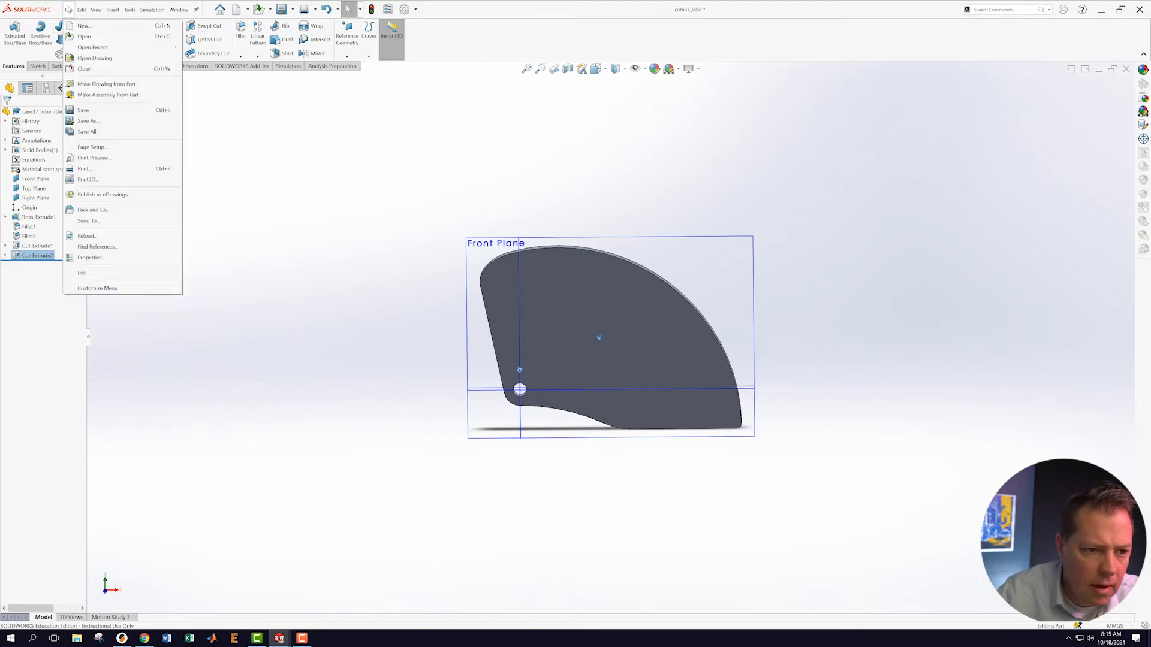
left_click(87, 112)
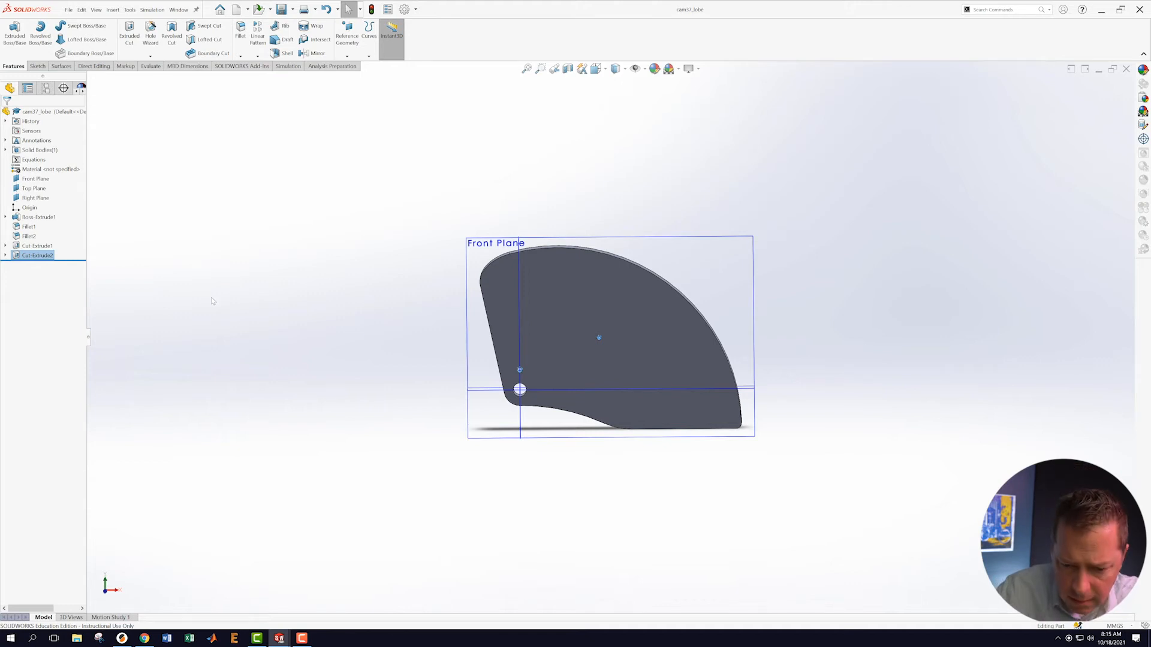
left_click(296, 370)
- Start a new Front Plane sketch on the lobe with the two small holes and orient the view normal to it
mouse_move(303, 293)
middle_mouse_down()
mouse_move(301, 254)
mouse_move(306, 295)
middle_mouse_up()
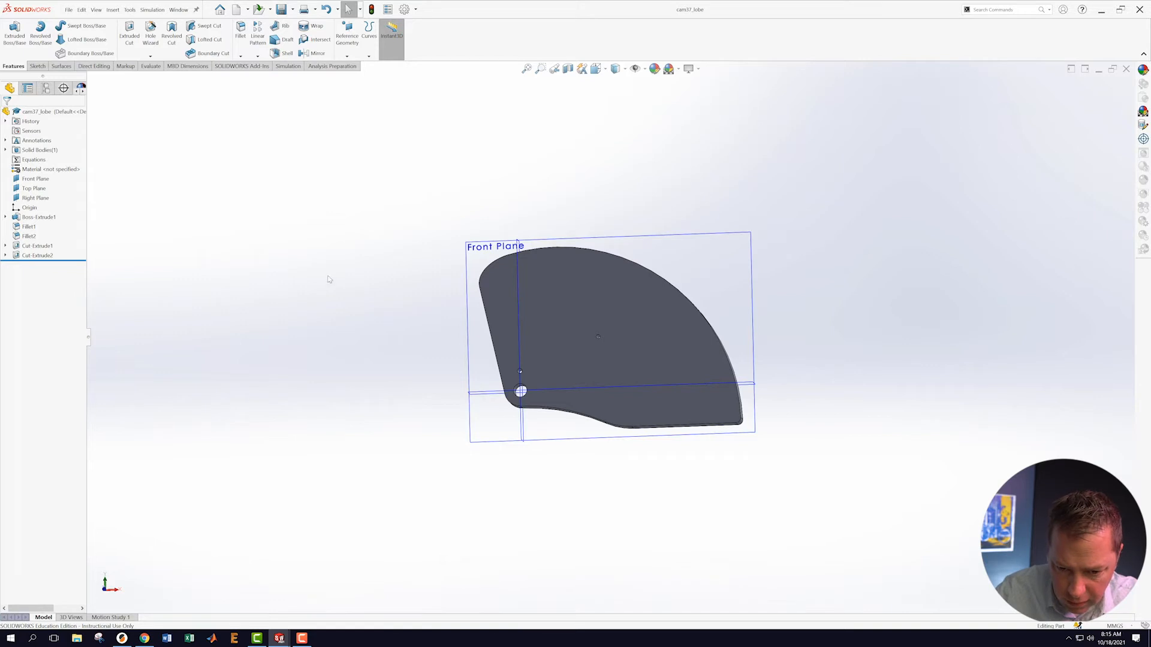
middle_click_drag(664, 515, 642, 523)
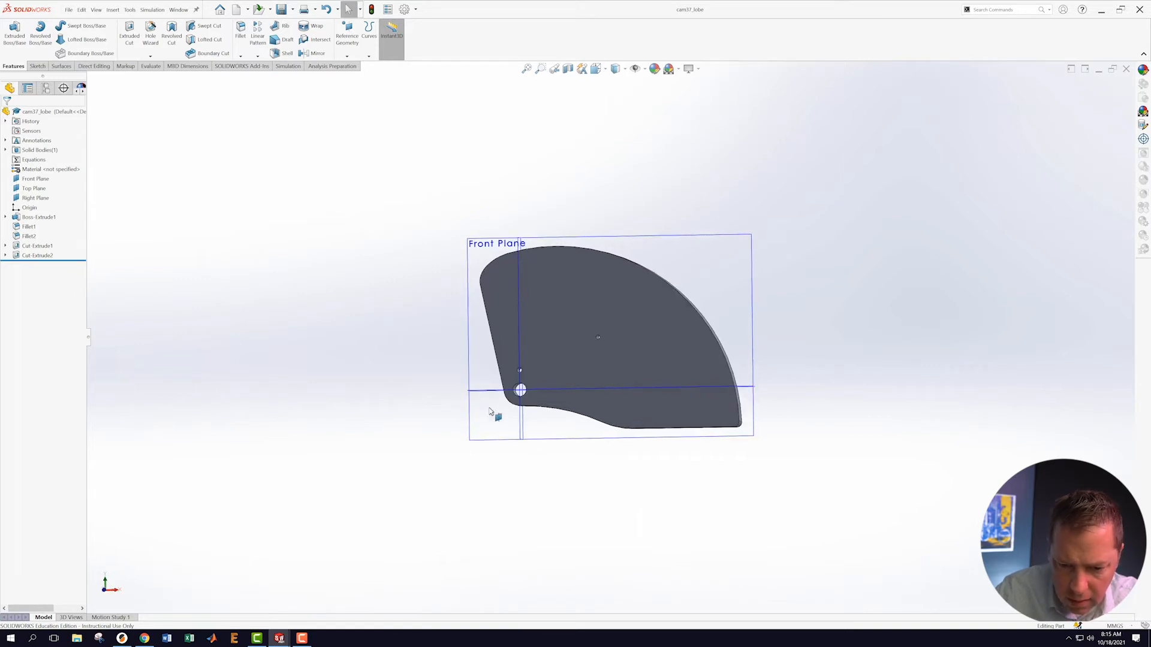
right_click(471, 360)
left_click(499, 346)
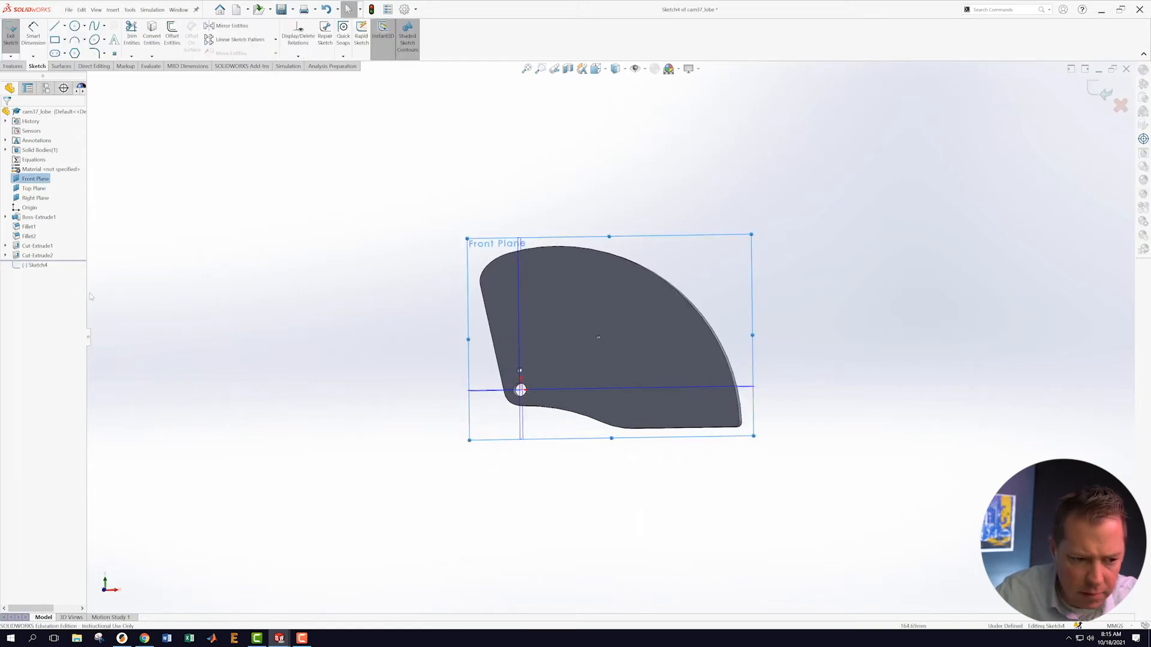
right_click(36, 265)
left_click(67, 257)
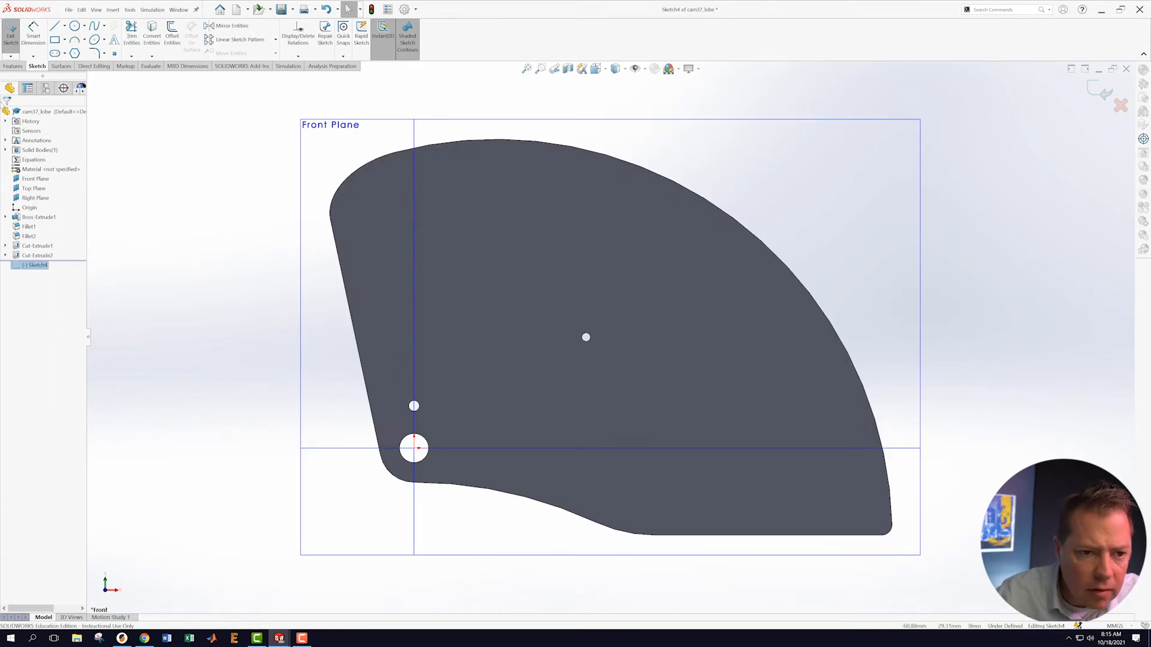
left_click(172, 37)
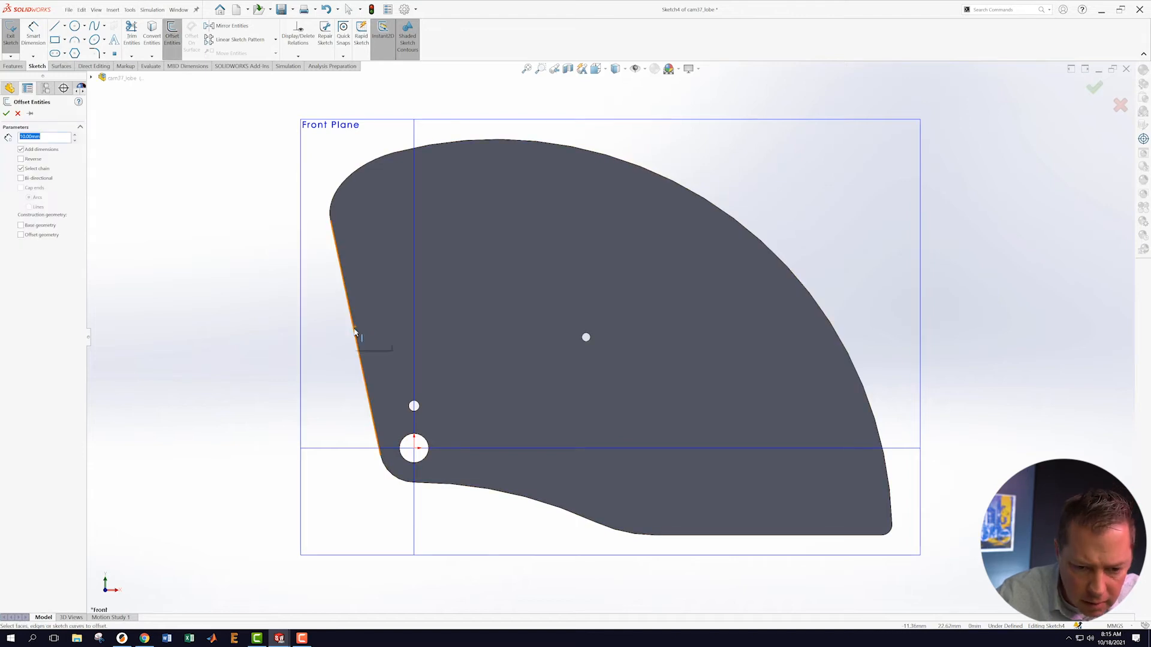
left_click(354, 335)
left_click(21, 159)
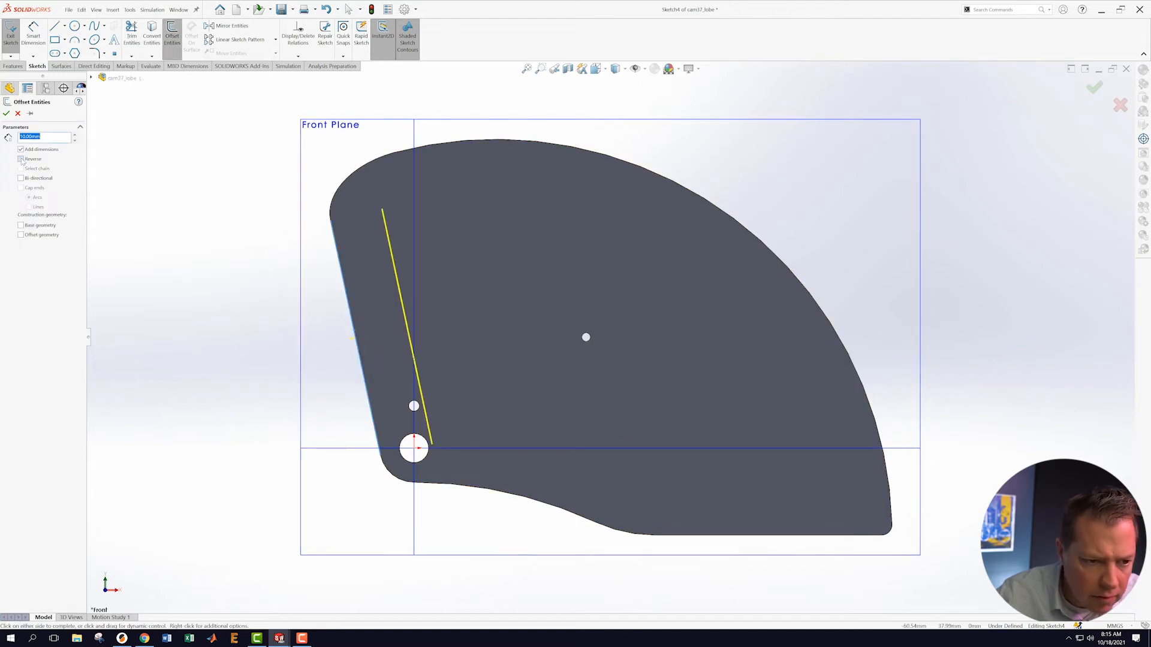
type("7")
key("Return")
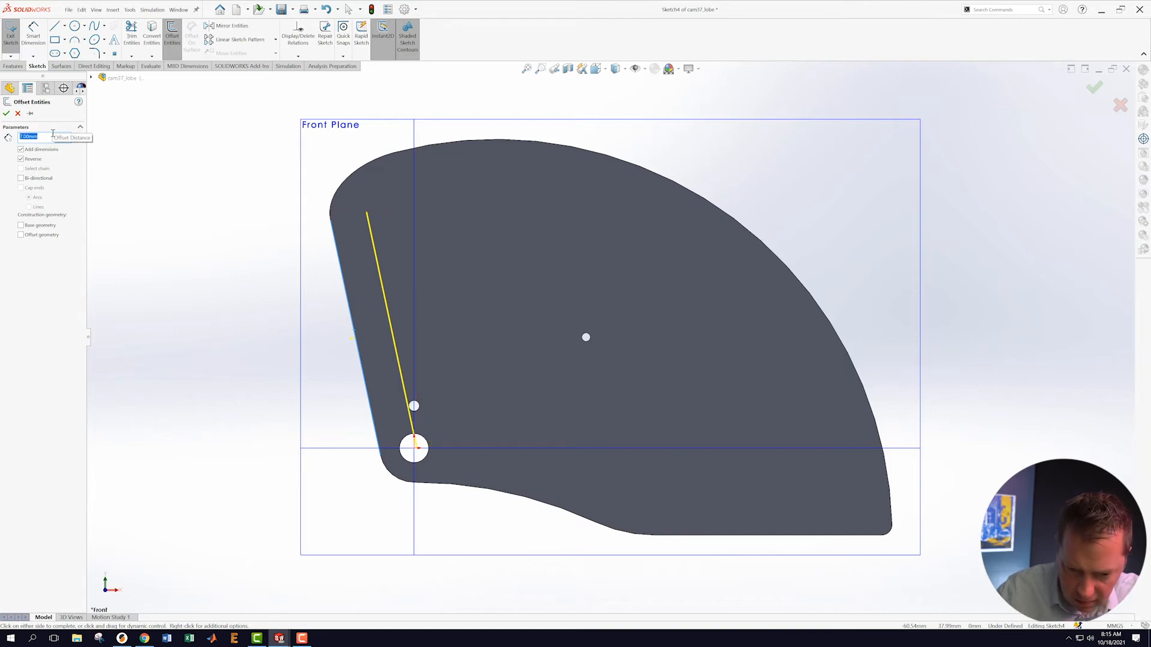
left_click(477, 490)
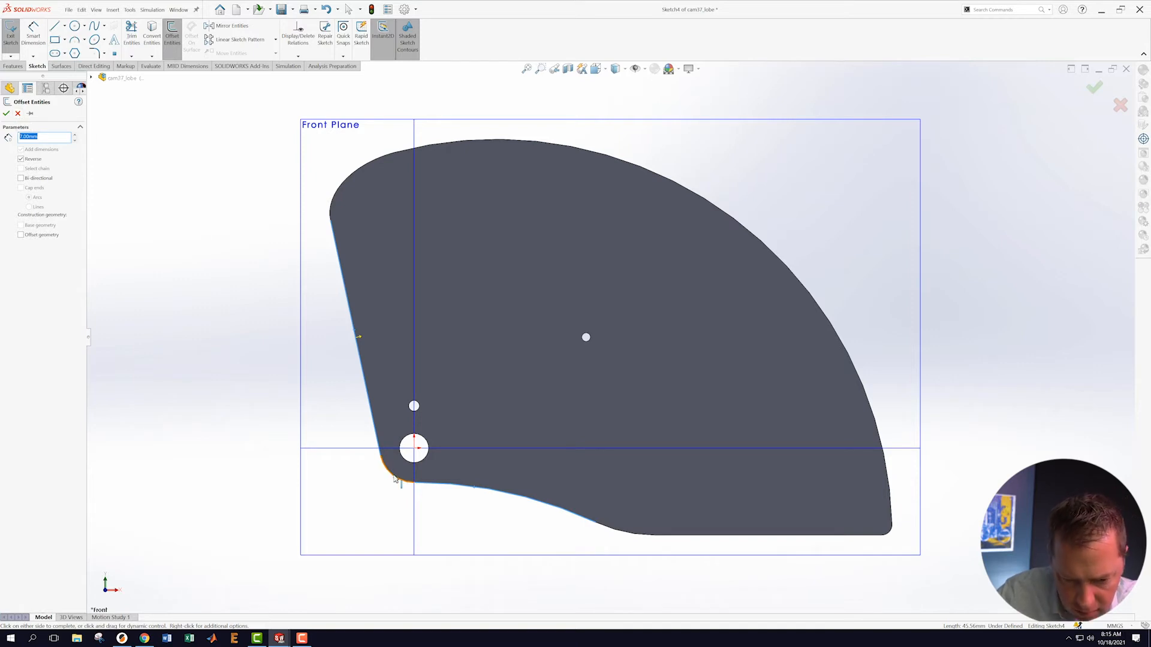
key("Escape")
key("Escape")
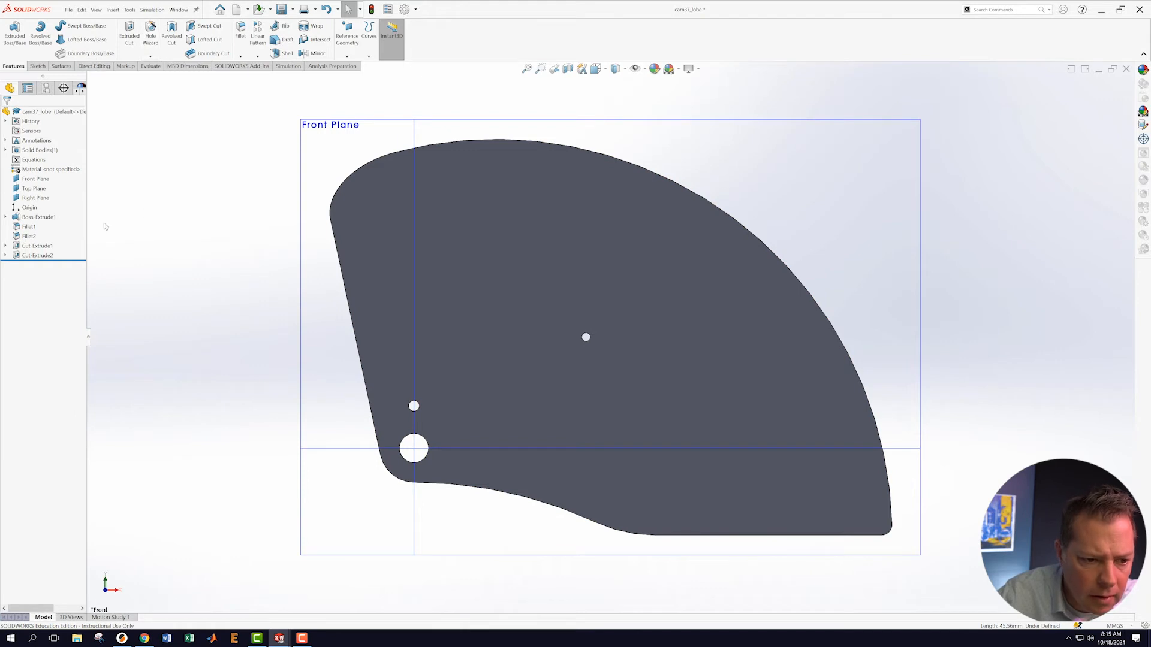
- Start a new sketch on the Front Plane and offset the lobe's straight slanted edge 7 mm inward
right_click(324, 133)
left_click(334, 123)
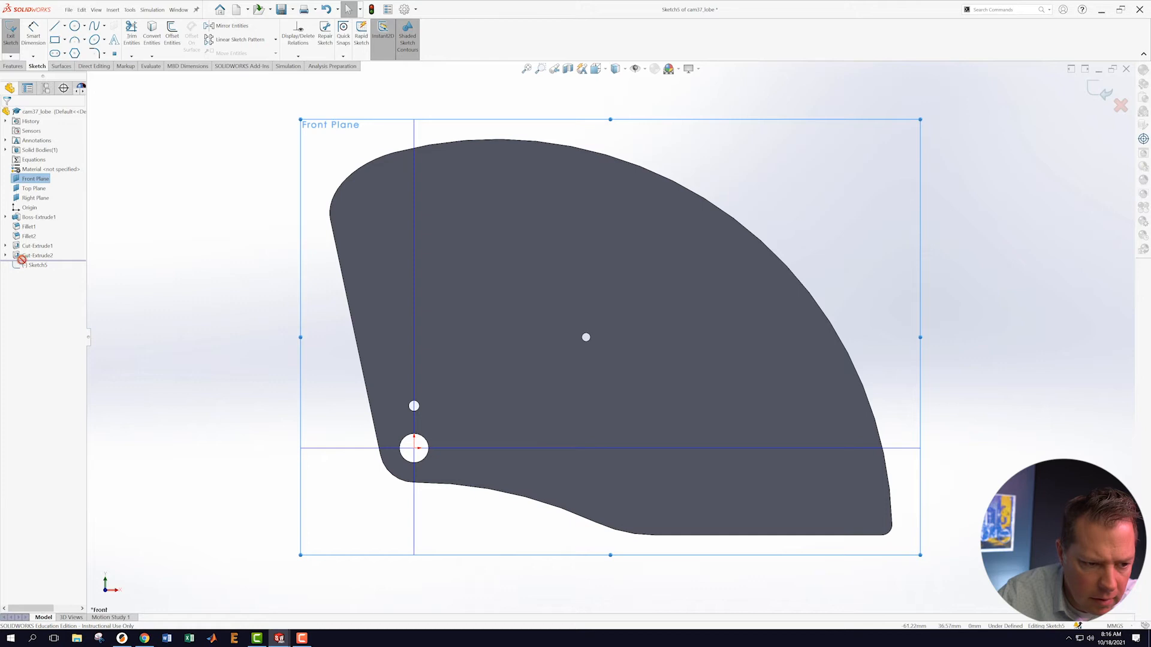
left_click(172, 34)
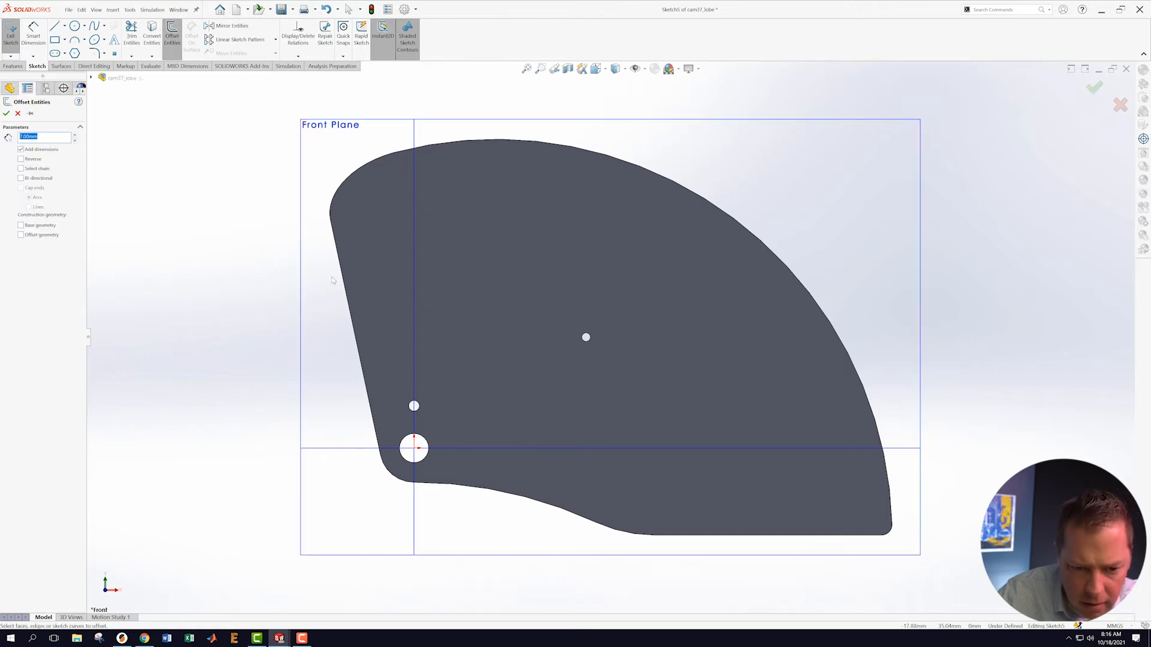
left_click(351, 304)
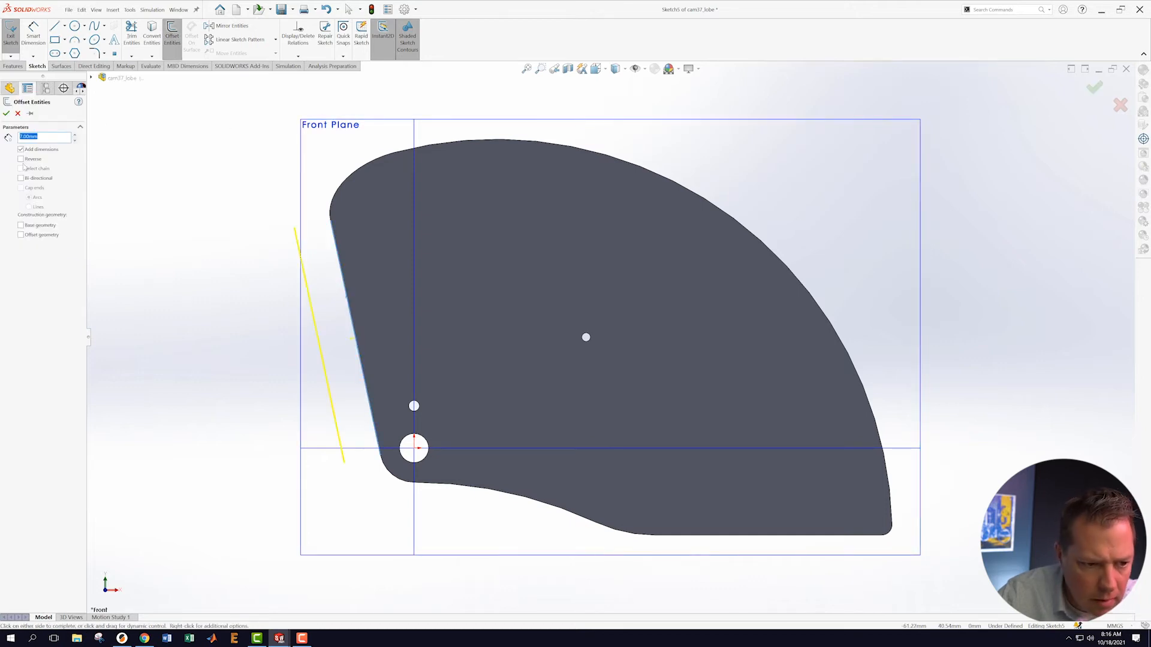
left_click(21, 159)
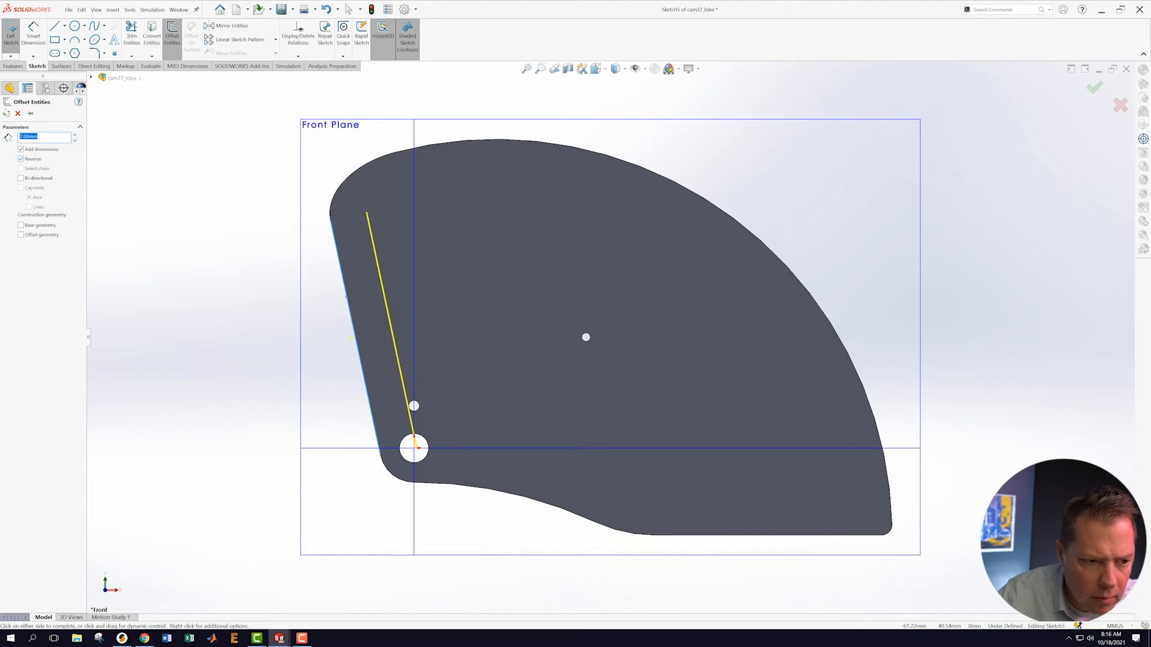
left_click(6, 113)
- Offset the lobe's curved lower edge beside the pivot hole 7 mm inward
left_click(174, 36)
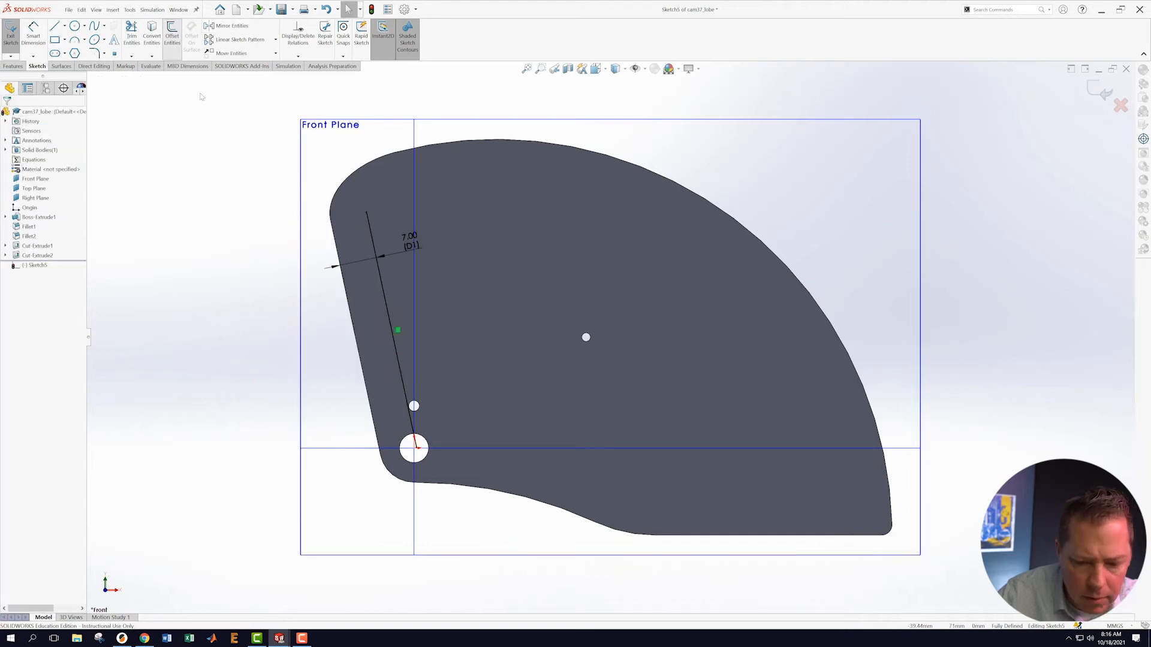
left_click(466, 489)
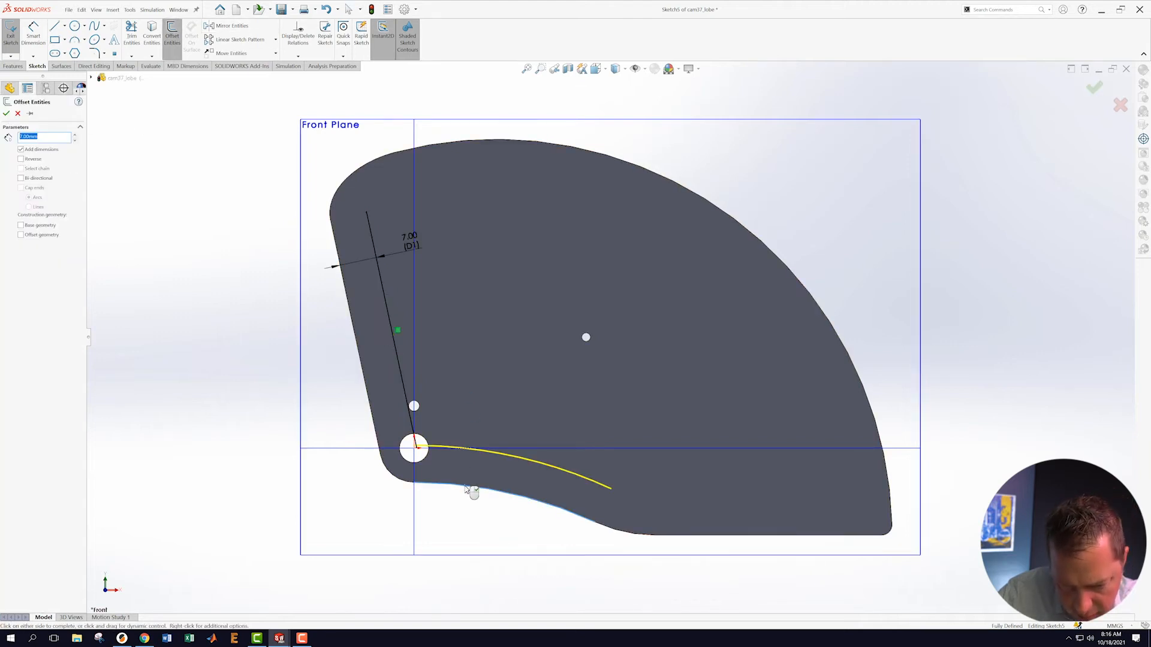
left_click(6, 113)
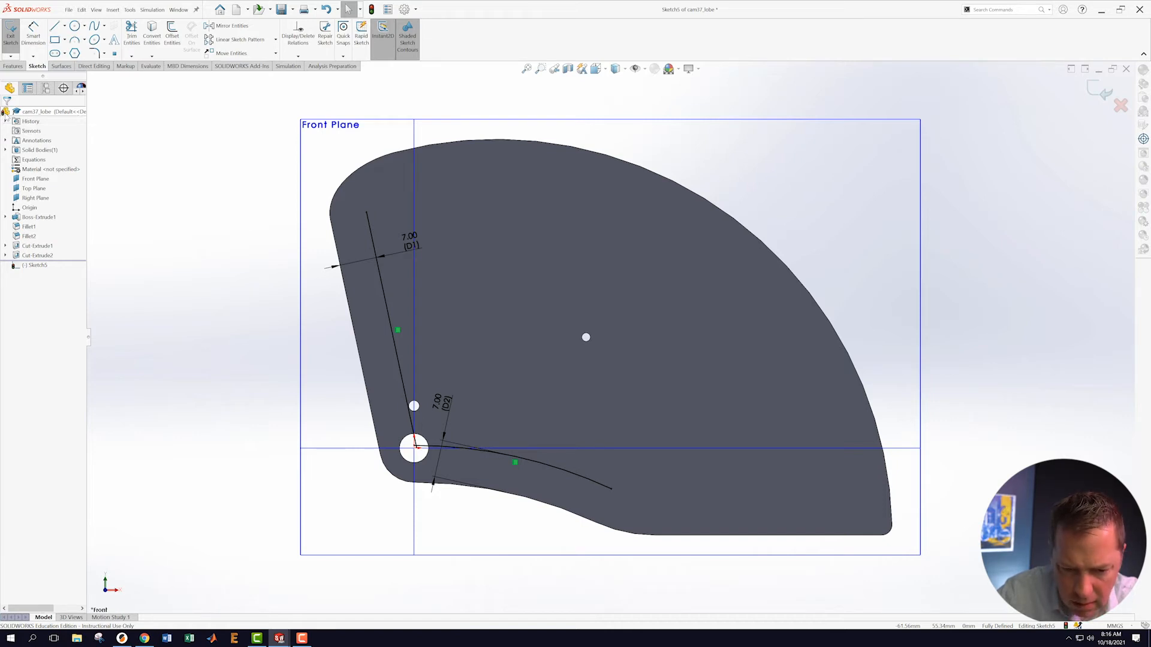
- Round the corner between the offset line and the offset curve with a 35 mm sketch fillet
left_click(95, 54)
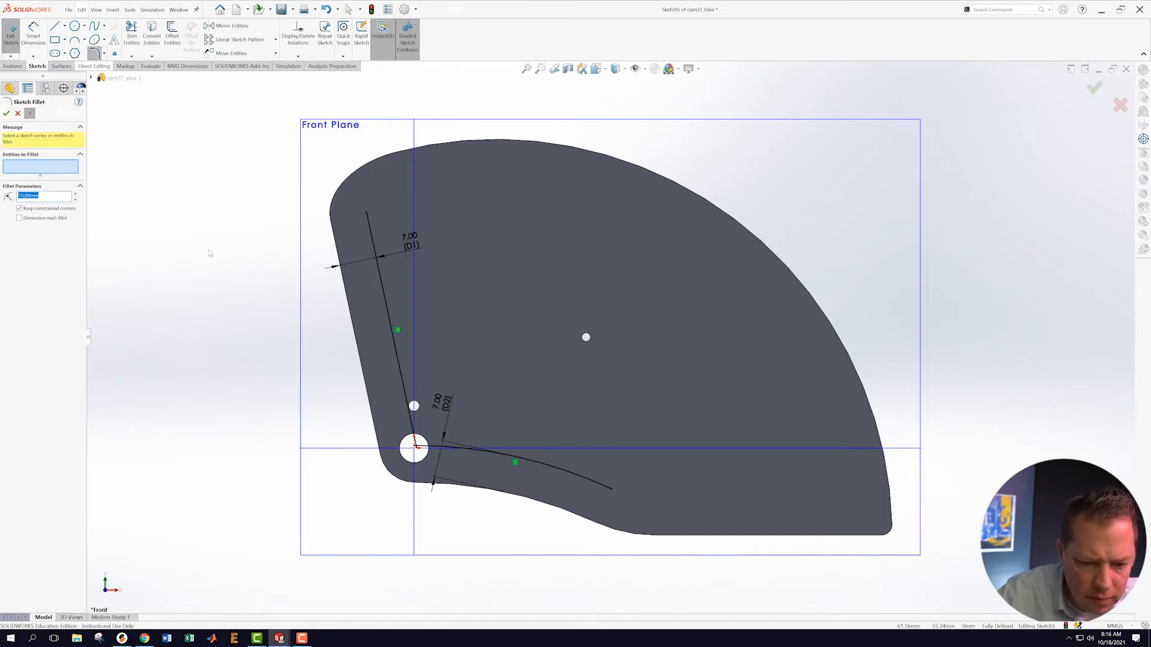
left_click(402, 384)
left_click(445, 451)
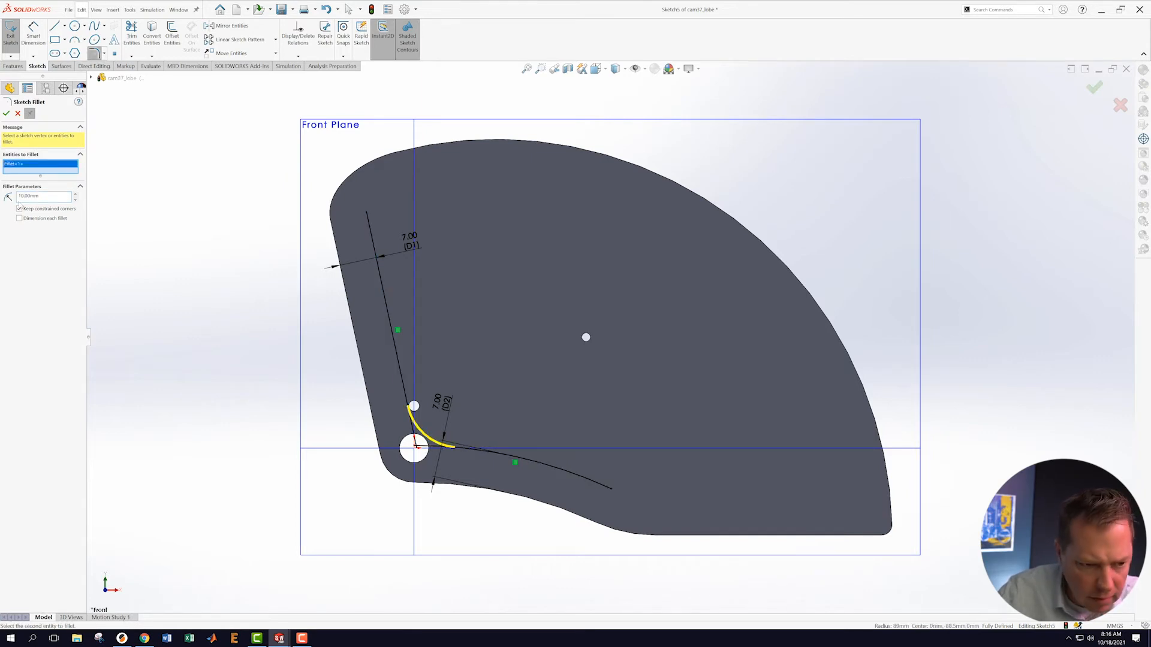
double_click(36, 196)
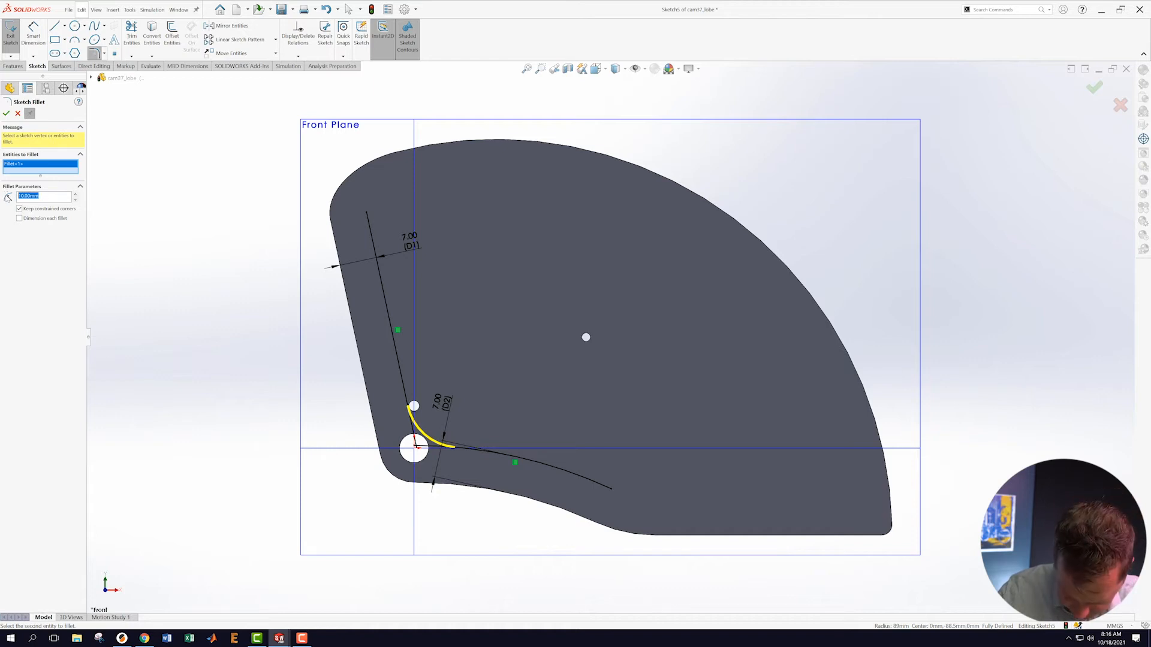
type("35")
key("Return")
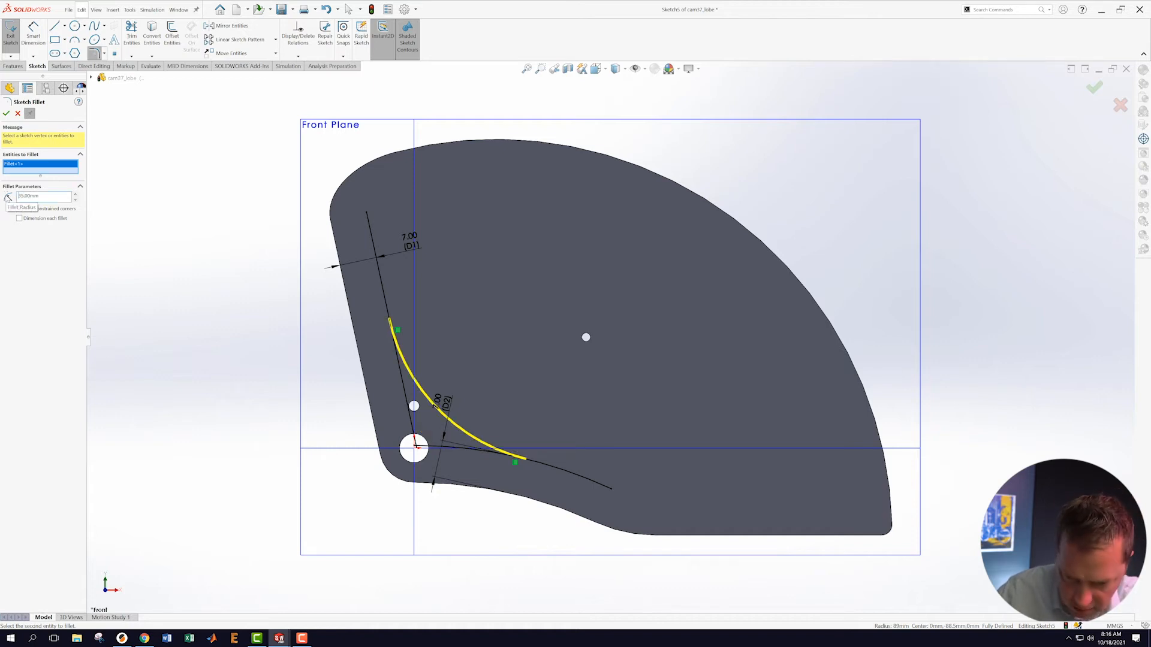
left_click(6, 114)
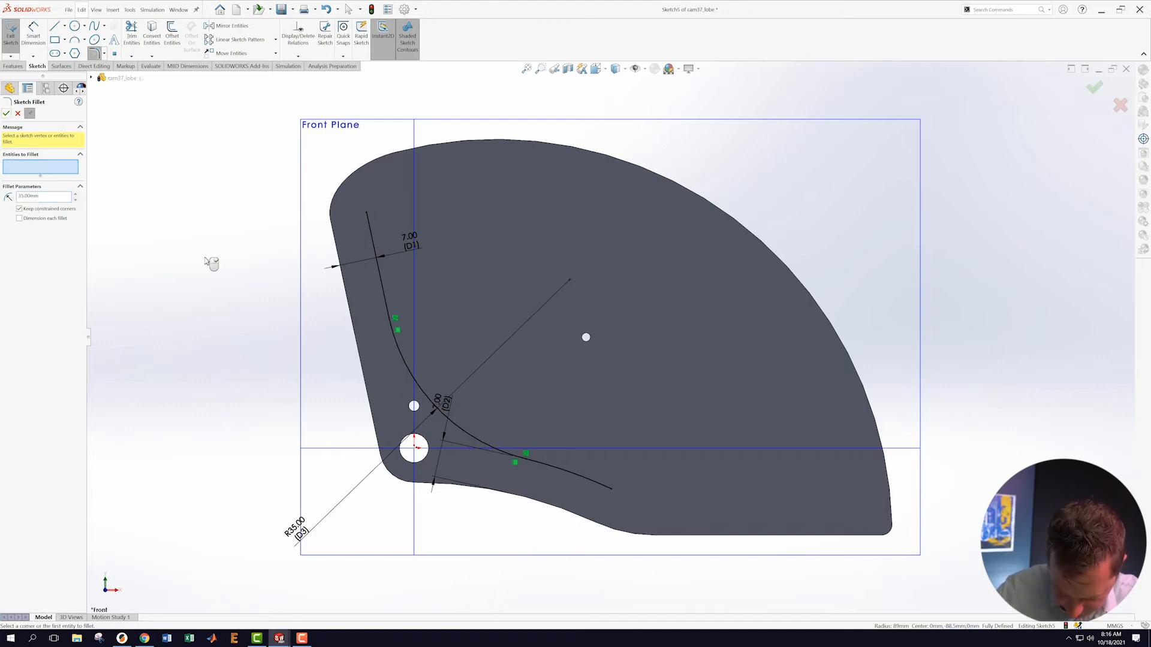
- Draw a three-point arc bulging outward between the free ends of the offset line and offset curve
left_click(75, 40)
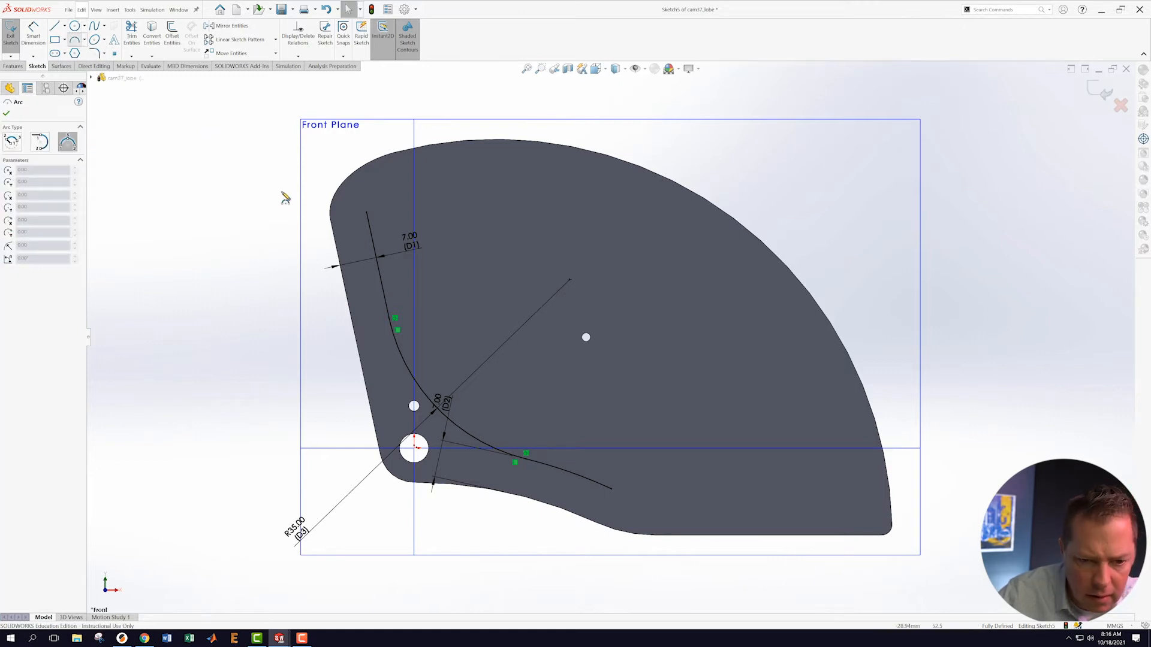
left_click(367, 212)
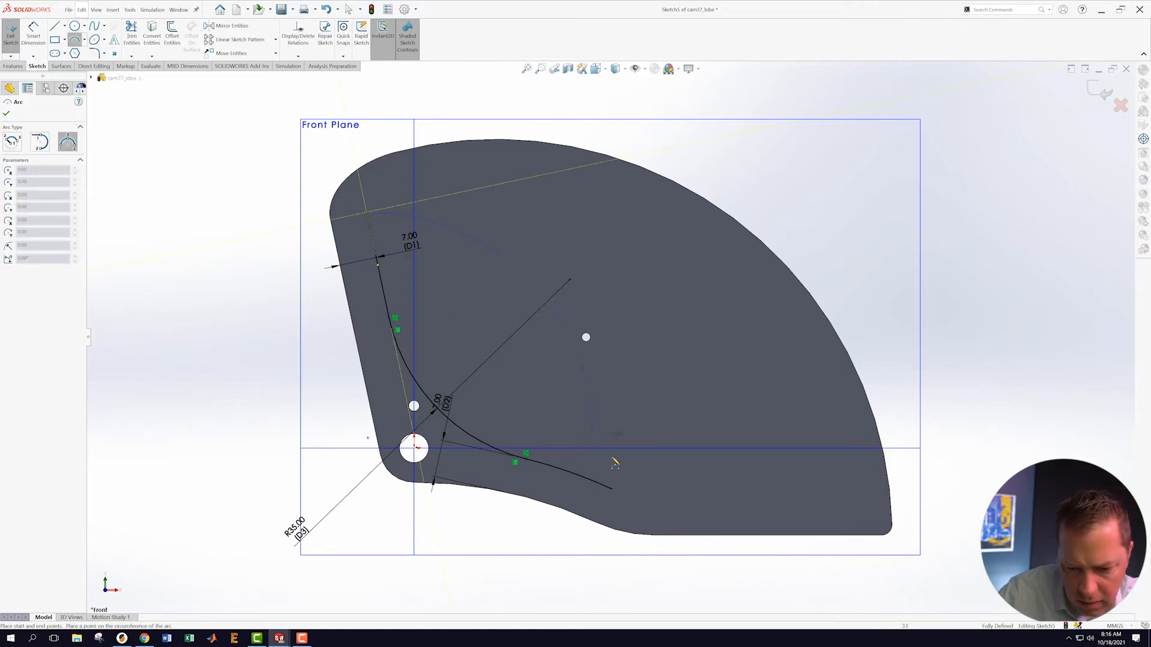
left_click(611, 489)
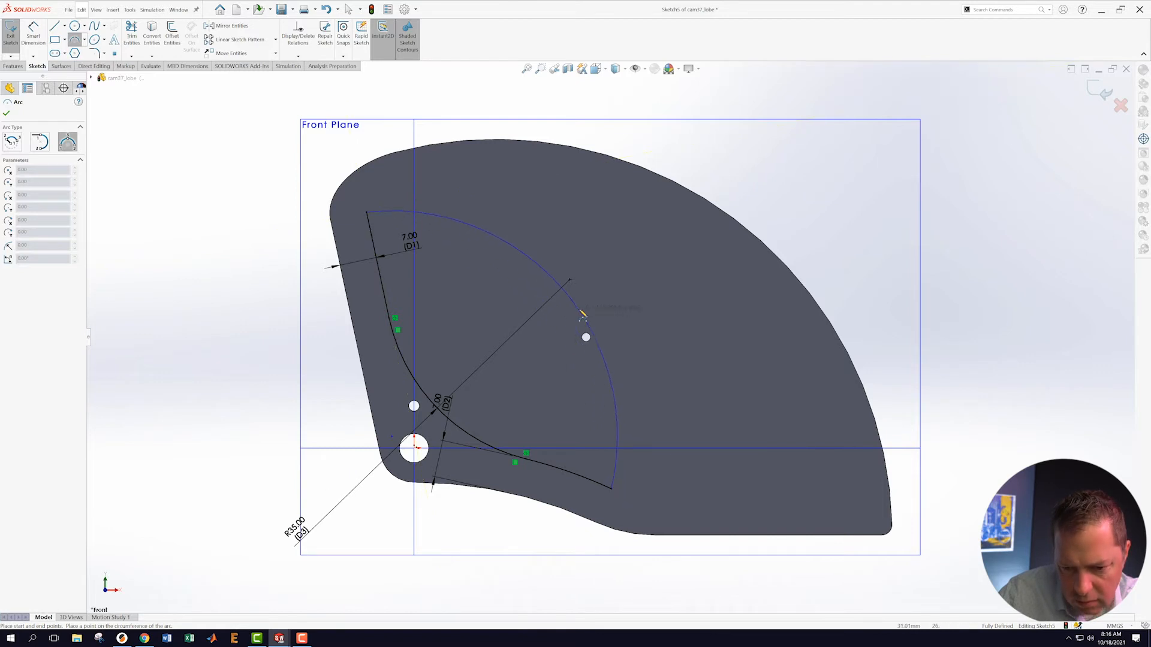
left_click(581, 312)
key("Escape")
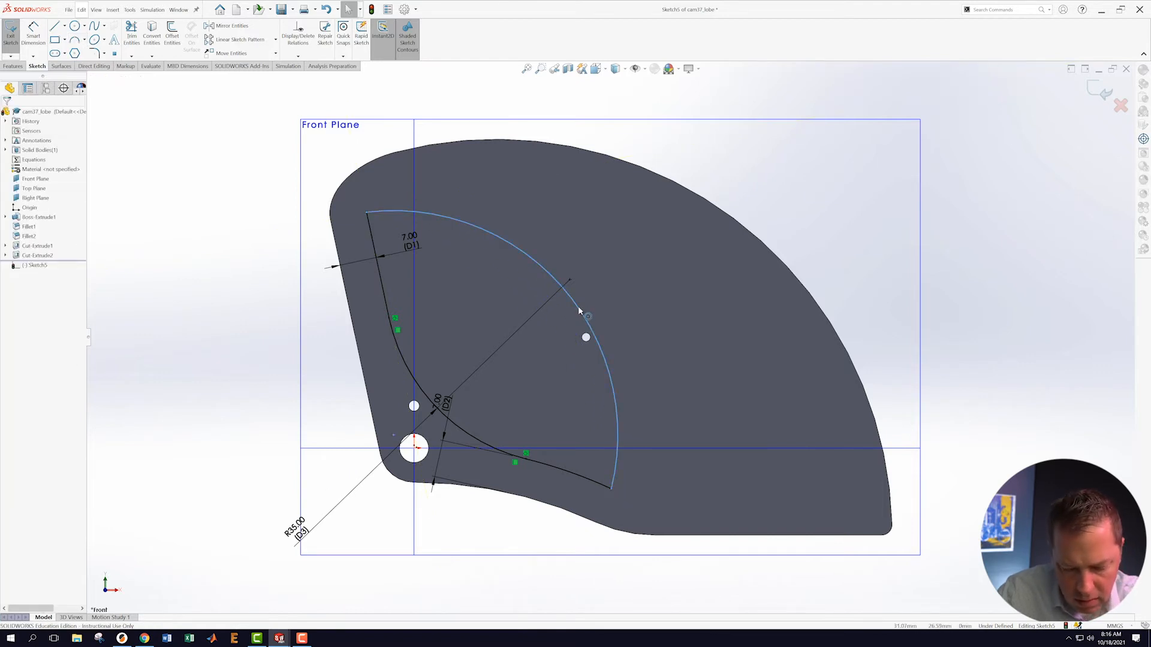
- Try to dimension the closing arc with a radius of 35 mm
key("s")
left_click(591, 322)
left_click(557, 281)
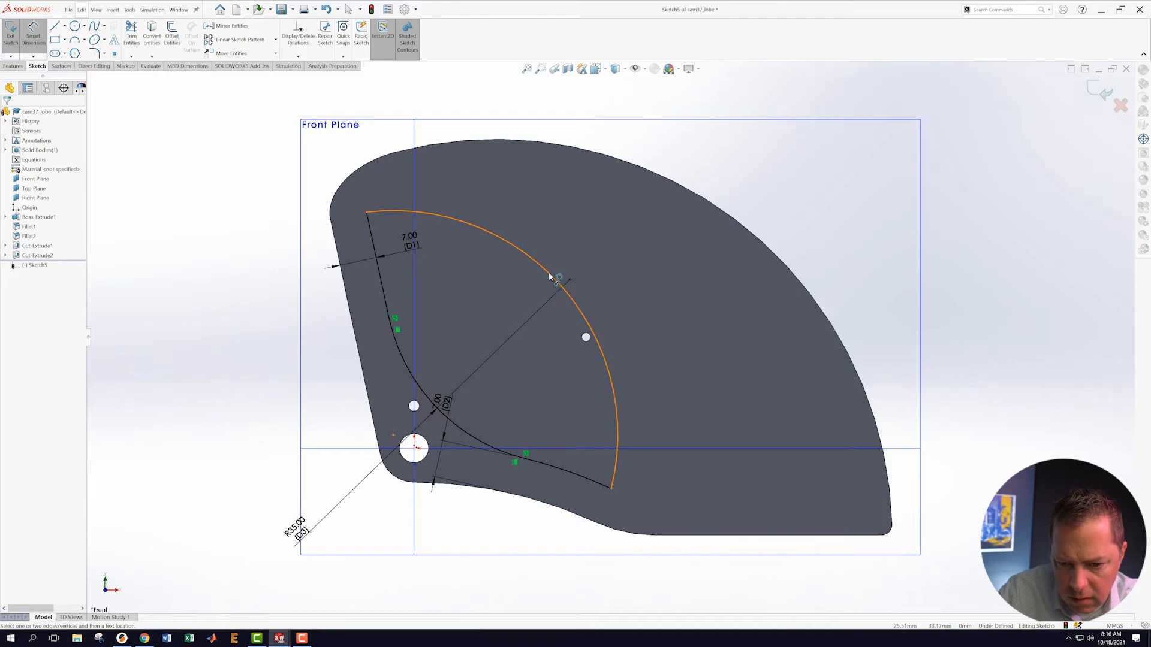
left_click(578, 246)
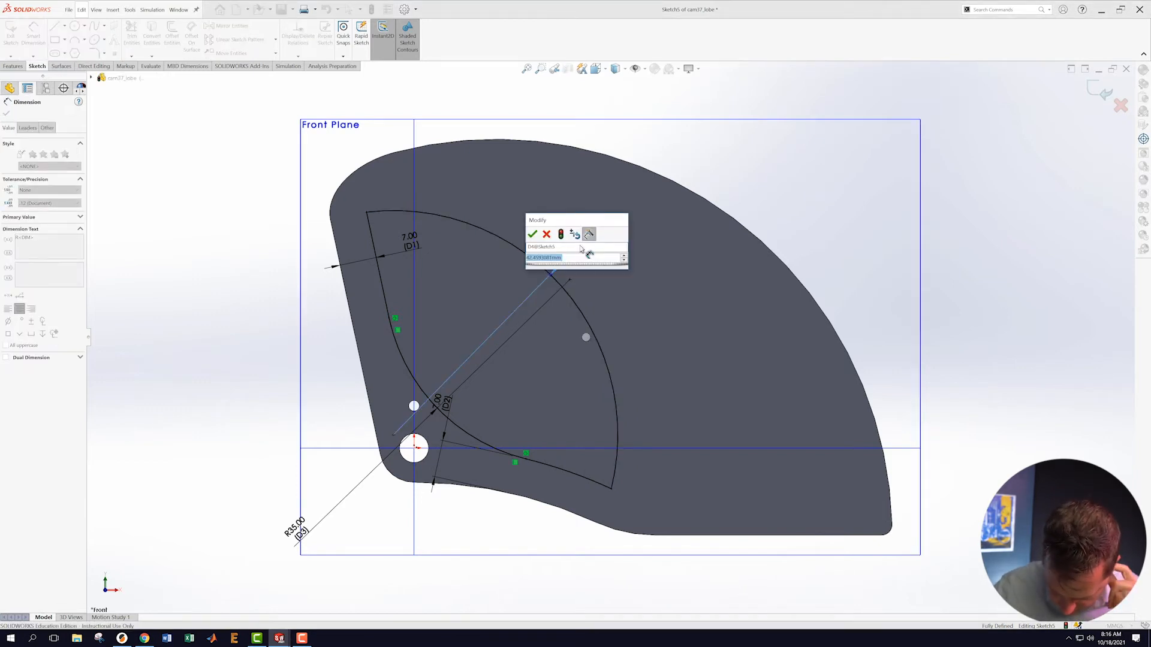
type("35")
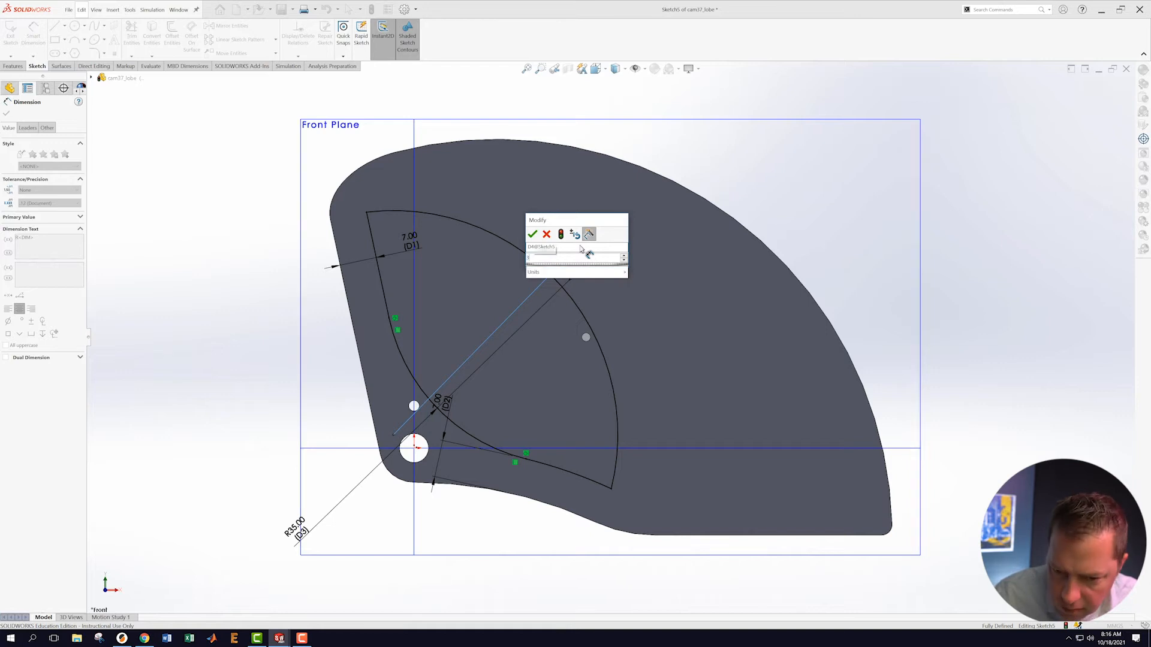
key("Return")
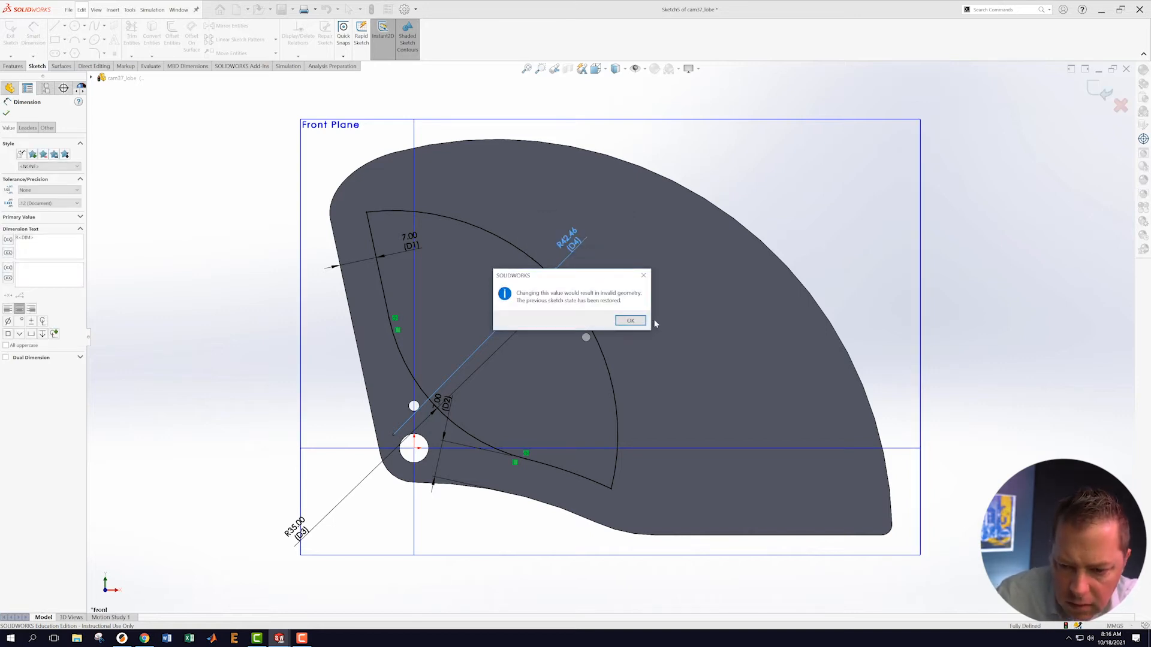
left_click(639, 323)
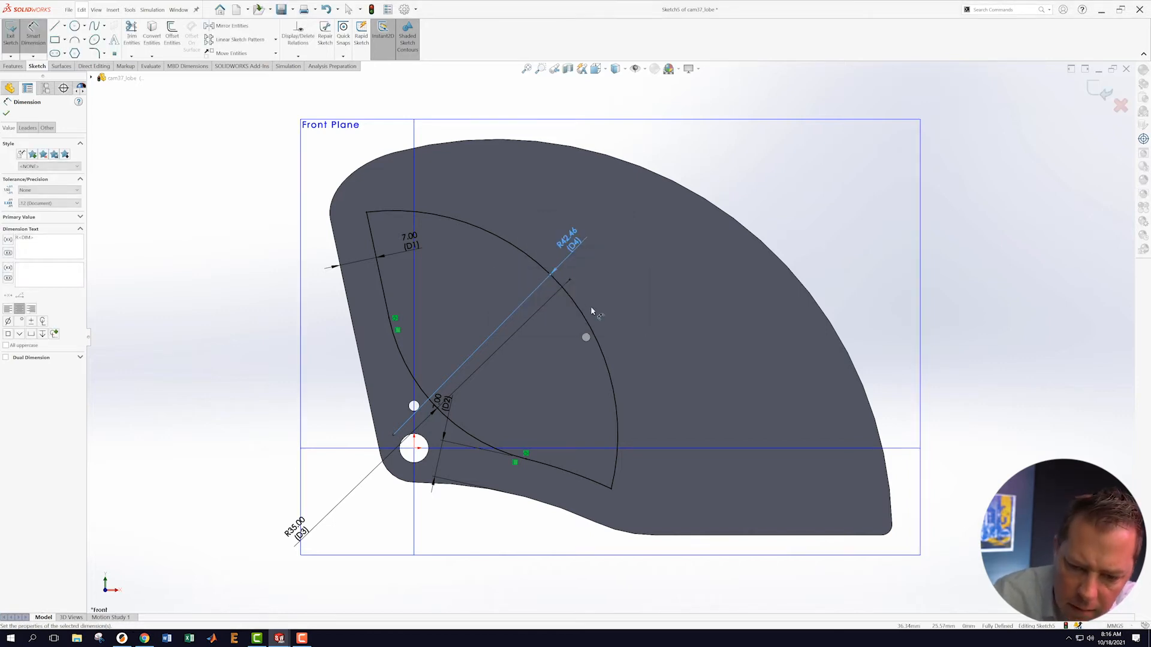
- Try to change the closing arc's radius dimension to 42 mm
left_click(556, 305)
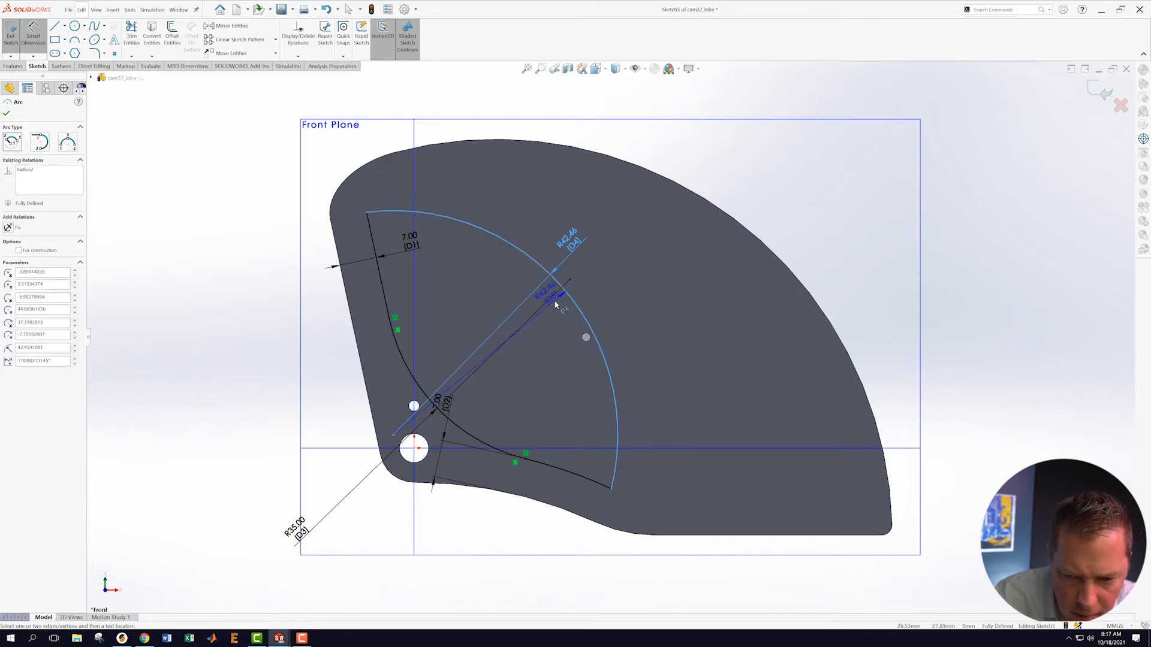
key("Escape")
left_click(568, 242)
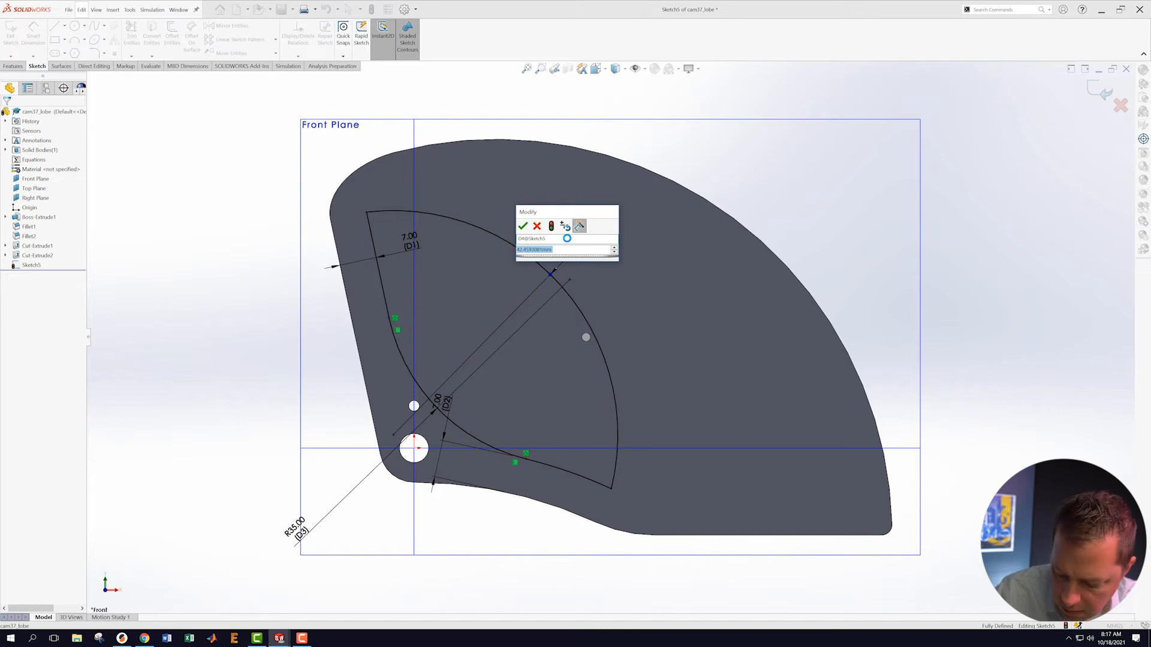
type("42")
key("Return")
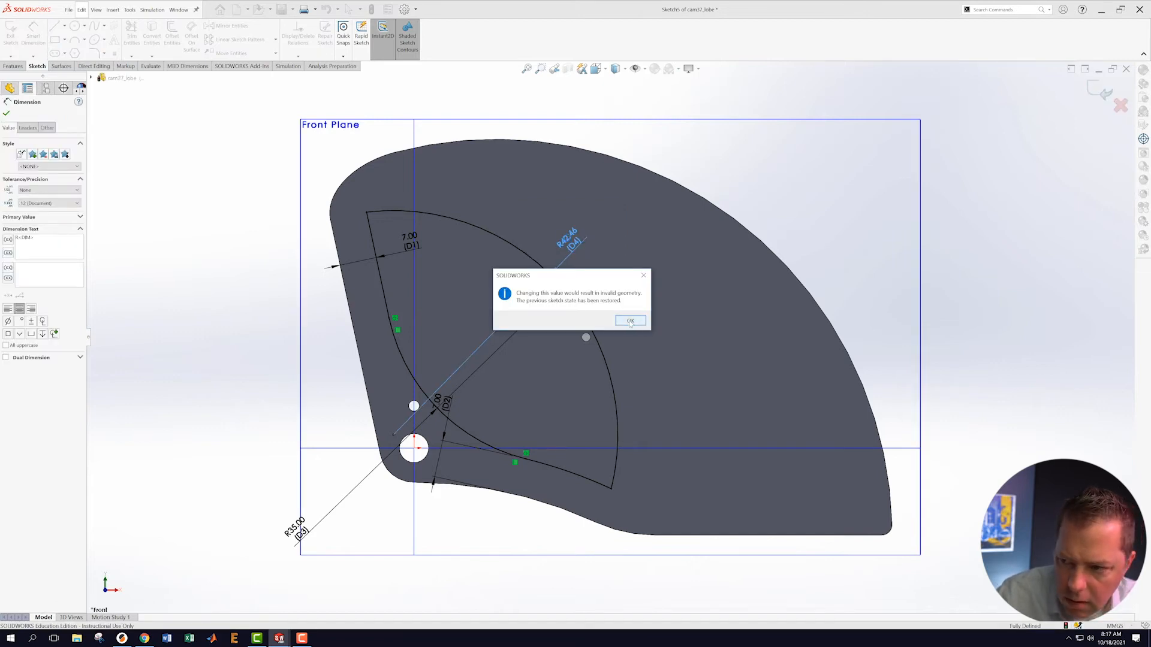
left_click(630, 321)
left_click(613, 391)
left_click(137, 226)
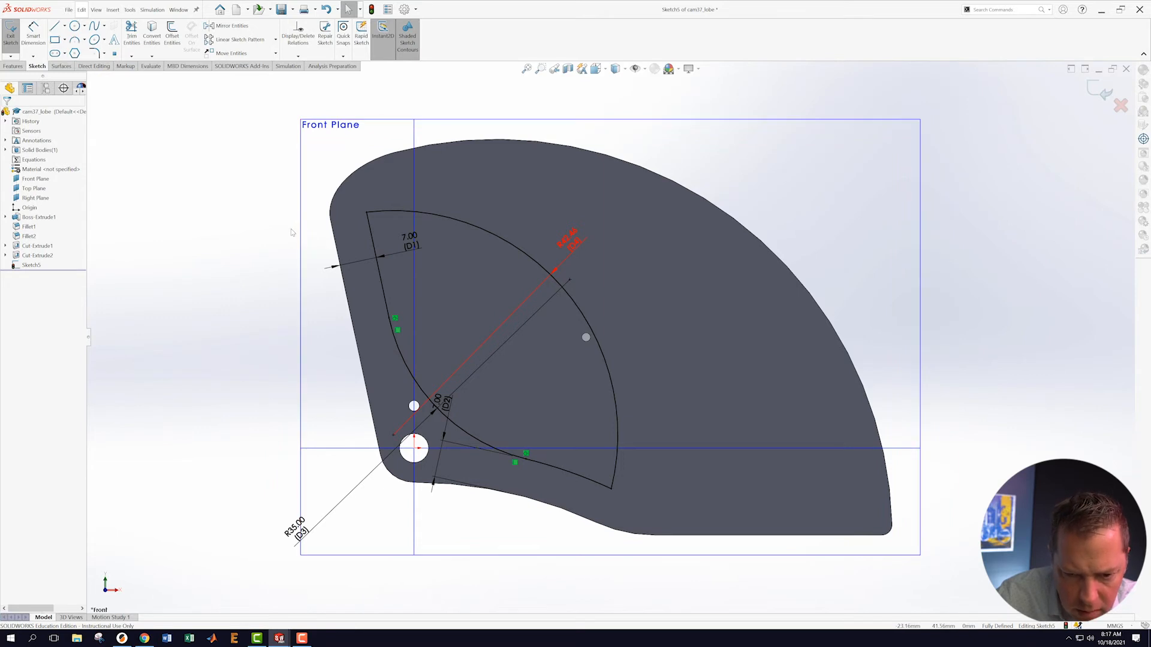
- Delete the closing arc together with its radius dimension
left_click(505, 246)
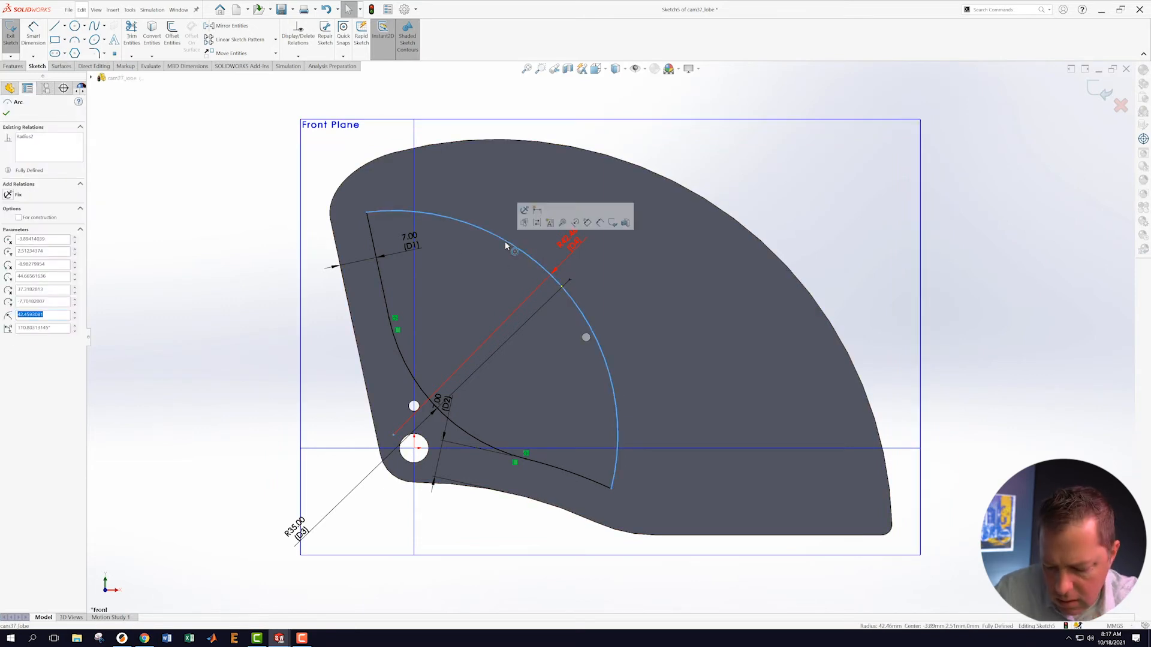
key("Delete")
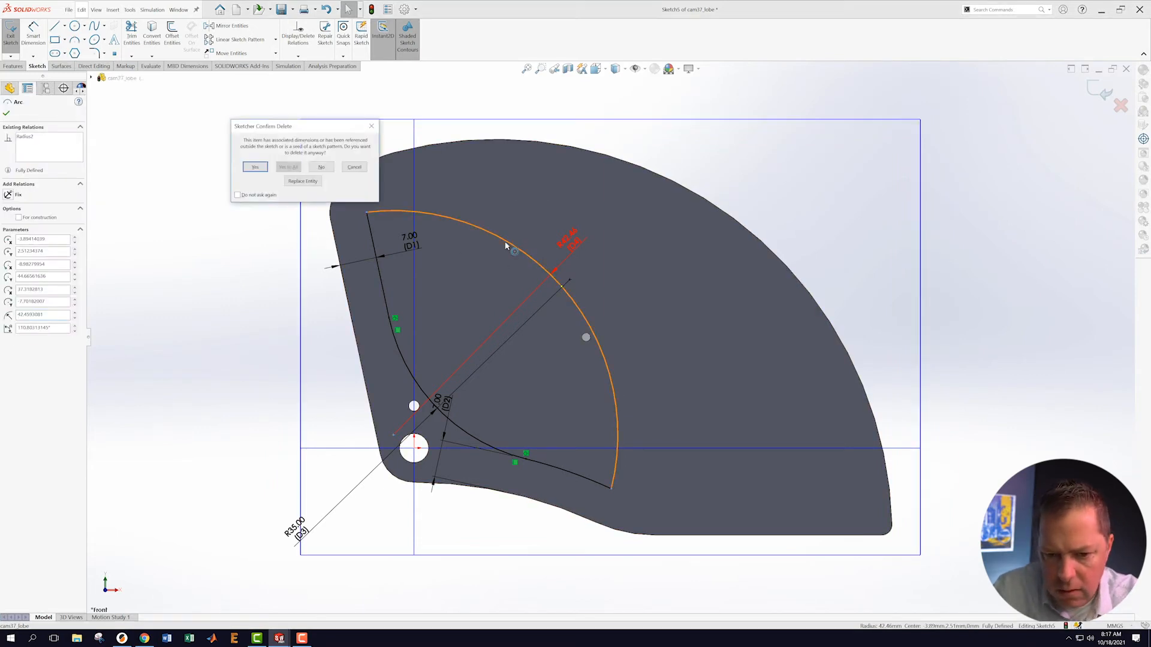
left_click(256, 167)
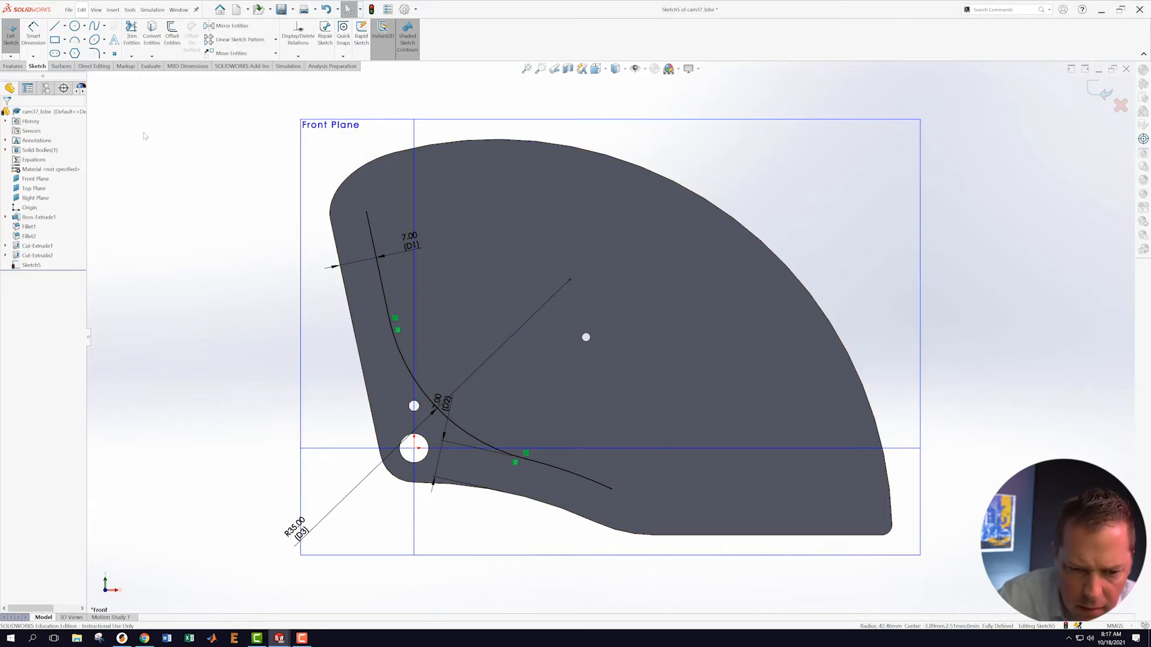
- Draw a three-point arc of about 35 mm radius bulging outward between the free ends of the offset line and offset curve
left_click(74, 40)
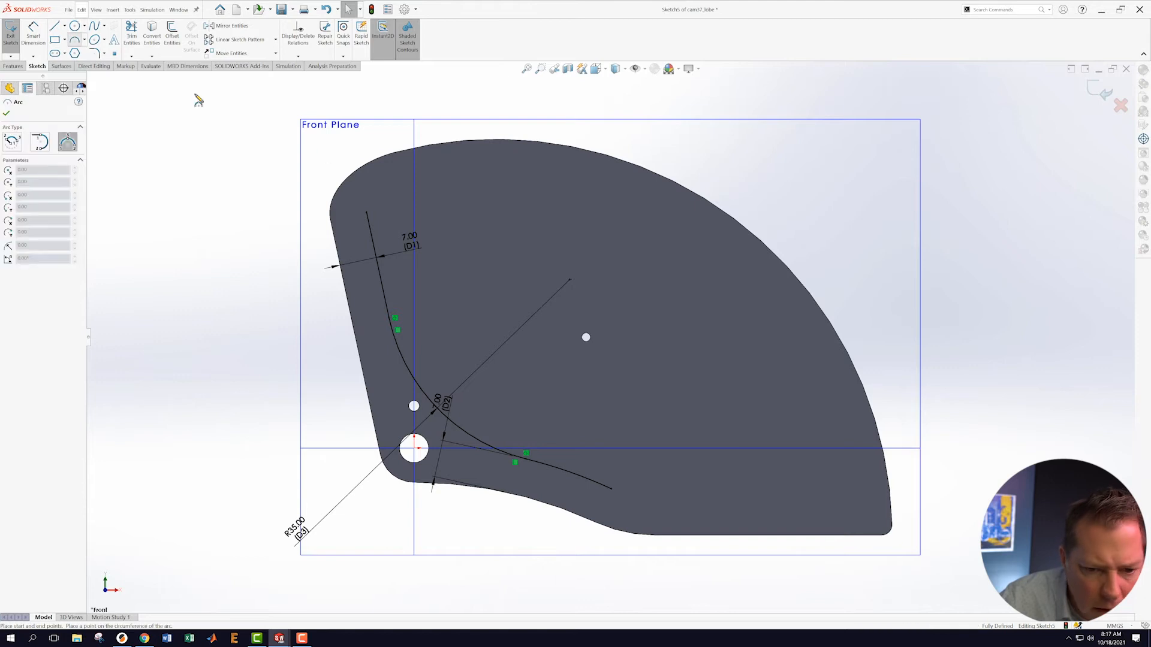
left_click(367, 212)
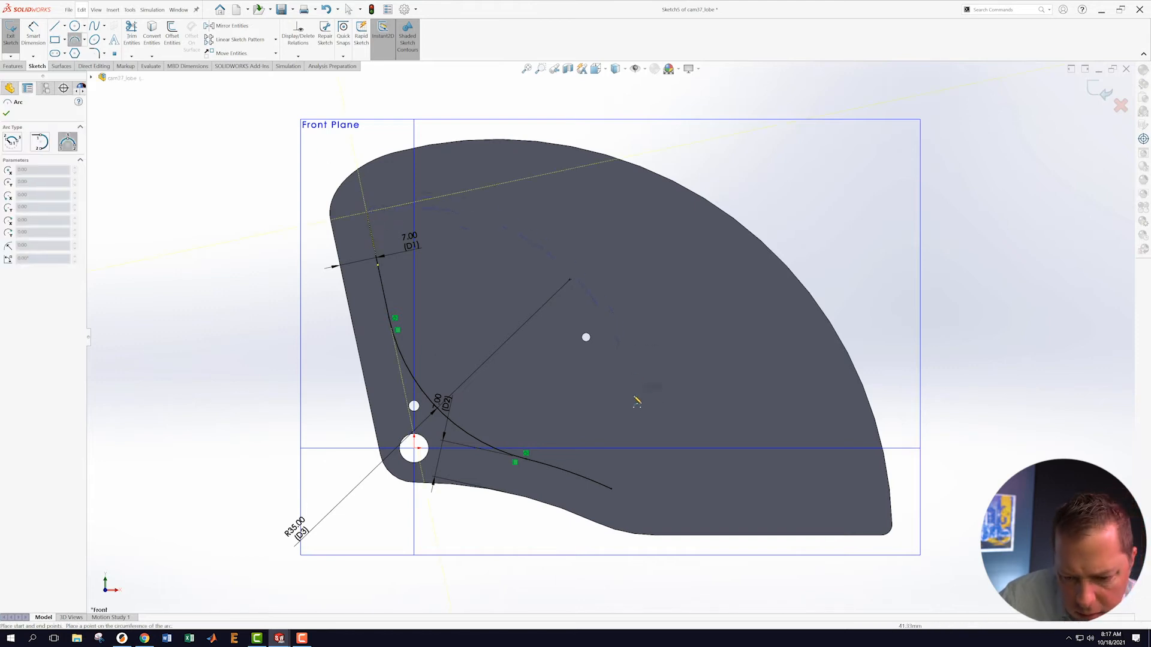
left_click(611, 490)
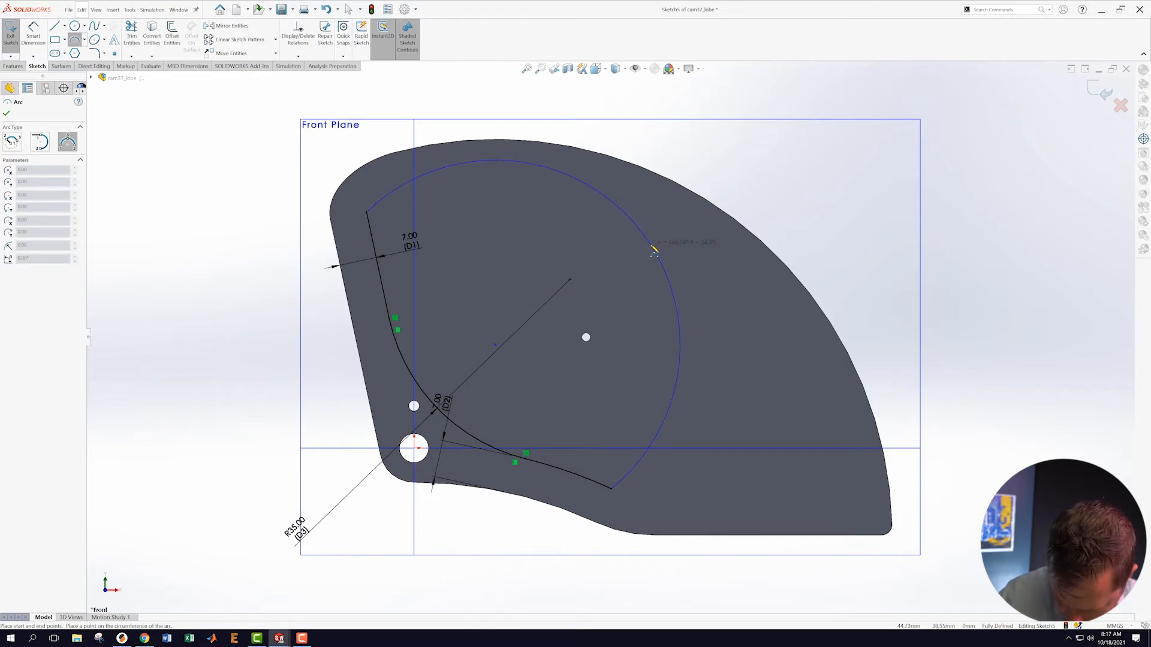
left_click(653, 250)
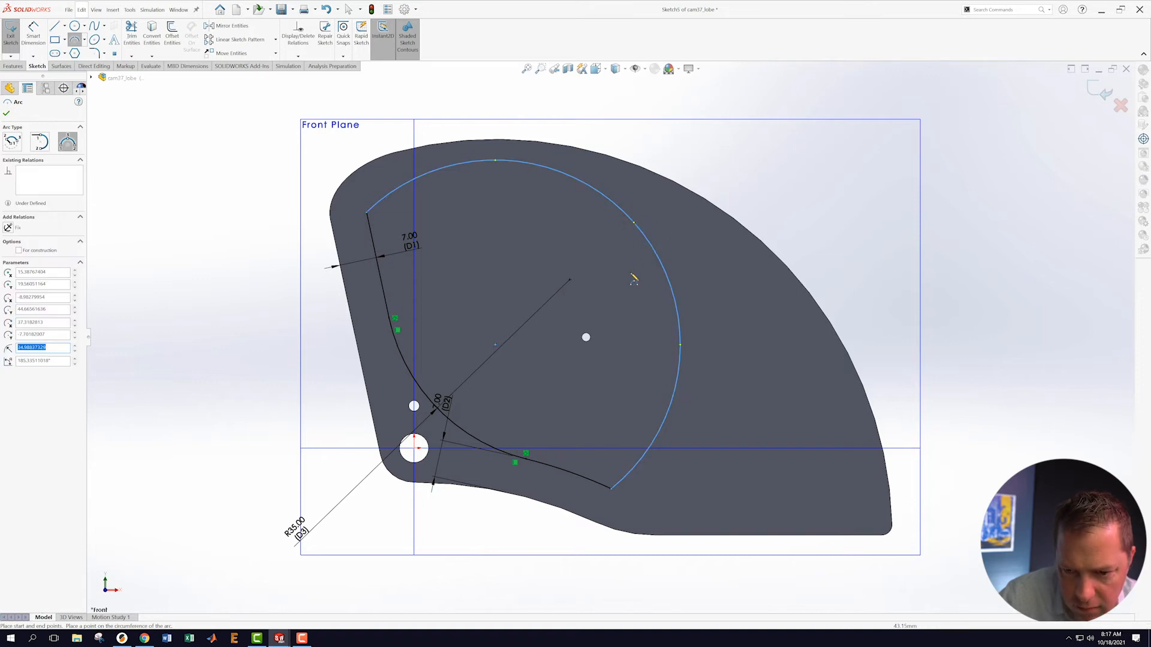
key("Escape")
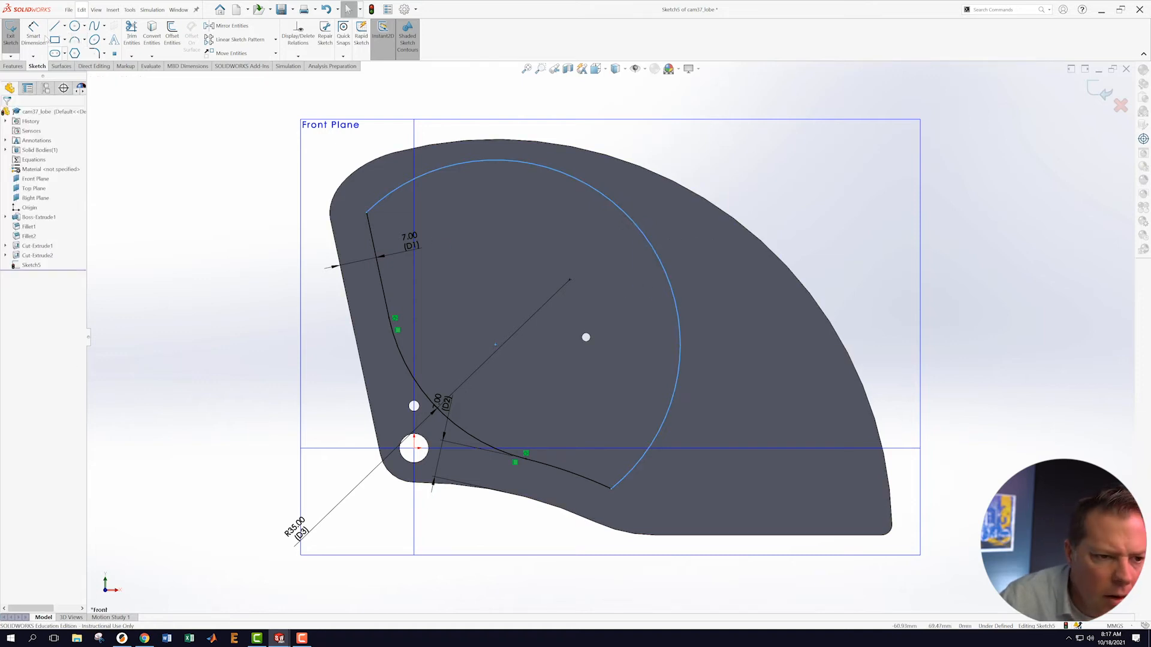
- Try to add a driving radius dimension to the closing arc and change its value
left_click(34, 44)
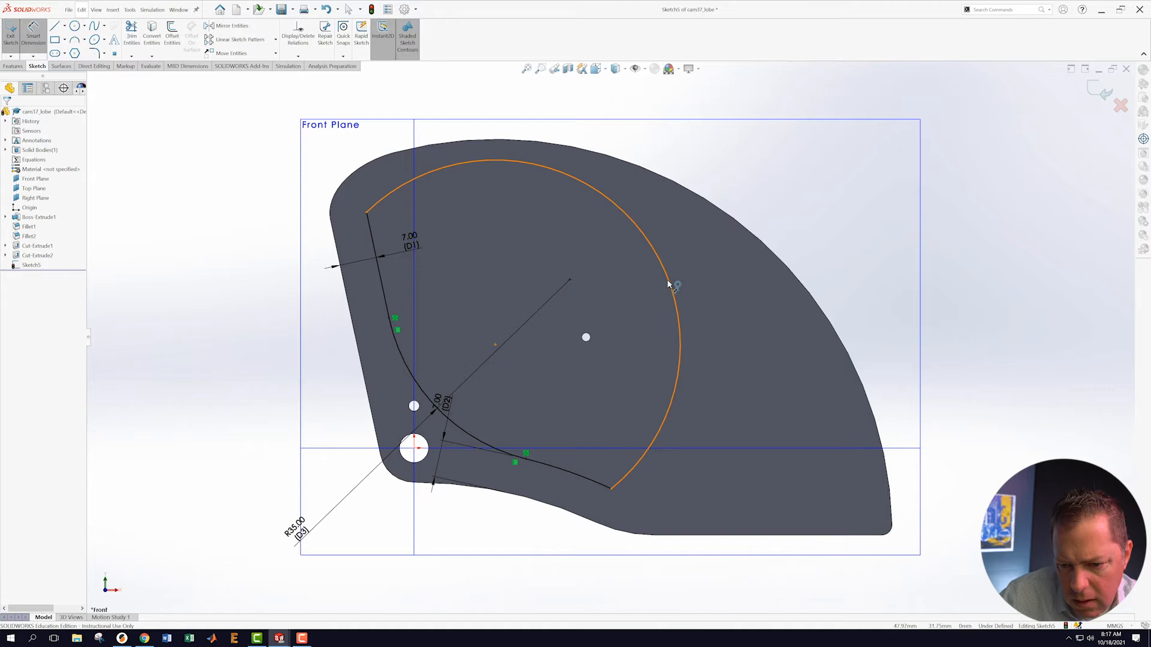
left_click(673, 281)
left_click(727, 258)
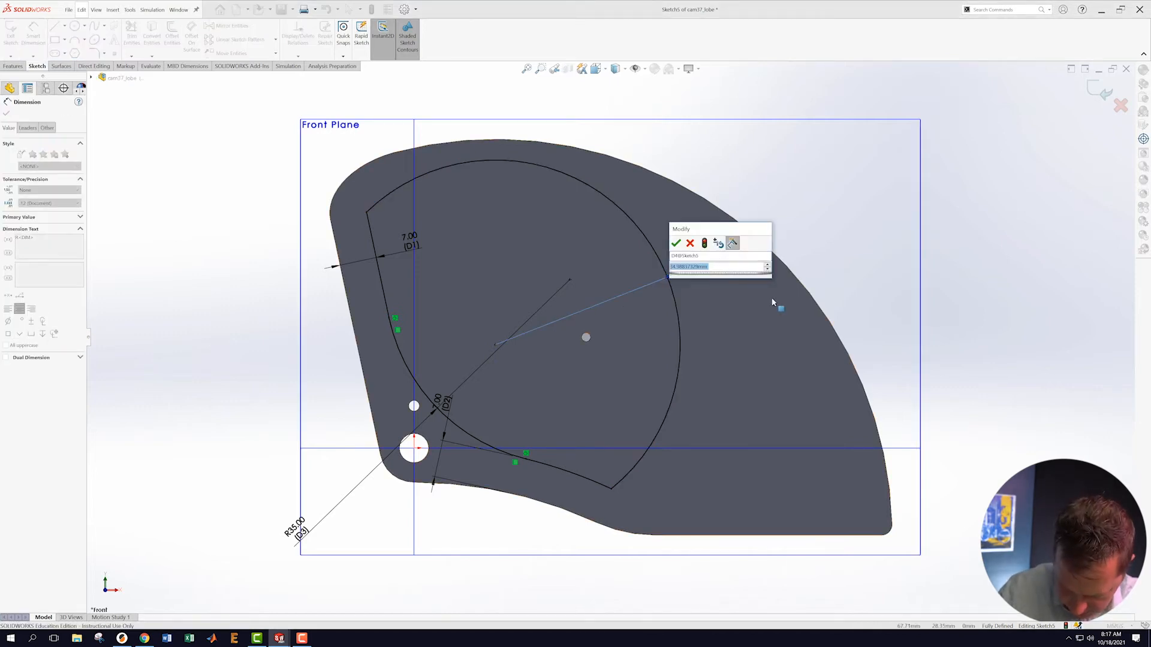
key("Return")
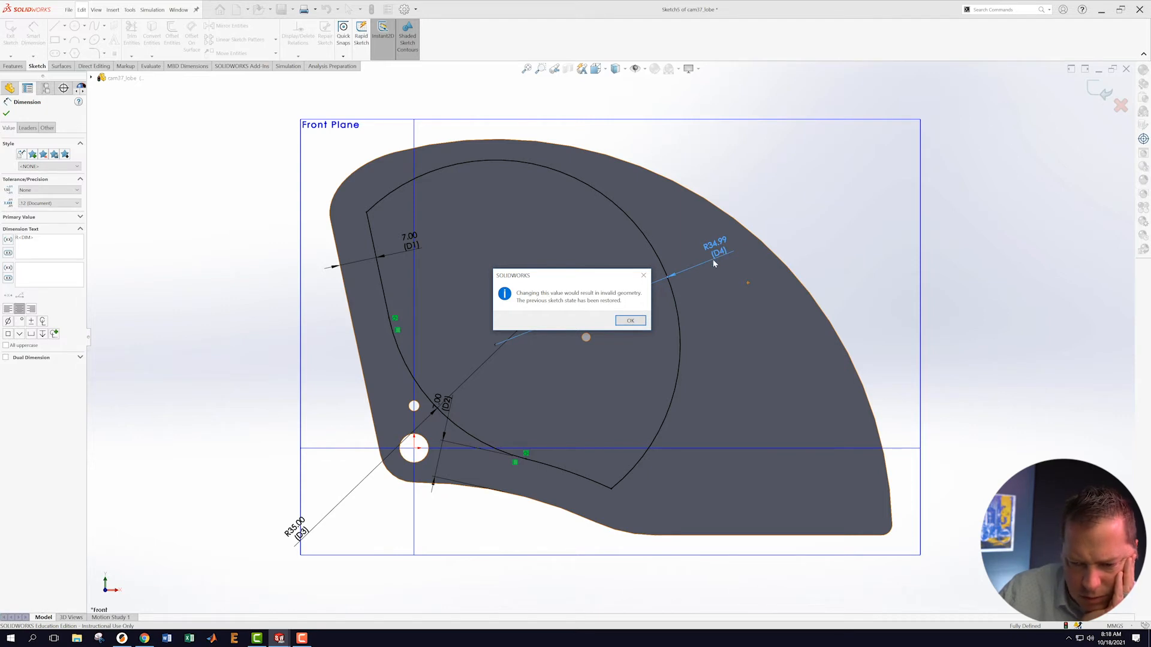
left_click(634, 322)
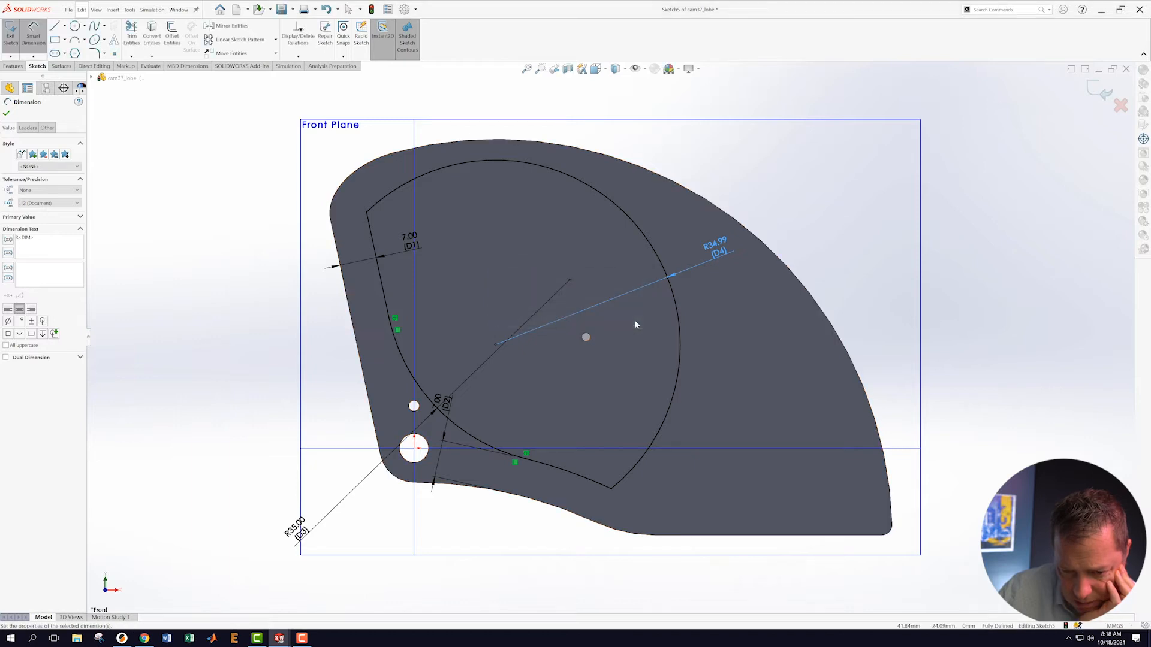
- Delete the closing arc's radius dimension
left_click(495, 347)
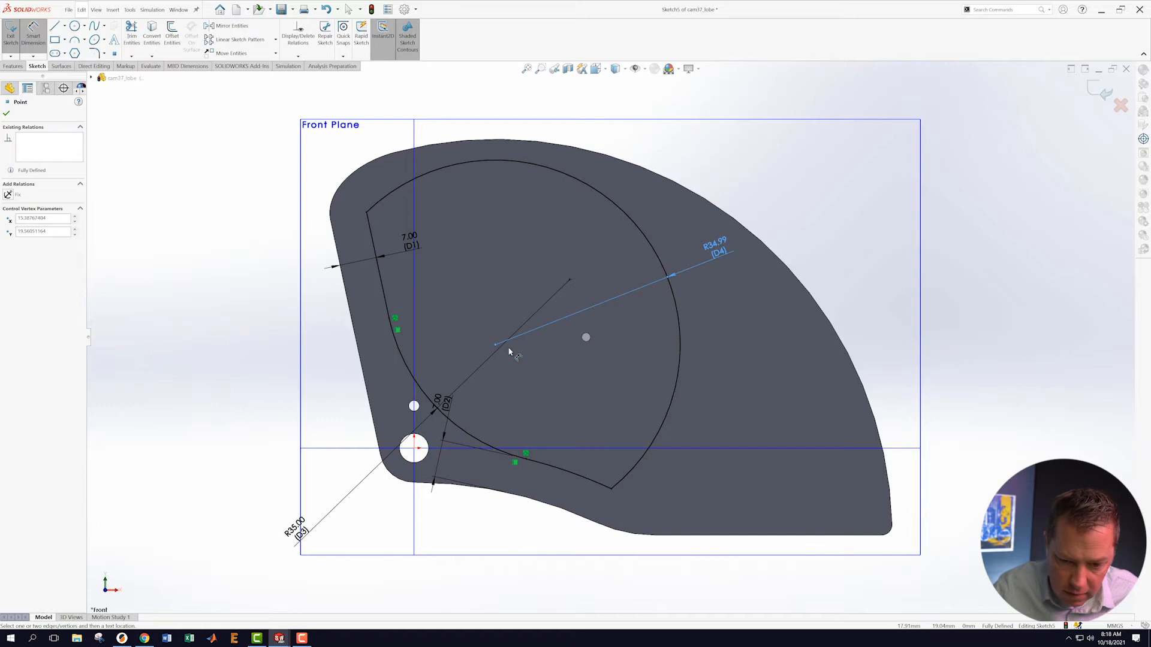
key("Escape")
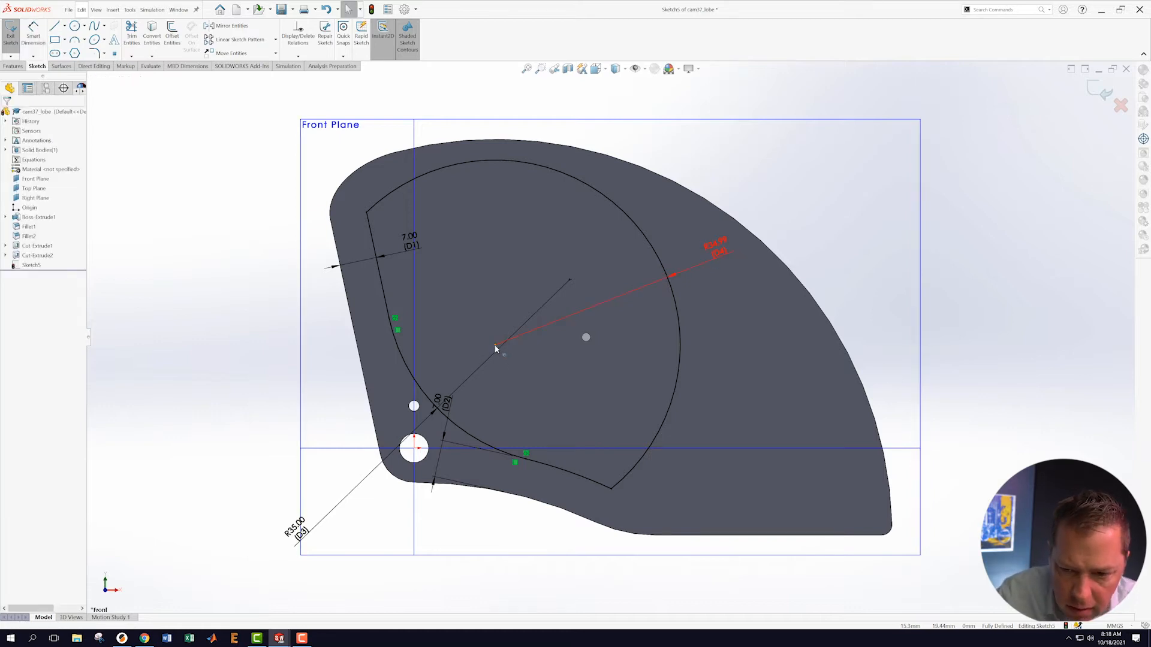
right_click(718, 246)
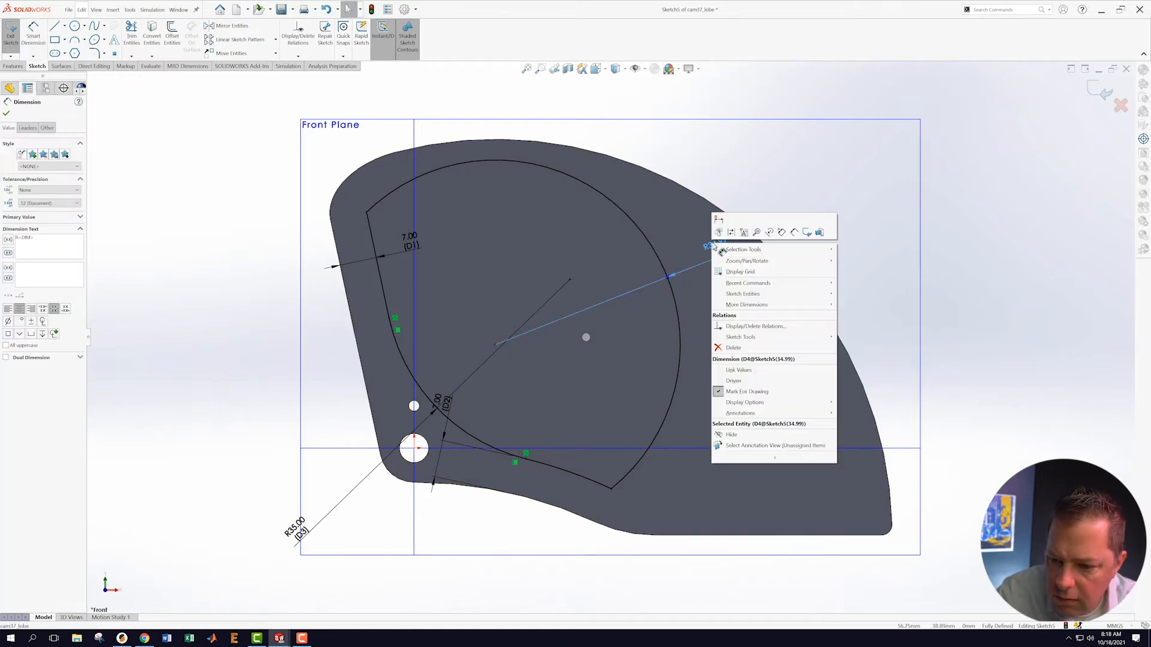
left_click(733, 348)
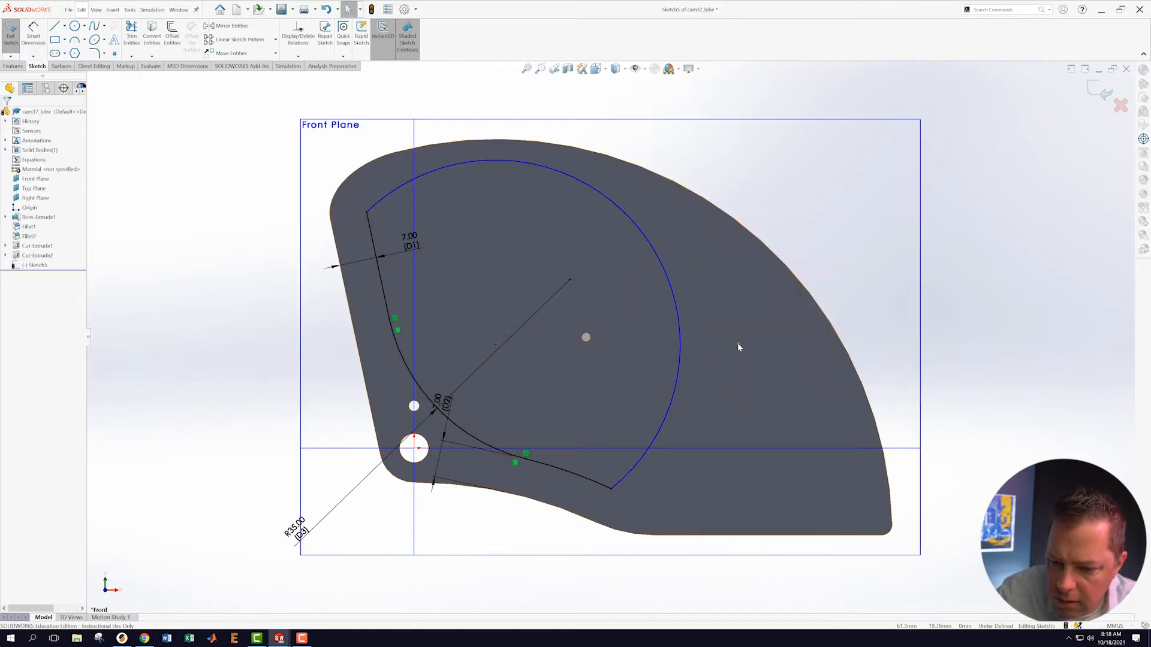
- Try to make the closing arc's centre coincident with the origin, and remove that relation again
left_click(495, 346)
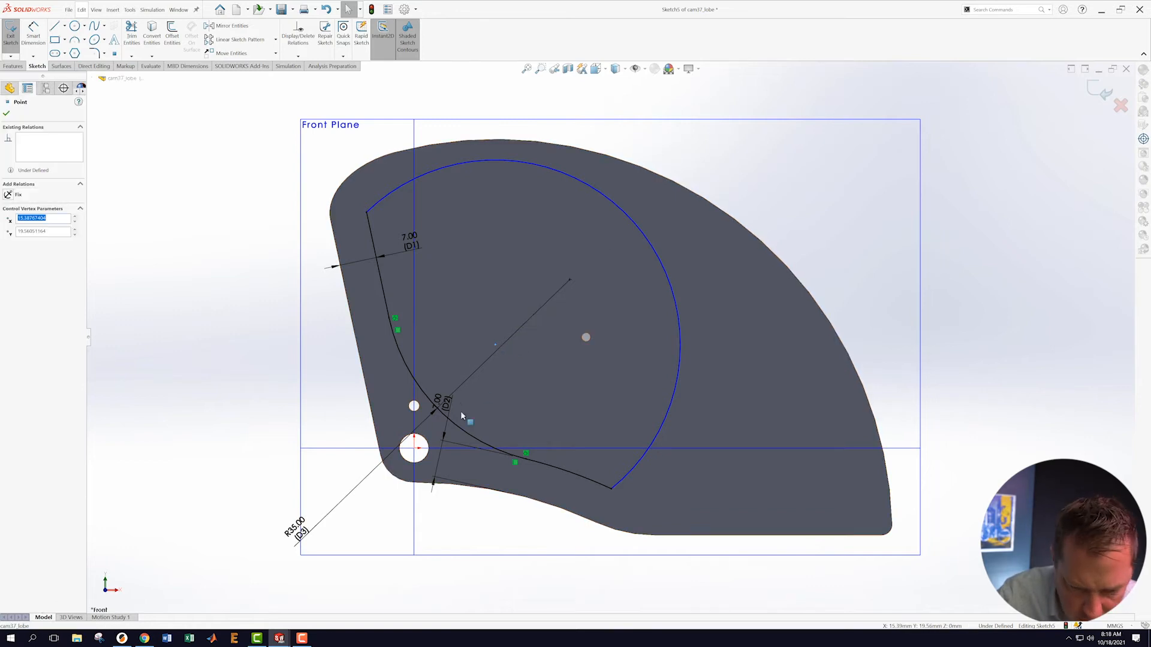
left_click(414, 448, "ctrl")
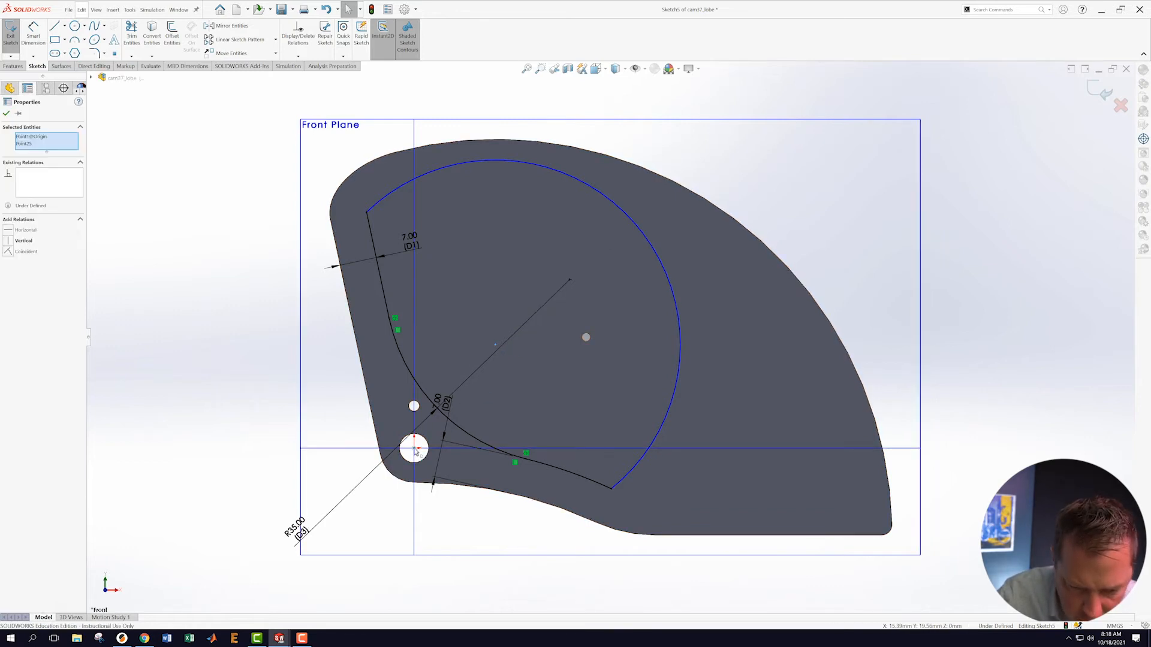
left_click(461, 417)
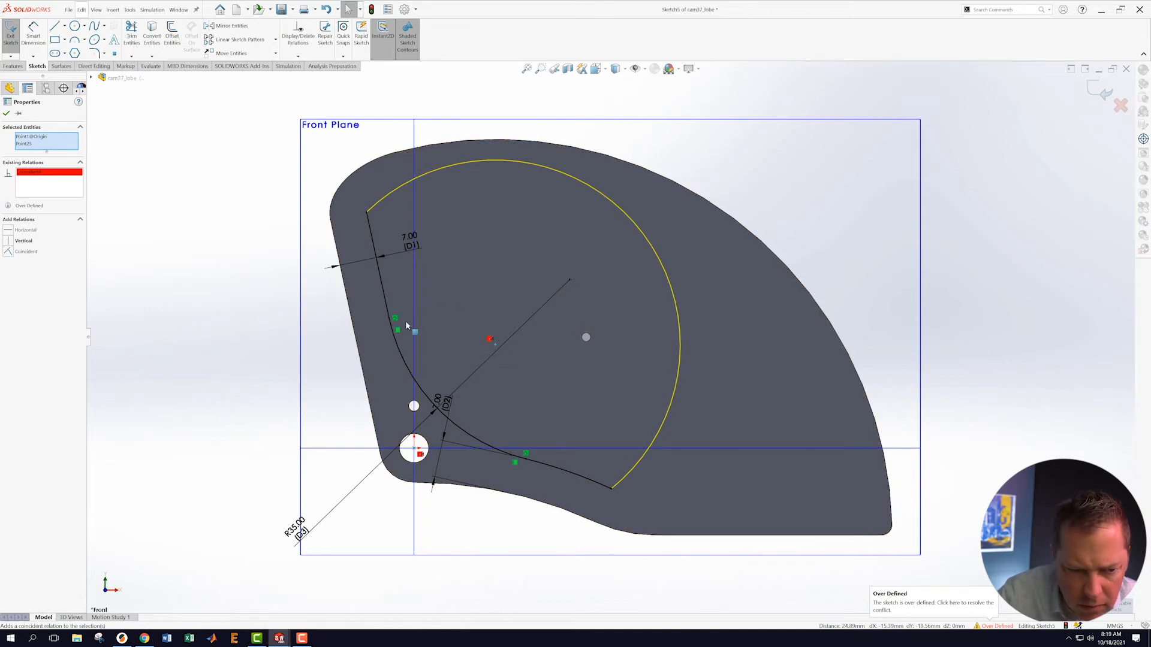
left_click(44, 172)
key("Delete")
key("Escape")
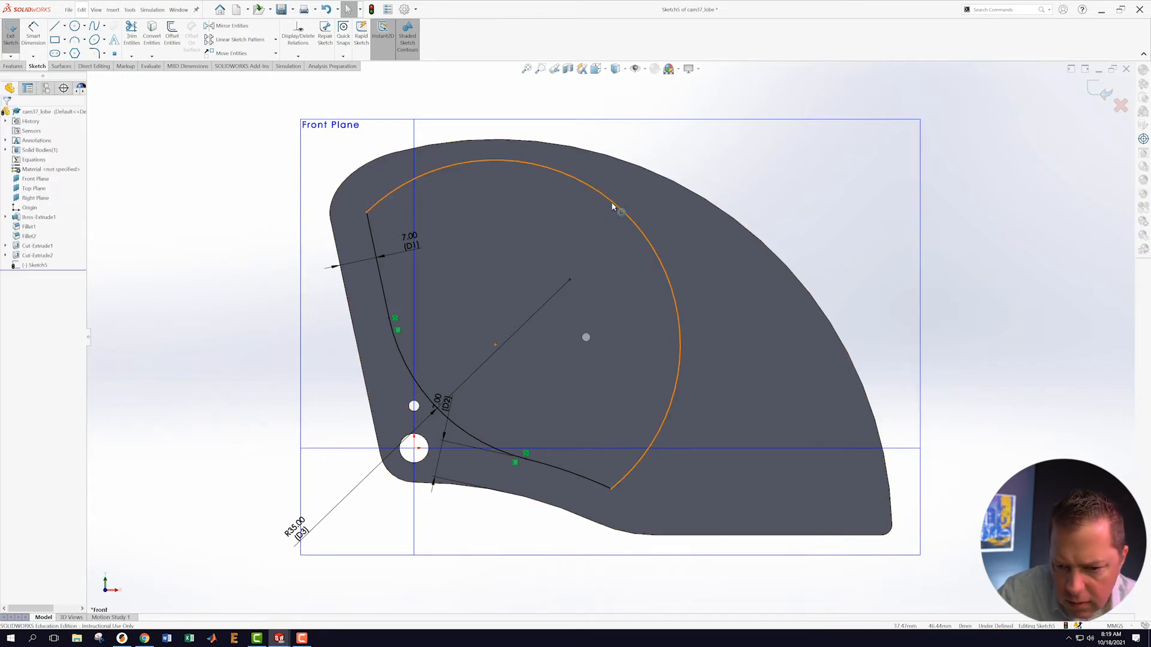
- Delete the closing arc from the inner profile sketch
left_click(618, 203)
key("Delete")
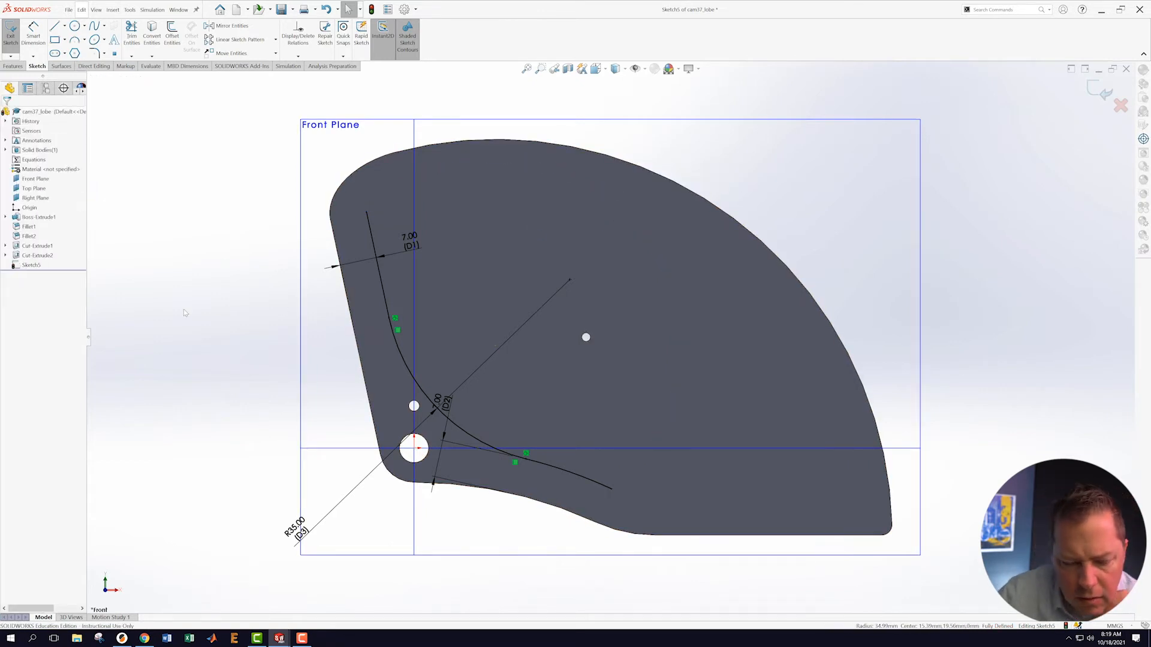
left_click(73, 42)
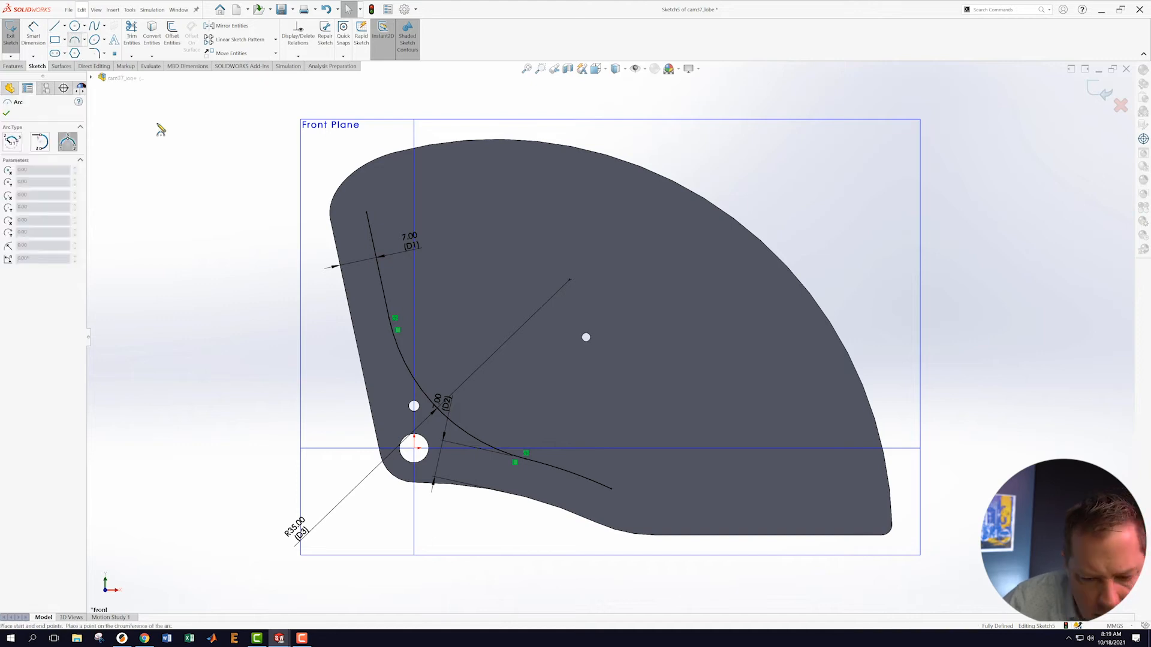
key("Escape")
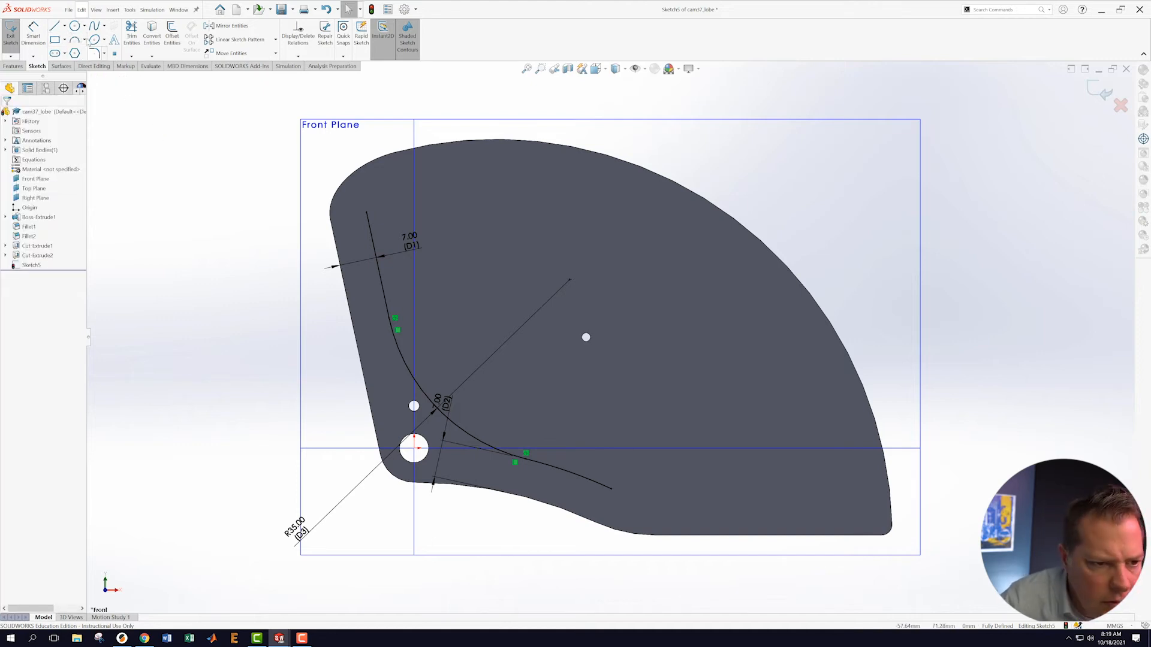
- Draw a circle about 94 mm in diameter centred on the origin, crossing the offset line and offset curve
left_click(75, 26)
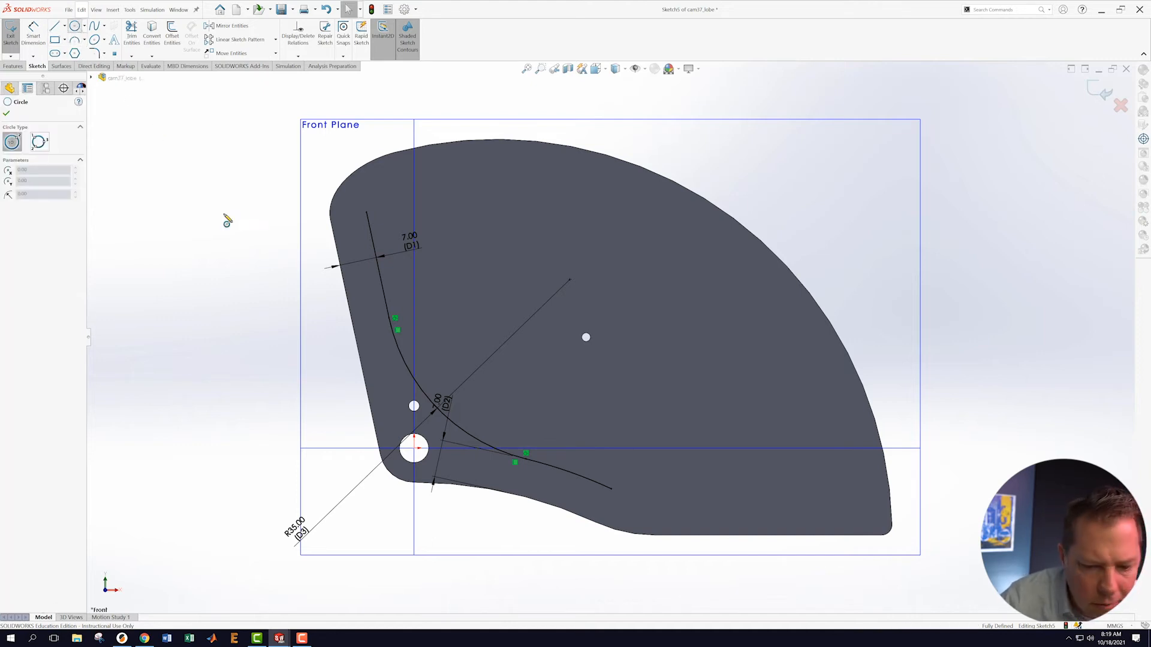
left_click(415, 449)
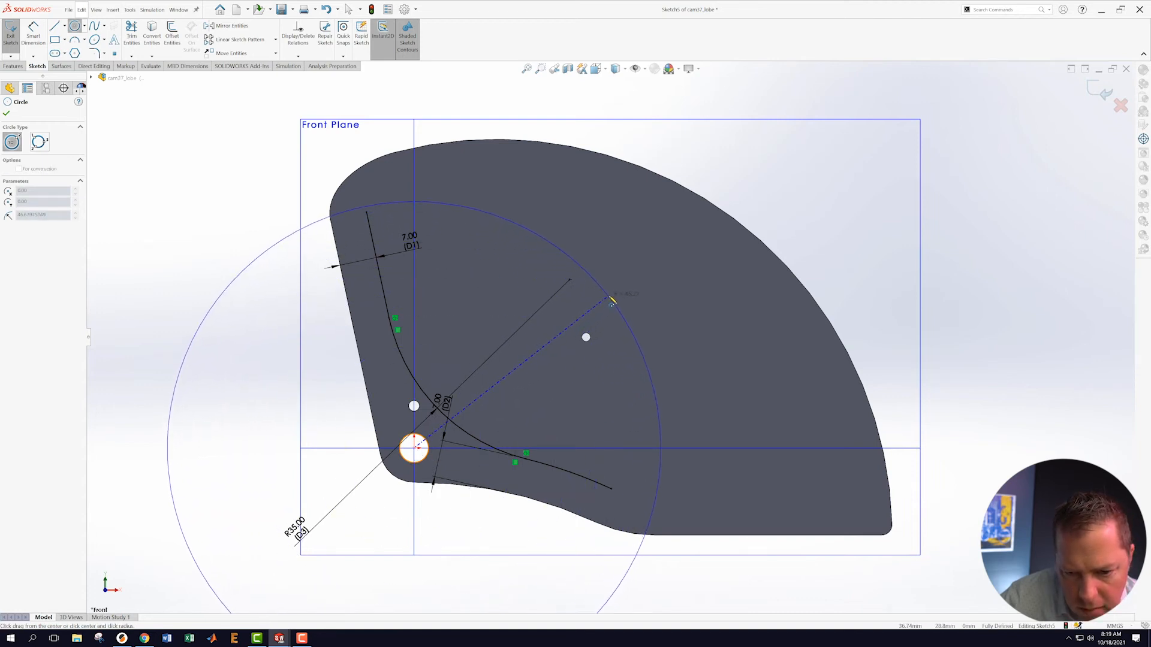
left_click(611, 301)
key("Escape")
- Dimension the origin-centred circle with a diameter of 68 mm
left_click(607, 299)
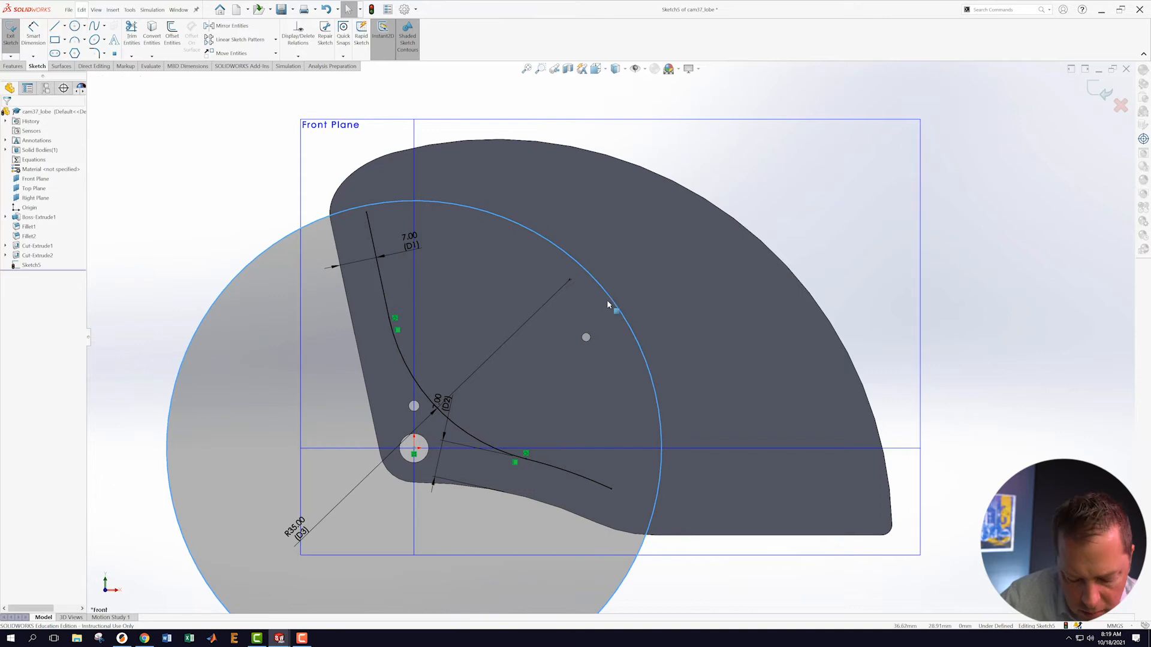
key("s")
left_click(619, 324)
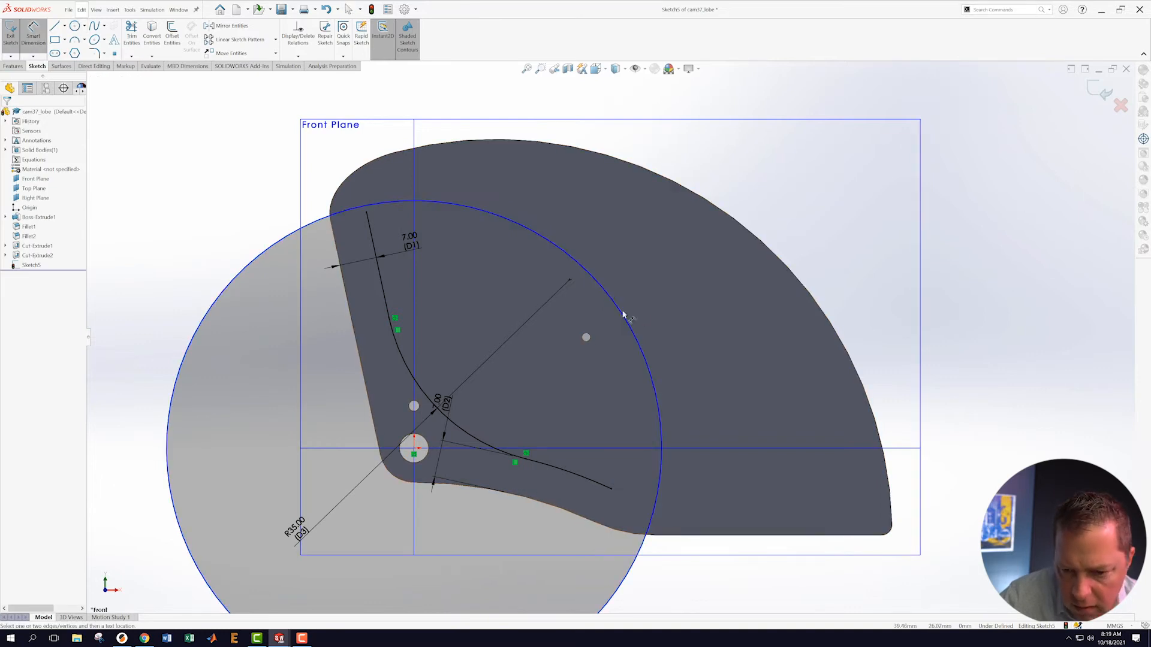
left_click(622, 313)
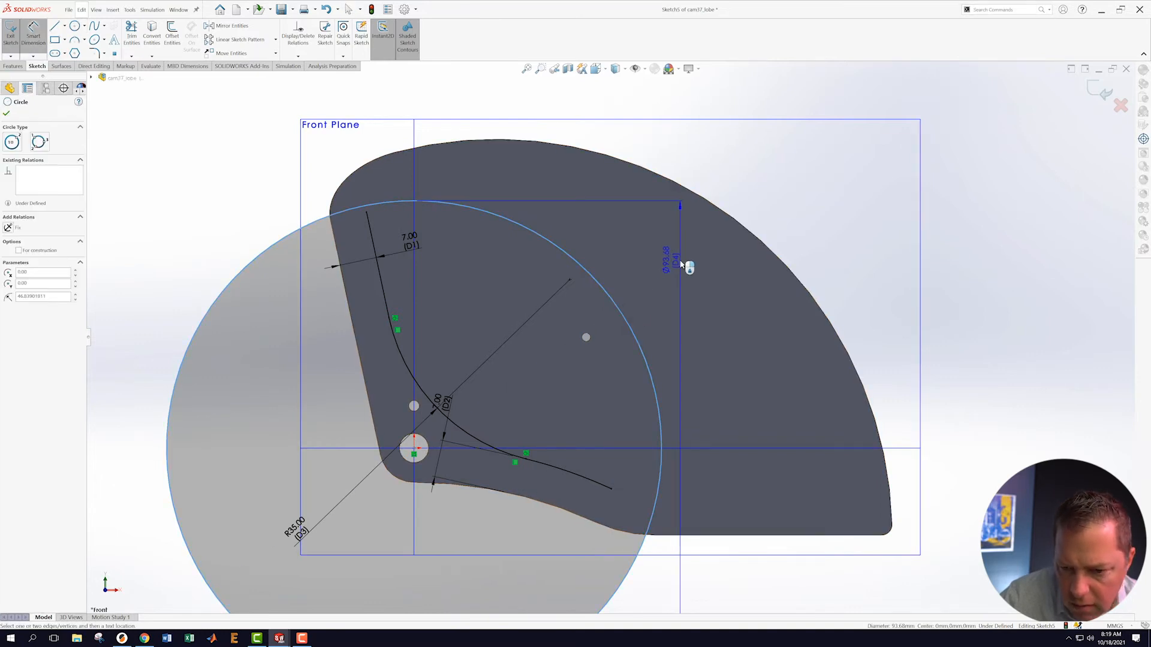
left_click(640, 234)
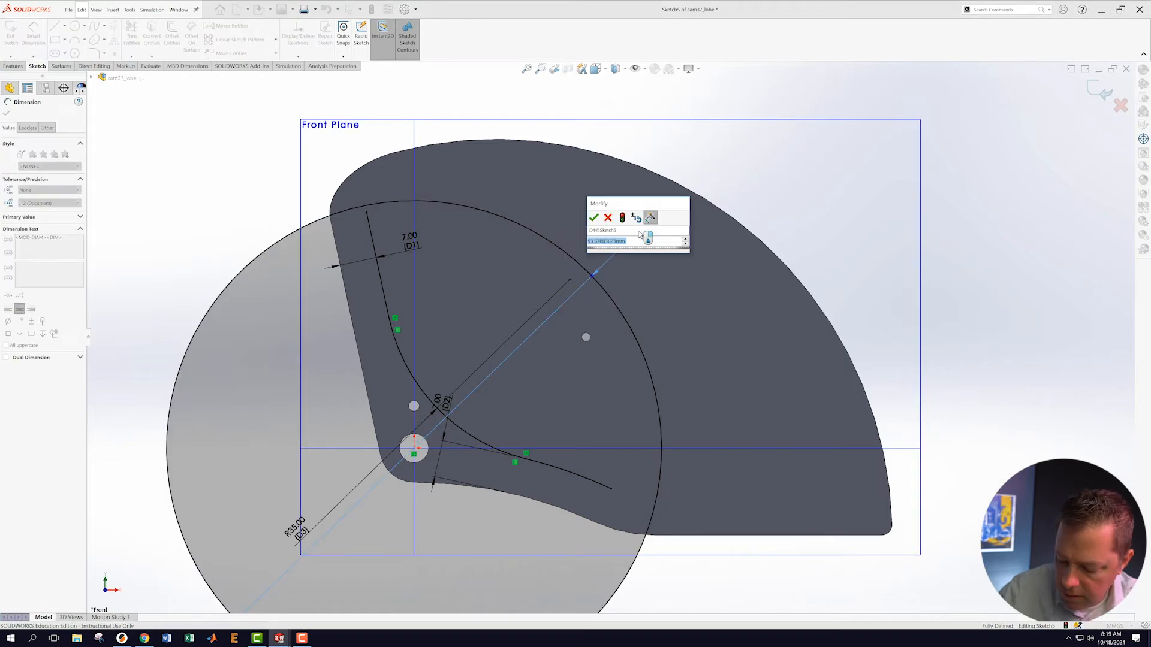
type("68")
key("Return")
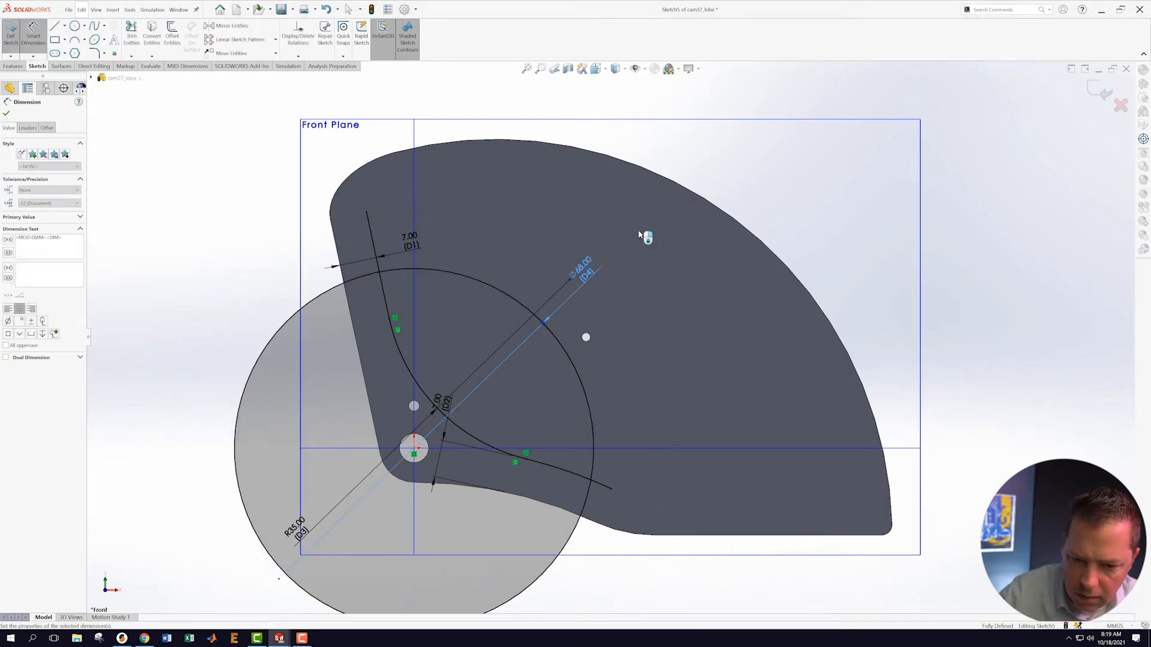
key("Escape")
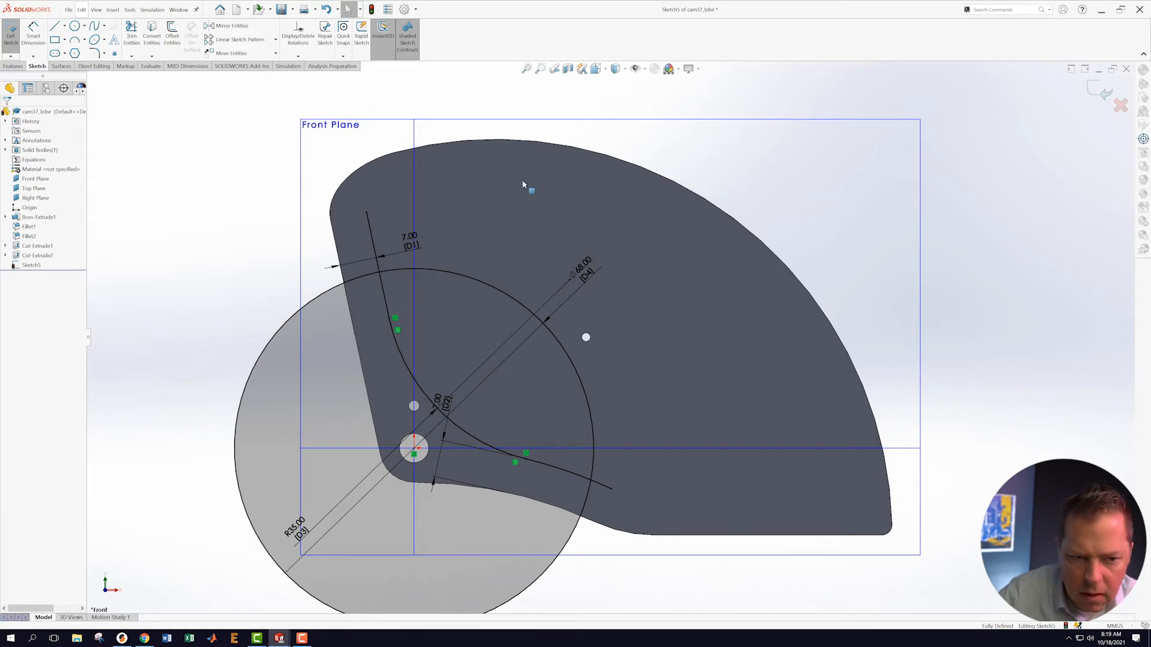
- Trim the circle outside the inner profile and the offset ends extending beyond it, leaving one closed contour
left_click(132, 33)
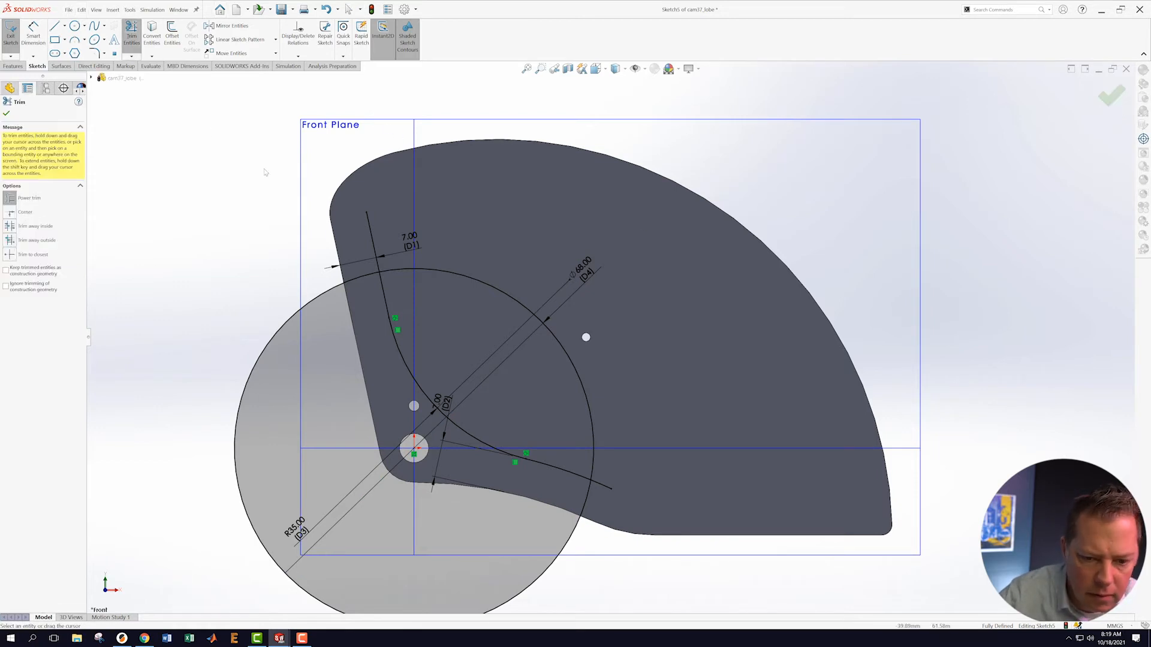
left_click(351, 285)
left_click(603, 484)
key("Escape")
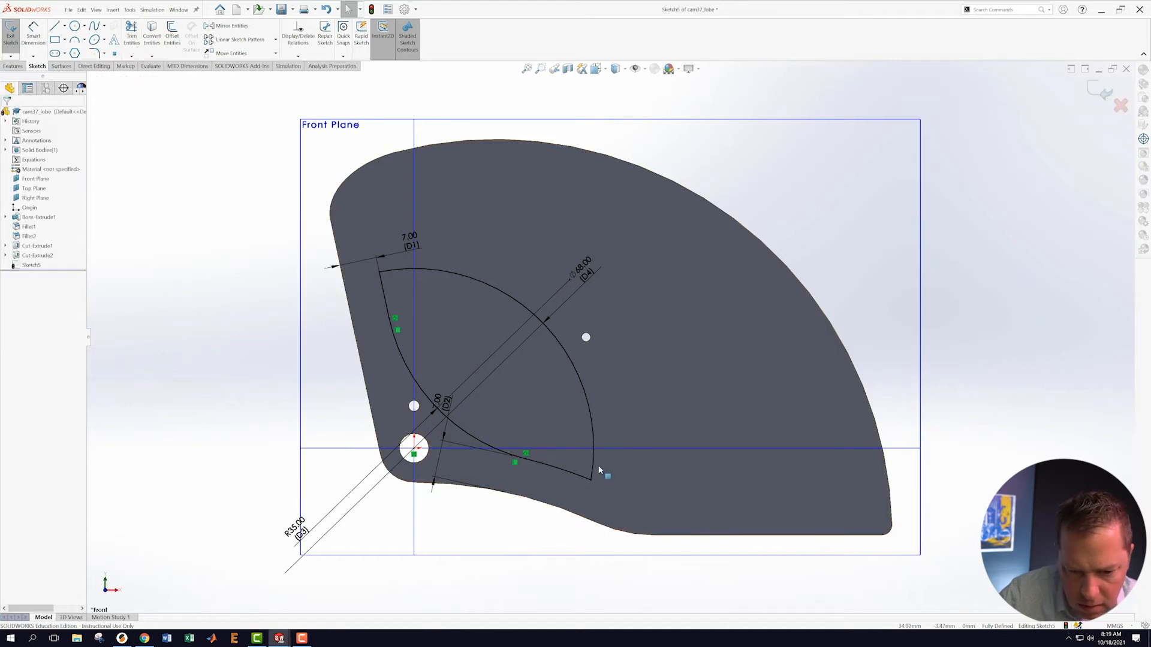
left_click(40, 31)
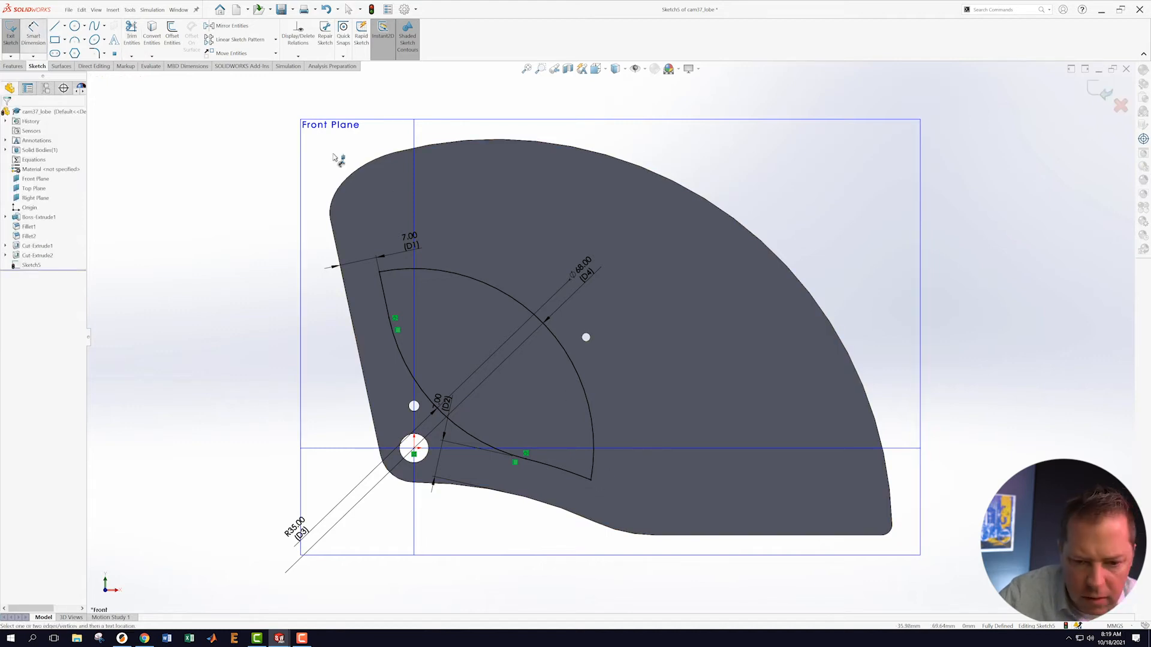
left_click(456, 271)
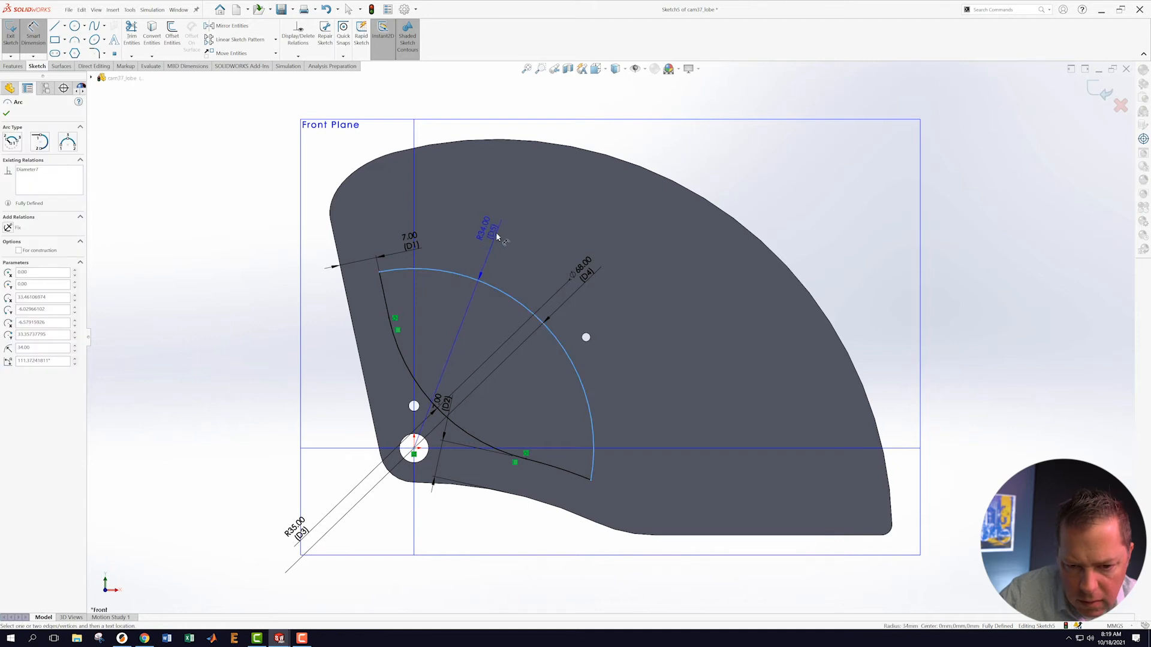
left_click(500, 235)
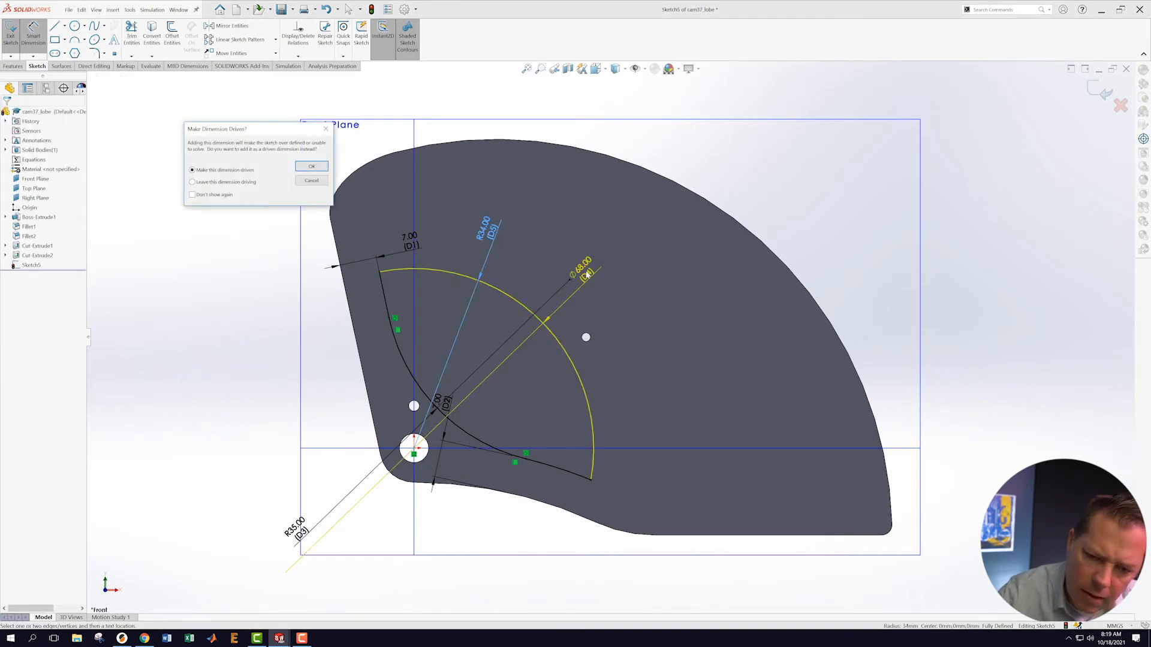
left_click(312, 181)
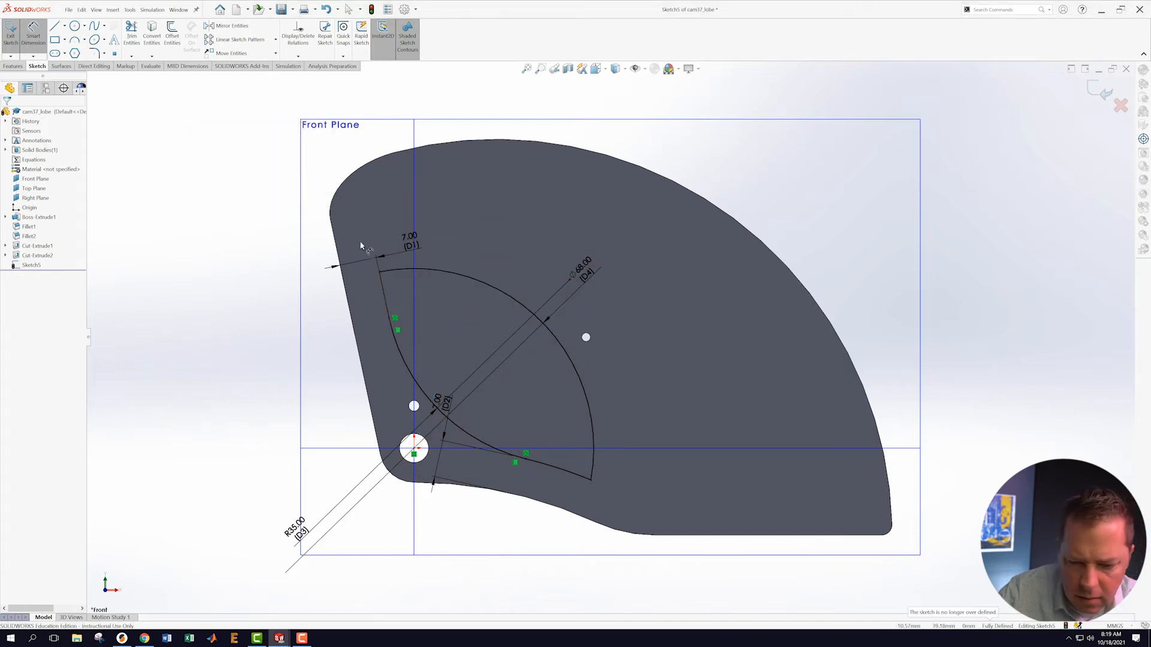
left_click(94, 53)
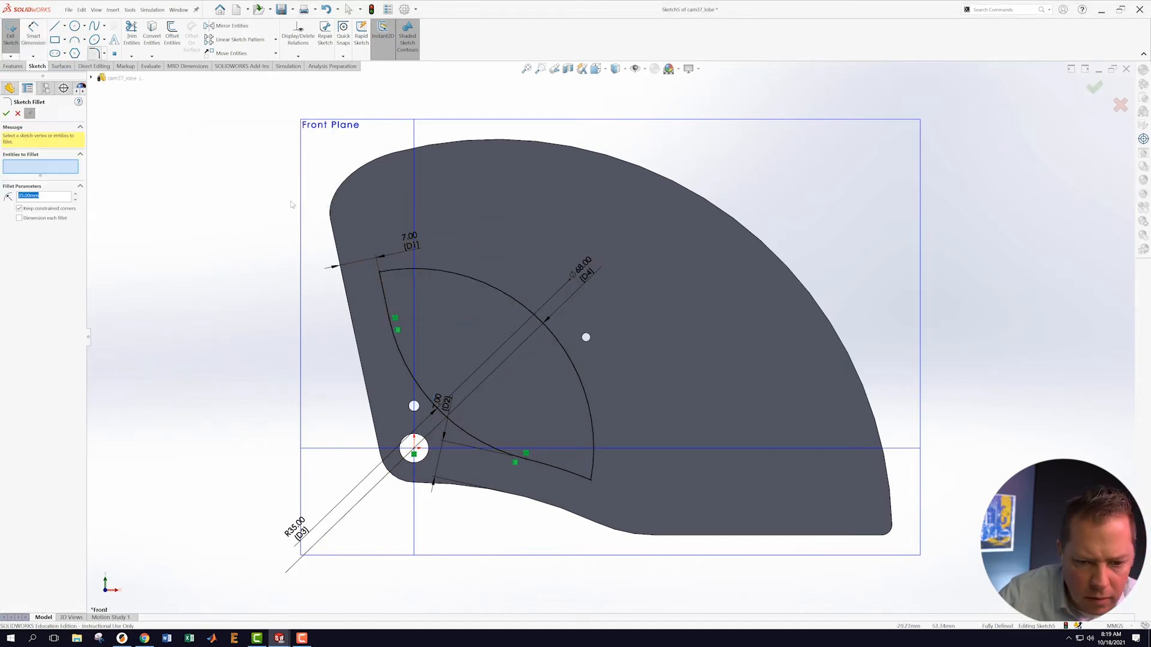
left_click(380, 276)
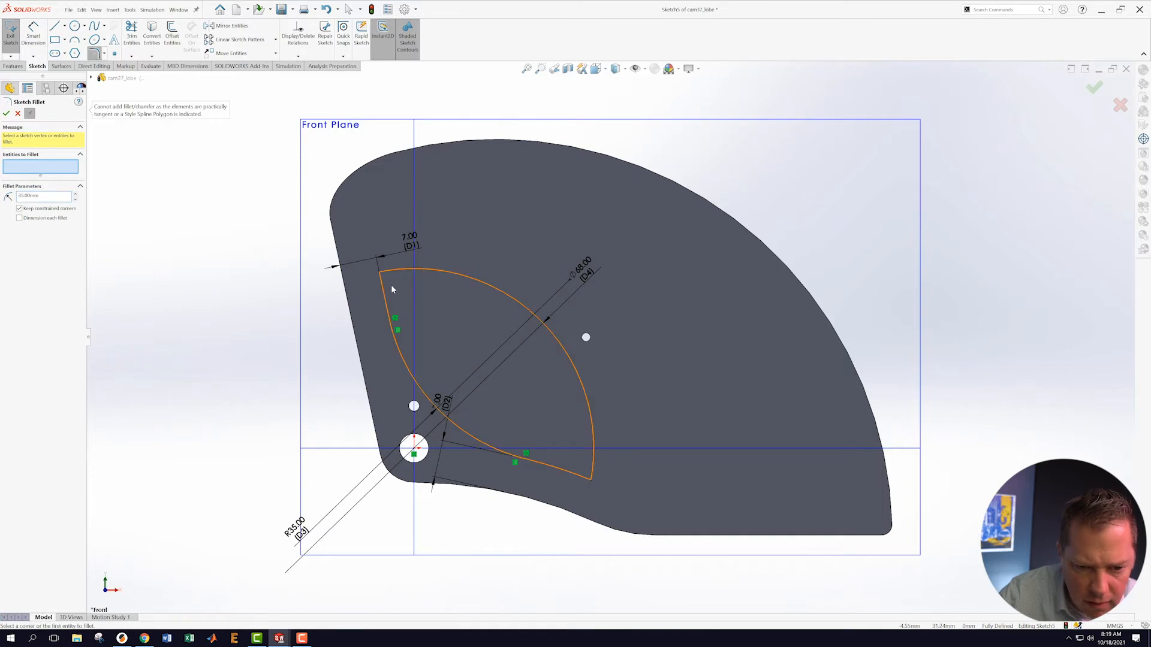
left_click(18, 113)
left_click(93, 53)
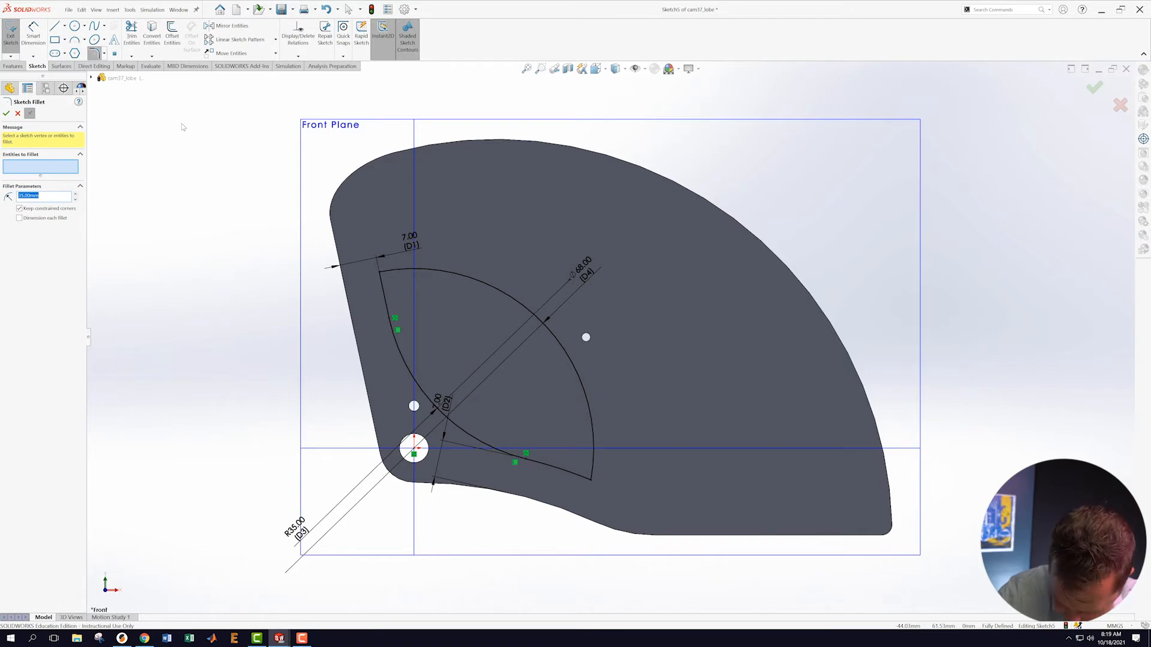
key("Escape")
scroll(588, 482, "down", 2)
scroll(600, 474, "down", 3)
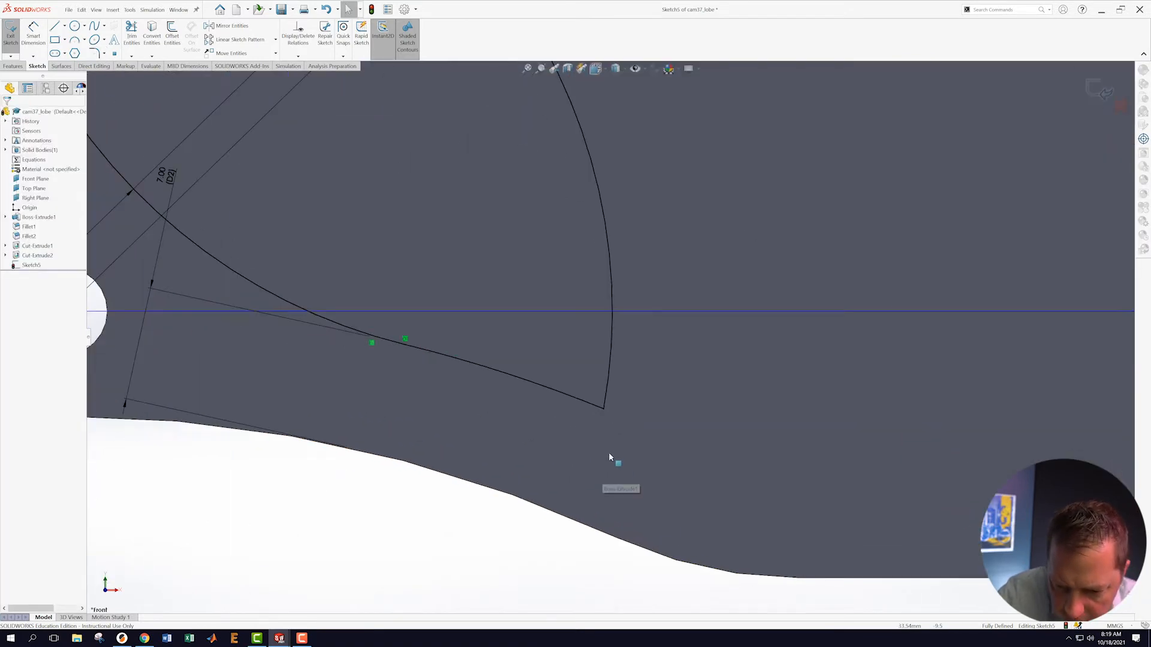
scroll(635, 349, "up", 6)
scroll(687, 225, "down", 3)
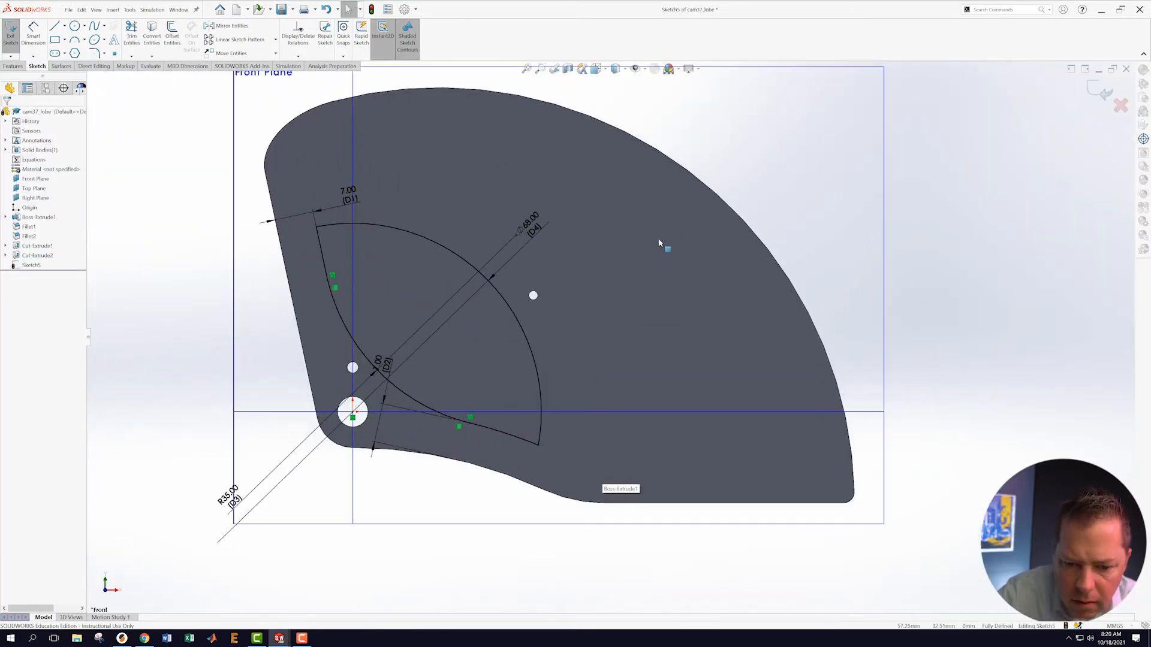
- Close the inner profile sketch and extrude-cut it through the lobe using Through All - Both
left_click(1102, 91)
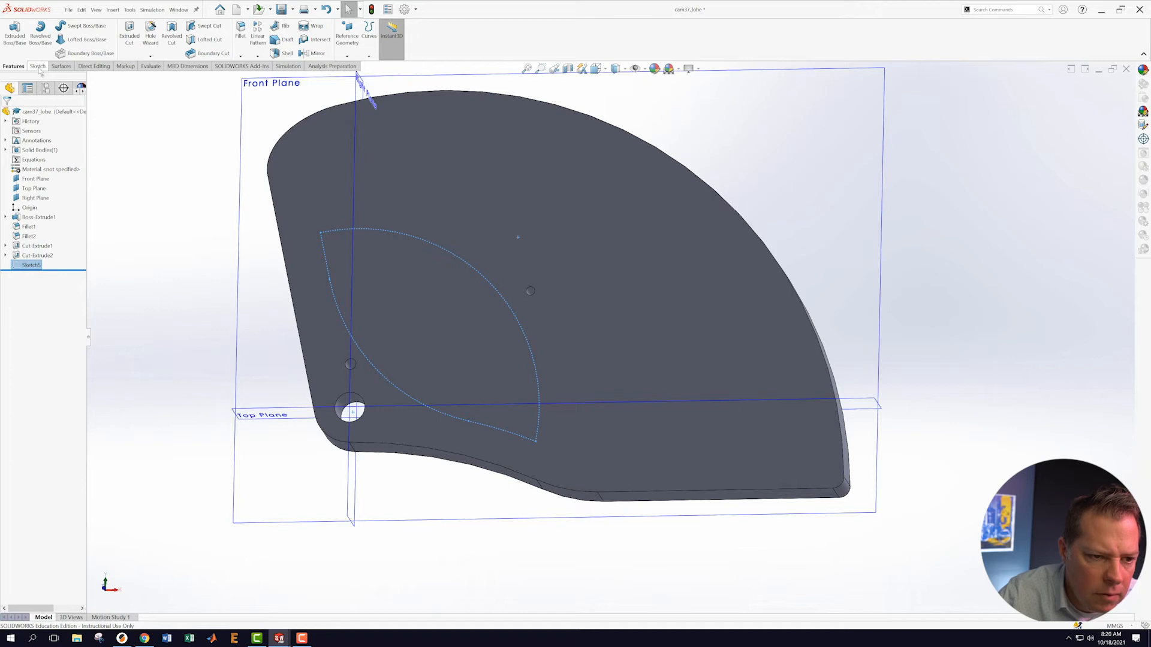
left_click(129, 33)
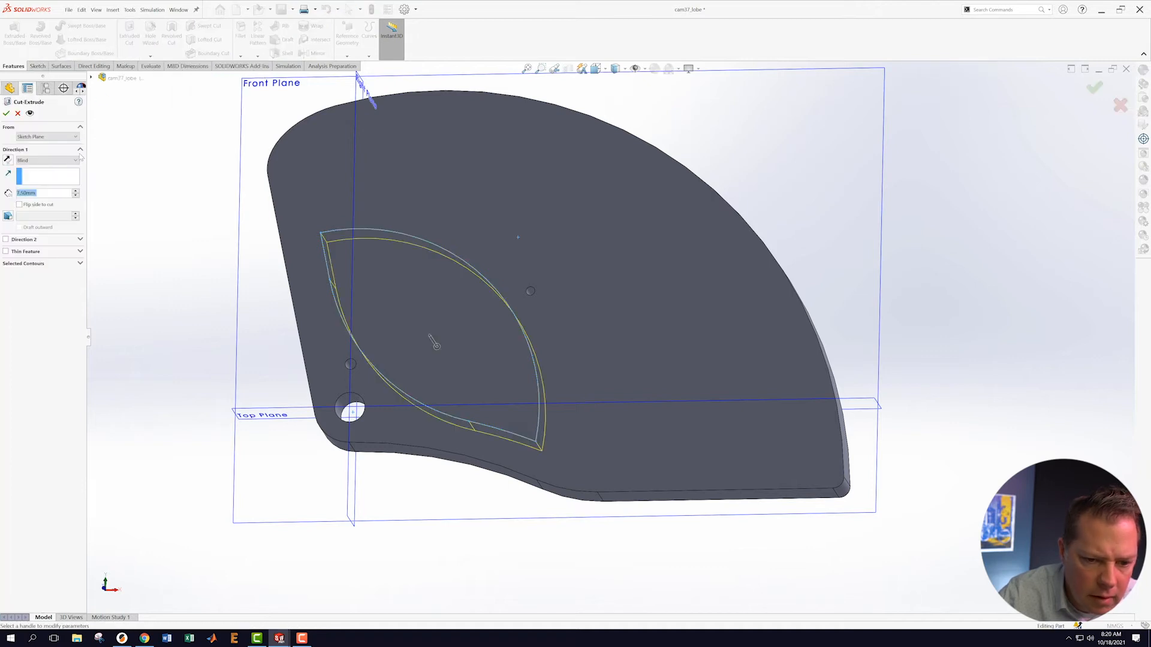
left_click(50, 160)
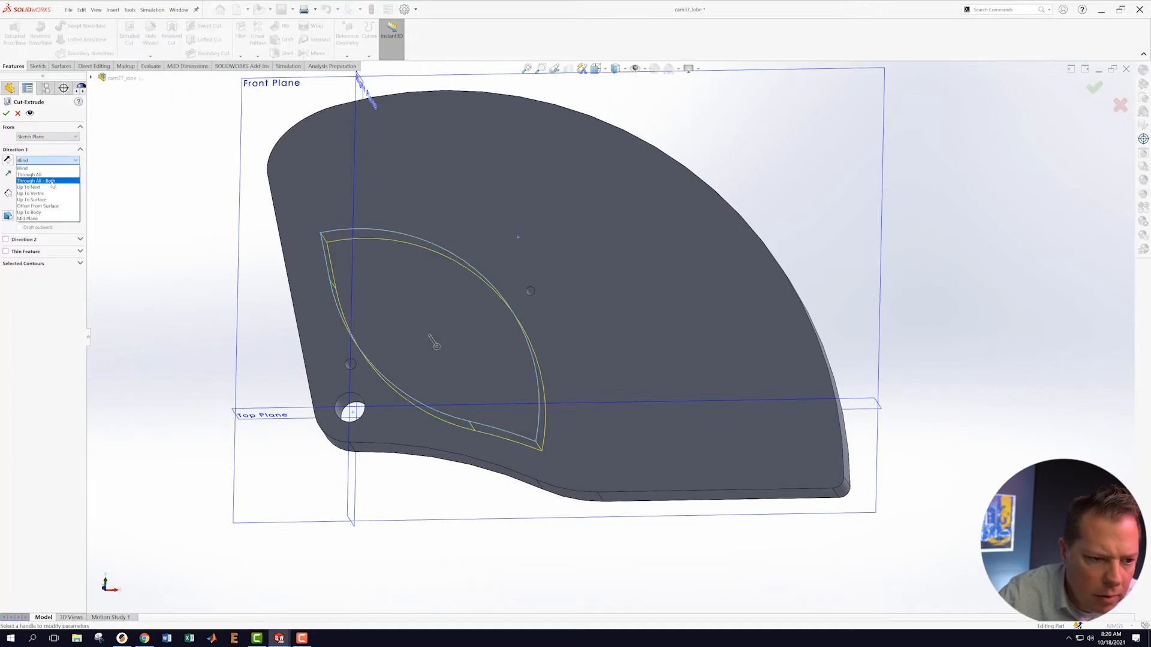
left_click(36, 181)
left_click(6, 114)
- Fillet the two sharp corner edges of the inner cutout with a symmetric 2.5 mm radius
middle_click_drag(175, 221, 189, 258)
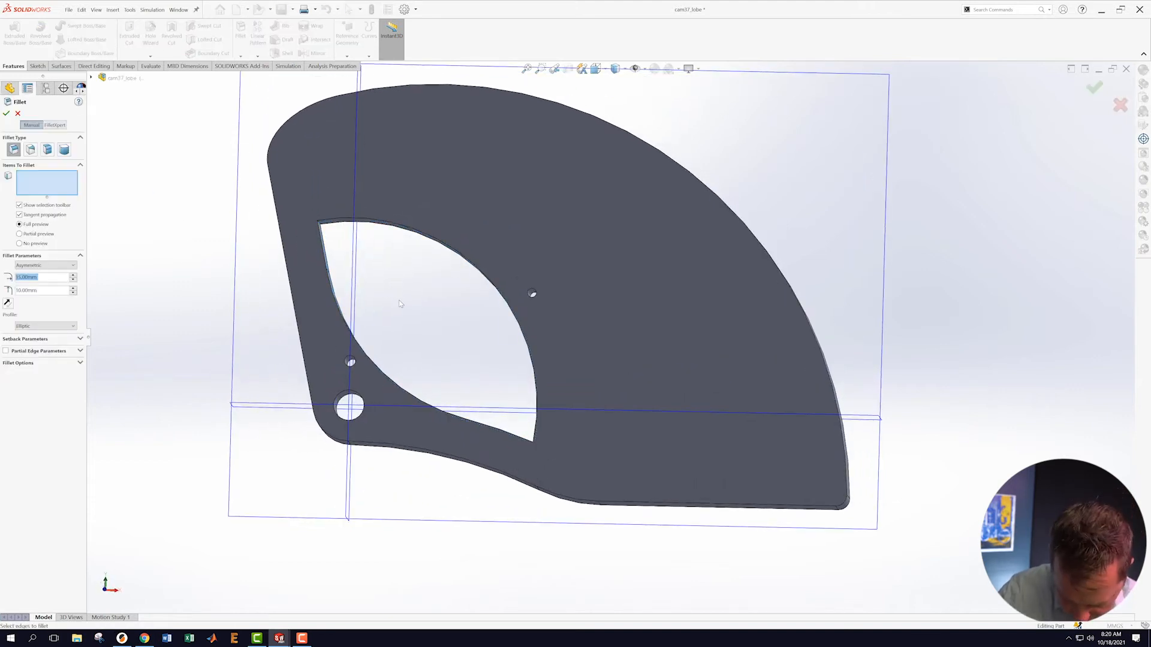
middle_click_drag(397, 301, 371, 262)
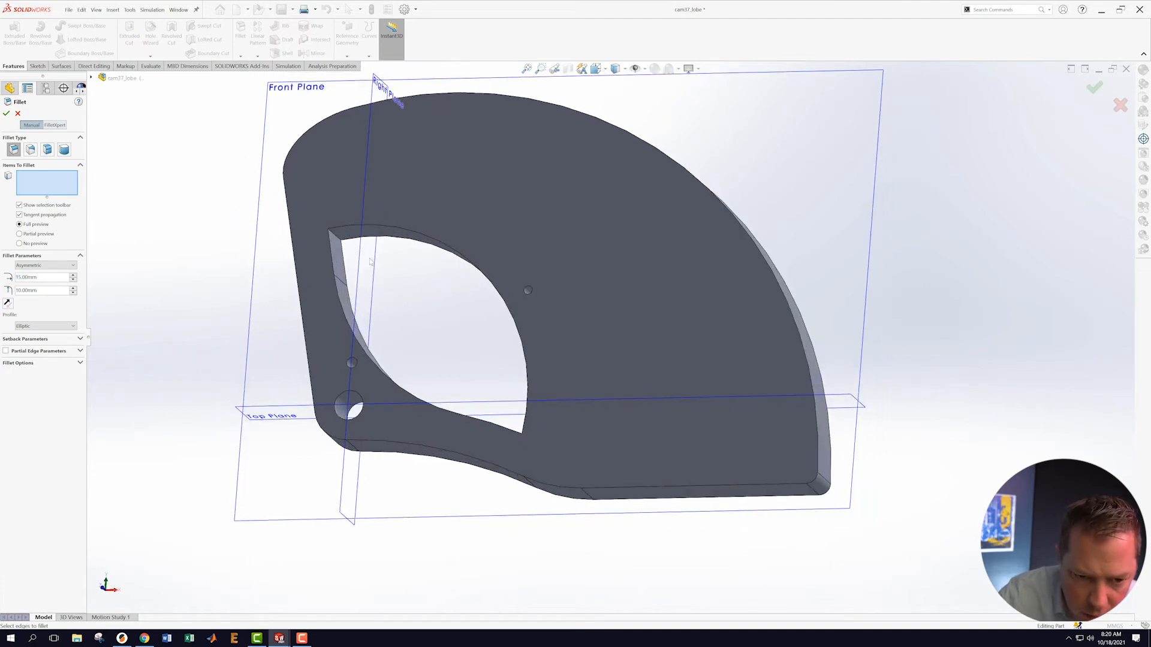
left_click(336, 239)
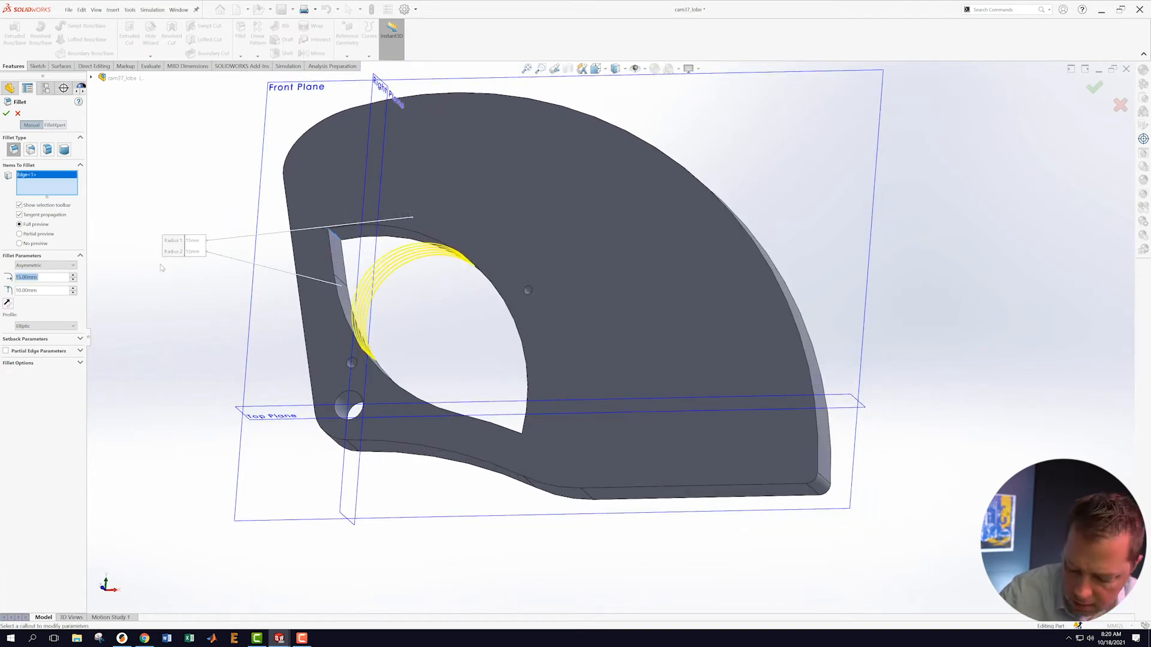
left_click(72, 265)
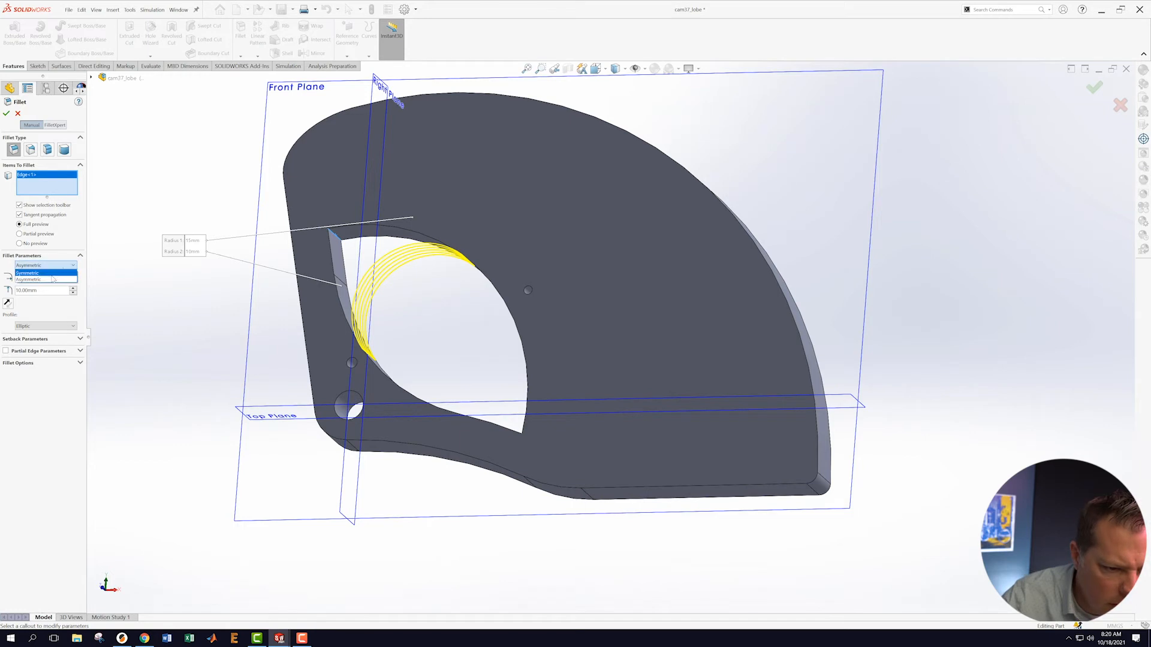
left_click(42, 272)
type("2.5")
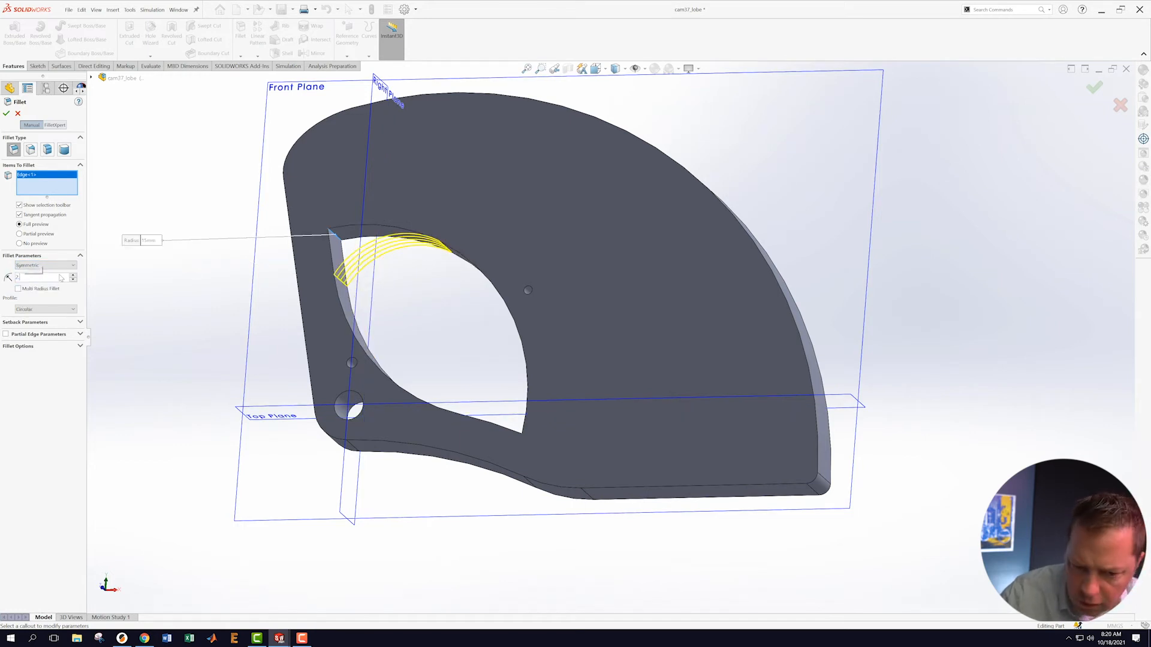
key("Return")
middle_click_drag(284, 351, 542, 436)
left_click(542, 436)
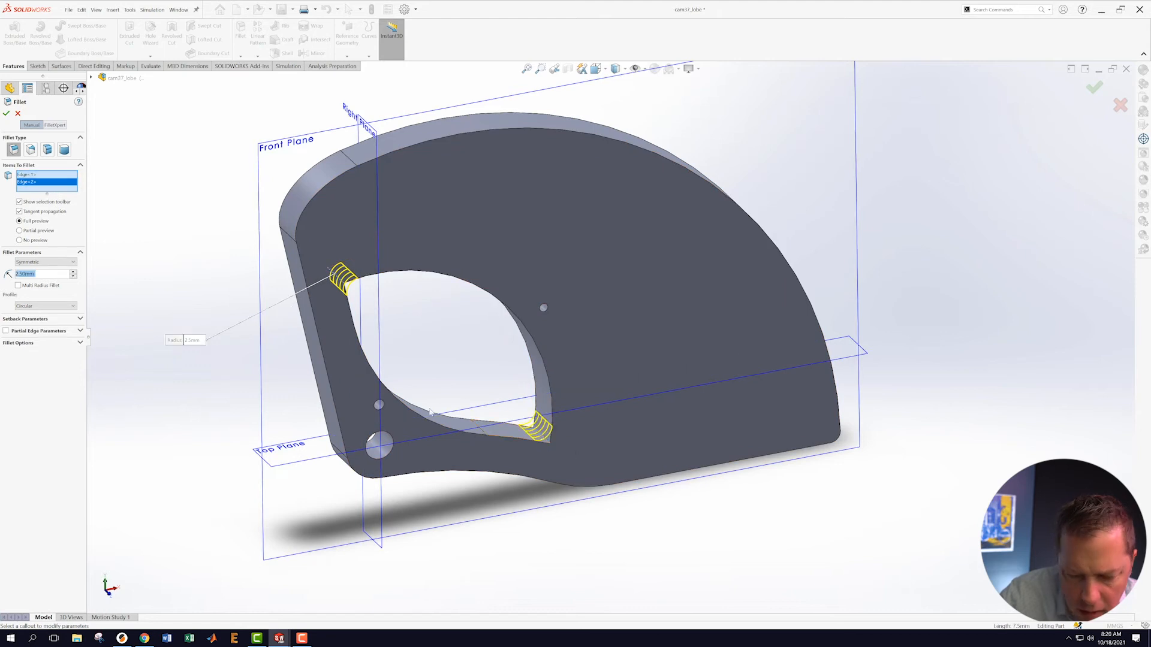
left_click(7, 114)
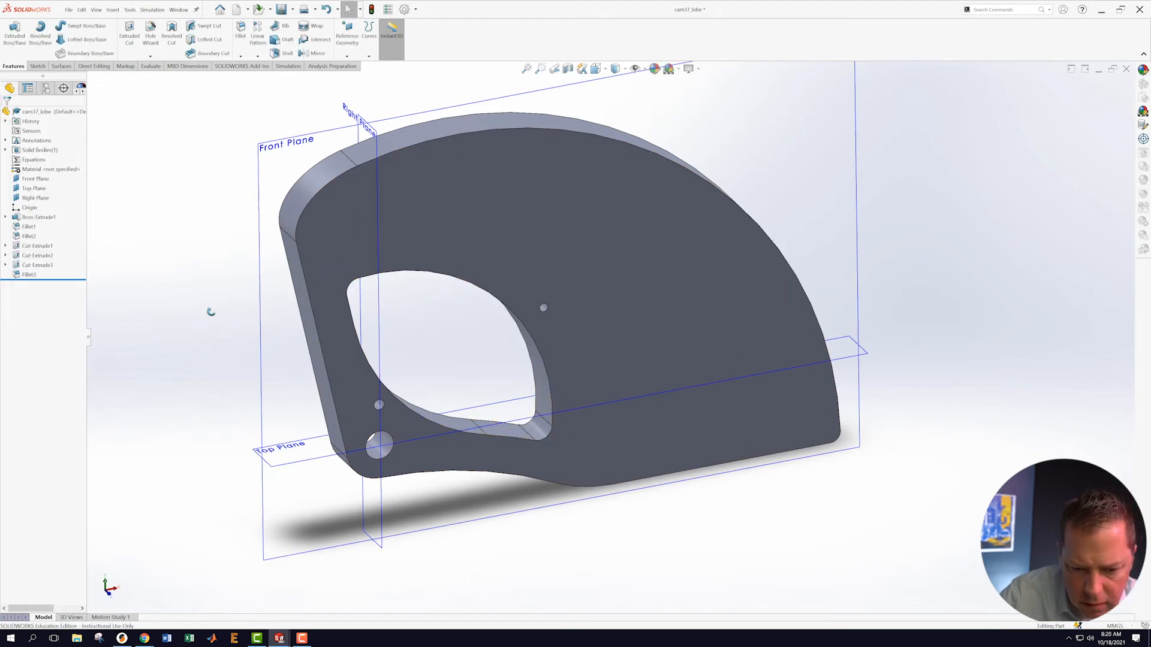
middle_click_drag(215, 326, 149, 298)
scroll(363, 372, "up", 4)
scroll(364, 373, "up", 1)
scroll(590, 404, "down", 1)
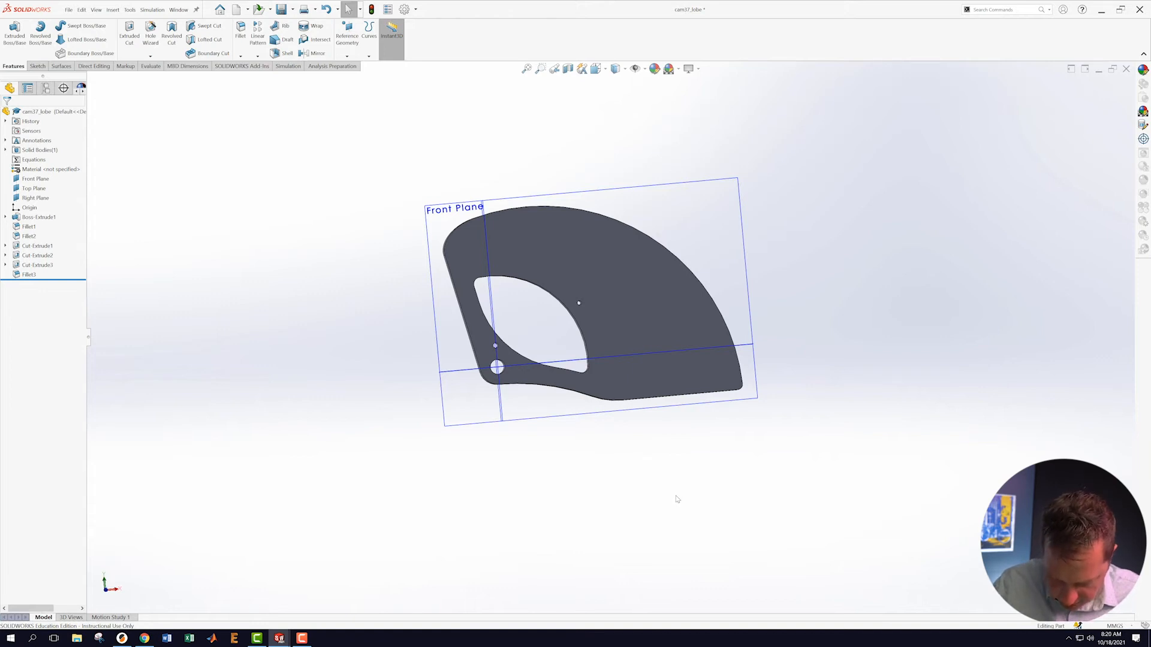
middle_click_drag(687, 516, 659, 527)
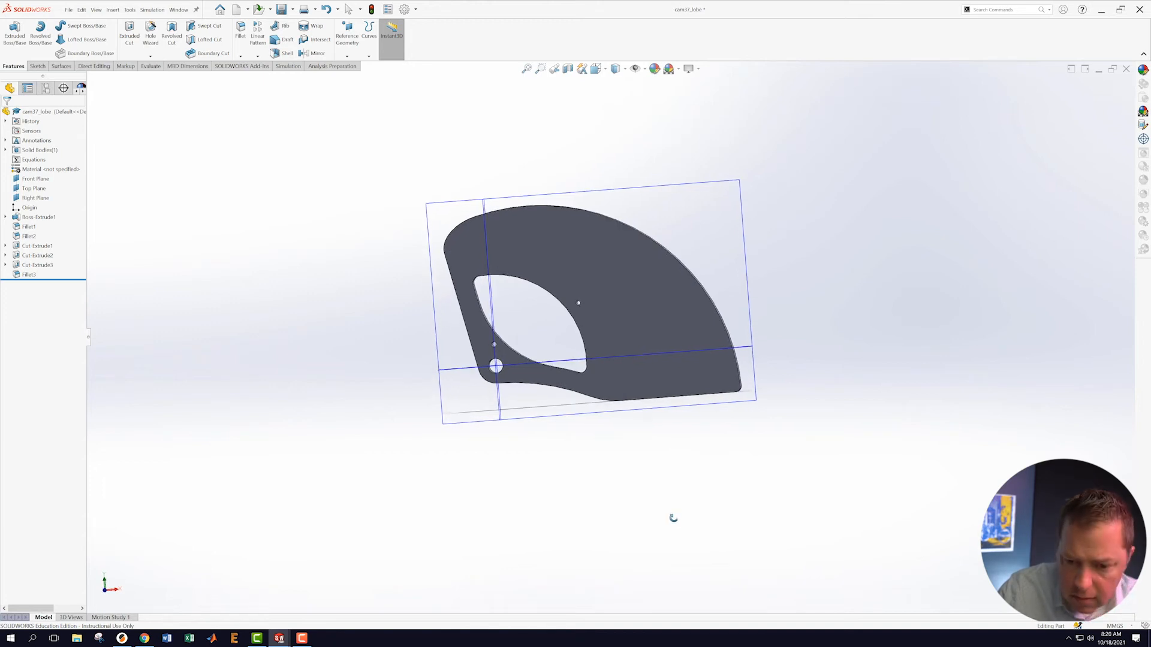
scroll(428, 316, "up", 3)
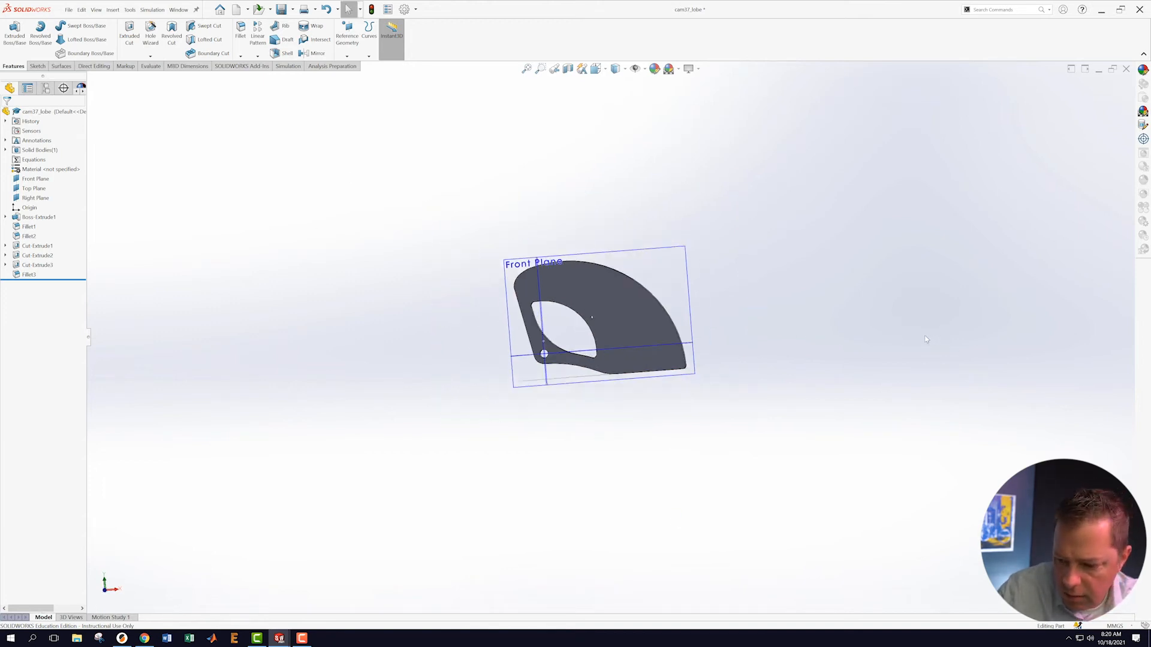
scroll(935, 330, "down", 2)
middle_click_drag(881, 313, 874, 344)
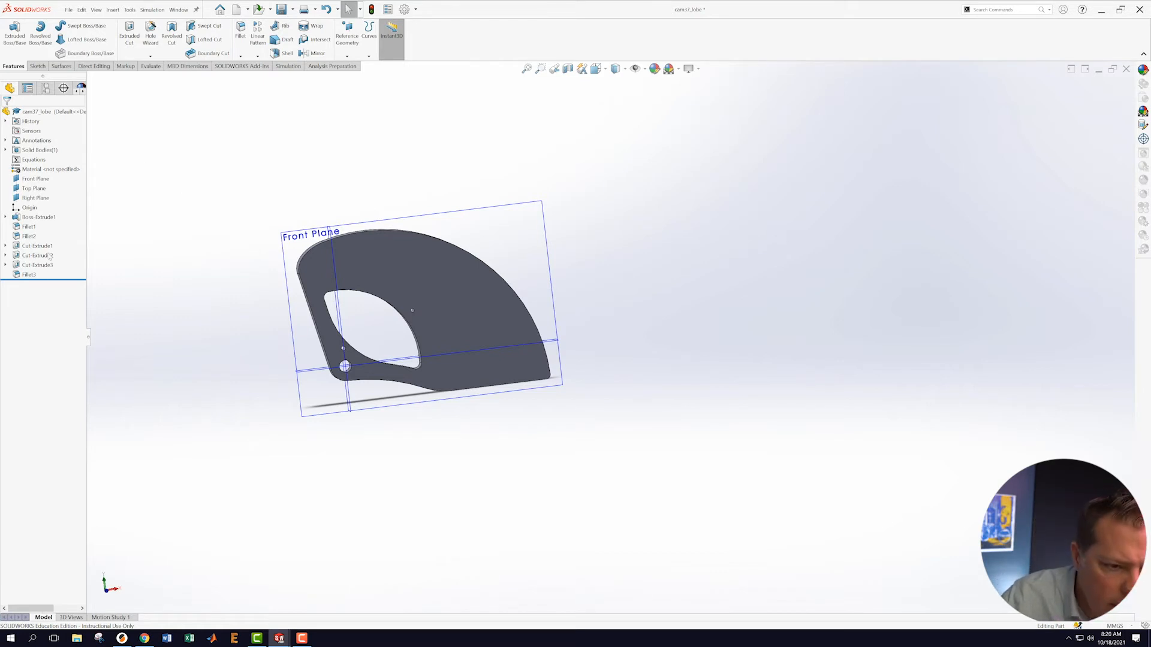
- Start a new sketch on the Front Plane and view it face-on
right_click(545, 213)
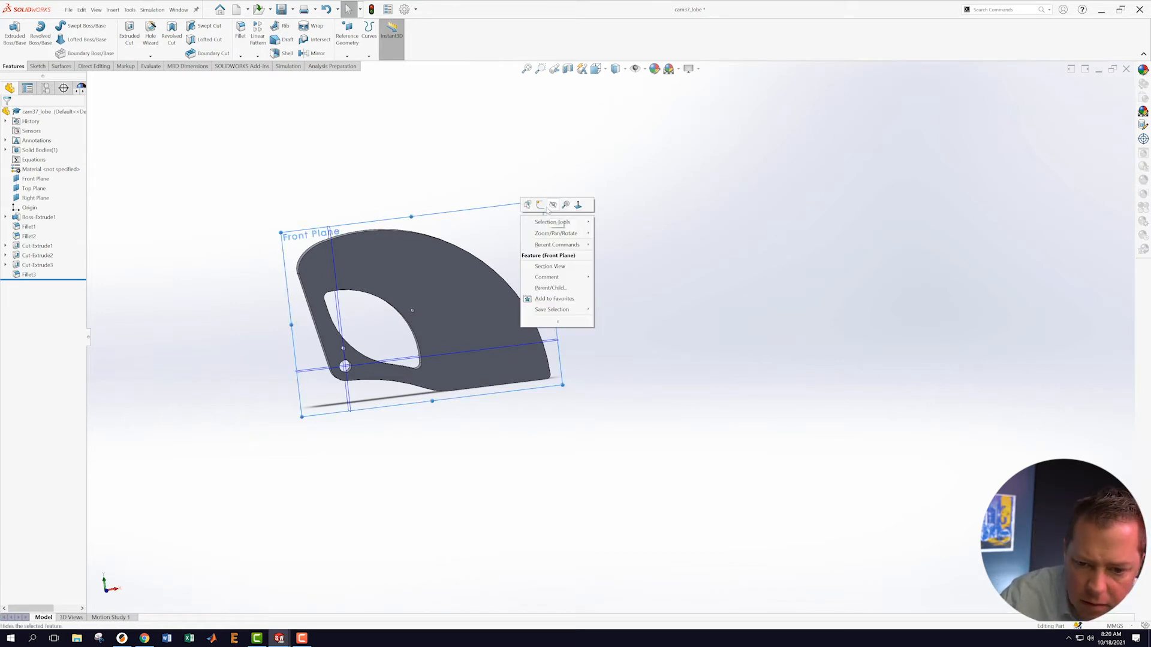
left_click(543, 202)
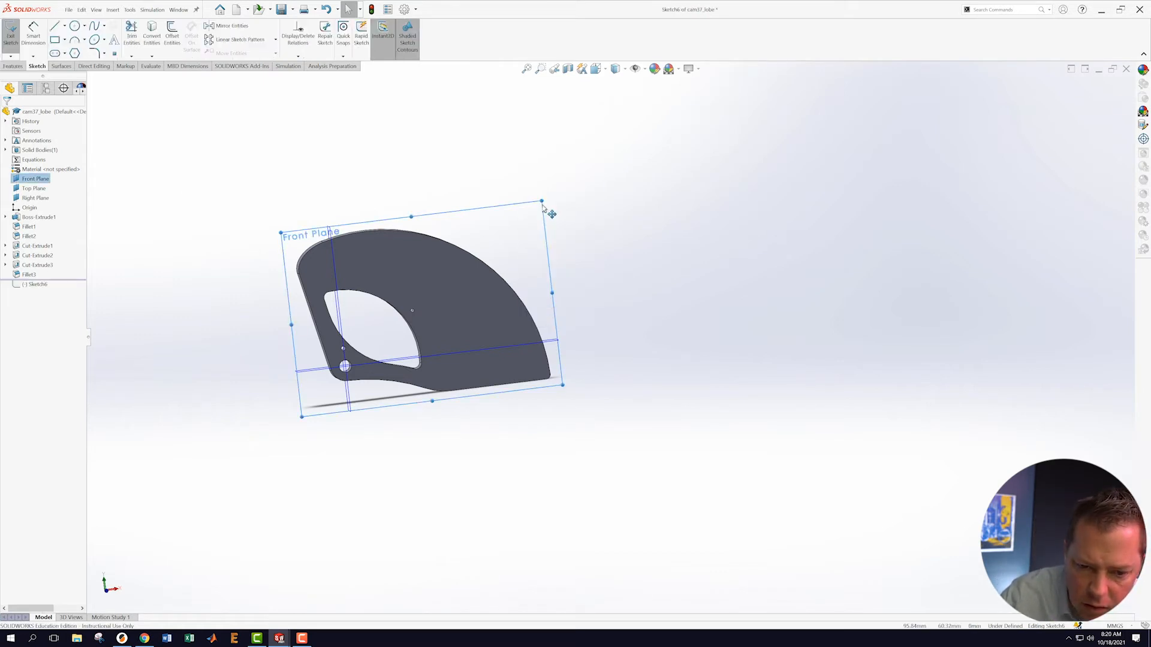
right_click(46, 285)
left_click(64, 277)
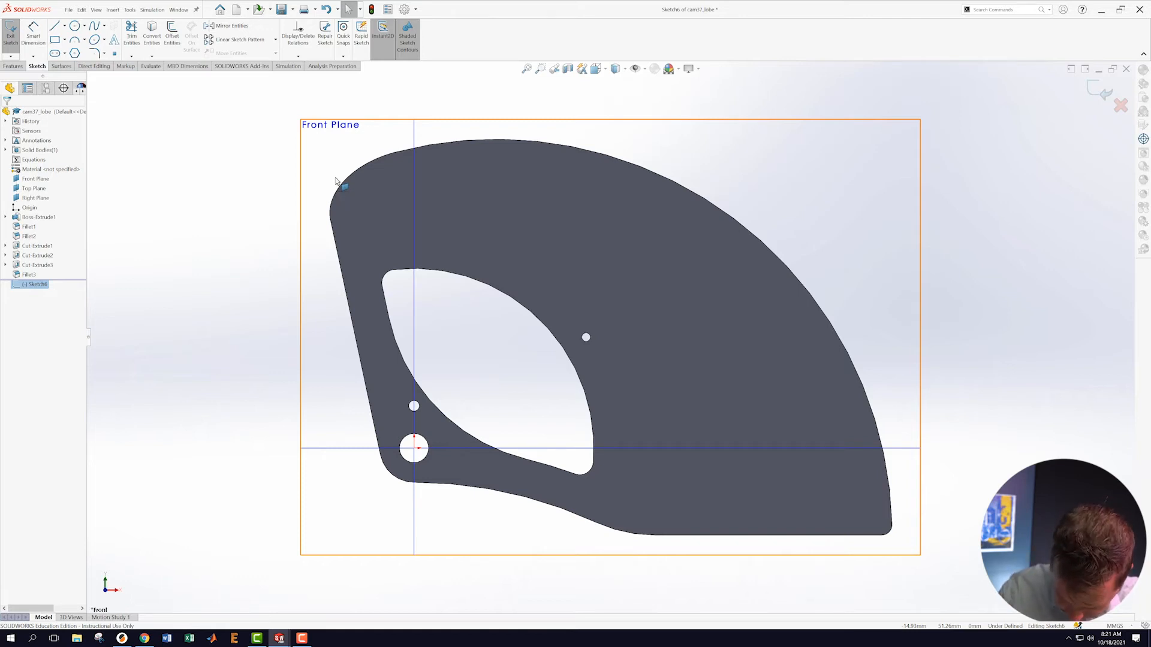
- Offset the lobe's straight bottom edge 5 mm inward
left_click(172, 36)
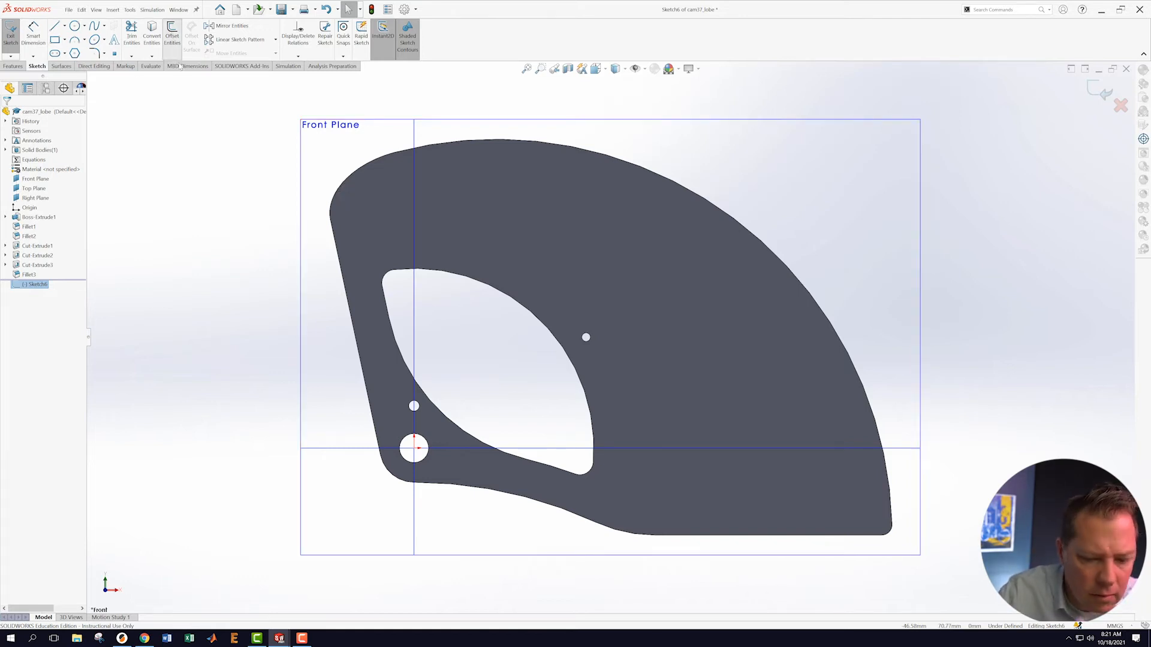
left_click(689, 535)
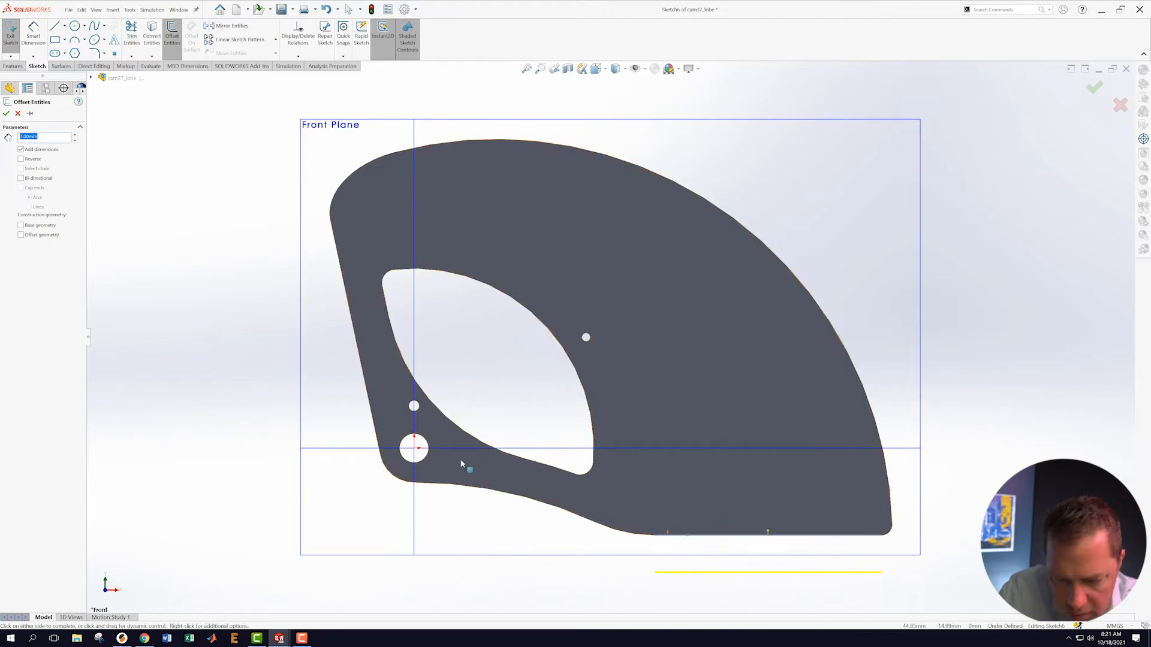
left_click(21, 159)
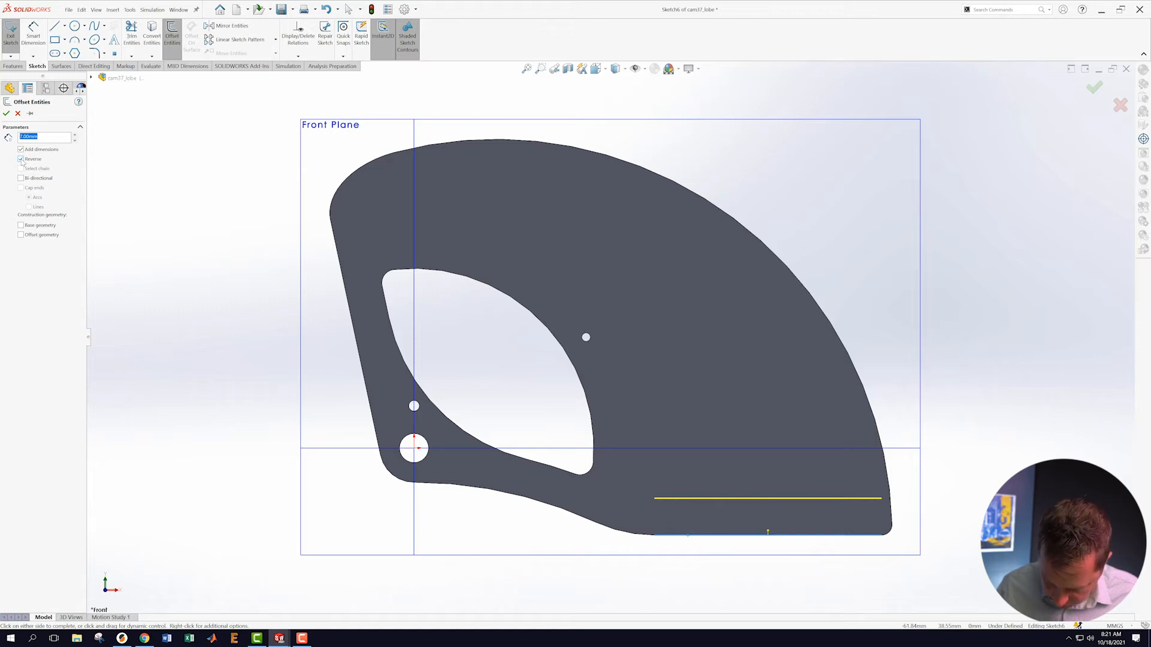
type("5")
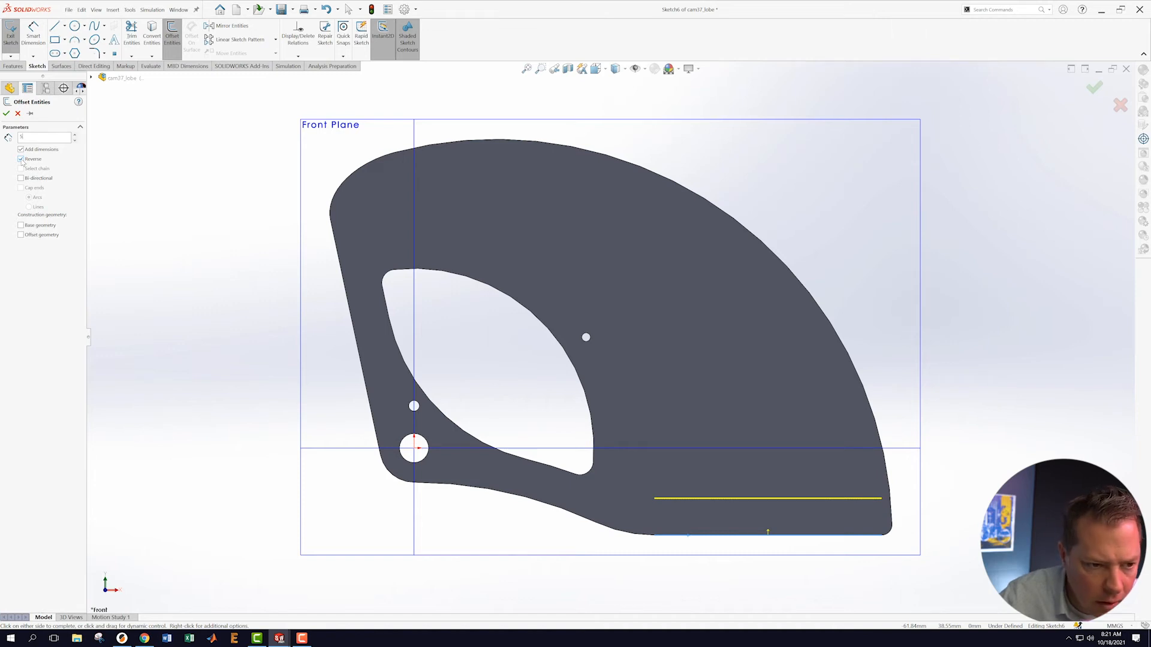
key("Return")
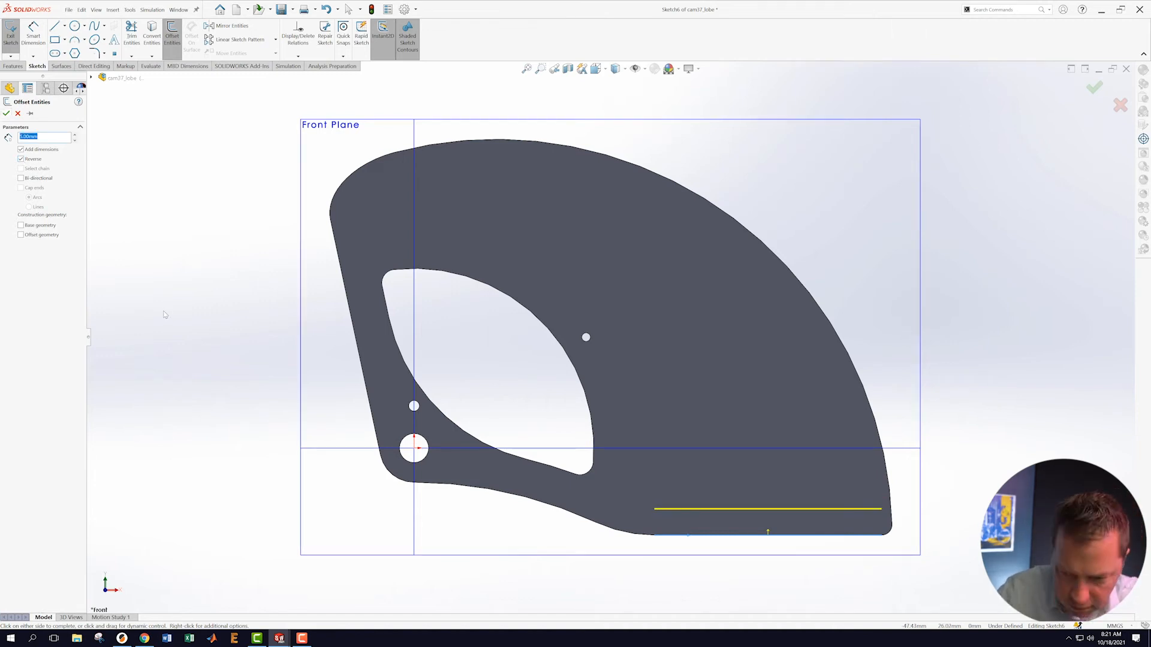
left_click(7, 113)
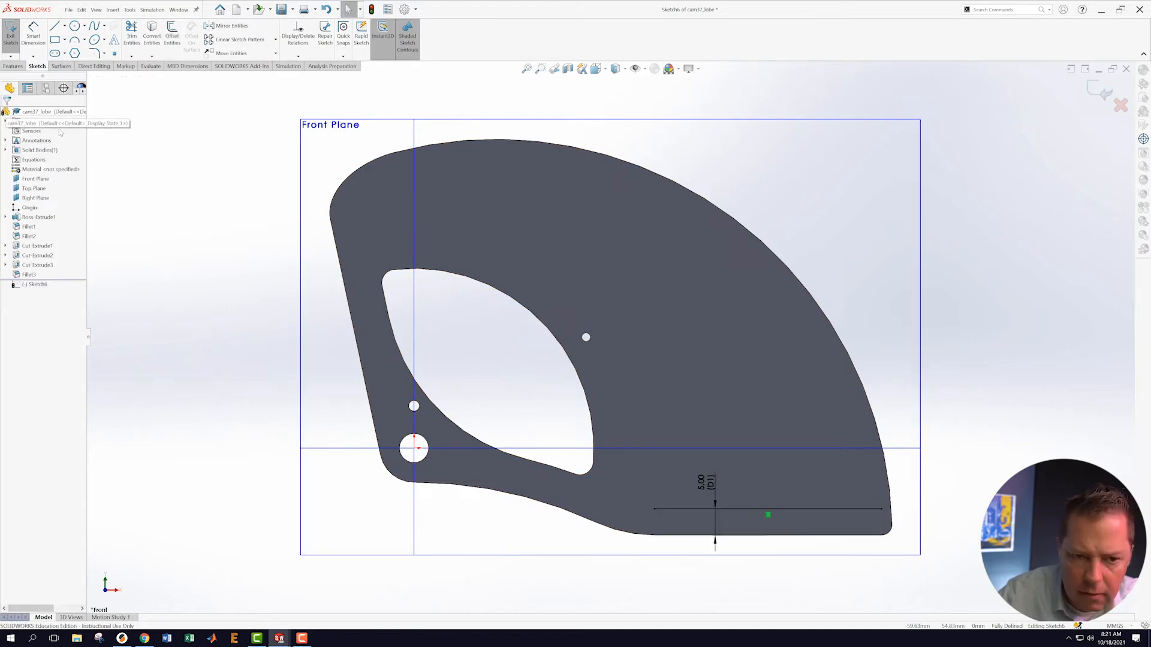
- Offset the lobe's large outer curved edge 5 mm inward
left_click(764, 245)
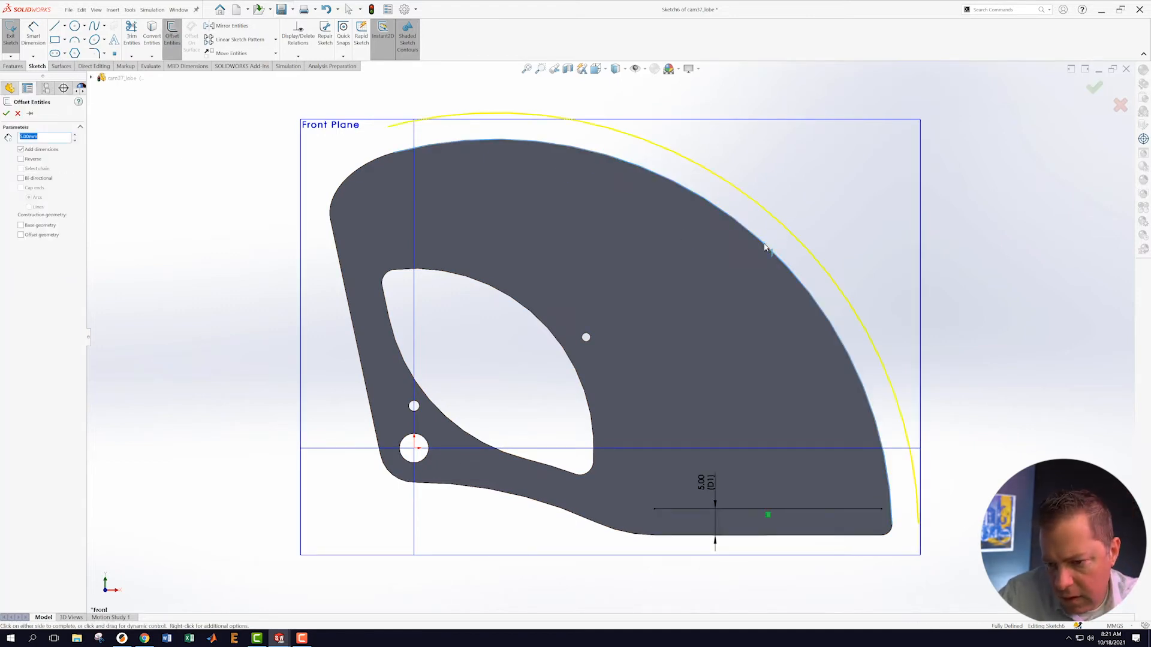
left_click(20, 158)
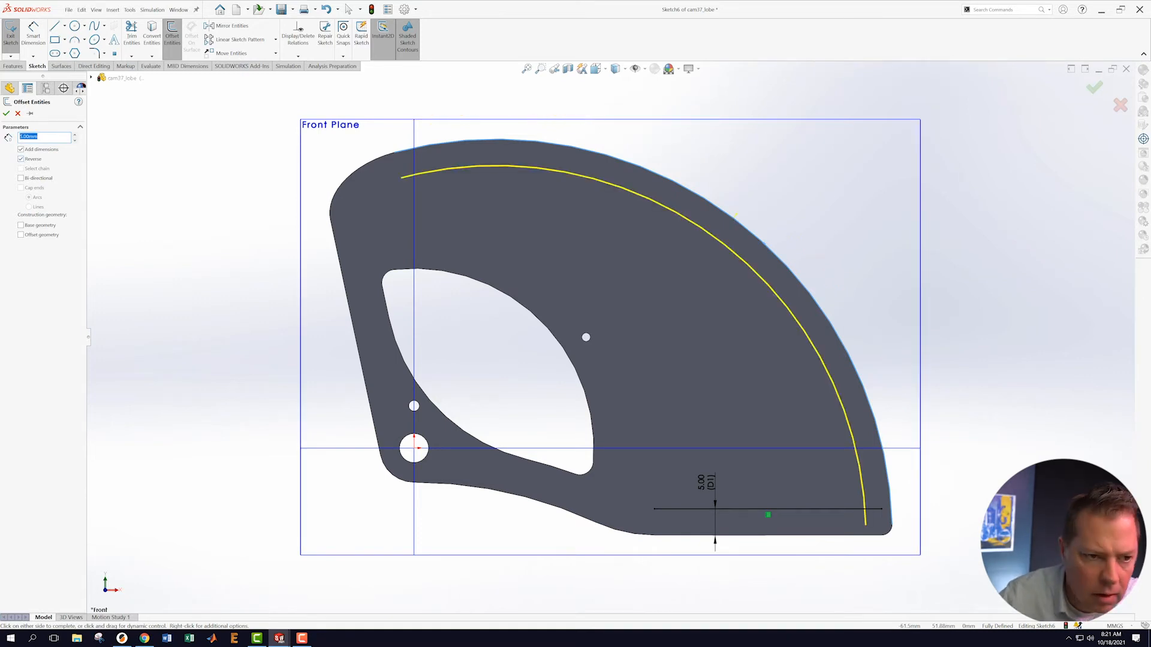
left_click(6, 113)
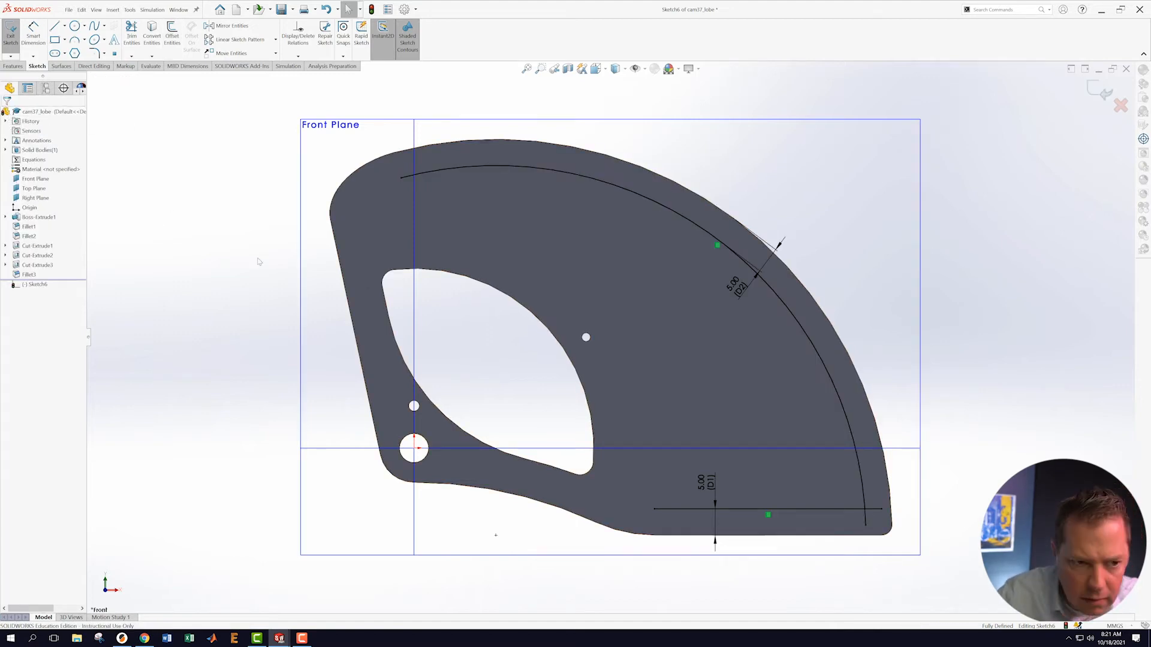
- Draw a horizontal line about 111 mm long from the origin to beyond the lobe's outer curved edge
key("l")
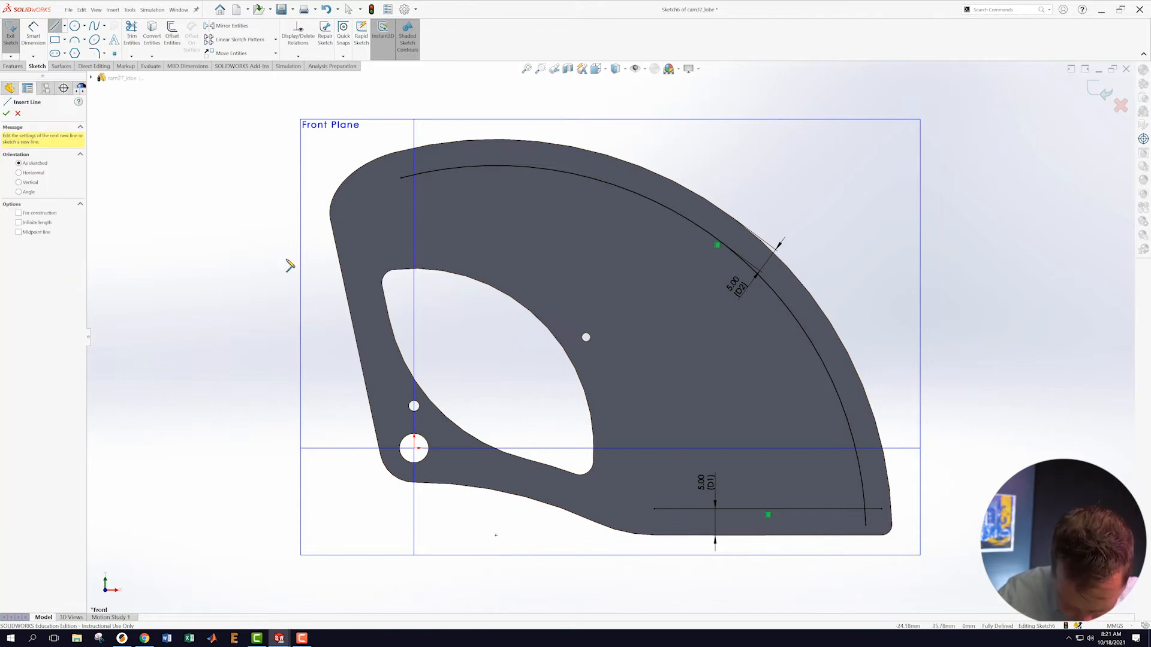
left_click(421, 450)
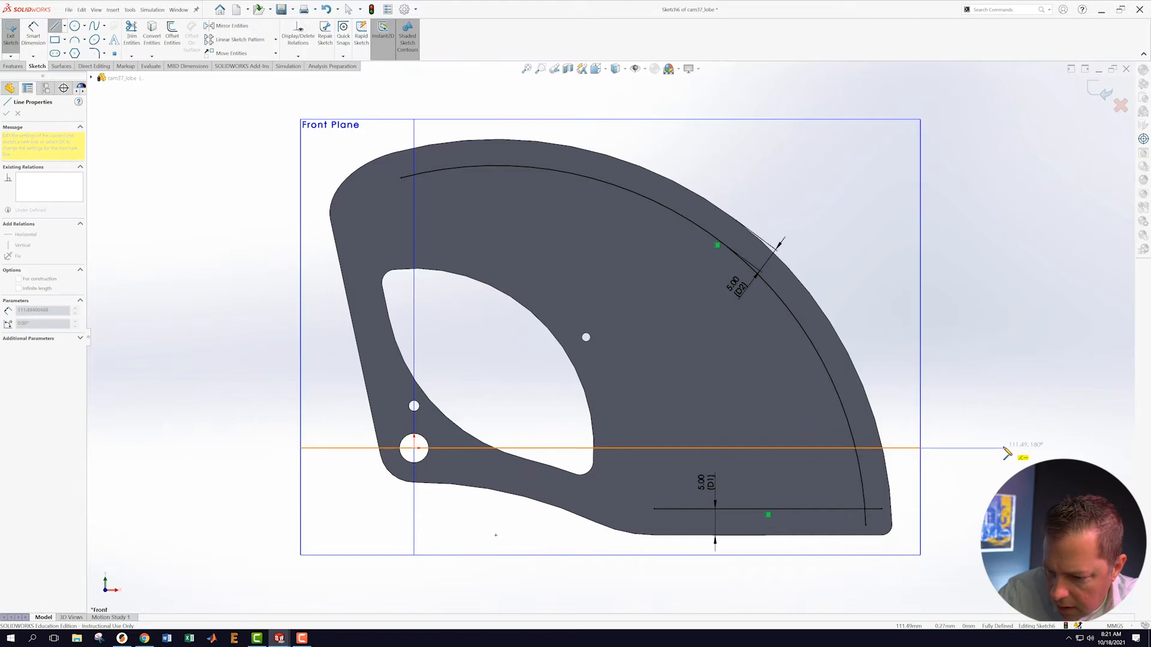
left_click(999, 448)
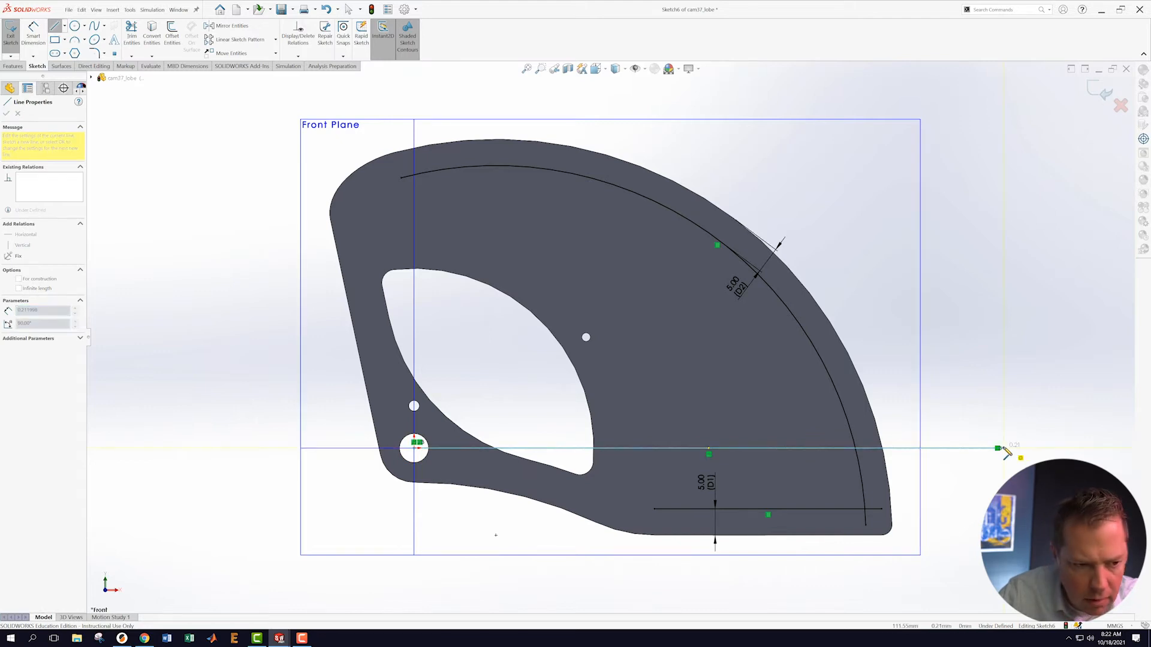
key("Escape")
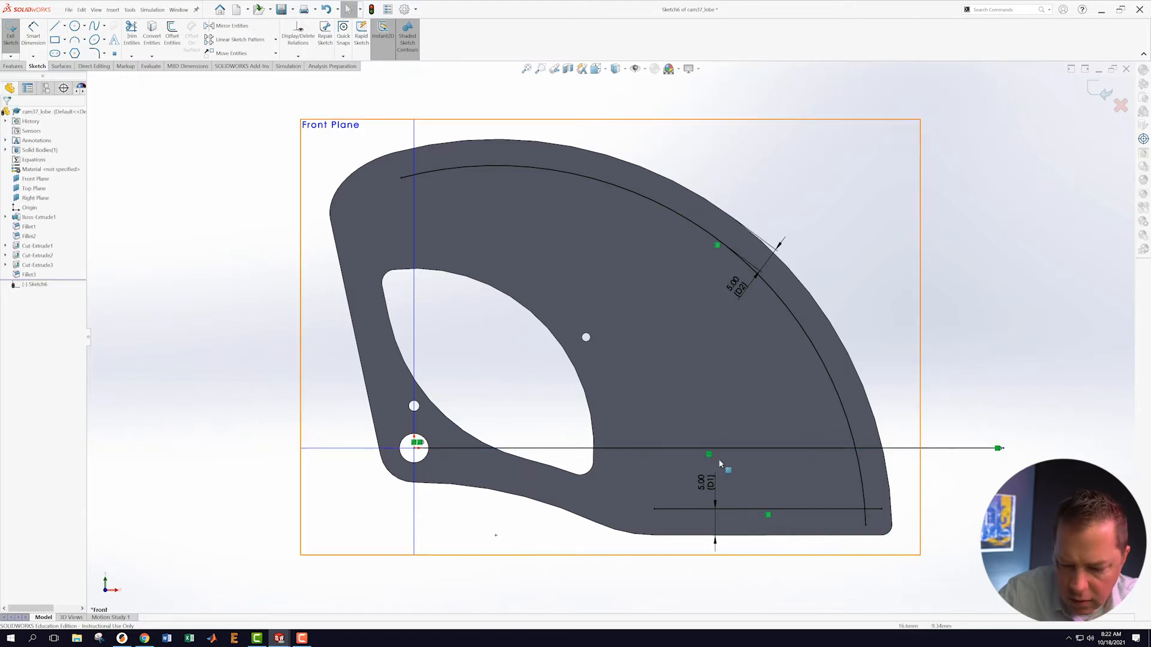
- Convert the horizontal line through the origin to construction geometry
left_click(925, 452)
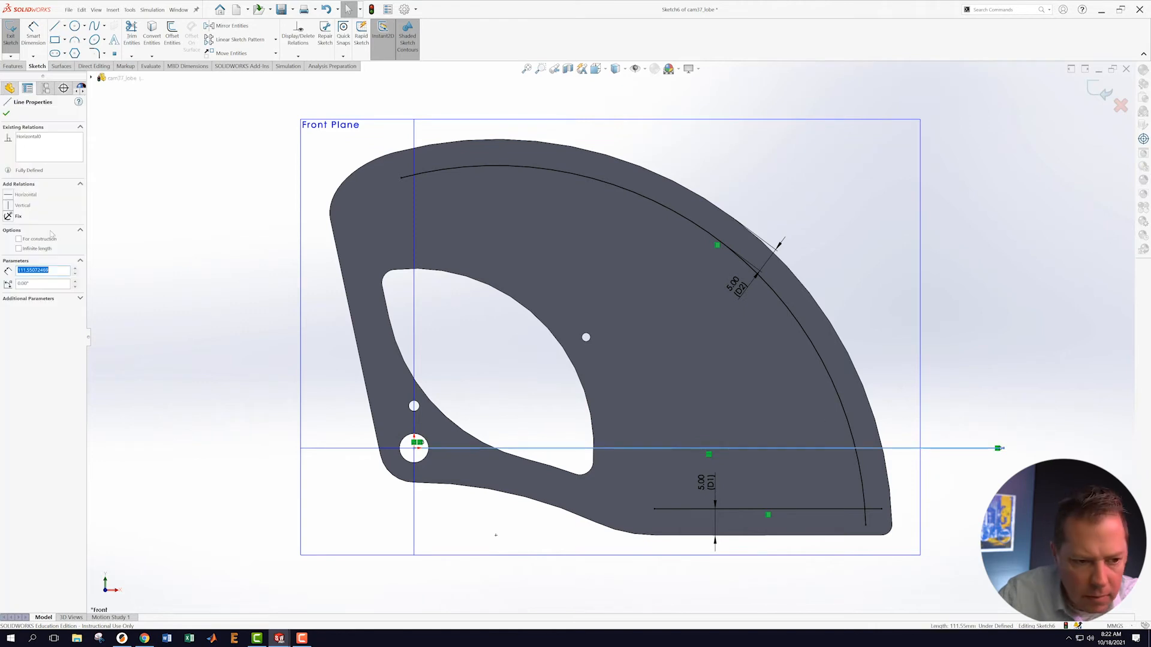
left_click(19, 239)
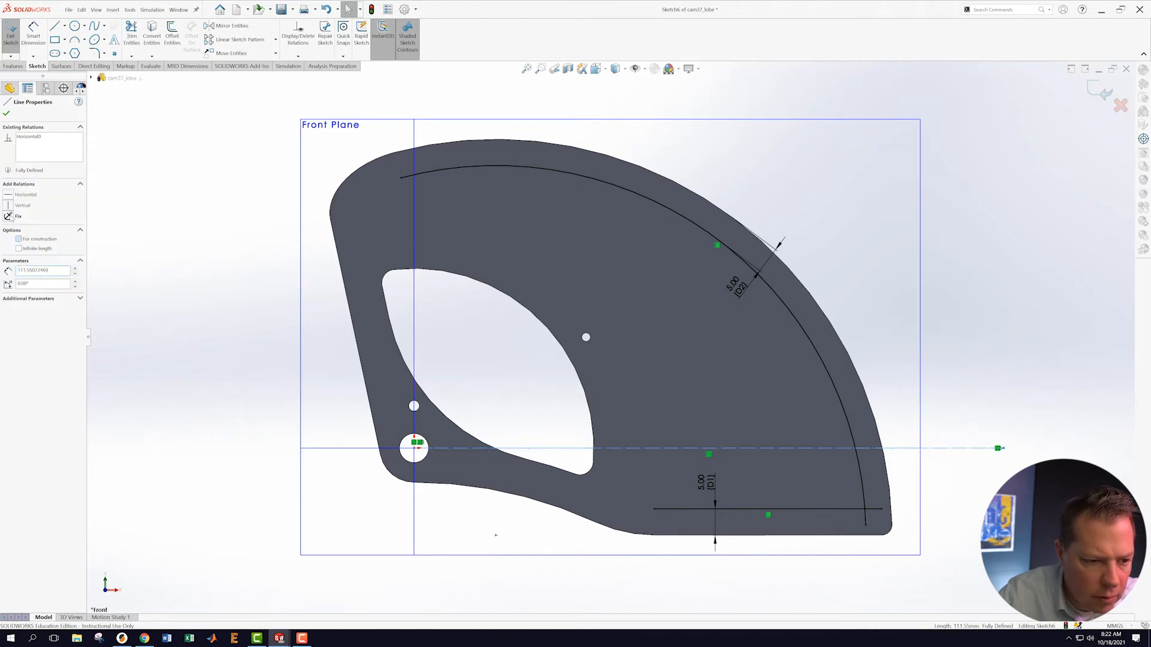
left_click(7, 114)
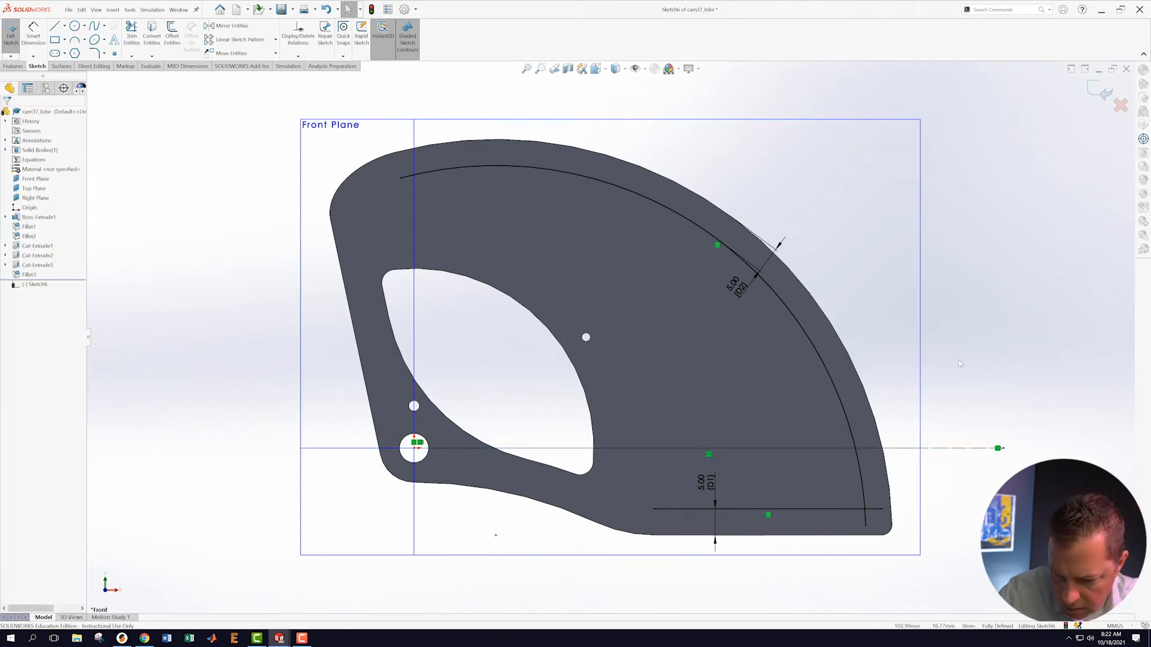
- Draw two separate lines from the origin past the outer curved edge, about 106 mm long at 14° and 84 mm long at 36°
left_click(55, 26)
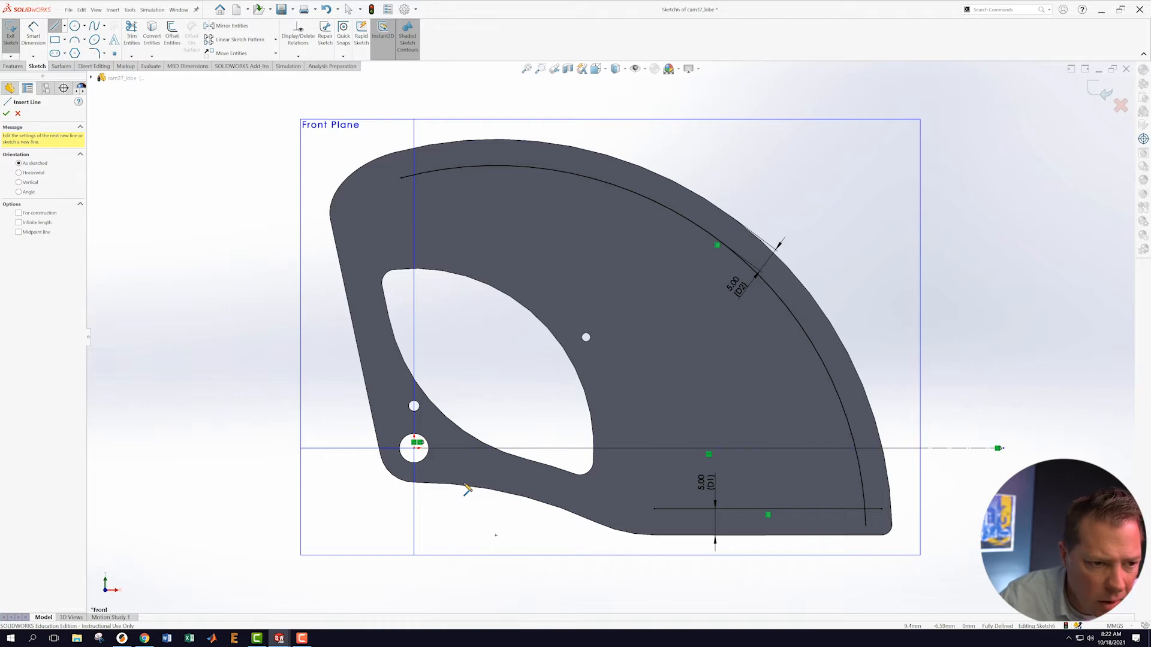
left_click(417, 447)
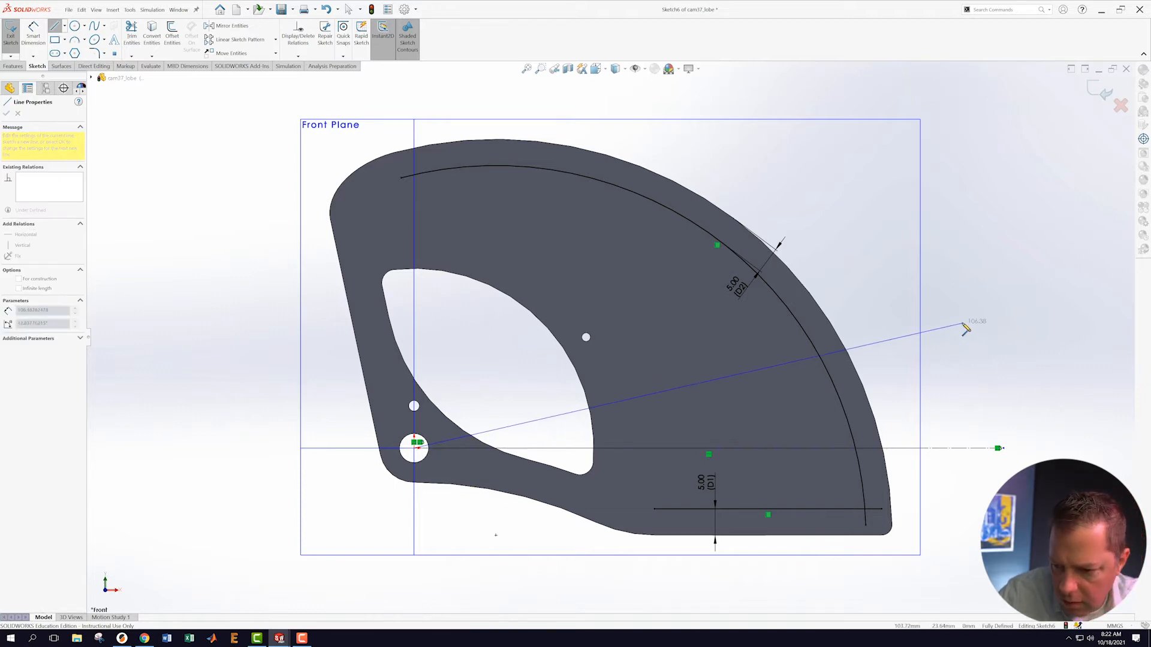
left_click(963, 324)
key("Escape")
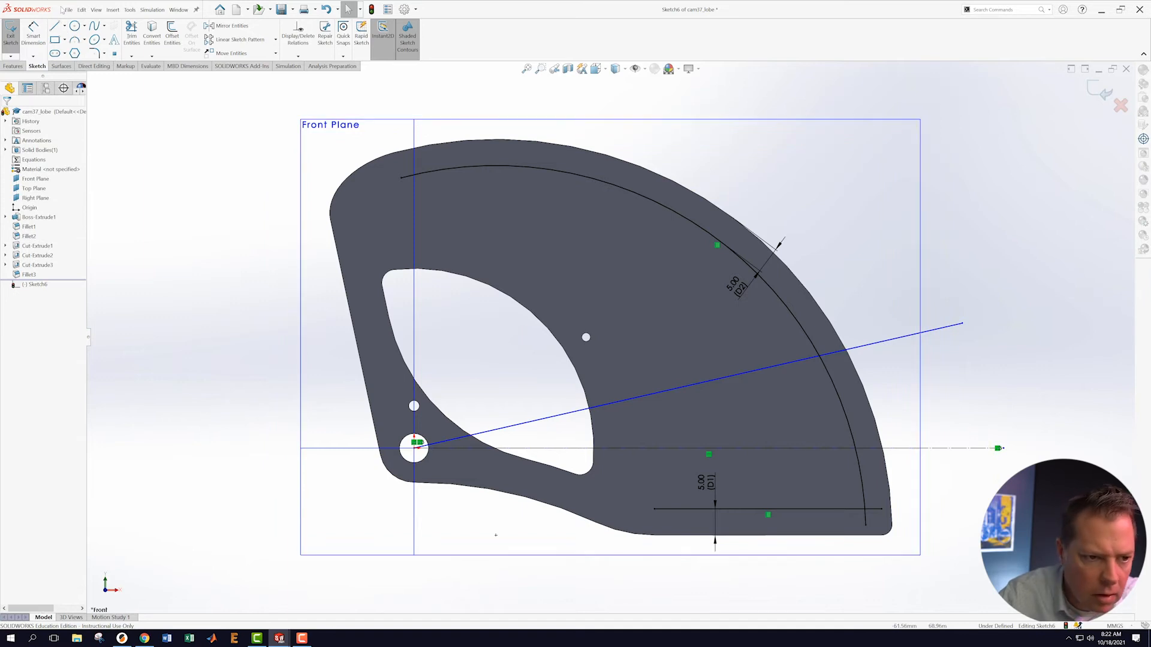
left_click(55, 26)
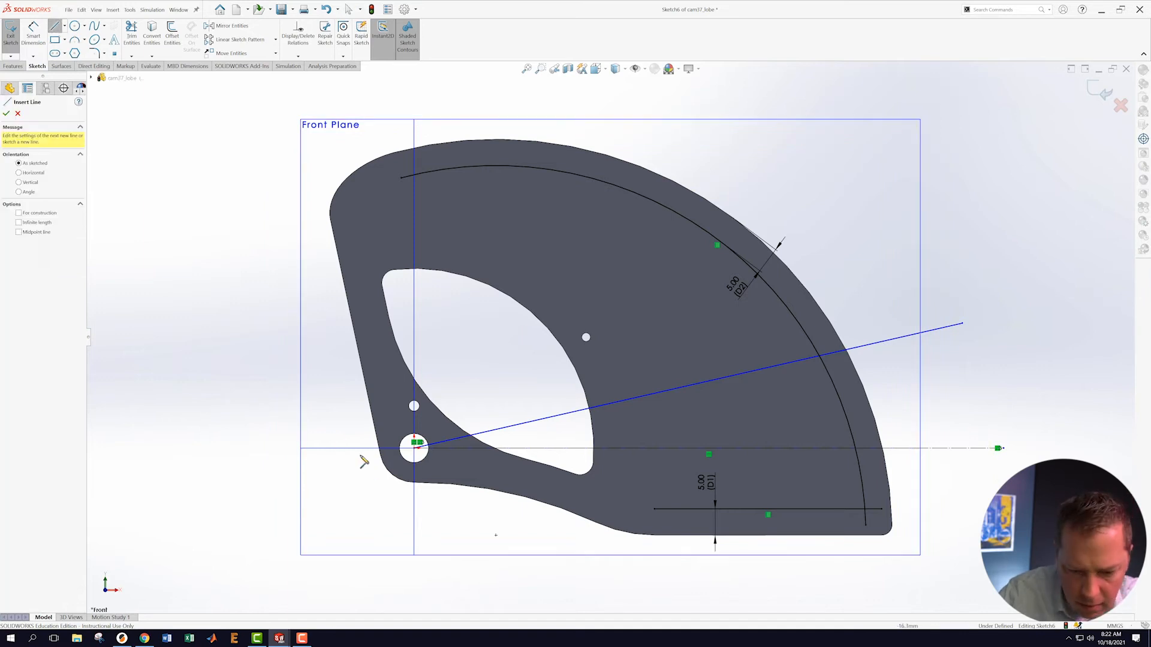
left_click(416, 446)
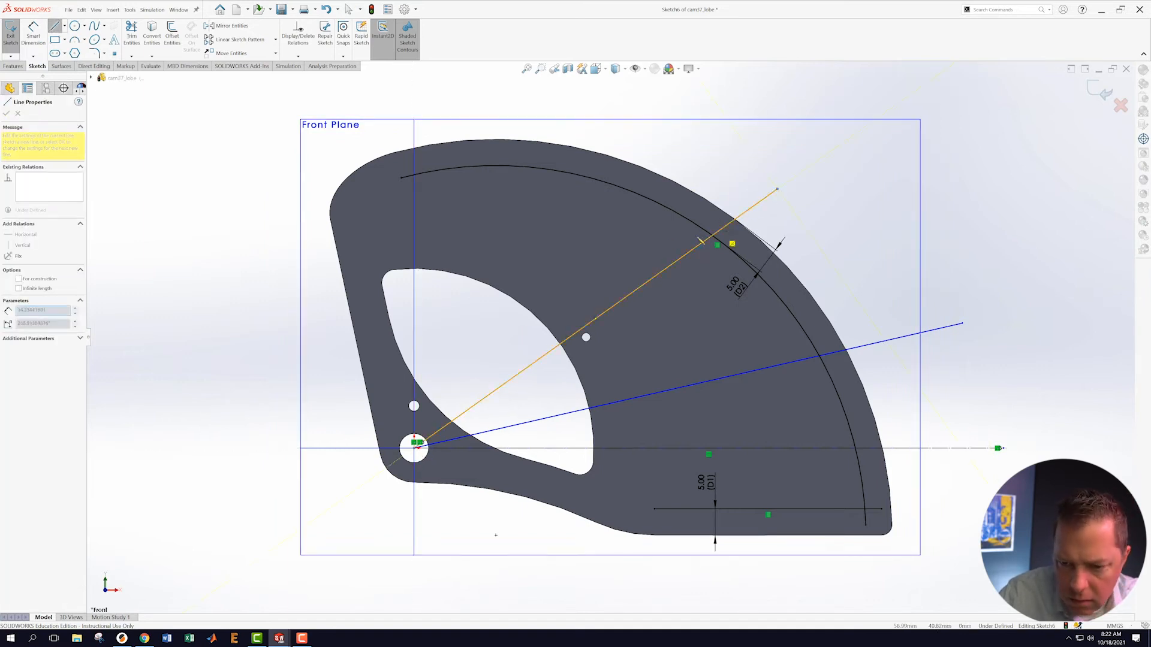
left_click(777, 189)
key("Escape")
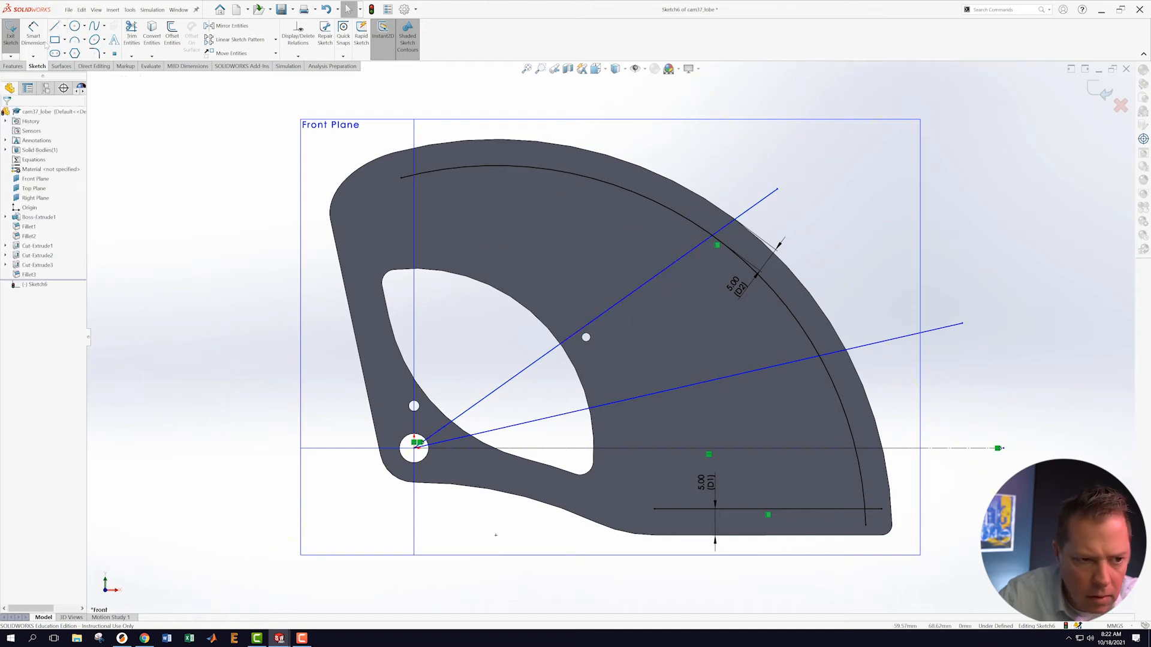
- Draw two steeper lines from the origin past the outer curved edge, about 71 mm long at 55° and 67 mm long at 76°
left_click(54, 26)
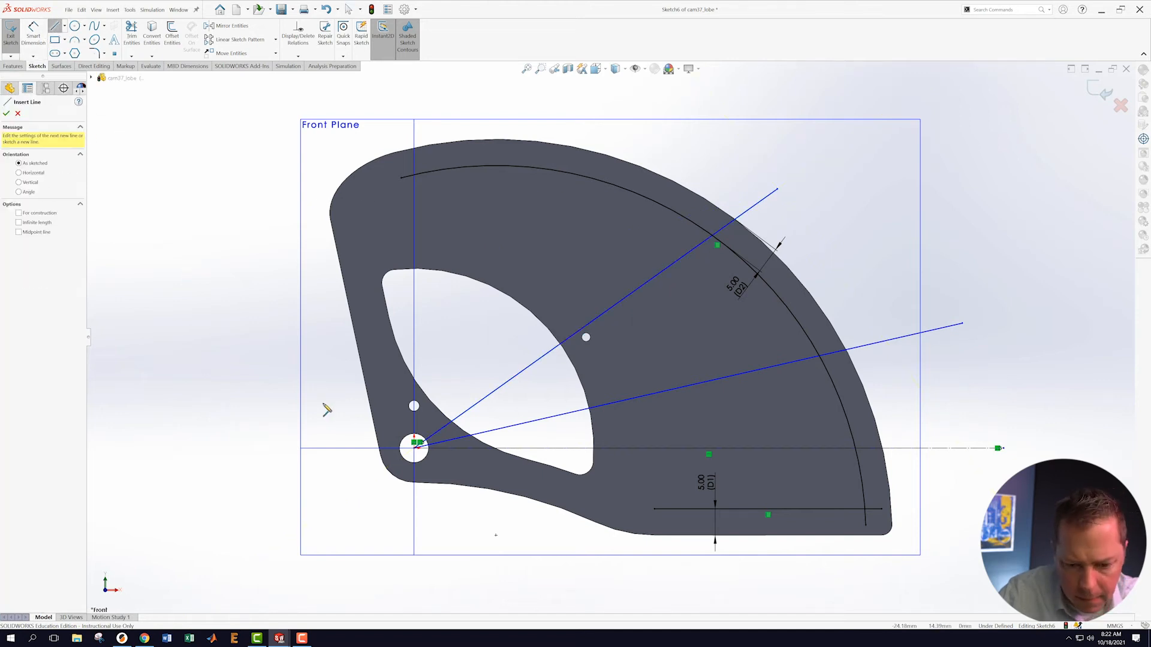
left_click(416, 446)
left_click(633, 142)
key("Escape")
left_click(54, 26)
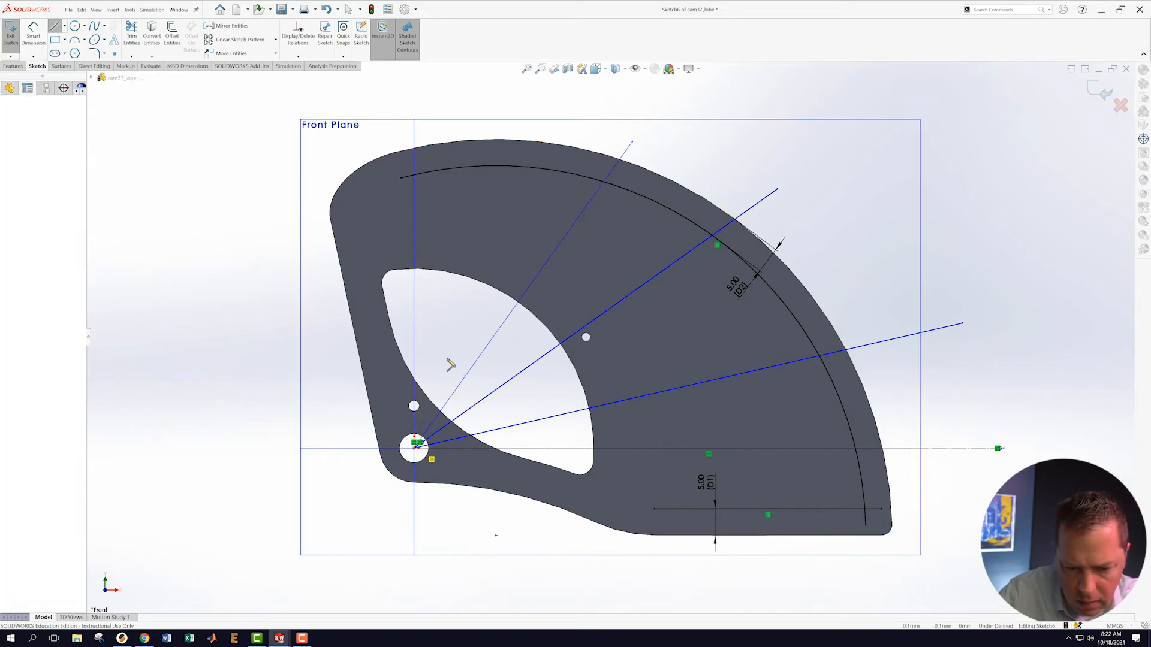
left_click(416, 446)
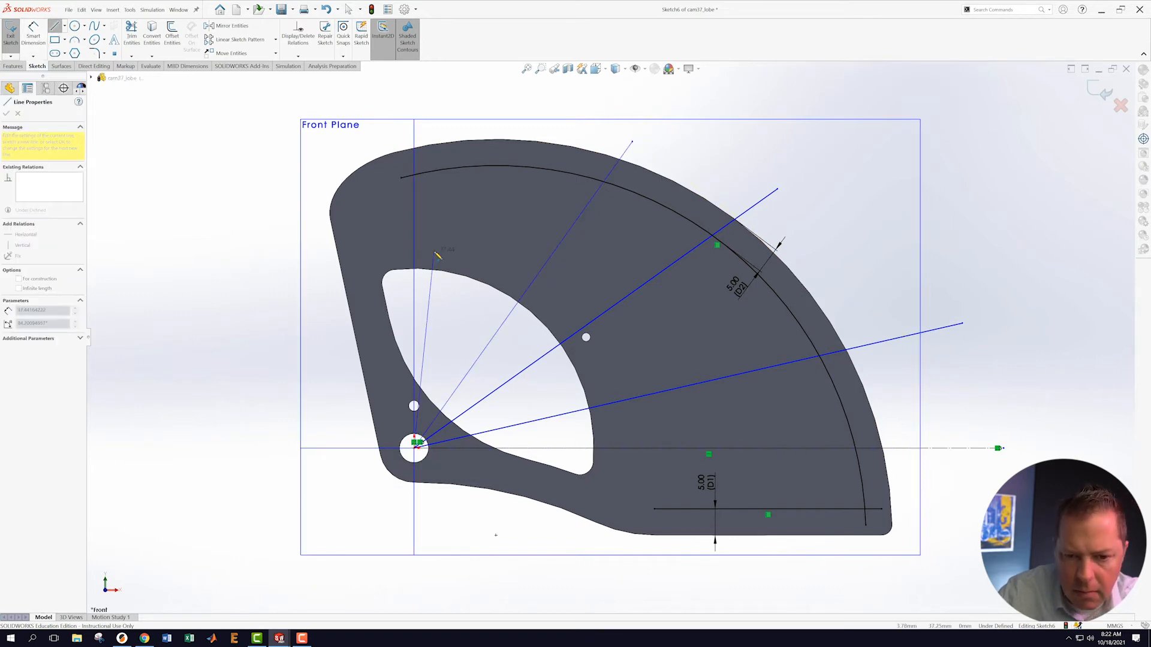
left_click(502, 104)
key("Escape")
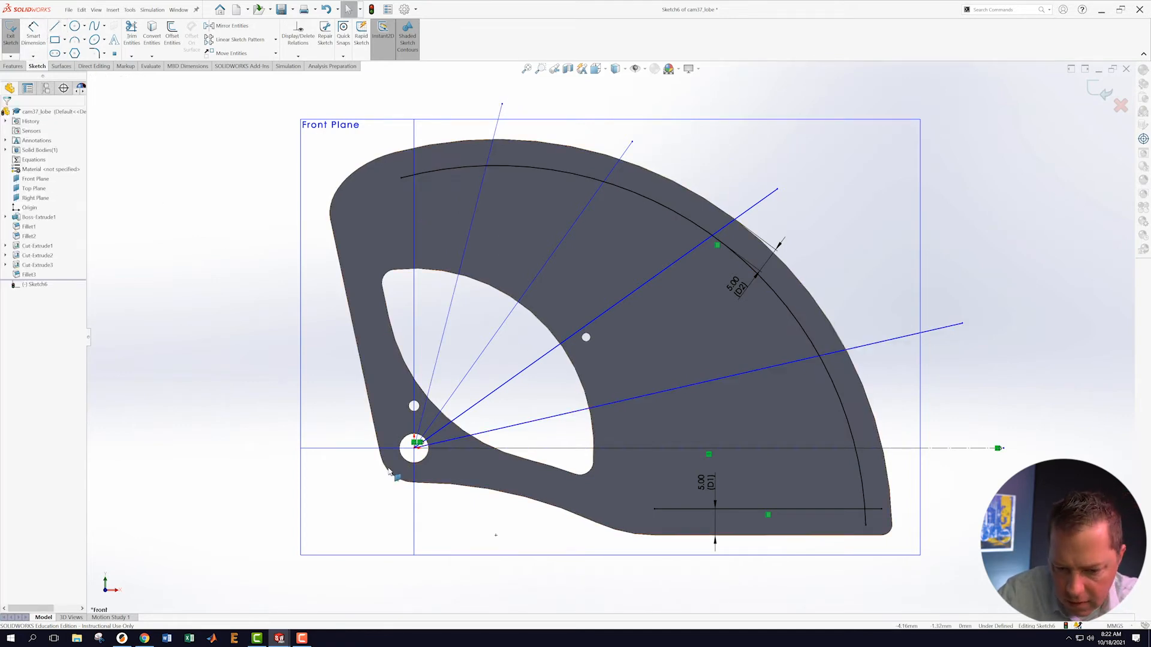
- Convert all four angled lines radiating from the origin to construction geometry
left_click(558, 421)
left_click(19, 239)
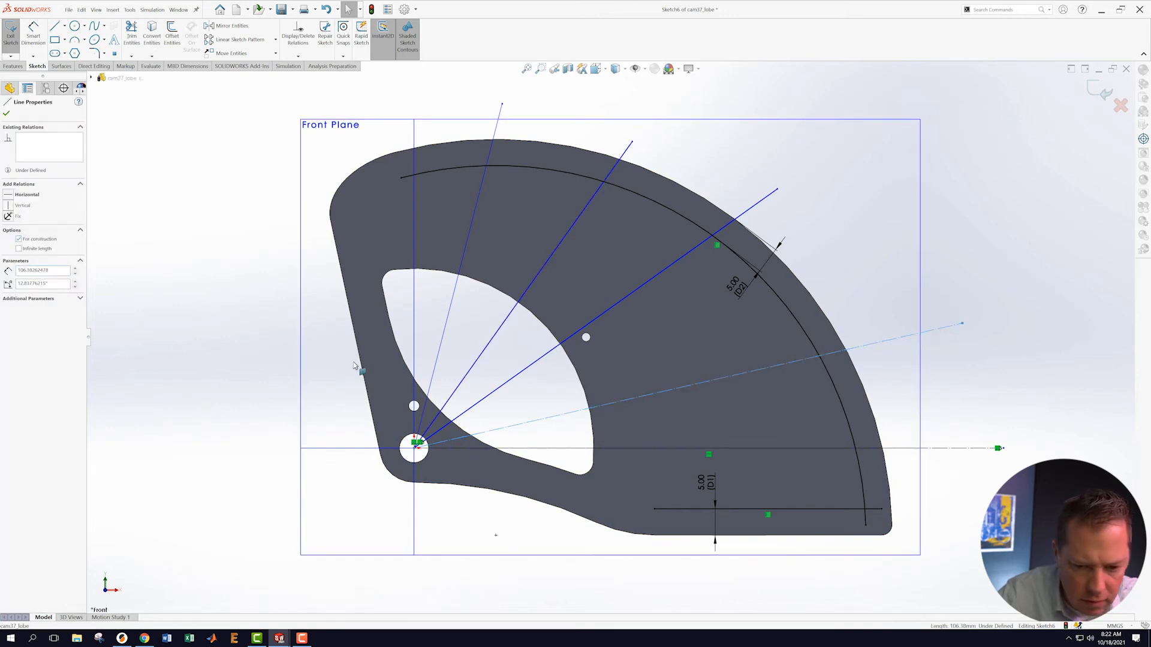
left_click(479, 407)
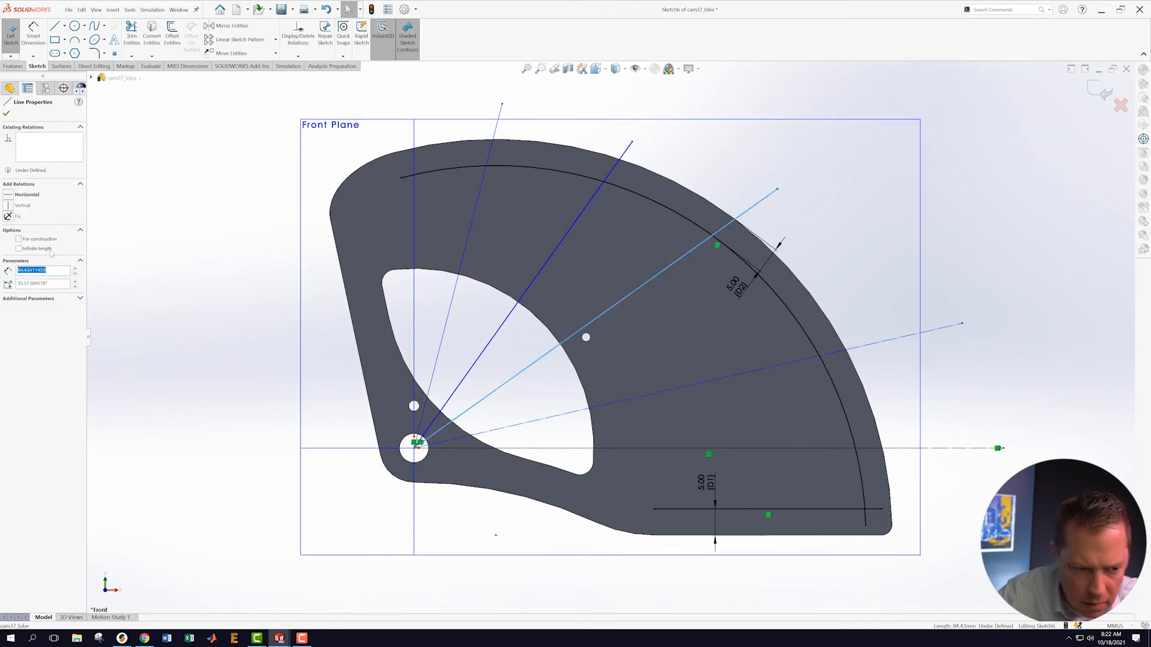
left_click(18, 240)
left_click(459, 387)
left_click(19, 239)
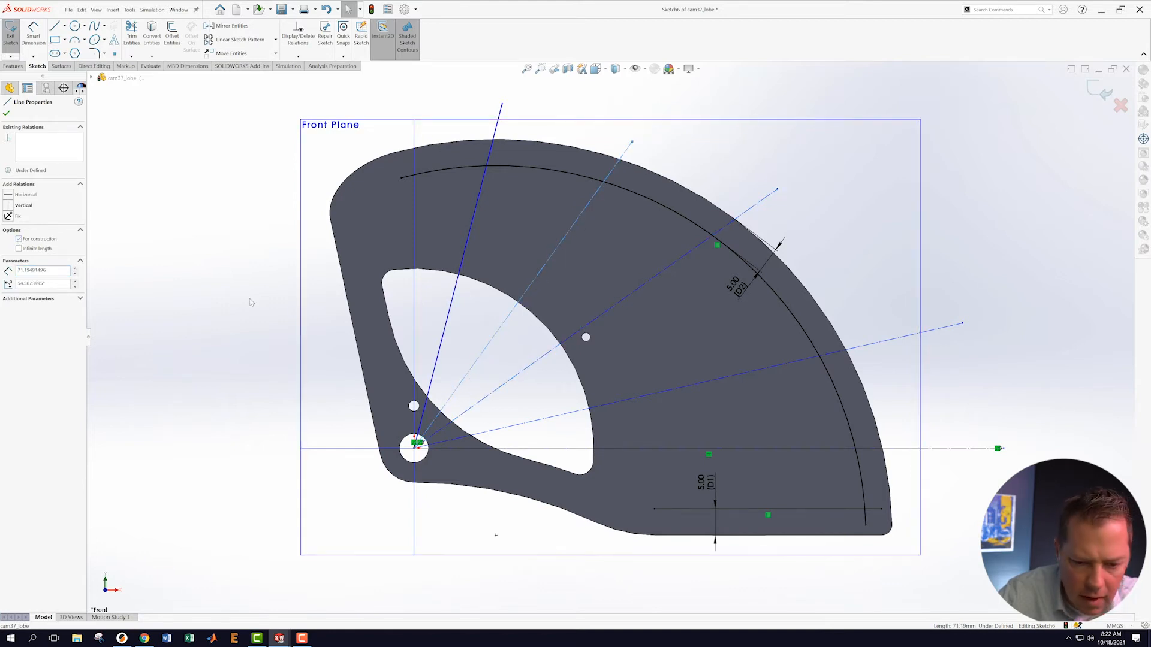
left_click(437, 359)
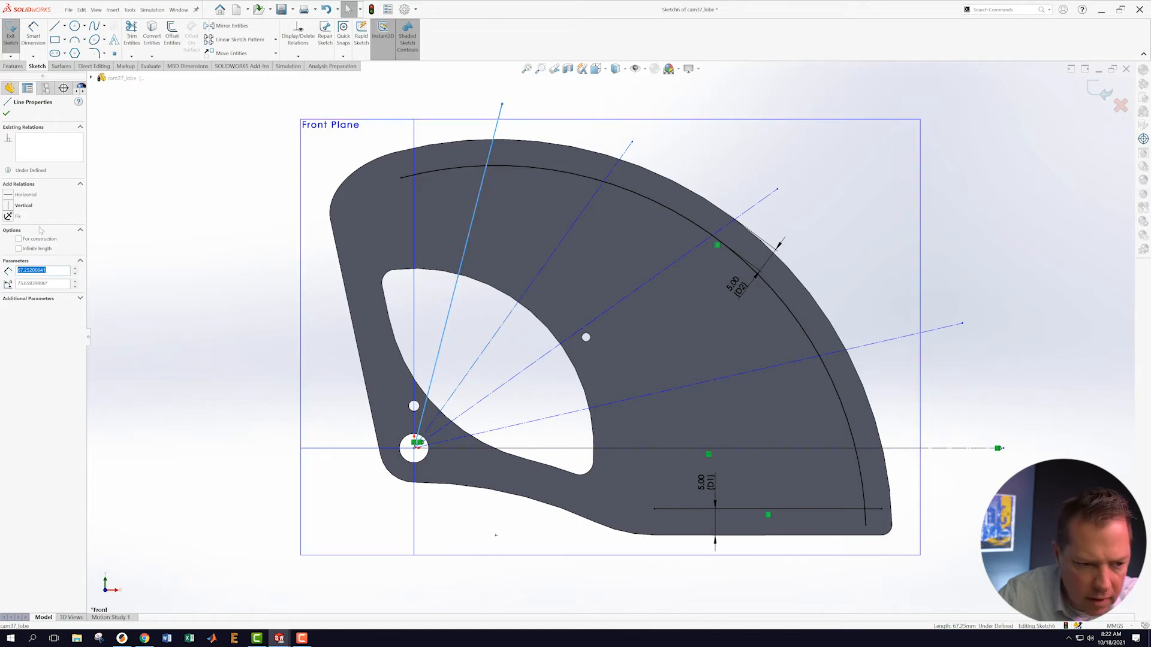
left_click(18, 239)
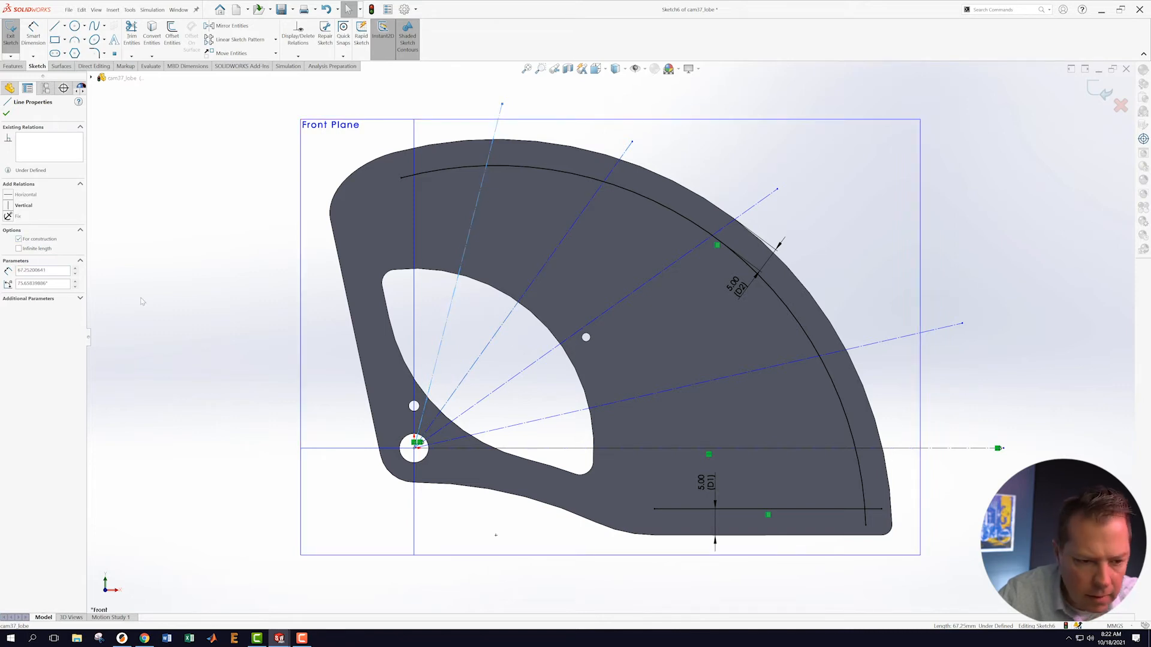
- Dimension the angle between the horizontal reference line and the lowest angled construction line as 17°
left_click(7, 114)
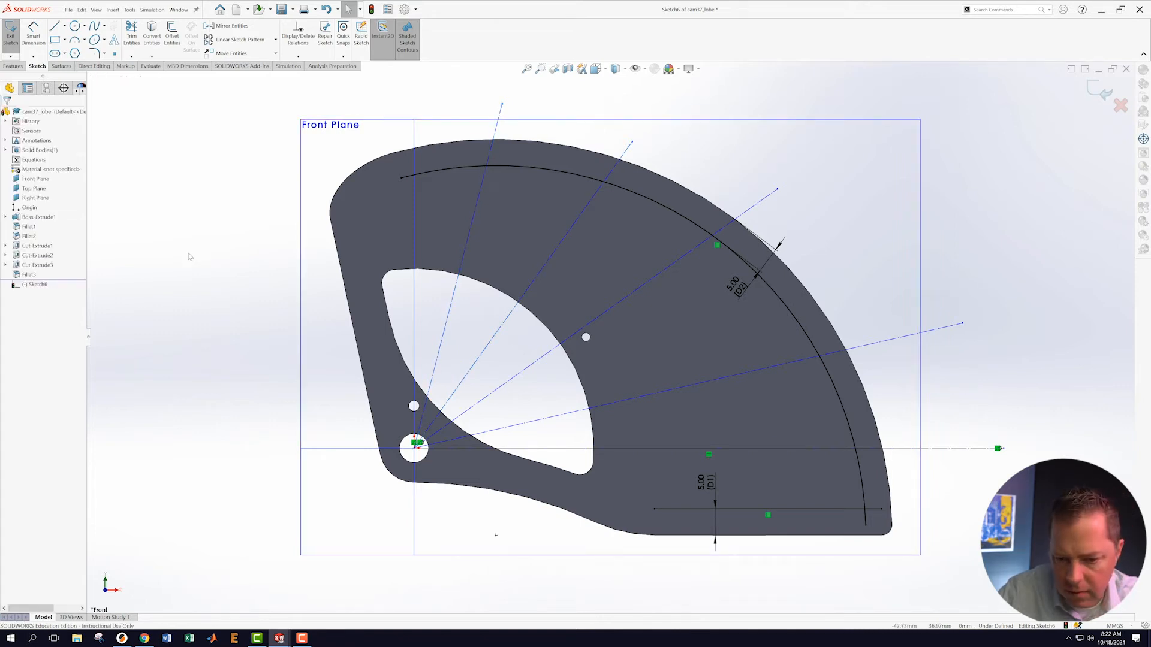
left_click(33, 31)
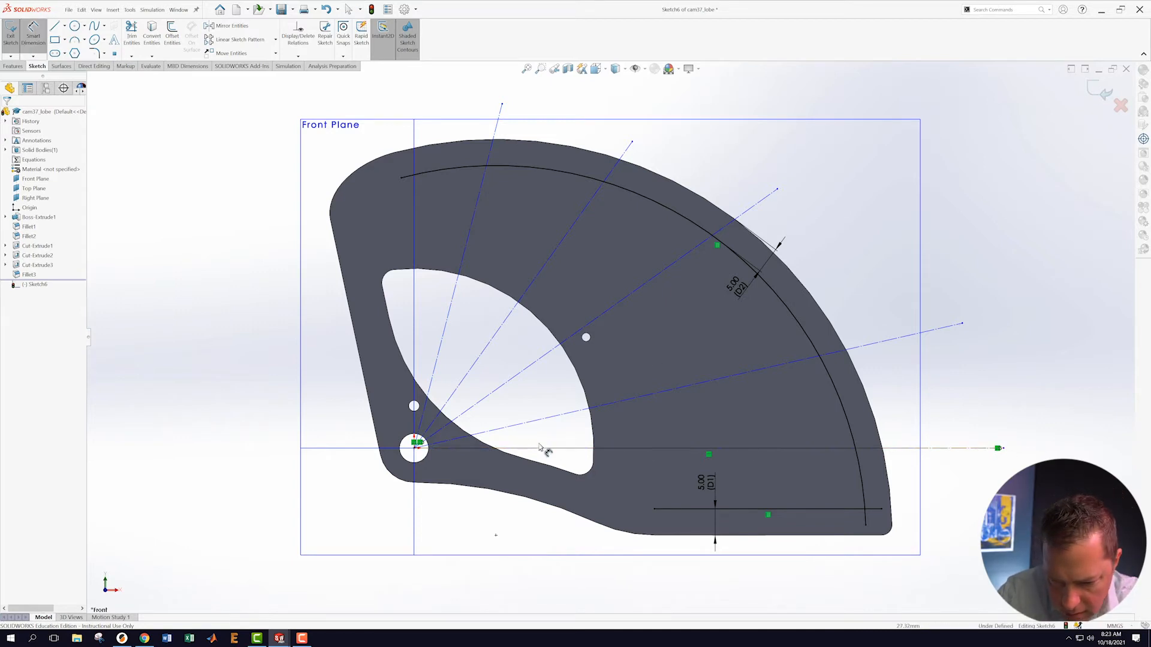
left_click(367, 449)
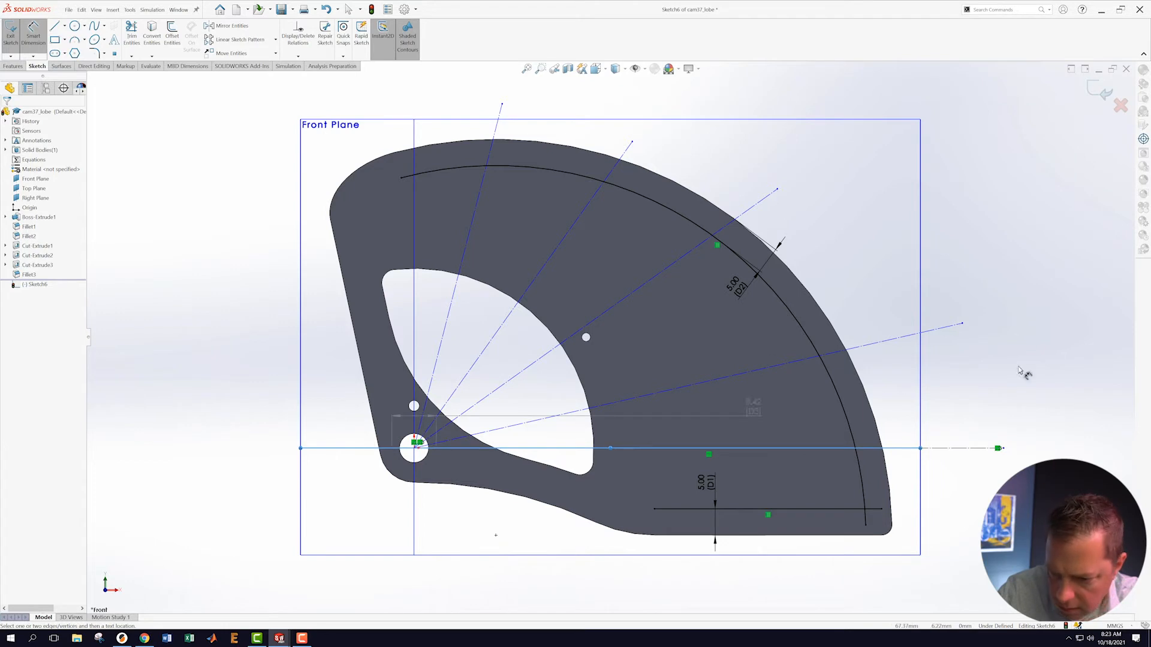
left_click(947, 327)
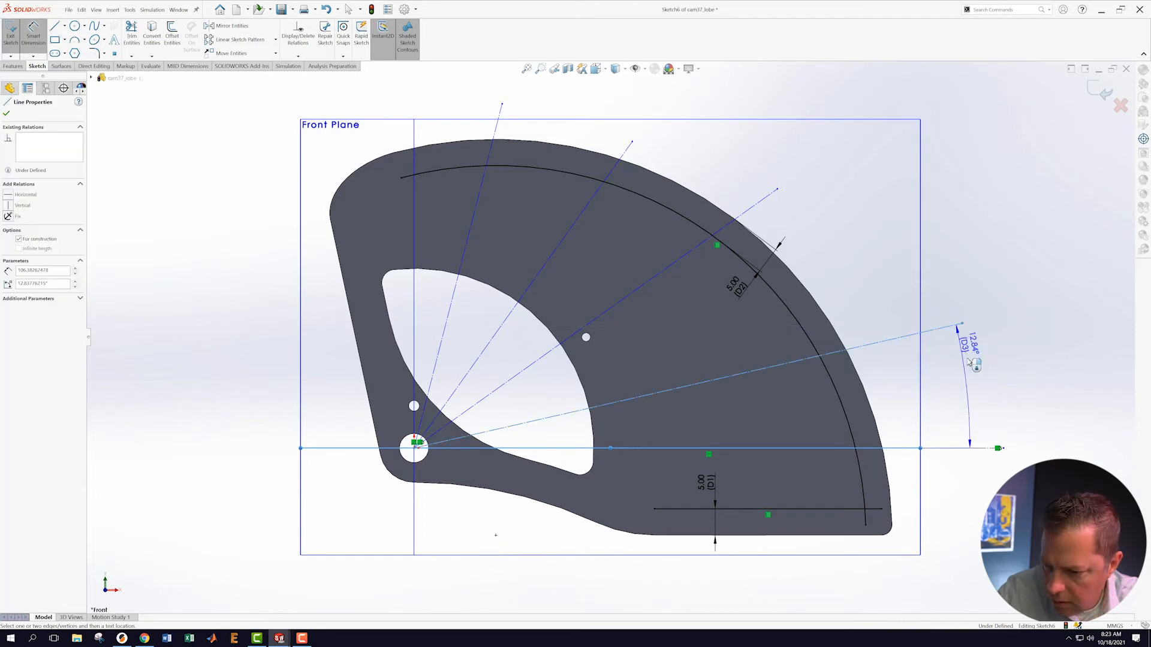
left_click(967, 379)
type("17")
key("Return")
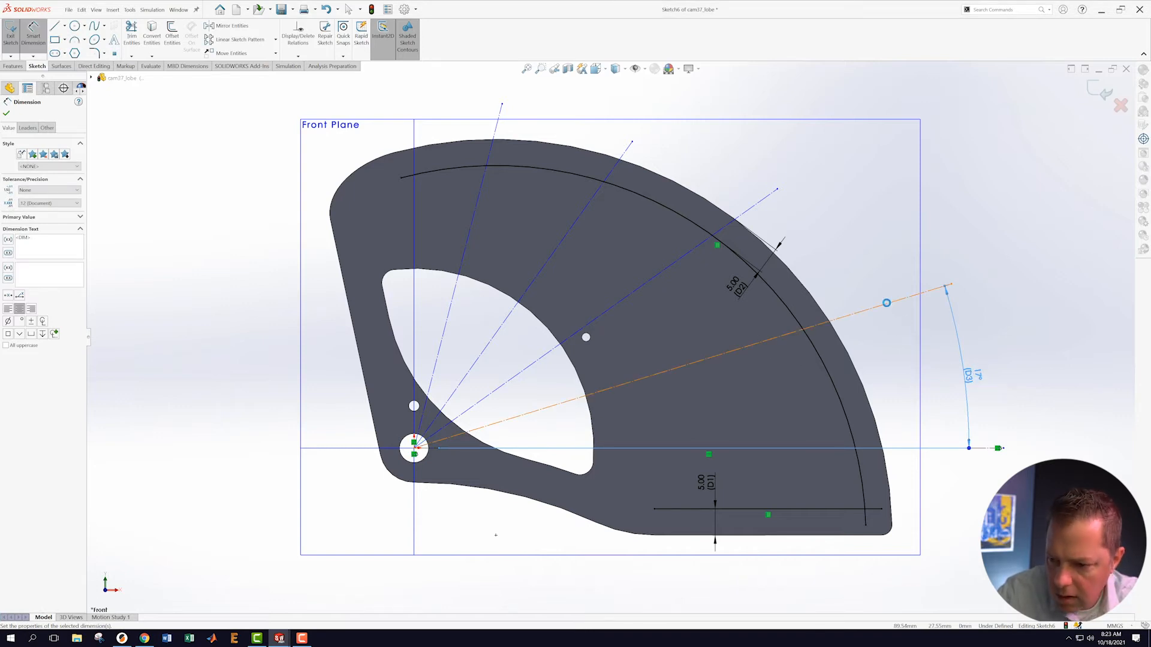
- Dimension the angle between the first and second angled construction lines, counted up from the horizontal, as 18°
left_click(889, 307)
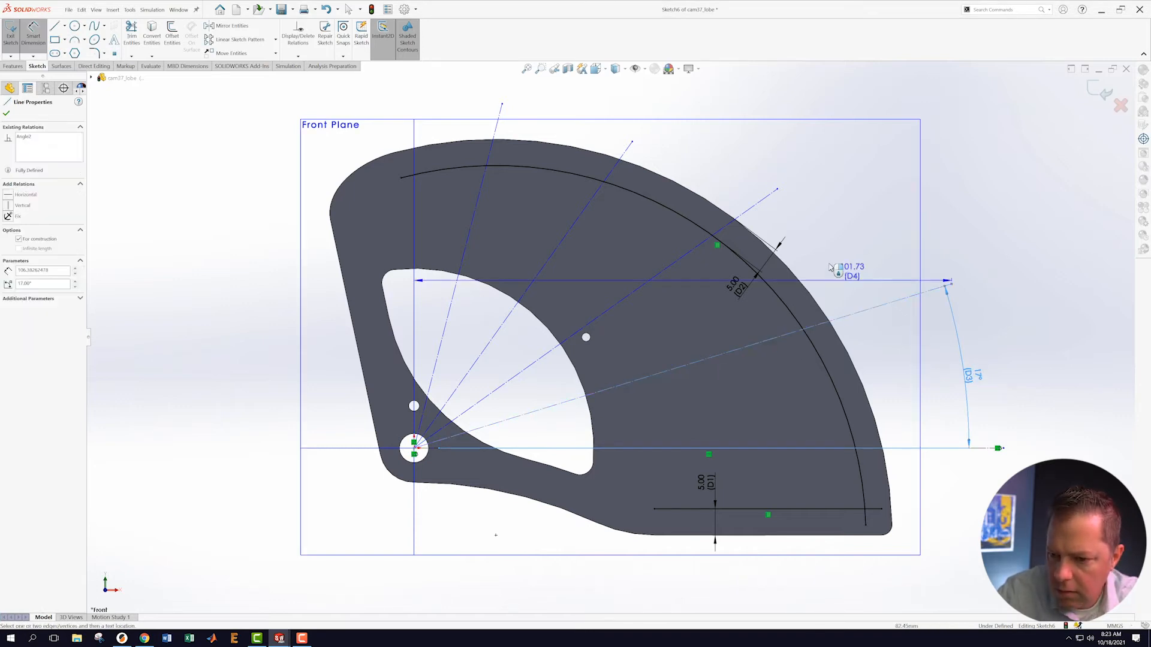
left_click(768, 198)
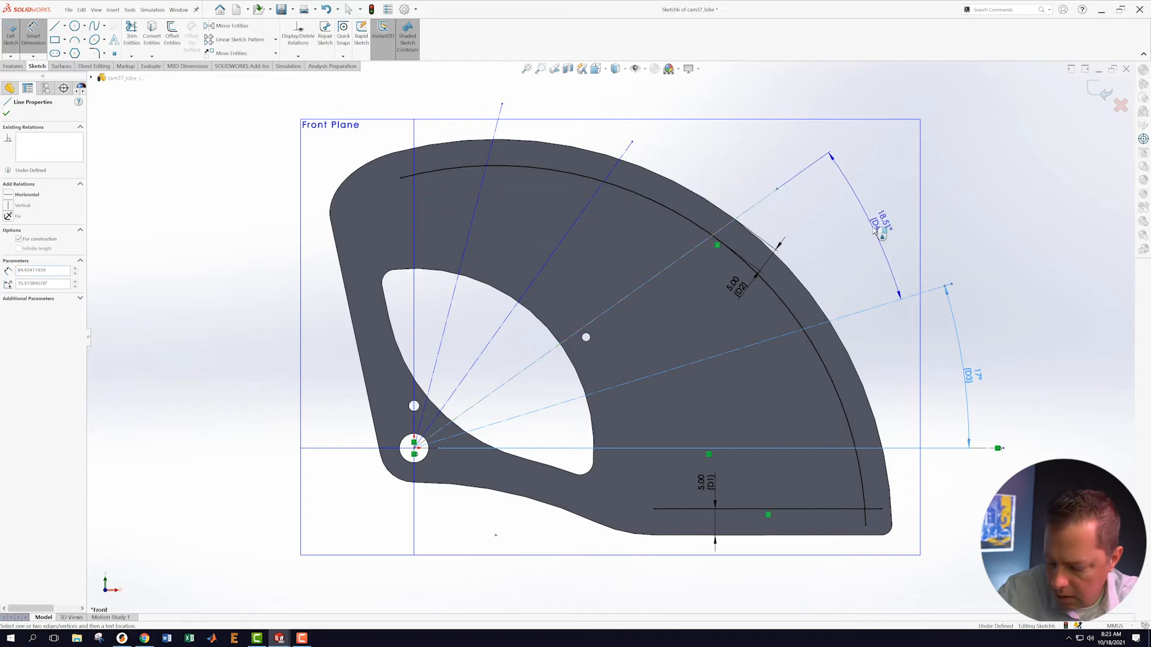
left_click(875, 231)
type("18")
key("Return")
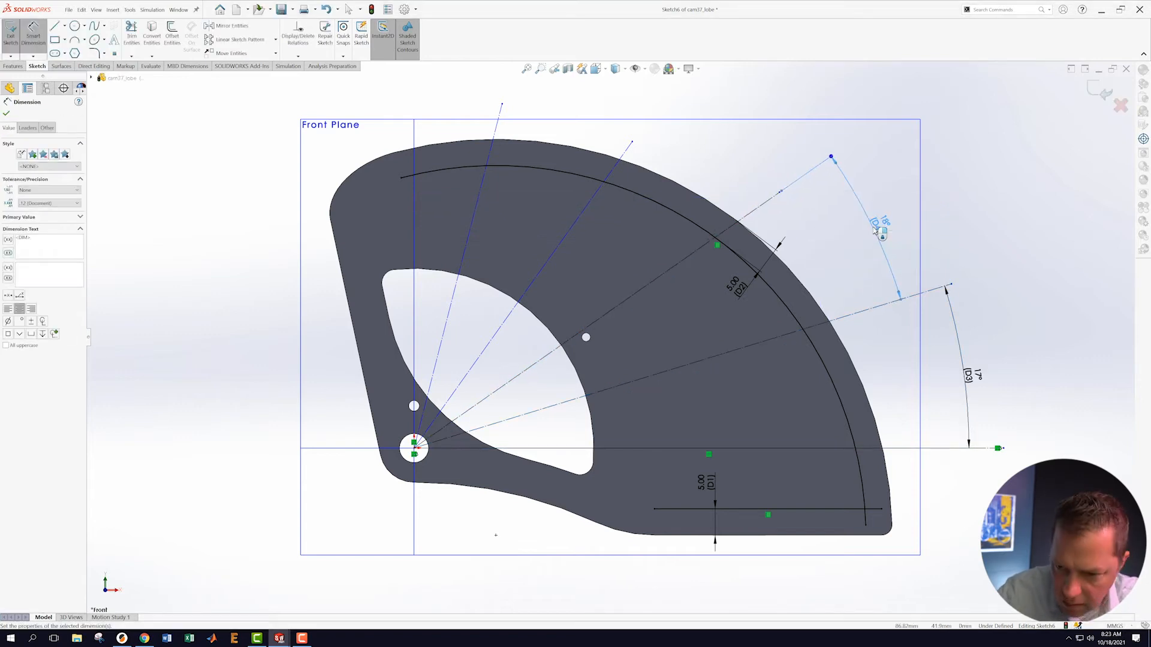
- Dimension the angle between the second and third angled construction lines as 24°
left_click(760, 204)
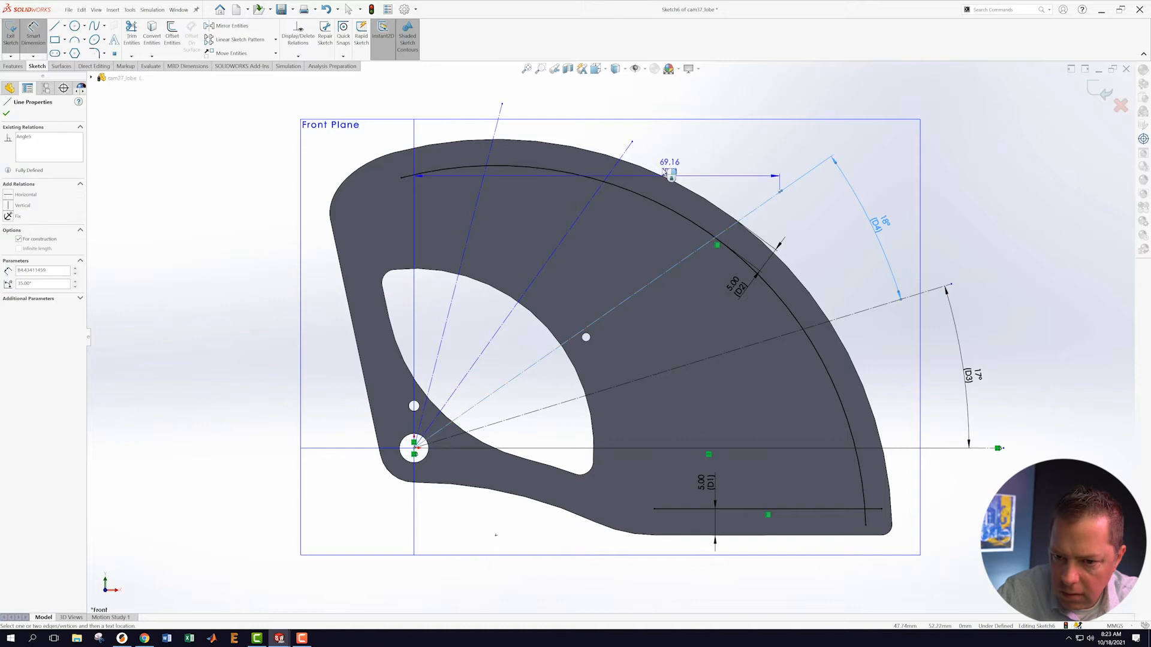
left_click(630, 151)
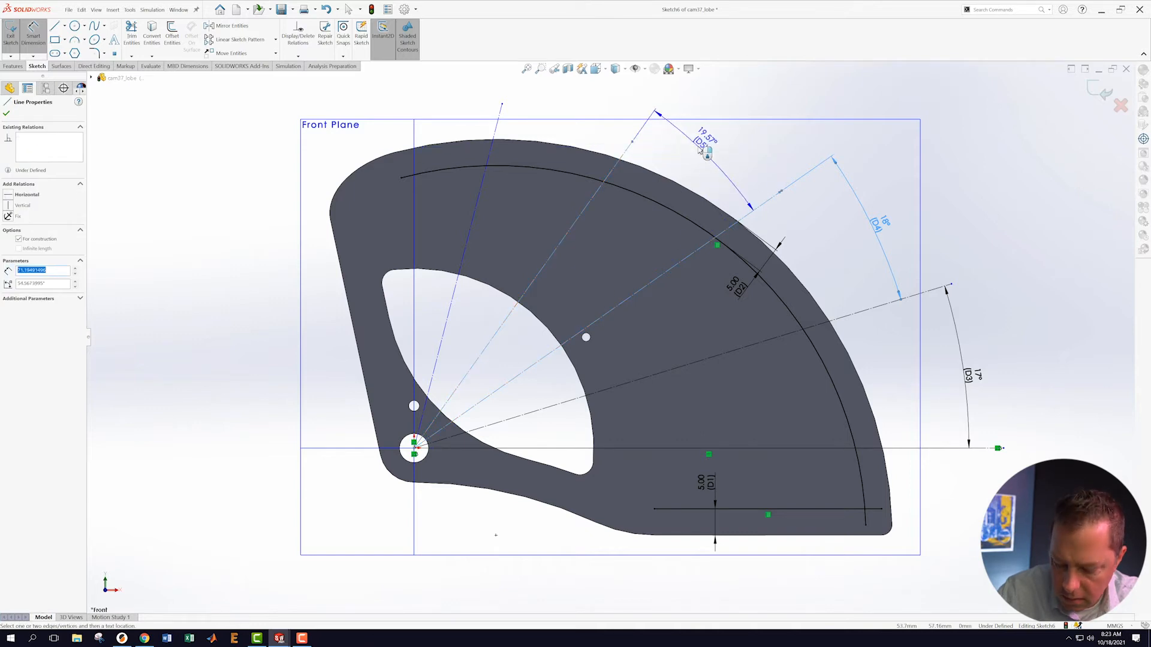
left_click(695, 148)
type("24")
key("Return")
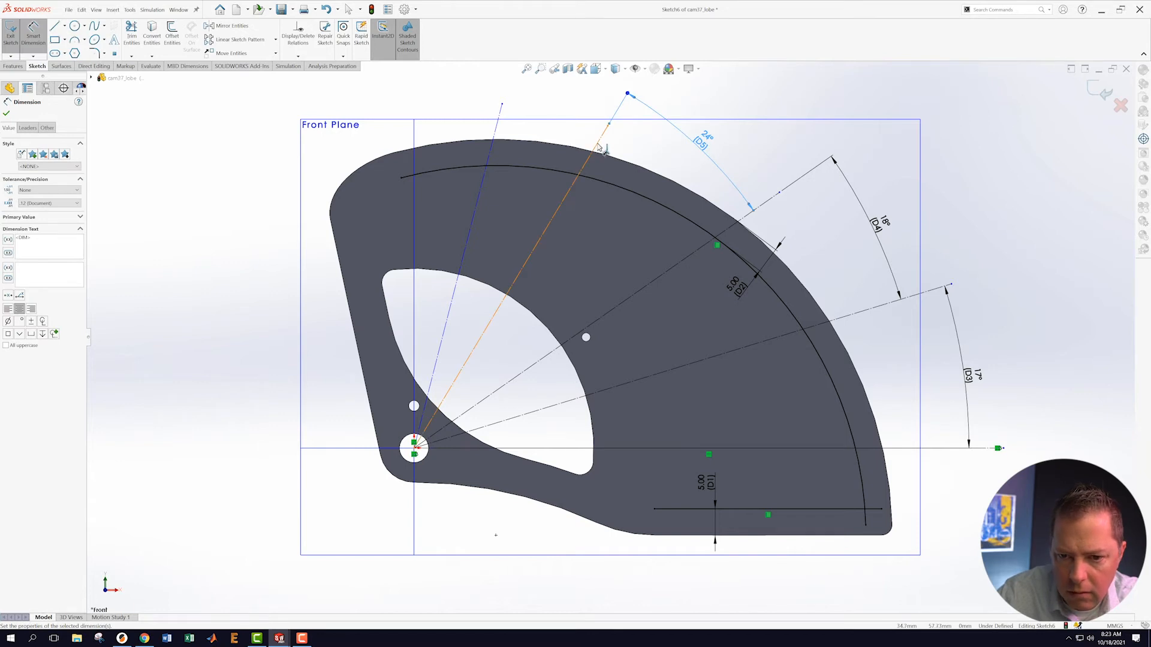
- Dimension the angle between the third construction line and the steepest one as 23°, and finish dimensioning
left_click(493, 139)
left_click(590, 155)
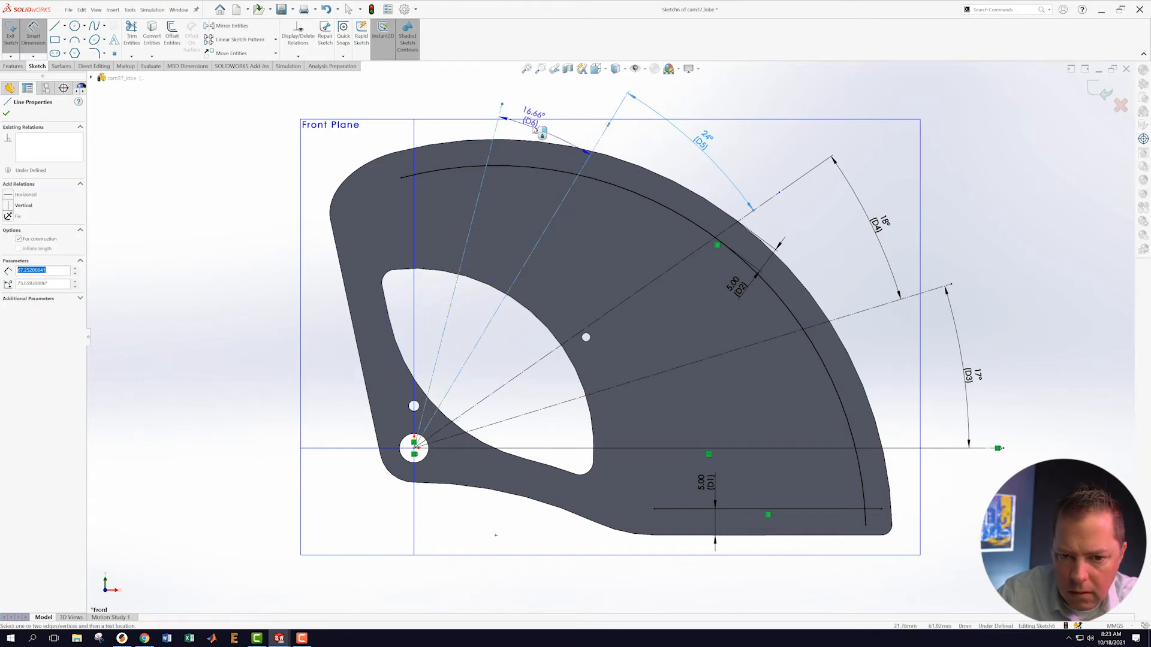
left_click(533, 123)
type("23")
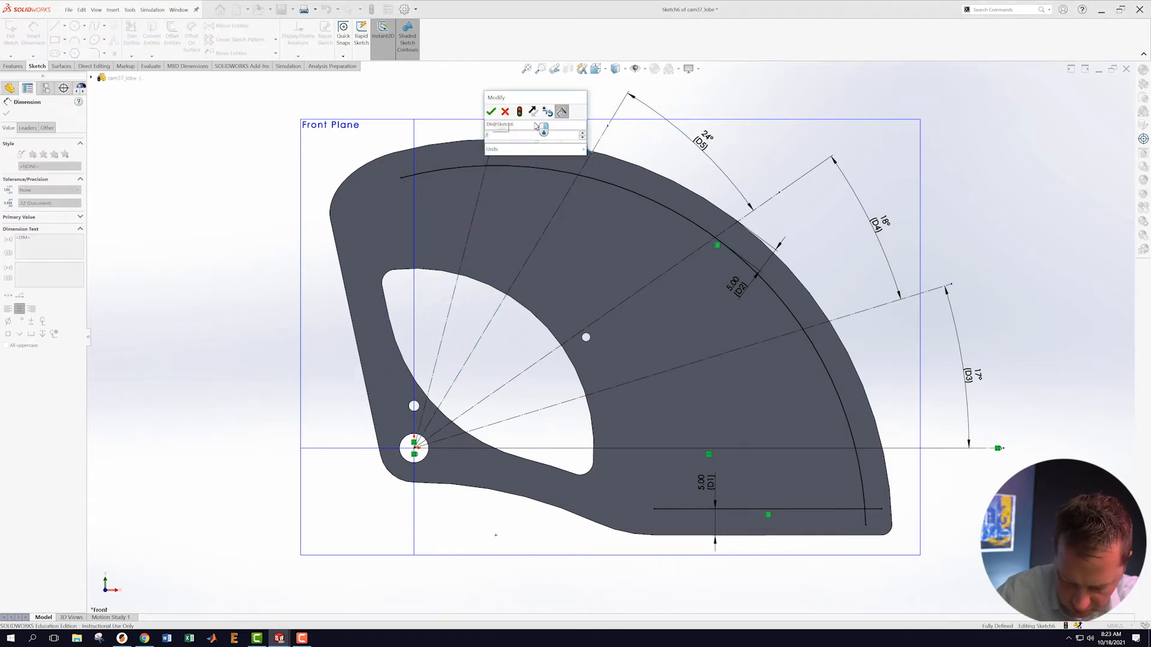
key("Return")
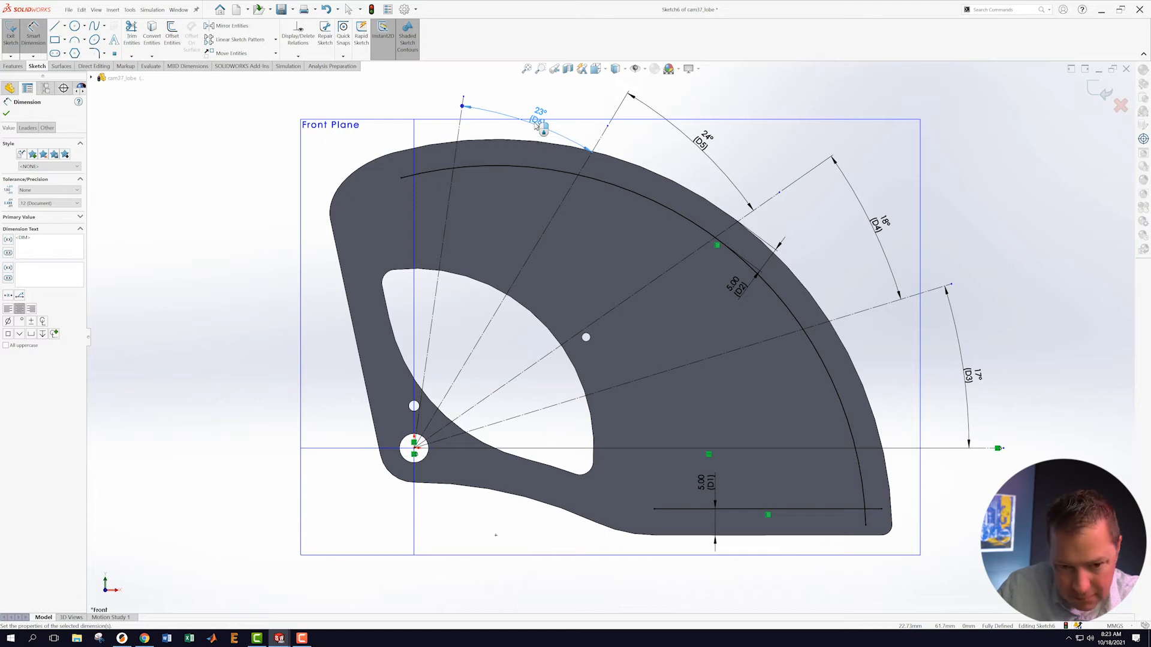
key("Escape")
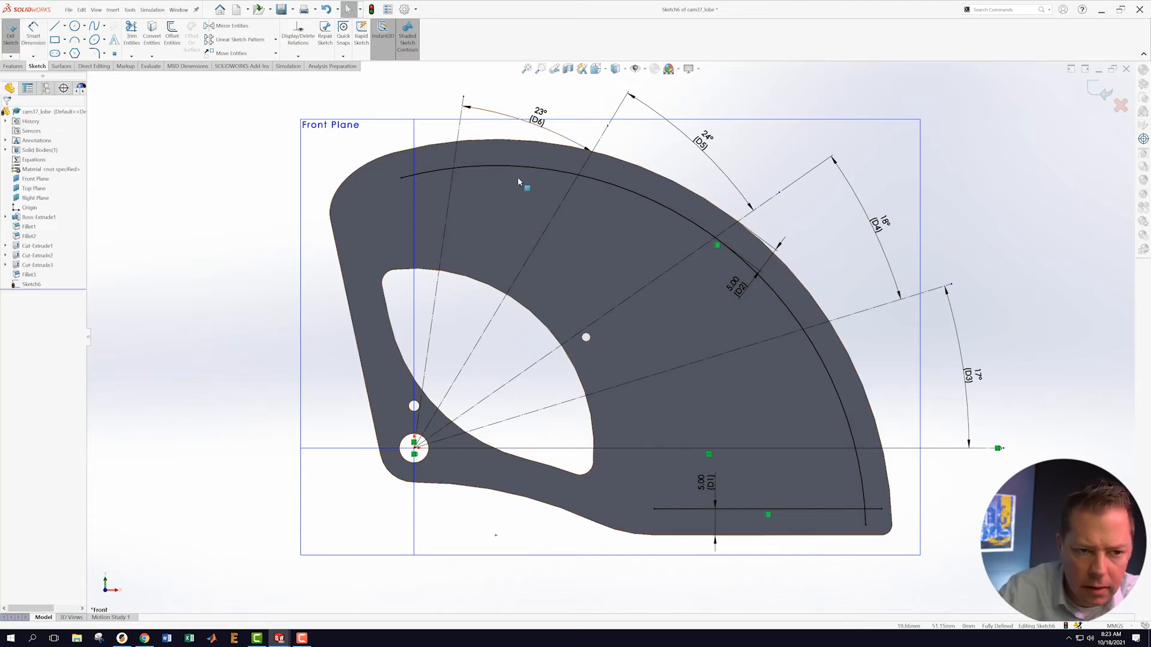
- Offset the lobe's long slanted straight edge inward by 7 mm and lengthen the offset line upward past the end of the offset arc
left_click(173, 36)
left_click(343, 276)
left_click(22, 159)
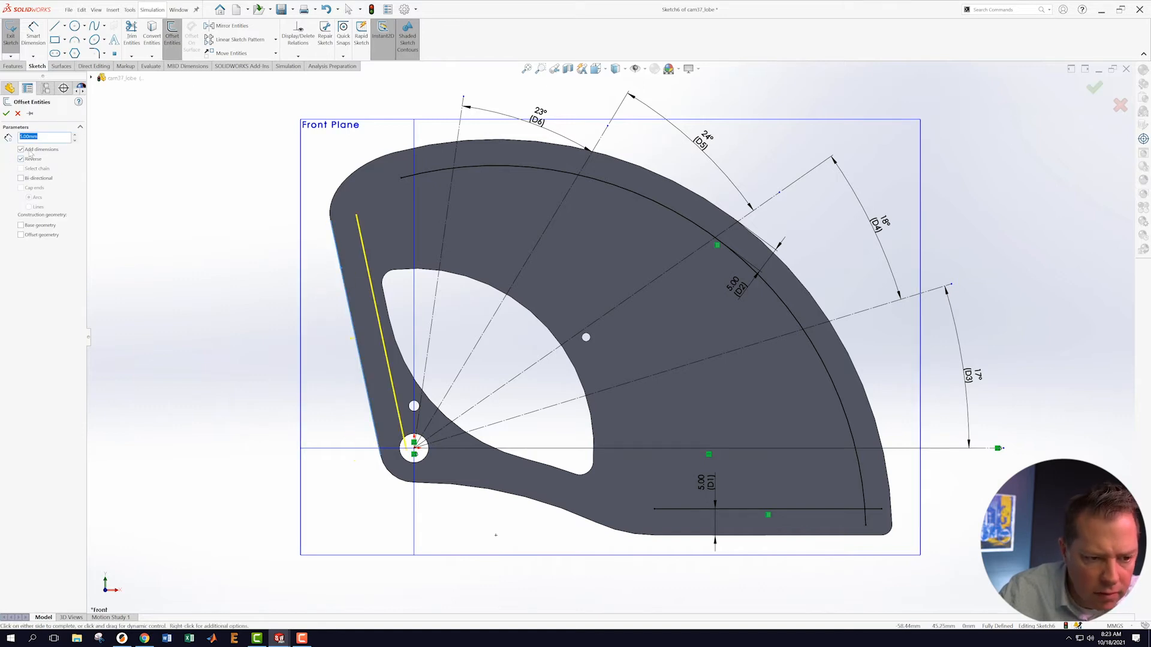
type("7")
key("Return")
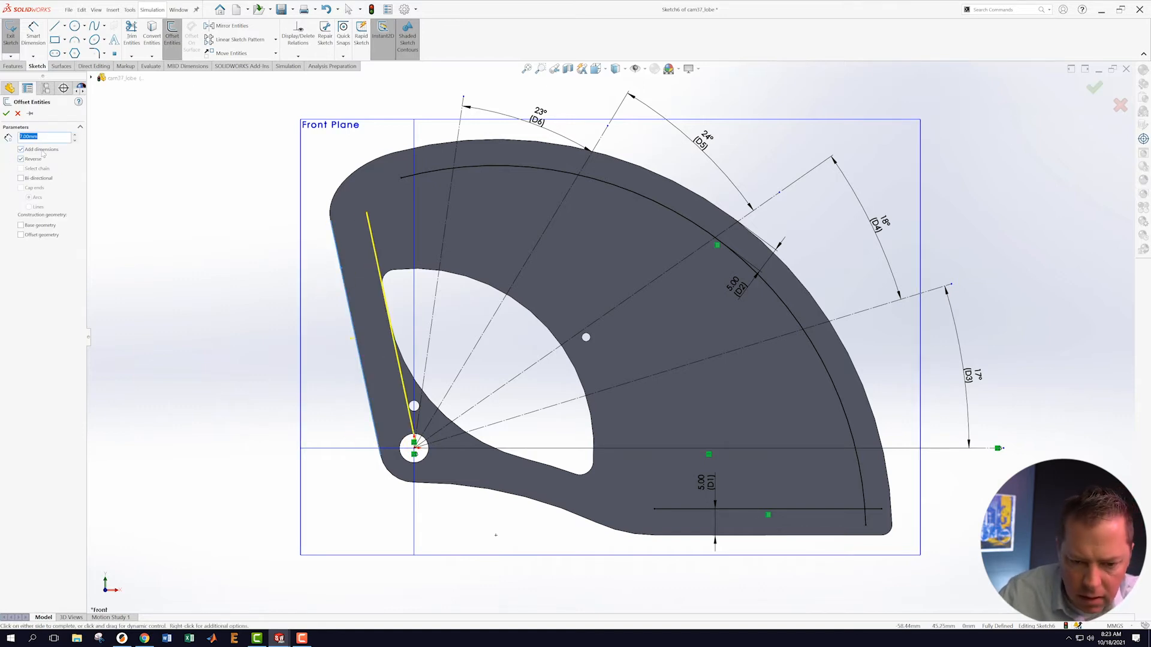
key("Return")
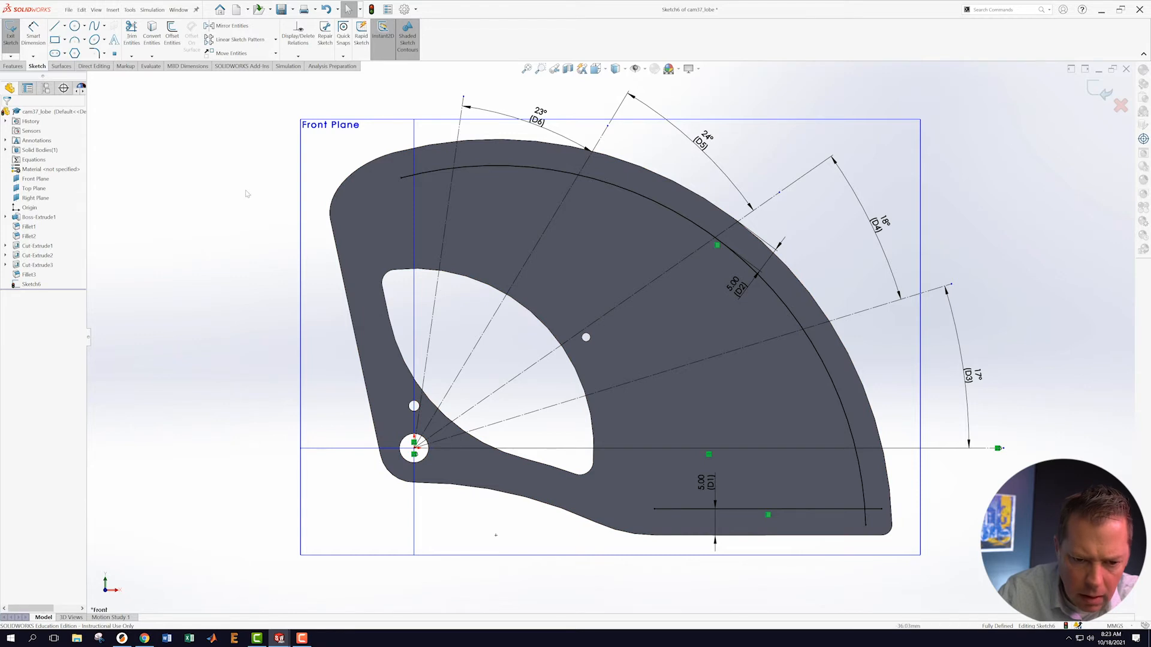
left_click(172, 35)
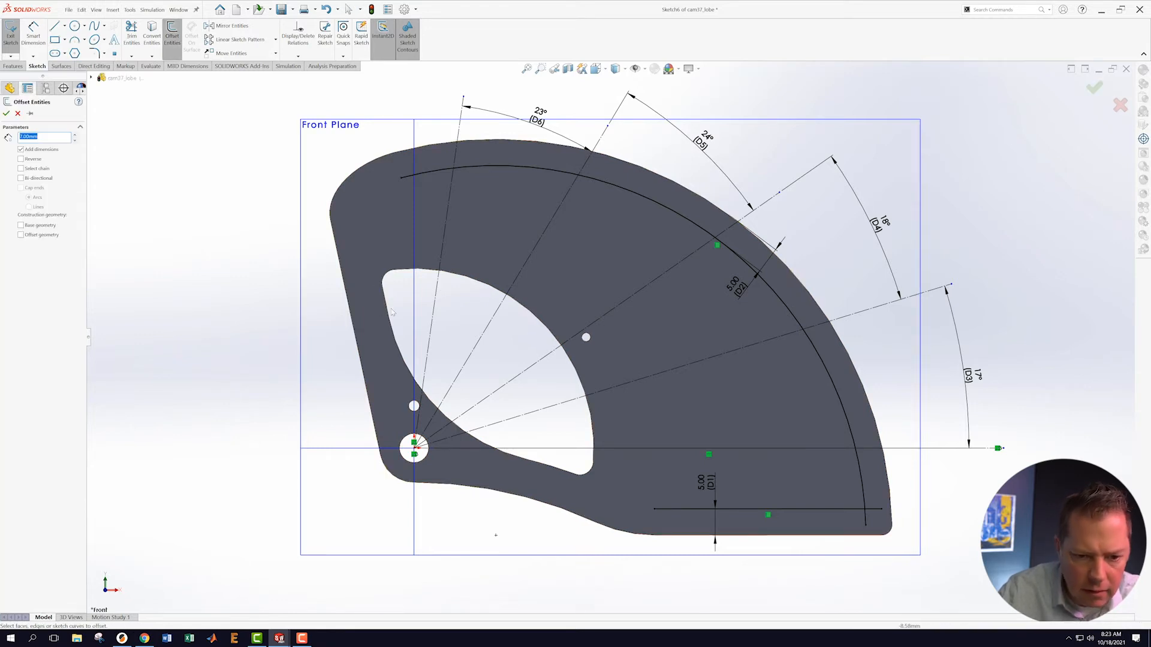
left_click(347, 300)
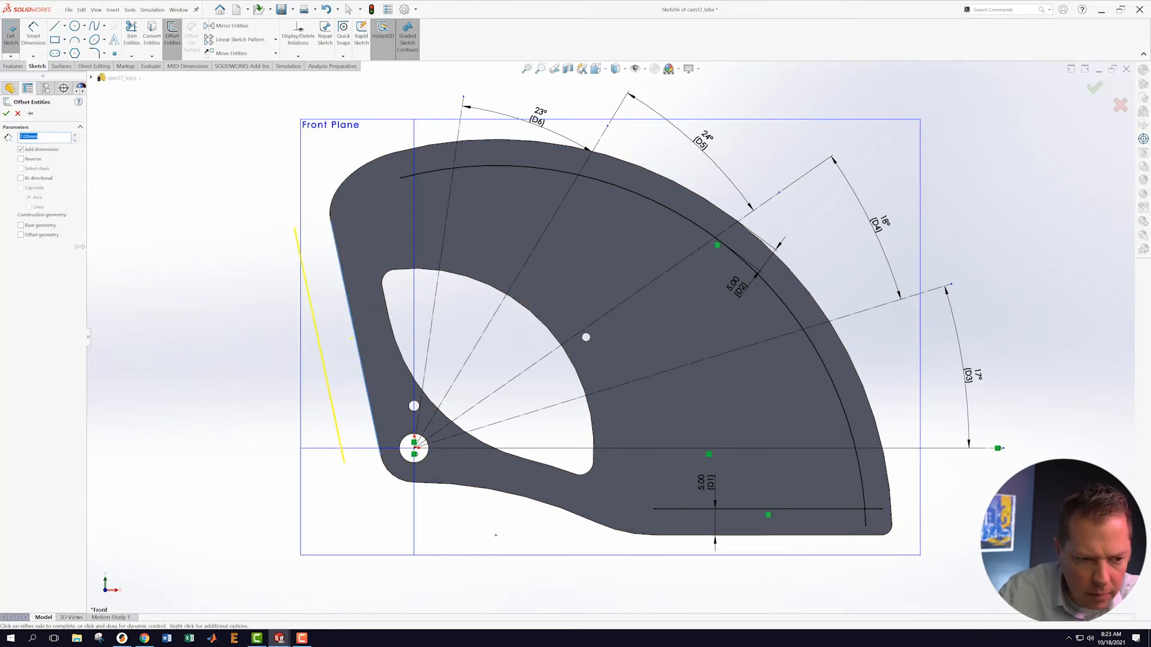
left_click(367, 219)
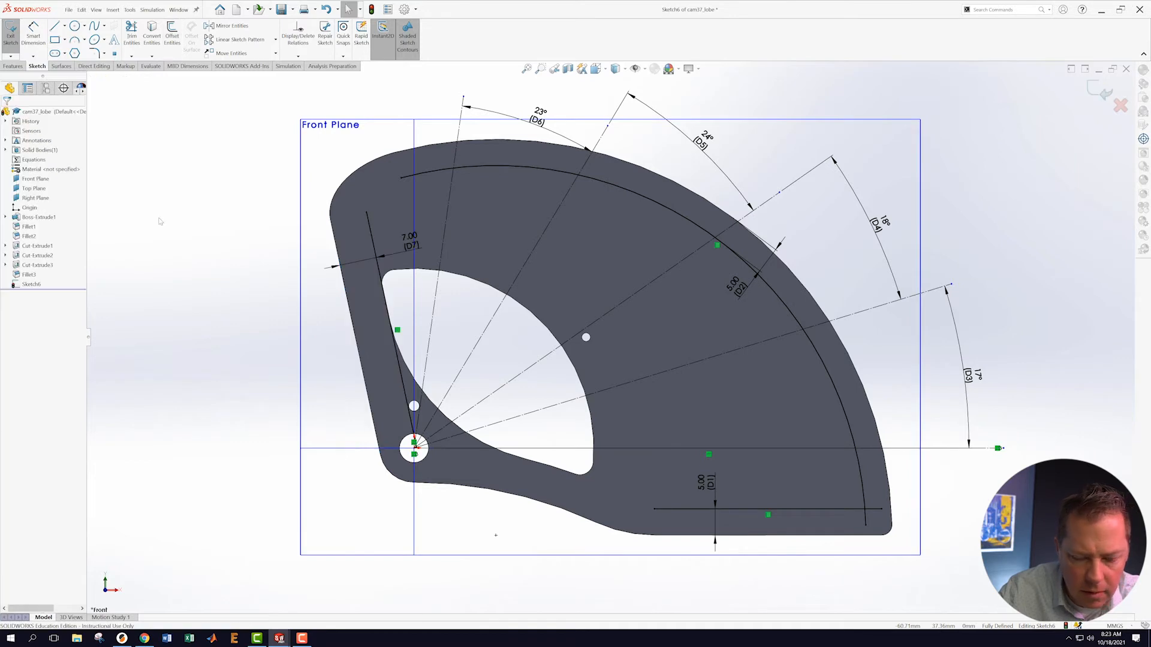
left_click_drag(367, 213, 354, 156)
key("Escape")
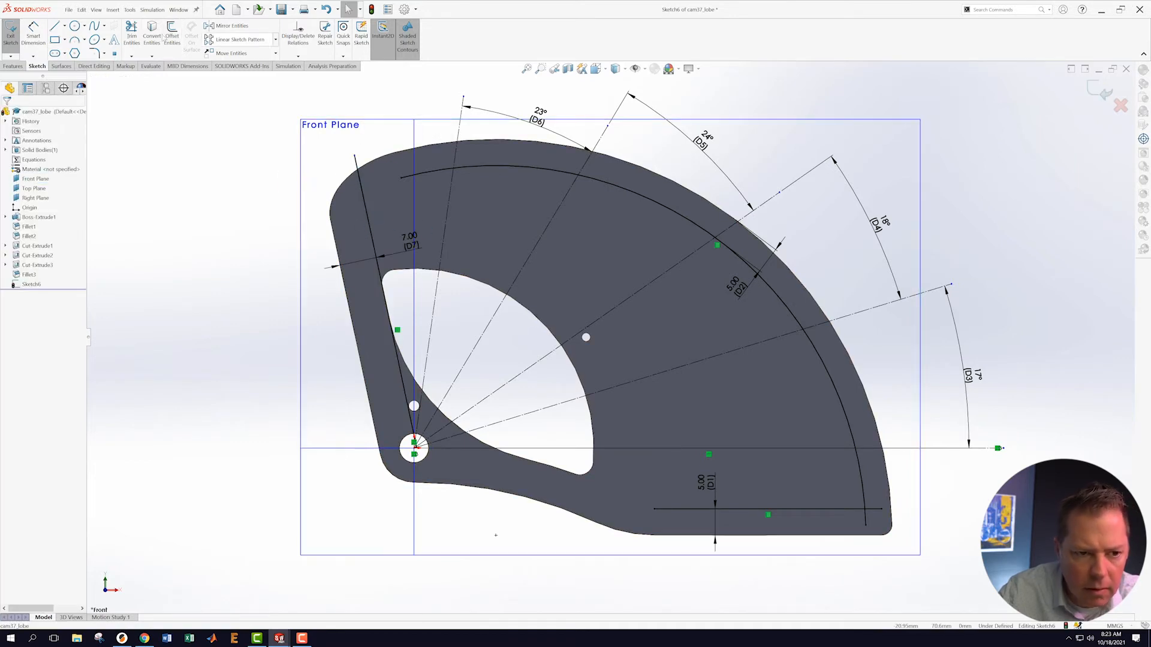
- Extend the long offset arc to meet the slanted offset line, and trim the part of the line beyond the arc
left_click(133, 57)
left_click(147, 62)
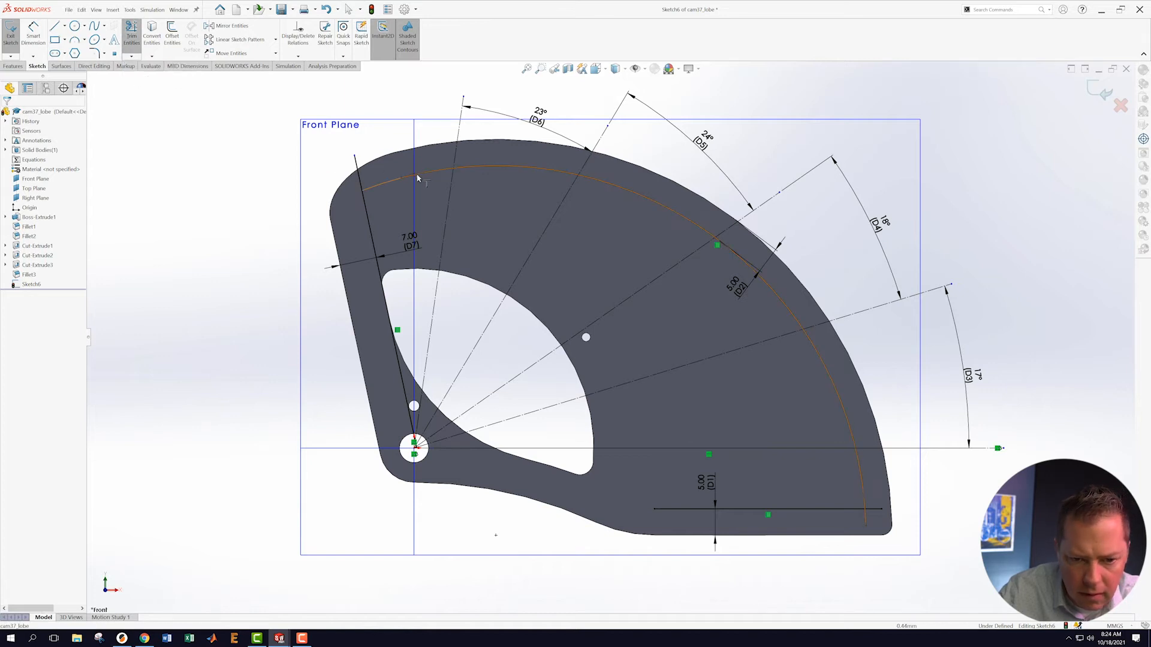
left_click(131, 35)
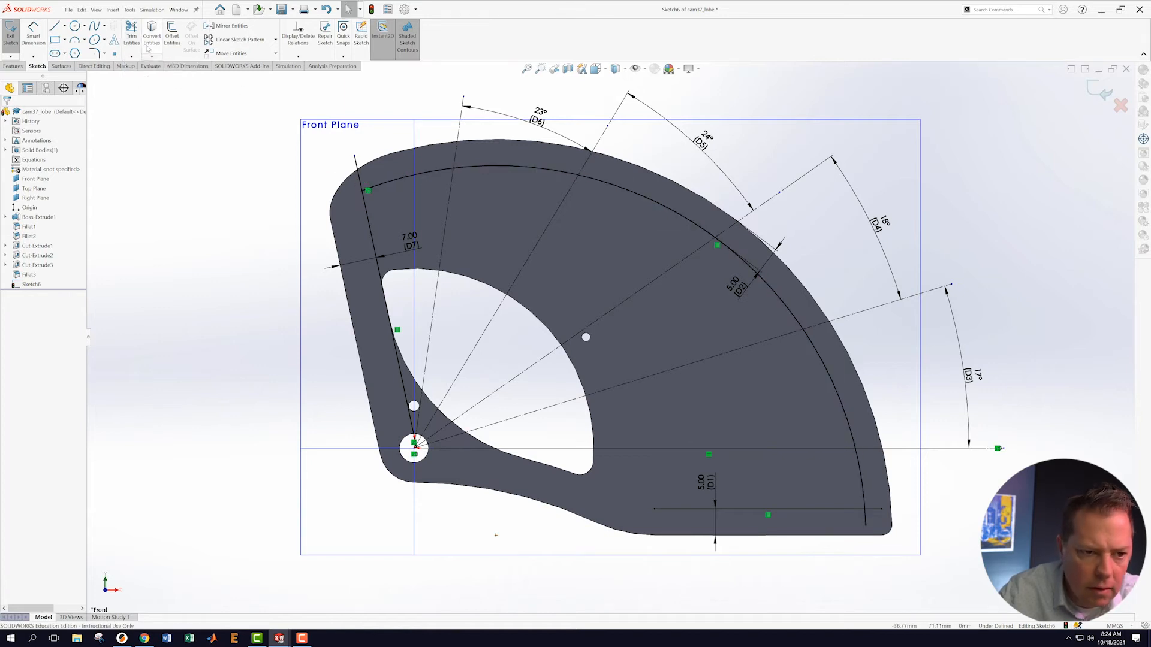
left_click(131, 35)
left_click(360, 180)
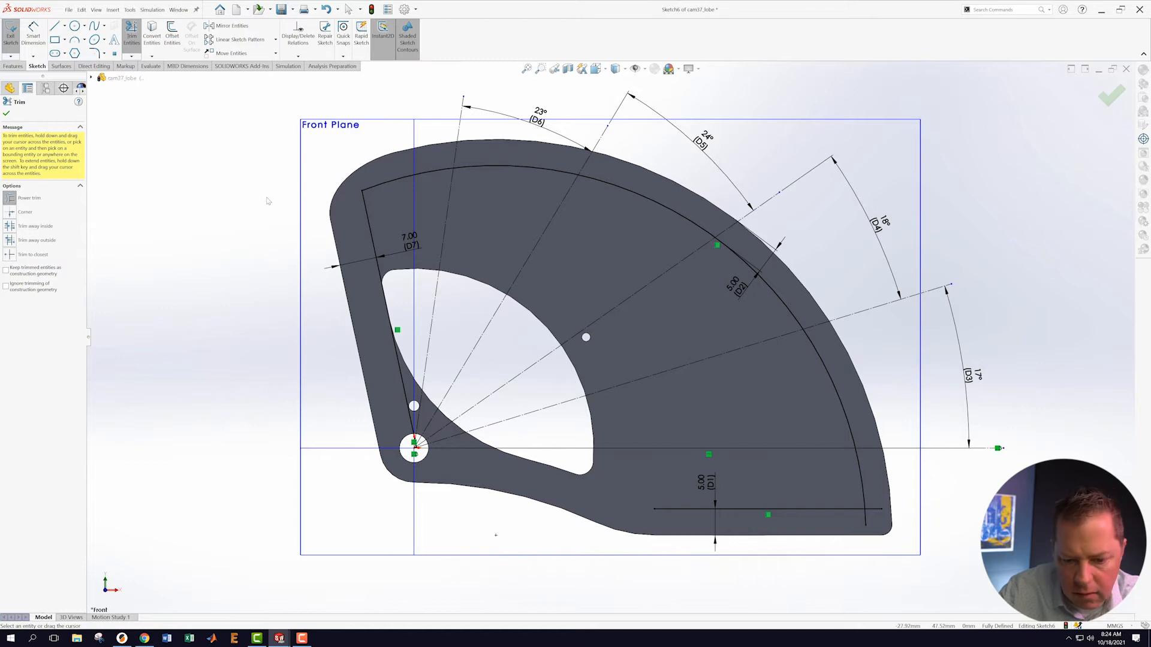
key("Escape")
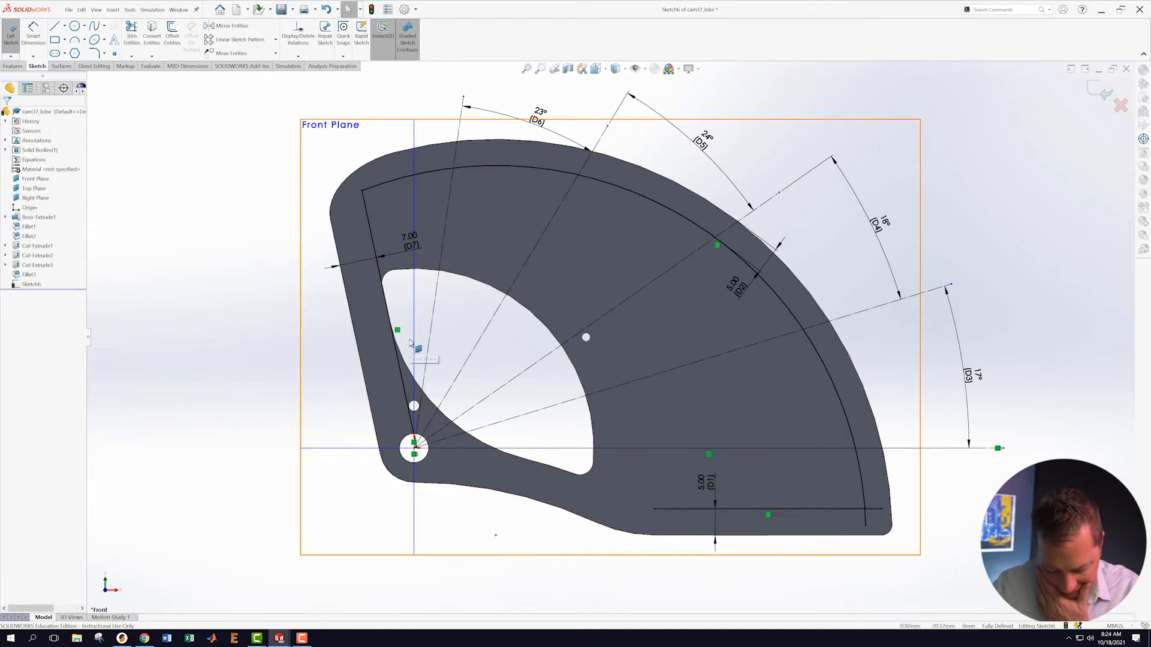
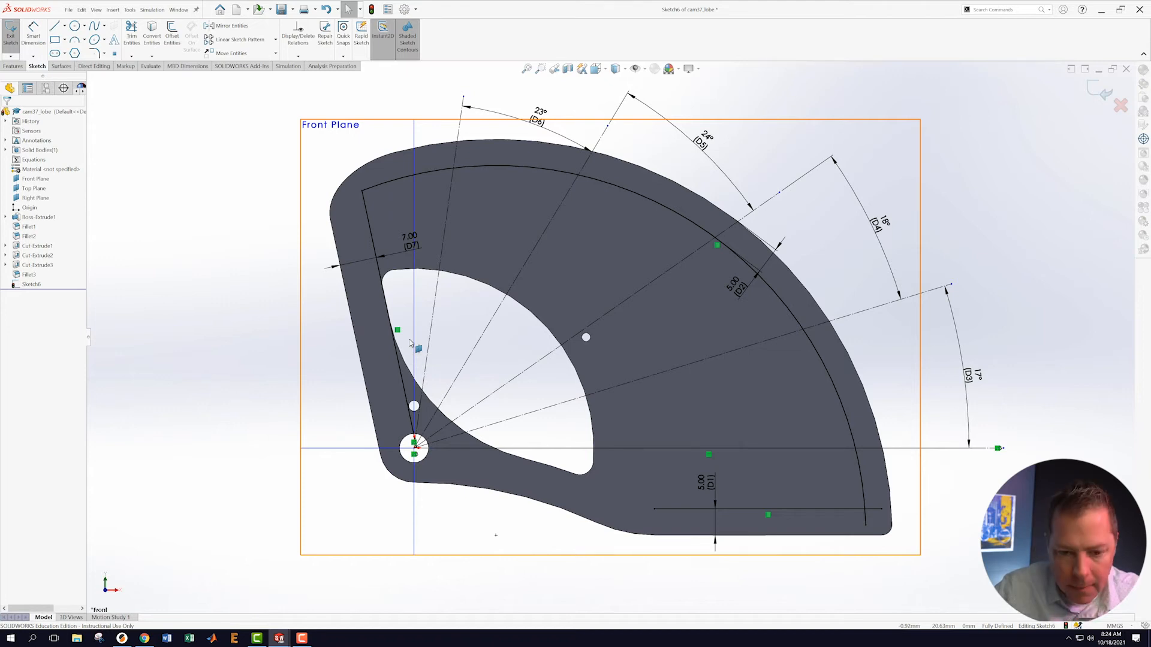
- Sketch a circle about 79 mm in diameter centred on the origin, just outside the large curved cutout
left_click(73, 27)
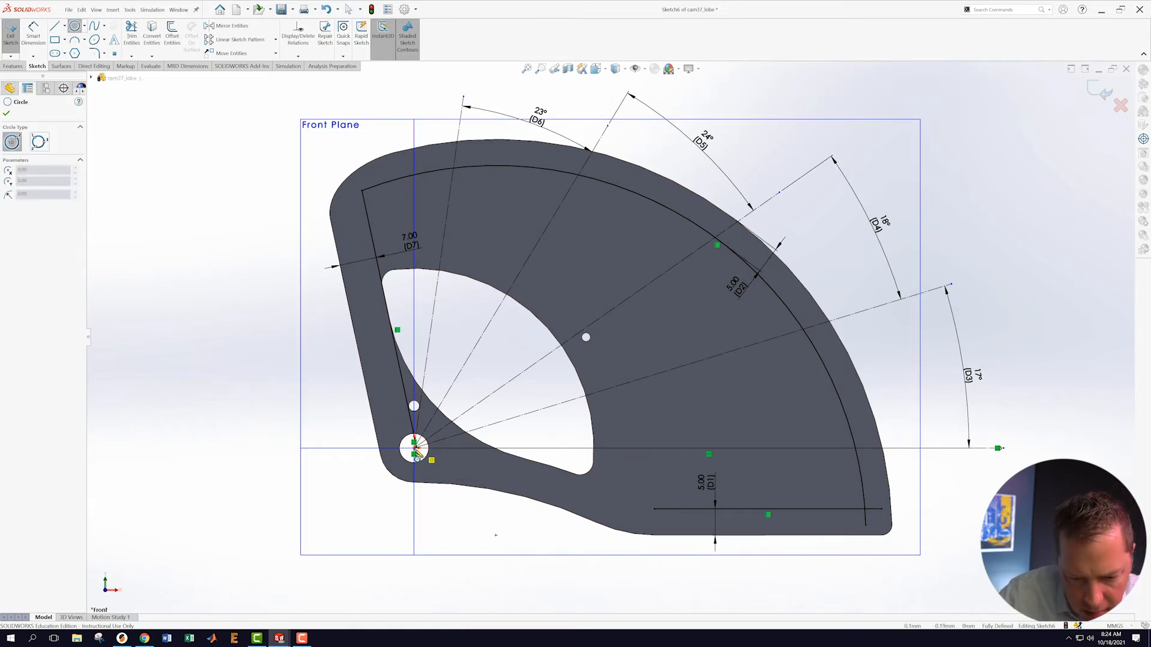
left_click(414, 448)
left_click(598, 352)
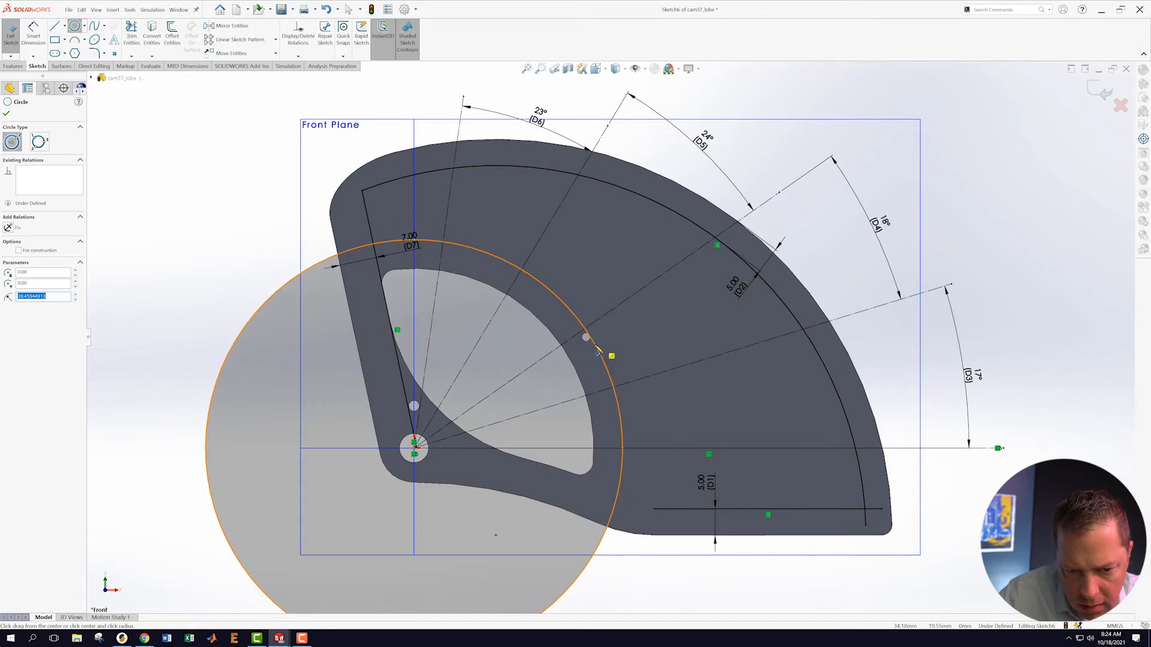
key("Escape")
- Dimension the circle around the origin with a diameter of 78 mm
key("s")
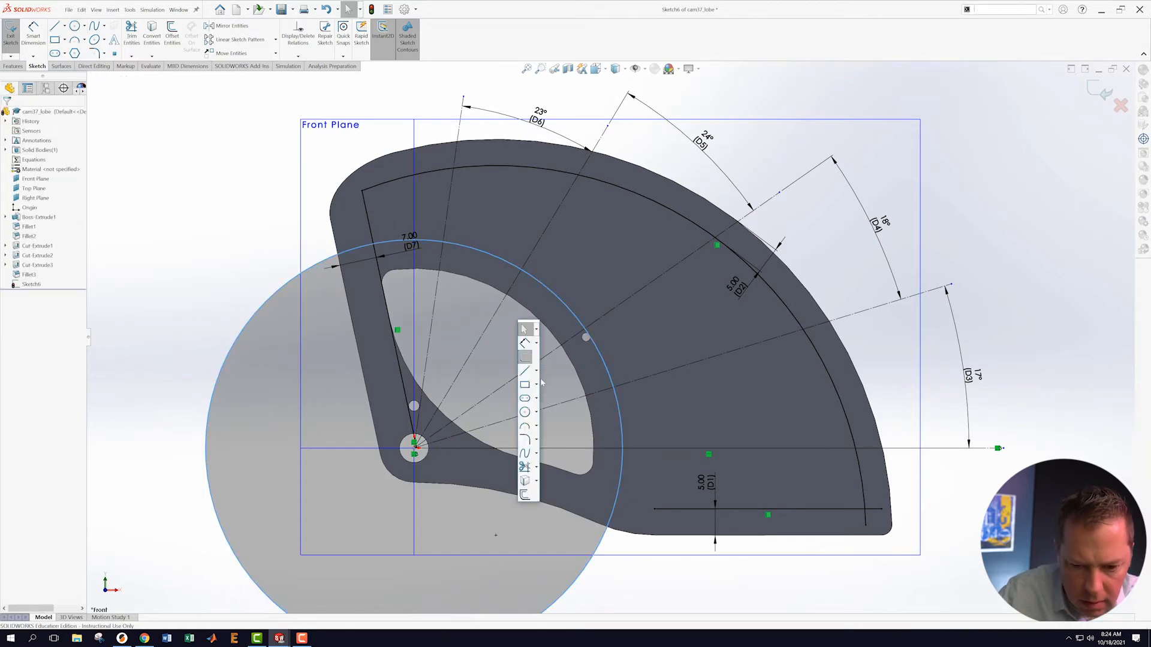
left_click(525, 342)
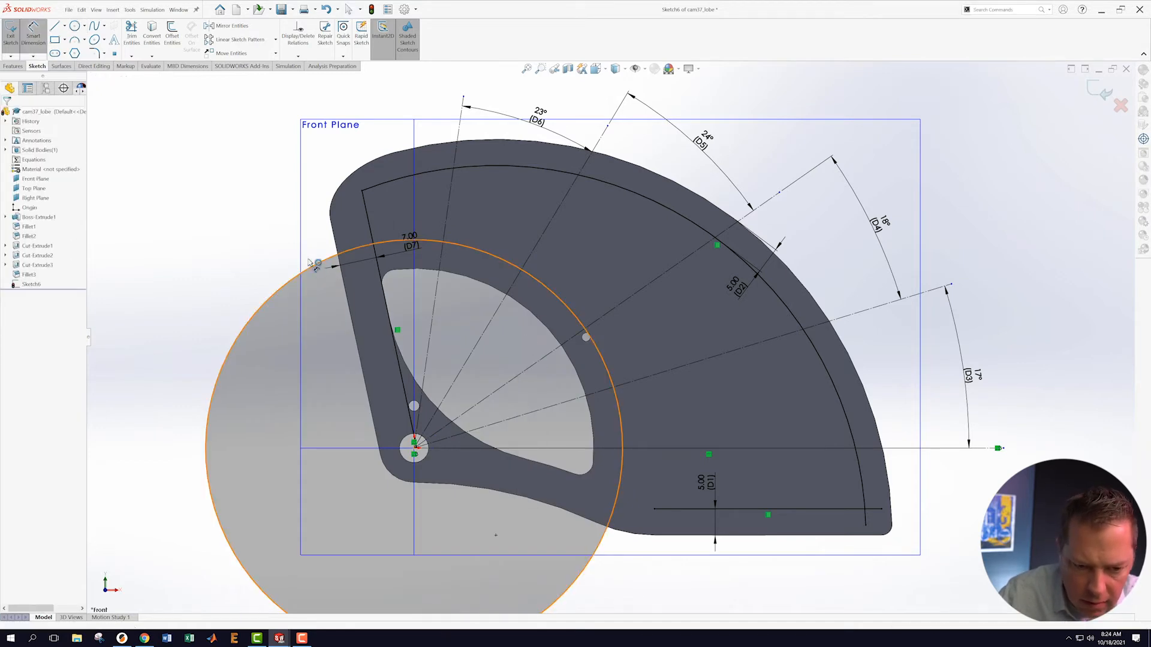
left_click(316, 268)
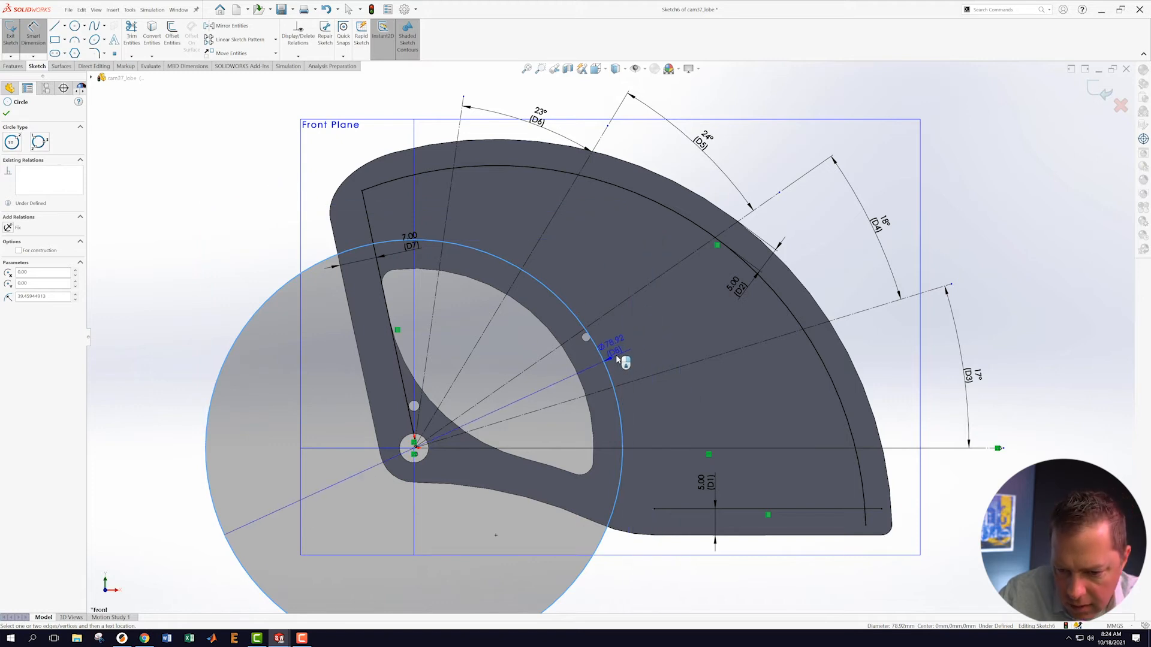
left_click(618, 359)
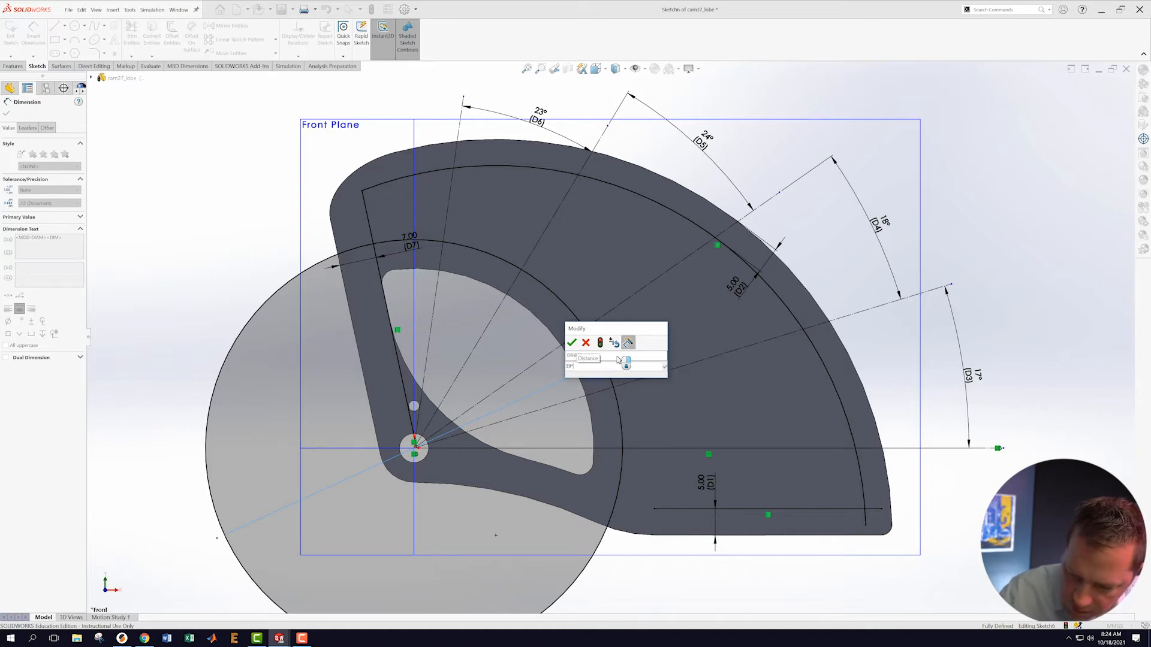
key("Return")
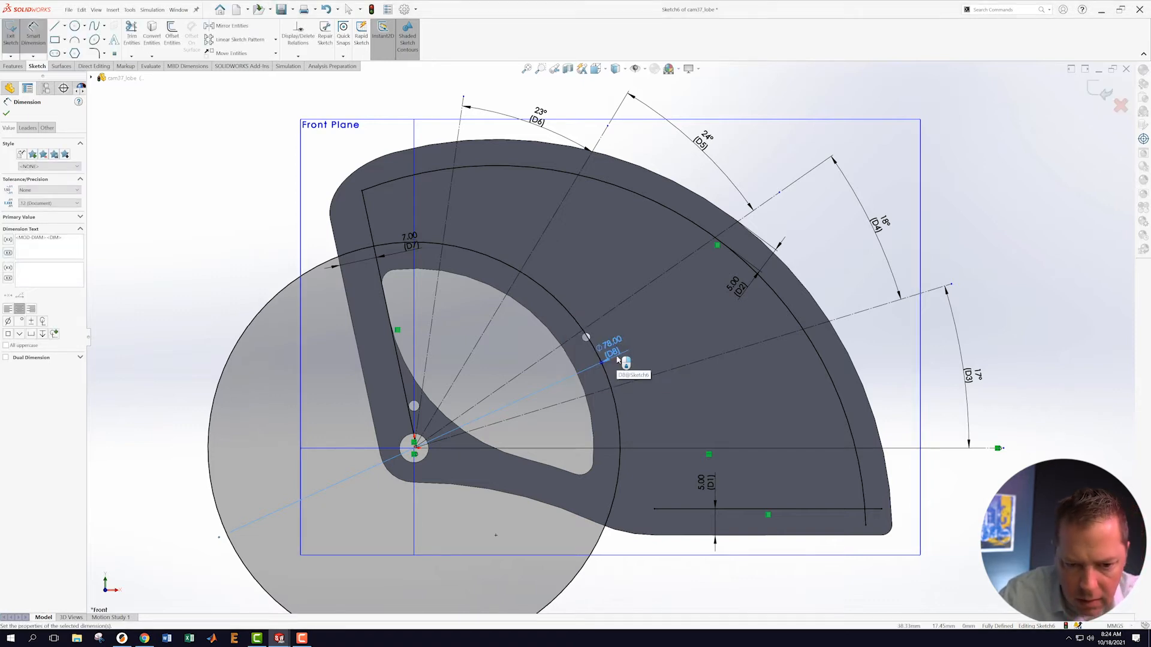
key("Escape")
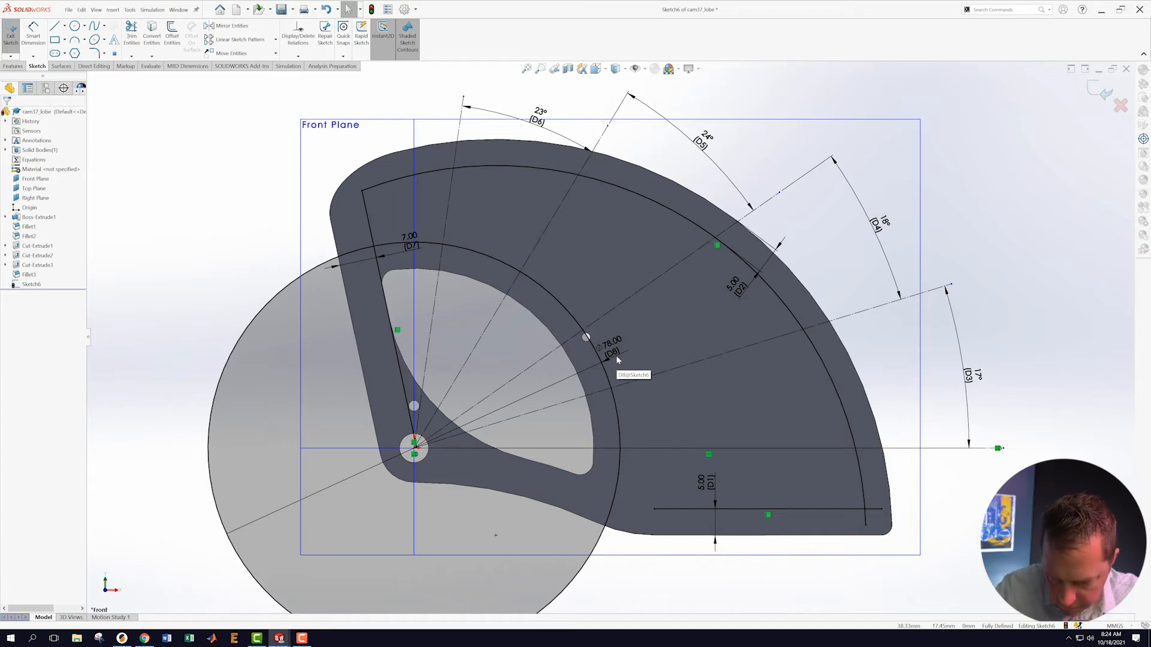
- Extend the offset line along the lobe's lower straight edge until it meets the 78 mm circle
left_click(132, 56)
left_click(146, 66)
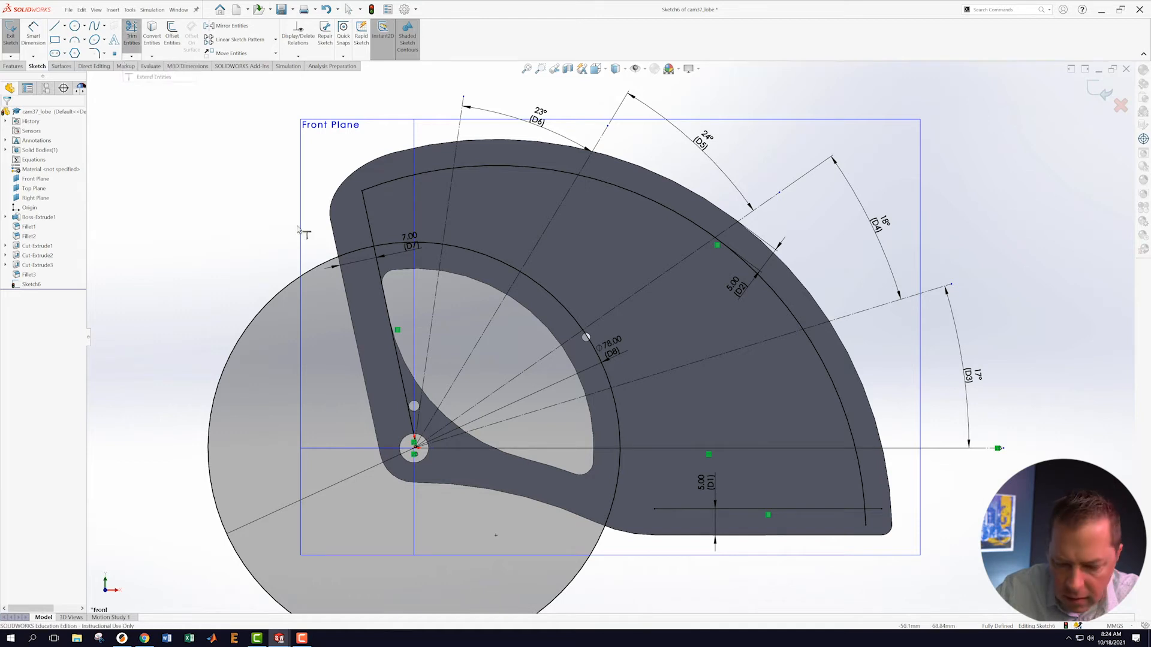
left_click(660, 509)
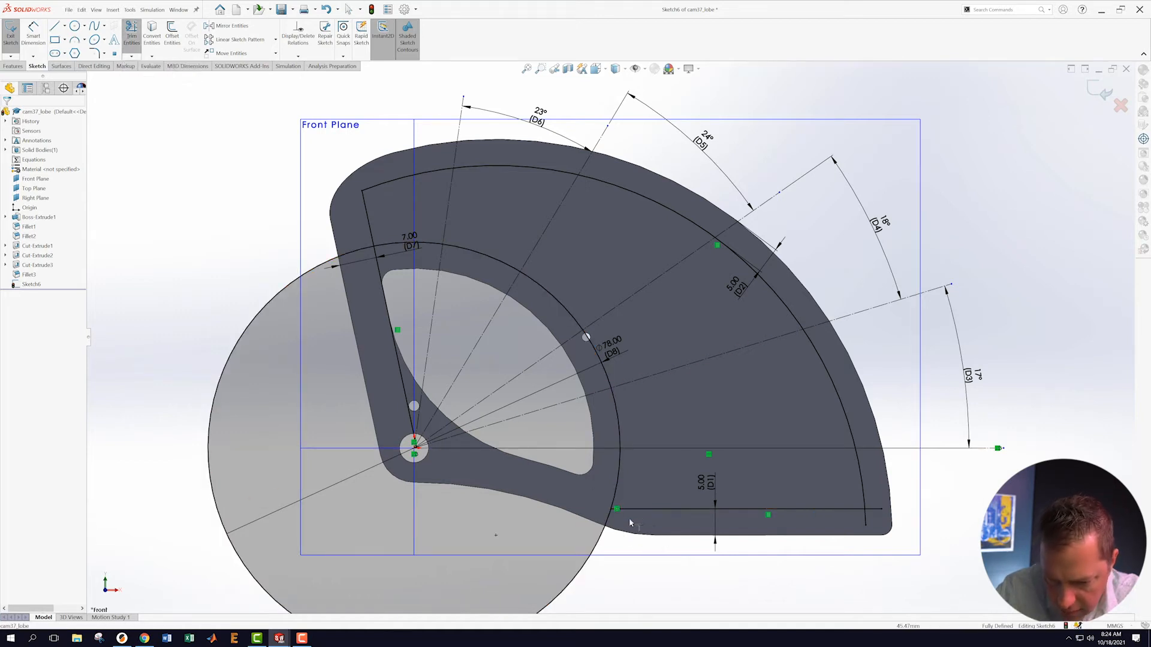
key("Escape")
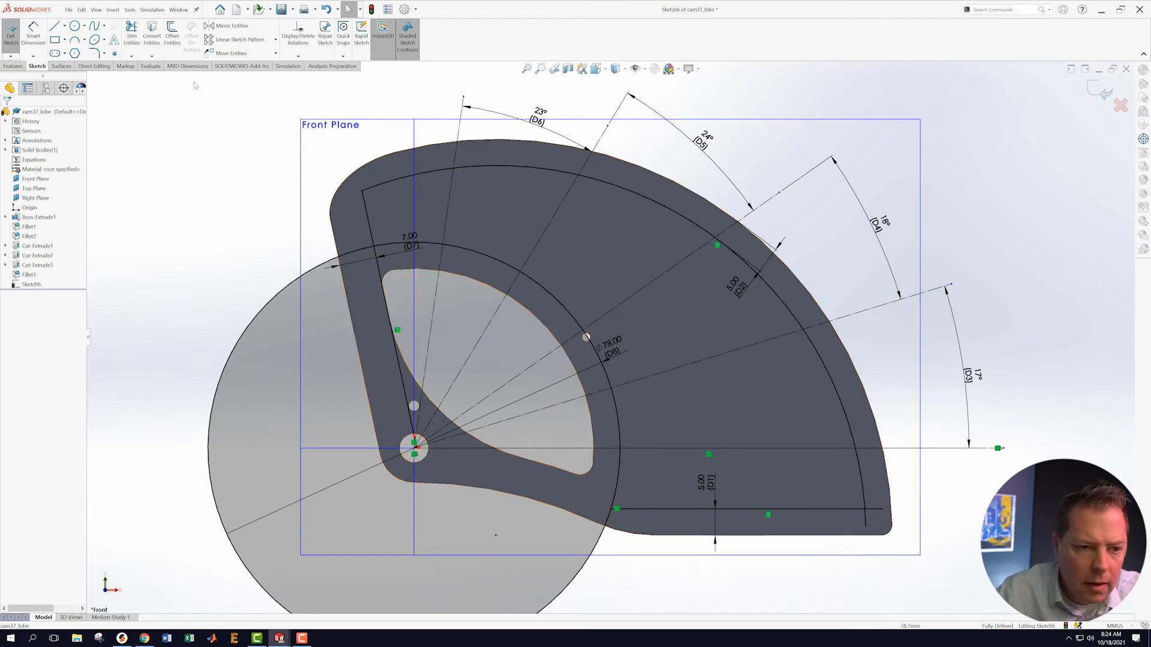
- Trim the circle outside the lobe outline, the overhanging ends at the lower outer corner, and the slanted line inside the circle
left_click(131, 35)
left_click_drag(343, 223, 363, 311)
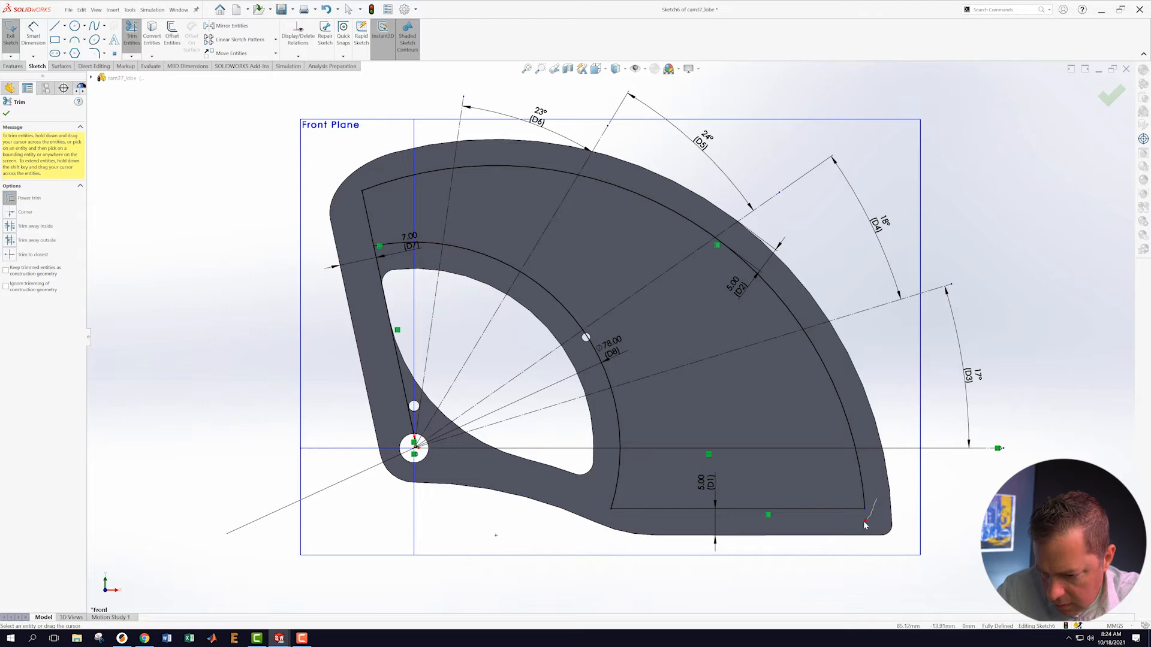
left_click_drag(878, 497, 863, 533)
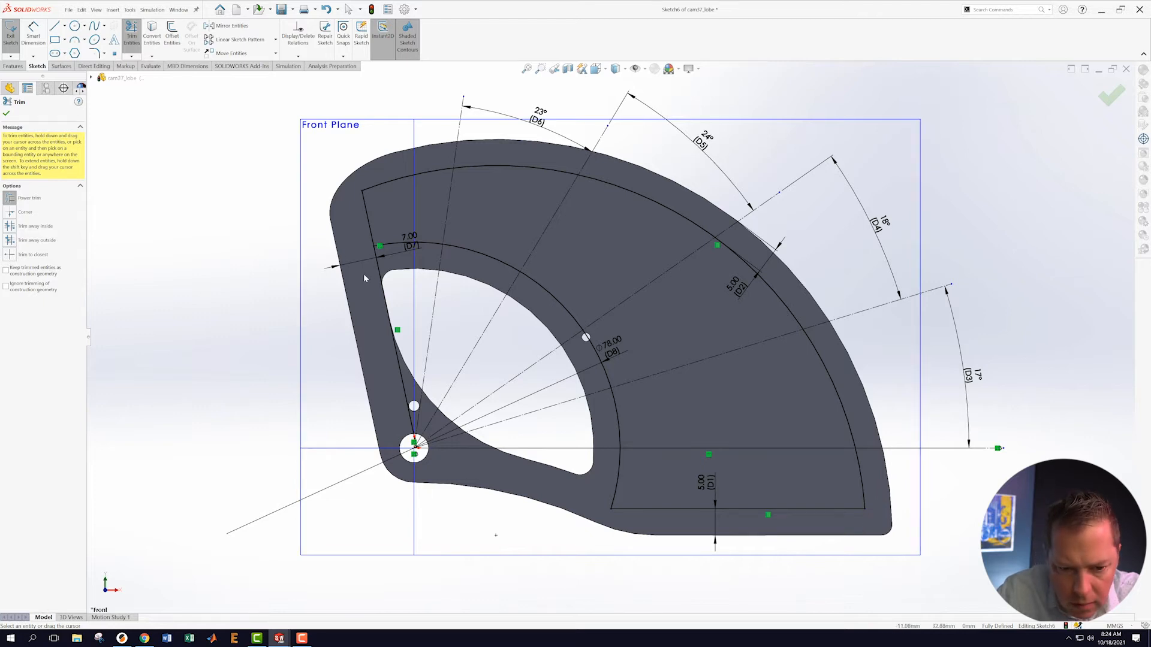
left_click_drag(358, 265, 384, 263)
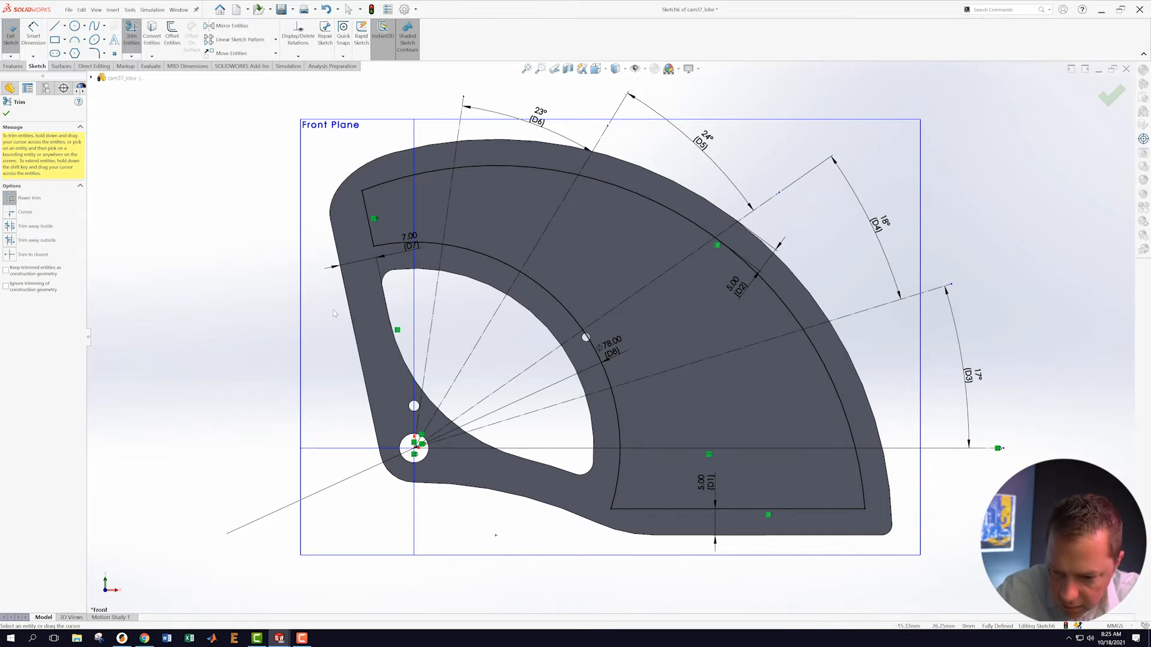
key("Escape")
- Draw a solid line along the horizontal construction line from the inner arc to the outer arc
left_click(54, 26)
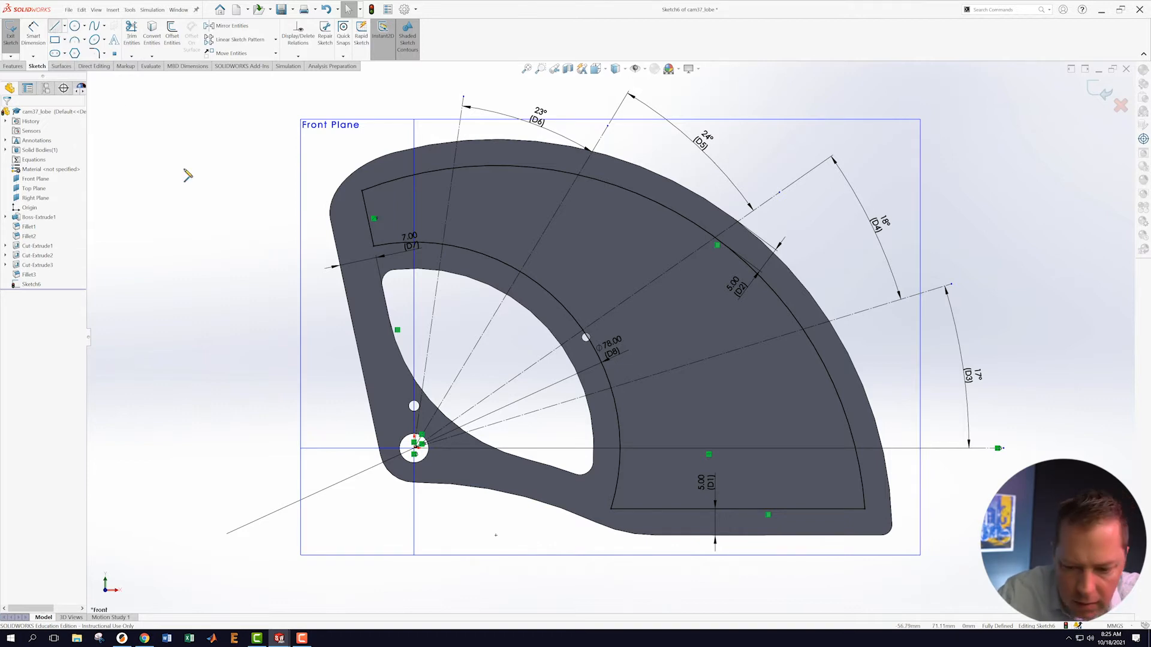
left_click(622, 452)
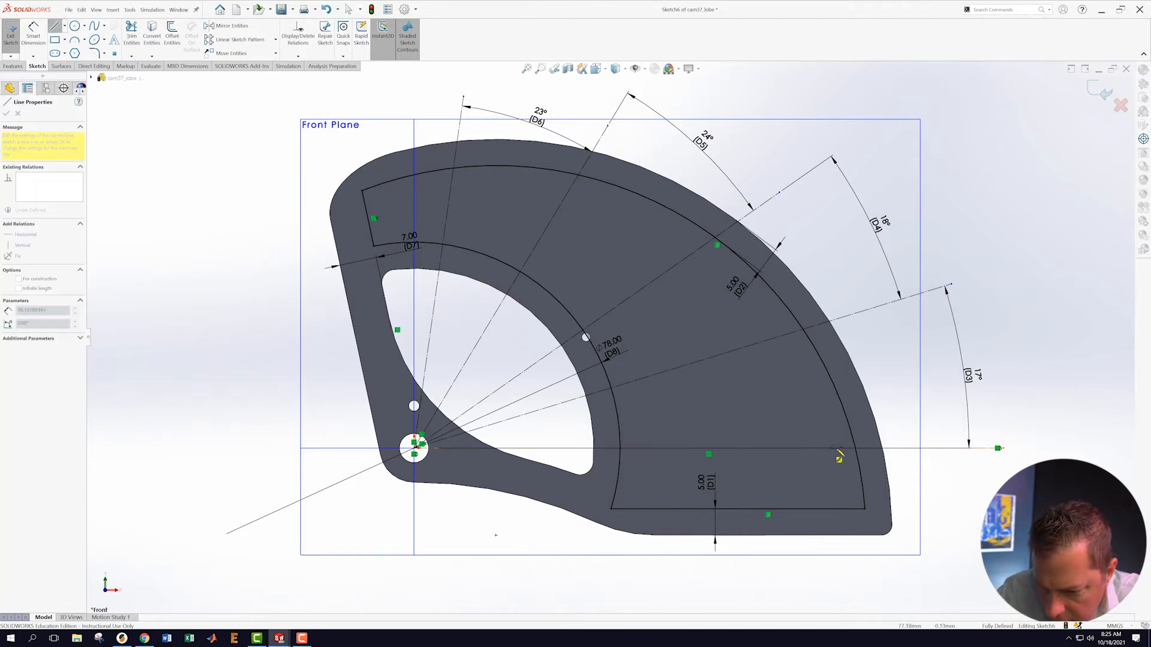
left_click(859, 449)
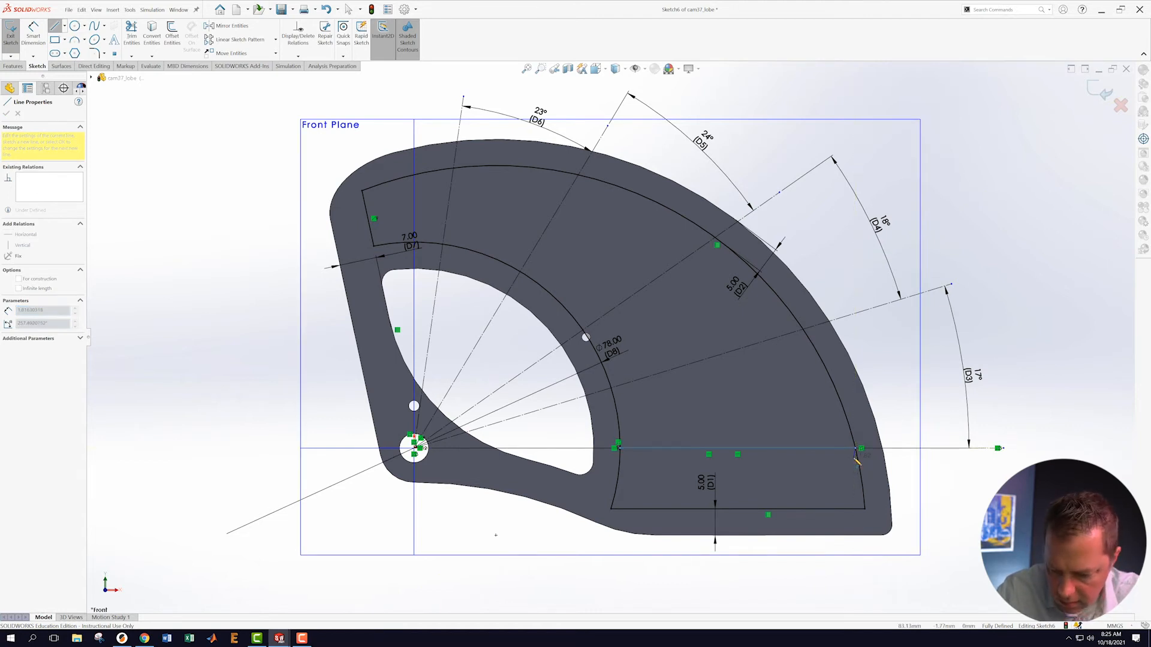
key("Escape")
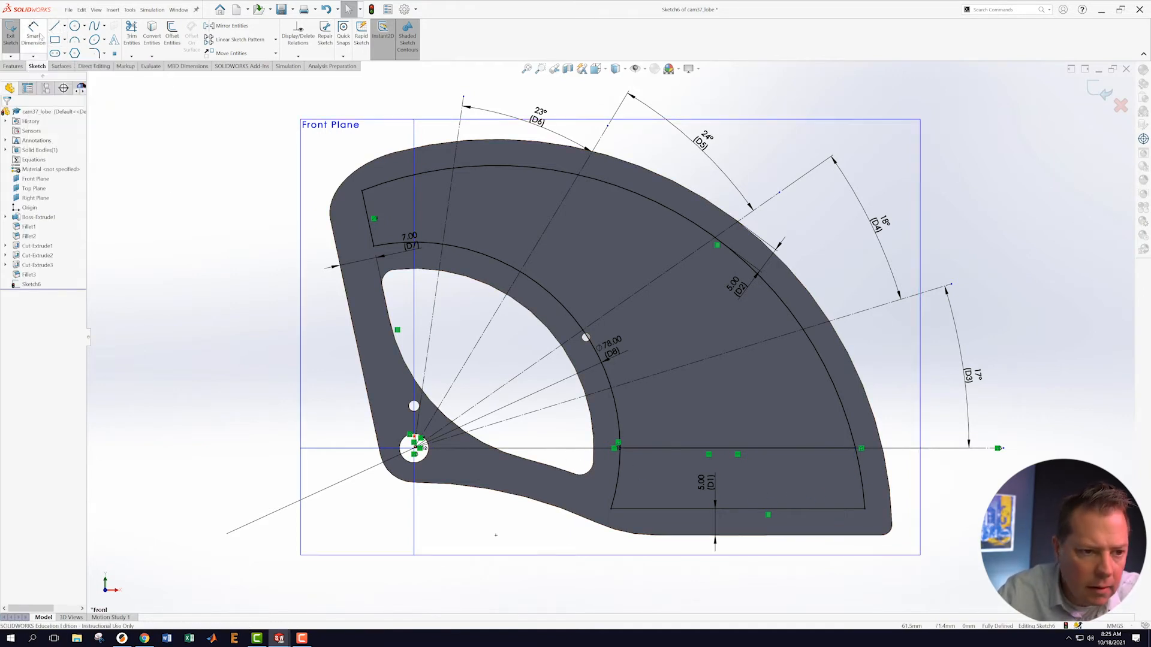
- Offset the new horizontal line upward by 3.3 mm
left_click(172, 30)
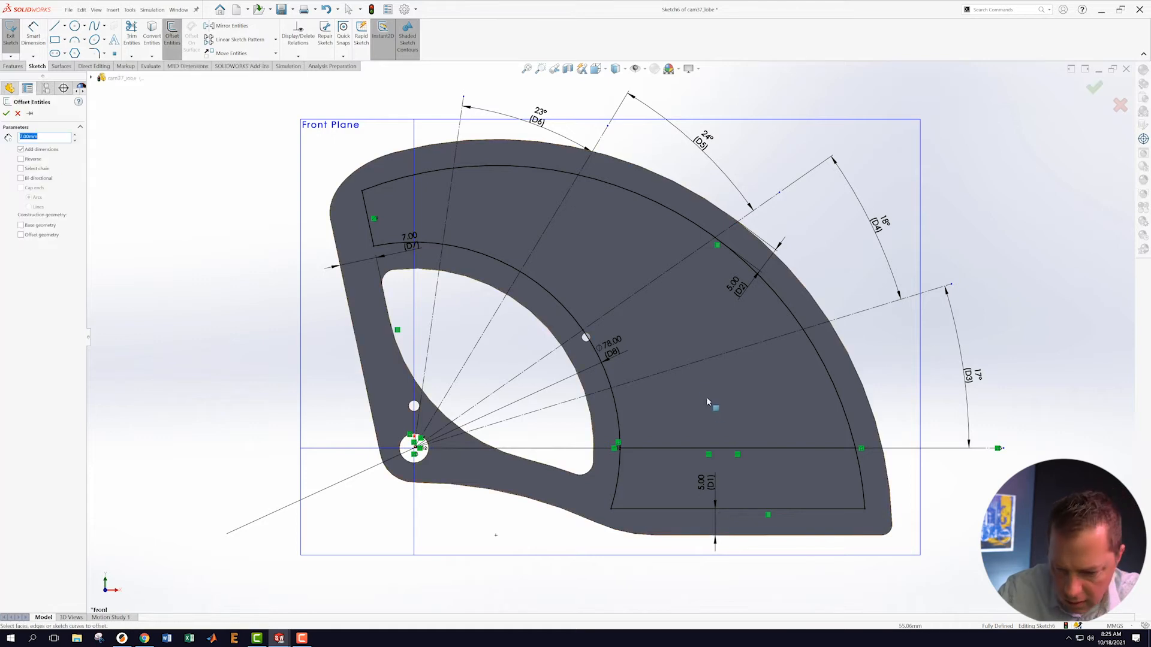
left_click(678, 449)
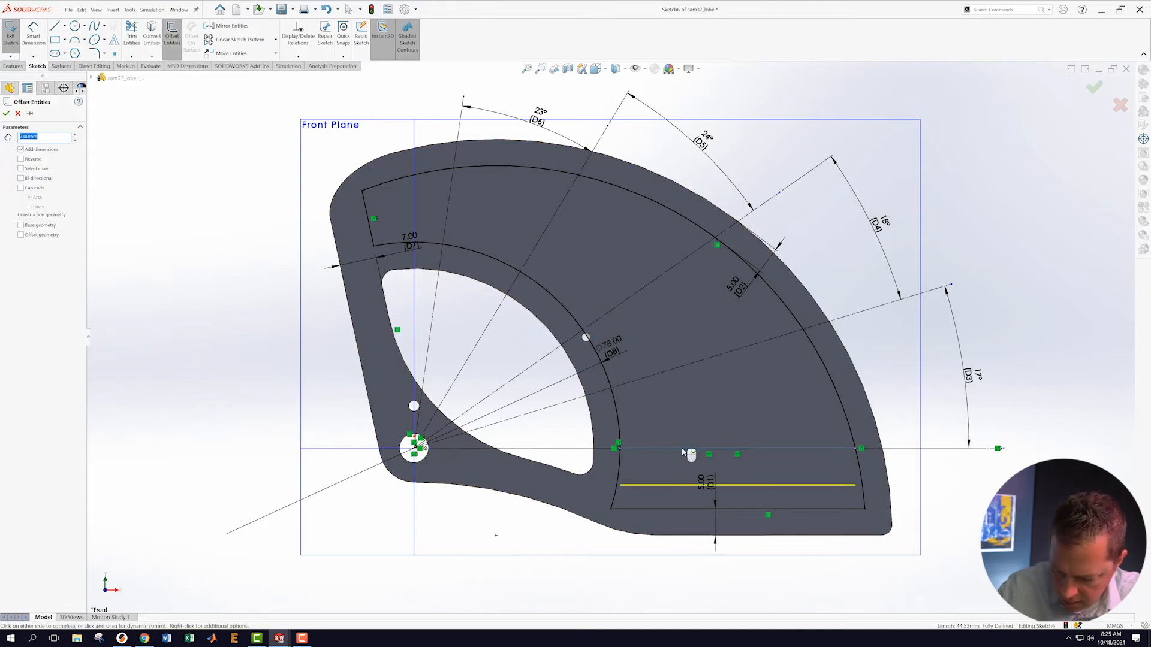
left_click(27, 159)
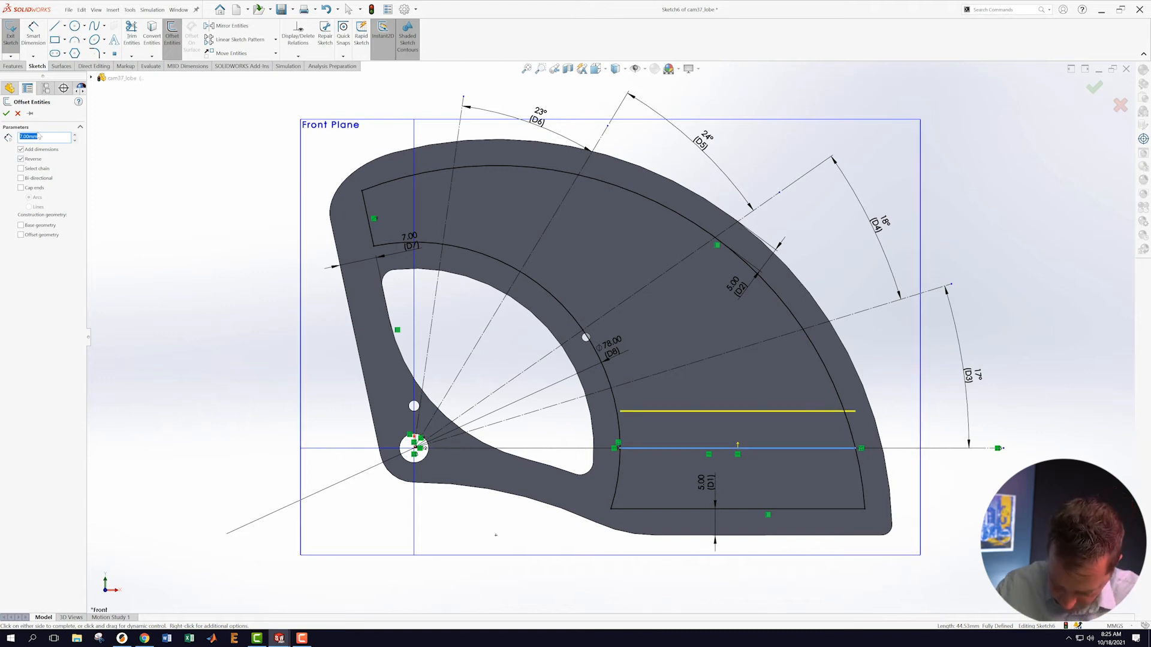
key("Return")
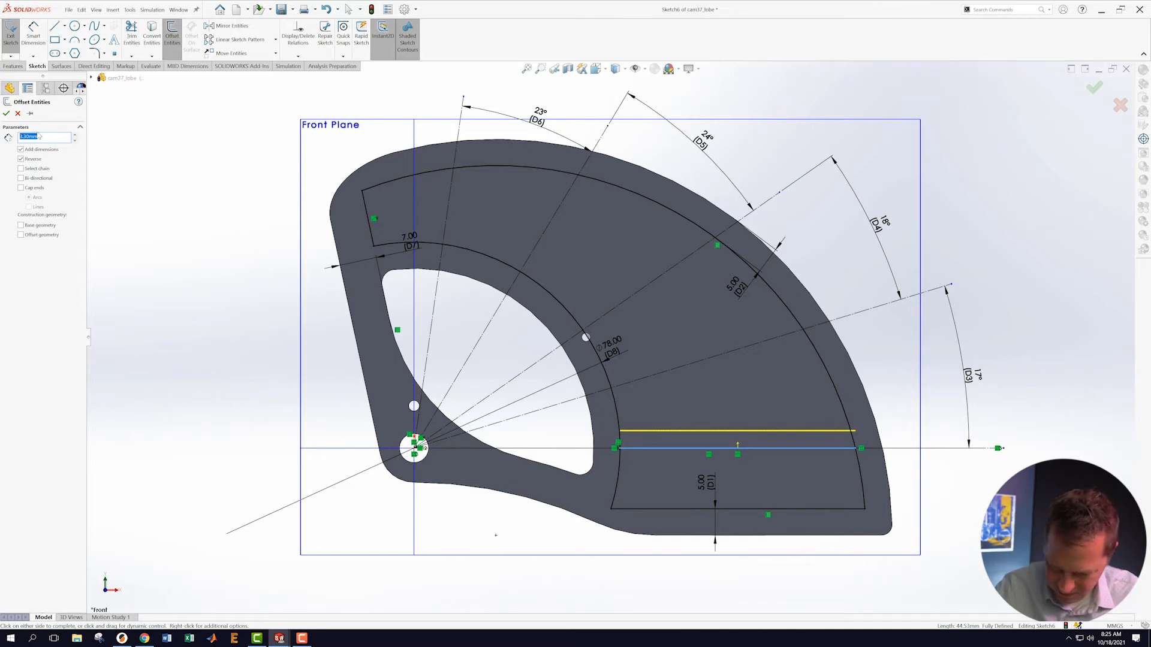
left_click(6, 114)
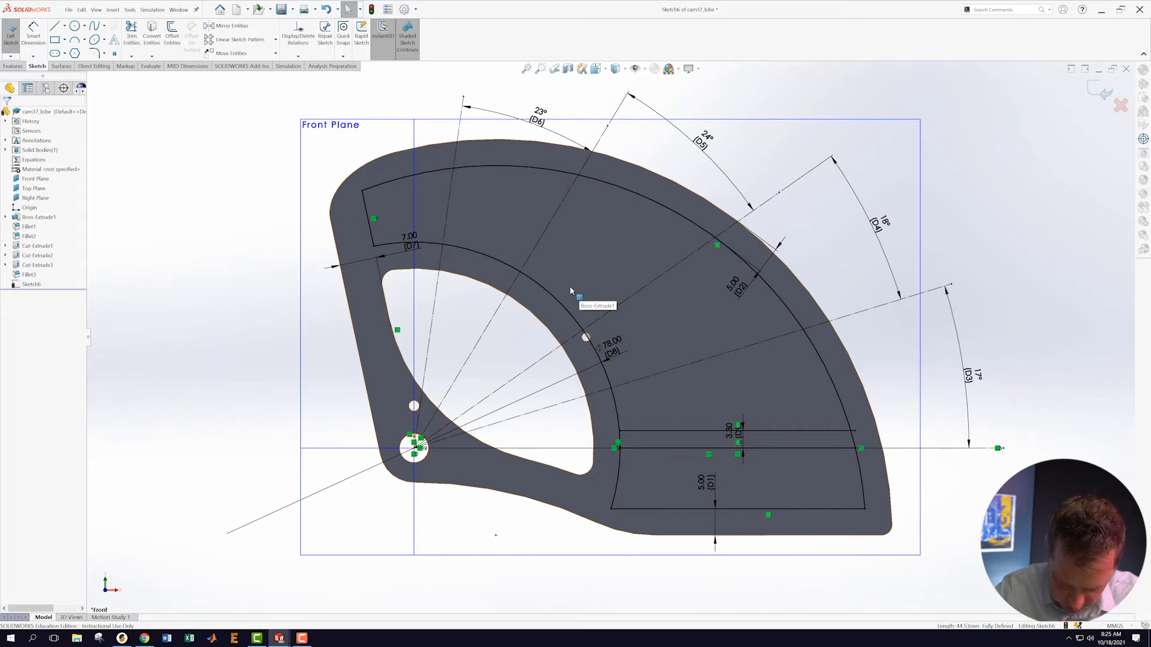
- Draw a solid line along the 17° construction line, crossing both arcs, and make it collinear with that construction line
left_click(55, 26)
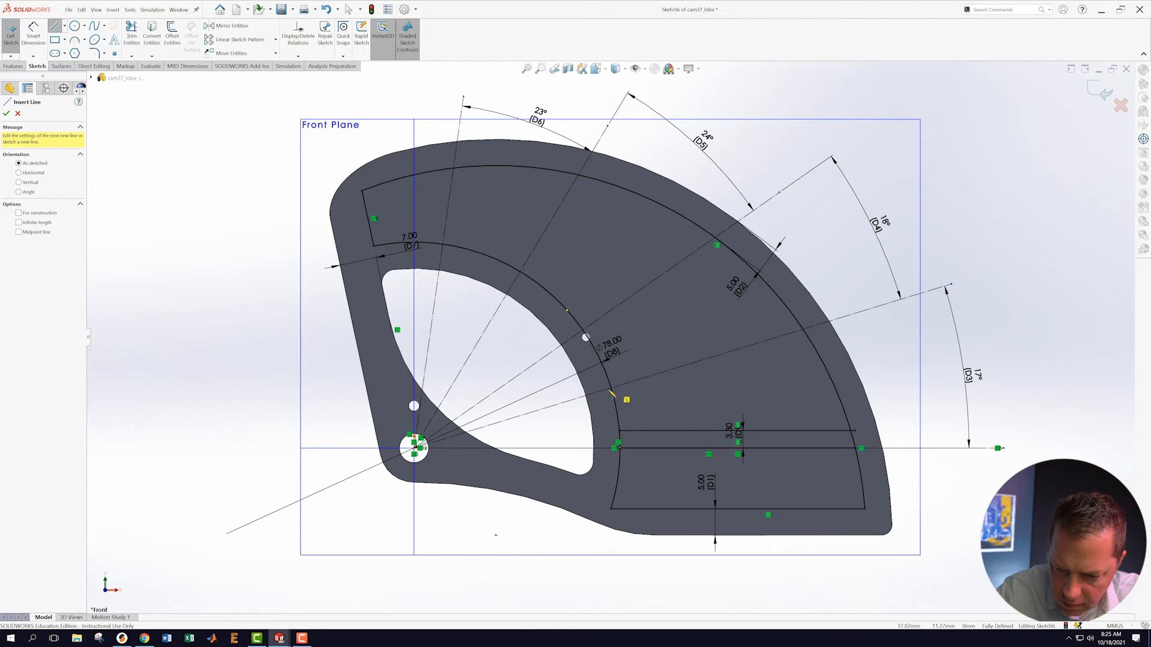
left_click(586, 398)
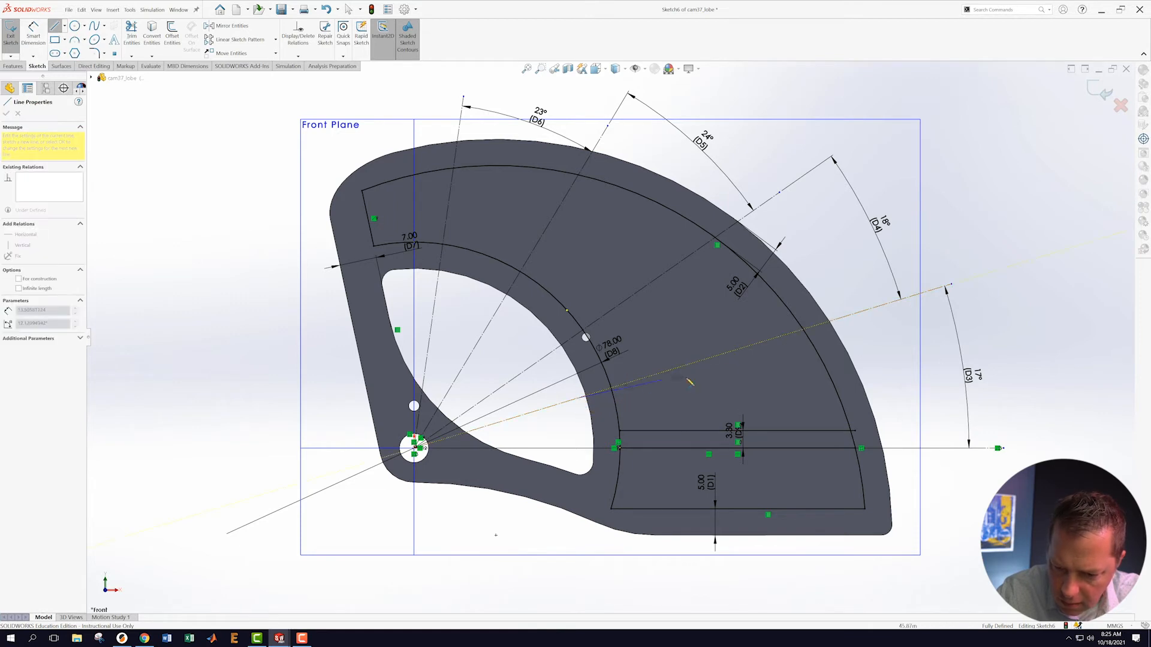
left_click(851, 318)
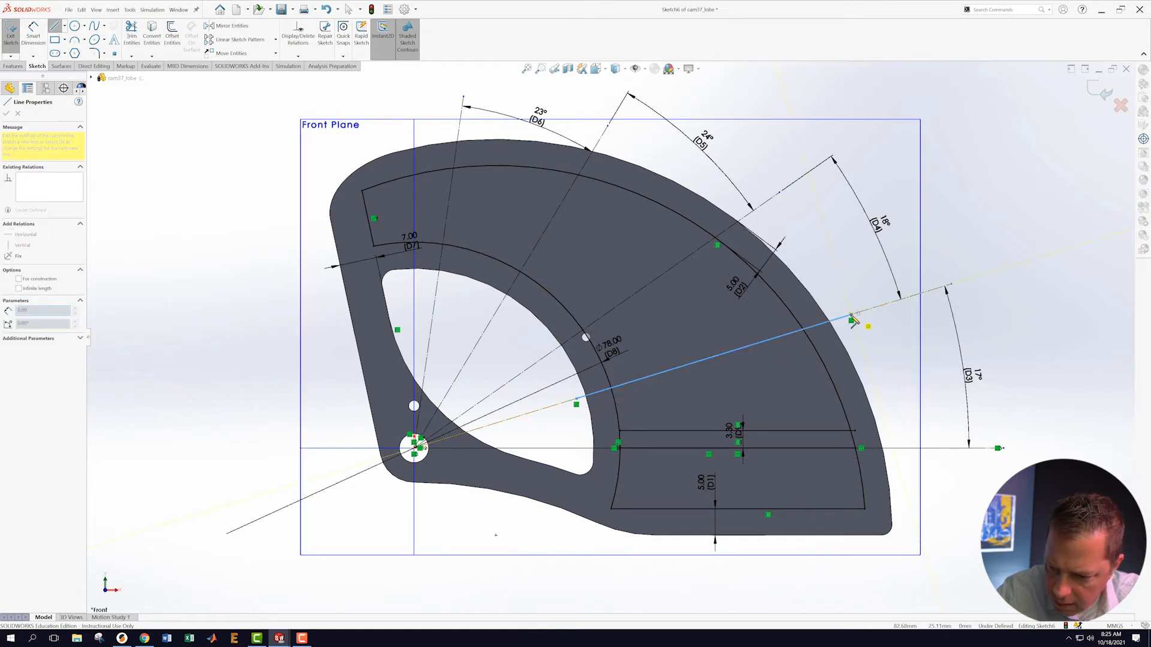
key("Escape")
left_click(868, 312)
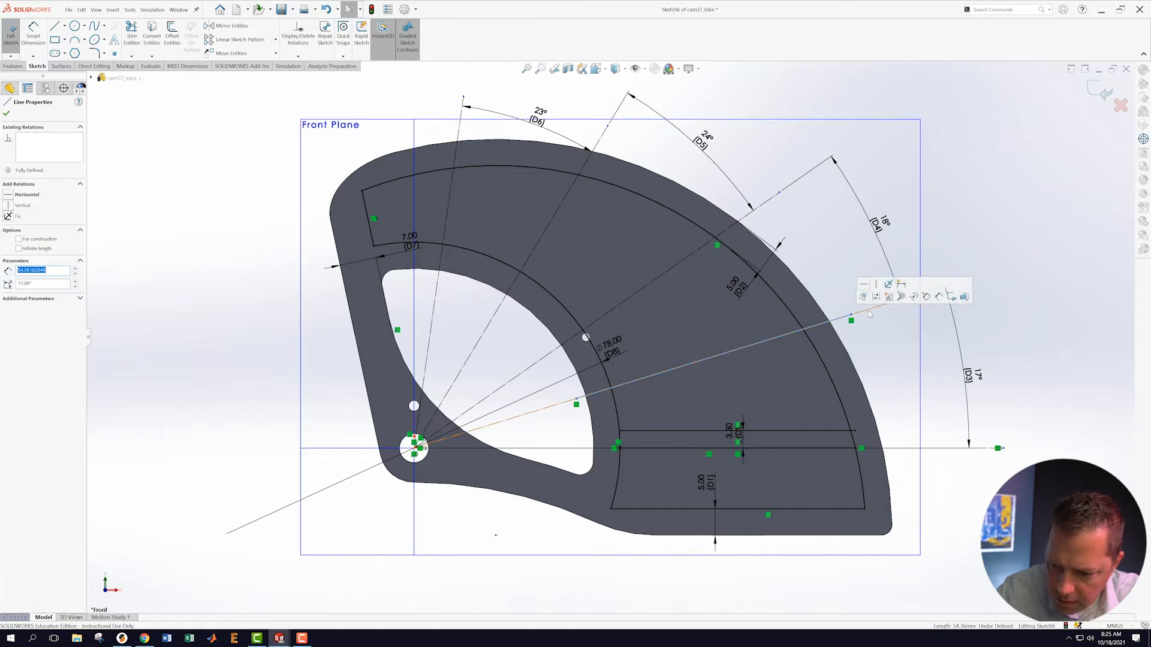
left_click(864, 314, "ctrl")
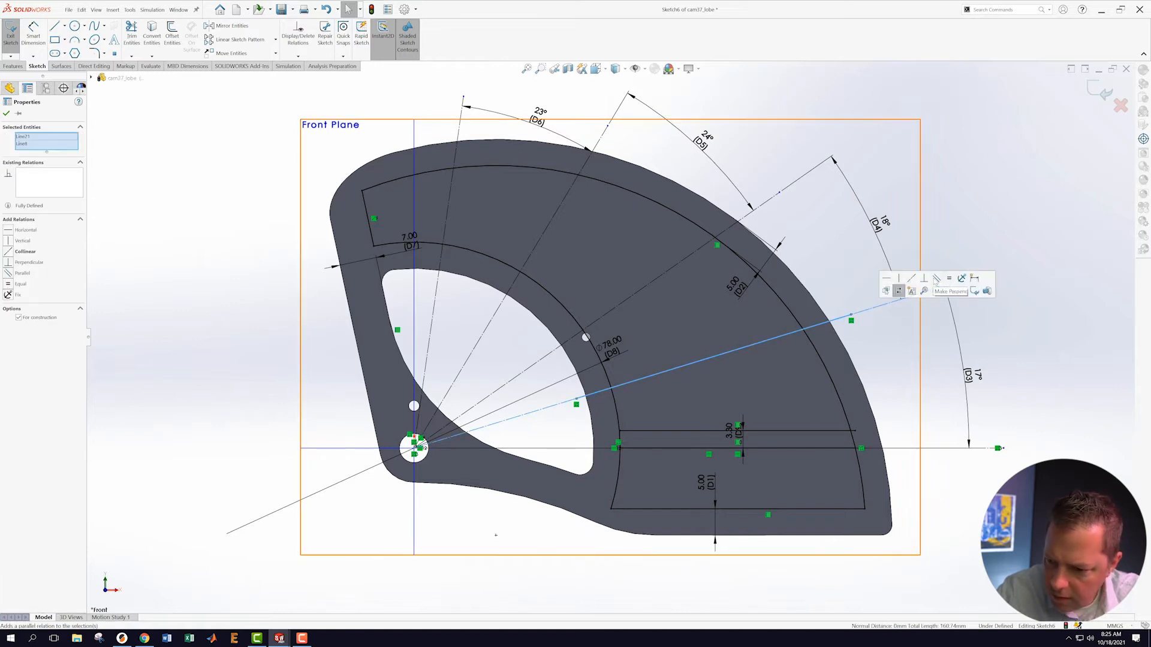
left_click(915, 280)
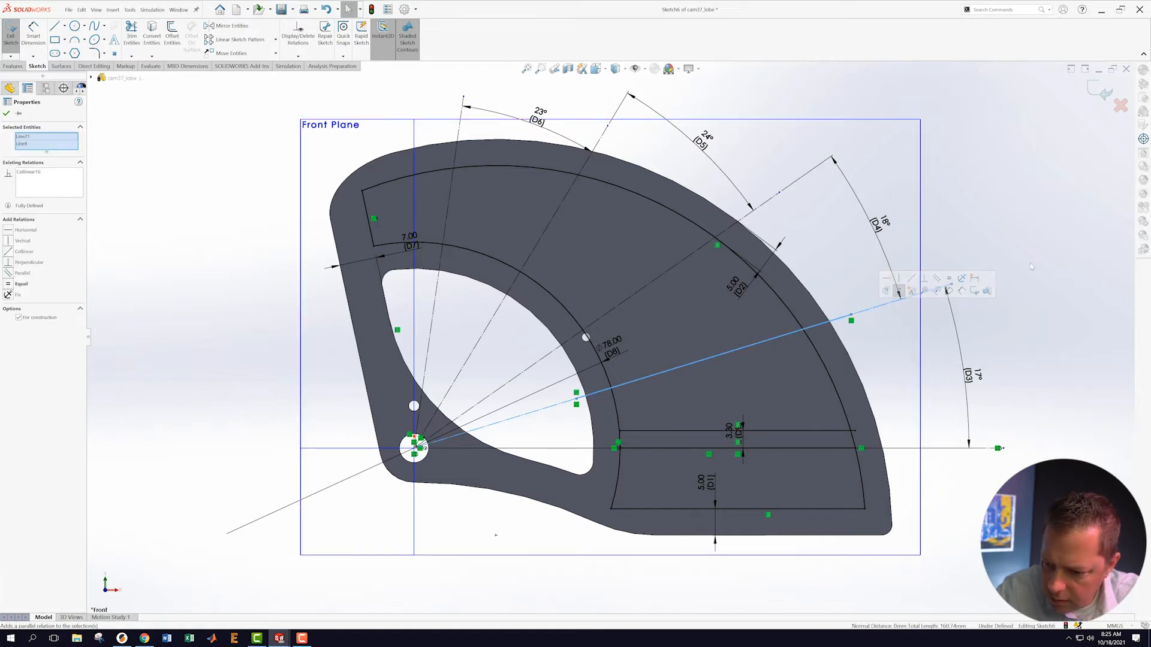
left_click(1077, 277)
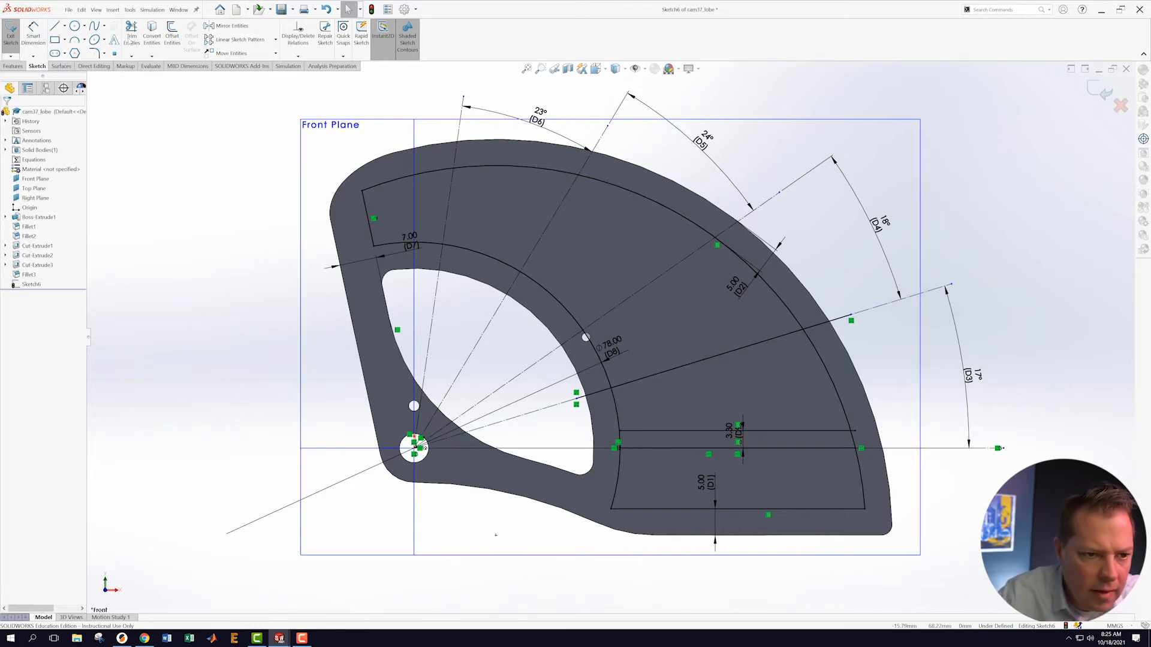
- Offset the line on the 17° construction line downward by 4.5 mm
left_click(172, 33)
left_click(664, 371)
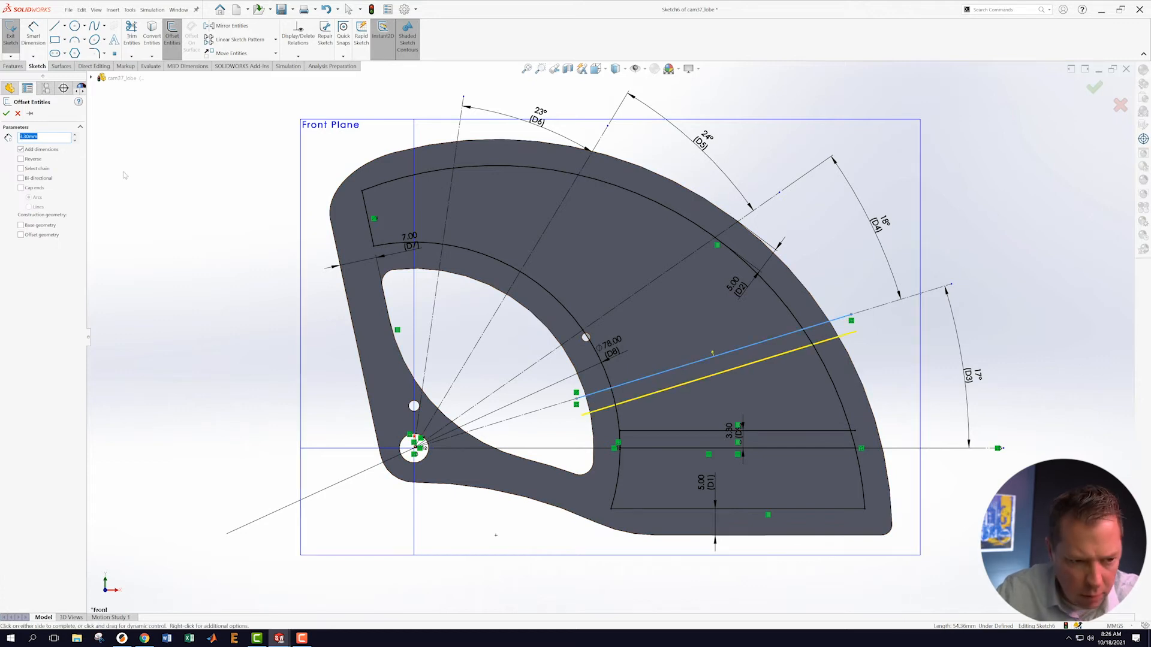
type("4.5")
key("Return")
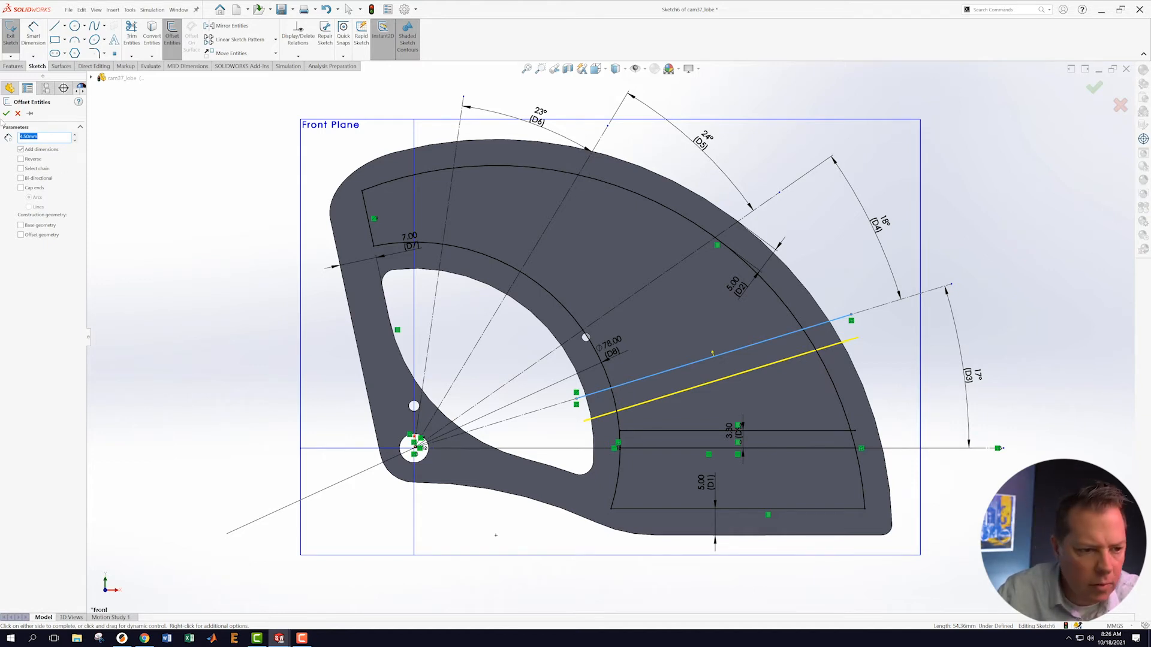
key("Return")
- Trim both arcs between the paired lines, plus the inner arc segment and the 4.5 mm offset line below the 17° line
left_click(132, 34)
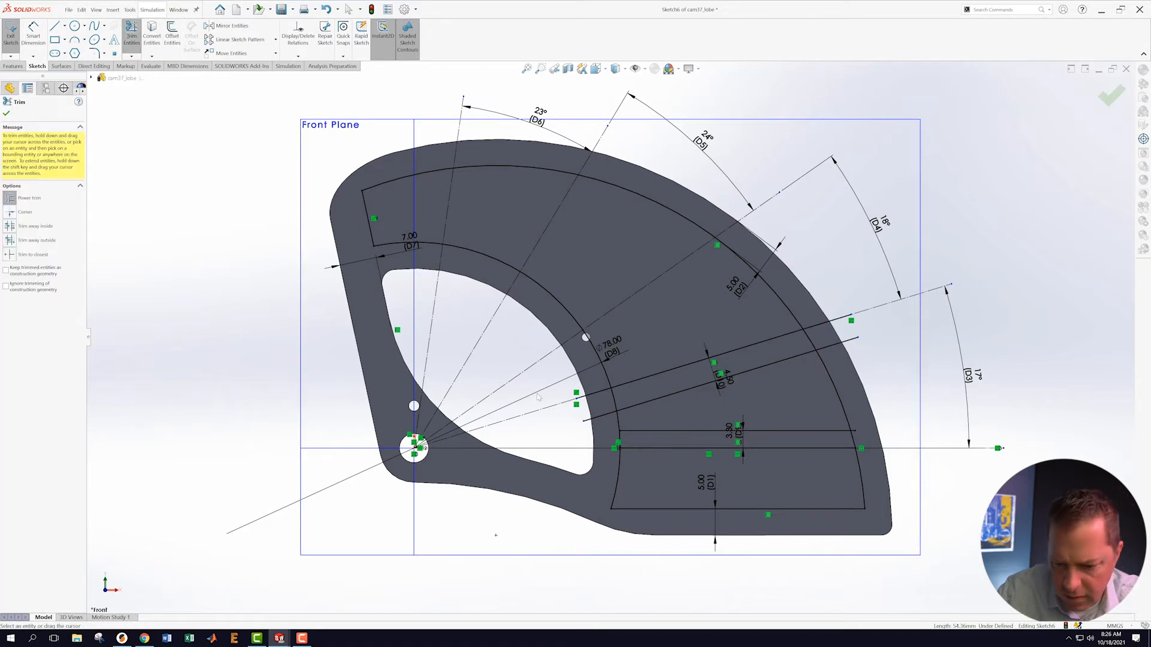
left_click_drag(611, 438, 626, 438)
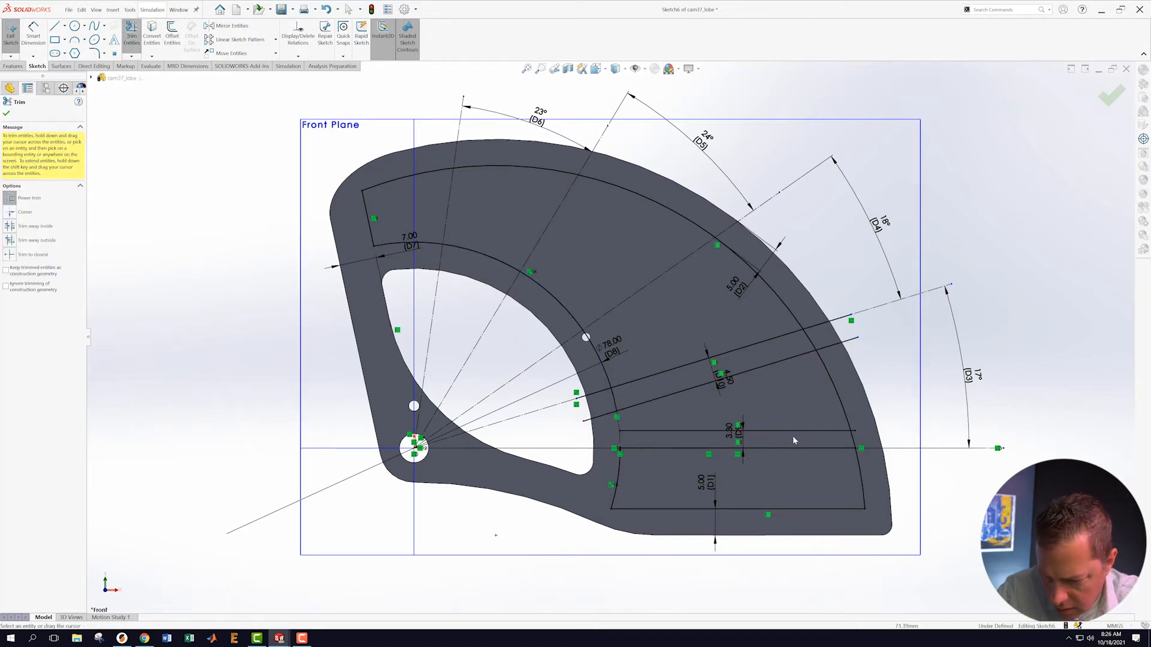
left_click_drag(862, 444, 853, 431)
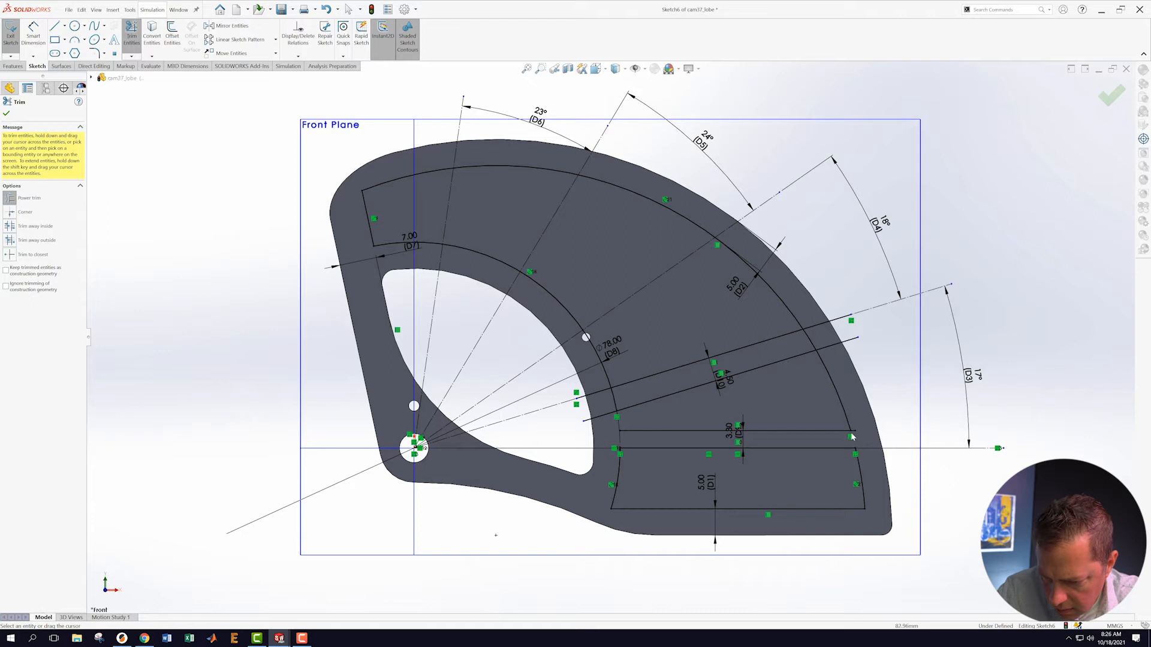
left_click_drag(824, 351, 806, 343)
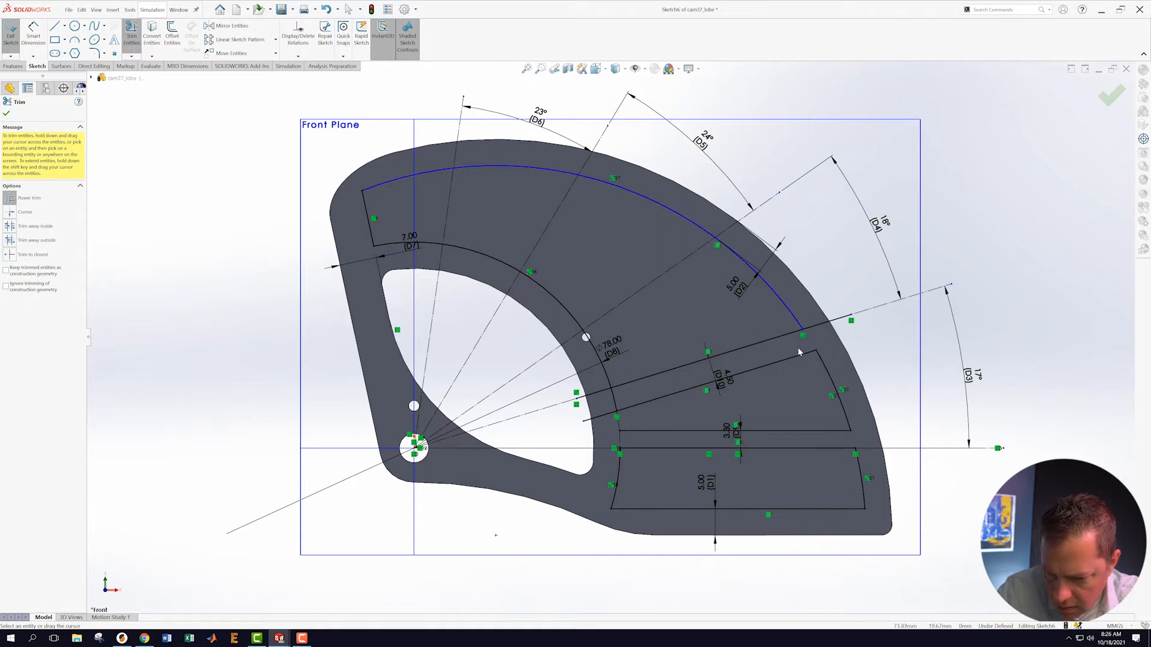
left_click_drag(601, 410, 603, 427)
scroll(602, 427, "down", 5)
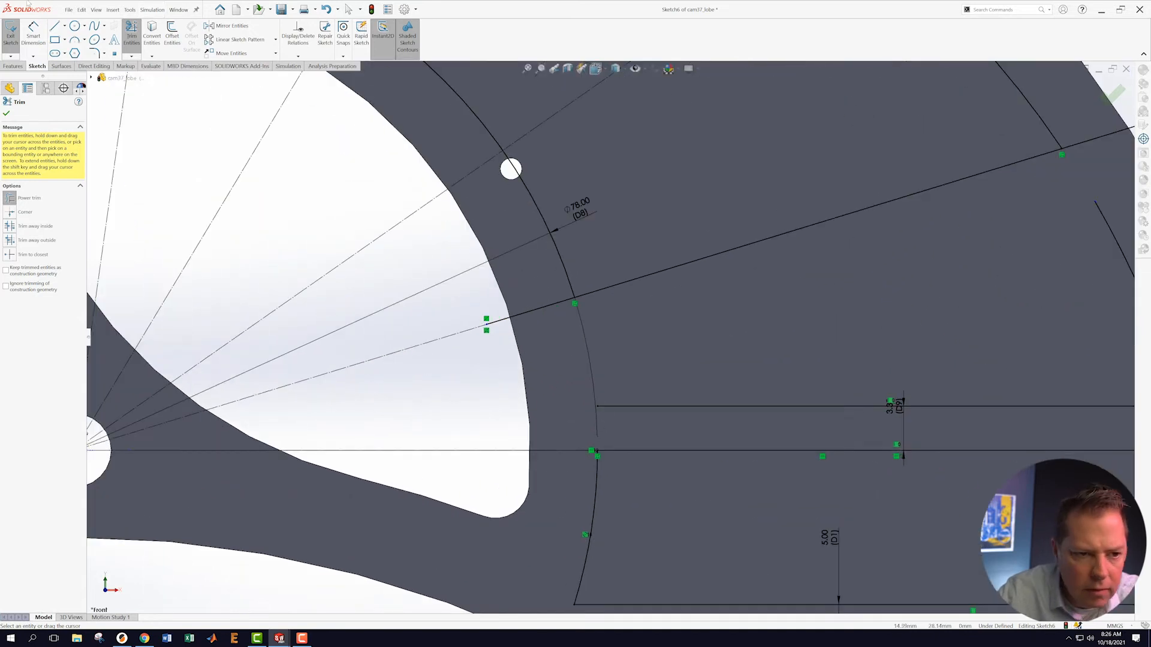
left_click(7, 113)
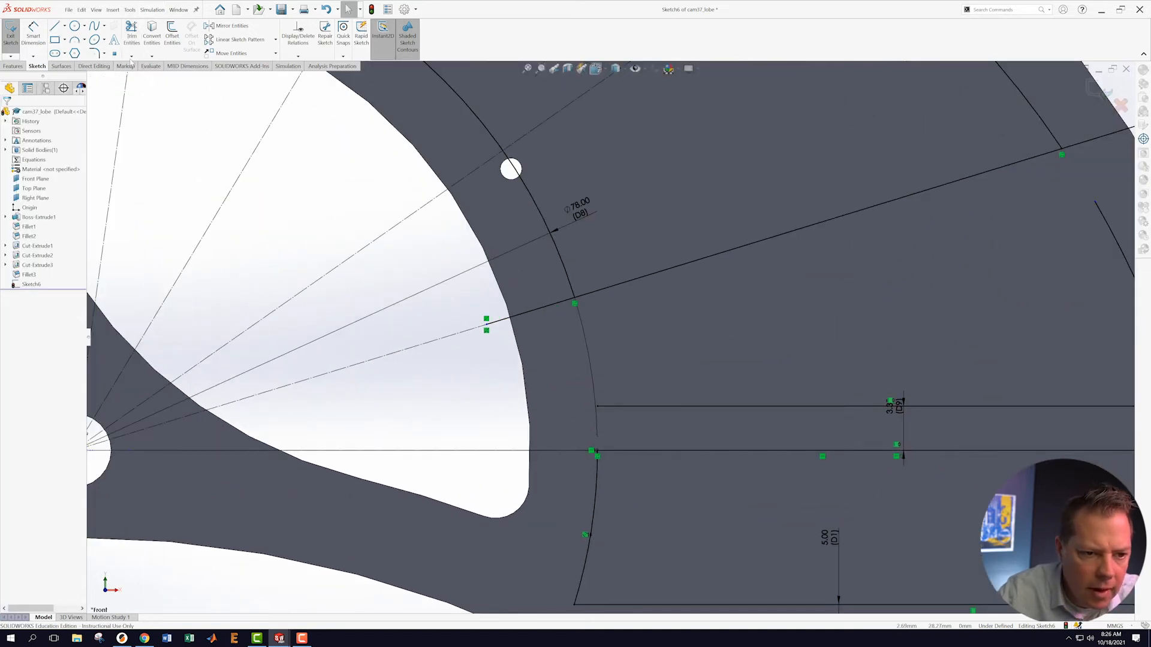
- Extend the lower piece of the inner arc upward to the 17° line, closing the gap in the arc
left_click(131, 56)
left_click(150, 67)
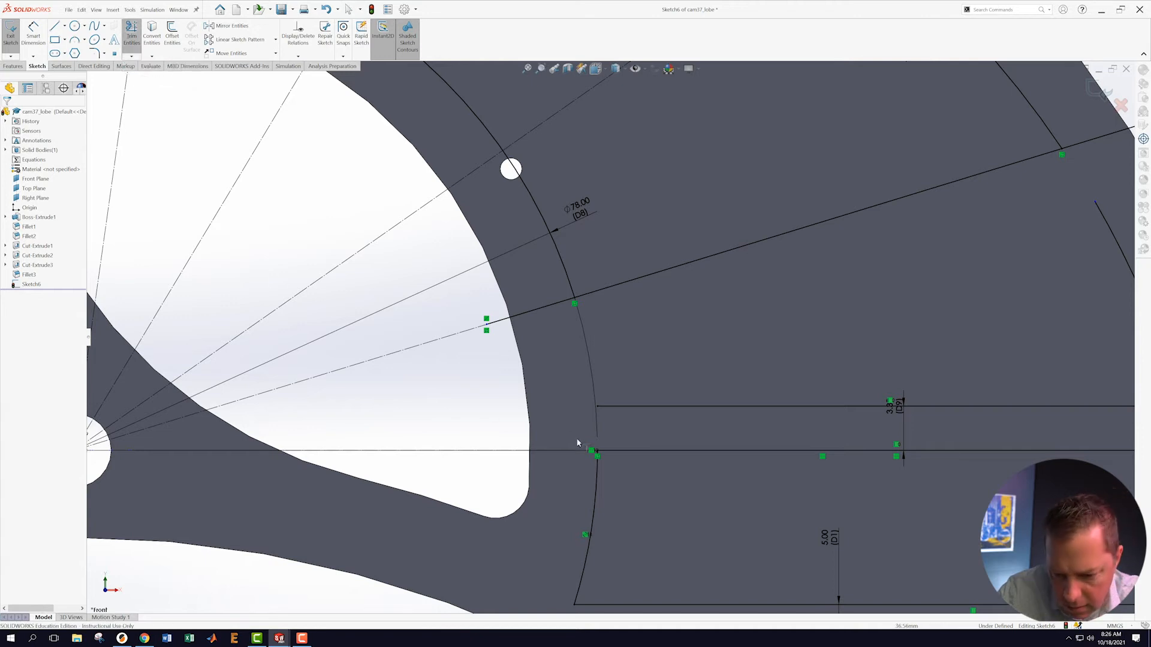
left_click(596, 472)
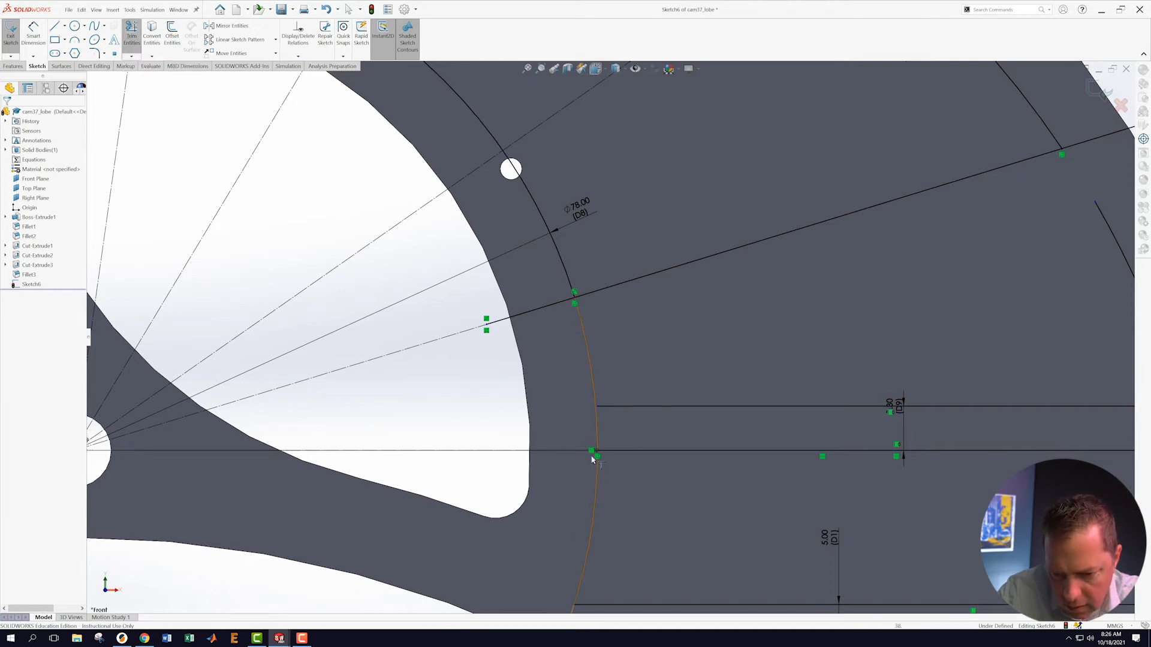
- Extend the inner end of the 3.3 mm offset line to meet the inner arc
left_click(134, 49)
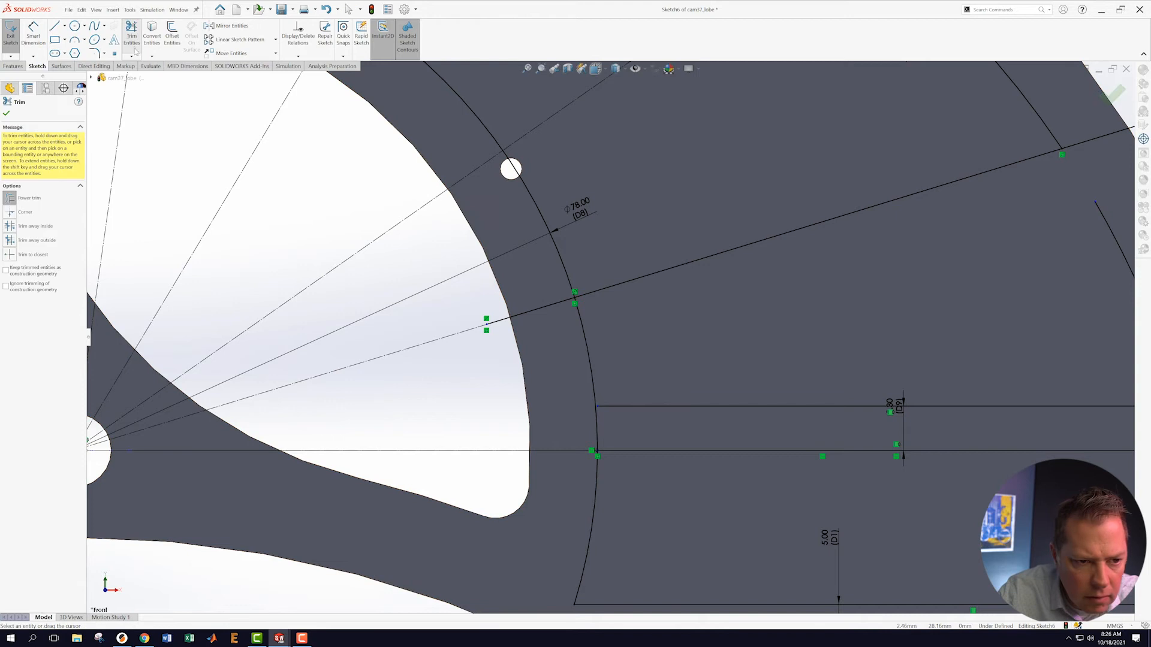
left_click(132, 56)
left_click(150, 67)
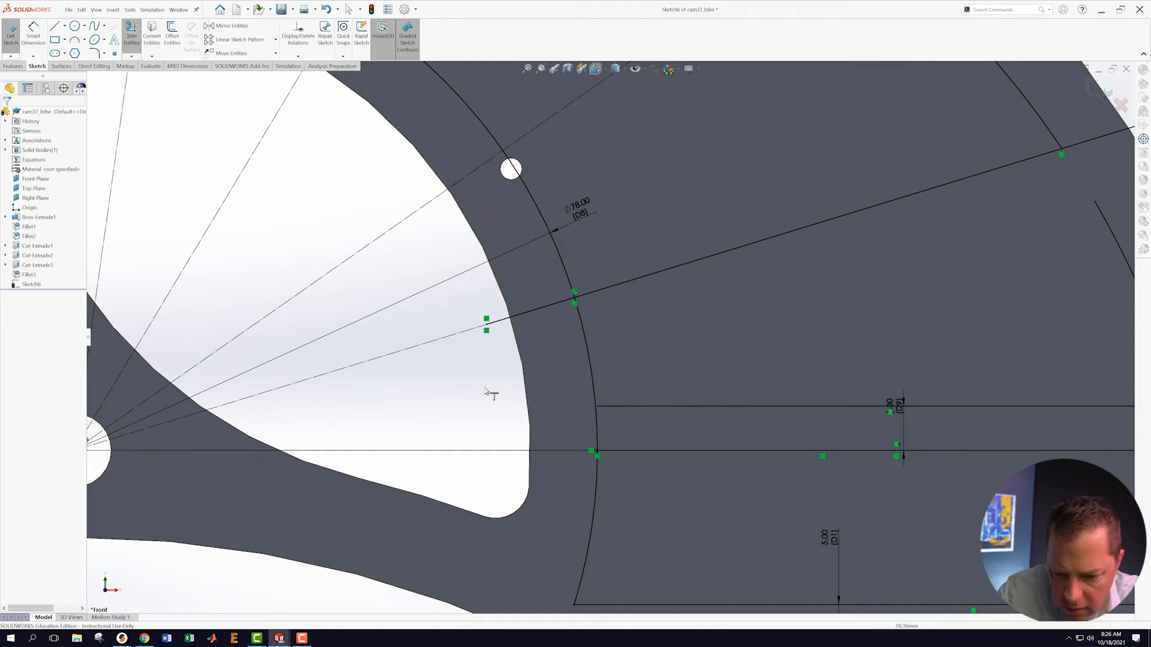
left_click(601, 410)
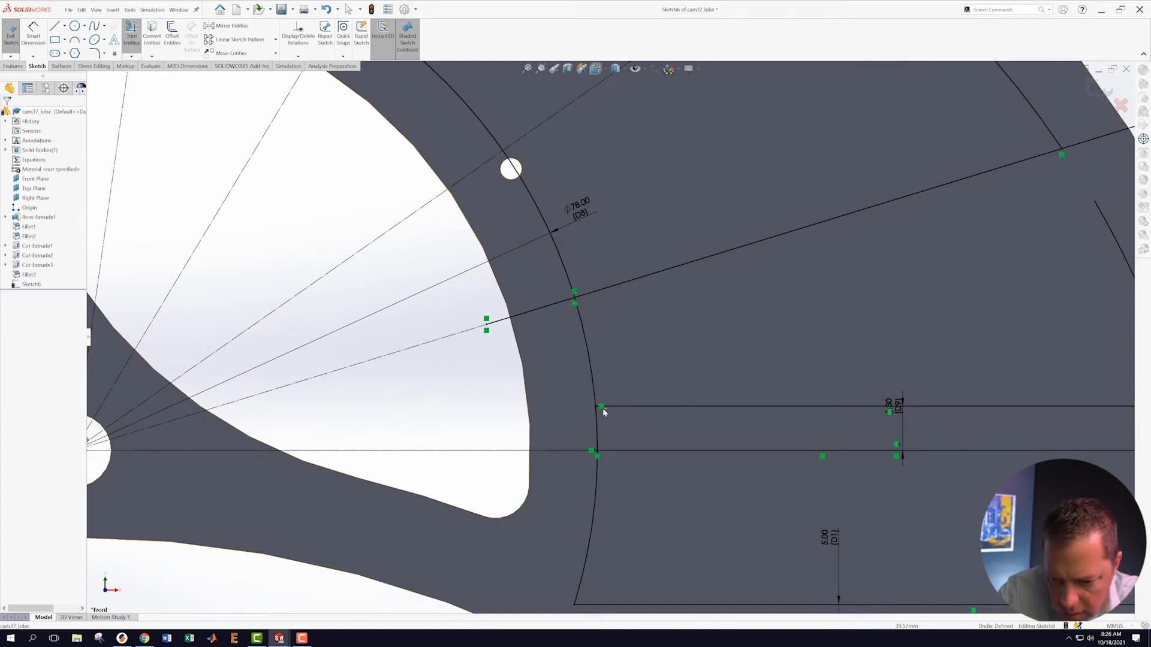
- Trim off the stub of the solid 17° line that extends inside the inner arc
key("Escape")
left_click(131, 32)
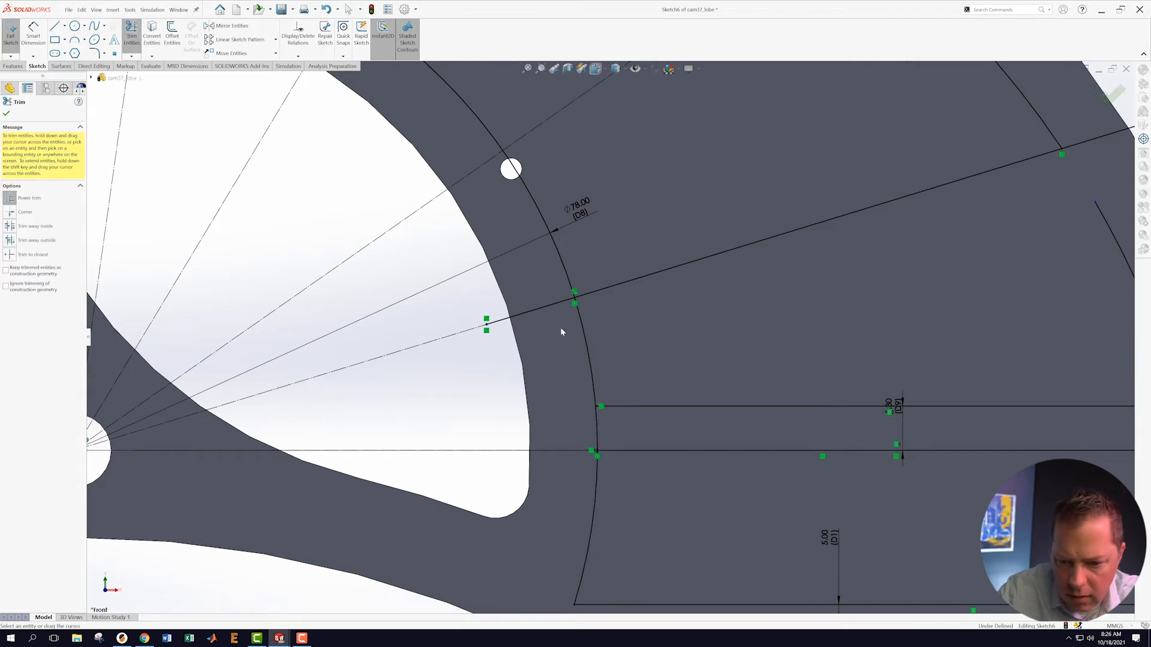
mouse_move(553, 324)
left_mouse_down()
mouse_move(595, 421)
mouse_move(579, 411)
left_mouse_up()
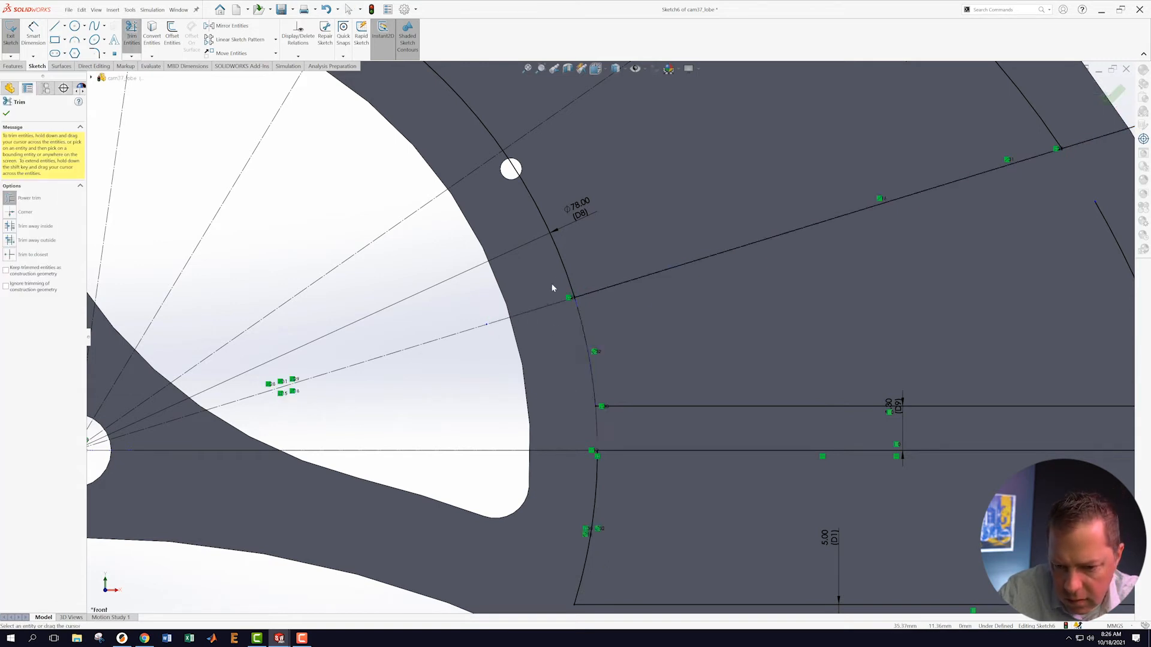
scroll(750, 329, "up", 5)
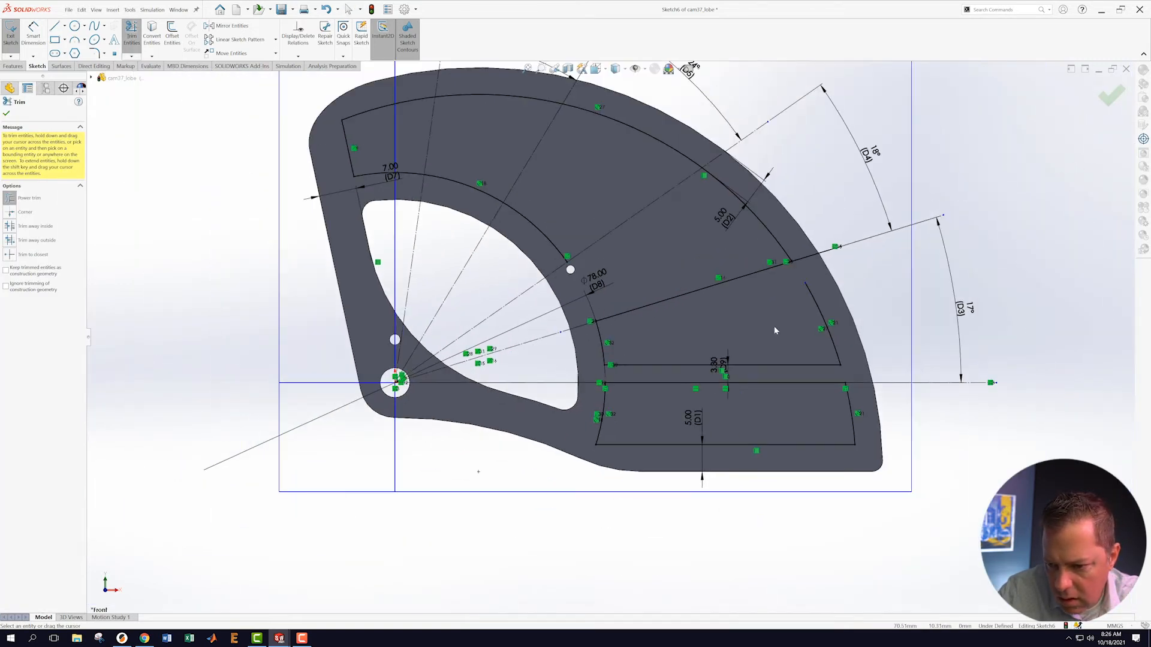
- Extend the outer arc above the 3.3 mm offset line upward to meet the 17° line
scroll(775, 326, "down", 5)
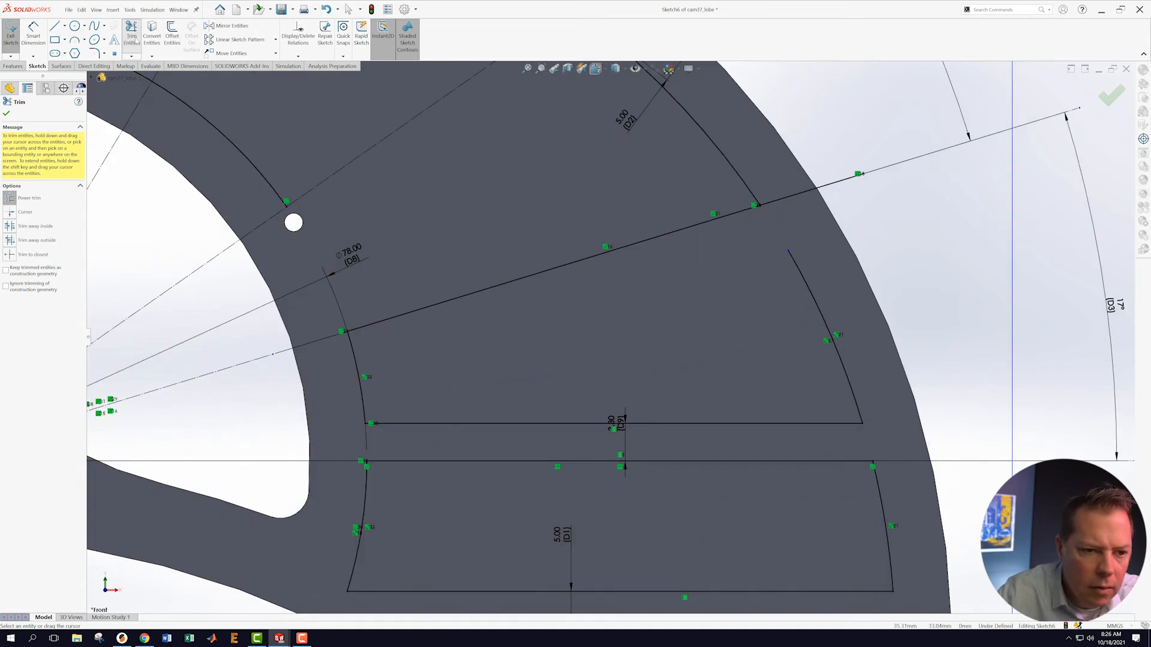
left_click(132, 57)
left_click(178, 77)
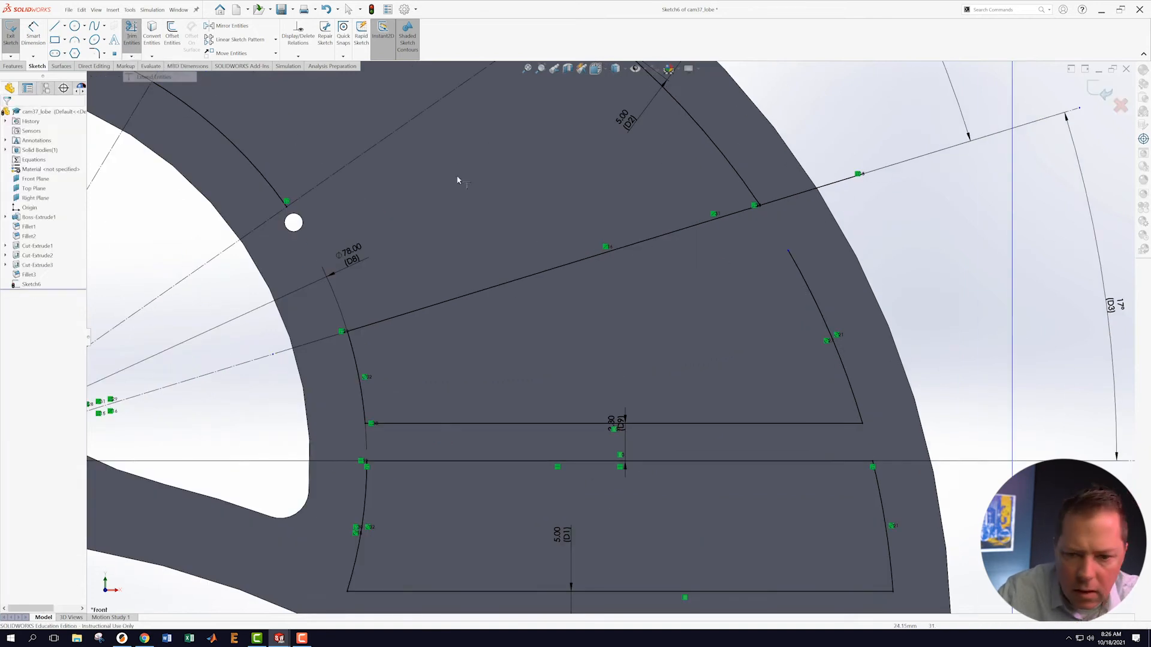
left_click(790, 254)
key("Escape")
scroll(881, 259, "up", 3)
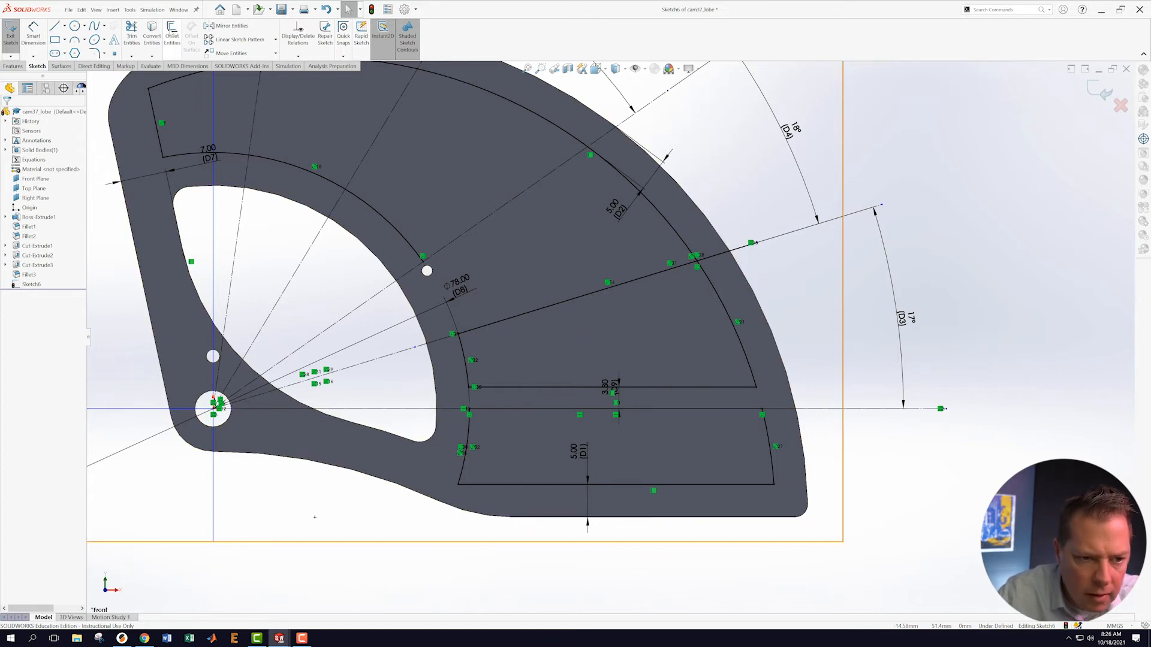
- Offset the solid 17° line downward by 4.5 mm with a driving dimension
left_click(172, 34)
left_click(515, 317)
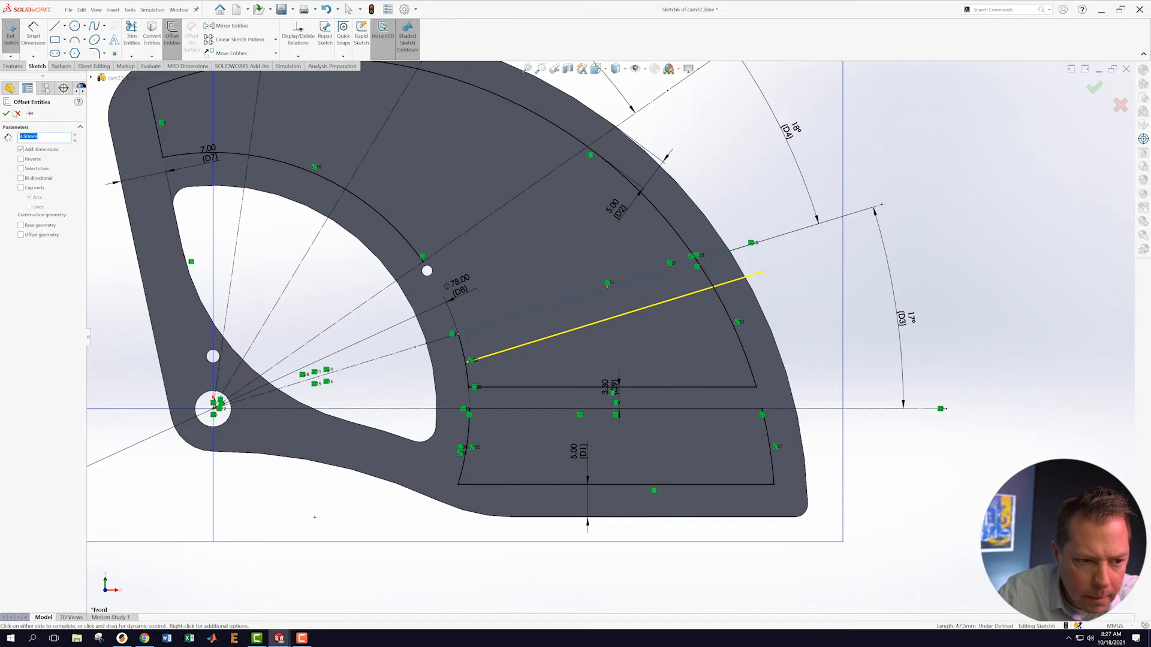
left_click(6, 114)
- Stretch the new offset line's inner end past the inner arc, and trim its overhangs and both arcs between the paired 17° lines
scroll(551, 372, "up", 5)
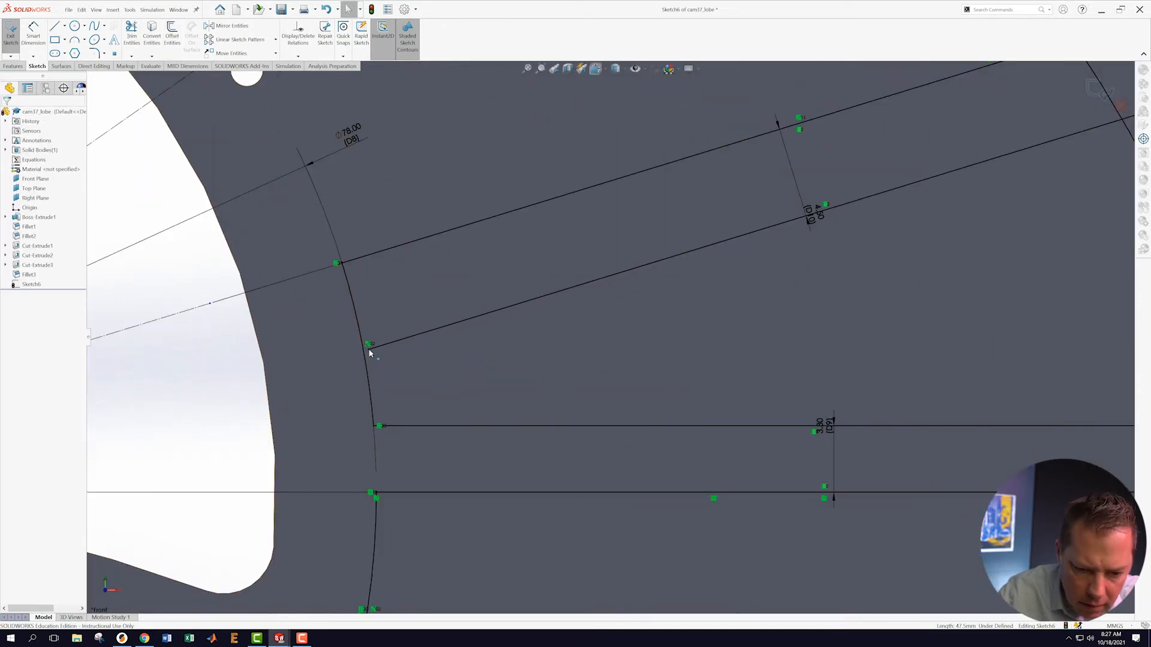
left_click_drag(368, 345, 331, 362)
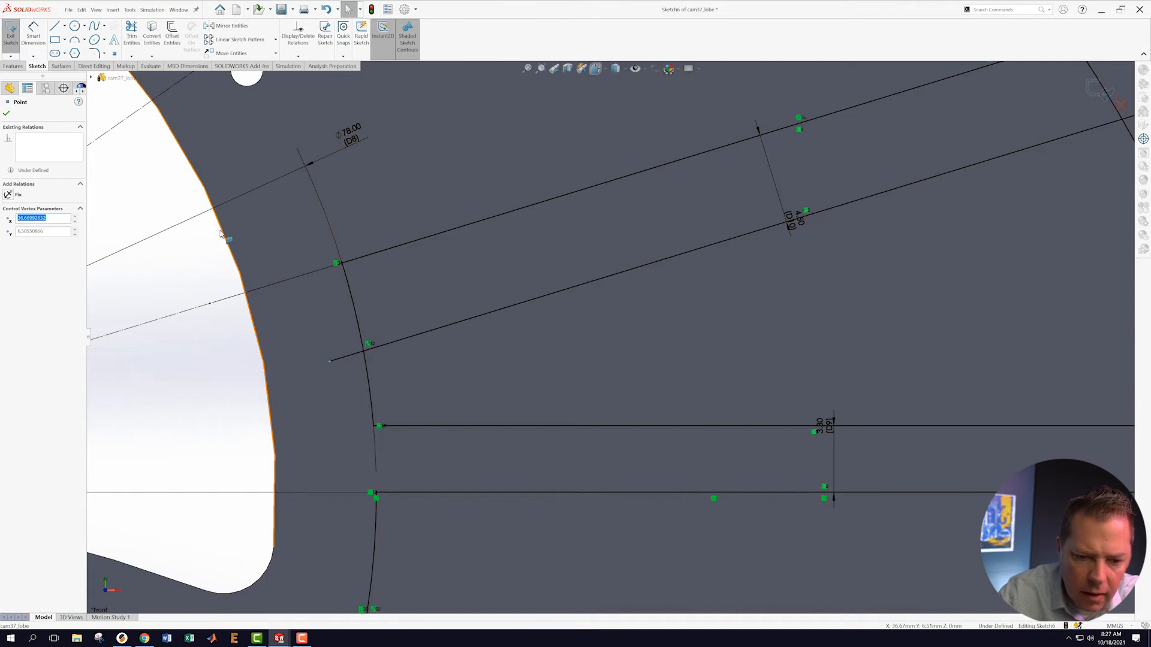
left_click(138, 34)
left_click_drag(344, 358, 401, 328)
scroll(1092, 270, "up", 6)
scroll(1019, 269, "down", 2)
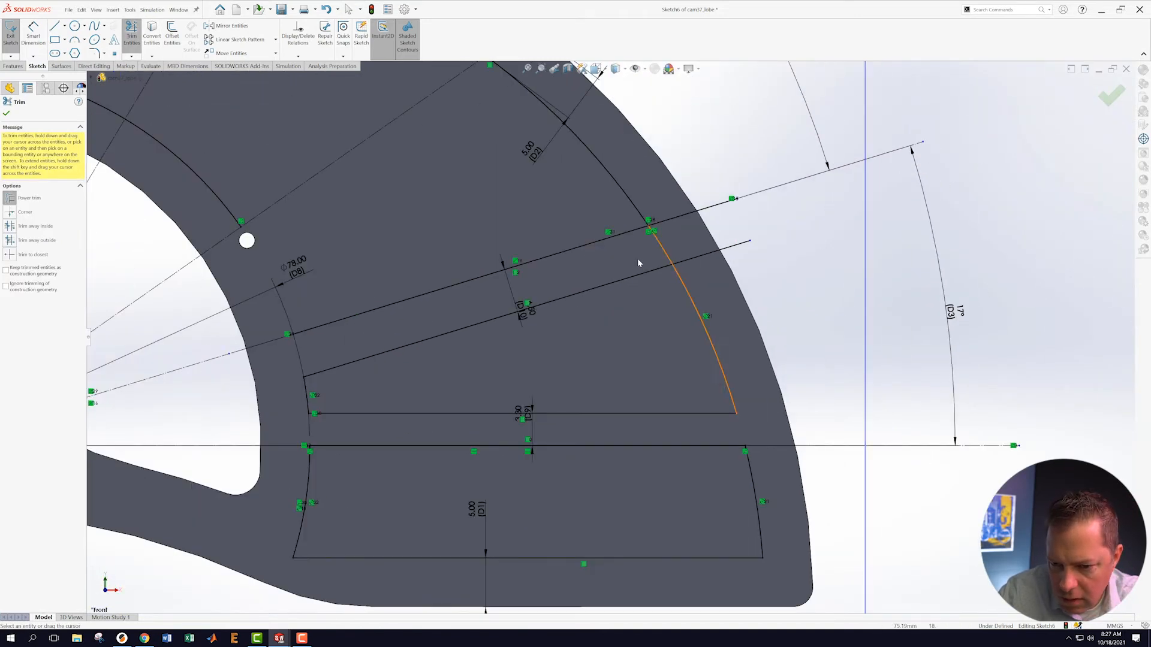
left_click_drag(673, 259, 710, 288)
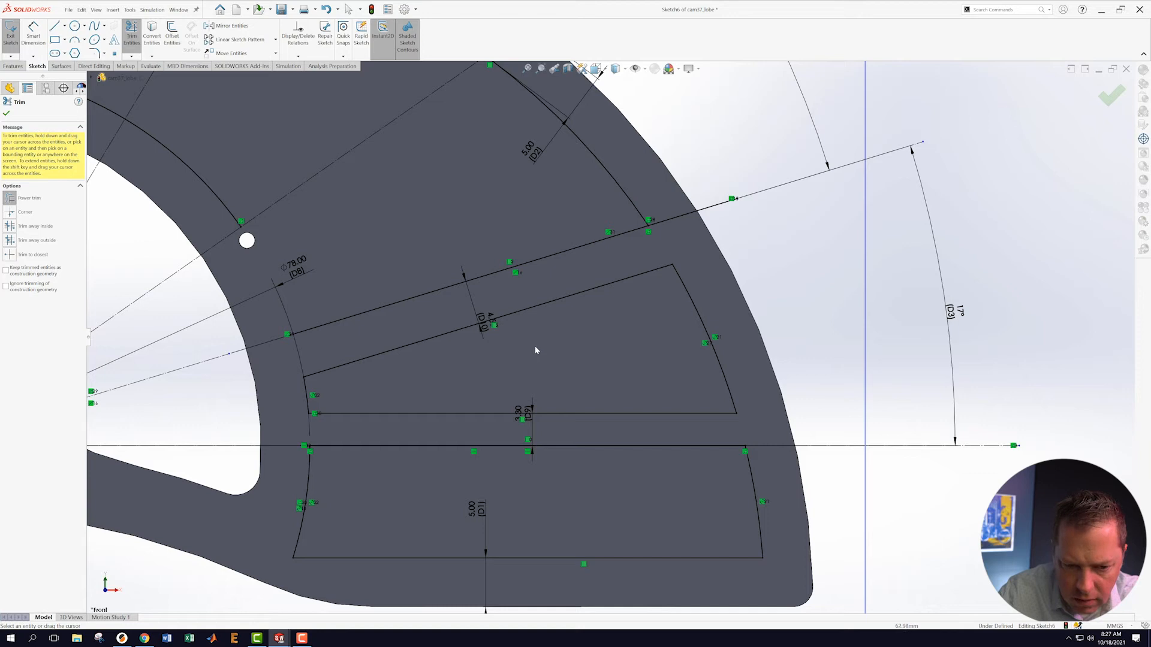
- Draw a line about 37 mm long along the construction line 18° above the 17° line, from the inner arc's end past the outer offset arc
scroll(338, 241, "up", 2)
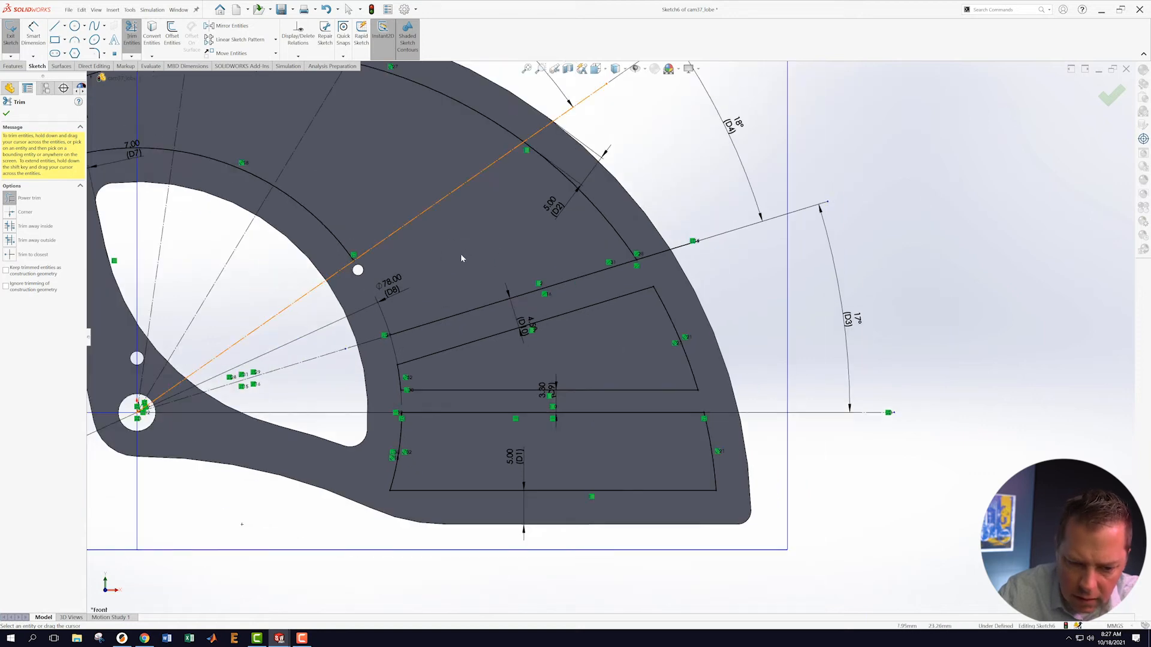
scroll(504, 277, "up", 1)
scroll(529, 281, "down", 1)
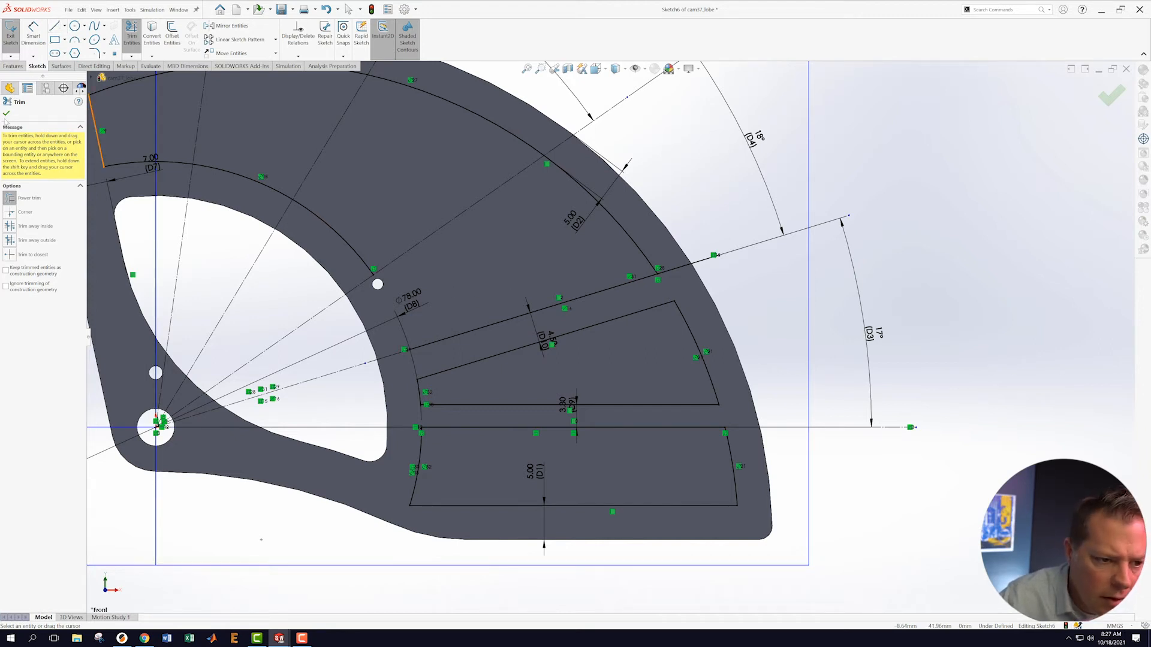
left_click(6, 114)
key("l")
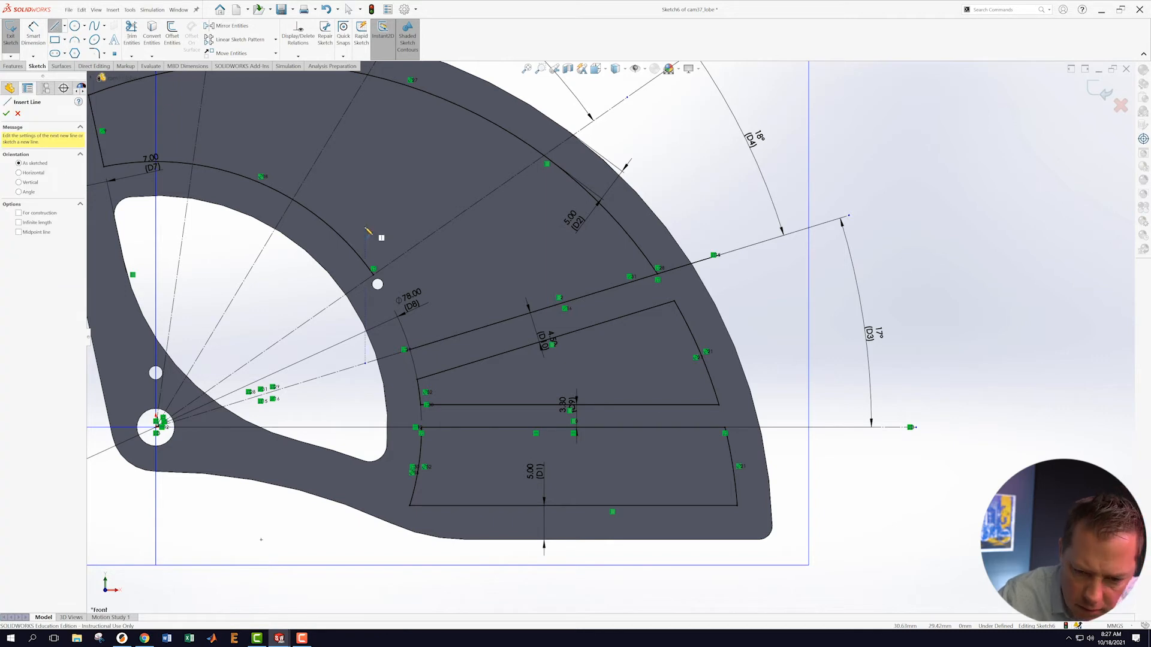
left_click(374, 278)
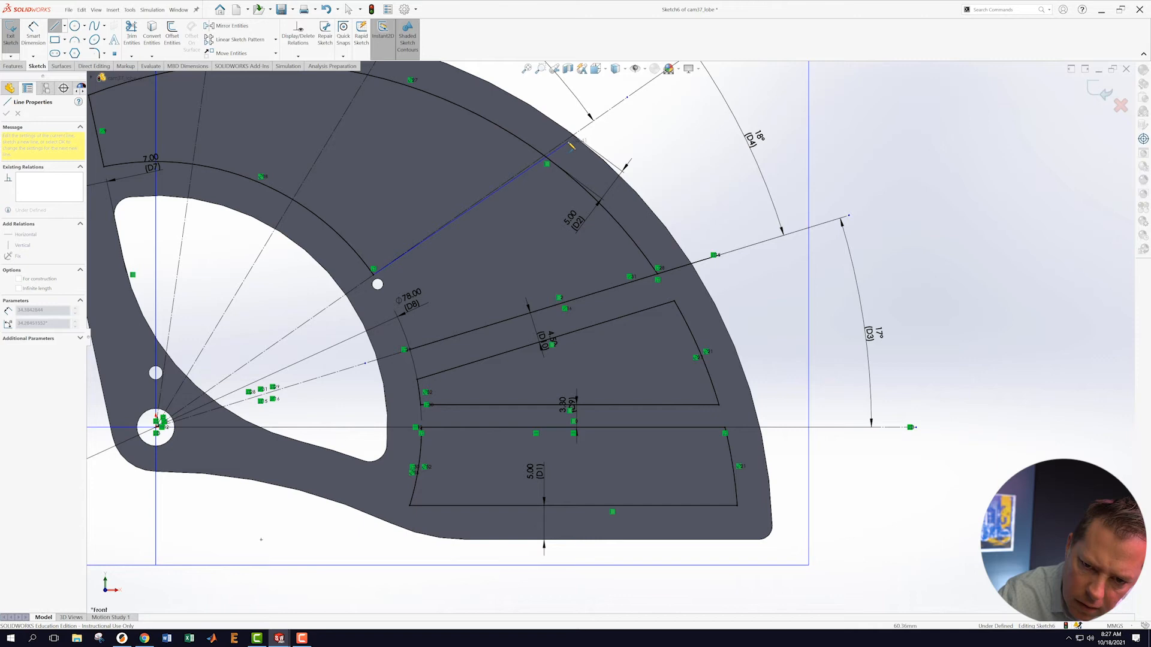
left_click(580, 124)
key("Escape")
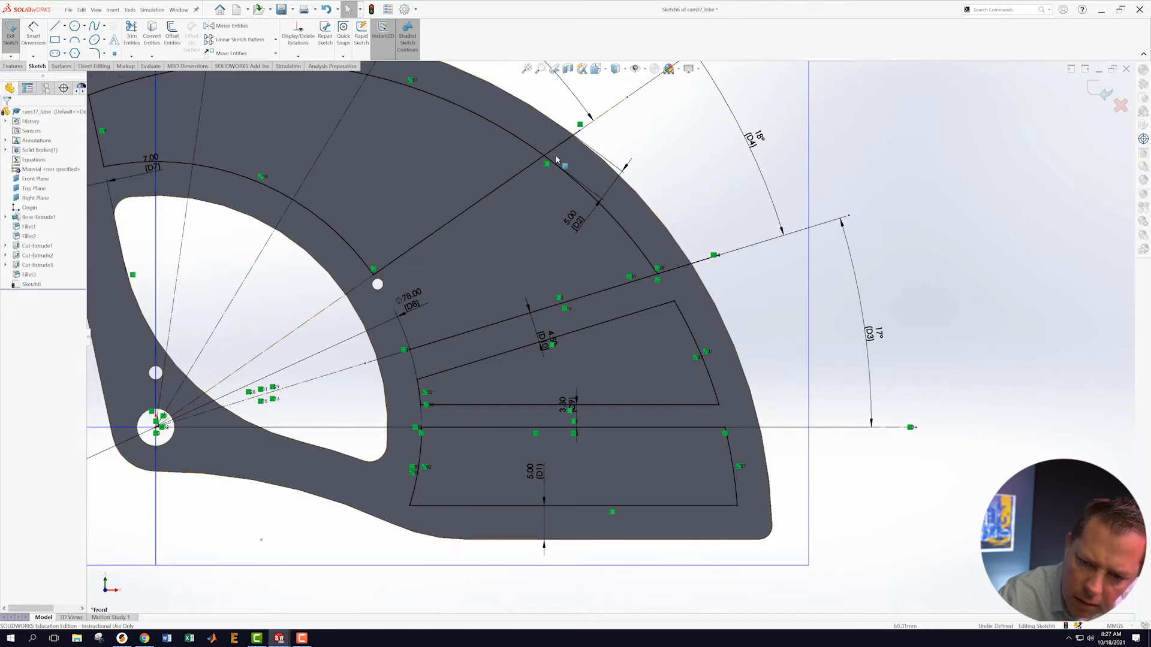
- Make the new solid line collinear with the construction line between the 18° and 24° dimensions
left_click(571, 141)
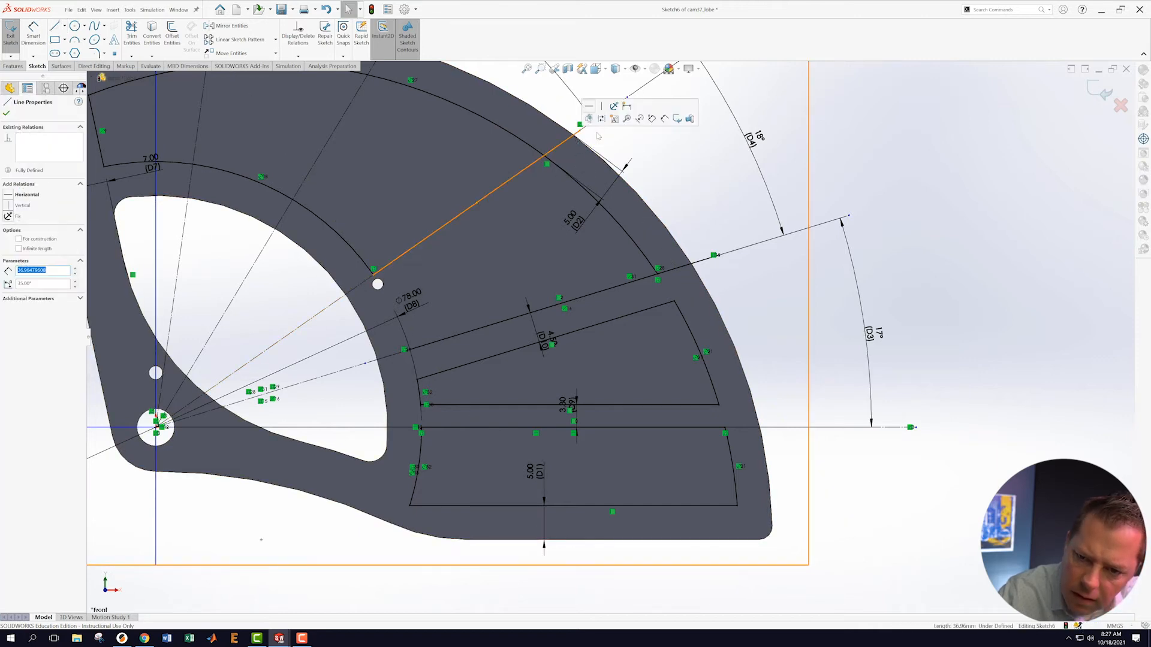
left_click(614, 106)
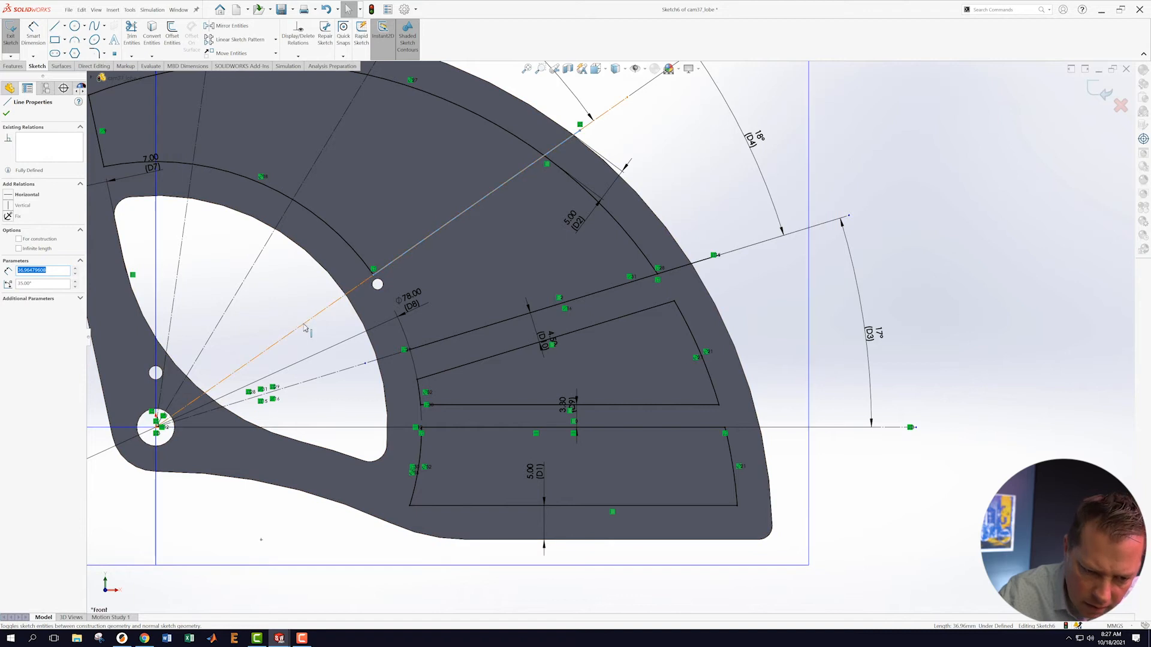
left_click(306, 330, "ctrl")
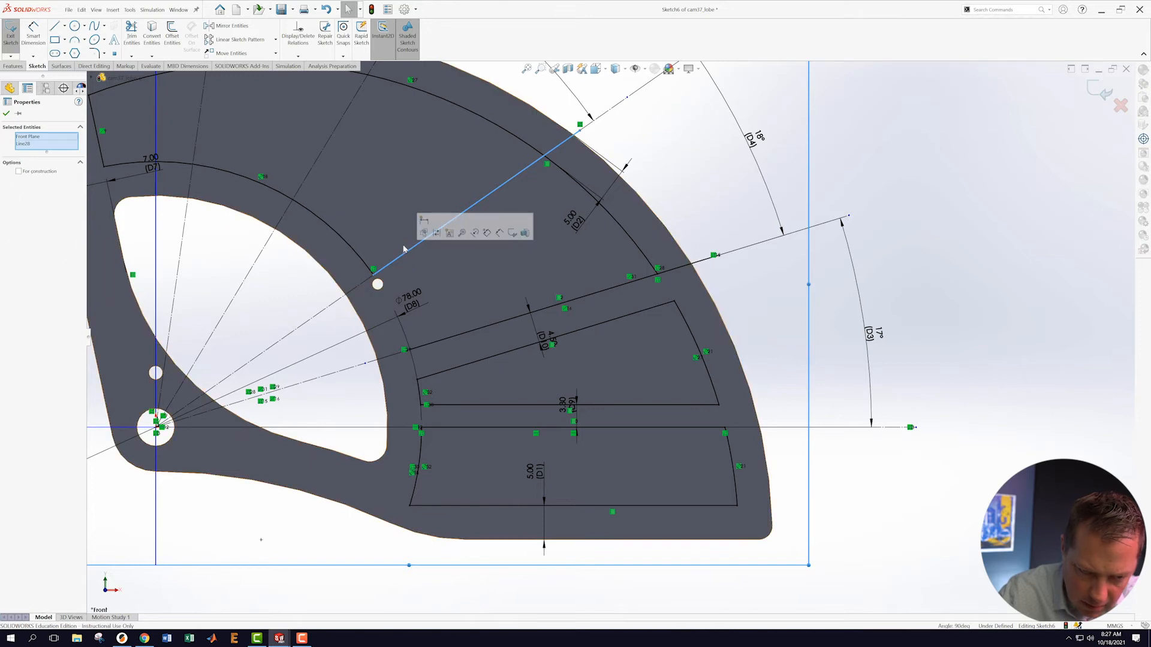
left_click(7, 112)
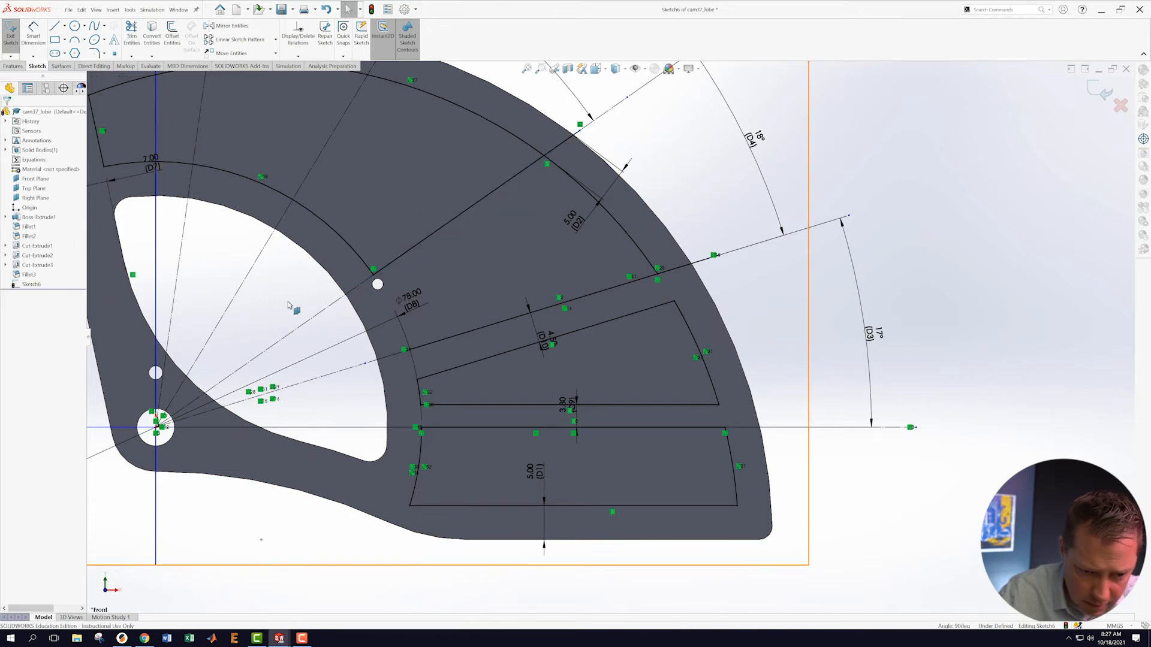
left_click(317, 320)
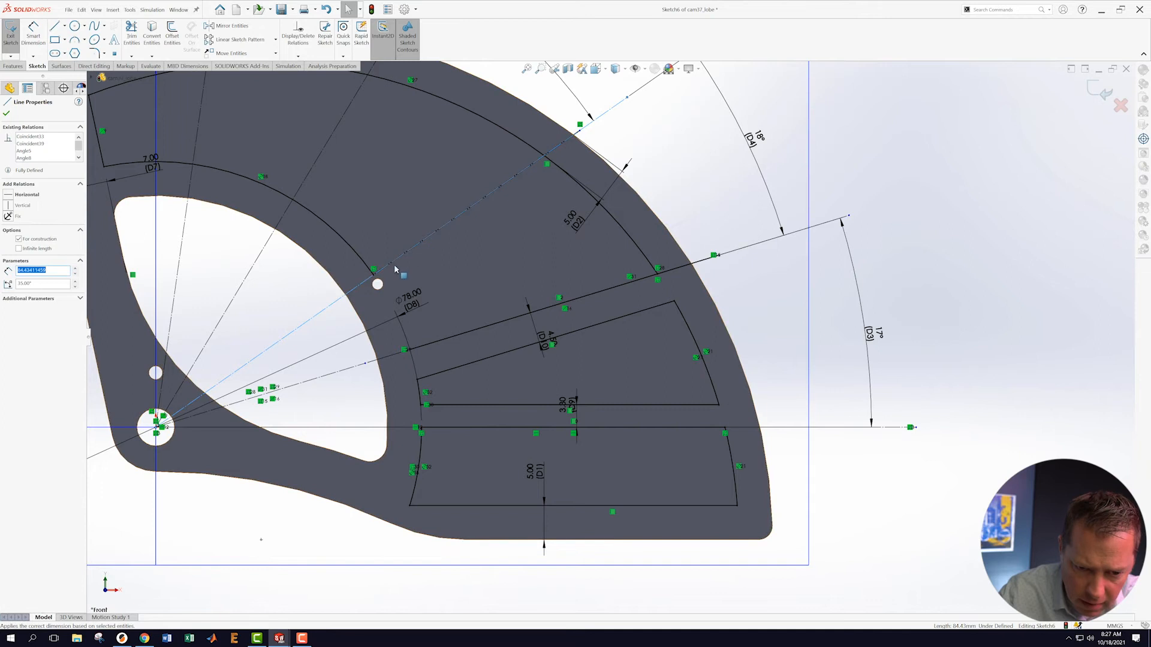
left_click(538, 164, "ctrl")
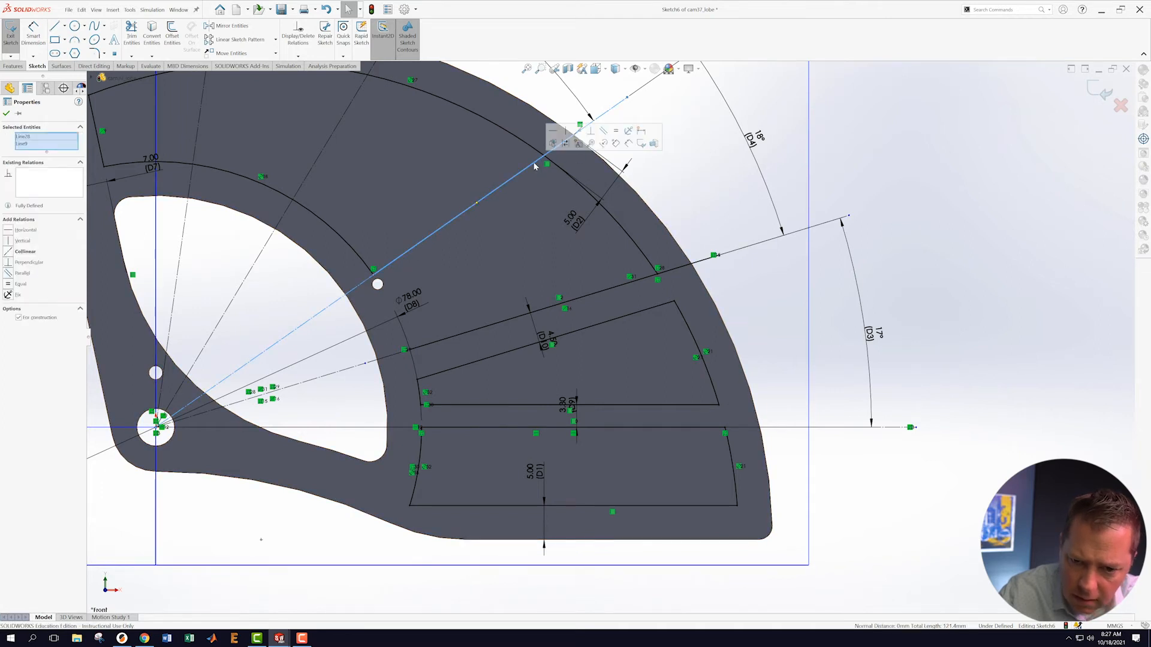
left_click(578, 143)
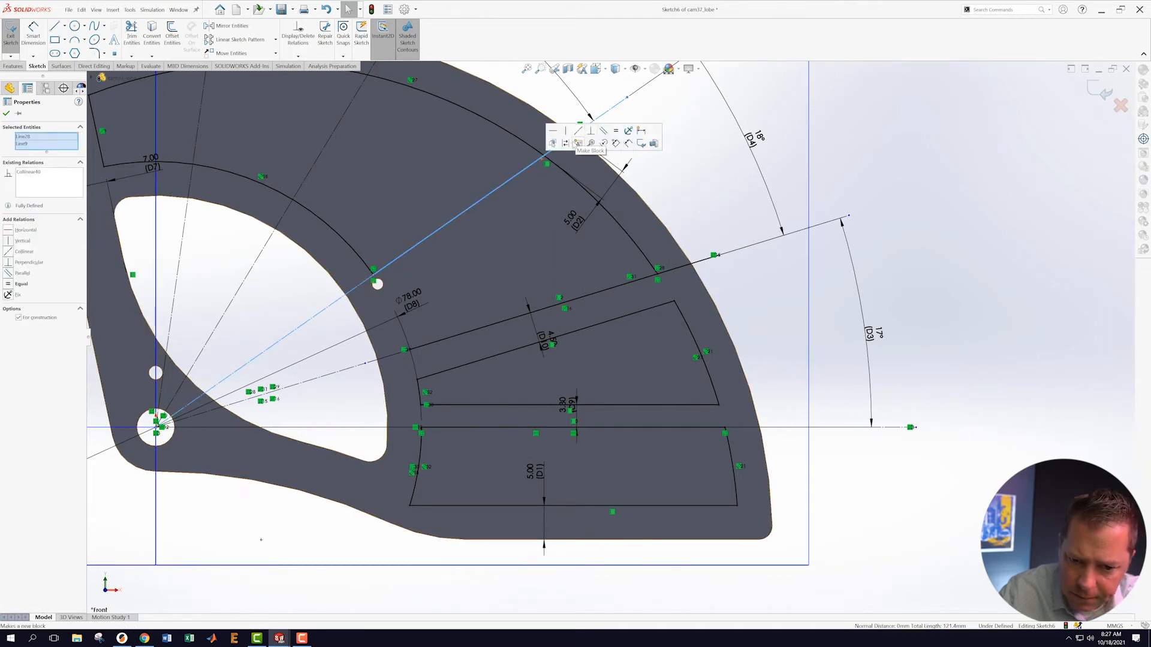
left_click(863, 158)
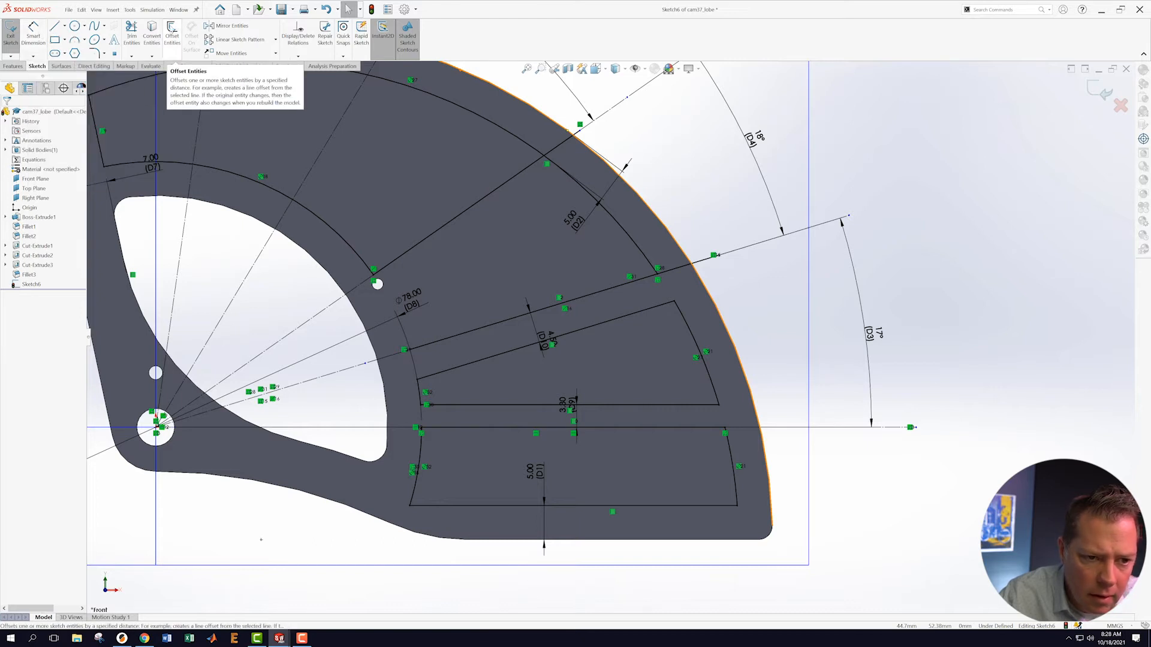
- Offset the solid line between the 18° and 24° dimensions downward by 4.5 mm
left_click(172, 34)
left_click(401, 261)
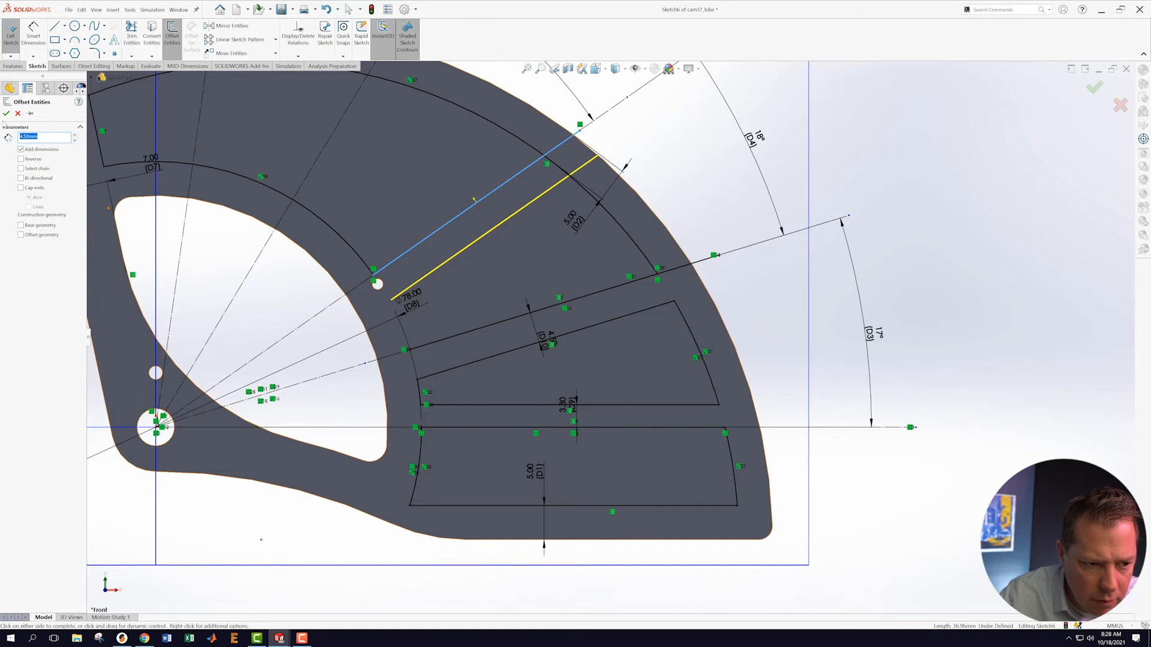
key("Return")
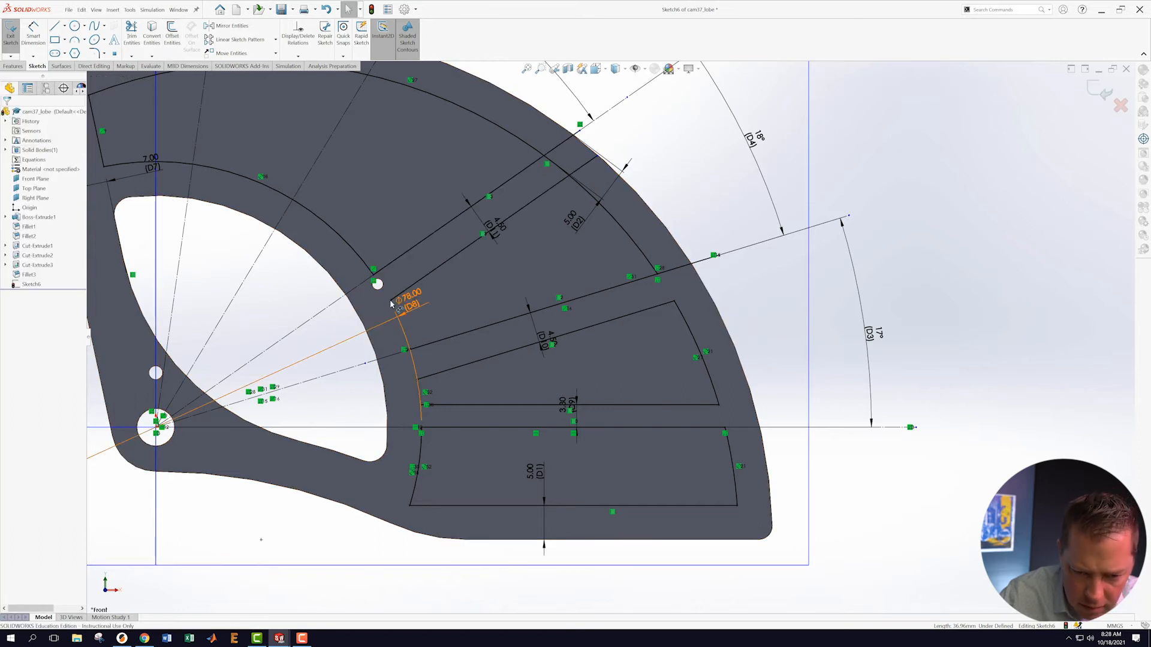
- Move the 78 mm diameter dimension clear and stretch the inner end of the upper 4.5 mm offset line past the inner arc's path
left_click(392, 304)
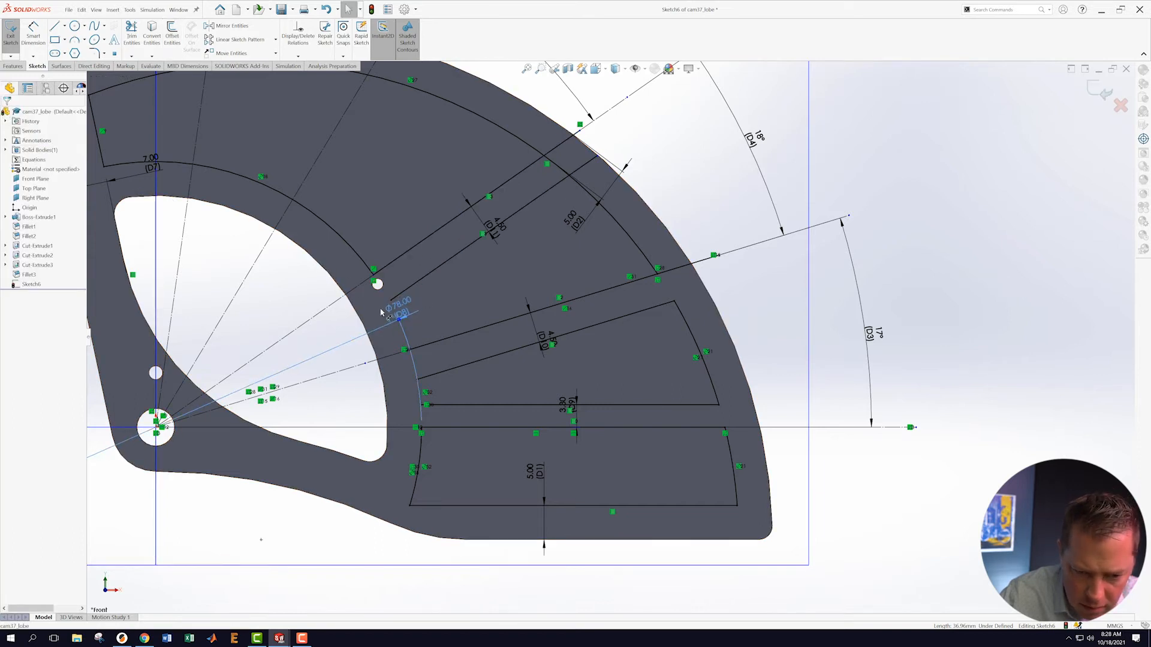
left_click(382, 312)
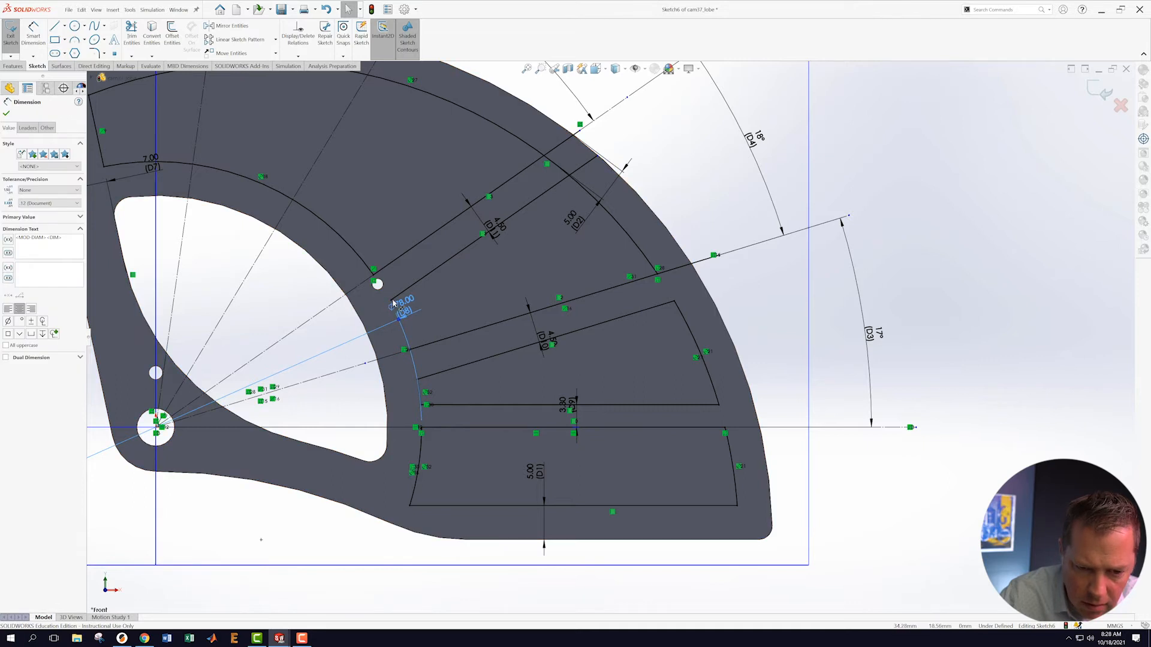
left_click_drag(374, 313, 373, 312)
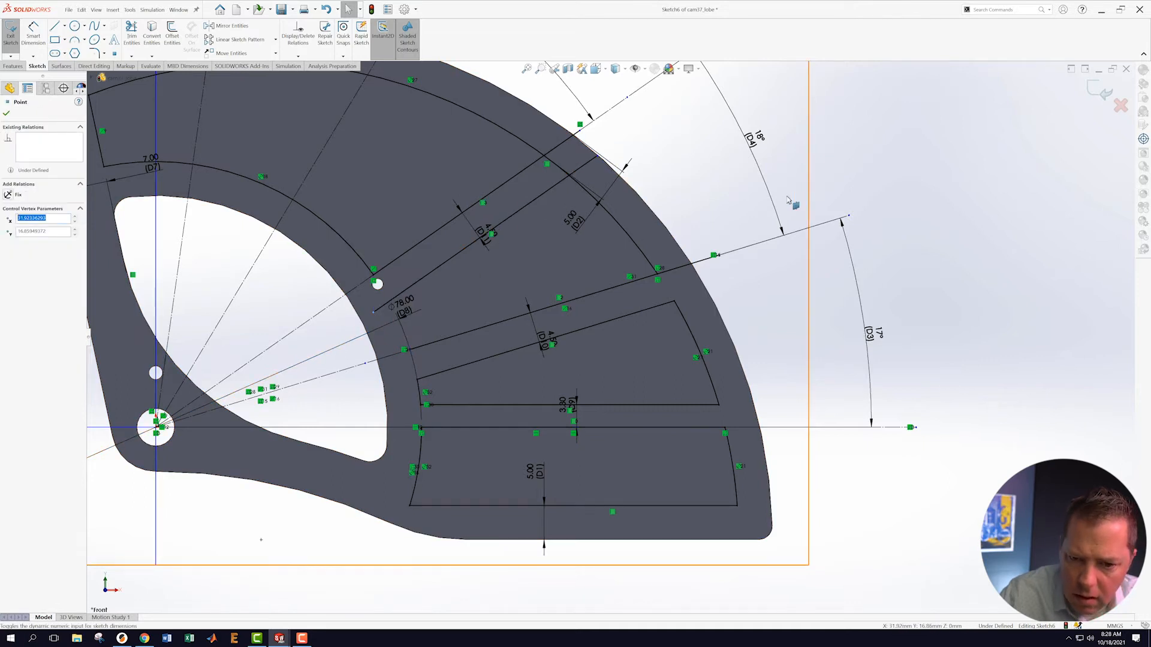
left_click(869, 184)
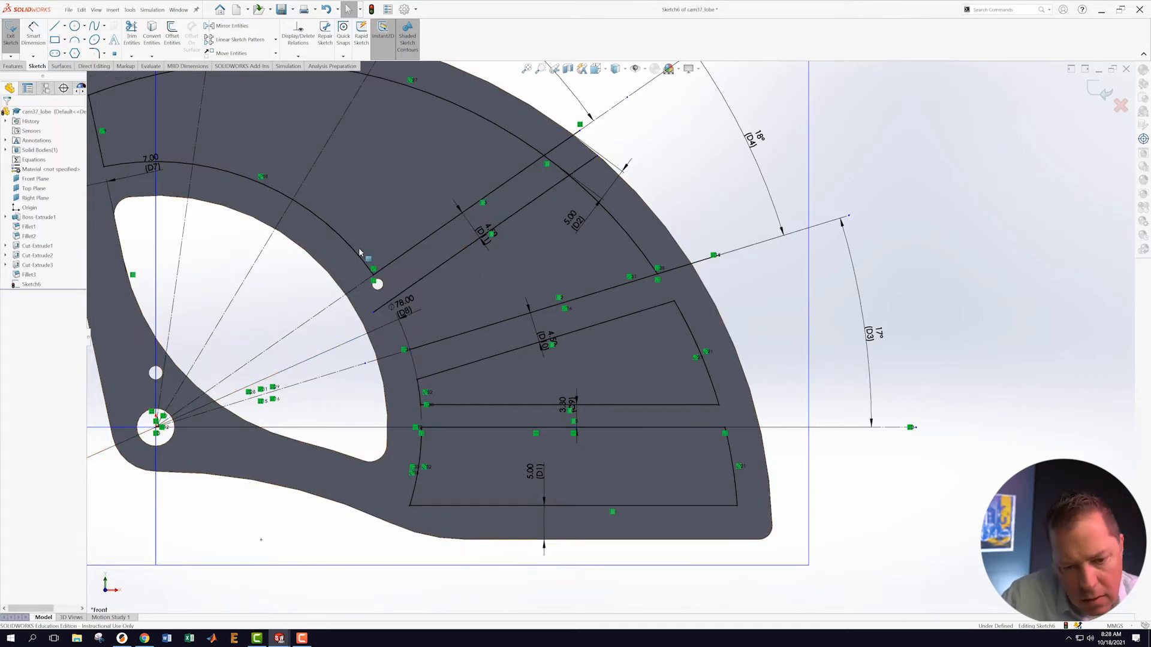
- Extend the upper piece of the inner arc down to the upper 4.5 mm offset line
left_click(130, 56)
left_click(151, 66)
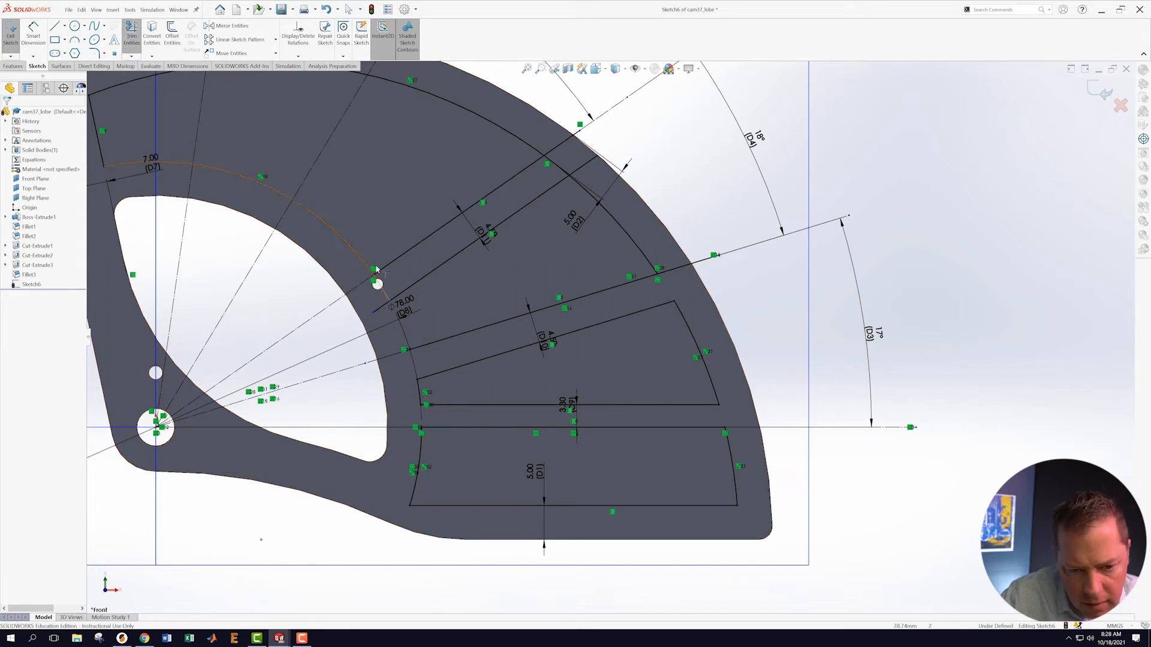
left_click(370, 270)
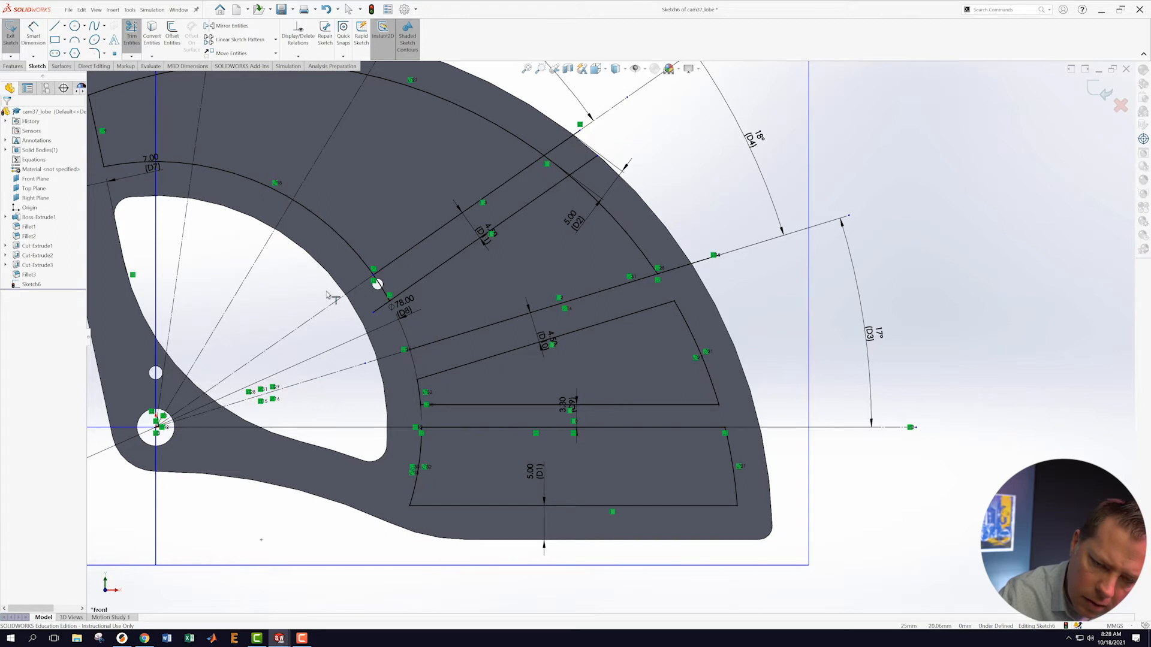
key("Escape")
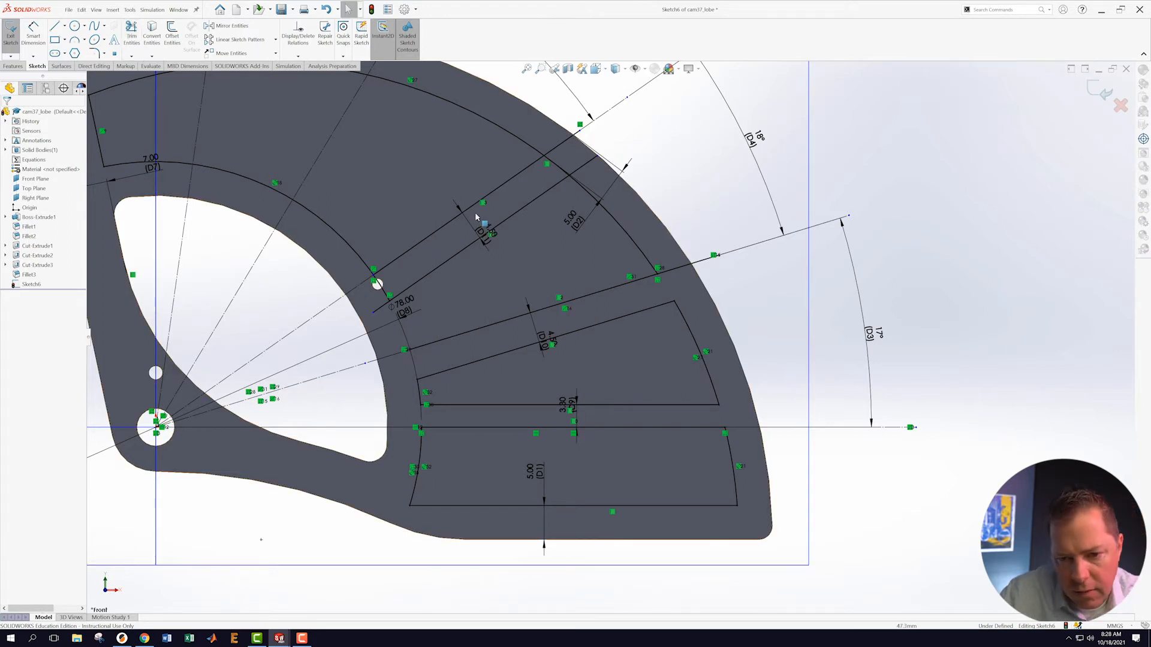
- Draw a solid line about 31.6 mm long over the construction line between the 24° and 23° dimensions, crossing both pocket arcs
scroll(475, 213, "up", 3)
scroll(476, 262, "down", 2)
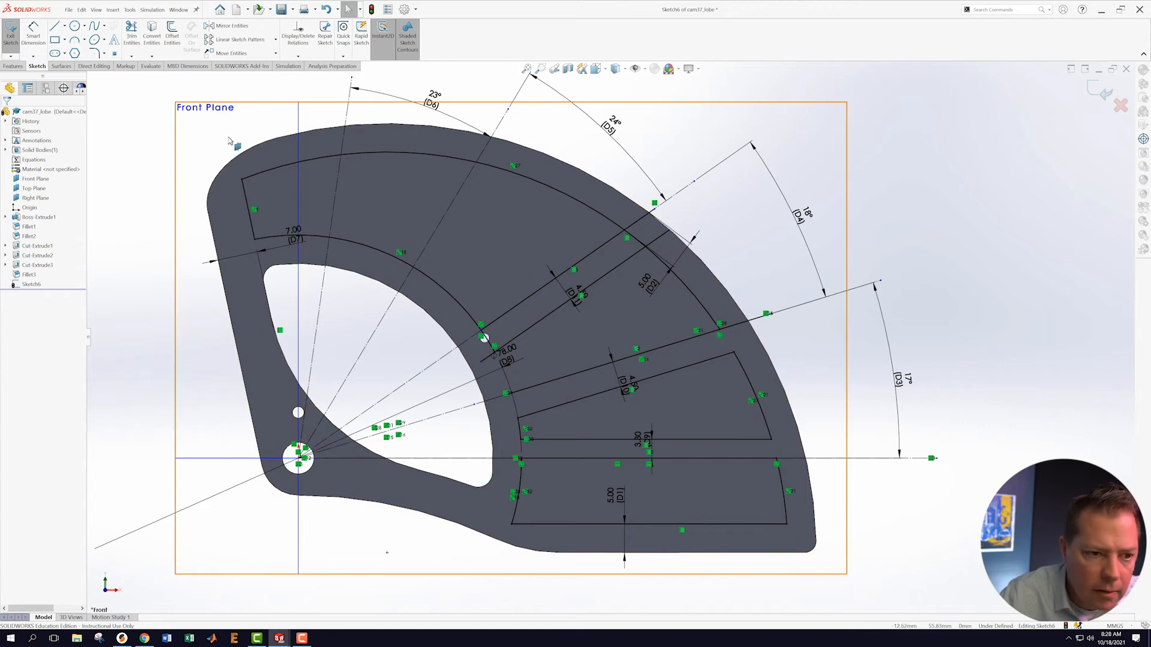
left_click(54, 27)
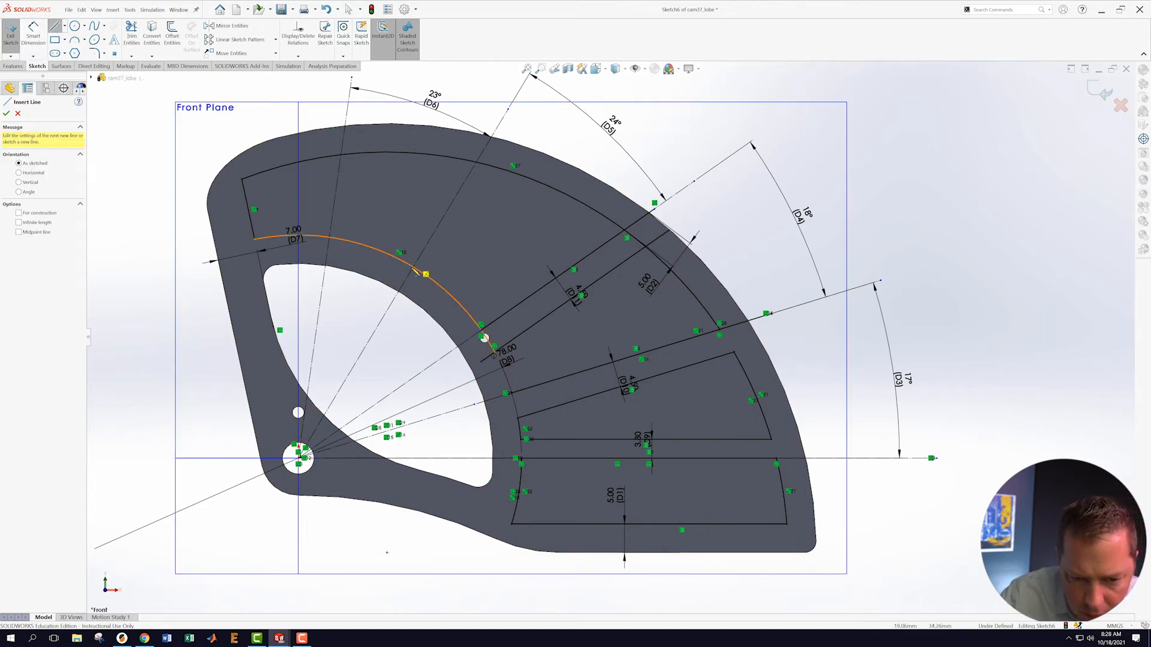
left_click_drag(403, 273, 497, 120)
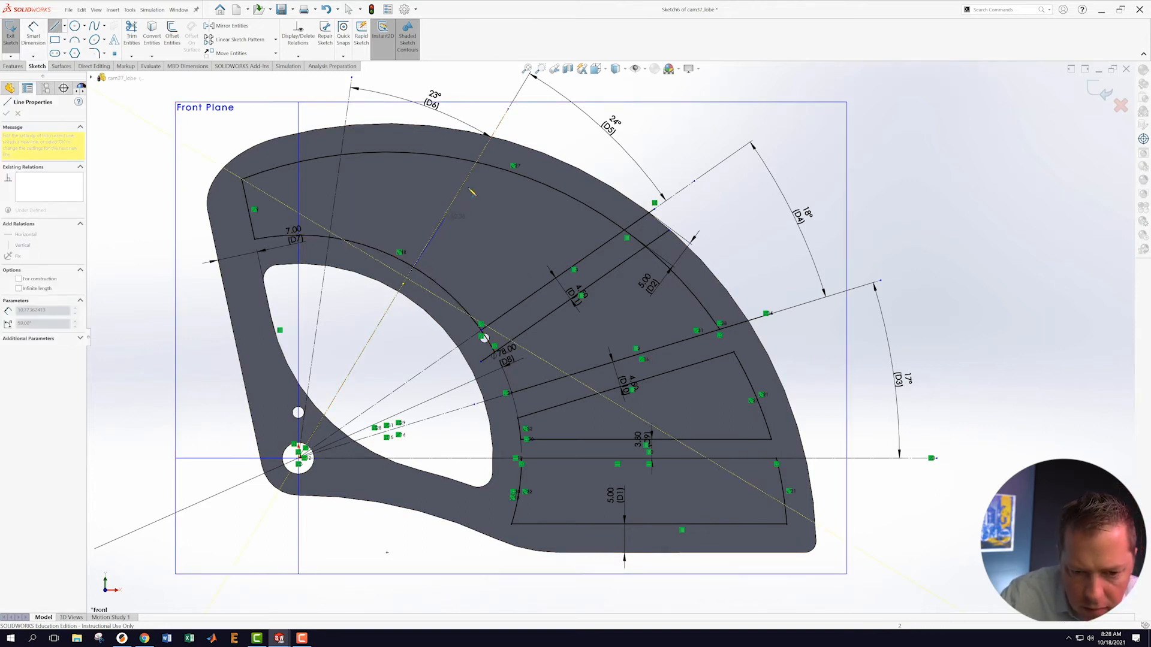
key("Escape")
- Make the new solid line collinear with the construction line between the 24° and 23° dimensions
left_click(492, 137)
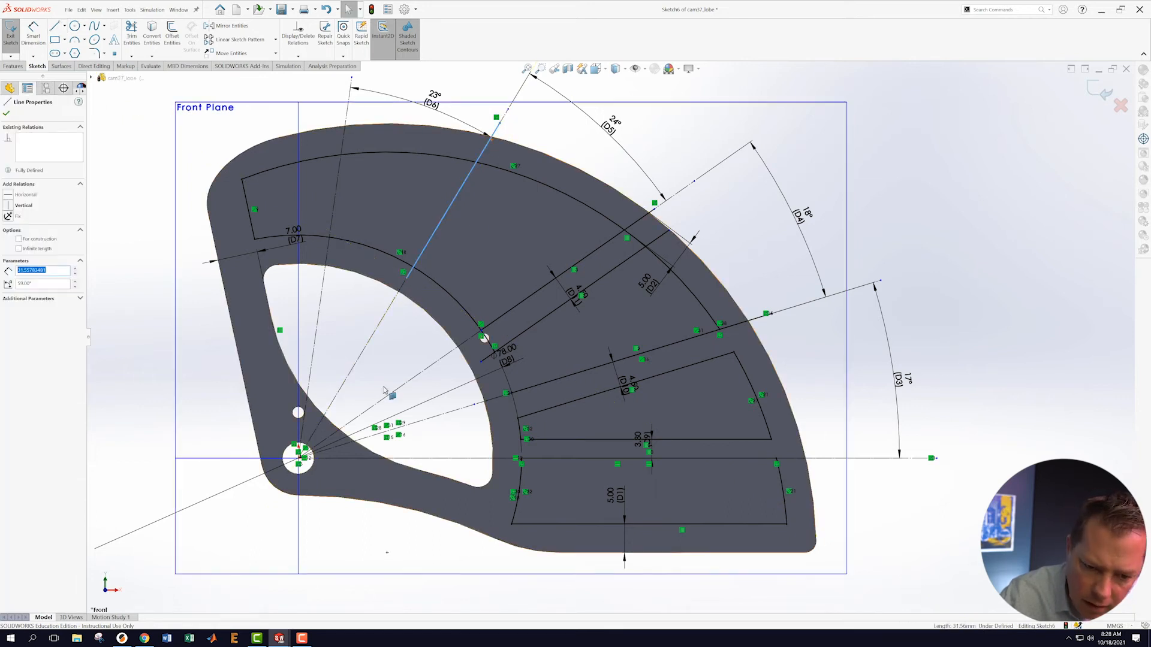
left_click(372, 341, "ctrl")
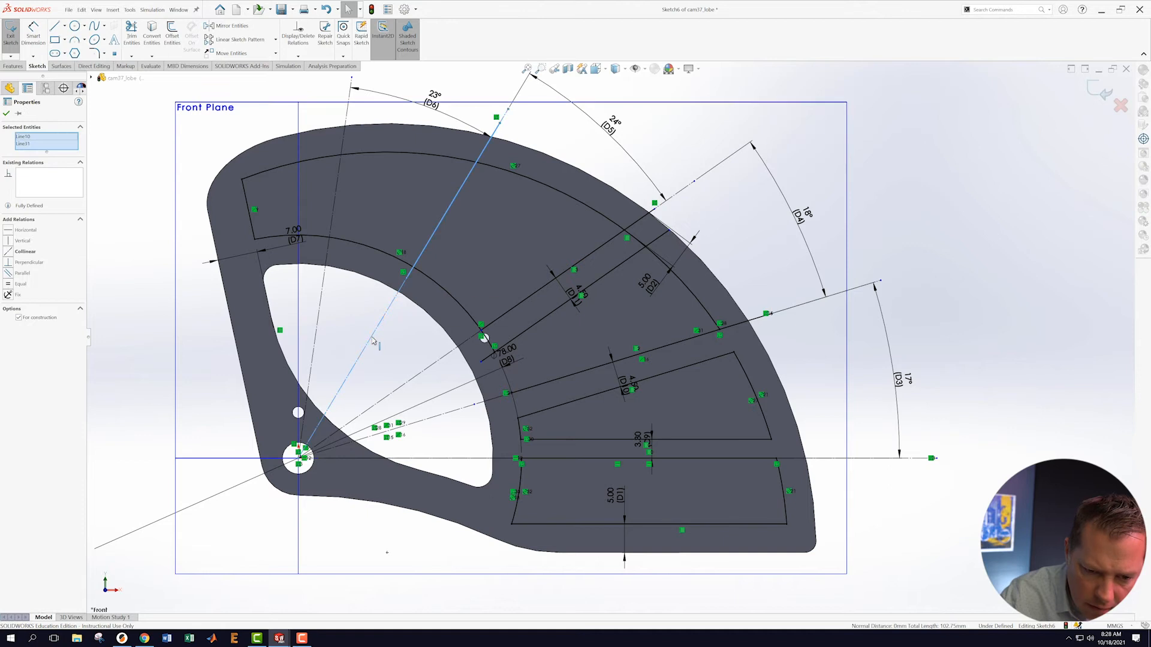
left_click(407, 351)
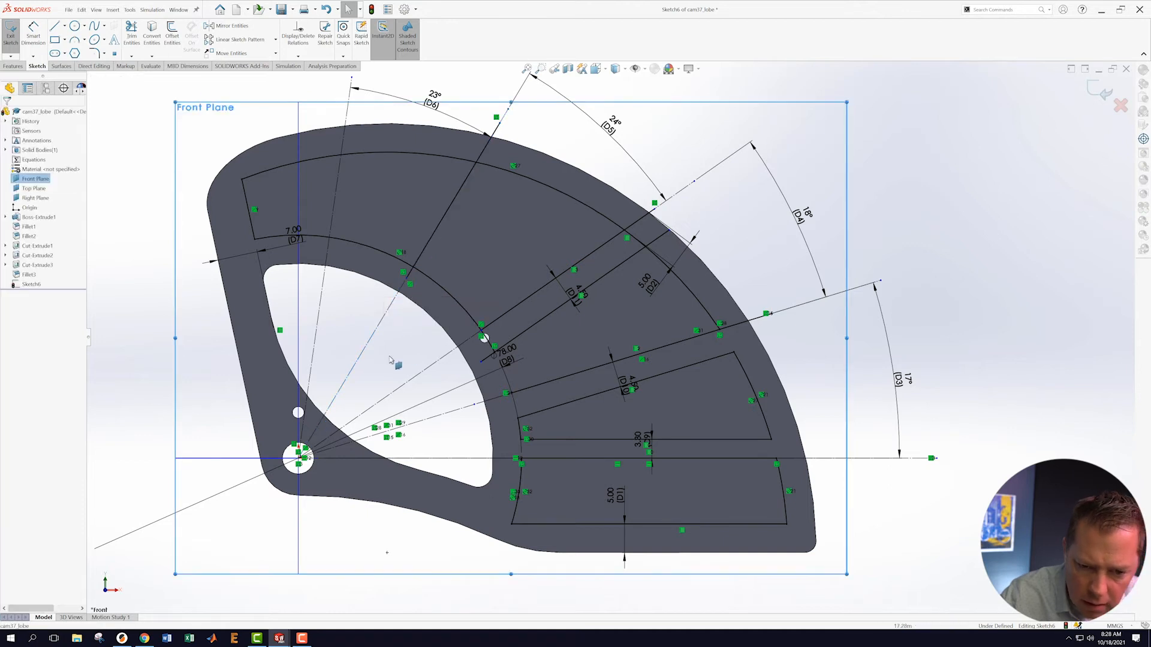
- Offset the solid line between the 24° and 23° dimensions clockwise by 3.5 mm
left_click(449, 213)
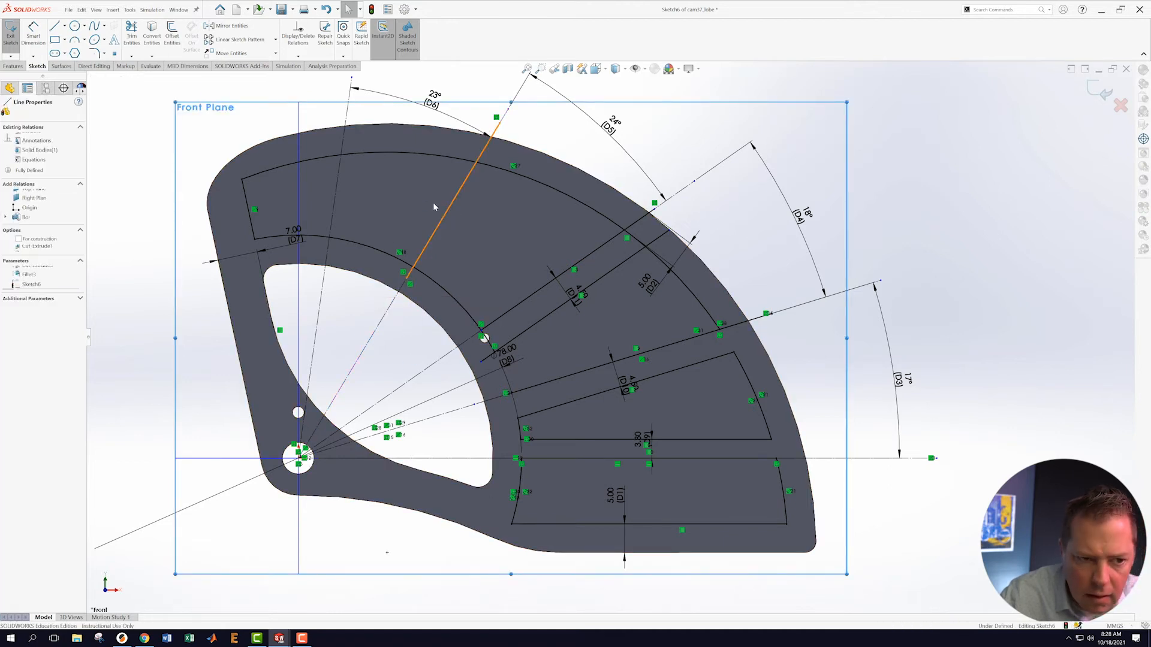
left_click(173, 33)
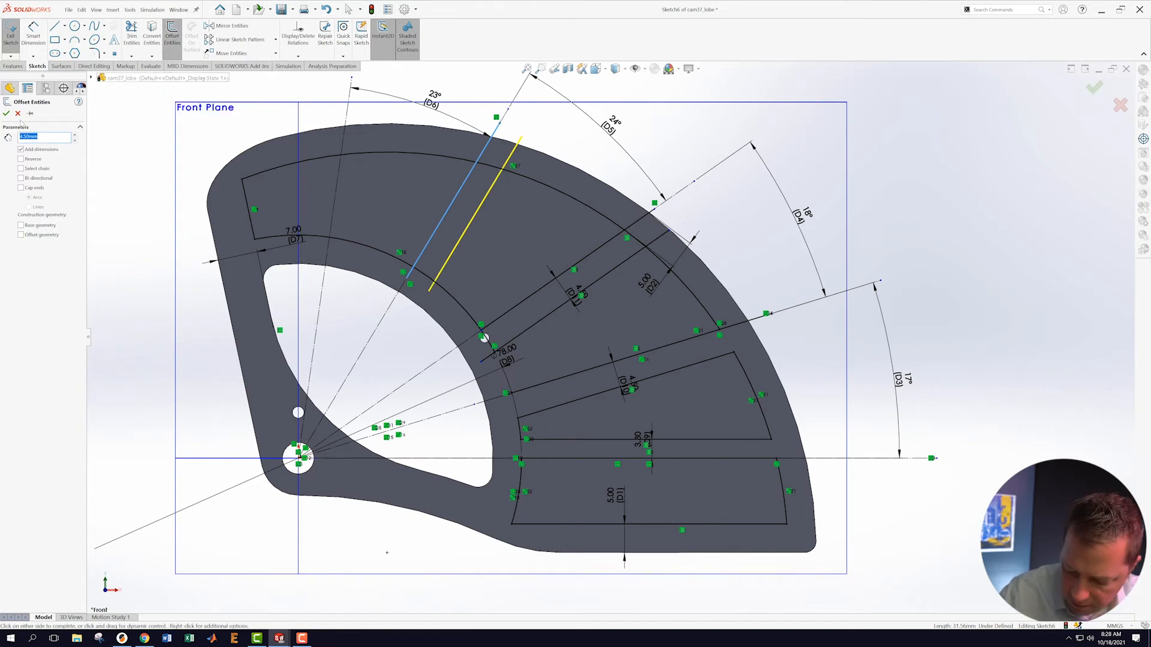
type("3.5")
key("Return")
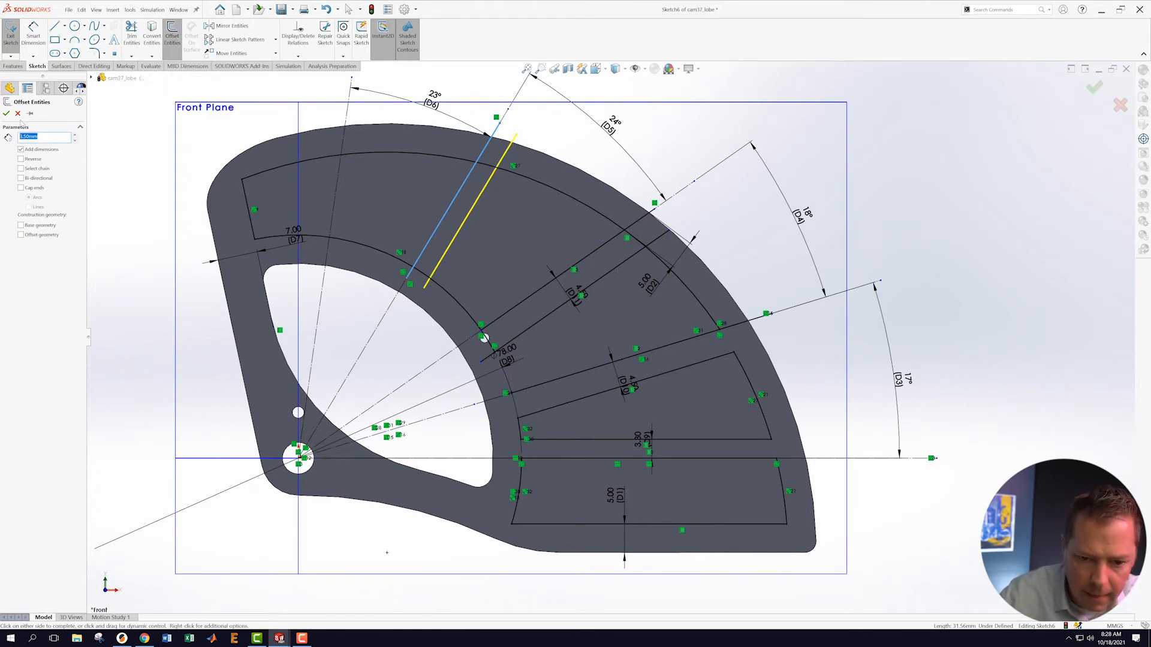
left_click(6, 114)
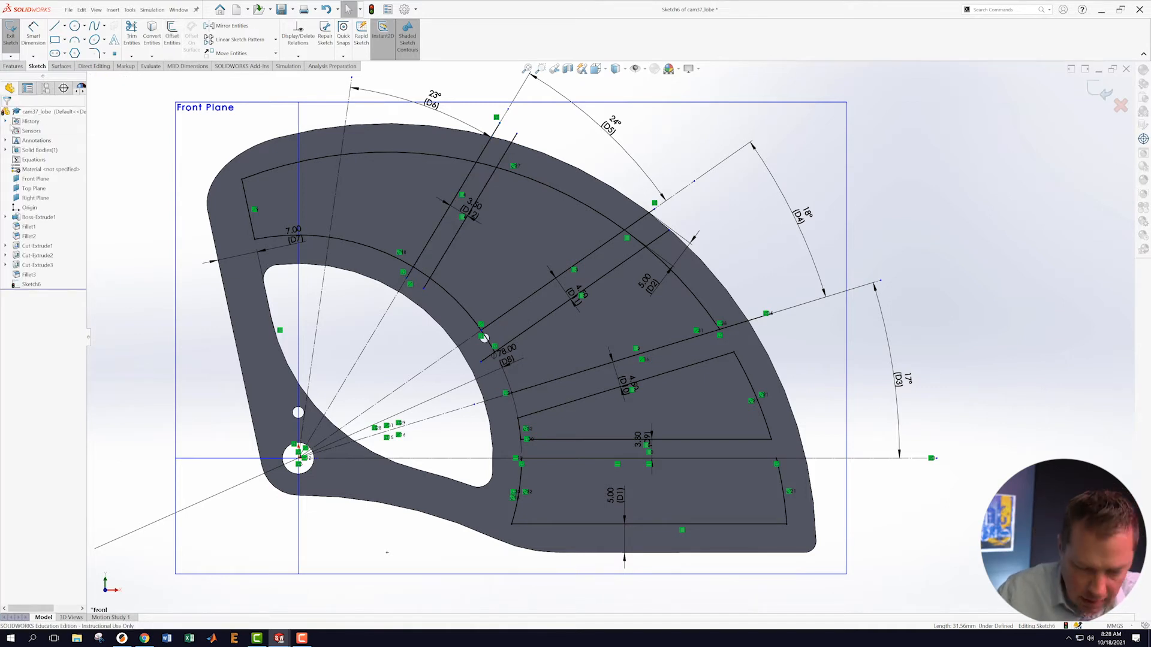
- Draw a solid line about 28.6 mm long across both arcs at the far side of the 23° dimension and make it collinear with the construction line
left_click(54, 26)
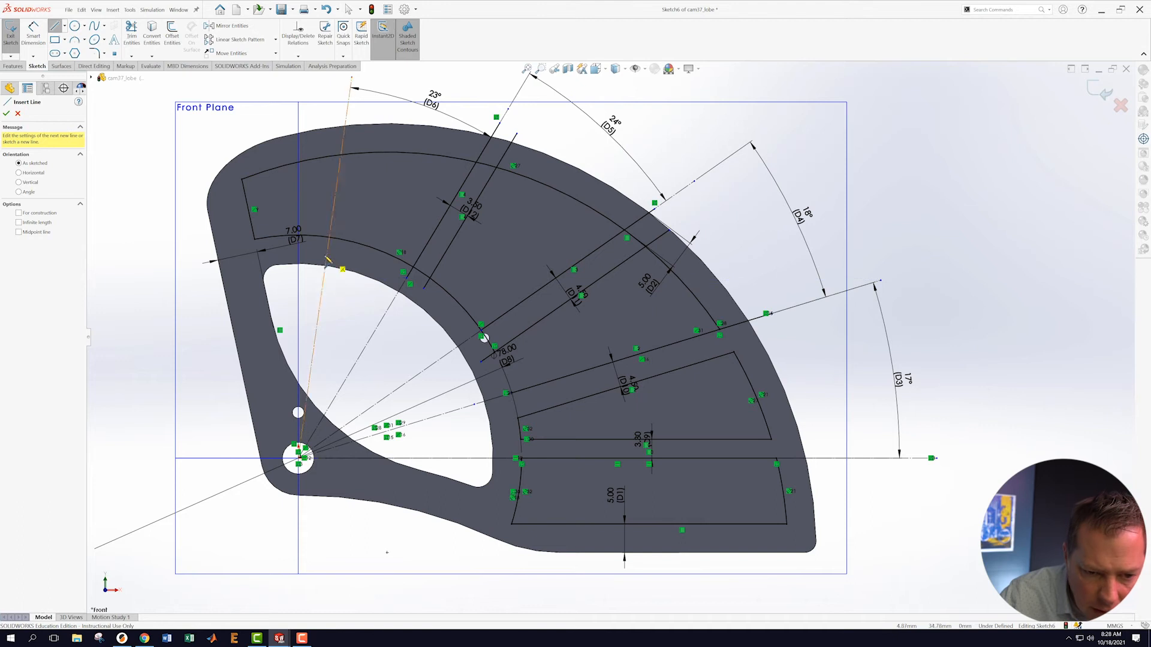
left_click(328, 278)
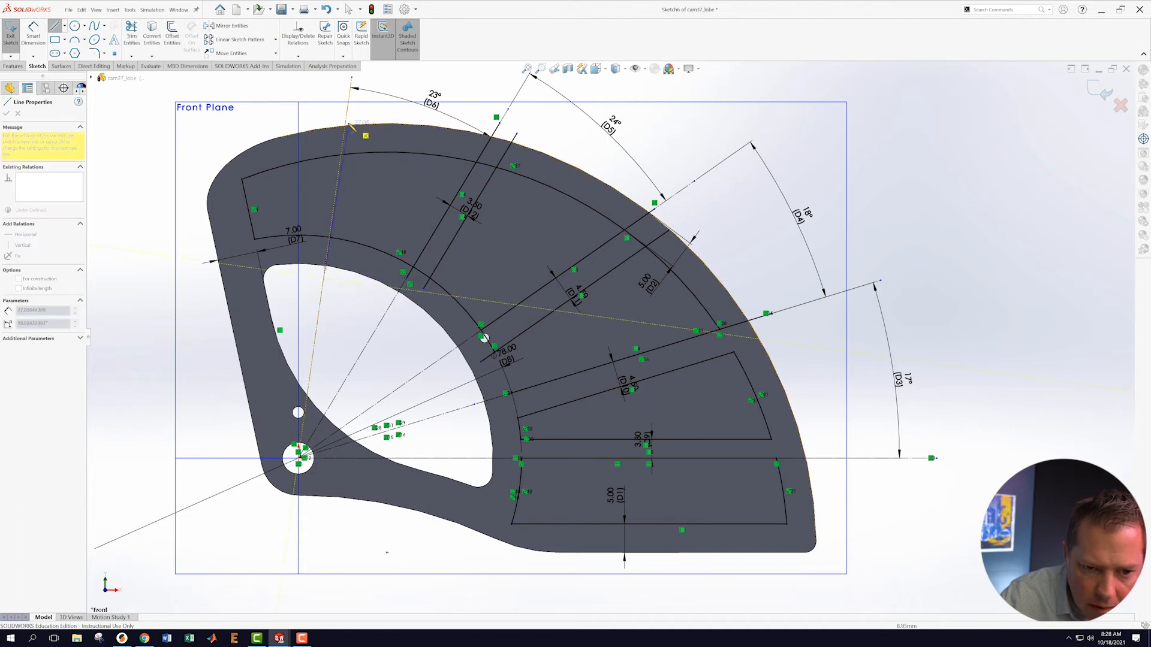
left_click(352, 115)
key("Escape")
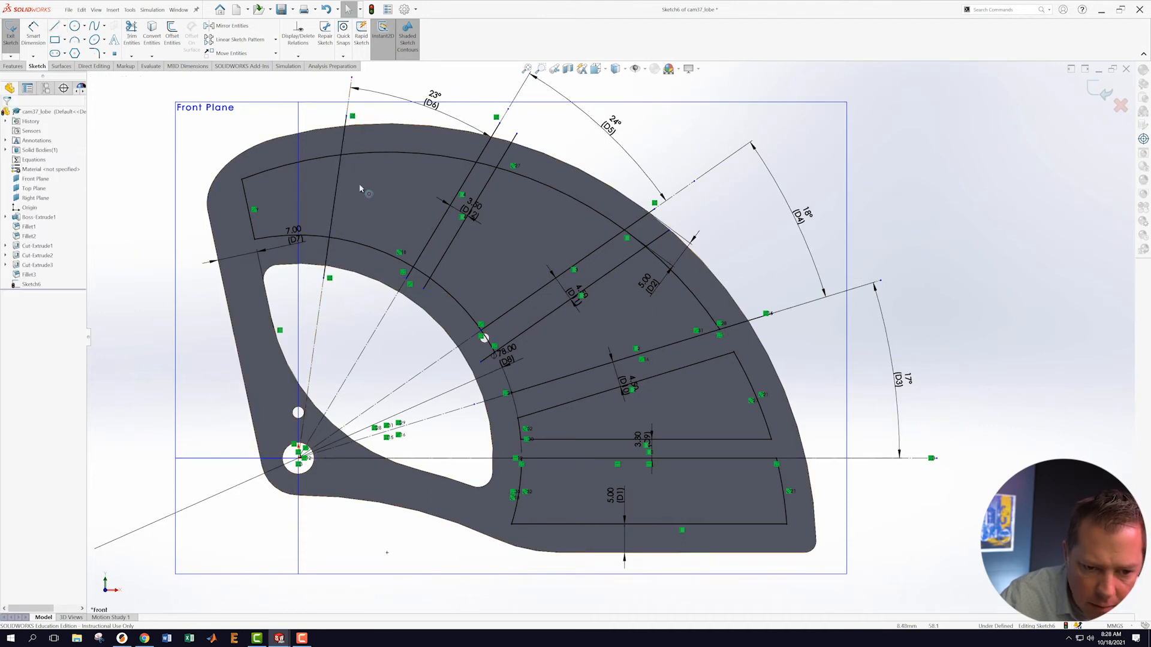
left_click(331, 271)
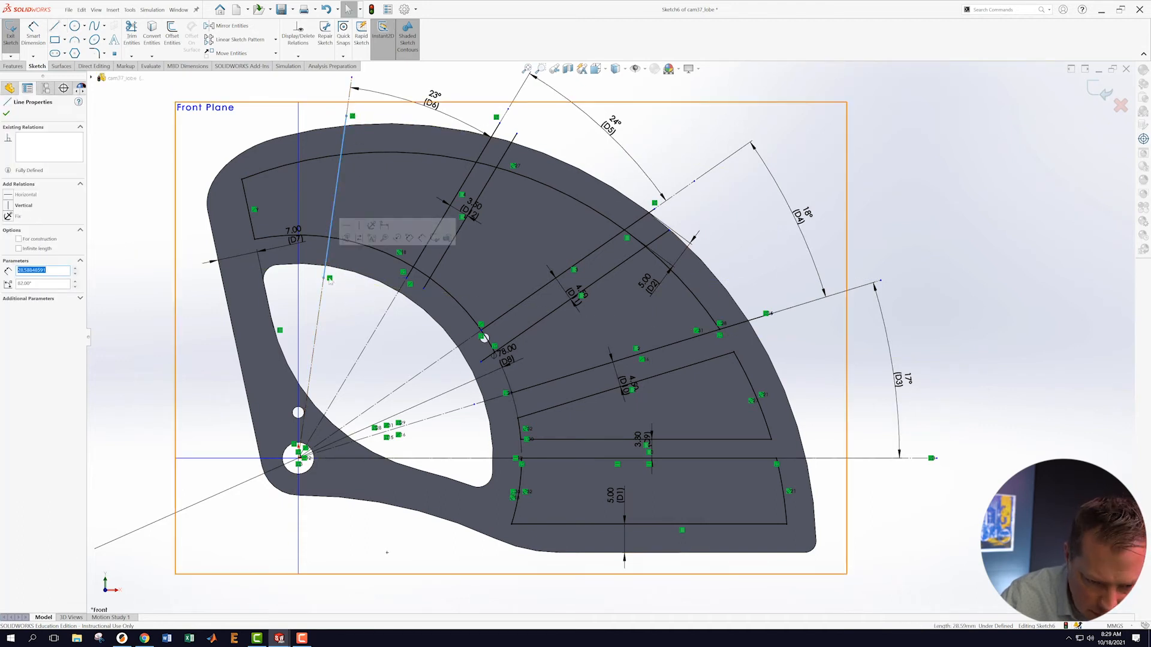
left_click(333, 312)
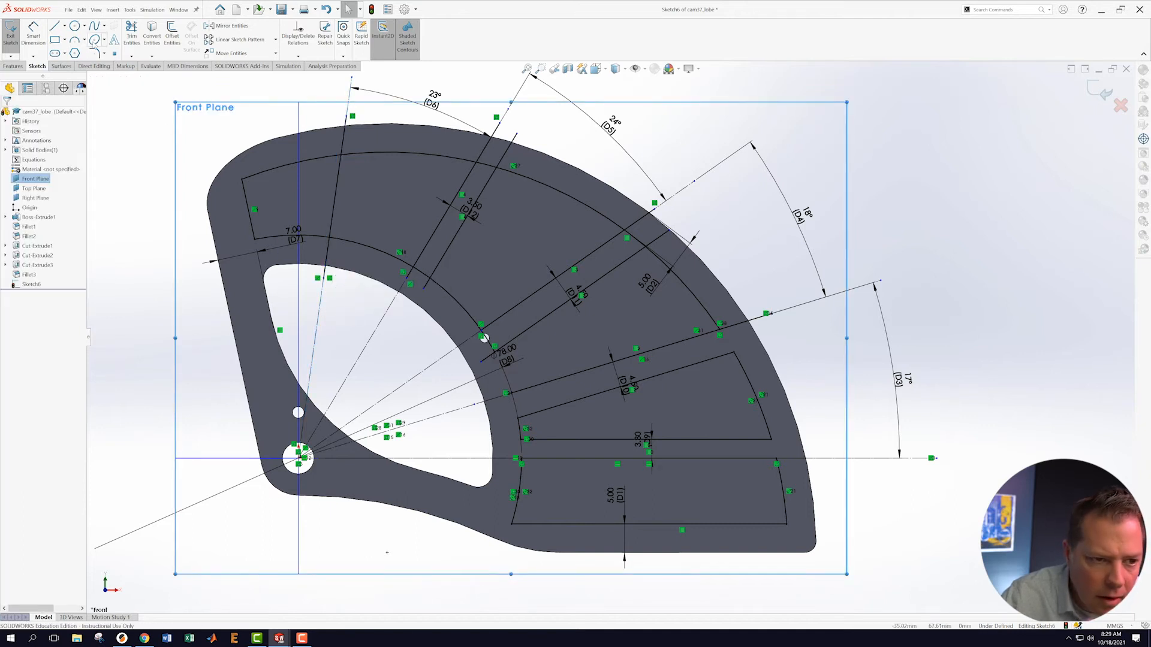
- Offset the solid line at the far side of the 23° dimension clockwise by 3.5 mm
left_click(327, 260)
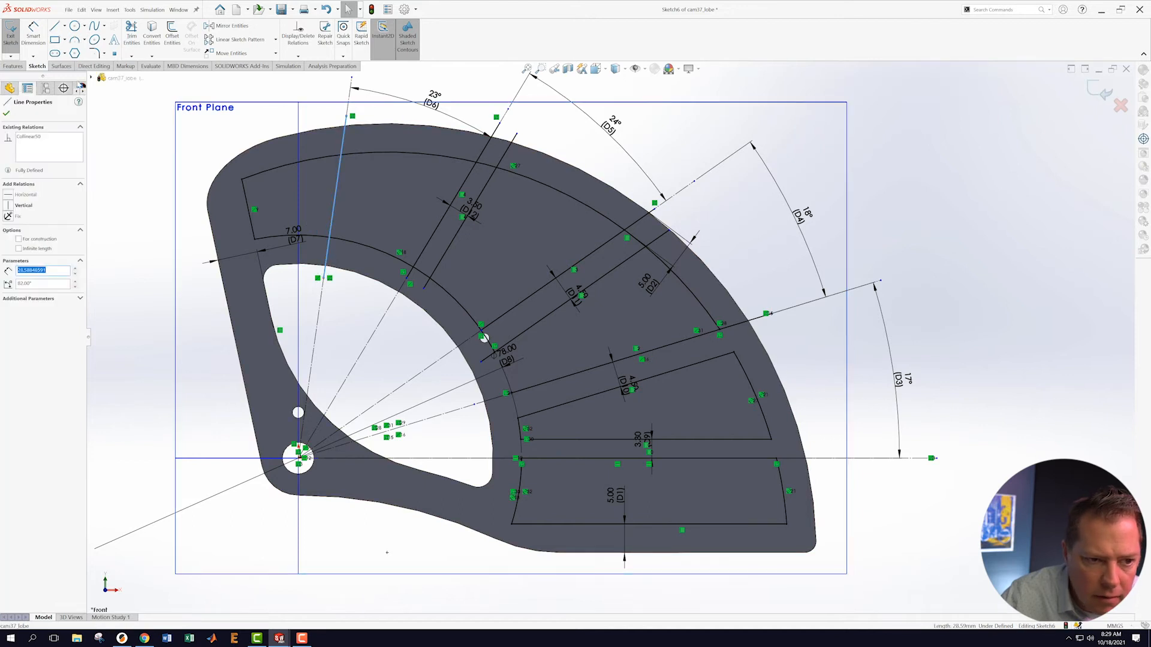
left_click(172, 35)
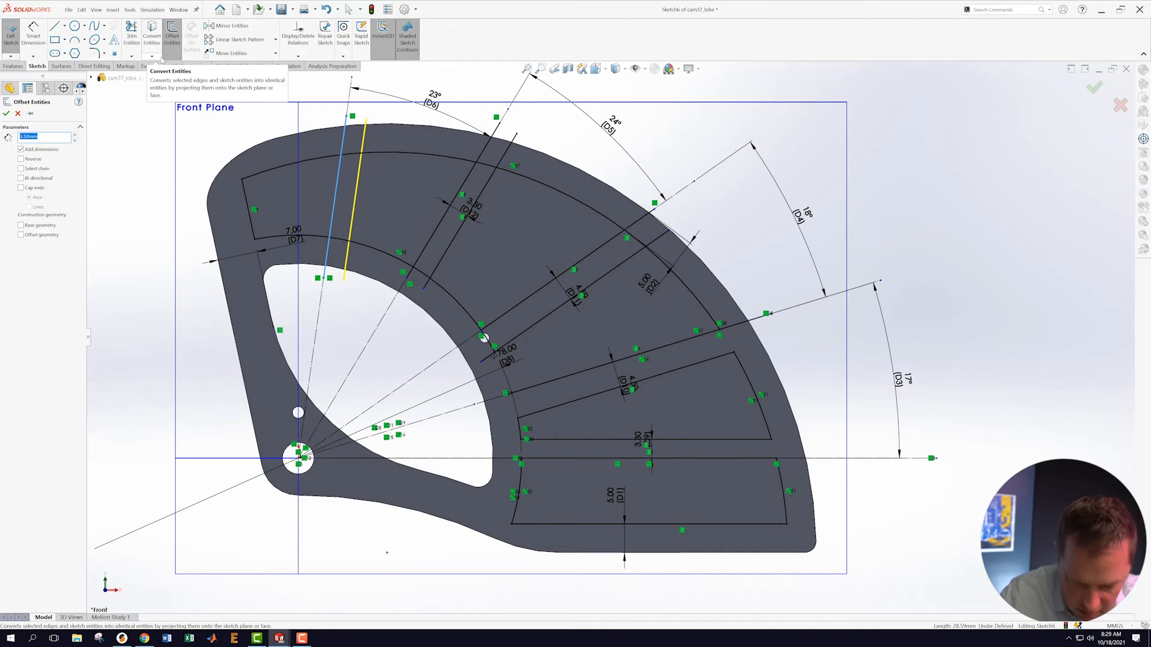
left_click(6, 114)
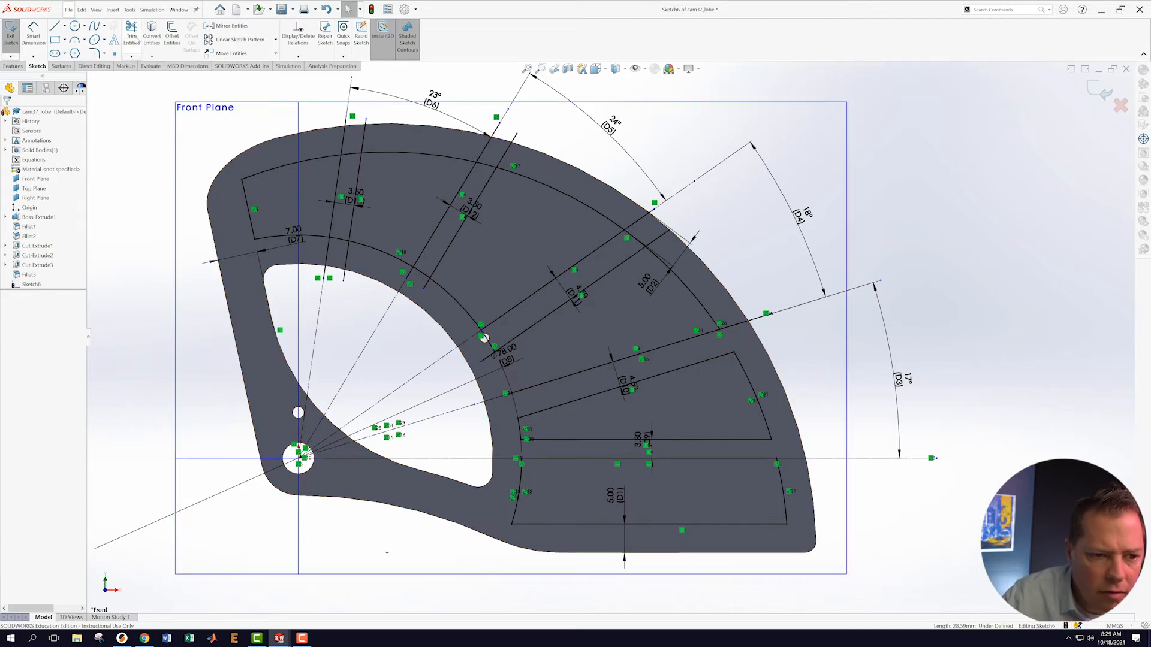
- Trim the arc pieces inside the leftmost 3.5 mm rib and the line ends extending past the outer and inner arcs
left_click(136, 39)
left_click_drag(327, 139, 352, 160)
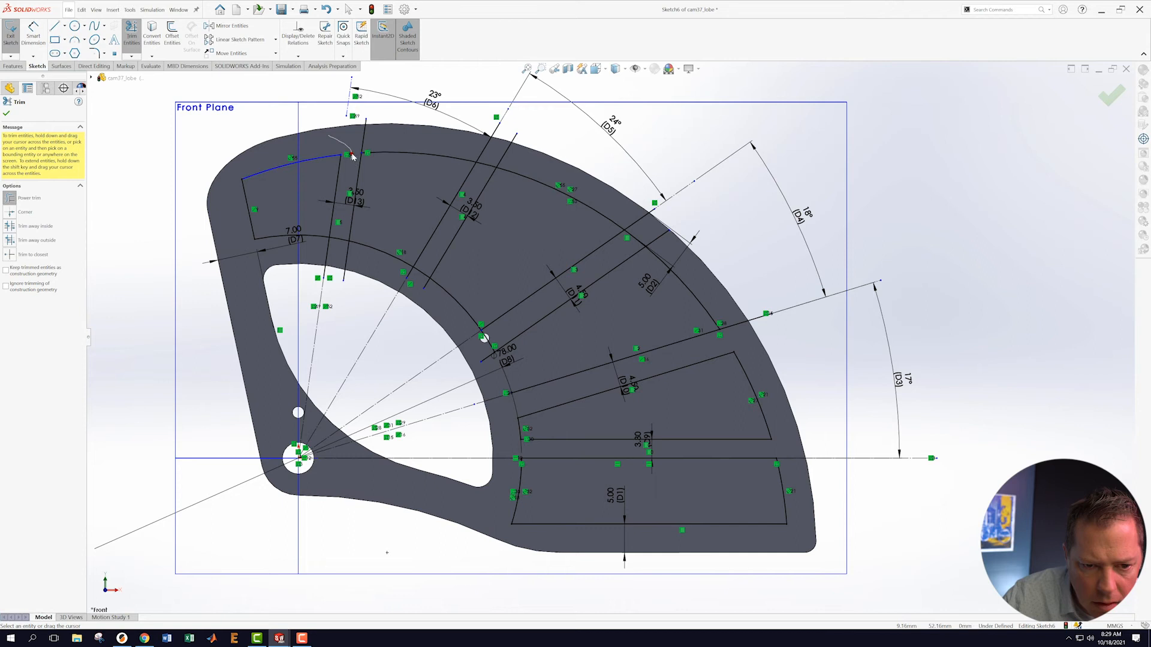
mouse_move(337, 254)
left_mouse_down()
mouse_move(321, 256)
mouse_move(351, 247)
left_mouse_up()
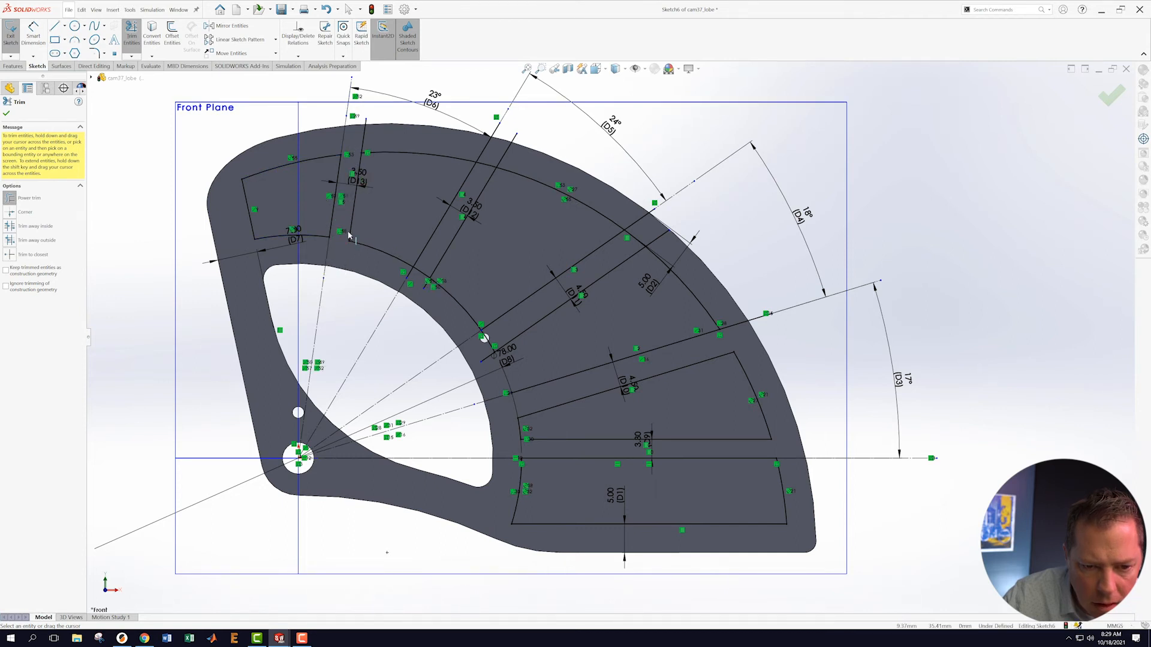
left_click_drag(358, 143, 371, 136)
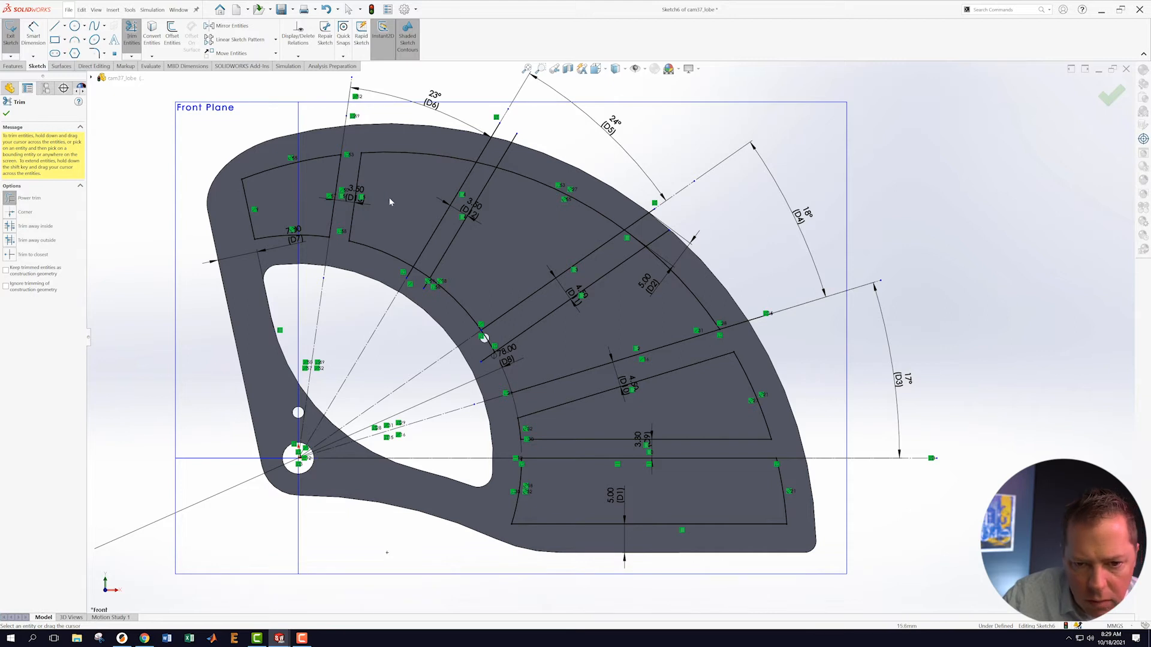
- Trim the arc pieces and overhanging line ends at the second 3.5 mm rib and the upper 4.5 mm rib
left_click_drag(457, 152, 511, 160)
mouse_move(422, 270)
left_mouse_down()
mouse_move(410, 275)
mouse_move(429, 287)
left_mouse_up()
left_click_drag(477, 343, 496, 337)
mouse_move(623, 243)
left_mouse_down()
mouse_move(640, 221)
mouse_move(639, 248)
left_mouse_up()
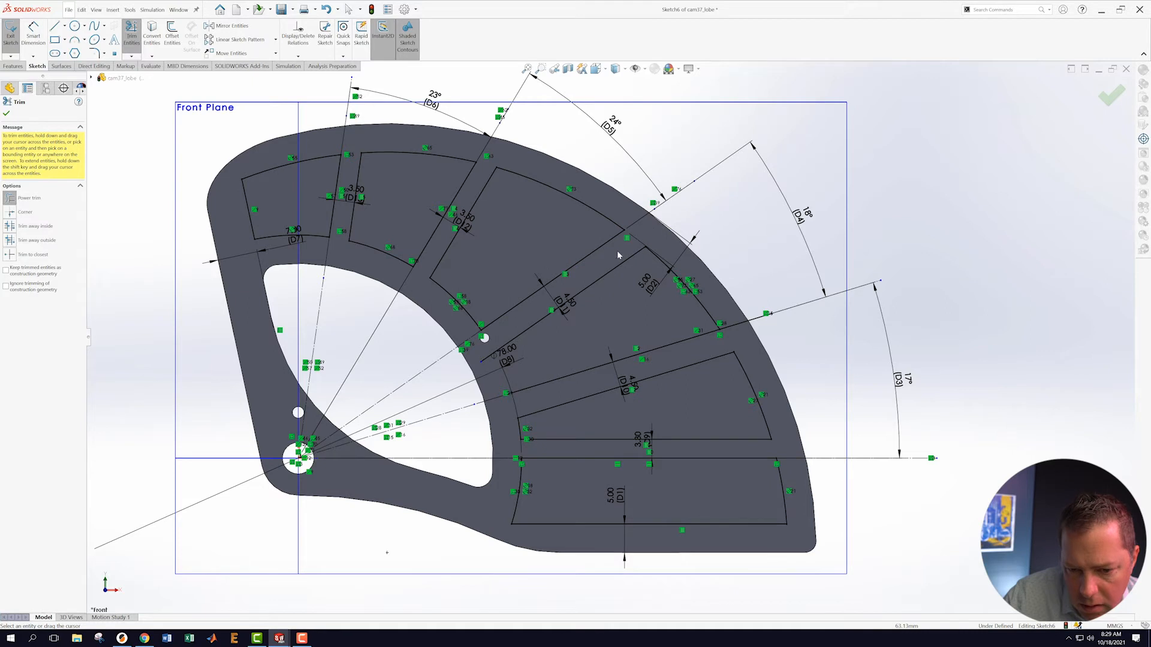
- Try to trim the inner end of the lower line of the upper 4.5 mm rib
scroll(531, 384, "down", 2)
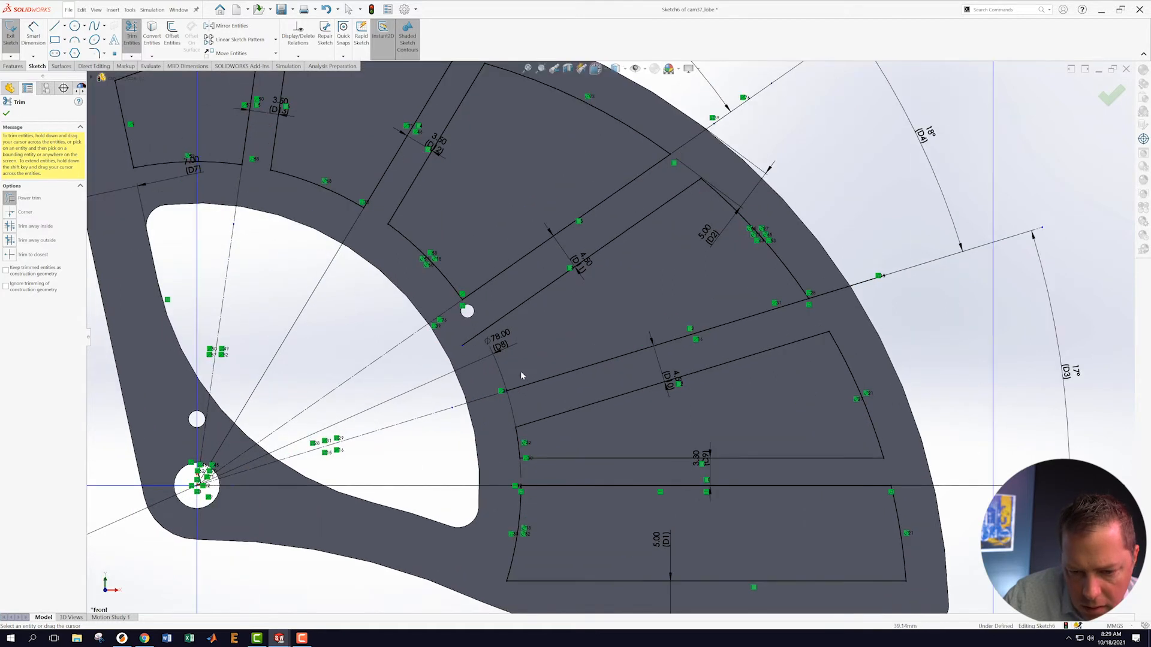
scroll(501, 372, "down", 1)
left_click_drag(469, 330, 470, 349)
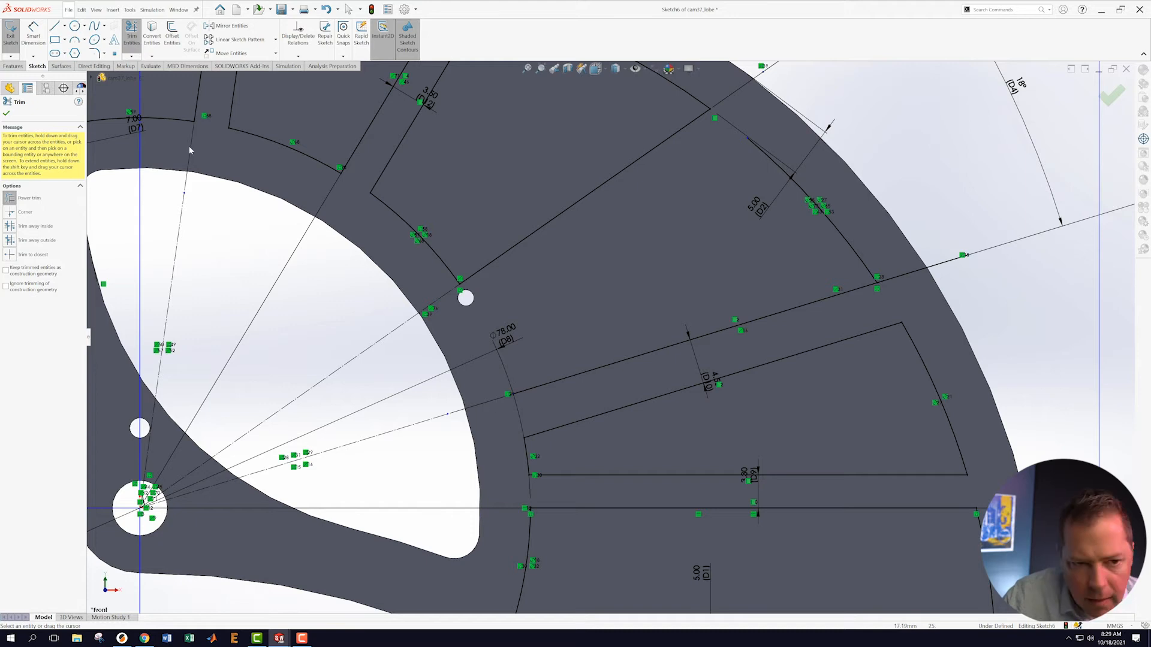
- Extend the short inner arc of the pocket above the 3.3 mm rib upward along the 78 mm diameter
left_click(133, 57)
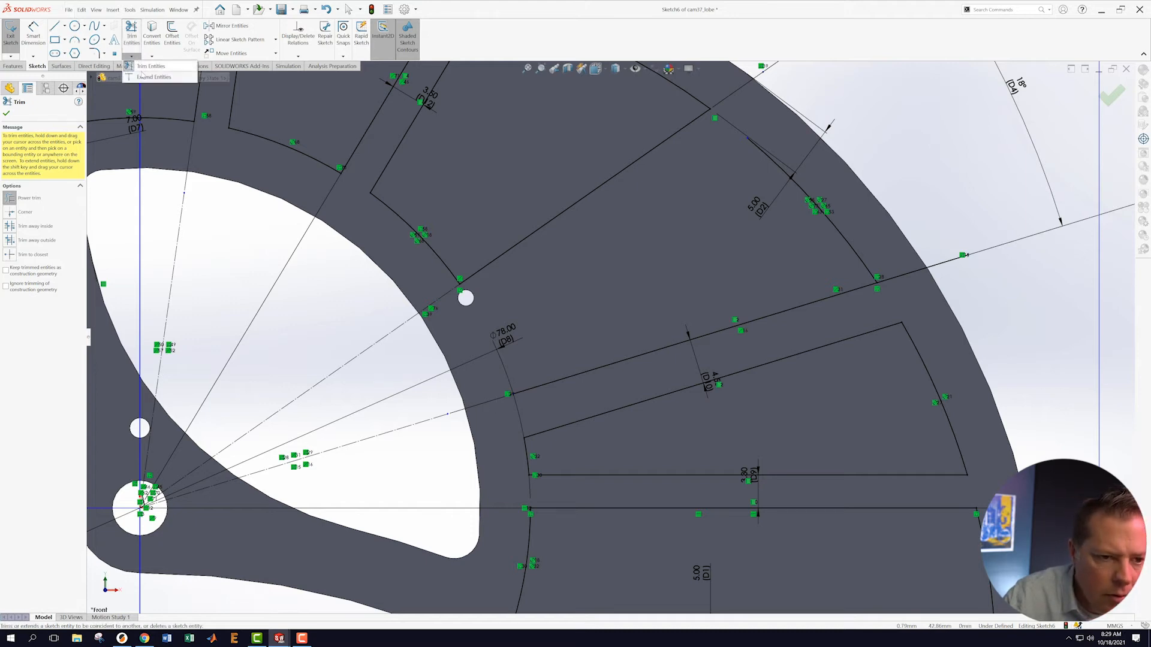
left_click(155, 77)
left_click(525, 449)
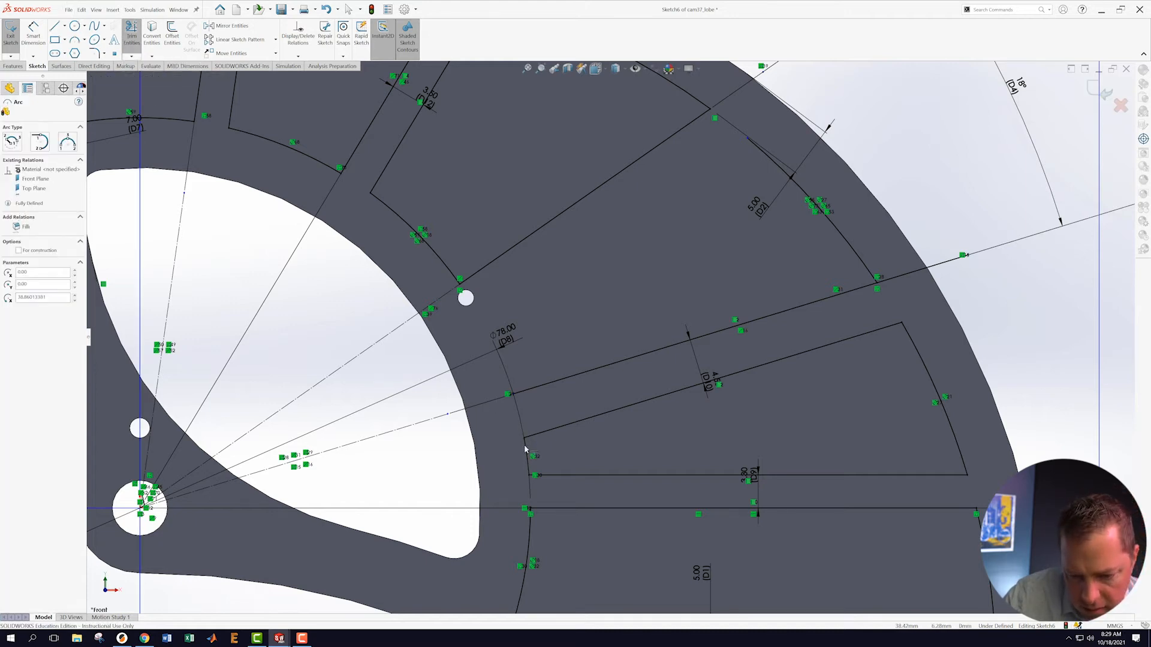
left_click(507, 396)
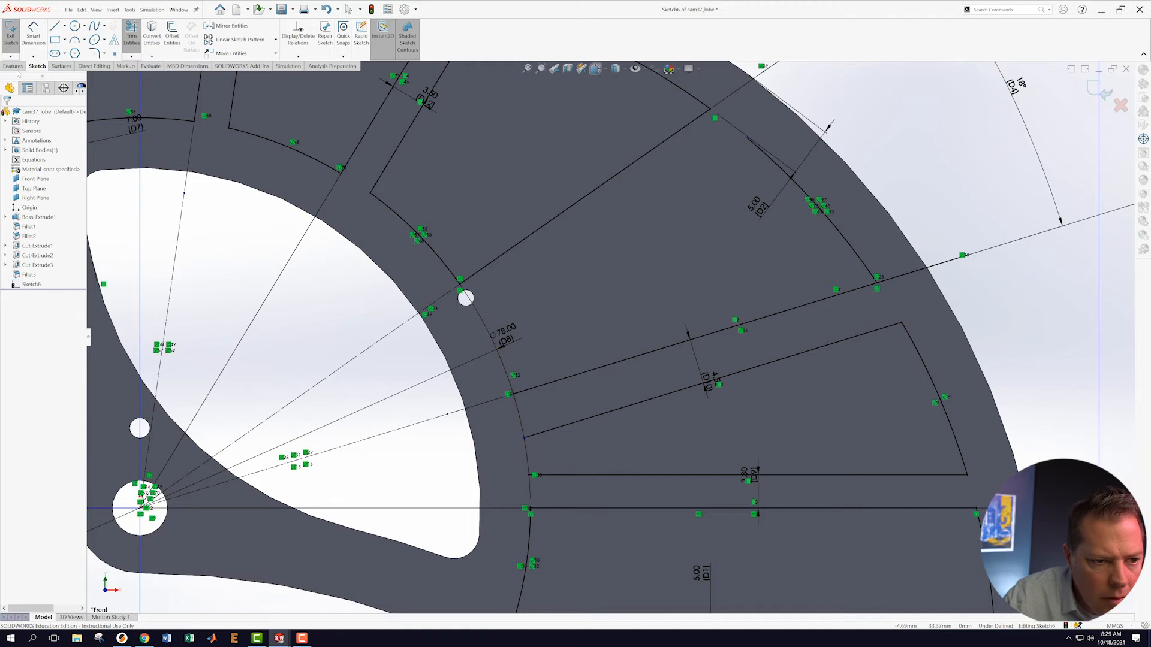
- Undo the inner arc extension and the trim that removed the upper rib's 4.5 mm offset line
left_click(143, 30)
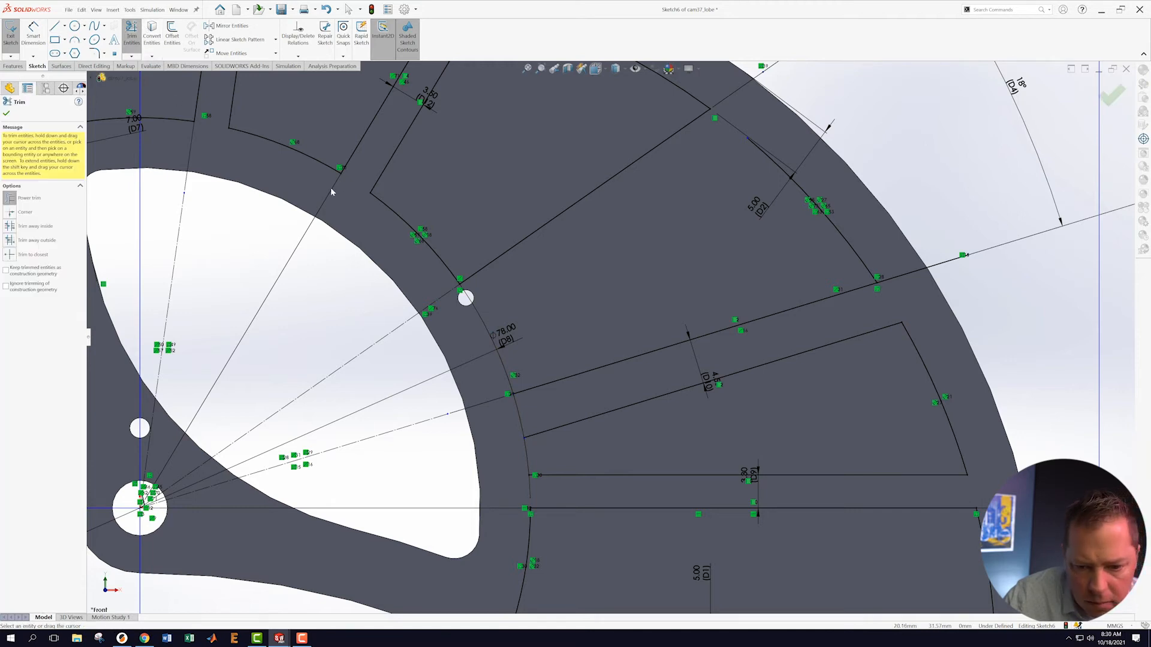
scroll(510, 338, "up", 2)
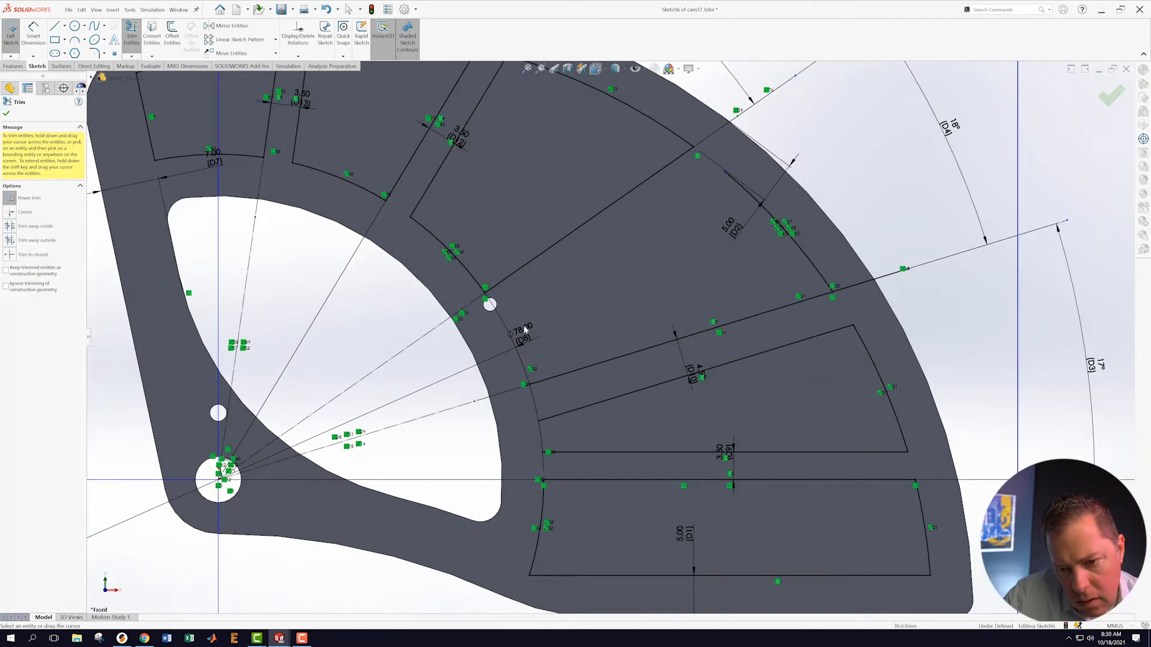
scroll(520, 323, "up", 2)
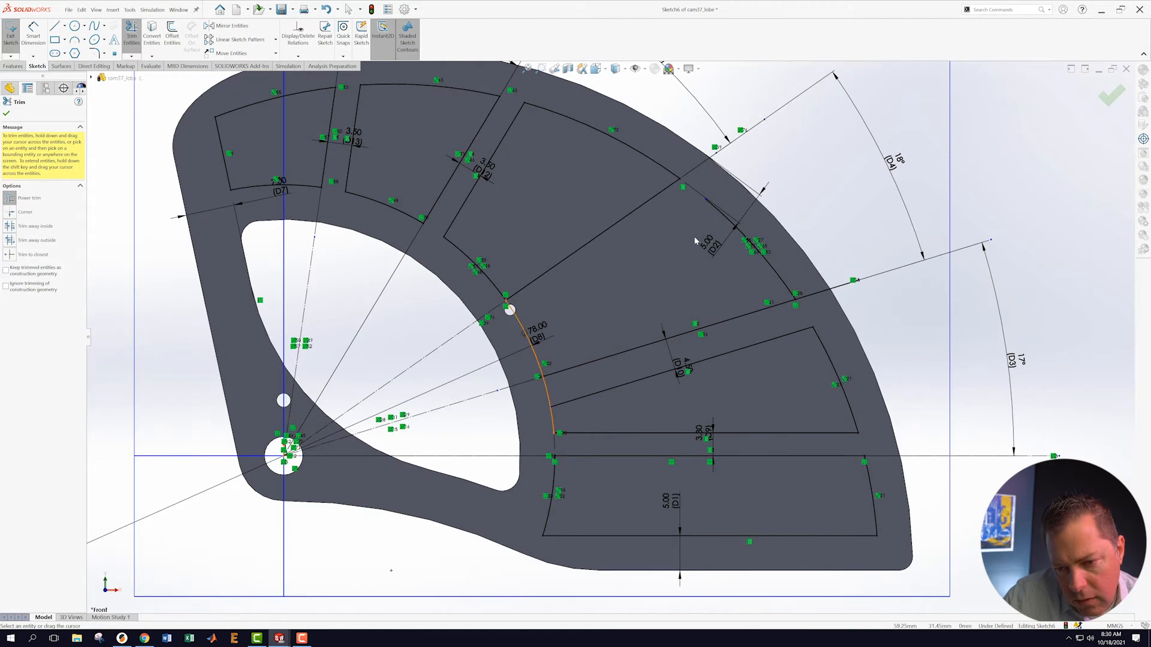
scroll(702, 234, "down", 3)
scroll(713, 229, "up", 3)
scroll(706, 235, "down", 1)
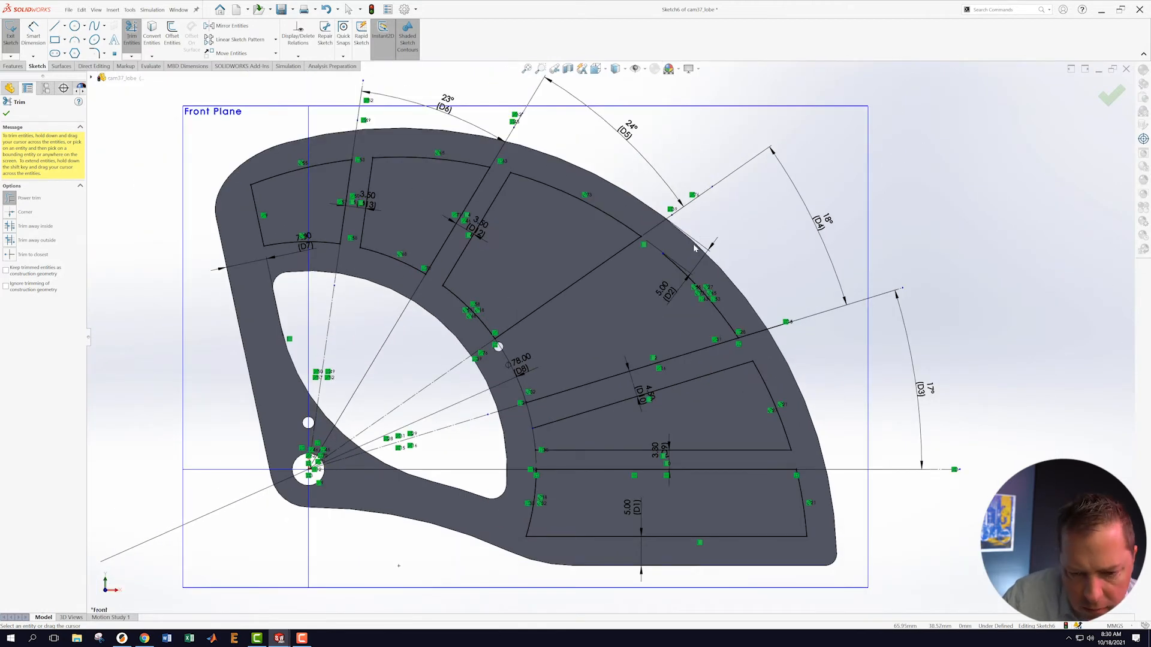
key("Escape")
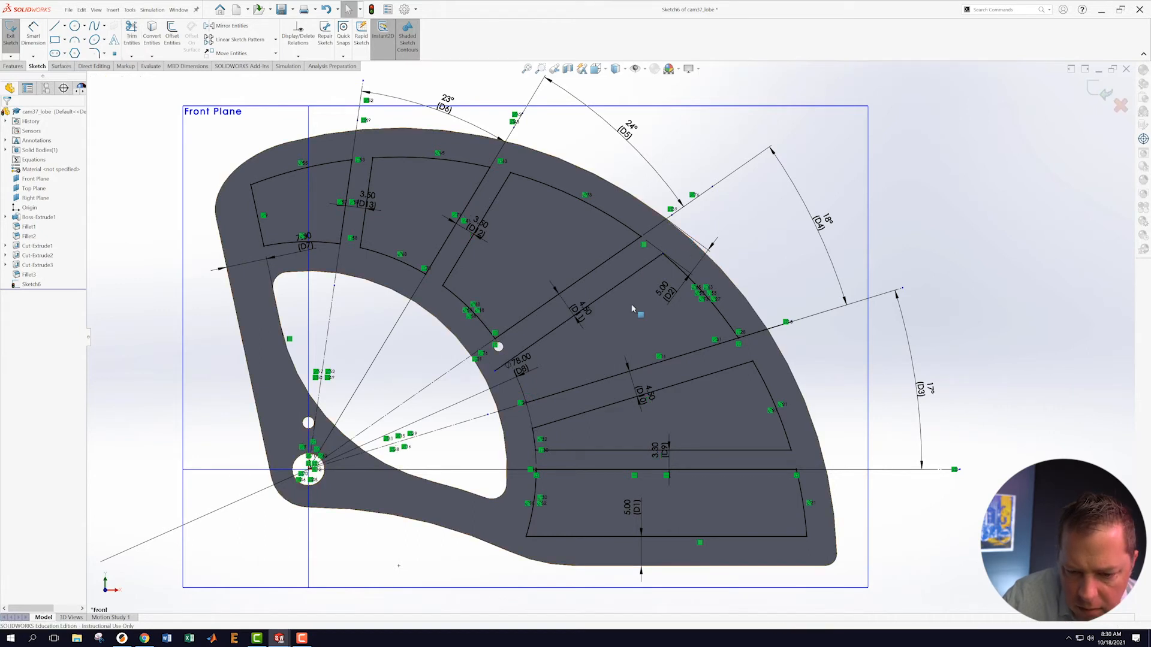
scroll(557, 401, "down", 3)
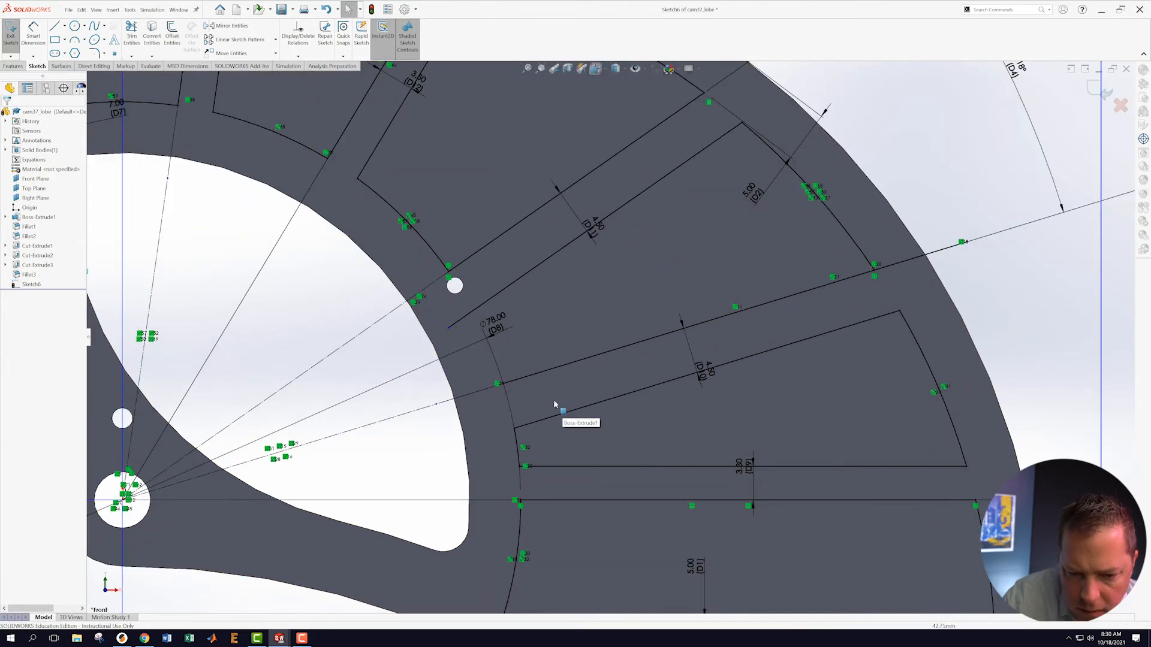
left_click(517, 443)
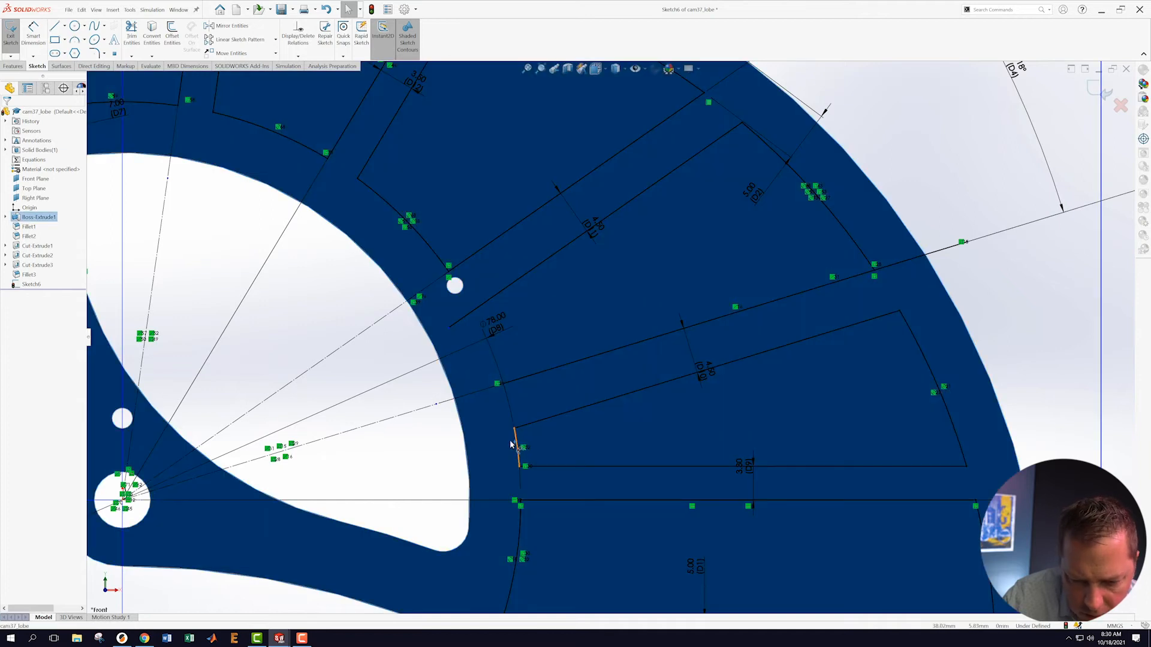
key("Escape")
left_click(435, 440)
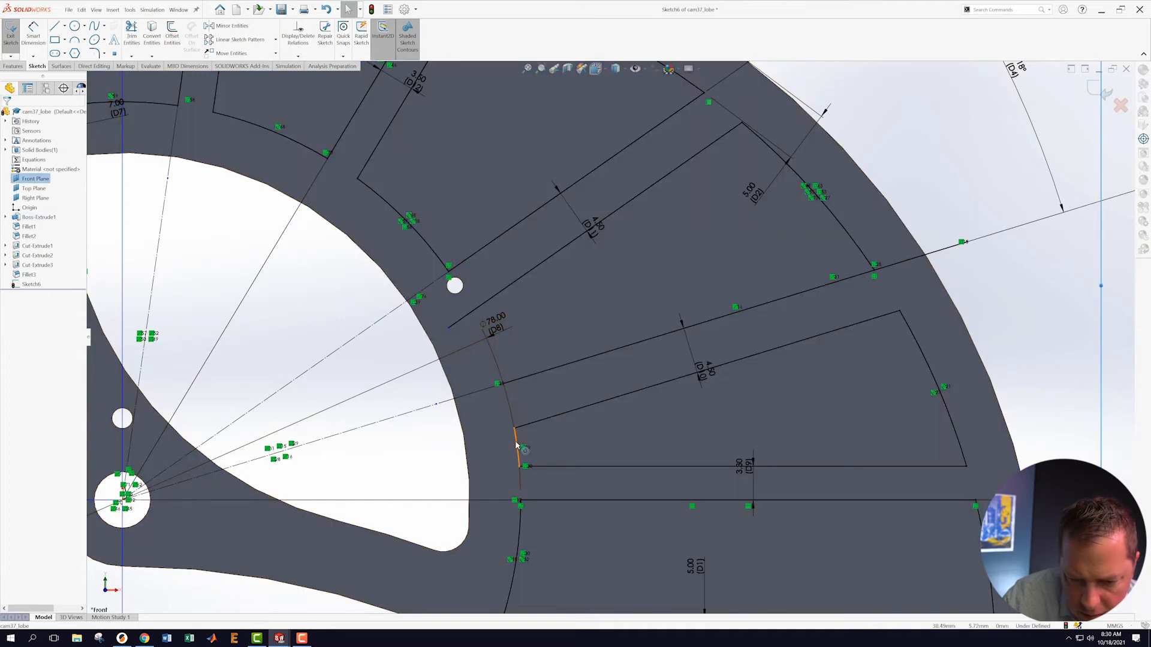
left_click(516, 443)
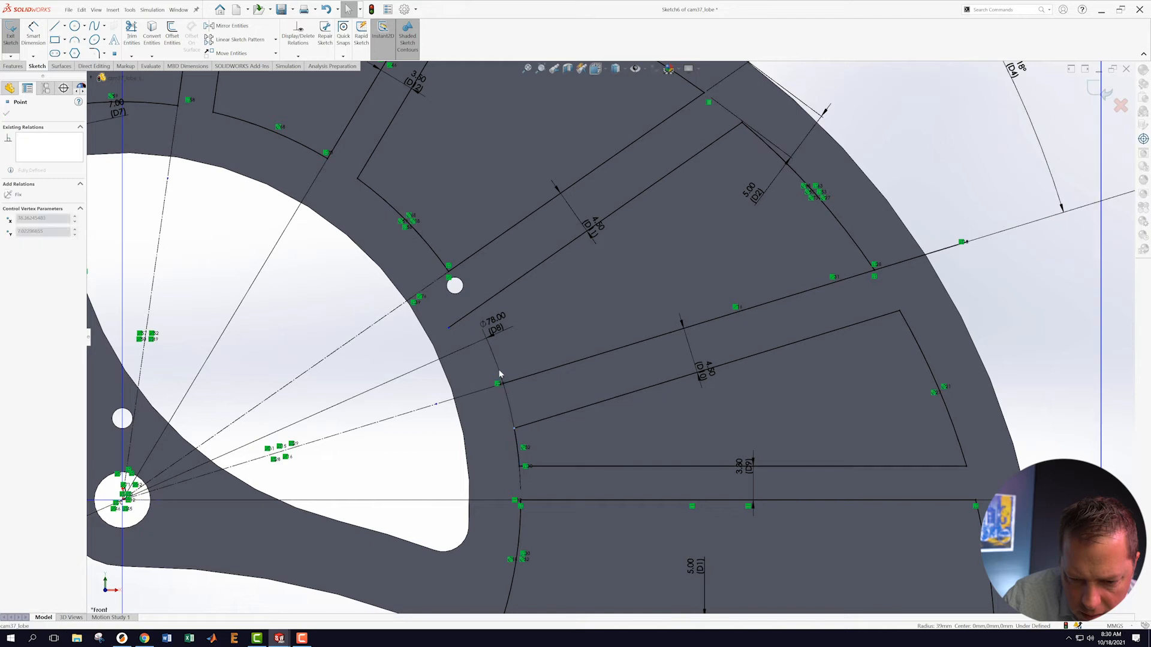
left_click(517, 444)
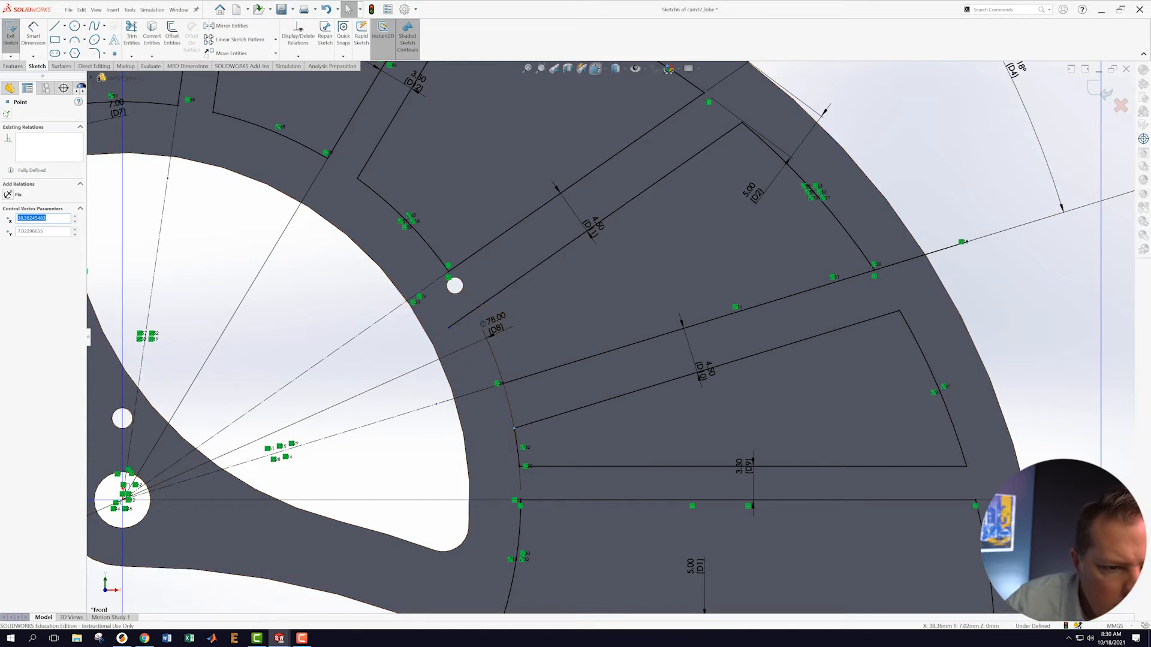
left_click(5, 112)
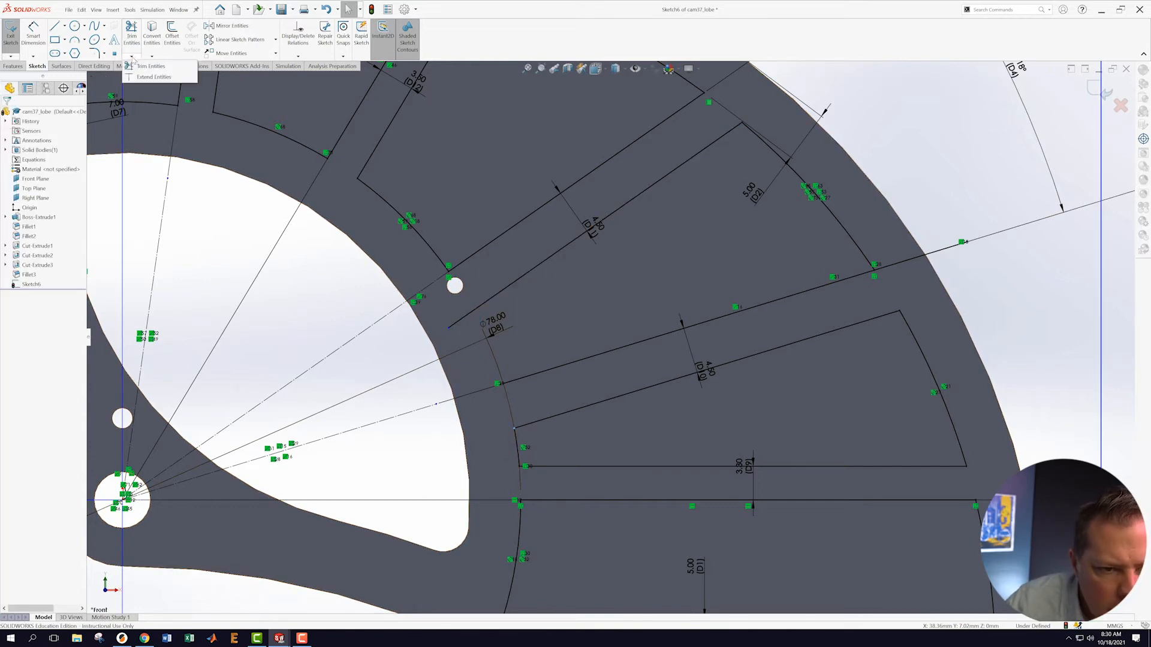
- Extend the short inner arc above the 3.3 mm rib along the 78 mm diameter, up to the lower line of the upper 4.5 mm rib
left_click(131, 35)
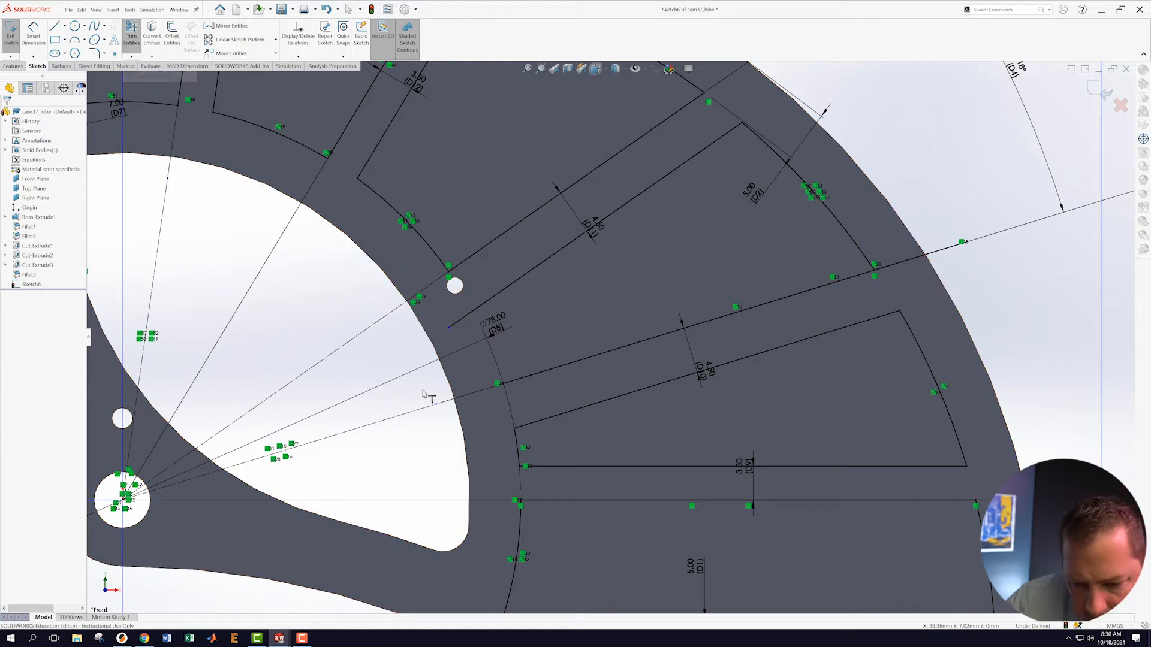
left_click(515, 439)
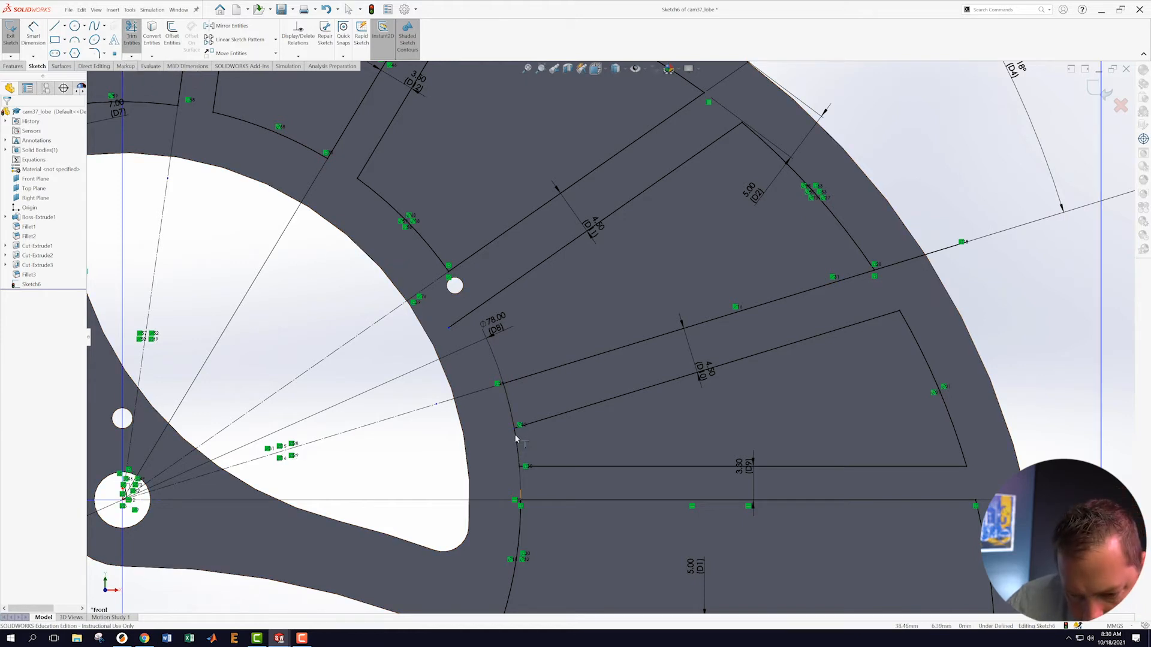
left_click(505, 391)
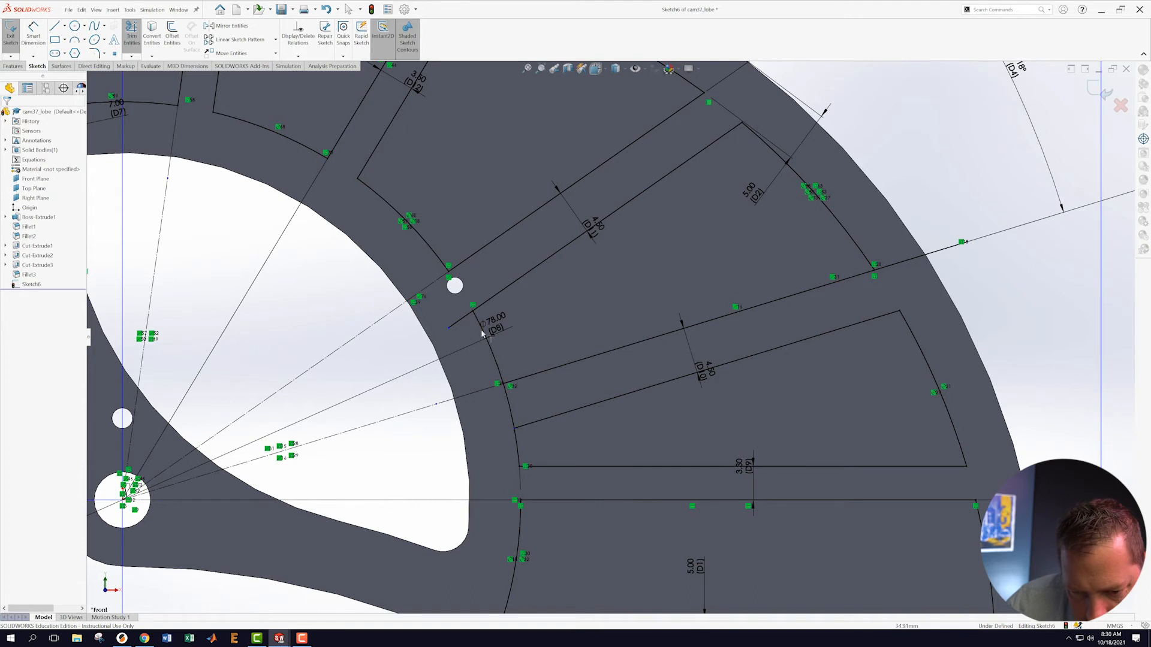
- Trim the overhanging inner end of the upper 4.5 mm rib's lower line and the inner arc piece crossing the lower 4.5 mm rib
left_click(132, 37)
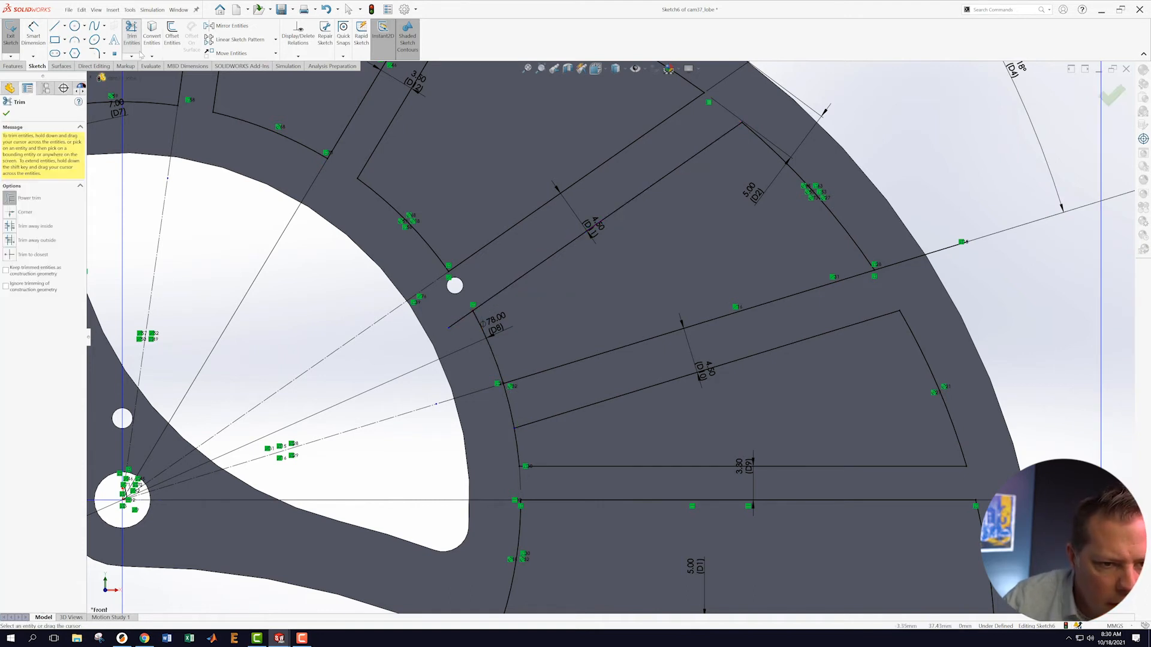
key("Escape")
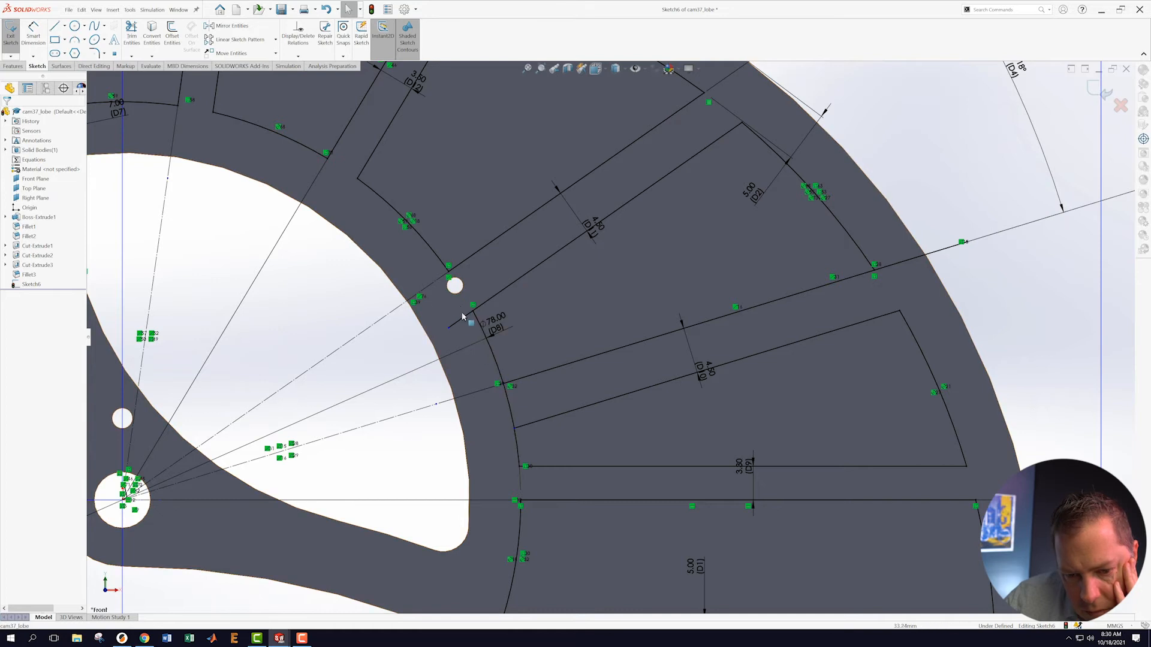
left_click(132, 30)
left_click_drag(465, 318, 514, 404)
scroll(836, 292, "up", 6)
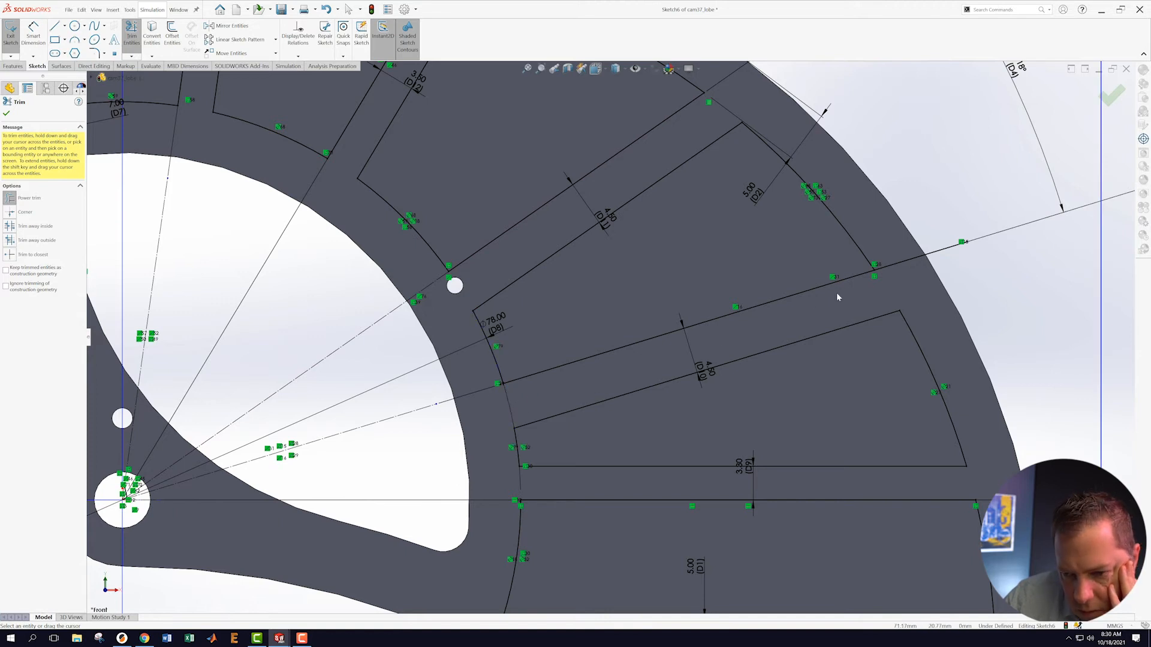
- Delete the stray short line left inside the pivot hole near the origin
scroll(744, 321, "down", 2)
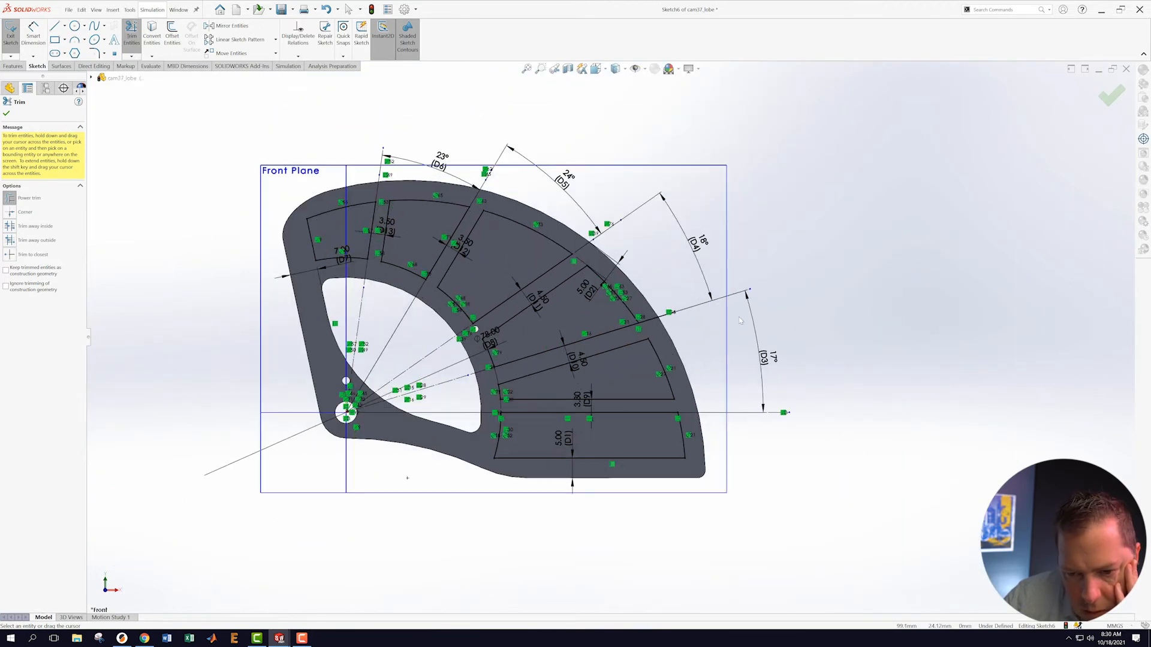
scroll(681, 383, "down", 1)
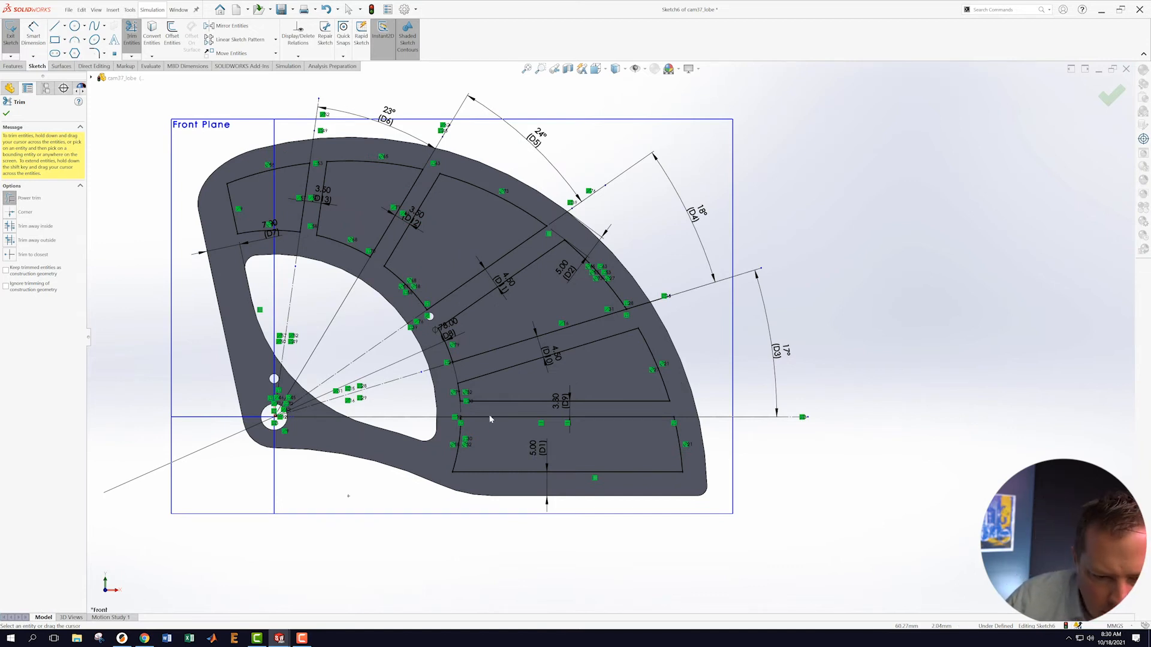
scroll(286, 410, "down", 14)
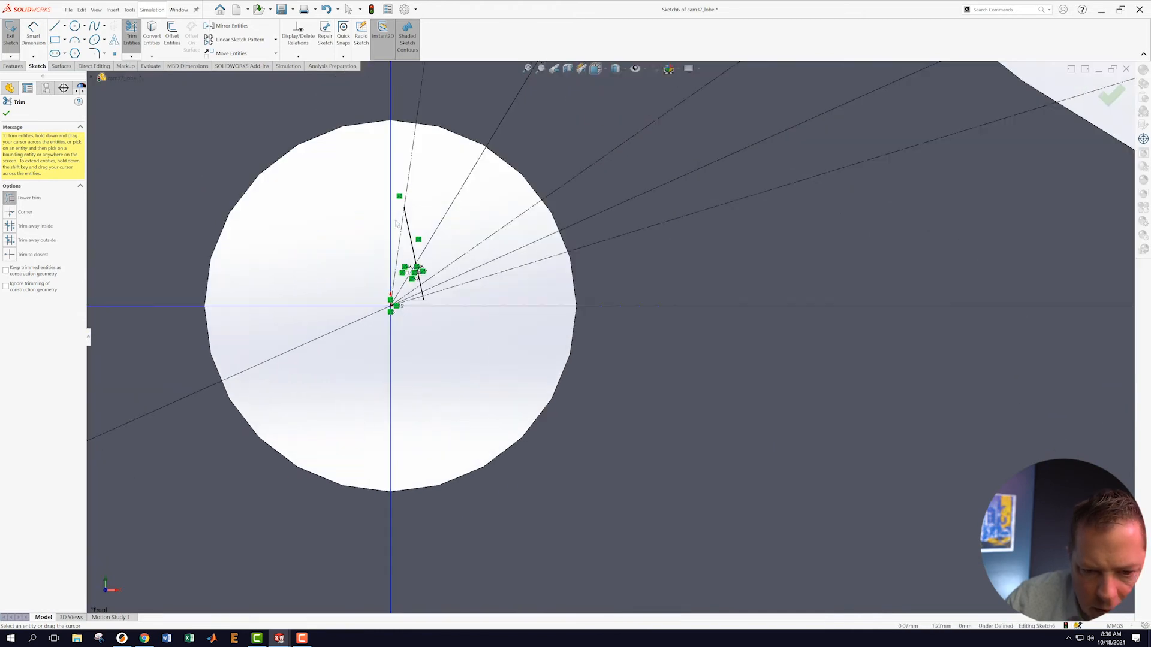
left_click(7, 112)
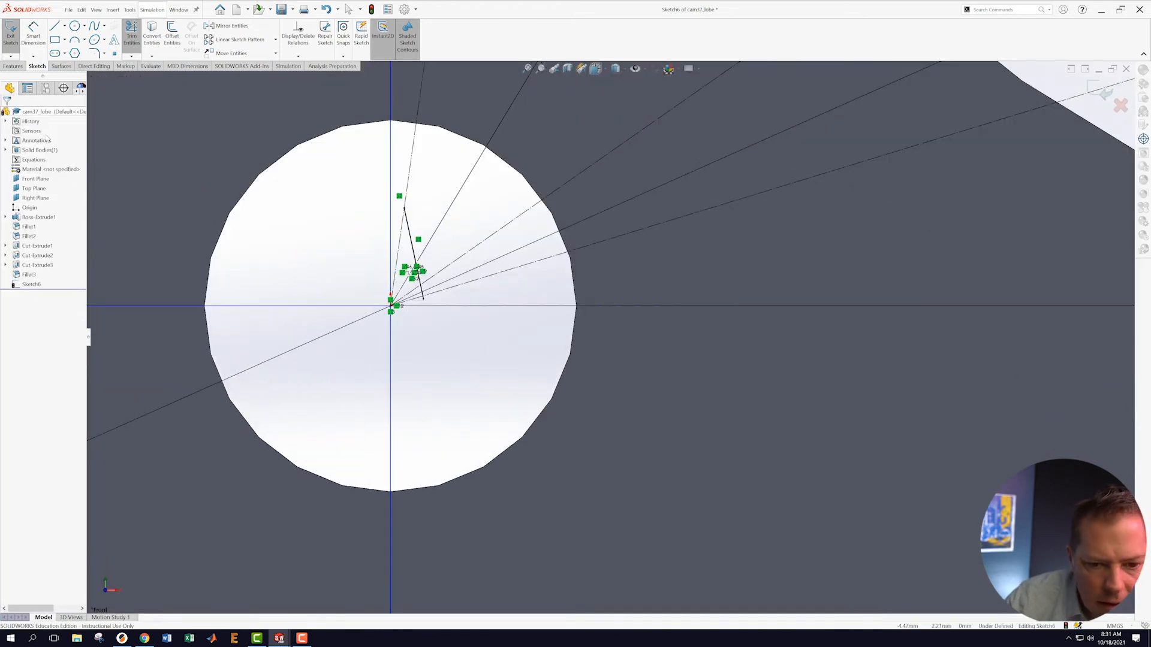
left_click(412, 242)
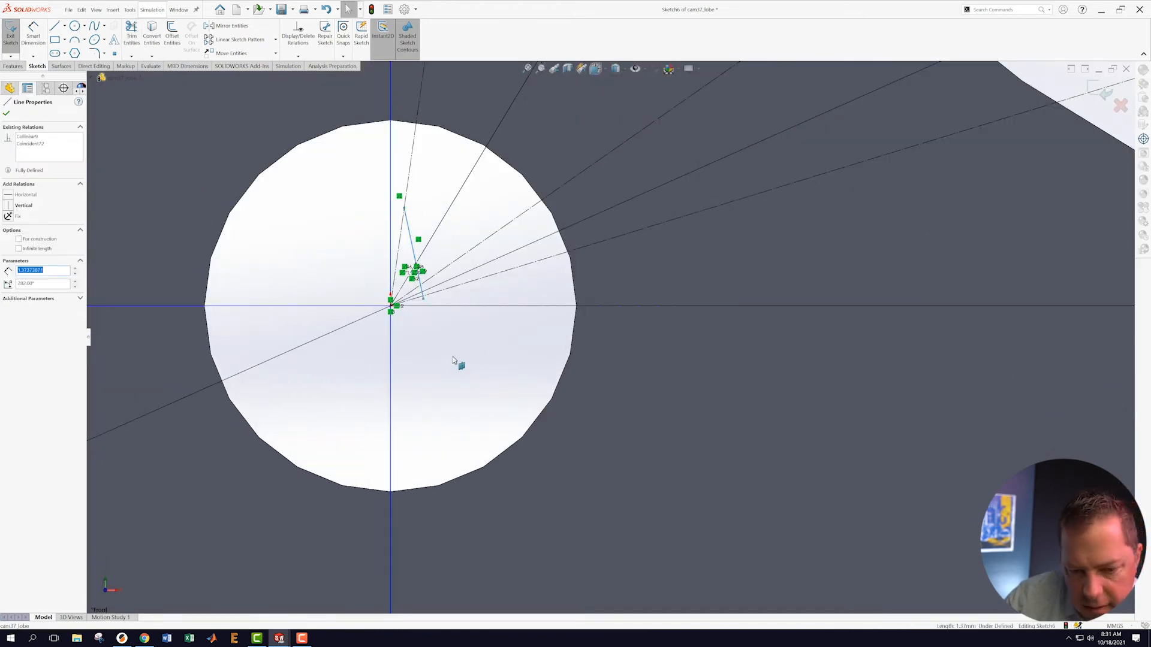
scroll(453, 359, "up", 2)
key("Delete")
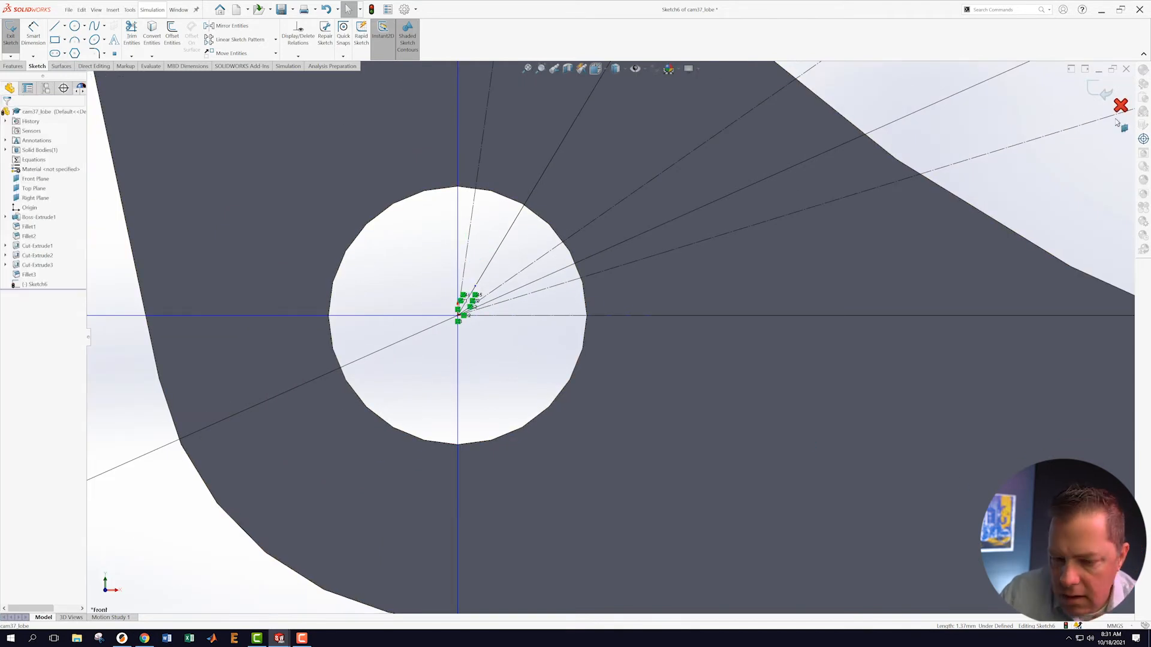
- Try to delete the endpoint near the origin on the radial line between the 23° and 24° angles
scroll(797, 192, "up", 2)
scroll(535, 292, "down", 2)
scroll(534, 292, "down", 3)
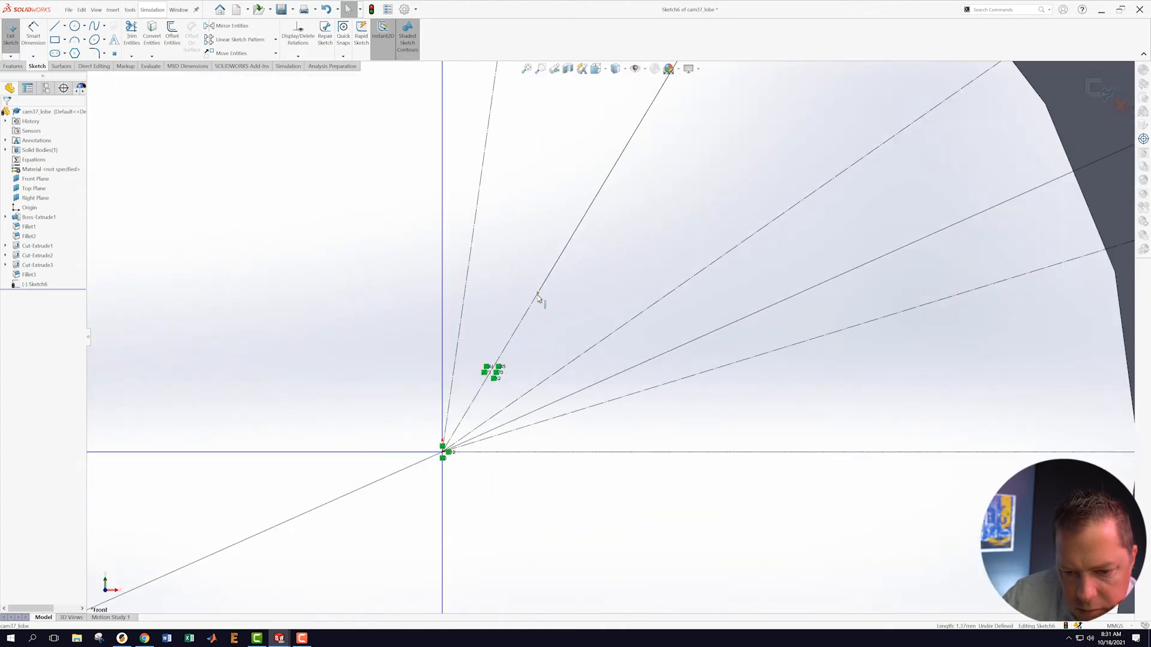
left_click(538, 296)
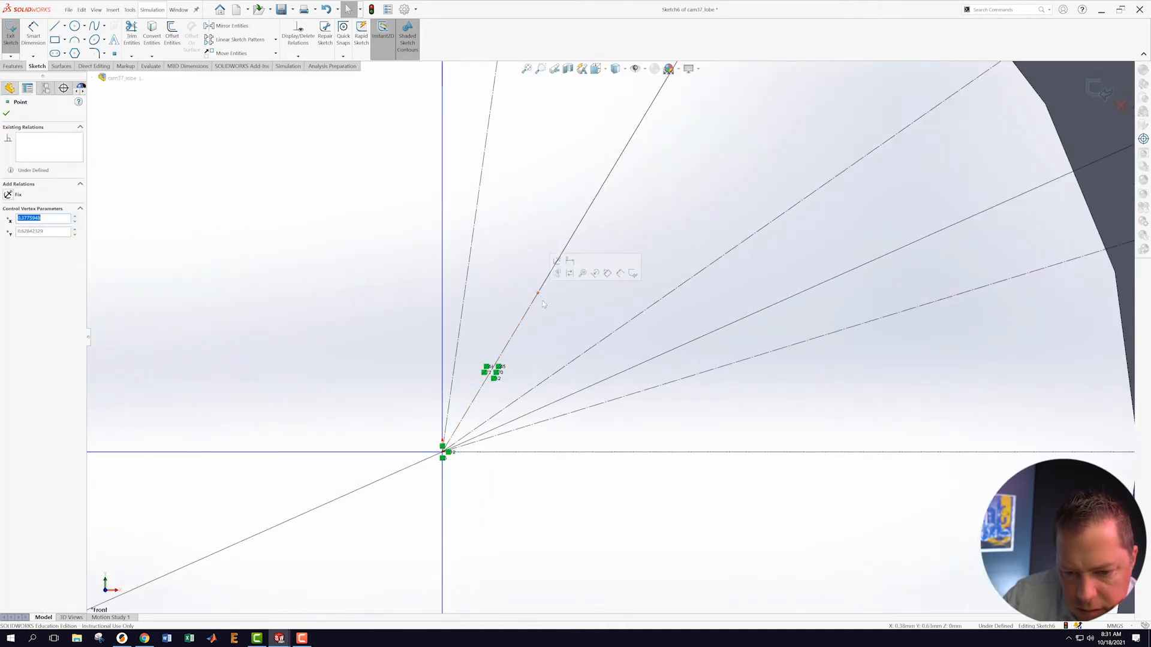
key("Delete")
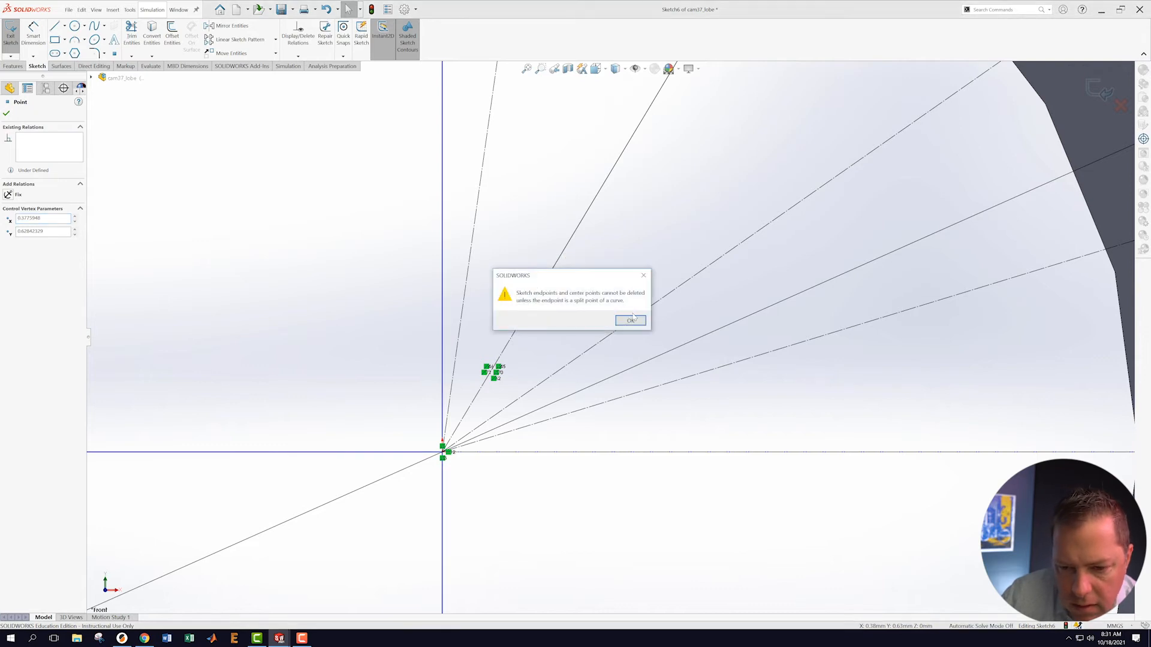
left_click(625, 320)
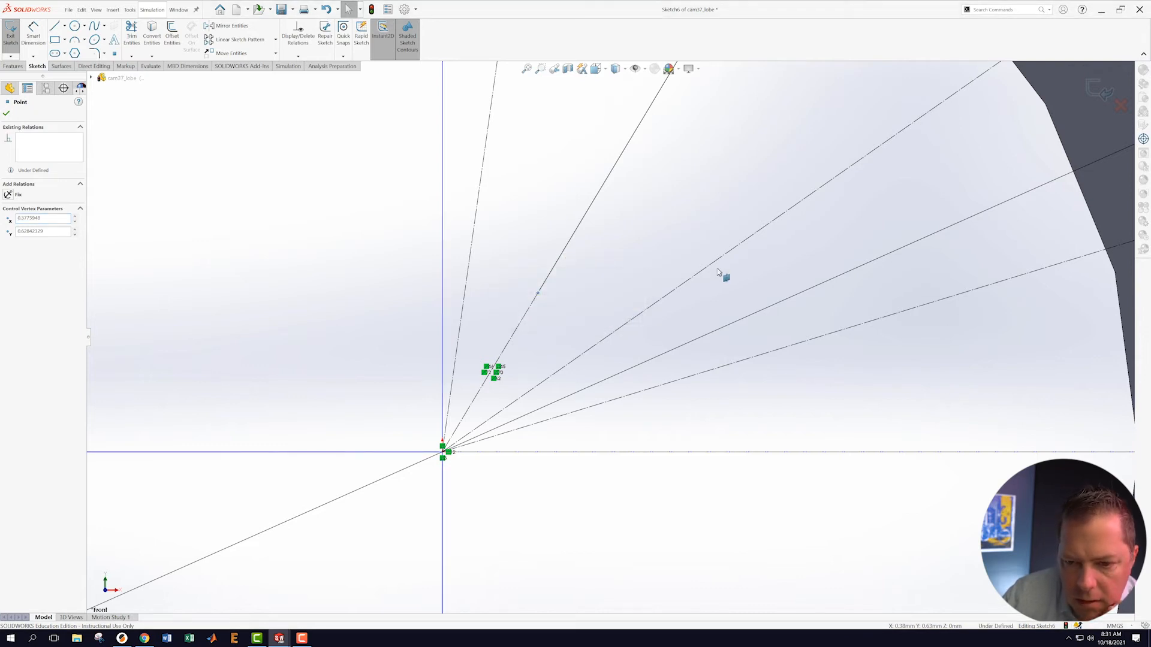
scroll(749, 271, "up", 3)
scroll(782, 267, "up", 8)
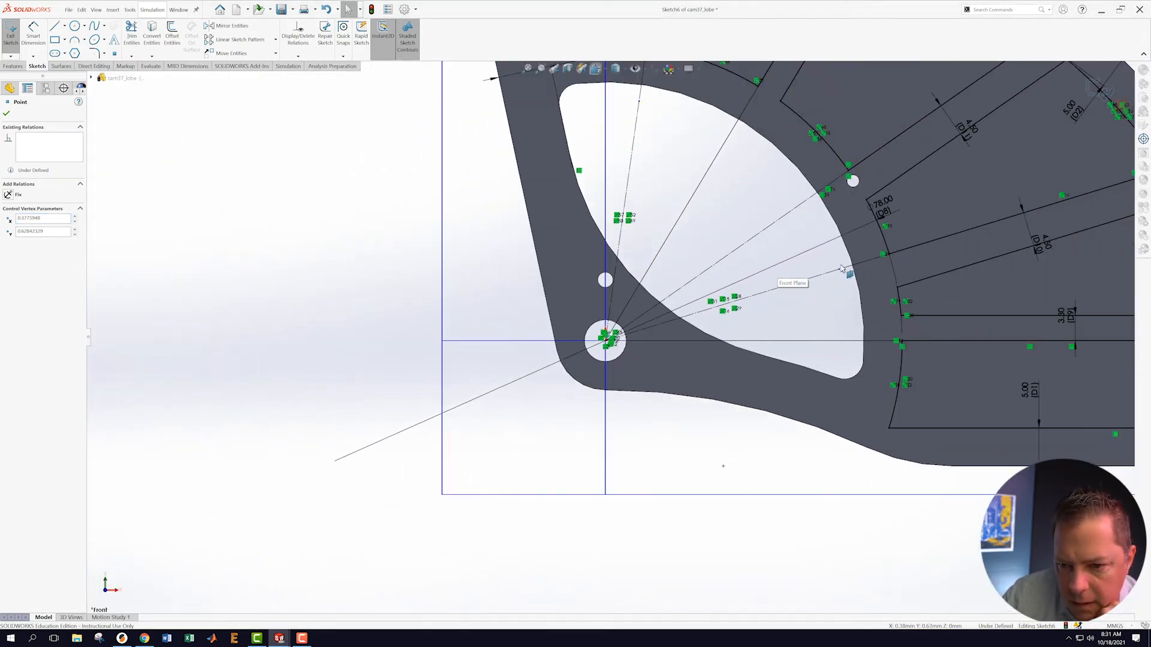
scroll(744, 228, "down", 6)
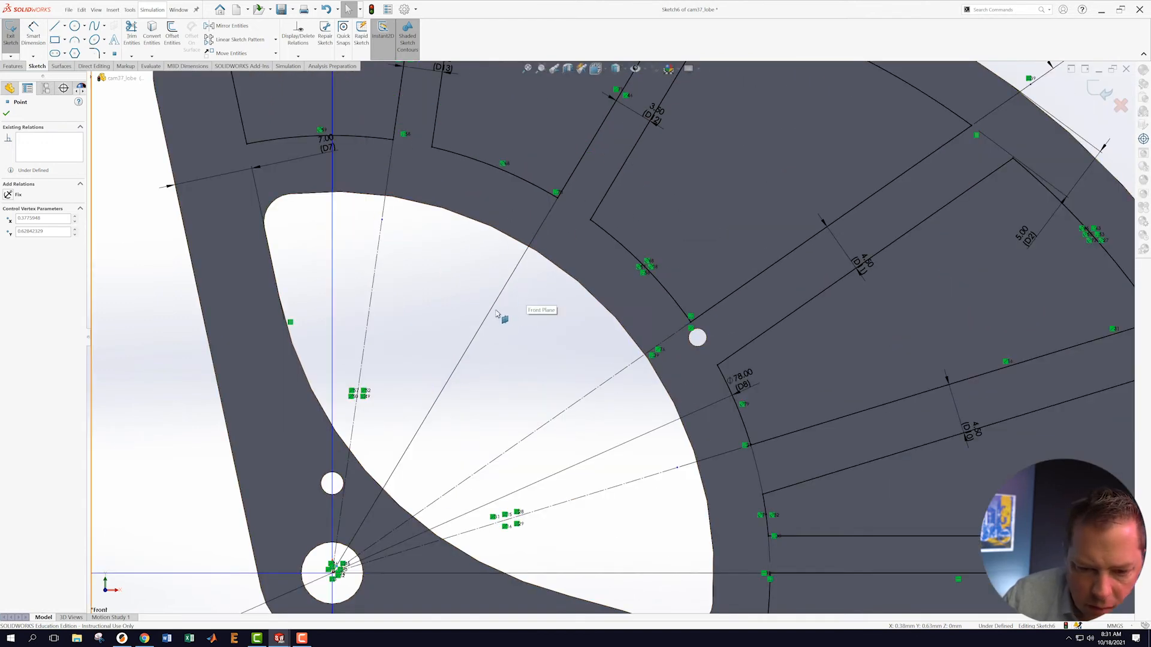
left_click(492, 312)
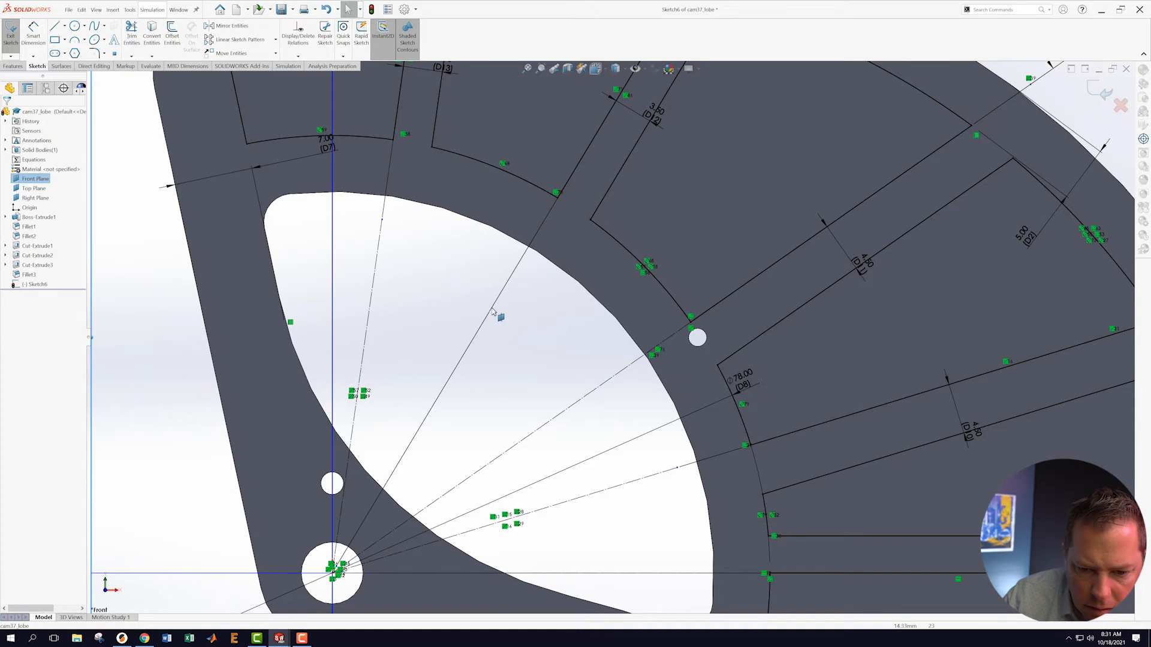
key("f")
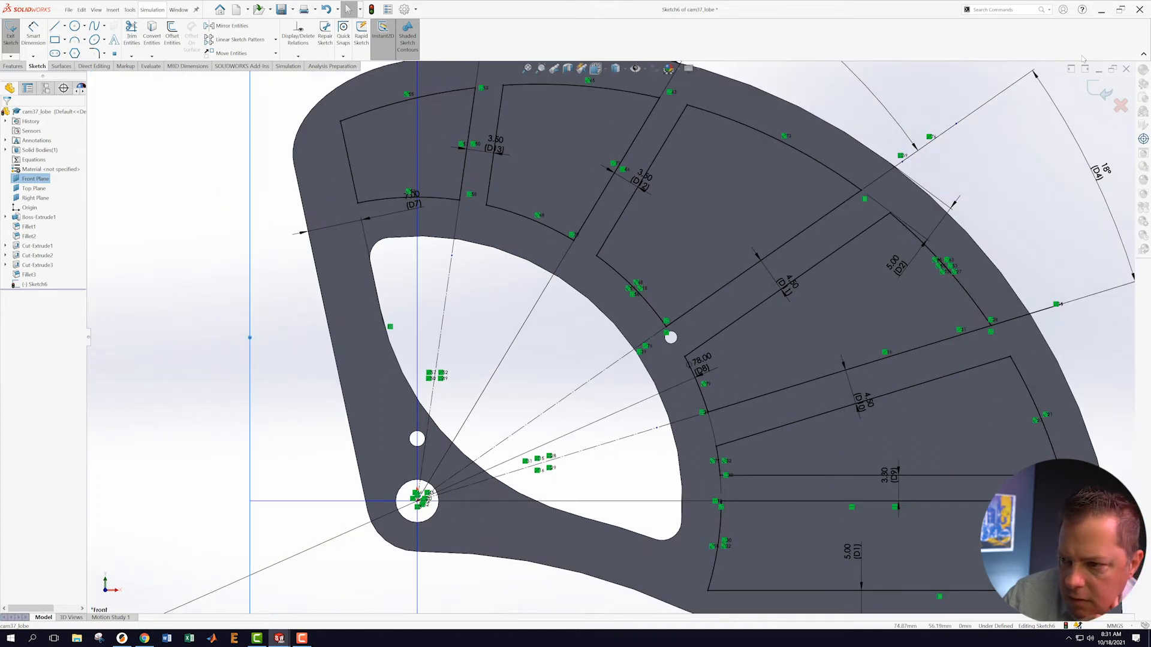
- Exit the pocket sketch and reopen it for editing
left_click(1103, 92)
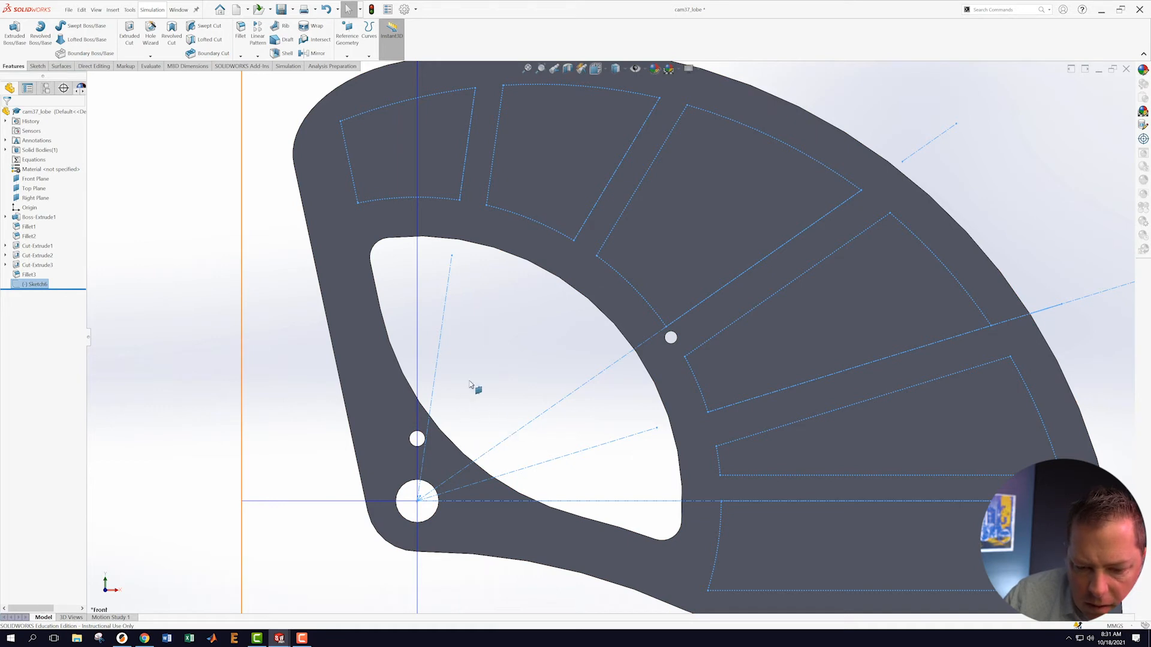
right_click(38, 285)
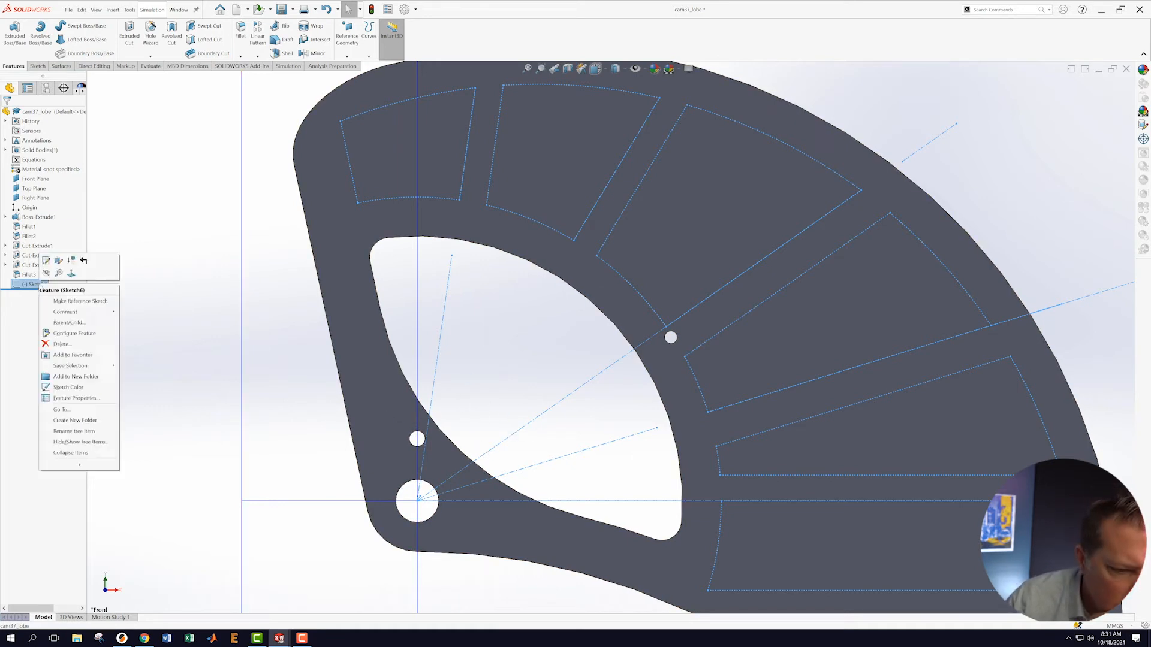
left_click(47, 260)
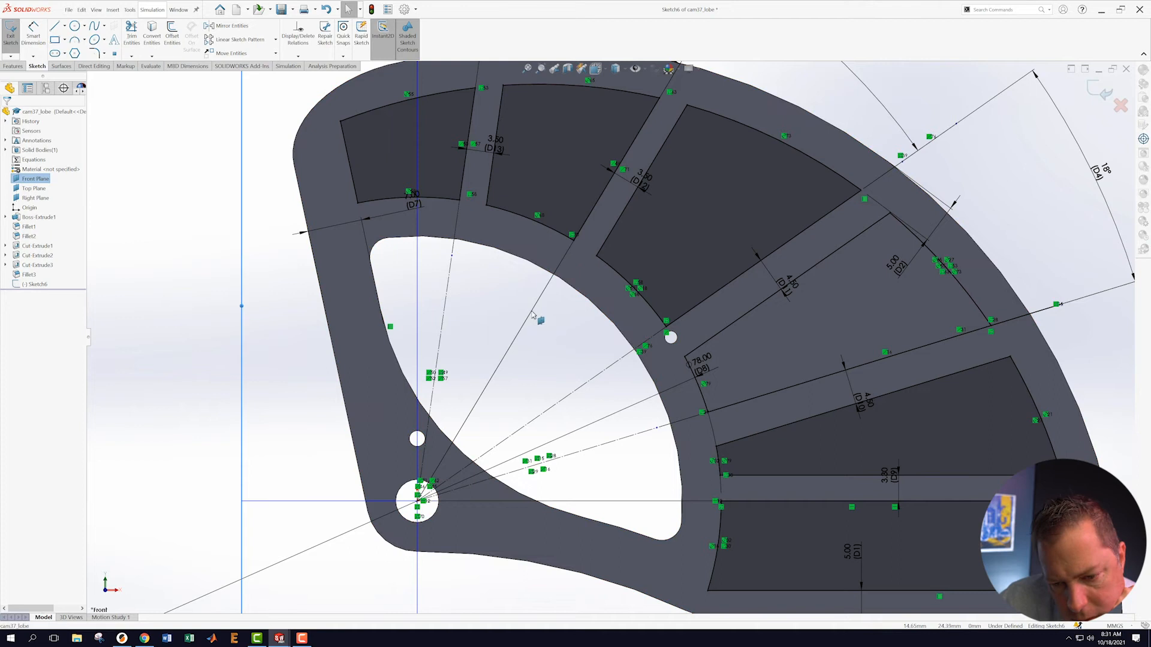
- Examine the corners of the unshaded pocket between the two 4.5 mm ribs for gaps or overhanging lines
scroll(611, 327, "up", 5)
scroll(611, 299, "down", 6)
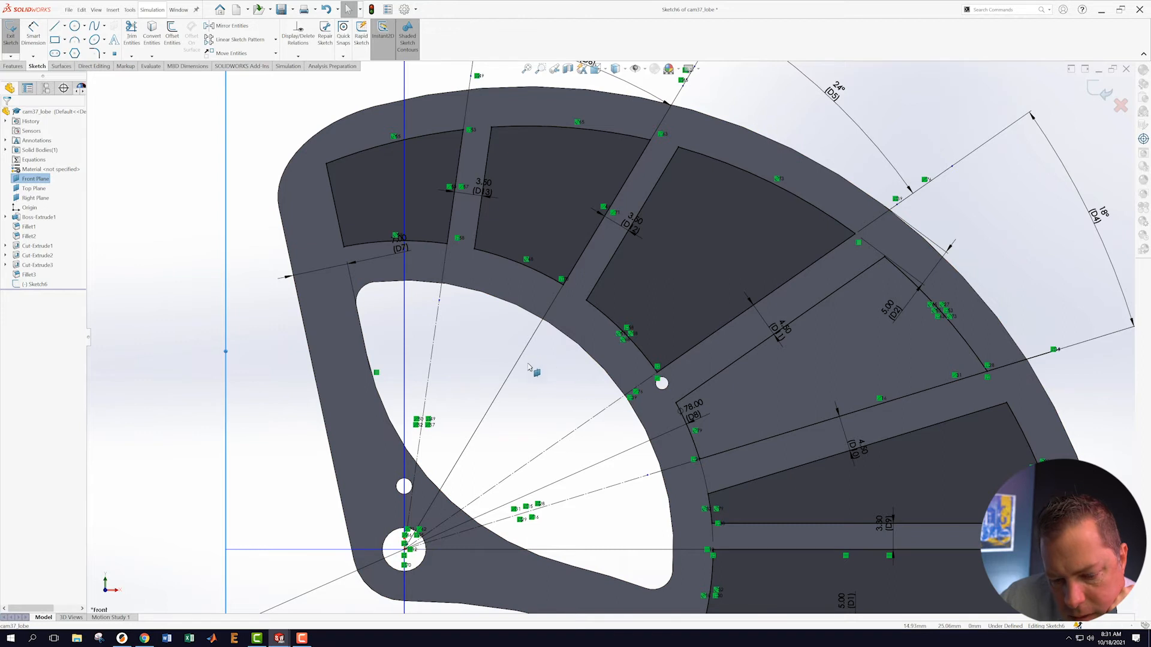
middle_click_drag(526, 362, 547, 359)
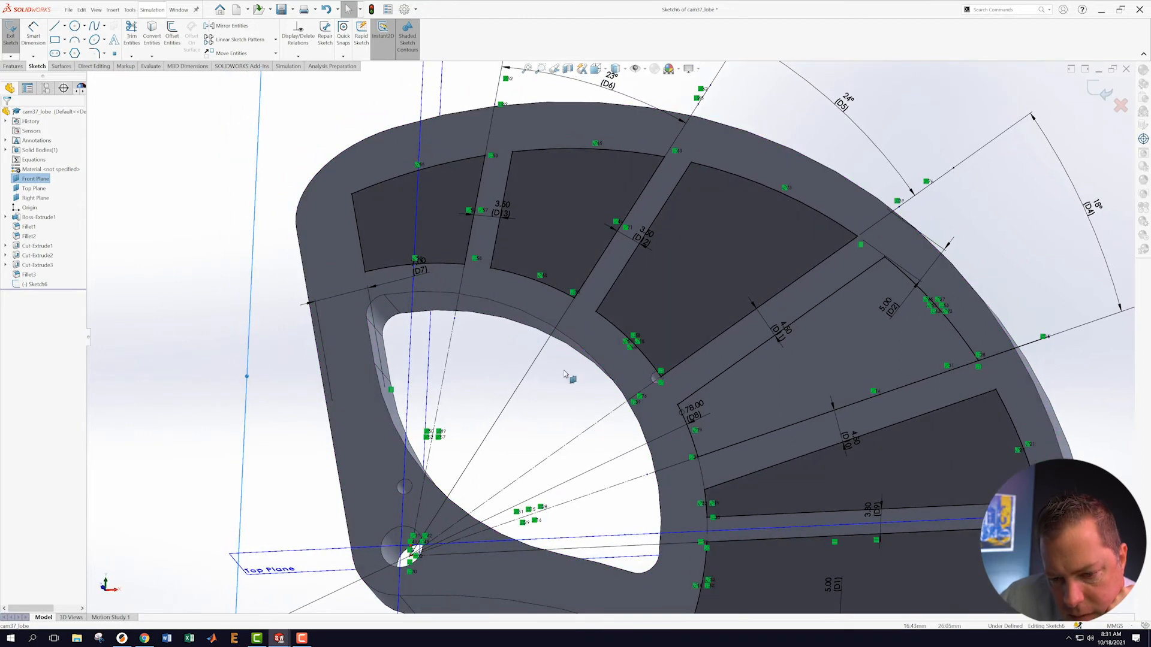
scroll(627, 420, "up", 3)
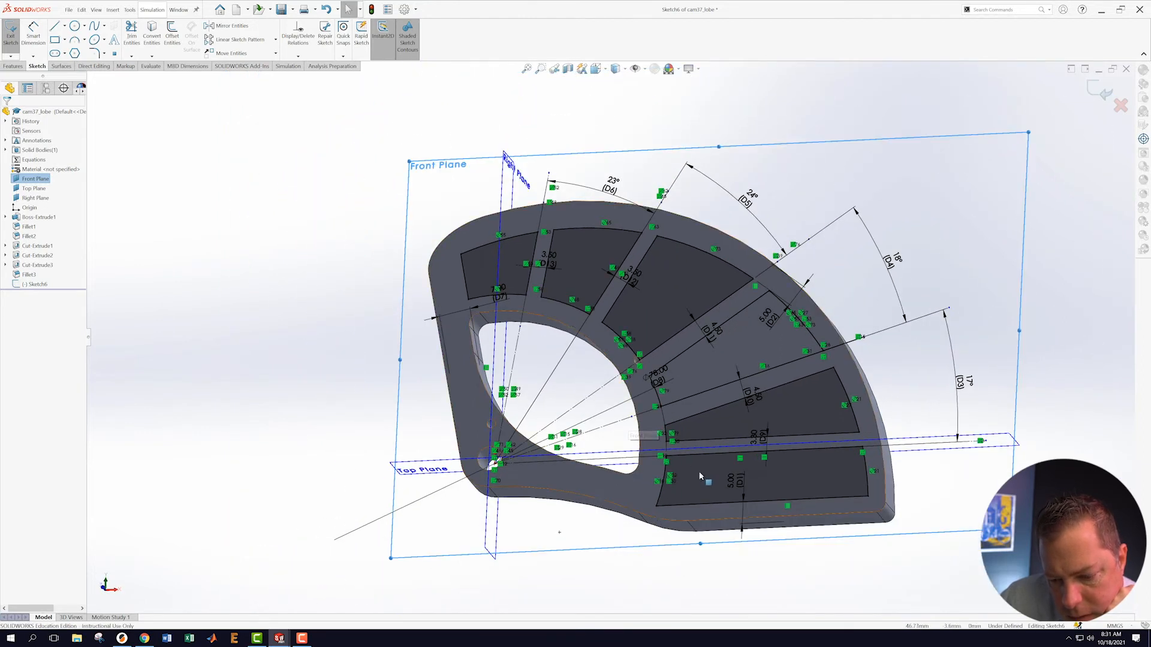
scroll(609, 445, "down", 3)
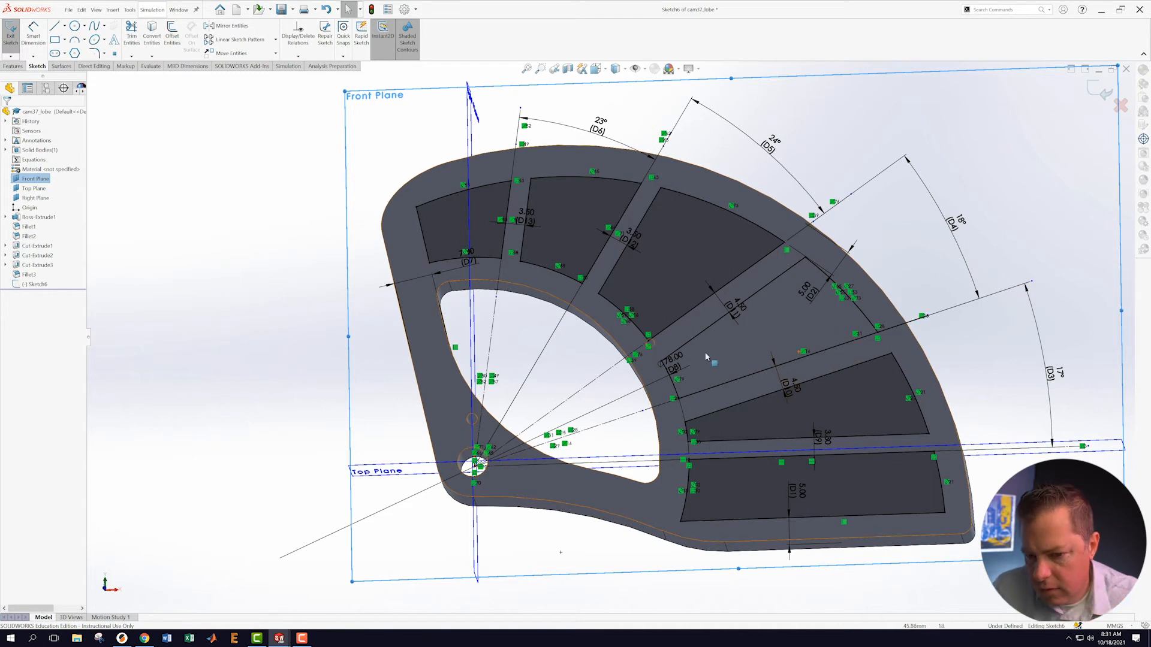
scroll(747, 324, "down", 5)
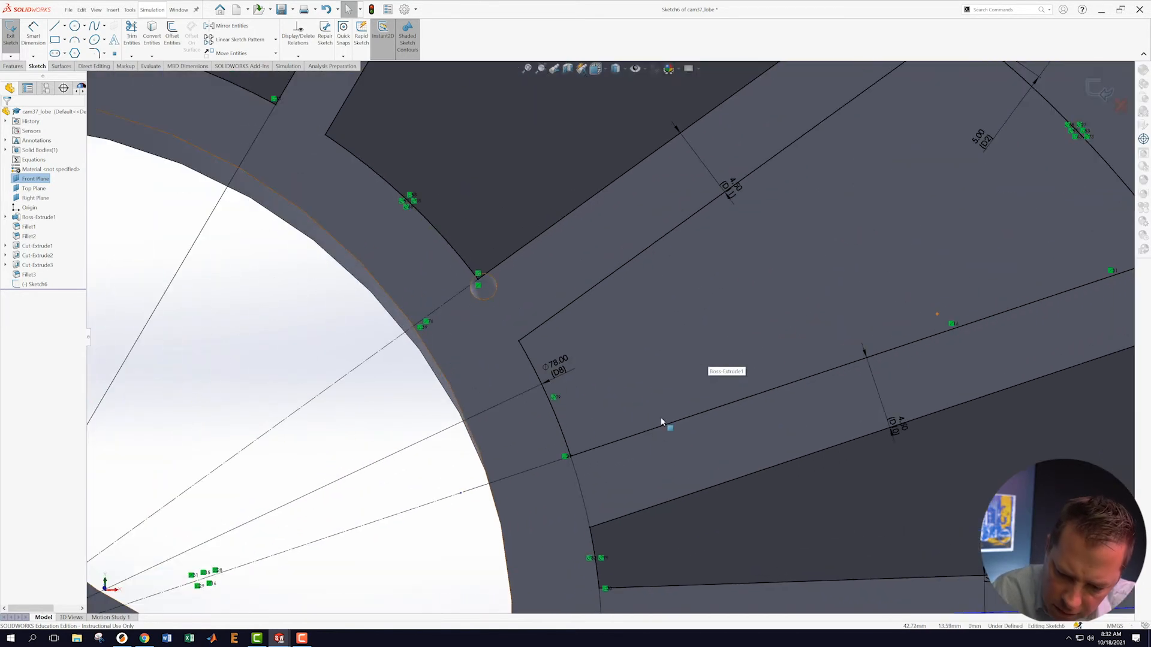
scroll(514, 437, "down", 6)
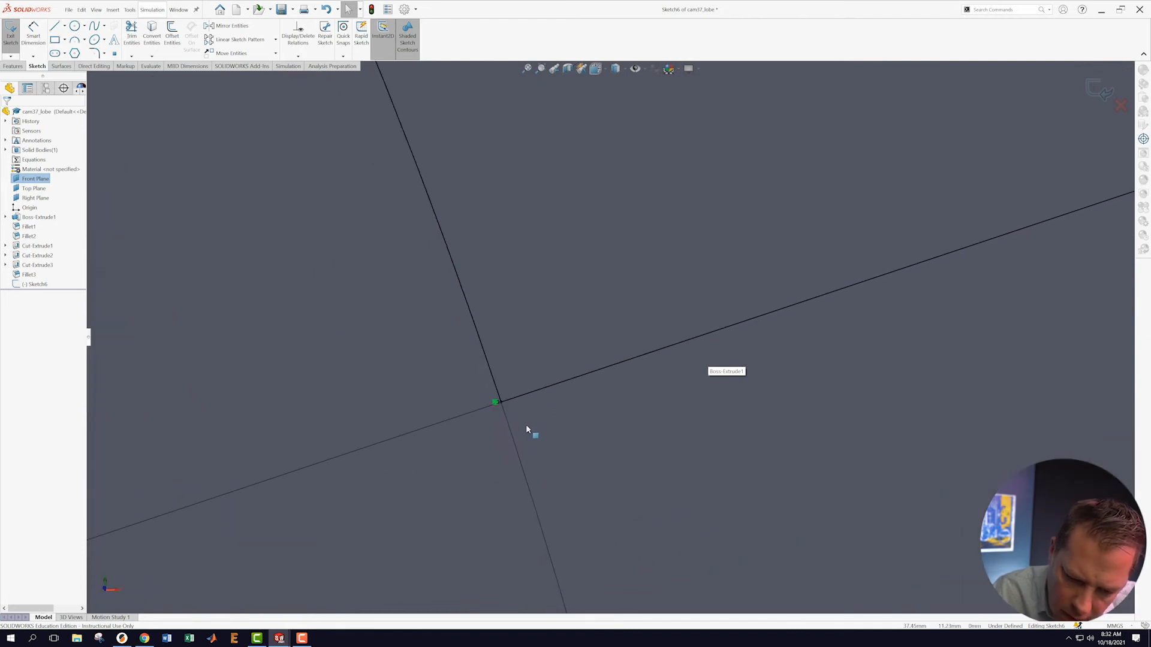
scroll(534, 192, "up", 5)
scroll(550, 192, "down", 6)
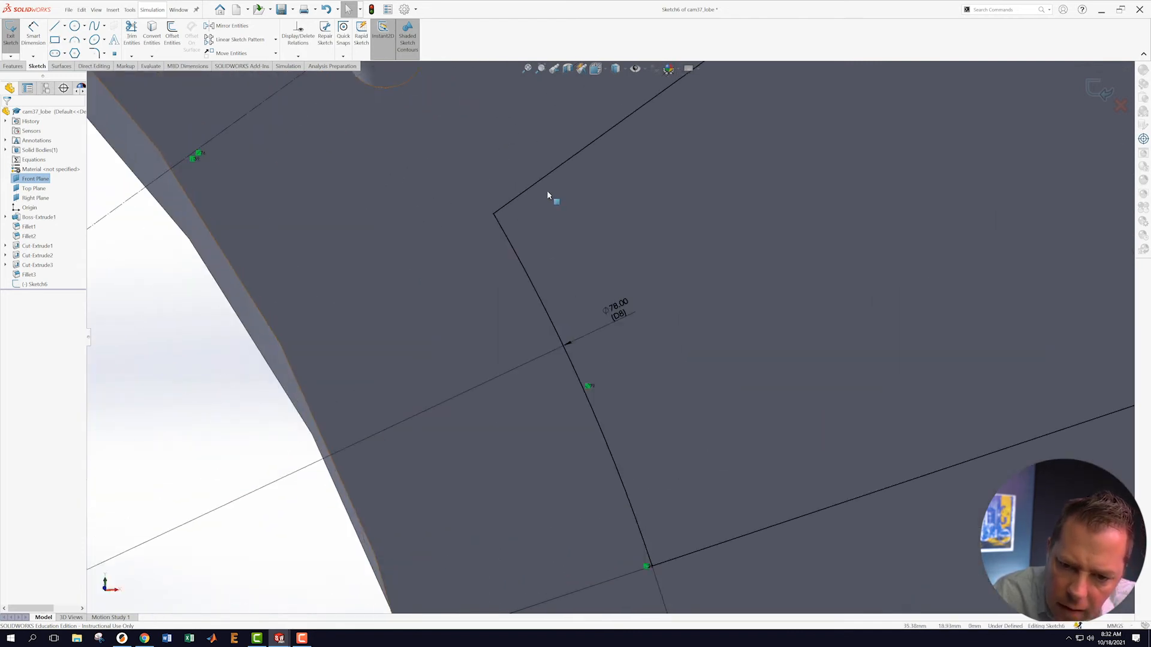
scroll(899, 180, "up", 6)
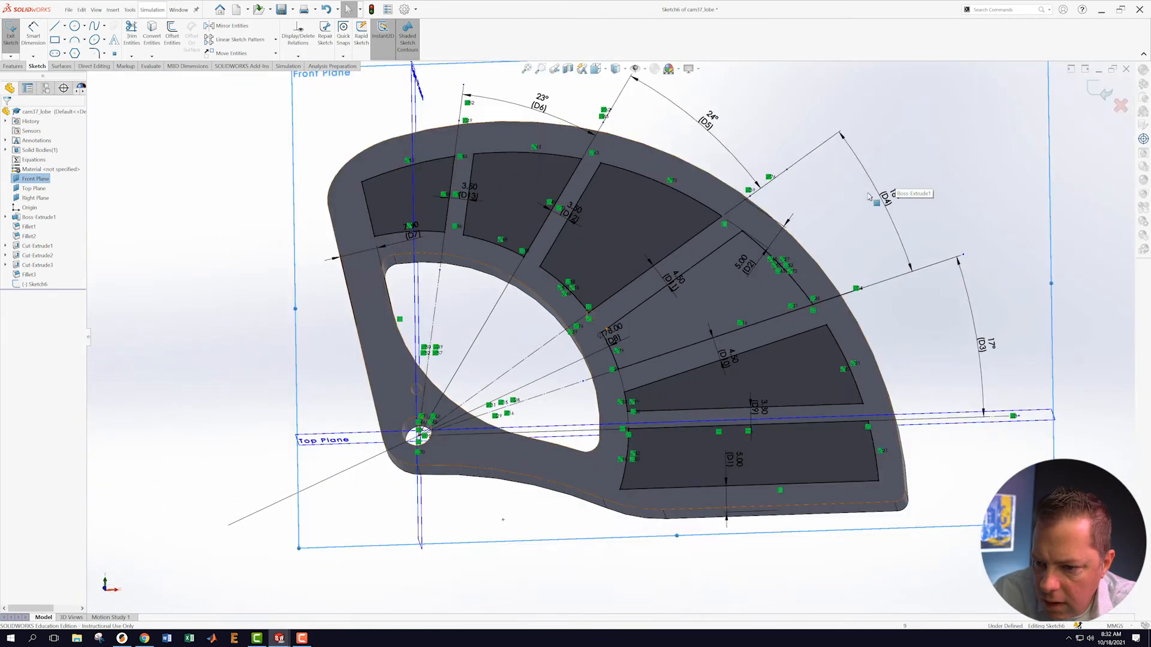
scroll(412, 362, "down", 5)
scroll(411, 362, "down", 5)
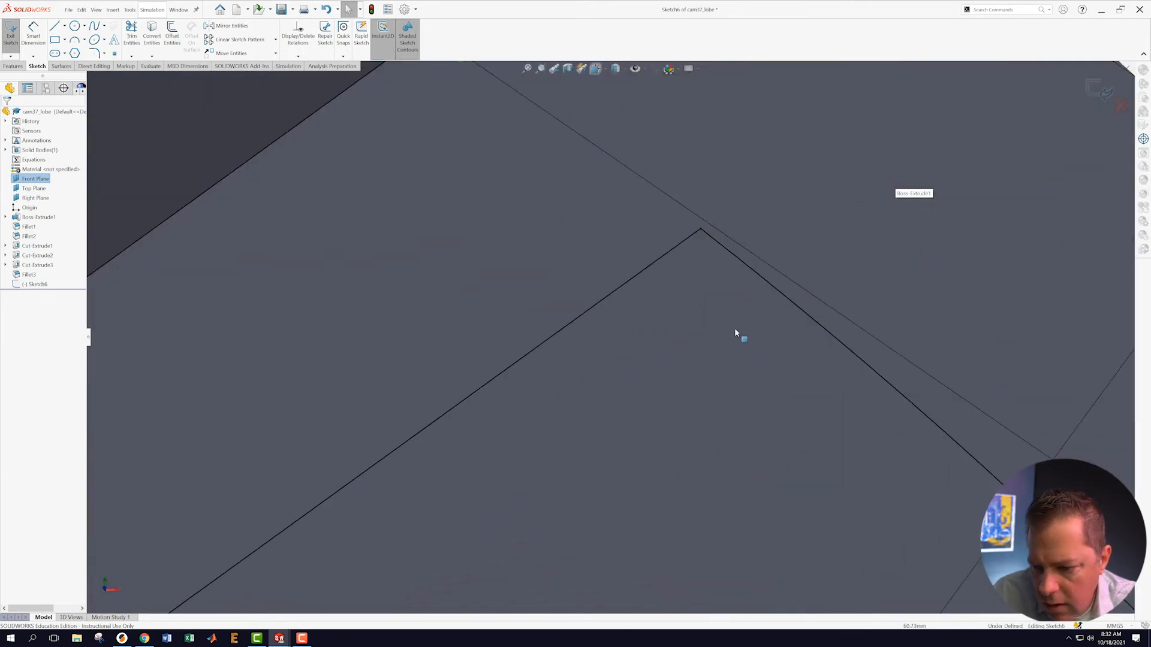
scroll(800, 397, "up", 2)
scroll(800, 397, "up", 5)
scroll(670, 401, "down", 7)
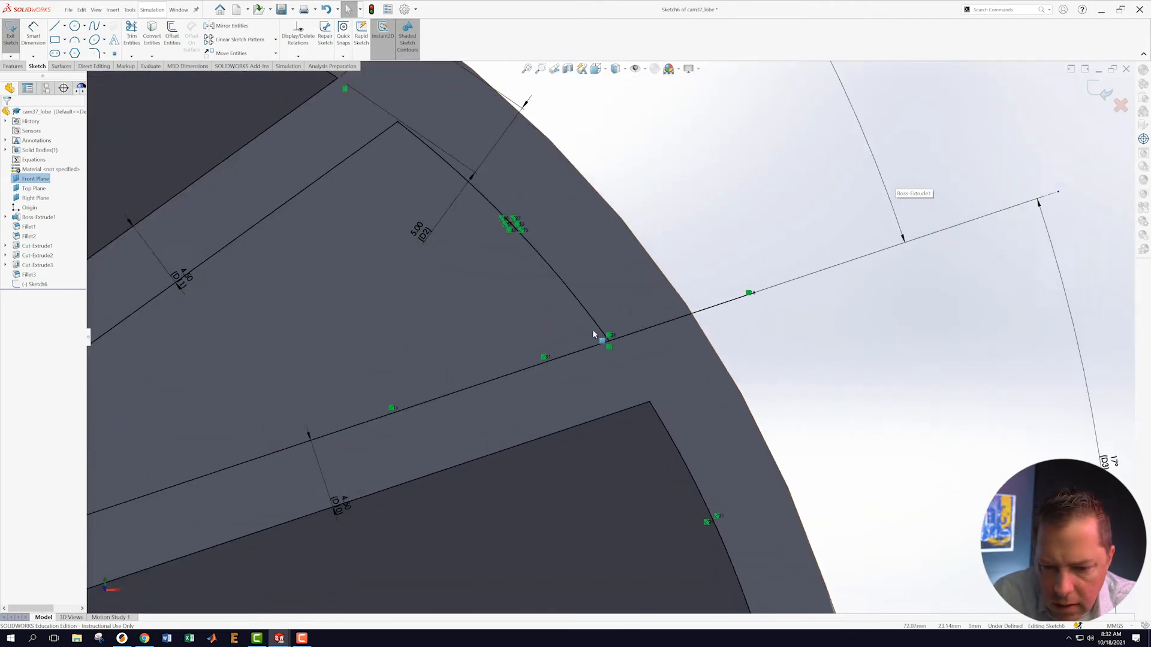
scroll(599, 367, "down", 4)
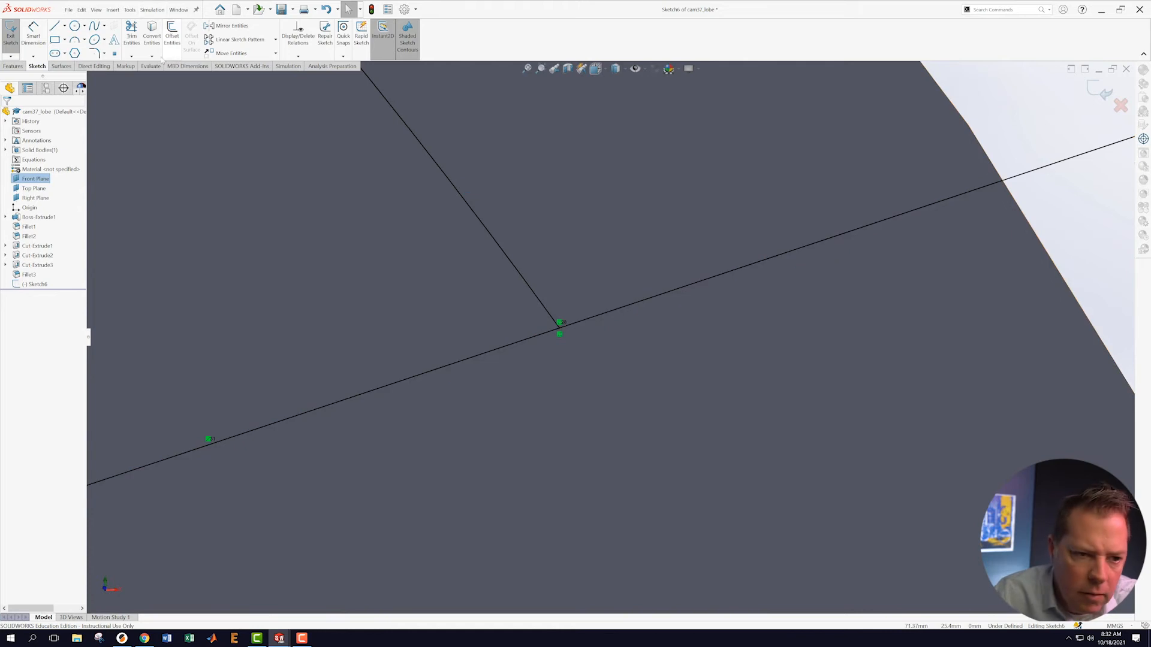
left_click(137, 57)
left_click(141, 66)
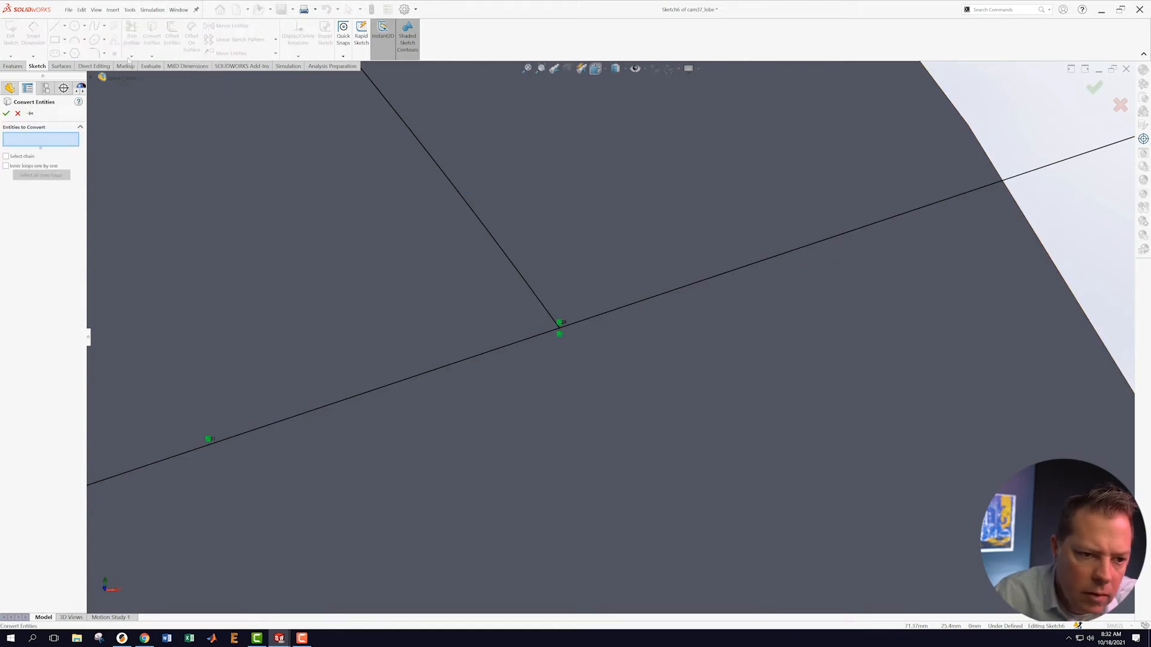
left_click(18, 114)
- Trim the overhanging outer end of the lower 4.5 mm rib's upper line where it passes the pocket's outer arc
left_click(131, 33)
left_click_drag(601, 249, 640, 347)
scroll(398, 283, "up", 10)
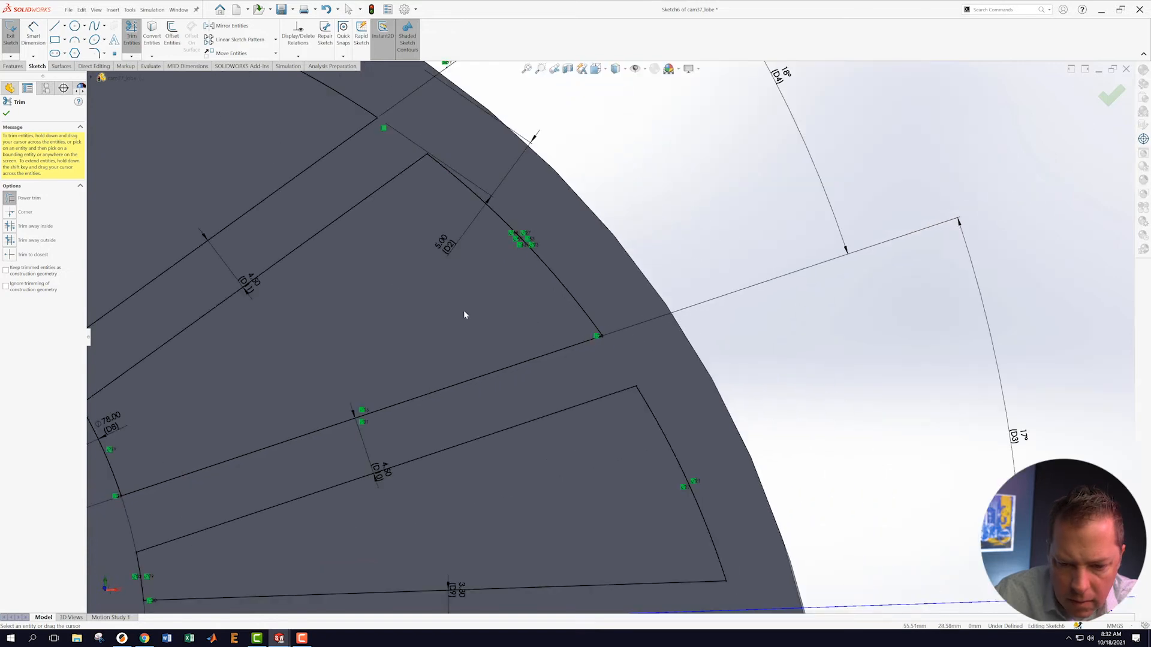
mouse_move(946, 282)
middle_mouse_down()
mouse_move(907, 213)
mouse_move(933, 267)
middle_mouse_up()
scroll(874, 300, "up", 2)
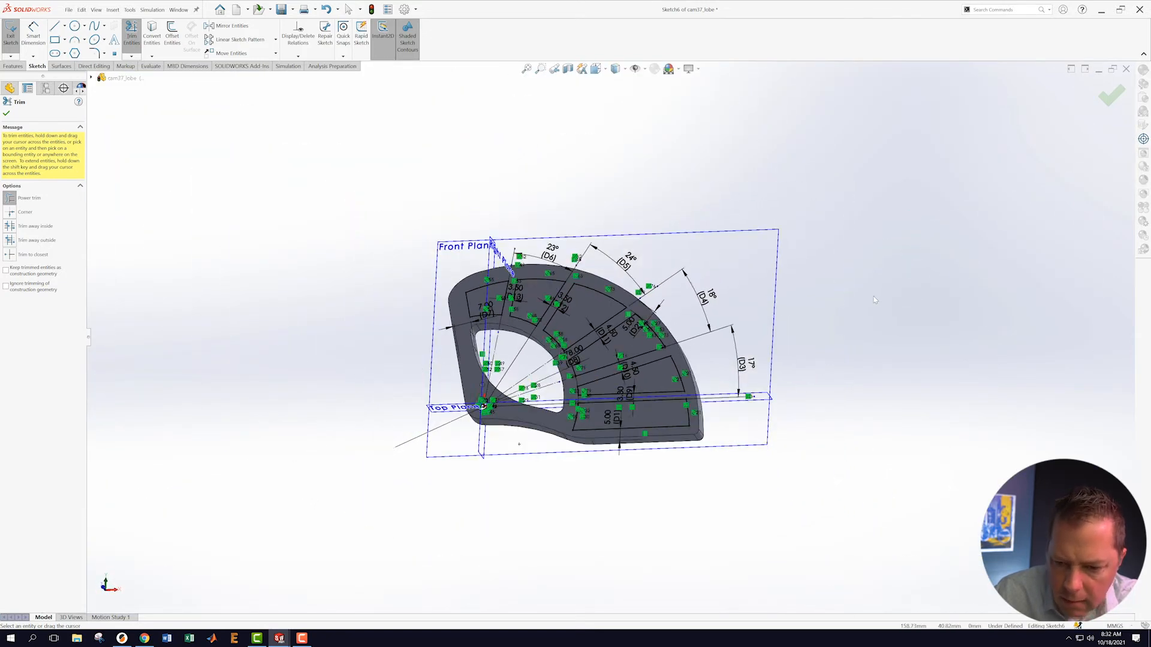
scroll(874, 300, "down", 1)
left_click(7, 114)
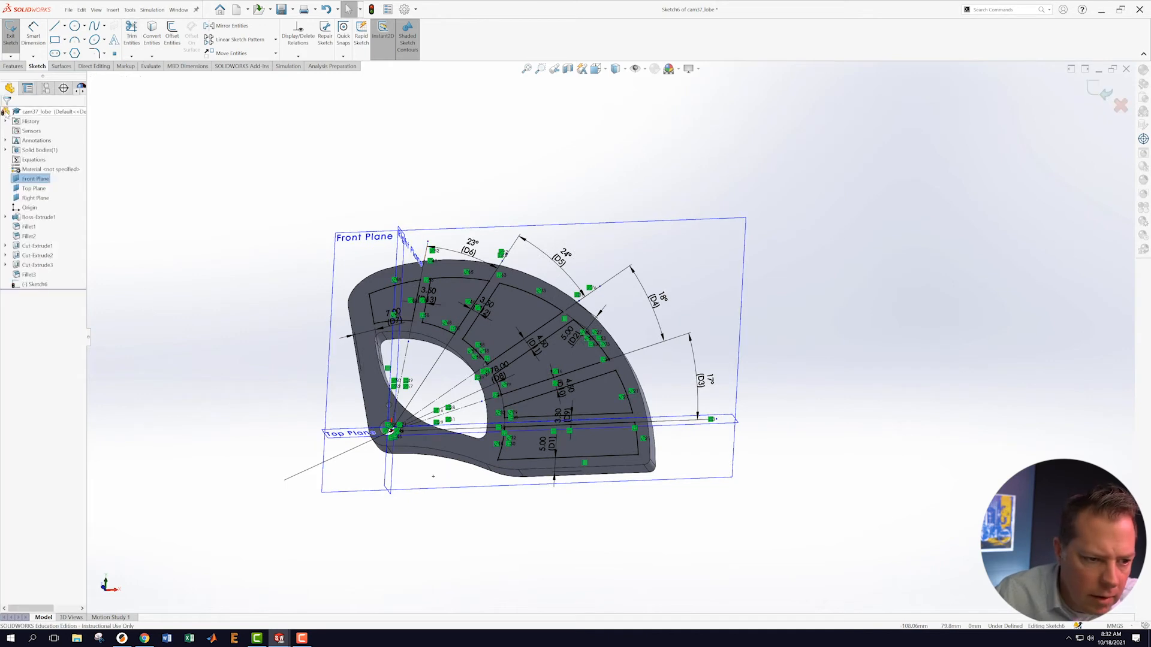
- Exit the pocket sketch and cut all the window pockets out of the lobe with an Extruded Cut set to Through All
left_click(1104, 91)
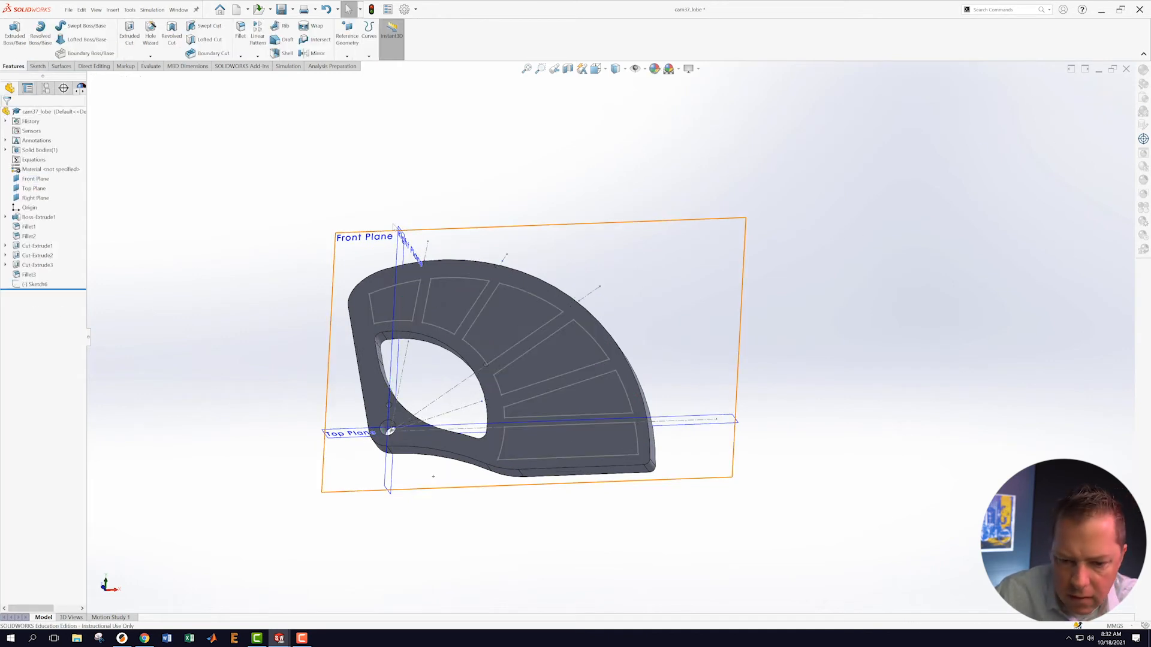
double_click(35, 284)
left_click(130, 32)
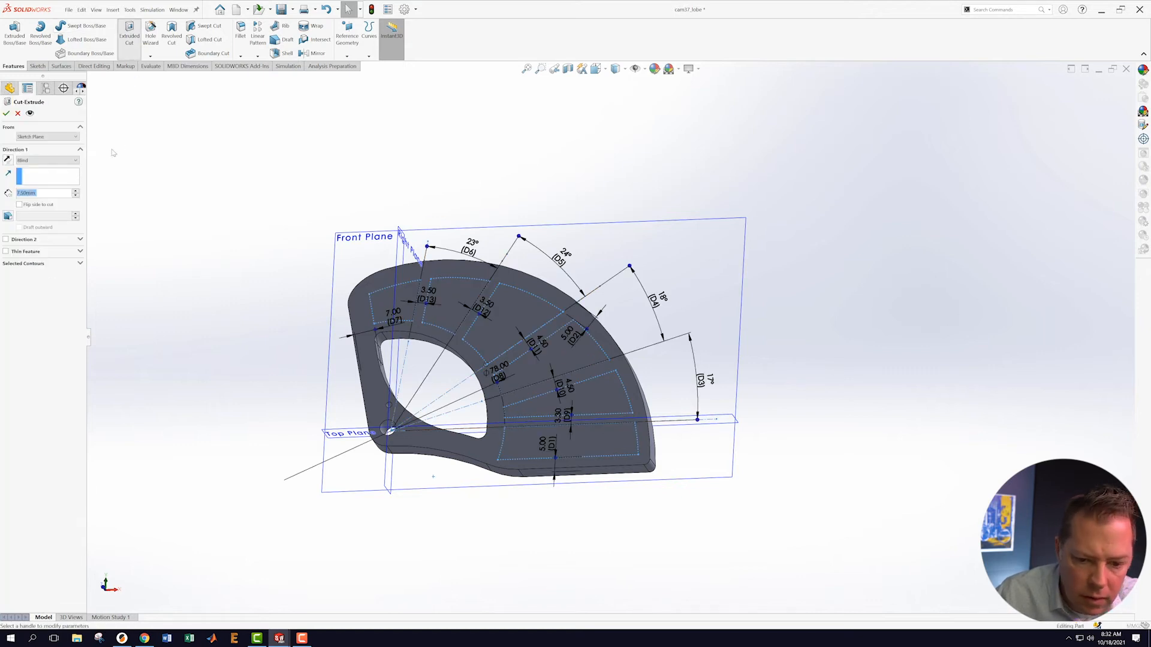
left_click(67, 160)
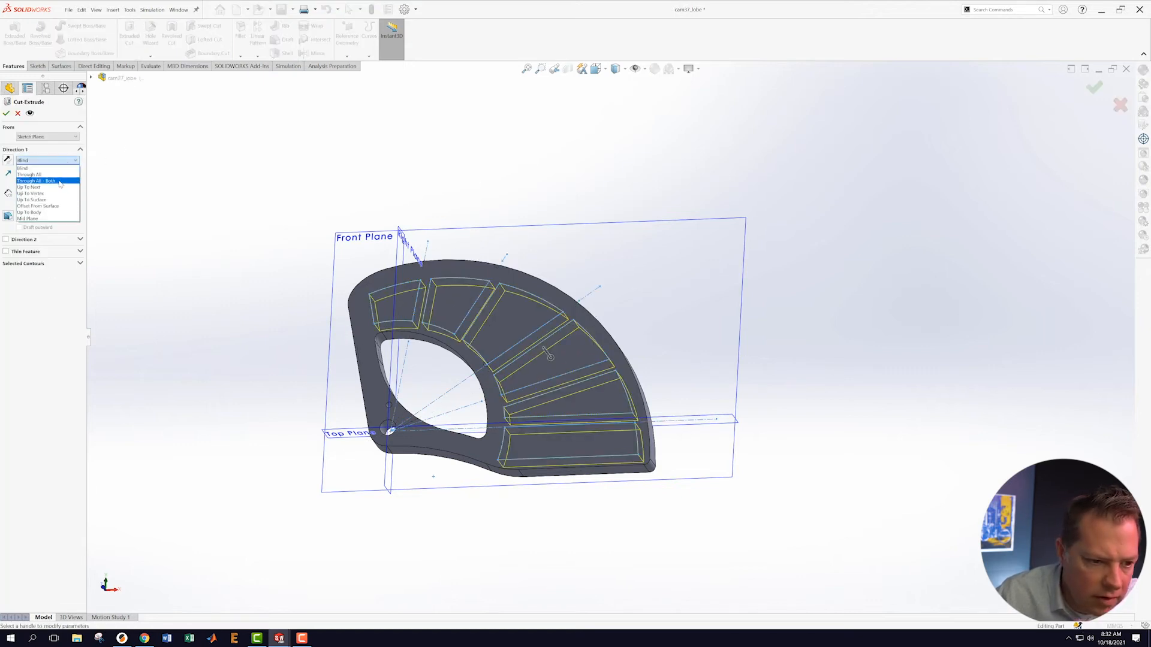
left_click(36, 175)
middle_click_drag(172, 226, 182, 287)
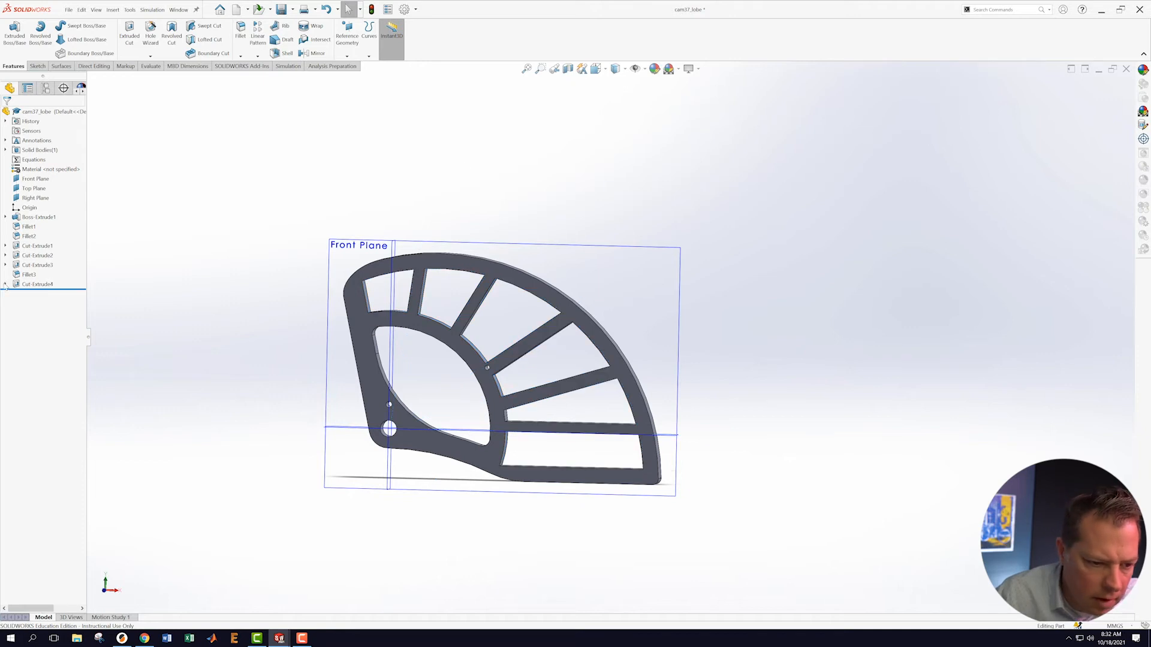
- Reopen the window cut's sketch and reposition the loose endpoints on the radial line between the 23° and 24° angles
left_click(6, 284)
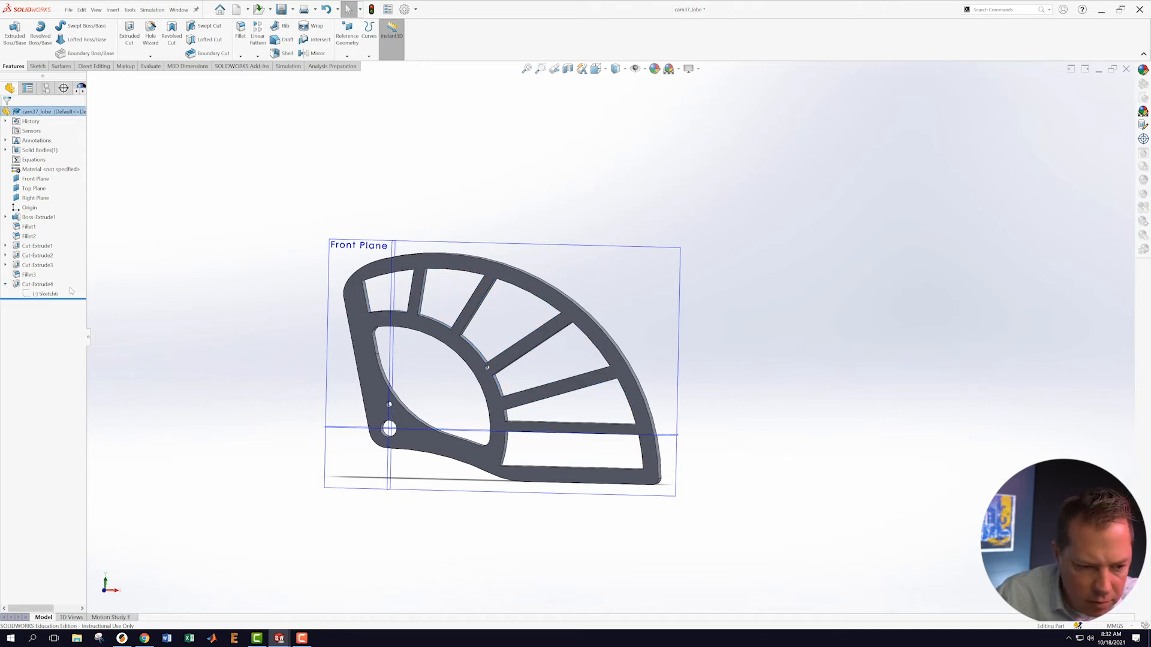
right_click(45, 294)
left_click(51, 267)
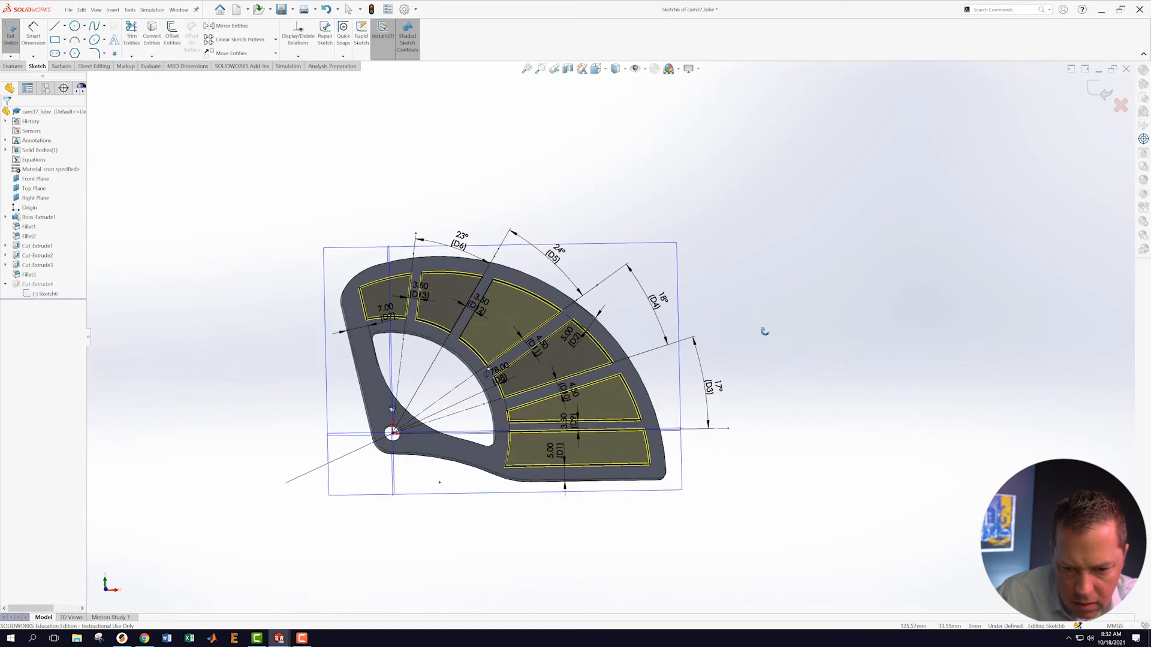
scroll(521, 280, "down", 6)
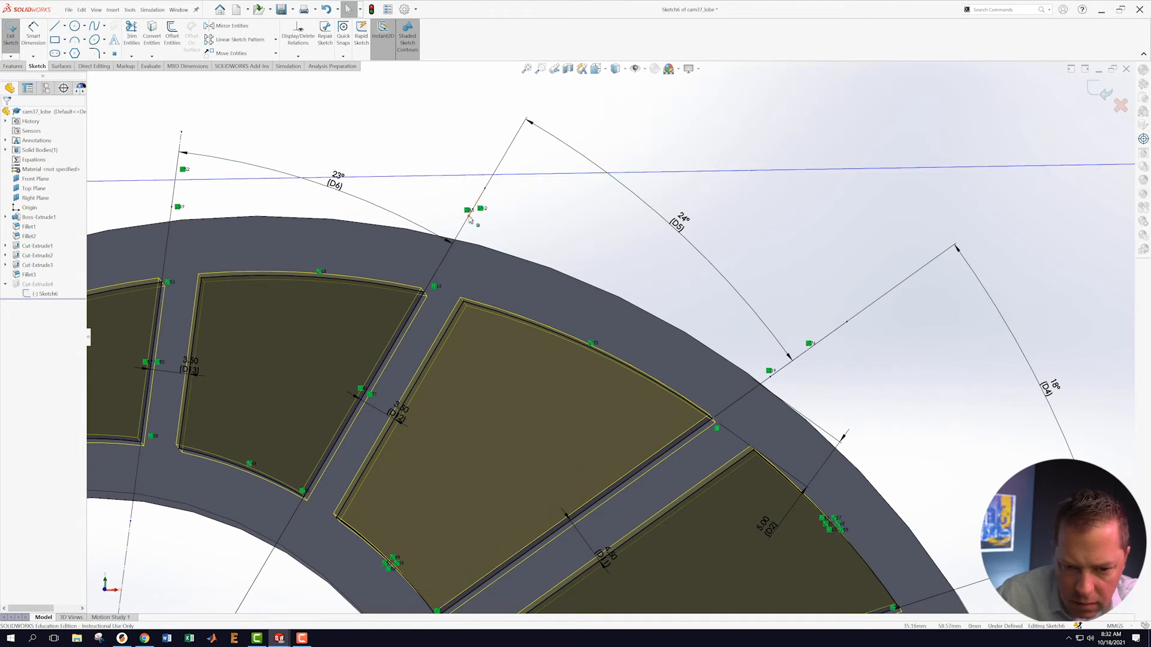
left_click_drag(469, 219, 449, 257)
left_click_drag(290, 543, 250, 580)
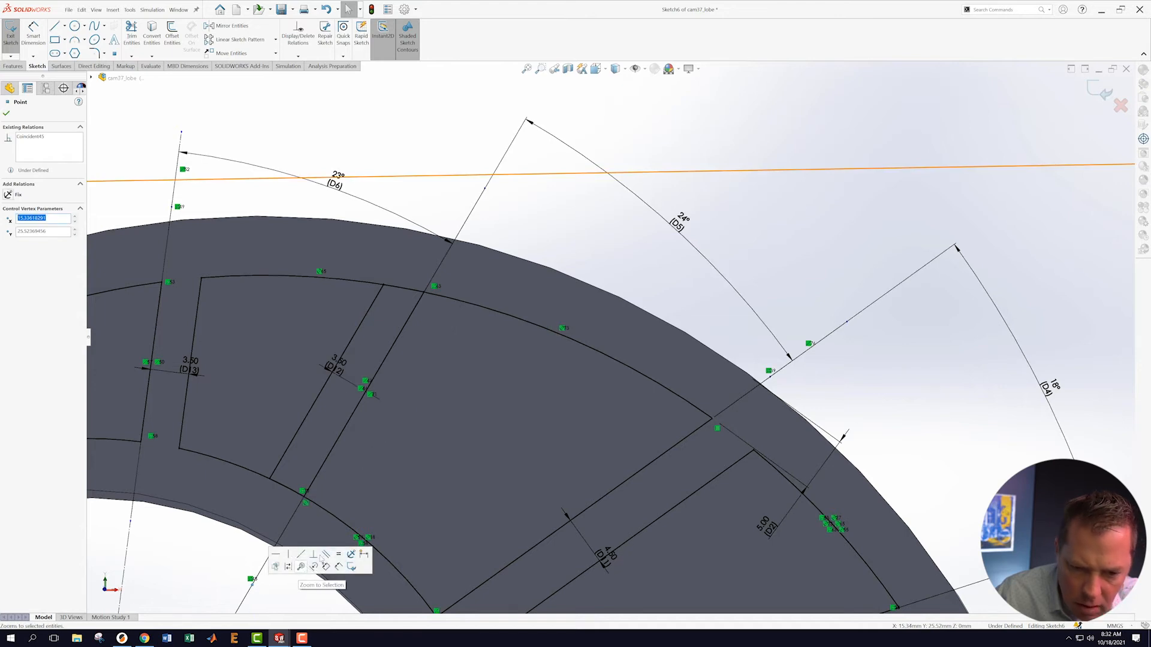
- Pull the inner loose endpoint of the radial line between the 23° and 24° angles outward past the lobe's outer edge
scroll(451, 393, "up", 5)
scroll(525, 377, "down", 4)
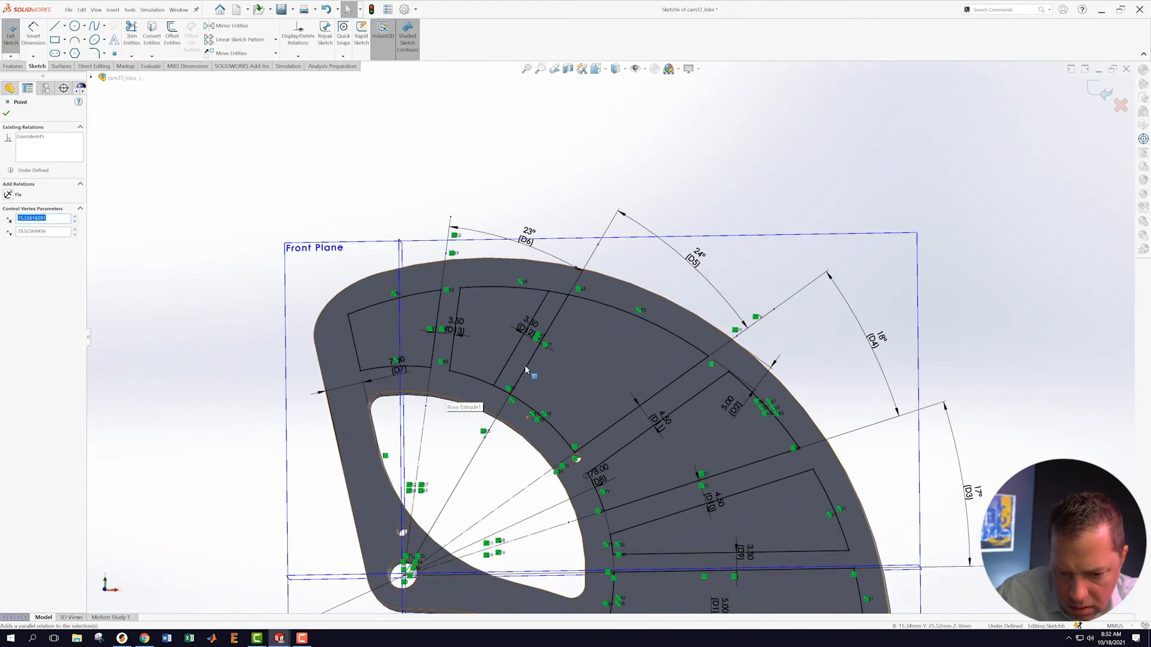
middle_click_drag(568, 408, 560, 363)
scroll(501, 530, "up", 3)
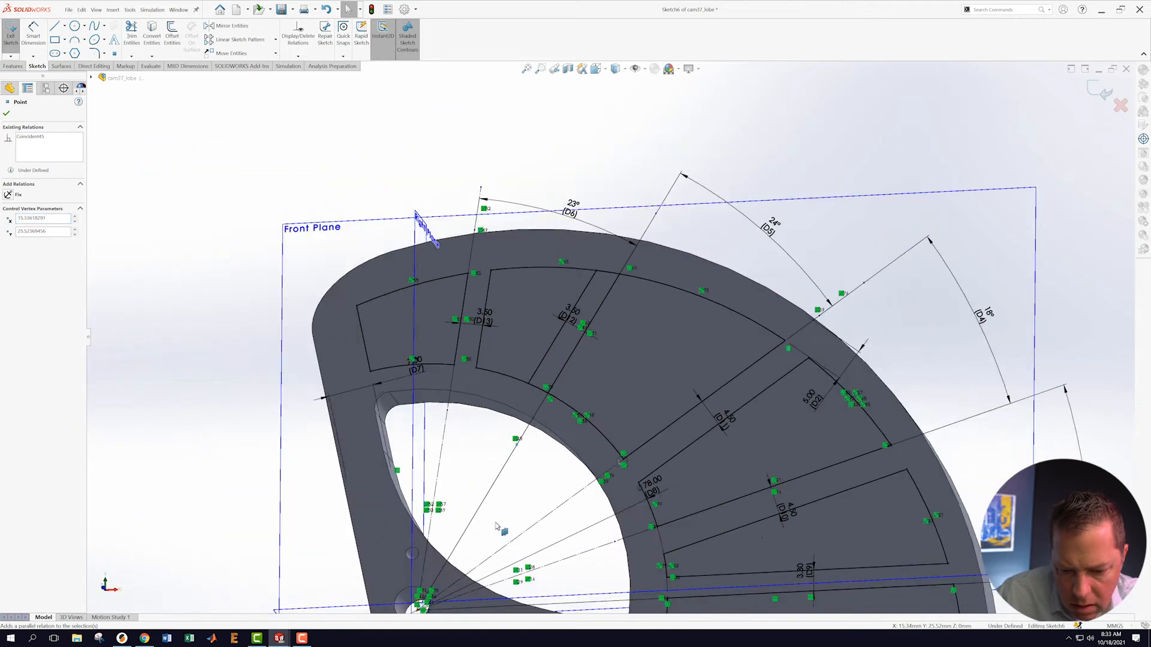
scroll(503, 527, "down", 2)
left_click_drag(561, 367, 500, 508)
left_click(552, 427)
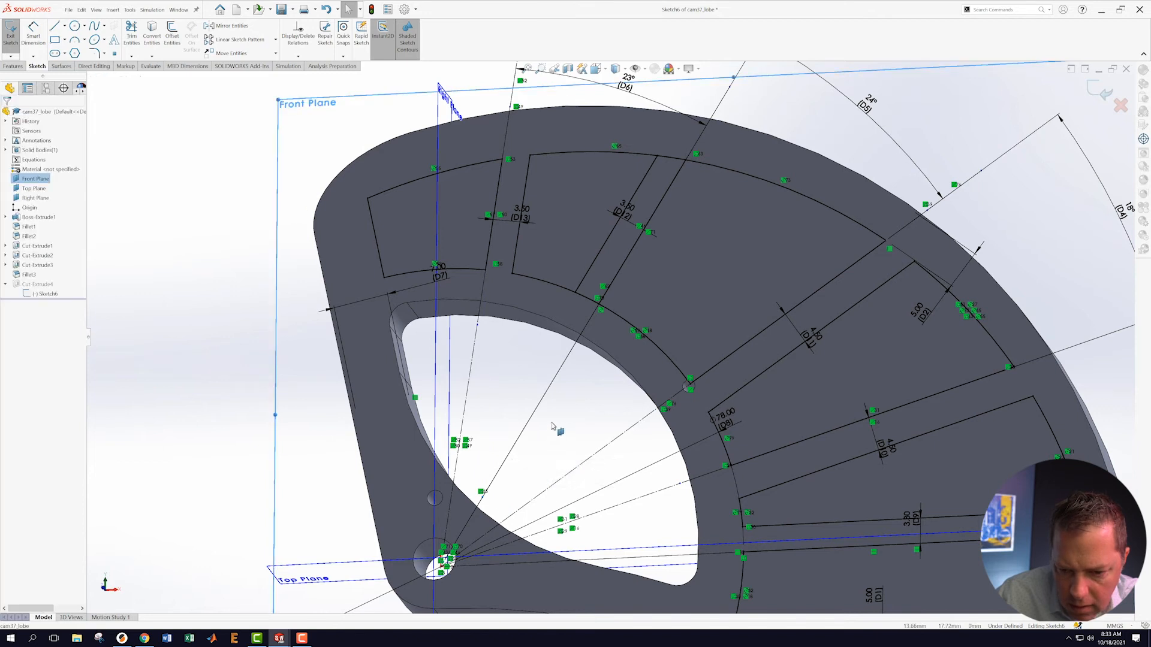
left_click_drag(482, 497, 700, 207)
left_click_drag(753, 154, 787, 126)
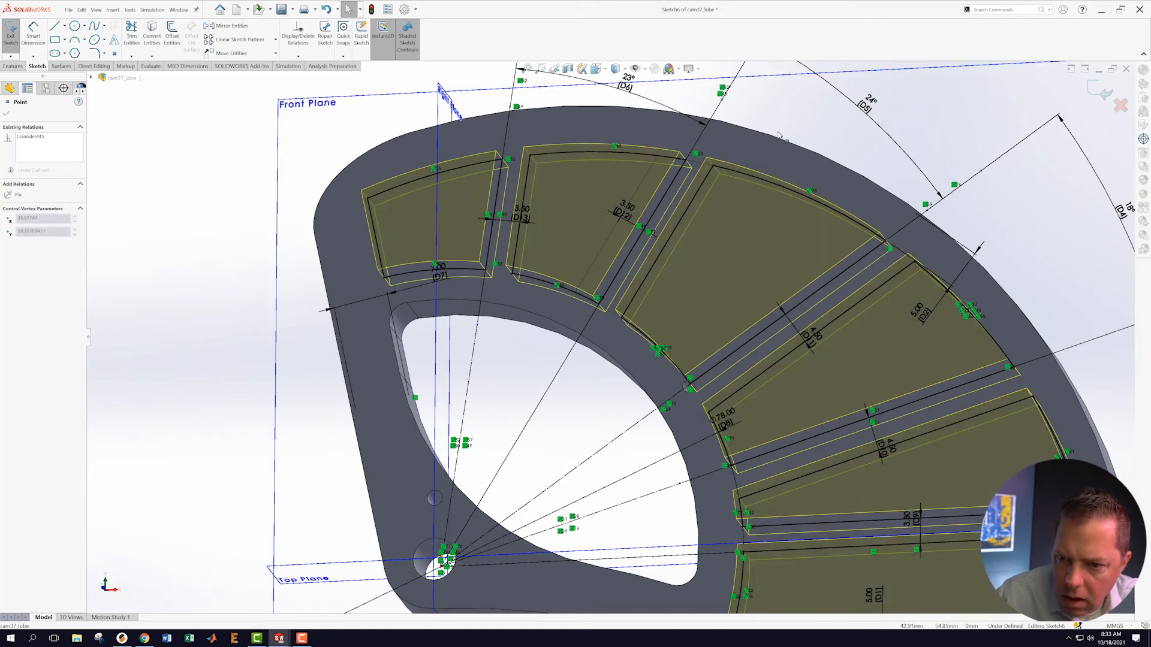
- Delete the short leftover construction segments outside the lobe's outer edge on the three radial lines bounding the 23° and 24° angles
left_click(740, 101)
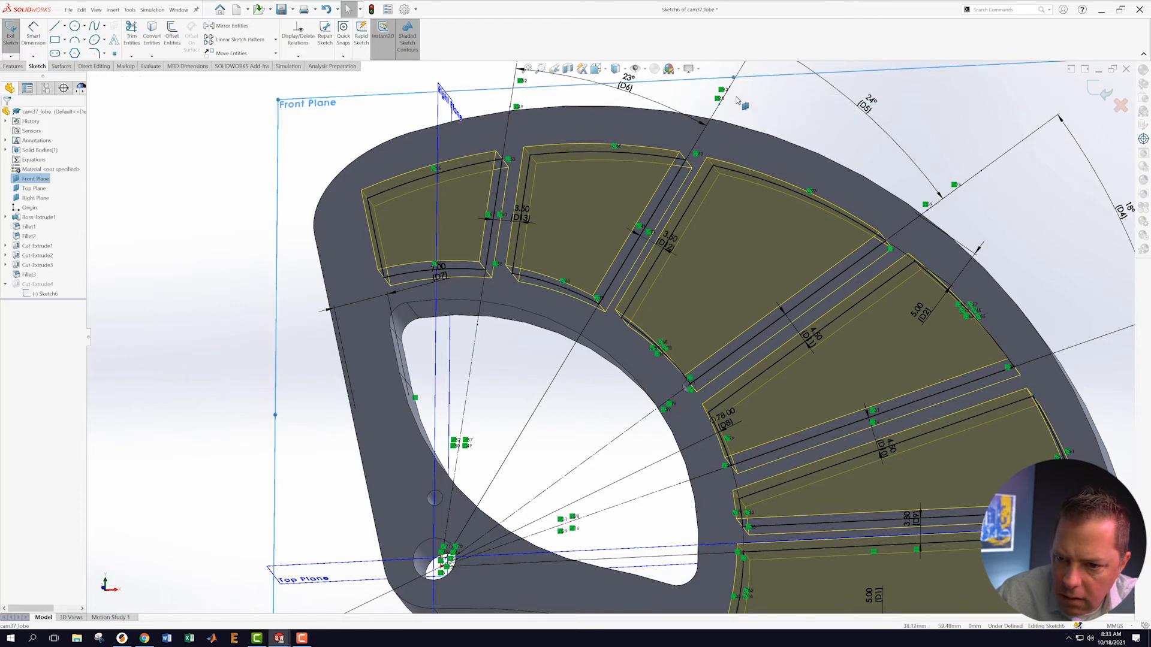
left_click(727, 99)
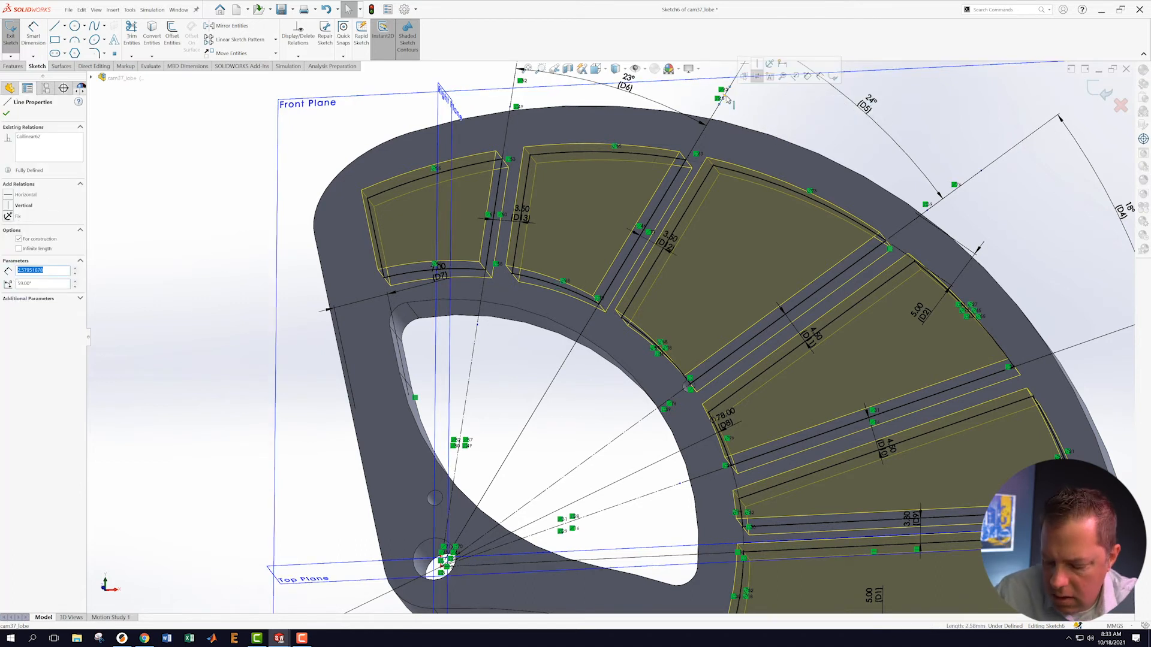
key("Delete")
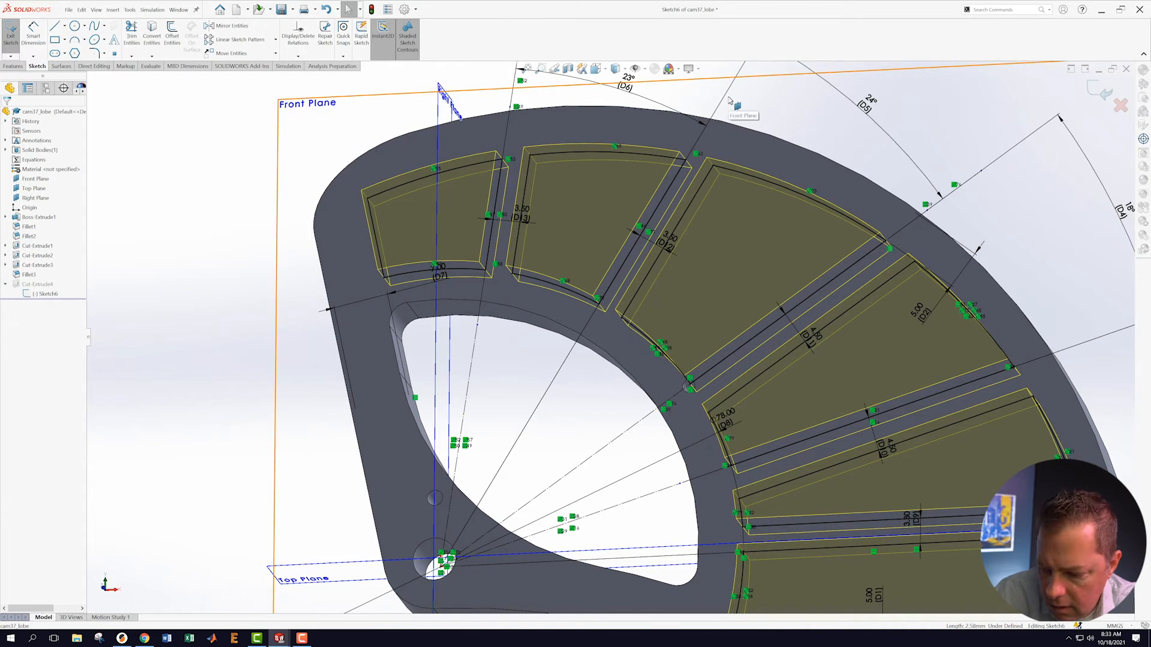
left_click(940, 206)
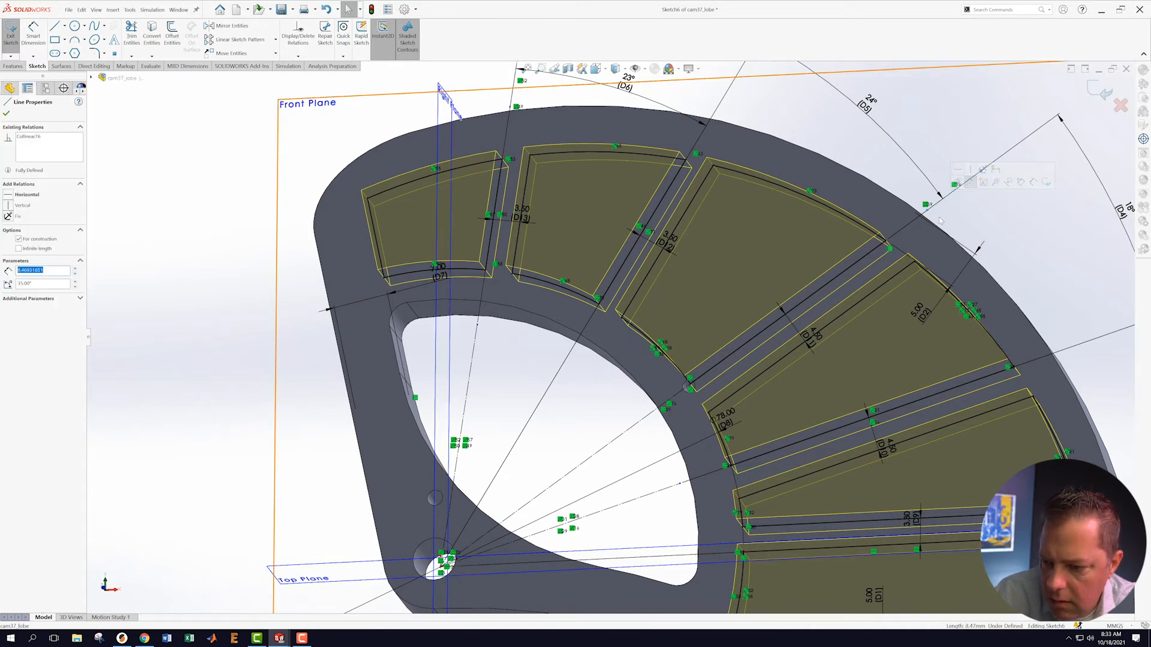
key("Delete")
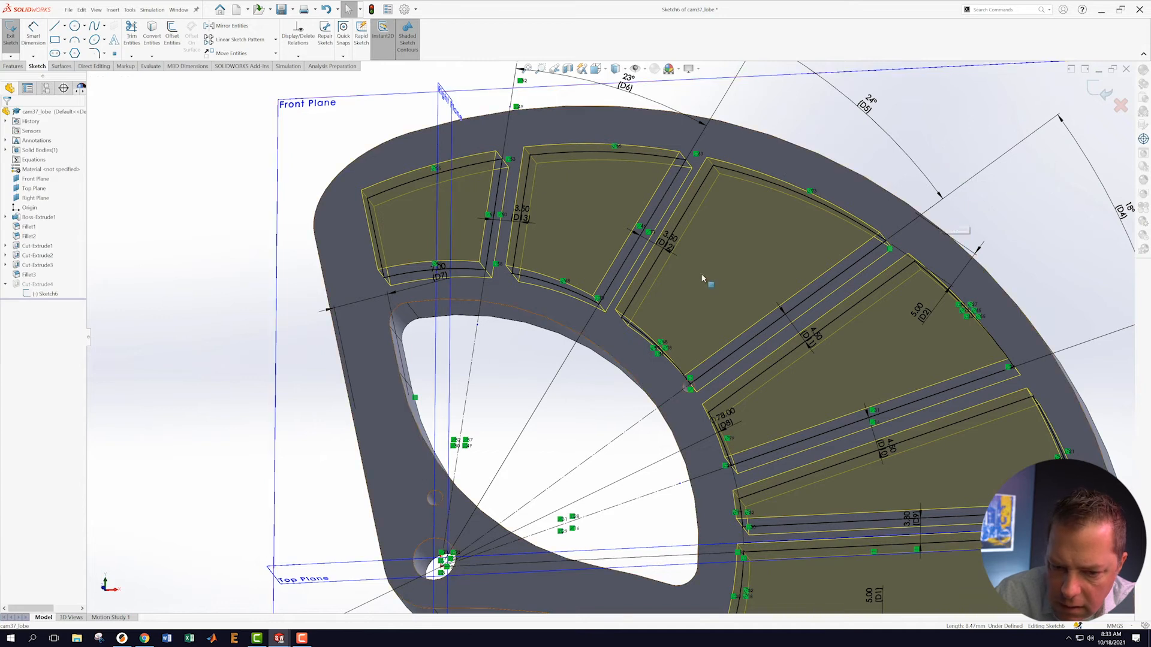
left_click(513, 100)
key("Delete")
- Pull the loose endpoint of the radial line between the 17° and 18° angles outward, well past the lobe's outer edge
scroll(612, 321, "up", 3)
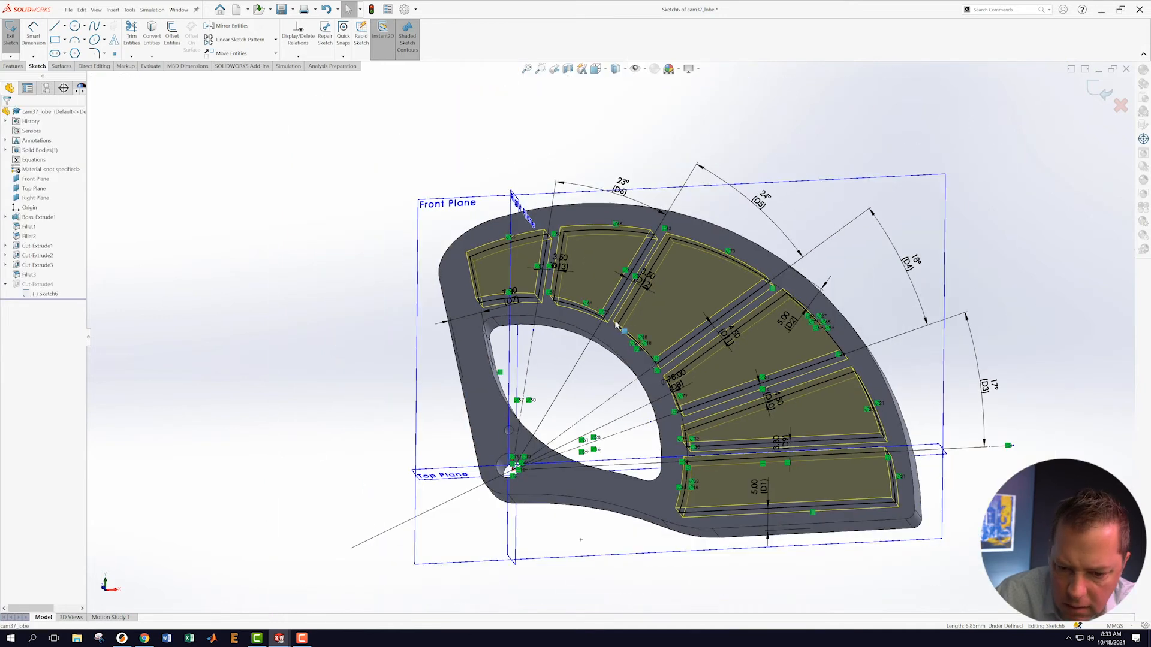
middle_click_drag(605, 322, 598, 345)
scroll(1008, 435, "down", 3)
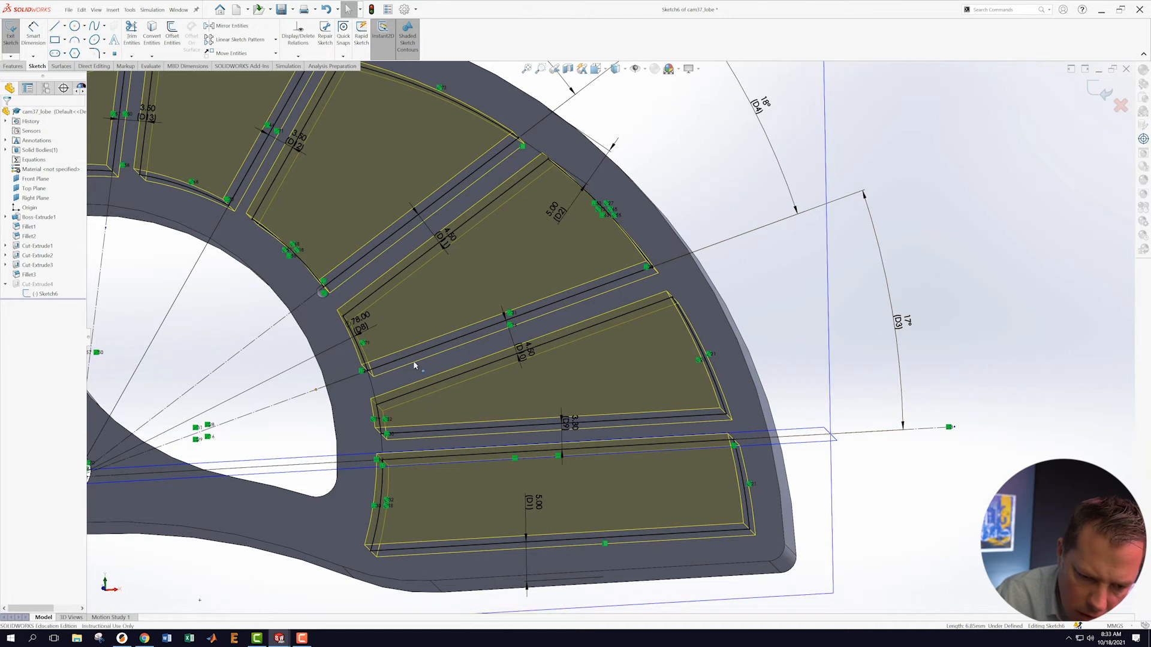
left_click_drag(329, 389, 685, 267)
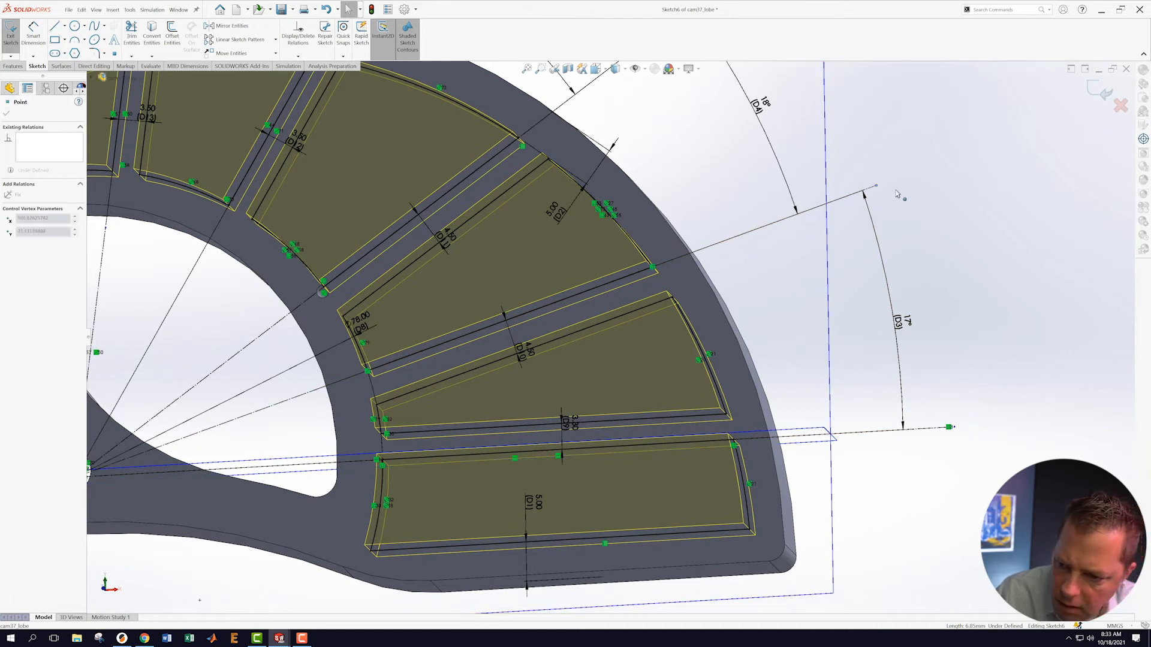
left_click(927, 170)
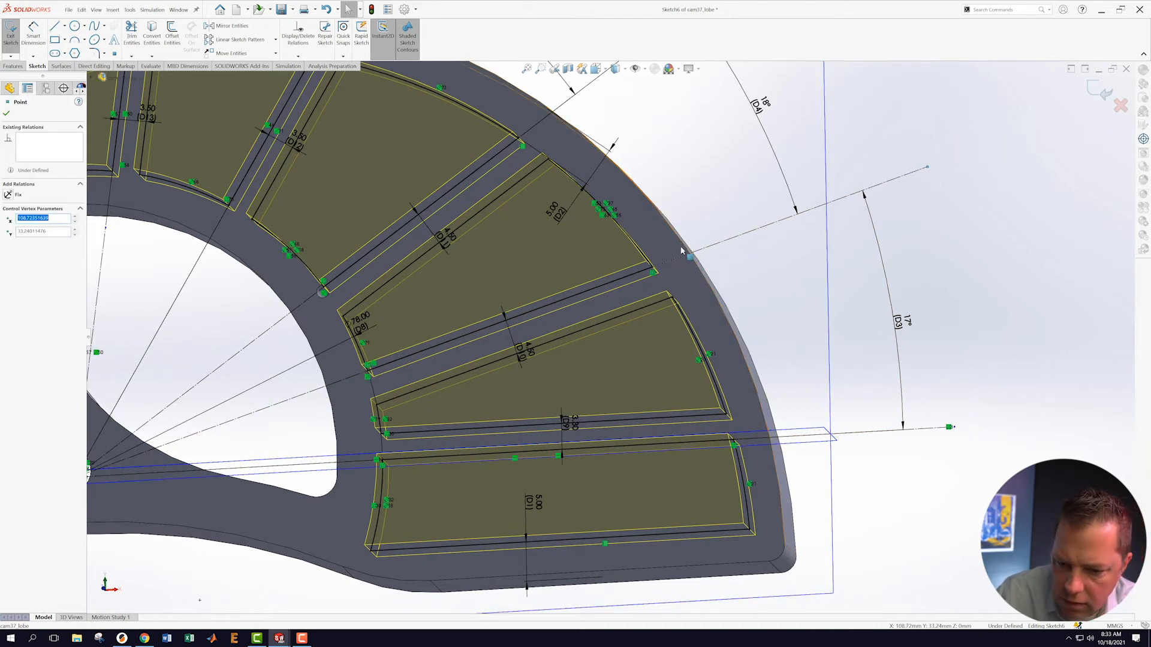
- Try to extend the radial construction line between the 18° and 24° angles by moving its outer endpoint past the lobe's outer edge
key("f")
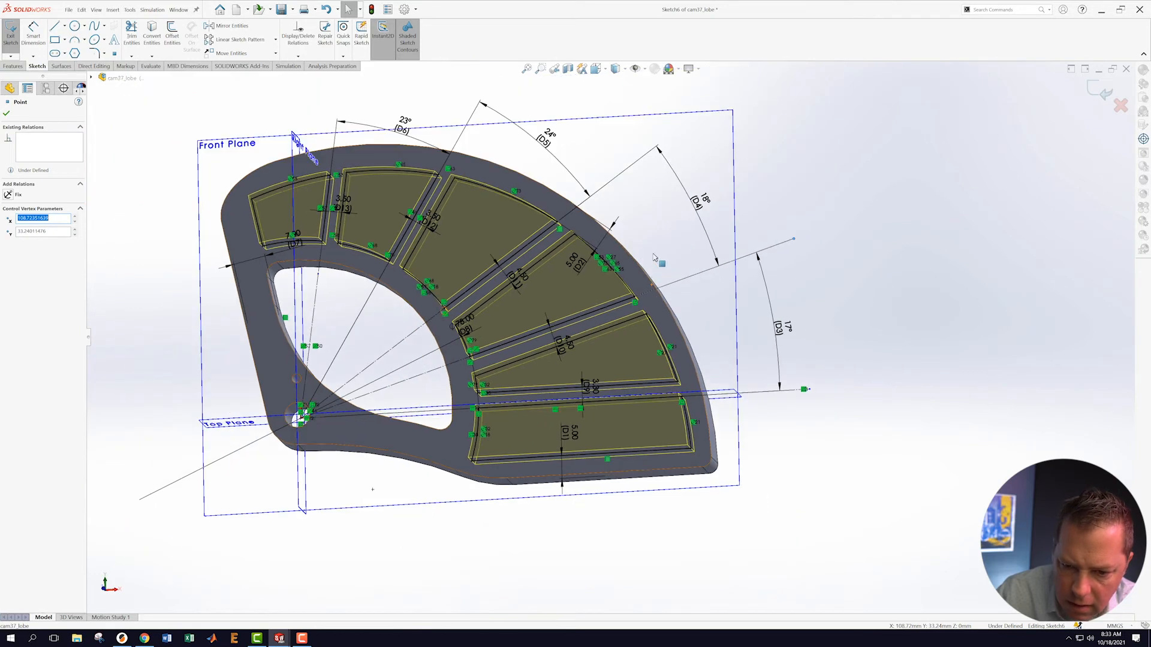
left_click(389, 352)
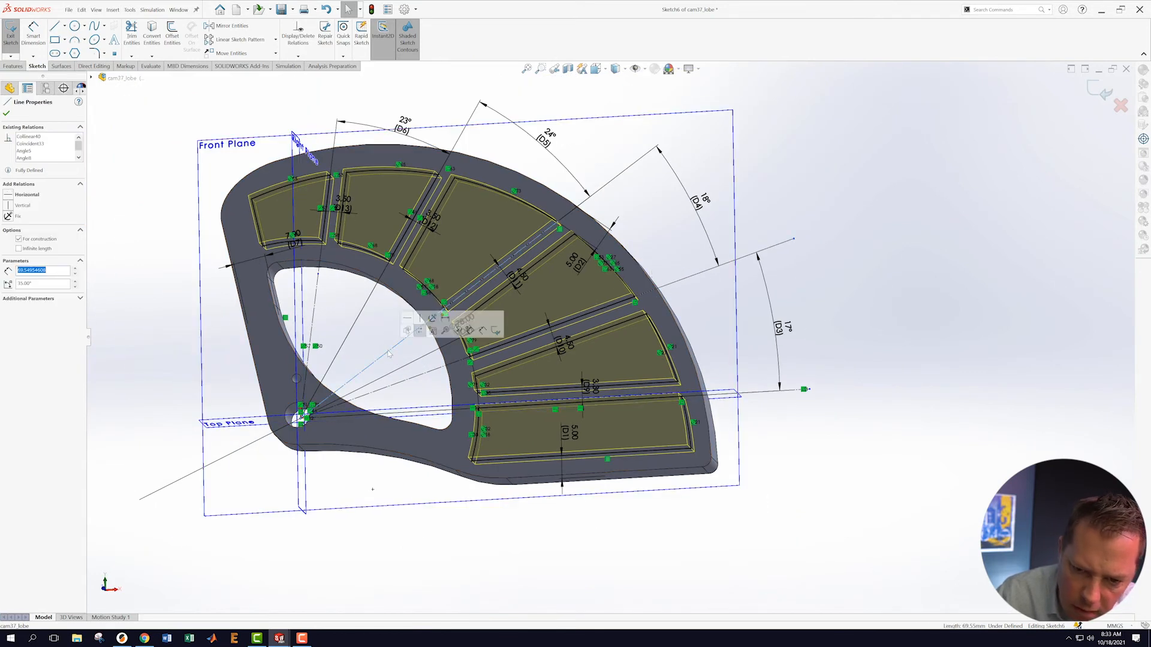
left_click(559, 228)
left_click_drag(584, 195, 584, 197)
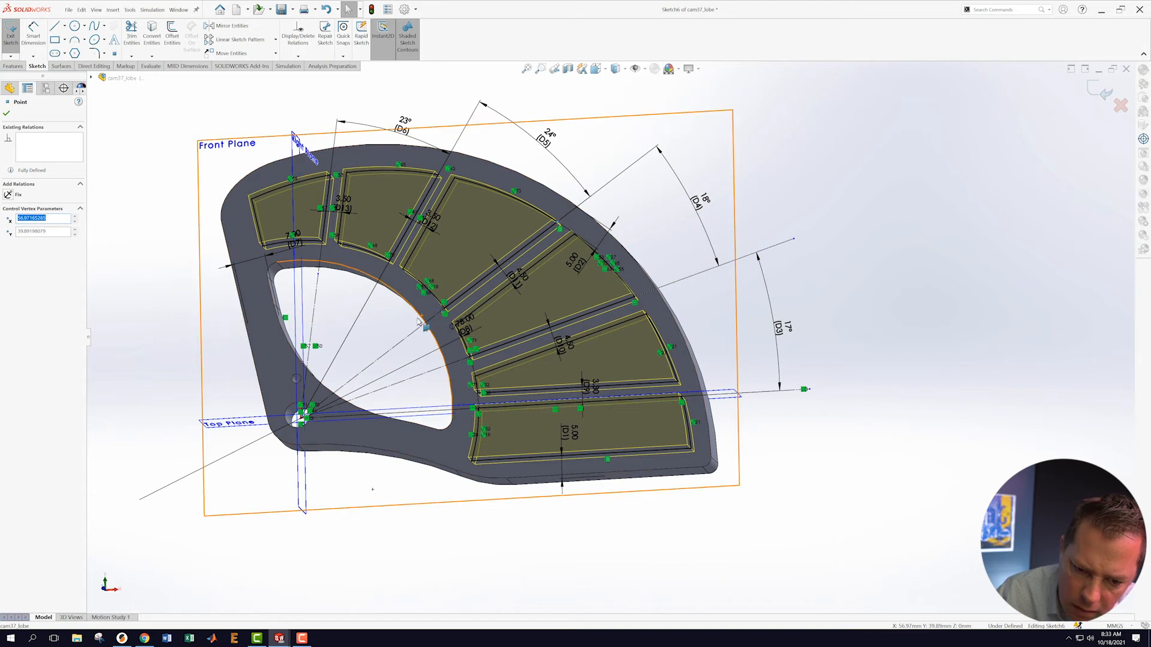
left_click(418, 329)
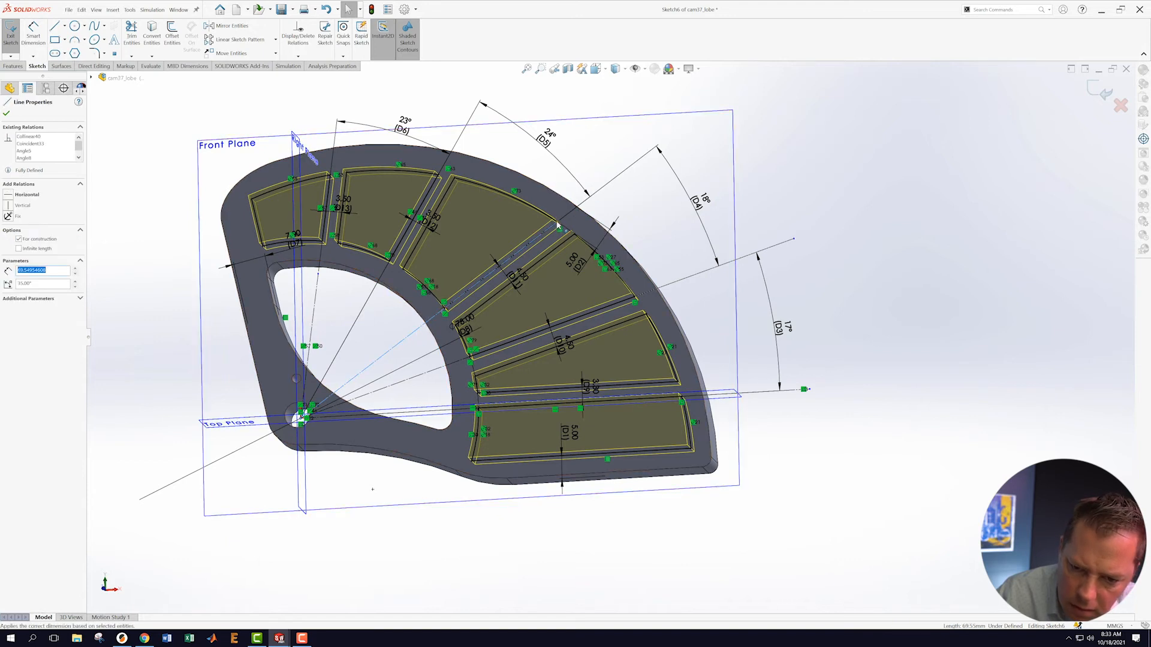
left_click(556, 221)
left_click_drag(601, 197, 624, 201)
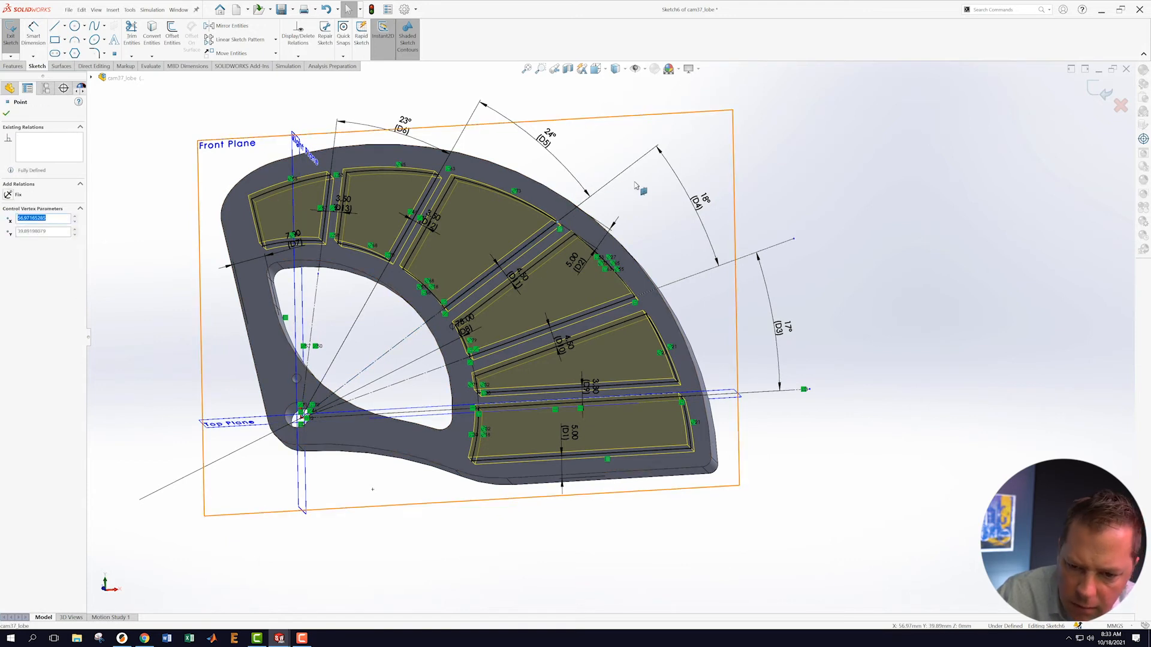
left_click(642, 189)
scroll(566, 204, "down", 1)
scroll(566, 244, "down", 1)
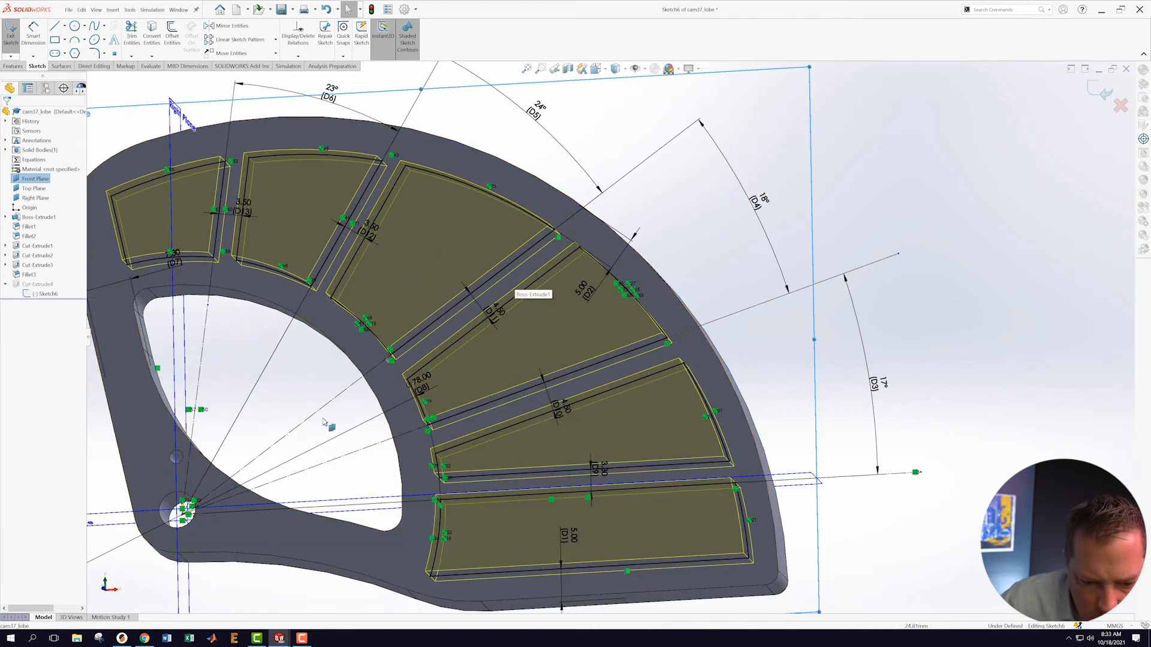
left_click(498, 262)
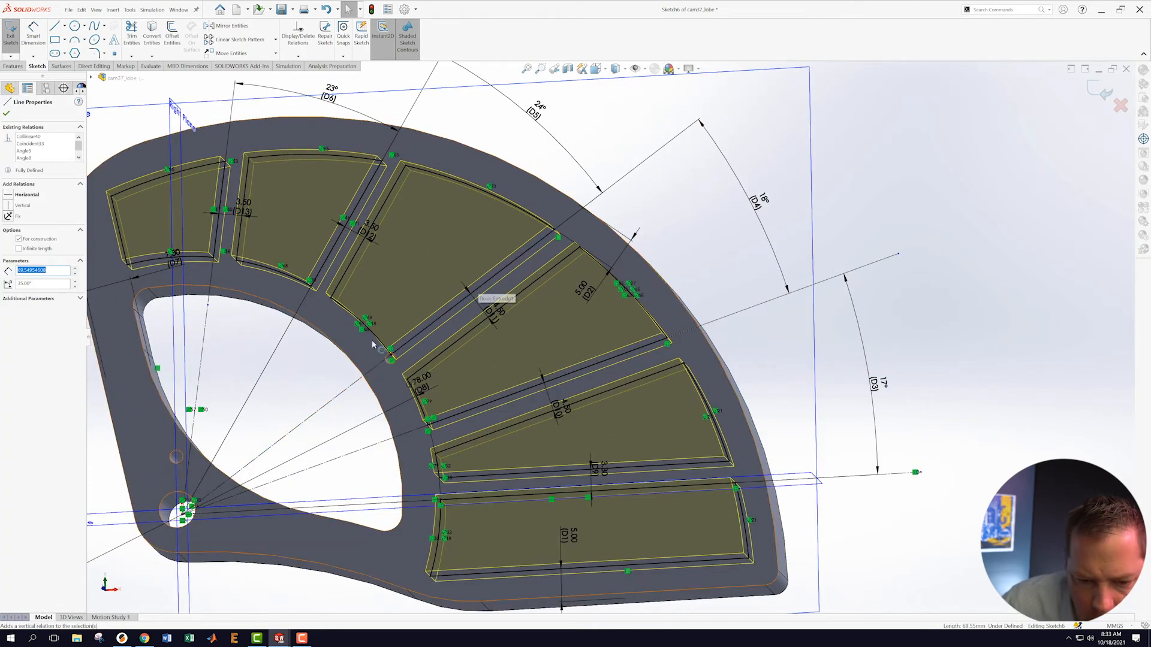
left_click(287, 349)
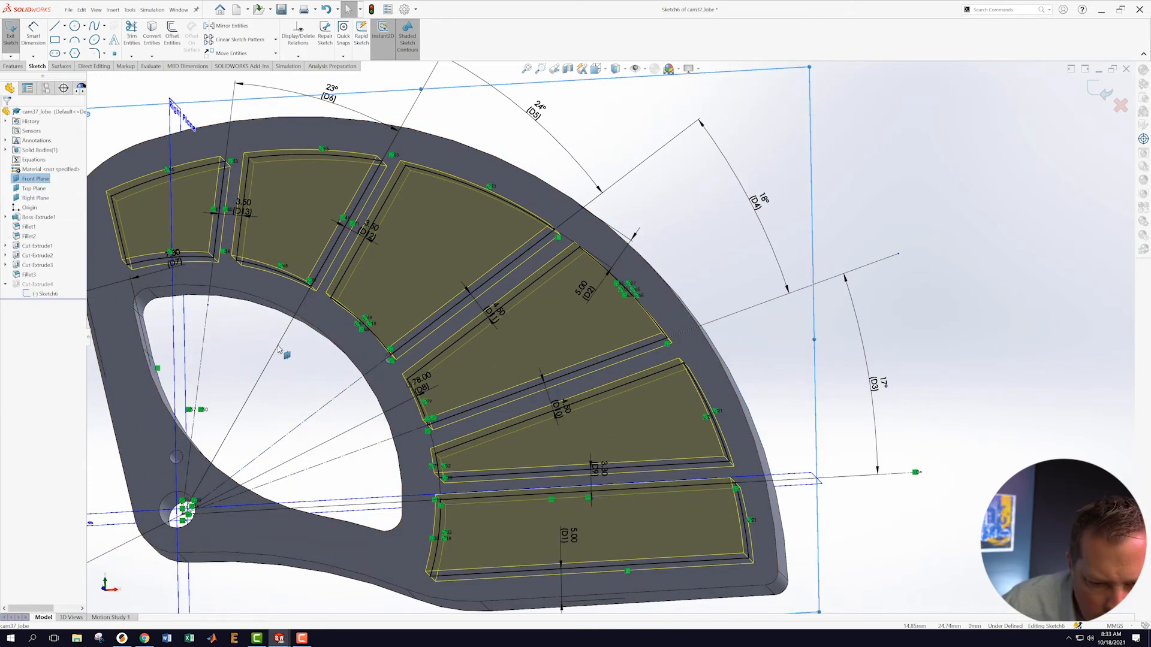
- View the sketch face-on and draw a line about 91 mm long from the pivot hole's center, beside the radial line between the 23° and 24° angles
middle_click_drag(293, 348, 310, 370)
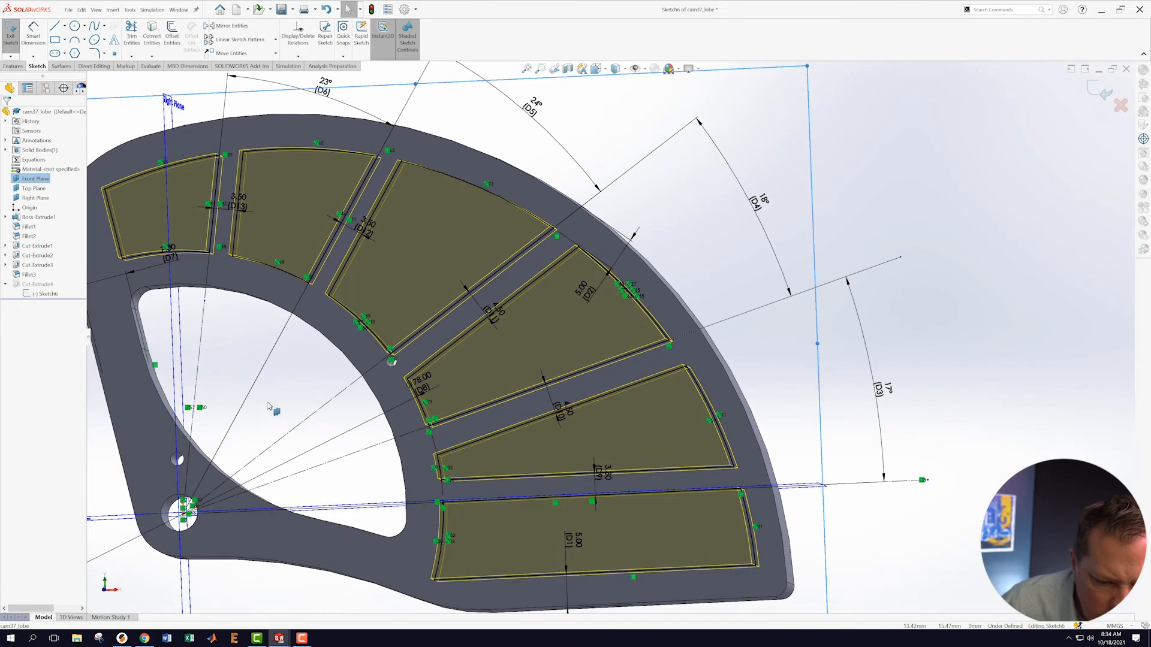
scroll(270, 402, "down", 2)
scroll(267, 400, "up", 1)
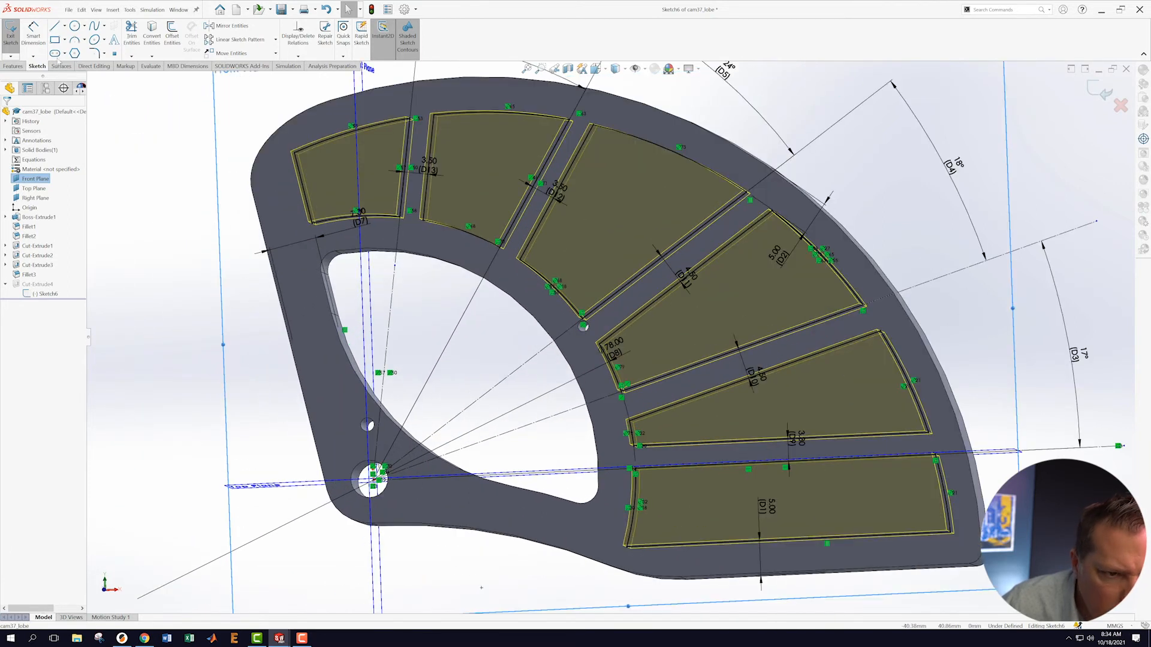
left_click(56, 27)
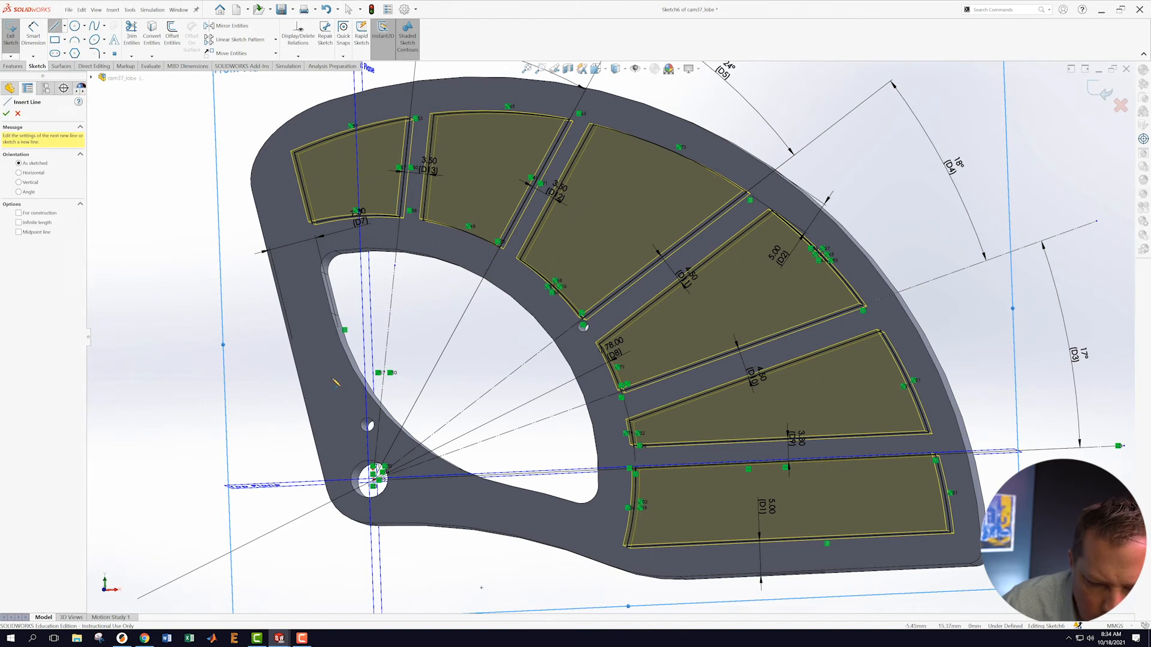
left_click(19, 114)
right_click(42, 294)
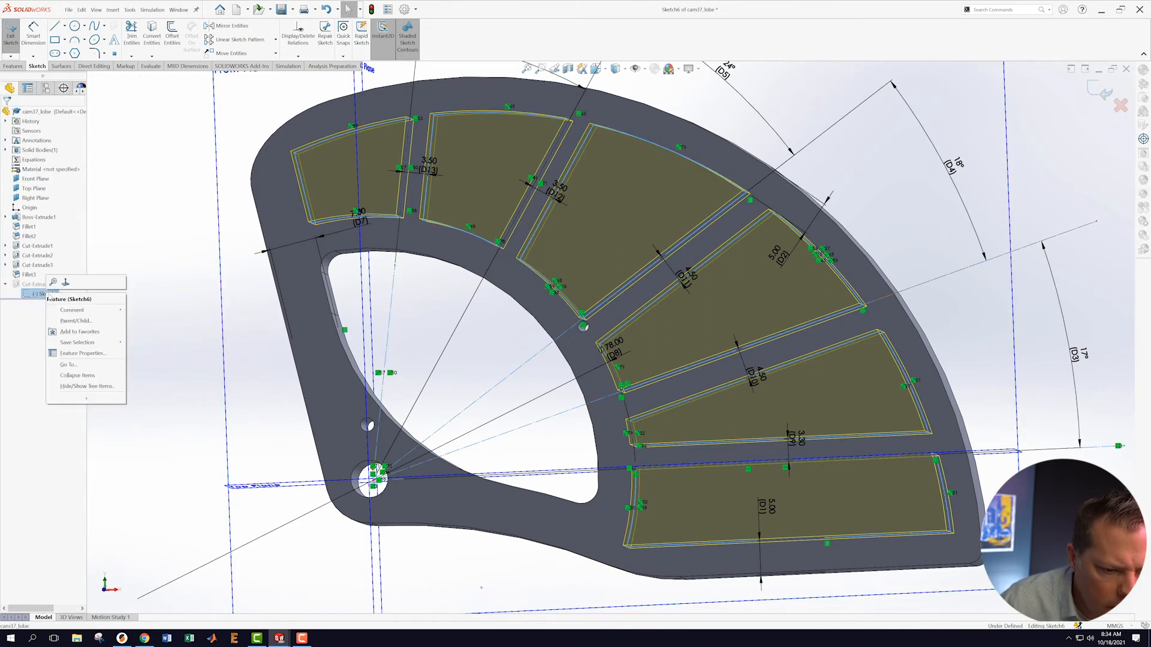
left_click(66, 282)
scroll(498, 378, "up", 2)
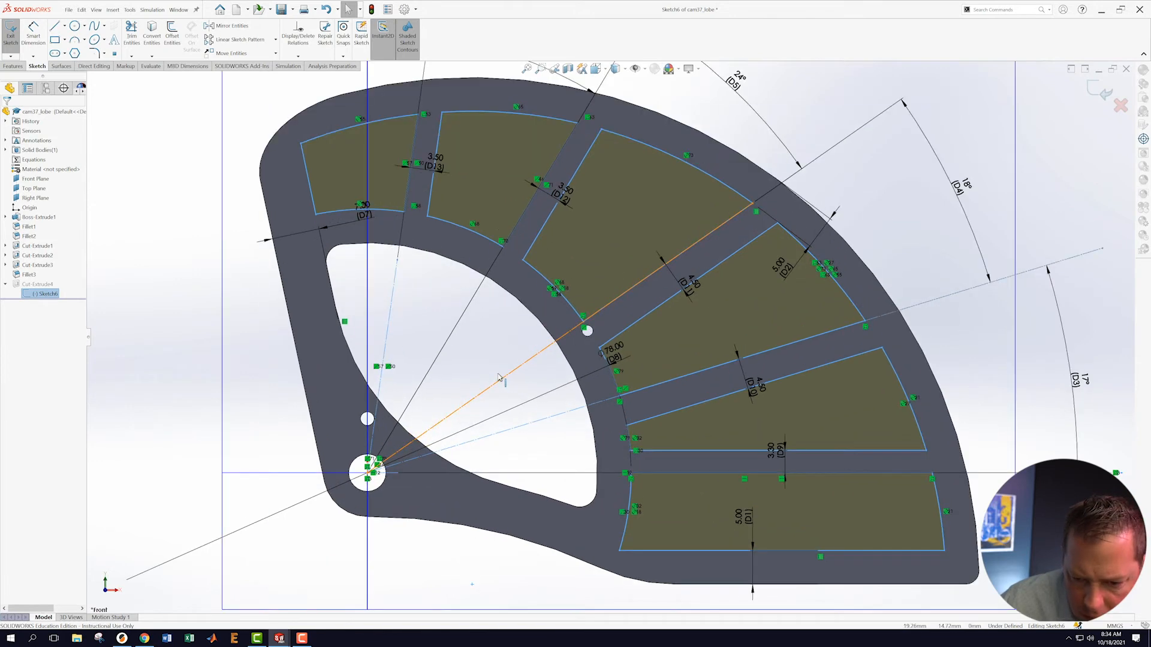
scroll(454, 417, "up", 1)
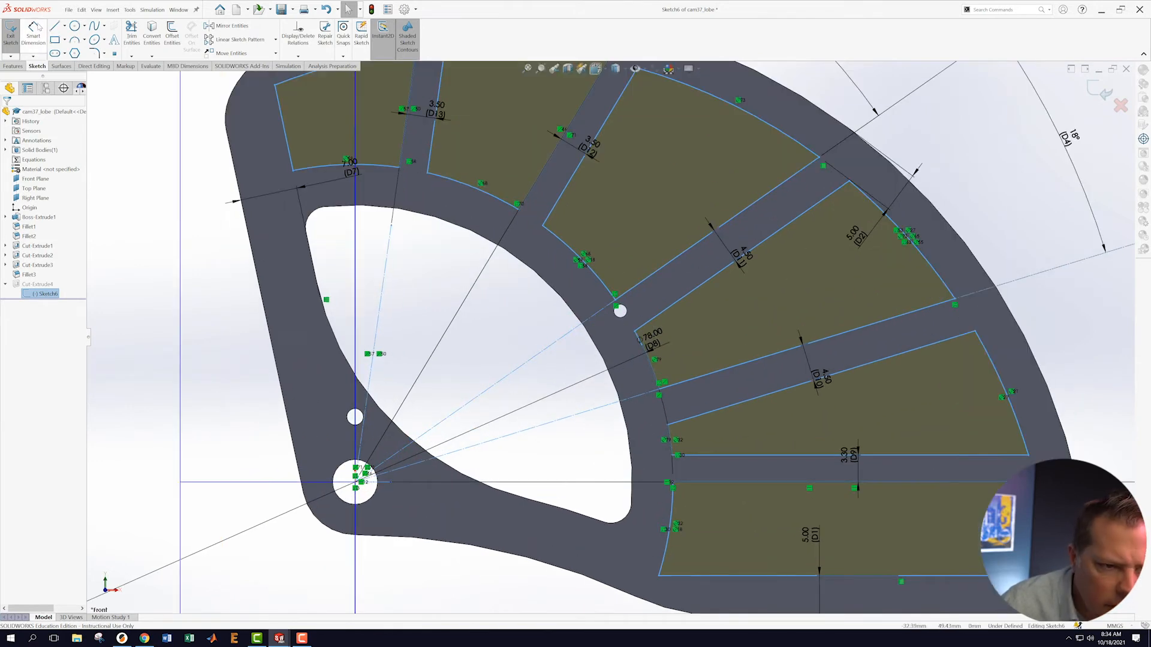
left_click(55, 27)
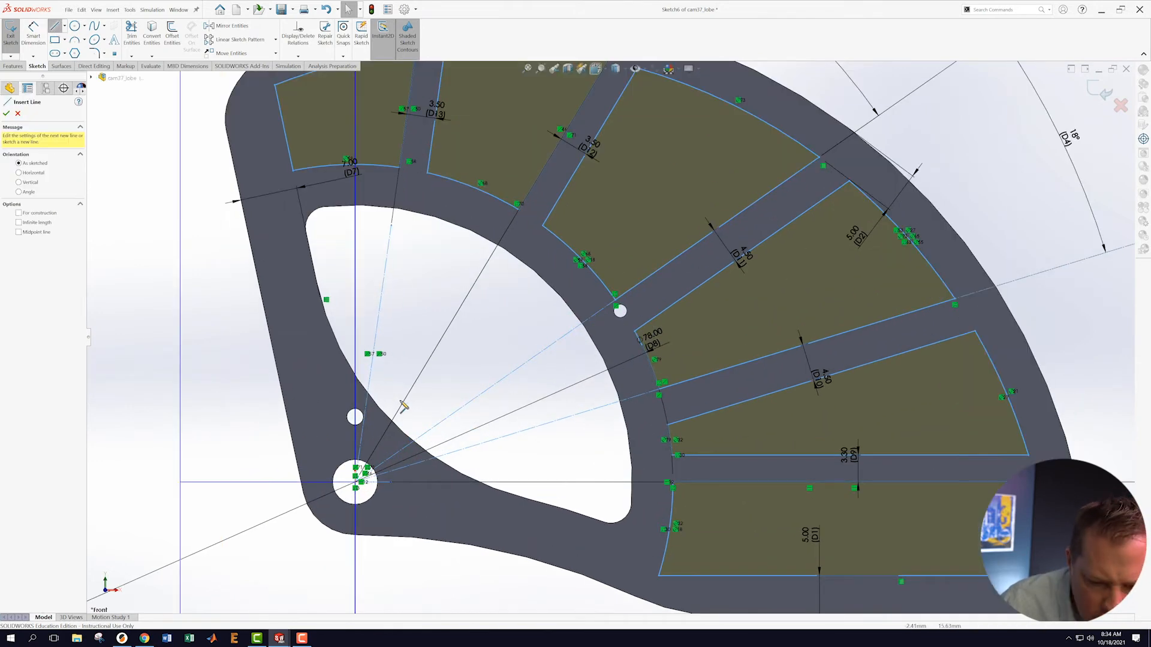
left_click(355, 483)
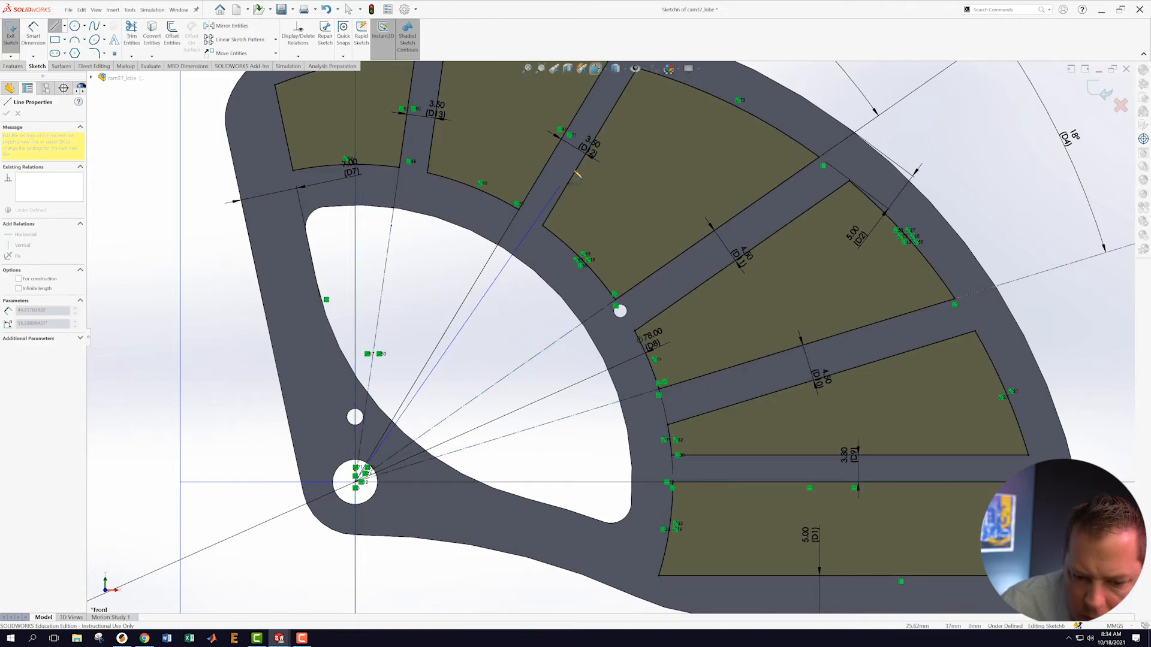
scroll(599, 343, "down", 2)
scroll(600, 171, "down", 3)
scroll(601, 157, "up", 2)
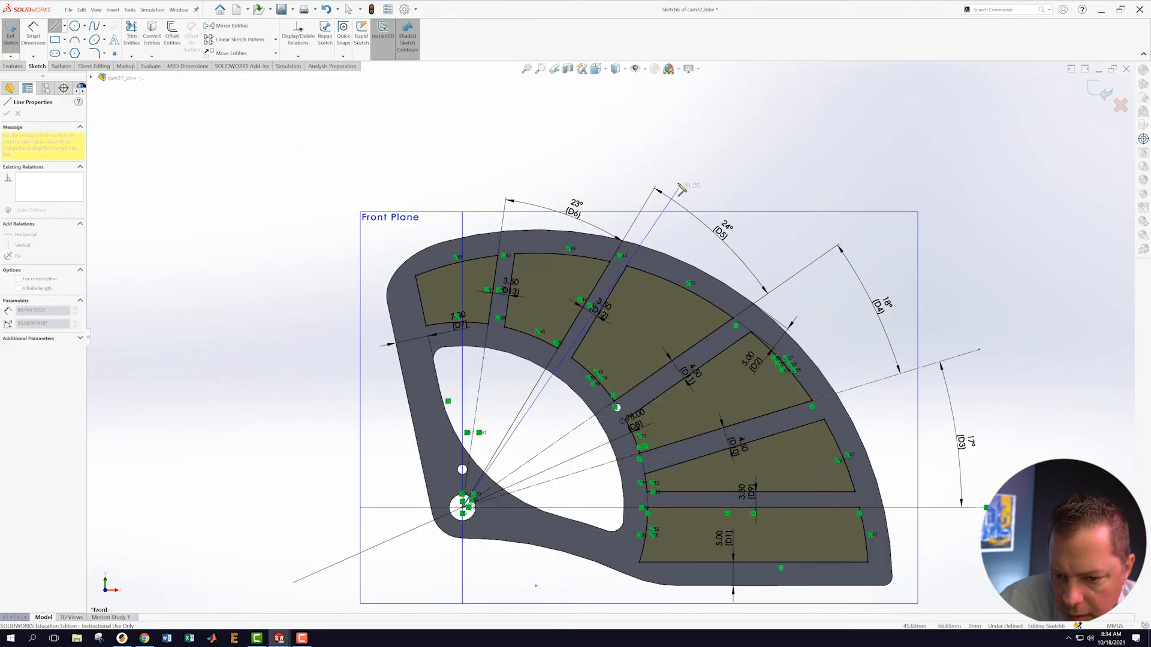
left_click(692, 138)
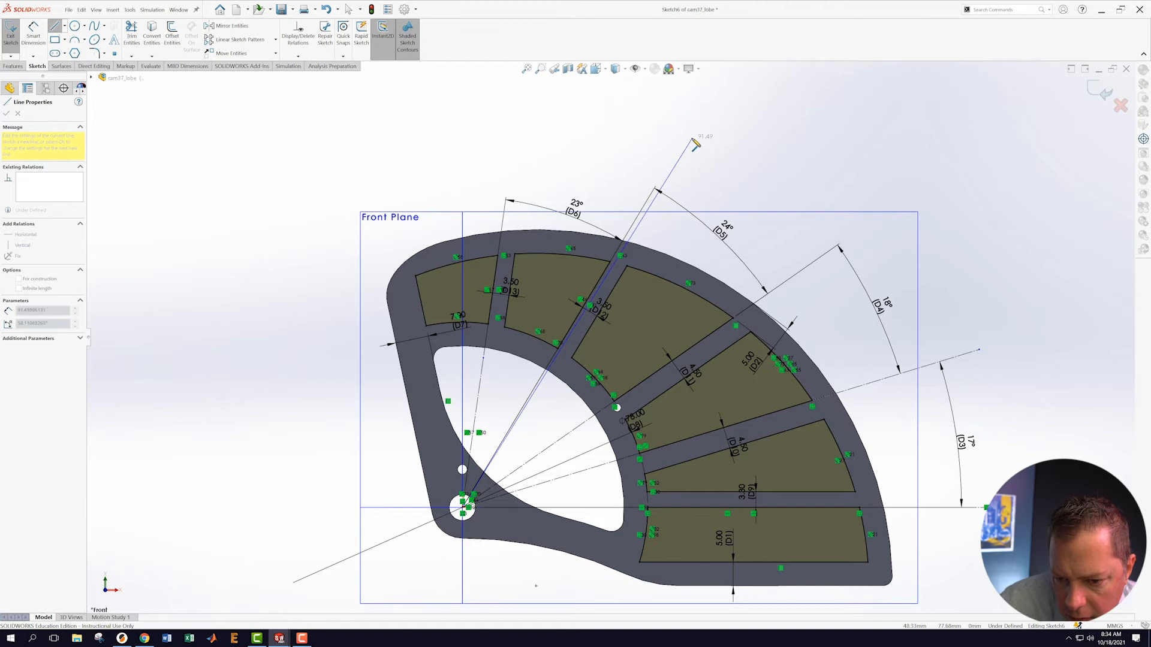
key("Escape")
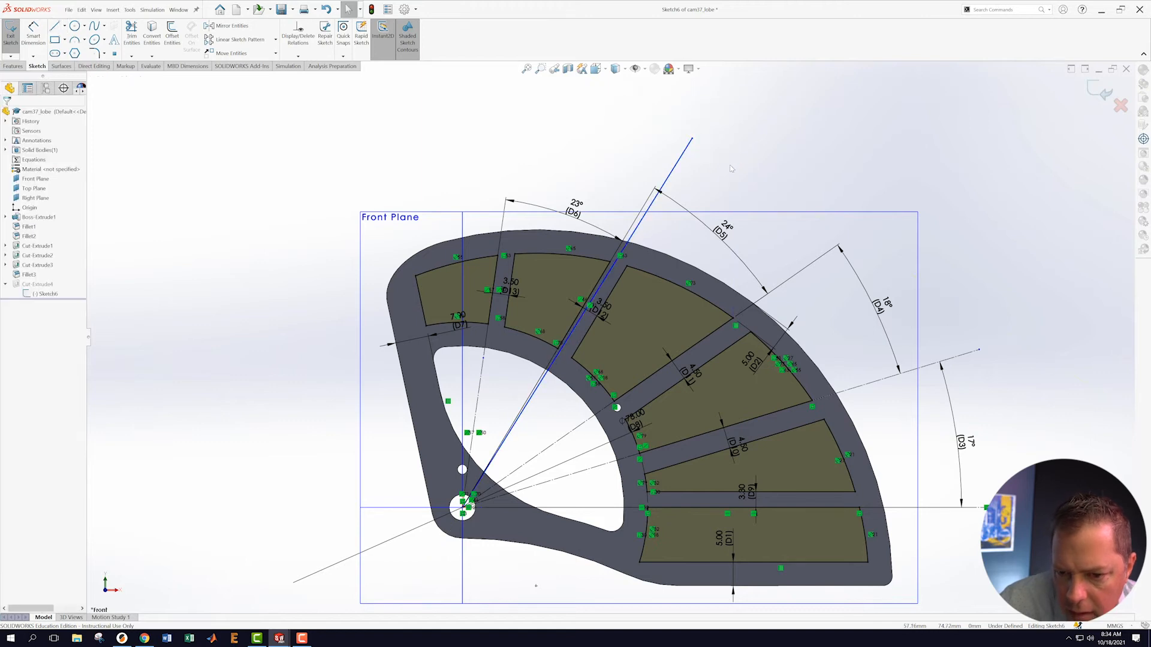
- Make the new radial line collinear with the adjacent pocket edge and convert it to construction geometry
left_click(635, 235)
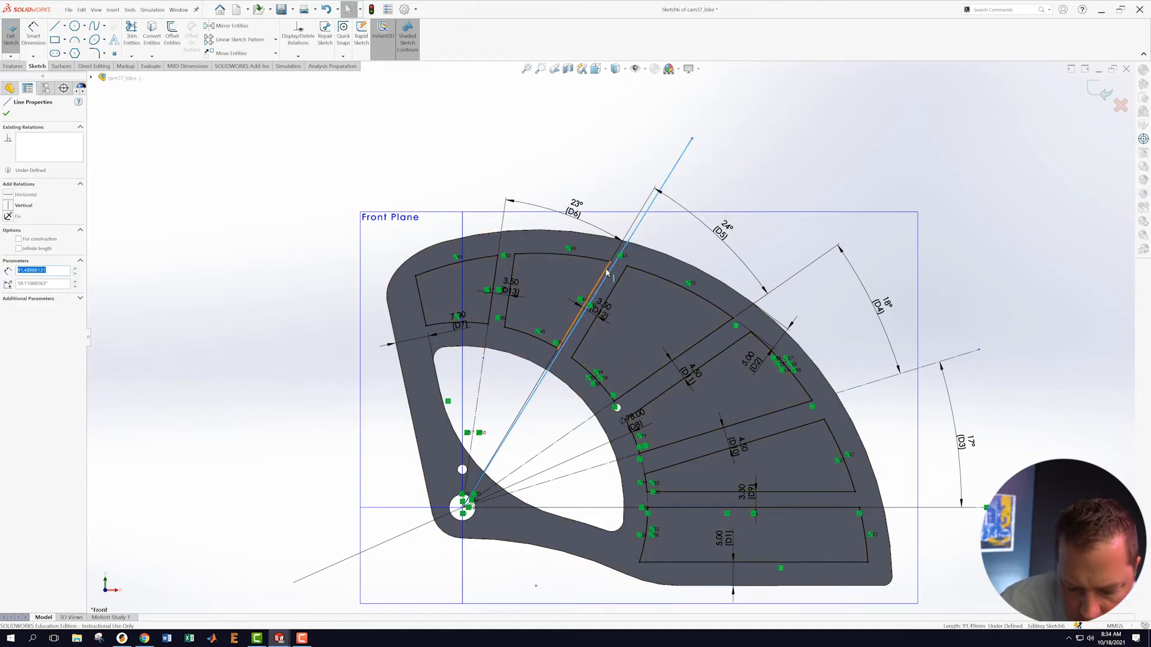
left_click(607, 273, "ctrl")
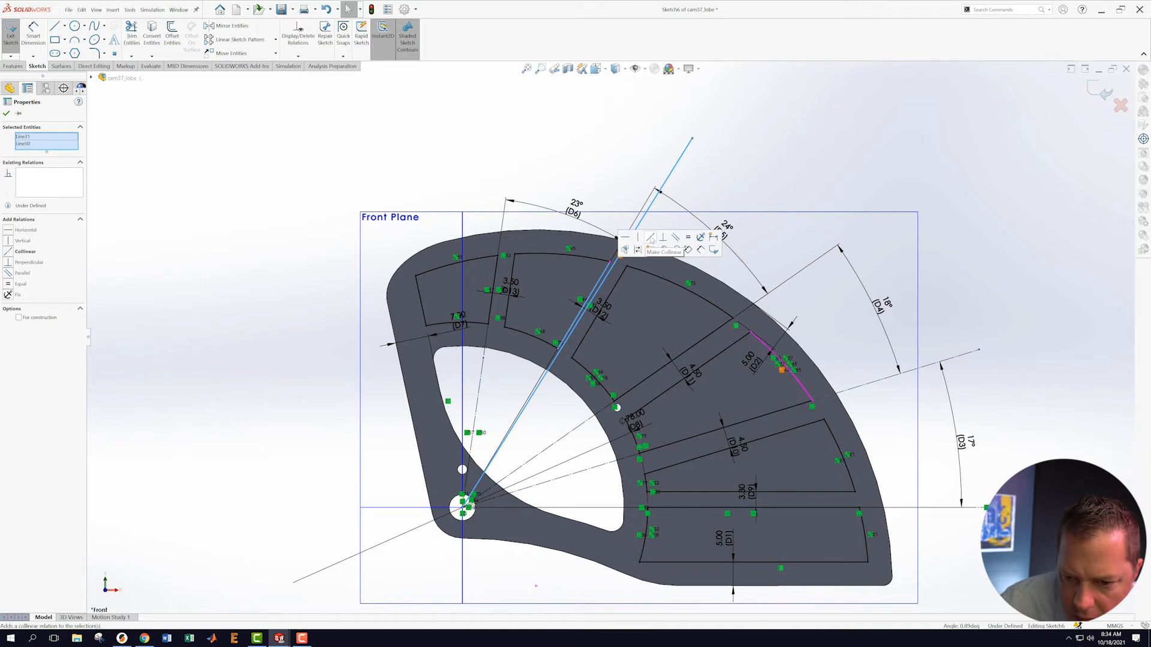
left_click(652, 239)
left_click(705, 154)
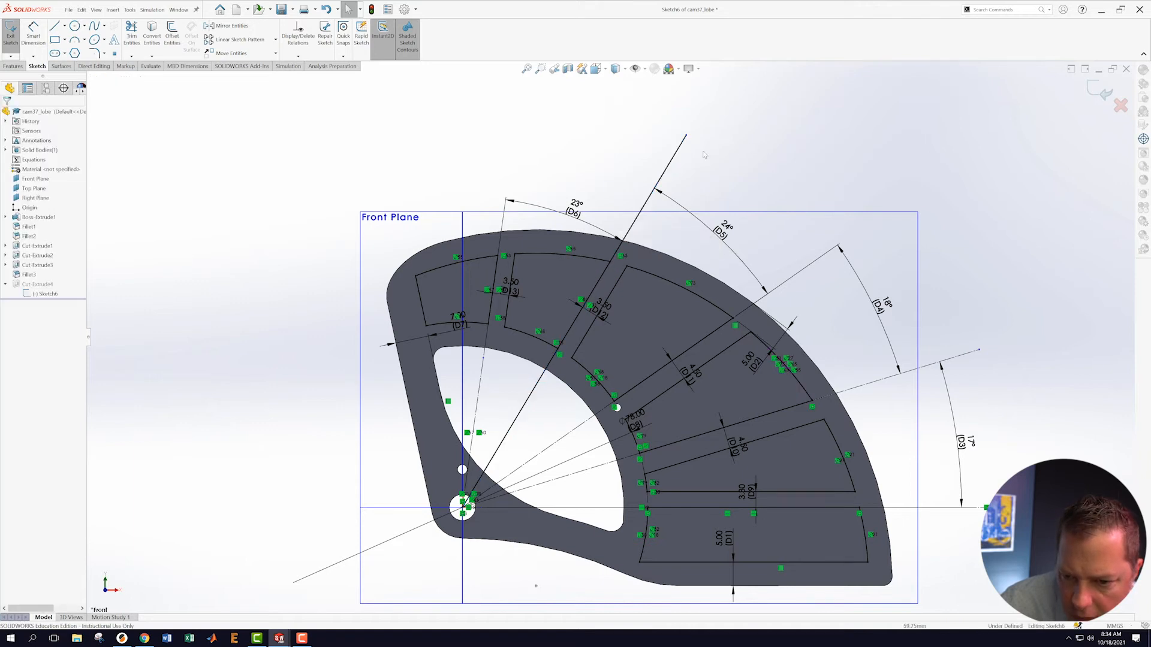
left_click(674, 160)
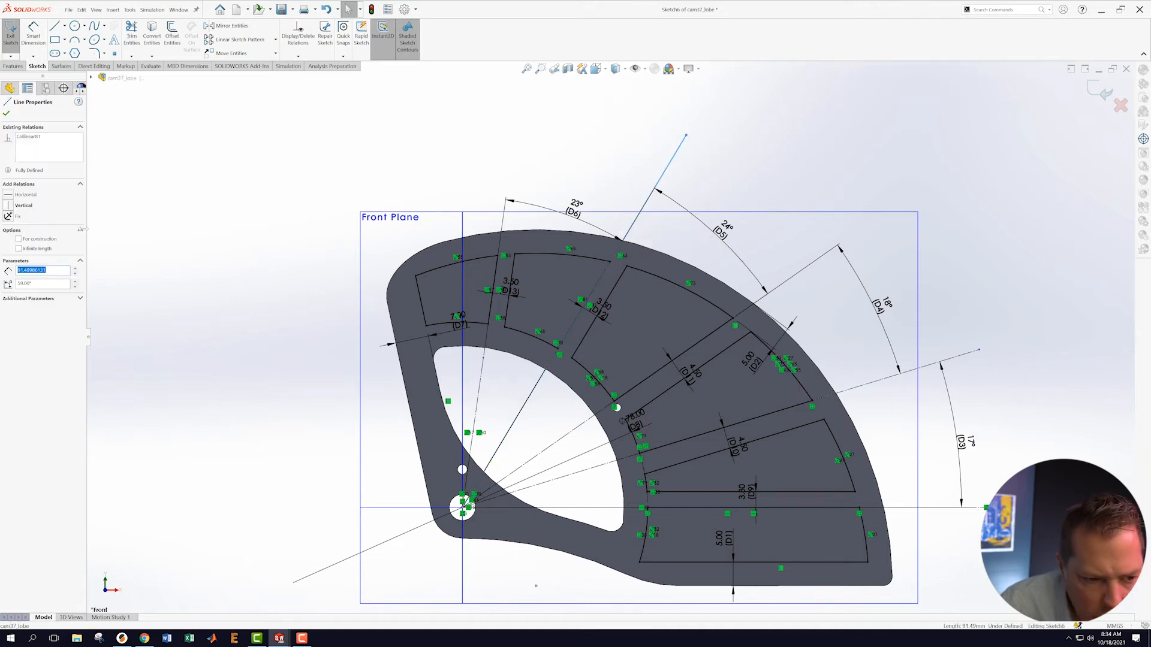
left_click(18, 239)
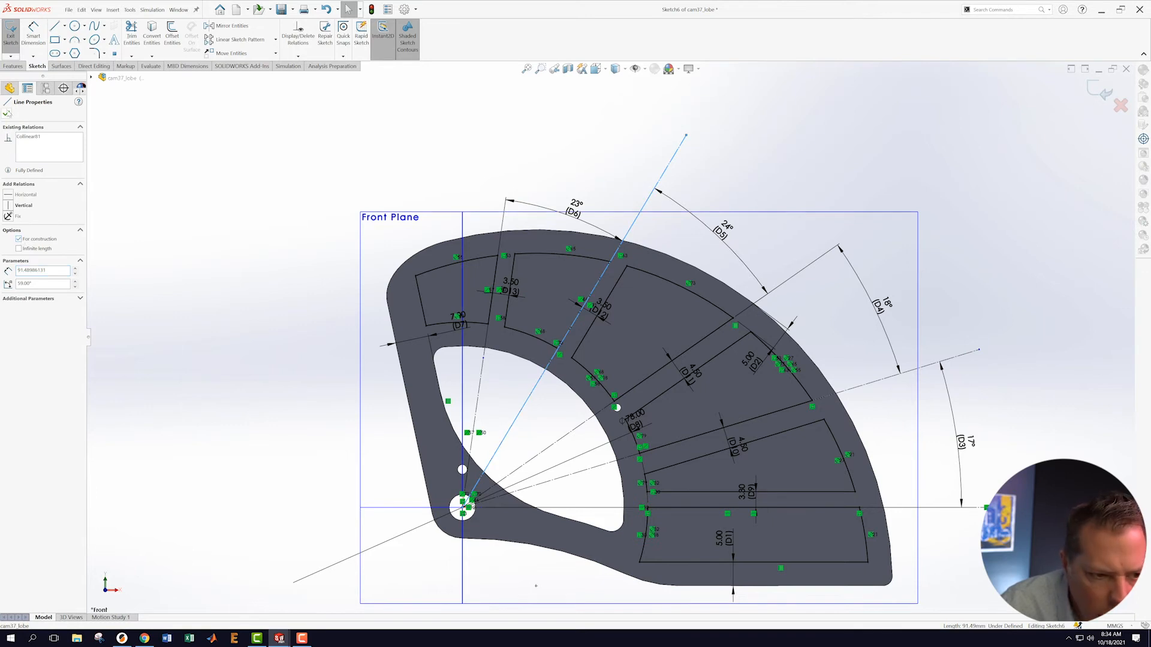
left_click(7, 114)
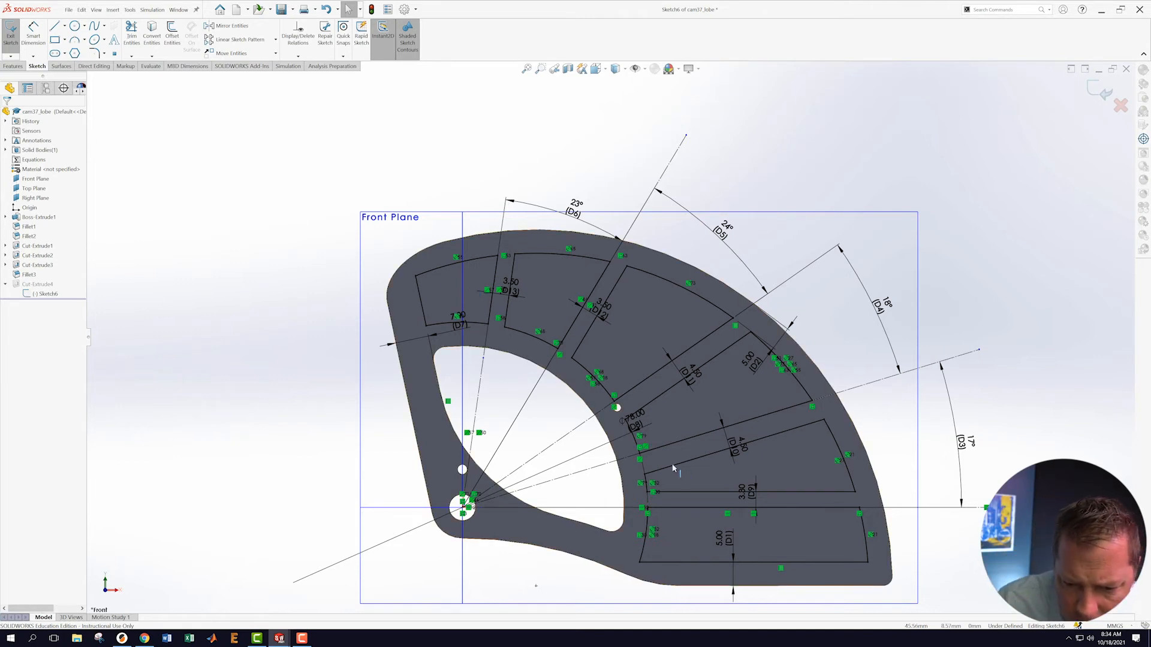
- Delete the 24° angle dimension between the radial construction lines
scroll(613, 492, "down", 1)
scroll(479, 526, "down", 3)
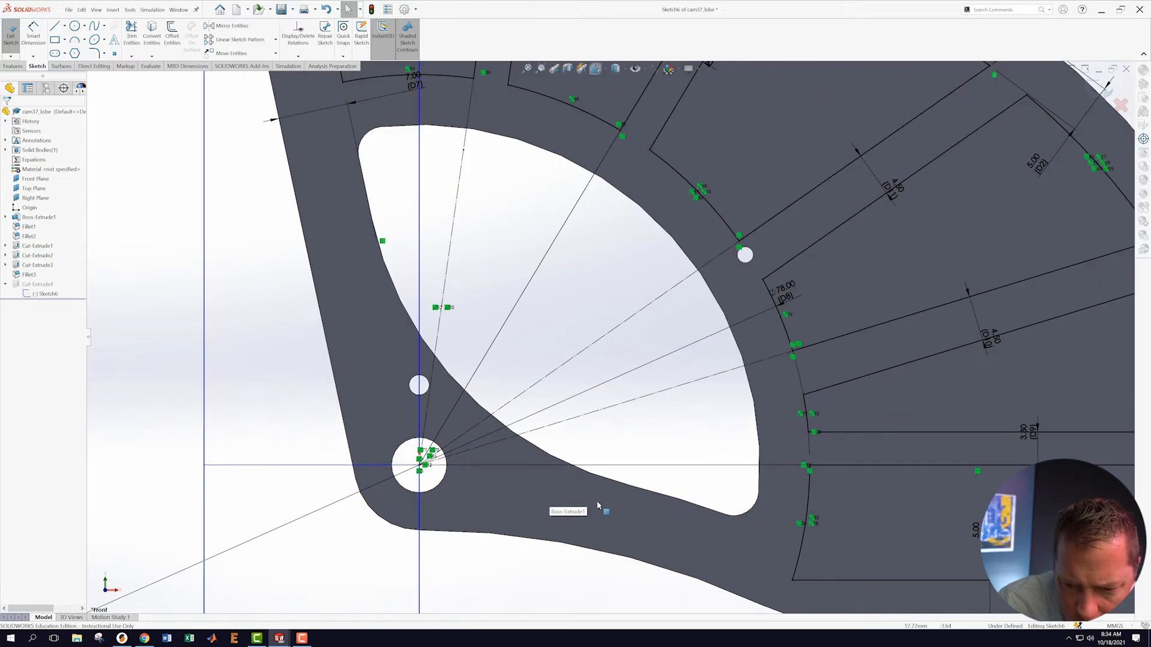
scroll(687, 401, "up", 3)
scroll(698, 372, "up", 2)
scroll(700, 372, "down", 1)
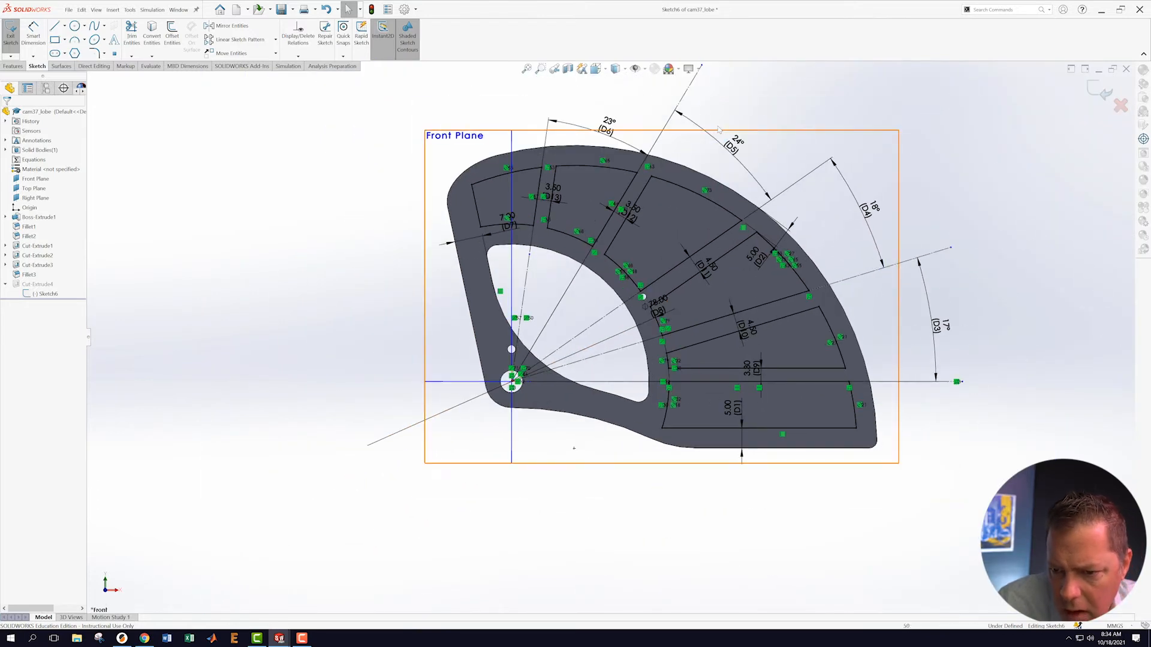
left_click(742, 149)
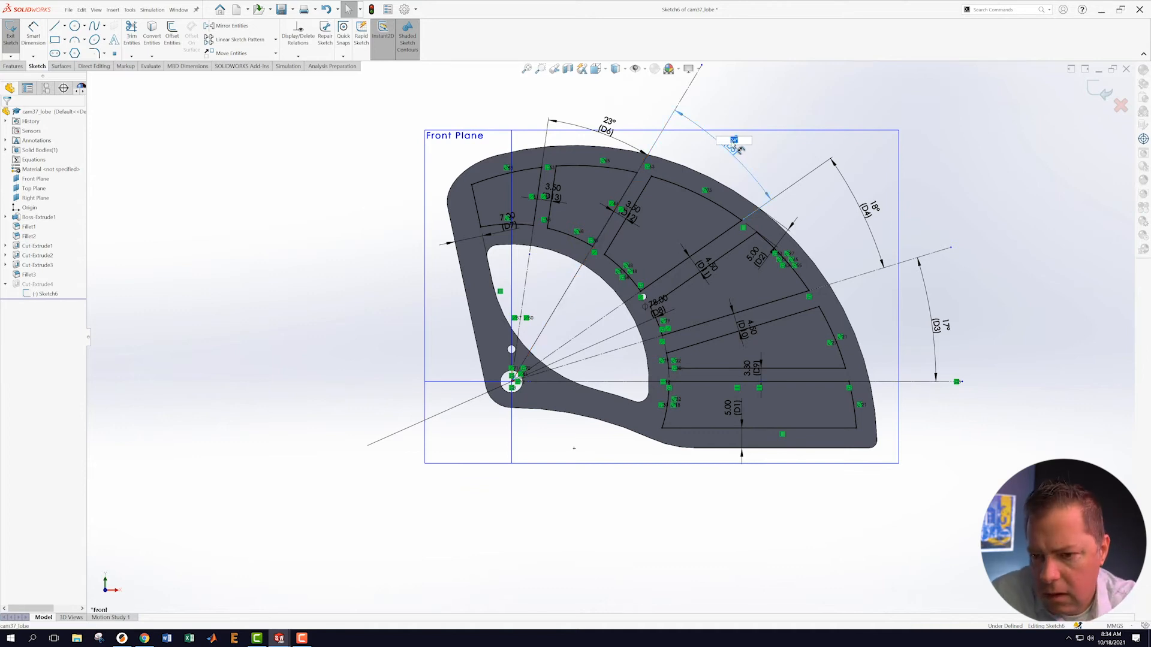
right_click(736, 147)
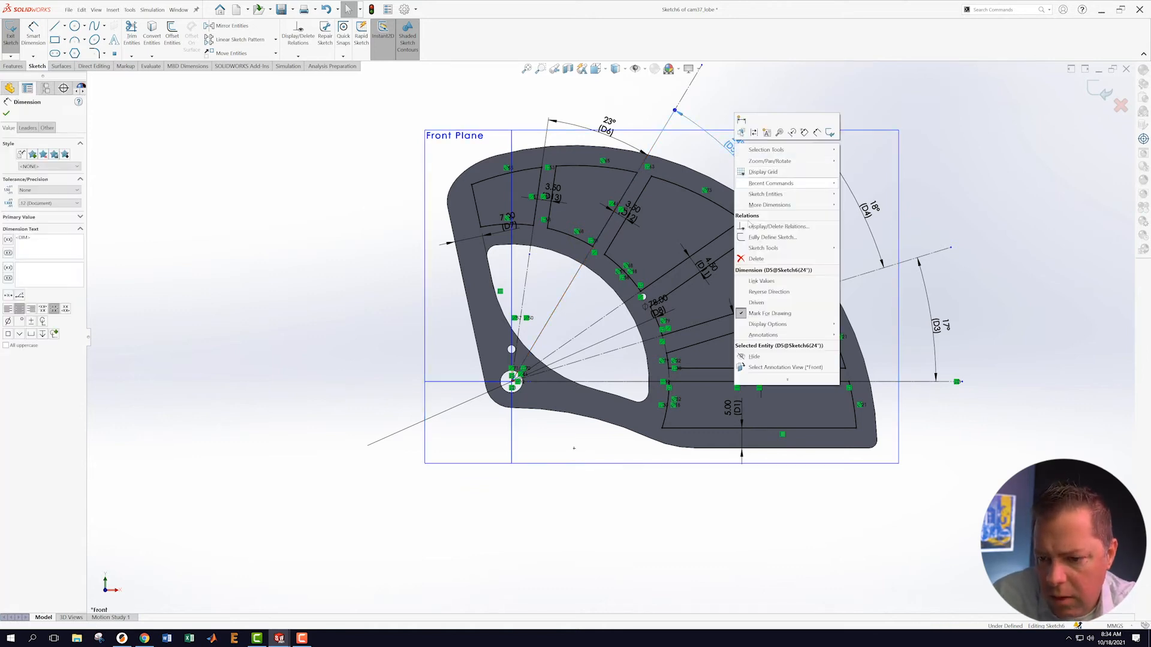
left_click(756, 259)
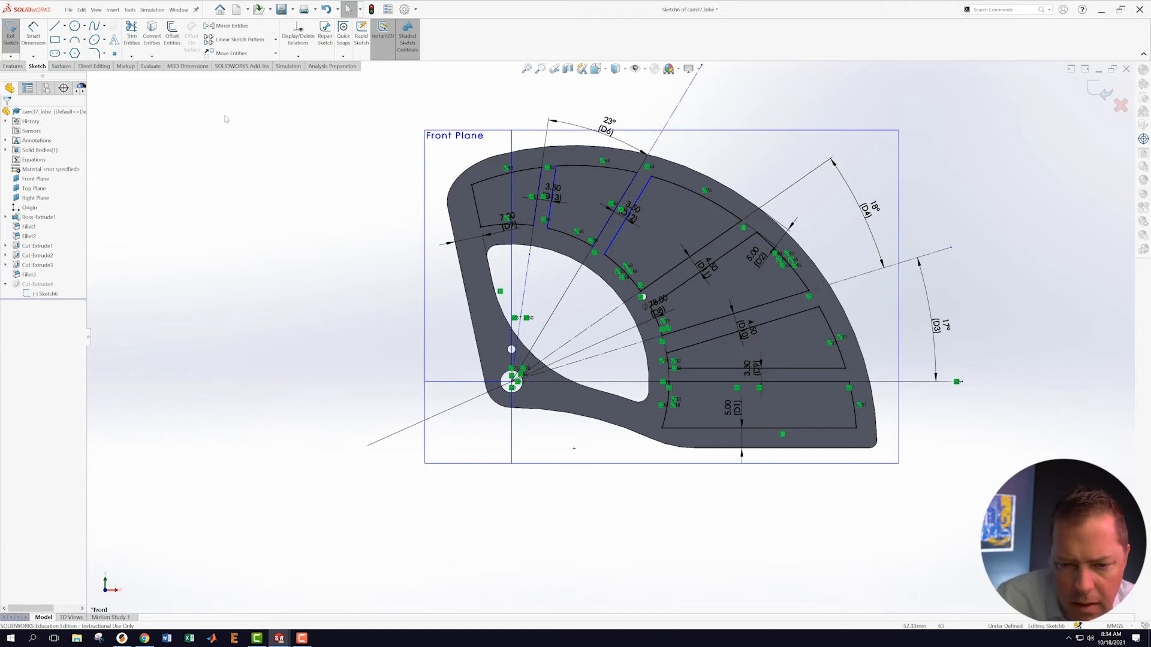
- Dimension the angle between the radial line shared with the 18° angle and the radial line shared with the 23° angle
left_click(33, 33)
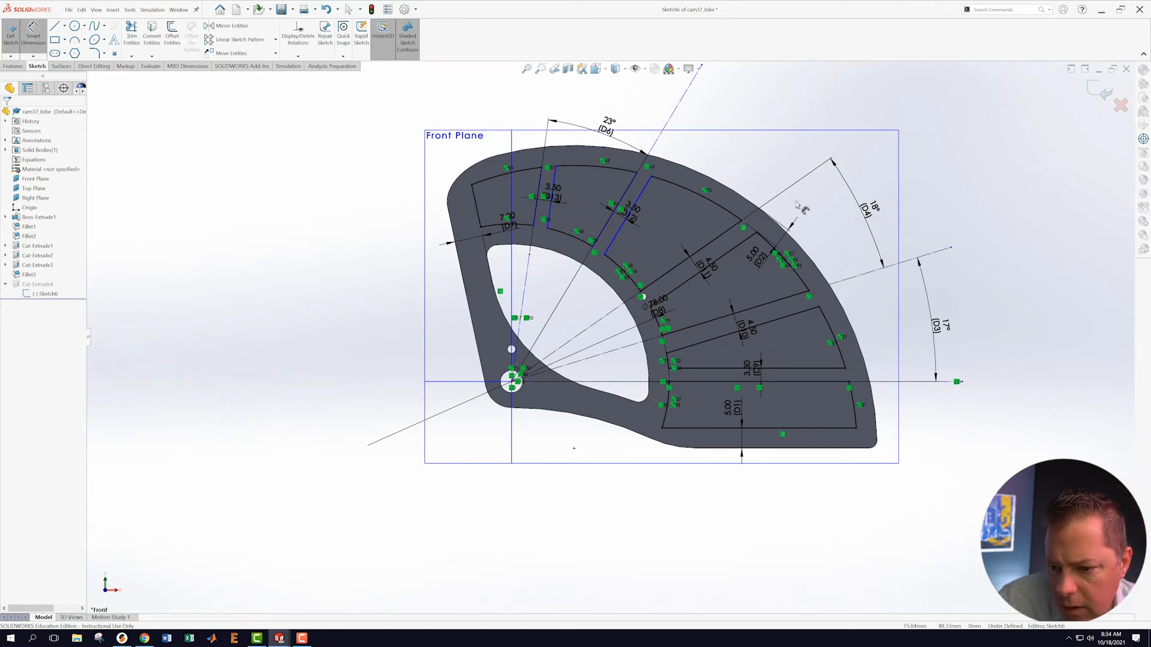
left_click(617, 311)
left_click(679, 109)
left_click(746, 116)
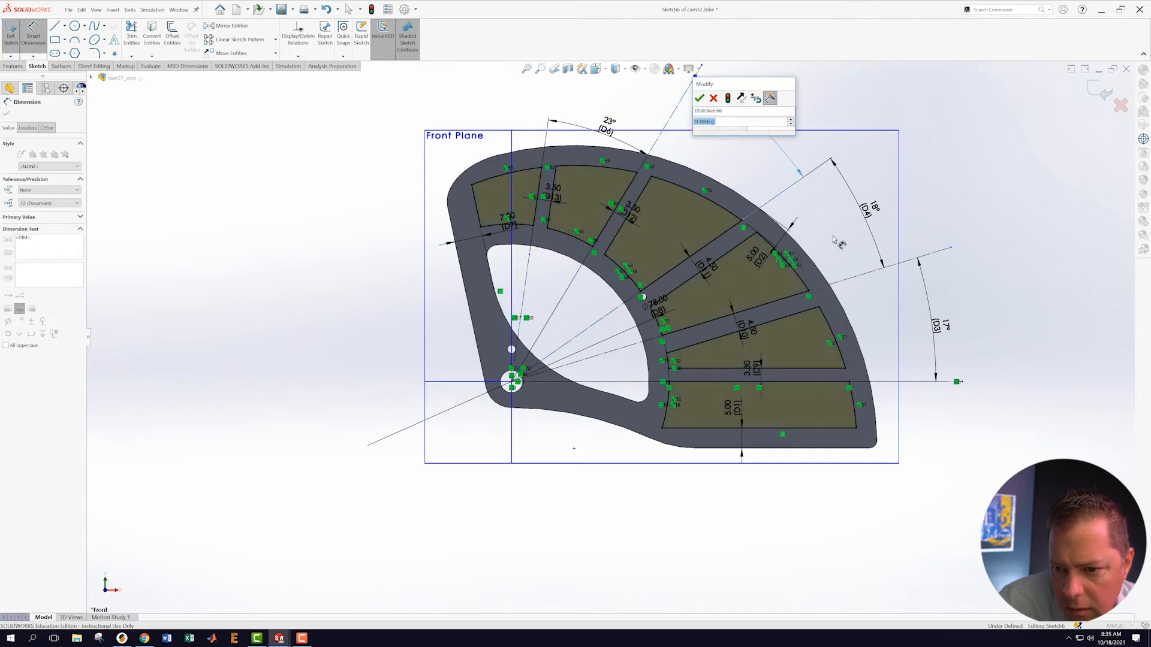
key("Return")
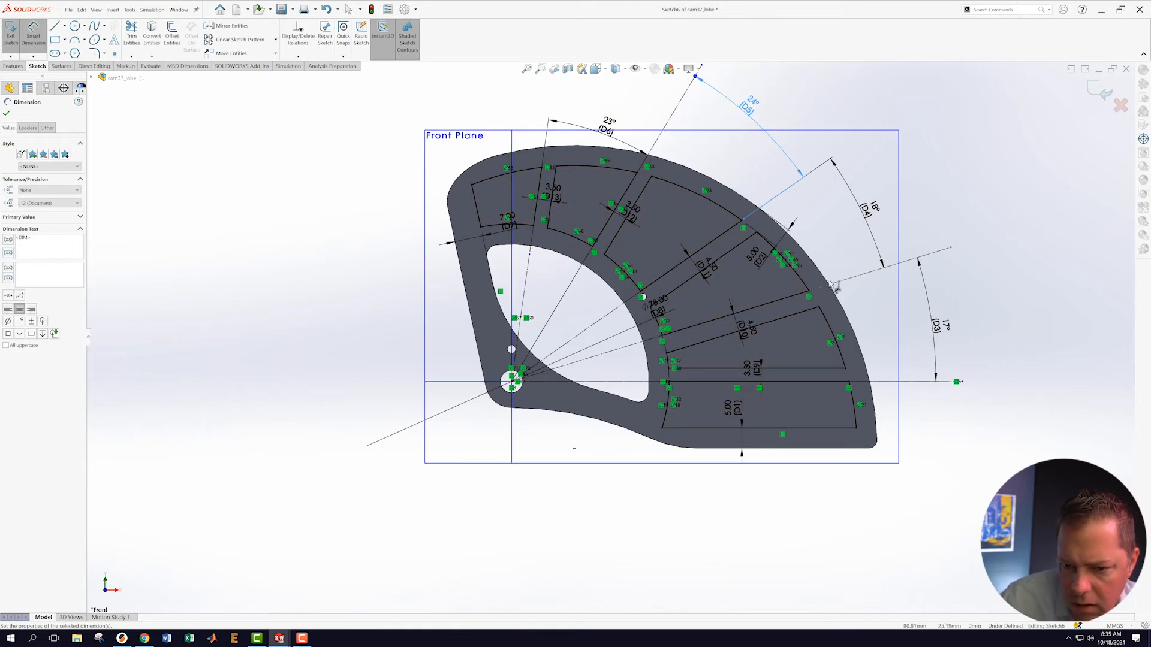
- Exit the pocket sketch to rebuild the window cut, and reopen the sketch for editing
left_click(1104, 92)
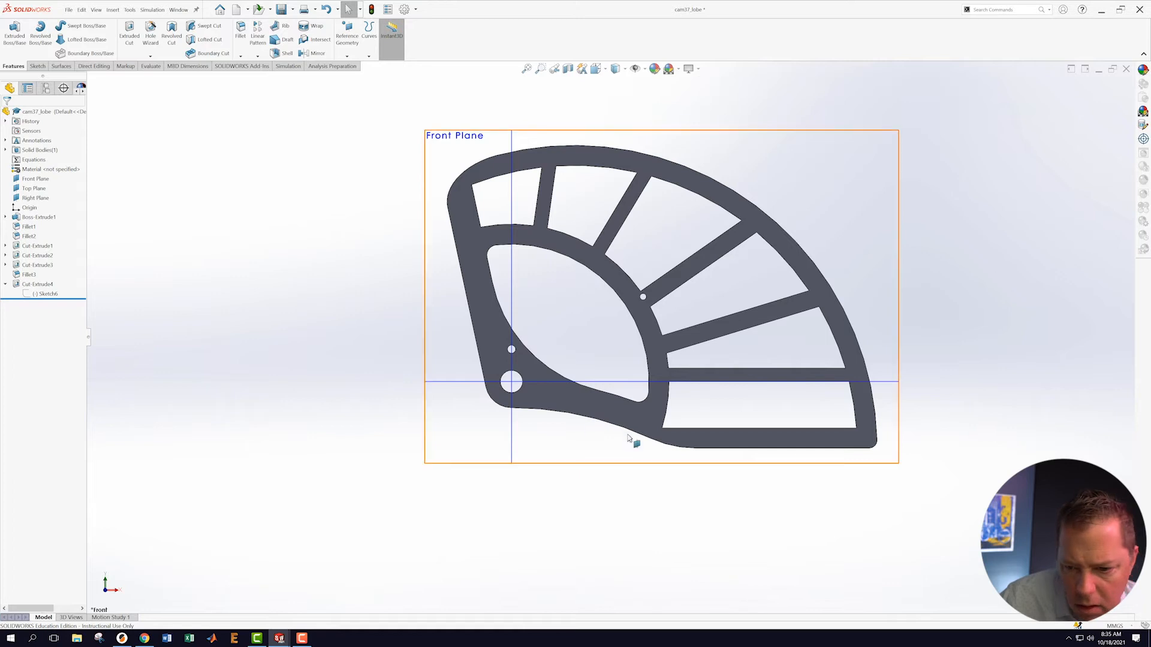
mouse_move(988, 384)
middle_mouse_down()
mouse_move(968, 334)
mouse_move(991, 379)
middle_mouse_up()
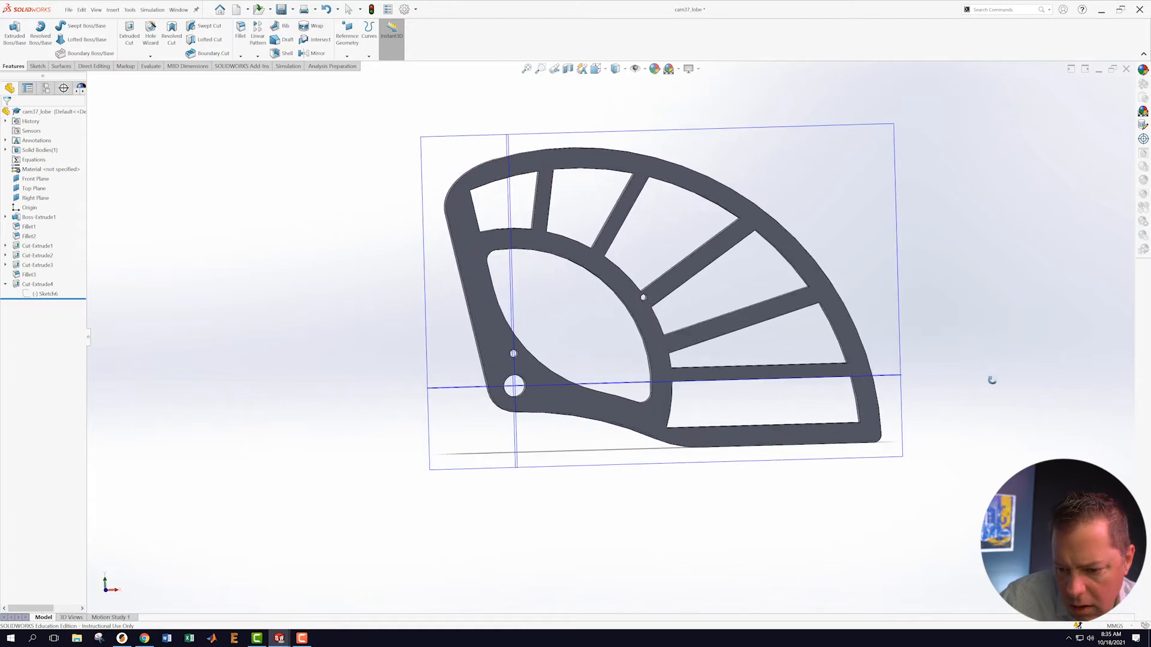
right_click(37, 295)
left_click(46, 268)
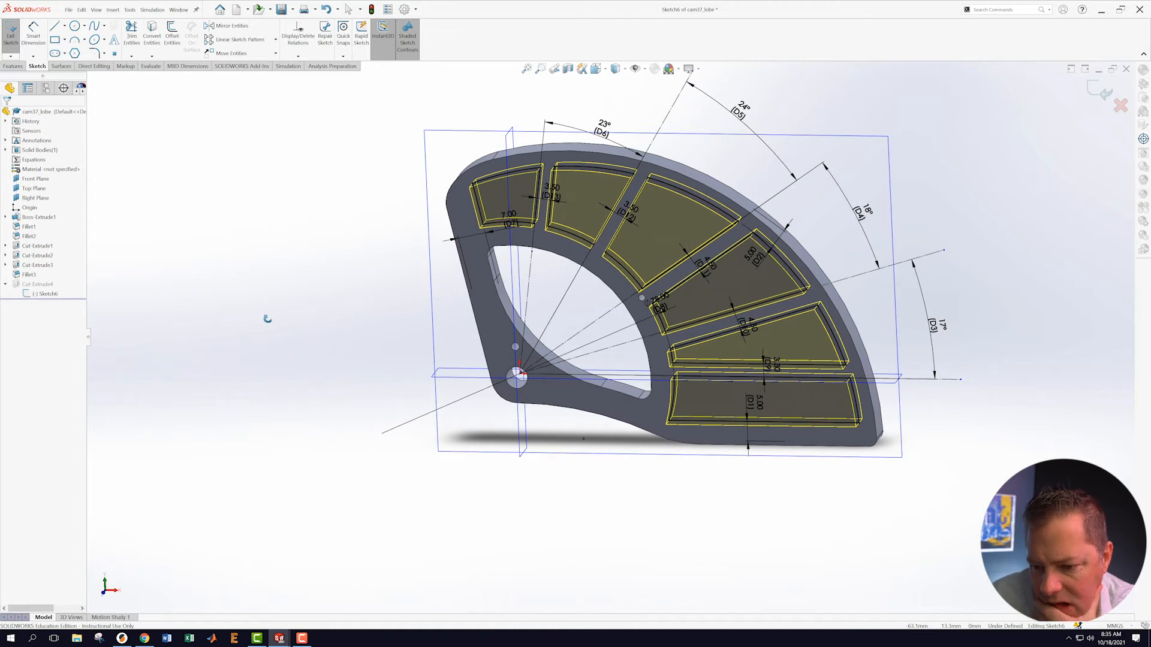
- Examine the pocket sketch's radial lines and relations on the lobe, and turn the sketch face-on
scroll(655, 424, "down", 3)
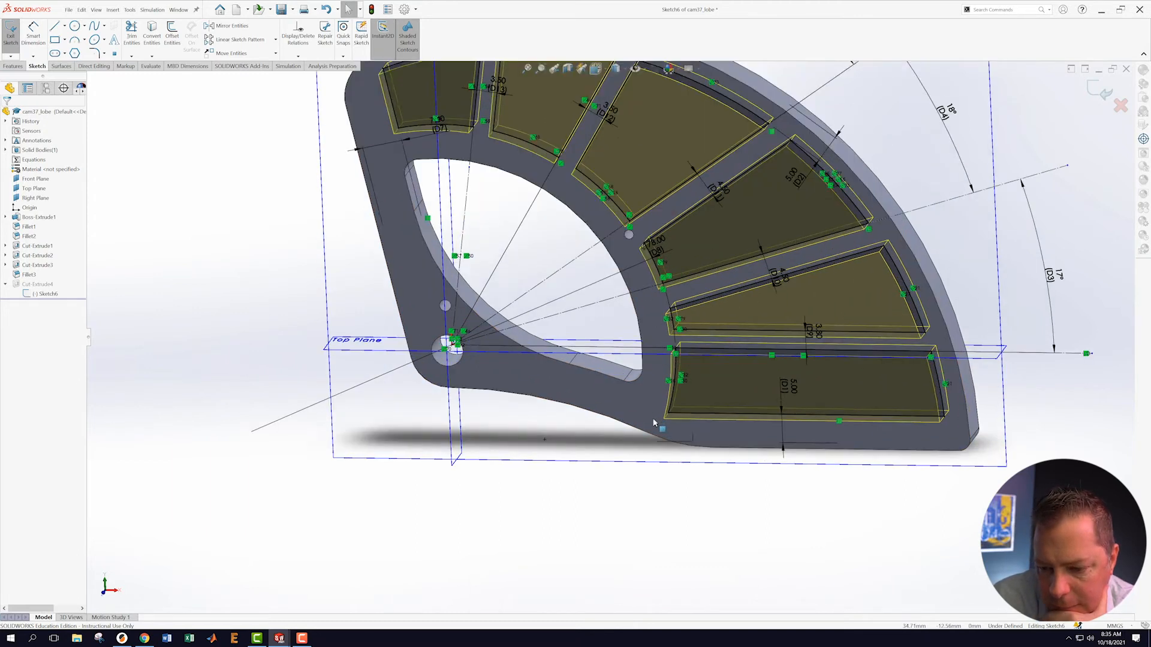
scroll(654, 424, "up", 2)
scroll(570, 291, "up", 3)
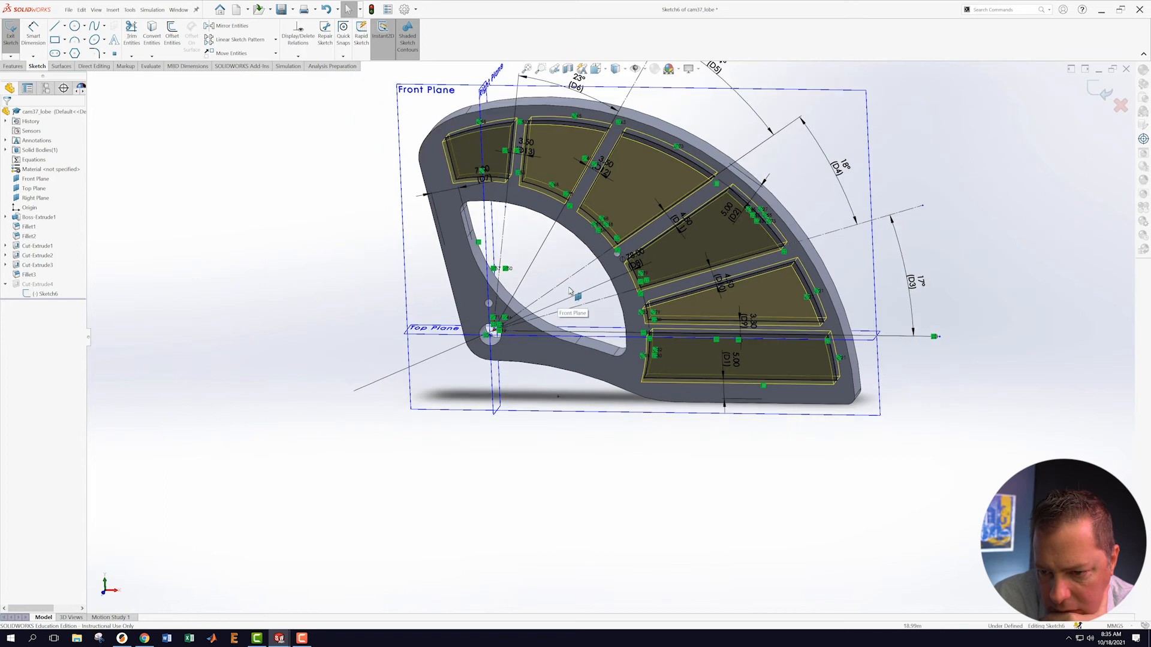
scroll(570, 291, "down", 2)
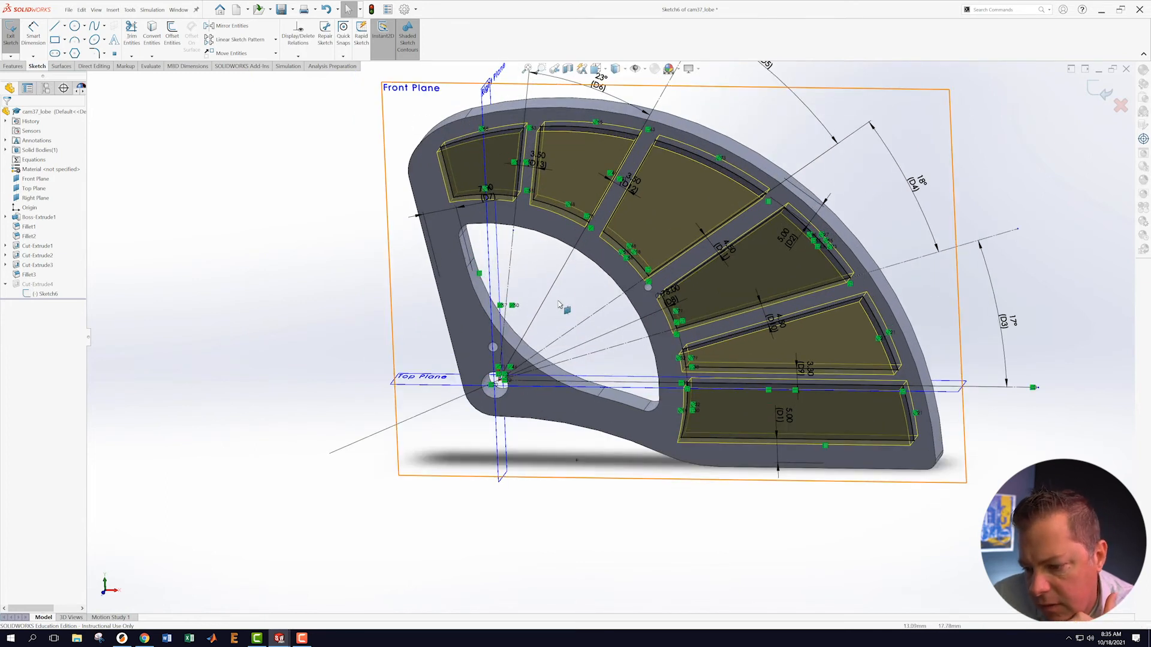
middle_click_drag(559, 251, 558, 274)
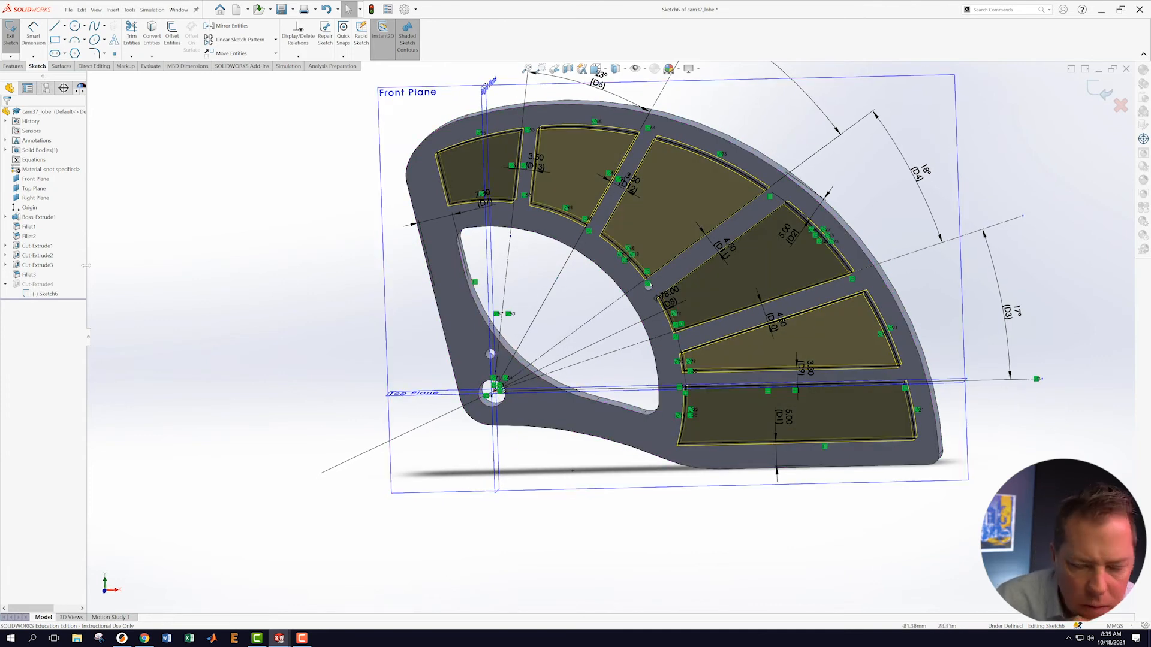
right_click(46, 294)
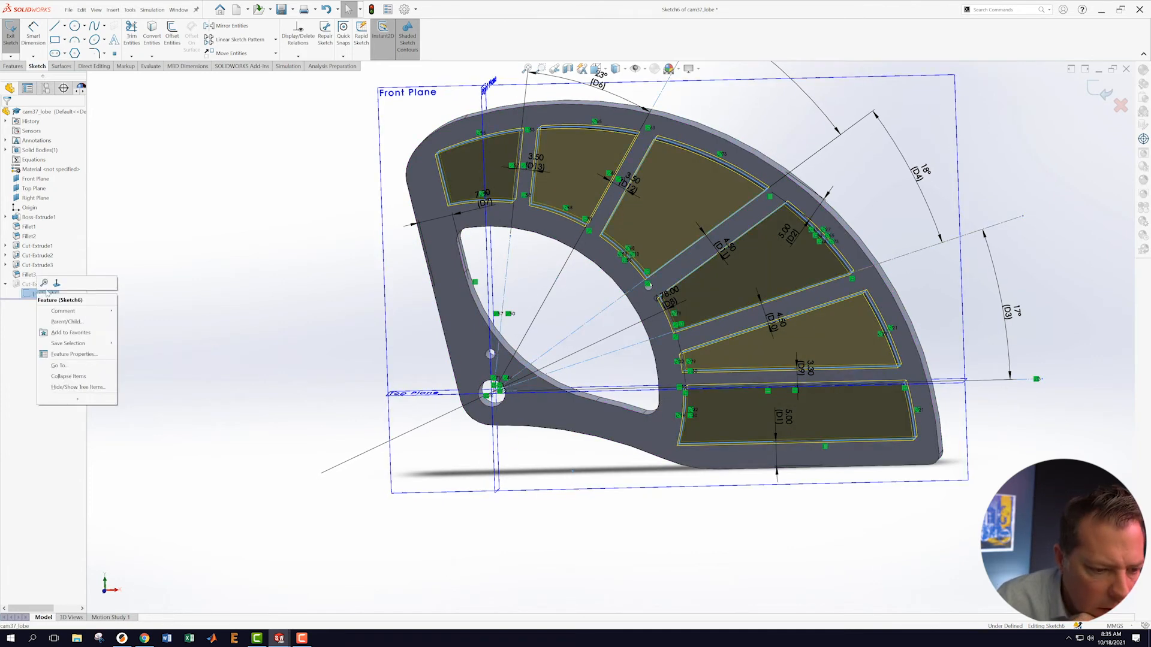
left_click(56, 284)
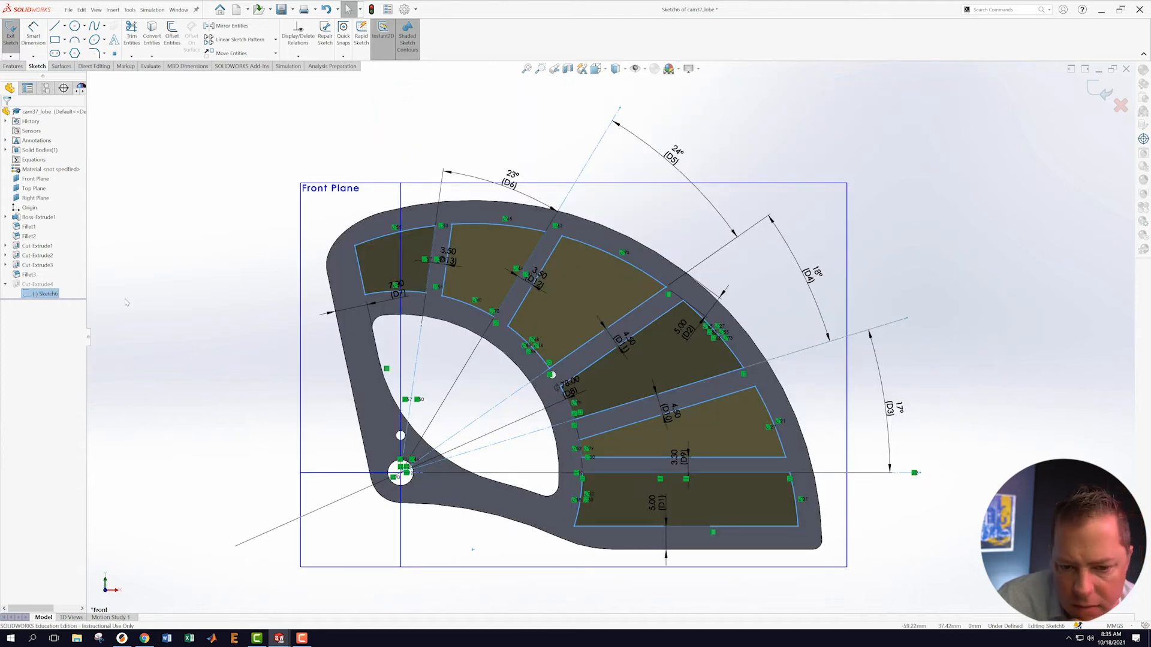
left_click(151, 223)
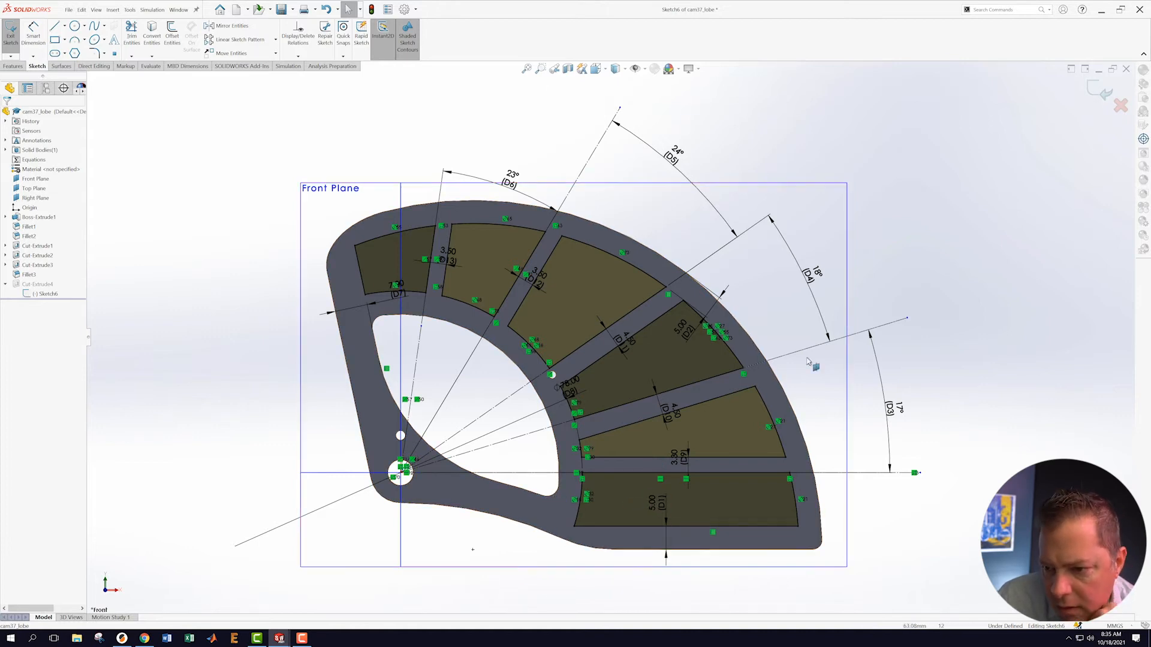
- Try to delete the outer endpoint of the steepest radial construction line, inside the lobe's large opening
scroll(827, 342, "up", 8)
scroll(600, 360, "down", 5)
scroll(530, 384, "down", 6)
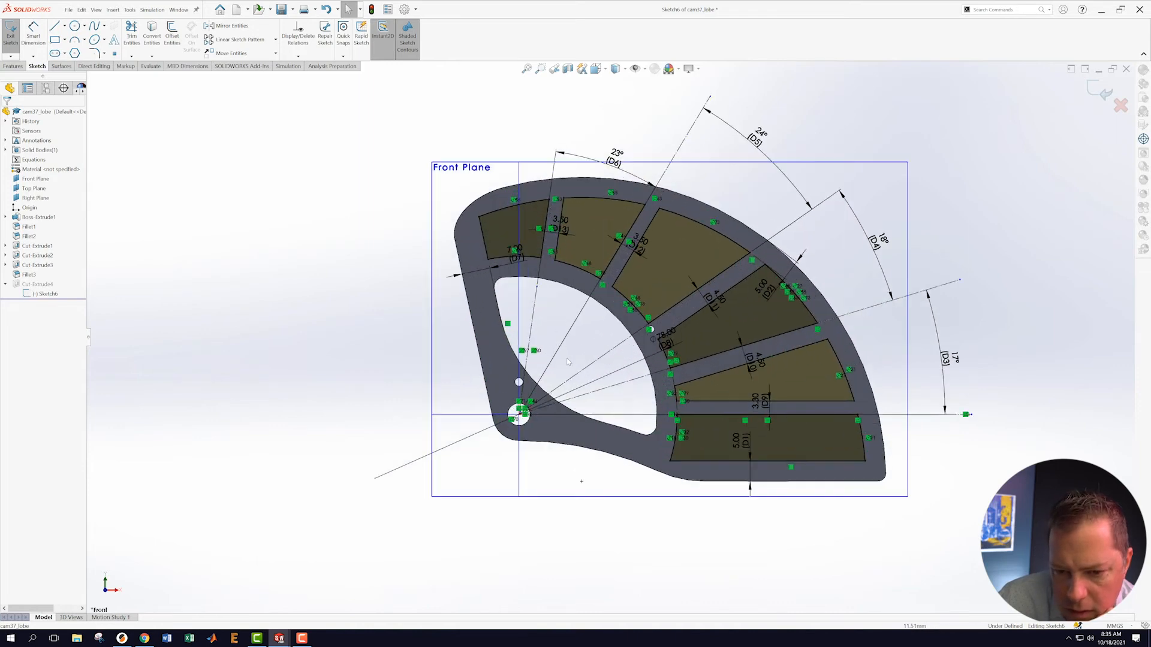
scroll(523, 381, "down", 4)
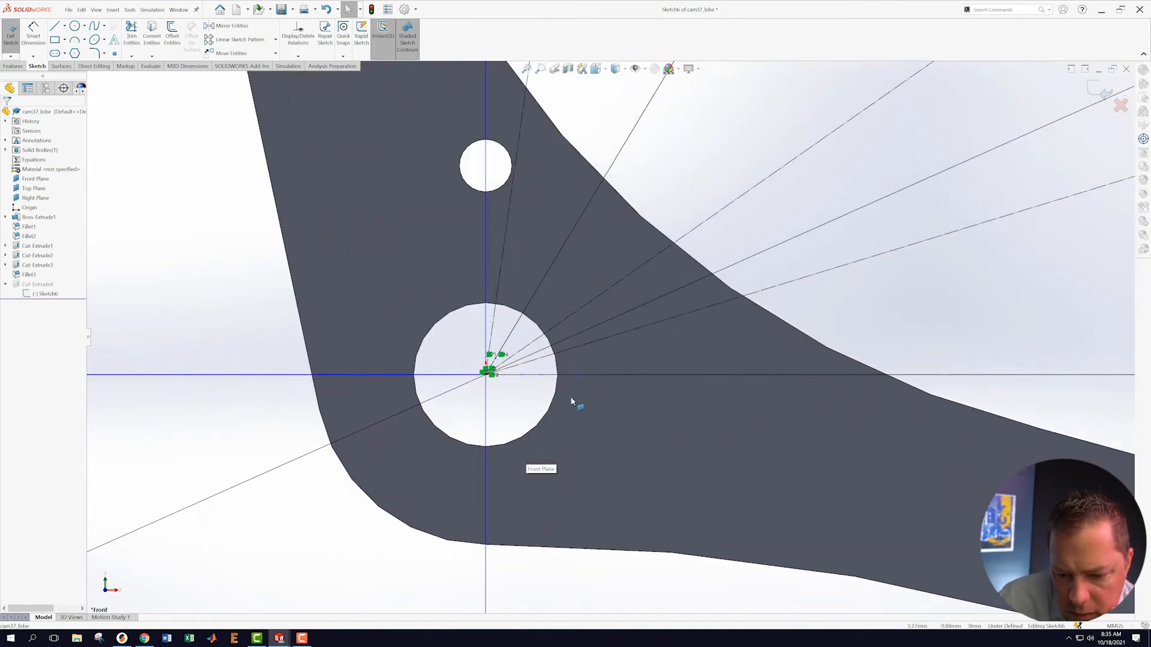
scroll(612, 285, "up", 5)
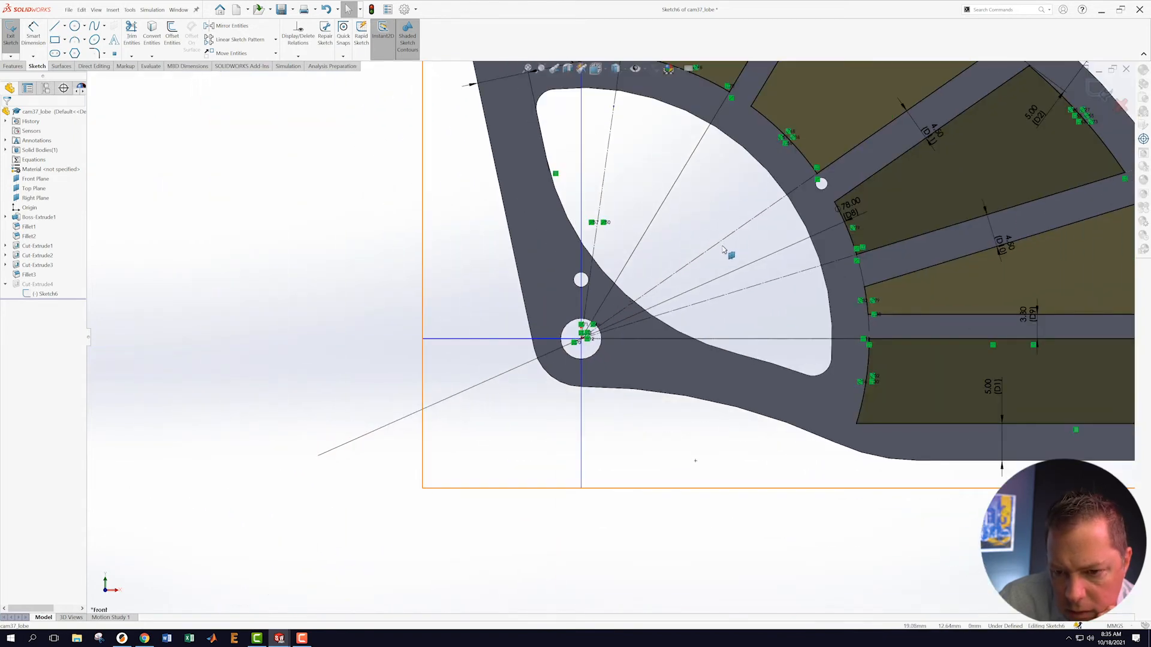
scroll(638, 123, "down", 5)
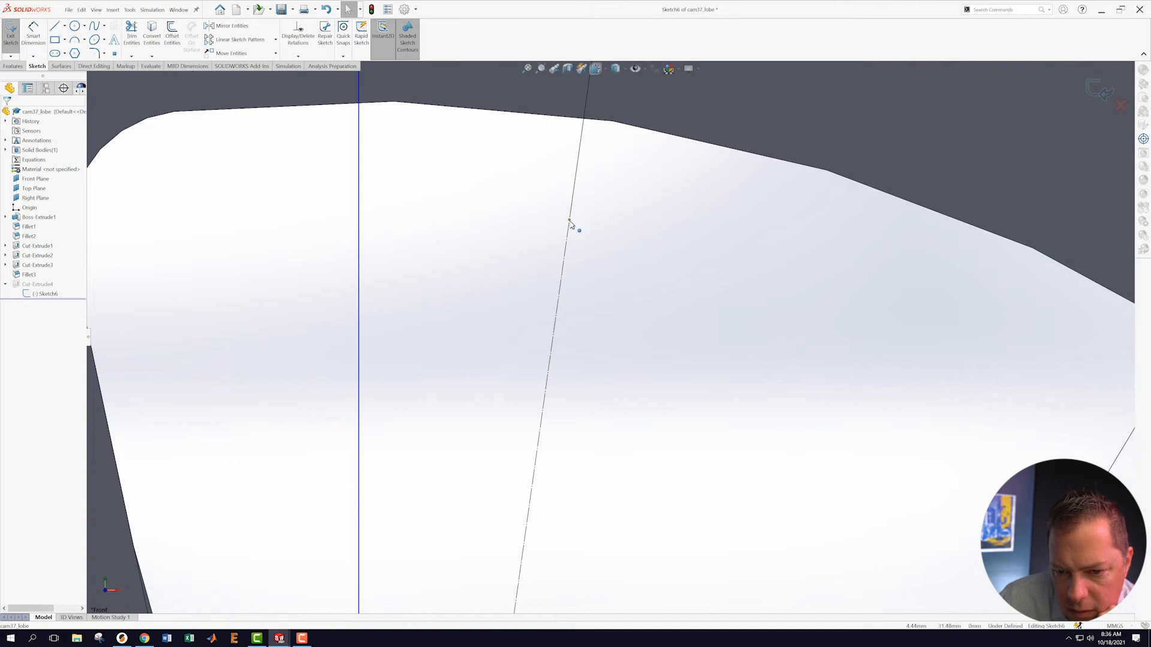
left_click(569, 222)
key("Delete")
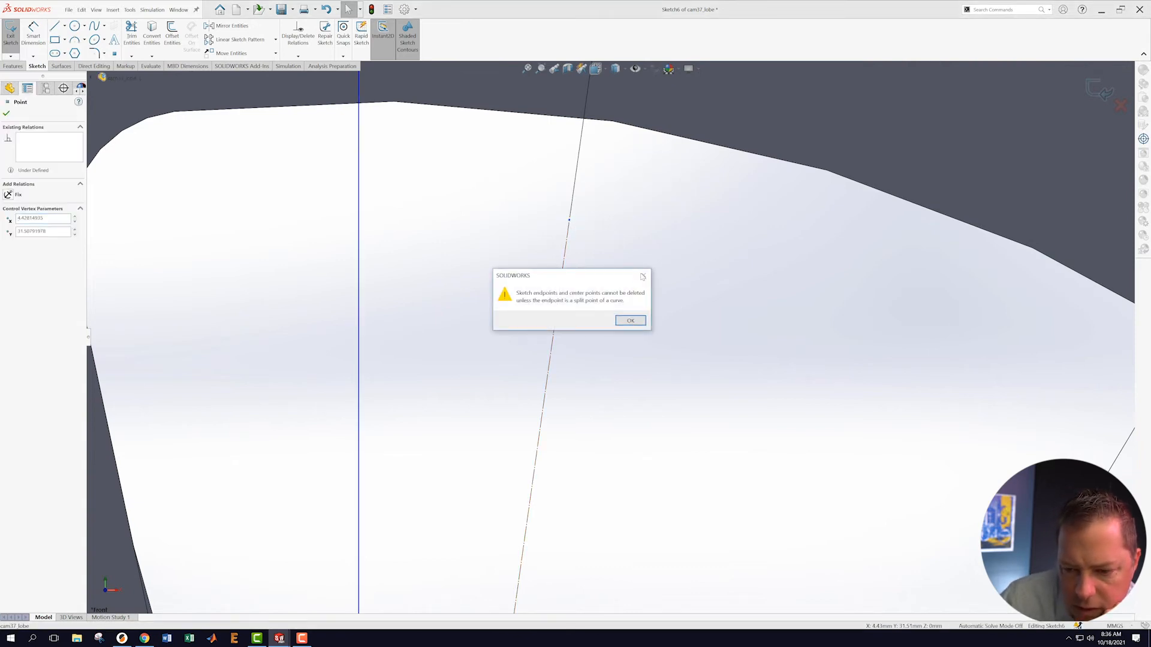
left_click(642, 277)
- Delete the sketch relation at the outer endpoint of the horizontal construction line, beside the 17° angle
scroll(726, 285, "up", 3)
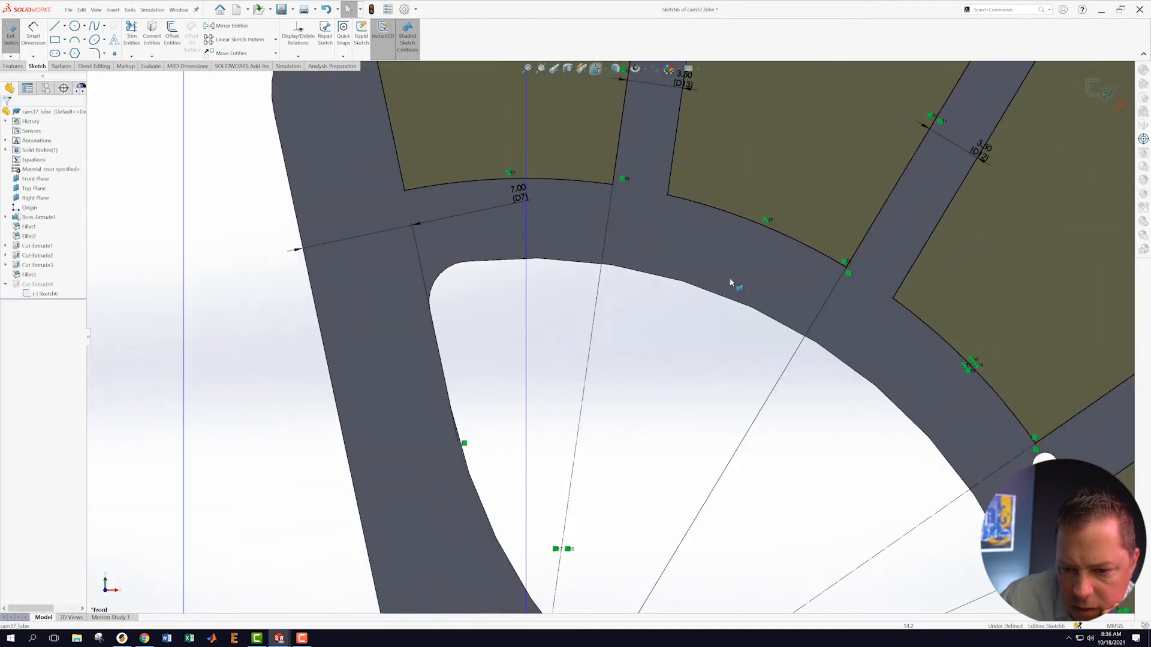
scroll(730, 282, "up", 3)
scroll(720, 368, "up", 3)
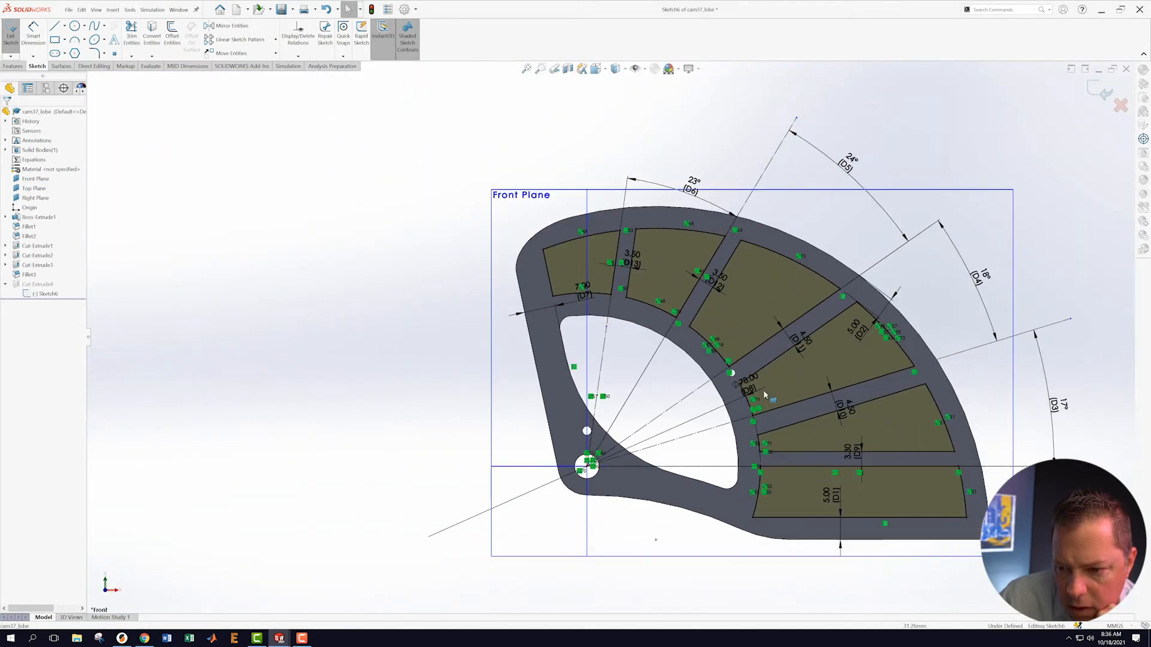
scroll(866, 484, "down", 2)
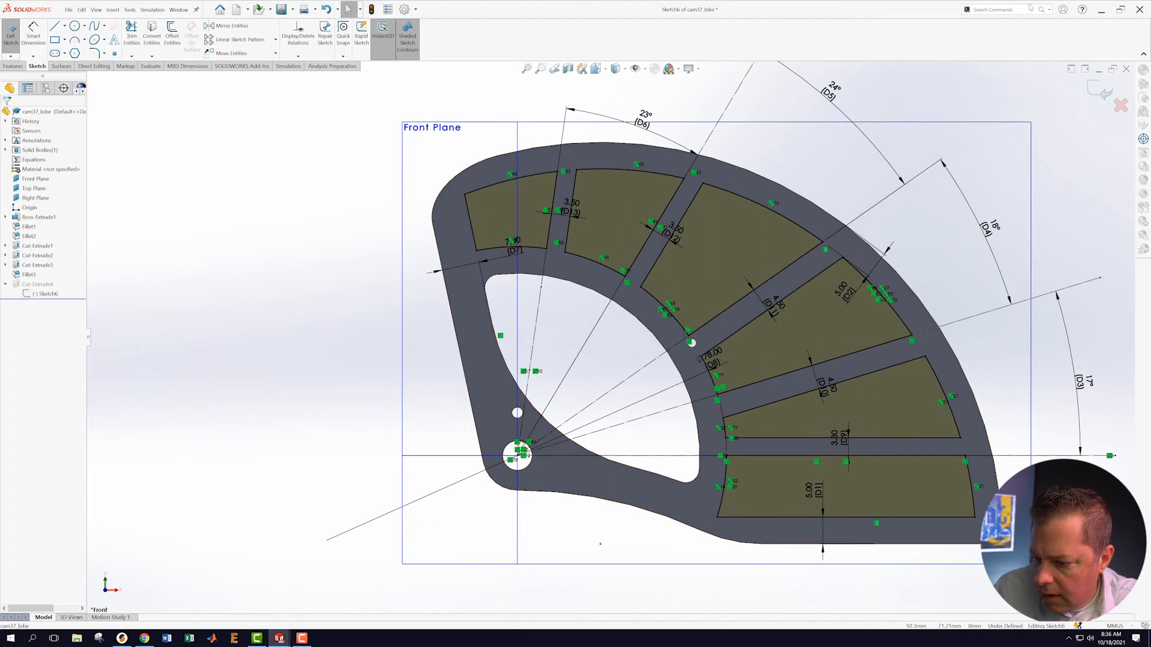
left_click(1109, 457)
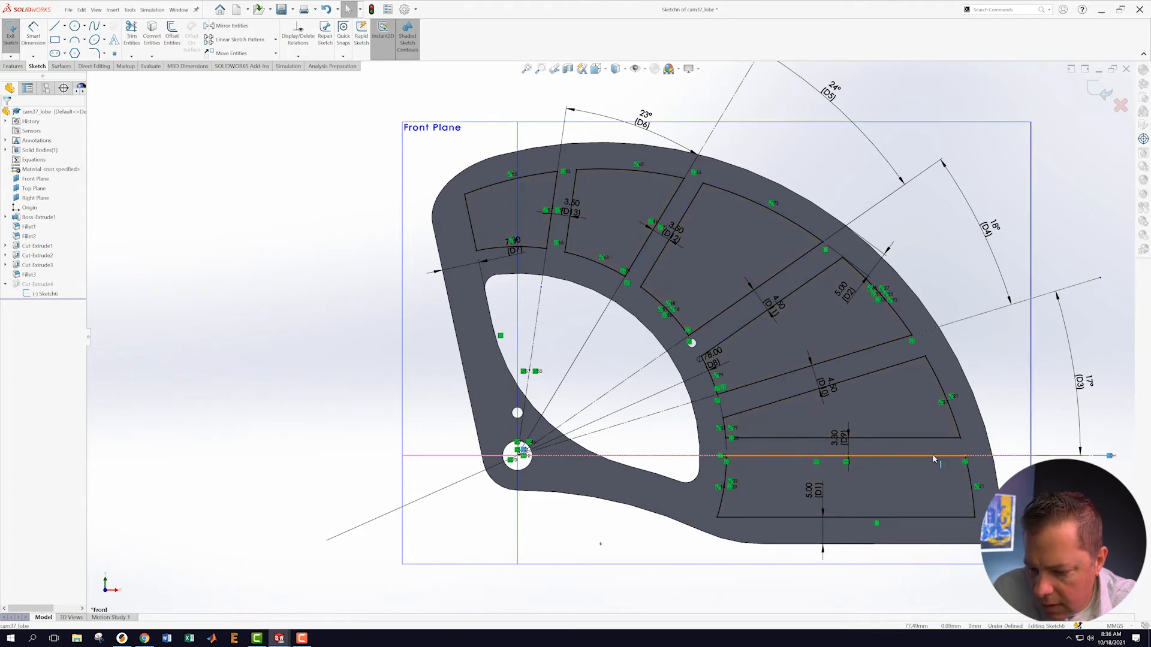
right_click(1111, 459)
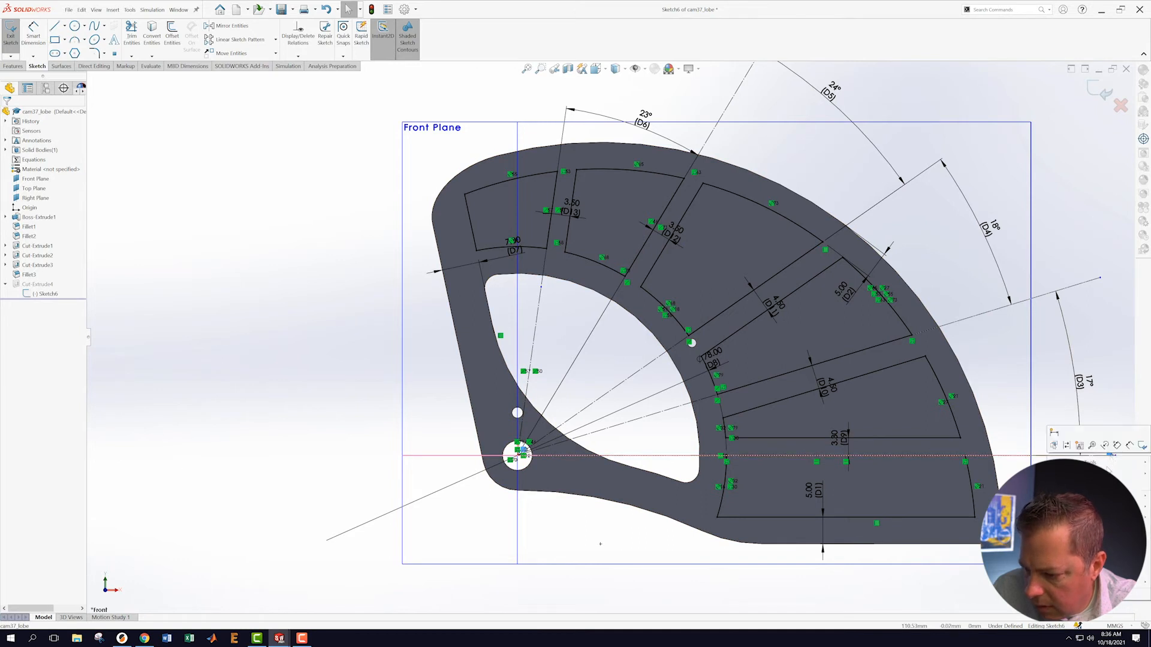
left_click(1129, 397)
right_click(1112, 459)
left_click(1089, 495)
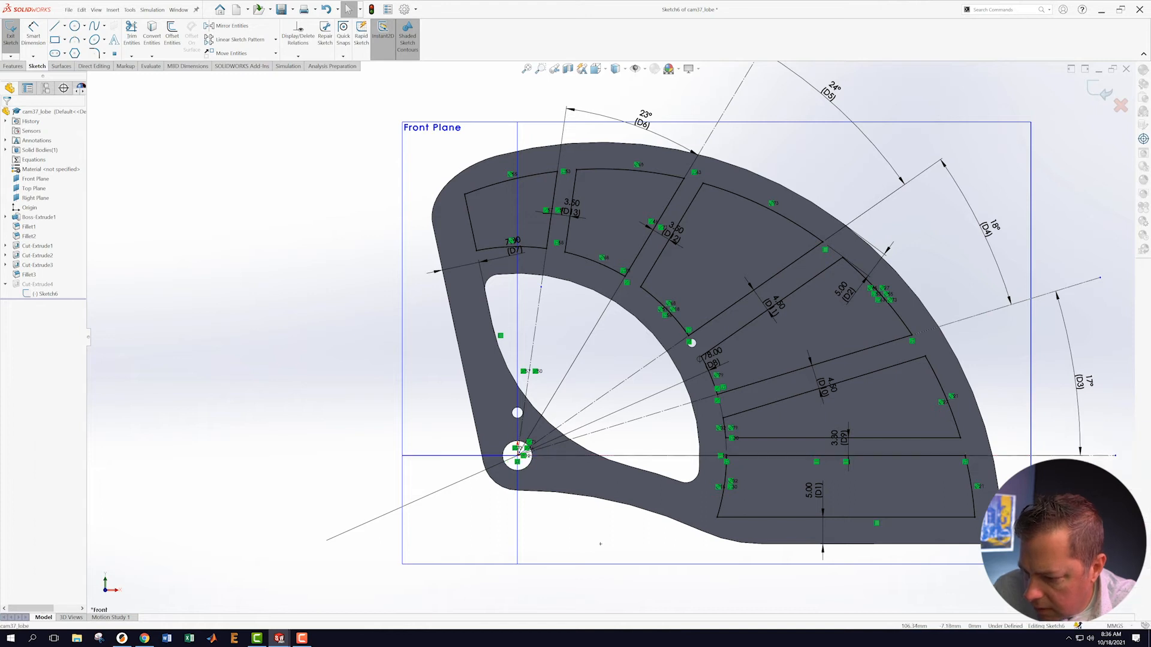
- Try to delete the outer endpoint of the horizontal construction line
left_click(1116, 460)
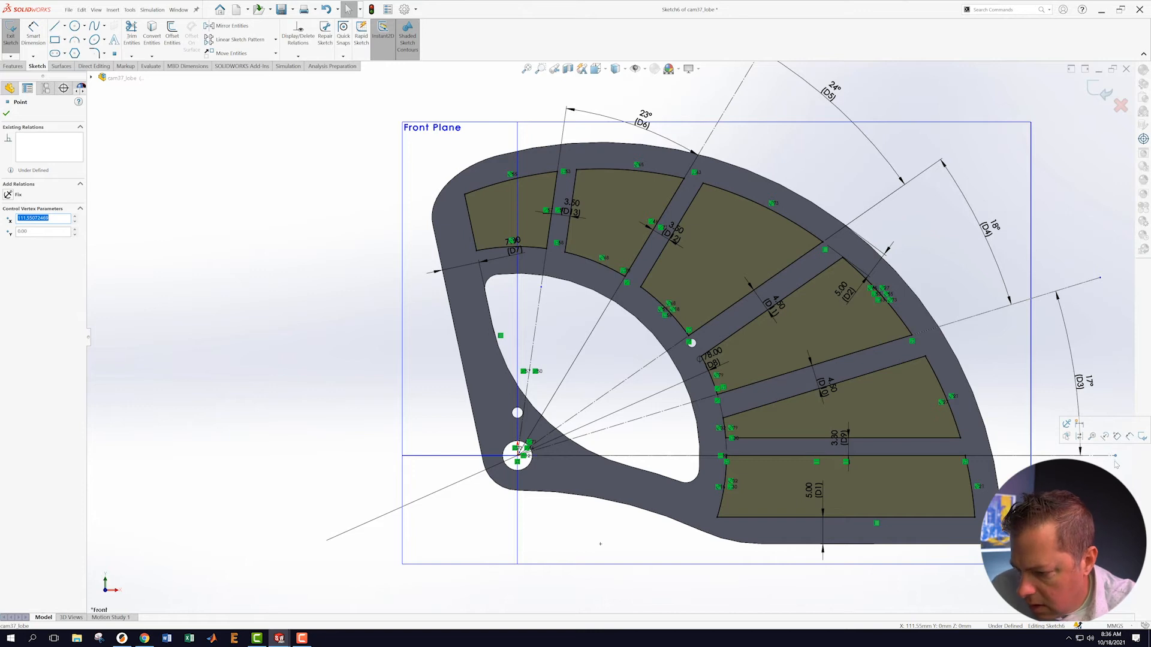
left_click(1118, 471)
left_click(1116, 460)
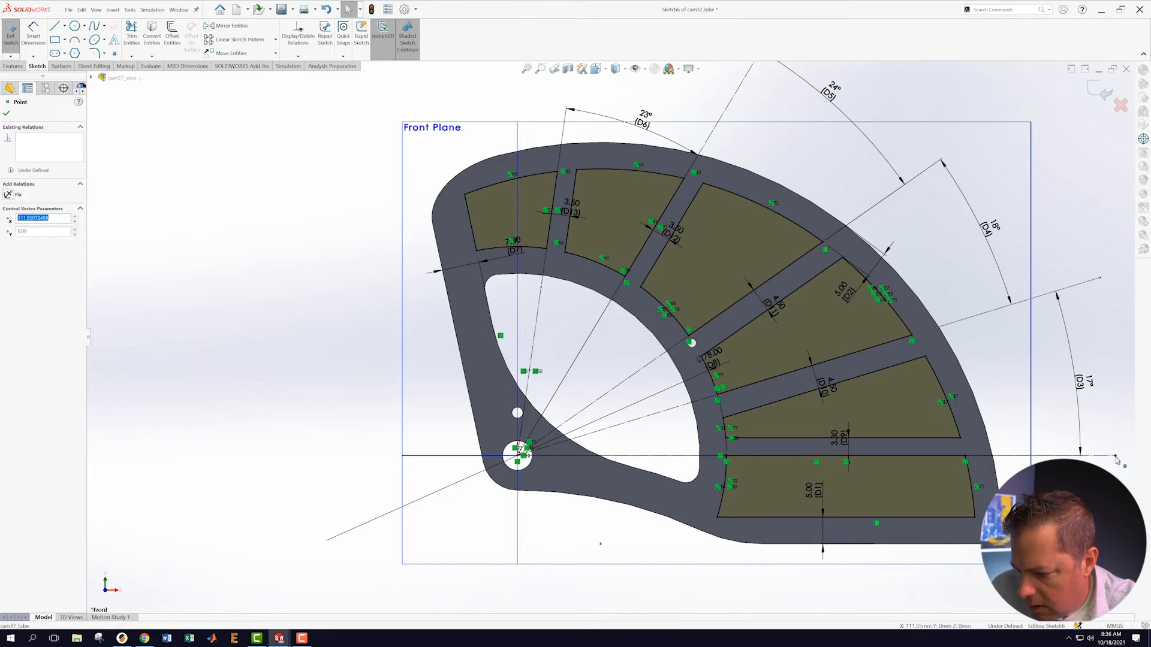
key("Delete")
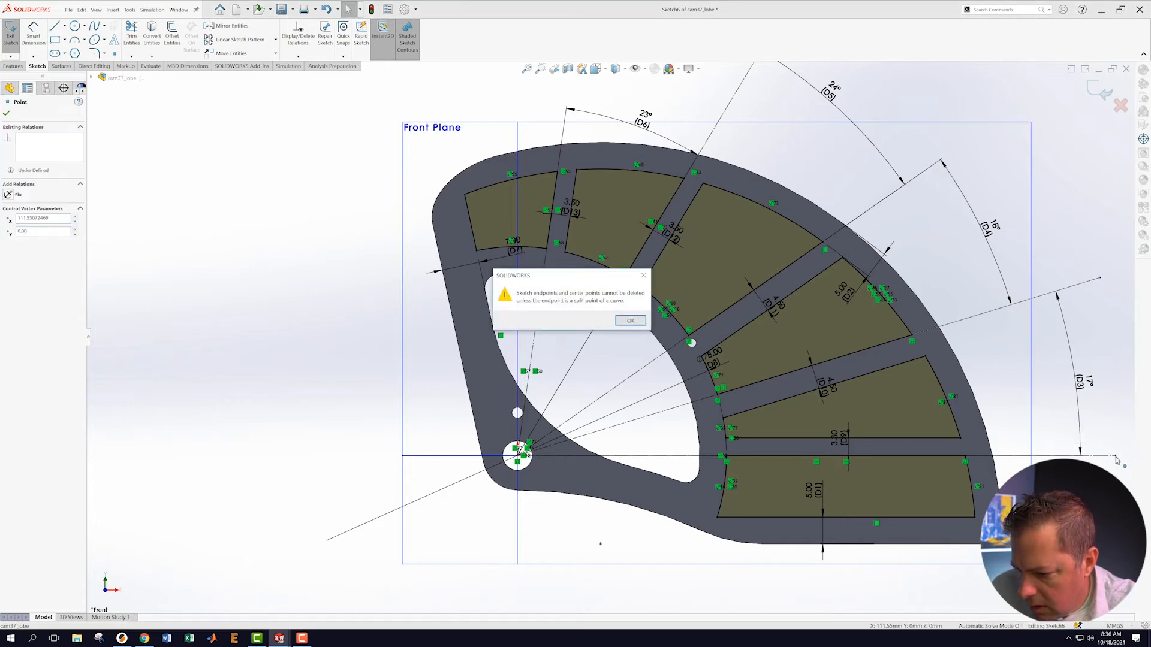
left_click(630, 321)
key("Escape")
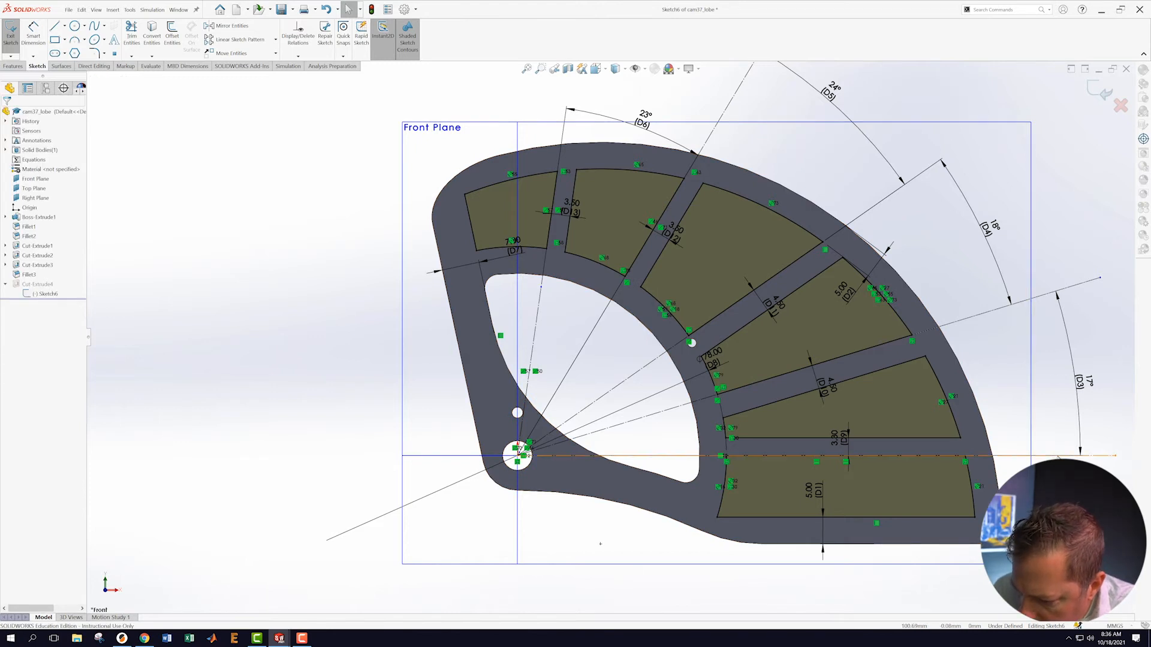
- Add a relation that aligns the horizontal construction line with the Top Plane
left_click(425, 457)
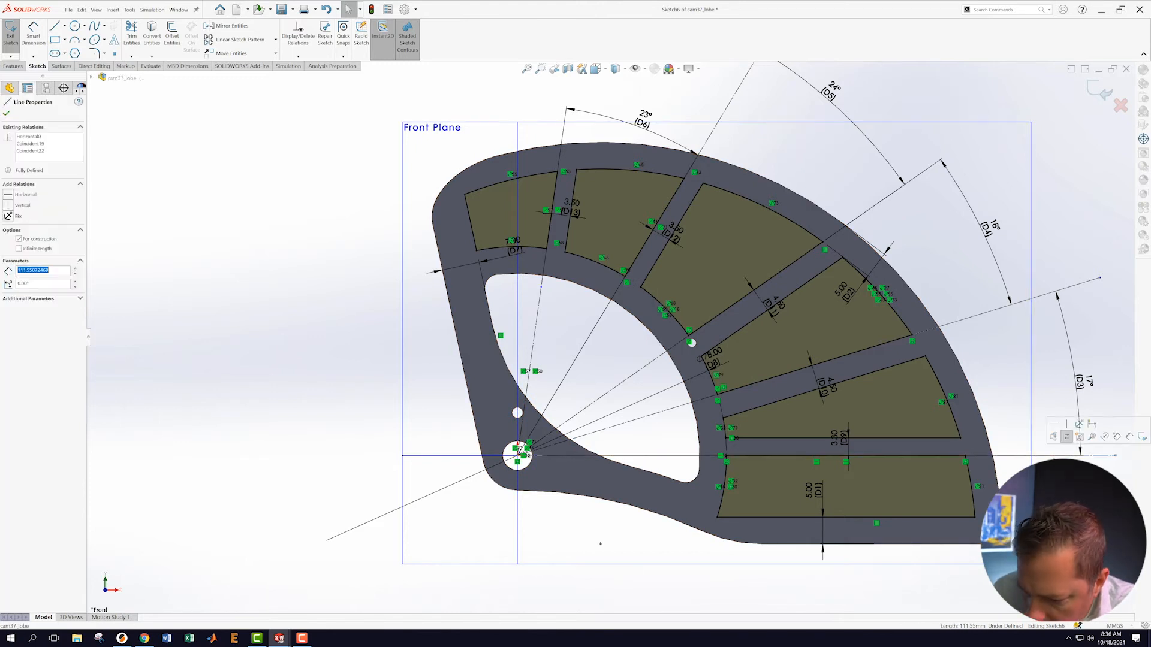
left_click(425, 460, "ctrl")
left_click(475, 442)
left_click(330, 422)
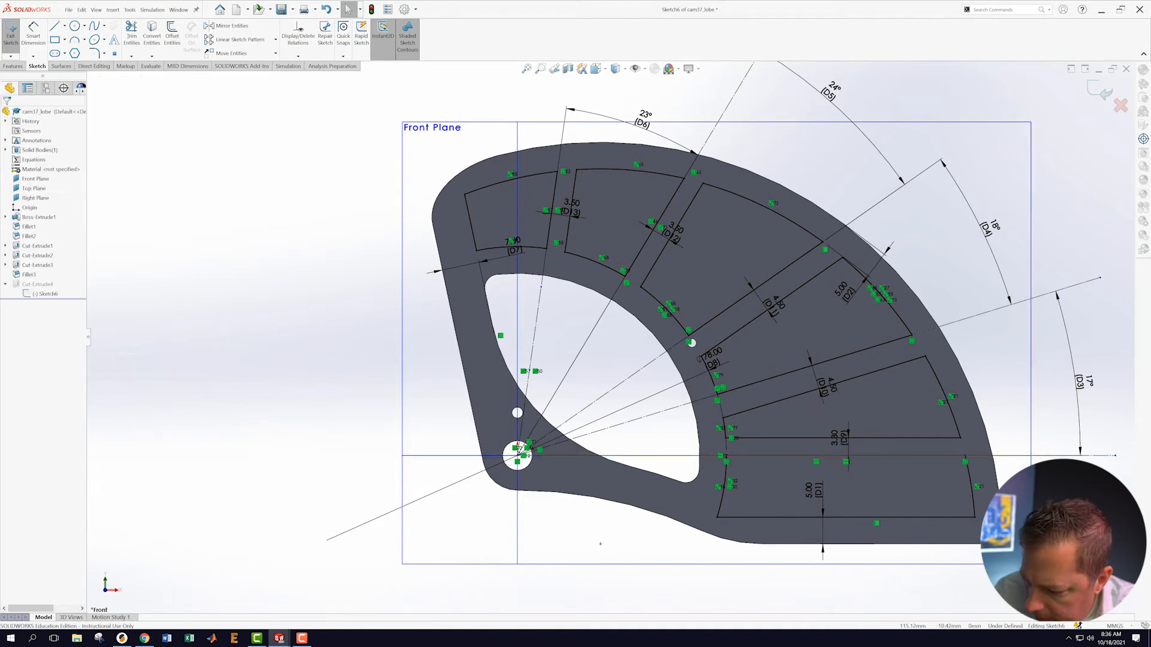
- Exit the window pocket sketch so the pocket cut rebuilds
scroll(612, 337, "up", 2)
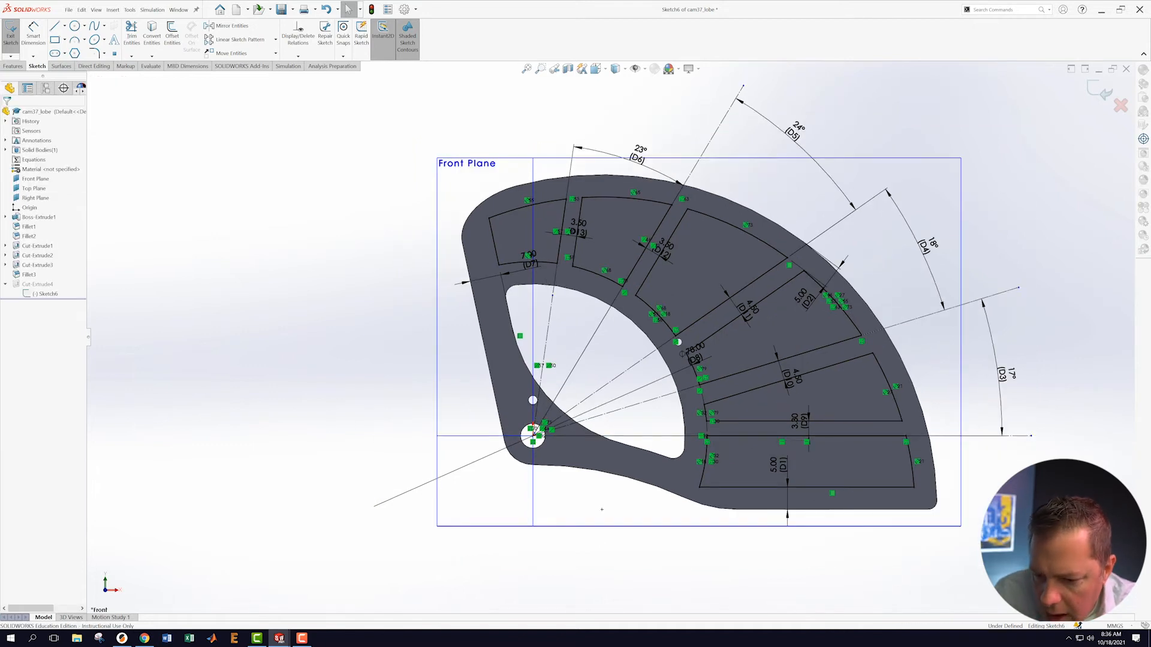
left_click(890, 274)
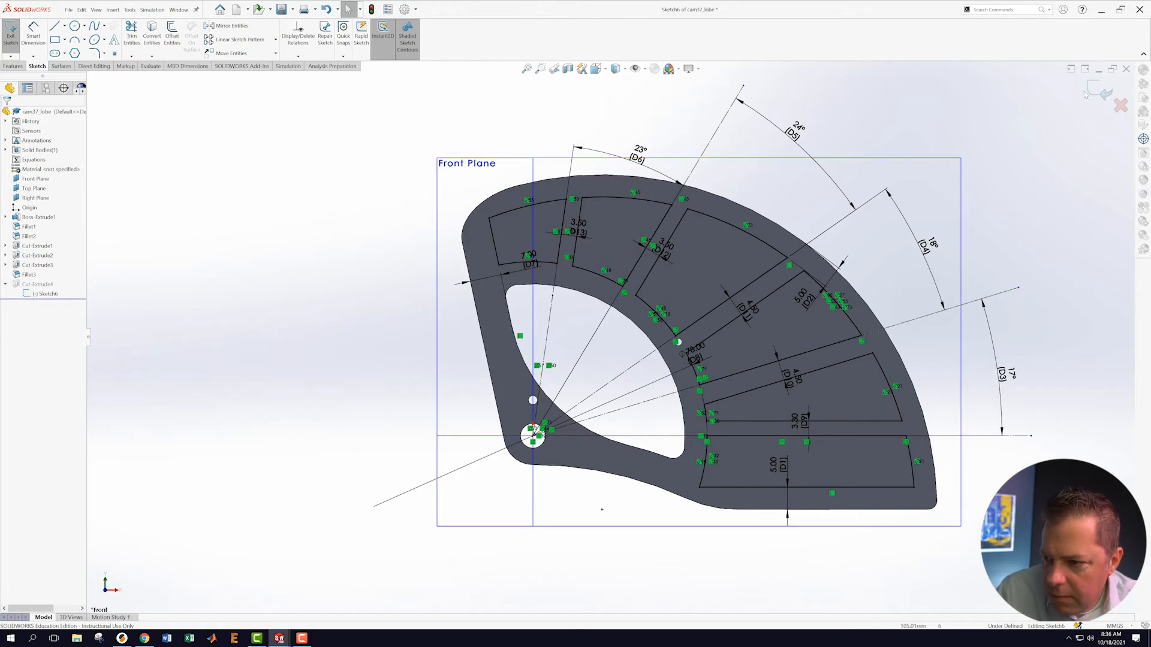
left_click(1101, 90)
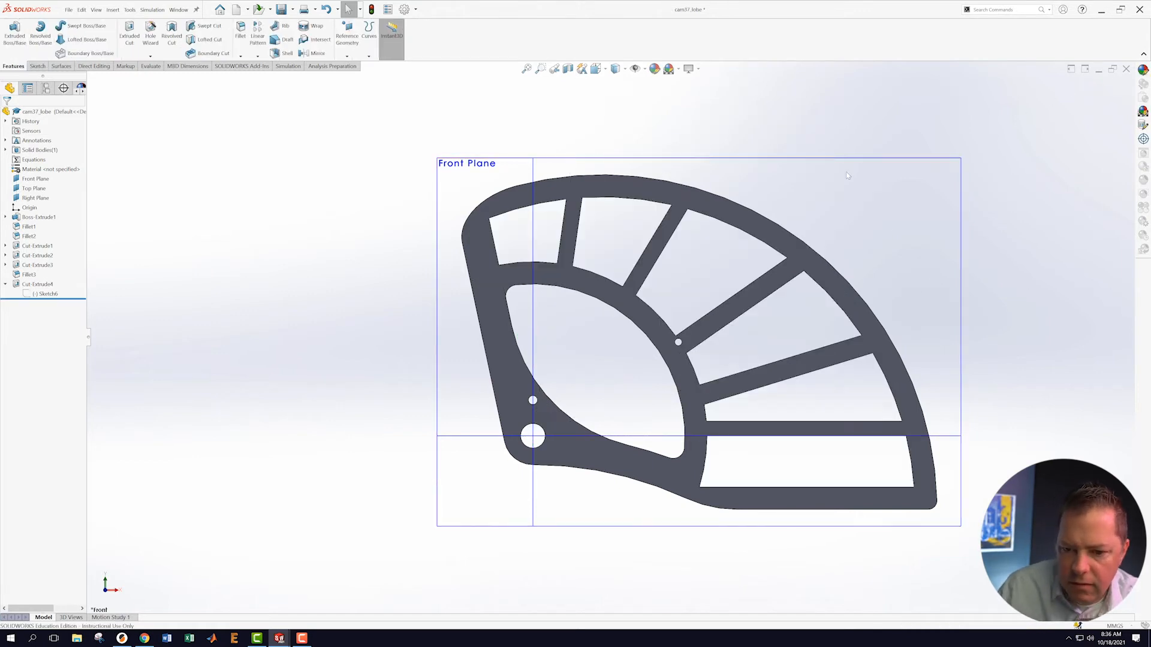
- Start a fillet with a 2.5 mm radius and select the left outer corner edges of the three uppermost window pockets
middle_click_drag(374, 305, 342, 265)
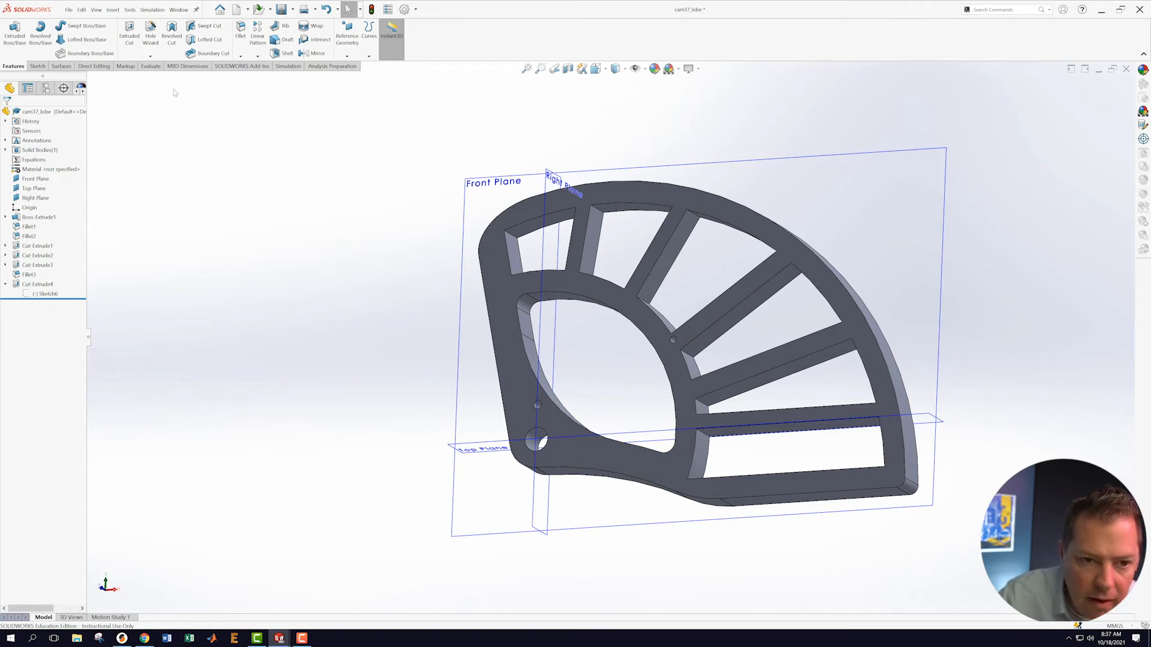
left_click(240, 30)
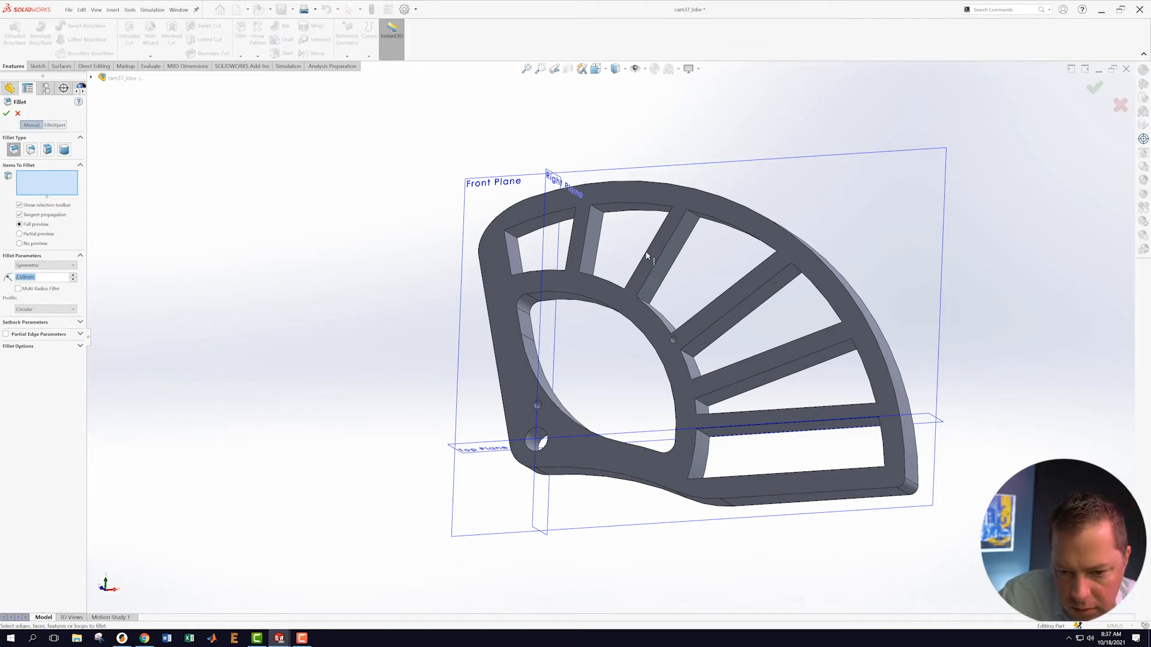
scroll(583, 257, "down", 4)
left_click(386, 249)
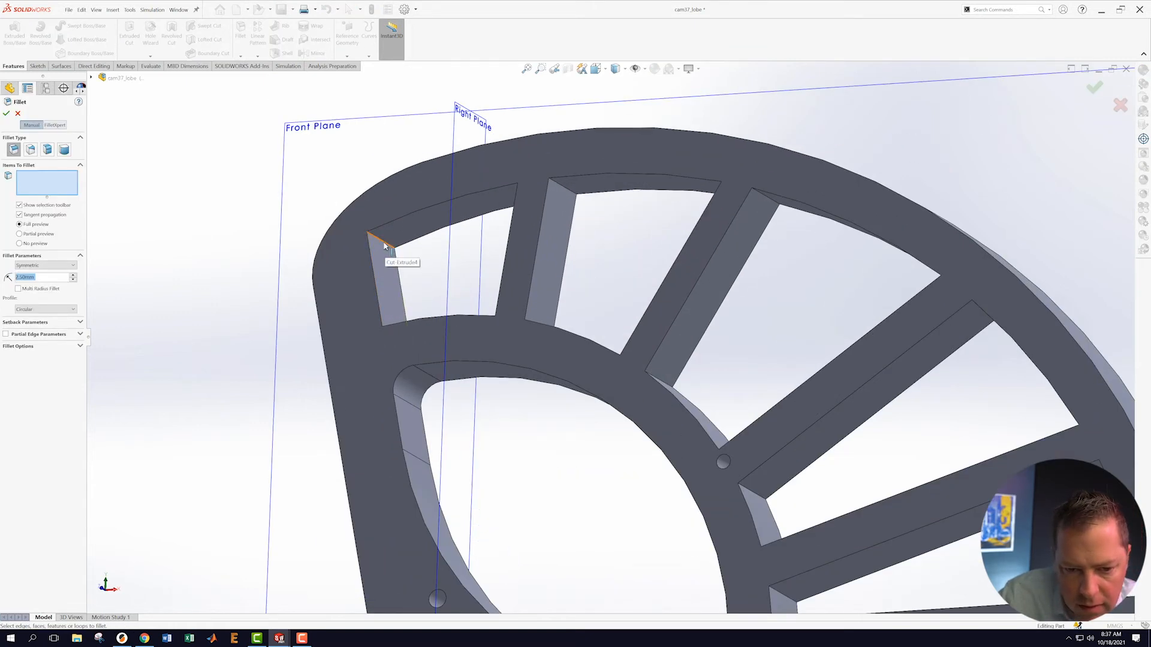
left_click(562, 188)
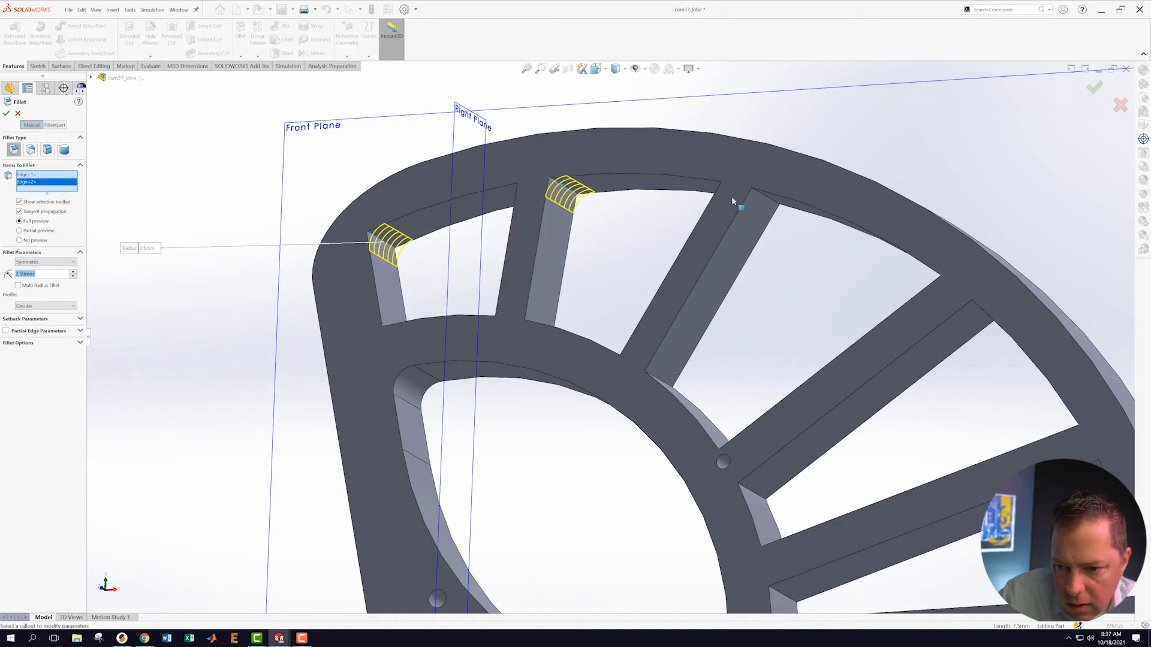
left_click(763, 198)
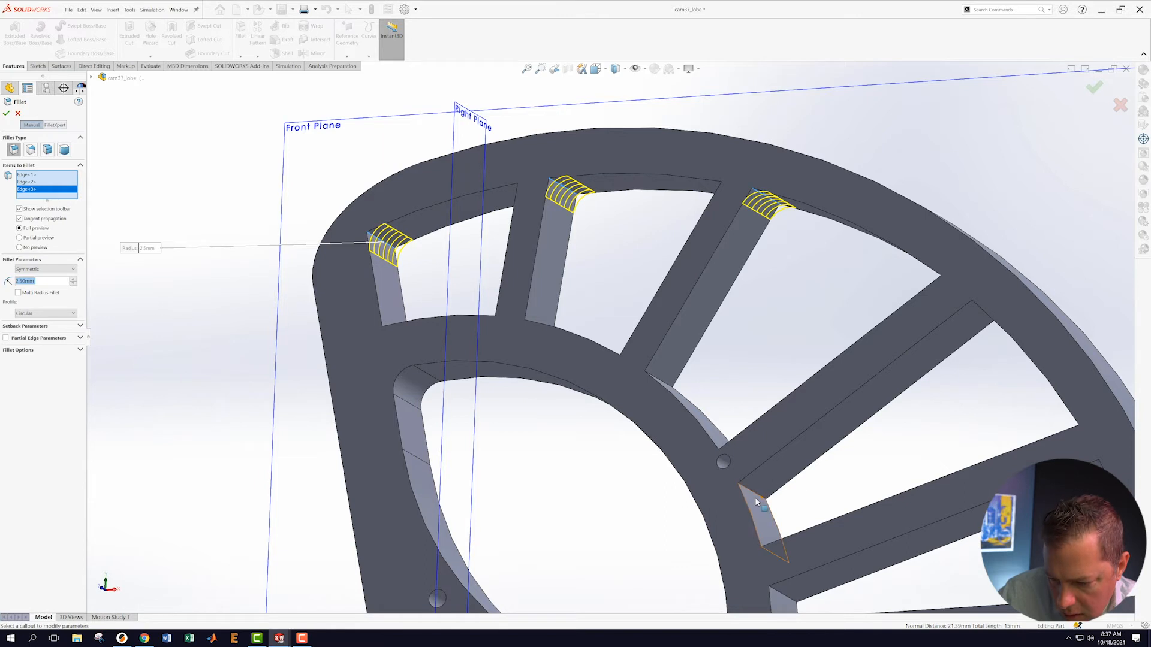
- Add the left inner corner edges of the four uppermost window pockets to the fillet selection
left_click(659, 382)
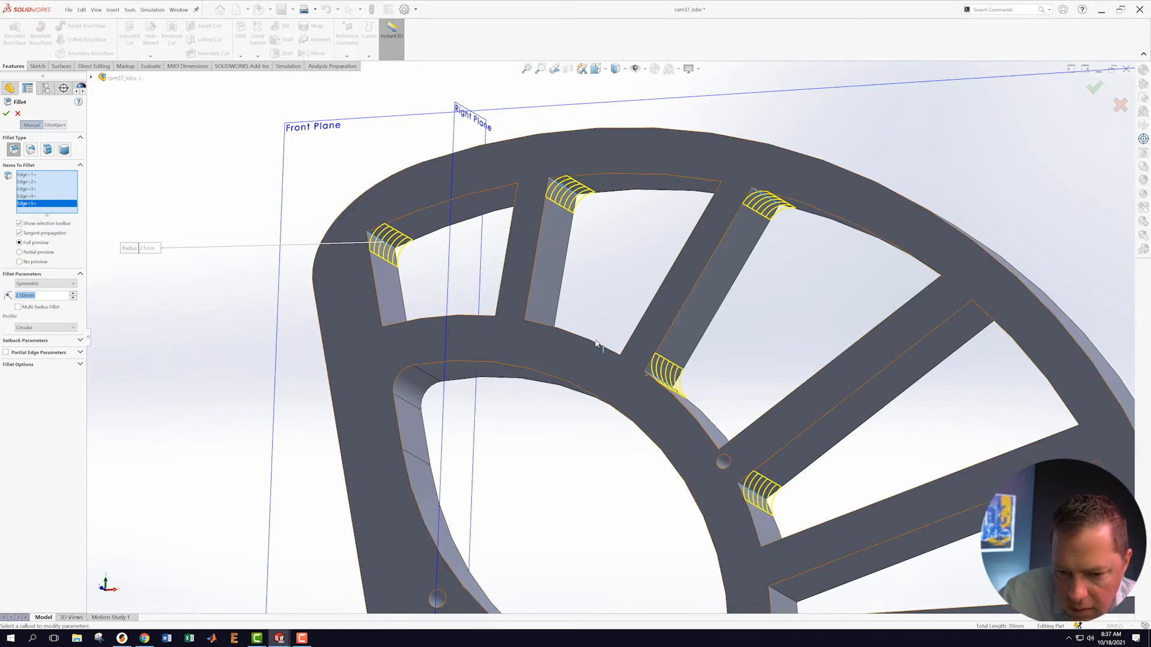
middle_click_drag(604, 347, 573, 327)
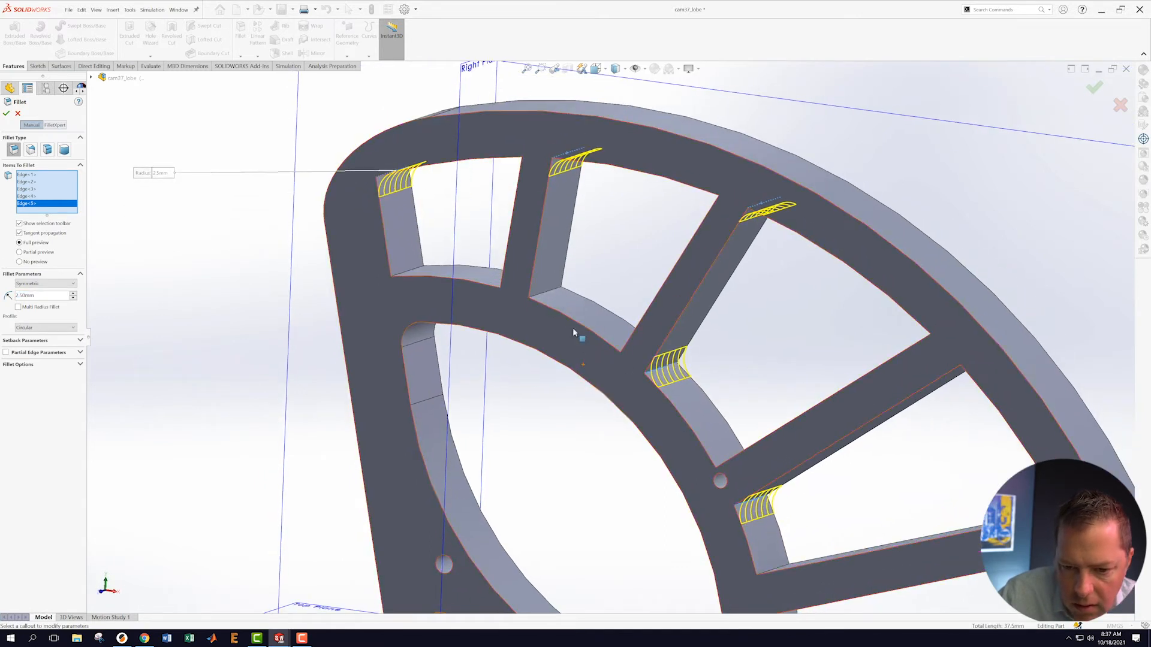
left_click(549, 295)
left_click(405, 273)
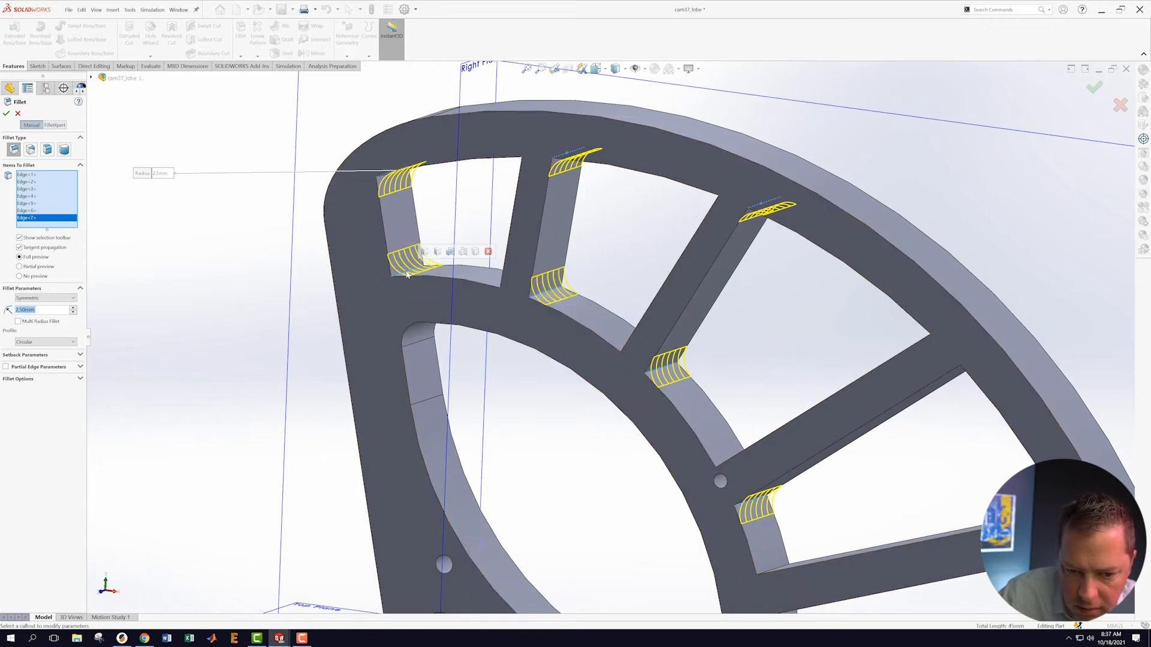
- Add the lower inner corner edges of the five lowest window pockets to the fillet selection
scroll(736, 384, "up", 5)
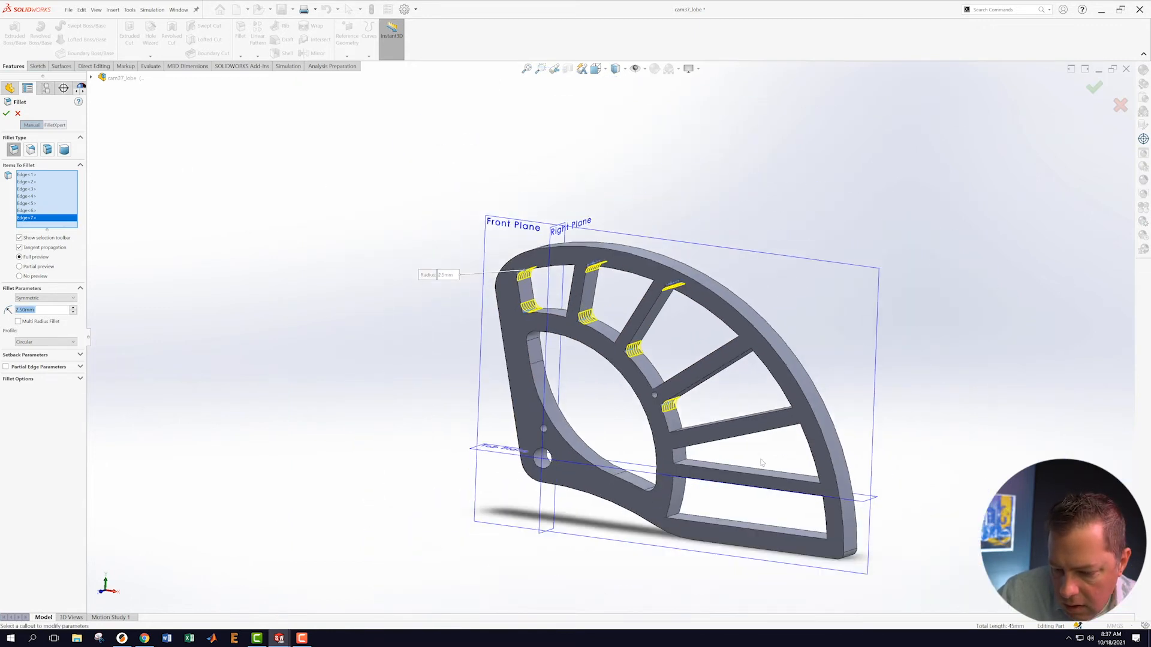
scroll(660, 456, "down", 2)
scroll(547, 564, "down", 4)
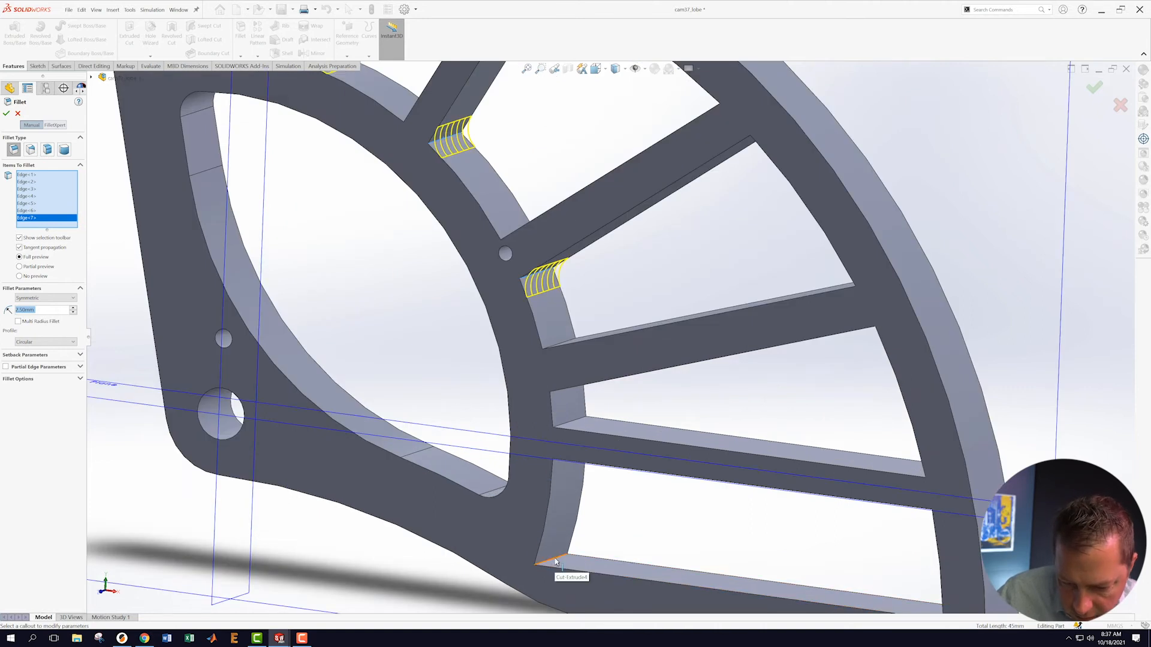
left_click(549, 563)
left_click(579, 414)
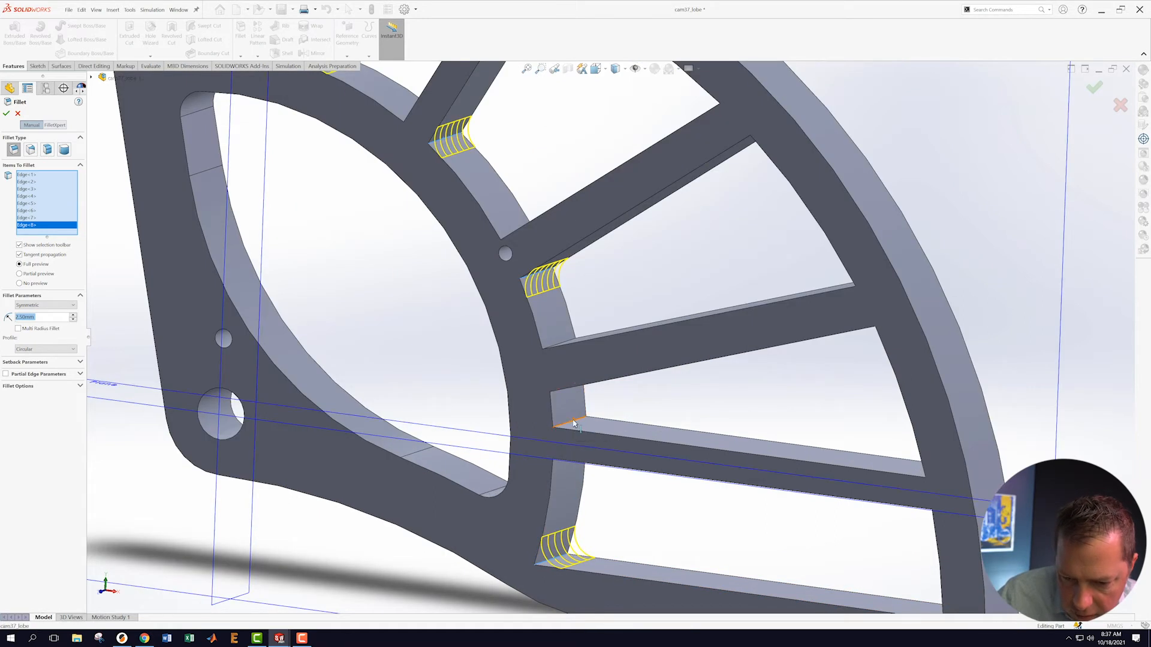
left_click(559, 349)
middle_click_drag(560, 349, 540, 264)
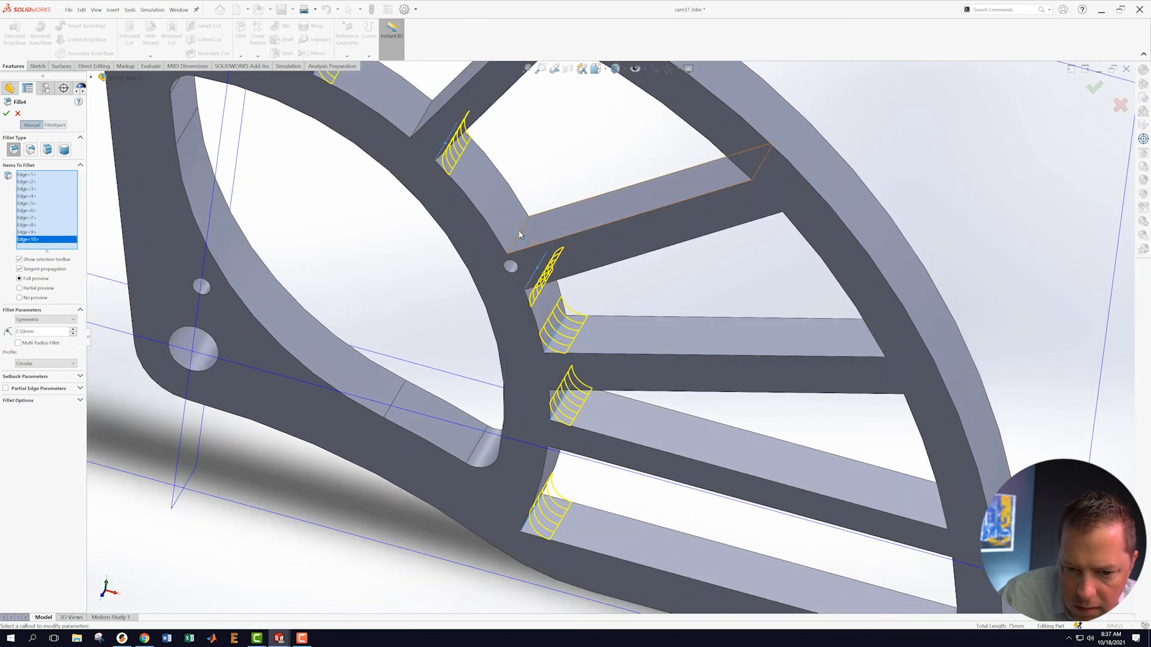
left_click(517, 240)
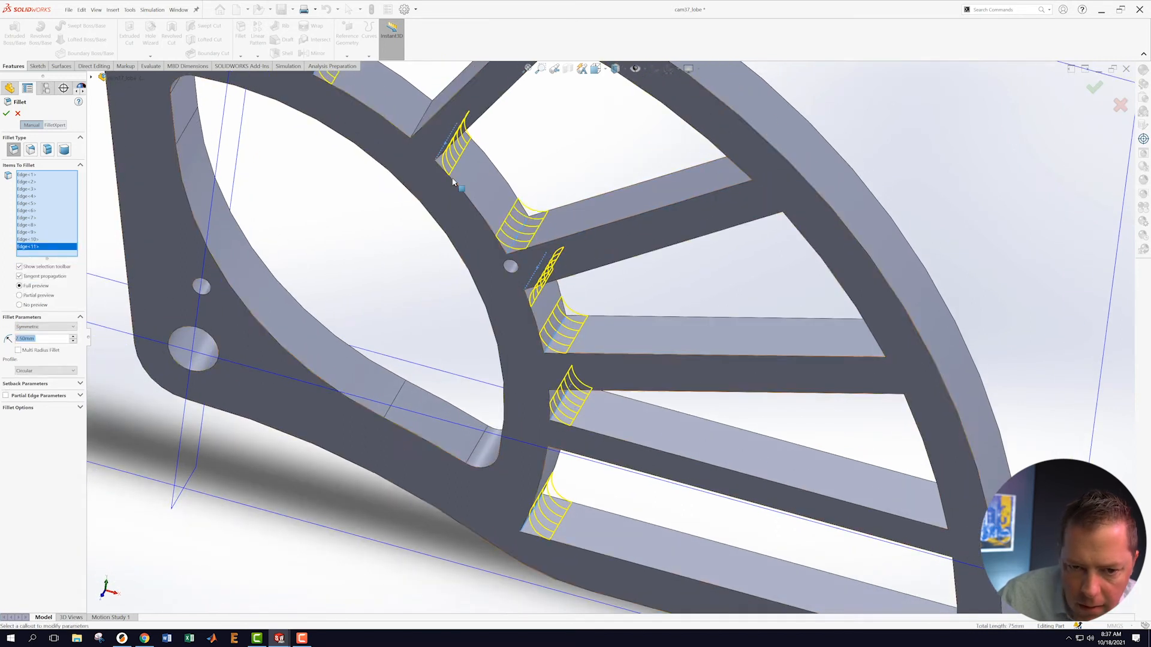
left_click(424, 118)
scroll(594, 227, "up", 5)
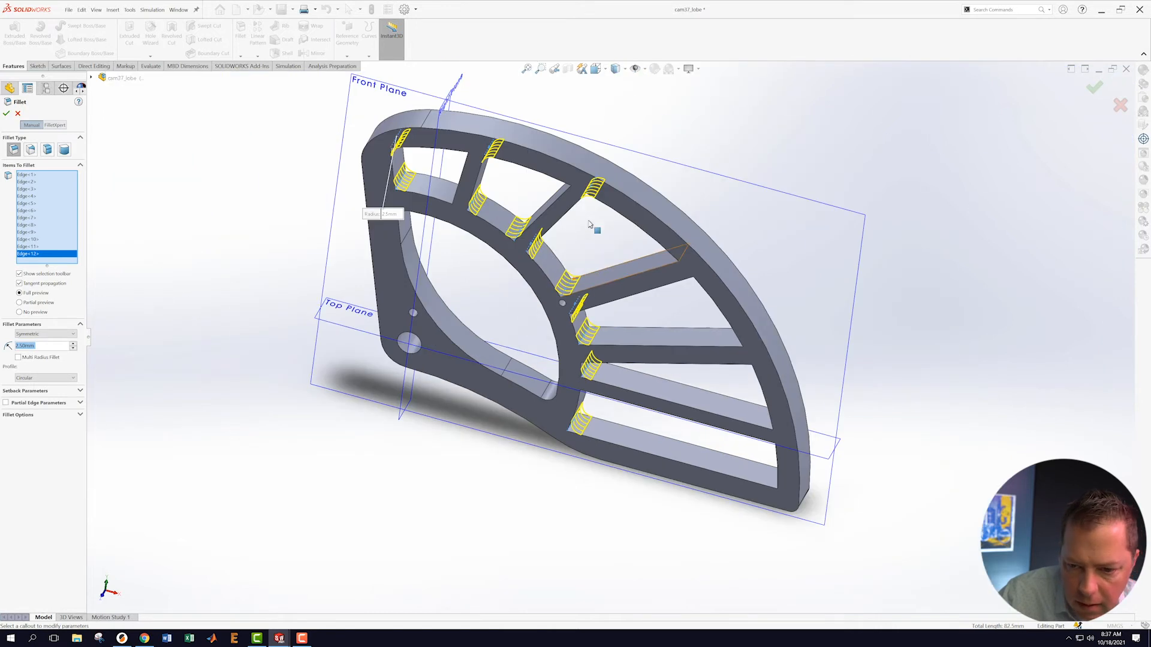
- Add the uppermost pocket's right inner corner edge and the two lowest pockets' upper inner corner edges to the fillet selection
middle_click_drag(578, 313, 522, 246)
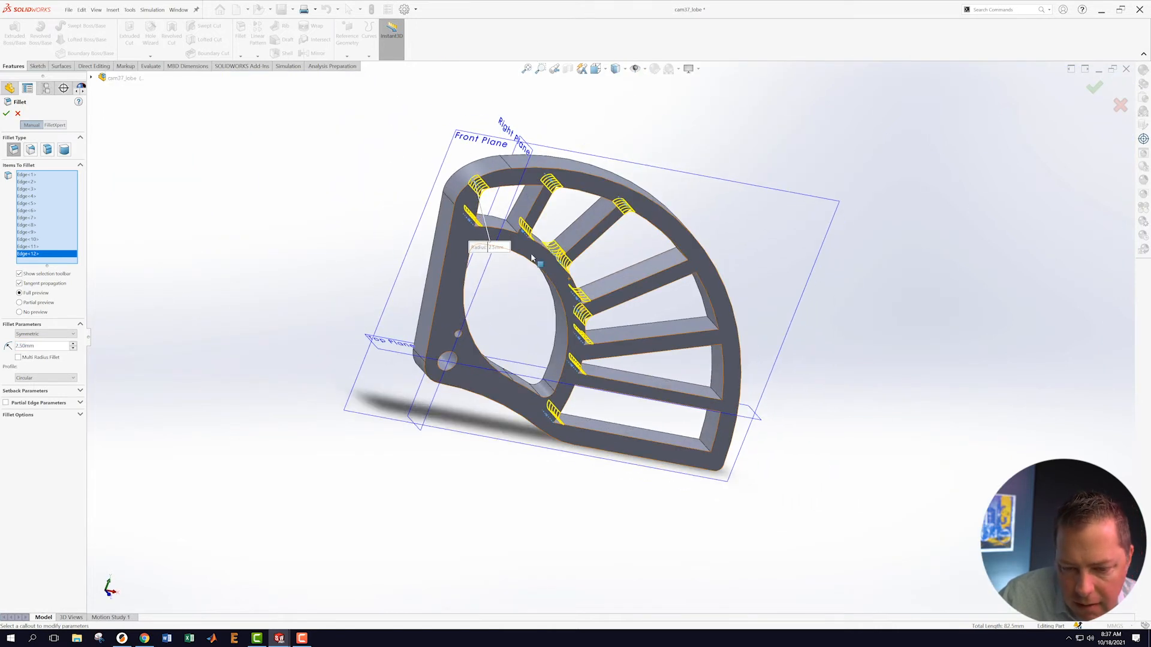
scroll(520, 242, "down", 6)
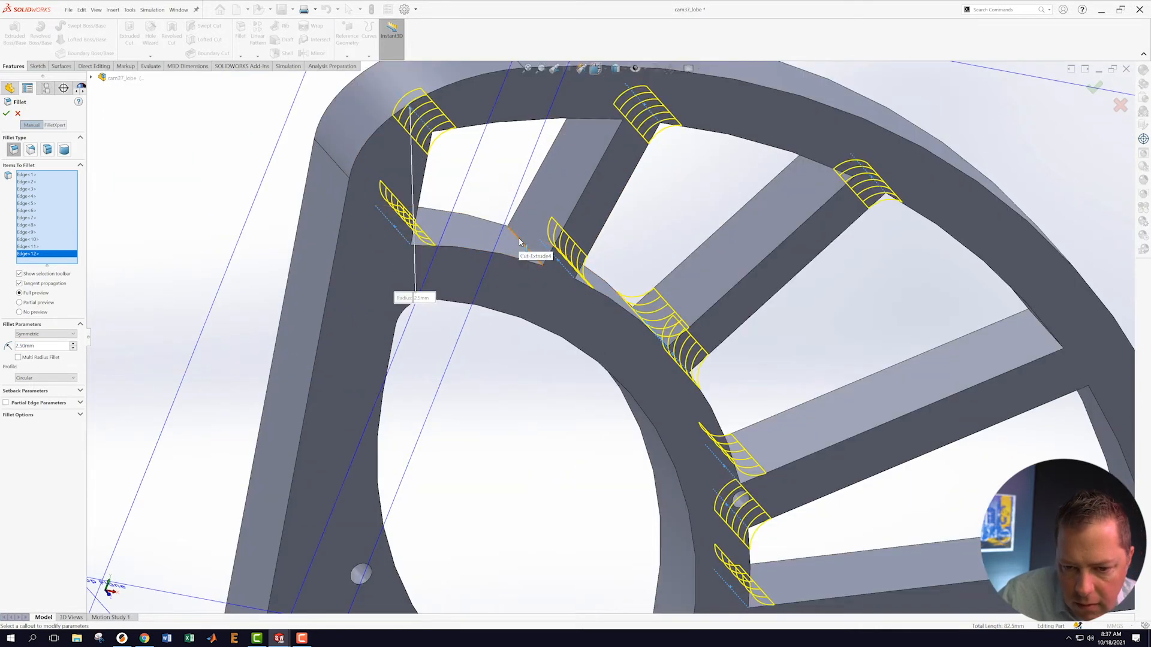
left_click(520, 242)
scroll(713, 234, "up", 6)
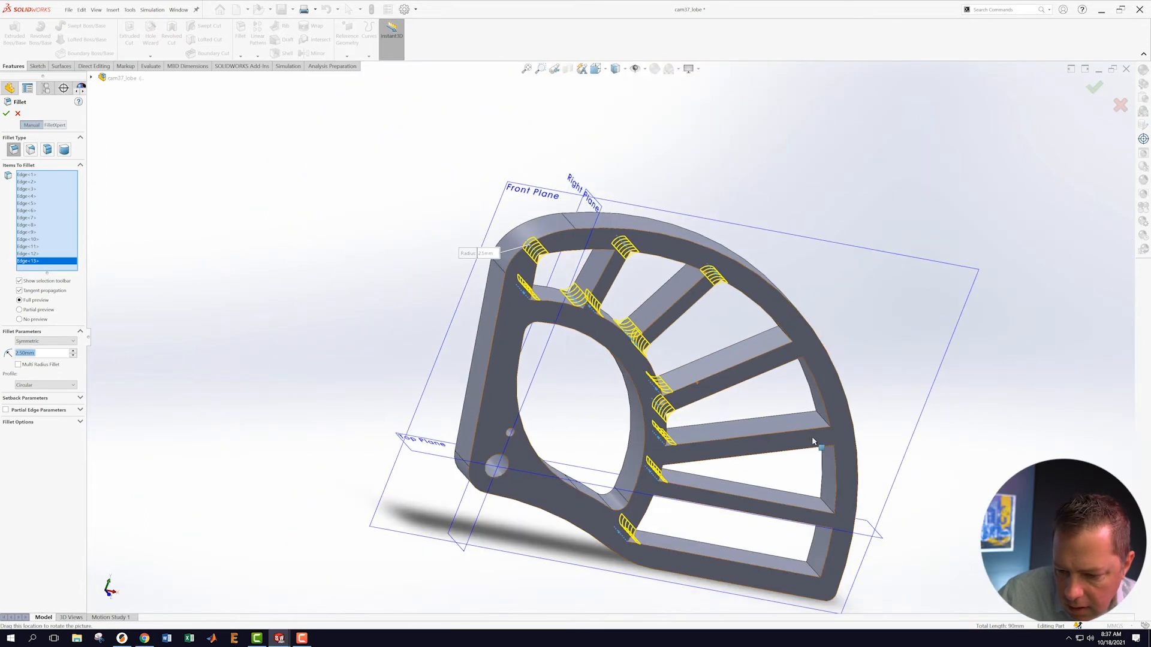
middle_click_drag(710, 492, 629, 477)
scroll(629, 477, "down", 5)
scroll(630, 477, "down", 2)
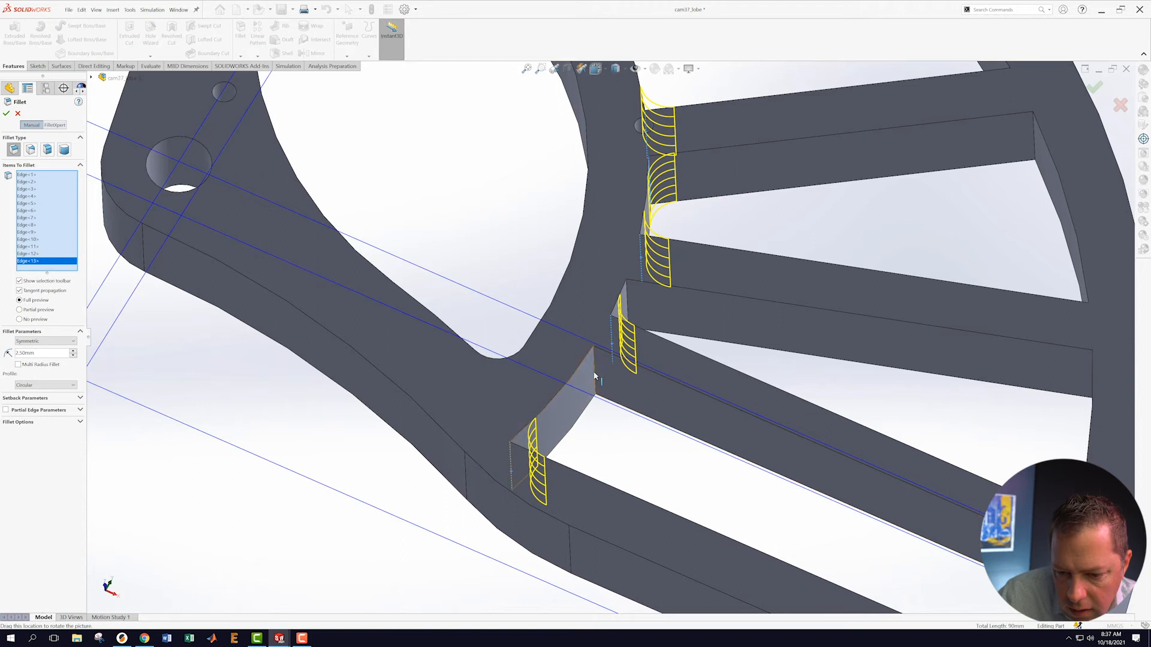
left_click(595, 377)
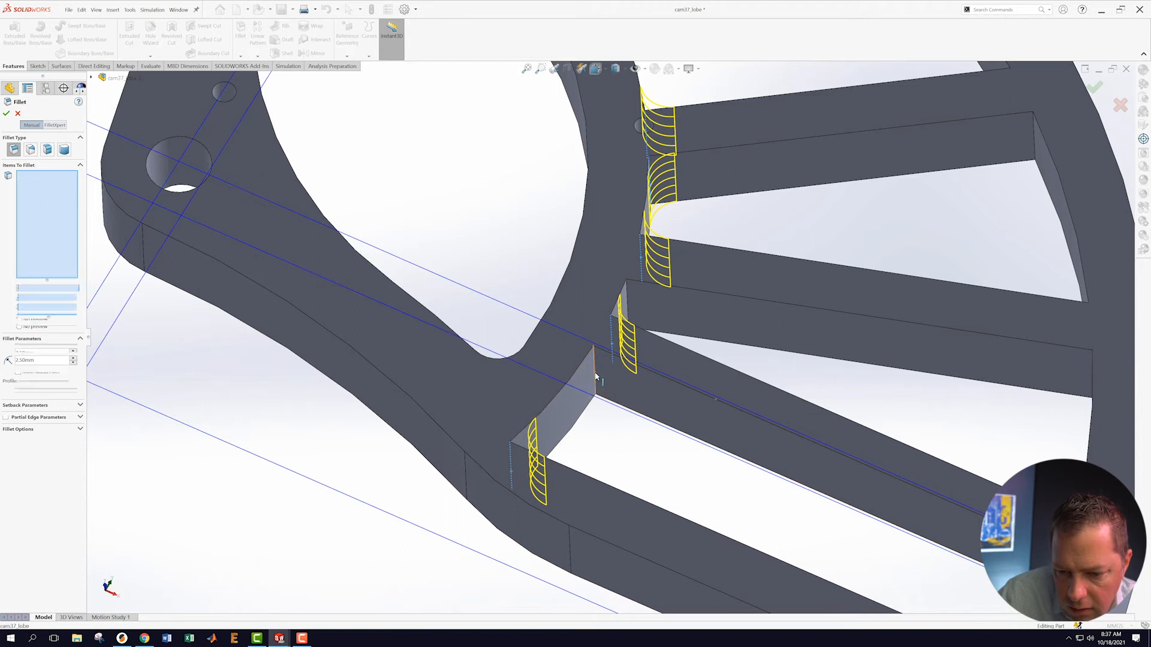
left_click(627, 292)
- Add the right outer corner edges of the second and third pockets and the fourth pocket's upper outer corner edge to the fillet
scroll(775, 202, "up", 4)
scroll(659, 212, "down", 4)
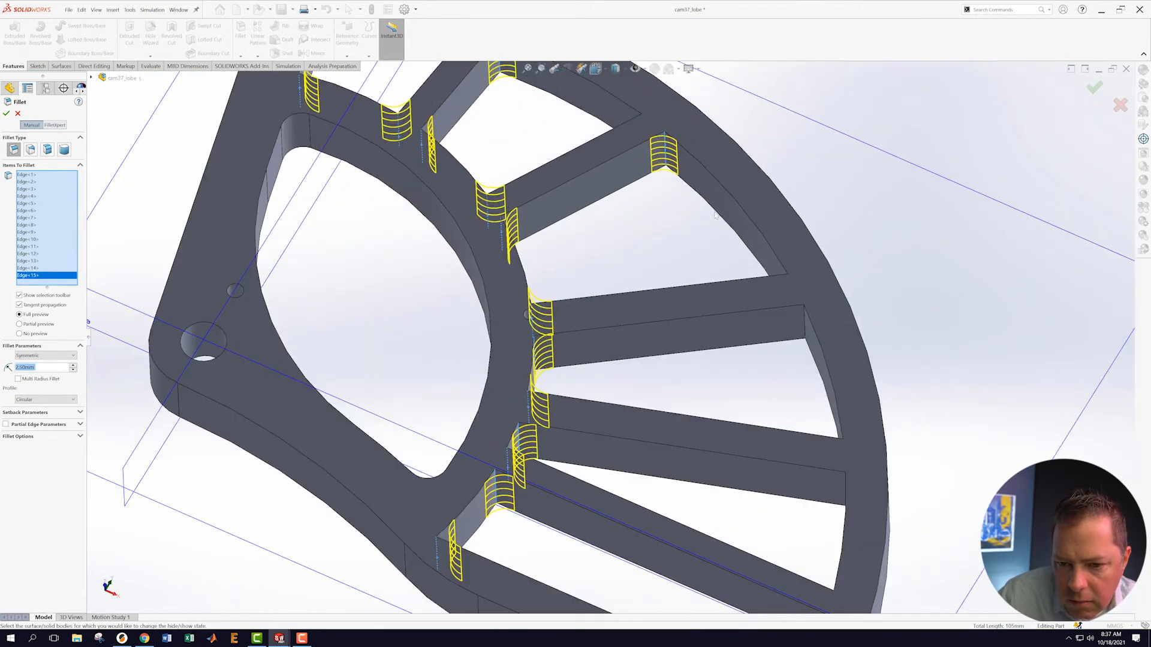
middle_click_drag(659, 211, 719, 216)
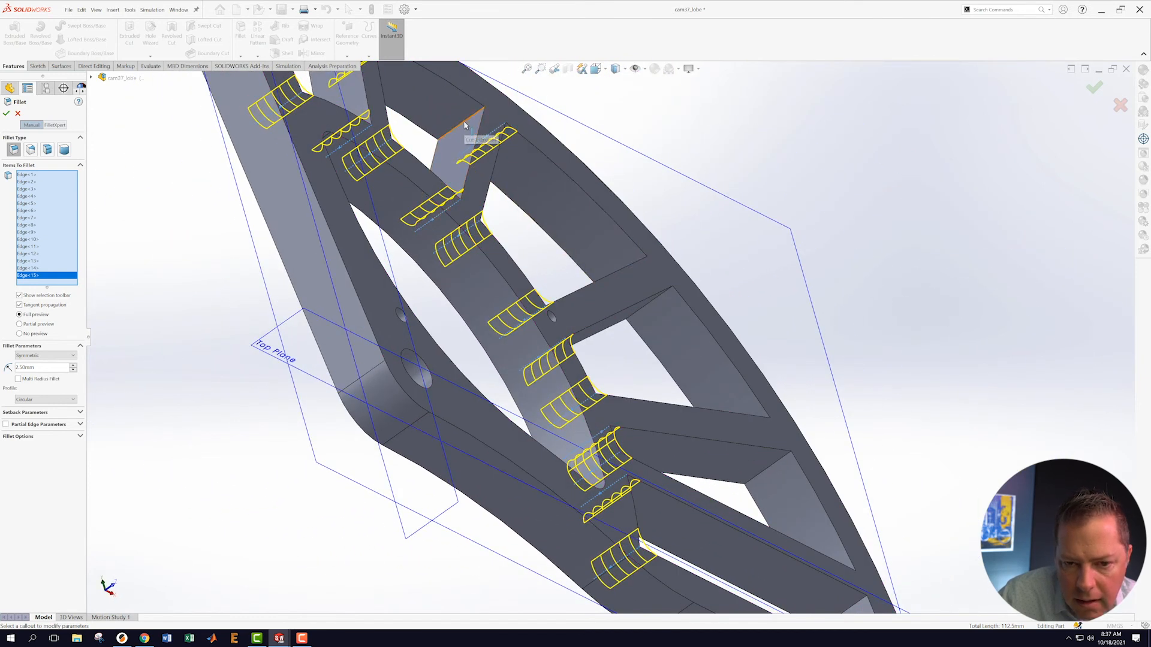
left_click(487, 150)
mouse_move(634, 280)
middle_mouse_down()
mouse_move(606, 277)
mouse_move(629, 290)
middle_mouse_up()
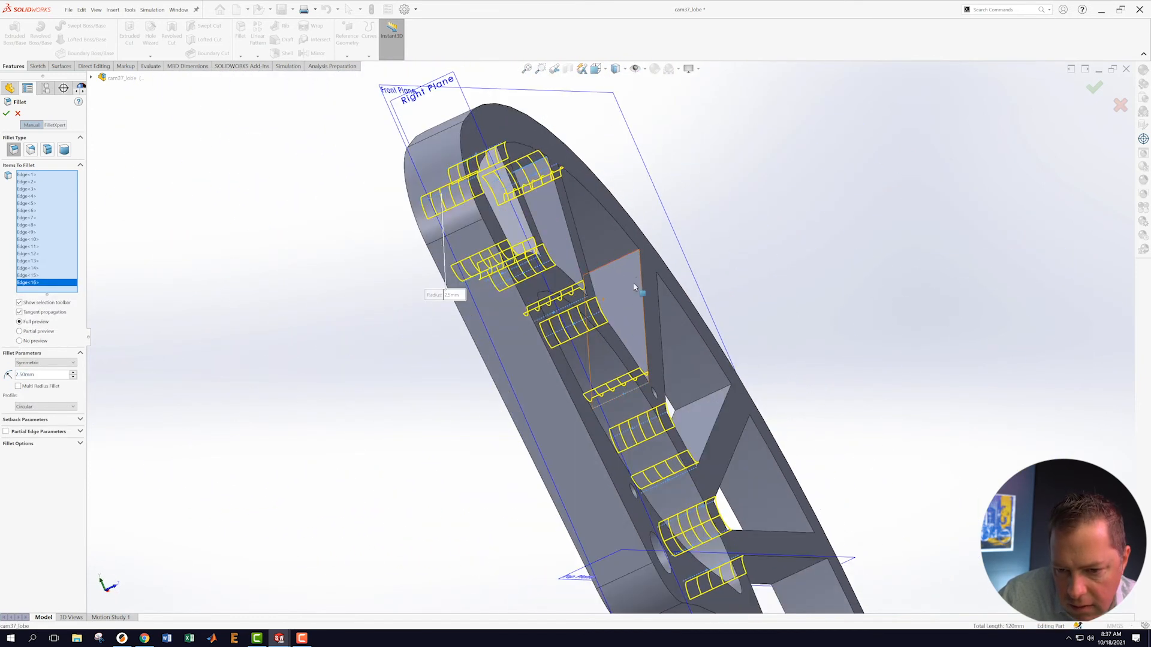
left_click(622, 258)
middle_click_drag(684, 319, 626, 268)
left_click(626, 267)
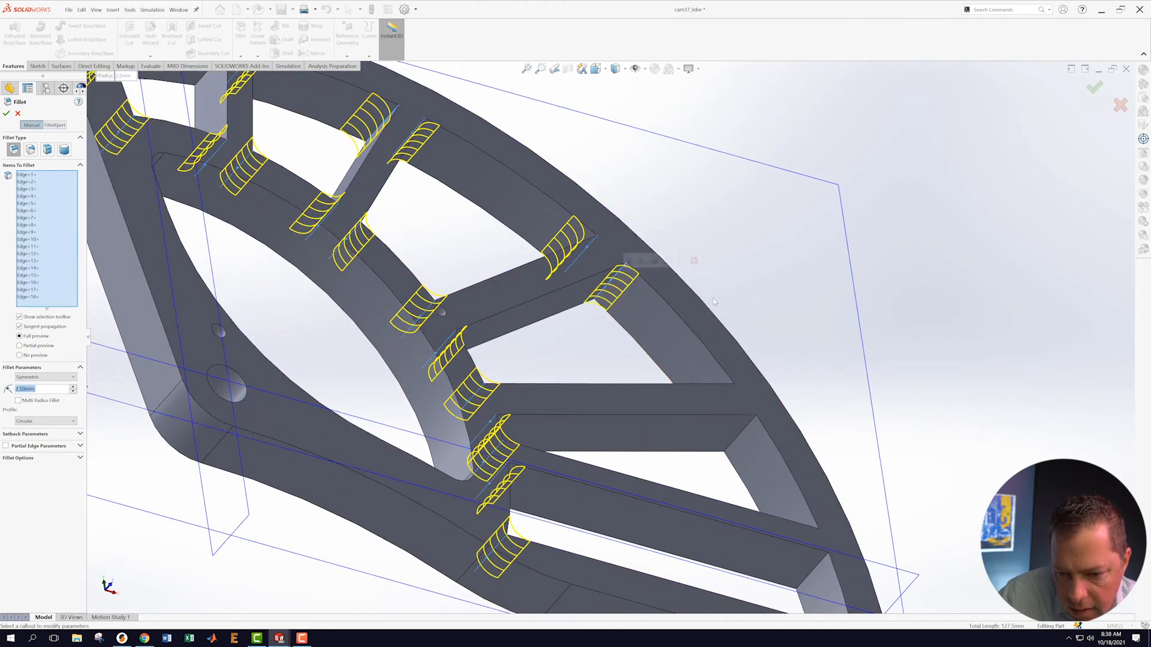
- Add the four outer corner edges on both sides of the two lowest ribs to the fillet selection
middle_click_drag(745, 279, 729, 416)
left_click(714, 382)
left_click(728, 416)
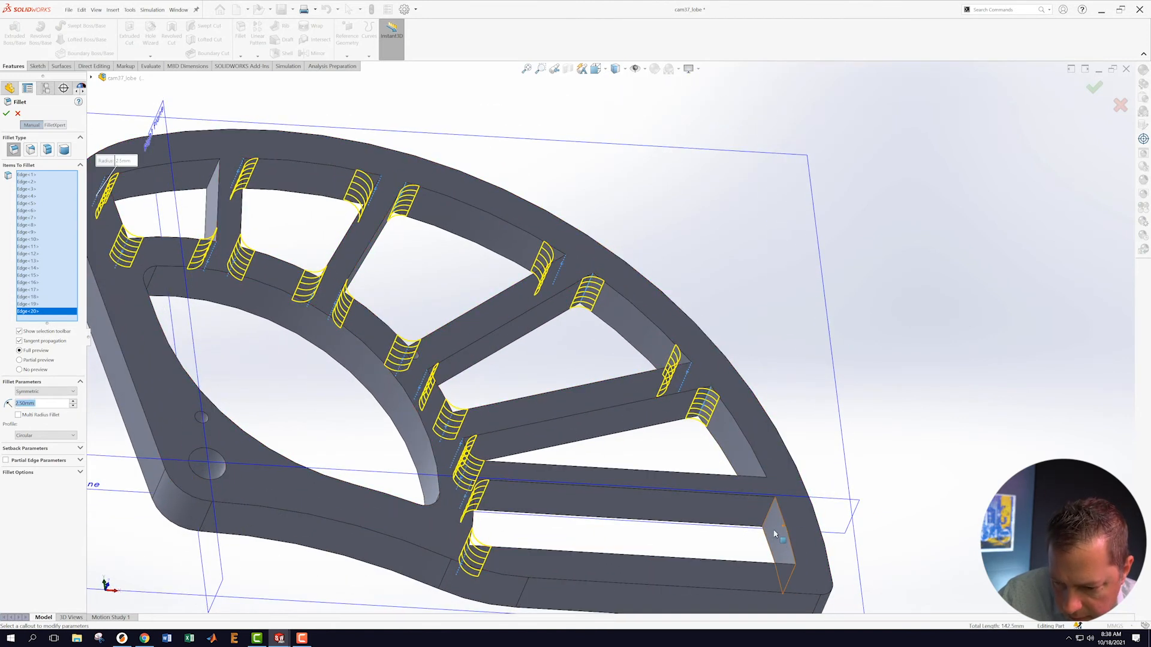
left_click(768, 518)
middle_click_drag(766, 468, 729, 473)
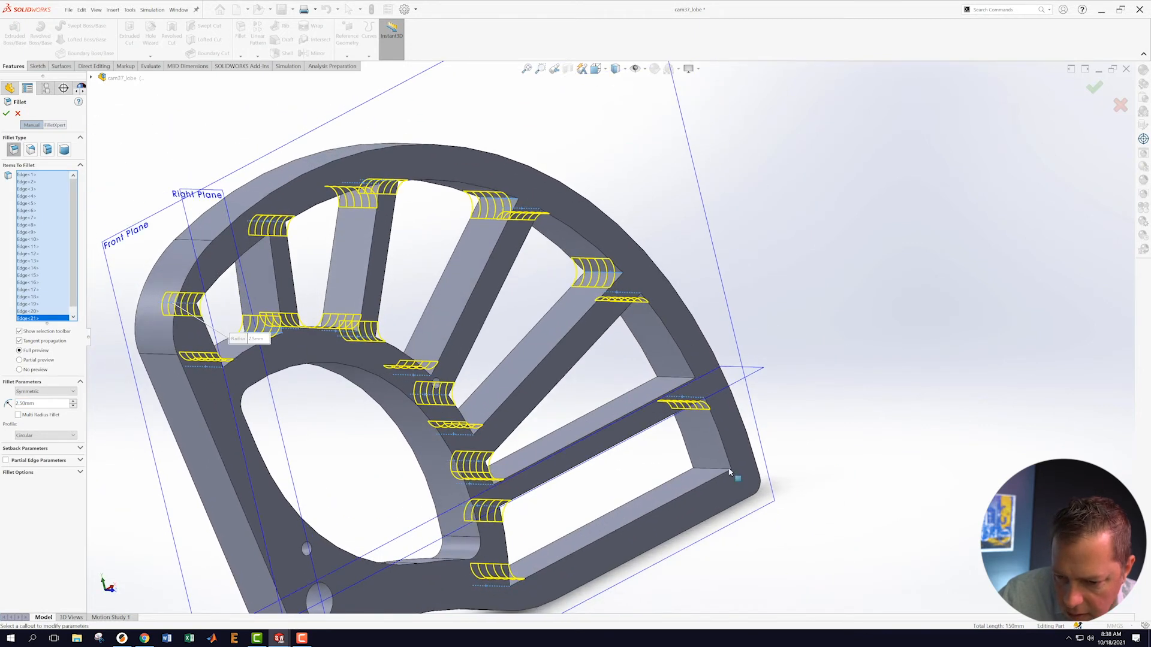
left_click(667, 381)
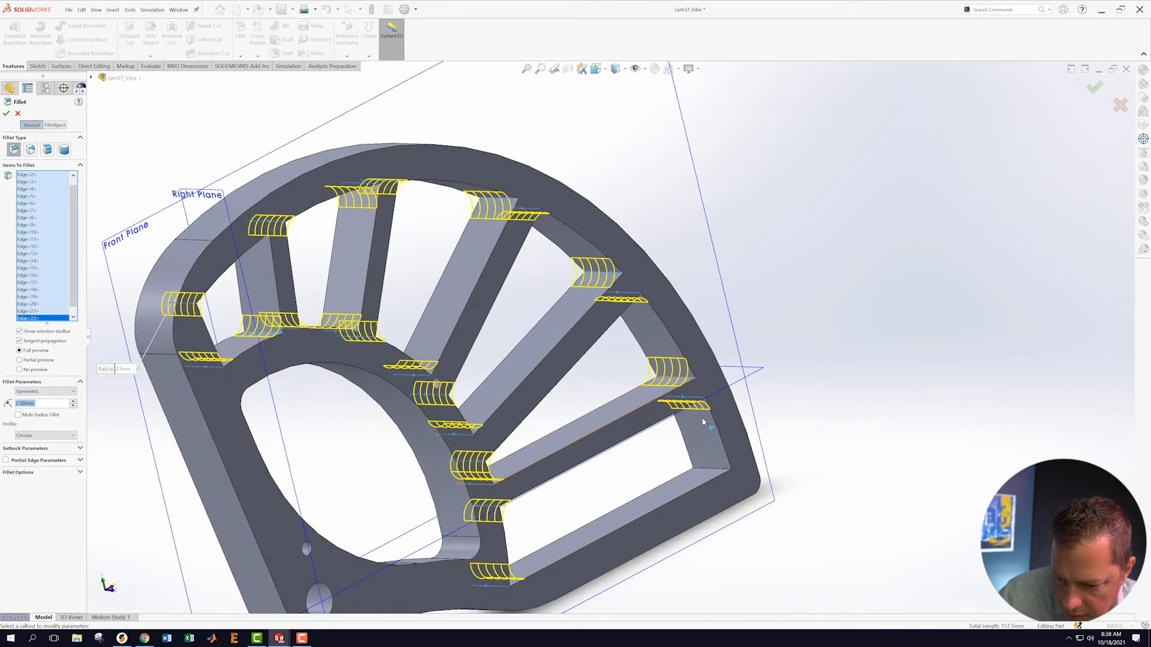
left_click(714, 473)
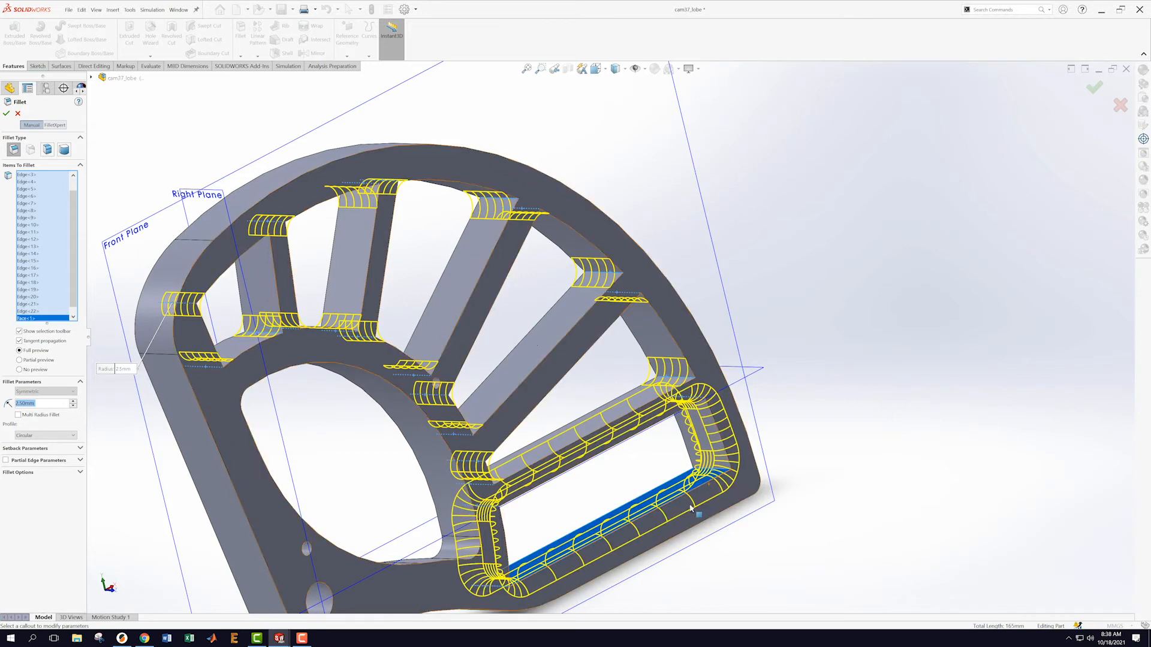
scroll(689, 488, "up", 3)
key("f")
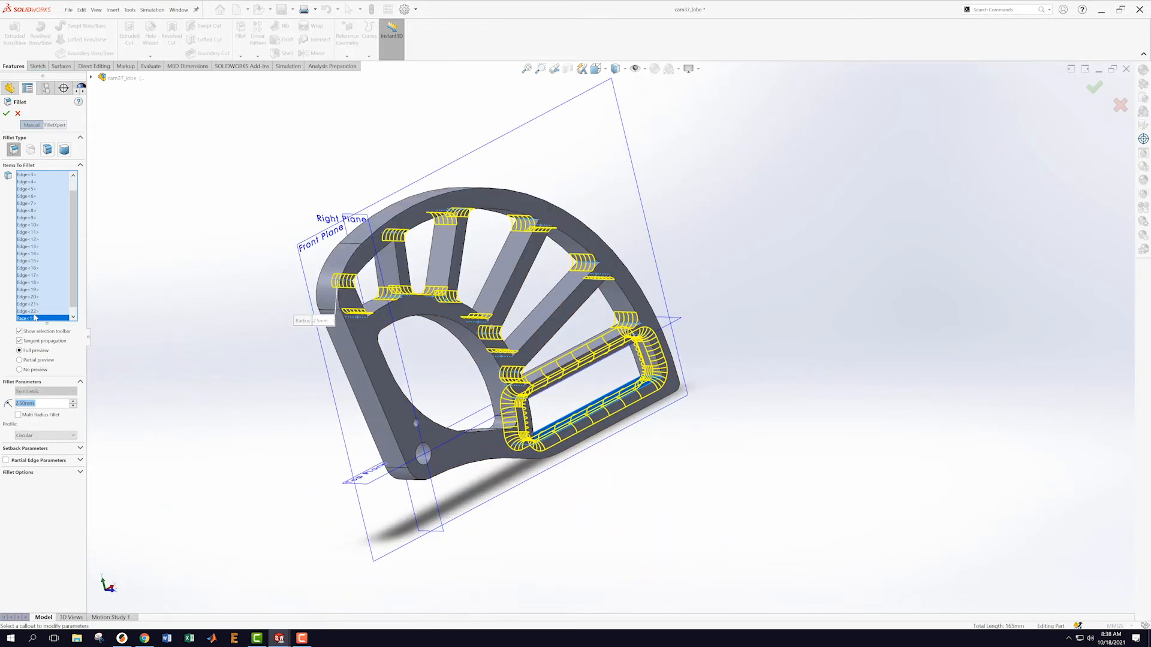
right_click(39, 319)
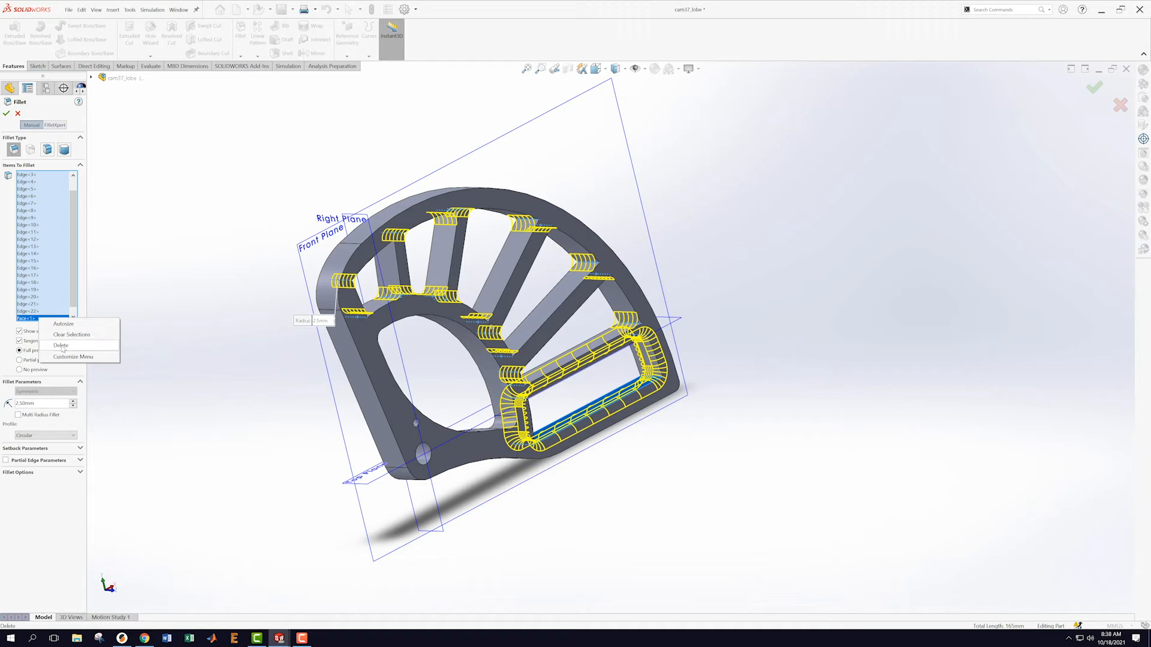
left_click(62, 346)
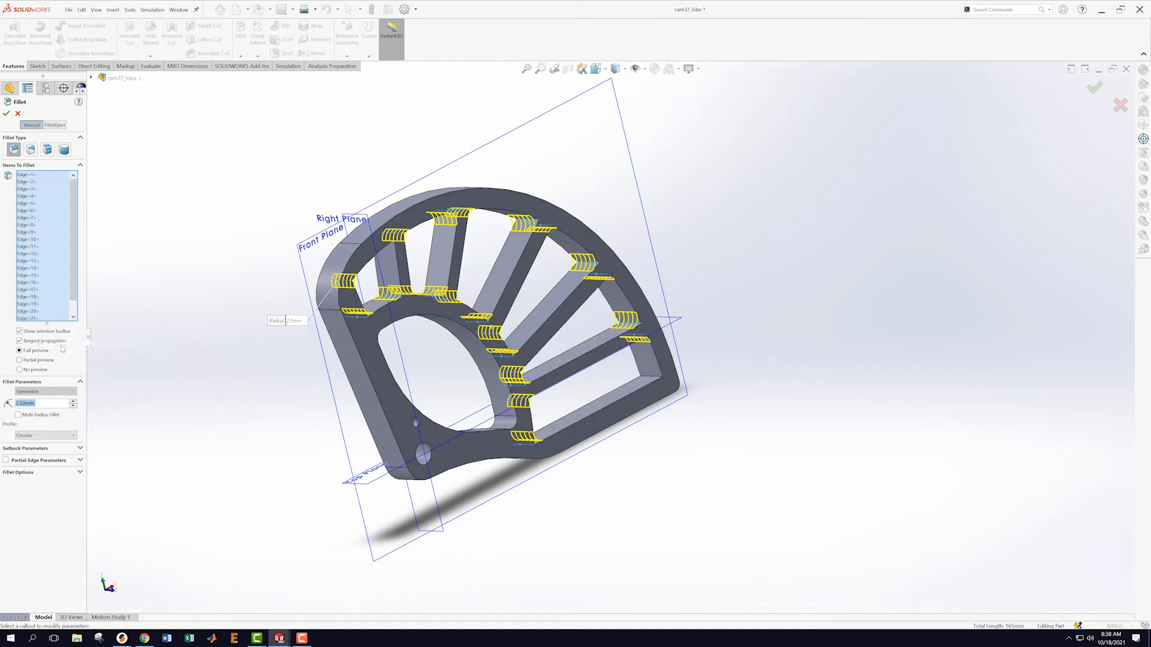
- Add the bottom pocket's lower outer corner edge and create the 2.5 mm fillet
left_click(652, 380)
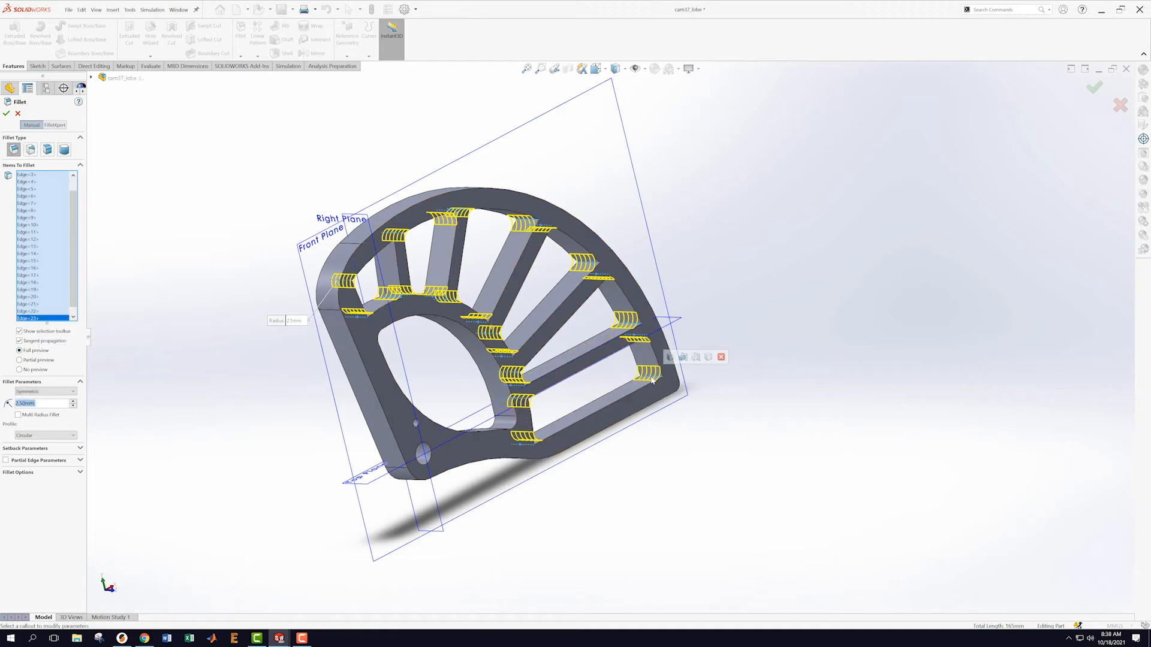
left_click(6, 113)
middle_click_drag(289, 324, 249, 251)
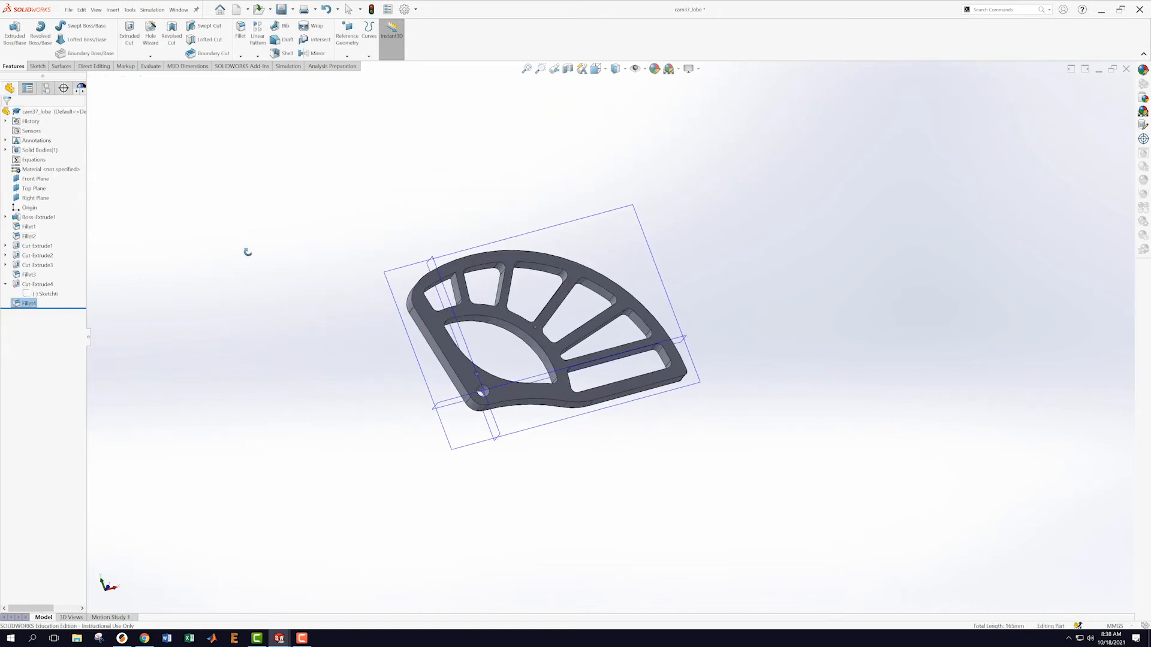
- Edit the pocket corner fillet to include the uppermost pocket's missed upper outer corner edge beside the first rib
scroll(451, 268, "down", 5)
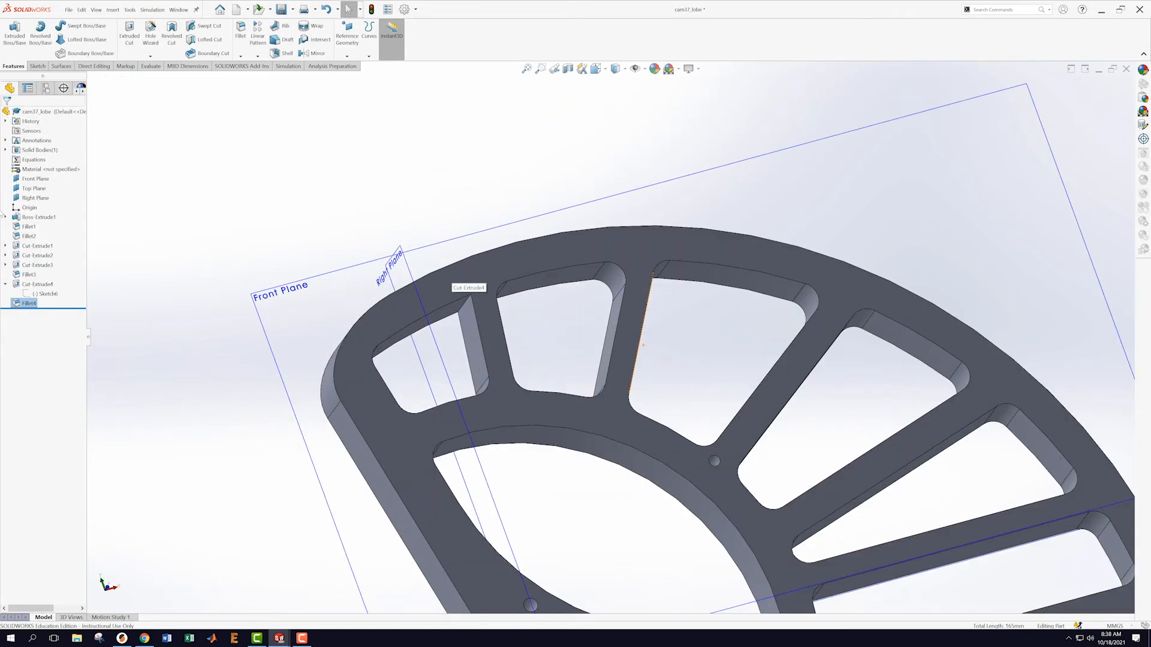
right_click(28, 304)
left_click(30, 282)
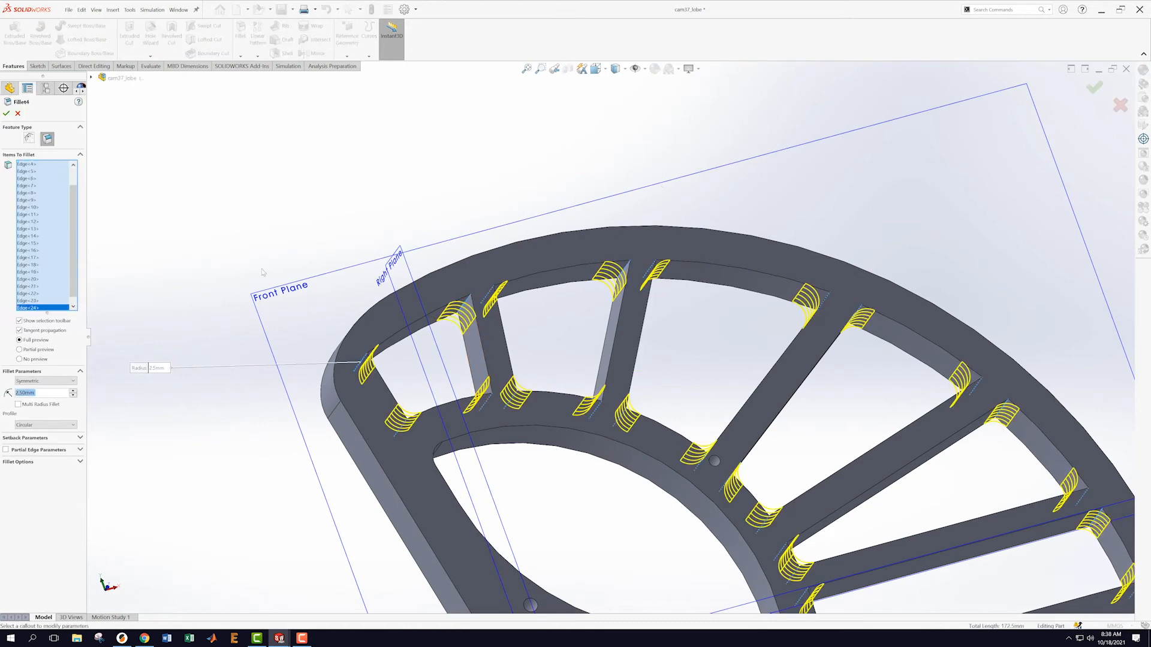
left_click(7, 114)
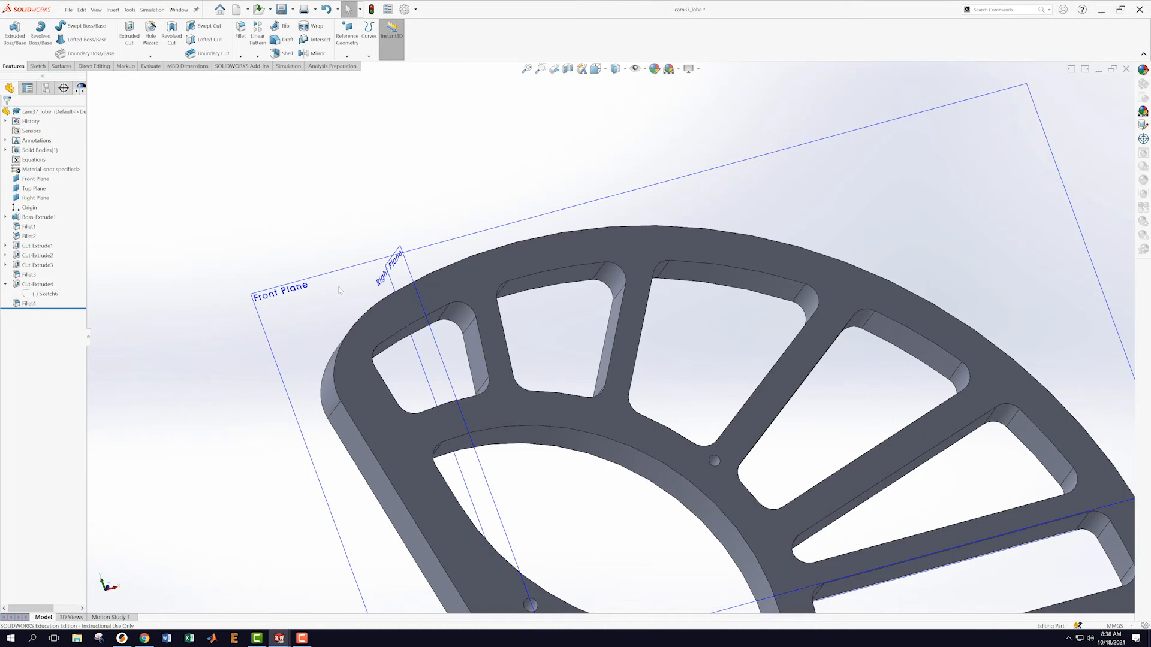
- Start a new sketch on the Front Plane and orient the view normal to it
scroll(331, 284, "up", 4)
middle_click_drag(510, 383, 467, 399)
scroll(825, 483, "up", 2)
middle_click_drag(693, 322, 716, 365)
scroll(684, 335, "down", 2)
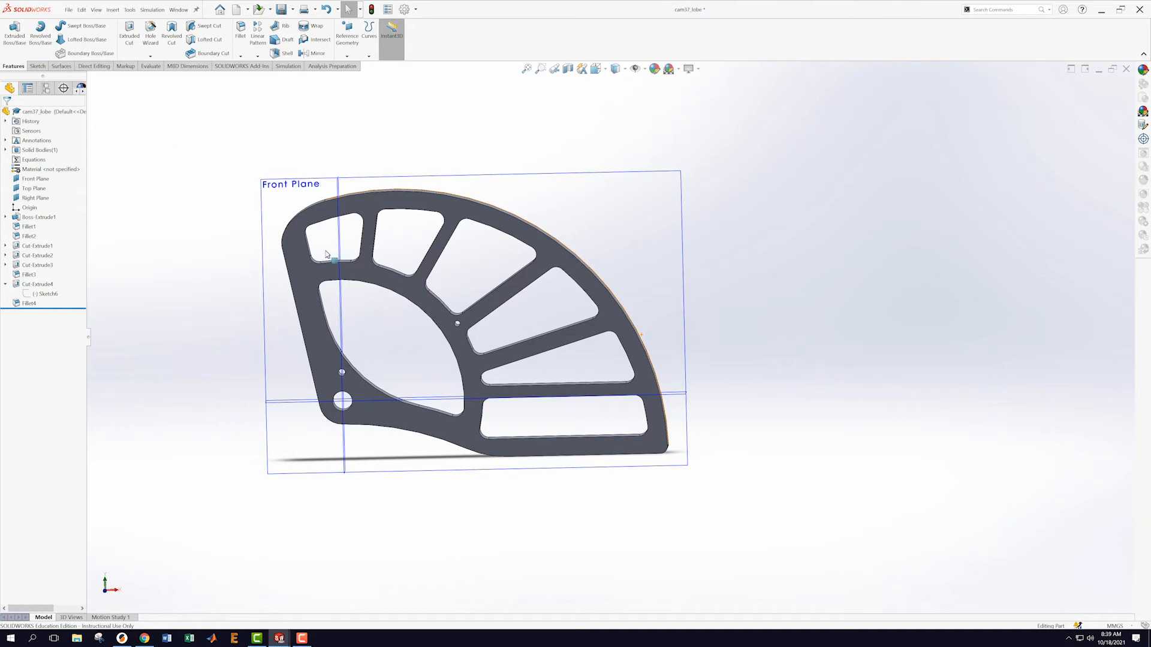
right_click(687, 419)
left_click(705, 408)
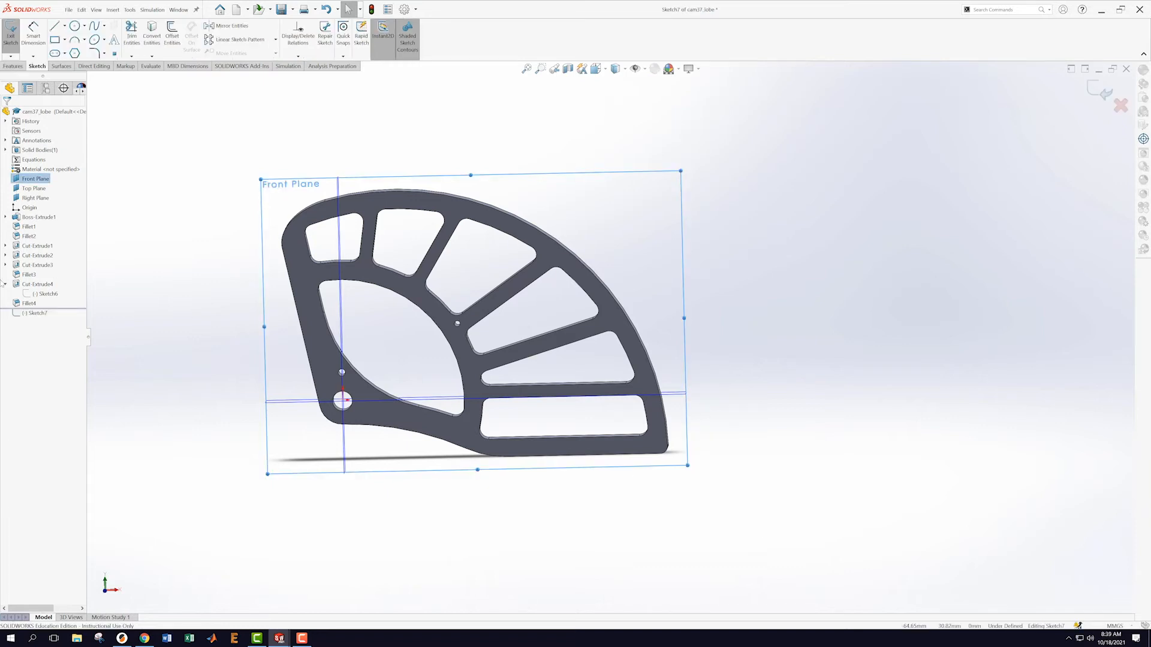
right_click(35, 313)
left_click(52, 300)
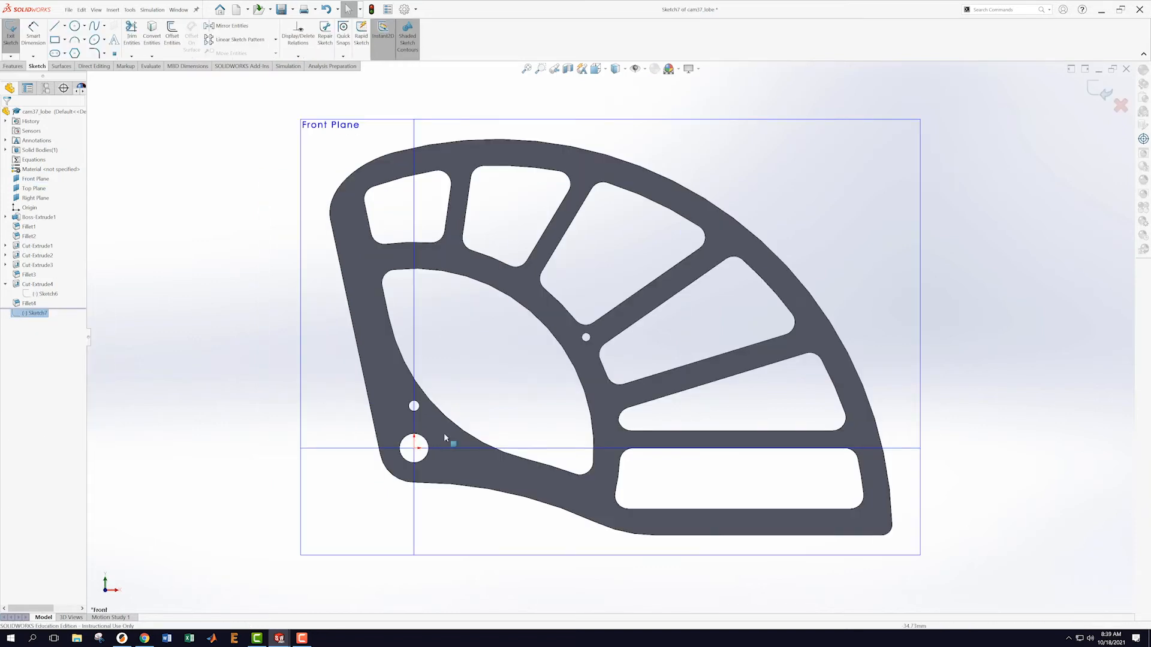
- Sketch a corner rectangle about 2.8 by 4.6 mm across the curved outer edge beside the bottom pocket
scroll(959, 503, "down", 4)
scroll(846, 484, "down", 3)
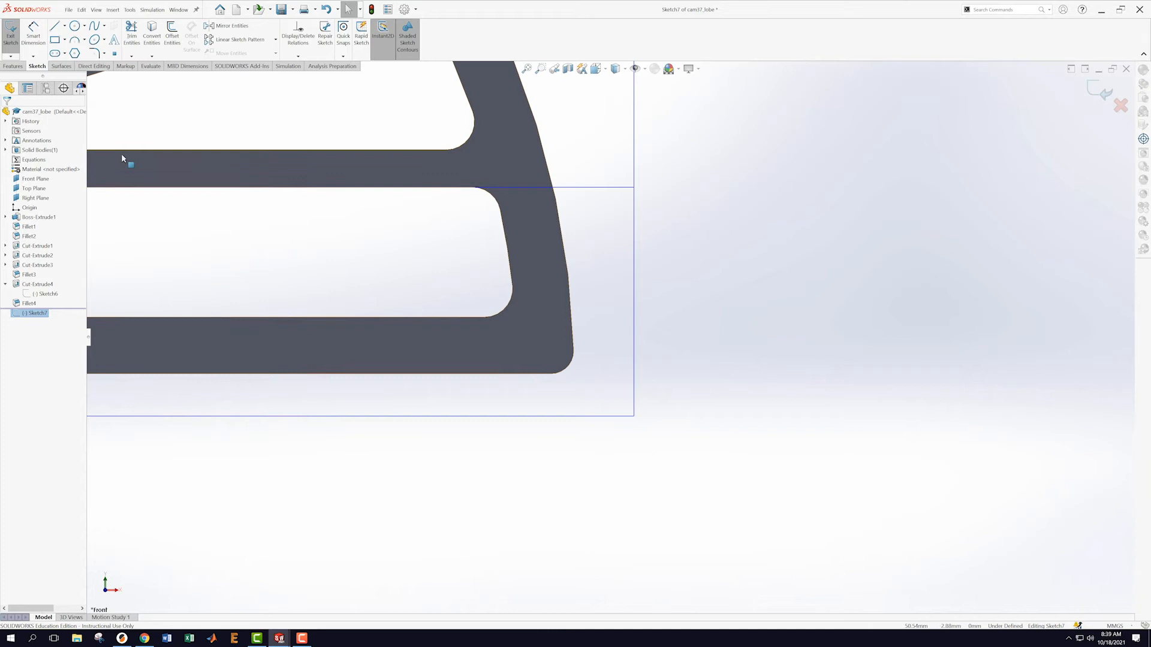
left_click(55, 40)
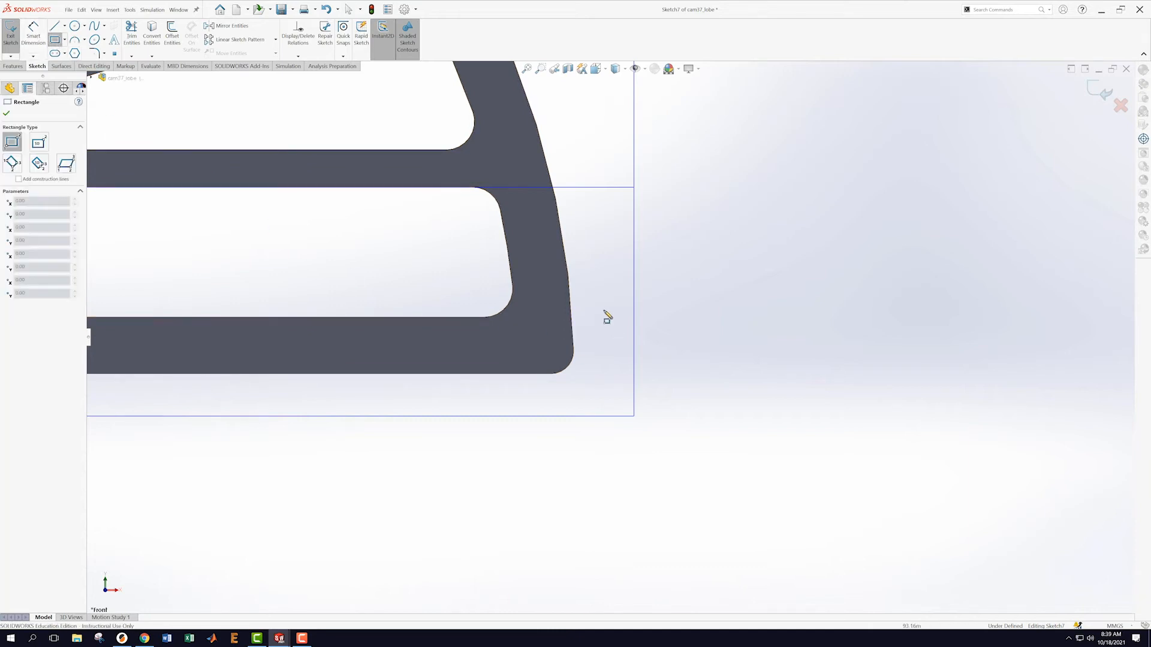
left_click(578, 284)
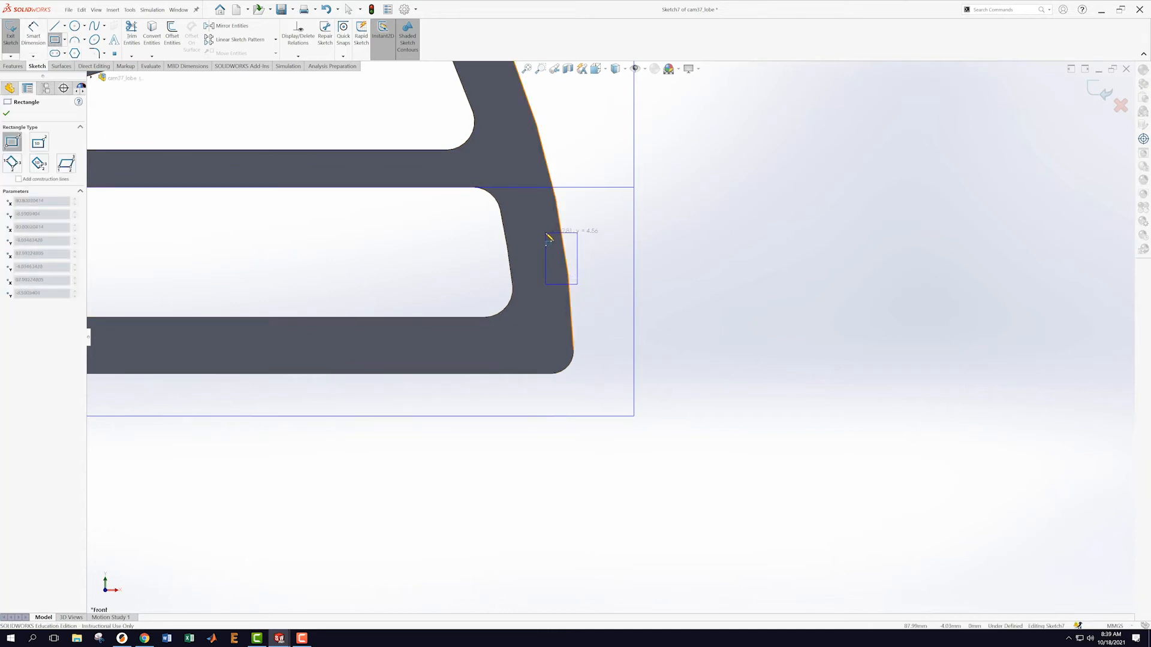
left_click(545, 232)
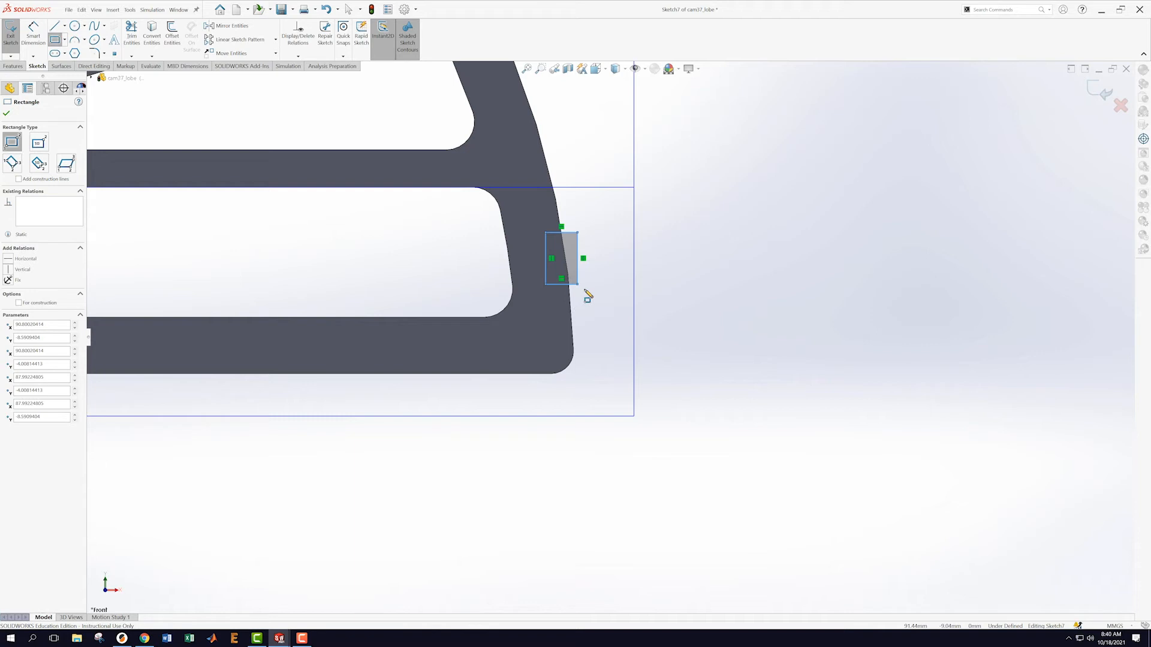
- Dimension the rectangle's lower side 6.75 mm above the part's straight bottom edge
left_click(33, 37)
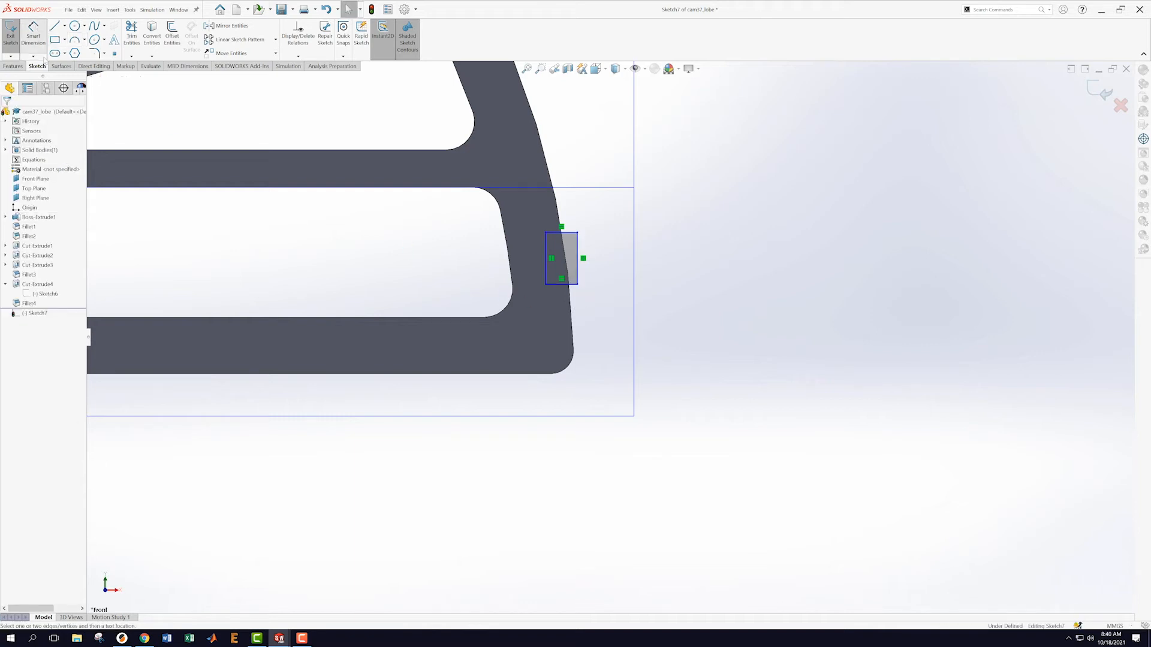
left_click(570, 284)
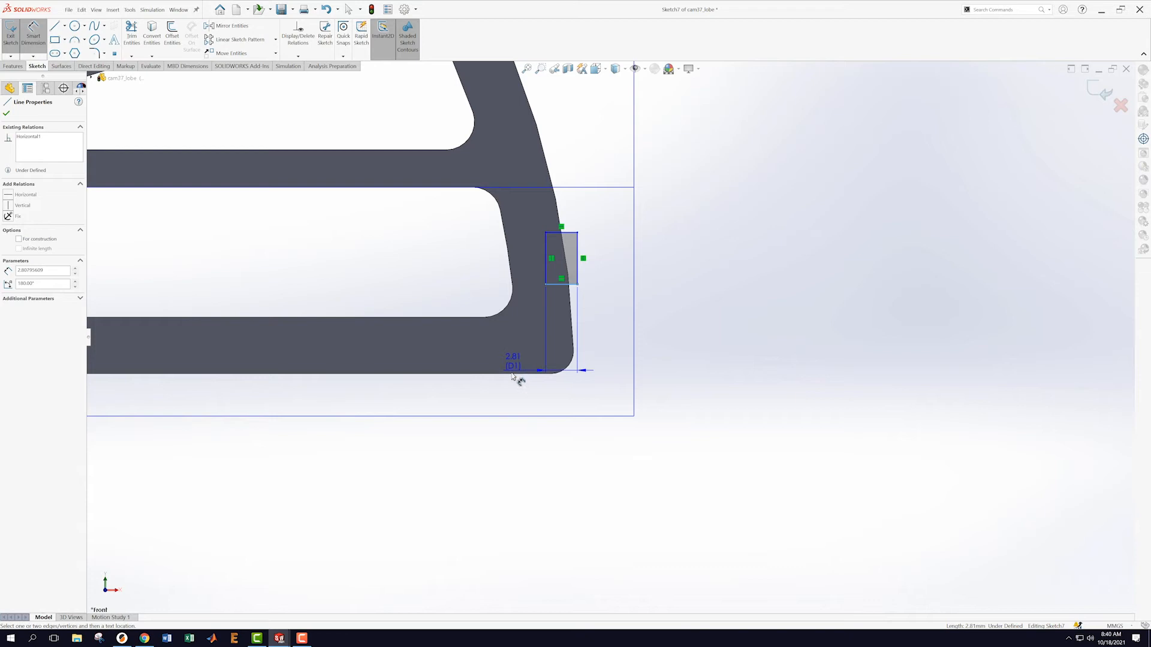
left_click(511, 375)
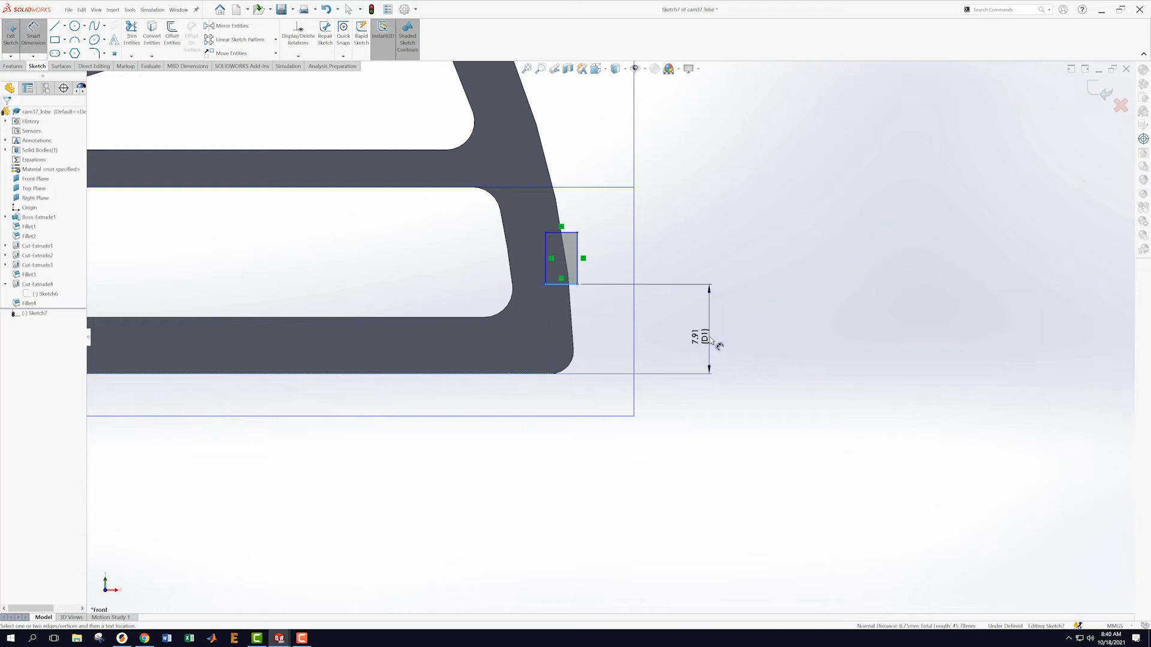
left_click(712, 341)
type("6.75")
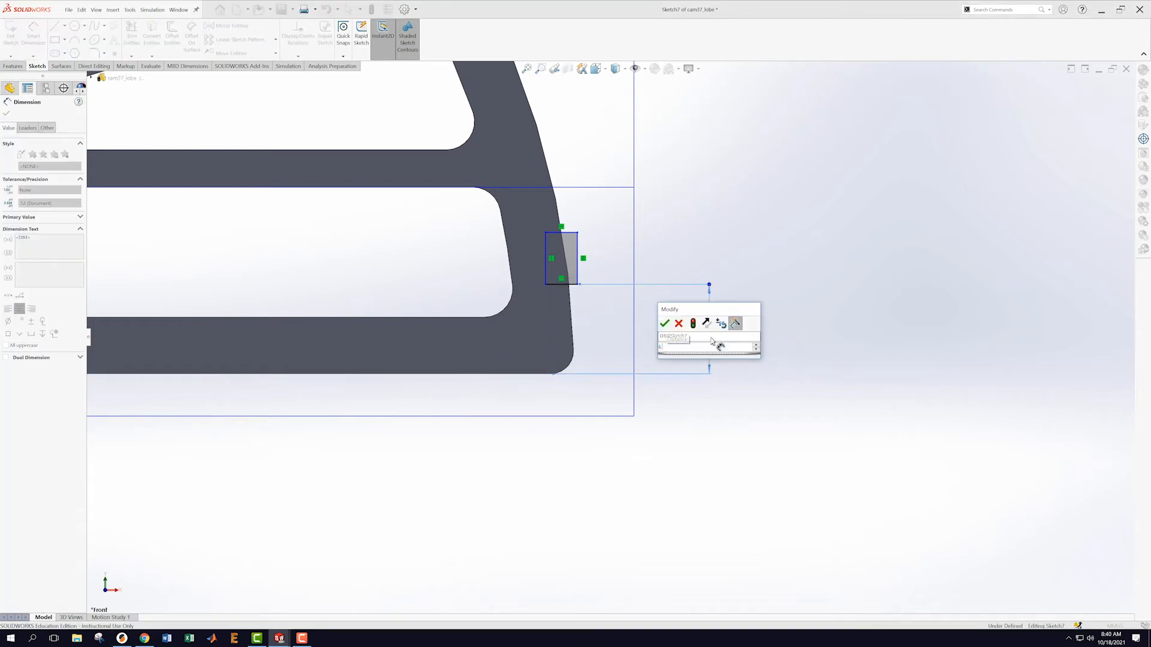
key("Return")
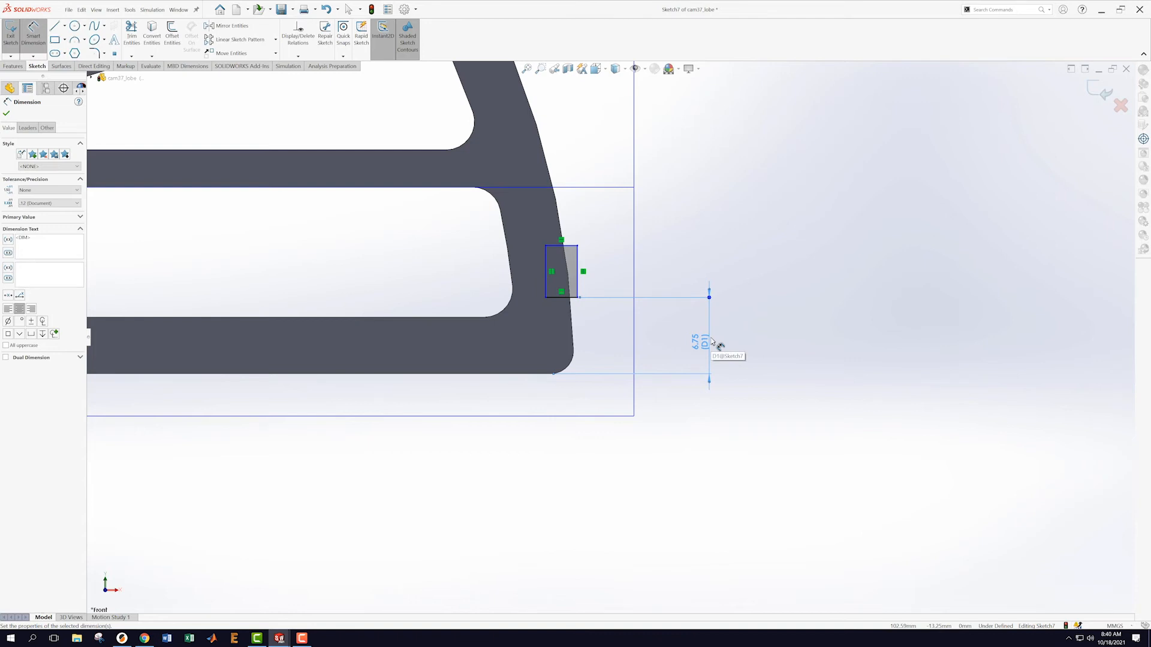
- Set the rectangle's width to 0.75 mm
left_click(562, 298)
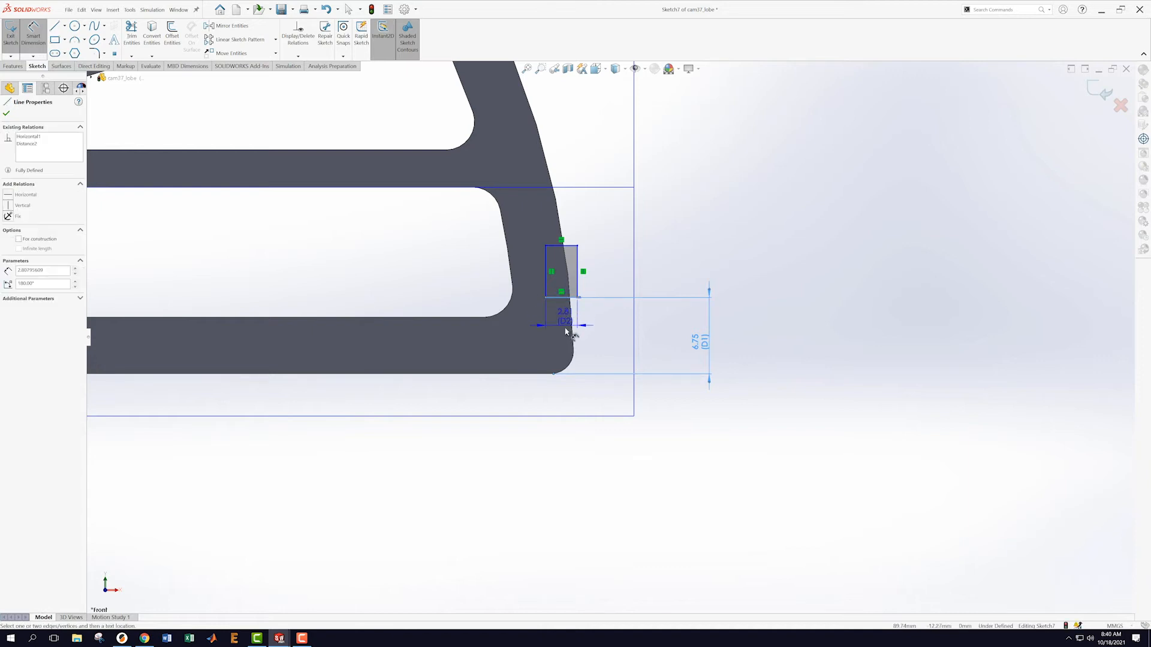
left_click(612, 339)
type("0.75")
key("Return")
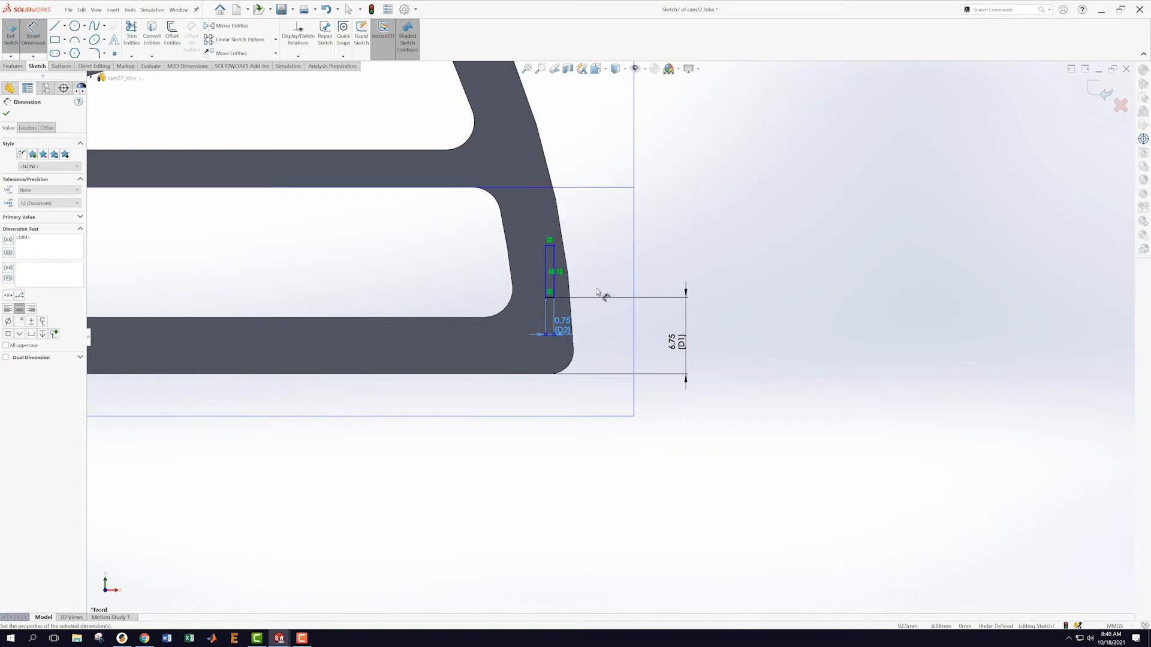
left_click(554, 299)
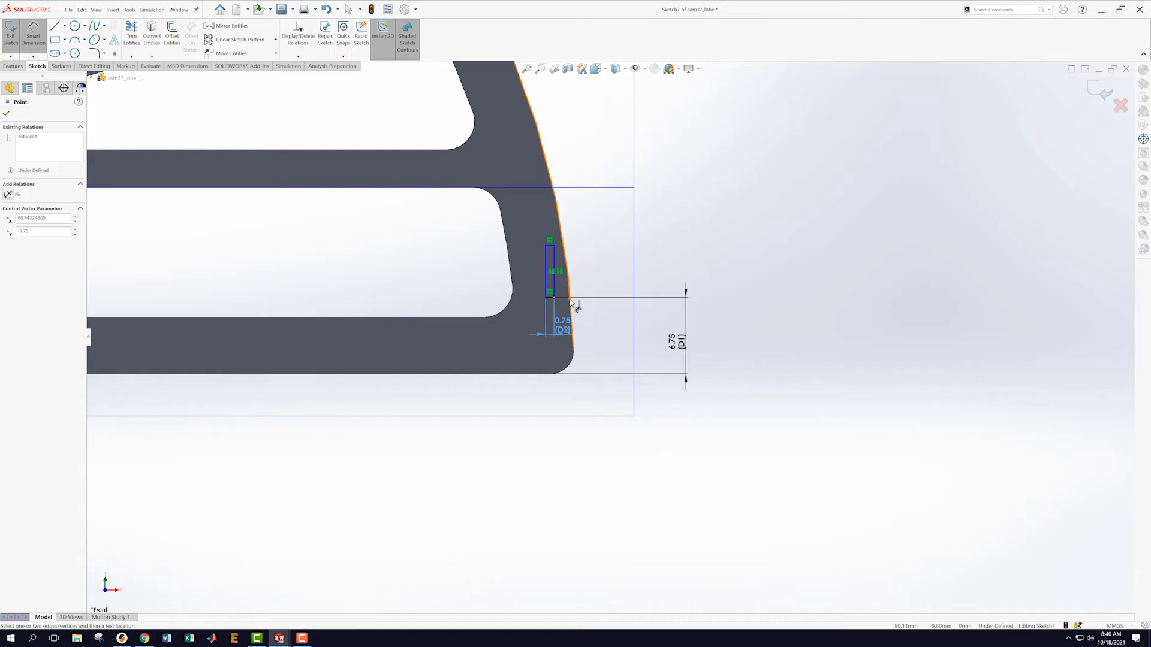
left_click(570, 303)
left_click(579, 302)
key("Escape")
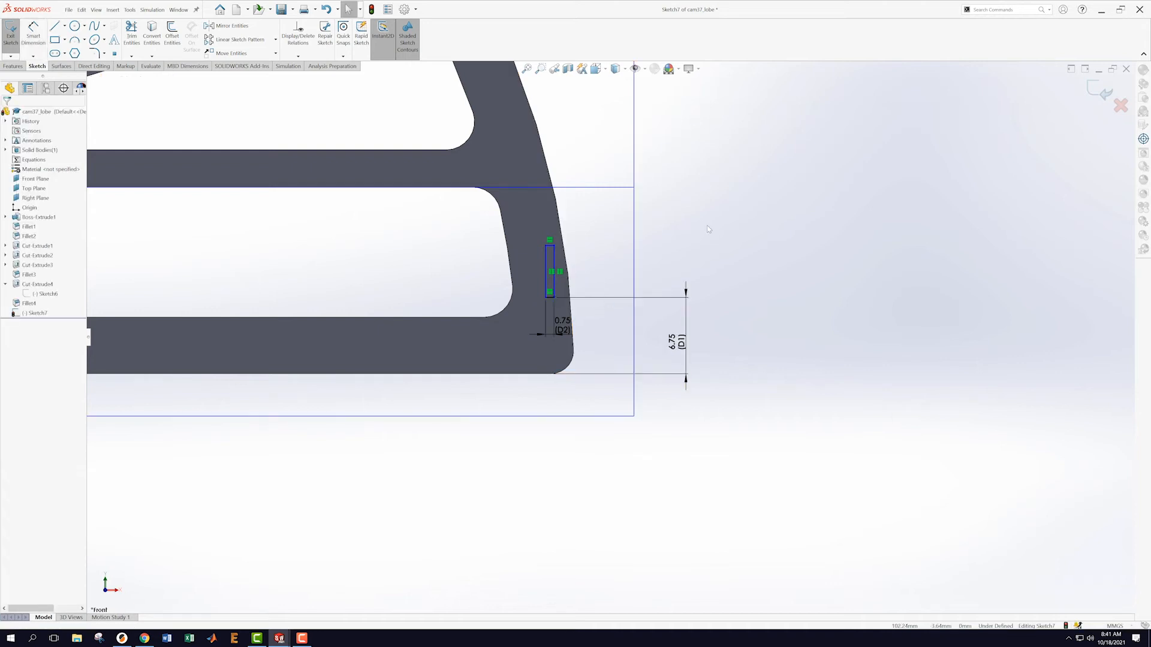
- Make the rectangle's lower outer corner coincident with the part's curved outer edge
scroll(557, 273, "down", 2)
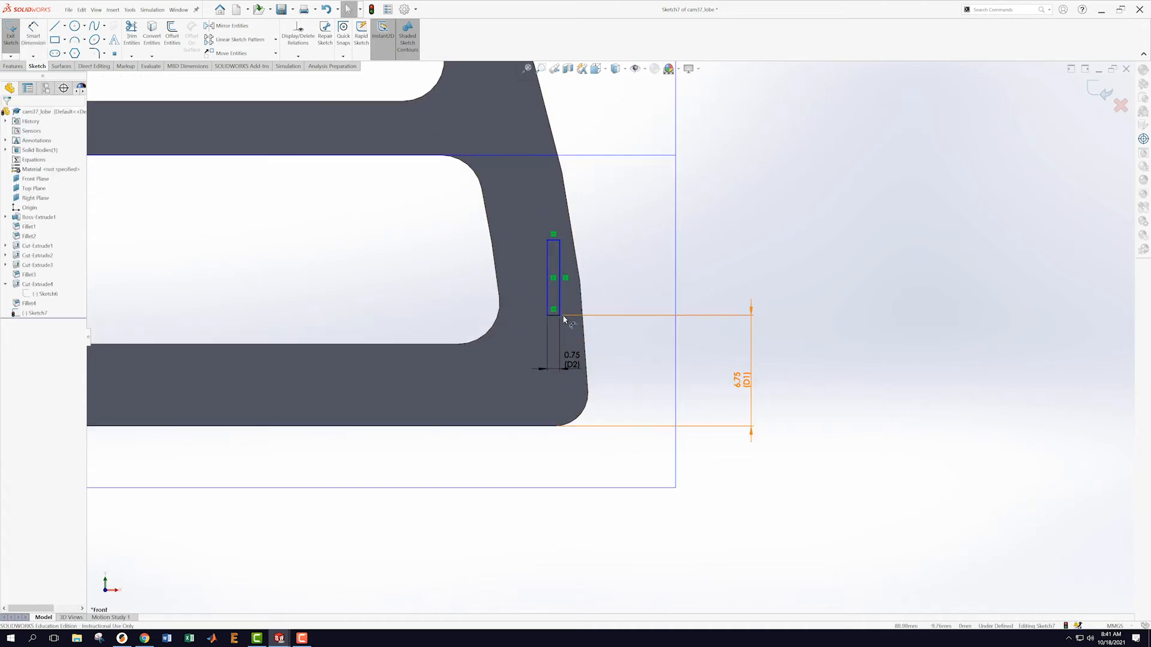
left_click(560, 315)
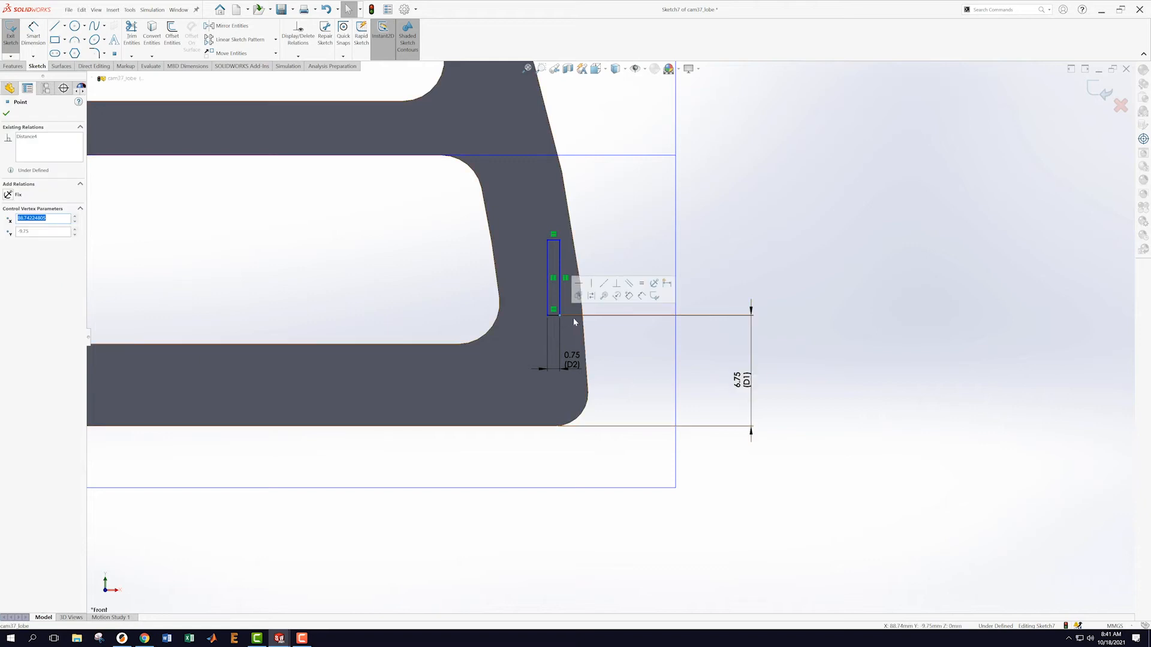
left_click(583, 324, "ctrl")
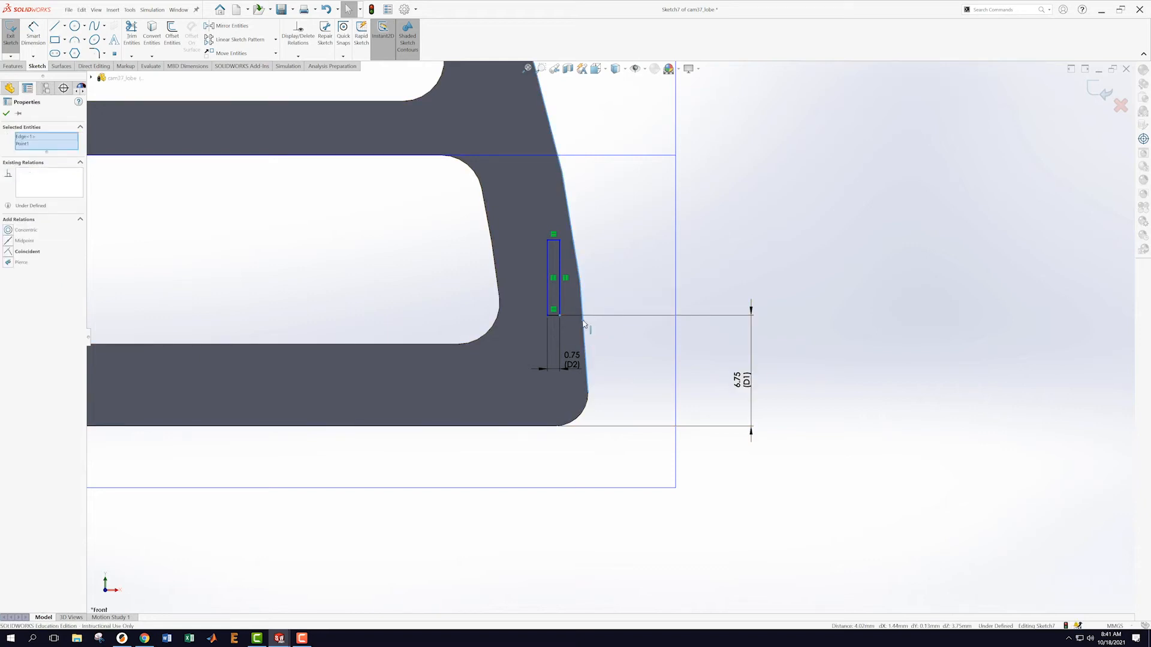
left_click(627, 289)
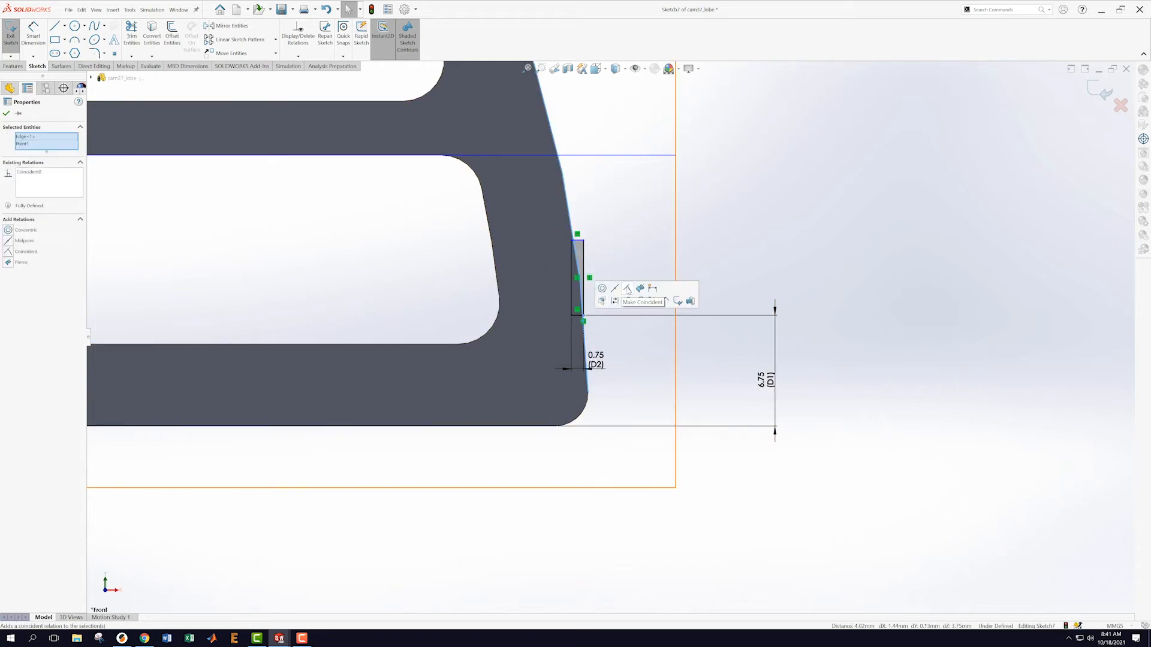
left_click(730, 234)
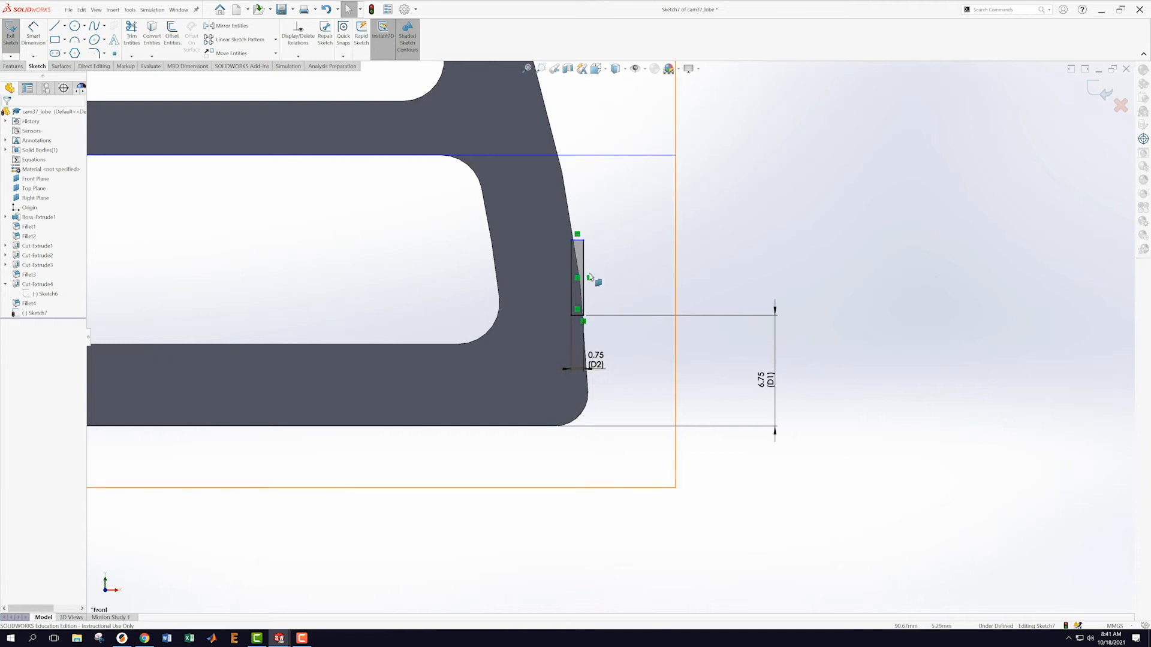
- Set the rectangle's height to 1.8 mm and exit the sketch
key("s")
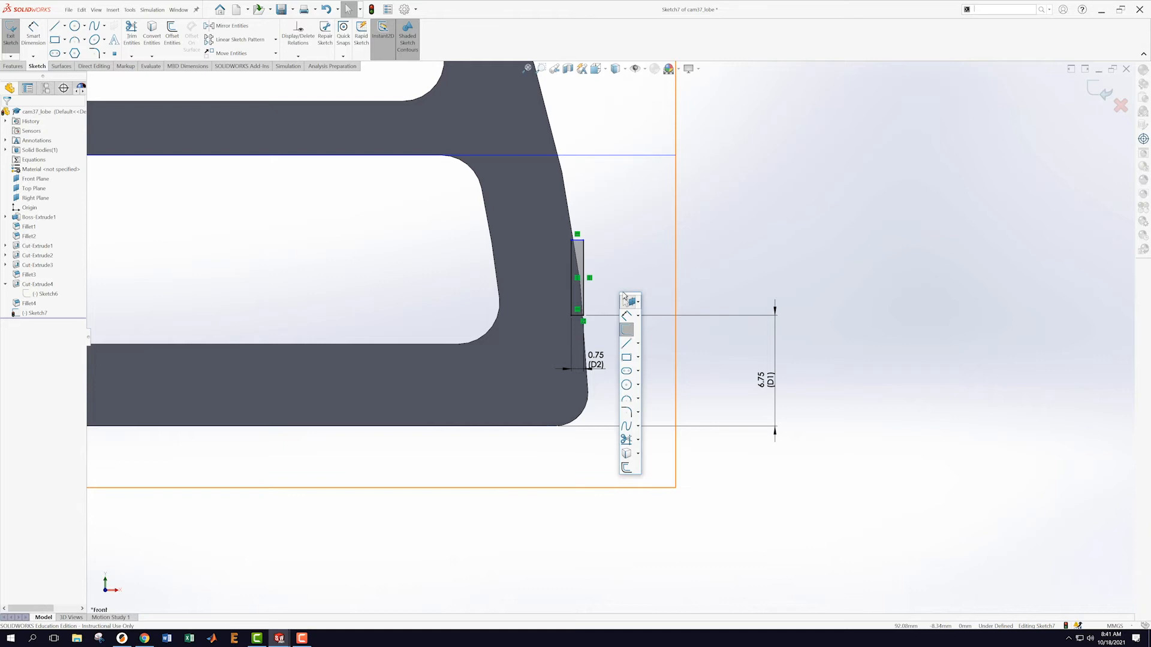
left_click(626, 314)
left_click(585, 291)
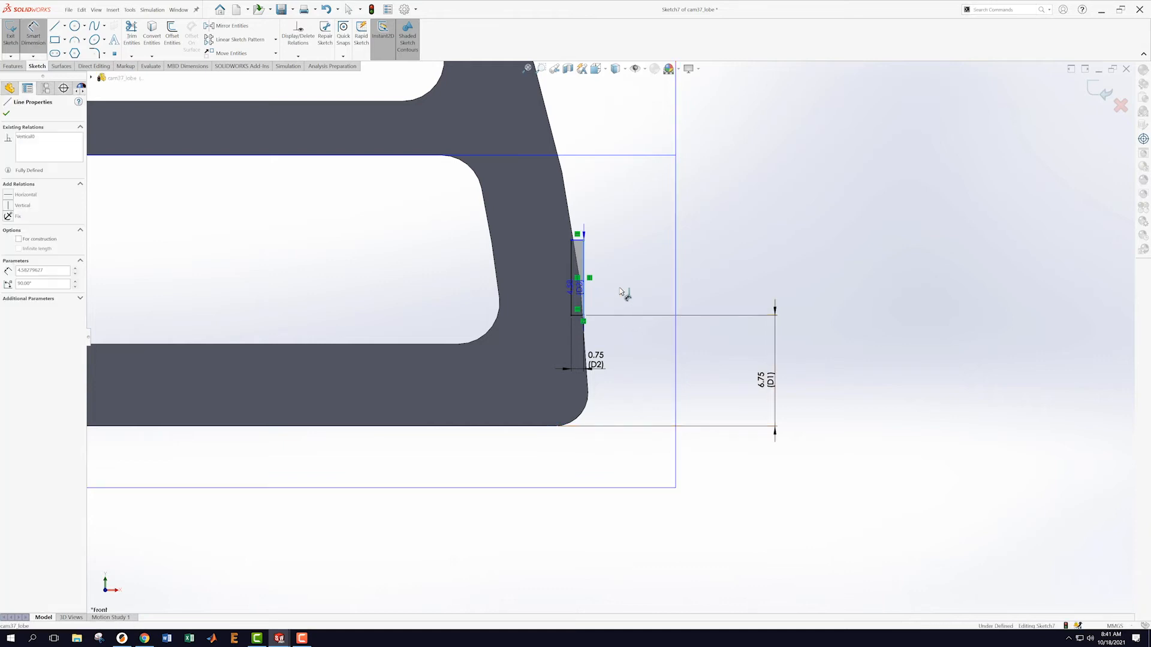
left_click(644, 291)
type("1.8")
key("Return")
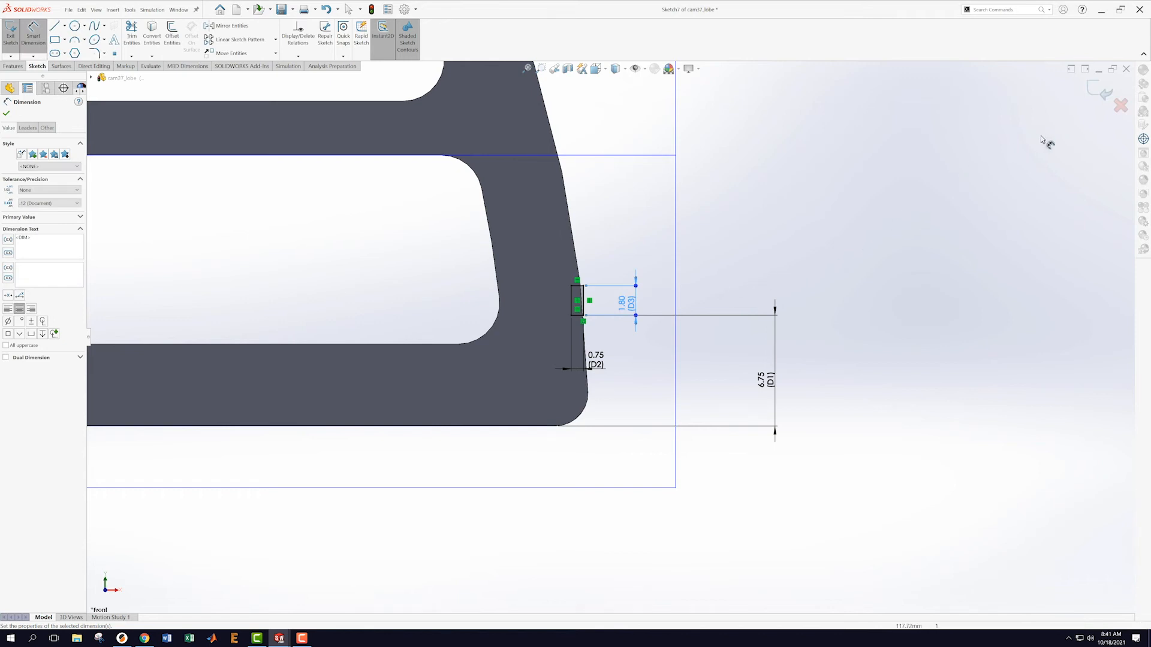
left_click(1102, 98)
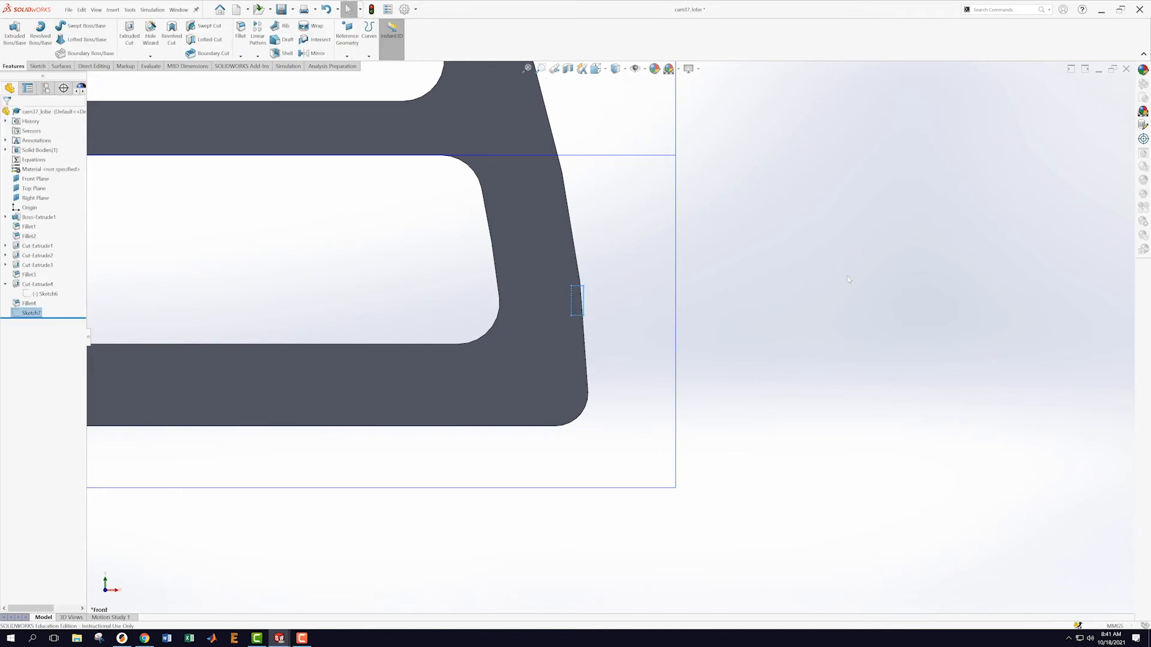
- Cut-extrude the small rectangle with a Mid Plane end condition and a 2.10 mm depth to form a notch in the outer rim
middle_click_drag(797, 302, 849, 298)
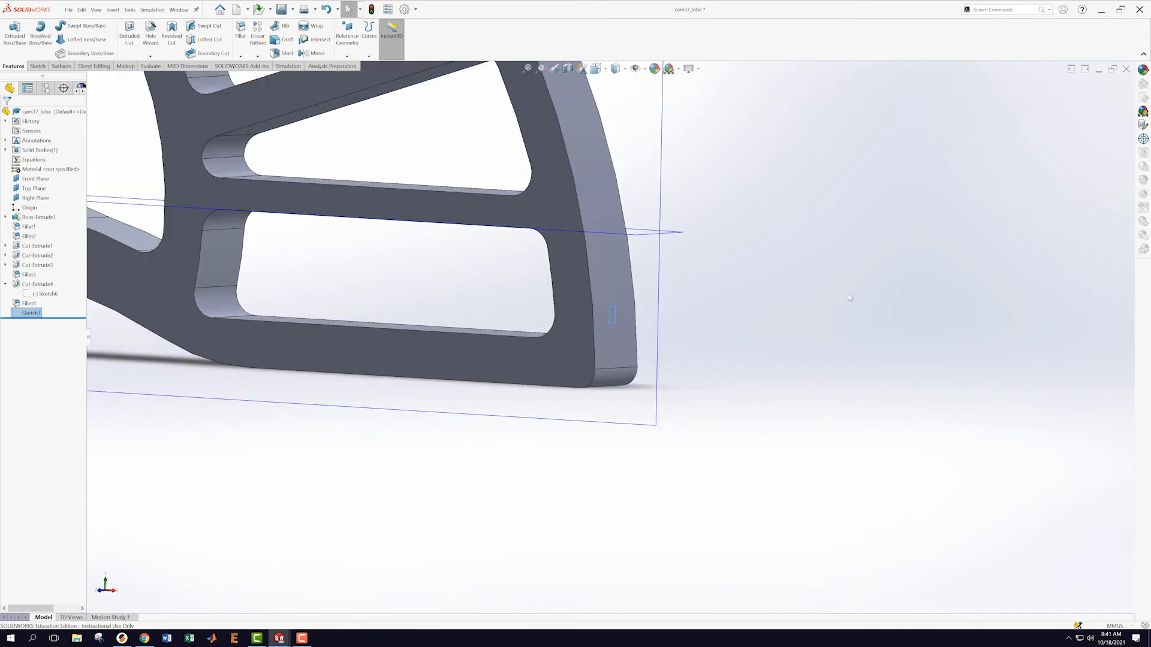
left_click(127, 31)
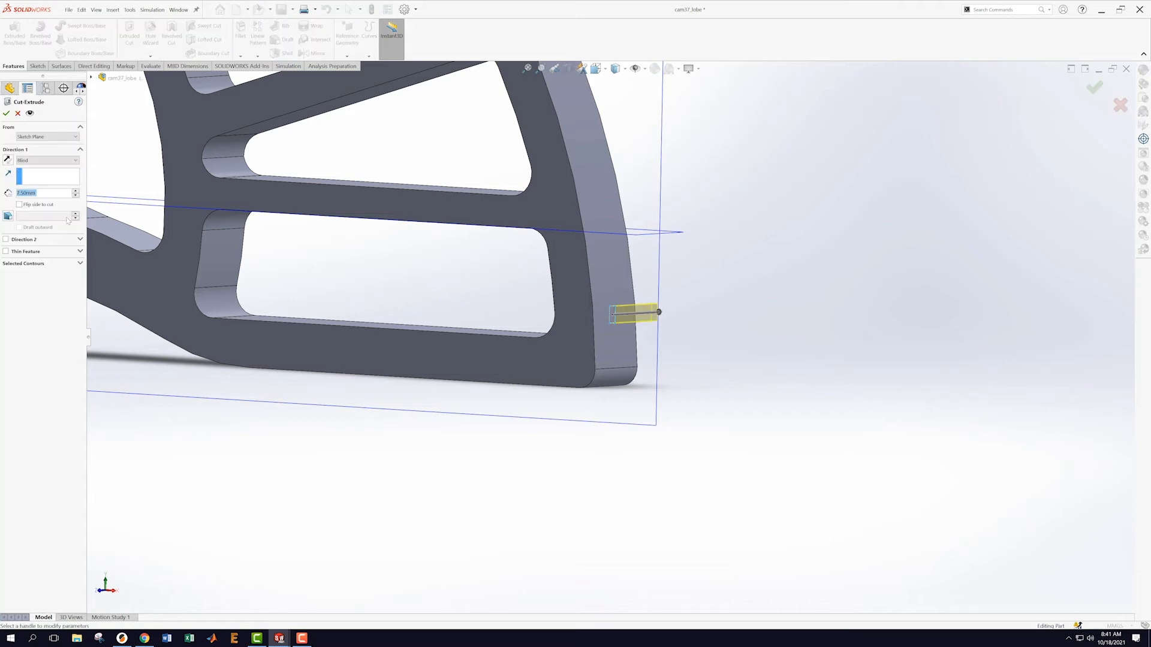
type("2.10")
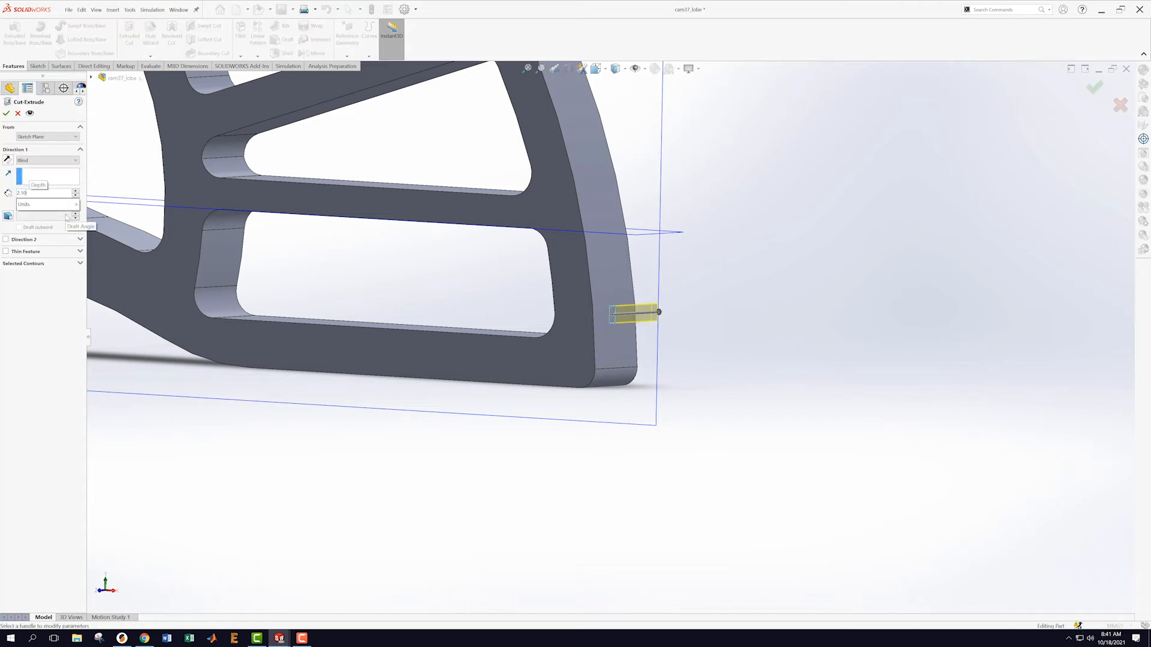
left_click(61, 160)
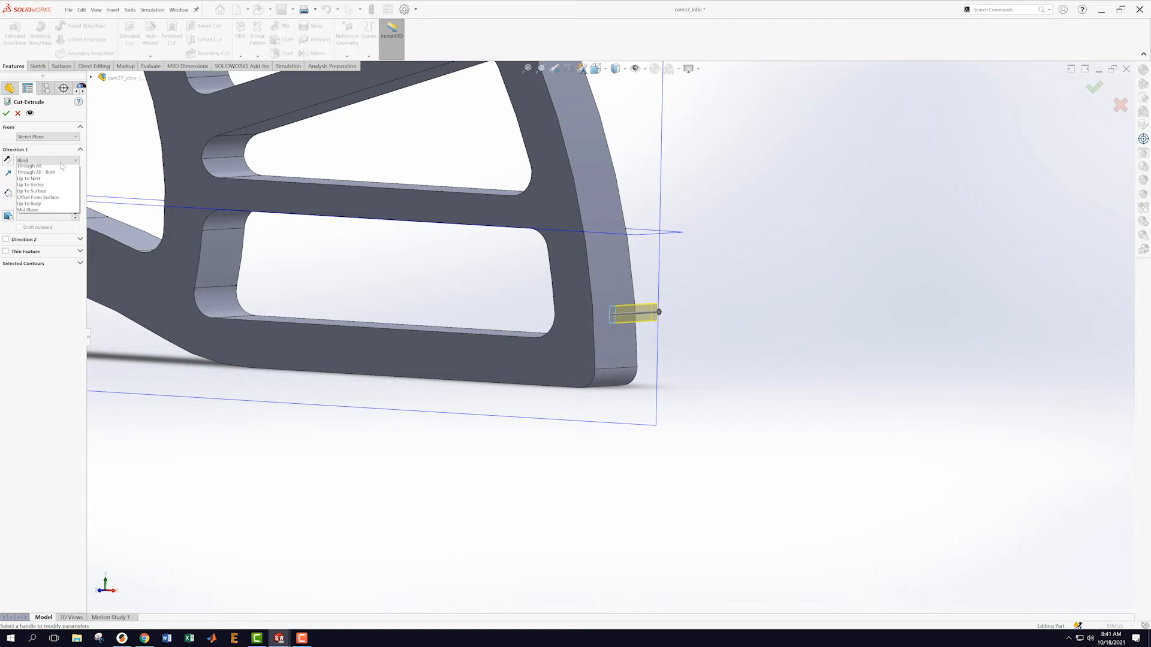
left_click(52, 219)
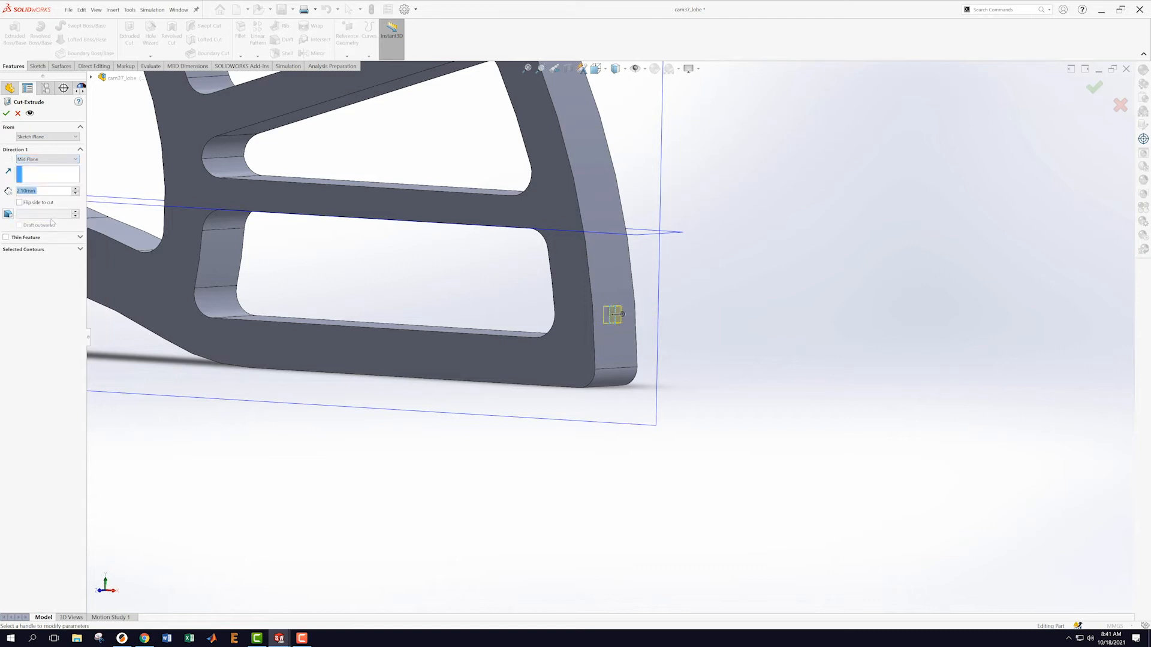
left_click(7, 114)
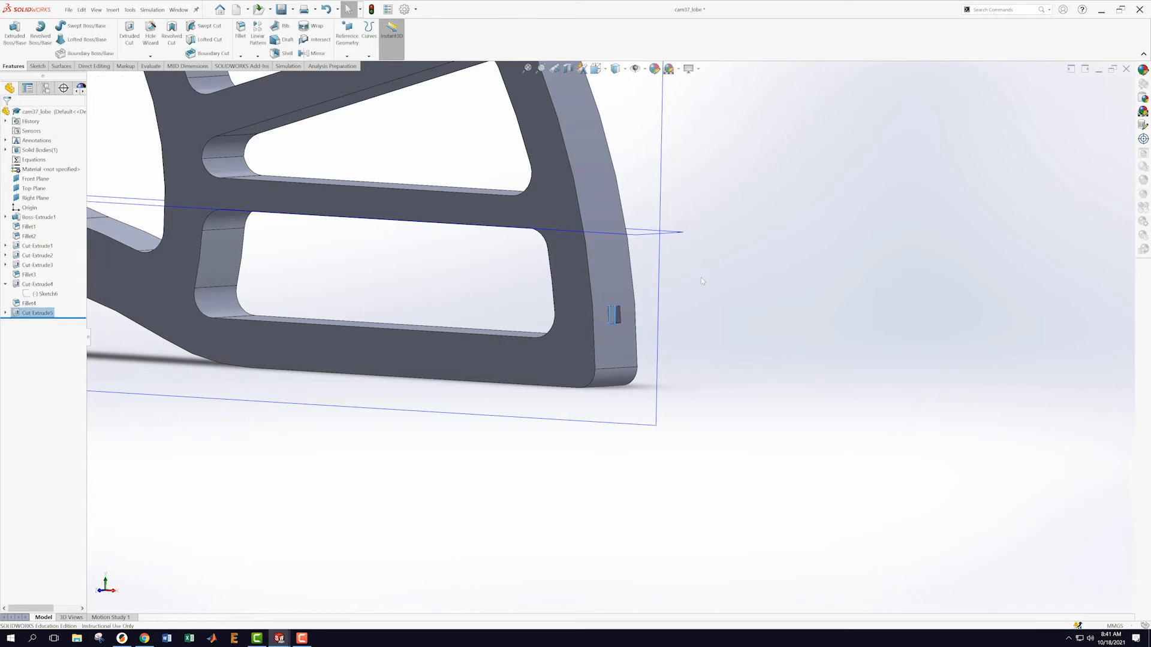
middle_click_drag(719, 303, 710, 250)
scroll(692, 264, "down", 3)
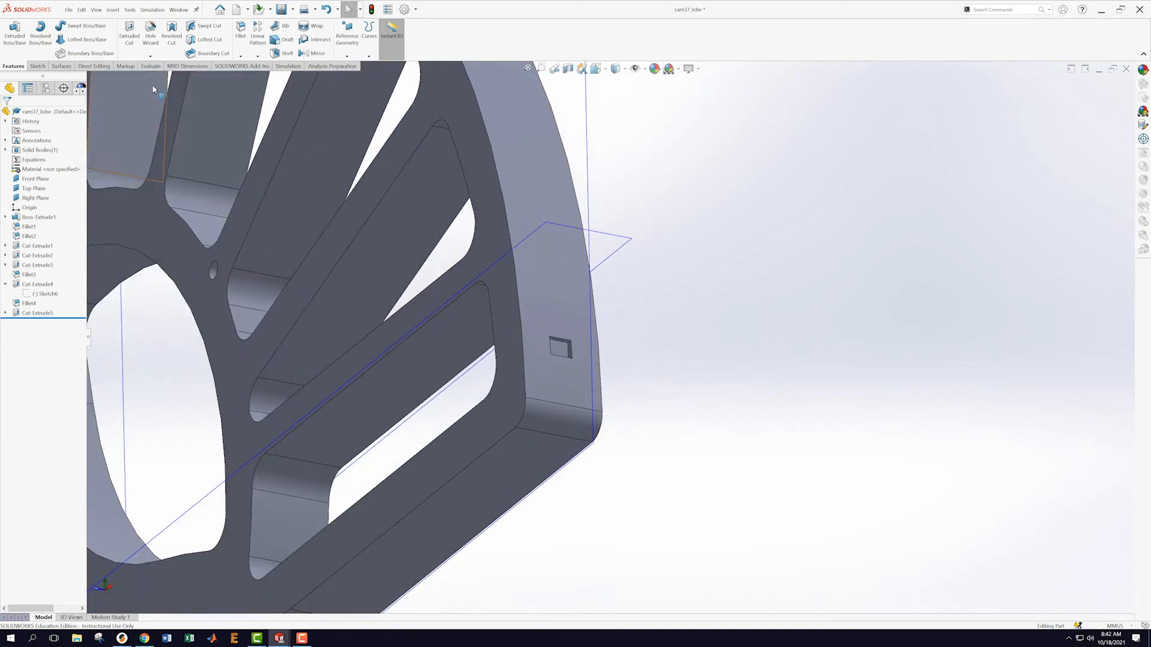
- Fillet the inner upper edge of the rectangular rim notch with a 0.75 mm radius
left_click(240, 30)
scroll(563, 388, "down", 2)
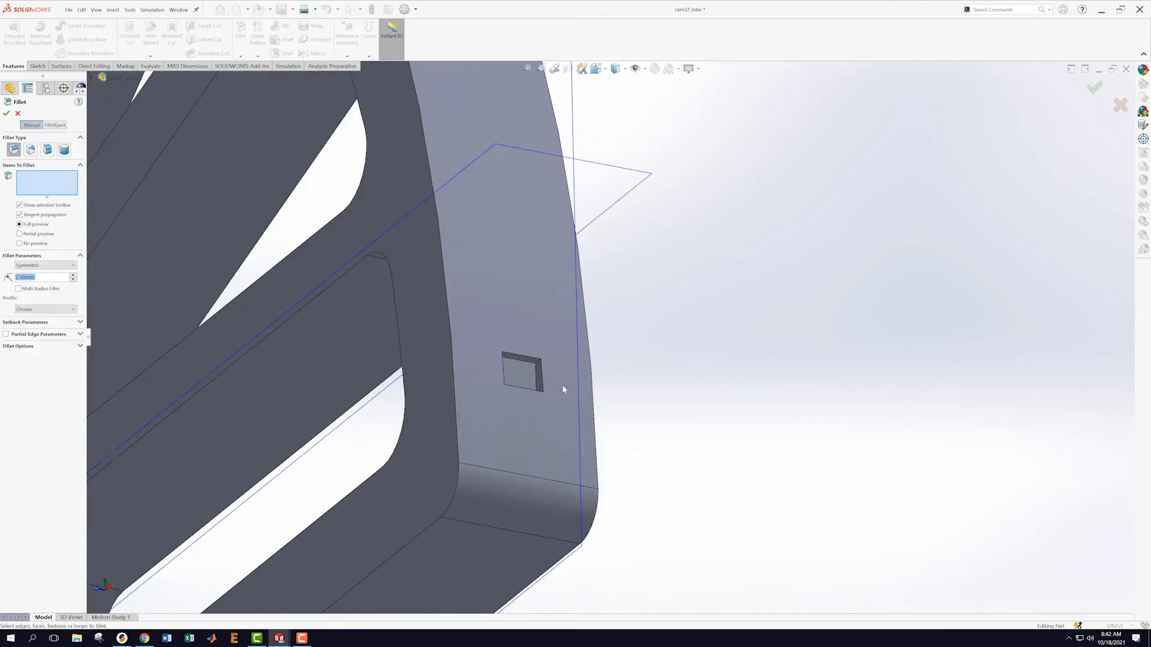
left_click(534, 370)
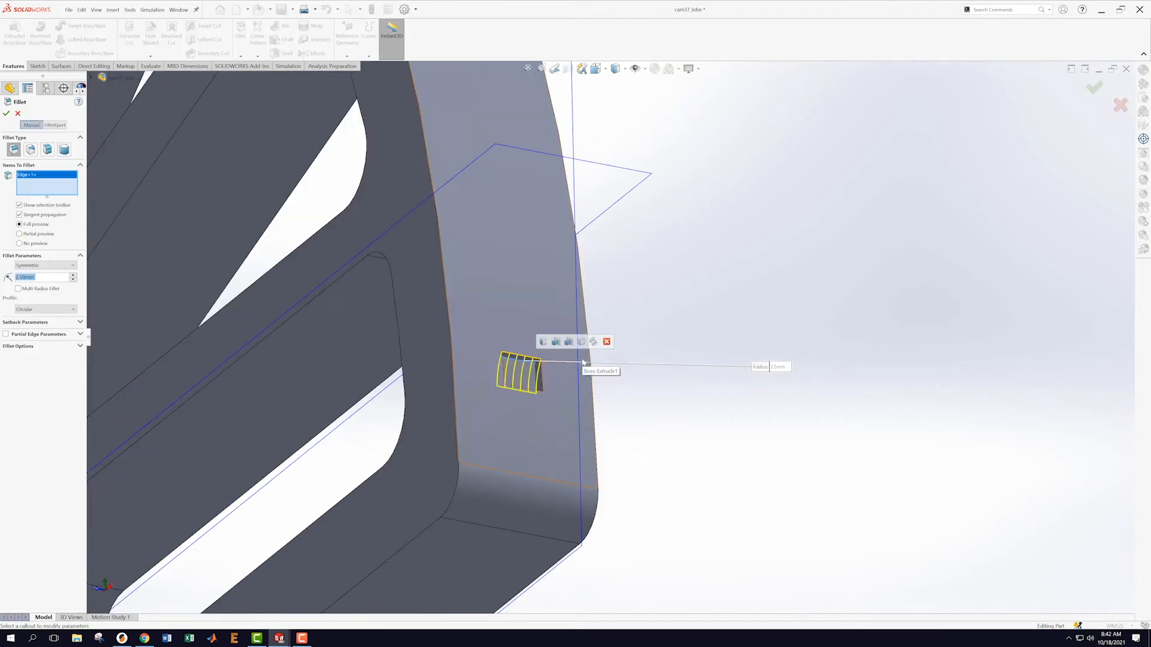
type("0.75")
key("Return")
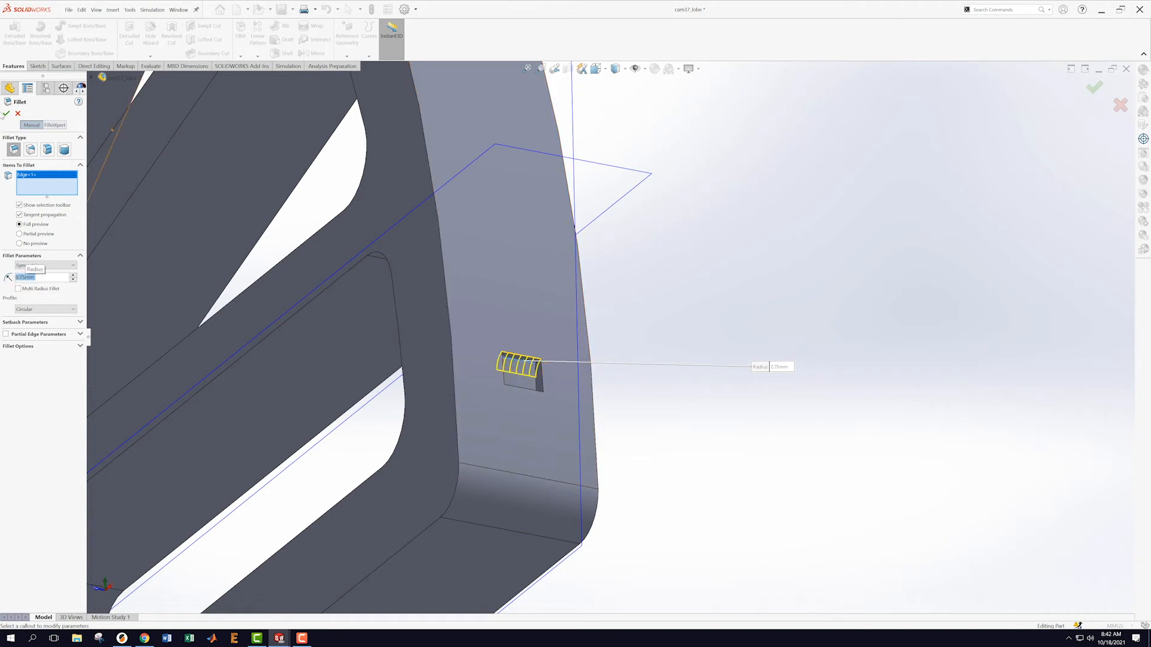
left_click(7, 114)
- Chamfer the lower outer edge of the rim notch at 0.25 mm and 45 degrees
middle_click_drag(713, 318, 718, 433)
scroll(565, 470, "down", 5)
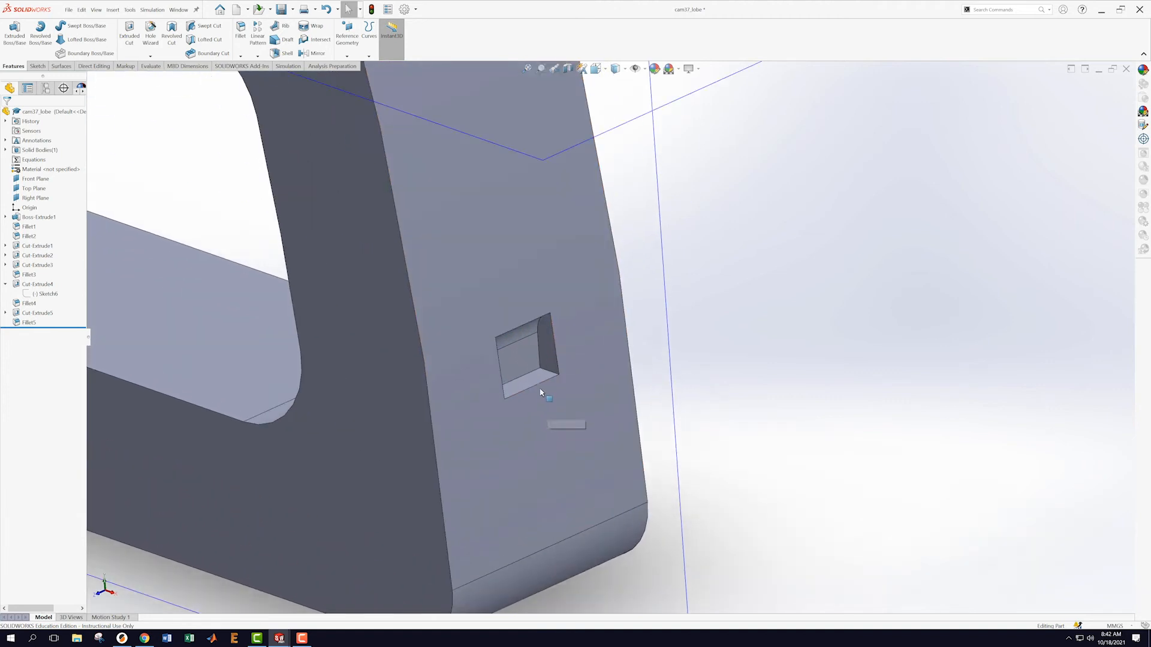
left_click(533, 391)
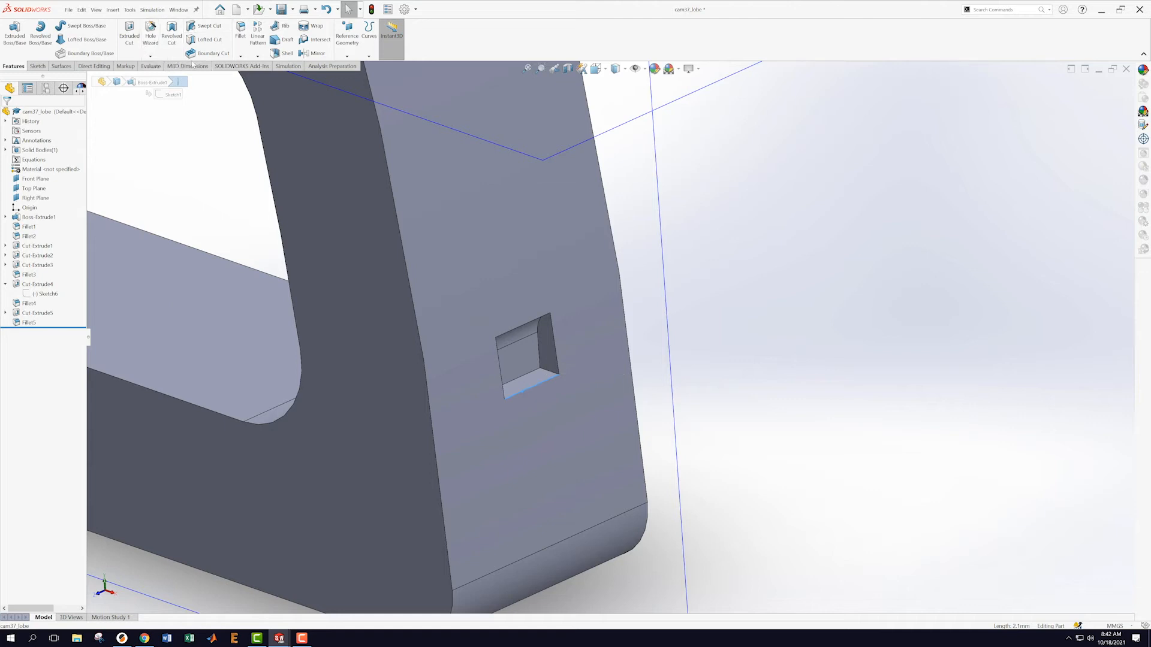
left_click(240, 55)
left_click(249, 76)
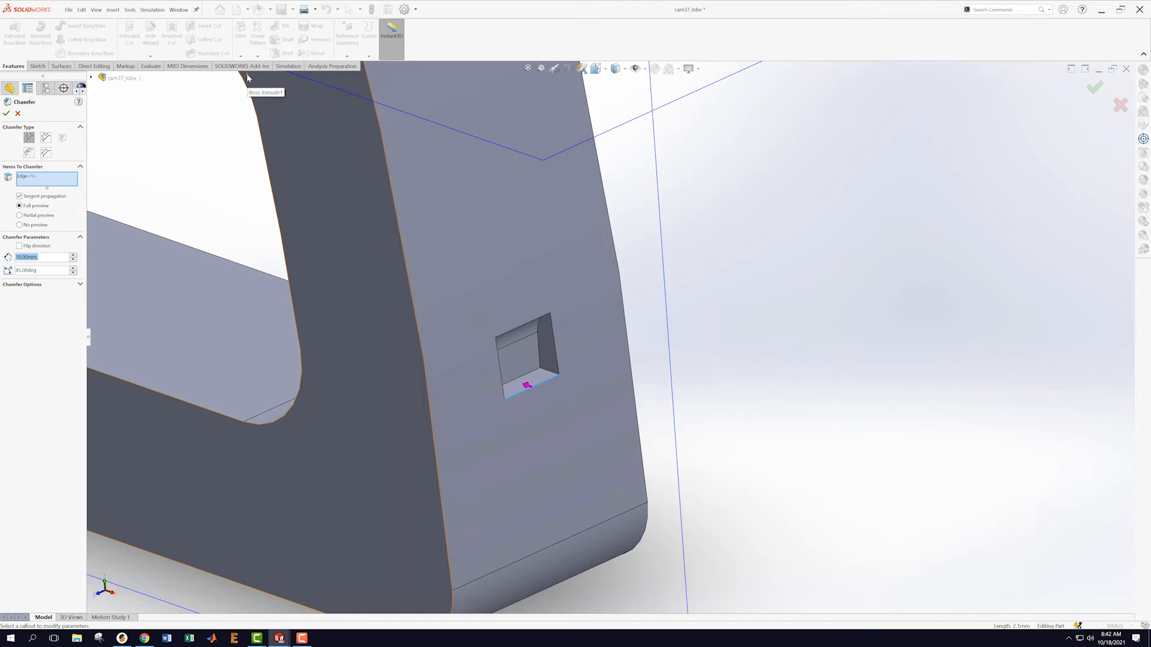
type("0.25")
key("Return")
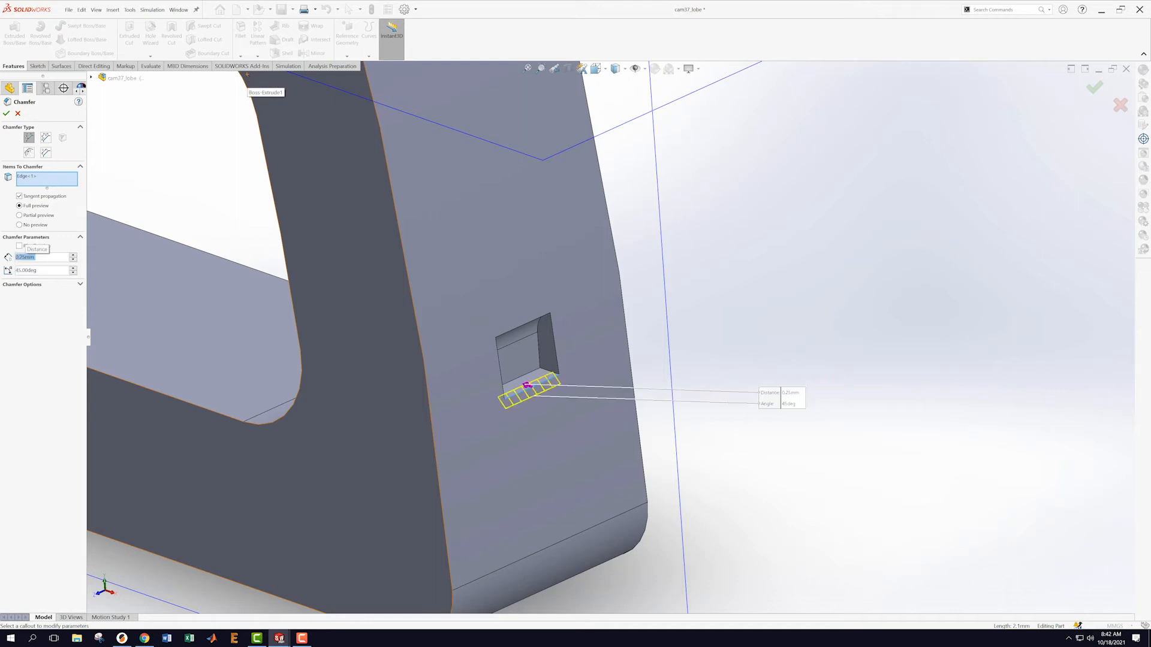
left_click(6, 113)
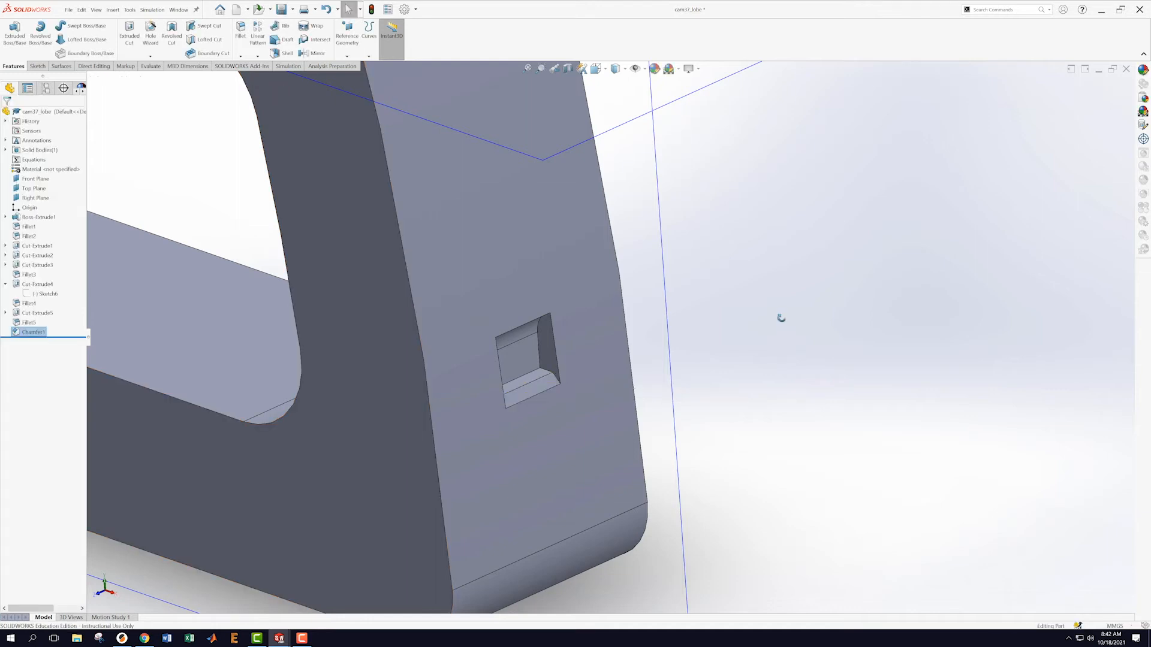
- Start a new sketch on the lobe's large flat front face and orient the view normal to it
scroll(785, 276, "up", 2)
scroll(632, 346, "up", 5)
middle_click_drag(683, 324, 668, 362)
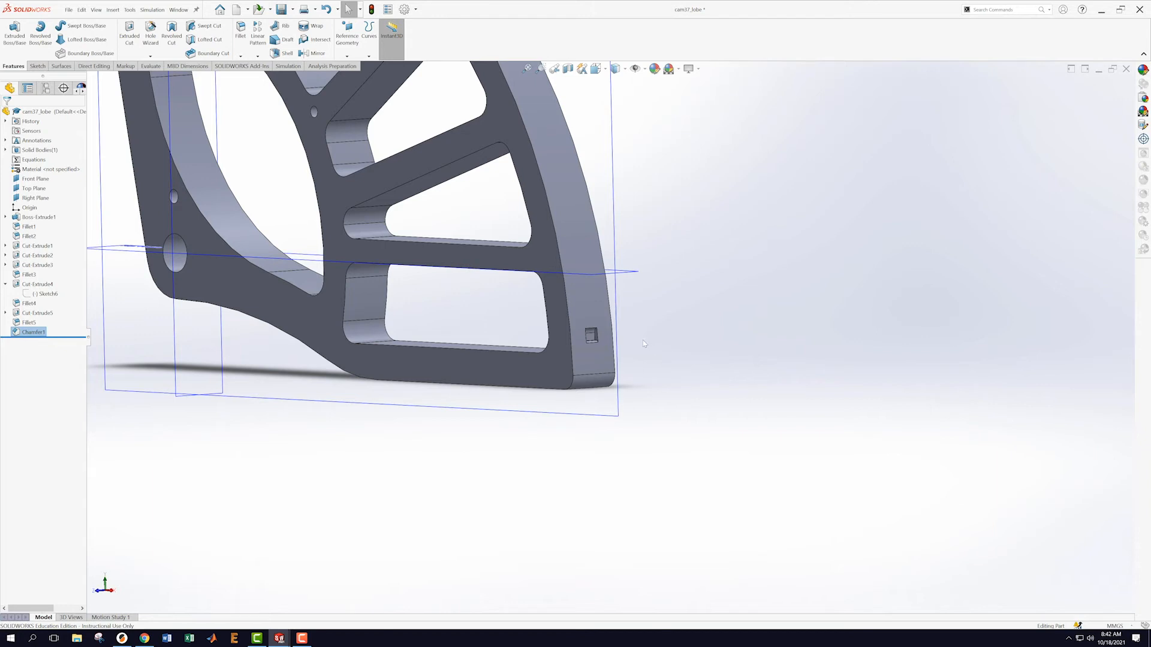
scroll(640, 347, "down", 2)
scroll(606, 355, "up", 5)
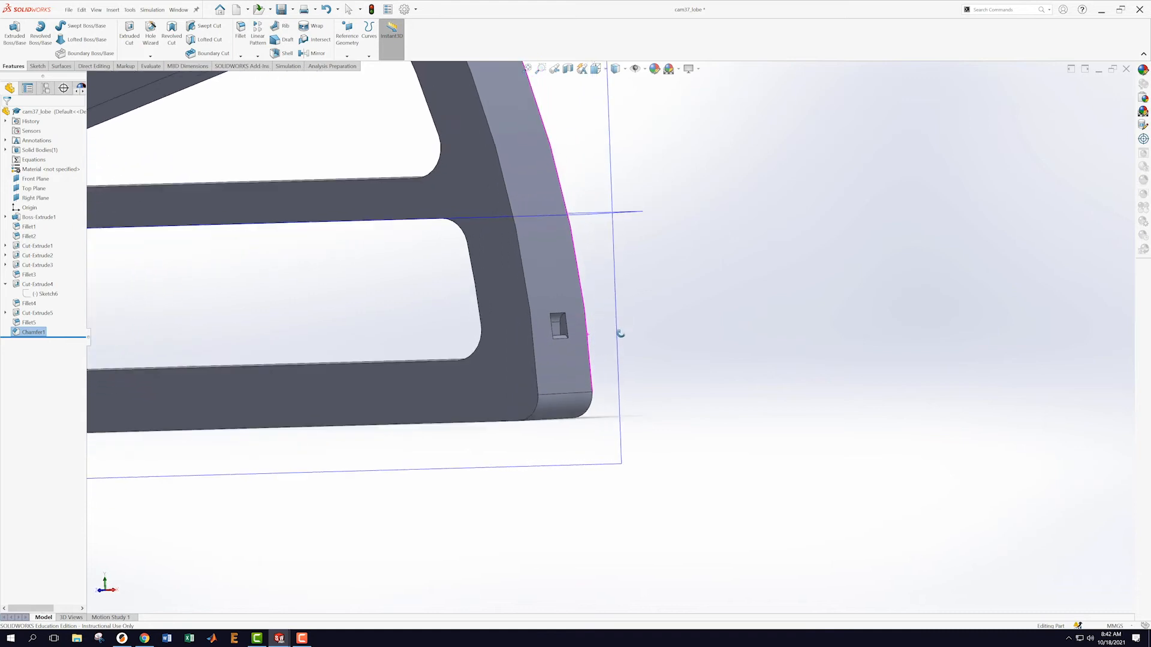
scroll(589, 362, "down", 3)
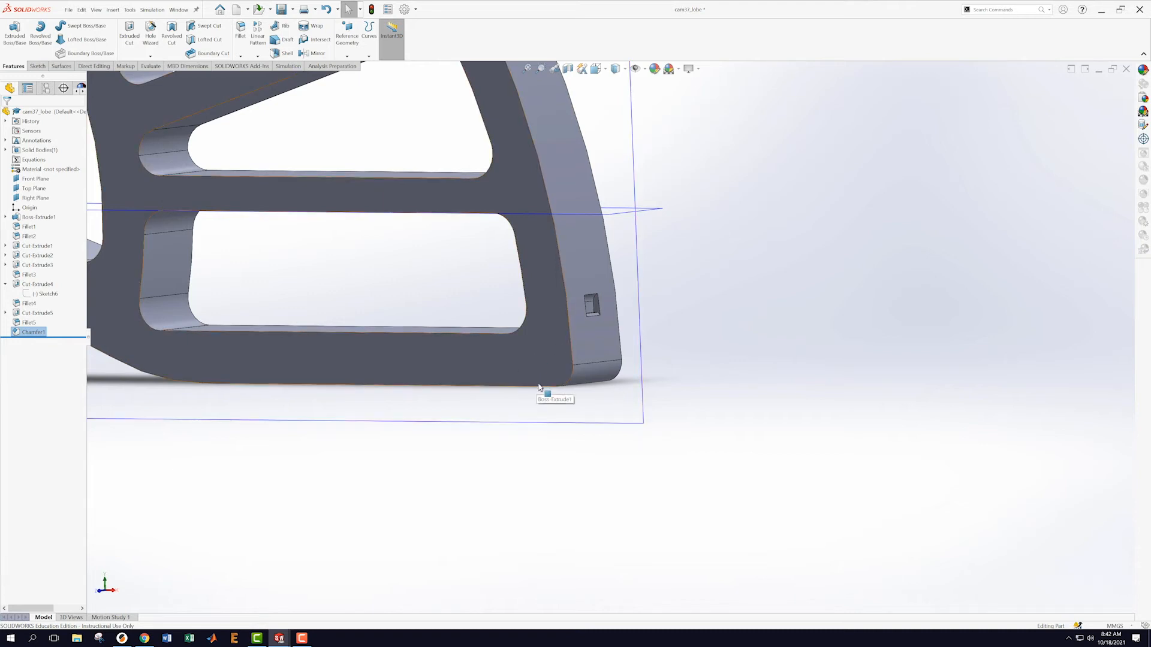
right_click(519, 370)
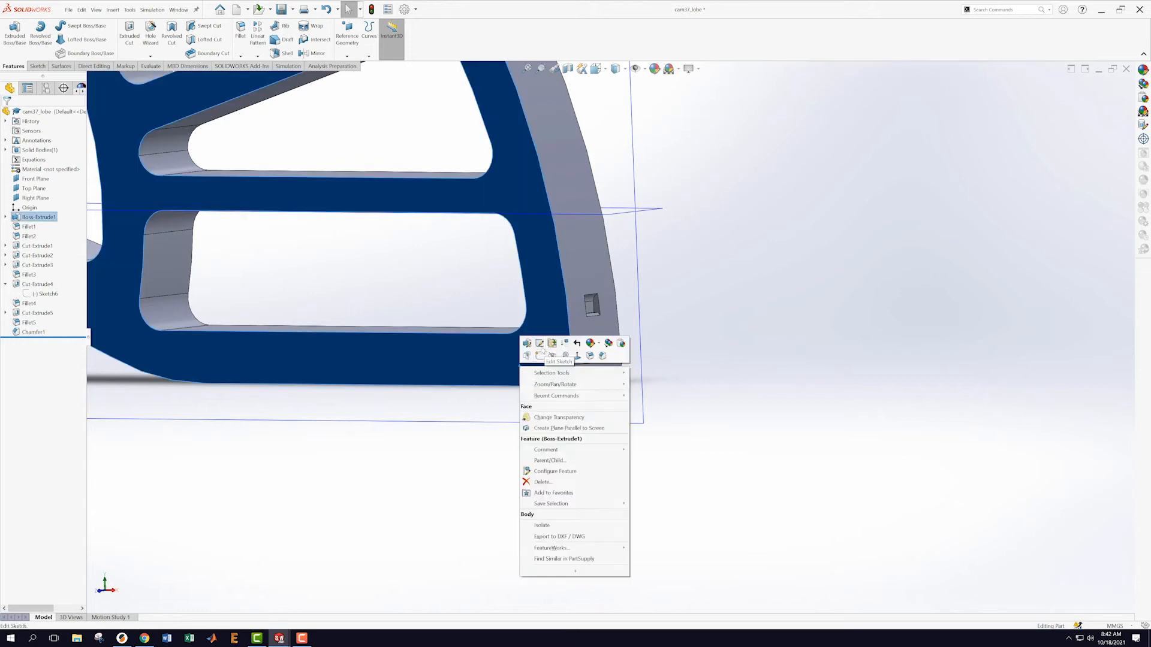
left_click(540, 360)
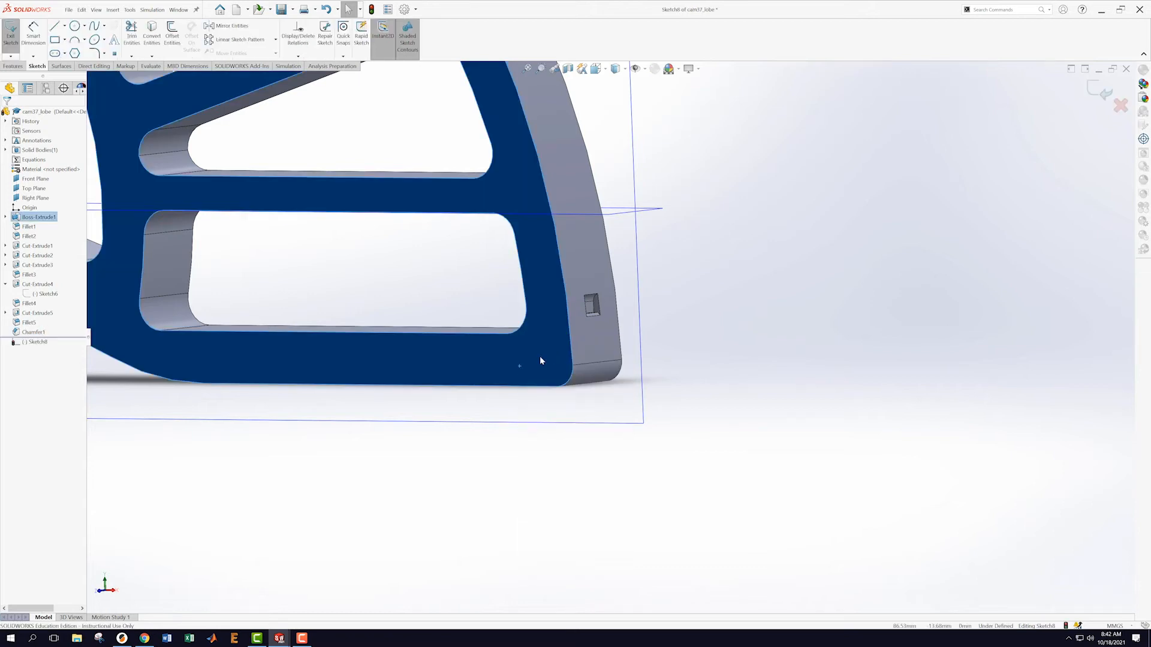
right_click(43, 347)
left_click(62, 338)
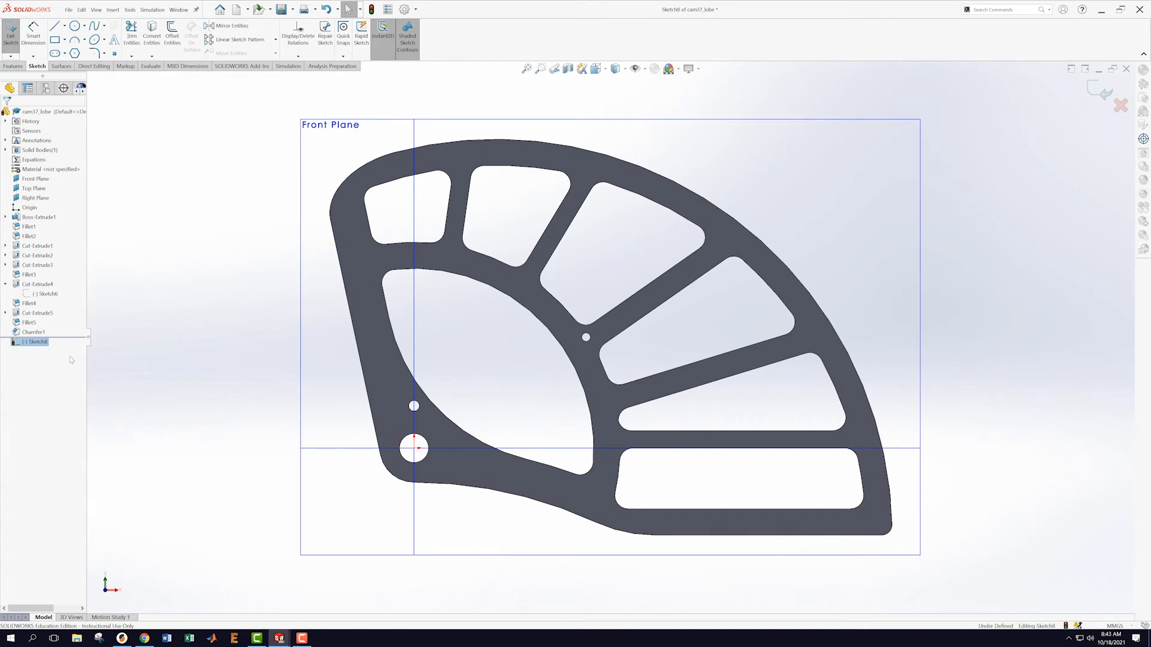
- Set the display style to Hidden Lines Visible so the notch can be seen behind the curved rim
scroll(941, 537, "up", 5)
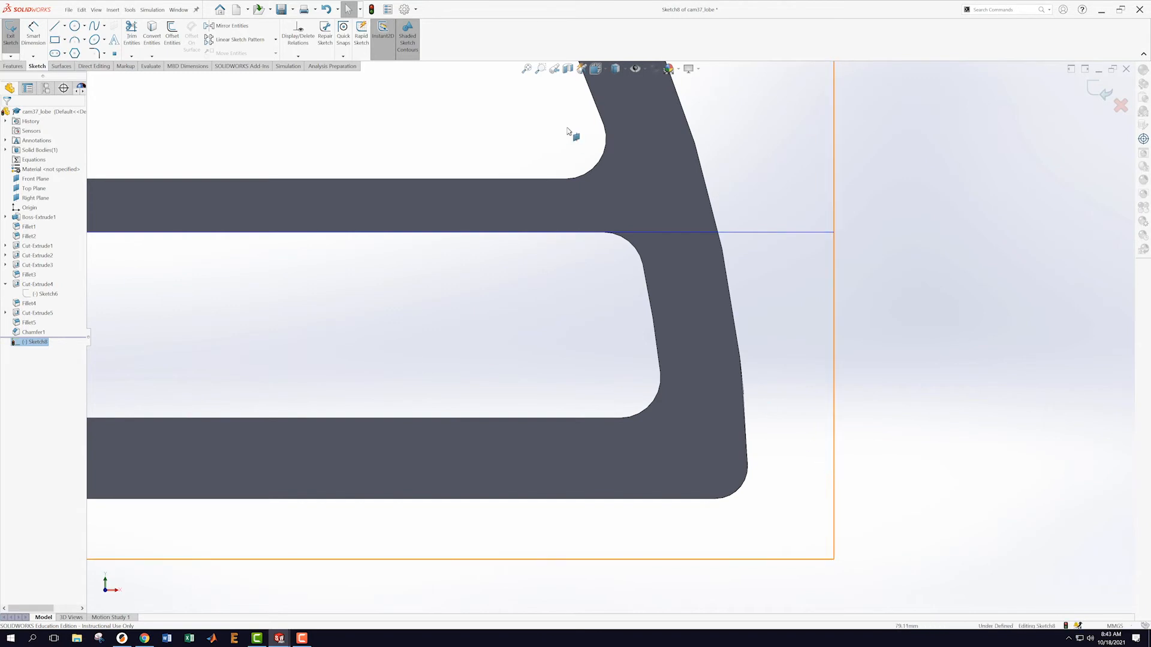
left_click(597, 69)
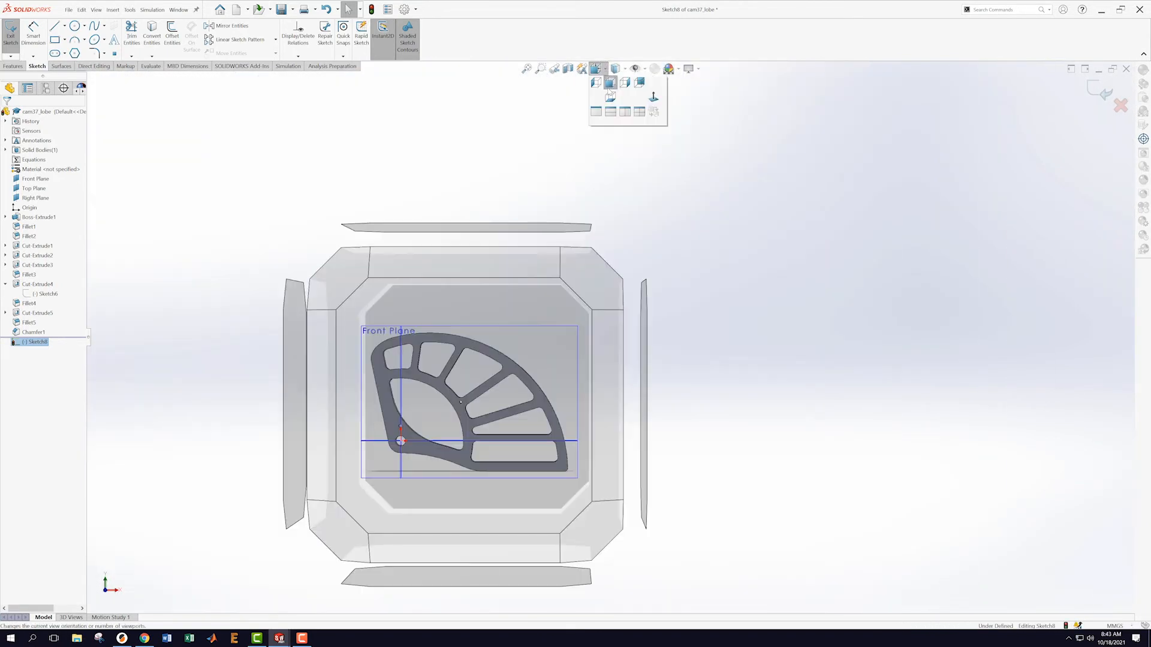
left_click(624, 69)
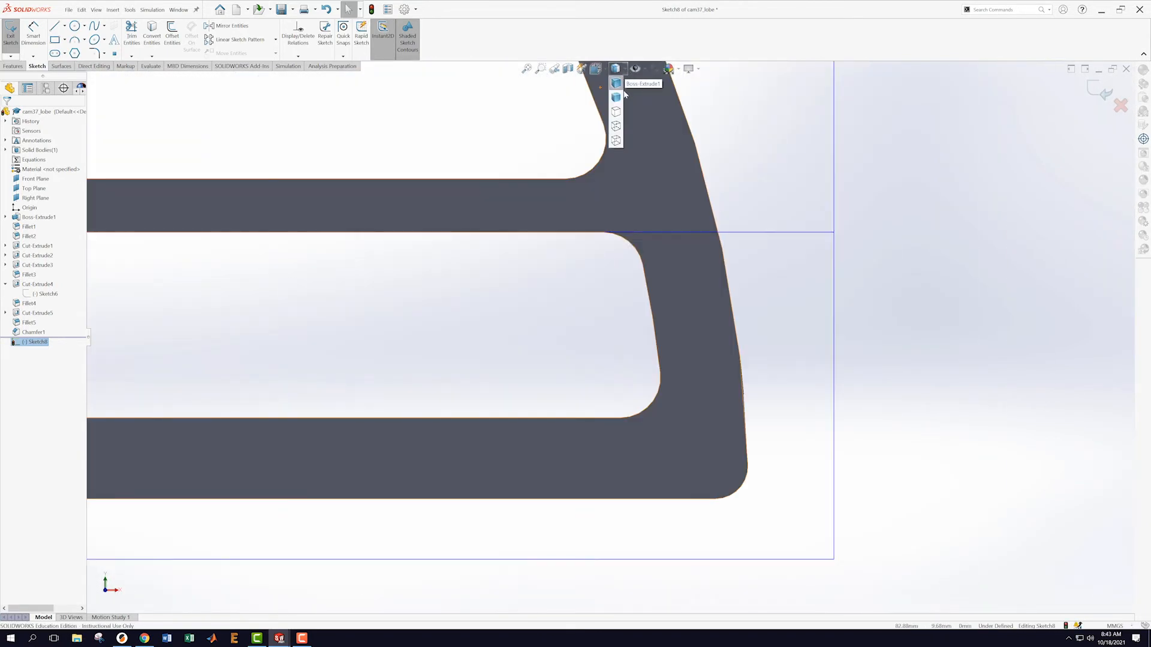
left_click(616, 127)
scroll(753, 462, "down", 3)
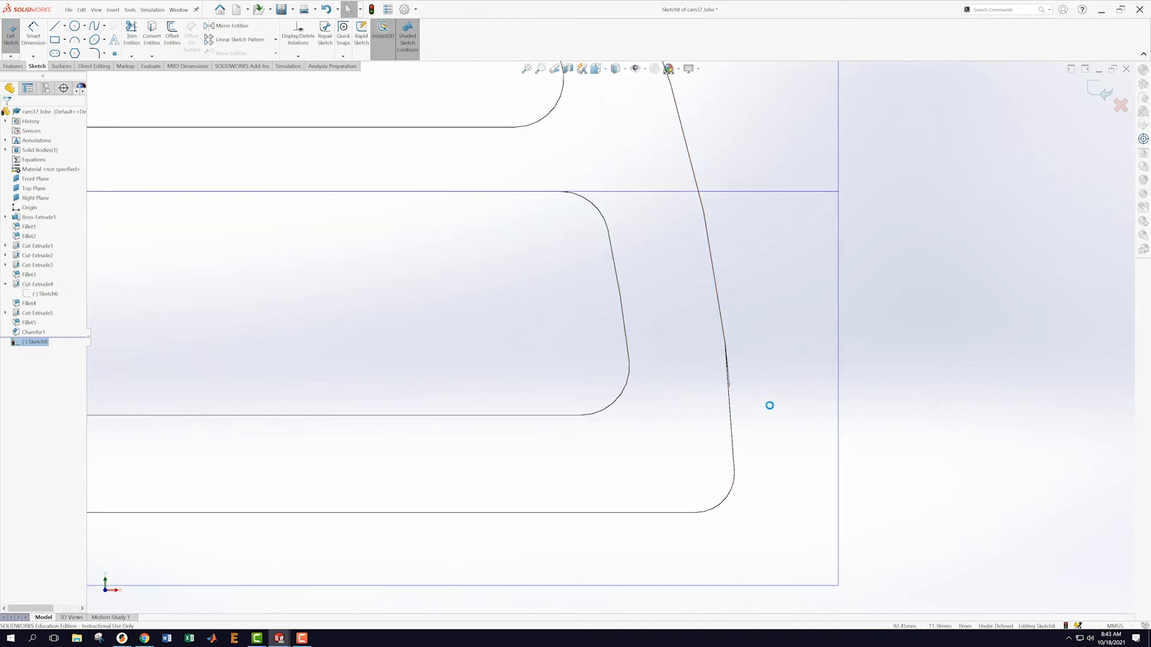
scroll(688, 367, "down", 3)
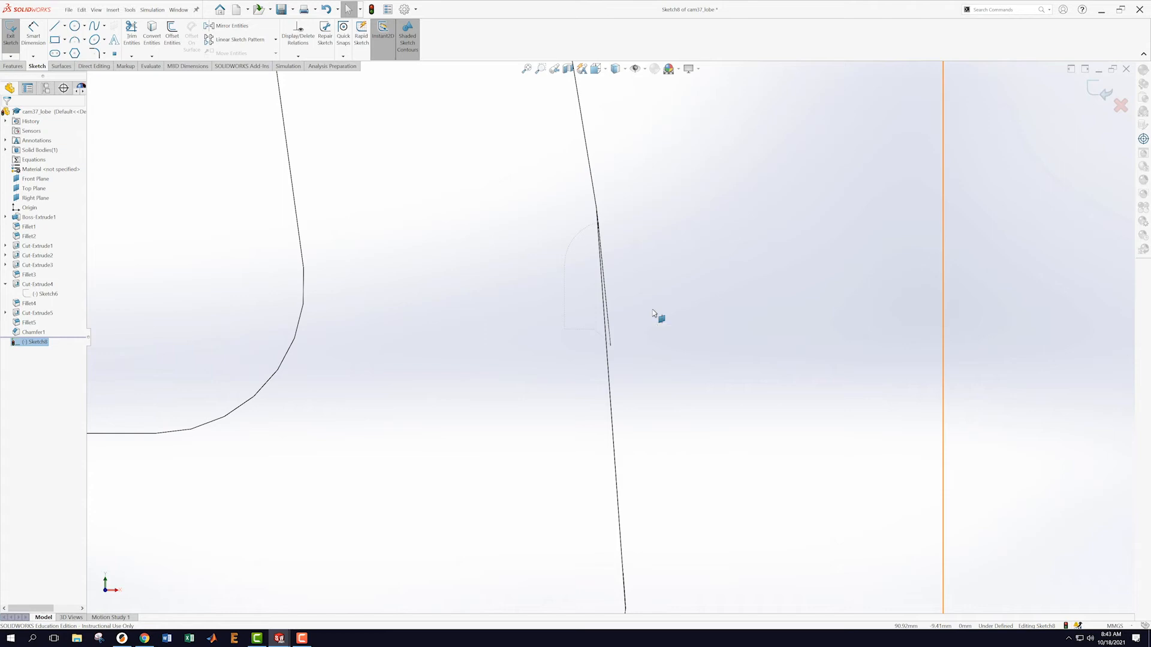
- Sketch a corner rectangle over the notch, straddling the curved rim edge and extending below the notch
left_click(56, 39)
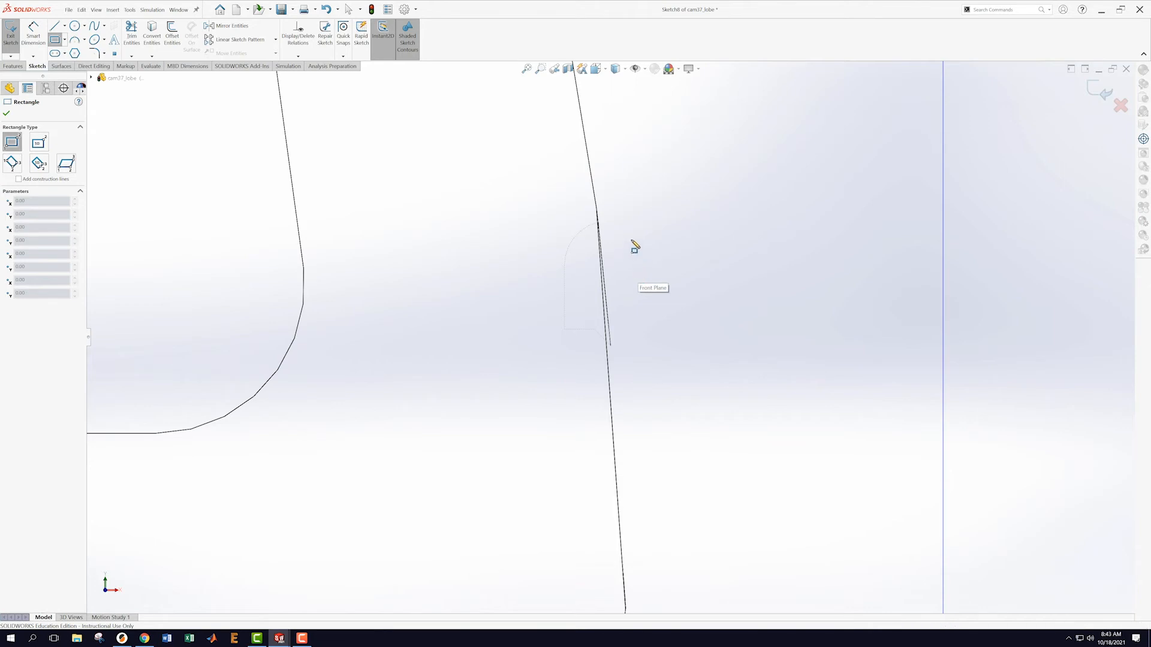
left_click_drag(629, 249, 606, 263)
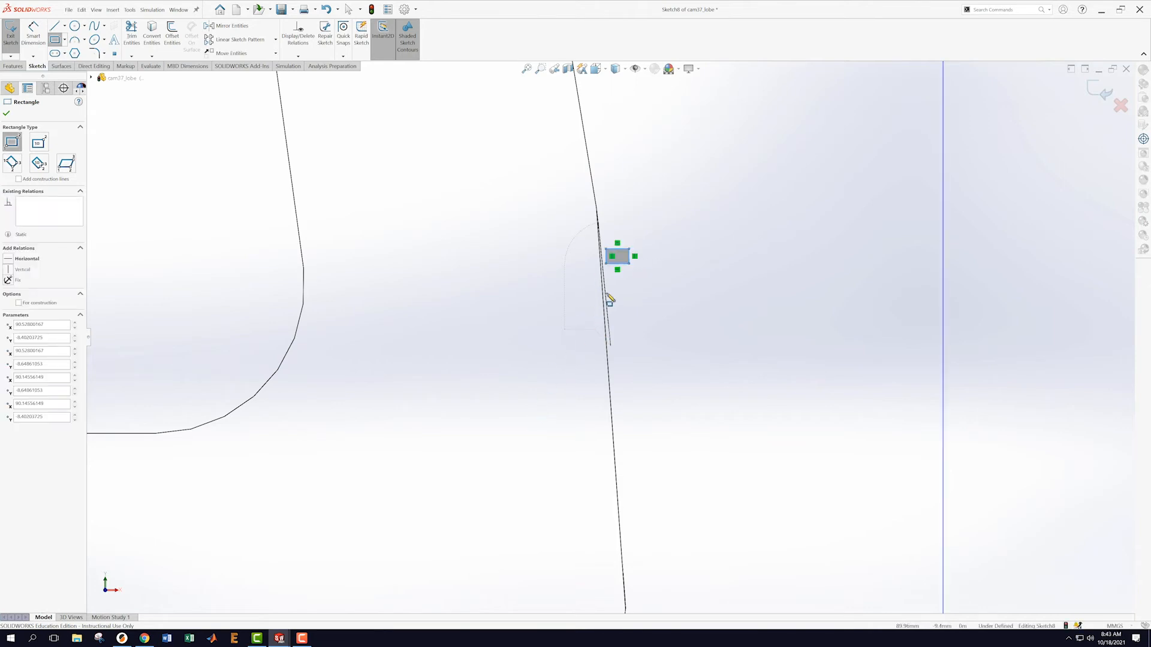
key("Escape")
left_click_drag(606, 265, 532, 405)
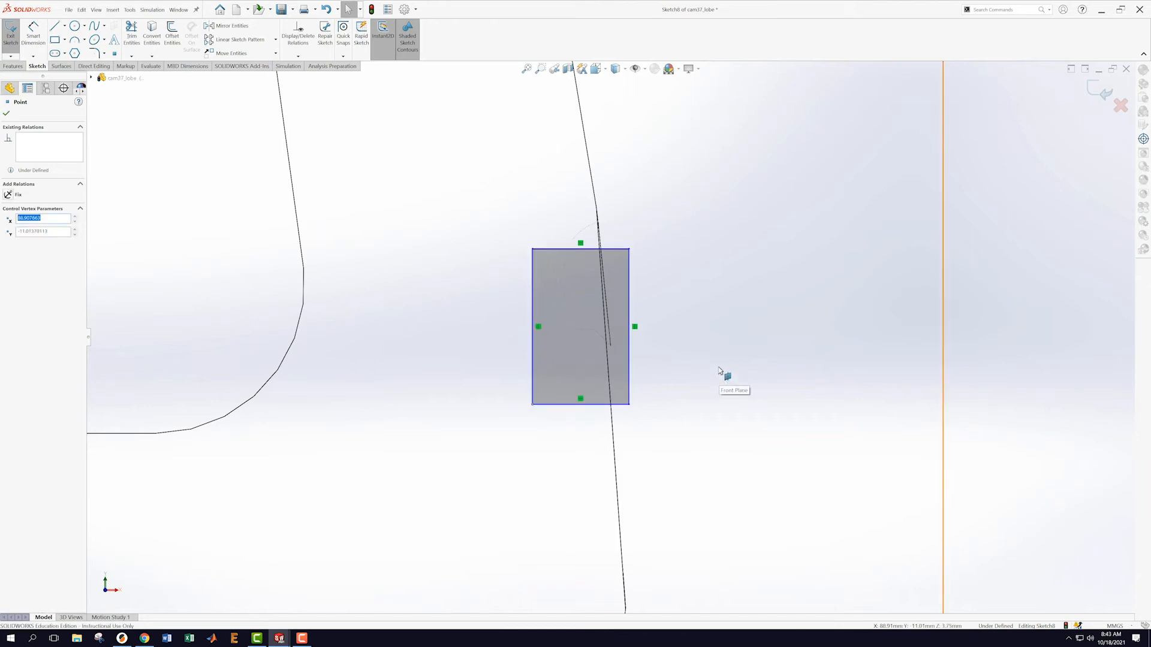
left_click(724, 373)
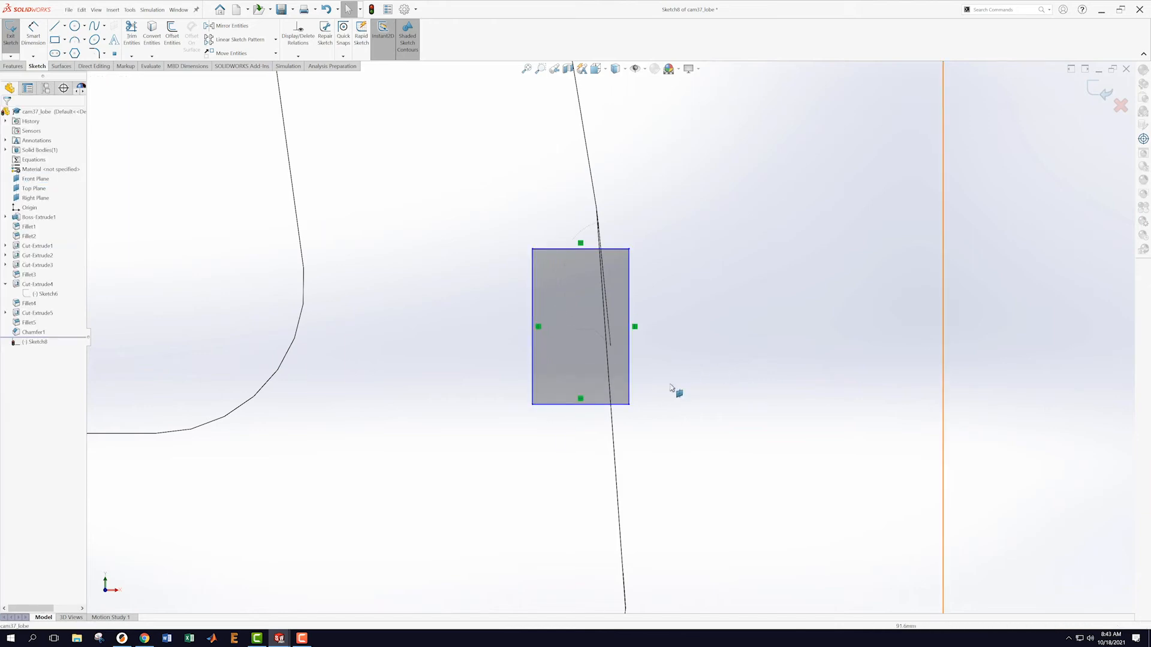
- Try to select the rectangle's lower outer corner together with the curved rim edge for a coincident relation
left_click(629, 405)
left_click(620, 430, "ctrl")
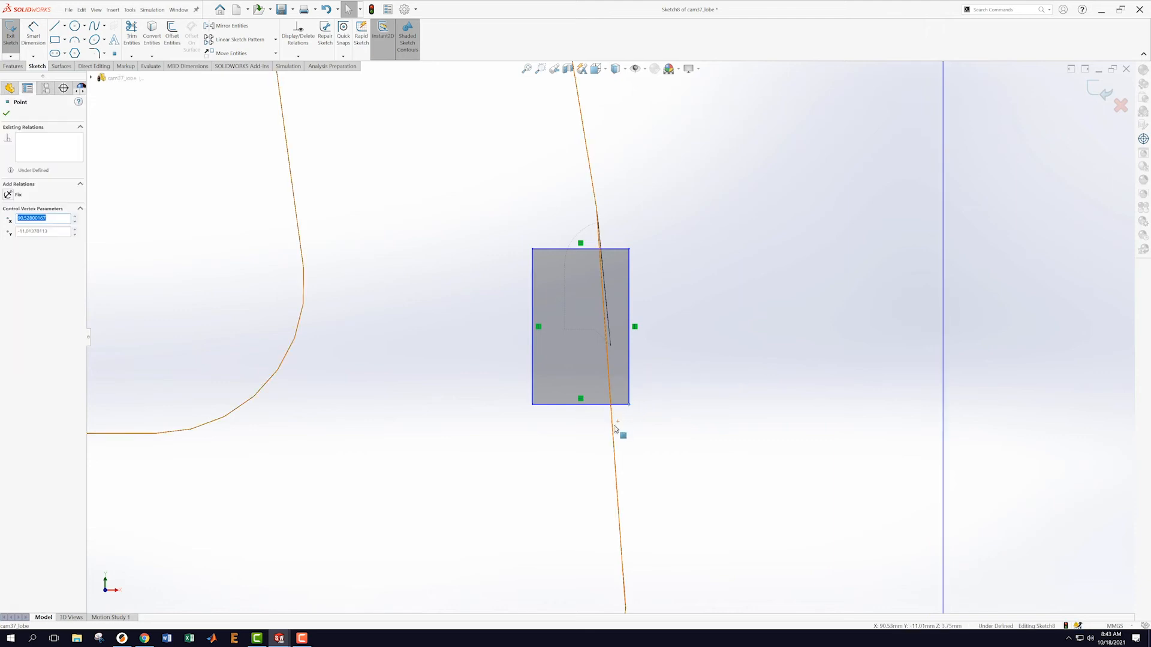
left_click(648, 432)
left_click(629, 406)
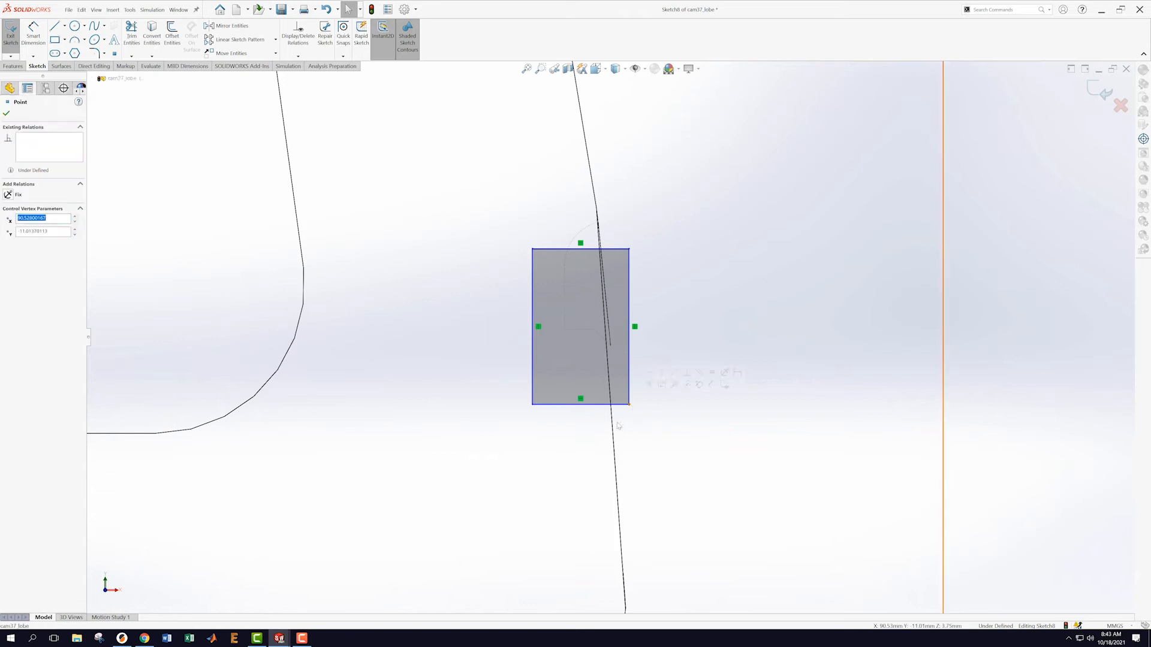
left_click(616, 431, "ctrl")
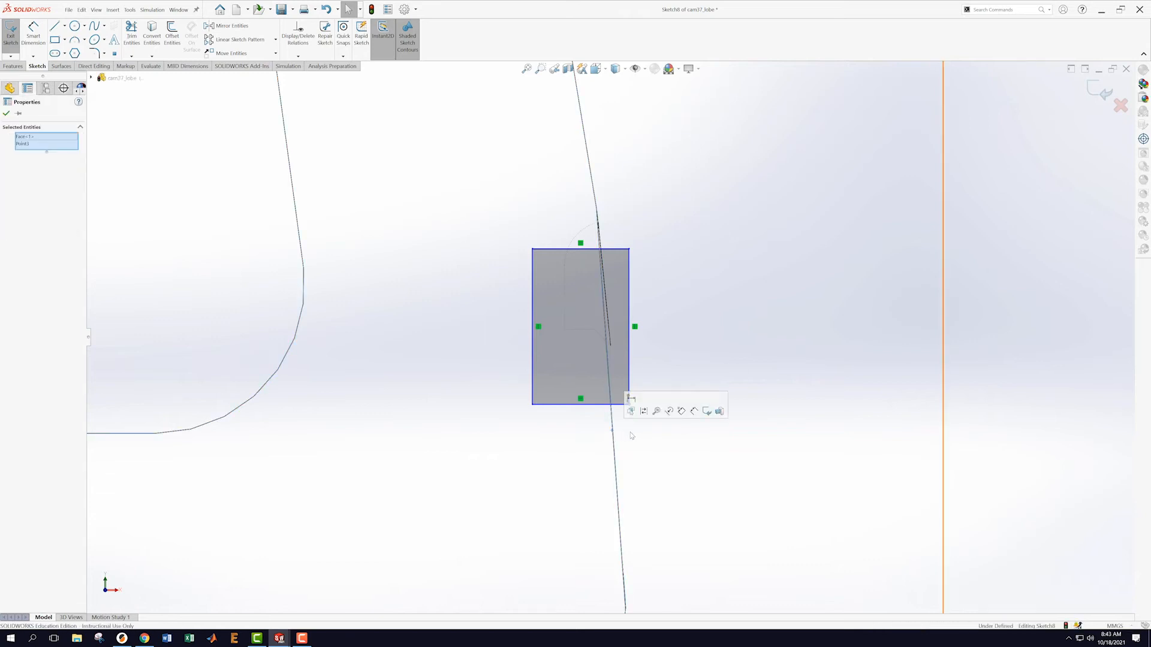
left_click(639, 437)
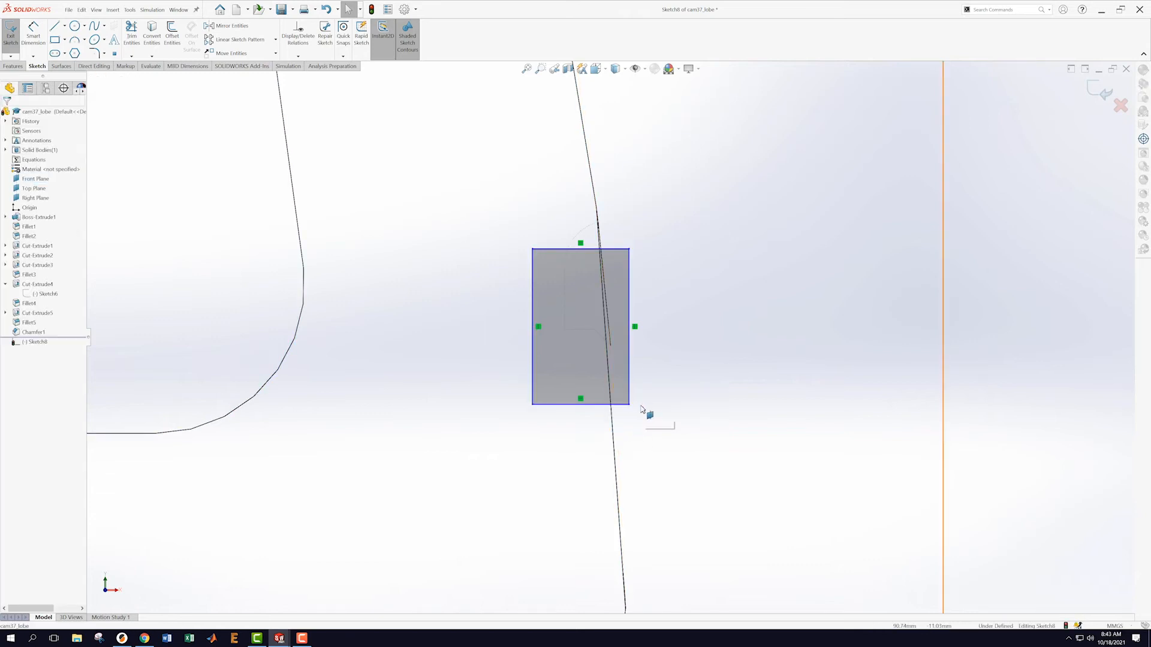
- Move the rectangle's lower outer corner inward next to the rim edge and retry pairing it with that edge
left_click_drag(629, 405, 607, 410)
left_click(676, 413)
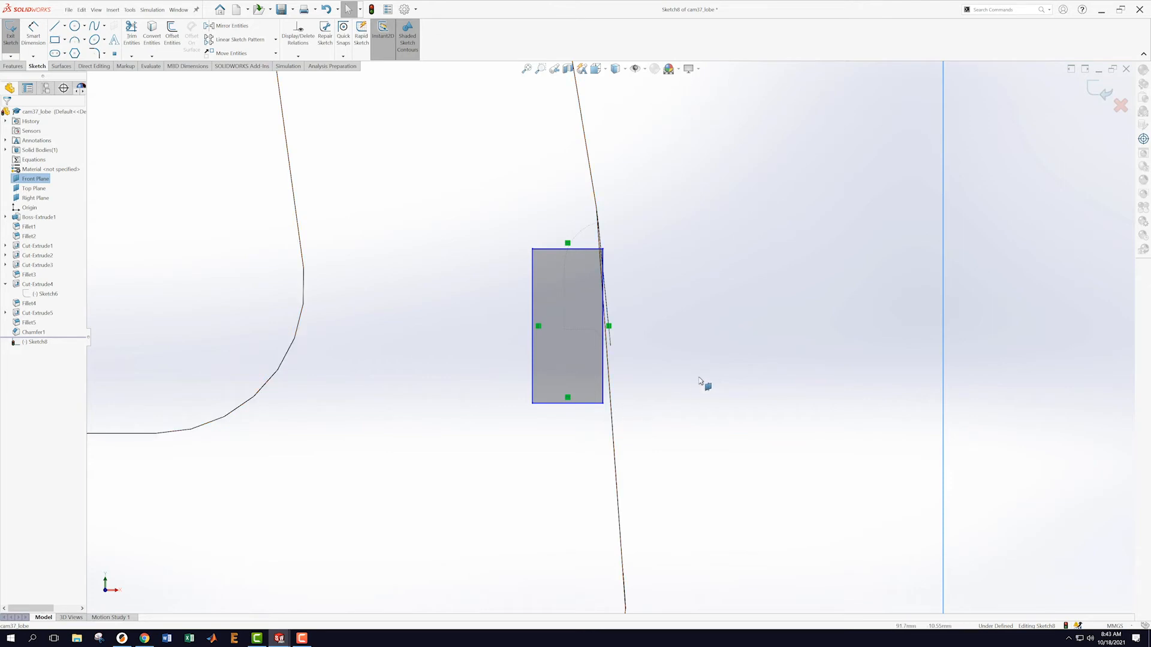
left_click(612, 415)
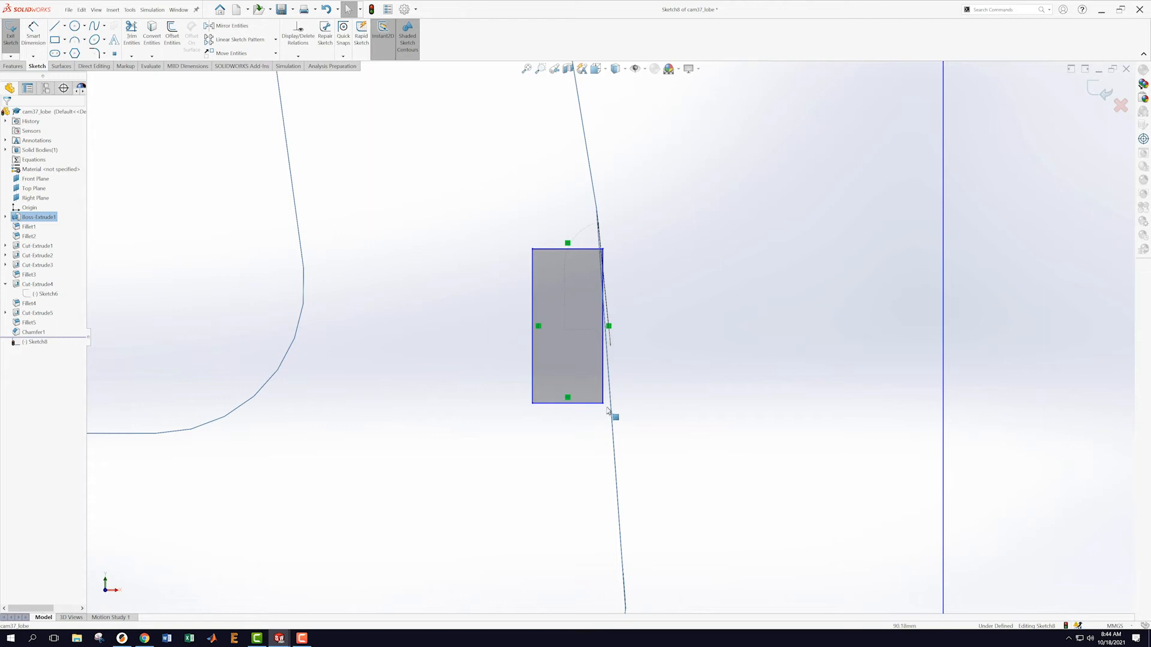
left_click(603, 407, "ctrl")
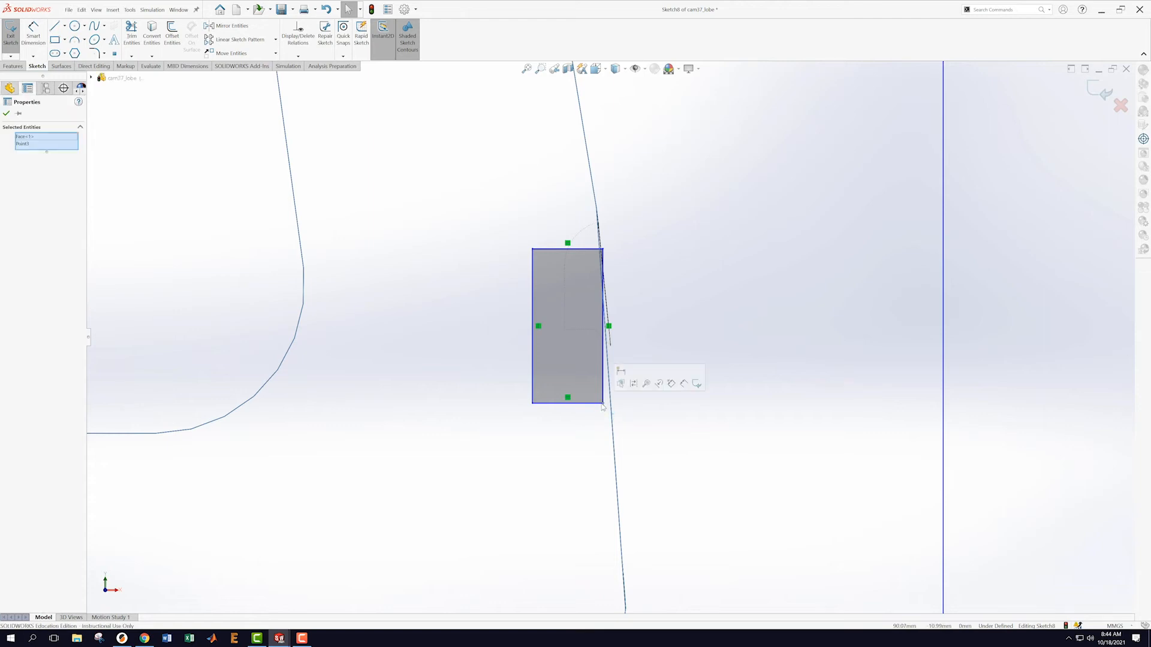
left_click(658, 418)
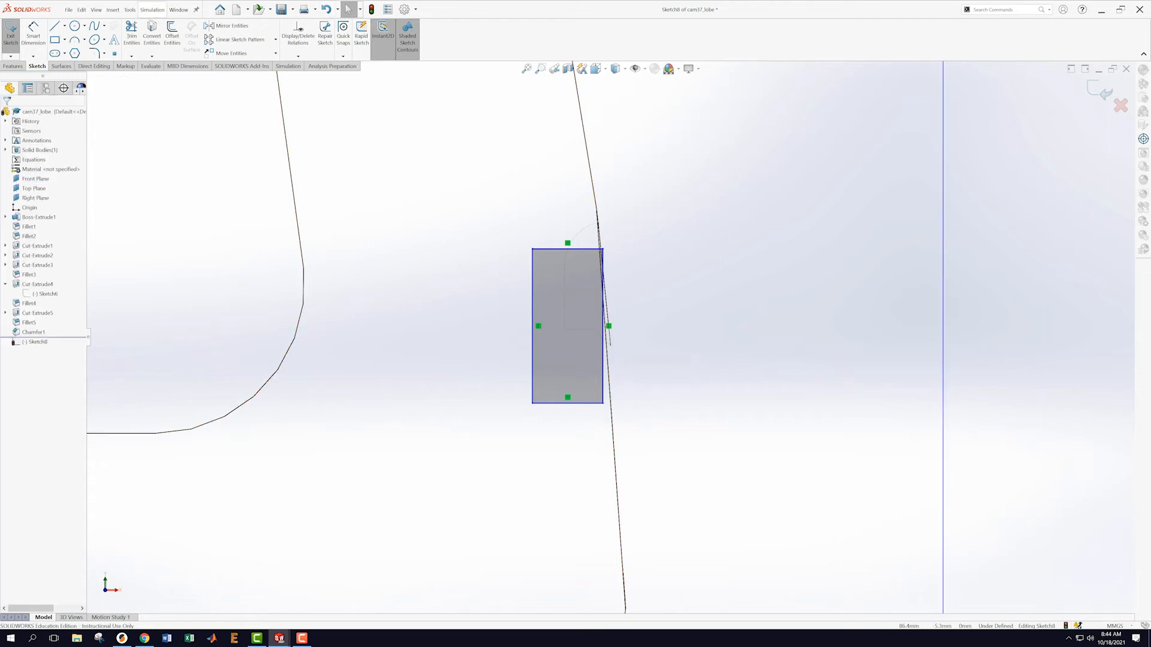
left_click(152, 30)
left_click(619, 438)
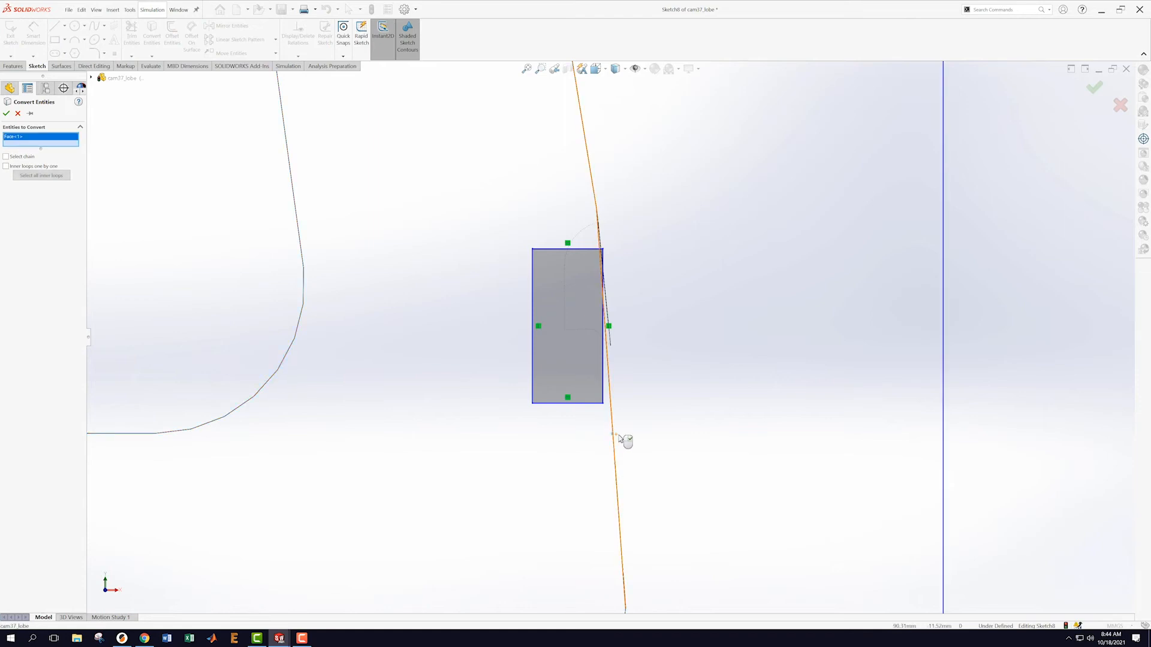
left_click(18, 114)
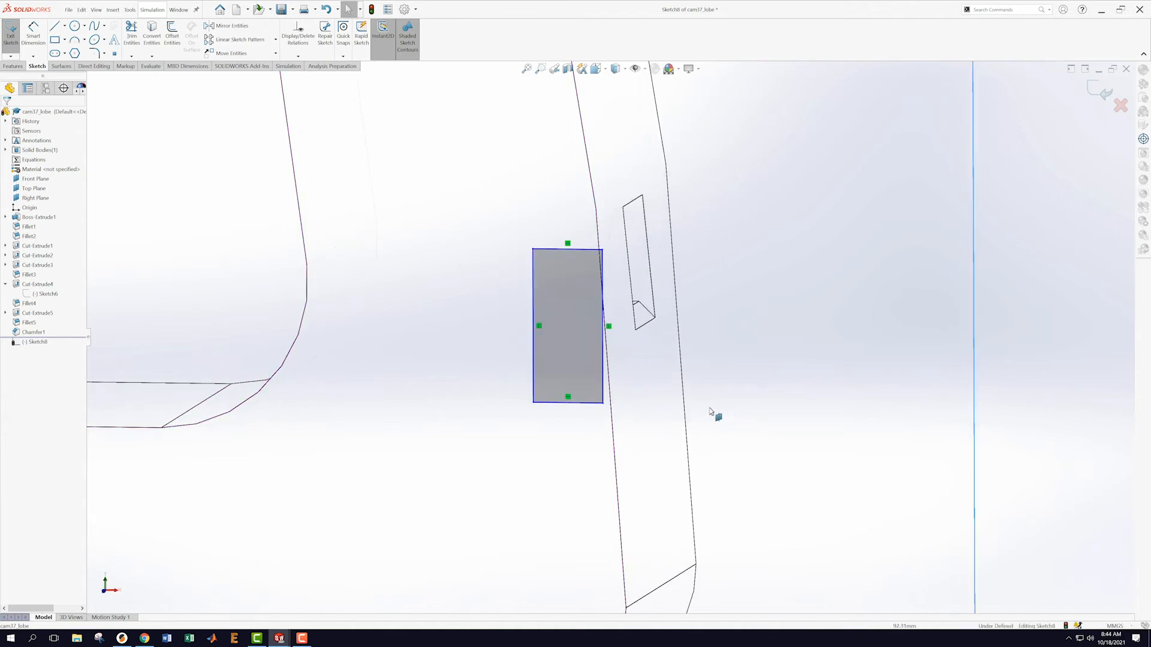
- Convert the outline of the lobe's front face into sketch entities around the rectangle at the rim
left_click(611, 407)
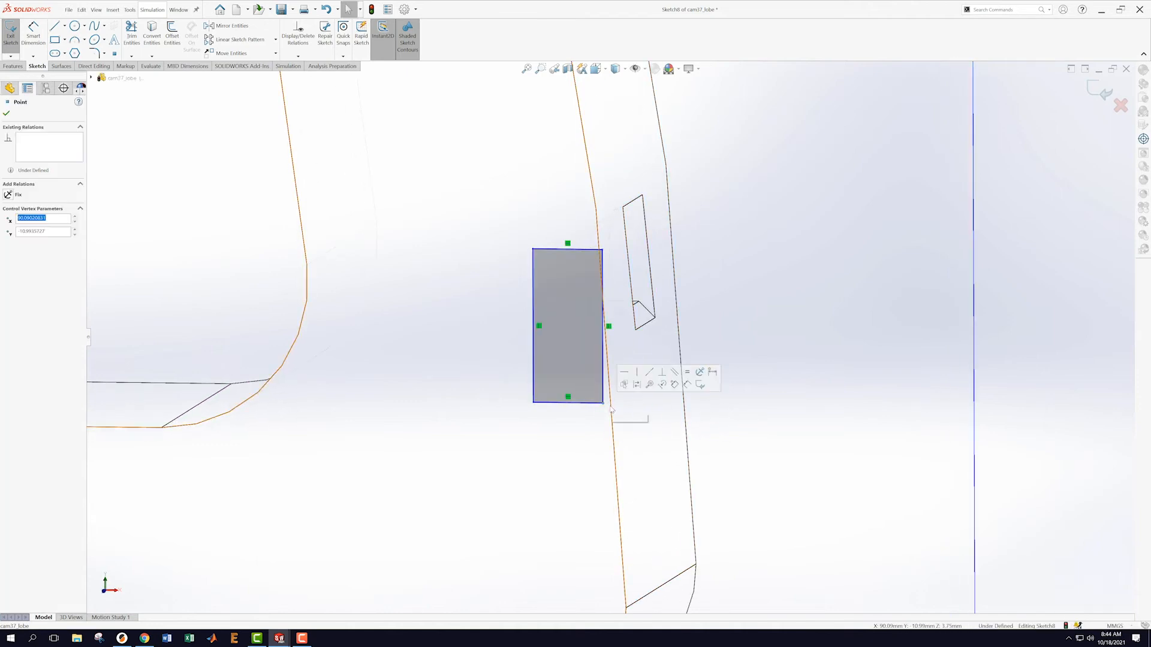
left_click(812, 370)
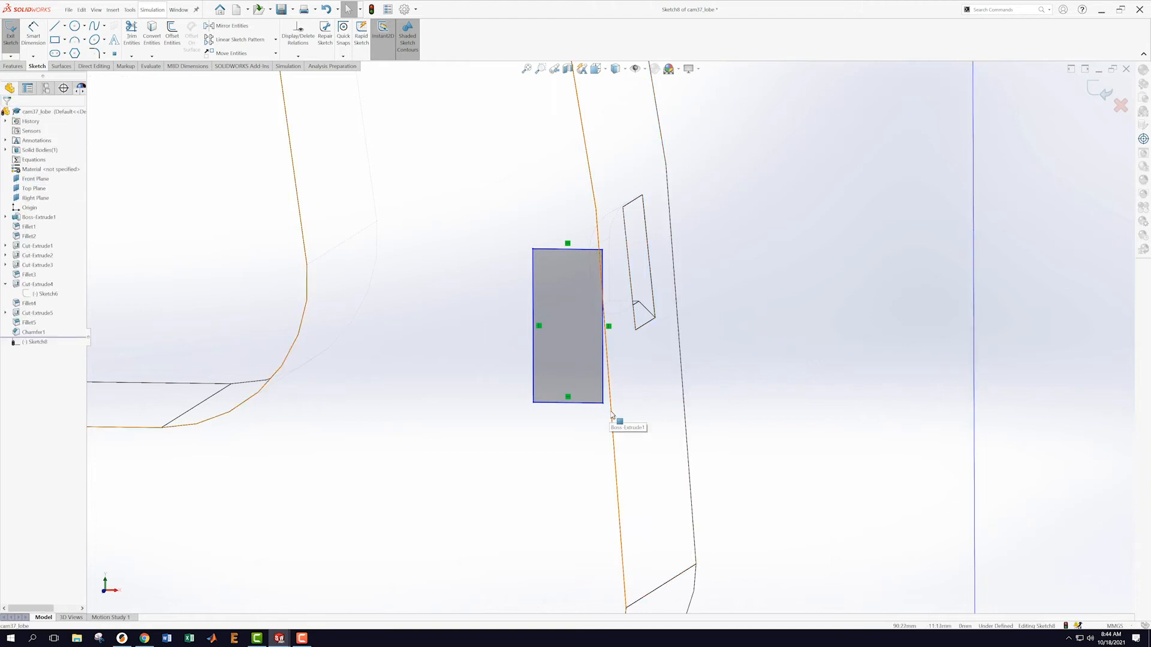
left_click(153, 34)
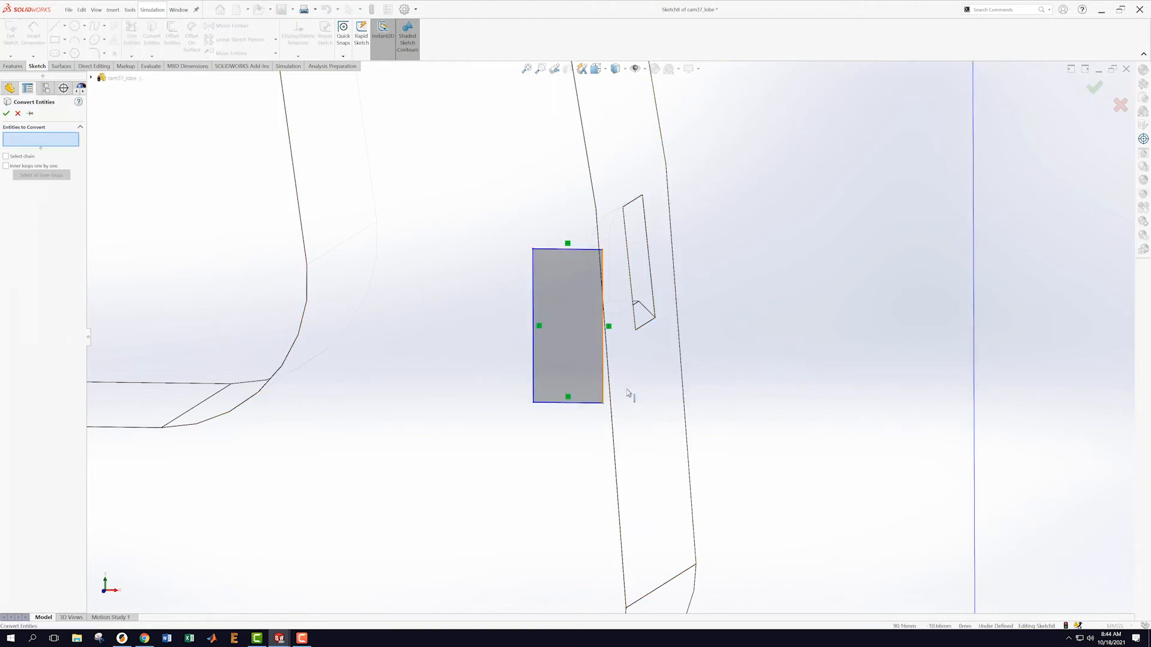
left_click(614, 420)
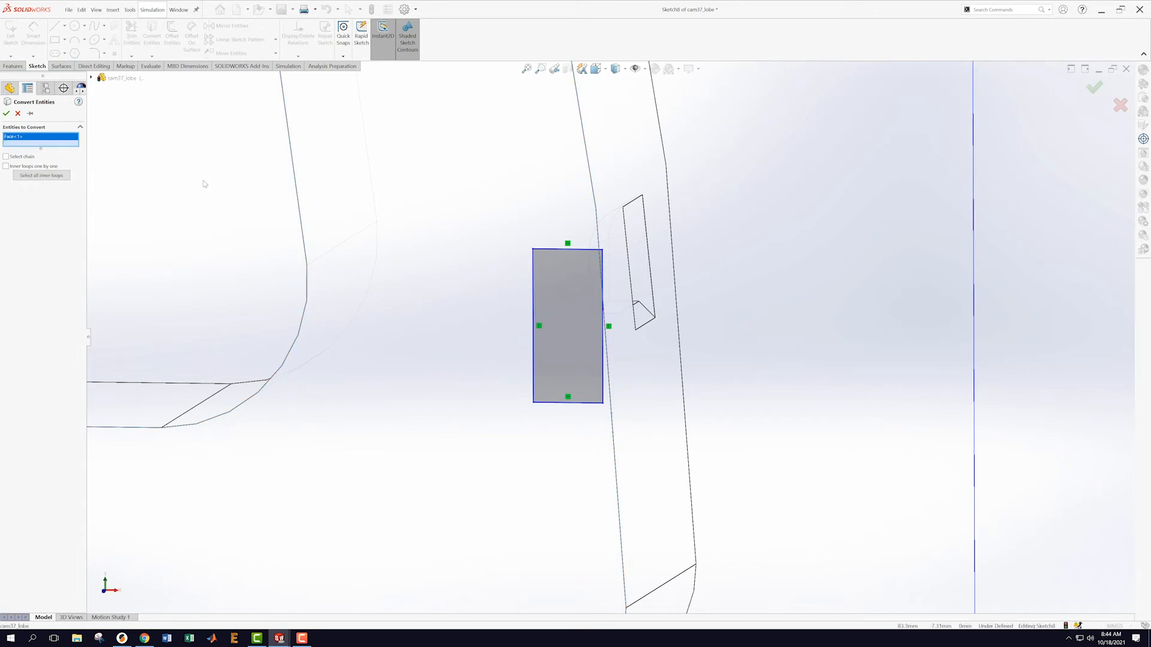
left_click(6, 114)
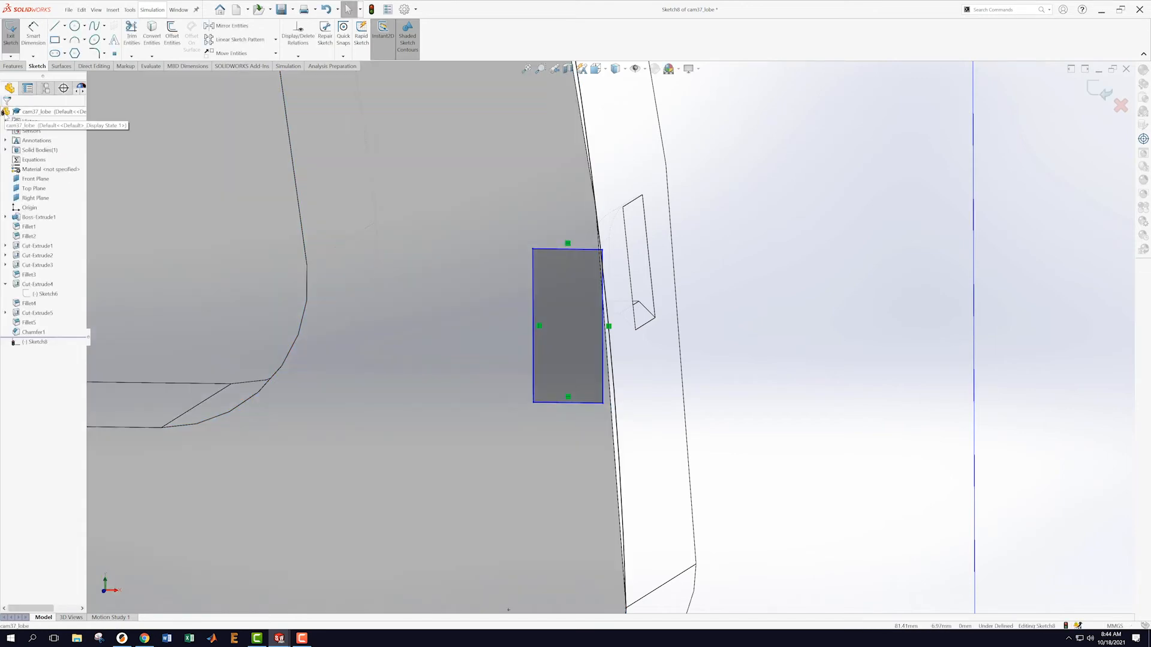
- Select the converted outline curves around the whole lobe and delete them from the sketch
scroll(689, 296, "up", 8)
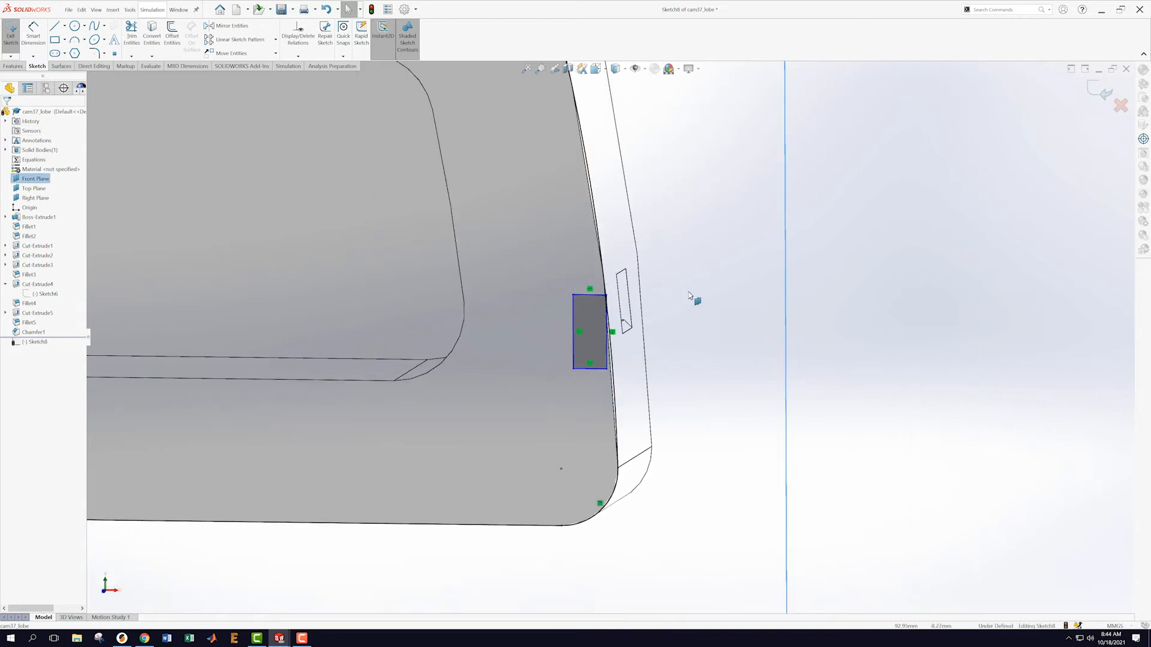
scroll(696, 283, "up", 2)
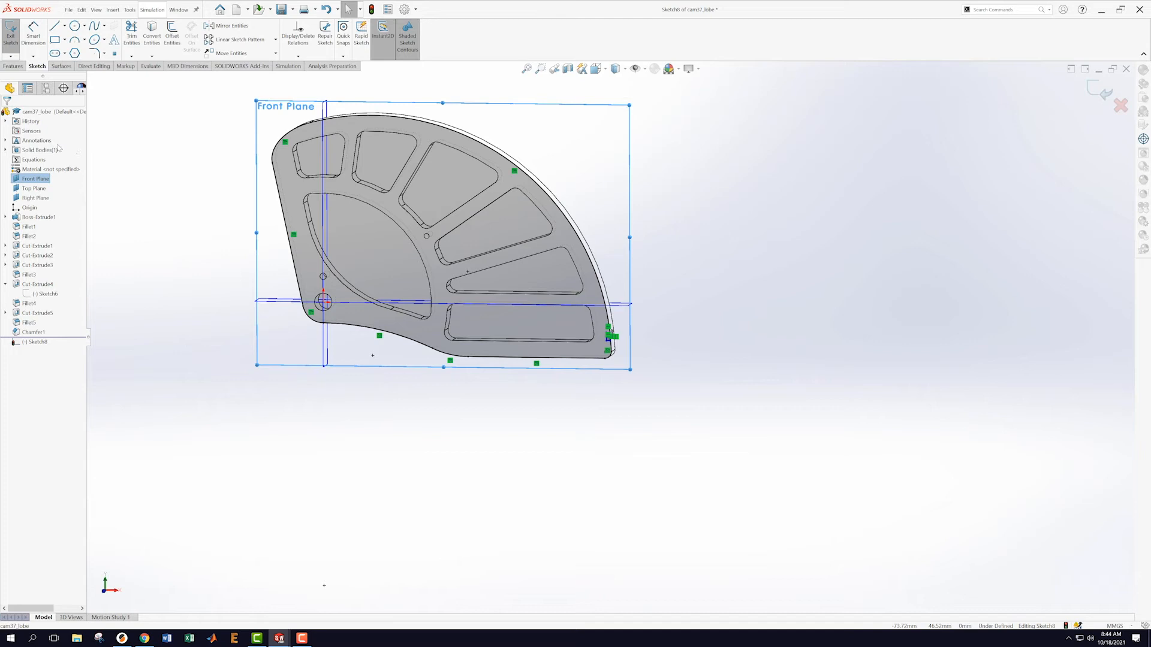
left_click_drag(193, 91, 323, 328)
left_click_drag(244, 122, 422, 395)
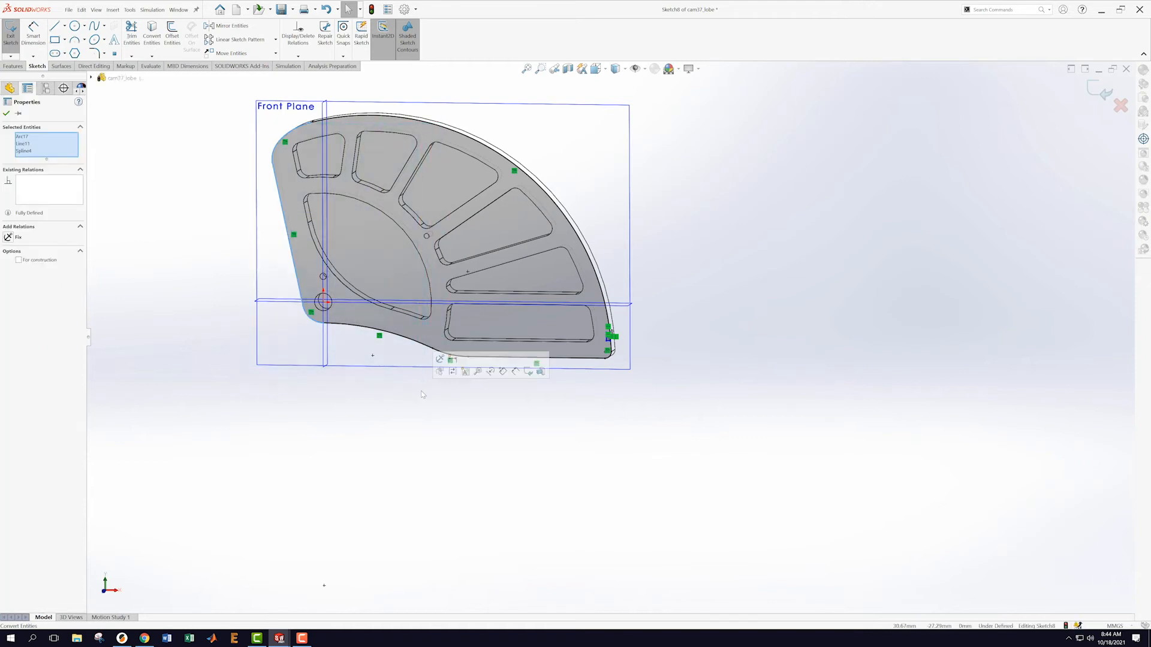
left_click(166, 249)
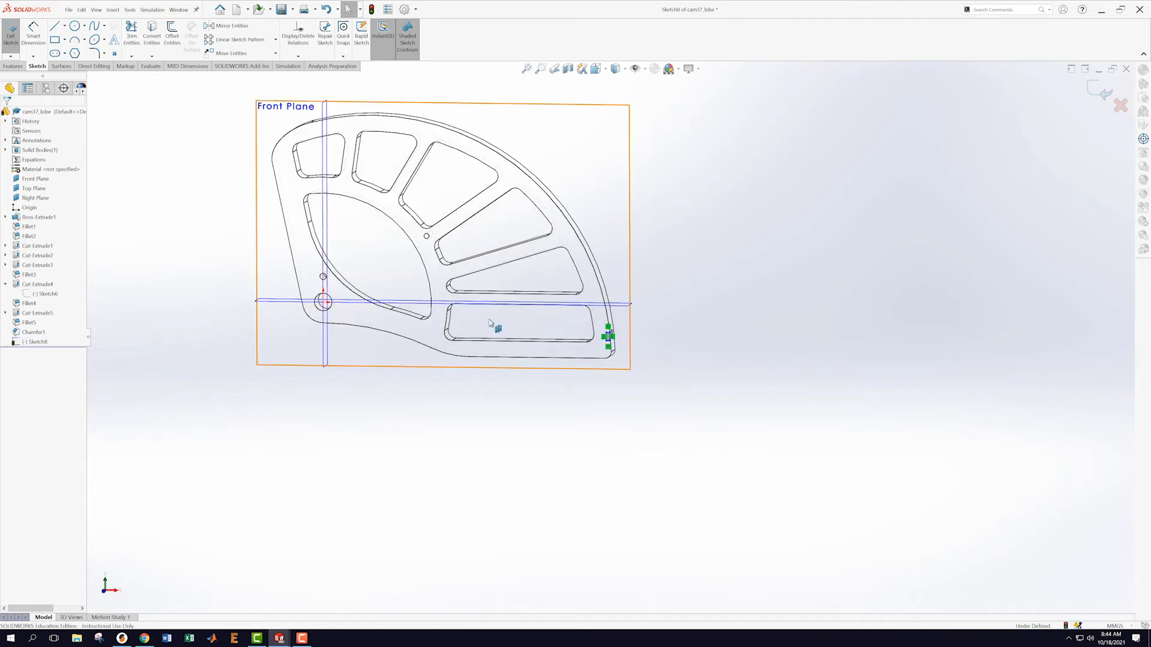
- Dimension the height of the rectangle at the curved rim and set it to 1.75 mm
scroll(609, 338, "down", 10)
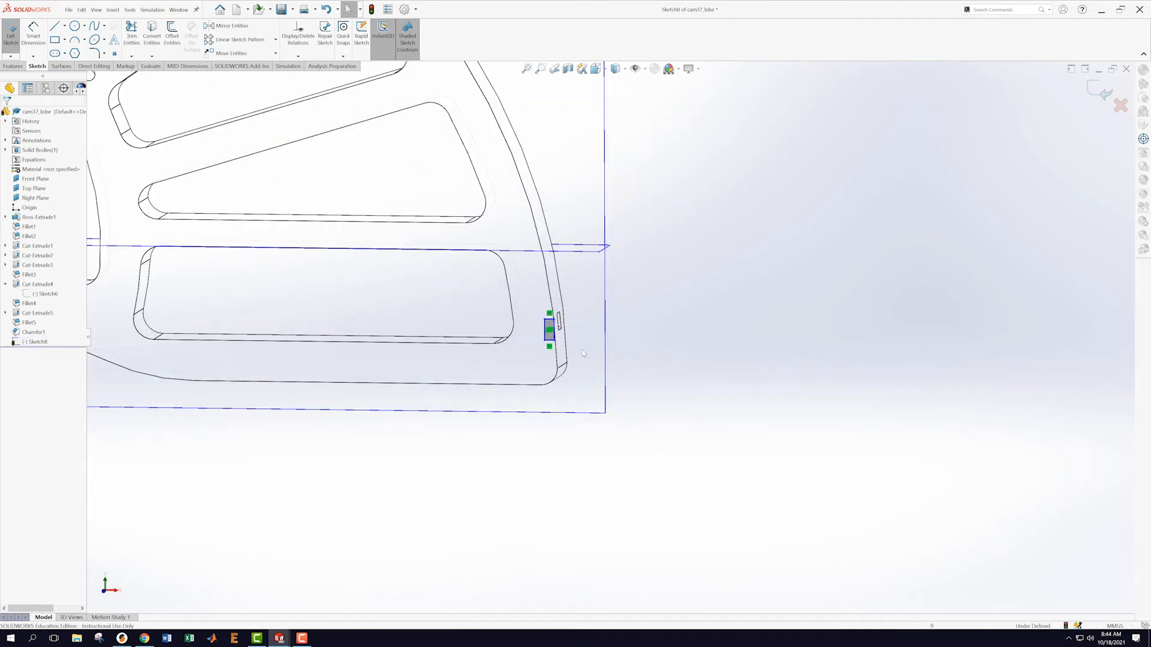
mouse_move(585, 335)
middle_mouse_down()
mouse_move(601, 293)
mouse_move(650, 260)
mouse_move(645, 272)
middle_mouse_up()
scroll(621, 300, "up", 3)
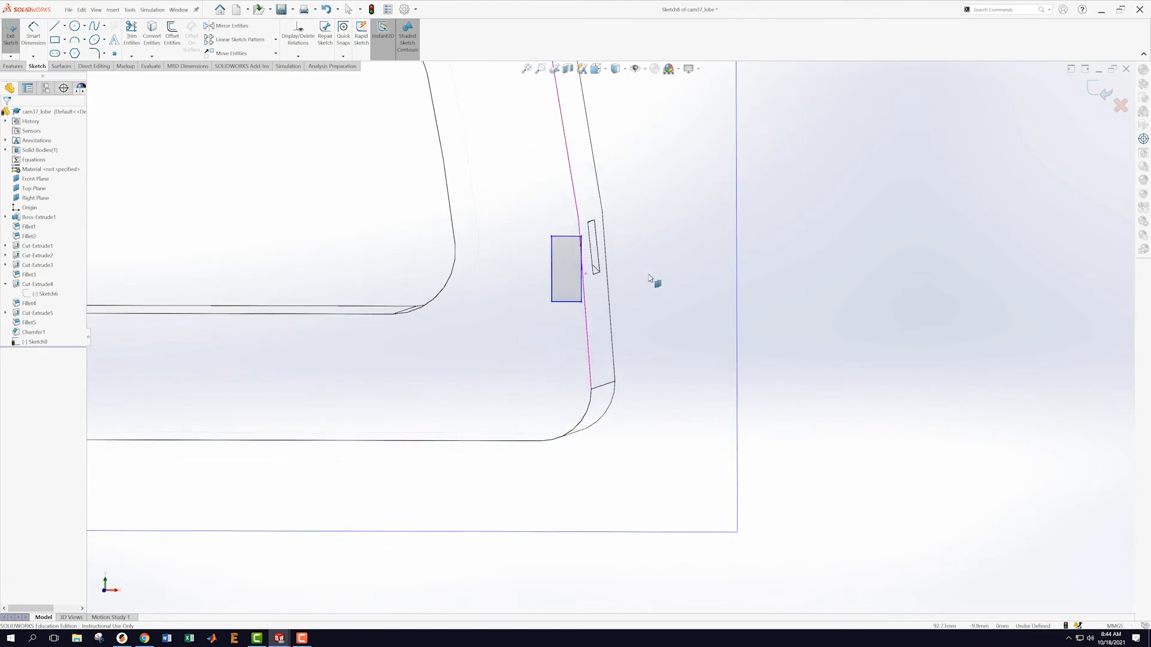
right_click(30, 344)
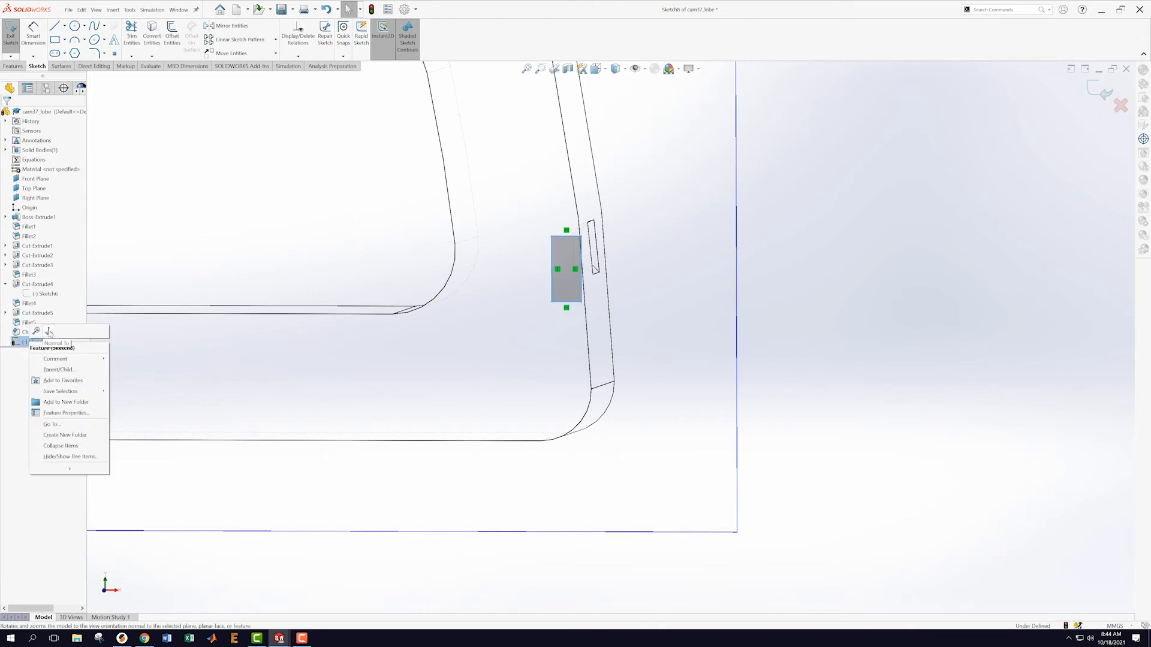
left_click(49, 331)
scroll(905, 532, "down", 10)
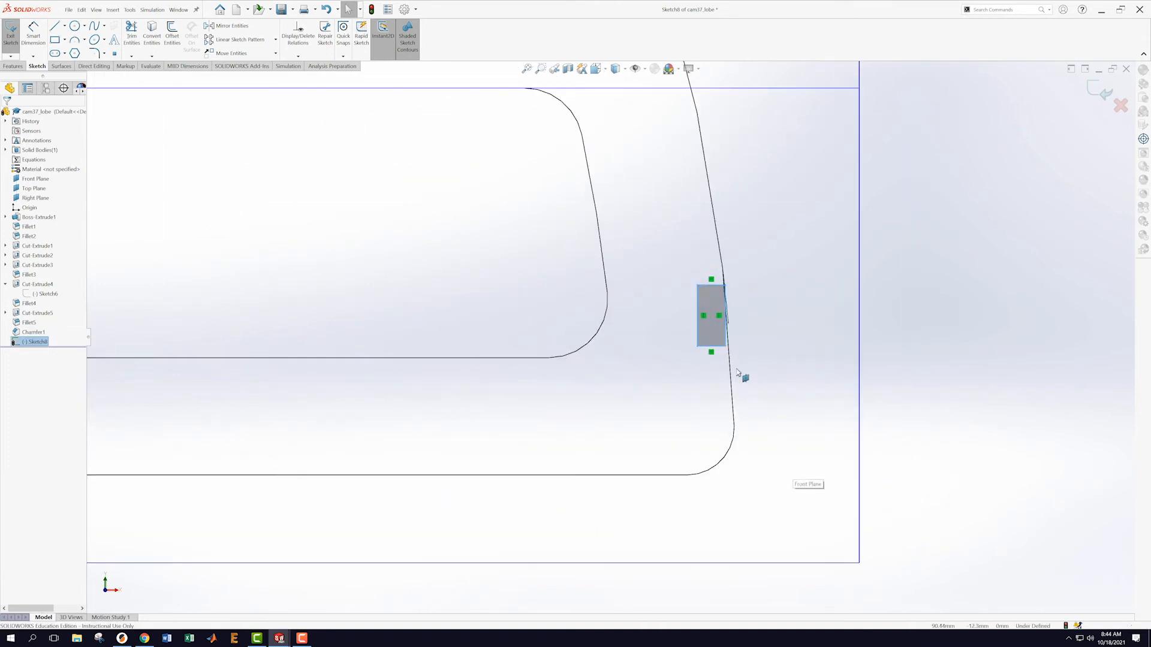
scroll(661, 336, "up", 2)
scroll(661, 336, "down", 2)
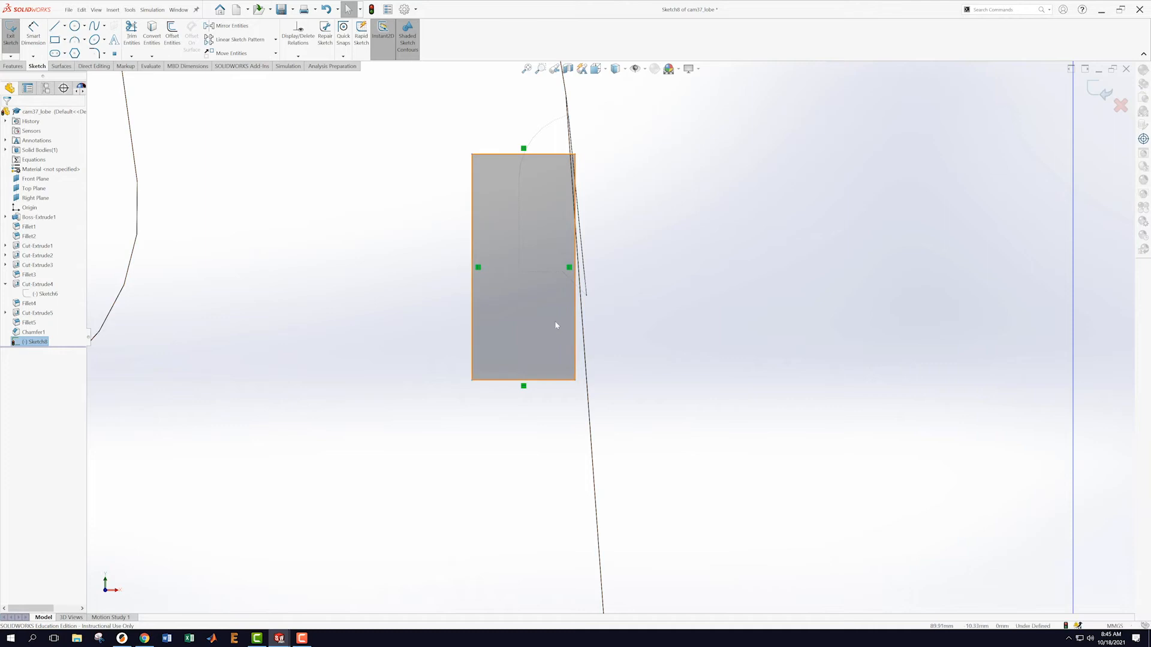
left_click(472, 330)
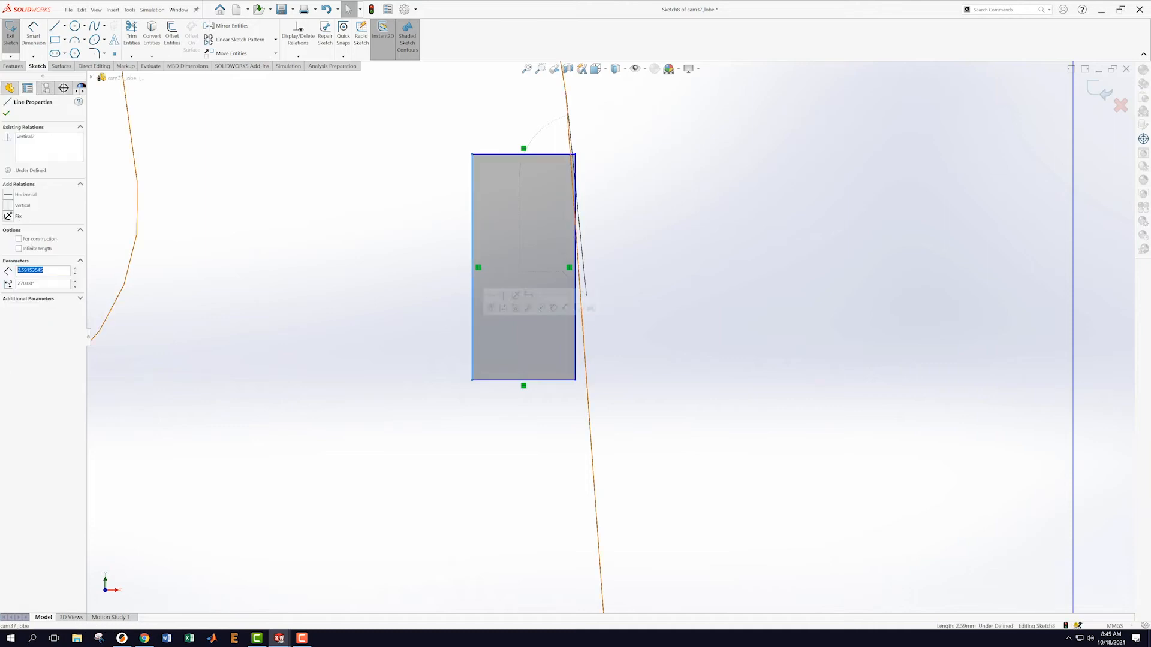
left_click(33, 34)
left_click(472, 312)
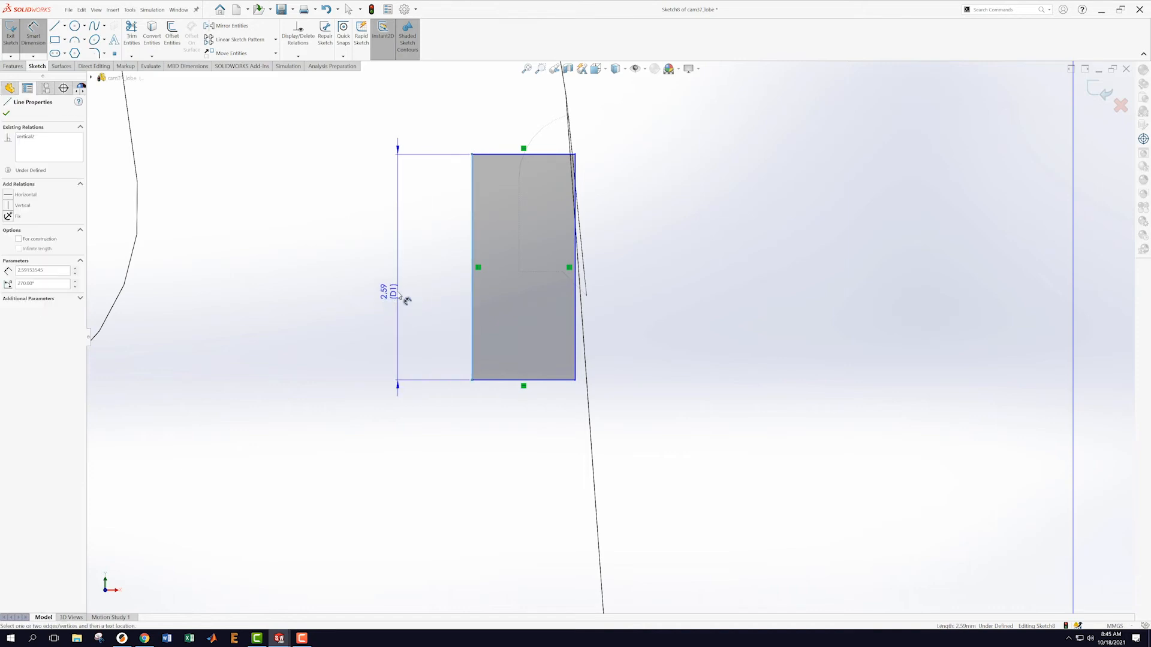
left_click(399, 295)
type("1.75")
key("Return")
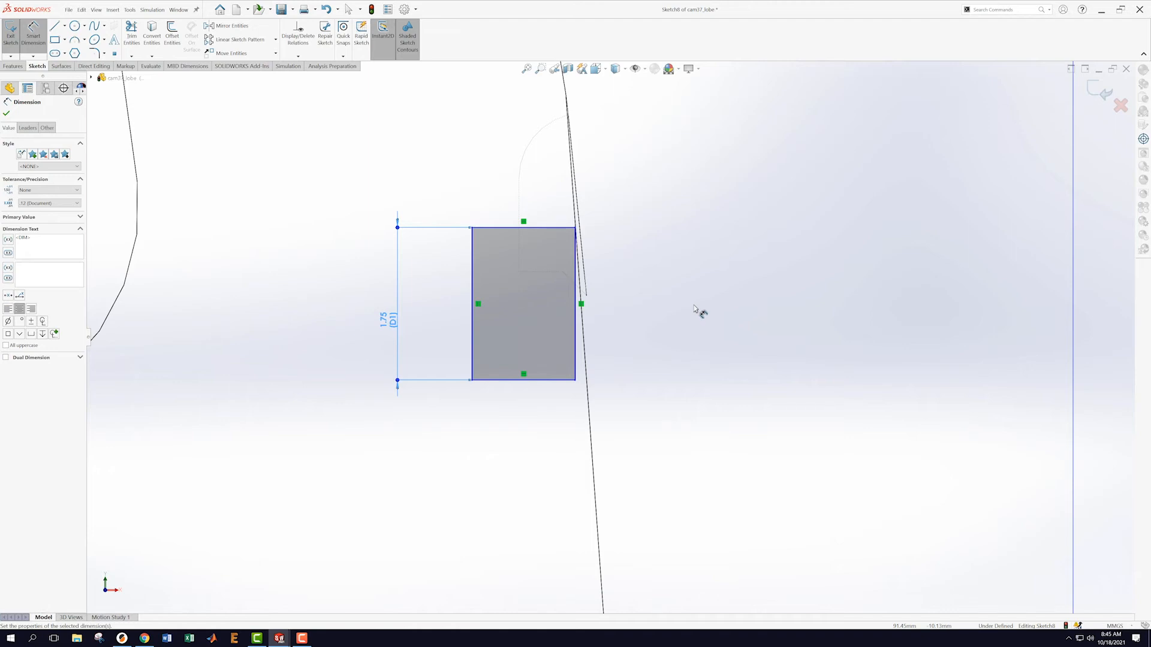
left_click(673, 296)
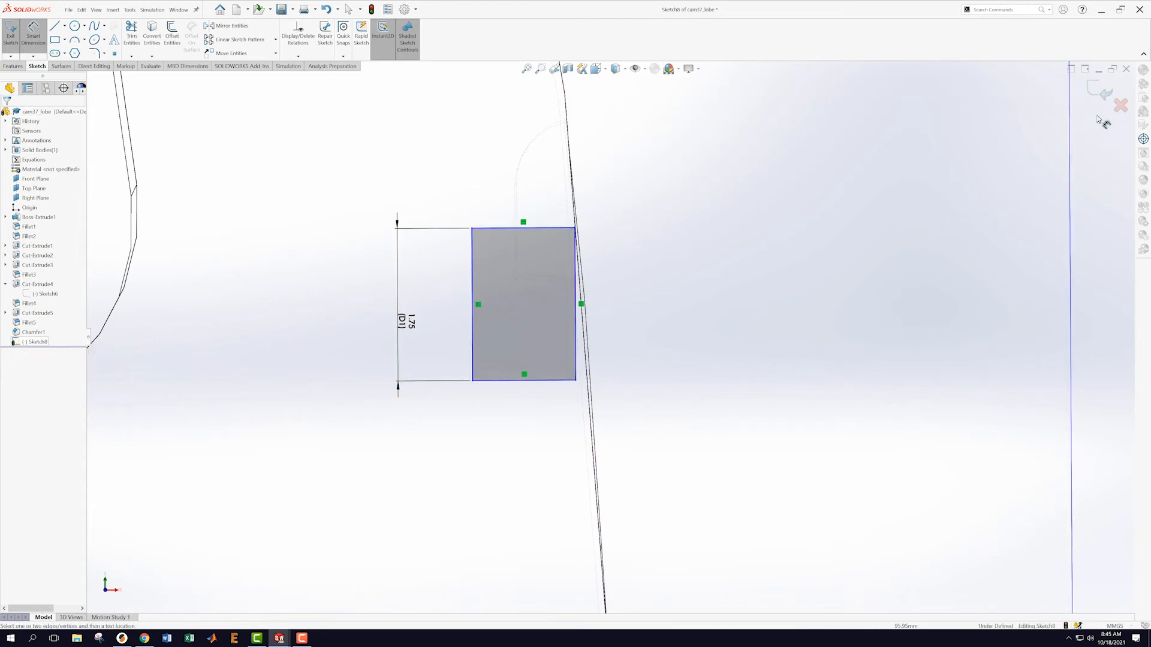
key("Escape")
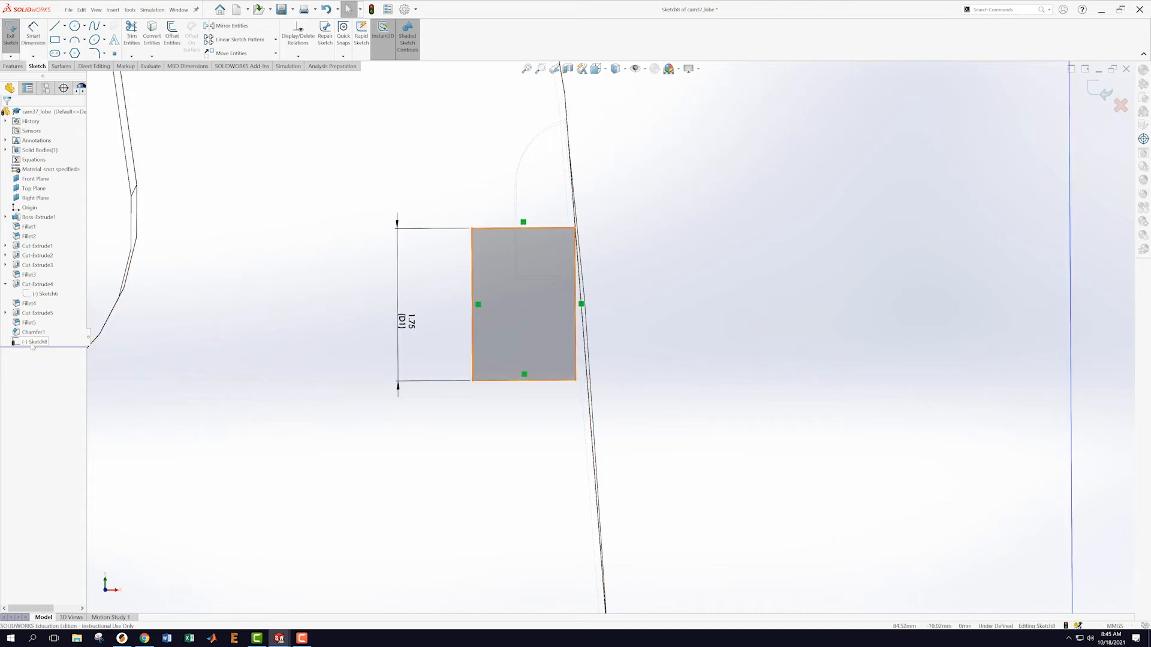
- Face the sketch plane squarely and start Convert Entities for the model edges near the rectangle
right_click(34, 341)
left_click(52, 329)
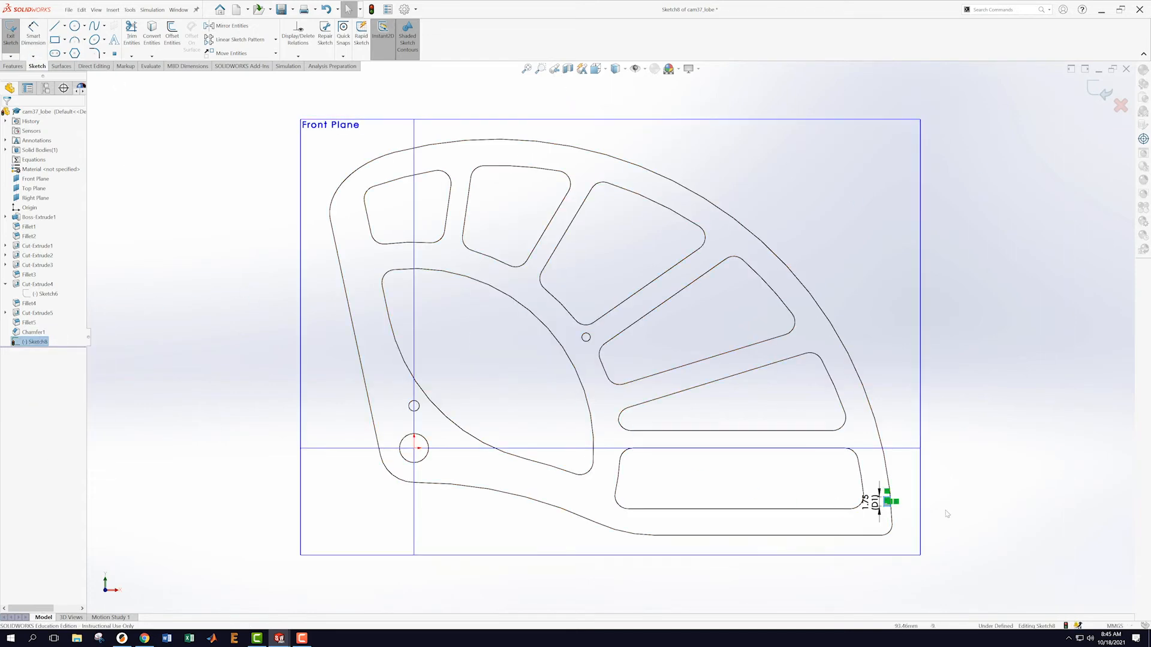
scroll(934, 526, "down", 5)
scroll(777, 448, "down", 4)
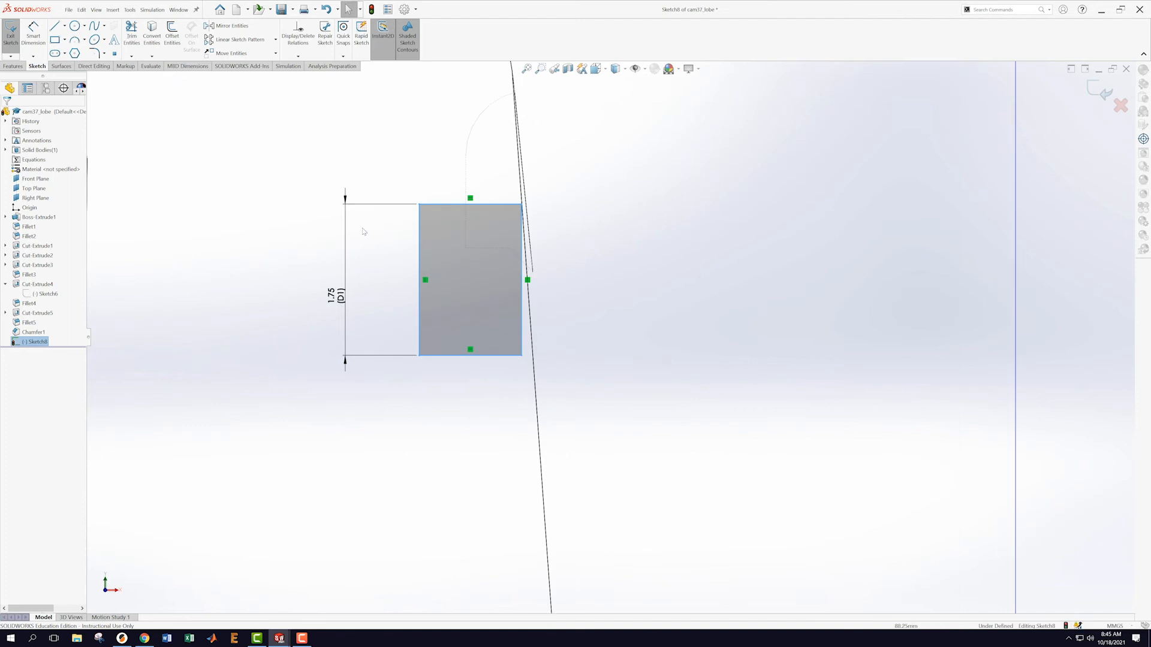
left_click(152, 35)
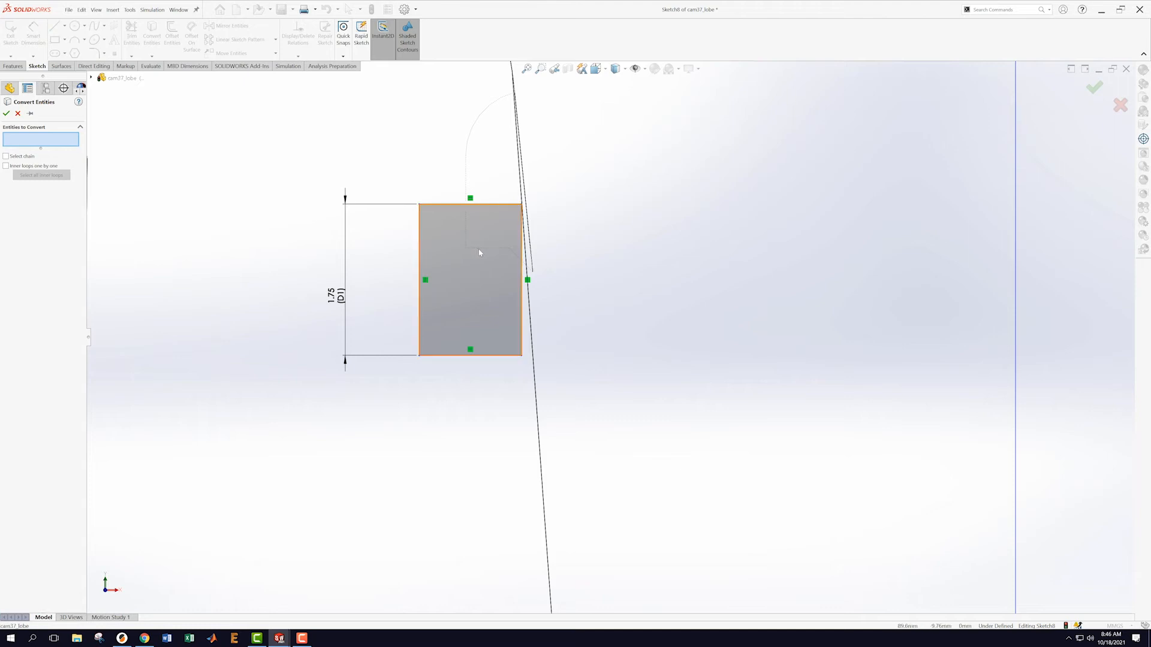
- Convert the short lower edge of the existing notch cut into a line in the current sketch
key("Escape")
middle_click_drag(664, 279, 639, 284)
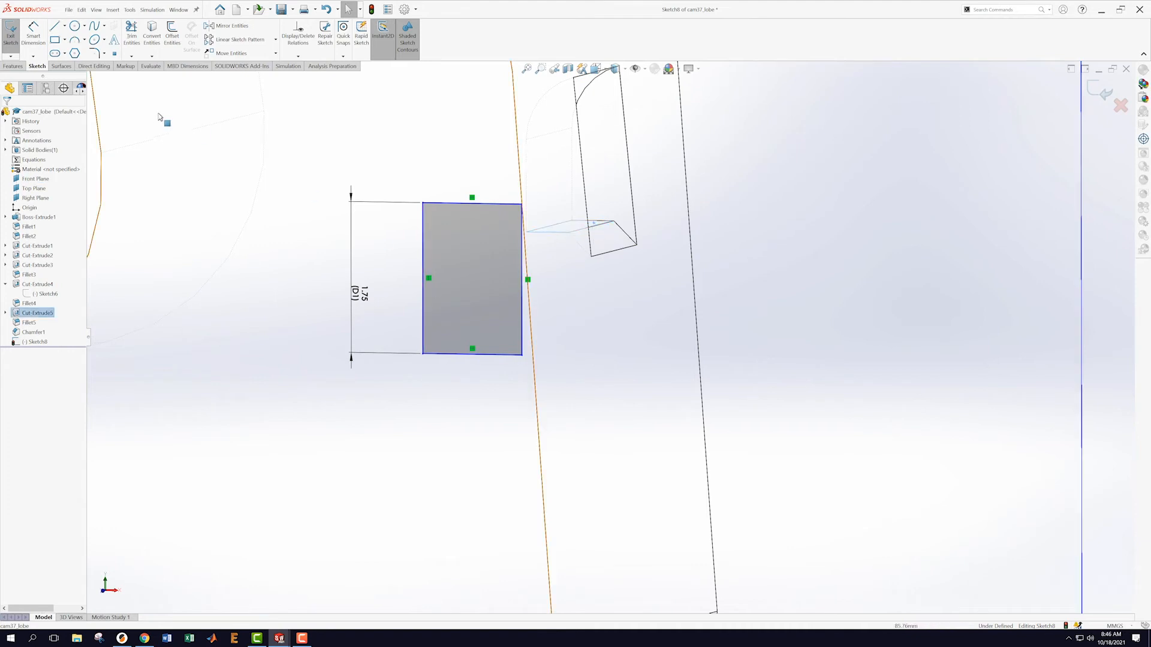
left_click(151, 40)
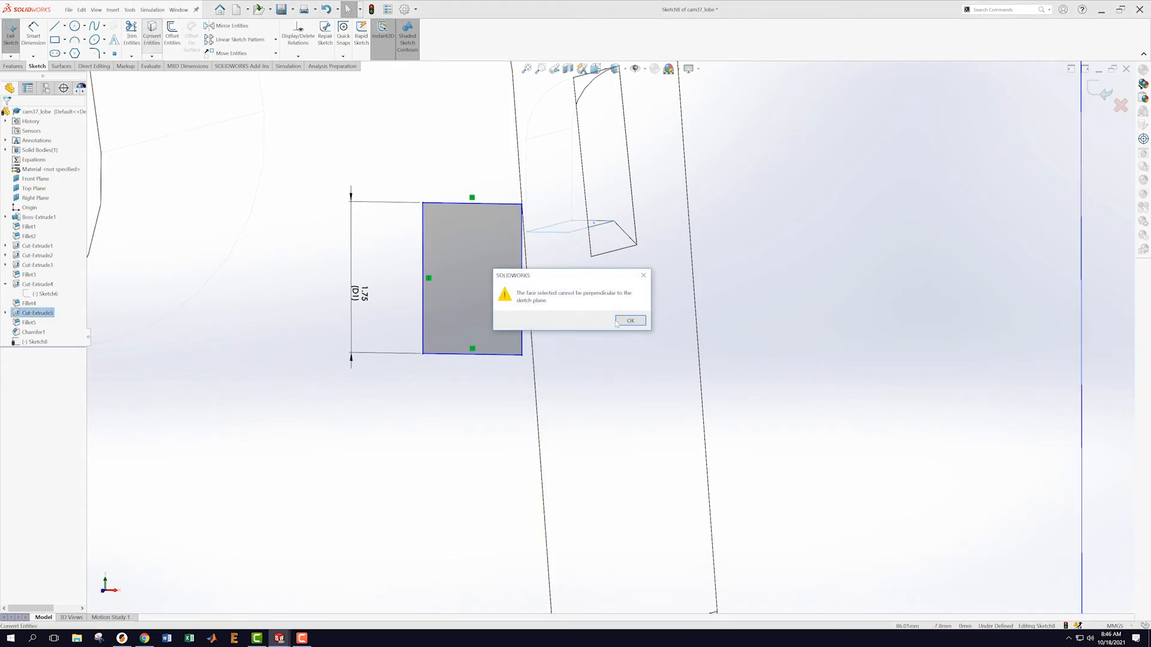
left_click(628, 321)
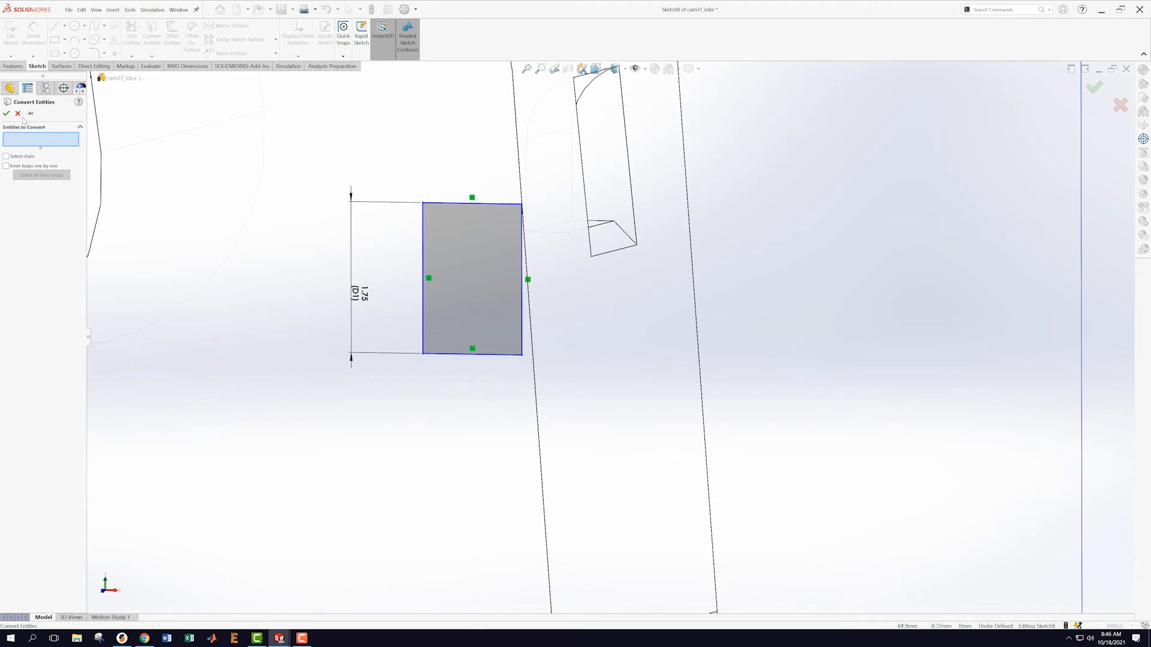
left_click(550, 235)
left_click(6, 113)
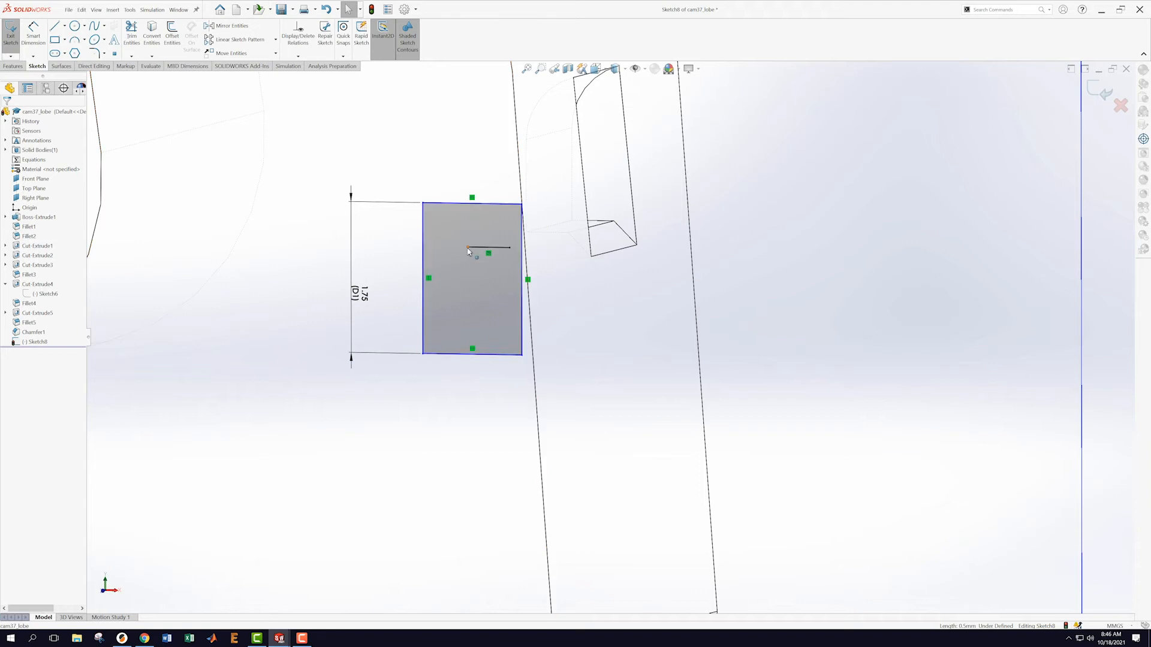
- Extend the converted line horizontally past the rectangle's left edge and make it construction geometry
left_click_drag(449, 249, 346, 246)
left_click(251, 249)
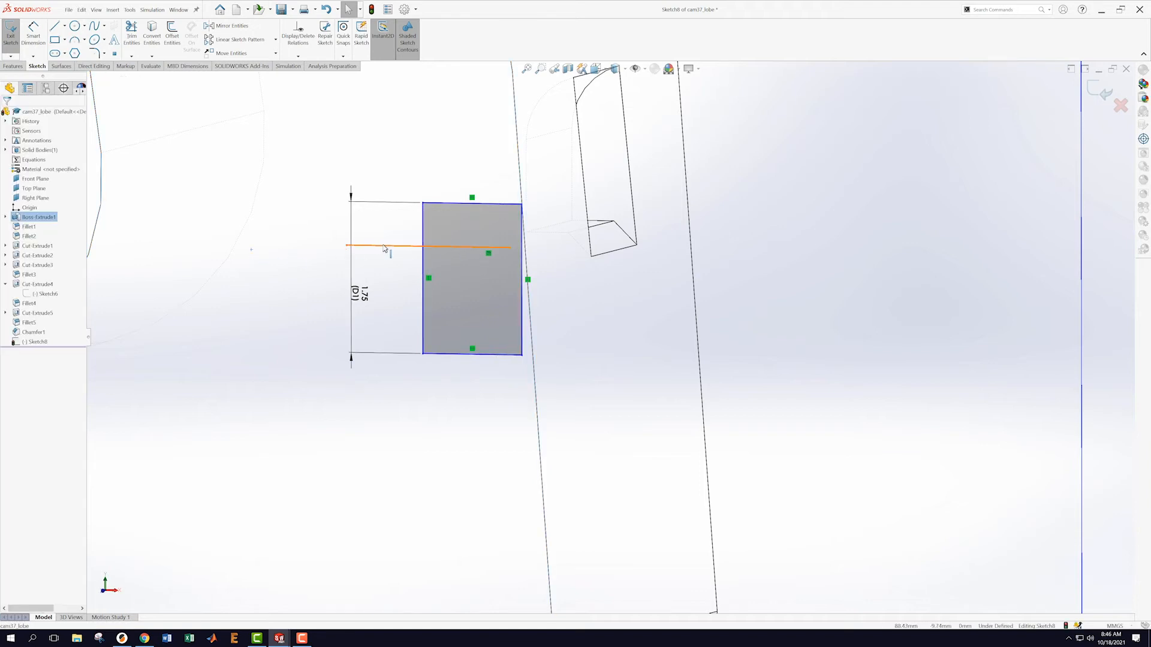
left_click(382, 250)
left_click(19, 240)
left_click(7, 115)
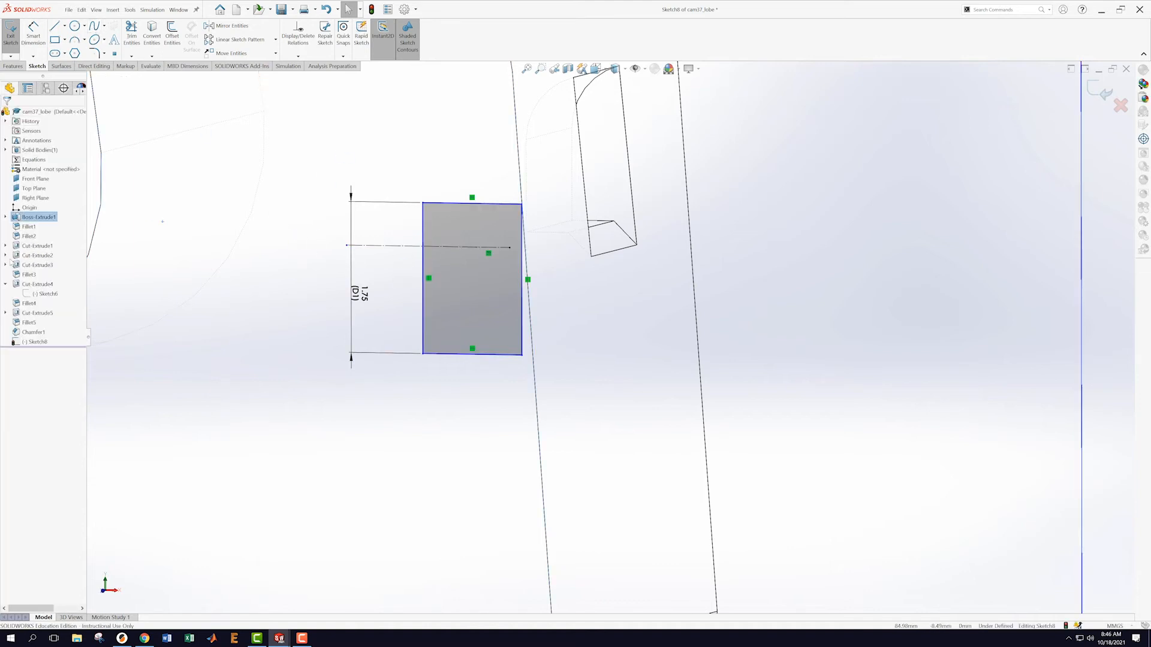
- View the sketch straight on and trim the construction line back to the rectangle's left edge
right_click(37, 342)
left_click(56, 333)
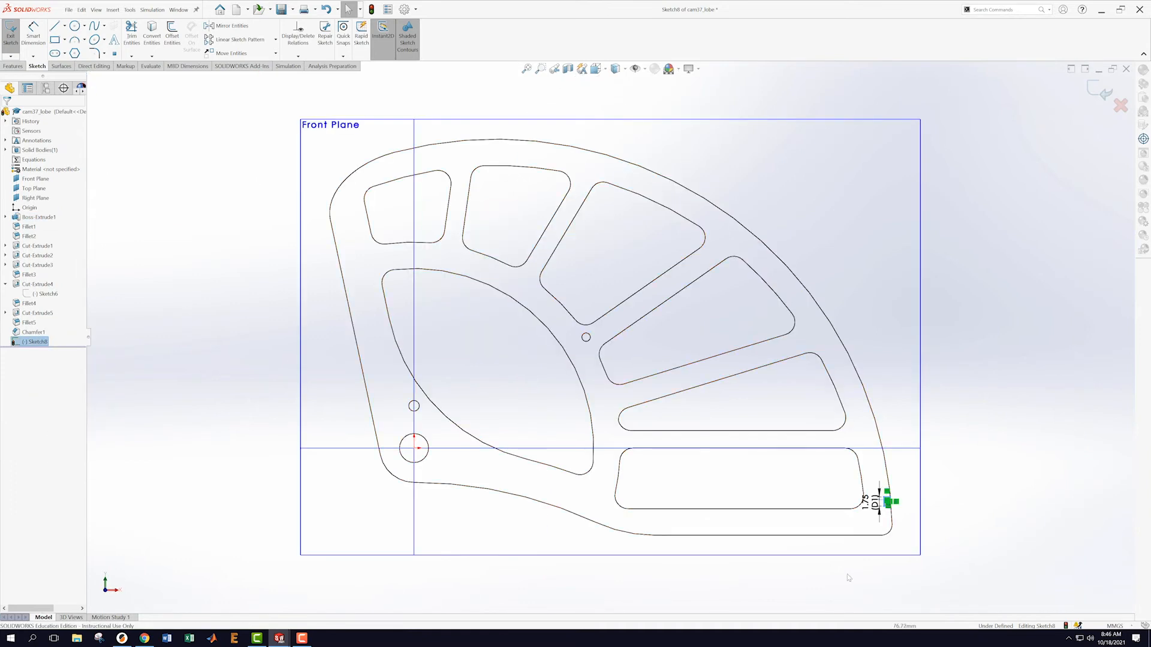
scroll(876, 534, "down", 6)
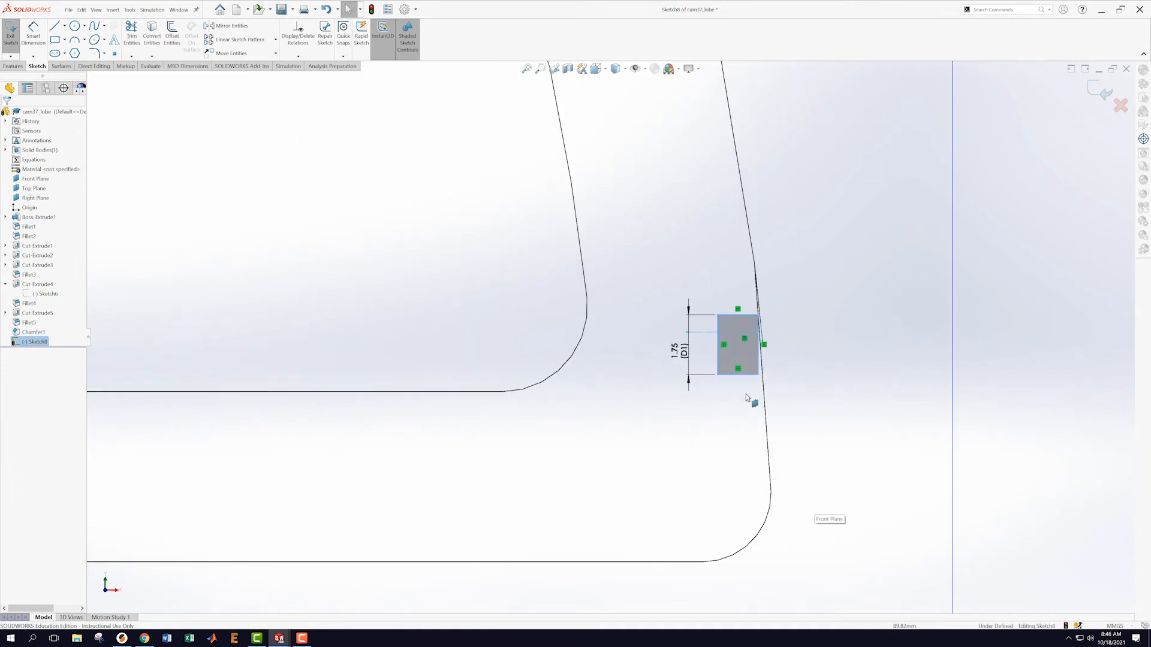
scroll(774, 360, "down", 8)
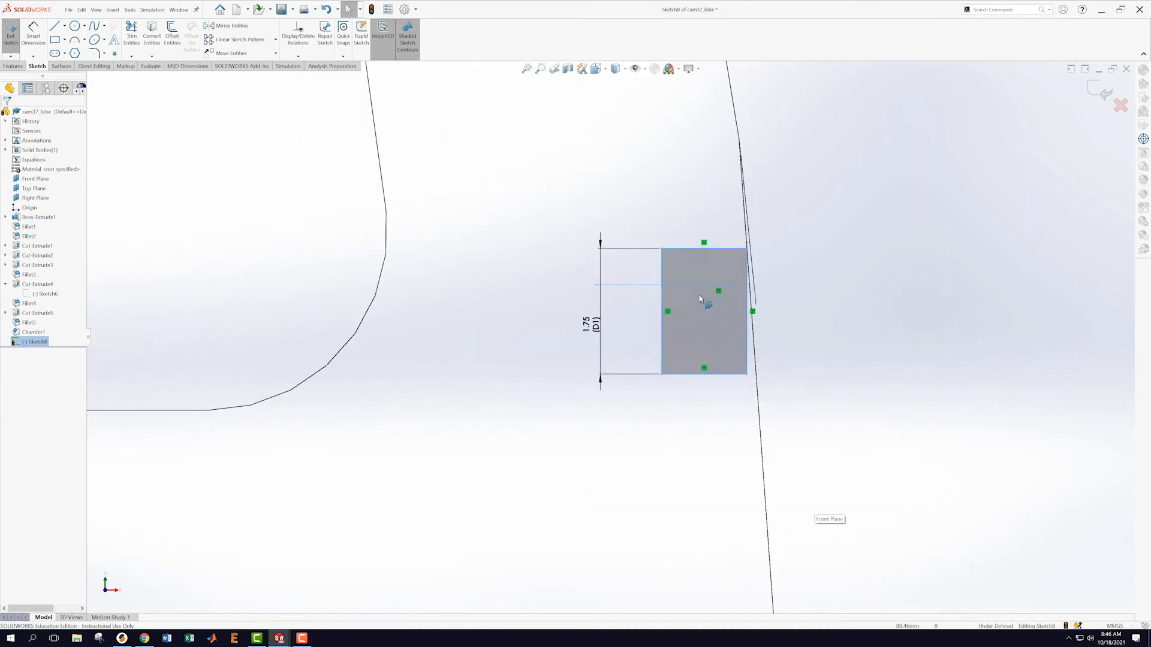
left_click(131, 34)
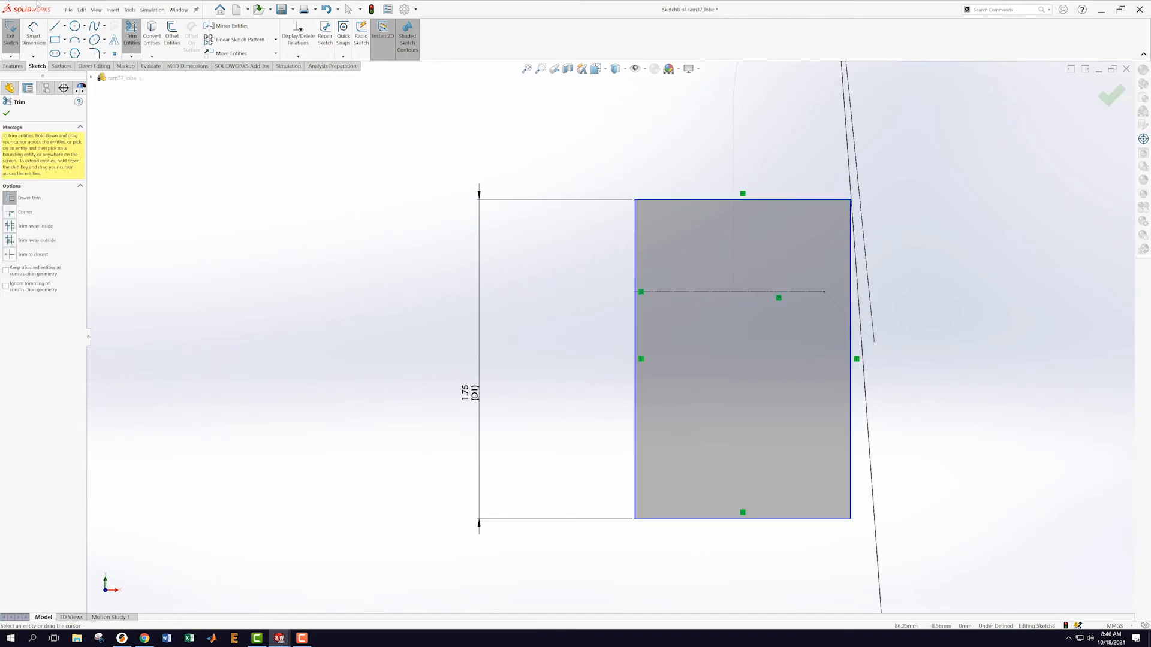
key("Escape")
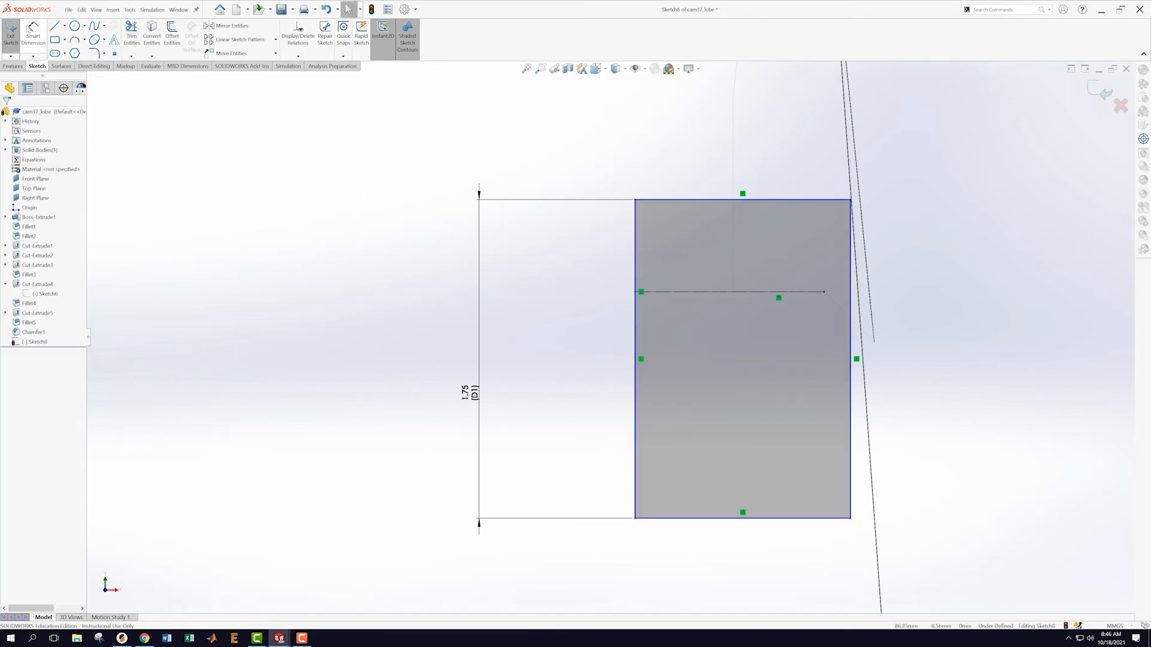
- Make the construction line's left endpoint coincident with the midpoint of the rectangle's left edge
left_click(637, 294)
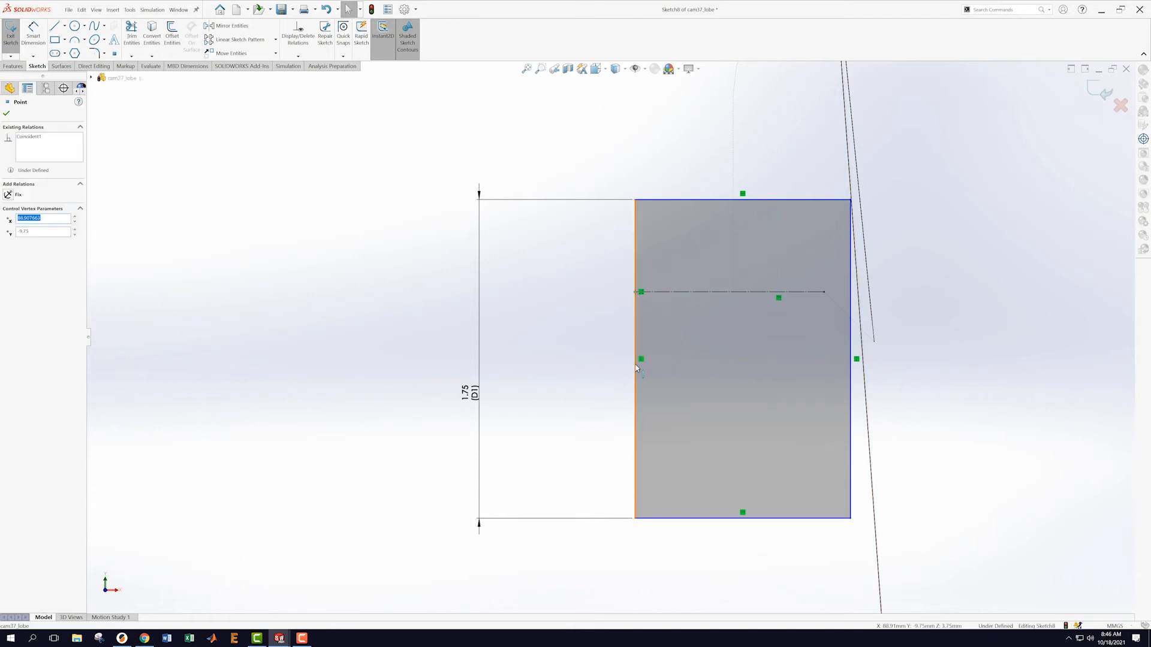
left_click(639, 360, "ctrl")
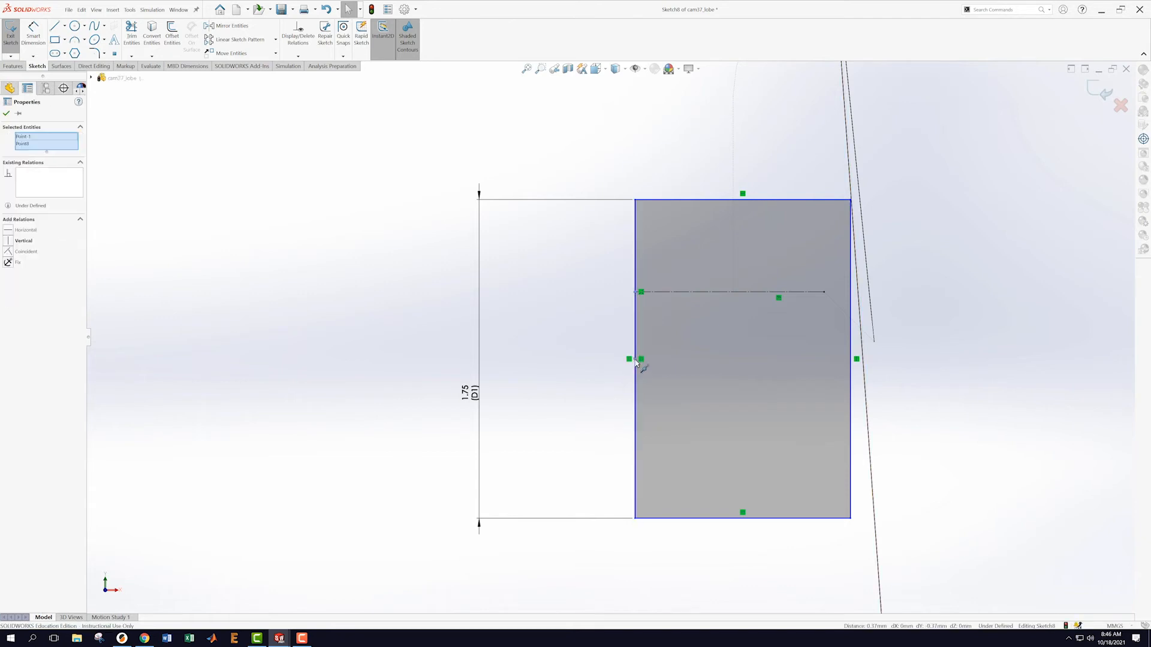
left_click(680, 328)
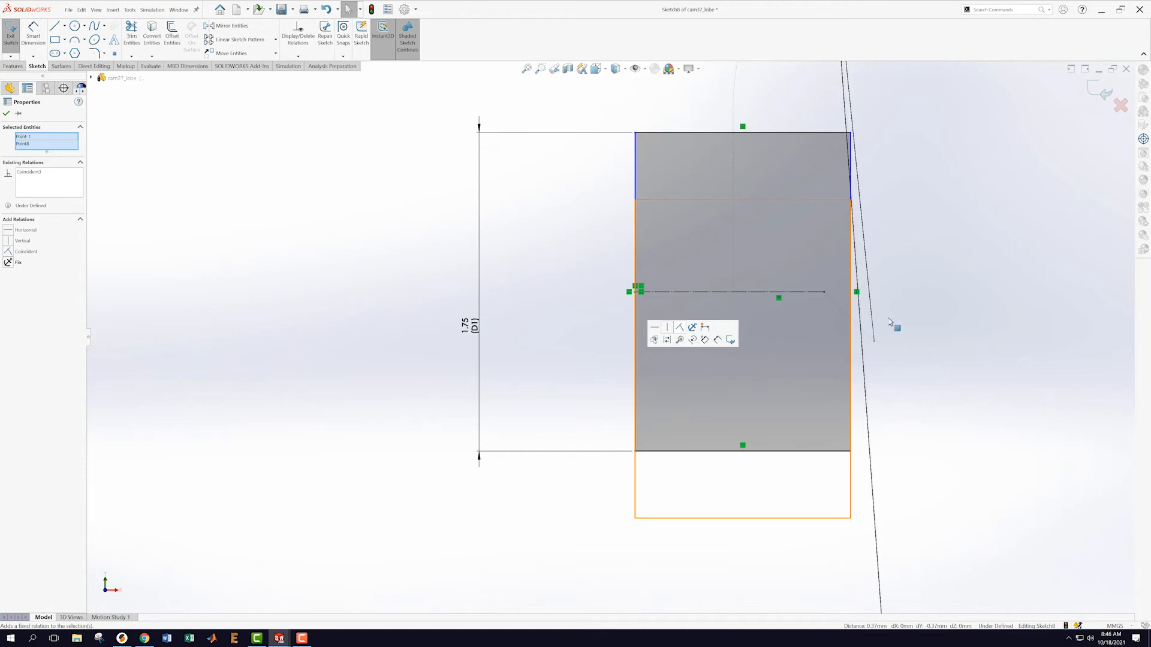
left_click(954, 321)
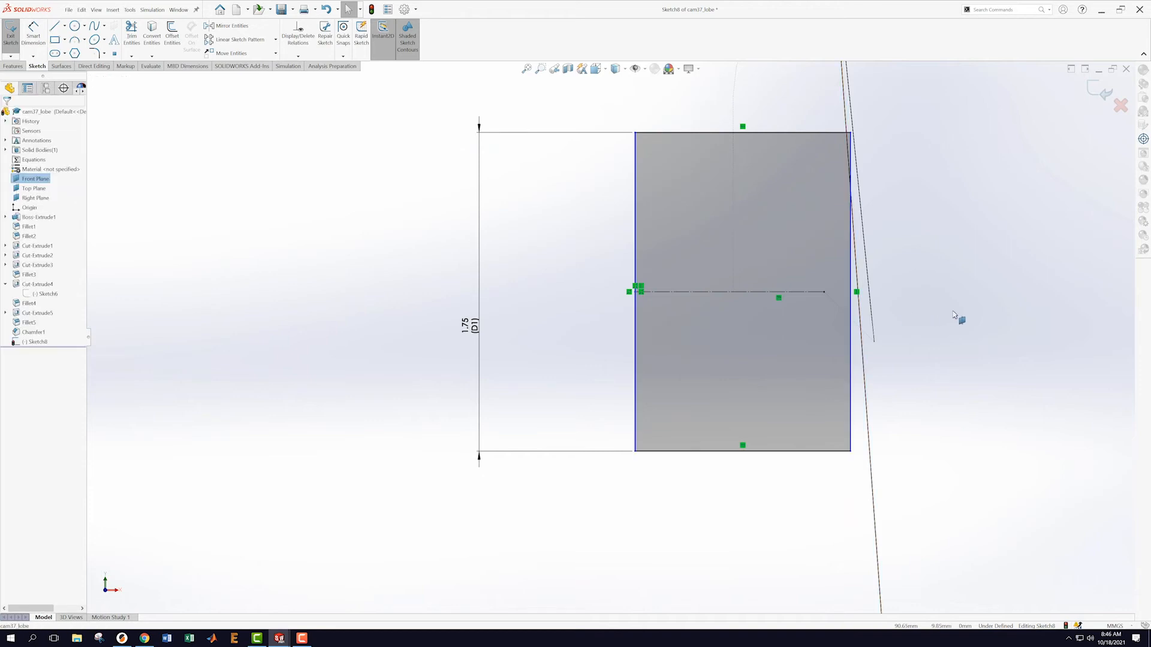
- Fillet the rectangle's upper-left corner with a 0.75 mm sketch fillet, accepting removal of the equal-distance relation
scroll(962, 354, "up", 3)
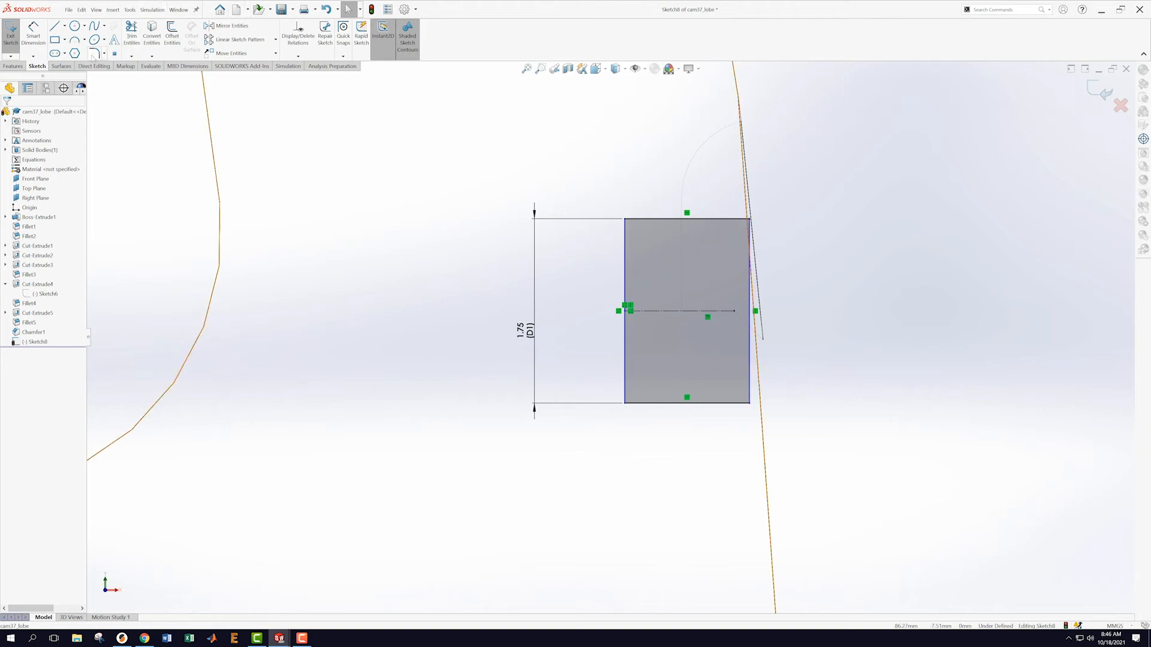
left_click(94, 54)
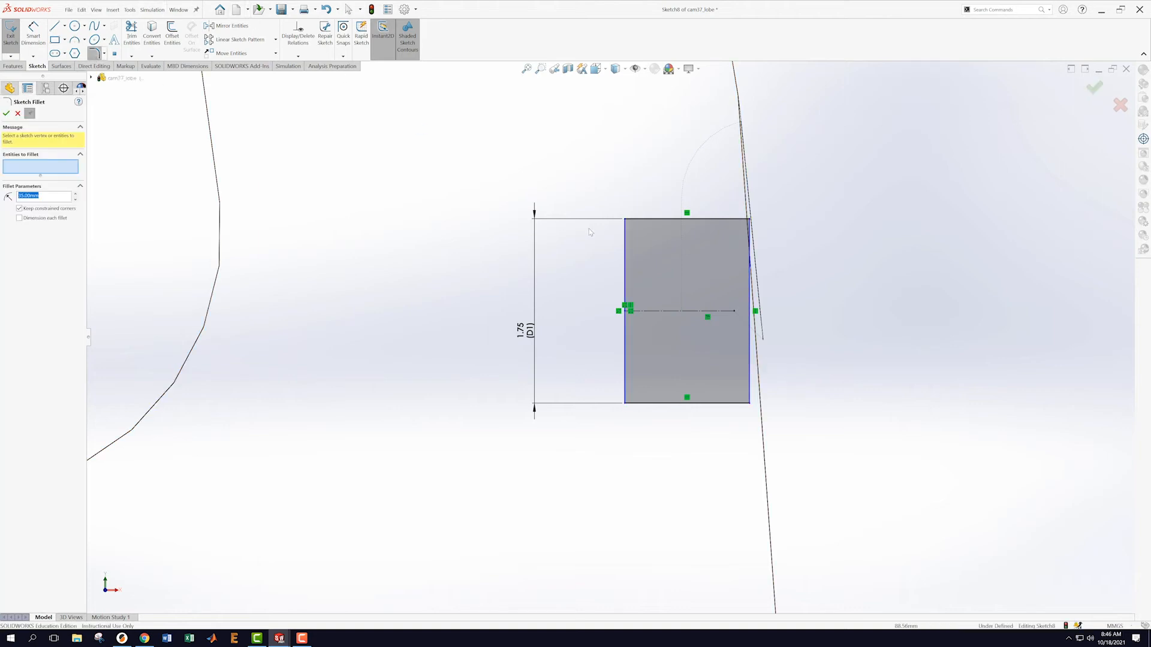
left_click(625, 234)
left_click(634, 220)
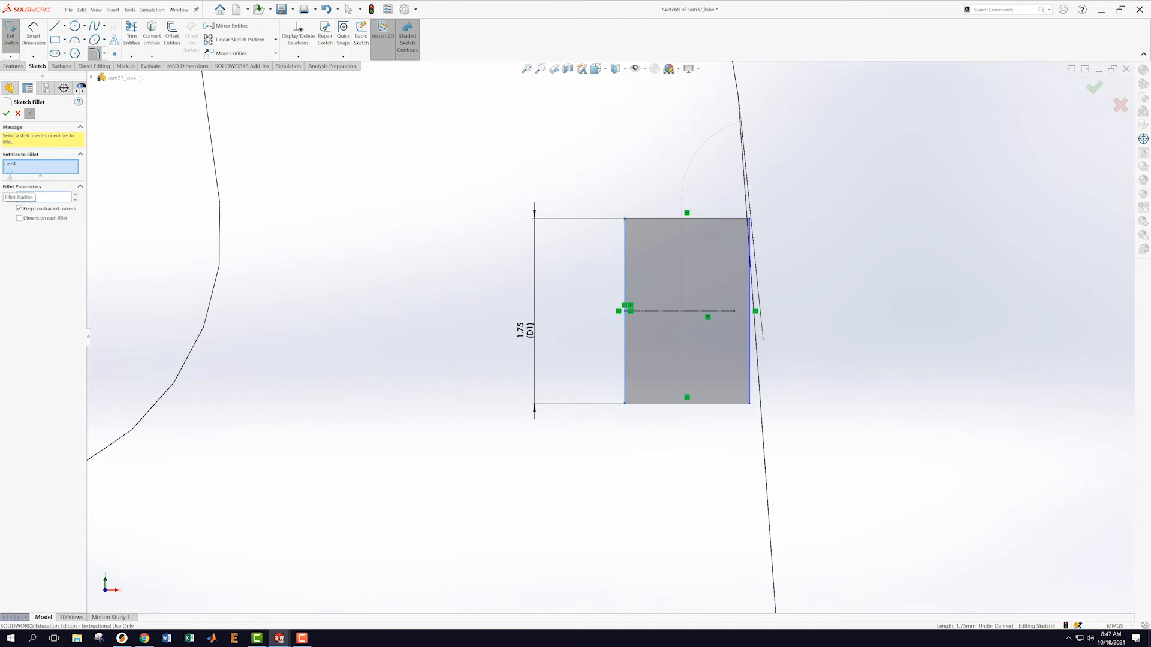
left_click(631, 224)
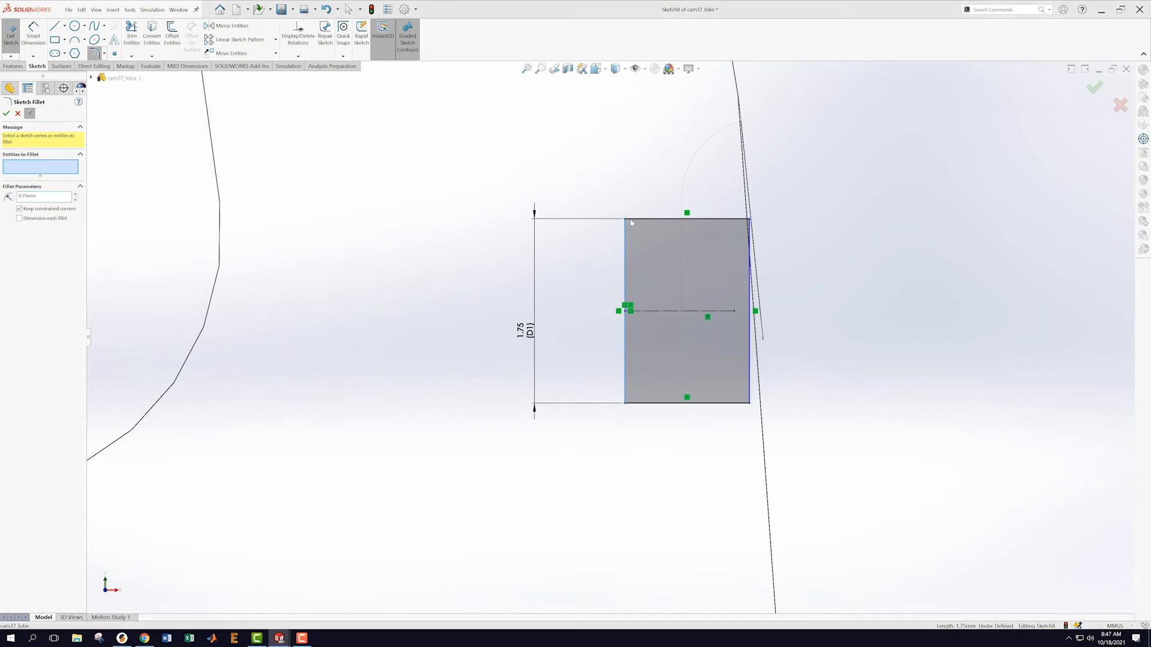
left_click(630, 328)
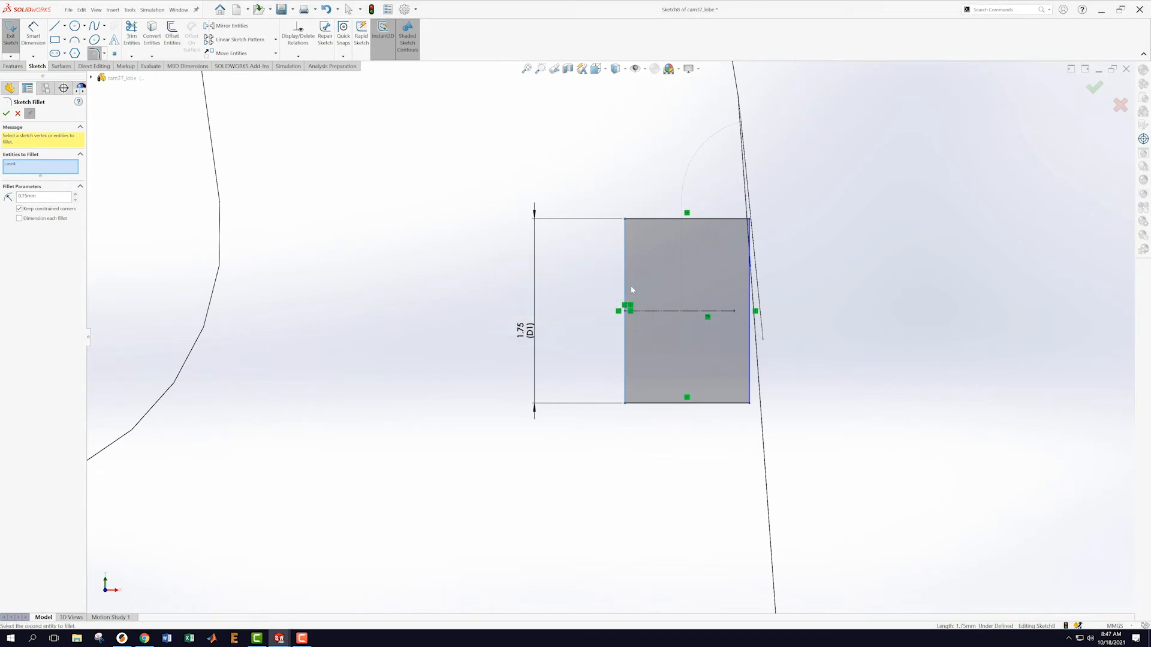
right_click(37, 170)
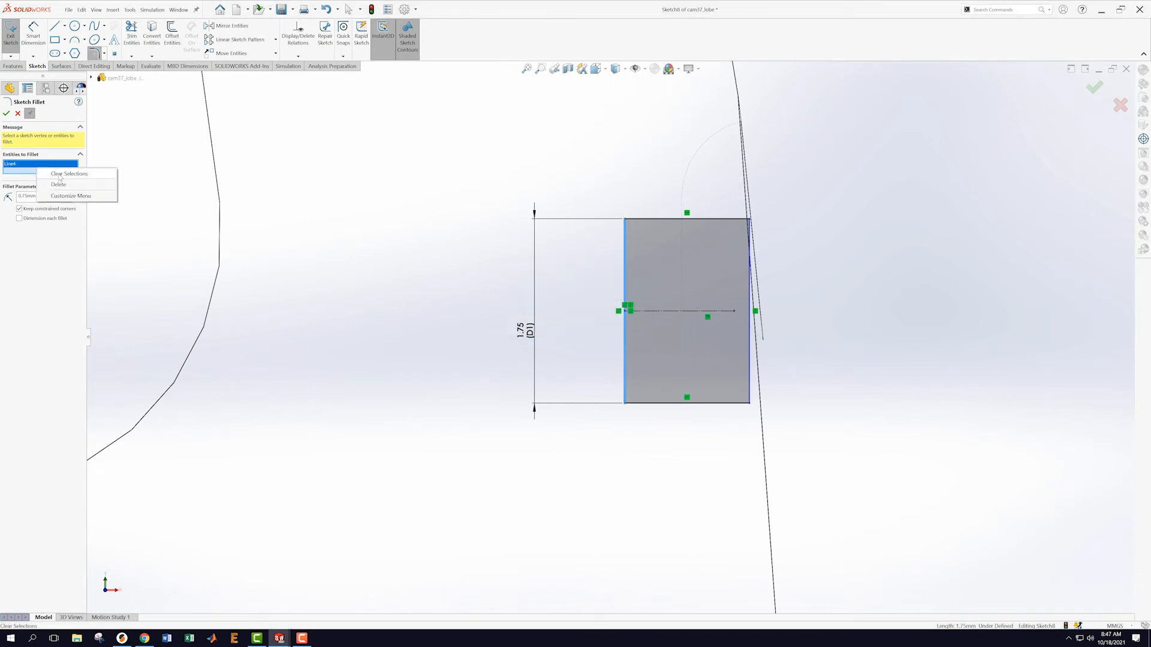
left_click(59, 182)
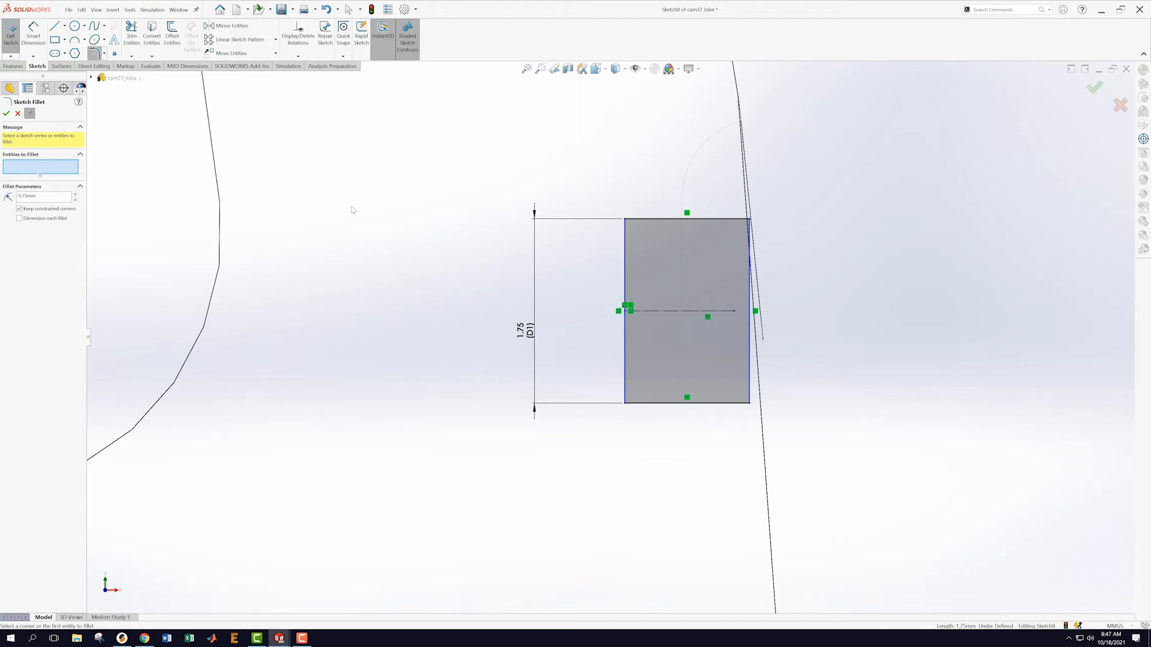
left_click(630, 219)
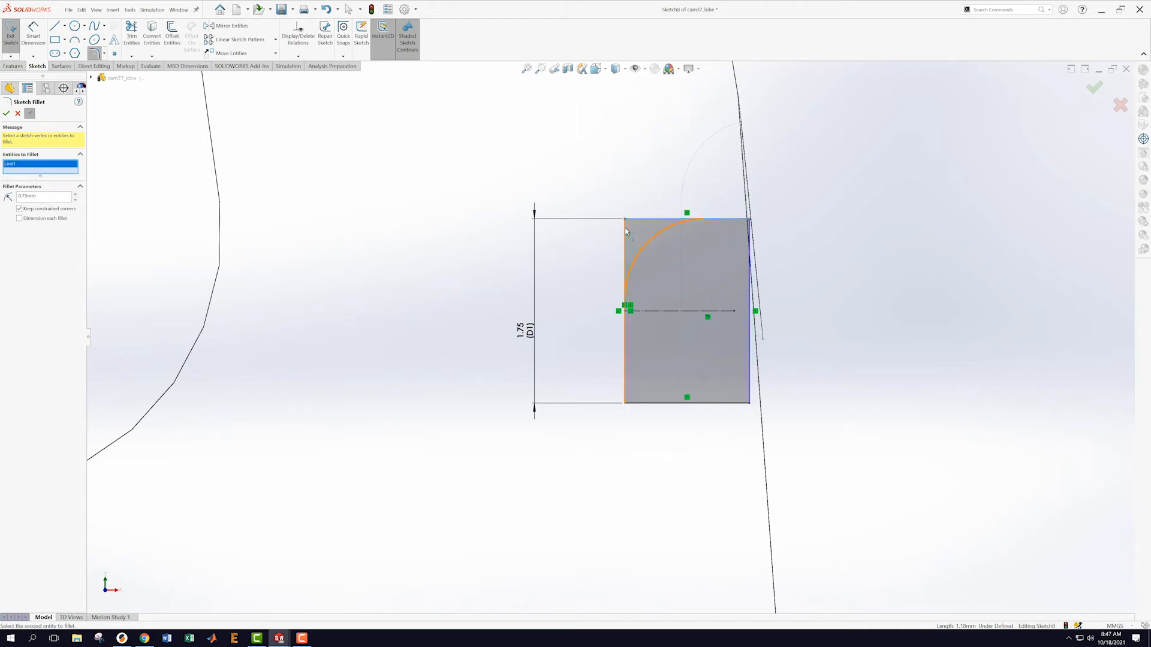
left_click(625, 232)
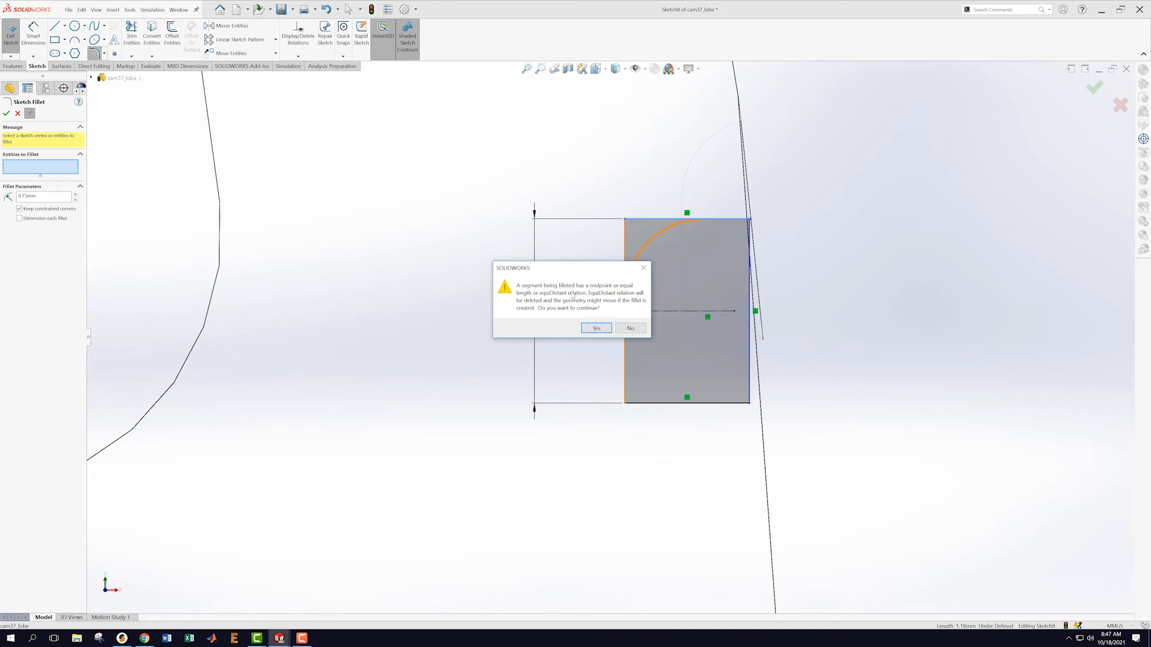
left_click(596, 329)
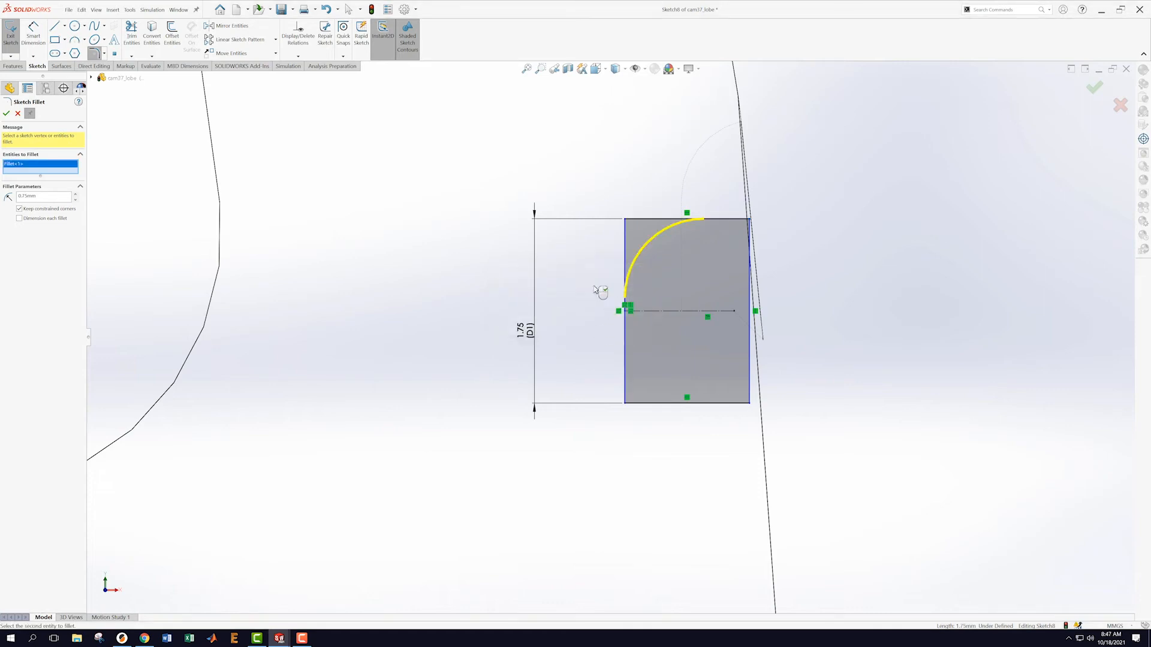
- Apply the same 0.75 mm fillet to the rectangle's lower-left corner and finish the sketch fillets
left_click(625, 373)
left_click(640, 404)
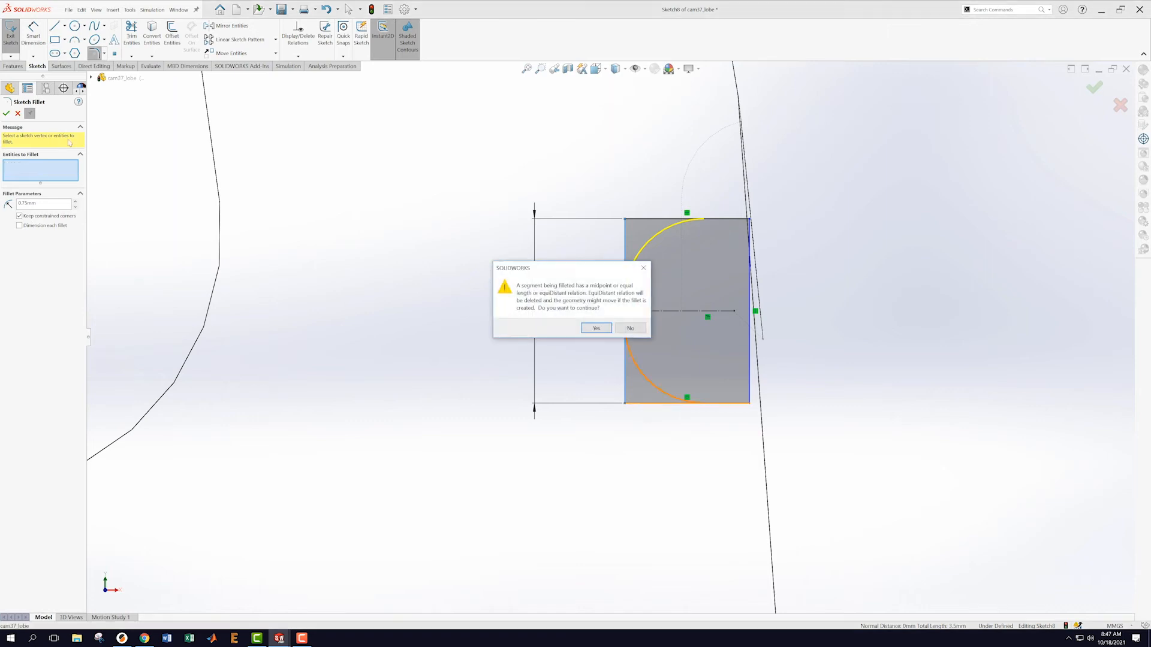
left_click(596, 327)
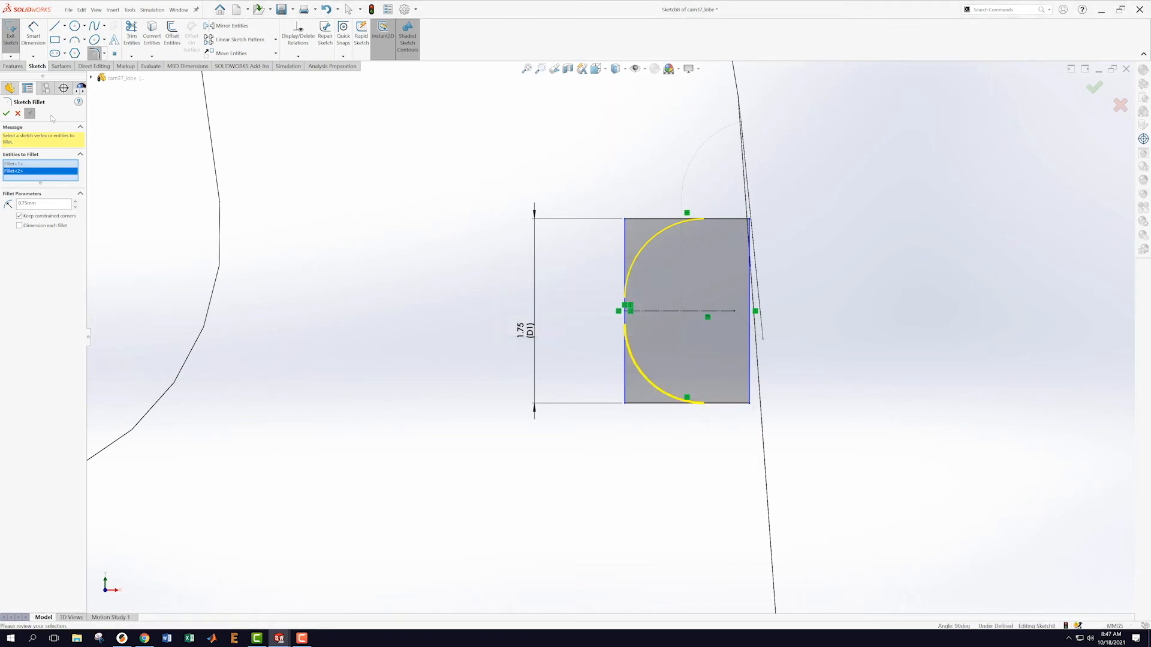
left_click(5, 114)
scroll(788, 314, "up", 5)
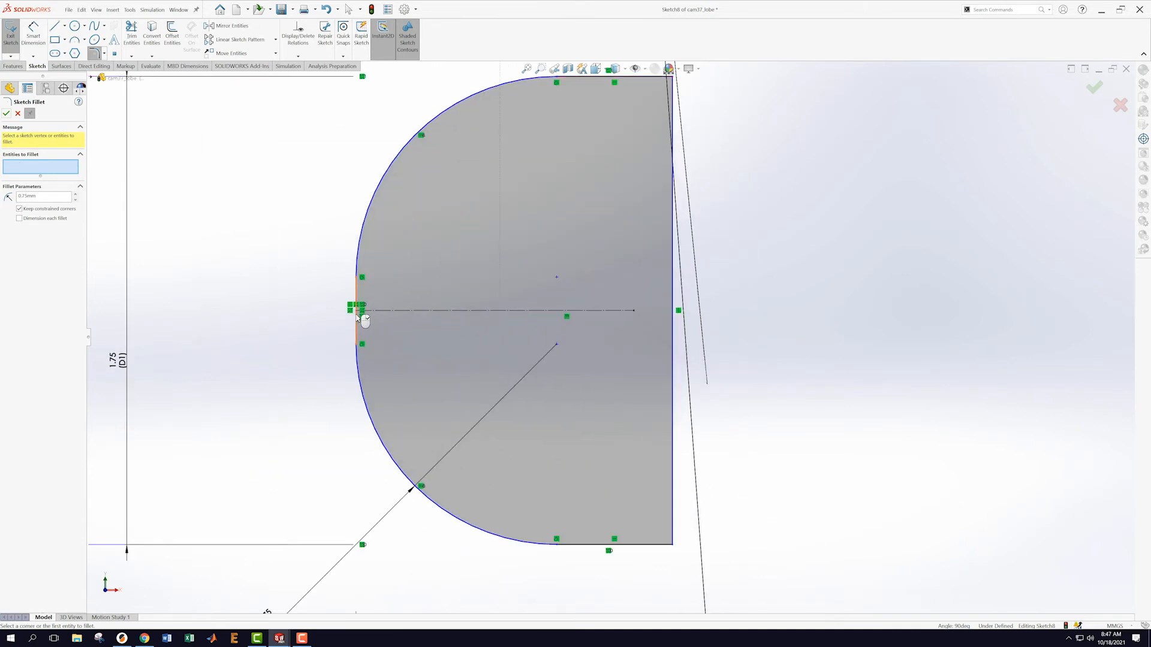
left_click(357, 317)
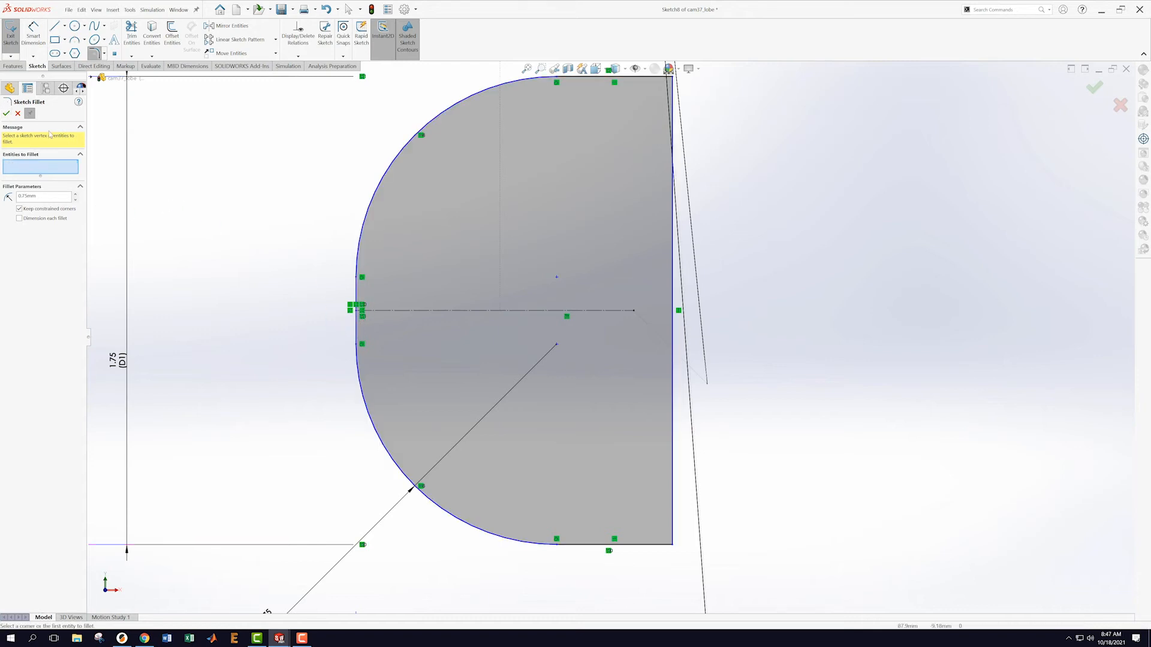
left_click(6, 114)
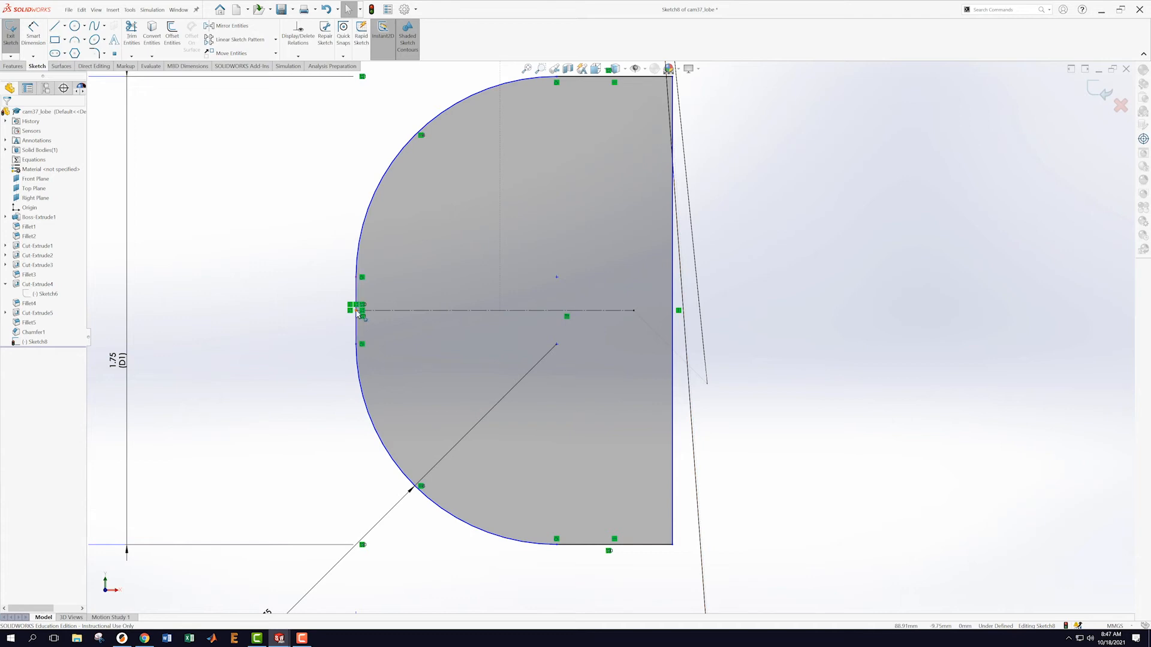
left_click(358, 311)
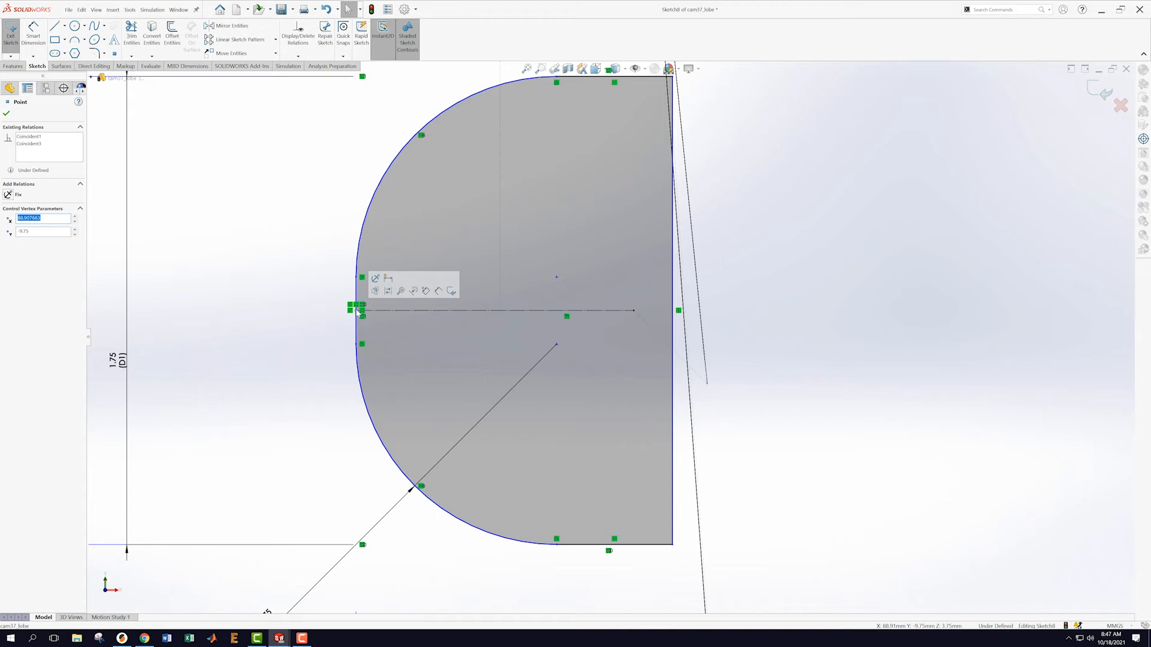
left_click(274, 268)
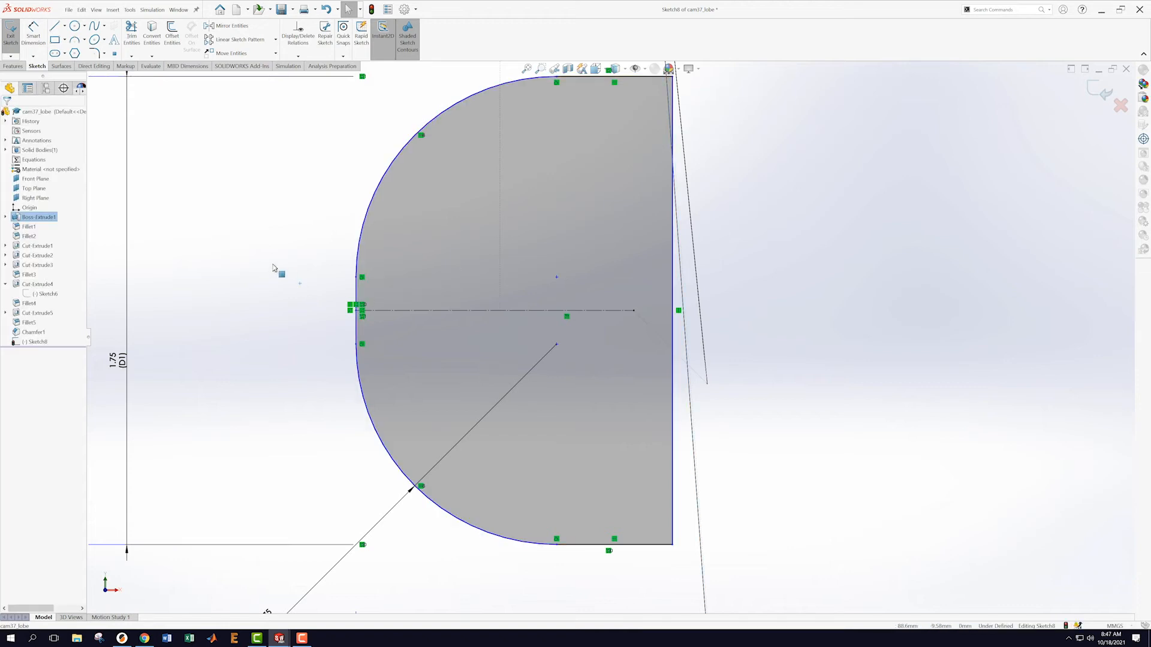
middle_click_drag(313, 275, 289, 258)
scroll(403, 310, "up", 5)
middle_click_drag(406, 308, 437, 314, "ctrl")
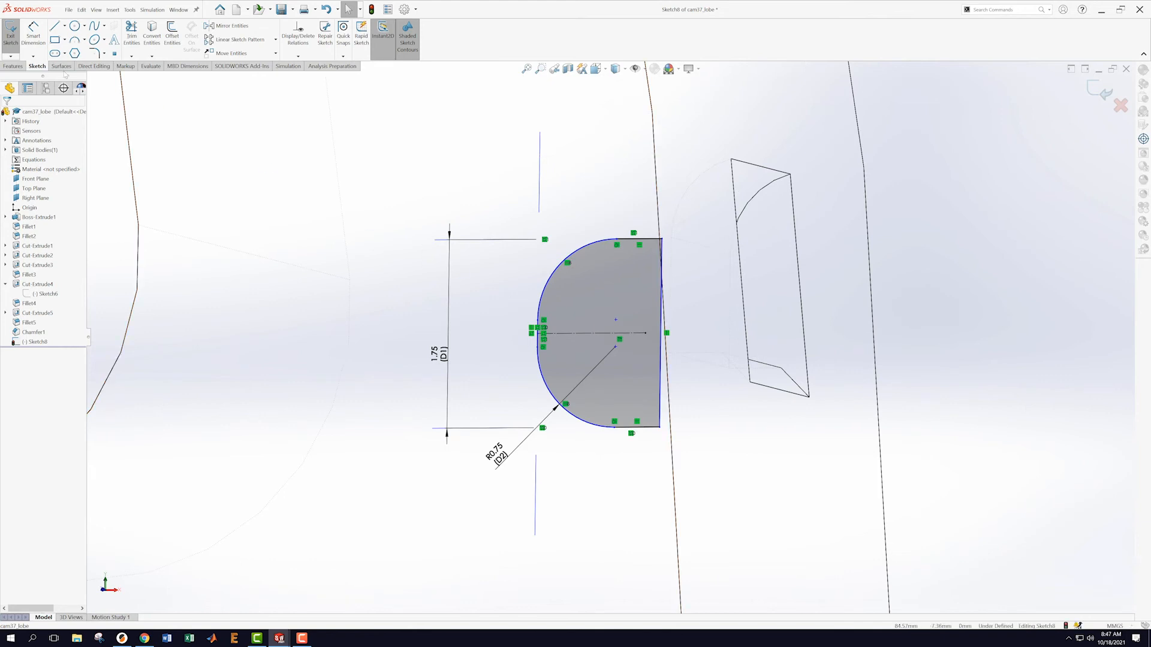
- Try to add a radius dimension to the notch profile's upper arc
left_click(33, 30)
left_click(549, 277)
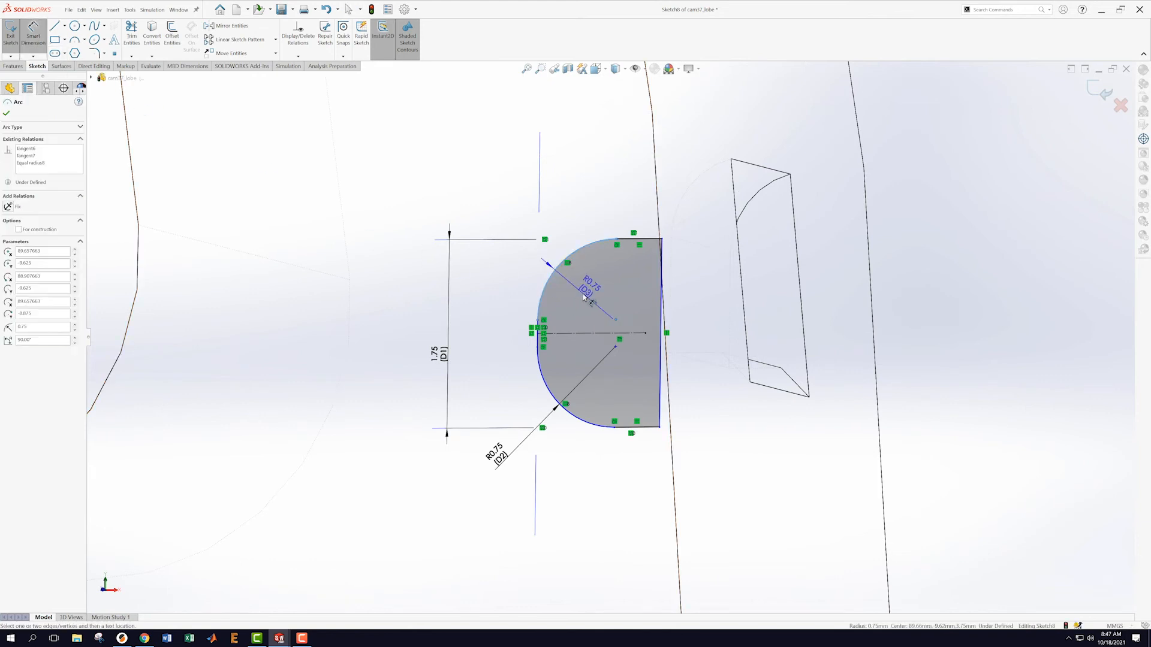
left_click(585, 296)
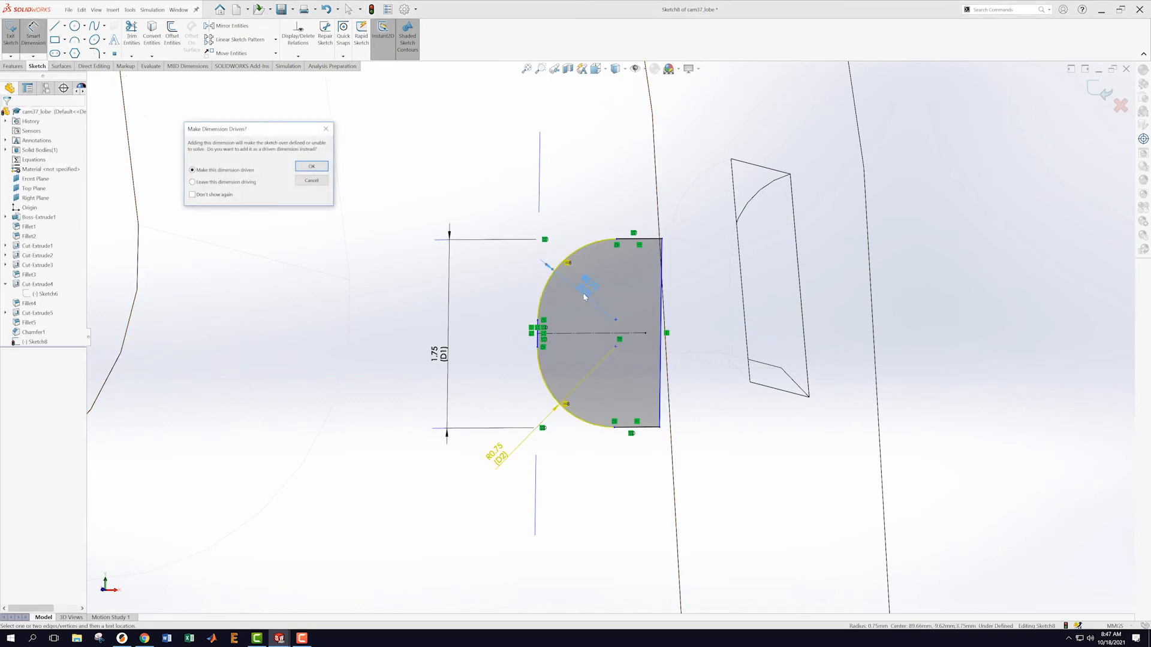
left_click(312, 181)
- Examine the notch profile's alignment with the lobe's outer edge and the existing notch, both straight on and slightly tilted
middle_click_drag(723, 473, 604, 466)
scroll(794, 434, "up", 3)
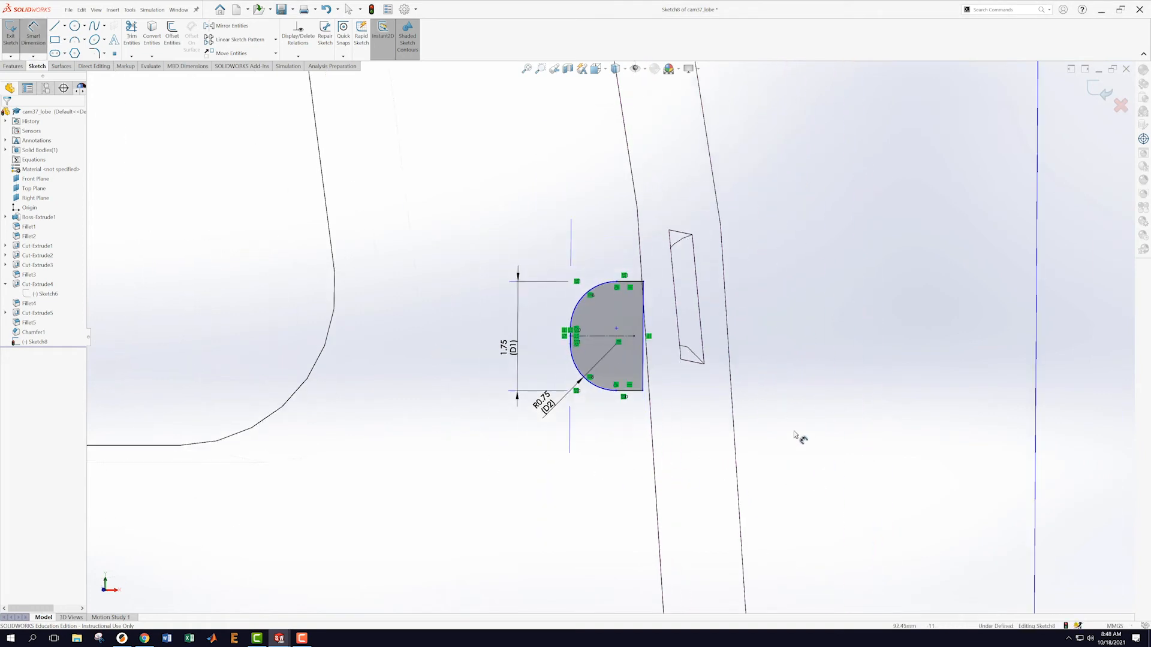
left_click(36, 342)
right_click(37, 343)
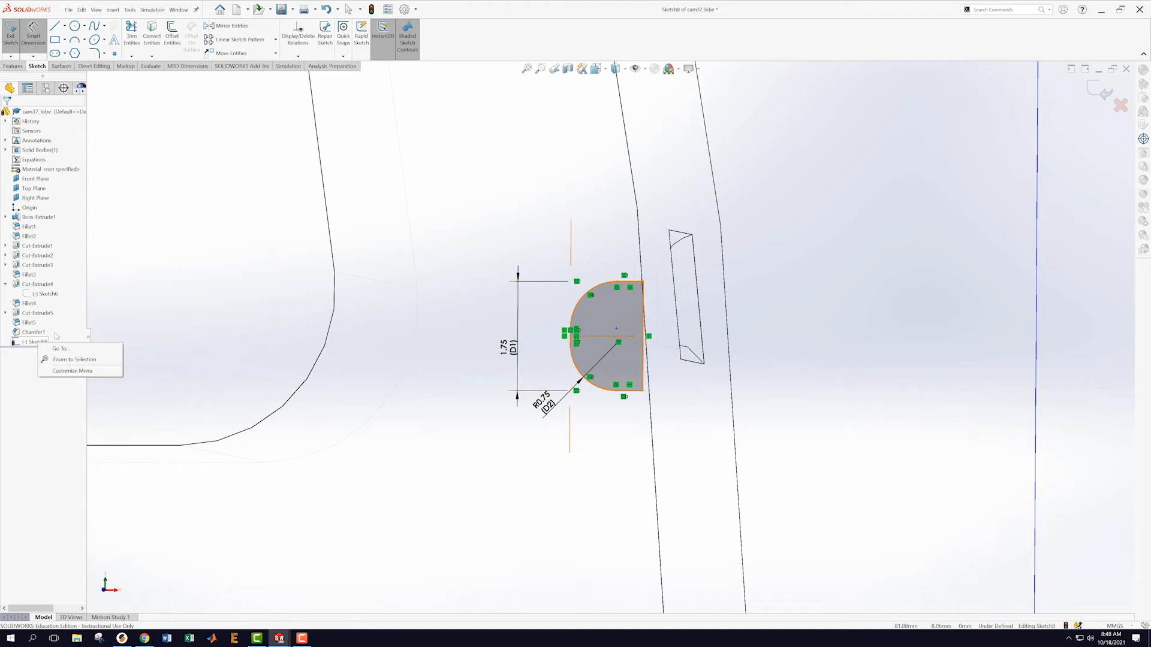
left_click(103, 342)
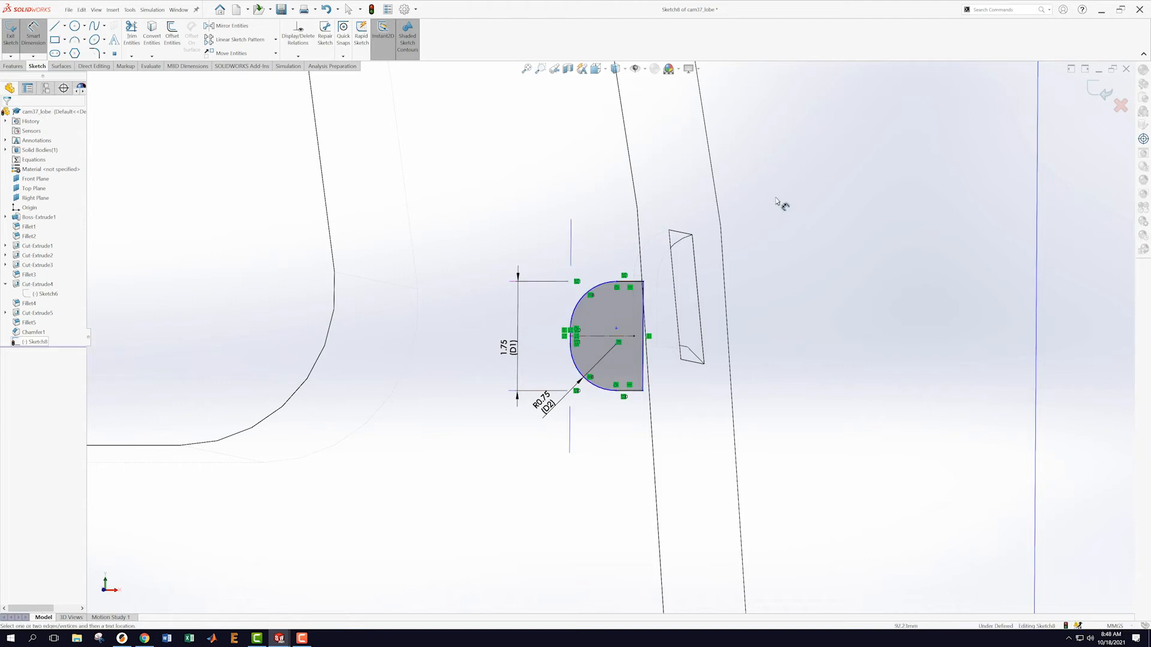
key("Escape")
right_click(52, 340)
left_click(53, 332)
scroll(890, 516, "down", 5)
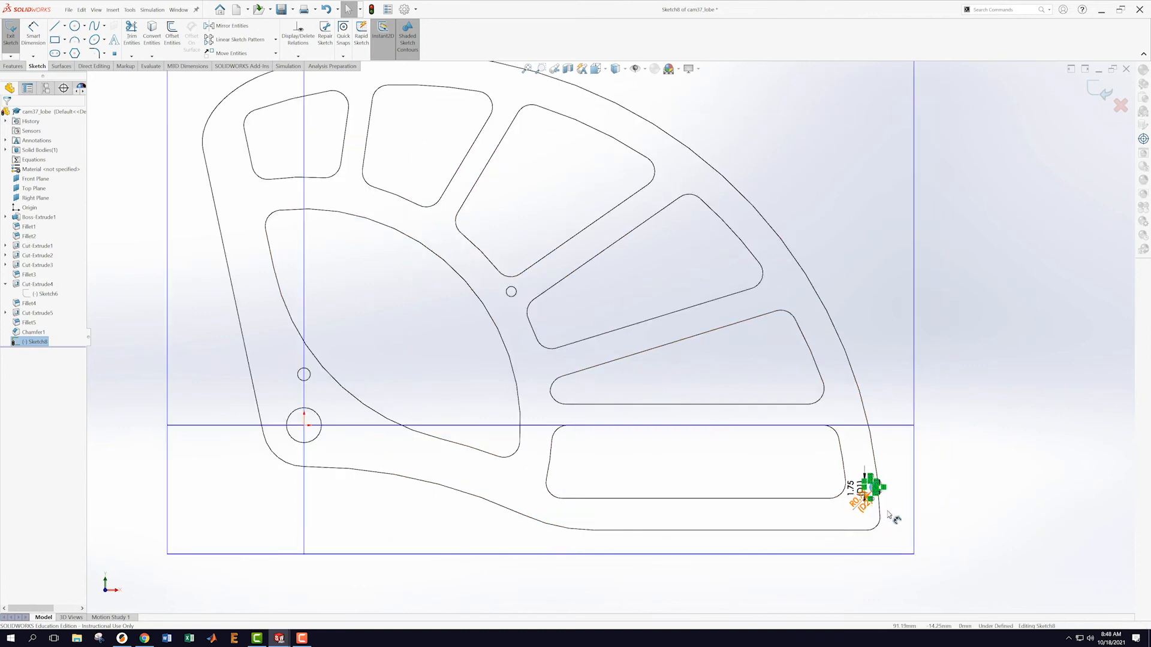
scroll(814, 454, "down", 8)
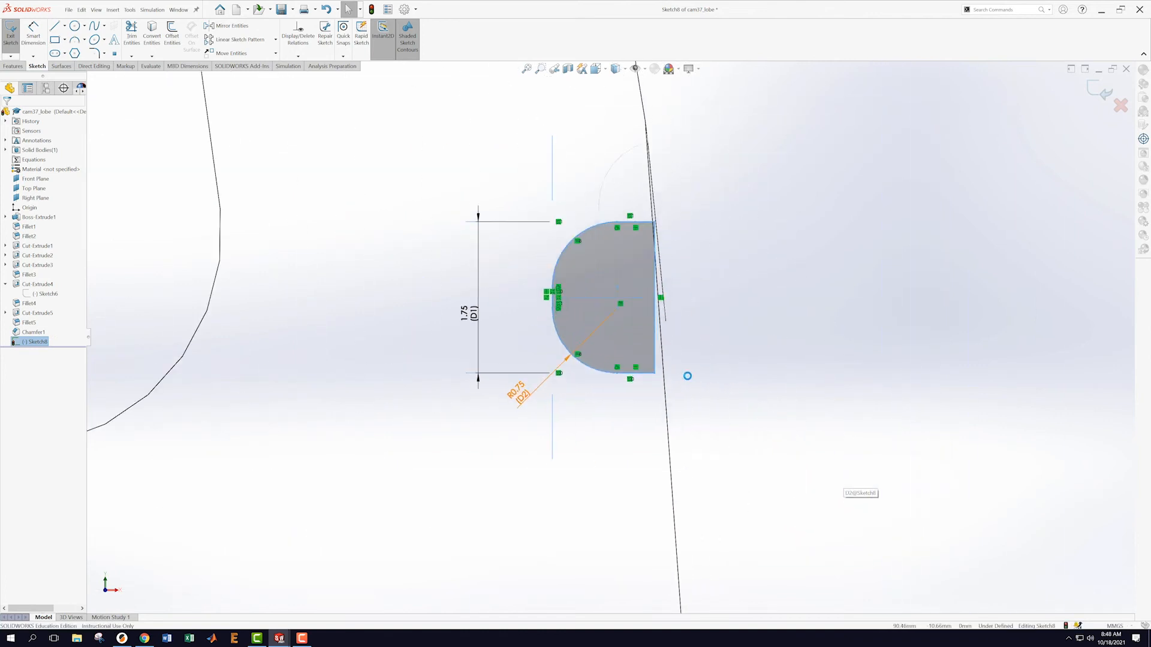
mouse_move(720, 365)
middle_mouse_down()
mouse_move(727, 372)
mouse_move(718, 373)
mouse_move(721, 360)
middle_mouse_up()
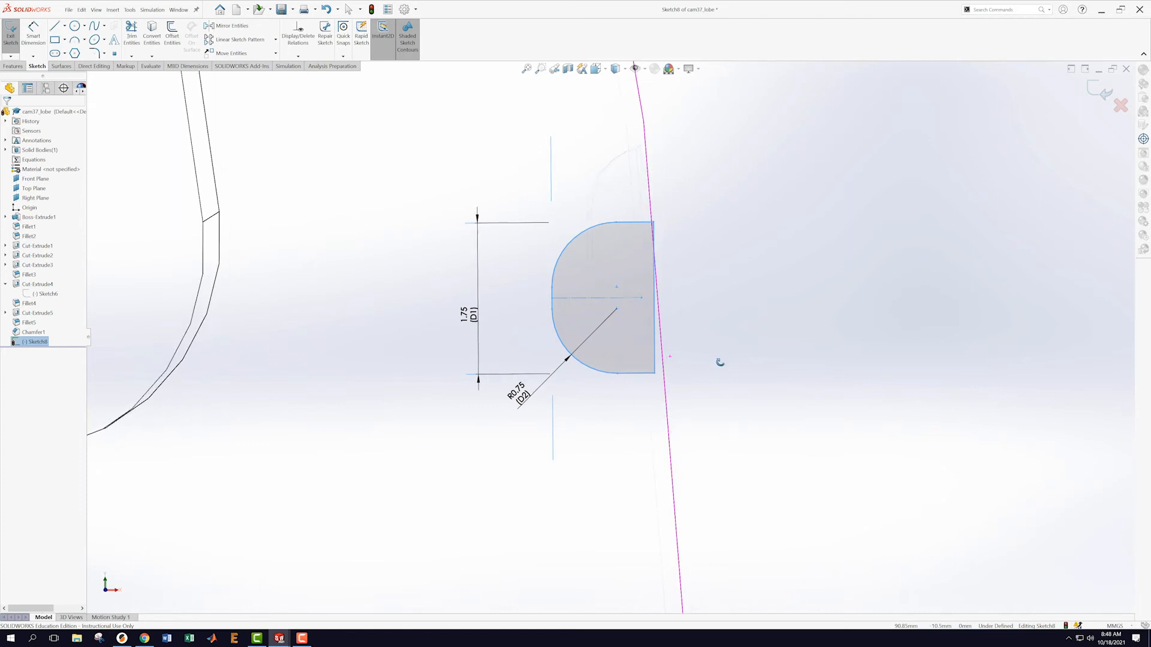
- View the sketch straight on and move the notch profile to the right so its straight side extends past the lobe's edge
right_click(53, 342)
left_click(58, 331)
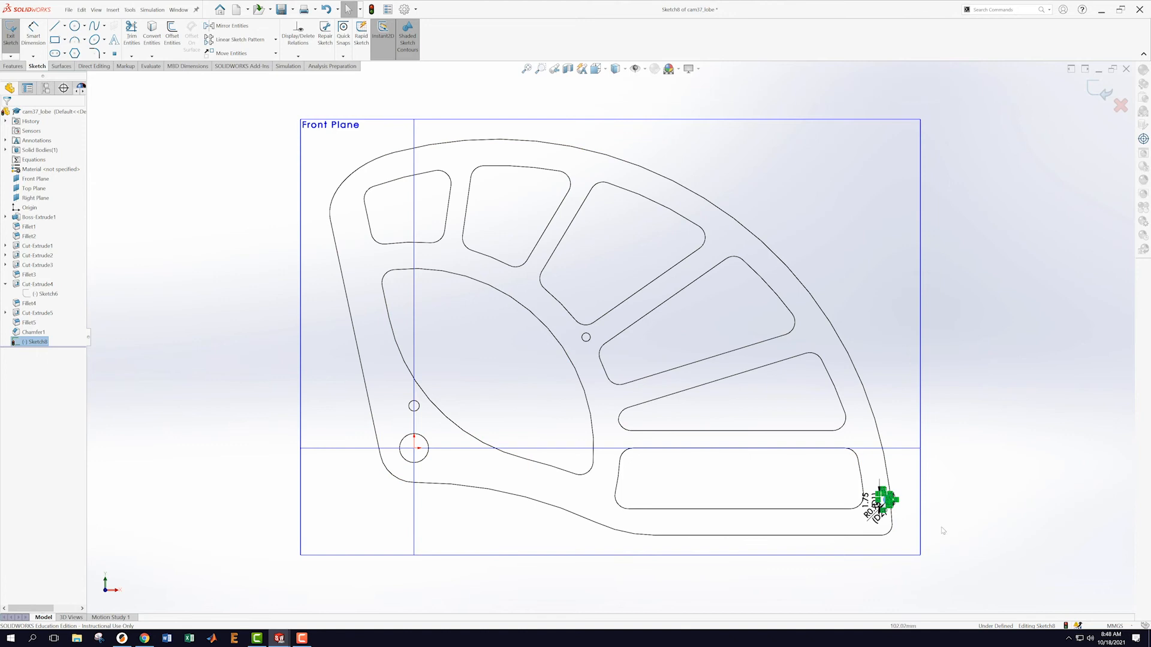
scroll(774, 455, "down", 3)
scroll(782, 438, "down", 6)
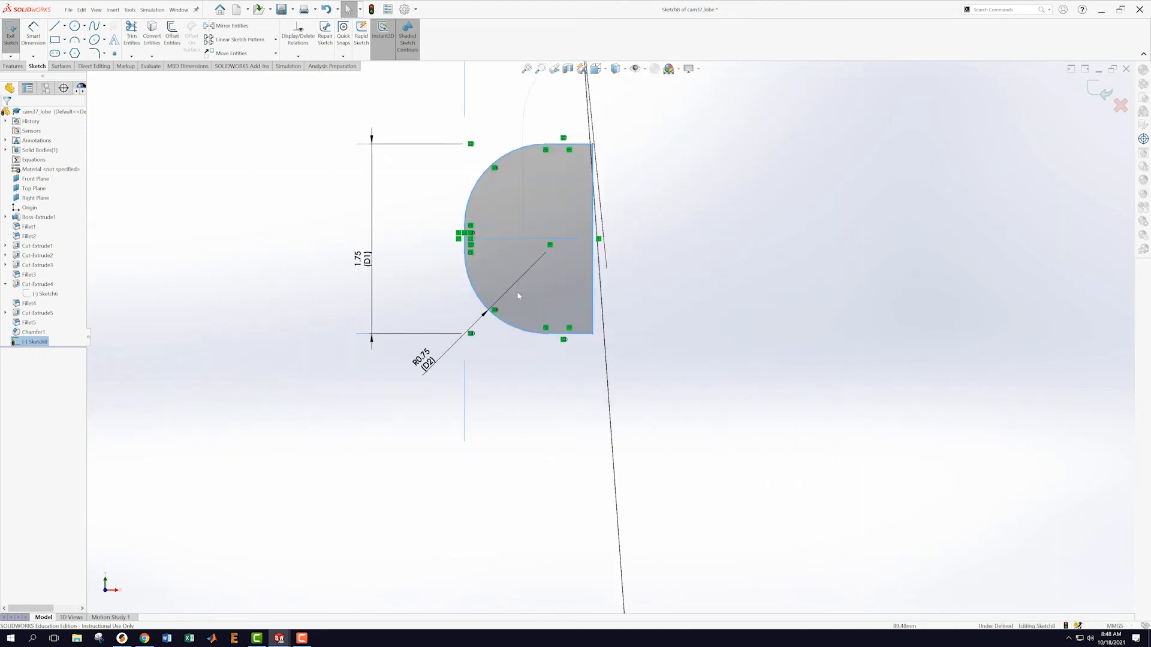
mouse_move(550, 298)
left_mouse_down()
mouse_move(609, 297)
mouse_move(529, 301)
mouse_move(615, 314)
mouse_move(578, 310)
mouse_move(608, 314)
mouse_move(594, 319)
left_mouse_up()
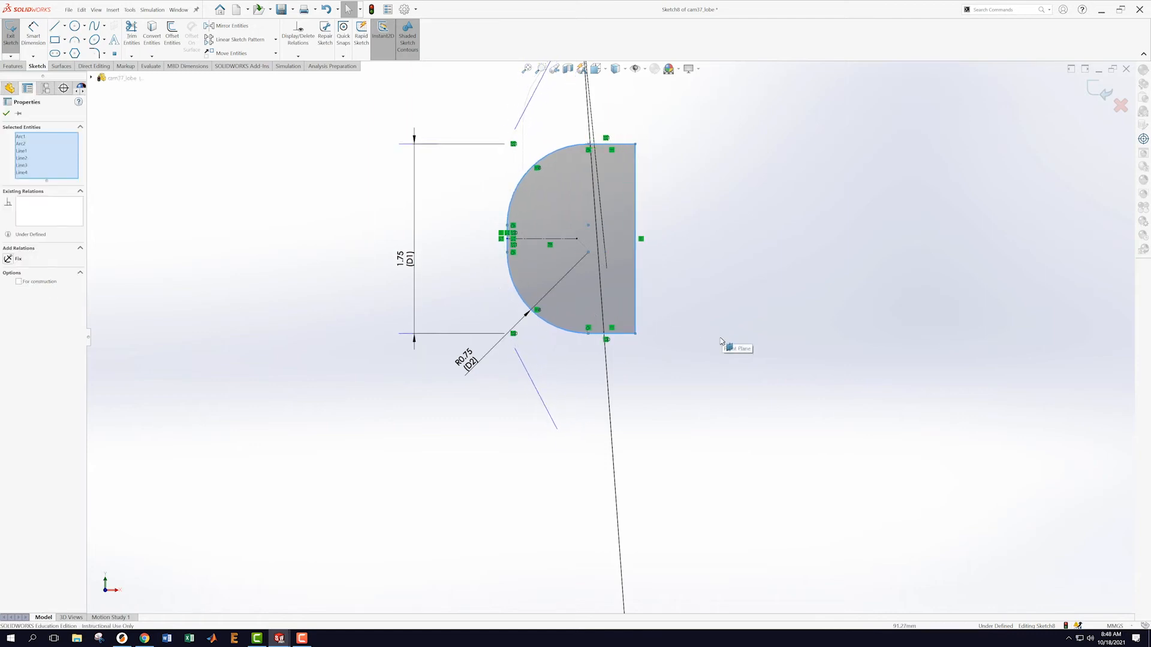
scroll(721, 341, "up", 2)
scroll(716, 346, "up", 3)
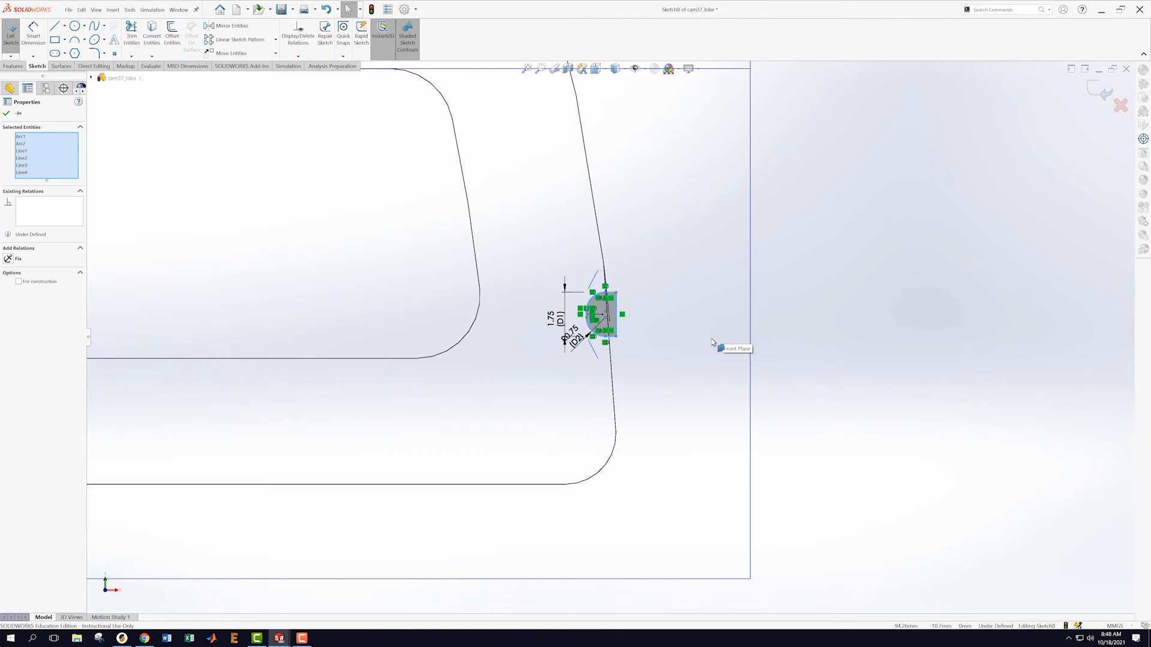
scroll(630, 328, "down", 3)
scroll(629, 329, "down", 1)
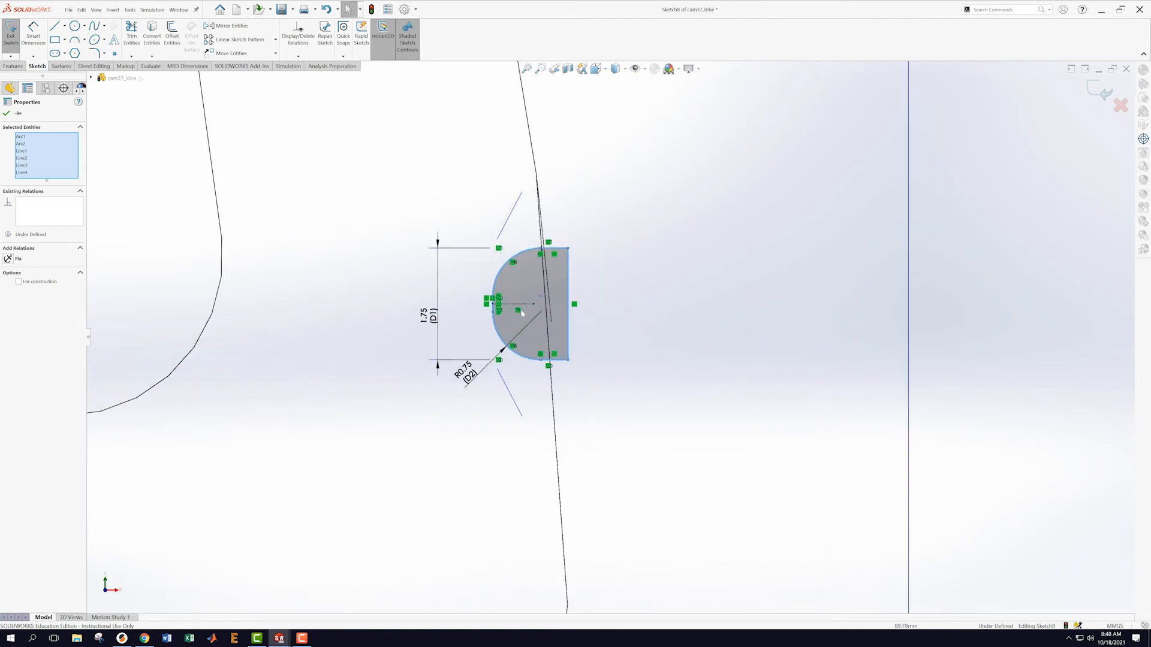
scroll(490, 308, "down", 5)
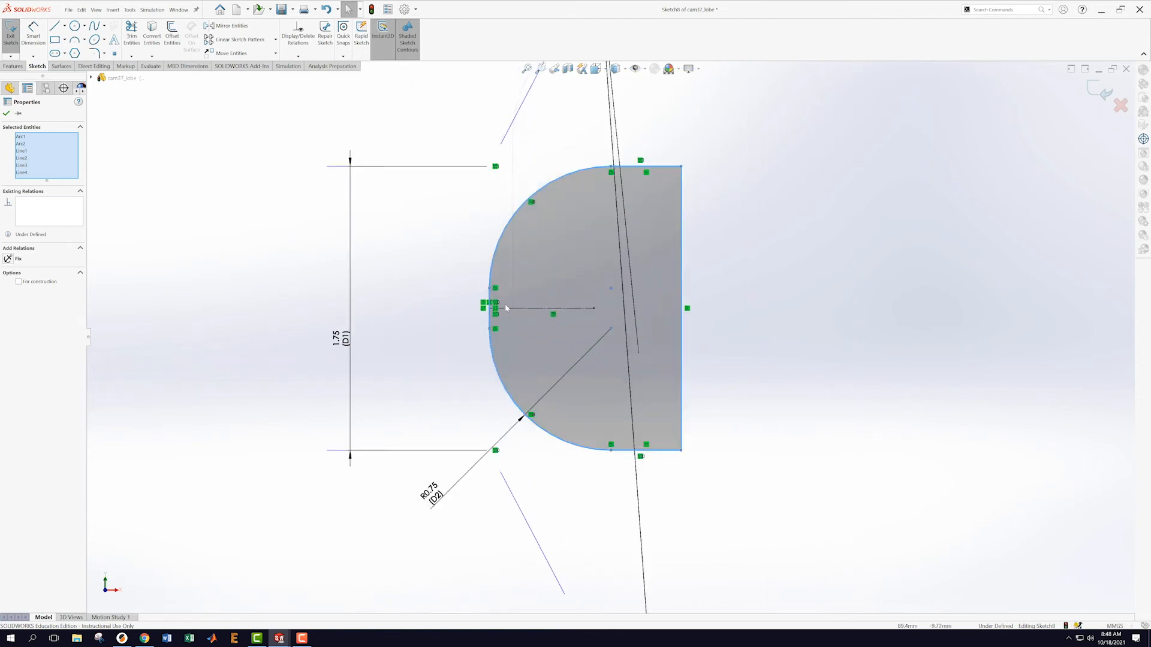
left_click(455, 289)
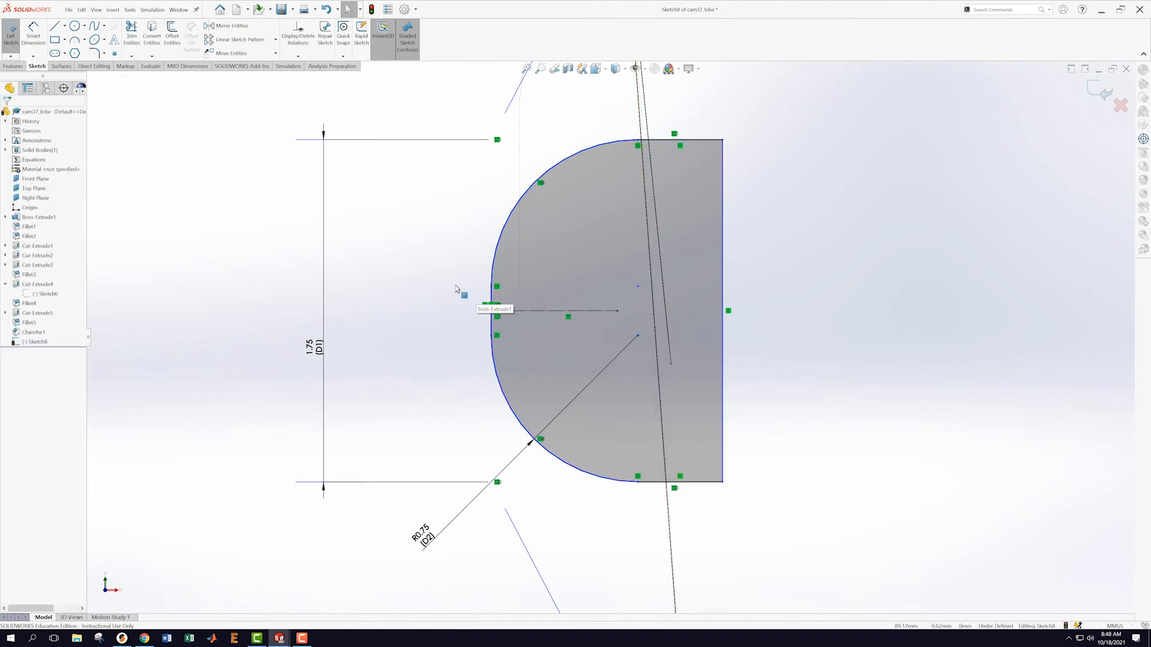
- Convert the lobe face's outer outline into sketch entities
left_click(491, 298)
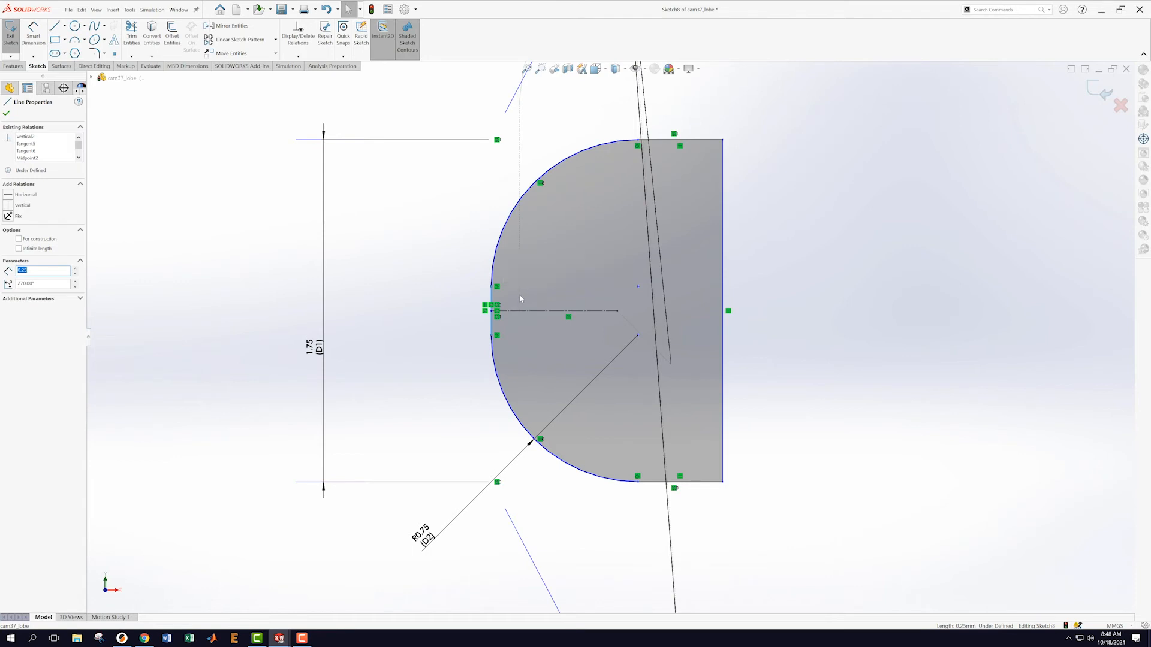
left_click(422, 273)
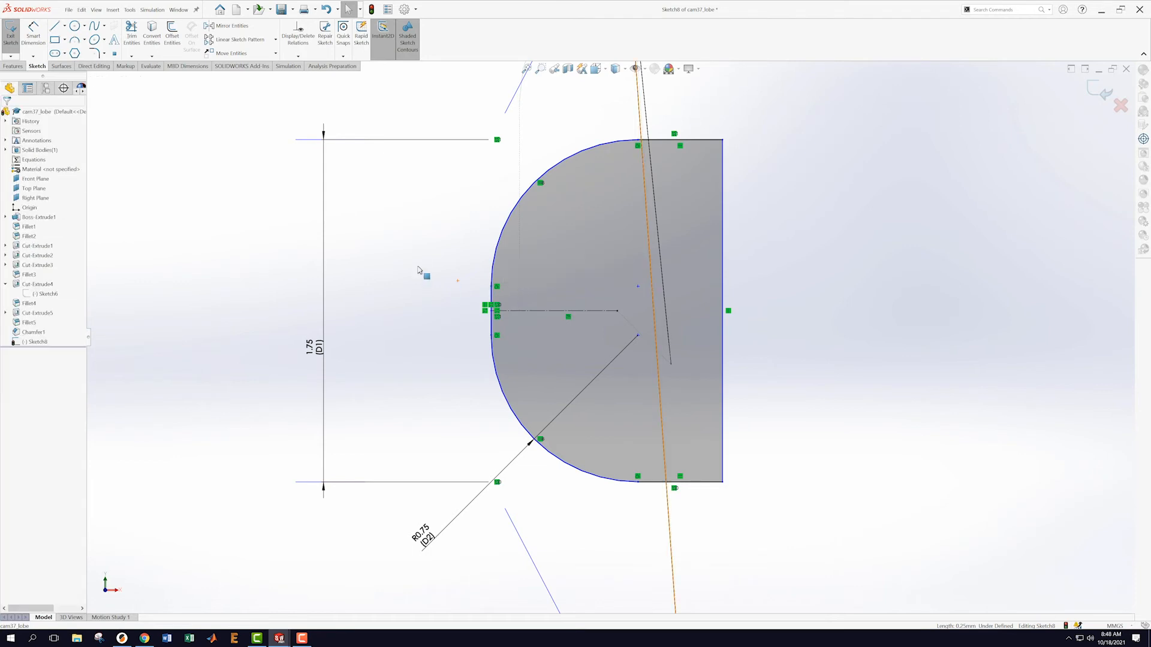
left_click(153, 39)
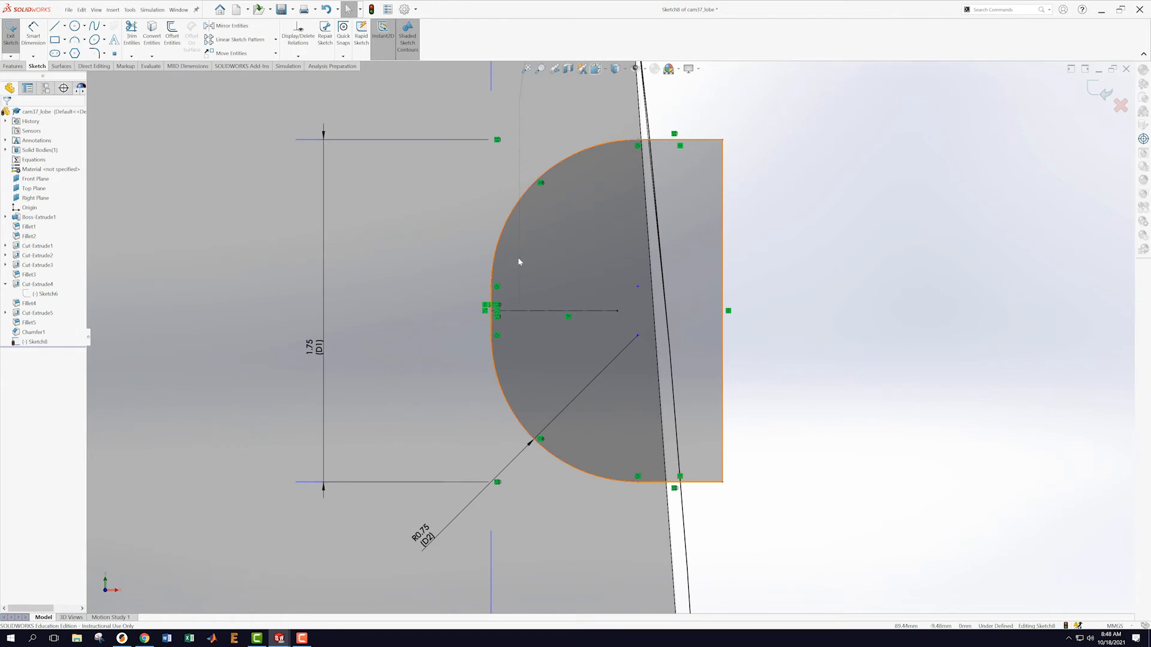
left_click(151, 38)
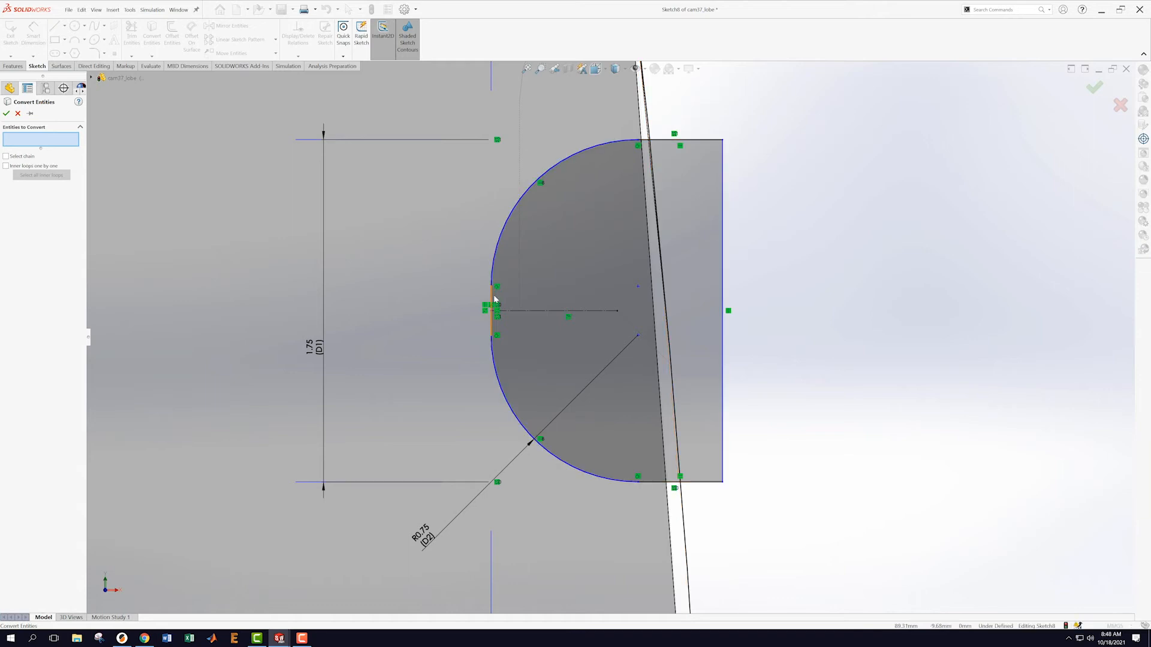
key("Escape")
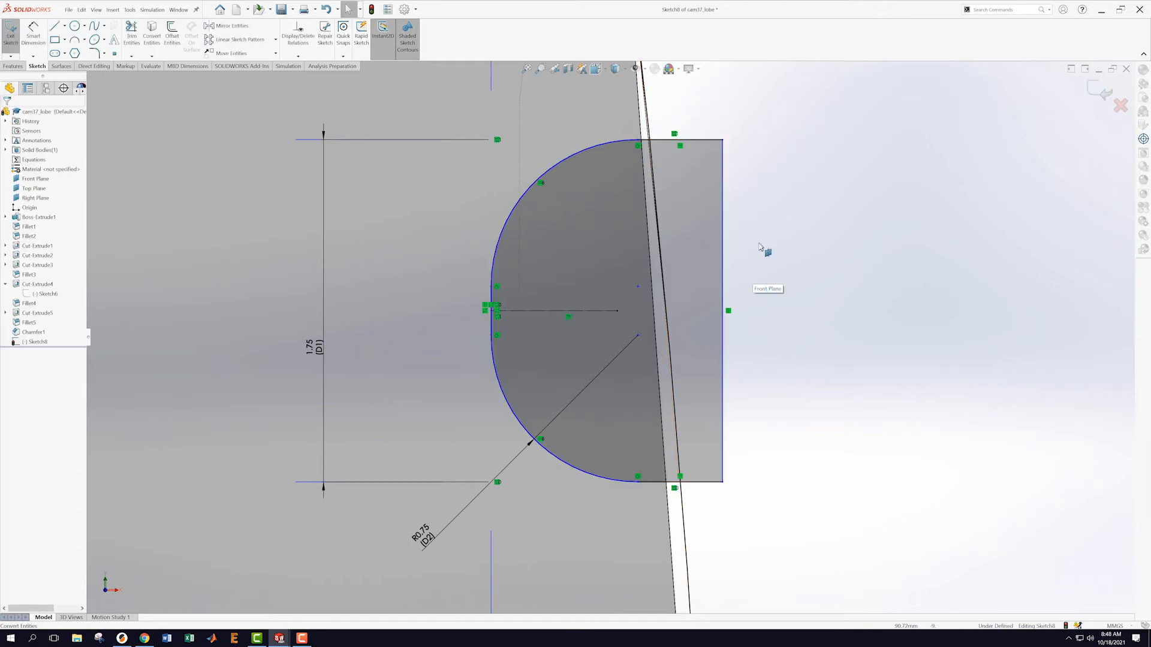
- Convert the existing notch's straight inner vertical edge into a line in the current sketch
mouse_move(765, 246)
middle_mouse_down()
mouse_move(758, 268)
mouse_move(789, 246)
mouse_move(758, 234)
mouse_move(763, 244)
middle_mouse_up()
scroll(774, 268, "up", 1)
scroll(791, 258, "up", 2)
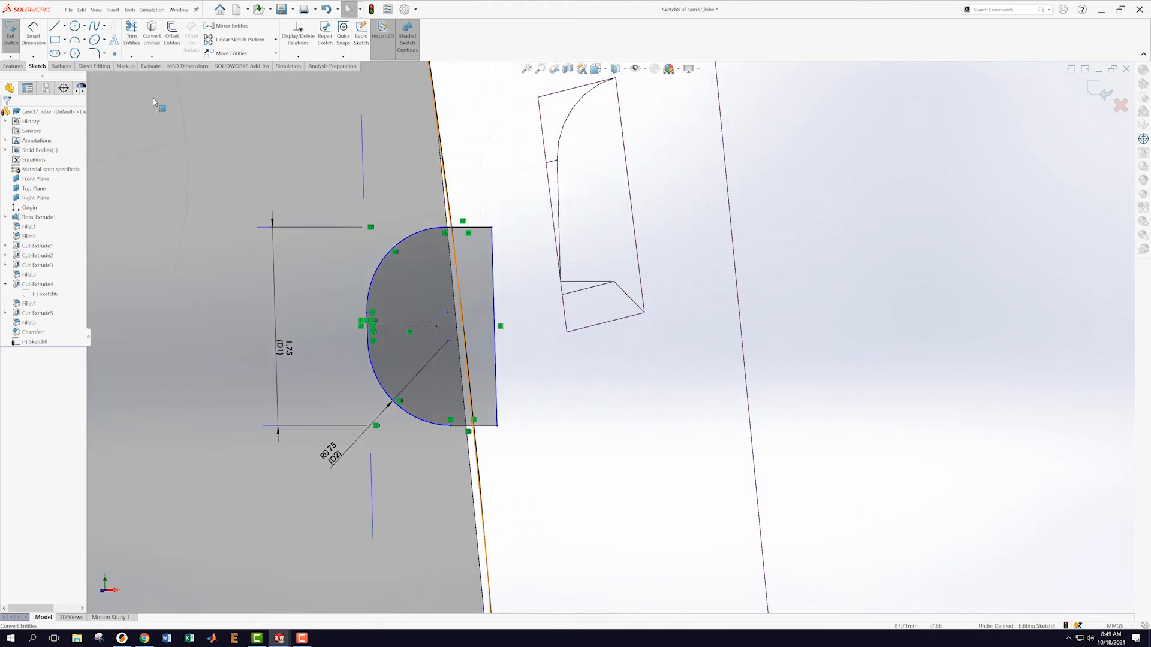
left_click(155, 33)
left_click(561, 223)
left_click(7, 114)
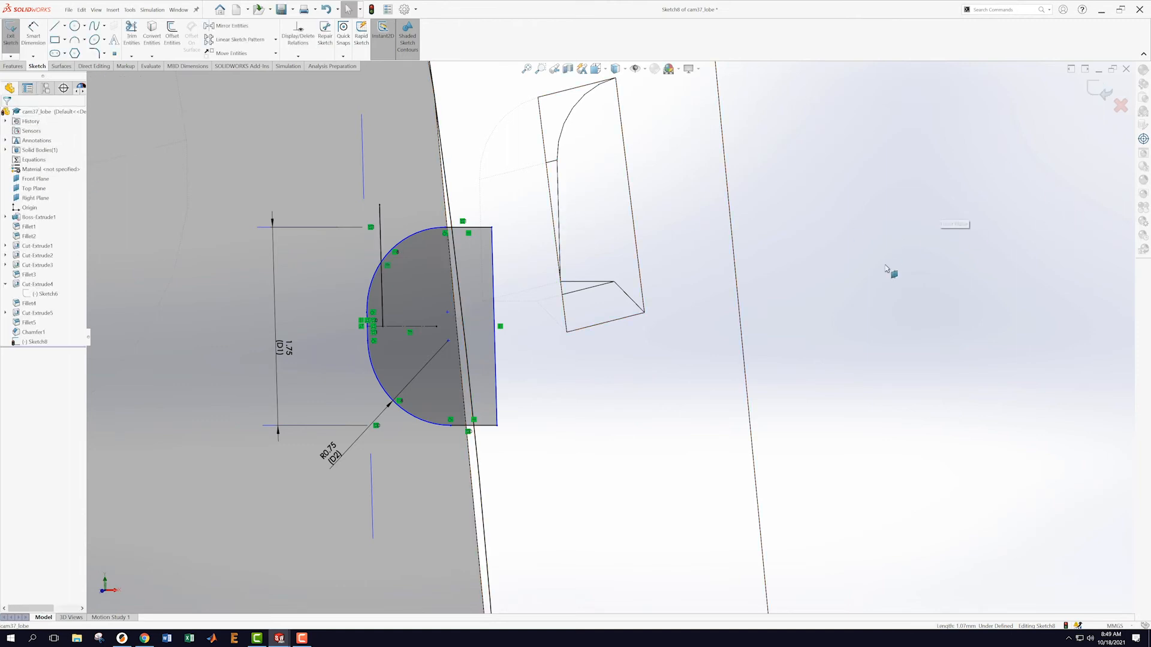
- View the sketch straight on and make the profile's short vertical left line collinear with the converted notch edge
right_click(27, 344)
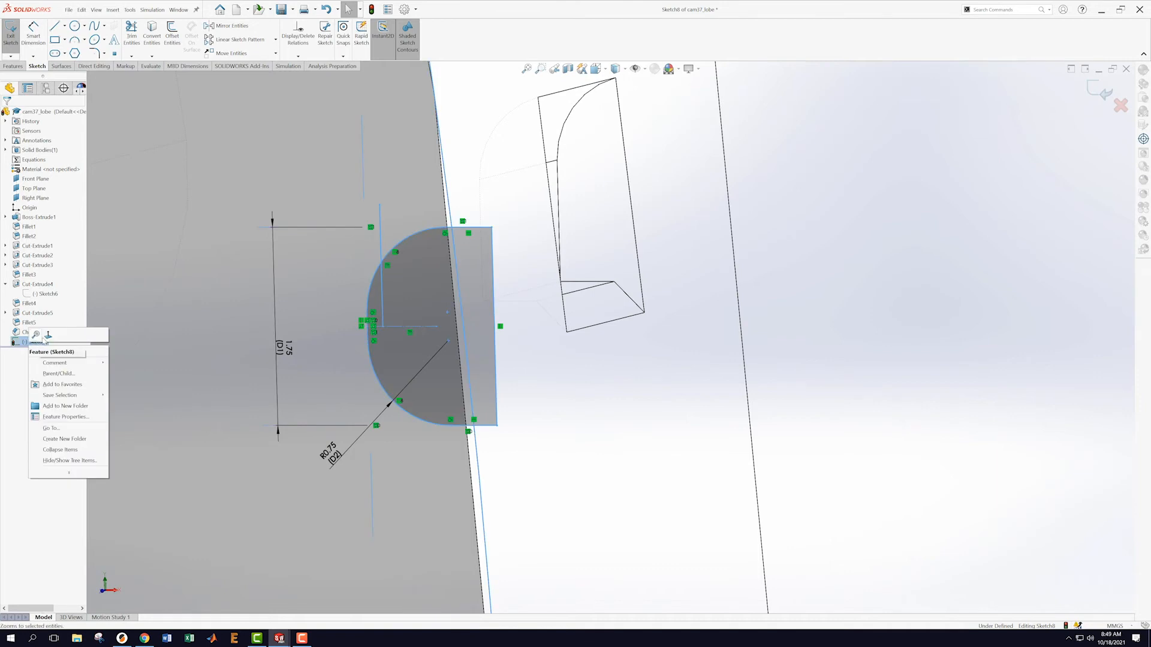
left_click(48, 334)
scroll(899, 510, "down", 10)
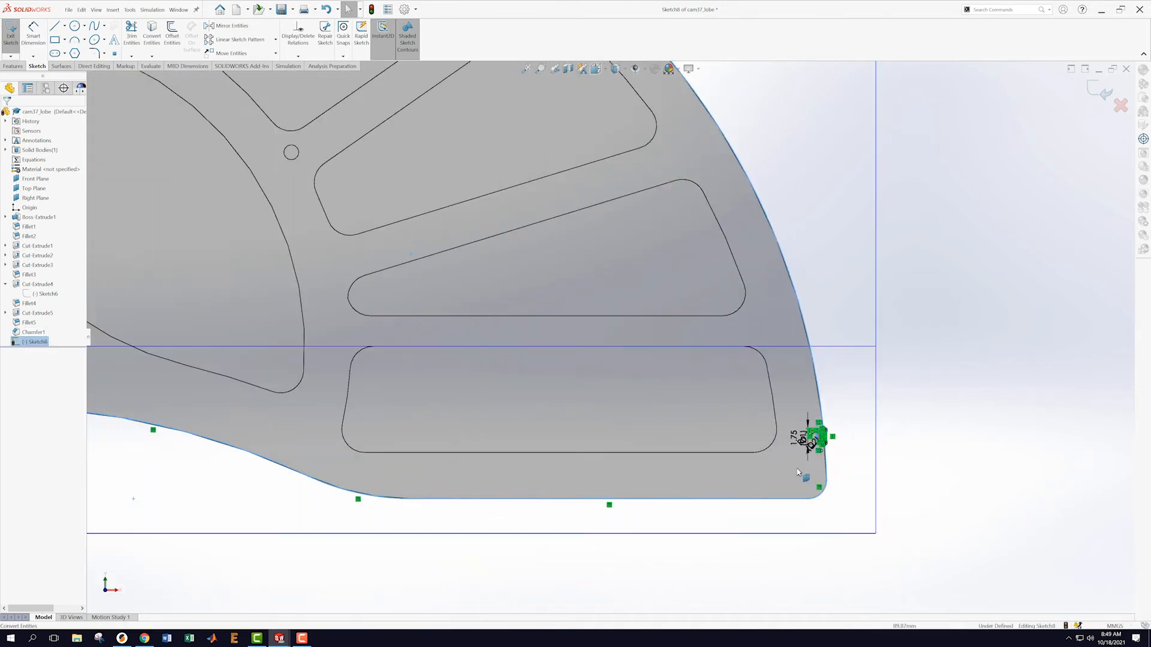
scroll(718, 346, "down", 2)
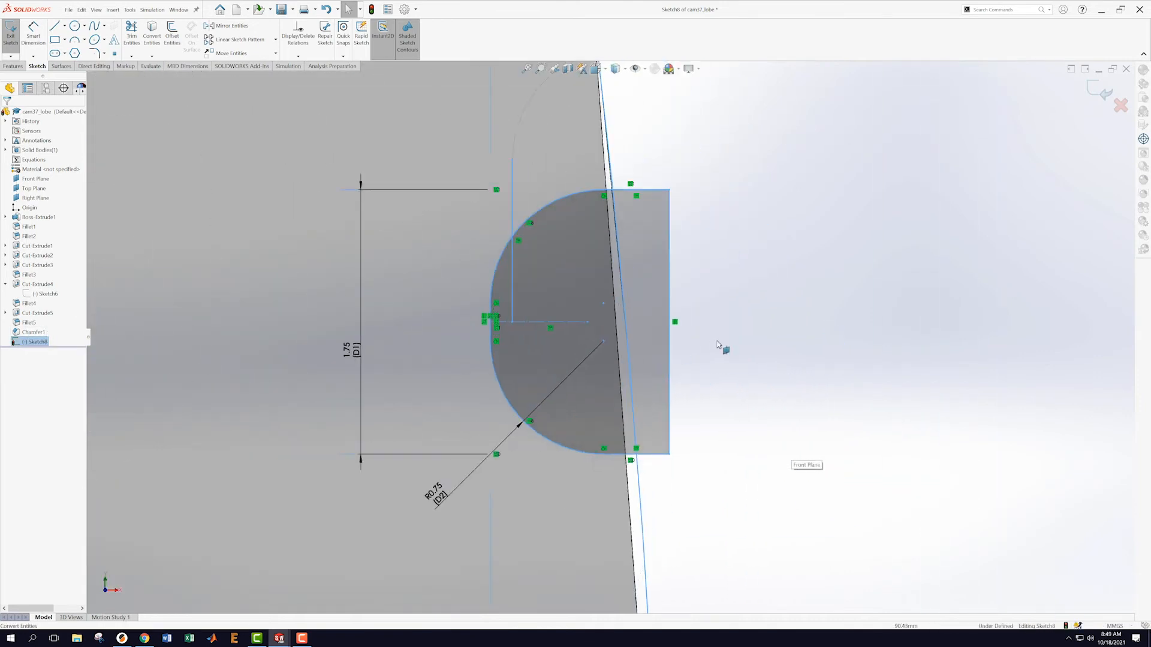
left_click(730, 338)
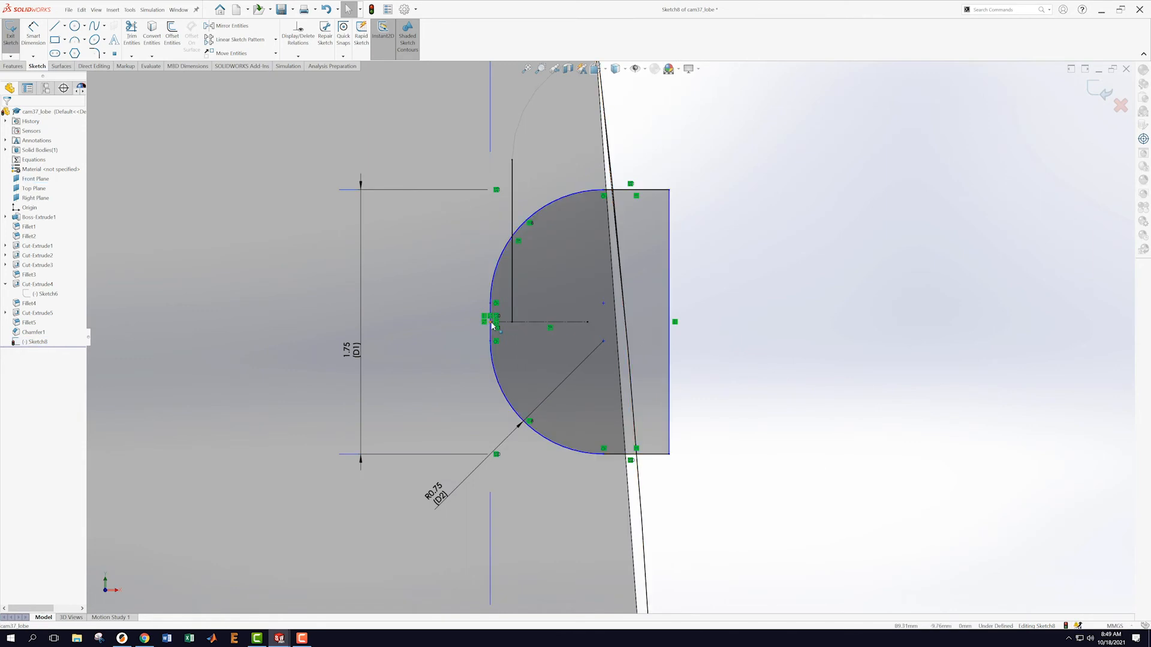
left_click(490, 332)
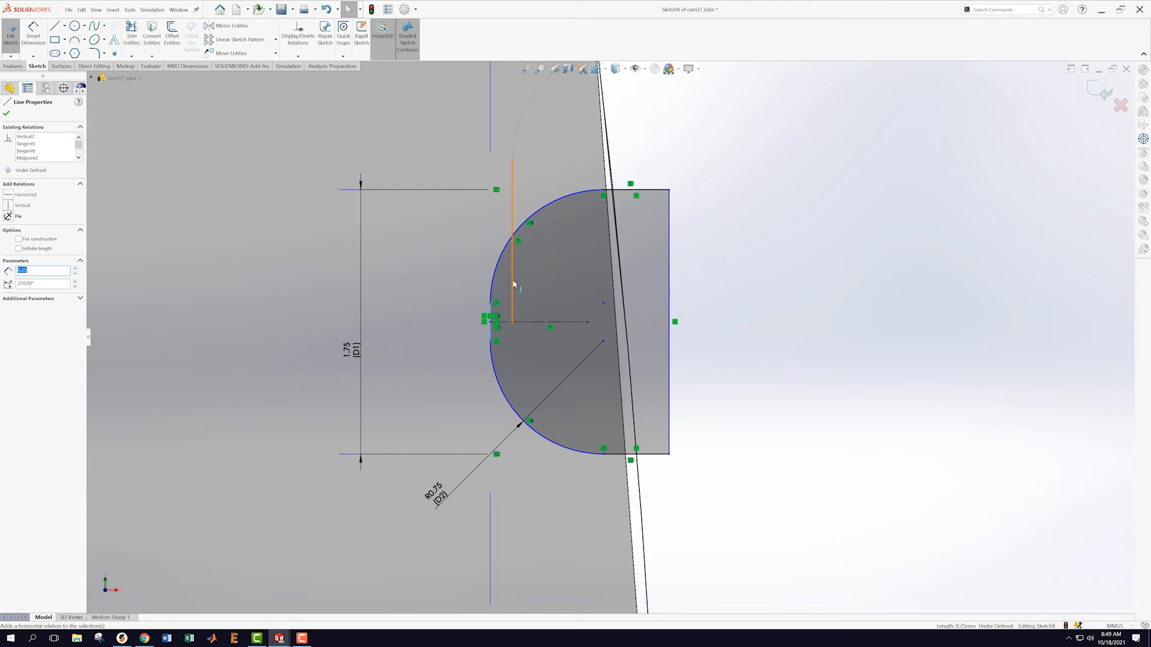
left_click(513, 284, "ctrl")
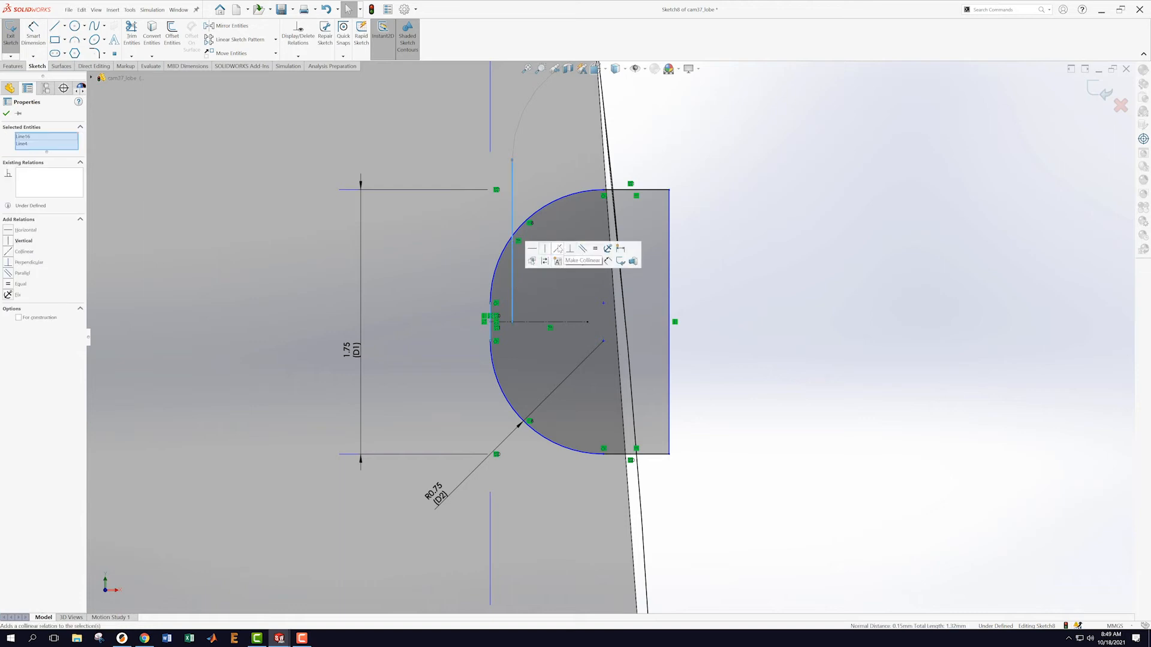
left_click(557, 248)
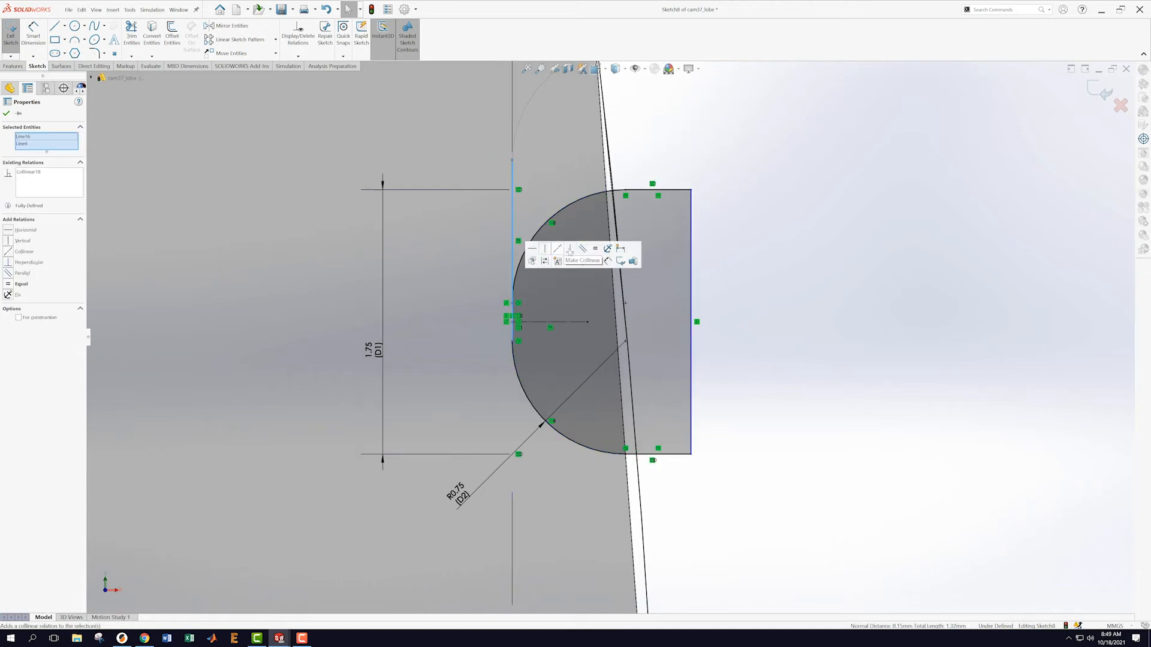
- Turn the converted vertical notch edge into construction geometry
left_click(808, 292)
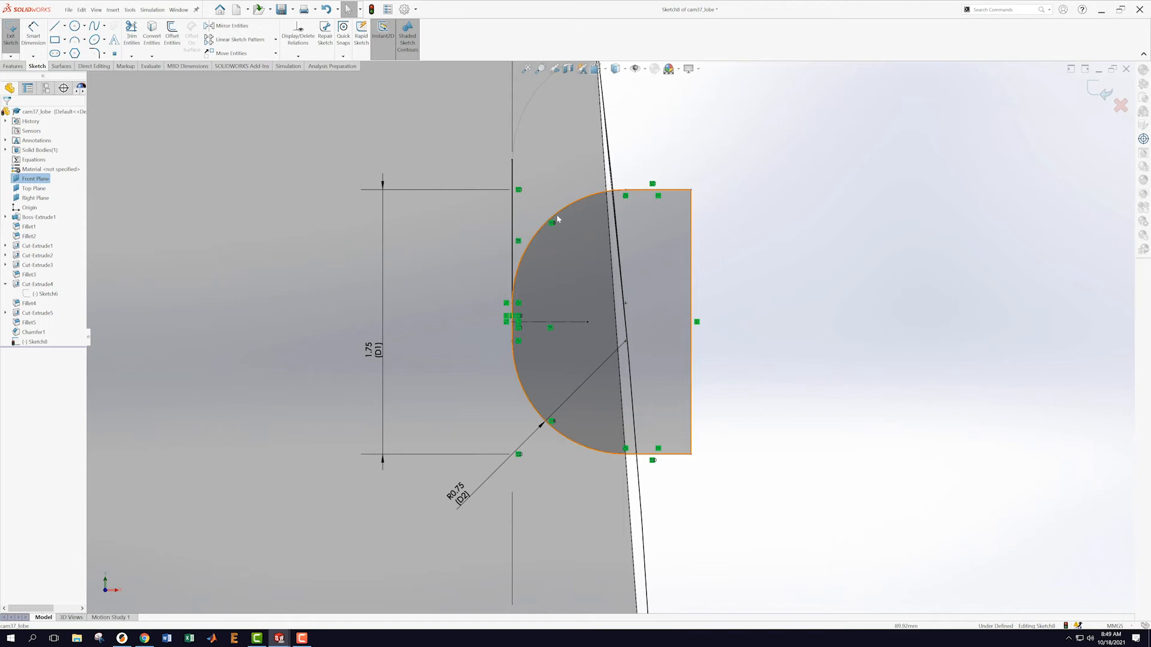
left_click(514, 222)
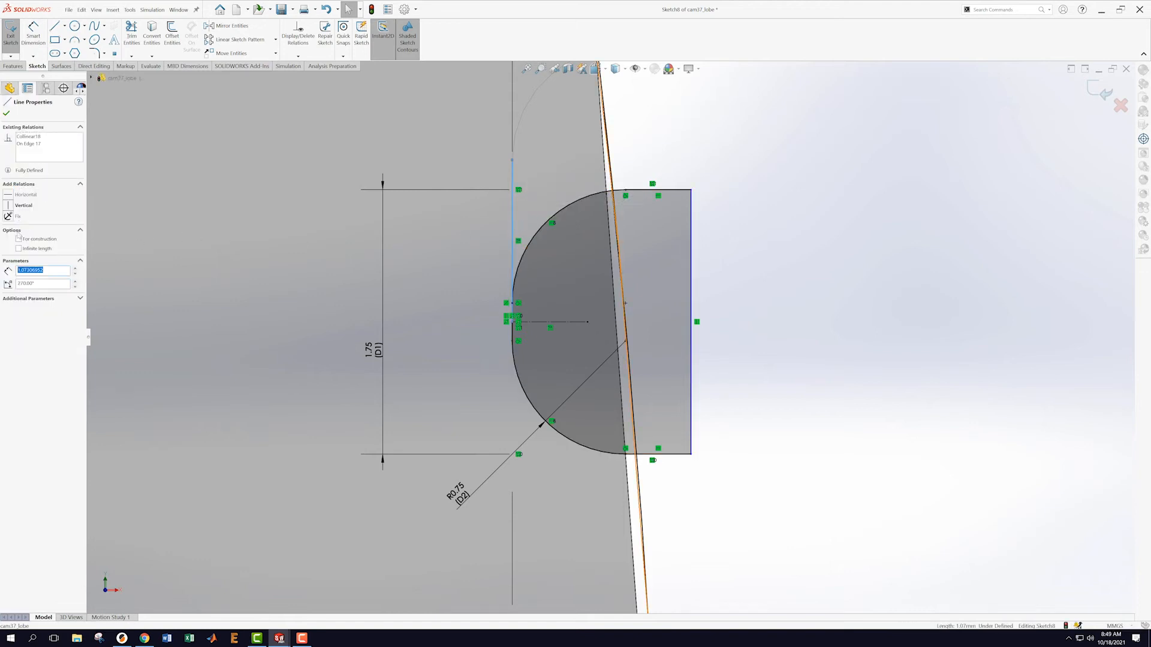
left_click(869, 325)
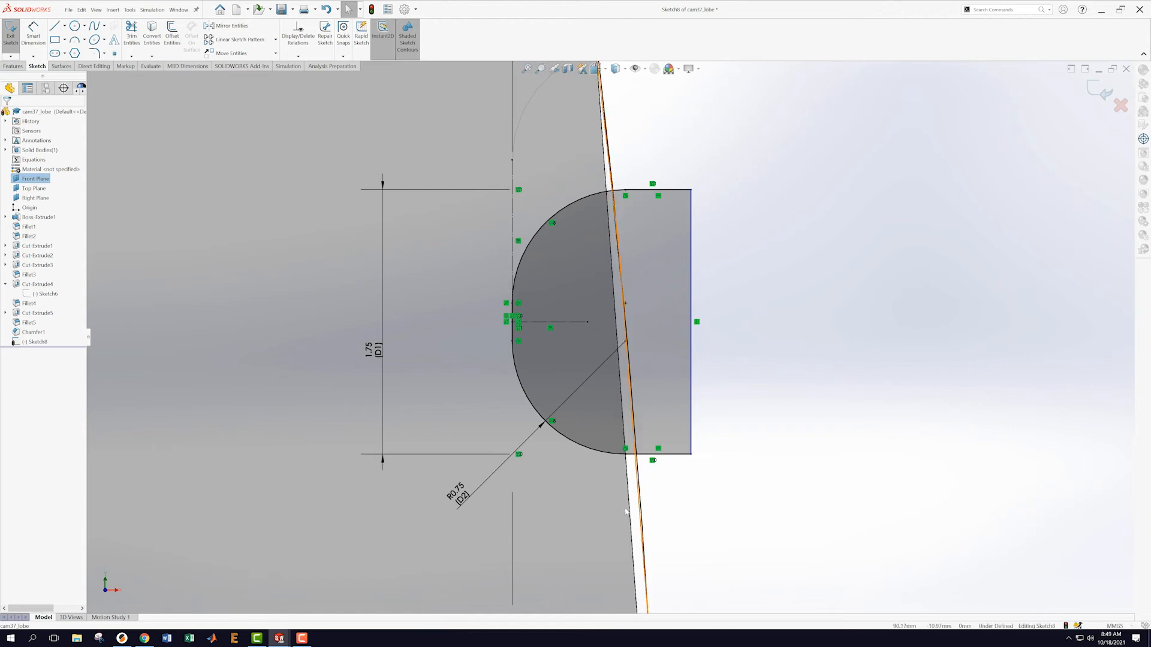
- Shorten the notch profile by moving its outer vertical line inward, closer to the lobe's edge
scroll(769, 480, "up", 4)
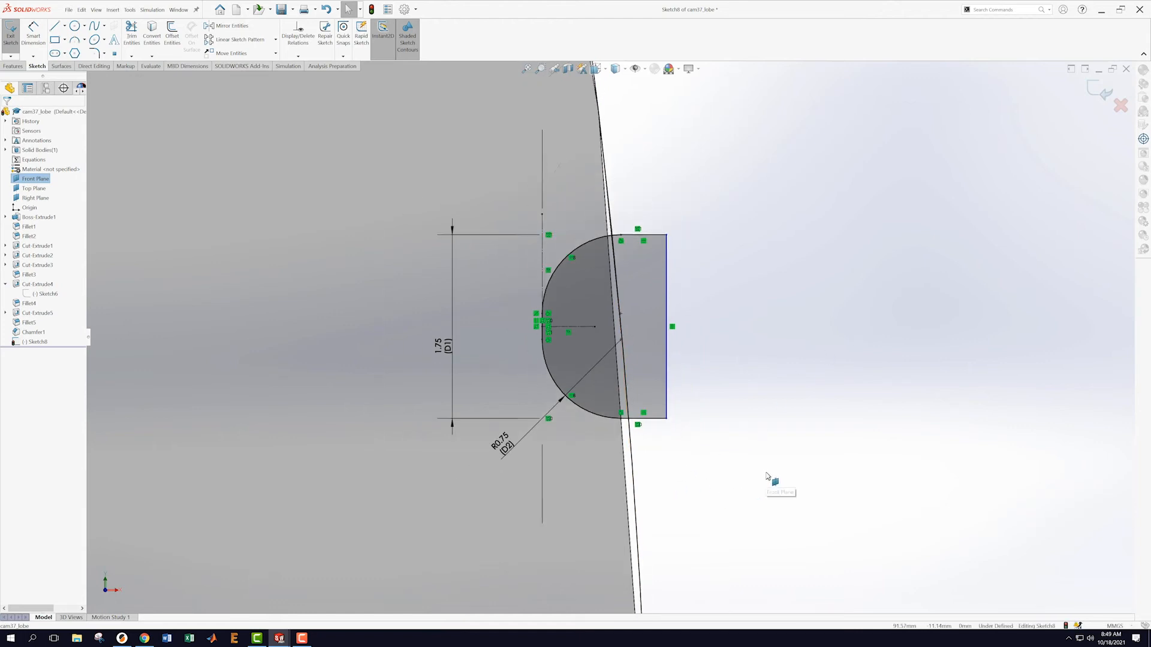
middle_click_drag(759, 427, 760, 439)
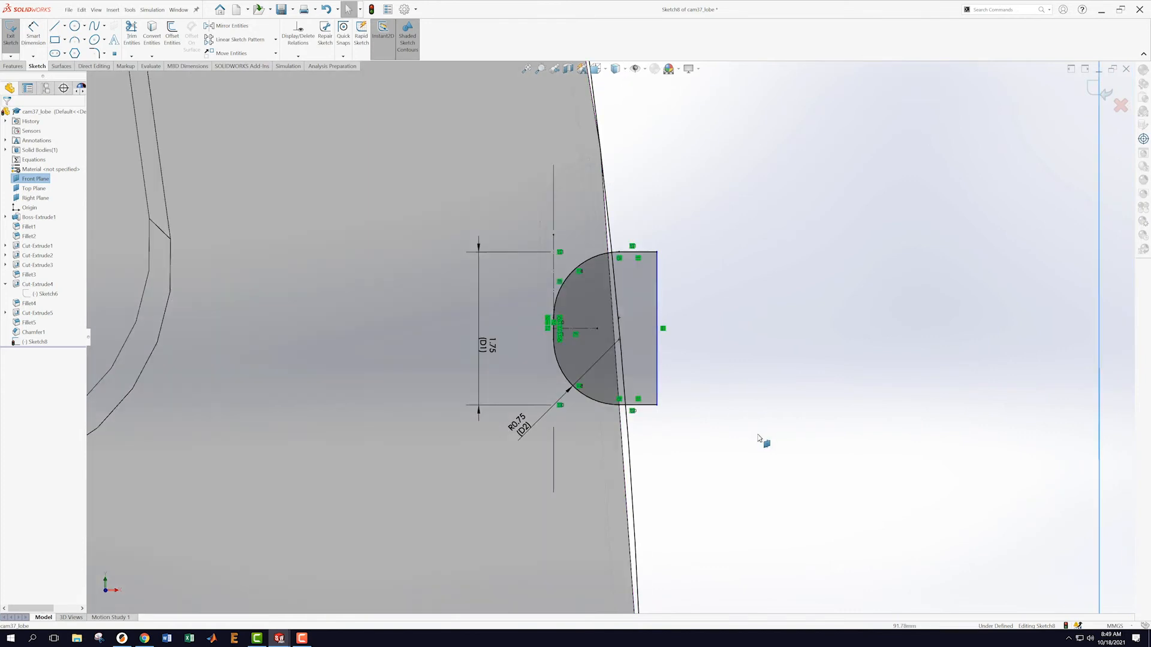
scroll(737, 430, "down", 3)
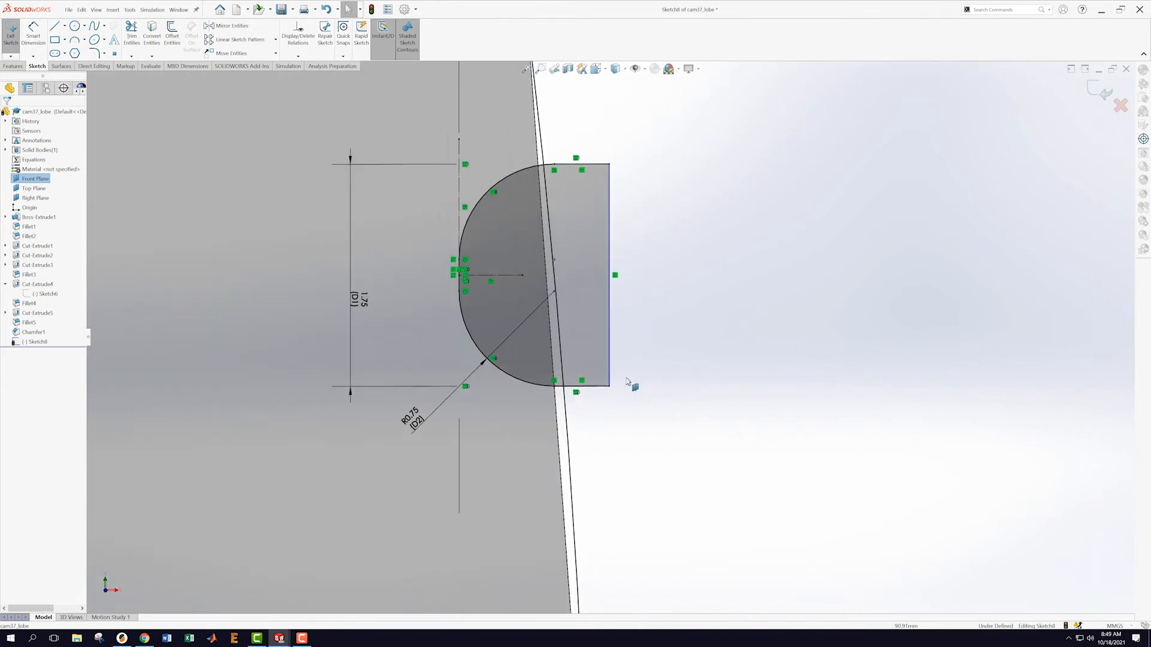
left_click_drag(608, 295, 583, 302)
left_click(696, 476)
middle_click_drag(647, 446, 624, 432)
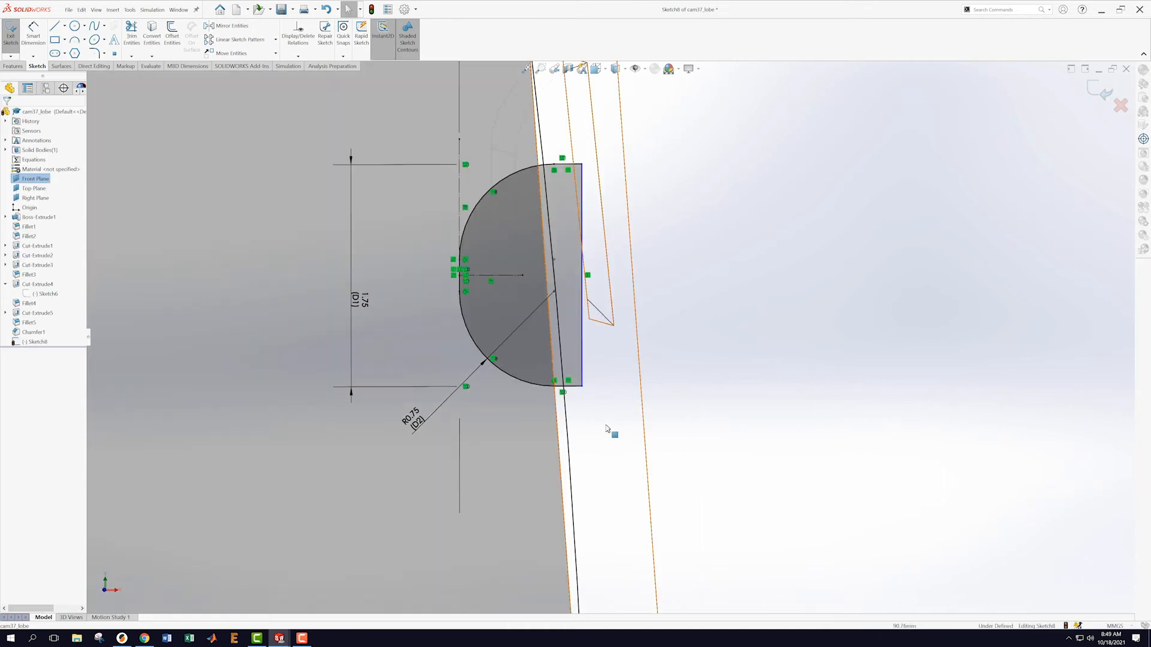
- Make the profile's lower outer corner coincident with the lobe's converted outer arc and exit the sketch
left_click(570, 406)
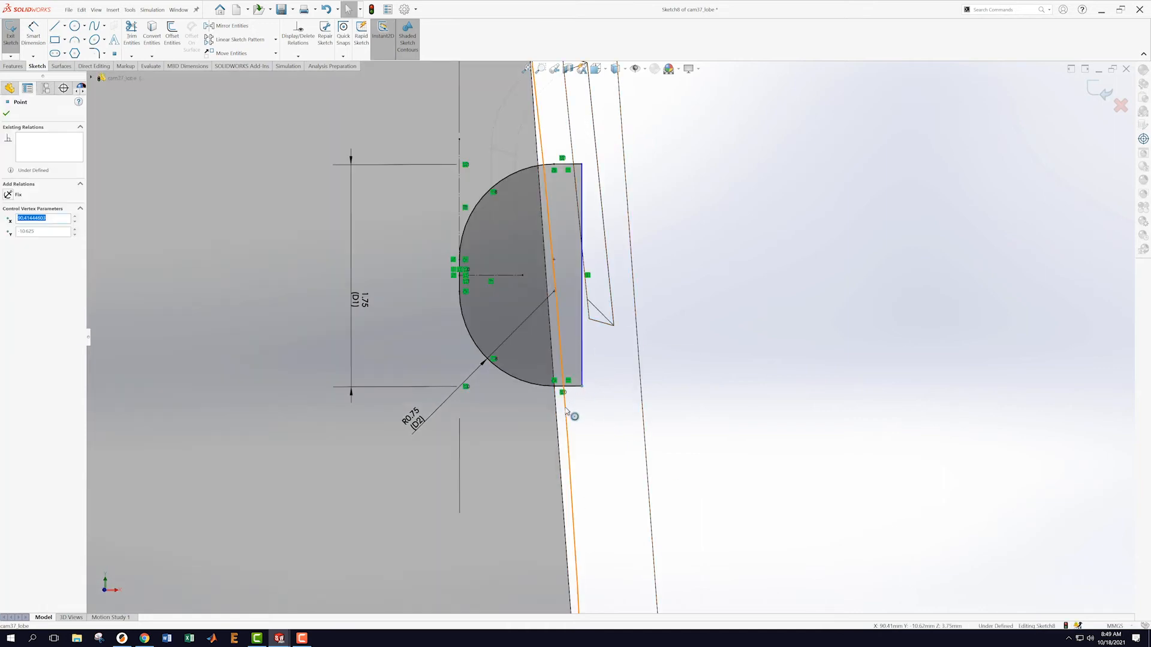
left_click(566, 410, "ctrl")
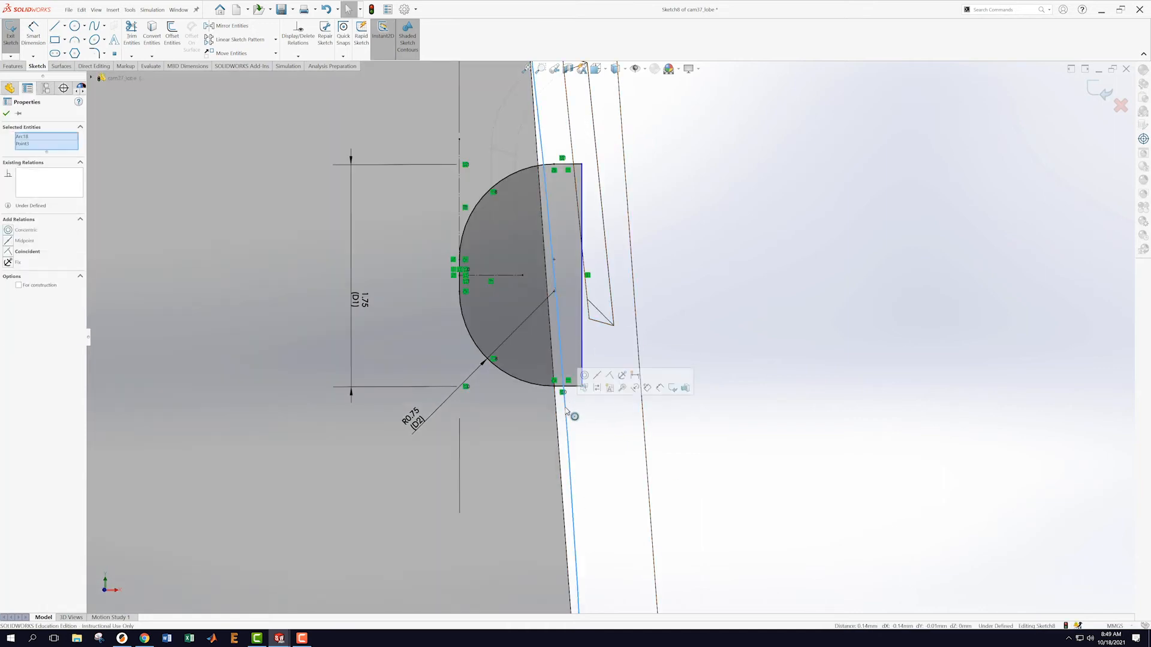
left_click(610, 376)
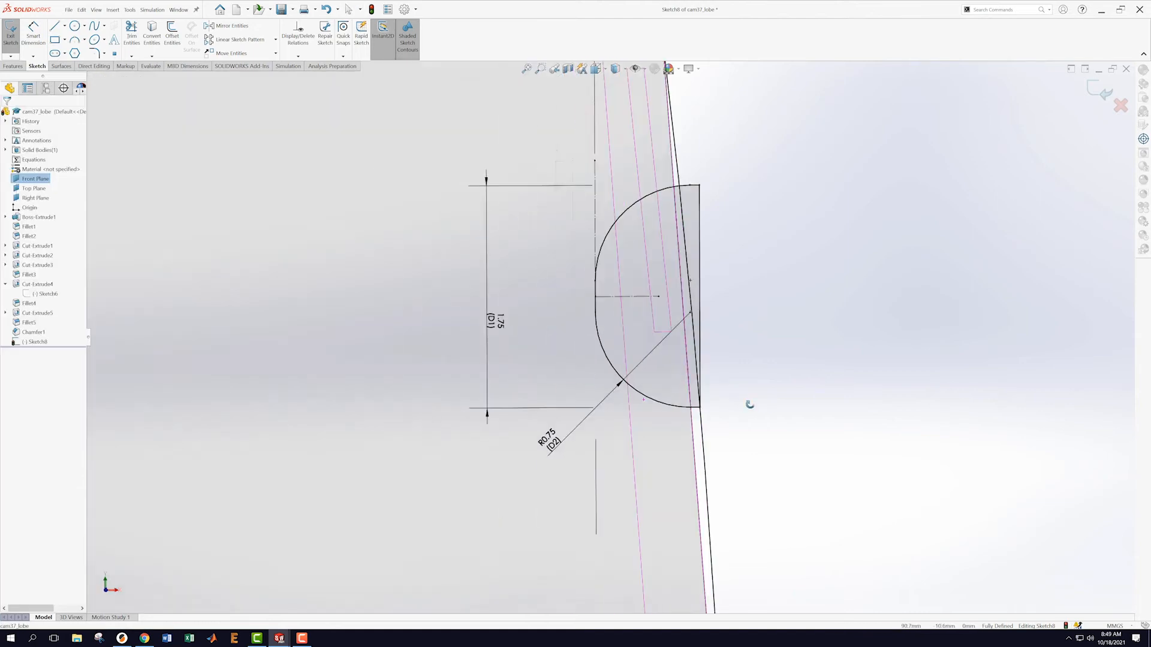
middle_click_drag(750, 405, 757, 423)
scroll(791, 455, "up", 7)
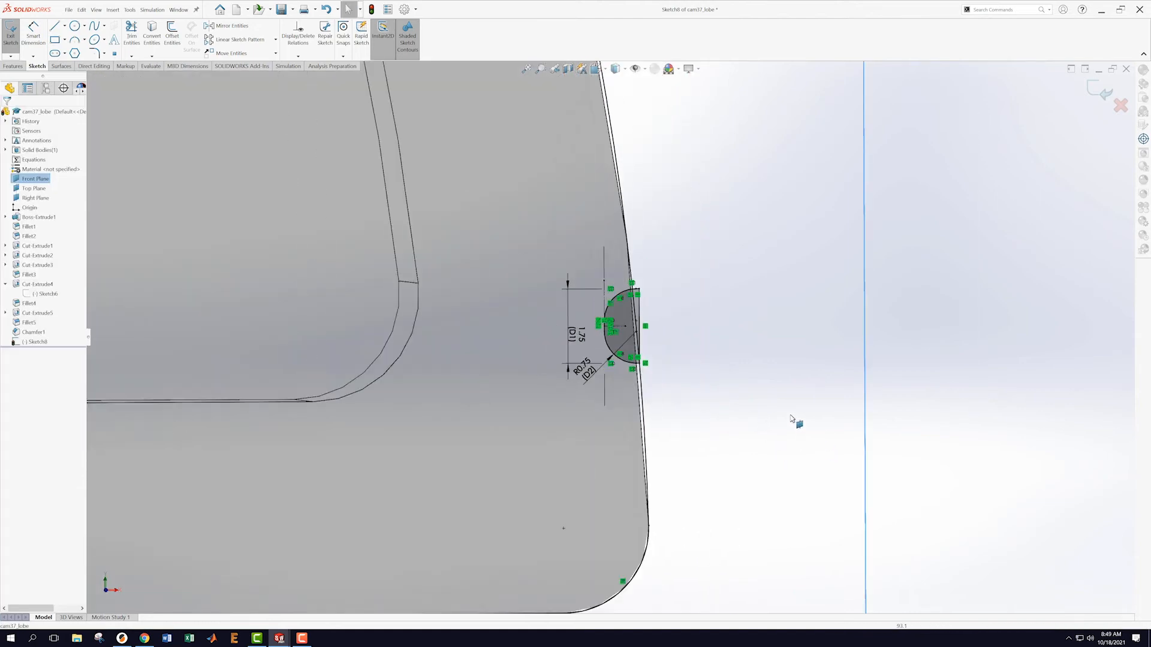
scroll(780, 410, "down", 1)
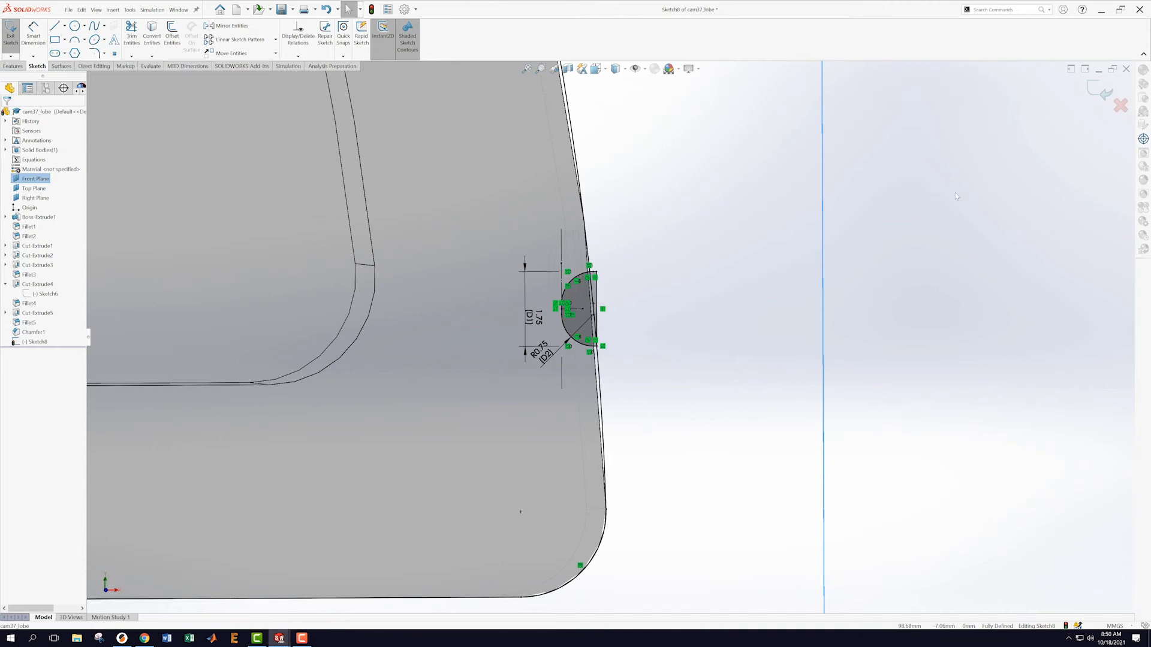
left_click(1096, 94)
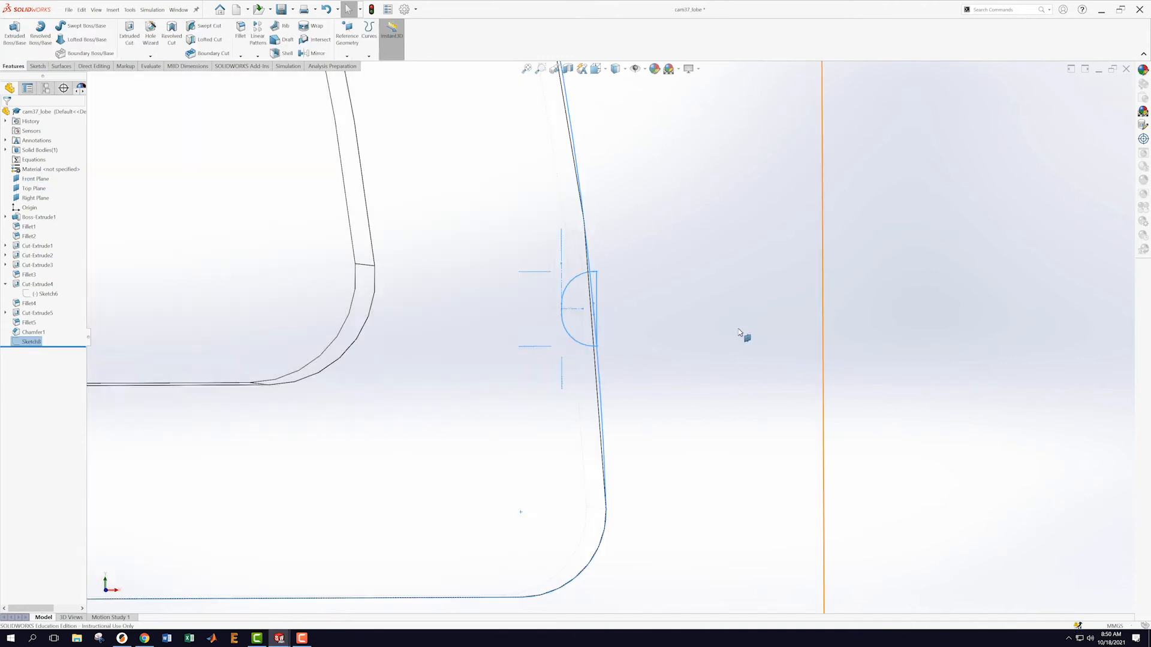
middle_click_drag(757, 307, 725, 329)
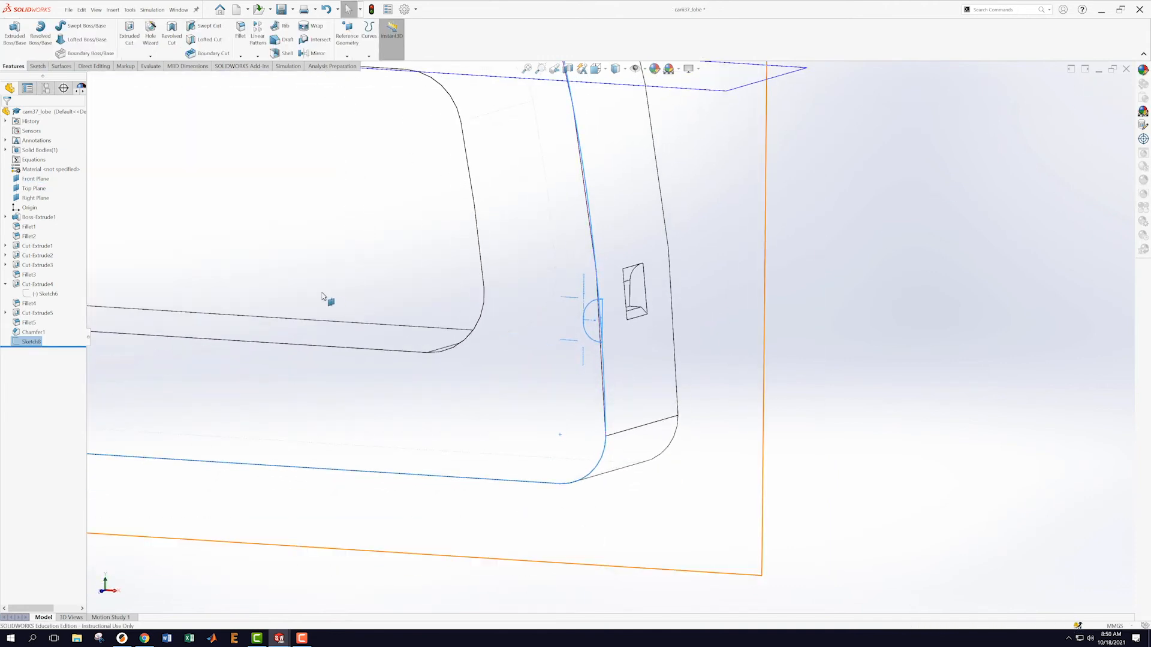
left_click(130, 33)
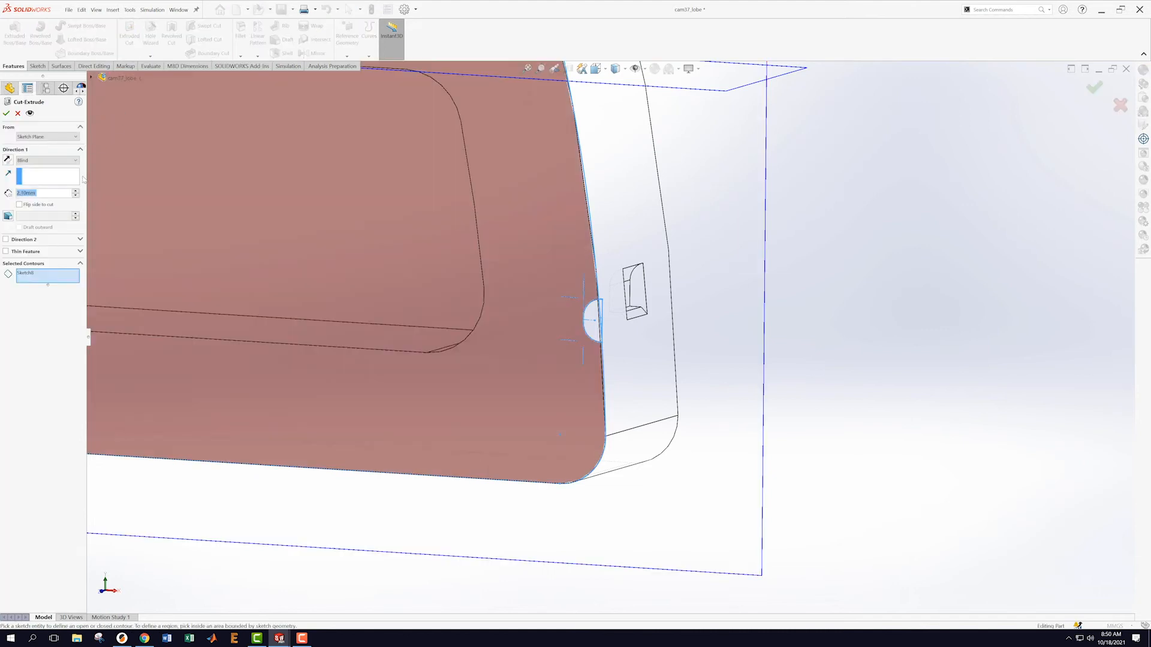
scroll(559, 312, "up", 10)
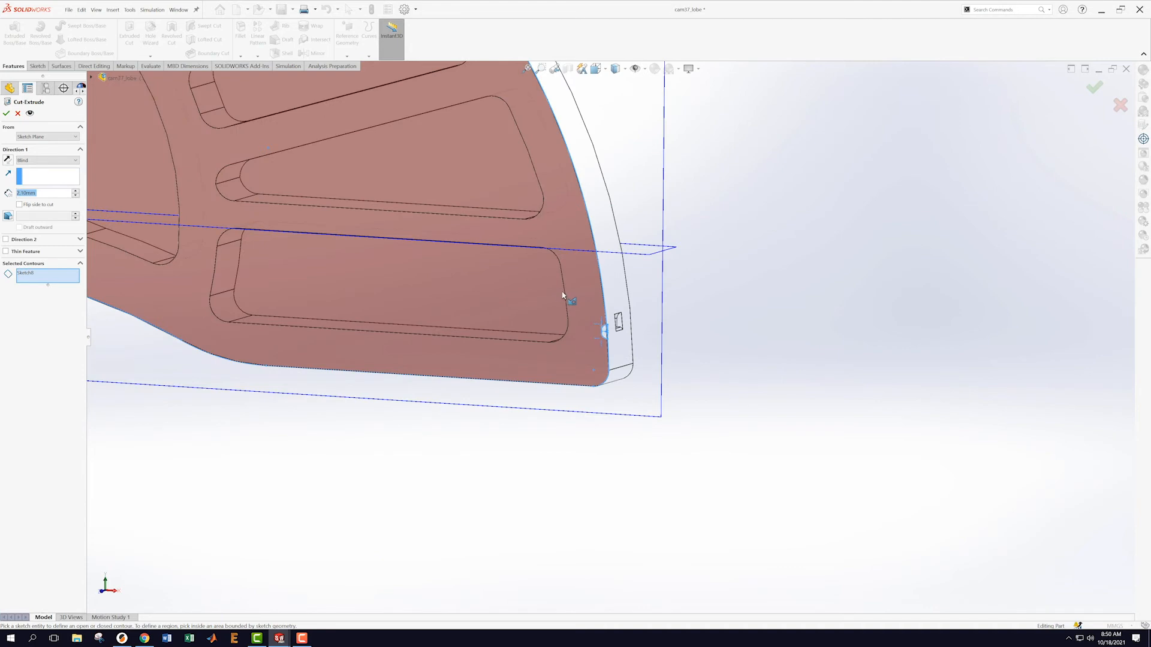
scroll(565, 294, "down", 2)
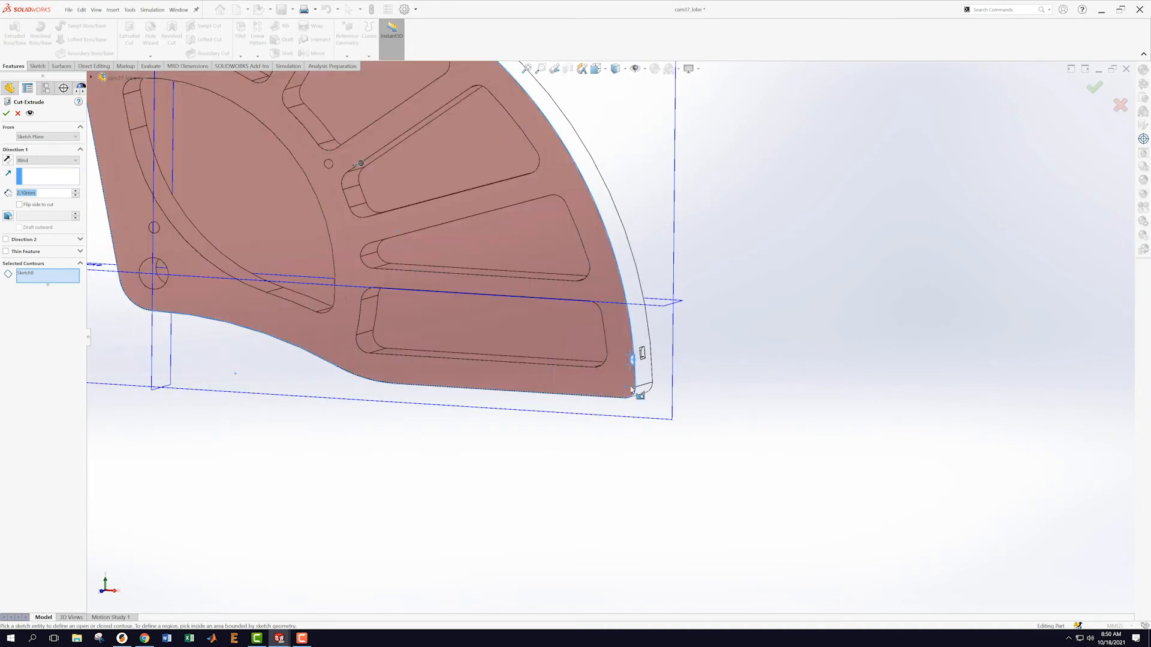
scroll(729, 366, "down", 3)
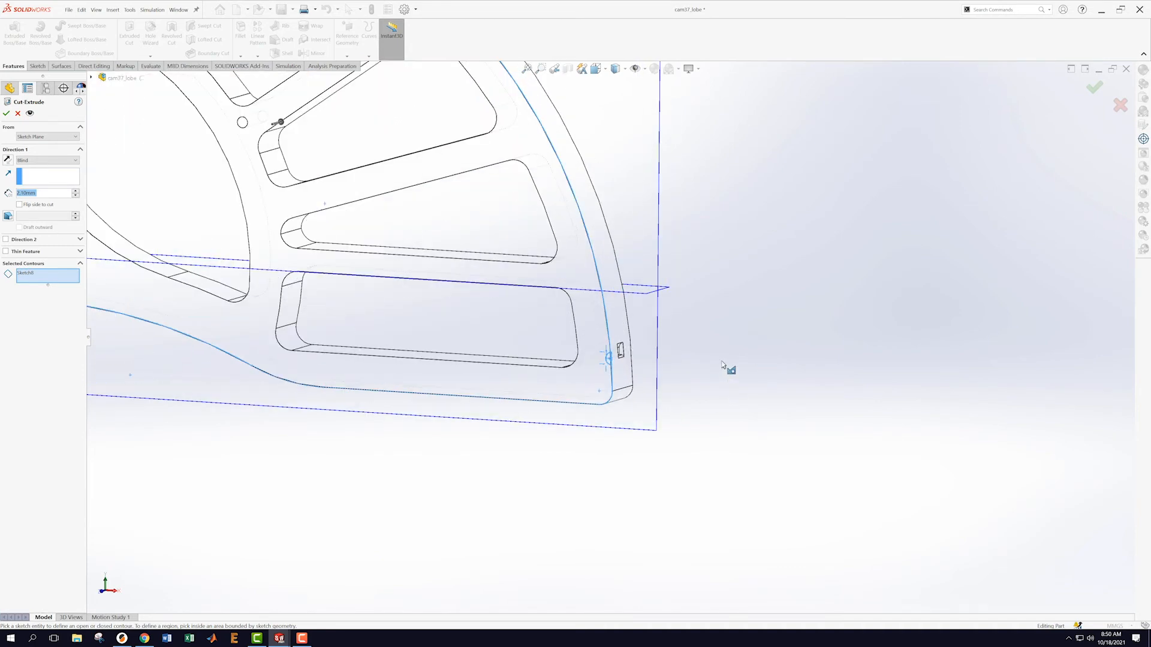
left_click(18, 114)
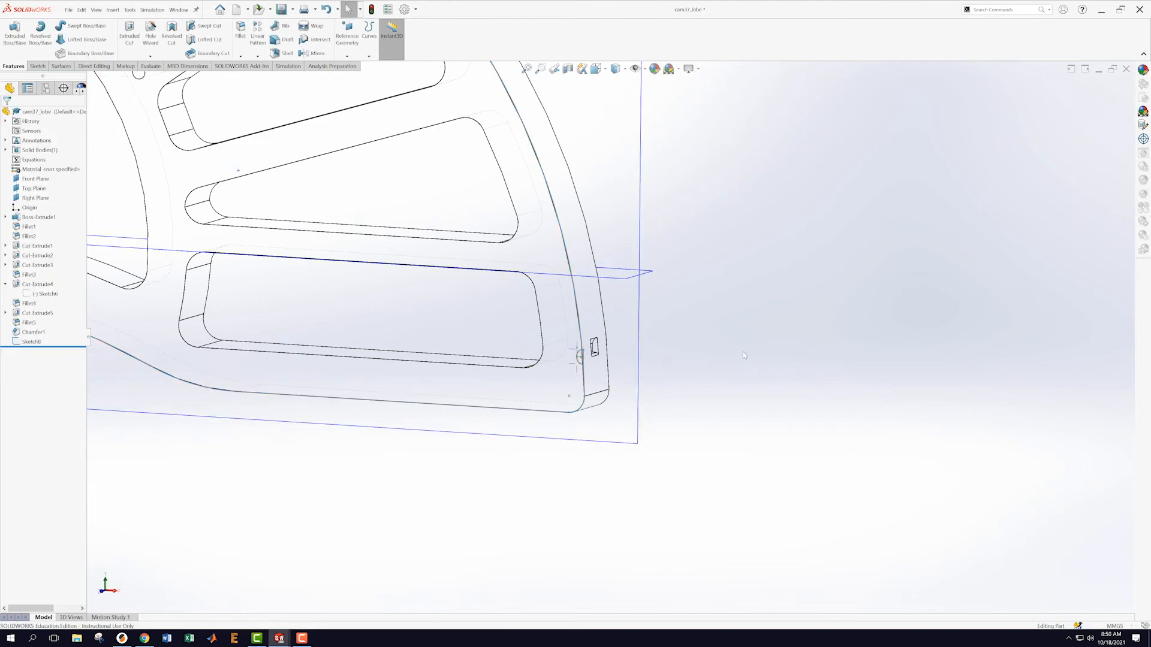
scroll(609, 354, "down", 3)
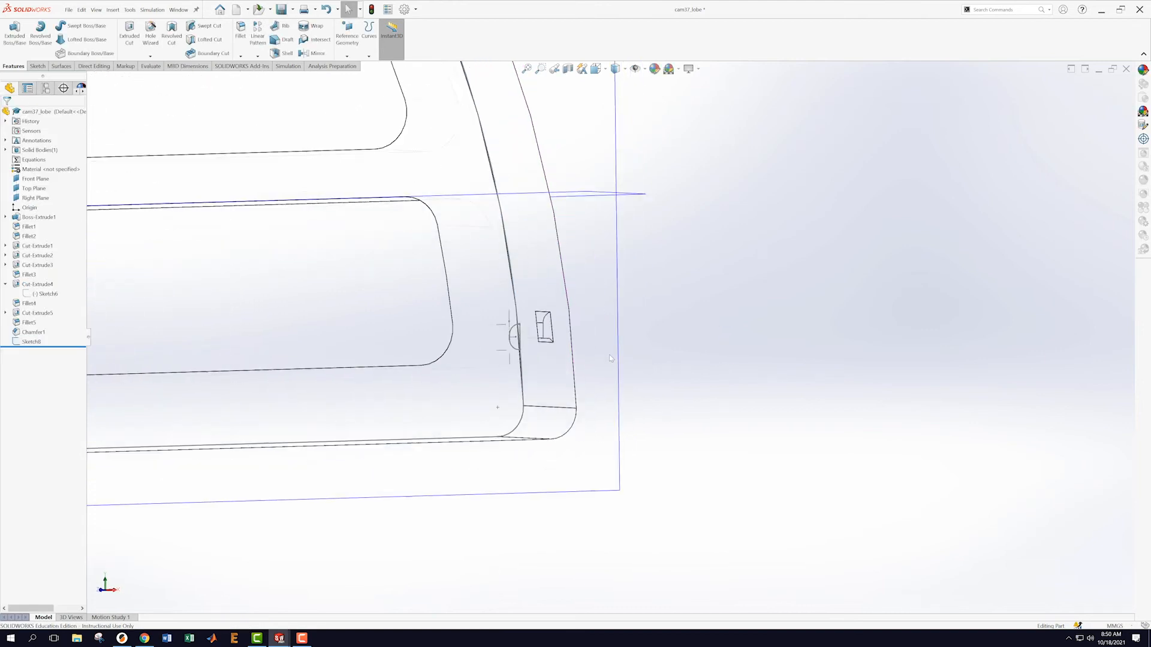
right_click(32, 342)
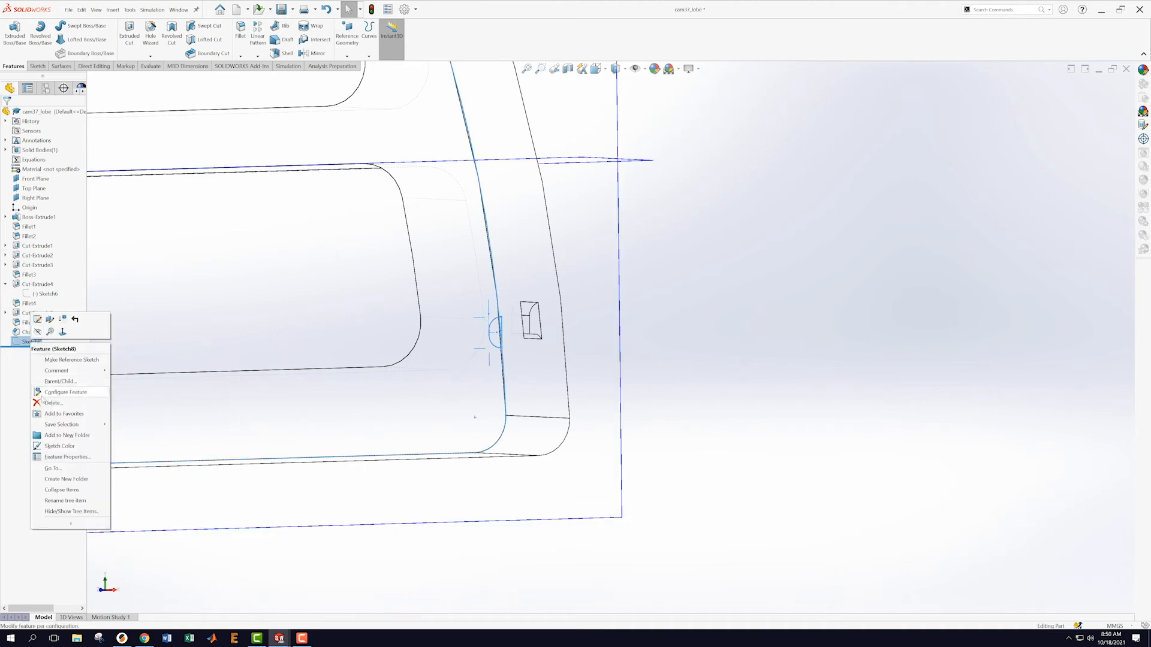
left_click(37, 319)
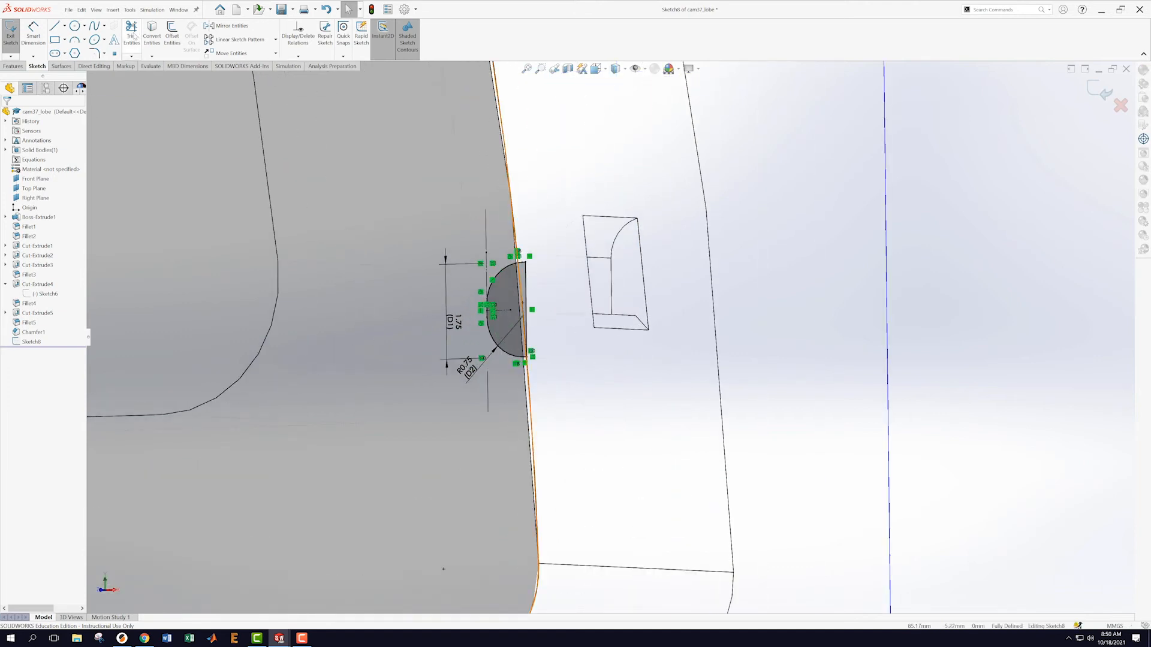
left_click(132, 37)
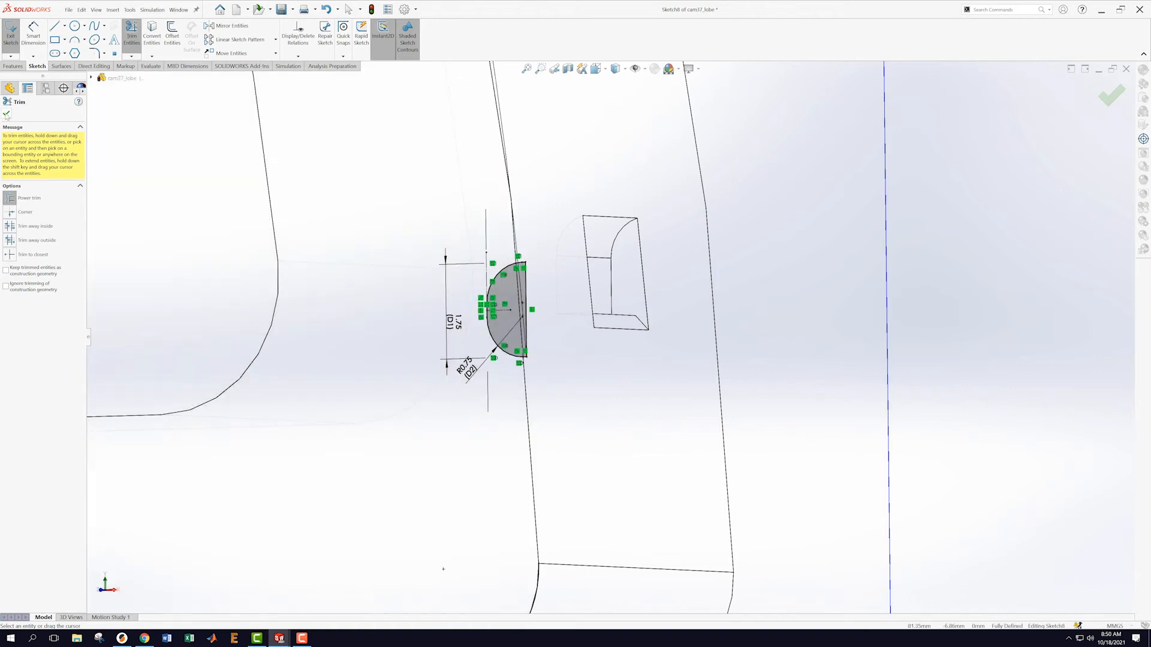
left_click(7, 114)
left_click(1103, 87)
scroll(337, 218, "up", 3)
scroll(537, 259, "up", 8)
scroll(539, 259, "up", 6)
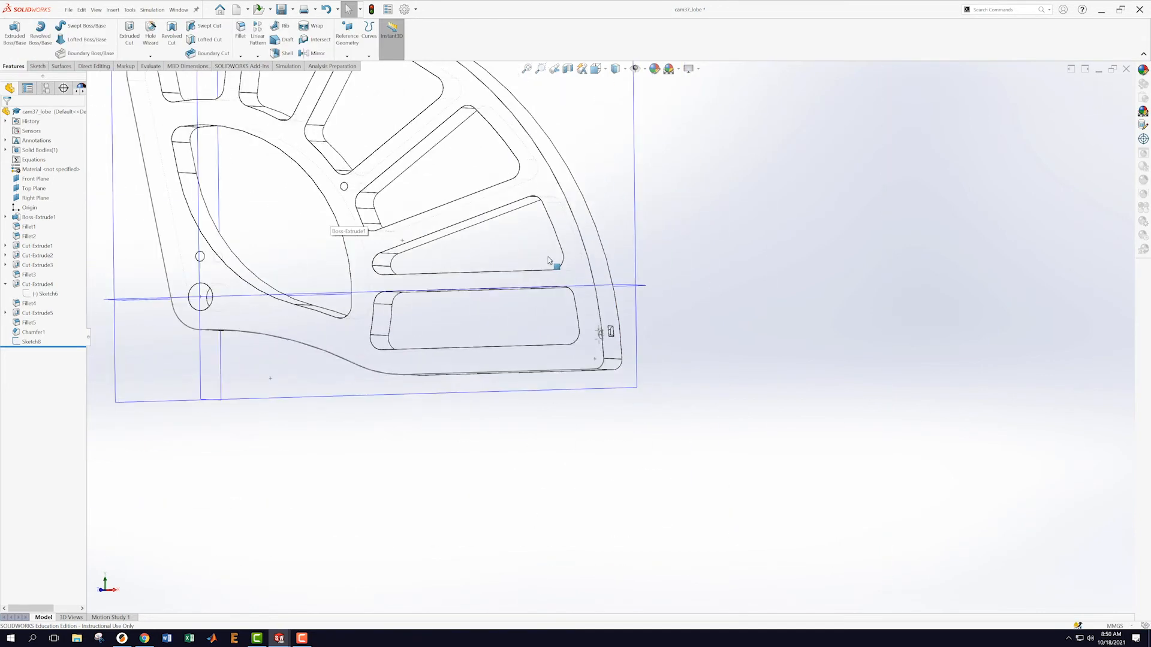
scroll(614, 368, "down", 6)
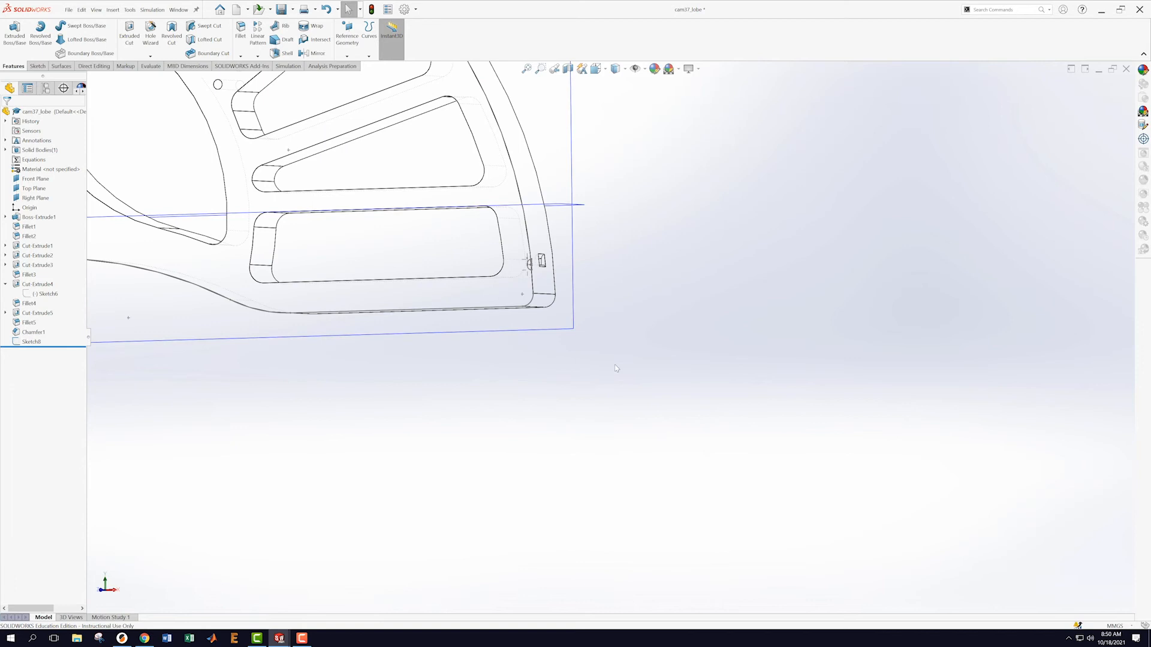
left_click(32, 341)
left_click(129, 36)
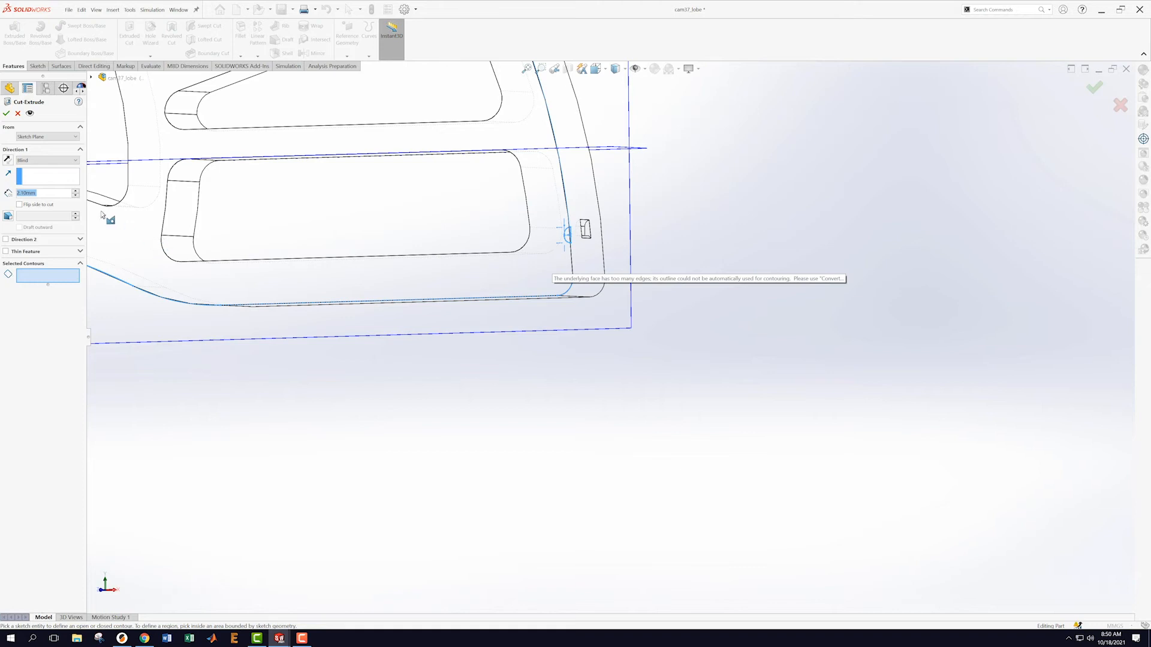
scroll(378, 256, "up", 5)
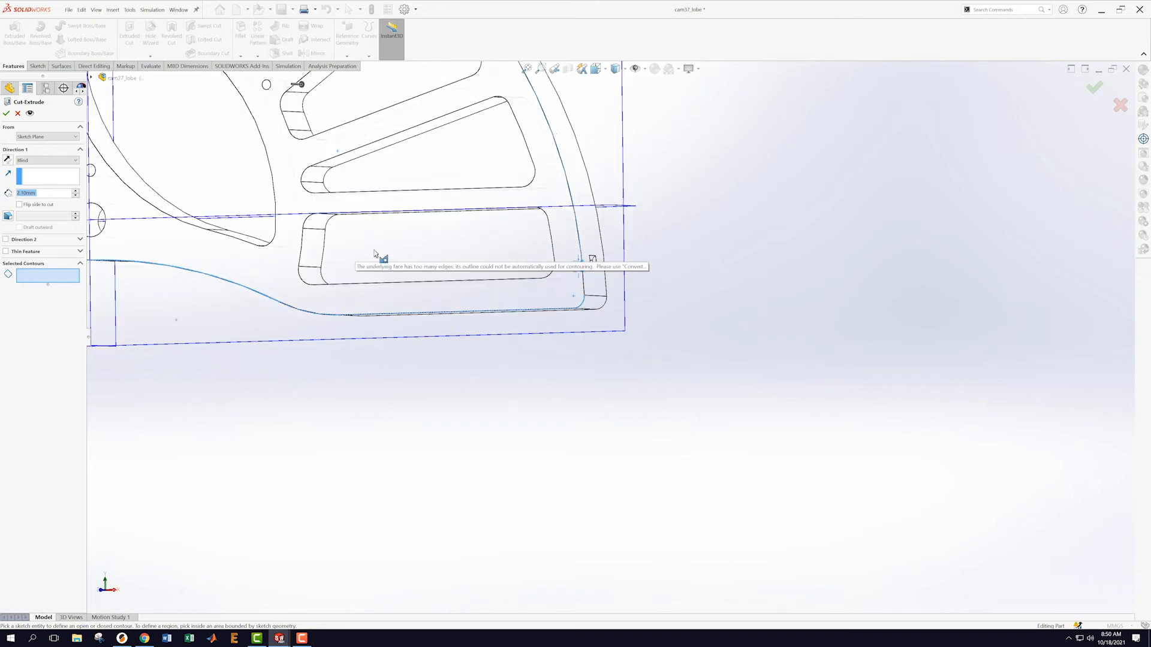
scroll(507, 324, "down", 5)
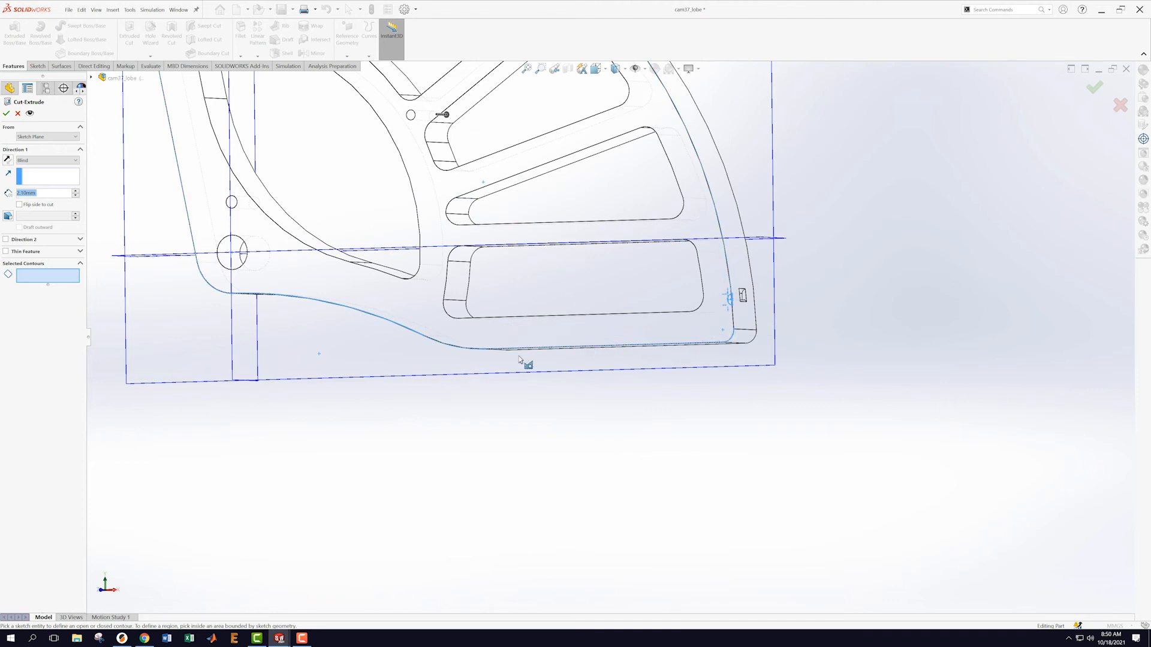
left_click(18, 113)
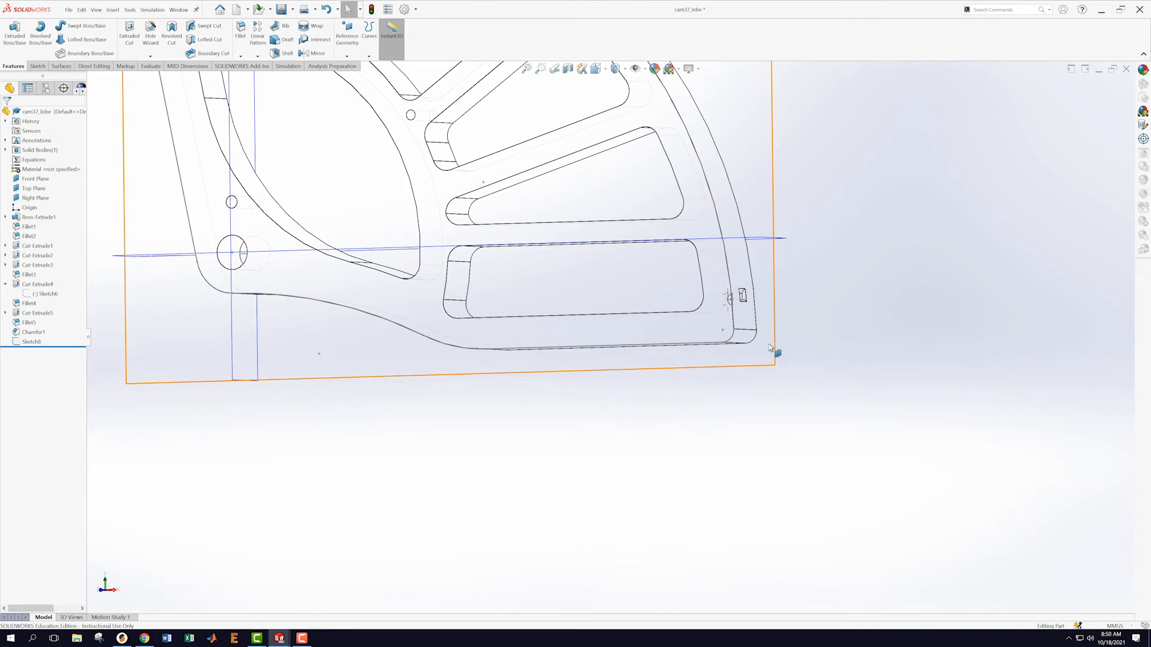
- Reopen the notch sketch and delete the converted outline segments along the lobe's lower edge and its lower-left rounded corner
right_click(26, 342)
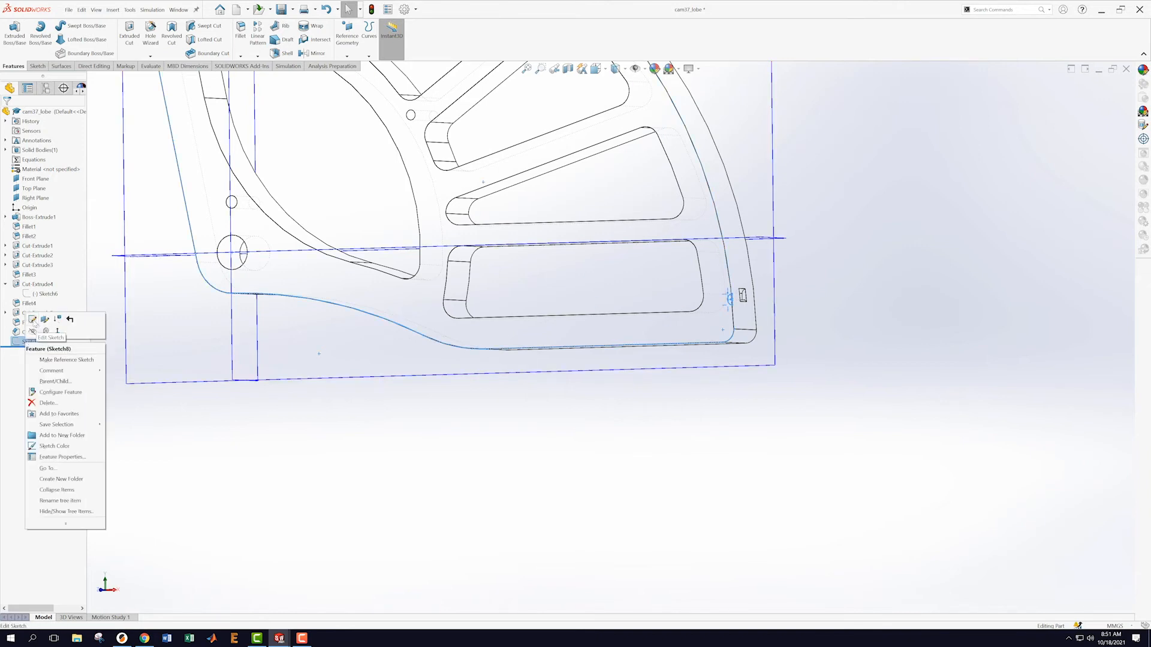
left_click(33, 320)
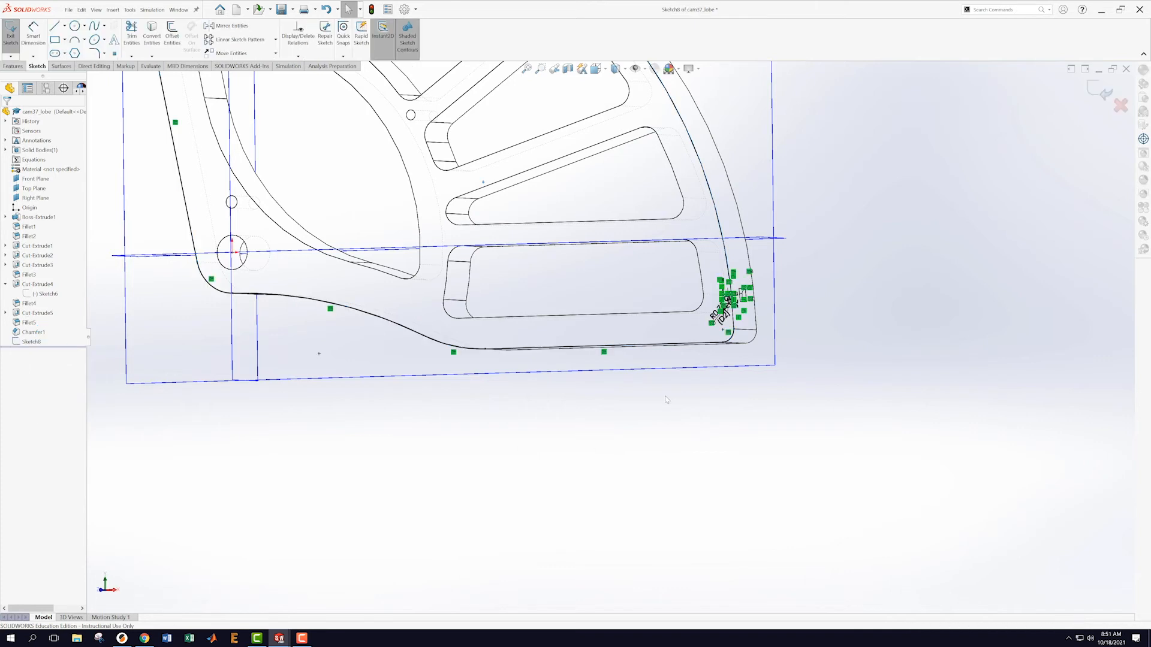
left_click_drag(781, 327, 367, 419)
key("Delete")
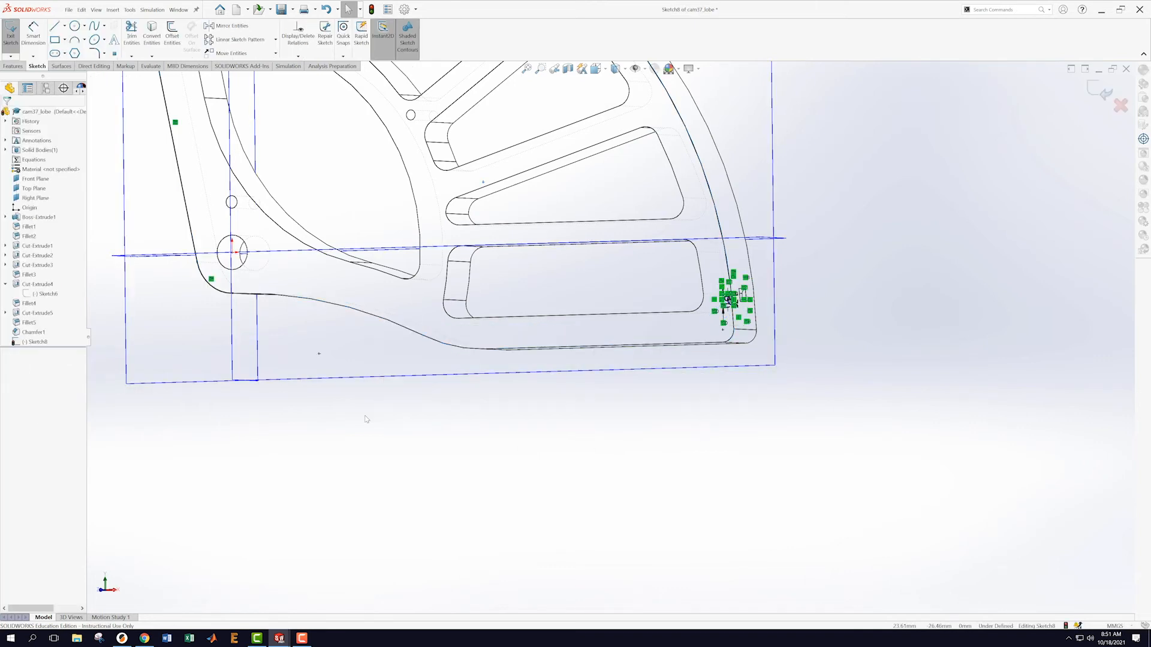
mouse_move(137, 210)
left_mouse_down()
mouse_move(240, 312)
mouse_move(313, 354)
left_mouse_up()
key("Delete")
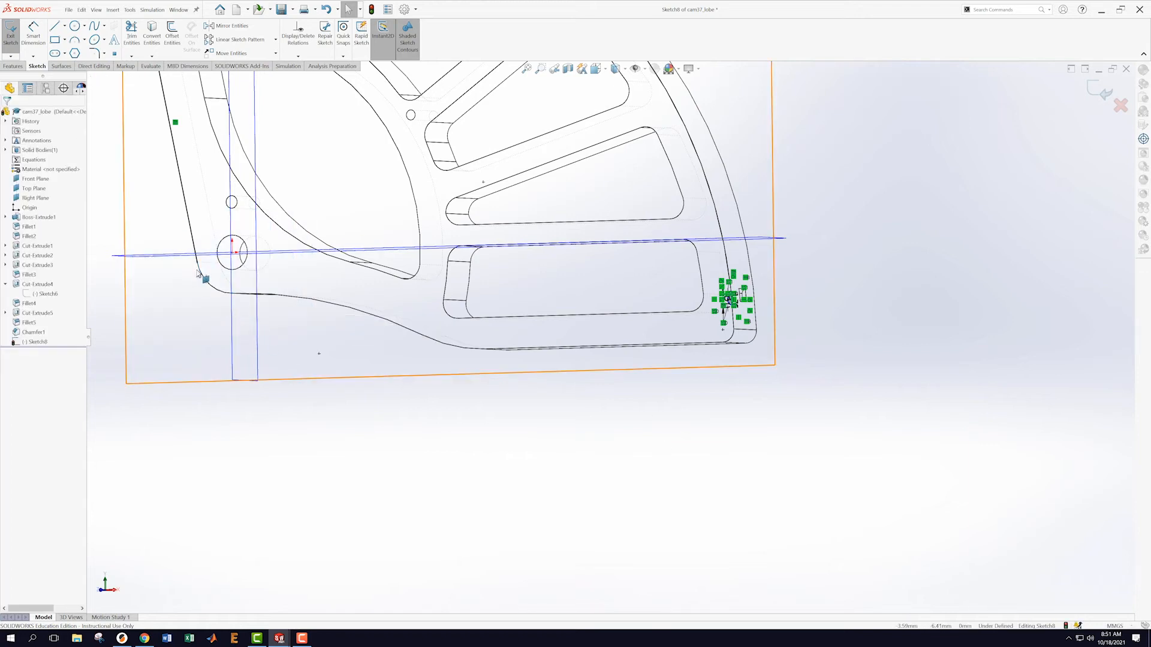
- Delete the converted outline's long slanted line on the lobe's left side
scroll(195, 178, "up", 4)
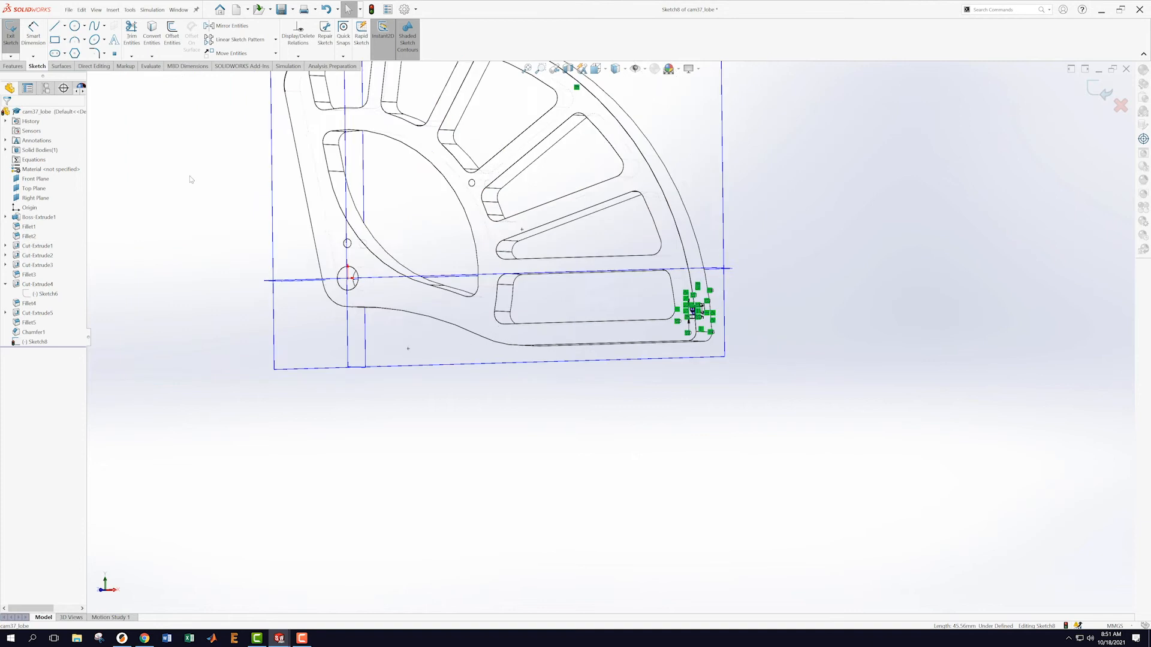
scroll(353, 210, "down", 5)
left_click(425, 145)
key("Delete")
scroll(805, 187, "up", 3)
- Delete the converted large outer arc that passes through the notch profile
scroll(767, 207, "down", 2)
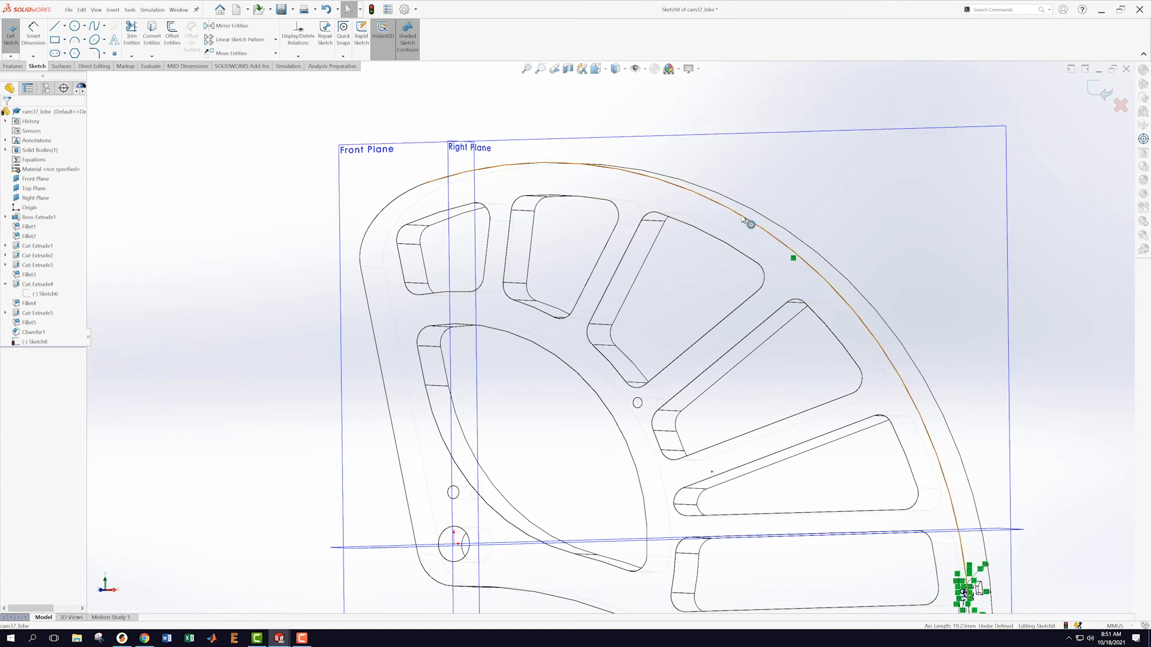
scroll(989, 509, "up", 2)
scroll(629, 457, "down", 5)
scroll(614, 323, "down", 3)
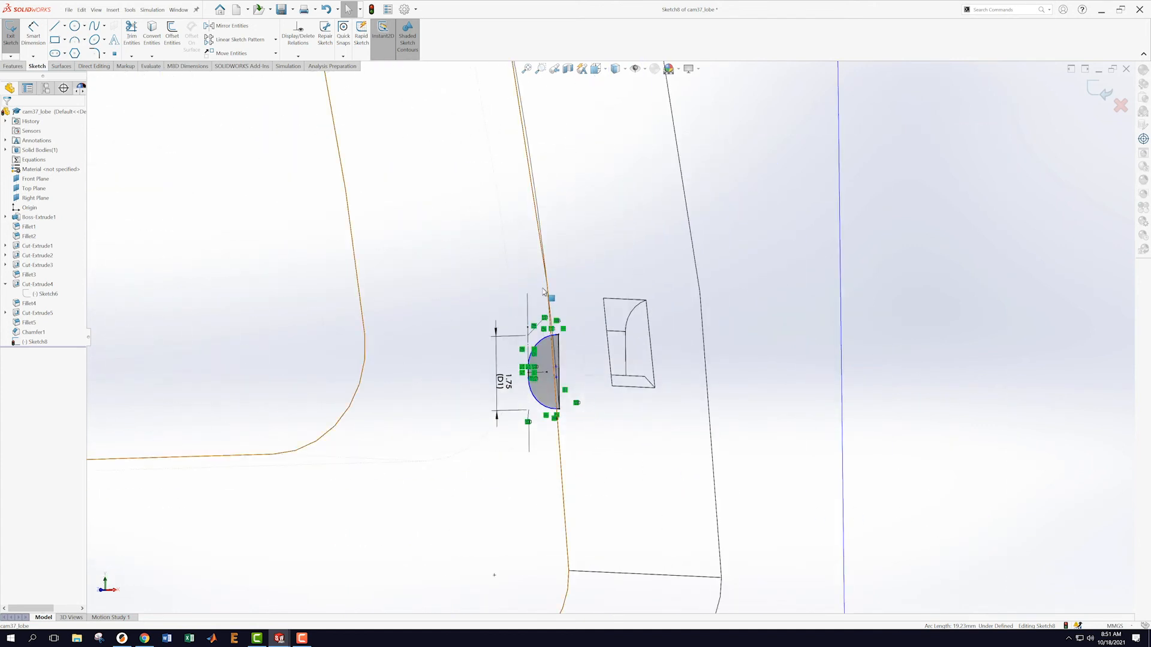
left_click(547, 286)
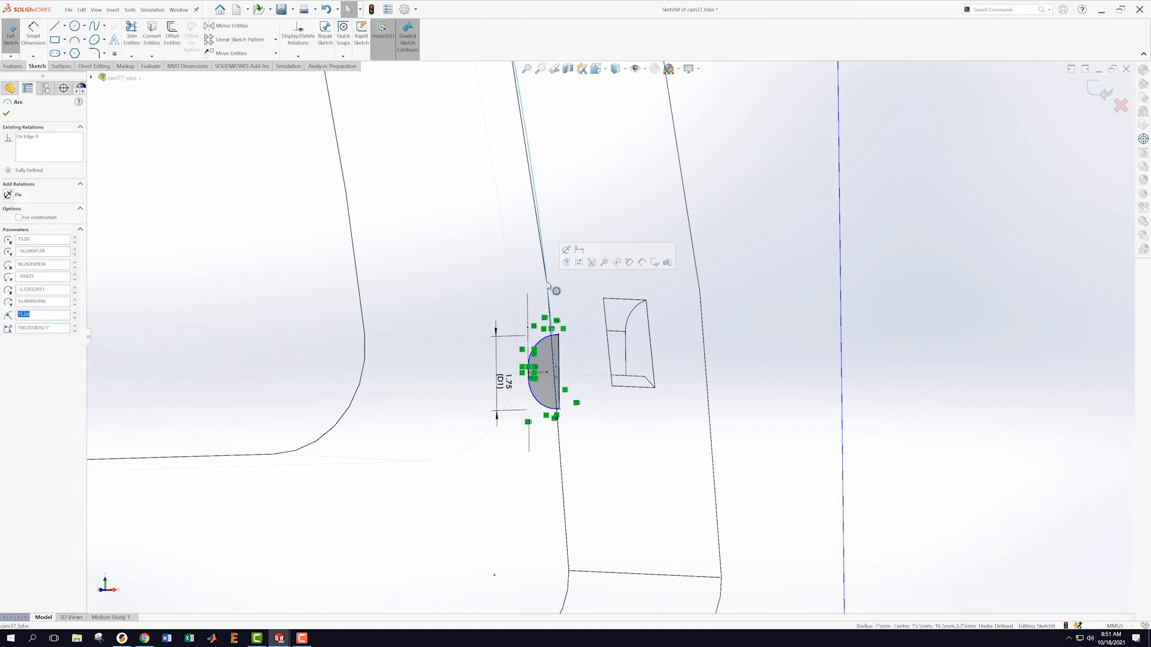
key("Escape")
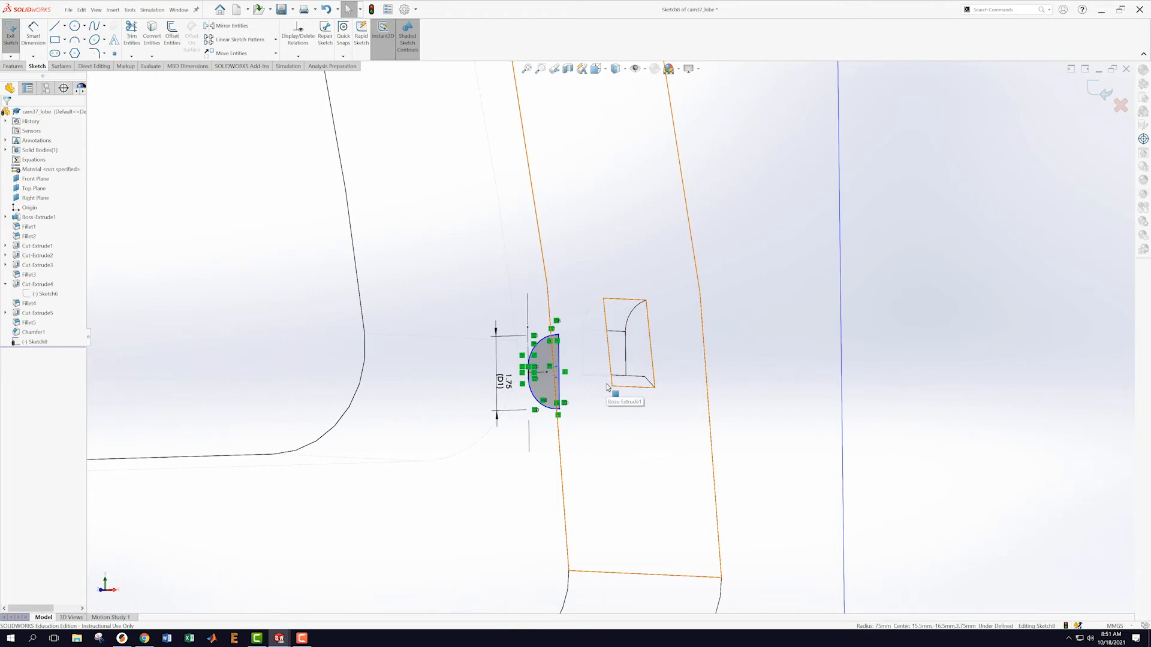
- Undo the deletions of the converted outline's large outer arc, spline and long slanted line
key("ctrl+z")
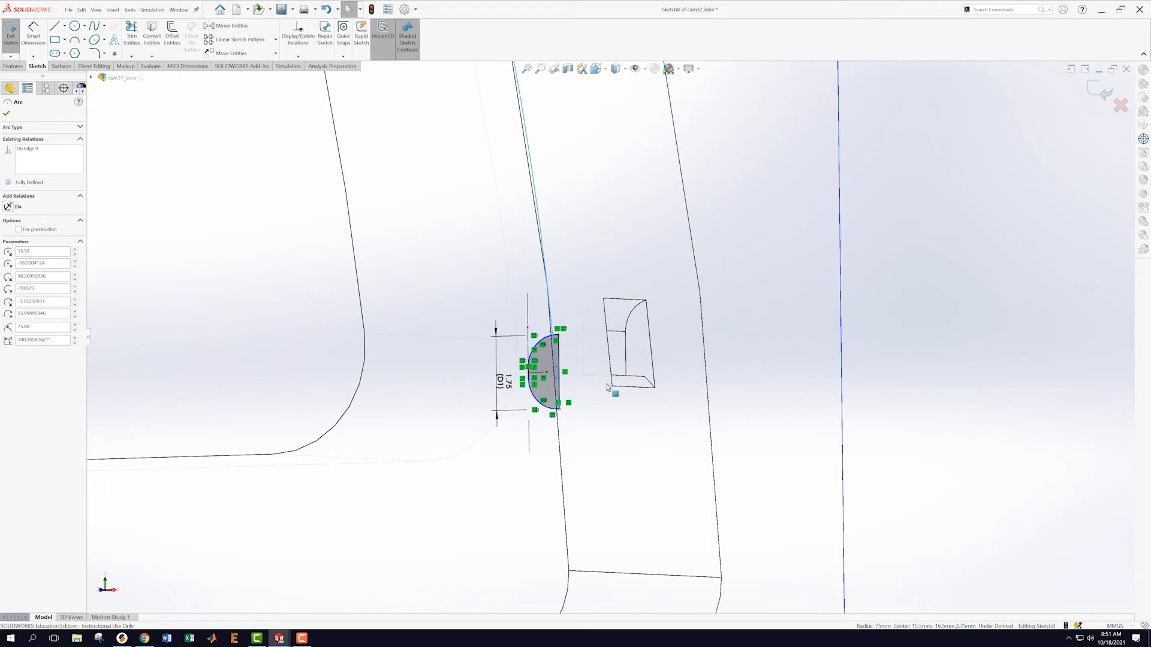
key("ctrl+z")
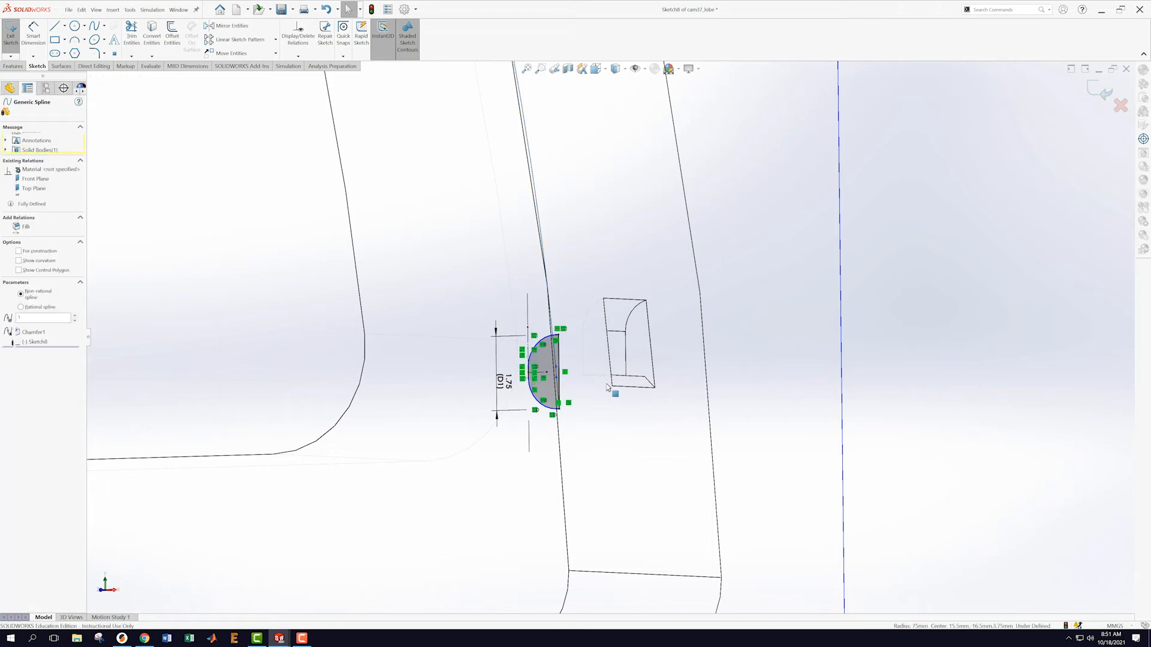
mouse_move(631, 431)
middle_mouse_down()
mouse_move(675, 450)
mouse_move(659, 447)
middle_mouse_up()
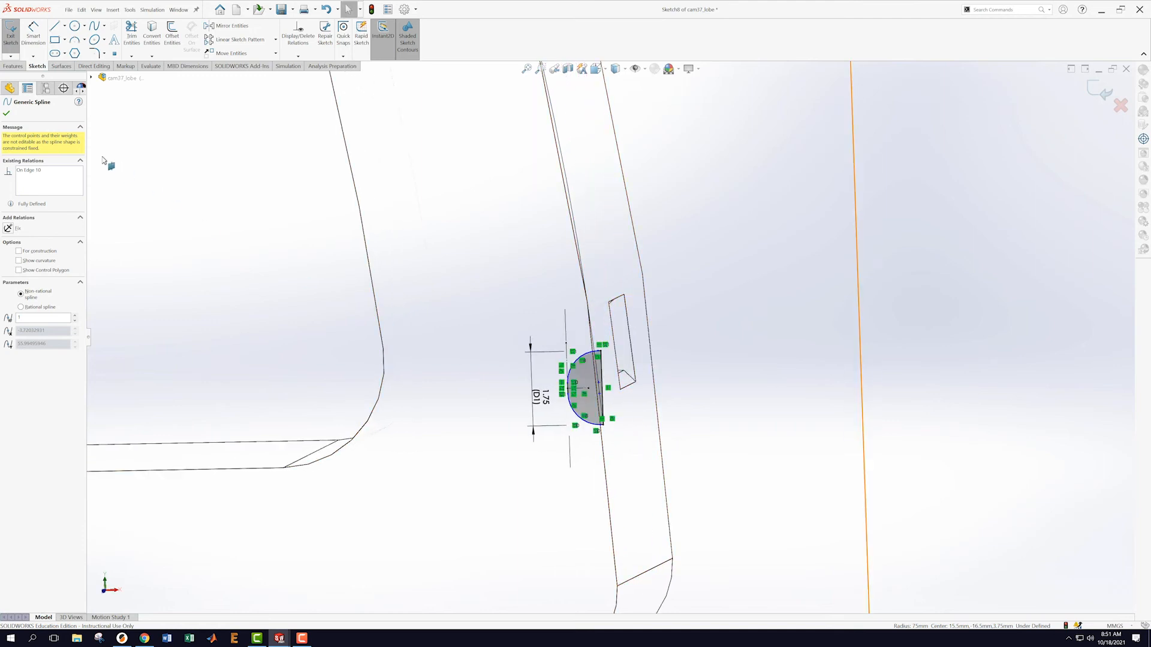
left_click(6, 114)
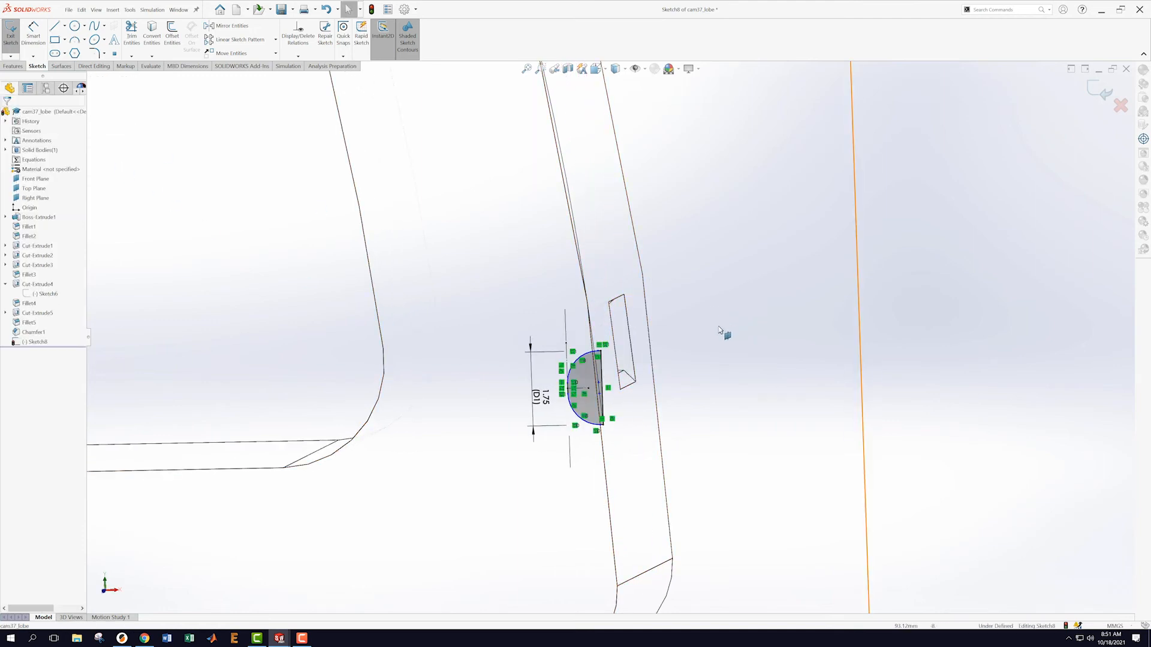
scroll(719, 328, "up", 2)
key("ctrl+z")
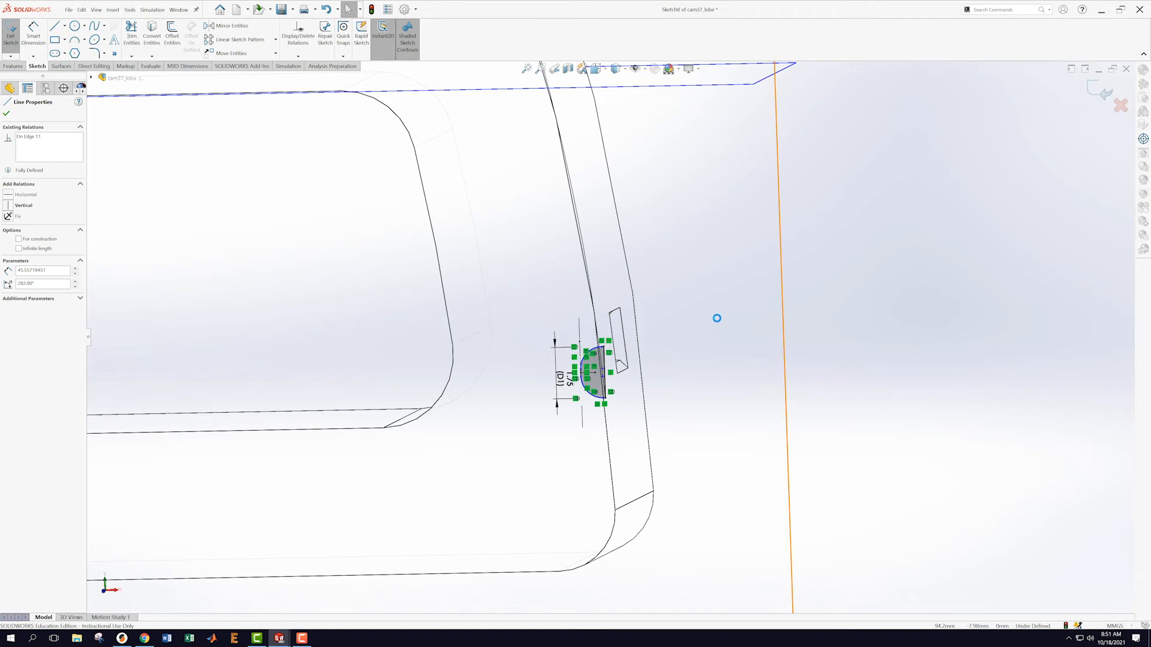
left_click(8, 114)
scroll(695, 325, "up", 2)
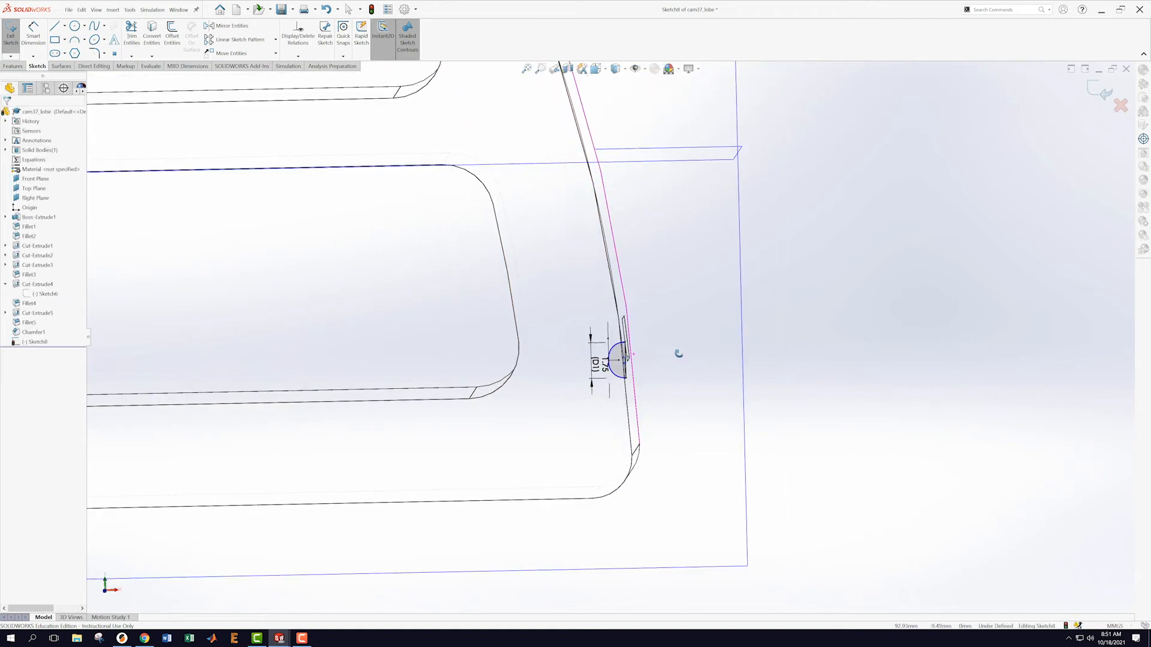
- Examine how the notch profile's lower outer corner sits against the lobe's outer edge and the existing notch
scroll(671, 353, "down", 3)
scroll(638, 402, "down", 2)
mouse_move(585, 405)
middle_mouse_down()
mouse_move(587, 381)
mouse_move(578, 387)
middle_mouse_up()
scroll(564, 378, "up", 6)
scroll(599, 360, "down", 3)
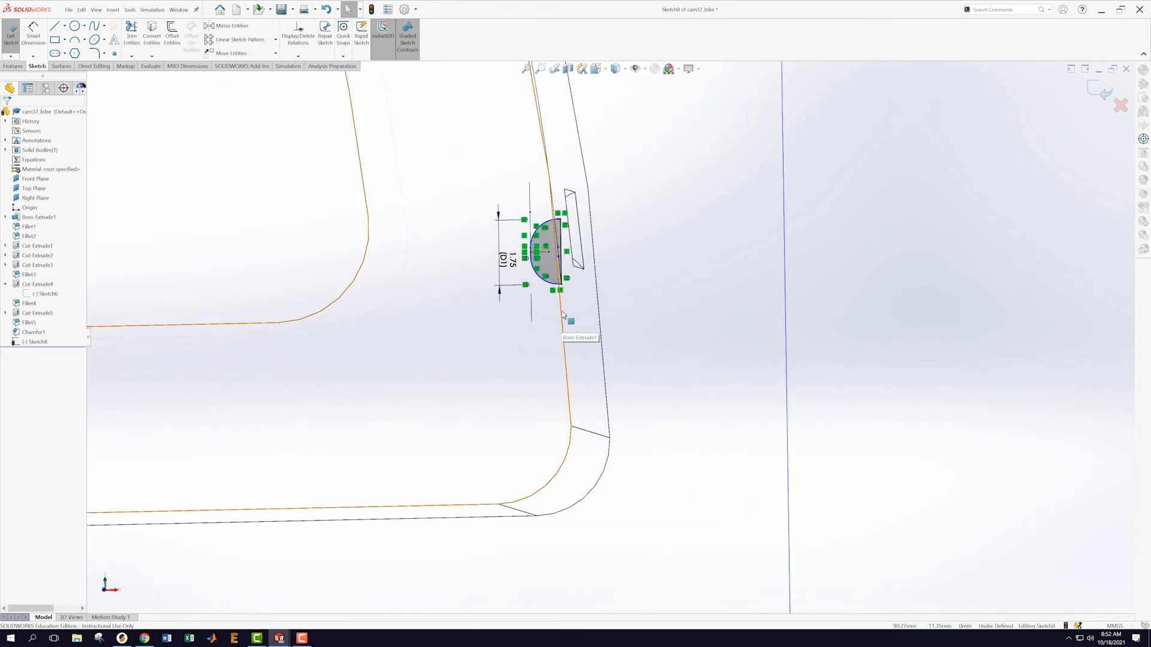
scroll(635, 306, "down", 2)
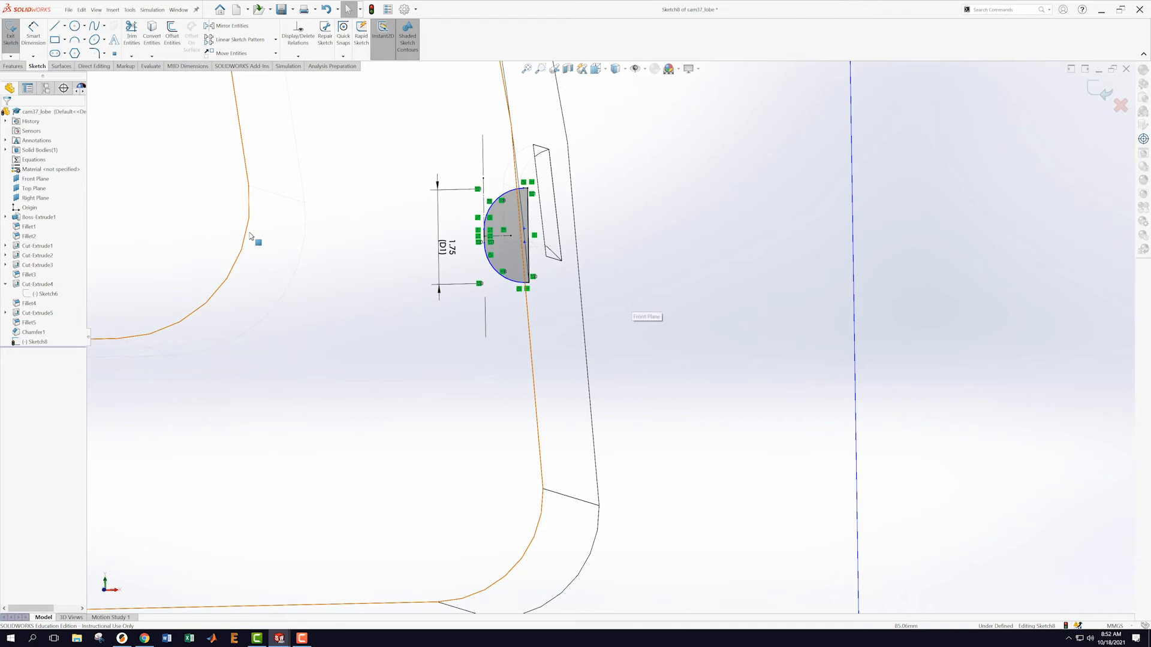
left_click(529, 284)
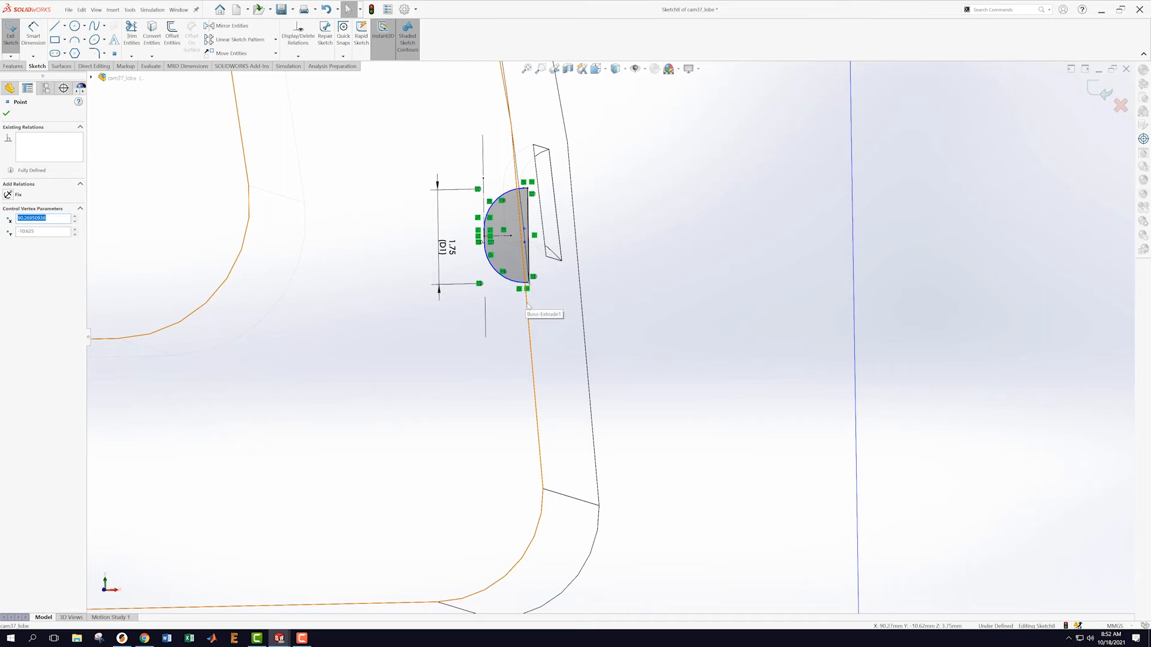
key("Escape")
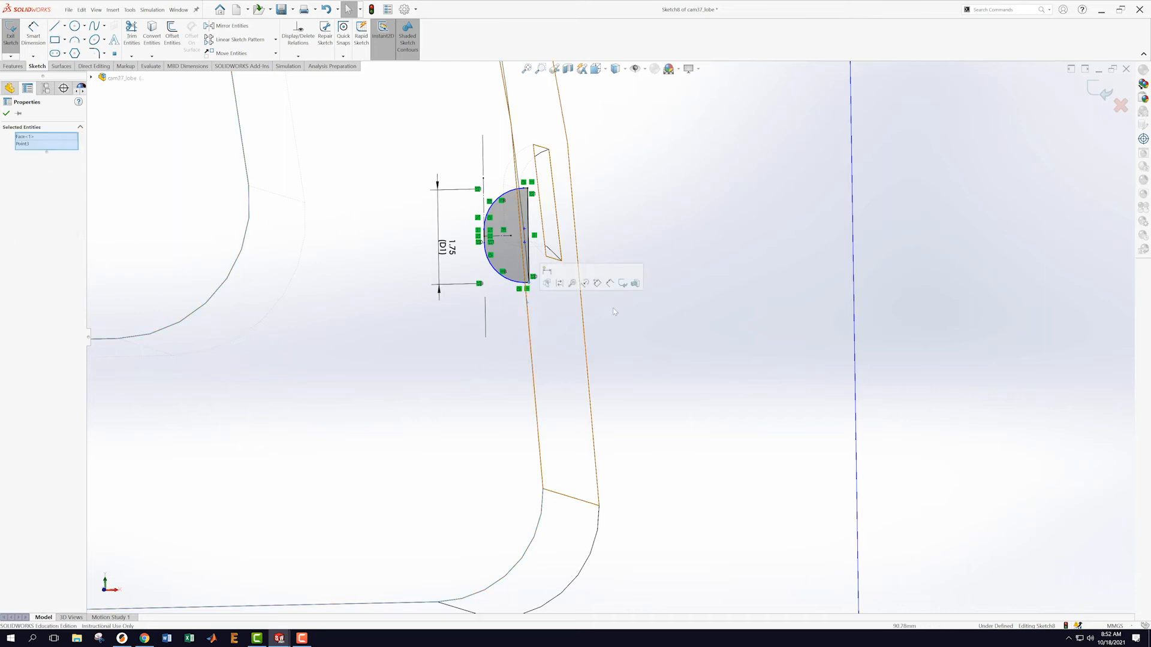
scroll(625, 306, "up", 2)
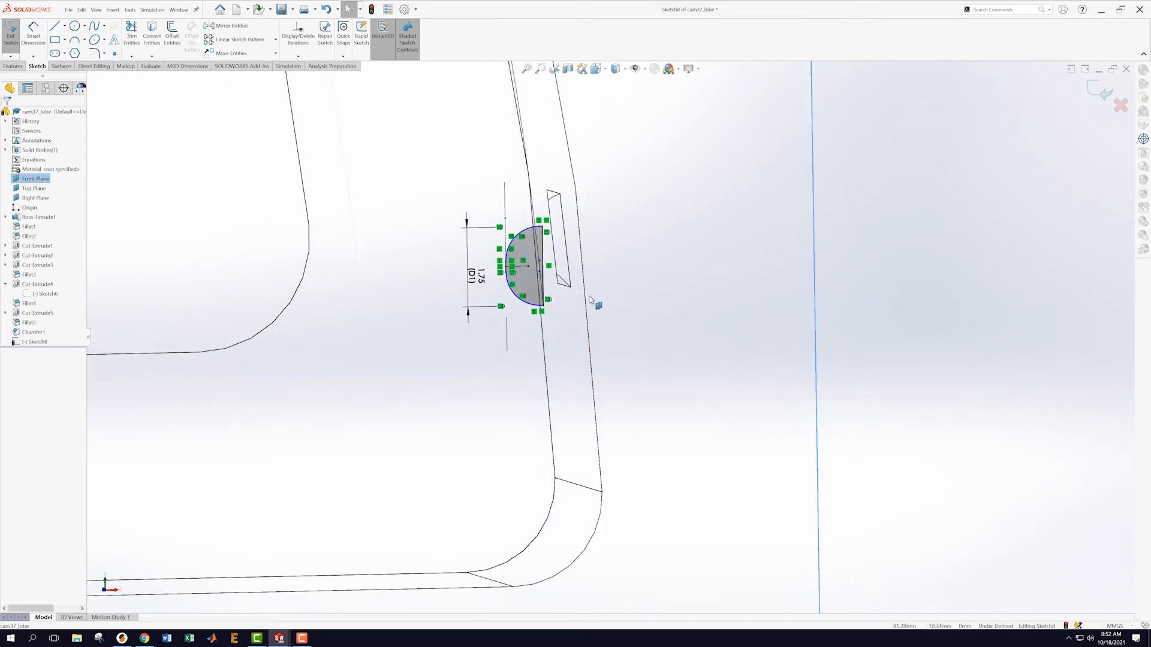
mouse_move(586, 298)
middle_mouse_down()
mouse_move(591, 278)
mouse_move(598, 288)
middle_mouse_up()
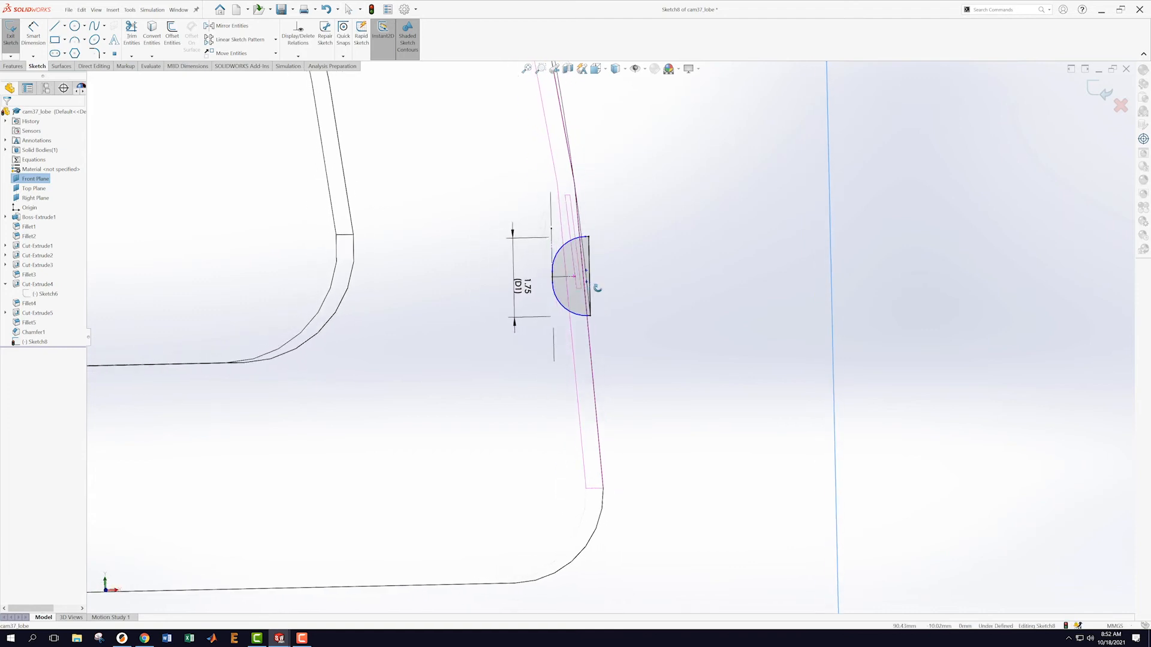
scroll(623, 321, "up", 2)
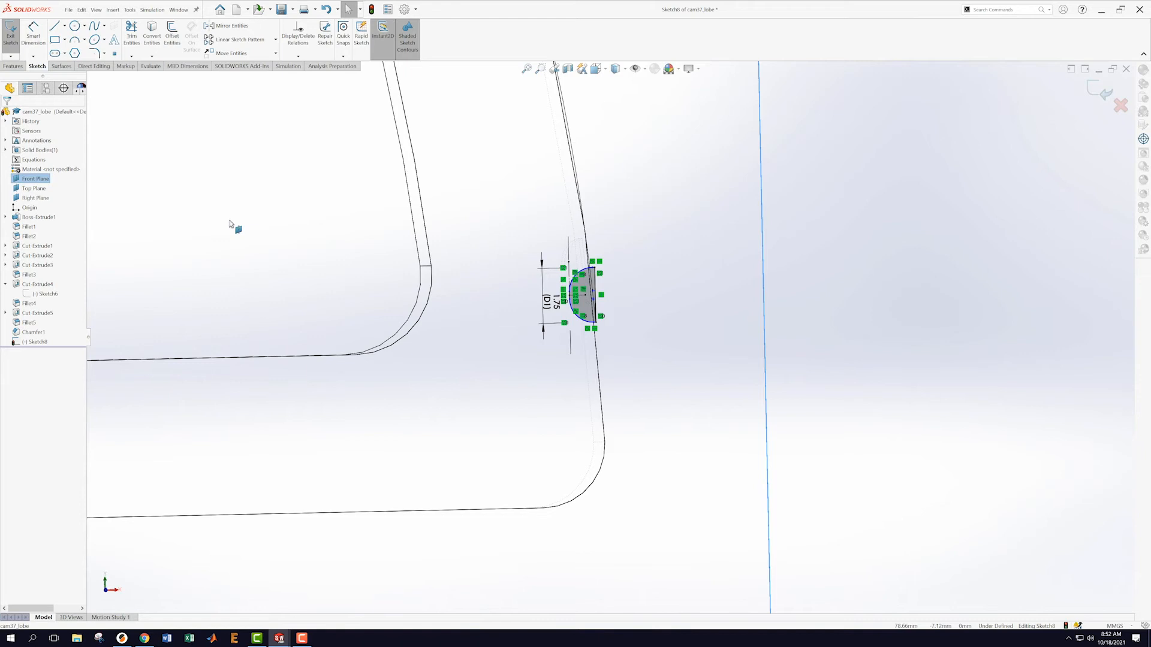
- View the notch sketch squarely and dimension the short straight segment at the profile's lower outer corner
right_click(33, 346)
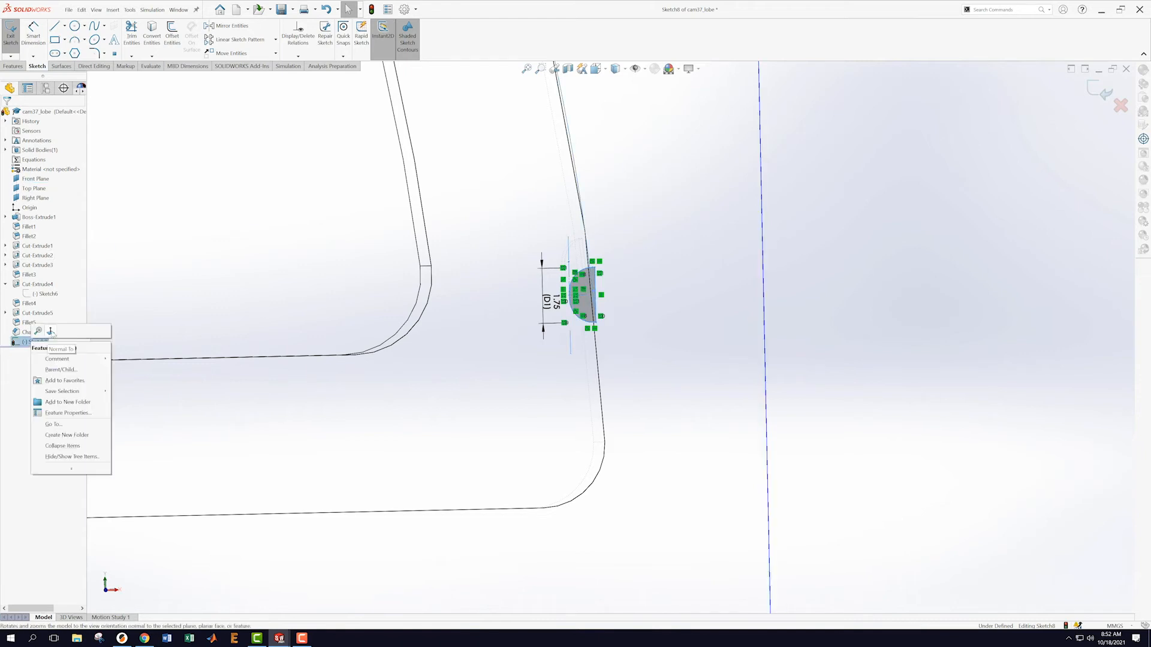
left_click(52, 335)
scroll(853, 509, "down", 8)
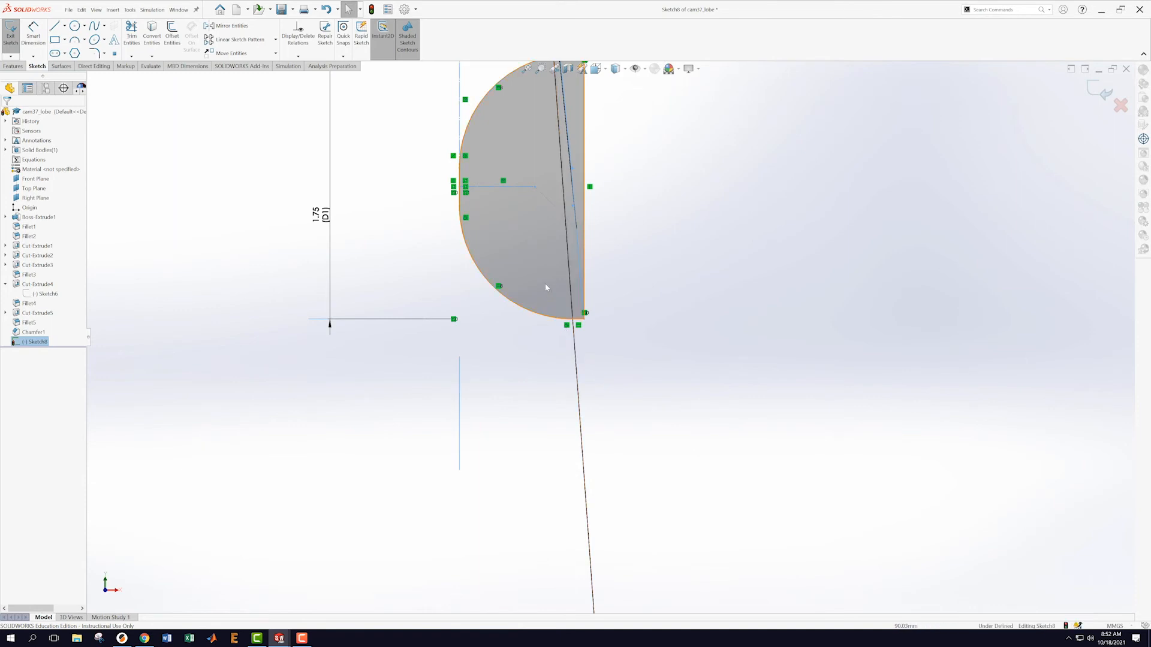
left_click(532, 286)
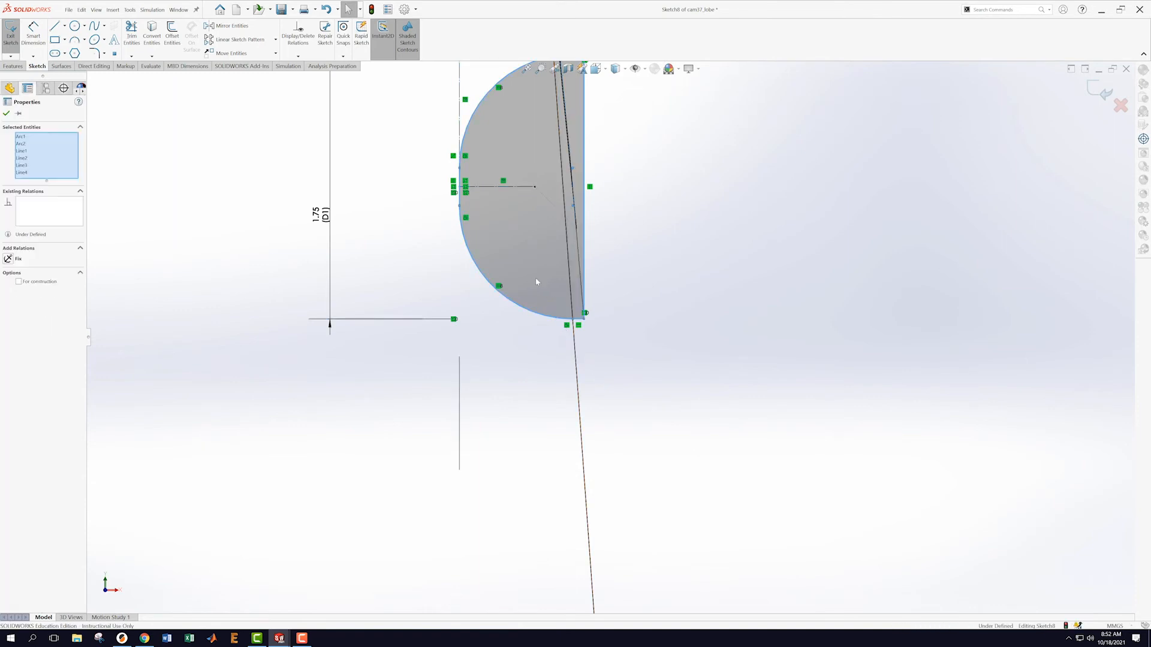
left_click(655, 316)
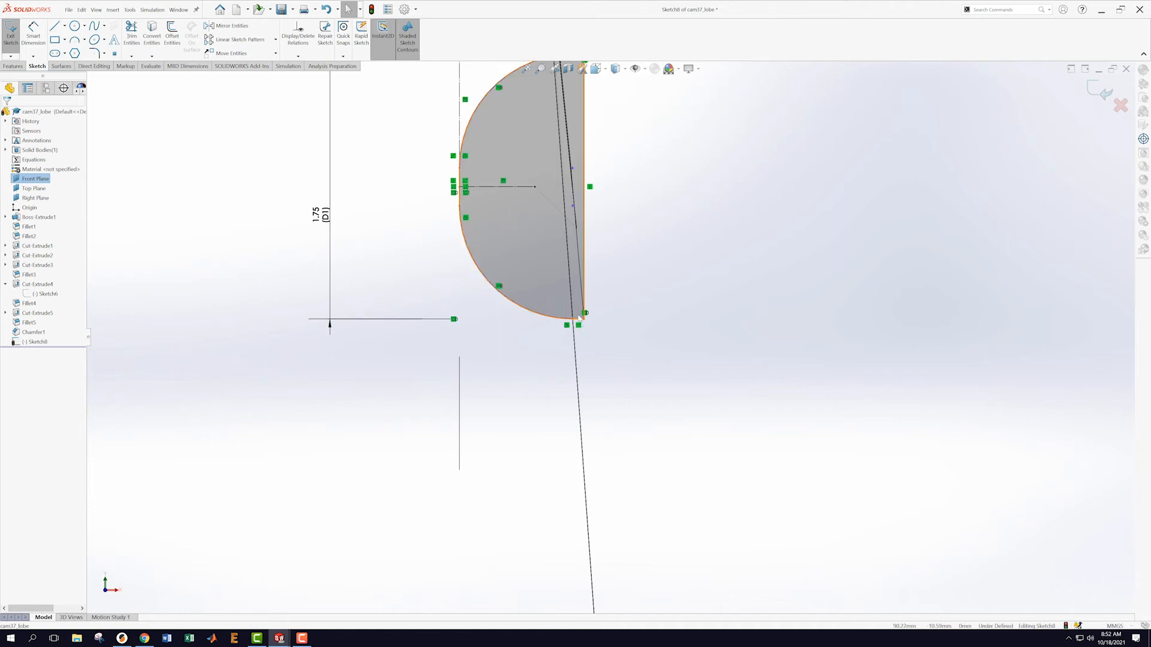
left_click(31, 25)
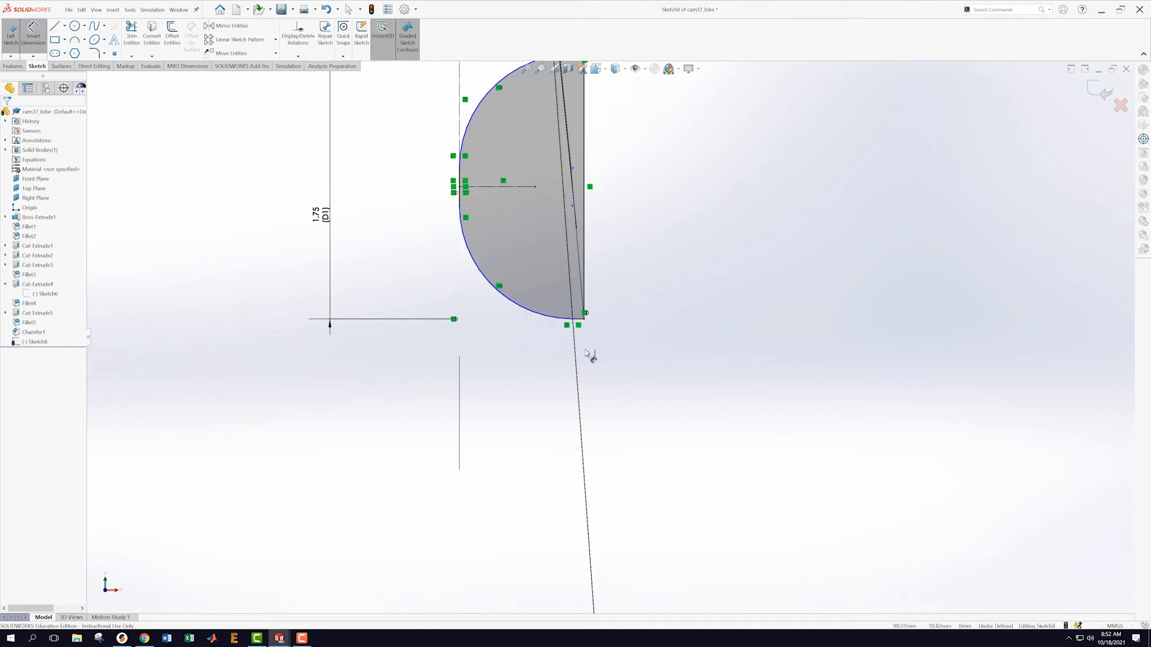
left_click(579, 319)
left_click(630, 365)
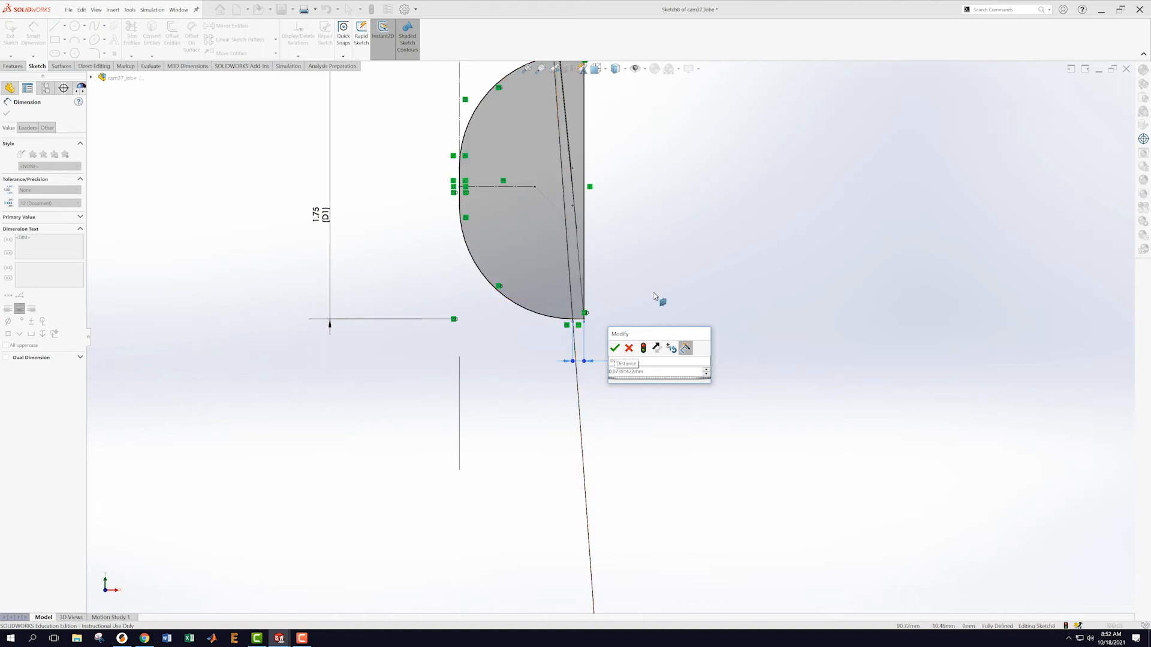
left_click(629, 349)
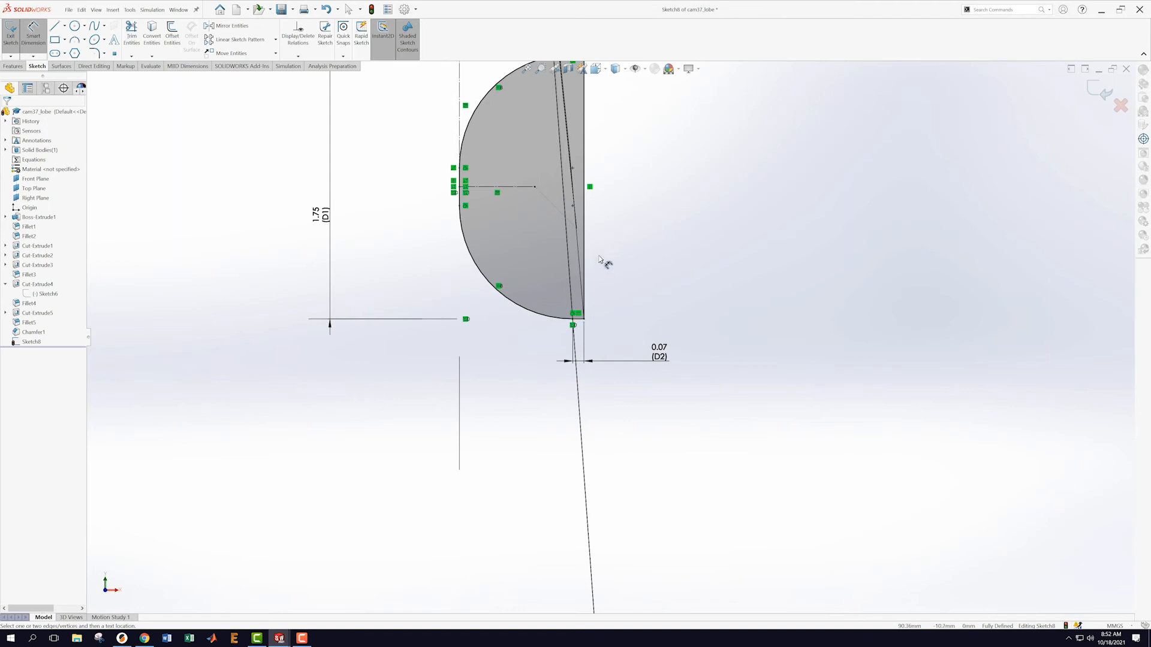
- Check the dimensioned notch profile against the lobe's edge and exit the sketch
scroll(623, 259, "up", 2)
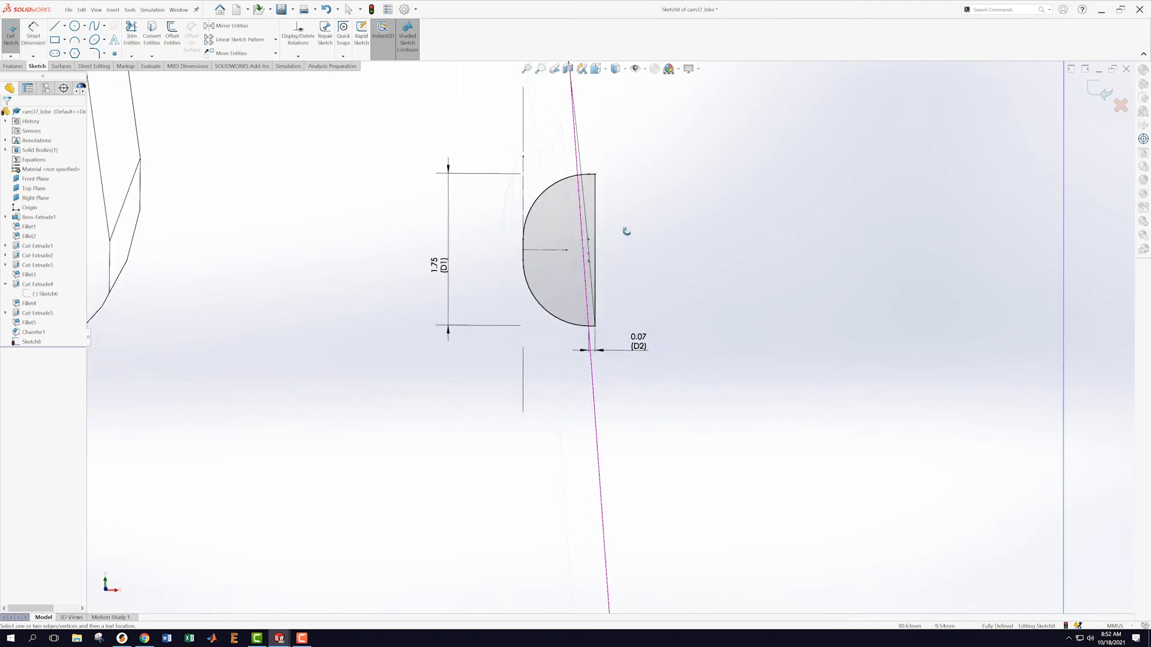
scroll(617, 281, "down", 3)
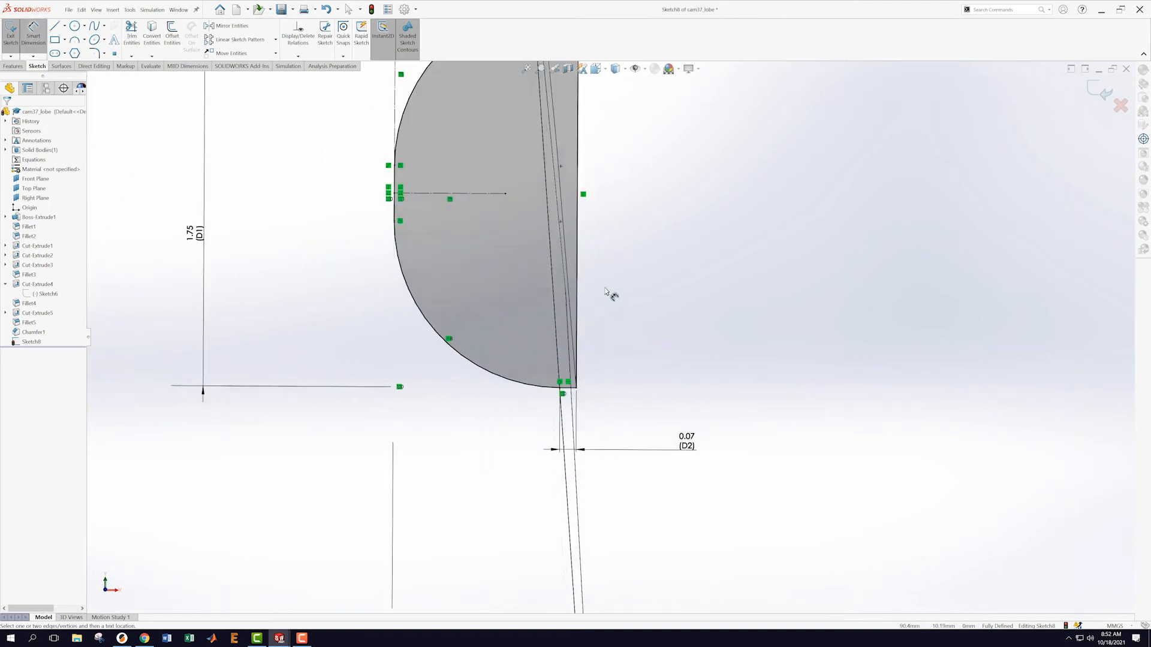
scroll(609, 295, "up", 4)
scroll(623, 342, "up", 2)
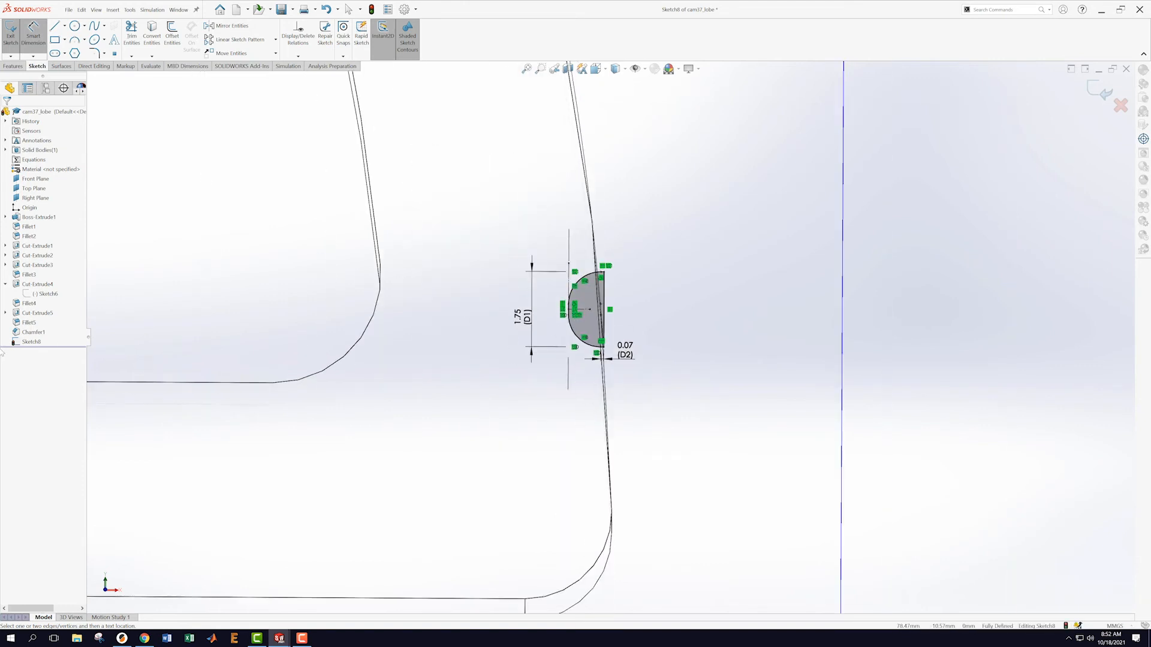
right_click(41, 342)
left_click(139, 337)
left_click(1105, 92)
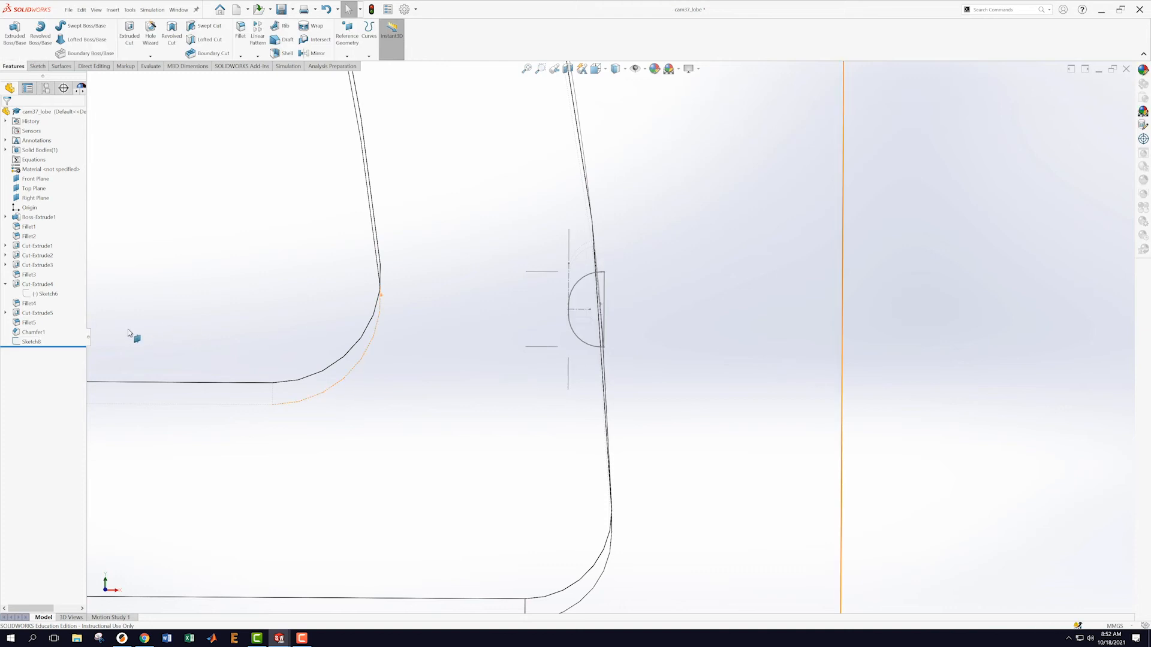
- View the lobe normal to the Front Plane and examine where the notch profile crosses the outer edge
right_click(29, 341)
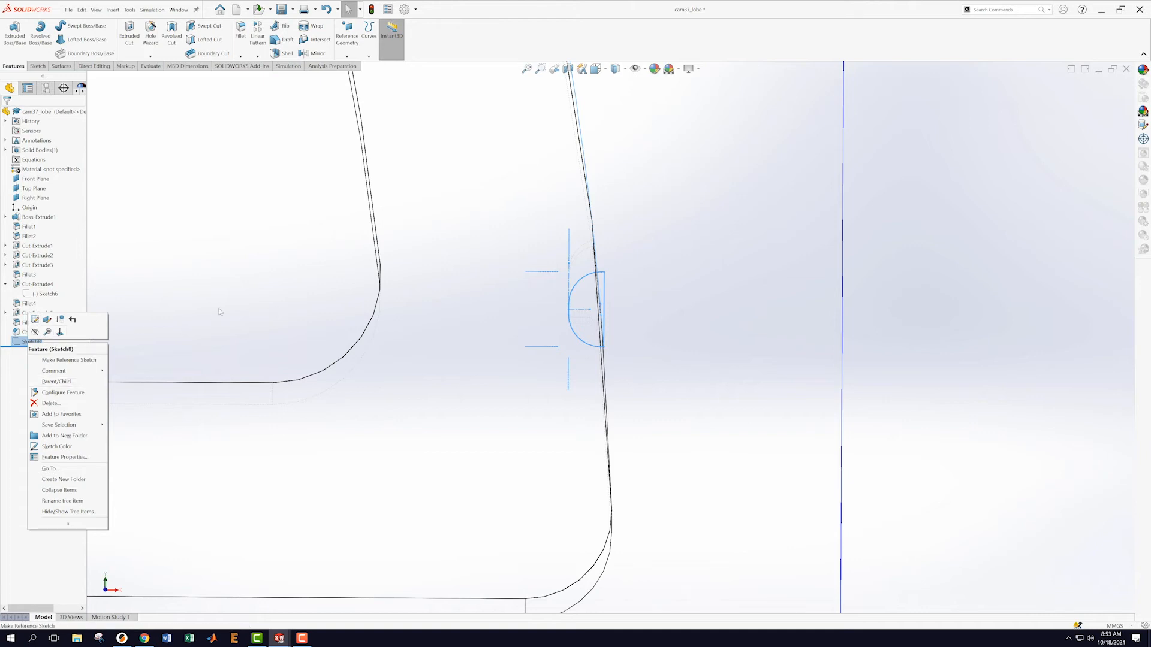
left_click(163, 317)
right_click(27, 341)
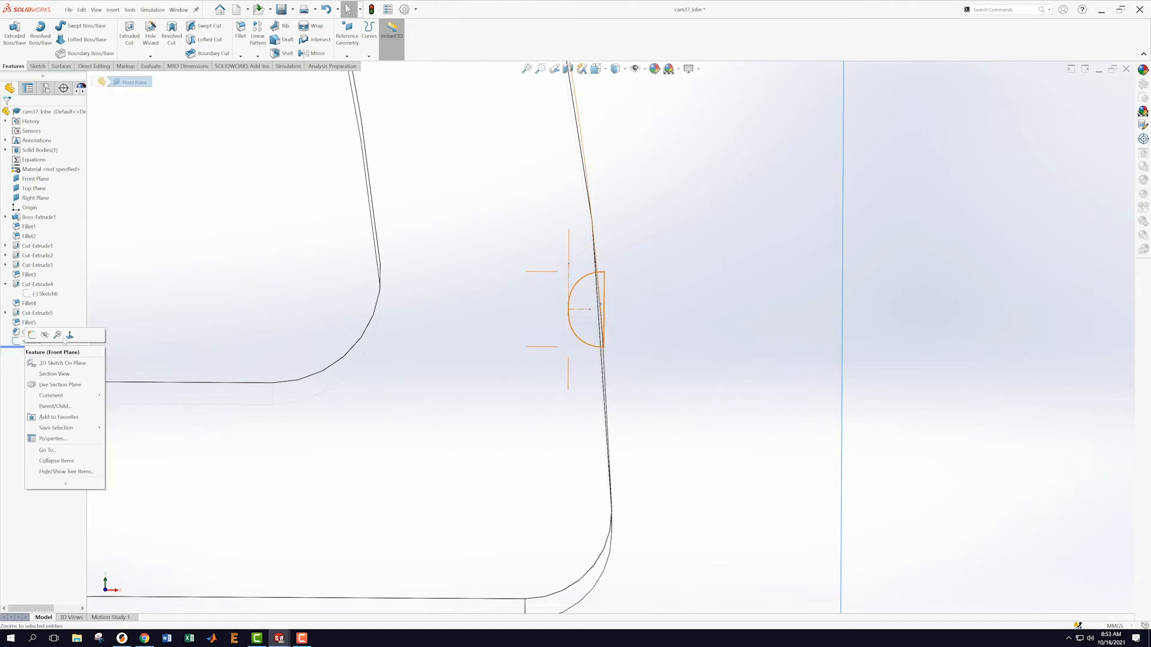
left_click(70, 335)
scroll(877, 515, "down", 10)
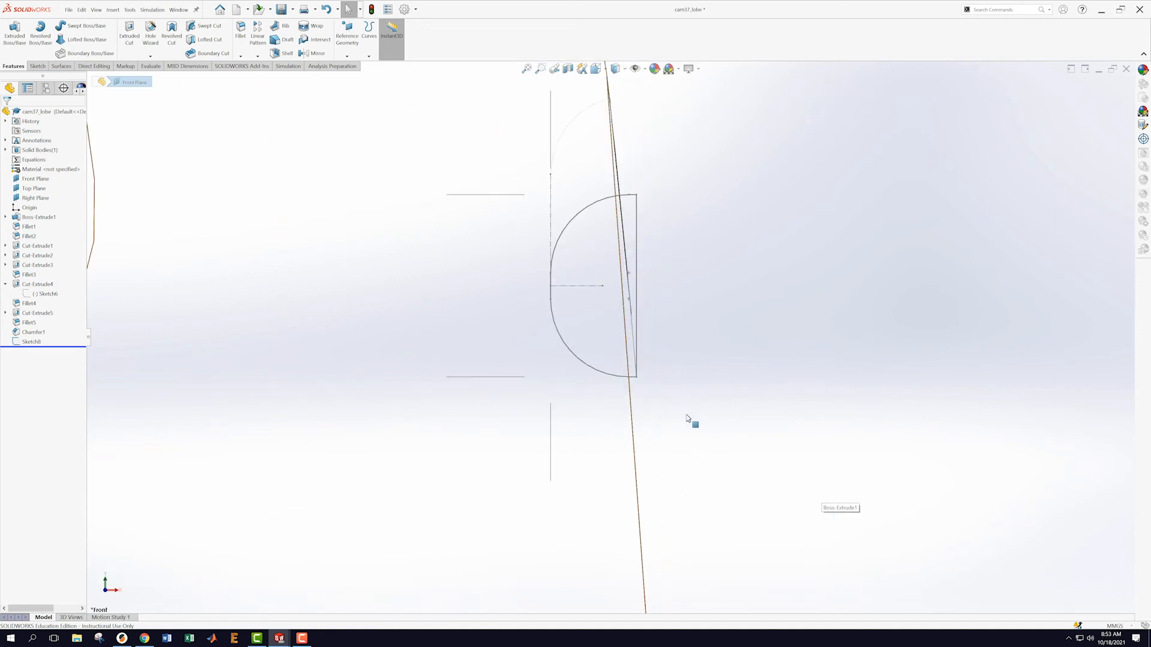
scroll(685, 399, "down", 1)
scroll(672, 384, "up", 3)
scroll(648, 366, "up", 5)
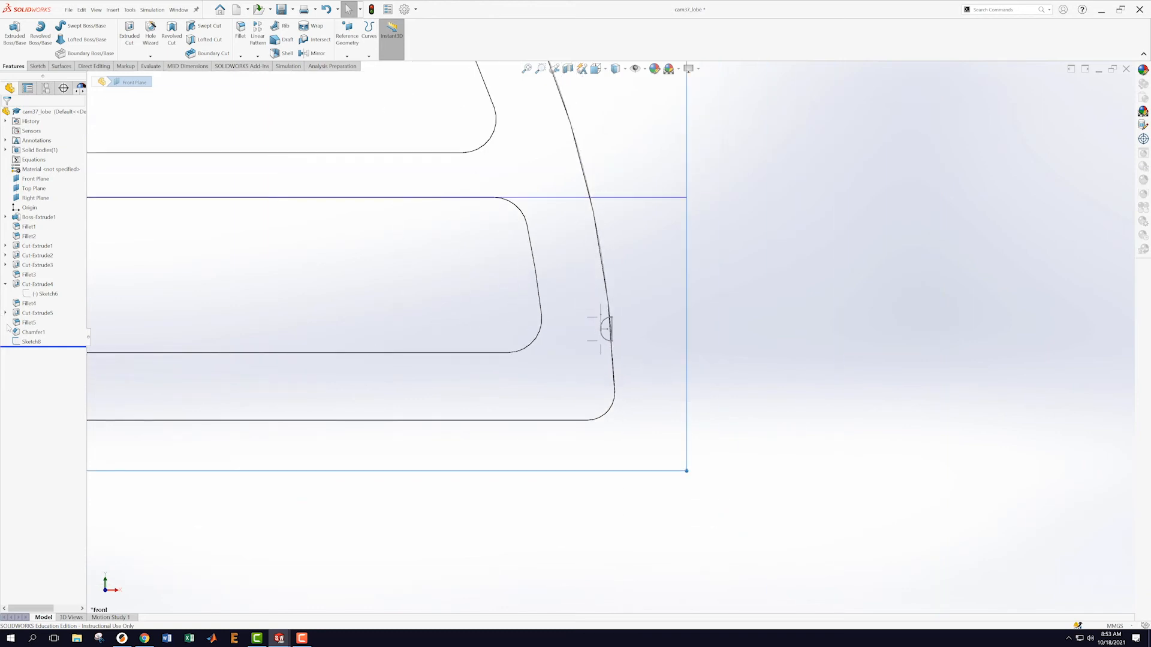
- Start a blind Extruded Cut from the notch sketch and check how the profile lies across the lobe's outer edge
left_click(31, 342)
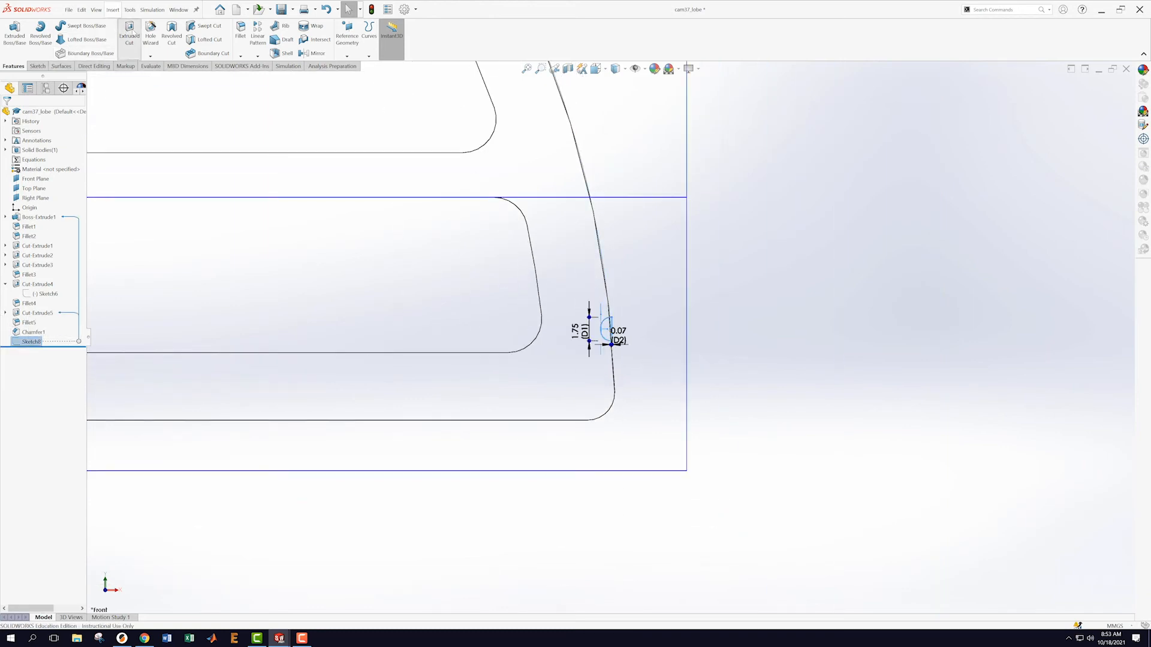
left_click(131, 34)
scroll(360, 270, "up", 5)
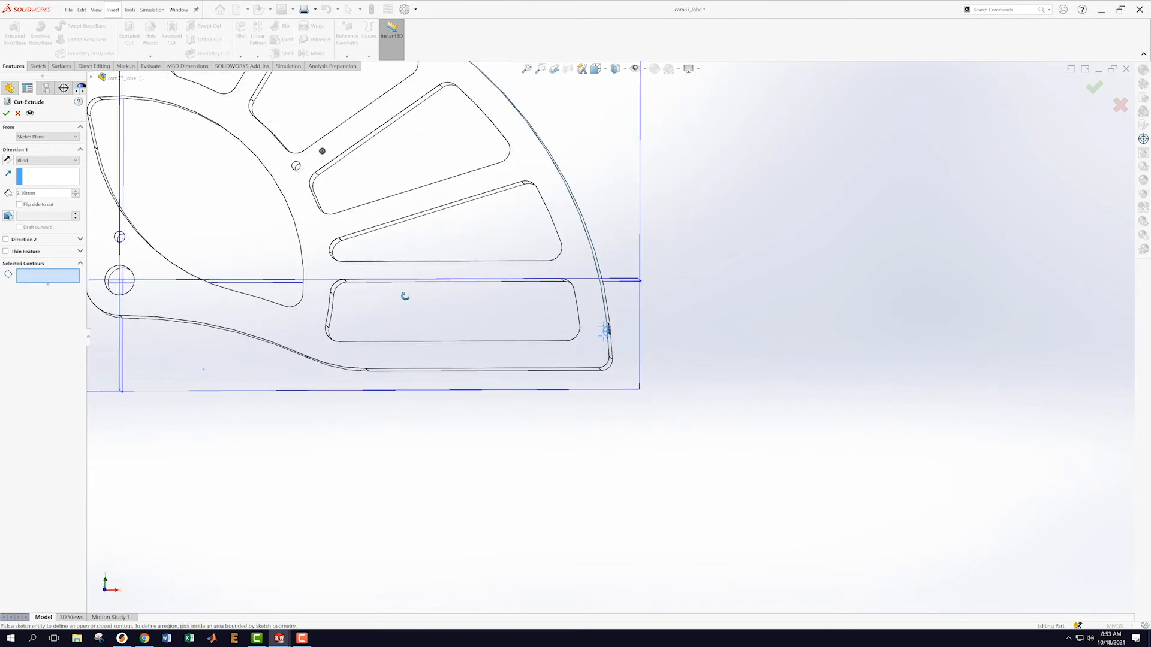
scroll(405, 296, "up", 3)
scroll(596, 335, "up", 2)
middle_click_drag(596, 336, 615, 343)
scroll(618, 334, "down", 8)
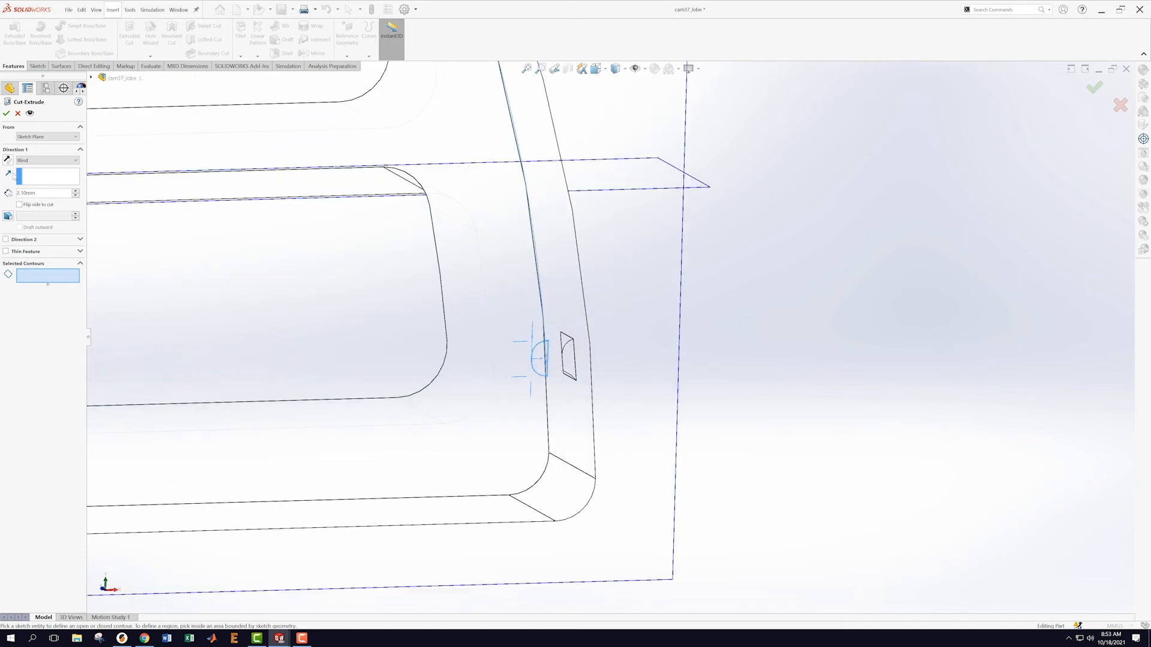
left_click(47, 180)
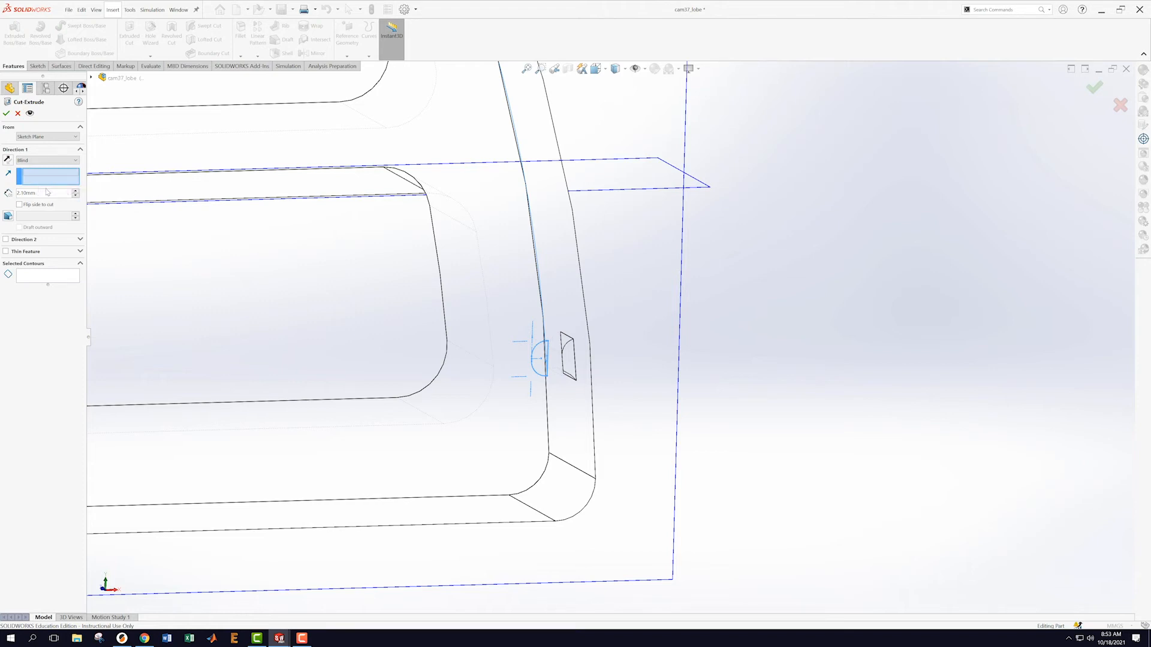
middle_click_drag(285, 311, 263, 292)
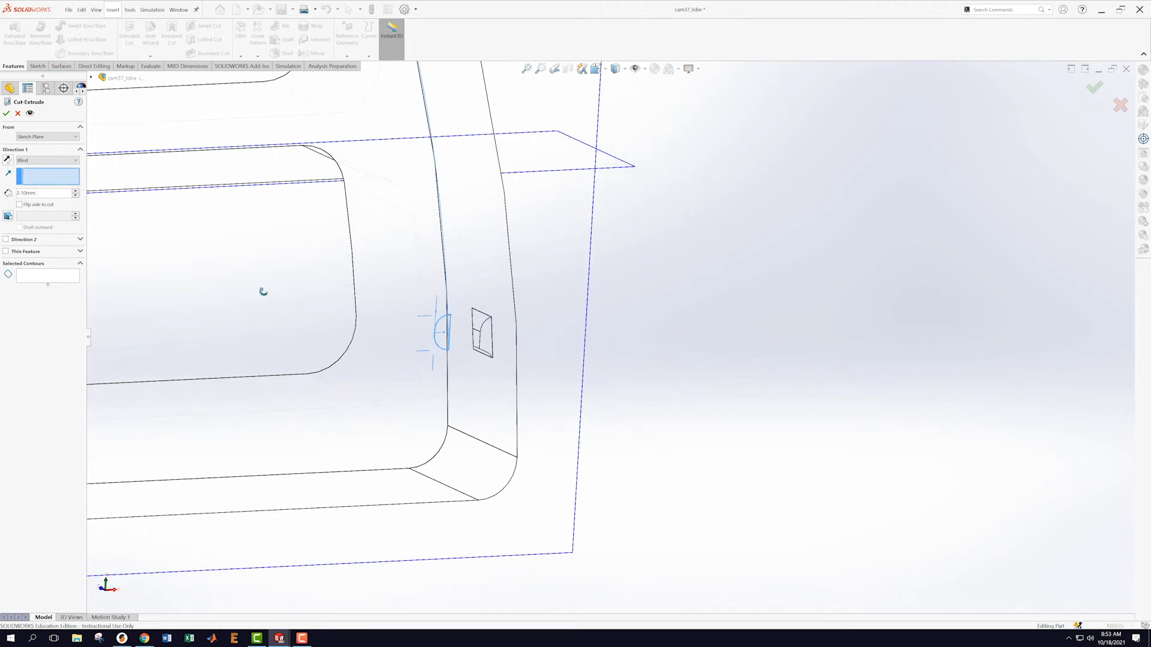
scroll(386, 320, "down", 9)
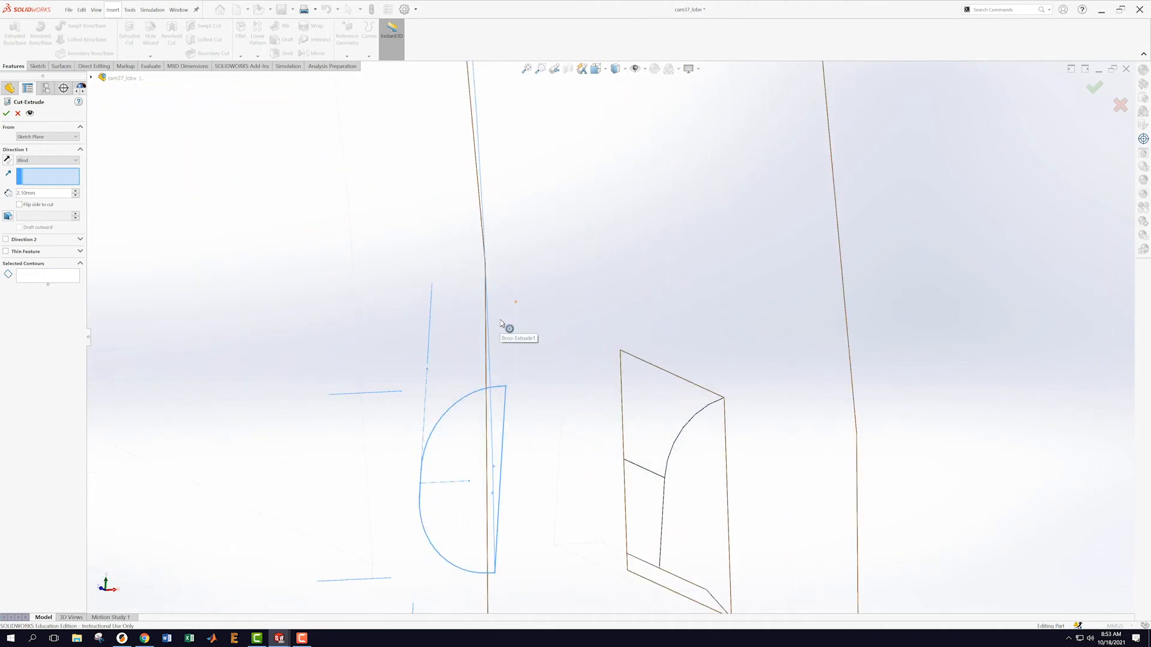
scroll(479, 353, "up", 8)
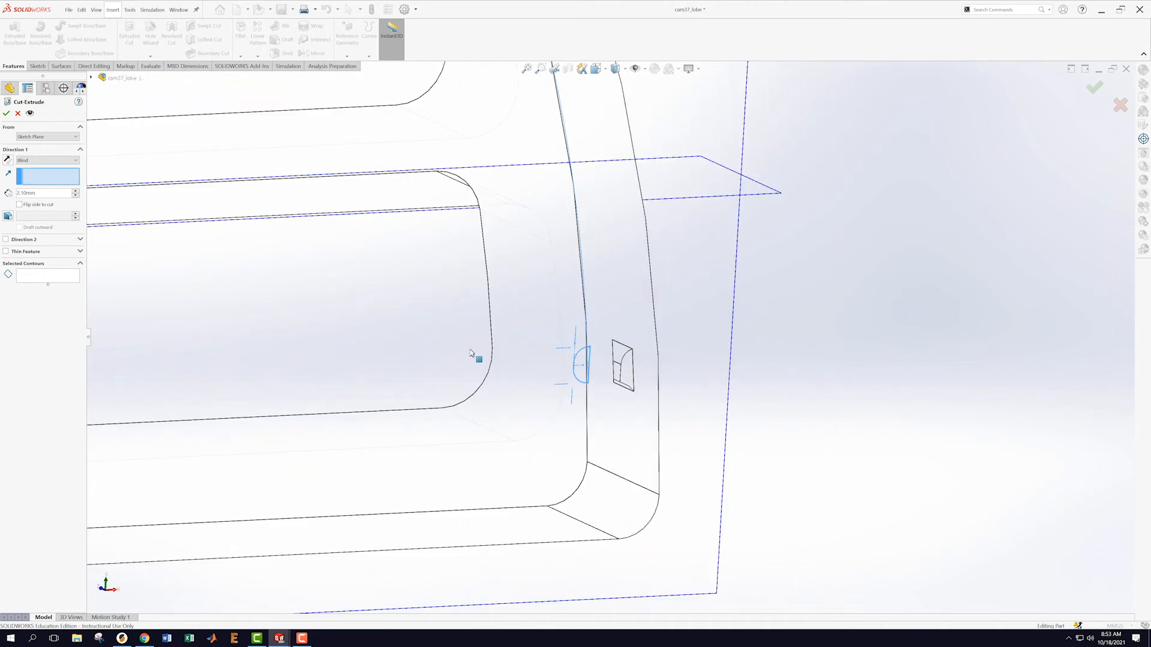
- Try to apply the notch cut by merging the sketch's open contours, and cancel the Cut-Extrude
left_click(6, 113)
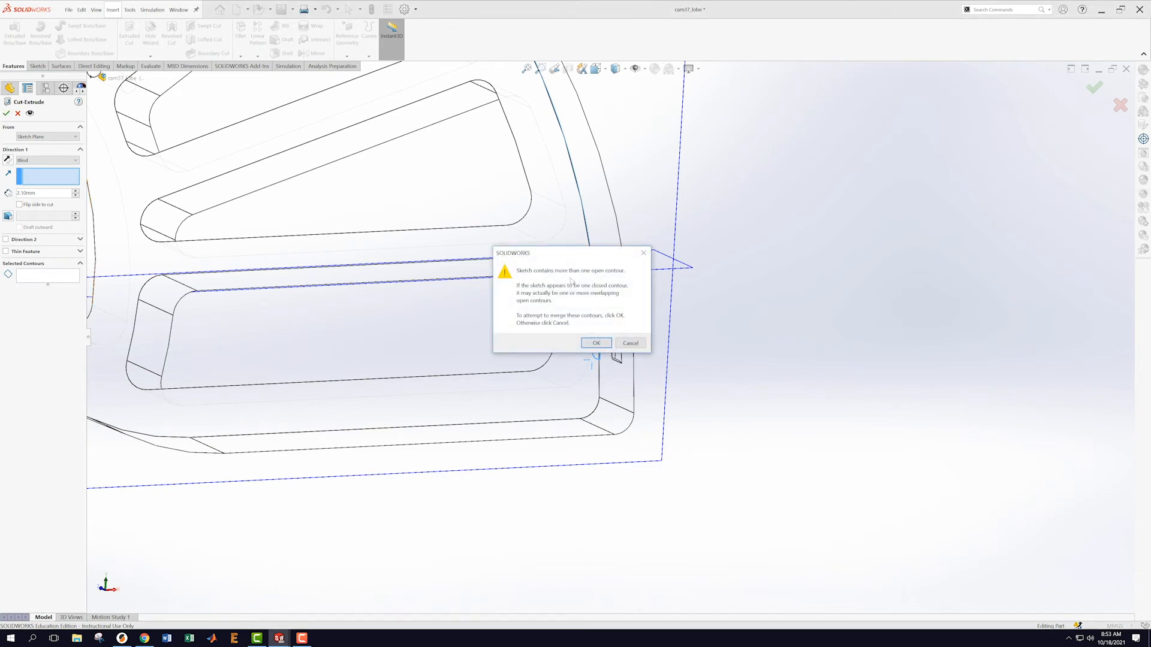
left_click(597, 344)
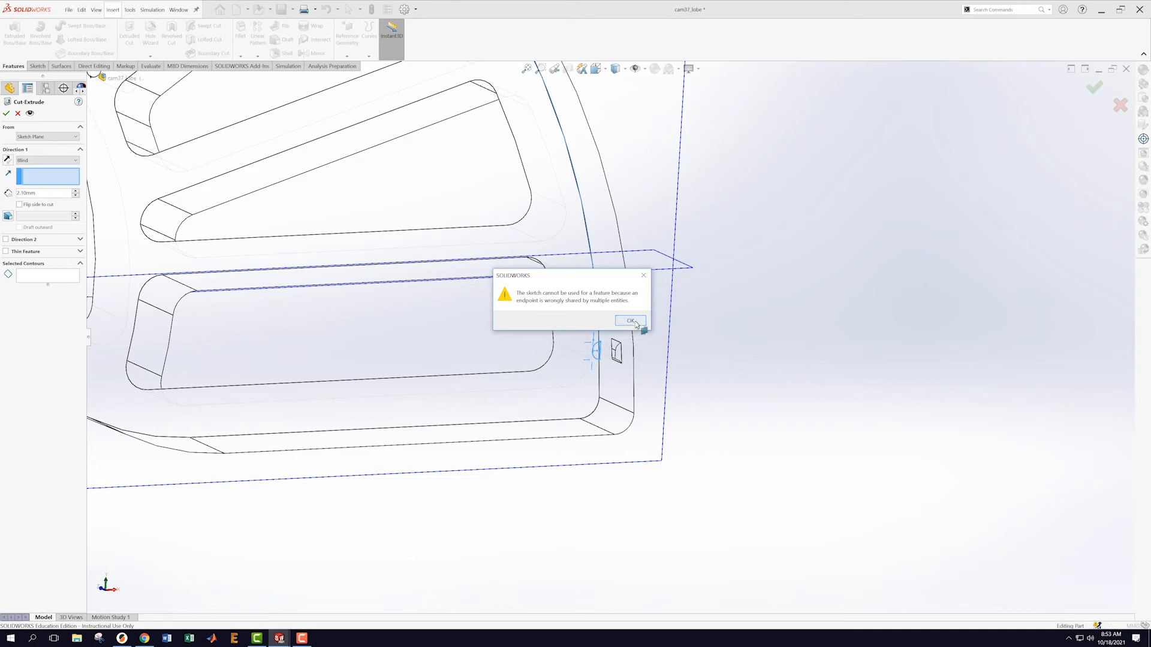
left_click(630, 321)
scroll(461, 343, "up", 6)
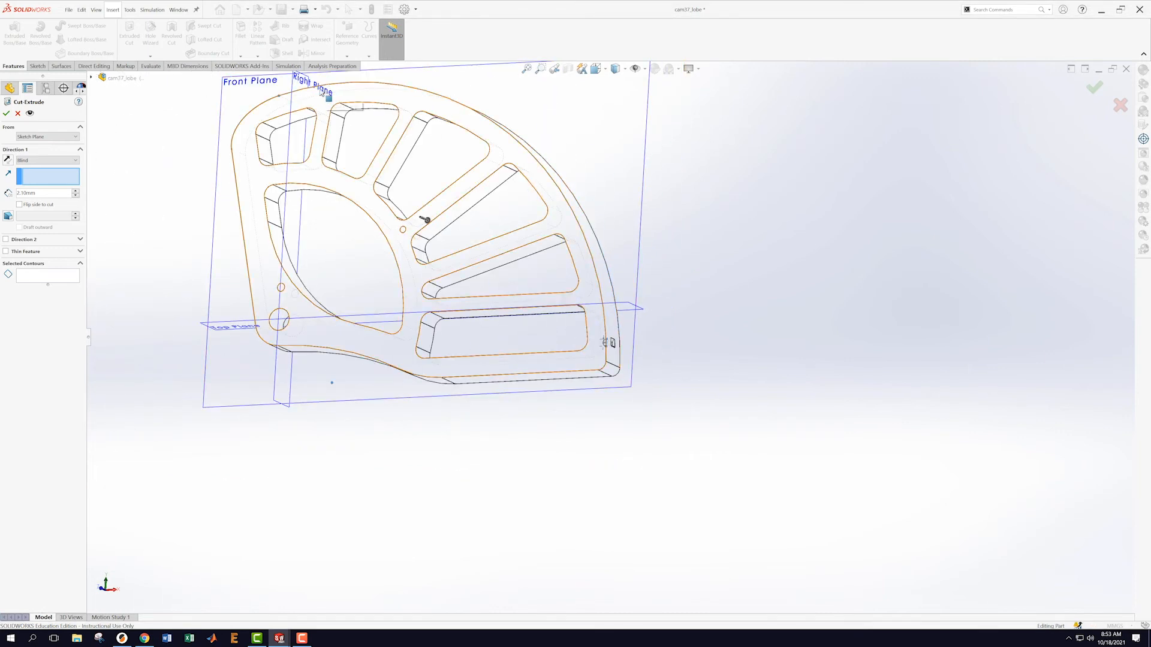
left_click(6, 113)
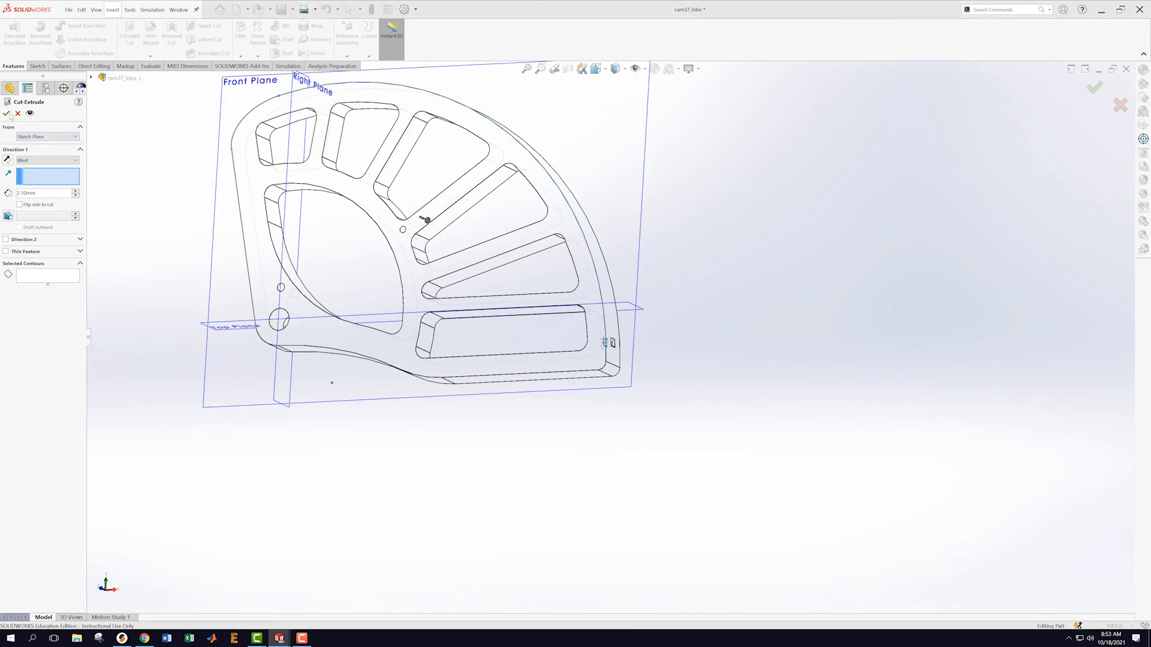
left_click(639, 346)
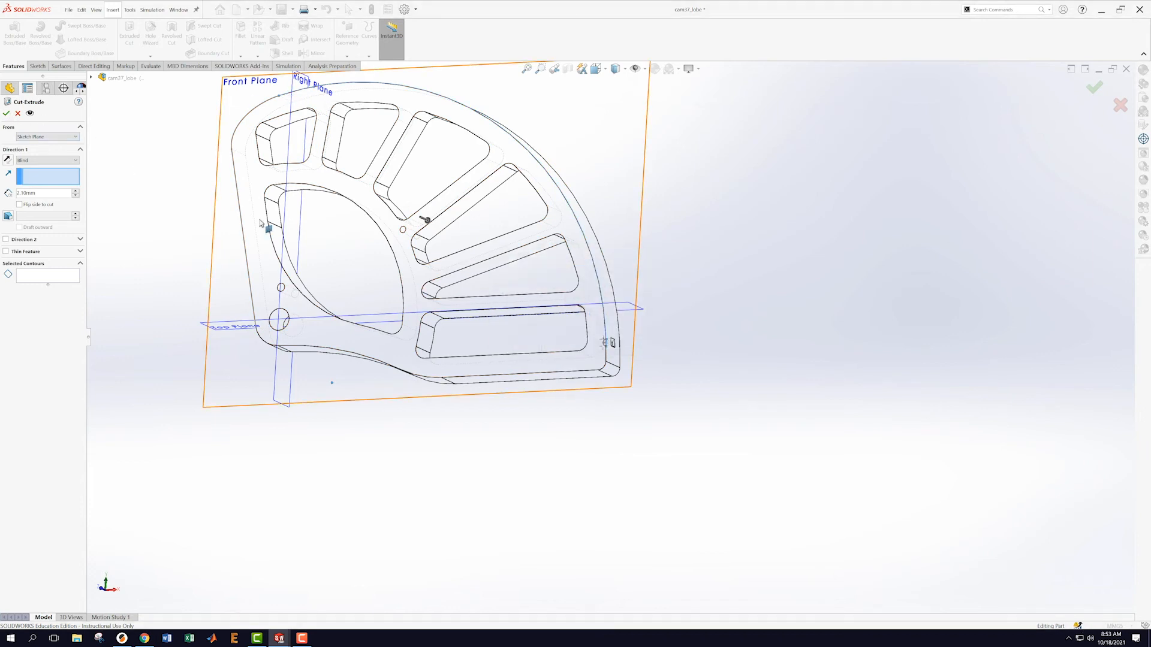
left_click(17, 114)
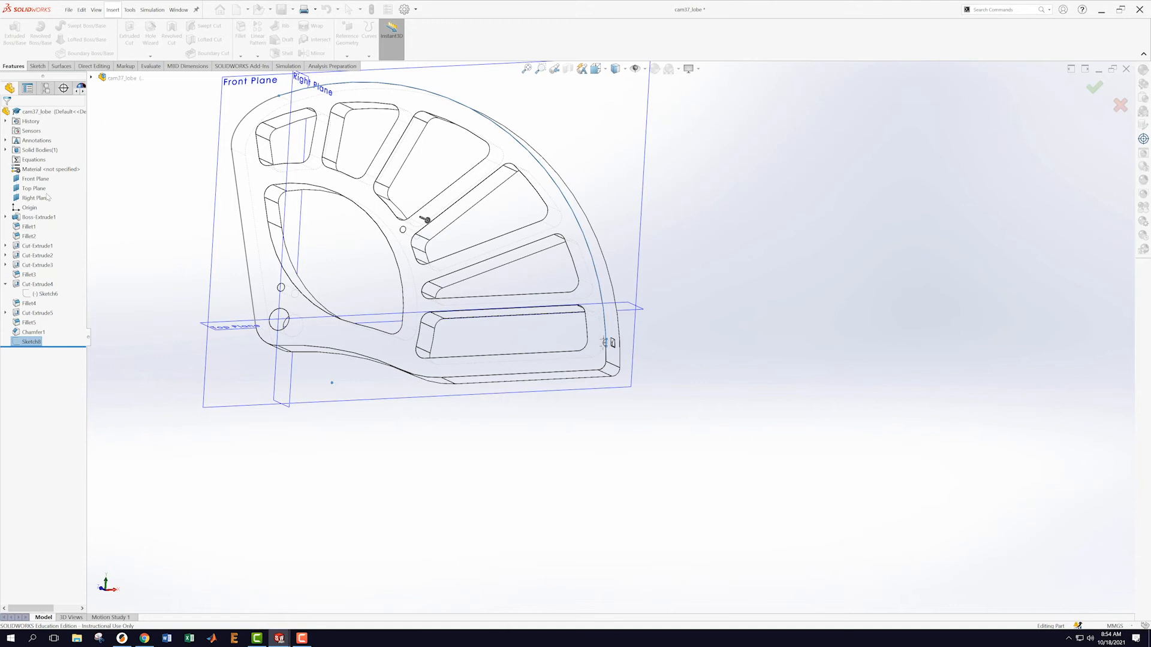
- Reopen the notch sketch and inspect the long arc lying on the lobe's outer edge where it meets the notch profile
right_click(31, 335)
left_click(58, 301)
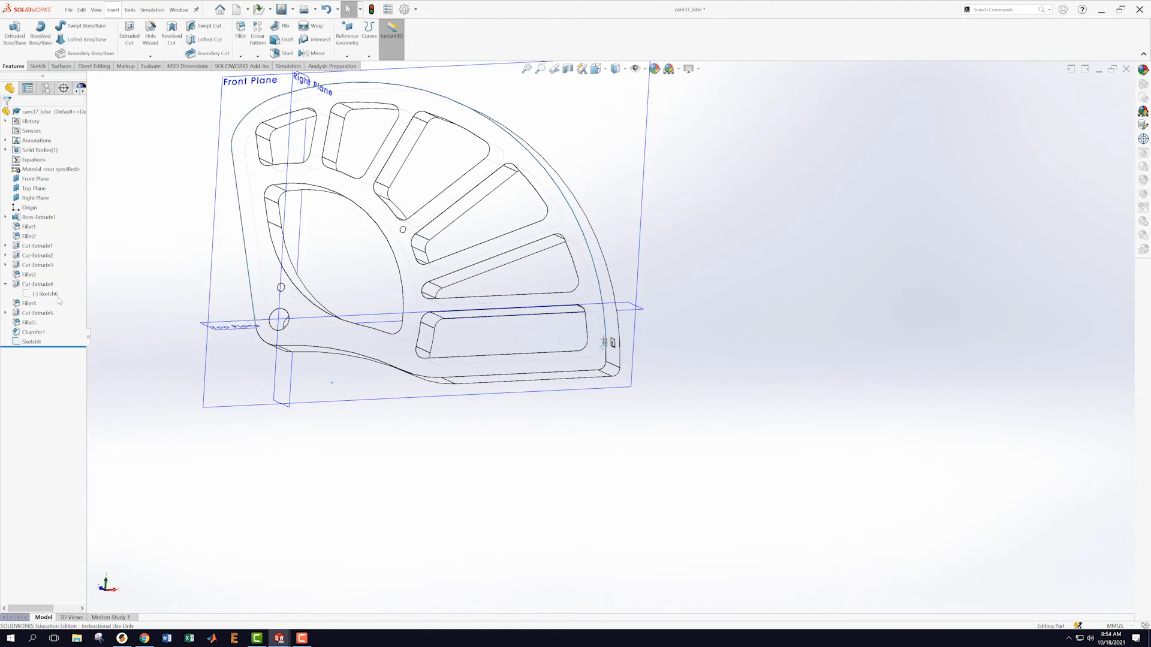
right_click(24, 343)
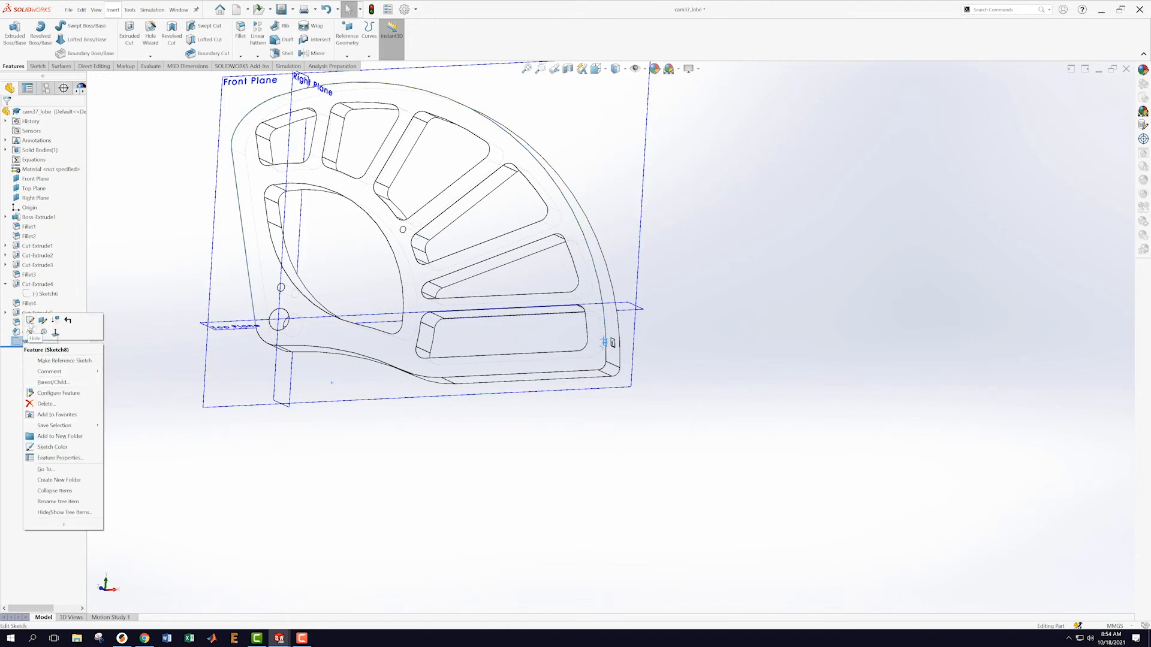
left_click(30, 321)
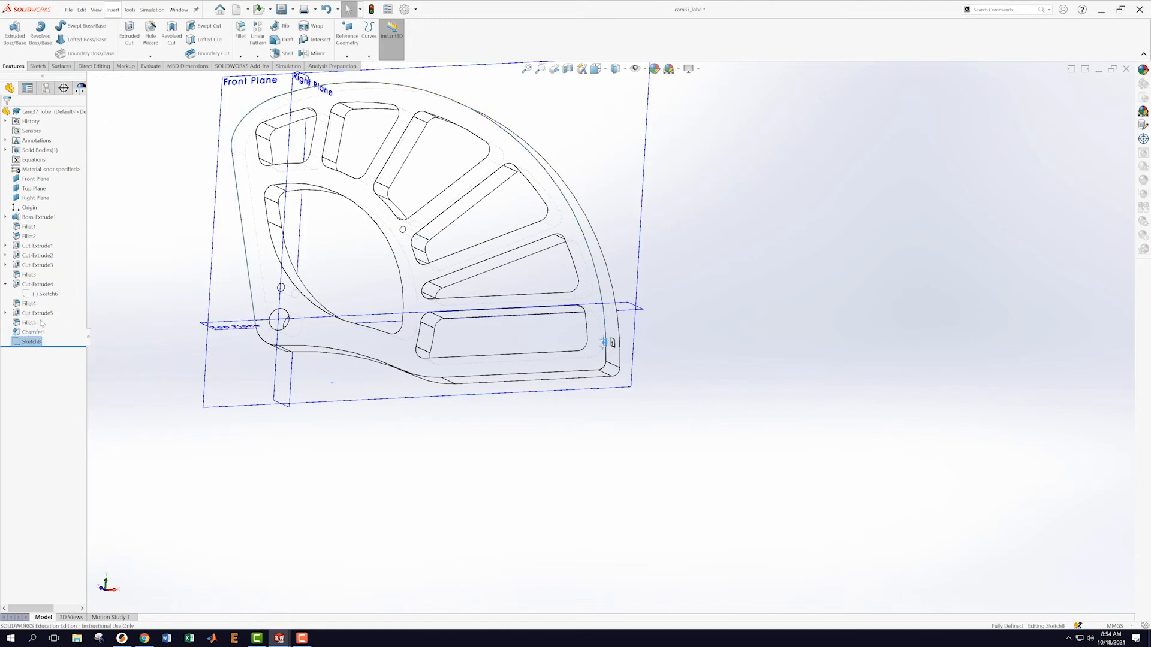
left_click(544, 171)
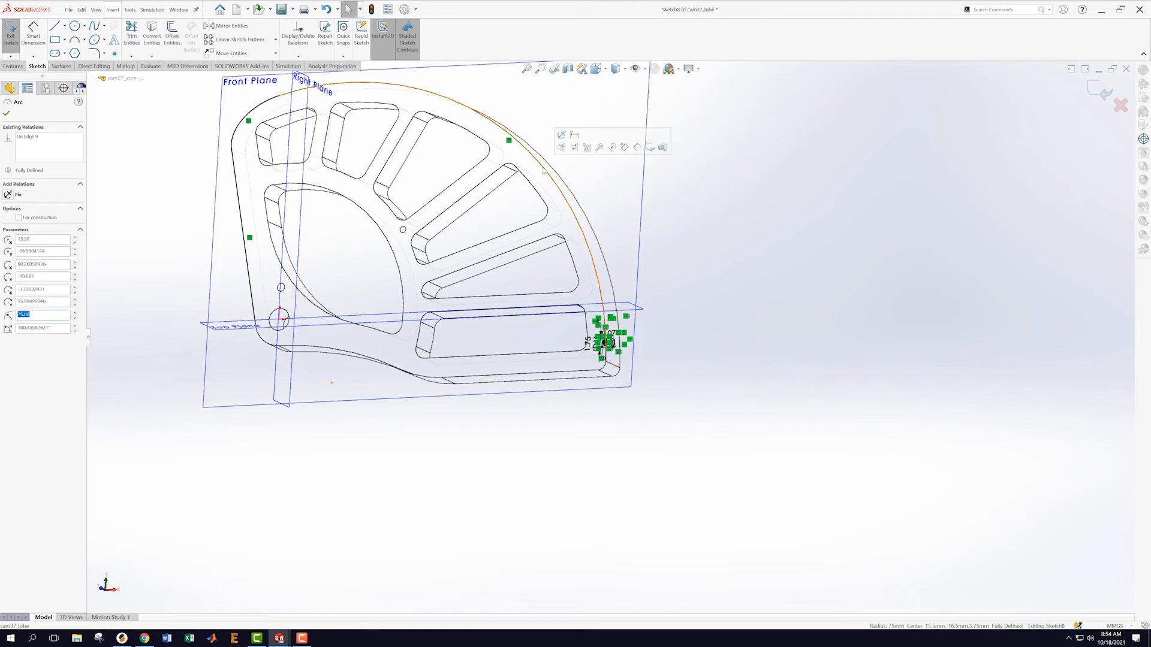
scroll(602, 347, "down", 10)
scroll(595, 404, "down", 5)
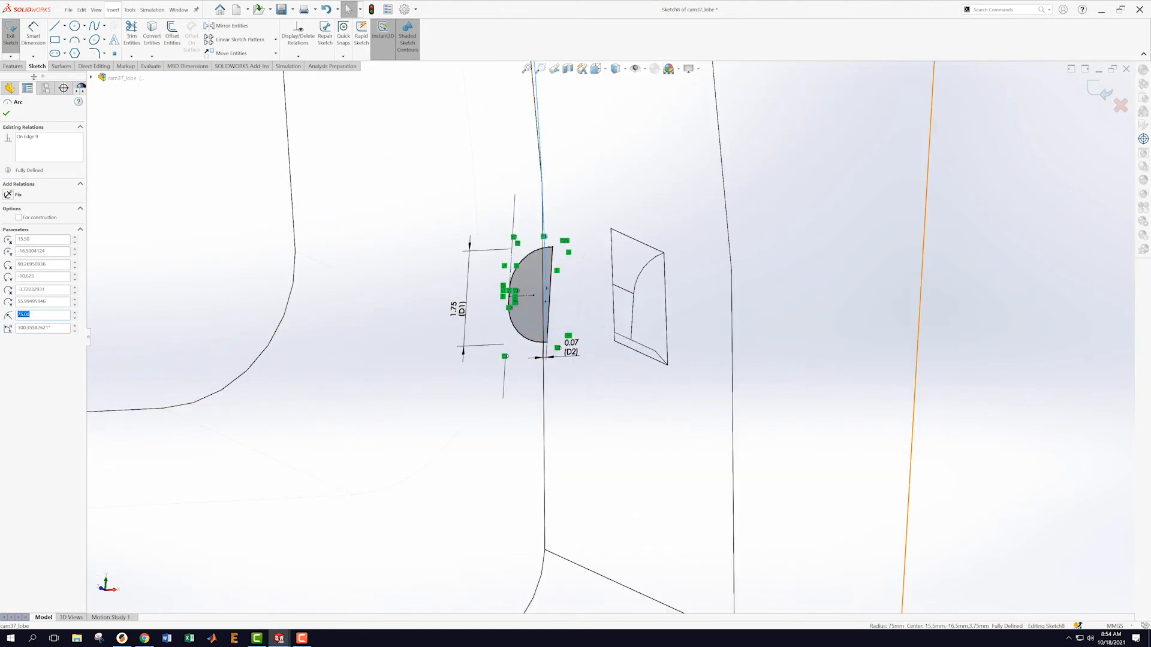
- Examine where the lobe's edge lines cross the closed notch profile and exit the sketch
left_click(131, 57)
left_click(533, 231)
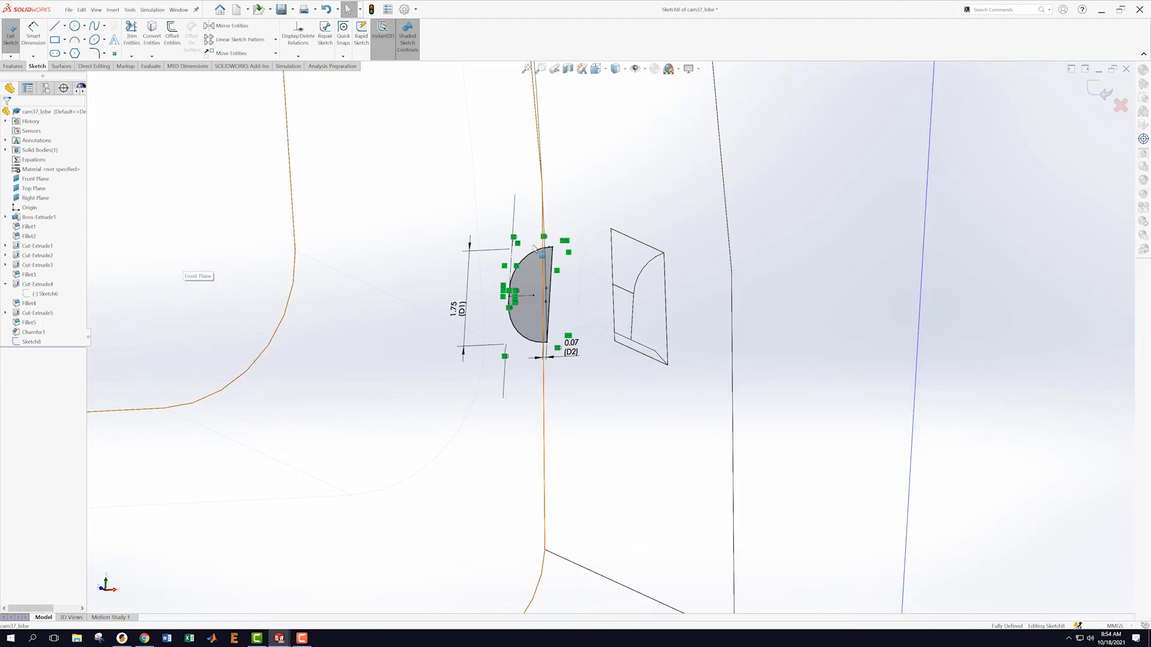
scroll(570, 264, "down", 3)
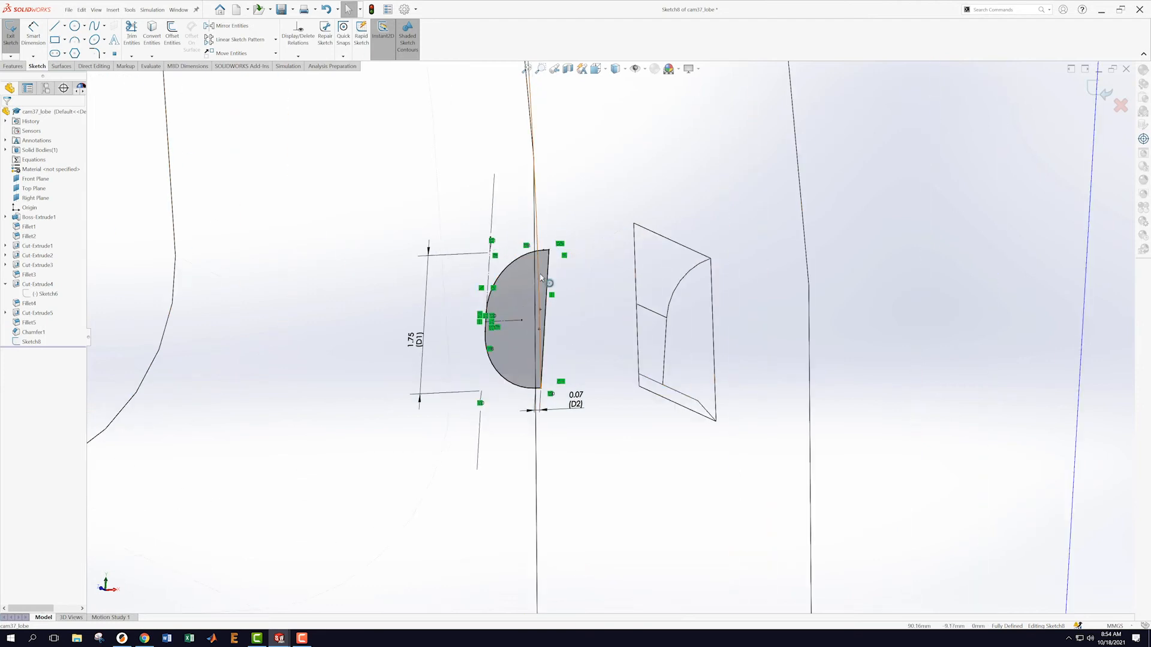
mouse_move(538, 270)
middle_mouse_down()
mouse_move(617, 257)
mouse_move(637, 289)
mouse_move(630, 275)
middle_mouse_up()
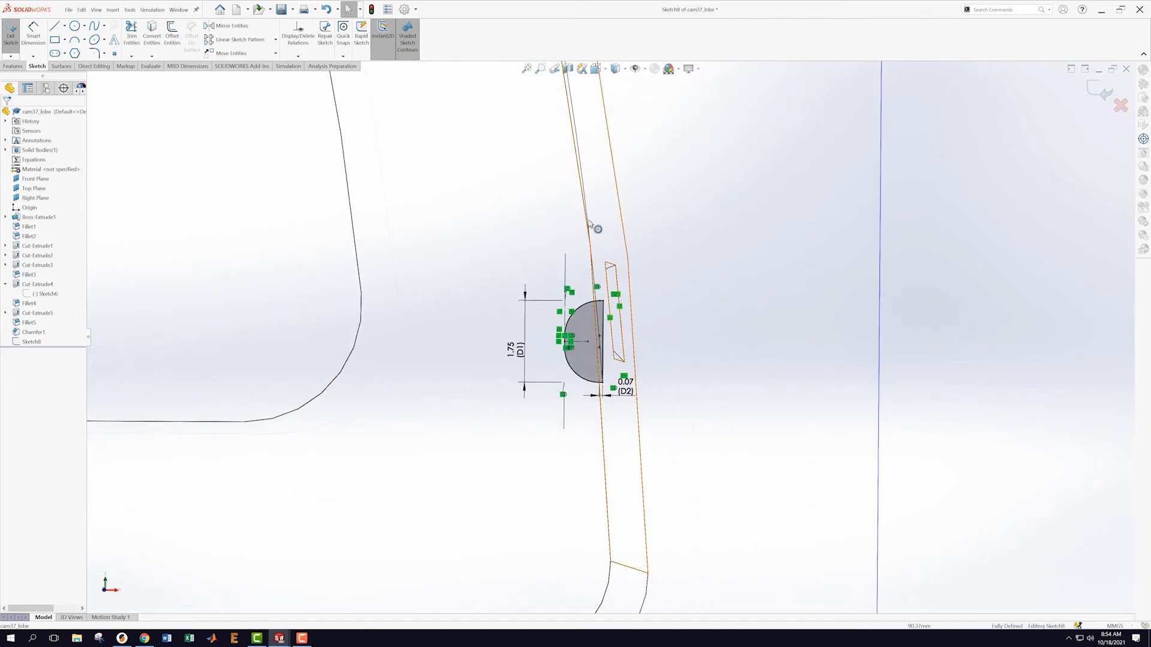
scroll(611, 312, "down", 7)
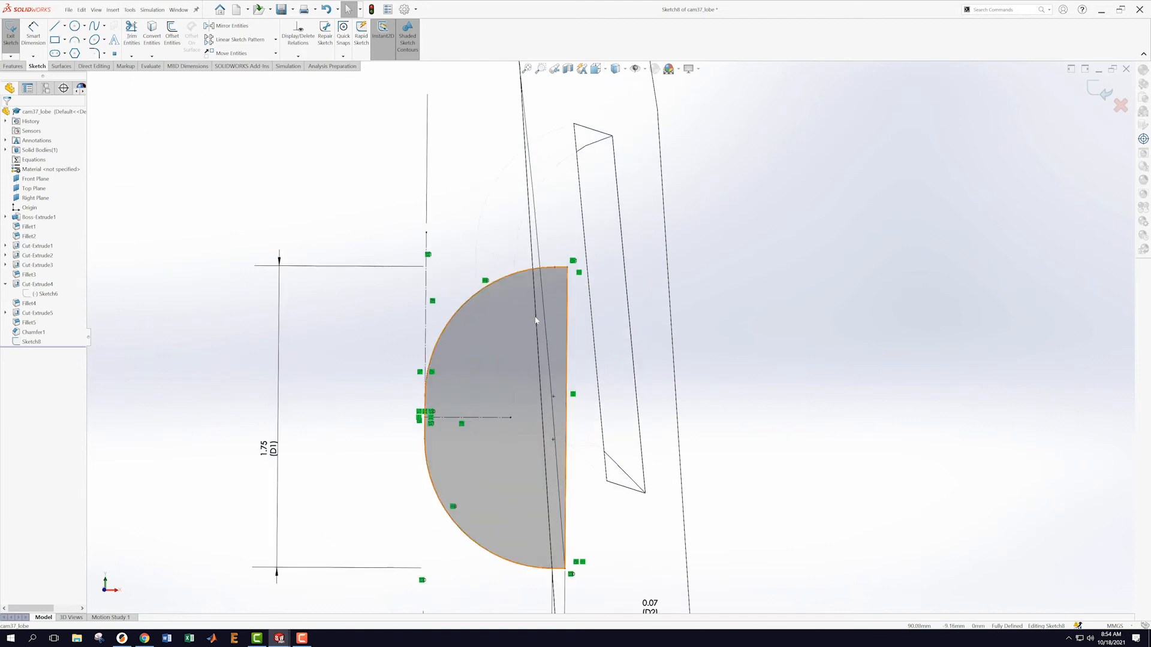
left_click(536, 321)
left_click(691, 284)
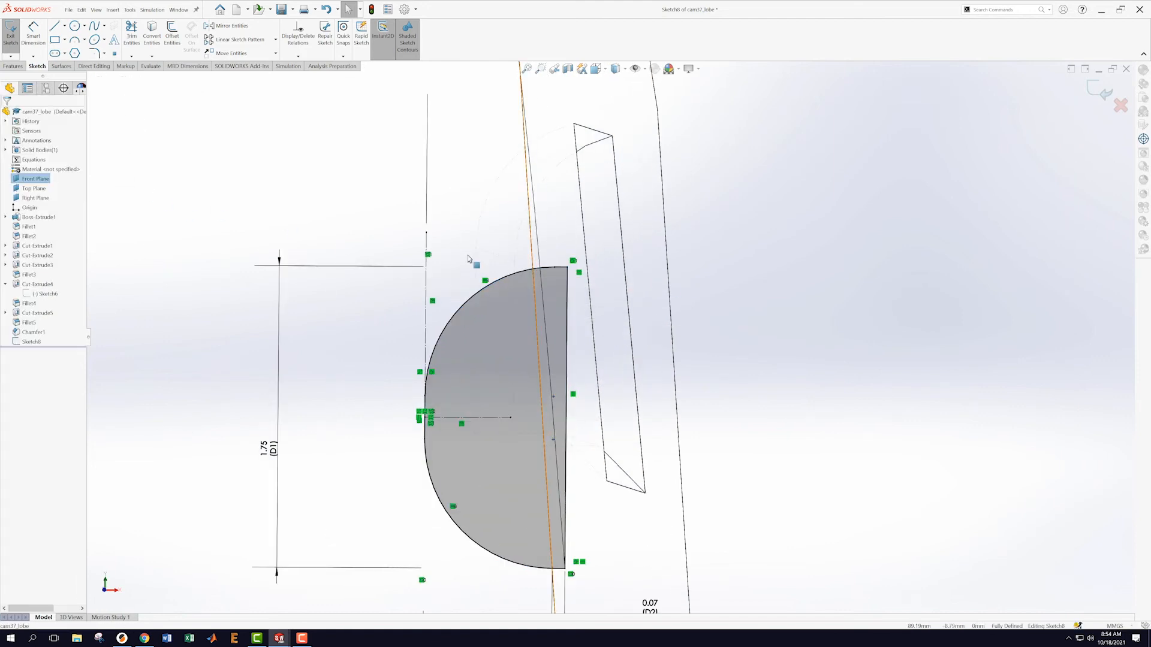
scroll(338, 250, "up", 6)
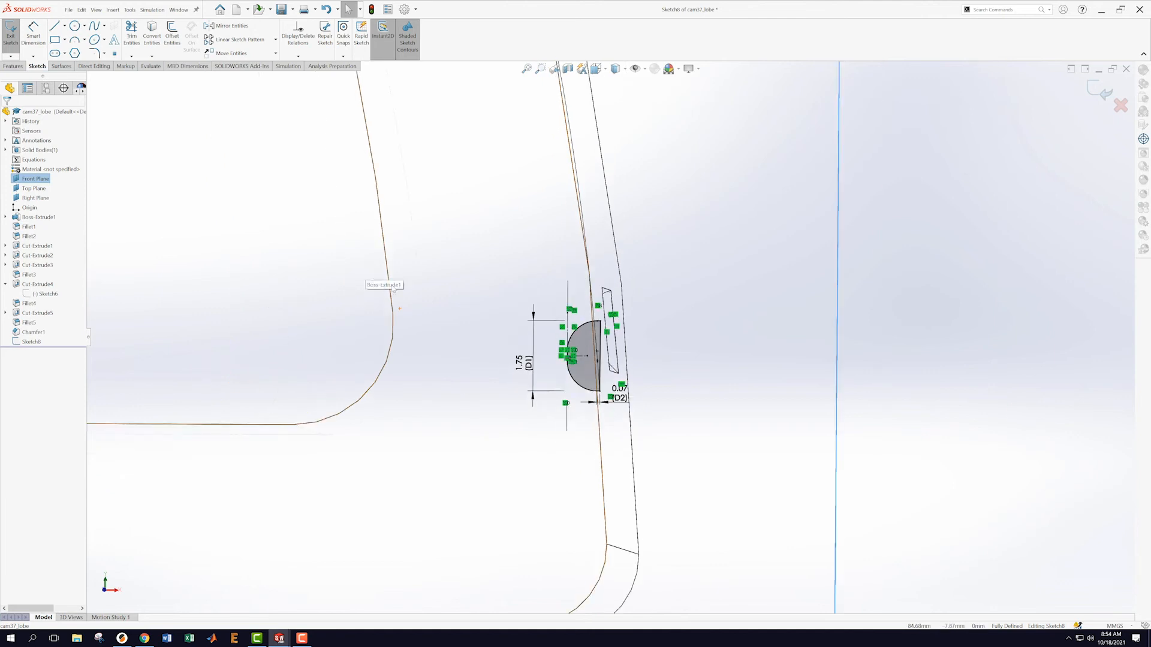
scroll(462, 256, "up", 4)
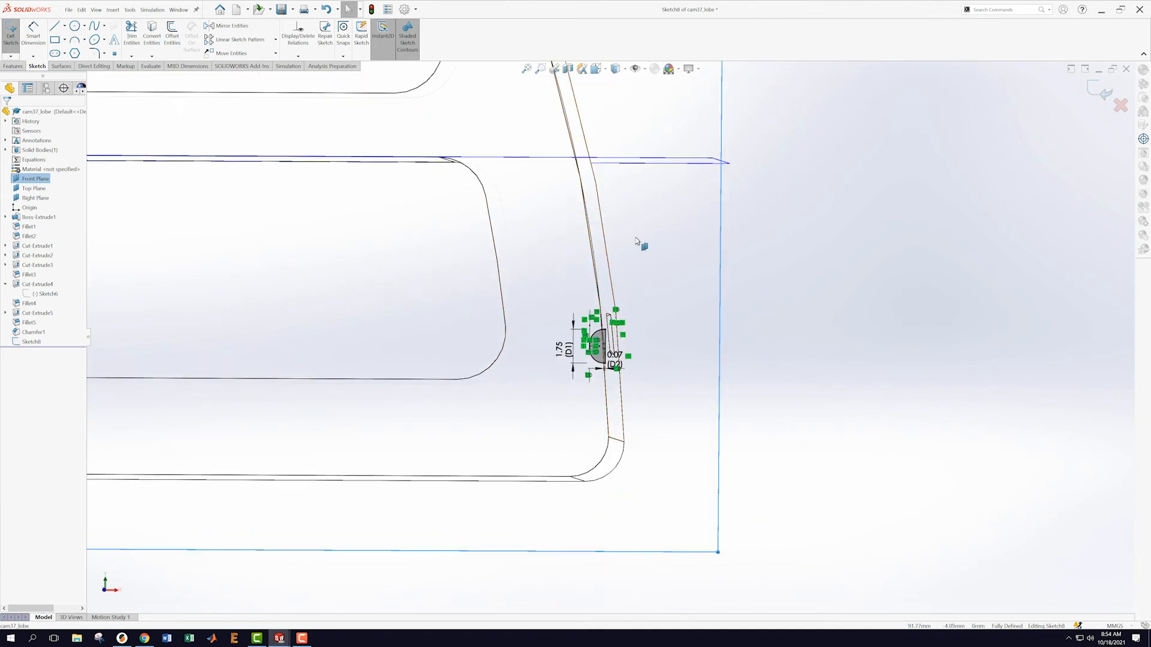
key("ctrl+b")
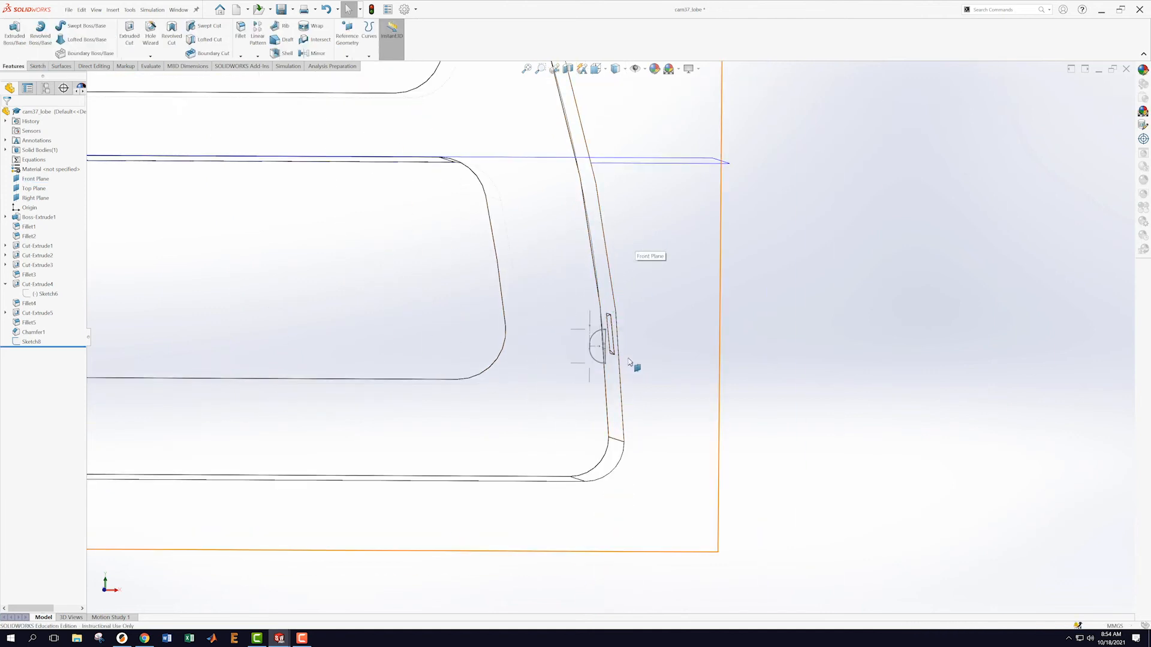
- Try to delete the notch profile's straight outer line from outside the sketch, undoing the first deletion and cancelling the second
scroll(632, 354, "down", 6)
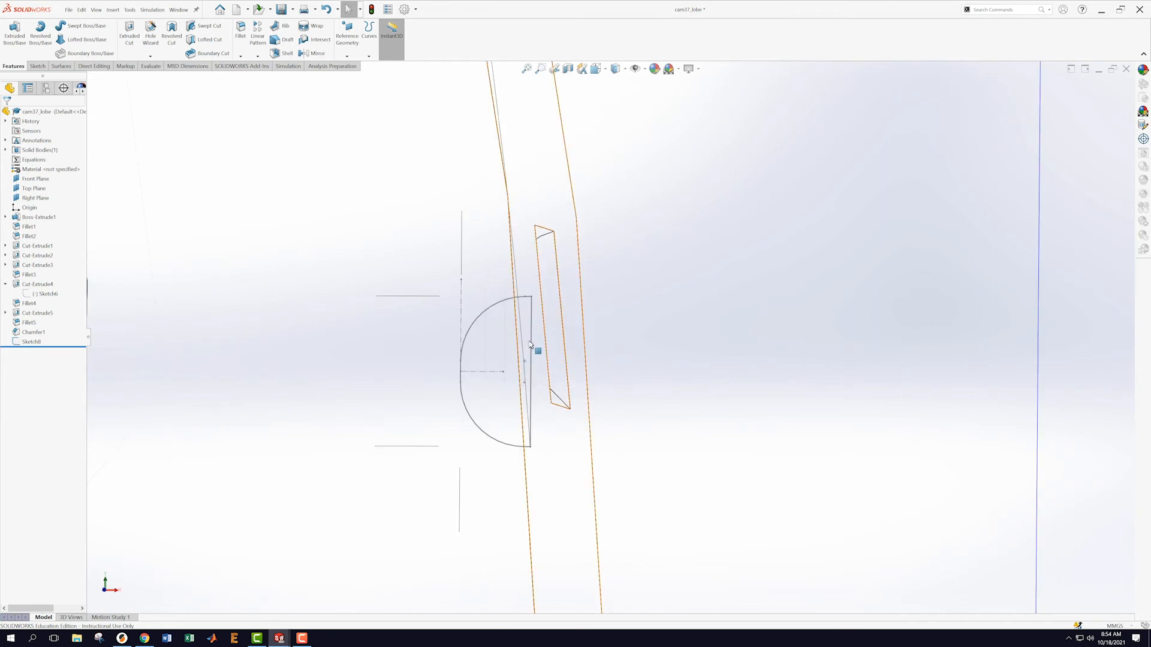
left_click(531, 346)
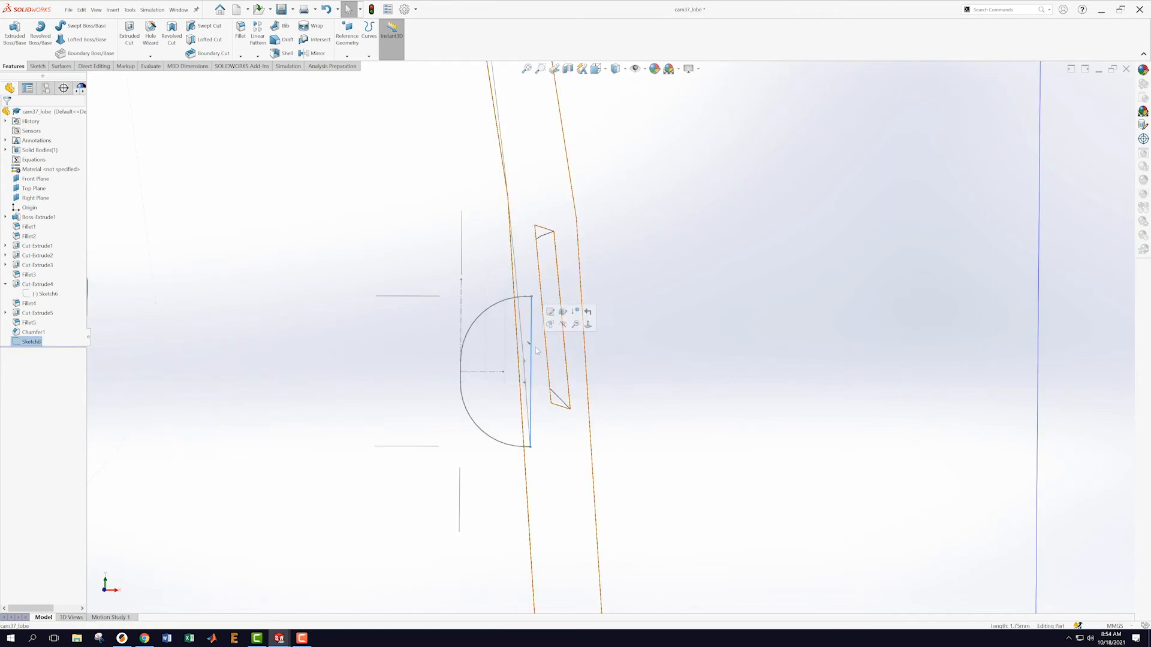
key("Delete")
left_click(360, 82)
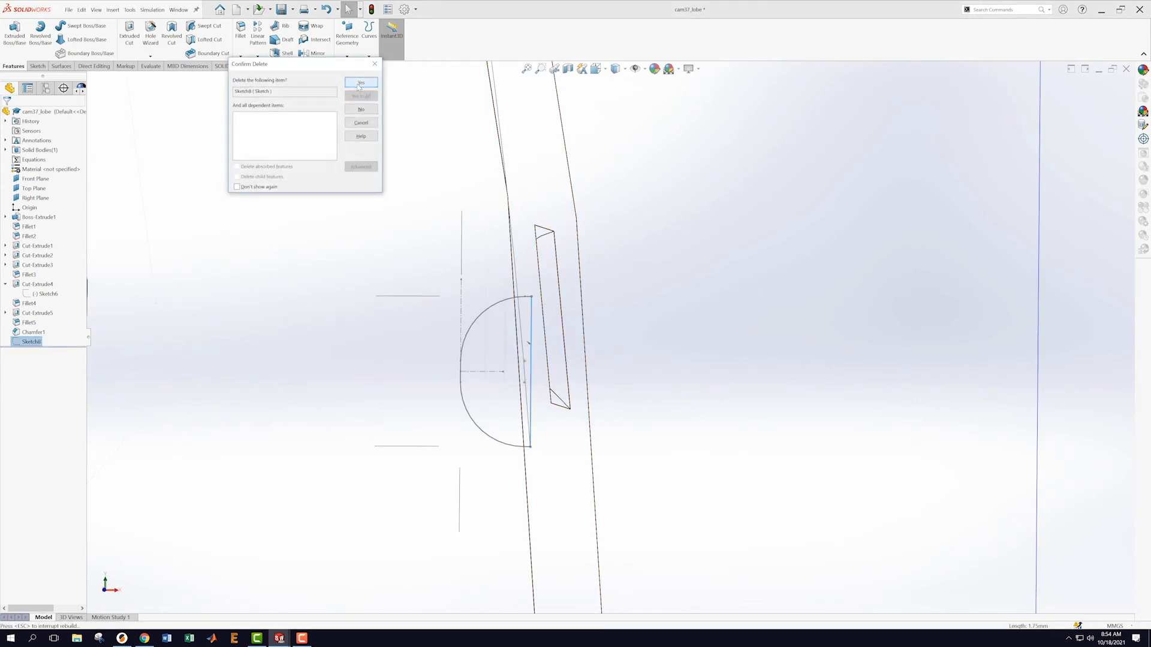
key("ctrl+z")
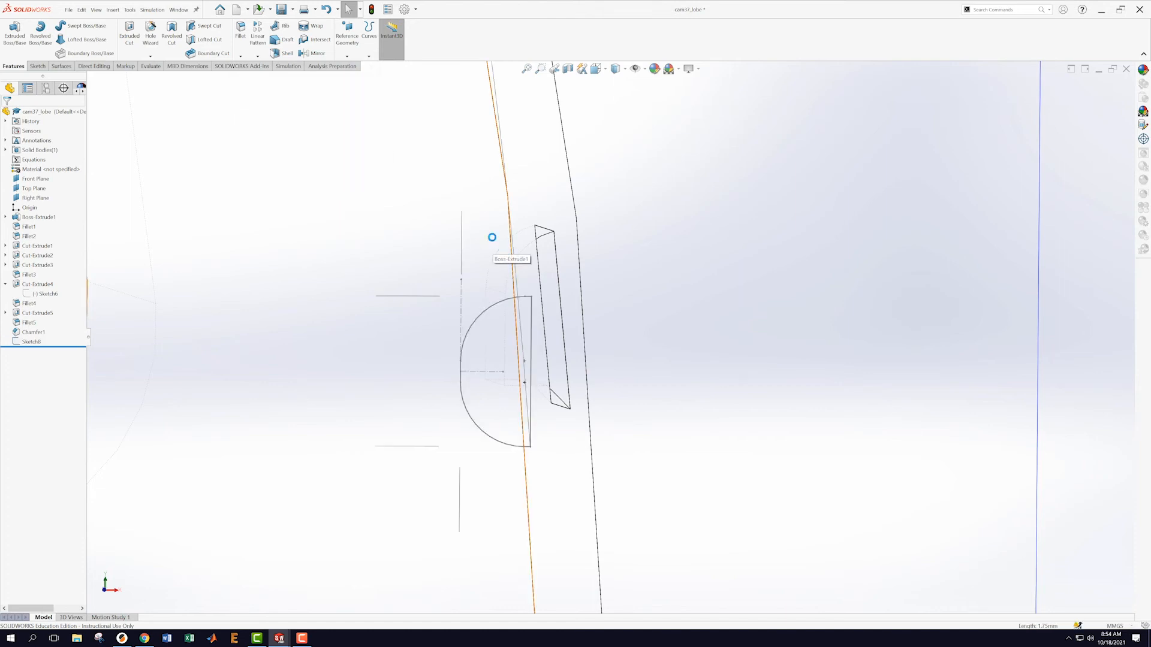
left_click(532, 325)
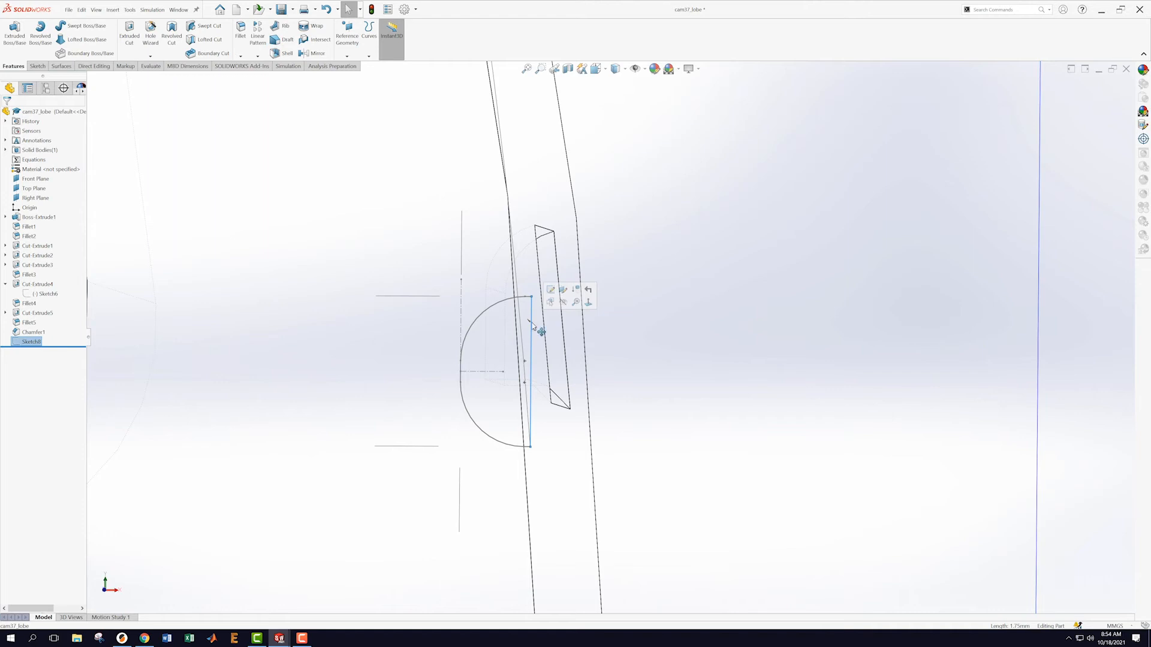
key("Delete")
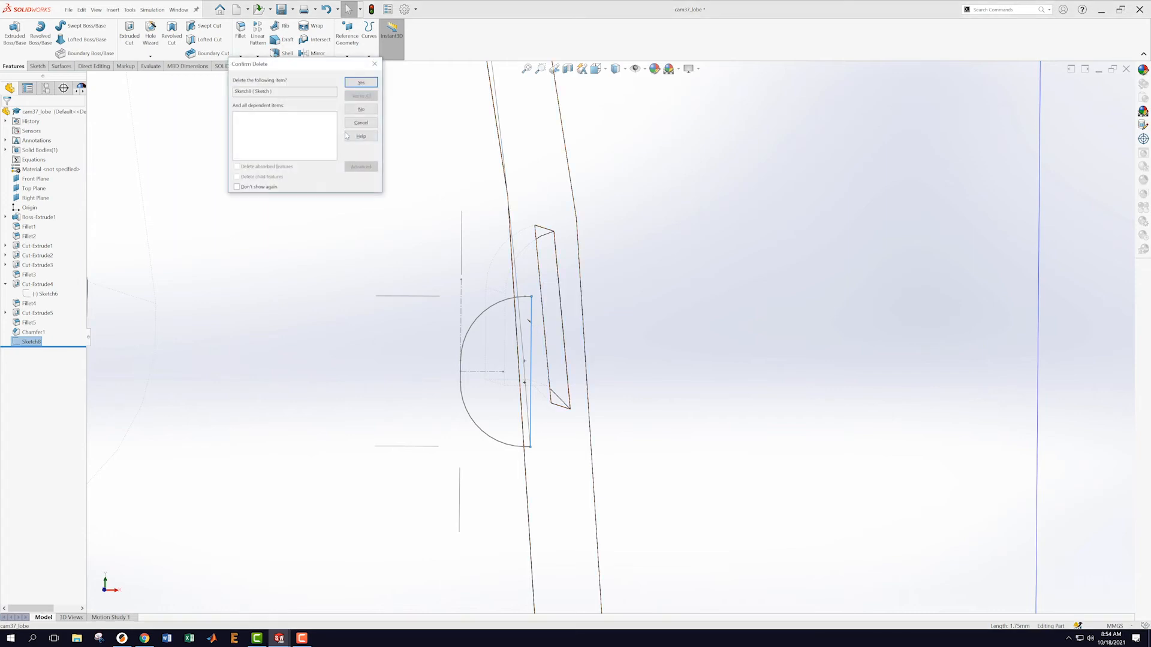
left_click(375, 63)
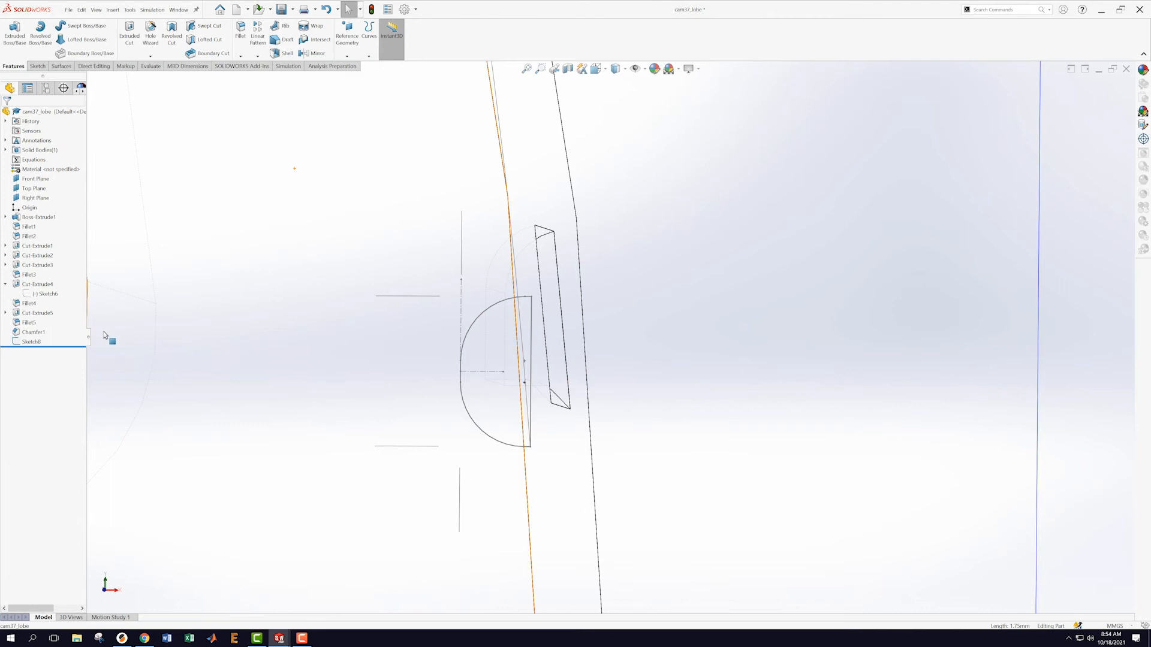
- Reopen the notch sketch for editing and examine how the lobe's outer edge arc runs past the closed notch profile
right_click(28, 342)
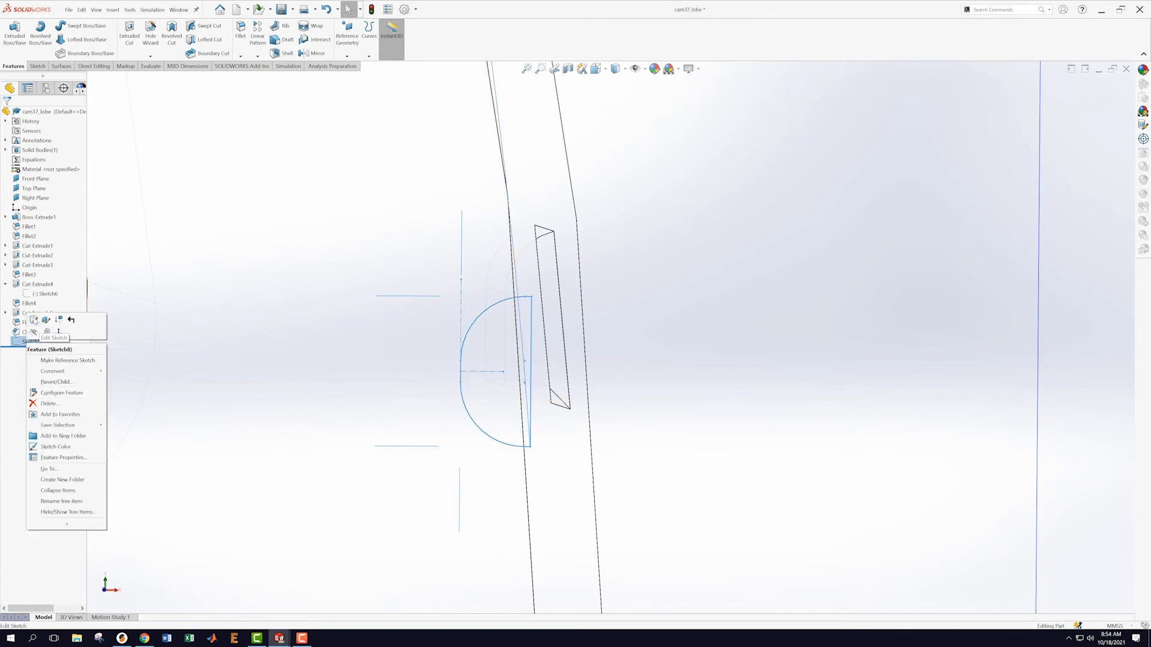
left_click(33, 320)
scroll(531, 368, "down", 3)
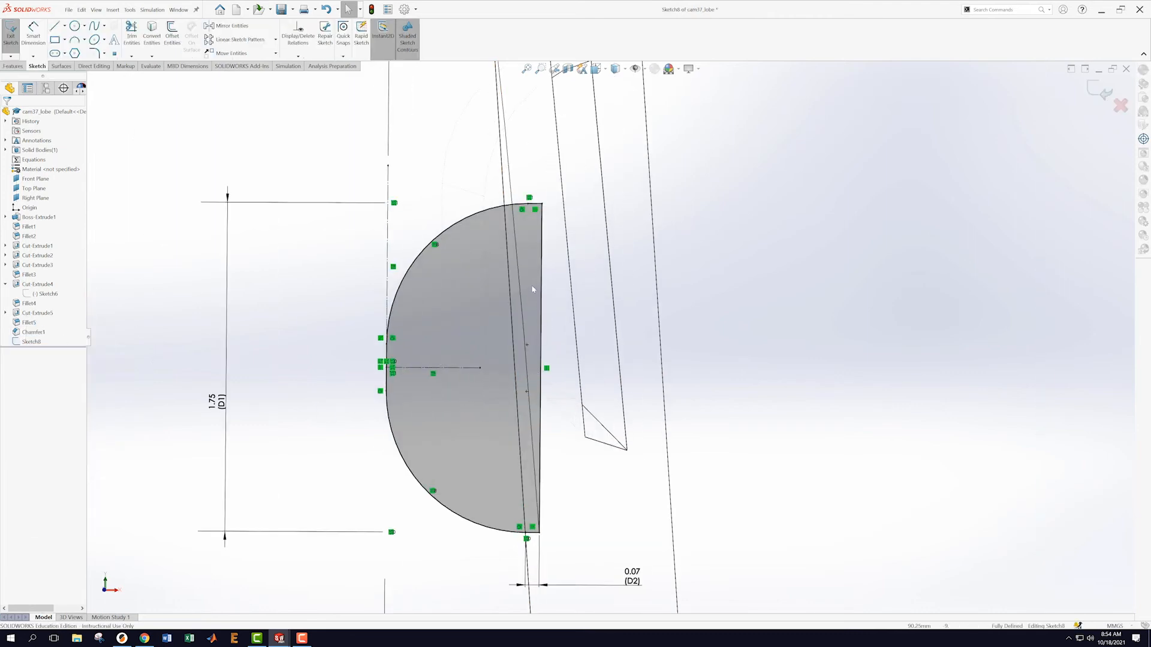
scroll(532, 289, "up", 2)
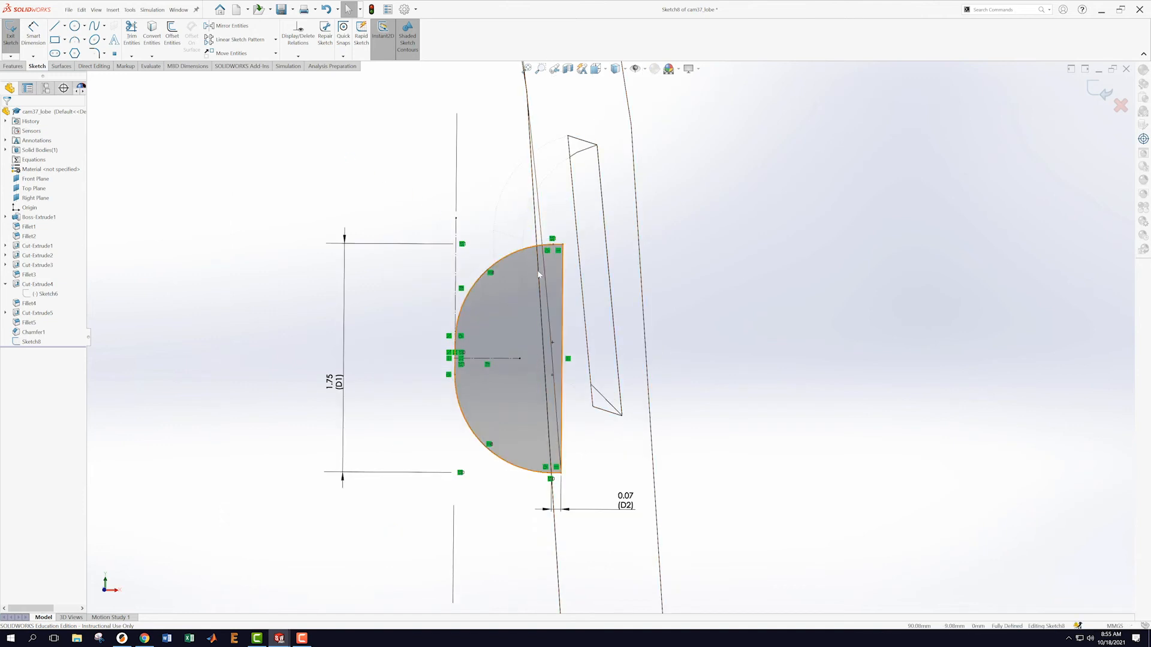
scroll(643, 256, "up", 5)
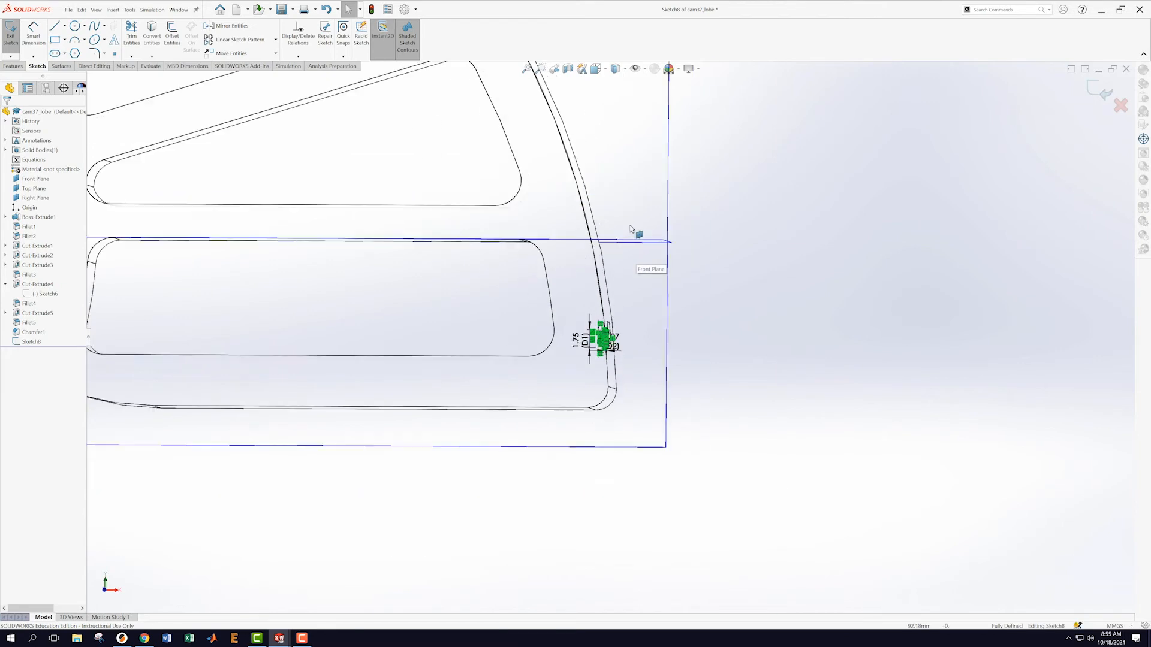
scroll(617, 239, "up", 2)
scroll(600, 240, "down", 6)
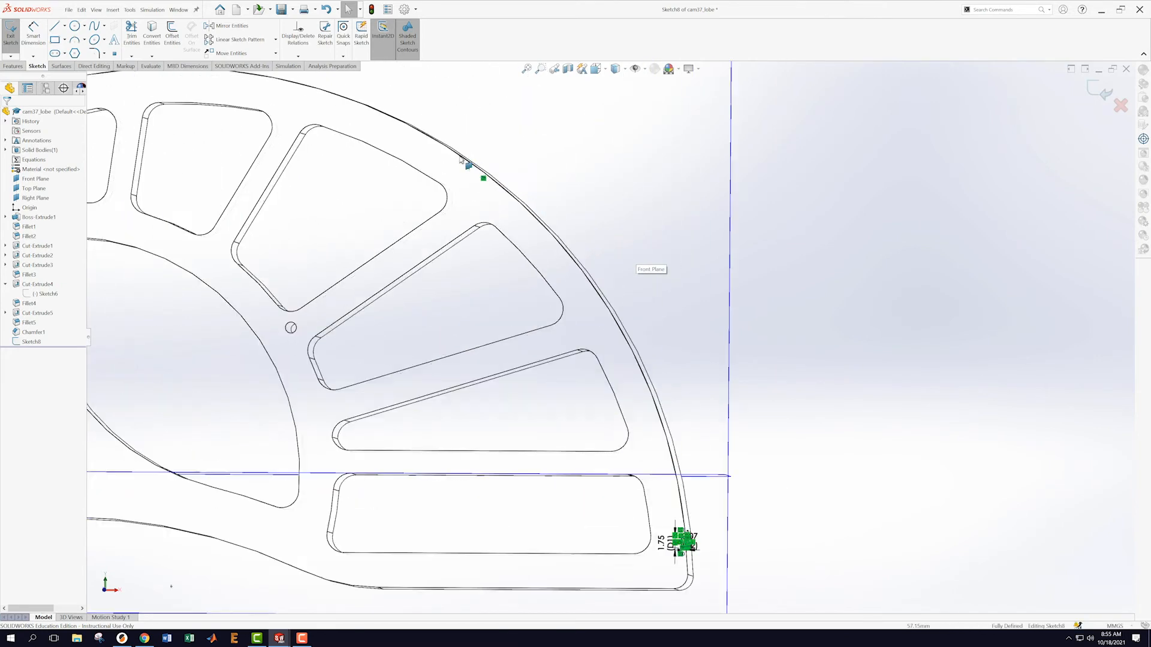
scroll(724, 483, "up", 5)
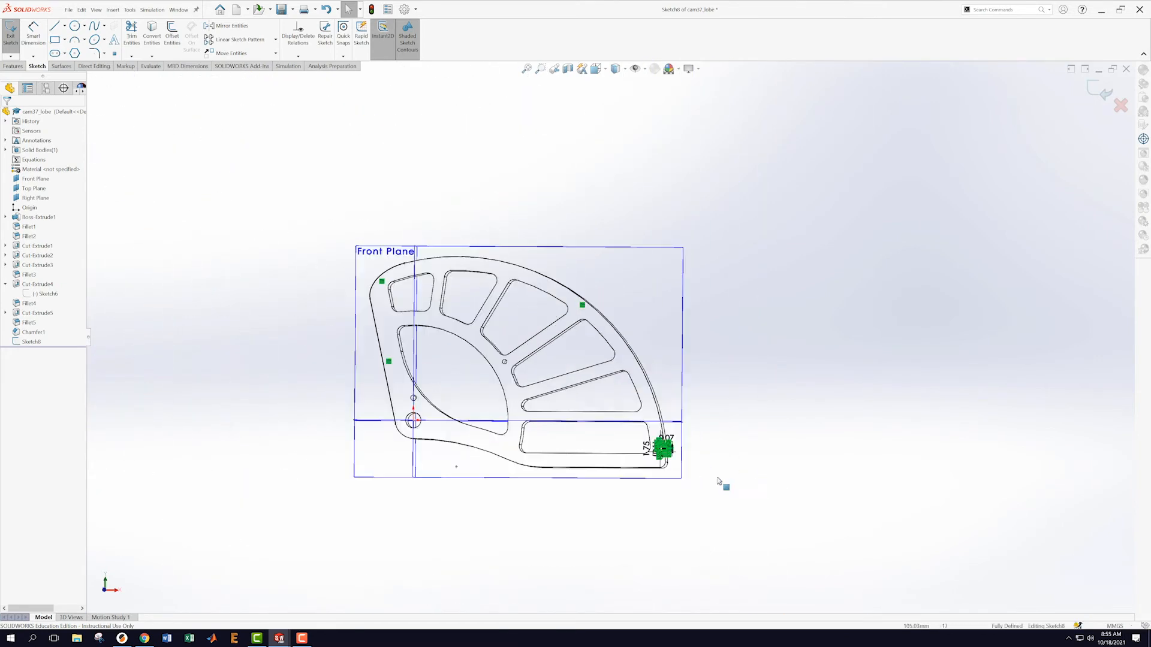
scroll(581, 318, "down", 3)
scroll(581, 318, "down", 6)
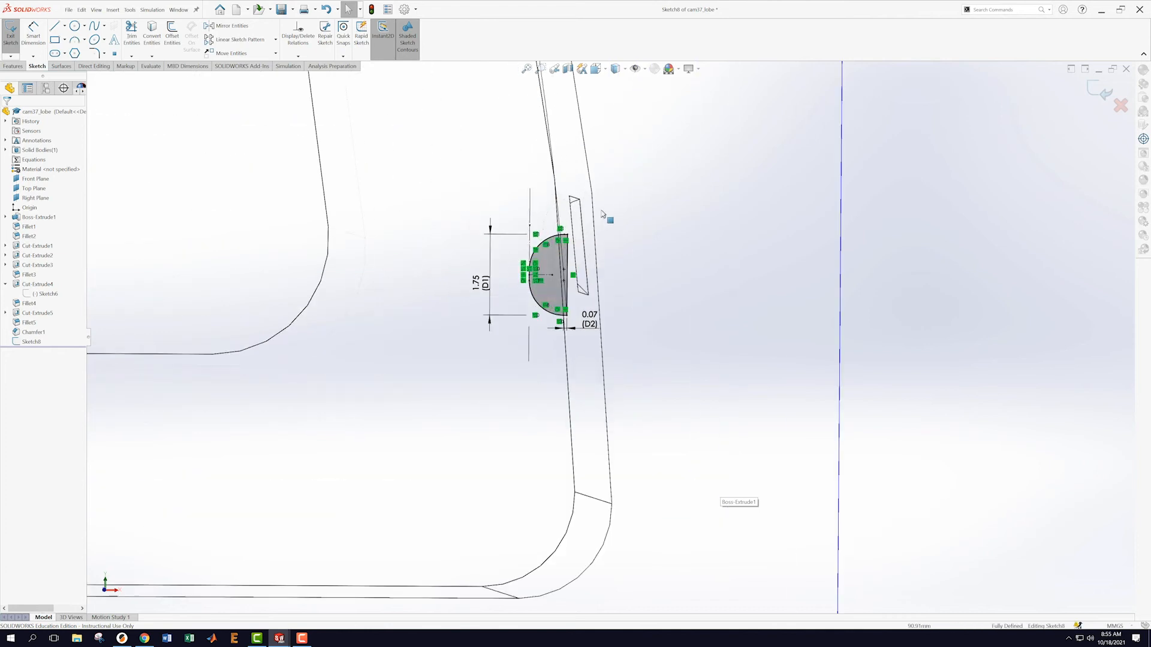
scroll(580, 252, "down", 2)
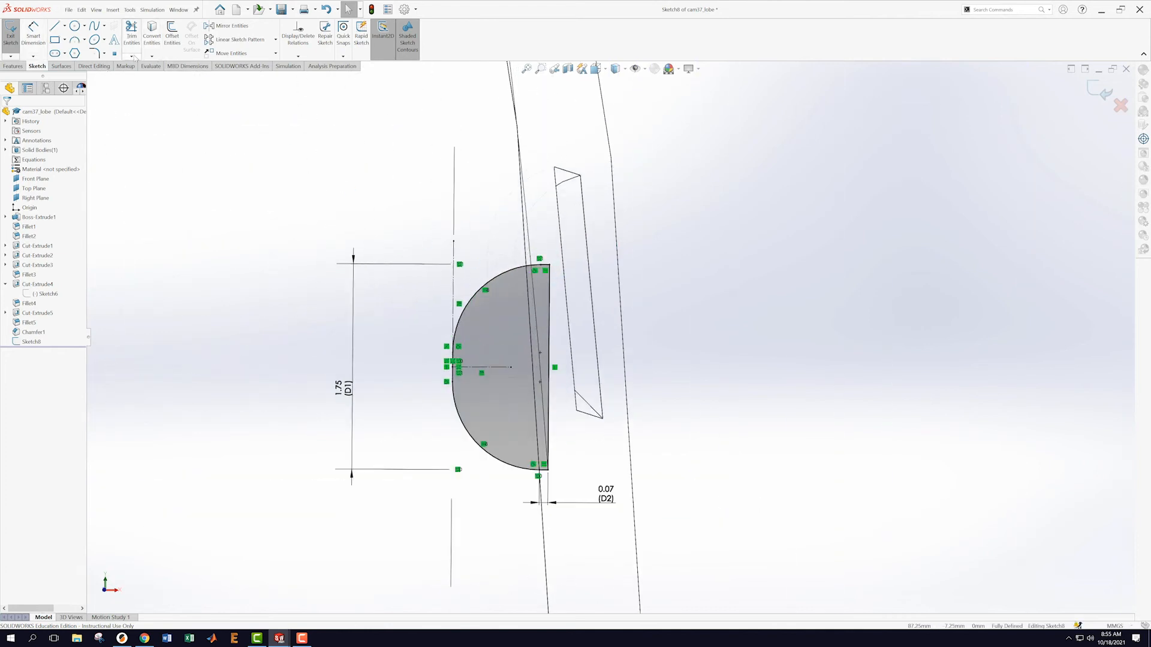
- Power trim the part of the long lobe-edge arc that extends above the notch profile
left_click(132, 34)
left_click_drag(515, 246, 532, 252)
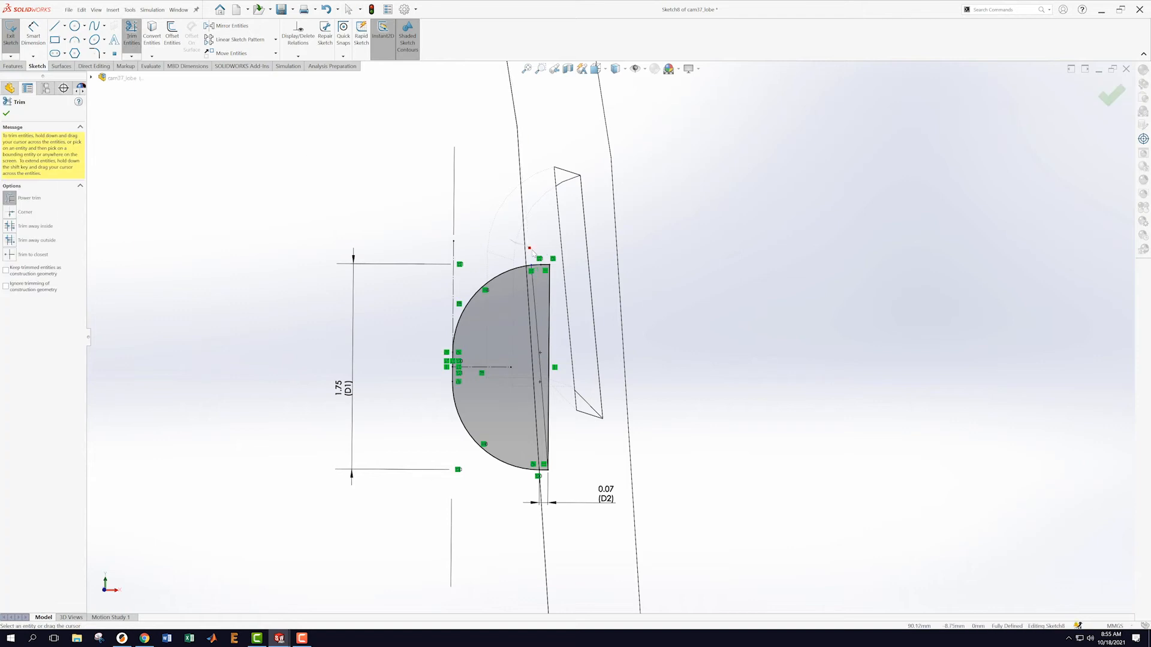
scroll(532, 256, "down", 4)
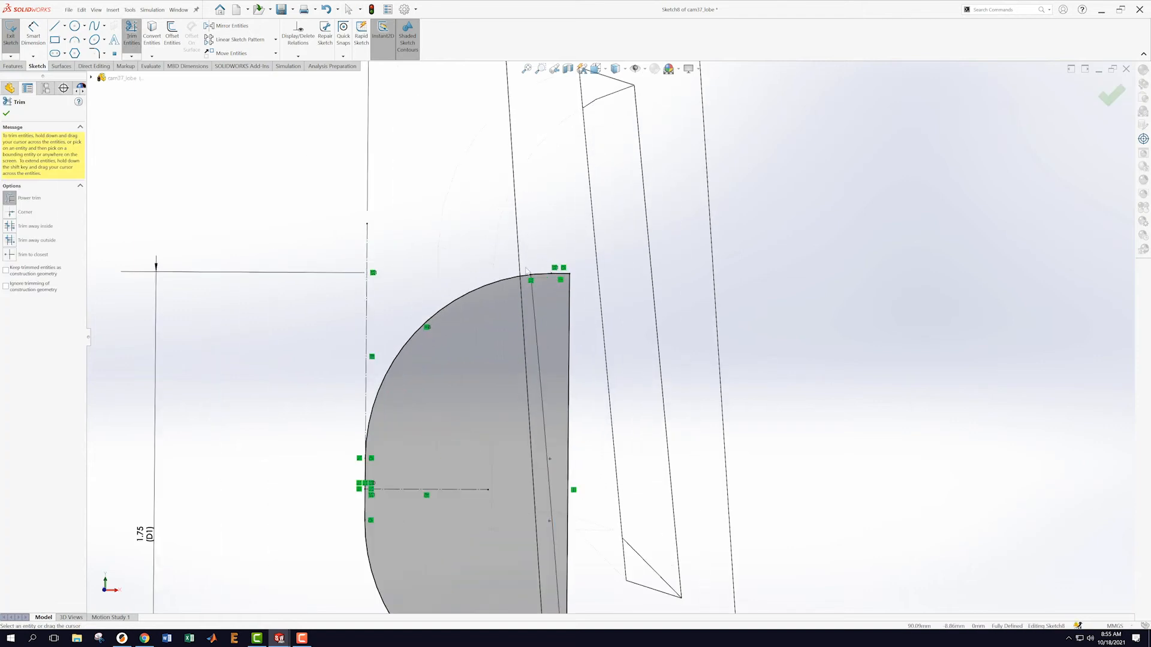
left_click_drag(530, 277, 529, 280)
key("Escape")
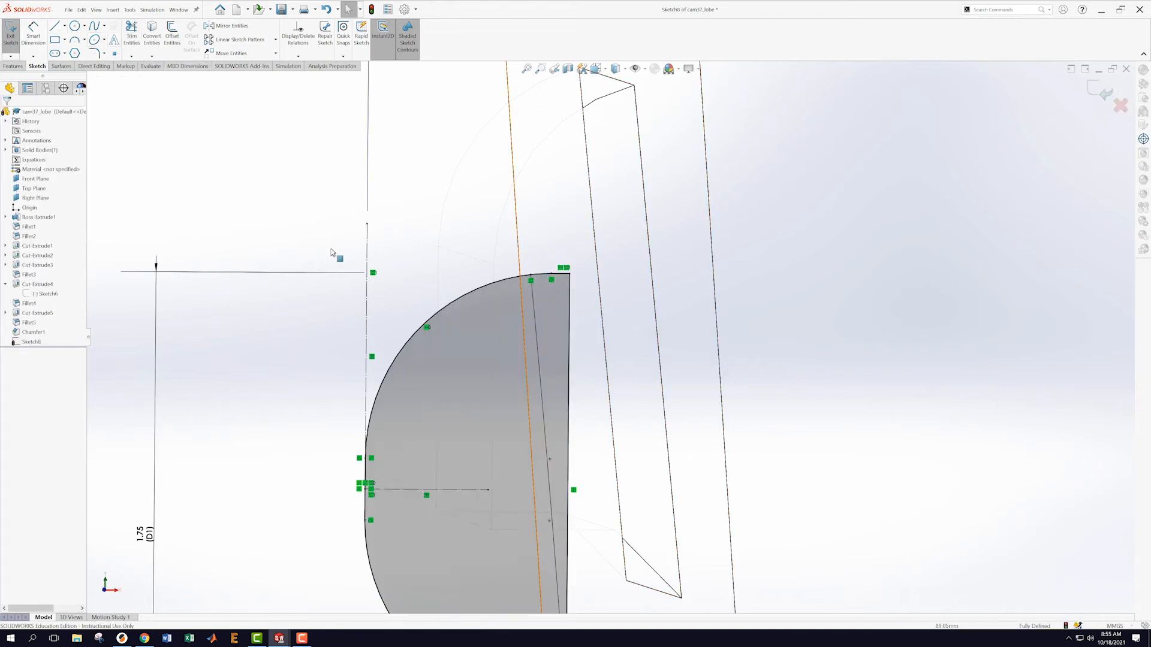
- View the sketch face-on and trim the notch's short upper edge just outside the lobe-edge arc
scroll(415, 307, "up", 8)
right_click(34, 343)
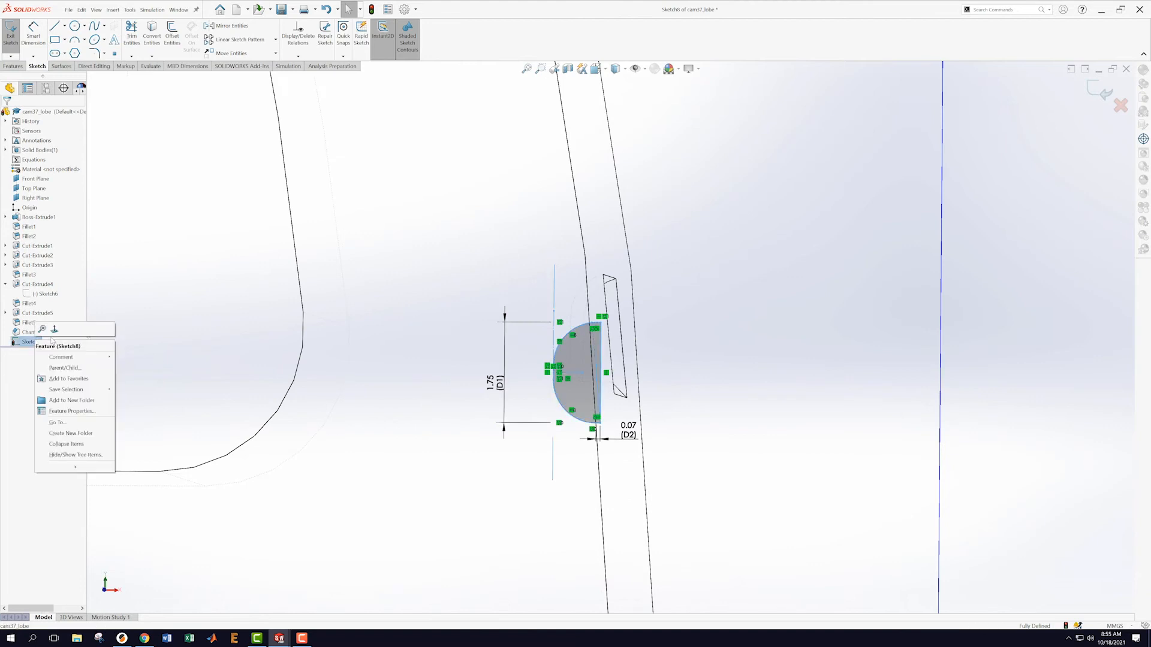
left_click(55, 331)
scroll(893, 503, "down", 10)
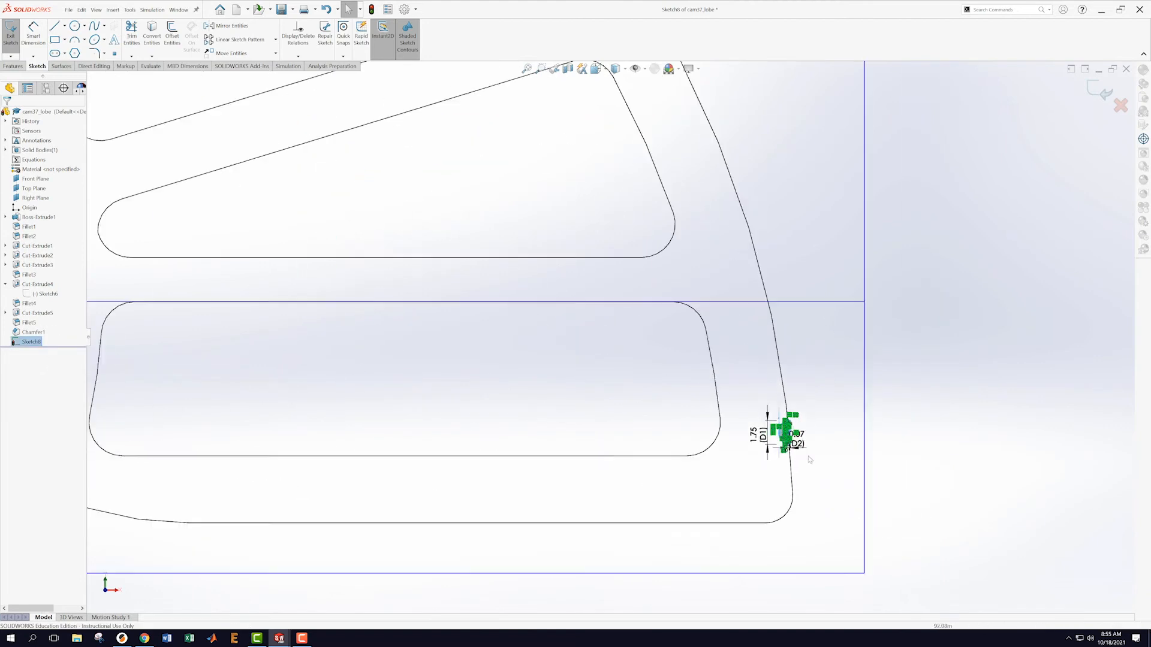
scroll(707, 324, "down", 6)
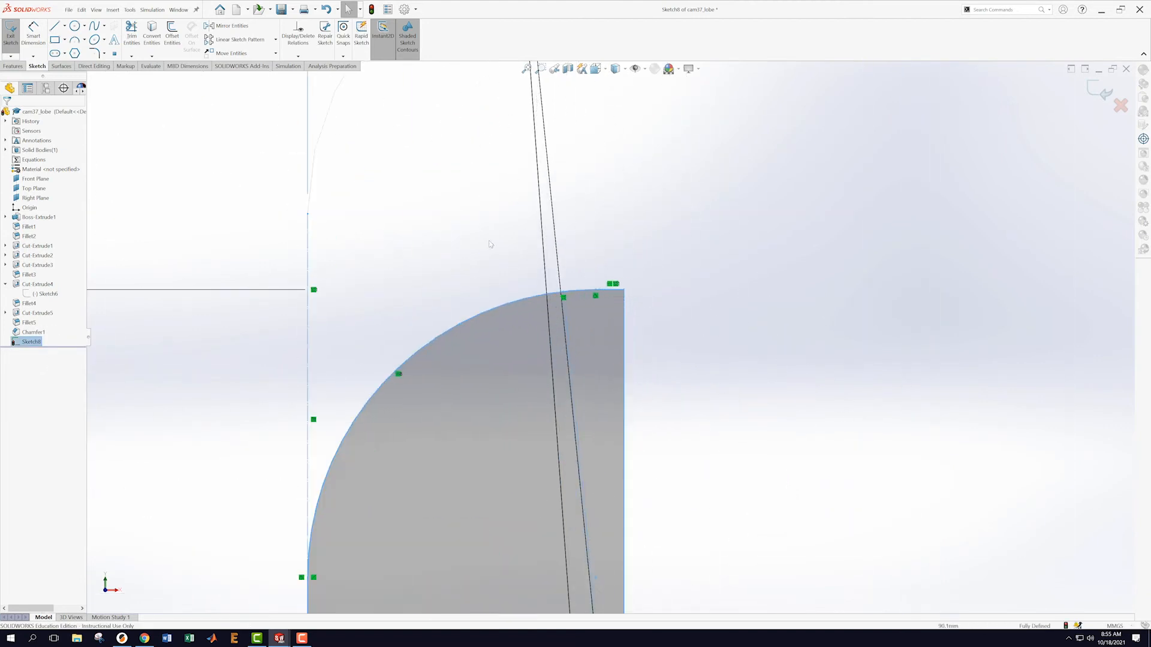
left_click(131, 34)
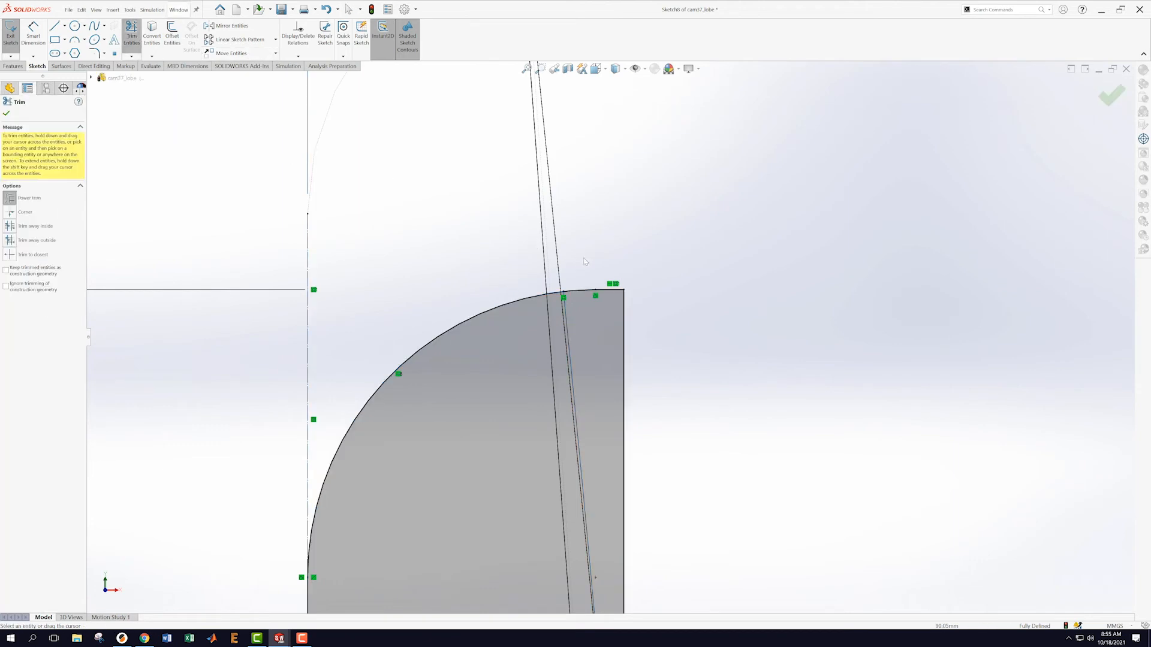
left_click_drag(580, 257, 594, 302)
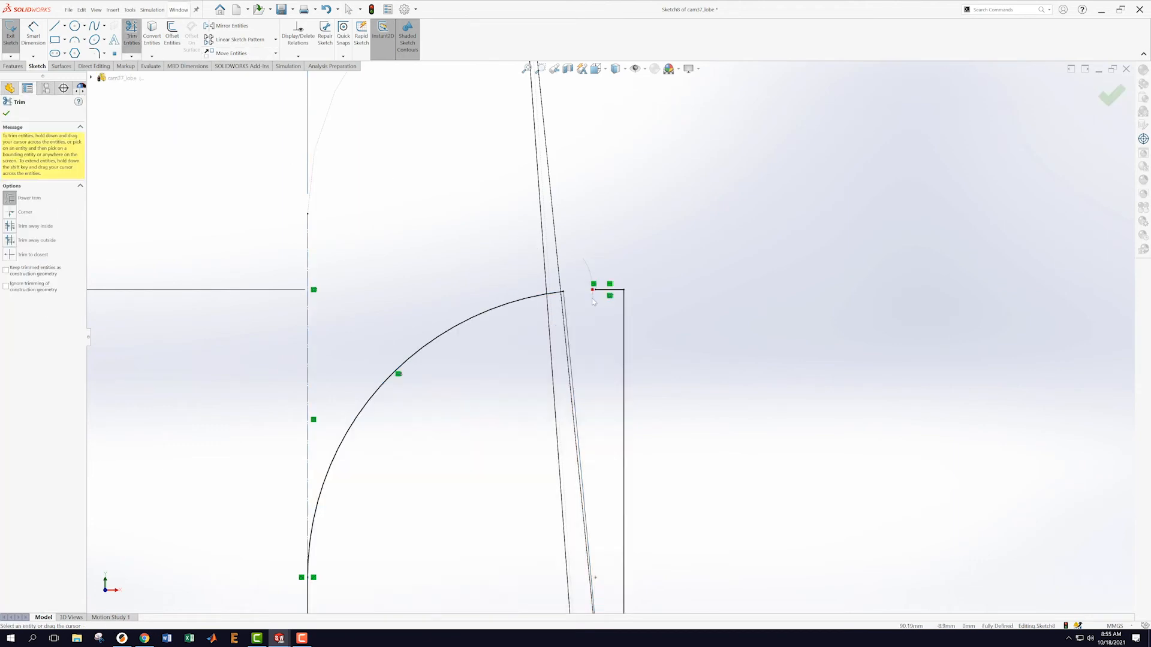
scroll(599, 300, "up", 3)
scroll(612, 496, "down", 5)
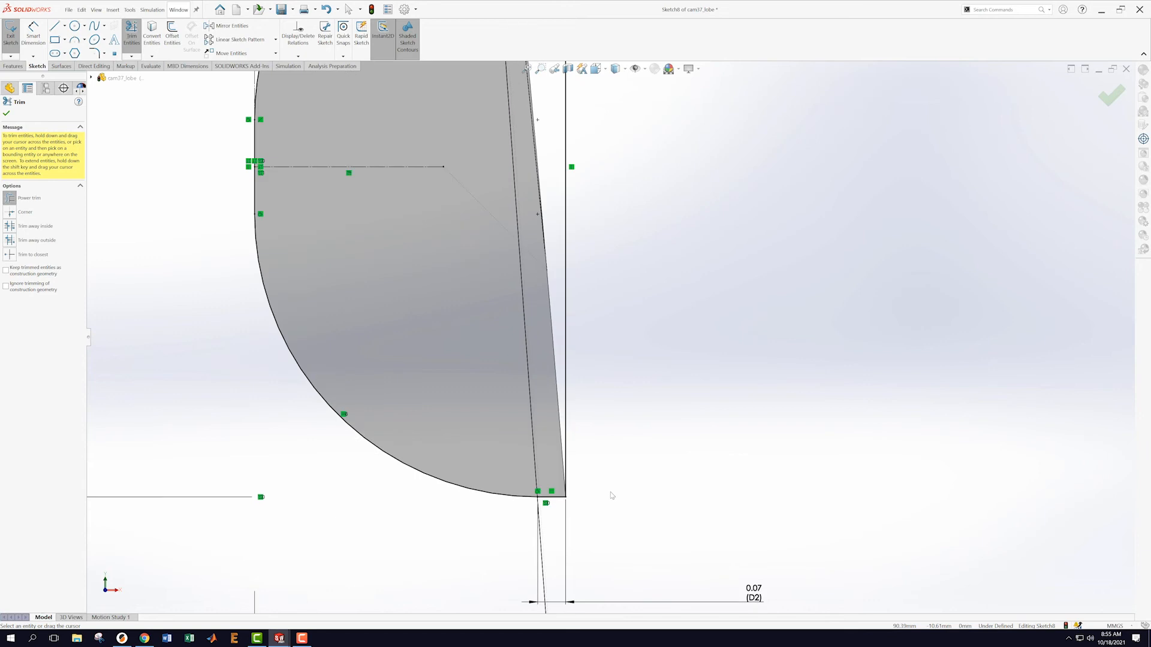
scroll(642, 315, "up", 4)
scroll(599, 210, "down", 3)
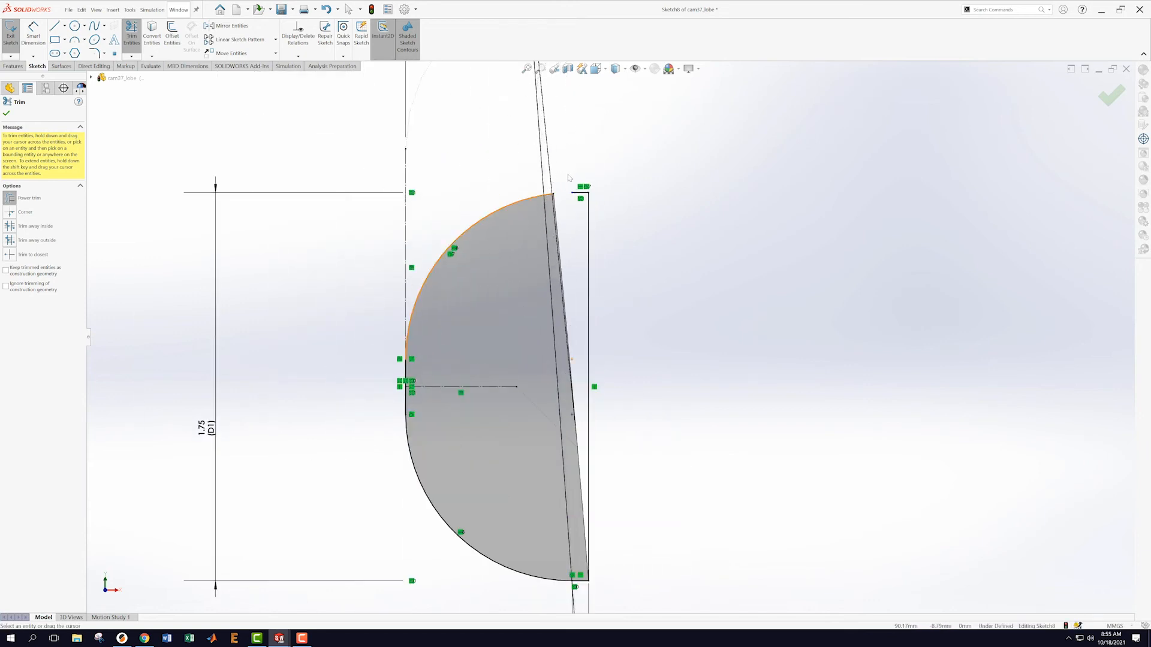
left_click(6, 113)
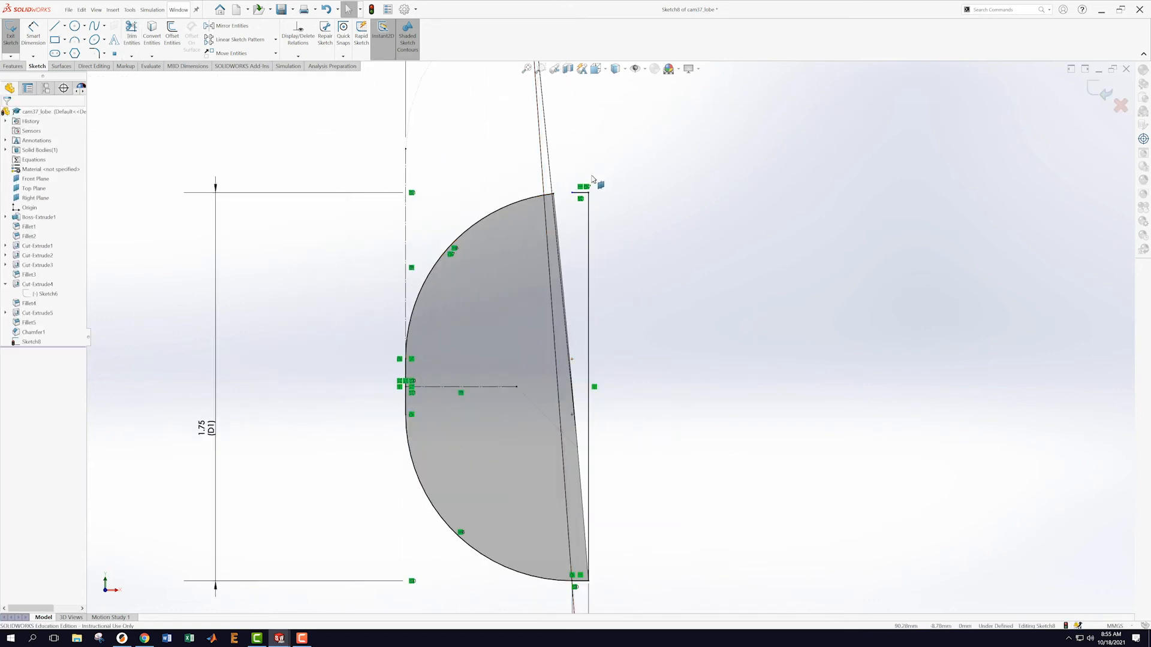
- Delete the leftover short upper line and the straight vertical outer line, leaving the lobe-edge arc as the profile's outer side
left_click(572, 207)
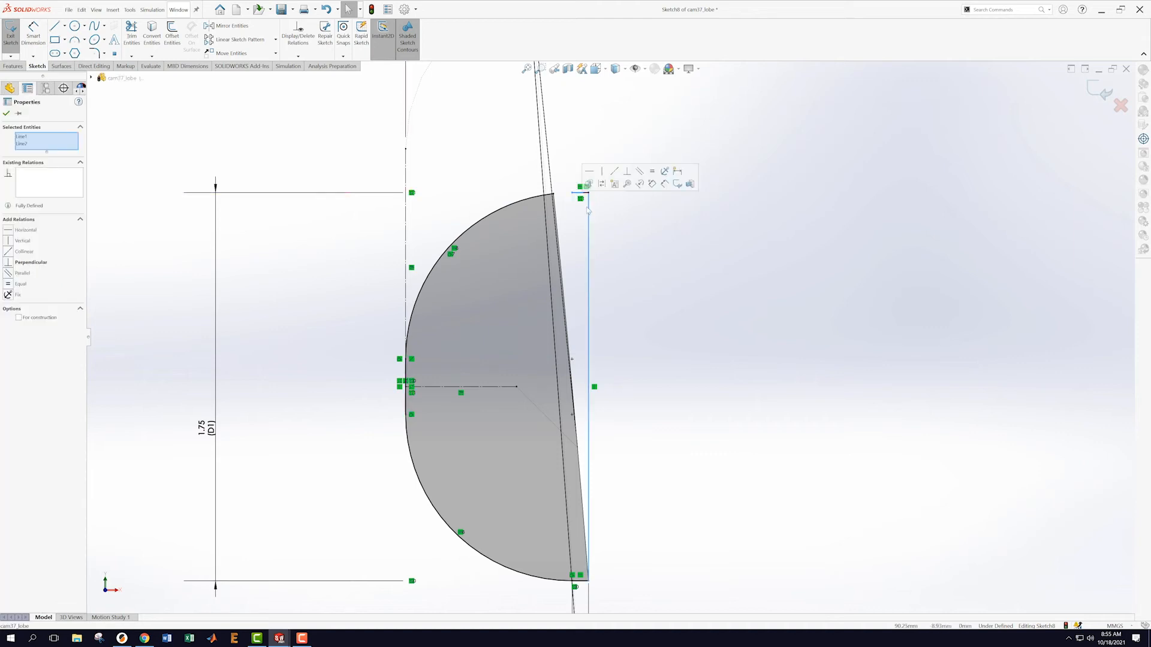
right_click(590, 211)
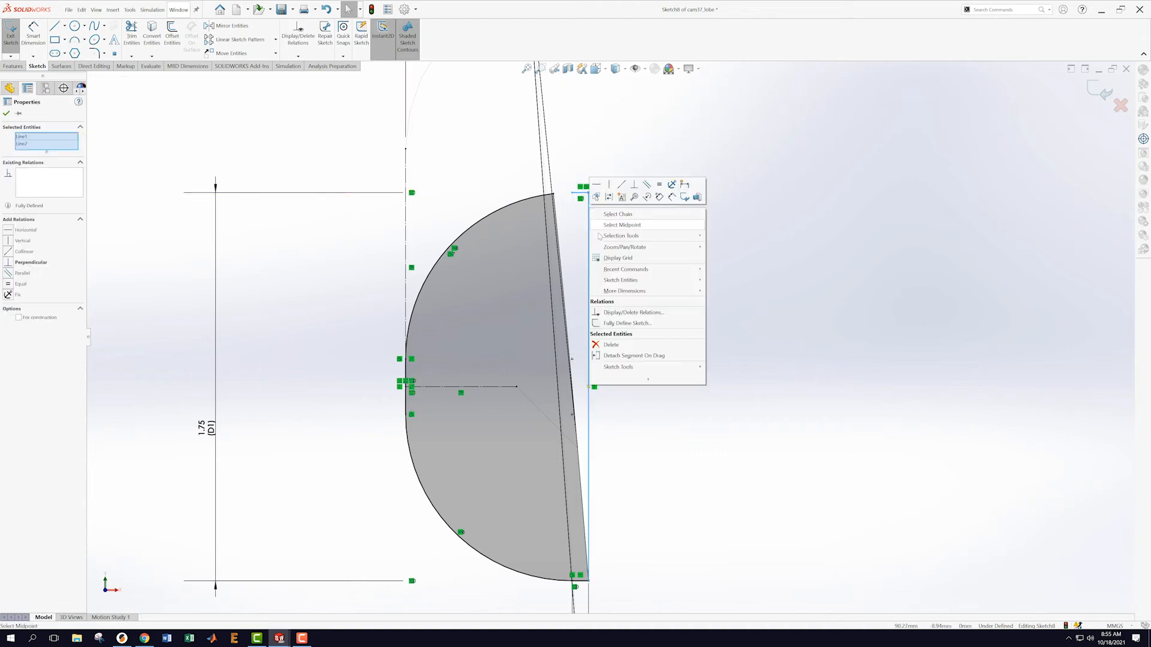
left_click(621, 348)
scroll(657, 328, "up", 3)
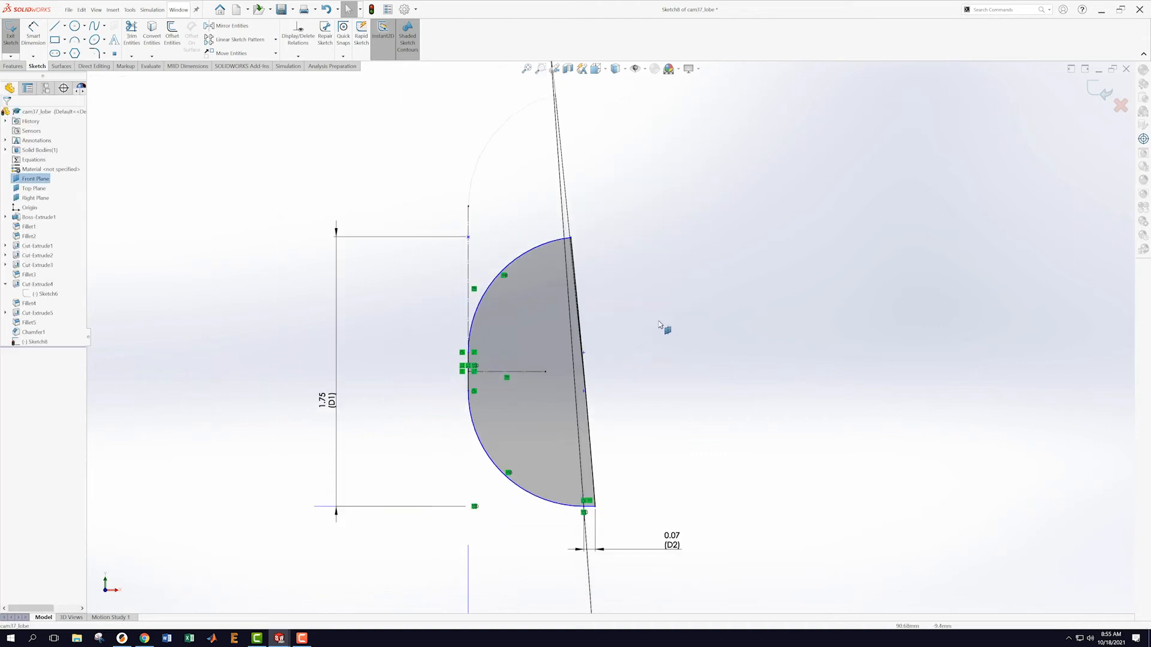
scroll(672, 398, "up", 3)
scroll(672, 395, "down", 2)
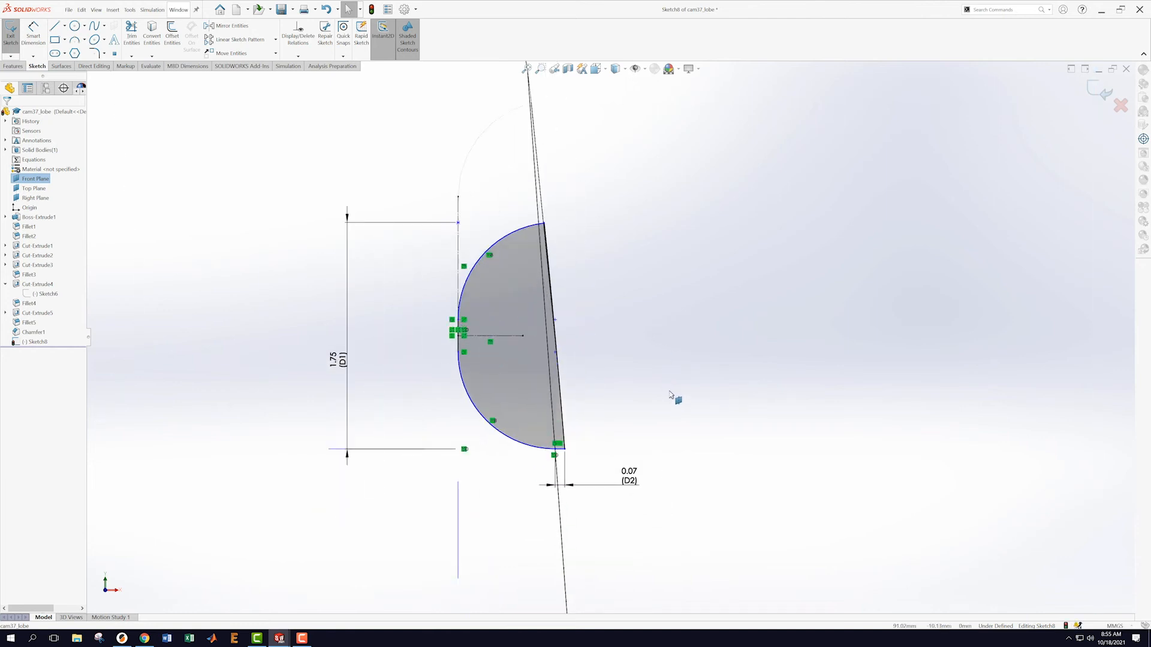
mouse_move(640, 390)
middle_mouse_down()
mouse_move(642, 378)
mouse_move(637, 386)
middle_mouse_up()
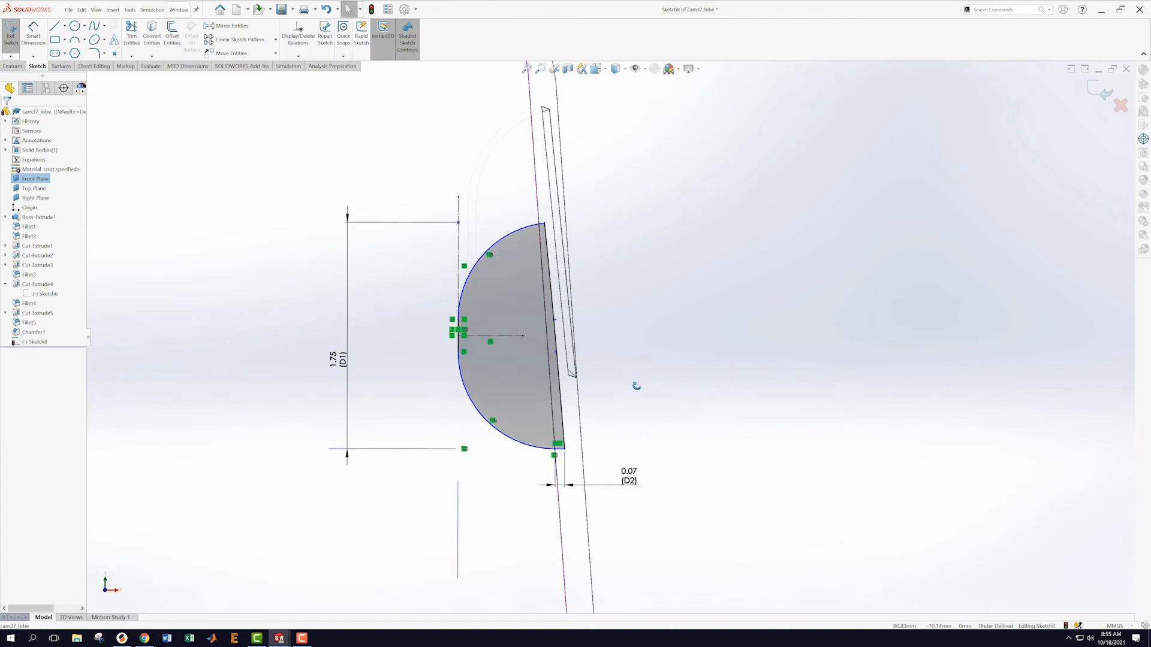
scroll(634, 392, "up", 2)
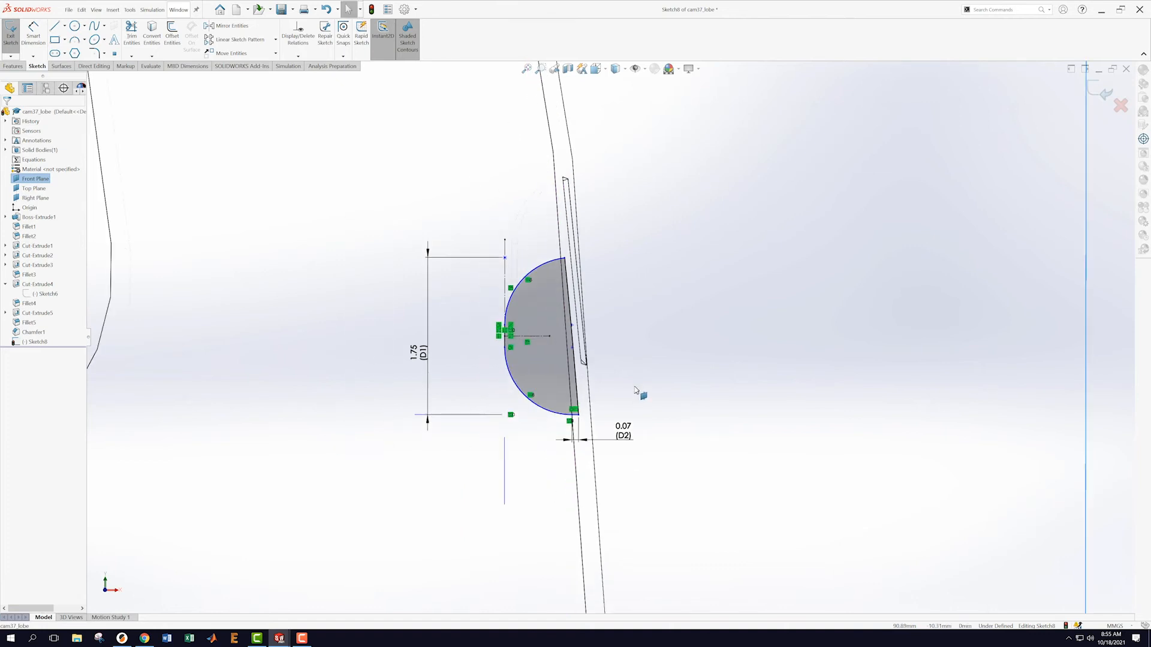
- Exit the sketch and try a blind 2.10 mm Cut-Extrude of it without picking a contour
left_click(1106, 92)
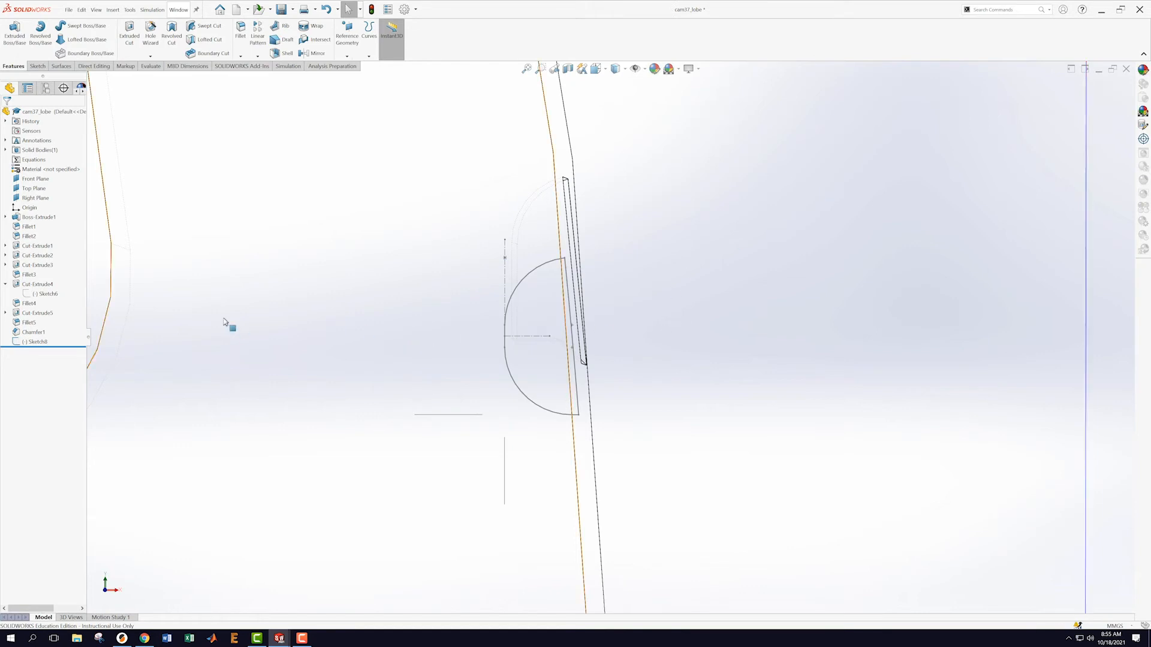
mouse_move(606, 400)
middle_mouse_down()
mouse_move(675, 360)
mouse_move(663, 403)
mouse_move(329, 316)
middle_mouse_up()
left_click(37, 342)
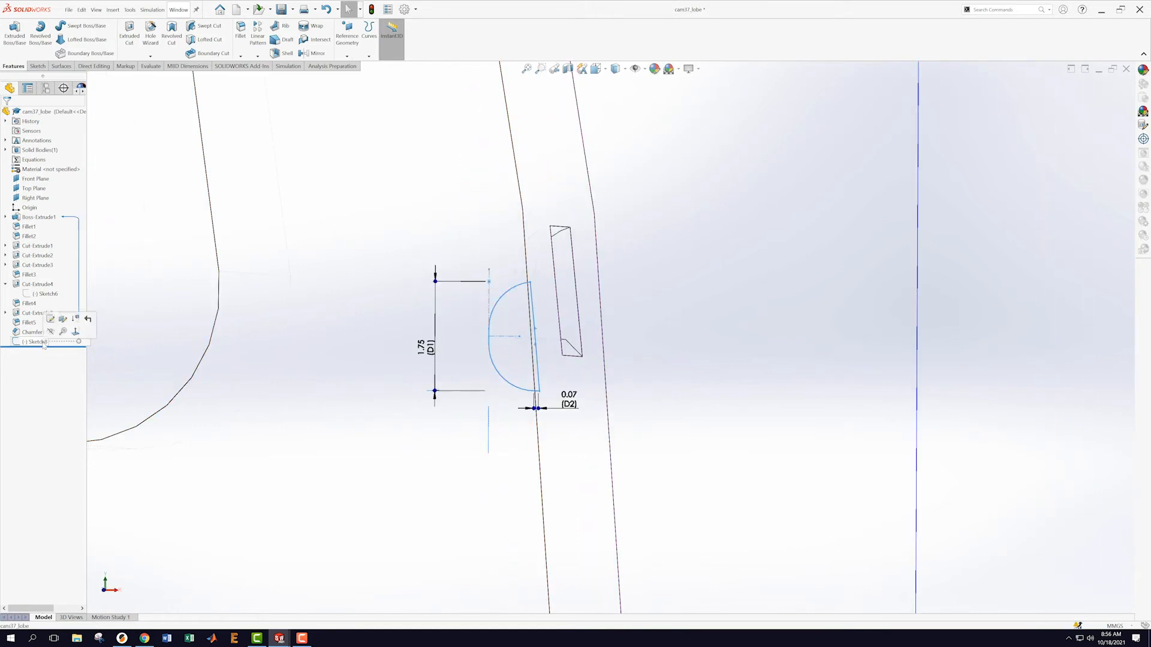
left_click(129, 31)
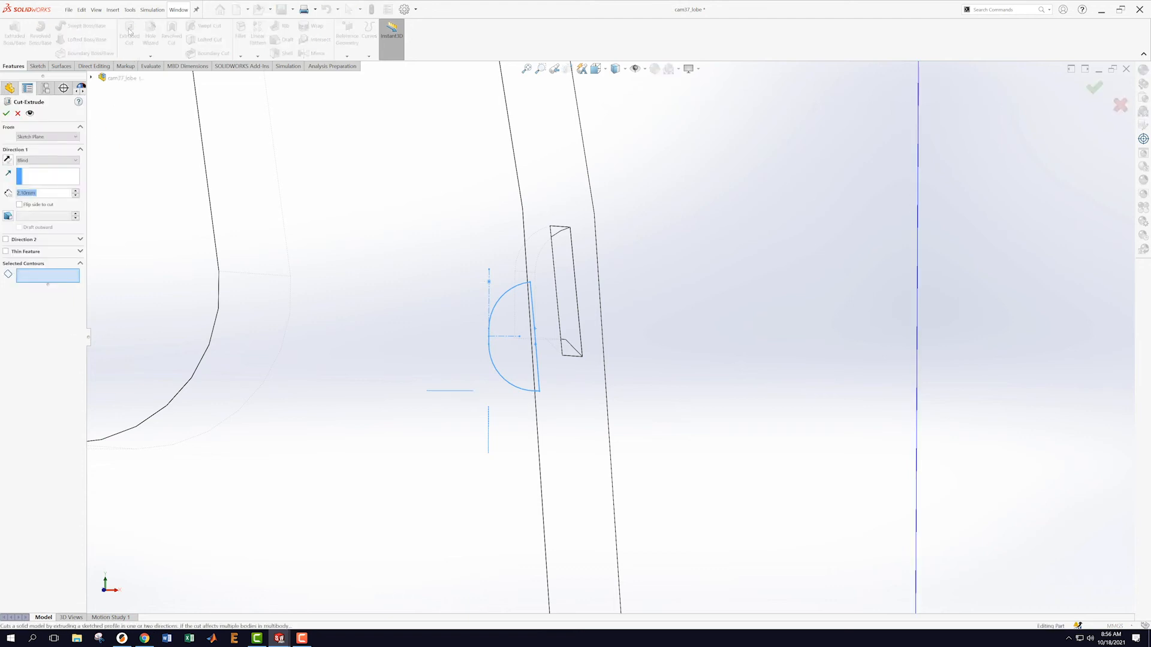
scroll(410, 270, "up", 3)
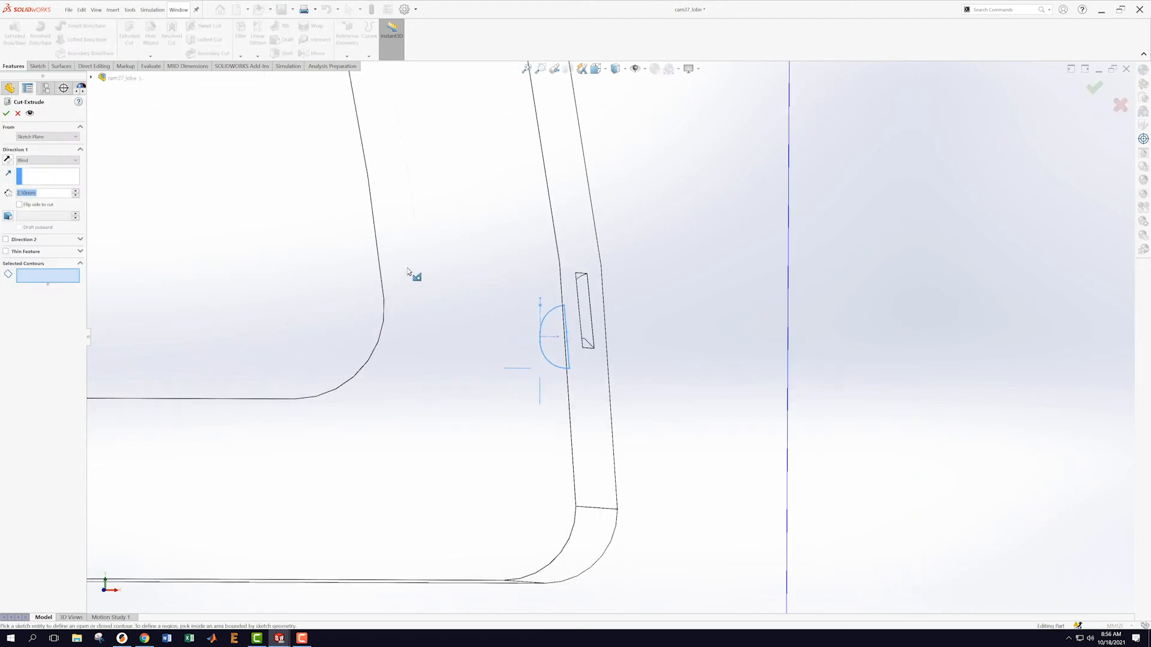
middle_click_drag(462, 255, 422, 276)
scroll(423, 276, "up", 5)
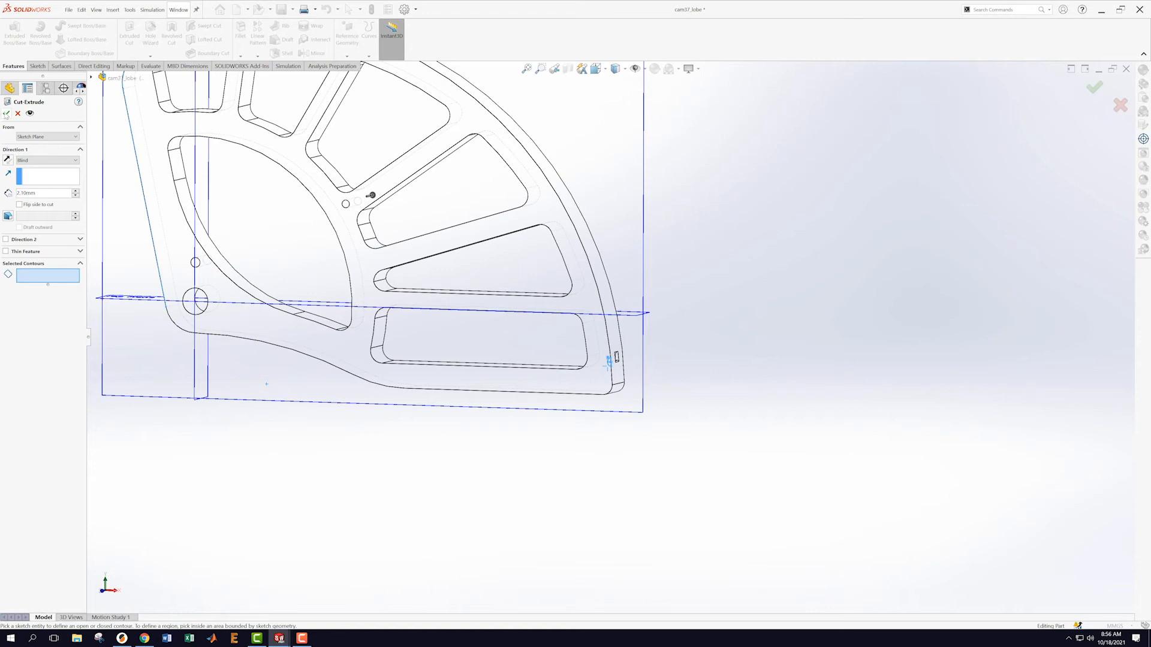
left_click(6, 113)
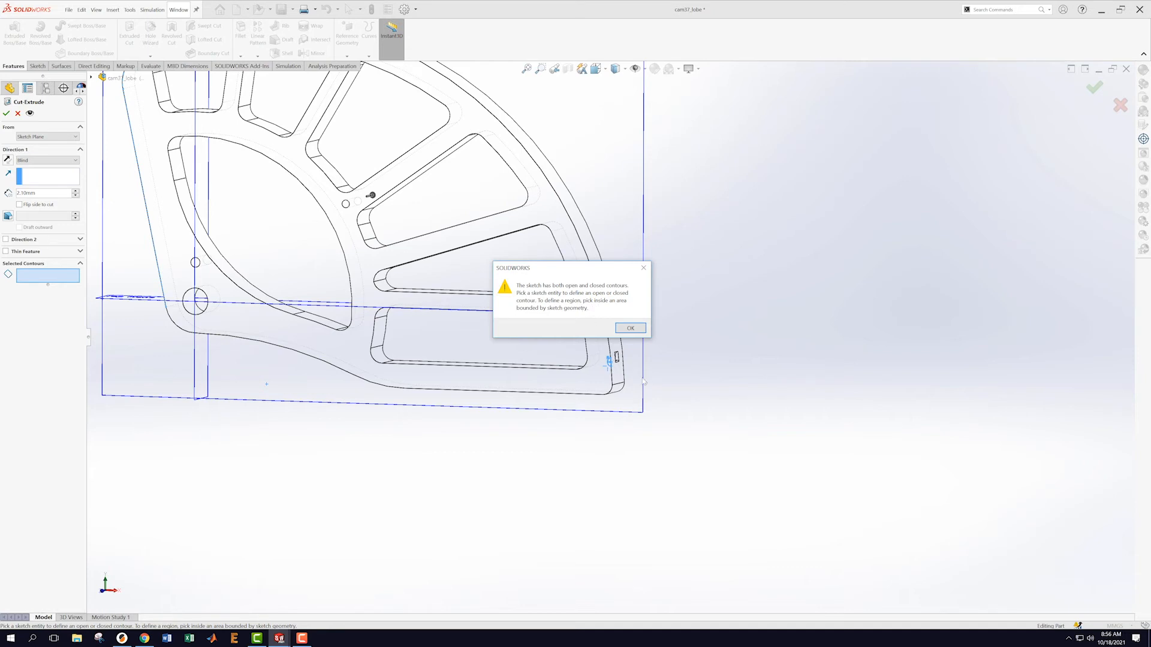
left_click(631, 329)
- Pick the half-round notch region as the cut's contour and complete the blind Cut-Extrude with a depth of 2.7 mm
scroll(638, 380, "down", 6)
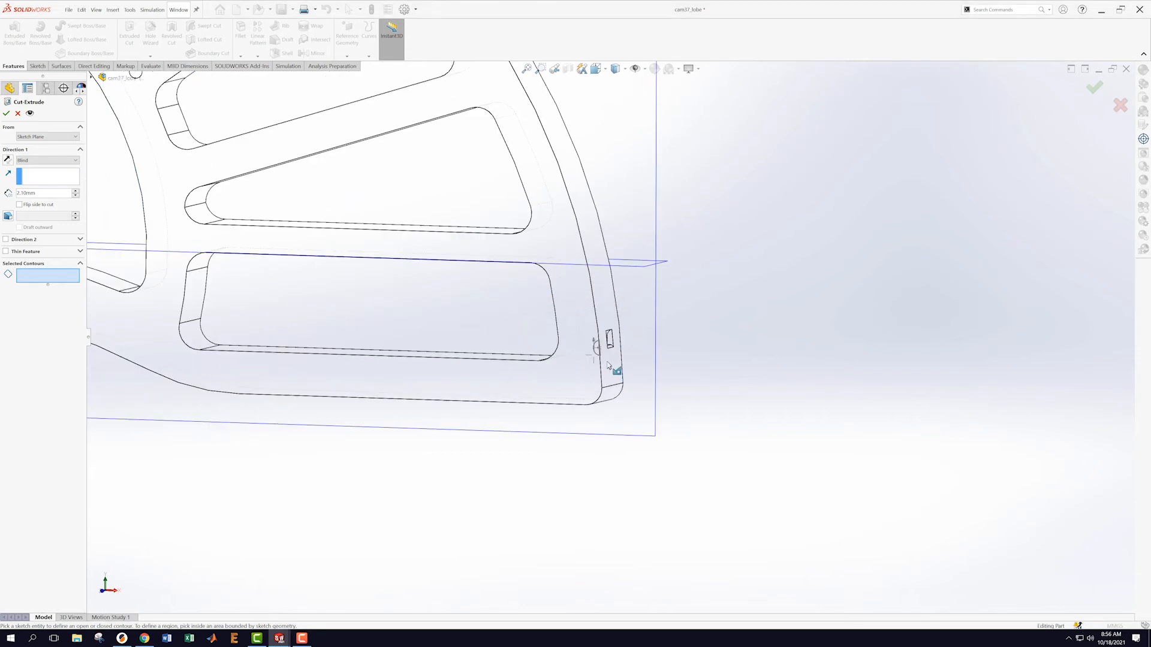
scroll(593, 335, "down", 2)
left_click(593, 312)
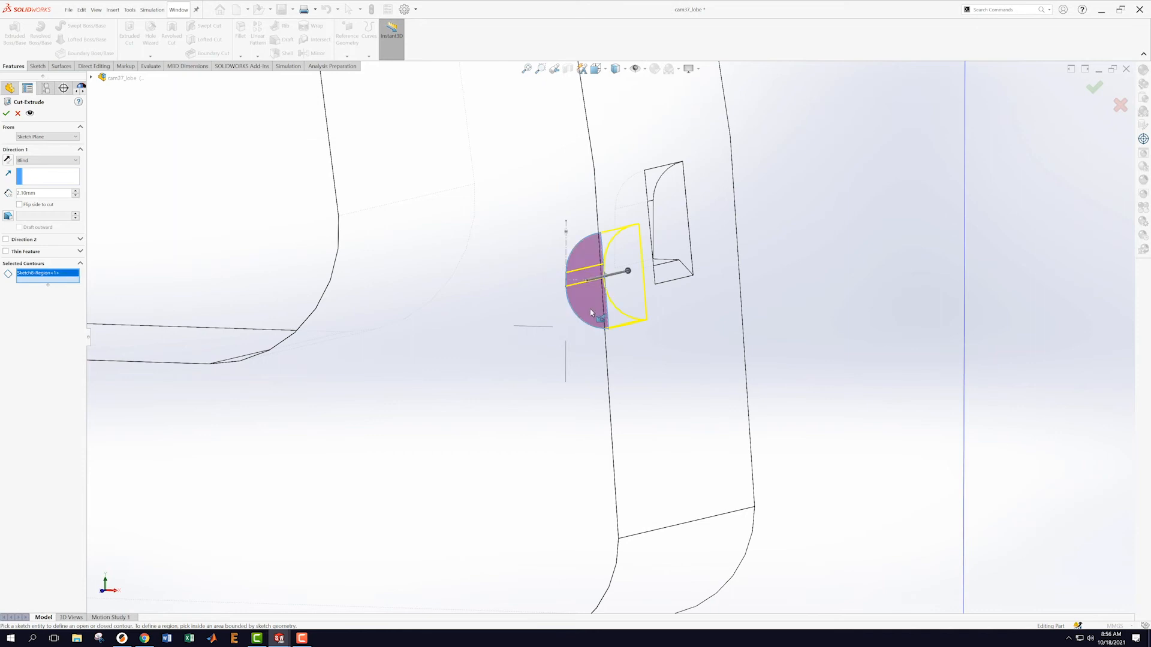
scroll(537, 359, "up", 3)
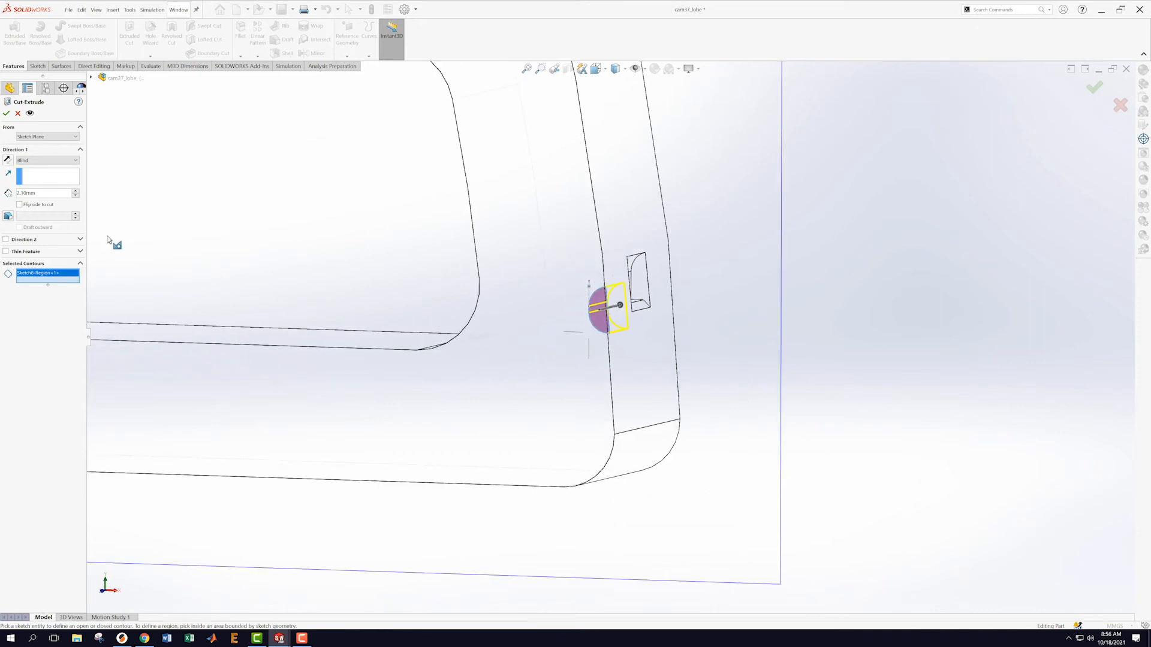
middle_click_drag(233, 256, 189, 247)
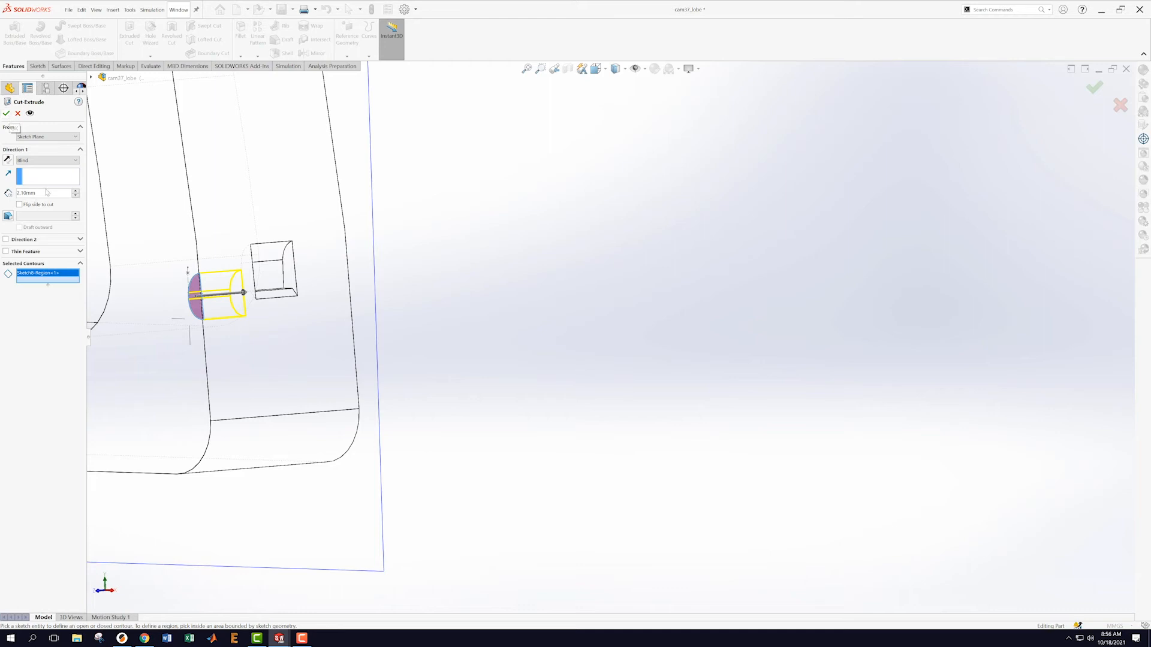
type("2.7")
key("Return")
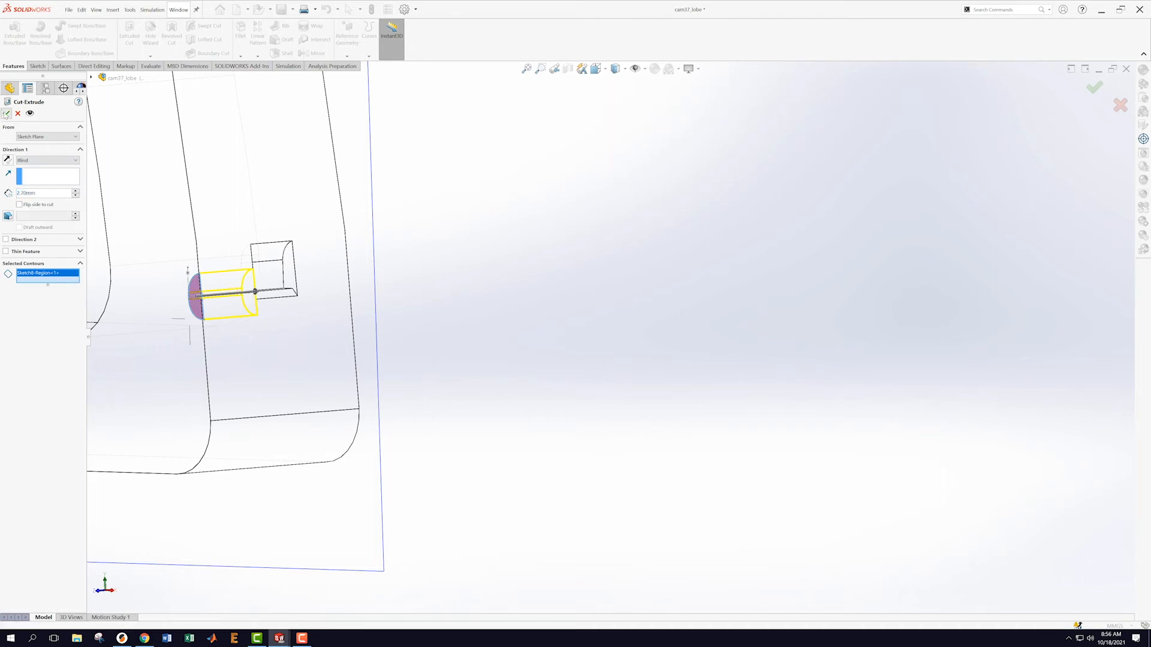
left_click(6, 114)
- Switch the whole part's display from wireframe to shaded with edges
scroll(473, 329, "up", 3)
scroll(473, 330, "up", 8)
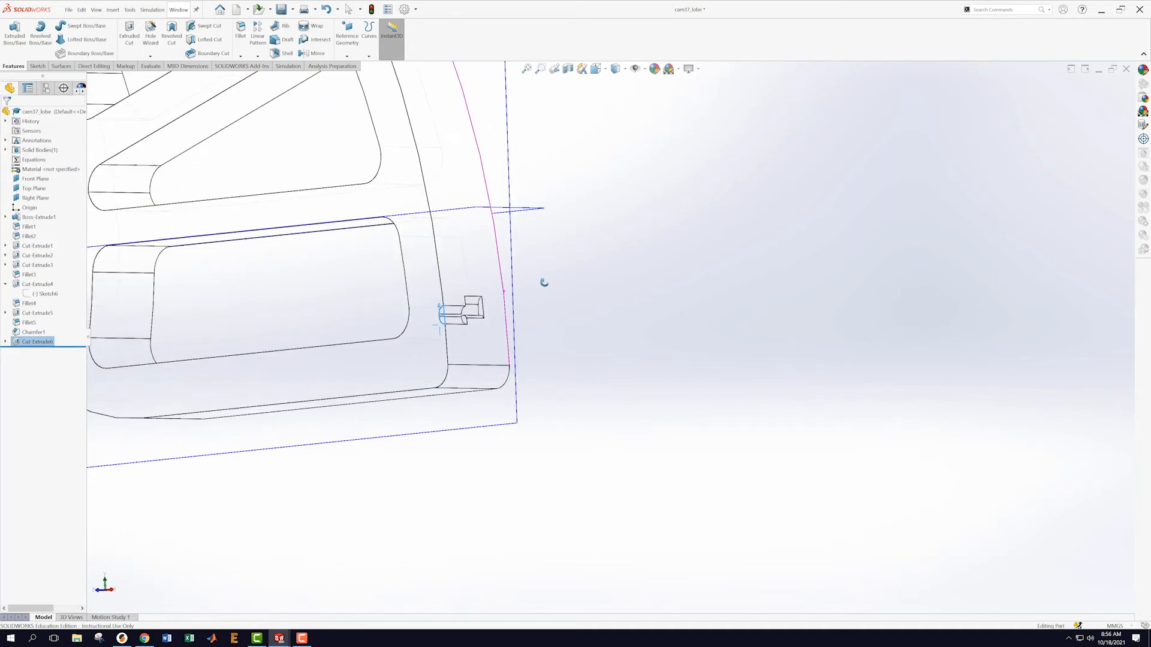
scroll(599, 223, "down", 2)
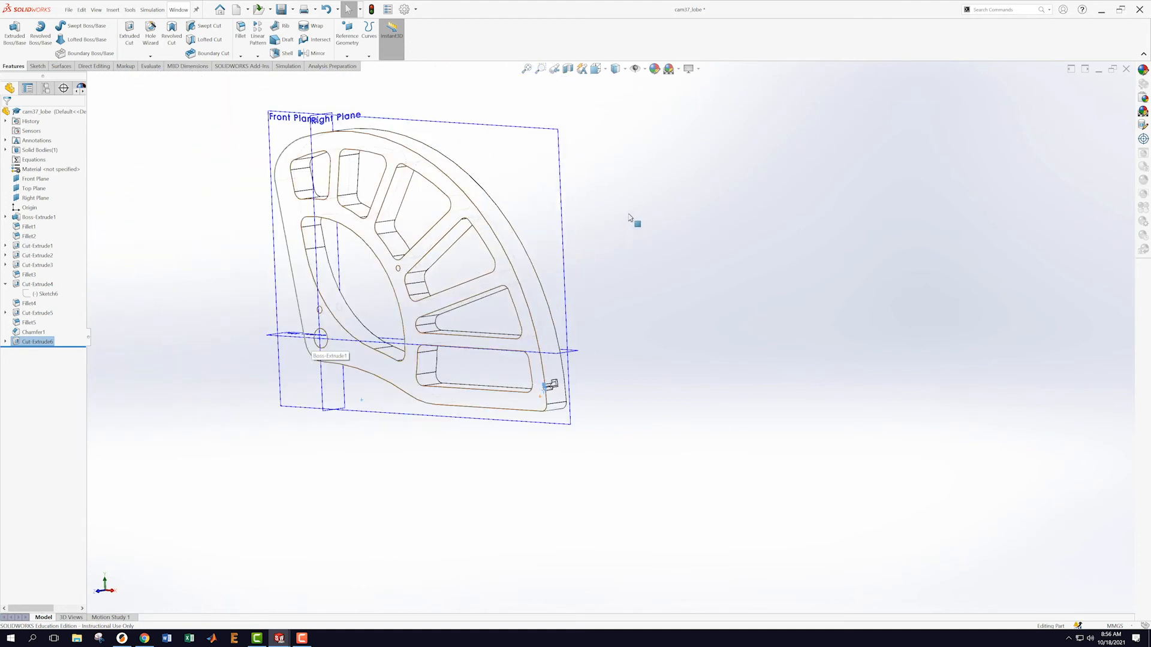
left_click(615, 69)
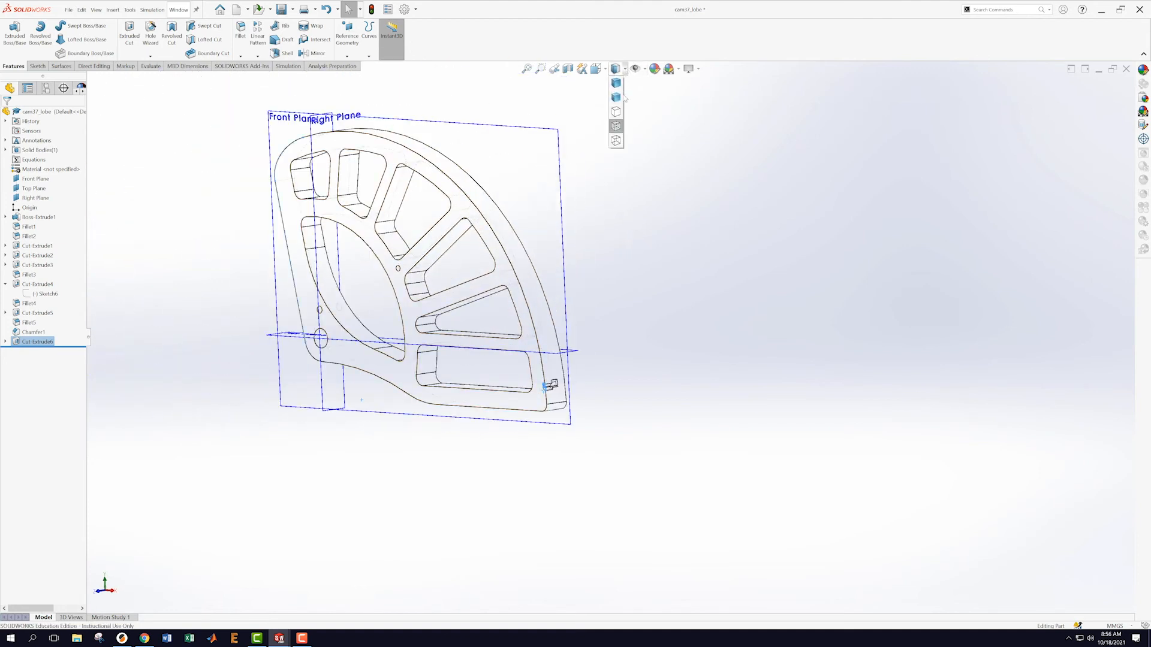
left_click(621, 87)
left_click(666, 201)
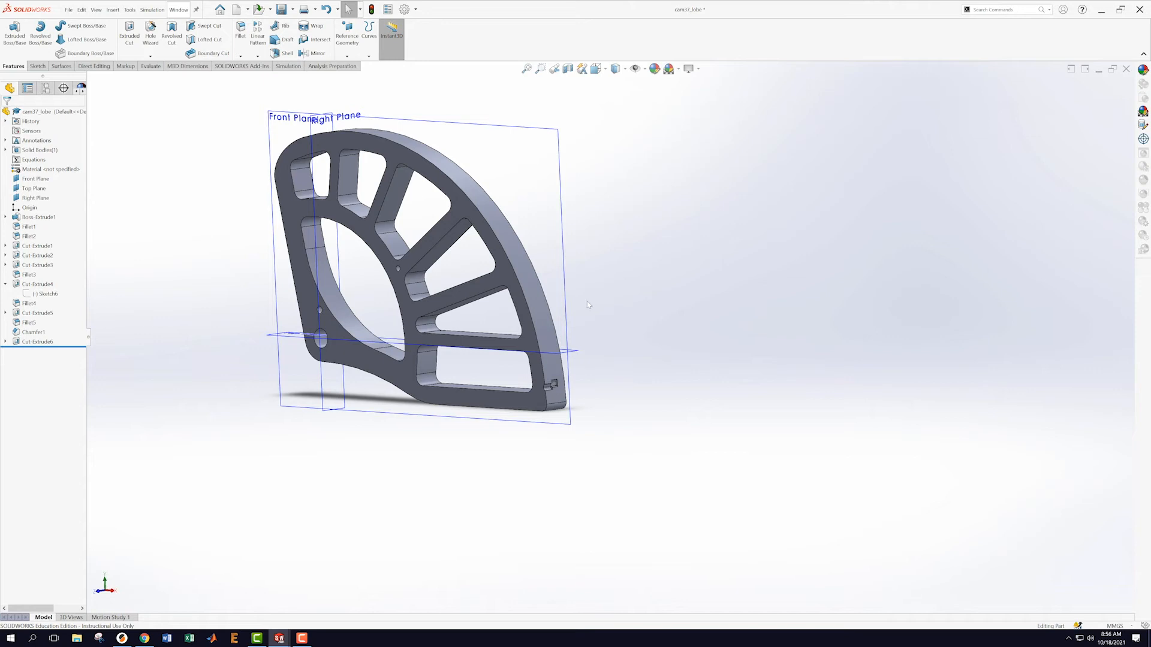
- Edit the new notch cut's sketch, delete the leftover straight side line and rounded corner arc of the lobe outline, and exit the sketch
left_click(5, 342)
mouse_move(37, 355)
right_click(39, 353)
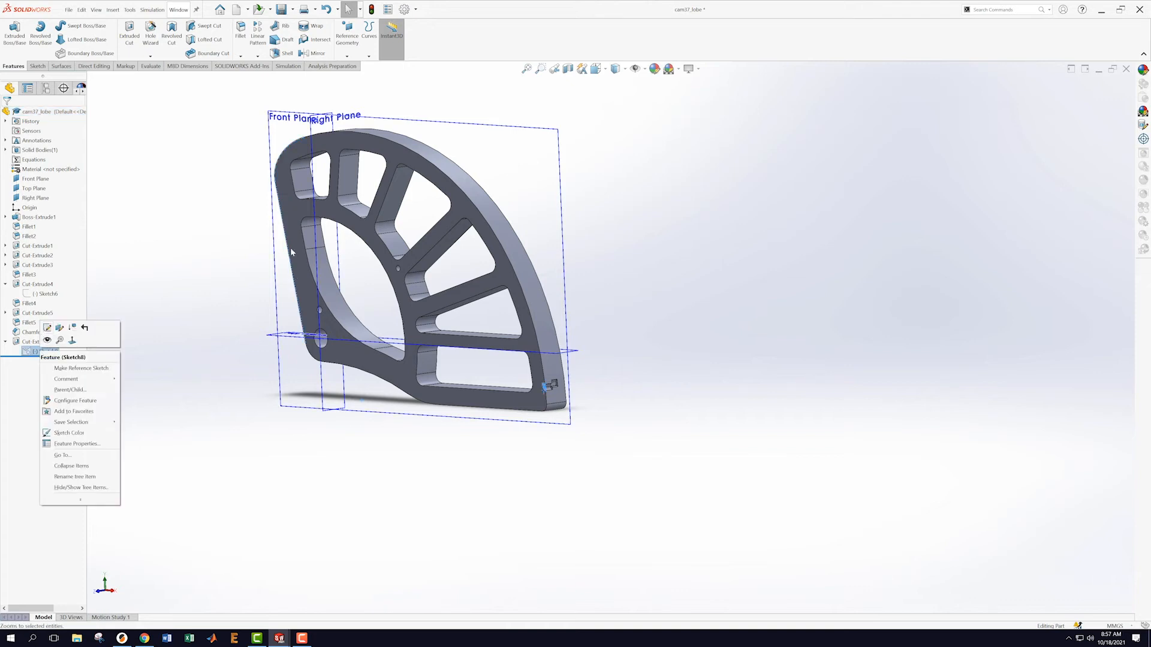
left_click(60, 340)
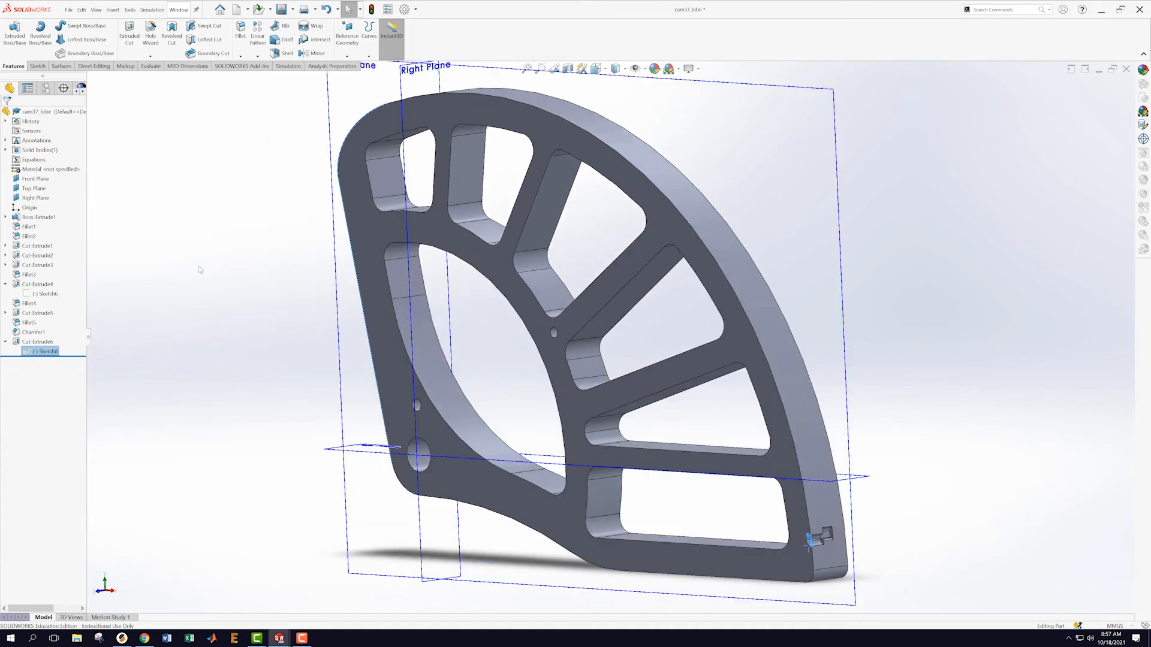
right_click(36, 353)
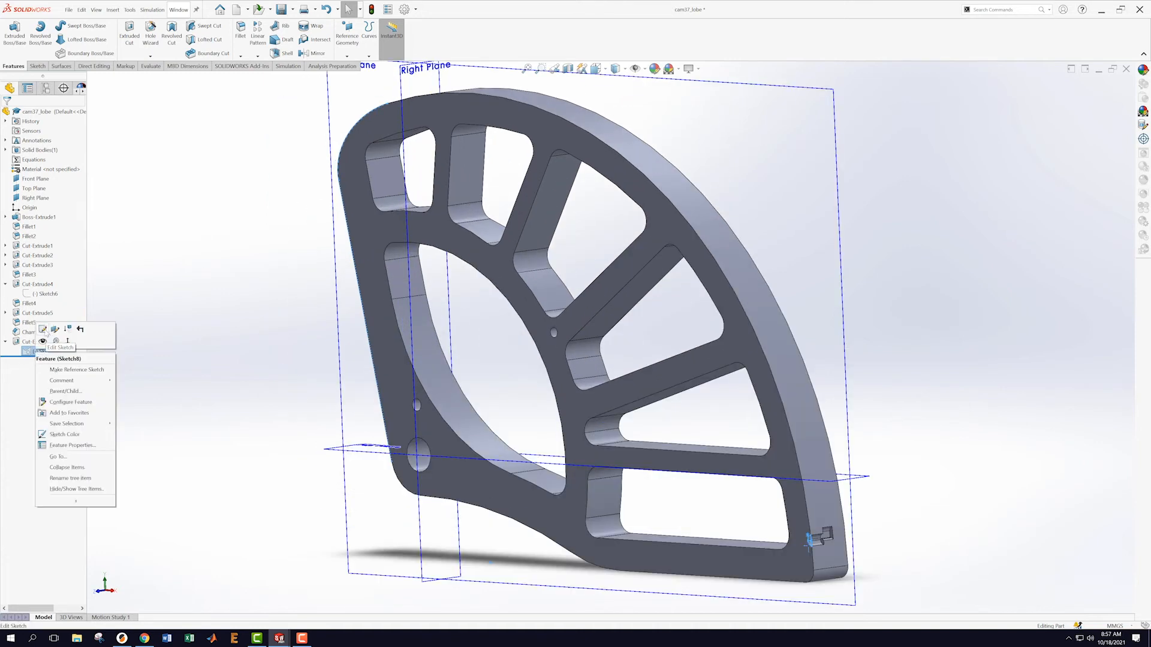
left_click(42, 329)
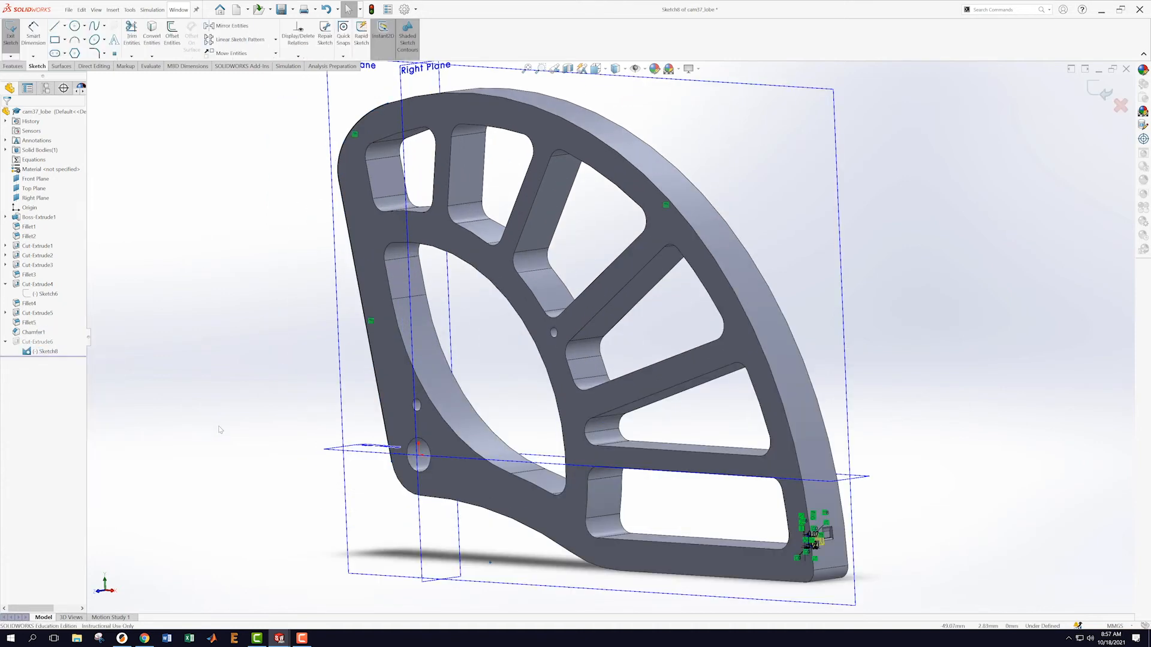
left_click(371, 357)
key("Delete")
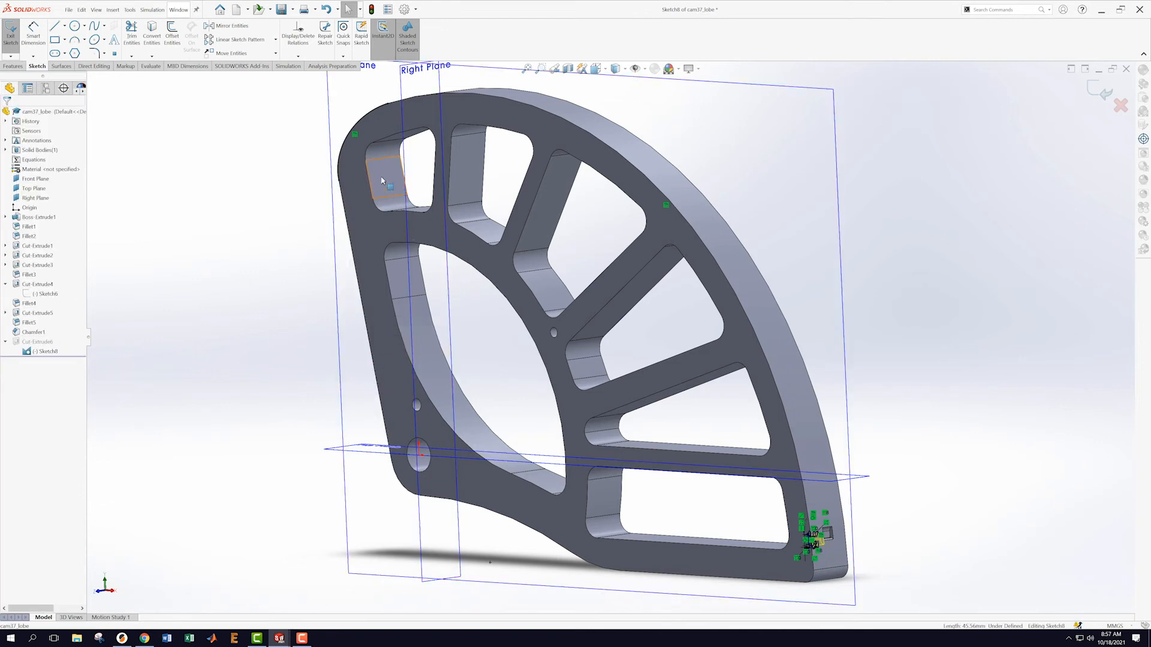
left_click(341, 158)
key("Delete")
left_click(1107, 91)
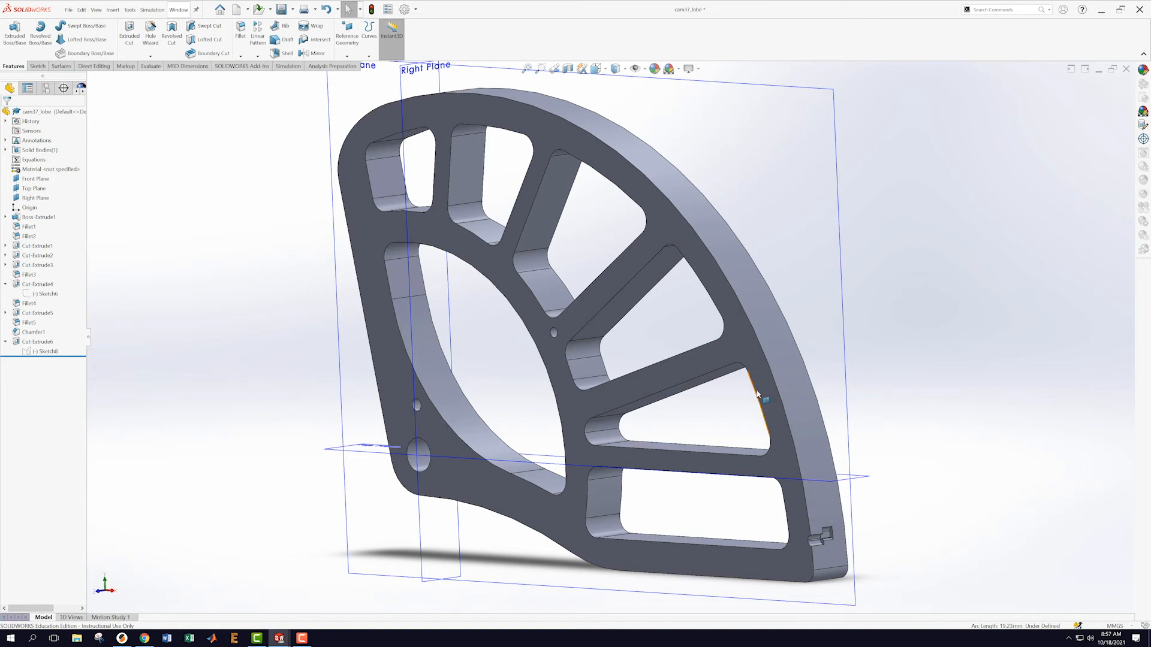
- Reopen the notch sketch, dimension the radius of its lower arc at 0.75 mm, and exit the sketch
mouse_move(884, 479)
middle_mouse_down()
mouse_move(902, 409)
mouse_move(889, 476)
middle_mouse_up()
scroll(853, 461, "up", 4)
scroll(853, 461, "down", 2)
scroll(613, 318, "down", 5)
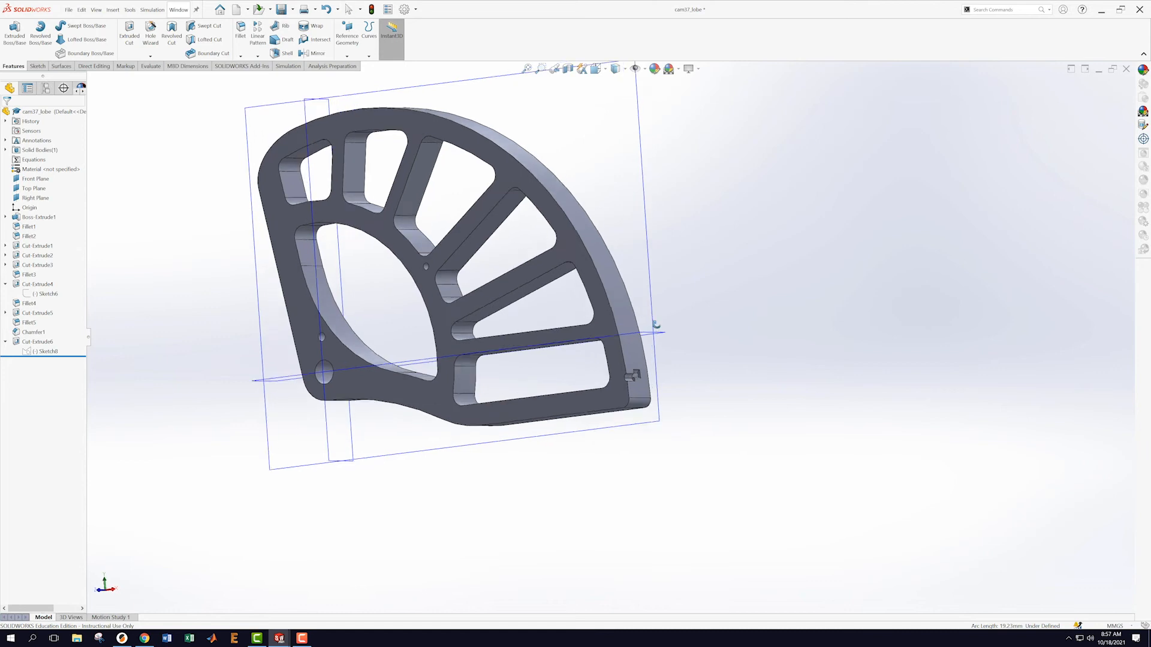
right_click(44, 352)
left_click(50, 330)
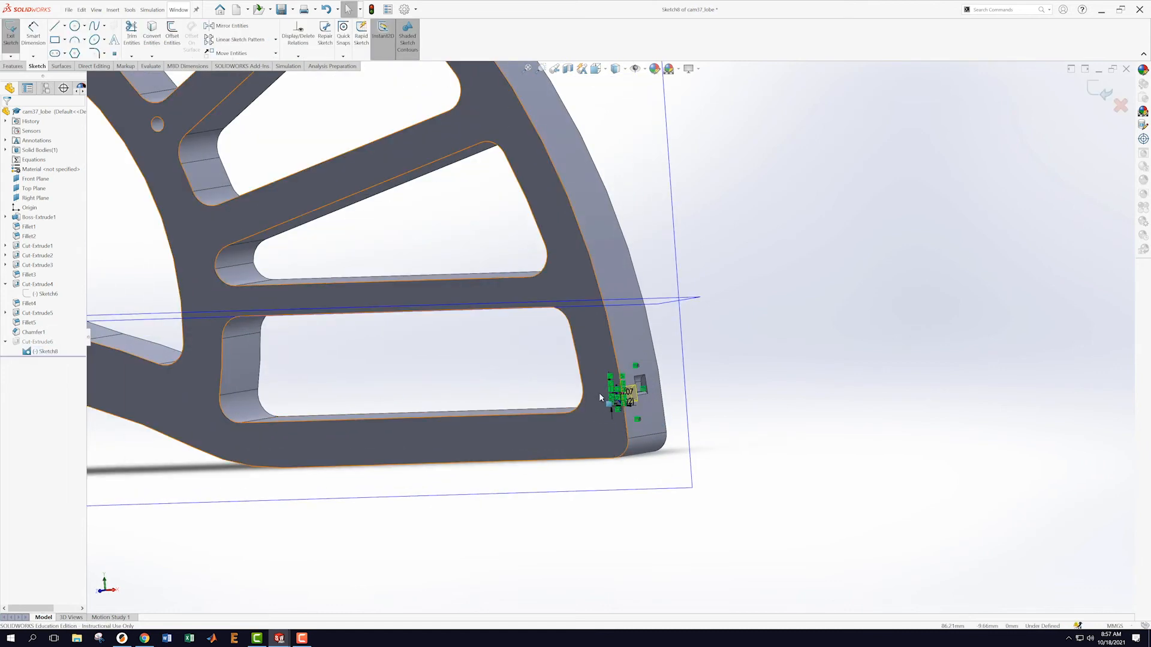
scroll(599, 389, "down", 6)
middle_click_drag(705, 388, 757, 378)
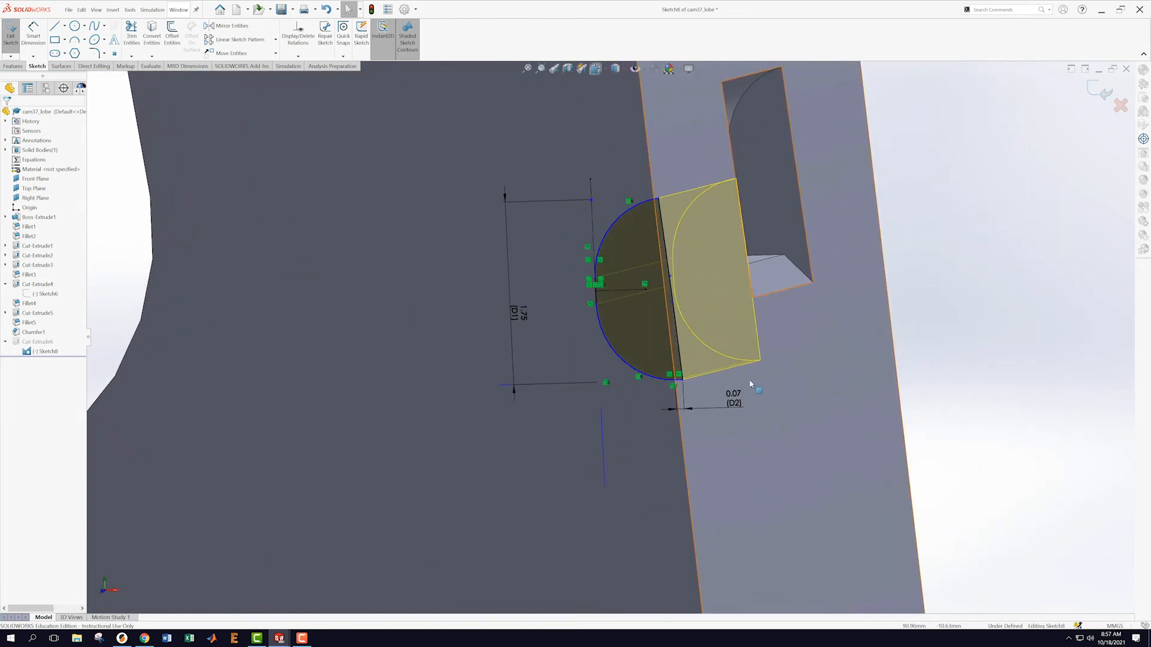
left_click(33, 33)
left_click(623, 366)
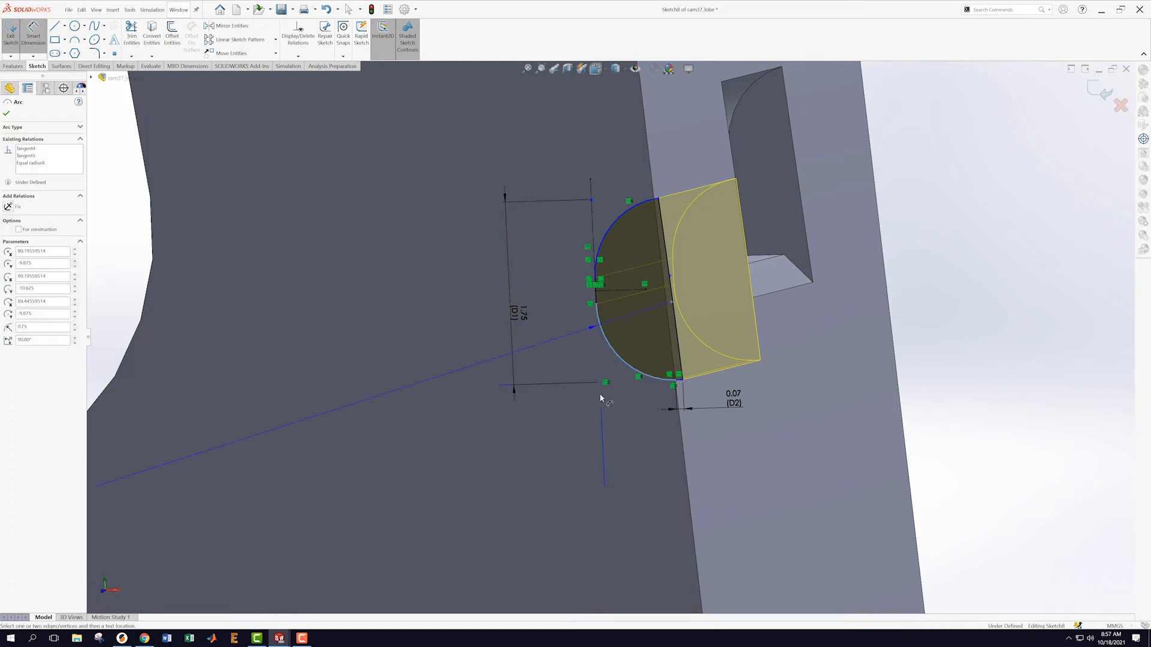
left_click(531, 465)
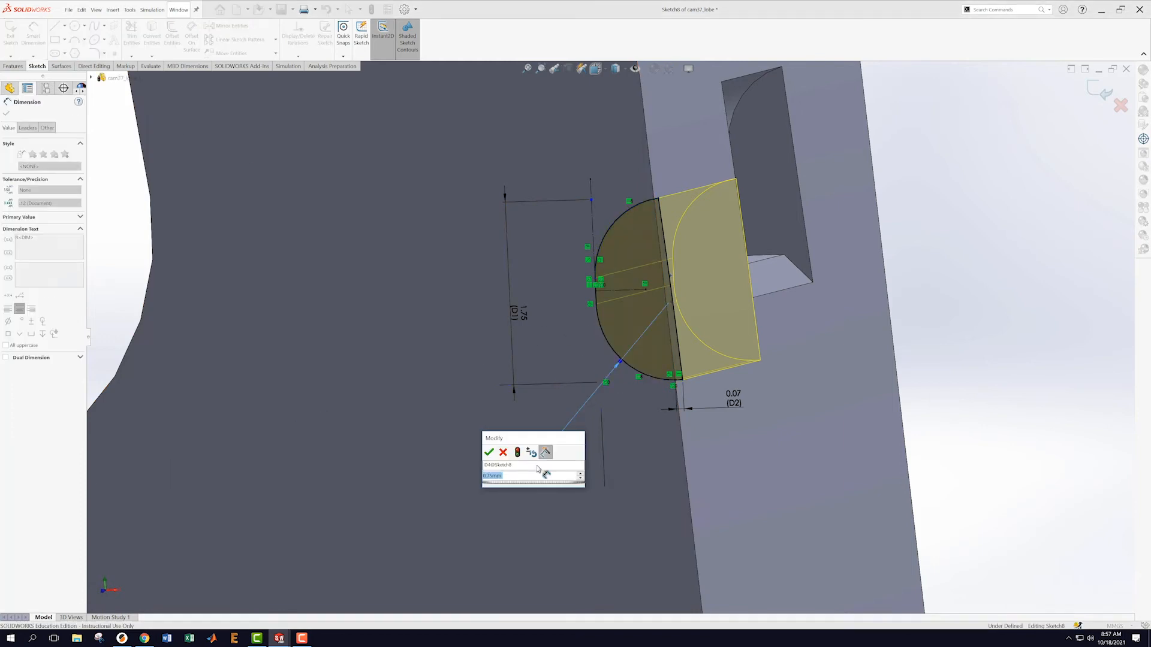
key("Return")
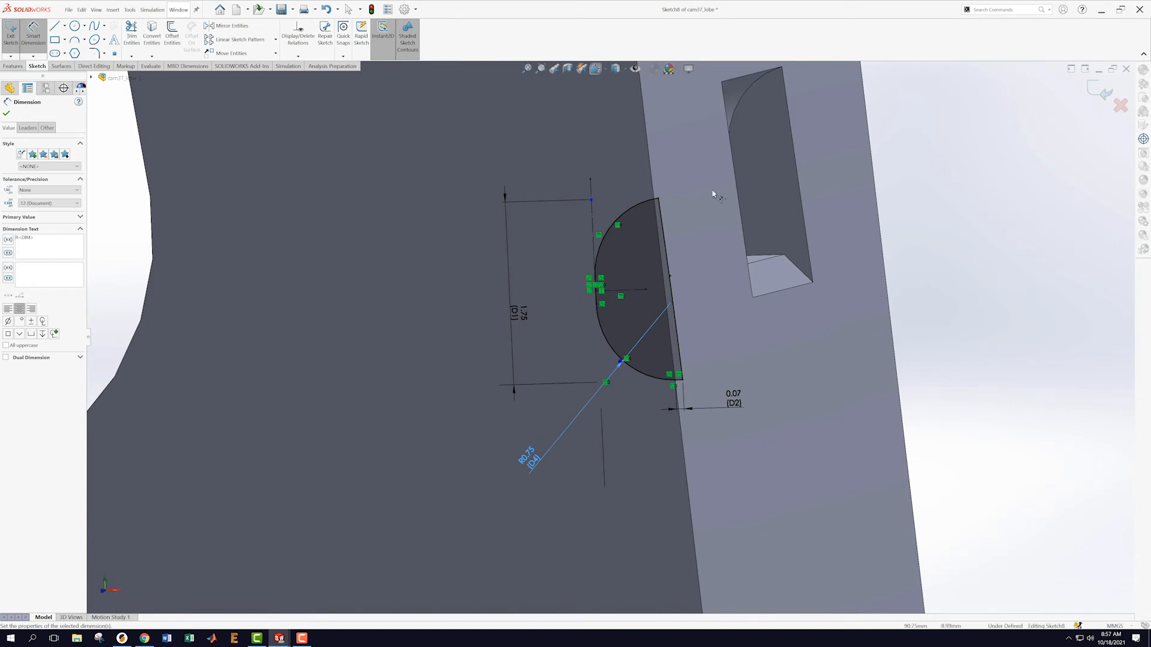
left_click(1100, 90)
- Reopen the notch sketch, delete the stray loose point at the upper end of the 1.75 mm dimension, and exit the sketch
middle_click_drag(877, 328, 887, 333)
scroll(852, 377, "up", 3)
scroll(852, 378, "down", 2)
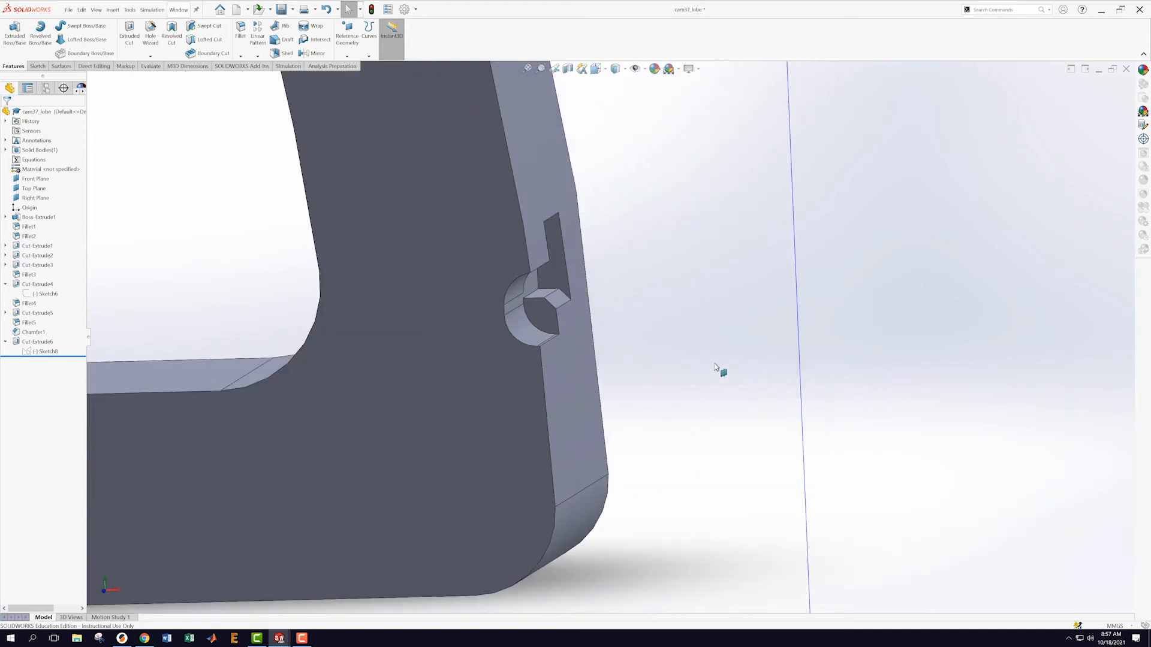
right_click(41, 355)
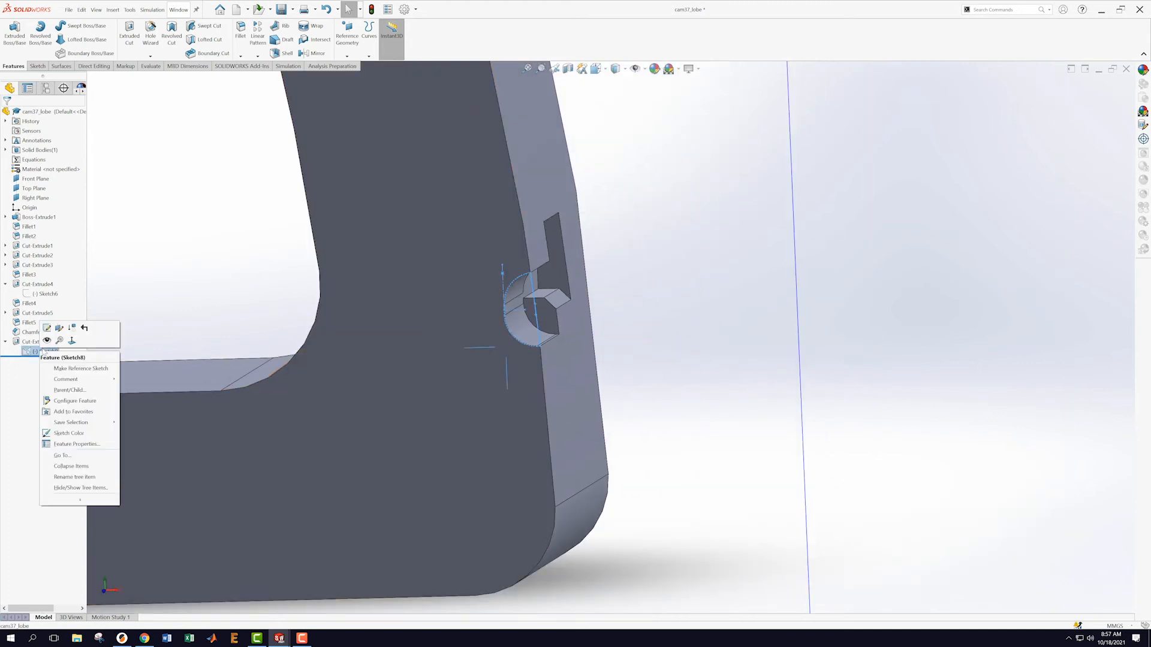
left_click(46, 332)
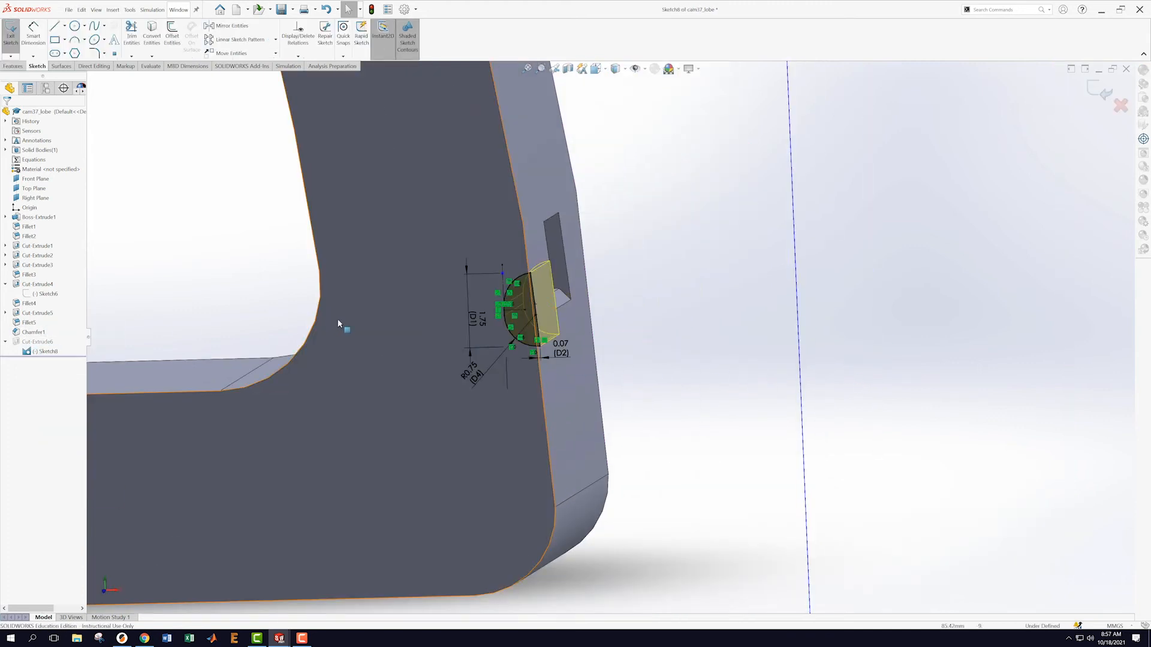
scroll(507, 291, "down", 5)
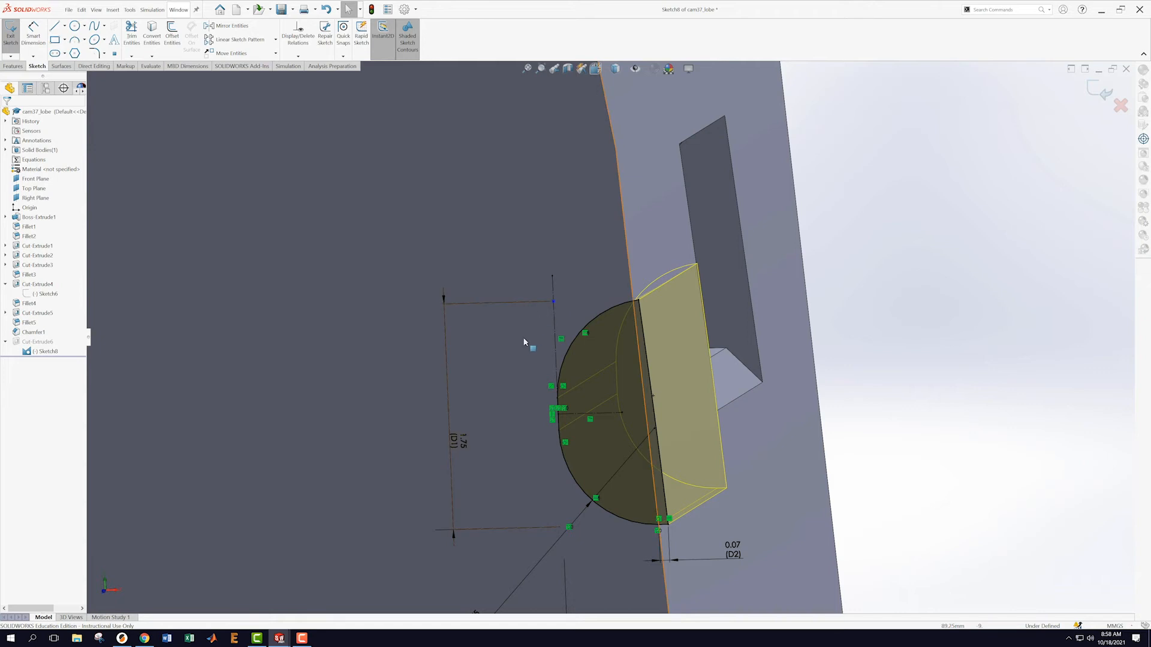
mouse_move(514, 349)
middle_mouse_down()
mouse_move(516, 323)
mouse_move(509, 334)
mouse_move(541, 313)
middle_mouse_up()
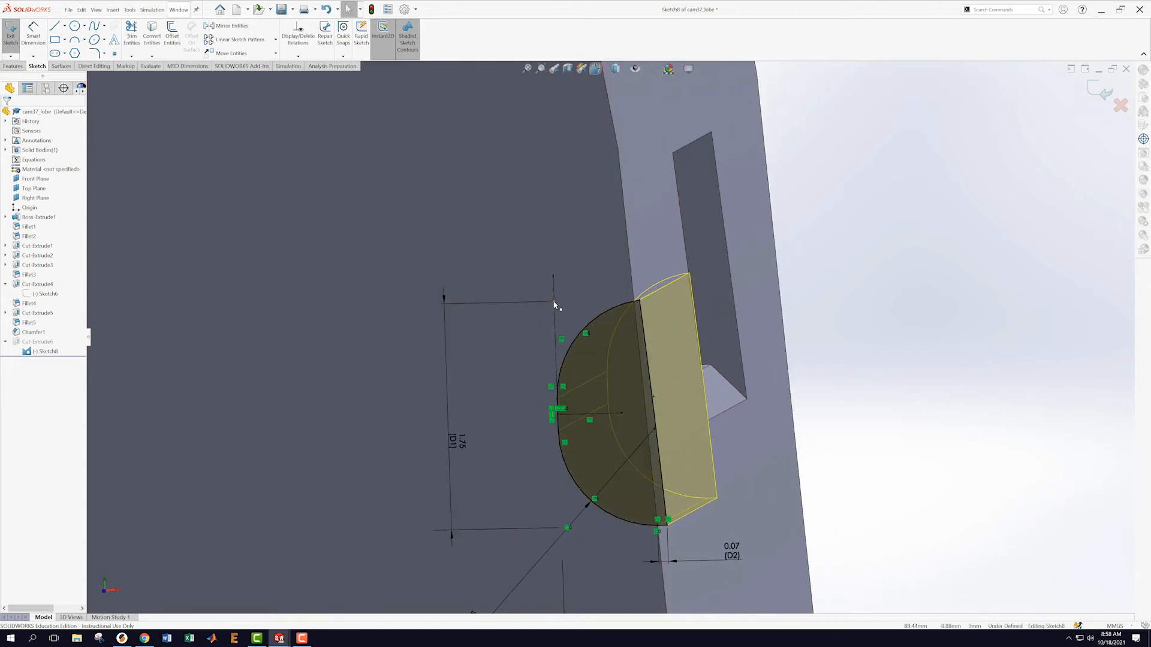
right_click(554, 305)
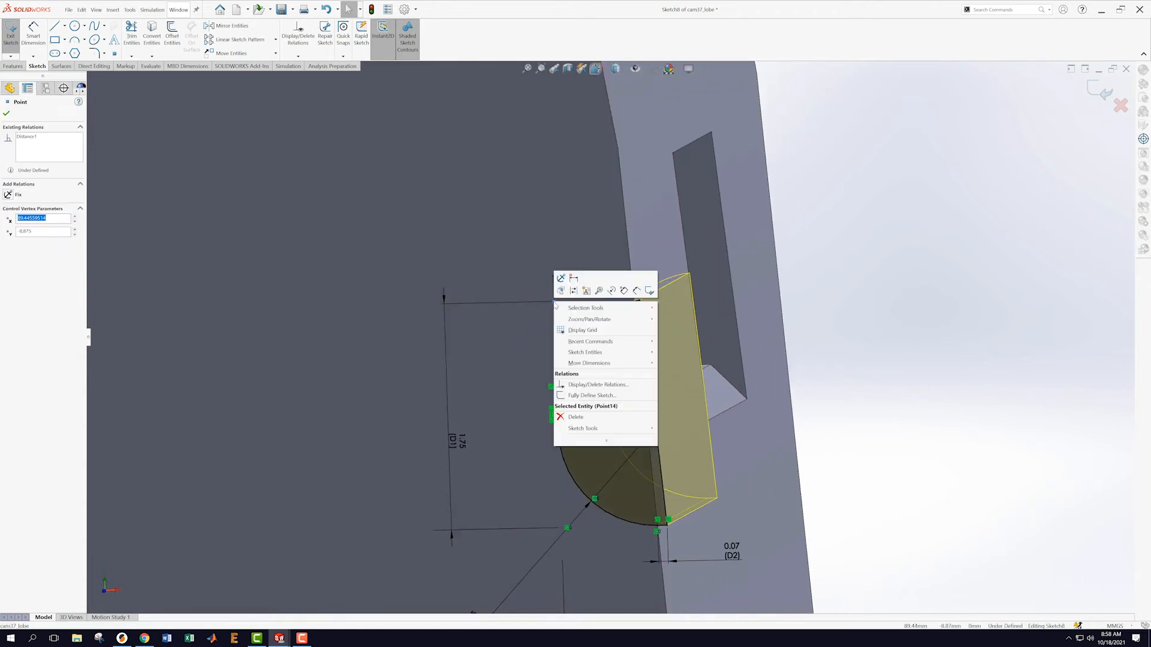
left_click(575, 417)
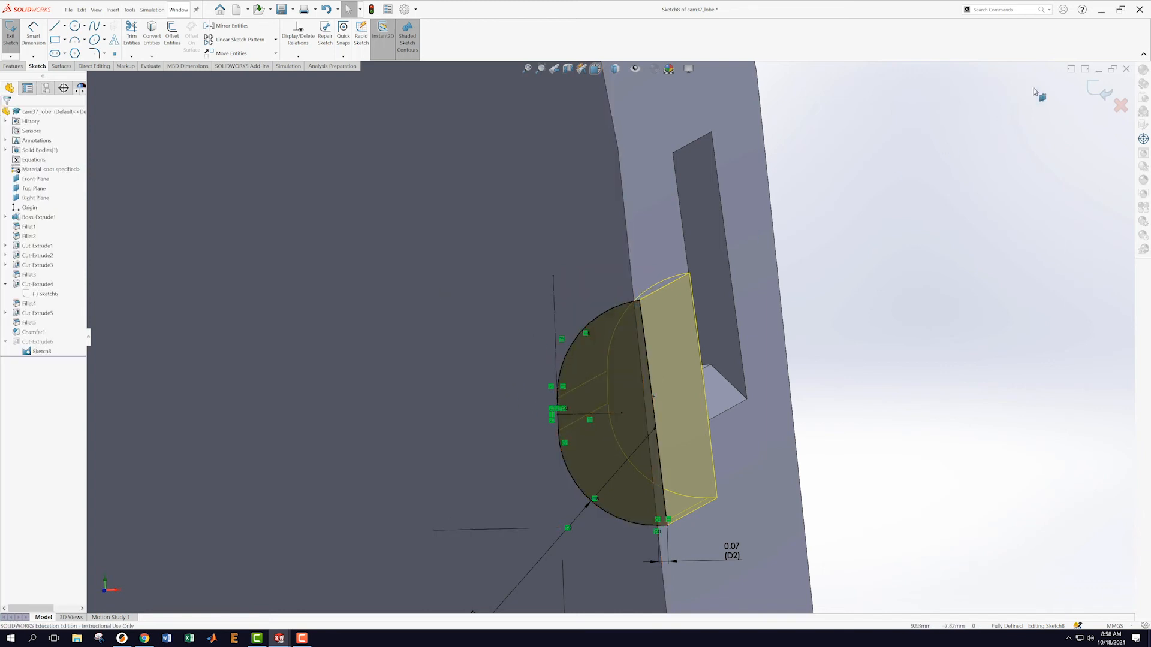
left_click(1103, 91)
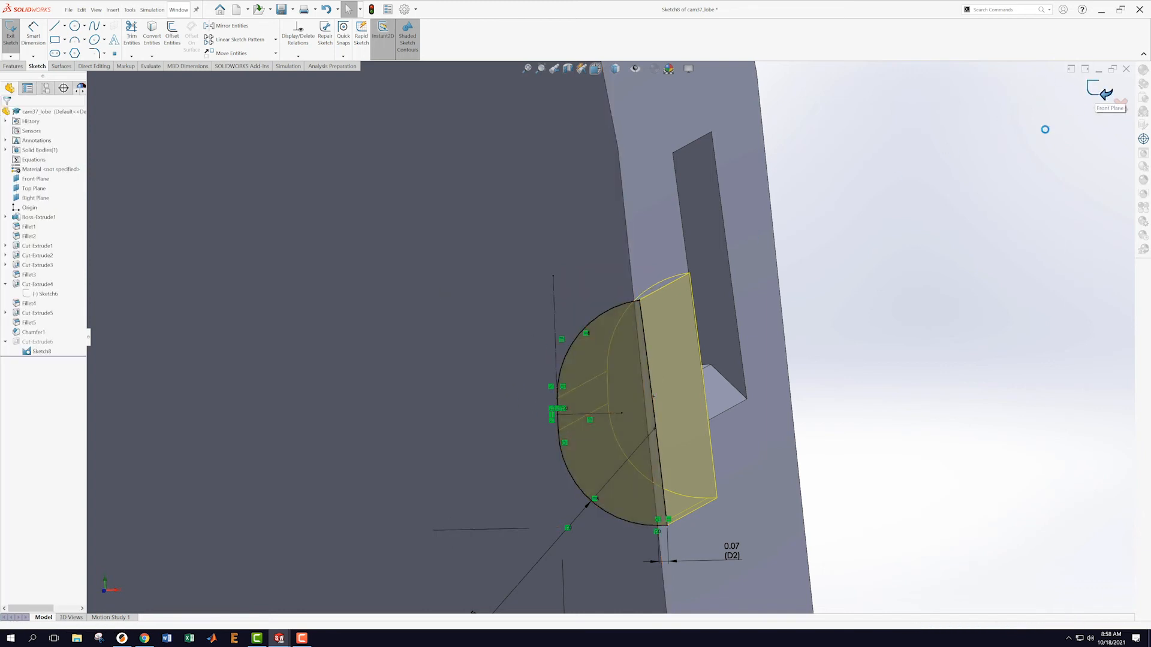
- Examine the new notch cut on the lobe's edge and how it meets the existing rectangular notch
scroll(855, 339, "up", 2)
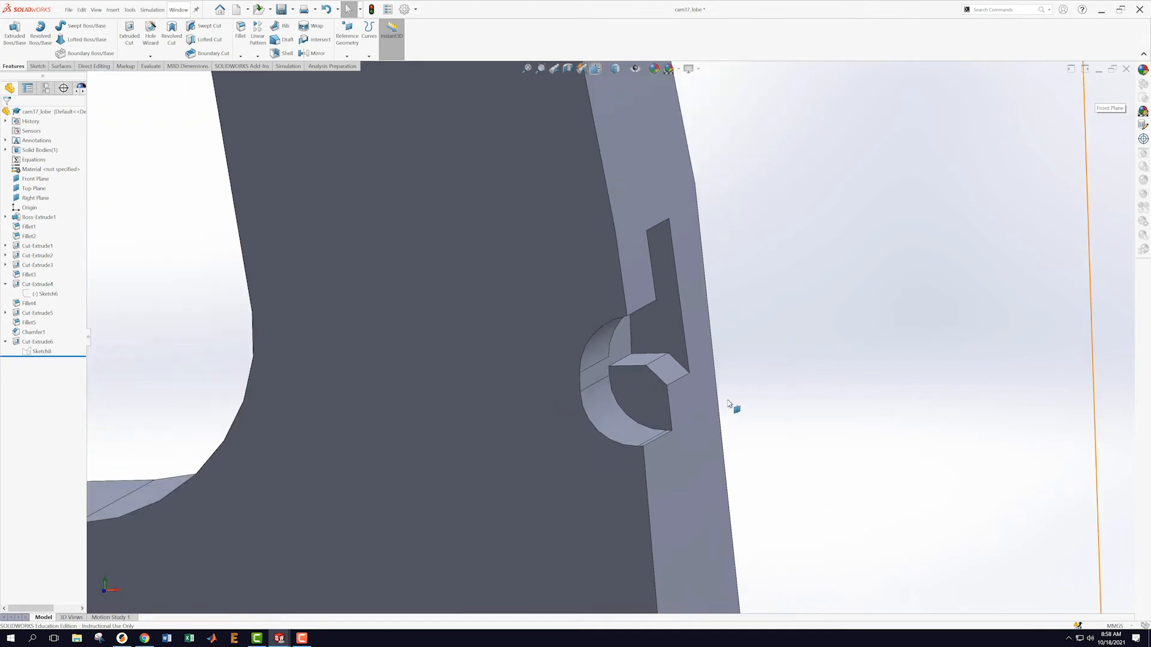
scroll(729, 405, "up", 3)
middle_click_drag(865, 341, 828, 332)
scroll(718, 395, "up", 6)
scroll(713, 387, "down", 2)
middle_click_drag(703, 368, 624, 343)
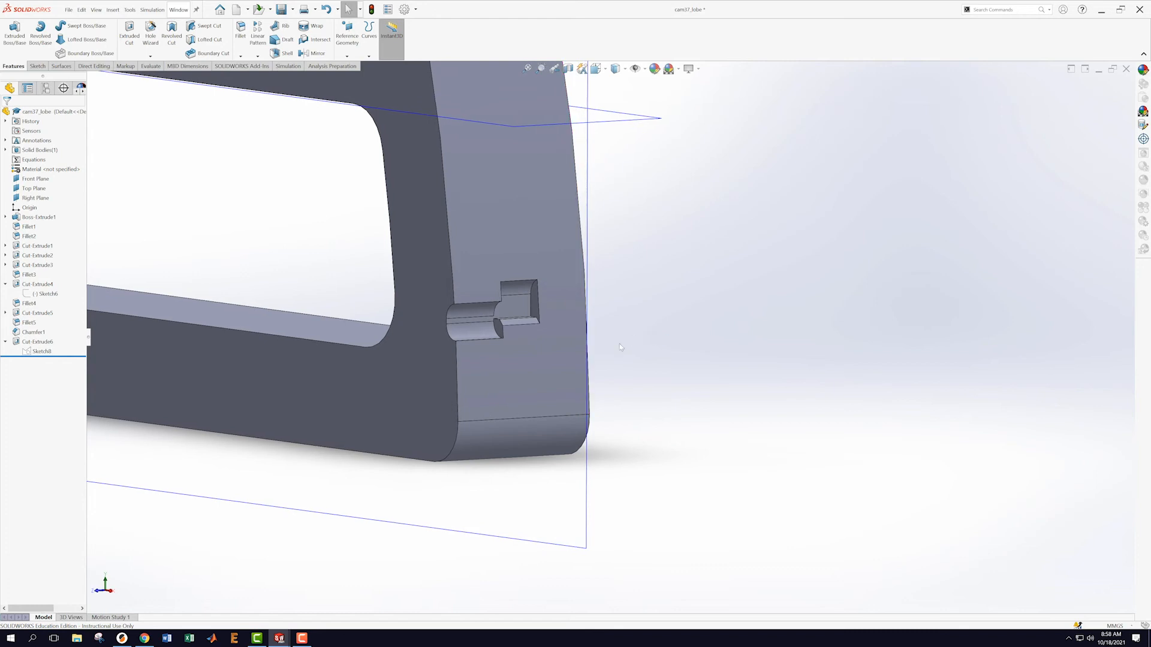
scroll(507, 341, "down", 2)
scroll(461, 341, "down", 3)
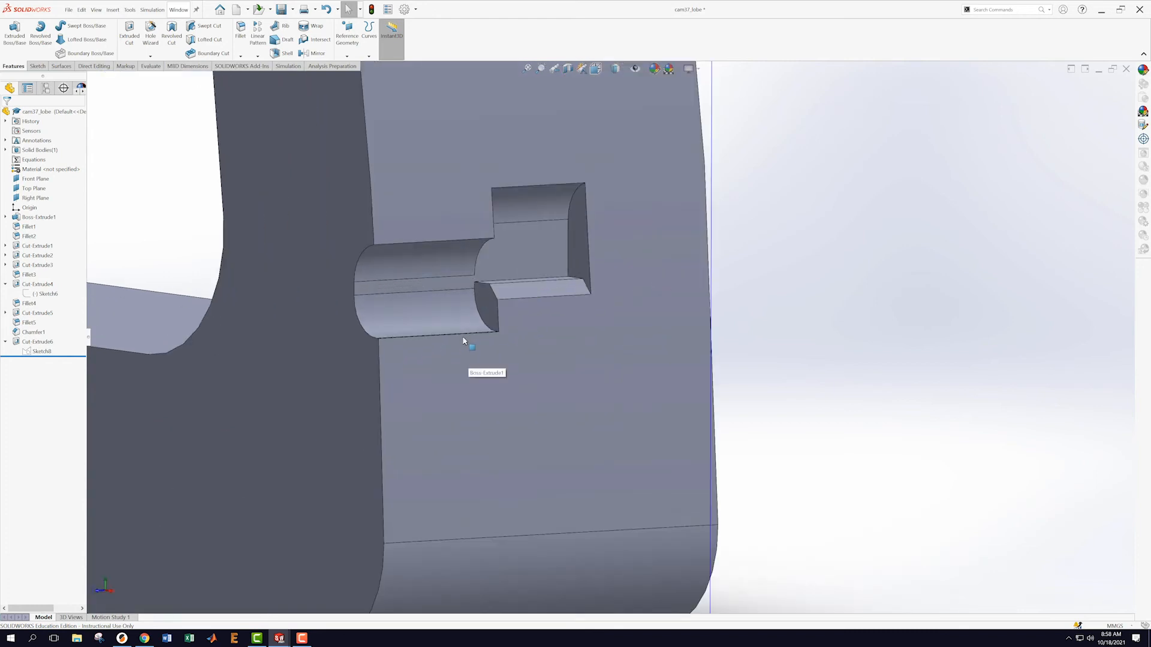
scroll(474, 323, "down", 4)
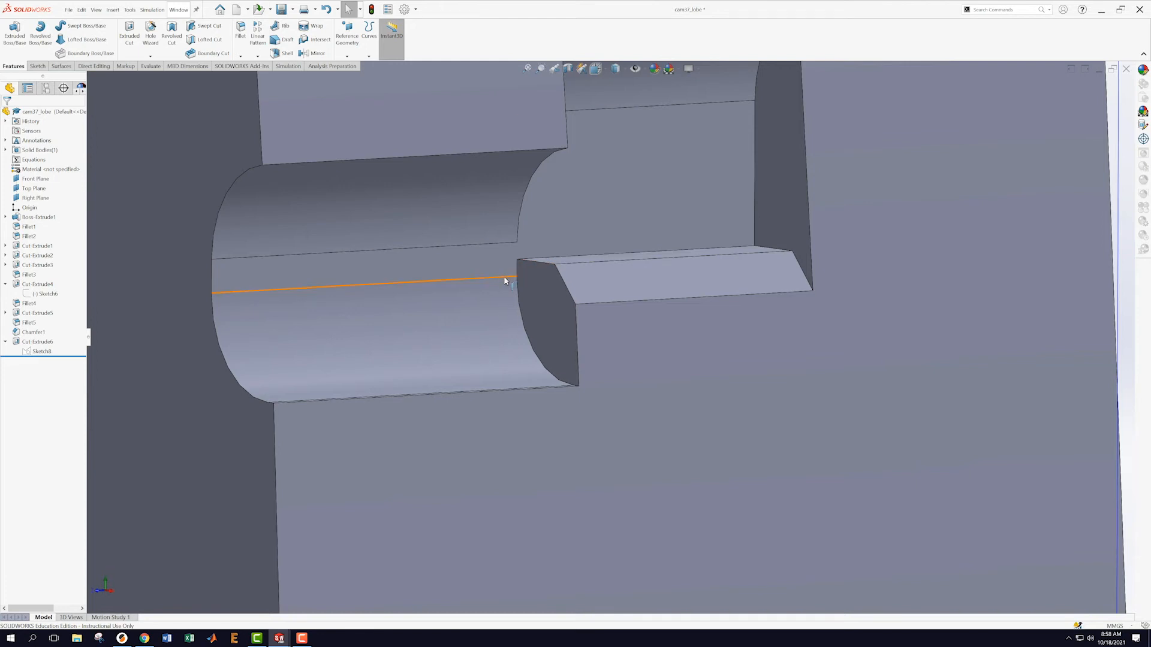
scroll(505, 281, "up", 10)
scroll(442, 288, "up", 8)
middle_click_drag(440, 277, 437, 313)
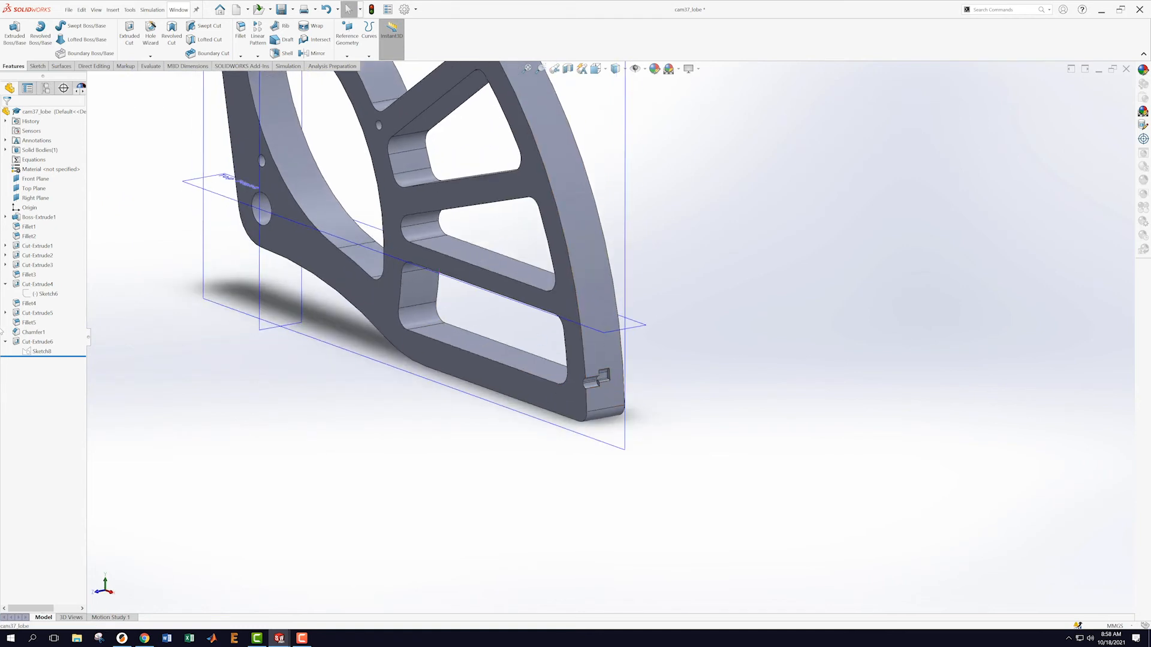
- Mirror the rounded notch cut about the Front Plane so the lobe's rim gets a matching notch on its other side
left_click(36, 343)
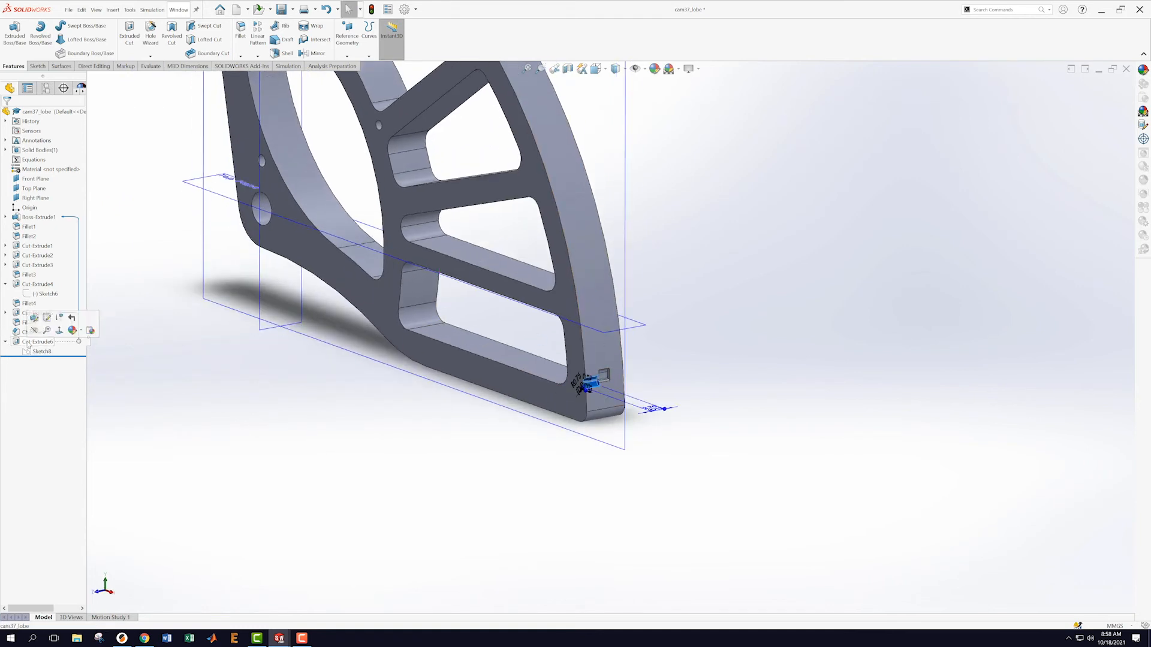
left_click(54, 346)
left_click(48, 342)
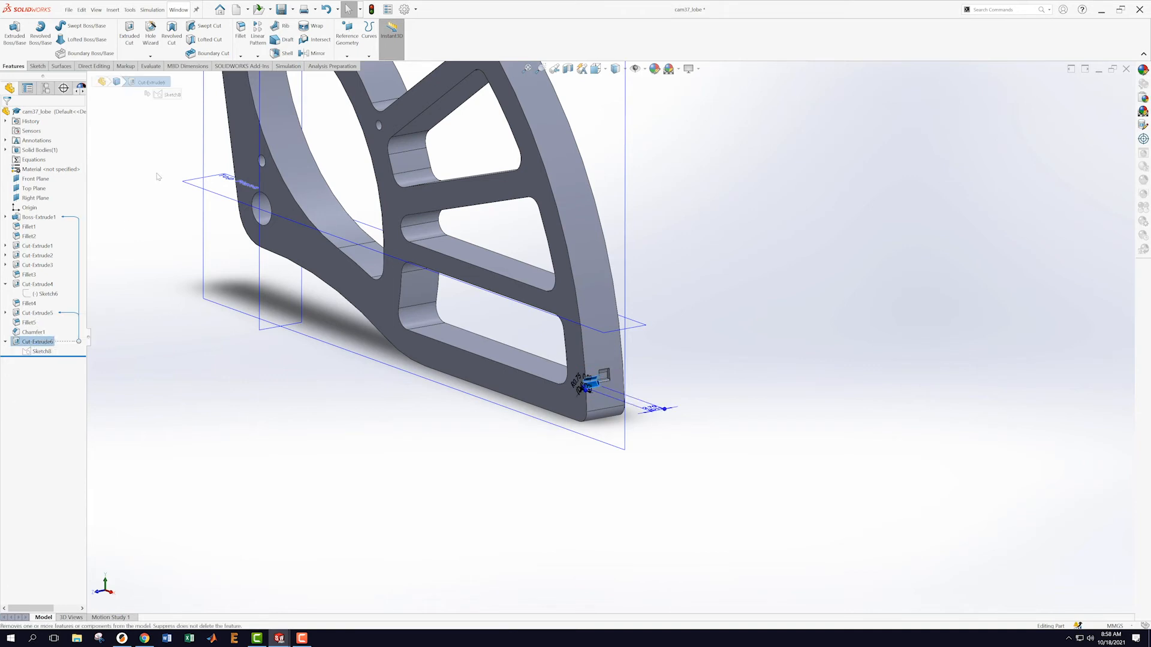
left_click(315, 53)
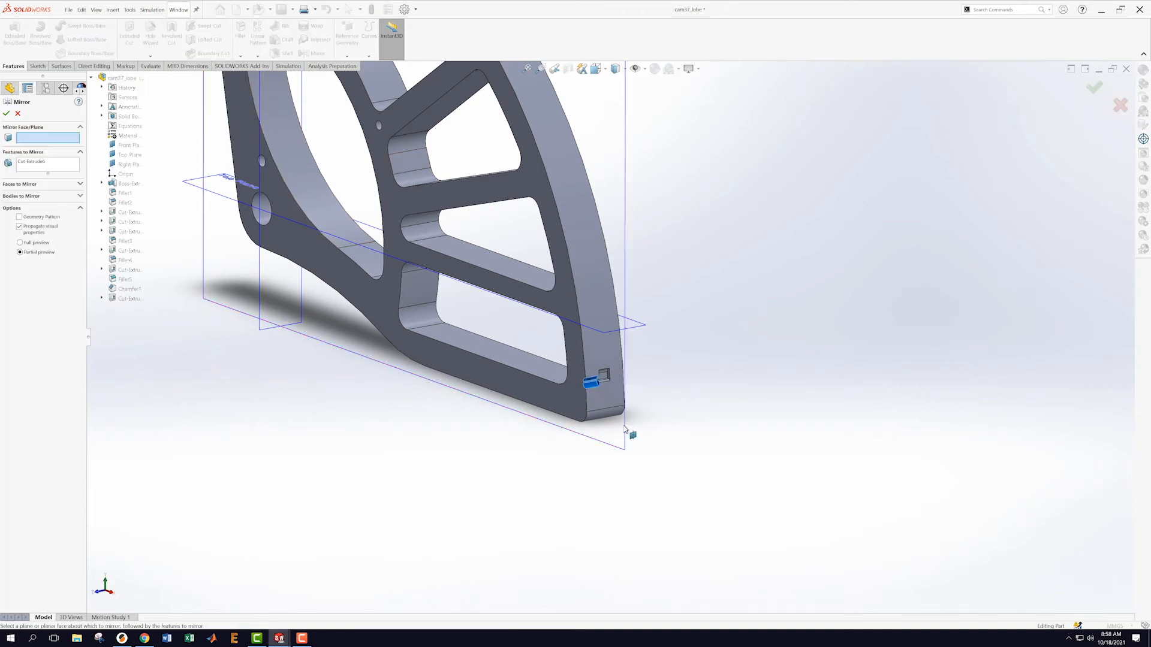
left_click(628, 444)
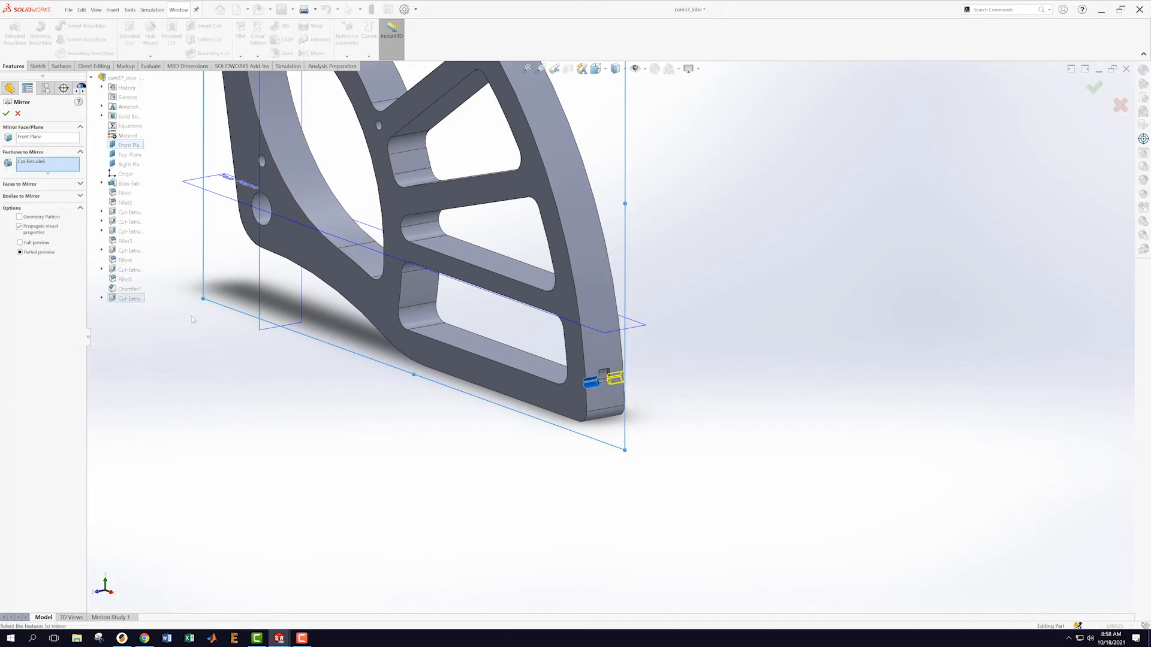
left_click(6, 114)
- Circular-pattern all rim notch features, from the rectangular cut through the mirror, about the lobe's outer curved face: 20 equally spaced instances over 90 degrees
left_click(28, 341)
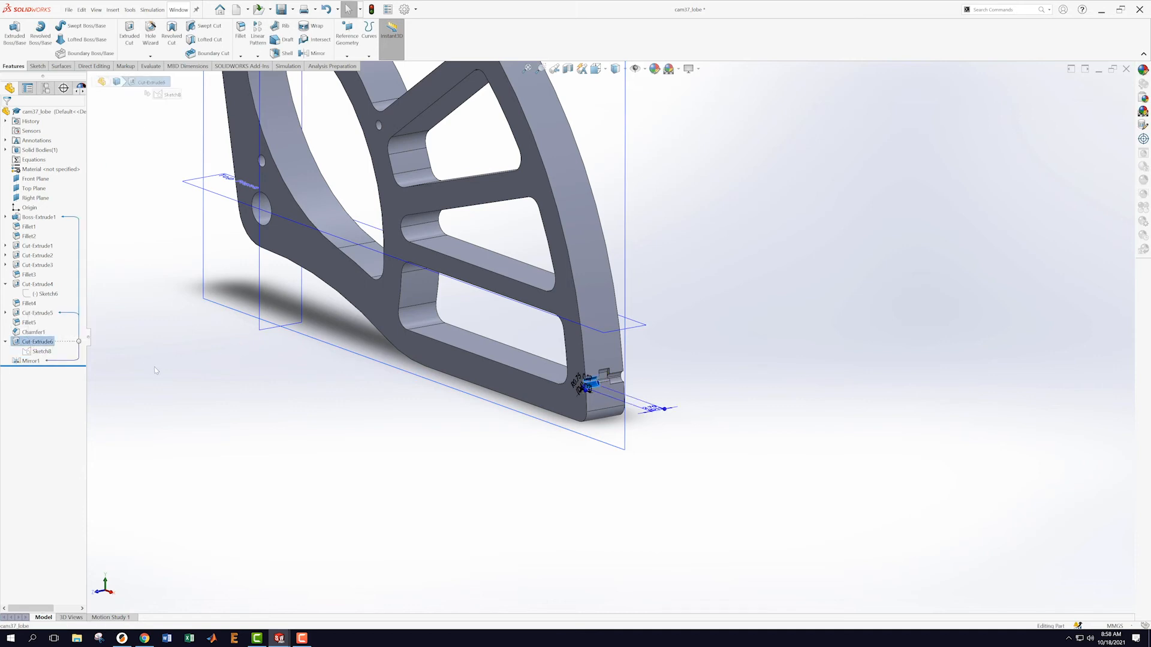
left_click(30, 313)
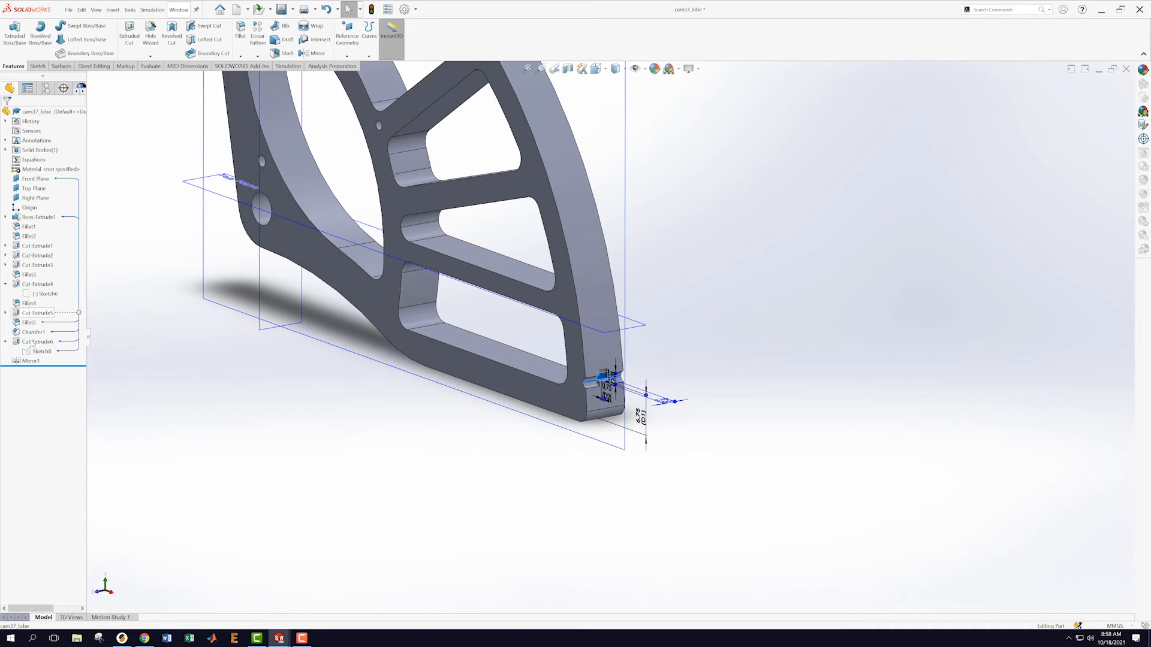
left_click(26, 361, "shift")
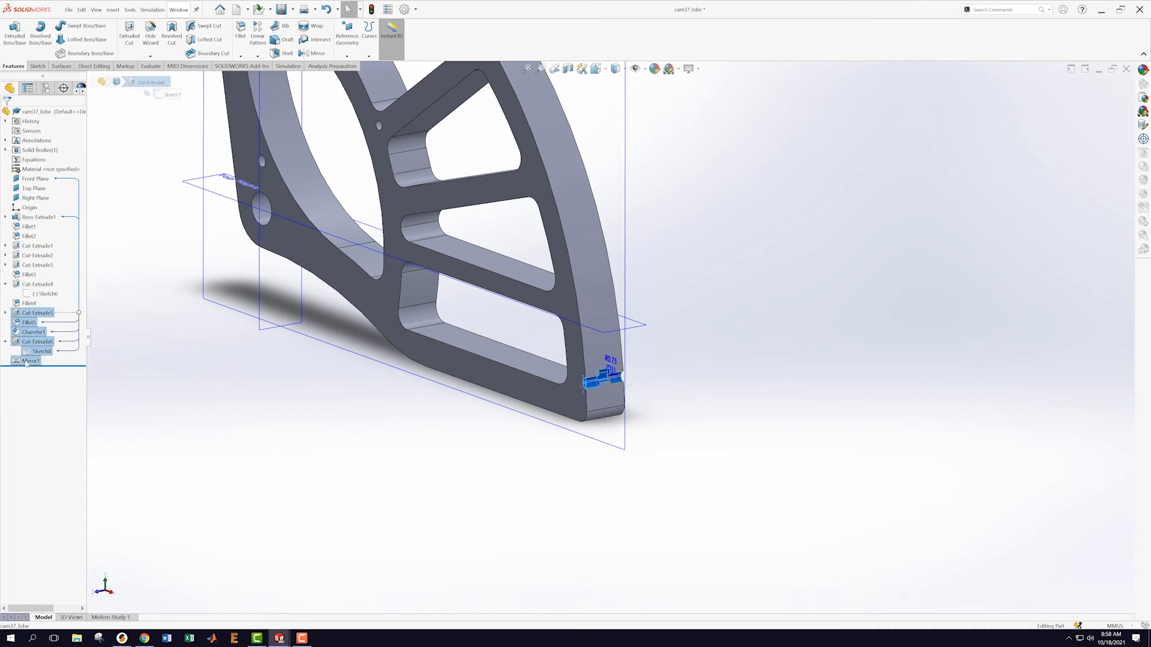
left_click(258, 56)
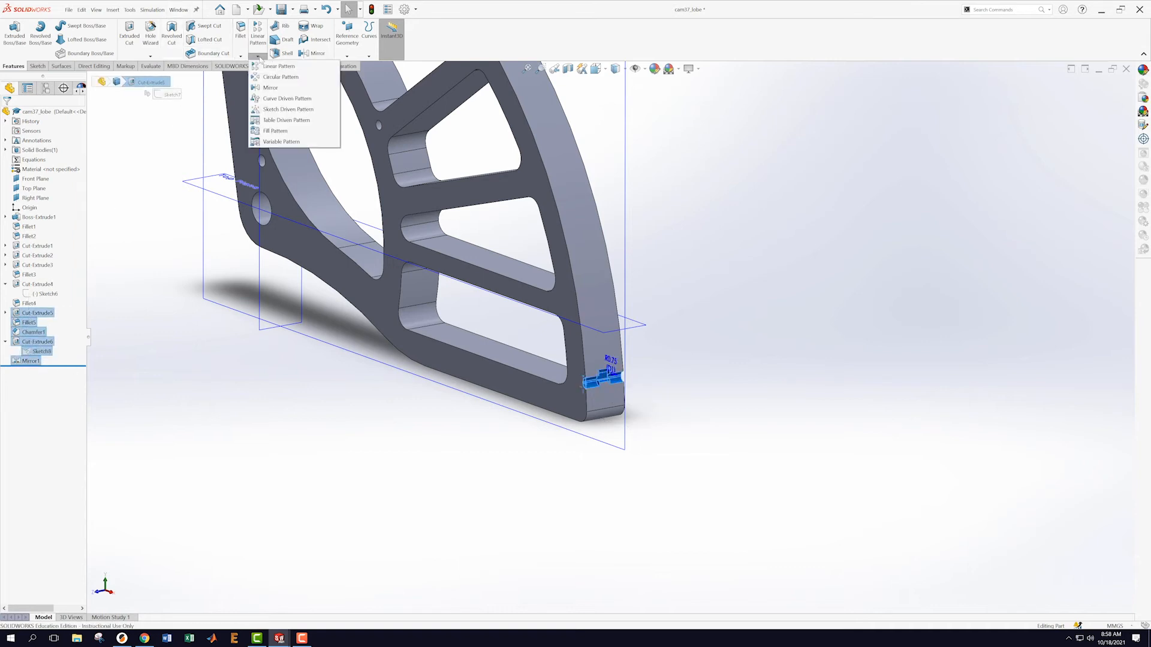
left_click(270, 76)
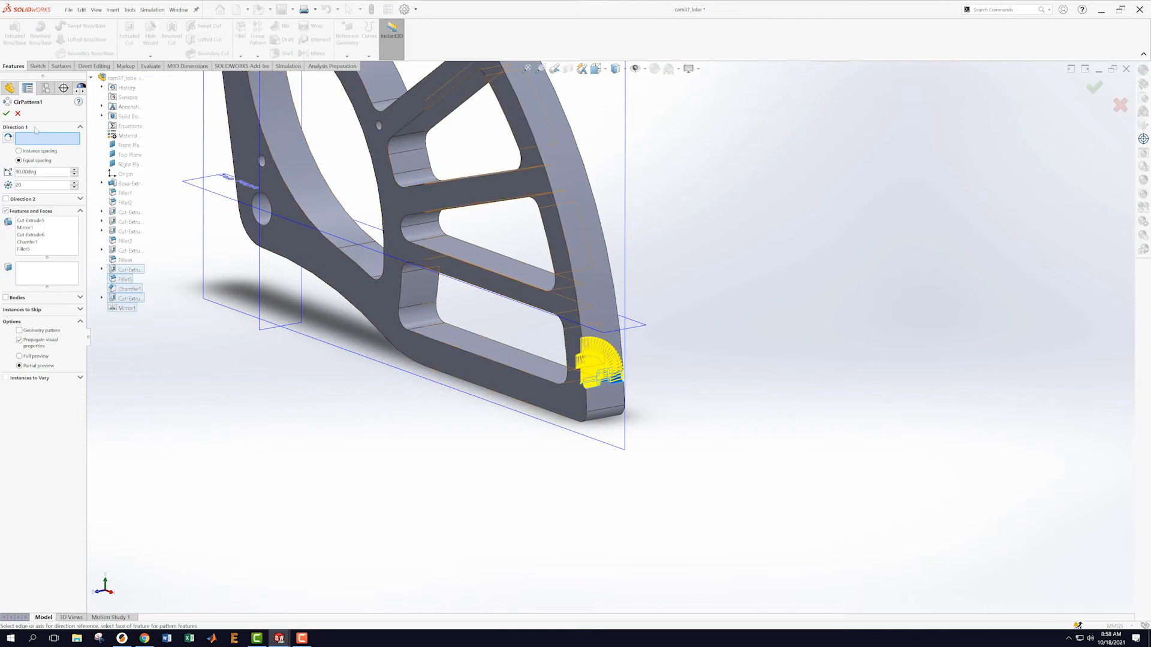
left_click(580, 227)
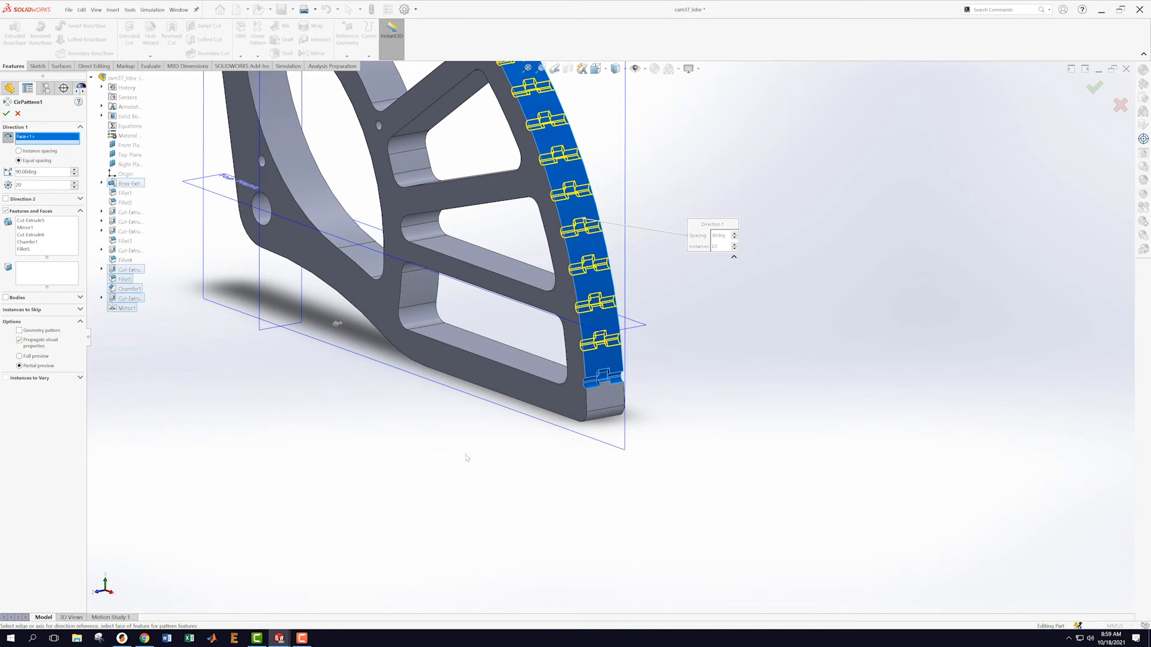
scroll(612, 335, "up", 6)
scroll(672, 296, "down", 3)
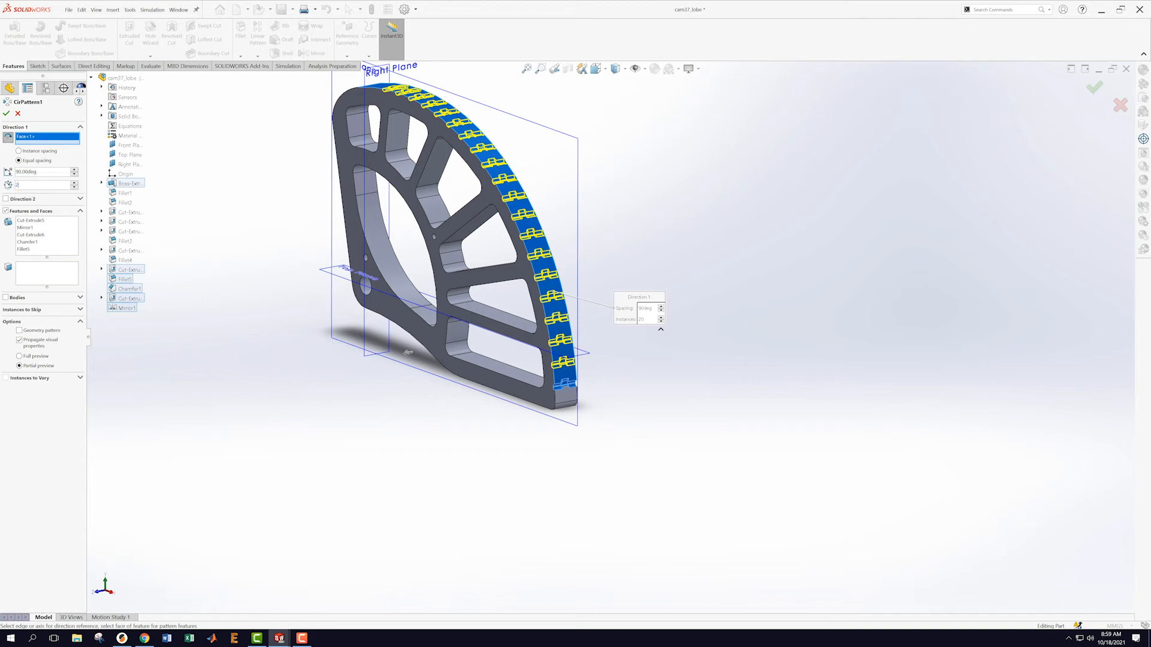
type("0")
left_click(8, 115)
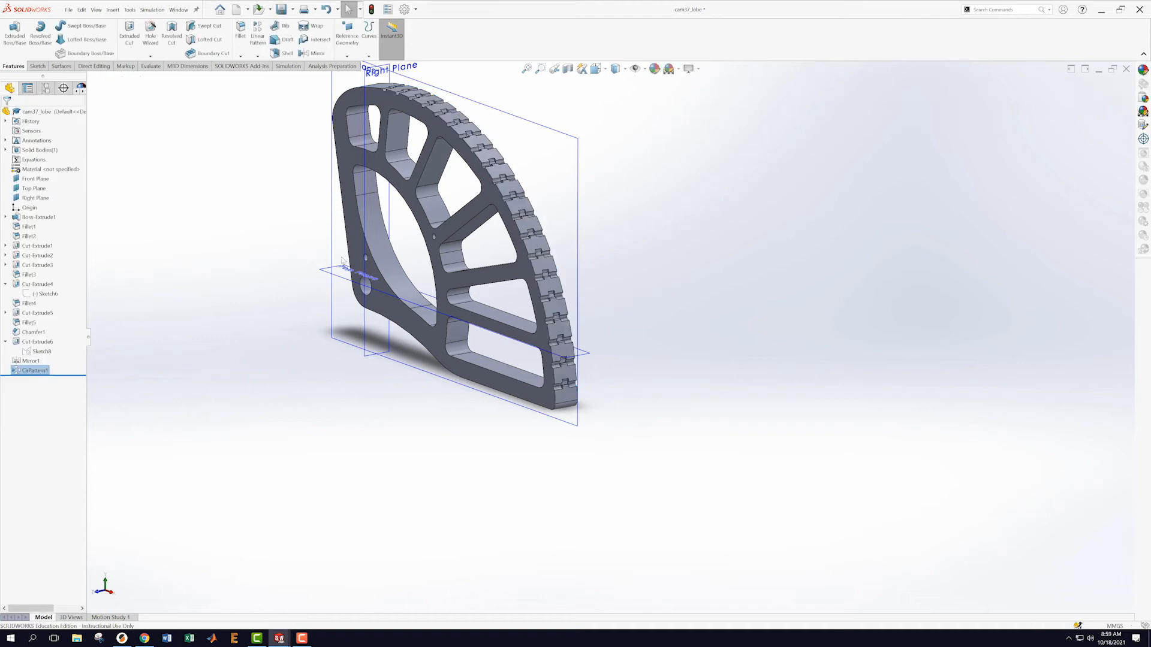
- Assign the aluminium material 6061 Alloy to the cam lobe part
middle_click_drag(679, 336, 750, 368)
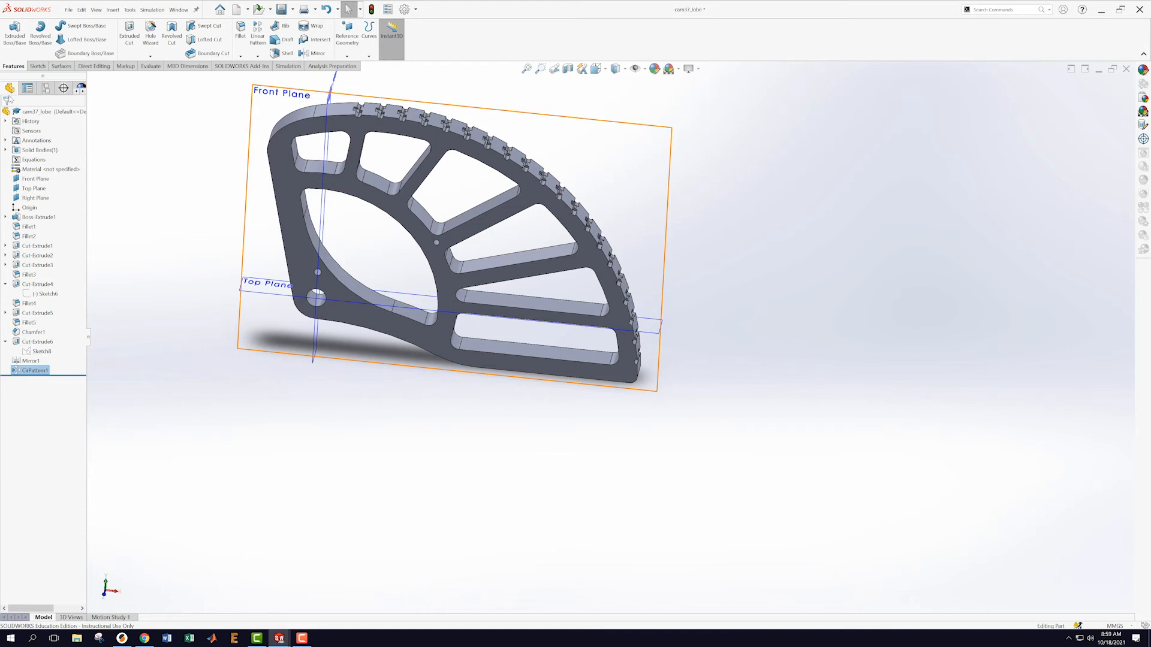
right_click(30, 170)
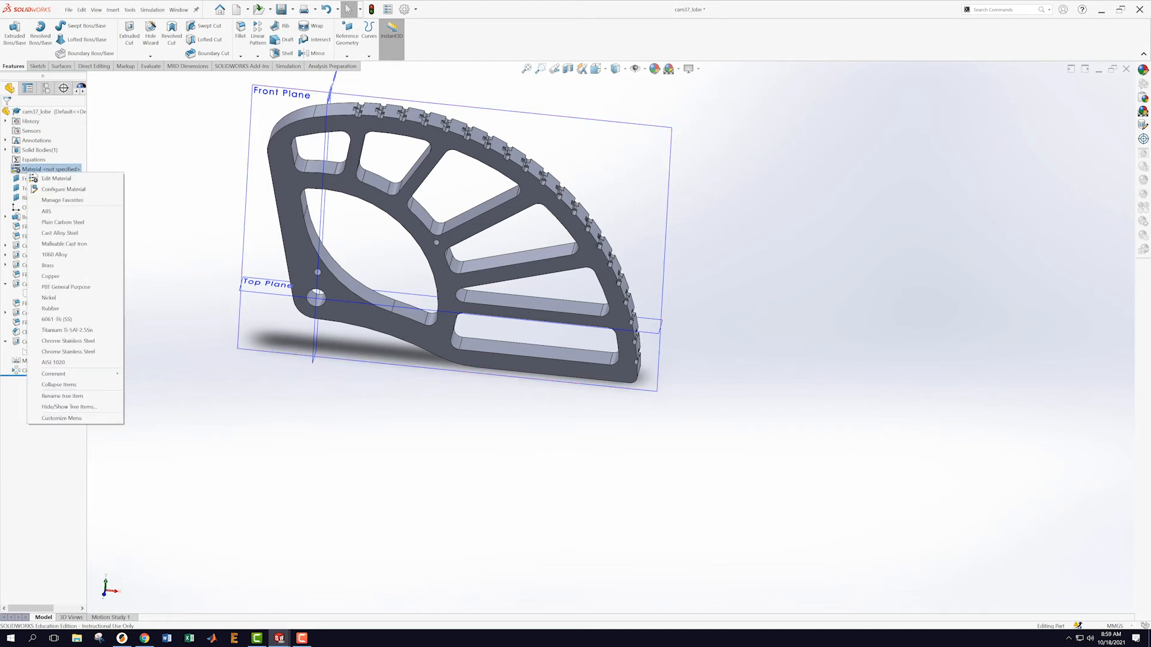
left_click(51, 179)
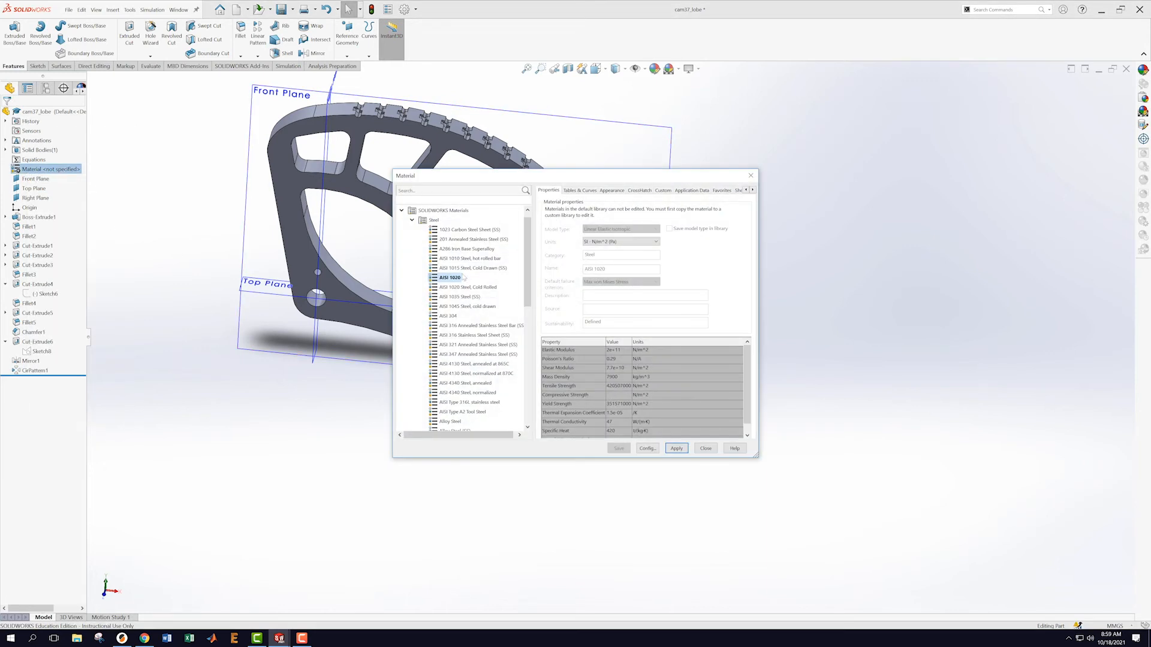
left_click(412, 221)
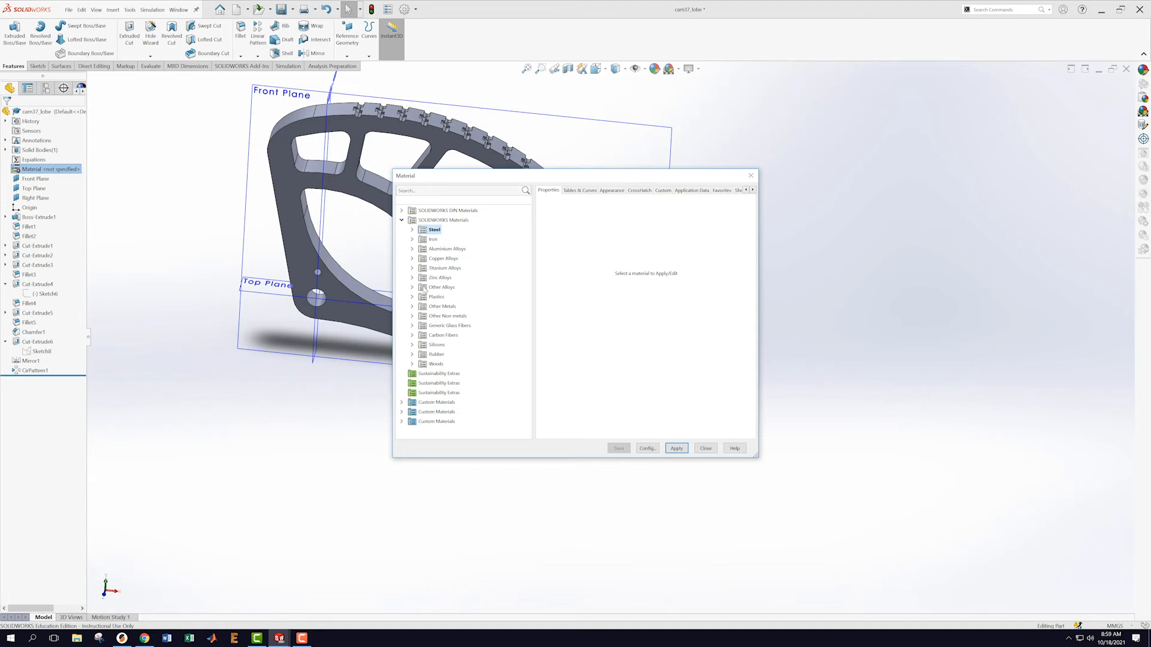
left_click(413, 248)
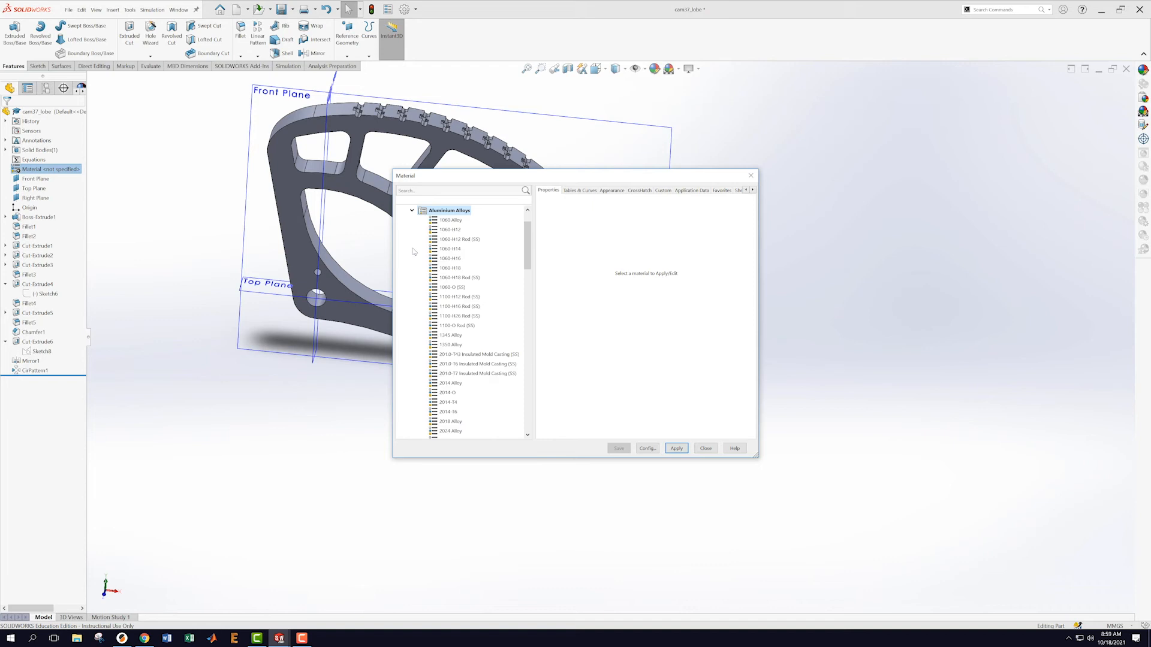
left_click_drag(528, 252, 489, 356)
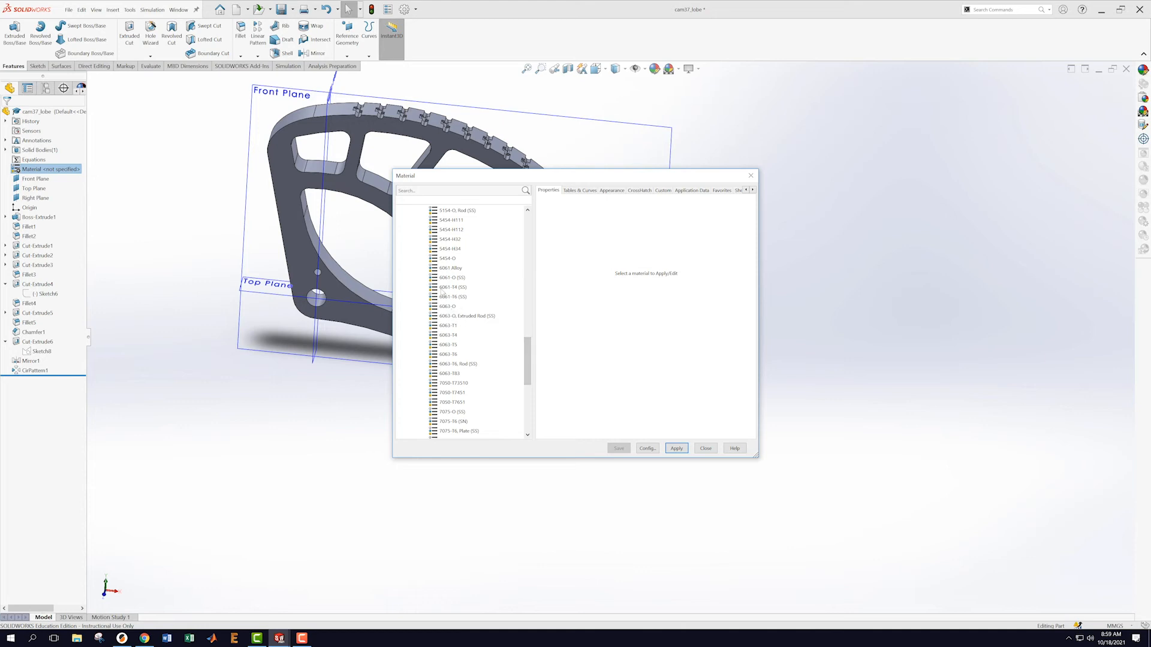
left_click(449, 268)
left_click(676, 448)
left_click(706, 448)
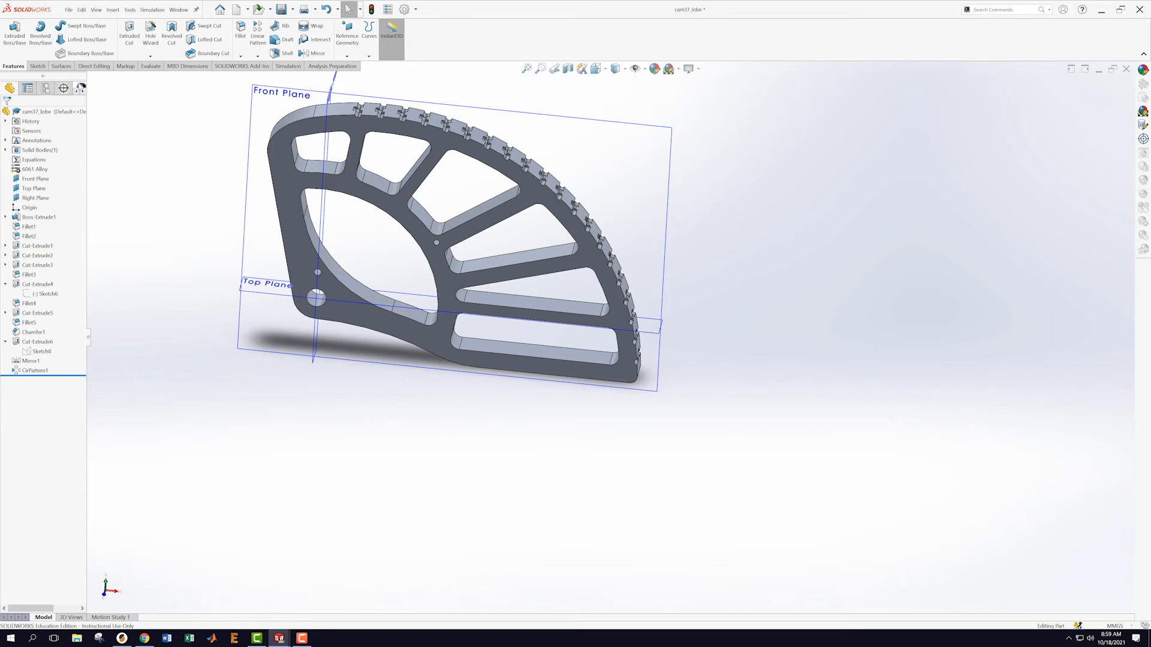
- Edit the part's satin finish aluminum appearance and set its colour to purple with RGB 120, 0, 230
left_click(82, 91)
left_click(63, 88)
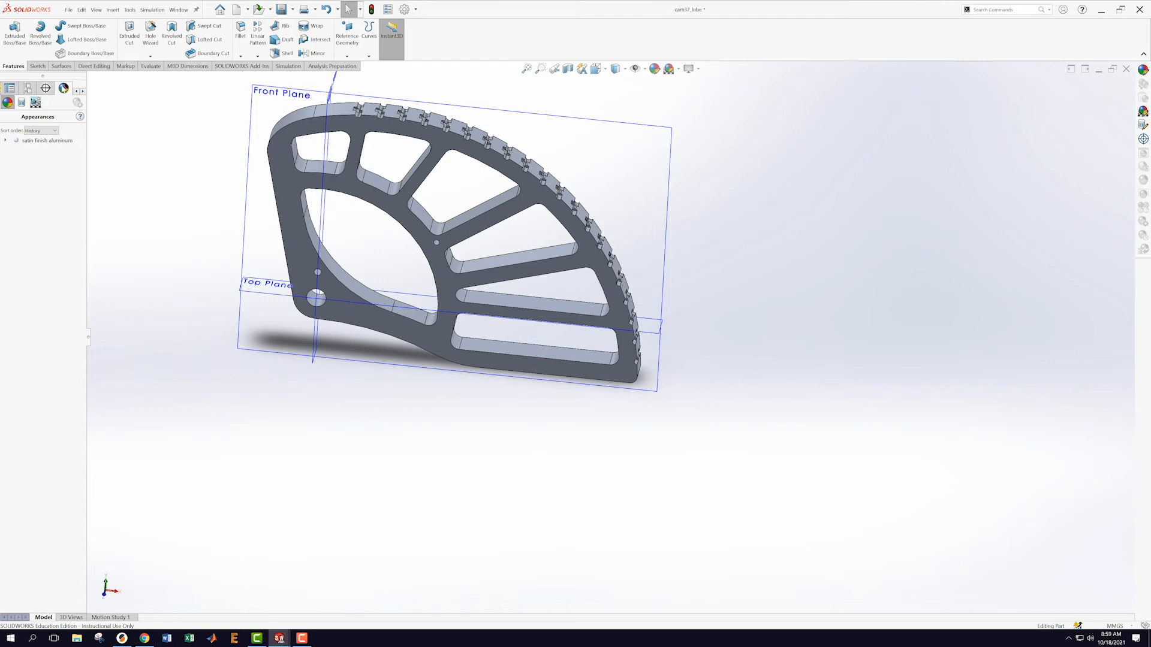
right_click(25, 141)
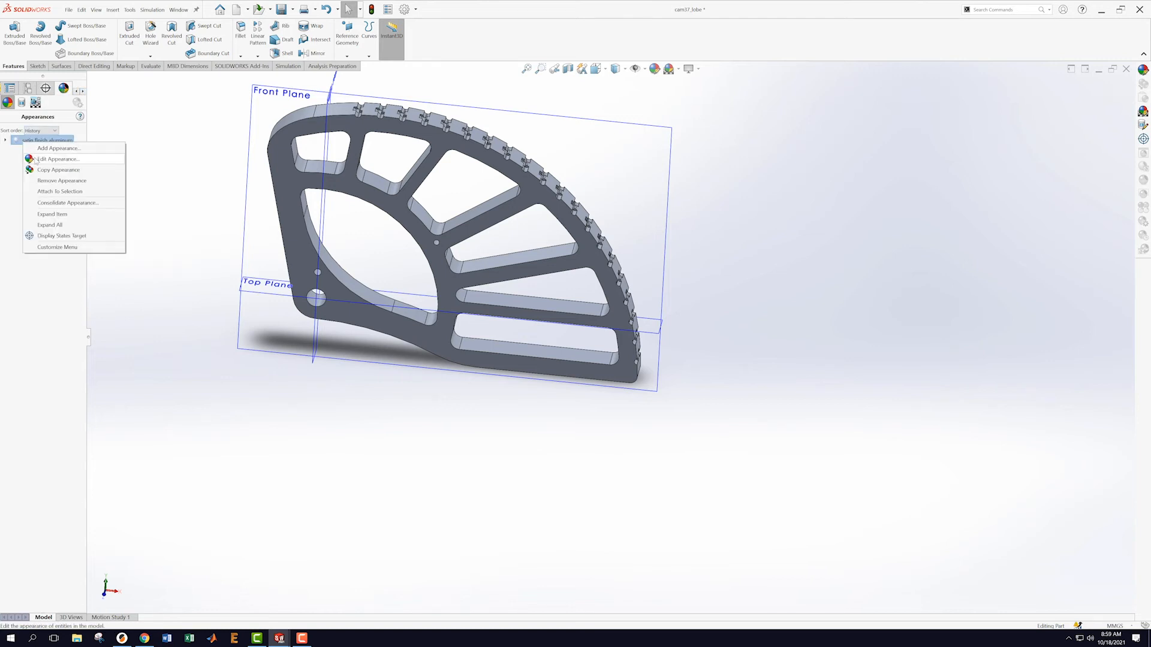
left_click(36, 159)
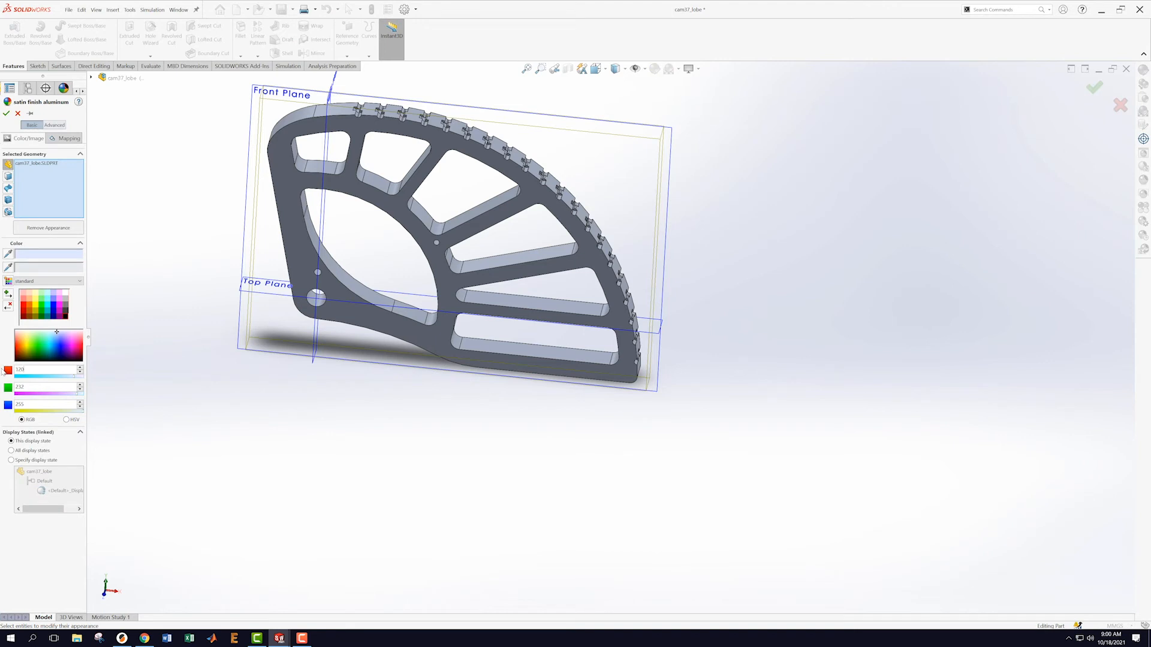
left_click_drag(30, 386, 3, 390)
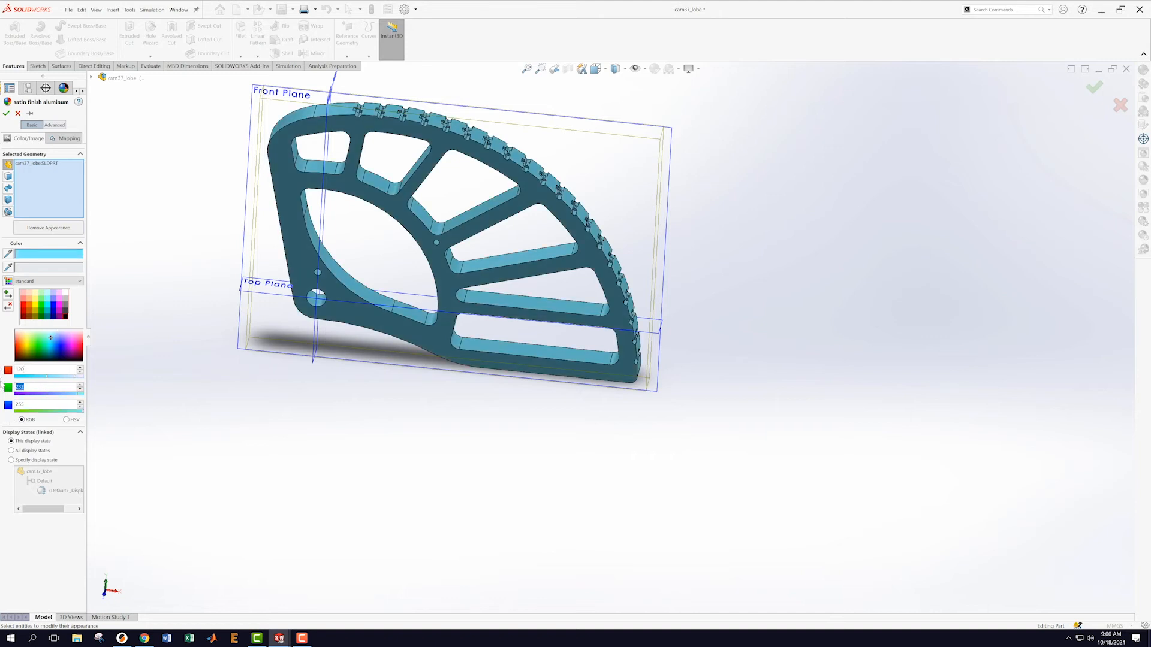
key("Return")
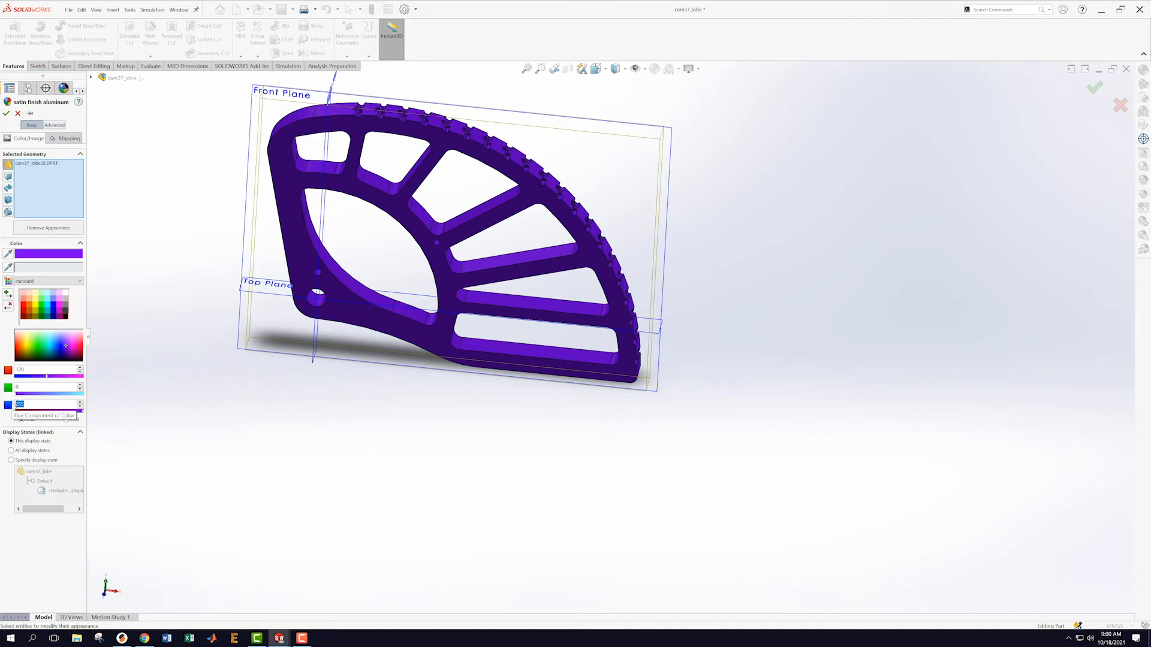
key("Return")
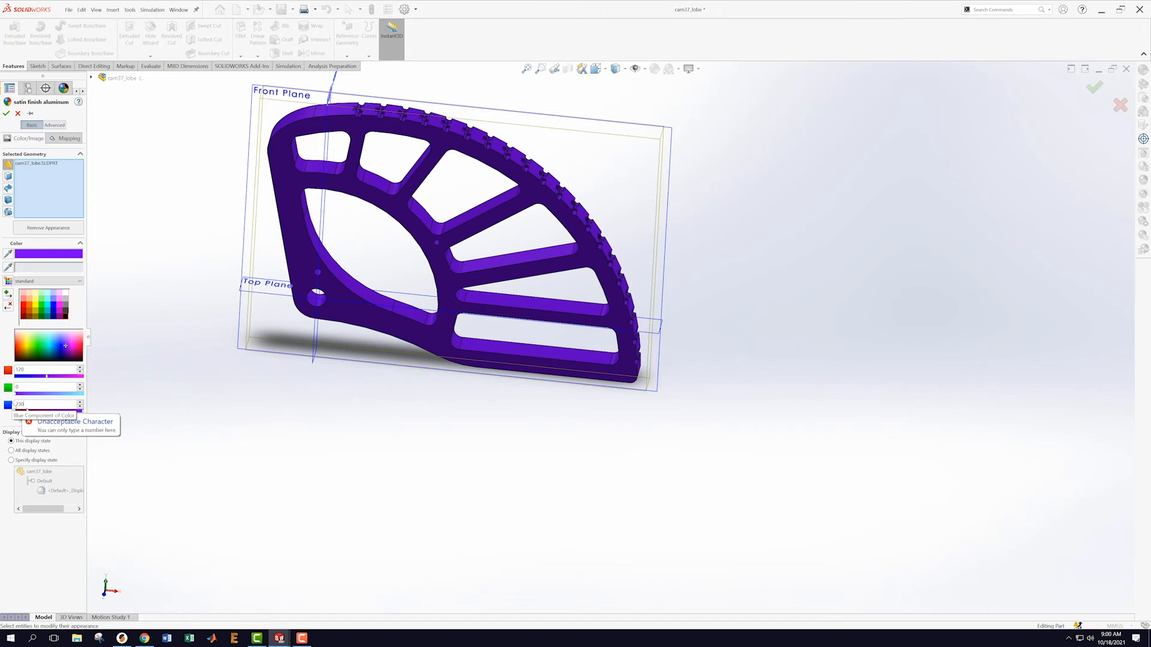
left_click(359, 467)
scroll(373, 431, "up", 1)
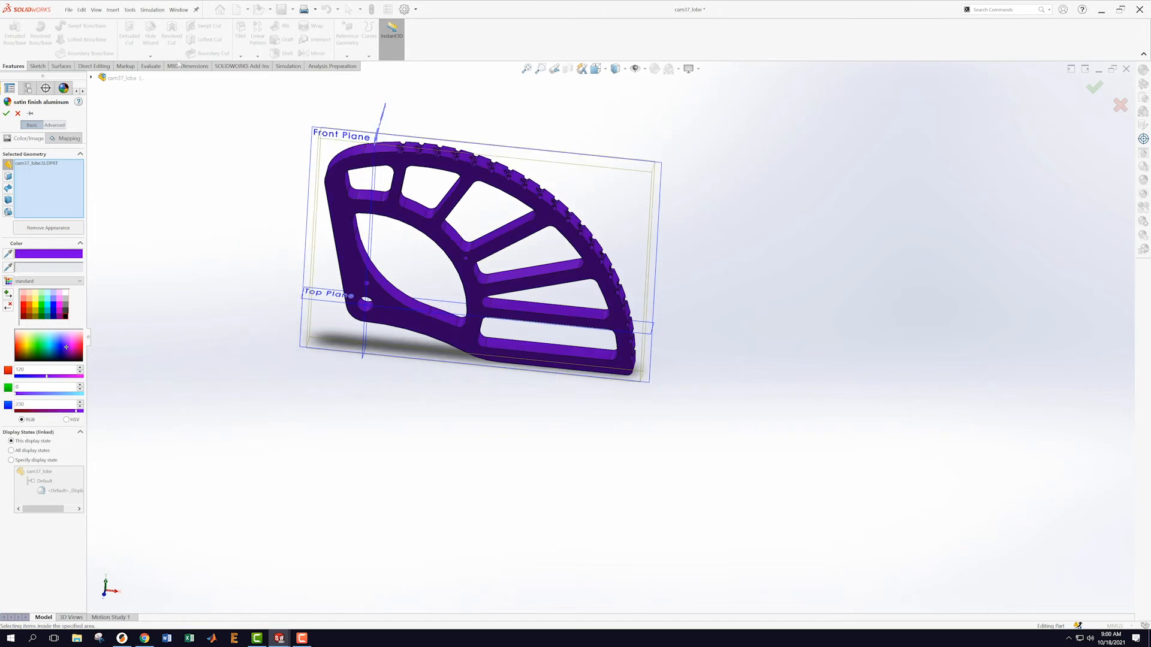
left_click(7, 113)
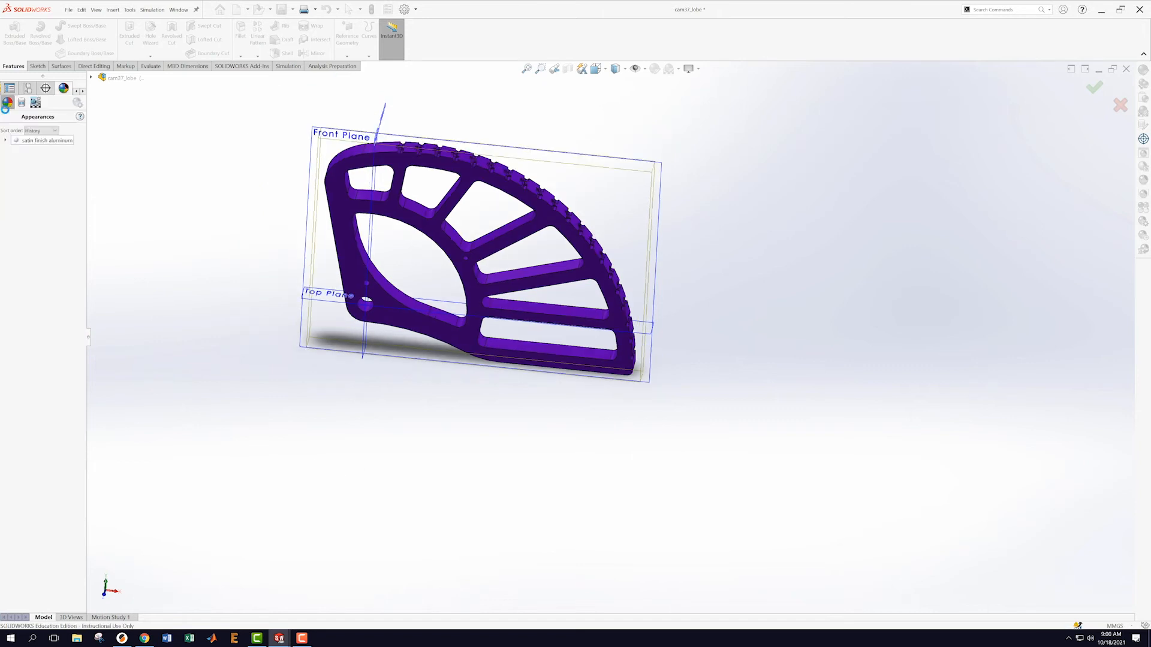
- Save the cam lobe part with its new material and colour
left_click(67, 12)
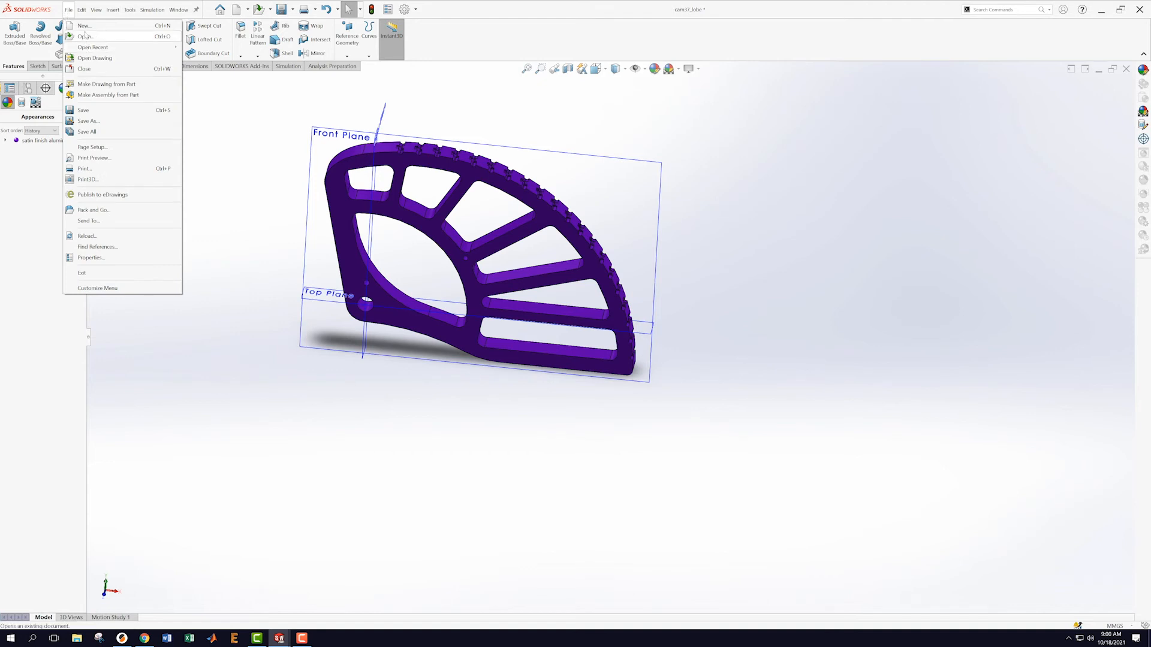
left_click(84, 111)
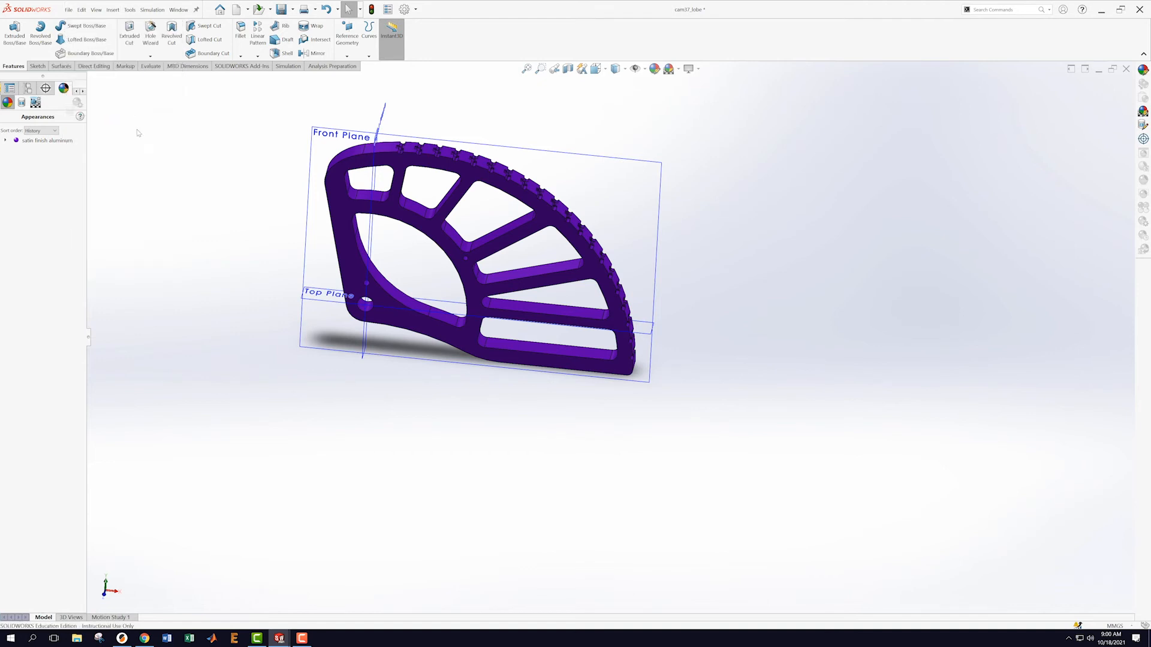
scroll(259, 242, "up", 1)
middle_click_drag(258, 242, 292, 191)
scroll(669, 309, "down", 2)
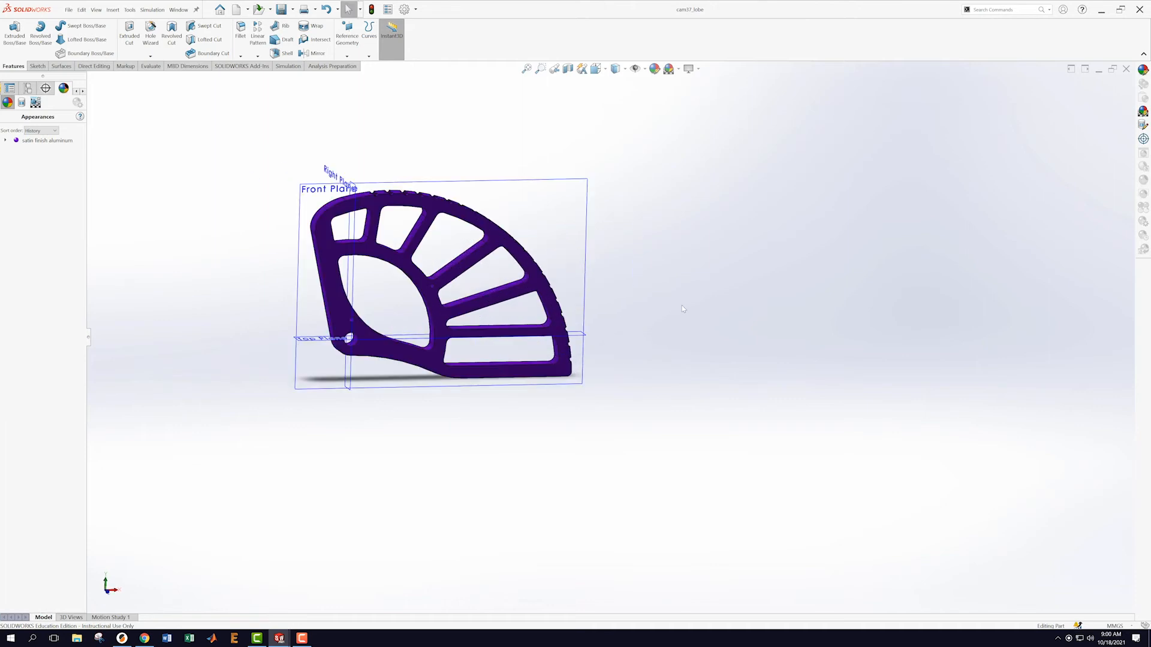
middle_click_drag(627, 308, 567, 334)
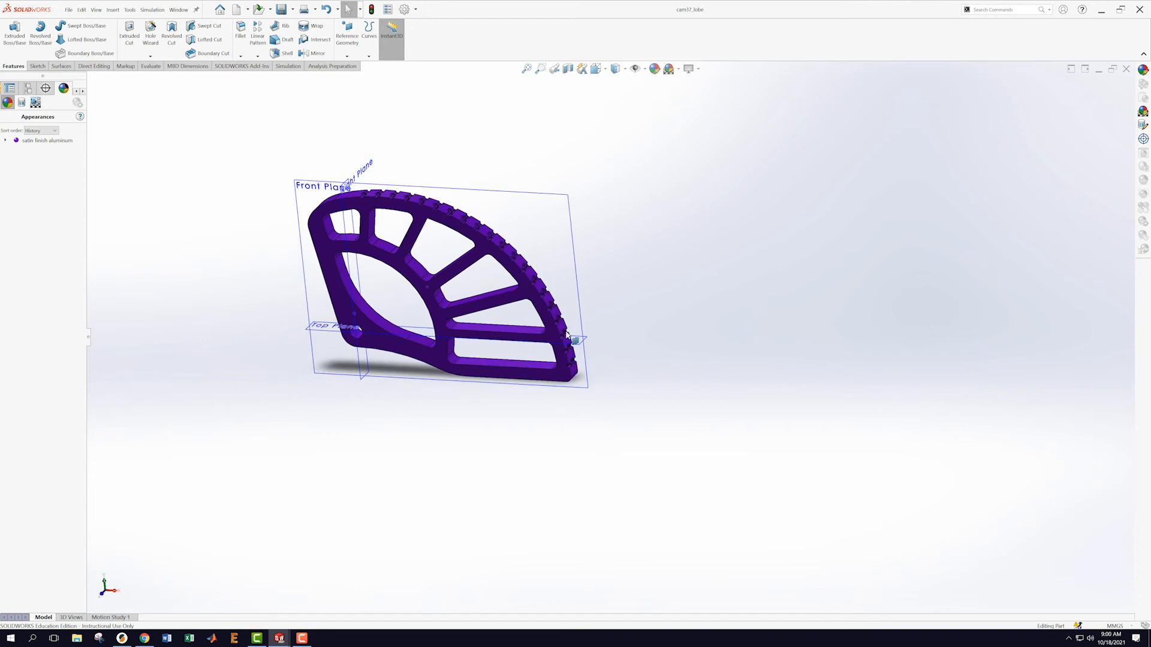
- Evaluate the mass properties of the cam lobe, including its mass, and close the report
left_click(141, 66)
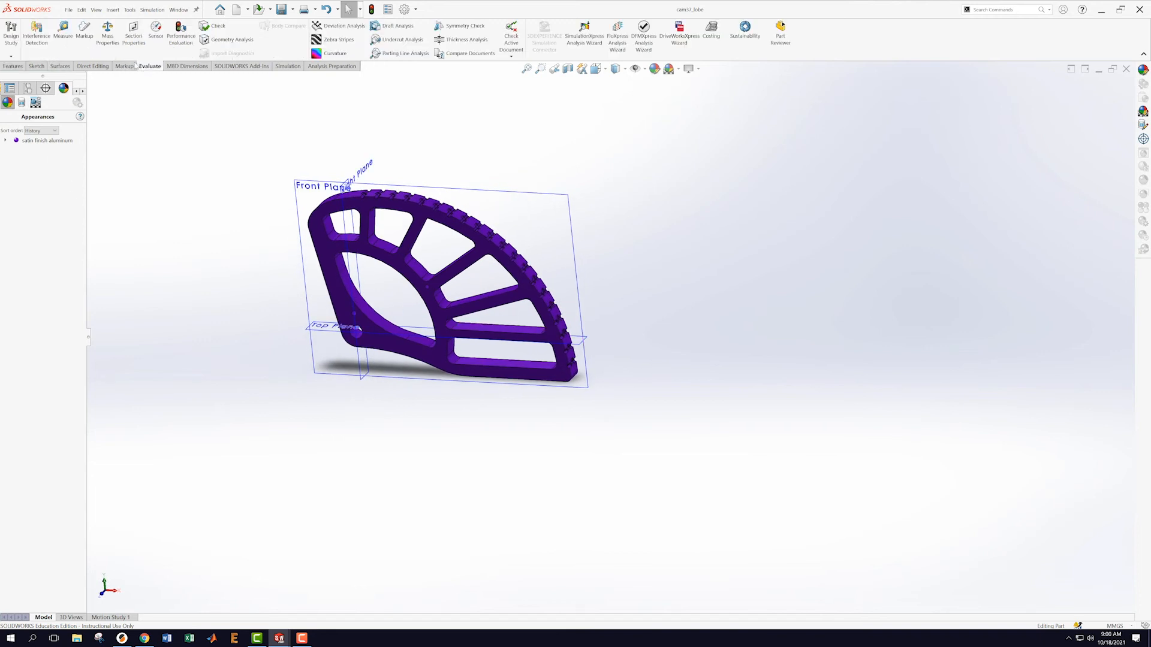
left_click(111, 36)
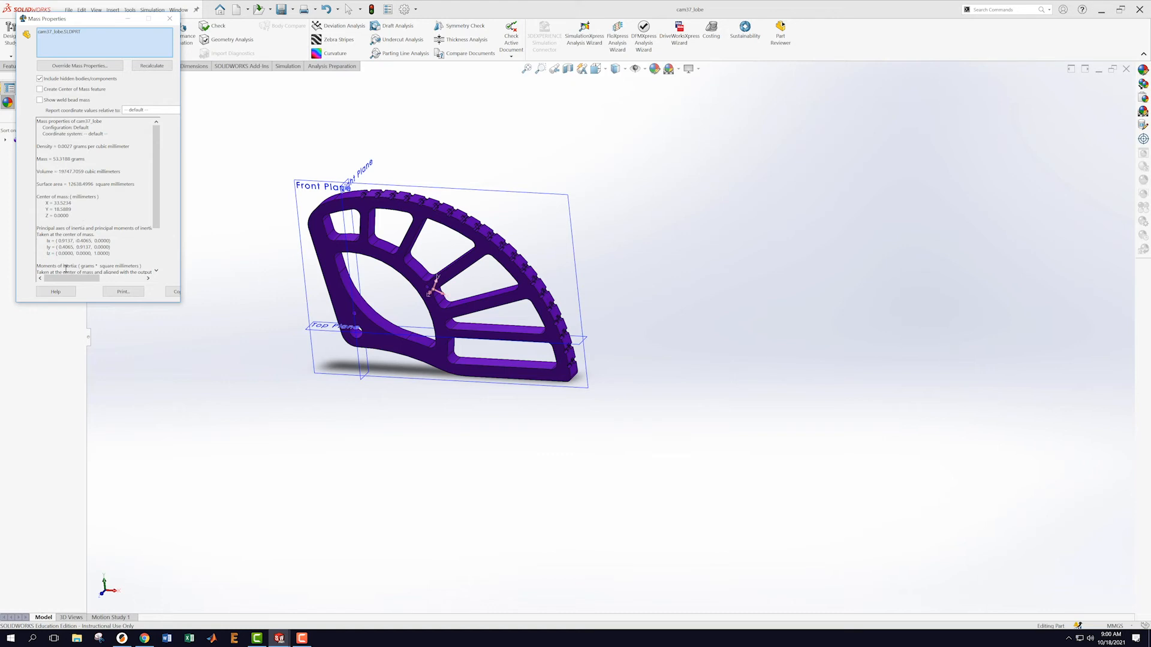
left_click(170, 20)
- Save the cam lobe part again
mouse_move(242, 271)
middle_mouse_down()
mouse_move(275, 233)
mouse_move(270, 213)
mouse_move(228, 257)
middle_mouse_up()
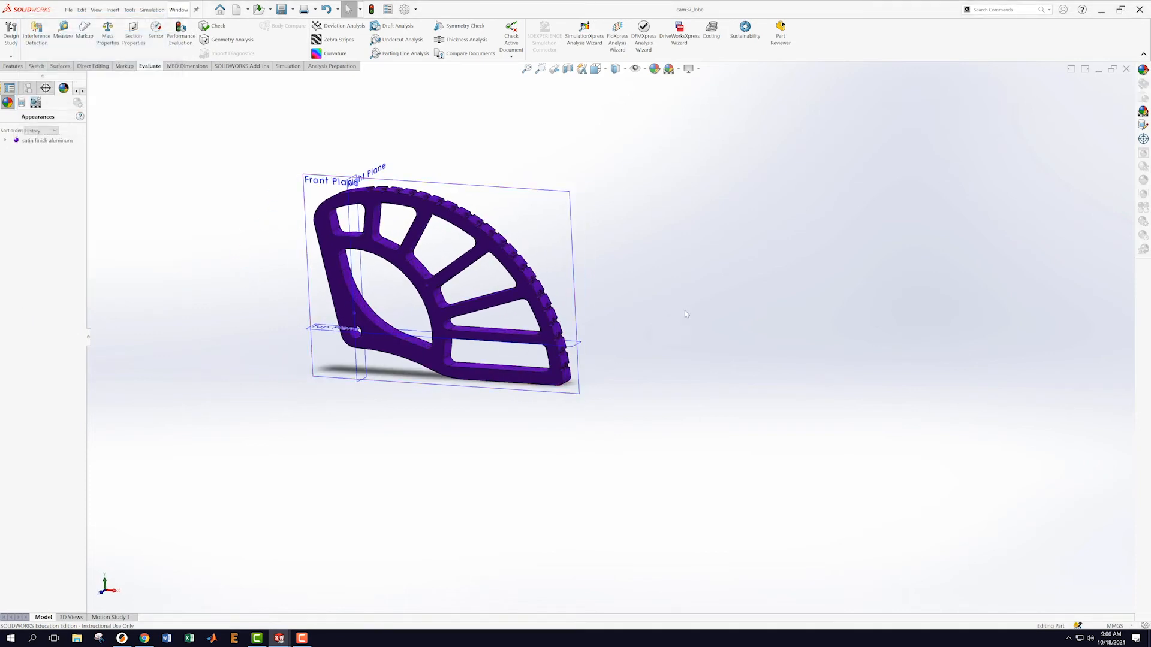
left_click(68, 10)
left_click(84, 110)
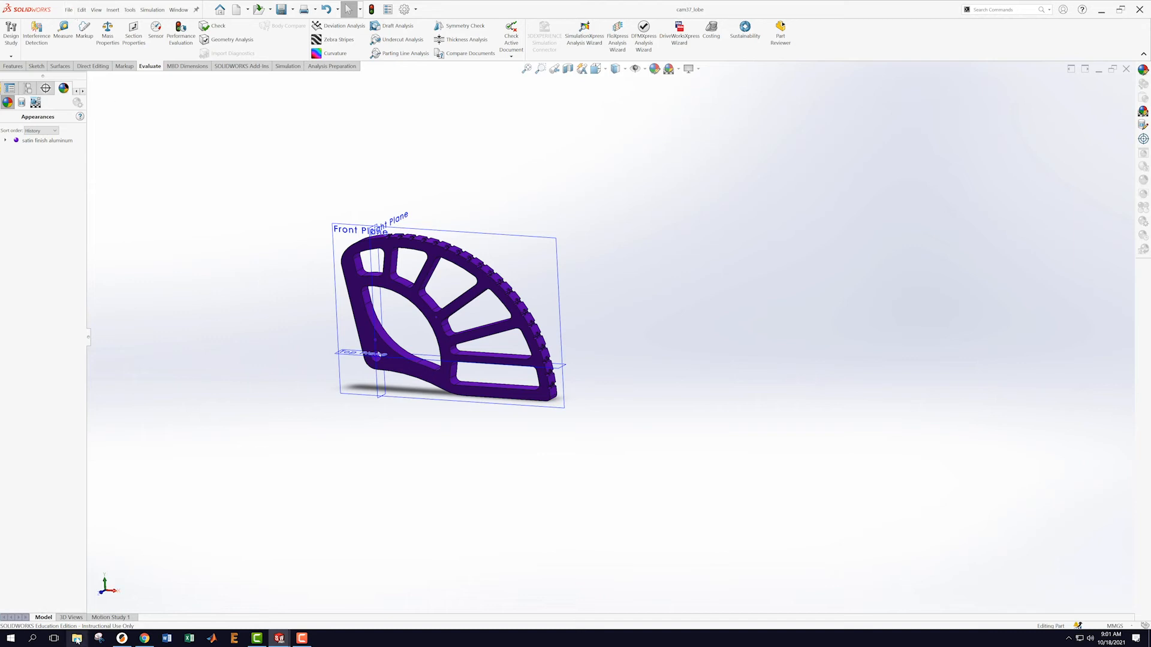
- Try to switch to the already open Google Chrome window
left_click(145, 638)
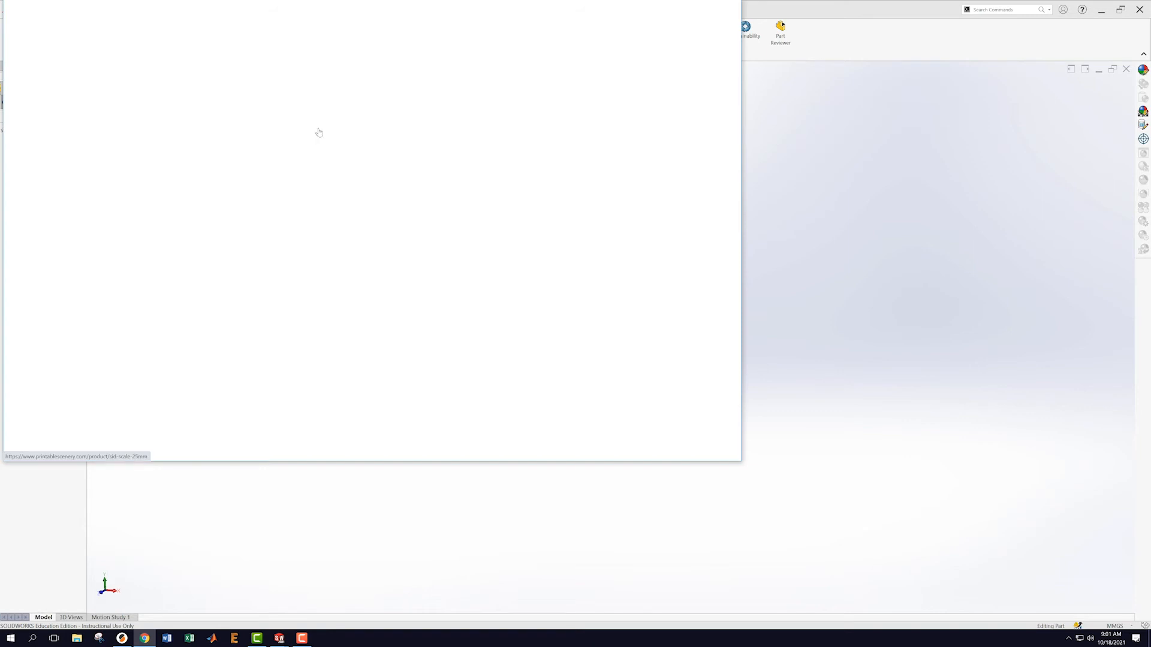
left_click(231, 388)
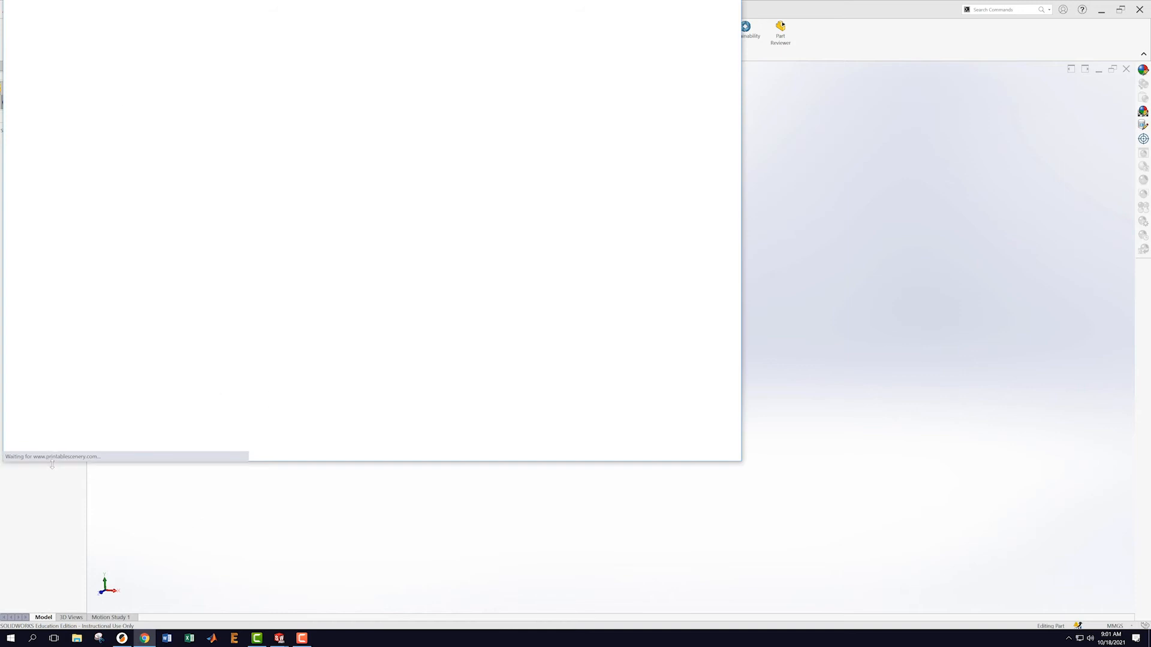
left_click(152, 465)
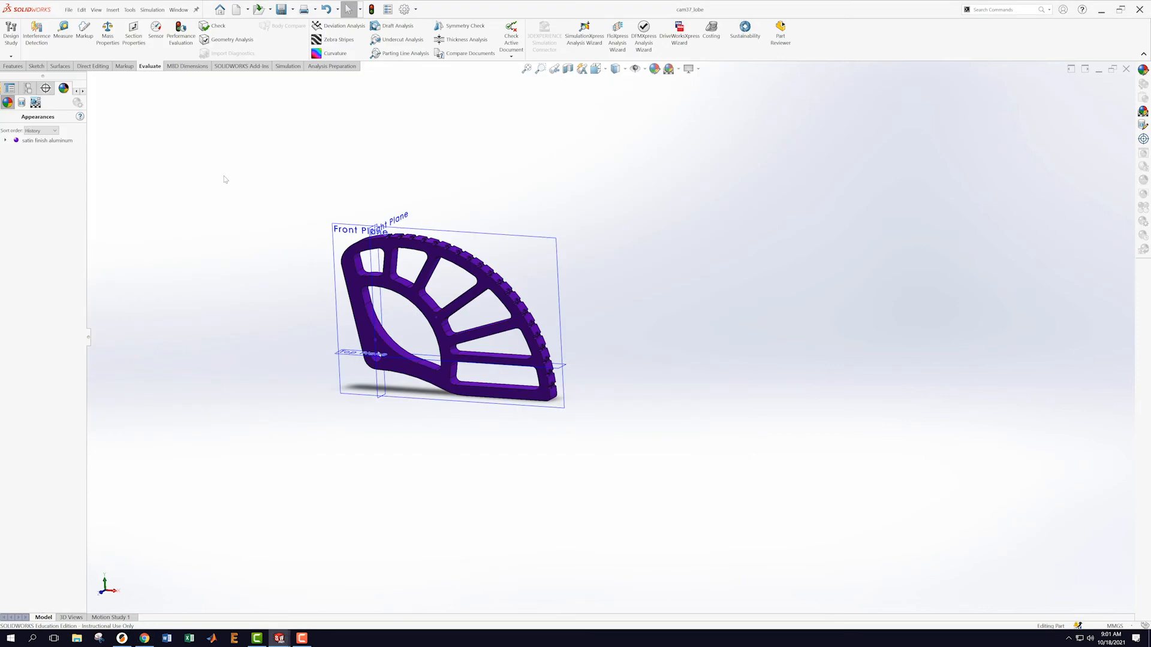
right_click(144, 638)
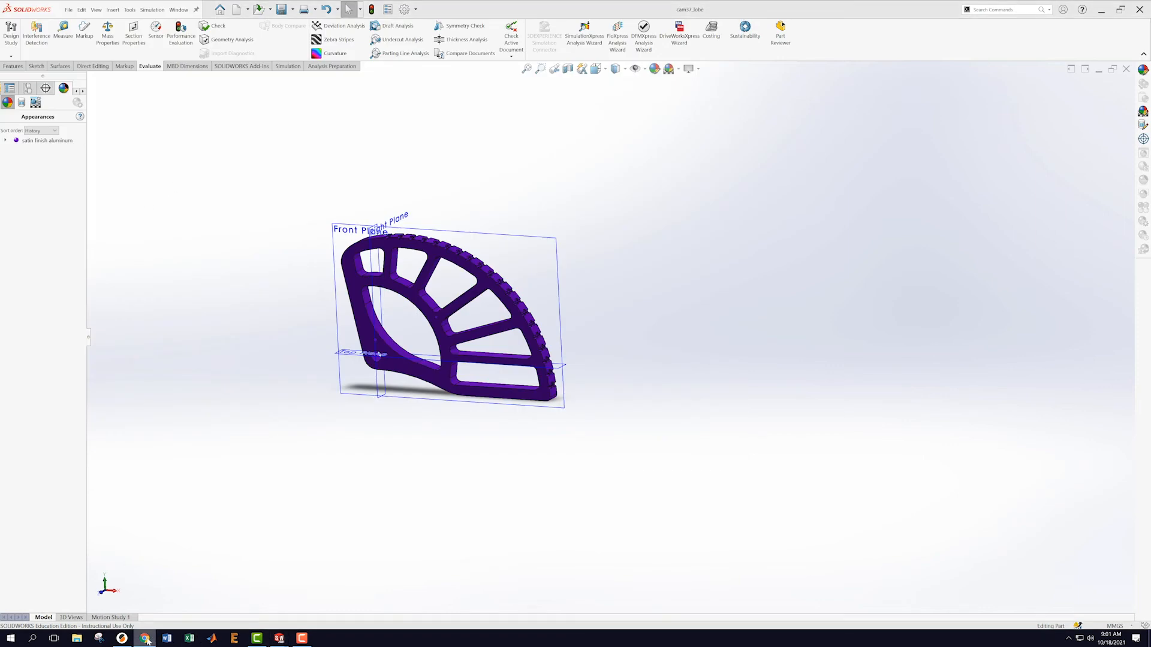
left_click(121, 619)
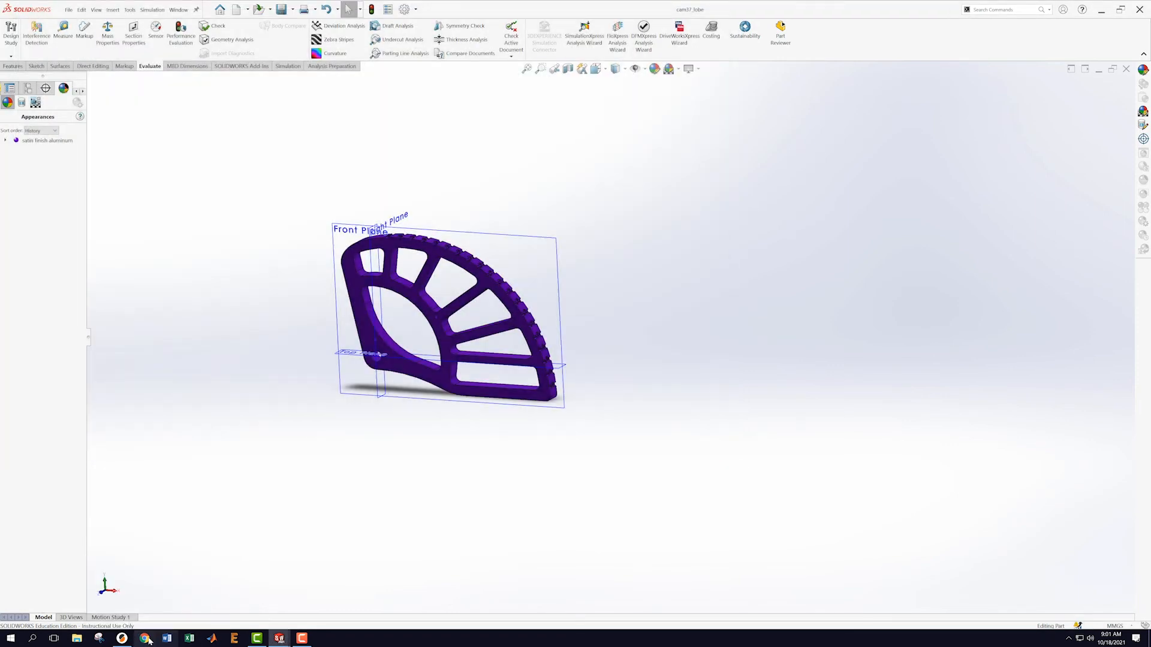
right_click(144, 639)
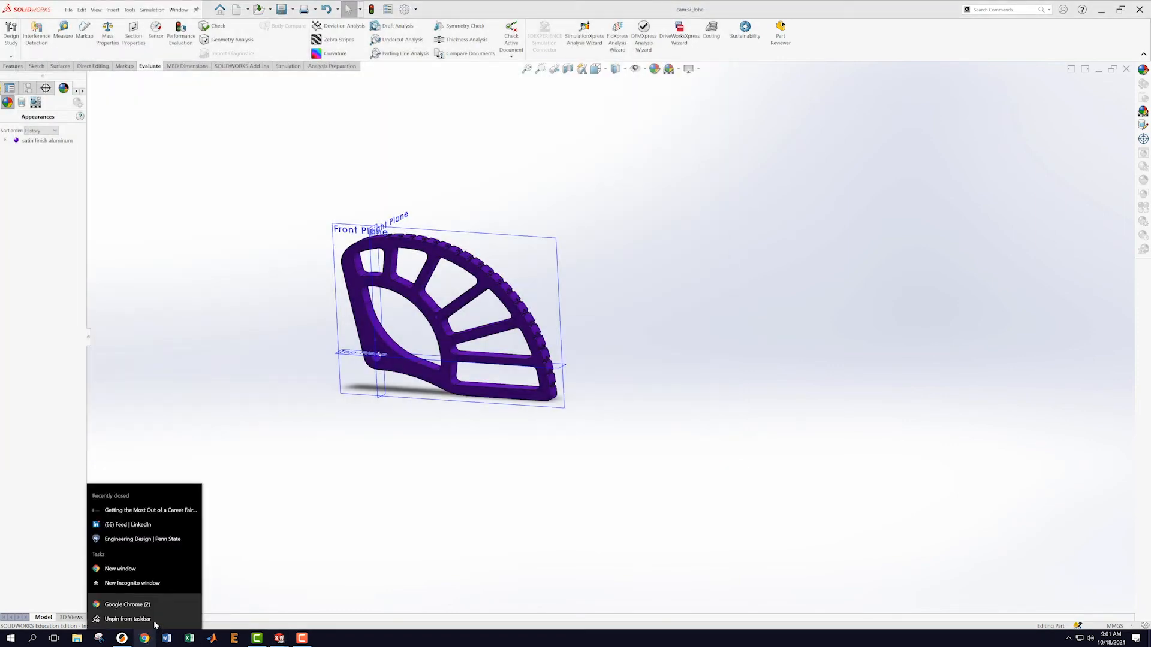
left_click(120, 605)
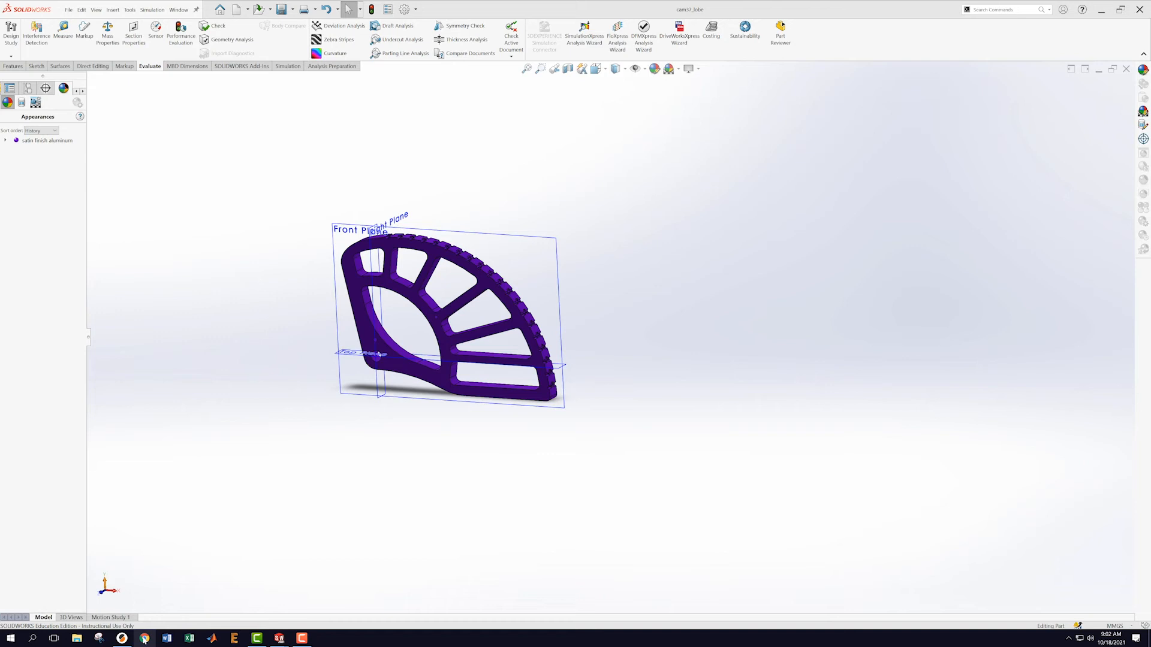
- Look through the Cam_Full_Assembly_V3 files inside the falltest1_2021 folder in File Explorer, return to the parent folder and minimise the window
right_click(76, 638)
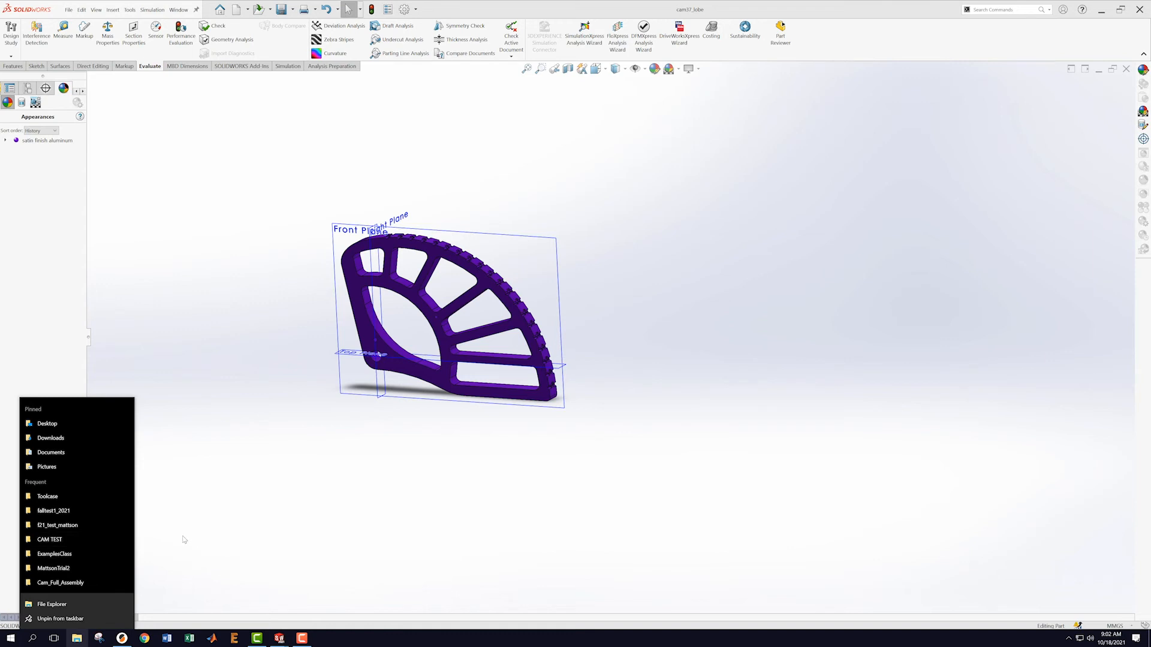
left_click(51, 512)
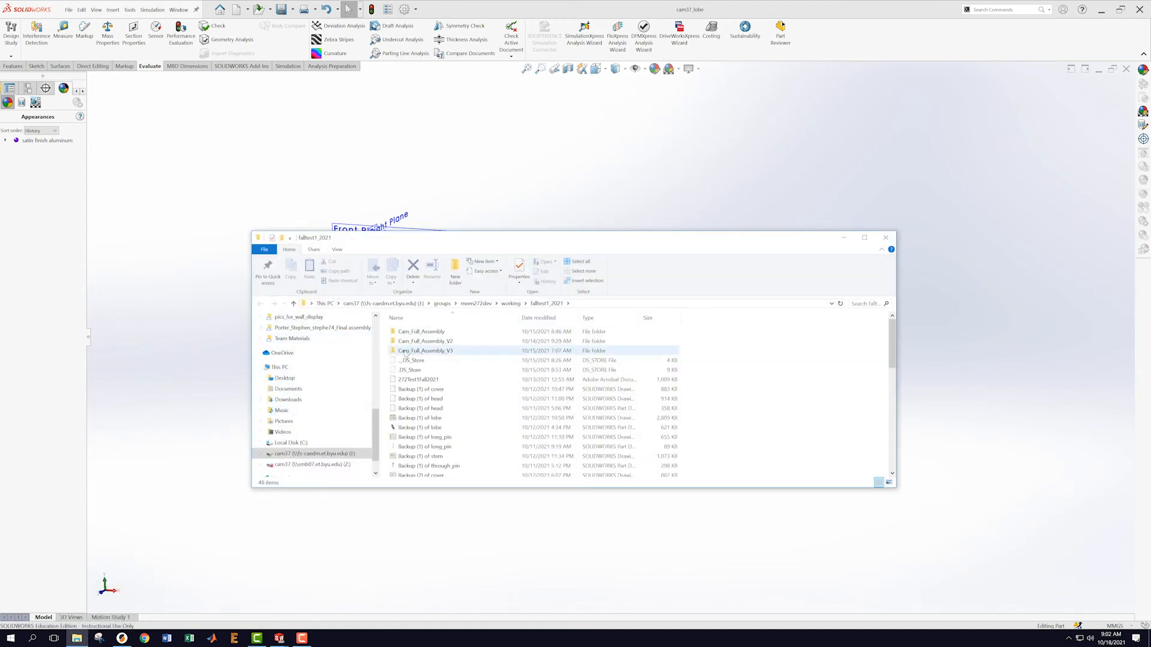
double_click(406, 352)
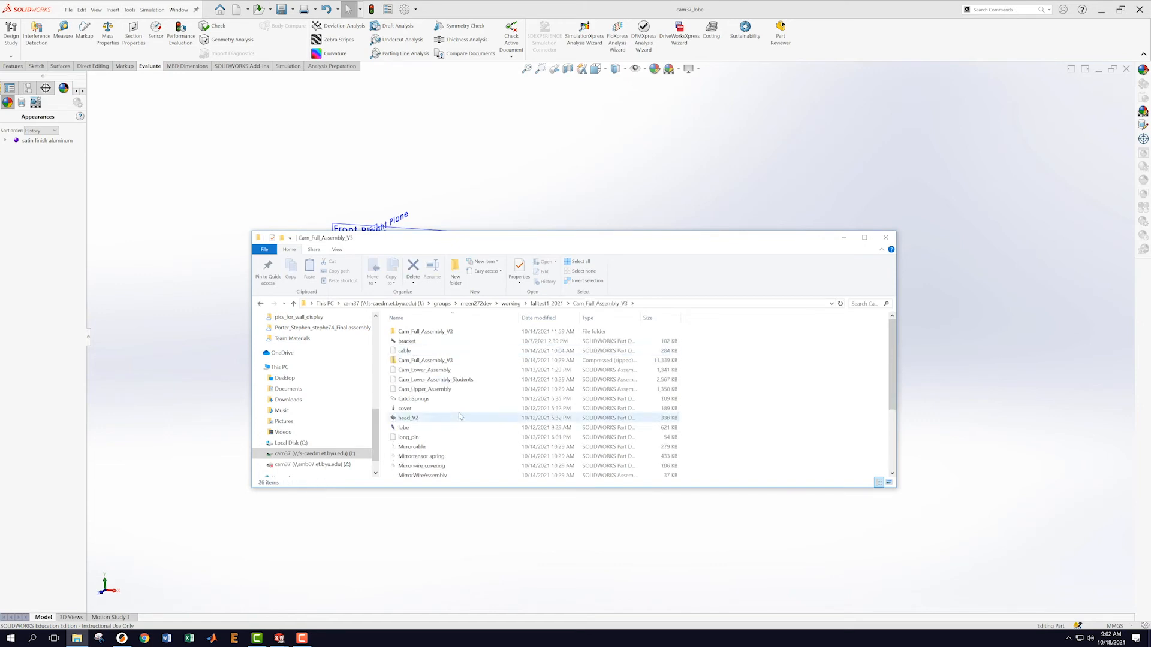
scroll(452, 402, "down", 4)
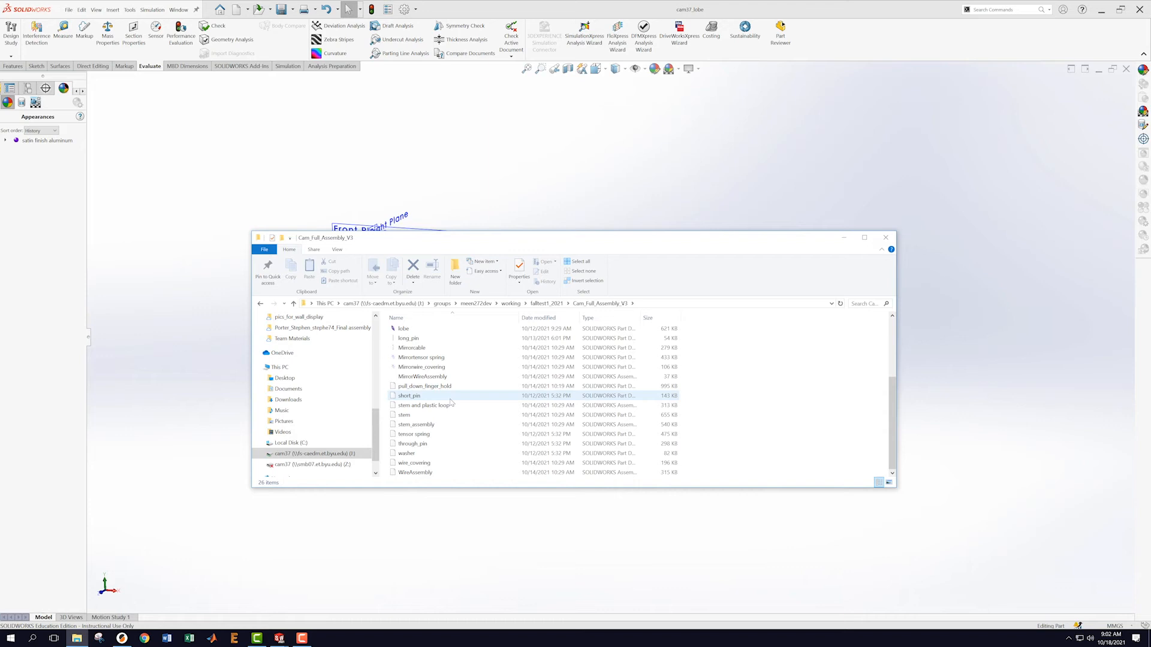
scroll(452, 401, "up", 4)
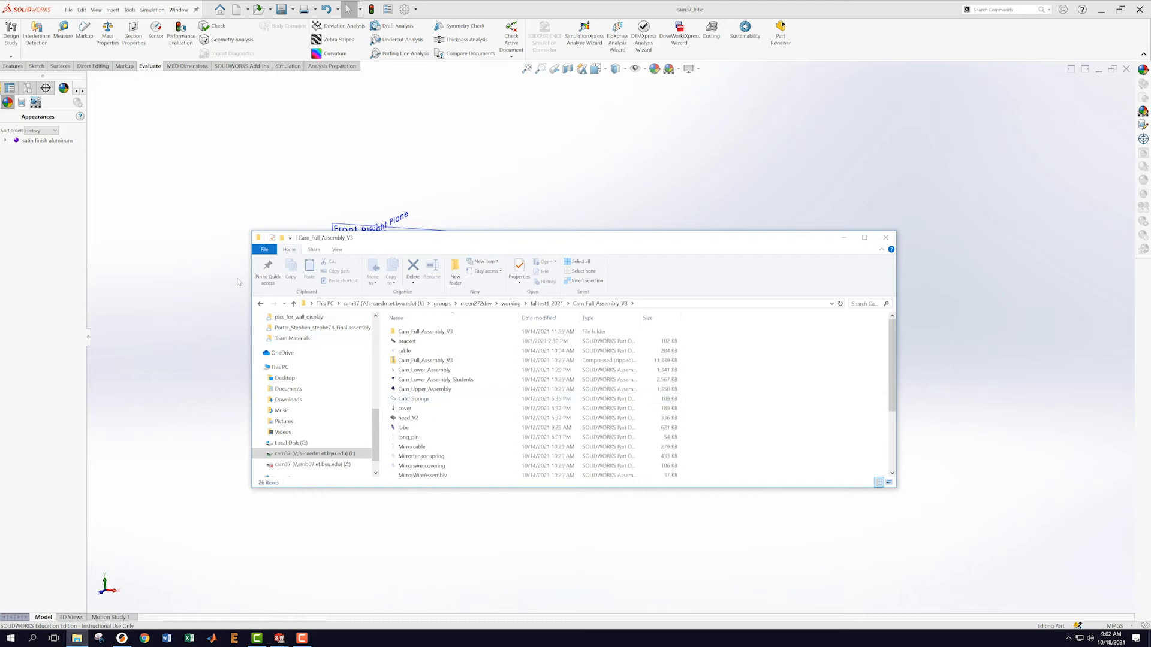
left_click(547, 304)
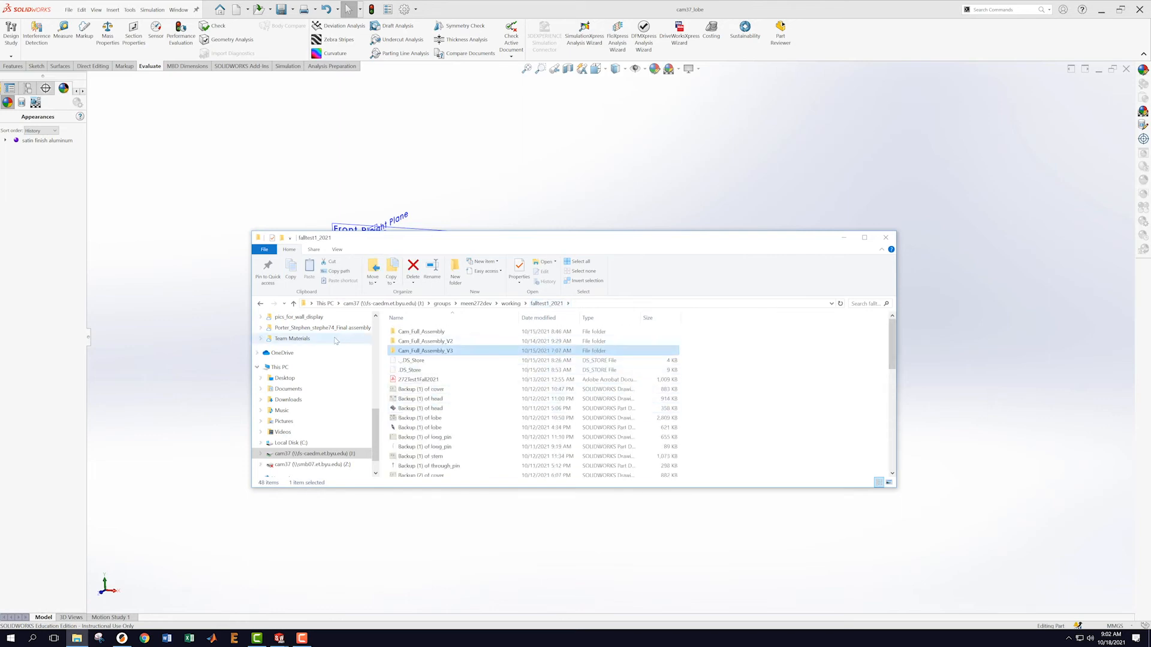
left_click(841, 239)
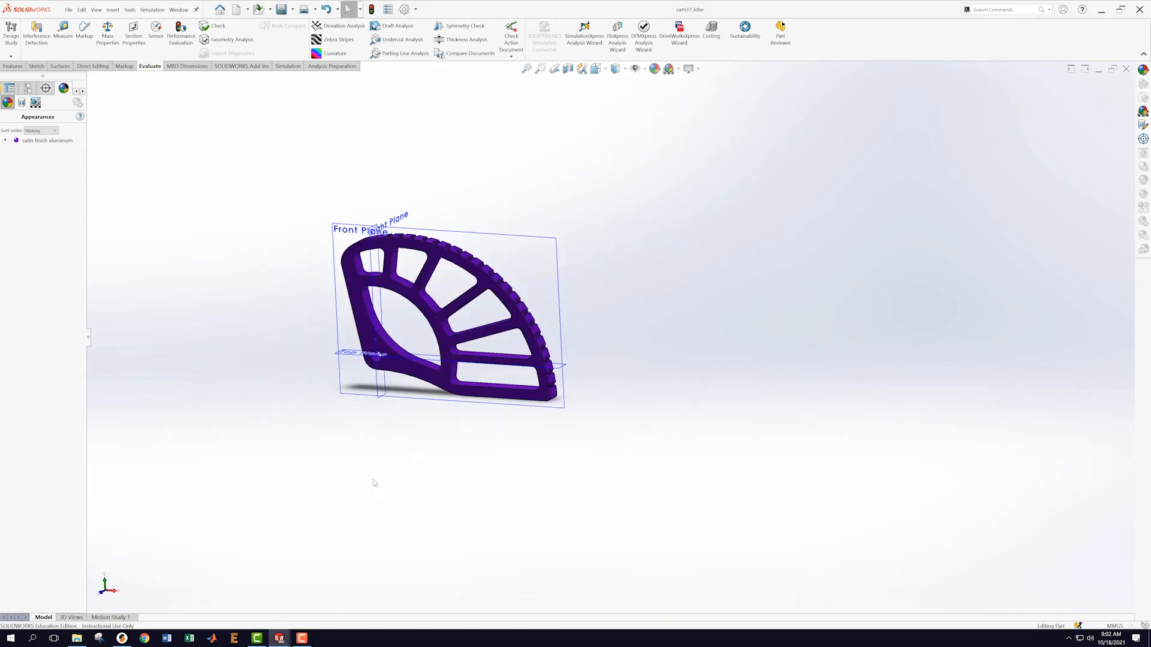
- Look for the Chrome window among the open windows and close the falltest1_2021 folder window
right_click(146, 642)
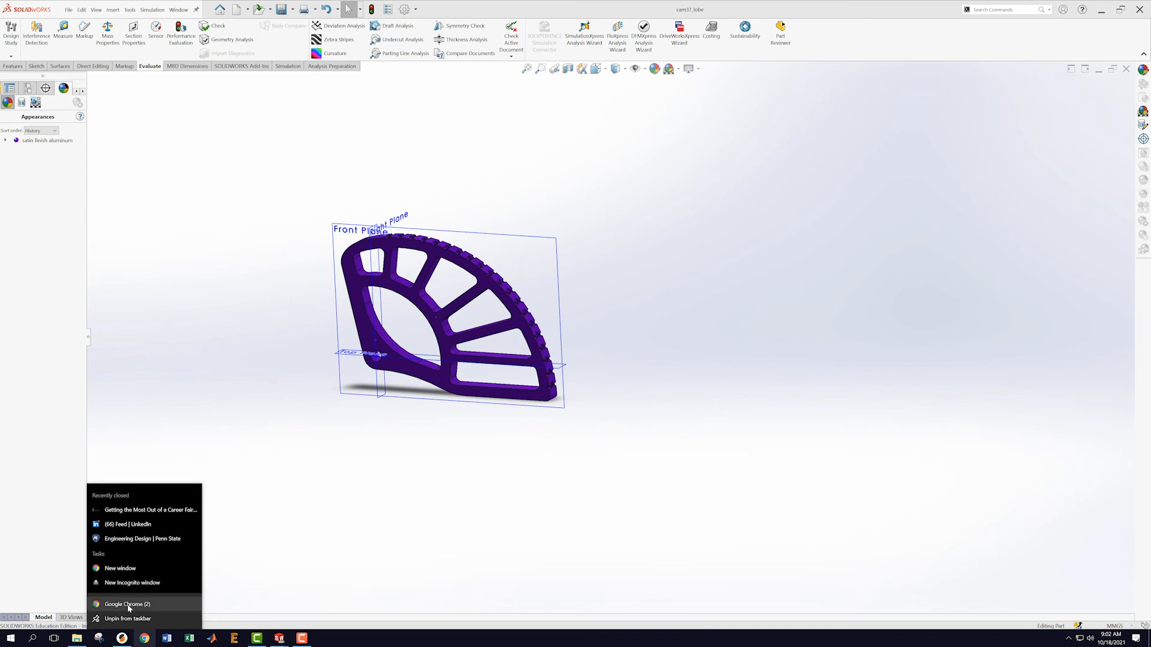
left_click(373, 535)
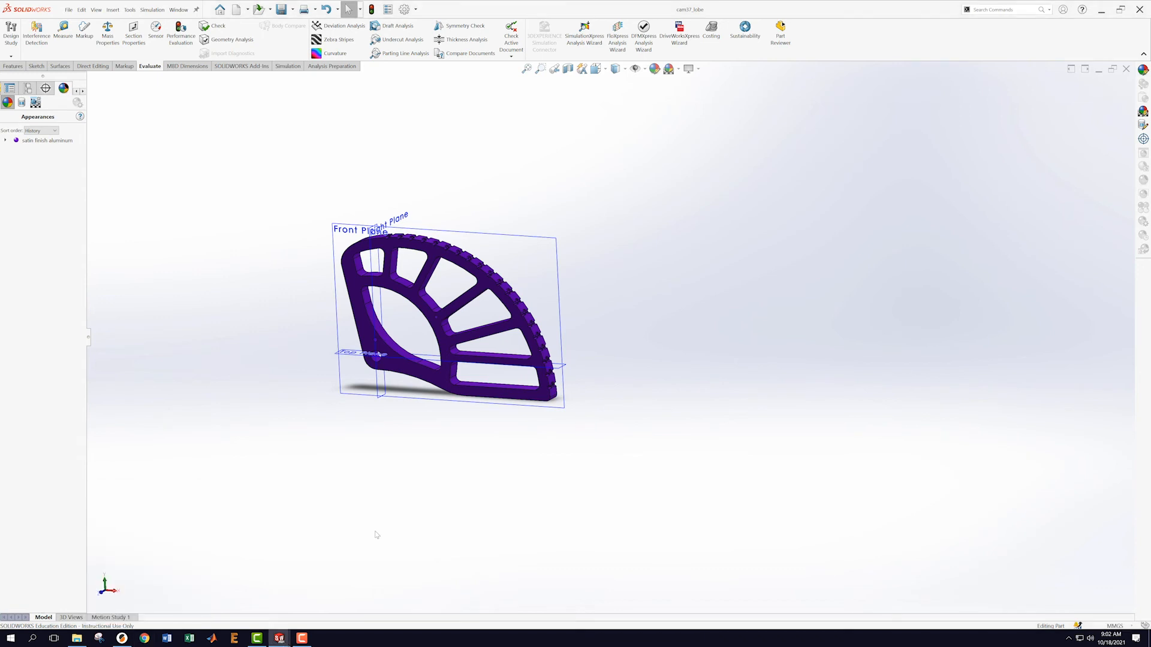
key("alt+Tab")
key("alt+Tab")
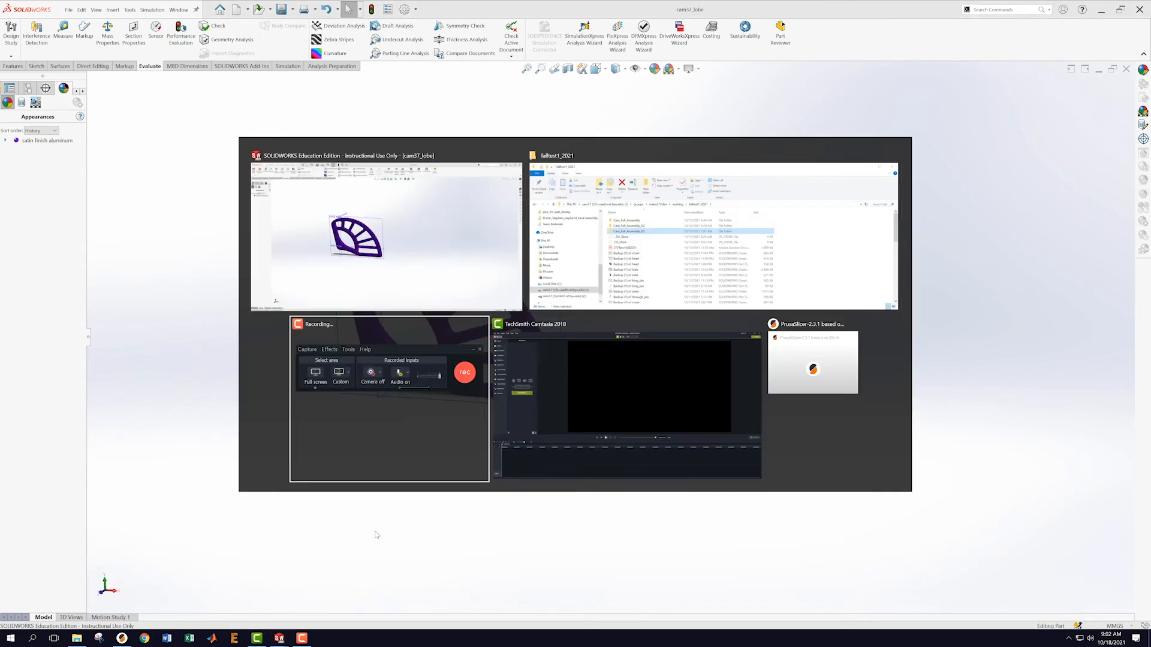
key("alt+Tab")
key("alt+Tab")
key("alt+Tab")
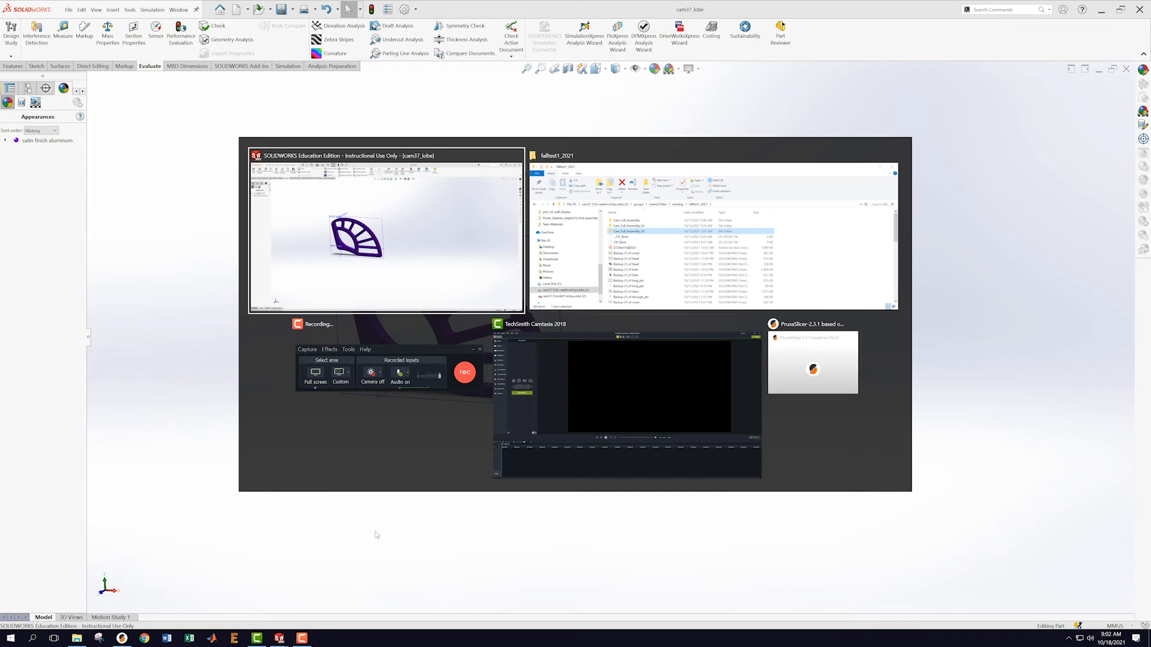
key("alt+Tab")
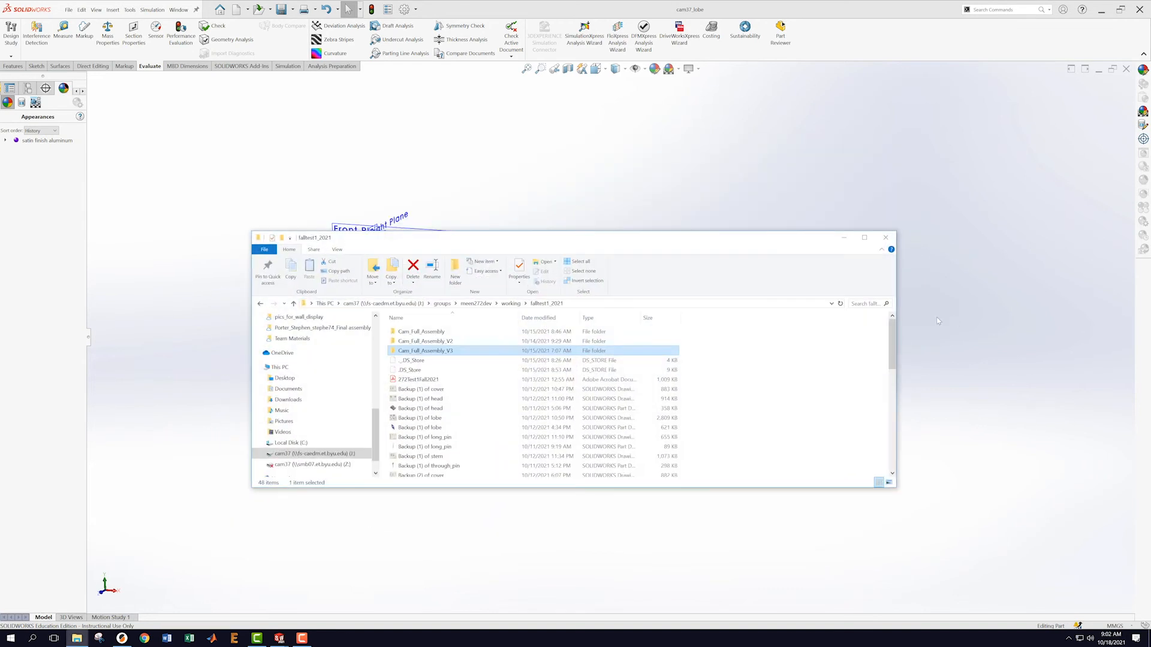
left_click(887, 238)
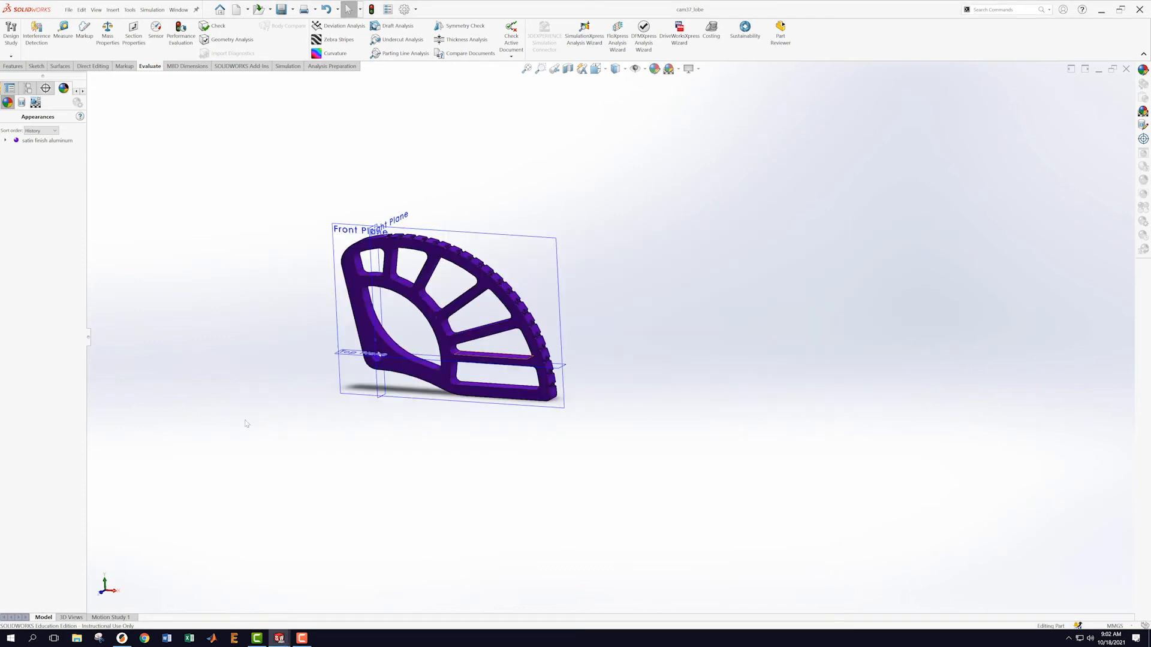
- Minimise SOLIDWORKS and try to bring up Google Chrome from the desktop
right_click(142, 639)
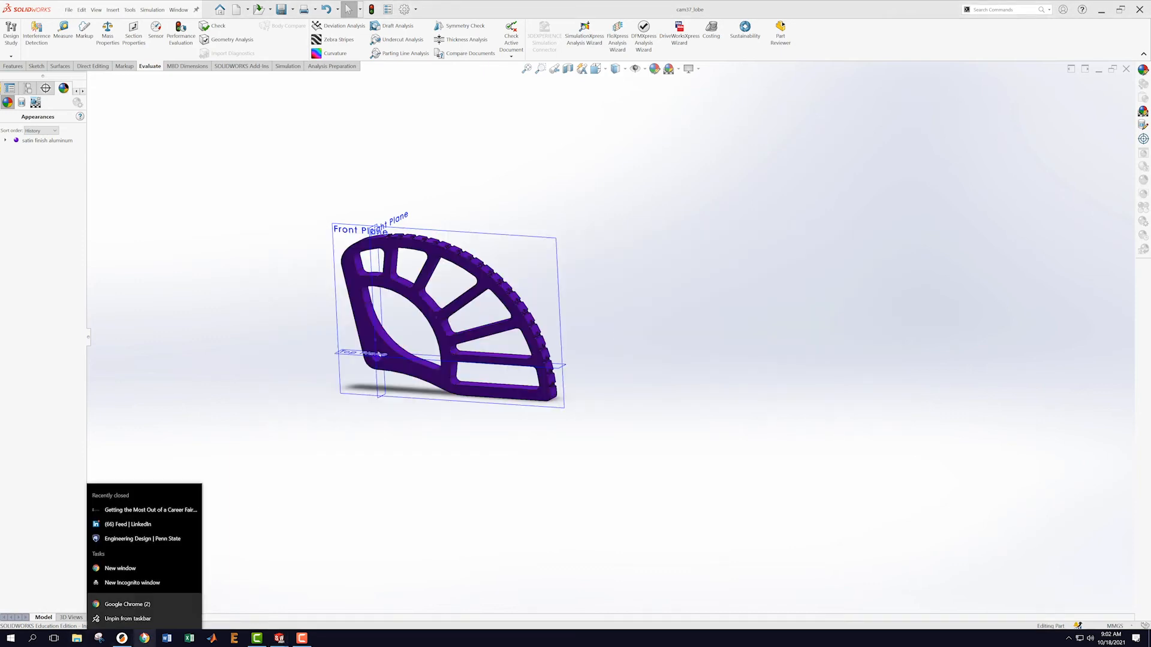
left_click(128, 603)
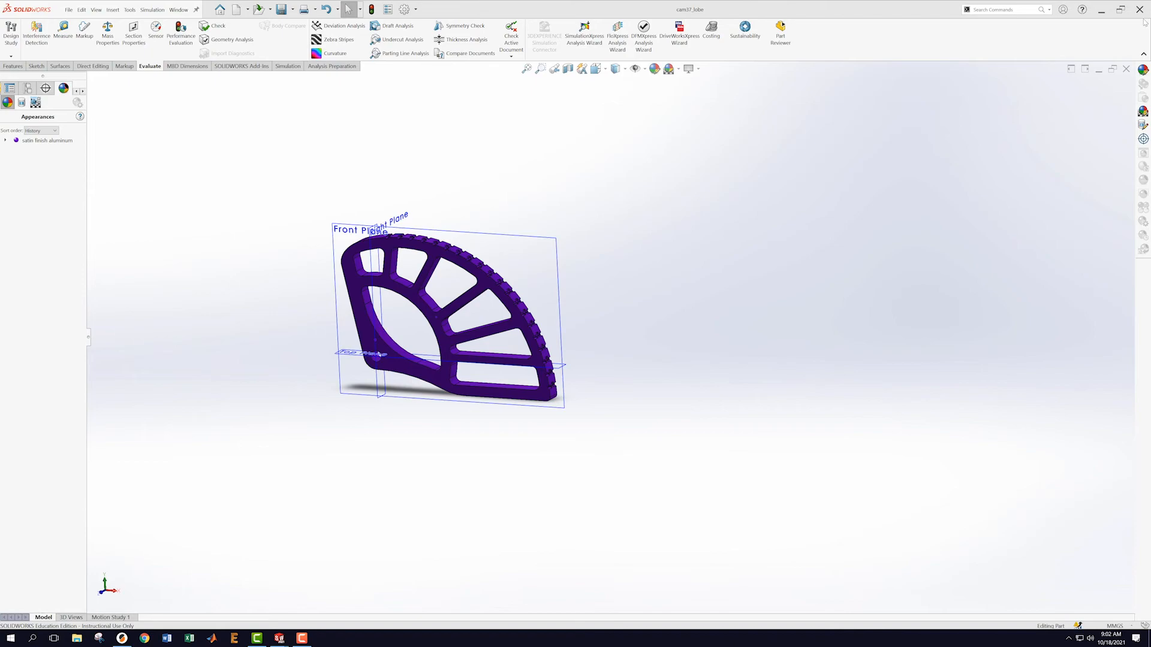
left_click(1100, 11)
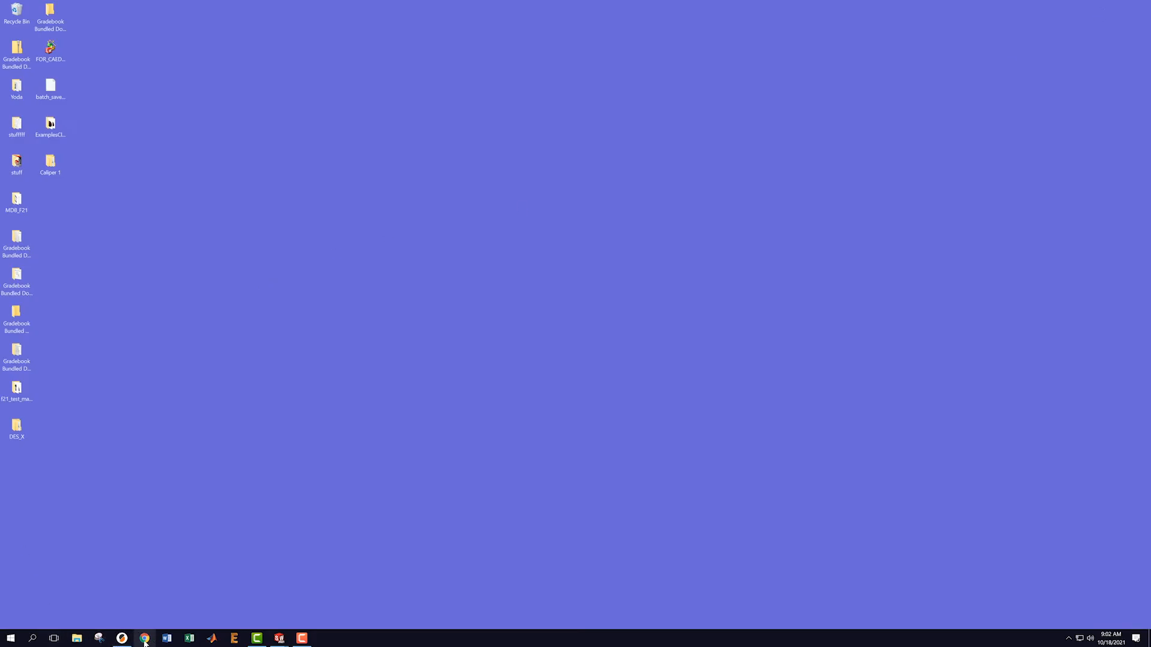
left_click(12, 639)
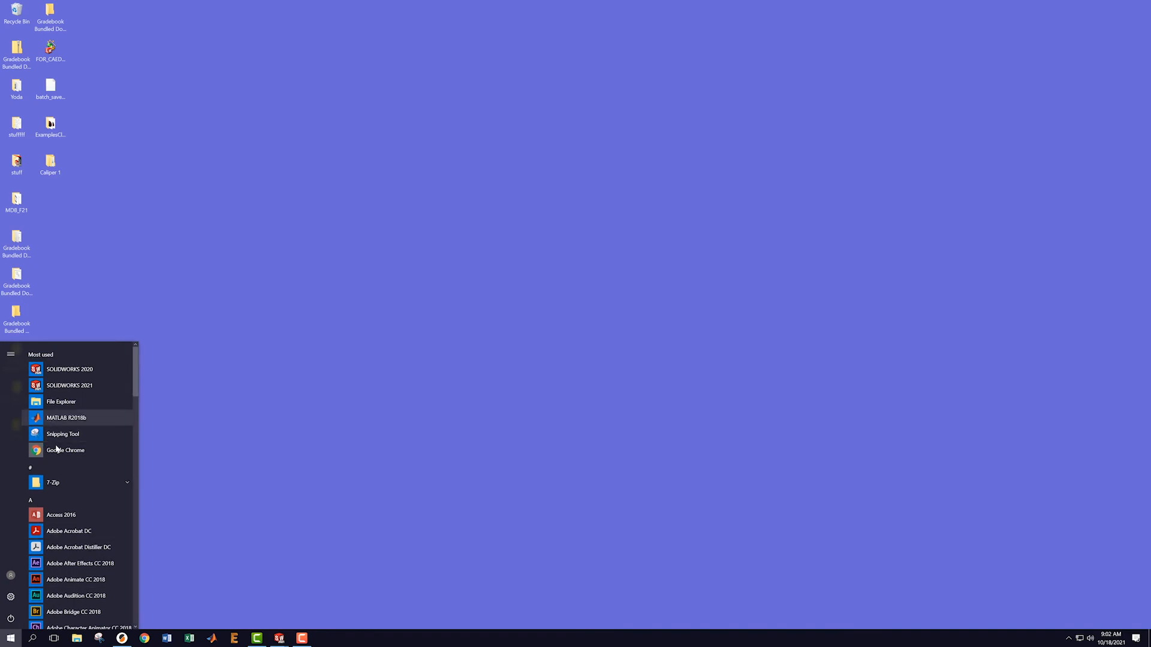
left_click(57, 451)
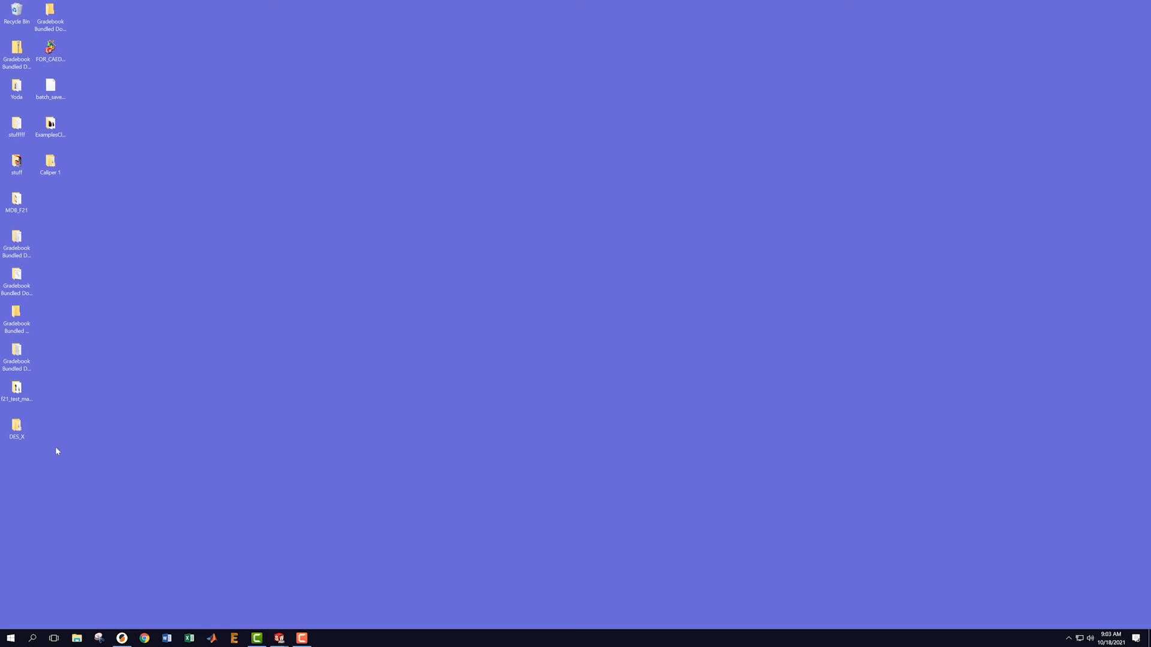
right_click(144, 640)
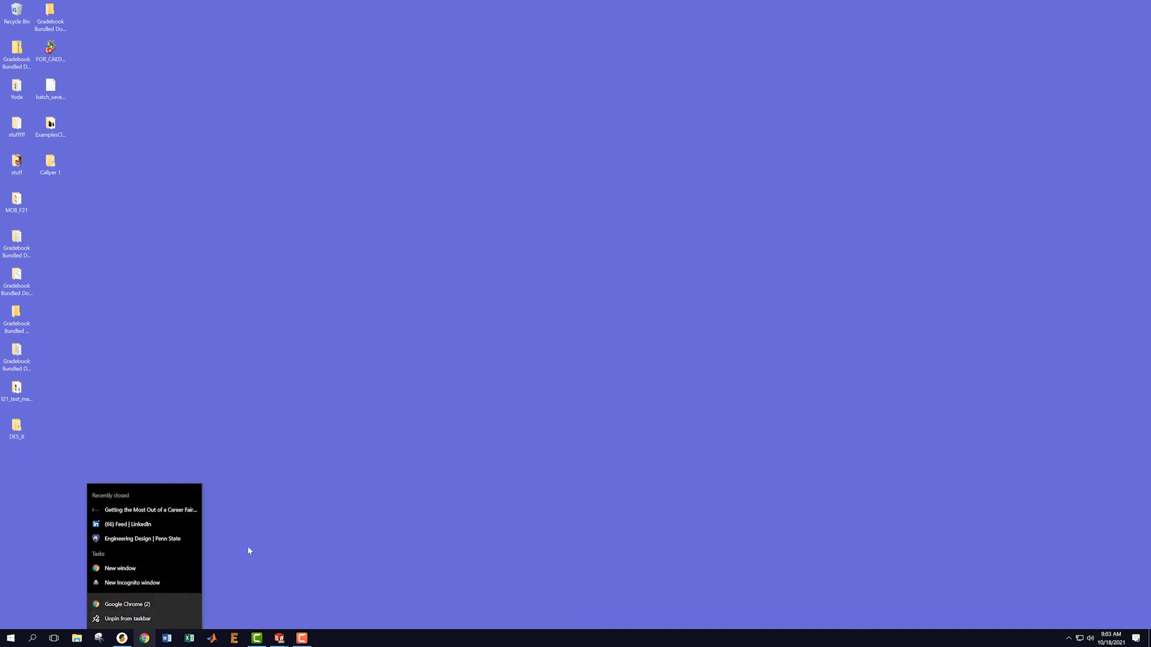
left_click(209, 577)
- Open a new Google Chrome window
left_click(11, 638)
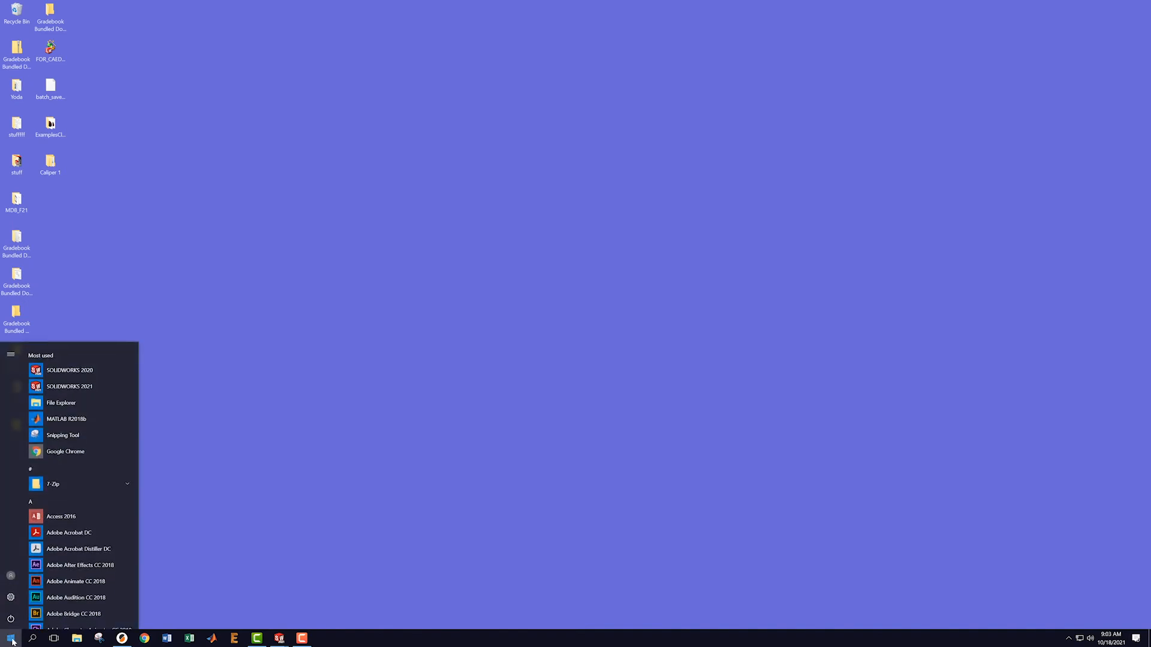
left_click_drag(136, 366, 112, 283)
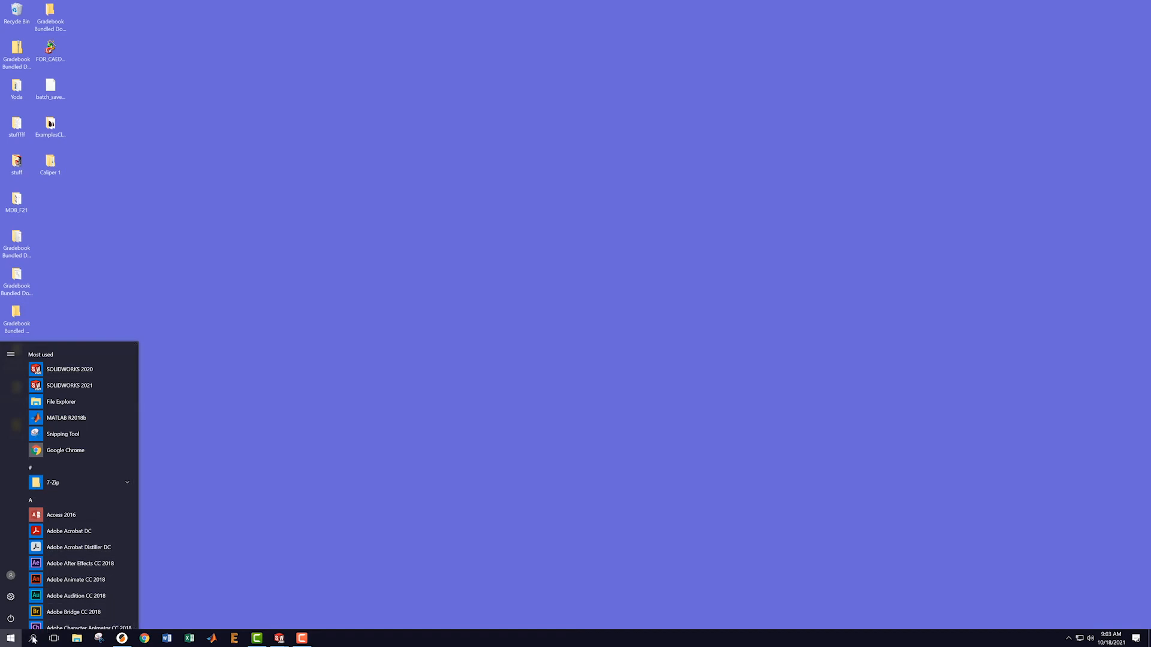
right_click(63, 451)
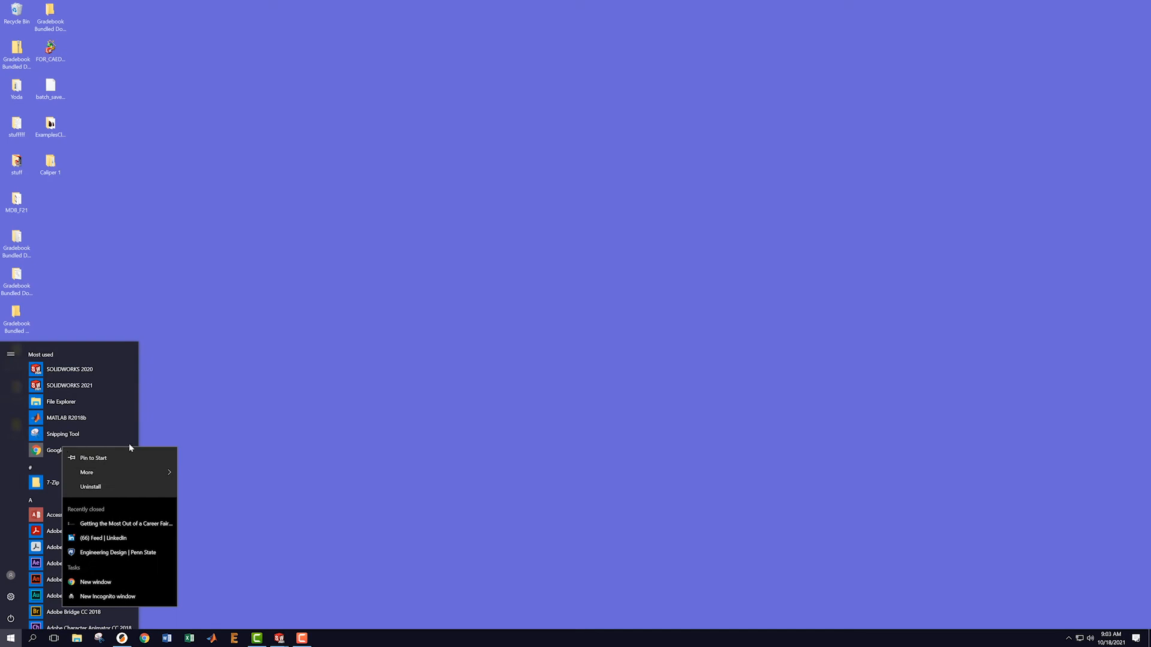
left_click(84, 582)
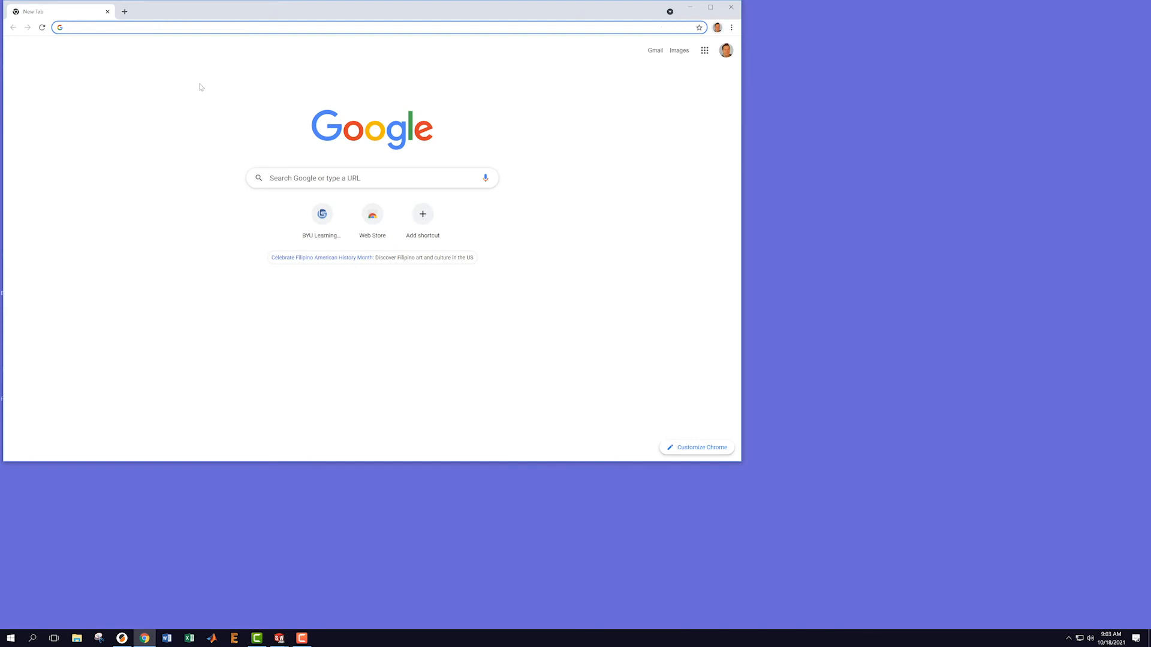
- Go to learningsuite.byu.edu and sign in with the saved account credentials
type("learn")
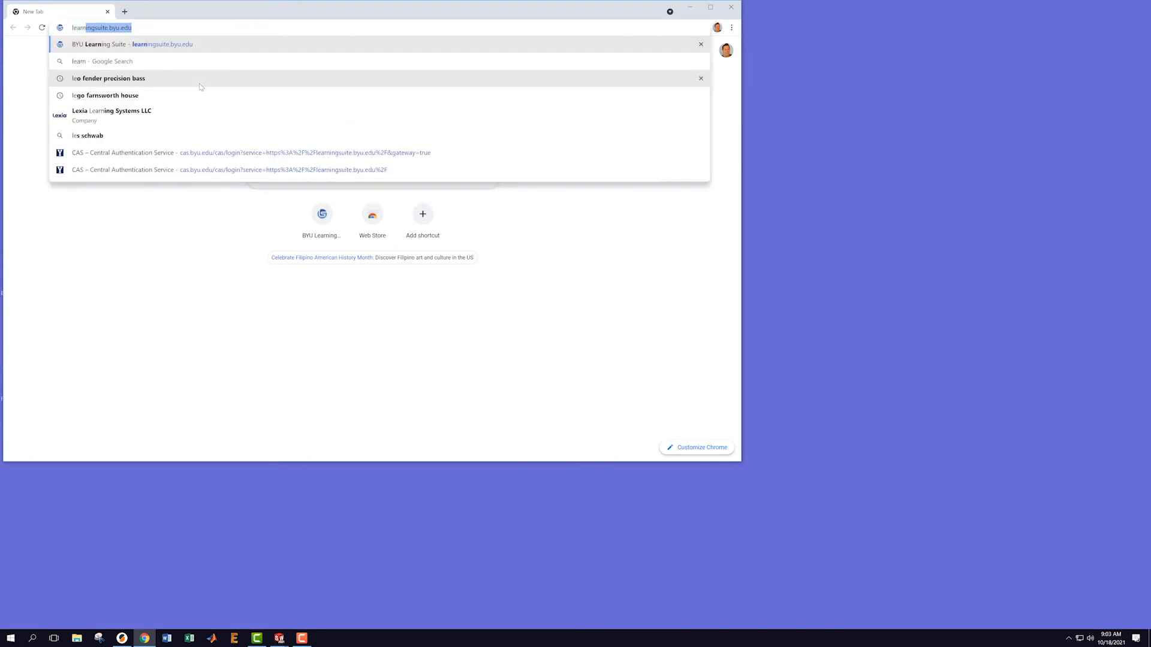
key("Return")
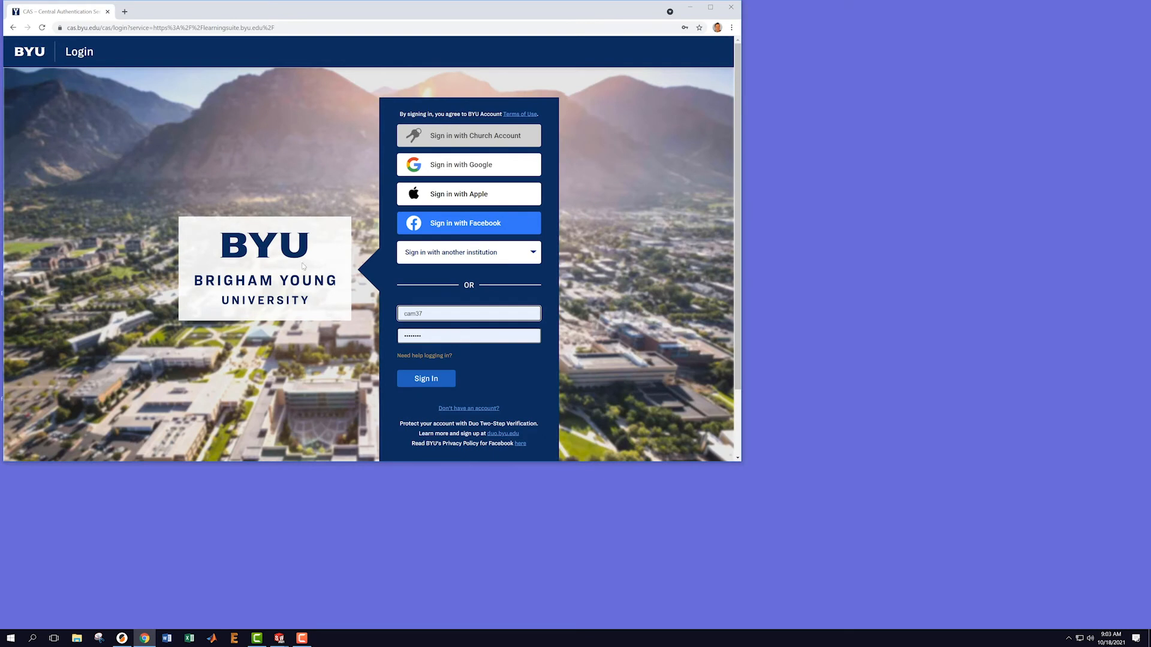
left_click(437, 382)
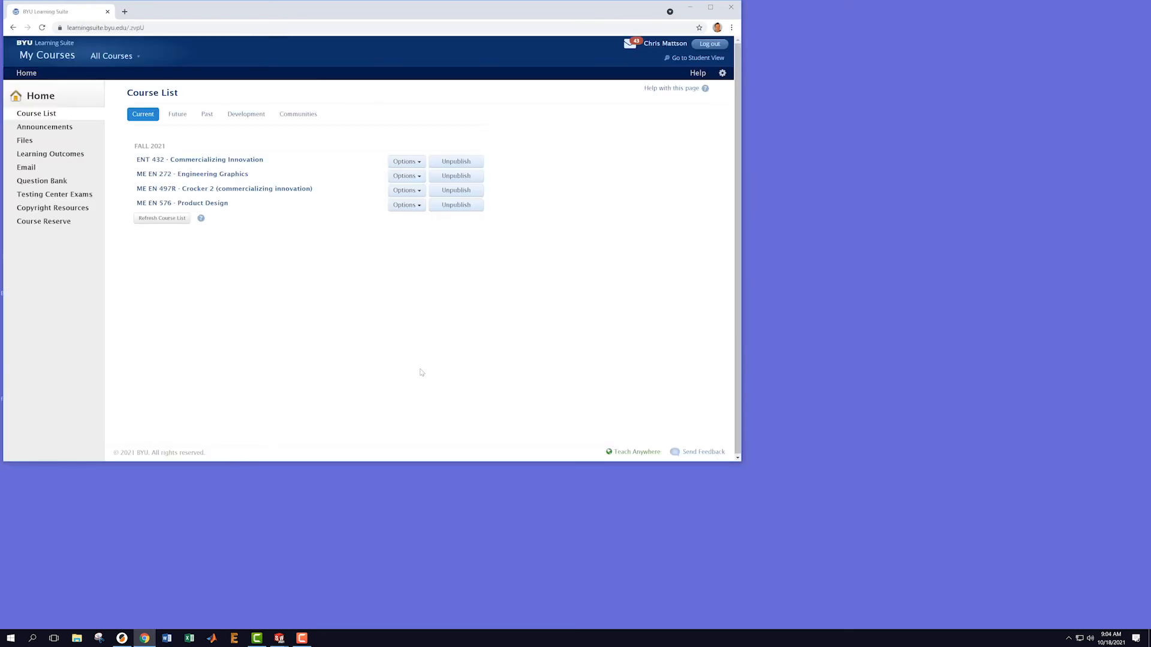
- Open the ME EN 272 - Engineering Graphics course and switch it to Student View
left_click(184, 175)
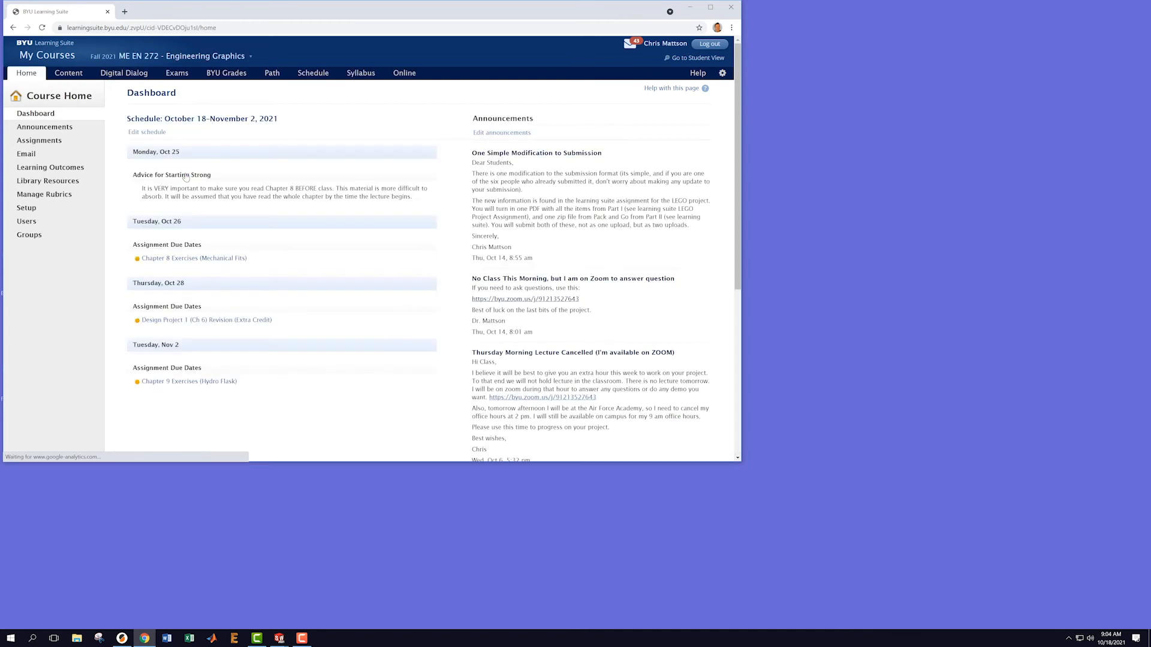
left_click(697, 57)
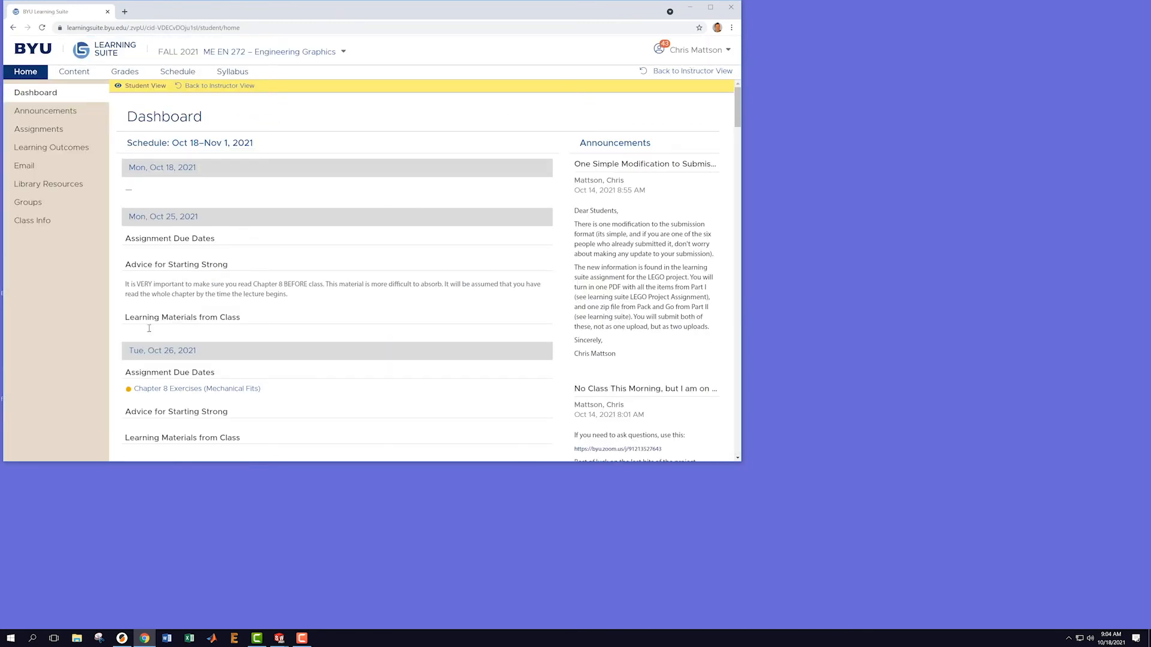
- Open the course's Fluency Test 1 (Actual Test) assignment and follow its Link to Test
left_click(39, 129)
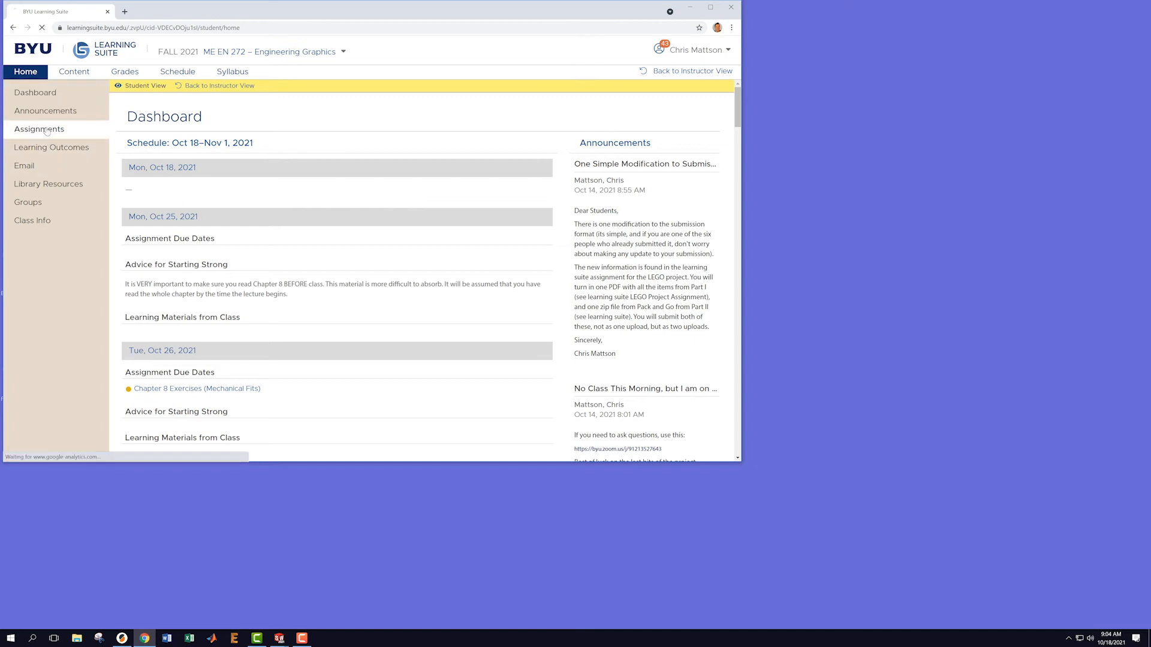
left_click(160, 209)
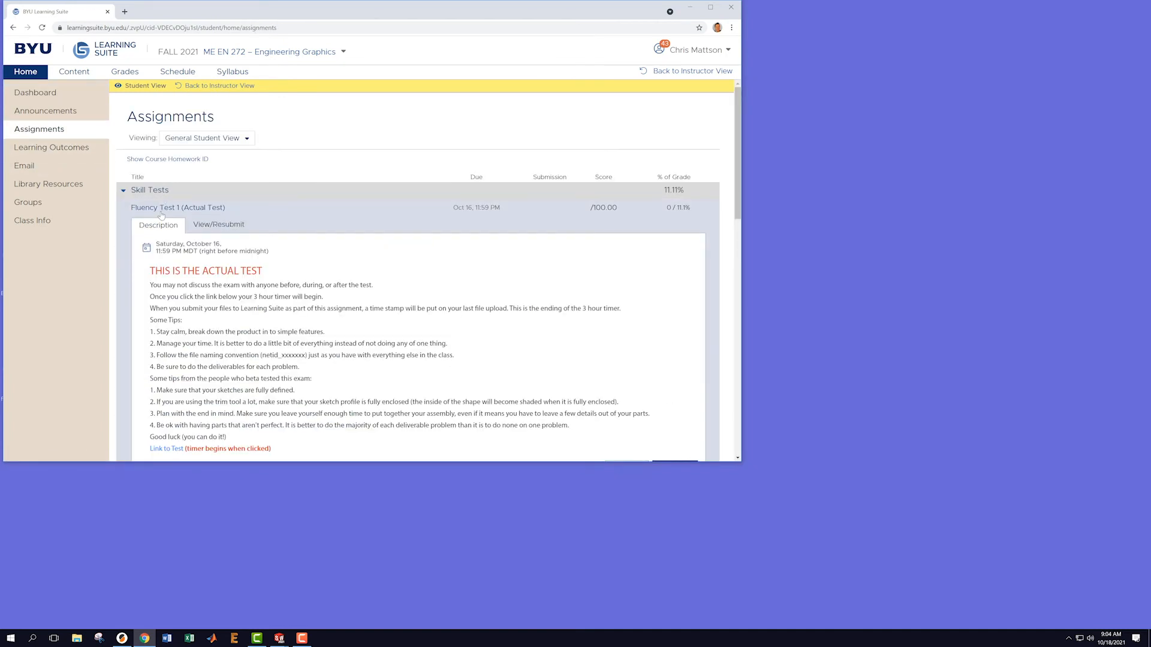
scroll(194, 254, "down", 10)
scroll(208, 251, "up", 10)
scroll(193, 258, "down", 5)
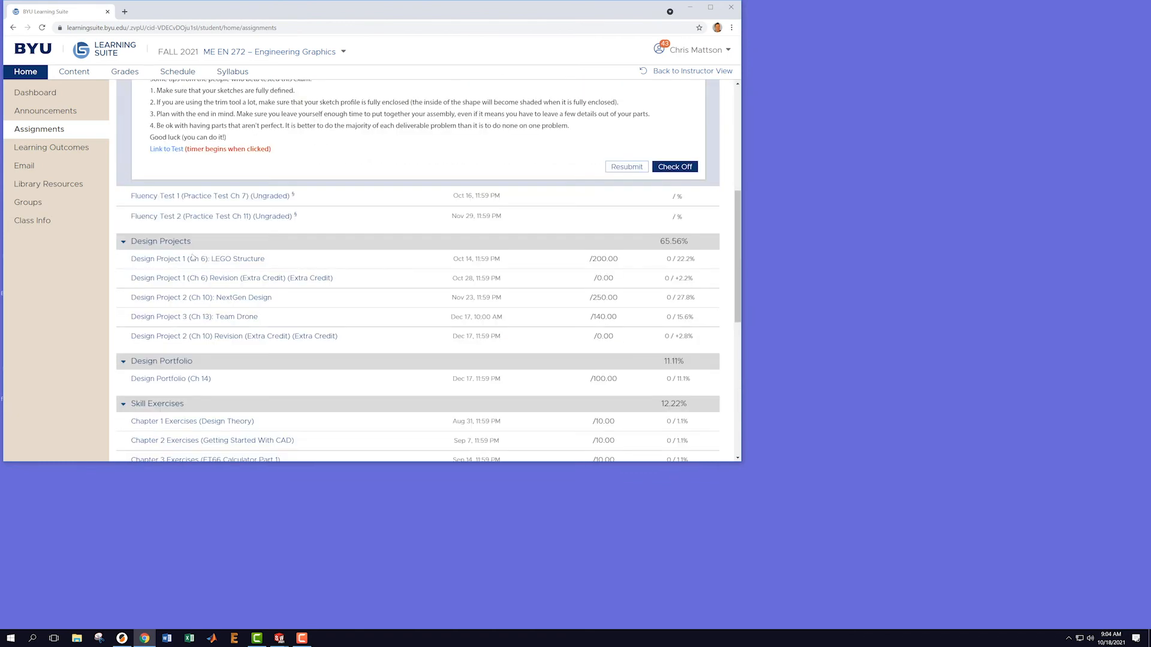
left_click(164, 150)
- Enter the student's netid in the exam form, submit it and open the Climbing Cam fluency test PDF
left_click(230, 180)
type("cam37")
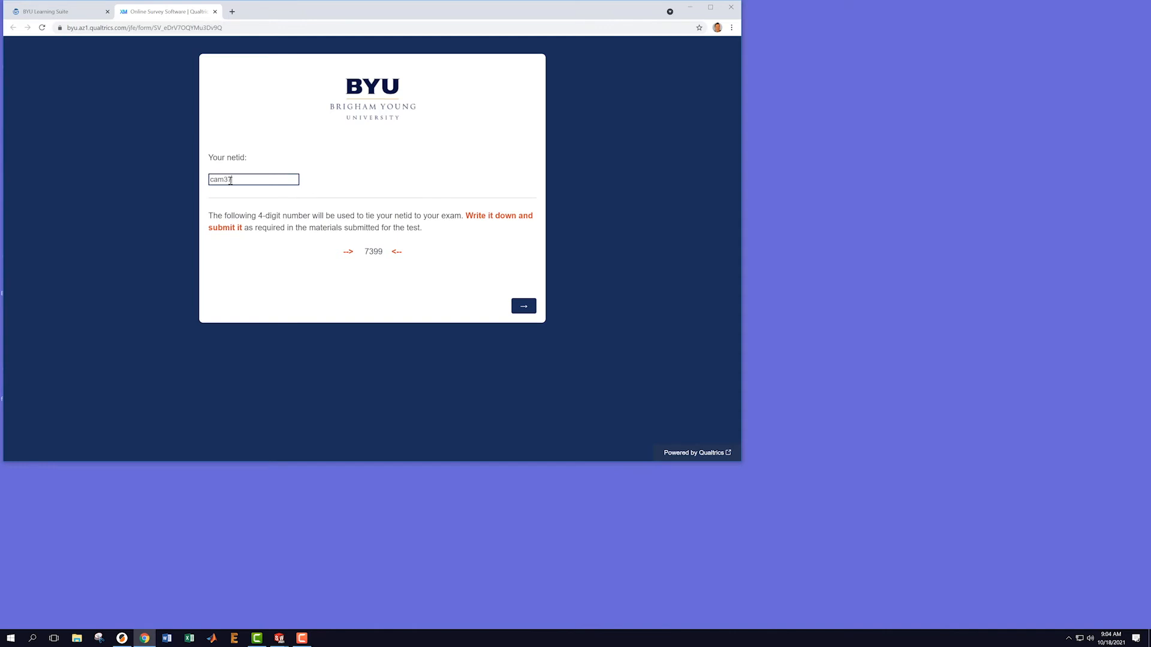
left_click(522, 308)
left_click(221, 196)
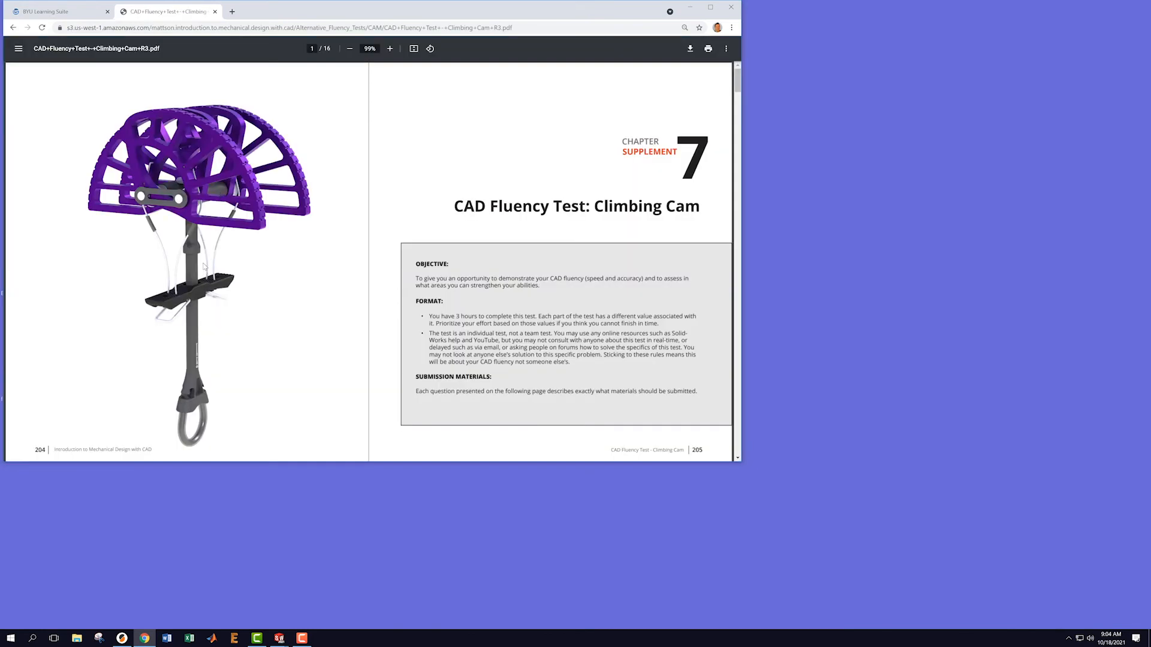
- Download the provided parts zip file from the Test Questions page of the PDF and minimise the browser
scroll(204, 267, "down", 3)
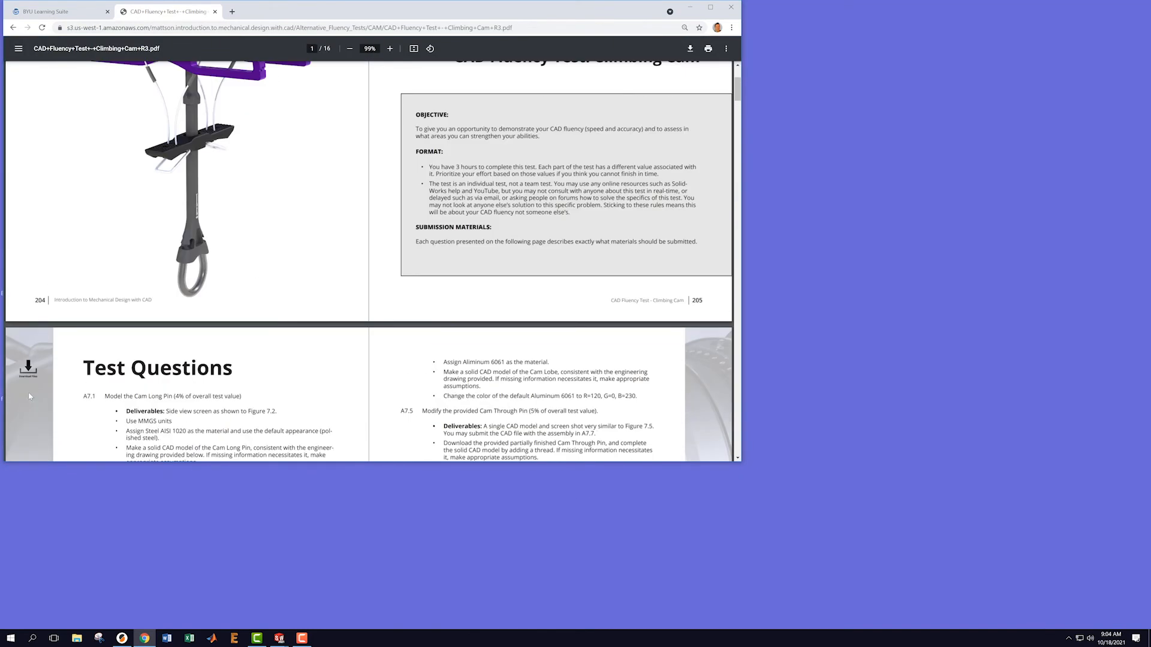
left_click(28, 364)
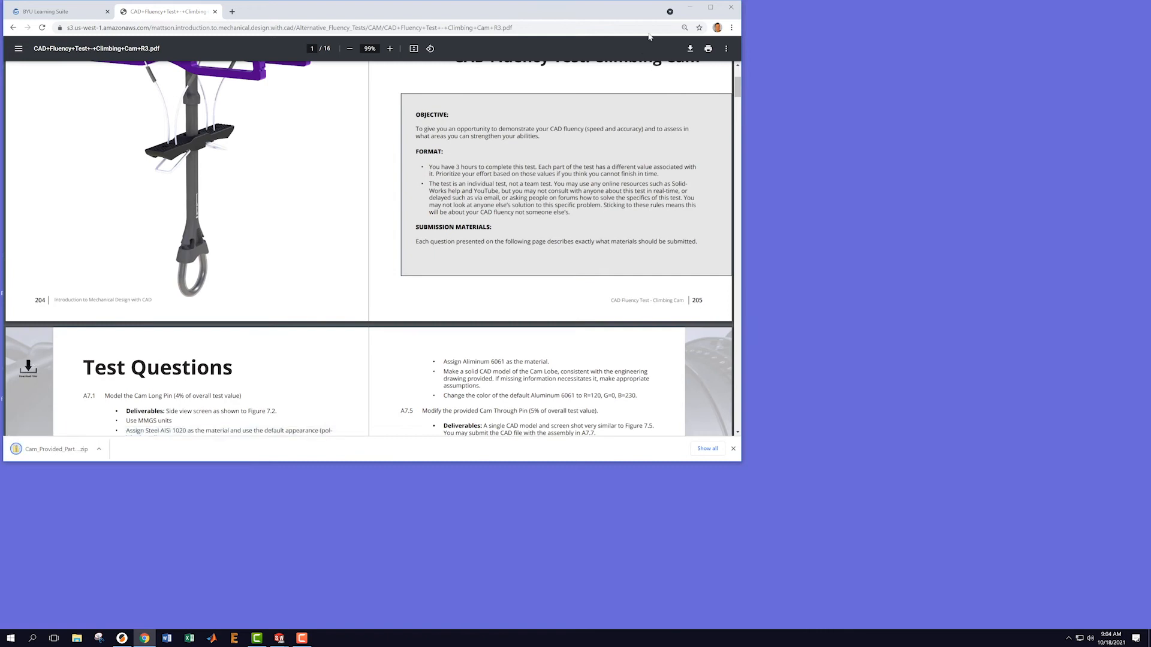
left_click(693, 8)
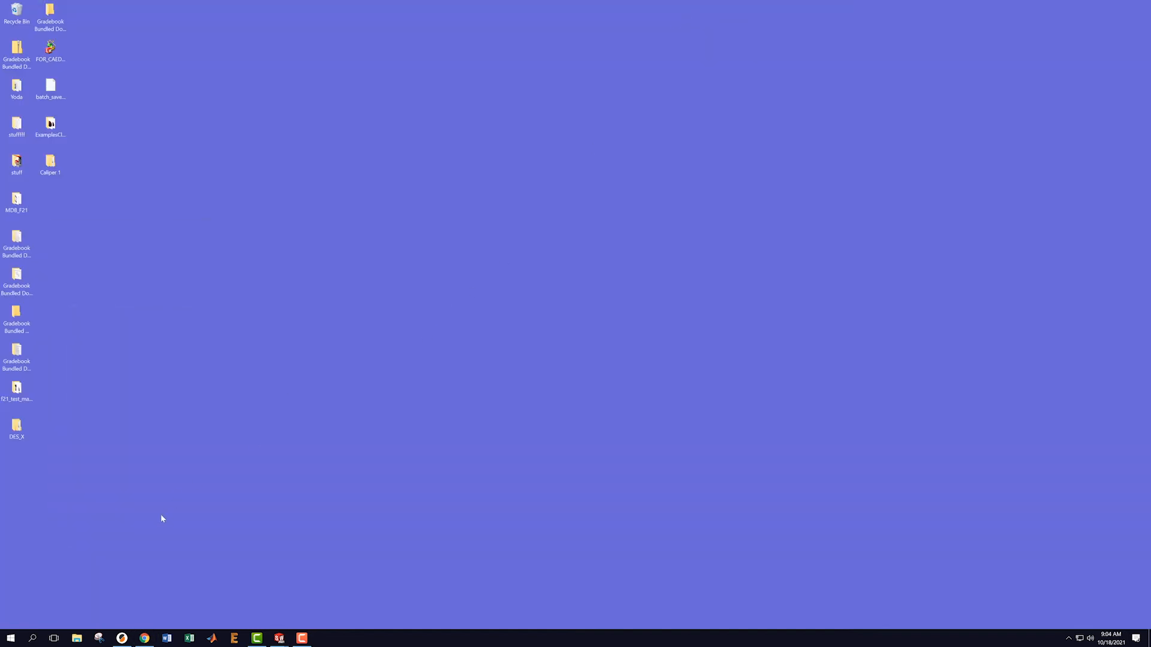
- Find the Cam_Provided_Parts_r1 zip file in the Downloads folder with File Explorer and copy it
left_click(77, 639)
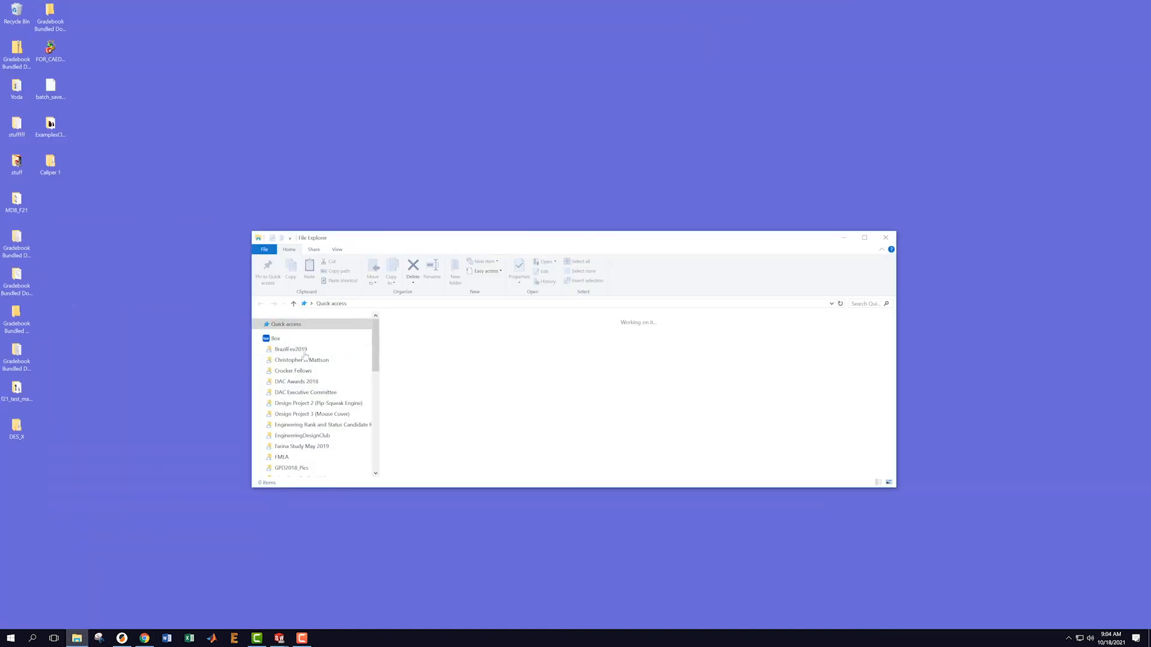
scroll(373, 388, "down", 8)
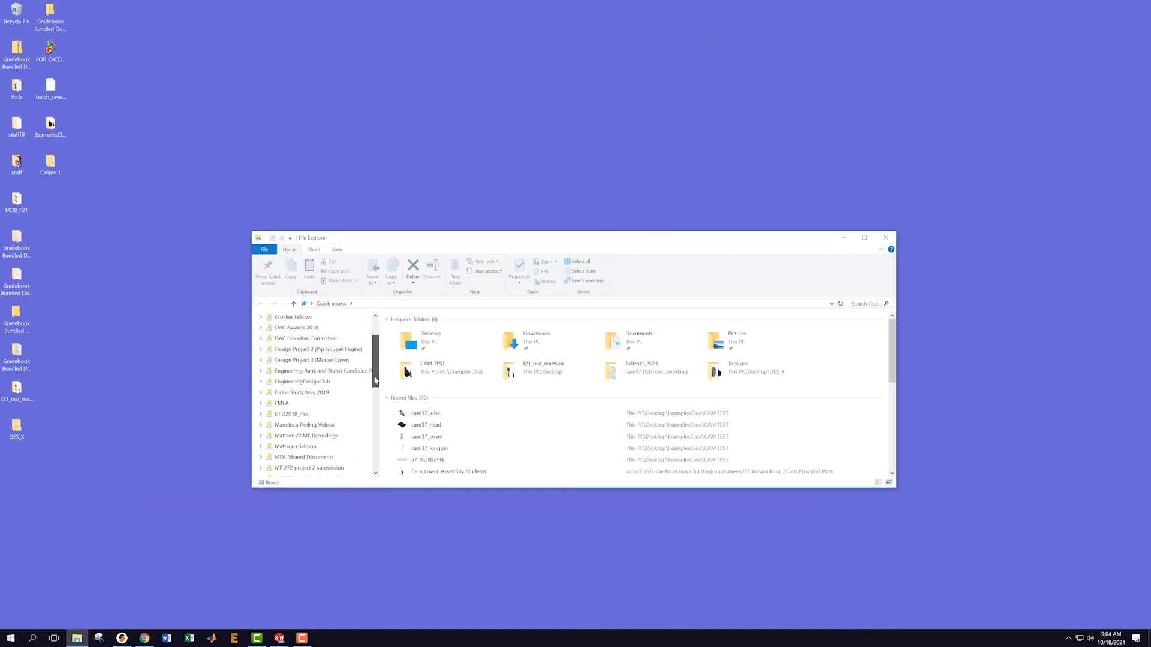
left_click(289, 389)
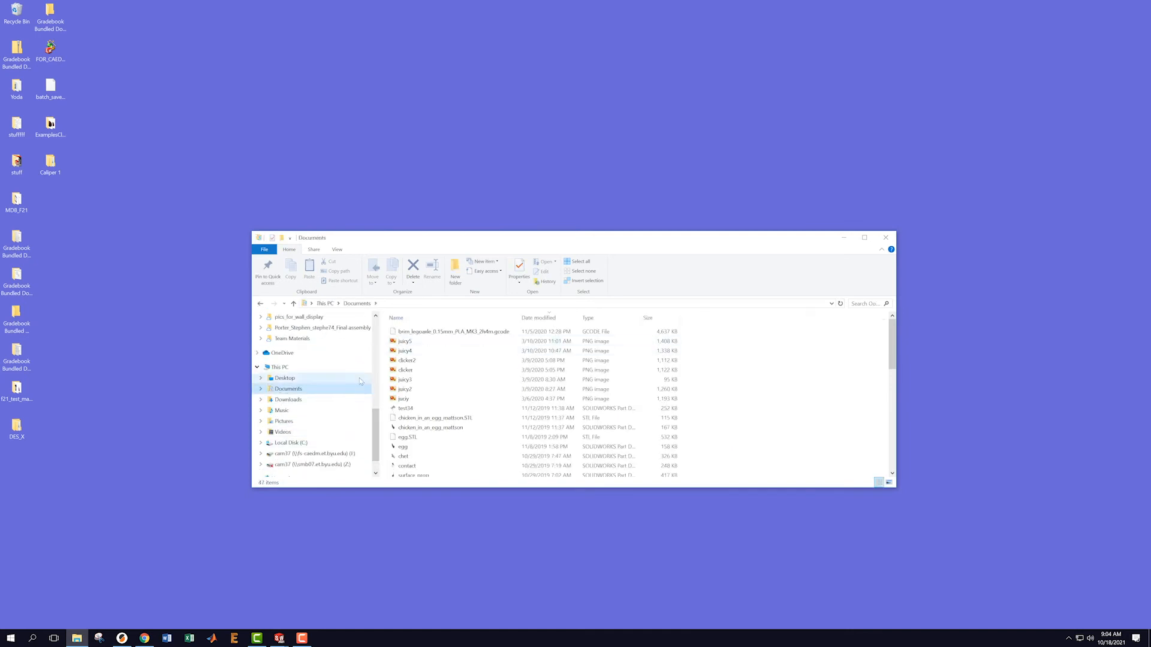
left_click(288, 400)
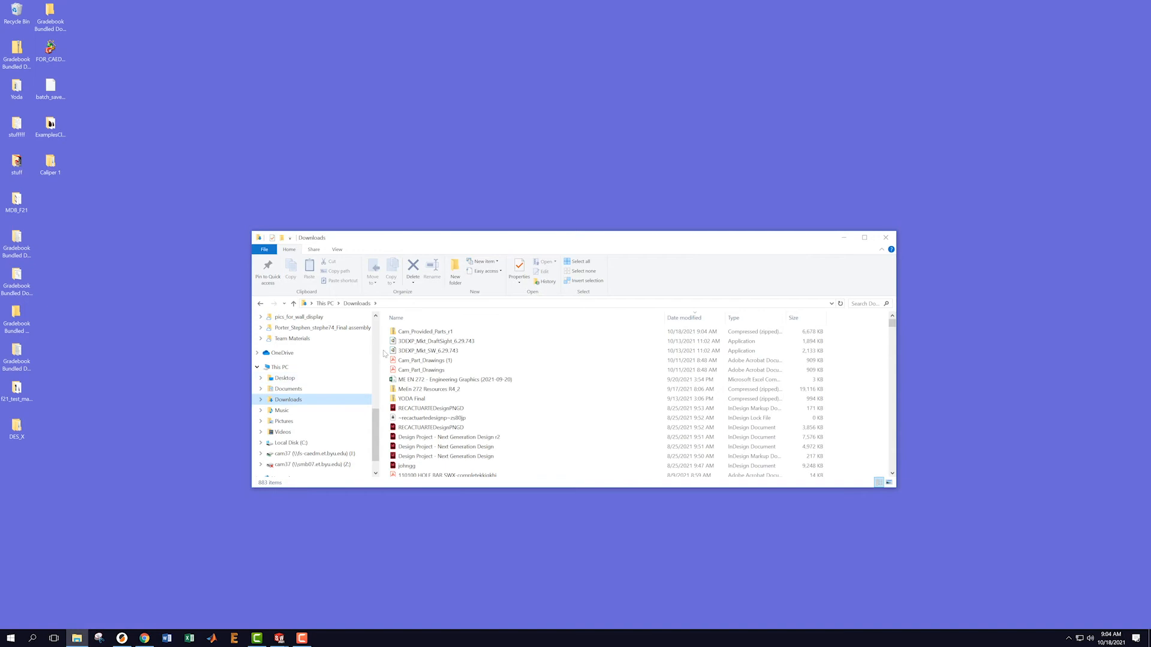
right_click(409, 332)
mouse_move(435, 370)
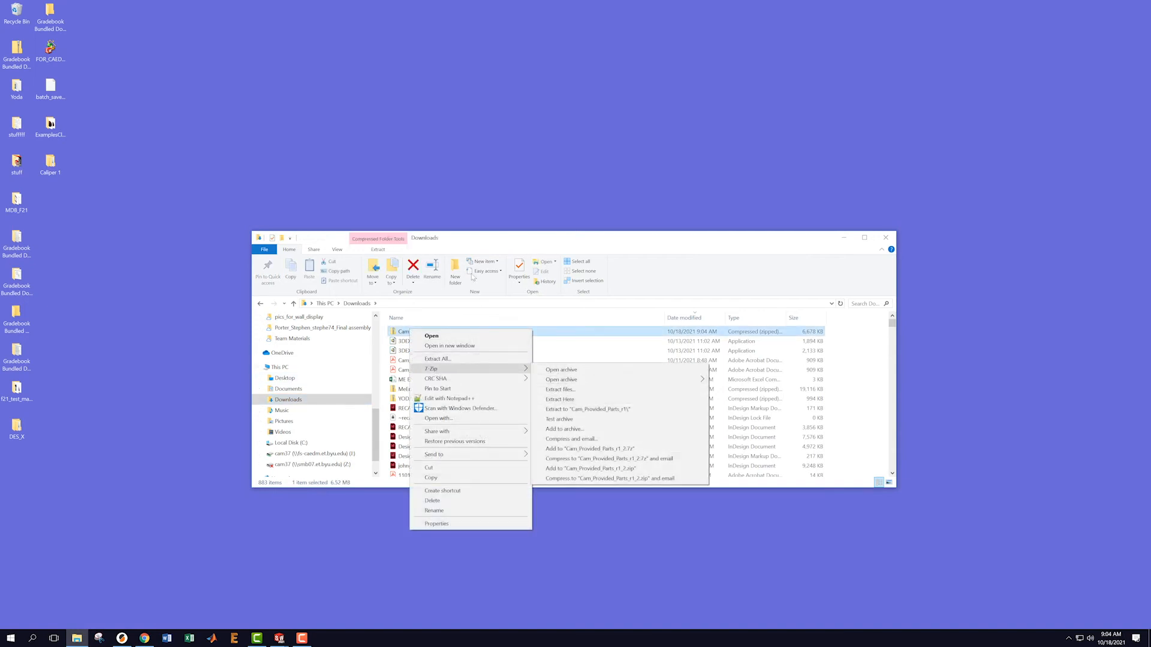
left_click(468, 233)
right_click(411, 331)
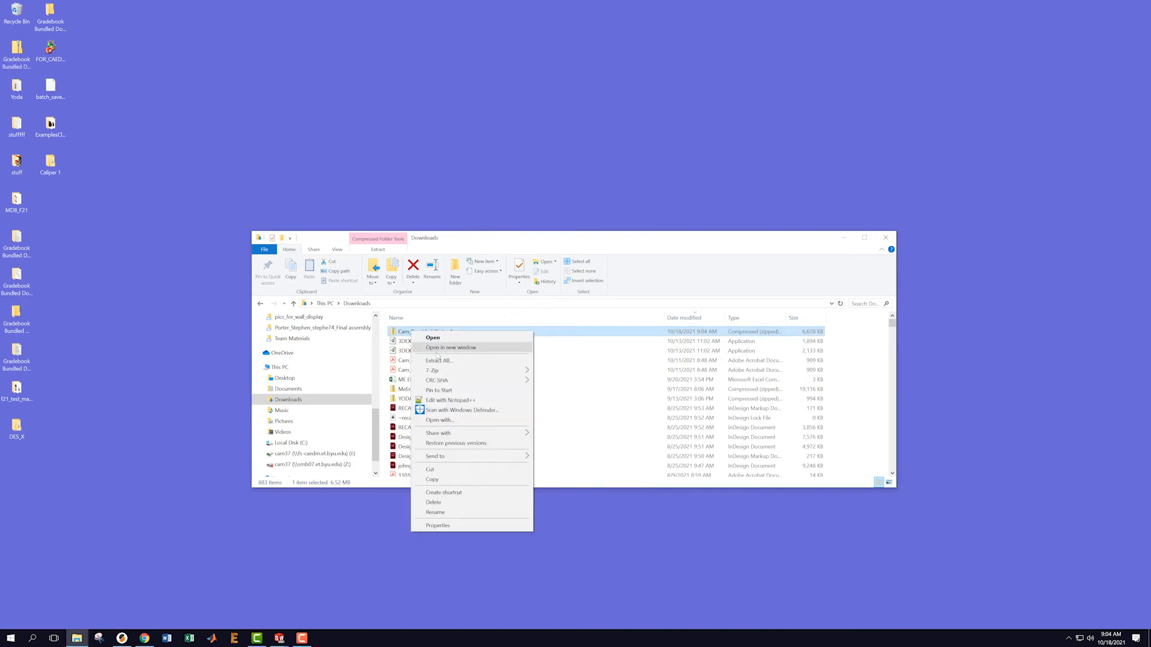
key("Escape")
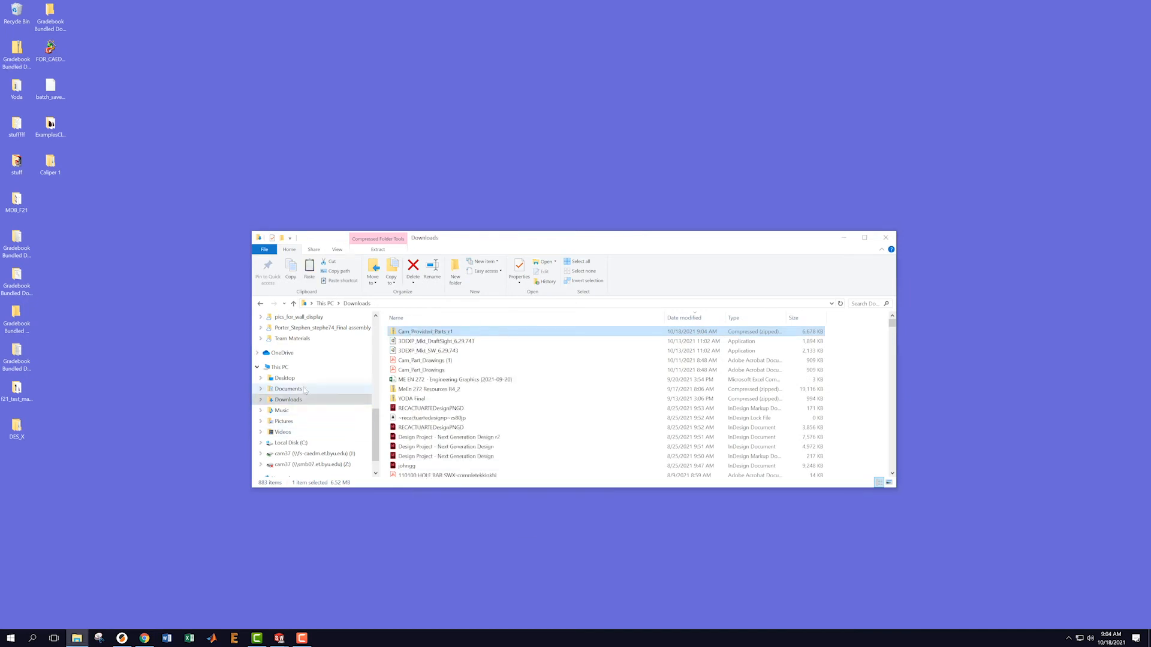
- Paste the Cam_Provided_Parts_r1 zip file into the CAM TEST folder within ExamplesClass on the Desktop
left_click(285, 379)
double_click(407, 361)
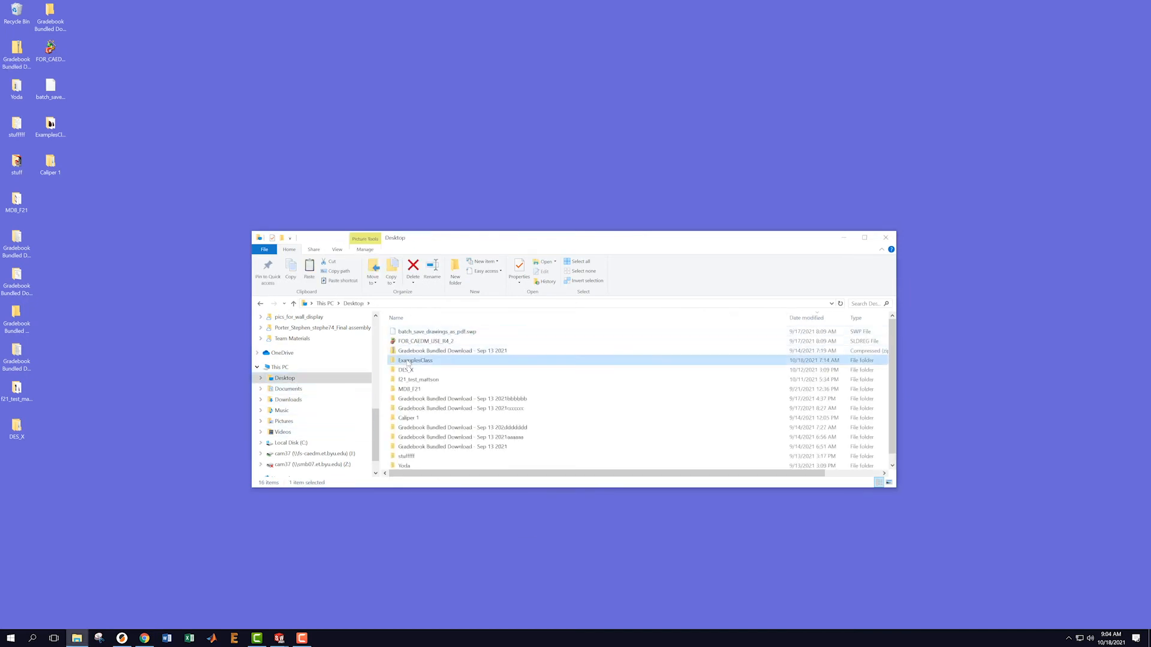
double_click(414, 338)
right_click(428, 410)
left_click(459, 471)
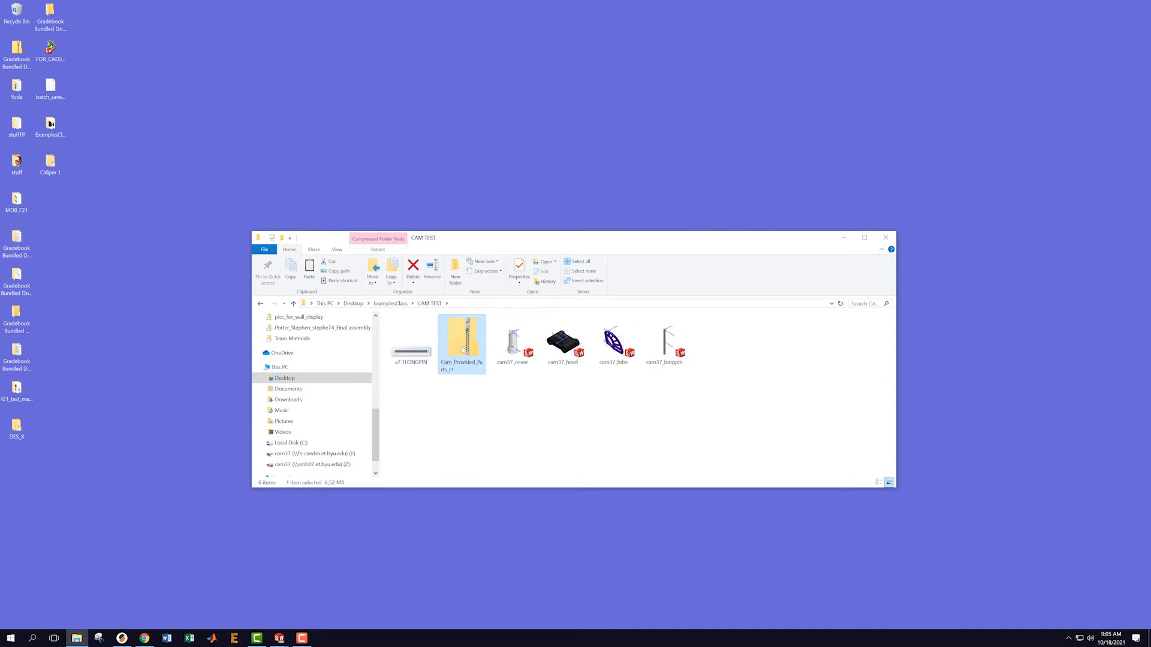
- Extract the Cam_Provided_Parts_r1 archive inside the CAM TEST folder with 7-Zip and close File Explorer
right_click(463, 348)
mouse_move(490, 387)
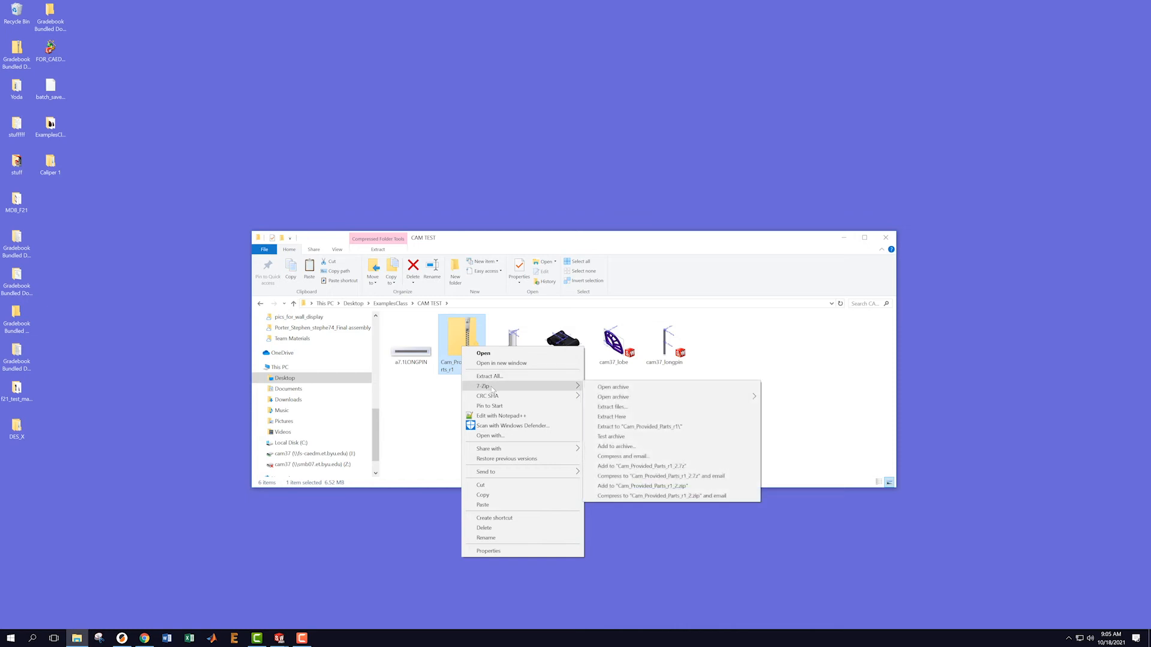
left_click(634, 419)
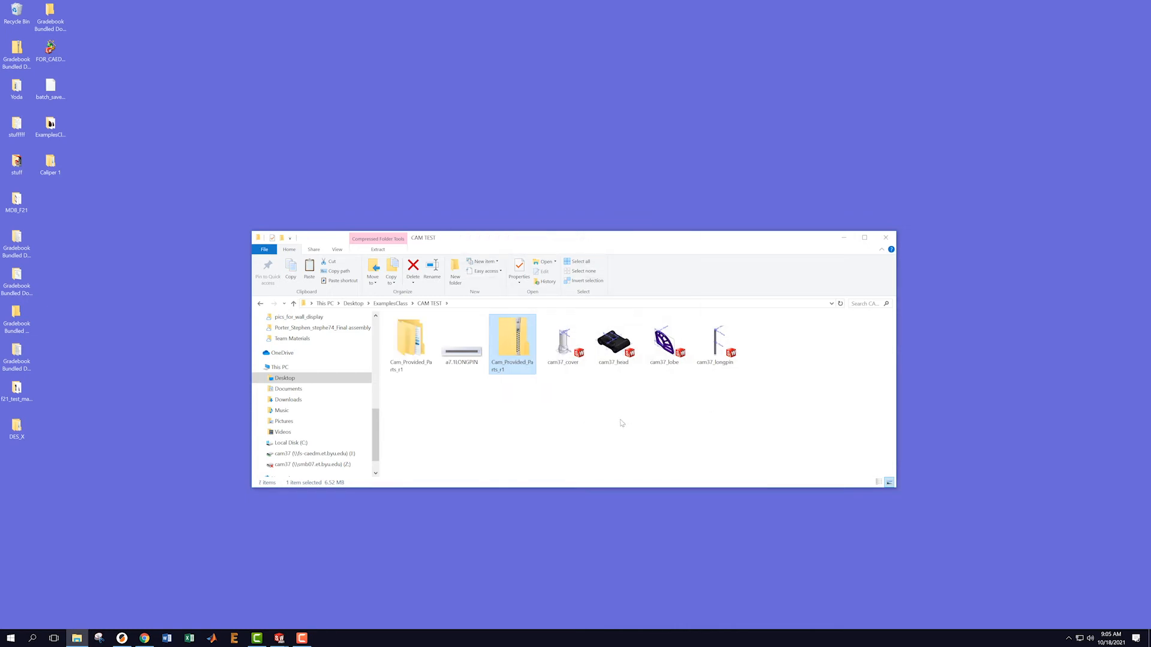
left_click(888, 238)
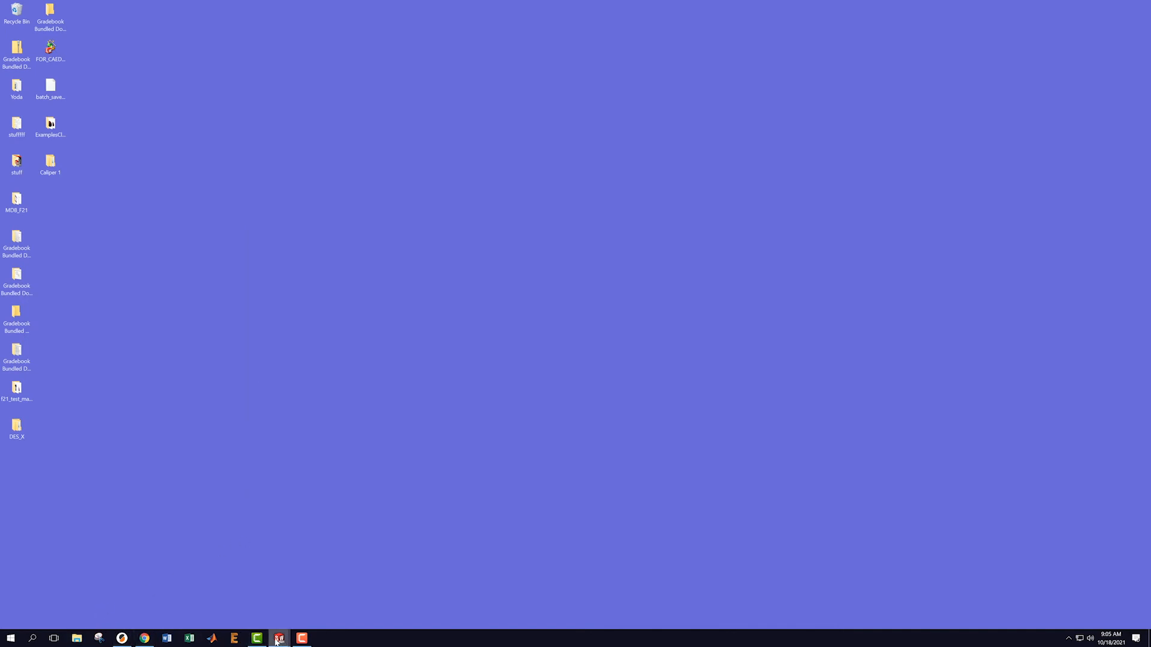
- Switch back to the SOLIDWORKS window showing the cam lobe part
mouse_move(279, 639)
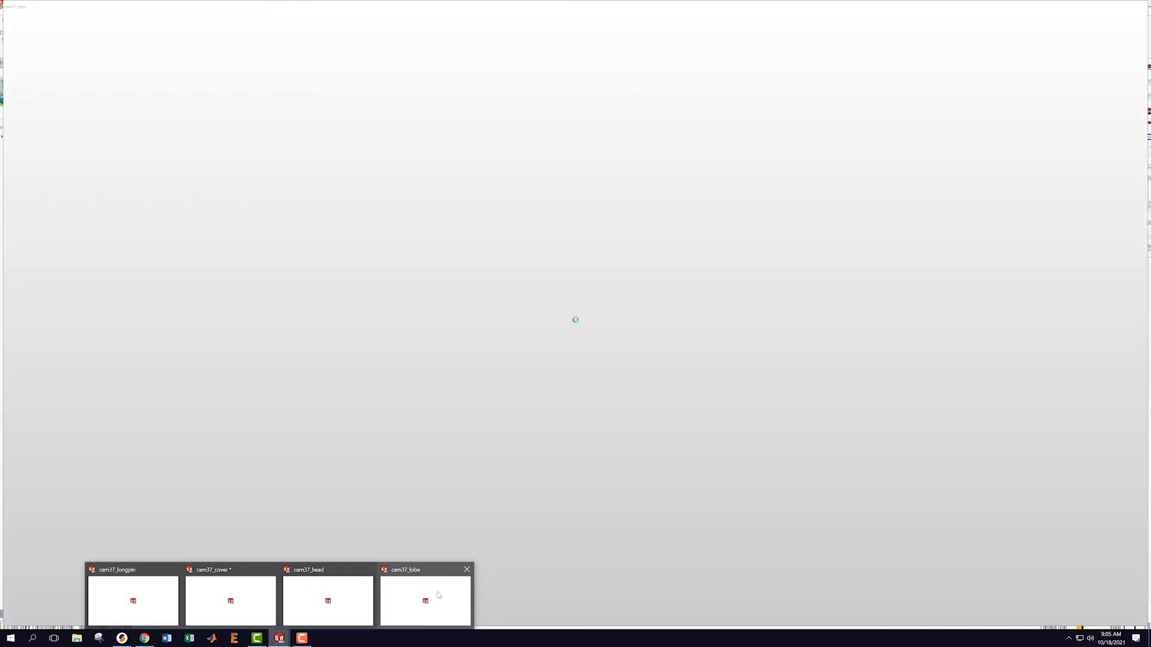
left_click(438, 595)
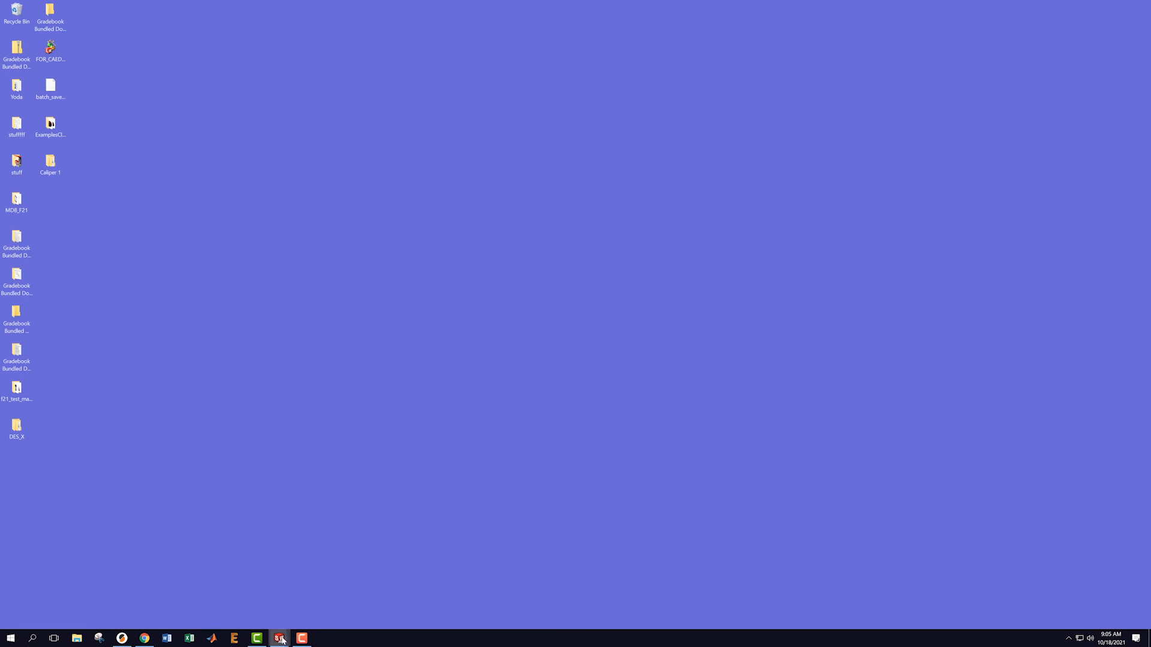
mouse_move(280, 640)
left_click(314, 601)
key("alt+Tab")
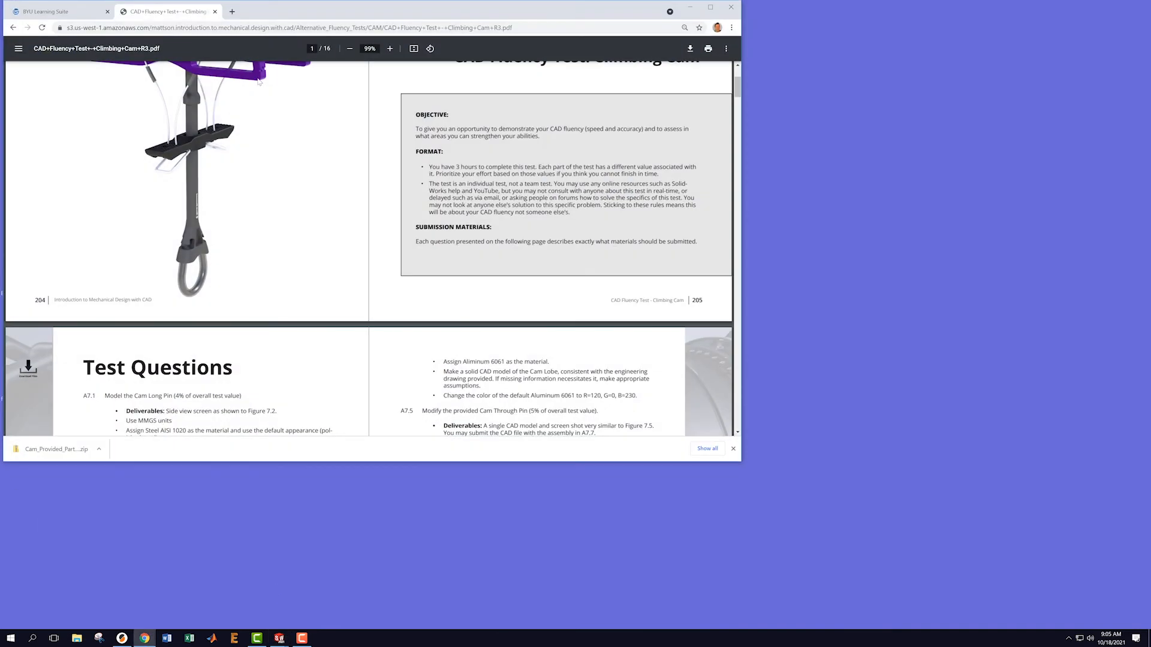
key("alt+Tab")
key("alt+Tab")
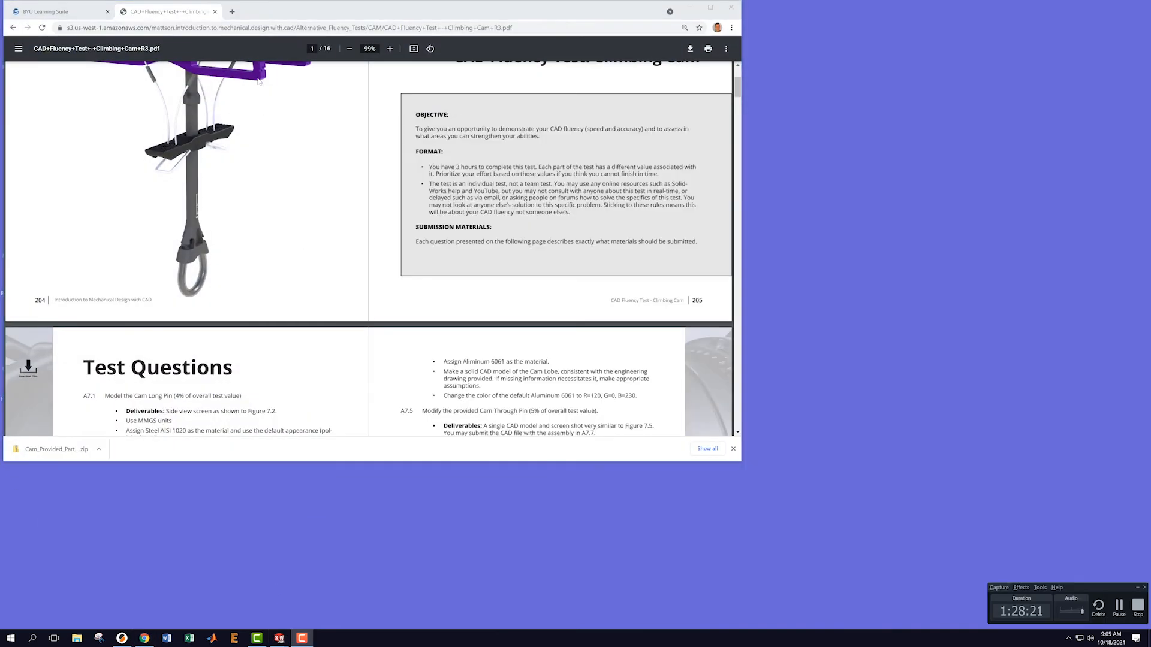
key("alt+Tab")
key("alt+Tab")
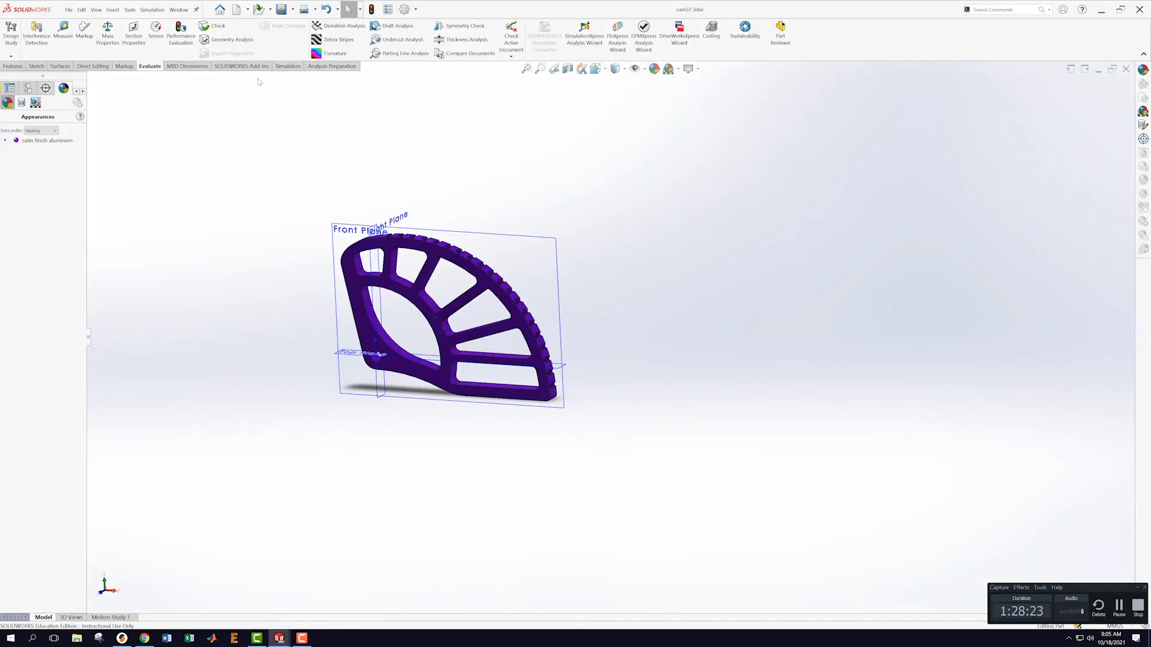
- Open the through_pin_students part from the Cam_Provided_Parts folder inside the extracted Cam_Provided_Parts_r1 folder
scroll(612, 398, "down", 5)
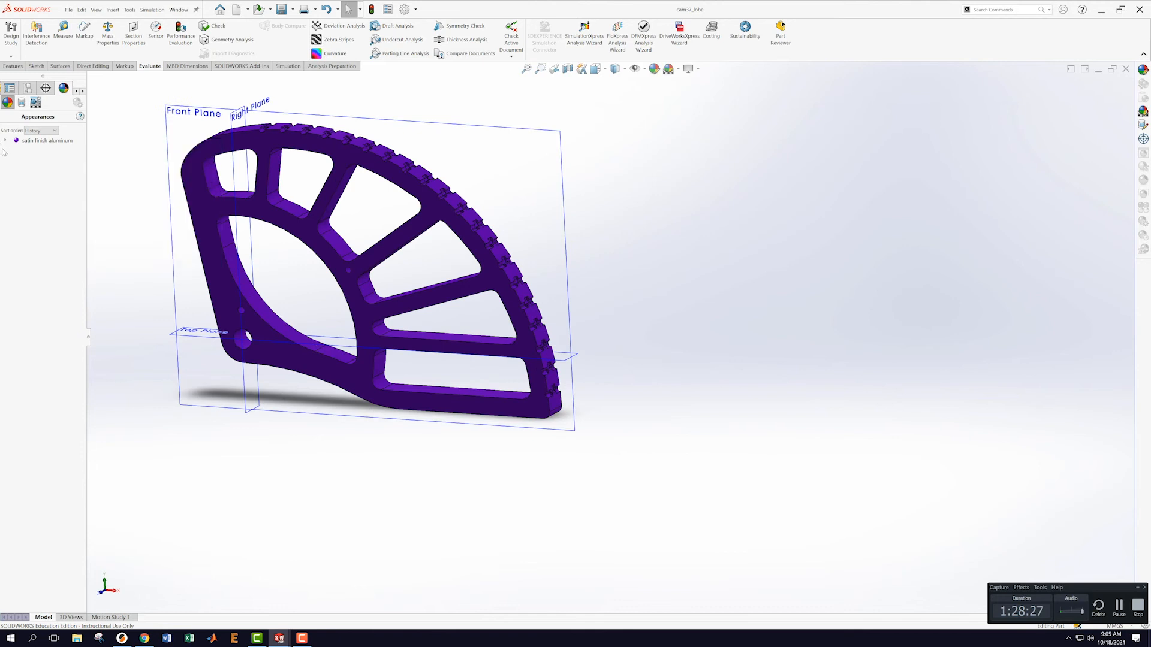
scroll(120, 114, "up", 1)
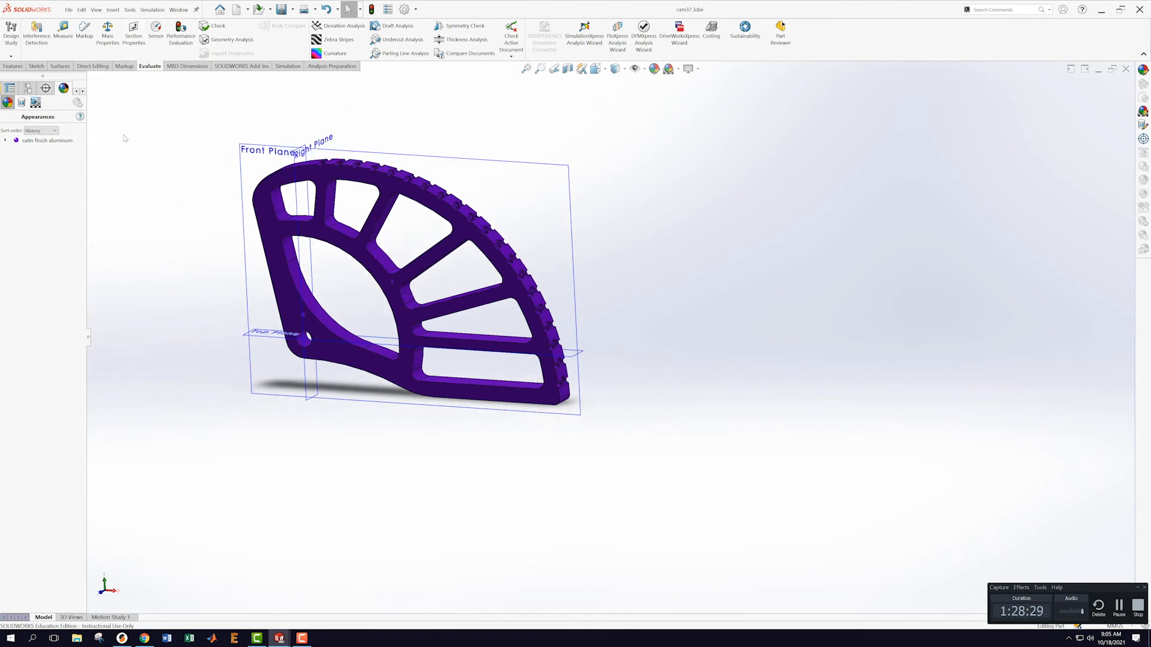
left_click(68, 11)
left_click(89, 38)
left_click(310, 102)
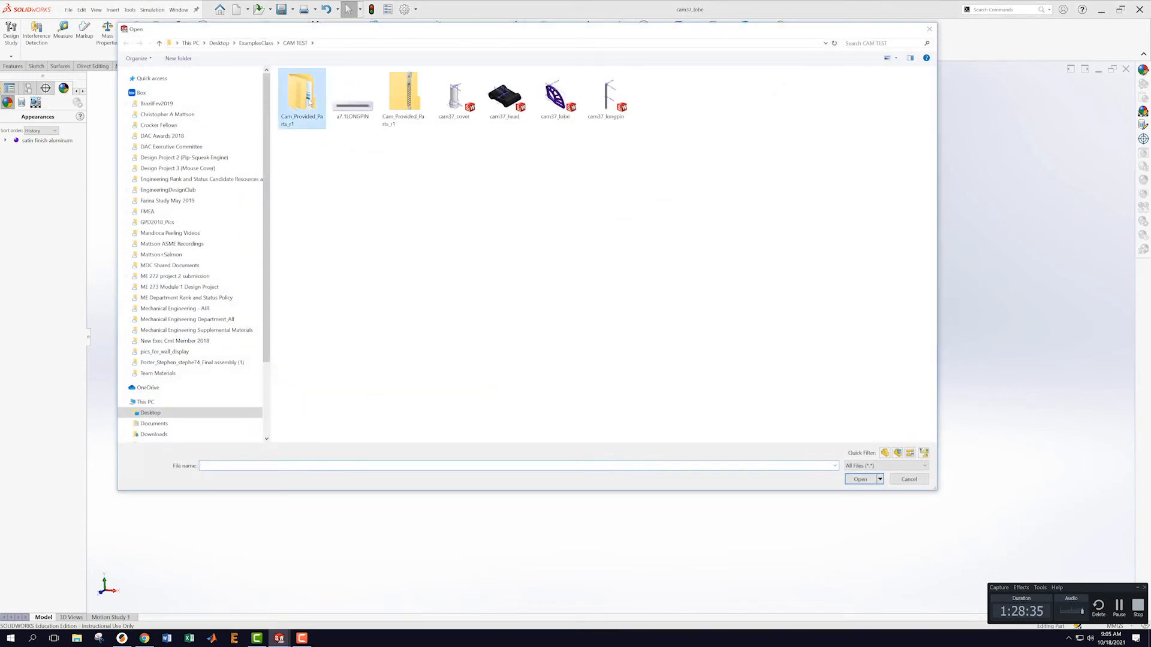
double_click(310, 102)
double_click(297, 89)
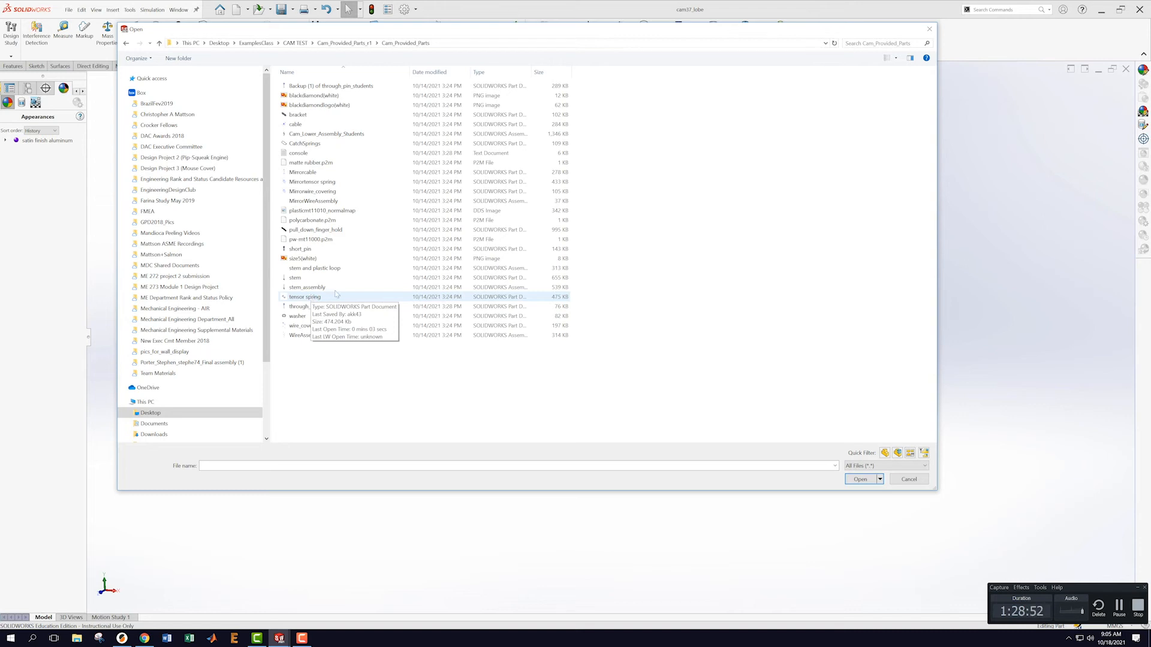
double_click(302, 306)
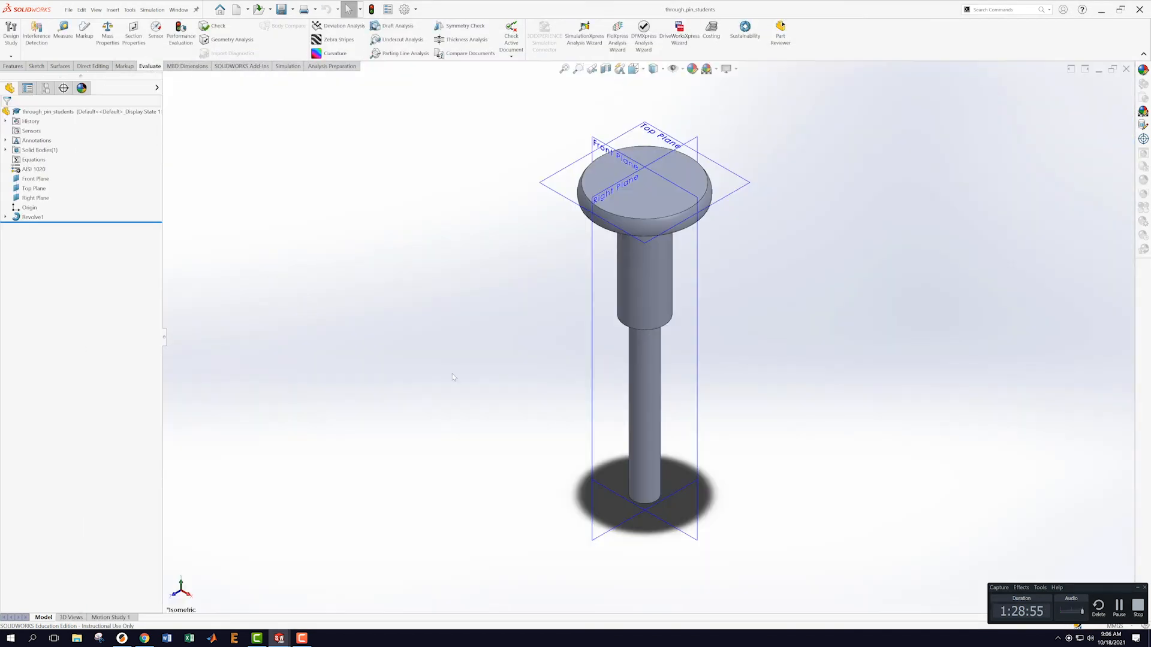
- Start a Thread feature on the circular edge at the free end of the pin's thin shaft
middle_click_drag(747, 319, 729, 241)
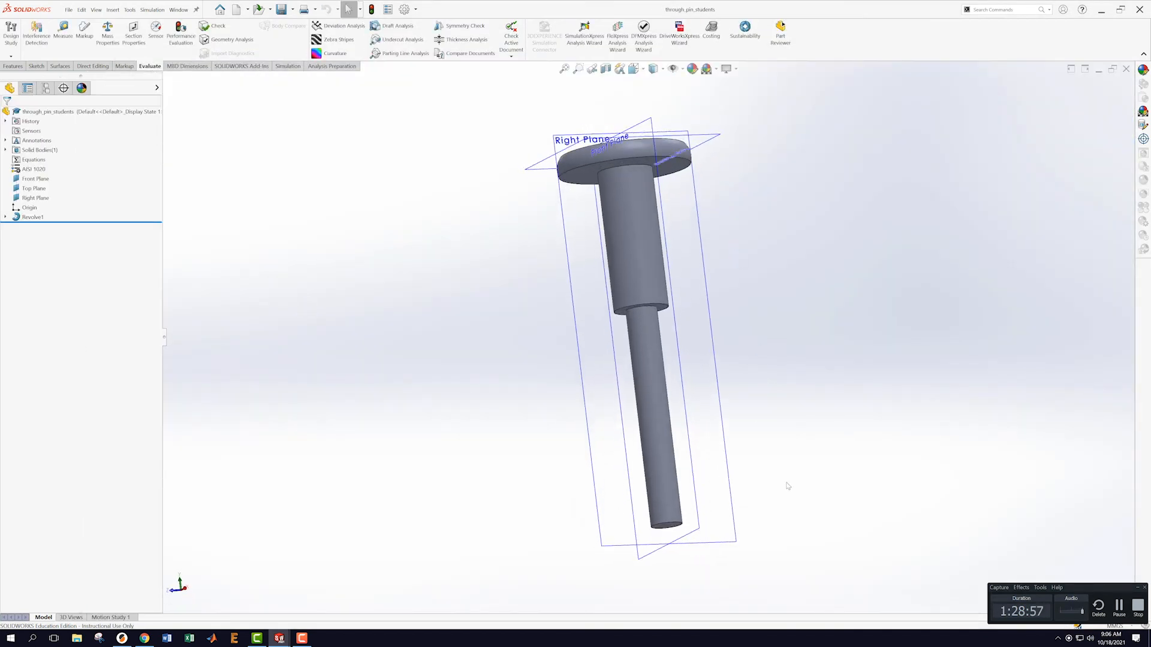
scroll(767, 526, "down", 2)
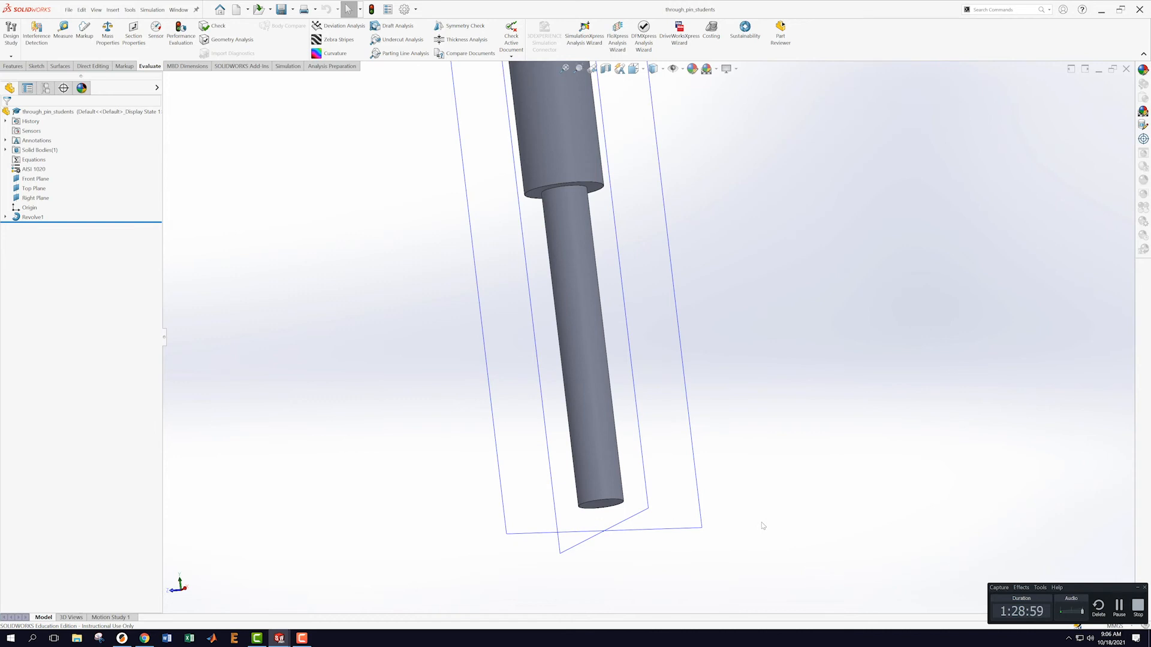
scroll(741, 529, "down", 1)
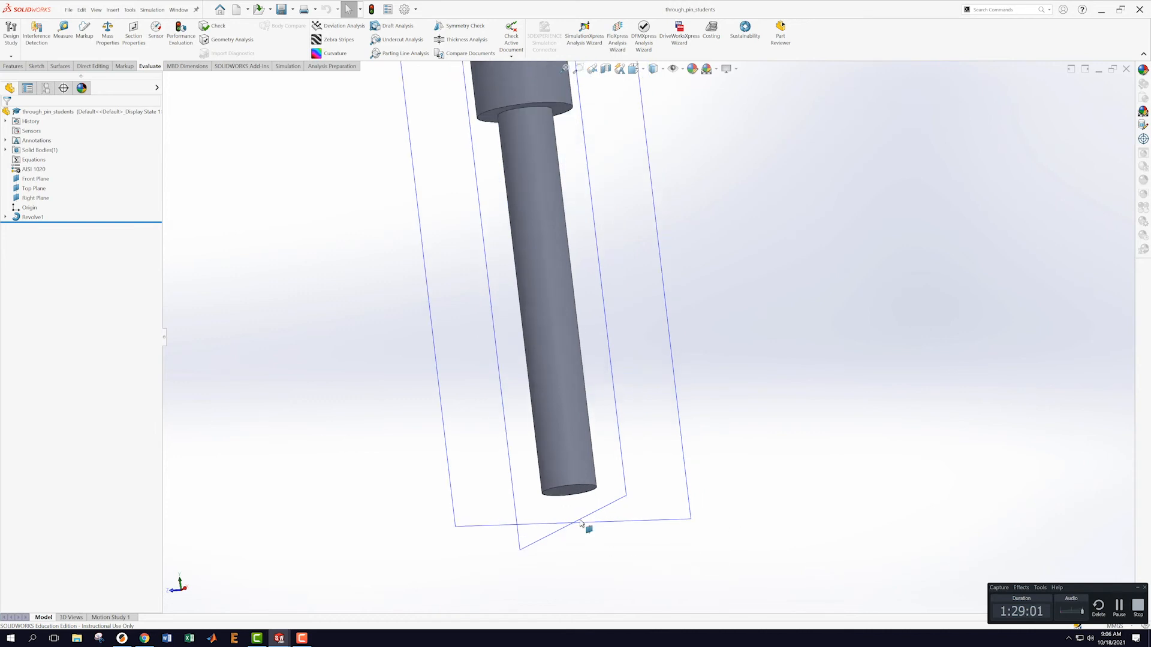
left_click(569, 494)
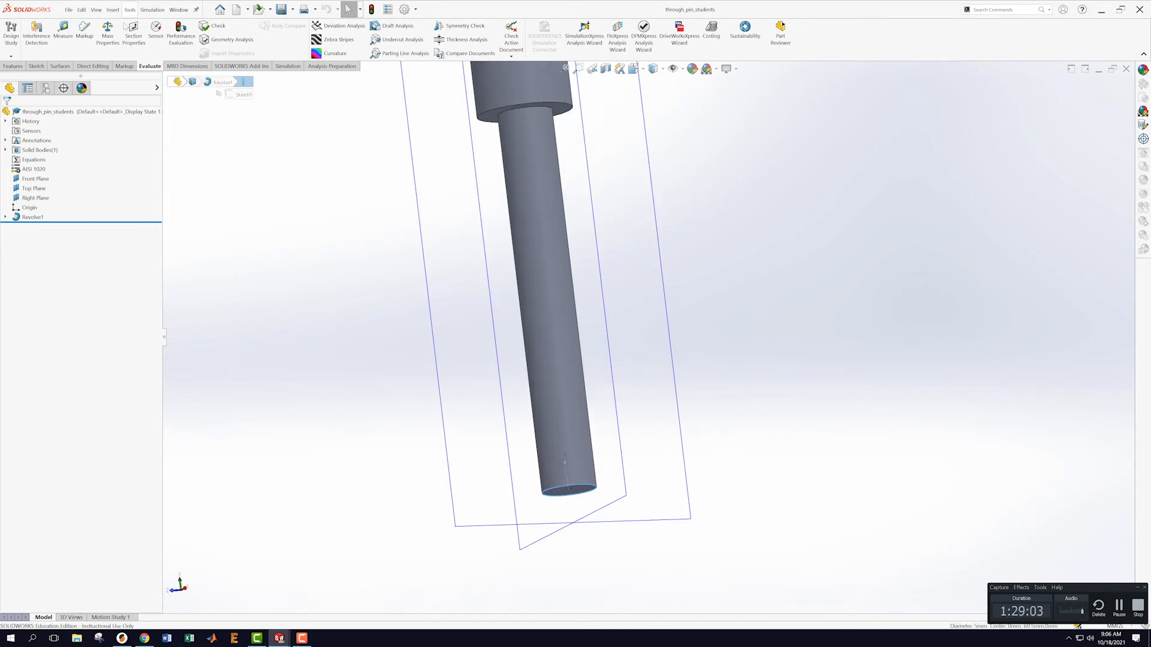
left_click(13, 66)
left_click(150, 56)
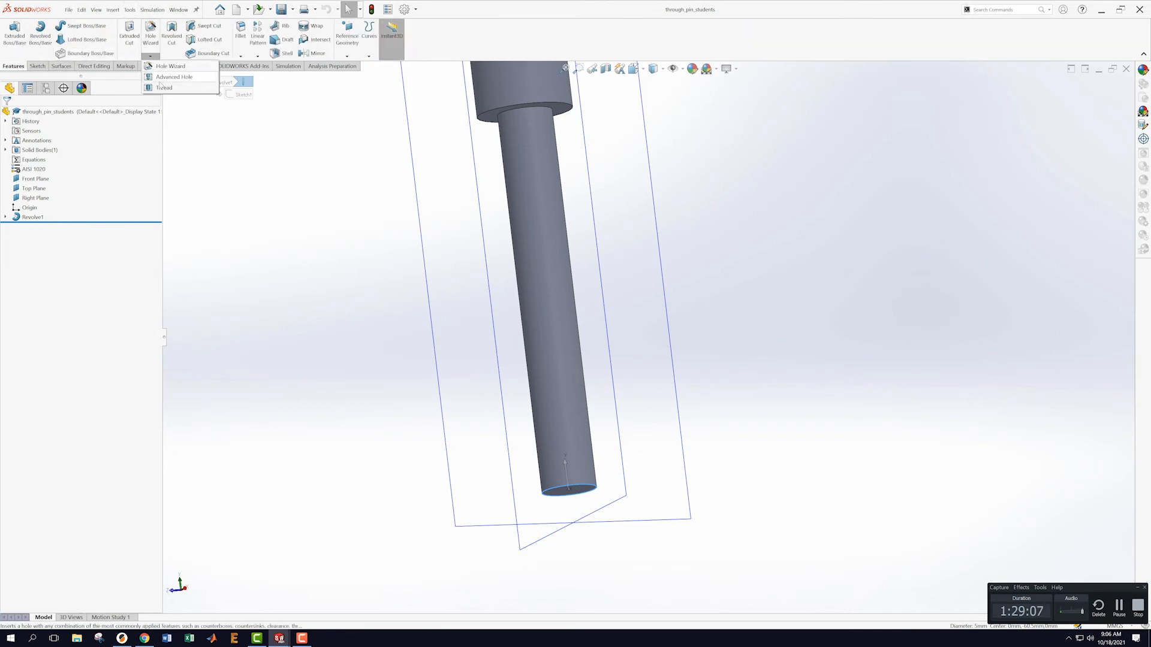
left_click(160, 88)
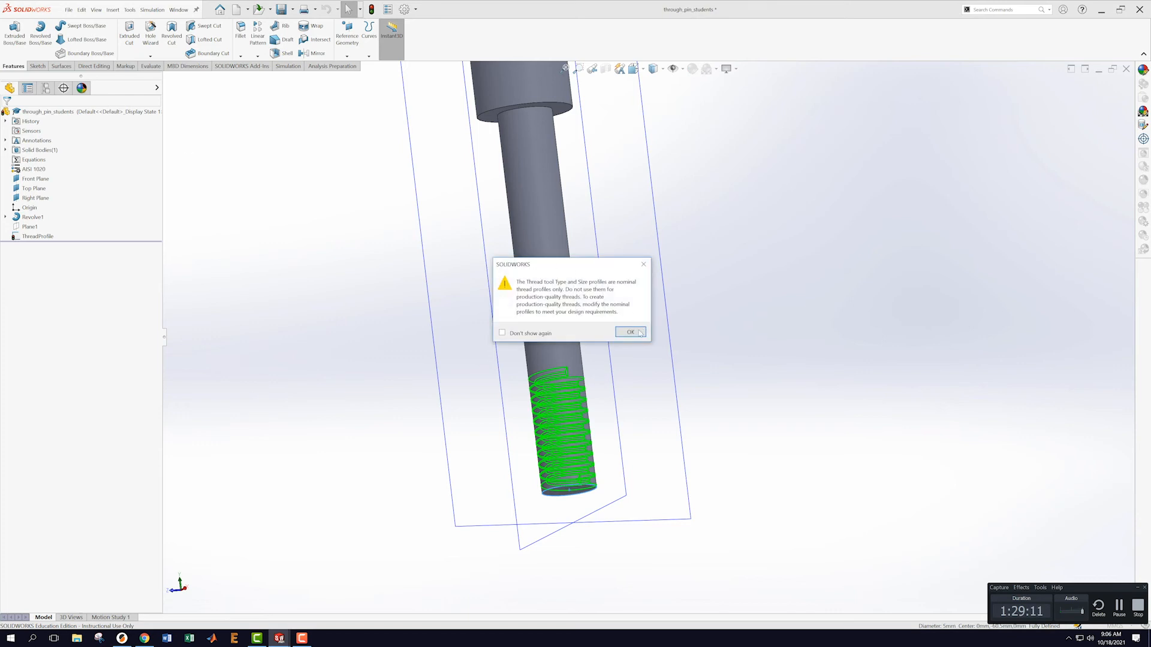
left_click(630, 332)
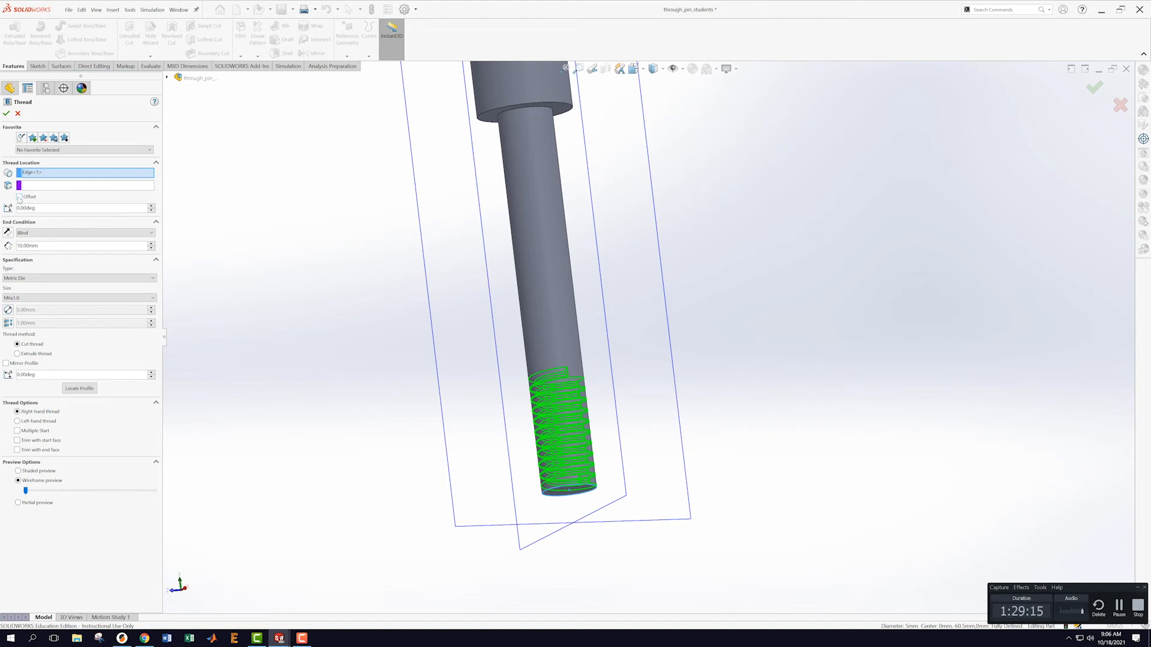
- Offset the thread start 5 mm outward beyond the shaft end and set its blind depth to 20 mm
left_click(18, 198)
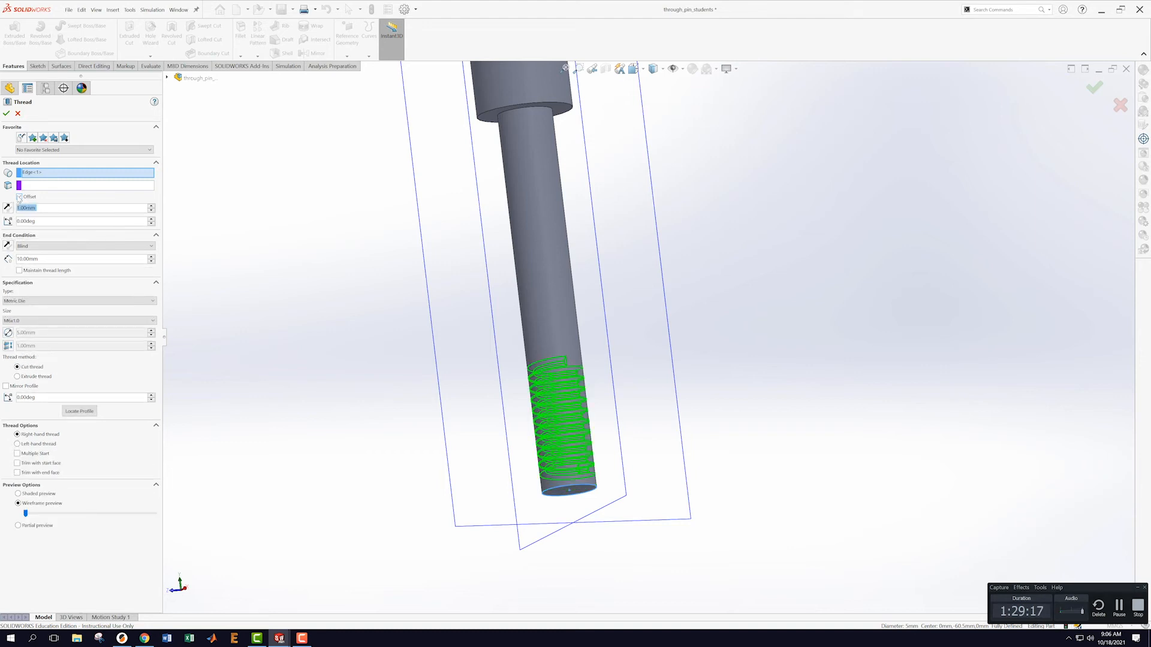
left_click(8, 208)
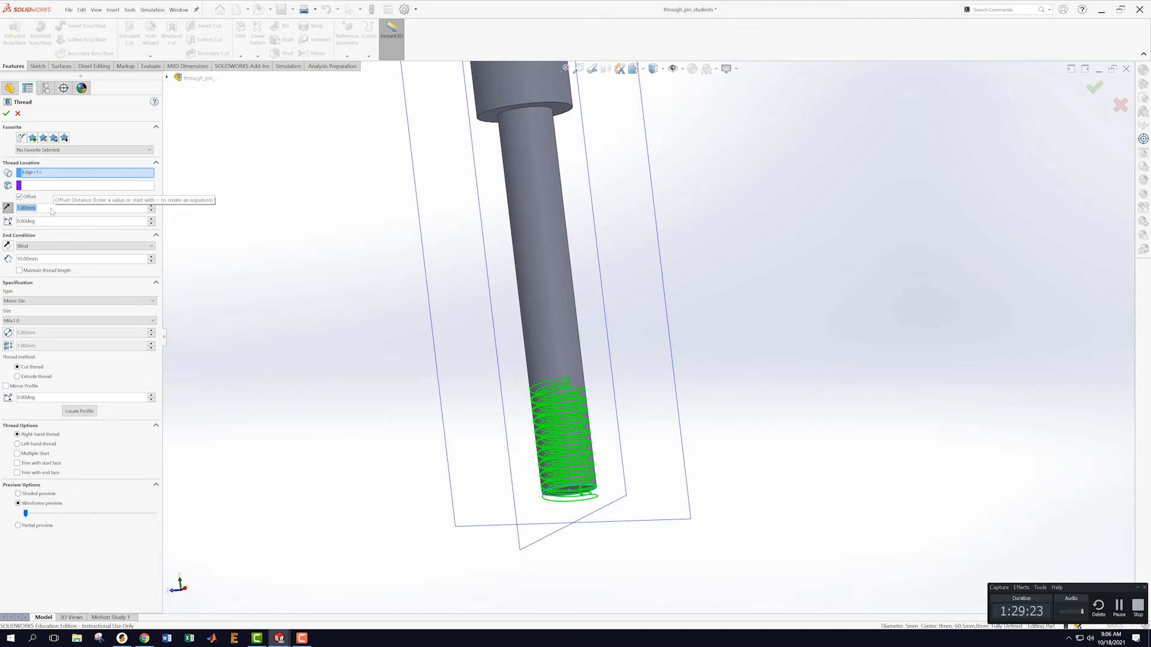
type("5")
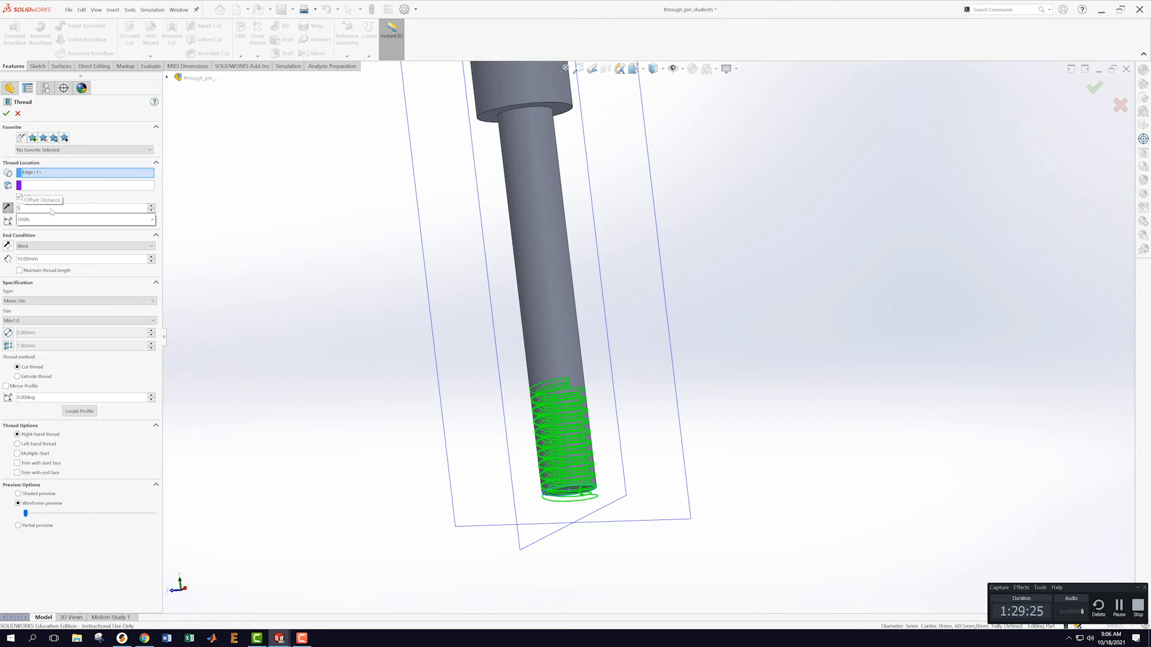
key("Return")
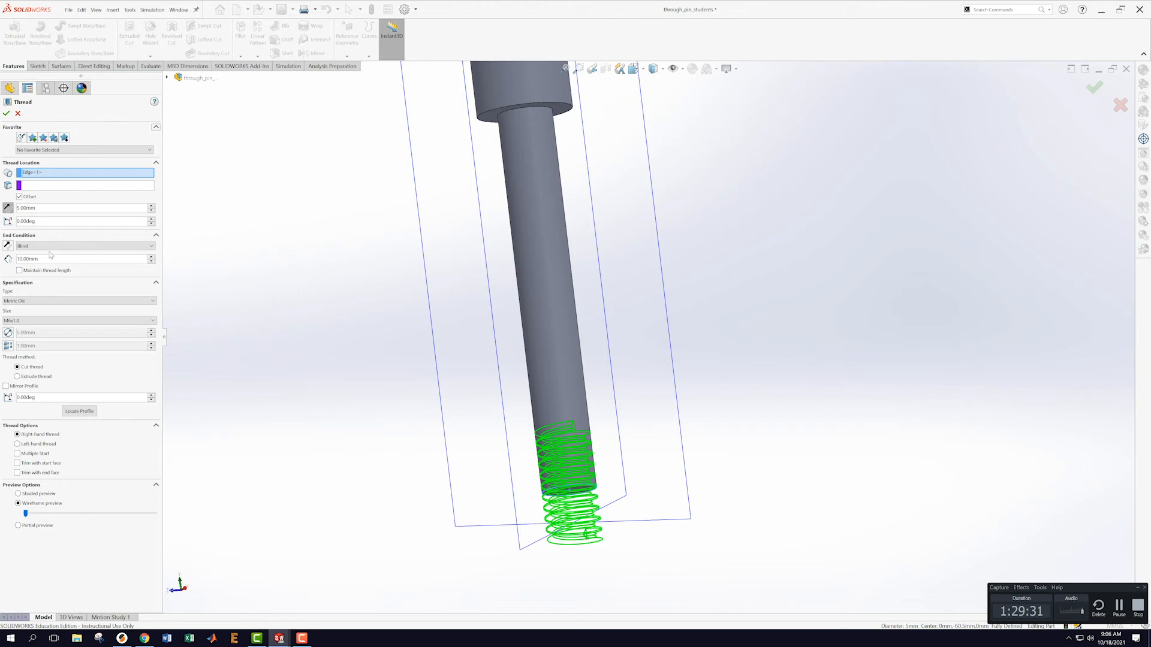
left_click_drag(61, 258, 5, 259)
type("20")
key("Return")
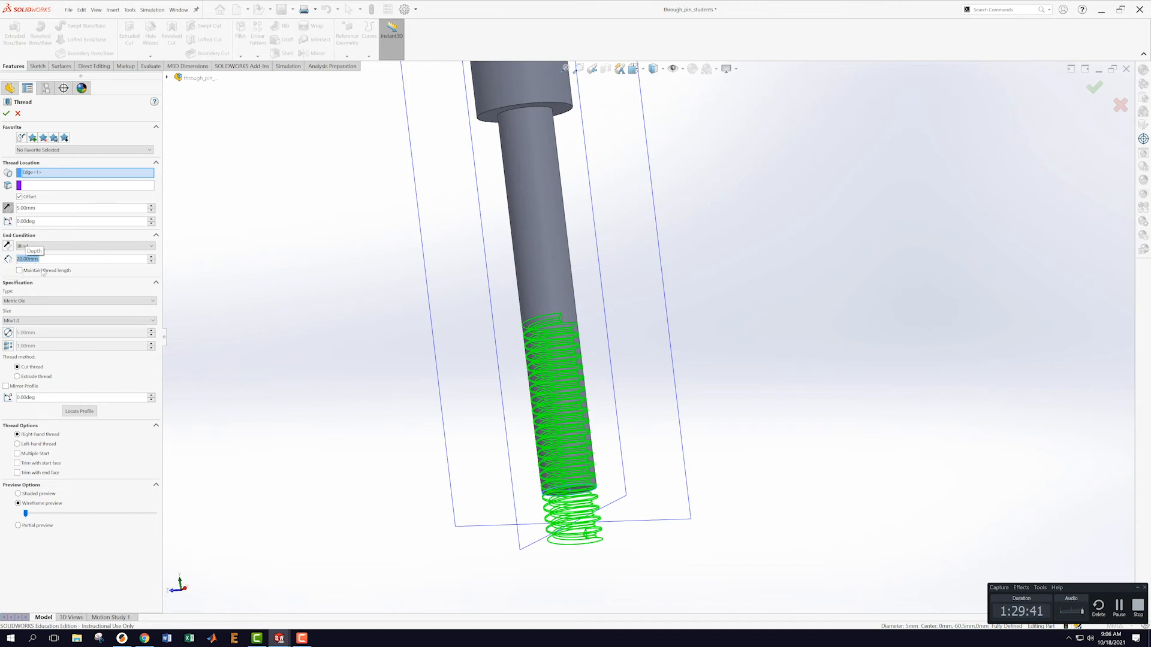
left_click(153, 322)
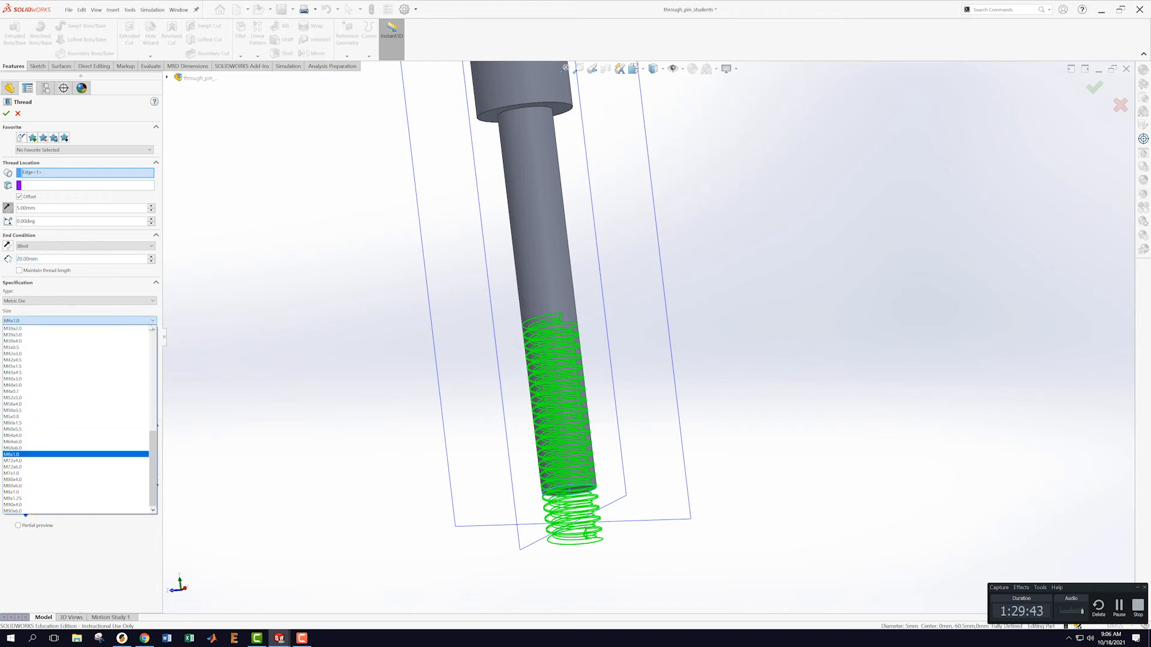
left_click(140, 340)
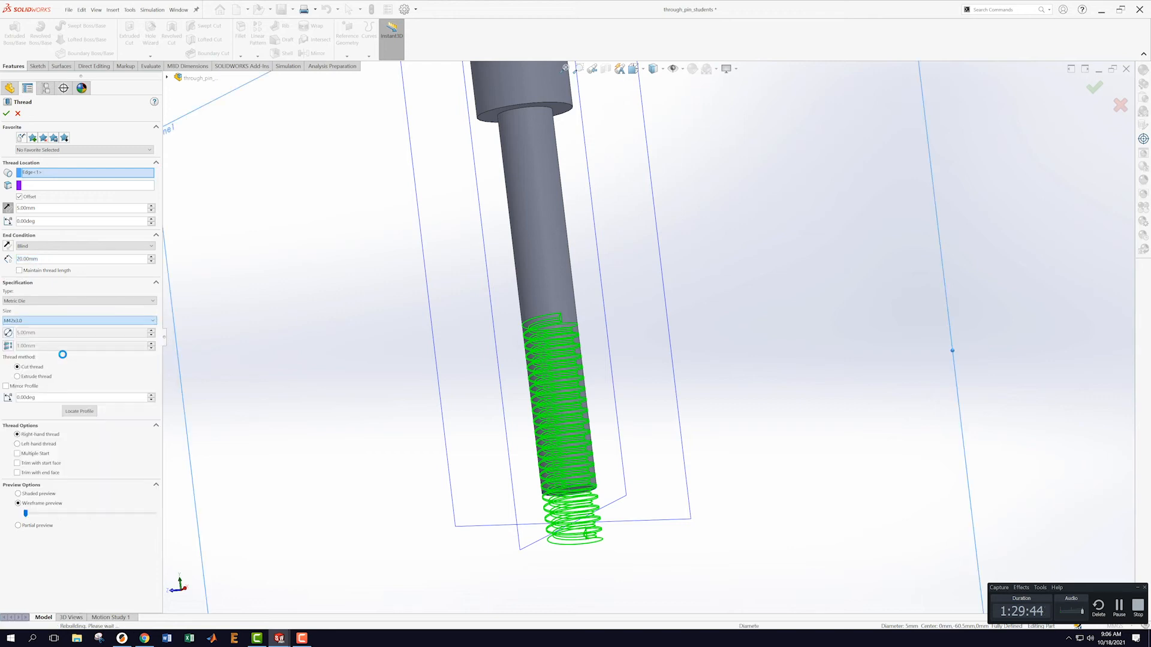
left_click(153, 322)
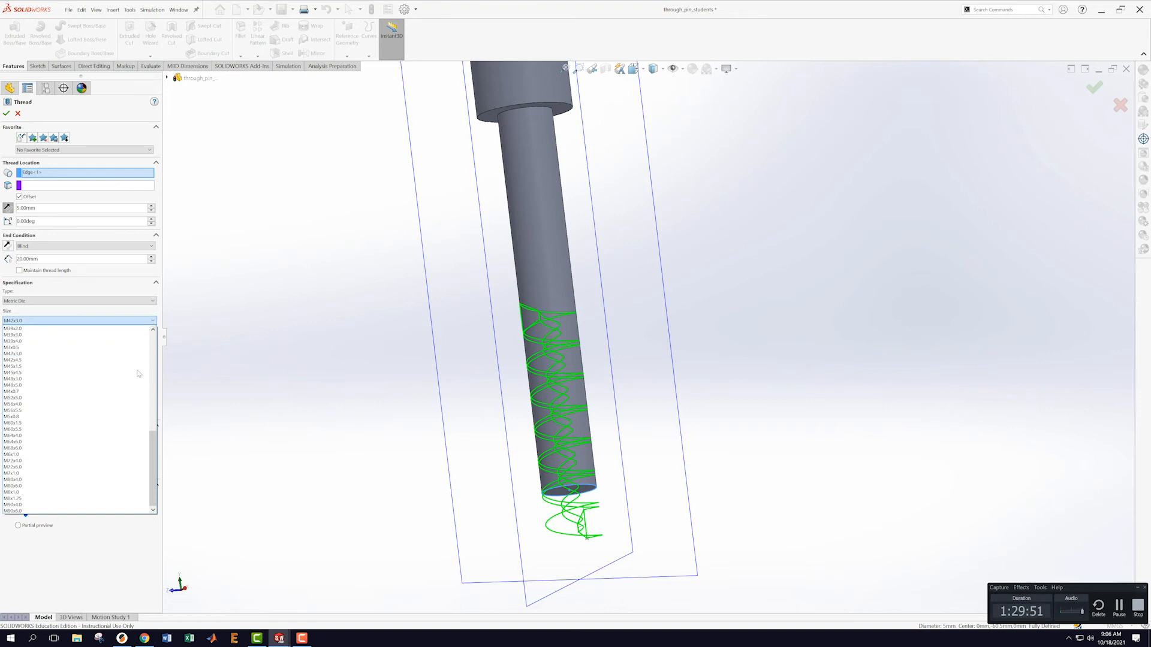
left_click(22, 455)
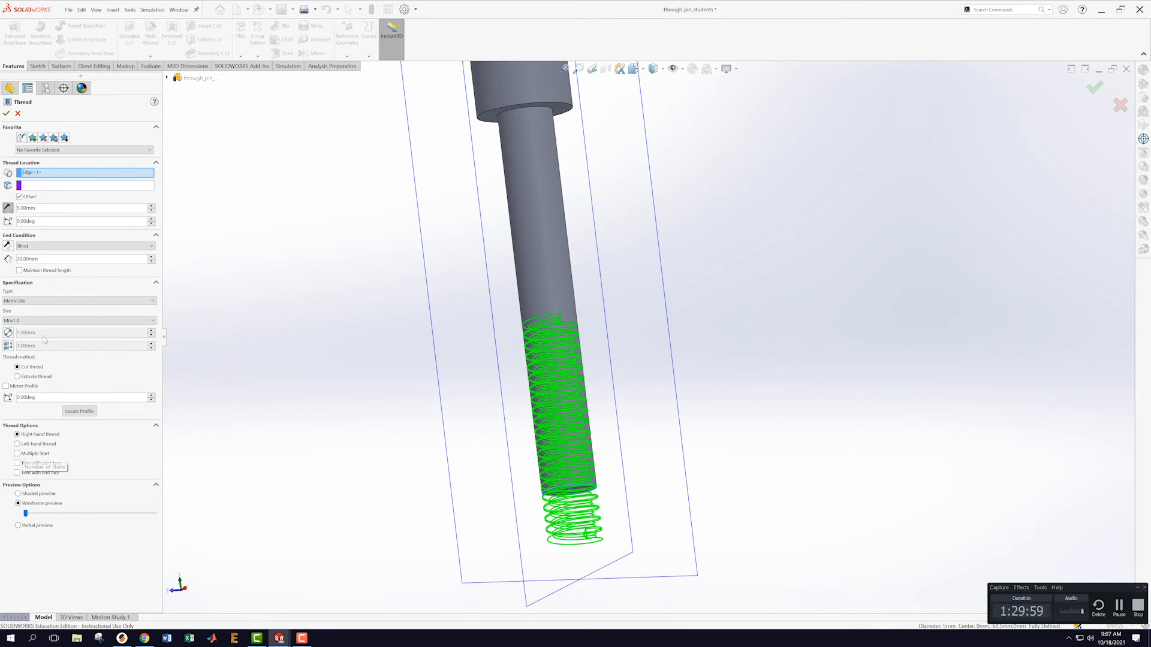
- Create the right-hand cut thread on the shaft with the Metric Die type and M6x1.0 size
middle_click_drag(743, 282, 768, 283)
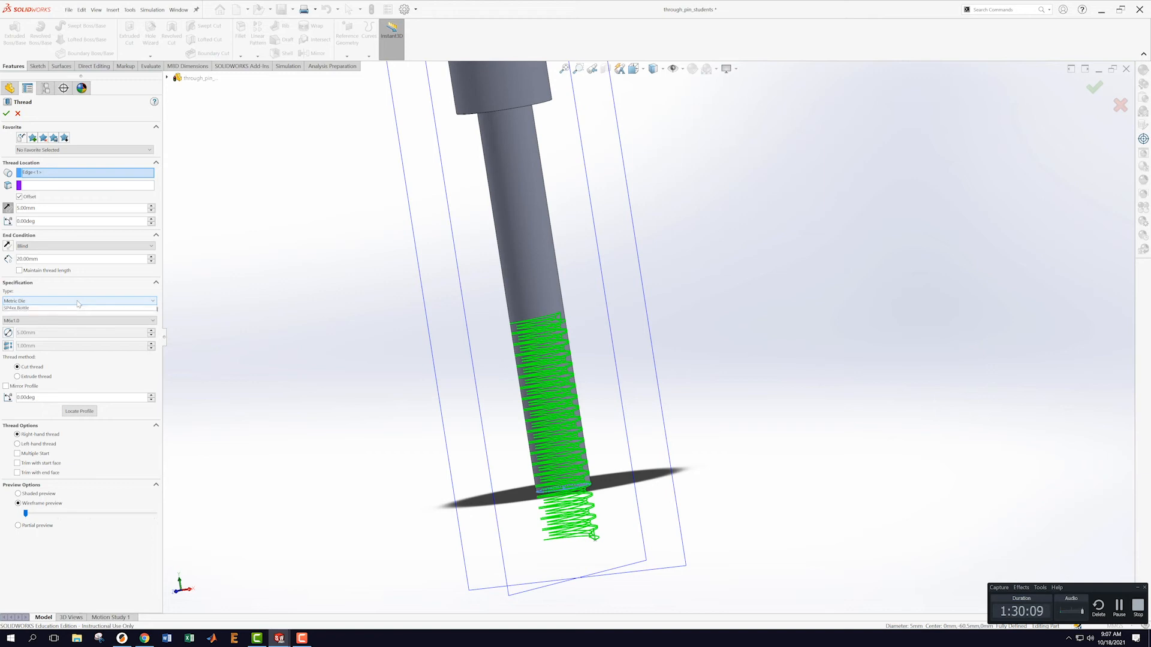
left_click(78, 302)
left_click(69, 322)
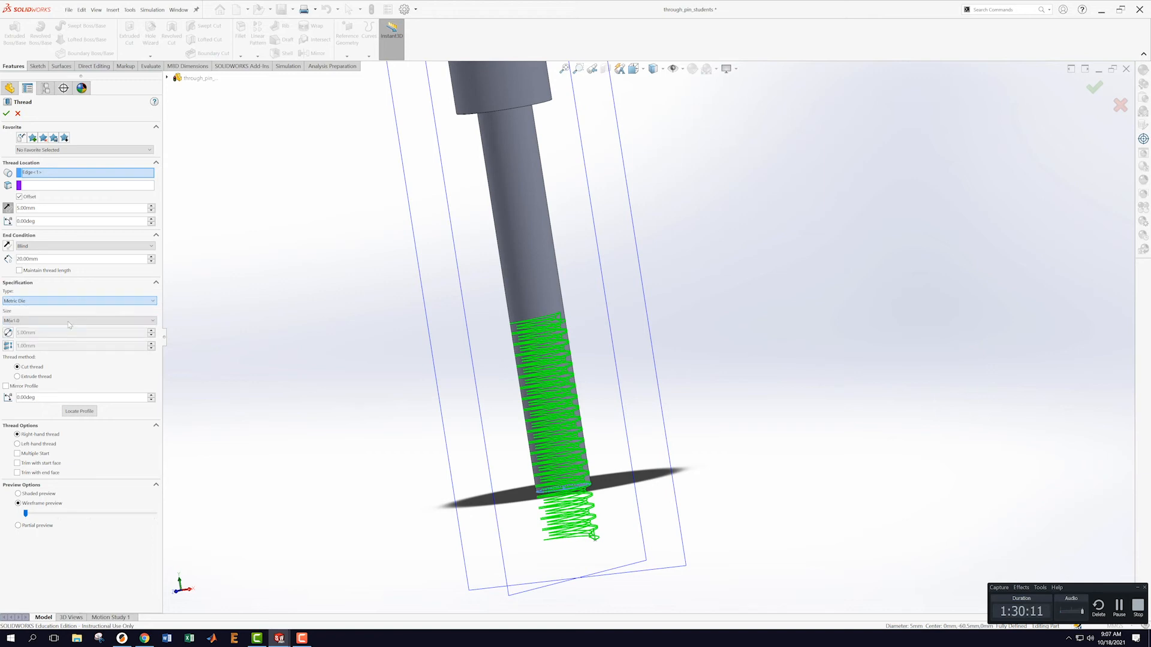
left_click(6, 113)
middle_click_drag(721, 311, 669, 302)
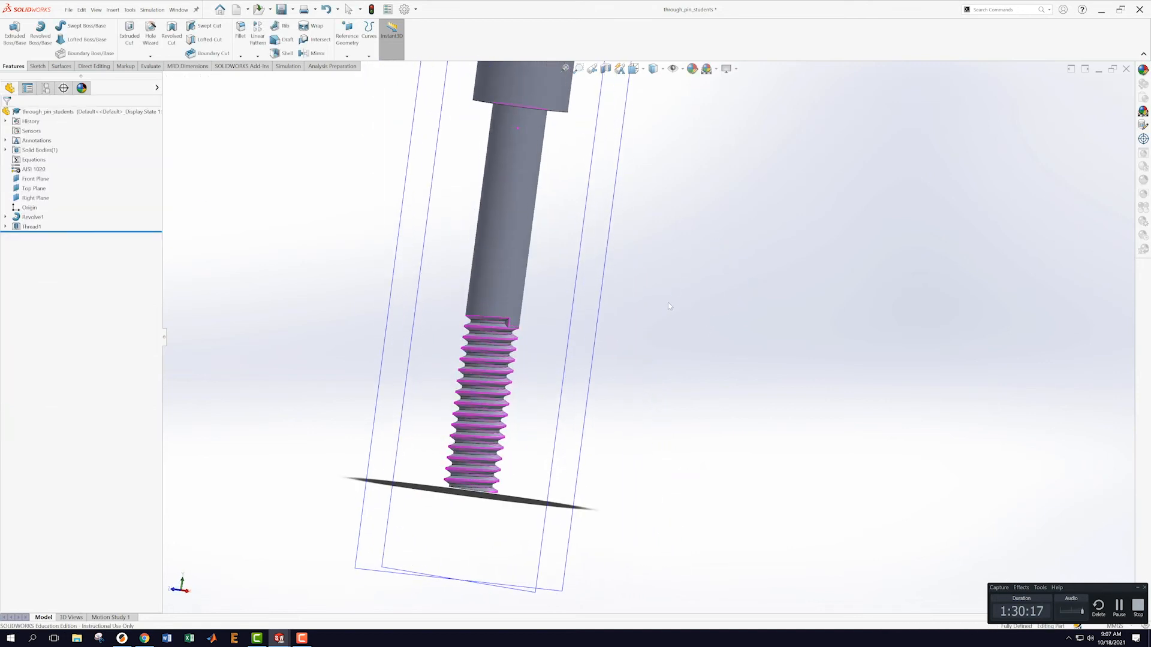
left_click(661, 306)
- Measure the thread's length in a straight-on side view, from the shaft's end vertex to the vertex where the thread runs out
scroll(646, 314, "up", 5)
scroll(700, 213, "down", 1)
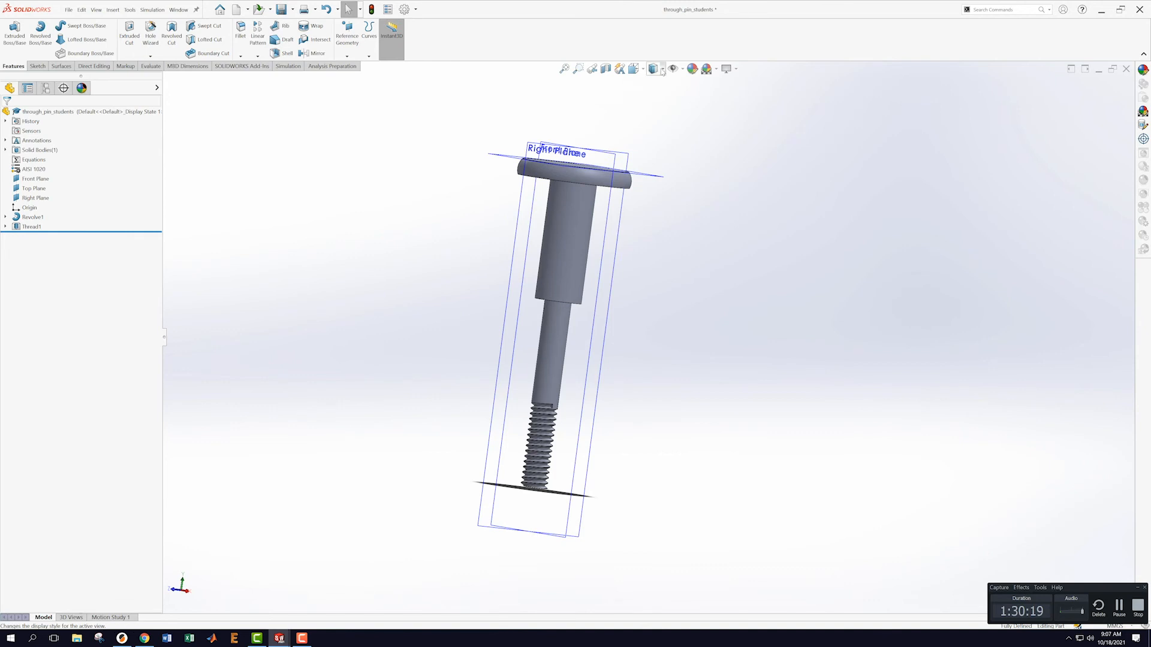
left_click(635, 69)
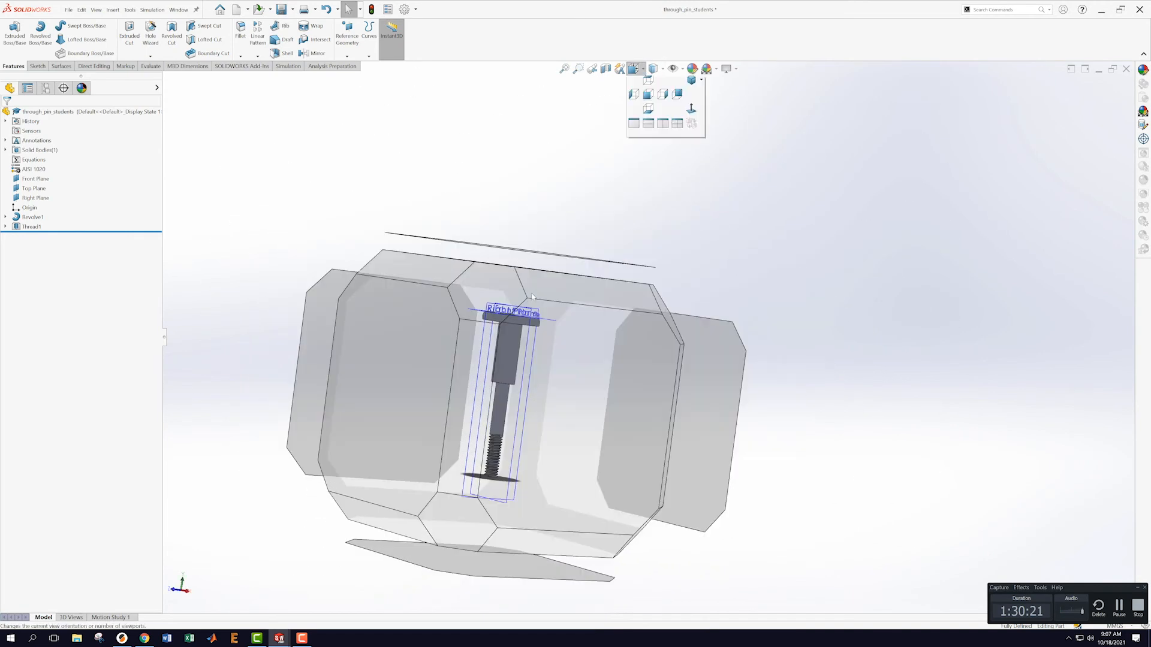
left_click(479, 386)
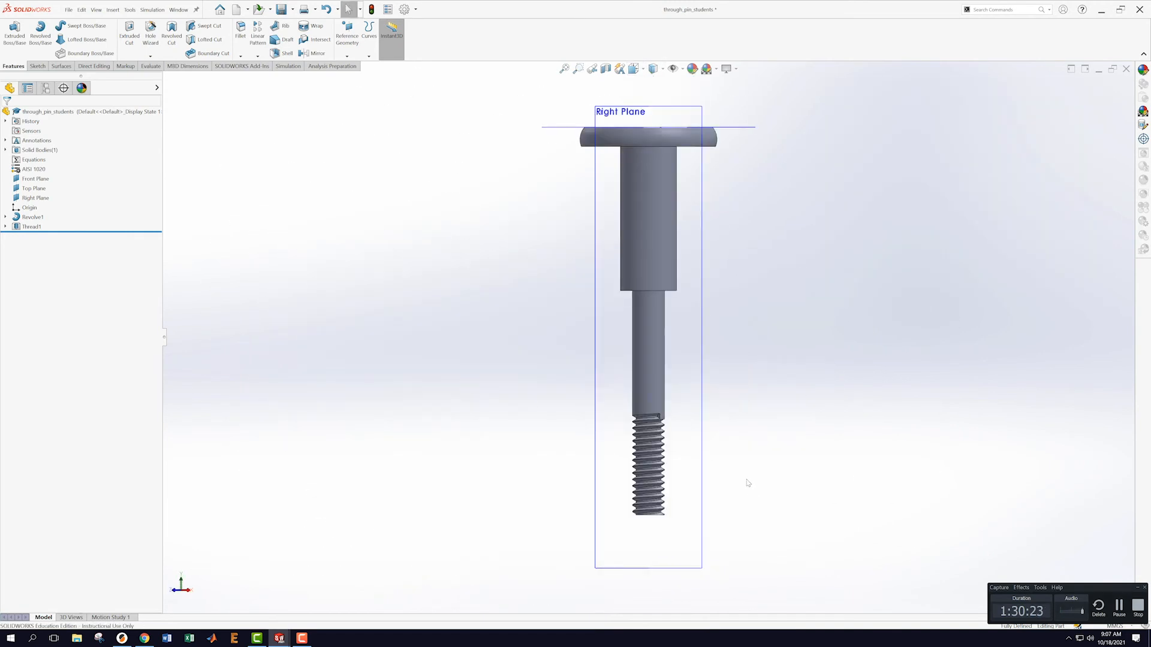
scroll(732, 460, "down", 1)
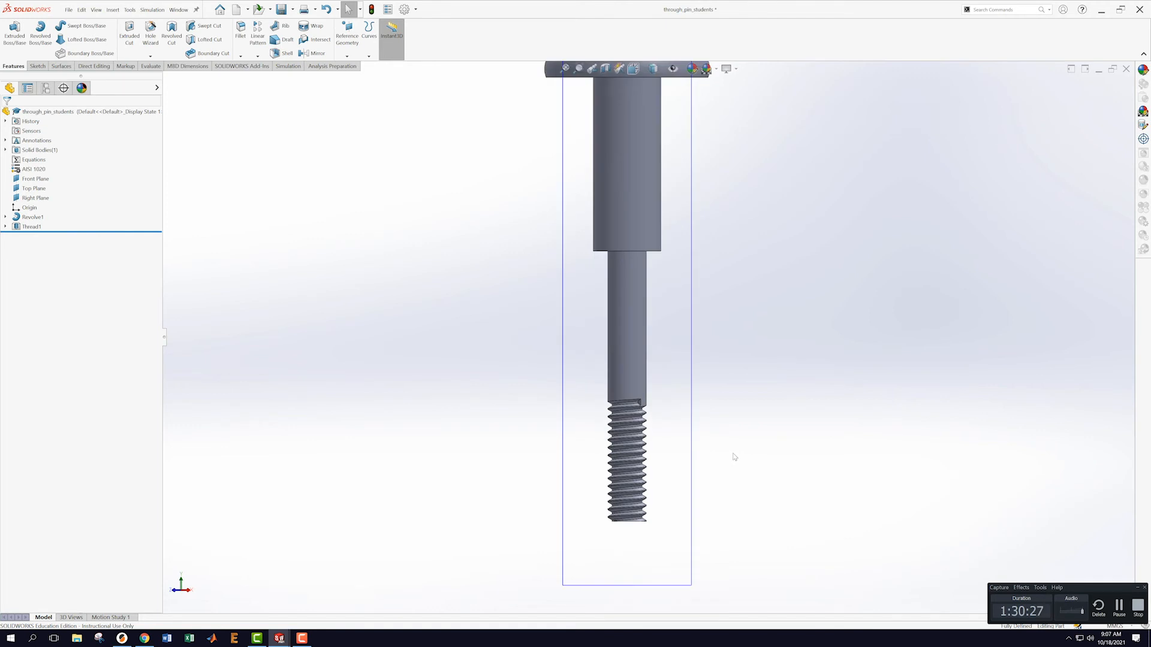
scroll(734, 457, "up", 1)
scroll(733, 458, "down", 1)
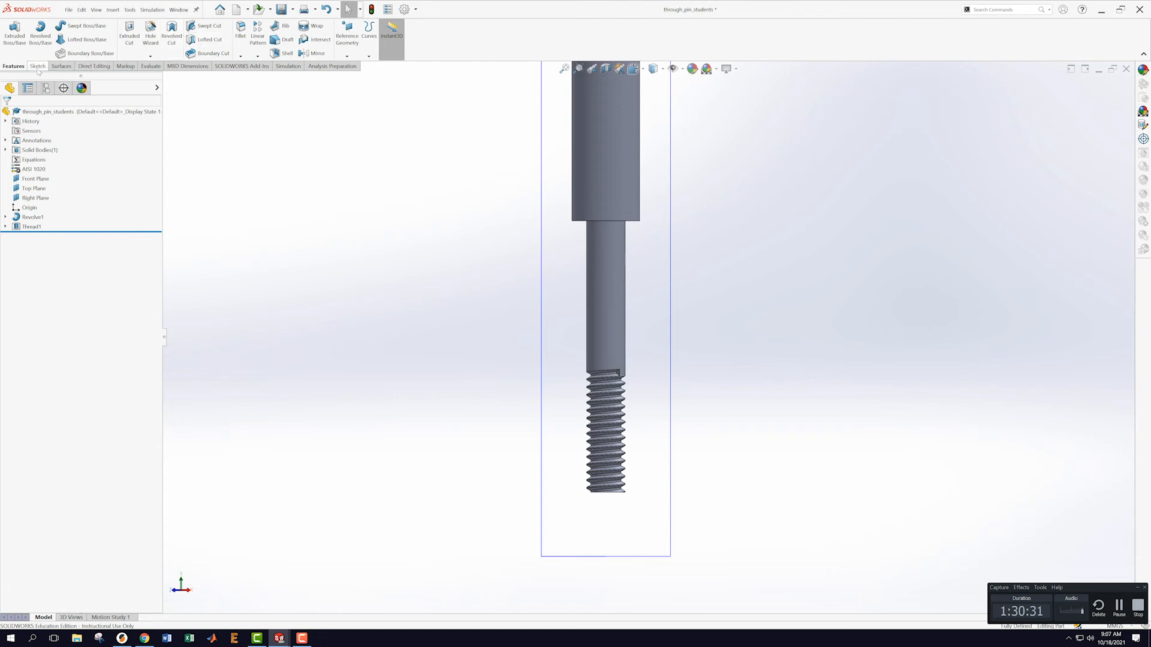
left_click(150, 66)
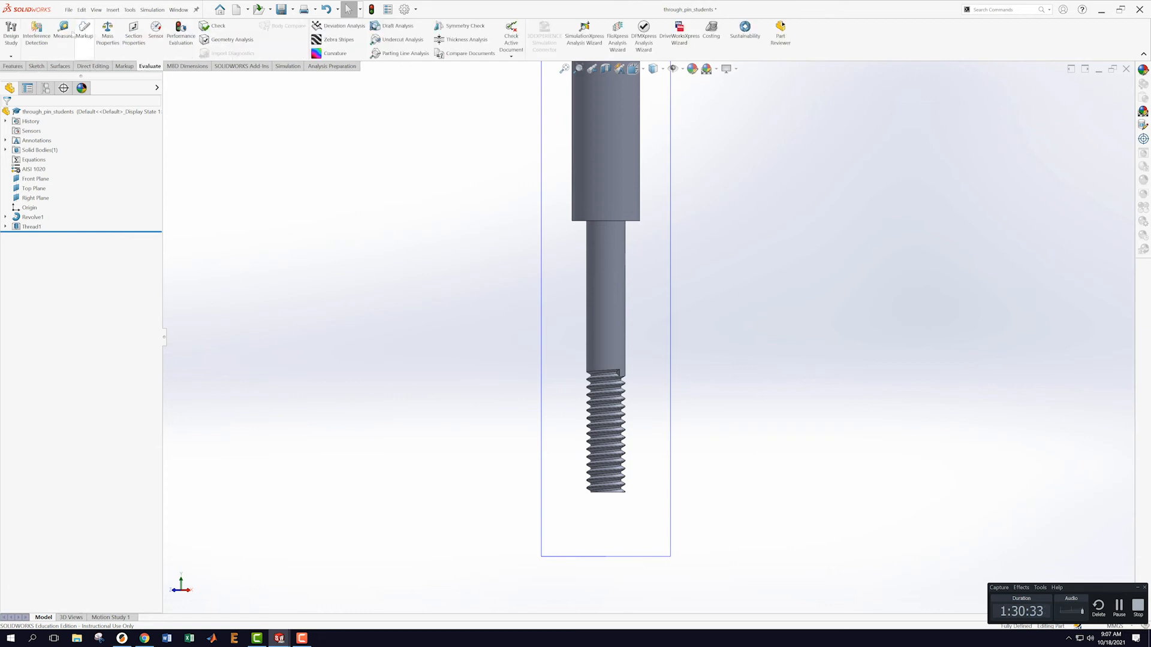
left_click(625, 493)
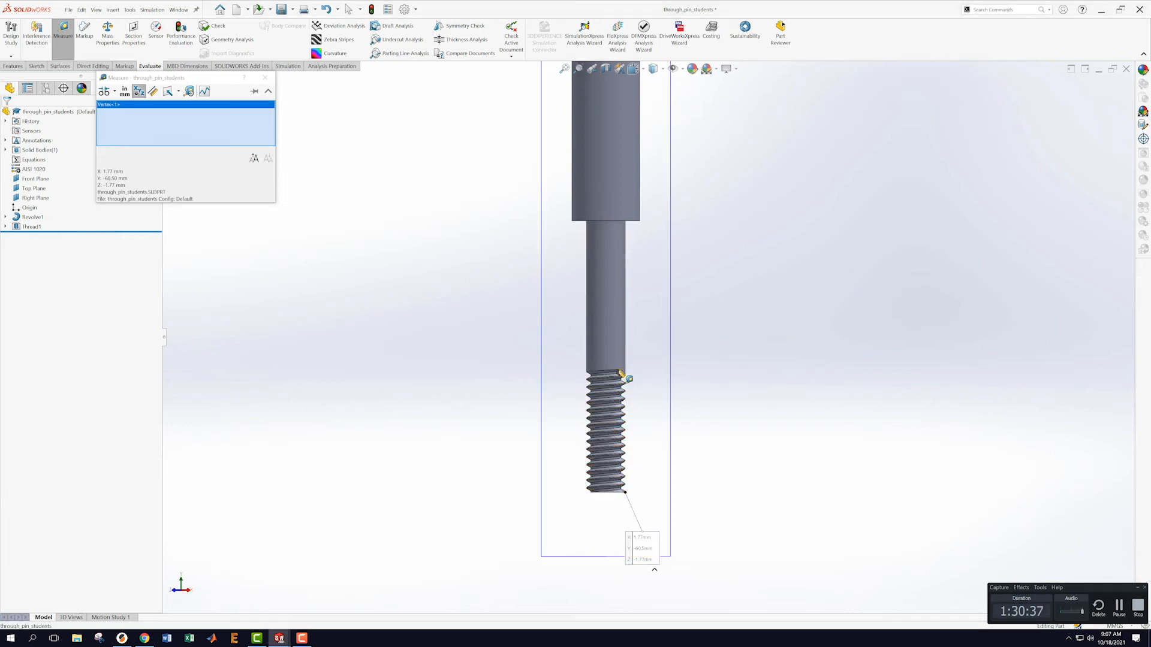
left_click(619, 371)
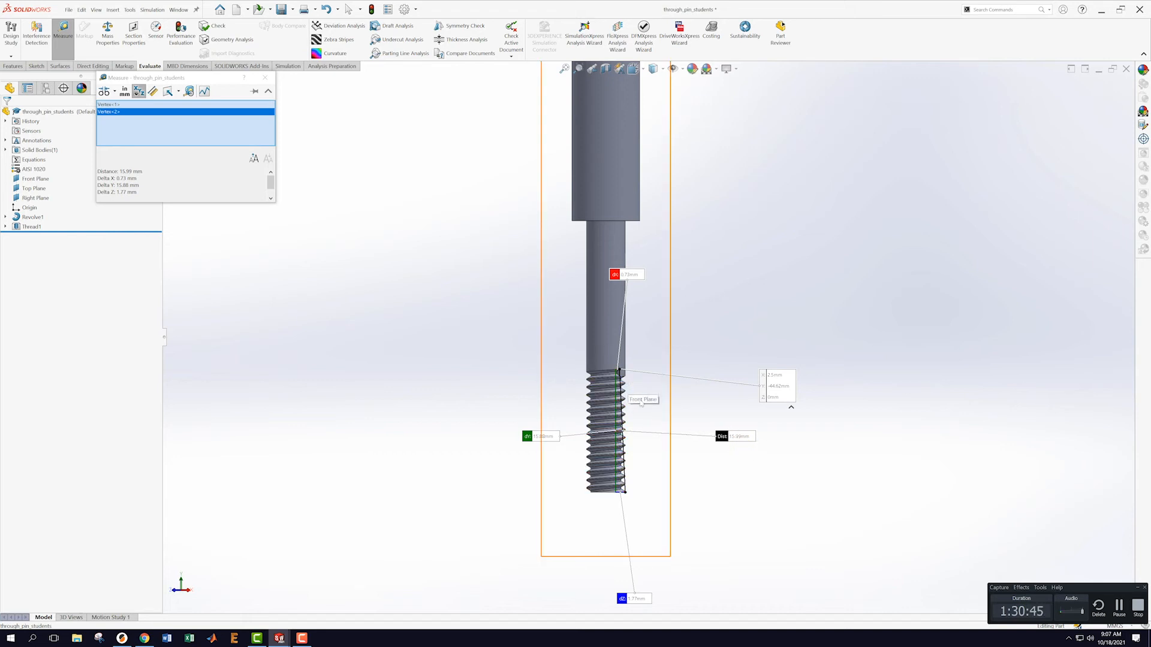
left_click(266, 78)
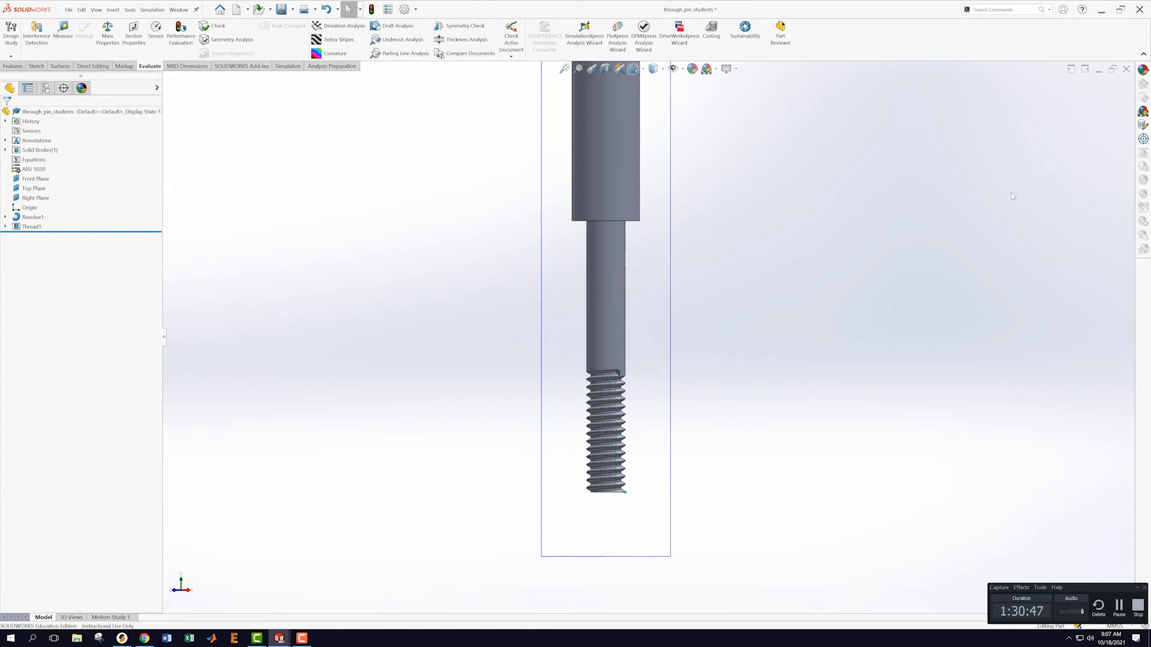
- Save the threaded through_pin_students part
scroll(727, 216, "up", 3)
middle_click_drag(806, 279, 781, 330)
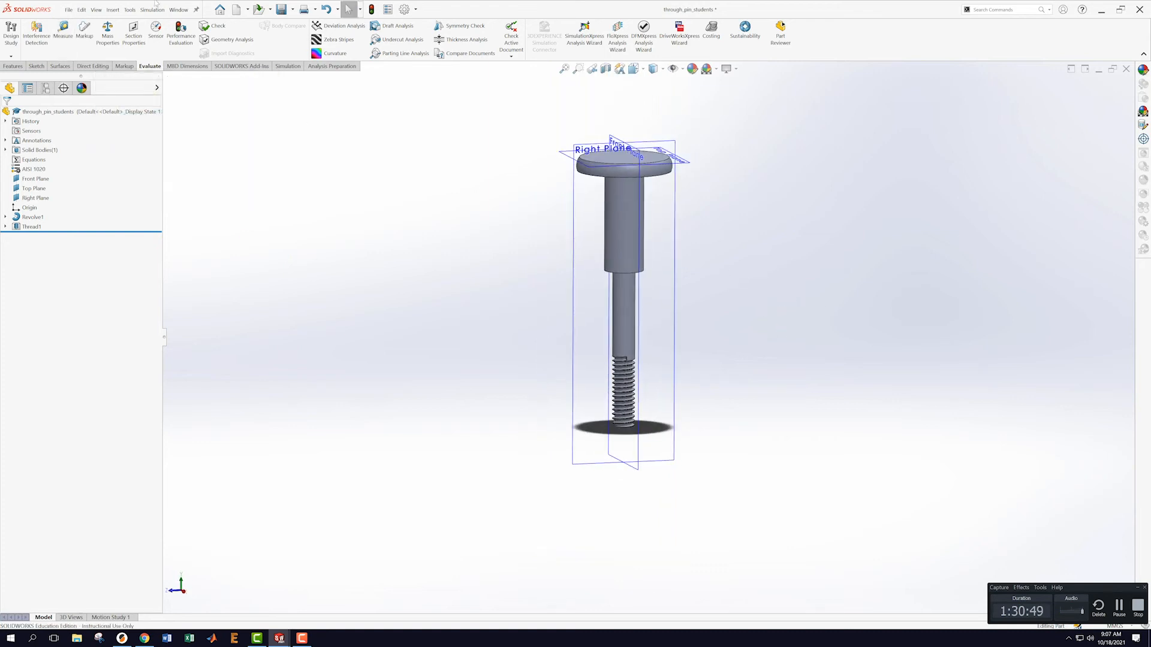
left_click(68, 9)
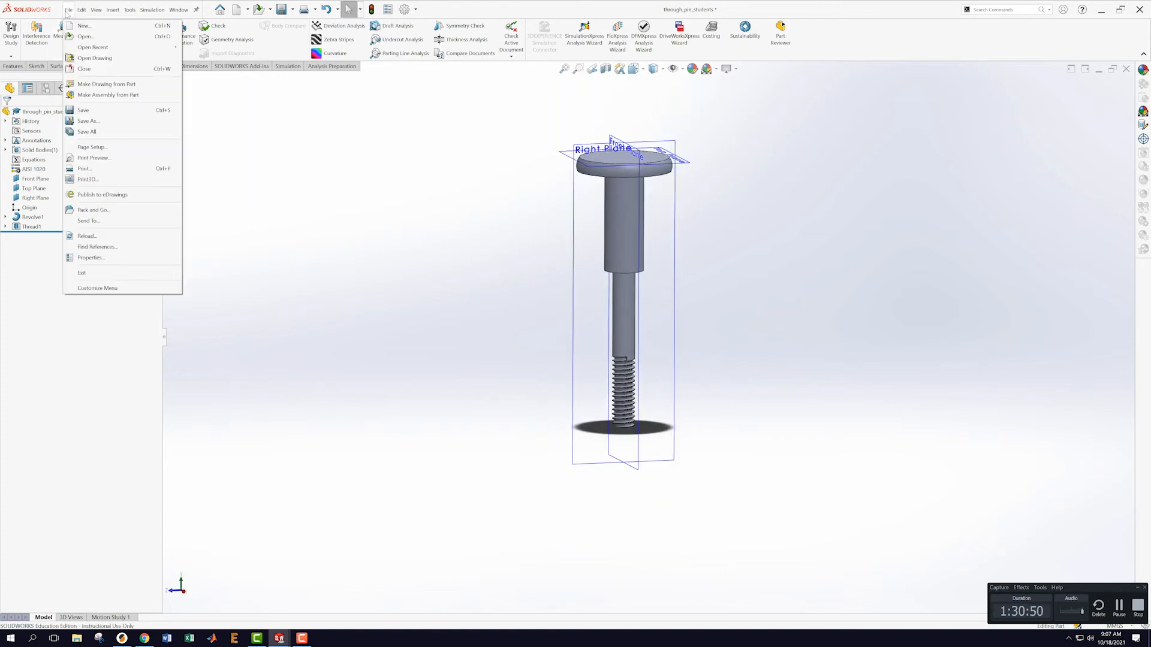
left_click(89, 111)
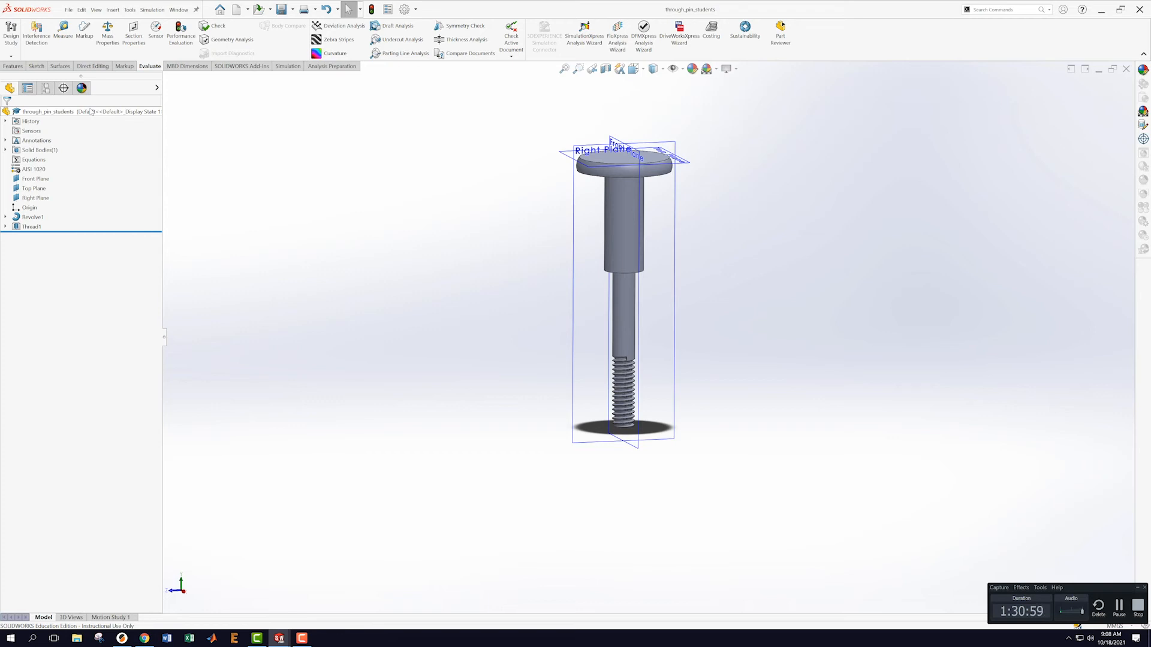
- Open the stem part from the Cam_Provided_Parts folder
left_click(69, 11)
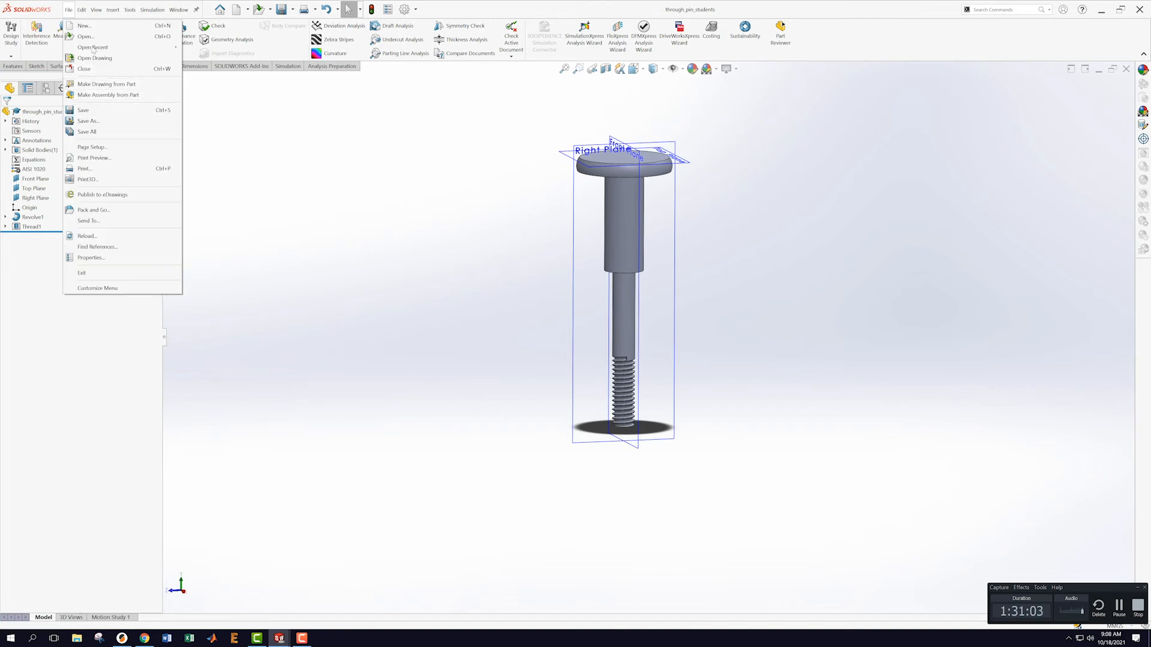
left_click(85, 37)
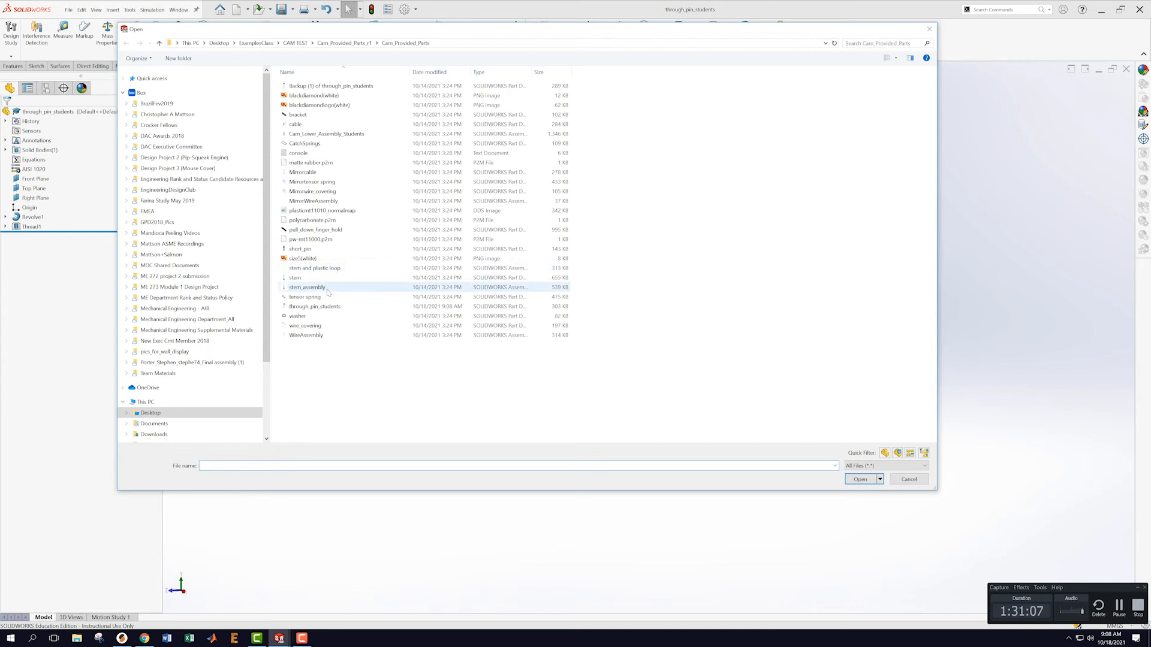
left_click(295, 279)
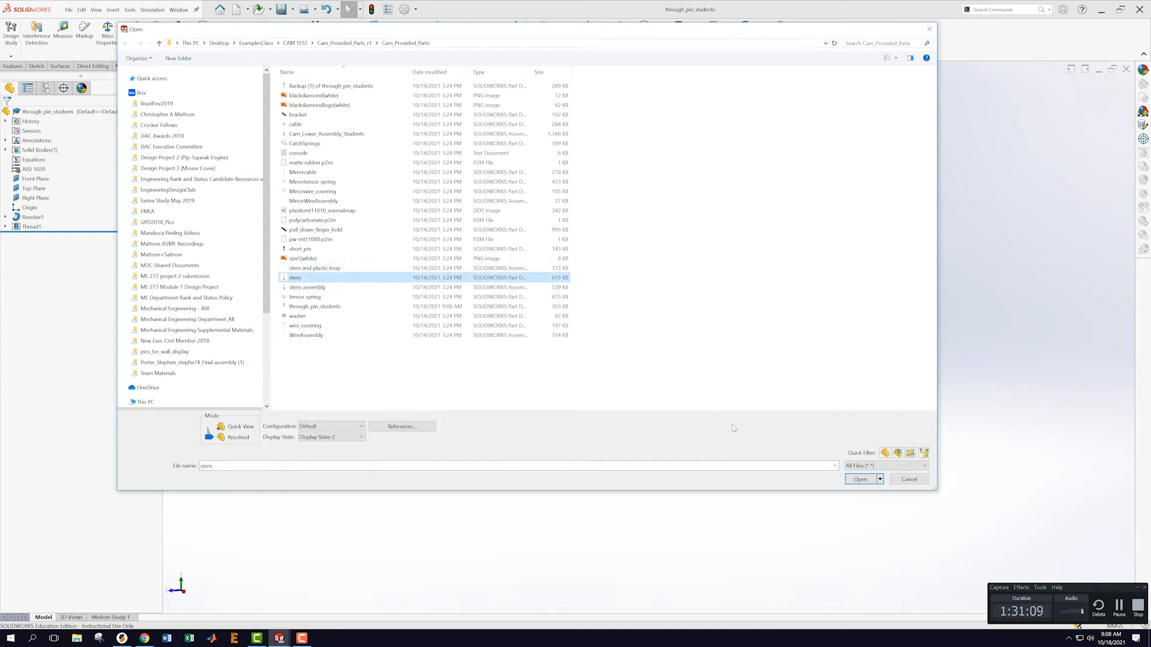
left_click(860, 479)
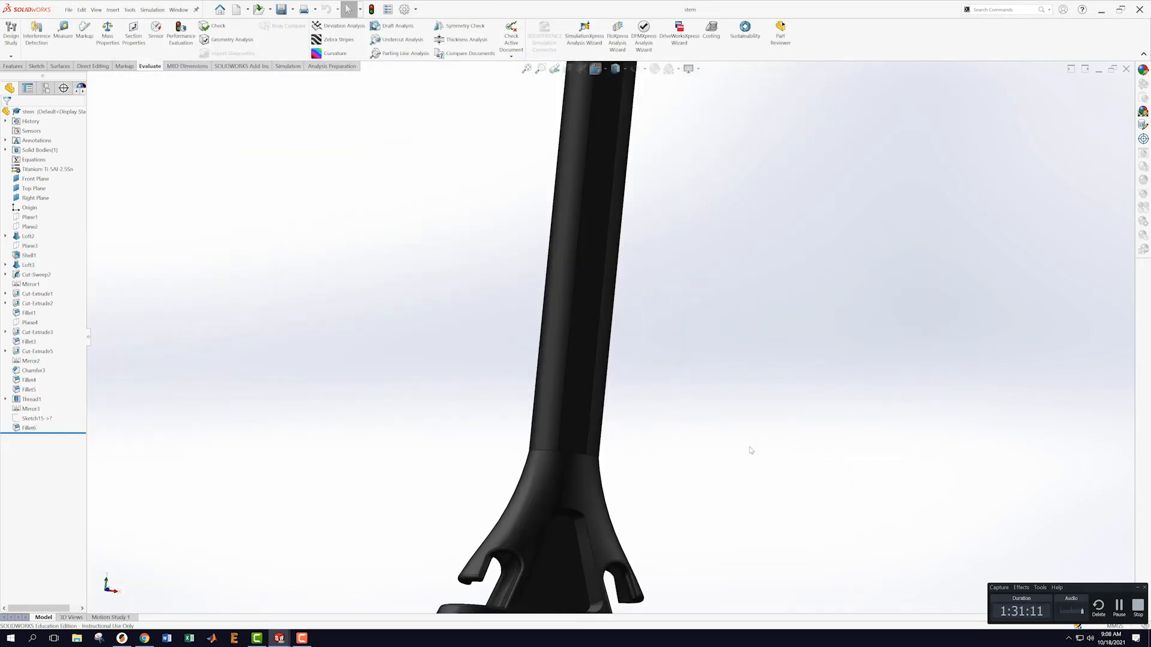
- Change the stem's display style to Hidden Lines Removed and view the flat face at the shaft's fork end
scroll(617, 381, "up", 4)
middle_click_drag(709, 352, 693, 453)
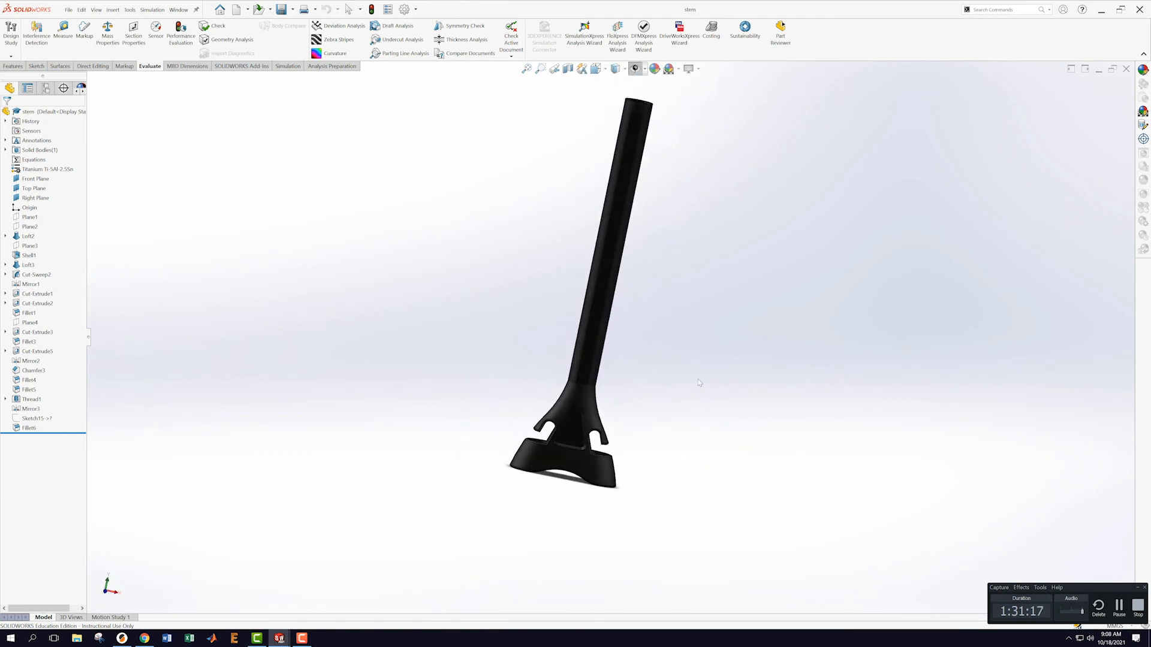
left_click(620, 69)
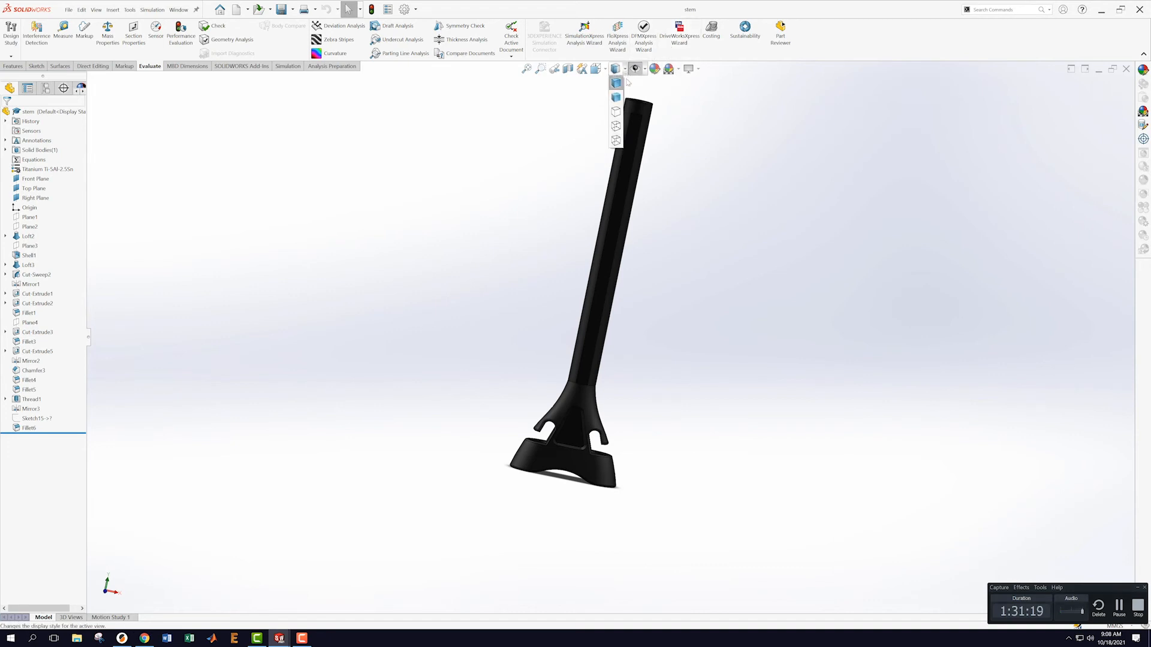
left_click(617, 112)
middle_click_drag(662, 341, 634, 329)
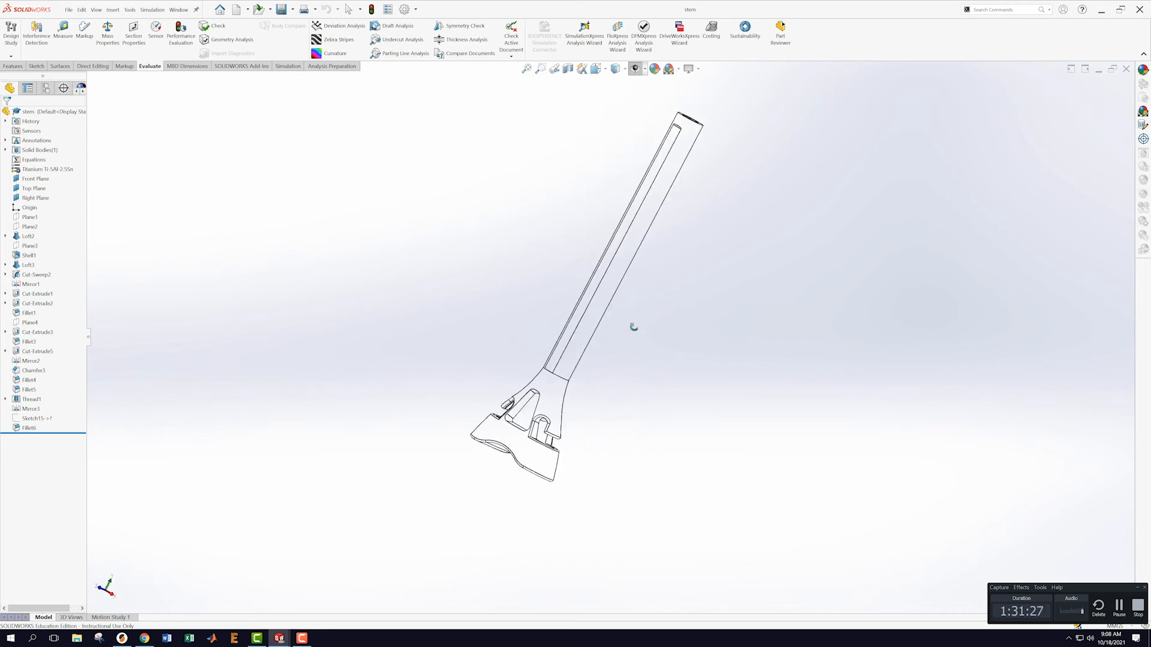
scroll(589, 390, "down", 3)
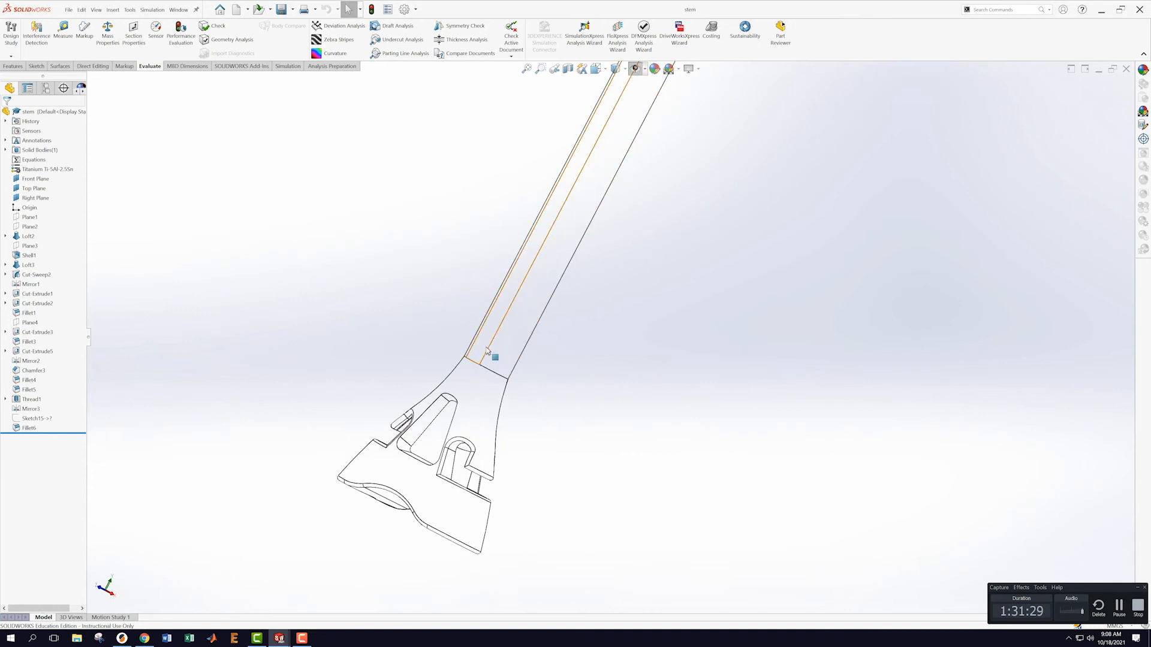
left_click(487, 351)
left_click(633, 401)
- Add the Render Tools command set to the CommandManager and show its commands
right_click(228, 69)
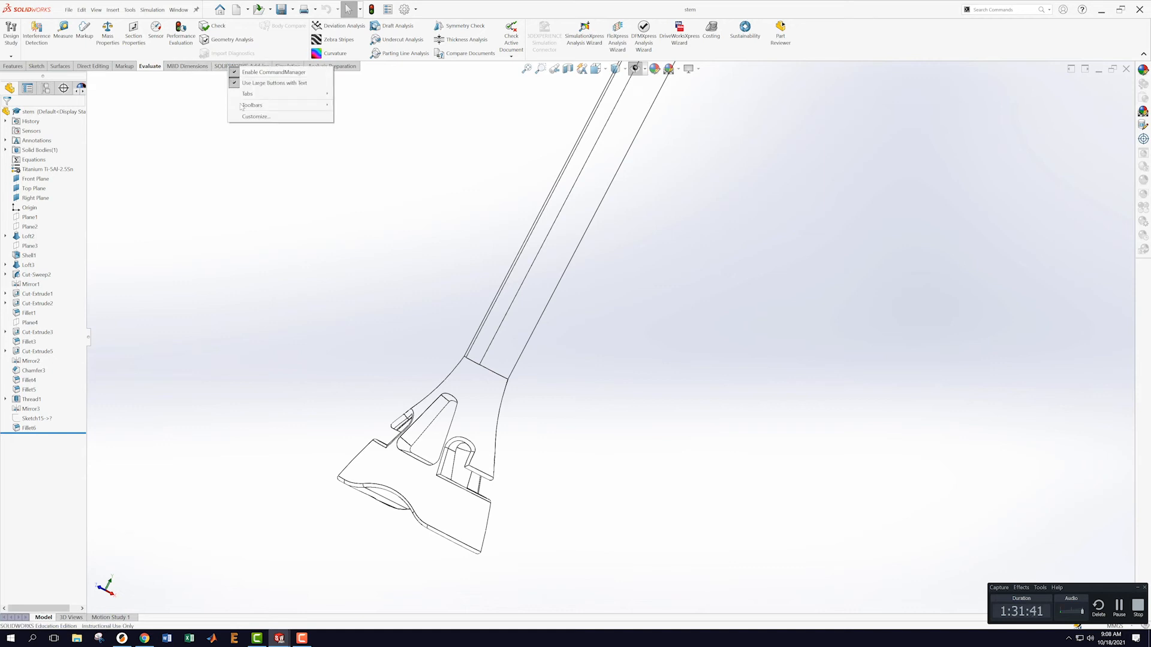
mouse_move(253, 106)
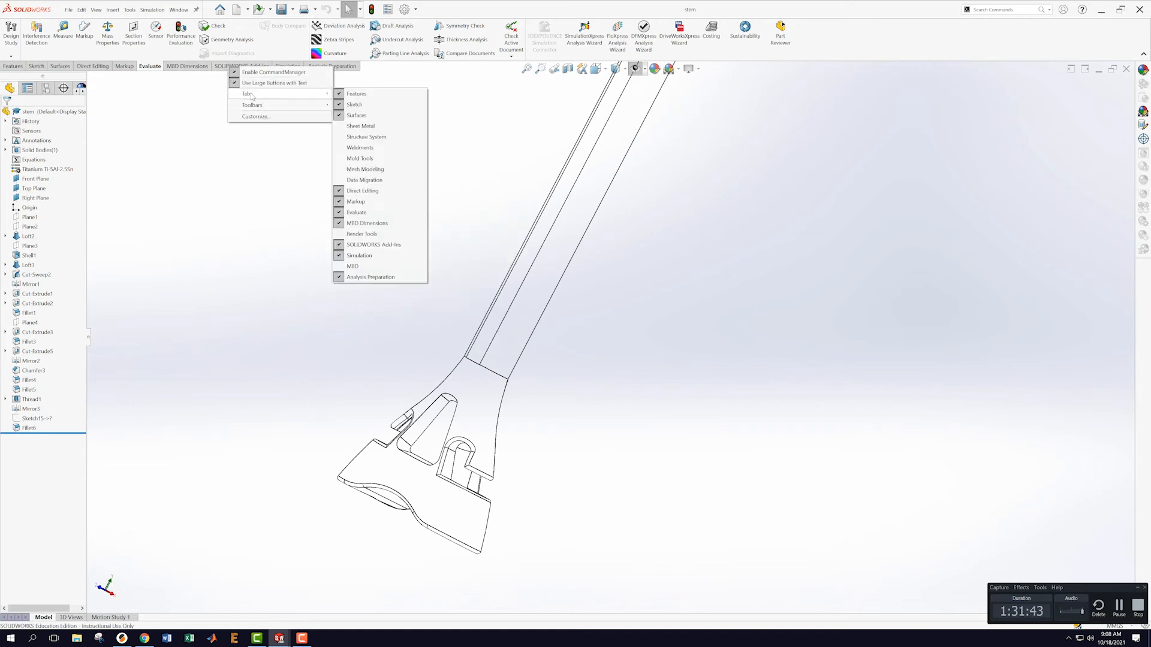
left_click(371, 235)
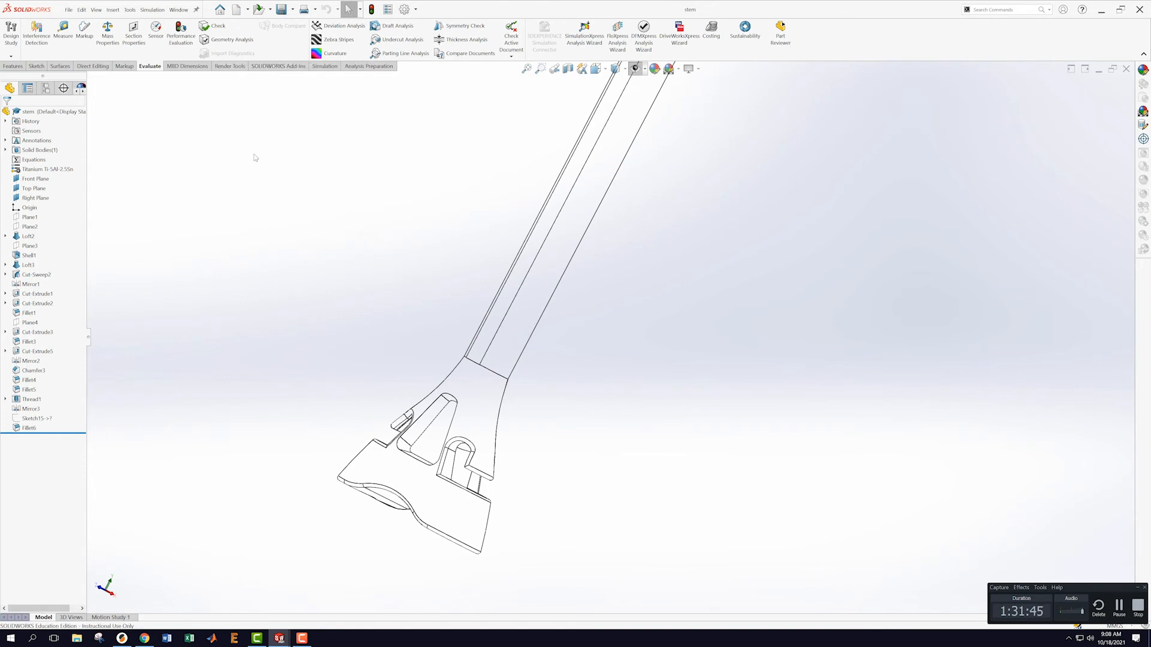
left_click(233, 66)
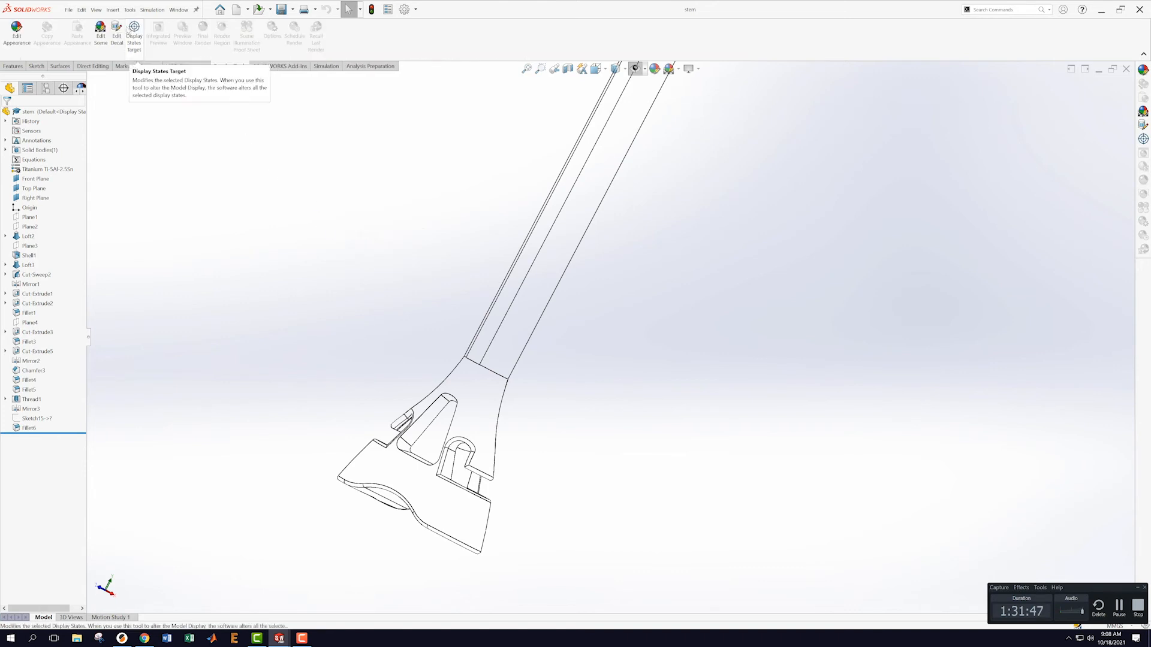
- Start a new decal using the blackdiamond(white) image from the Cam_Provided_Parts folder
left_click(117, 28)
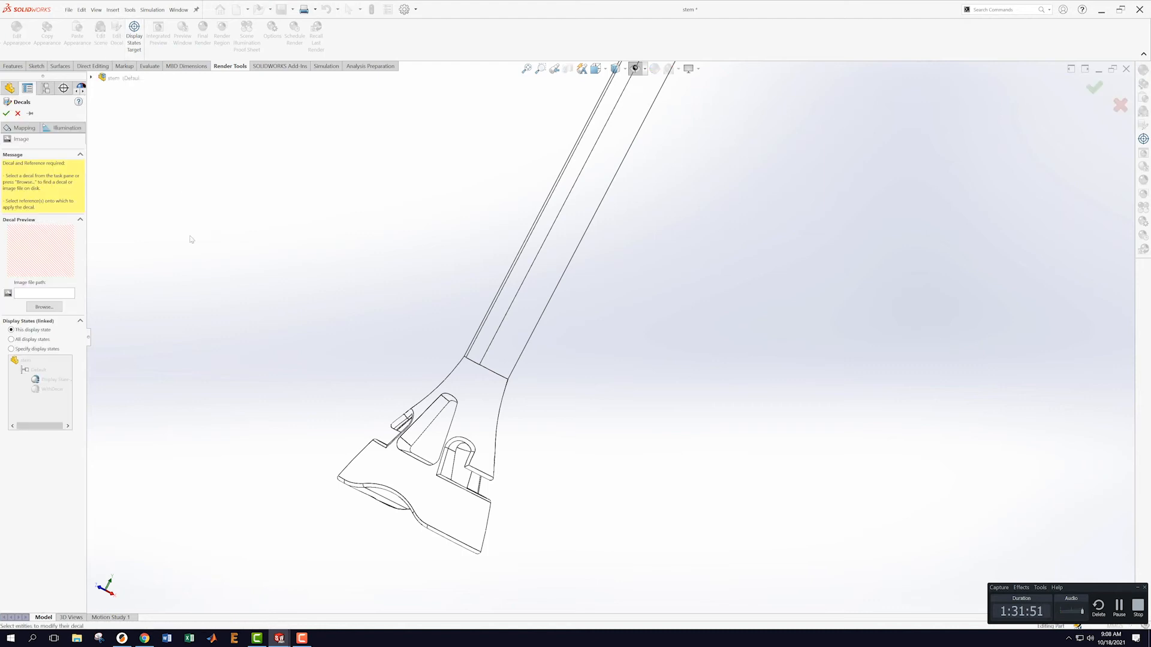
left_click(43, 307)
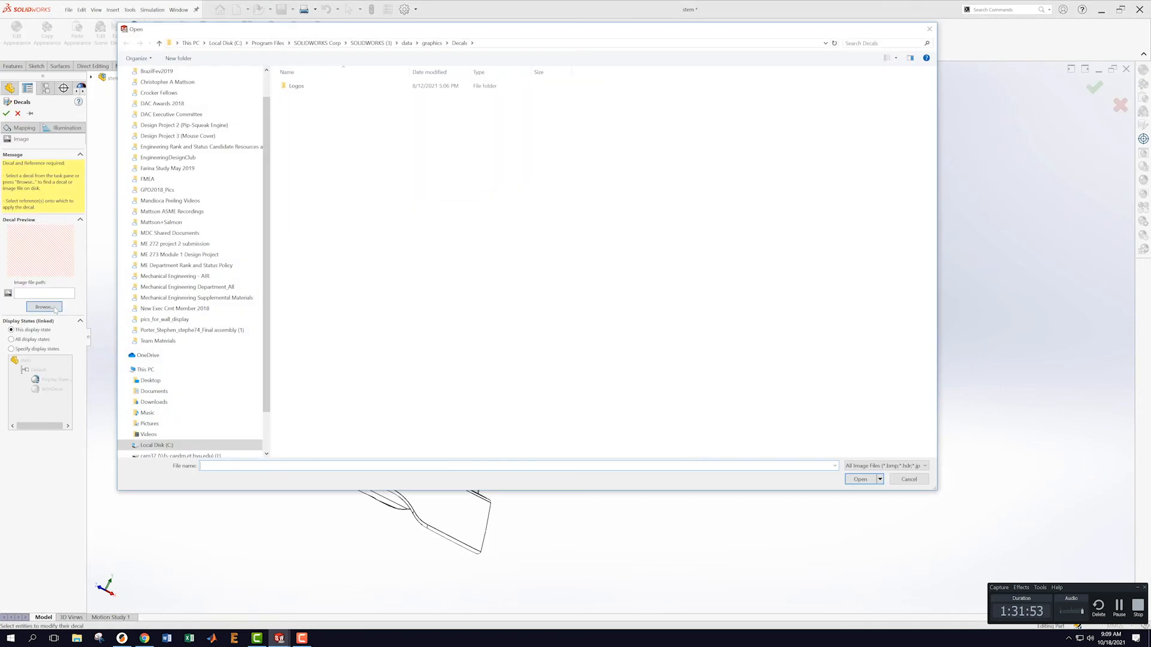
left_click(151, 381)
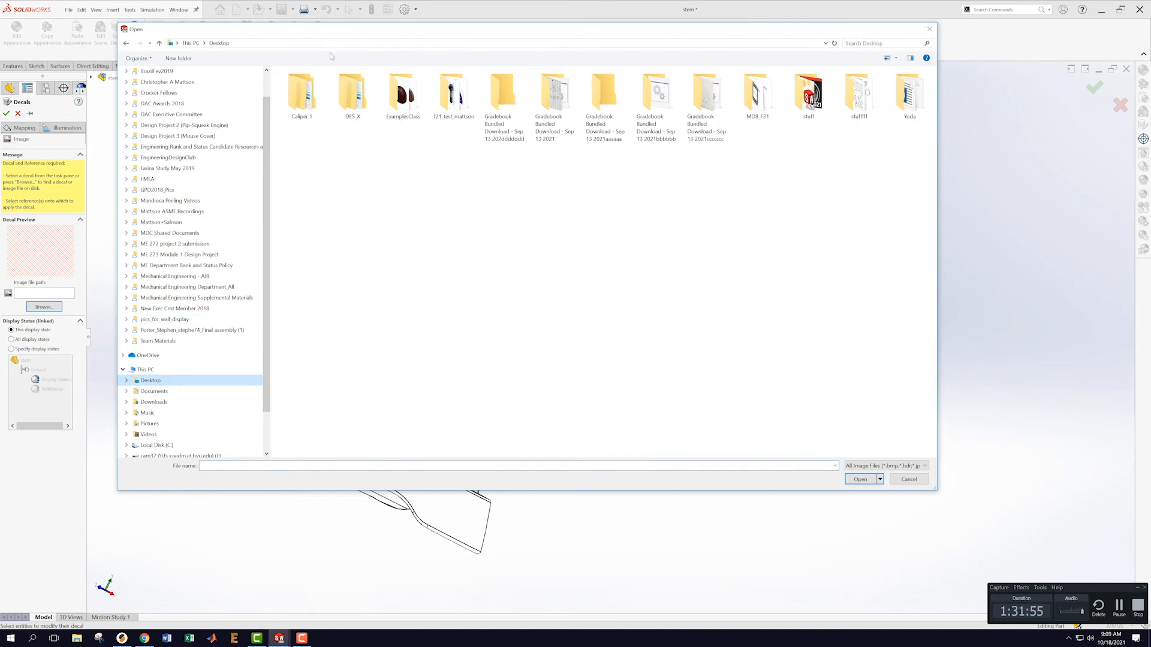
double_click(406, 102)
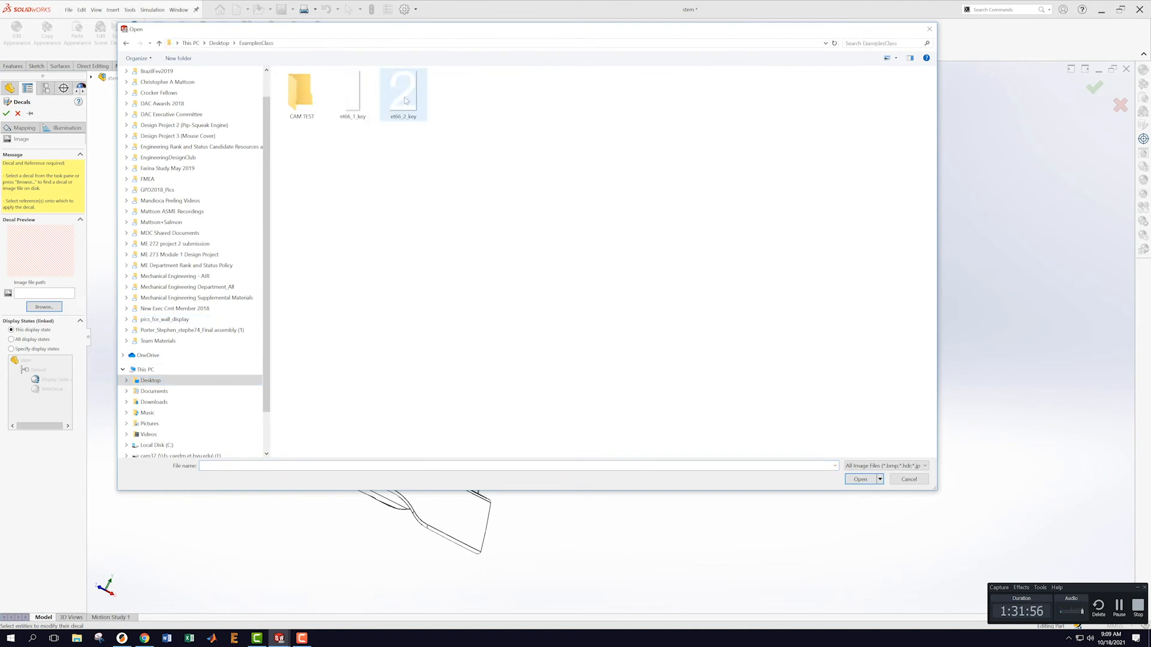
double_click(304, 98)
double_click(305, 105)
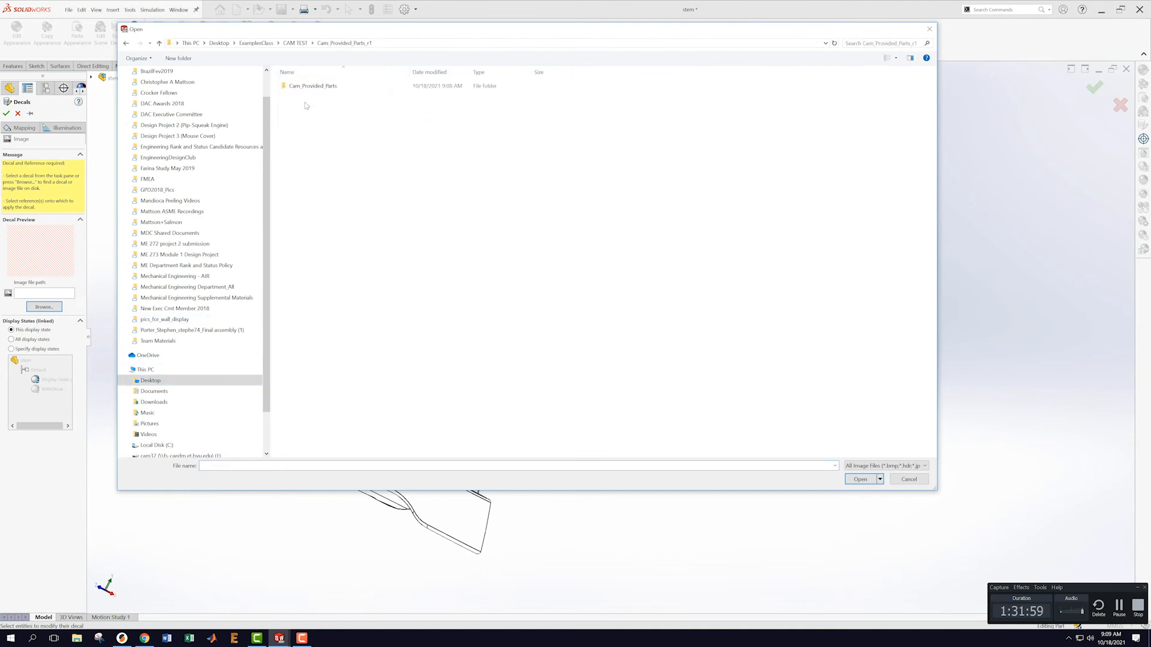
double_click(307, 88)
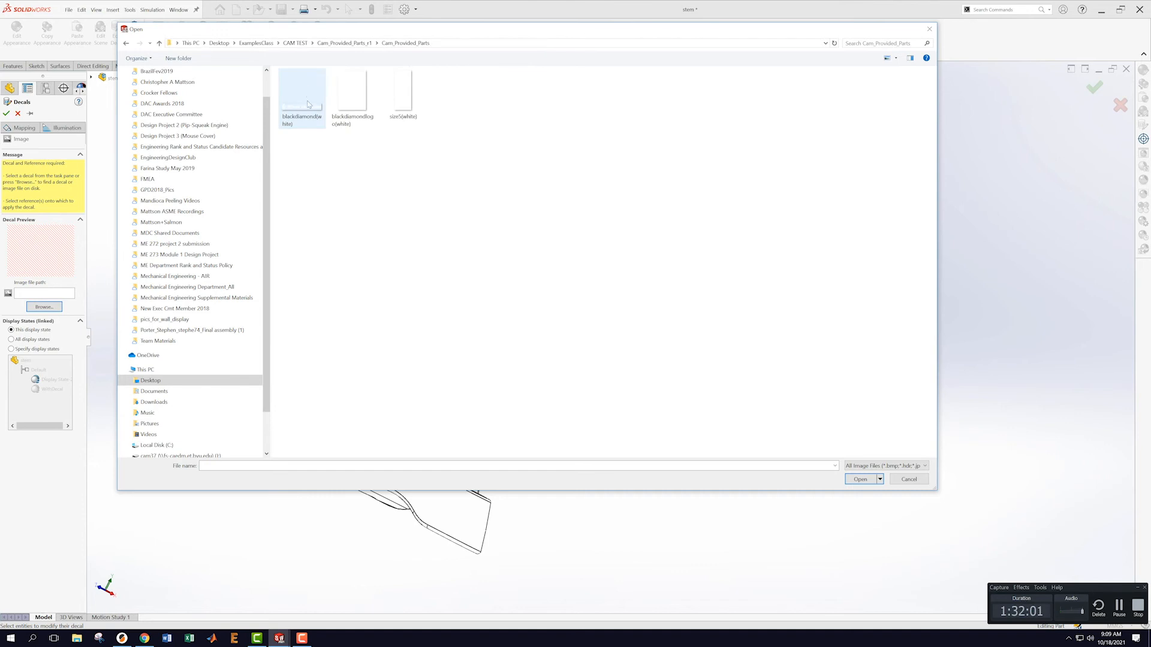
left_click(308, 98)
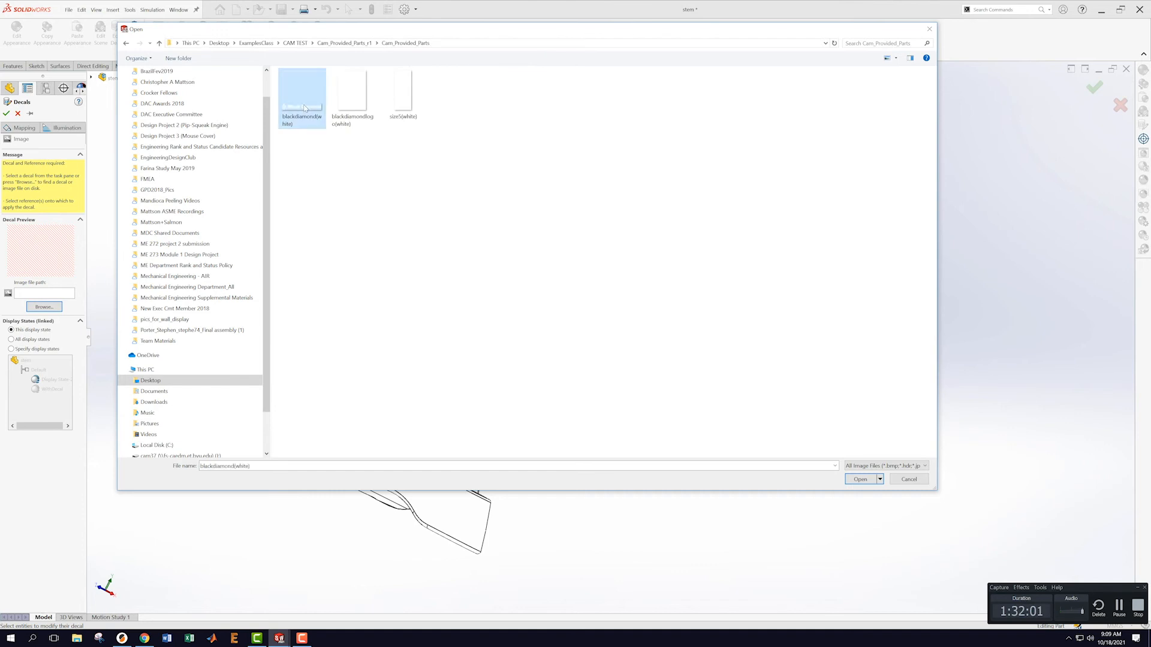
left_click(861, 479)
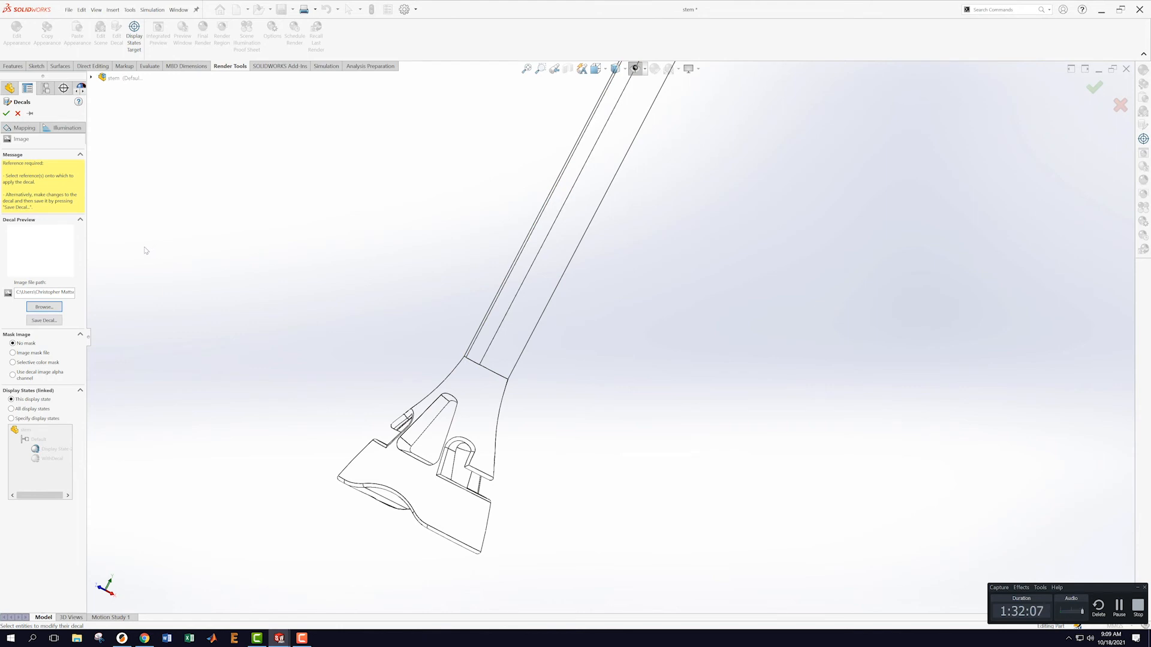
- Map the decal onto the narrow flat face of the stem's shaft and set its width to 19 mm
middle_click_drag(170, 264, 174, 291)
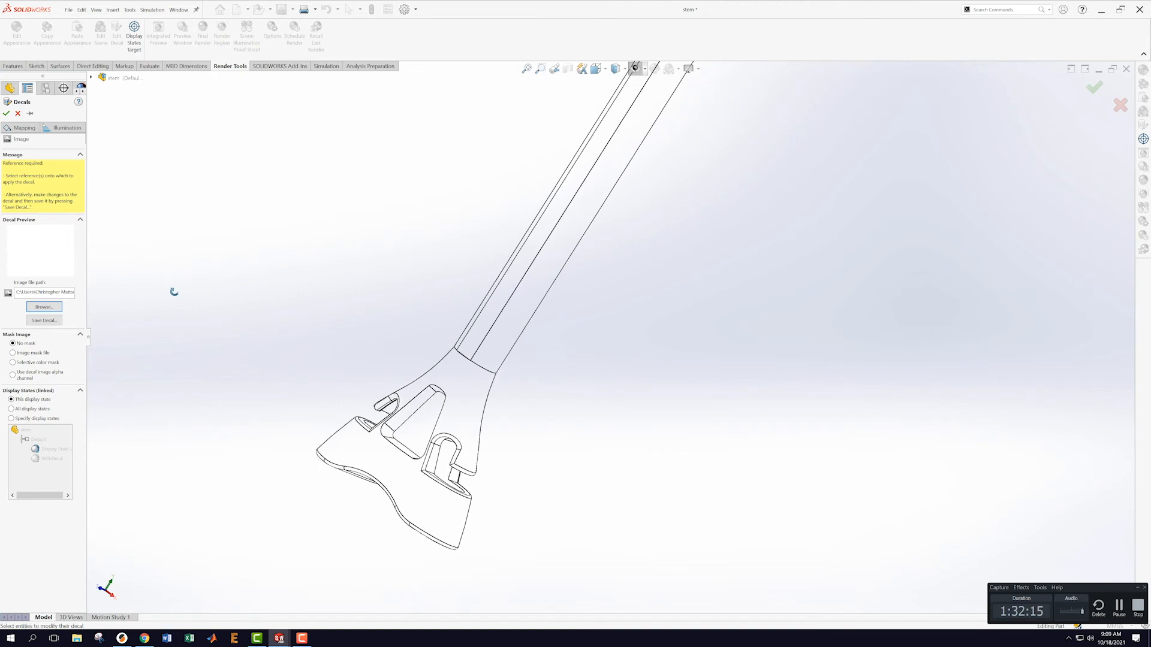
left_click(22, 128)
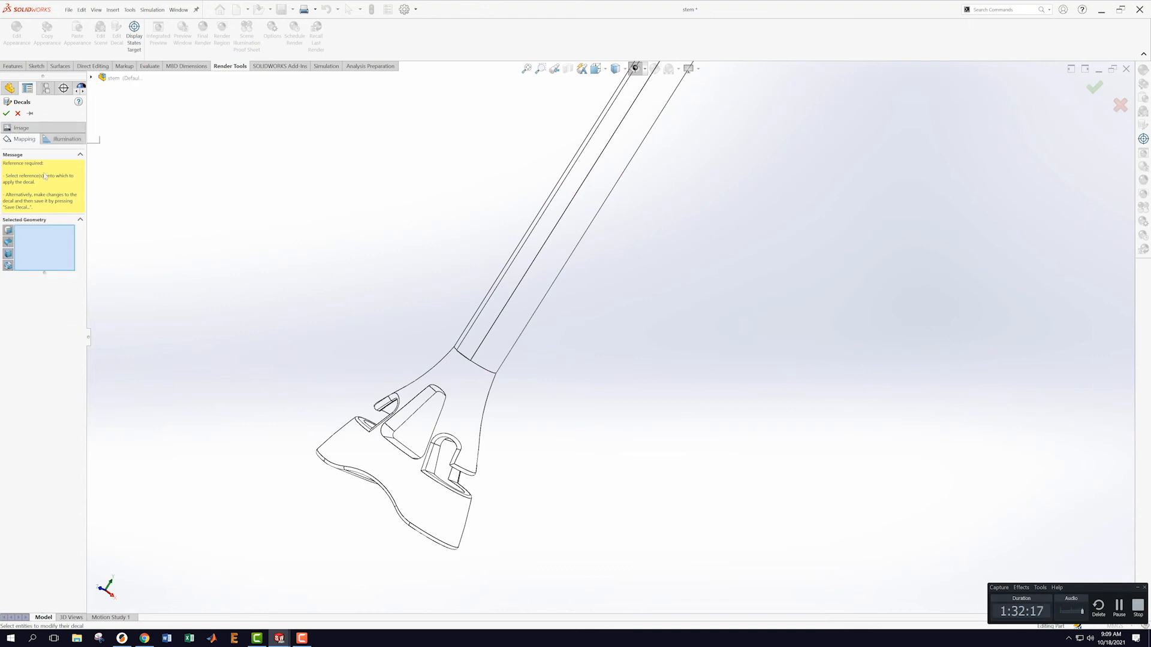
left_click(470, 346)
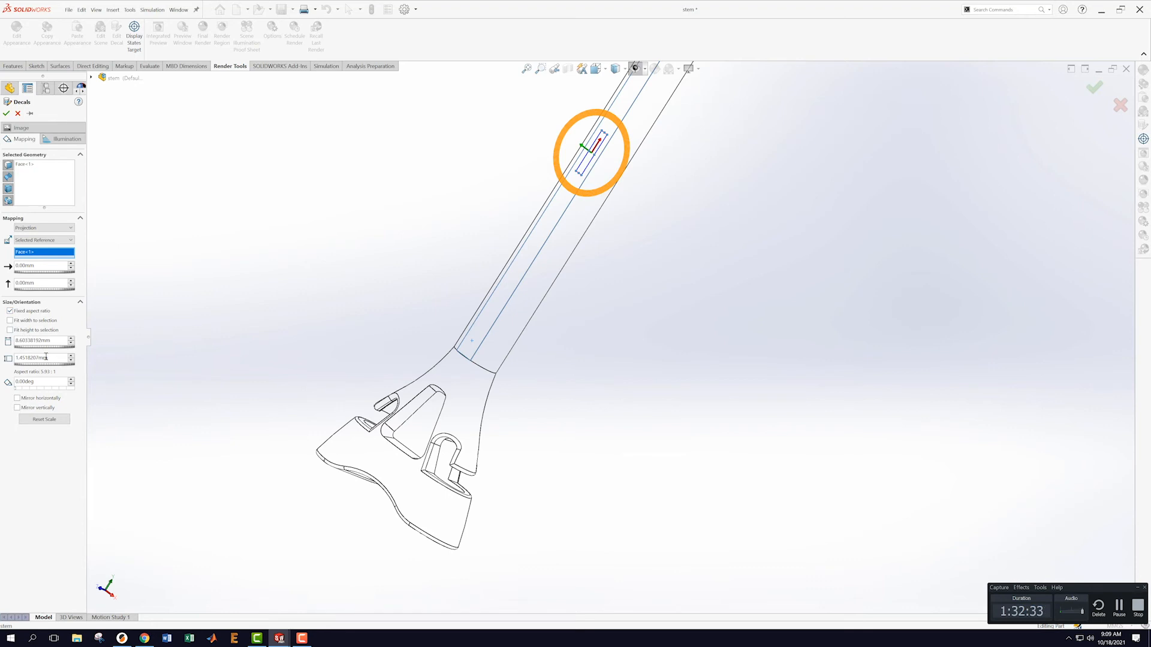
left_click_drag(54, 341, 17, 341)
type("19")
key("Return")
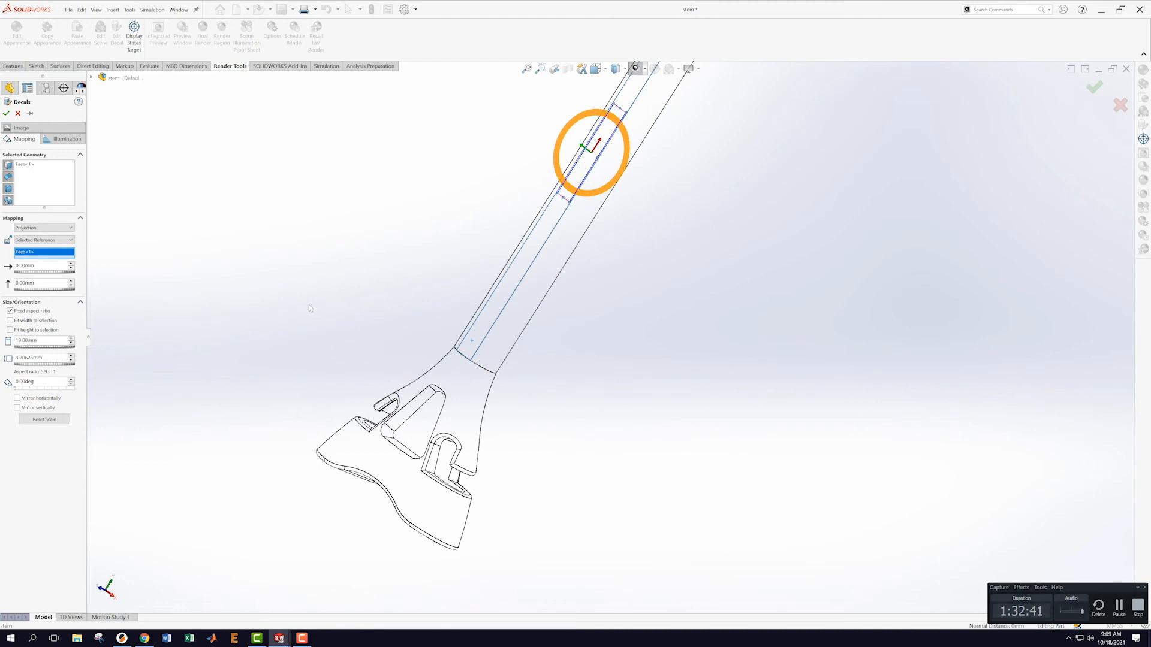
- Move the decal to the fork end of the flat face, center it in the front view, and apply it
left_click_drag(591, 162, 492, 319)
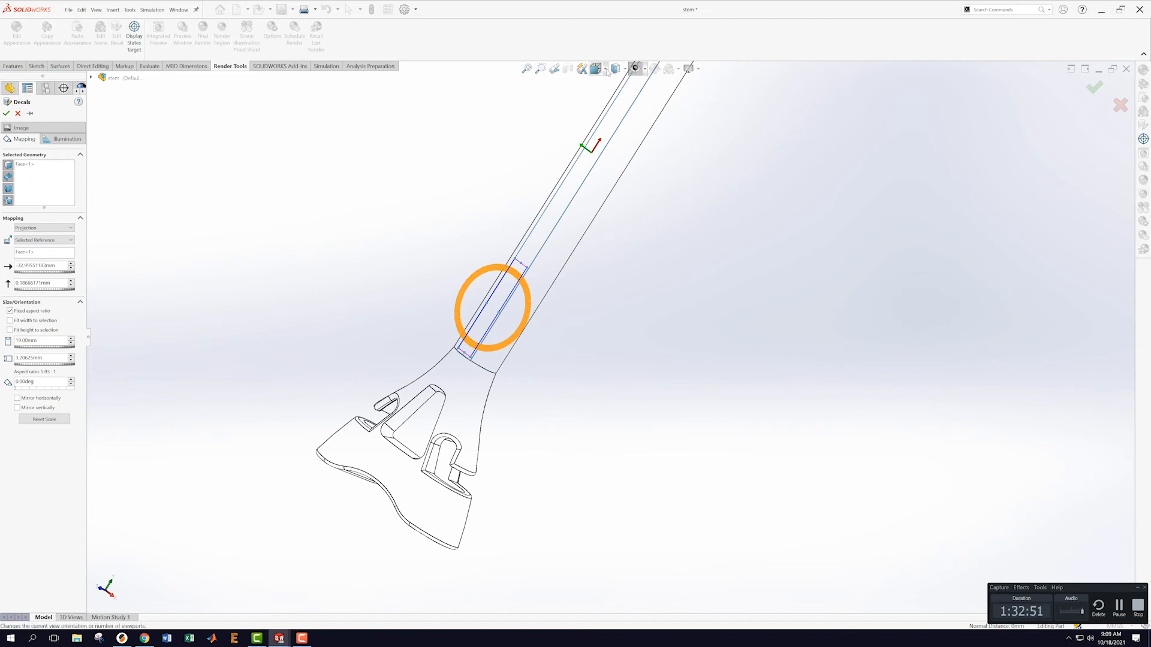
left_click(607, 69)
left_click(404, 434)
scroll(659, 434, "down", 10)
left_click_drag(434, 370, 433, 373)
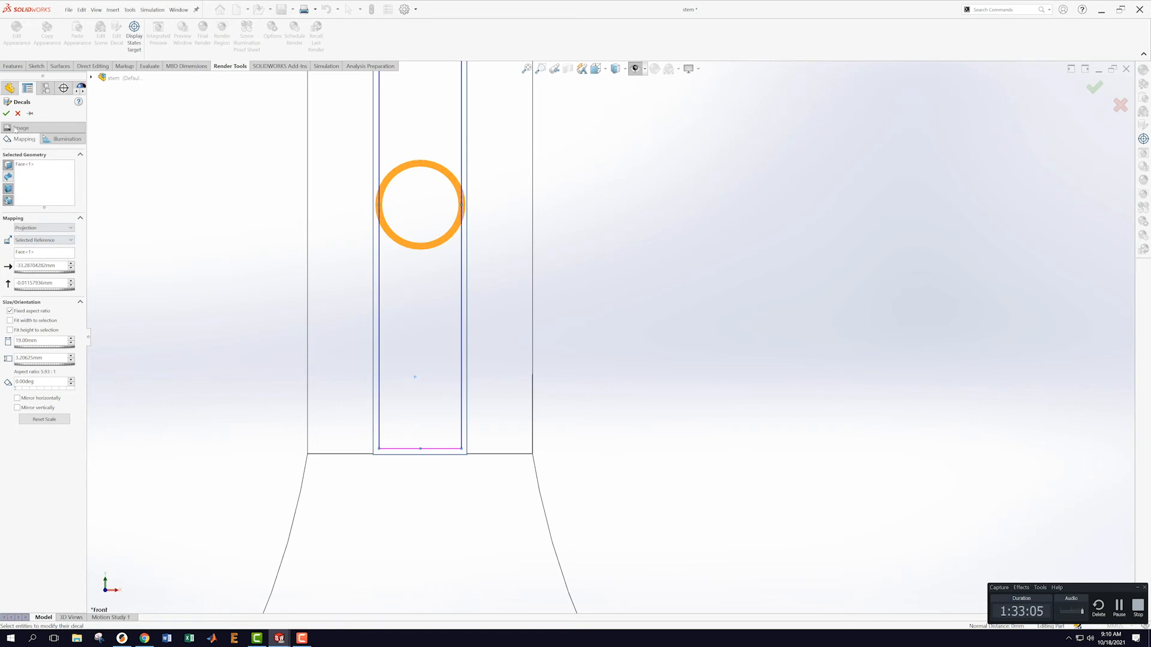
left_click(6, 114)
- Return the stem to the Shaded With Edges display style and view the applied Black Diamond decal
scroll(270, 254, "up", 2)
middle_click_drag(764, 255, 715, 210)
left_click(615, 68)
left_click(615, 87)
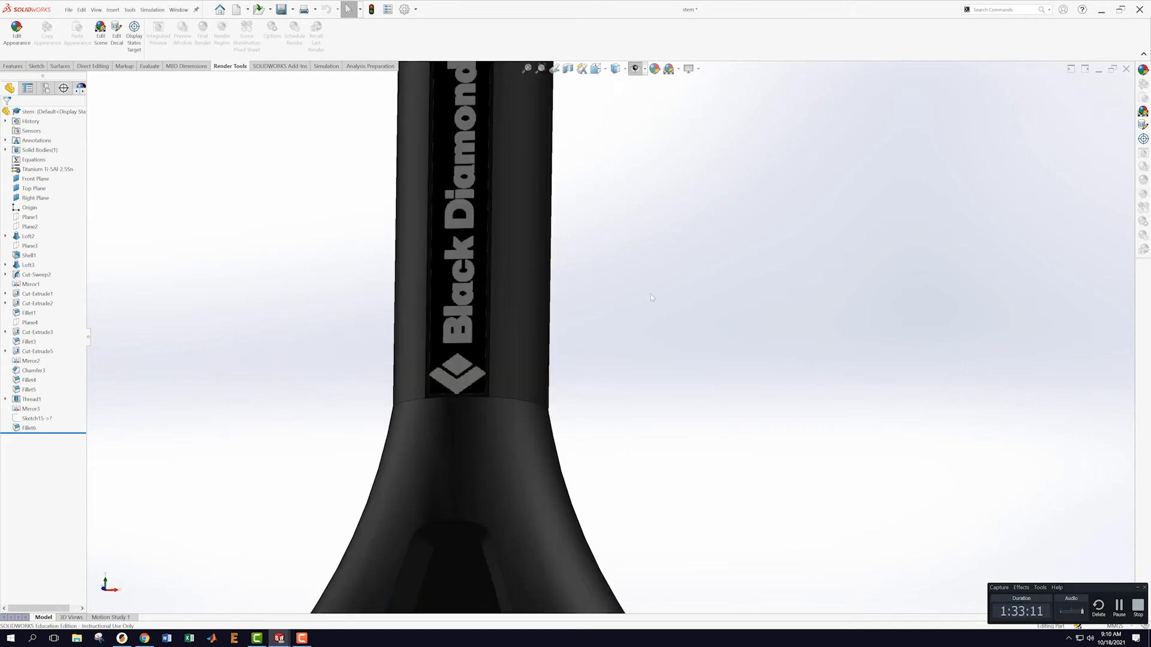
scroll(659, 279, "up", 5)
middle_click_drag(707, 286, 703, 359)
scroll(590, 240, "up", 3)
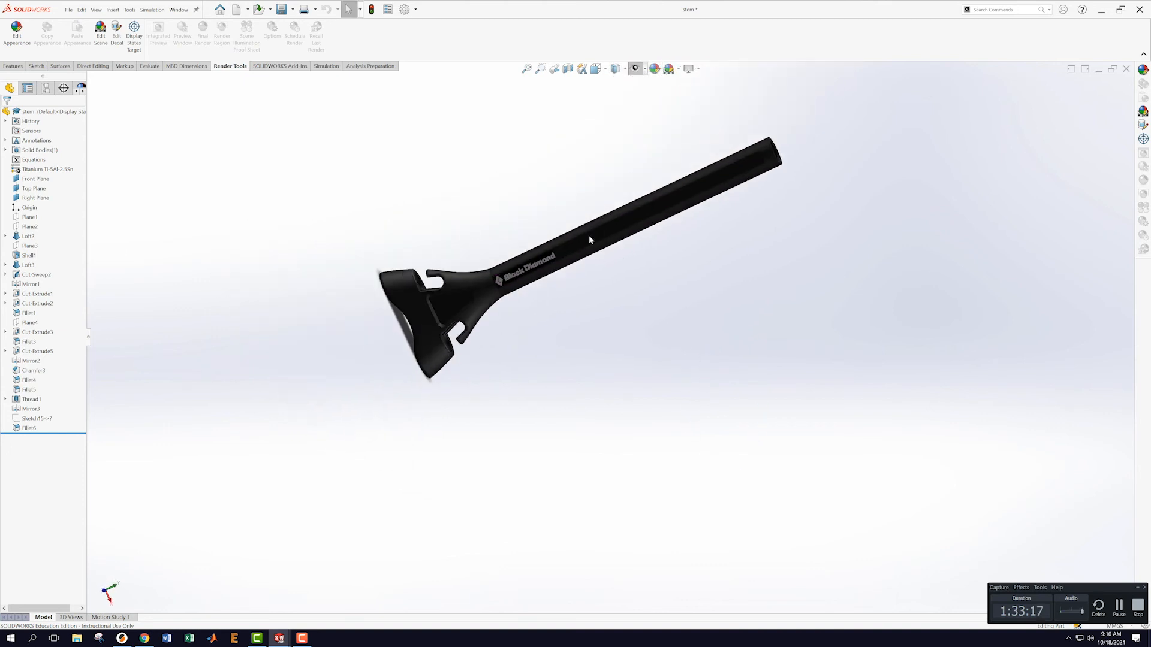
- Save the finished stem part
scroll(590, 239, "down", 3)
left_click(68, 11)
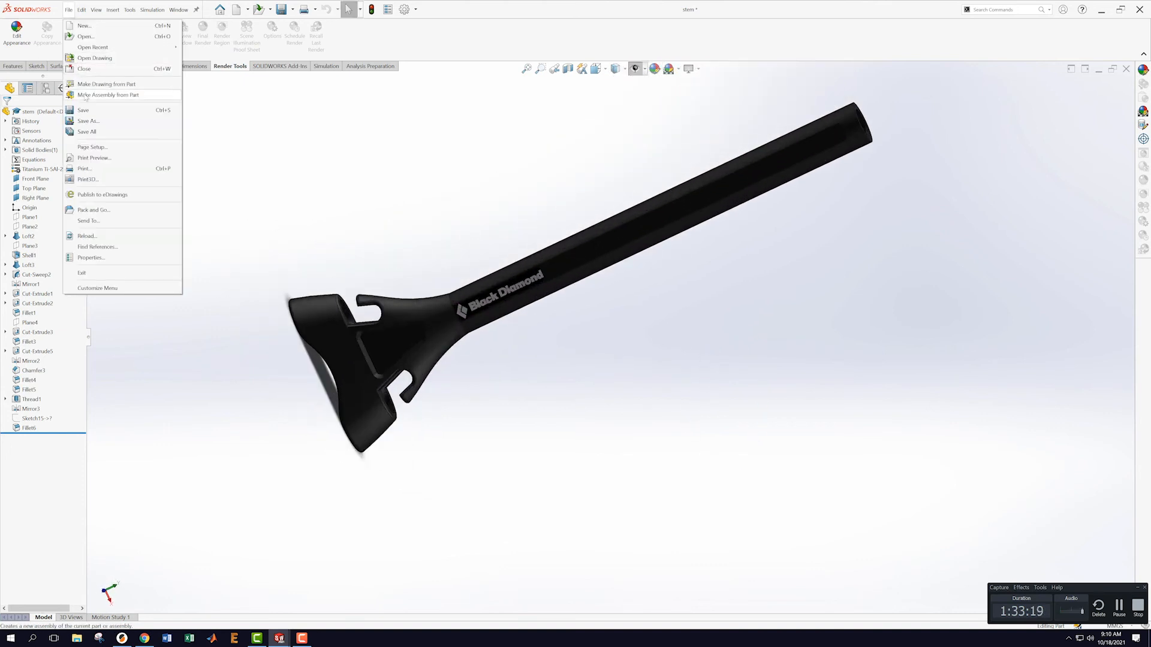
left_click(75, 110)
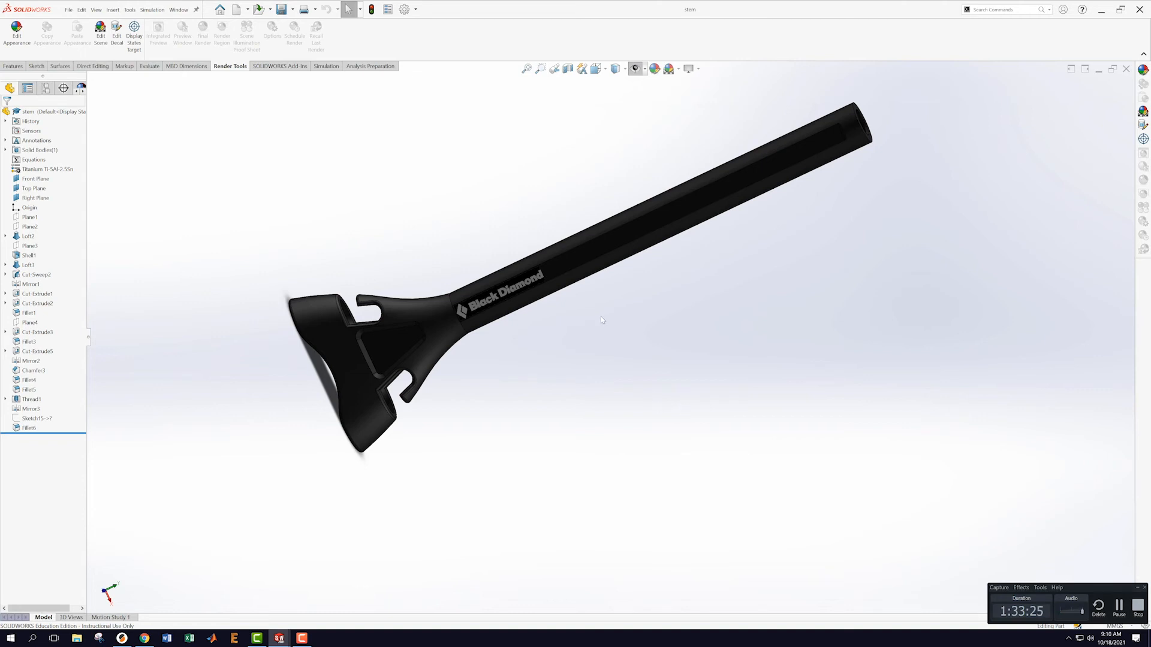
- Create a new assembly document and place the cam37_head part as its first component
middle_click_drag(342, 238, 688, 415)
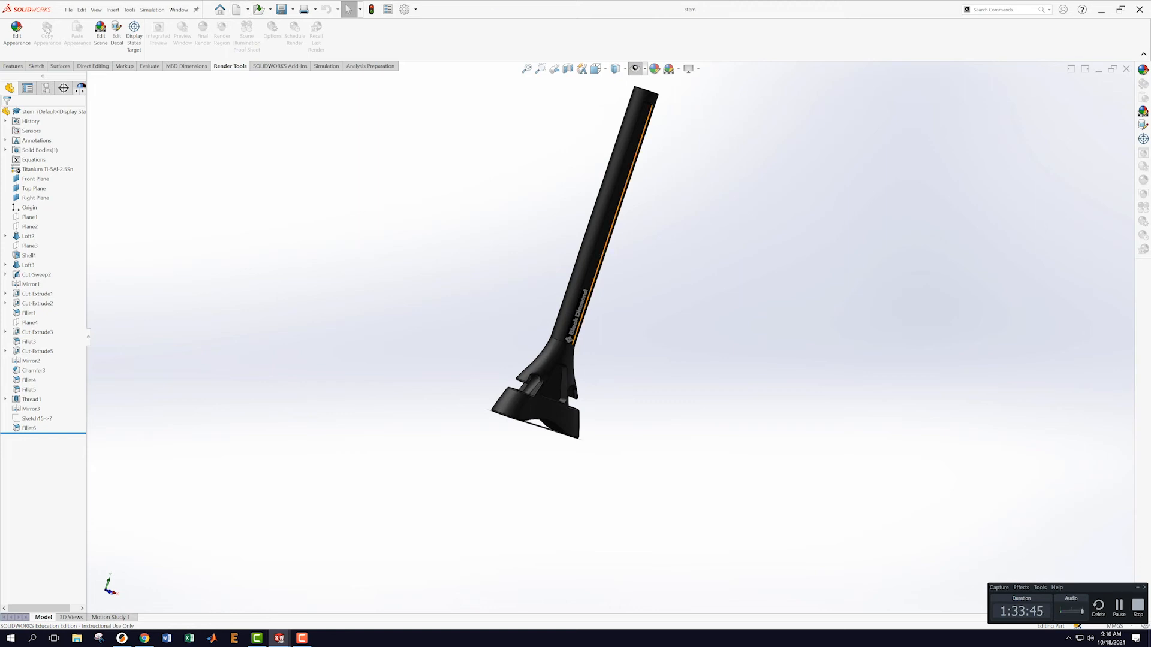
left_click(70, 8)
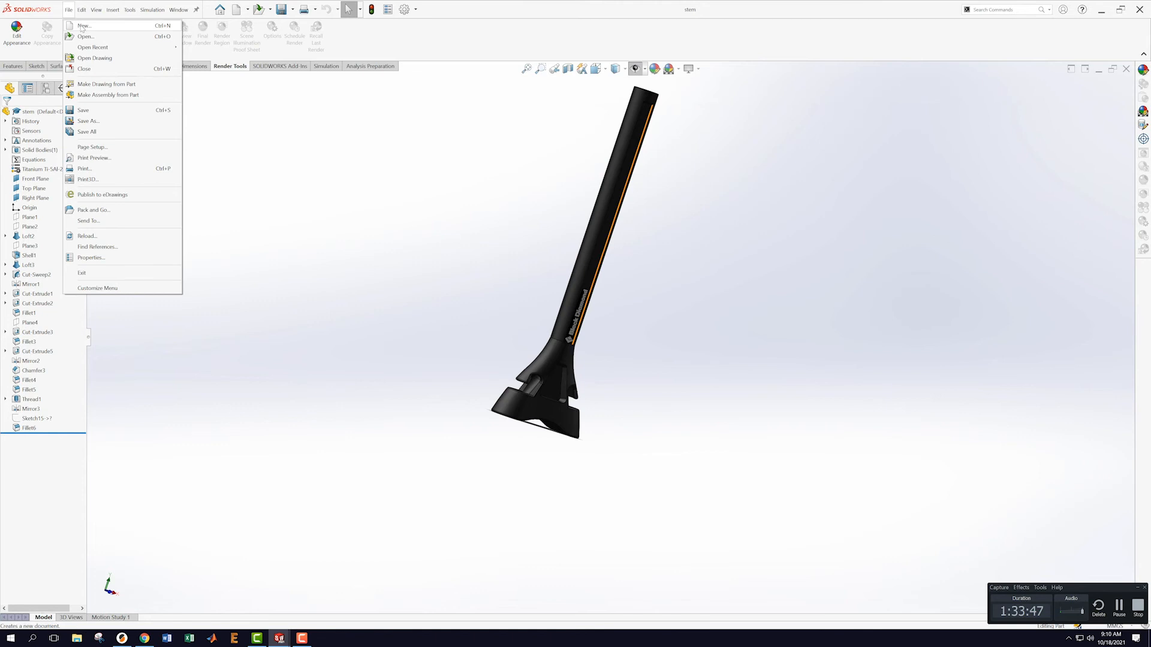
left_click(85, 28)
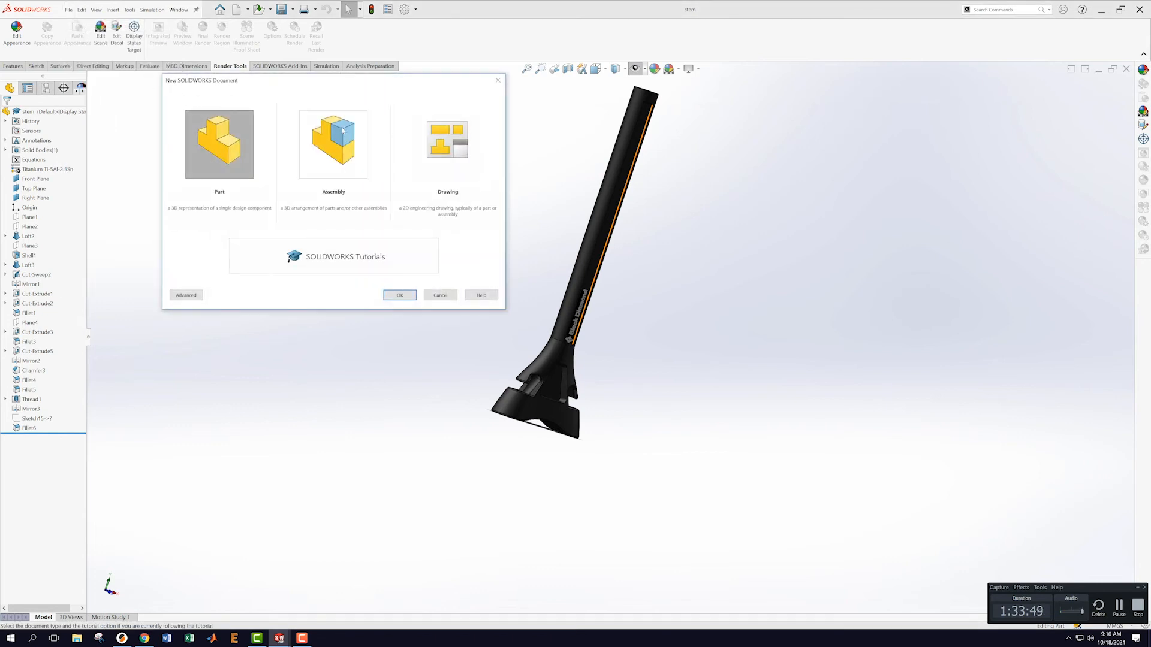
left_click(334, 144)
left_click(399, 294)
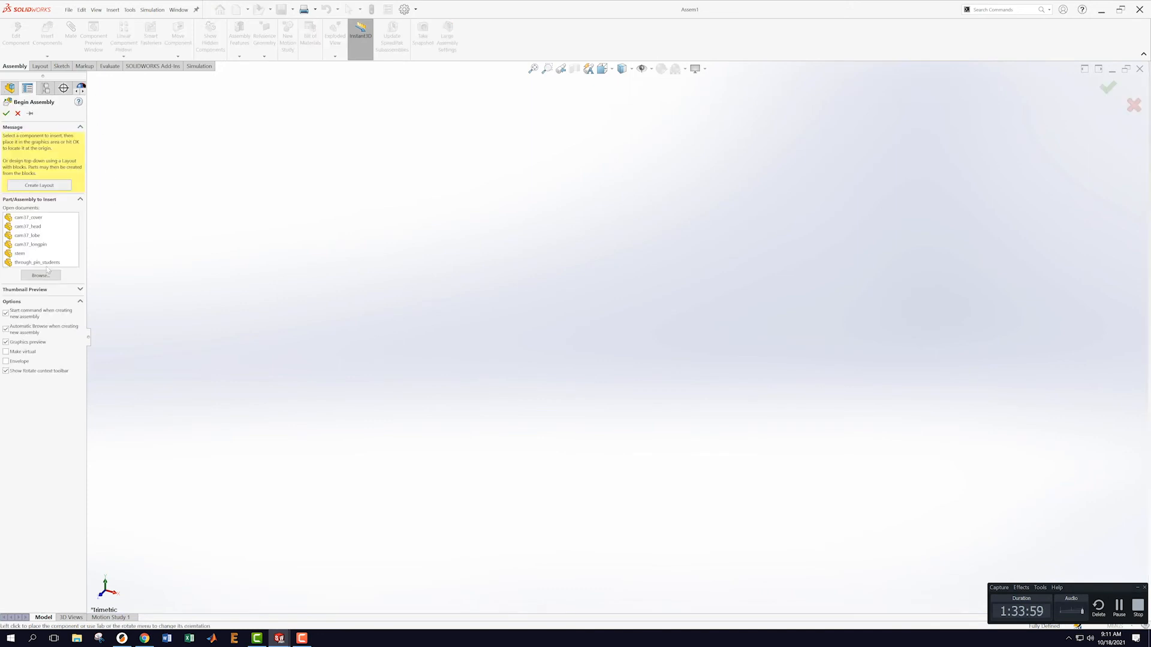
left_click(35, 226)
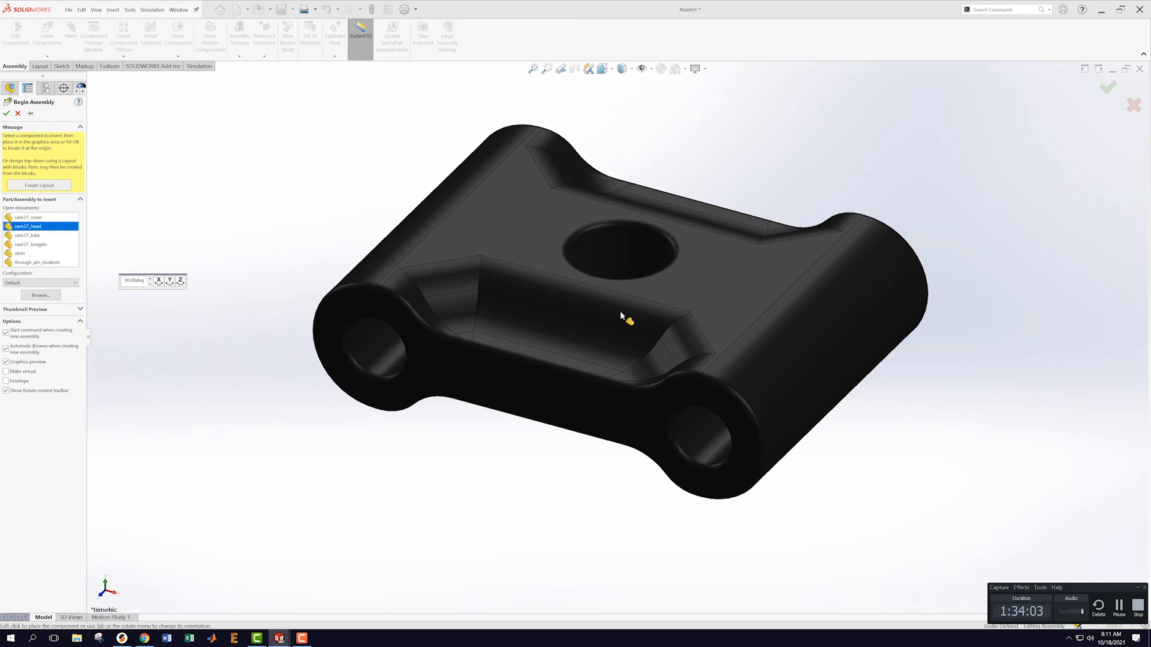
left_click(620, 310)
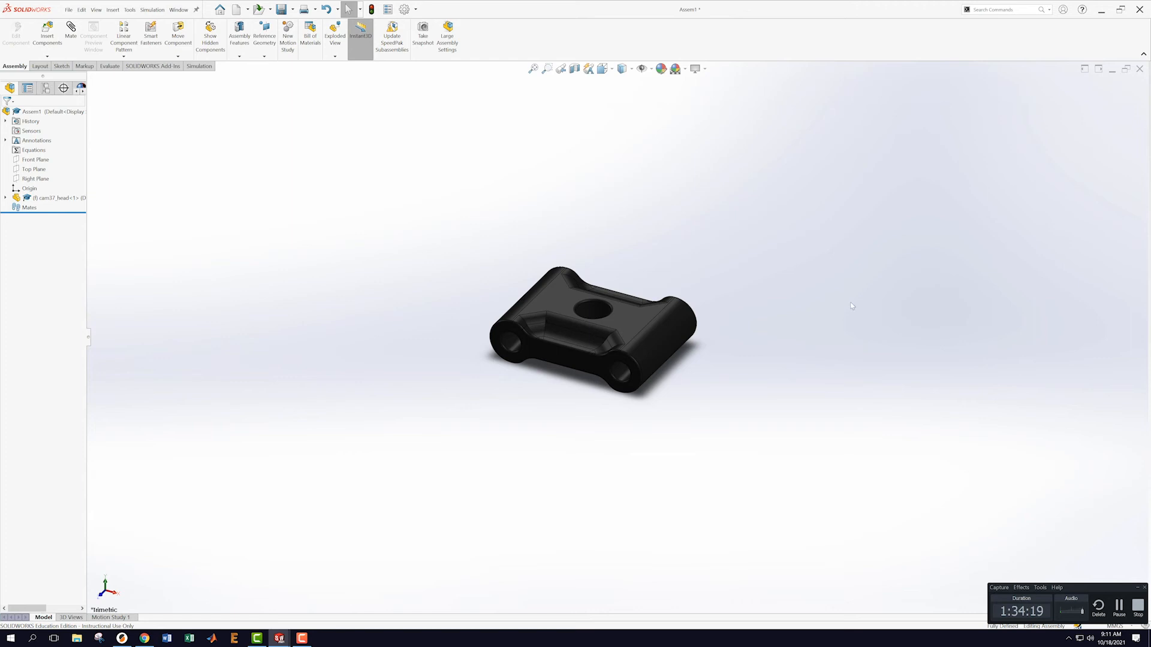
scroll(750, 349, "down", 3)
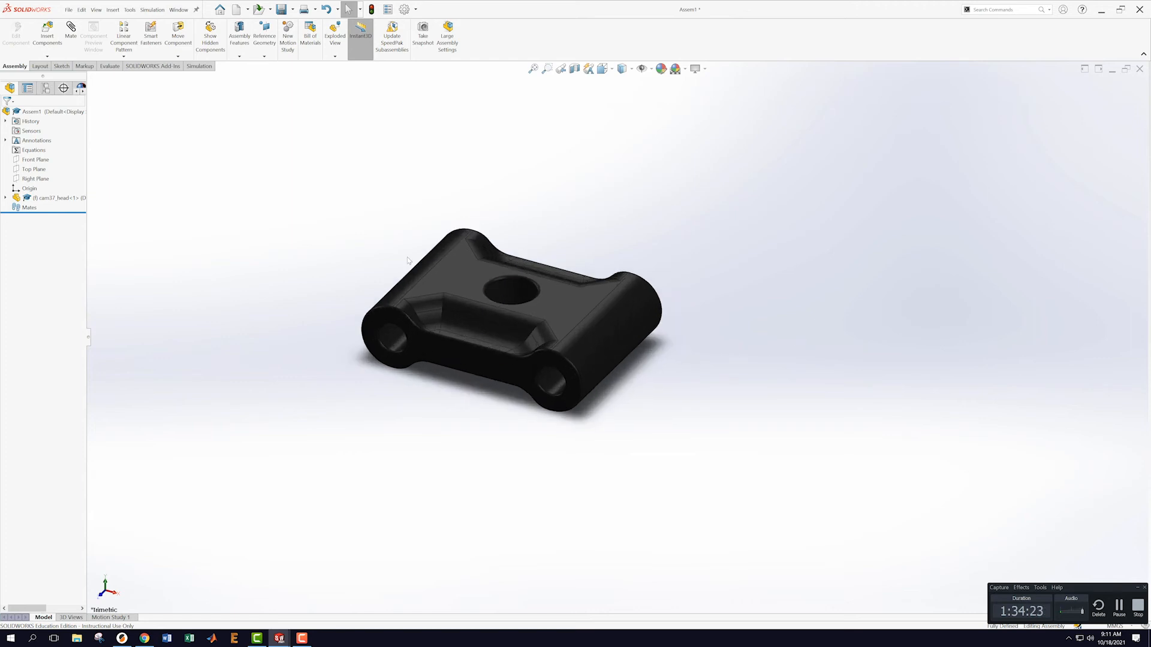
left_click(47, 55)
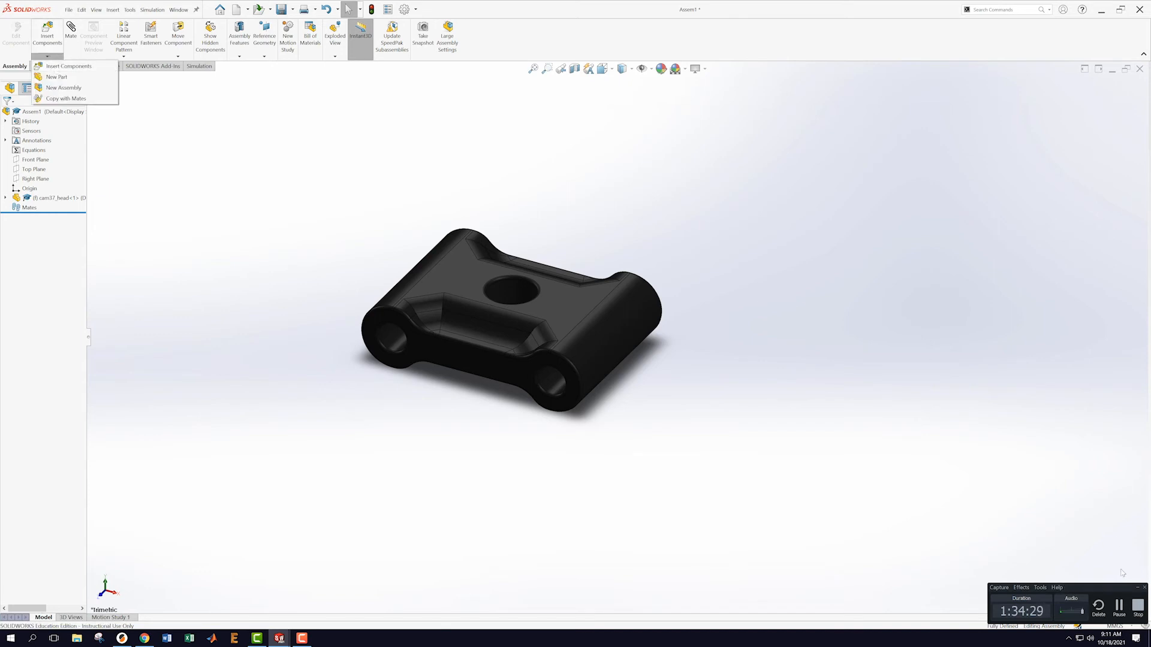
left_click(786, 459)
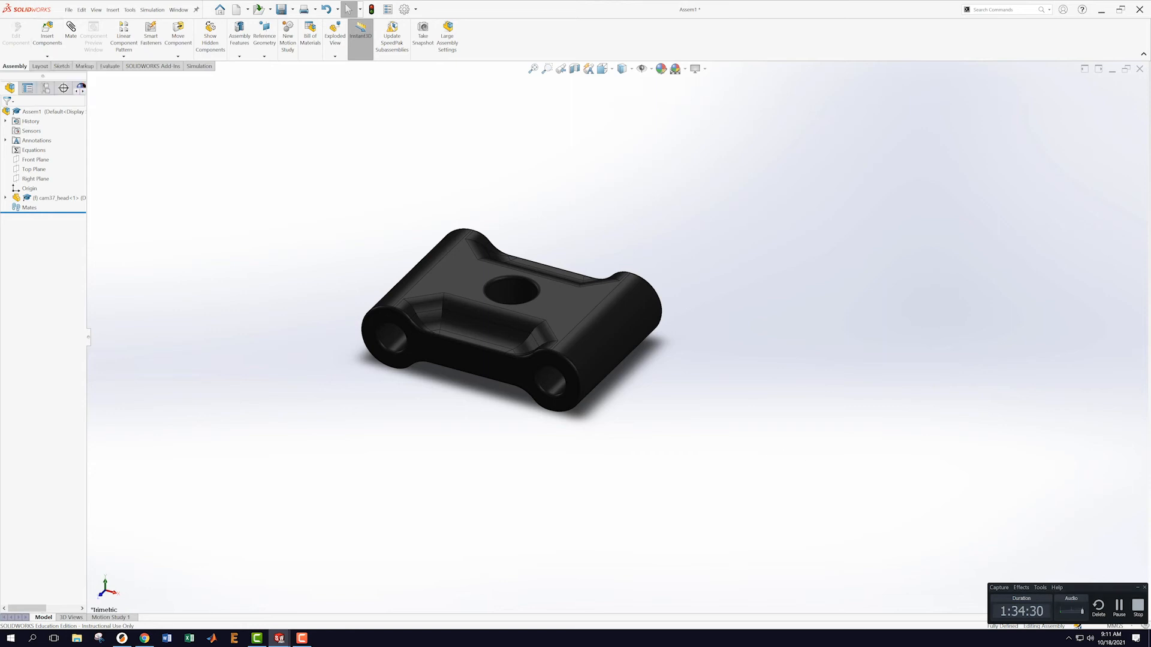
left_click(1141, 588)
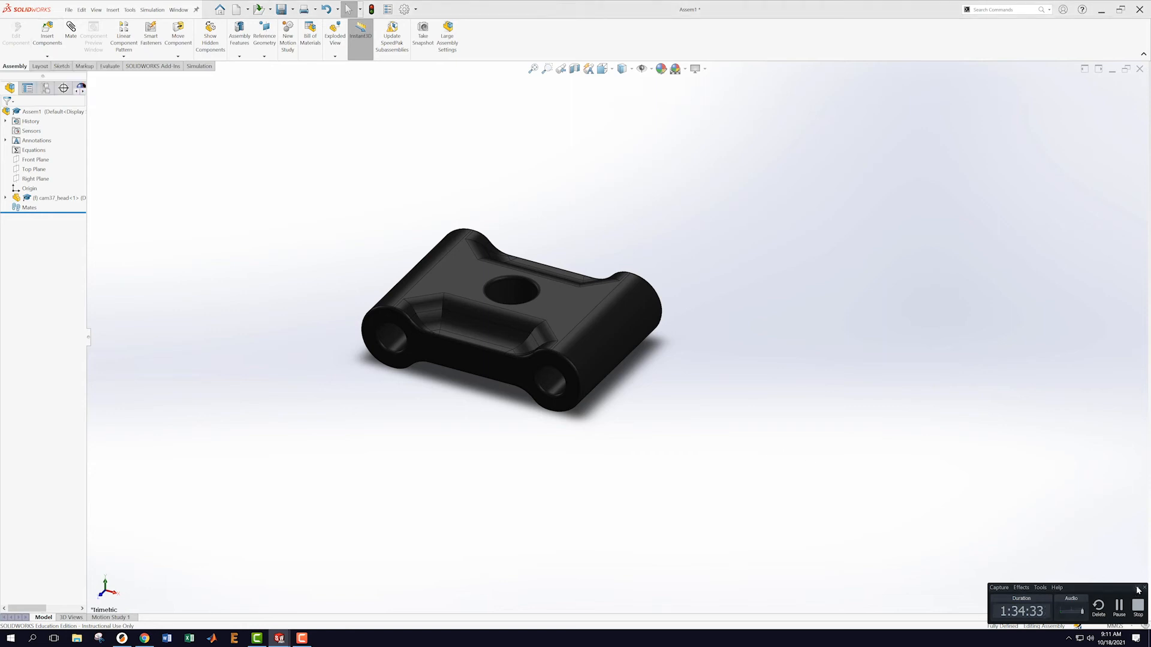
- Save the assembly as cam37_assembly in the ExamplesClass folder
left_click(69, 10)
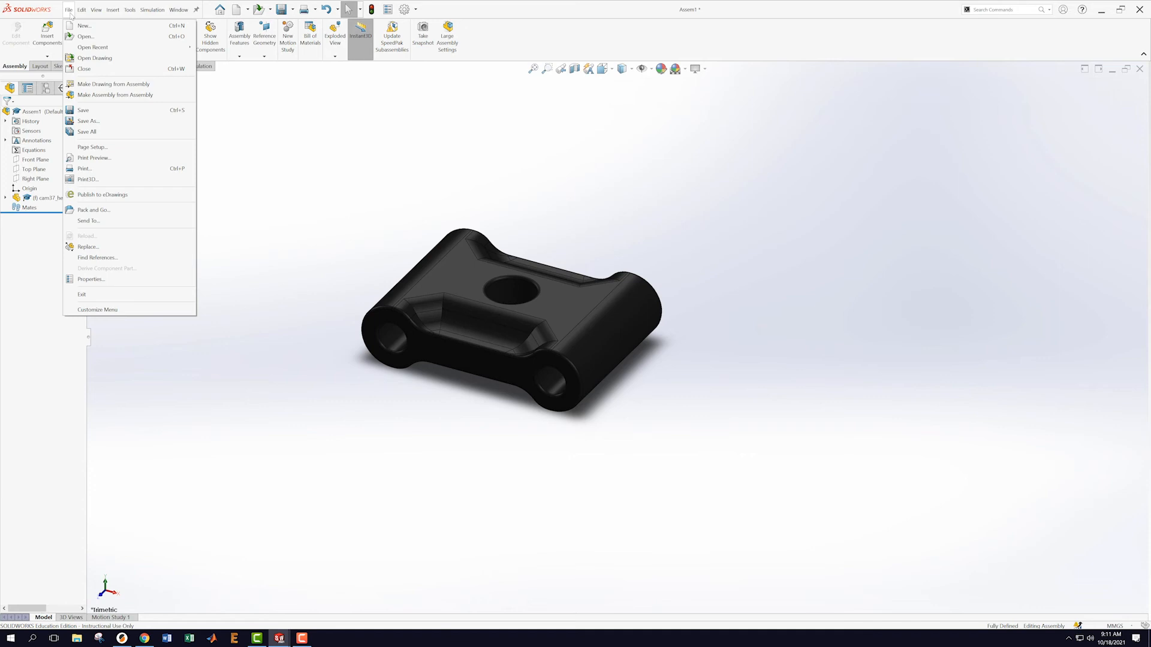
left_click(89, 122)
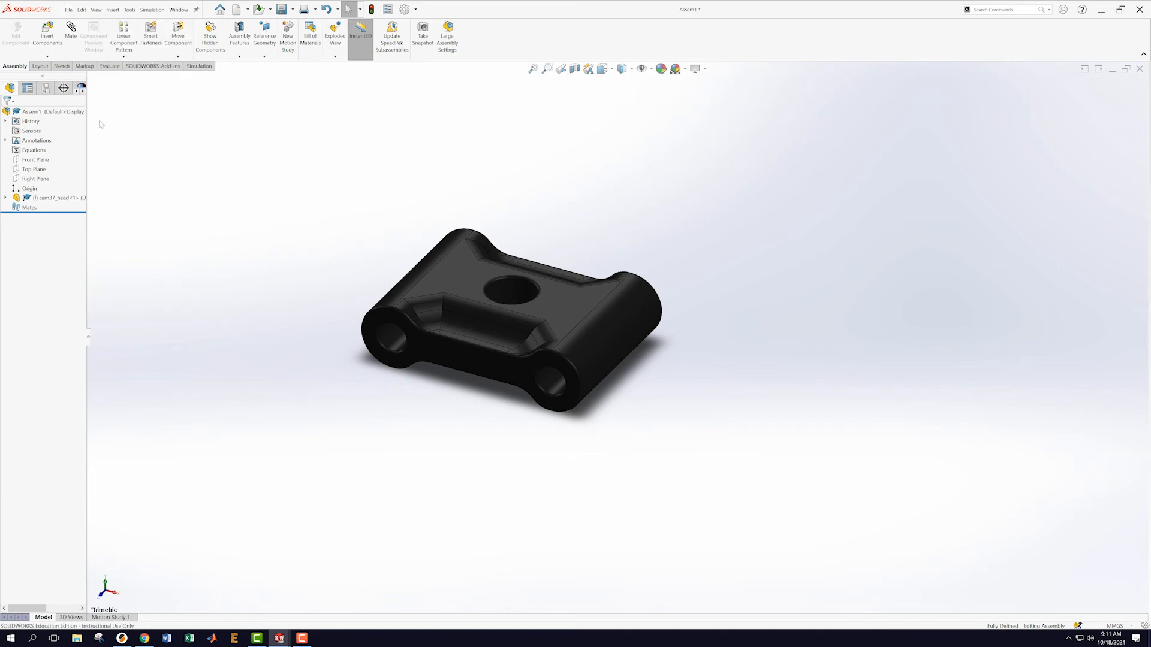
type("camassembly")
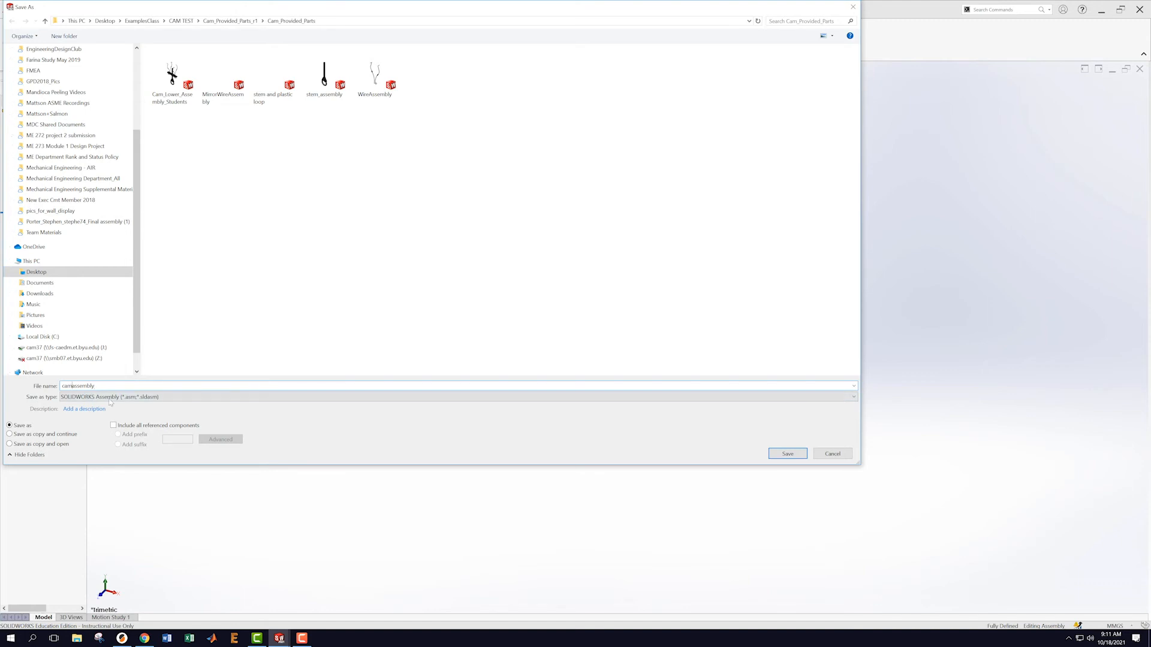
type("7_")
left_click(183, 21)
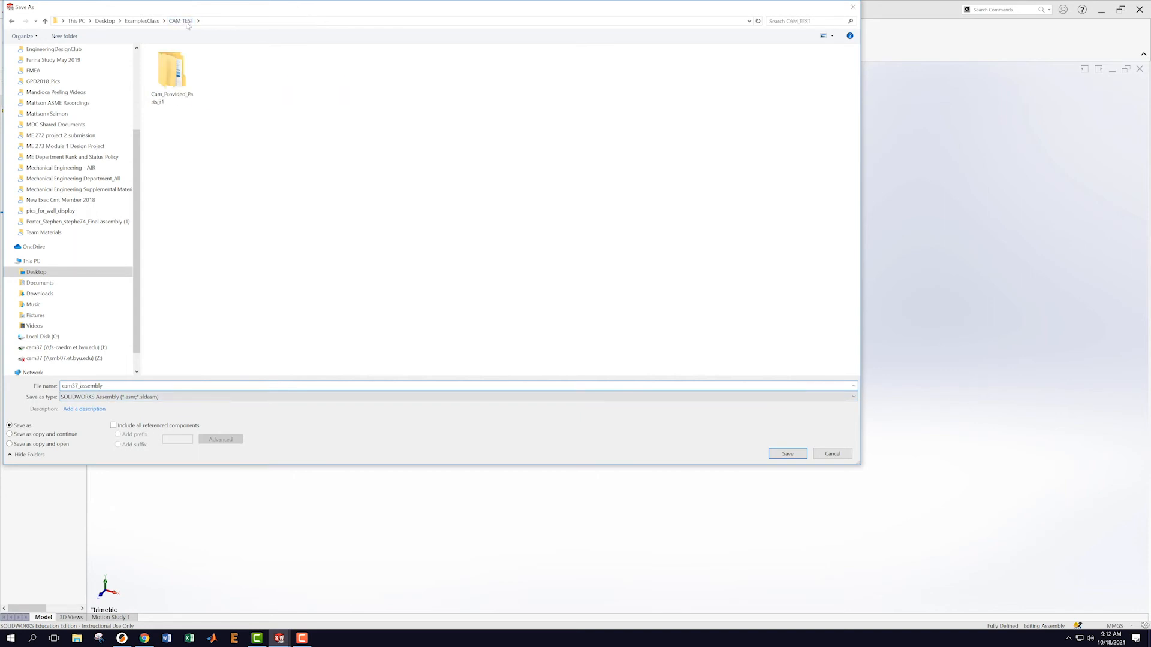
left_click(143, 21)
left_click(785, 452)
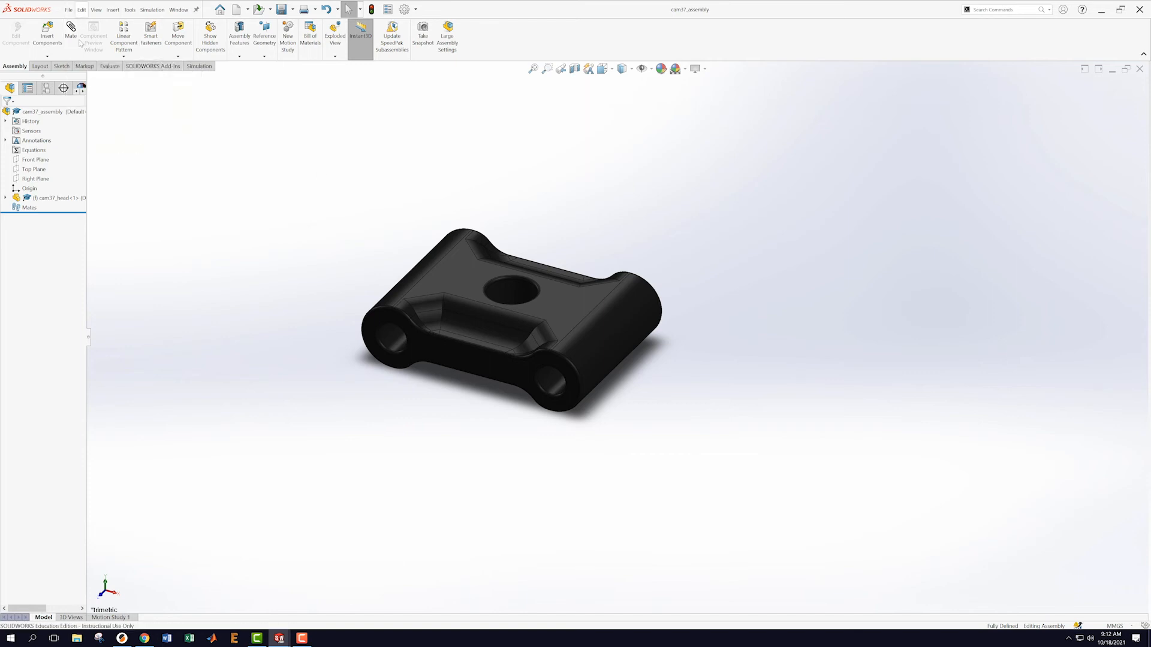
- Insert the through_pin_students part into the assembly beside the cam head
left_click(47, 56)
left_click(59, 67)
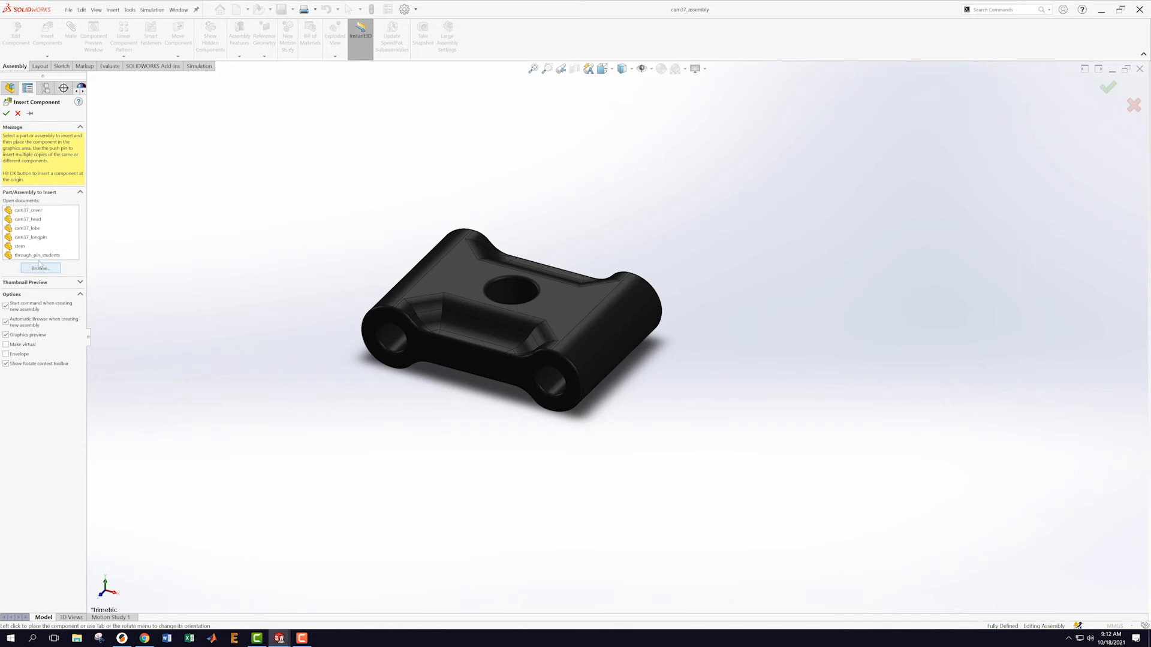
left_click(37, 256)
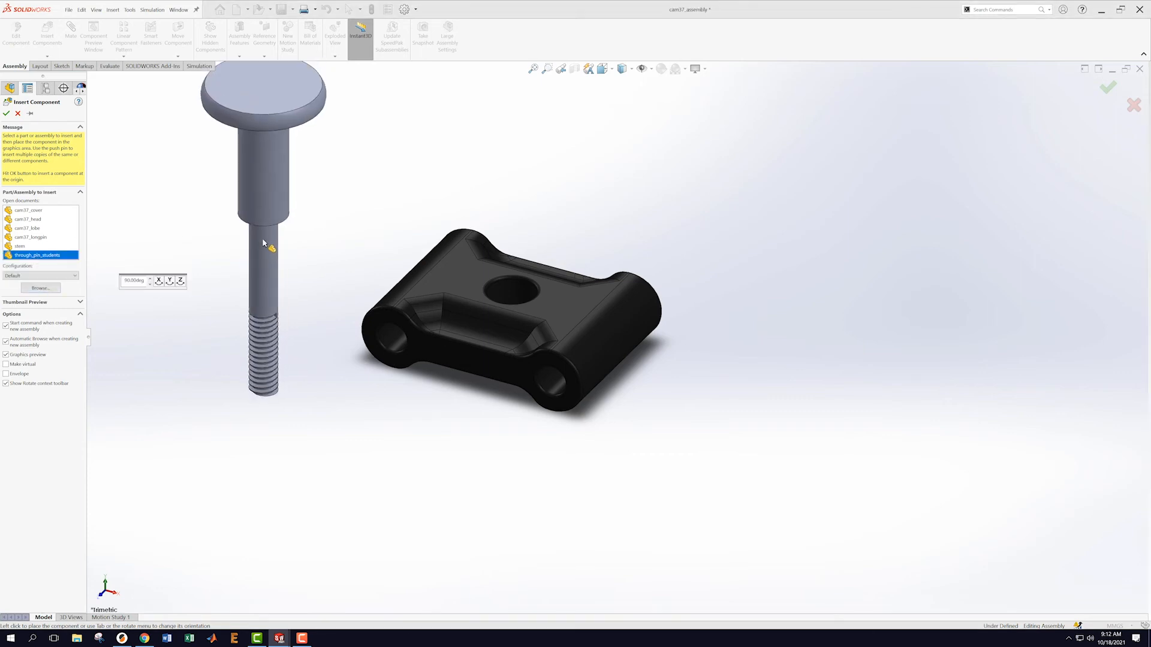
left_click(279, 245)
- Mate the through pin's thick shank concentric with the central hole of the cam head
middle_click_drag(390, 182, 385, 177)
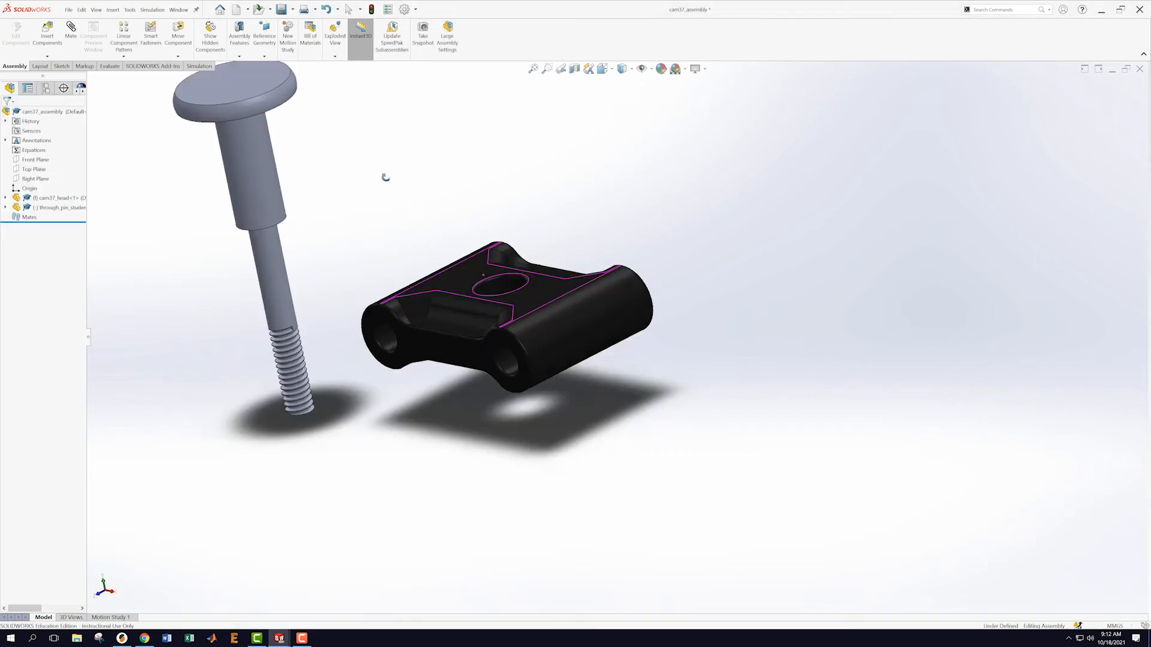
left_click(275, 181)
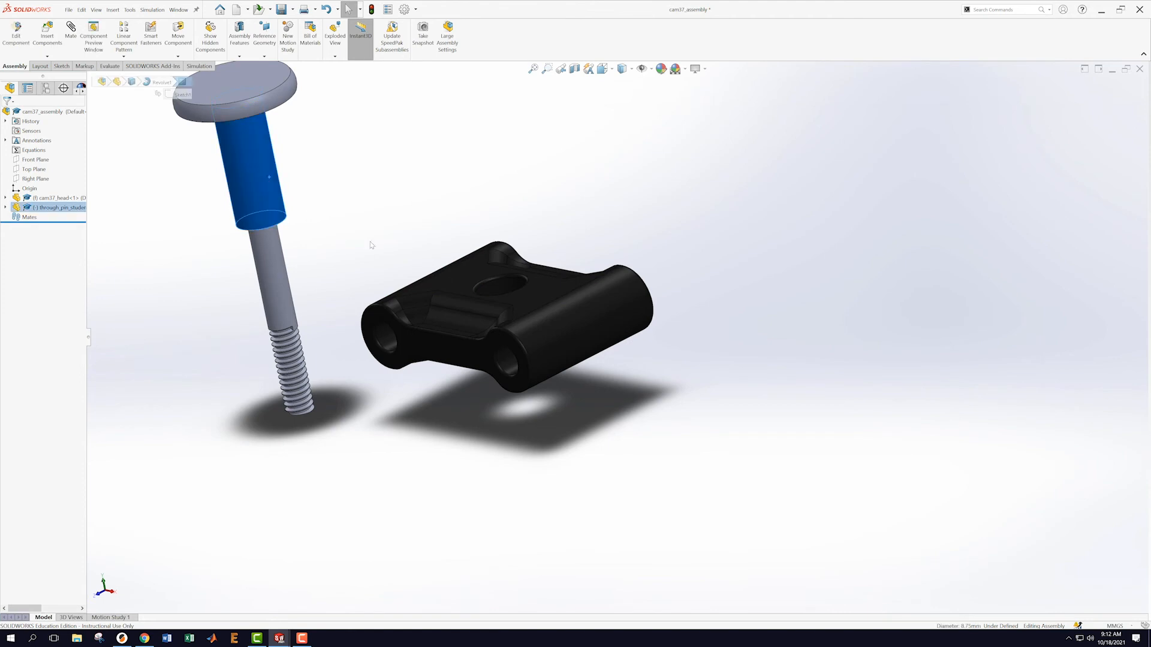
left_click(501, 292, "ctrl")
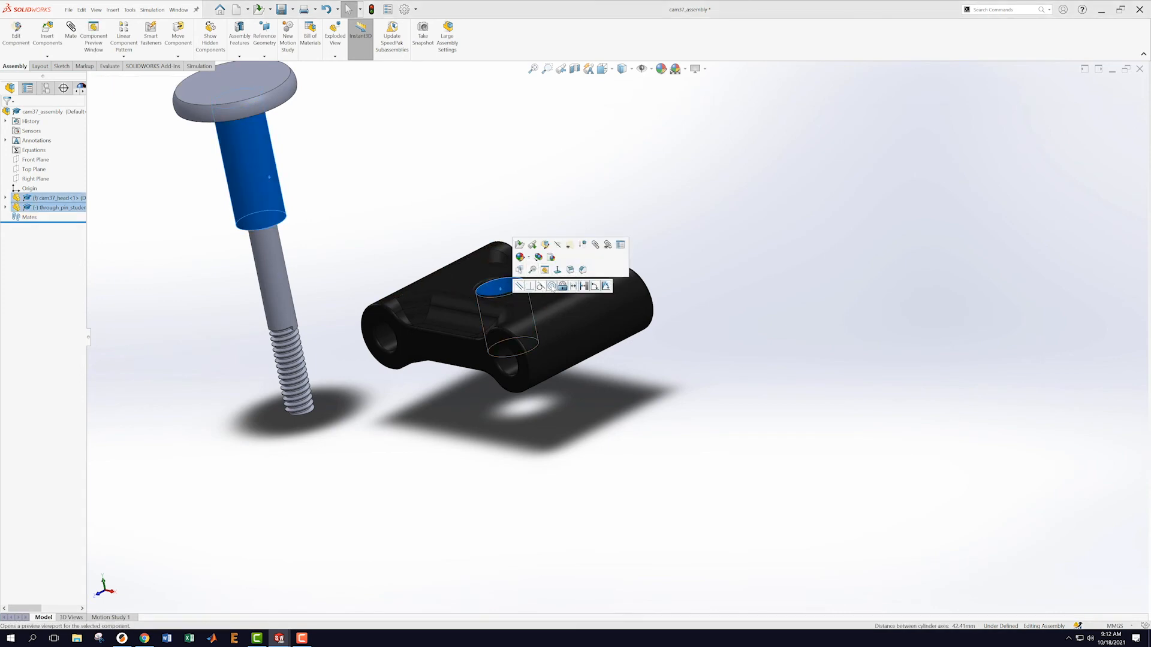
left_click(552, 286)
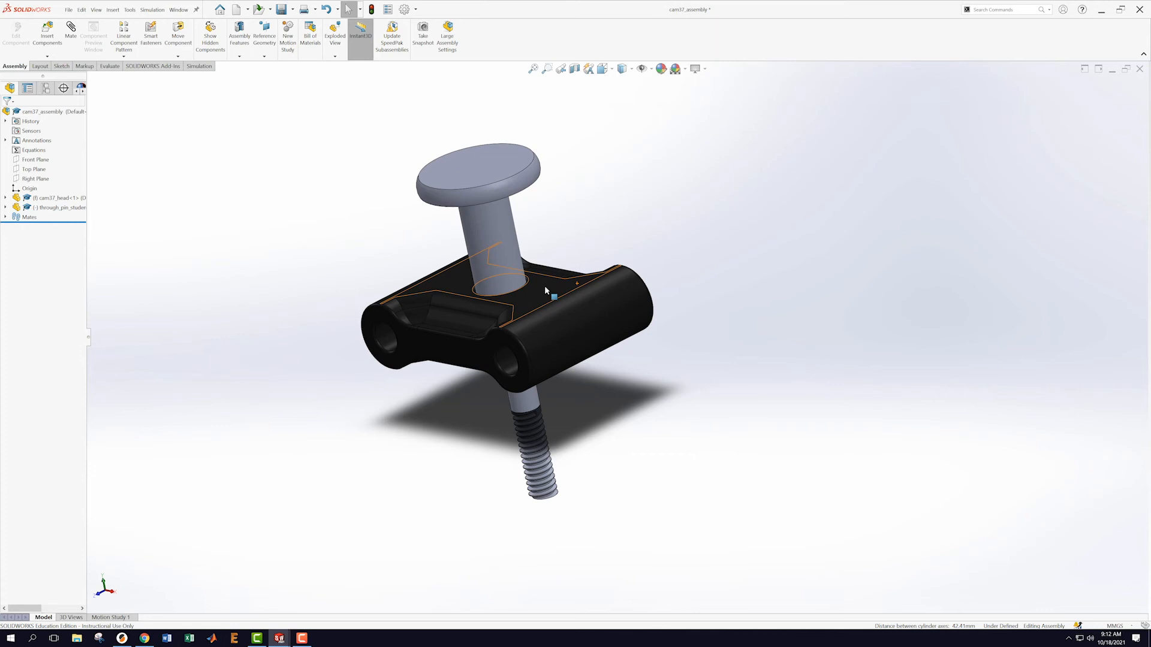
- Mate the underside of the through pin's head coincident with the flat top face of the cam head
left_click(545, 288)
middle_click_drag(674, 188, 627, 122)
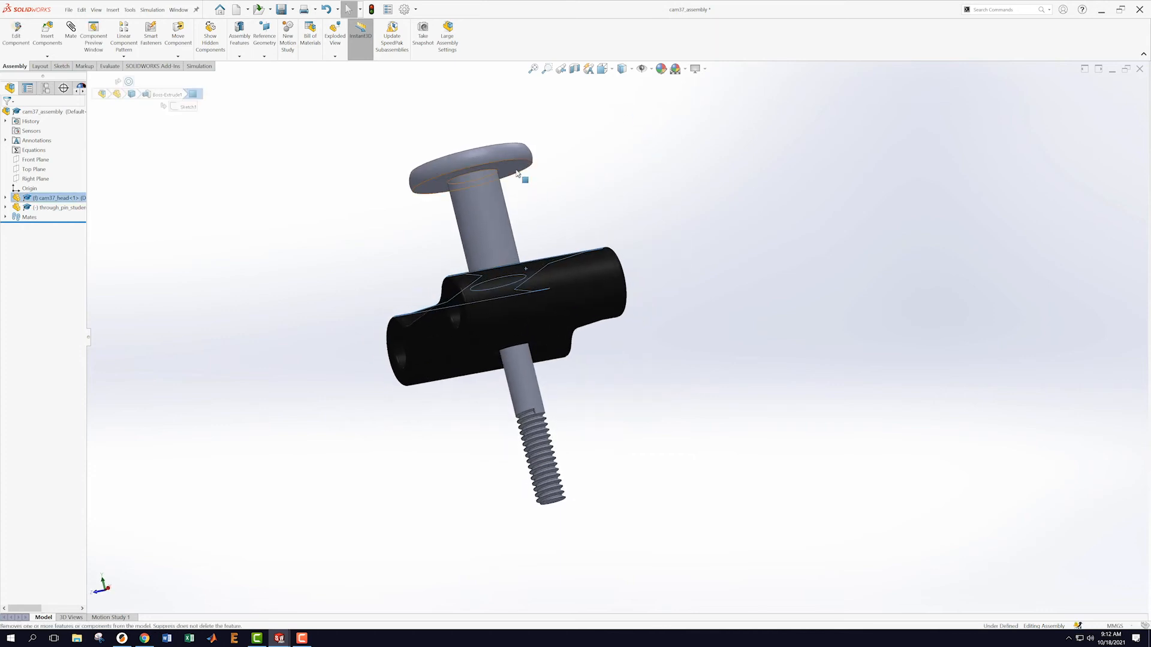
left_click(519, 176, "ctrl")
left_click(535, 167)
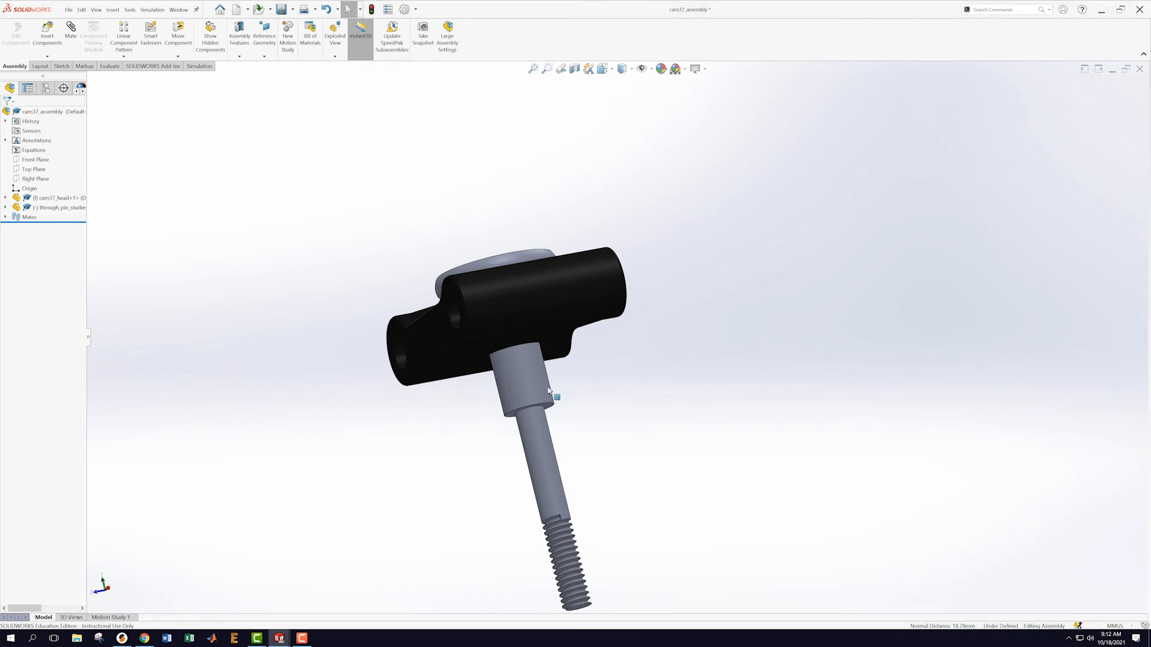
left_click(552, 388)
- Lock the rotation of the through pin's concentric mate
left_click(61, 239)
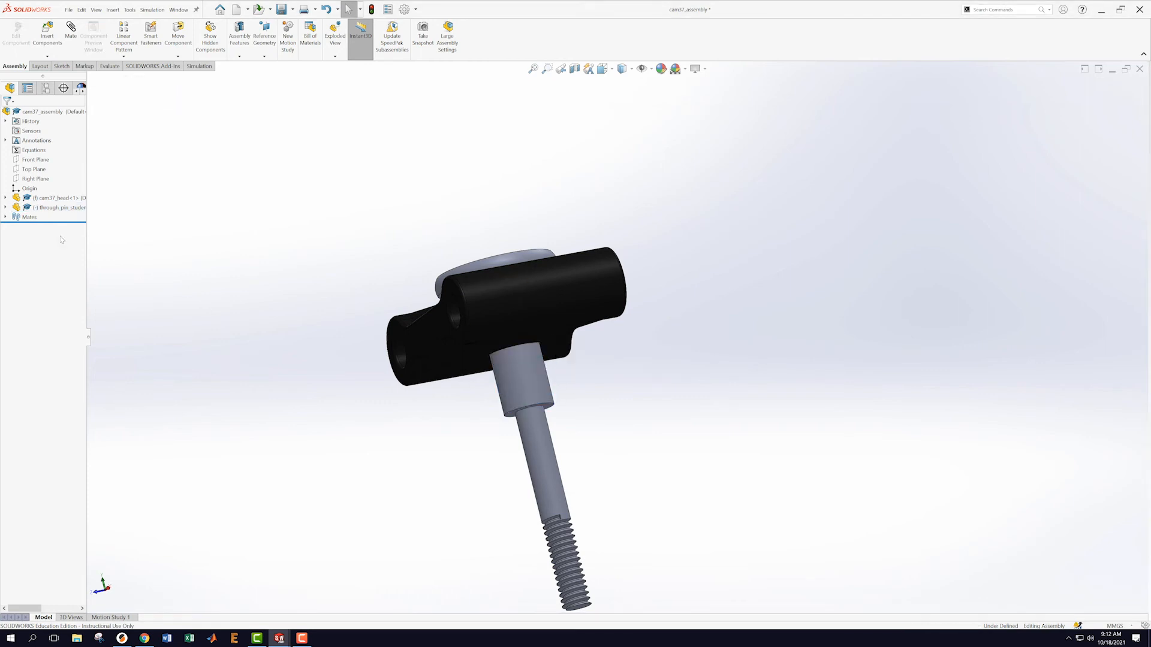
left_click(5, 208)
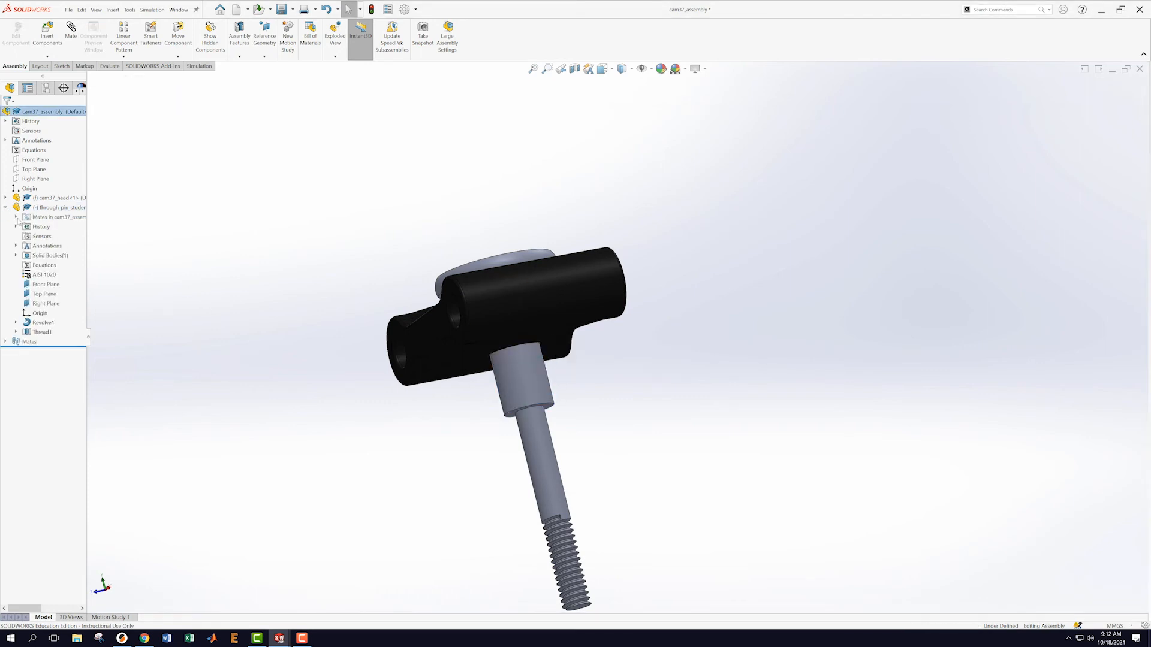
left_click(16, 217)
right_click(61, 227)
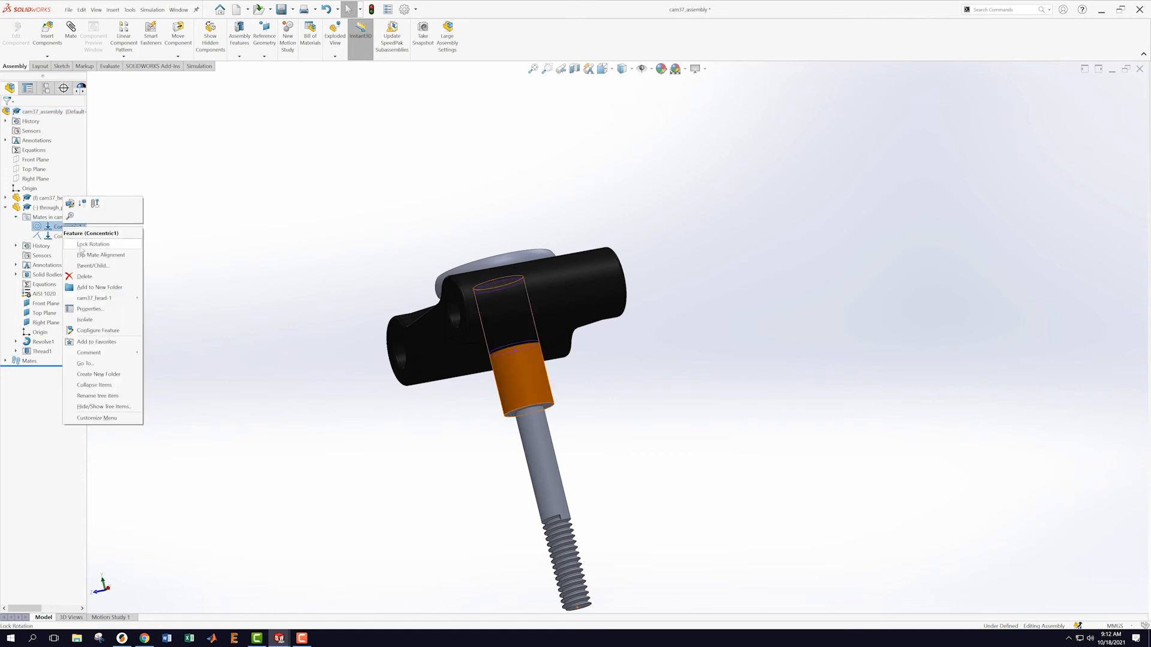
left_click(73, 244)
- Turn on the display of reference planes for the assembly and its components
middle_click_drag(300, 236, 639, 407)
scroll(640, 408, "up", 3)
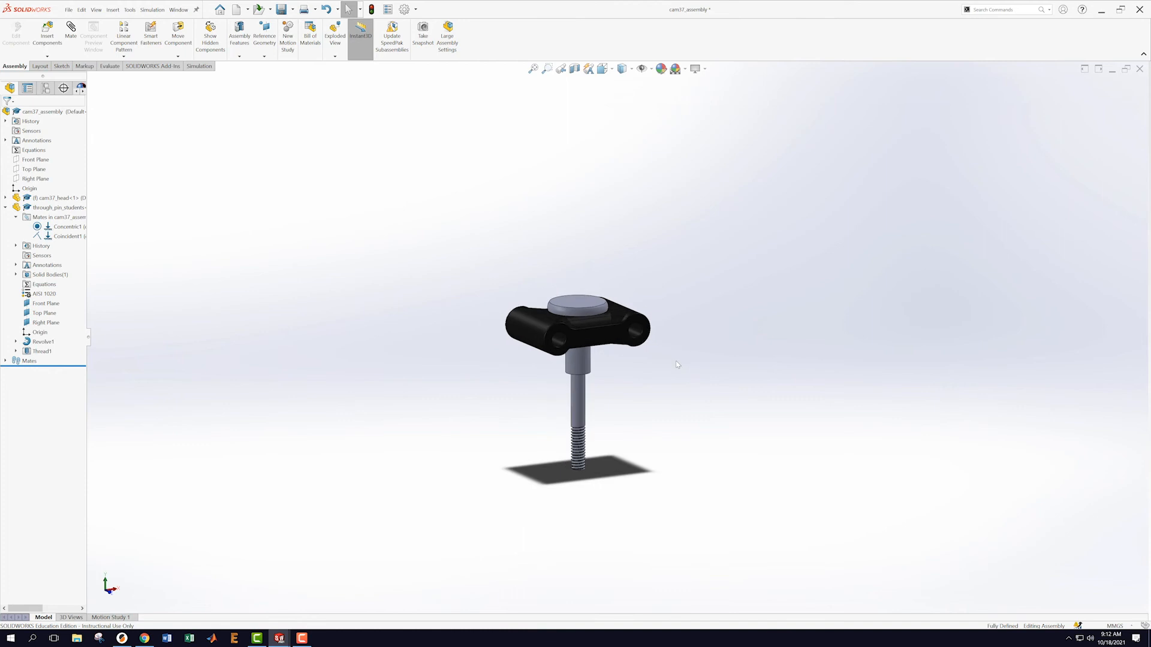
scroll(678, 364, "down", 1)
middle_click_drag(690, 271, 703, 311)
scroll(719, 318, "down", 2)
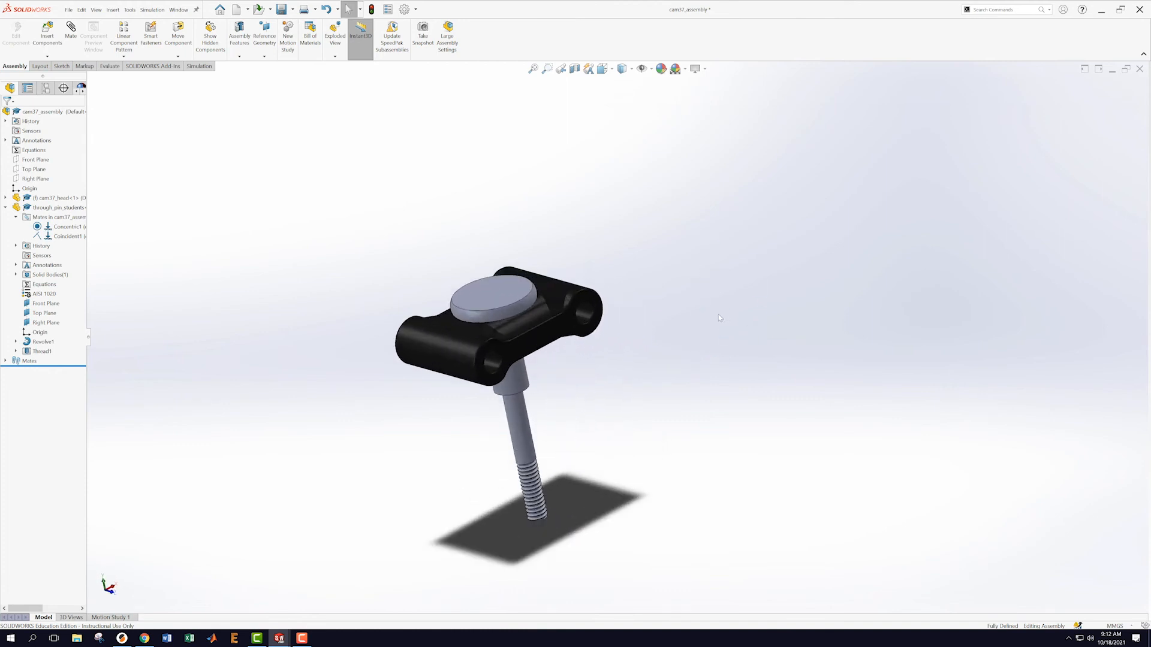
left_click(653, 70)
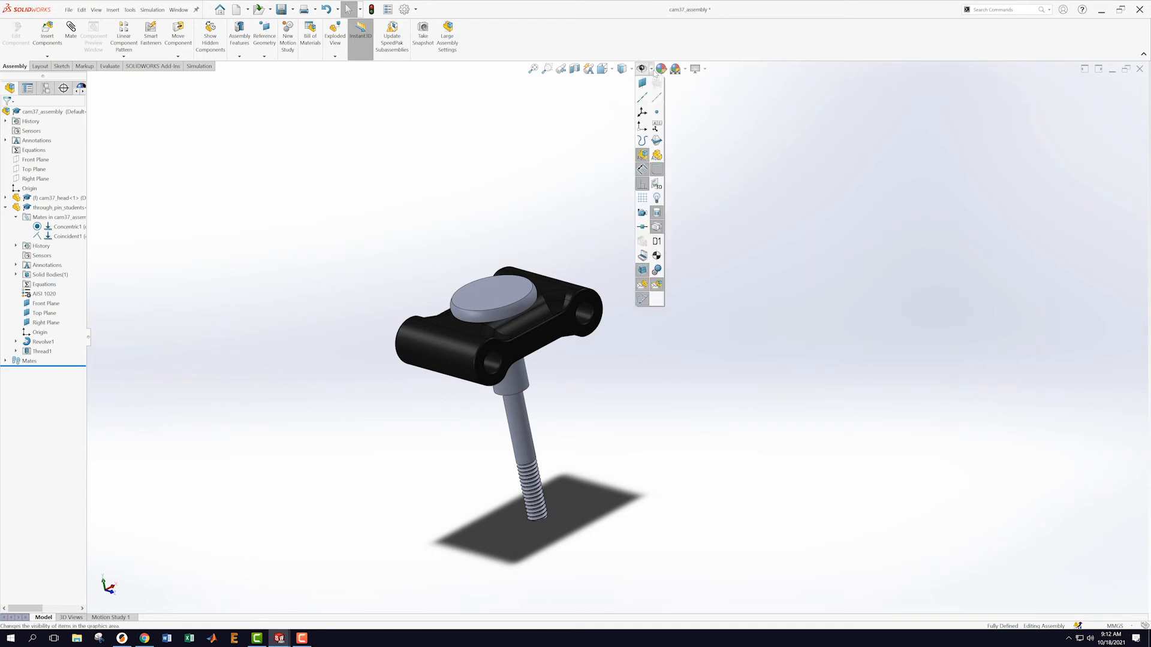
left_click(642, 83)
middle_click_drag(720, 333, 652, 414)
scroll(680, 377, "down", 1)
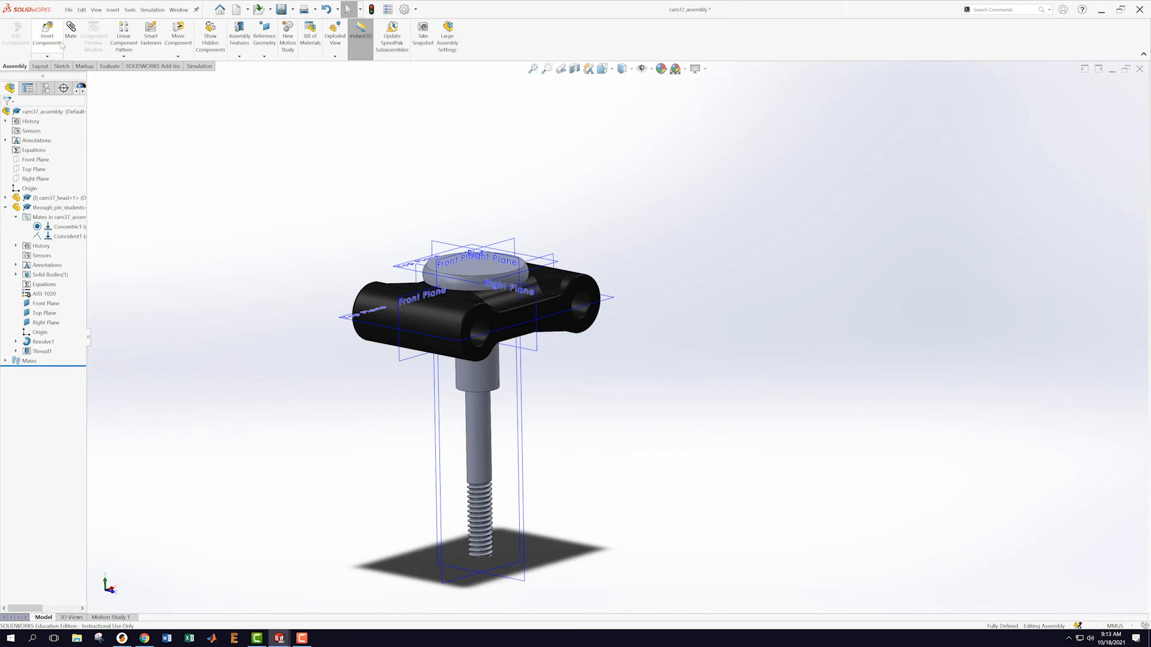
- Insert the cam37_longpin part and place it in open space beside the cam head
left_click(48, 57)
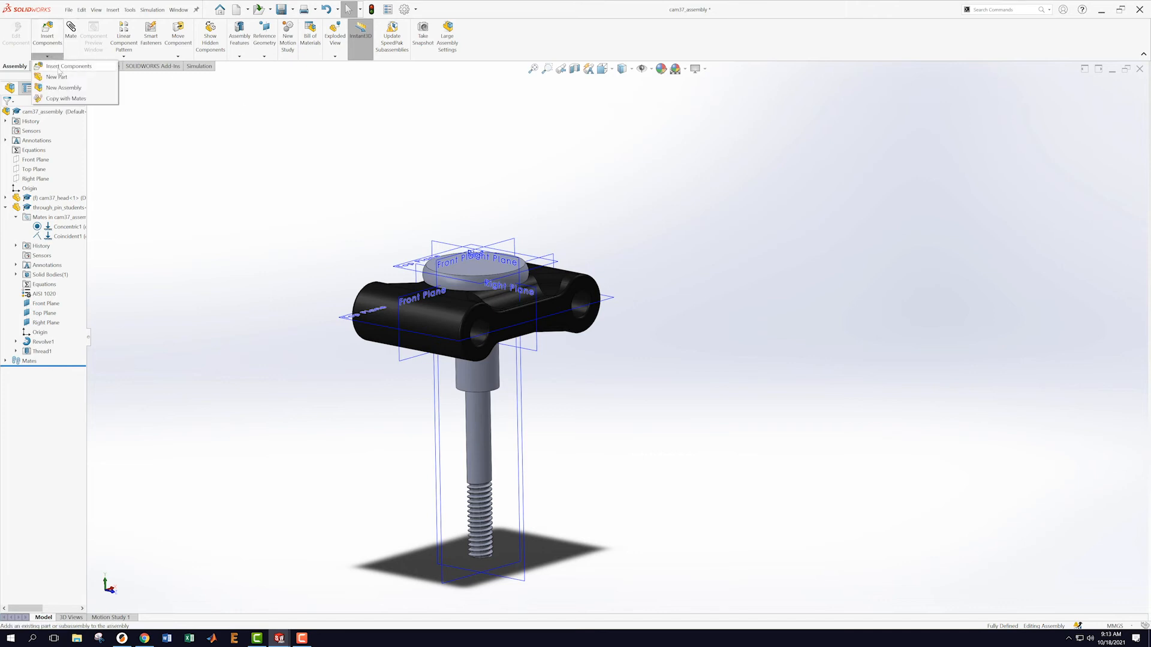
left_click(59, 67)
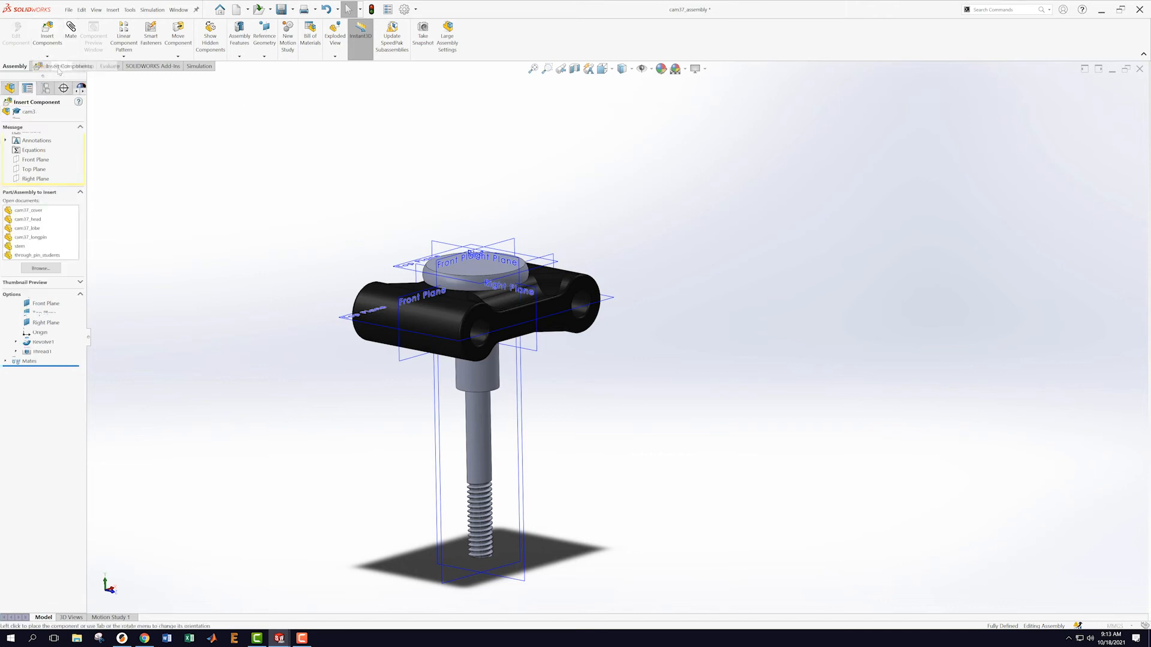
left_click(31, 237)
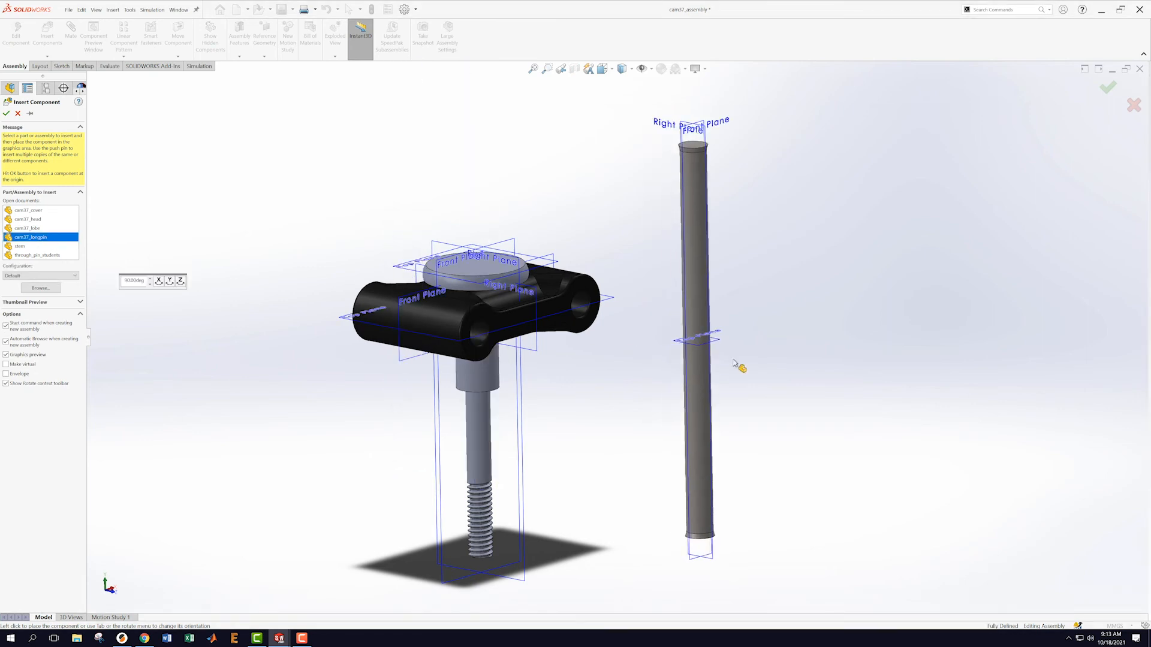
left_click(854, 317)
- Mate the long pin's cylindrical face concentric with the left side hole of the cam head
left_click(854, 293)
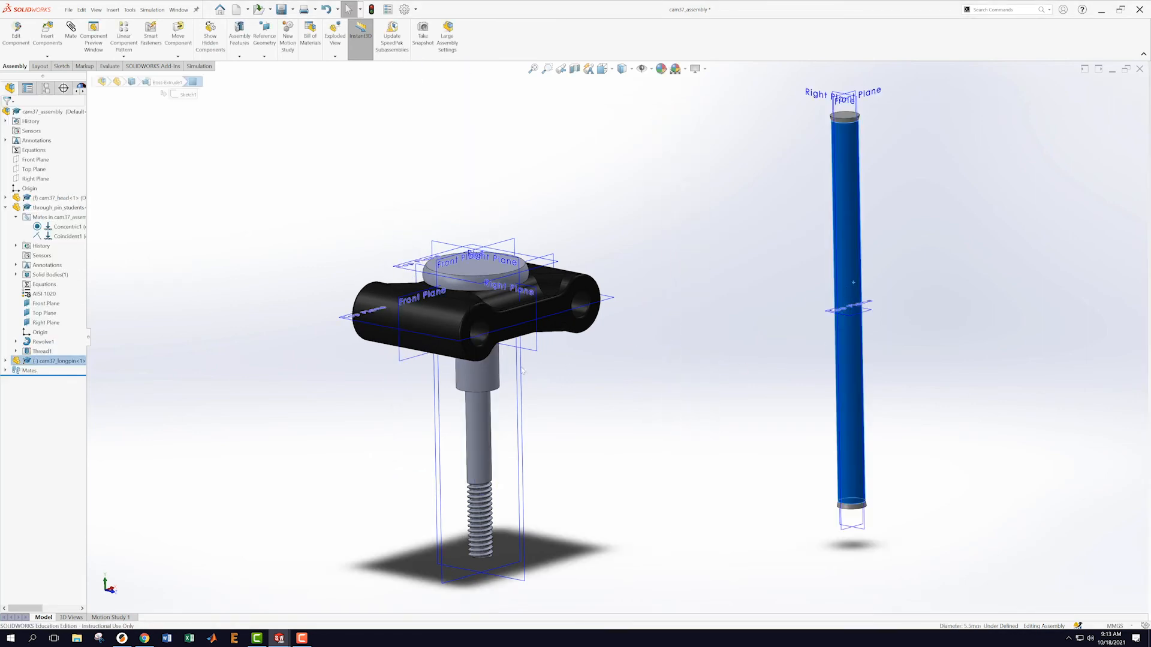
left_click(476, 331, "ctrl")
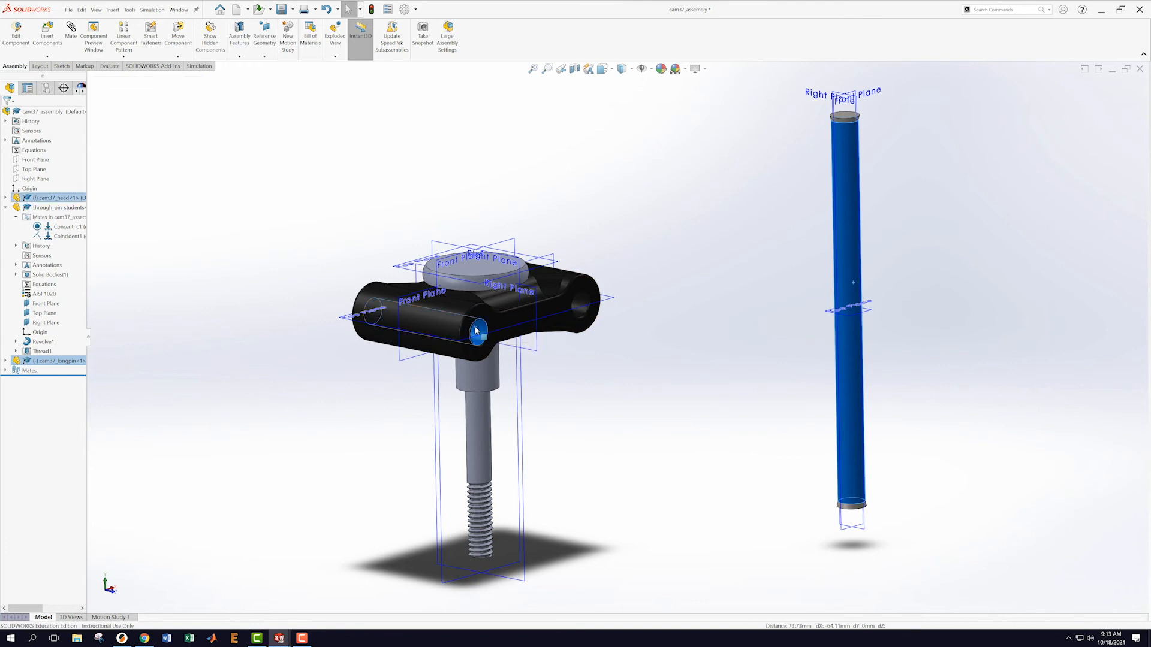
left_click(526, 325)
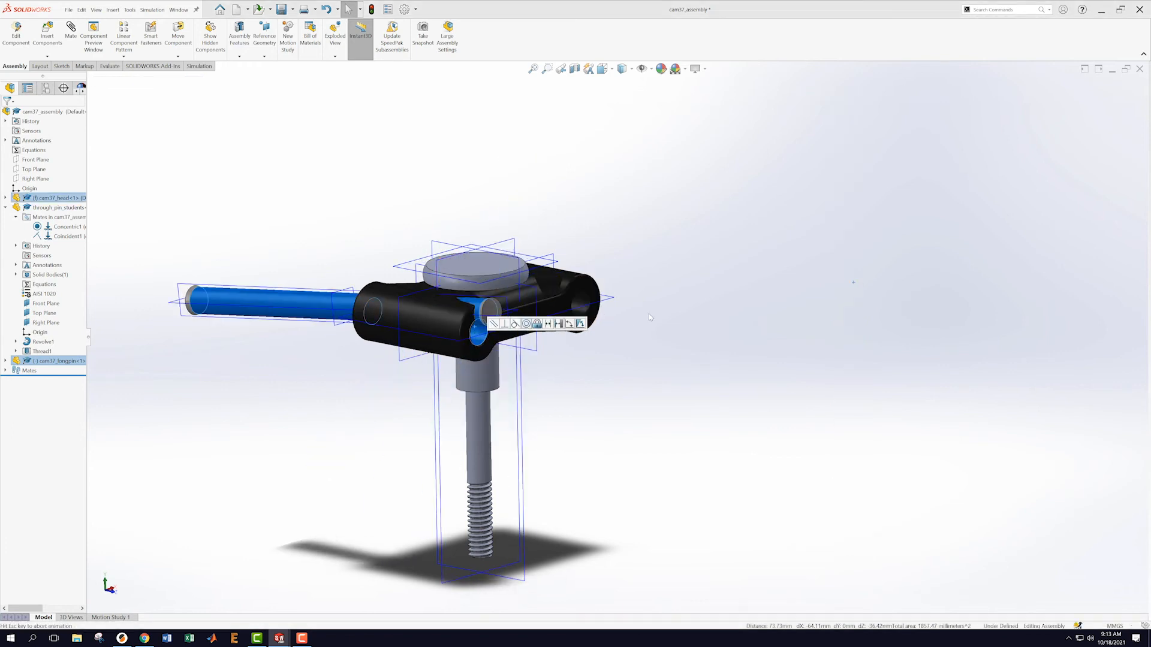
- Mate the long pin's mid-length Top Plane coincident with the cam head's Front Plane to centre the pin
left_click(323, 323)
left_click(401, 362, "ctrl")
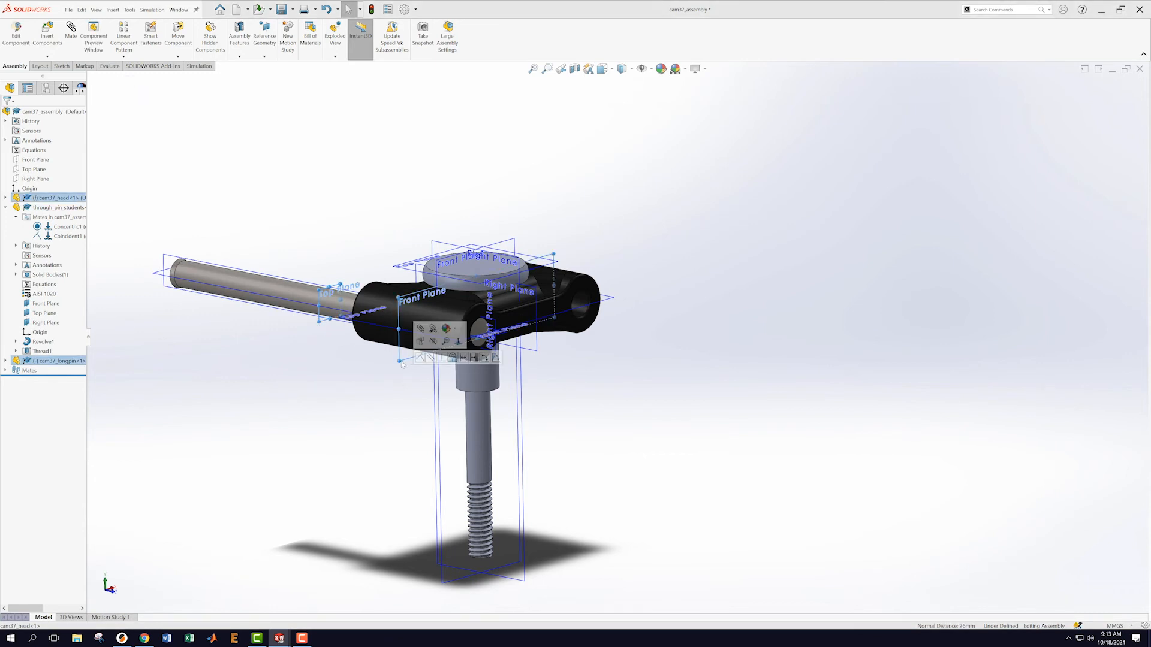
left_click(454, 358)
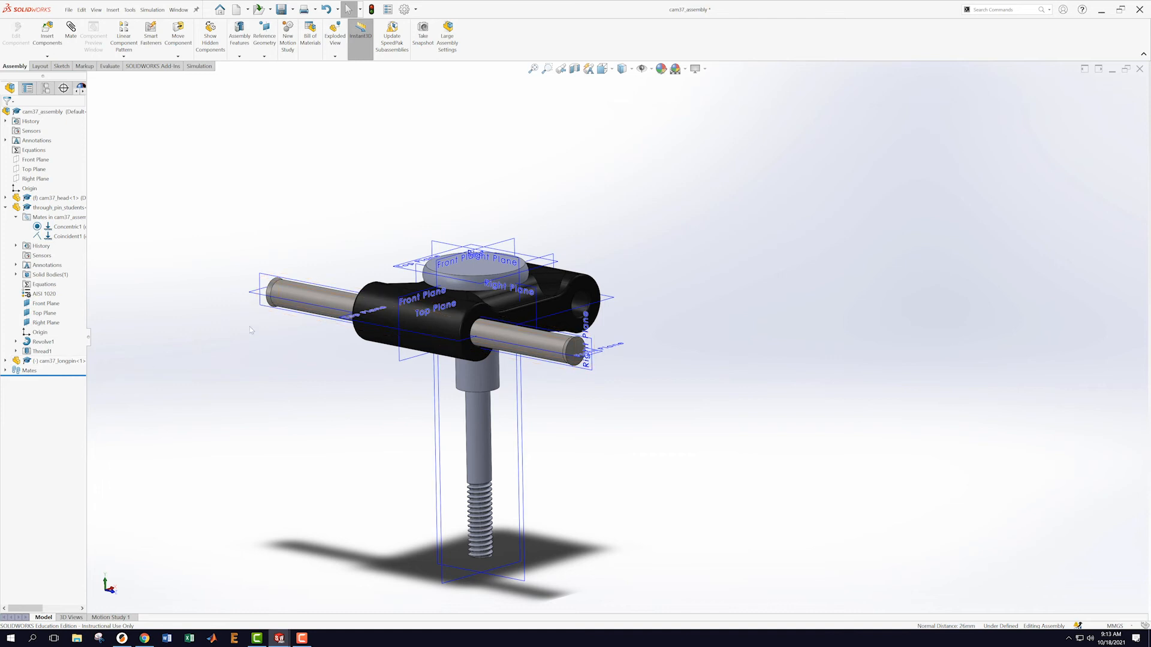
- Lock the rotation of the long pin's concentric mate and collapse the component branches
left_click(5, 361)
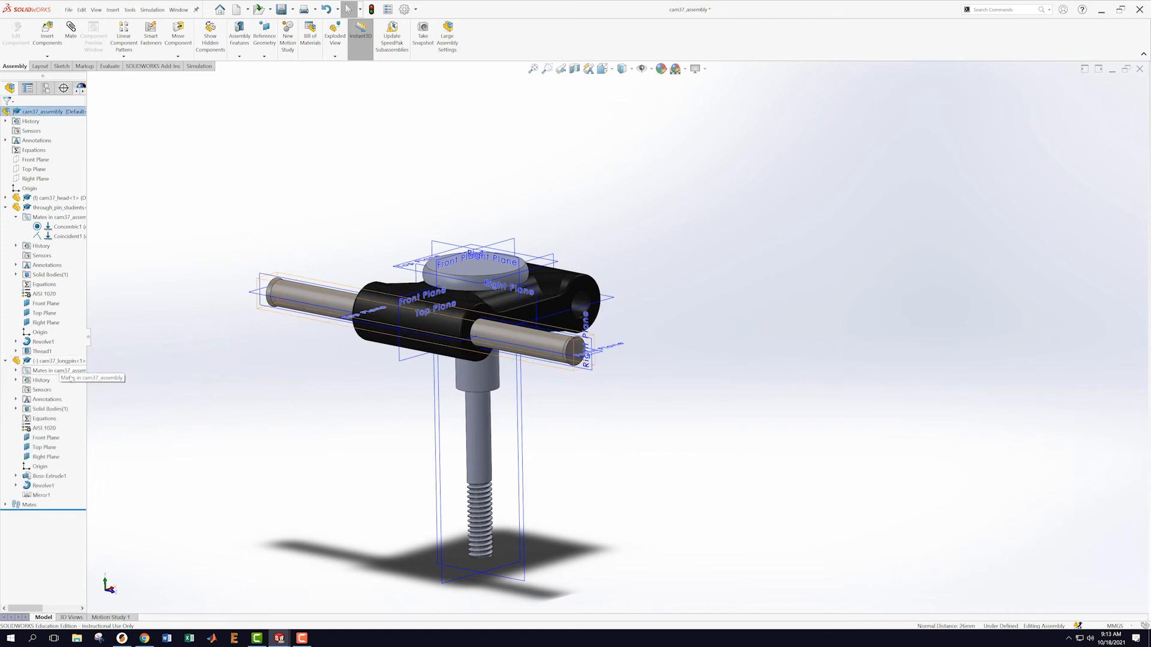
left_click(16, 370)
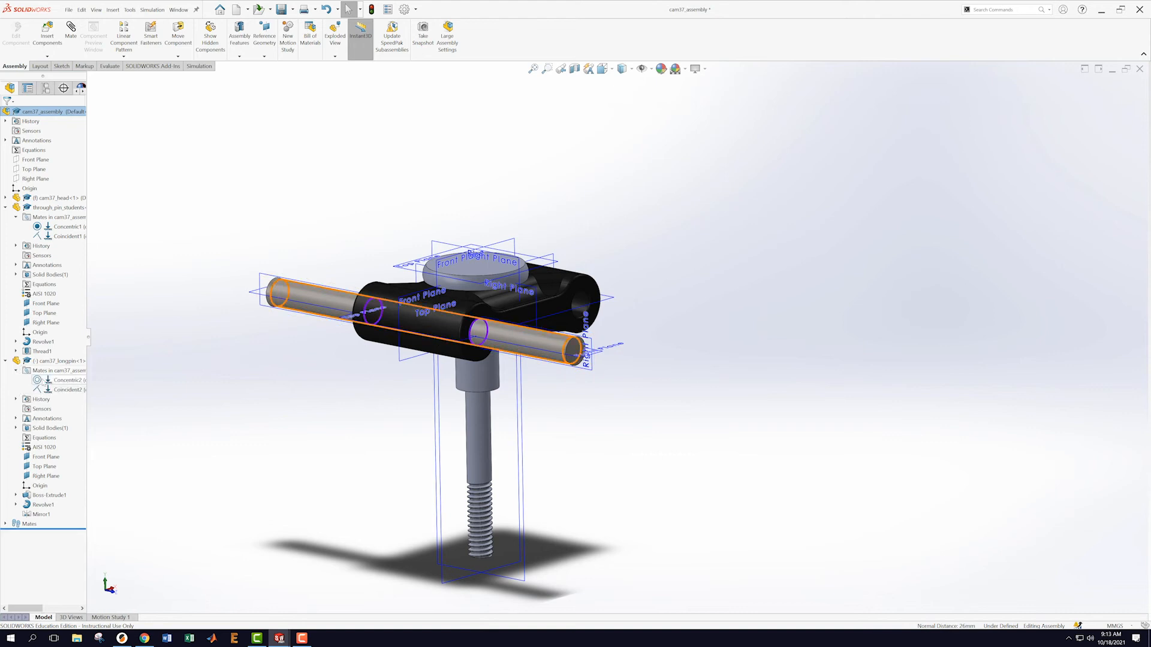
right_click(52, 381)
left_click(75, 396)
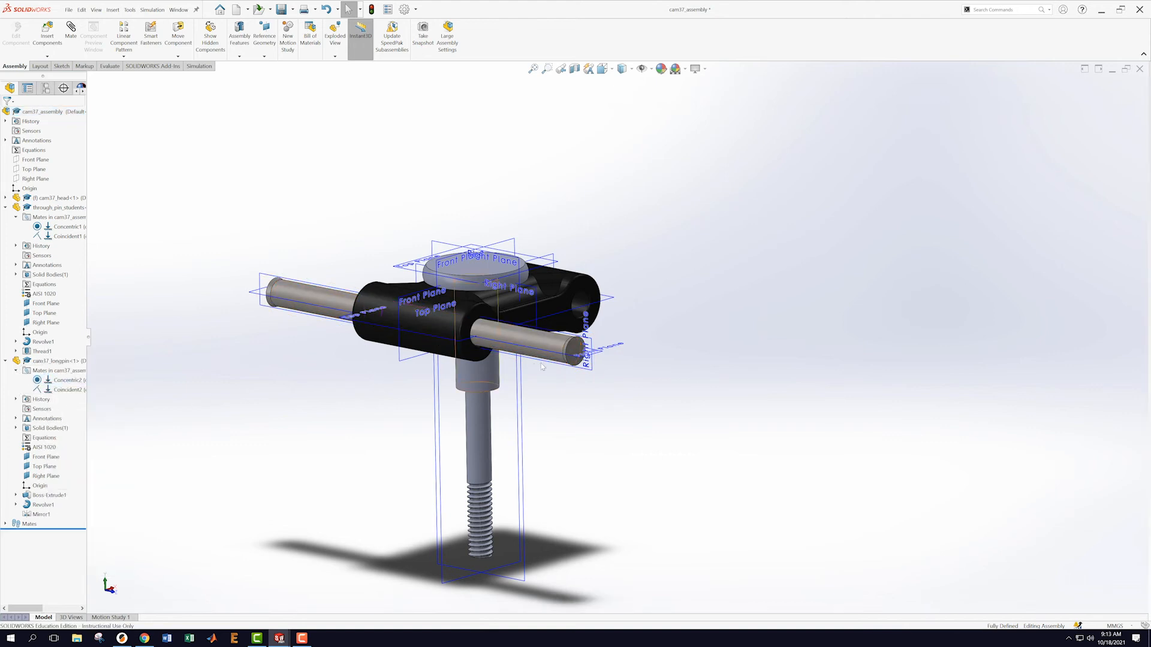
left_click(5, 361)
left_click(5, 207)
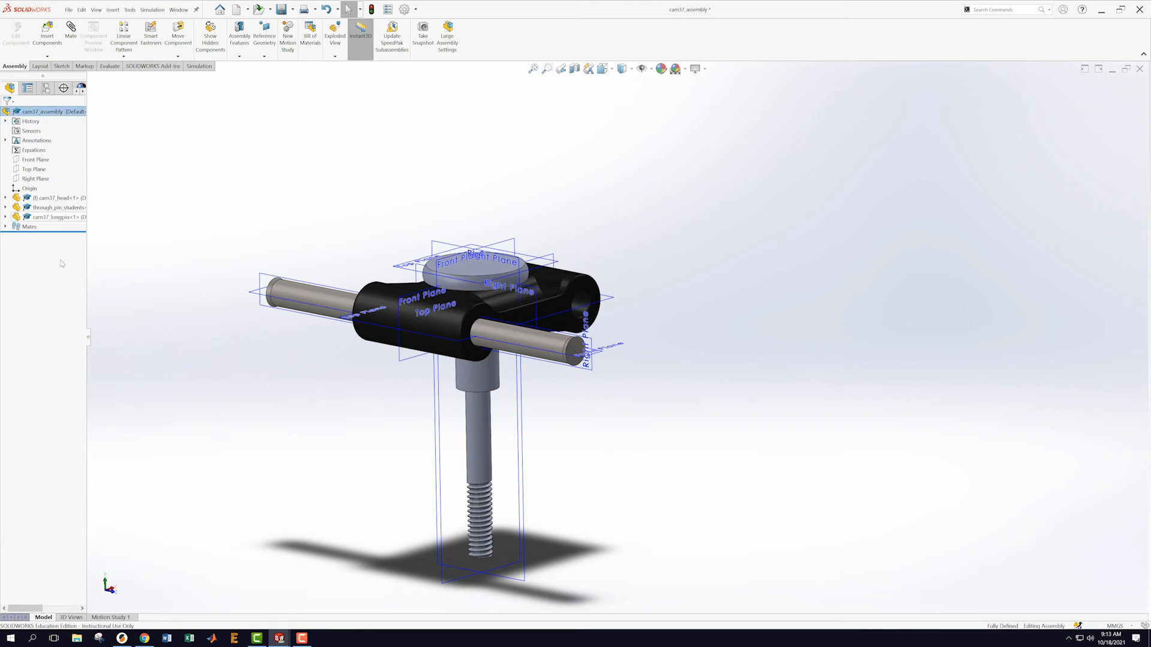
- Mirror the long pin about the cam head's Right Plane into the opposite side hole
left_click(48, 217)
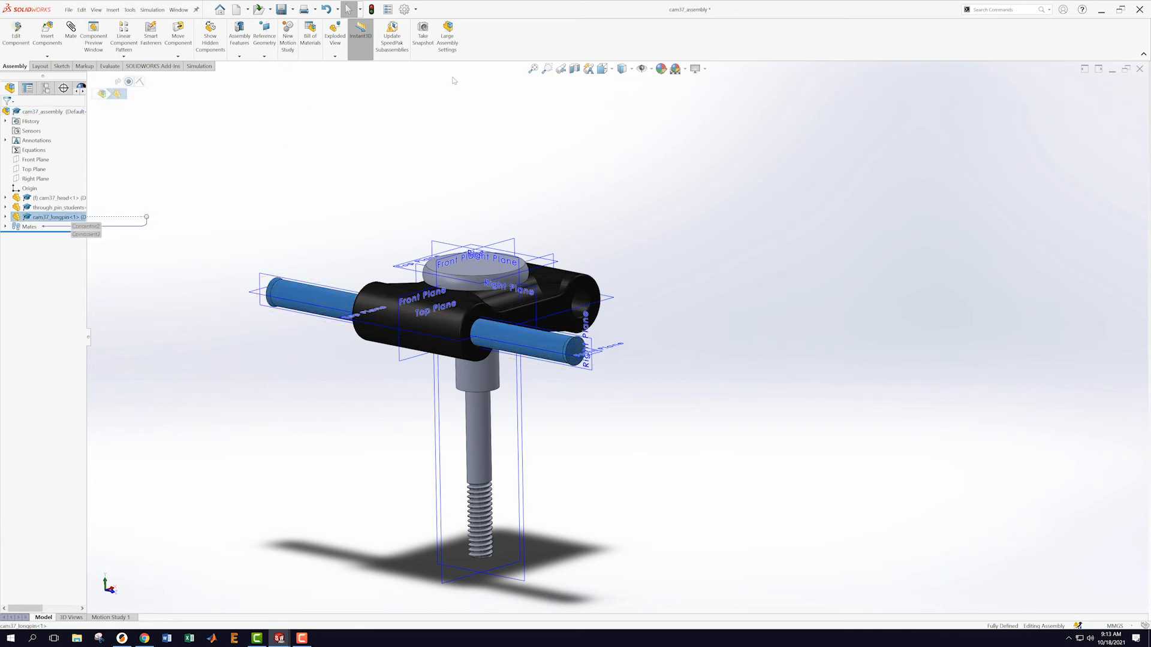
left_click(41, 66)
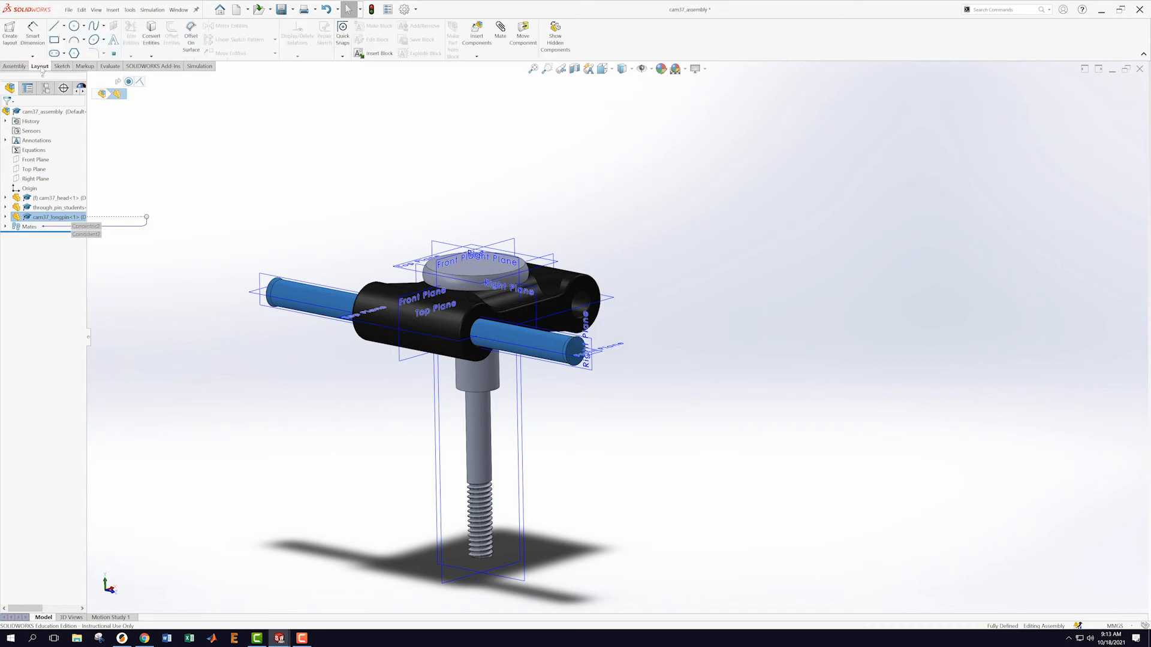
left_click(14, 66)
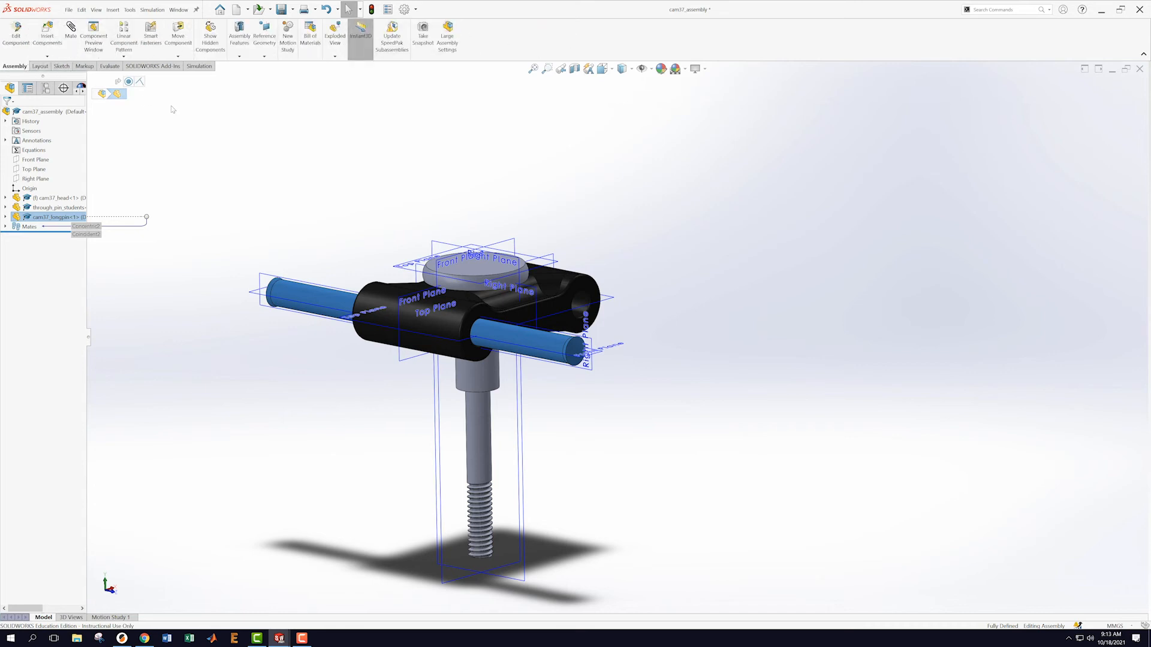
left_click(124, 57)
left_click(140, 131)
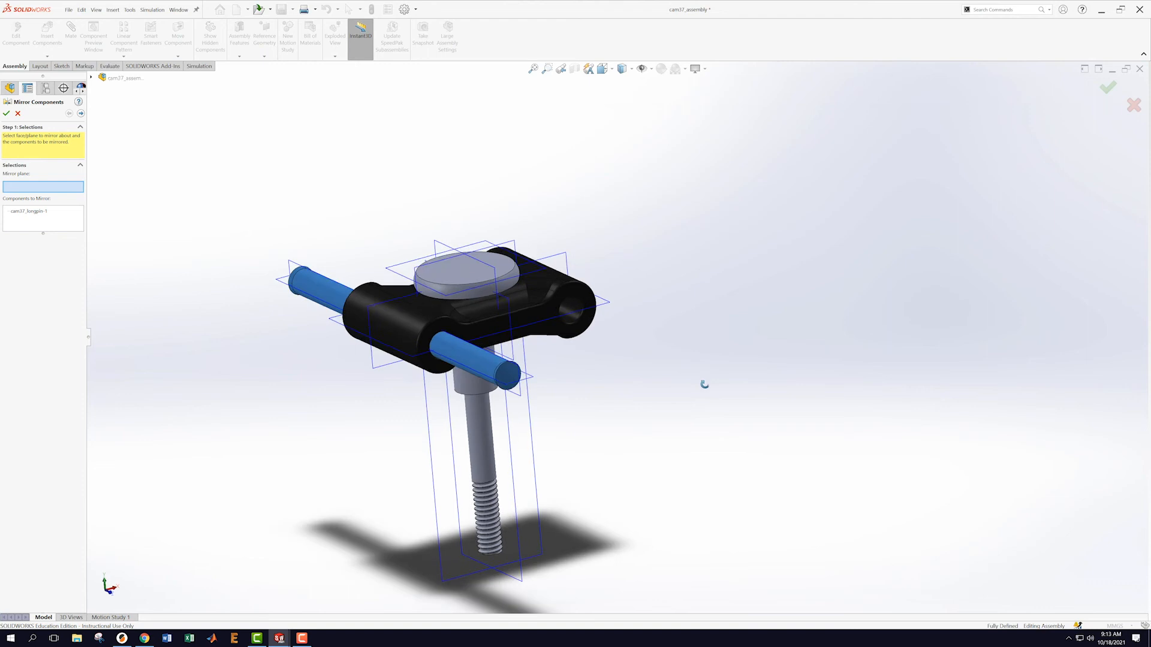
left_click(510, 324)
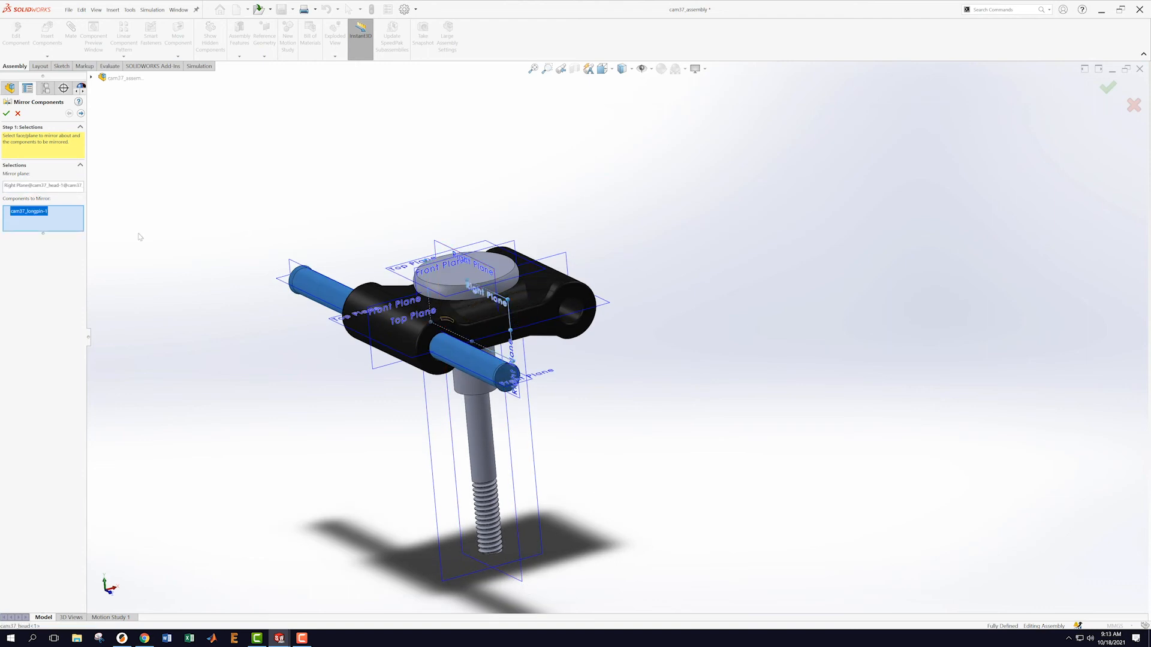
left_click(6, 114)
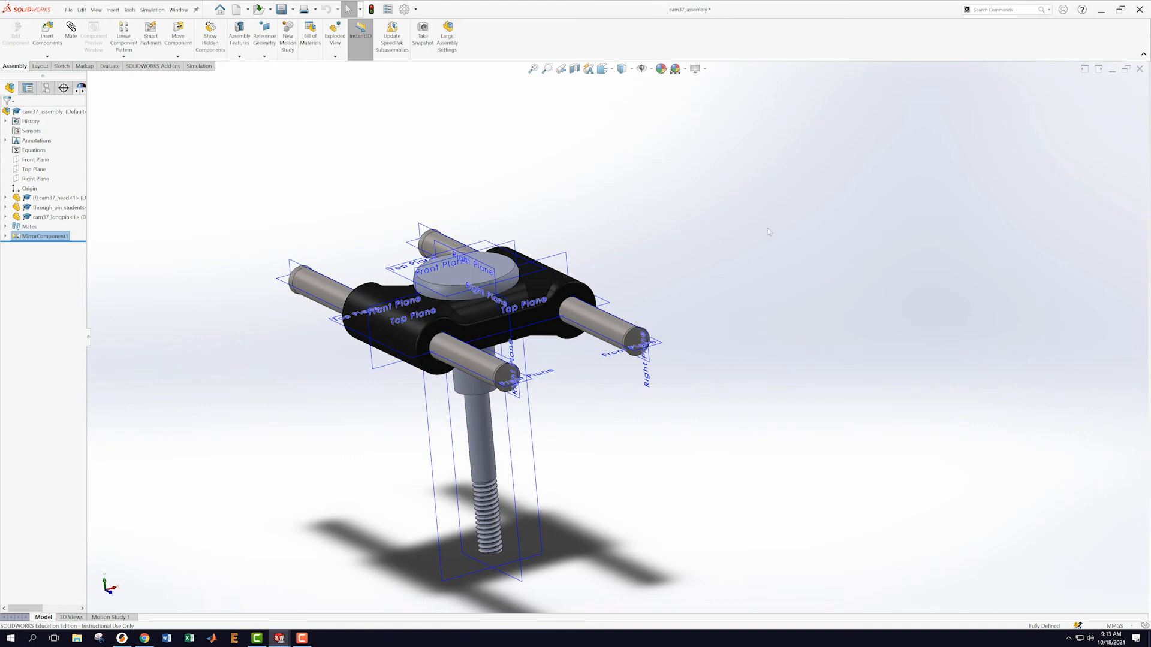
middle_click_drag(208, 217, 255, 234)
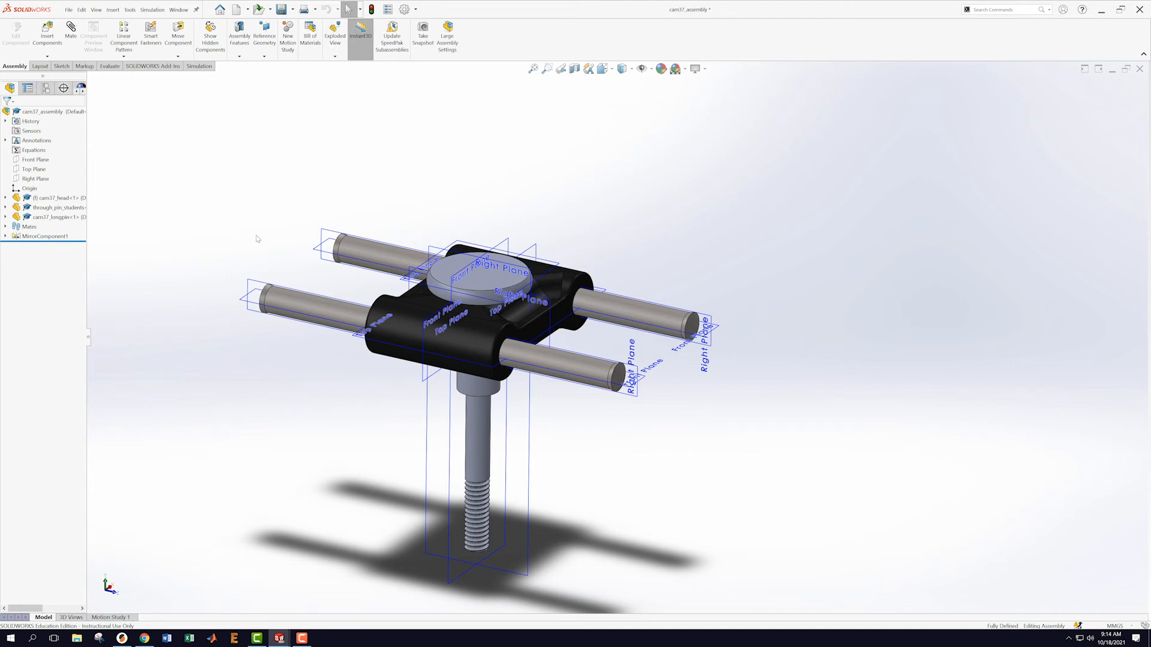
mouse_move(234, 202)
middle_mouse_down()
mouse_move(222, 190)
mouse_move(218, 211)
middle_mouse_up()
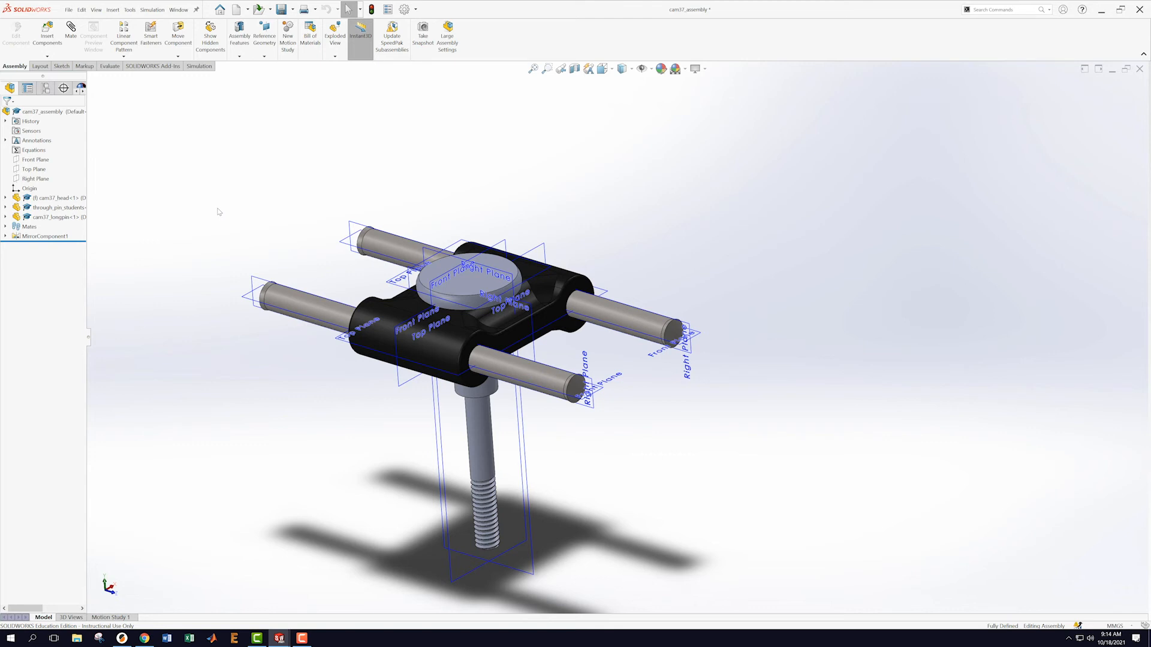
- Insert the washer part from the Cam_Provided_Parts folder and place it beside the assembly
left_click(48, 57)
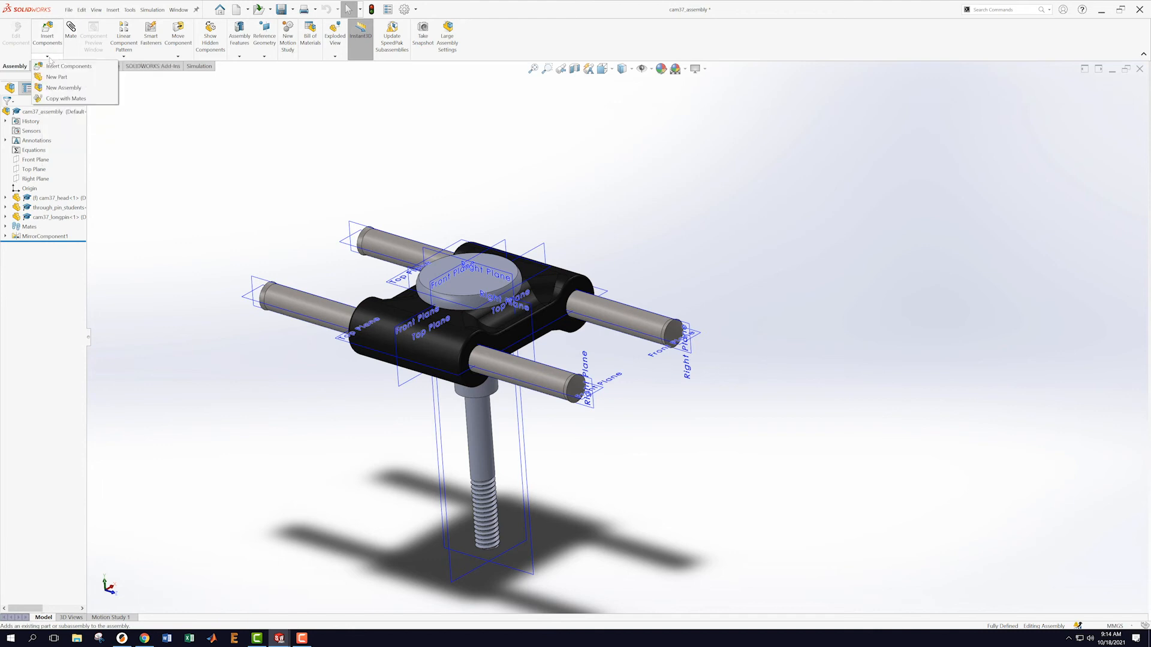
left_click(53, 66)
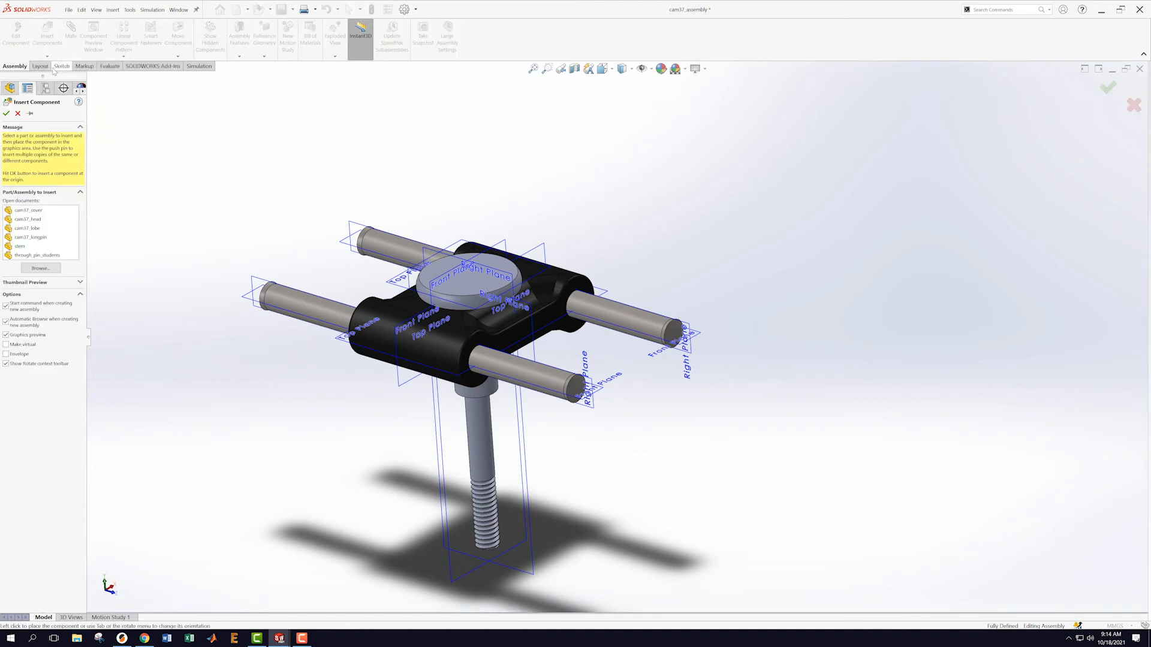
left_click(39, 268)
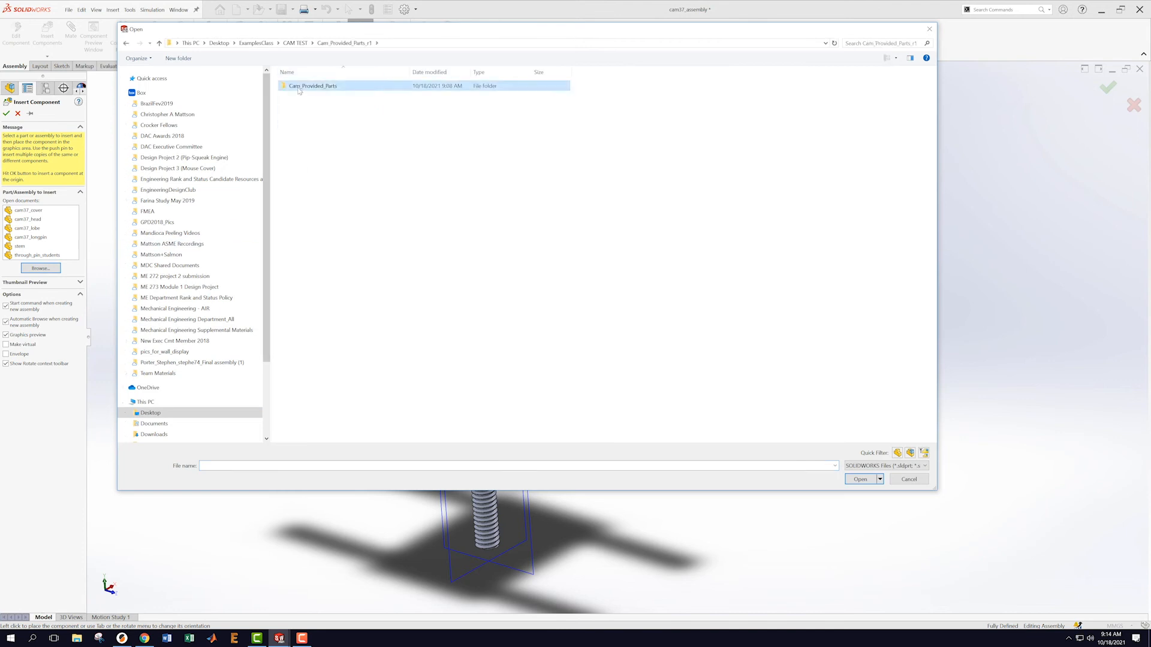
double_click(312, 85)
left_click(456, 164)
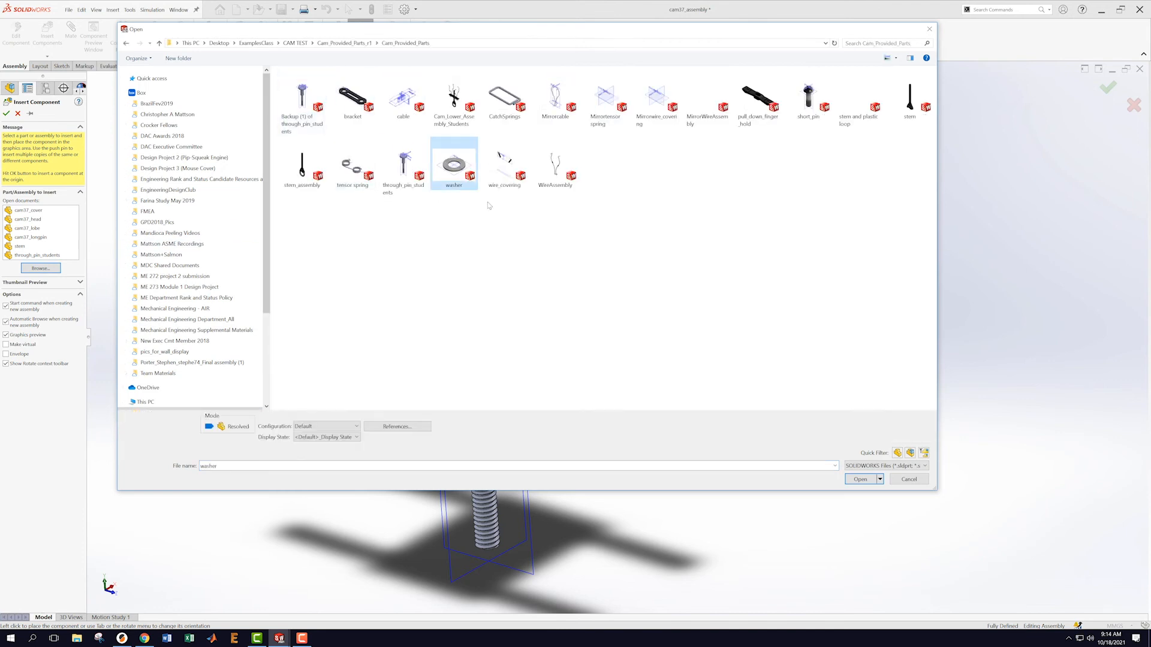
left_click(859, 479)
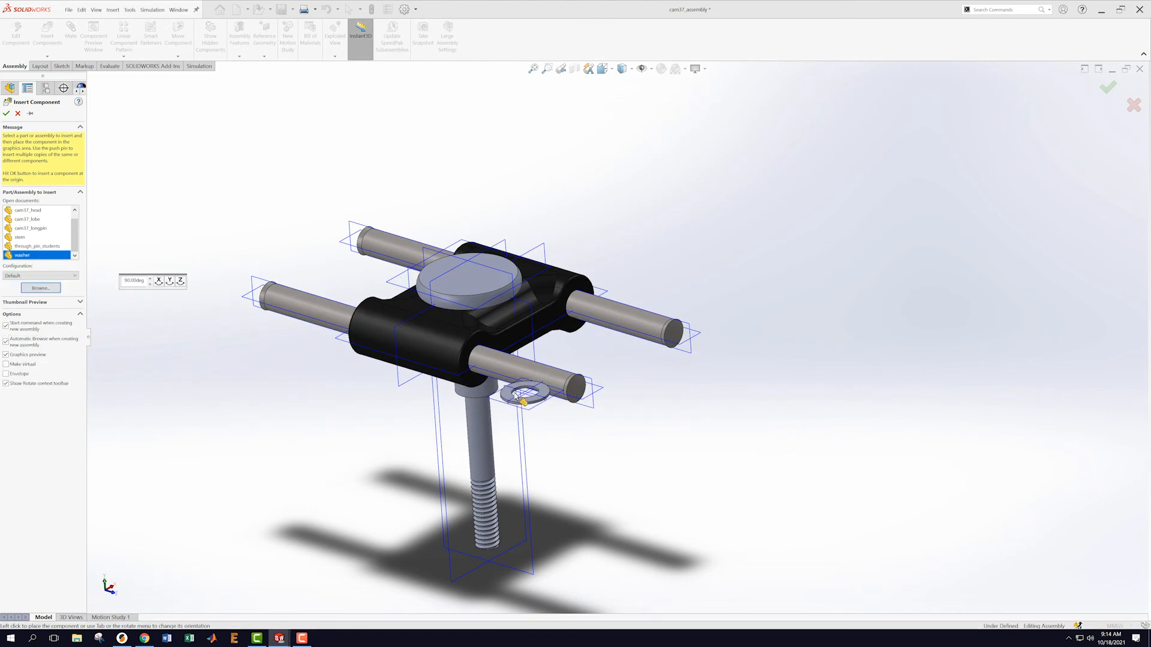
left_click(705, 460)
- Mate the washer's hole concentric with the cylindrical face of the original long pin
scroll(784, 458, "down", 2)
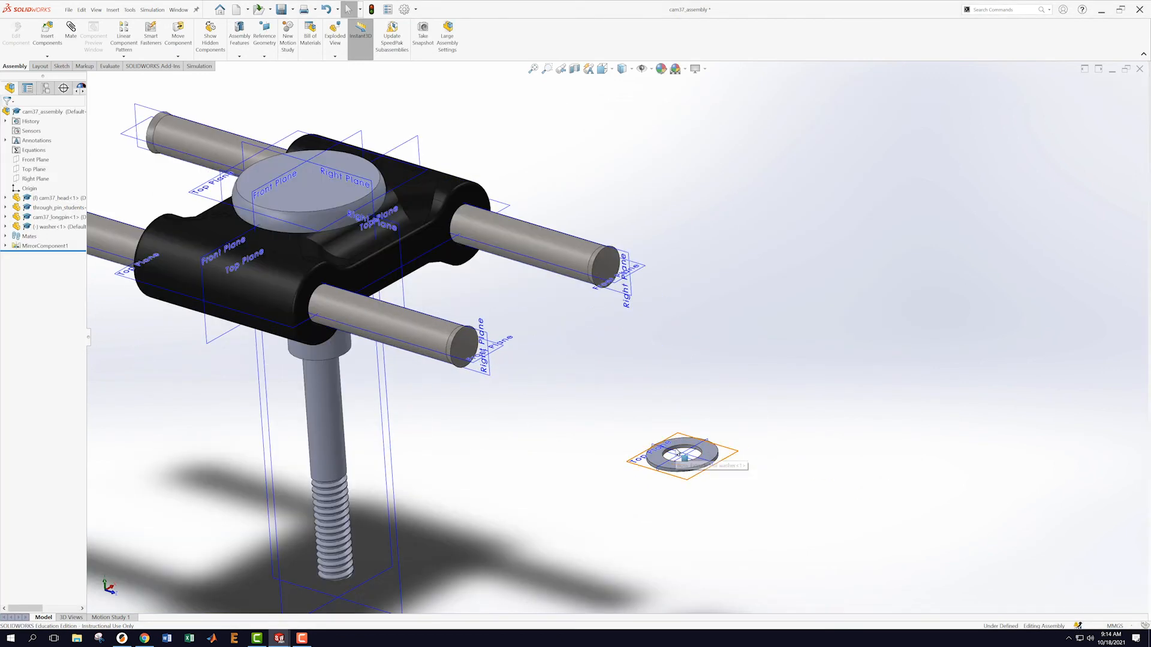
left_click(682, 450)
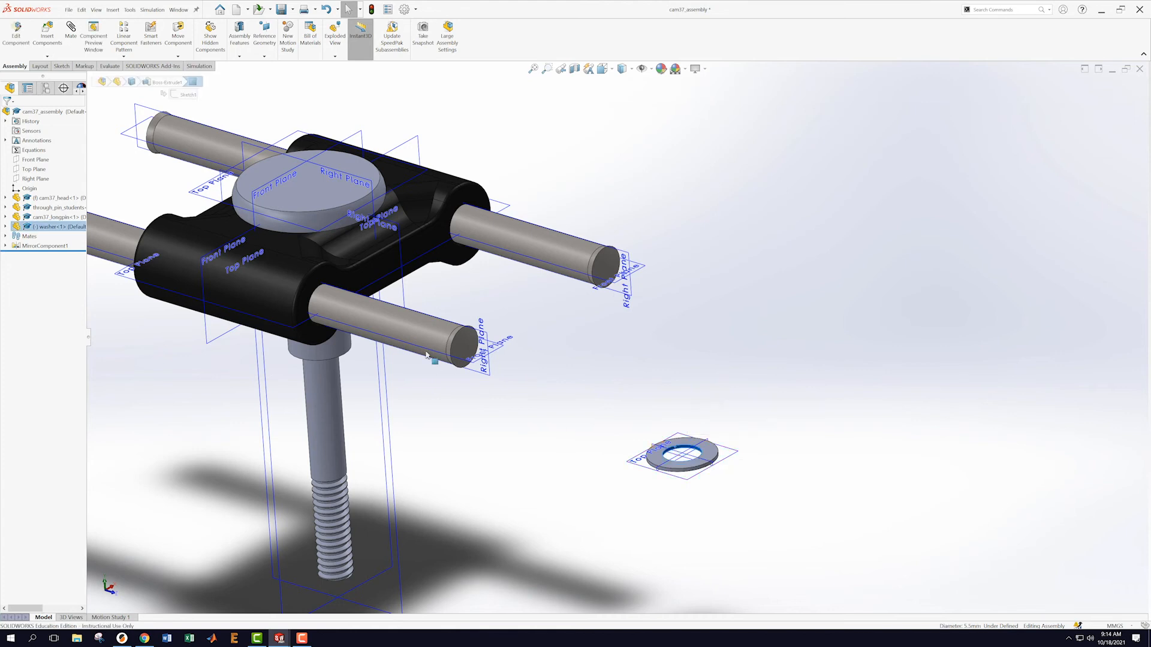
left_click(410, 327, "ctrl")
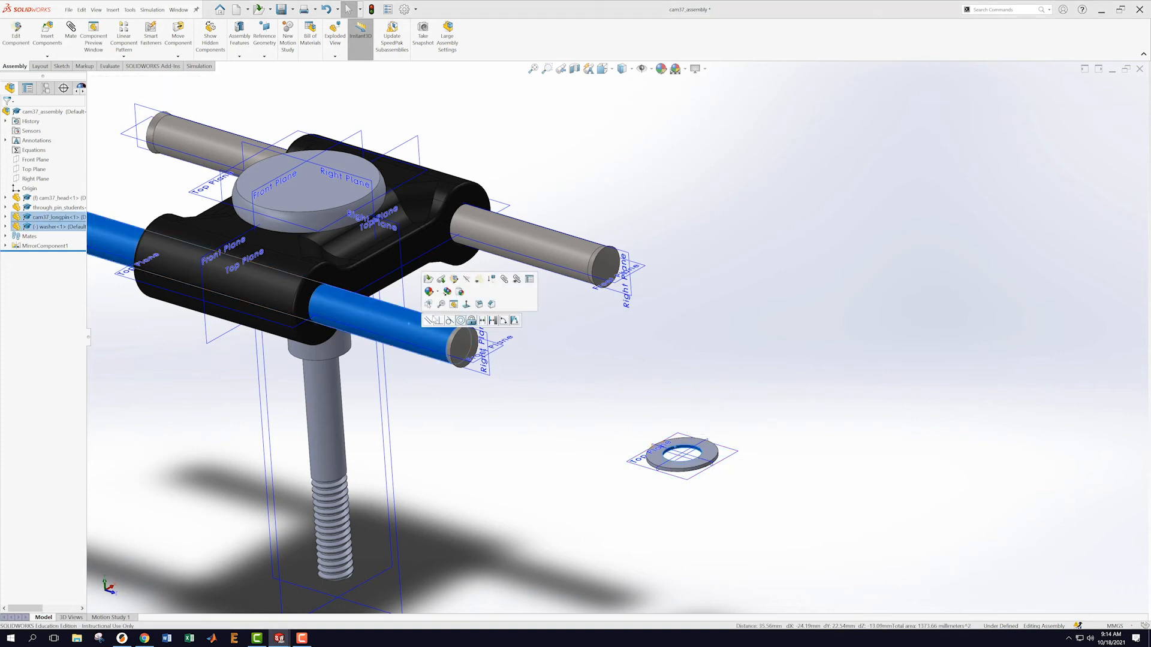
left_click(462, 323)
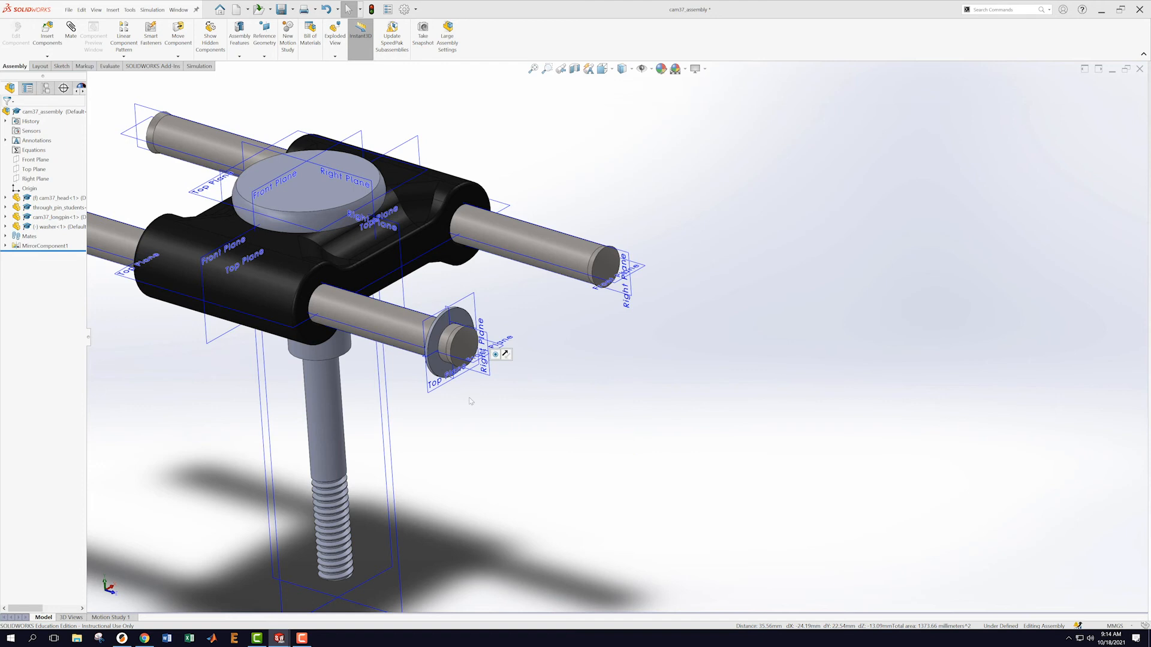
- Mate the washer's inner flat face coincident with the cam head's flat end face around the original long pin
middle_click_drag(423, 399, 464, 372)
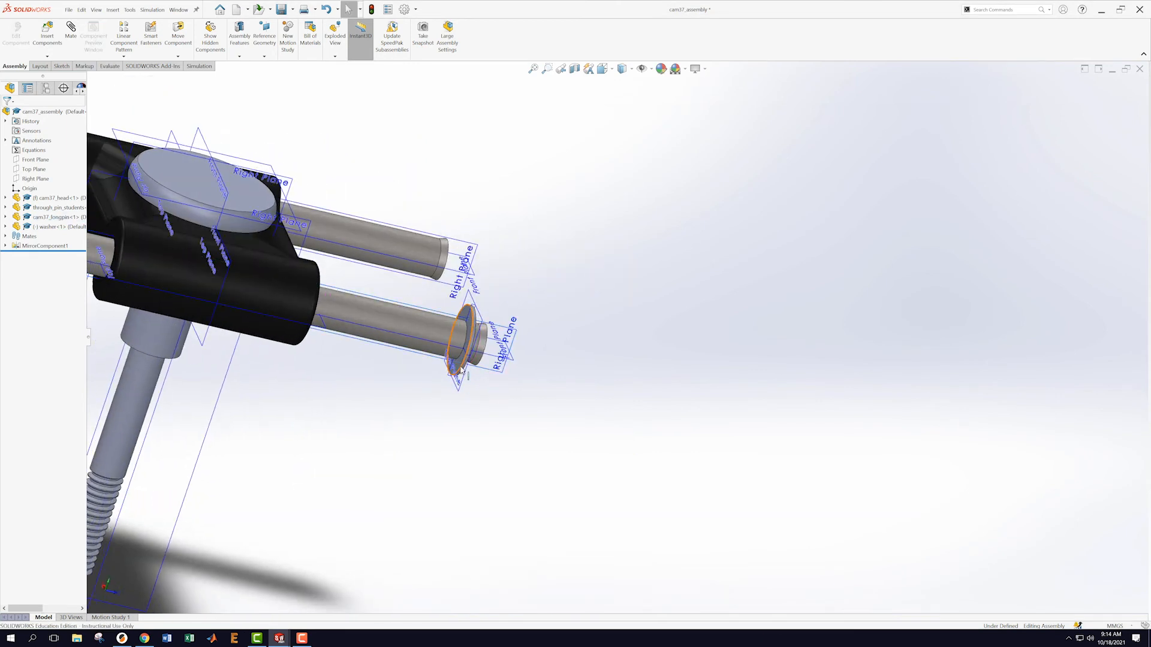
left_click(459, 371)
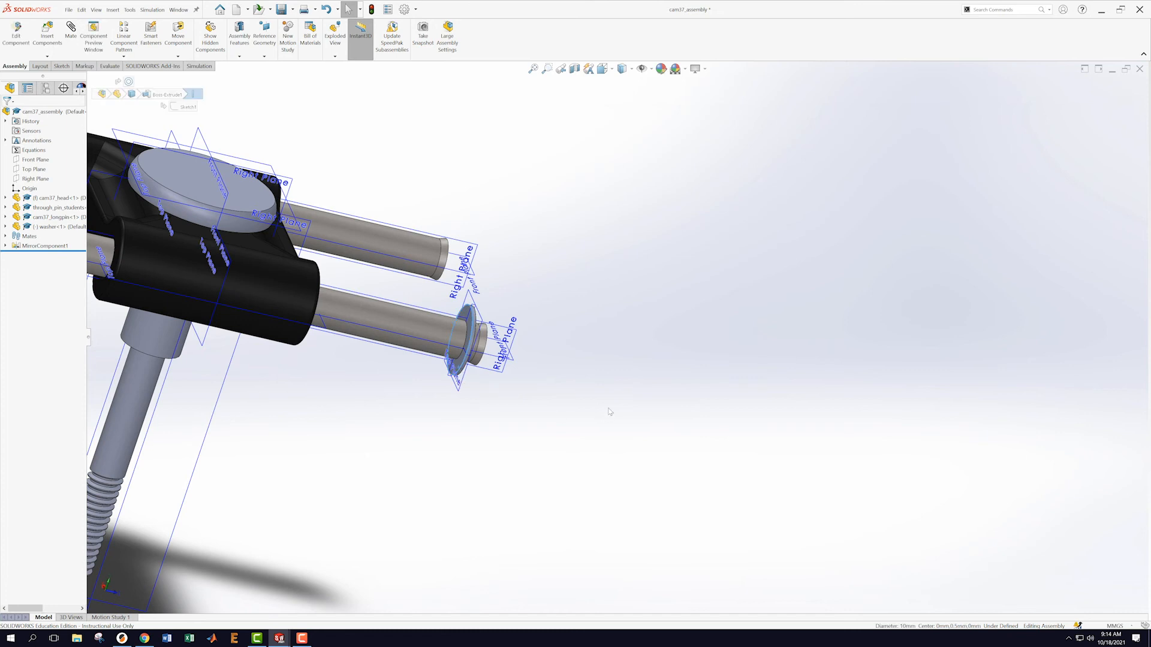
middle_click_drag(615, 415, 519, 401)
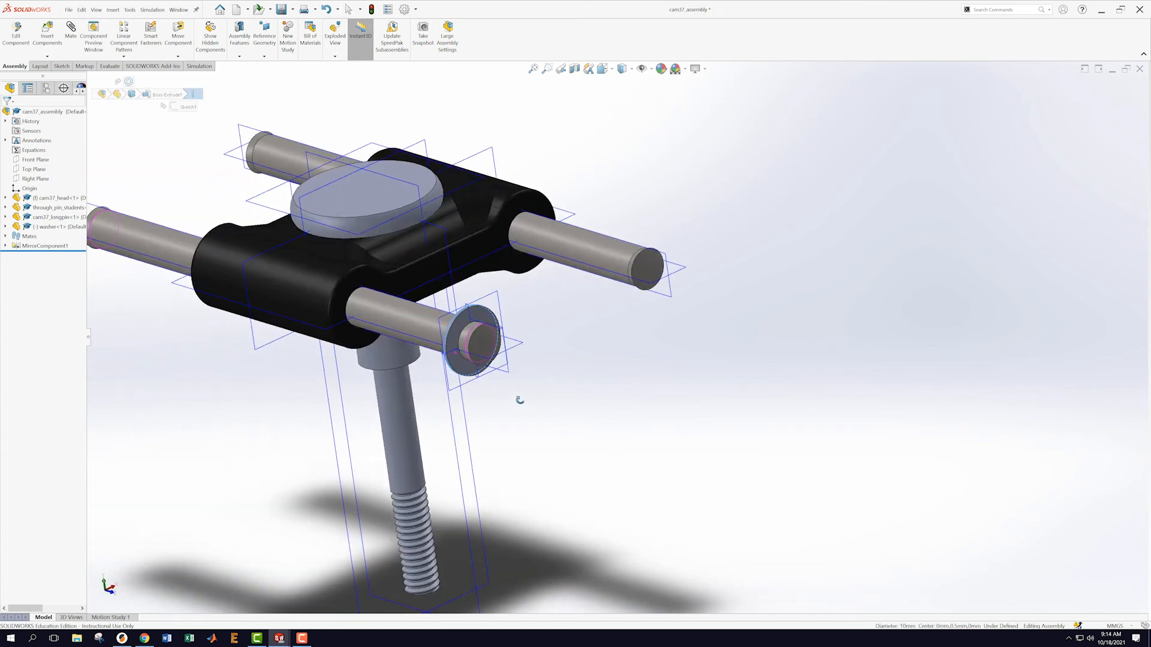
left_click(354, 341, "ctrl")
left_click(373, 335)
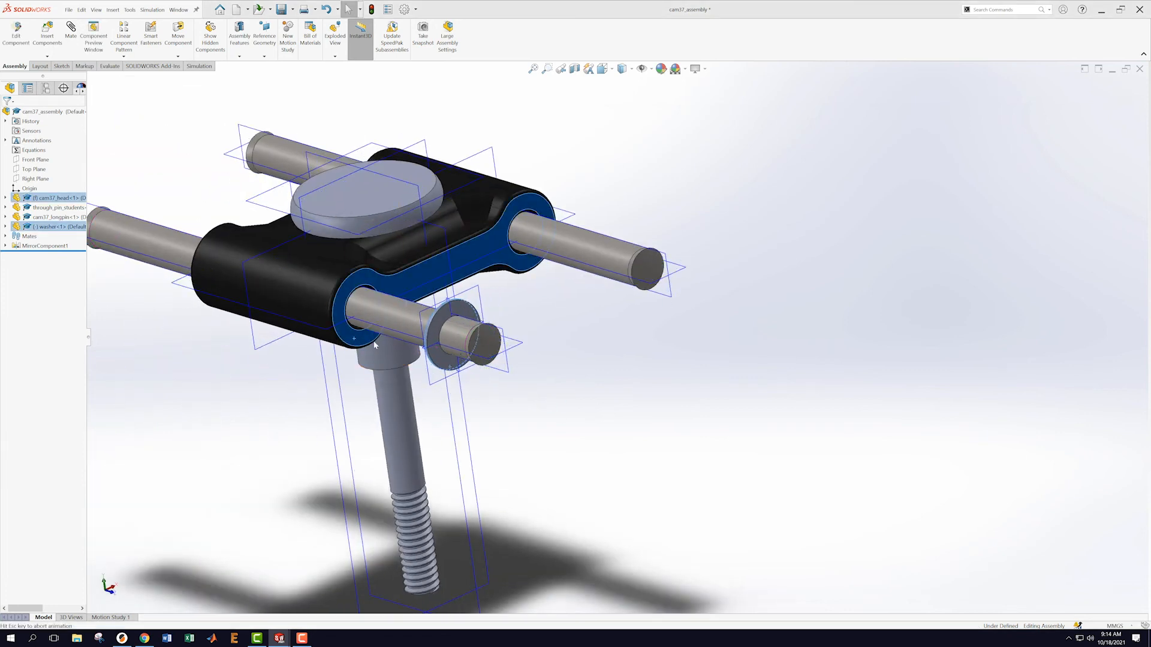
middle_click_drag(551, 428, 561, 460)
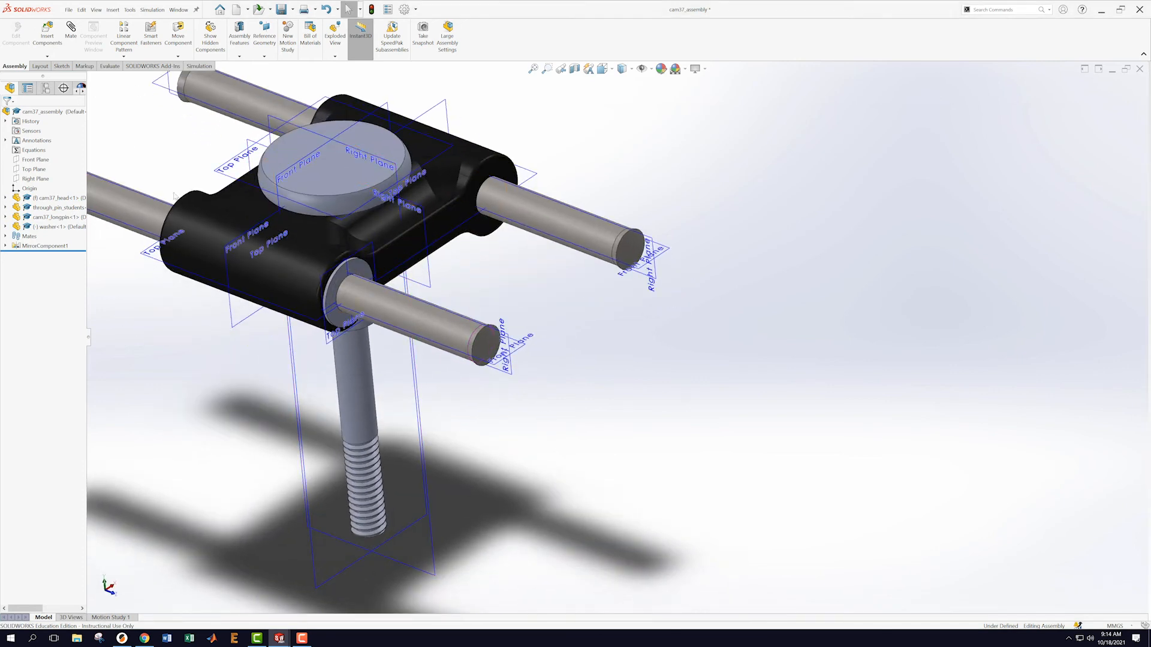
left_click(25, 247)
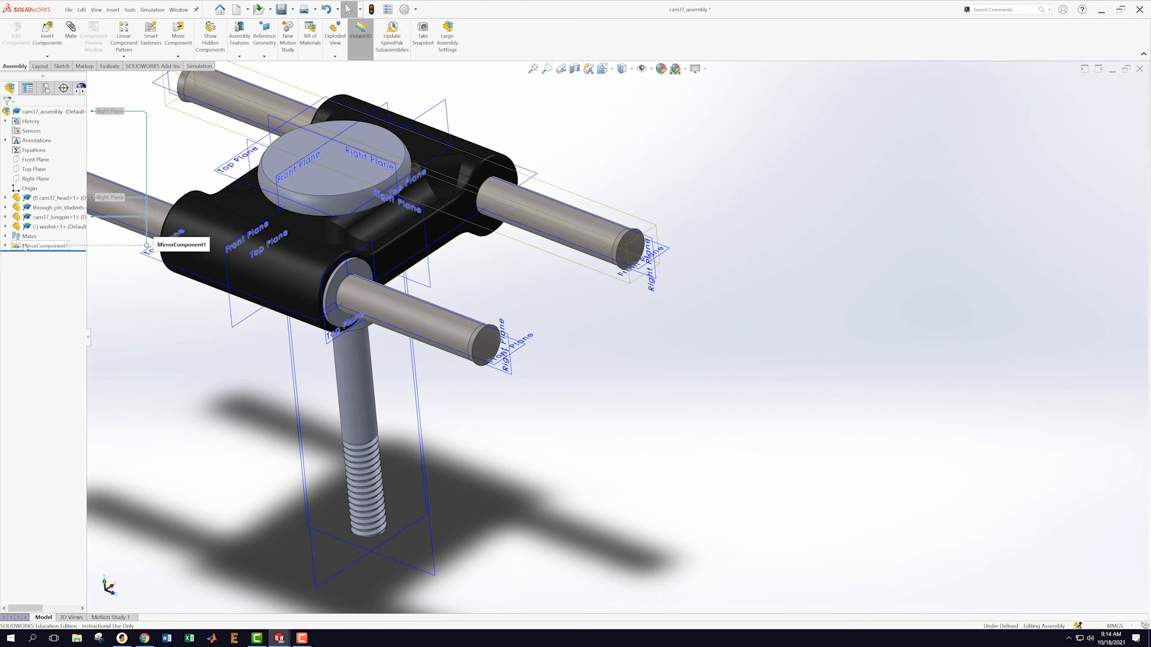
- Examine the long pin's mirror feature and the component it contains
left_click(160, 324)
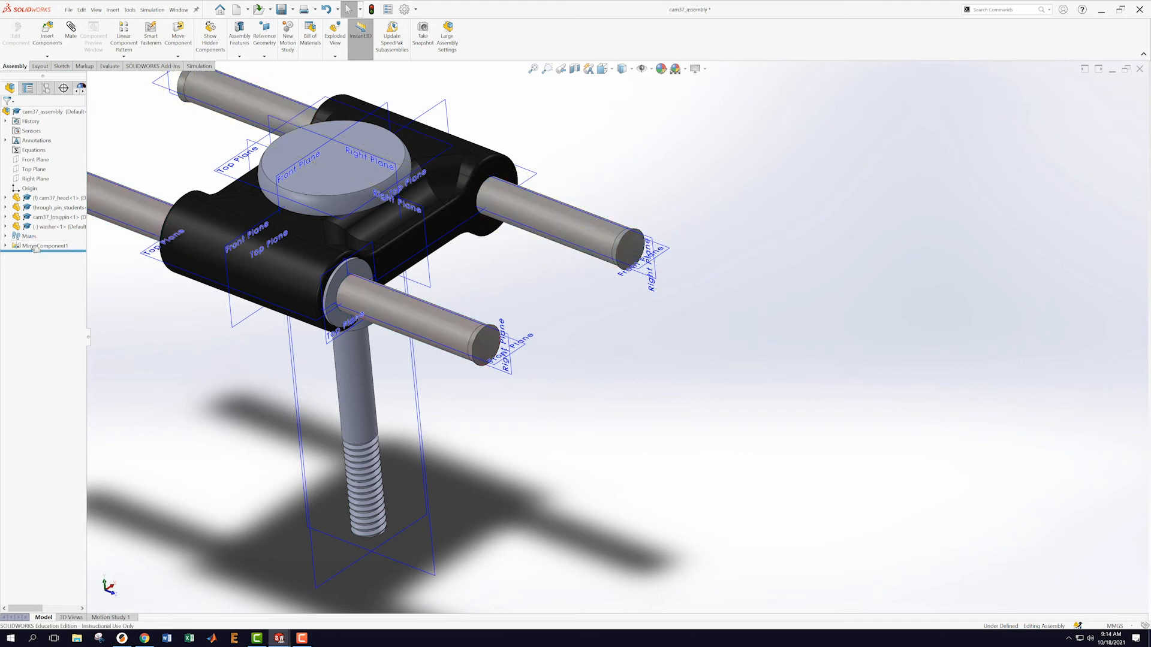
left_click(66, 246)
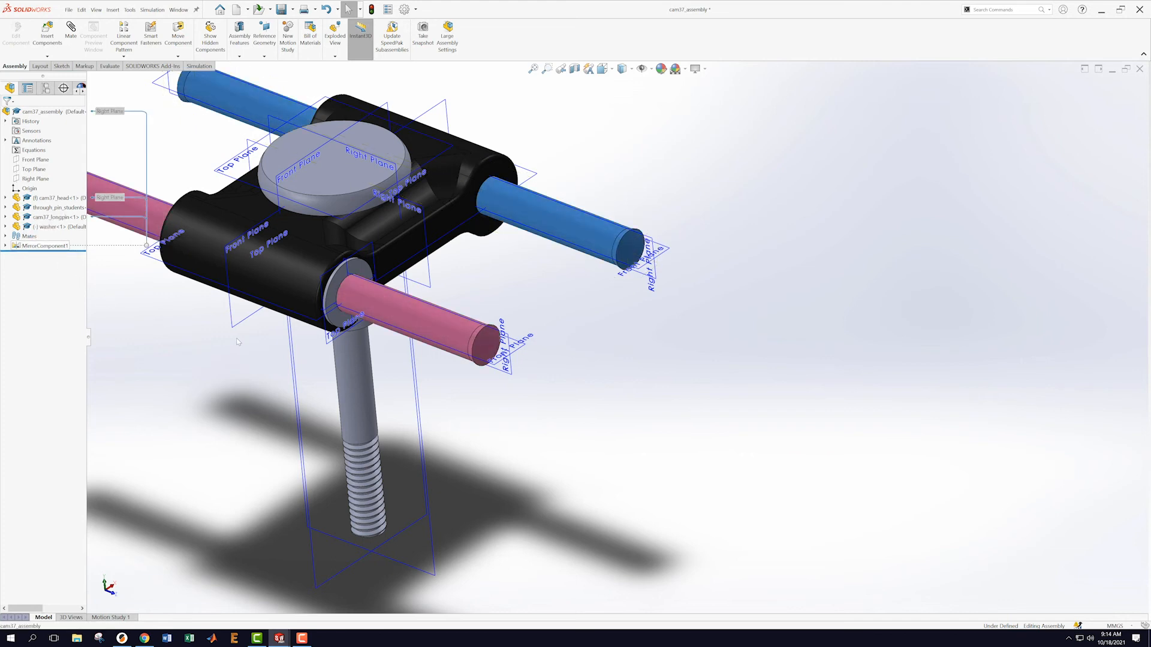
left_click(761, 442)
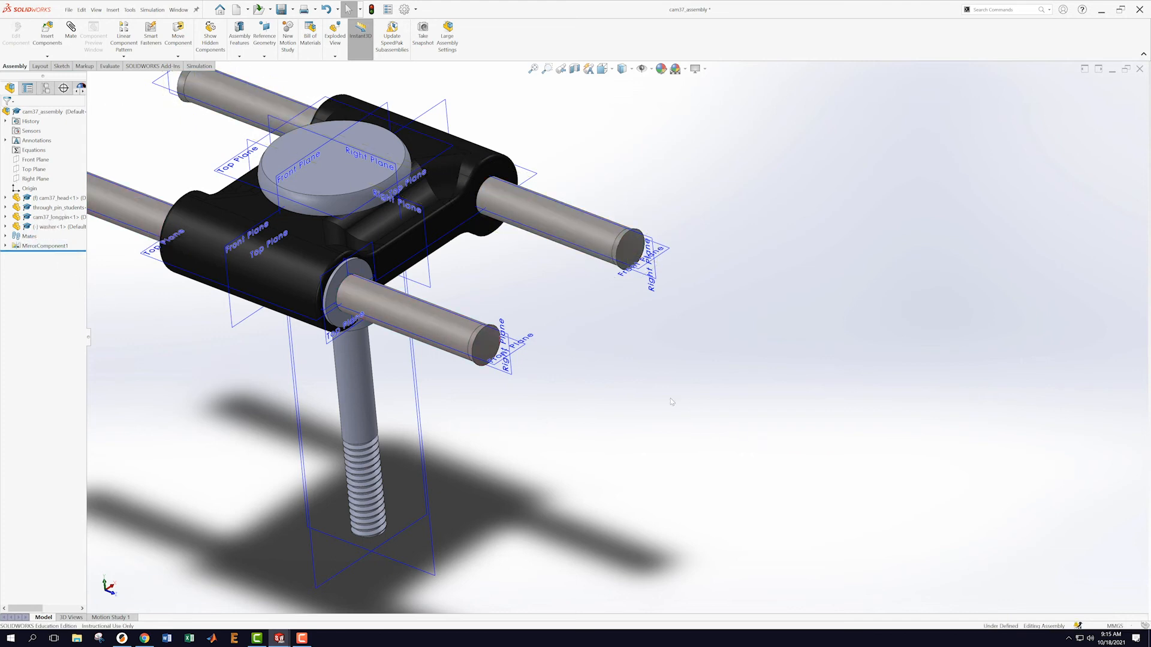
left_click(34, 246)
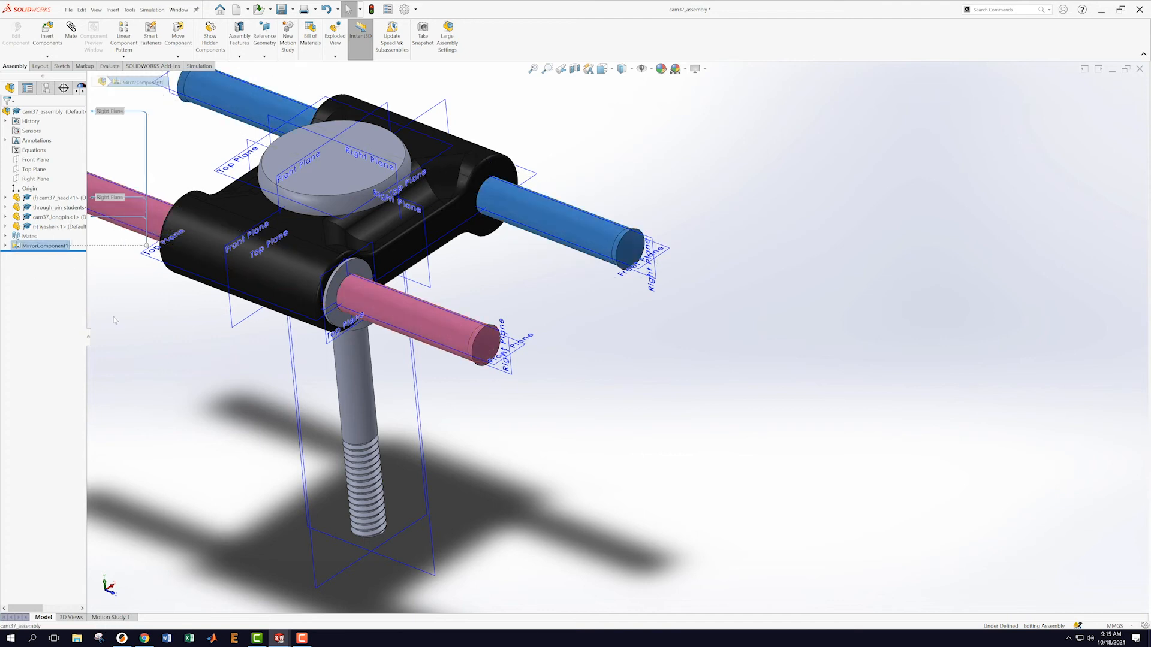
left_click(24, 251)
left_click(5, 246)
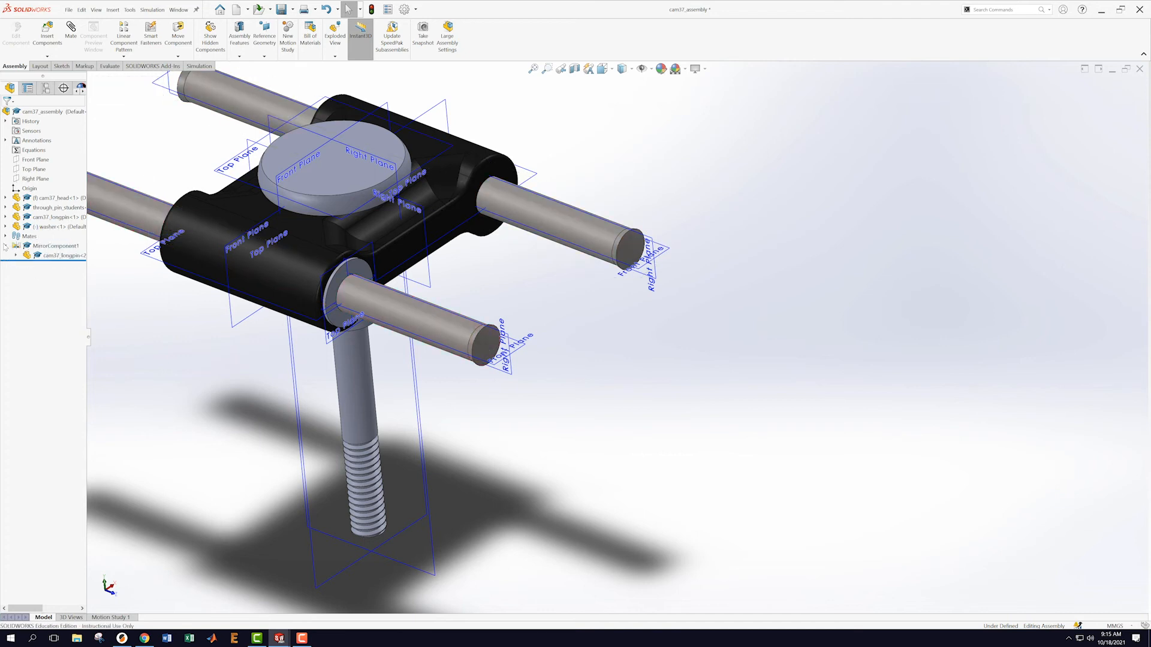
left_click(5, 246)
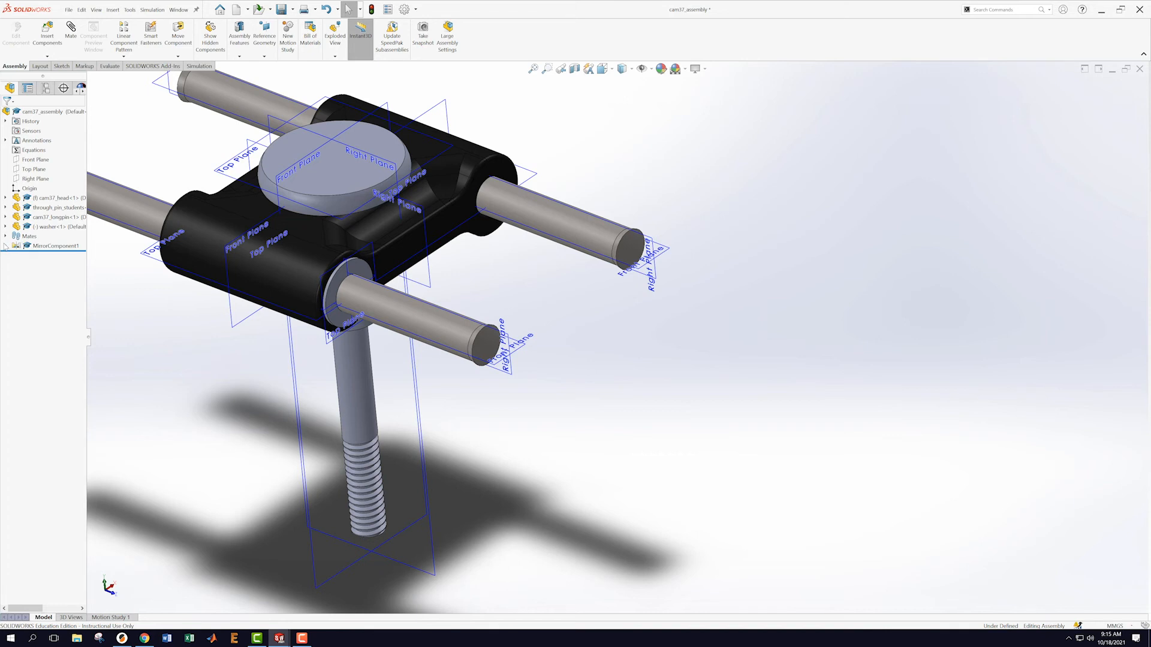
- Mirror the washer about the cam head's Right Plane onto the mirrored long pin on the same end of the head
left_click(54, 226)
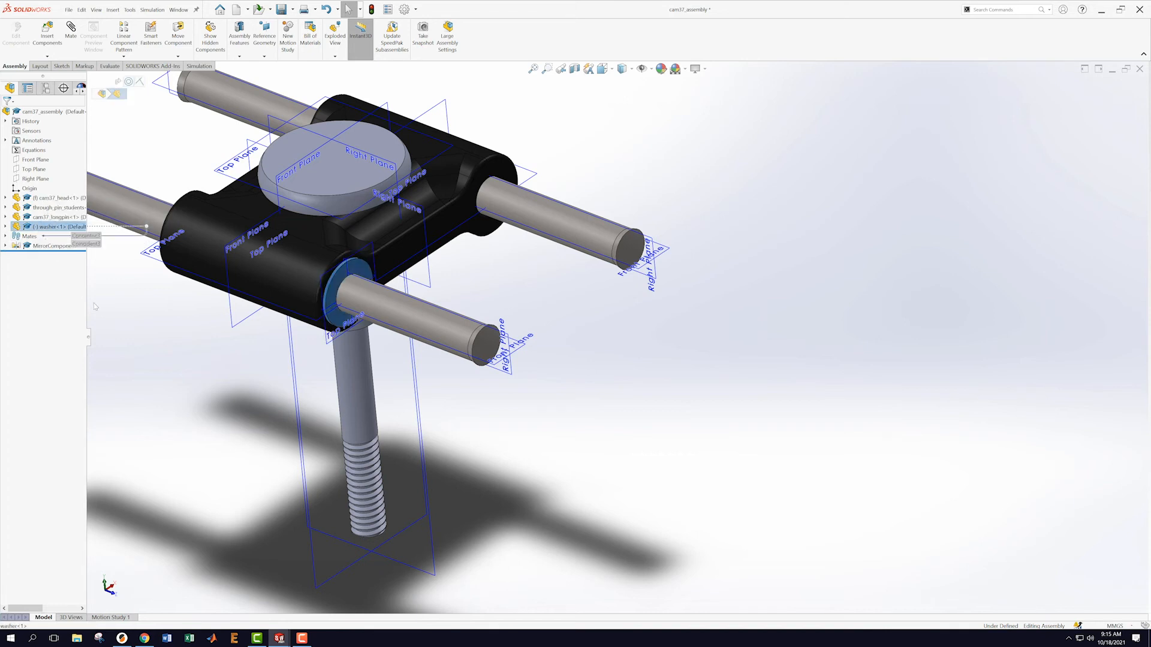
left_click(124, 55)
left_click(136, 131)
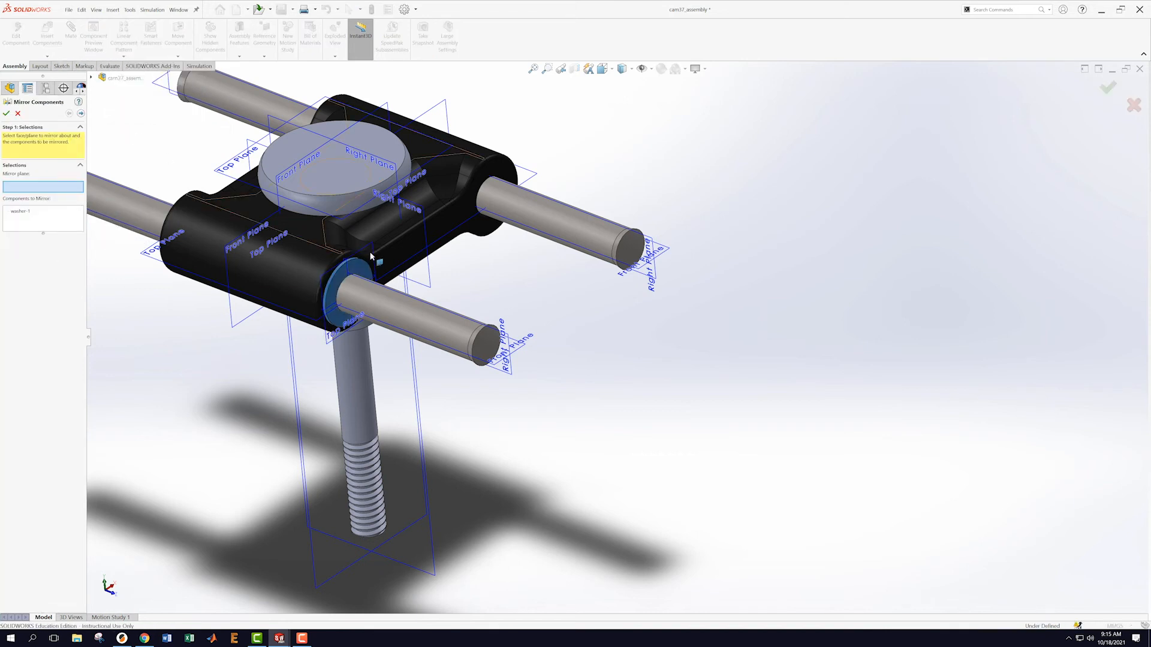
left_click(431, 282)
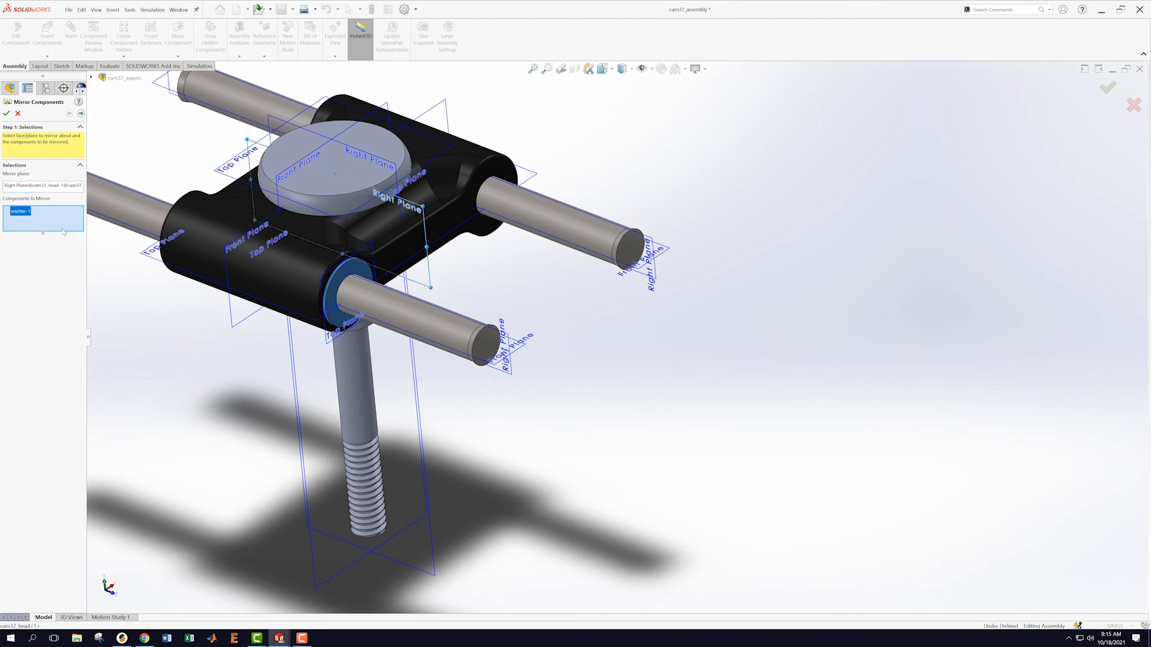
left_click(6, 113)
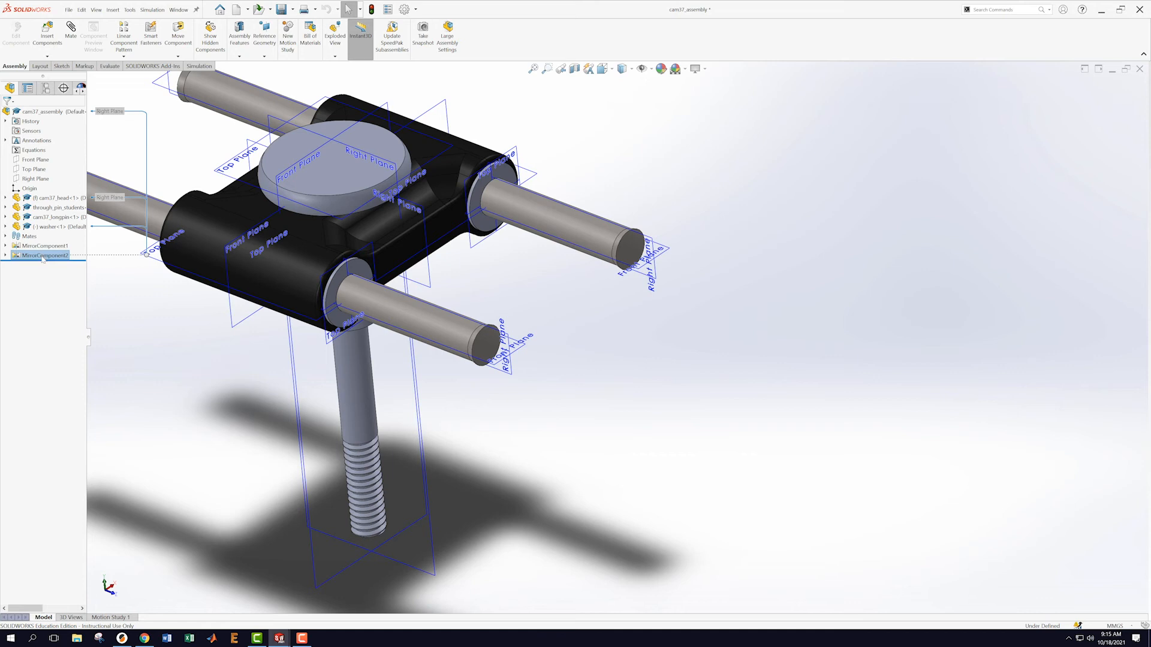
left_click(142, 315)
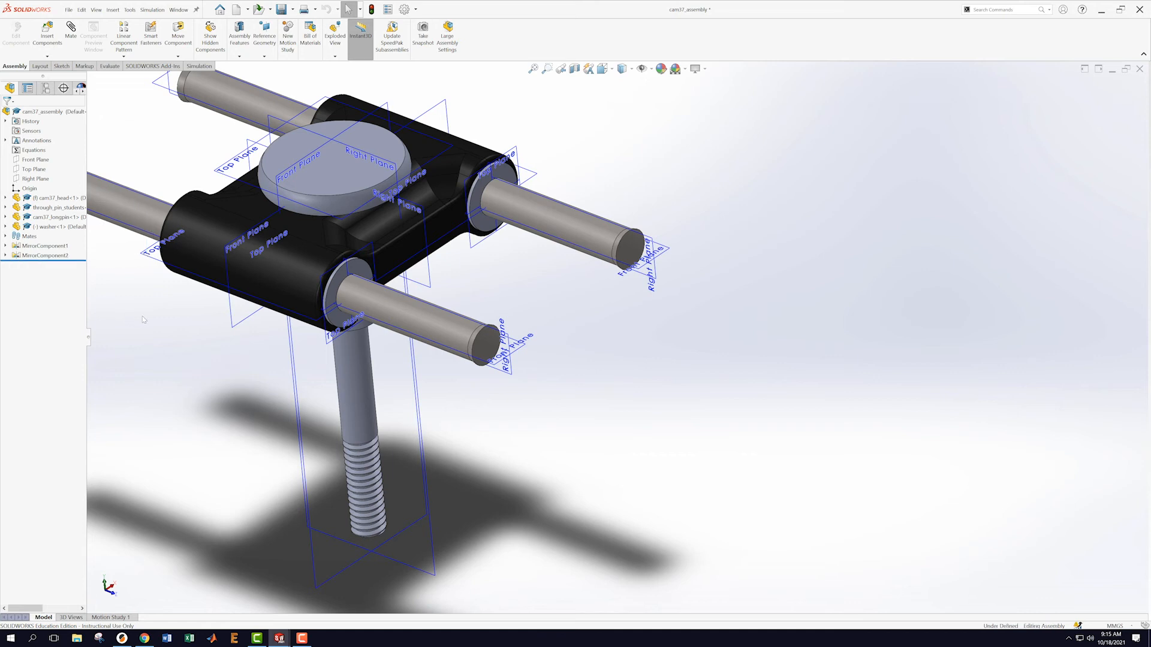
middle_click_drag(142, 315, 154, 314)
left_click(66, 258)
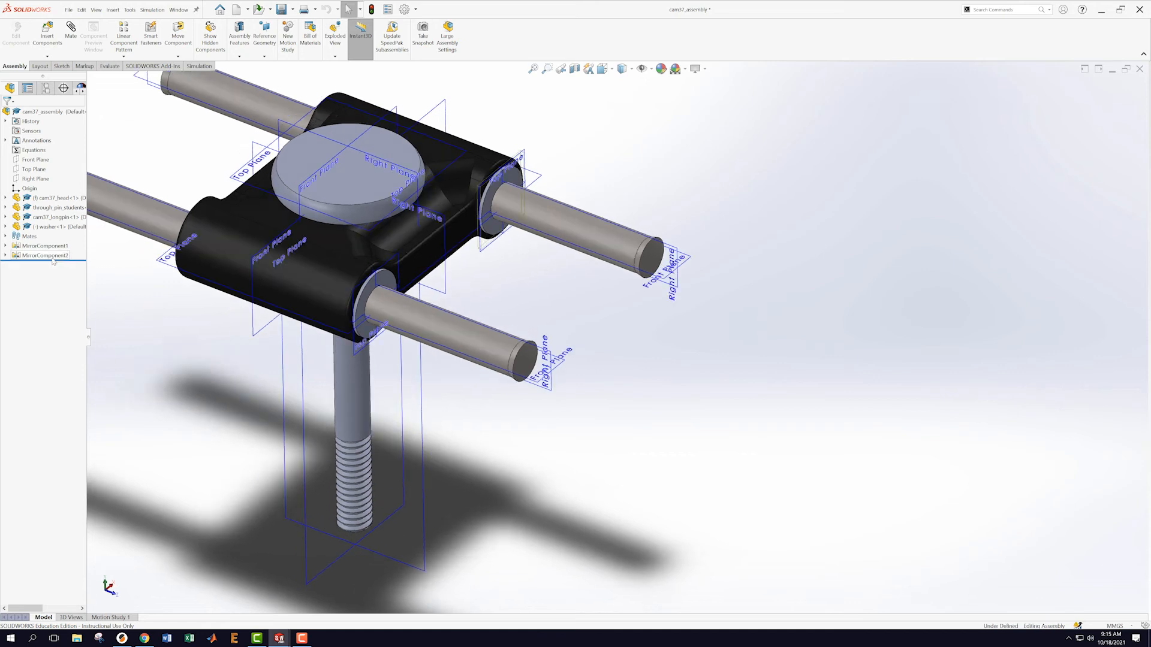
left_click(123, 57)
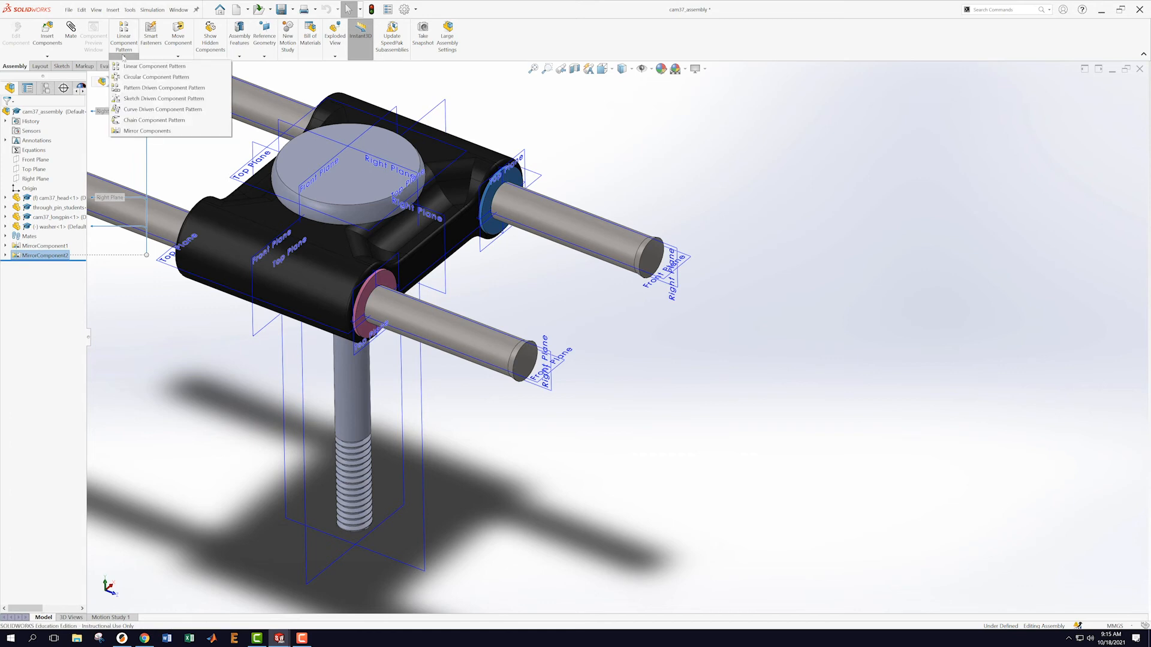
left_click(129, 132)
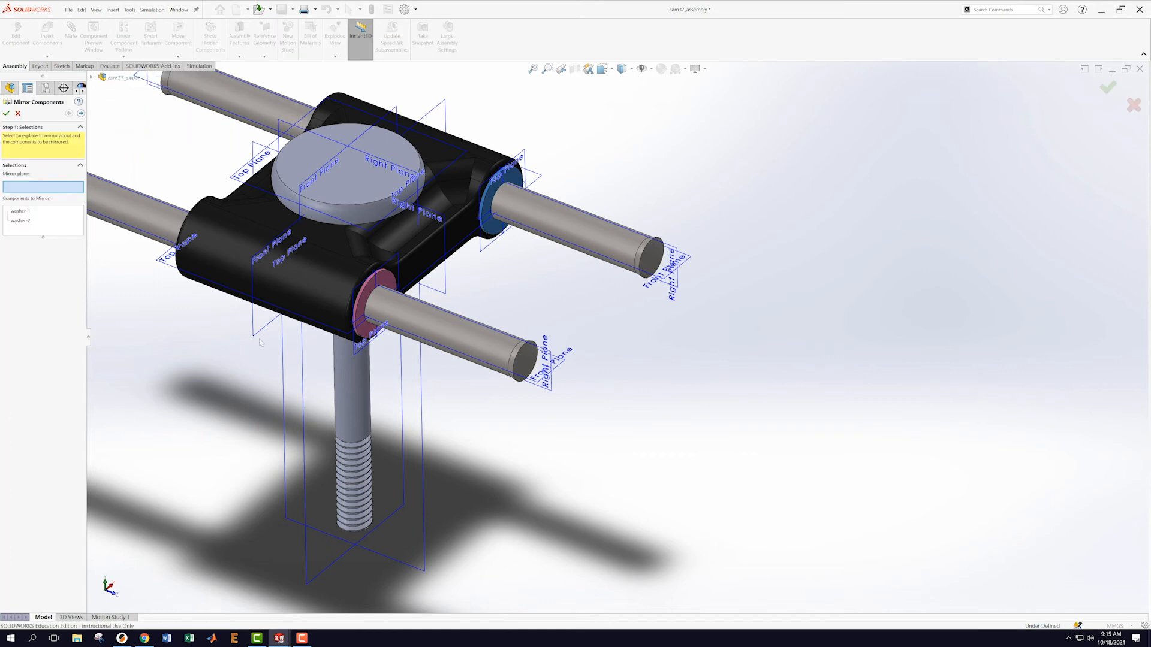
middle_click_drag(166, 328, 251, 353)
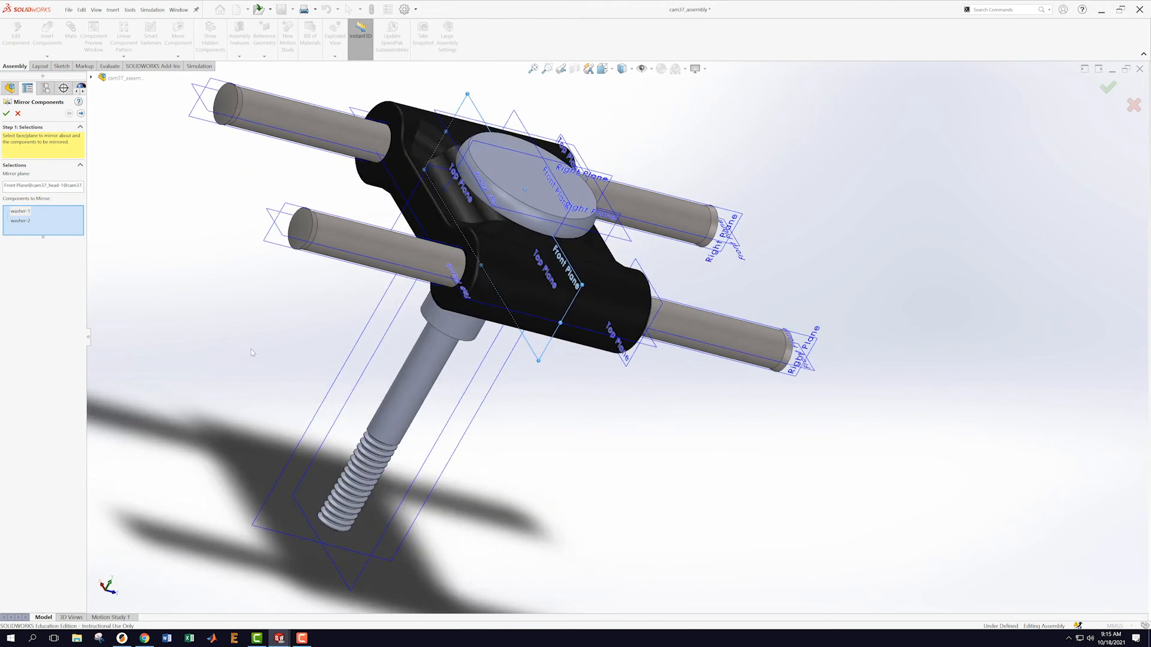
left_click(24, 222)
left_click(21, 211)
left_click(23, 223)
left_click(22, 212)
left_click(17, 114)
left_click(175, 288)
middle_click_drag(252, 316, 187, 293)
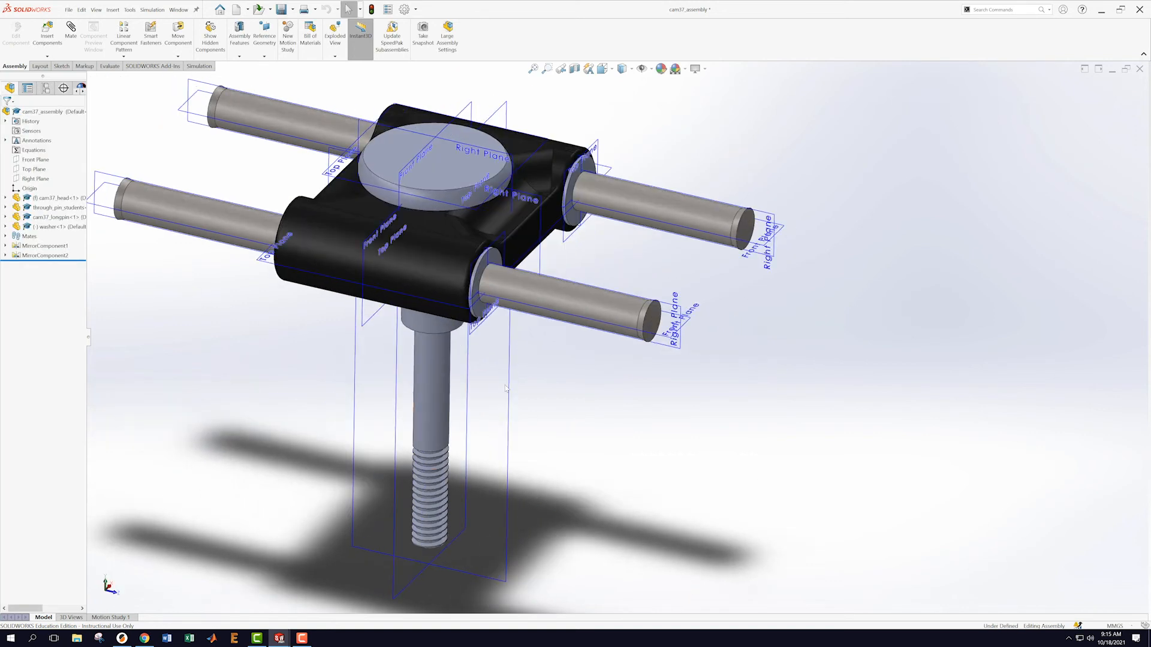
- Mirror the original washer about the cam head's Front Plane to the opposite end of the same long pin
left_click(66, 227)
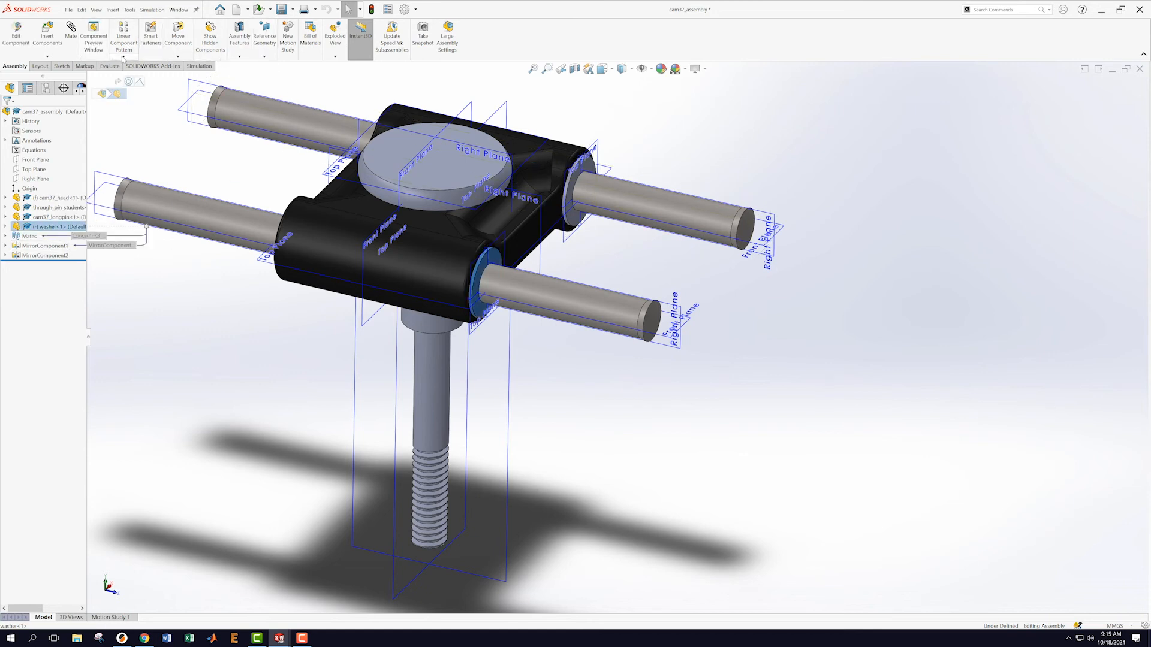
left_click(123, 57)
left_click(147, 121)
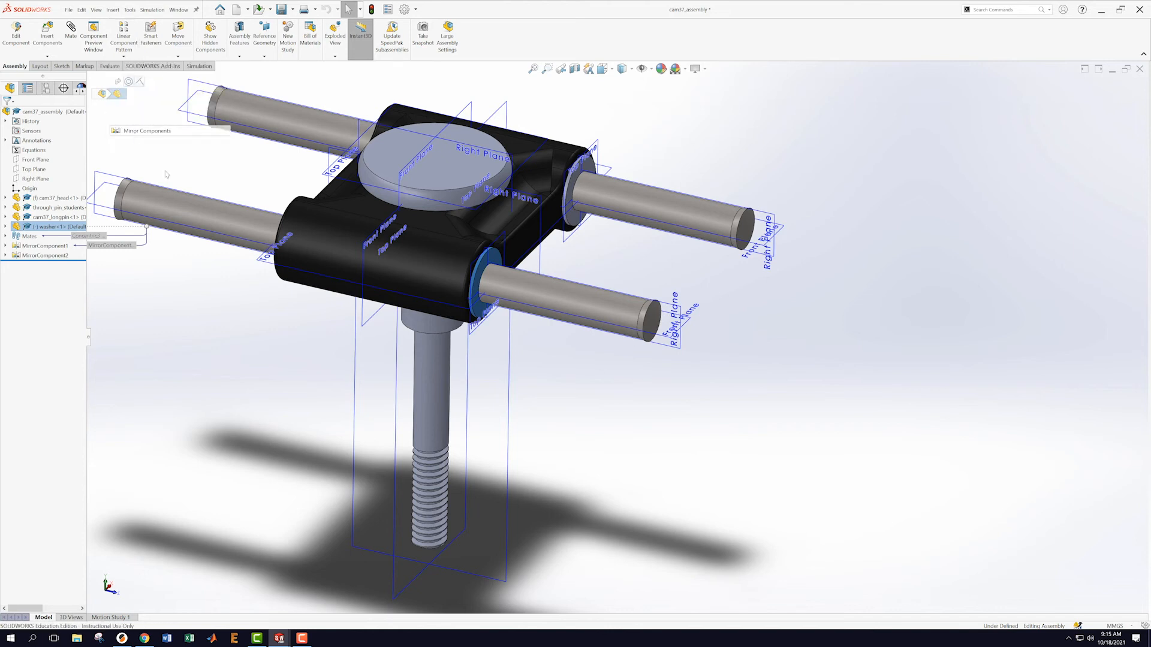
left_click(361, 327)
middle_click_drag(243, 316, 293, 328)
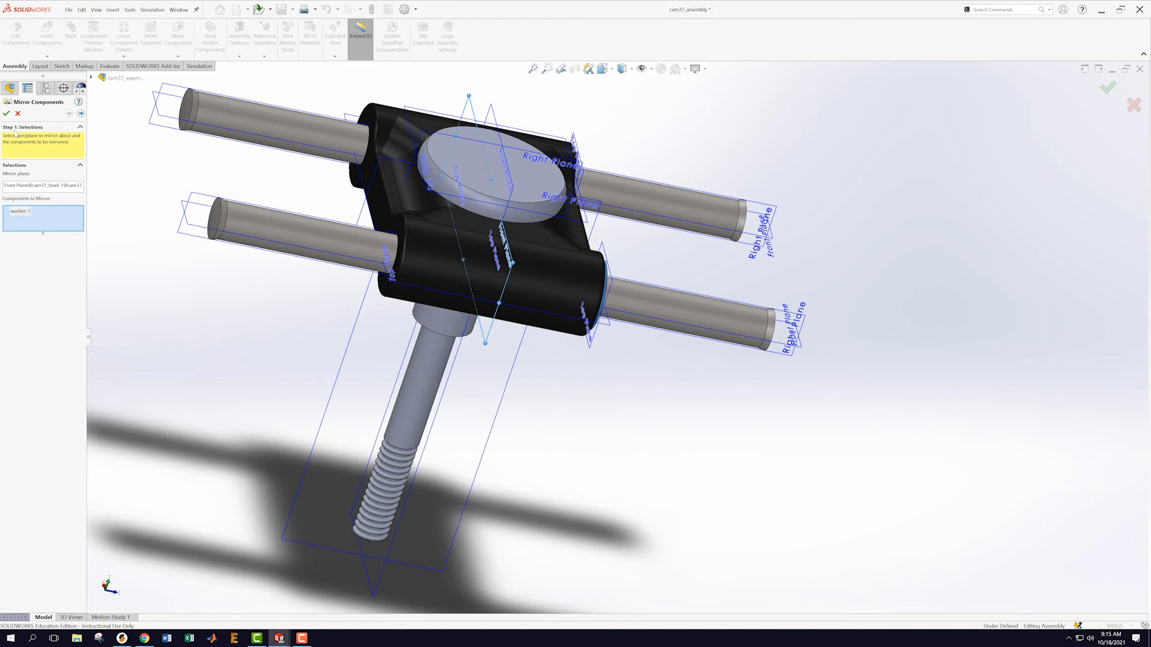
left_click(6, 113)
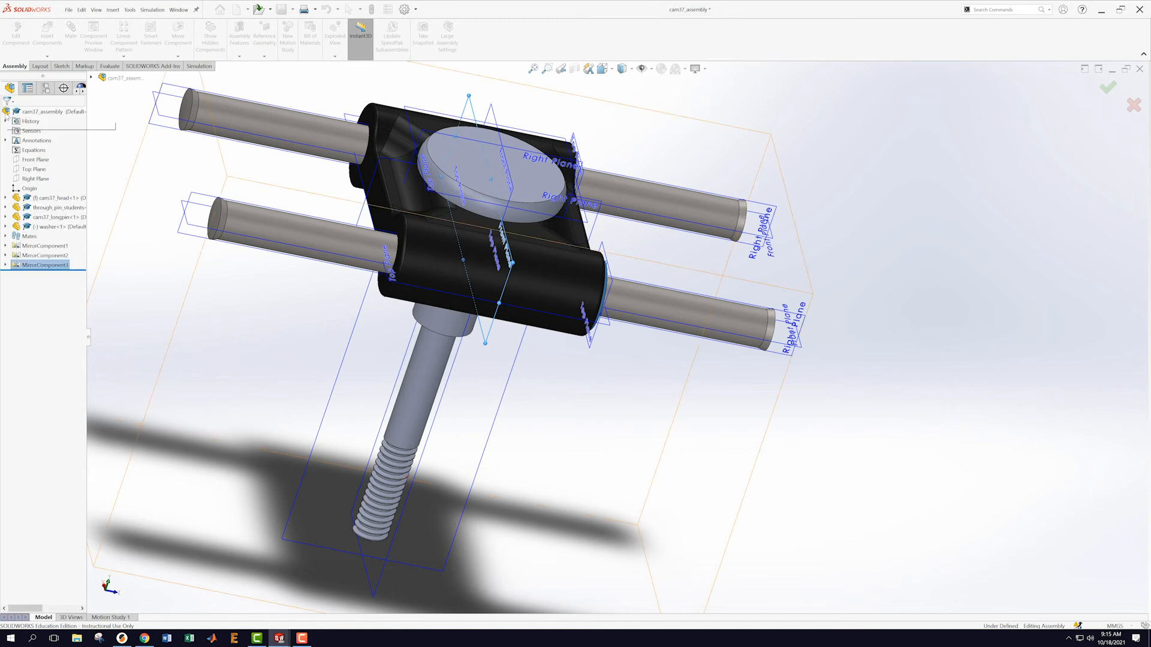
- Mirror the washers at both ends of the original long pin about the cam head's Right Plane onto the other long pin
middle_click_drag(166, 277, 168, 200)
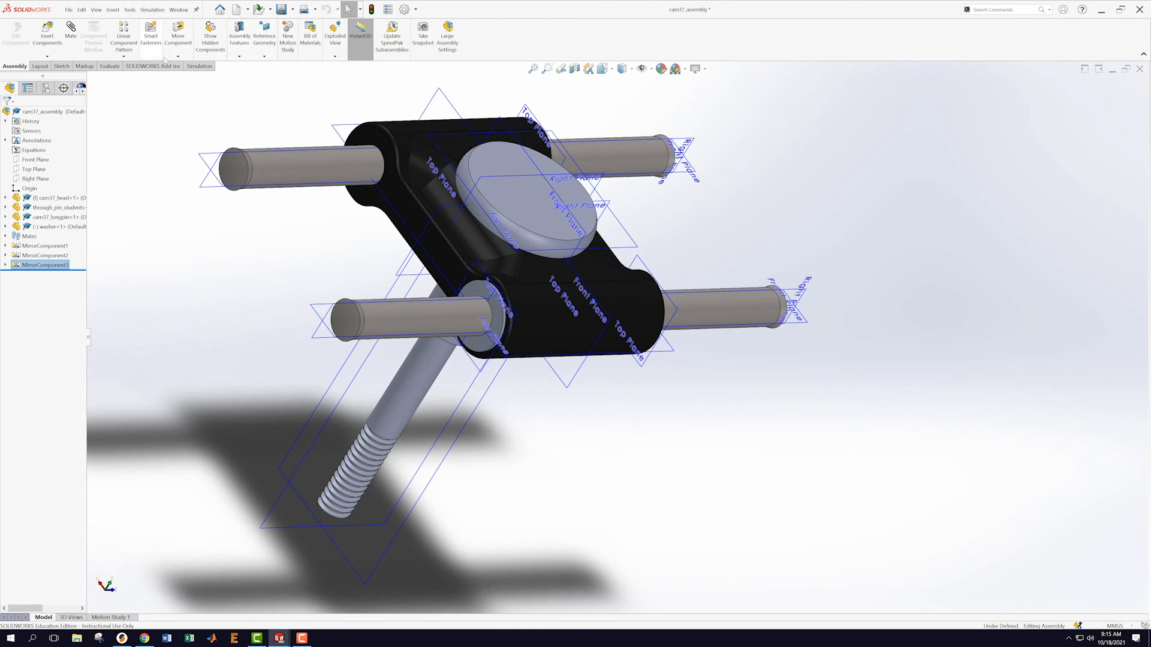
left_click(124, 57)
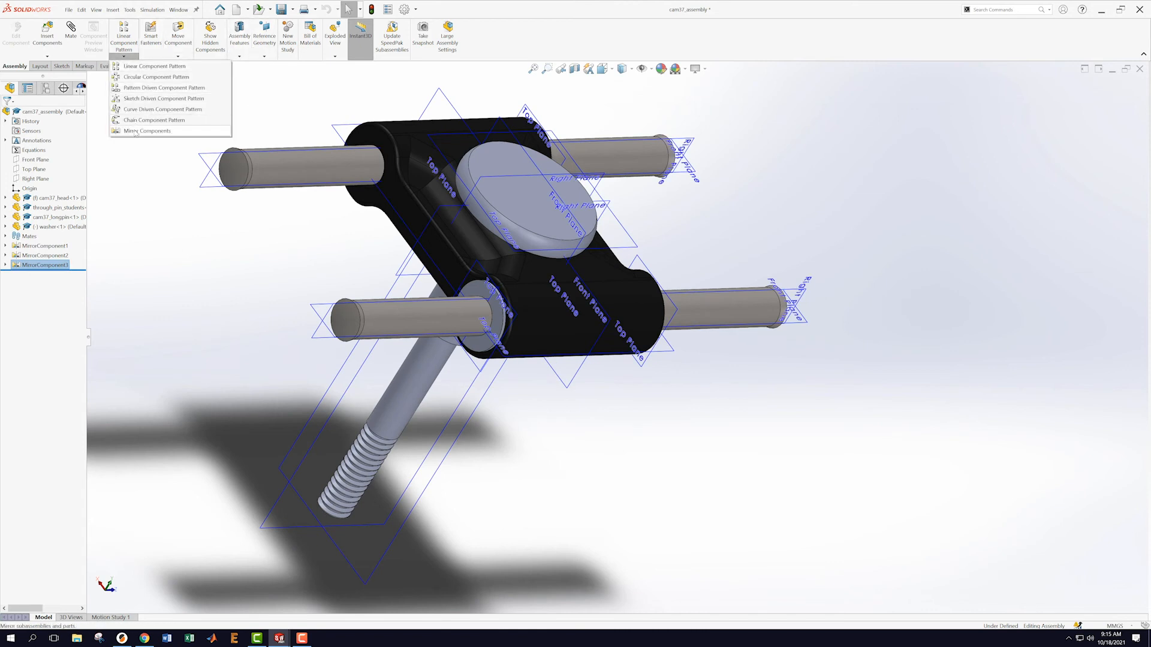
left_click(157, 130)
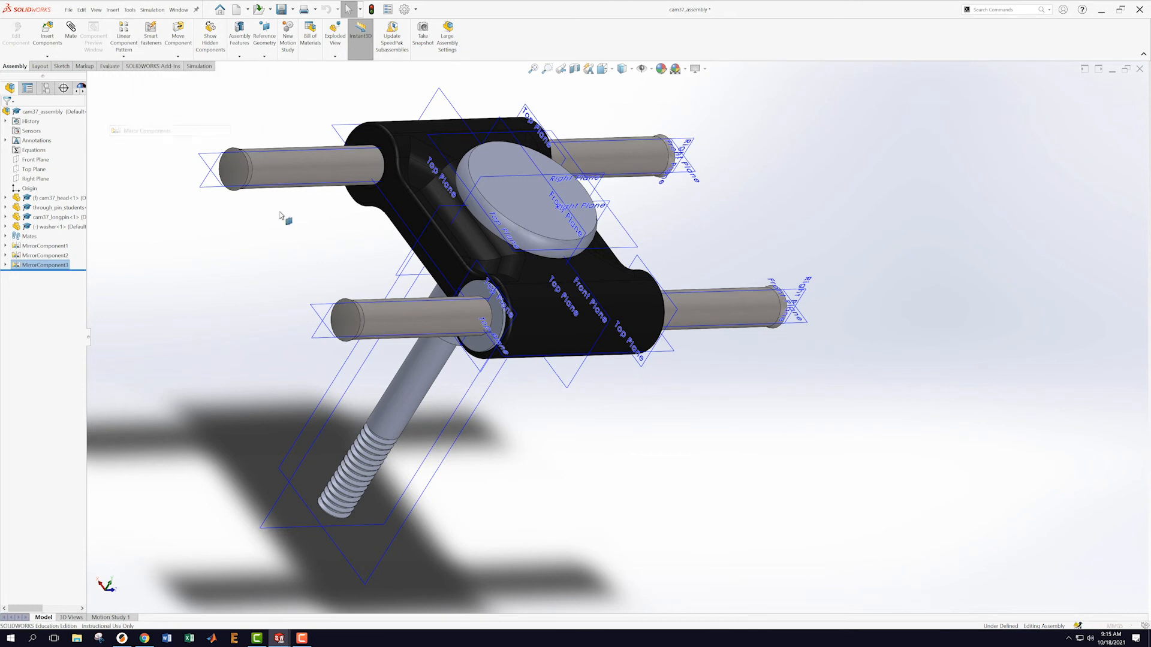
left_click(401, 273)
left_click(6, 114)
scroll(682, 416, "up", 2)
middle_click_drag(683, 415, 548, 360)
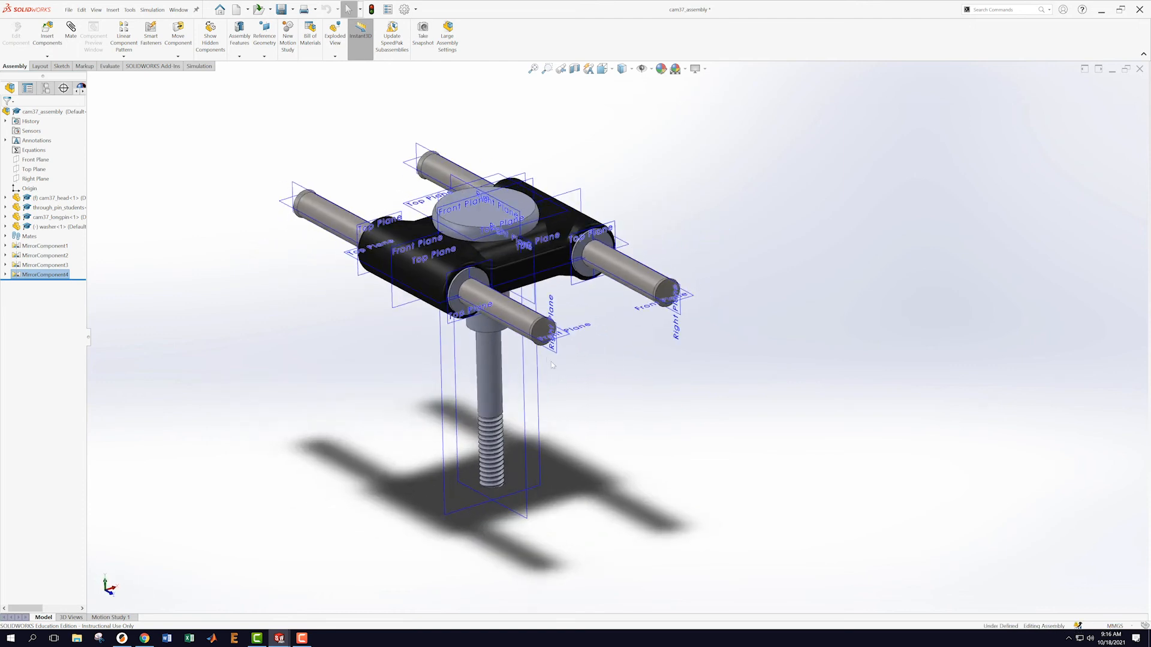
- Insert the cam37_lobe part and place it beside the cam head assembly
scroll(753, 345, "down", 2)
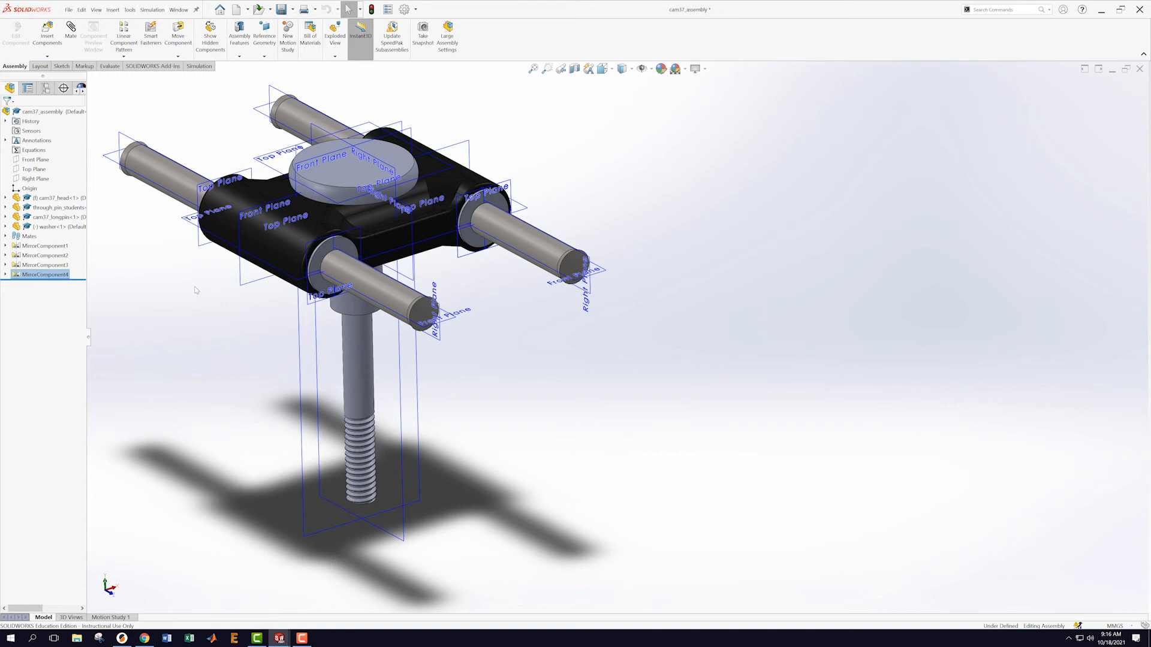
left_click(46, 56)
left_click(57, 67)
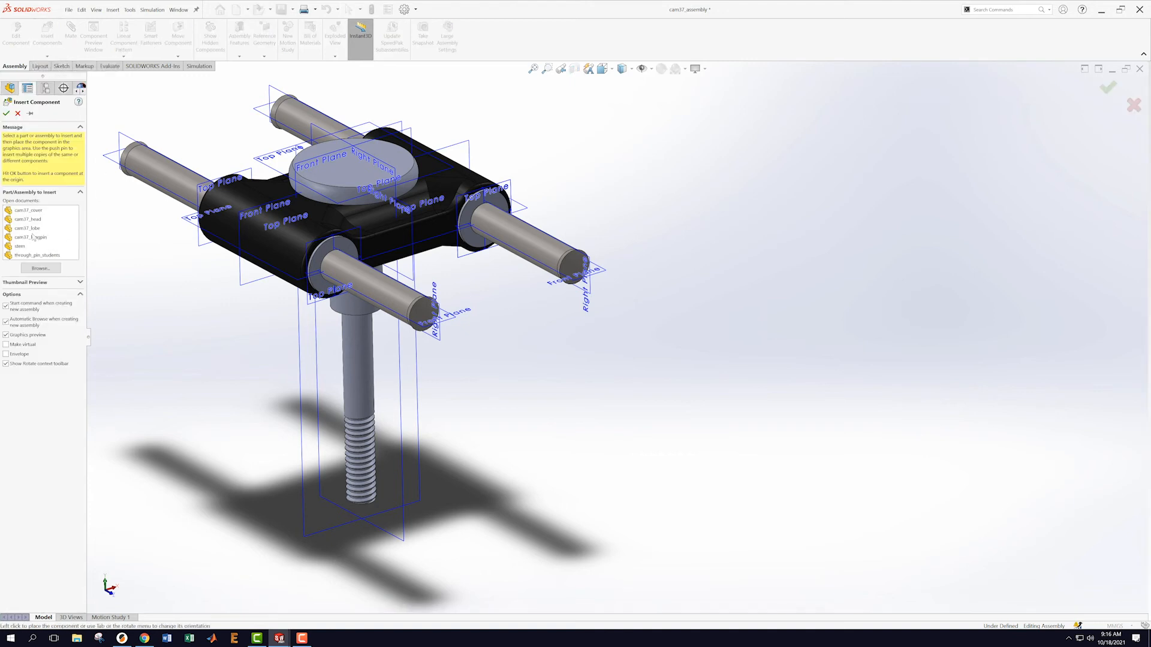
left_click(29, 228)
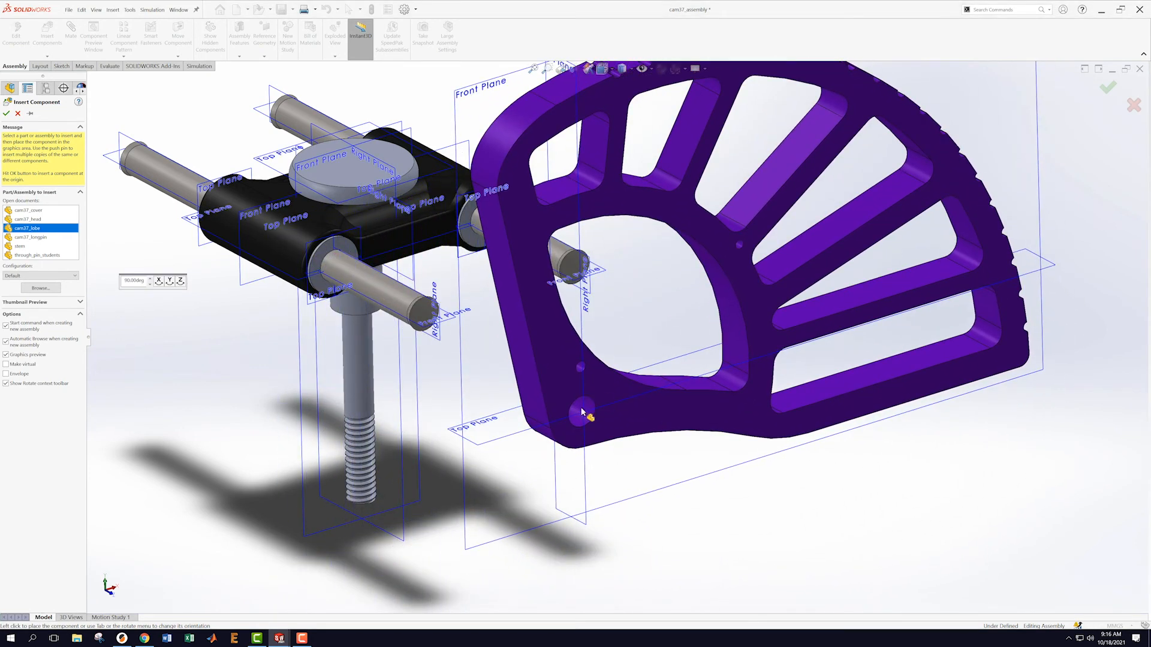
left_click(581, 412)
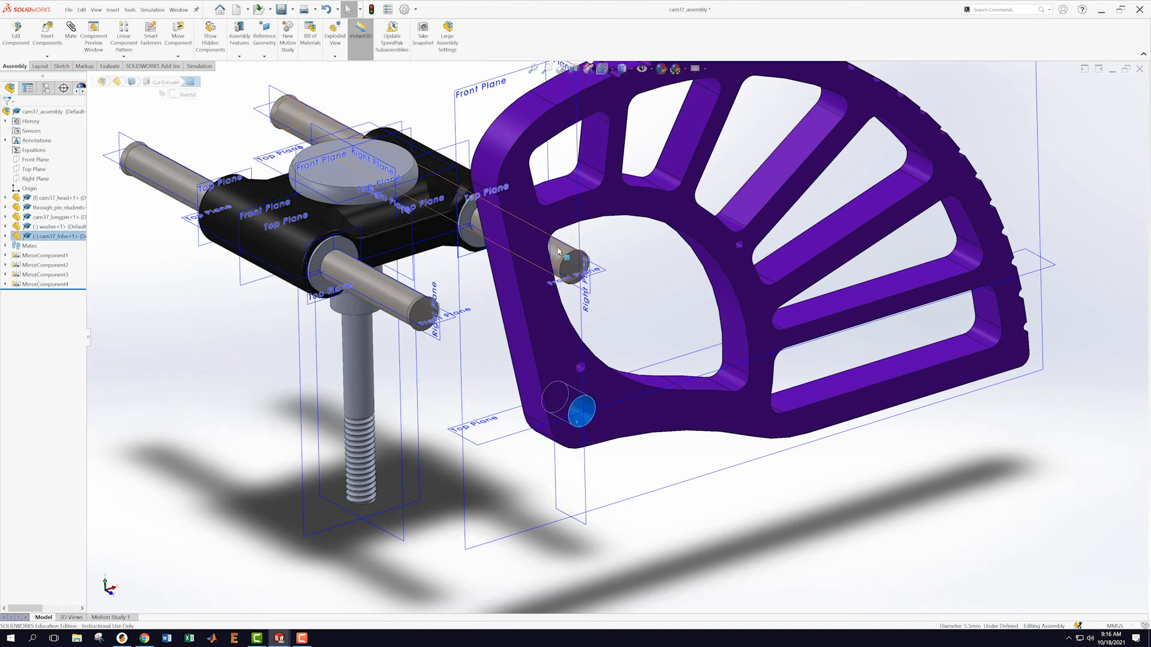
- Mate the lobe's 5.5 mm pivot hole concentric with the mirrored long pin, and swing the lobe around the pin toward the head
left_click(558, 251, "ctrl")
left_click(607, 244)
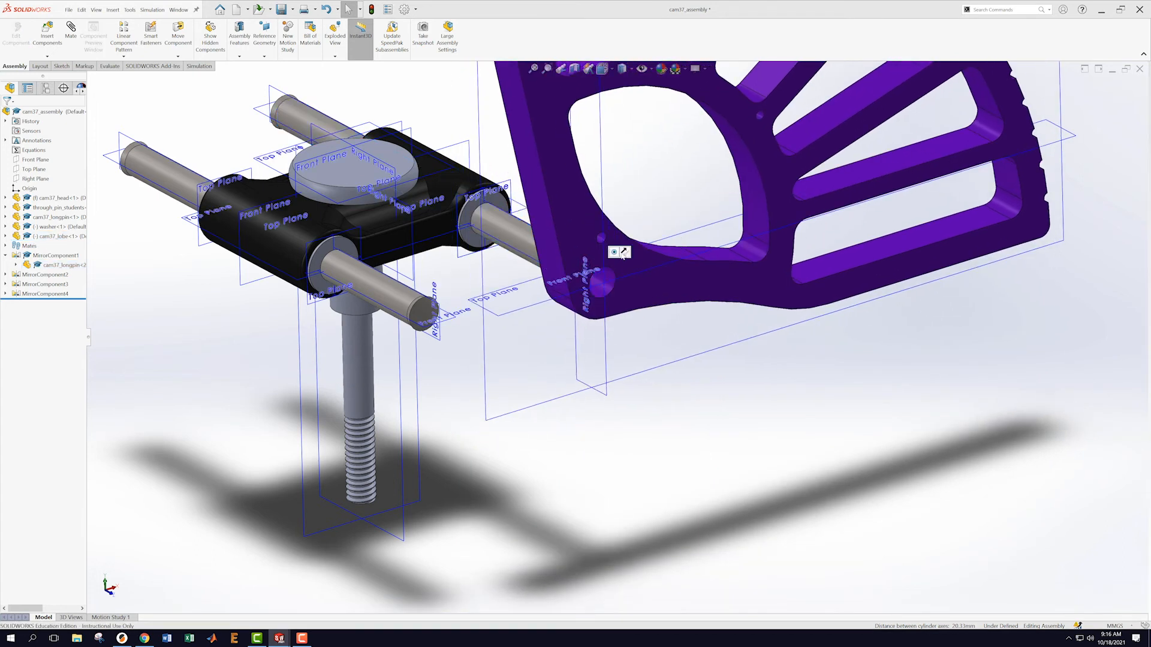
left_click_drag(628, 262, 654, 397)
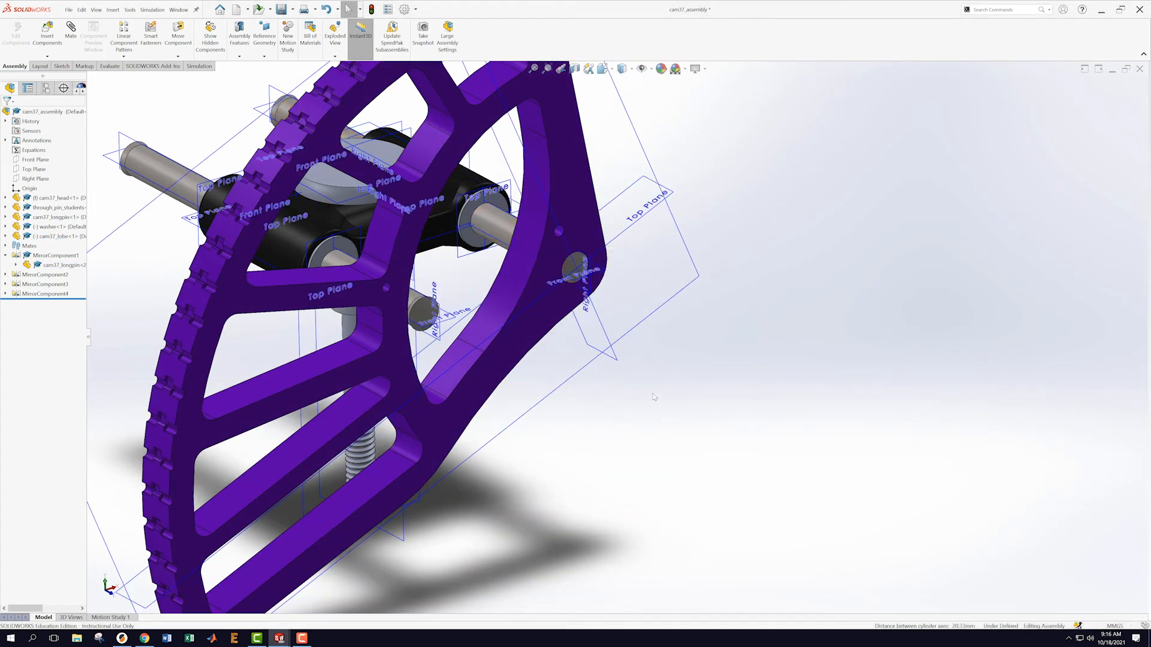
- Mate the lobe's inner flat face coincident with the outer flat face of the adjacent washer on the mirrored long pin
scroll(657, 373, "up", 1)
middle_click_drag(649, 370, 523, 256)
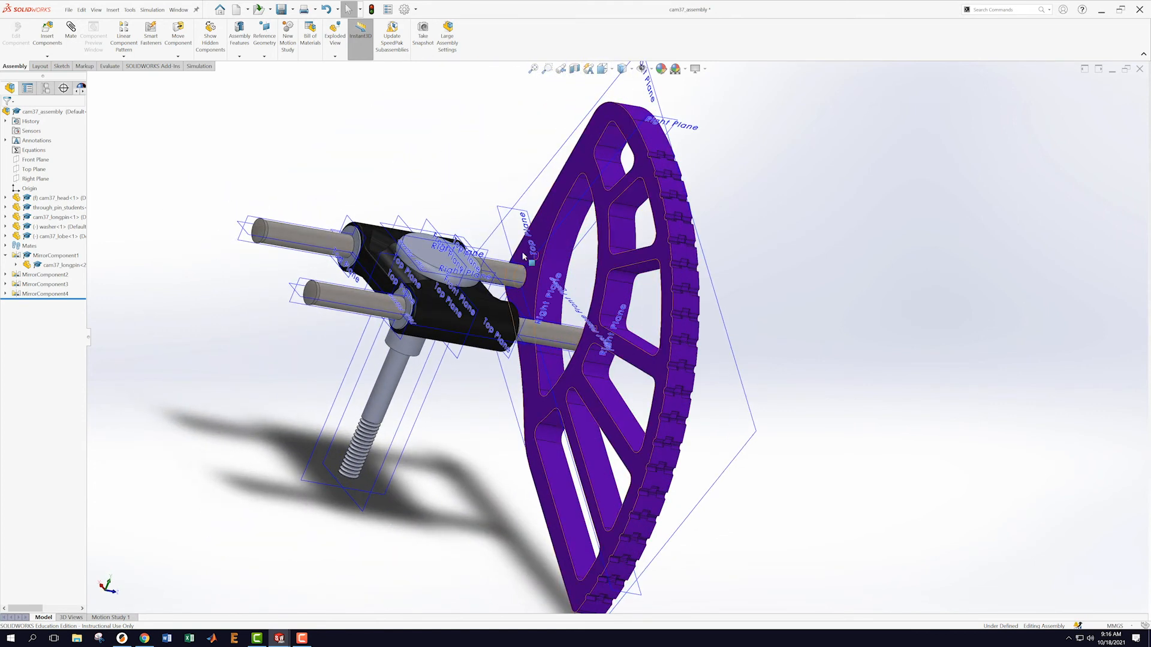
left_click(538, 221)
middle_click_drag(779, 240, 599, 310)
scroll(600, 311, "down", 6)
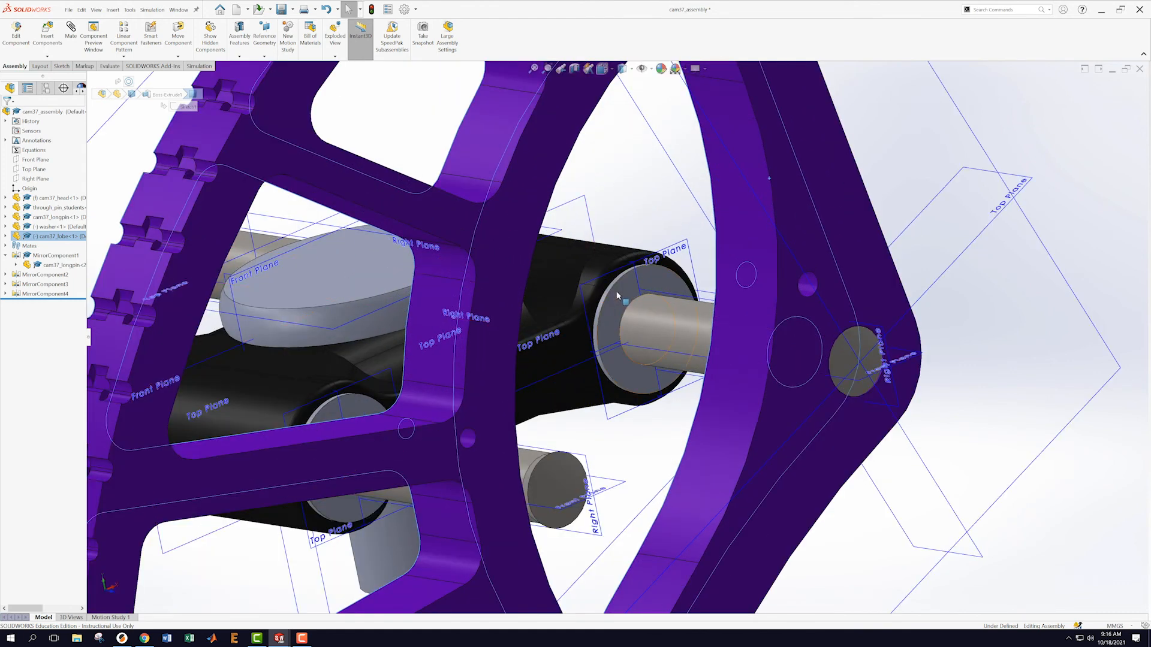
left_click(615, 306)
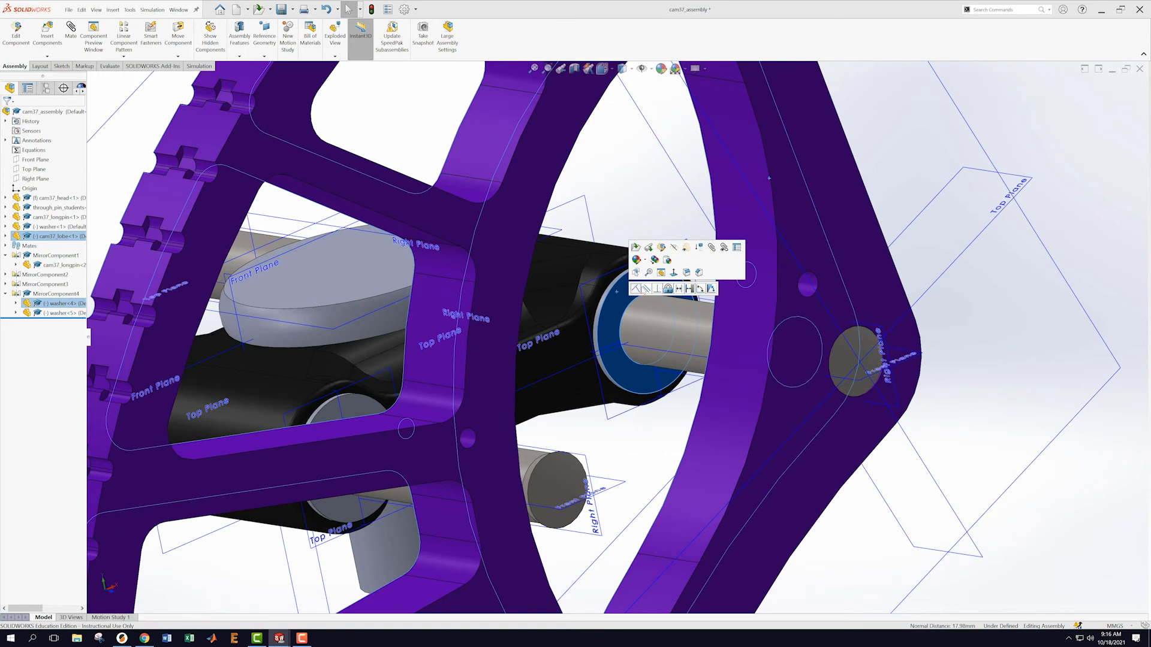
left_click(636, 291)
scroll(624, 408, "up", 7)
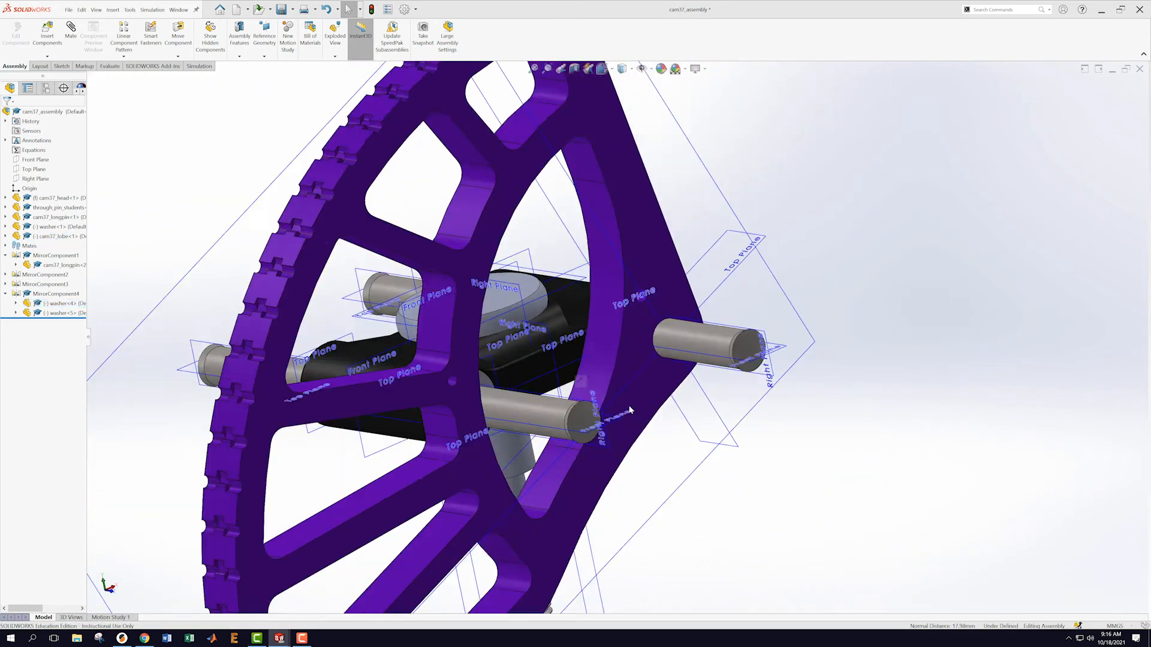
scroll(631, 402, "up", 3)
middle_click_drag(743, 371, 683, 345)
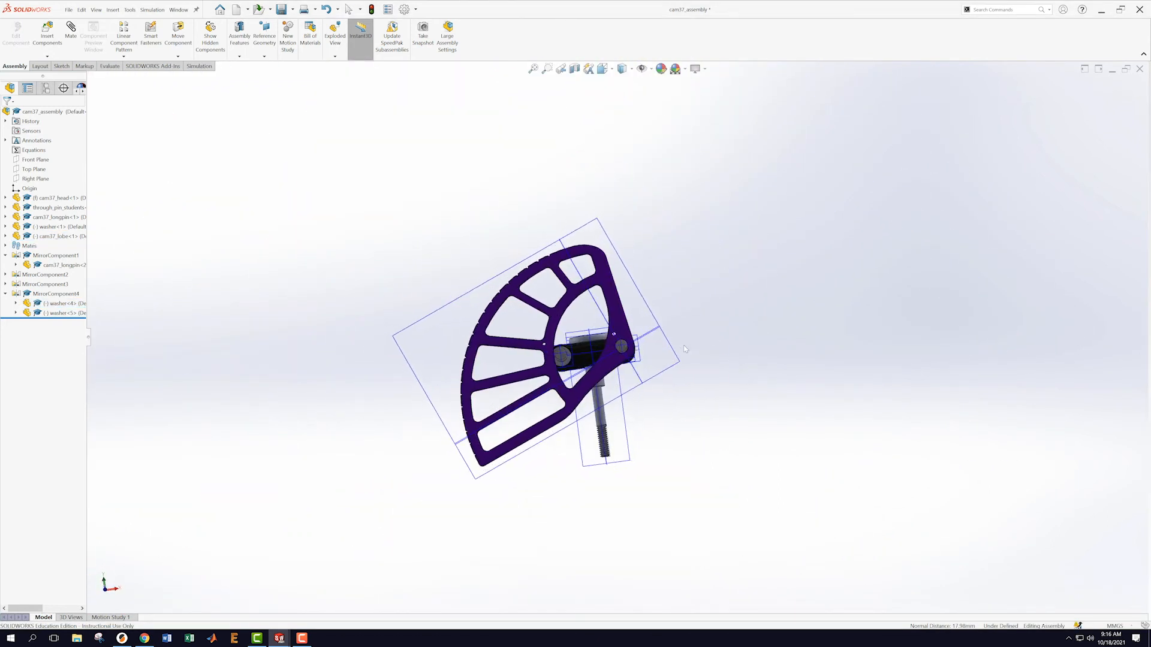
- Swing the lobe around its pin toward horizontal and mate its Top Plane coincident with the cam head's Top Plane
left_click_drag(466, 422, 453, 353)
middle_click_drag(759, 288, 744, 435)
scroll(654, 419, "down", 10)
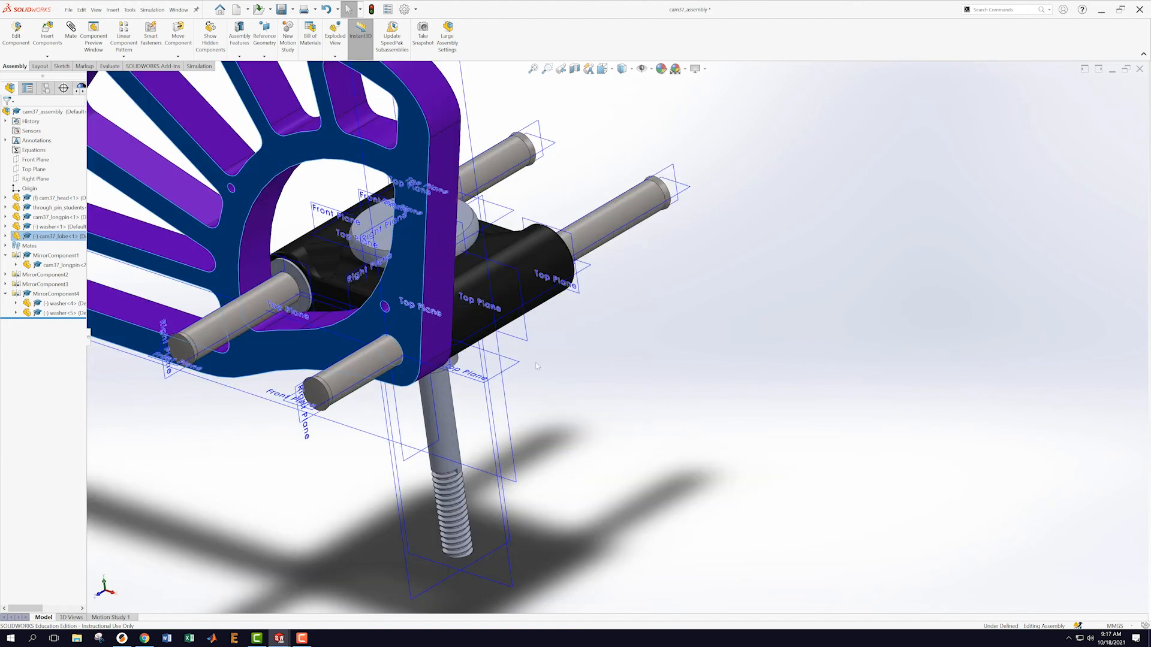
left_click(514, 368)
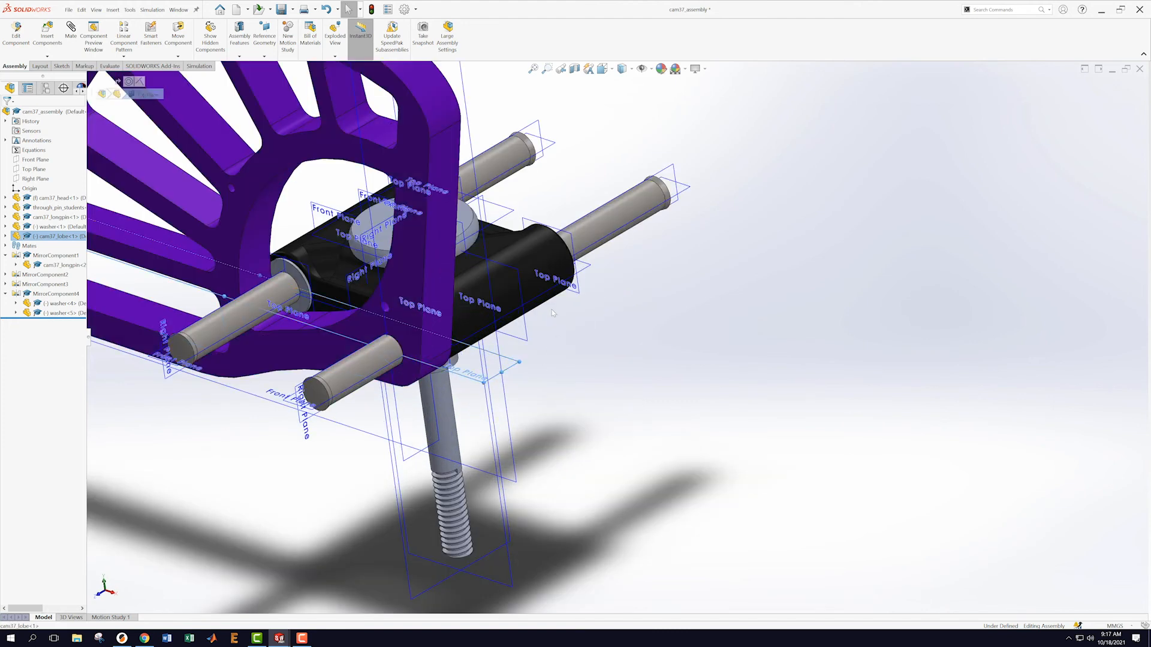
left_click(586, 271, "ctrl")
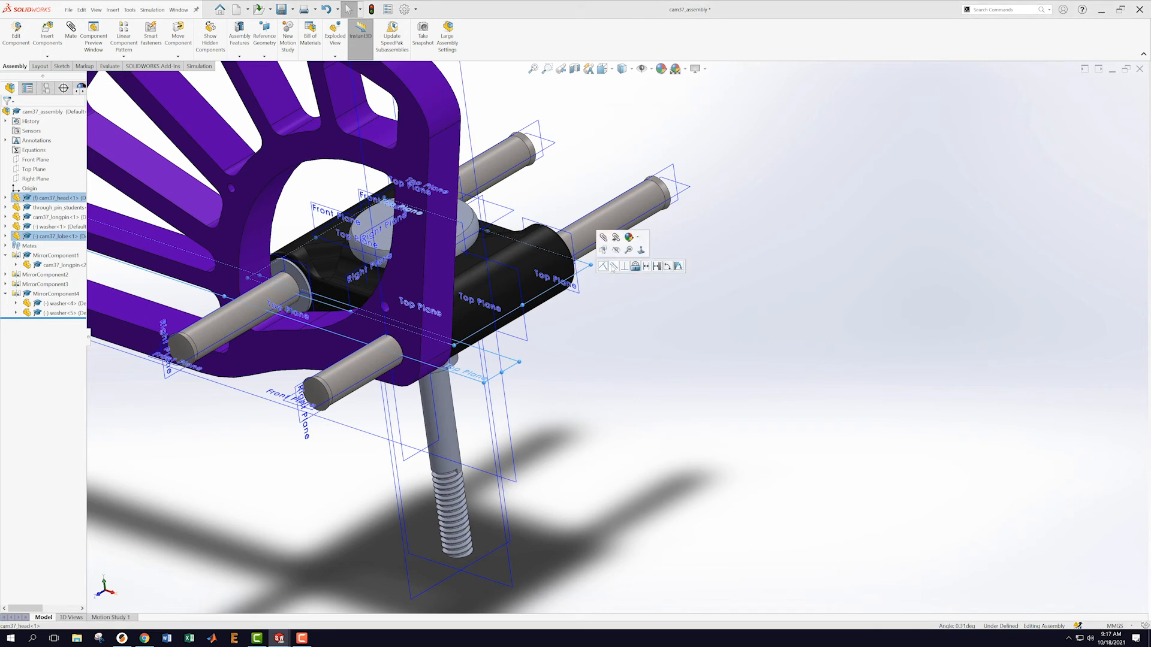
left_click(604, 267)
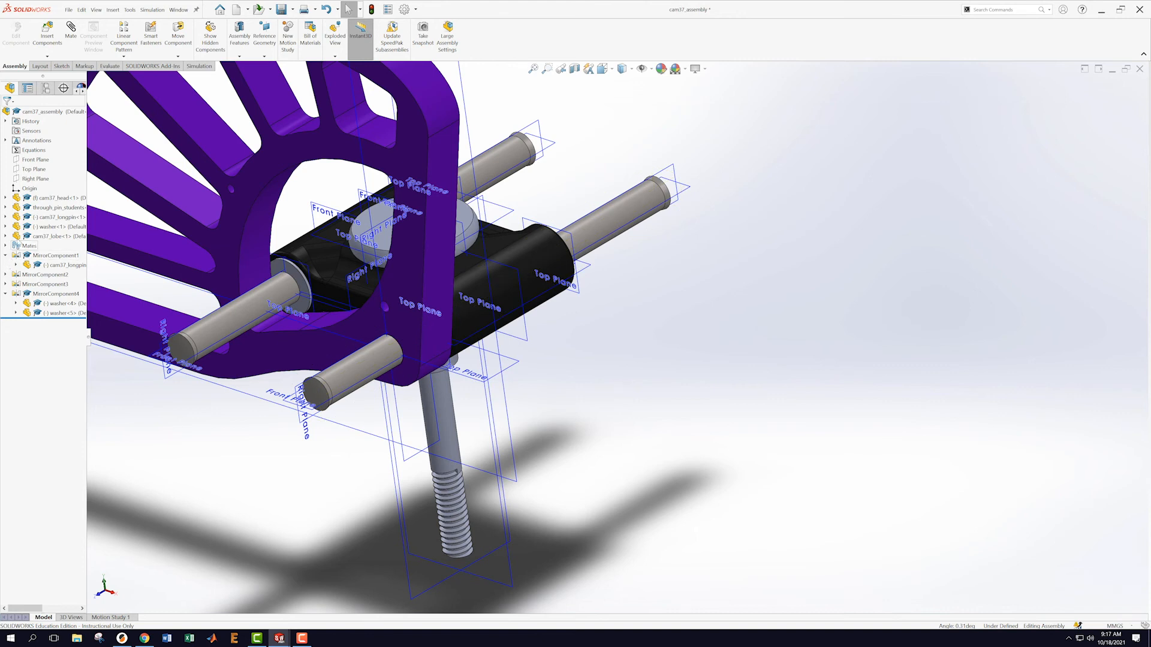
- Insert the short_pin part from the Cam_Provided_Parts folder and place it beside the cam head assembly
middle_click_drag(603, 355, 663, 281)
scroll(667, 280, "up", 5)
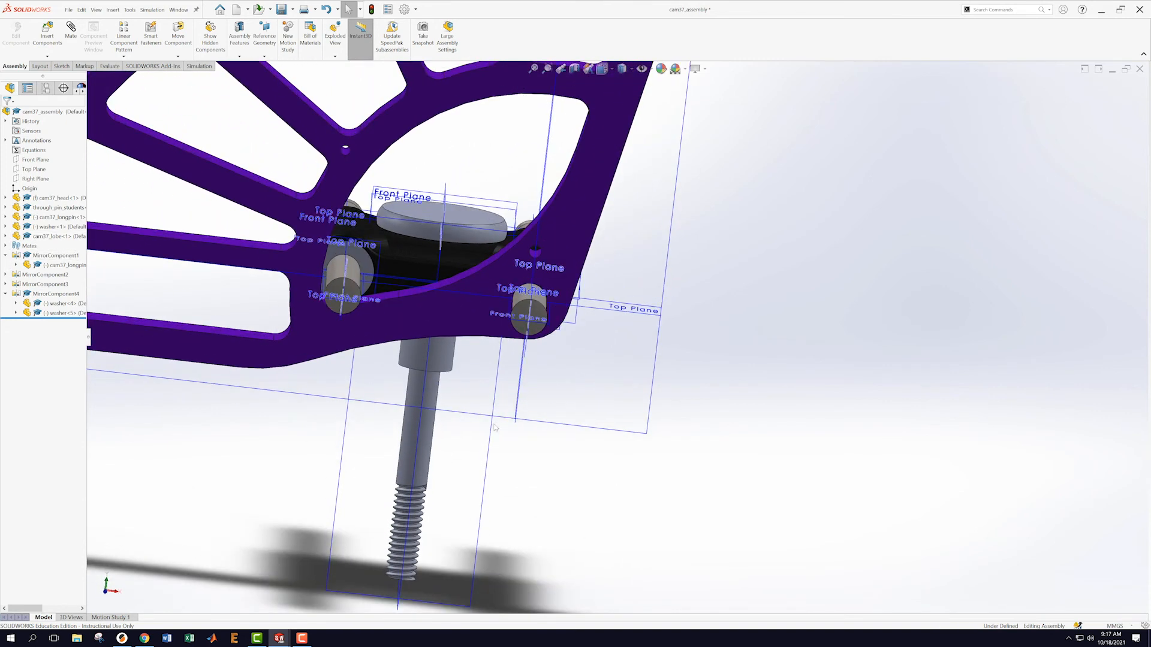
middle_click_drag(761, 358, 728, 347)
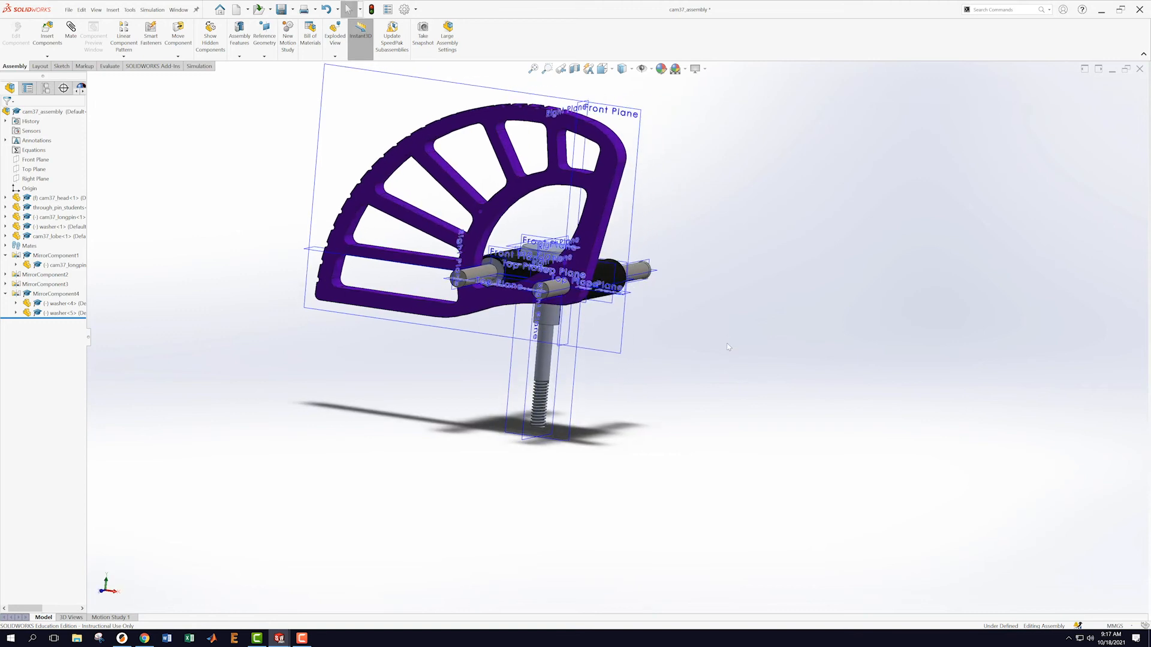
left_click(69, 10)
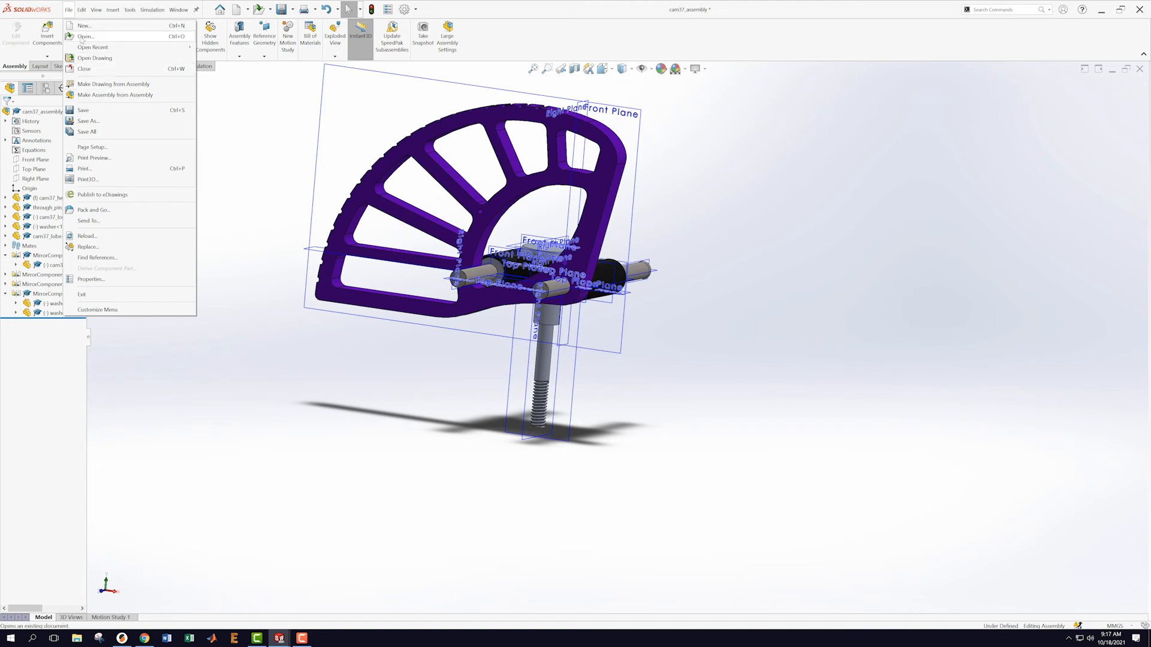
left_click(237, 155)
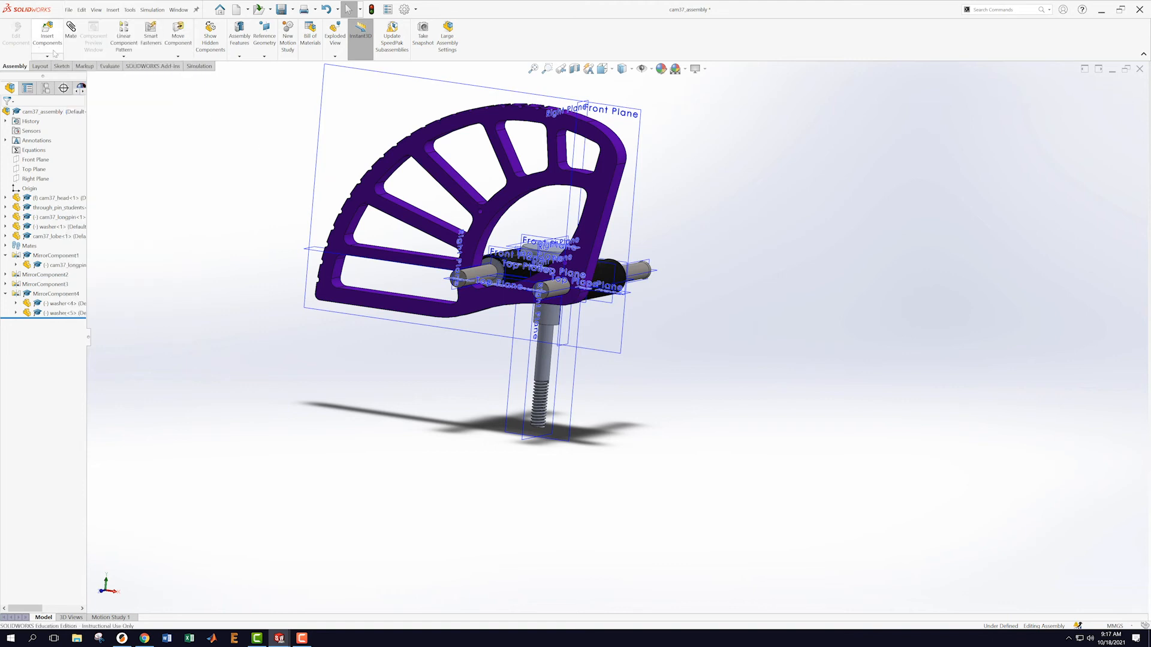
left_click(48, 37)
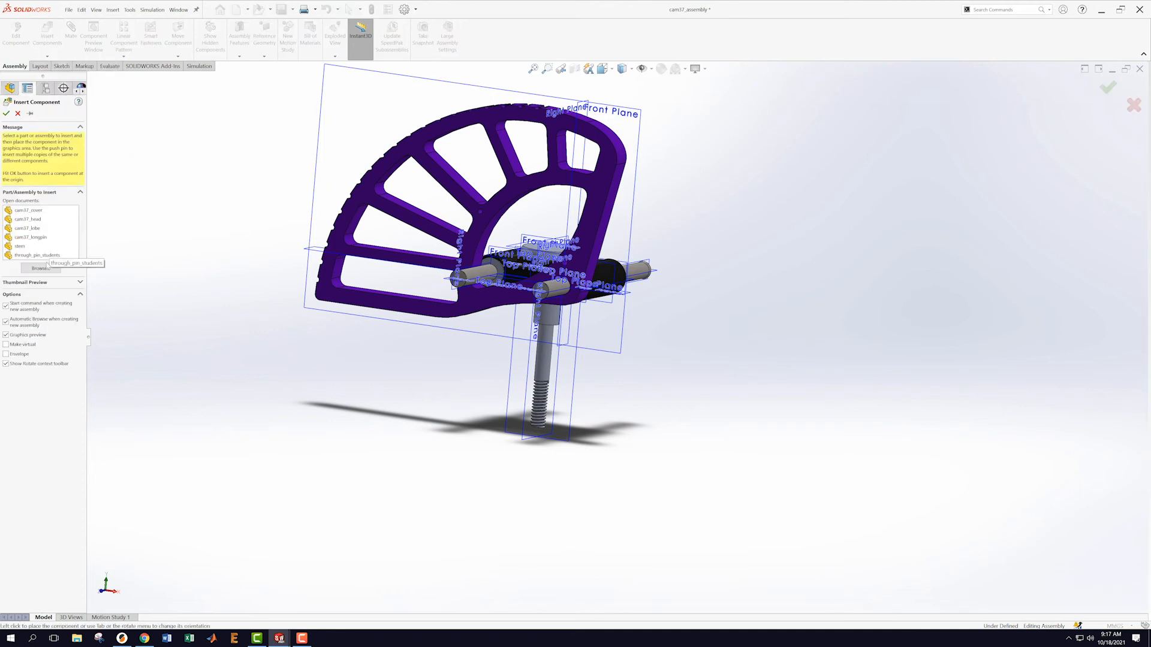
left_click(40, 268)
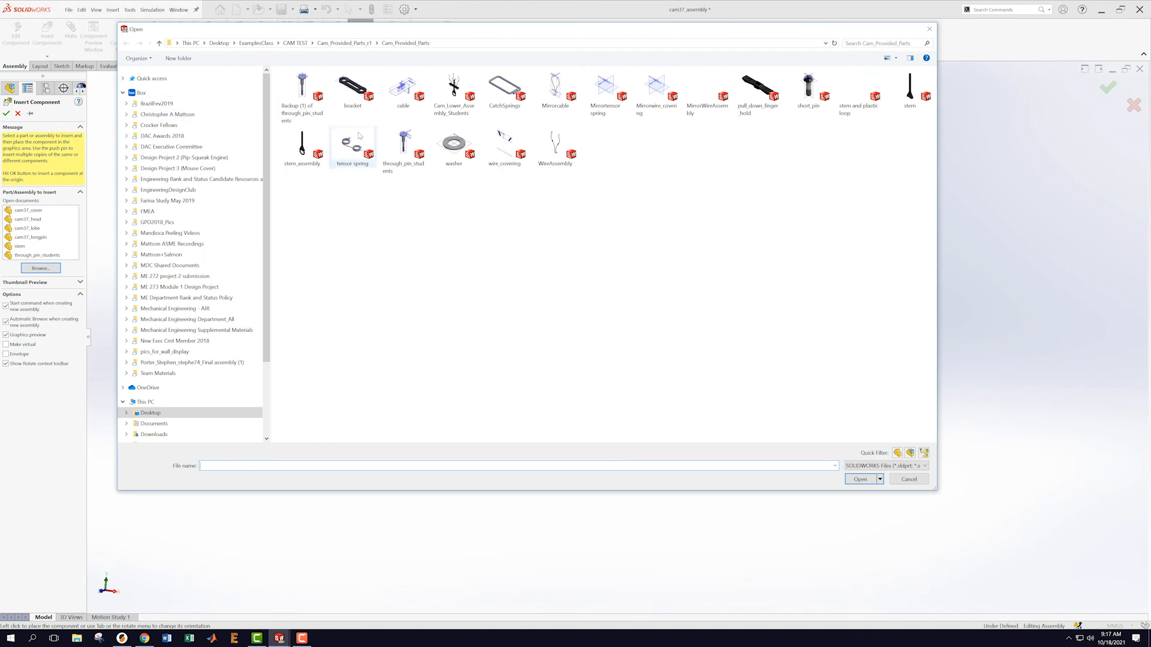
left_click(806, 84)
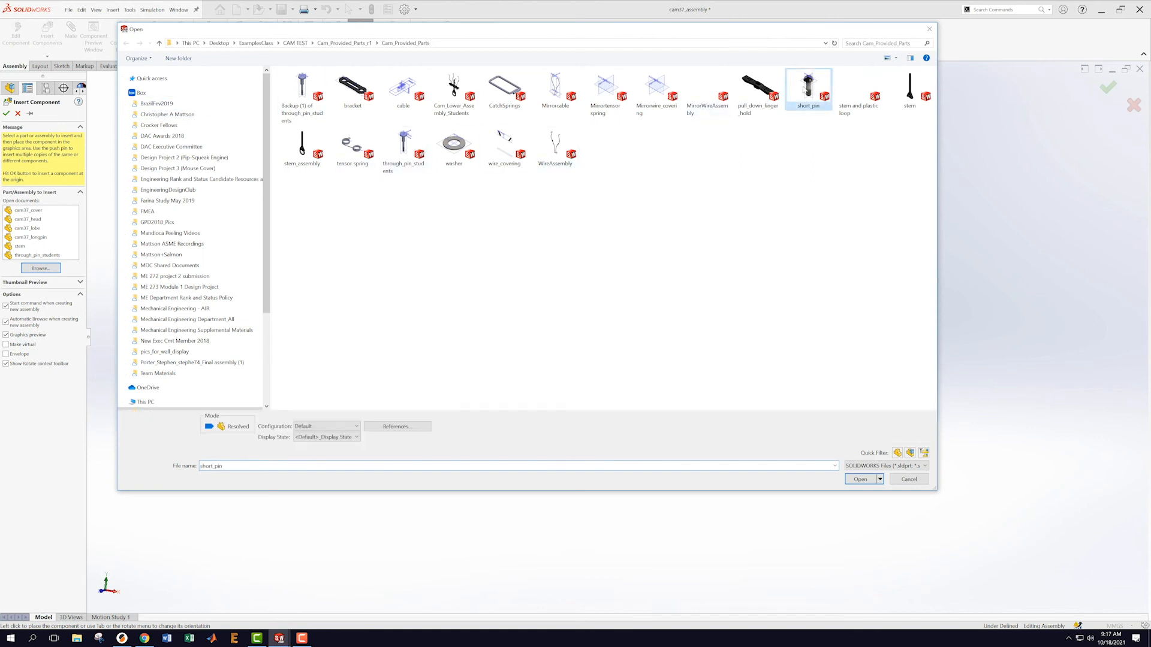
left_click(861, 479)
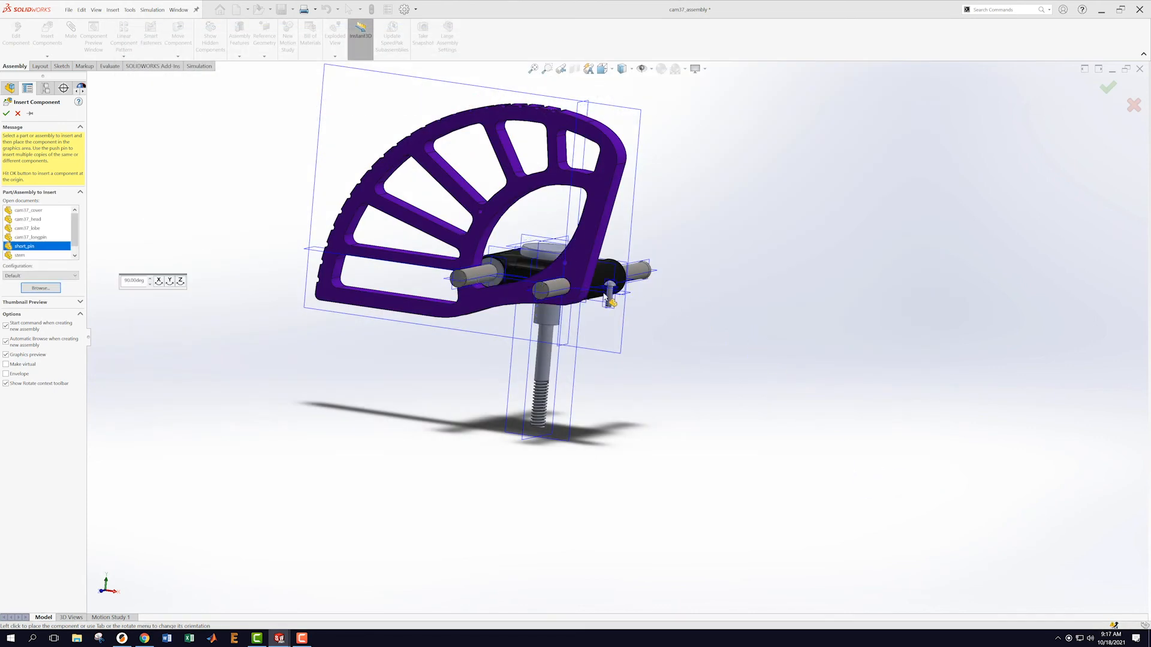
scroll(626, 321, "down", 5)
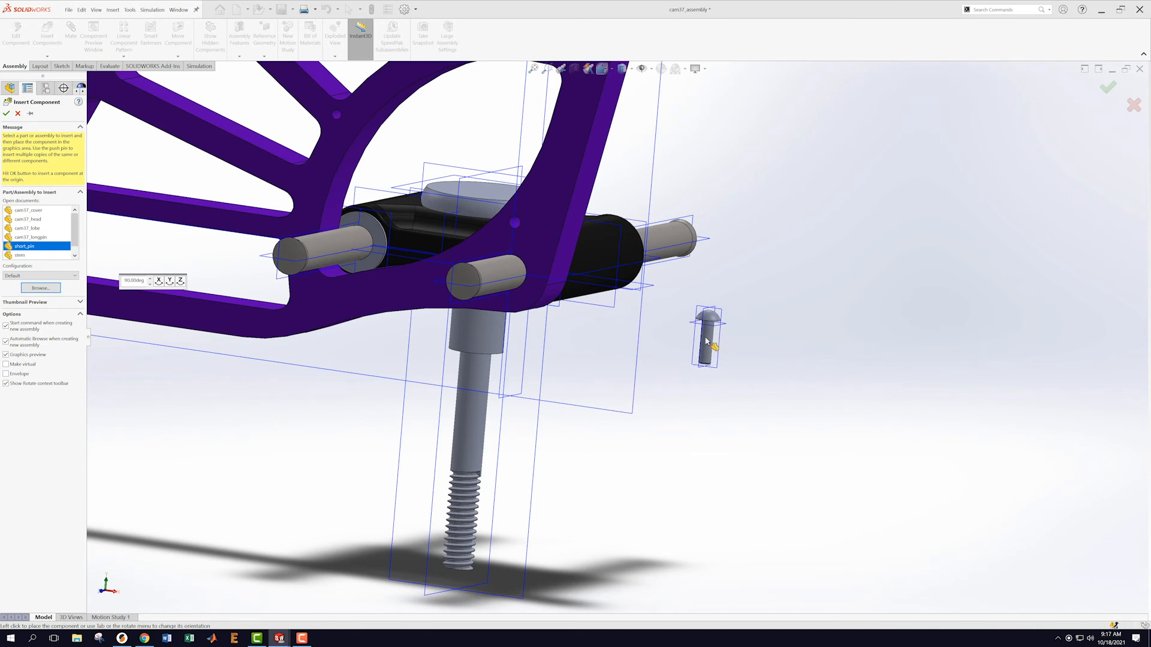
left_click(706, 340)
- Mate the short pin's shaft concentric with the lobe's small hole near the pivot
scroll(789, 289, "down", 1)
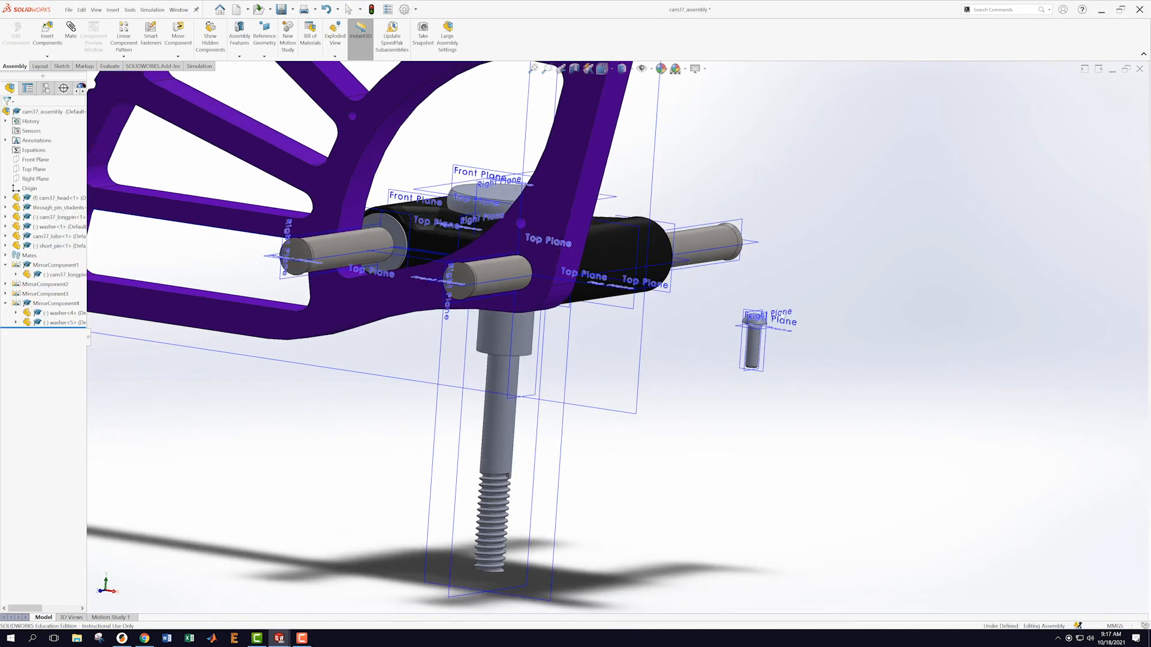
left_click(753, 362)
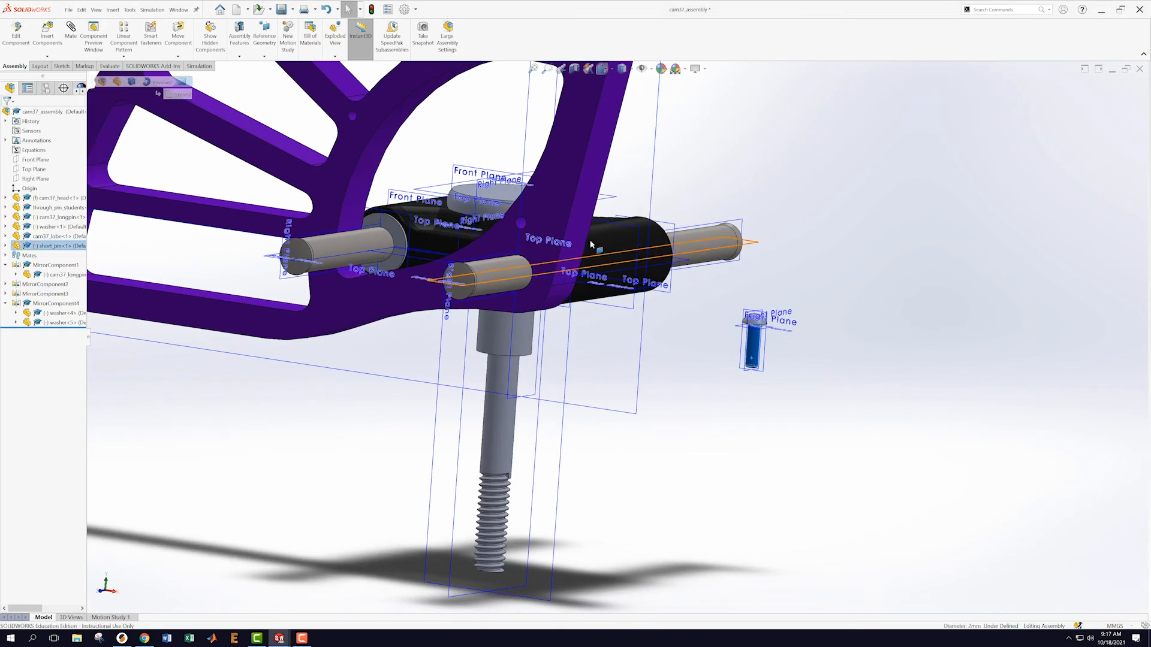
left_click(521, 224, "ctrl")
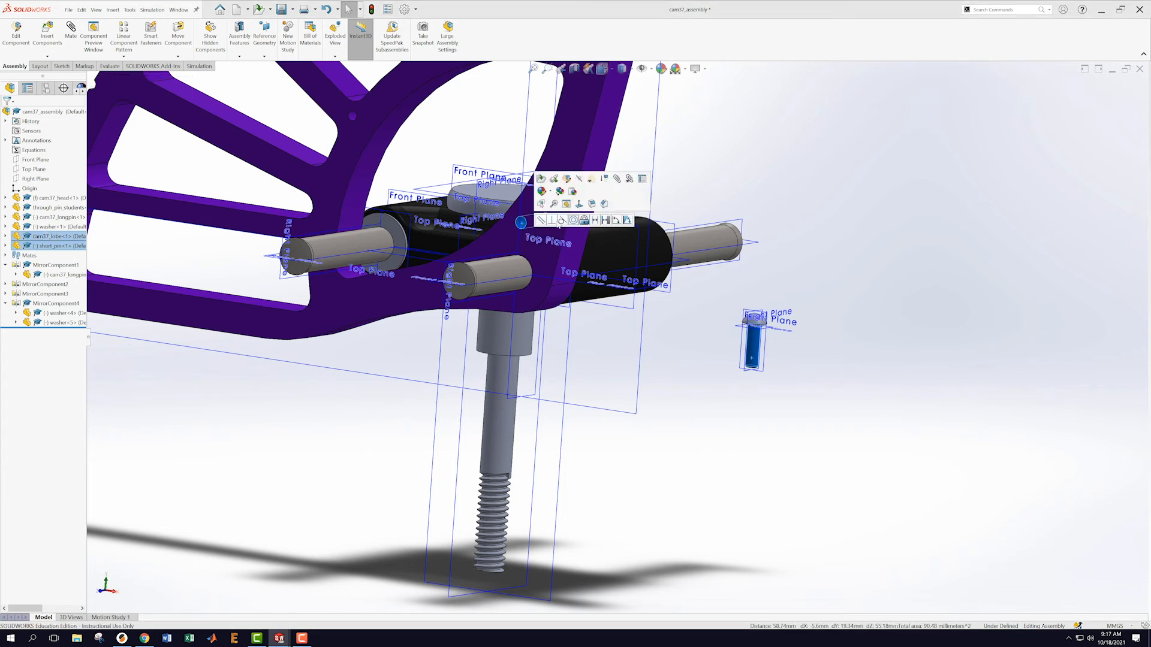
left_click(573, 220)
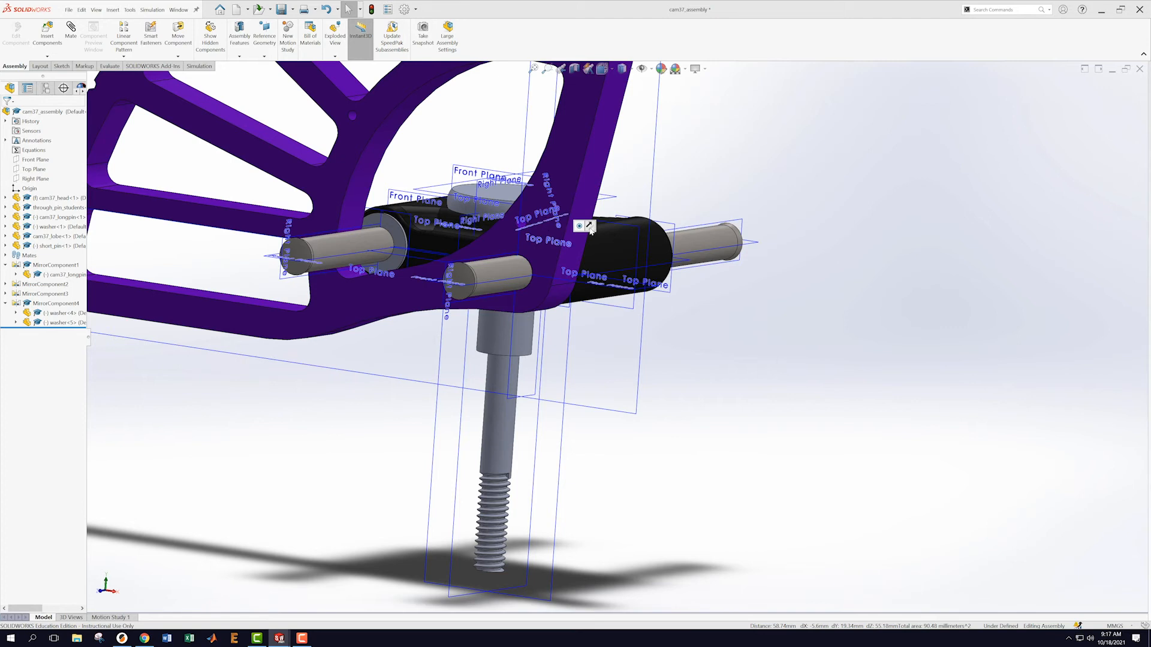
- Flip the mate alignment of the short pin's concentric mate
middle_click_drag(804, 162, 712, 189)
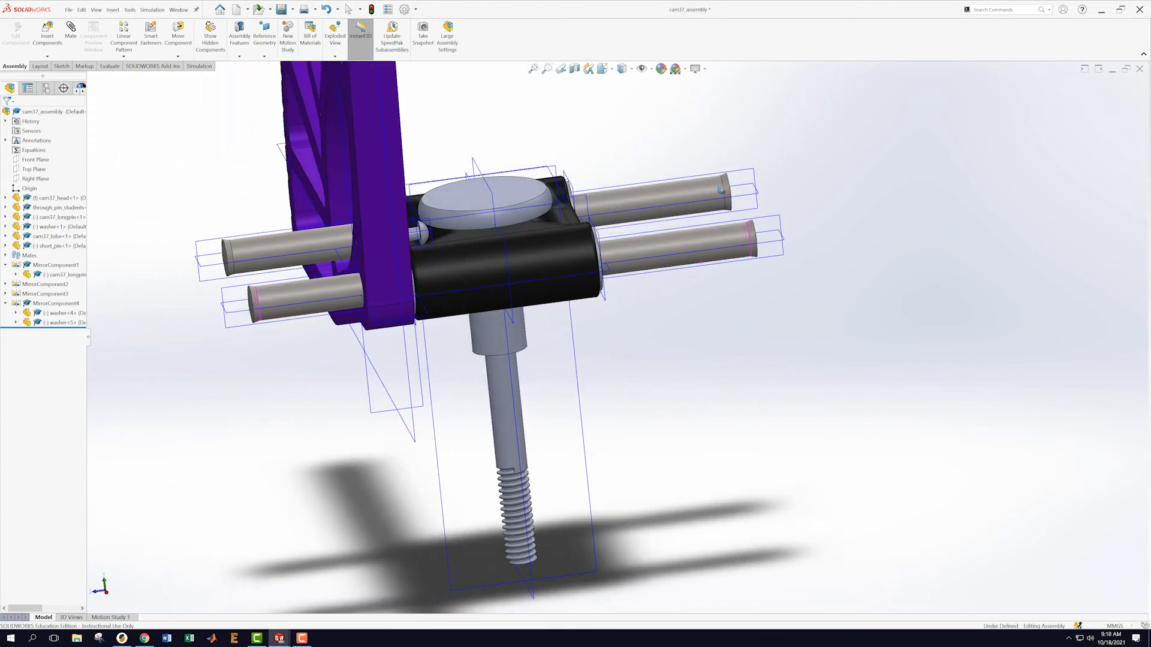
left_click(4, 303)
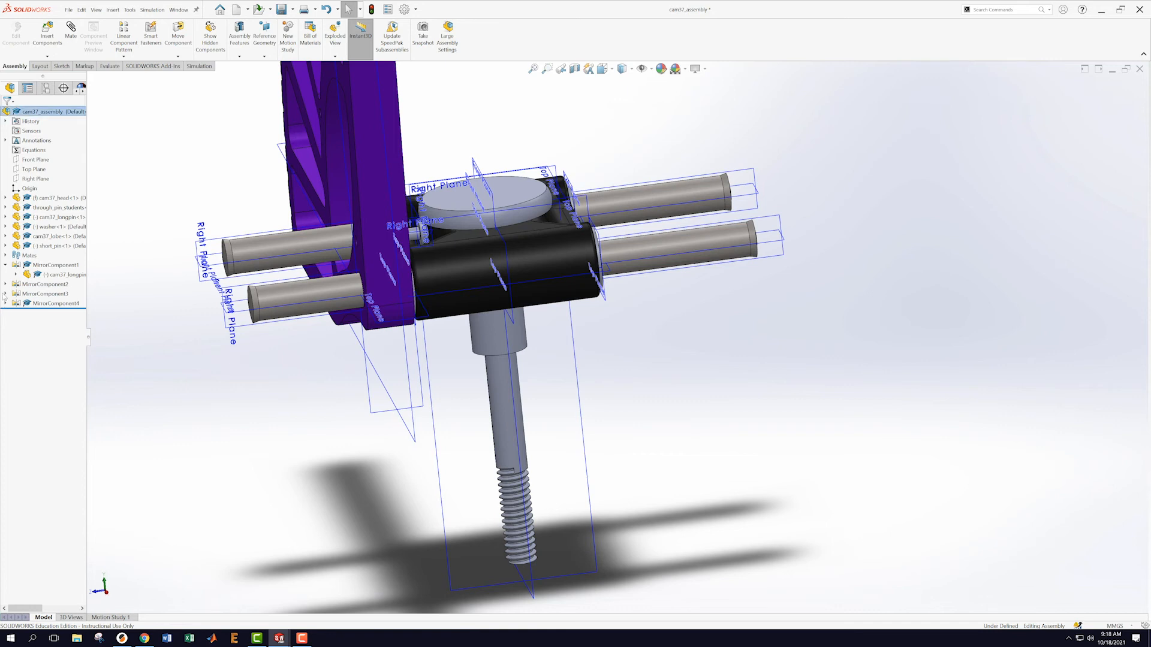
left_click(5, 265)
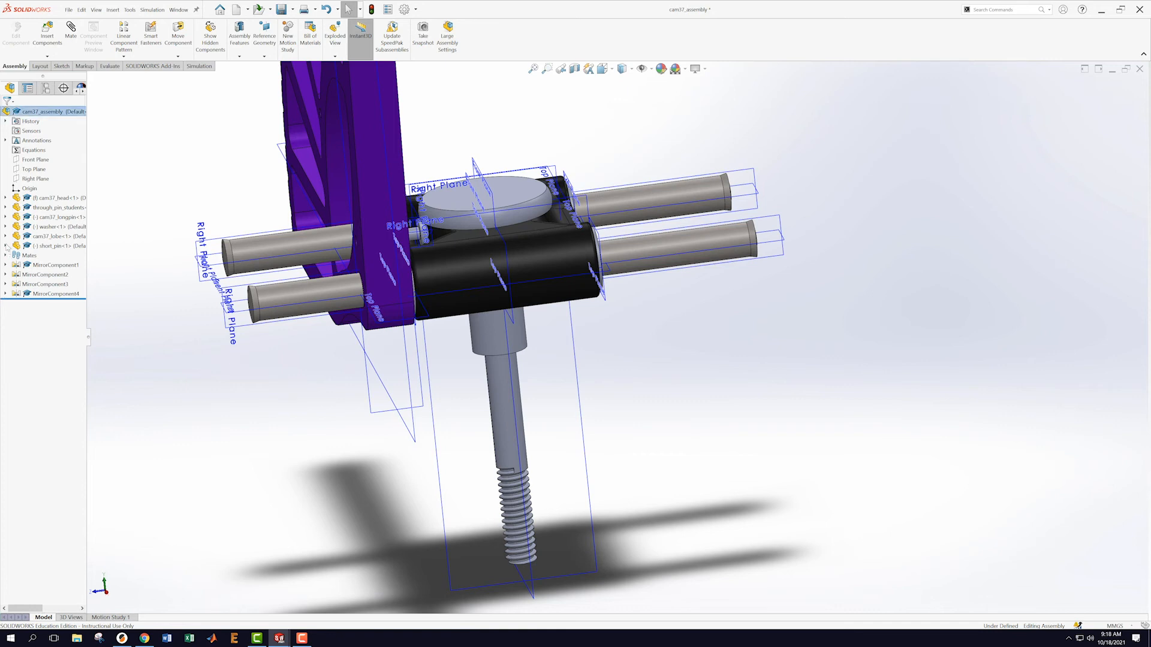
left_click(6, 246)
left_click(16, 255)
right_click(63, 267)
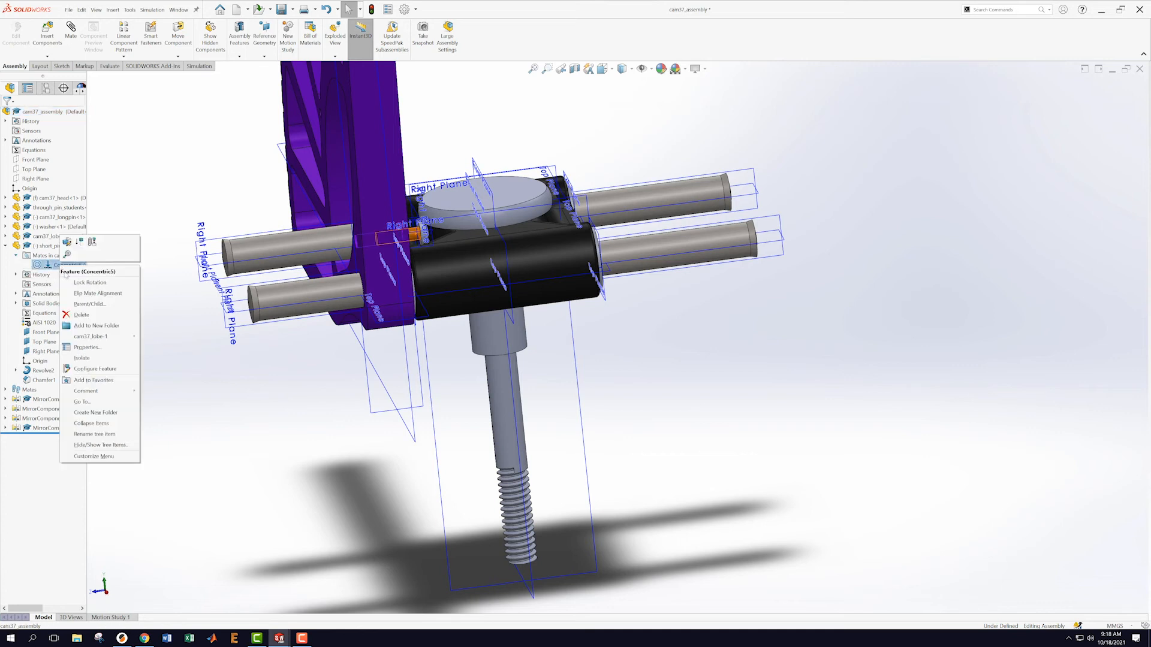
left_click(80, 294)
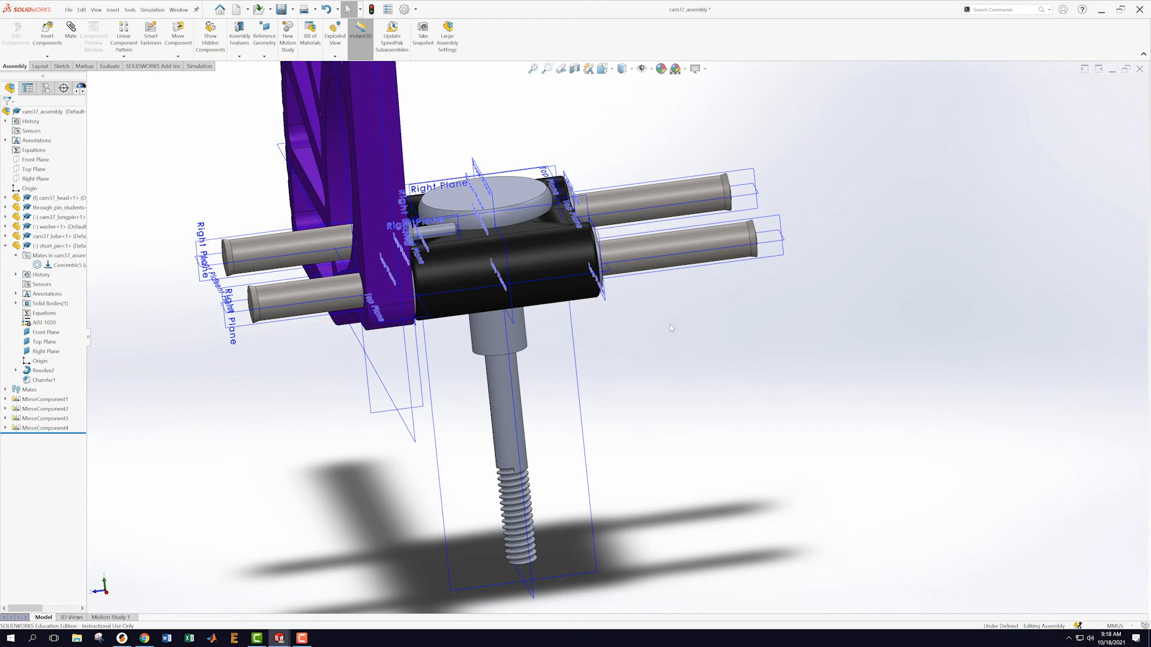
- Slide the short pin along its hole axis to the lobe's outer side, clear of the cam head
scroll(687, 252, "down", 3)
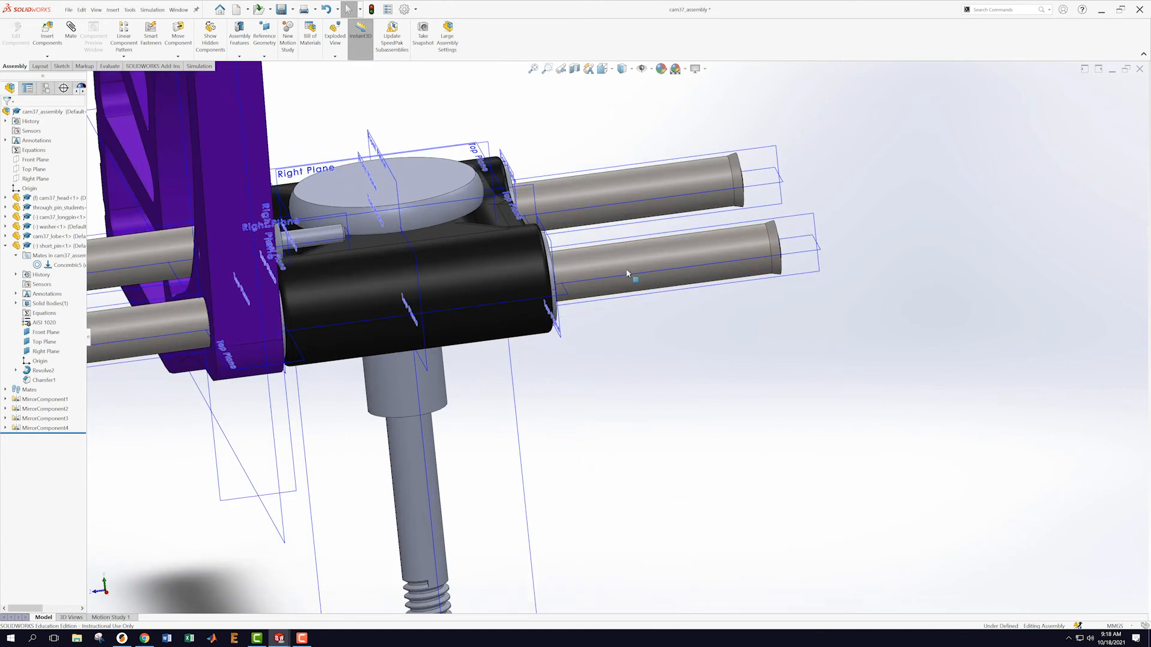
middle_click_drag(655, 353, 329, 334)
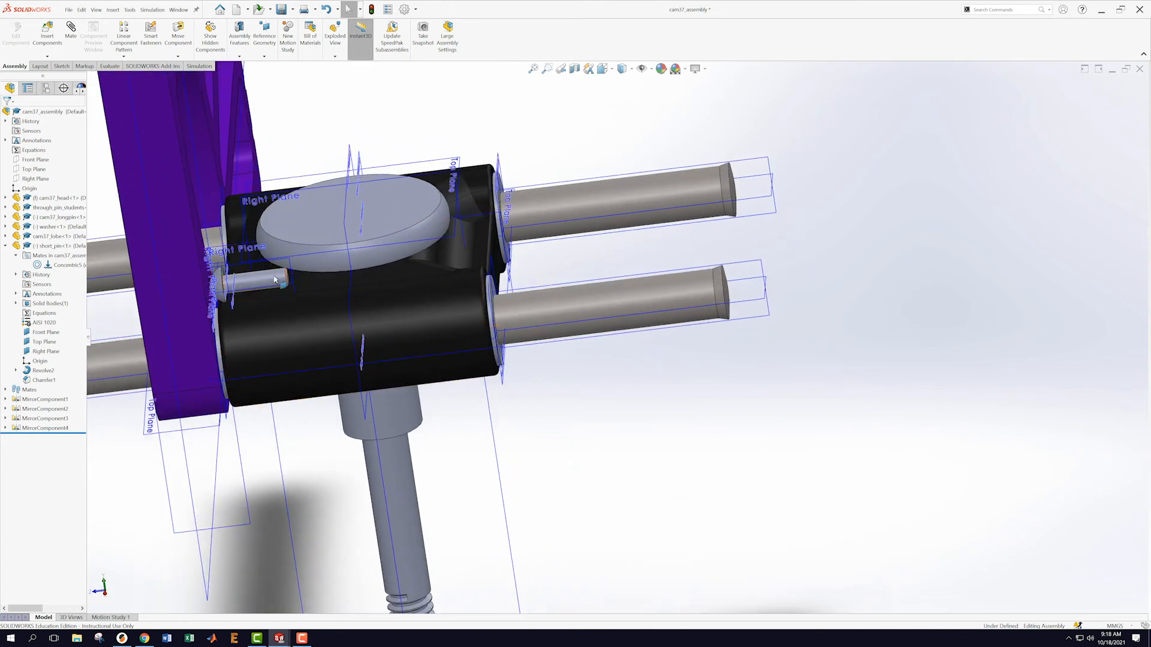
left_click(187, 285)
left_click_drag(195, 286, 129, 315)
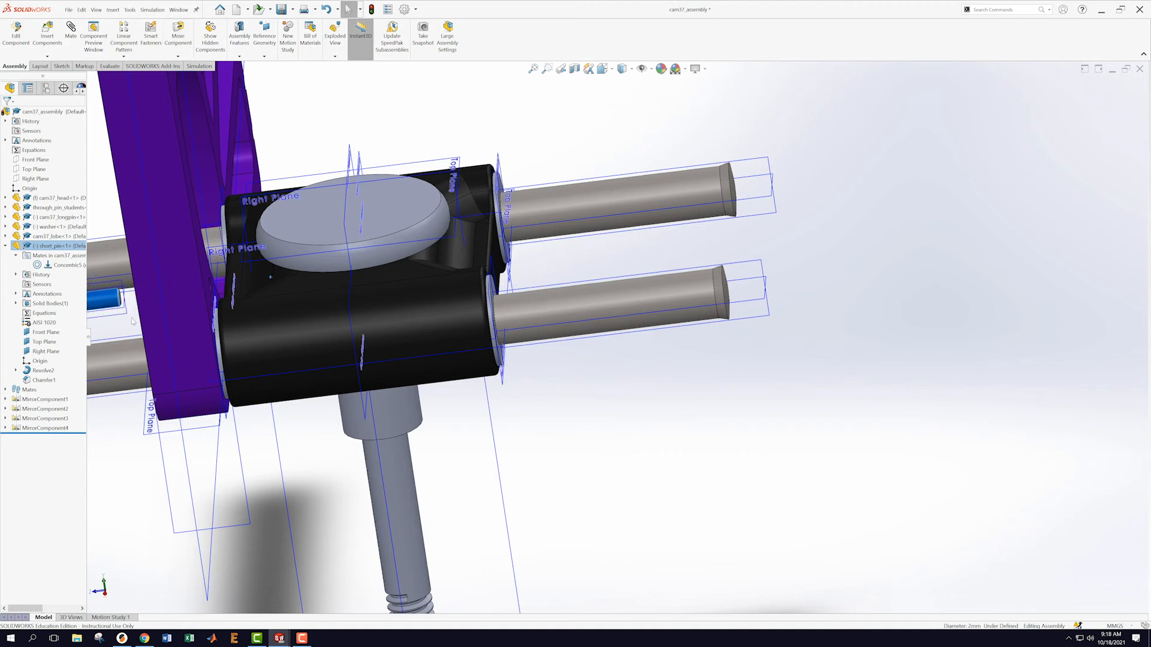
- Add a distance mate between the short pin's flat end face and the lobe's inner flat face
scroll(132, 321, "down", 5)
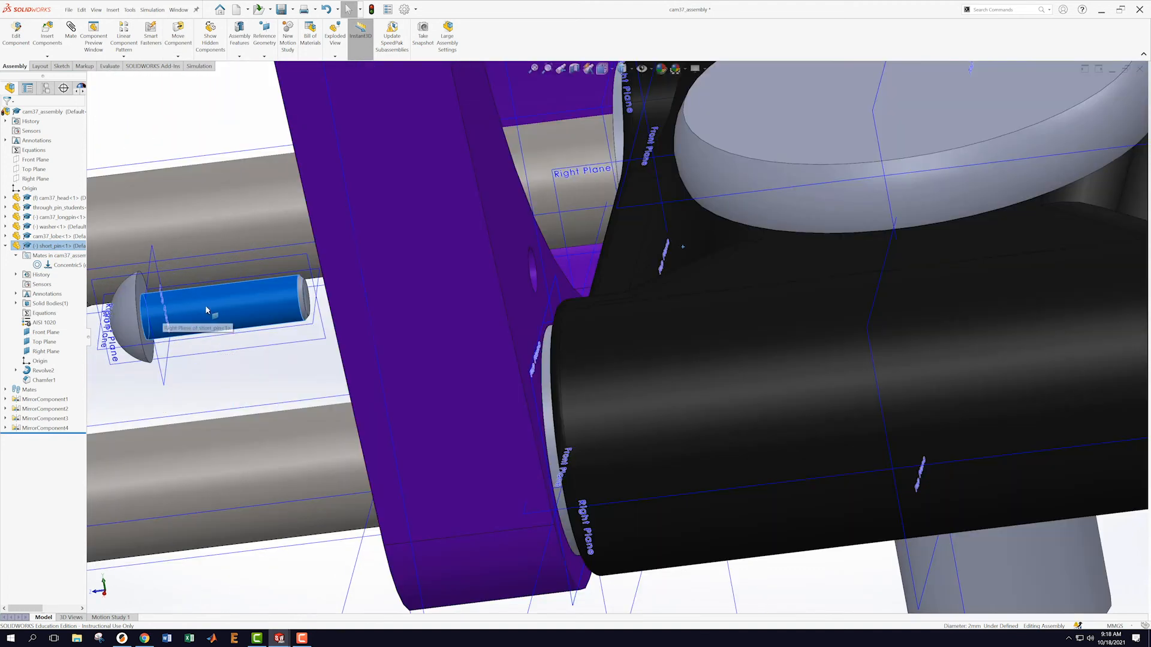
left_click(308, 298)
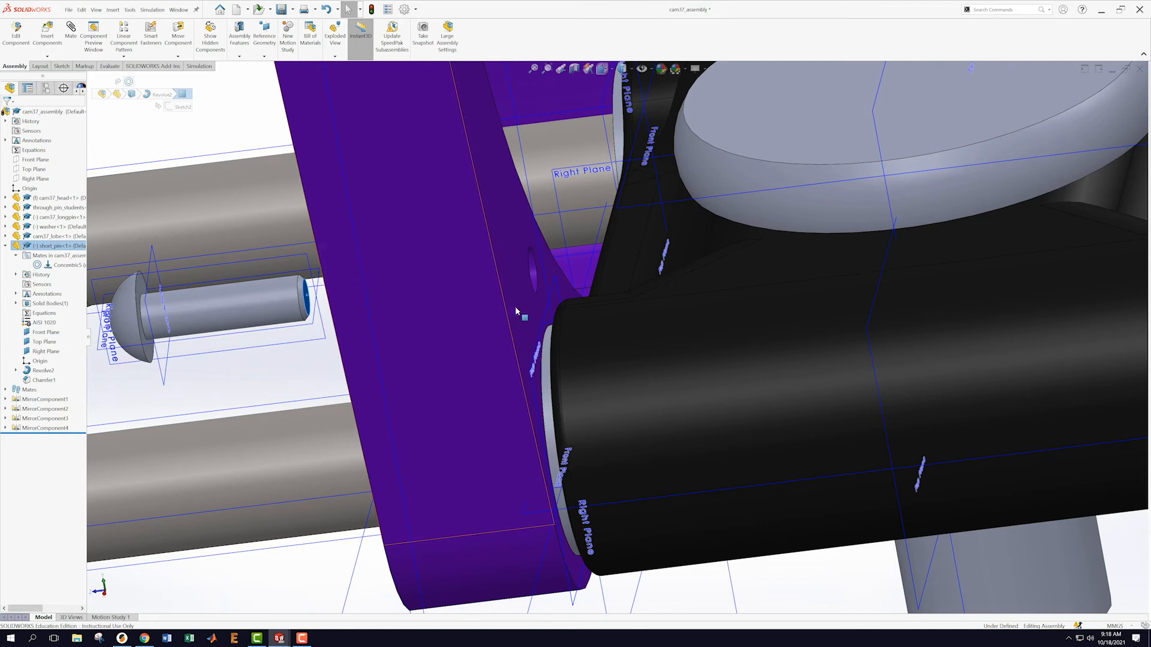
left_click(527, 302, "ctrl")
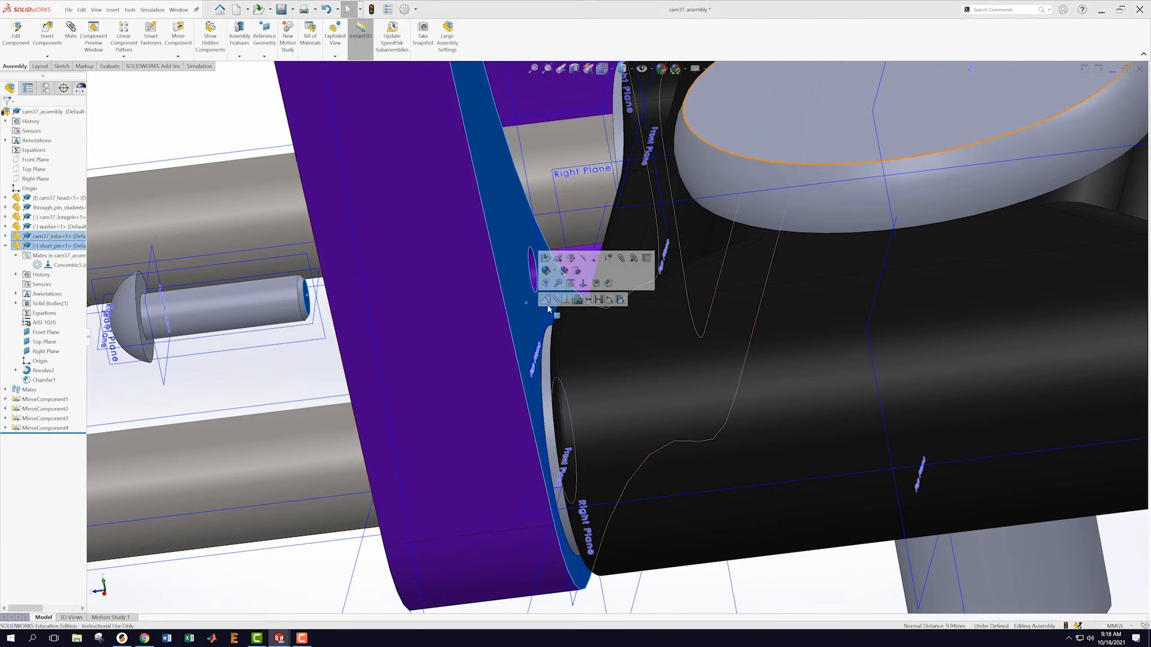
left_click(588, 300)
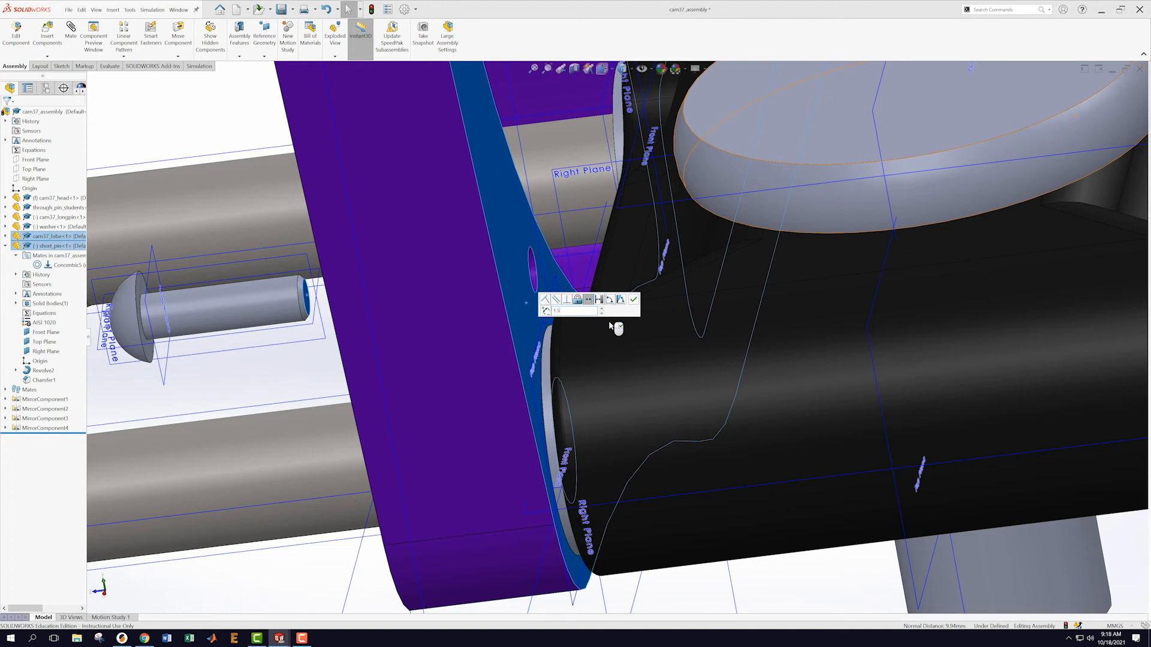
key("Return")
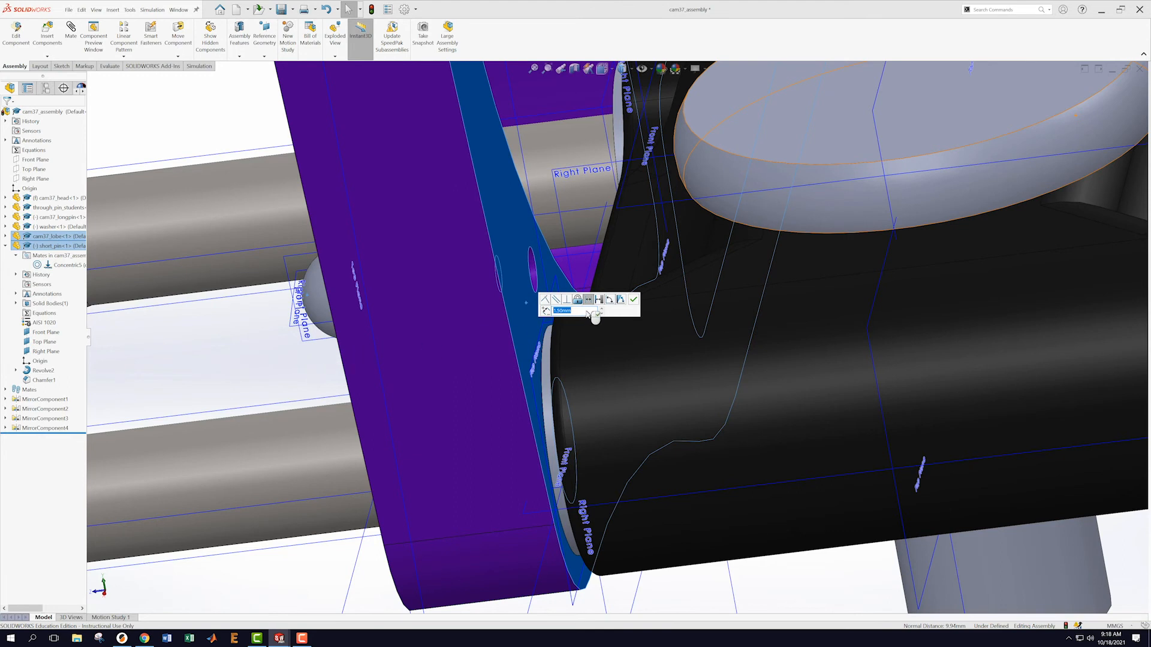
left_click(631, 302)
- Insert a second cam37_lobe part and place it in front of the first lobe
mouse_move(244, 380)
middle_mouse_down()
mouse_move(268, 355)
mouse_move(257, 365)
middle_mouse_up()
scroll(257, 366, "up", 6)
mouse_move(391, 413)
middle_mouse_down()
mouse_move(440, 423)
mouse_move(396, 432)
middle_mouse_up()
scroll(397, 433, "up", 5)
scroll(528, 416, "down", 1)
middle_click_drag(699, 367, 671, 457)
scroll(188, 281, "down", 1)
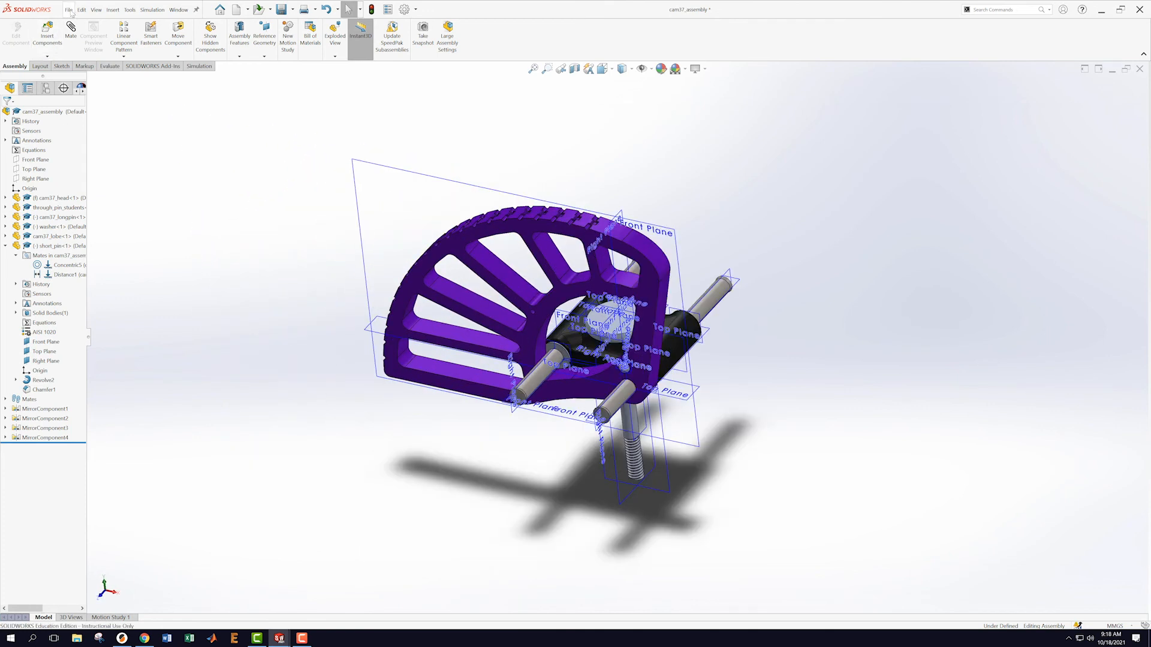
left_click(47, 57)
left_click(55, 68)
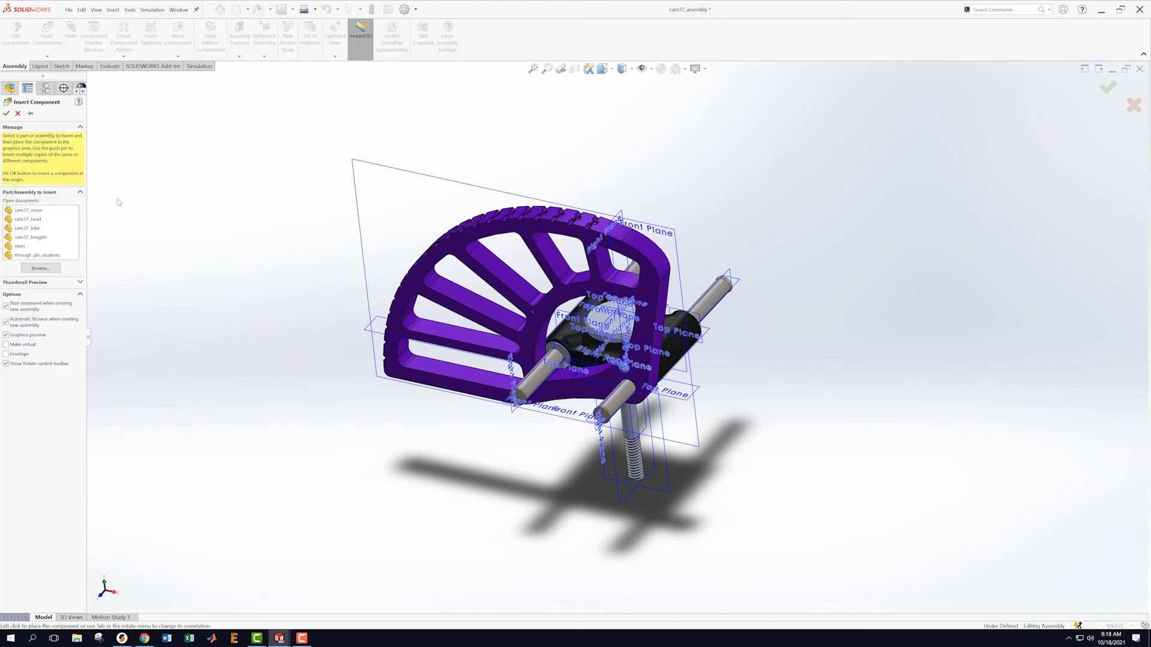
left_click(29, 228)
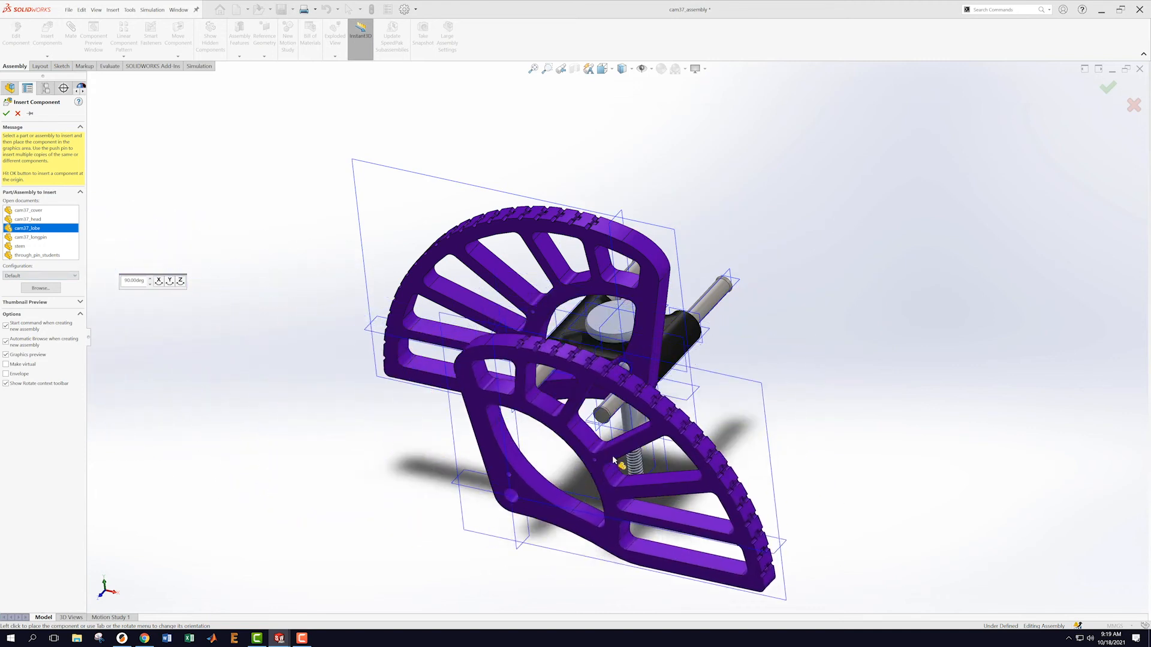
scroll(735, 465, "down", 1)
- Mate the second lobe's pivot hole concentric with the cam head's long pin
middle_click_drag(731, 426, 660, 462)
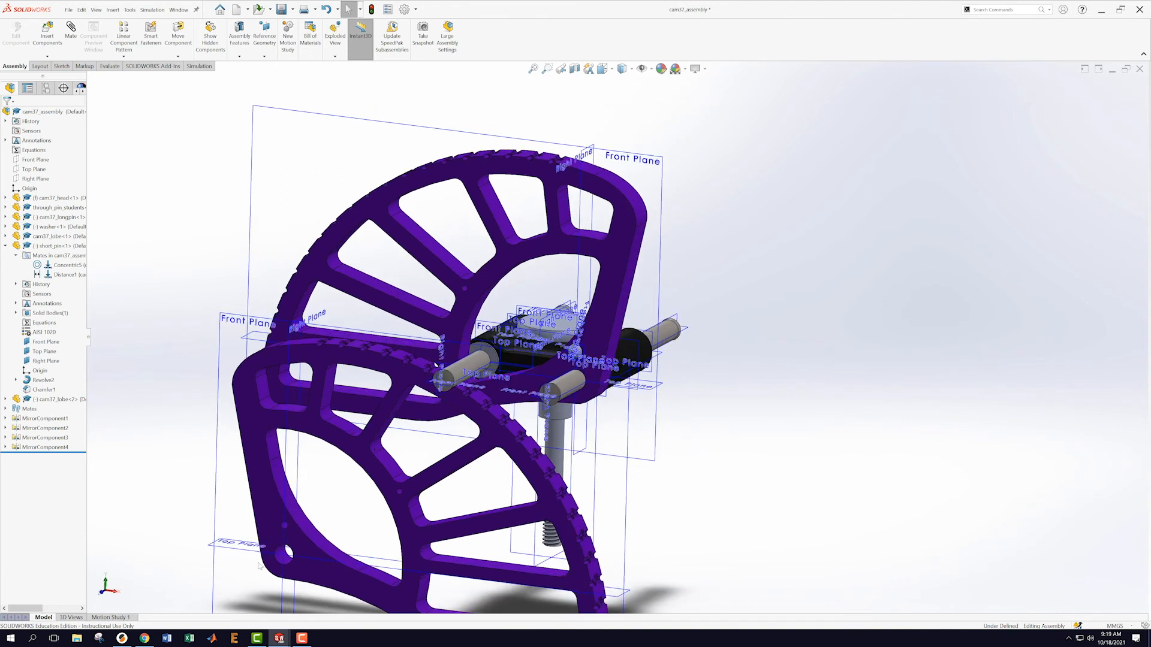
left_click(280, 562)
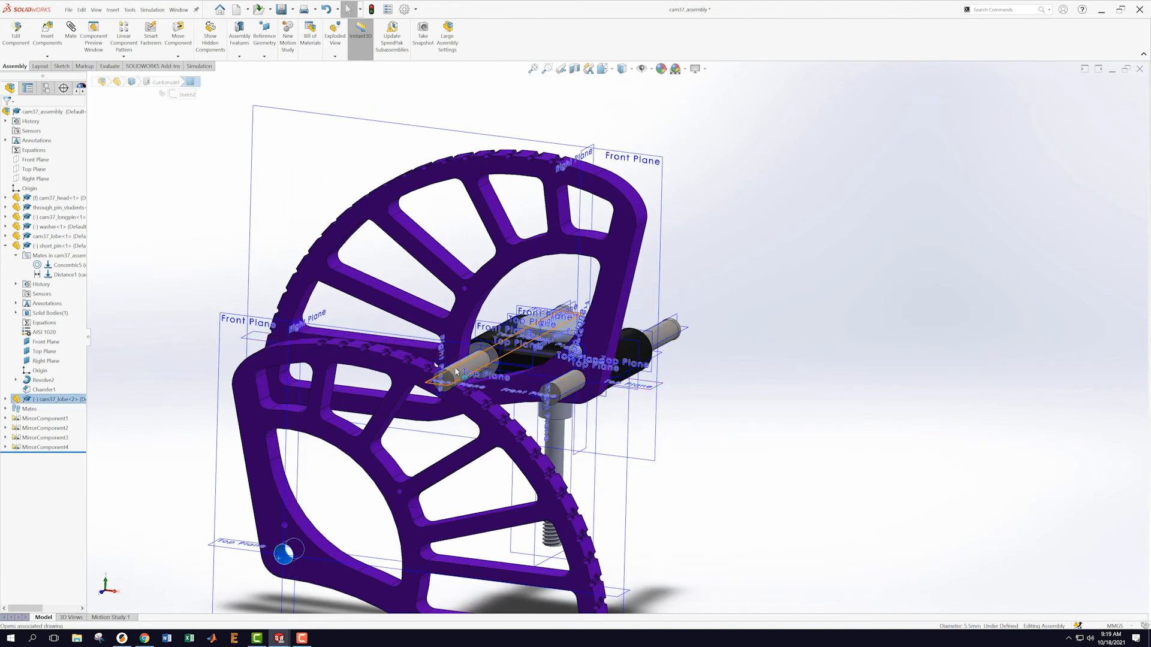
left_click(460, 370, "ctrl")
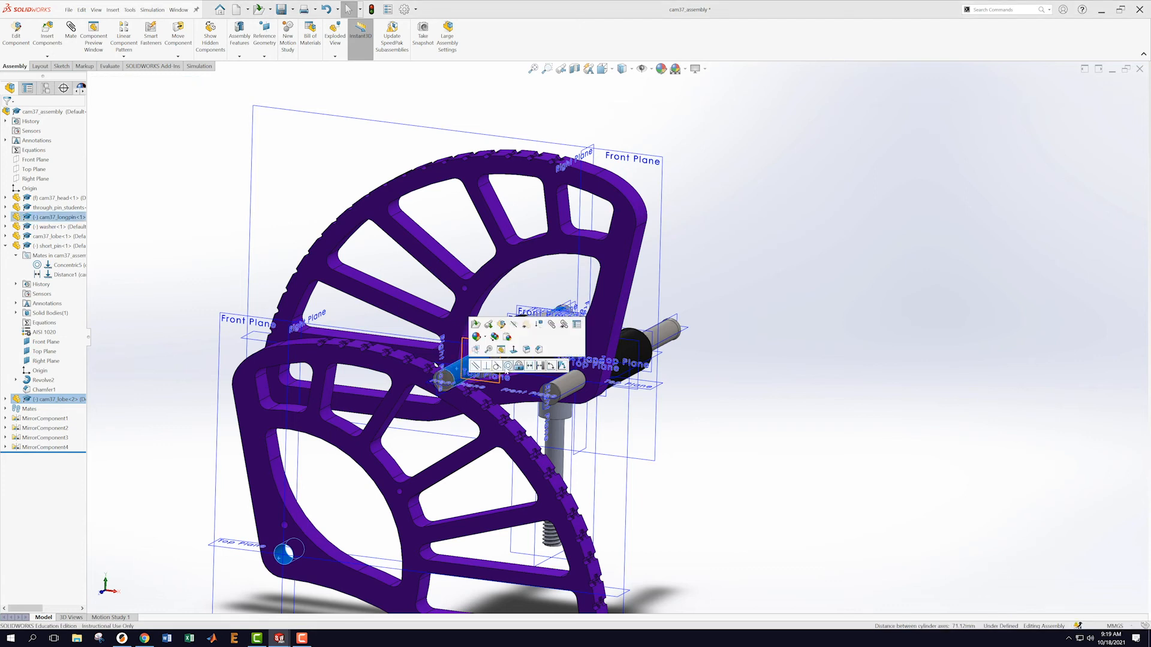
left_click(507, 367)
- Add a coincident mate between the second lobe's Top Plane and the cam head's Top Plane
middle_click_drag(673, 525, 579, 554)
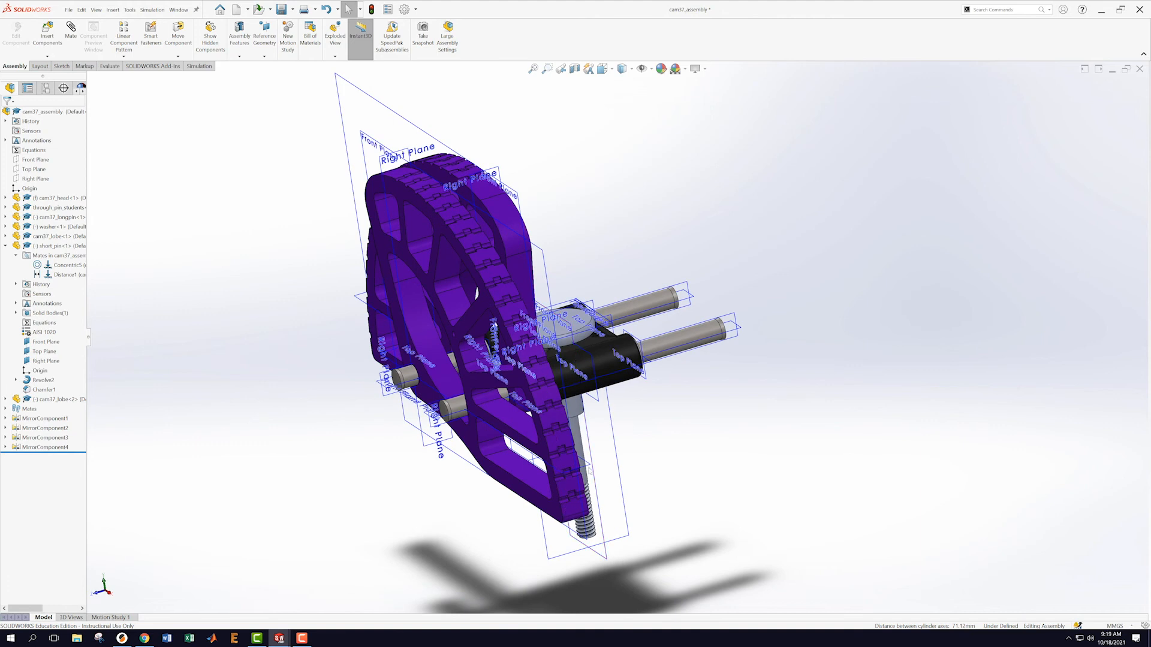
left_click(590, 469)
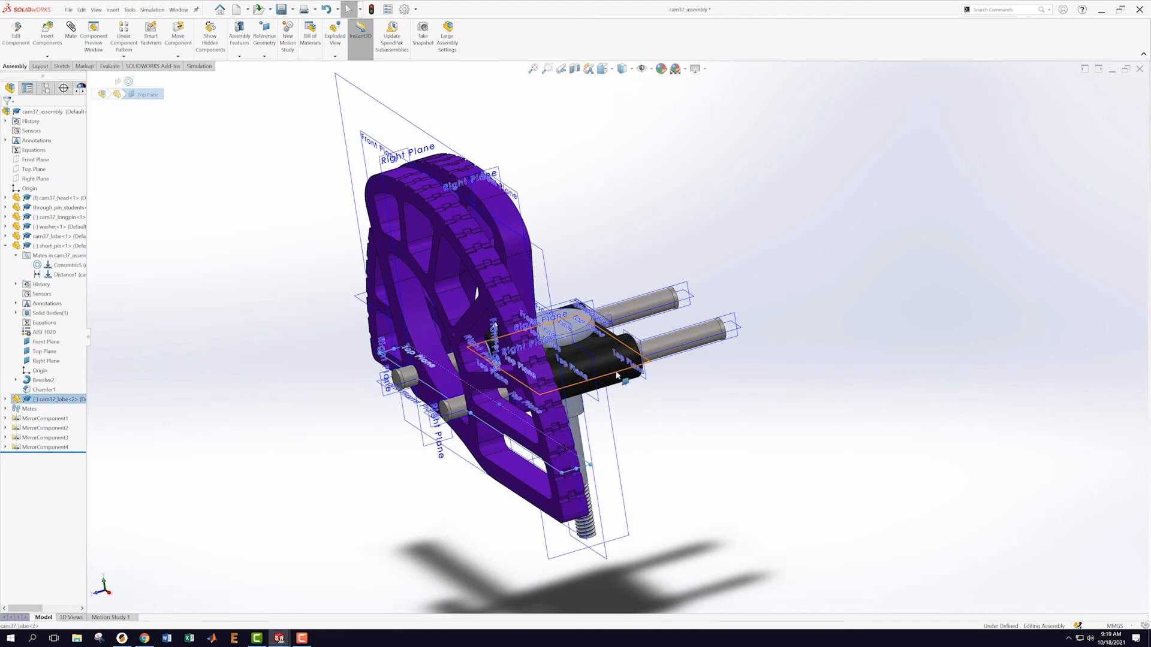
left_click(646, 369, "ctrl")
left_click(666, 360)
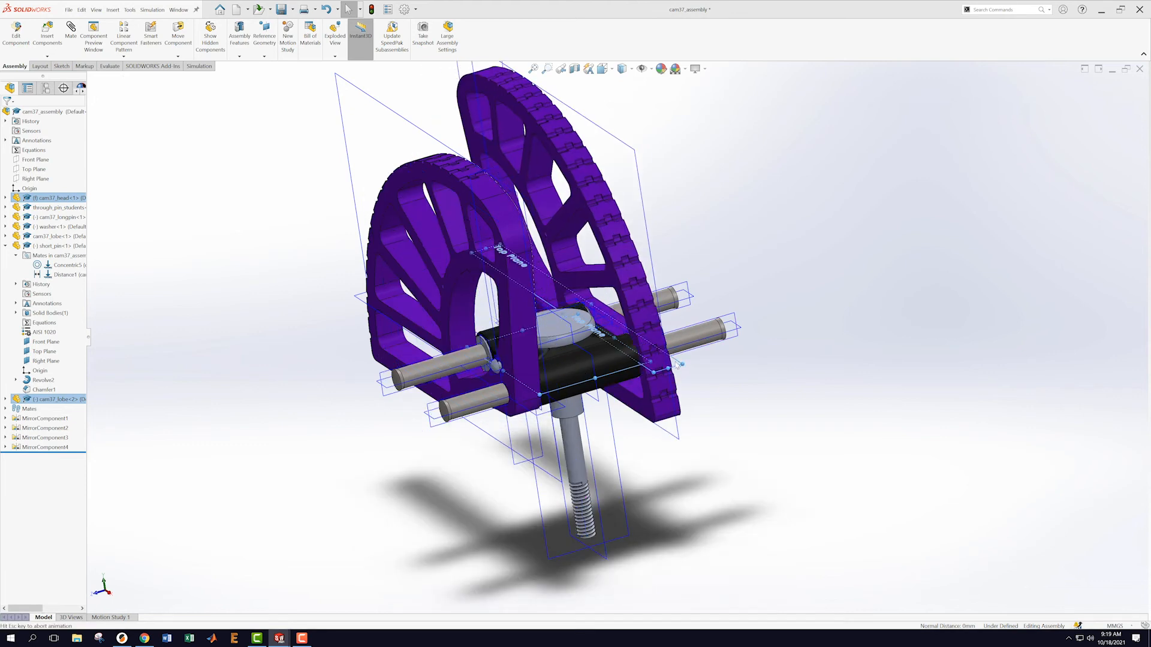
- Slide the second lobe along its long pin until it sits in front of the first lobe
middle_click_drag(671, 466, 686, 465)
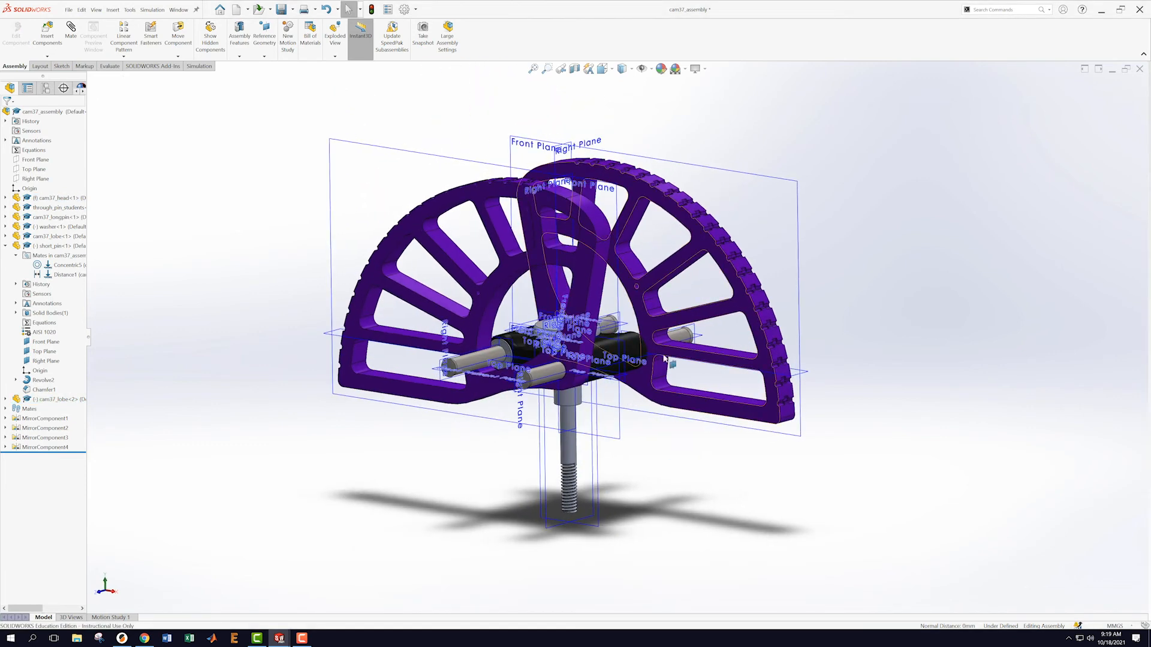
left_click_drag(663, 325, 566, 403)
left_click(847, 436)
- Add a 7.25 mm distance mate between the facing flat faces of the first and second lobes
middle_click_drag(805, 339, 738, 373)
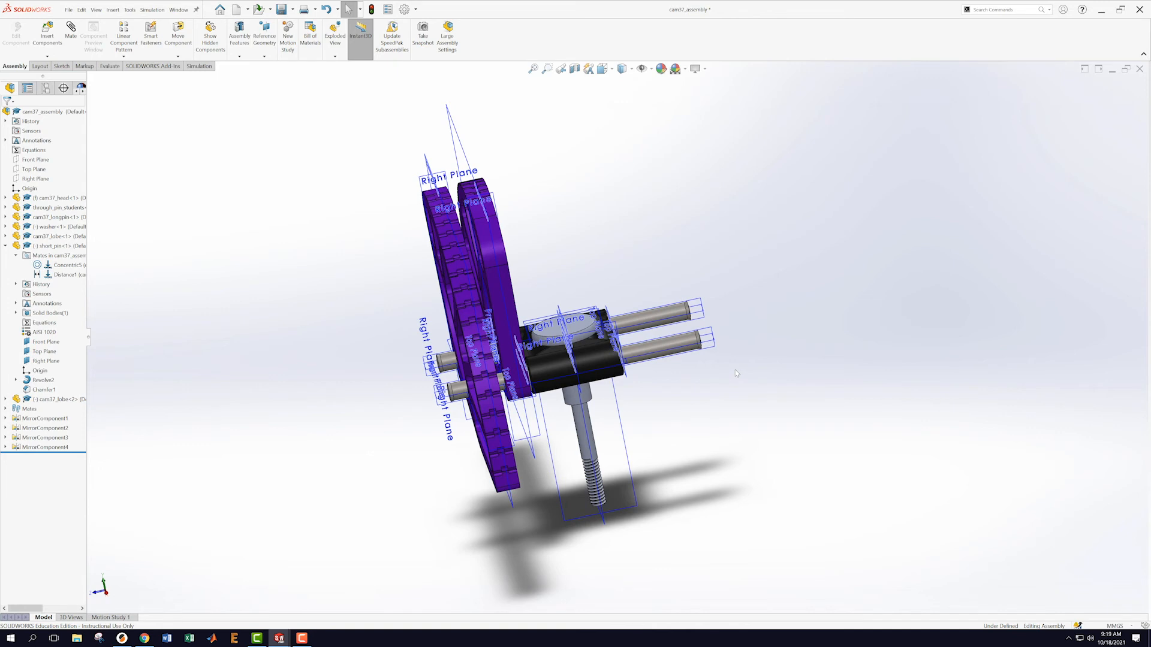
middle_click_drag(597, 175, 453, 240)
scroll(451, 243, "down", 5)
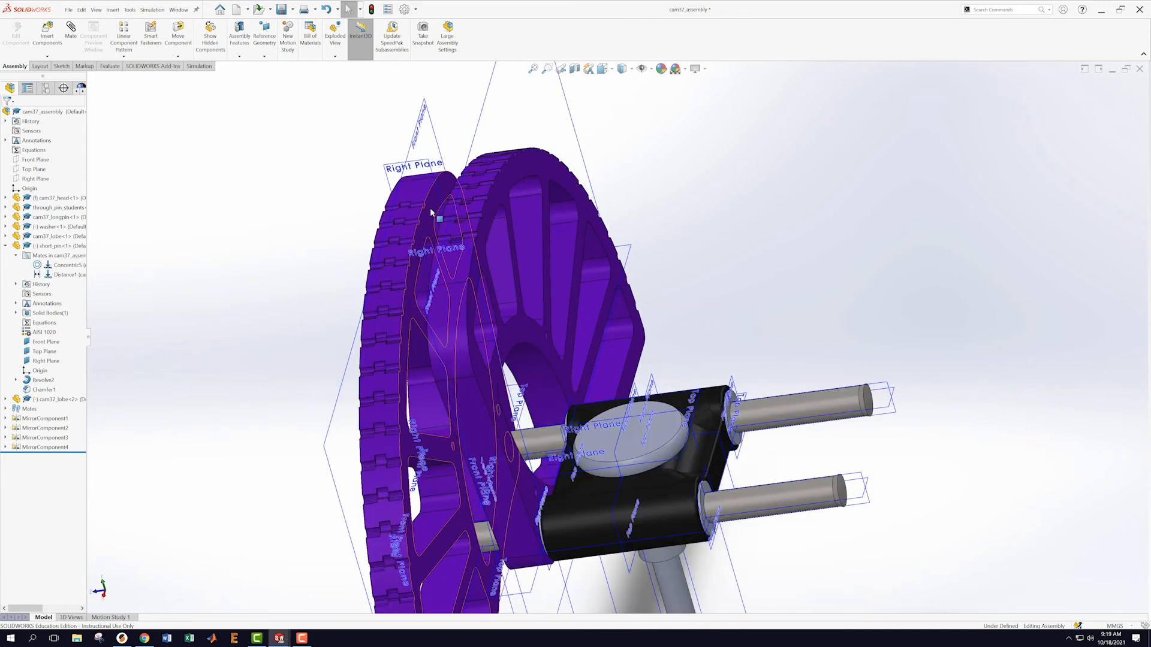
left_click(431, 212)
middle_click_drag(765, 211, 806, 208)
left_click(518, 175)
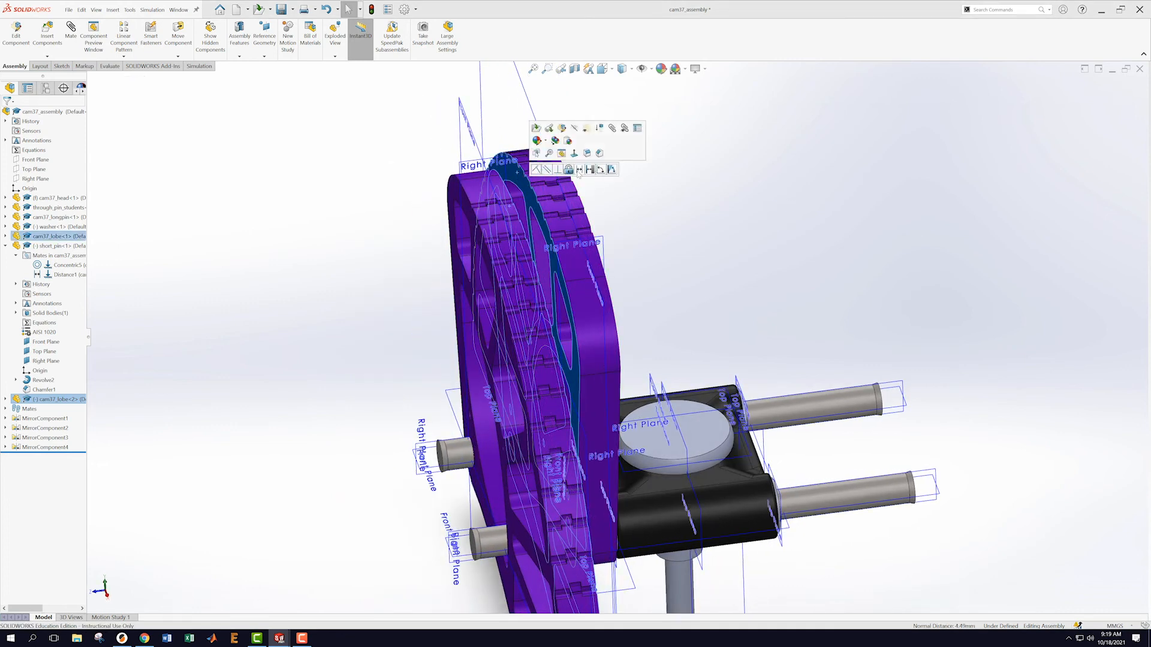
left_click(580, 169)
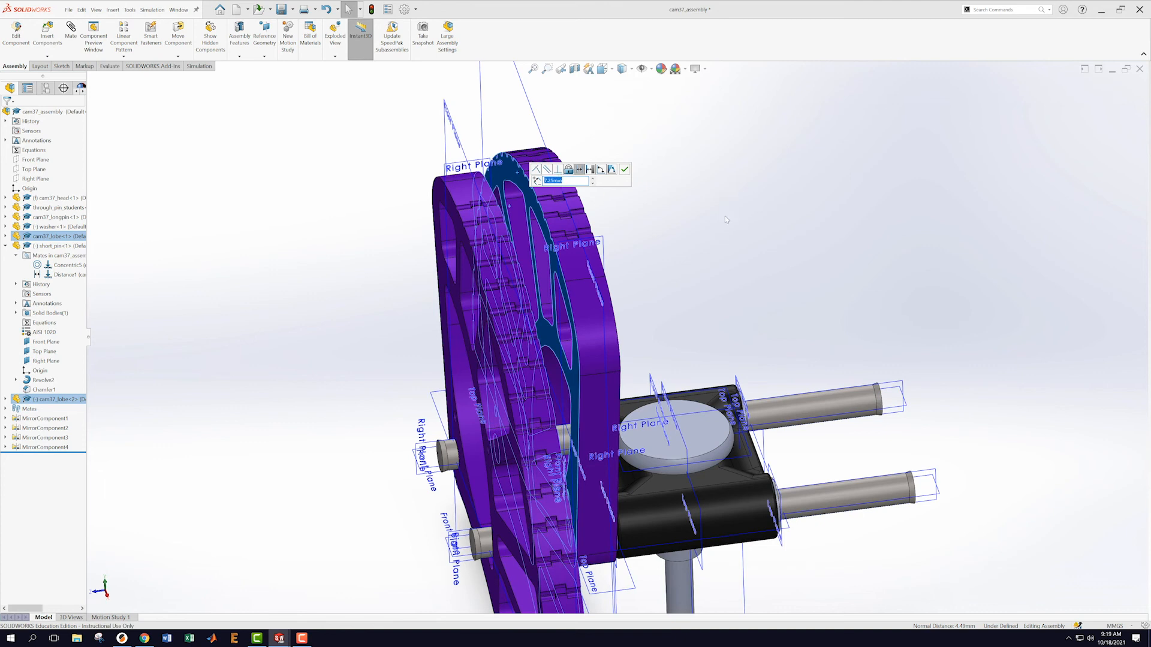
left_click(625, 172)
- Insert the washer part from the Cam_Provided_Parts folder and place it beside the second lobe
middle_click_drag(761, 277, 766, 232)
scroll(631, 443, "up", 4)
scroll(630, 474, "down", 6)
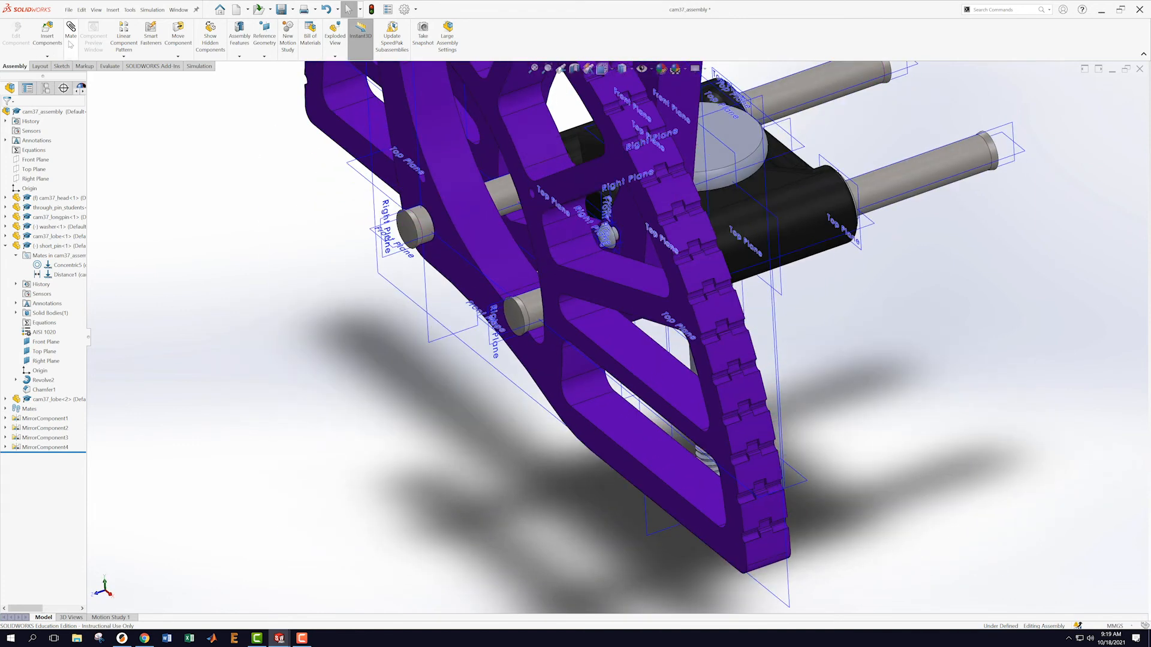
left_click(51, 58)
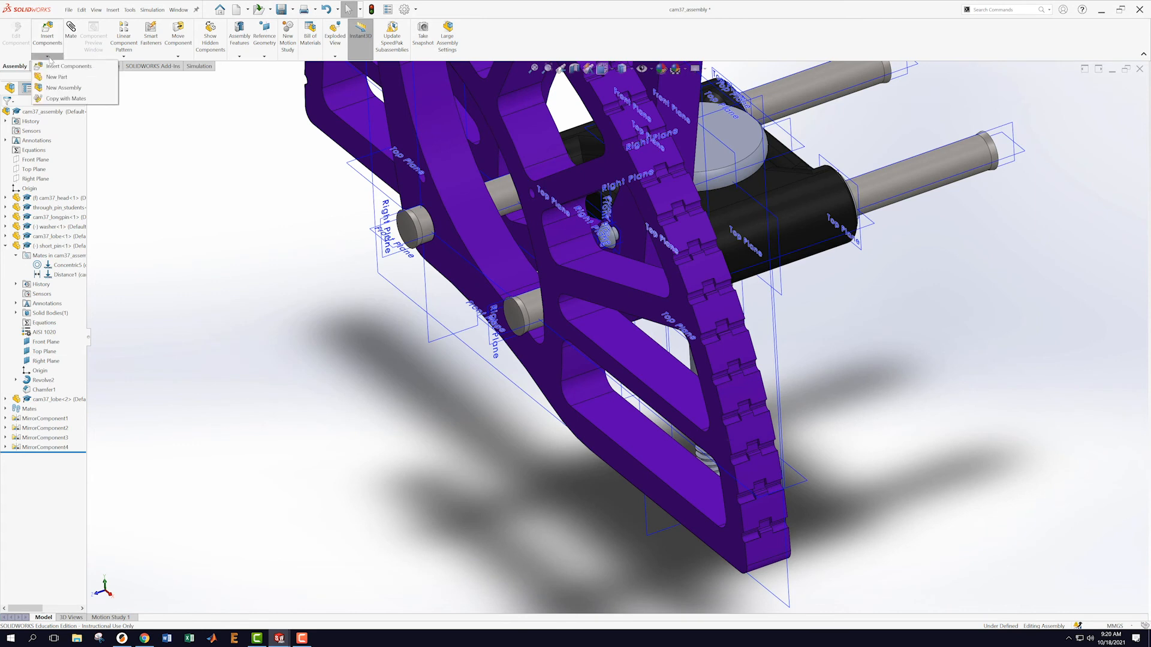
left_click(157, 165)
left_click(48, 57)
left_click(67, 66)
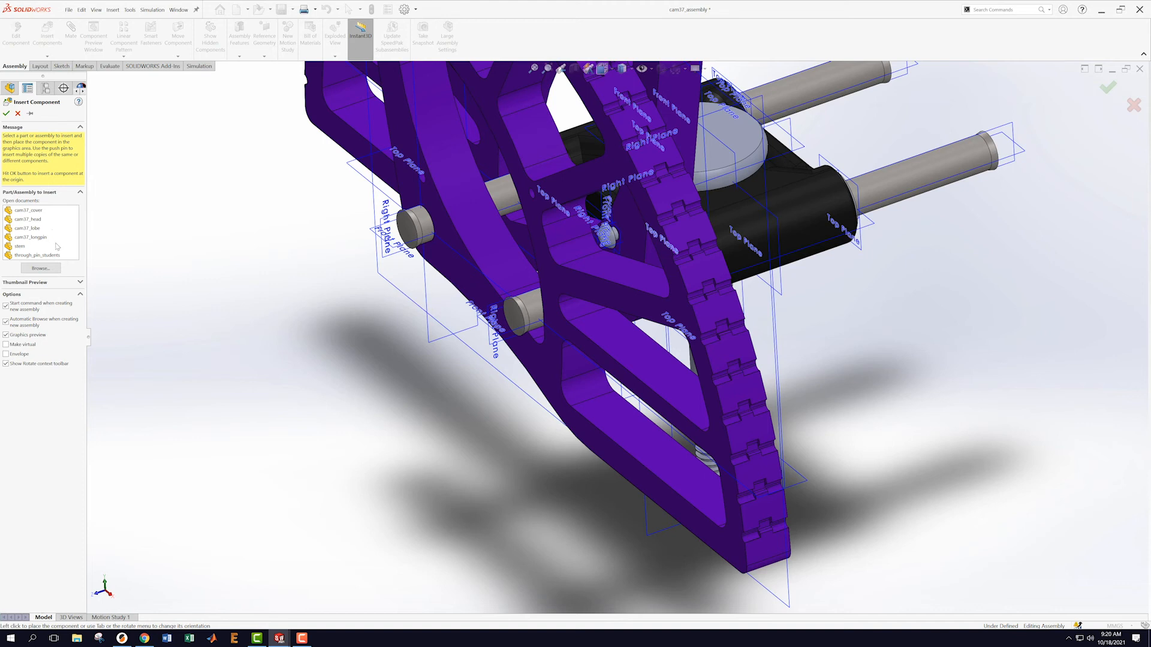
left_click(37, 270)
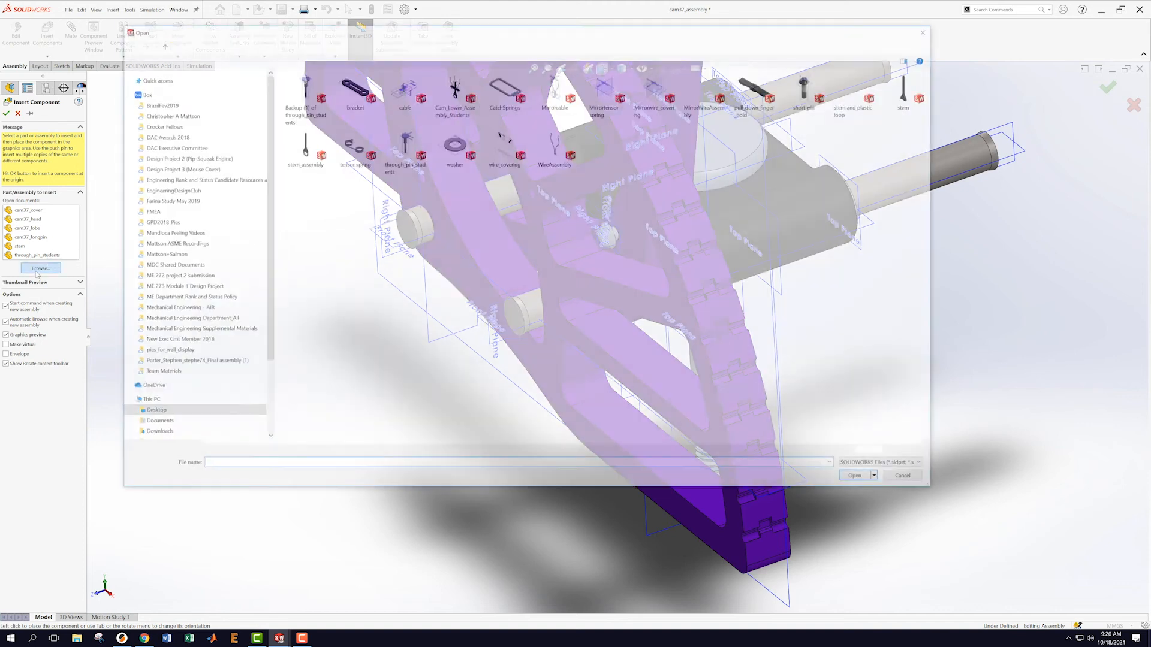
left_click(444, 150)
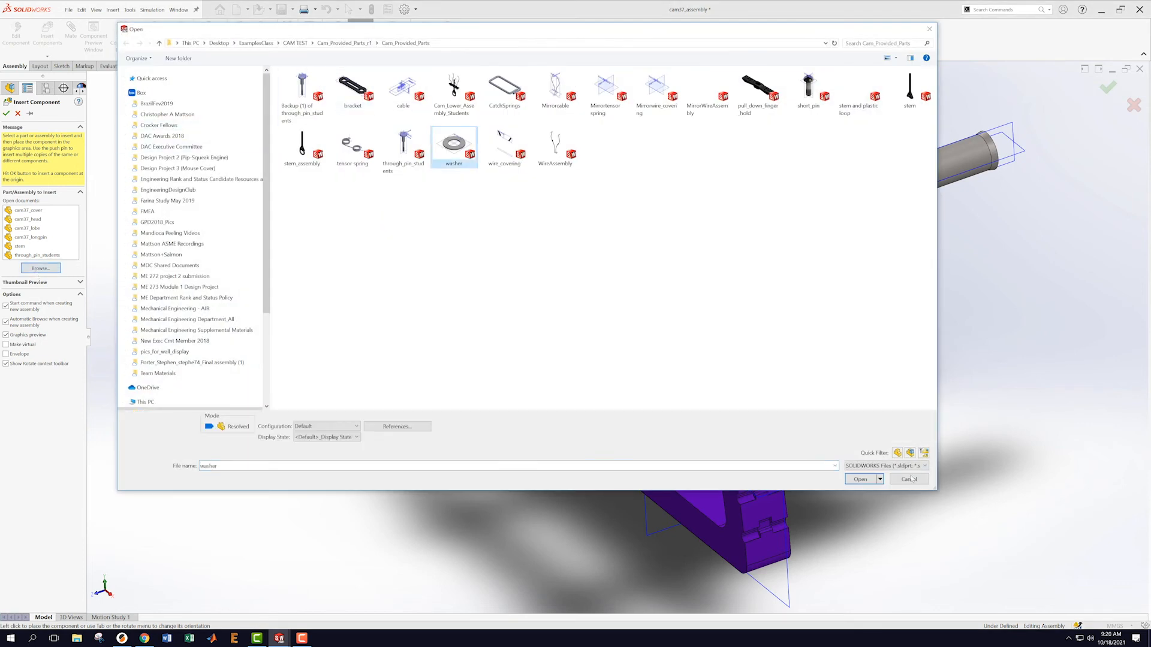
left_click(861, 480)
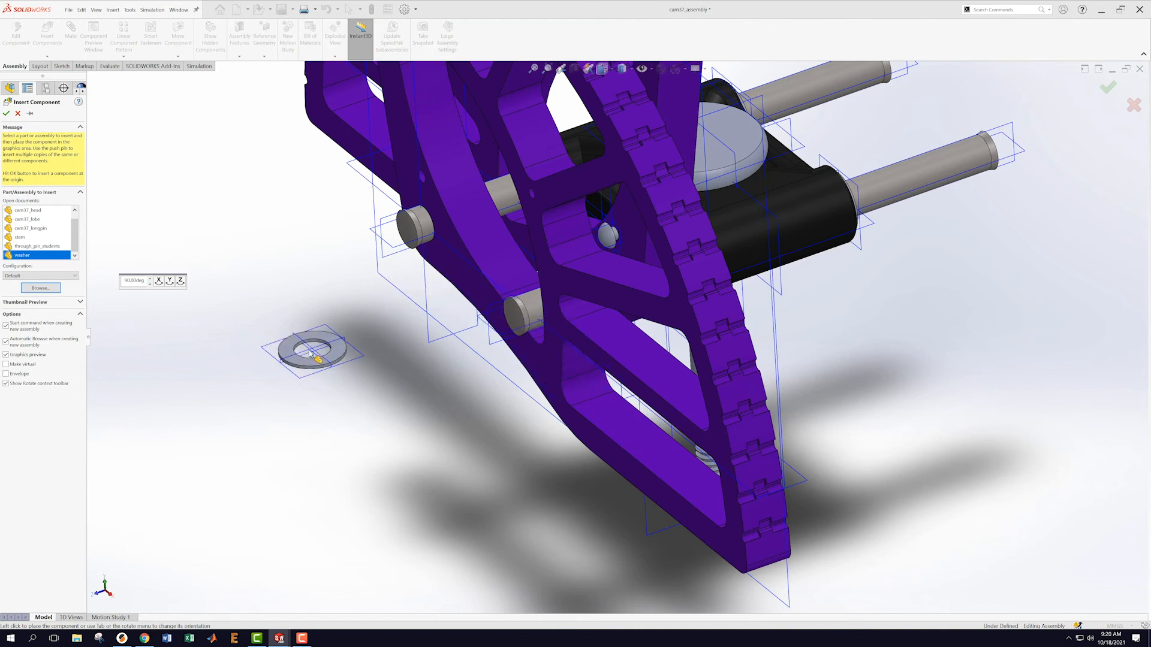
left_click(310, 352)
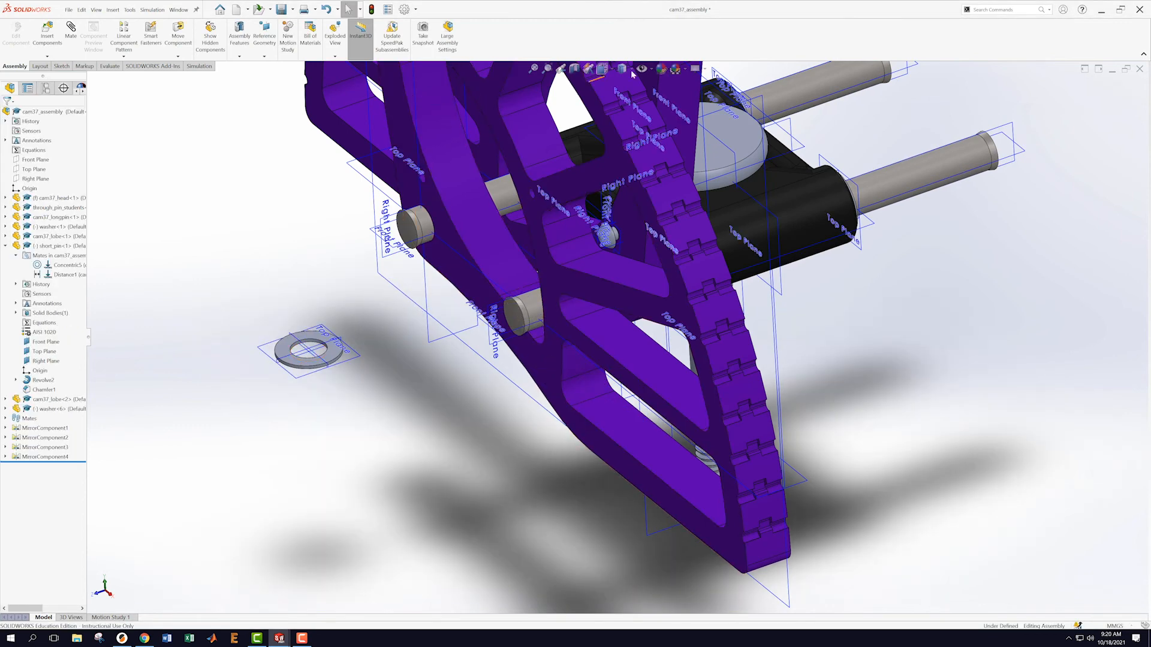
- Hide the reference planes and mate the new washer's hole concentric with the second lobe's long pin
left_click(642, 68)
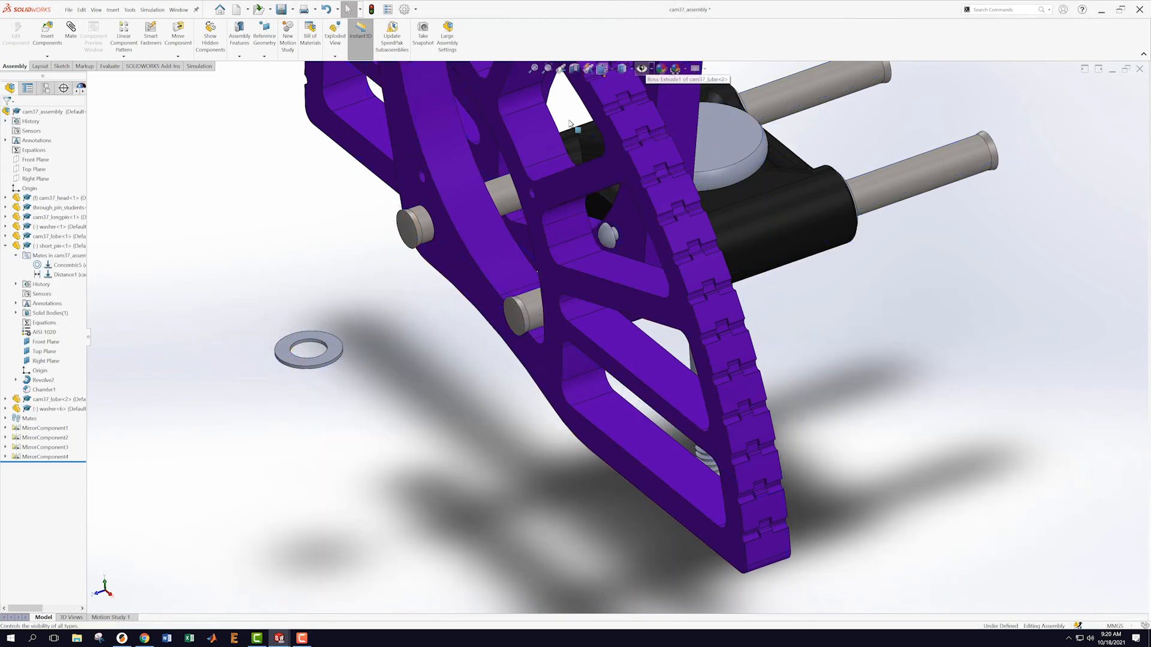
left_click(302, 349)
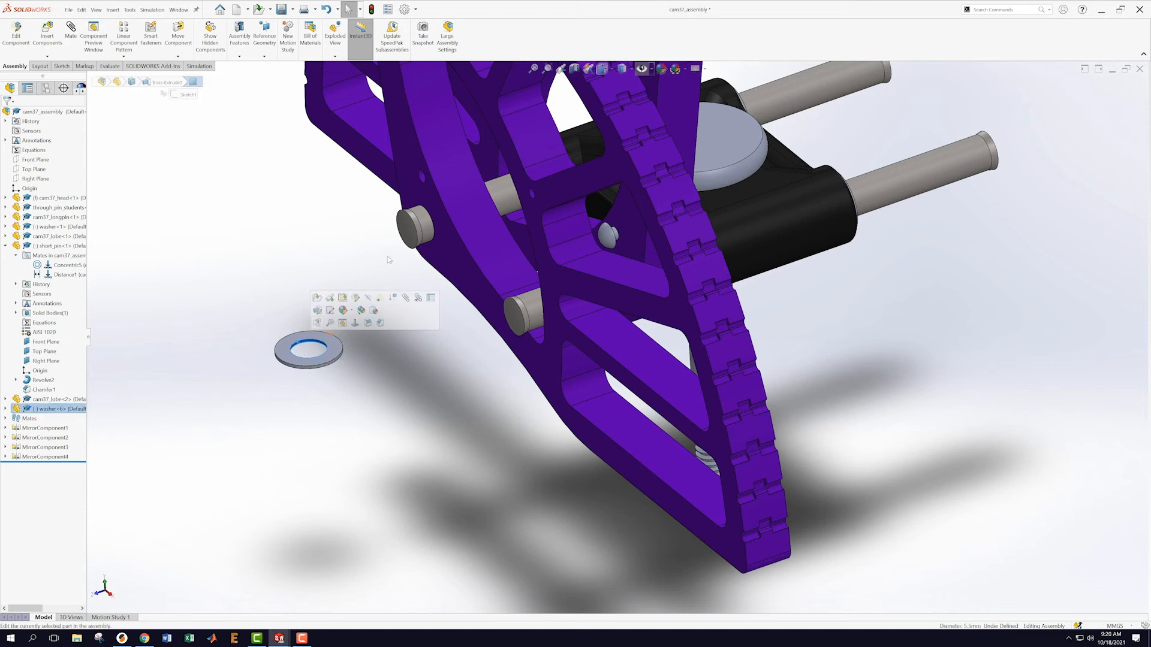
left_click(429, 230, "ctrl")
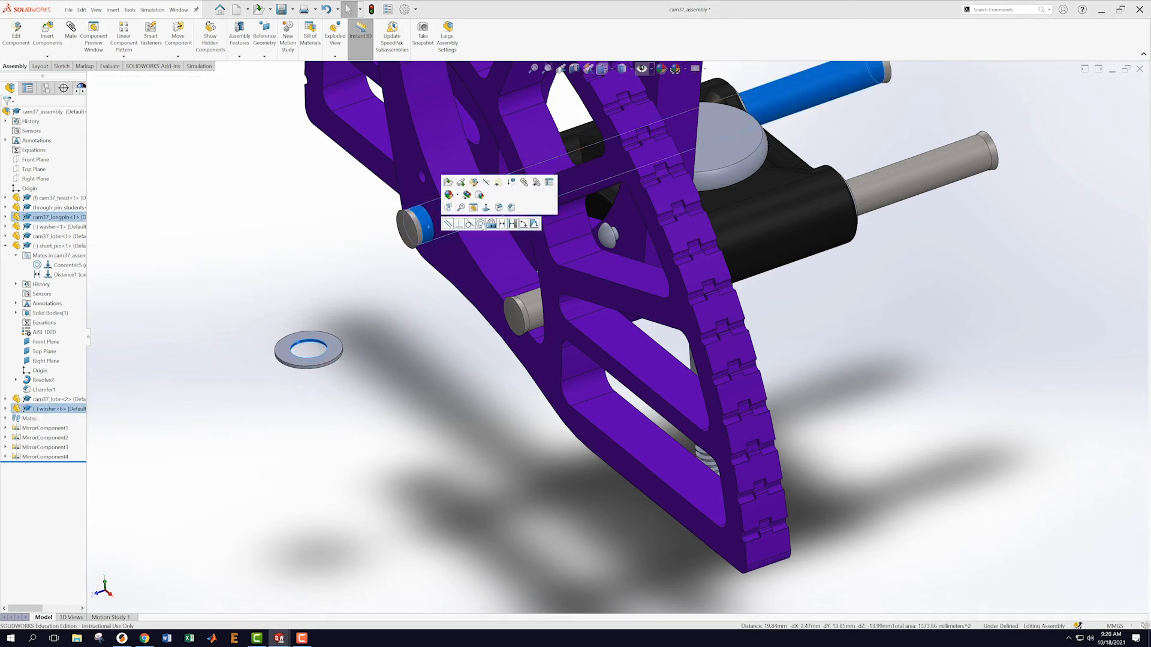
left_click(480, 223)
- Seat the new washer against the second lobe's outer flat face with a coincident mate
left_click(429, 293)
middle_click_drag(428, 293, 429, 243)
left_click(444, 244)
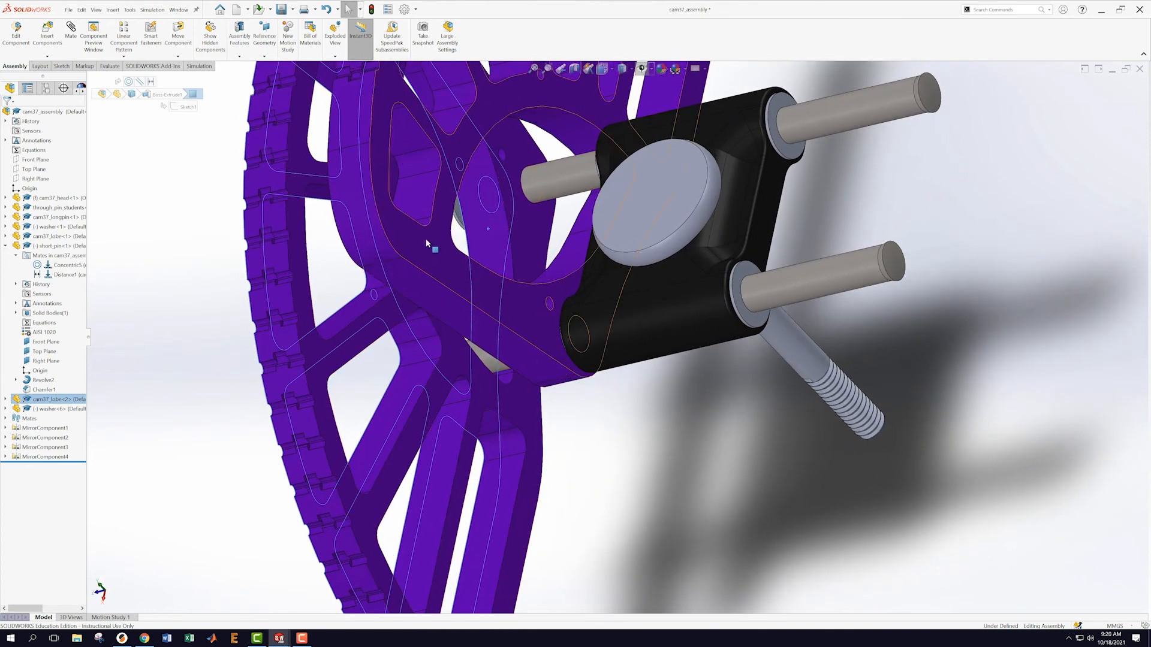
left_click(459, 215, "ctrl")
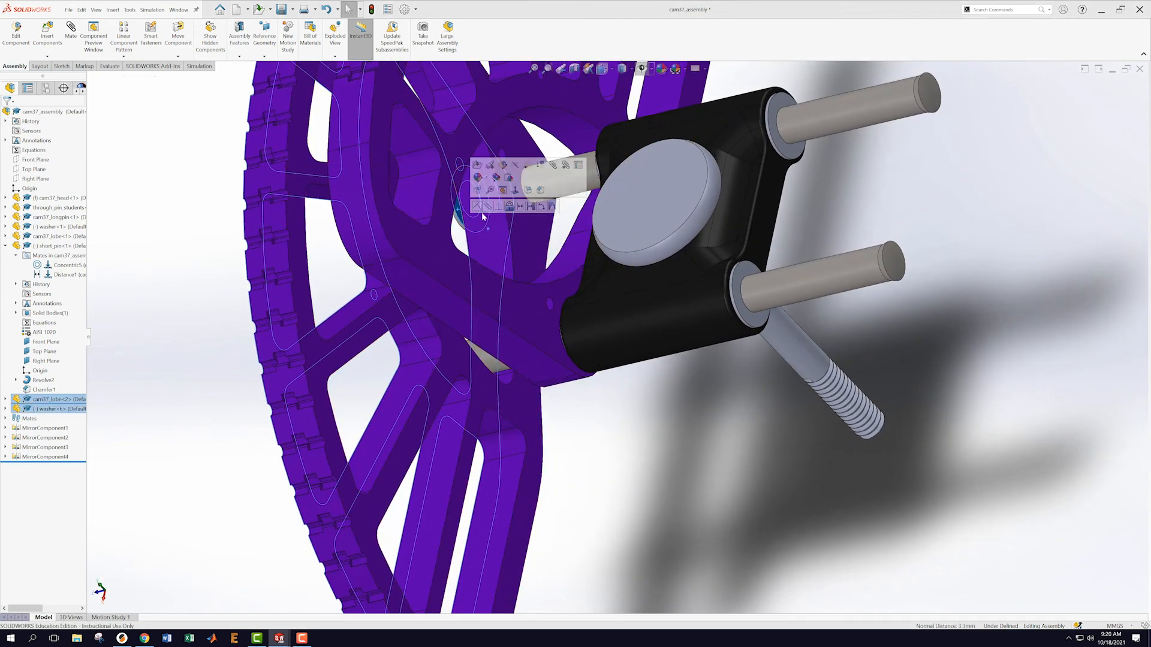
left_click(212, 316)
middle_click_drag(212, 315, 249, 354)
scroll(250, 354, "up", 5)
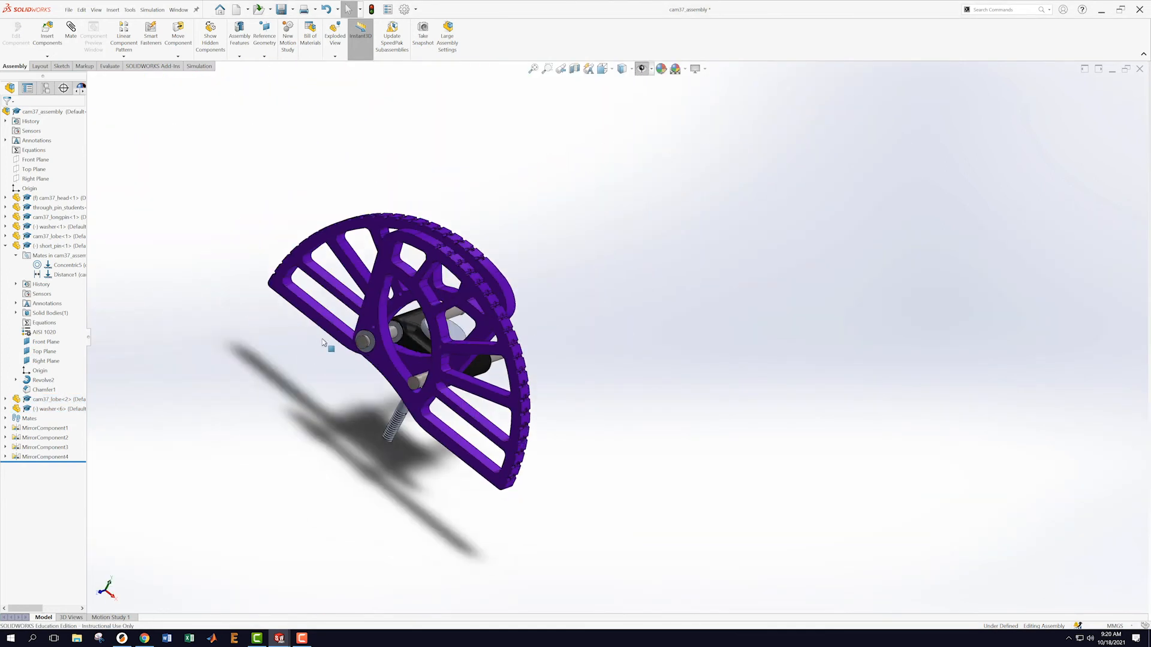
- Show the reference planes again and mirror the new washer about the cam head's Right Plane onto the other long pin
scroll(324, 342, "down", 6)
middle_click_drag(400, 407, 387, 469)
scroll(460, 426, "down", 2)
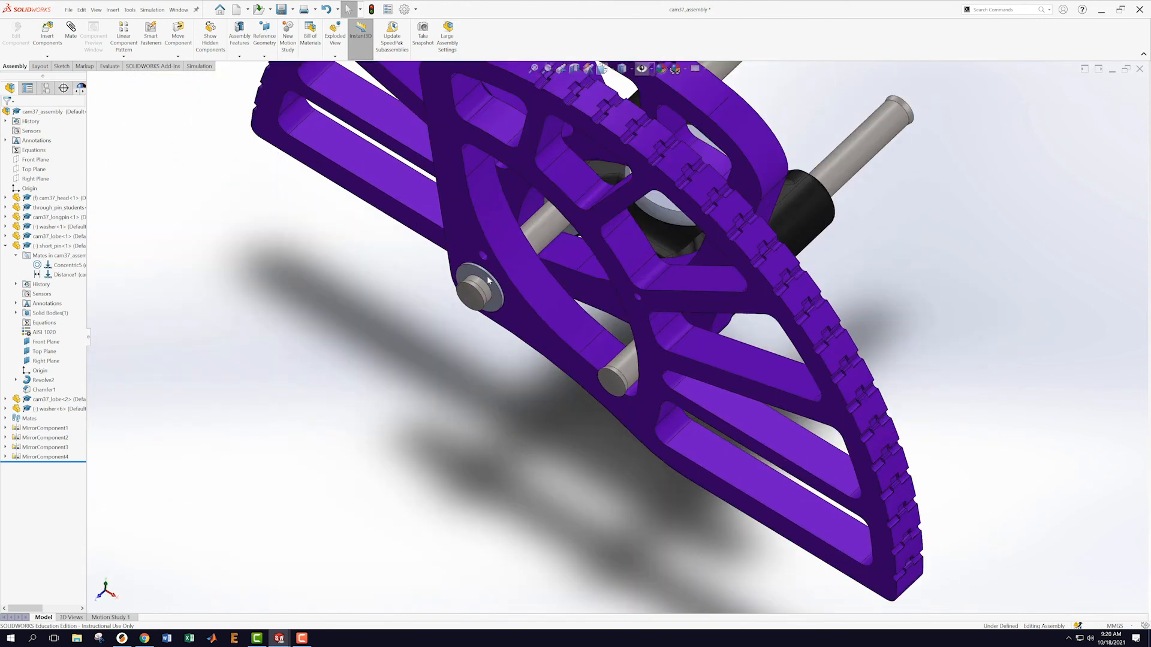
left_click(494, 288)
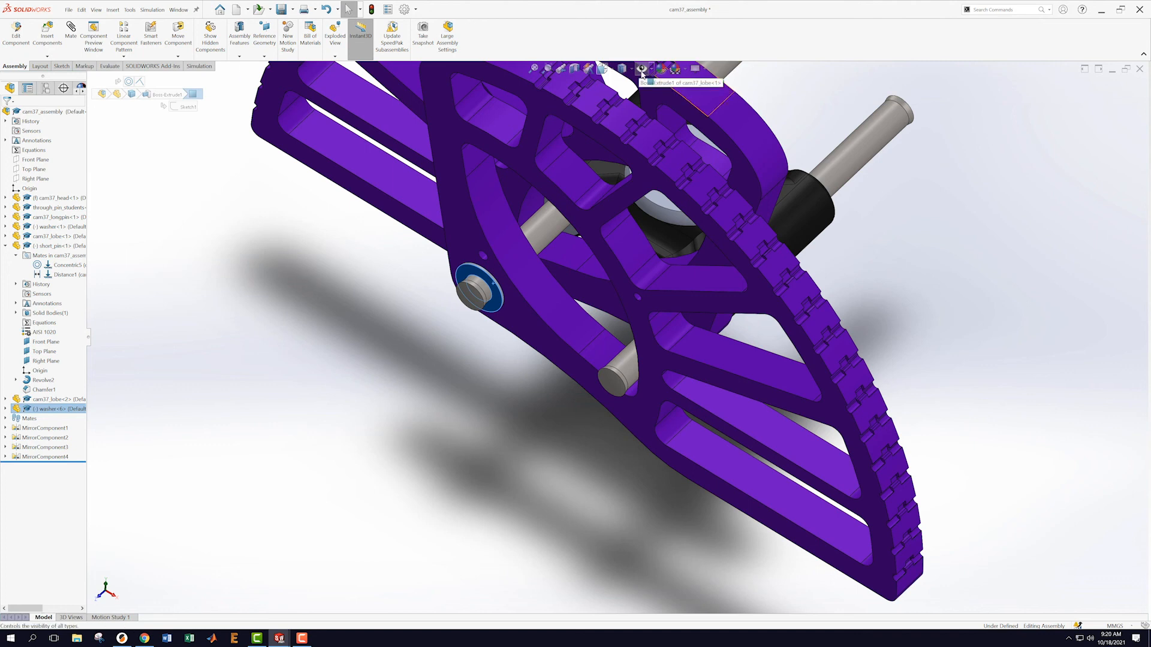
left_click(642, 70)
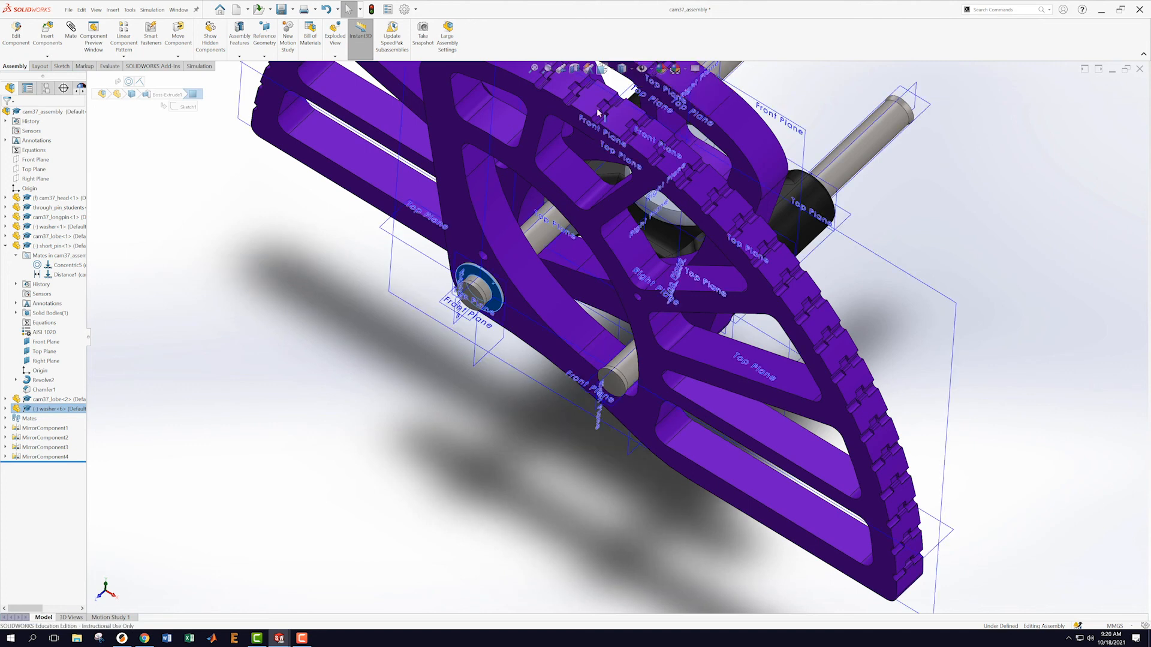
left_click(124, 56)
left_click(156, 129)
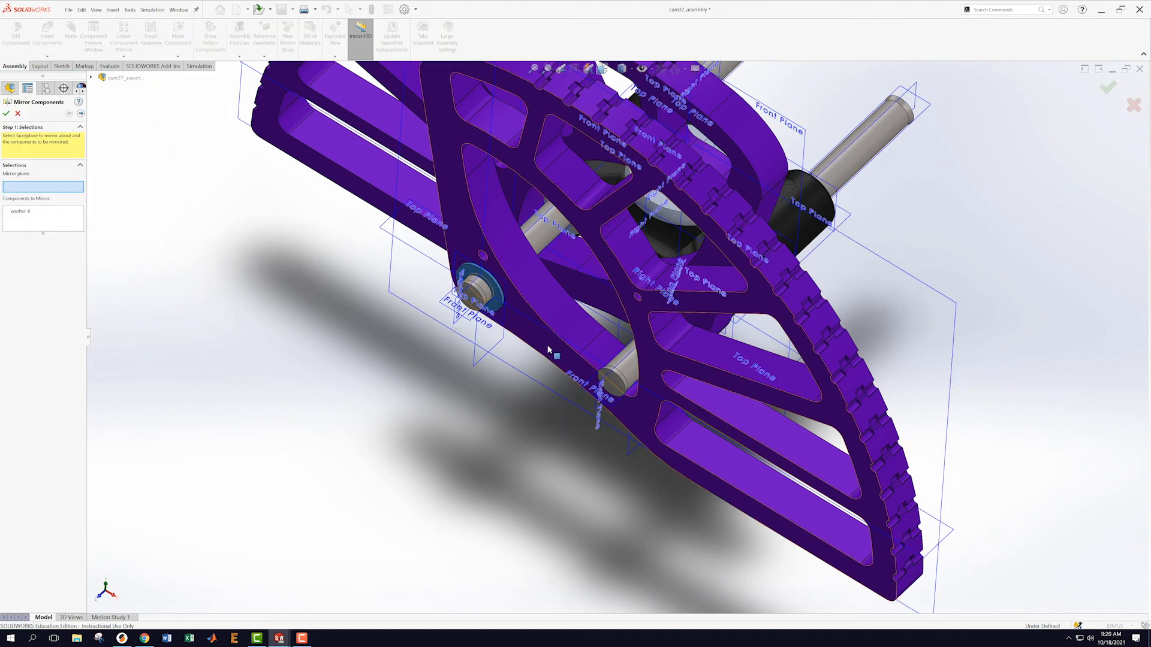
middle_click_drag(518, 449, 544, 400)
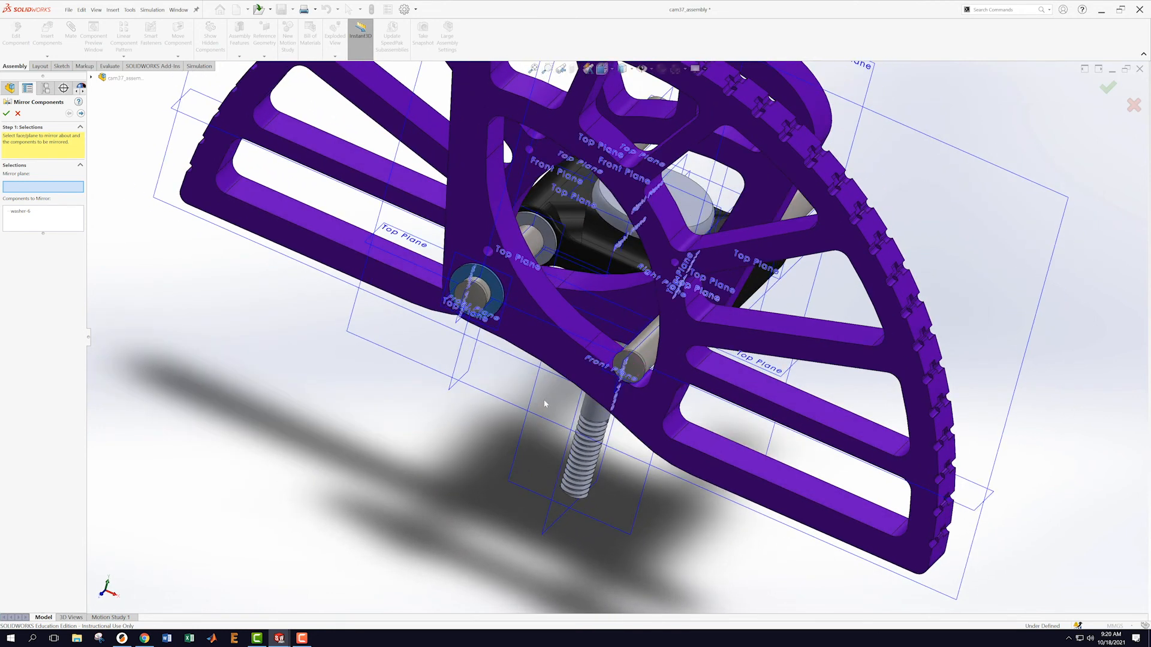
left_click(612, 258)
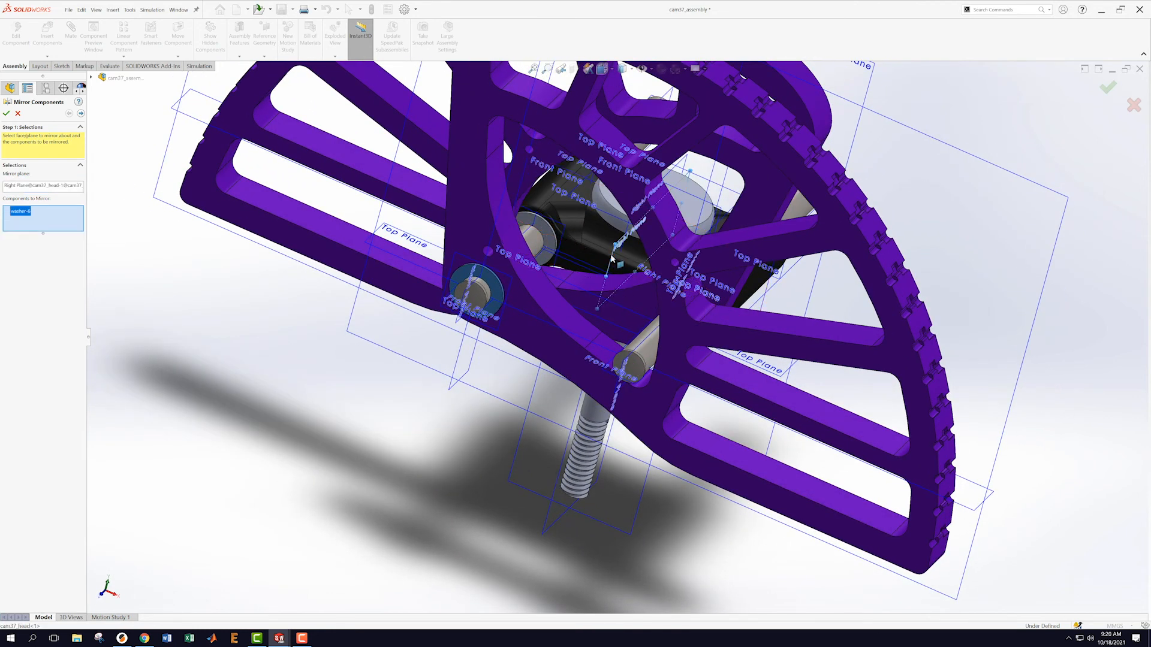
left_click(7, 114)
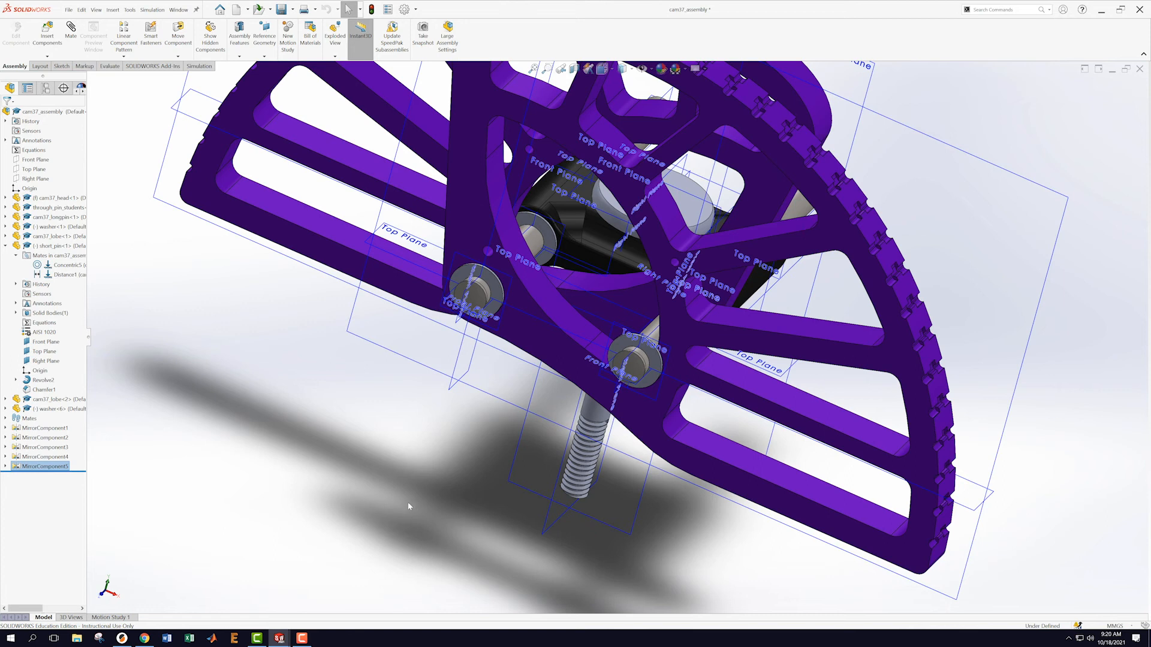
- Insert the bracket part from the Cam_Provided_Parts folder and place it in front of the second lobe, below the long pins
scroll(521, 508, "up", 2)
middle_click_drag(556, 474, 530, 494)
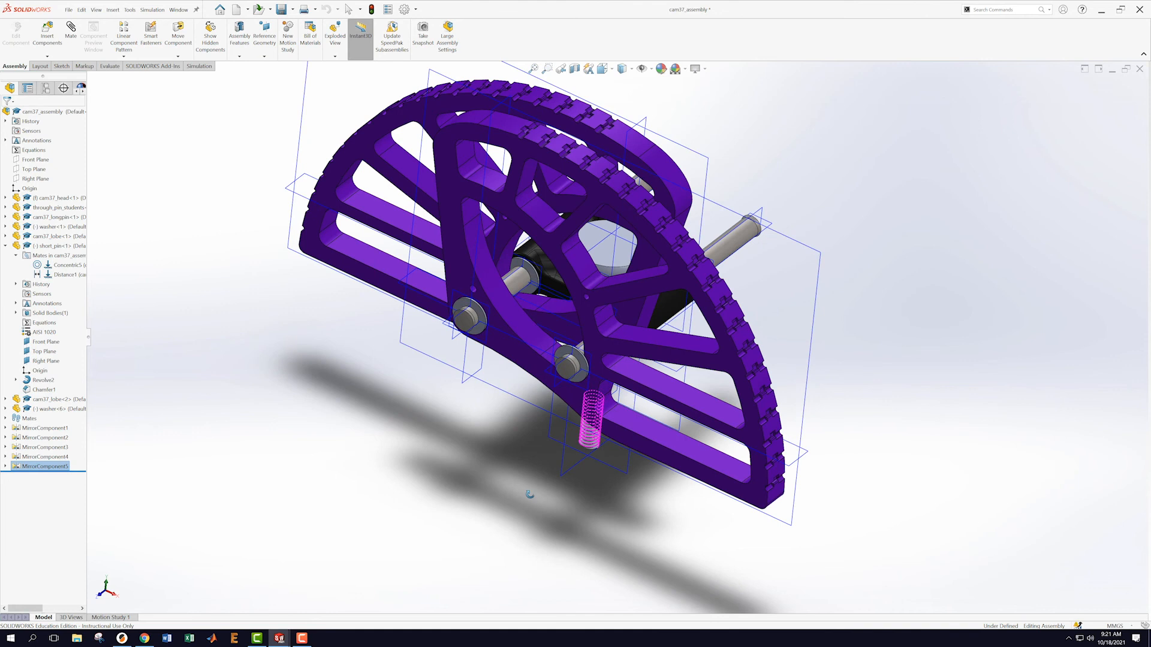
left_click(531, 498)
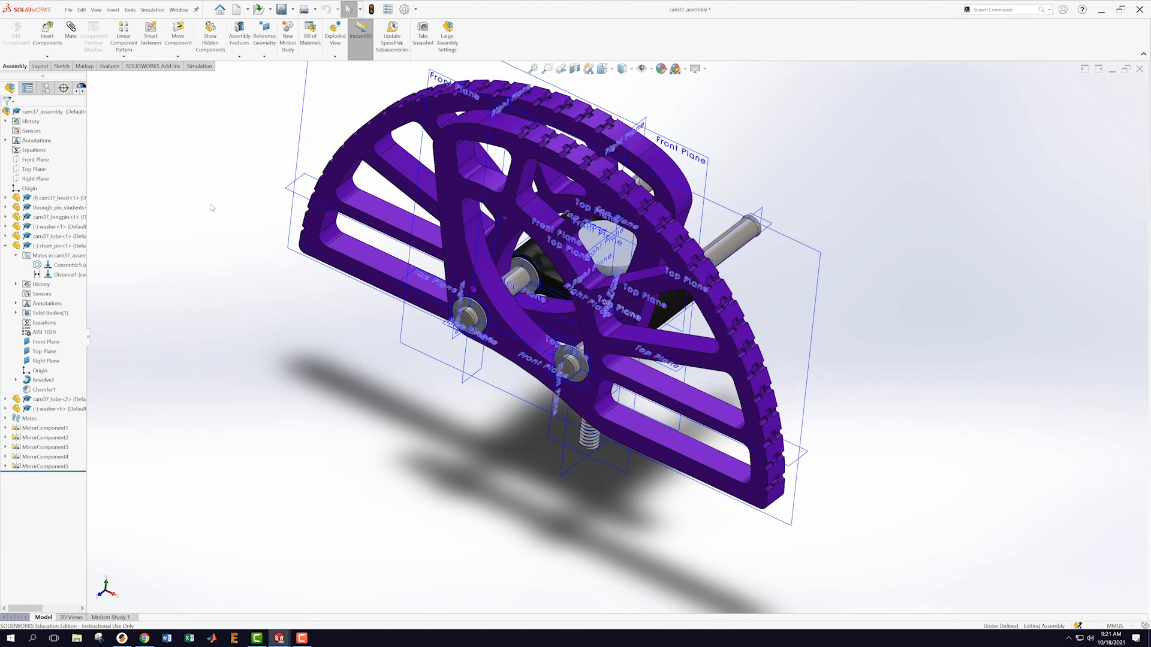
left_click(44, 56)
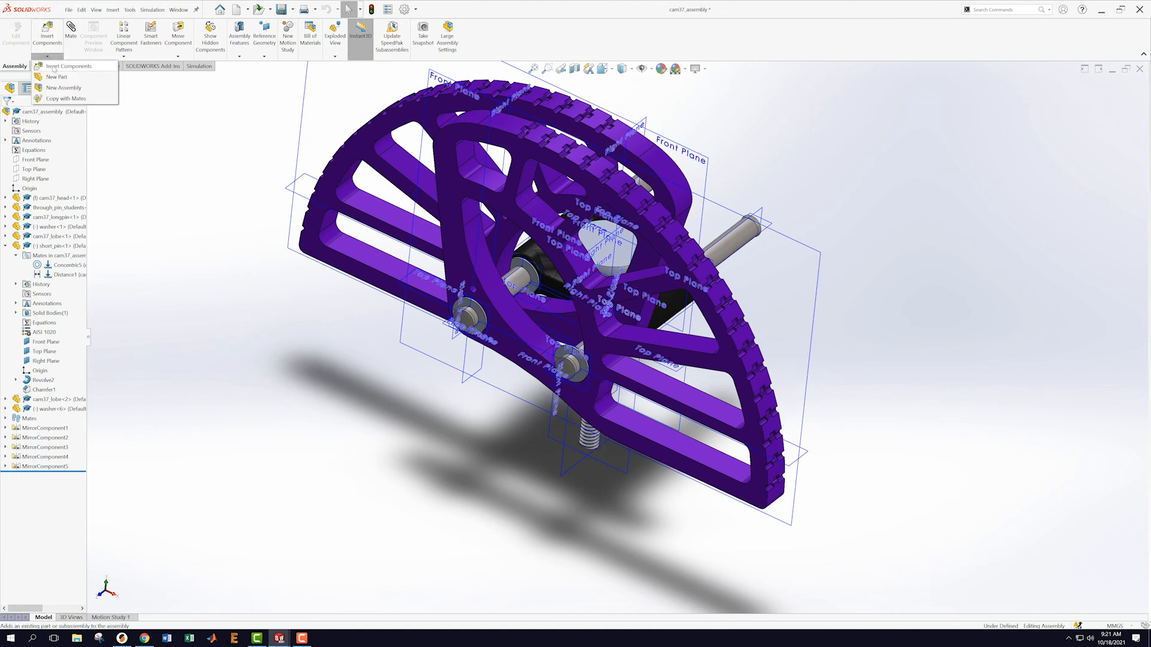
left_click(54, 67)
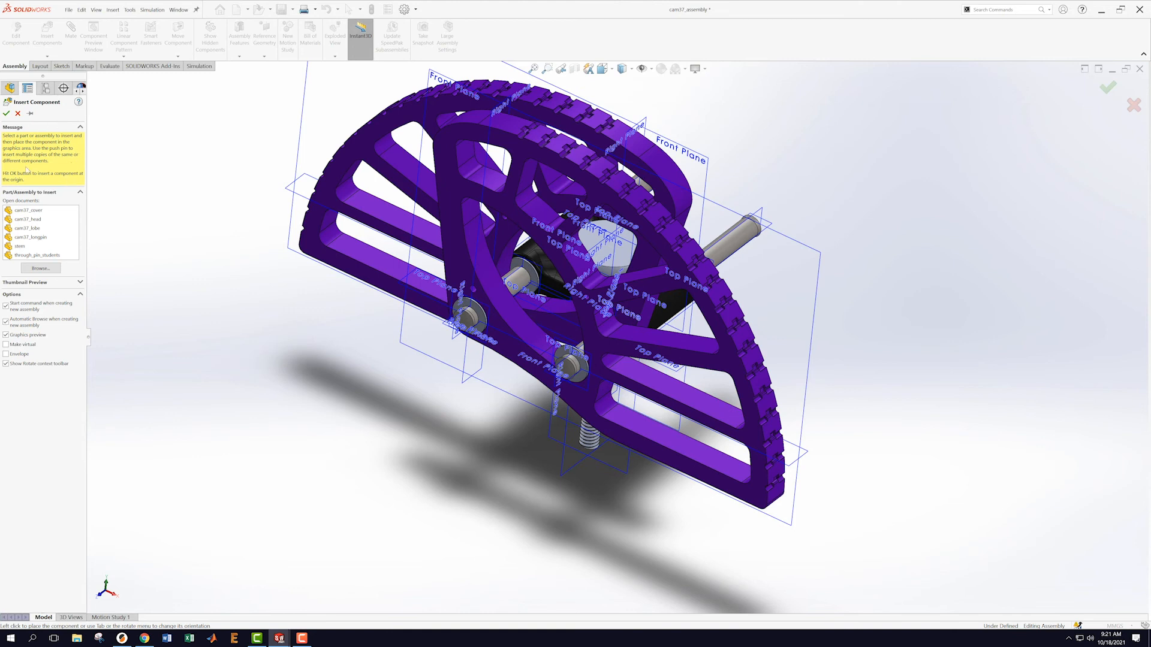
left_click(37, 269)
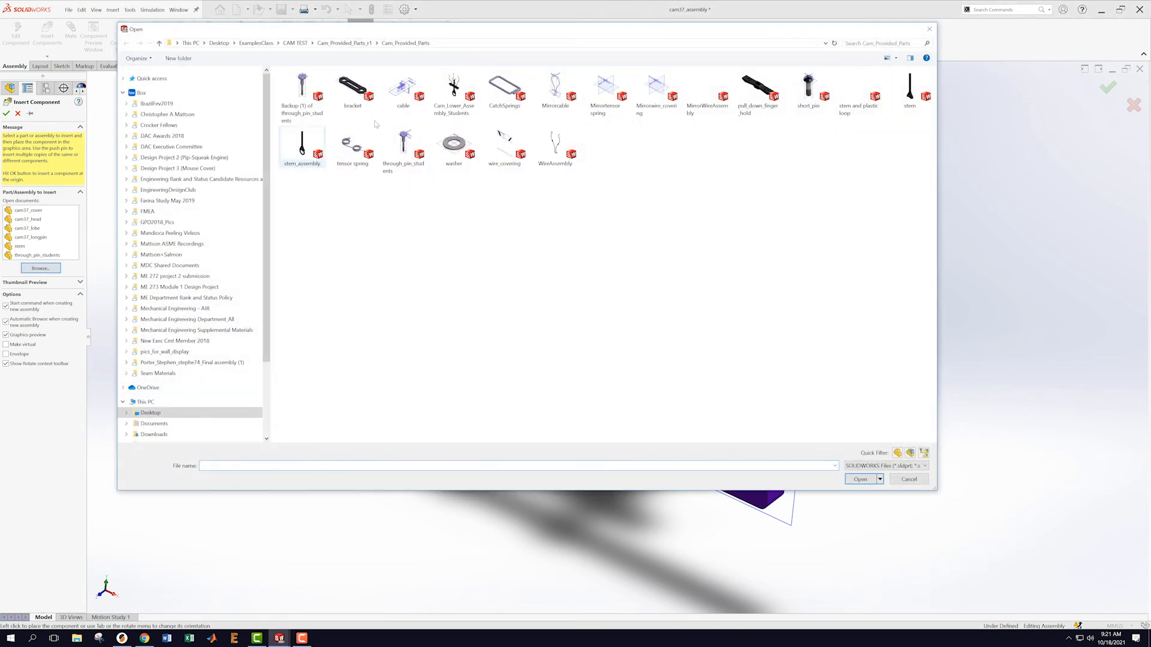
left_click(353, 89)
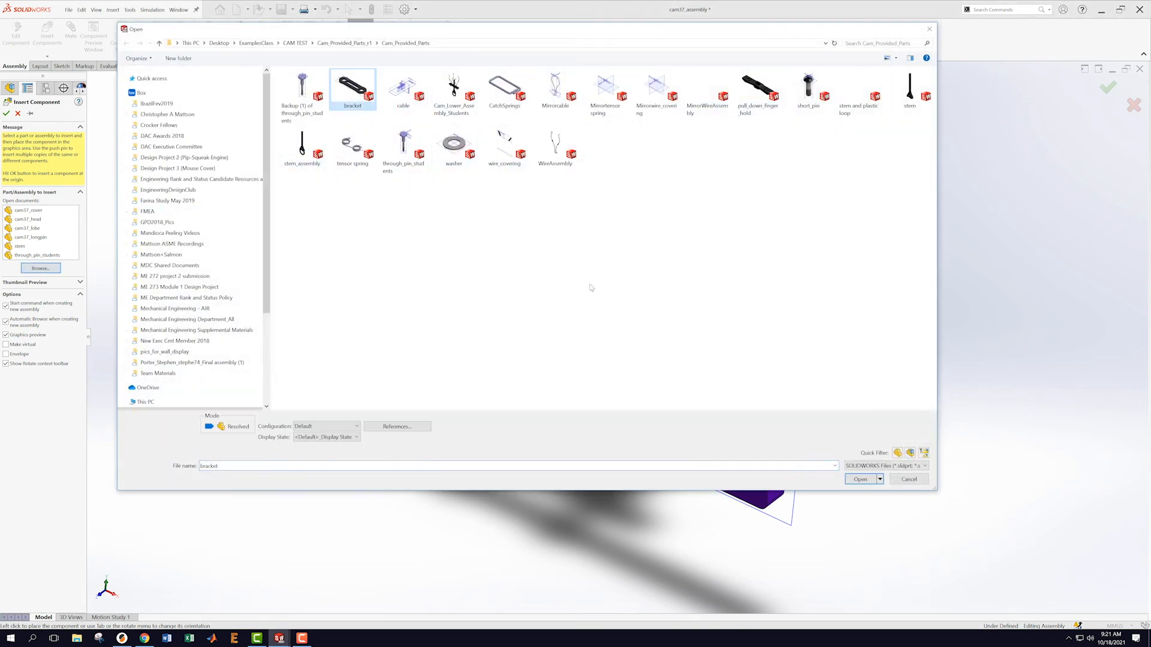
left_click(860, 480)
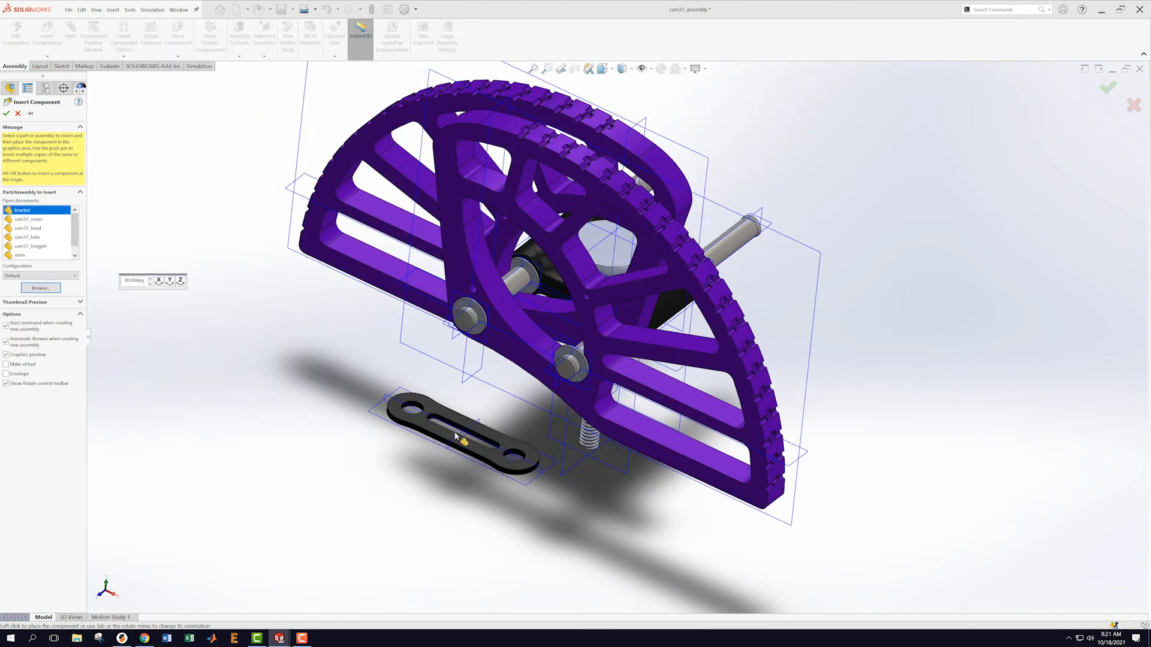
left_click(538, 440)
scroll(335, 414, "down", 5)
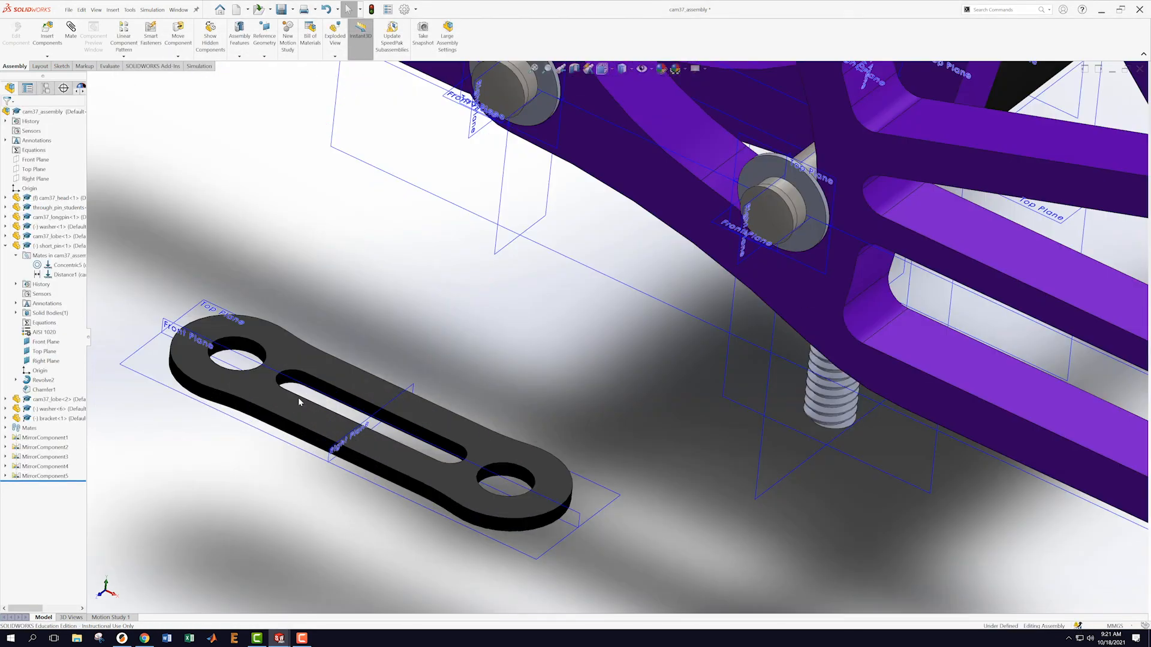
- Mate one of the bracket's end holes concentric with the first long pin
left_click(241, 349)
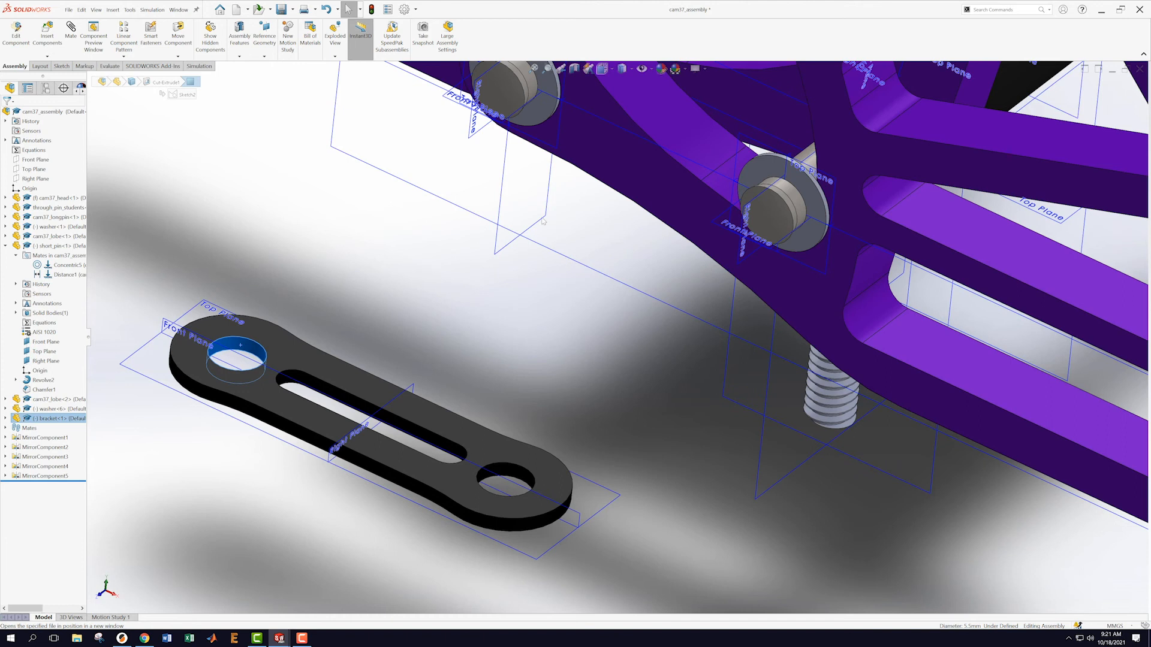
scroll(539, 208, "up", 2)
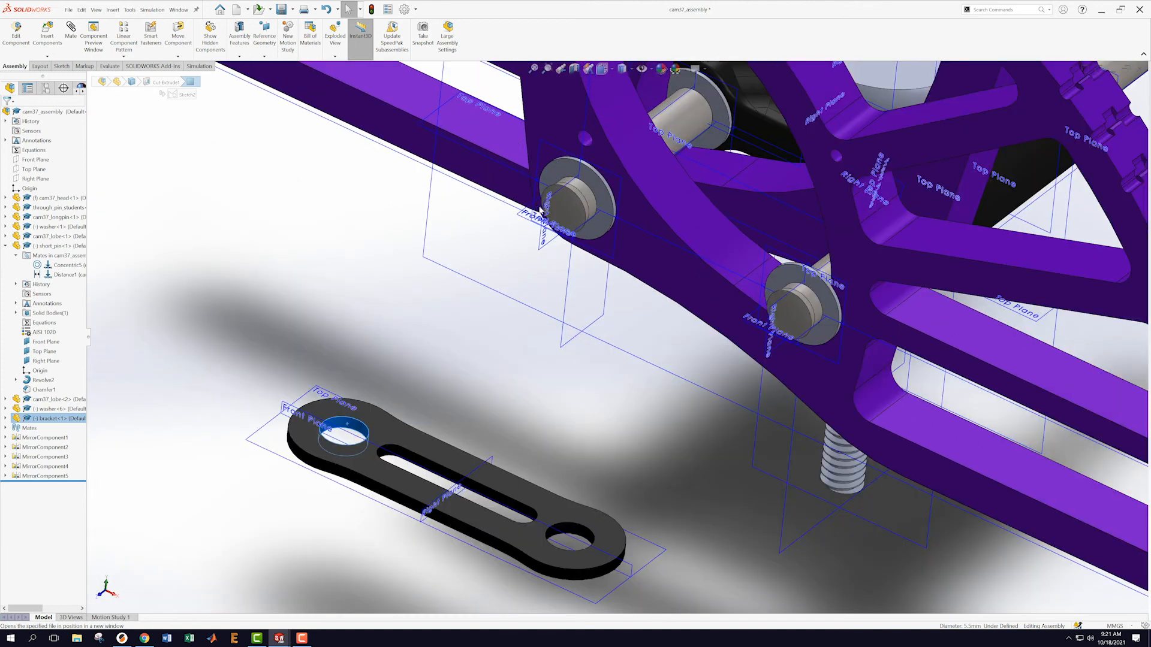
left_click(593, 196, "ctrl")
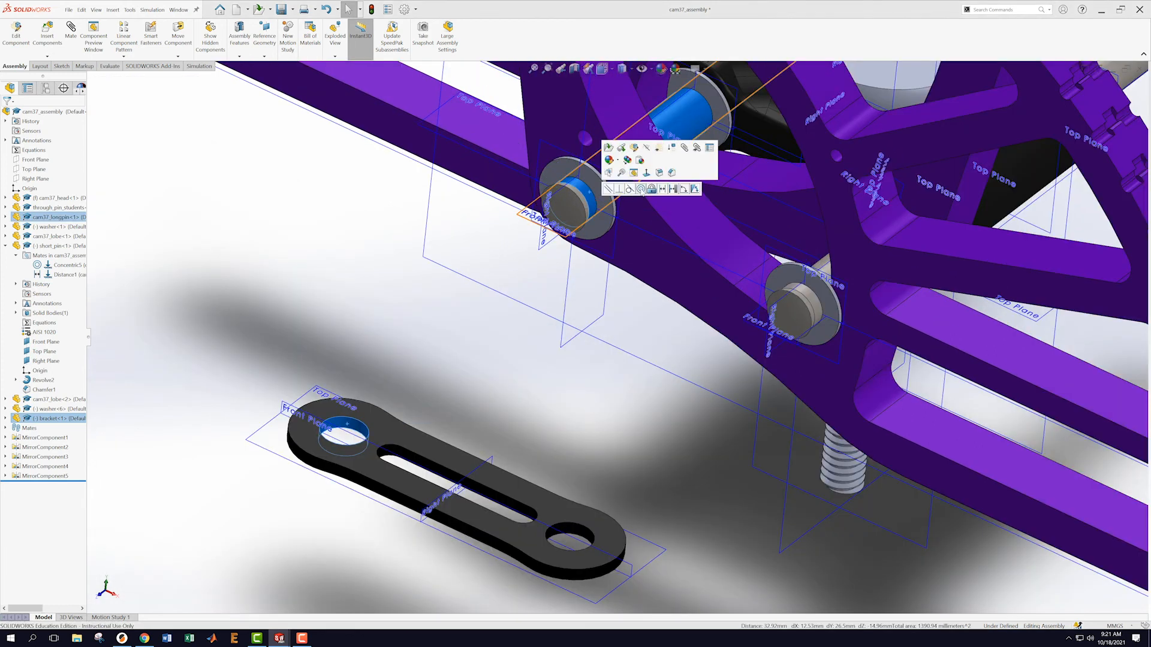
left_click(640, 190)
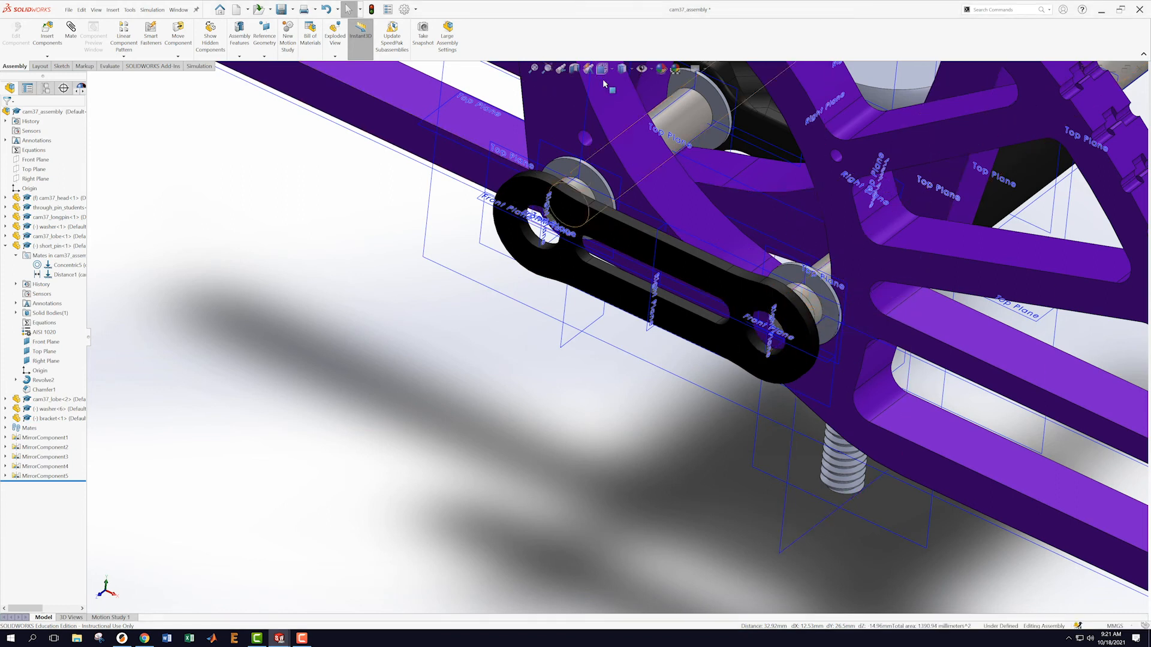
- Hide the reference planes and mate the bracket's other end hole concentric with the mirrored long pin
left_click(642, 69)
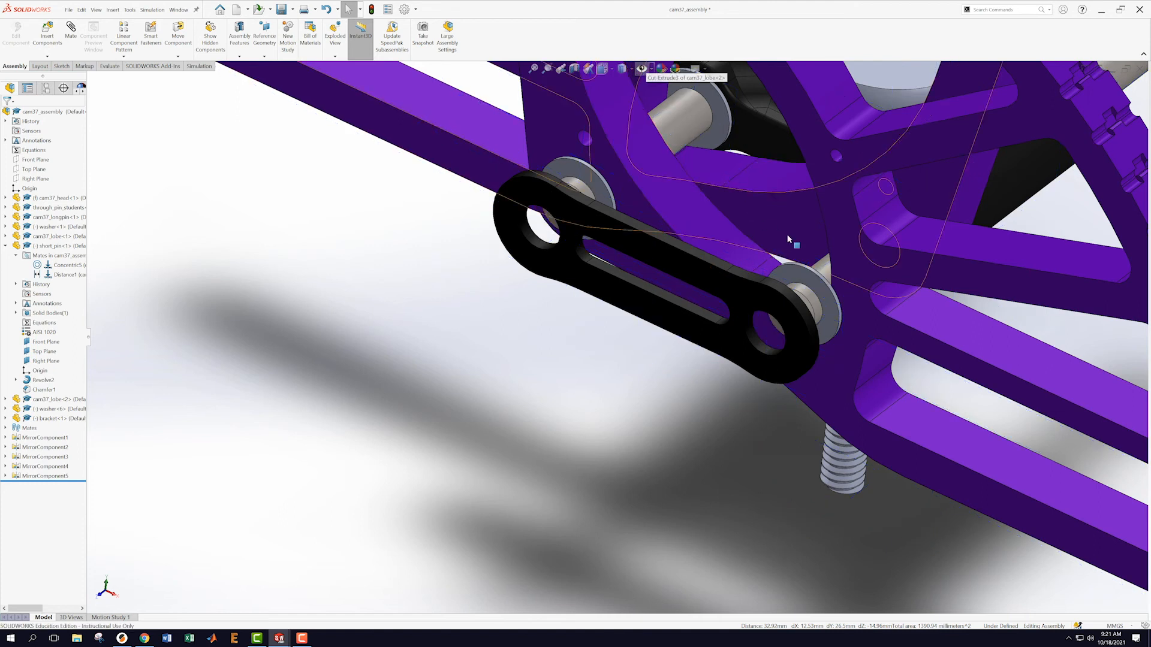
left_click(816, 302)
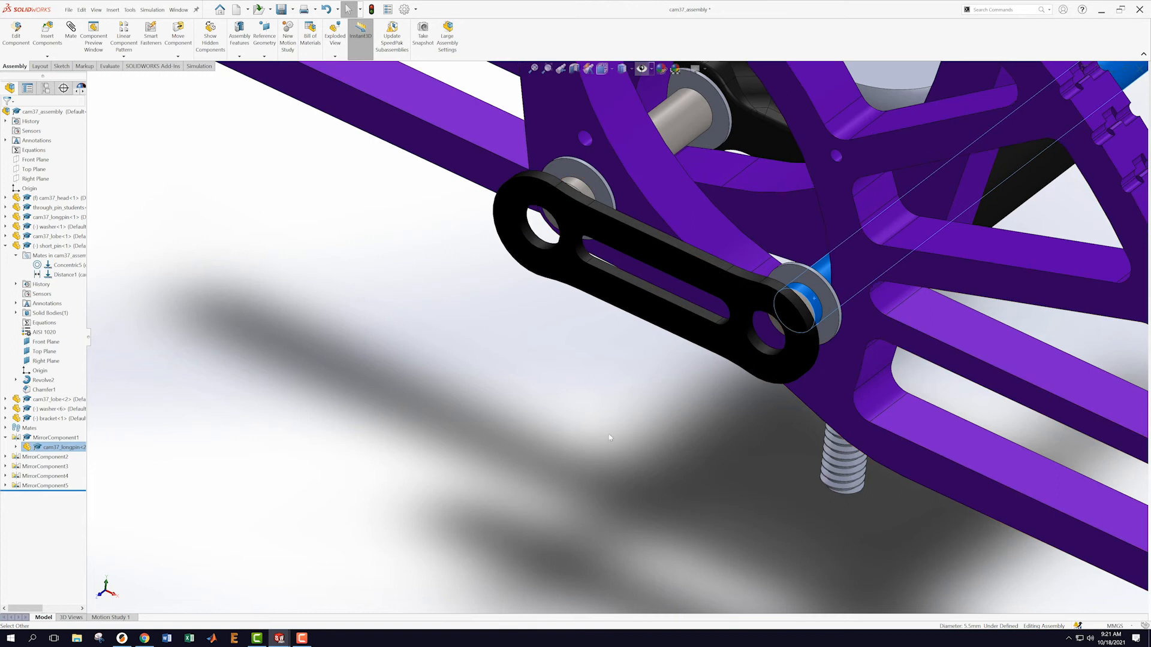
key("Escape")
left_click(756, 346)
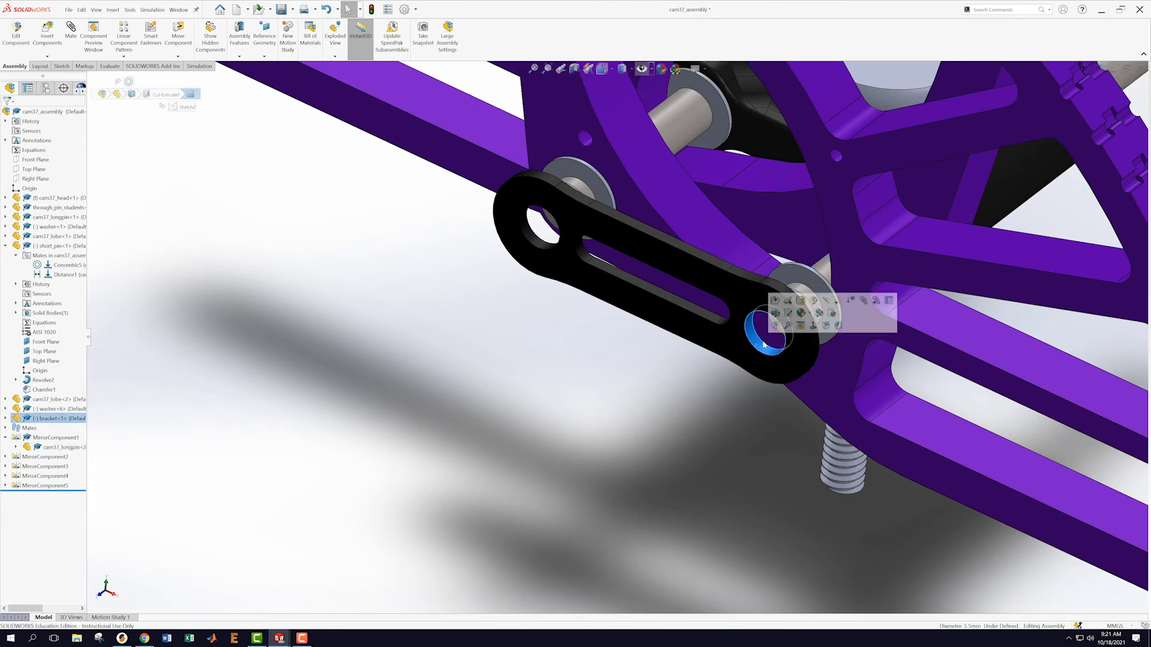
left_click(813, 301, "ctrl")
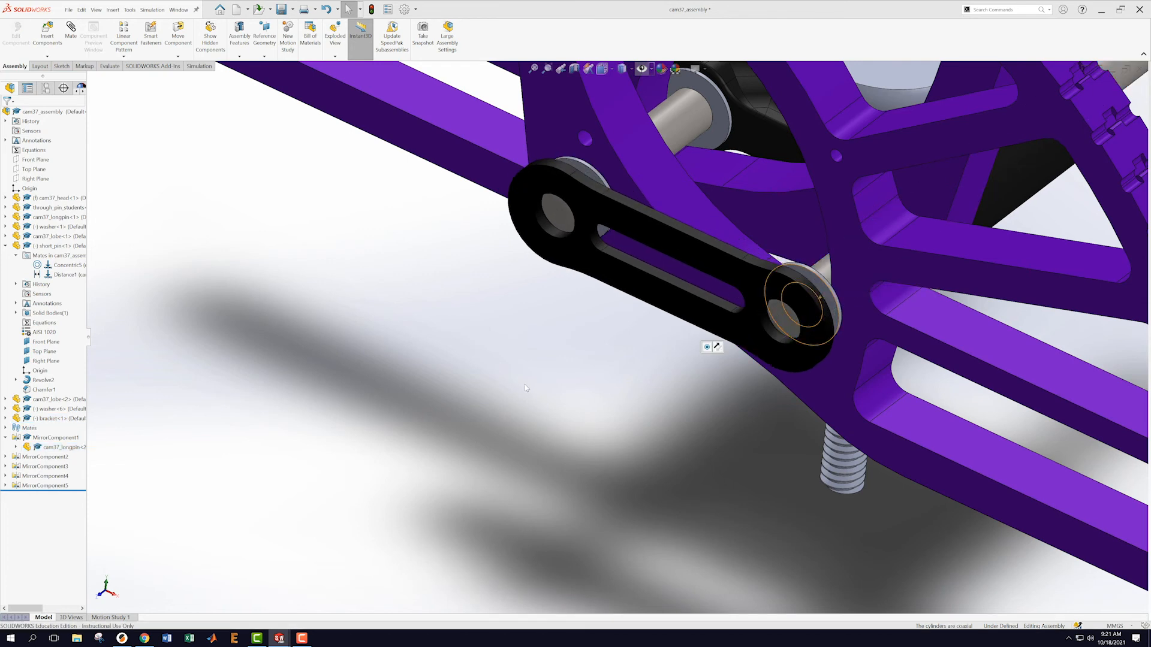
- Seat the bracket's inner face against the mirrored outer washer's flat face with a coincident mate
middle_click_drag(570, 343, 482, 358)
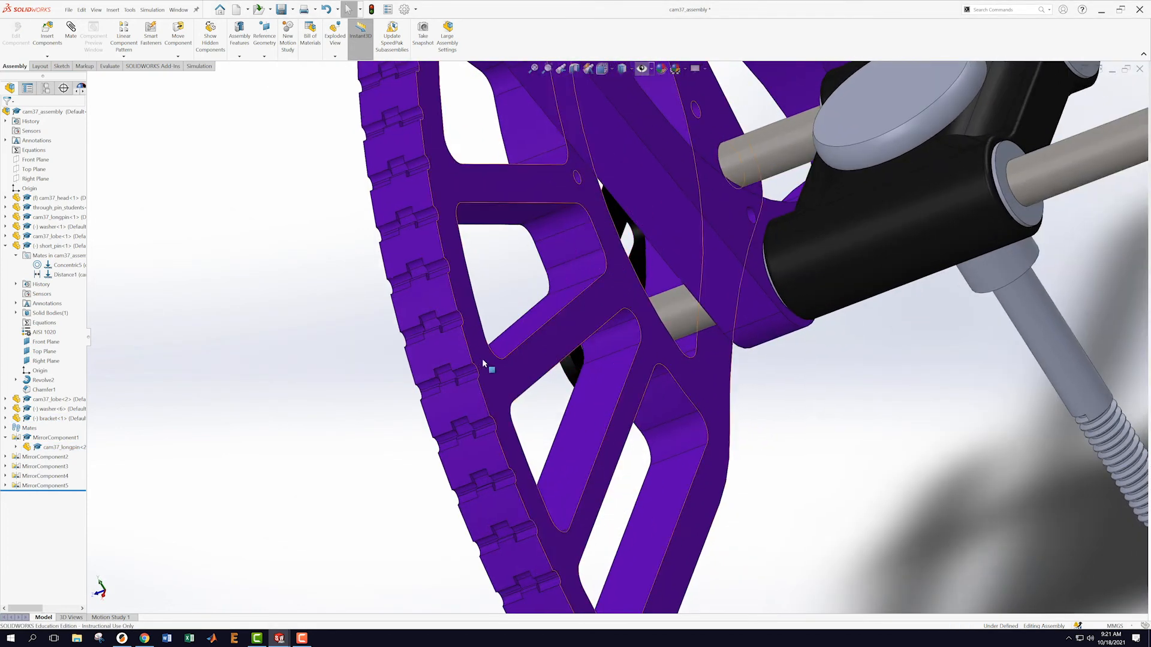
left_click(574, 356)
middle_click_drag(261, 353, 269, 370)
left_click(269, 372, "ctrl")
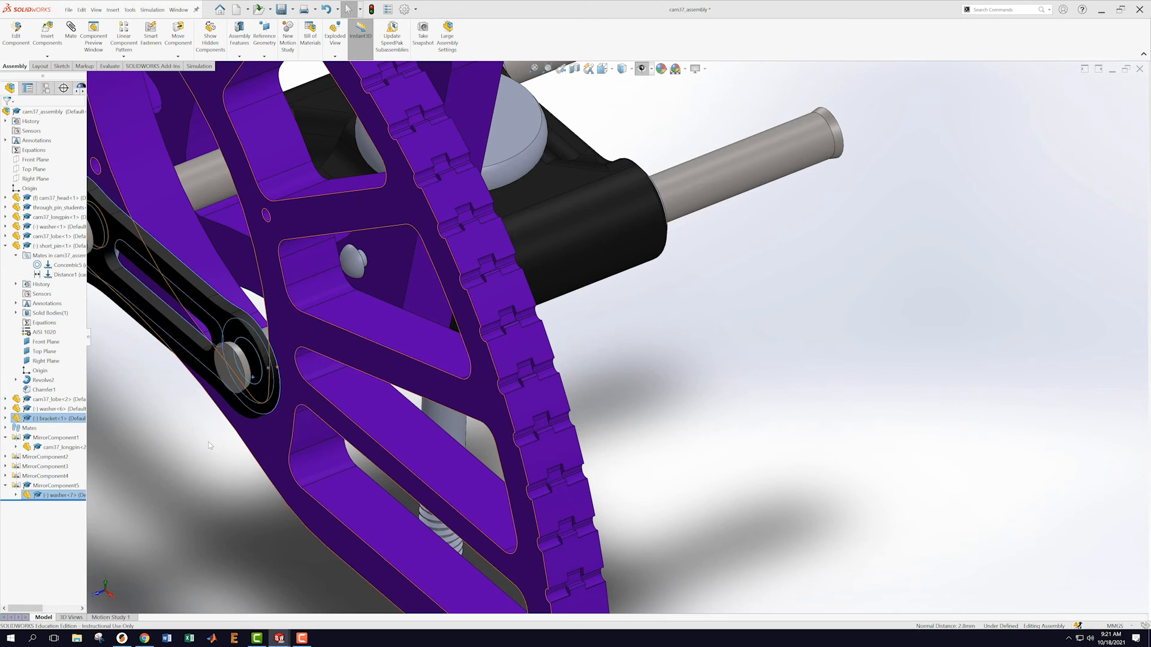
- Insert the short_pin part from the Cam_Provided_Parts folder and place it below the cam head
scroll(227, 387, "up", 7)
middle_click_drag(381, 349, 266, 382)
scroll(548, 294, "down", 4)
scroll(548, 294, "down", 3)
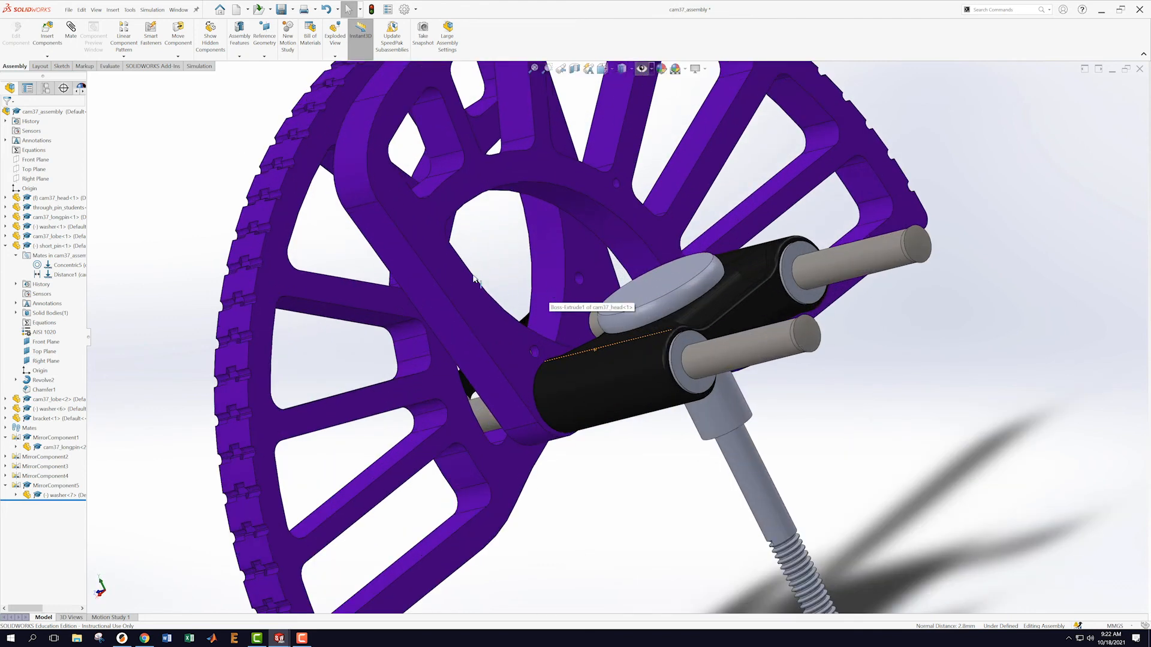
left_click(51, 57)
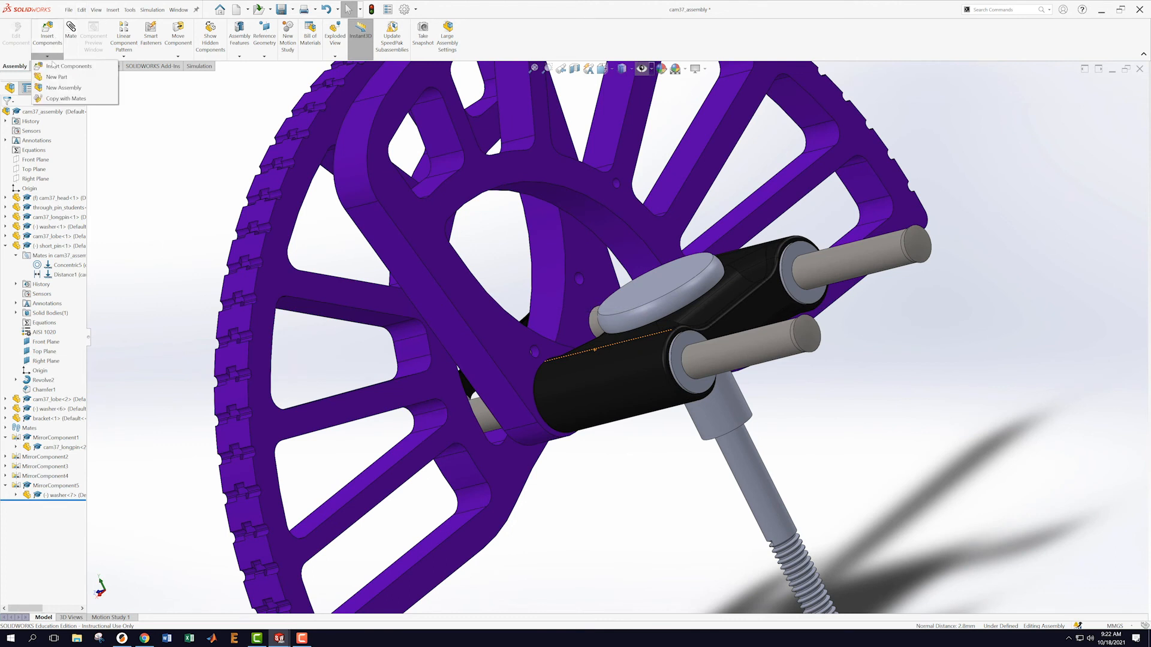
left_click(60, 67)
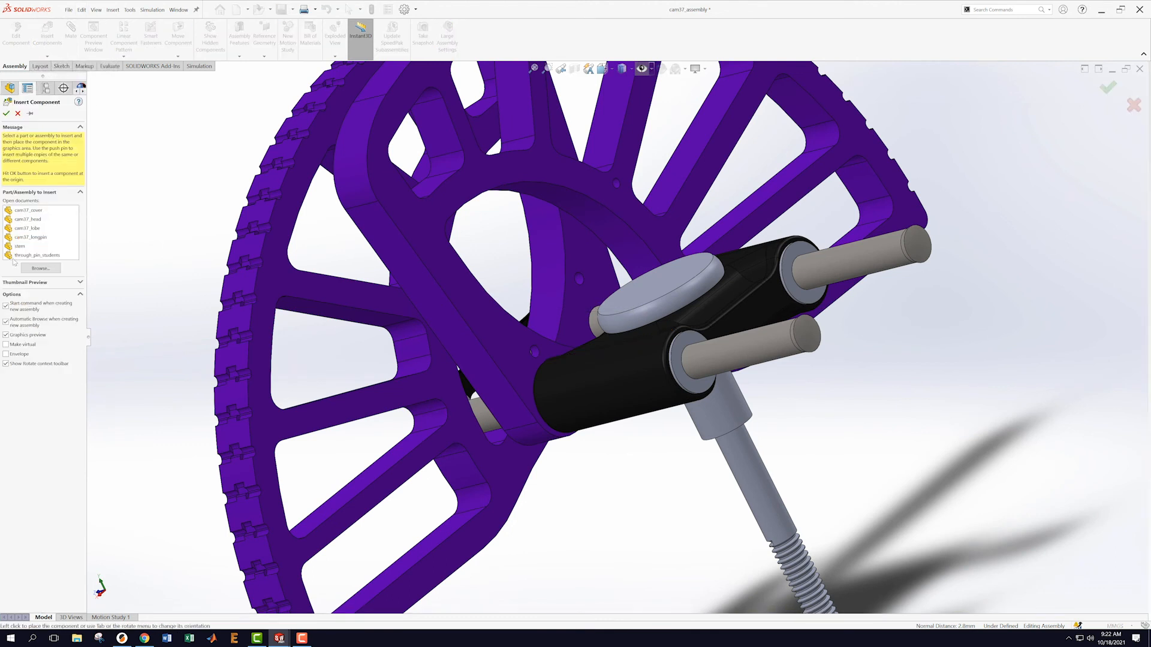
left_click(37, 268)
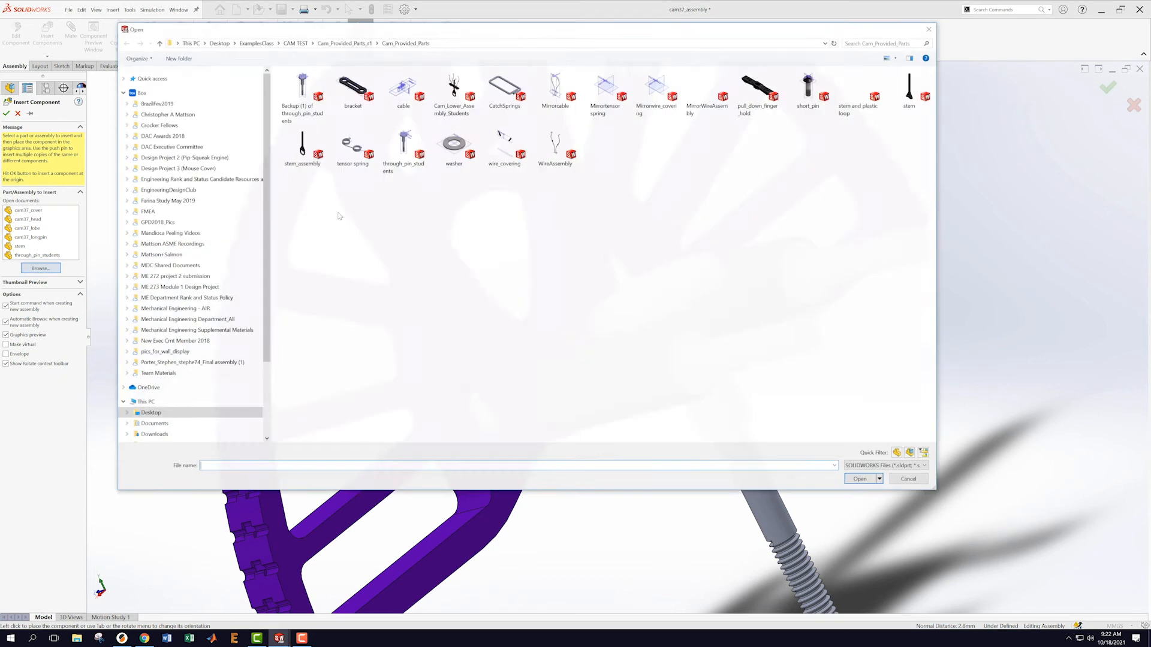
left_click(808, 89)
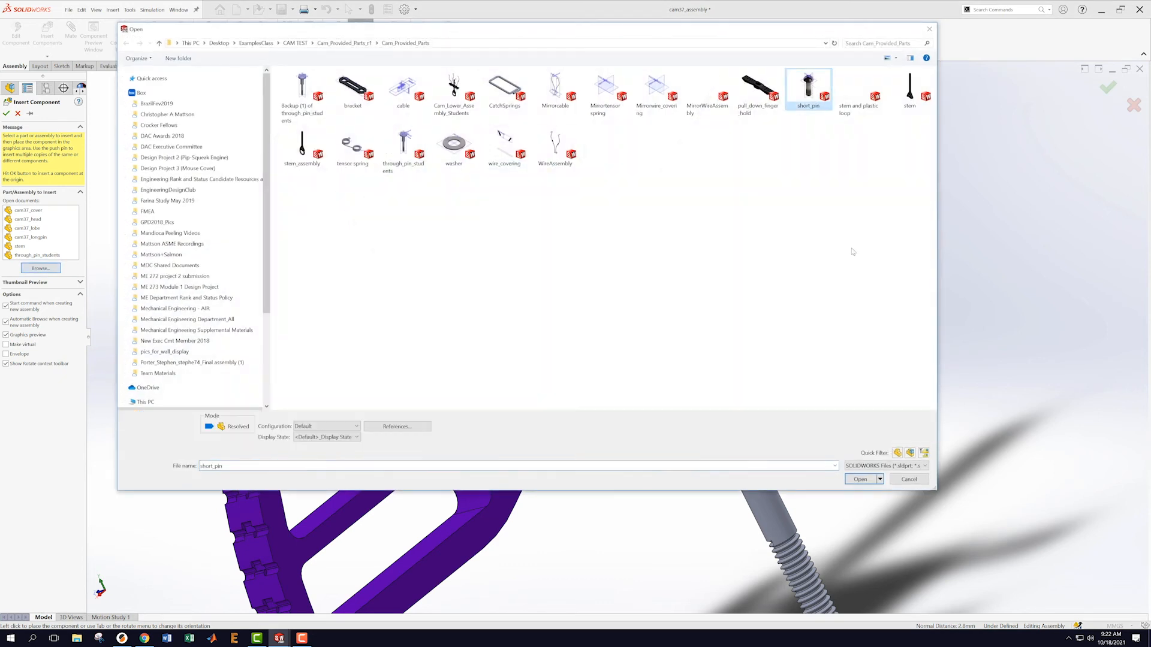
left_click(859, 480)
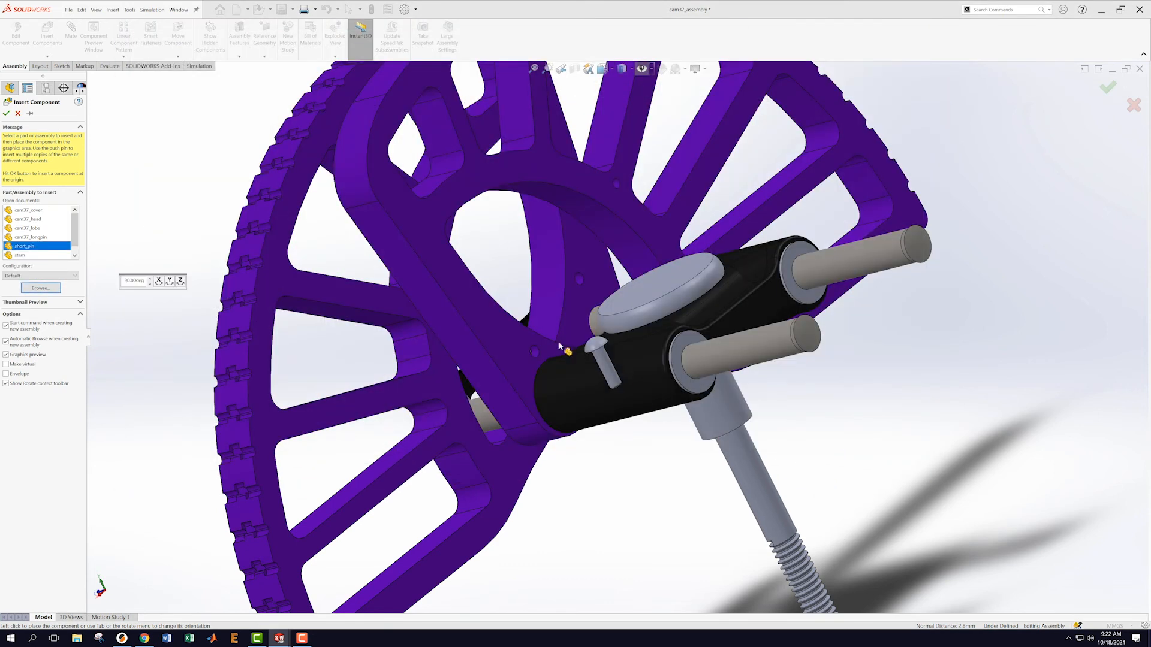
left_click(633, 466)
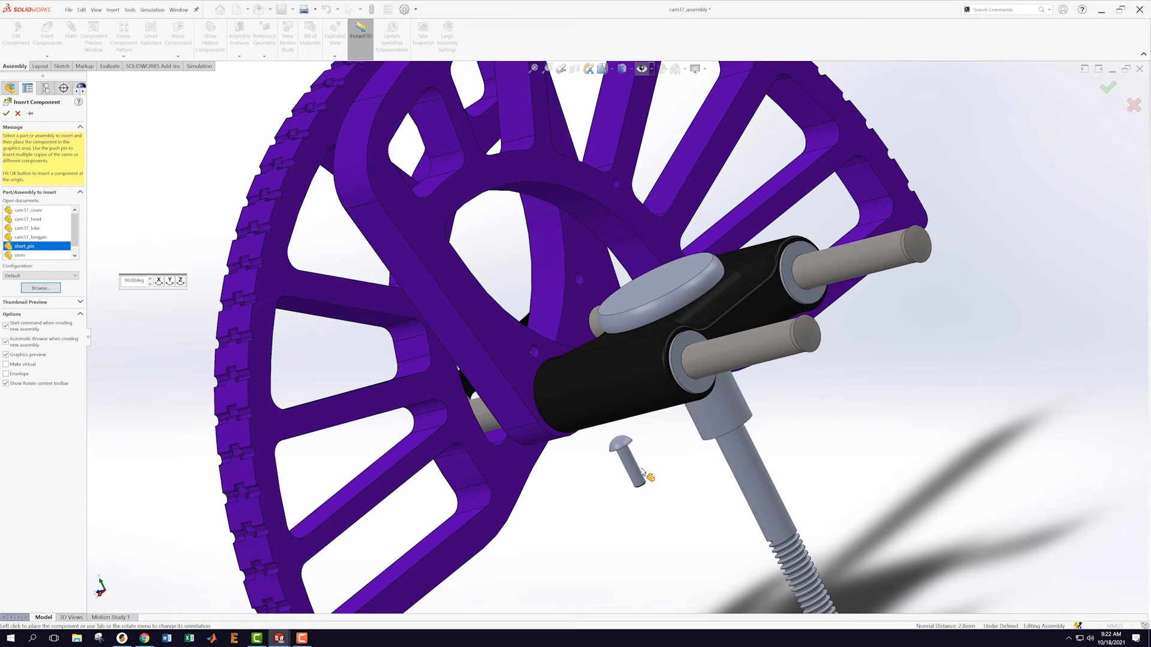
- Mate the new short pin concentric with the second lobe's small hole and set its end face 1.5 mm from the lobe's outer face
left_click(579, 279, "ctrl")
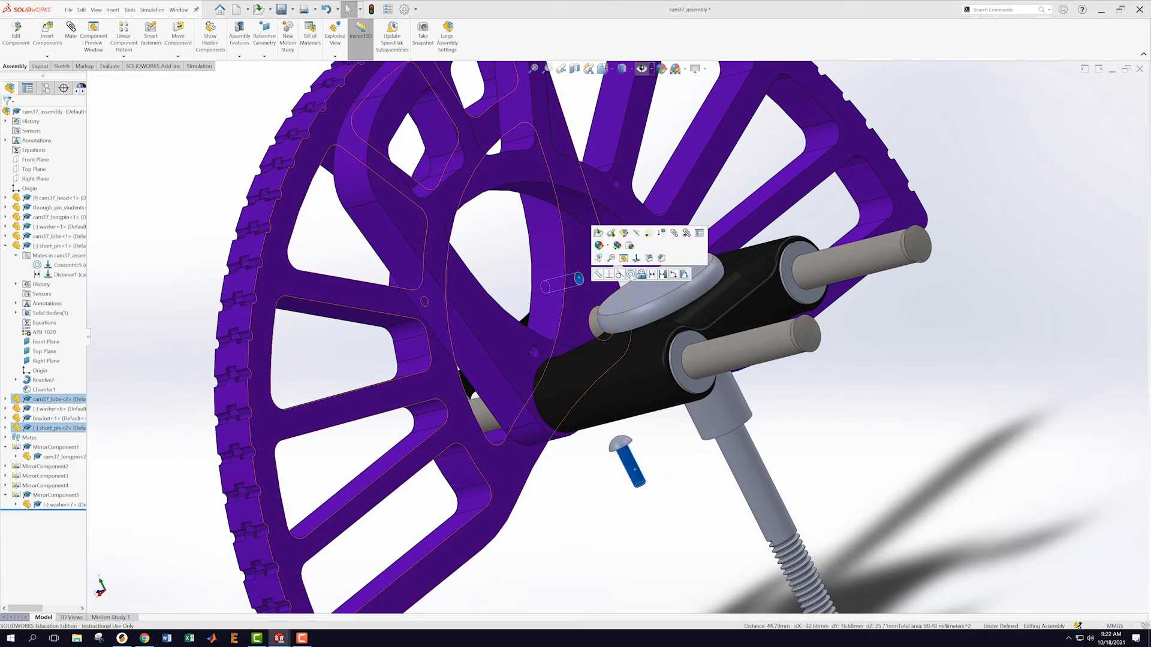
left_click(631, 274)
middle_click_drag(586, 307, 743, 258)
scroll(549, 246, "down", 4)
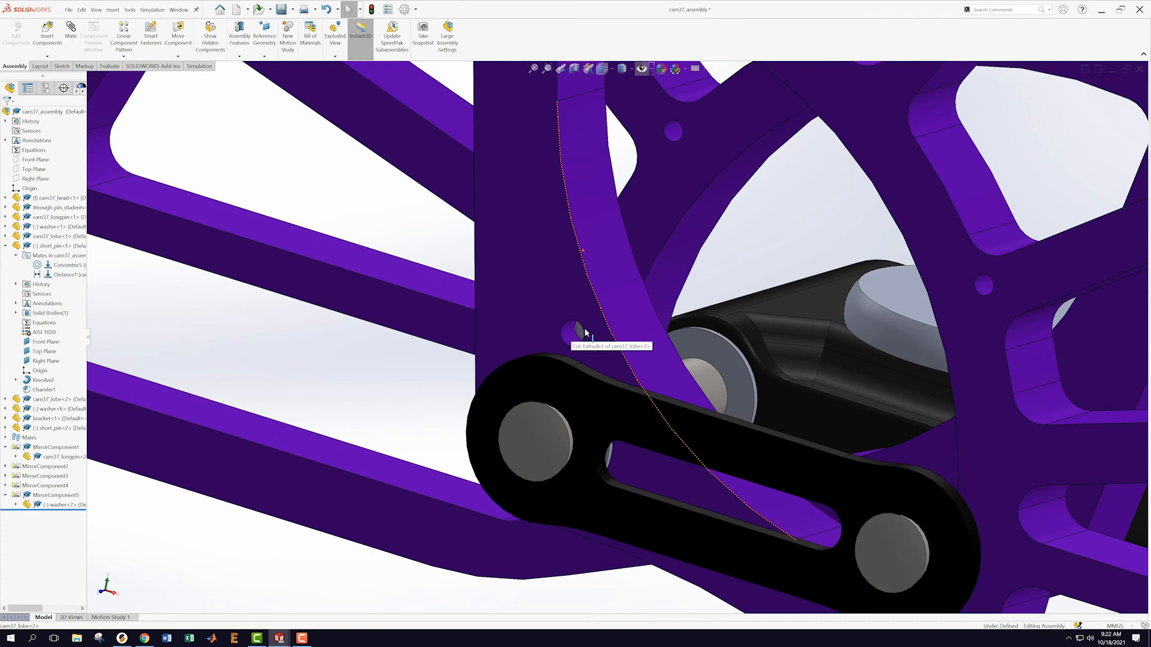
left_click(580, 330)
left_click(538, 331, "ctrl")
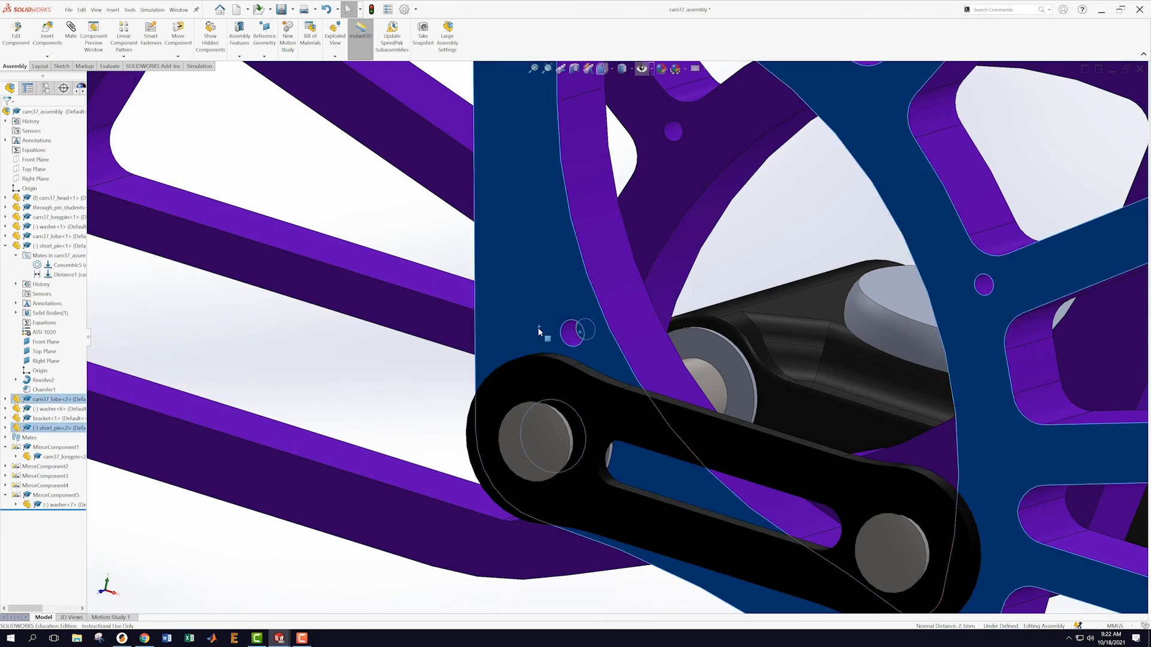
left_click(602, 324)
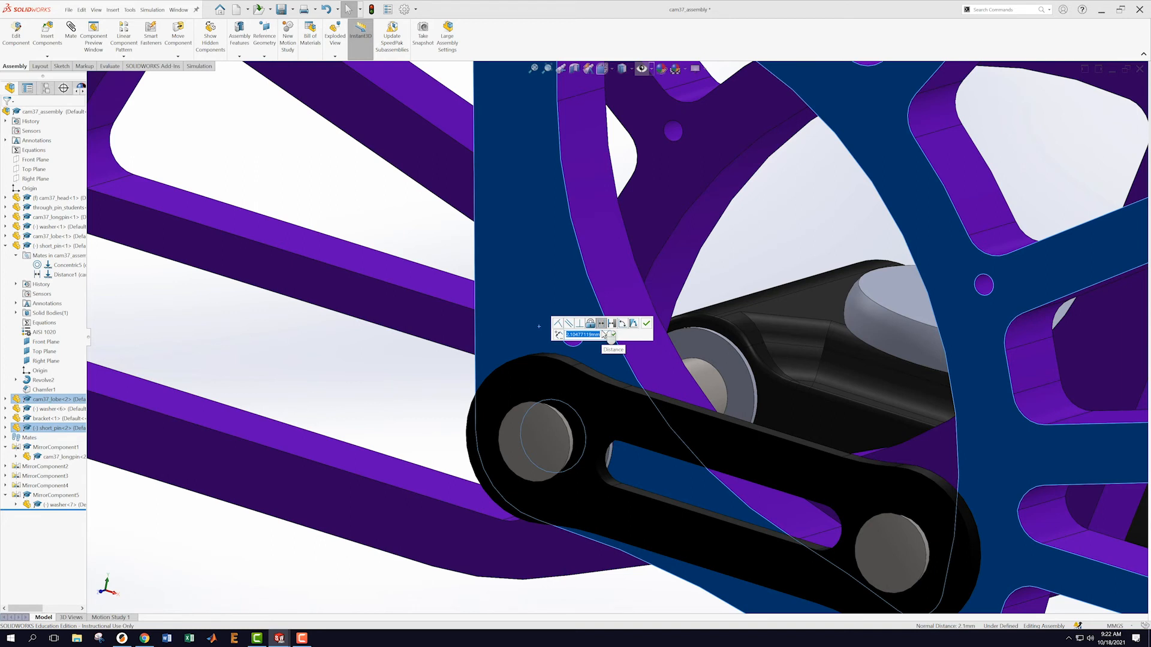
type("1.5")
key("Return")
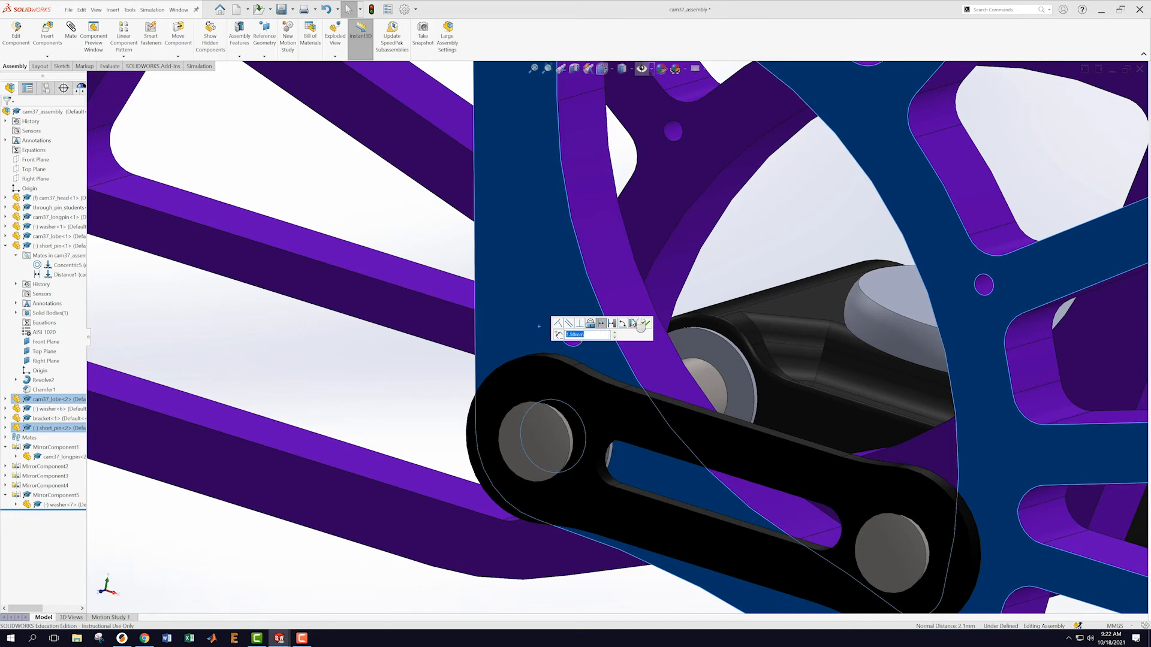
left_click(647, 324)
- Save the cam37_assembly and show the reference planes again
scroll(712, 372, "up", 9)
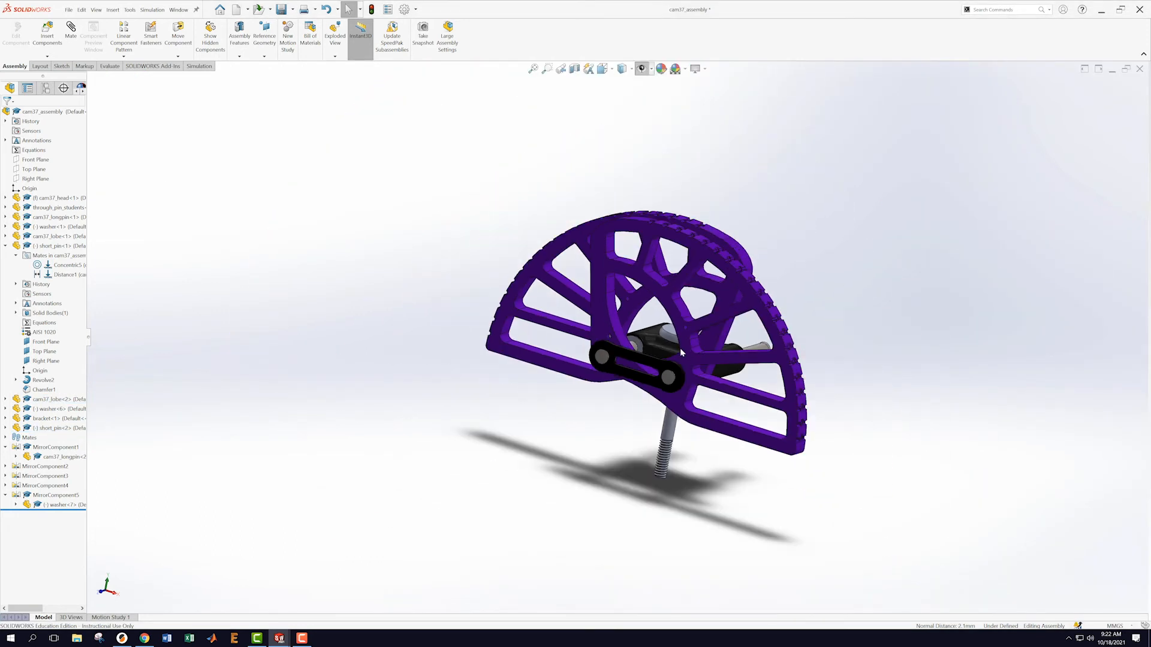
middle_click_drag(891, 309, 802, 319)
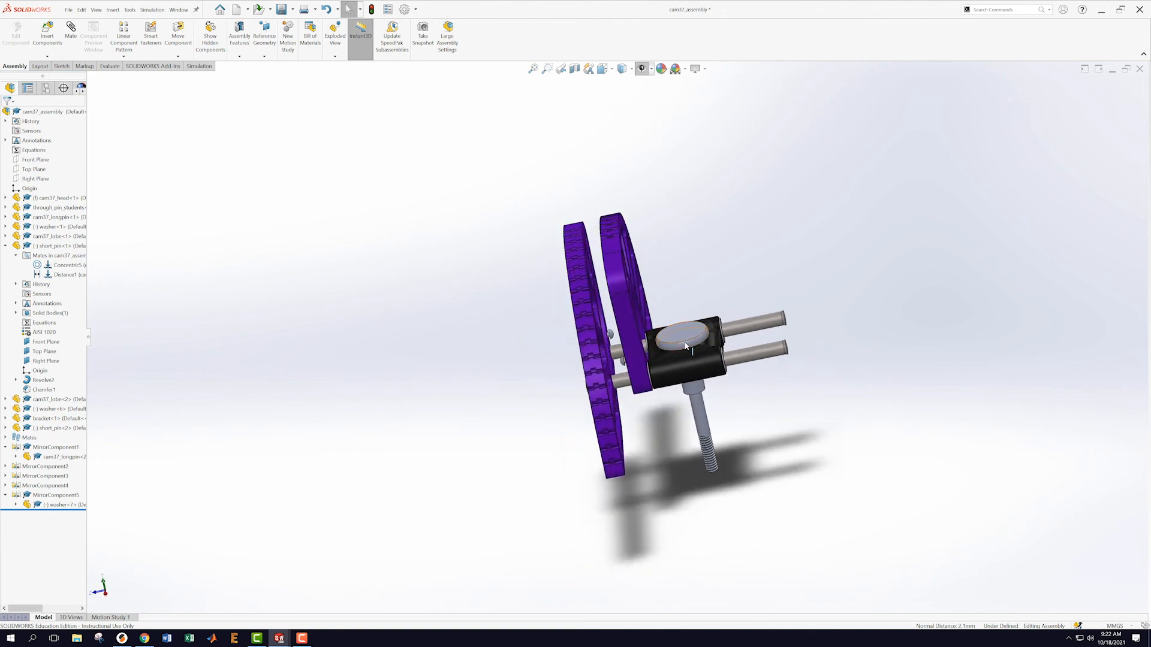
left_click(69, 9)
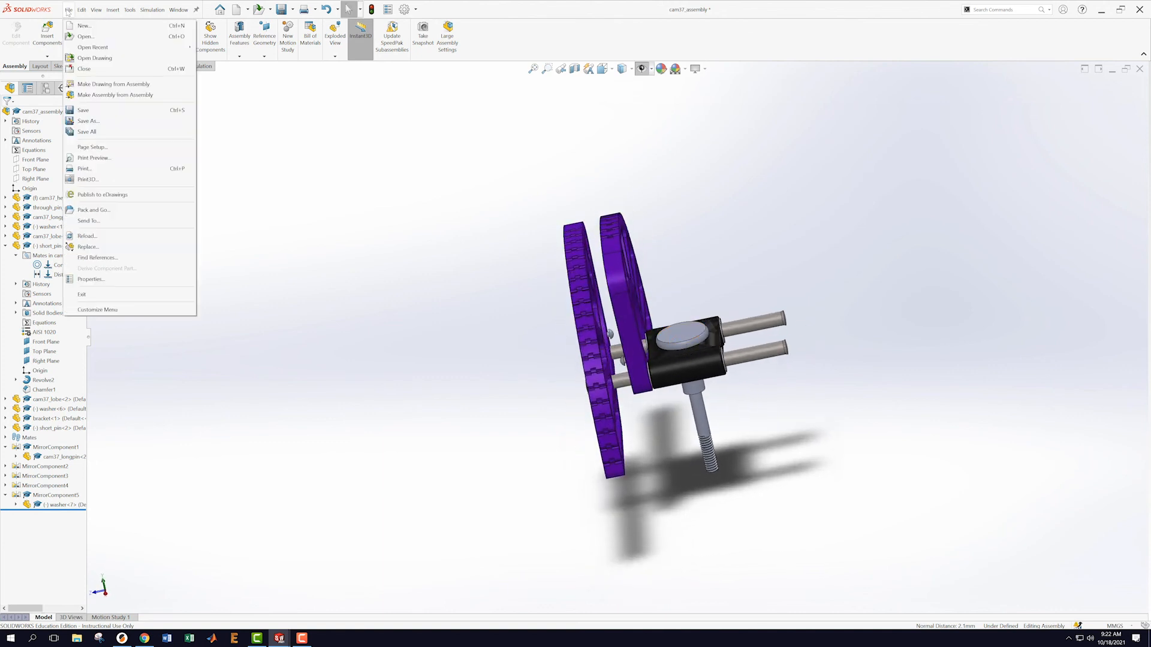
left_click(82, 114)
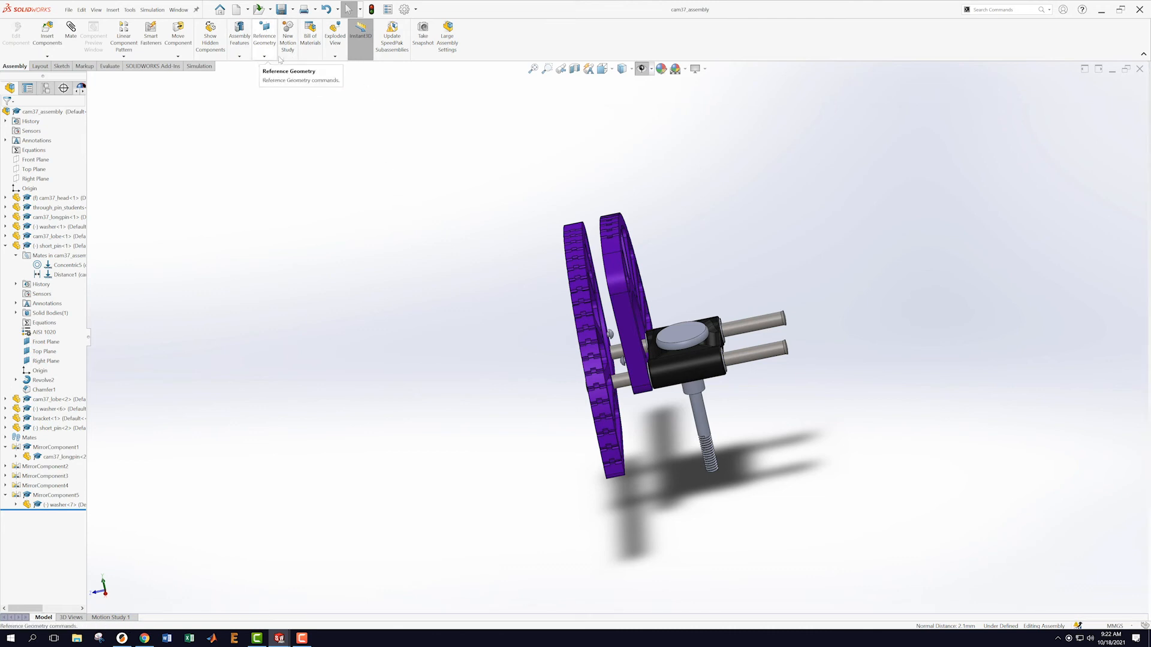
left_click(642, 69)
middle_click_drag(762, 232, 778, 263)
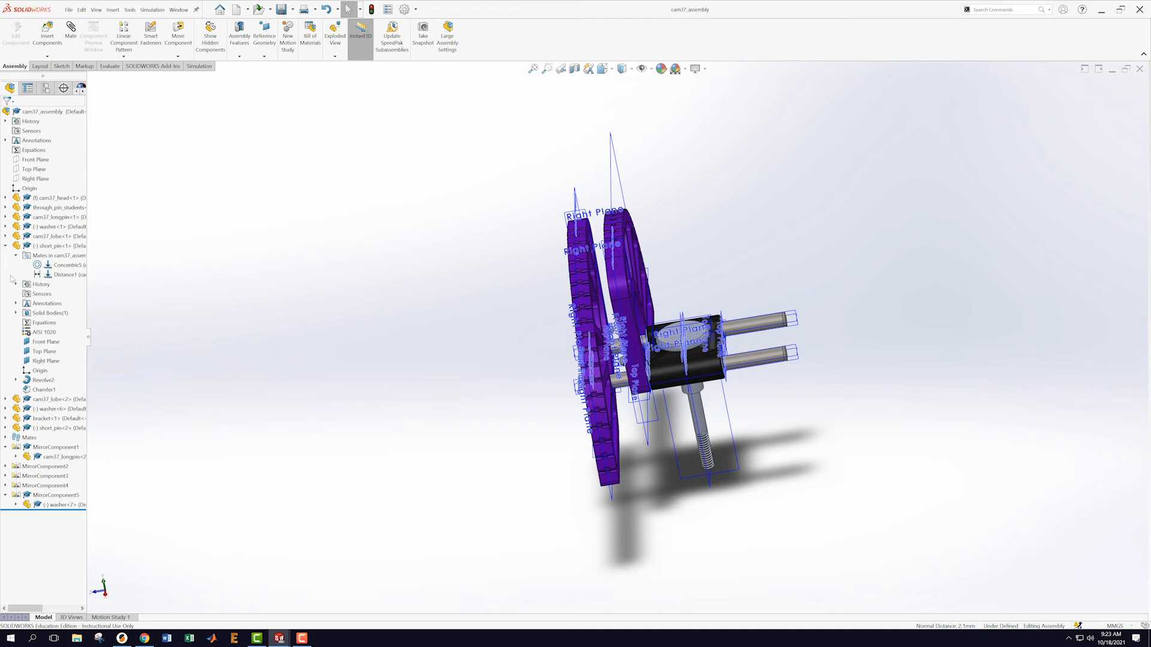
- Mirror both lobes, both short pins, the selected washer and the bracket about the cam head's Front Plane, and save the assembly
left_click(6, 247)
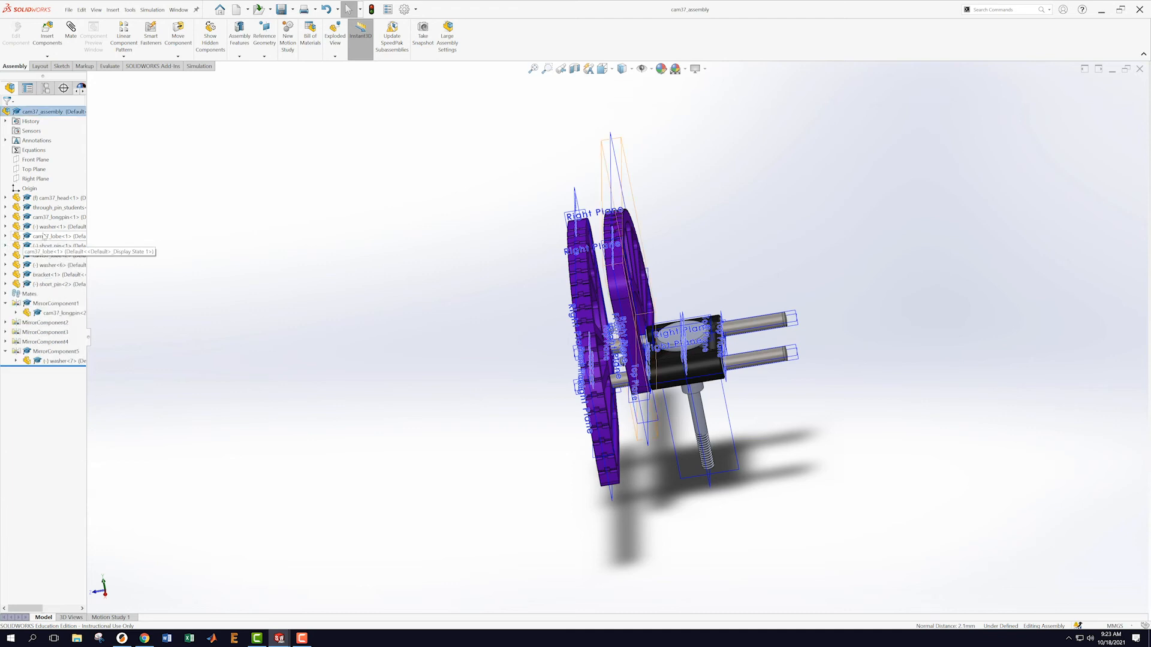
mouse_move(43, 230)
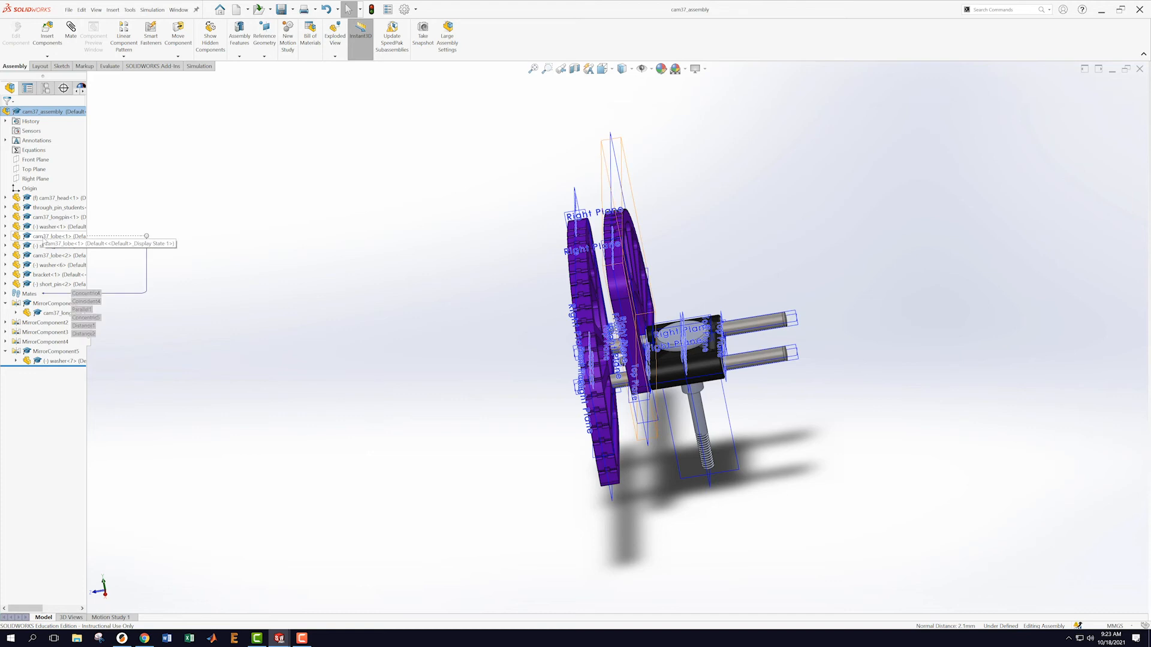
left_click(44, 240)
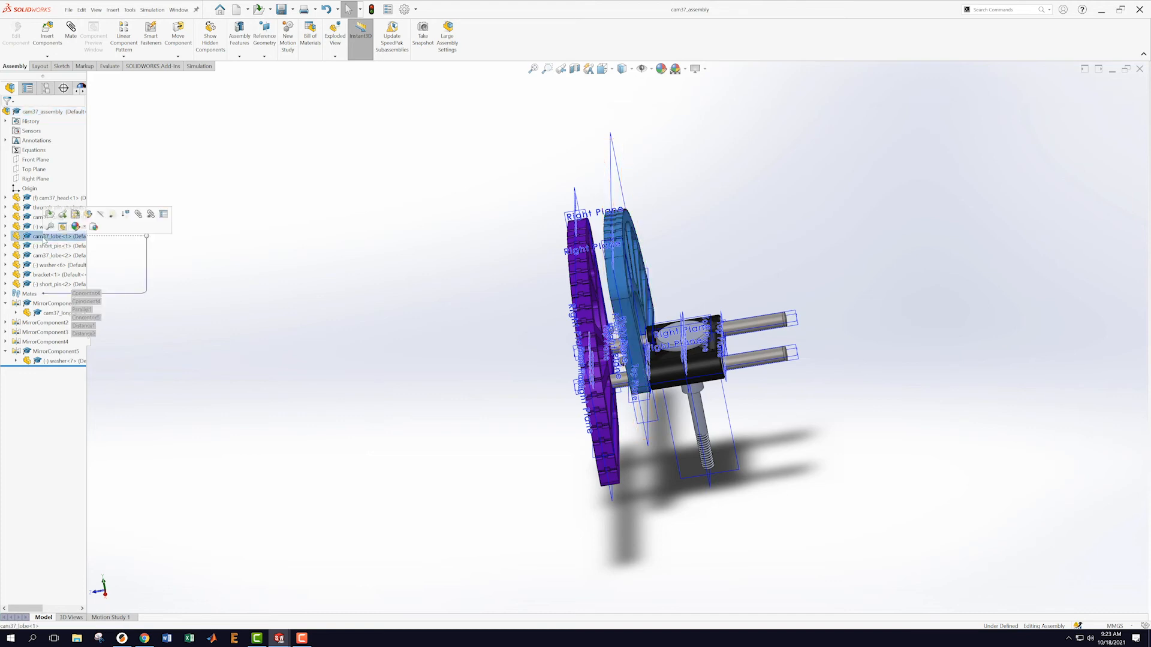
left_click(39, 285, "shift")
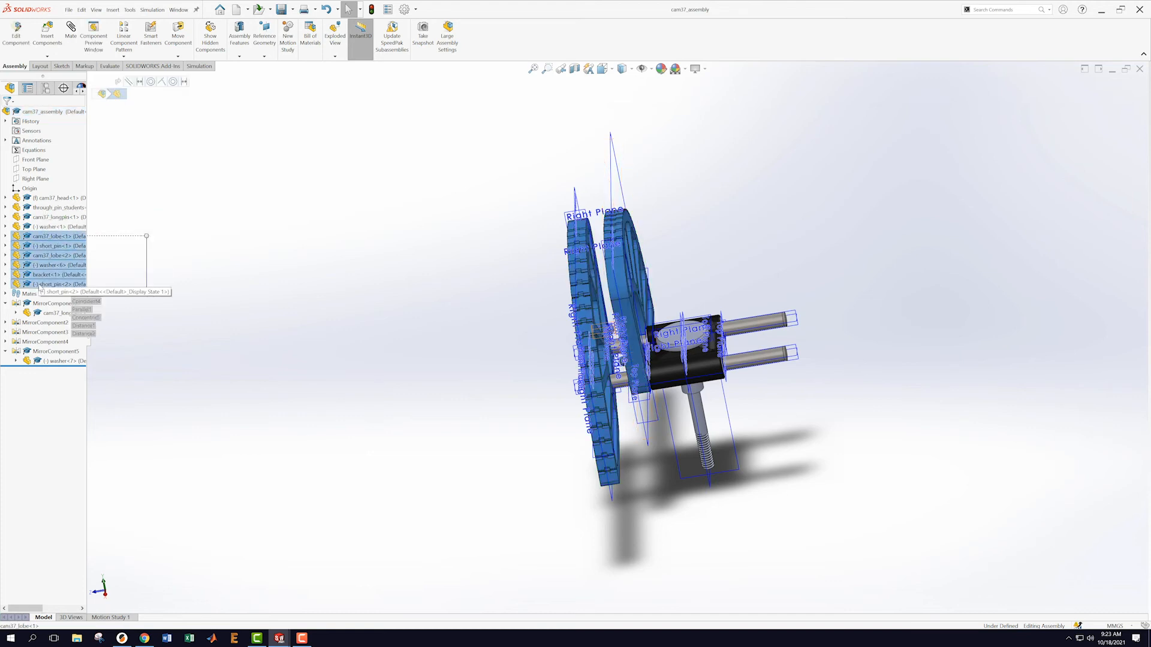
left_click(124, 57)
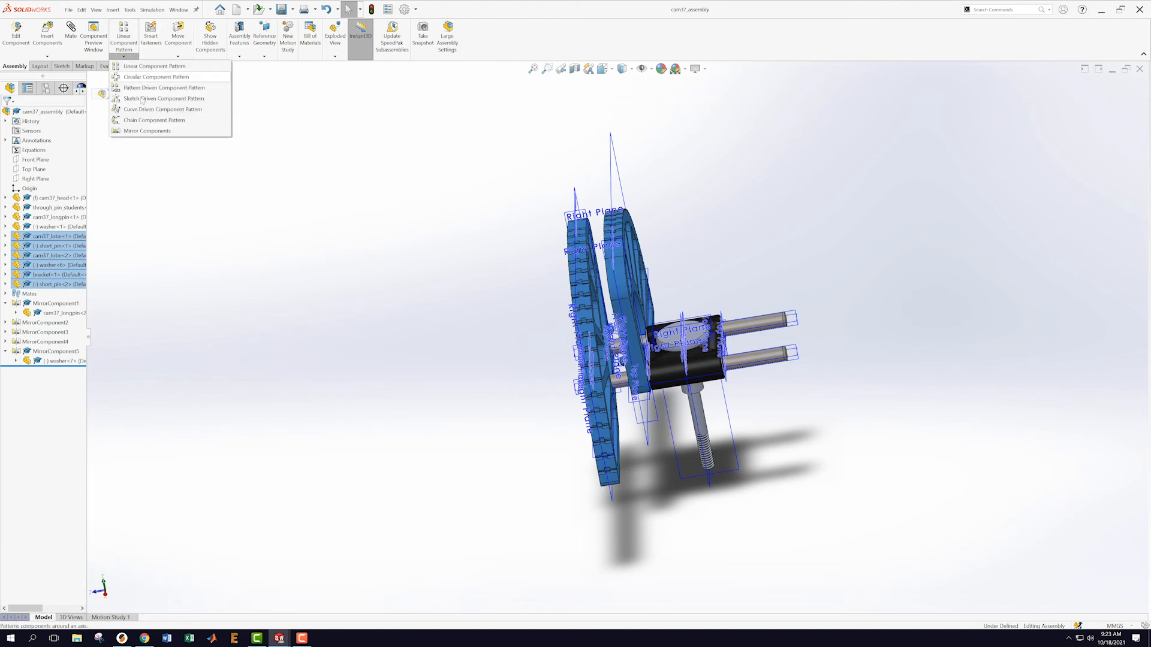
left_click(144, 128)
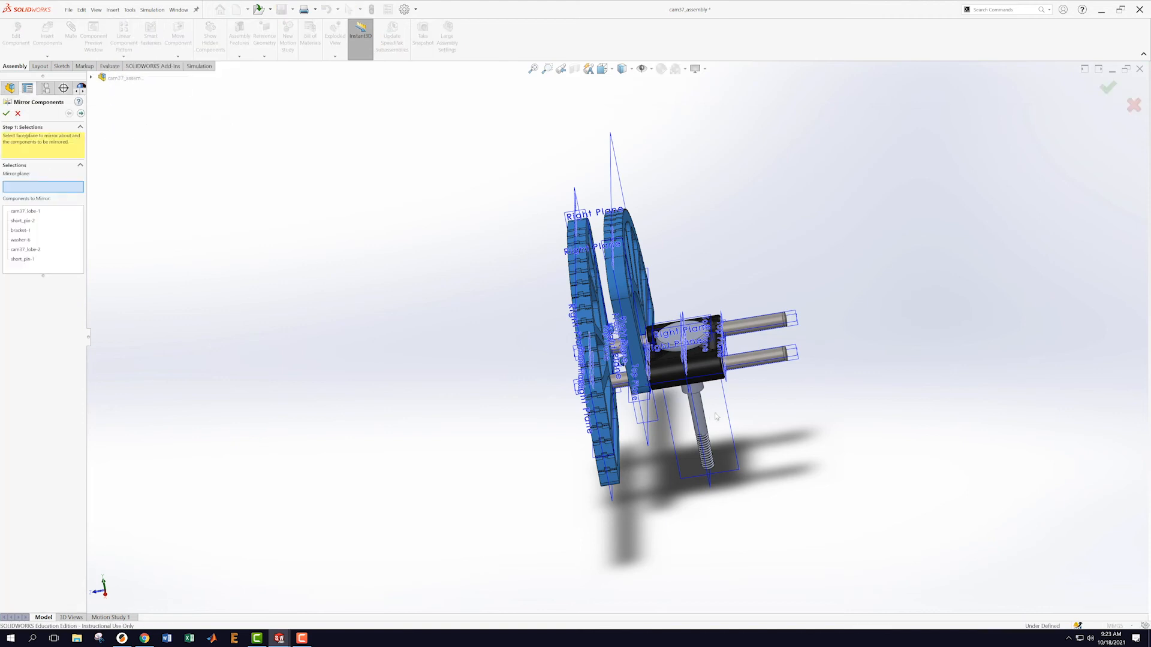
scroll(710, 416, "down", 3)
left_click(664, 372)
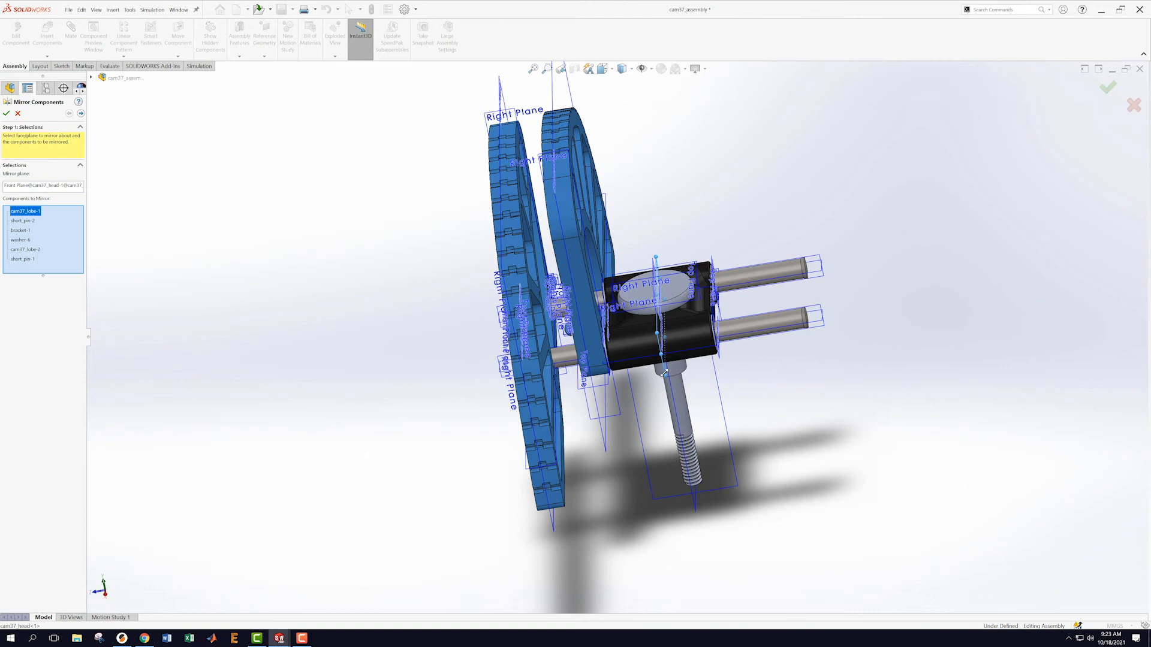
left_click(6, 114)
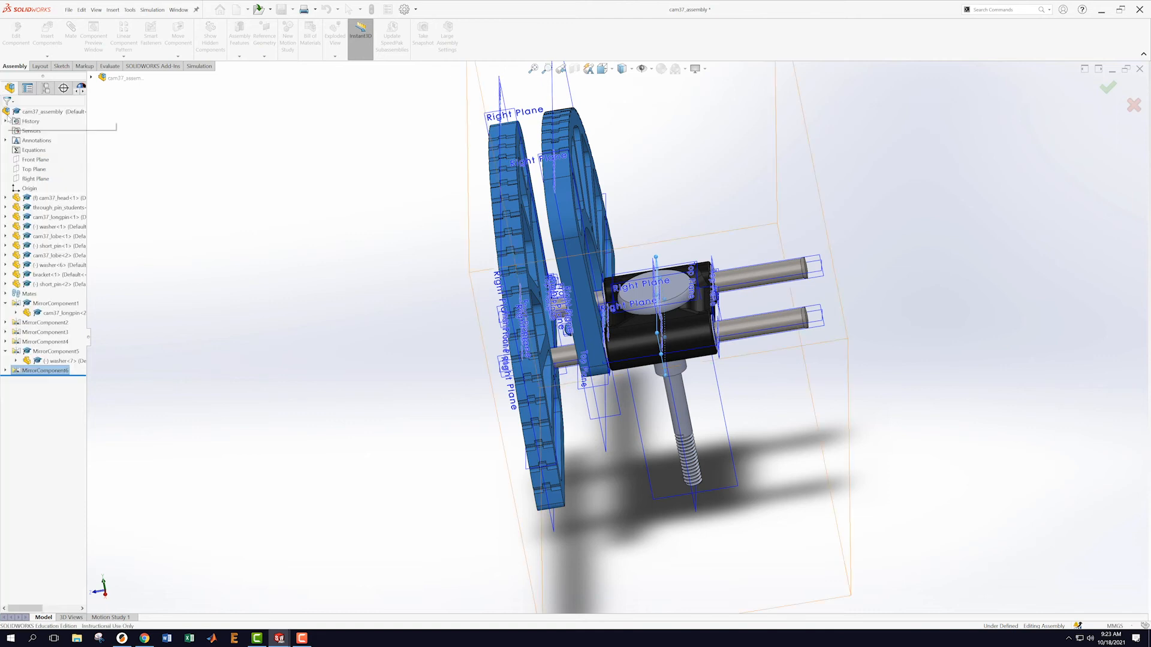
middle_click_drag(158, 280, 124, 202)
left_click(69, 10)
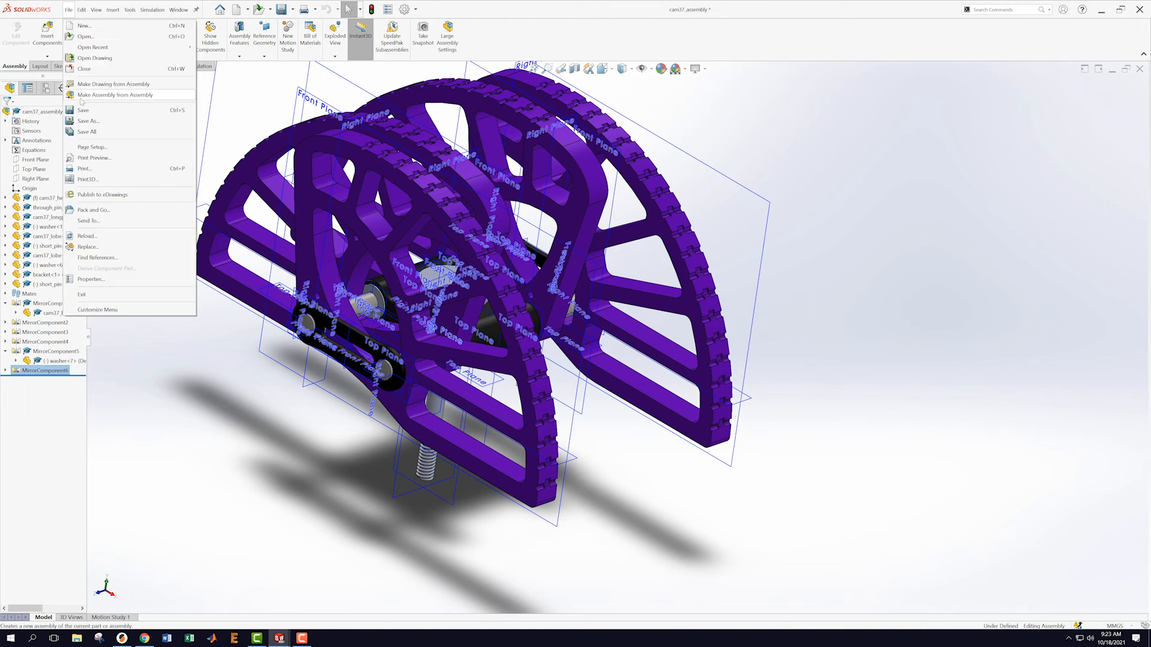
left_click(90, 111)
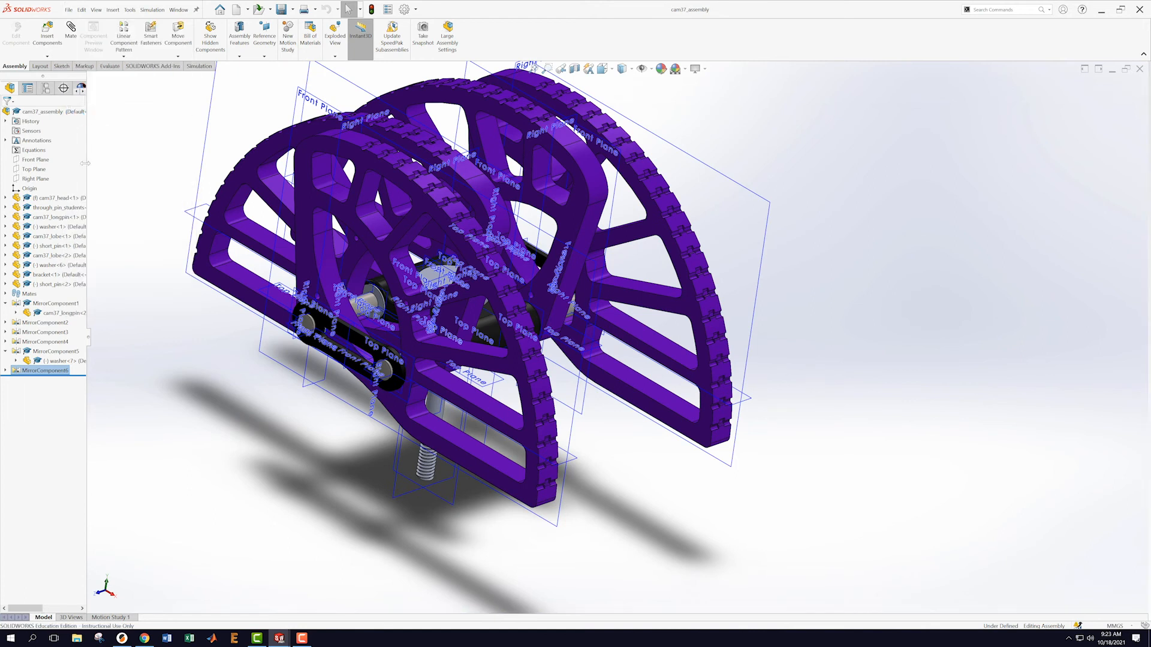
- Insert Cam_Lower_Assembly_Students from the Cam_Provided_Parts folder, rebuilding it on load, and place it below the cam head
scroll(216, 305, "up", 4)
middle_click_drag(349, 424, 471, 348)
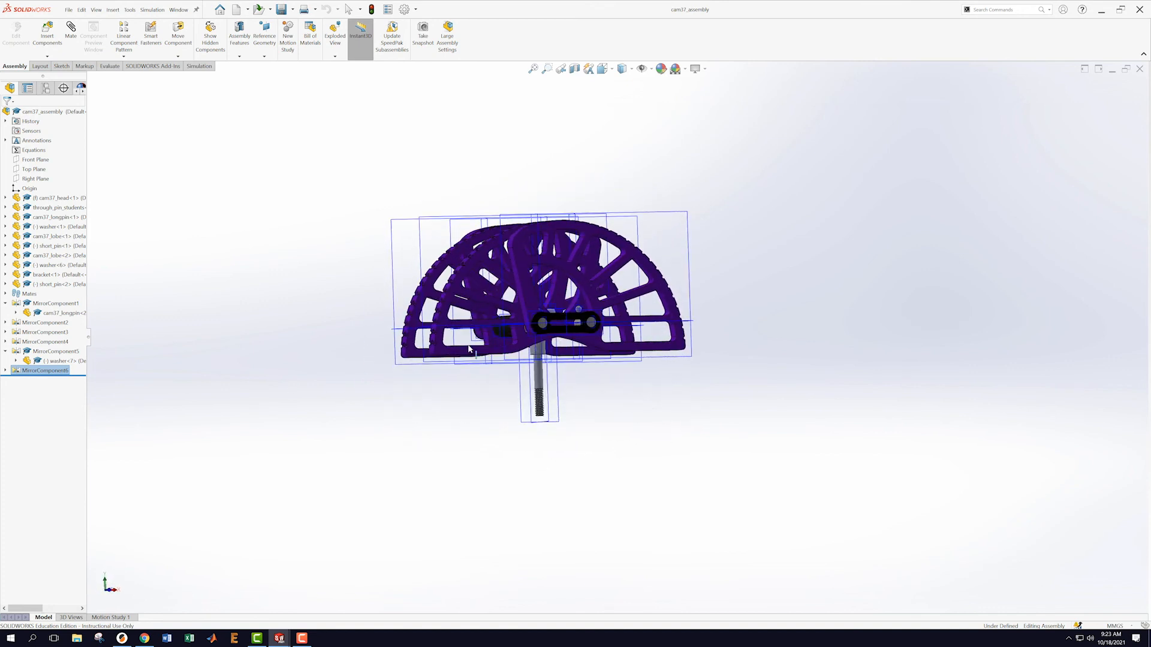
left_click(69, 10)
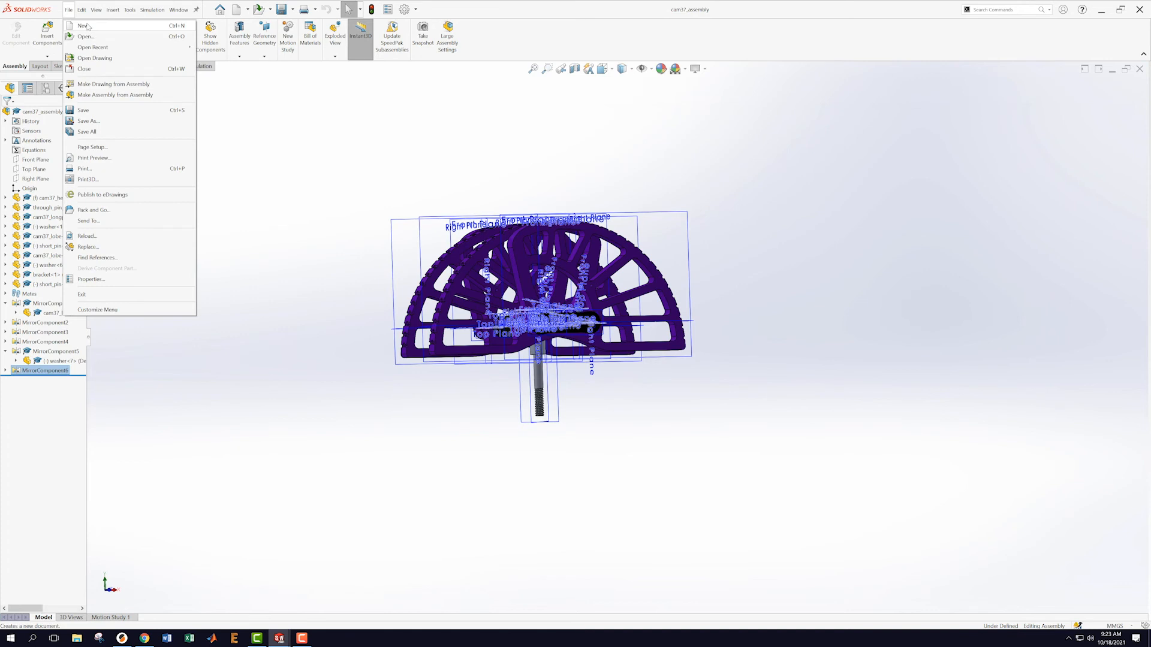
left_click(256, 191)
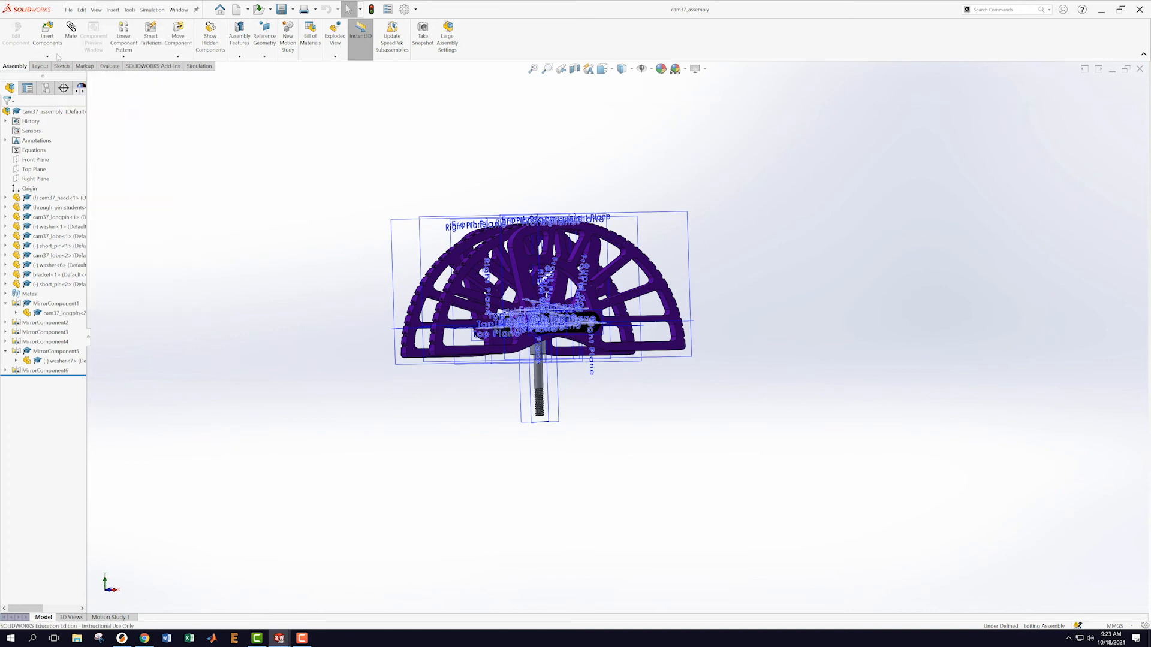
left_click(47, 57)
left_click(55, 68)
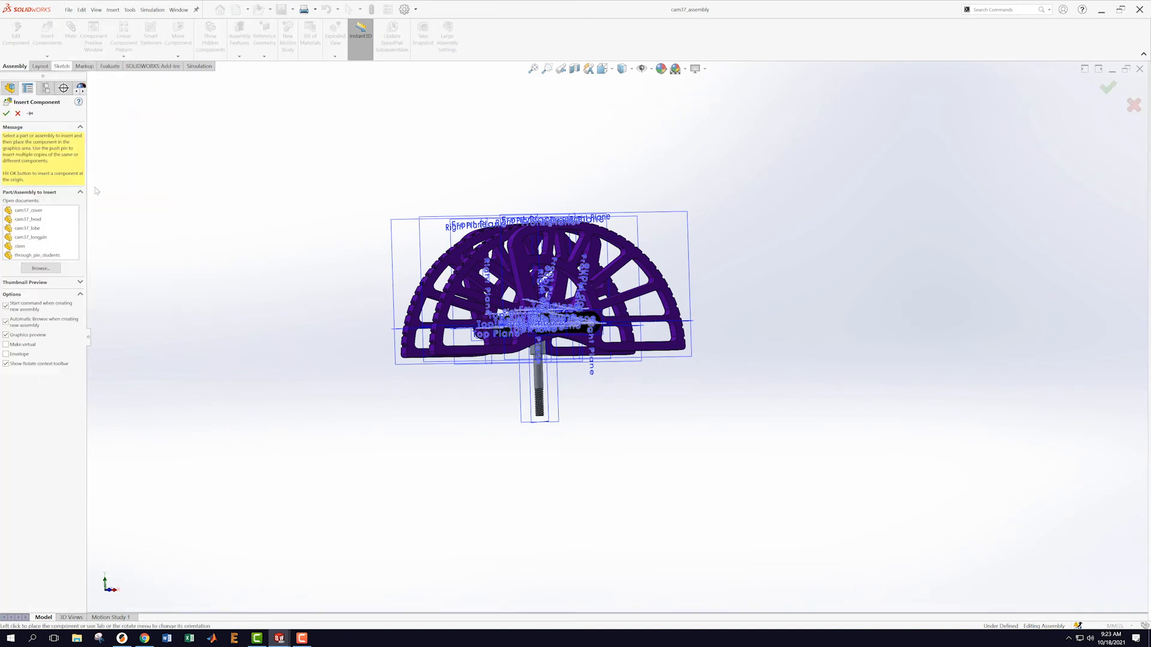
left_click(40, 269)
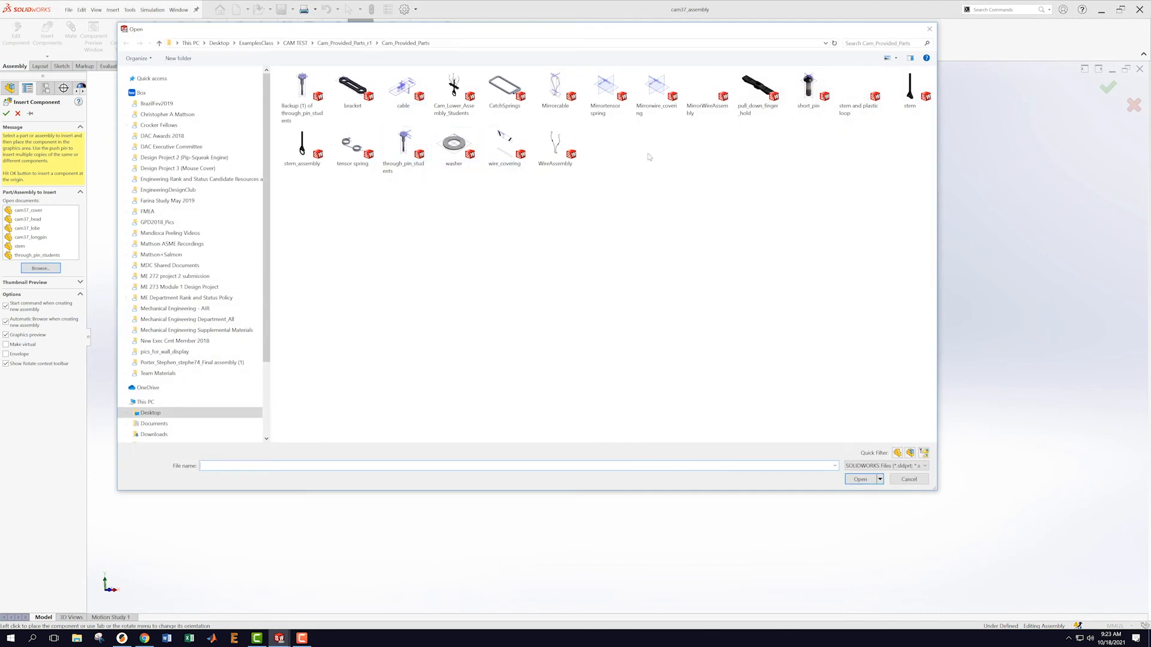
left_click(460, 91)
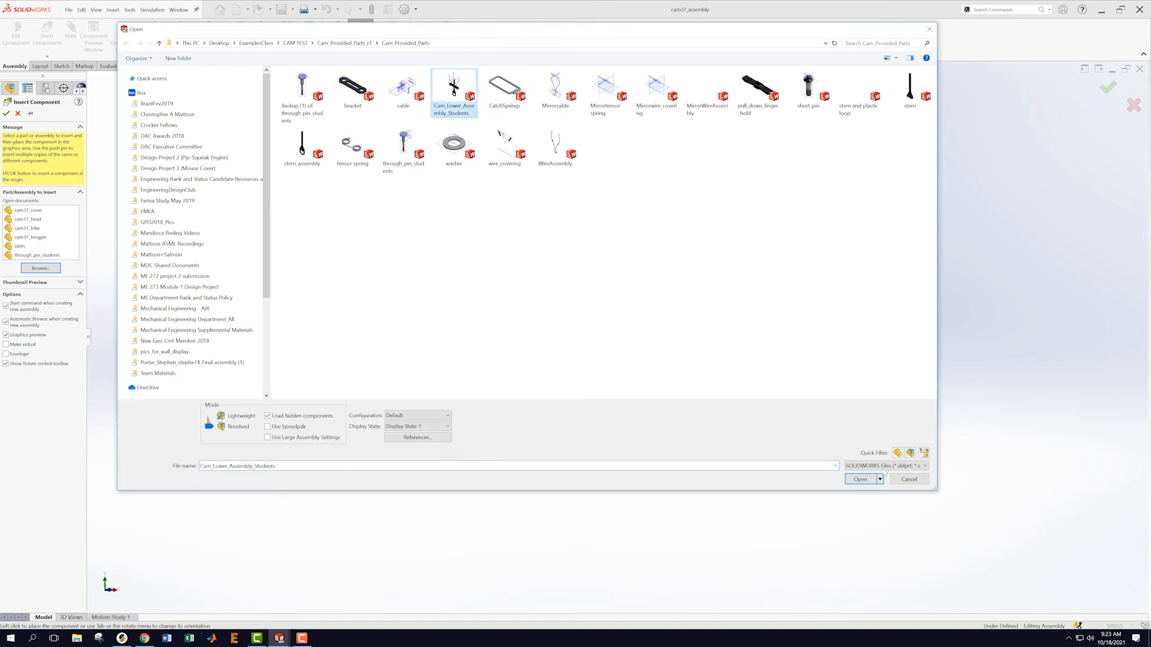
left_click(861, 480)
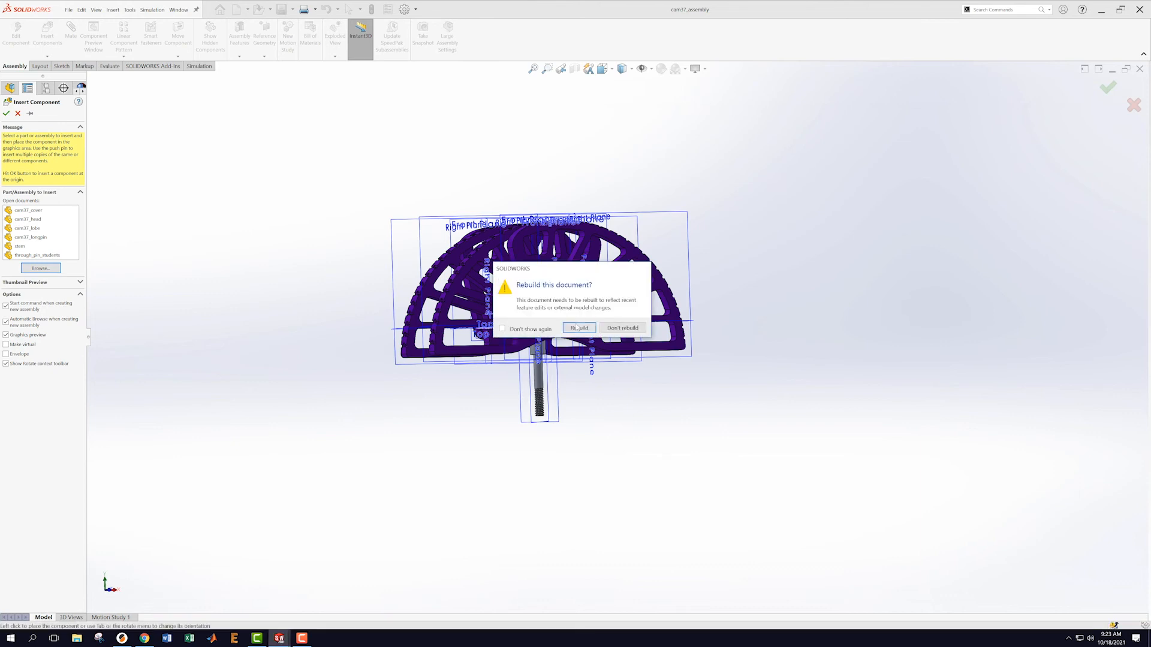
left_click(579, 328)
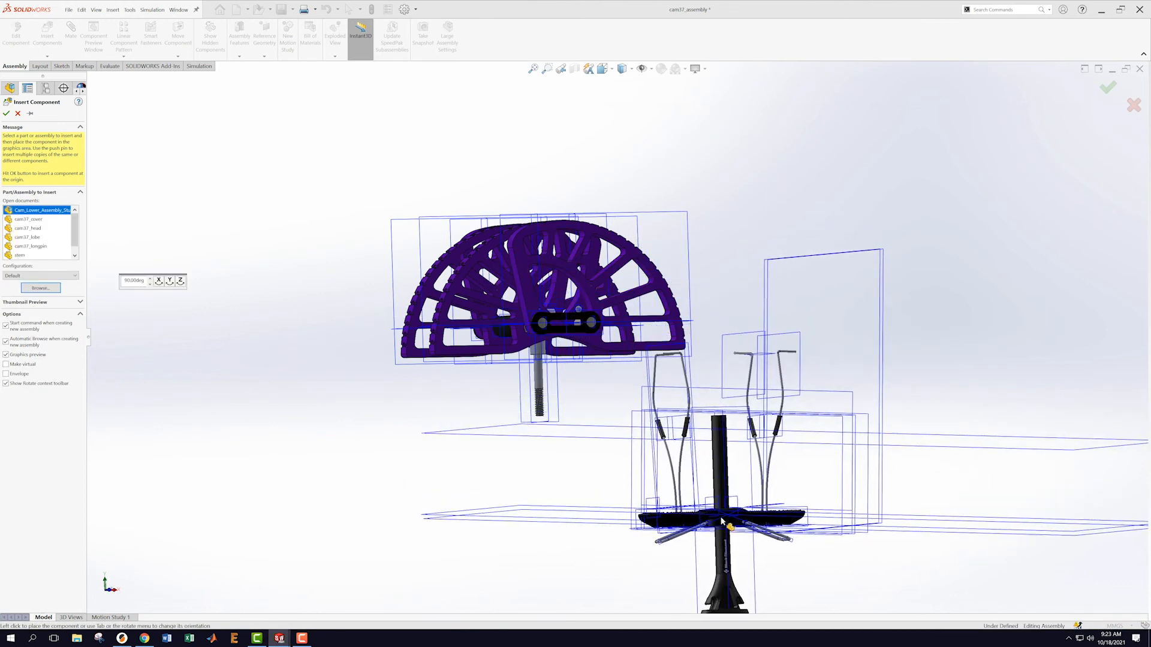
left_click(677, 523)
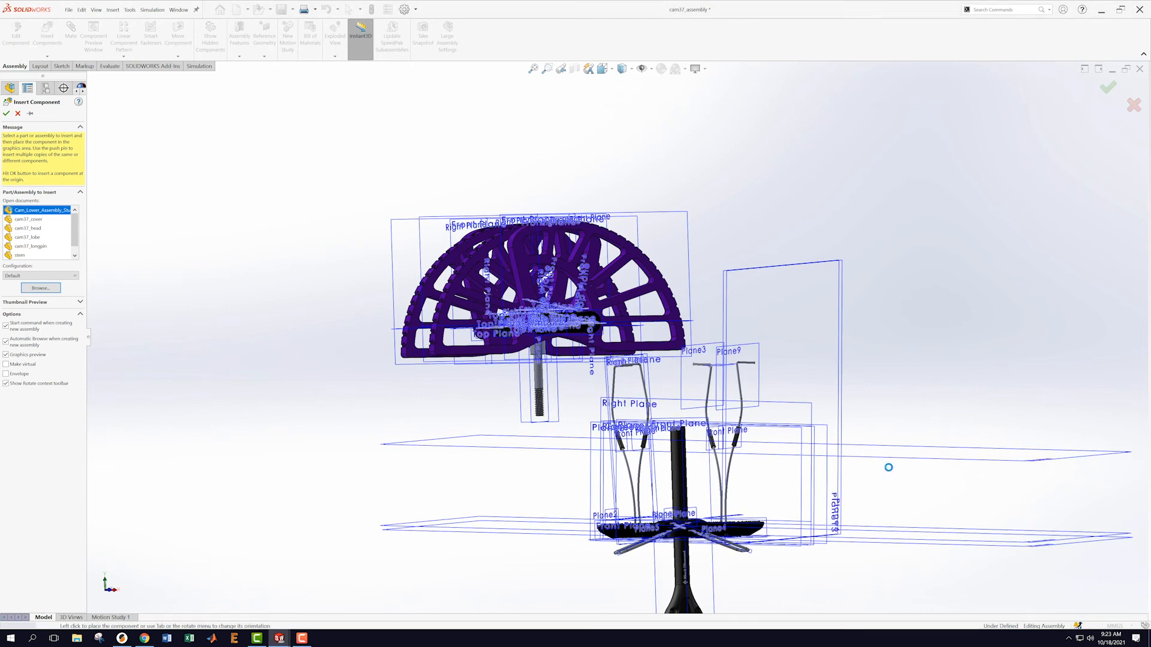
- Hide the reference planes and mate the lower assembly's stem concentric with the through pin's thick upper shank
left_click(641, 71)
middle_click_drag(809, 439, 806, 497)
scroll(749, 497, "down", 5)
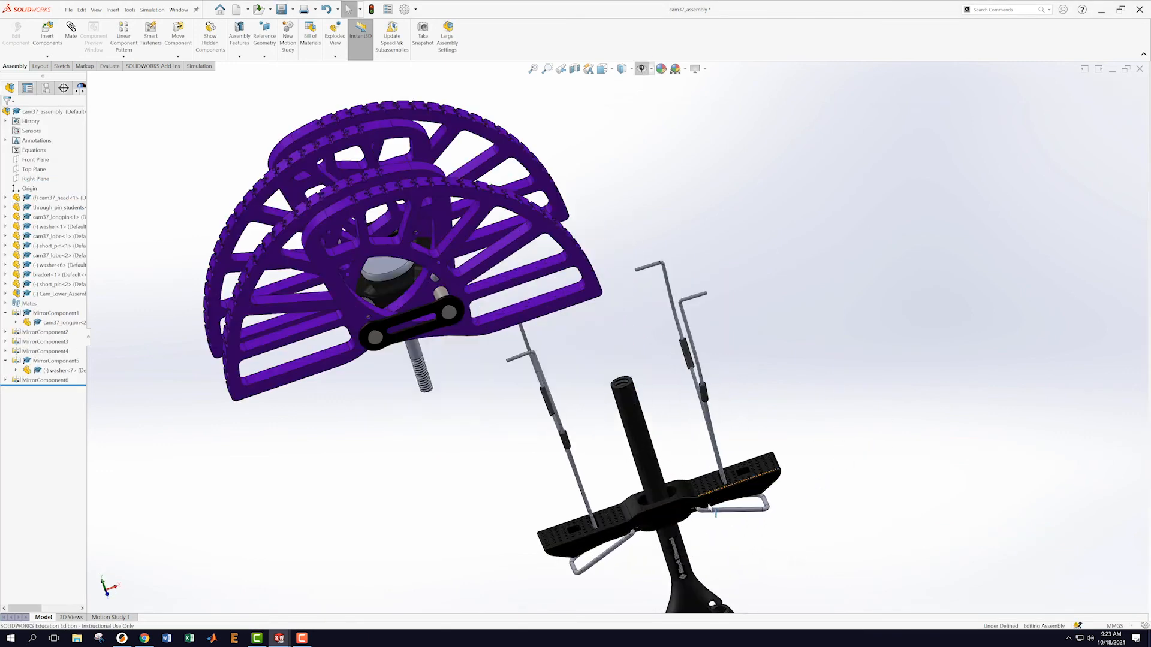
middle_click_drag(627, 309, 596, 283)
left_click(559, 304)
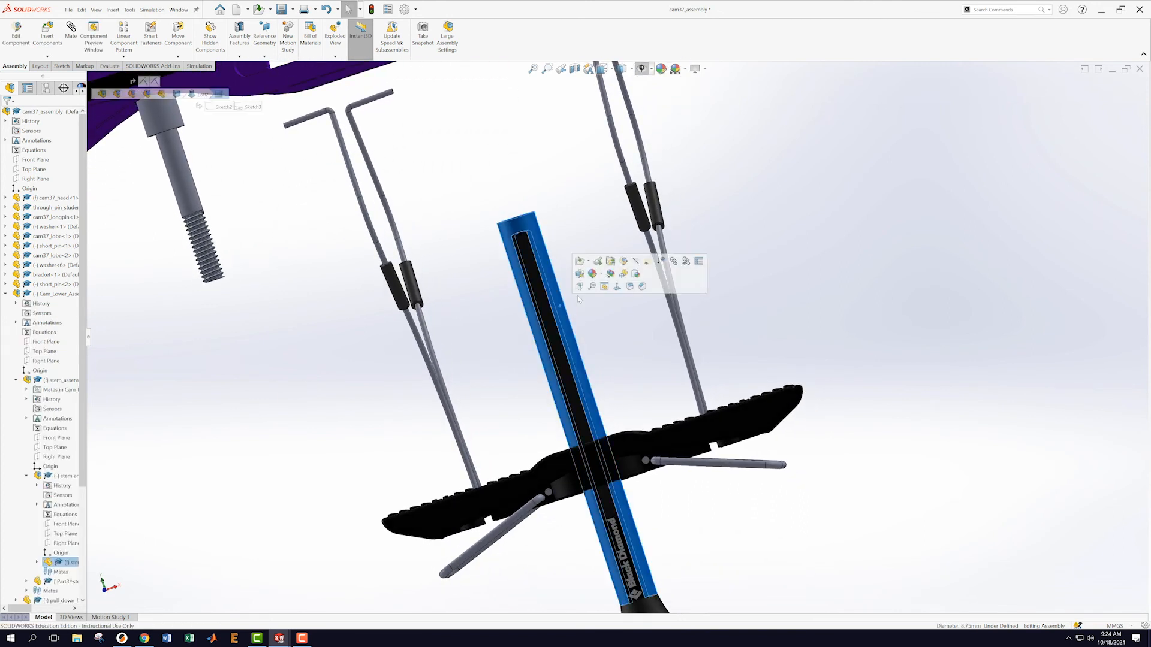
left_click(811, 221)
left_click(529, 221)
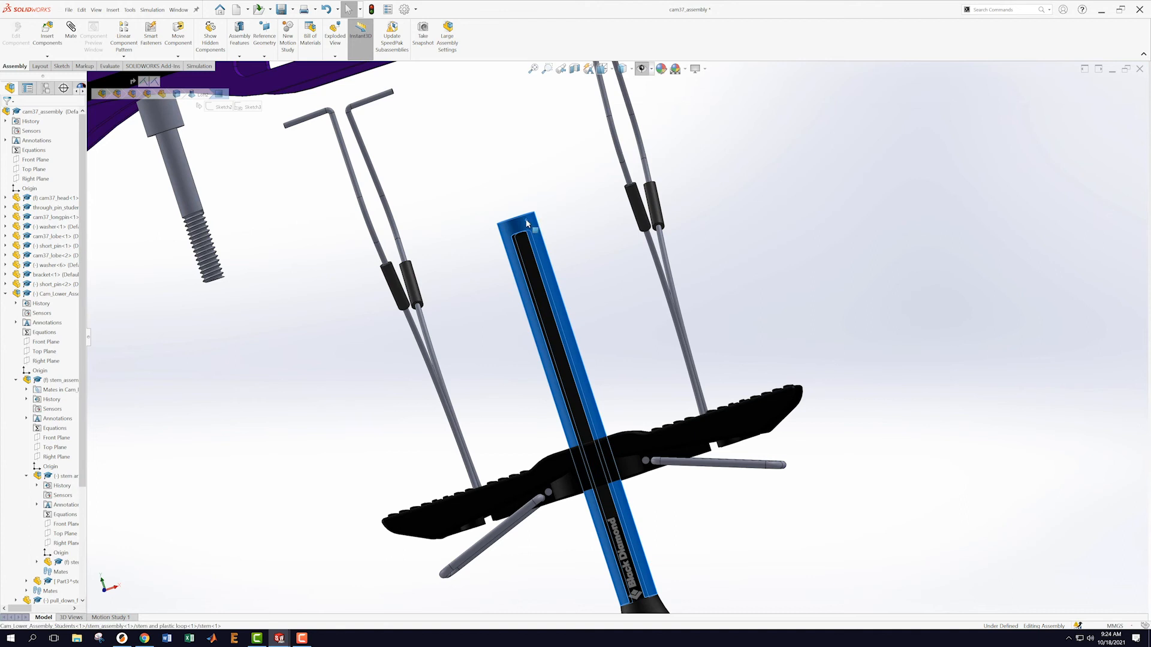
left_click(154, 118, "ctrl")
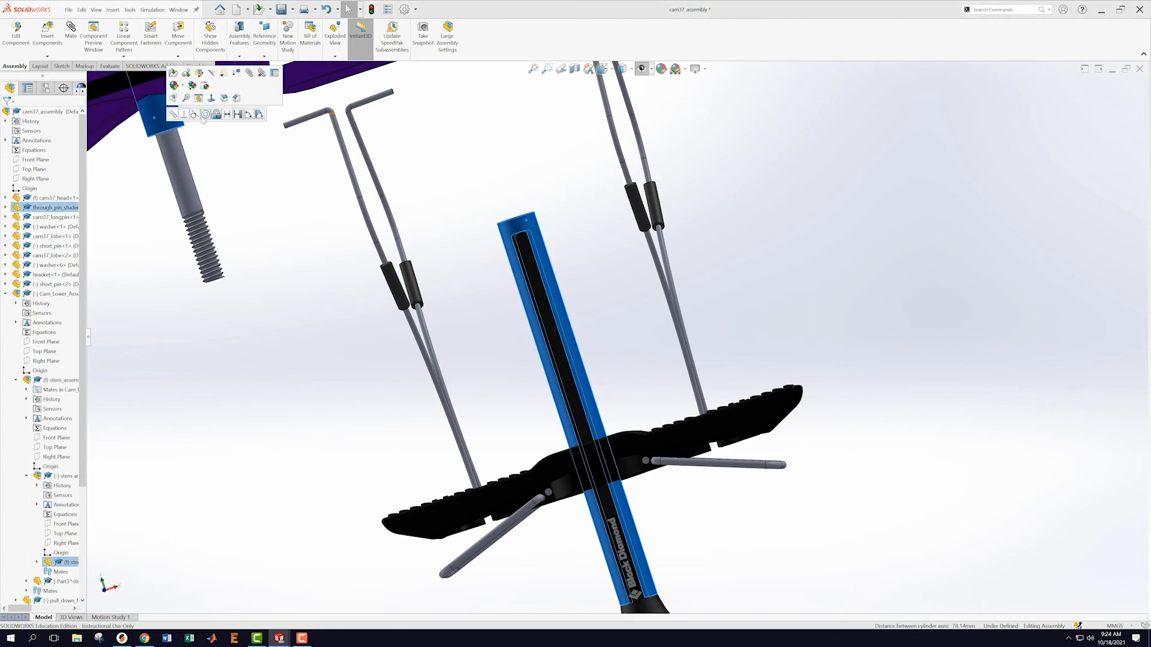
left_click(206, 115)
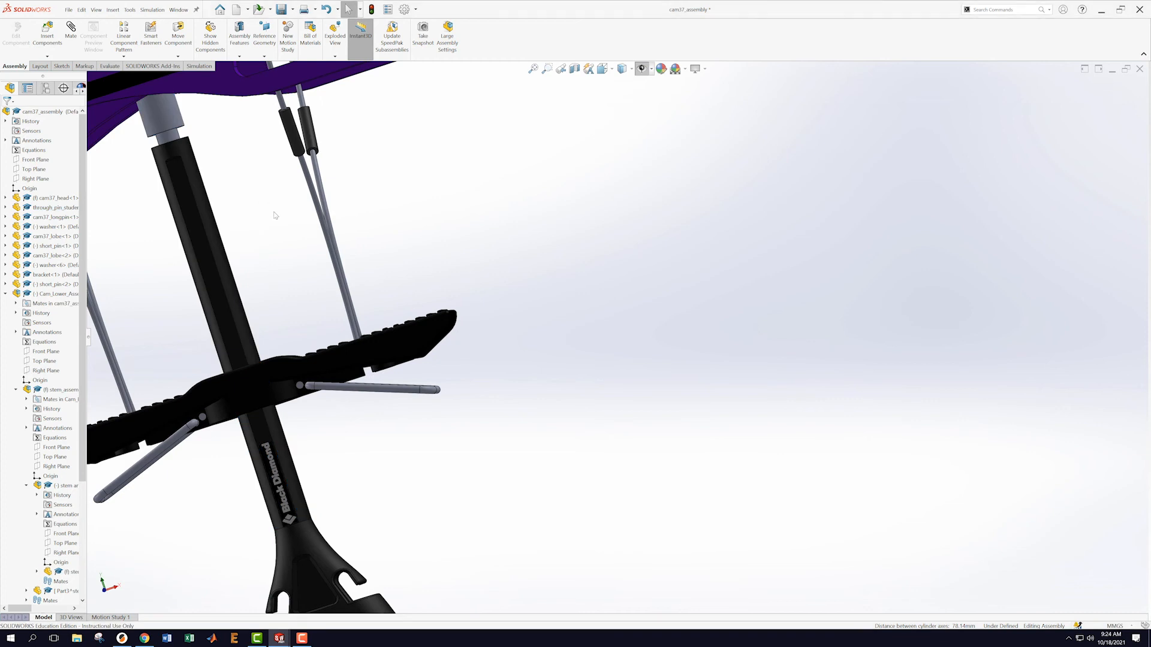
- Slide the lower assembly down along the through pin's axis until the pin's thread is exposed above the stem
scroll(277, 261, "up", 2)
mouse_move(334, 238)
middle_mouse_down()
mouse_move(324, 182)
mouse_move(321, 244)
middle_mouse_up()
left_click_drag(332, 261, 357, 376)
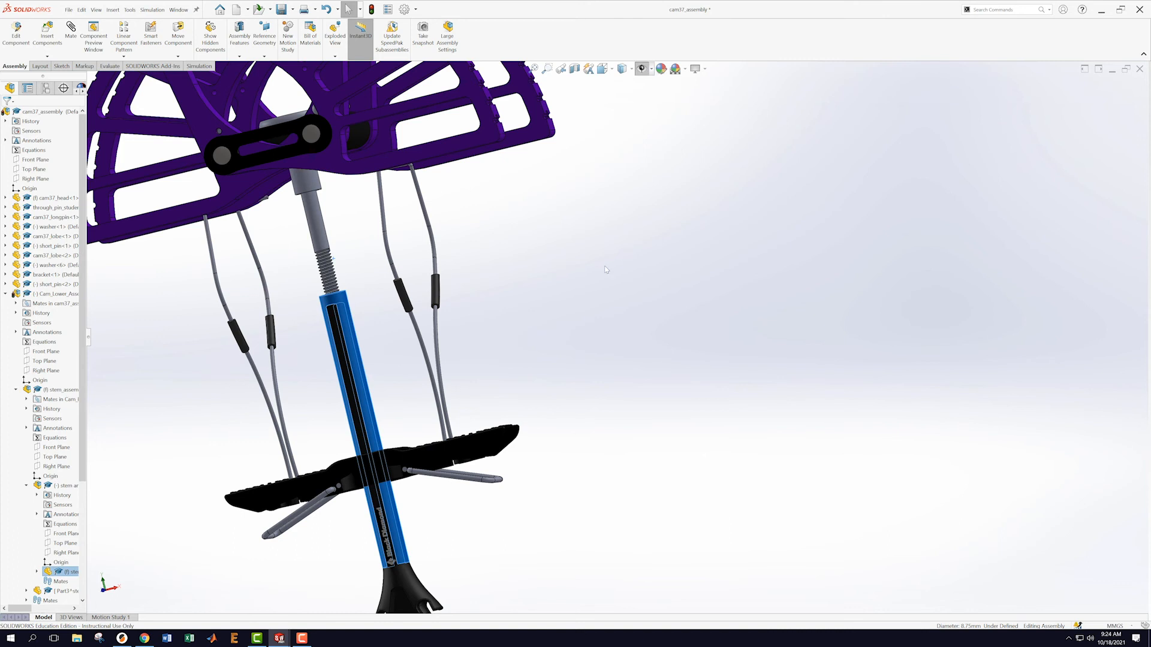
left_click(783, 213)
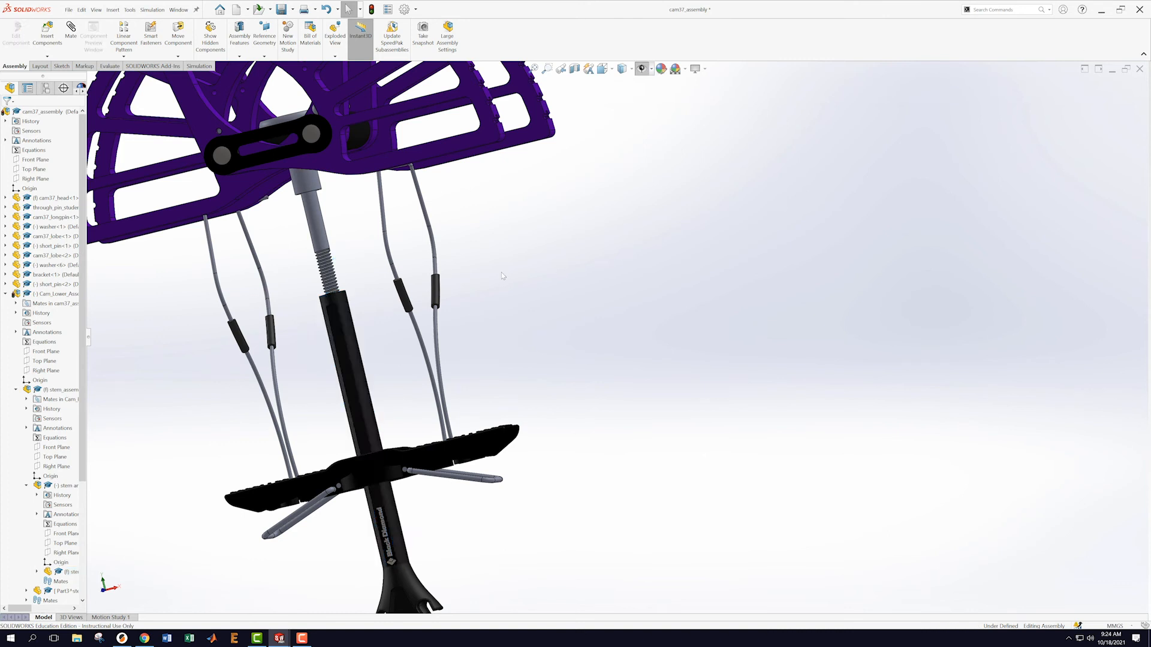
scroll(504, 283, "up", 5)
left_click(5, 294)
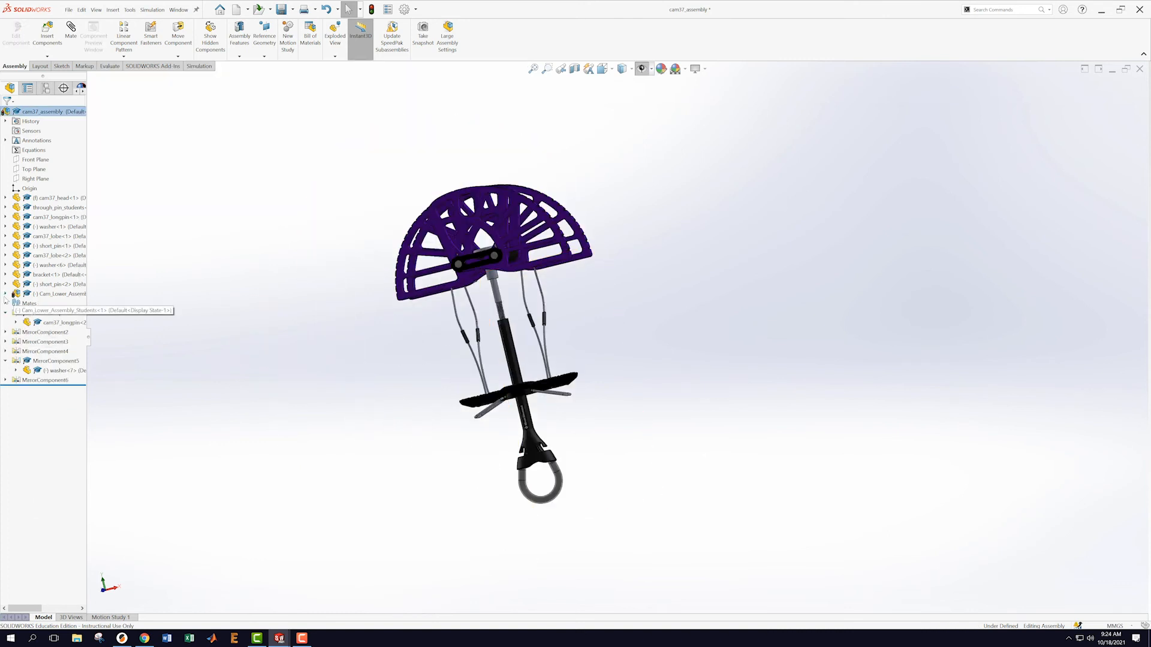
middle_click_drag(340, 313, 331, 277)
- Insert the cam37_cover part and place it beside the lower assembly's stem
left_click(68, 10)
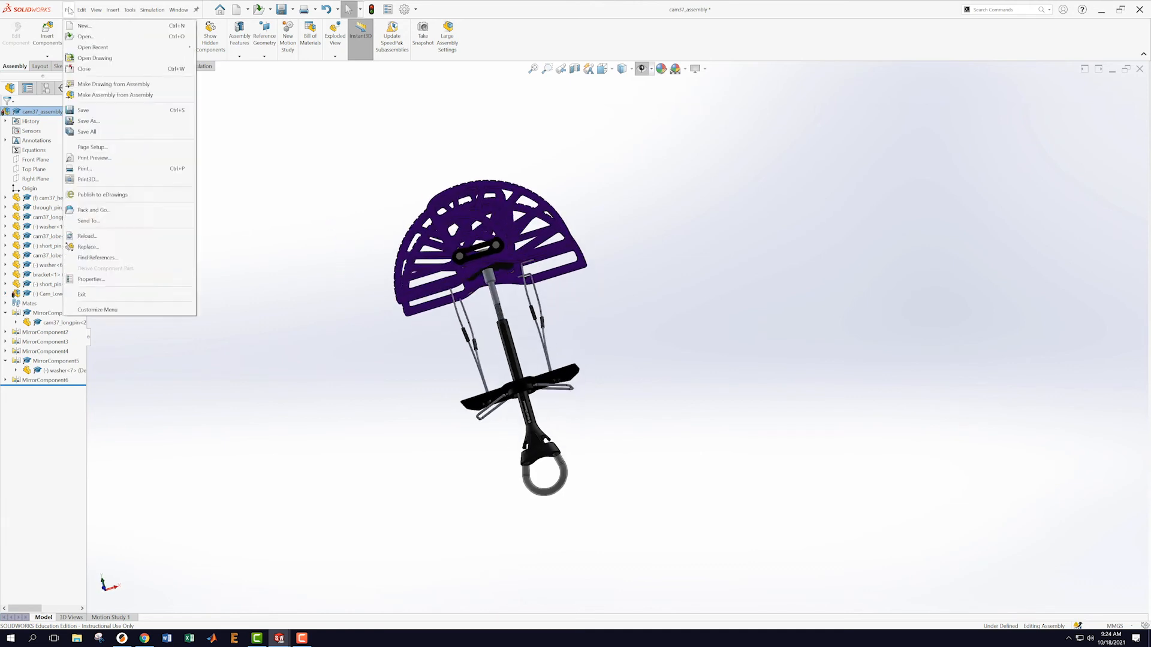
left_click(295, 180)
left_click(48, 57)
left_click(57, 67)
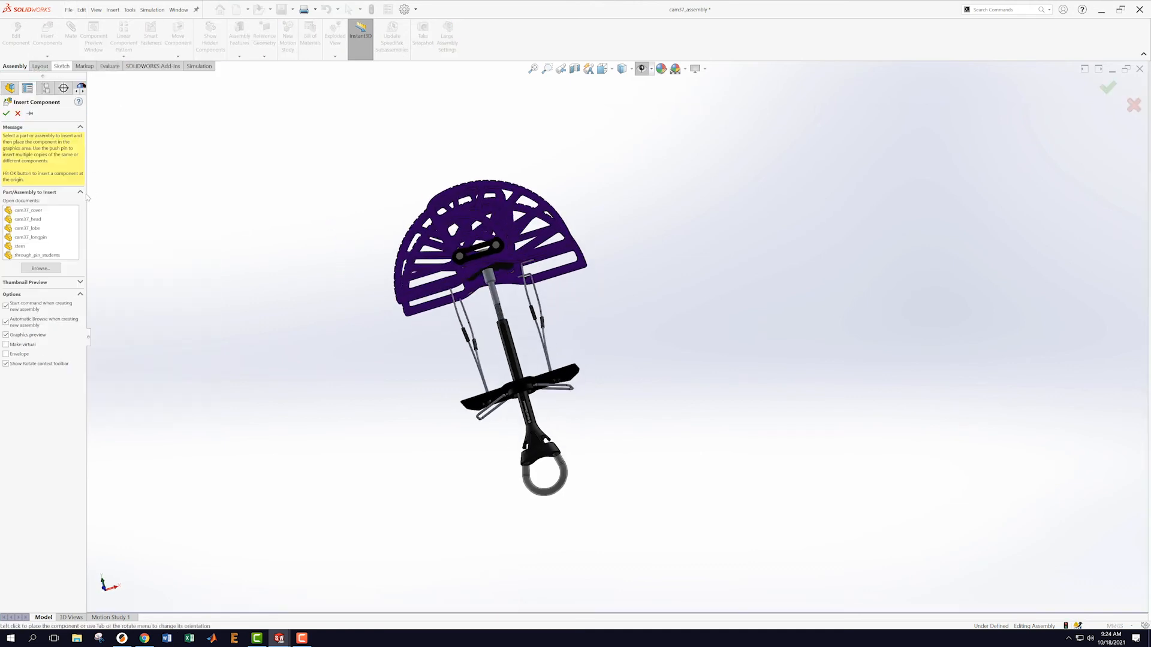
left_click(30, 211)
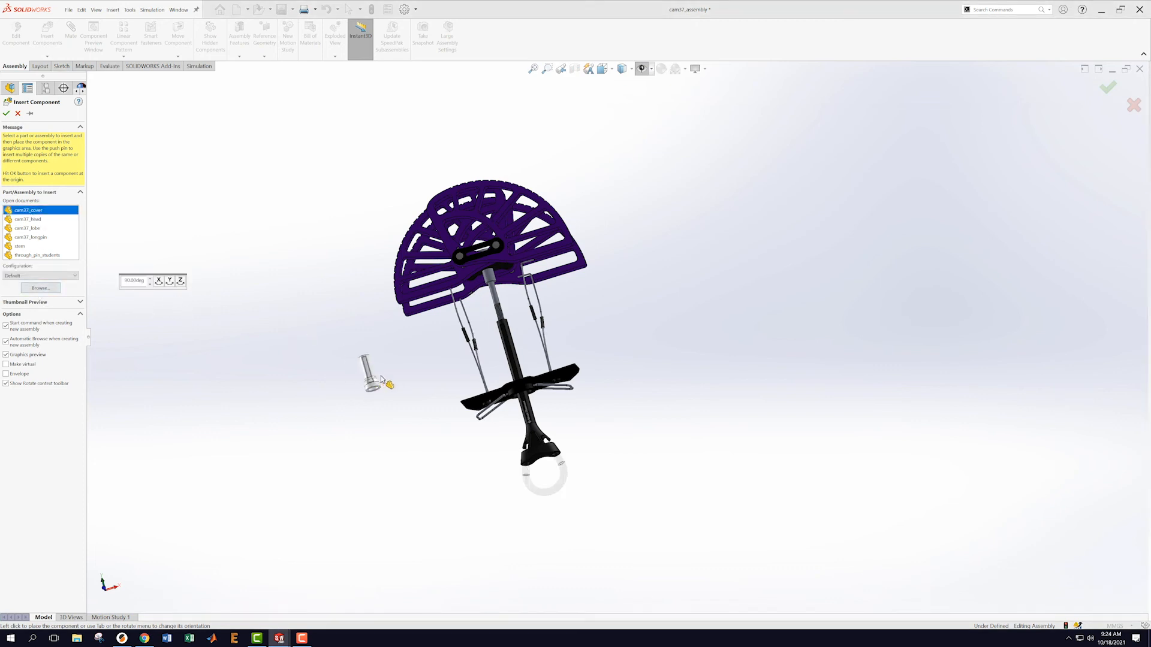
left_click(428, 371)
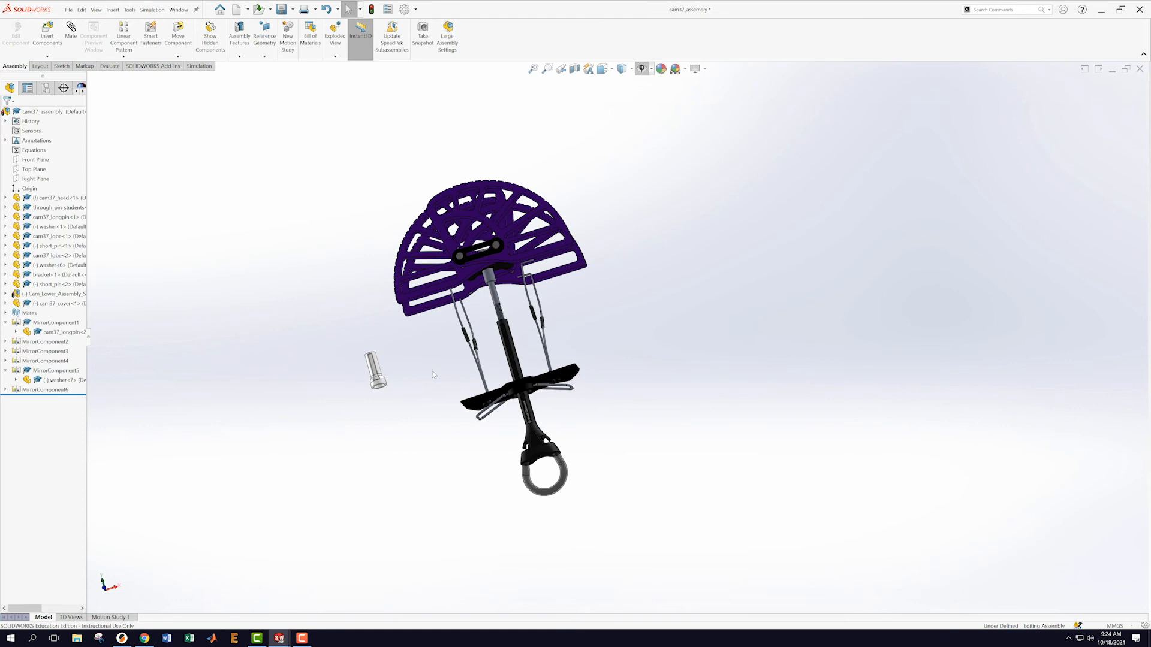
- Mate the cover's outer cylindrical face concentric with the through pin's thick upper shank
scroll(426, 369, "down", 1)
scroll(421, 365, "down", 3)
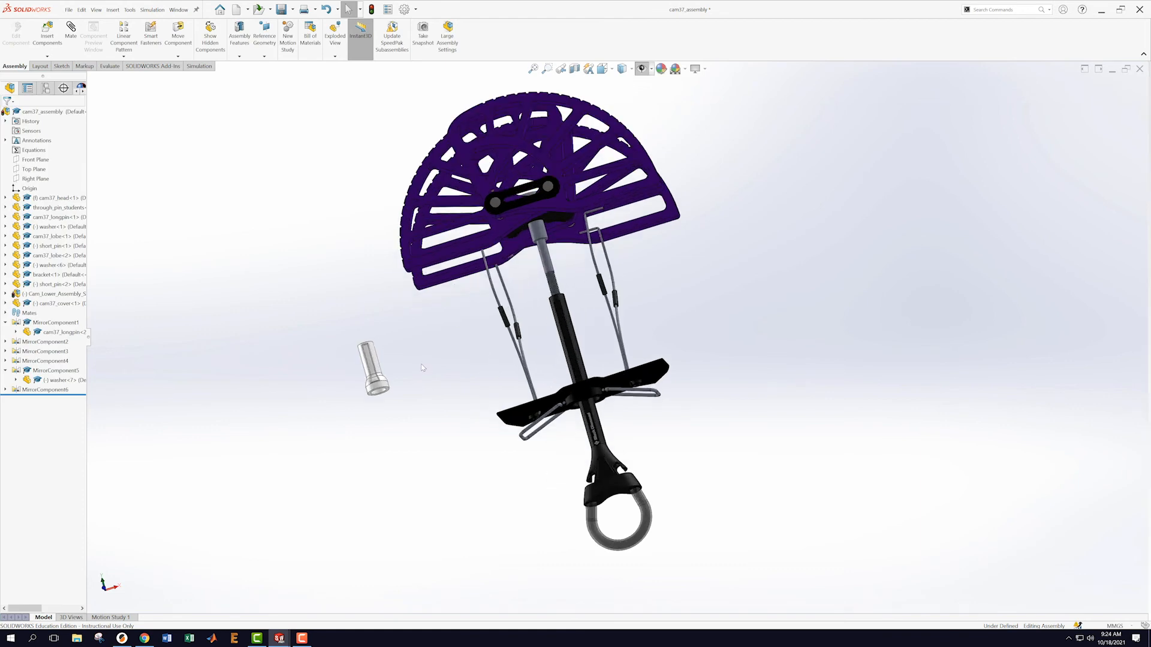
scroll(388, 318, "down", 1)
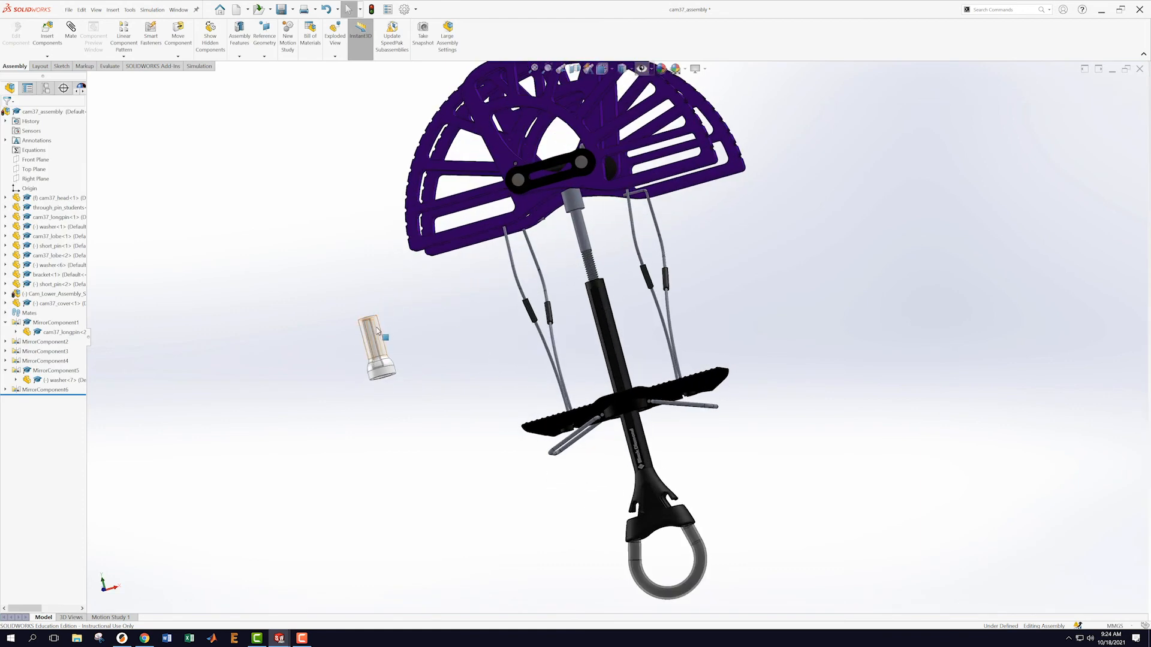
left_click(377, 333)
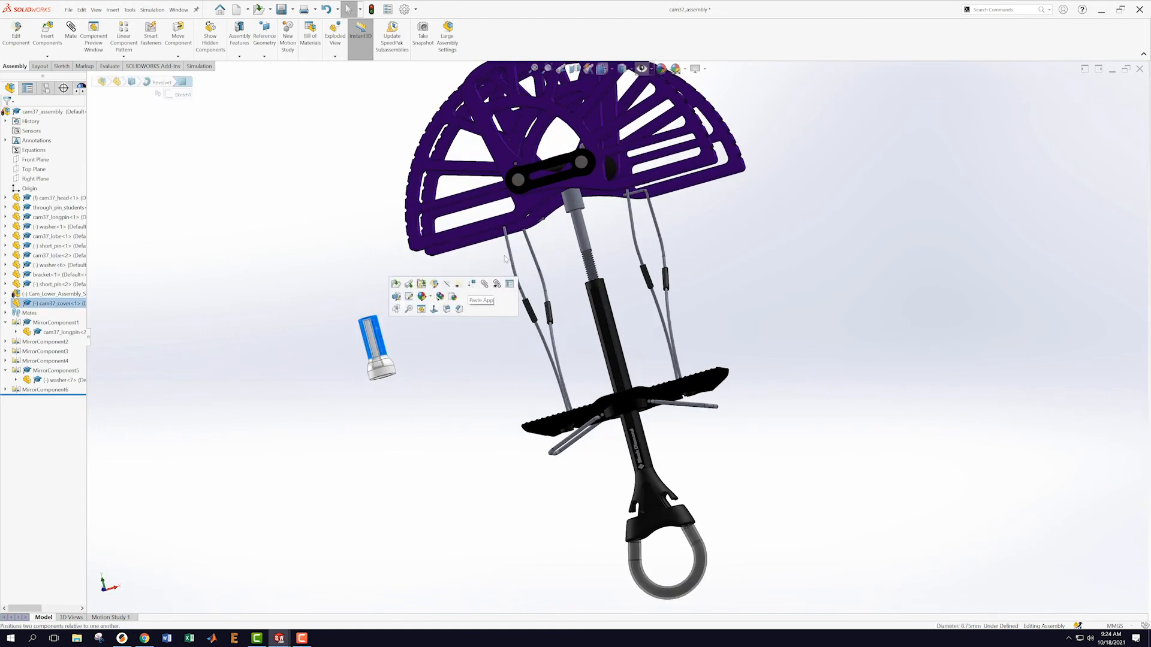
left_click(574, 203, "ctrl")
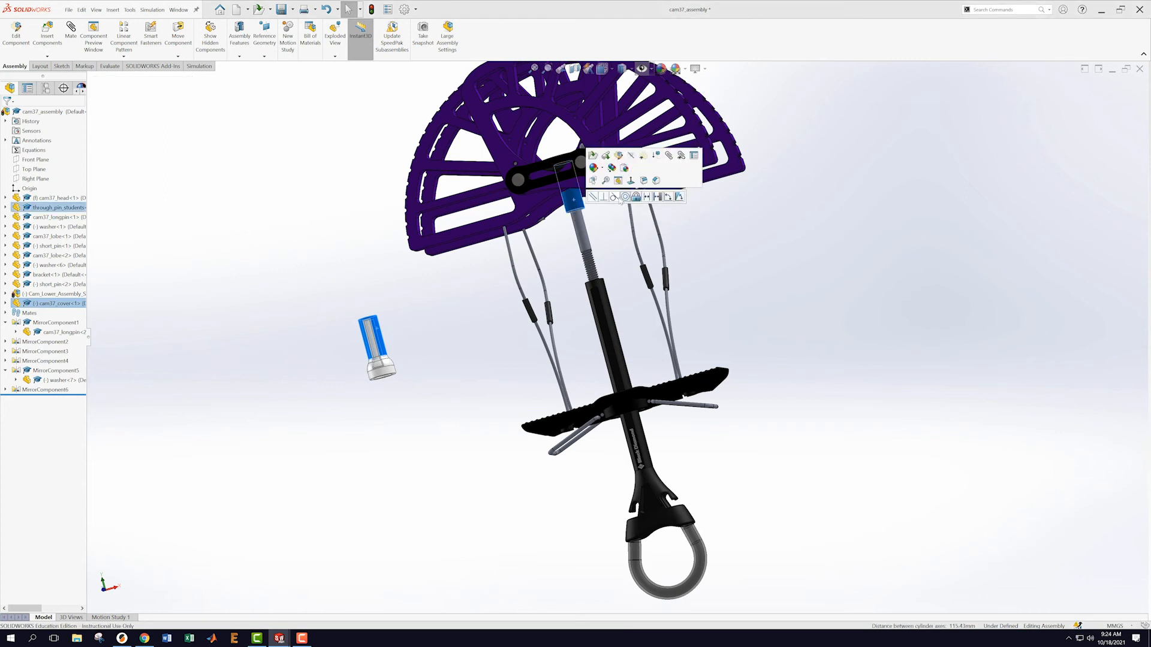
left_click(625, 197)
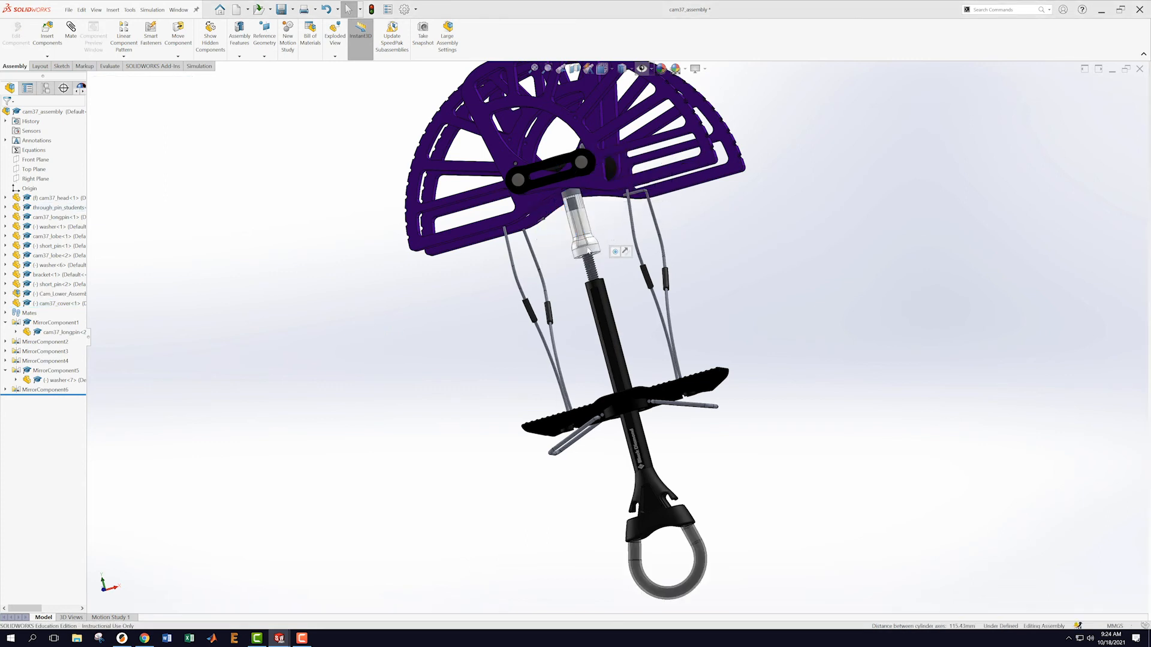
- Slide the cover down along the pin and mate its upper end face coincident with the underside of the thick shank
left_click_drag(586, 218, 594, 245)
scroll(595, 224, "down", 2)
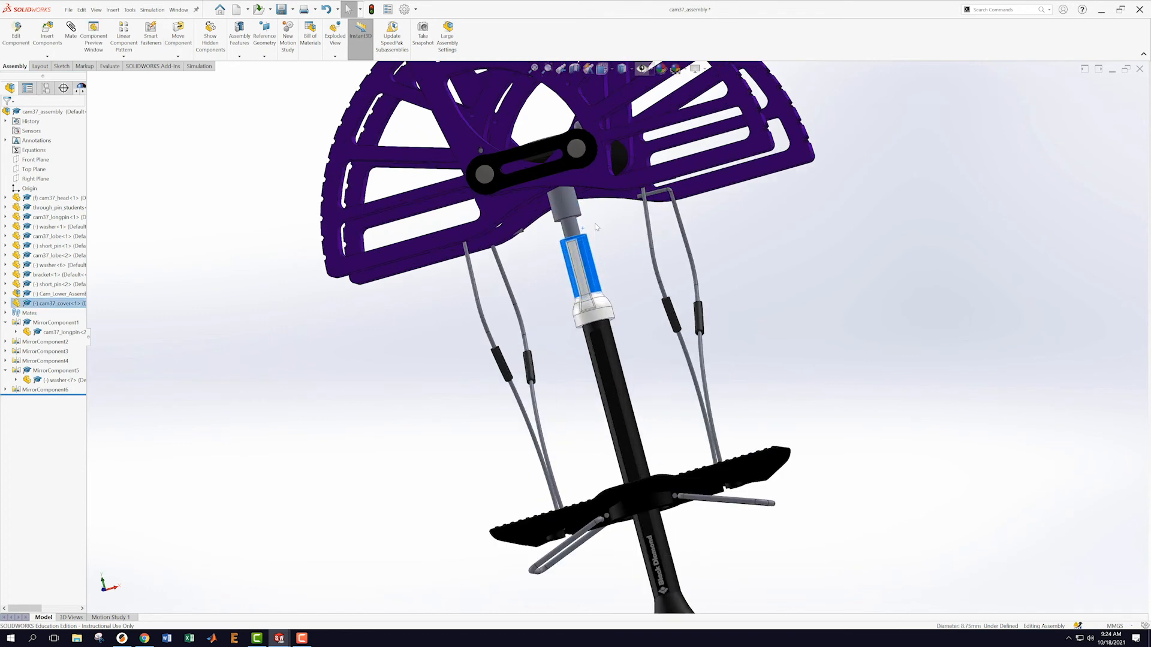
scroll(596, 227, "down", 2)
mouse_move(609, 264)
middle_mouse_down()
mouse_move(623, 282)
mouse_move(637, 260)
mouse_move(616, 226)
mouse_move(602, 253)
middle_mouse_up()
left_click(579, 273)
left_click(574, 241, "ctrl")
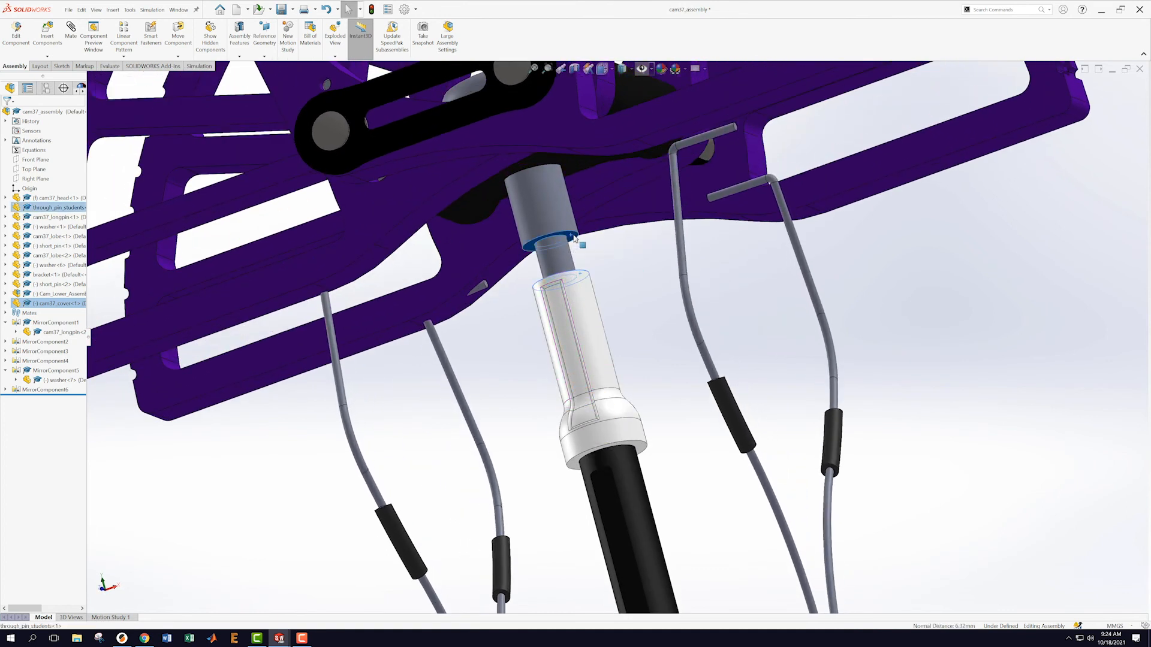
left_click(590, 233)
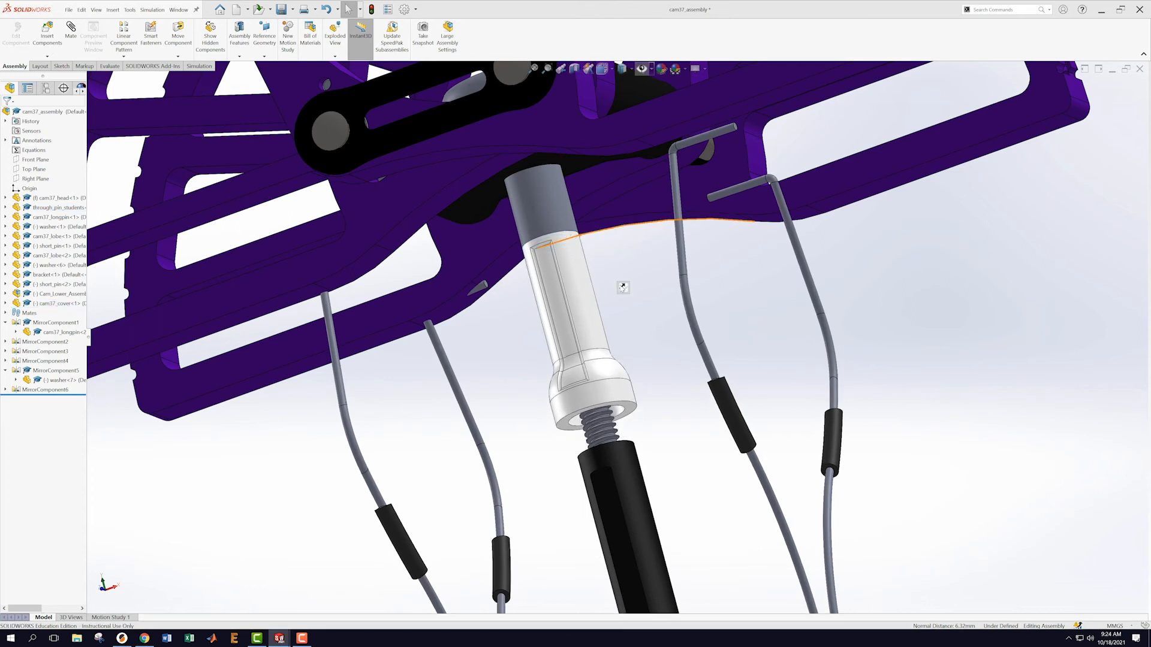
- Slide the lower assembly up along the through pin until the stem's upper end sits inside the cover's lower end
scroll(667, 312, "up", 5)
middle_click_drag(667, 311, 461, 361)
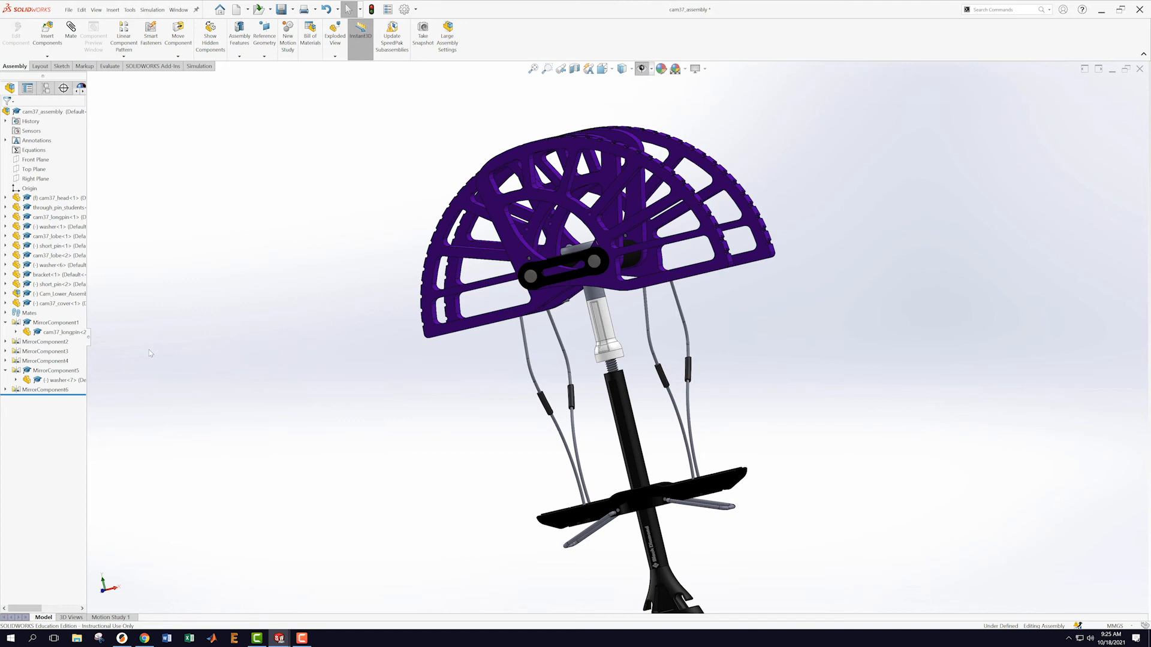
scroll(601, 376, "down", 10)
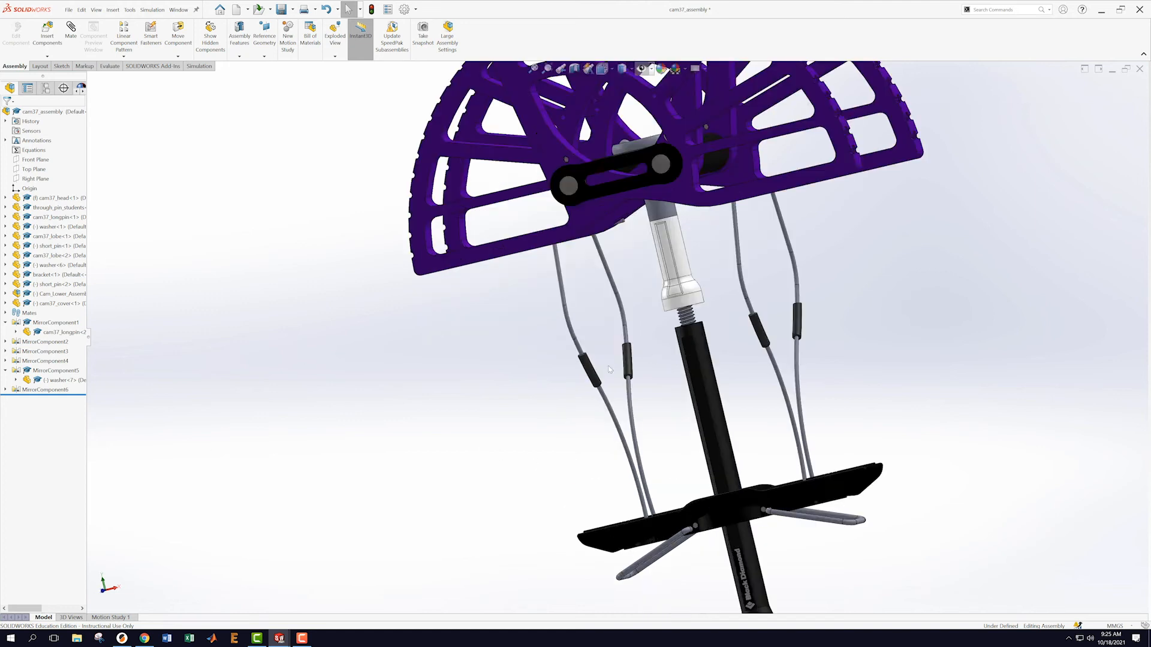
left_click_drag(601, 377, 577, 285)
left_click(667, 256)
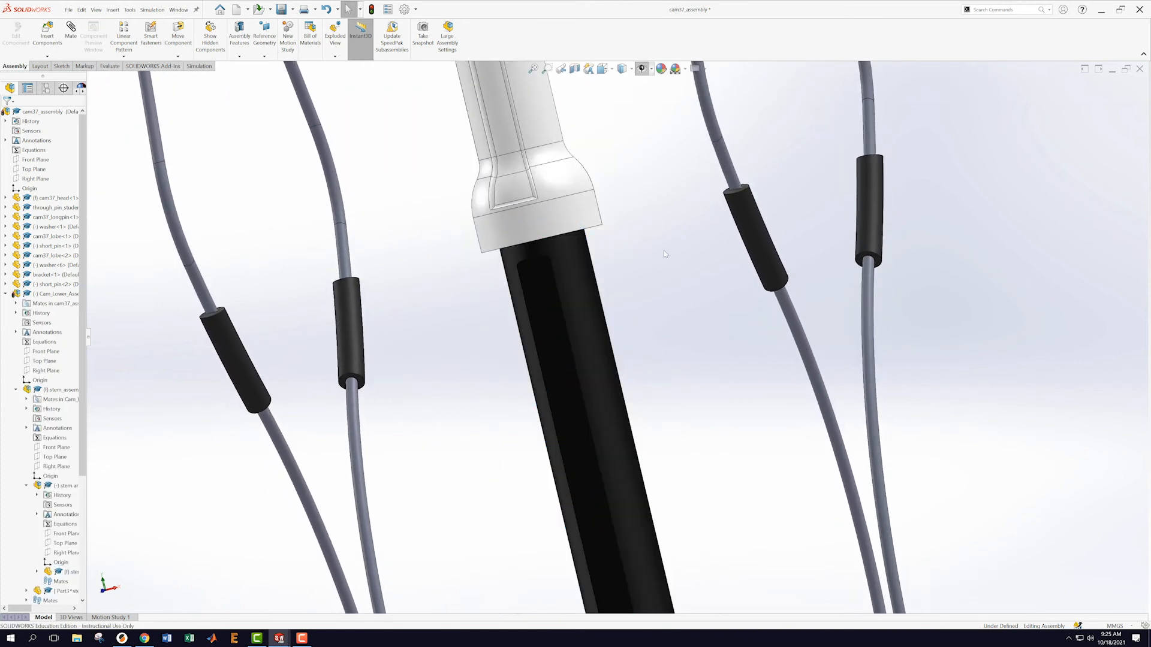
middle_click_drag(668, 242, 647, 217)
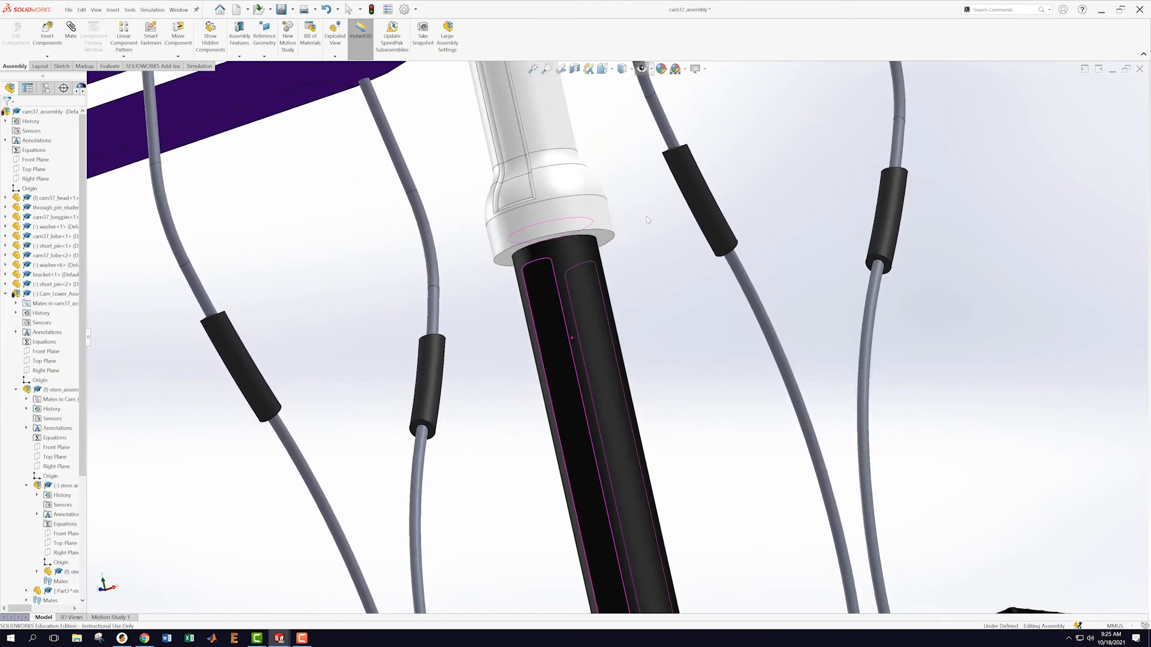
left_click(607, 234)
middle_click_drag(639, 246, 606, 242)
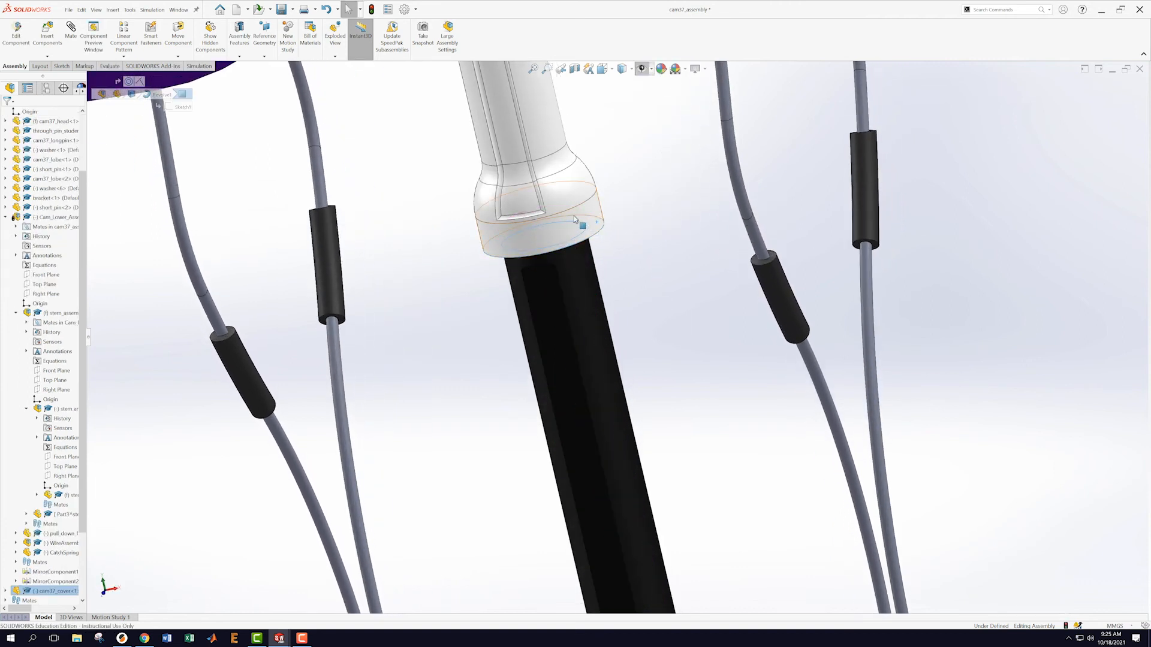
right_click(548, 124)
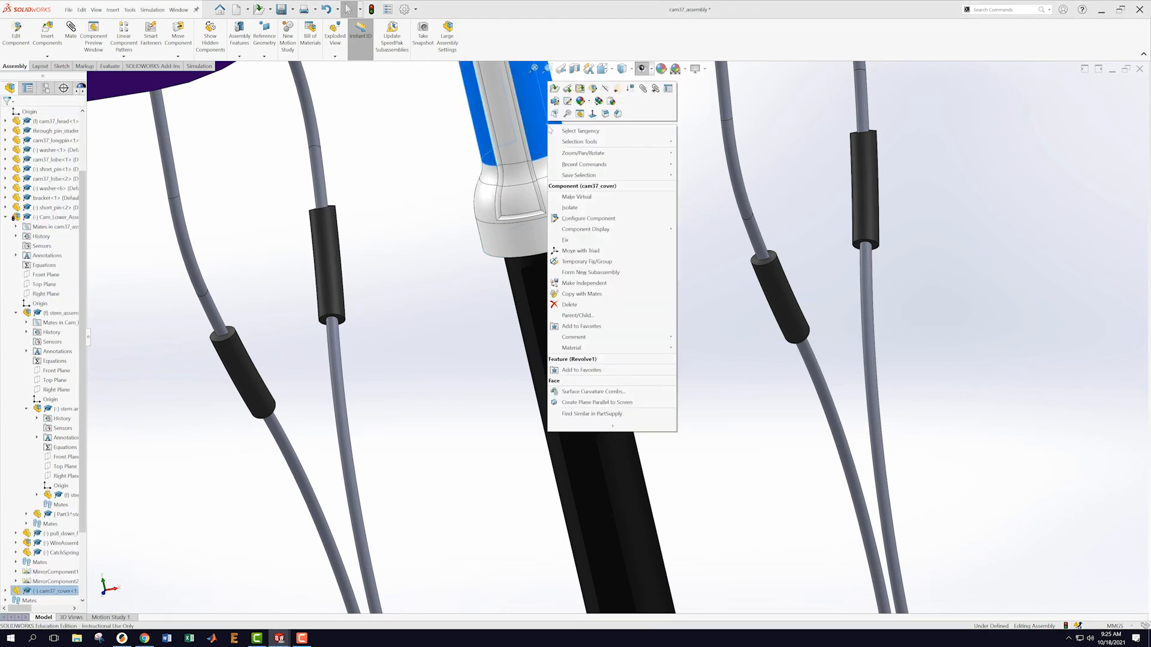
left_click(605, 88)
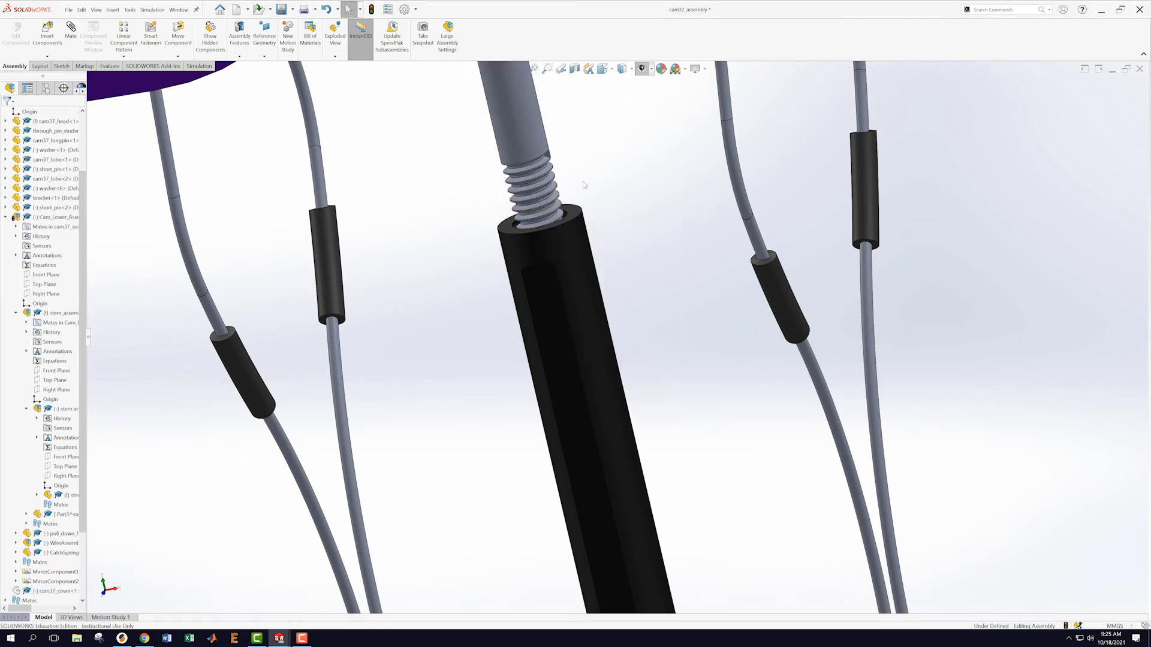
key("ctrl+z")
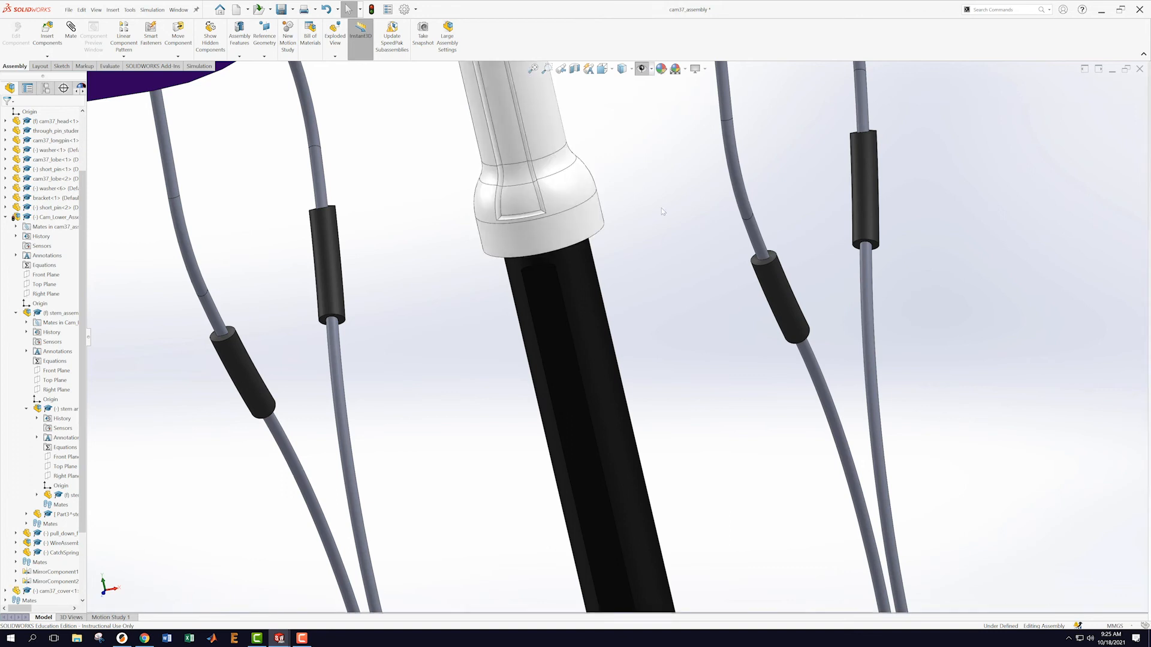
- Make the cover transparent to expose the stem's upper face inside it
right_click(584, 188)
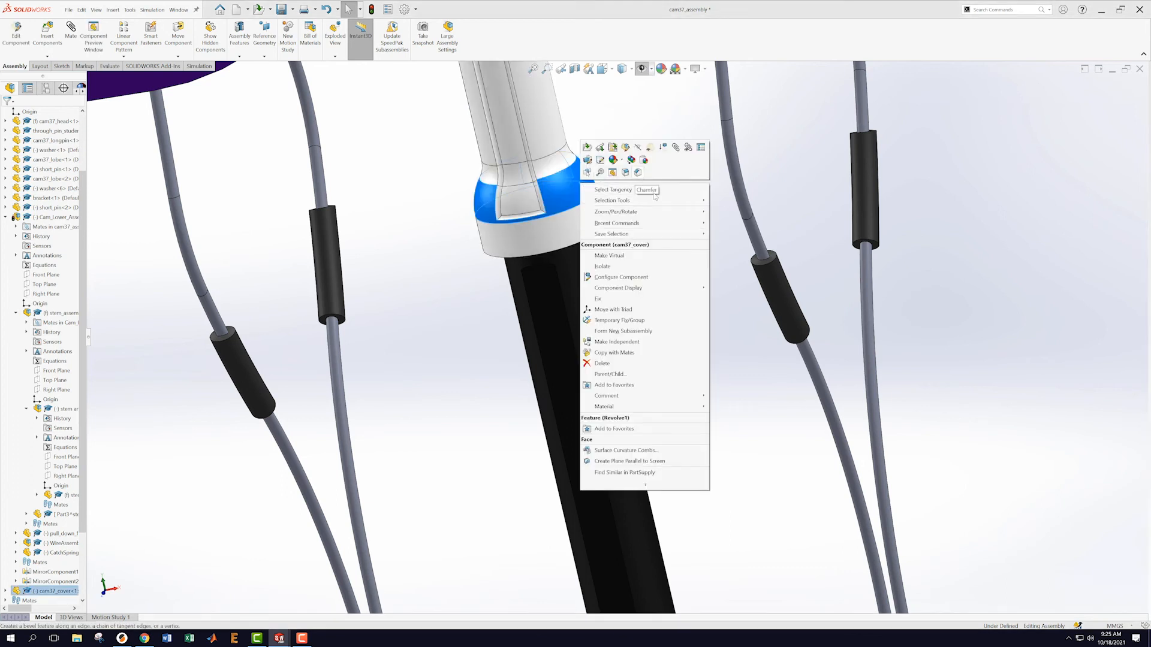
left_click(651, 147)
middle_click_drag(665, 274, 605, 225)
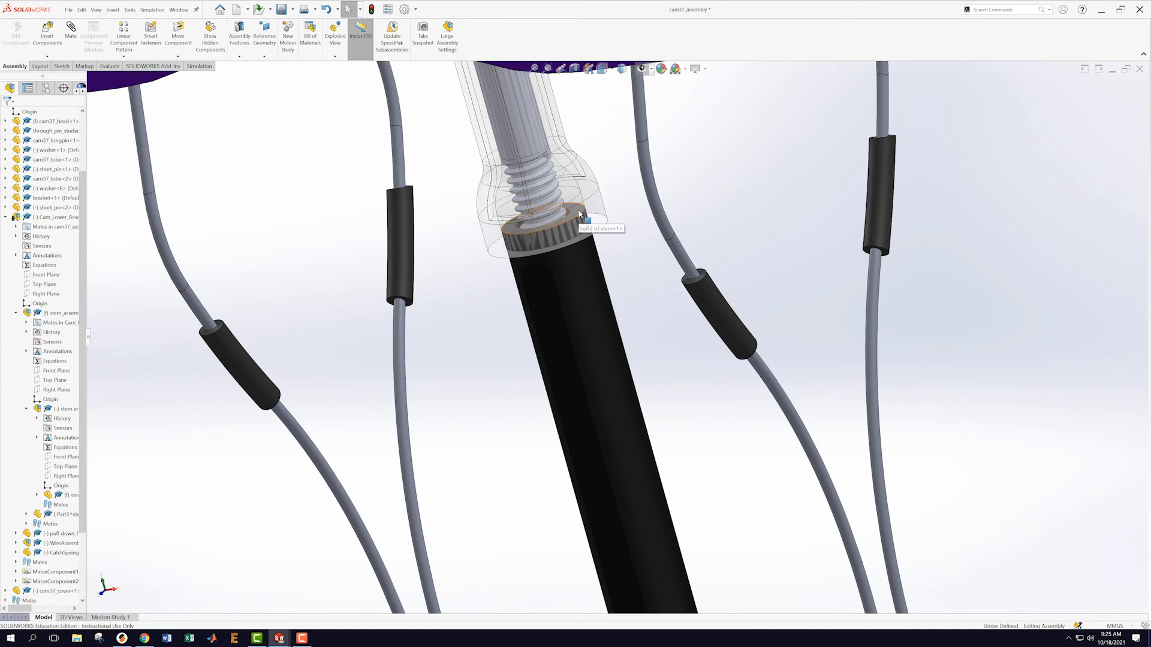
- Add a 3.66 mm distance mate between the stem's upper face and the cover's lower end face
left_click(580, 214)
middle_click_drag(643, 298, 612, 264)
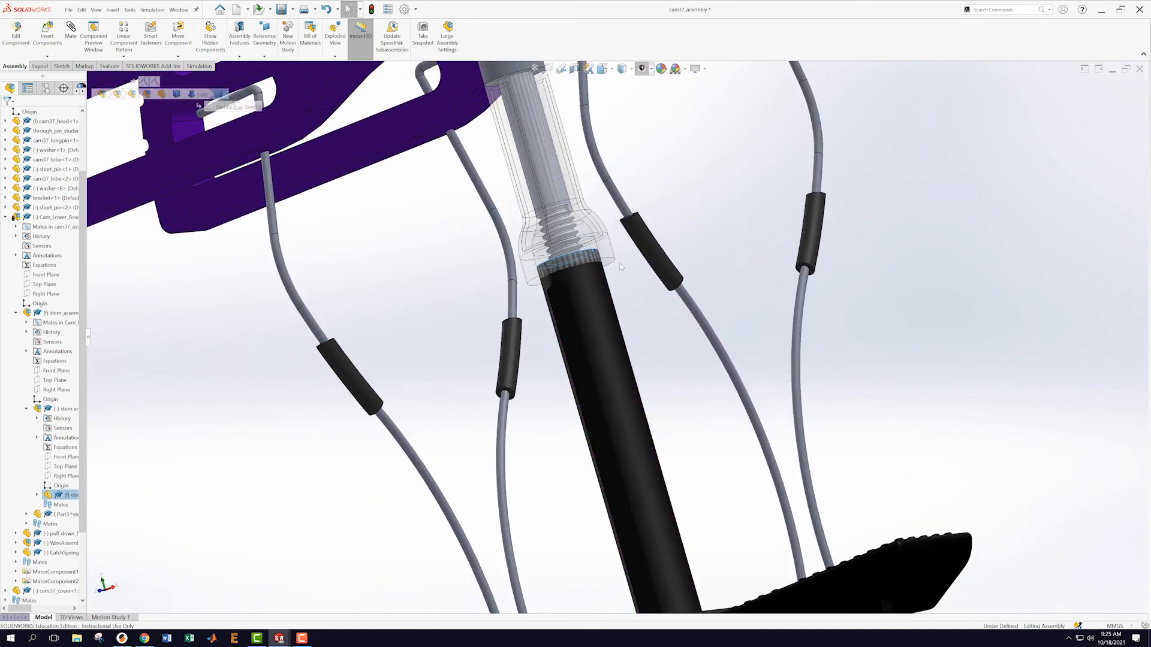
left_click(611, 265)
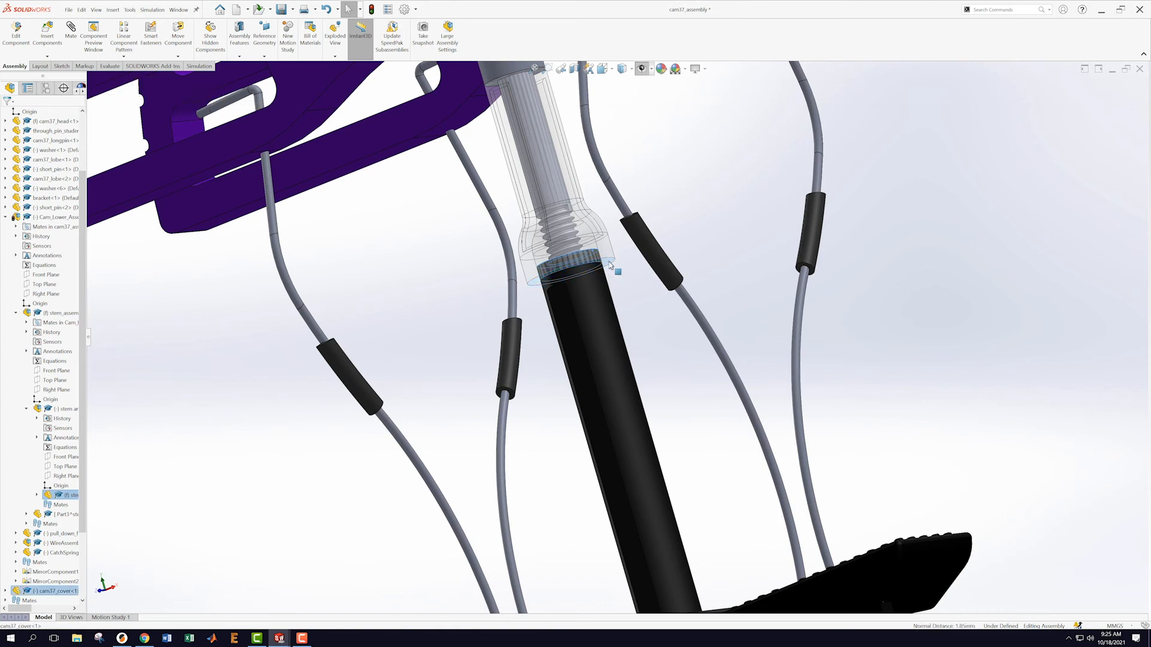
left_click(671, 258)
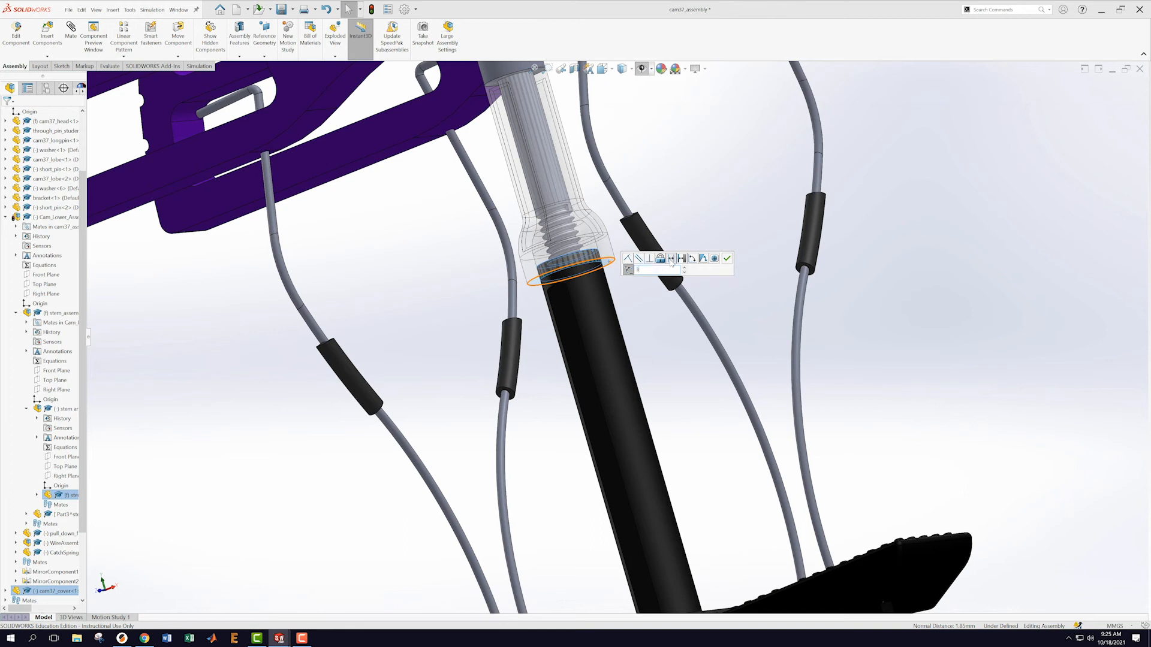
key("Return")
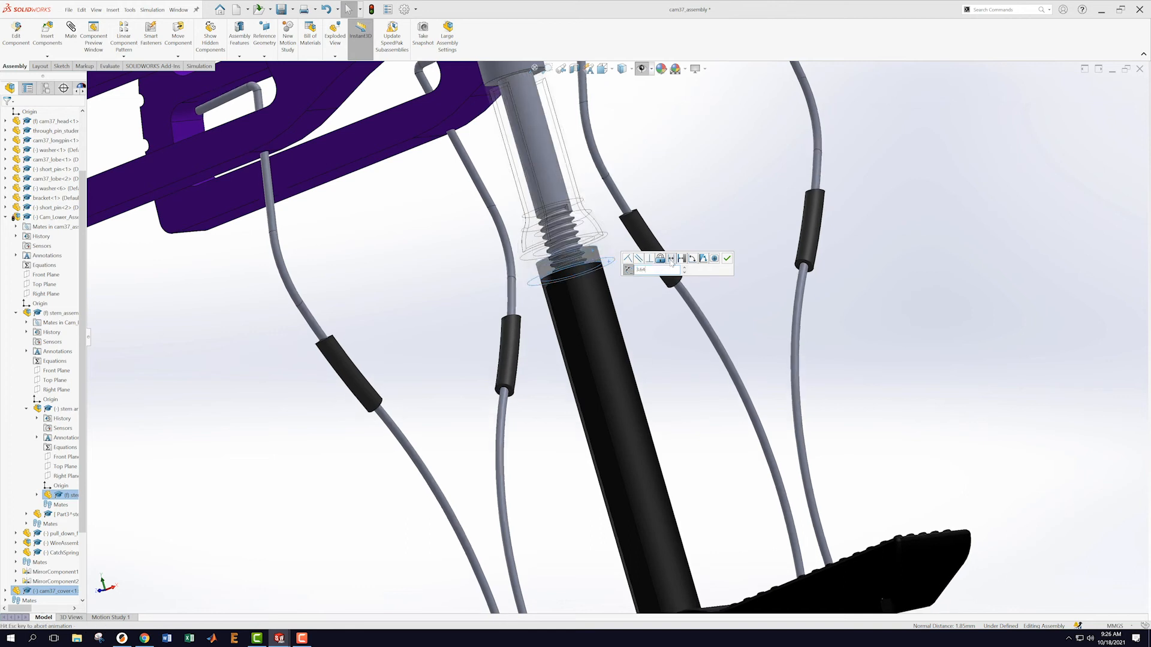
left_click(727, 260)
- Examine the whole cam and turn the lower assembly about the through pin's axis to check its remaining freedom
key("f")
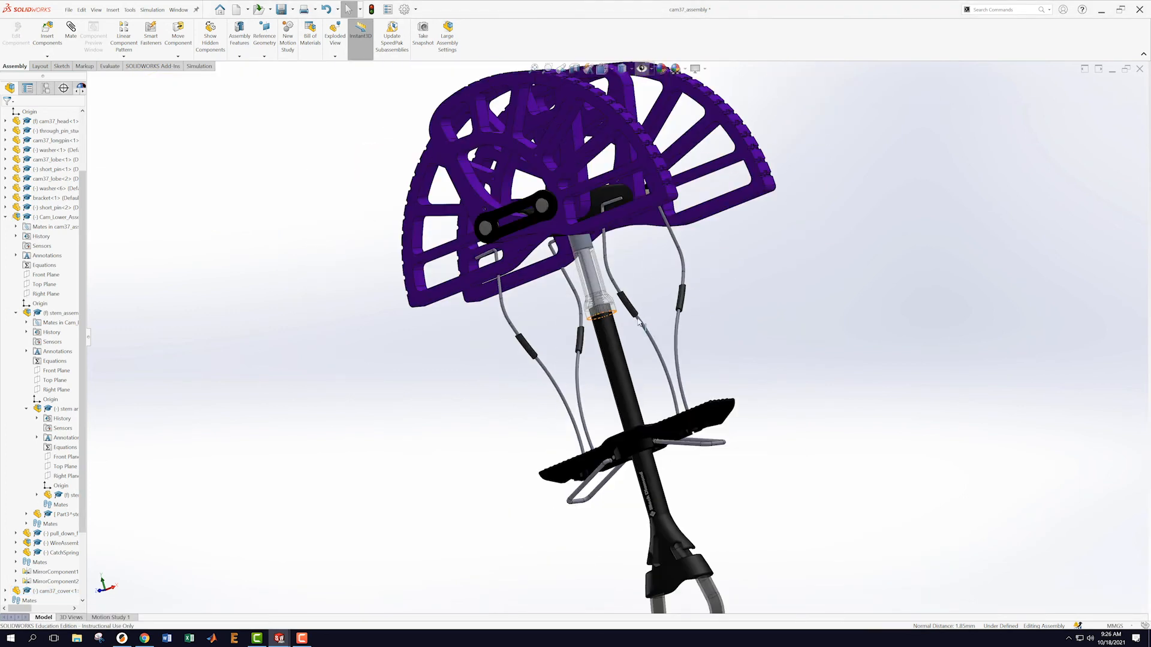
middle_click_drag(652, 340, 732, 446)
scroll(728, 396, "up", 5)
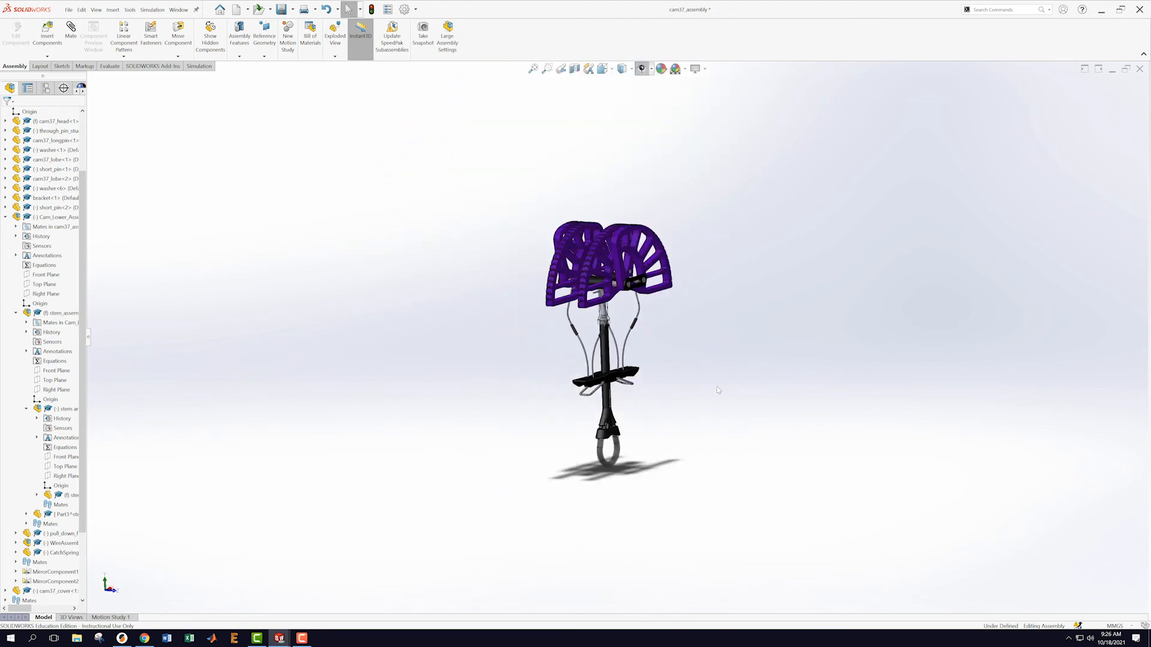
scroll(653, 354, "down", 6)
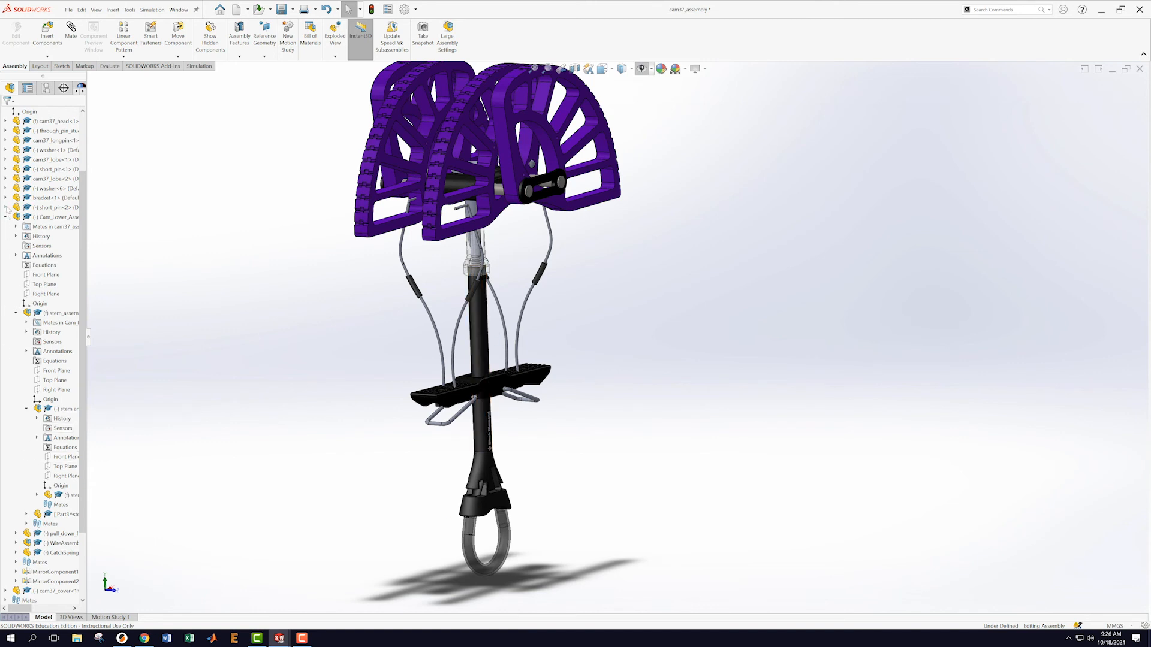
left_click(28, 218)
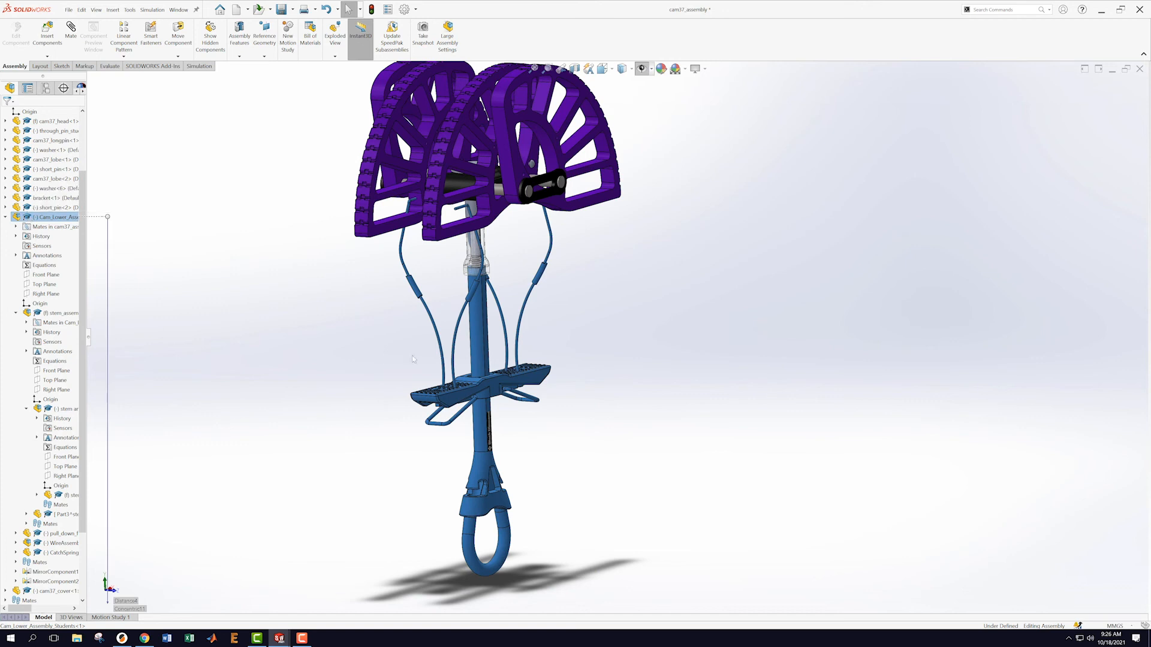
left_click_drag(533, 381, 513, 398)
scroll(601, 388, "up", 2)
middle_click_drag(585, 388, 627, 455)
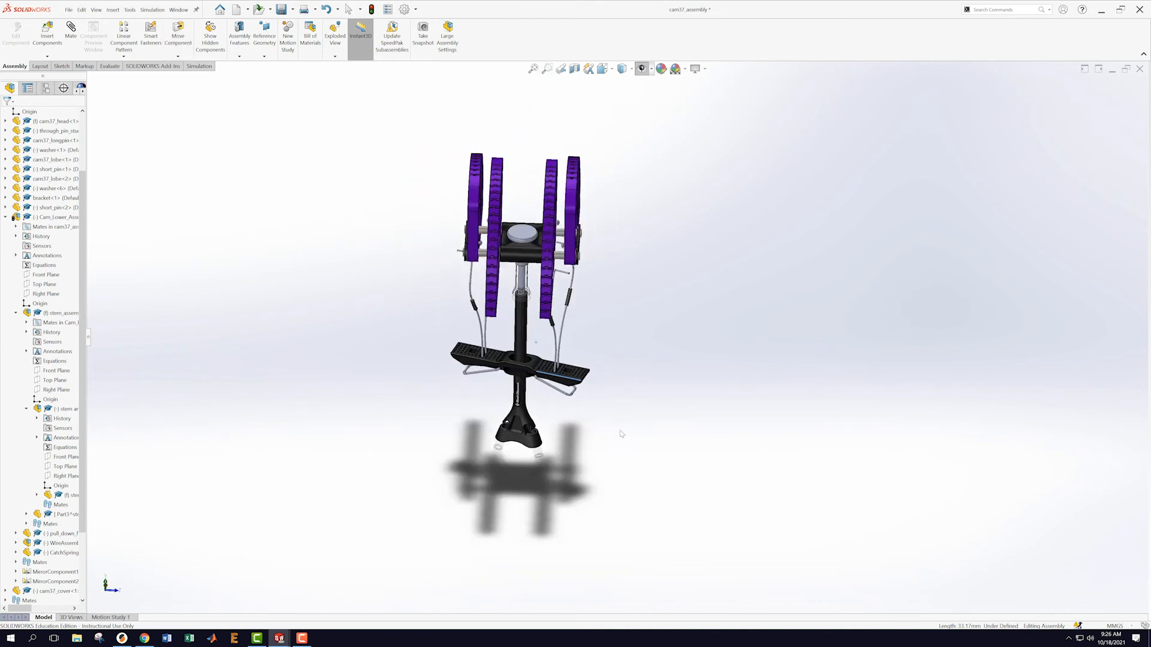
scroll(601, 397, "down", 2)
- Show the reference planes and align the Front Plane of the stem's loop with the through pin's plane, fixing the lower assembly's rotation
left_click(641, 69)
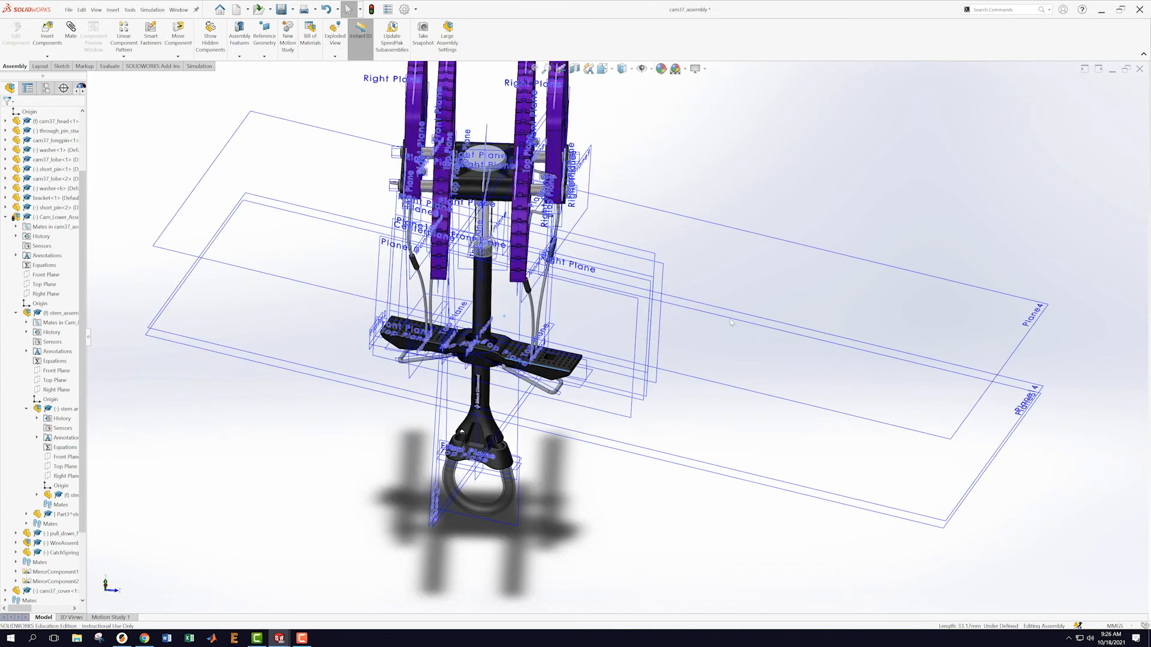
scroll(777, 354, "up", 2)
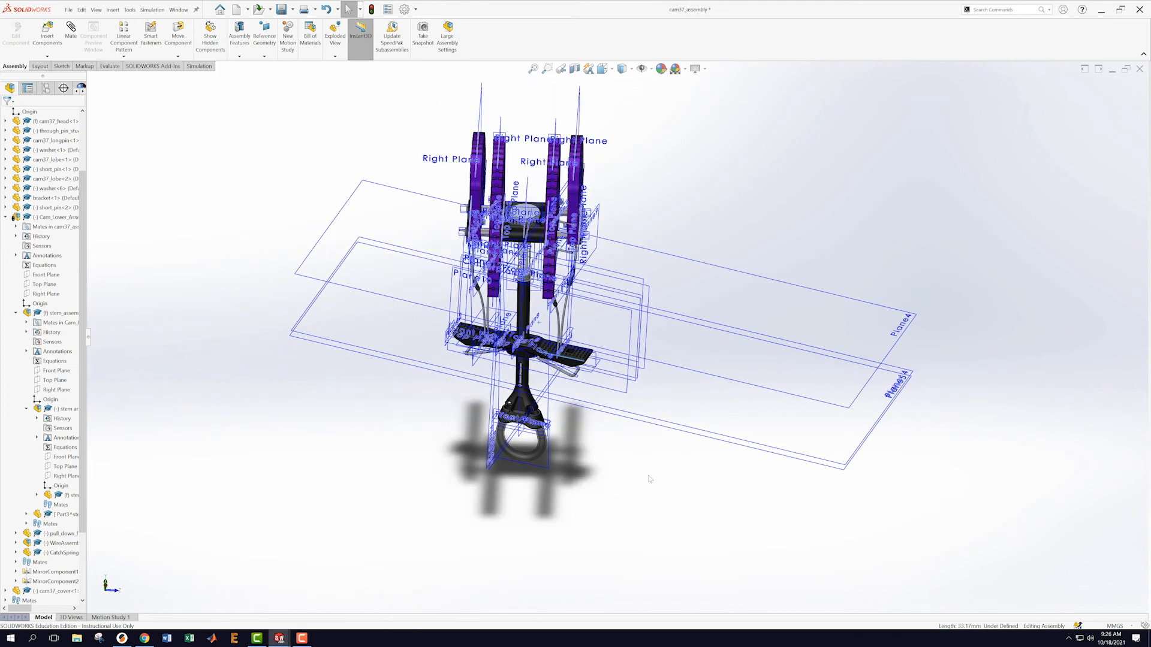
left_click(548, 469)
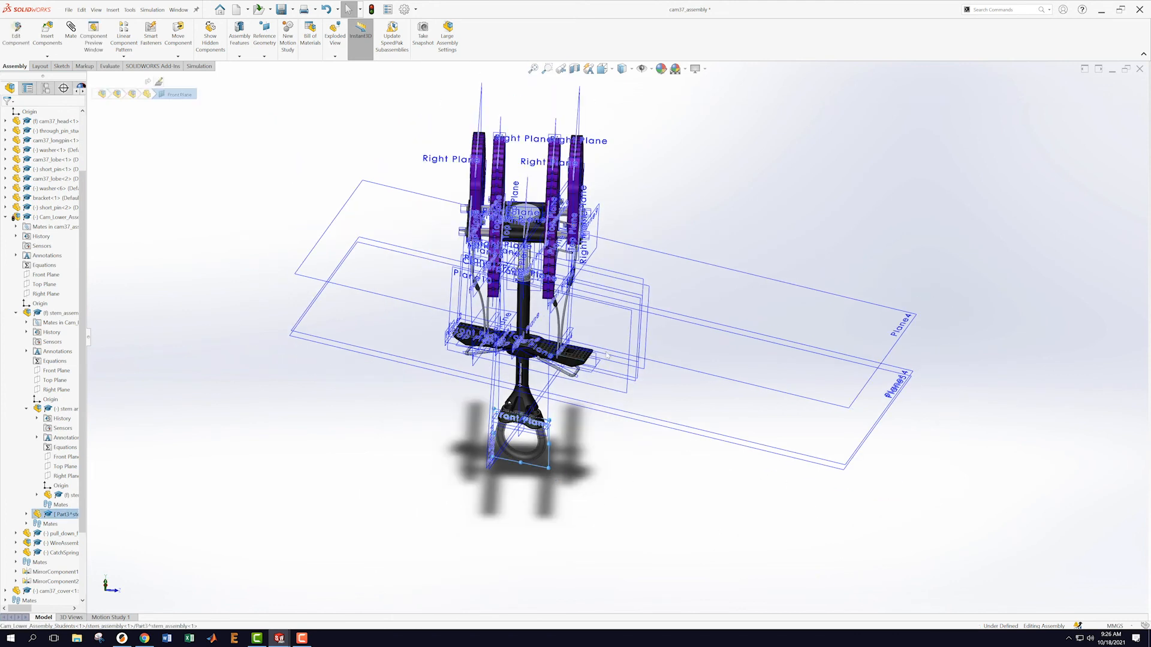
middle_click_drag(699, 193, 690, 222)
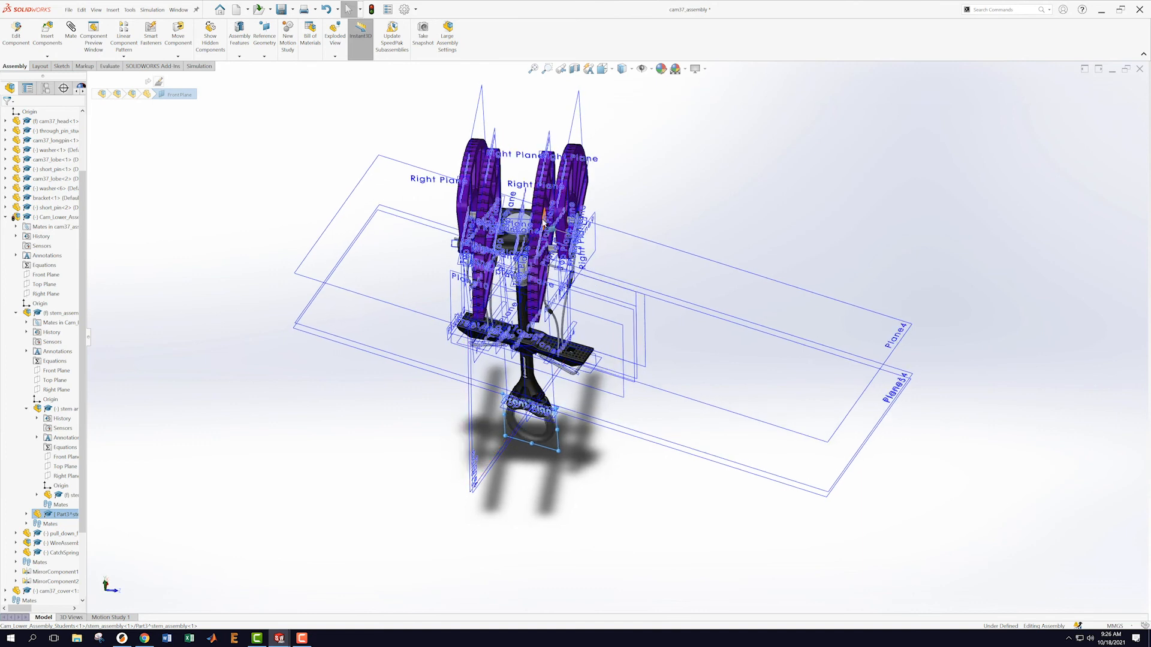
scroll(531, 234, "down", 3)
scroll(530, 234, "down", 4)
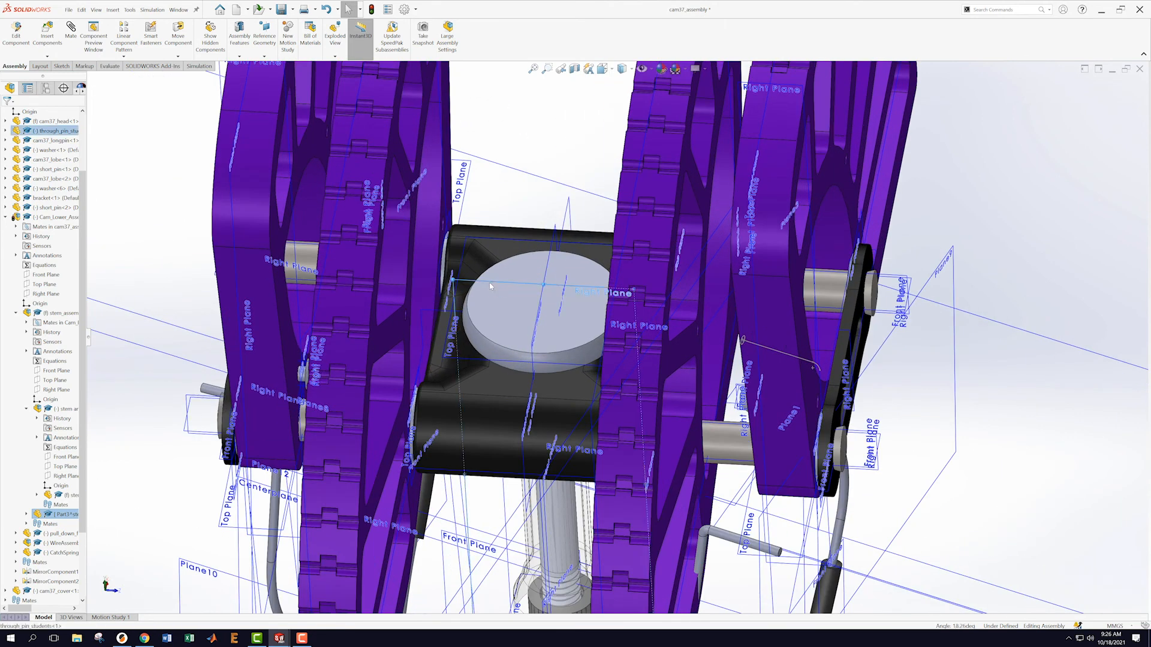
left_click(492, 284)
scroll(611, 408, "up", 8)
key("Escape")
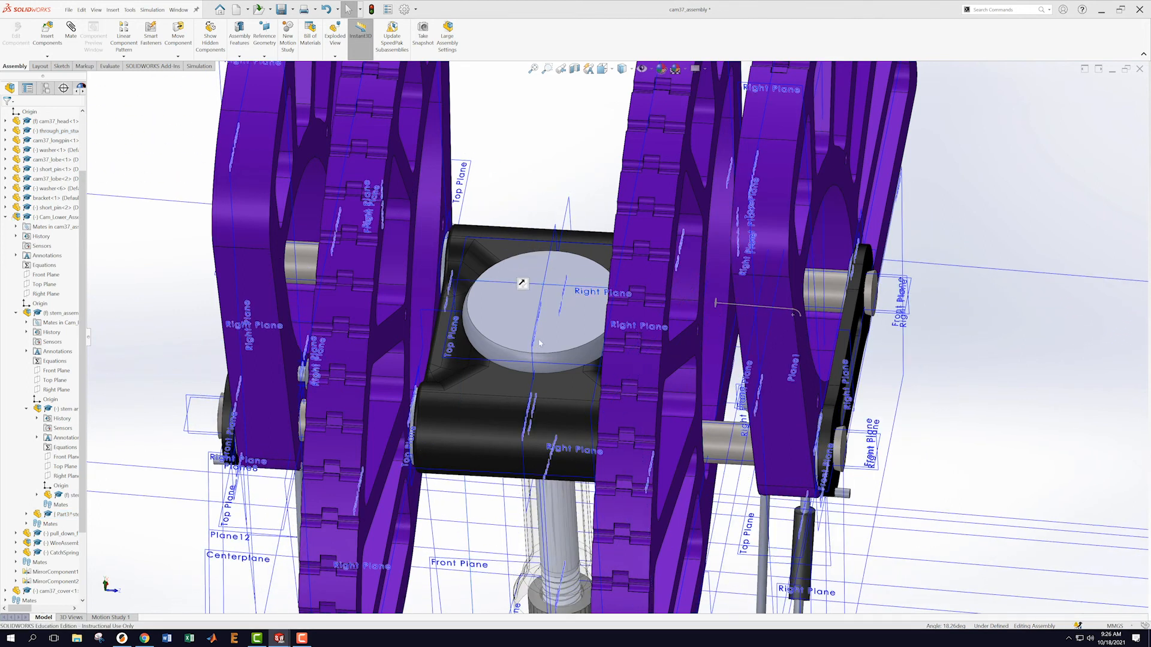
- Save cam37_assembly and hide the reference planes
scroll(624, 430, "up", 3)
mouse_move(788, 543)
middle_mouse_down()
mouse_move(791, 401)
mouse_move(789, 431)
mouse_move(768, 432)
mouse_move(763, 445)
middle_mouse_up()
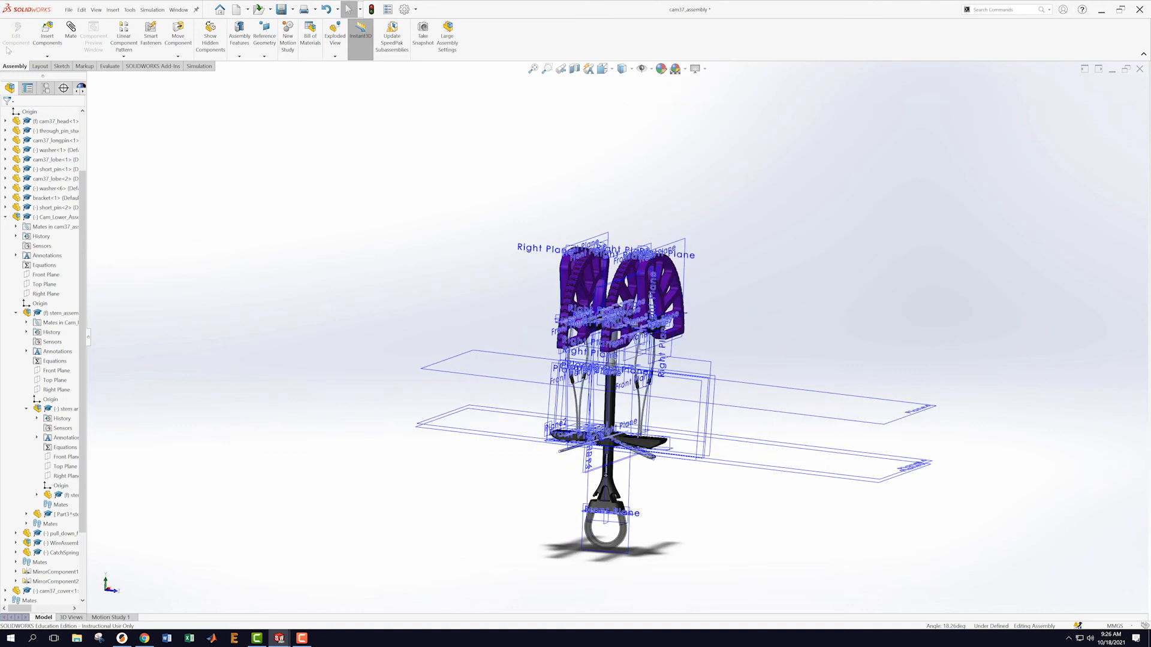
left_click(68, 10)
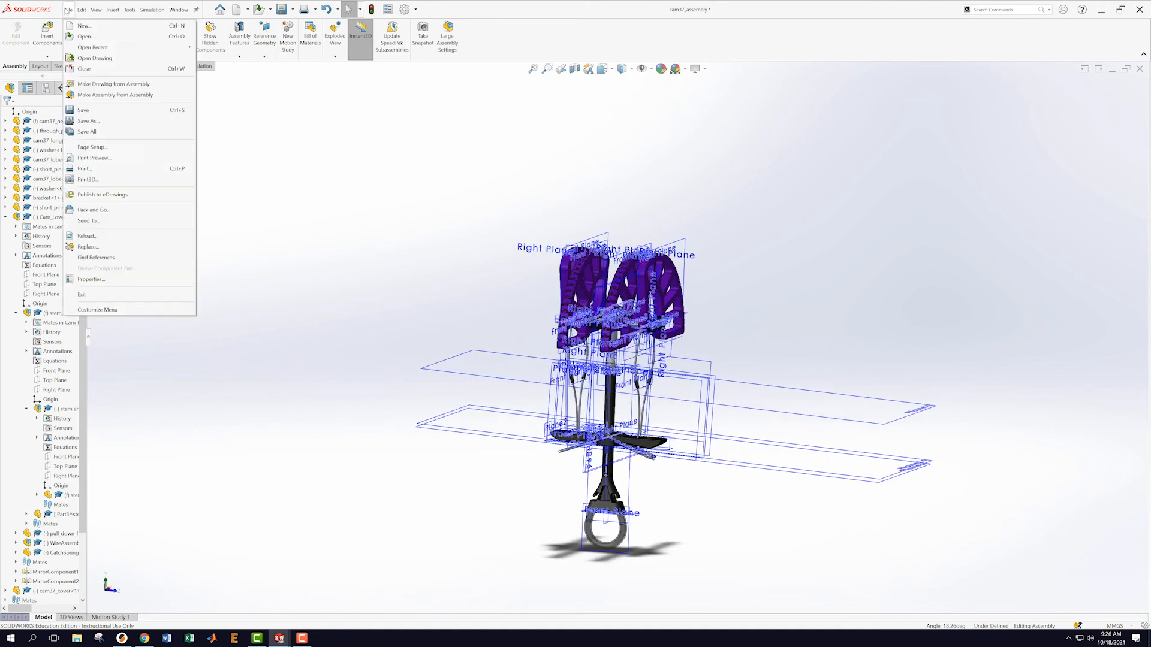
left_click(92, 112)
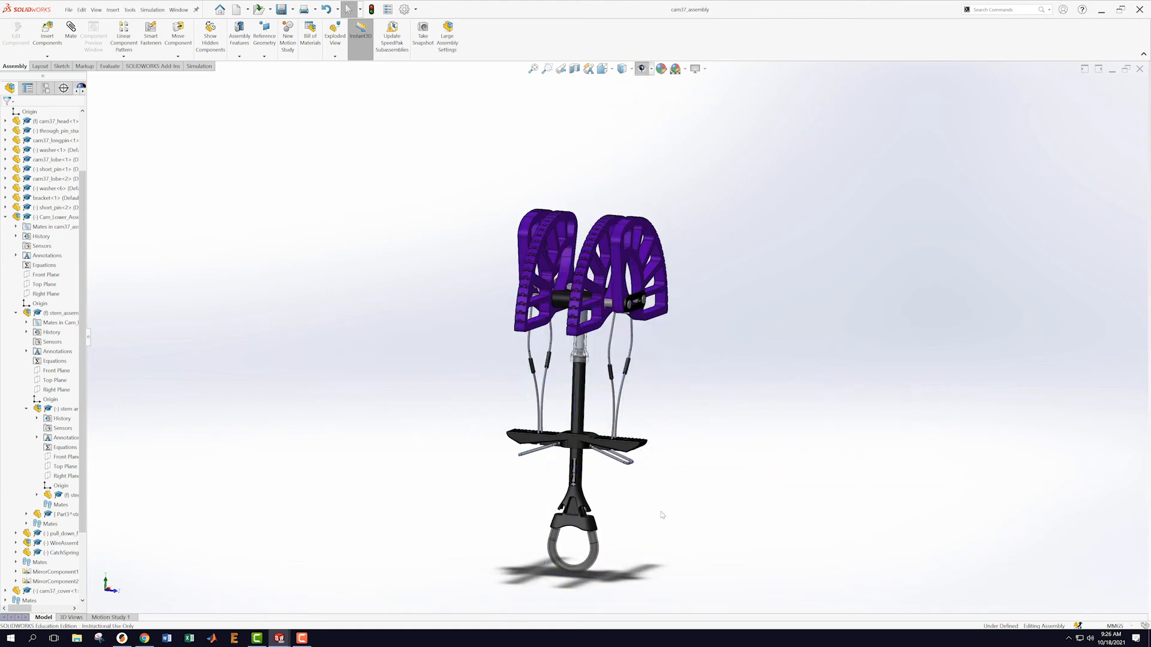
- Move the pull-down finger hold along the stem to check its travel and view the whole cam from several angles
scroll(662, 515, "down", 3)
left_click(542, 383)
left_click_drag(535, 372, 534, 406)
left_click(683, 349)
middle_click_drag(685, 359, 683, 327)
left_click_drag(530, 393, 528, 386)
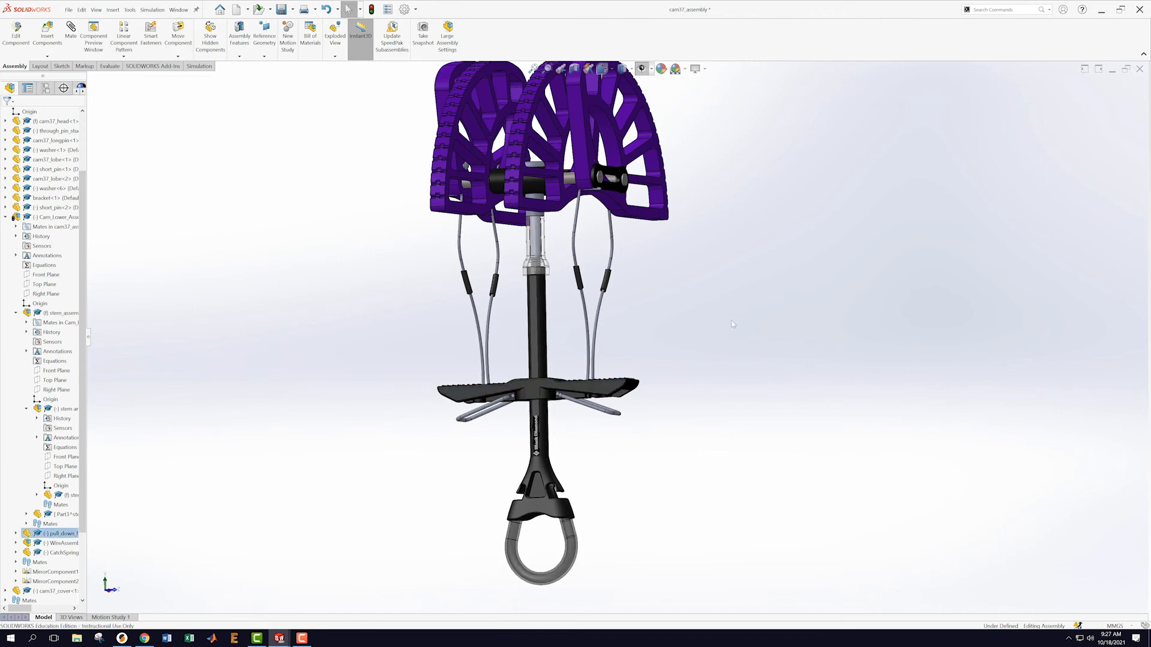
middle_click_drag(663, 318, 656, 387)
scroll(660, 280, "up", 3)
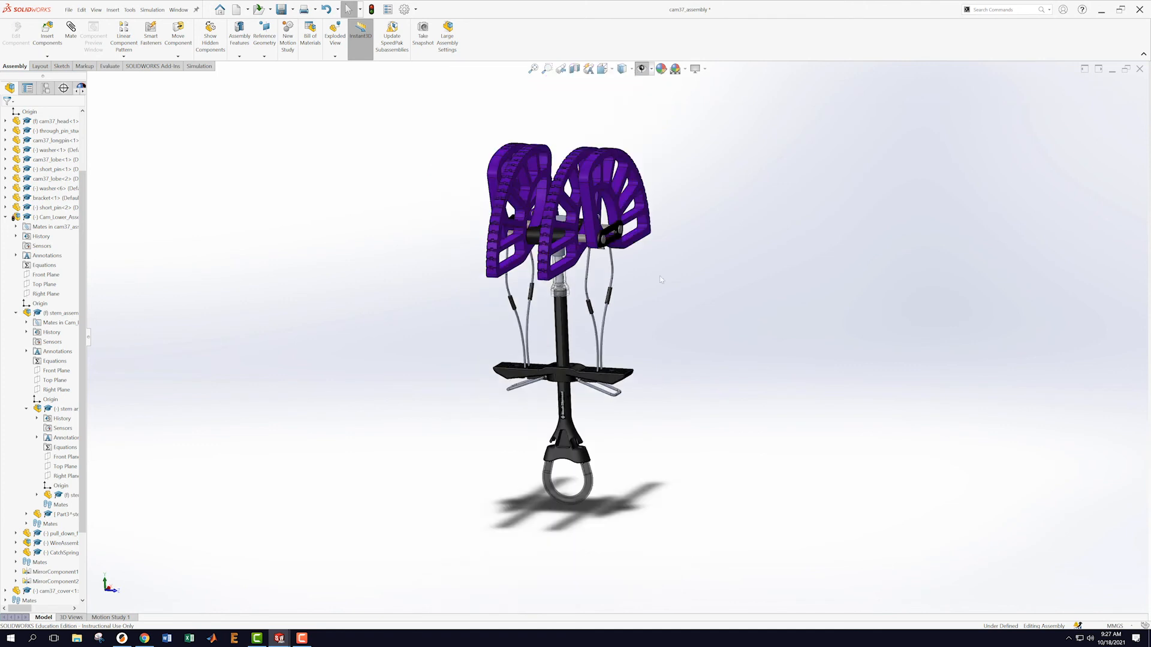
middle_click_drag(682, 311, 700, 348)
scroll(664, 385, "down", 3)
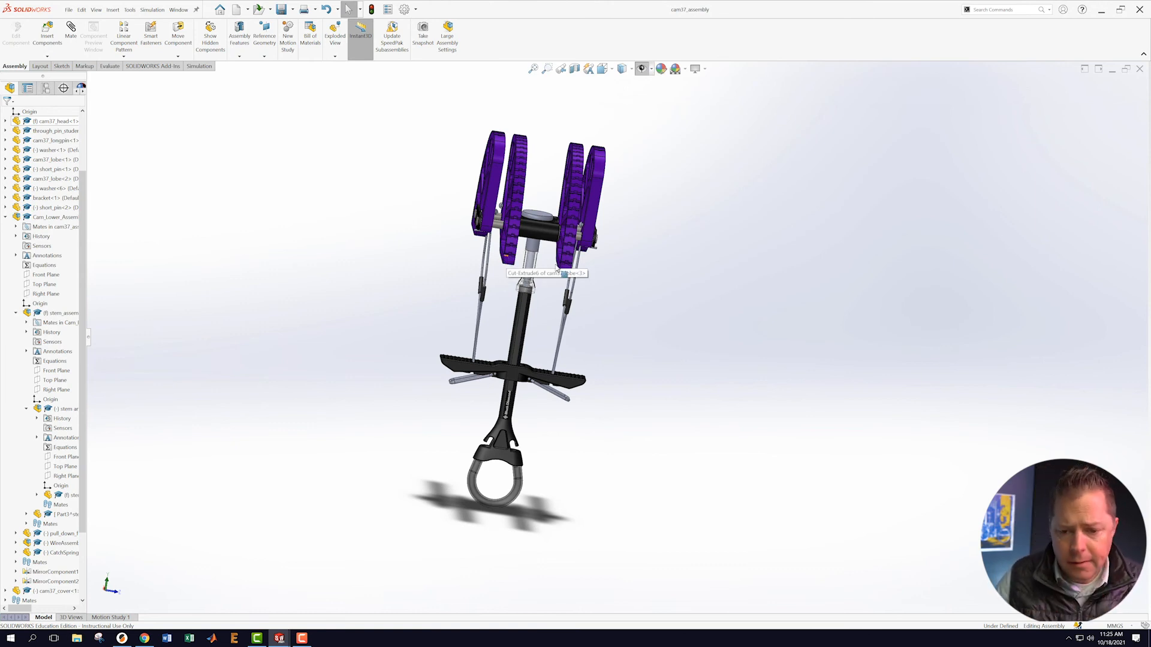
- Try to move the pull-down finger hold again and compare it with the cam lobes from both sides
scroll(612, 281, "down", 3)
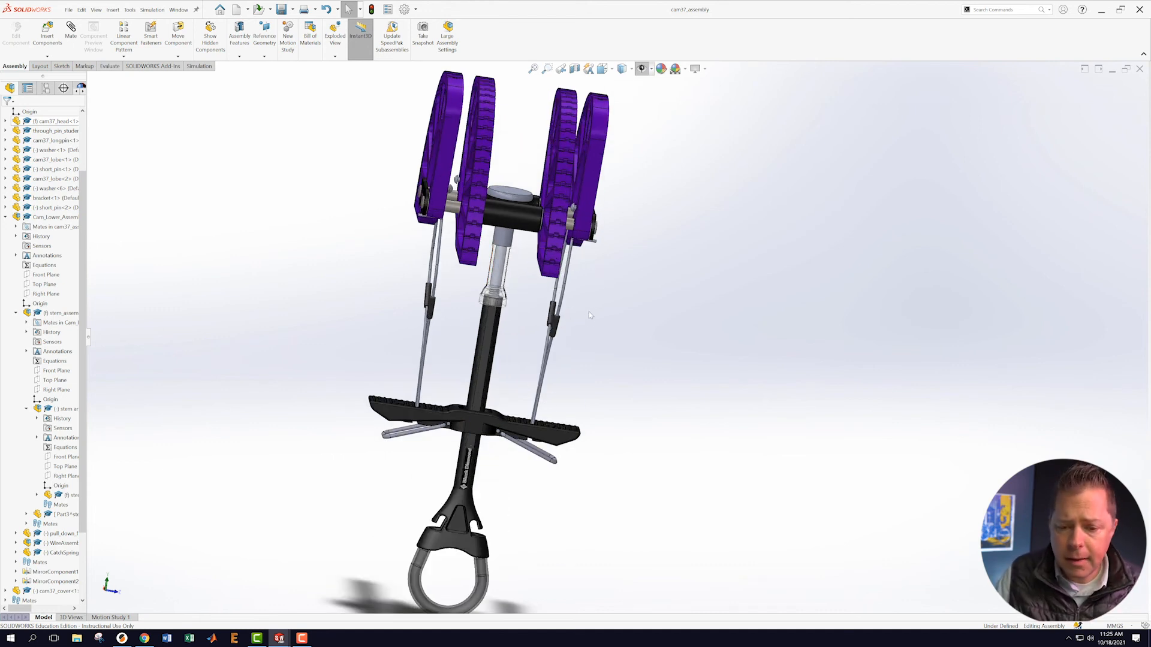
middle_click_drag(600, 368, 592, 329)
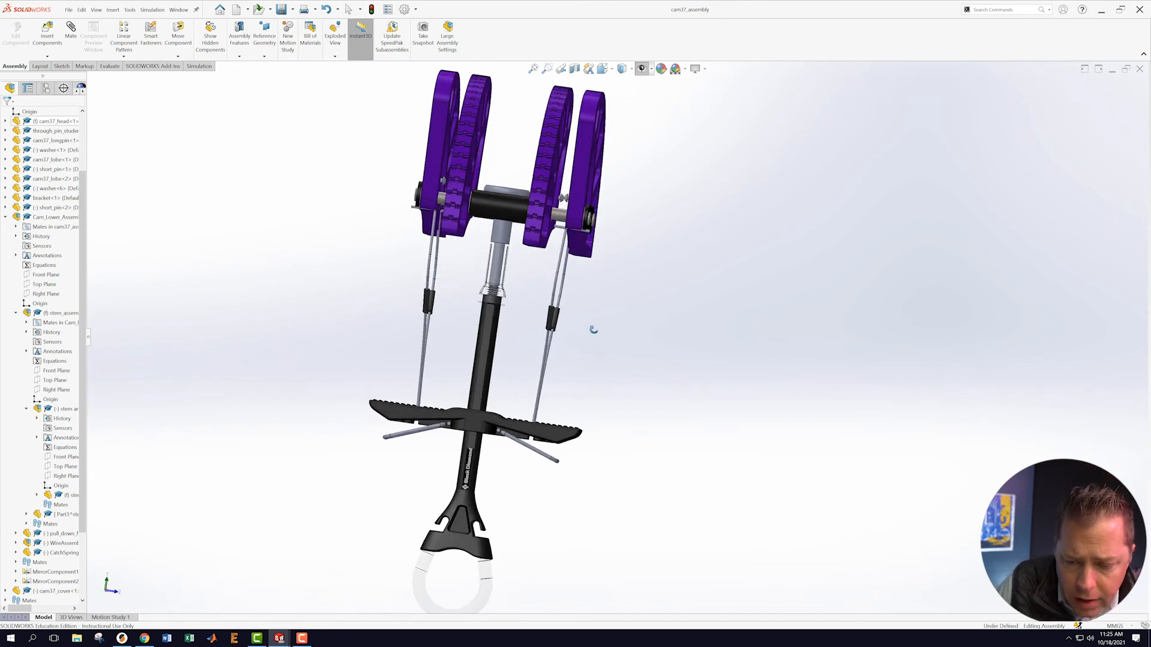
left_click(473, 426)
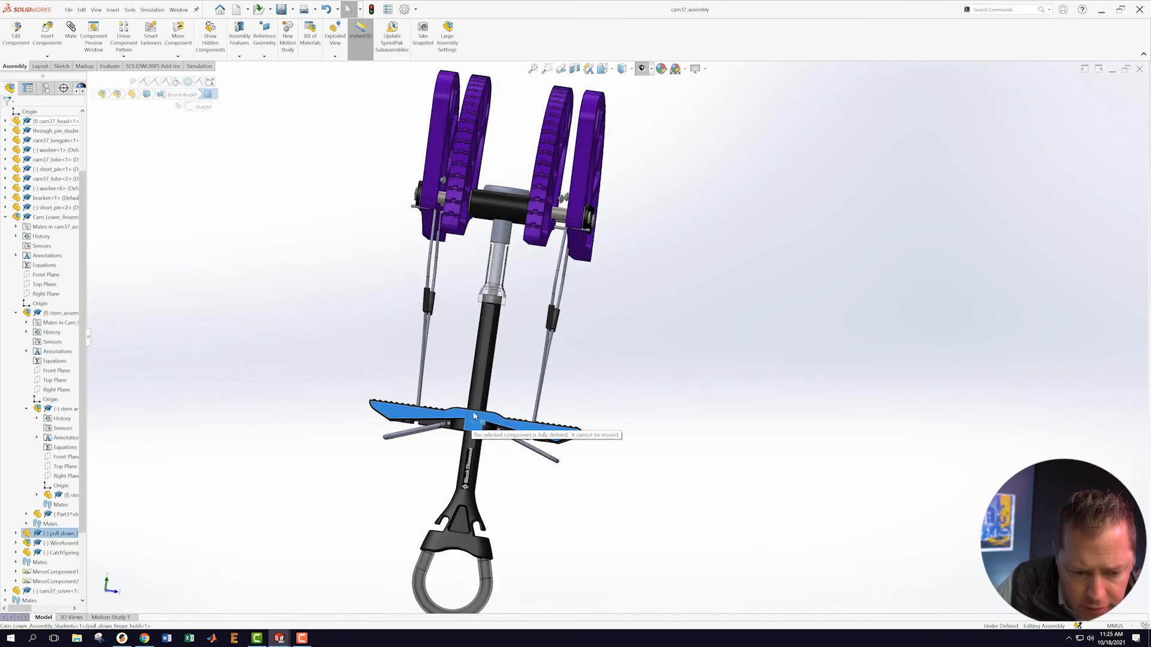
left_click_drag(466, 423, 474, 412)
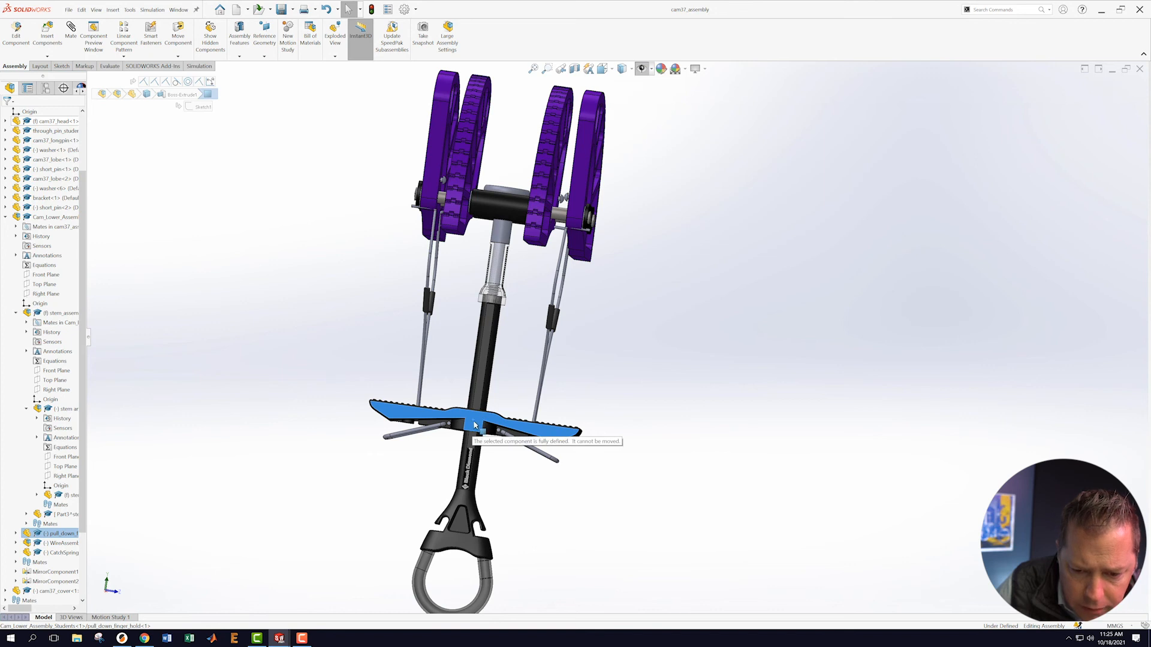
left_click(304, 375)
middle_click_drag(304, 375, 378, 363)
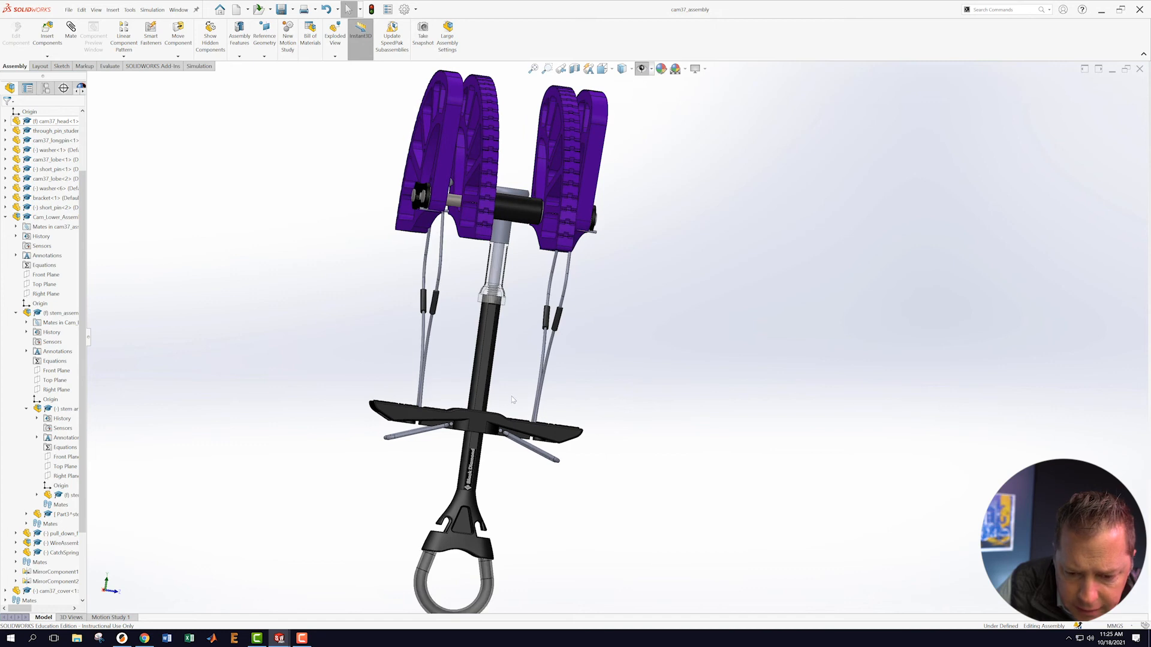
- Examine the finger hold's feature list and the mates linking Cam_Lower_Assembly_Students to cam37_assembly
left_click(478, 424)
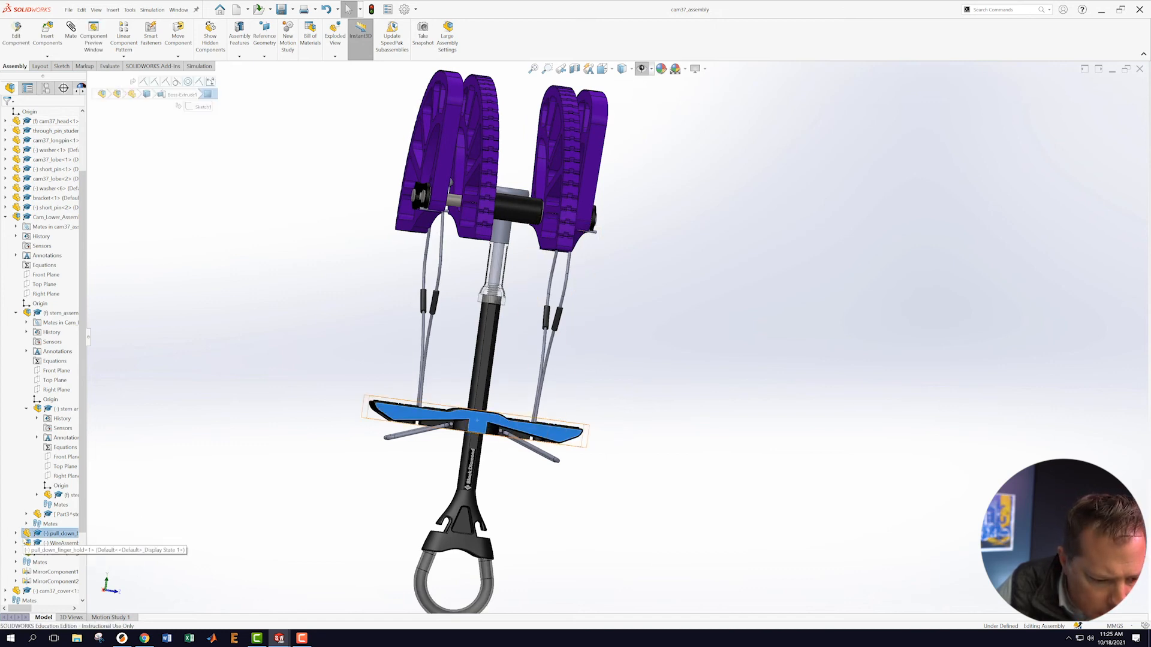
left_click(16, 533)
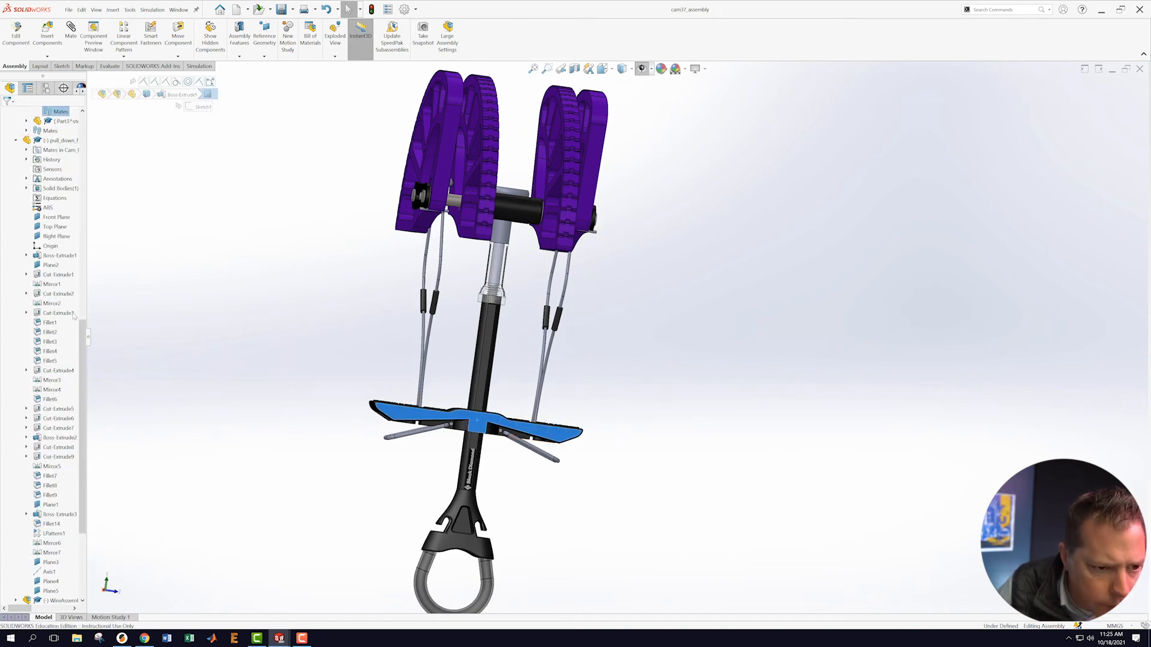
left_click(16, 140)
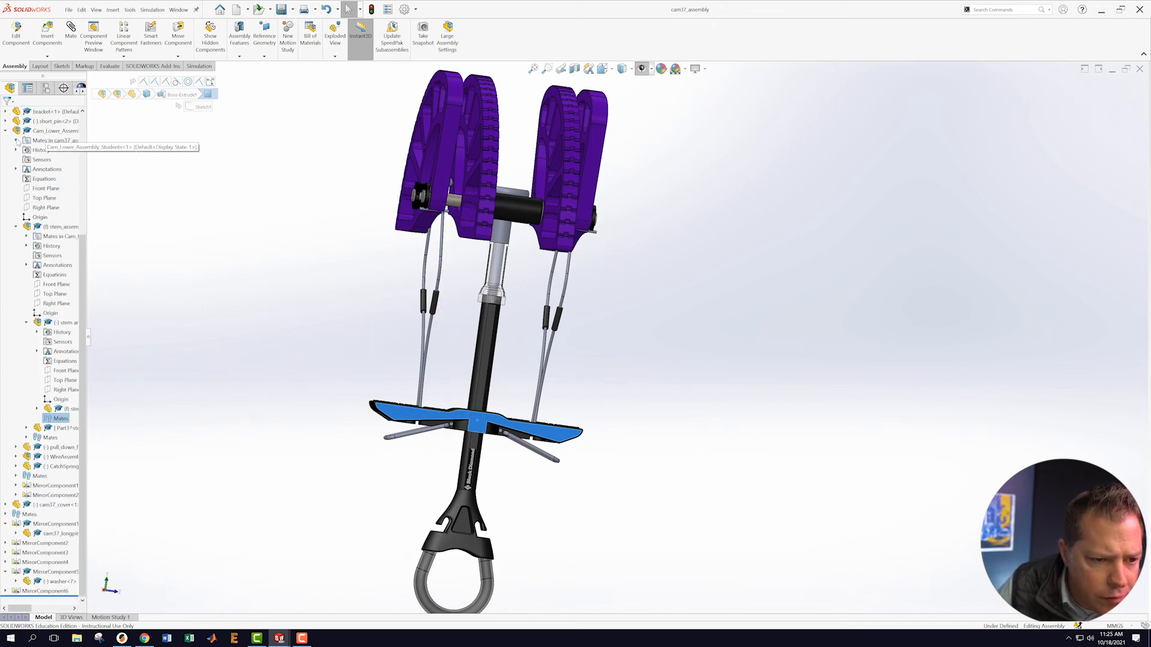
left_click(16, 140)
left_click_drag(87, 183, 217, 196)
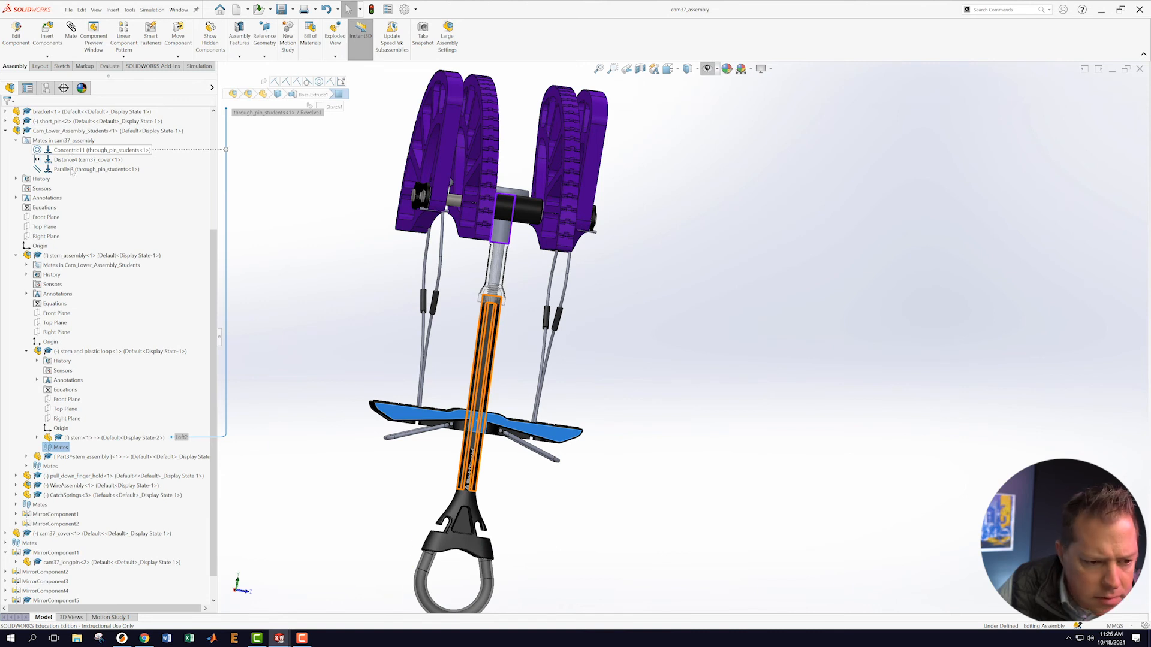
left_click(15, 141)
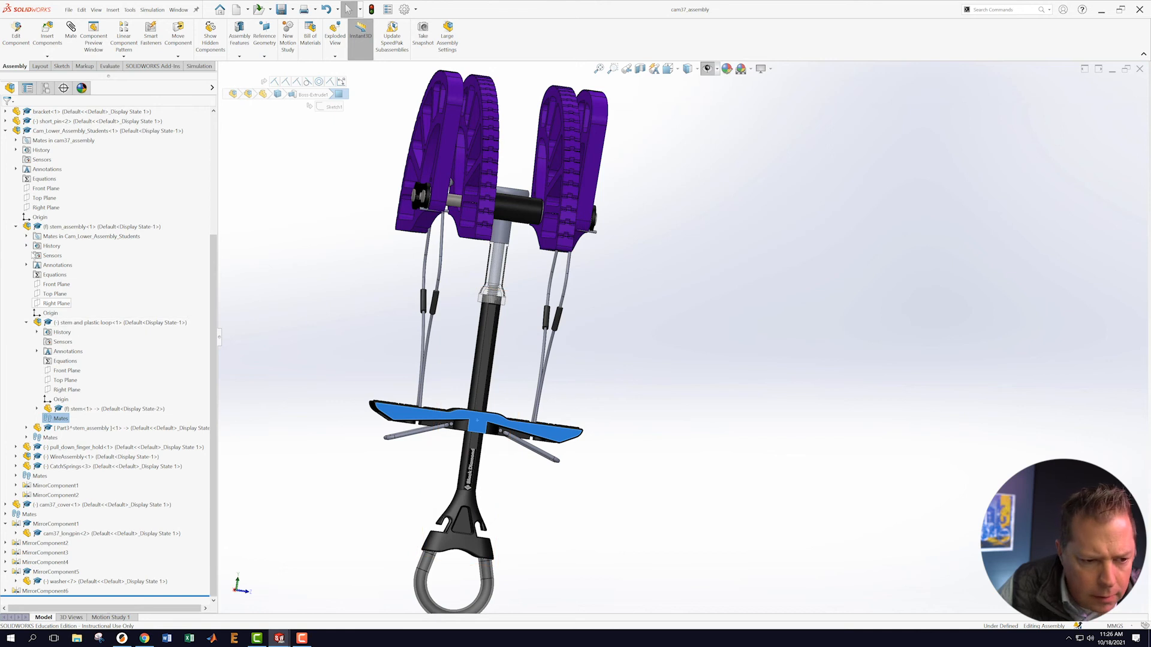
- Examine the stem_assembly's mates in the lower assembly and the mate on its rubber loop part
left_click(27, 236)
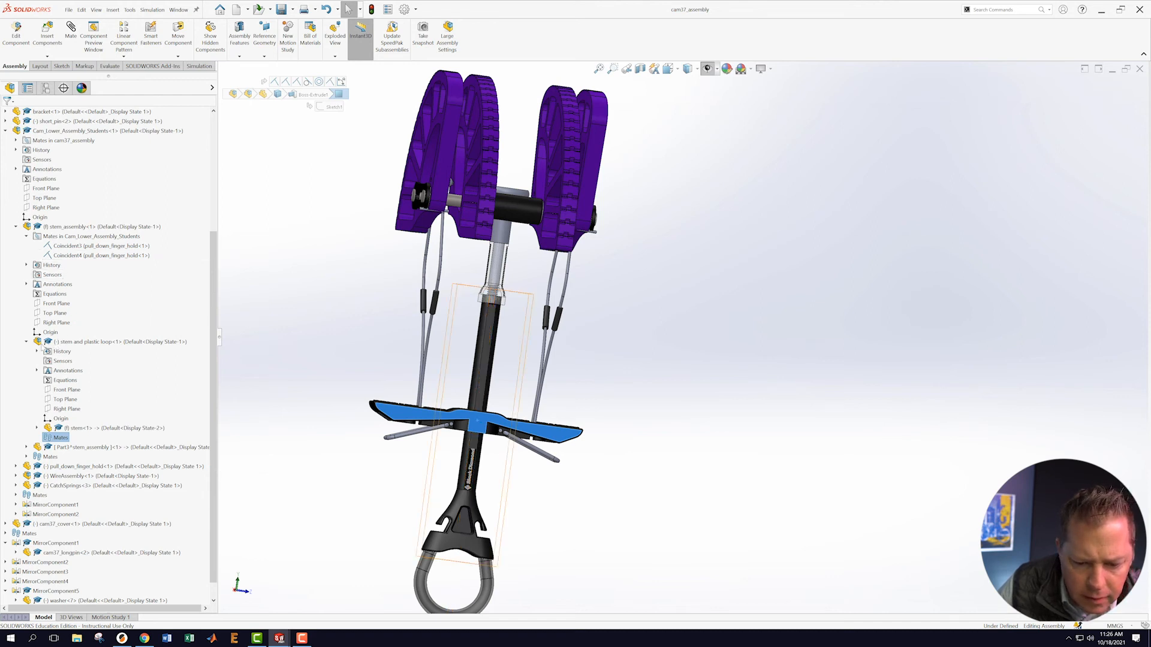
left_click(27, 342)
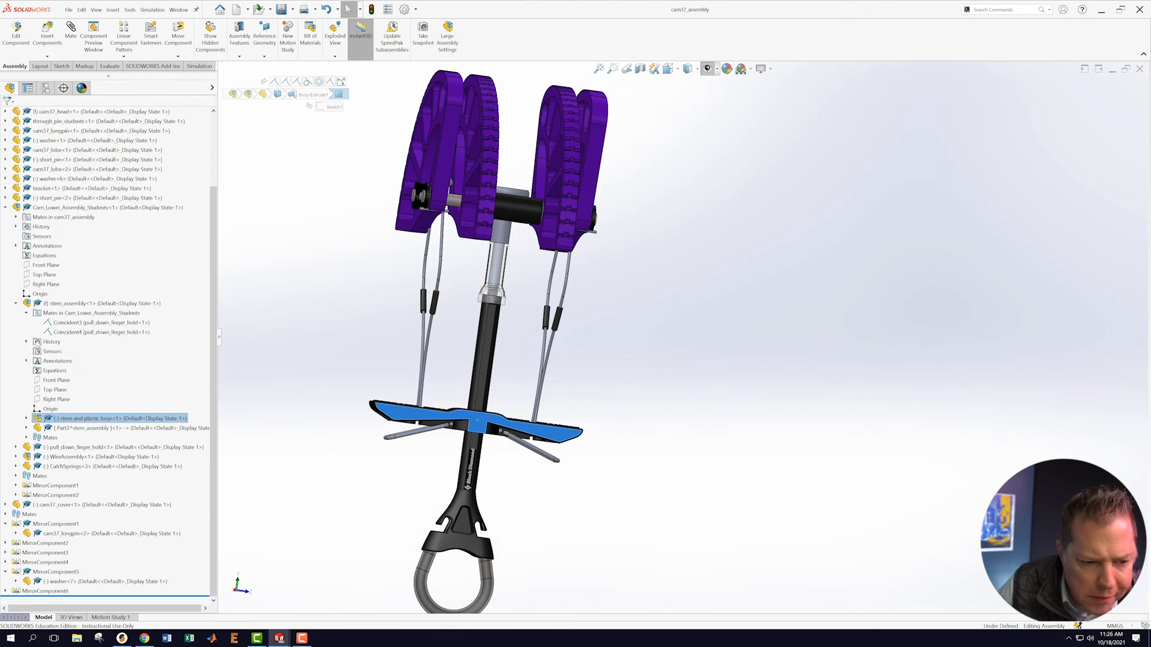
left_click(26, 428)
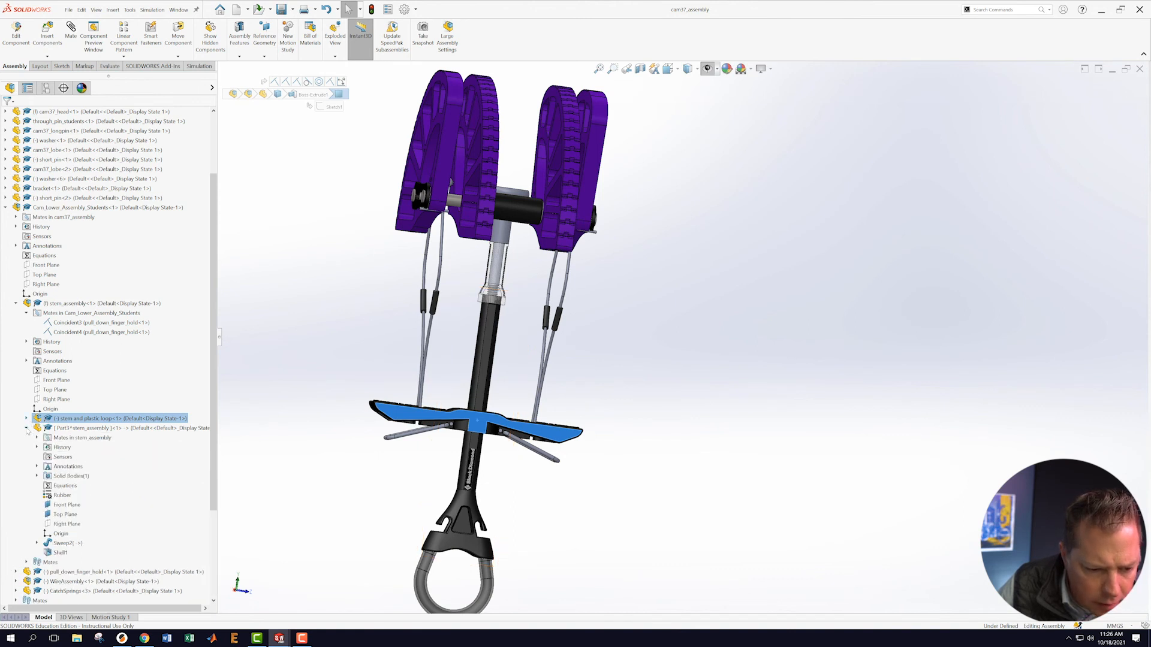
left_click(69, 430)
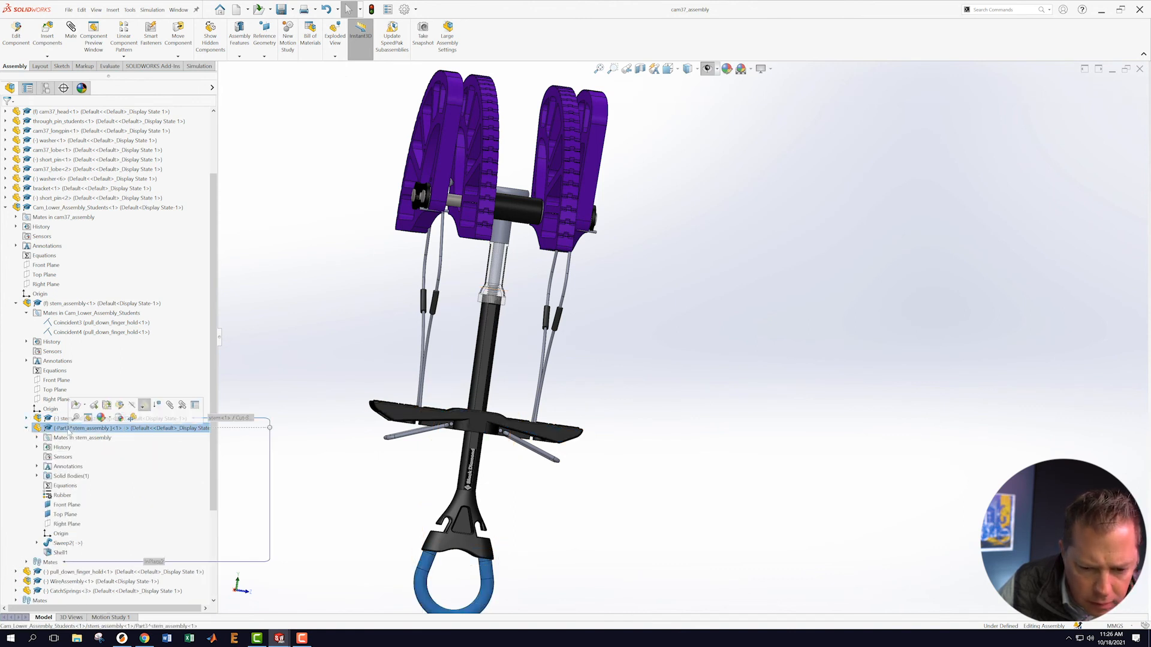
left_click(26, 428)
left_click(26, 428)
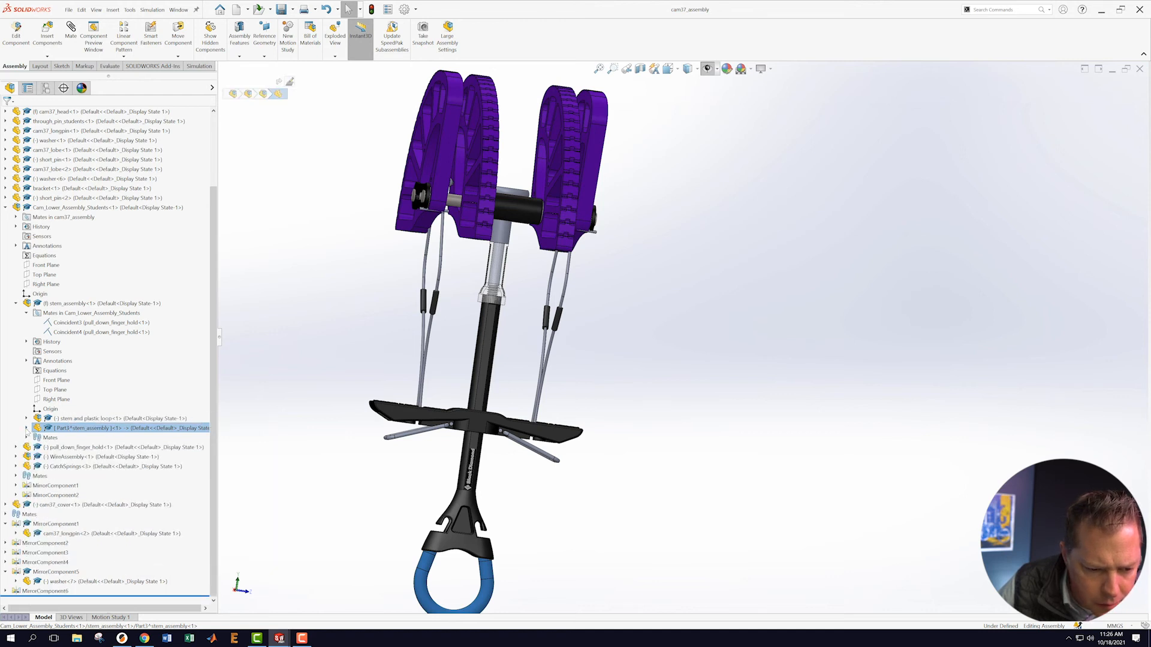
left_click(37, 438)
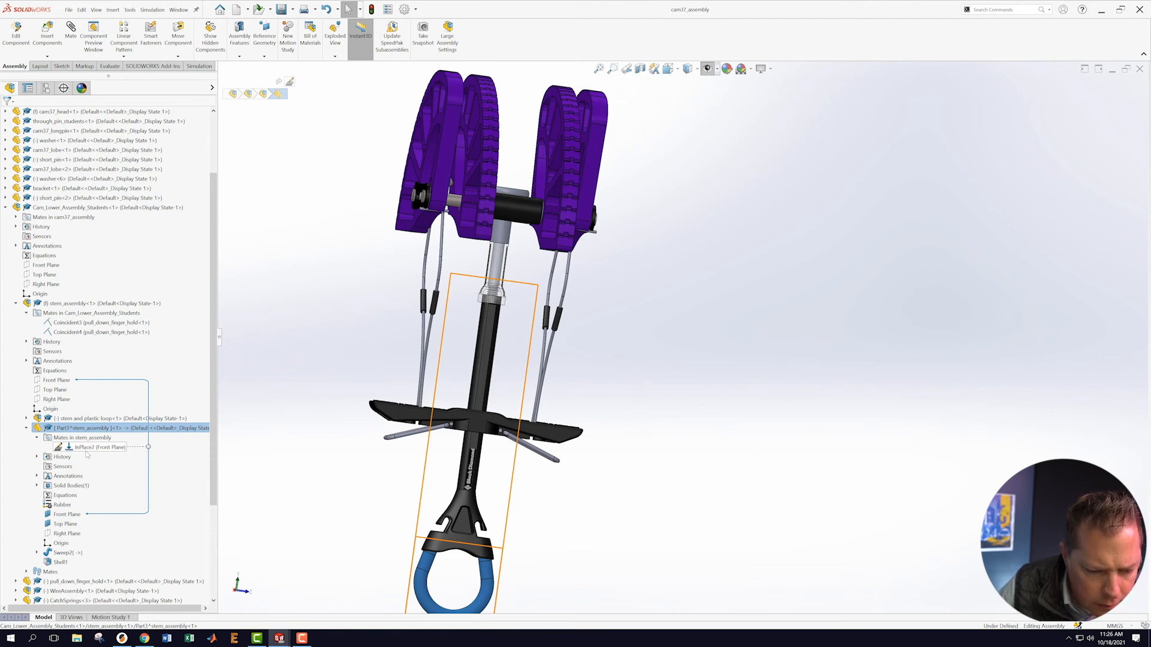
left_click(287, 478)
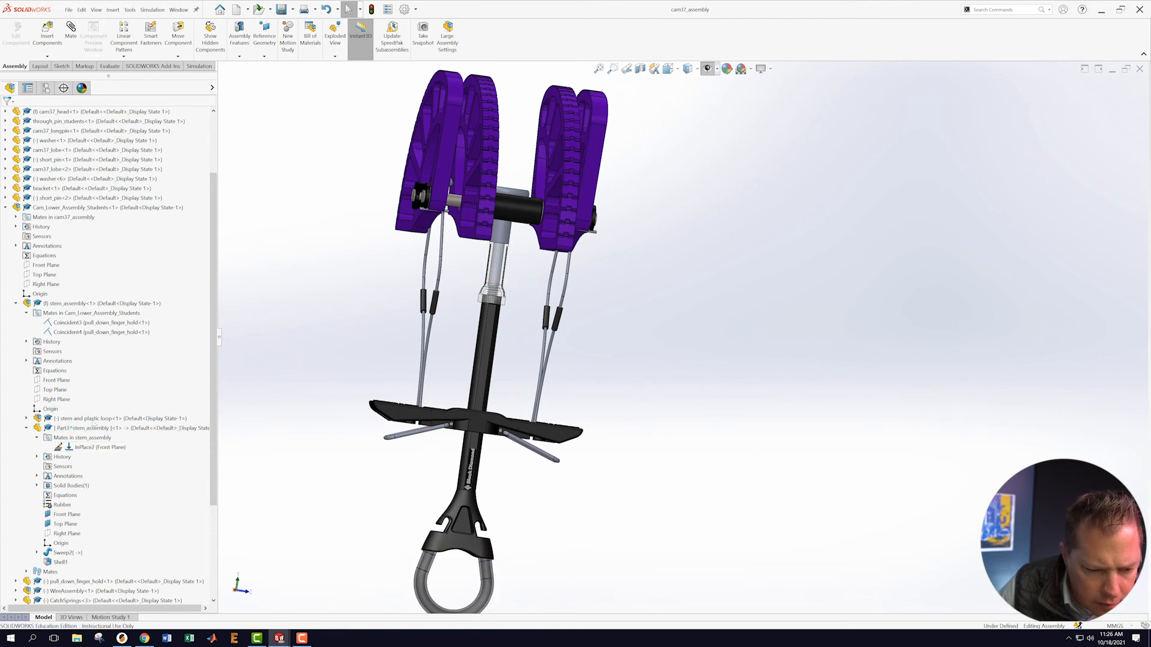
left_click(26, 429)
left_click(26, 313)
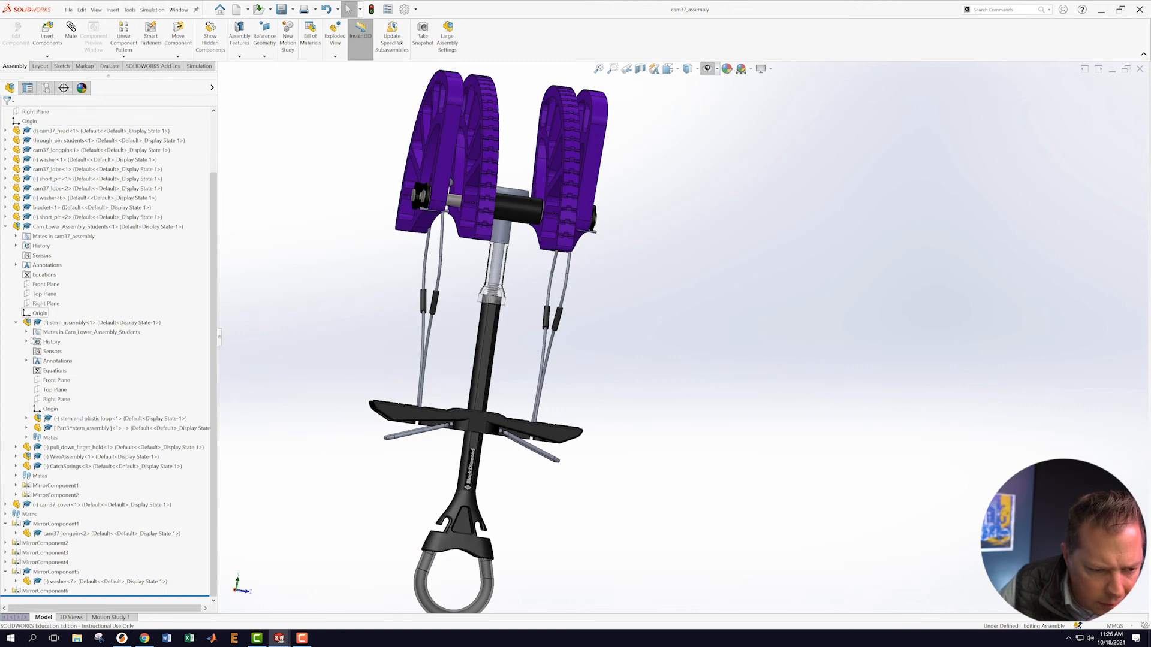
- Review the pull-down finger hold's mates in Cam_Lower_Assembly_Students and try moving it from a side view of the cam
left_click(15, 448)
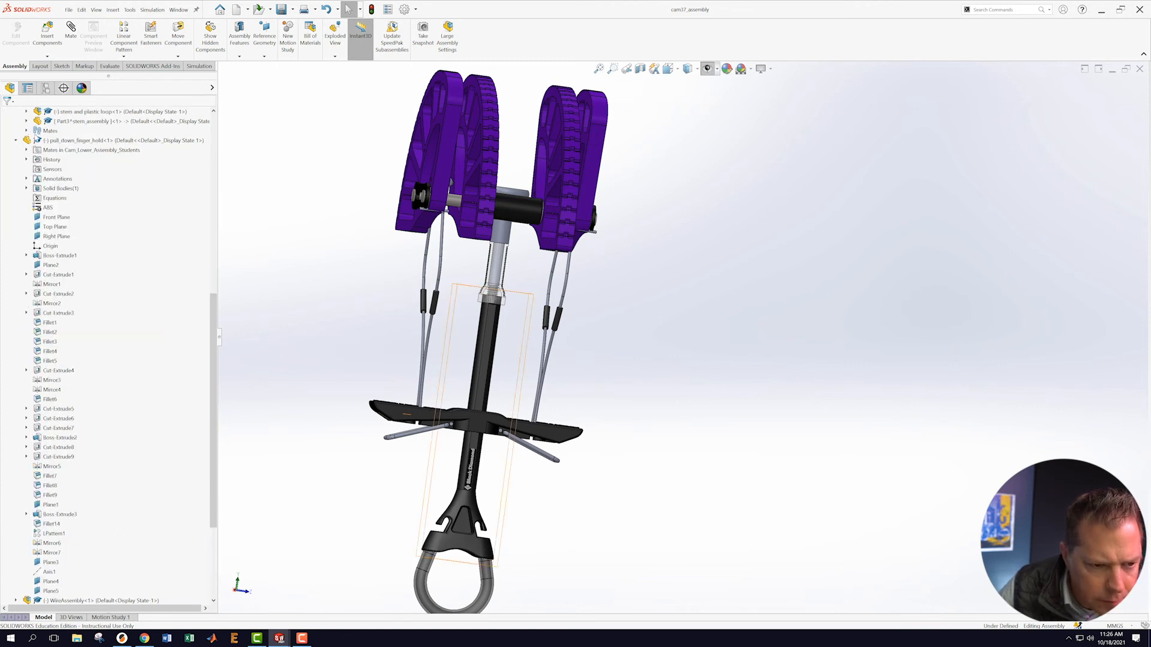
left_click(26, 149)
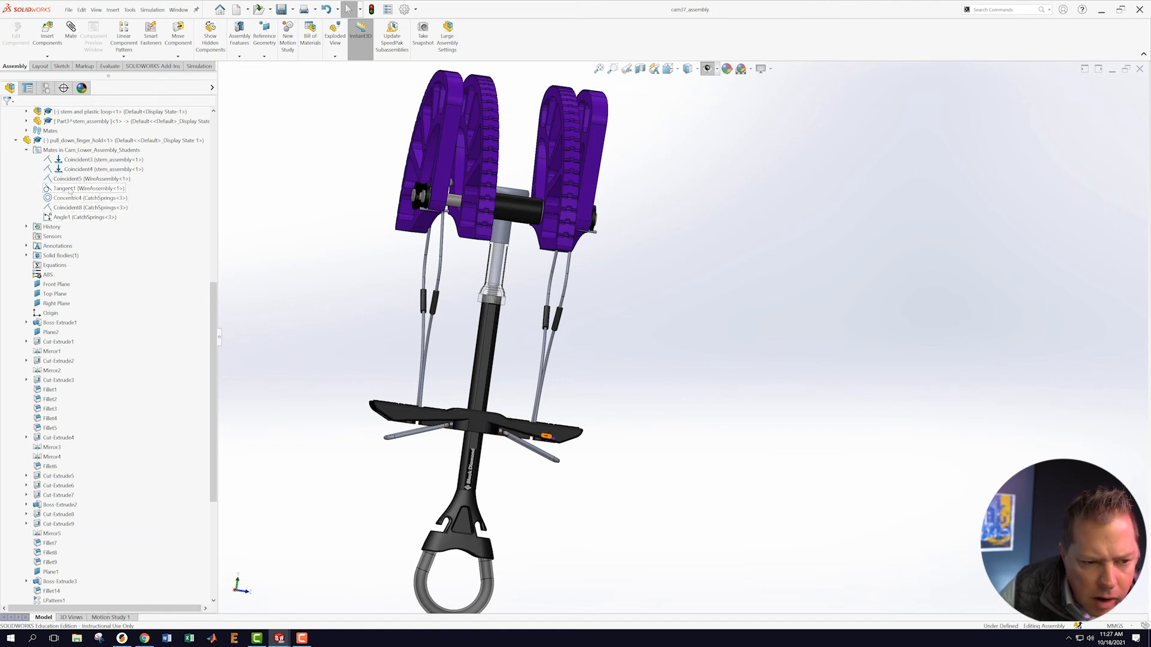
mouse_move(68, 179)
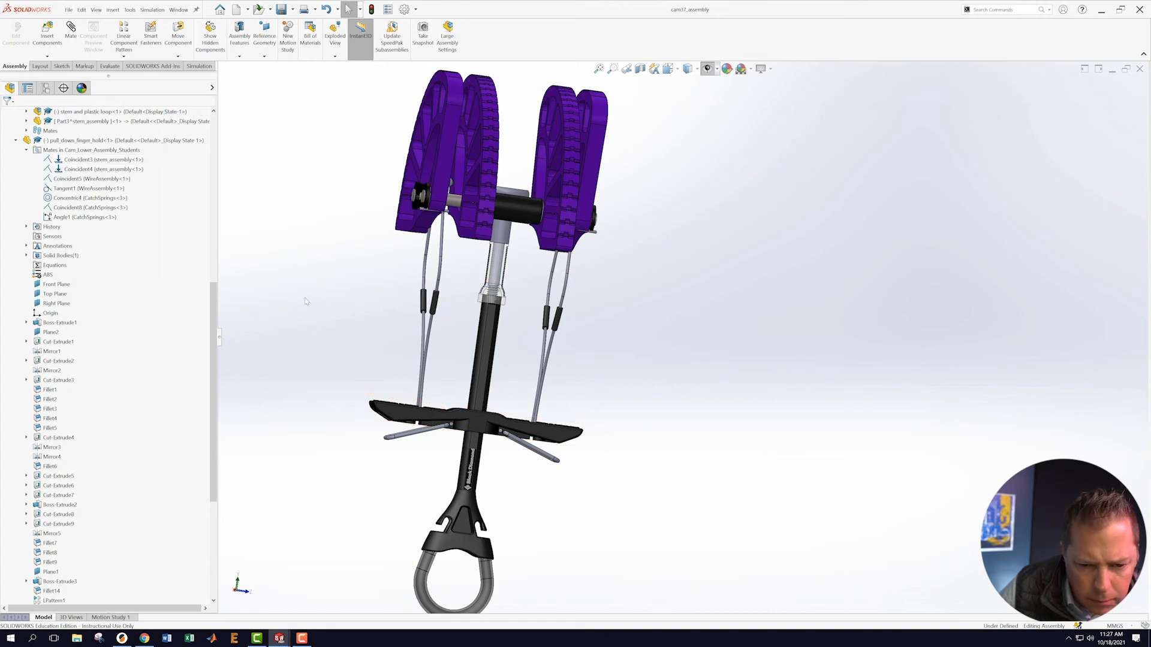
middle_click_drag(345, 344, 456, 410)
left_click_drag(496, 421, 496, 432)
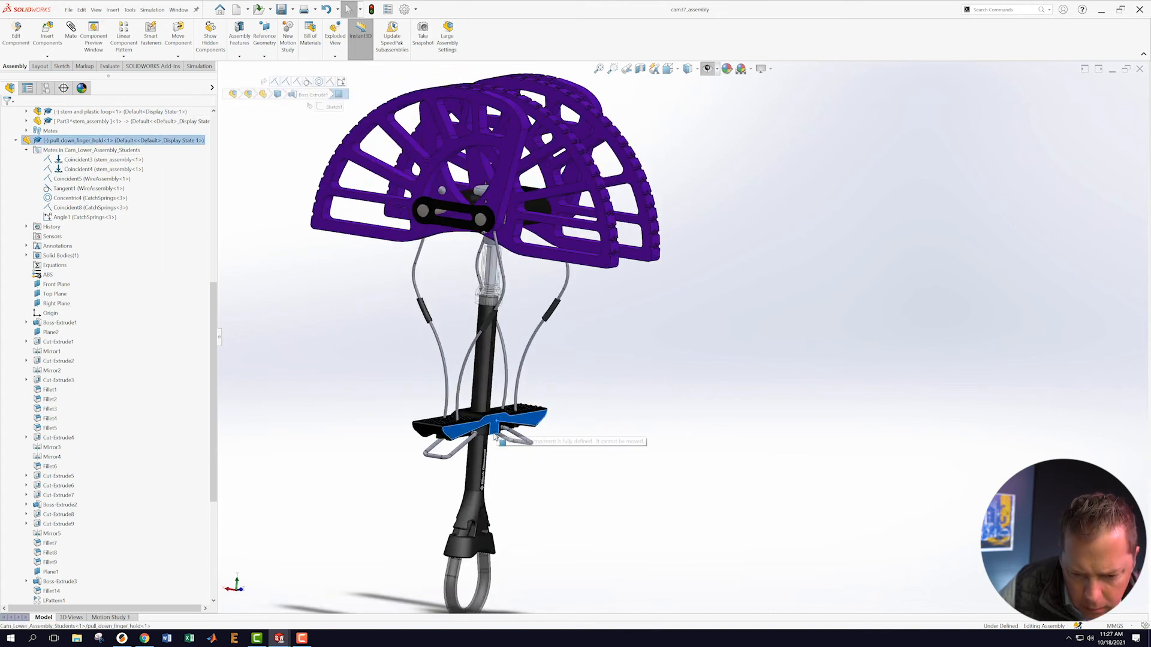
- Save the cam assembly and open Cam_Lower_Assembly_Students from the Cam_Provided_Parts folder
left_click(68, 10)
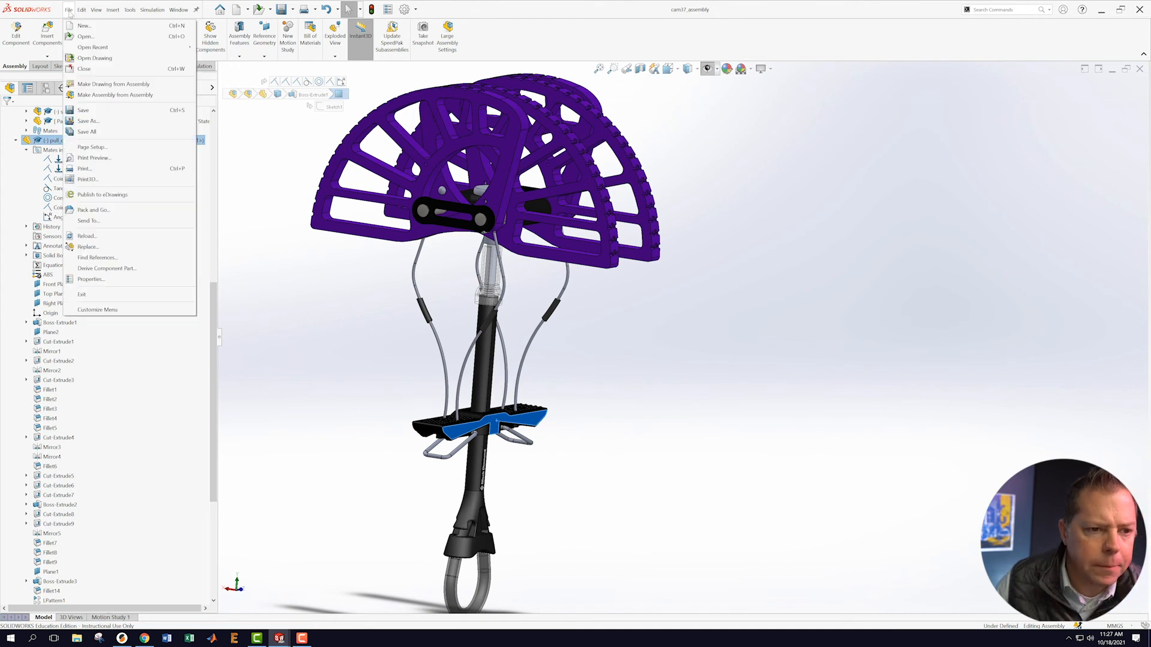
left_click(82, 111)
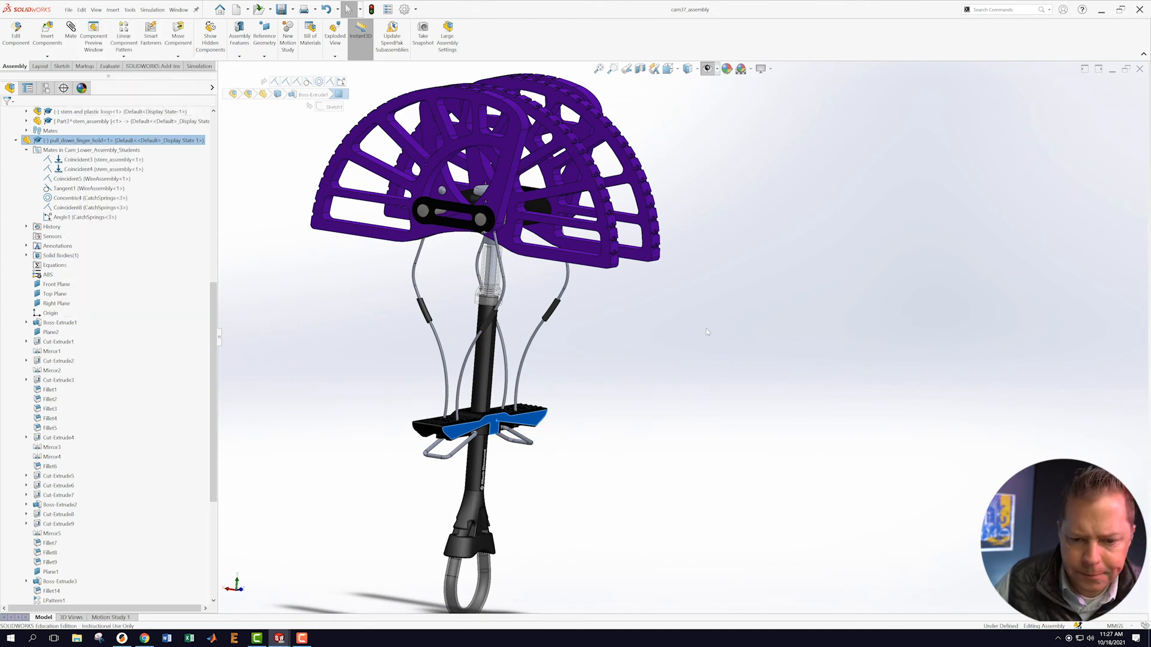
left_click(68, 10)
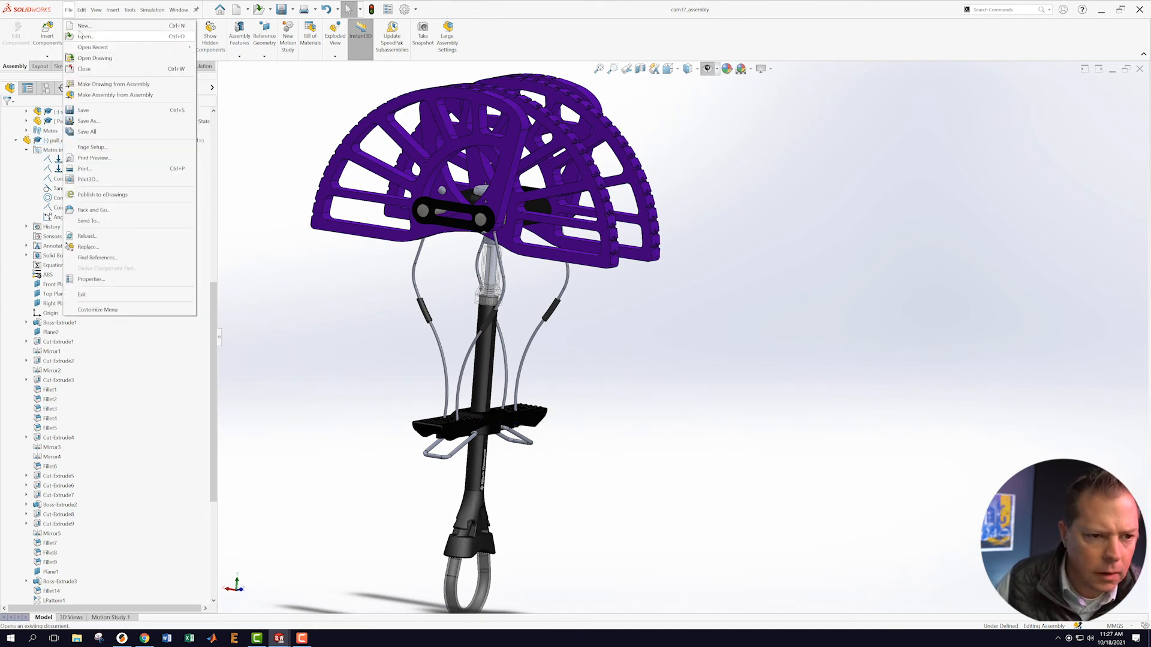
left_click(68, 37)
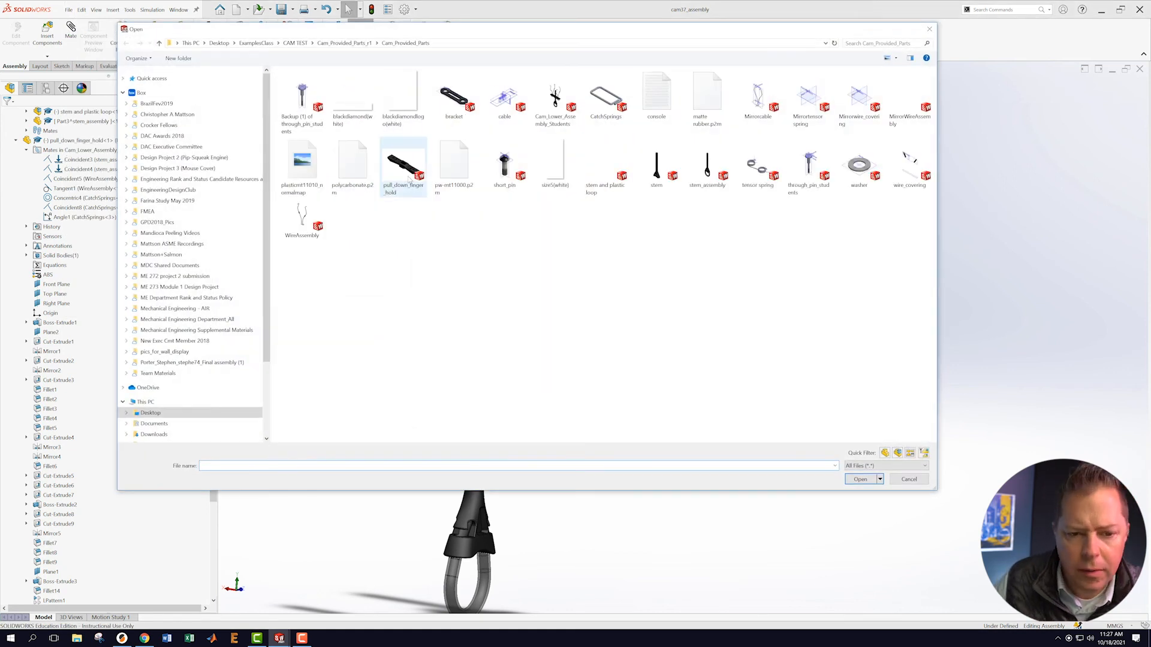
left_click(555, 97)
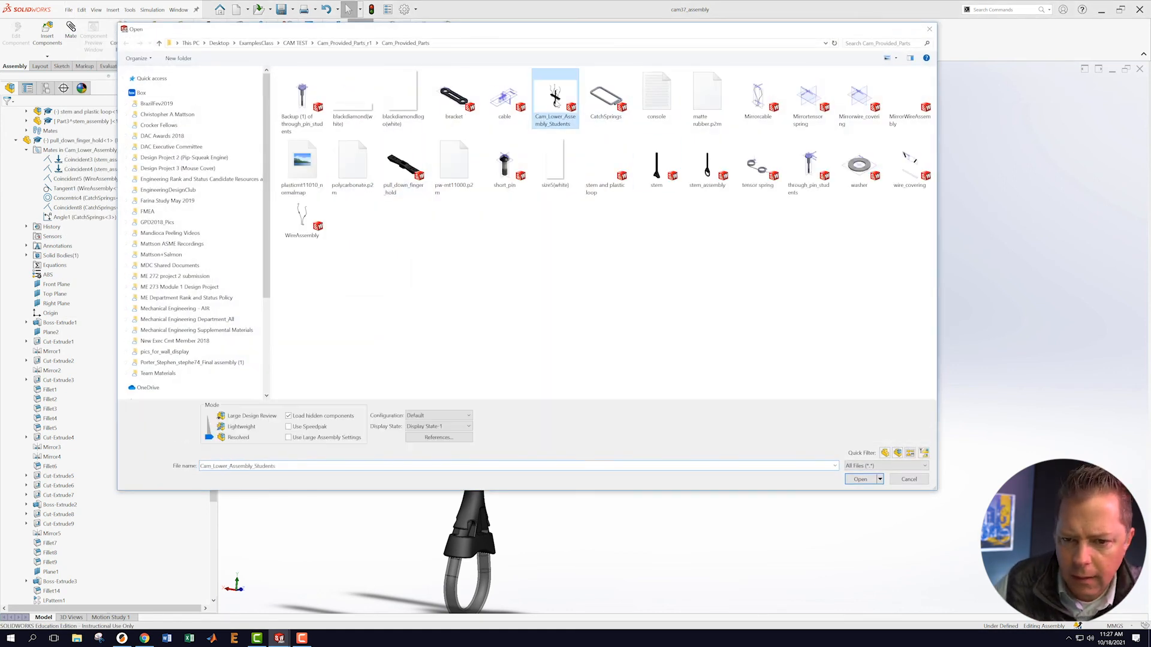
left_click(859, 479)
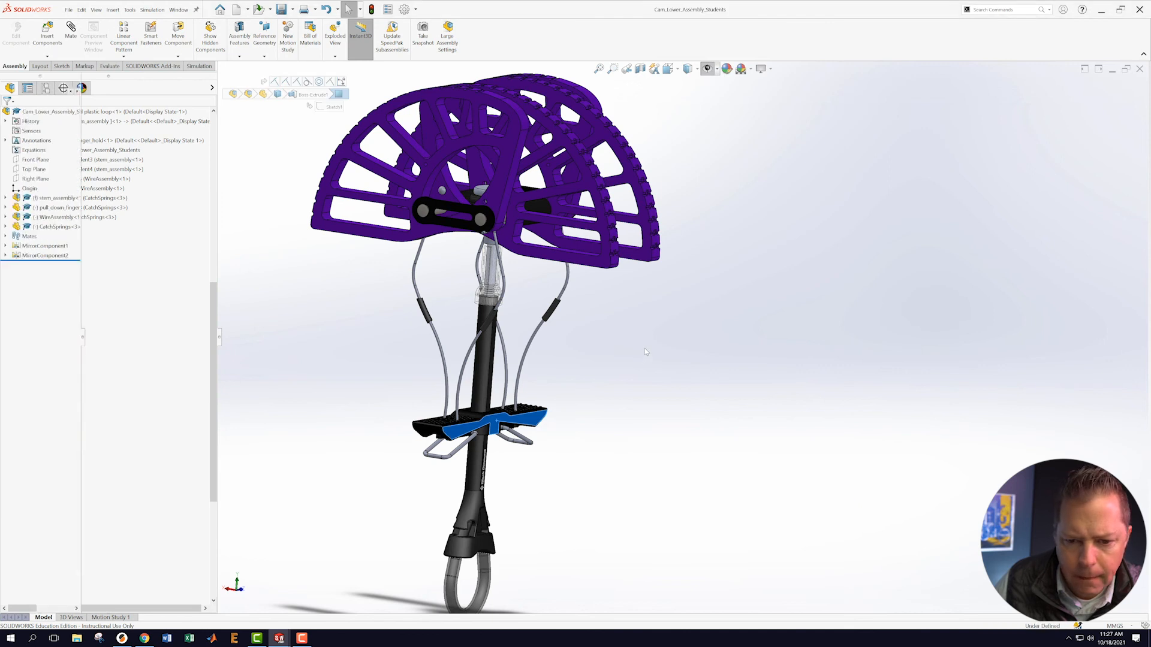
- Test the pull-down finger hold's travel along the stem in Cam_Lower_Assembly_Students, checking it from the front and at an angle
mouse_move(621, 379)
left_mouse_down()
mouse_move(622, 412)
mouse_move(645, 356)
mouse_move(640, 390)
left_mouse_up()
middle_click_drag(804, 437, 850, 346)
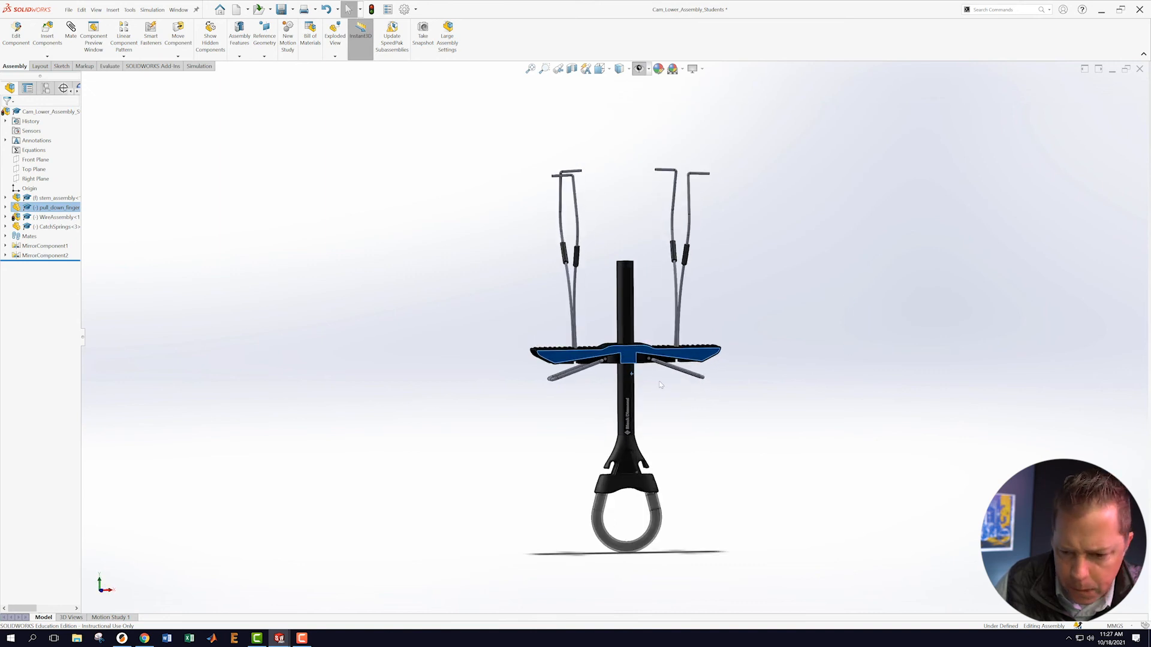
left_click_drag(628, 354, 631, 393)
middle_click_drag(753, 419, 426, 379)
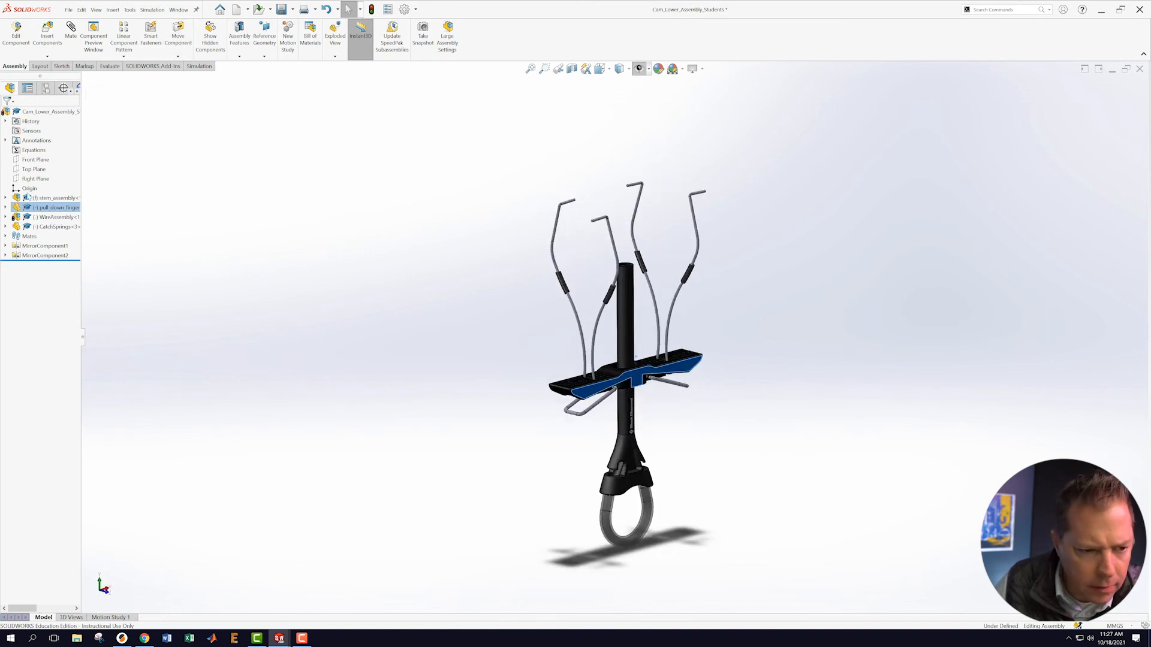
- Examine the mates of the pull-down finger hold in Cam_Lower_Assembly_Students, with the full mate names readable
left_click(5, 207)
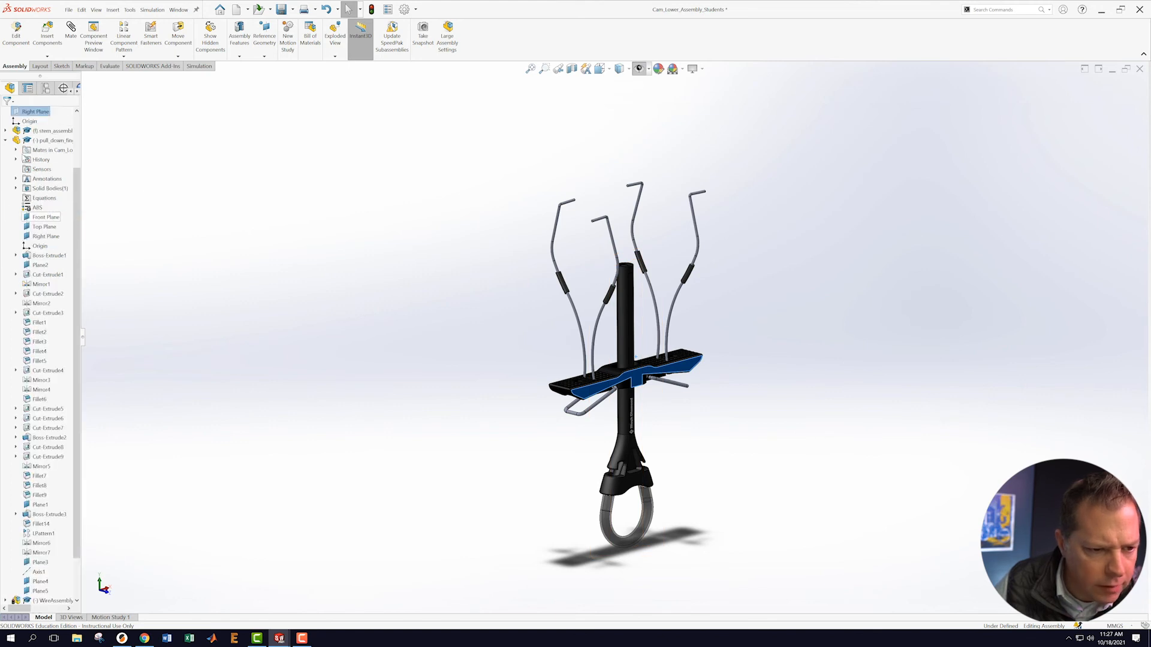
left_click(16, 150)
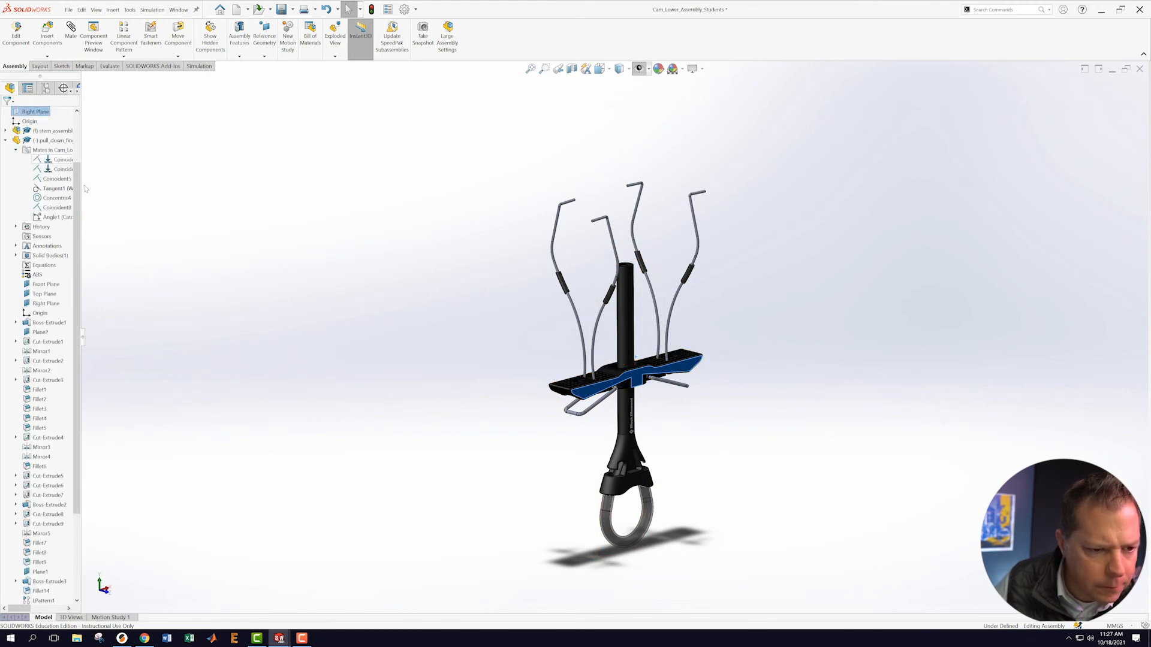
left_click_drag(80, 185, 242, 246)
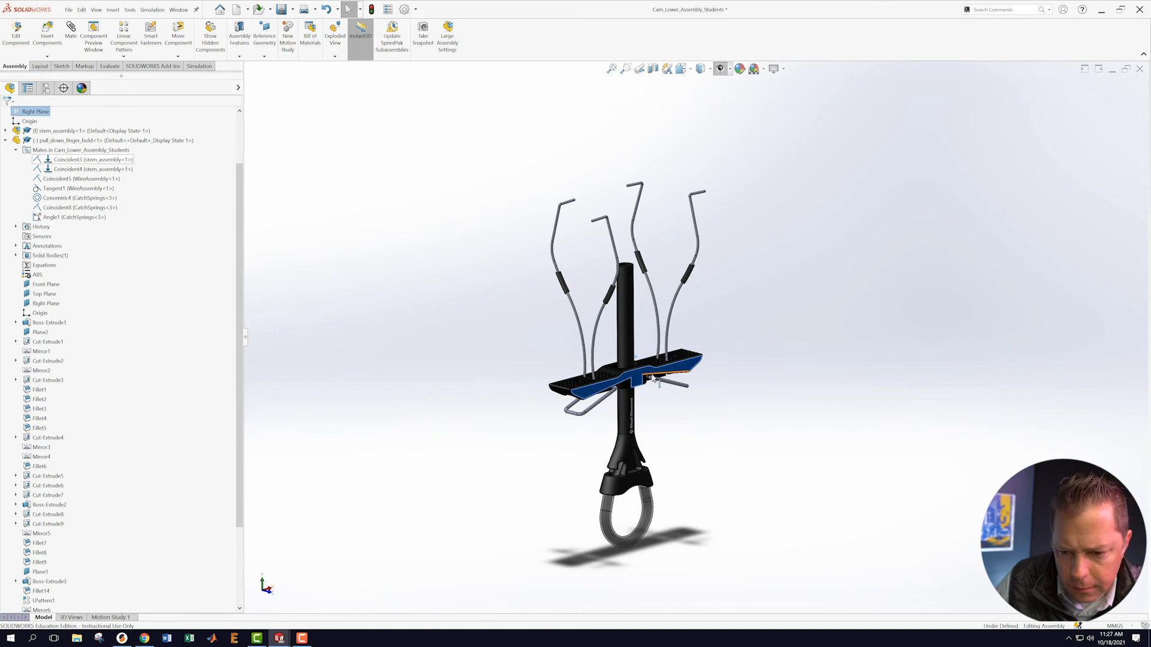
- Test how the finger hold and its wire assemblies move together by shifting the hold and two of the cables
mouse_move(638, 379)
left_mouse_down()
mouse_move(627, 323)
mouse_move(624, 438)
mouse_move(623, 307)
mouse_move(625, 371)
left_mouse_up()
left_click_drag(599, 316, 591, 339)
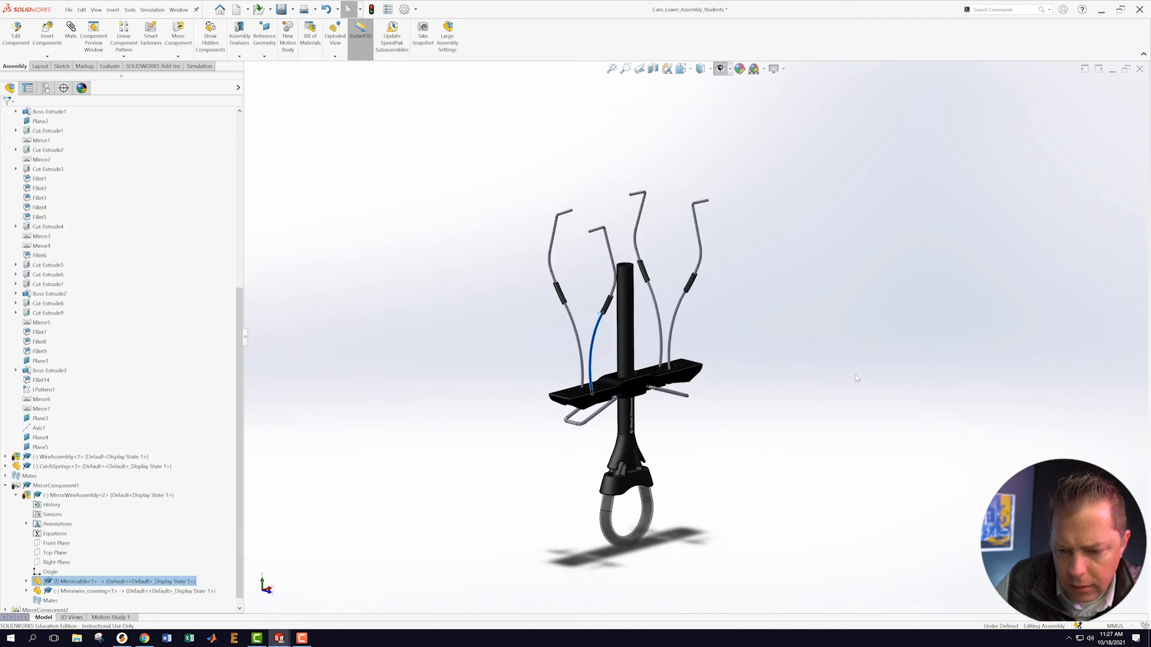
middle_click_drag(858, 379, 773, 351)
left_click_drag(688, 336, 653, 357)
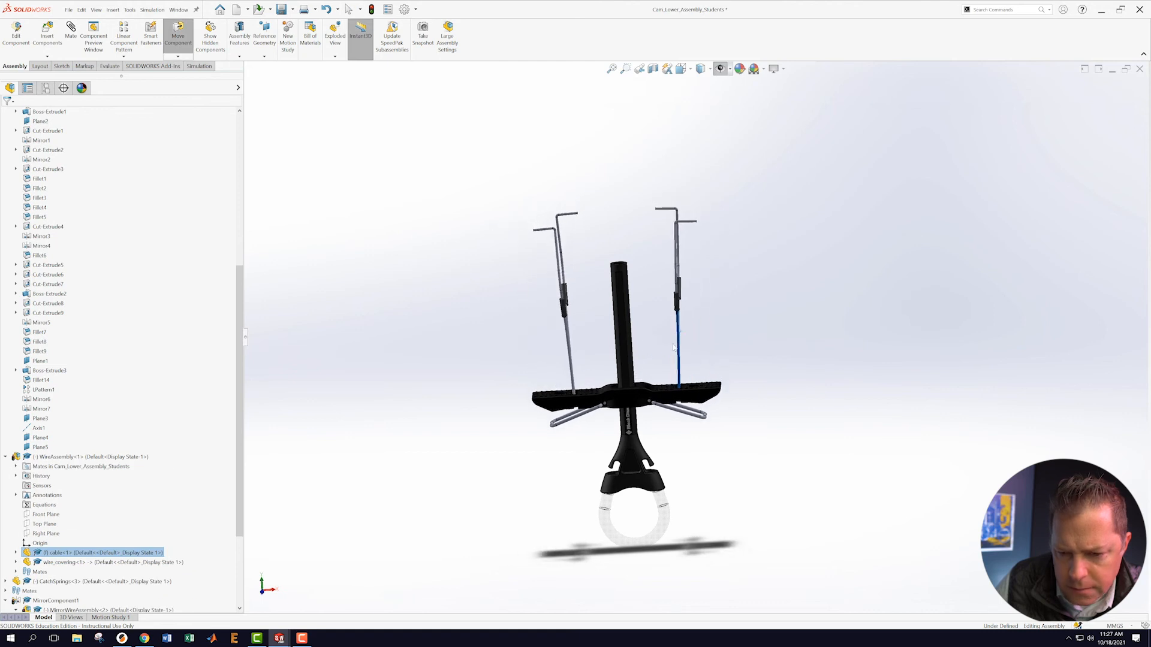
left_click(348, 9)
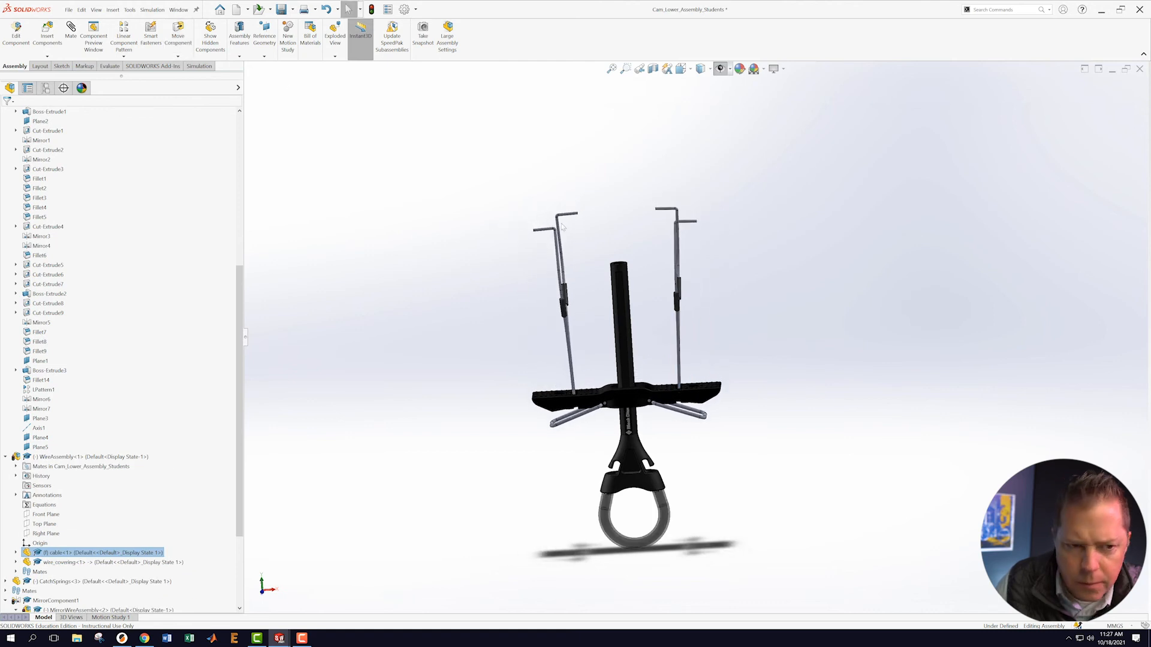
- Close Cam_Lower_Assembly_Students, discarding its changes in the assembly as well, and switch back to cam37_assembly
left_click(1139, 69)
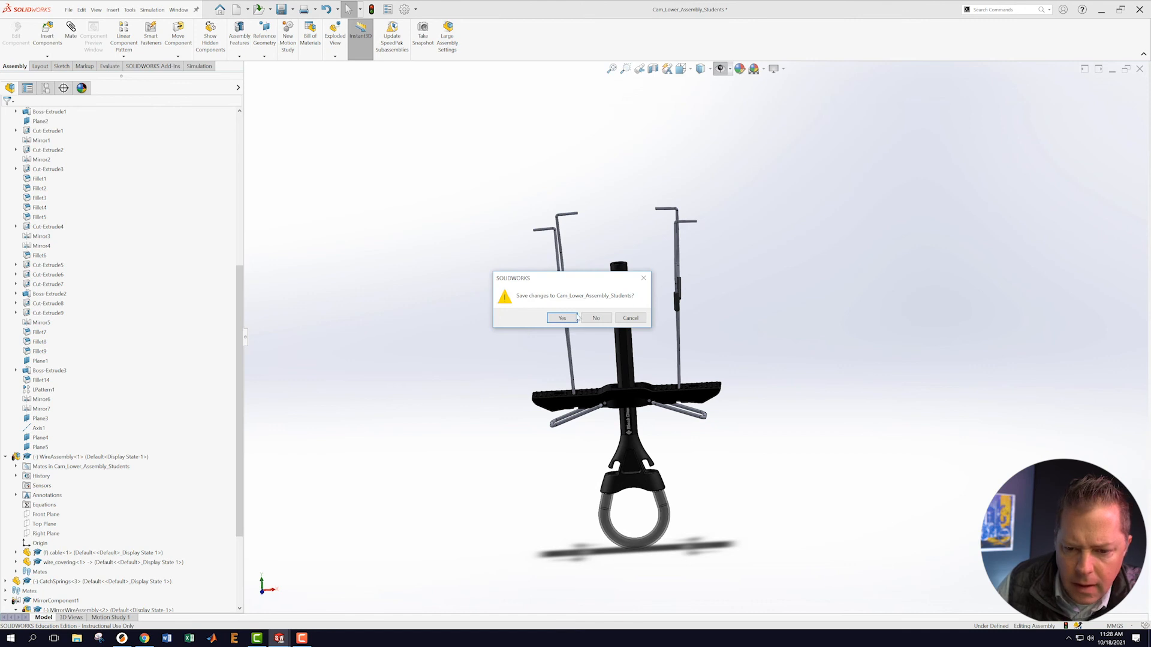
left_click(590, 318)
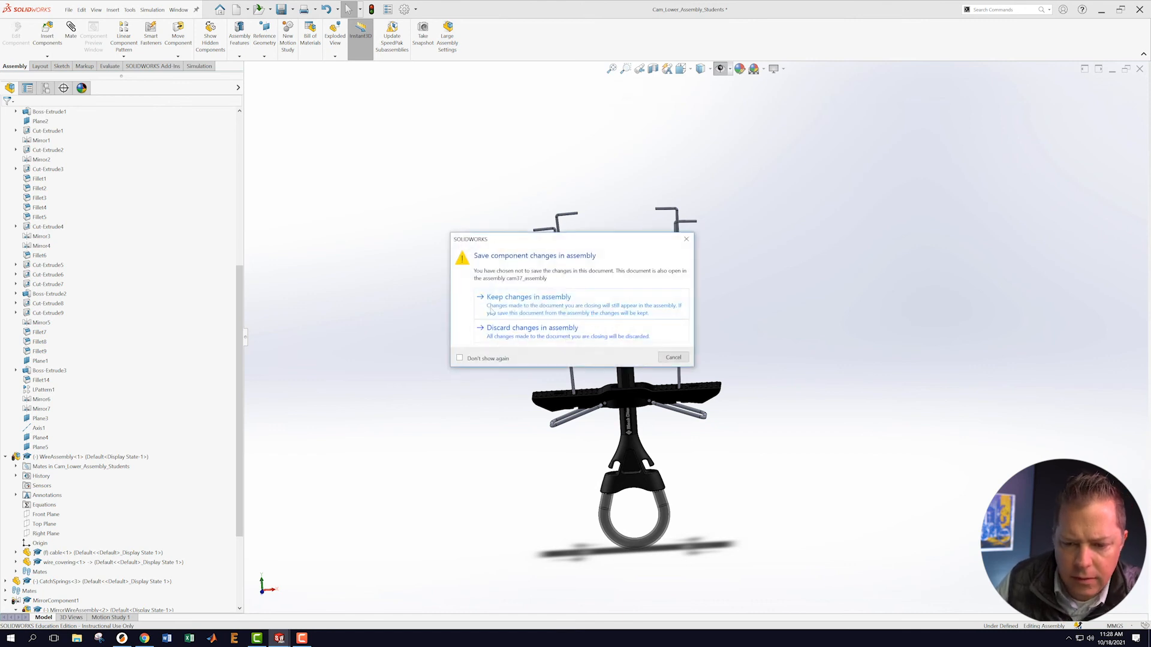
left_click(517, 334)
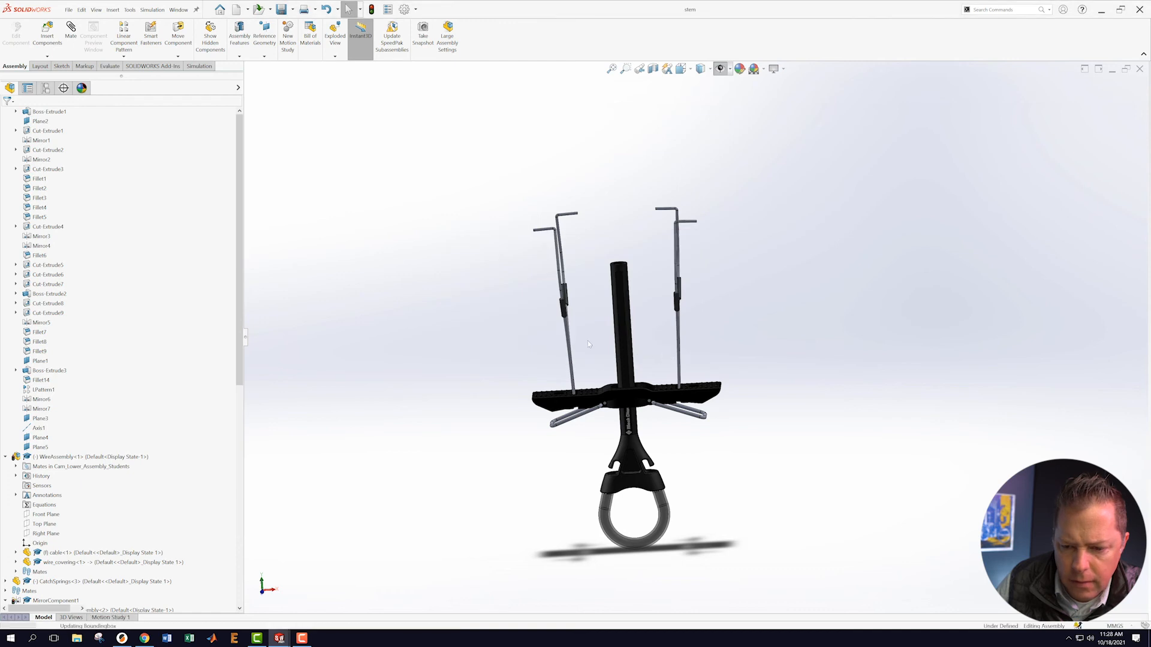
scroll(673, 311, "up", 8)
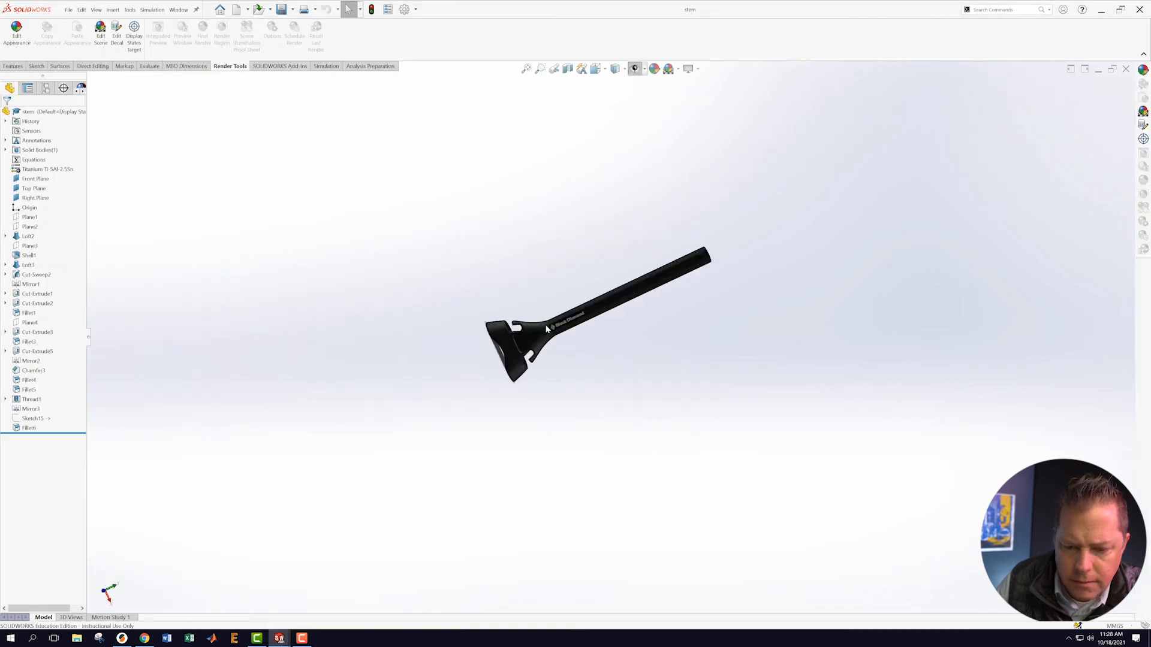
left_click(178, 9)
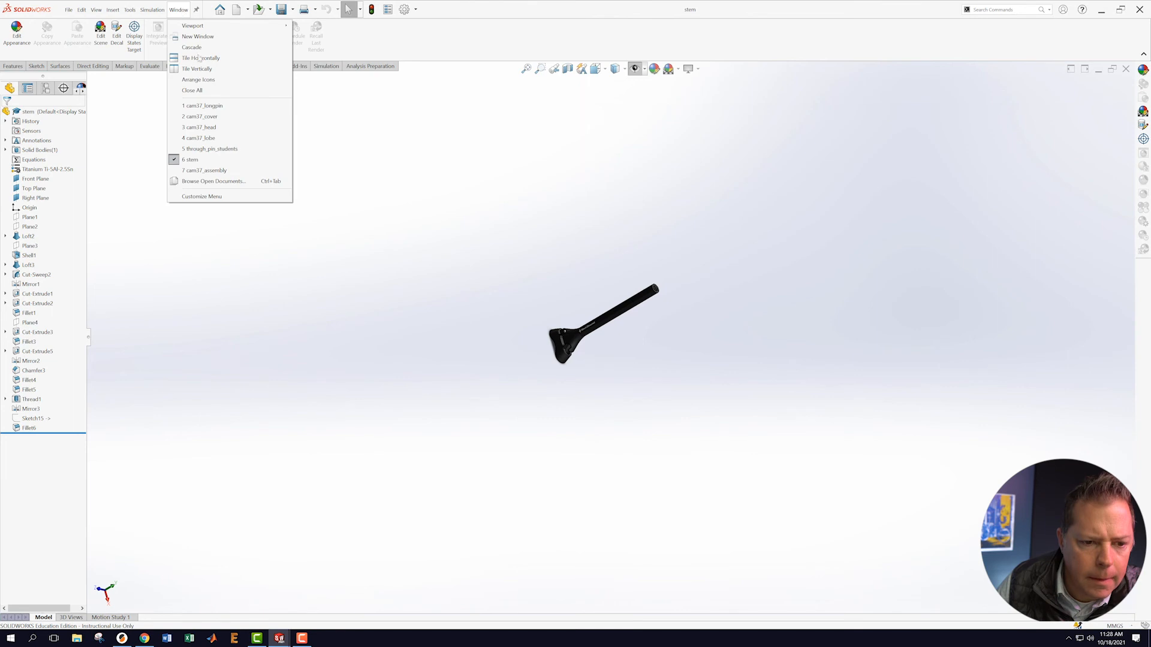
left_click(201, 172)
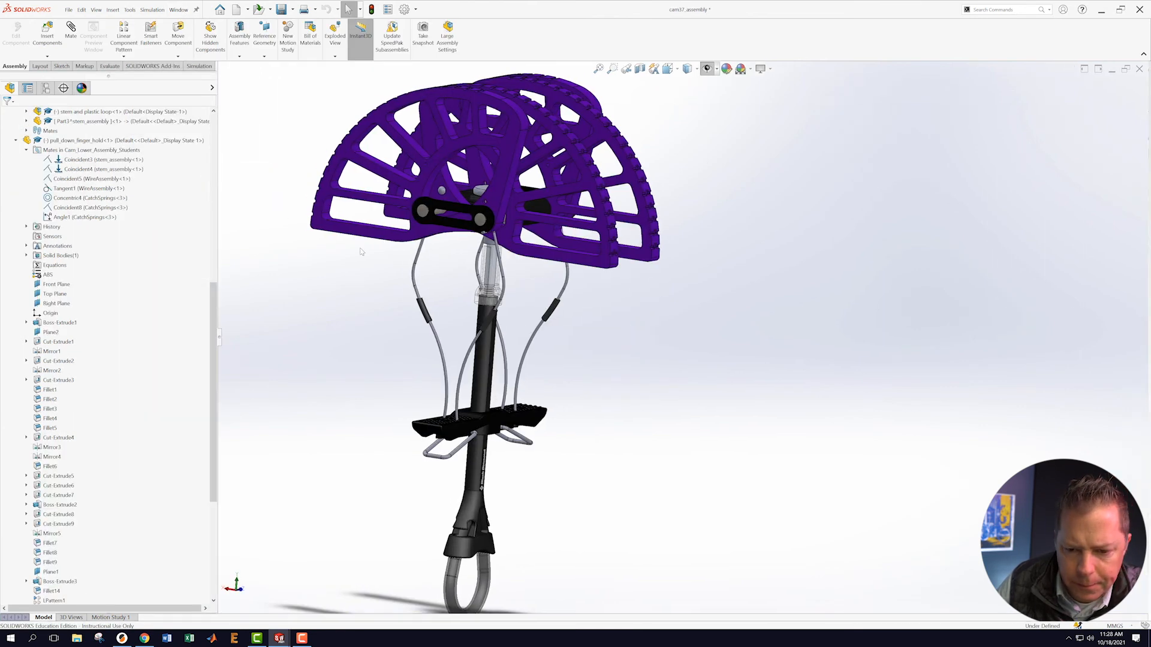
- Try to move the pull-down finger hold within cam37_assembly, and collapse the expanded lower assembly in the feature tree
scroll(617, 352, "up", 5)
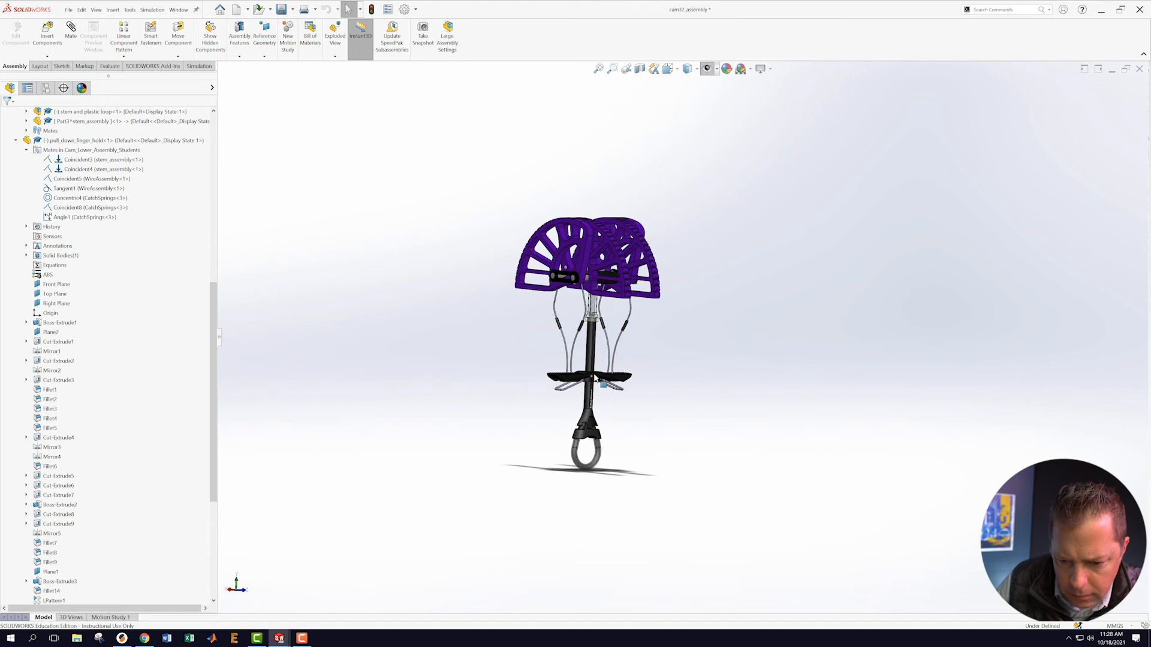
left_click(596, 380)
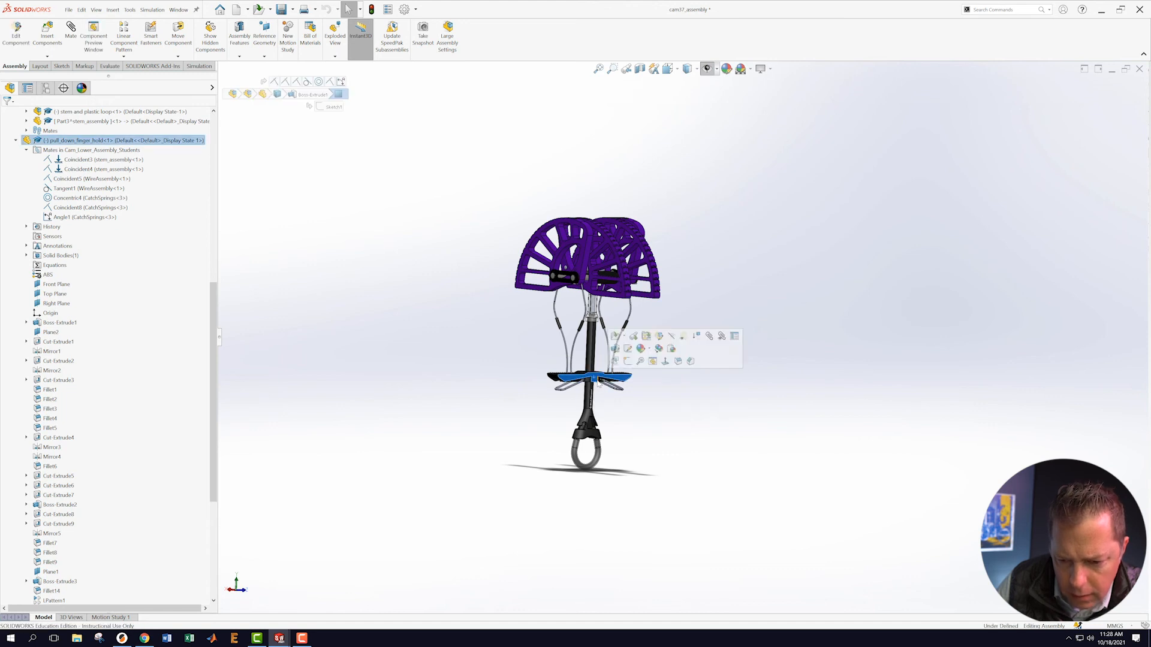
left_click(597, 380)
left_click(597, 381)
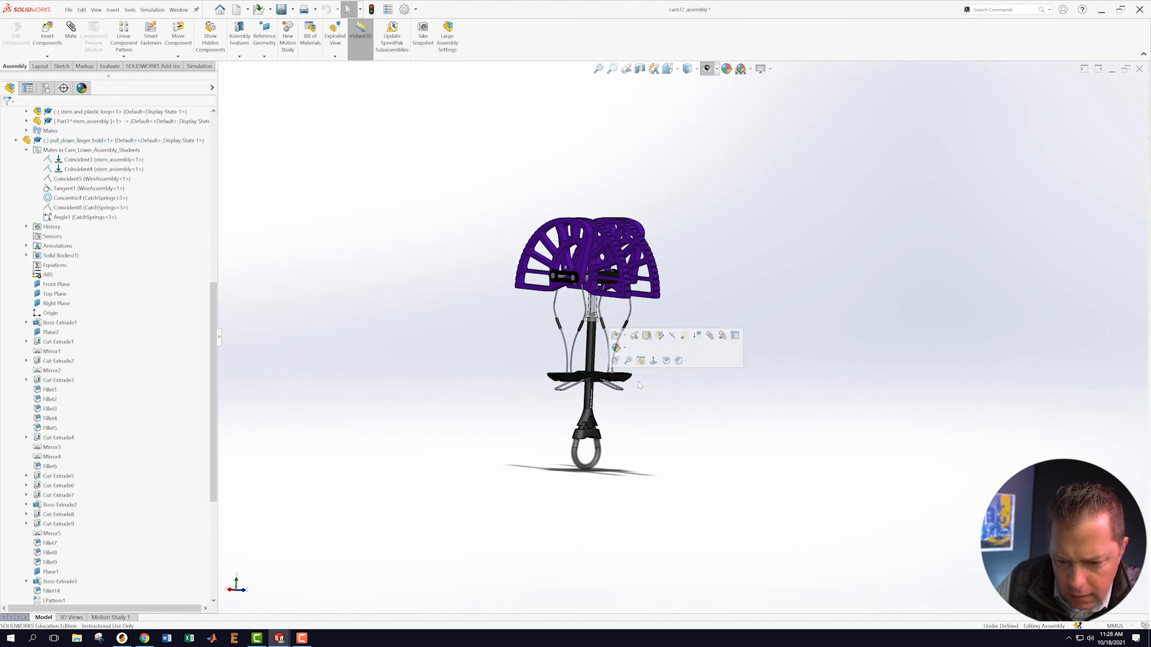
left_click(593, 380)
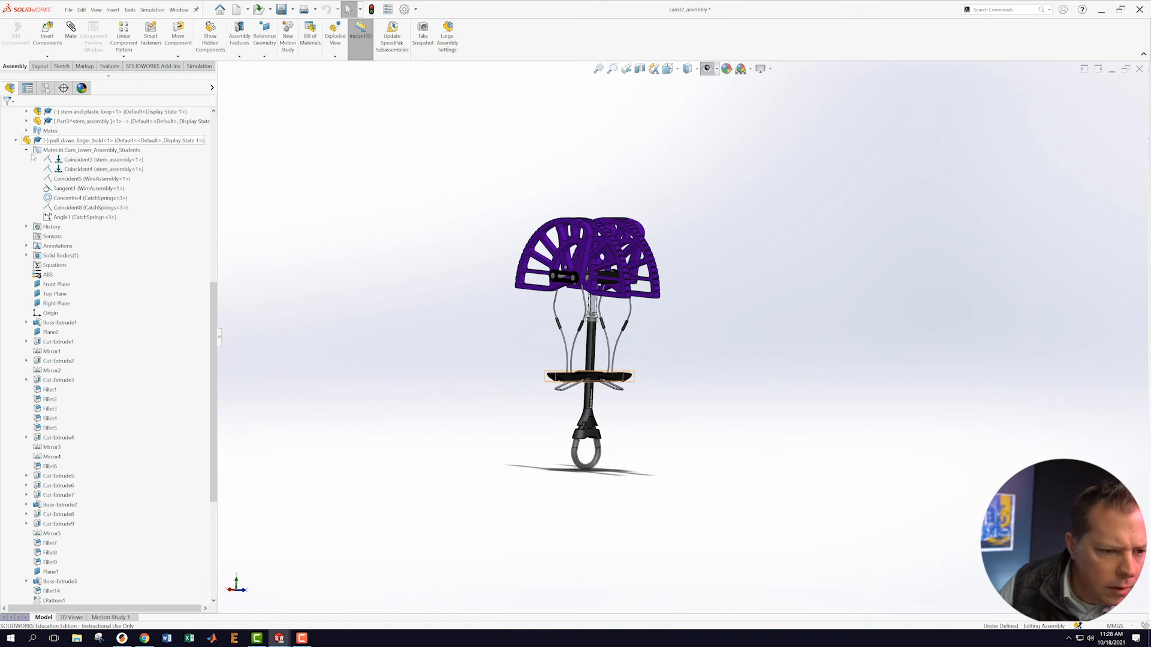
left_click(15, 141)
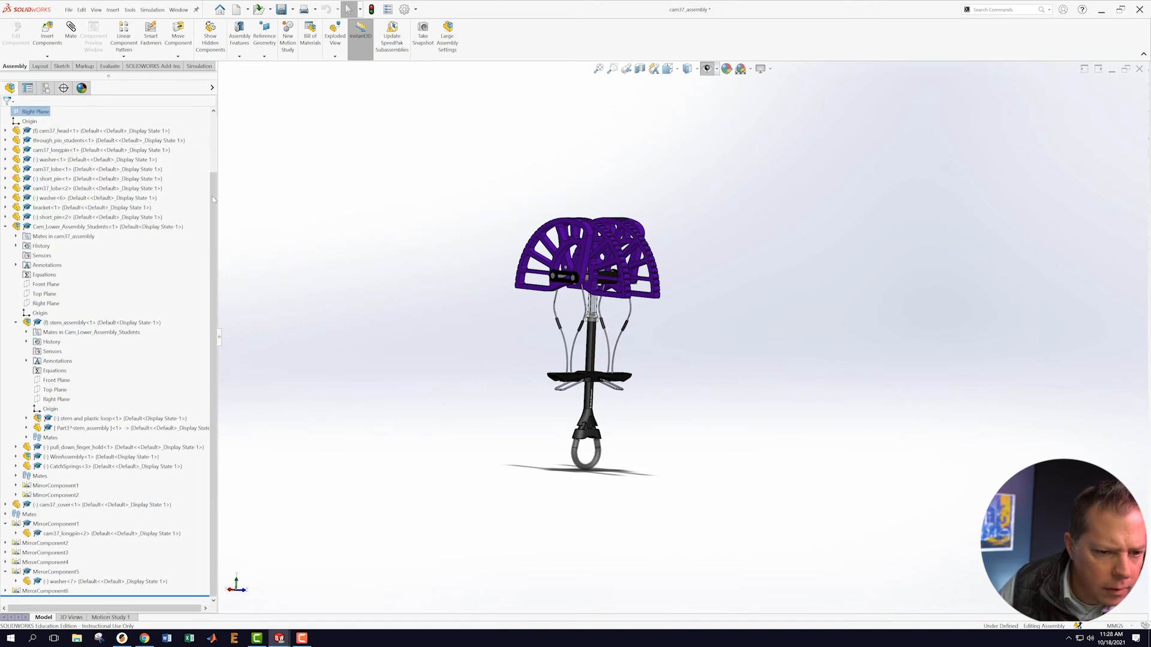
left_click(5, 227)
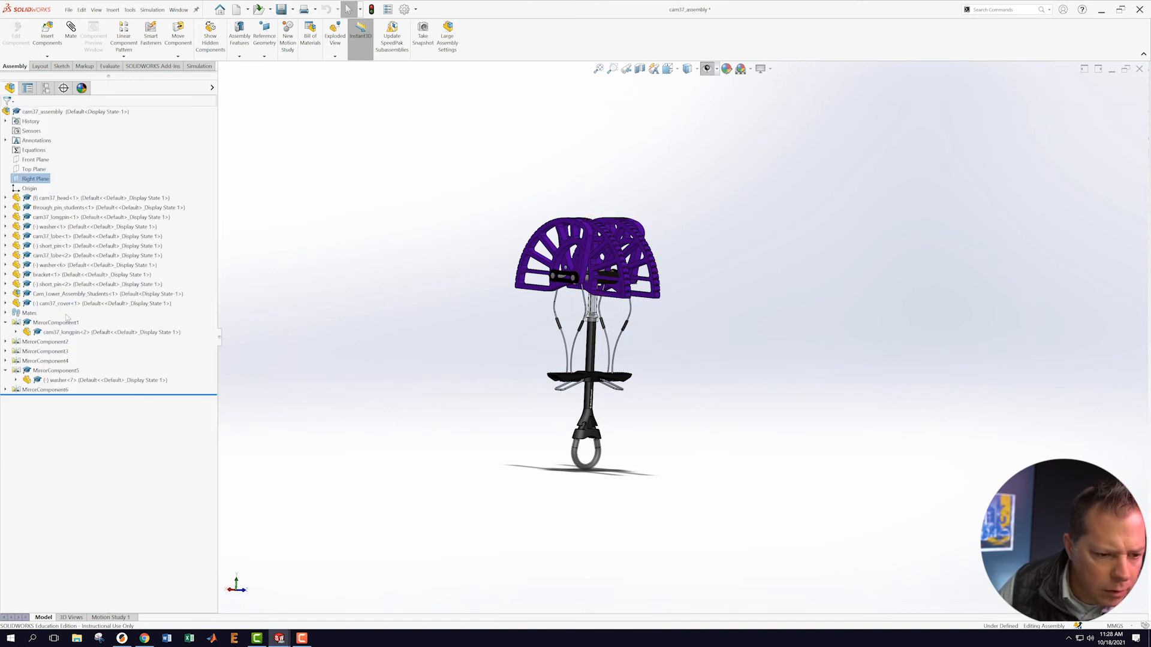
mouse_move(45, 298)
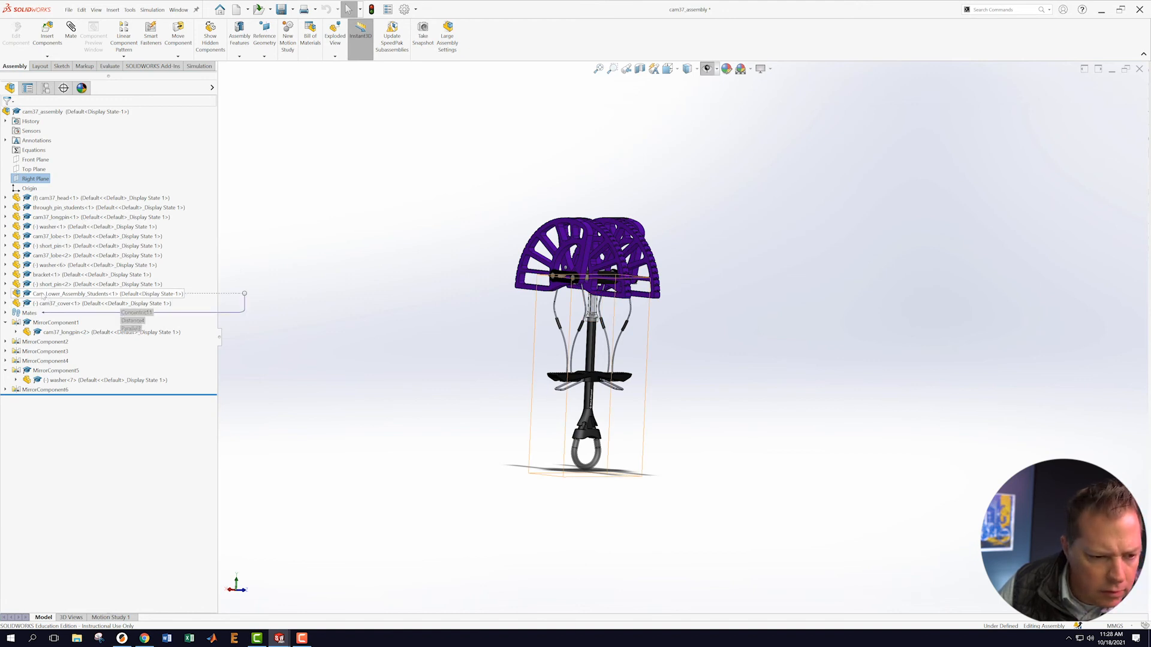
right_click(44, 296)
left_click(69, 493)
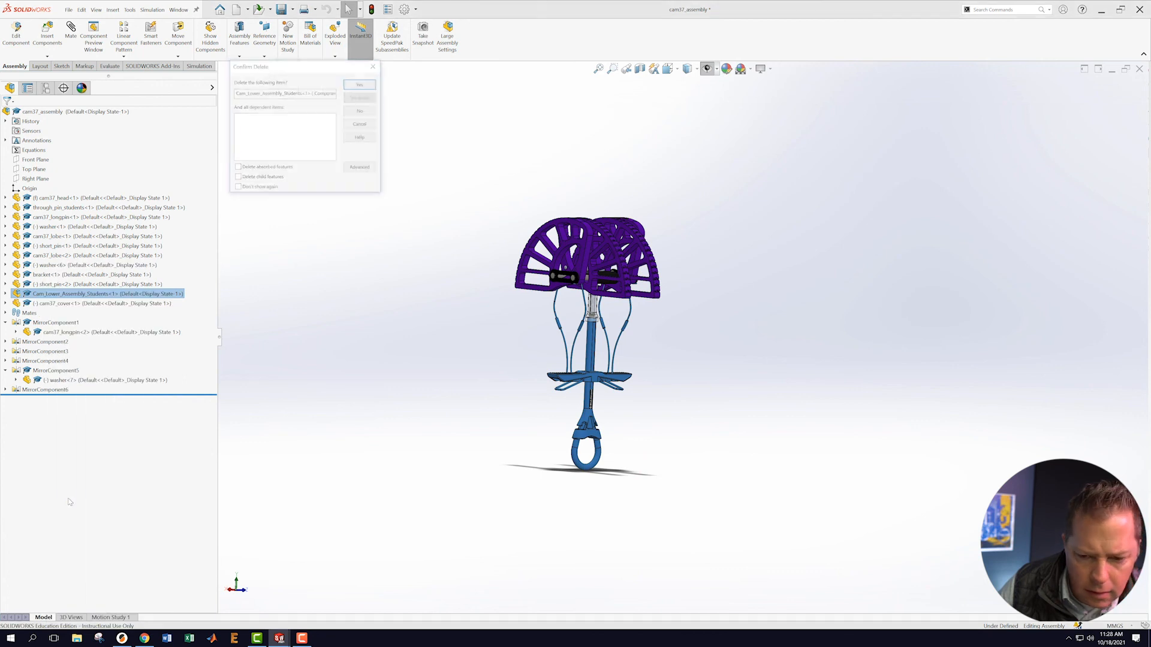
left_click(362, 122)
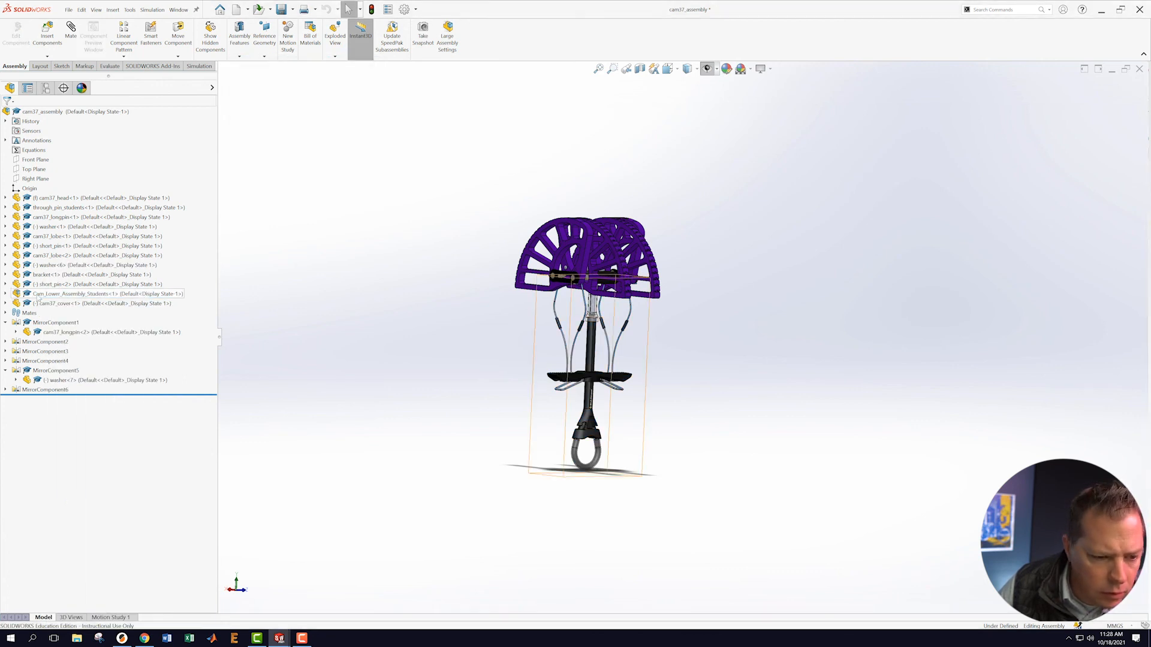
- Delete the Cam_Lower_Assembly_Students component from cam37_assembly, dismiss the error report and list the assembly's mates
mouse_move(37, 296)
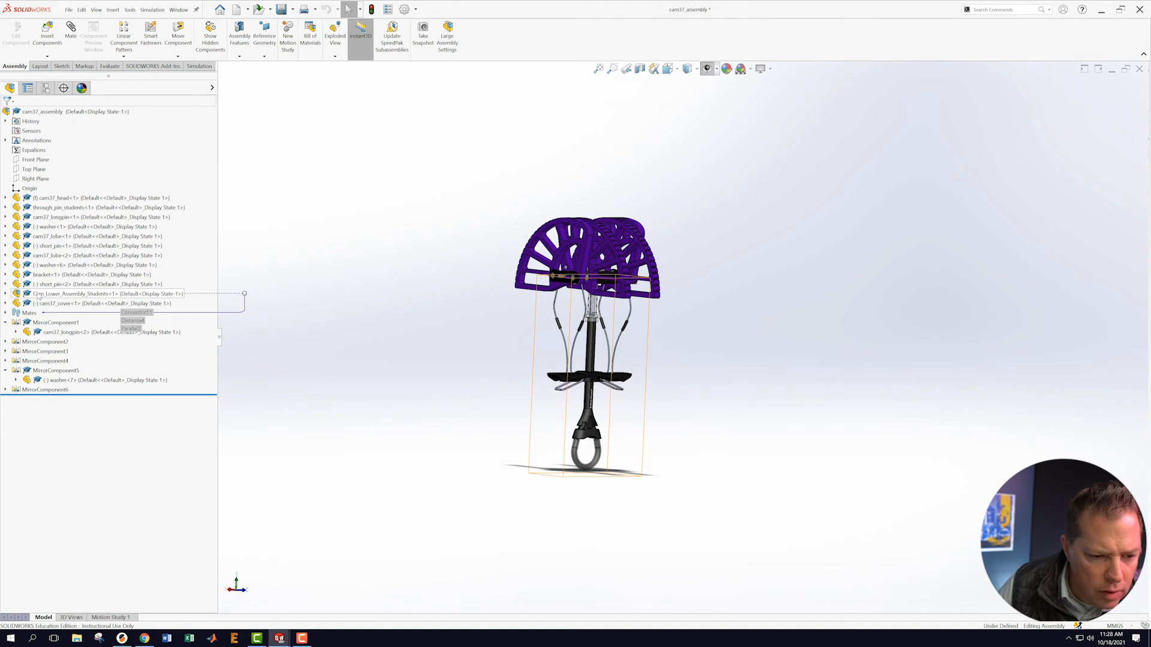
right_click(38, 295)
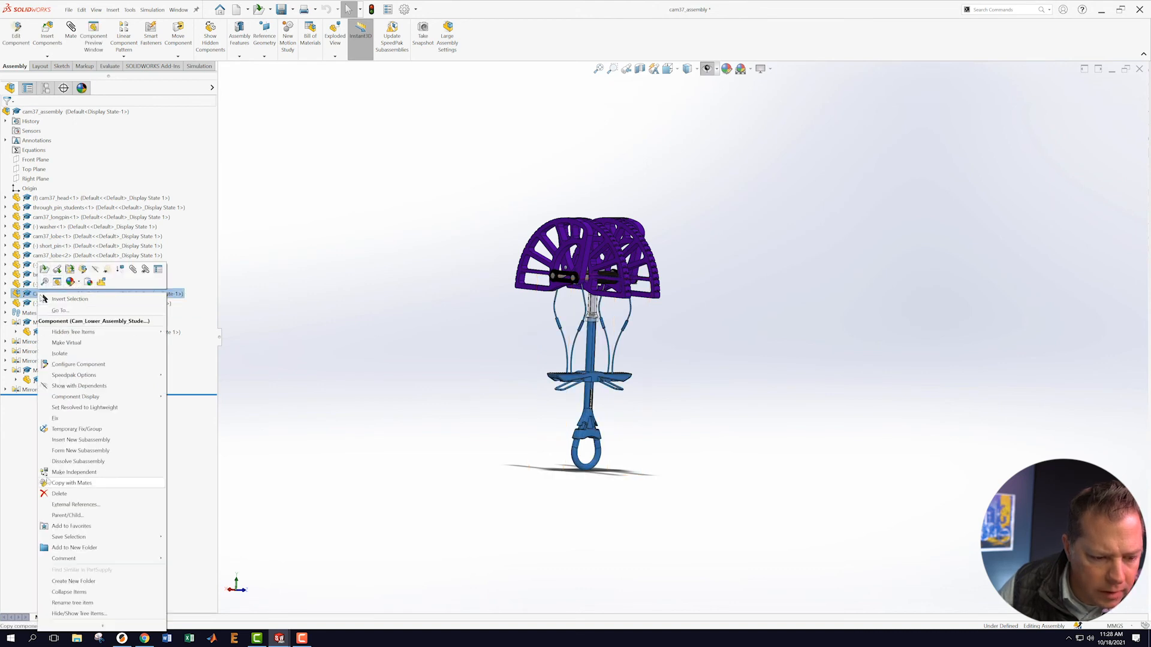
left_click(59, 493)
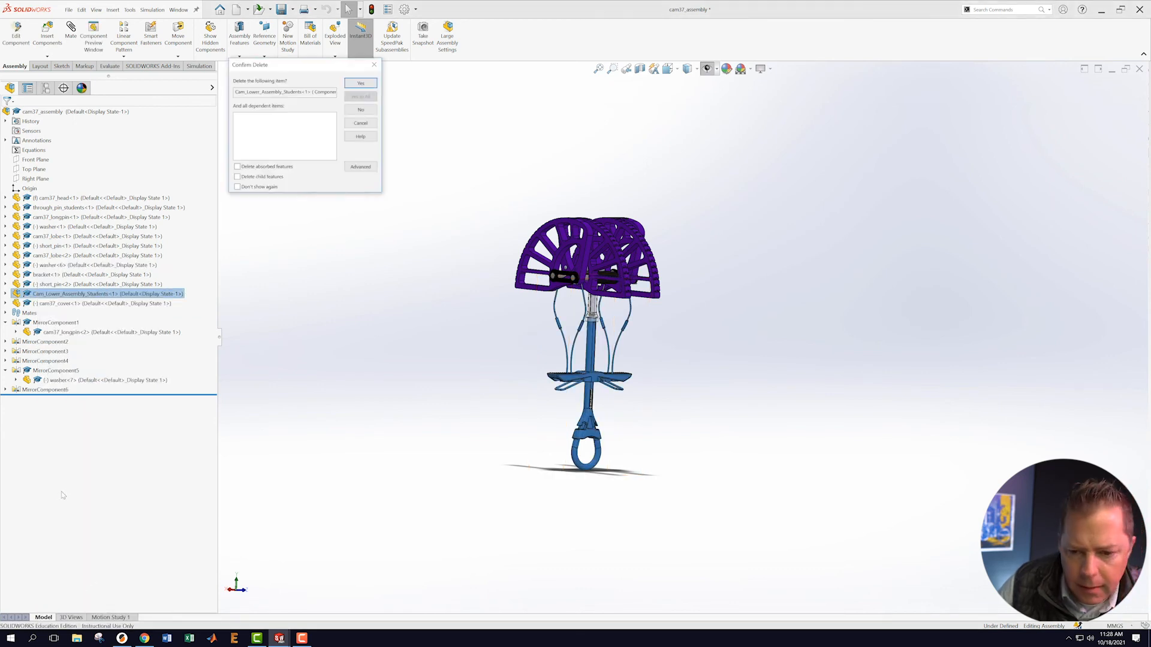
left_click(360, 82)
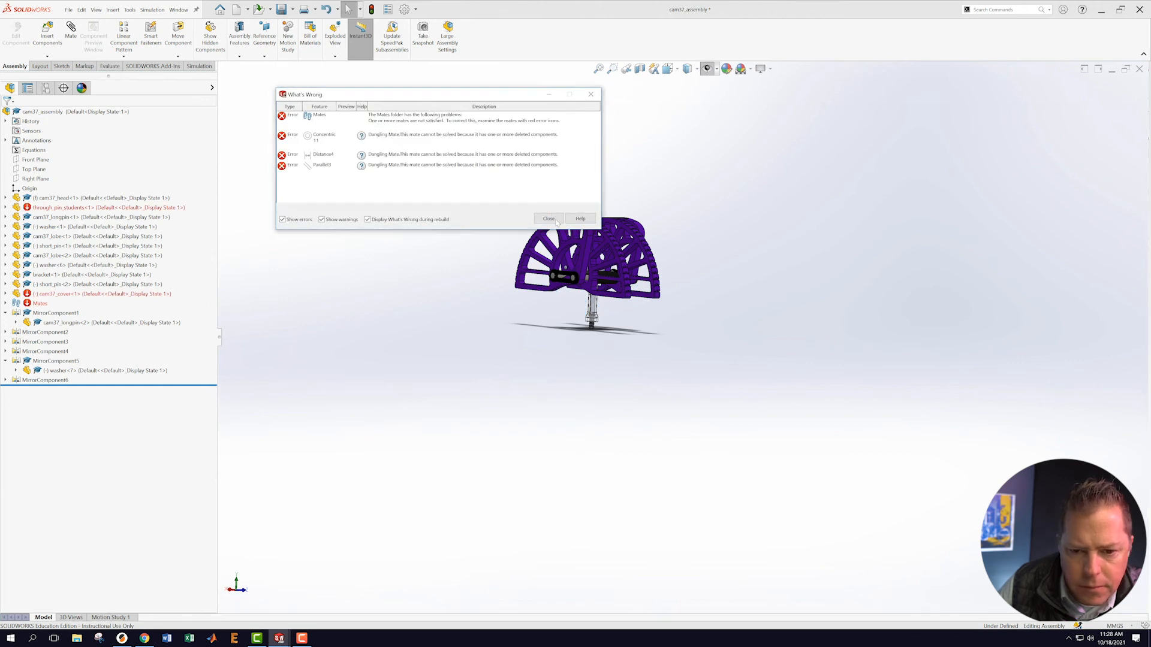
left_click(549, 219)
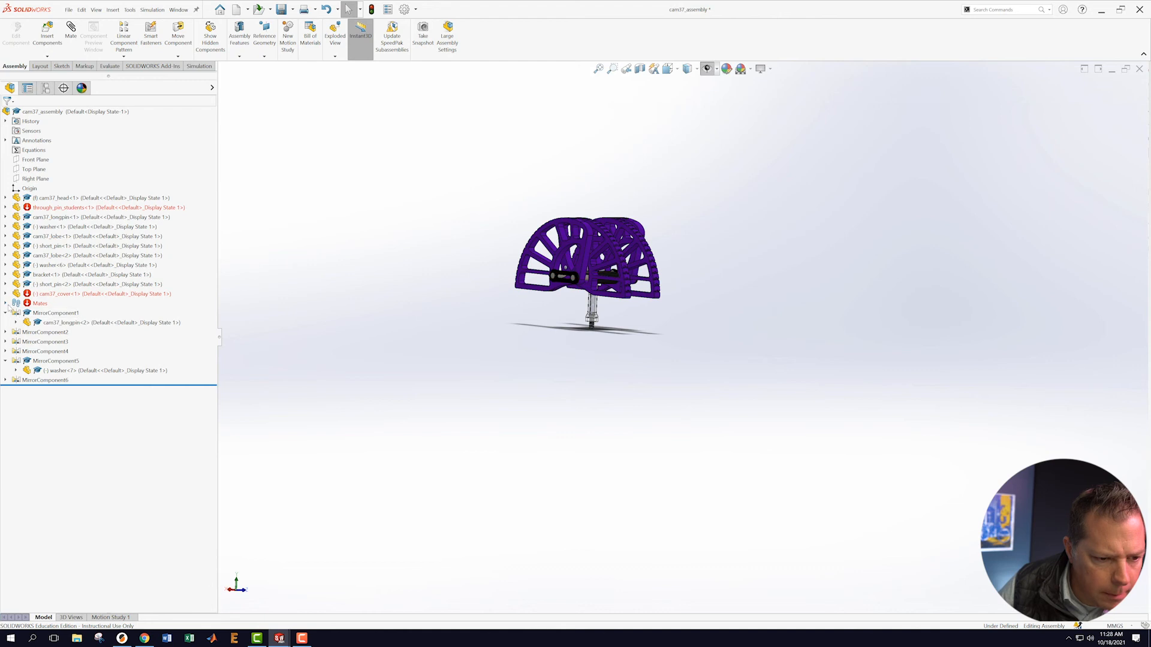
left_click(5, 304)
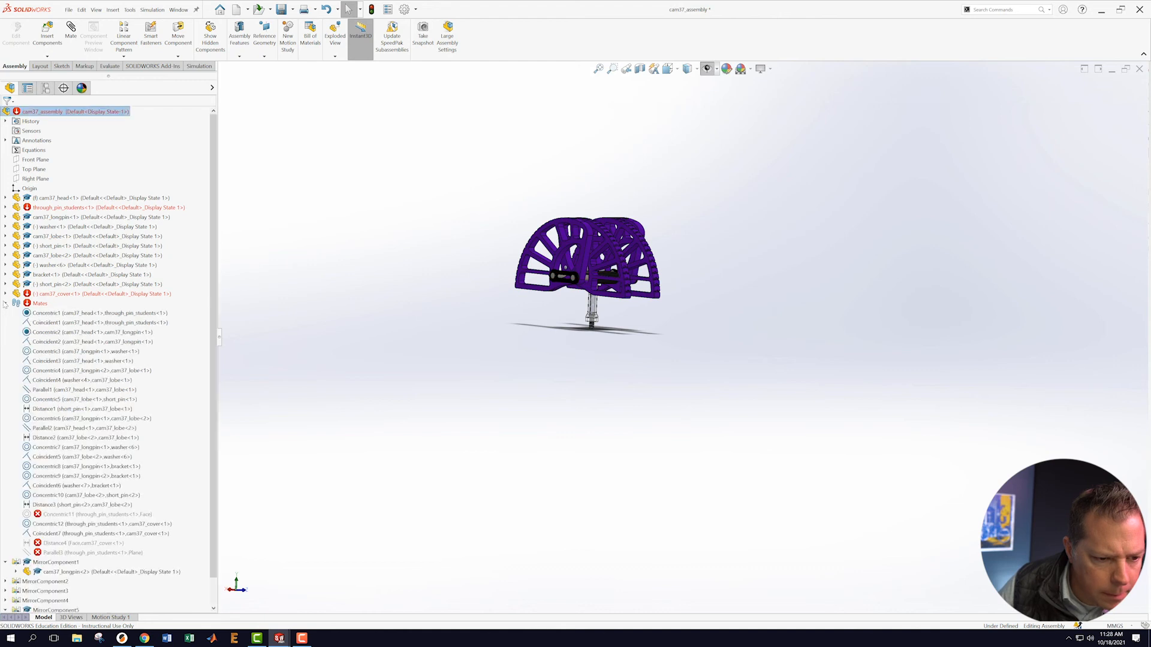
right_click(48, 505)
left_click(60, 500)
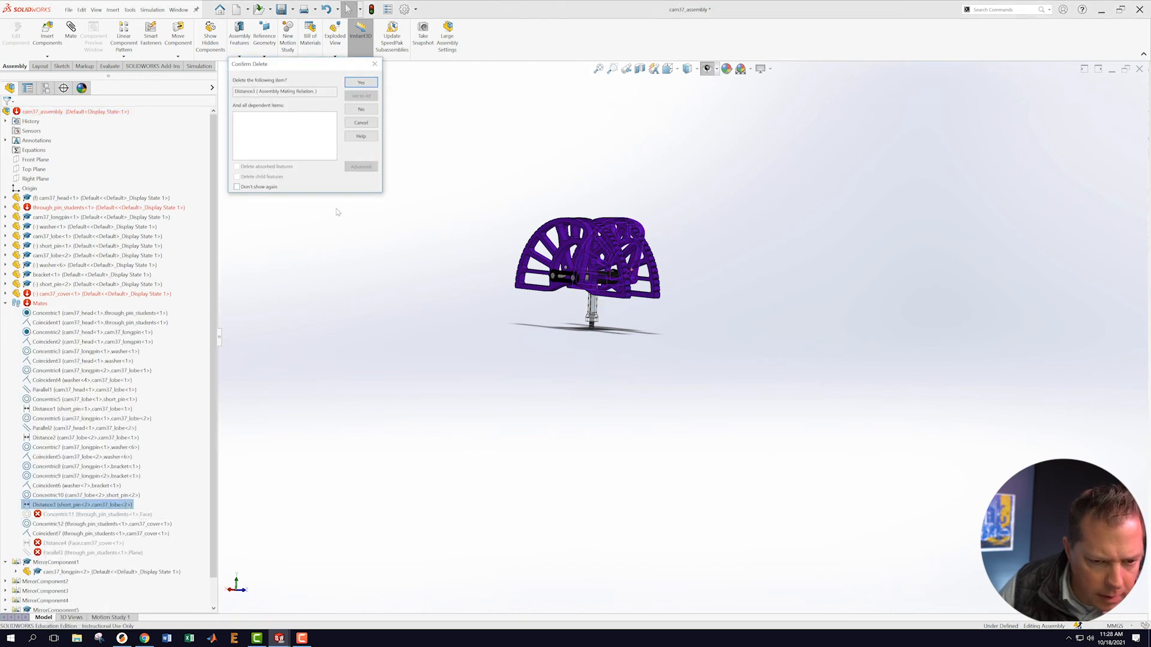
left_click(374, 65)
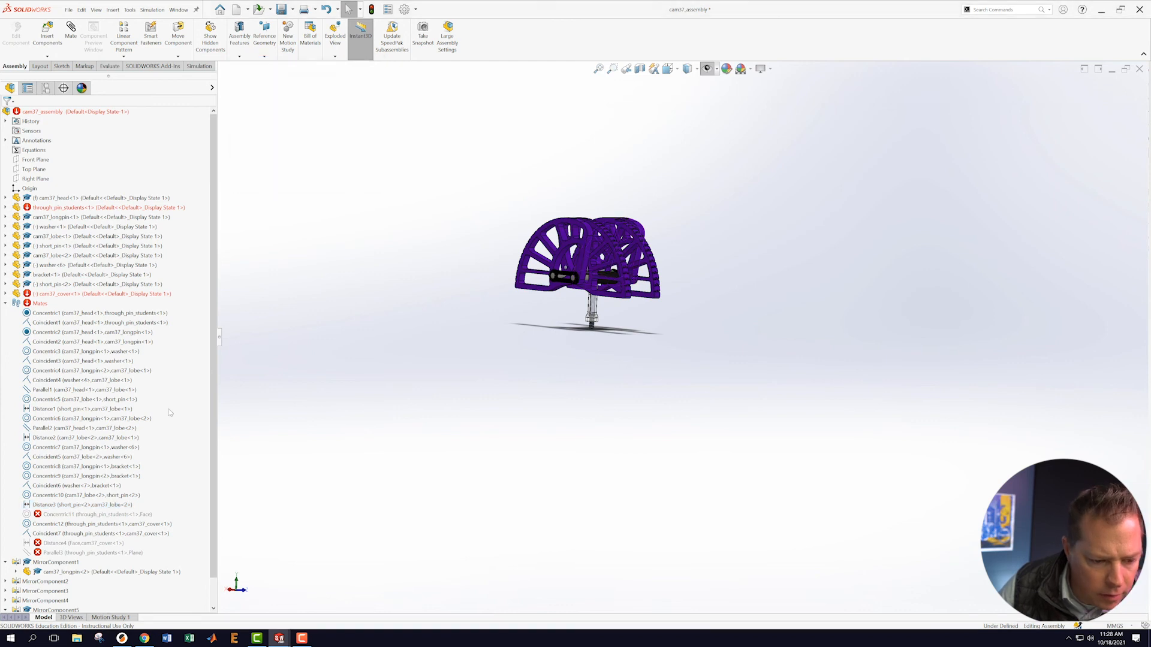
- Delete the dangling Concentric11 mate from cam37_assembly and dismiss the error report
right_click(58, 514)
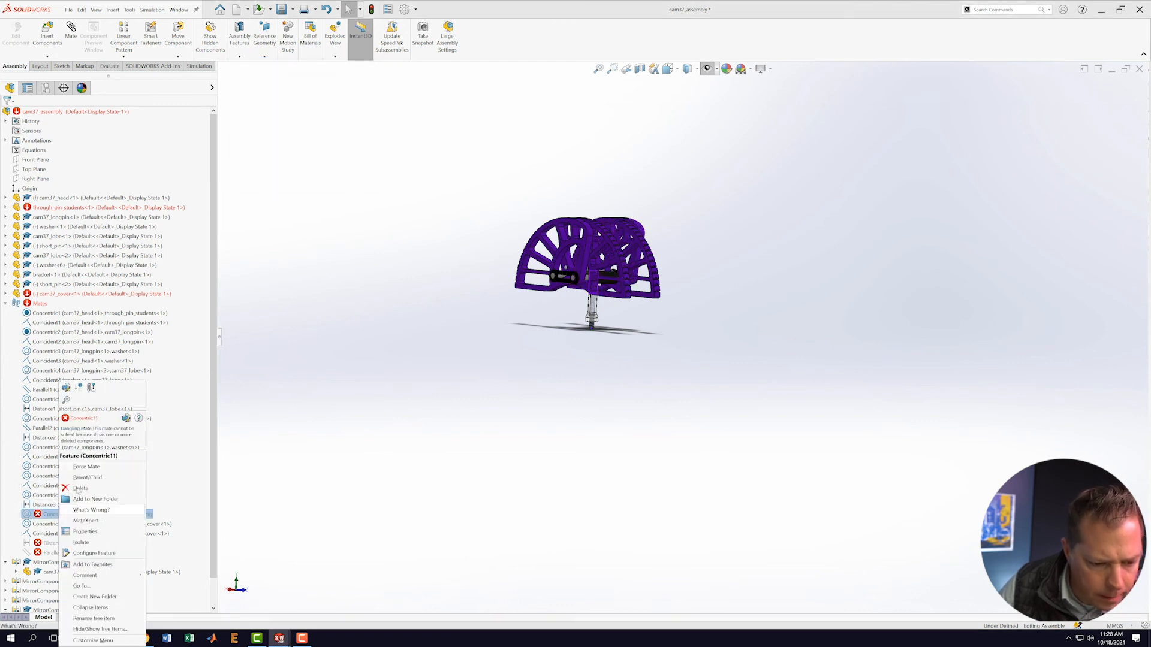
left_click(79, 488)
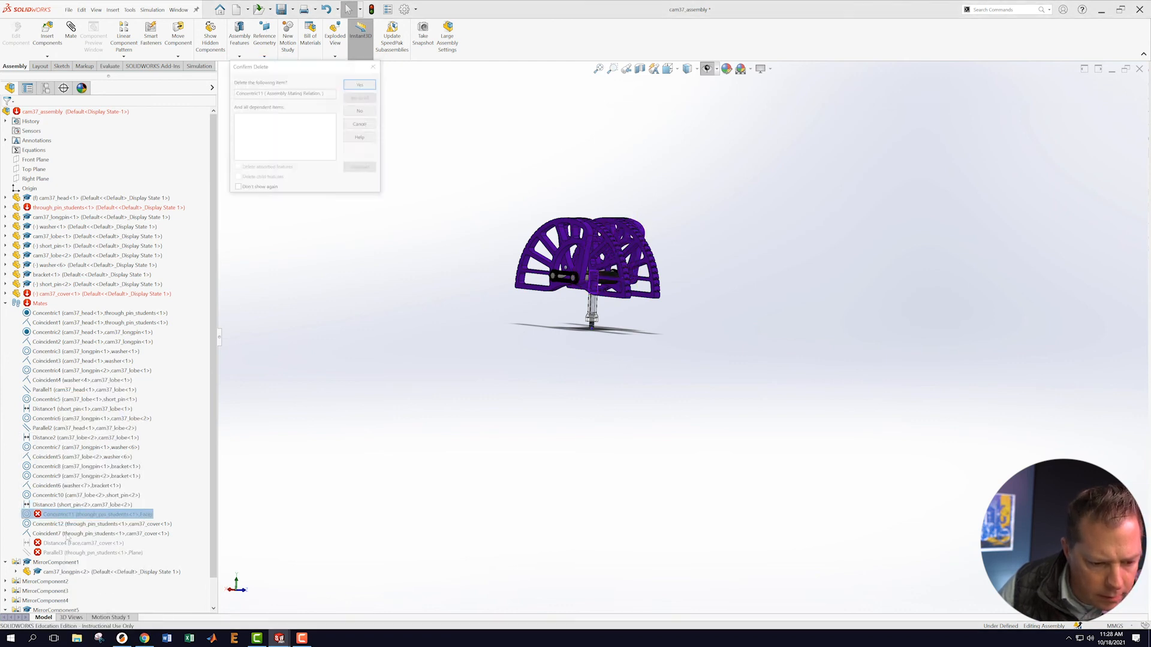
left_click(361, 83)
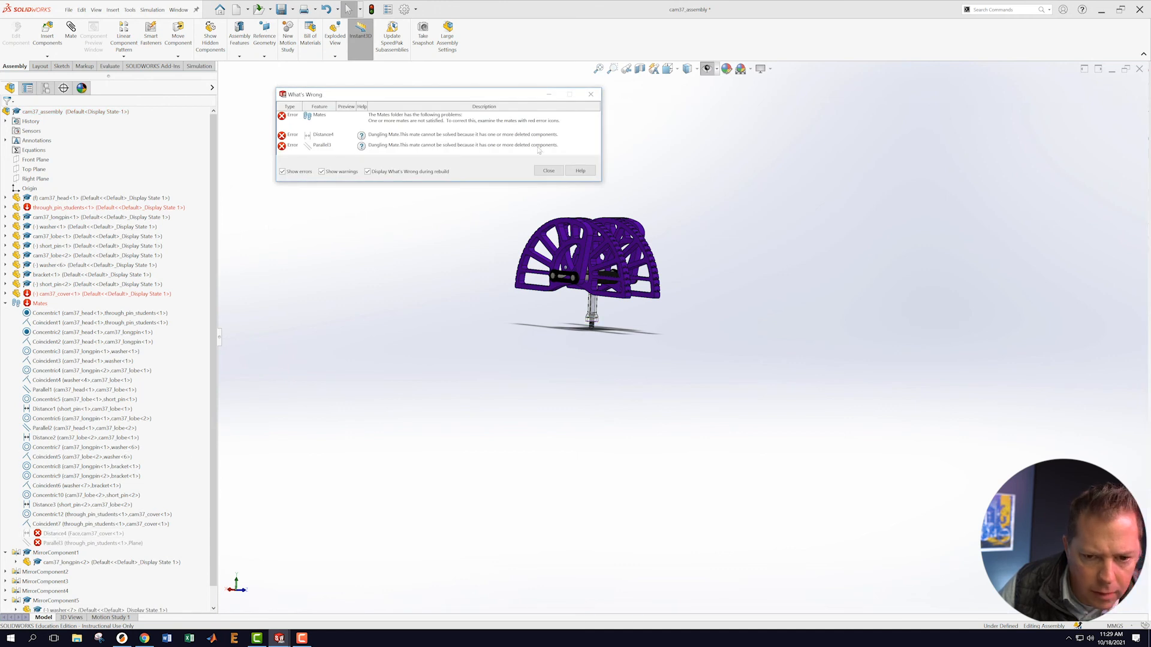
left_click(548, 171)
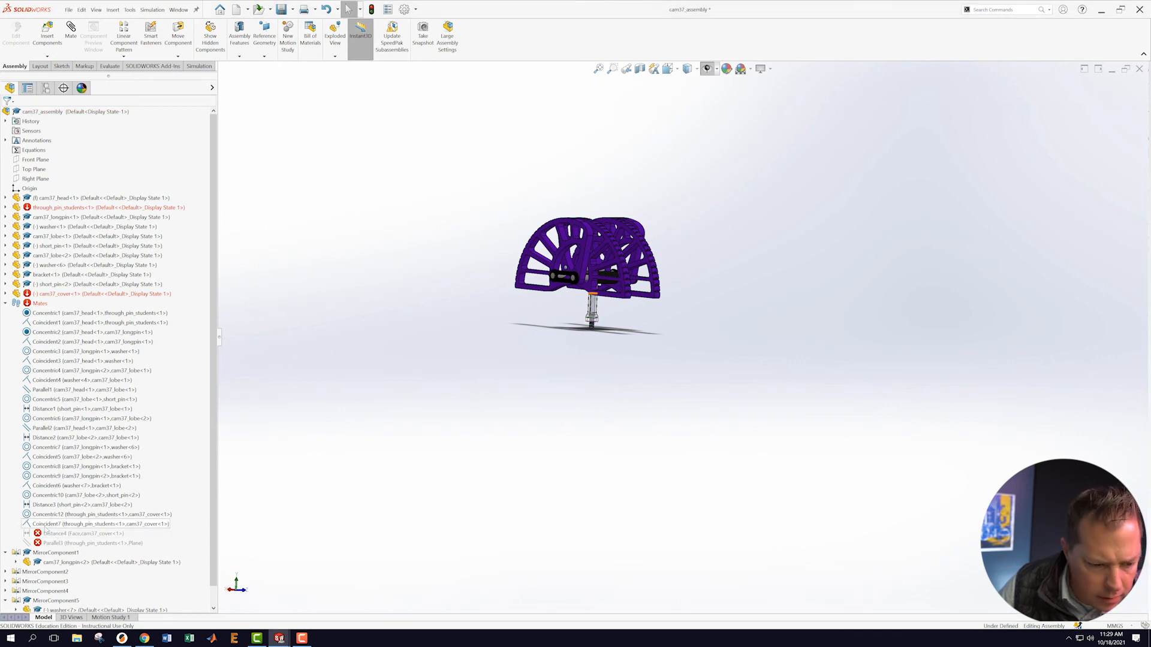
- Delete the dangling Distance4 and Parallel3 mates from cam37_assembly
left_click(53, 534)
left_click(51, 543, "ctrl")
right_click(50, 544)
left_click(87, 487)
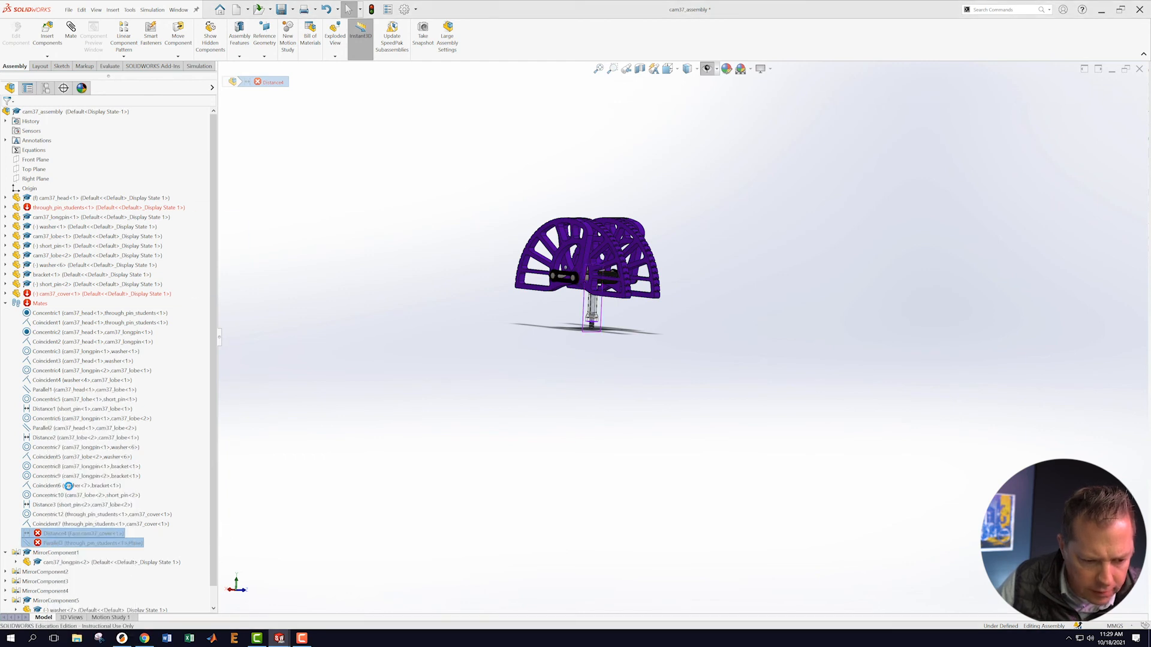
left_click(362, 96)
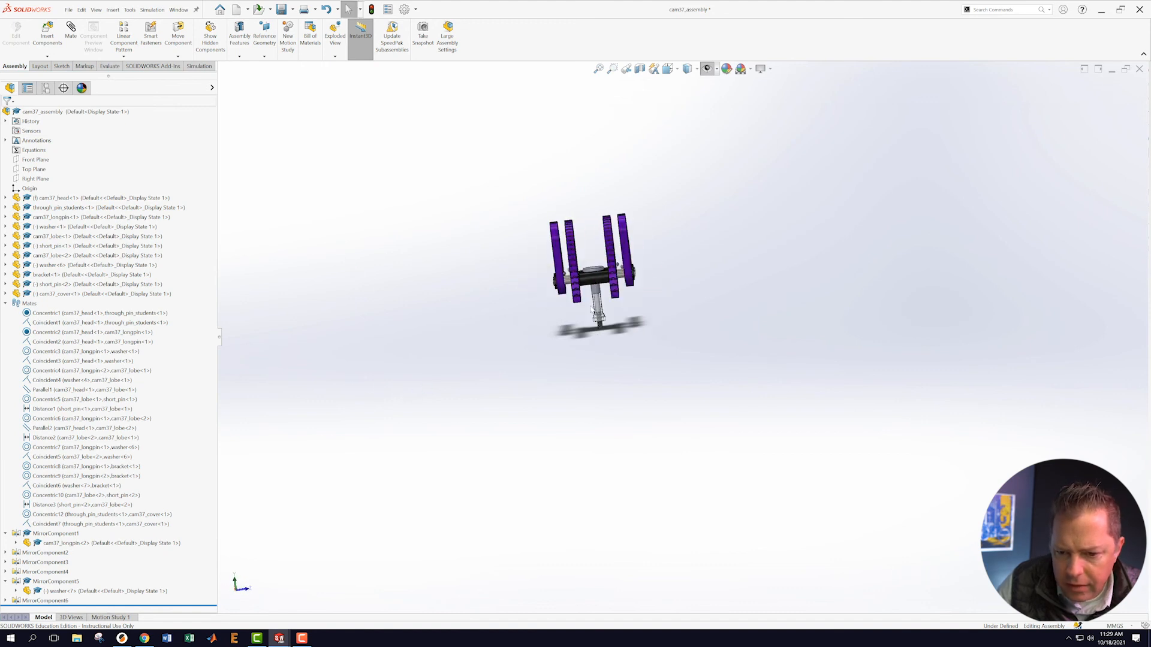
- Save cam37_assembly without the lower assembly and its dangling mates
middle_click_drag(725, 246, 740, 279)
middle_click_drag(673, 234, 725, 401)
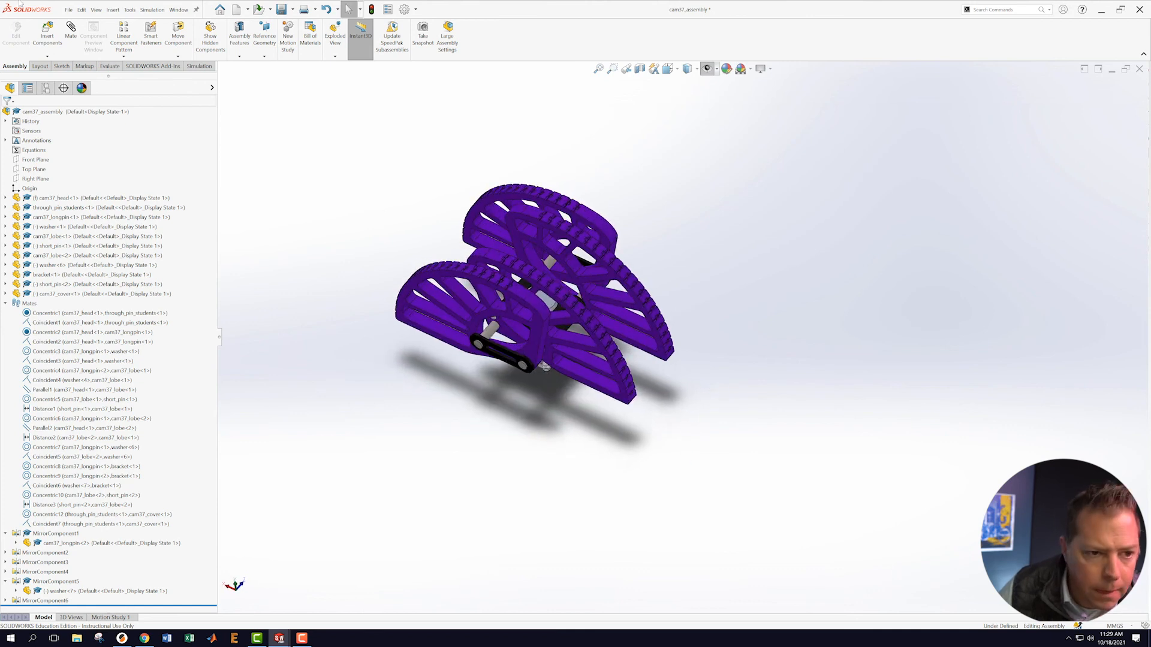
left_click(68, 9)
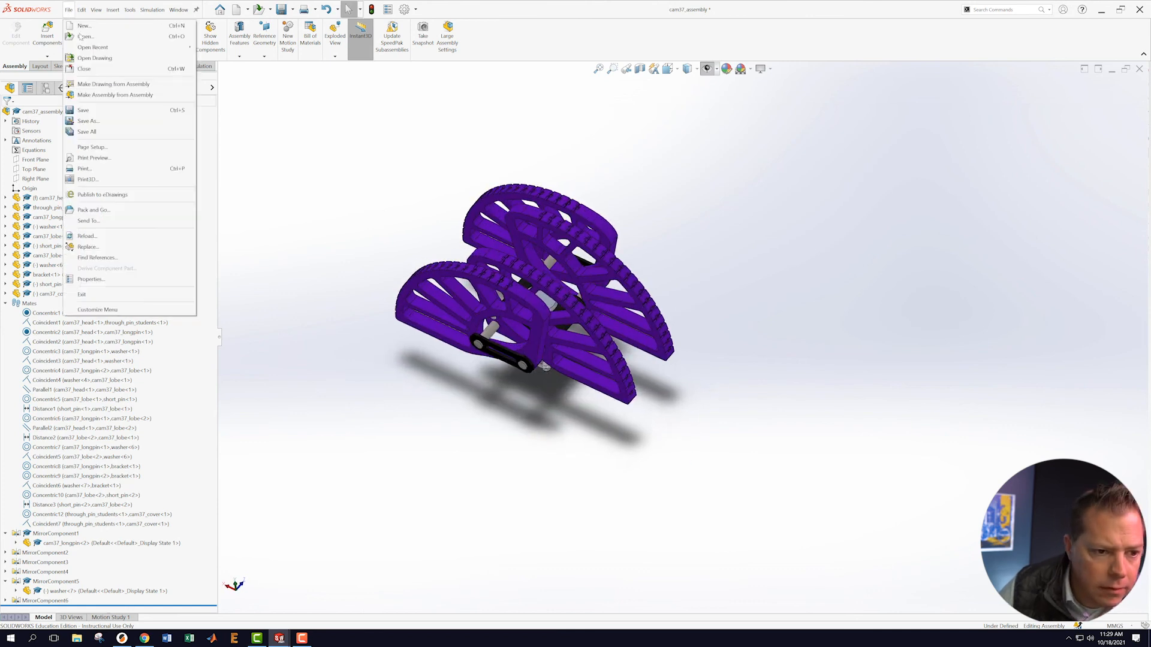
left_click(87, 111)
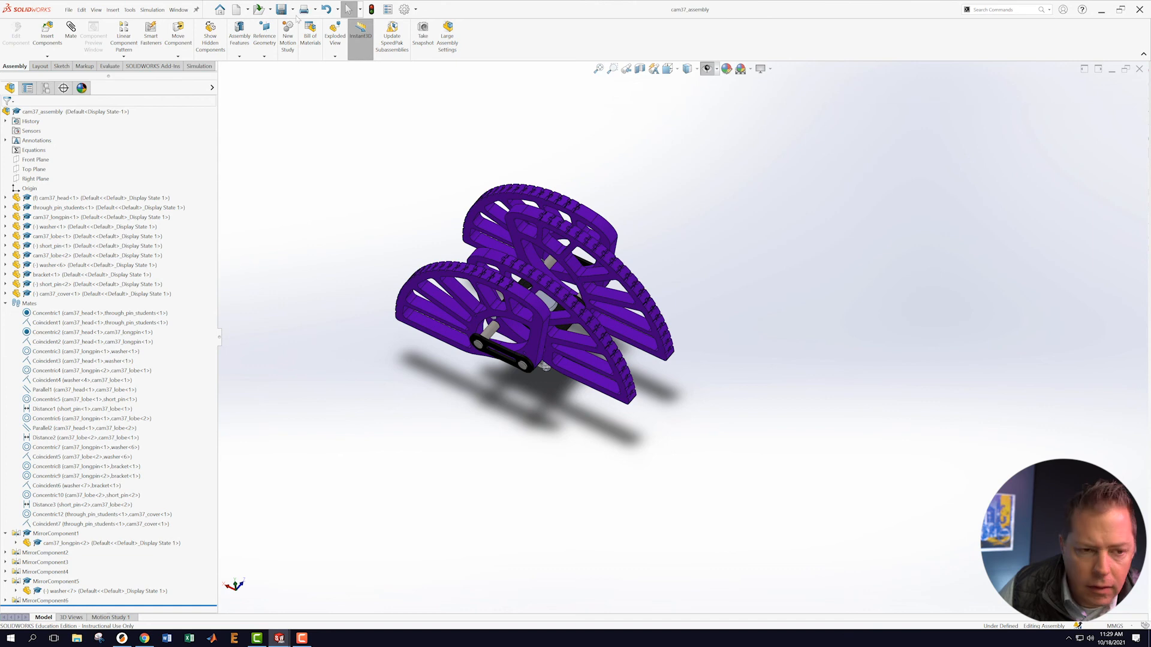
left_click(69, 11)
left_click(90, 25)
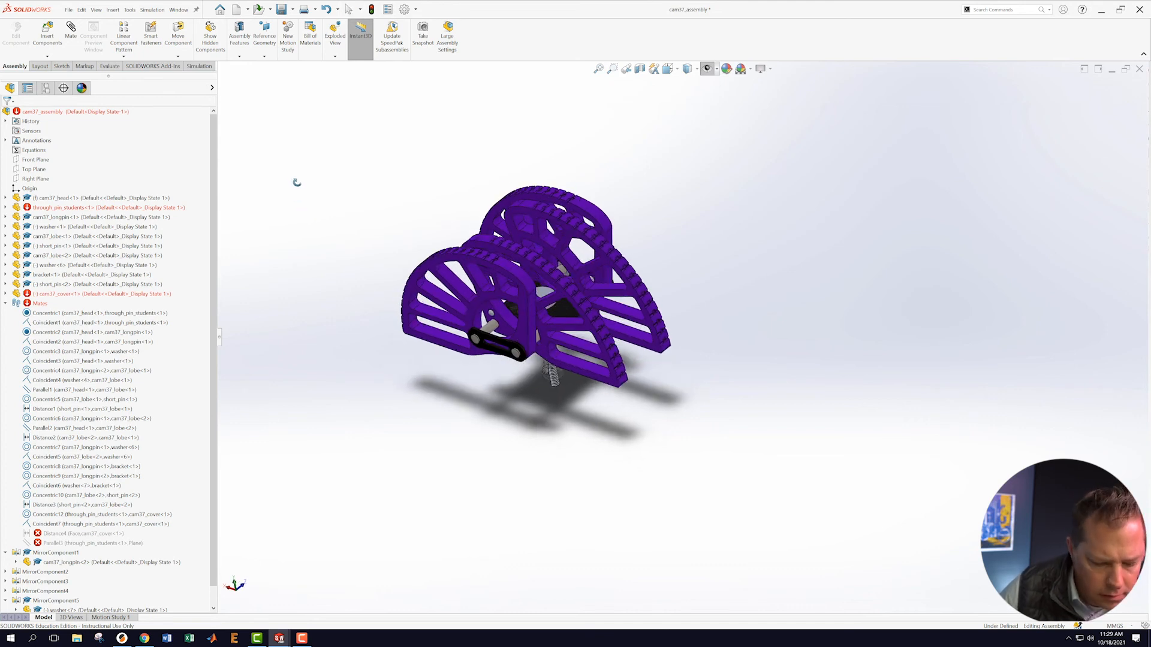
- Undo the deletions of the dangling mates and of the Cam_Lower_Assembly_Students component
key("ctrl+z")
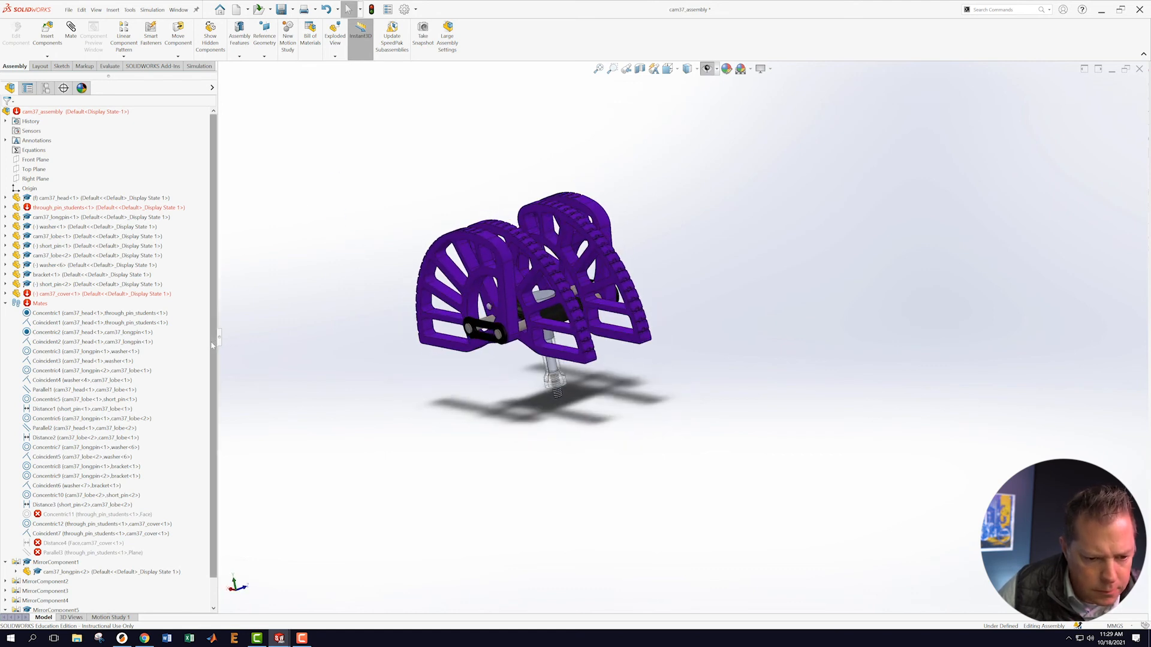
scroll(130, 482, "down", 1)
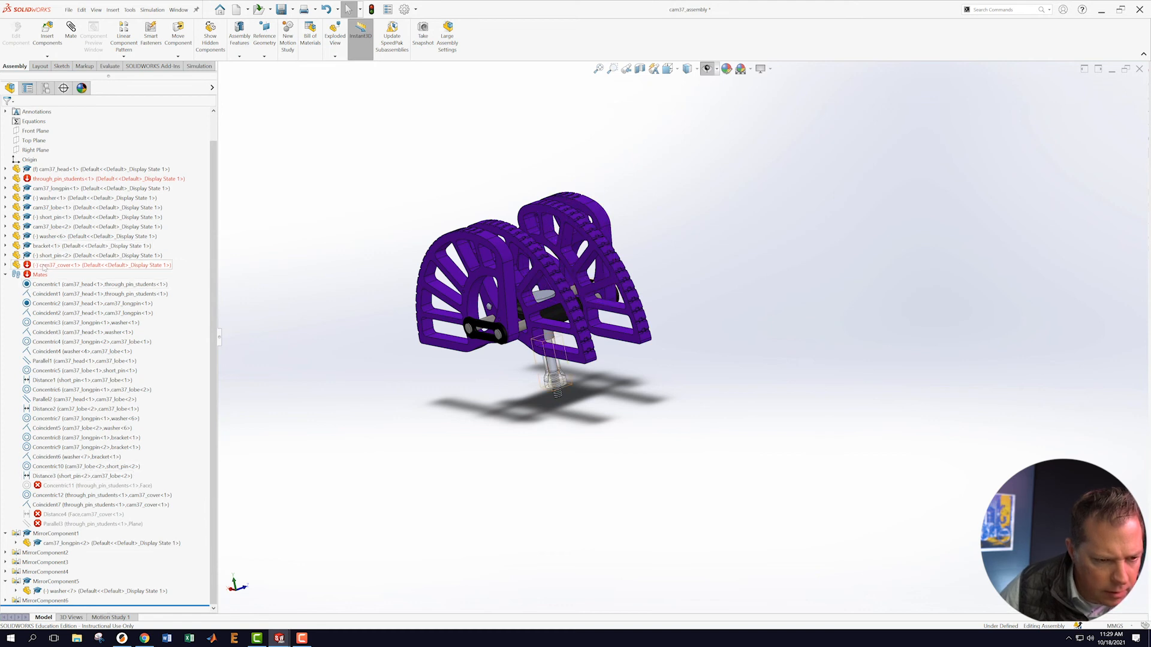
mouse_move(386, 407)
middle_mouse_down()
mouse_move(359, 396)
mouse_move(373, 399)
mouse_move(344, 362)
mouse_move(349, 375)
mouse_move(329, 378)
mouse_move(372, 407)
middle_mouse_up()
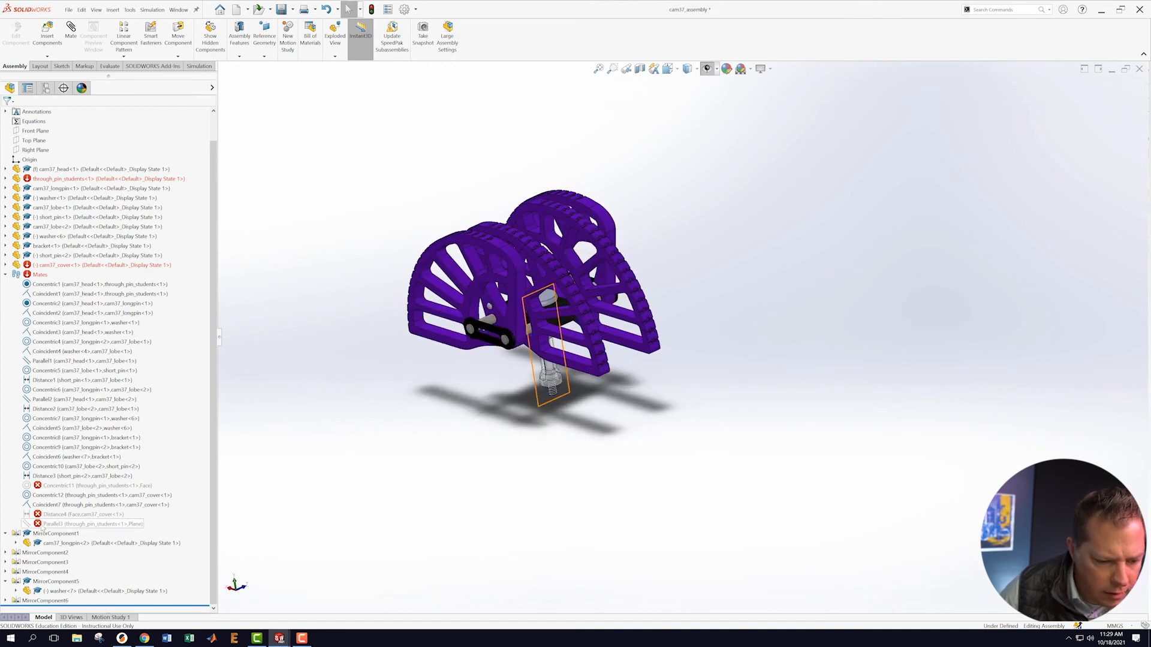
mouse_move(56, 489)
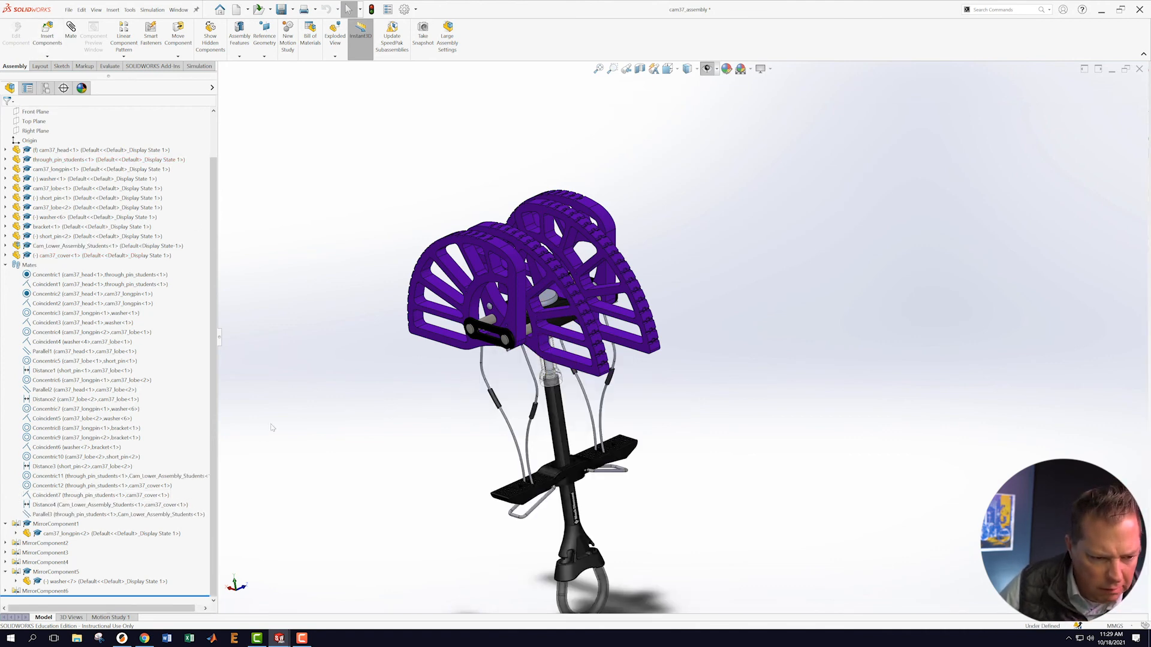
- Delete the Cam_Lower_Assembly_Students component from cam37_assembly again and dismiss the error report
right_click(43, 246)
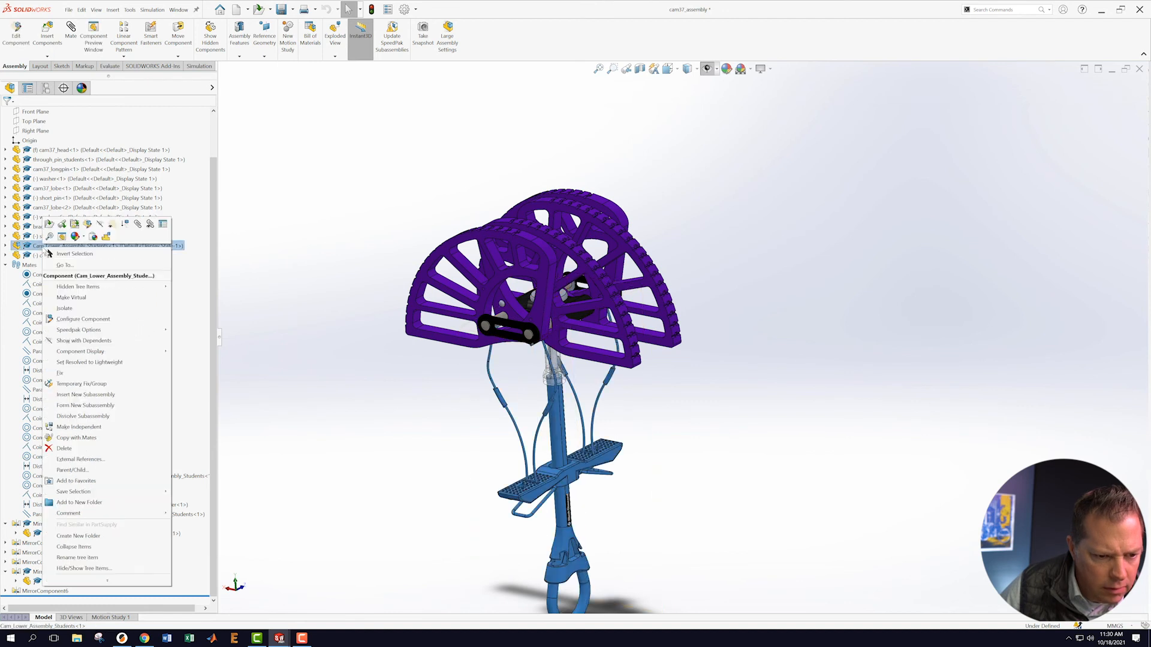
left_click(64, 449)
left_click(362, 87)
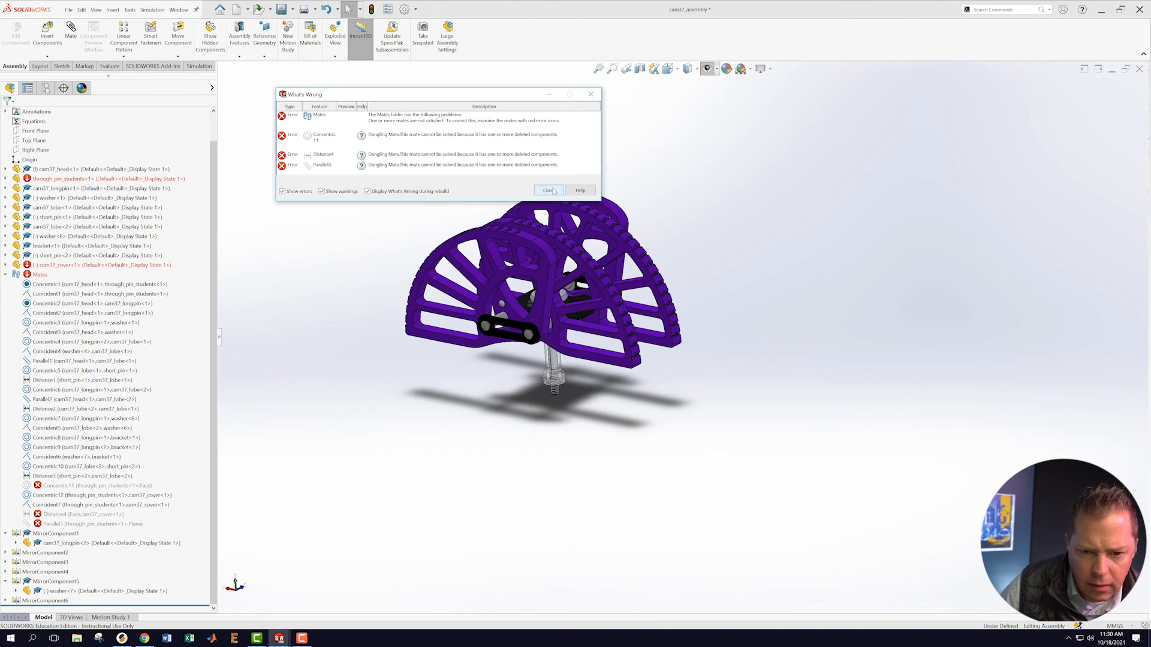
left_click(549, 191)
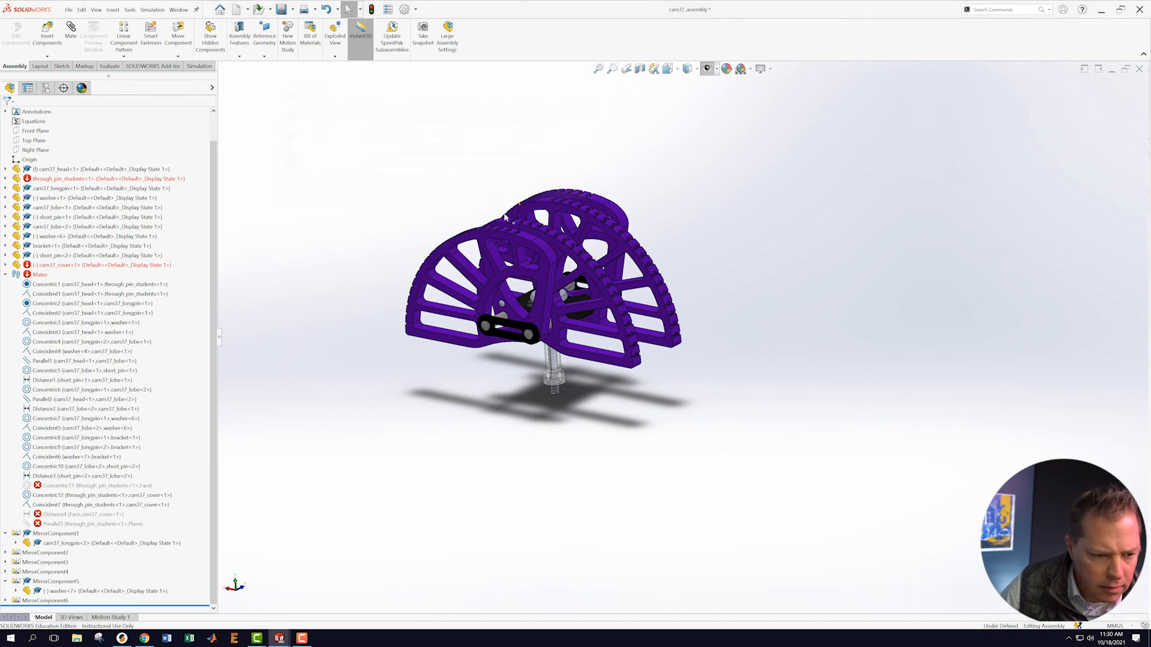
- Delete the dangling Concentric11 mate that refers to through_pin_students
left_click(51, 486)
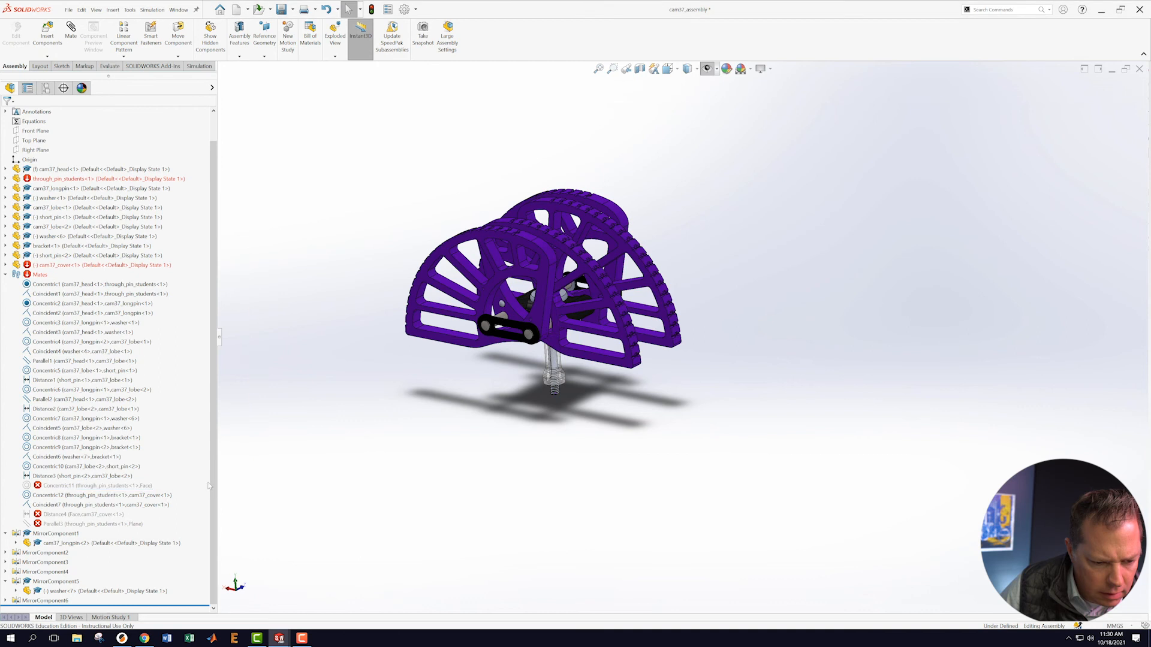
right_click(54, 486)
left_click(76, 488)
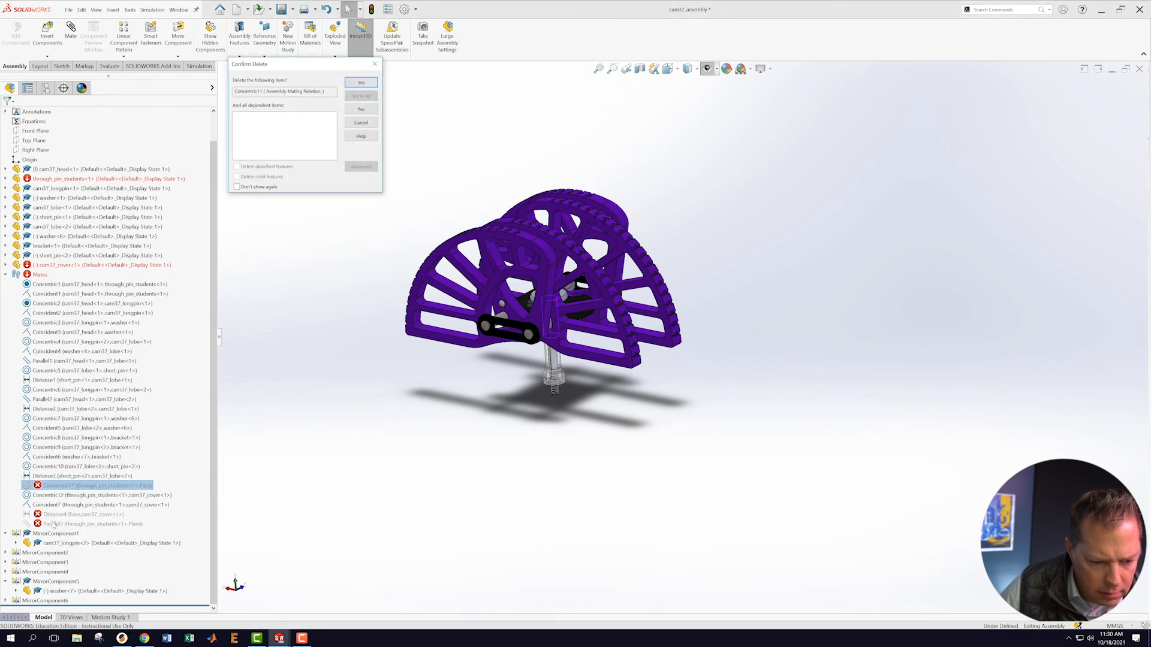
left_click(358, 83)
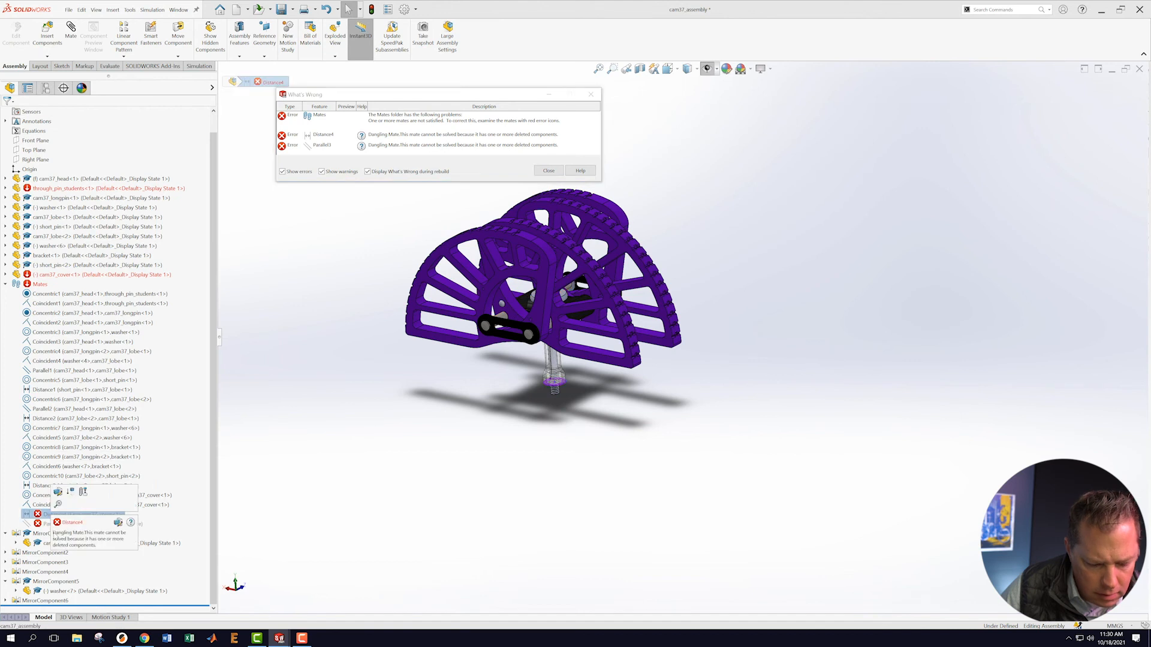
- Delete the two remaining dangling mates, Distance4 and Parallel3, together
left_click(52, 514)
left_click(53, 524, "shift")
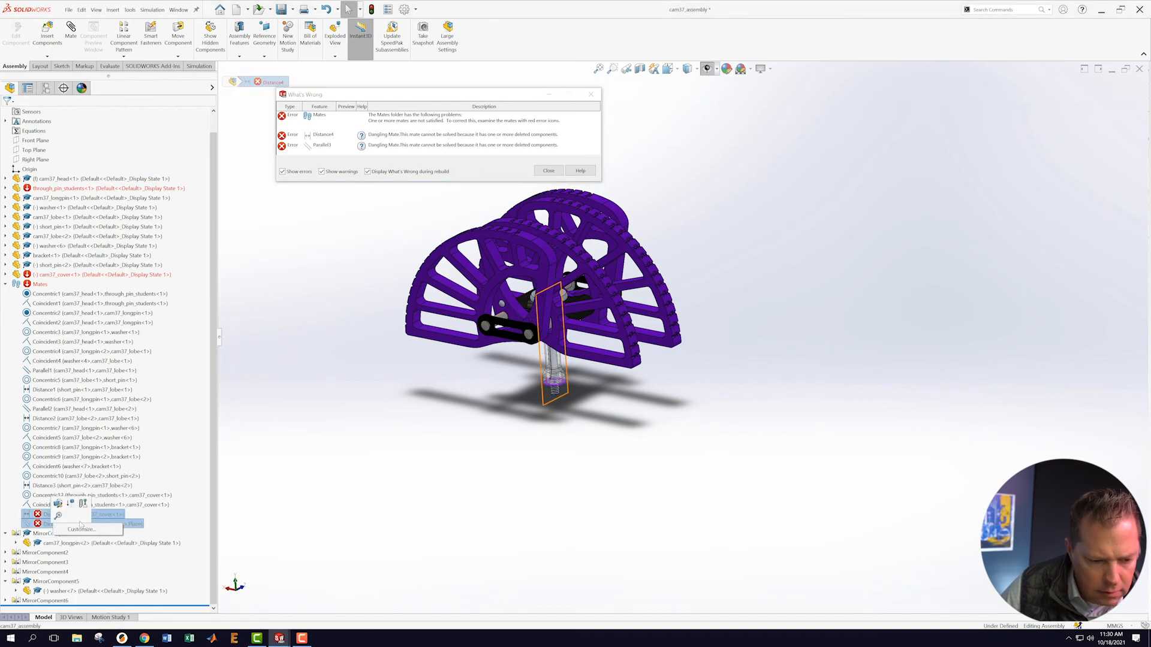
right_click(107, 523)
left_click(128, 488)
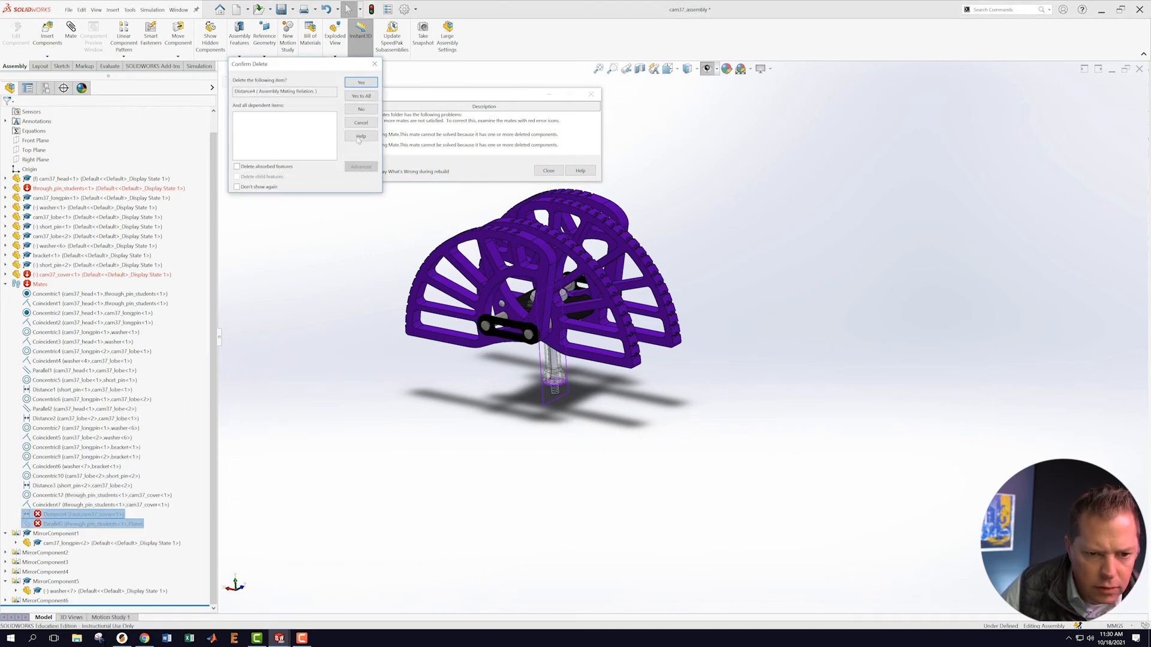
left_click(359, 83)
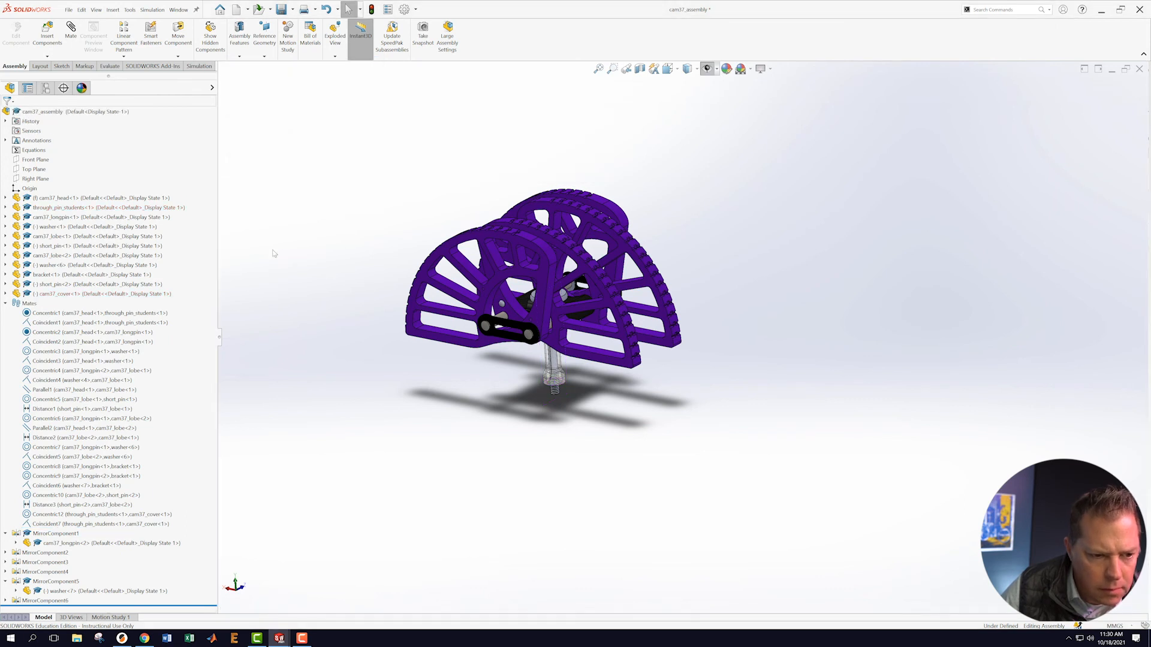
- Save the cleaned-up cam37_assembly and open the recently used Cam_Lower_Assembly_Students
left_click(69, 9)
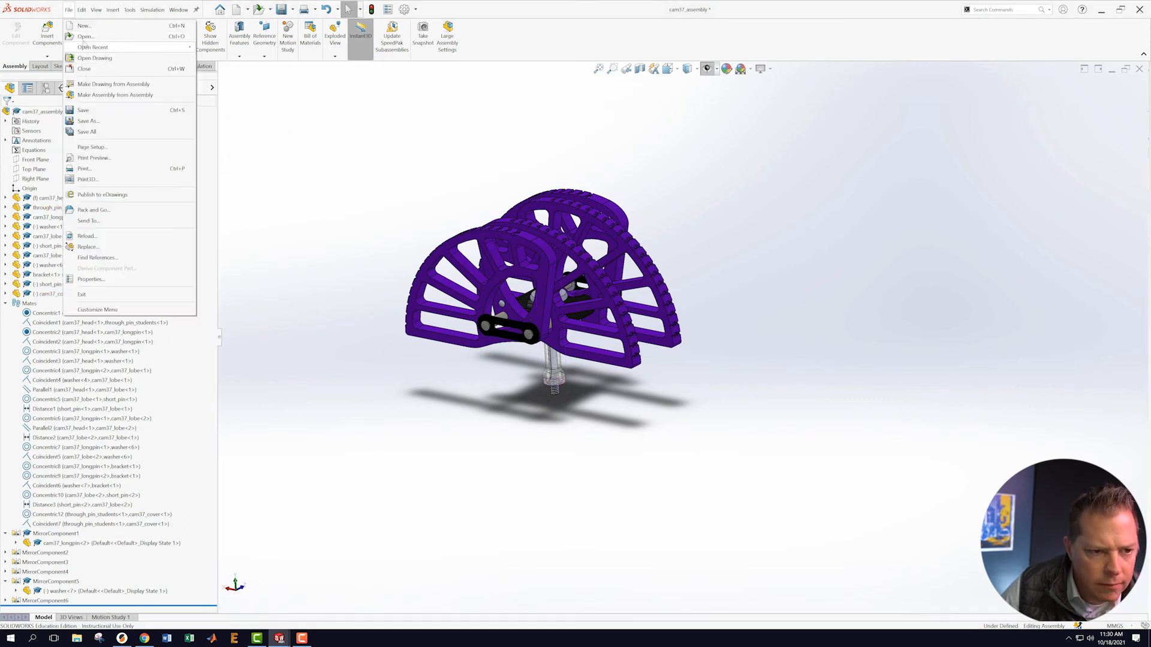
left_click(84, 110)
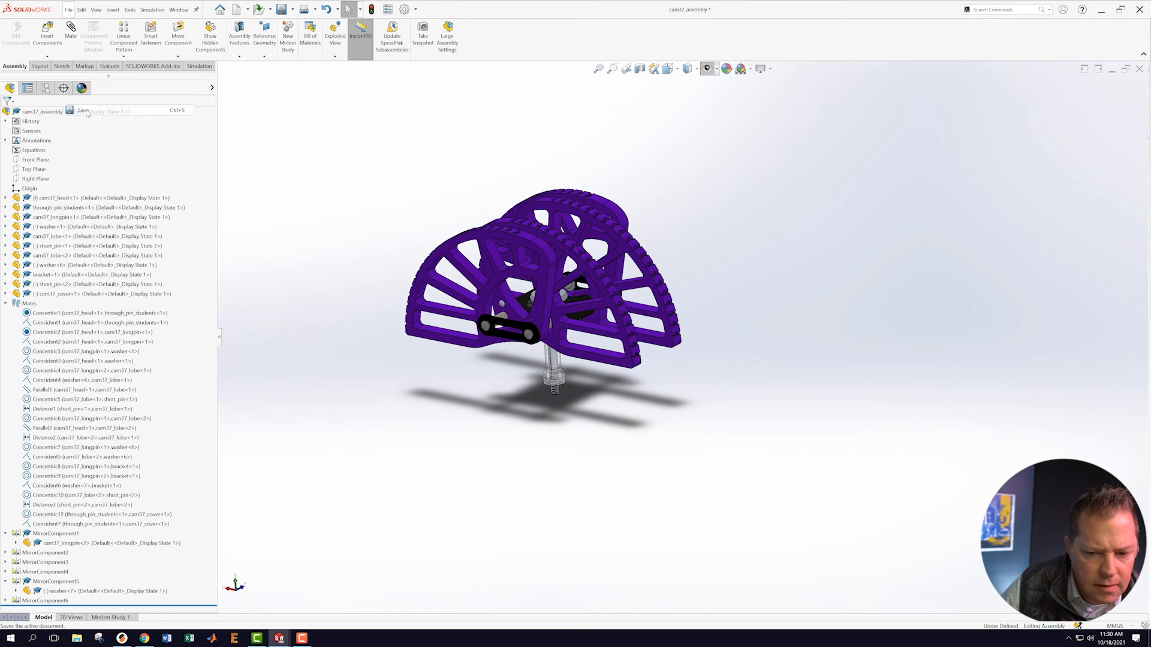
left_click(70, 9)
mouse_move(85, 48)
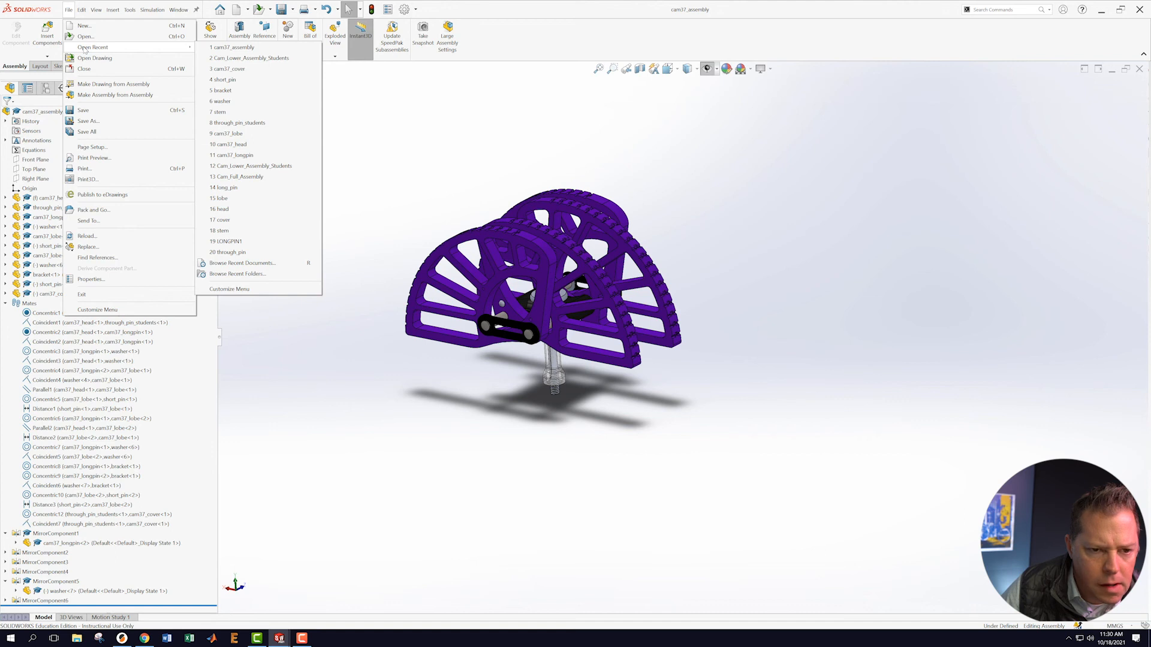
left_click(233, 62)
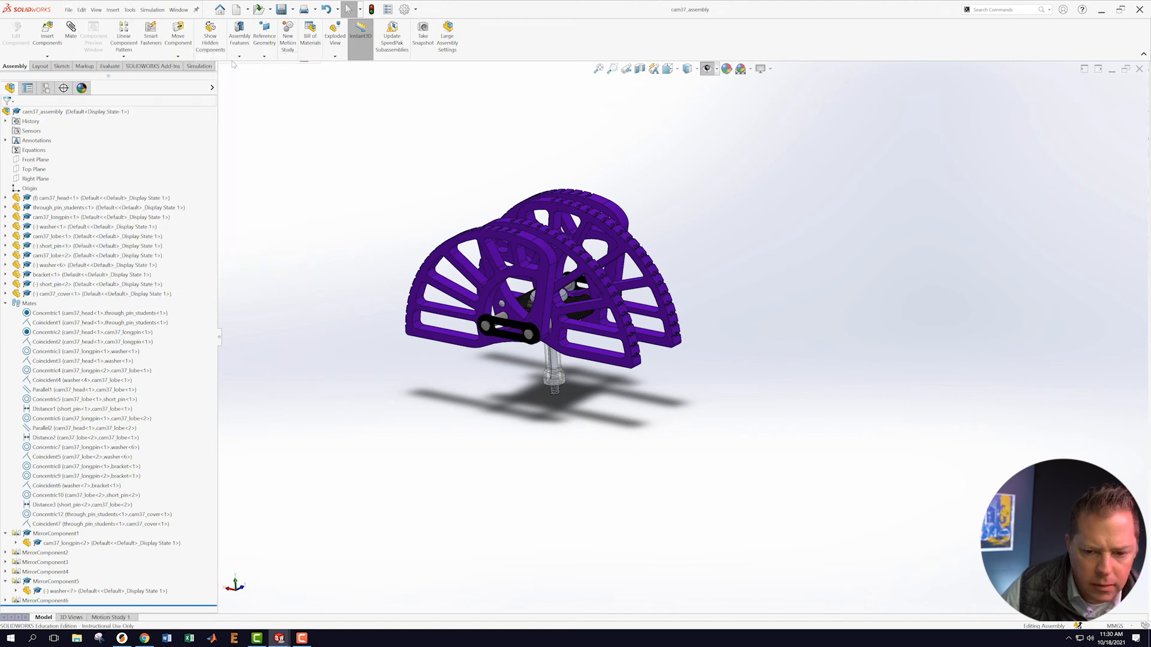
- Try moving the pull-down finger hold along the stem and collapse its entry in the feature tree
middle_click_drag(408, 235, 412, 247)
left_click_drag(621, 374, 621, 425)
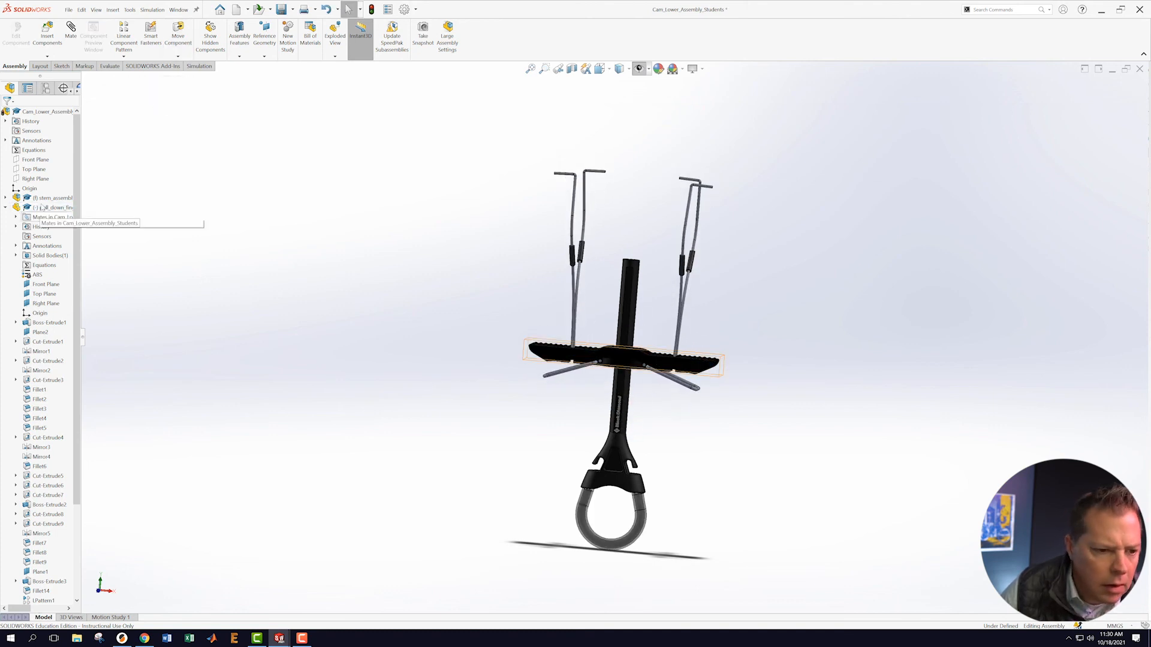
left_click(5, 207)
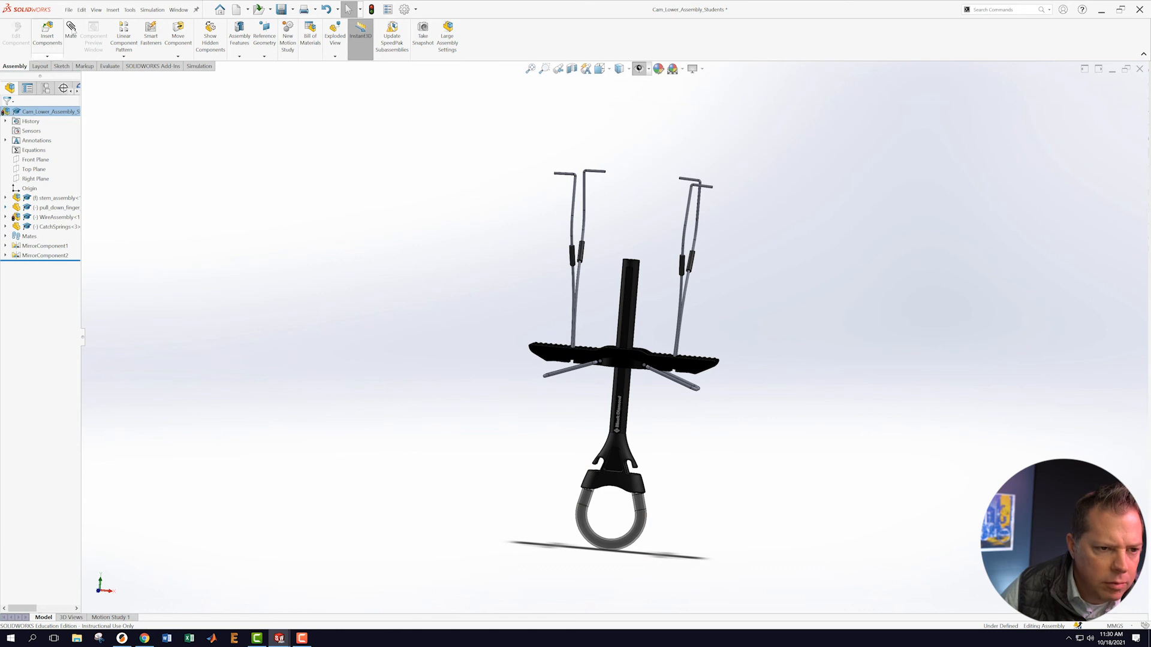
- Insert cam37_assembly into Cam_Lower_Assembly_Students, placing it above and to one side of the stem
left_click(82, 9)
left_click(69, 9)
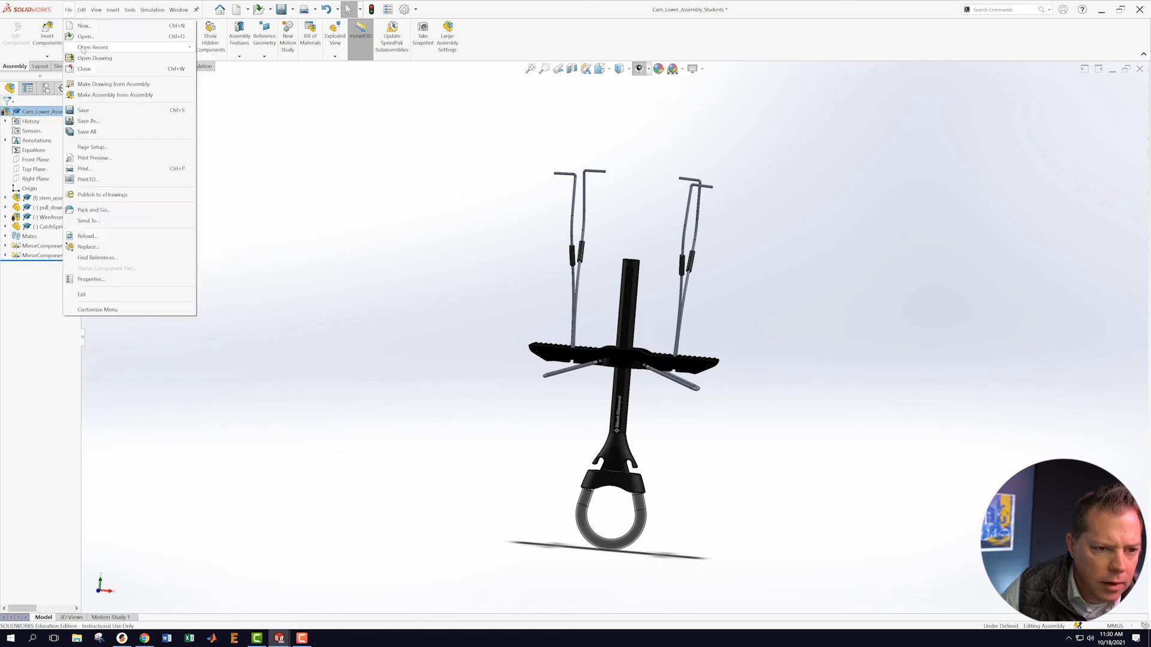
left_click(281, 131)
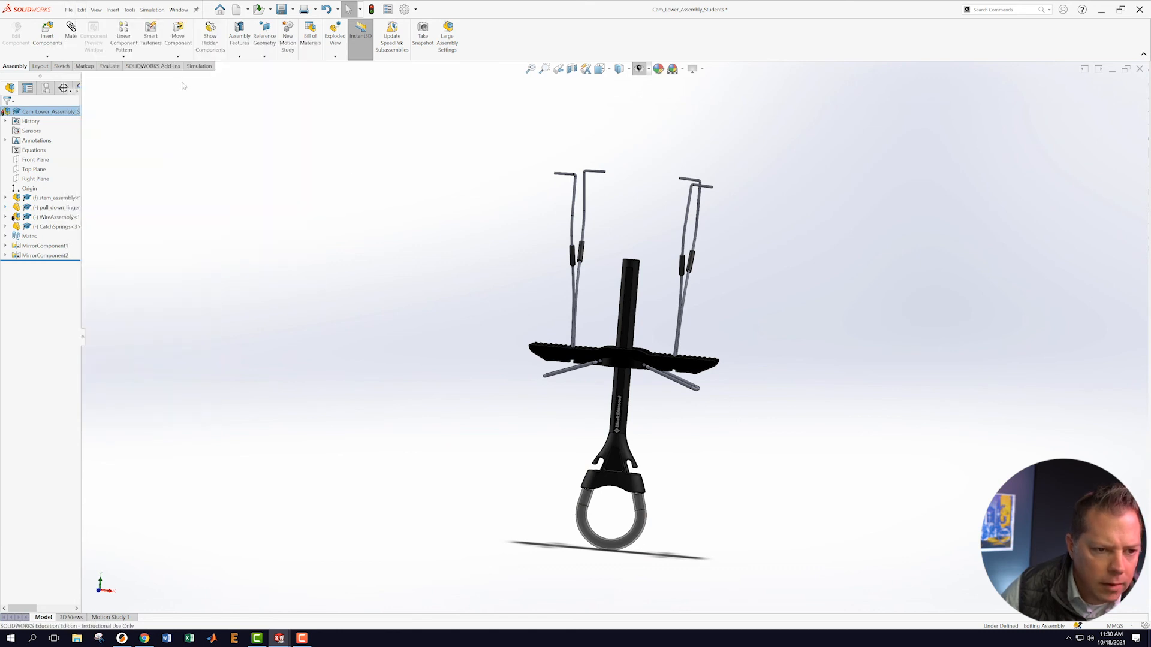
left_click(48, 39)
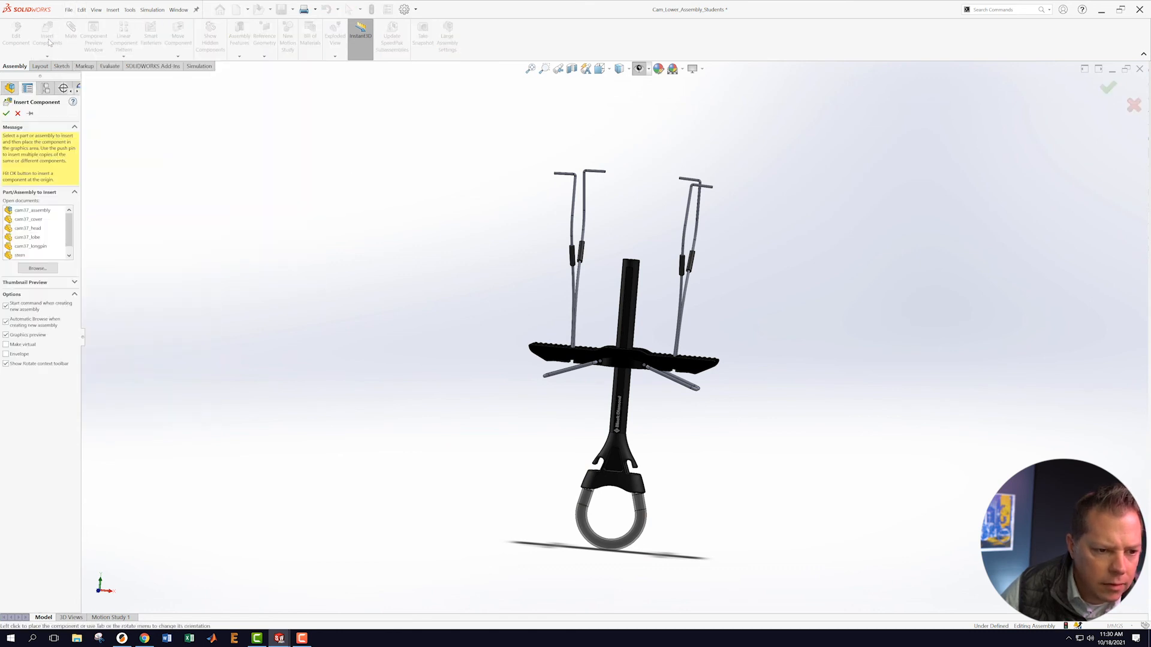
left_click(28, 211)
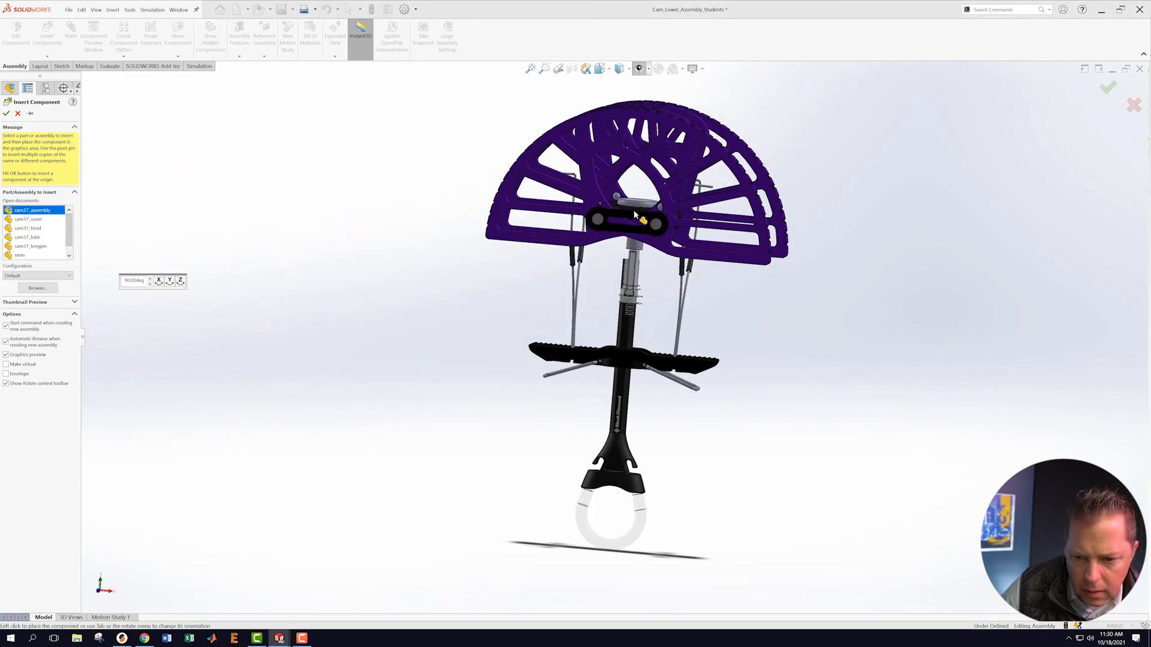
left_click(754, 193)
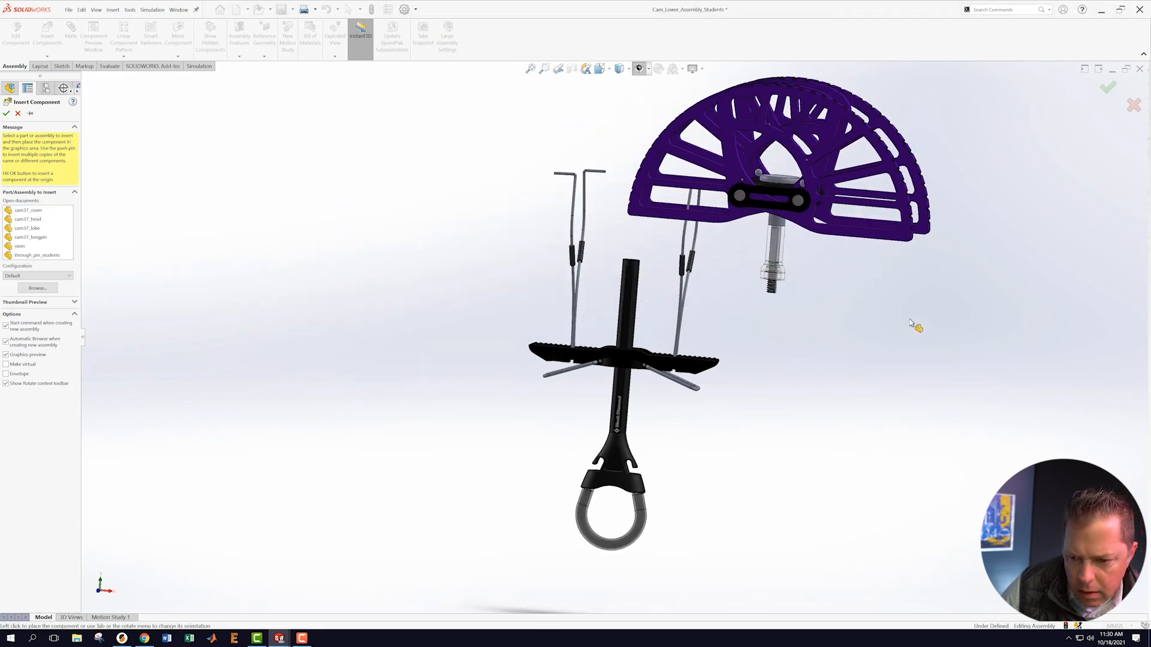
left_click(628, 366)
left_click_drag(627, 364, 629, 380)
left_click(911, 296)
- Add a 3.68 mm distance mate between the stem's upper end face and the lower end face of the cam37 cover
middle_click_drag(911, 296, 892, 275)
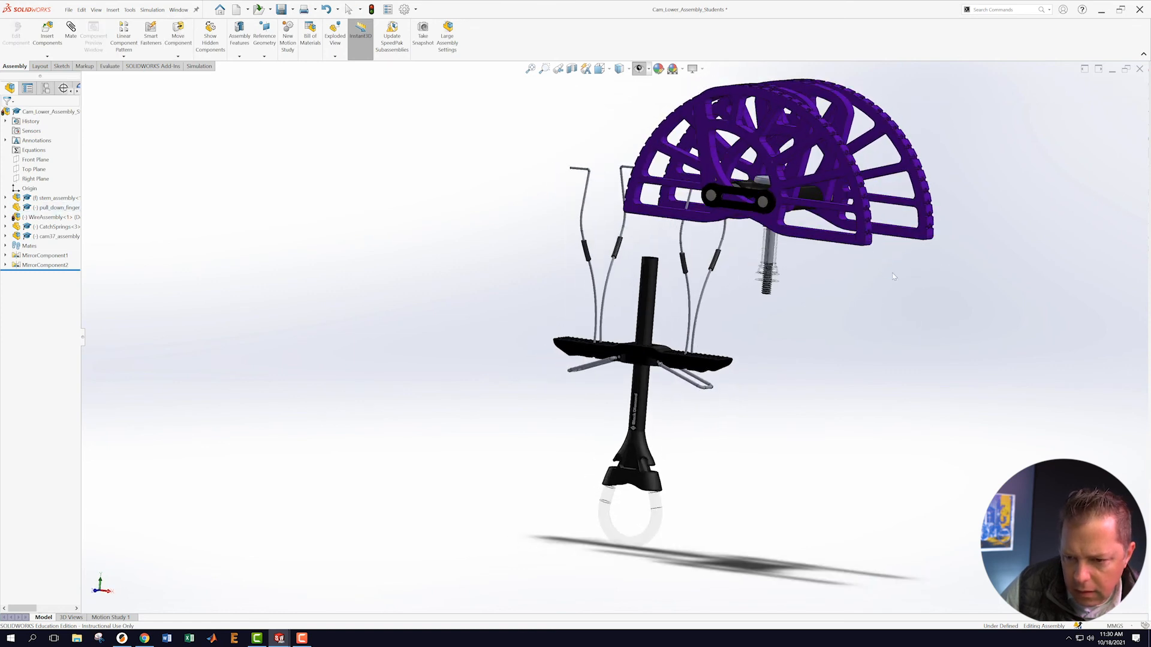
scroll(892, 274, "down", 3)
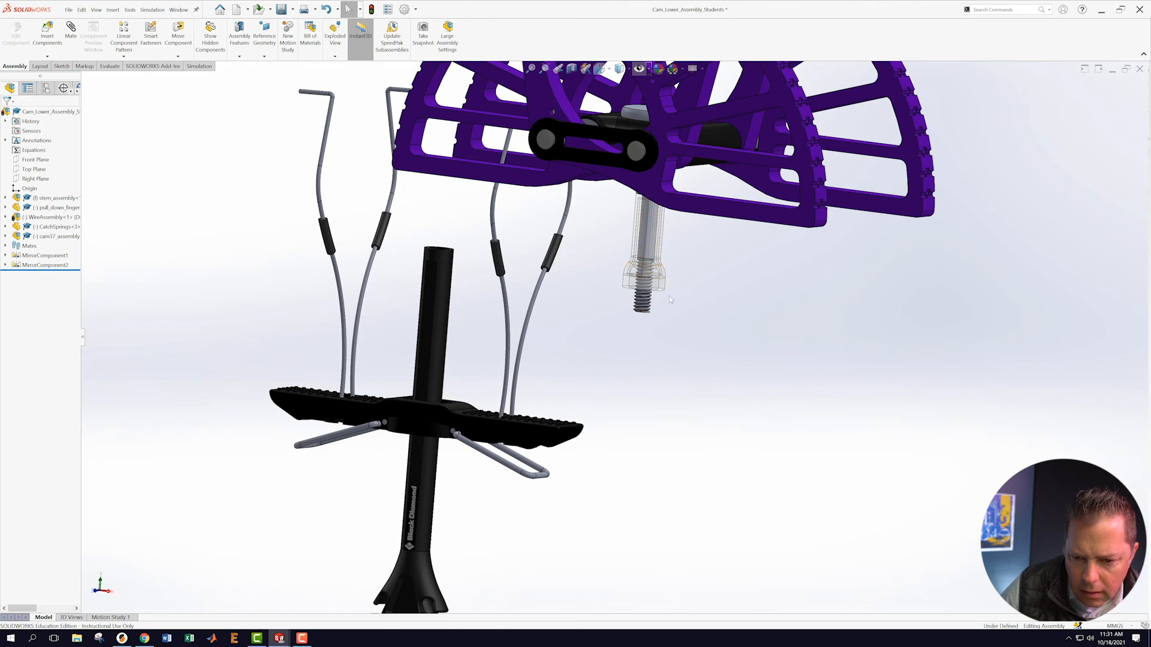
middle_click_drag(705, 323, 427, 214)
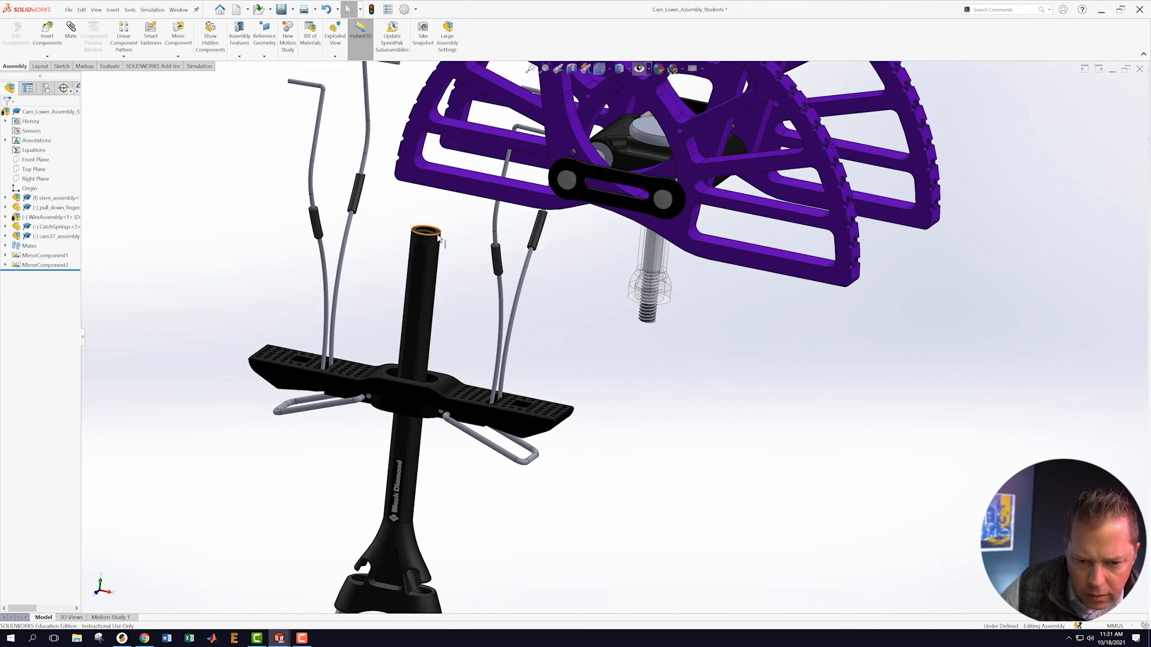
left_click(440, 234)
middle_click_drag(731, 335, 678, 293)
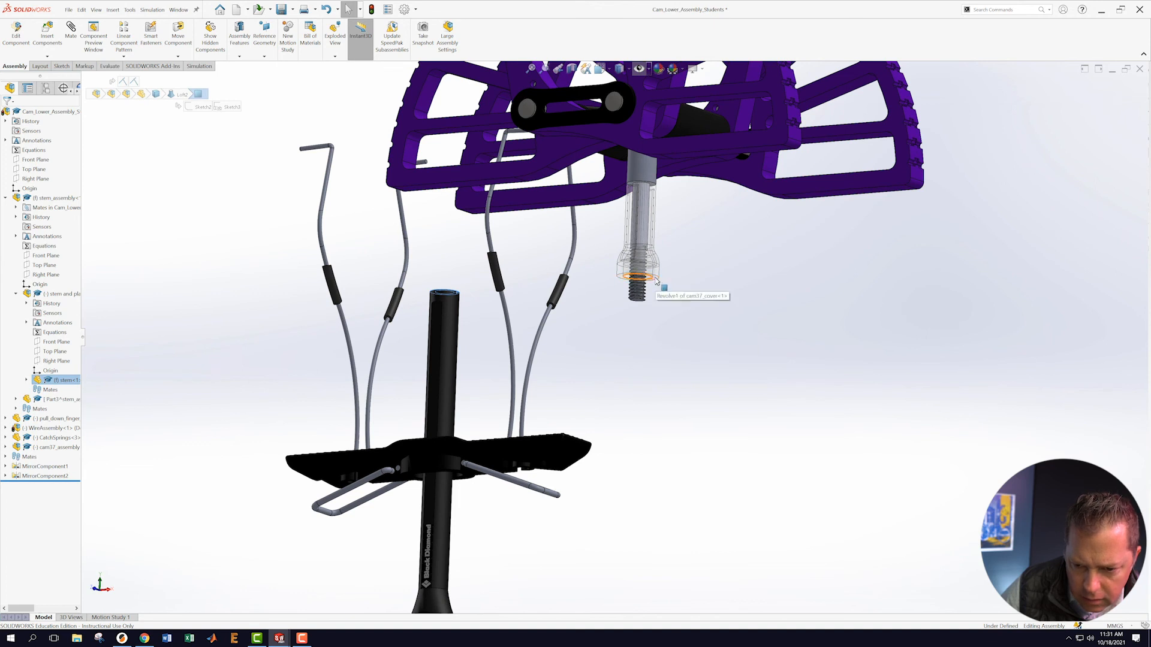
left_click(657, 282)
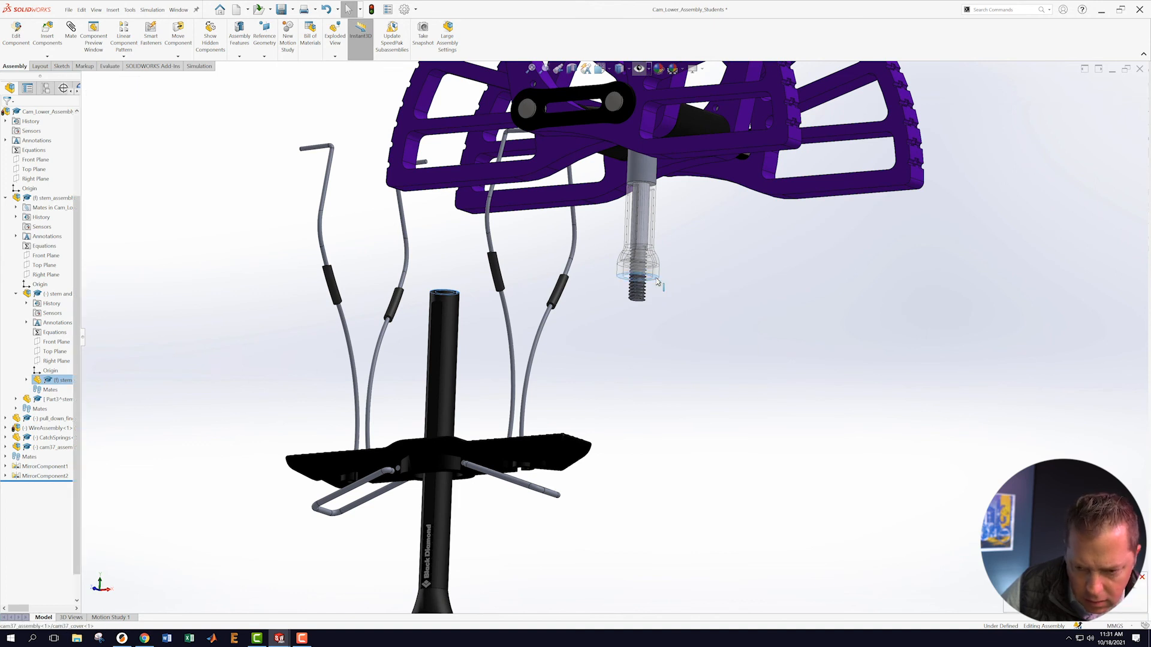
left_click(719, 275)
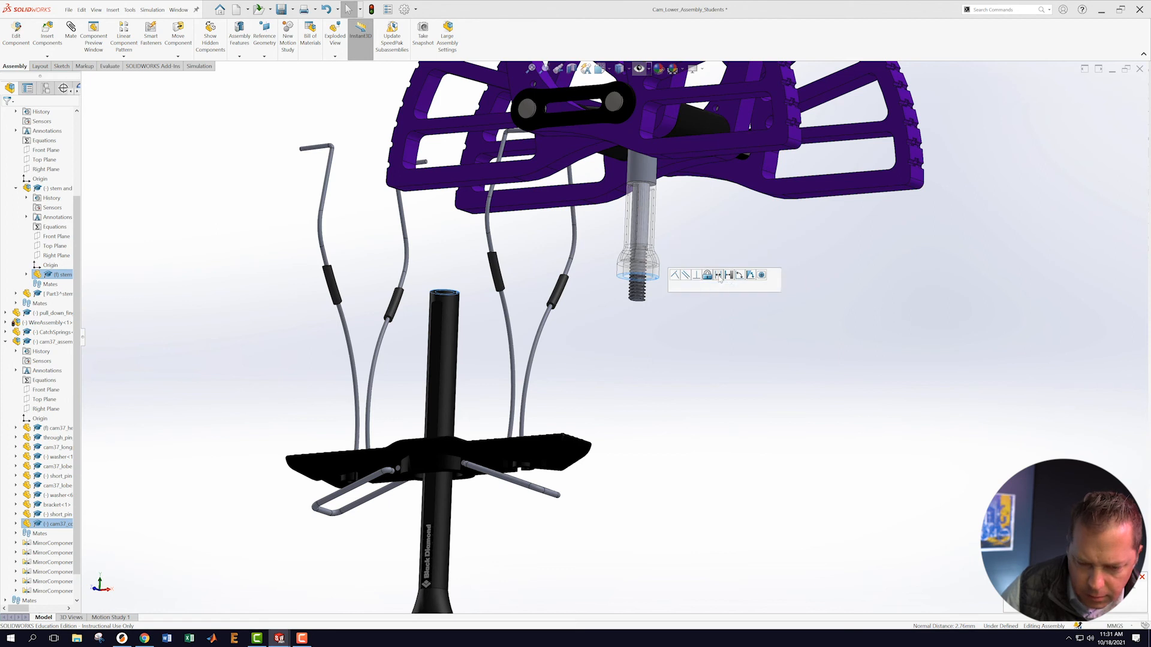
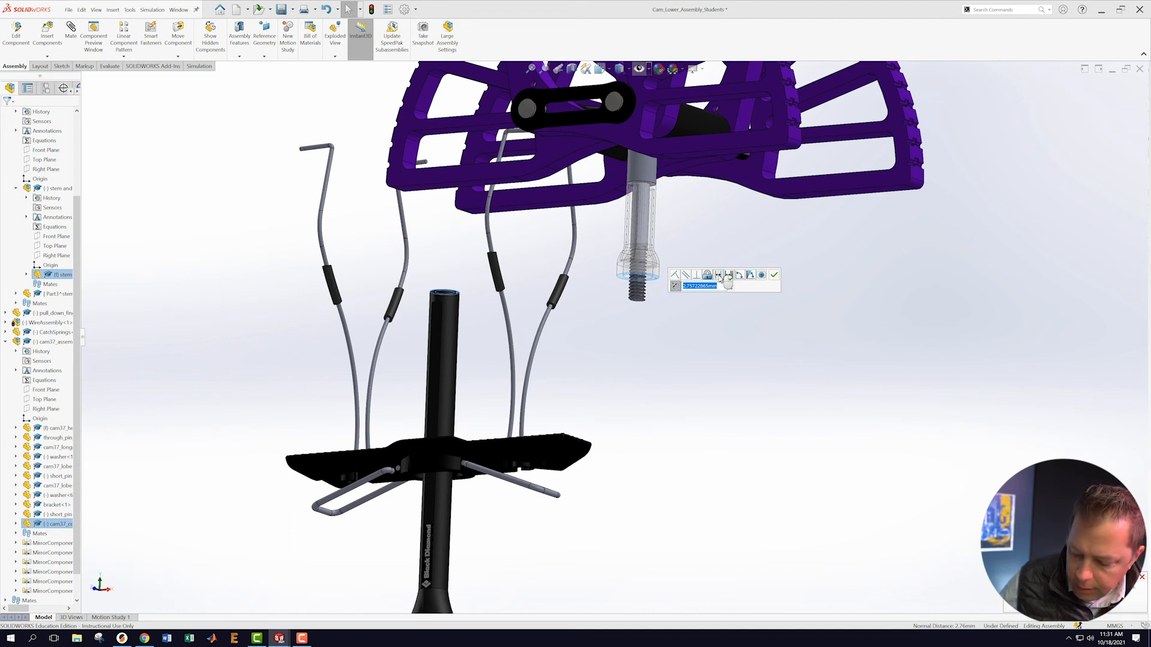
left_click(719, 276)
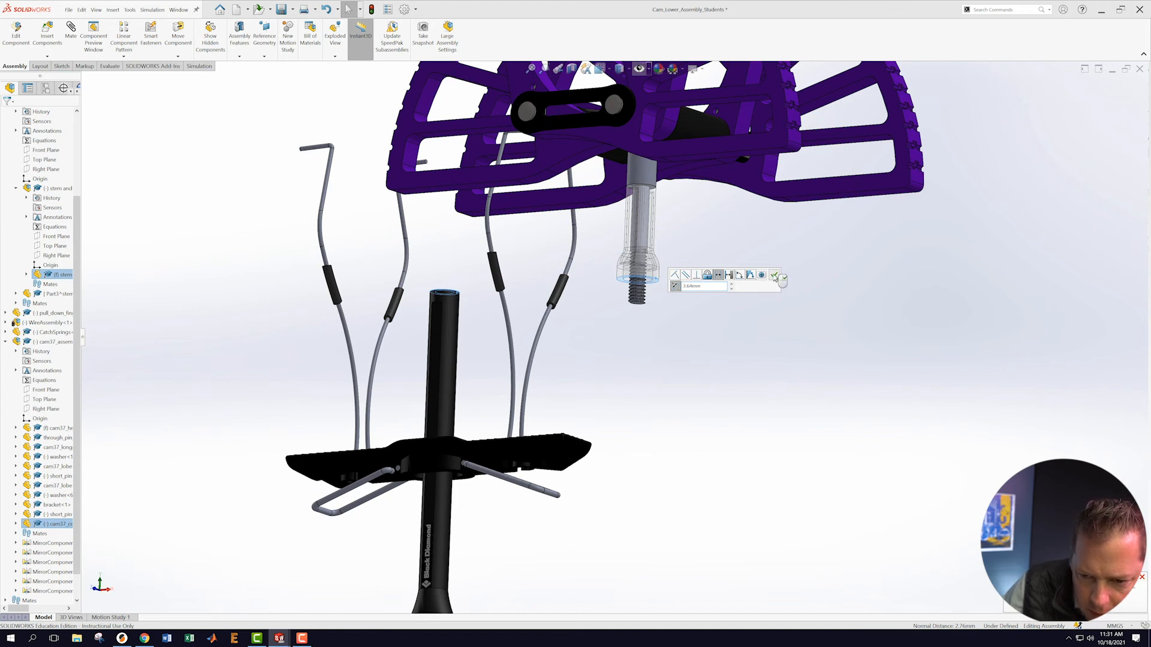
left_click(774, 275)
- Make the cylindrical face of the through pin in cam37_assembly concentric with the outer face of the stem
middle_click_drag(565, 353, 504, 333)
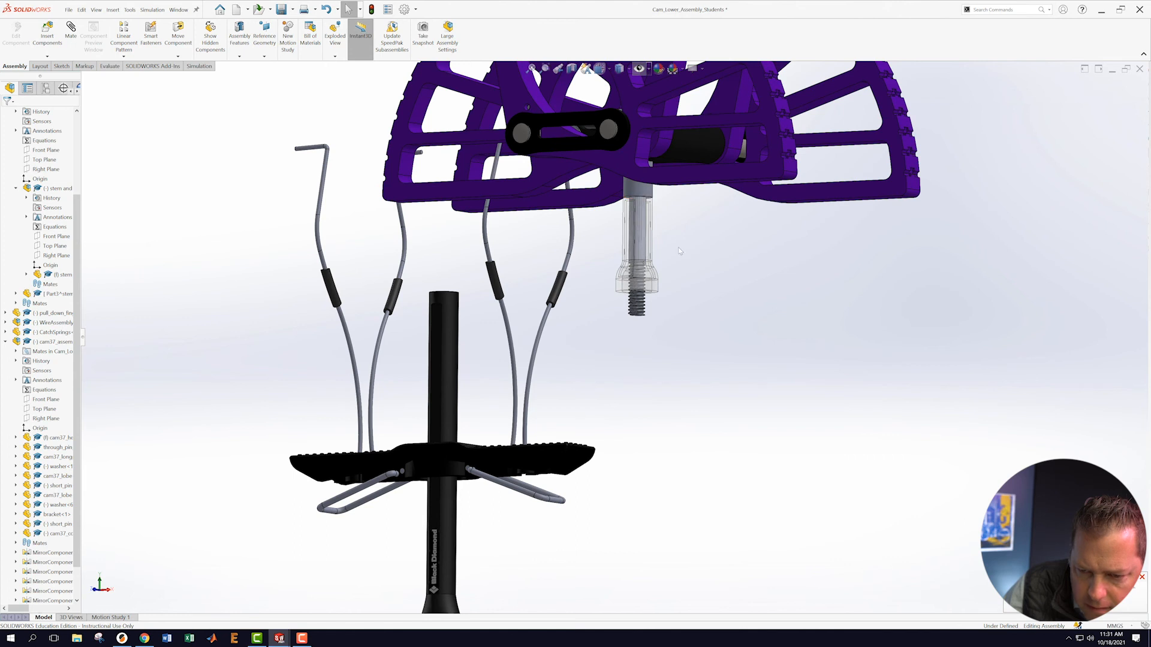
middle_click_drag(723, 300, 709, 303)
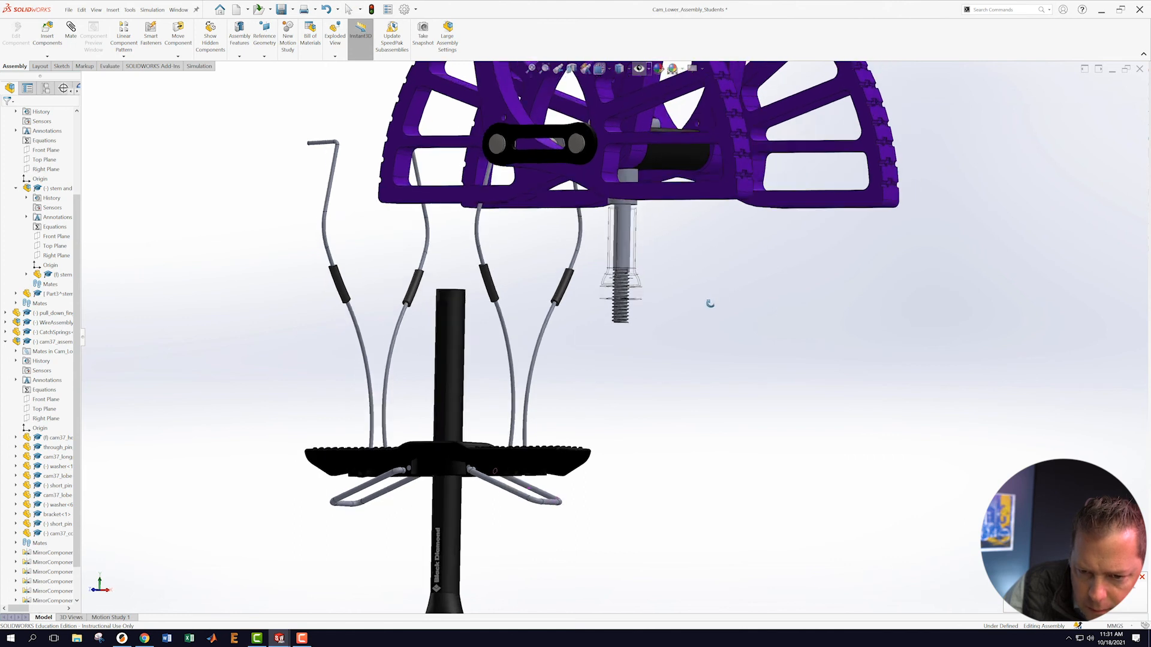
left_click(625, 203)
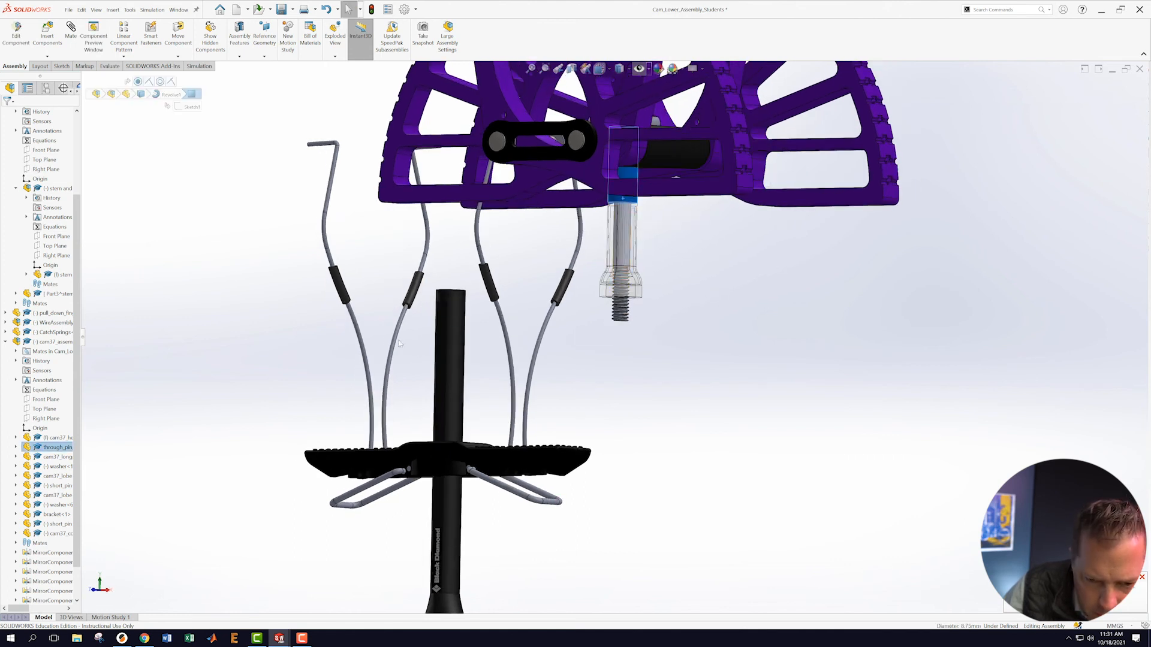
left_click(455, 323, "ctrl")
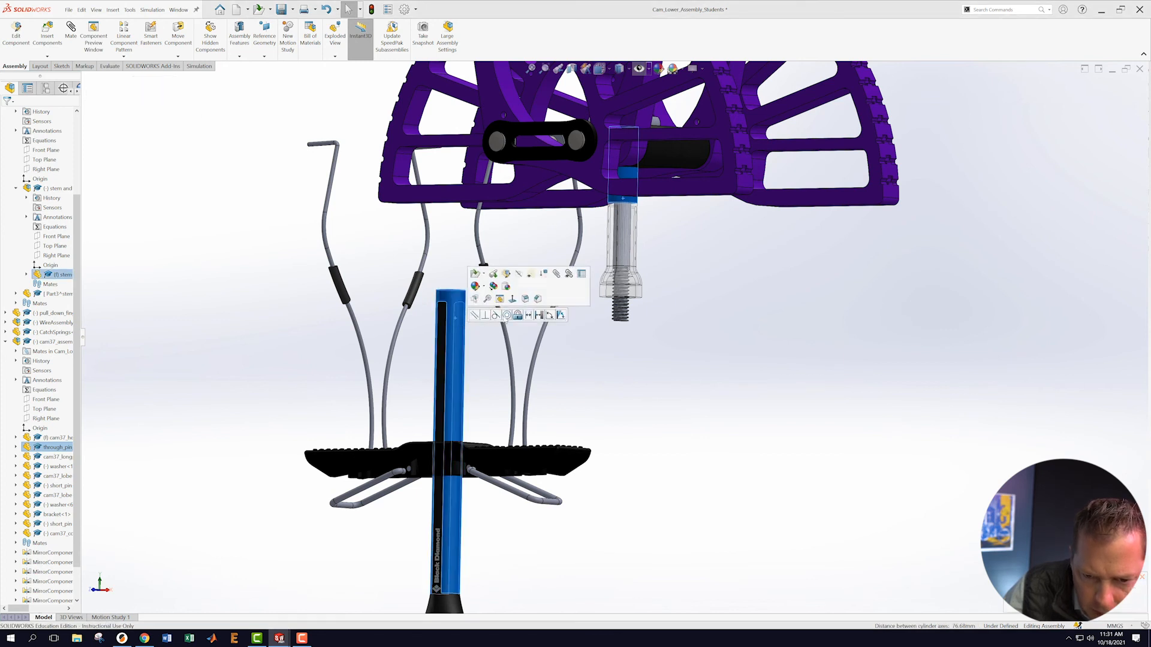
left_click(507, 315)
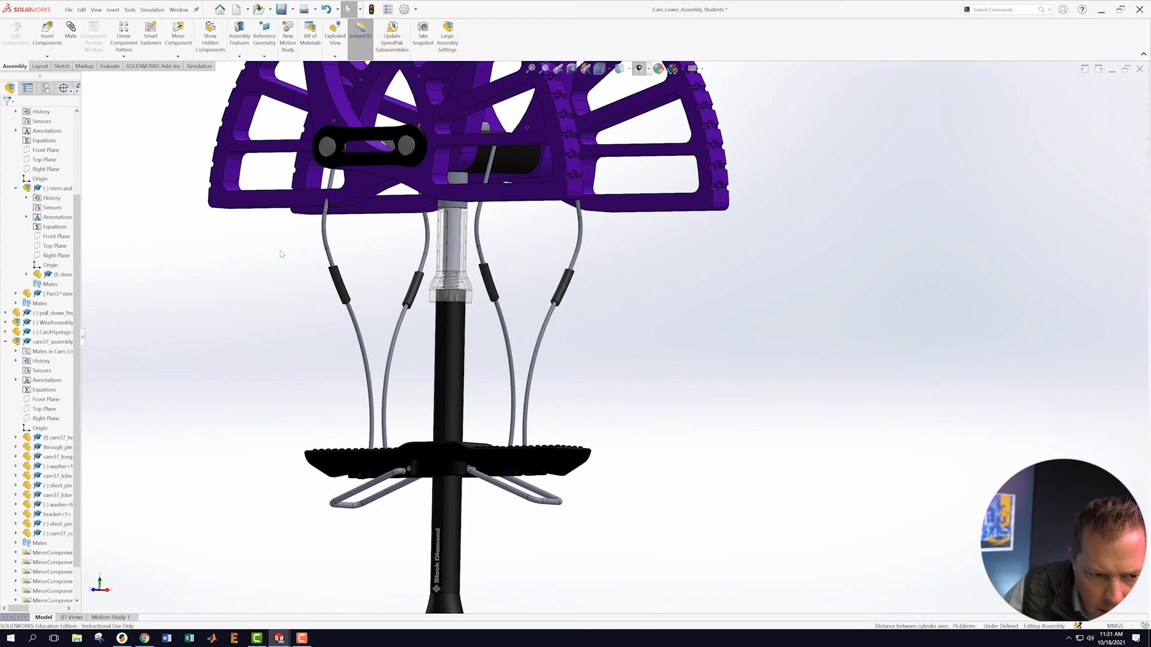
- Test the mechanism by sliding the pull-down finger hold along the stem and swinging one of the trigger wires around
middle_click_drag(808, 277, 913, 294)
scroll(589, 488, "up", 1)
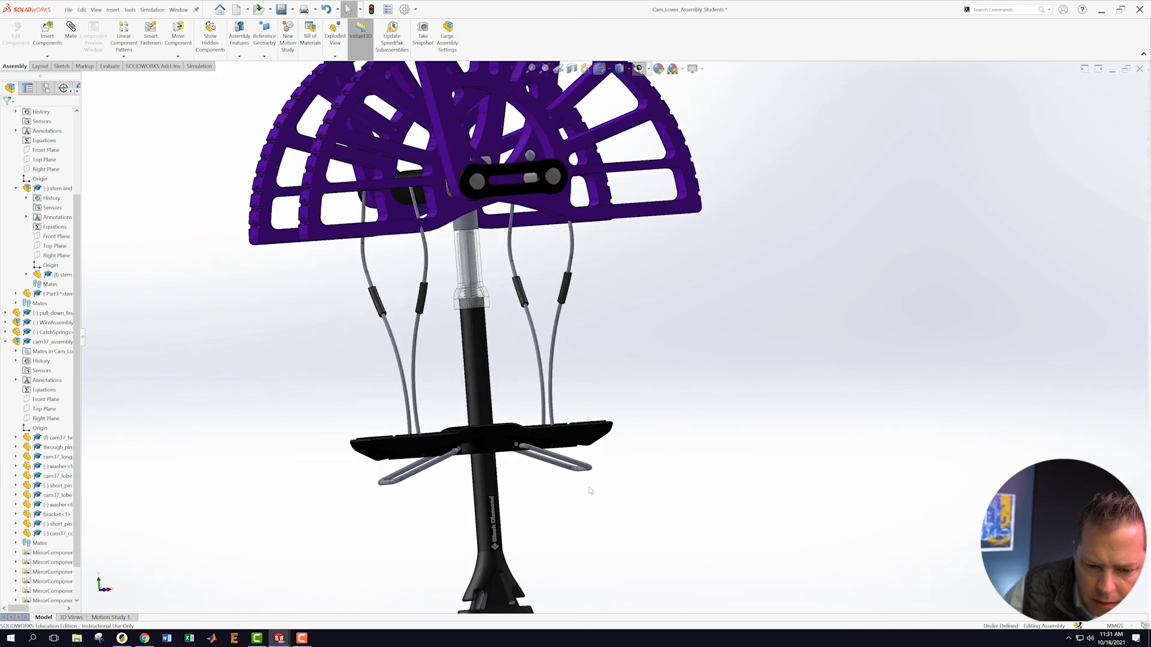
left_click_drag(492, 431, 510, 388)
middle_click_drag(650, 358, 616, 400)
left_click_drag(382, 331, 609, 356)
middle_click_drag(609, 356, 647, 311)
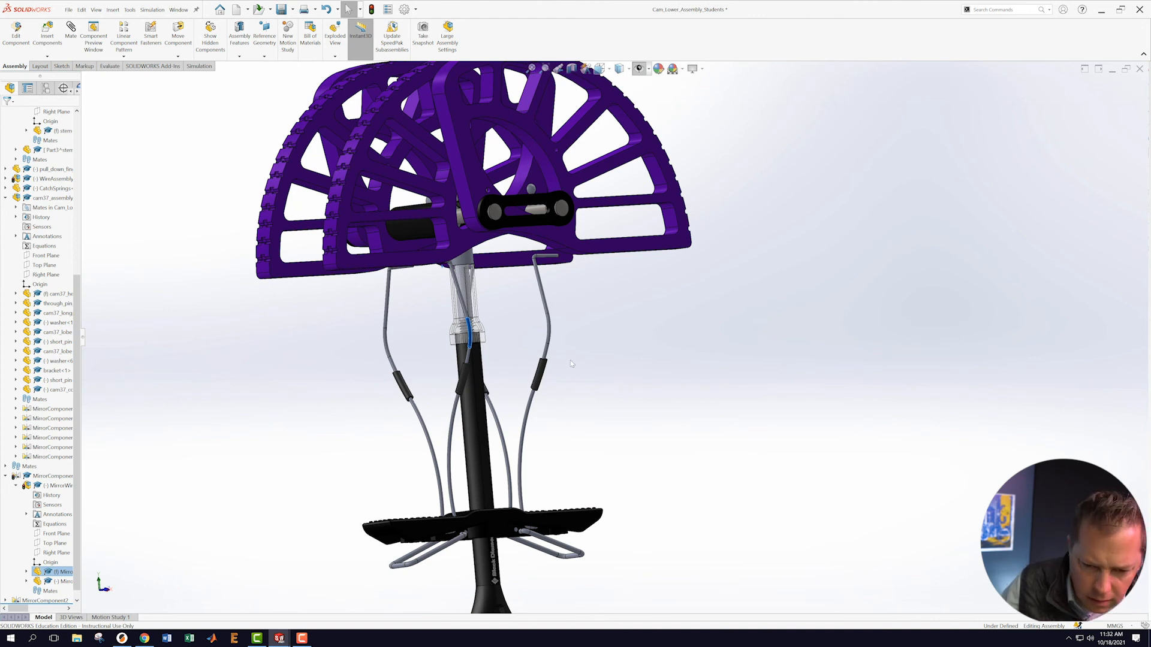
scroll(588, 448, "up", 2)
scroll(564, 415, "down", 2)
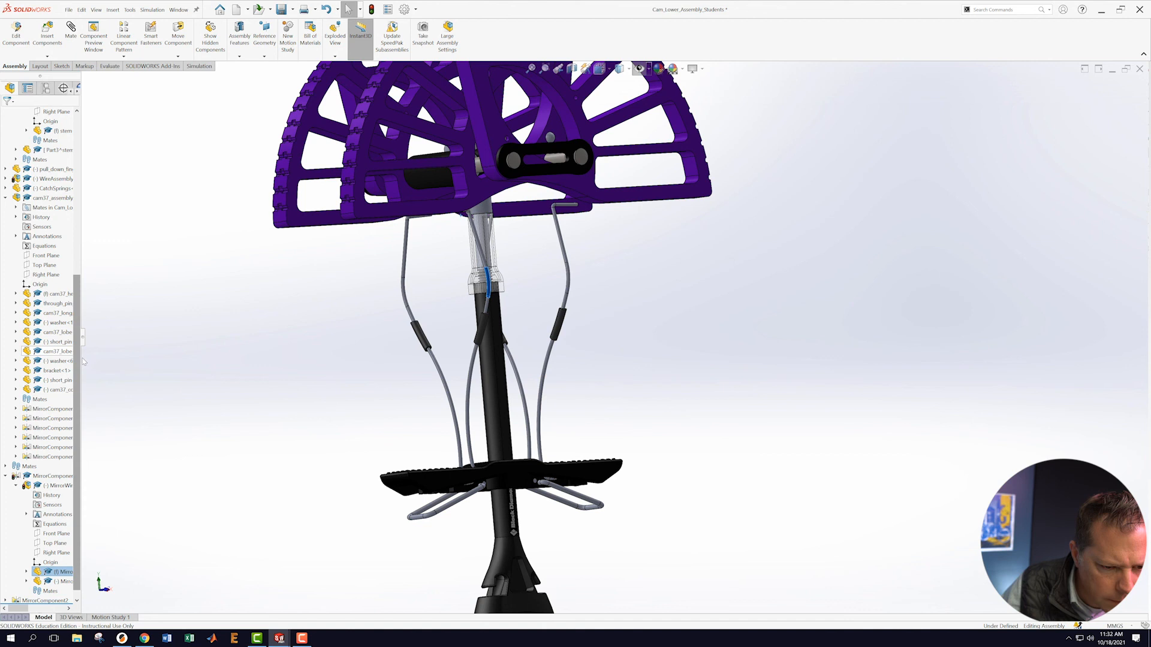
- Collapse the expanded component entries in a widened feature tree and select cam37_assembly
left_click_drag(93, 356, 191, 357)
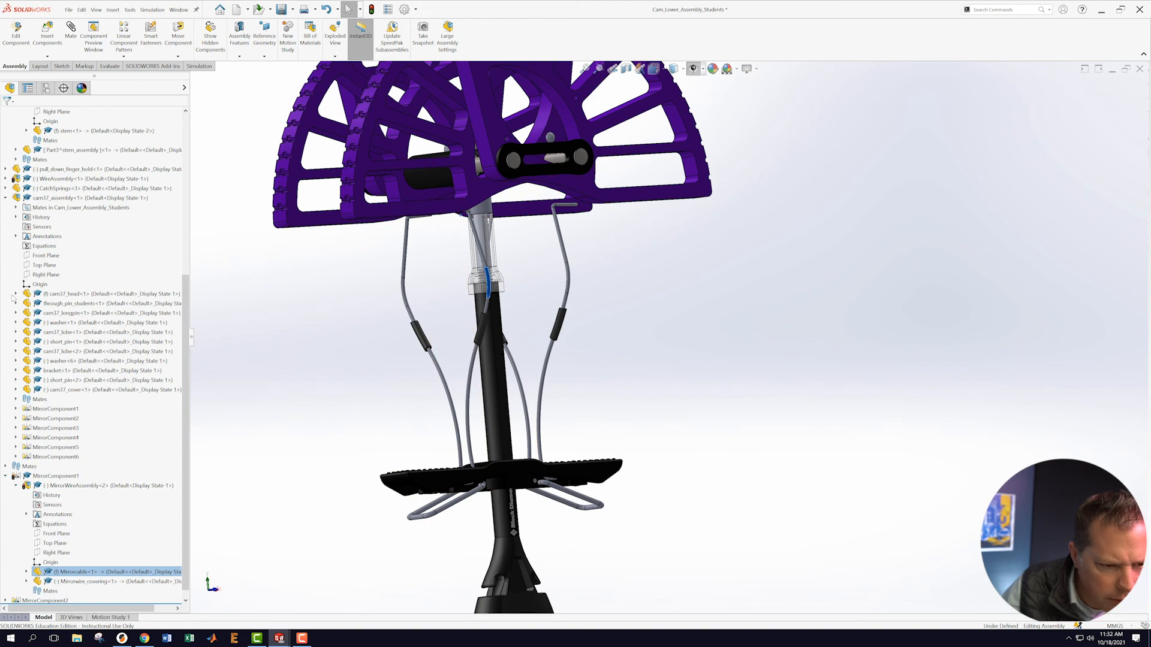
left_click(6, 199)
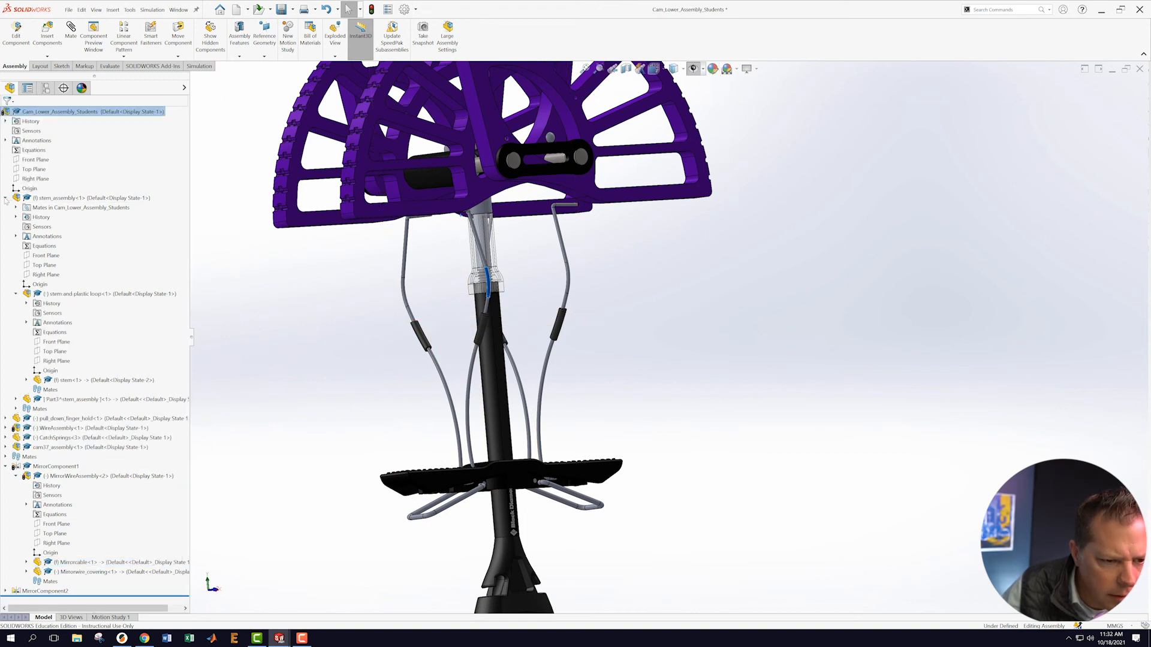
left_click(5, 198)
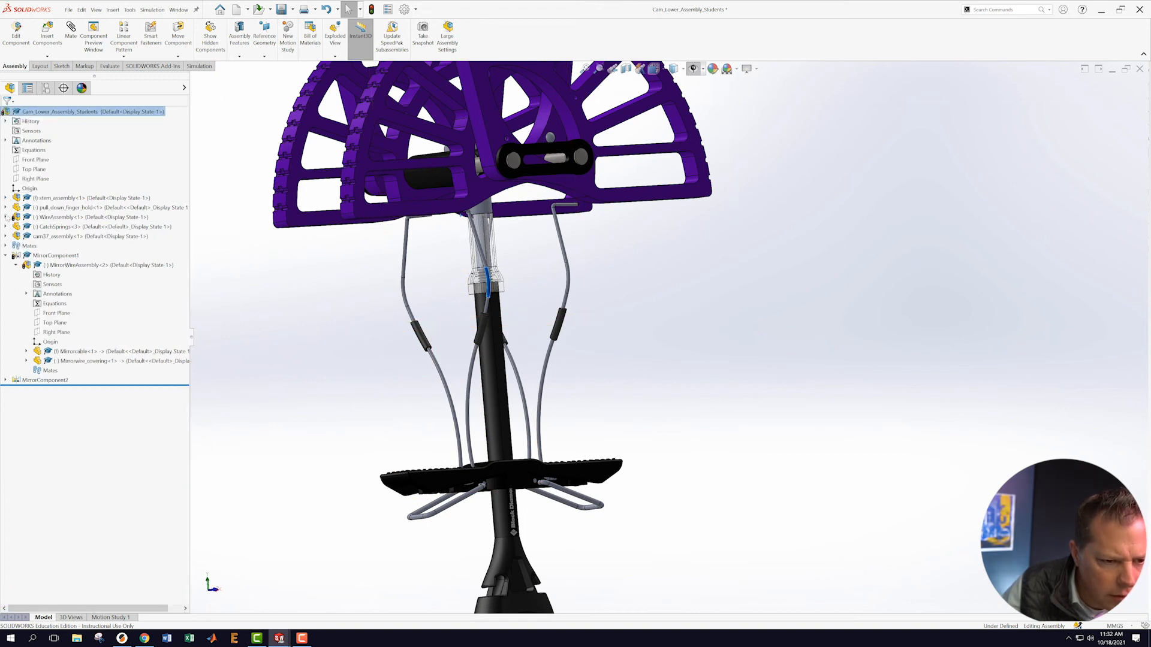
left_click(6, 256)
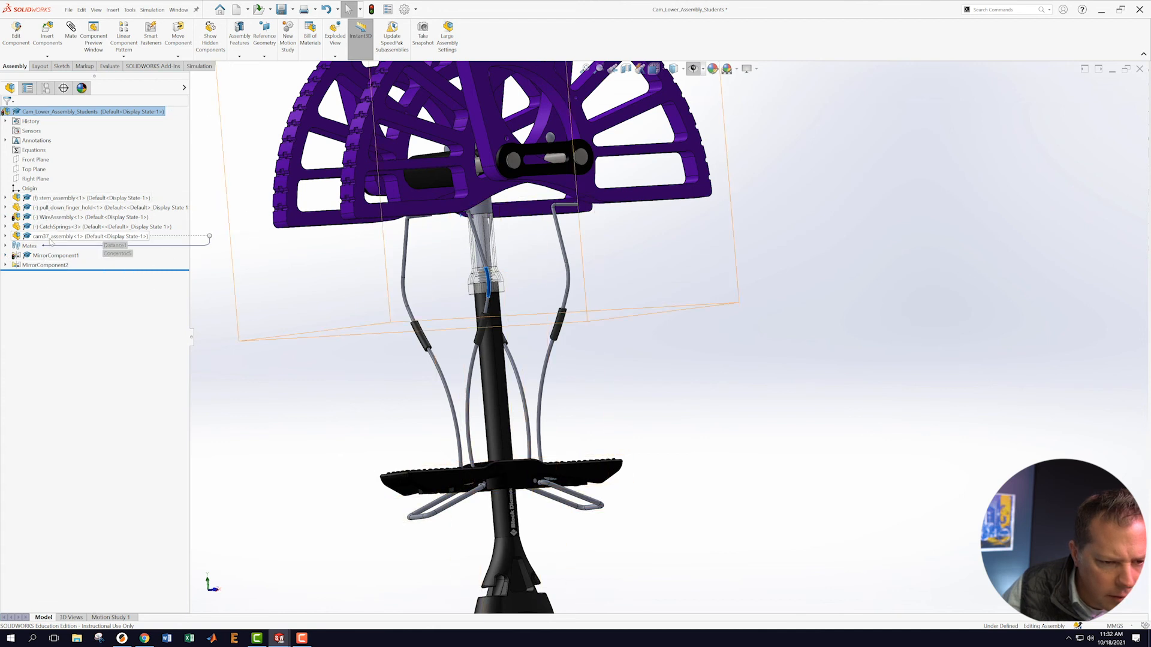
left_click(36, 238)
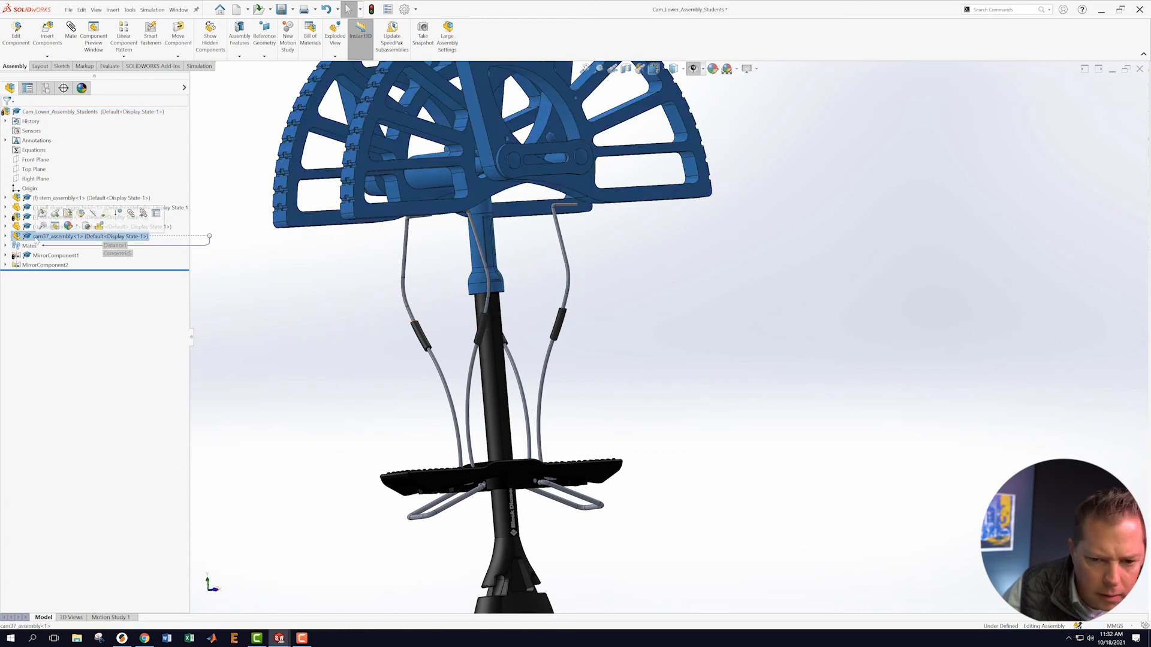
- Select cam37_assembly in the lower cam assembly and display the hidden reference planes over the model
left_click(380, 285)
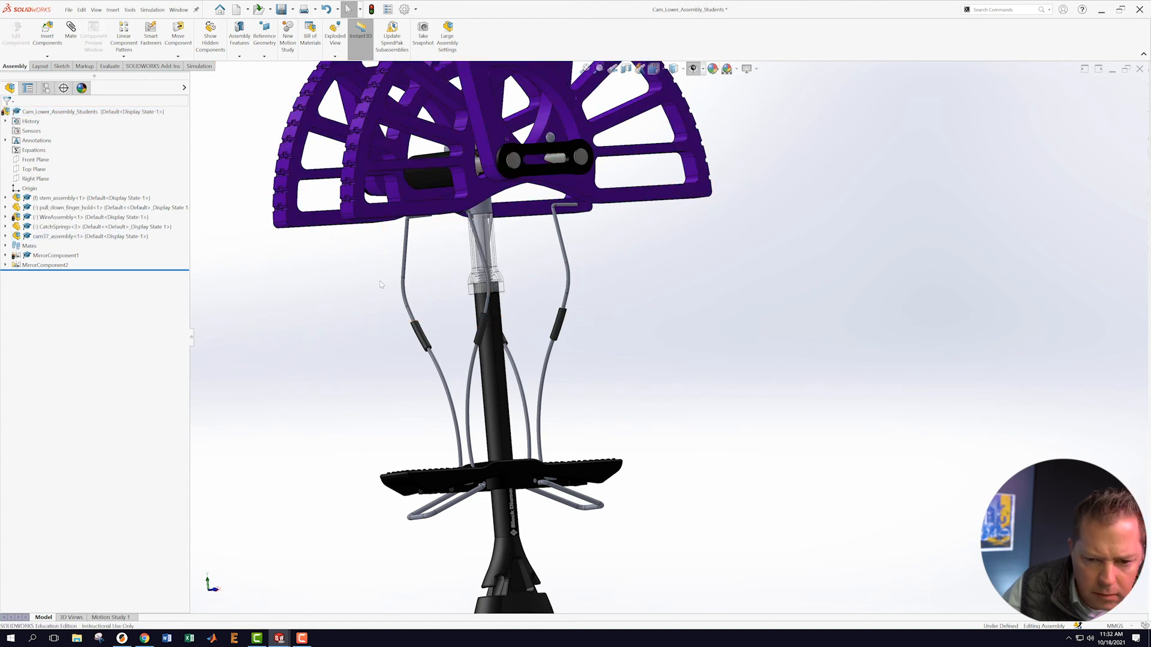
left_click(306, 223)
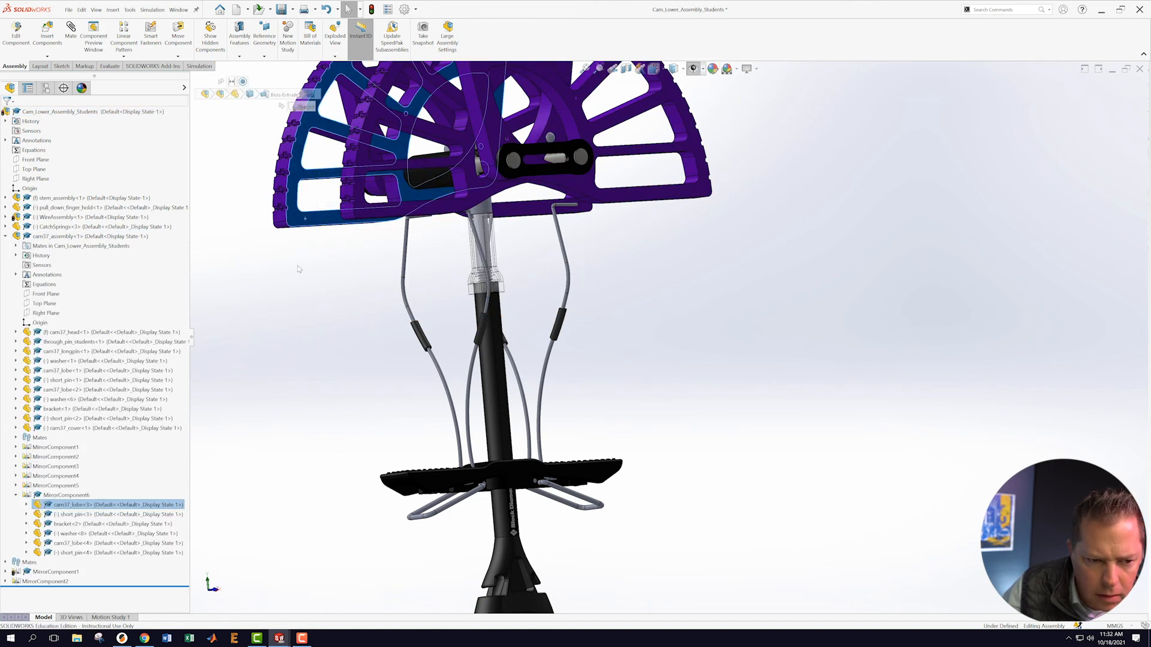
left_click(6, 237)
left_click(78, 236)
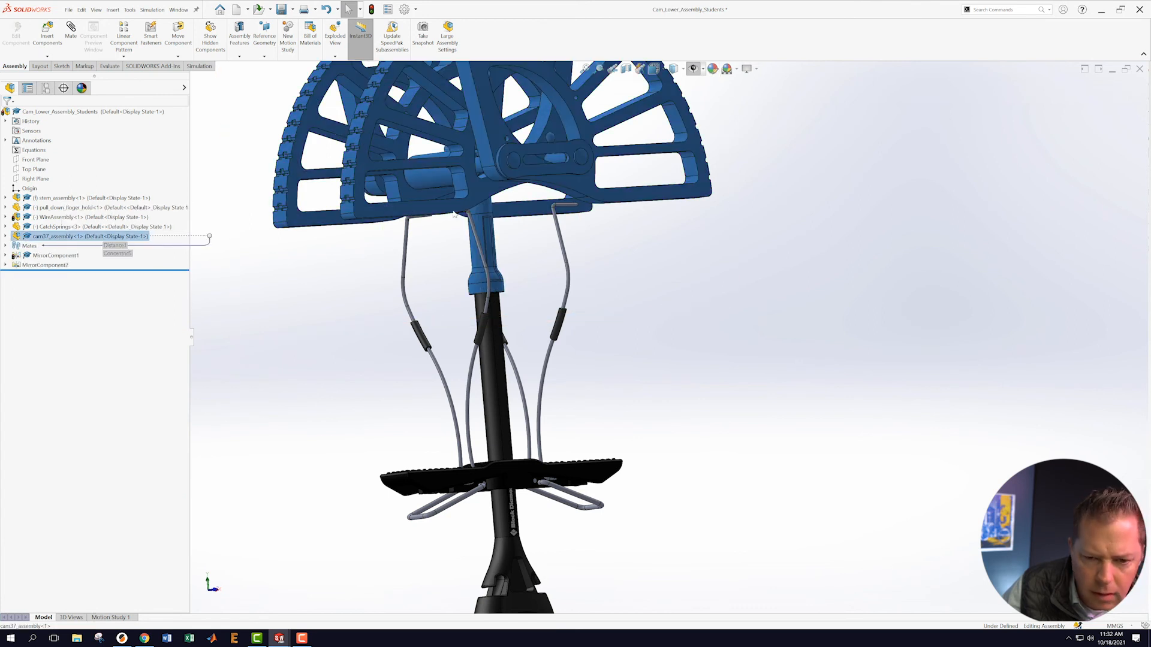
middle_click_drag(699, 259, 749, 236)
scroll(750, 236, "up", 4)
scroll(734, 230, "down", 3)
left_click(694, 73)
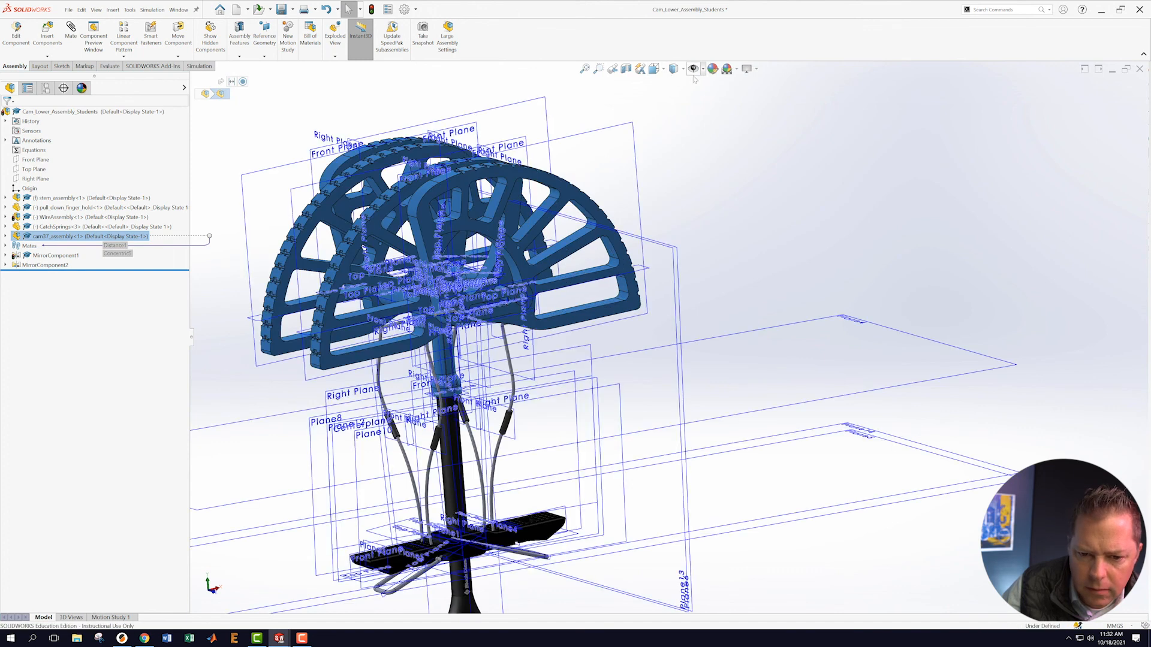
left_click(763, 226)
- Examine the reference planes around the cam head, stem and through pin to find suitable planes for orienting the head
middle_click_drag(764, 225, 660, 303)
scroll(660, 300, "up", 2)
scroll(662, 264, "down", 3)
scroll(659, 270, "up", 3)
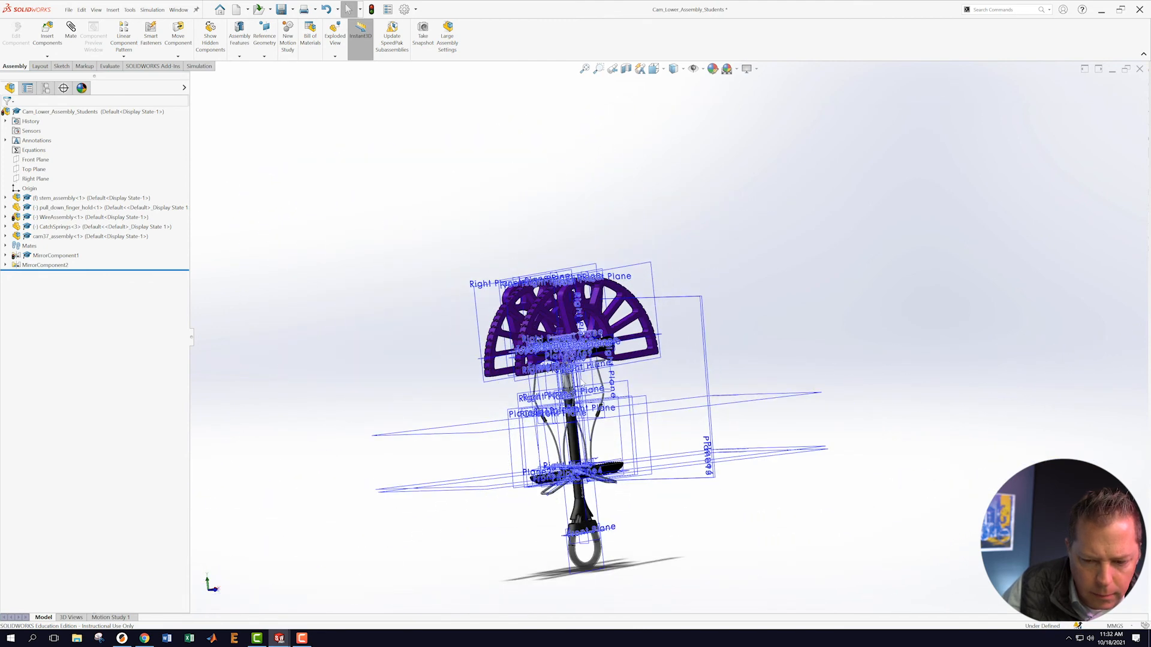
scroll(583, 381, "down", 2)
scroll(585, 382, "down", 3)
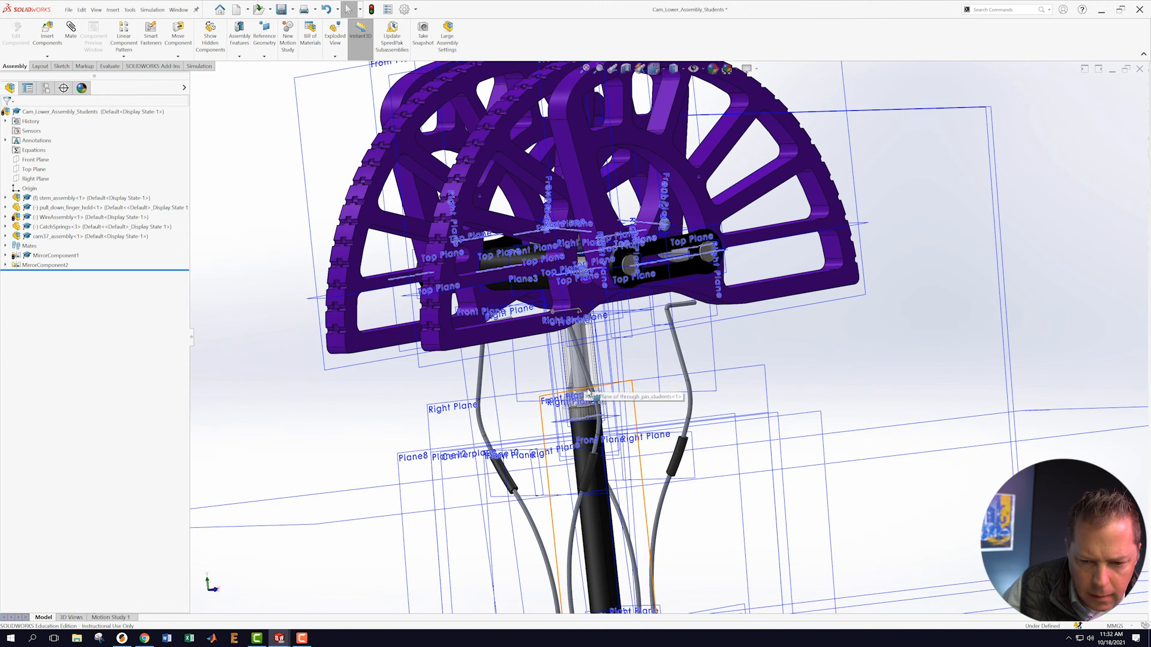
scroll(589, 392, "down", 1)
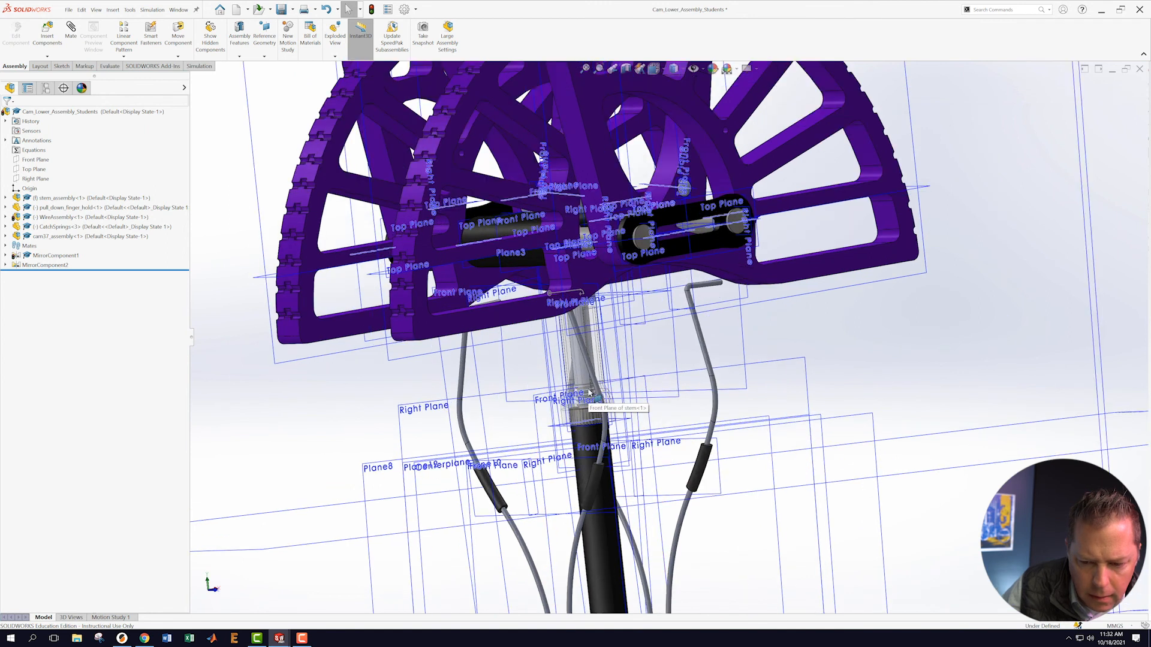
scroll(589, 392, "up", 3)
middle_click_drag(657, 393, 640, 501)
scroll(639, 501, "up", 4)
scroll(749, 431, "down", 3)
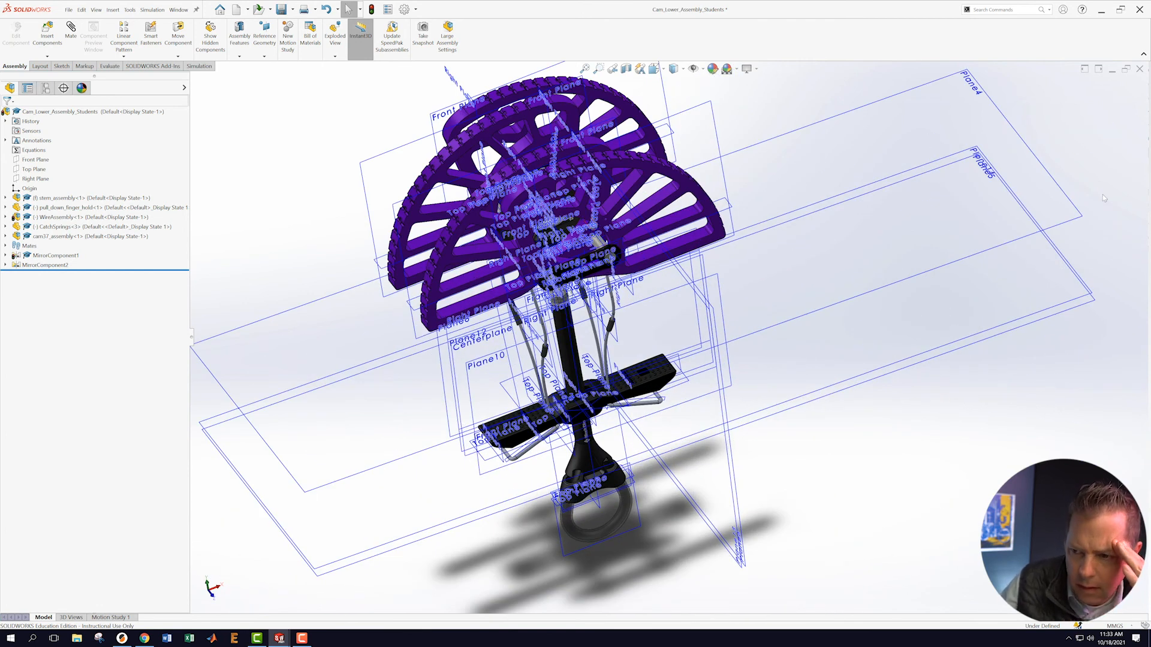
right_click(1056, 199)
left_click(1083, 127)
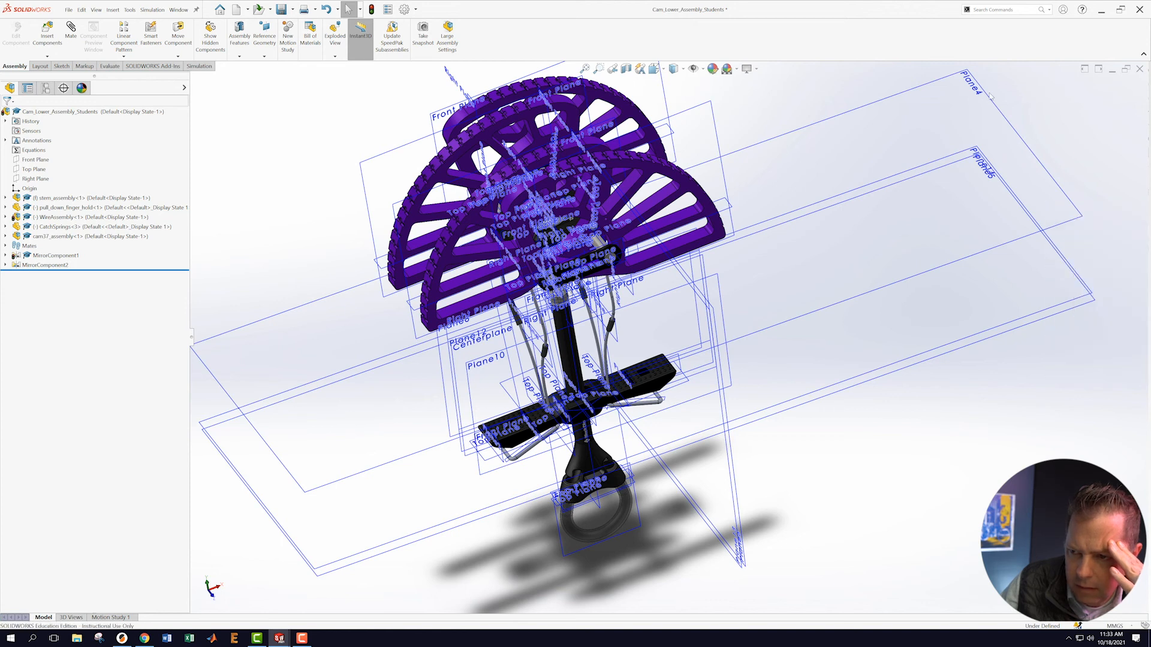
right_click(972, 87)
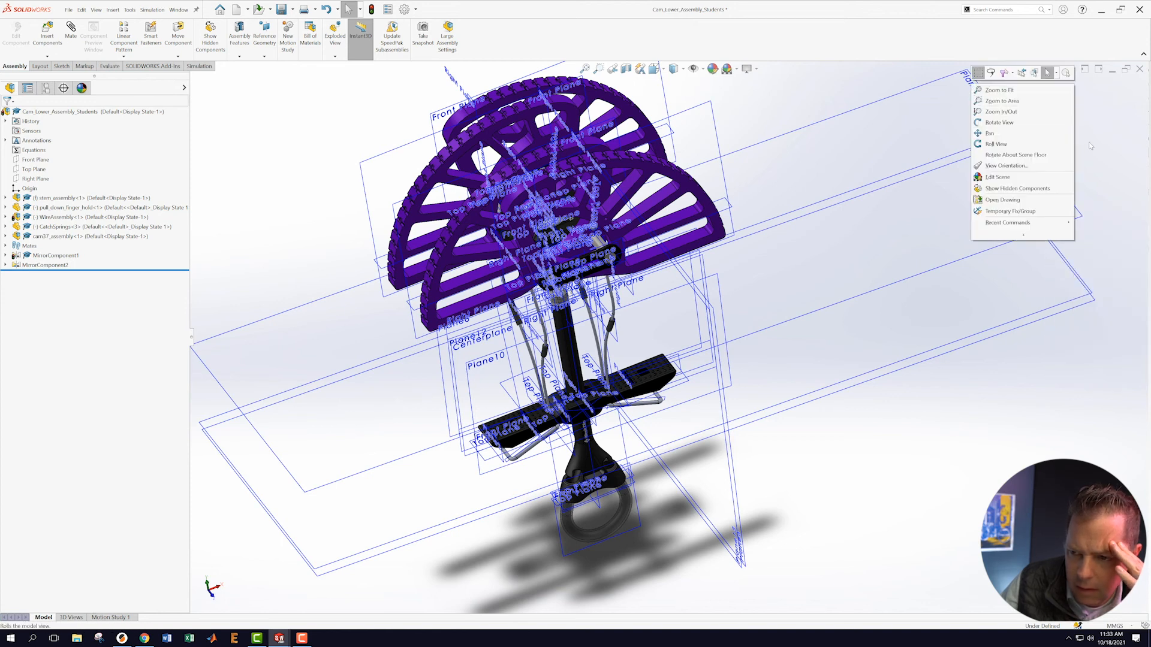
left_click(1091, 146)
- Hide the reference geometry throughout the assembly to leave only the solid components displayed
scroll(651, 221, "up", 3)
middle_click_drag(778, 258, 820, 241)
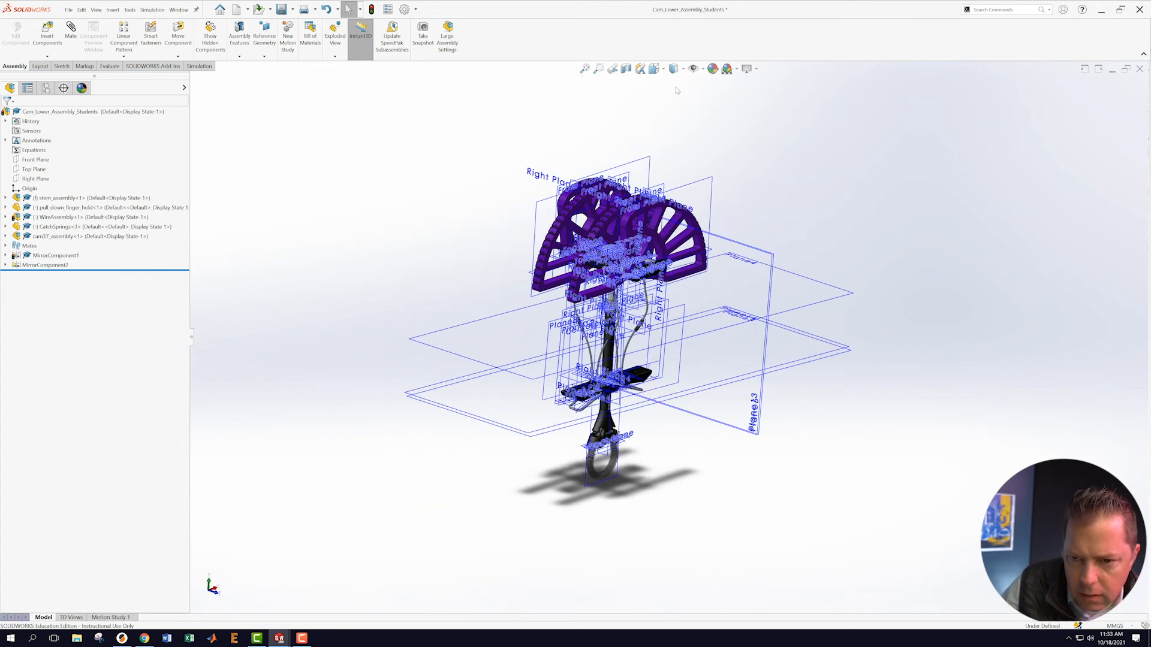
left_click(694, 68)
- Test whether the finger pull, the stem and the cam lobes can still be moved in the assembly
left_click_drag(645, 377, 642, 379)
left_click_drag(600, 445, 552, 436)
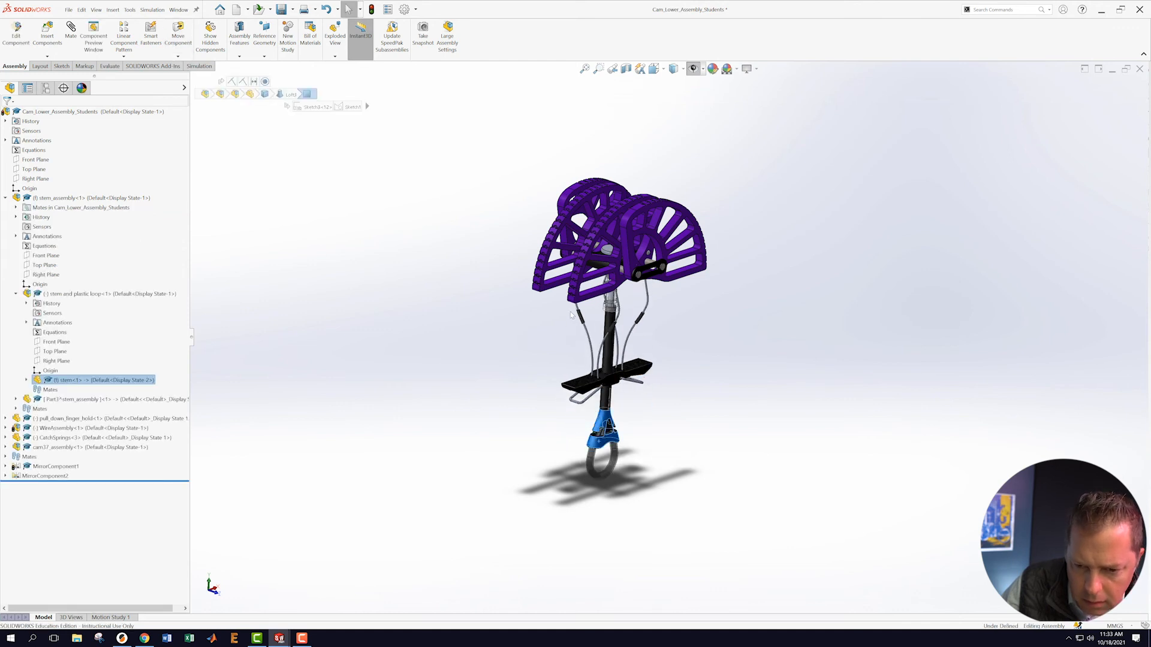
left_click_drag(567, 295, 547, 286)
left_click_drag(683, 274, 680, 280)
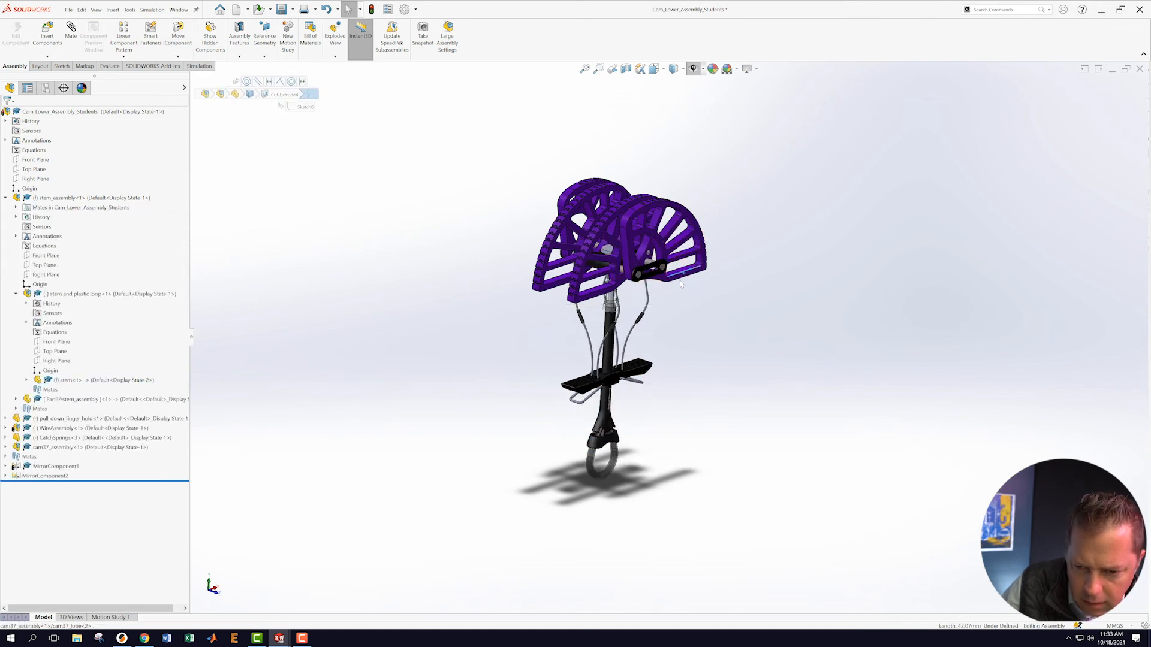
middle_click_drag(822, 309, 739, 295)
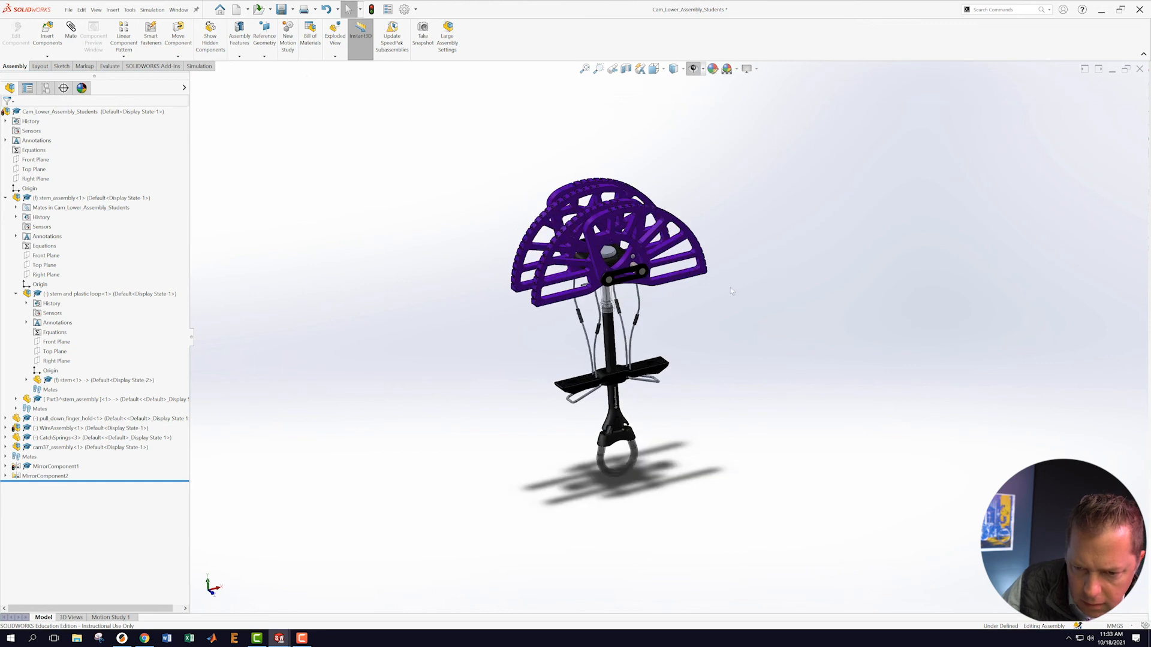
middle_click_drag(663, 226, 708, 446)
left_click_drag(549, 389, 564, 408)
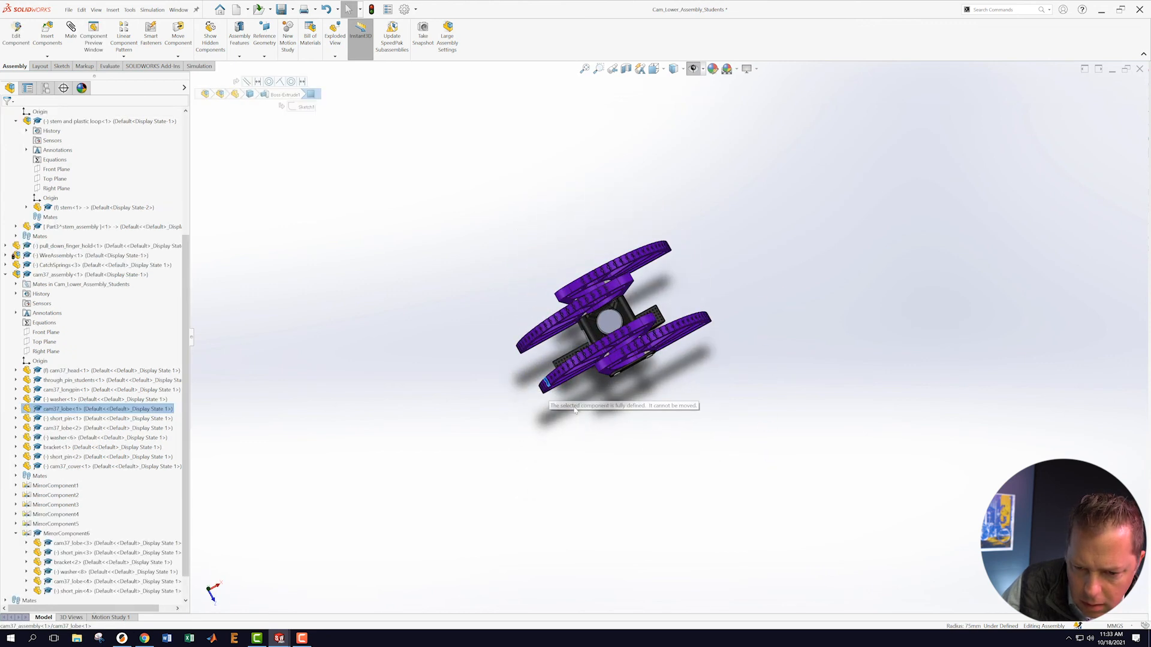
- Inspect how the cam head, wires and finger pull line up along the stem, and select the stem
middle_click_drag(723, 418, 730, 175)
scroll(671, 324, "down", 5)
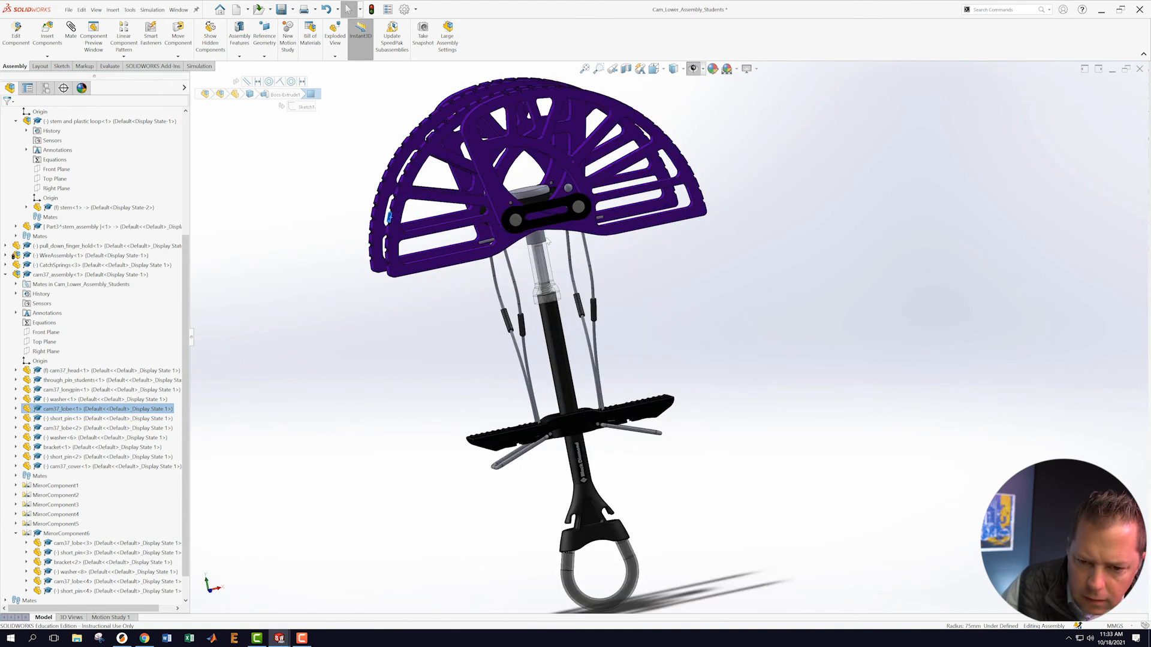
middle_click_drag(671, 276, 709, 322)
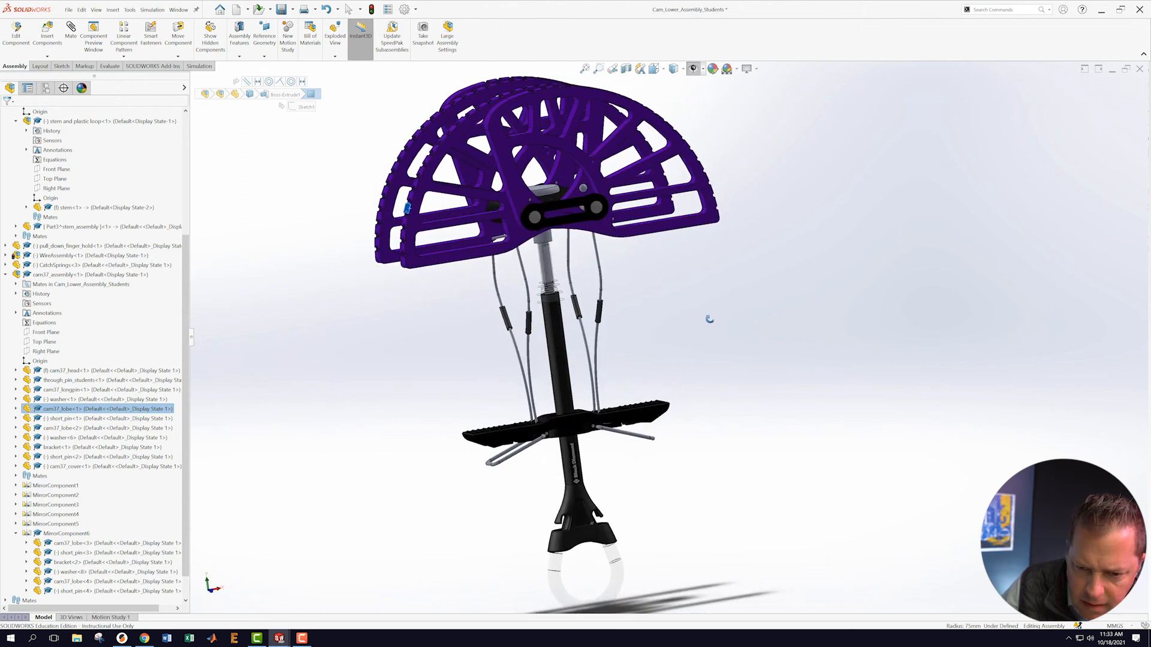
scroll(668, 321, "down", 3)
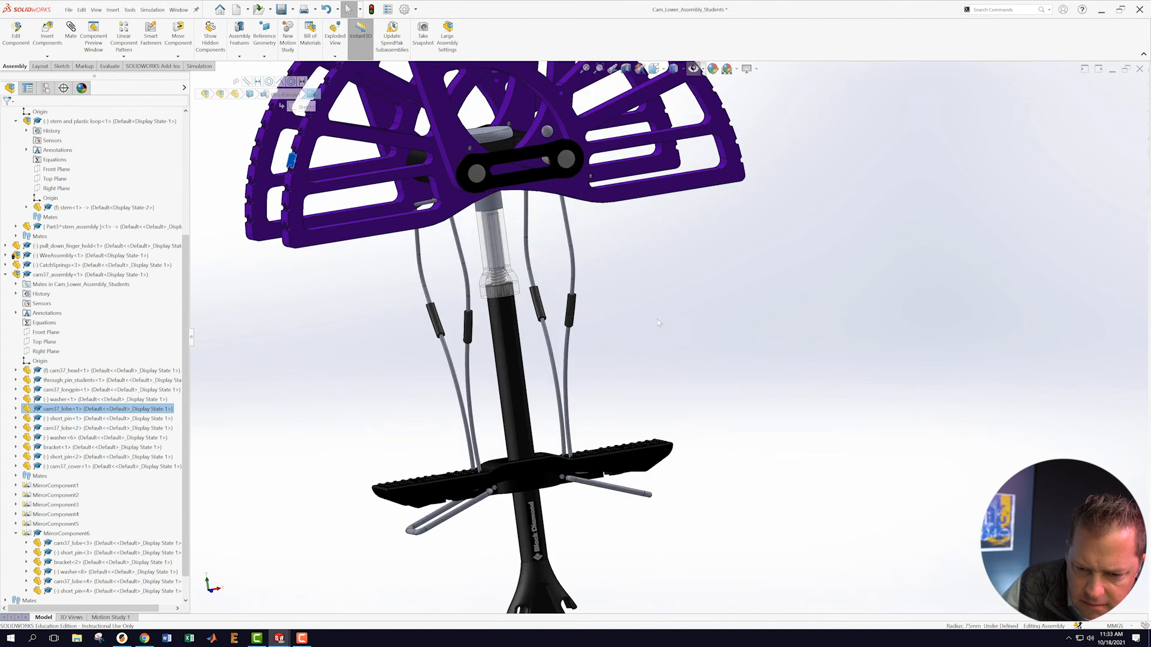
left_click(512, 372)
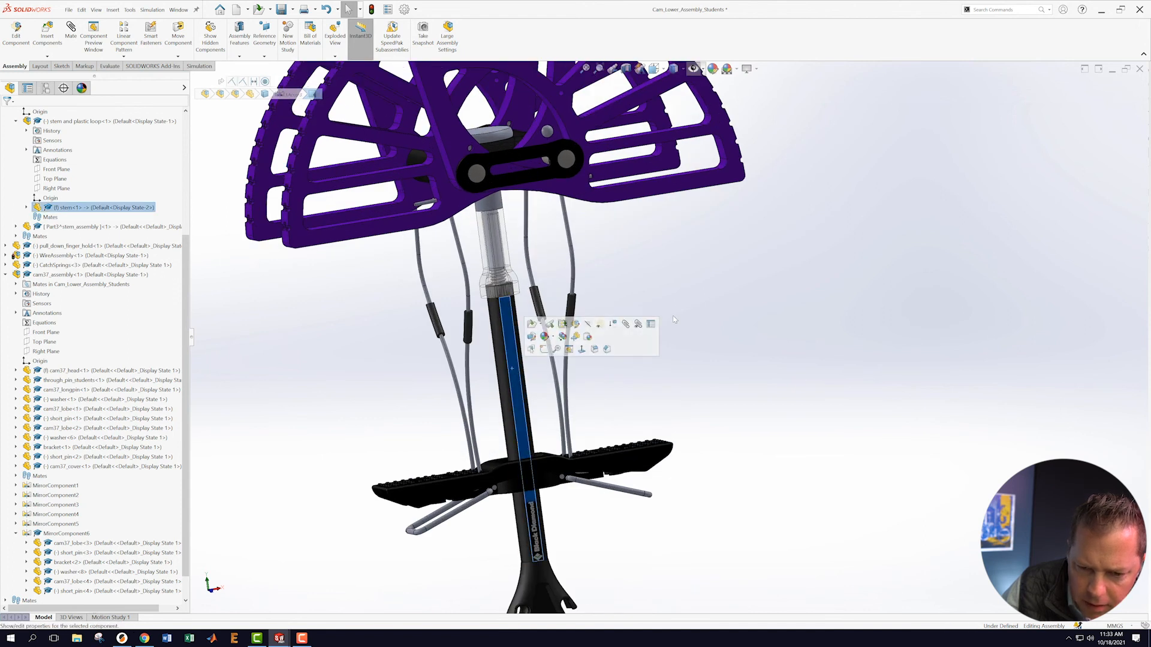
scroll(666, 335, "up", 6)
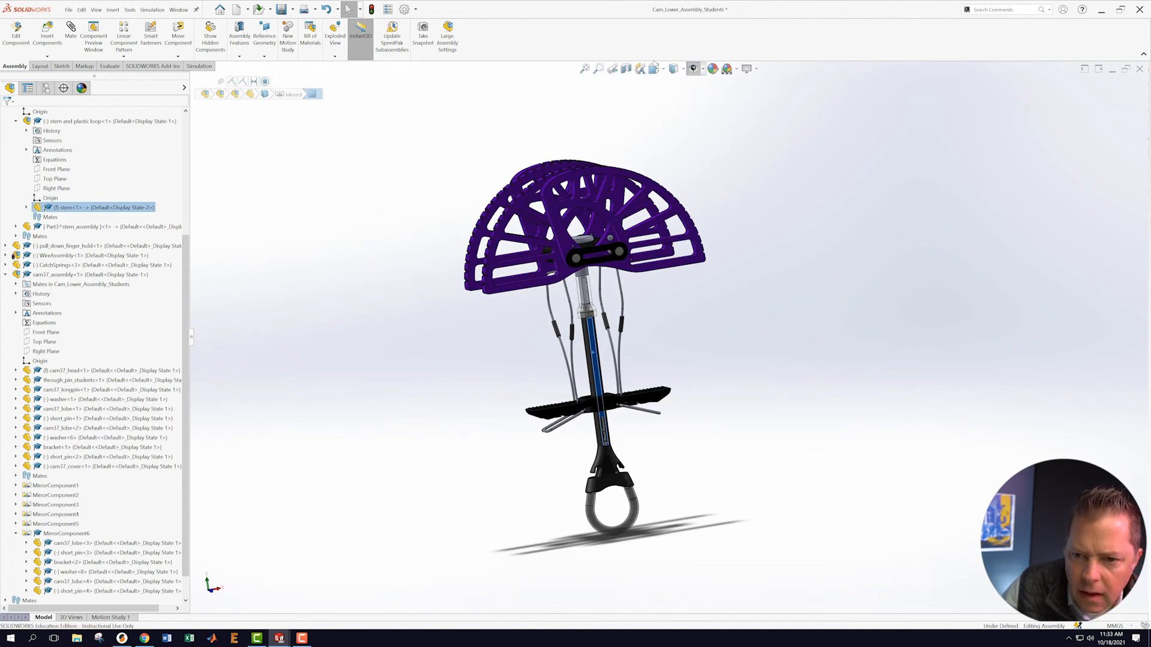
- Display the reference planes, select the Right Plane of through_pin_students and compare its orientation with the stem's planes
middle_click_drag(727, 264, 835, 289)
scroll(632, 271, "down", 10)
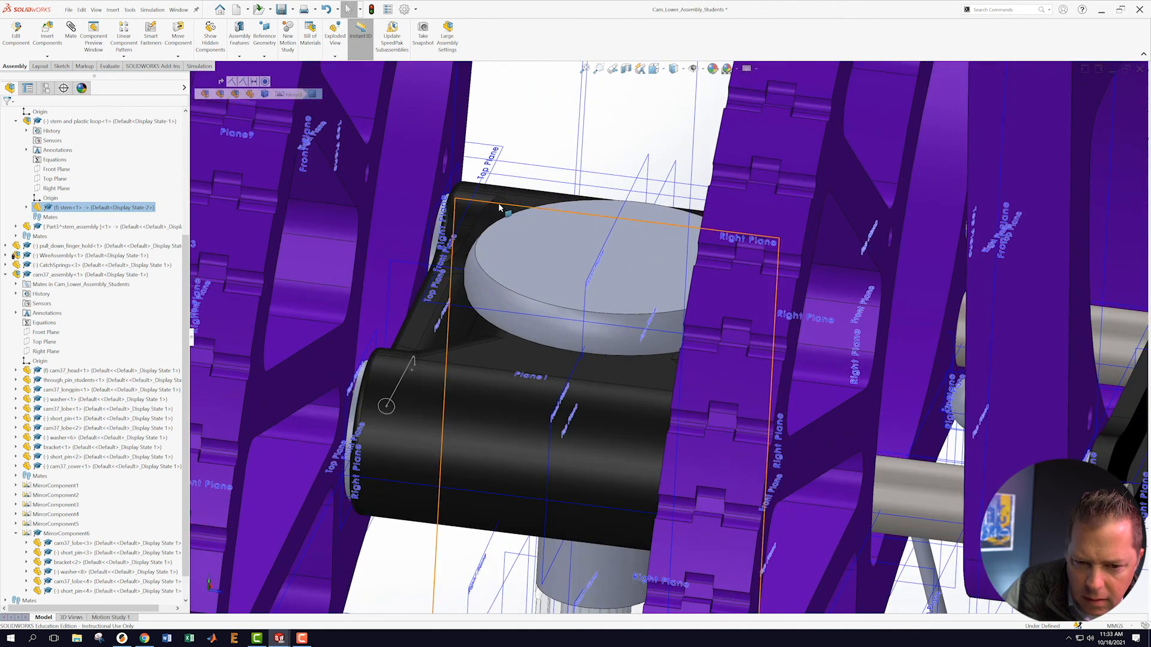
left_click(499, 207)
left_click(530, 201)
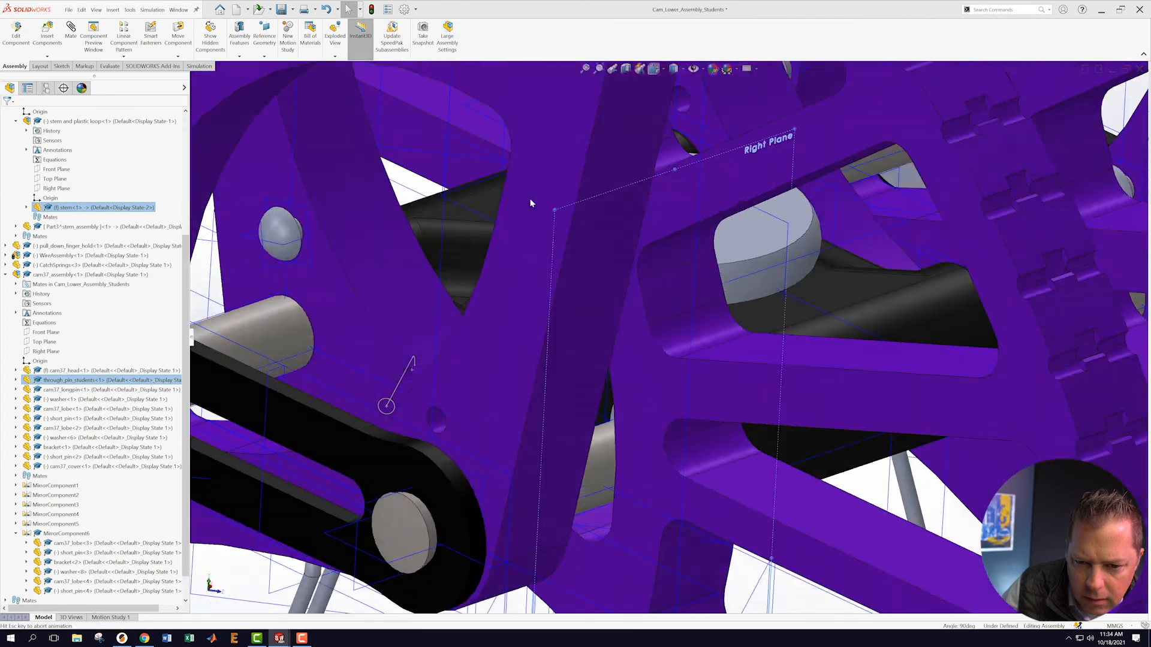
scroll(671, 336, "up", 10)
middle_click_drag(729, 364, 673, 368)
scroll(754, 347, "down", 5)
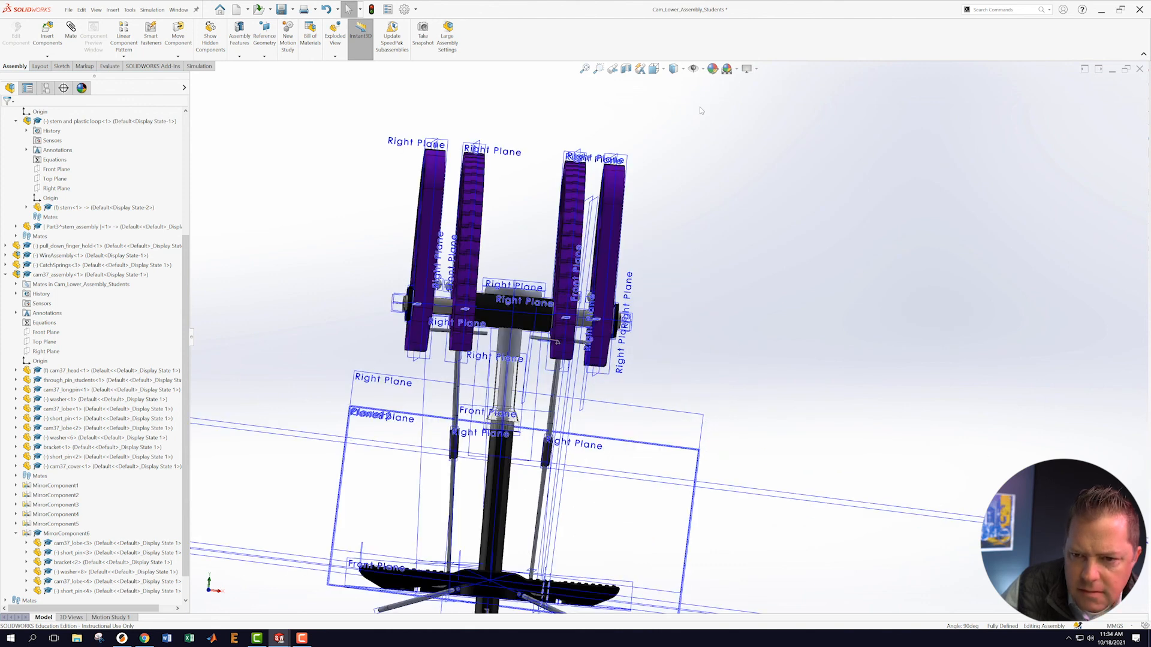
- Turn off the display of planes while keeping the other reference geometry, such as axes, visible
left_click(694, 68)
left_click(703, 69)
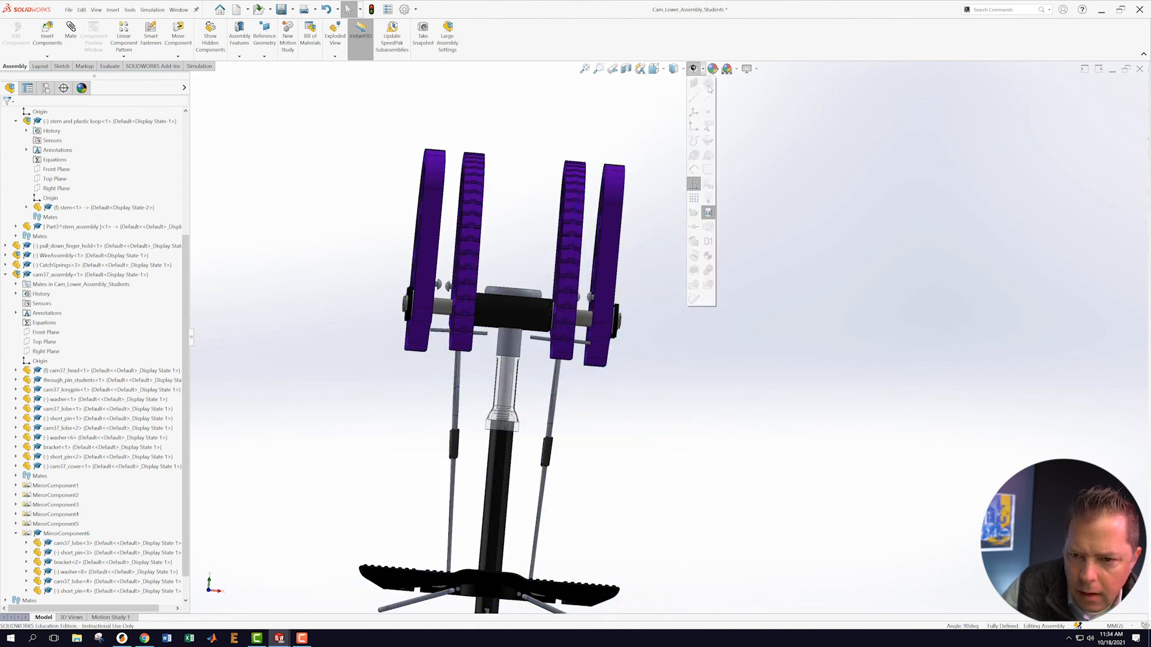
left_click(694, 69)
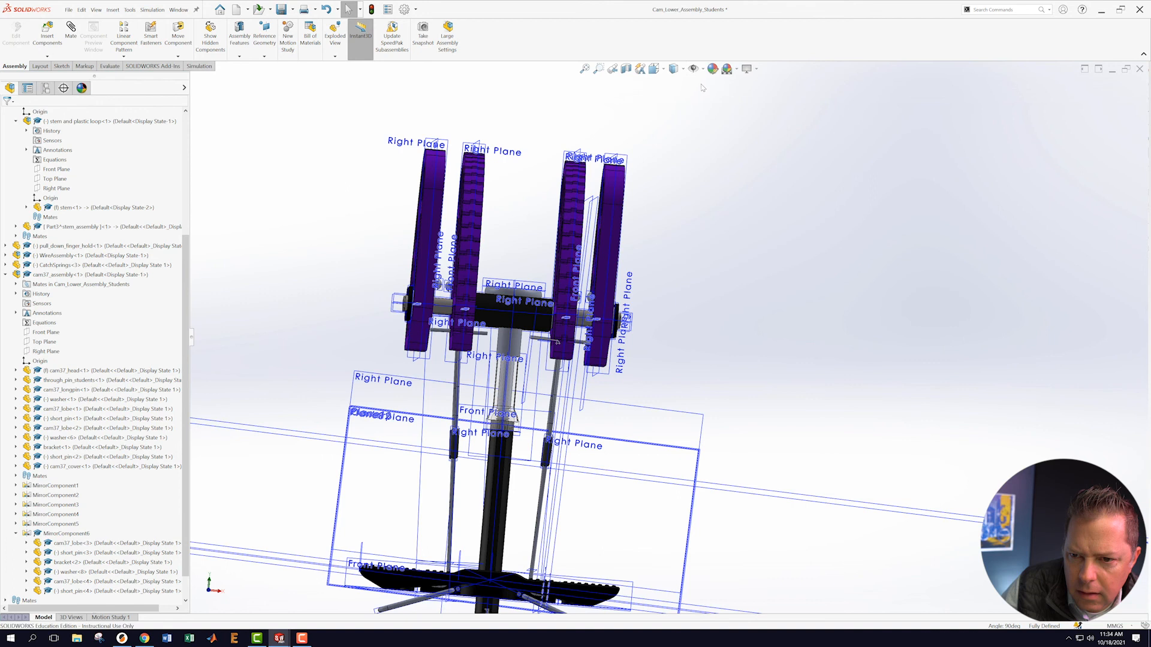
left_click(703, 69)
left_click(694, 83)
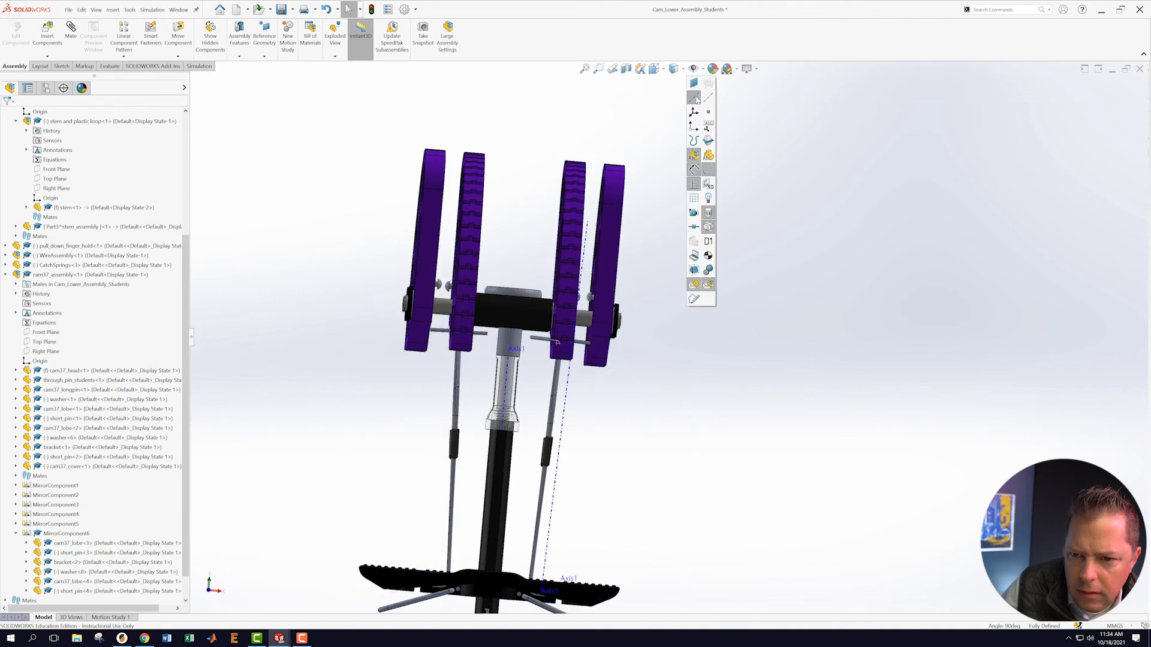
left_click(770, 218)
- Flip the mate alignment of the Parallel1 mate between stem_assembly and cam37_assembly
middle_click_drag(709, 286, 708, 353)
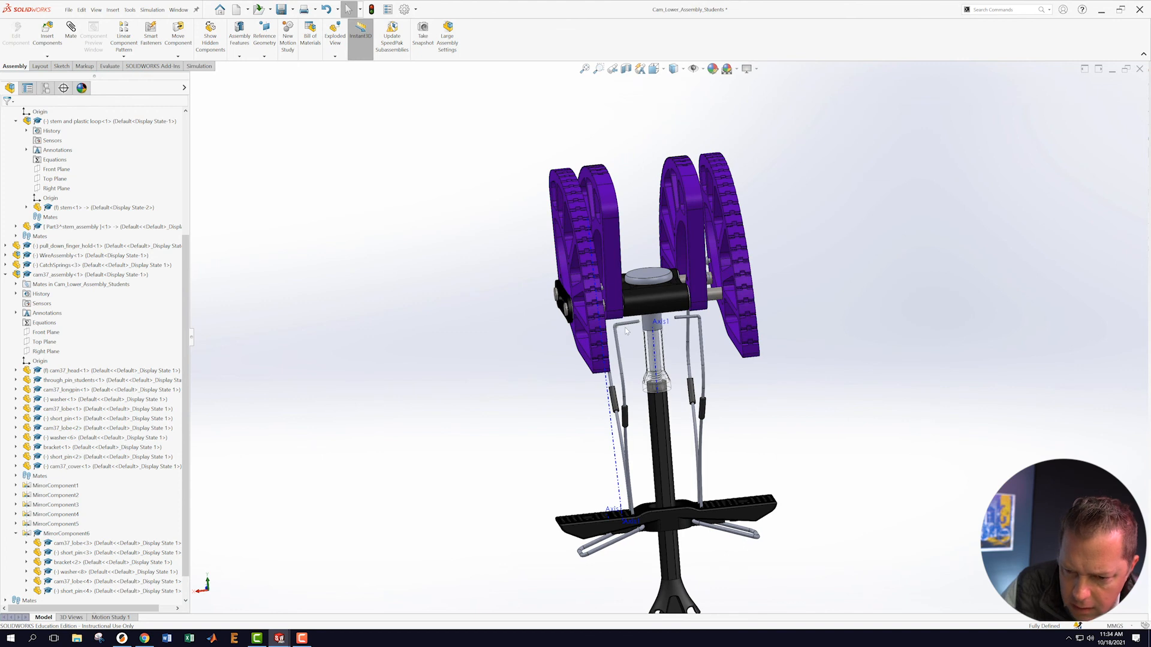
middle_click_drag(653, 324, 649, 451)
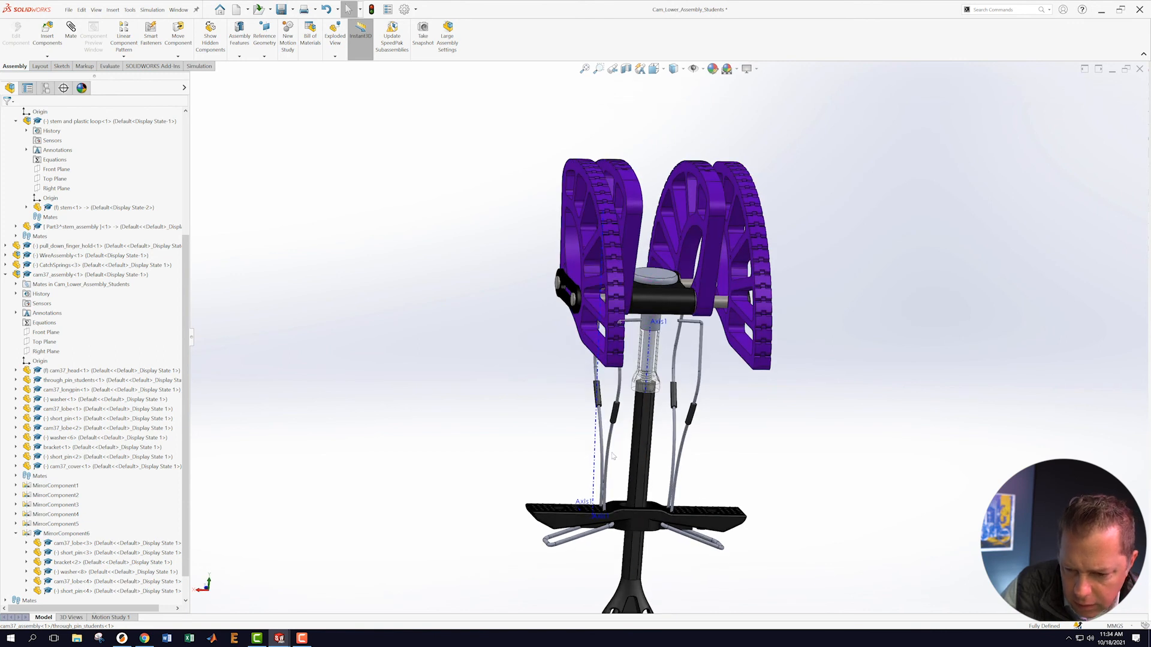
scroll(660, 447, "up", 3)
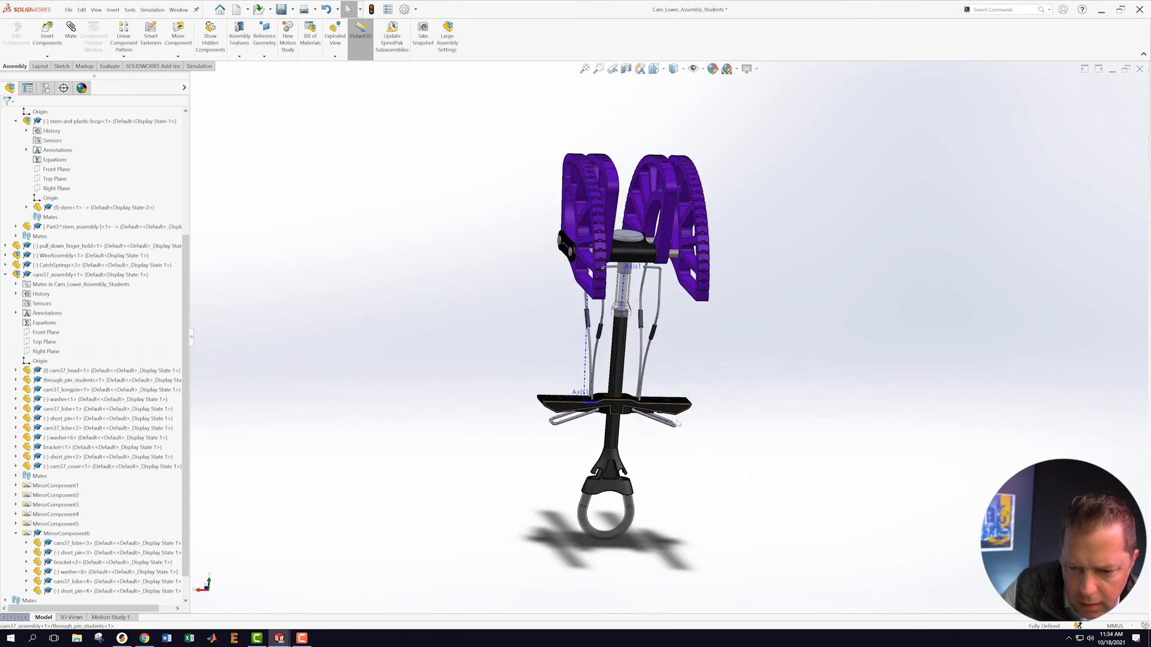
left_click(5, 275)
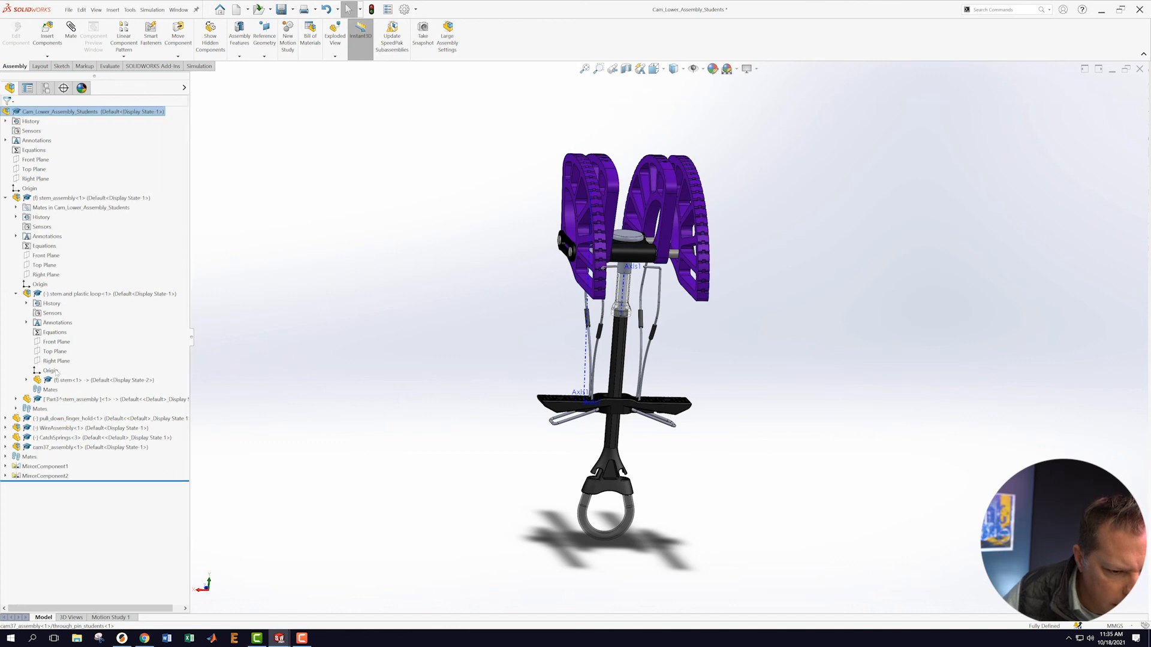
left_click(5, 457)
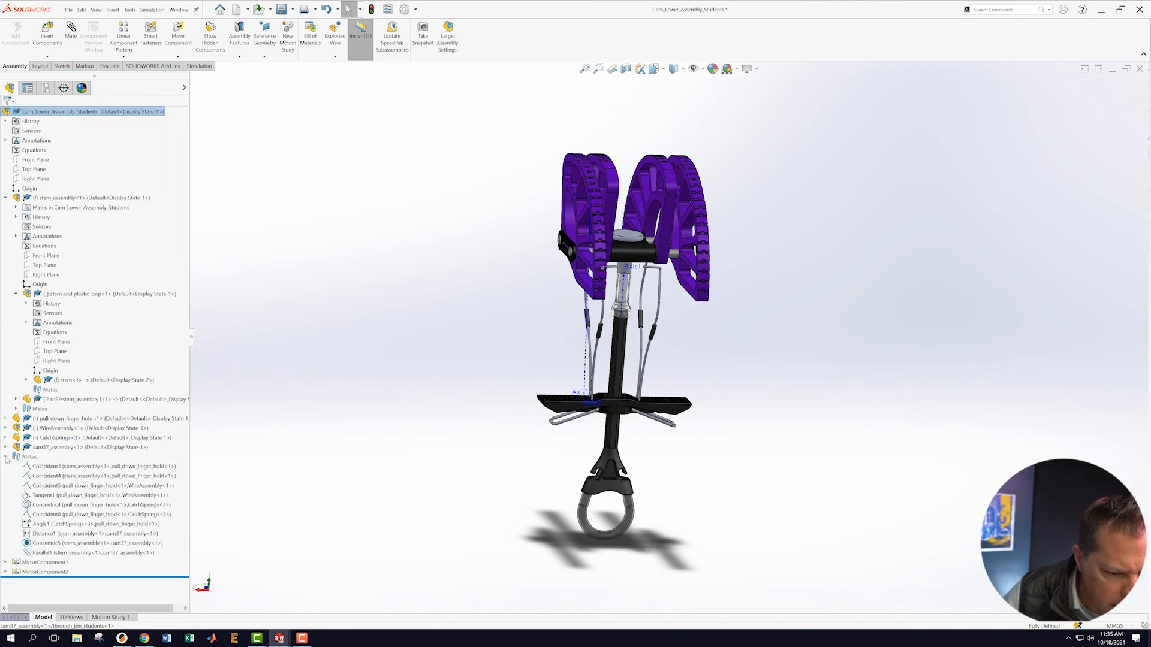
right_click(43, 554)
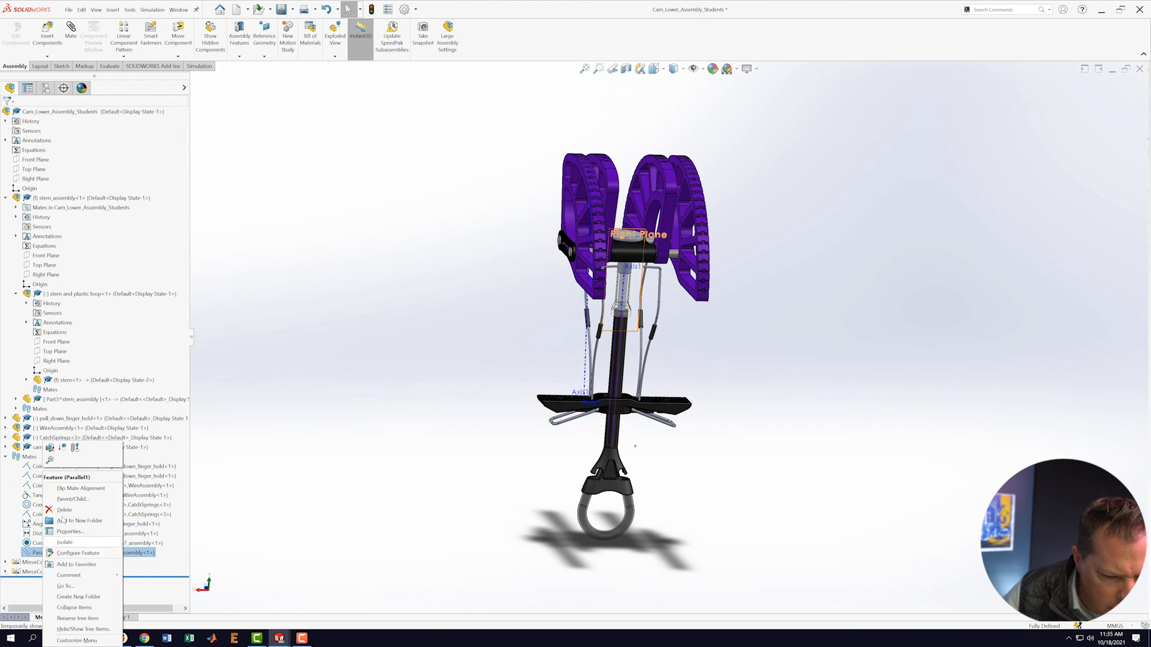
left_click(66, 490)
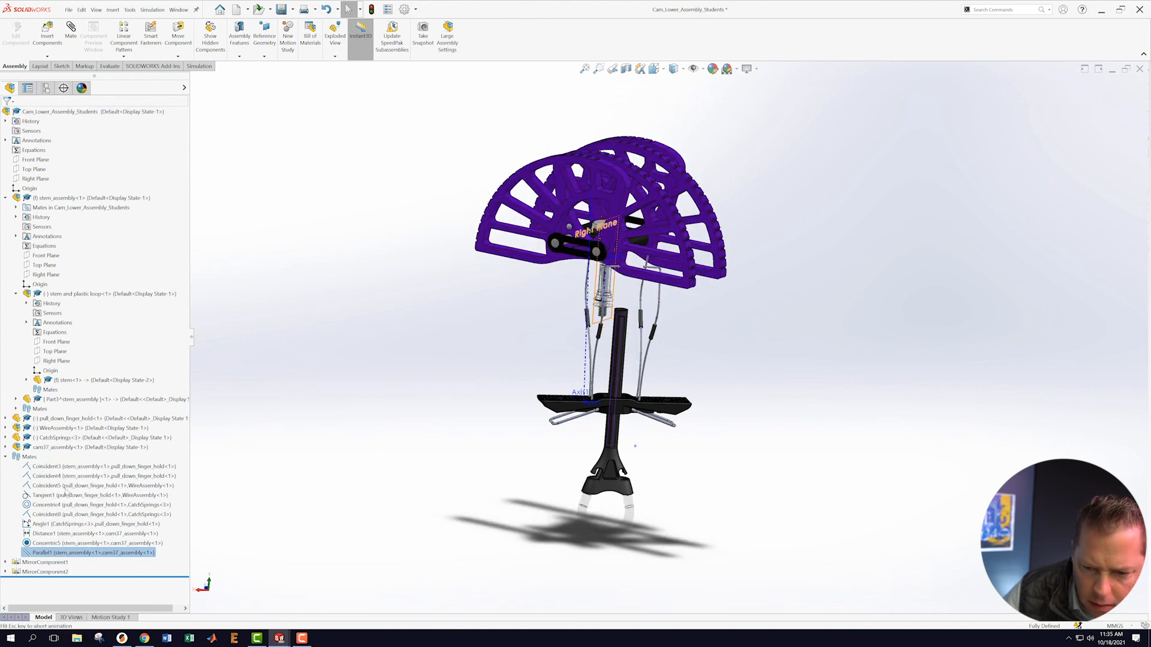
- Mate the free bent end of the wire assembly's cable concentric with the small hole in cam37_lobe<3>
middle_click_drag(811, 340, 540, 265)
scroll(666, 292, "down", 5)
scroll(480, 279, "down", 5)
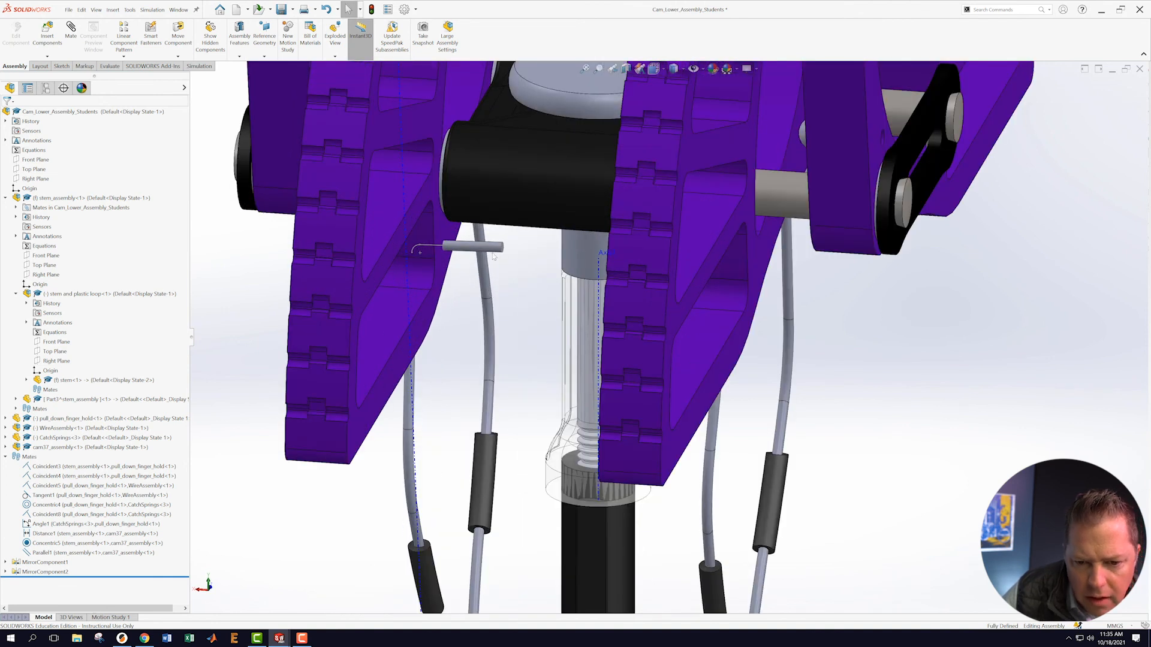
middle_click_drag(518, 252, 470, 272)
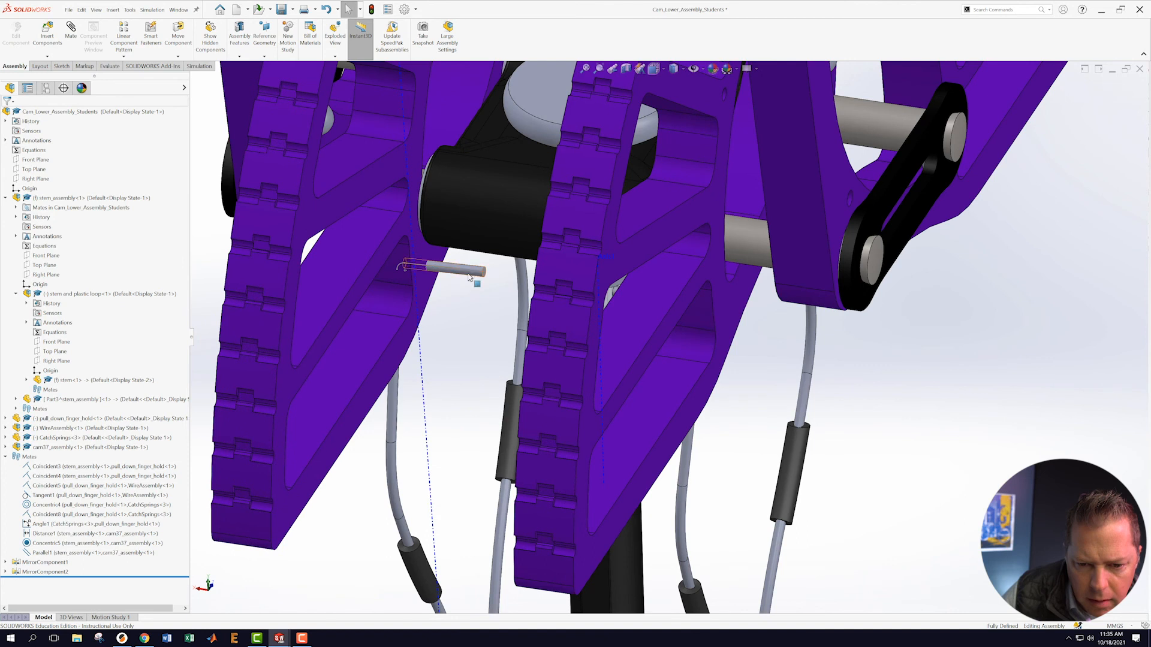
left_click(469, 275)
scroll(539, 129, "up", 1)
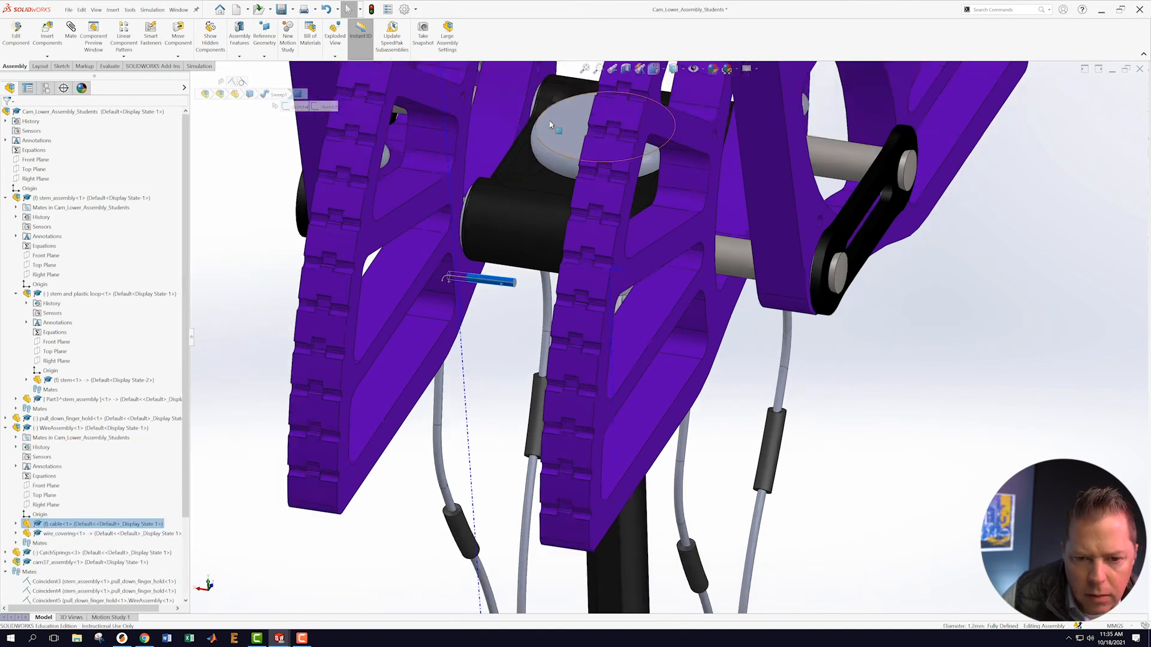
scroll(559, 181, "down", 4)
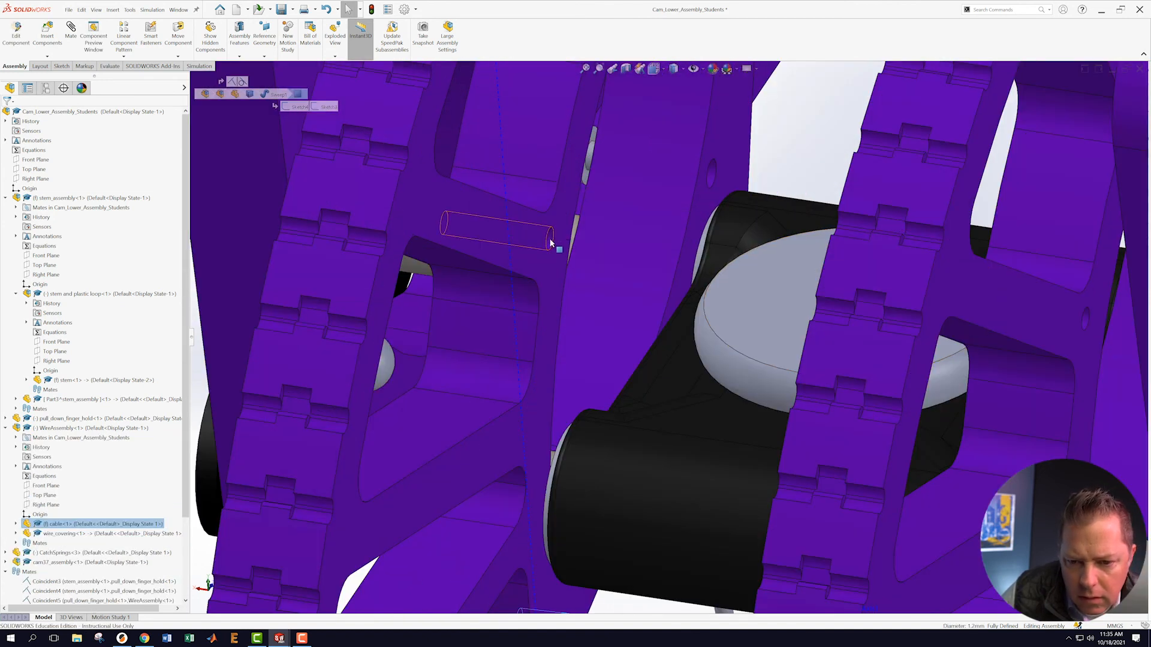
left_click(549, 241, "ctrl")
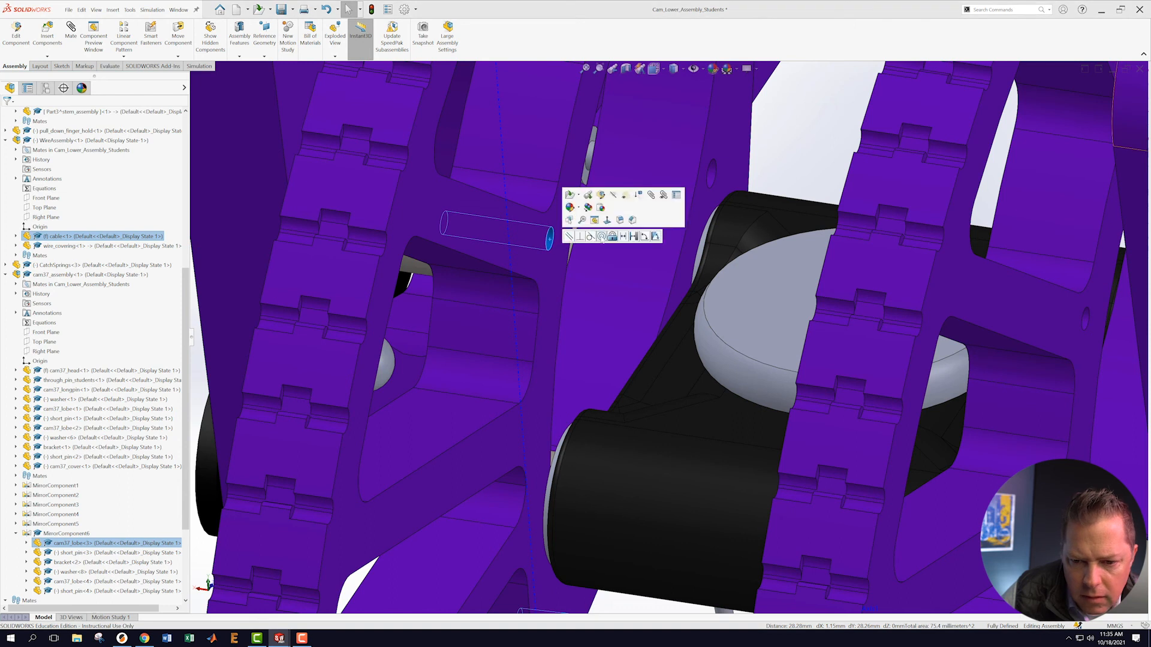
left_click(601, 237)
- Mate the cable's other bent end concentric with the small hole in cam37_lobe<4>
scroll(645, 293, "up", 3)
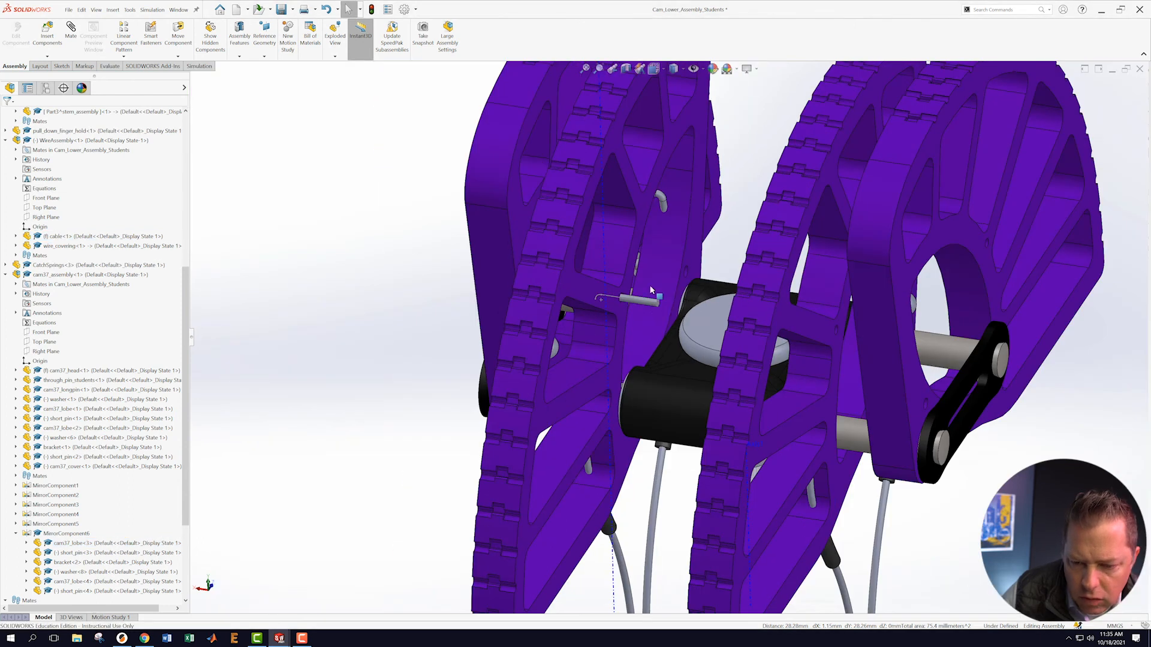
scroll(650, 290, "up", 3)
middle_click_drag(650, 290, 690, 298)
left_click_drag(605, 509, 583, 507)
middle_click_drag(510, 406, 585, 435)
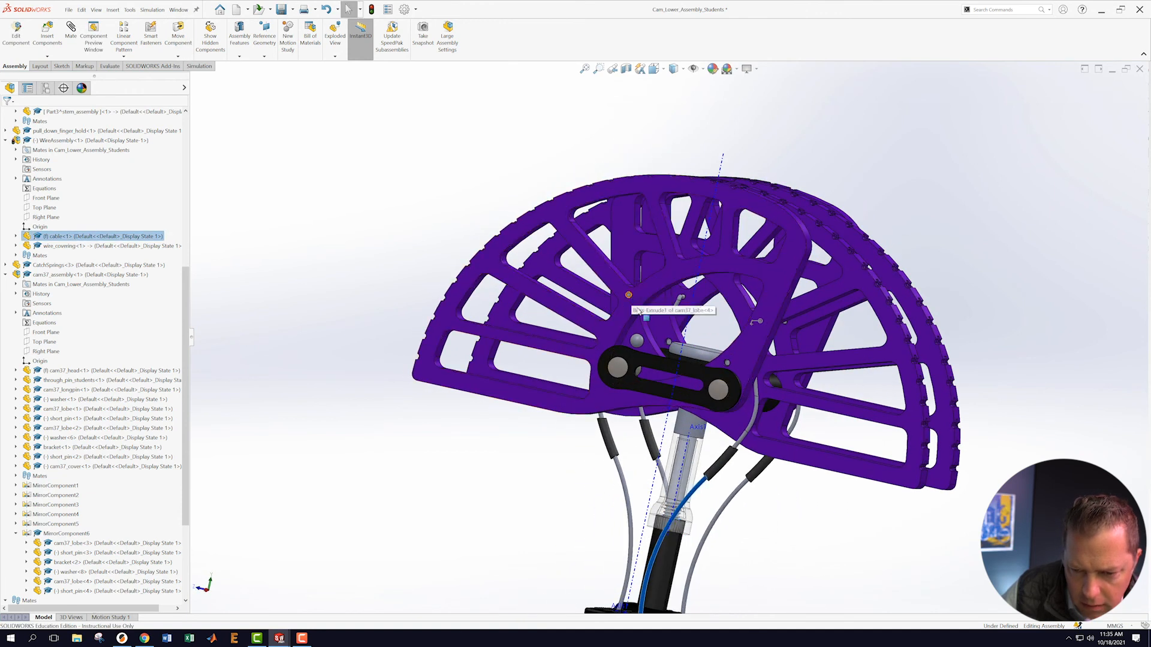
scroll(639, 298, "down", 6)
scroll(625, 295, "down", 4)
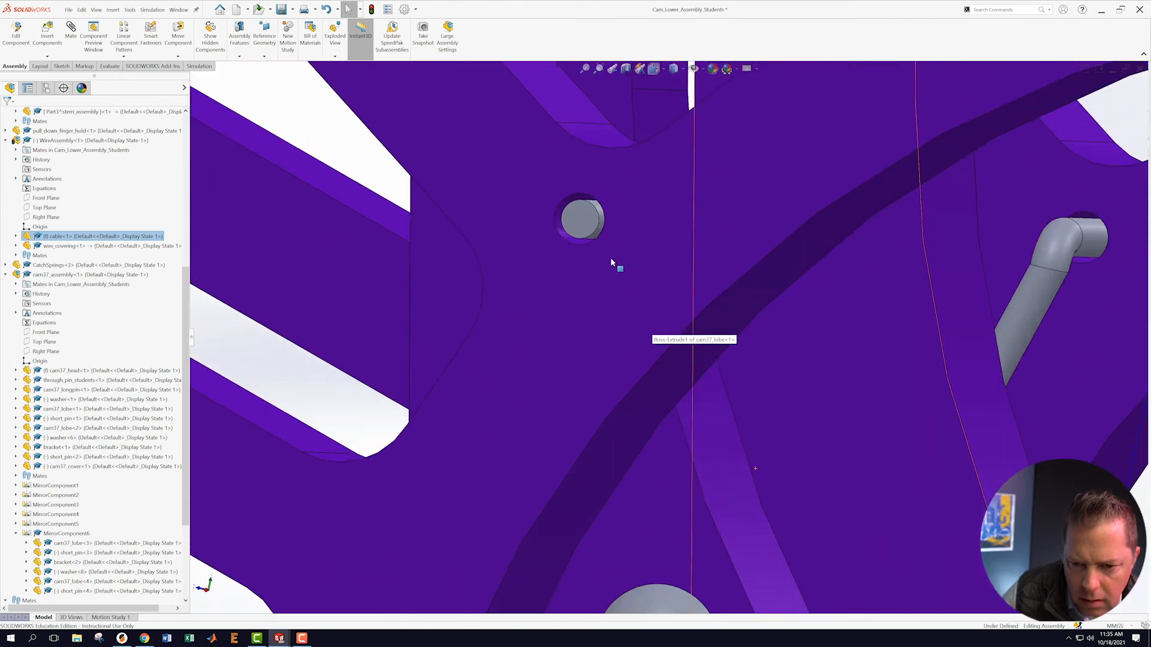
left_click(602, 229)
left_click(585, 241, "ctrl")
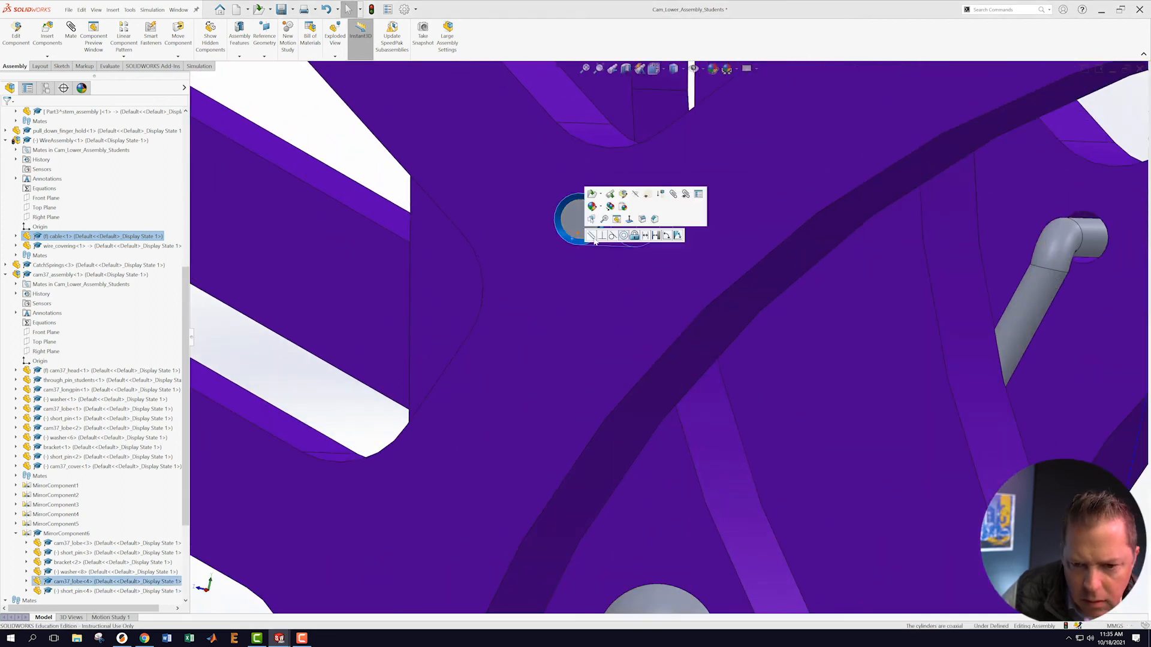
left_click(624, 235)
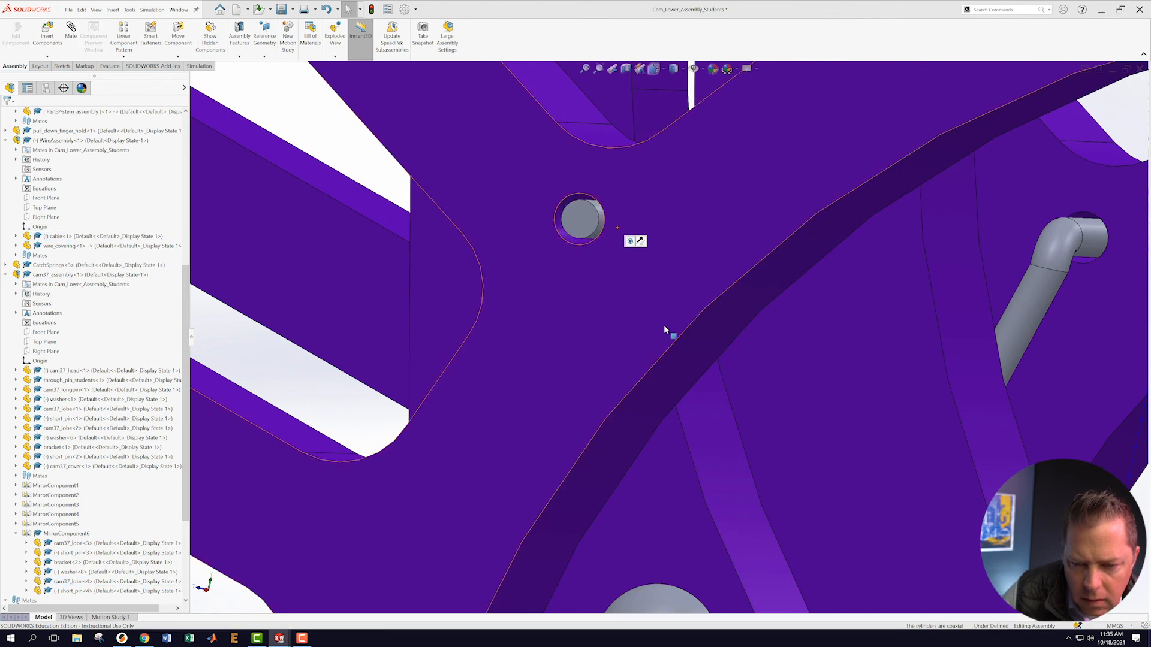
- Check how the wires connect the cam lobes to the finger pull, and save the assembly
scroll(660, 324, "up", 10)
middle_click_drag(822, 398, 760, 429)
scroll(789, 485, "up", 5)
left_click(619, 401)
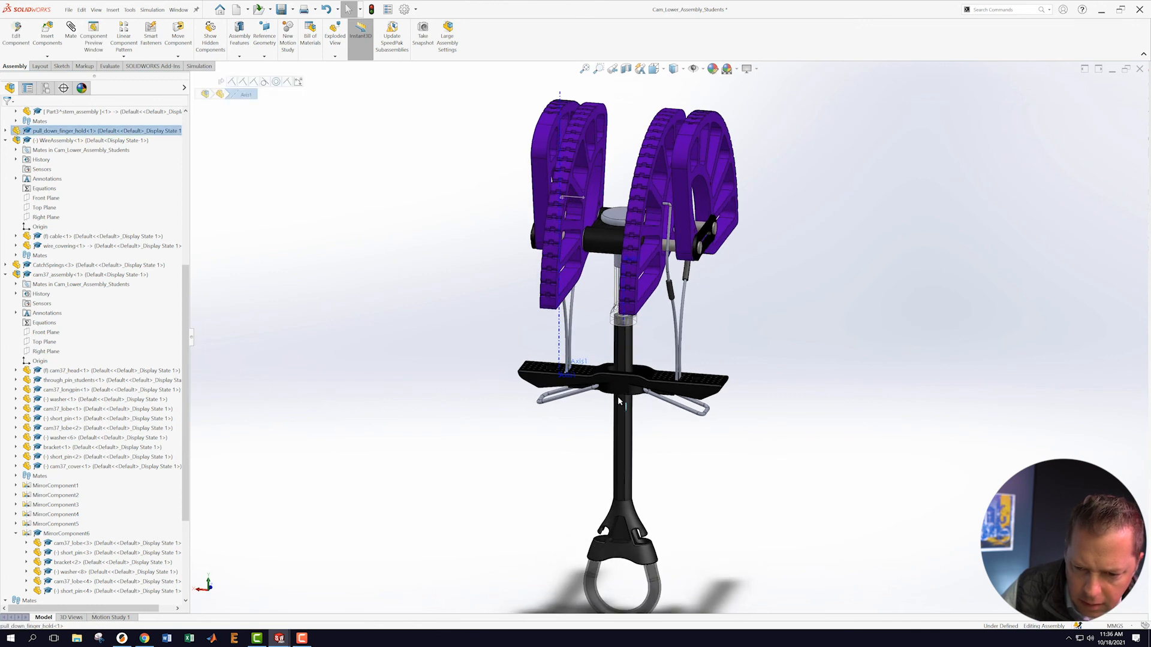
left_click(912, 459)
middle_click_drag(892, 393, 882, 367)
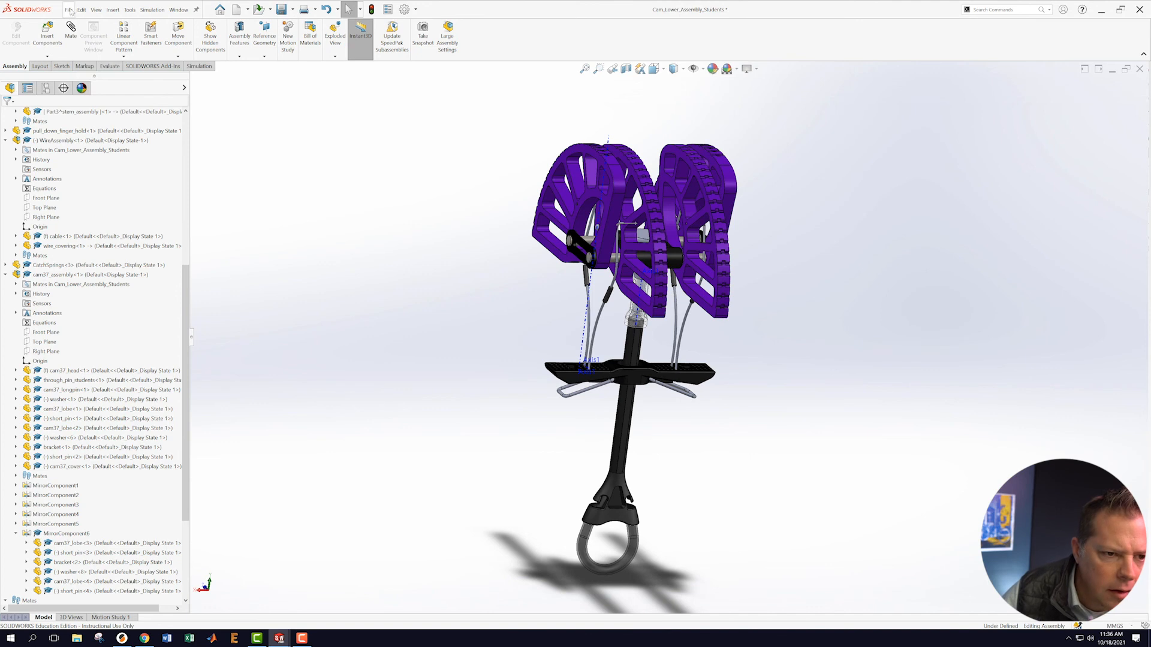
left_click(69, 10)
left_click(83, 111)
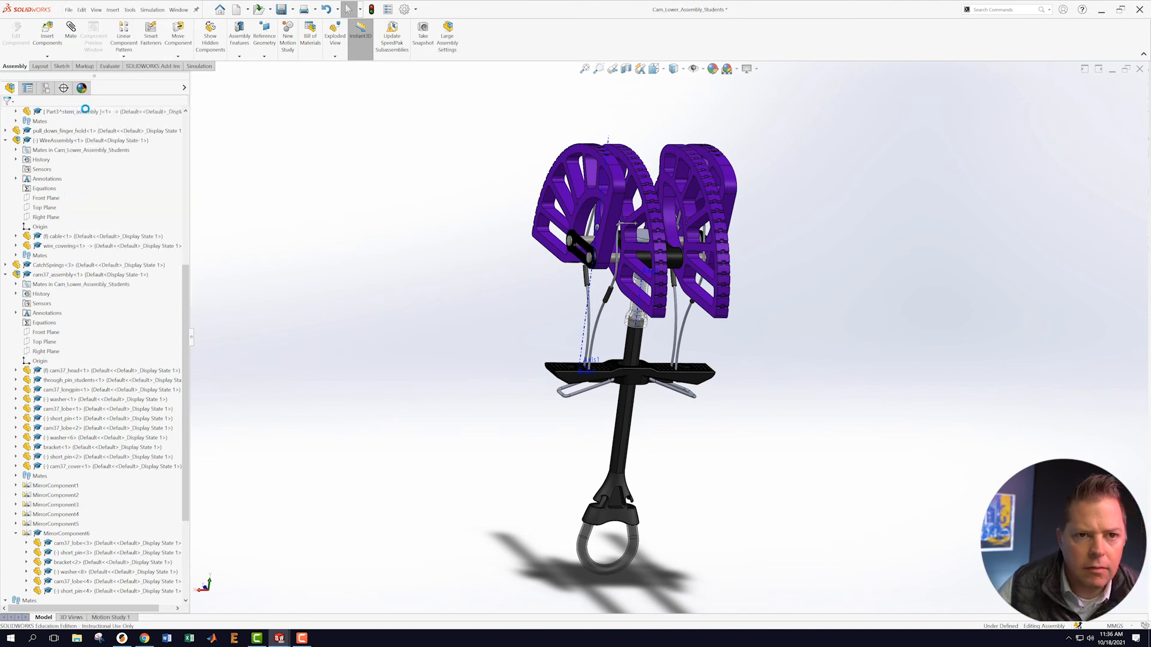
- Turn off the transparency of the cam37_cover component around the upper end of the stem
middle_click_drag(820, 337, 652, 339)
scroll(630, 346, "down", 5)
scroll(602, 309, "down", 3)
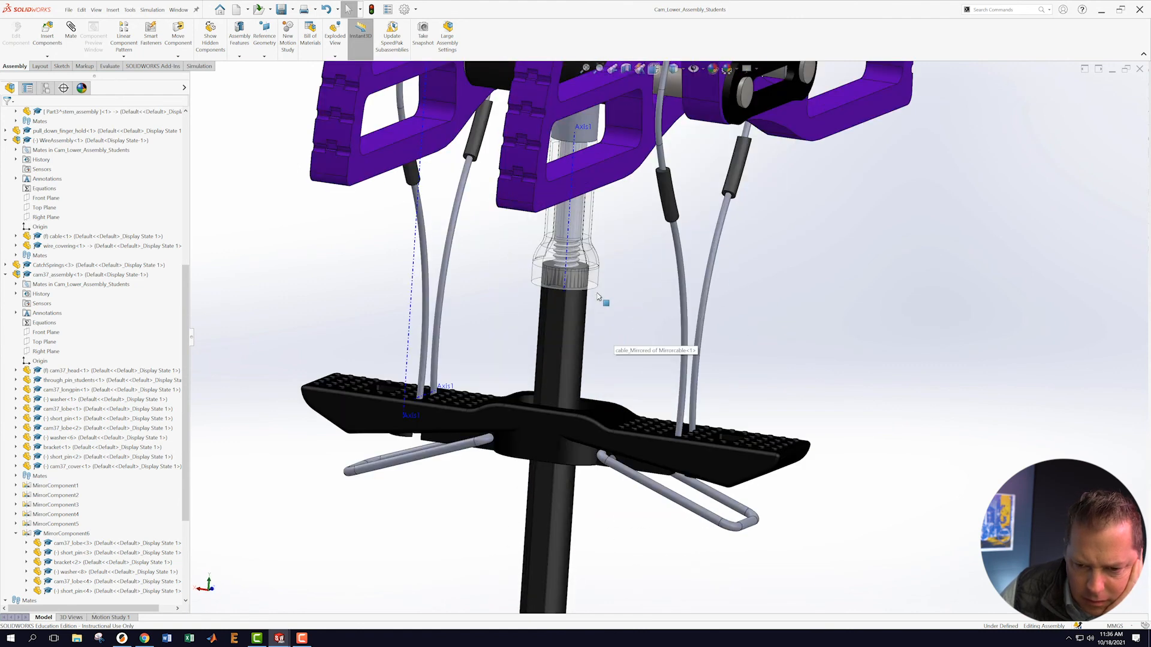
right_click(595, 280)
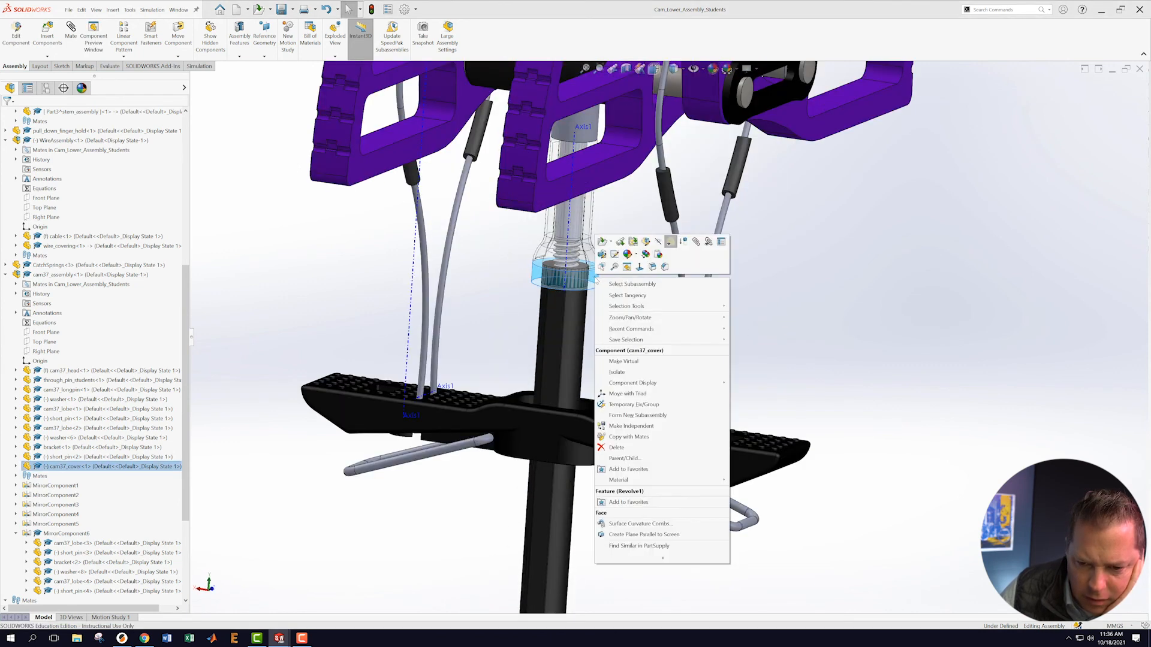
left_click(673, 243)
middle_click_drag(778, 307, 779, 401)
scroll(858, 275, "up", 5)
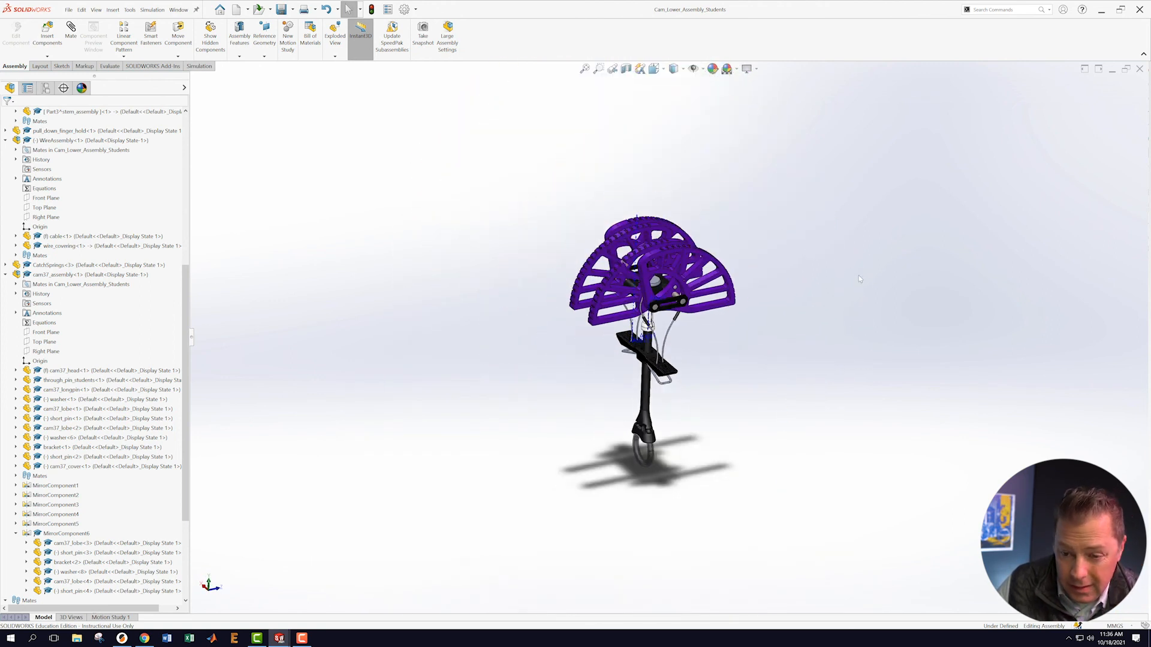
- Insert the tensor spring part from the Cam_Provided_Parts folder and place it in open space beside the cam head
scroll(859, 275, "down", 4)
left_click(69, 10)
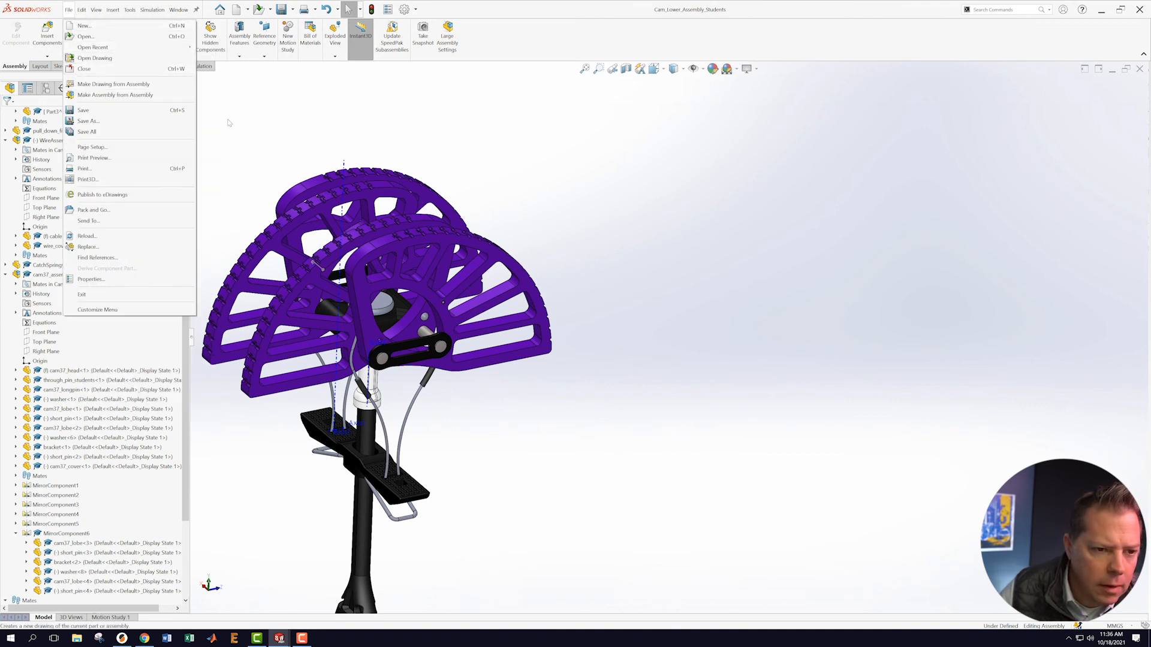
left_click(256, 107)
left_click(48, 57)
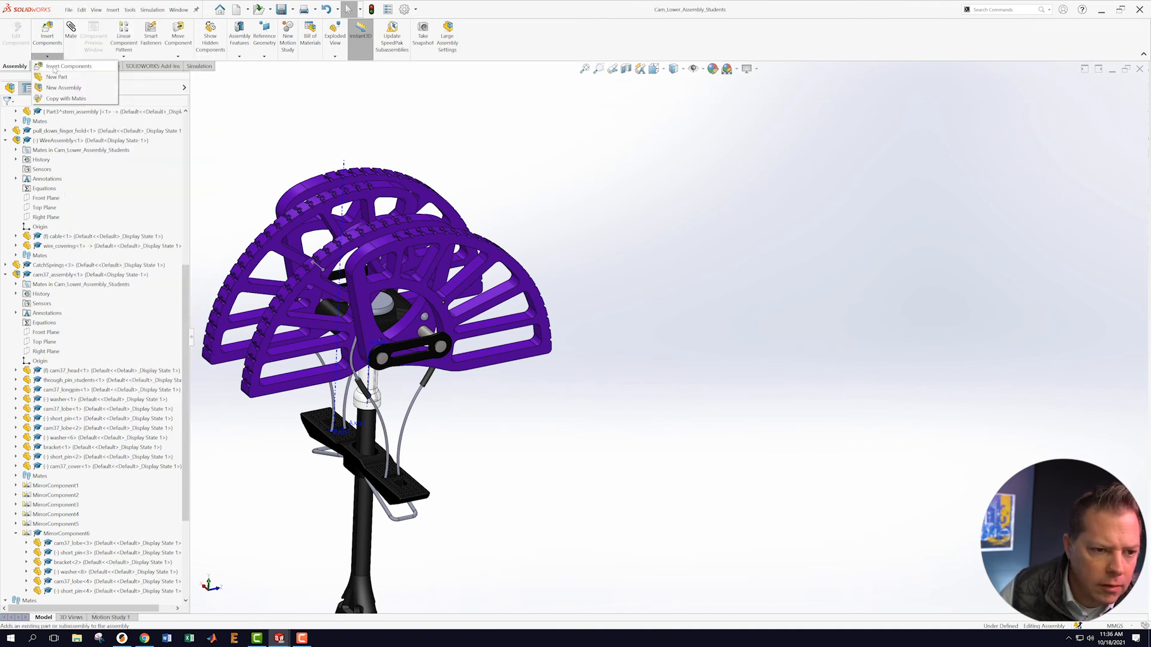
left_click(54, 68)
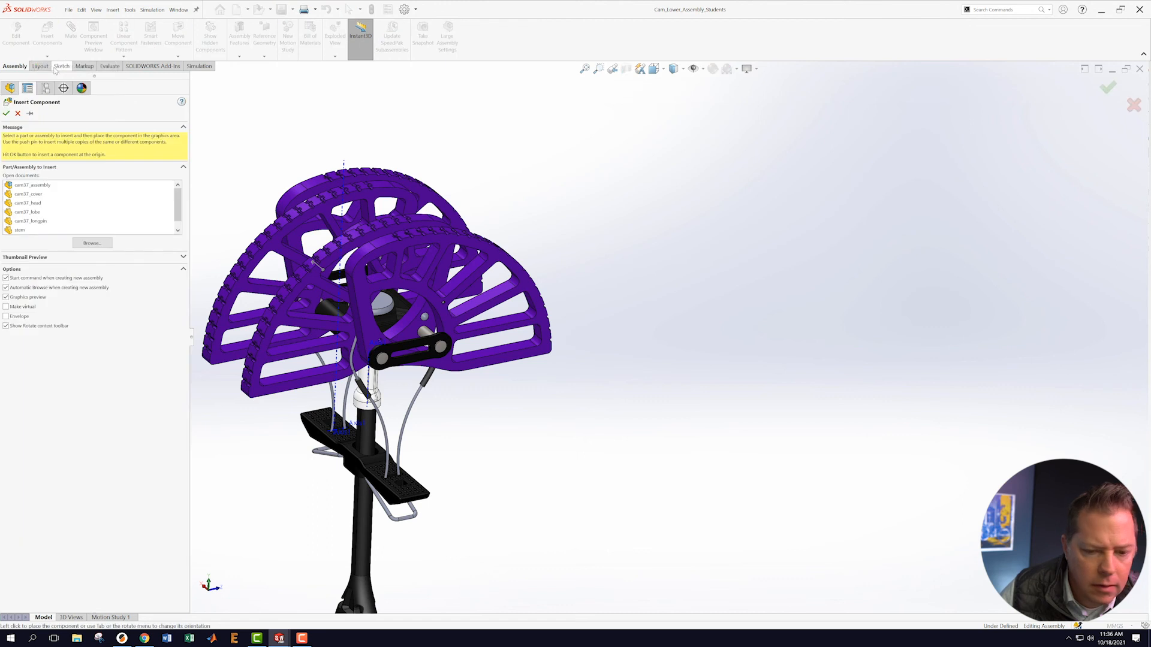
left_click(91, 243)
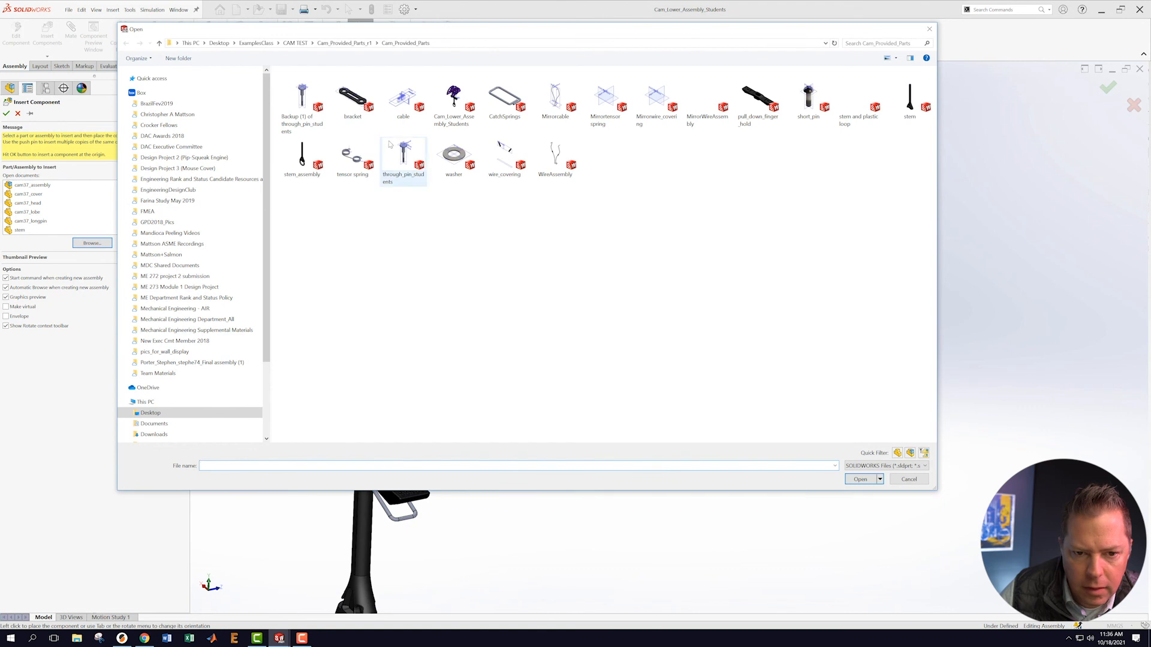
left_click(350, 156)
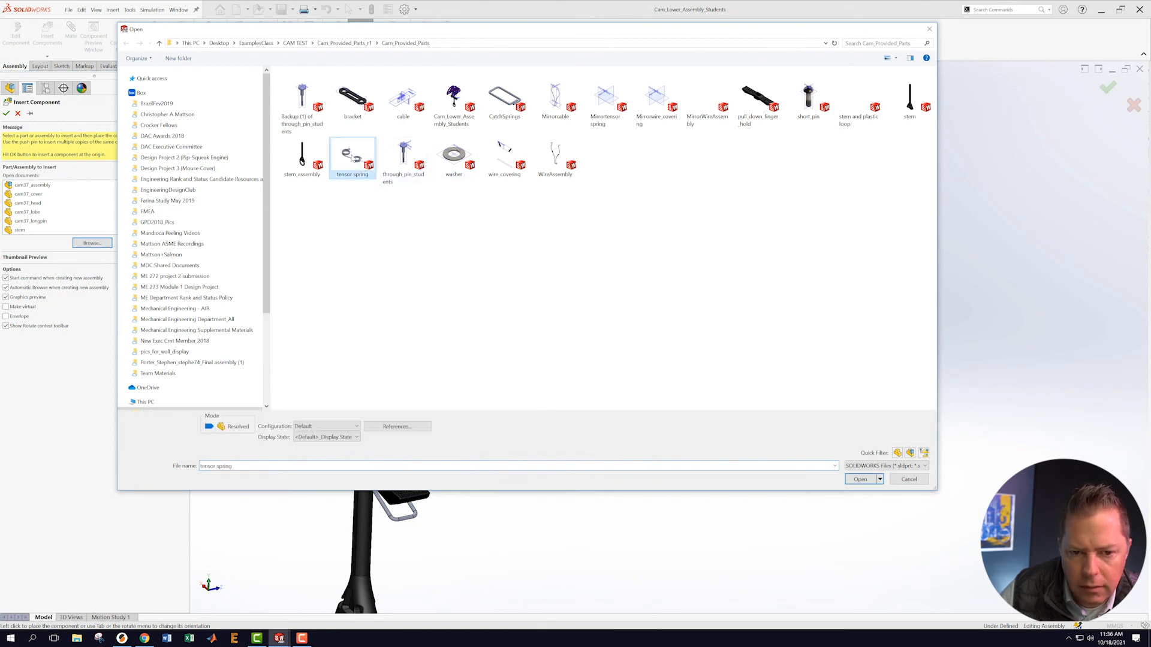
left_click(861, 480)
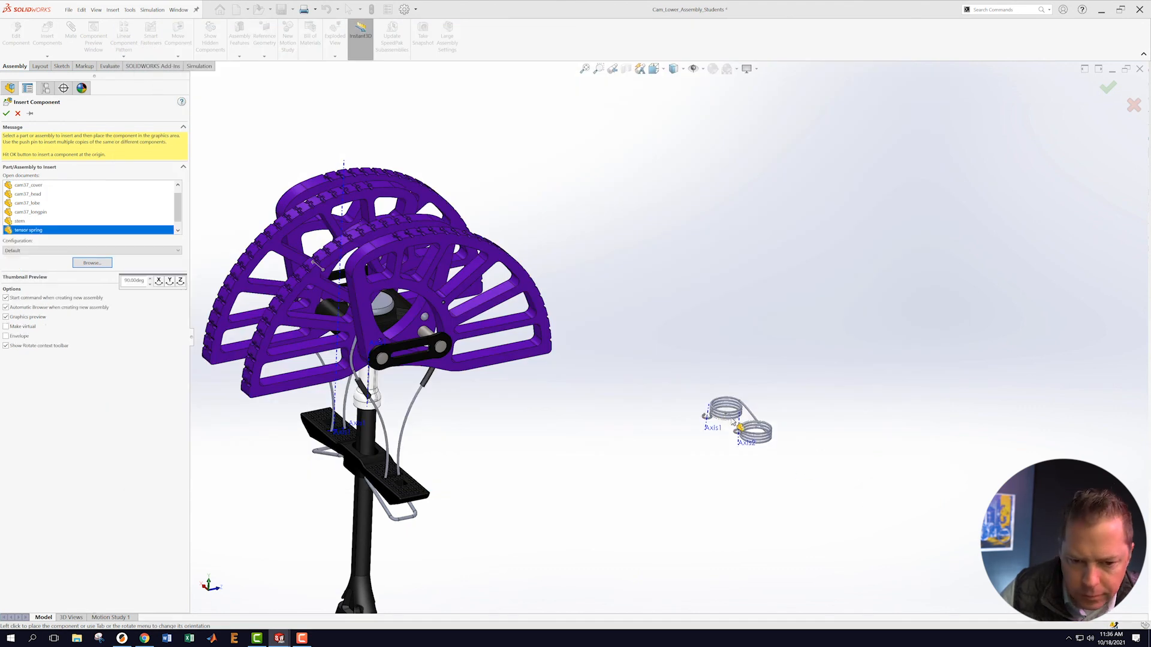
left_click(596, 425)
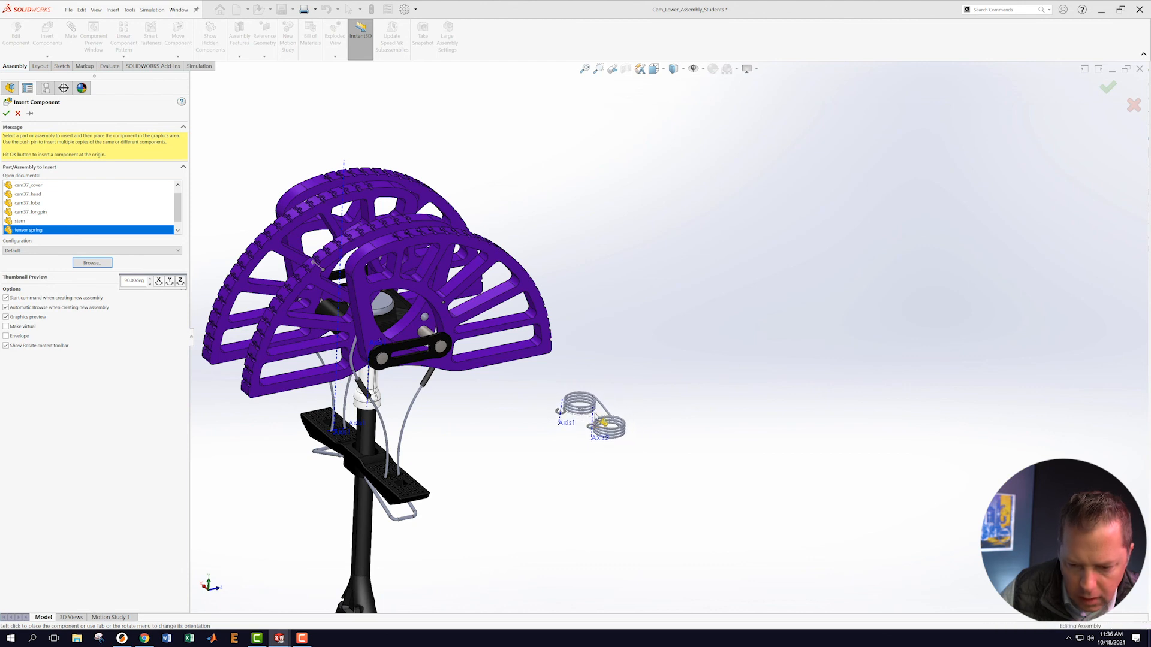
- Mate Axis1 of the tensor spring concentric with the cylindrical shank of short_pin<1>
middle_click_drag(776, 396, 742, 340)
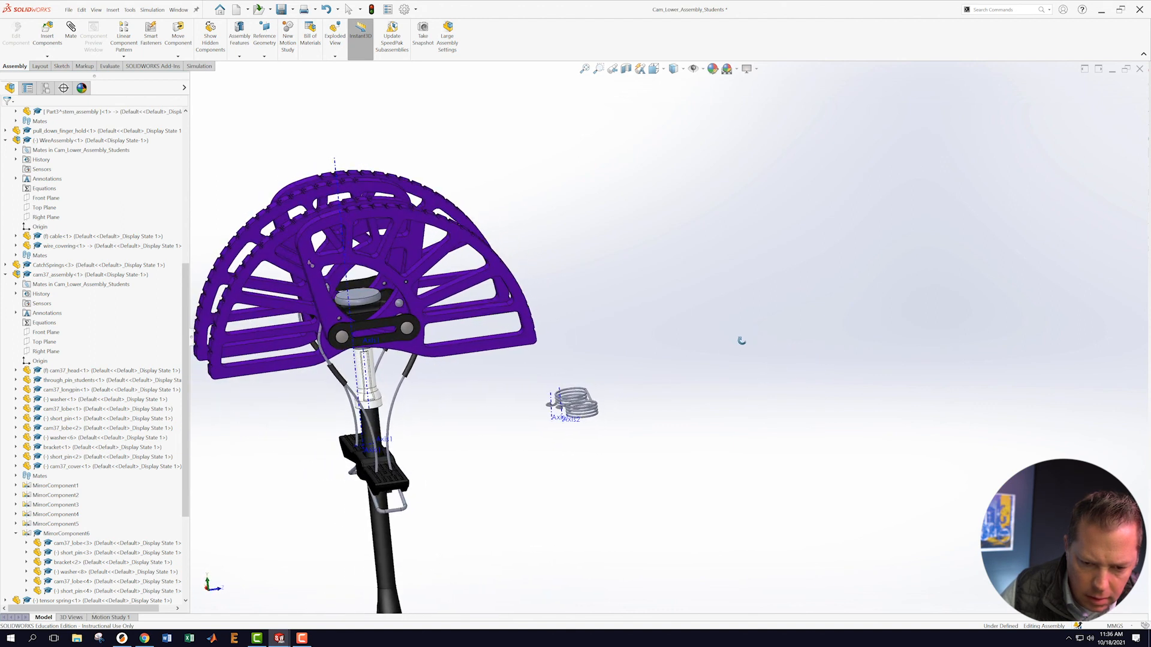
scroll(564, 429, "down", 5)
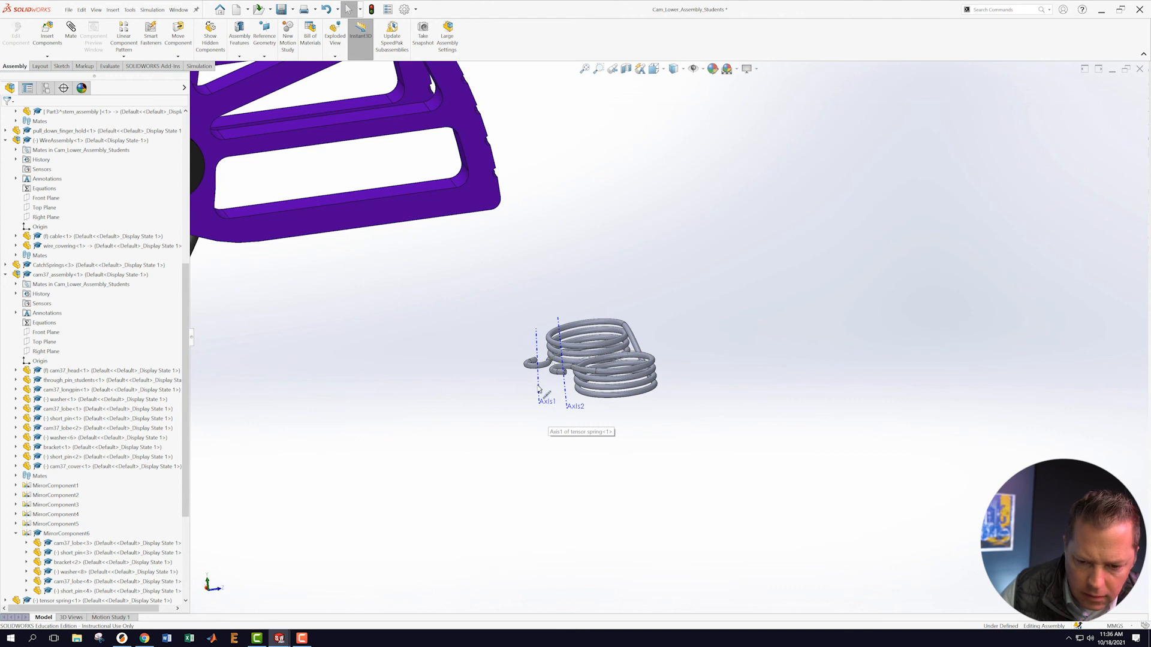
left_click(539, 391)
middle_click_drag(382, 294, 451, 344)
scroll(375, 180, "down", 6)
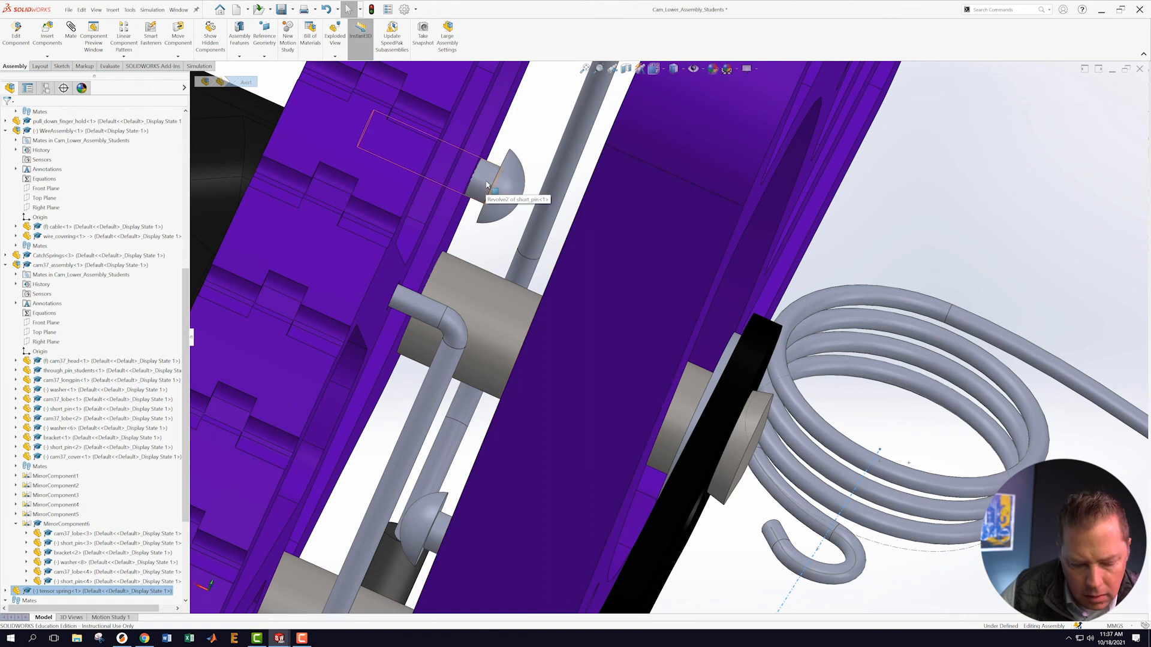
left_click(487, 184, "ctrl")
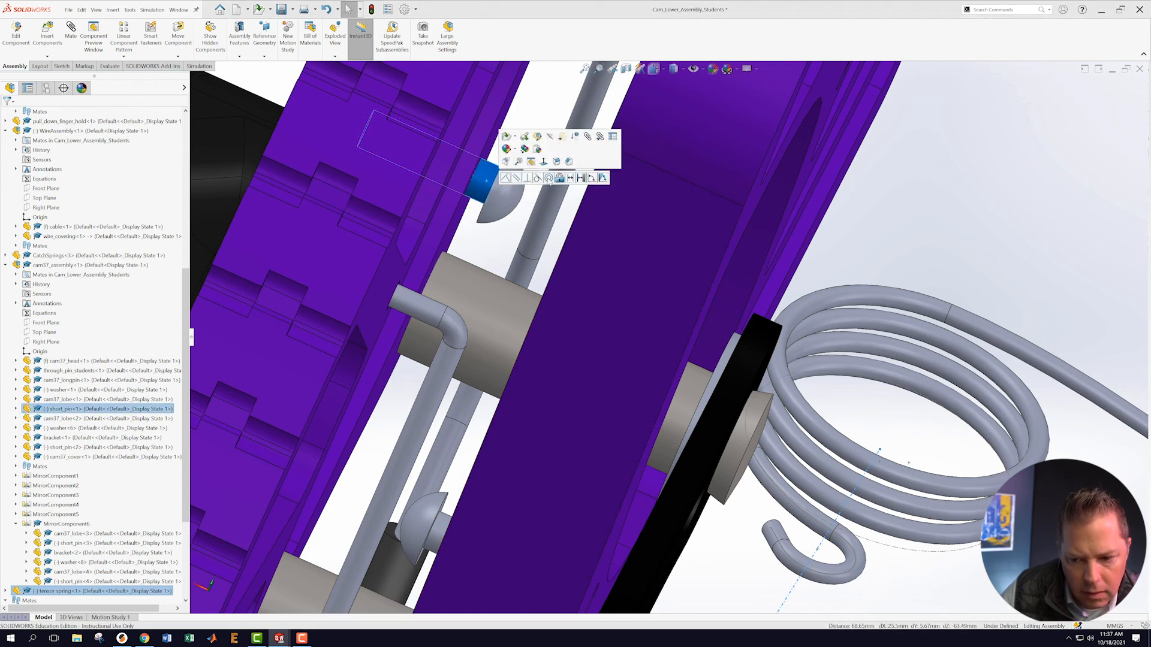
left_click(549, 180)
- Mate Axis2 of the tensor spring to the shank of short_pin<2>, choosing to add the mate and over define the assembly
scroll(712, 319, "up", 7)
middle_click_drag(864, 383, 612, 355)
scroll(503, 401, "down", 3)
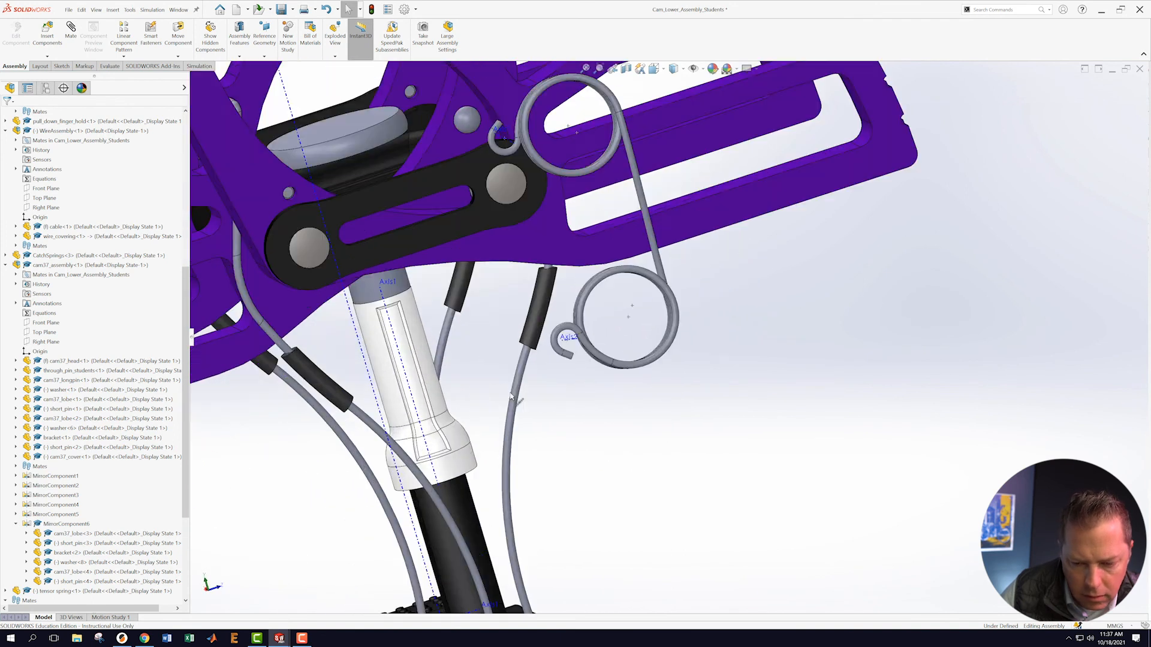
scroll(502, 401, "down", 4)
scroll(668, 302, "down", 3)
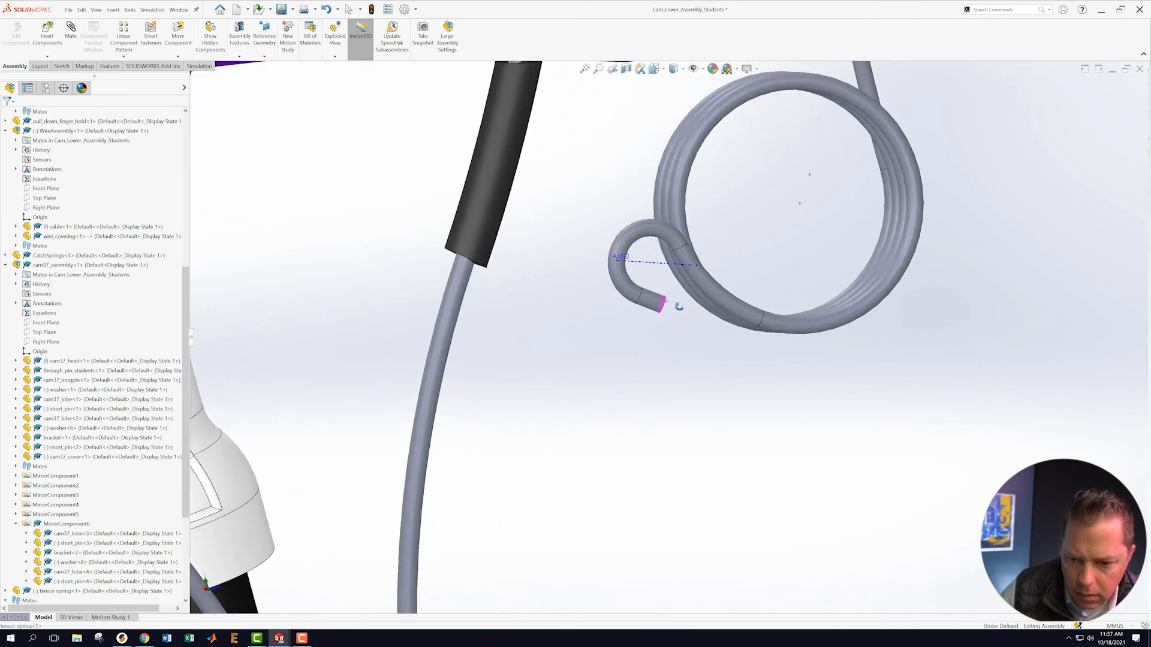
scroll(544, 286, "up", 8)
scroll(544, 293, "down", 5)
middle_click_drag(508, 320, 601, 316)
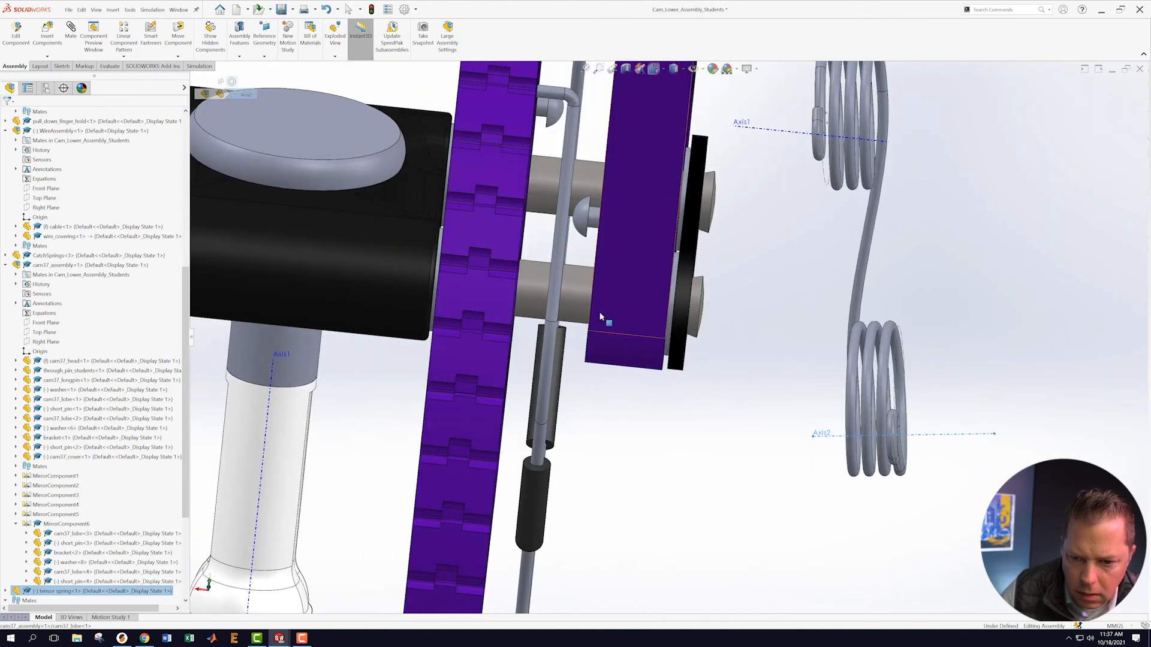
left_click(592, 224)
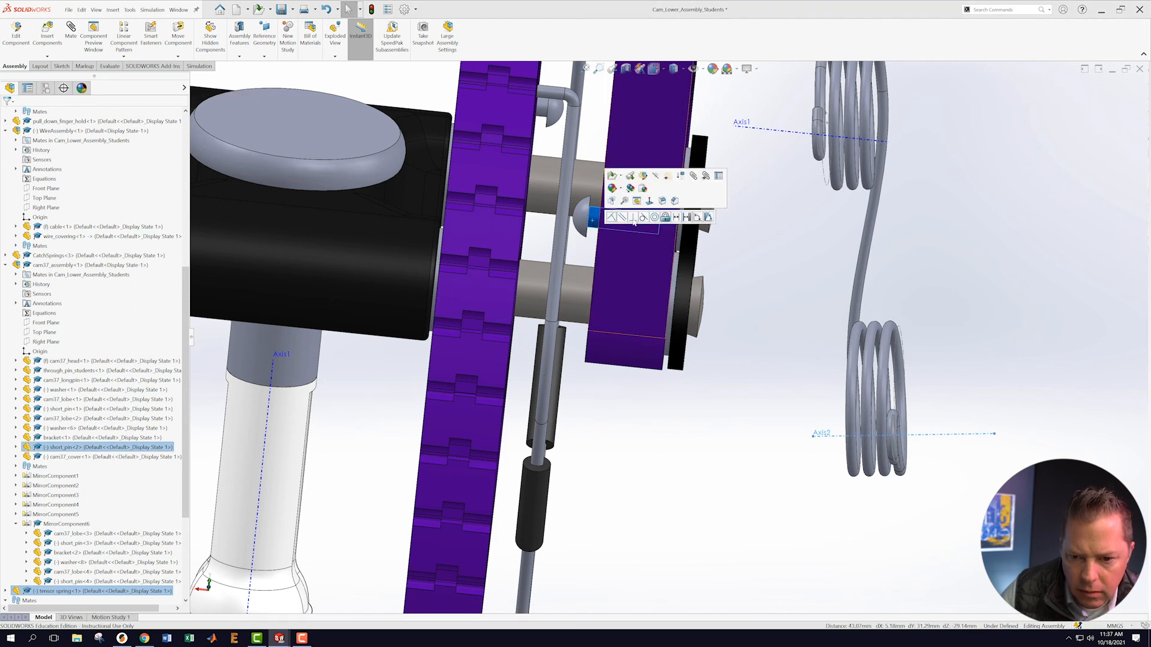
left_click(666, 218)
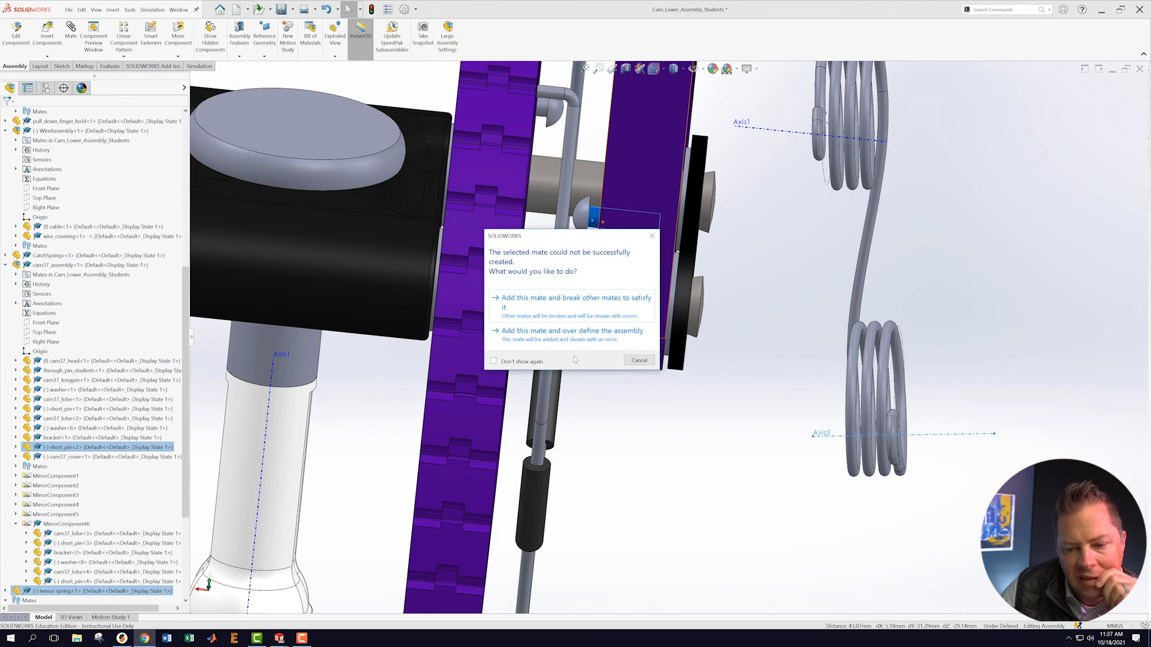
left_click(538, 335)
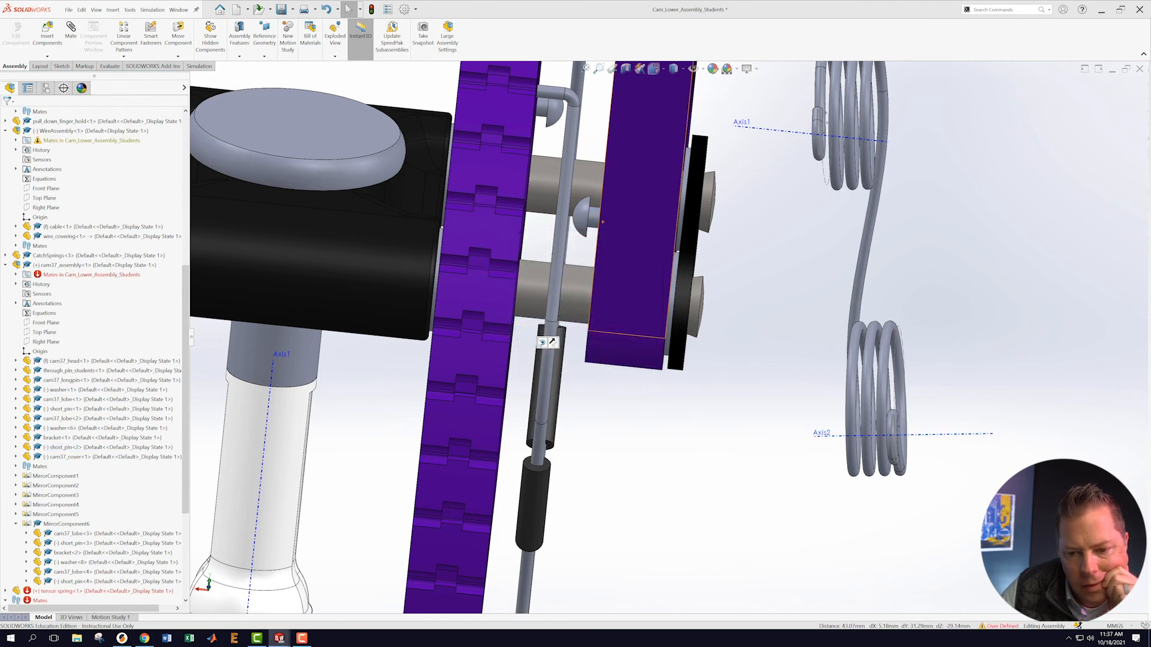
- Examine how the tensor spring sits relative to the cam lobes and try moving it to test its mates
scroll(792, 415, "up", 4)
middle_click_drag(872, 373, 784, 334)
scroll(682, 387, "up", 1)
left_click(654, 389)
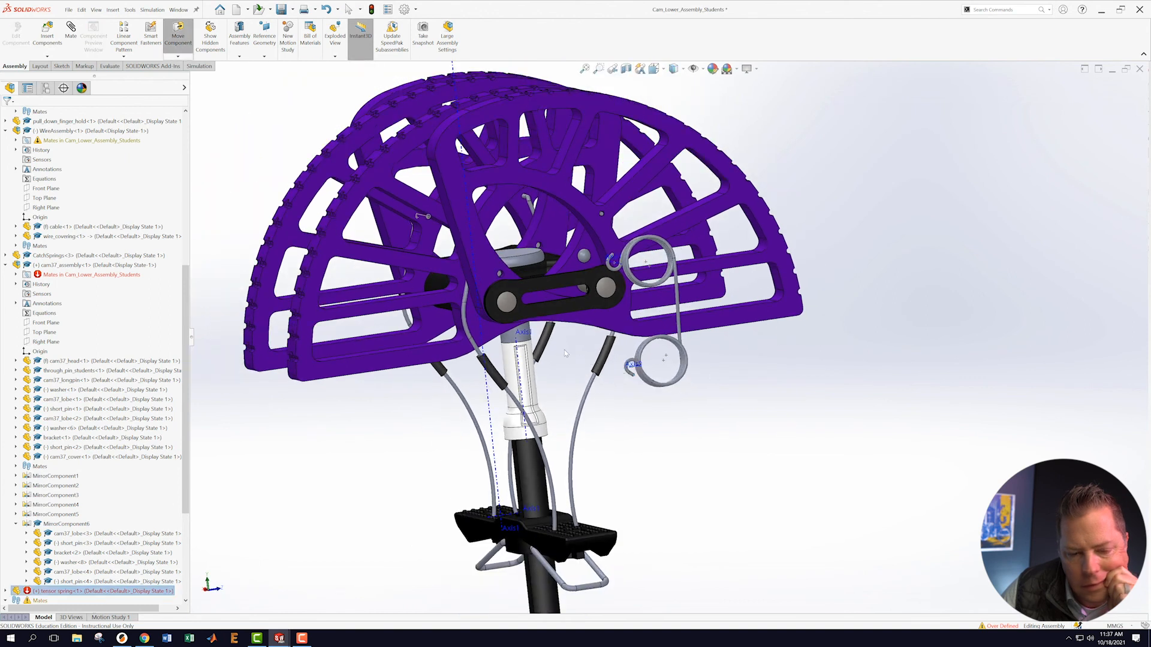
left_click_drag(565, 353, 269, 465)
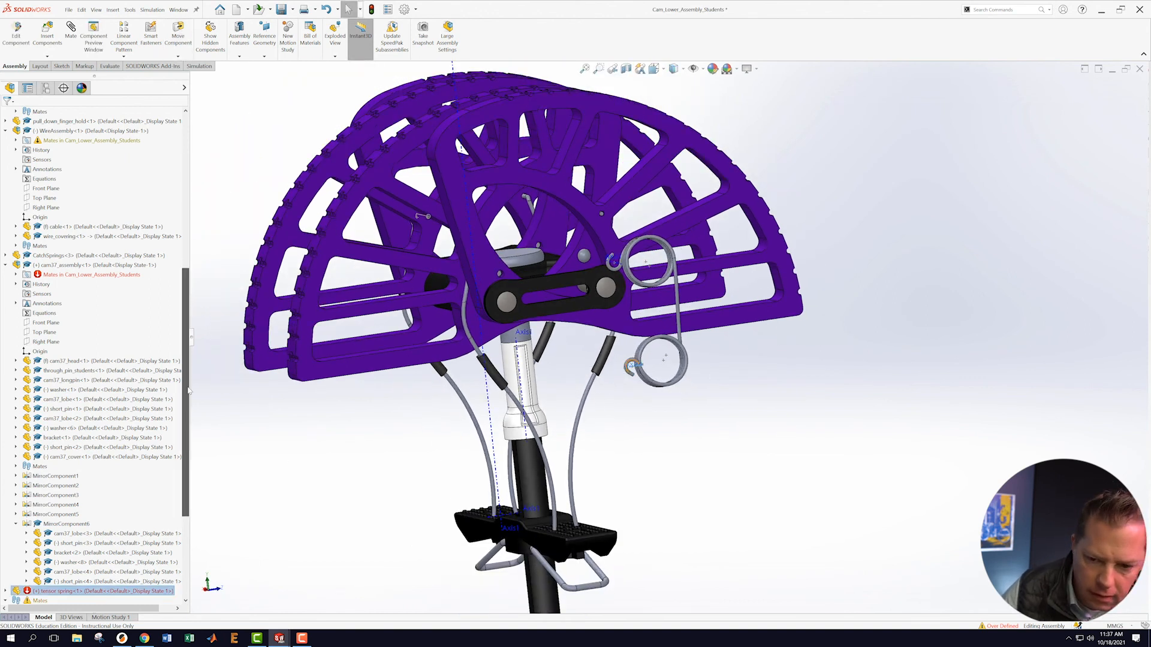
- Try deleting the tensor spring component from the assembly, and undo the deletion
scroll(182, 395, "down", 1)
right_click(42, 563)
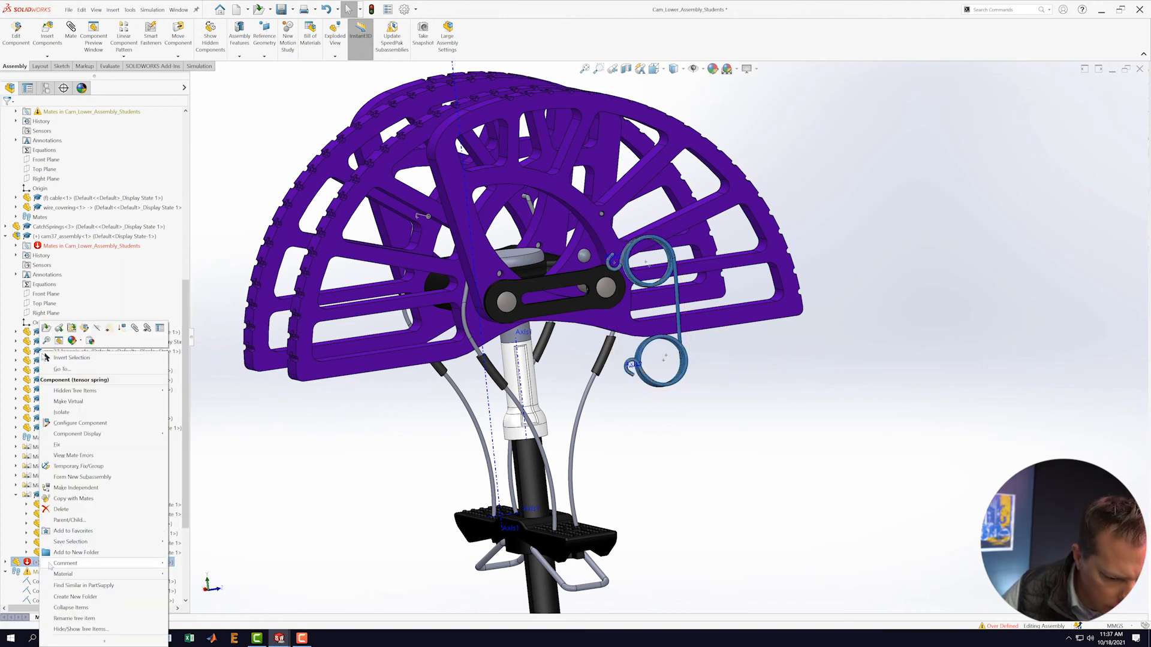
left_click(60, 510)
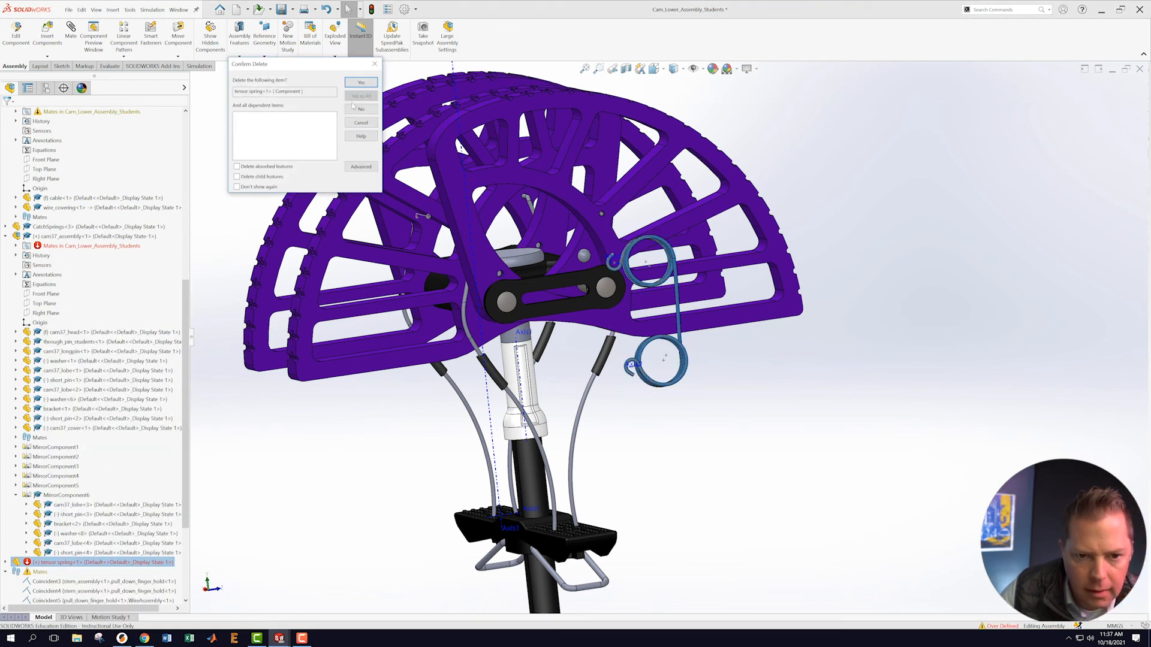
left_click(361, 84)
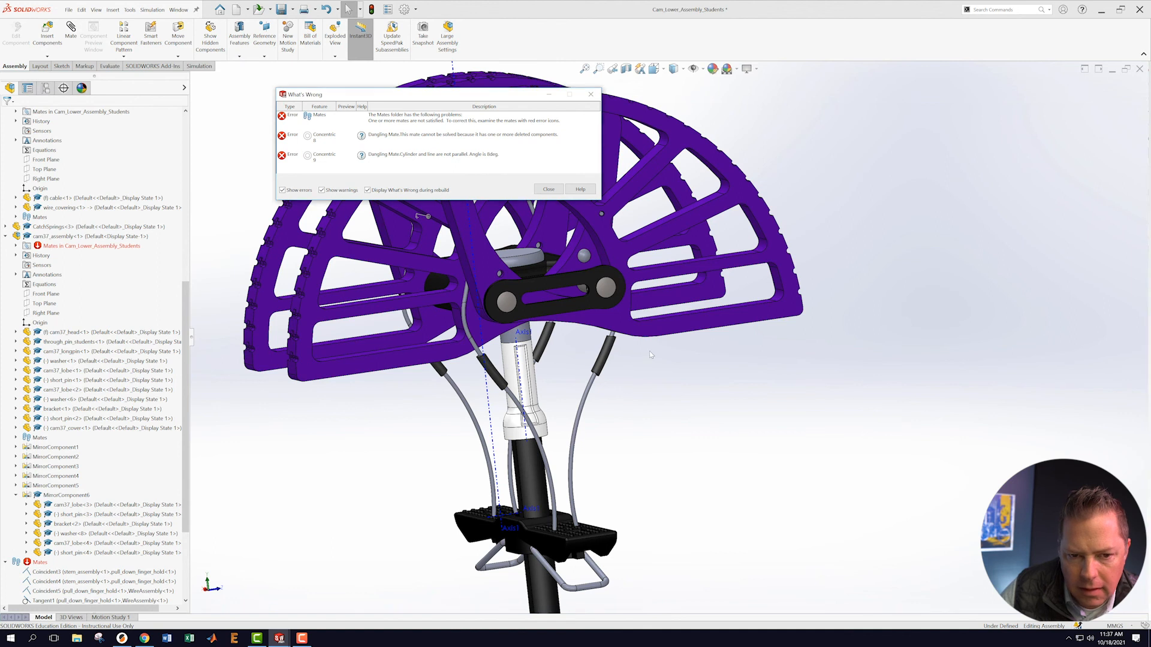
left_click(548, 190)
middle_click_drag(668, 409, 690, 424)
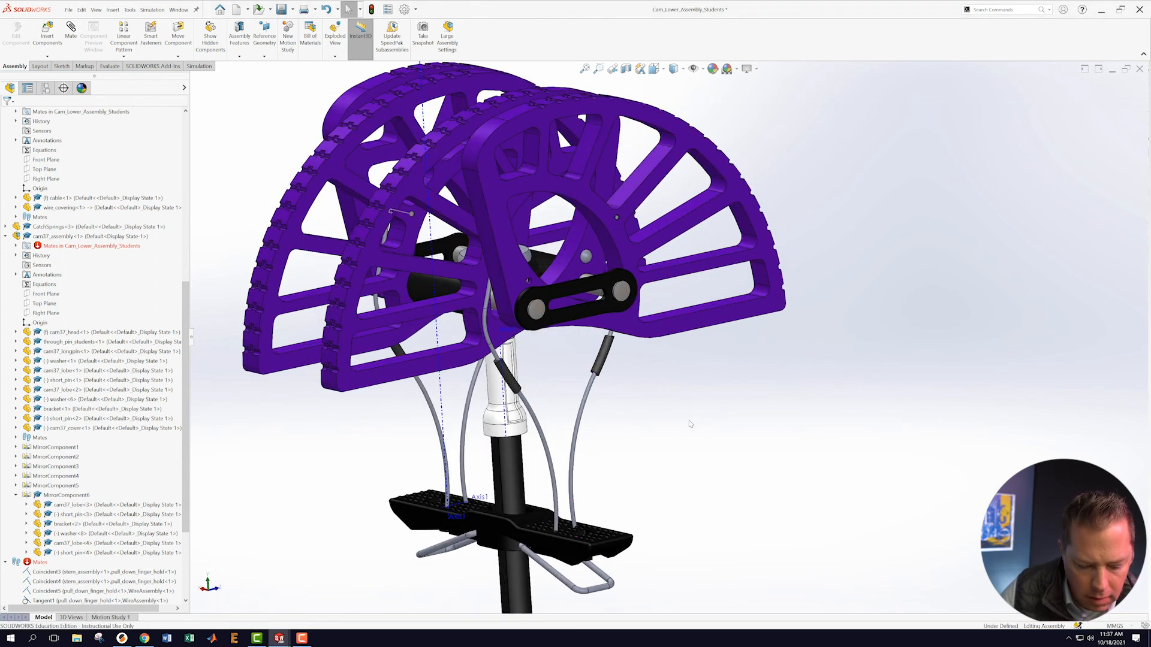
key("ctrl+z")
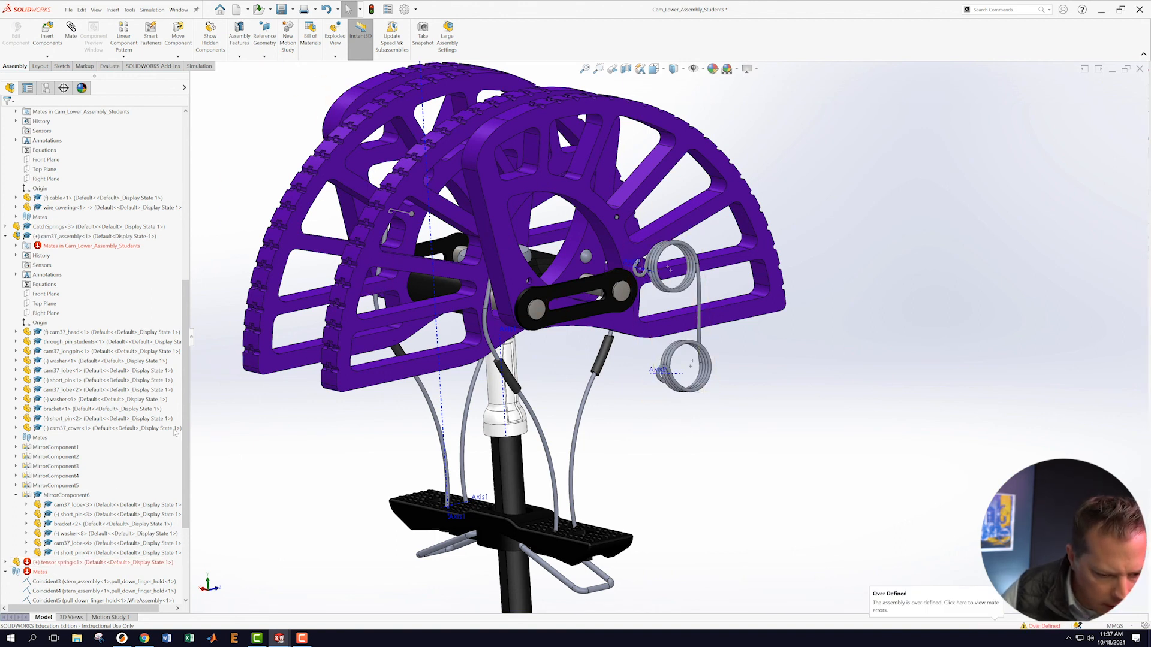
- Delete the failing Concentric9 mate between the cam37_assembly and the tensor spring
scroll(186, 397, "down", 5)
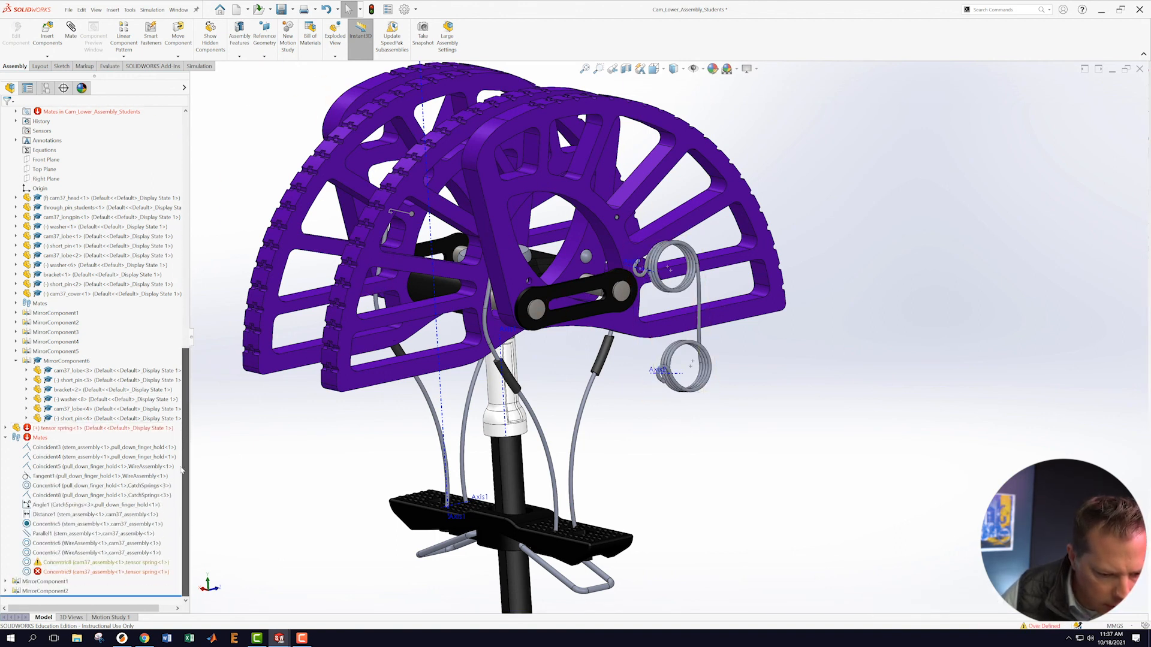
right_click(58, 573)
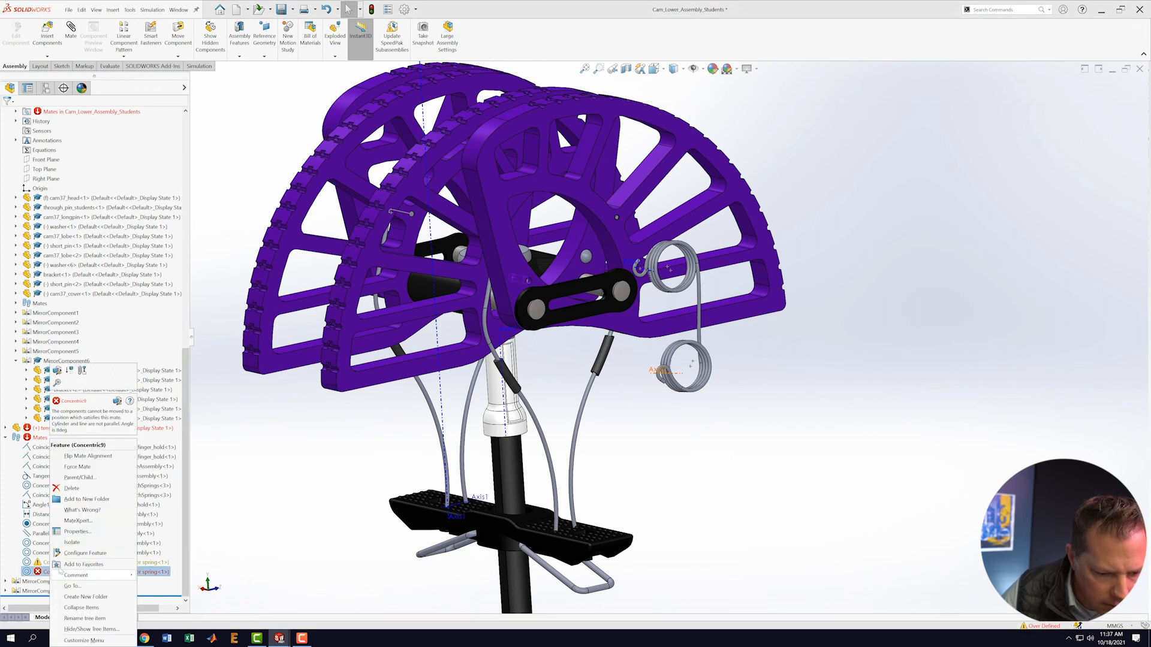
left_click(72, 488)
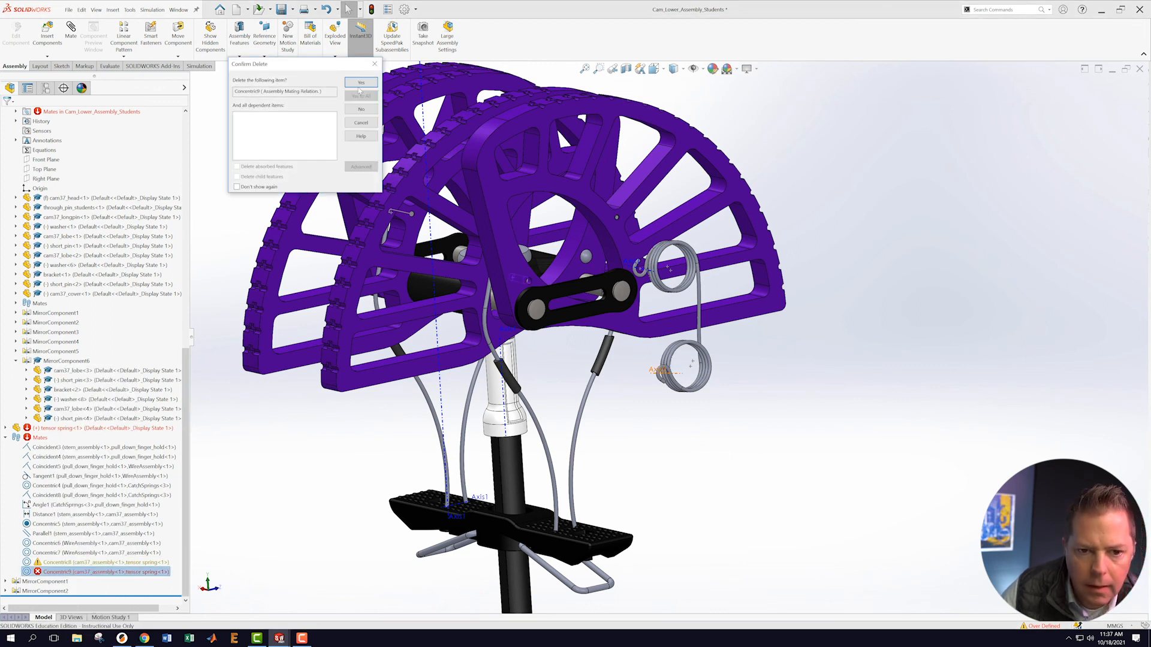
left_click(360, 84)
- Move the tensor spring around the cam lobes to test how its remaining concentric mate lets it travel
middle_click_drag(789, 391, 593, 392)
left_click_drag(585, 394, 327, 337)
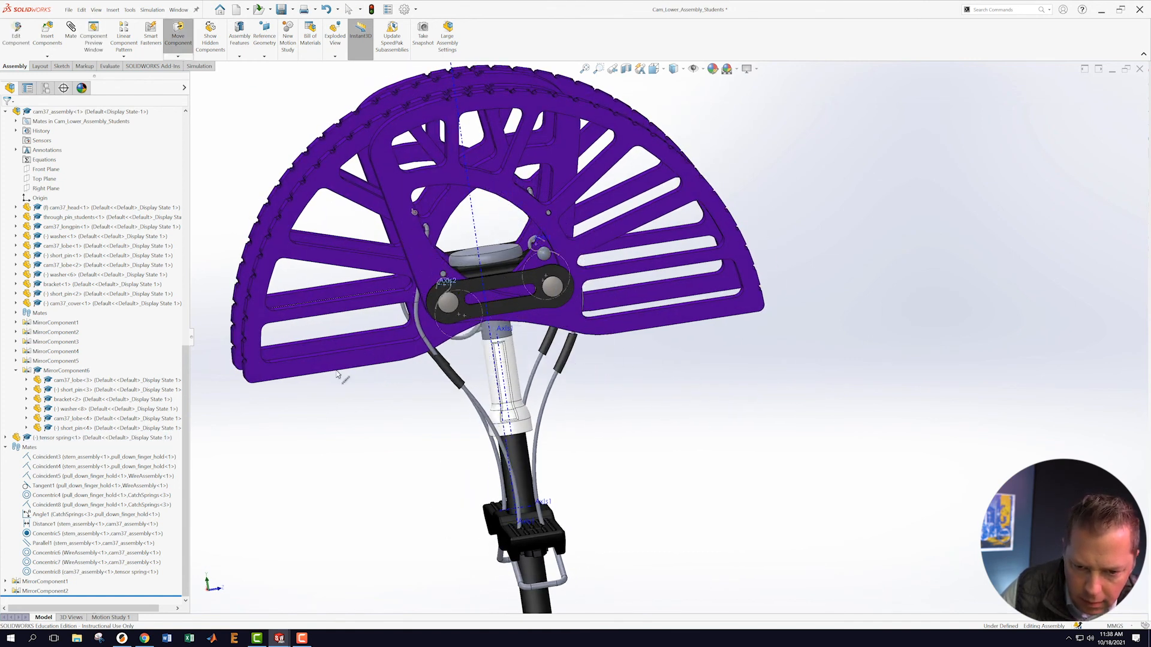
left_click_drag(263, 270, 364, 379)
middle_click_drag(647, 457, 748, 456)
middle_click_drag(667, 419, 591, 323)
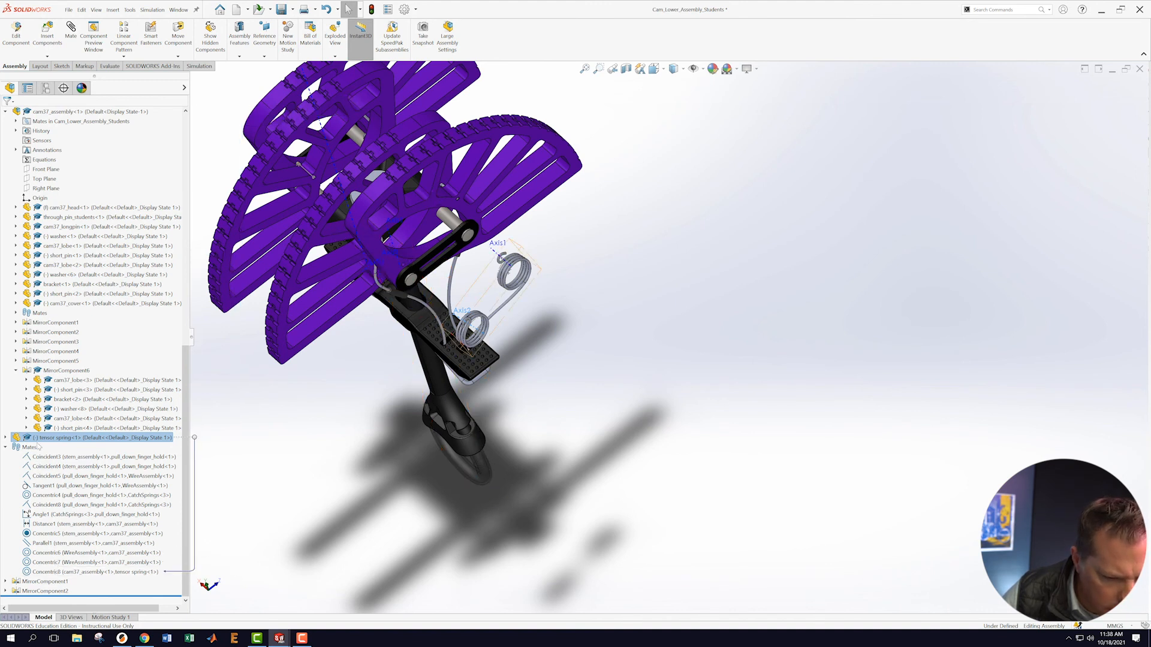
- Delete the remaining Concentric8 mate between the cam37_assembly and the tensor spring
right_click(43, 572)
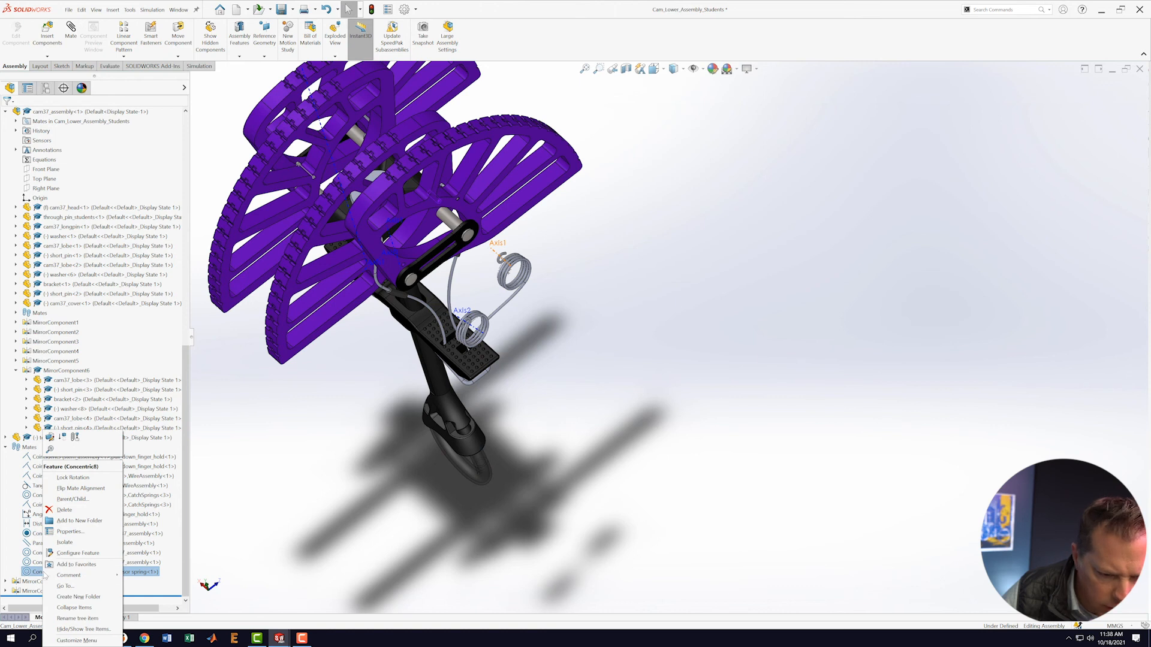
left_click(60, 510)
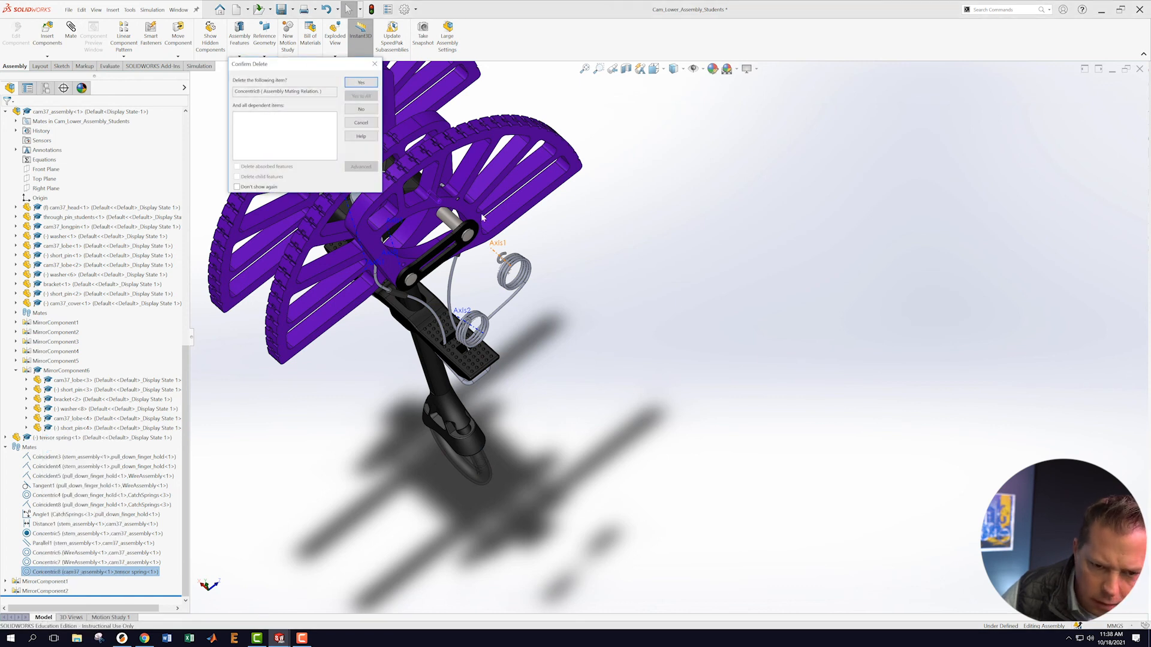
left_click(361, 82)
middle_click_drag(561, 342, 565, 286)
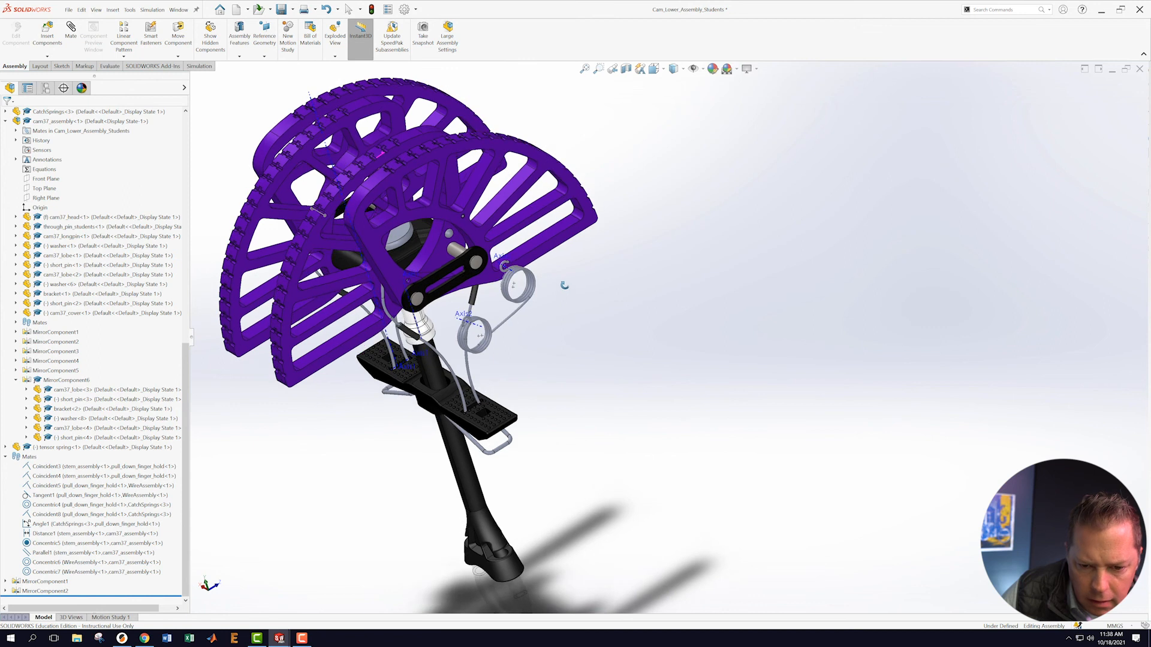
left_click(490, 336)
scroll(430, 303, "down", 3)
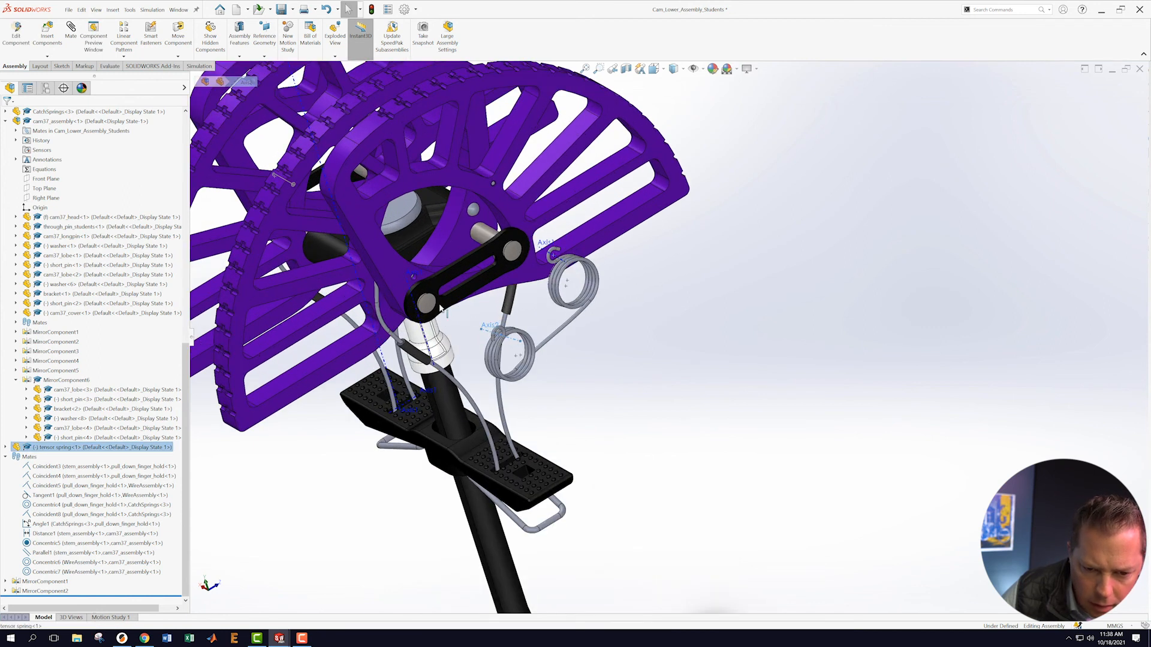
scroll(444, 317, "down", 5)
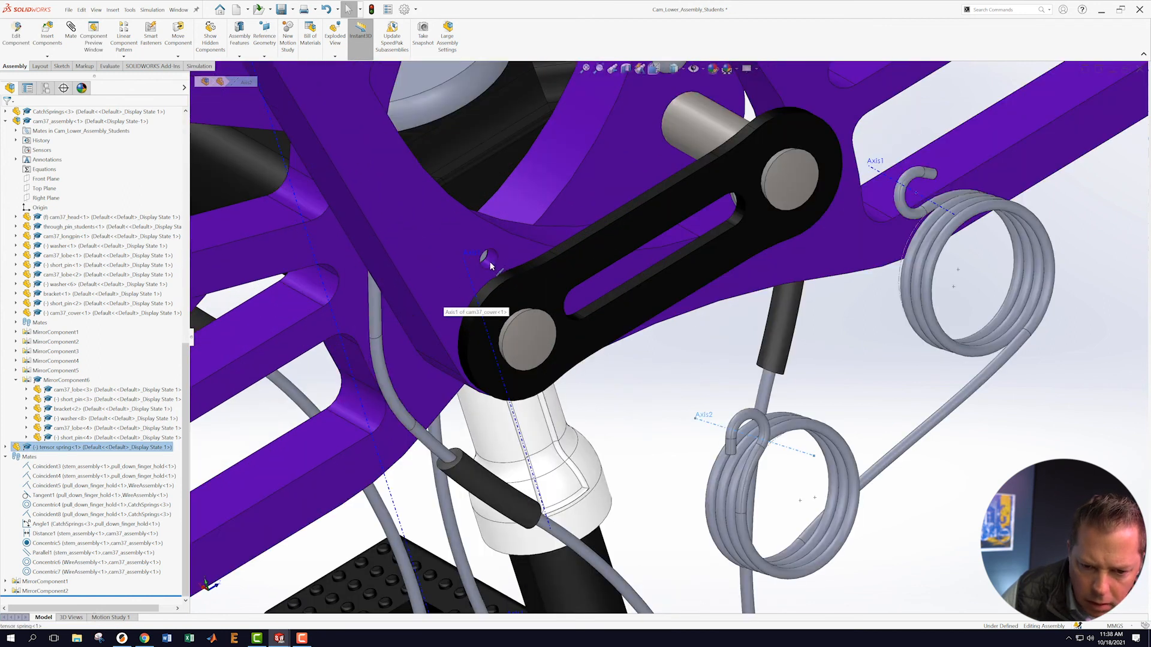
left_click(491, 258)
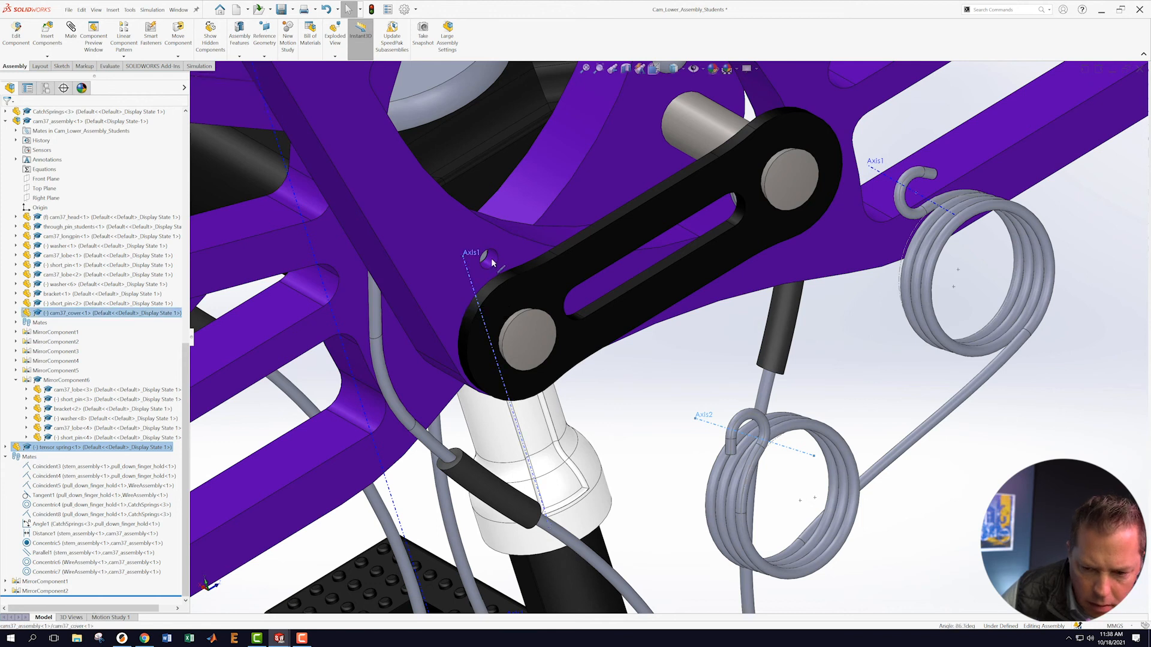
key("Escape")
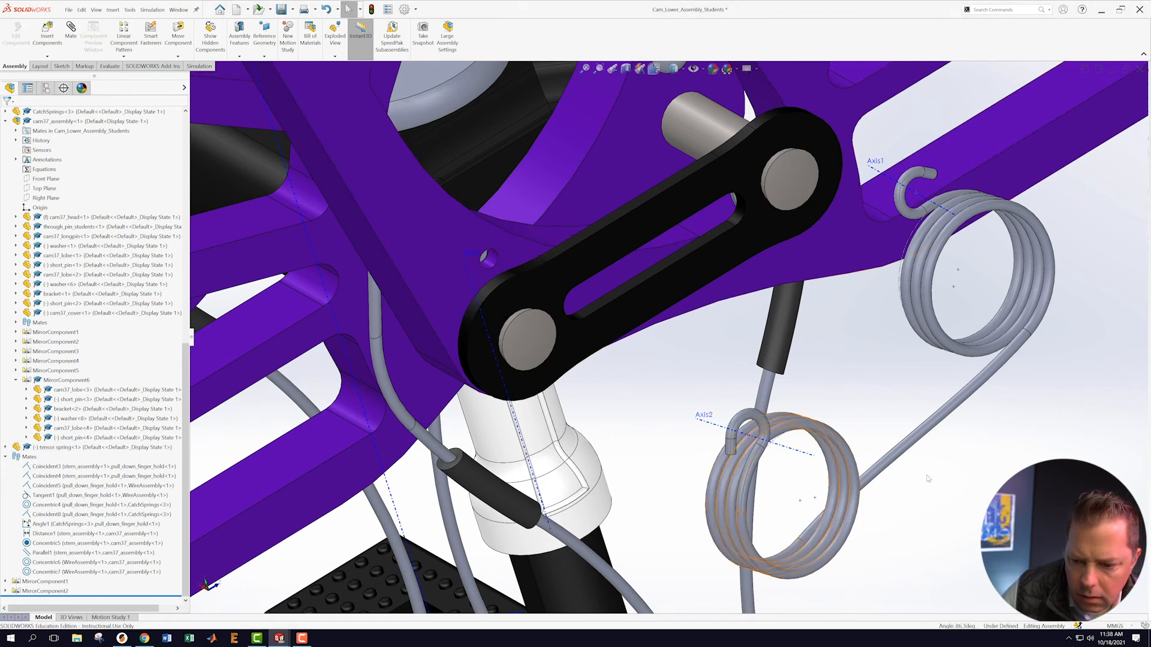
- Mate Axis2 of the tensor spring concentric with the small hole in cam37_lobe<2> beside the bracket
left_click(791, 453)
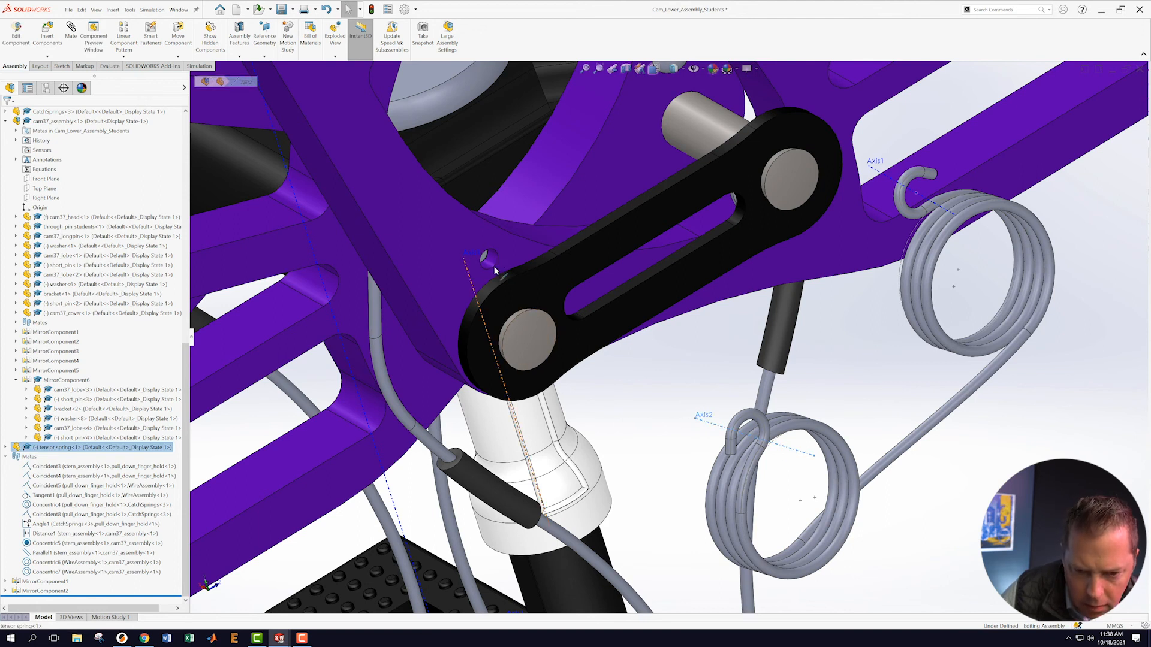
middle_click_drag(528, 285, 517, 277)
scroll(516, 274, "down", 5)
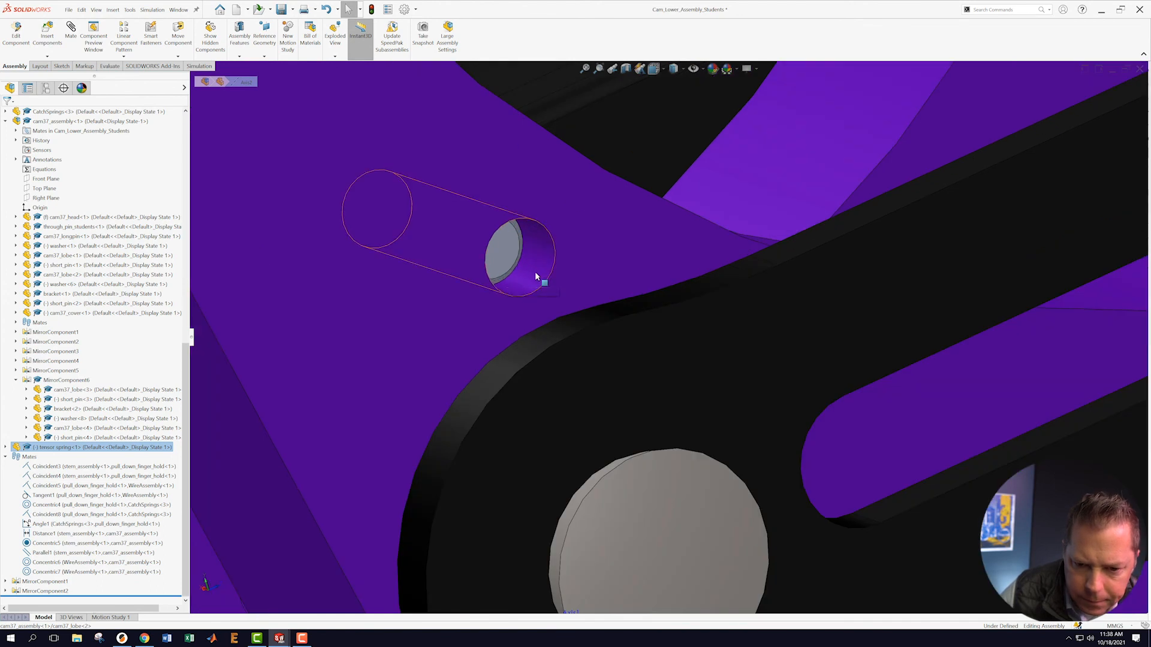
left_click(534, 274)
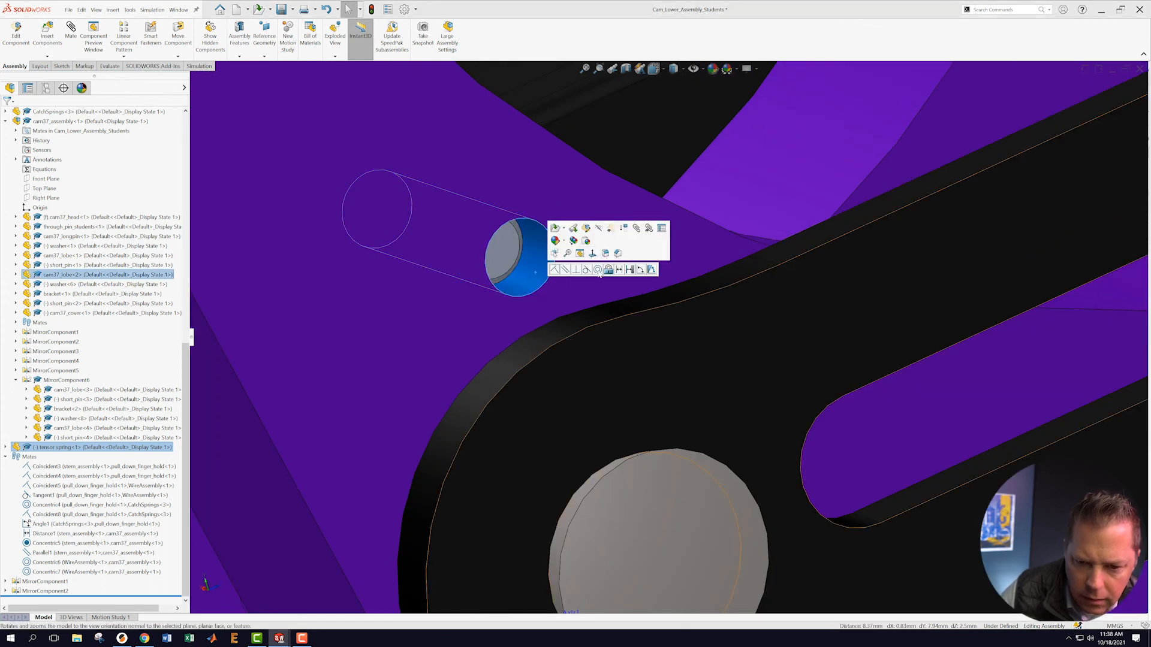
scroll(853, 401, "up", 8)
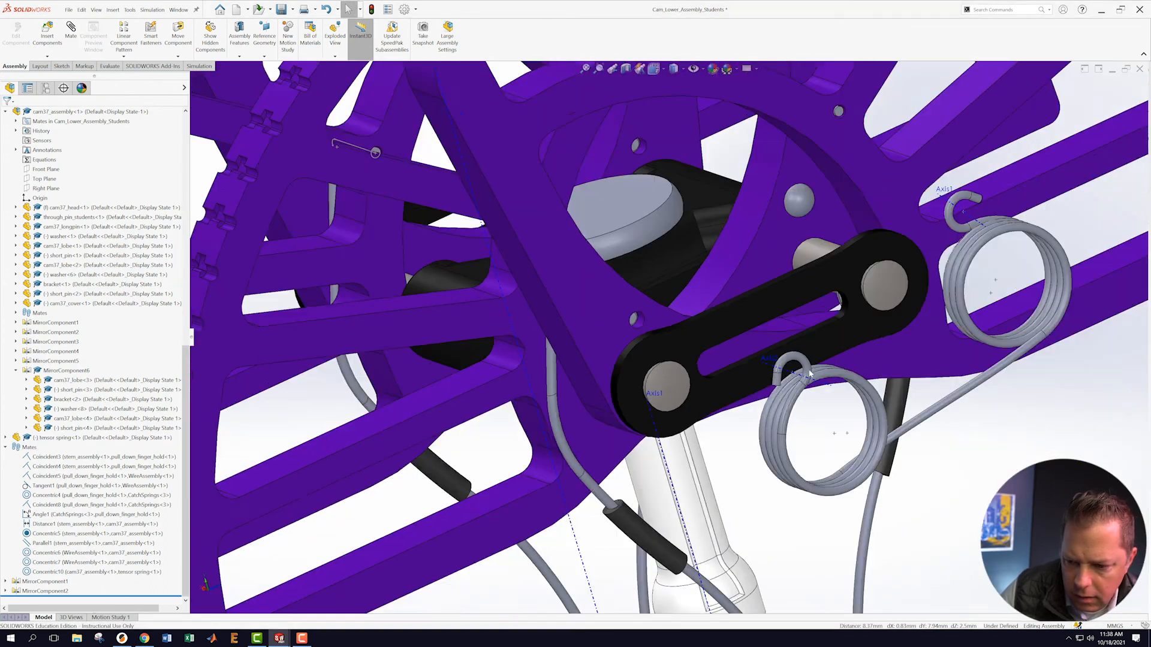
- Swing the tensor spring about its mated axis and slide it sideways into the gap between the paired cam lobes
middle_click_drag(961, 431, 890, 419)
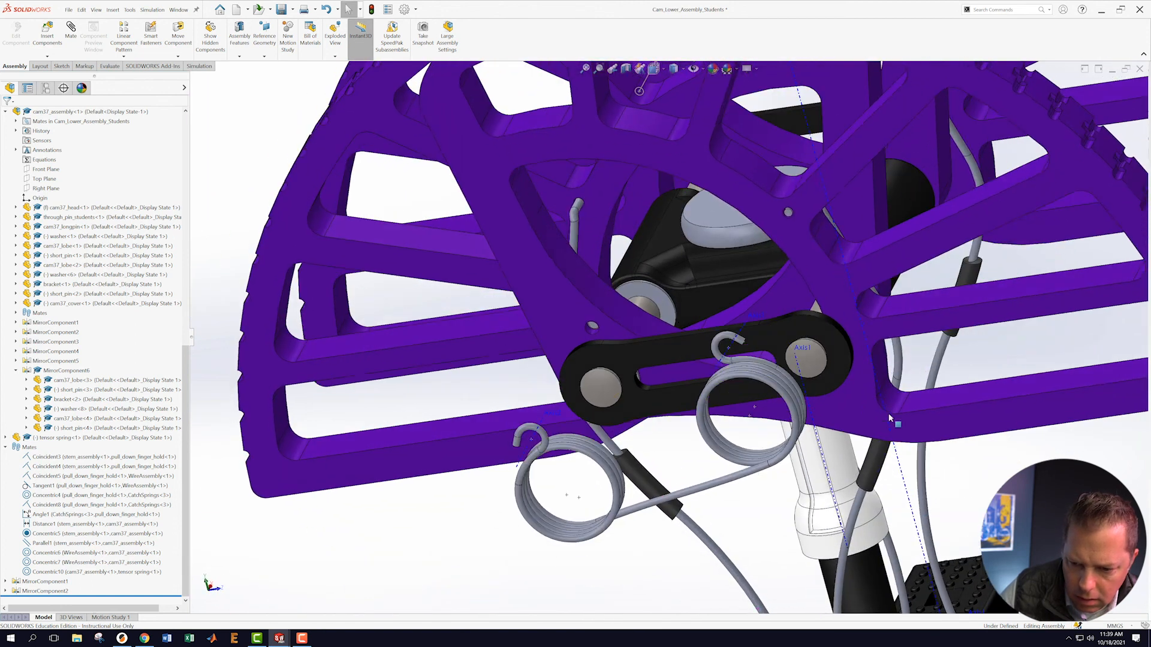
left_click_drag(779, 373, 790, 406)
scroll(785, 408, "up", 8)
middle_click_drag(672, 440, 799, 354)
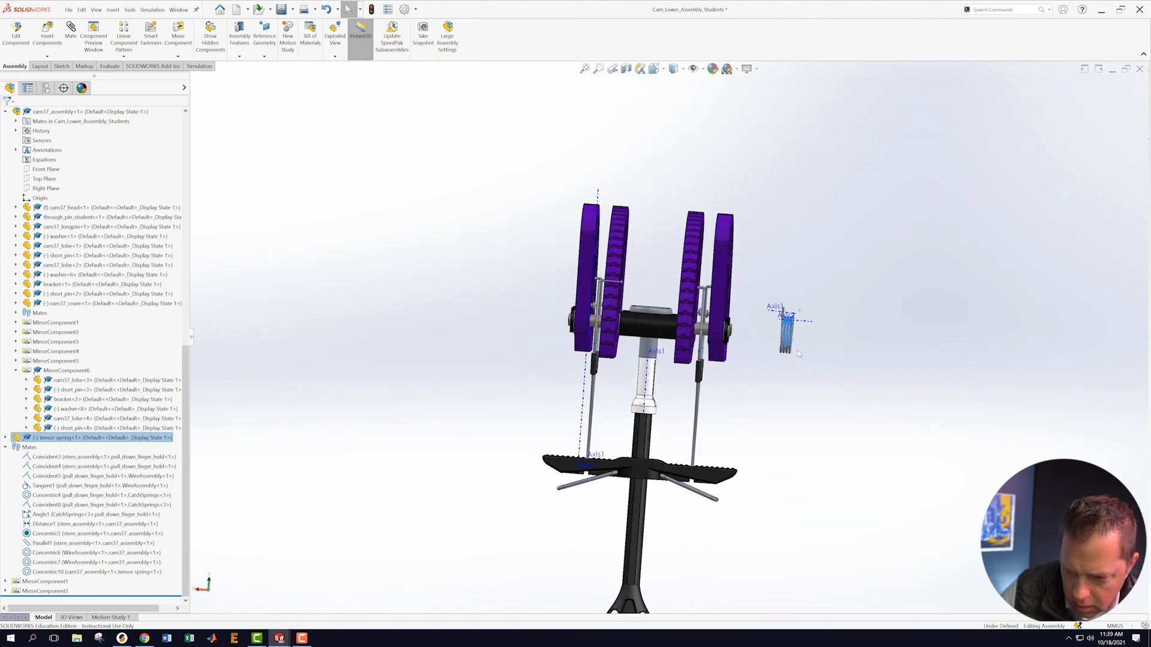
left_click_drag(786, 347, 697, 348)
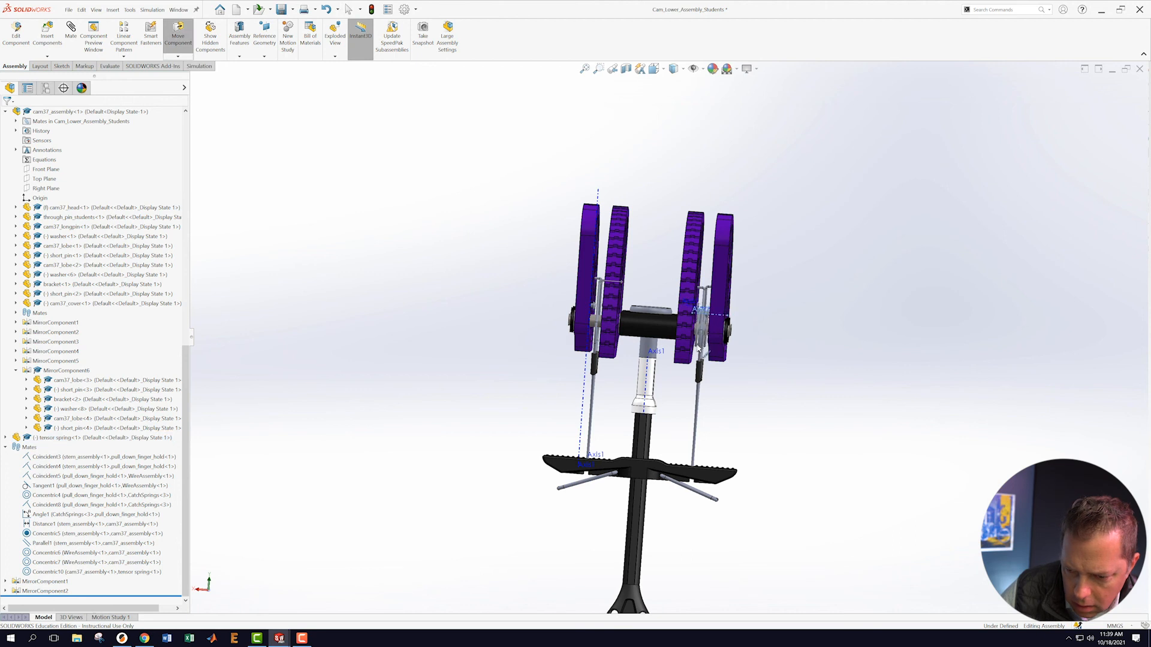
key("Escape")
scroll(690, 313, "down", 6)
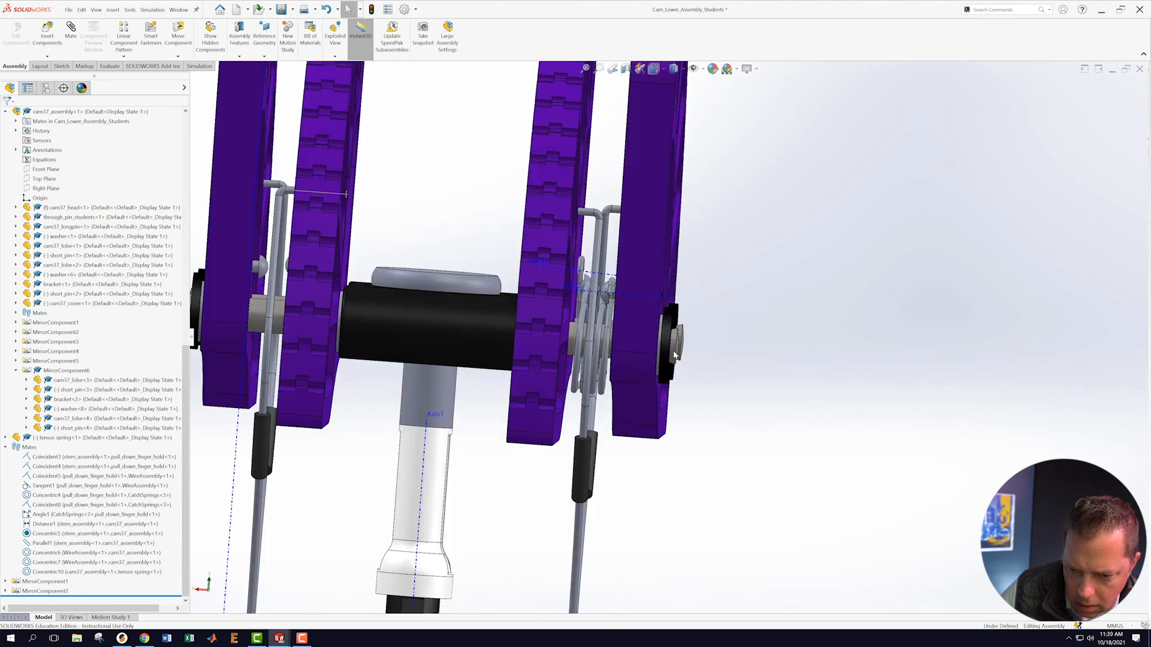
- Hide the outer cam lobe, cam37_lobe<2>, to expose the tensor spring and short pins
middle_click_drag(805, 268, 774, 391)
scroll(527, 350, "up", 8)
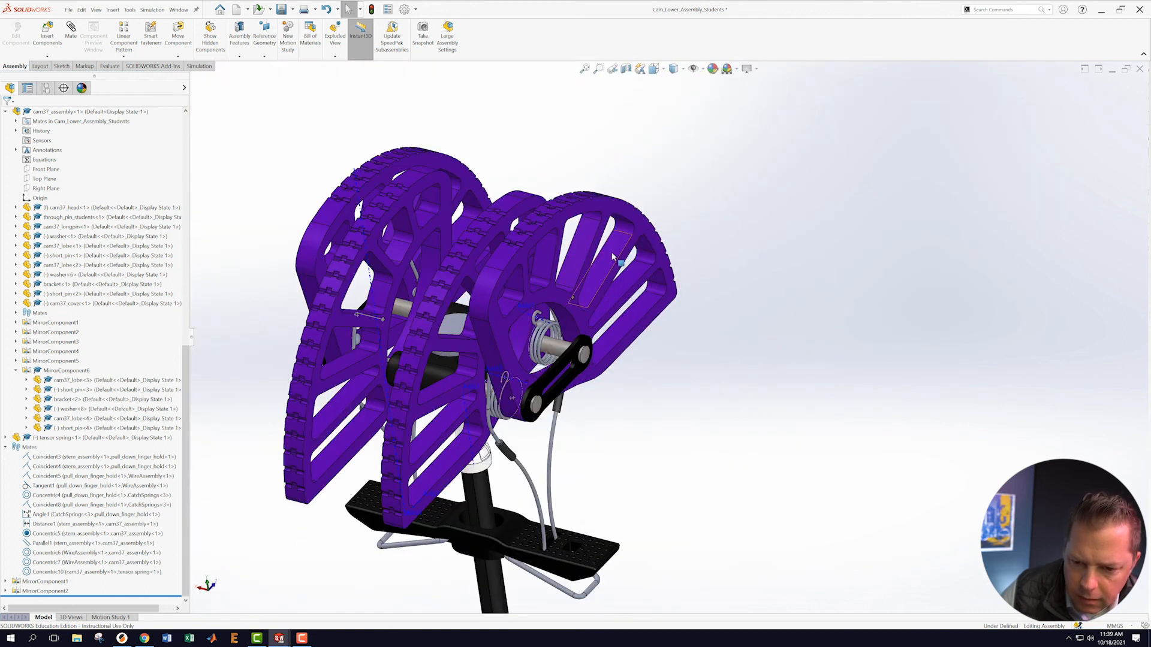
right_click(613, 256)
left_click(676, 214)
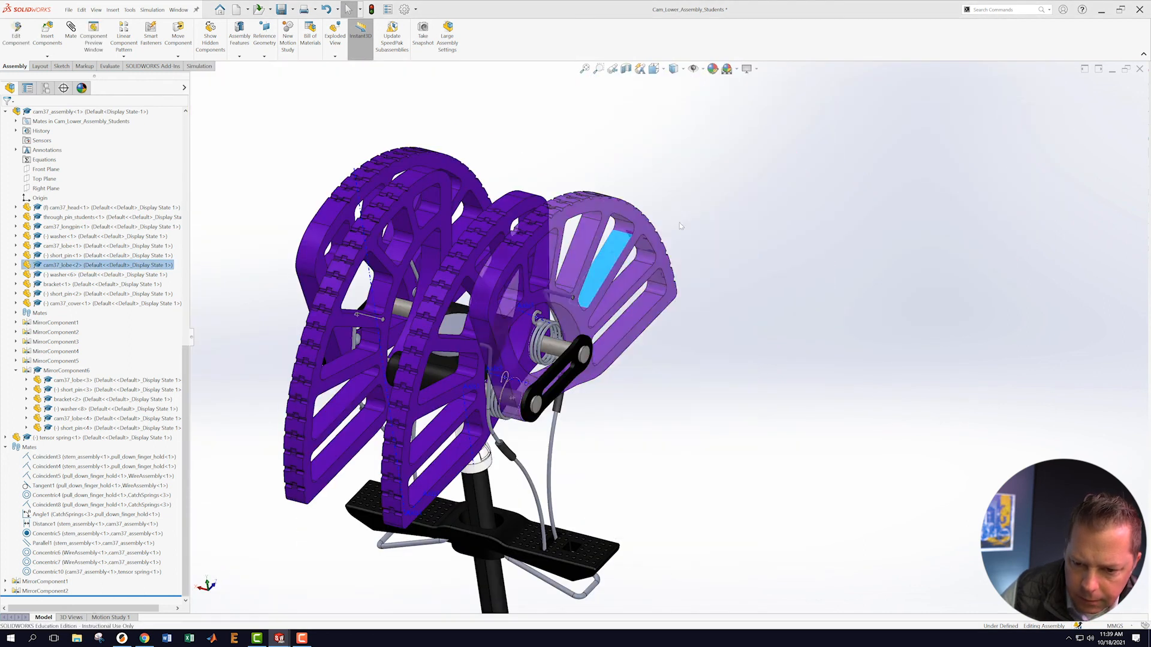
middle_click_drag(771, 328, 672, 263)
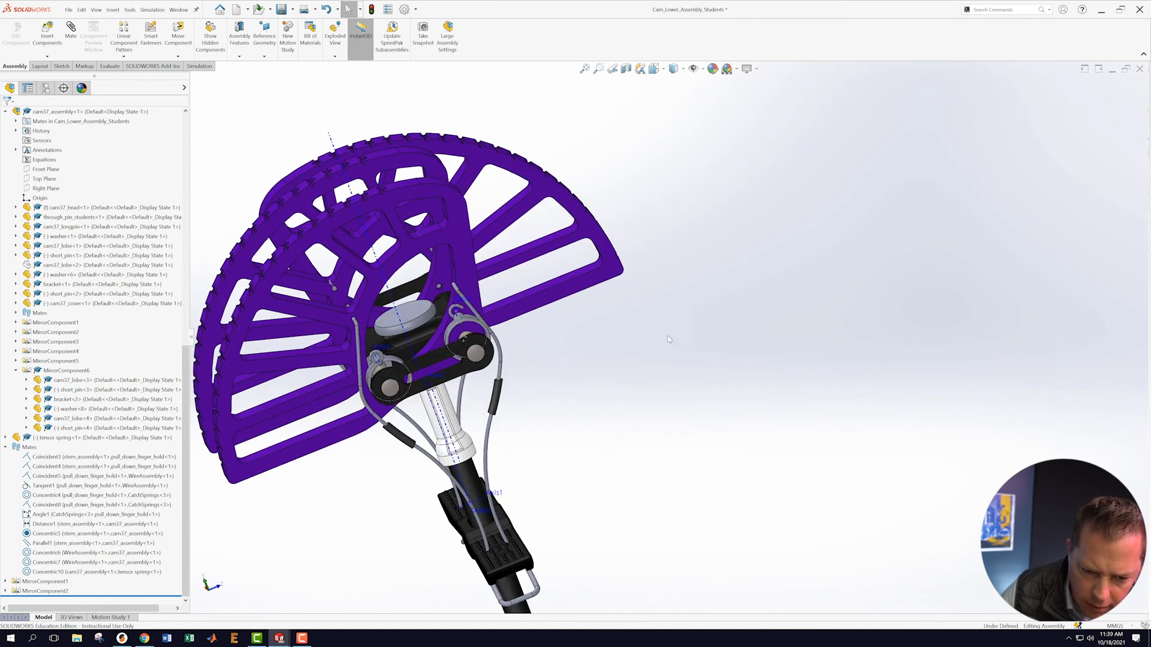
- Rotate the tensor spring slightly about short_pin<2> to bring its free hook onto short_pin<1>
scroll(427, 356, "down", 6)
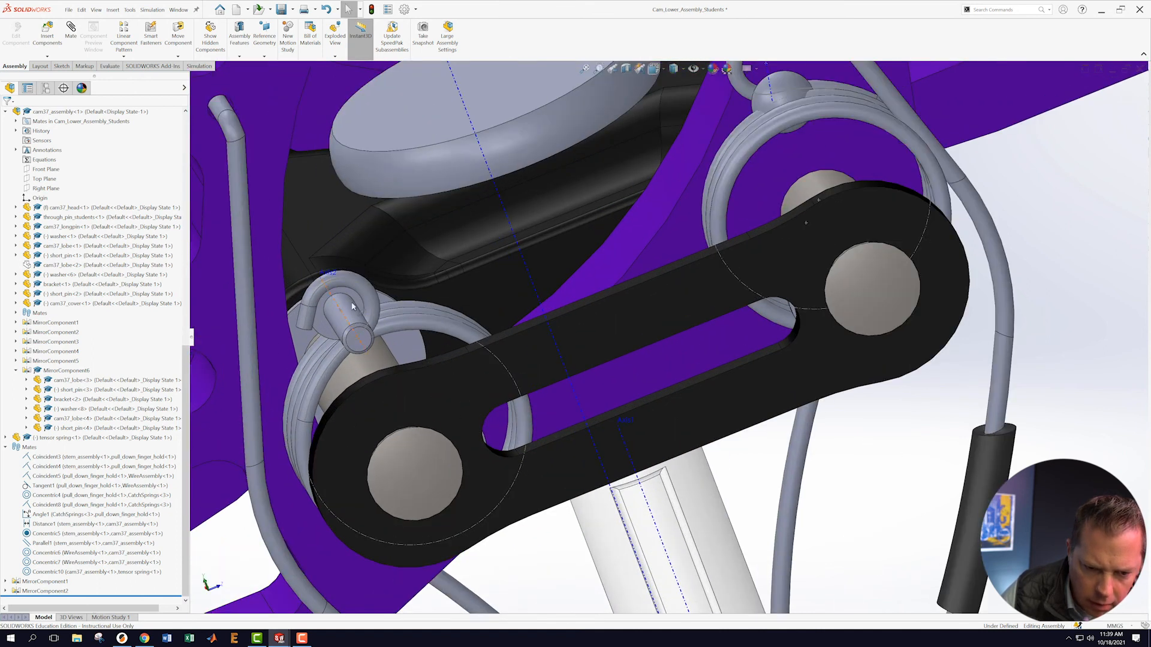
scroll(713, 199, "up", 6)
scroll(749, 288, "down", 10)
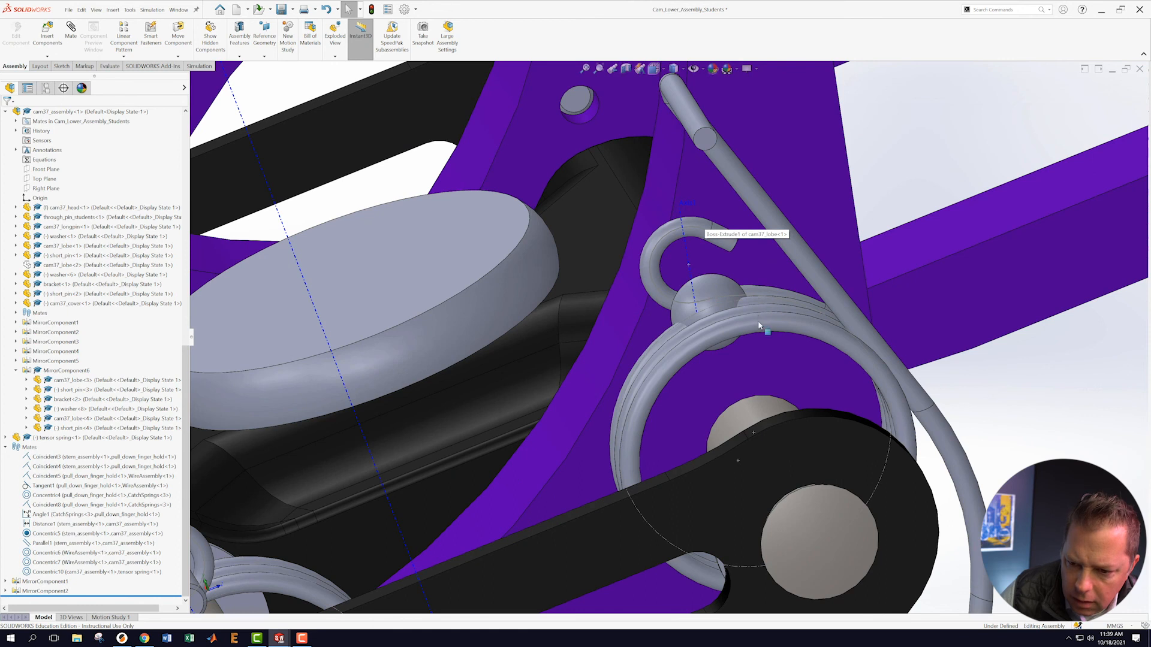
scroll(772, 327, "up", 3)
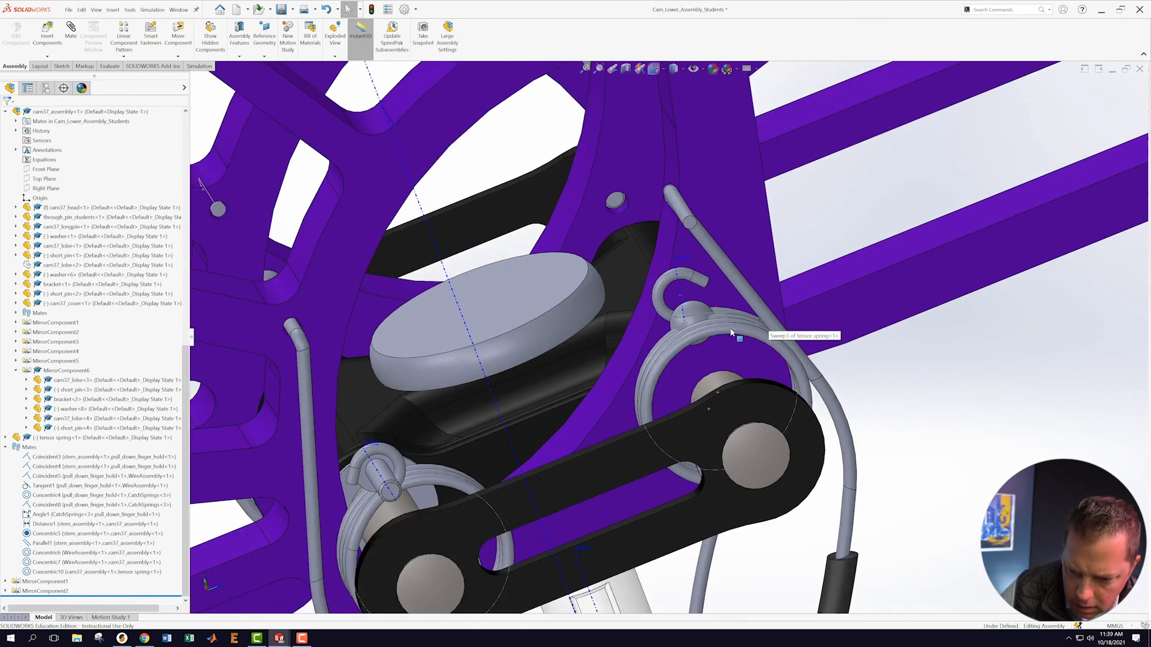
left_click_drag(743, 338, 750, 362)
left_click(957, 387)
- Mate the tensor spring's hook tangent to the underside of the head of short_pin<2>
scroll(410, 460, "up", 3)
middle_click_drag(410, 460, 641, 403)
scroll(641, 403, "down", 6)
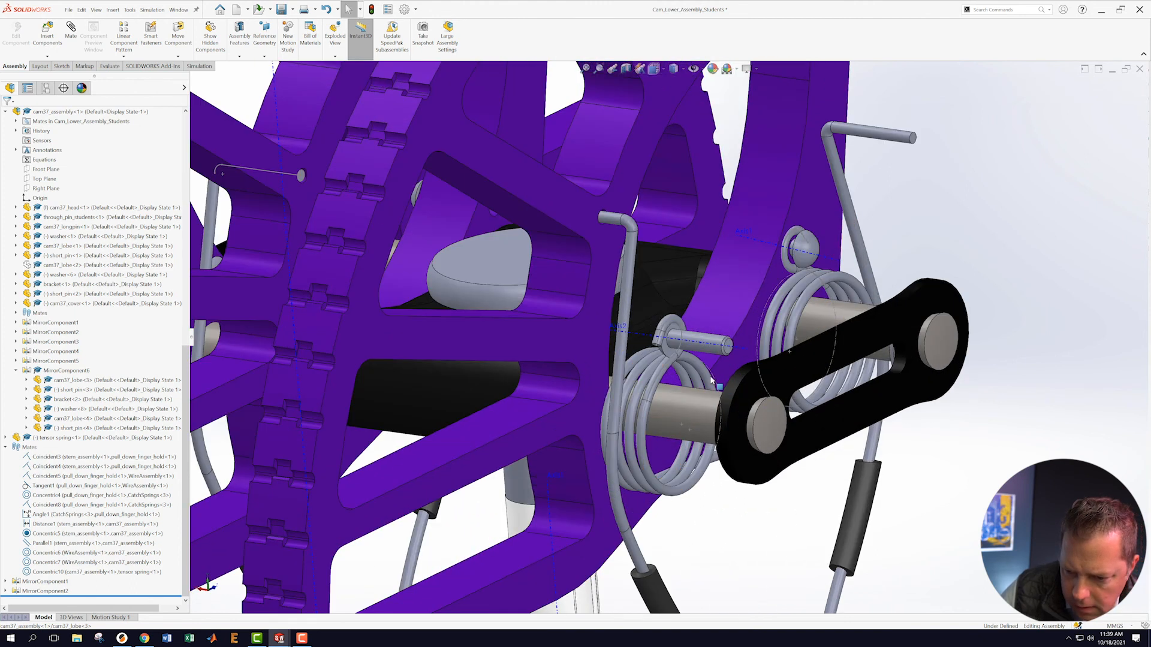
scroll(640, 403, "down", 3)
left_click(609, 380)
scroll(609, 381, "down", 4)
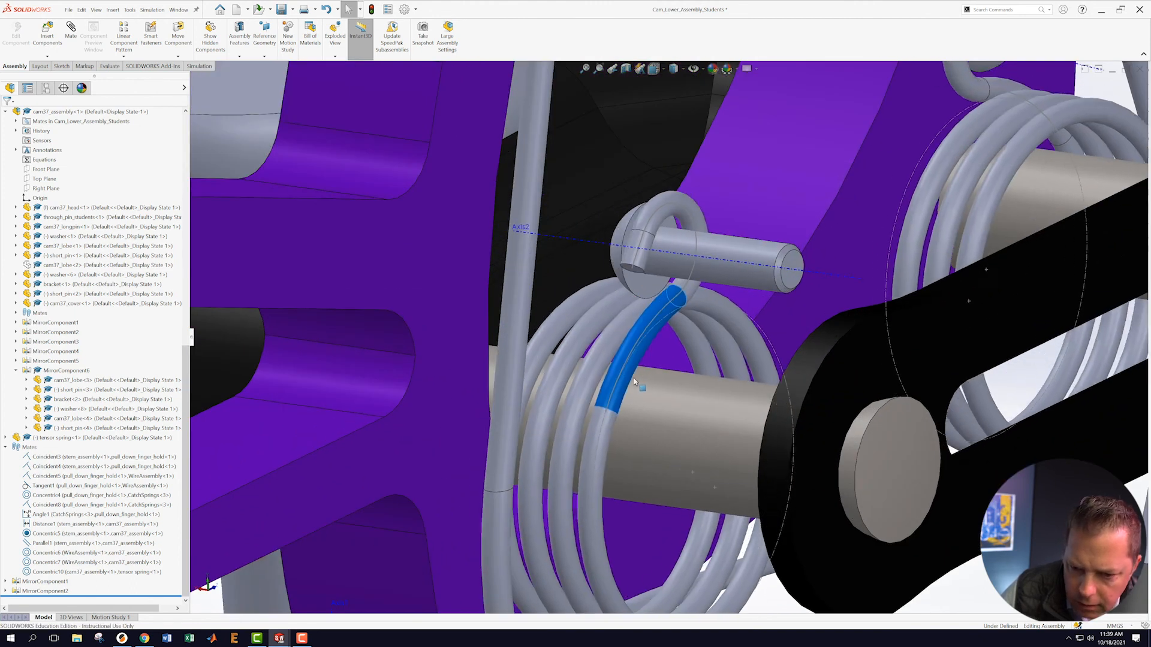
middle_click_drag(609, 381, 494, 208)
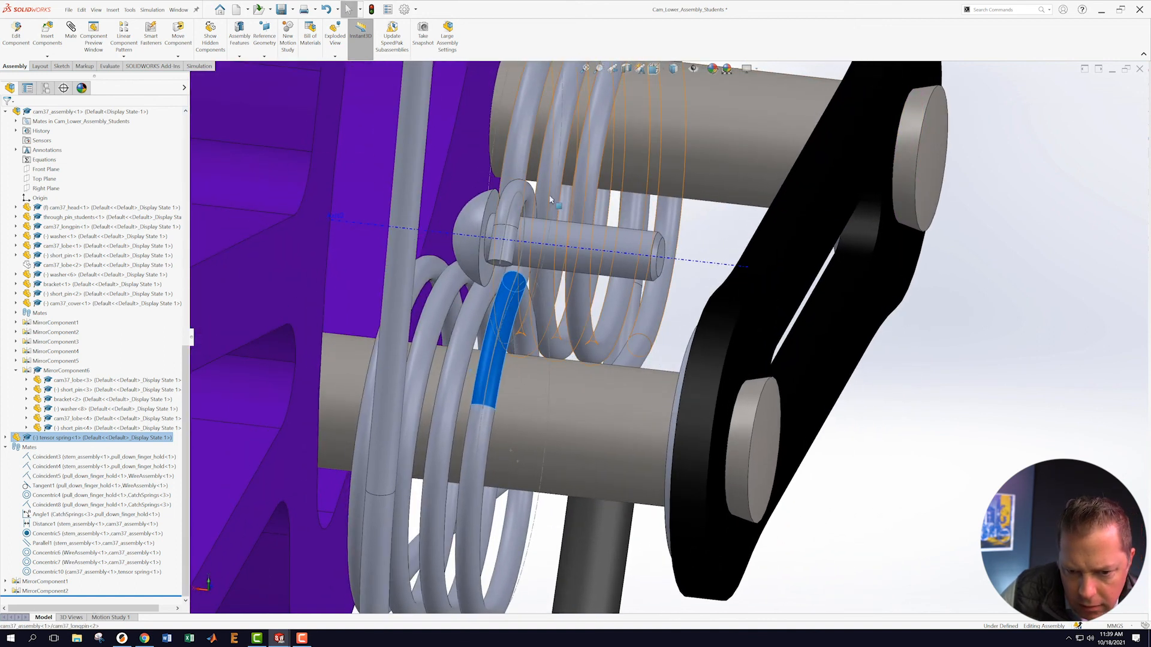
left_click(490, 210)
middle_click_drag(490, 209, 695, 226)
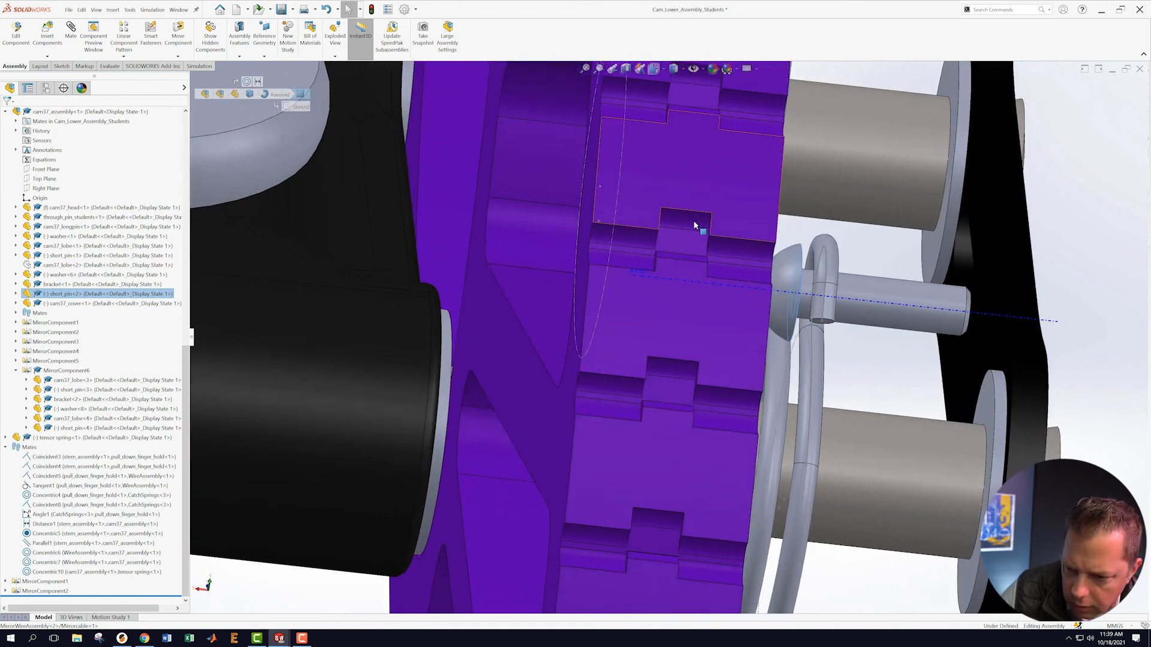
left_click(817, 255, "ctrl")
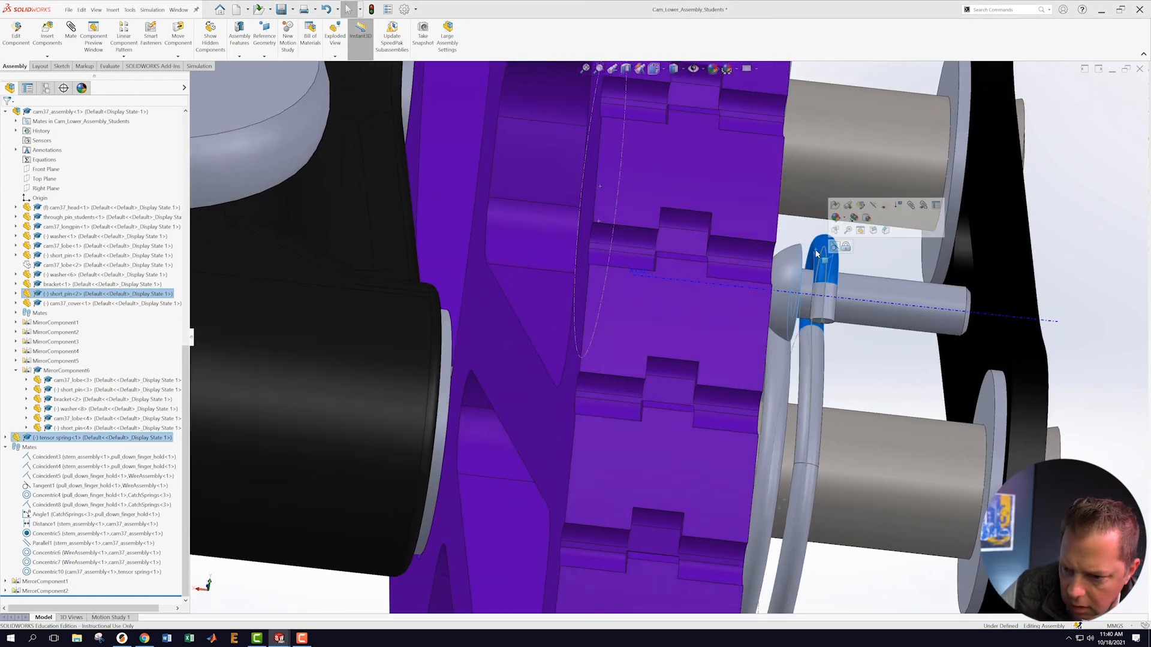
left_click(835, 247)
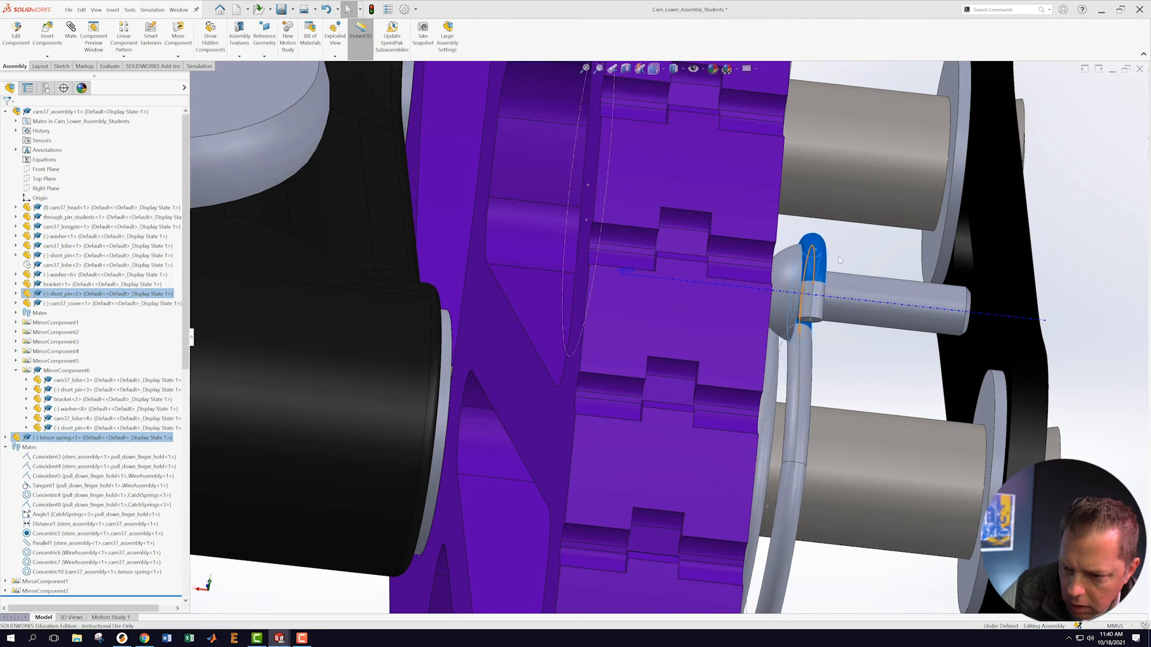
scroll(851, 312, "up", 3)
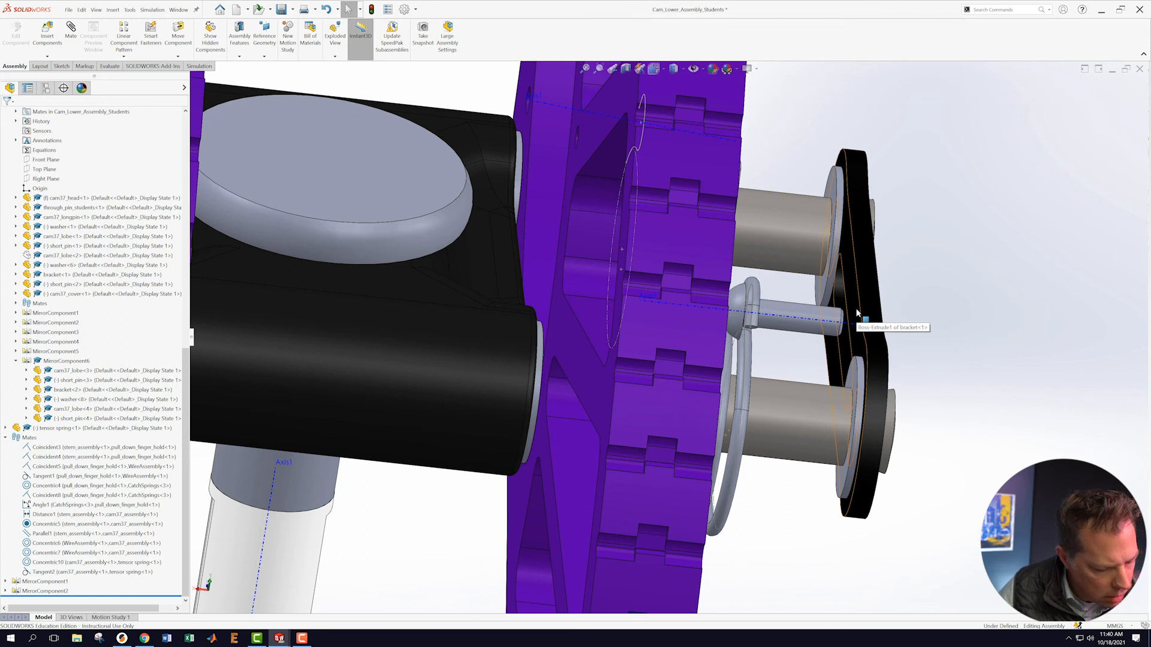
- Rotate the tensor spring slightly about short_pin<2> to adjust its free hook around short_pin<1>
middle_click_drag(857, 313, 792, 324)
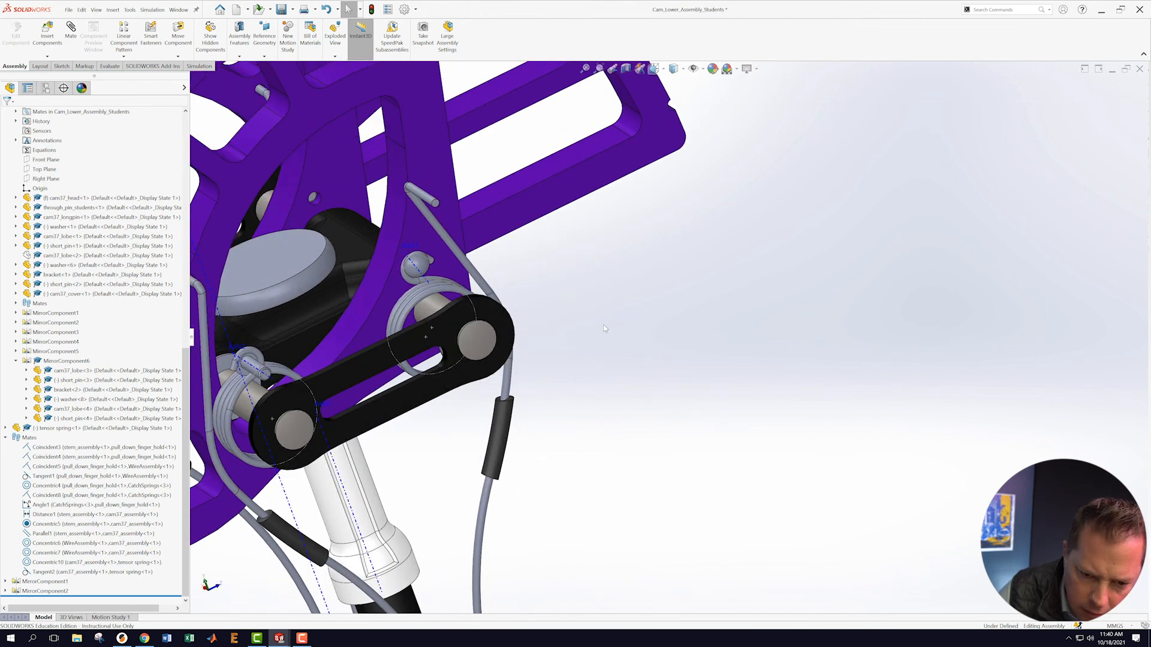
scroll(553, 279, "down", 3)
scroll(552, 278, "down", 2)
left_click(310, 295)
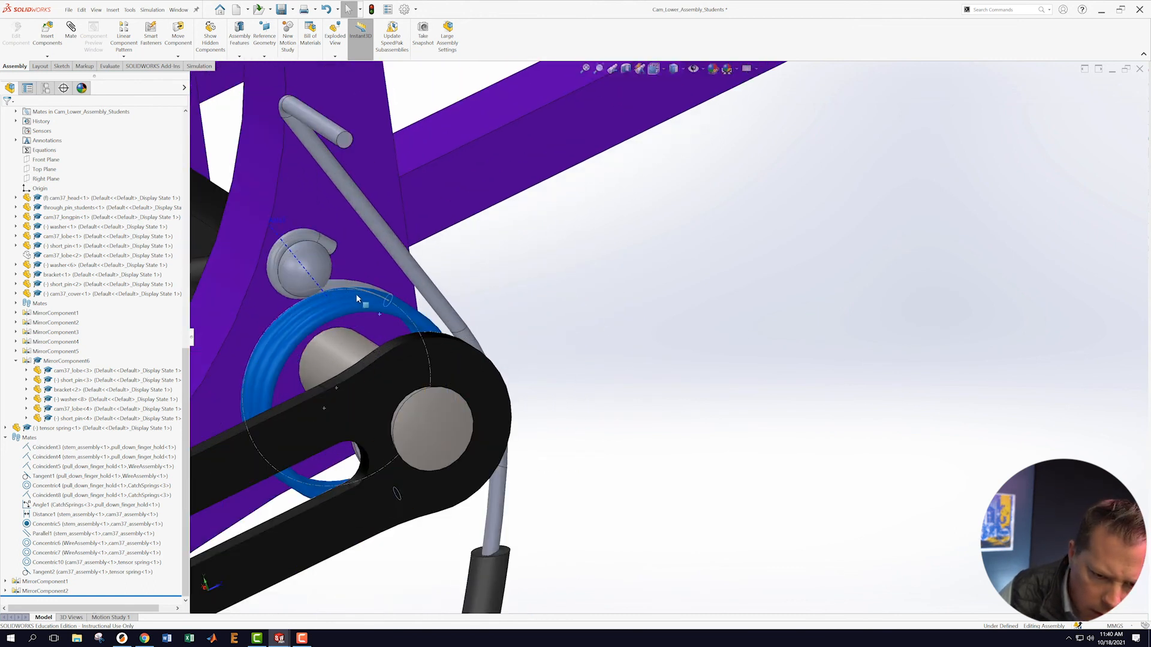
left_click_drag(310, 295, 323, 307)
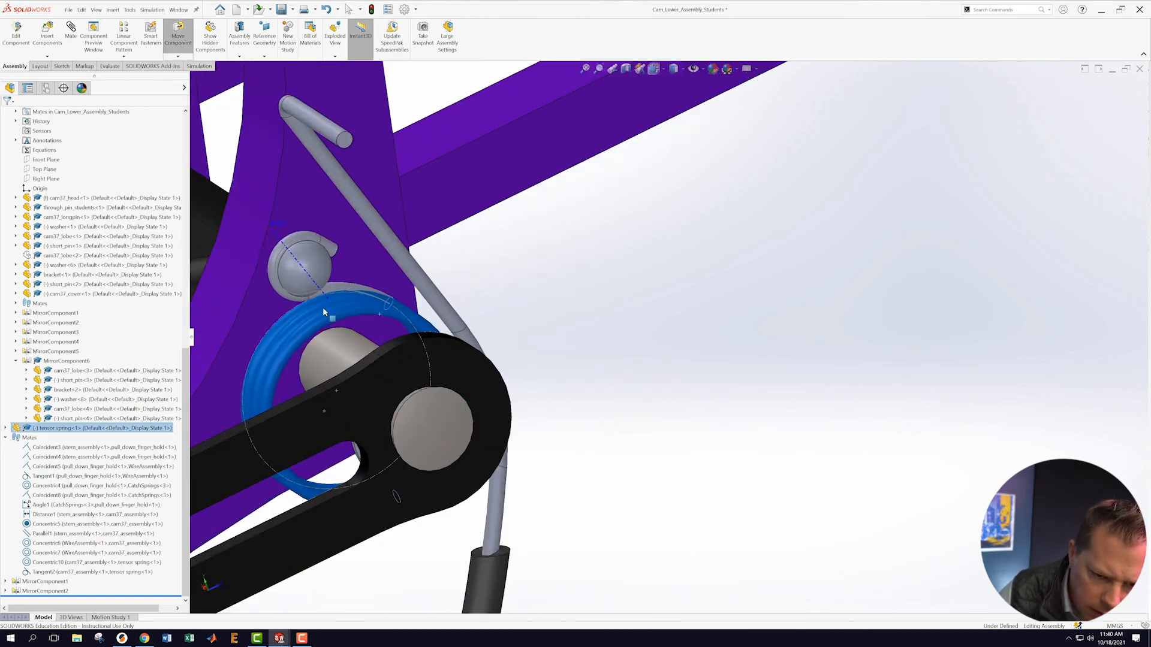
left_click_drag(324, 307, 323, 310)
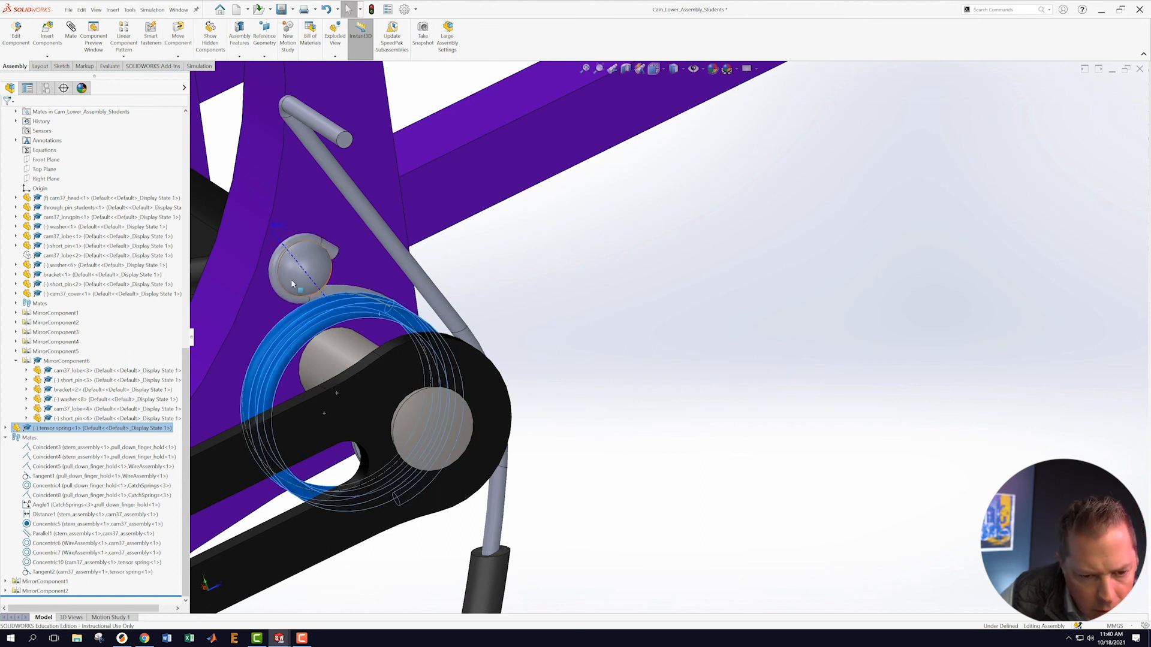
- Try to mate the tensor spring's free hook to the head of short_pin<1>
left_click(280, 282)
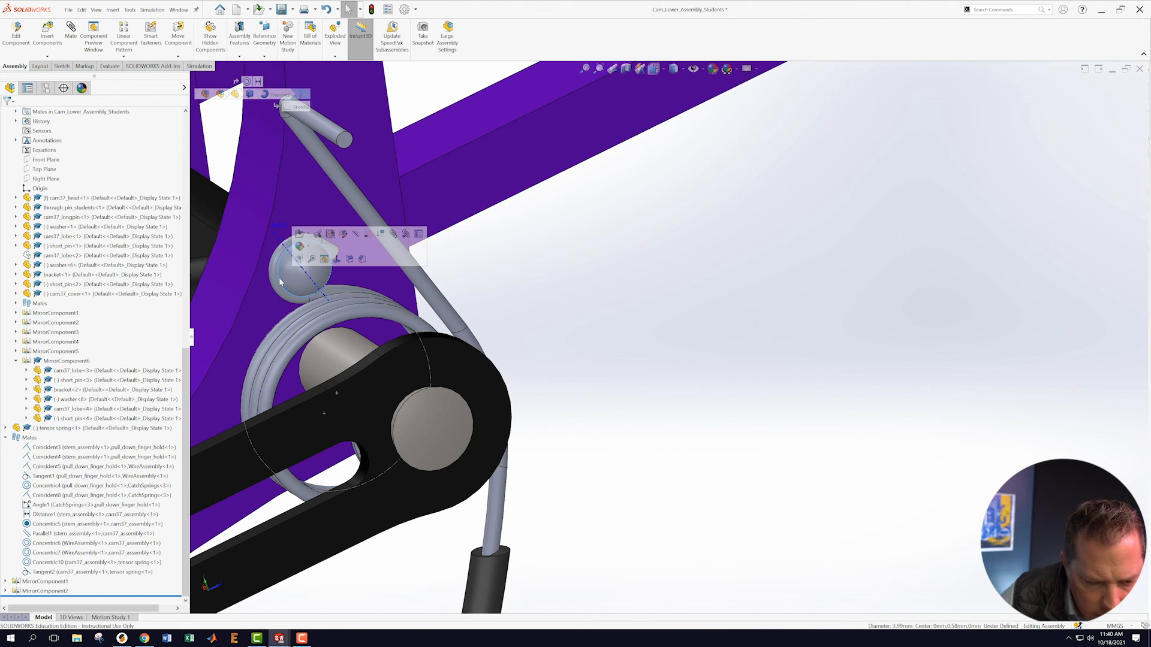
left_click(276, 288)
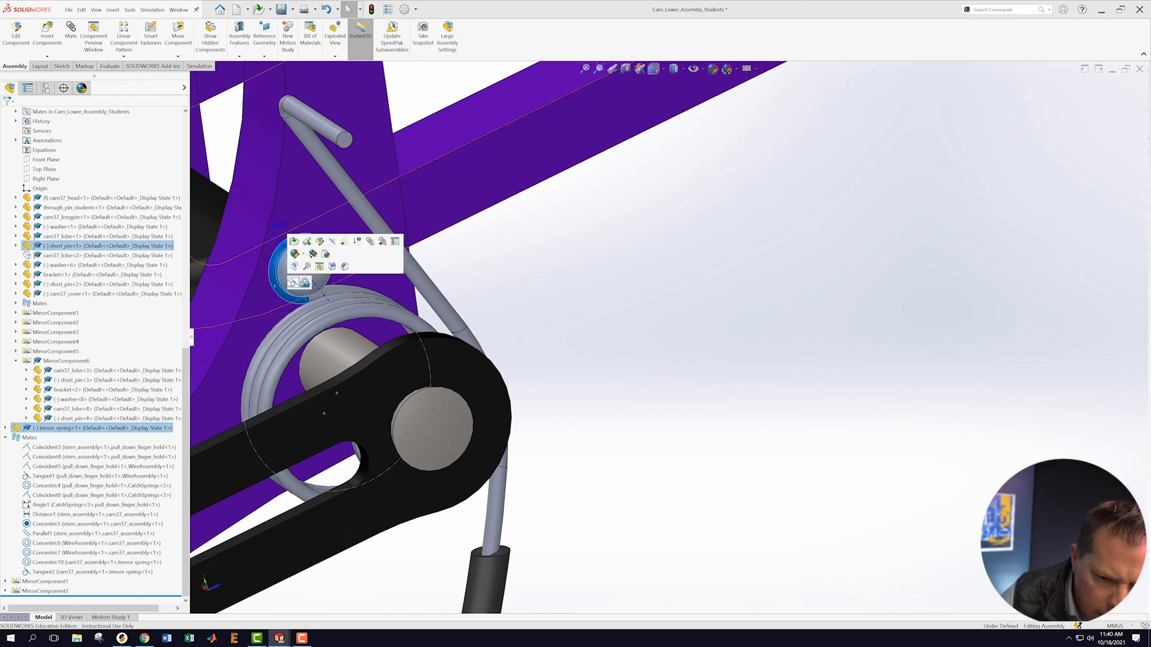
left_click(294, 283)
- Hide the cam lobe cam37_lobe<1> to expose the tensor spring's free hook on short_pin<1>
middle_click_drag(560, 301, 662, 312)
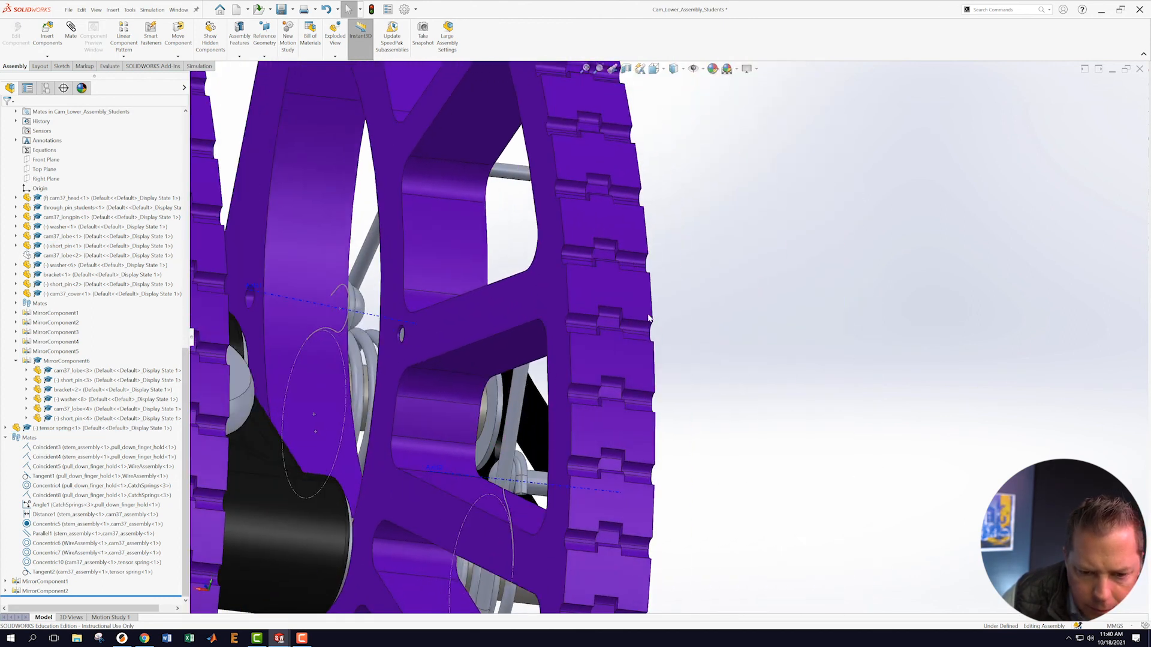
scroll(663, 313, "up", 4)
right_click(463, 247)
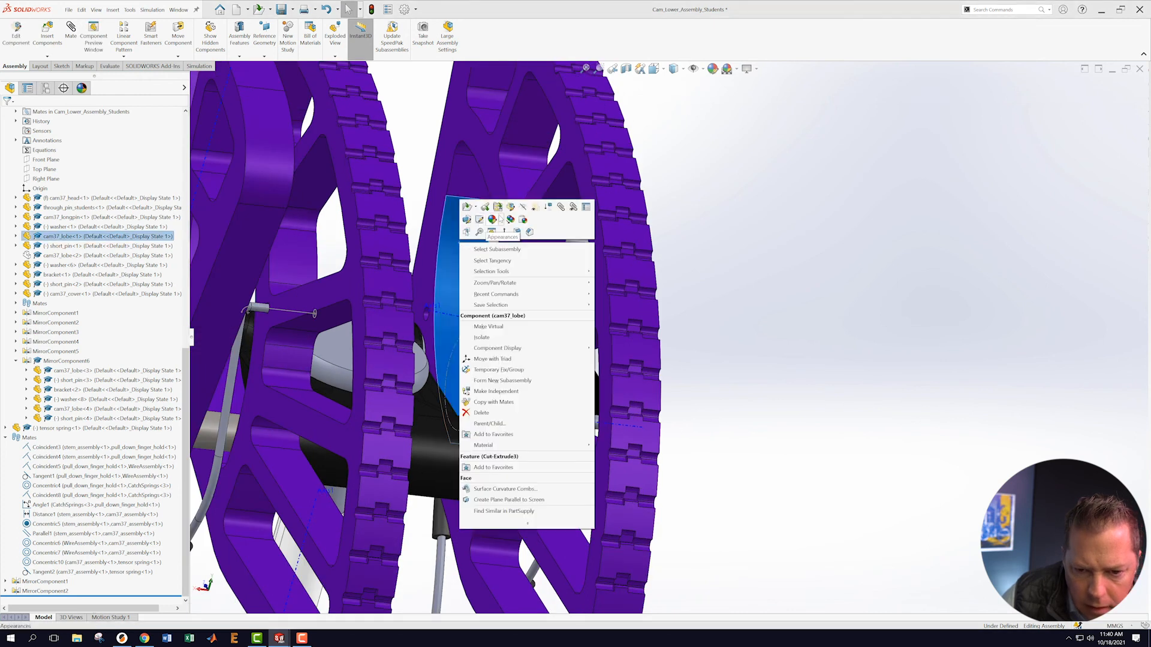
left_click(524, 207)
- Mate the inner surface of the tensor spring's free hook tangent to the cylindrical shaft of short_pin<1>
scroll(477, 387, "down", 5)
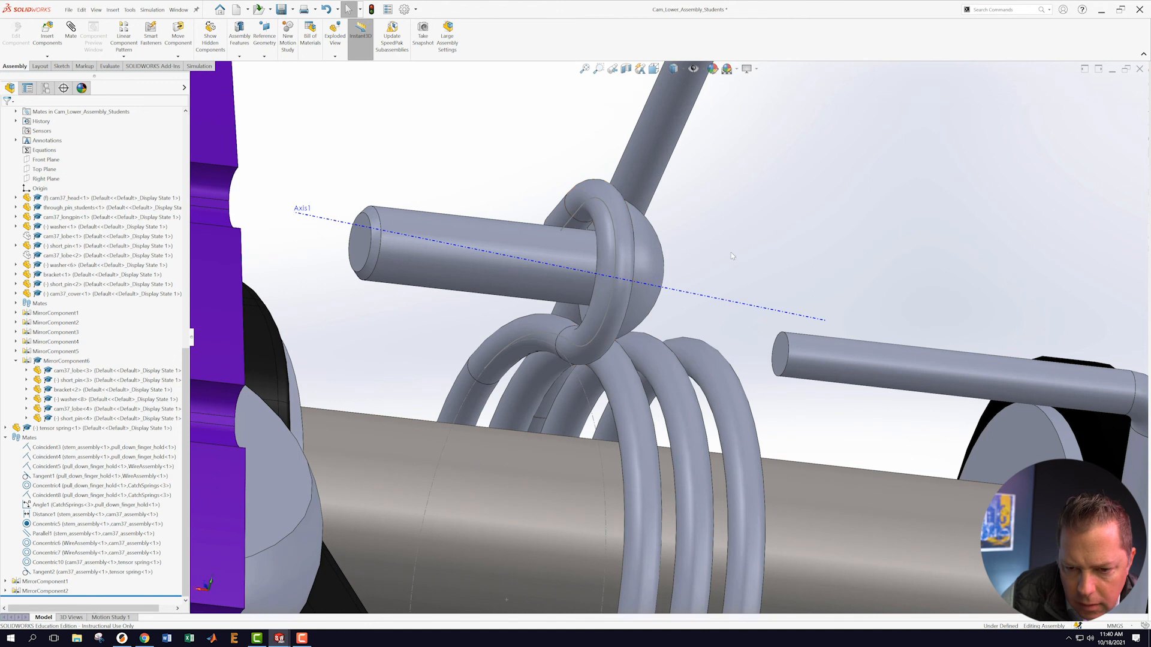
middle_click_drag(730, 253, 753, 230)
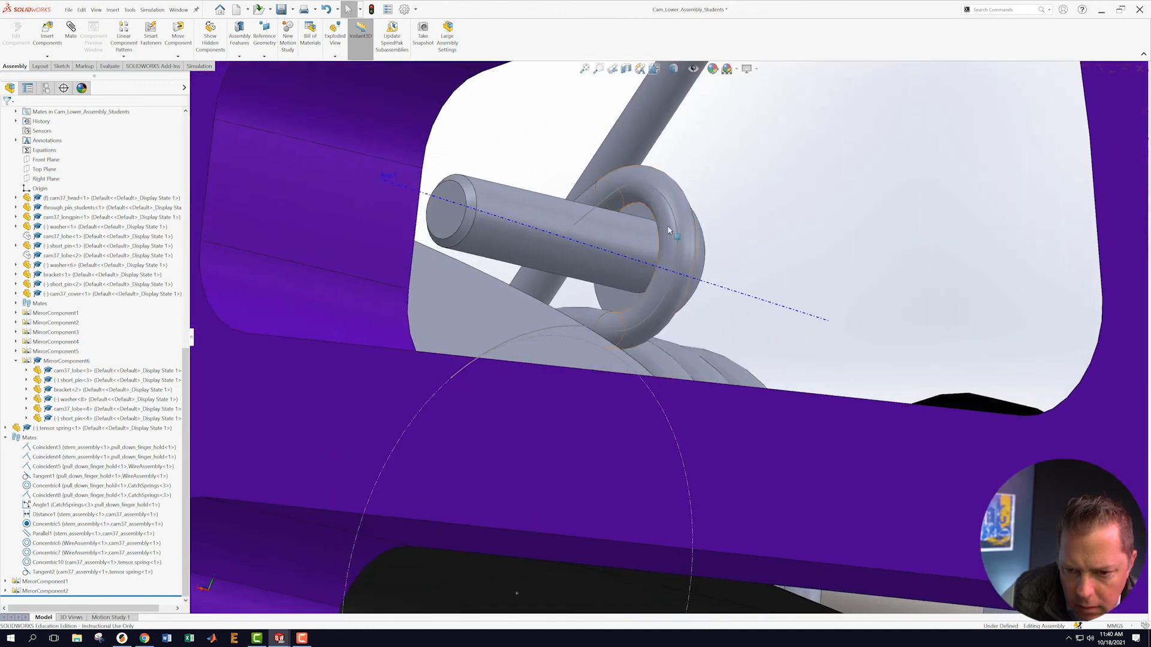
left_click(636, 205)
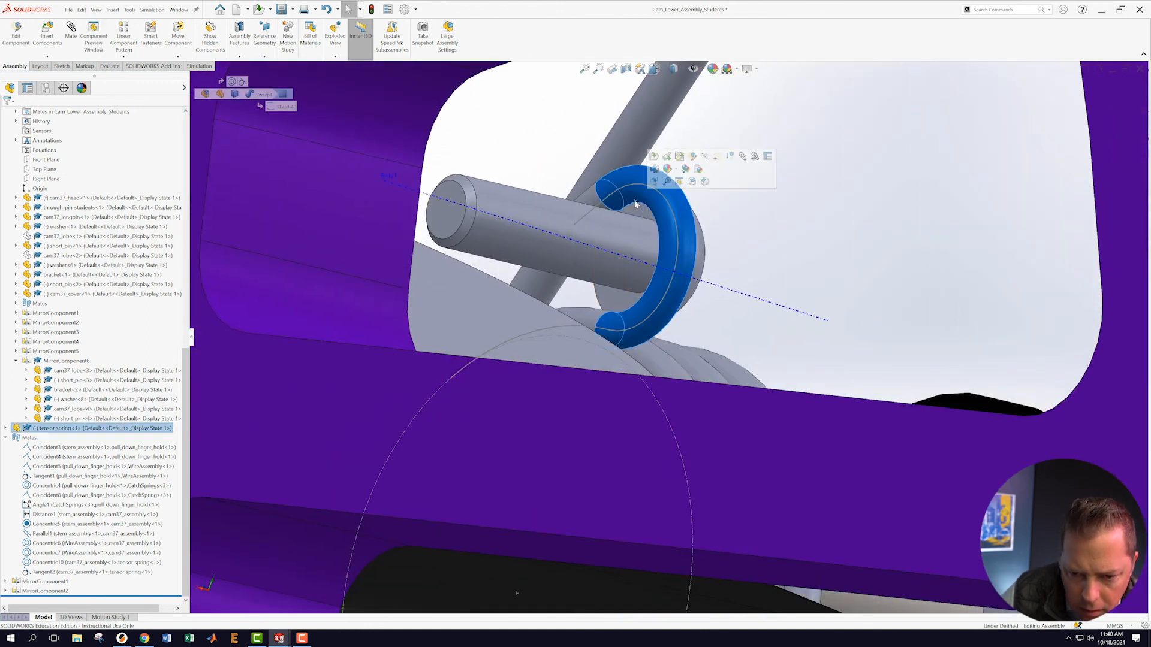
left_click(630, 228, "ctrl")
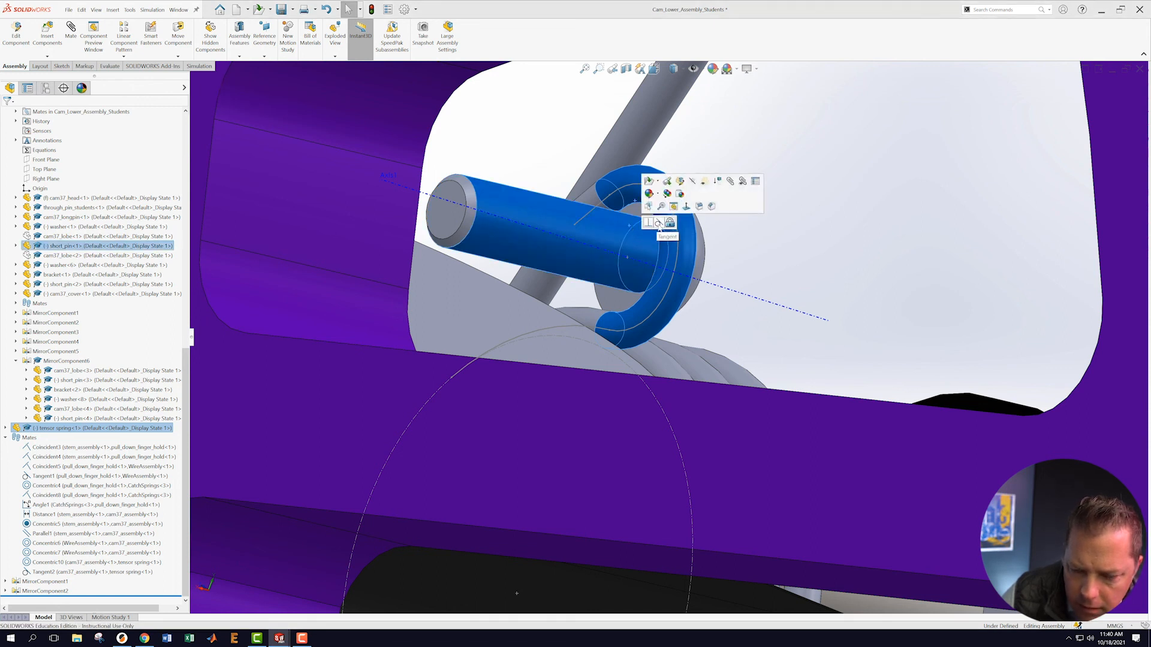
left_click(659, 223)
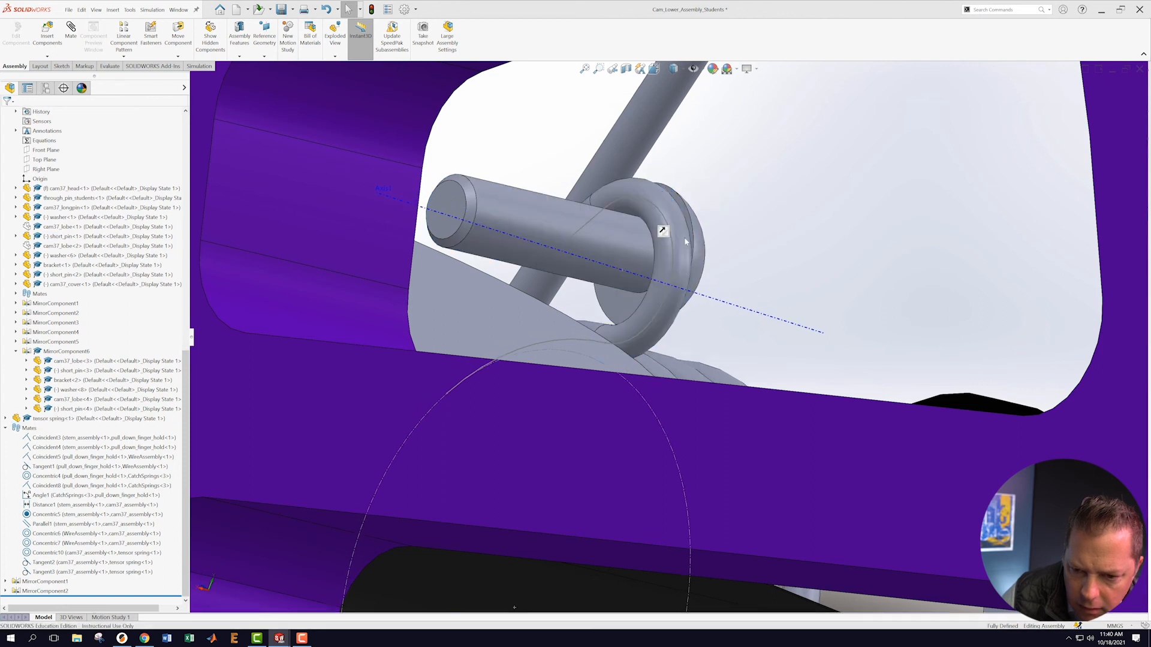
- Examine from several angles how the tensor spring and the wire springs sit on the pins beside the bracket
scroll(784, 277, "up", 4)
middle_click_drag(789, 257, 674, 259)
scroll(675, 259, "up", 8)
middle_click_drag(795, 336, 761, 331)
scroll(779, 327, "up", 1)
scroll(629, 335, "down", 6)
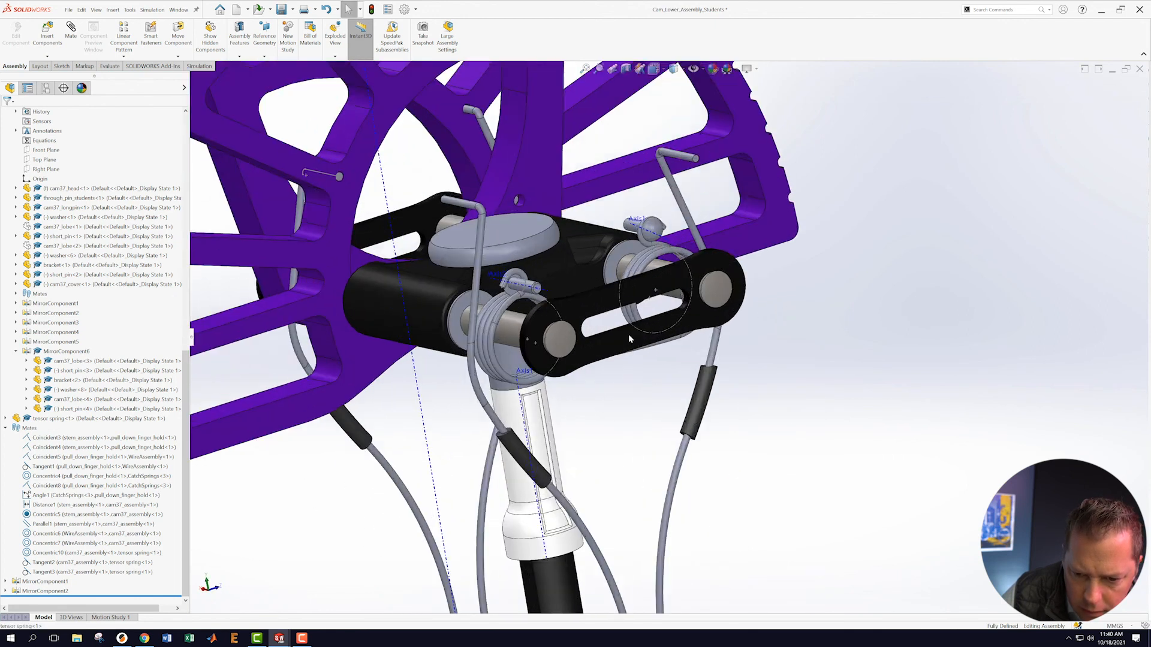
middle_click_drag(681, 384, 729, 354)
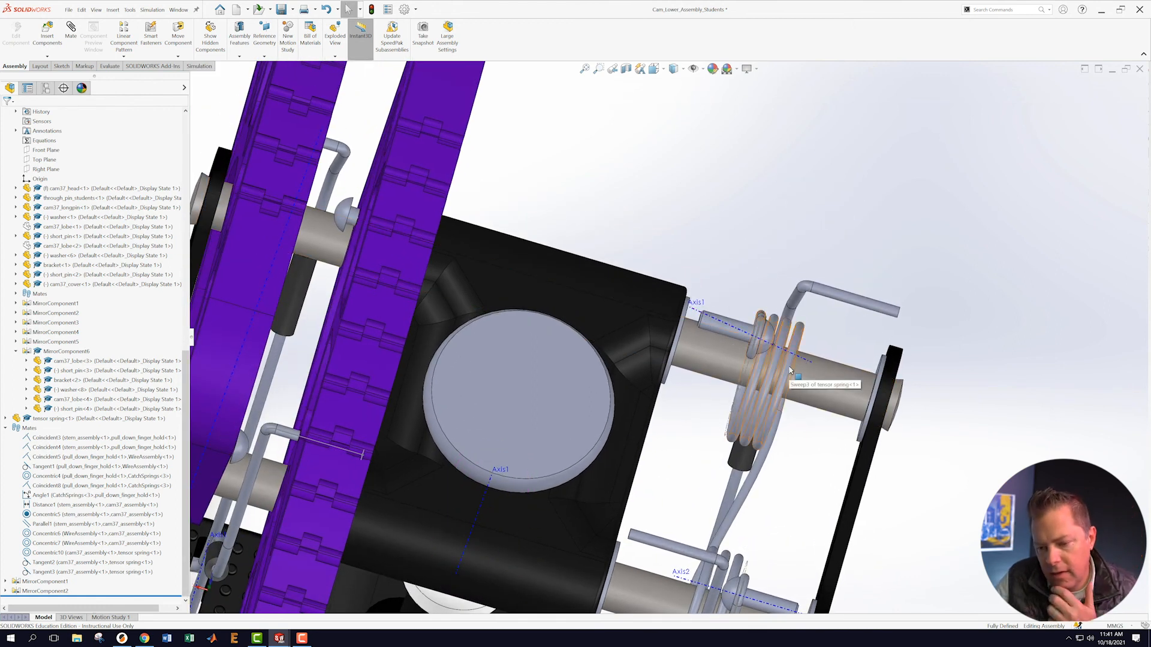
scroll(798, 444, "up", 3)
scroll(797, 444, "down", 2)
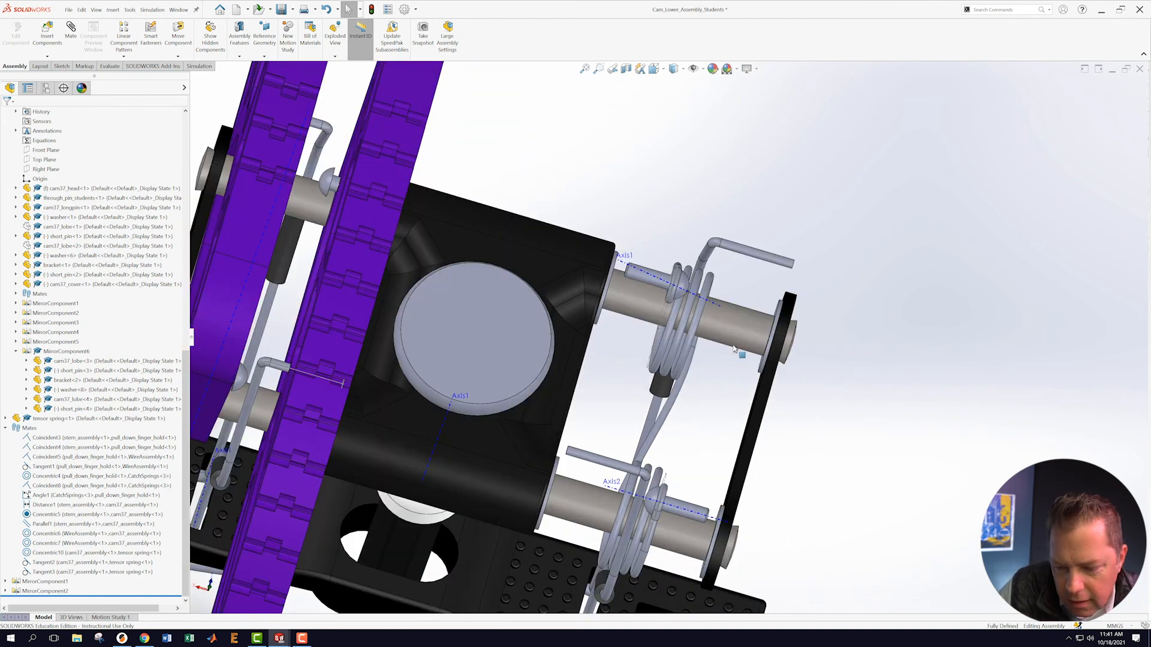
middle_click_drag(734, 348, 656, 324)
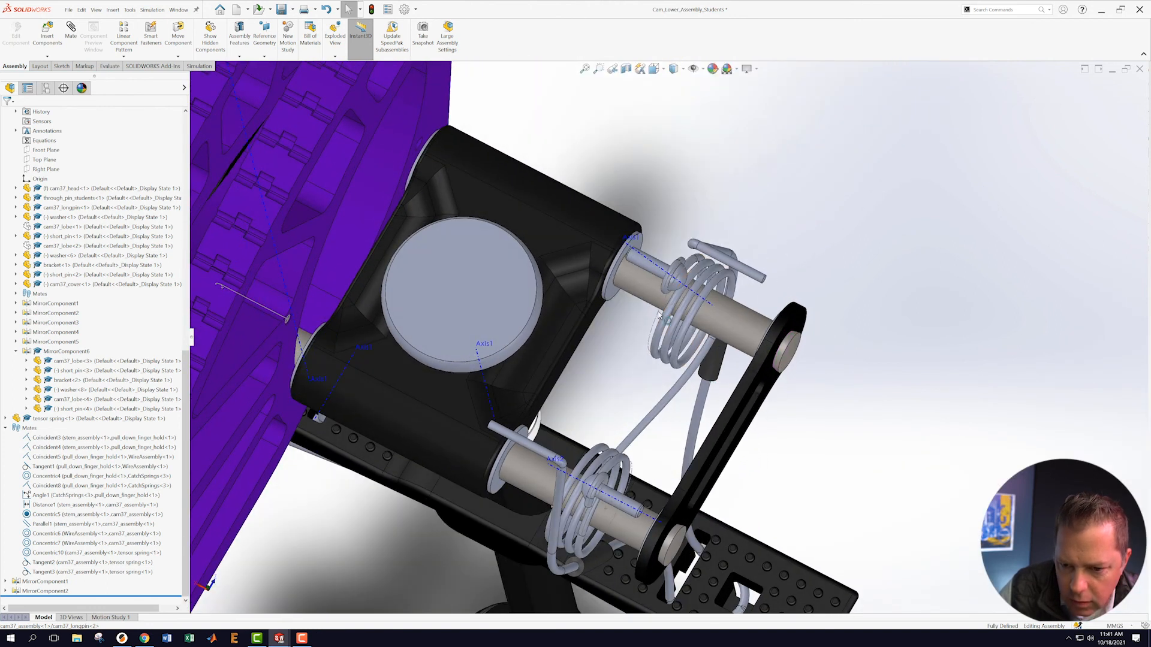
scroll(690, 336, "up", 5)
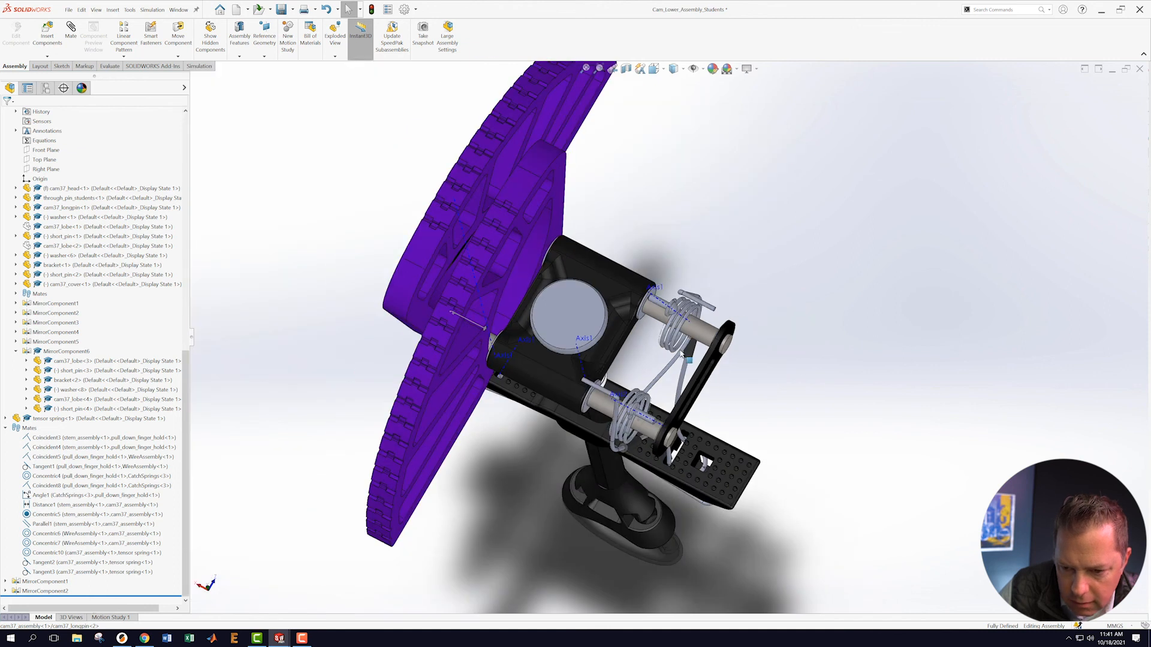
scroll(720, 397, "down", 4)
middle_click_drag(719, 398, 403, 352)
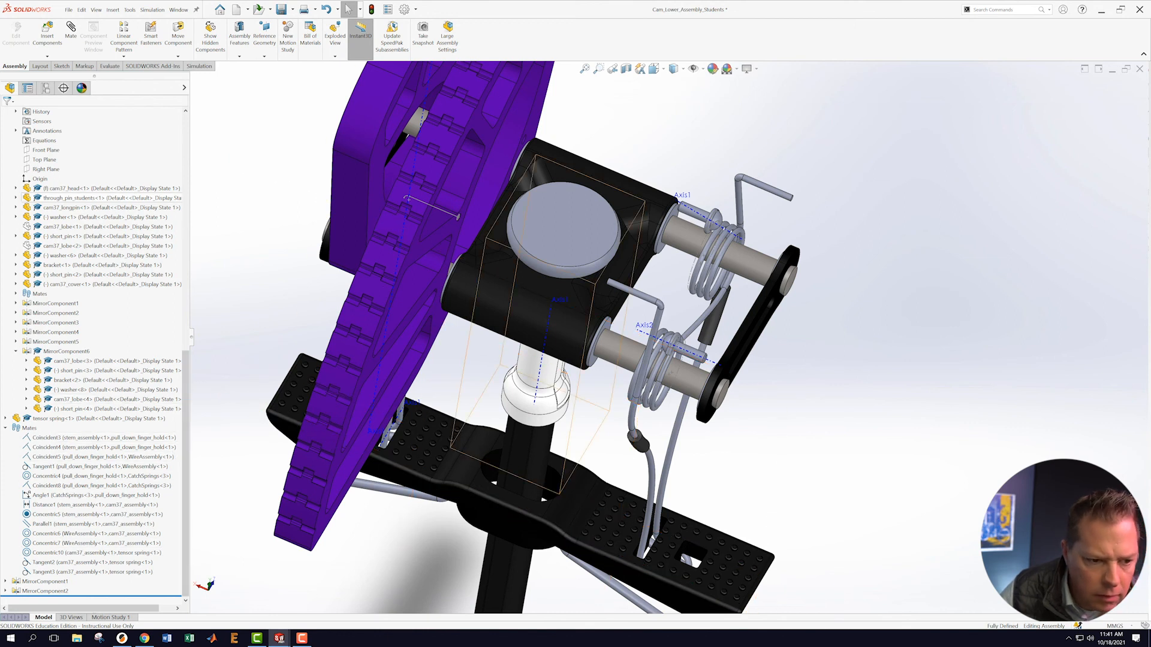
- Show the hidden cam lobes cam37_lobe<2> and cam37_lobe<1> again
right_click(54, 247)
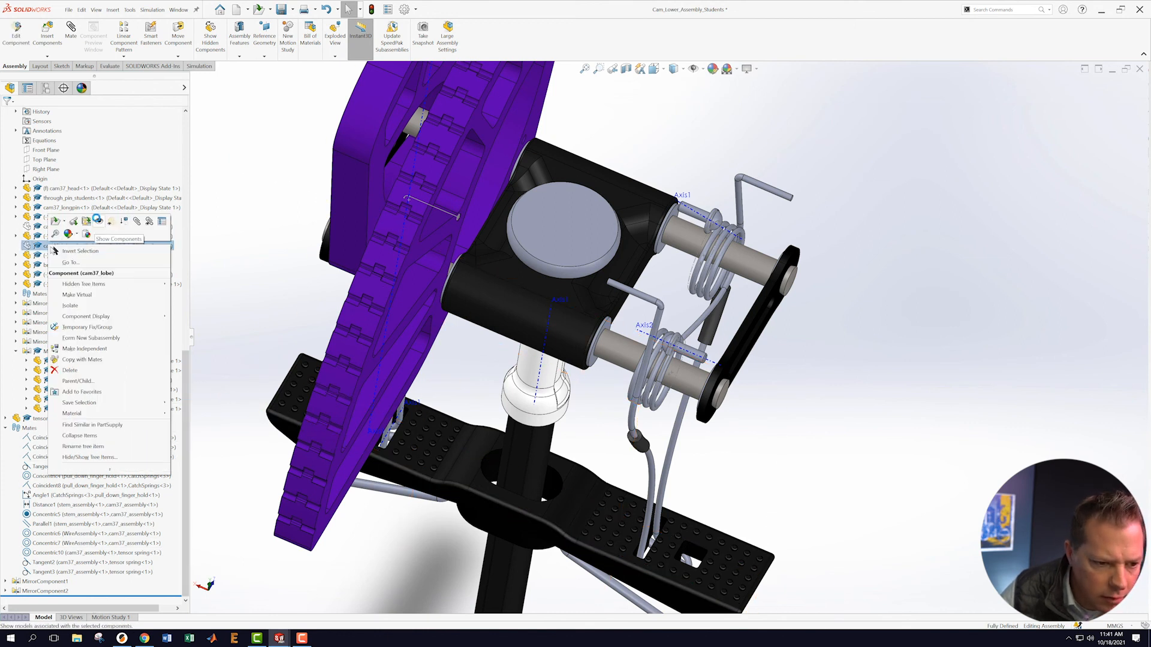
left_click(99, 221)
right_click(39, 229)
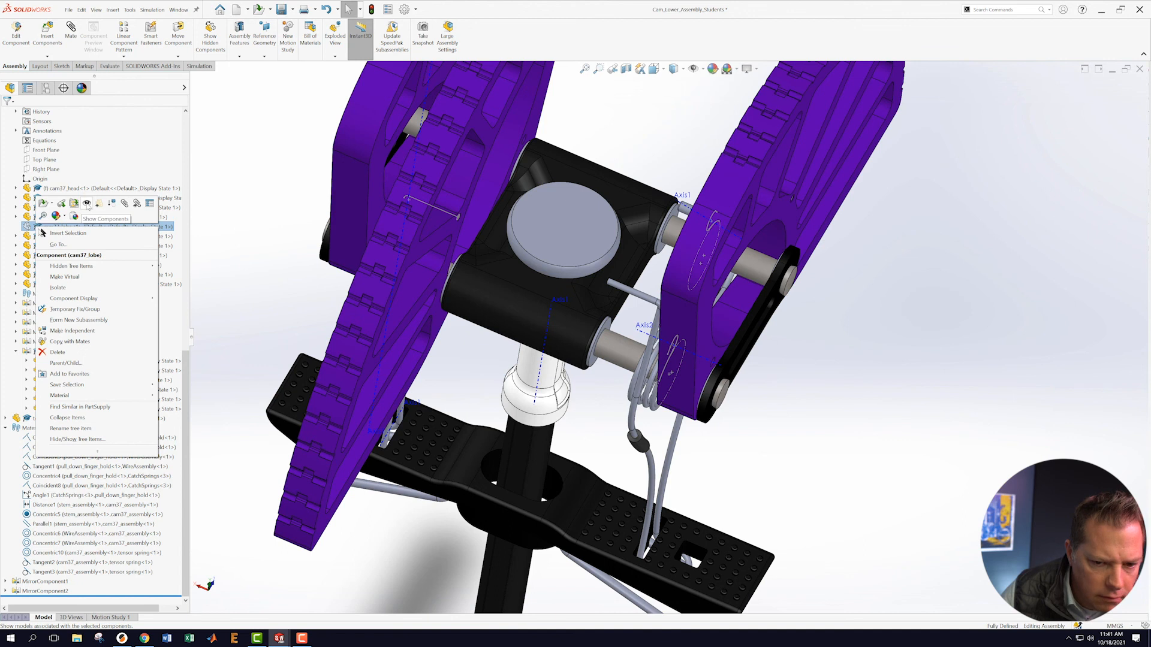
left_click(87, 203)
left_click(899, 408)
- Inspect the whole cam device from several sides, checking the lobes and the tensor spring between them
middle_click_drag(900, 407, 843, 360)
scroll(833, 363, "up", 4)
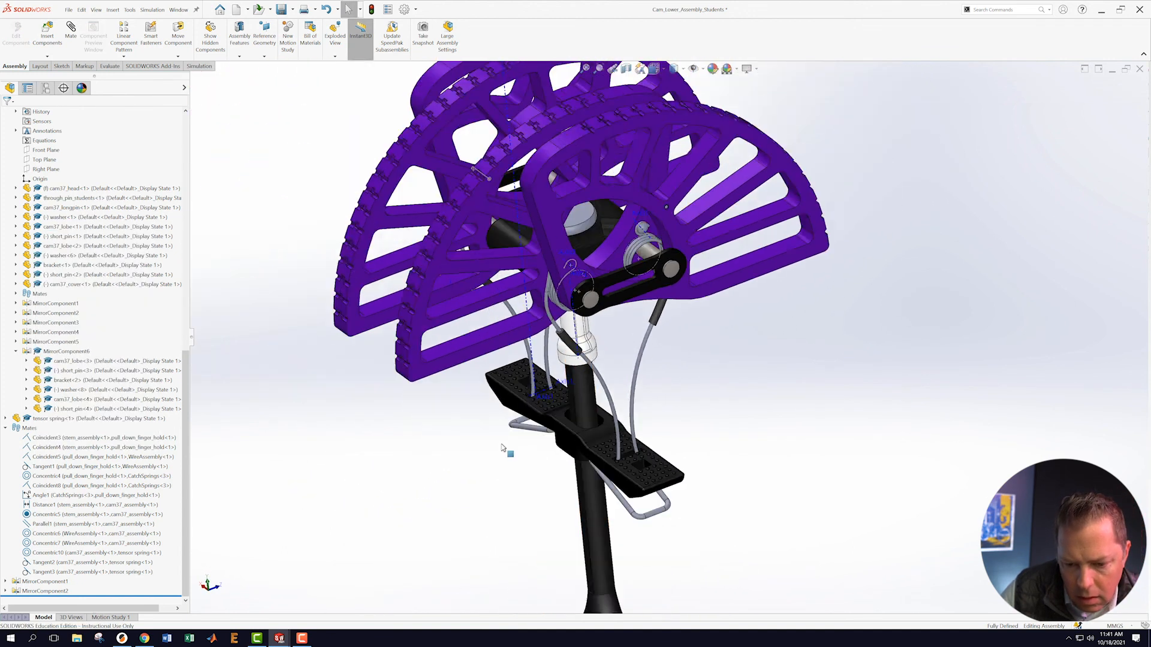
middle_click_drag(506, 451, 521, 428)
middle_click_drag(552, 371, 575, 407)
scroll(886, 310, "down", 3)
scroll(886, 307, "down", 2)
scroll(701, 324, "up", 5)
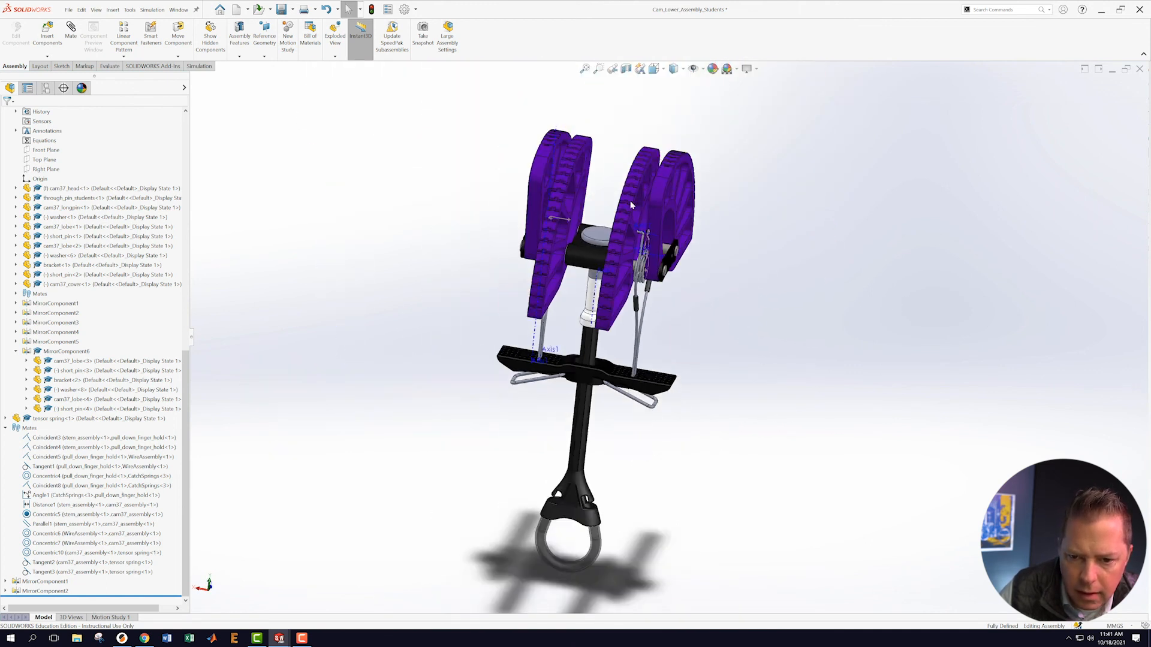
scroll(647, 204, "down", 4)
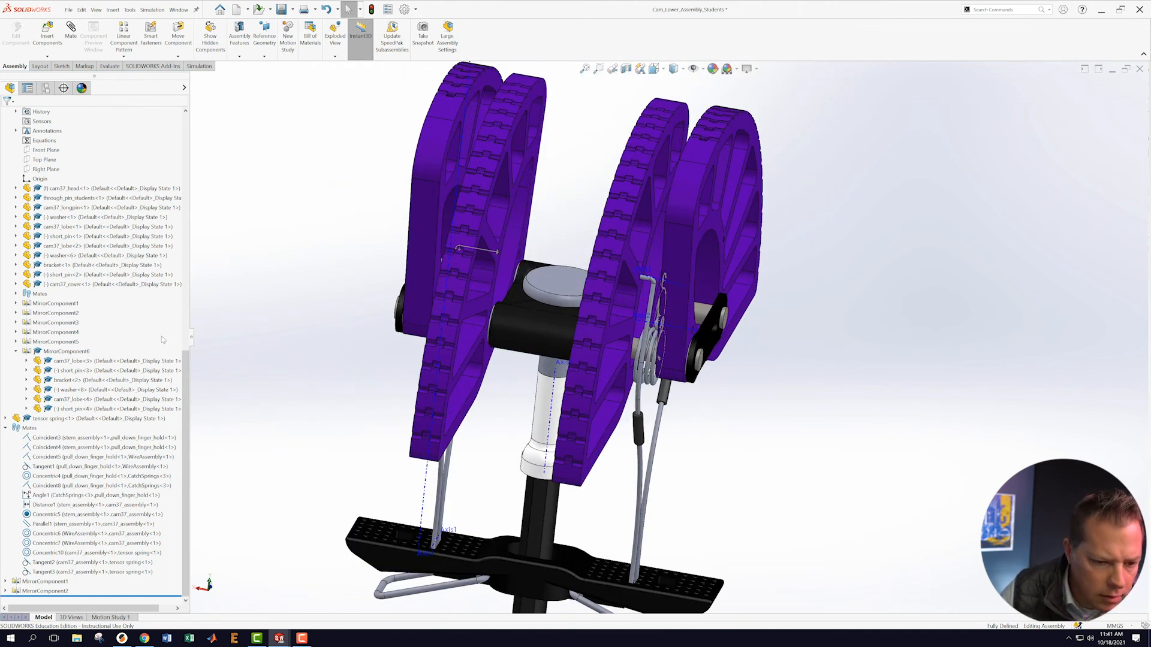
- Mirror the tensor spring about the Front Plane of through_pin_students<1> with Mirror Components
left_click(15, 352)
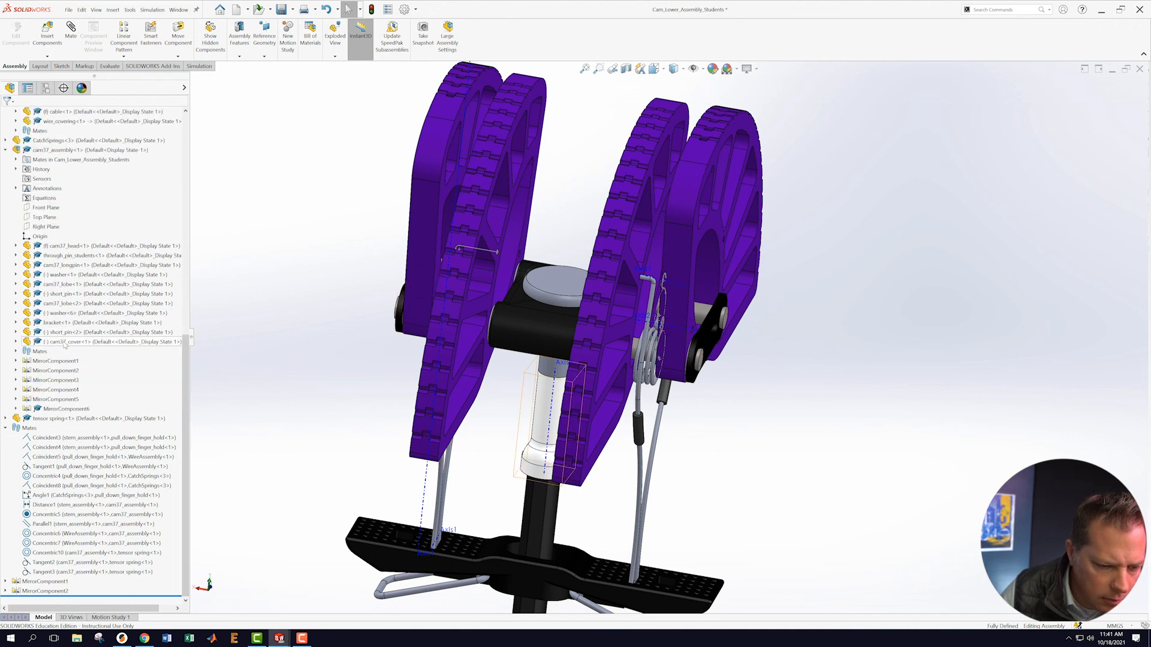
left_click(37, 420)
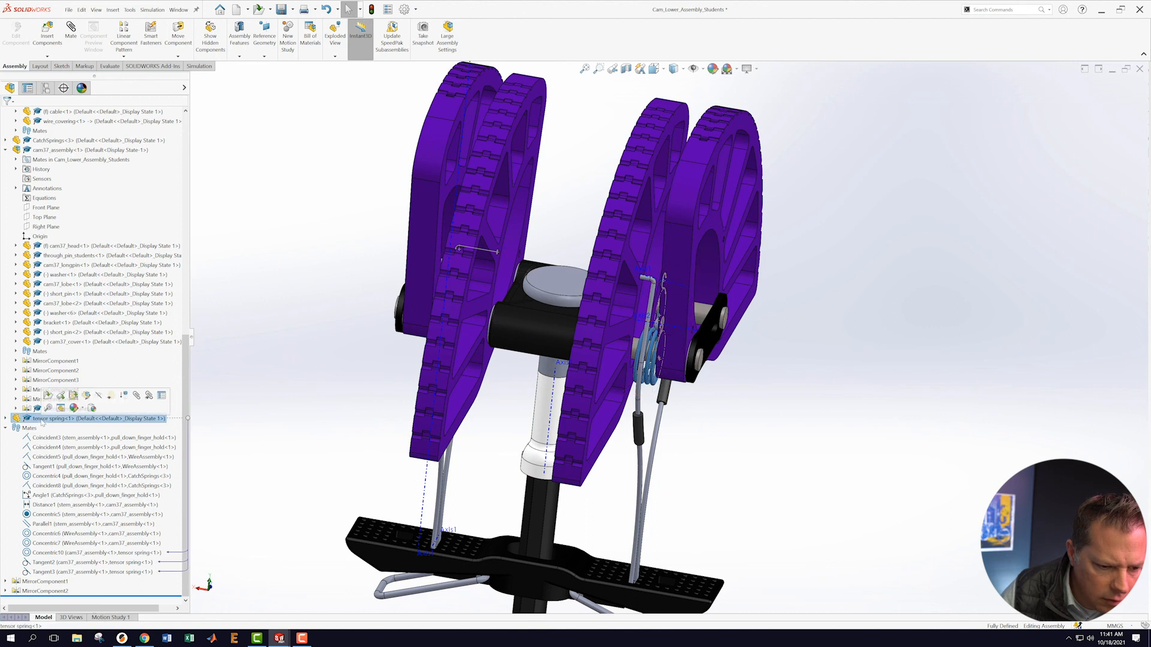
left_click(124, 57)
left_click(144, 131)
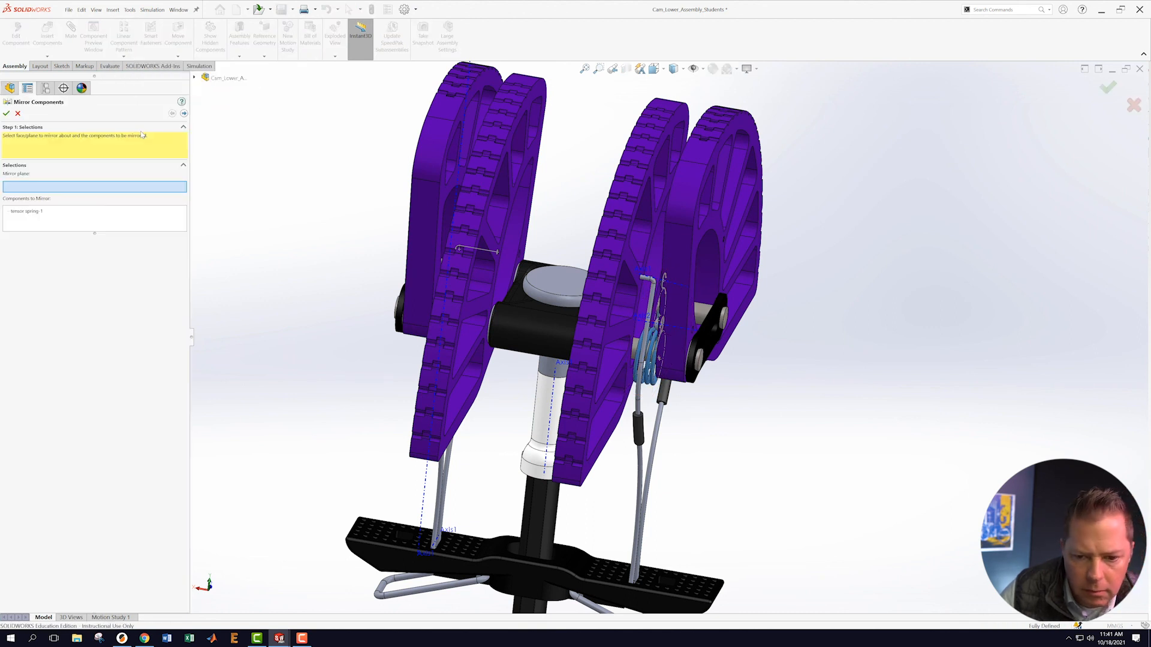
left_click(694, 68)
left_click(694, 83)
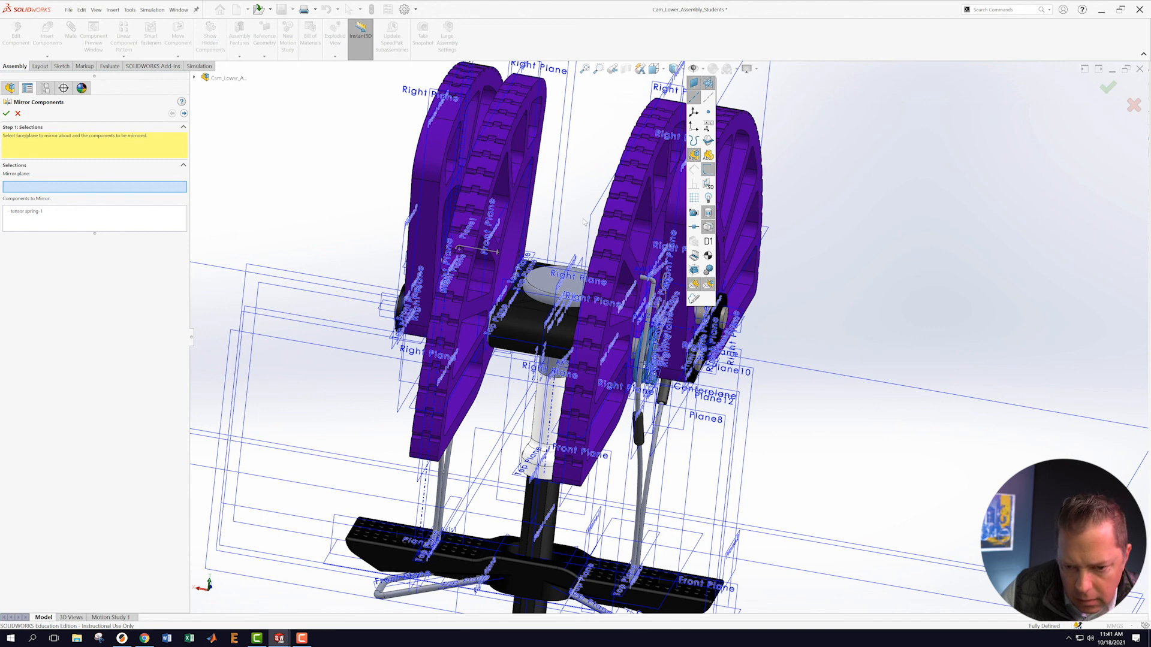
middle_click_drag(906, 231, 627, 338)
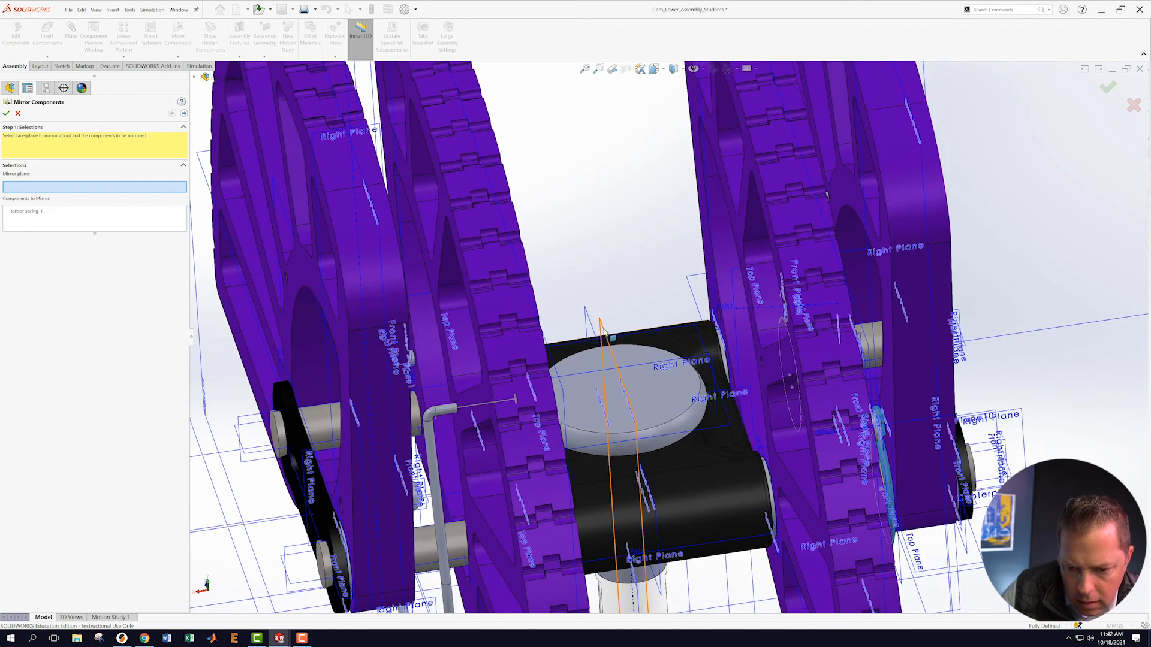
left_click(624, 338)
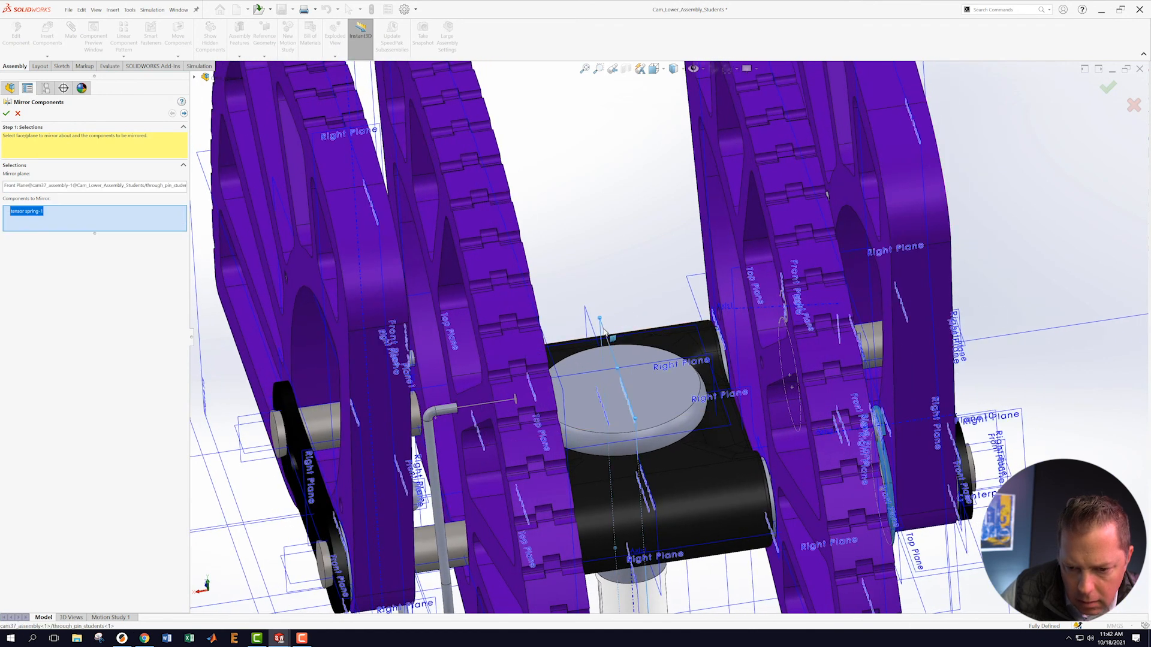
left_click(7, 113)
- Hide the reference planes and examine from several angles how the mirrored tensor spring sits between the opposite cam lobes
scroll(527, 360, "up", 5)
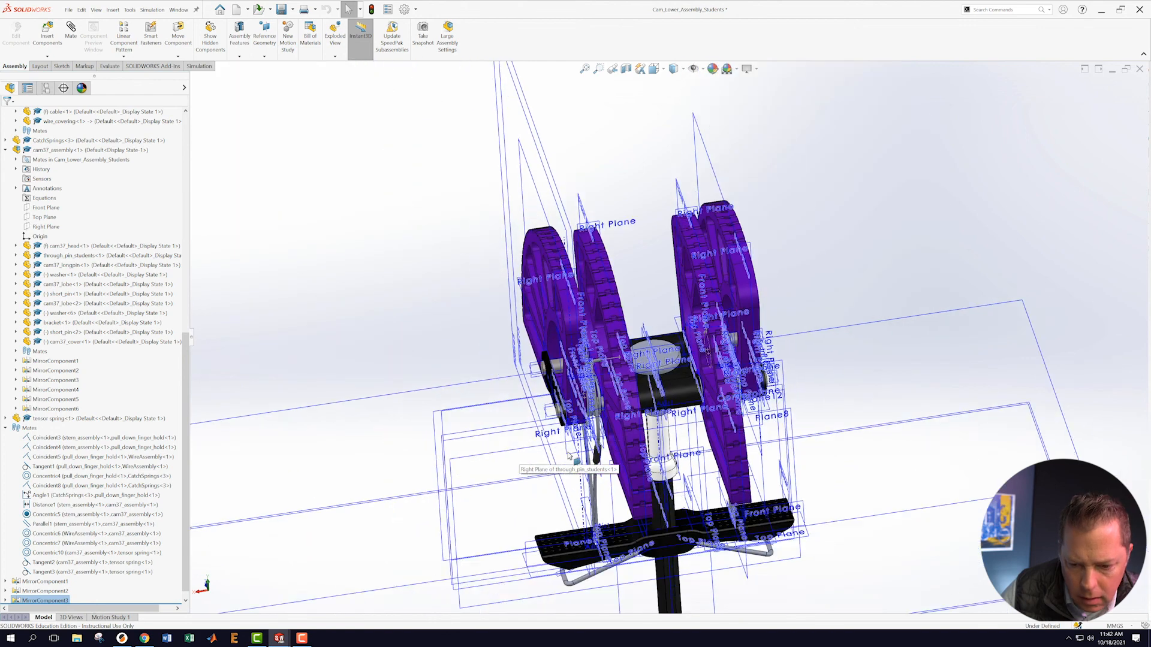
scroll(619, 445, "down", 2)
middle_click_drag(716, 408, 710, 378)
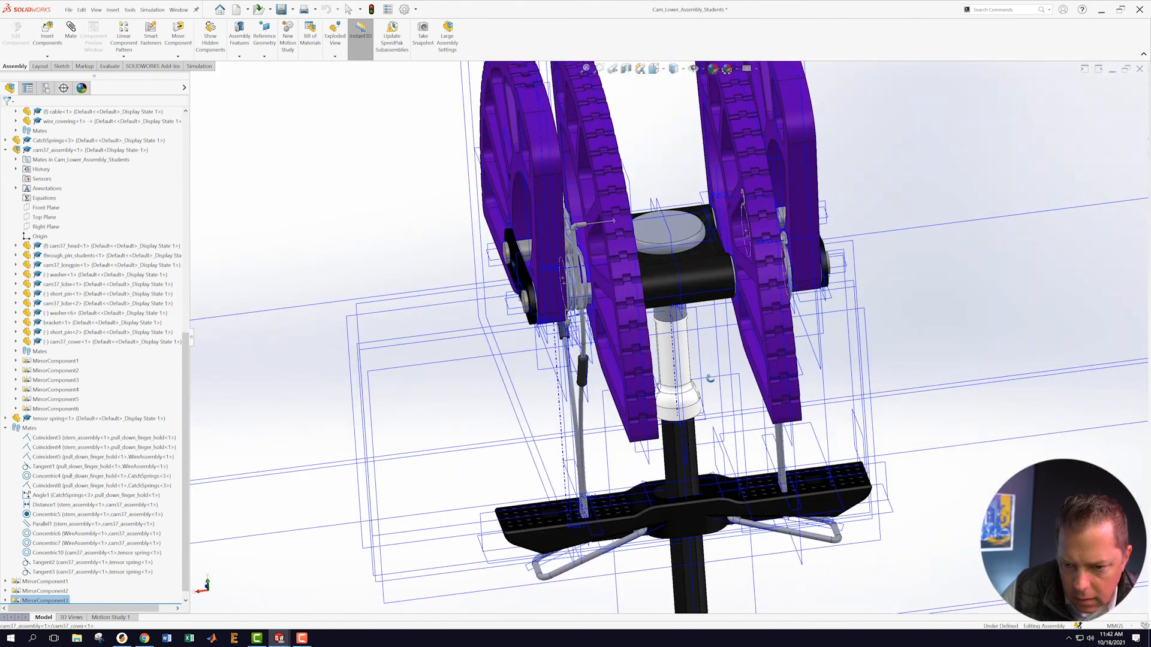
scroll(709, 379, "up", 2)
scroll(623, 350, "down", 1)
left_click(693, 68)
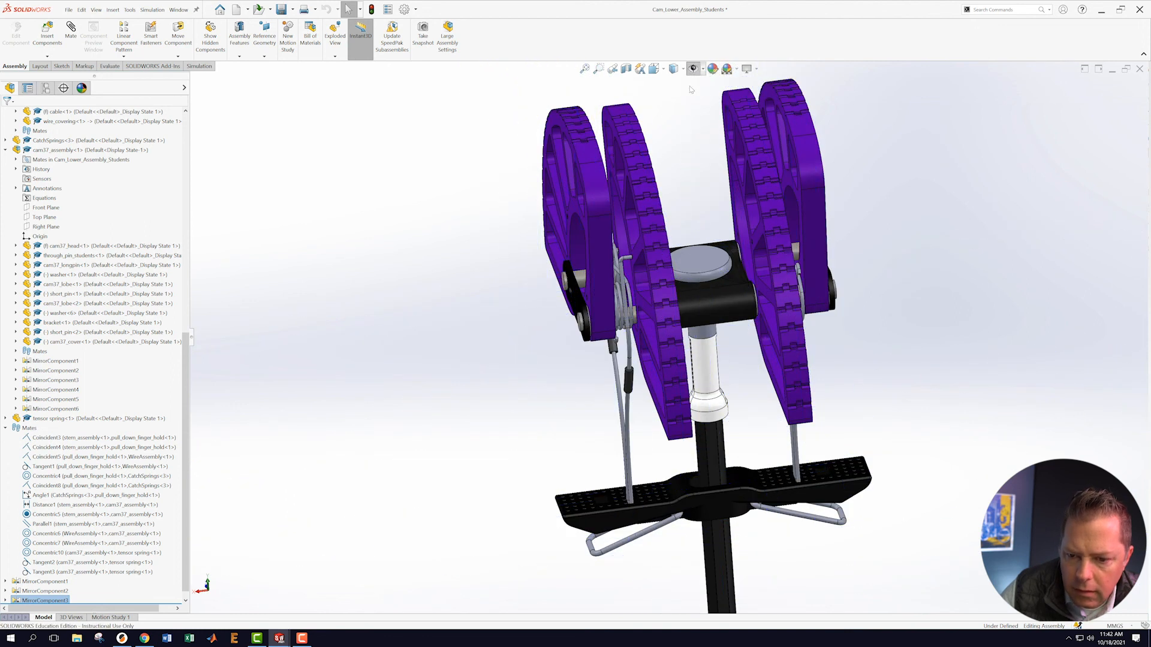
scroll(609, 308, "down", 5)
middle_click_drag(629, 308, 568, 221)
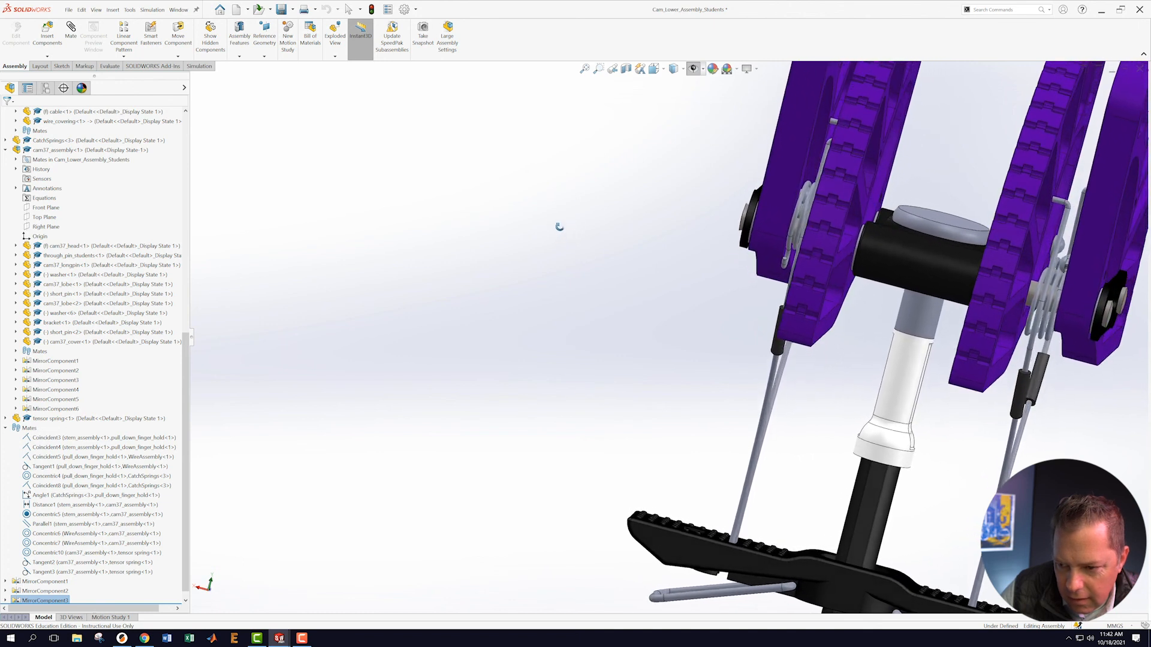
mouse_move(555, 209)
middle_mouse_down()
mouse_move(560, 183)
mouse_move(578, 193)
mouse_move(576, 214)
mouse_move(551, 216)
middle_mouse_up()
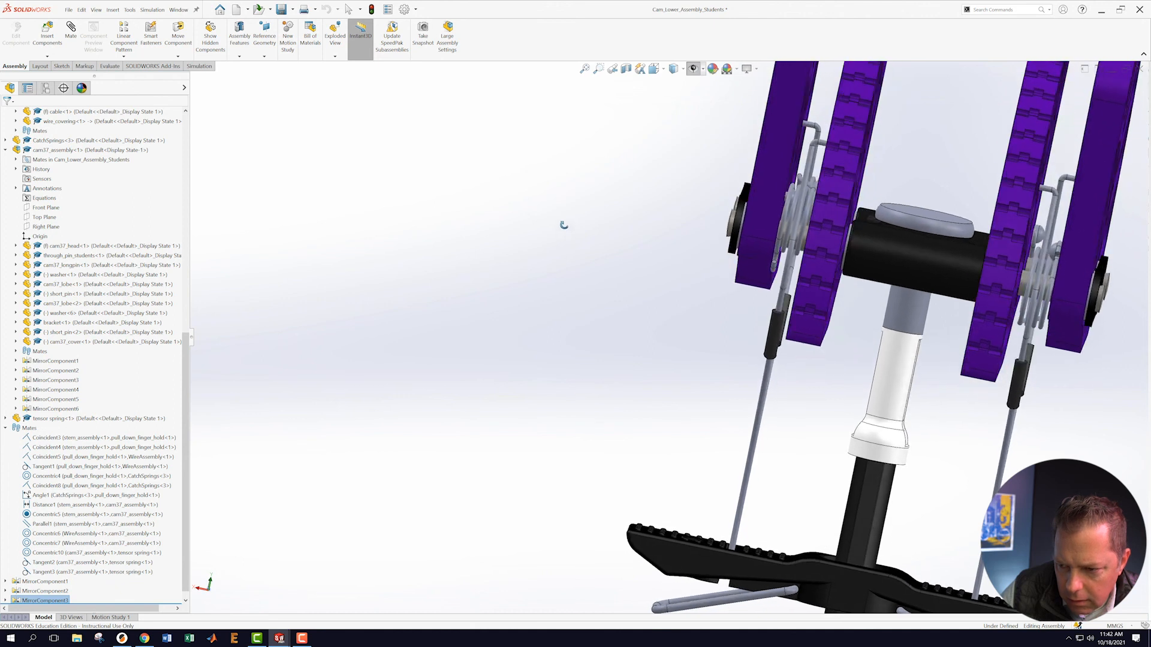
mouse_move(575, 222)
middle_mouse_down()
mouse_move(581, 236)
mouse_move(557, 252)
mouse_move(563, 283)
mouse_move(540, 216)
mouse_move(555, 187)
mouse_move(570, 197)
mouse_move(564, 206)
middle_mouse_up()
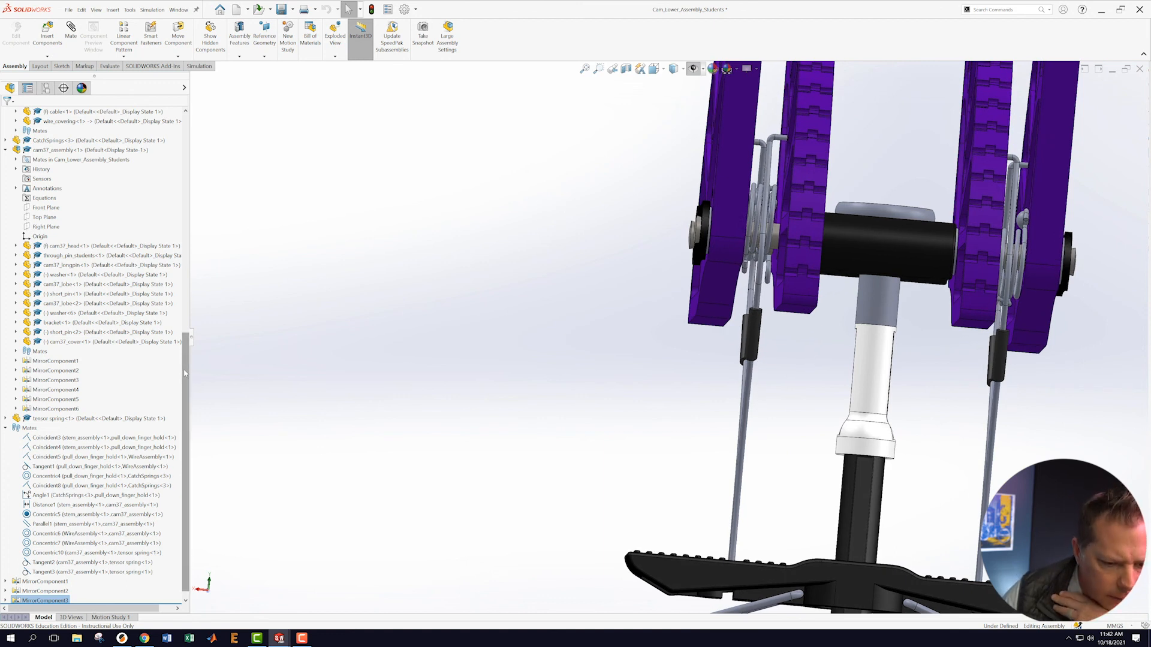
- Review the mirror plane and component selections of the tensor spring's mirror feature, MirrorComponent3
left_click_drag(185, 367, 184, 451)
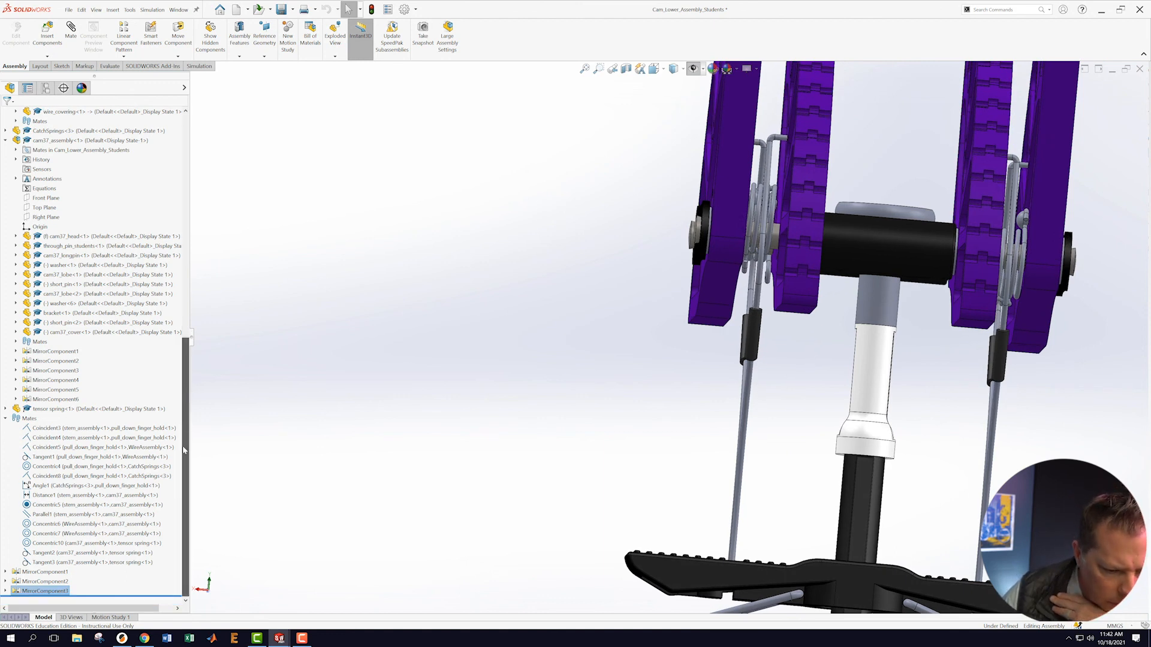
right_click(26, 593)
left_click(323, 429)
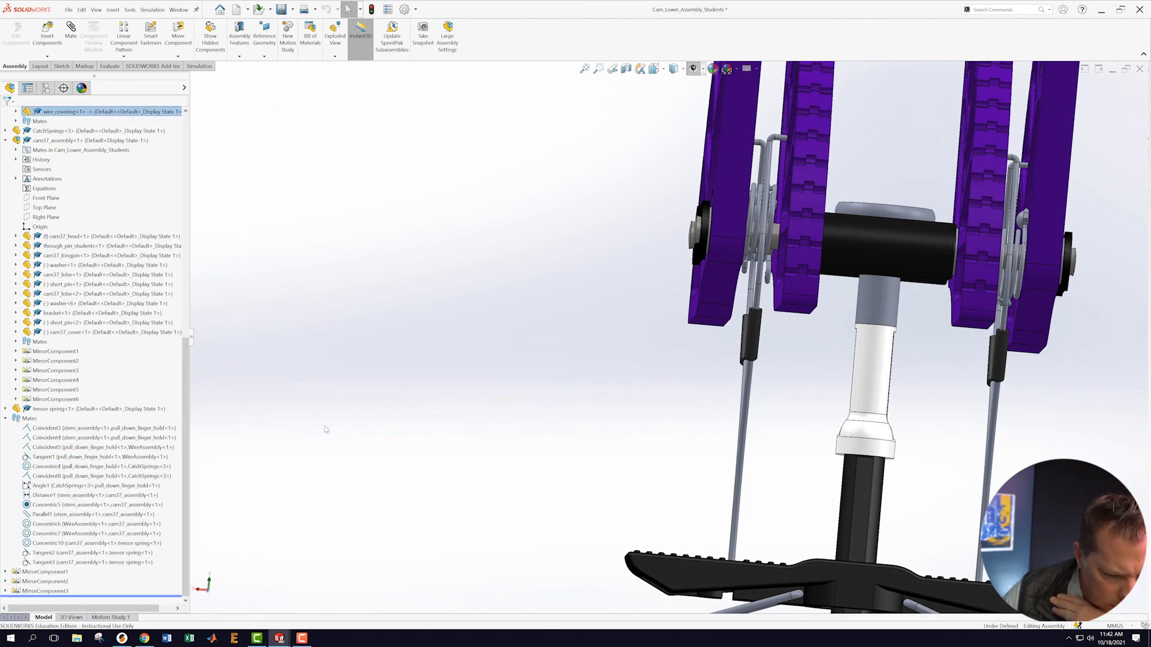
right_click(33, 592)
left_click(37, 427)
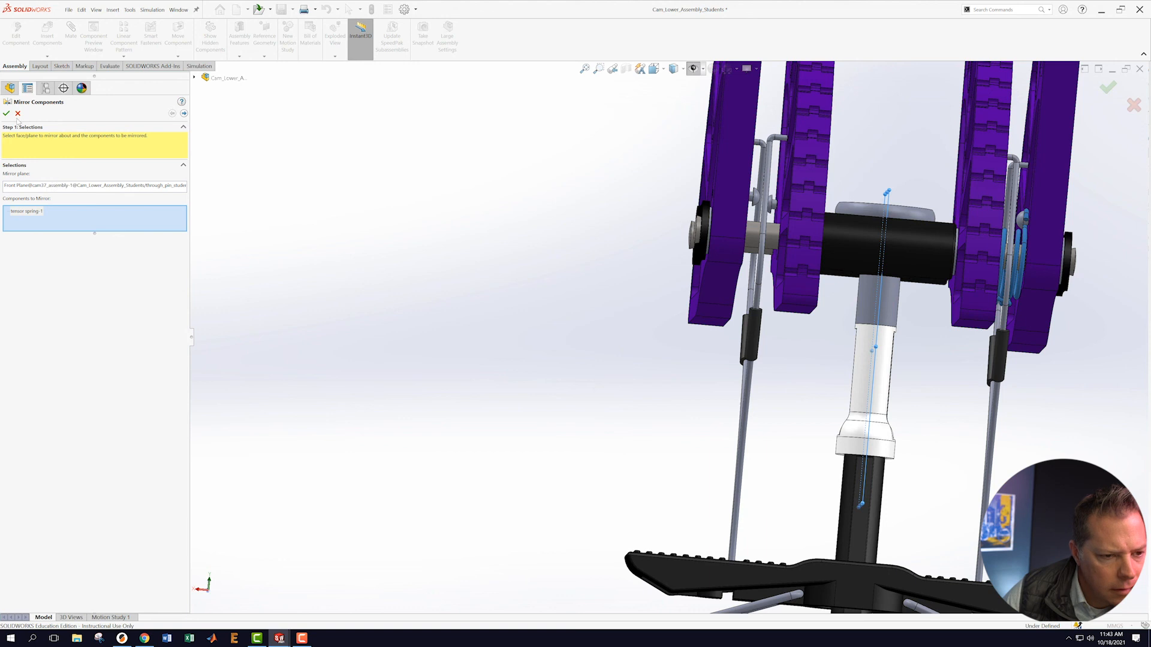
left_click(425, 424)
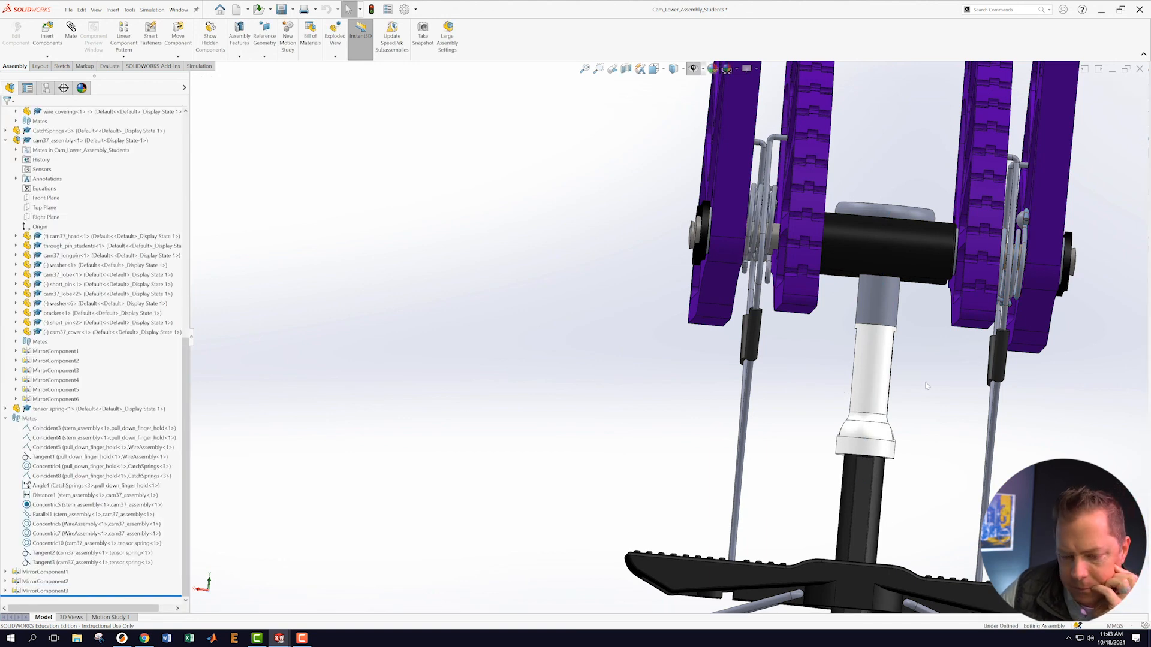
- Delete MirrorComponent3 together with its dependent mirrored tensor spring
scroll(425, 424, "up", 2)
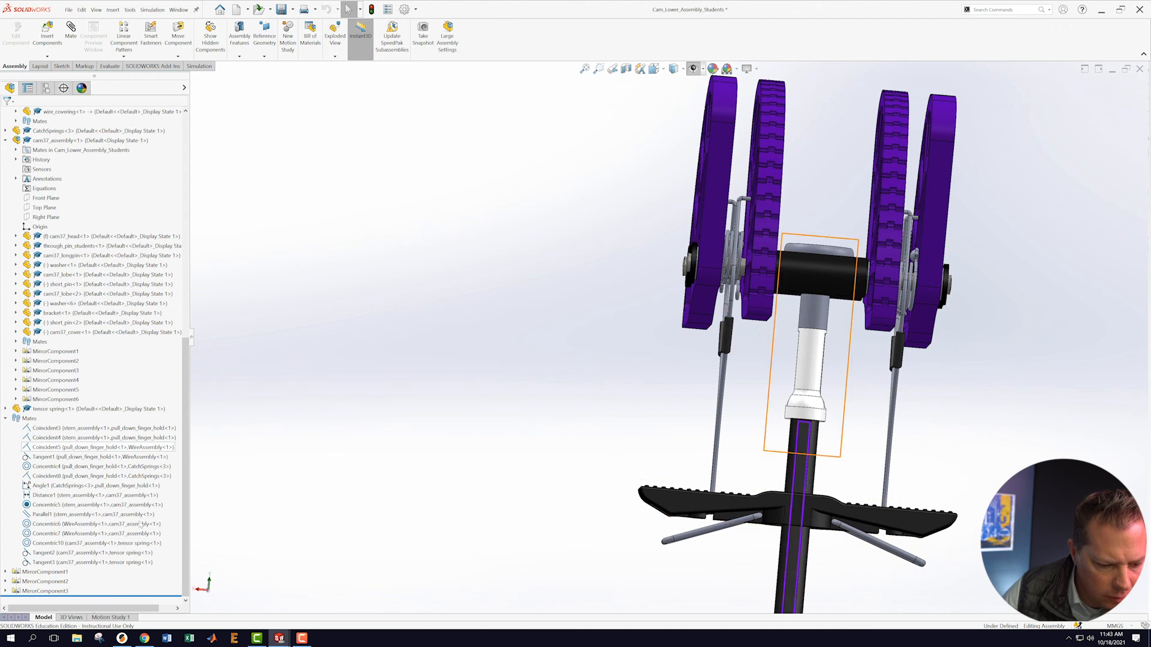
right_click(52, 592)
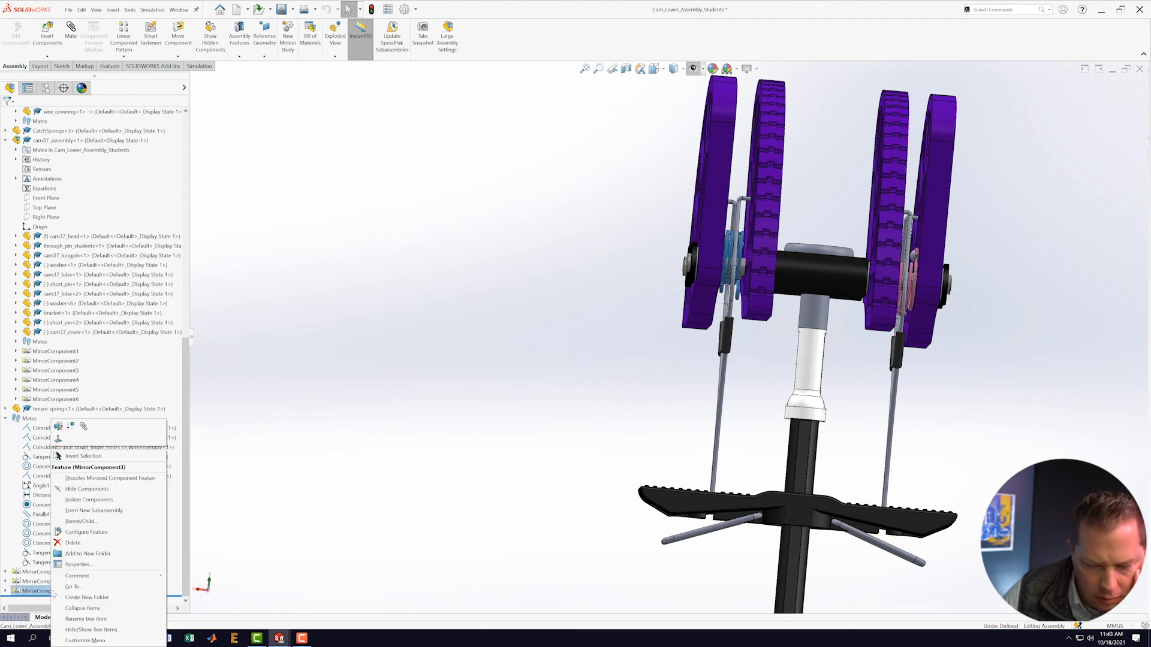
left_click(108, 542)
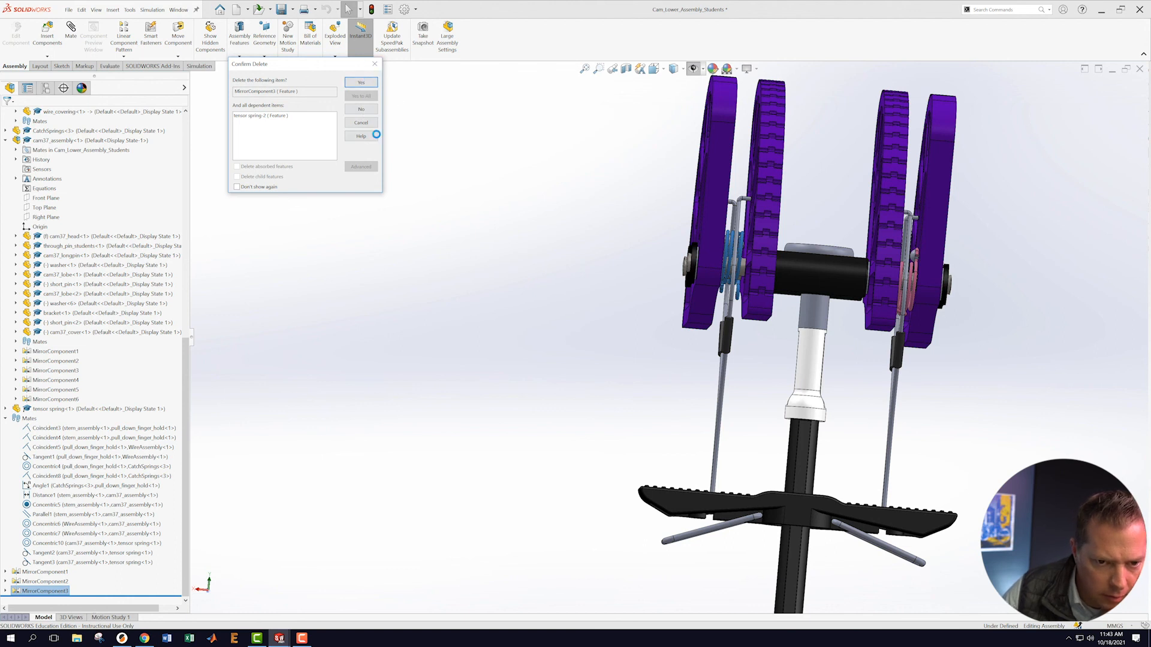
right_click(65, 591)
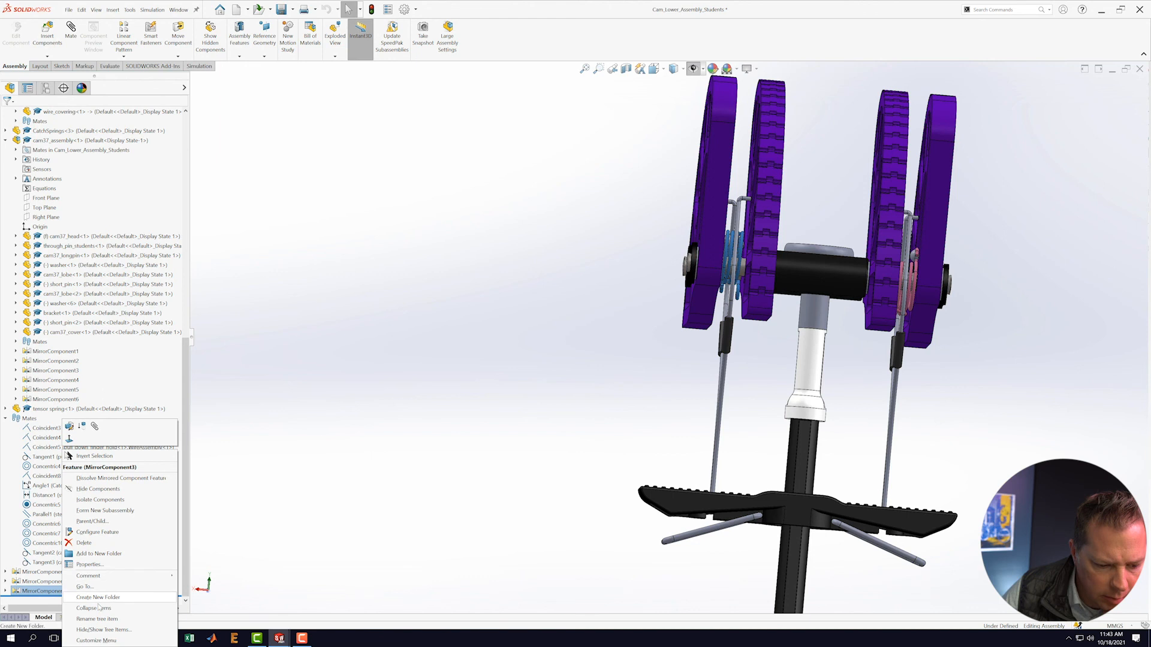
left_click(81, 544)
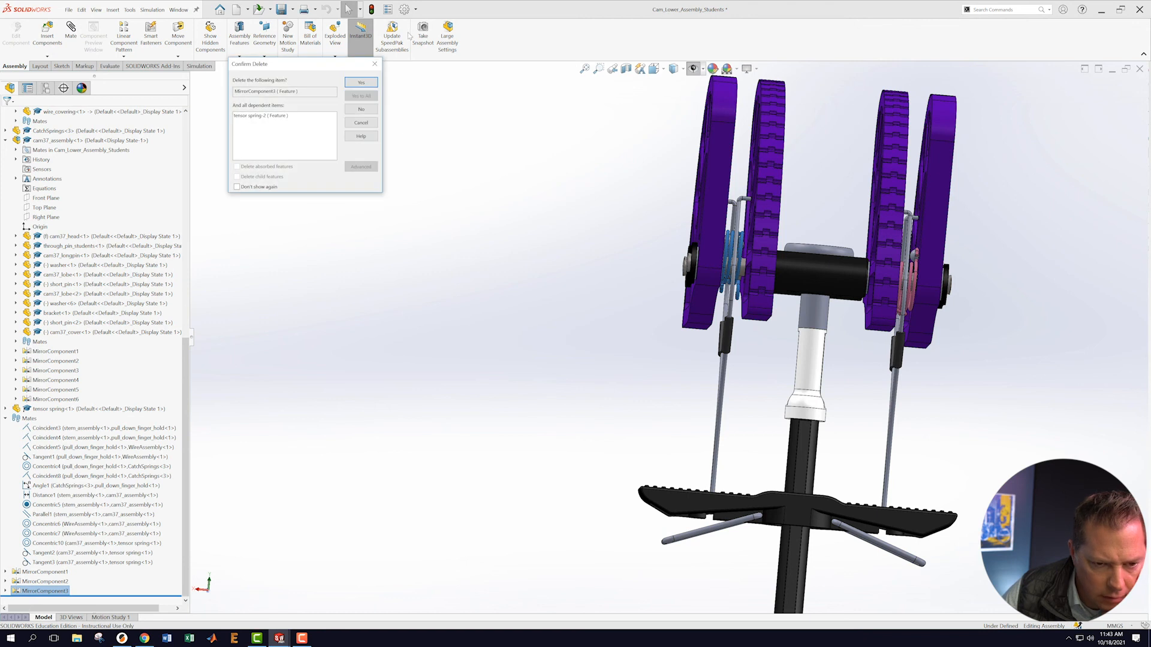
left_click(361, 83)
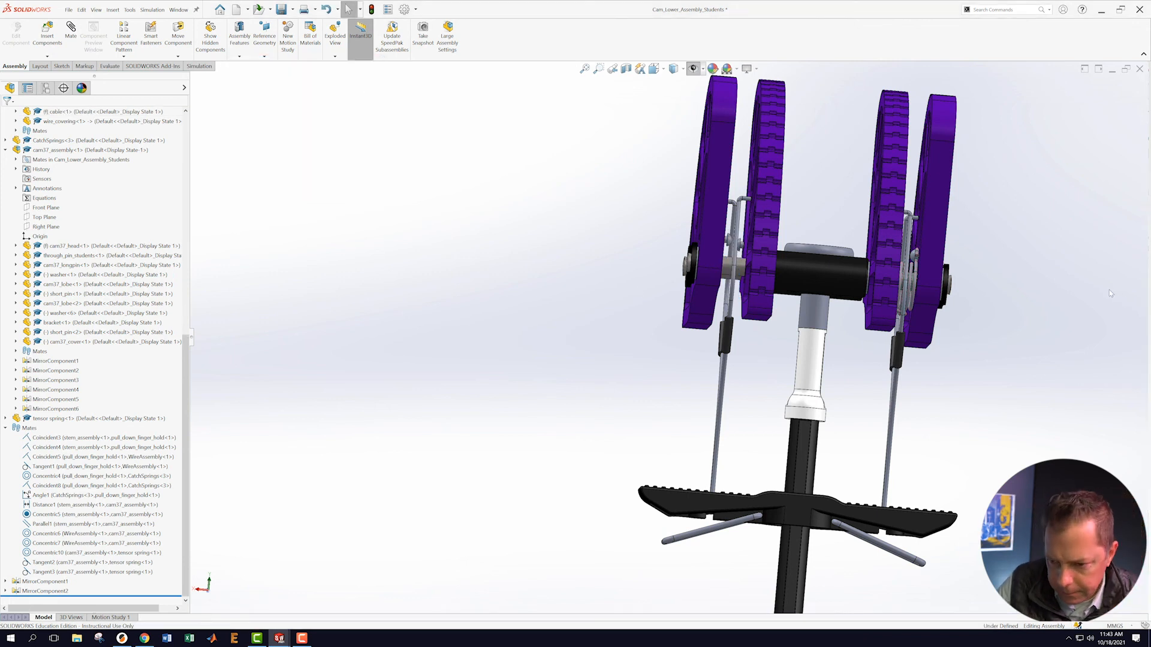
- Hide the mirrored cam lobes cam37_lobe<4> and cam37_lobe<3> to expose the pins and bracket on that side
middle_click_drag(1082, 258, 1087, 295)
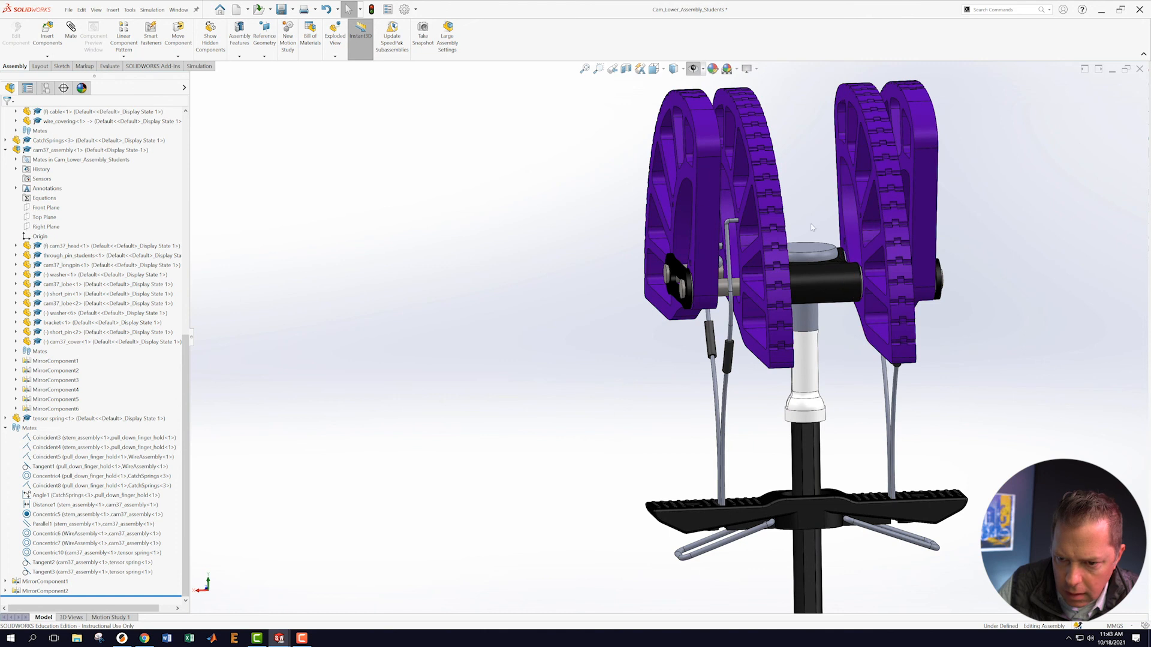
right_click(705, 204)
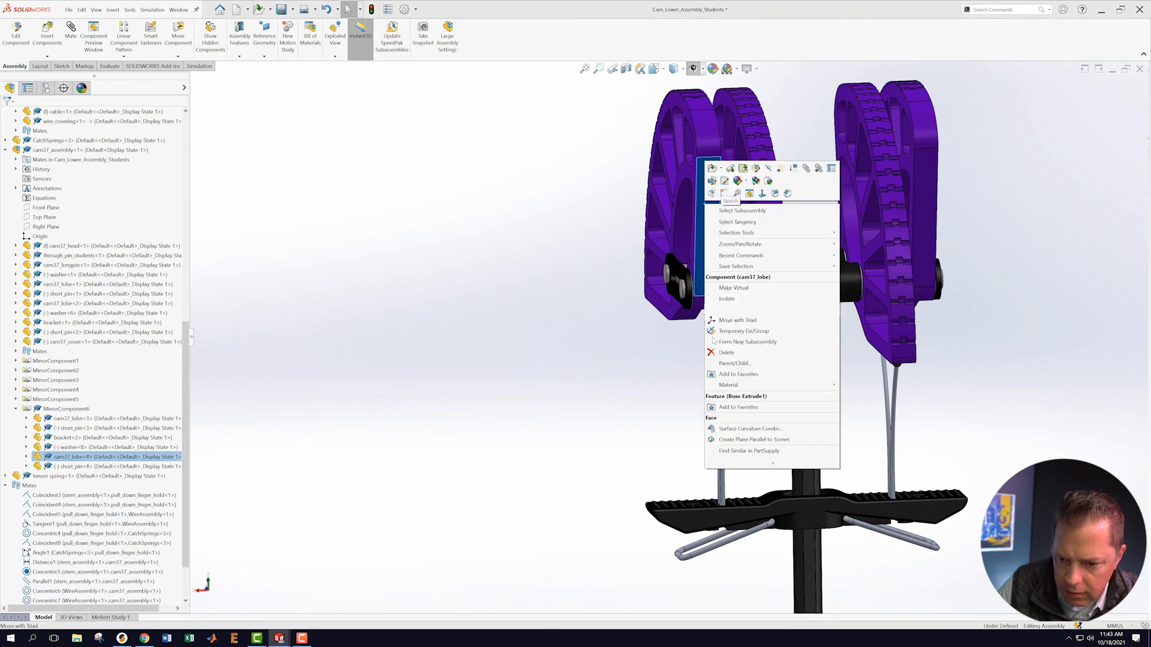
left_click(769, 169)
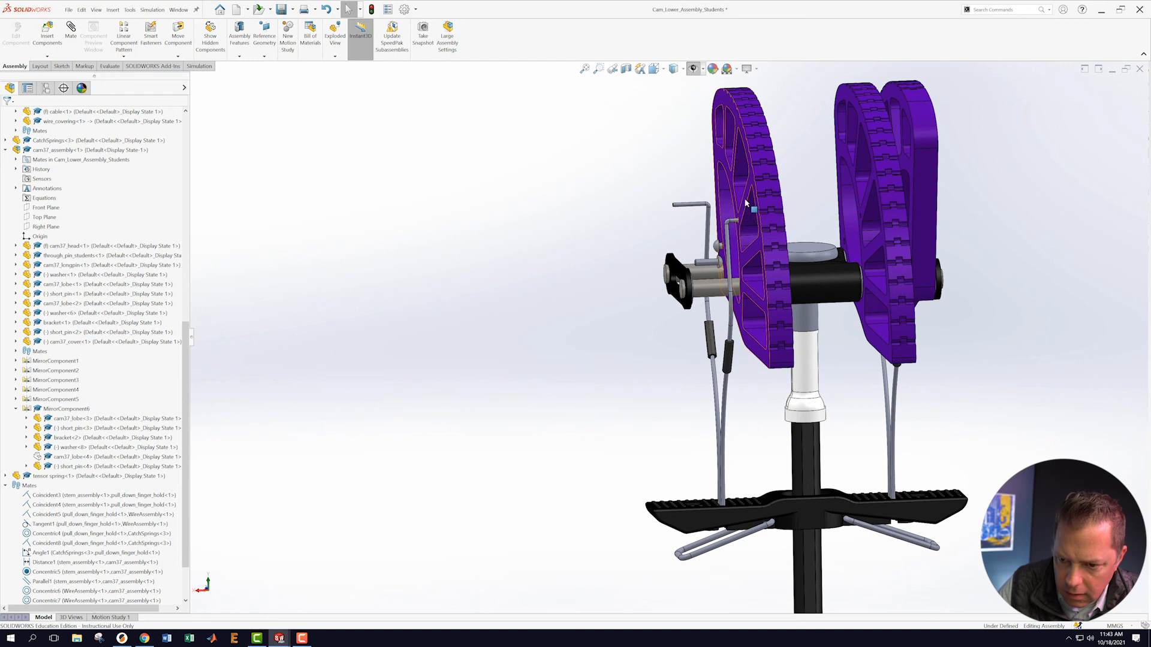
right_click(746, 204)
left_click(810, 168)
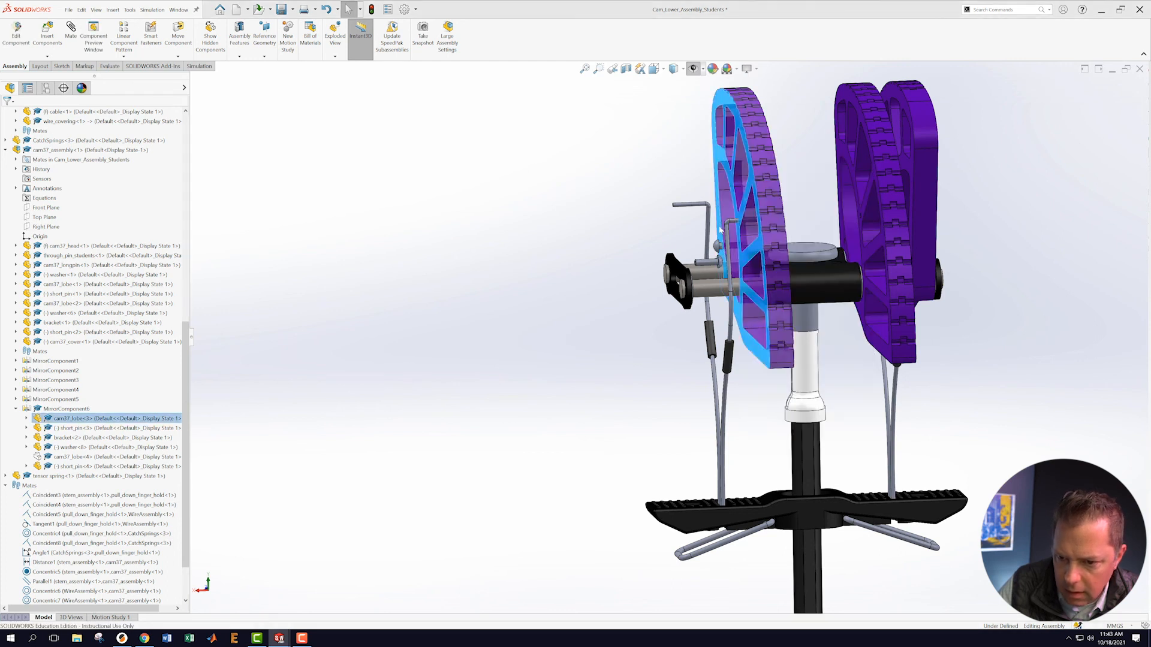
- Insert another tensor spring from the Cam_Provided_Parts folder and place it in open space beside the exposed bracket
middle_click_drag(600, 260, 845, 288)
scroll(887, 225, "down", 2)
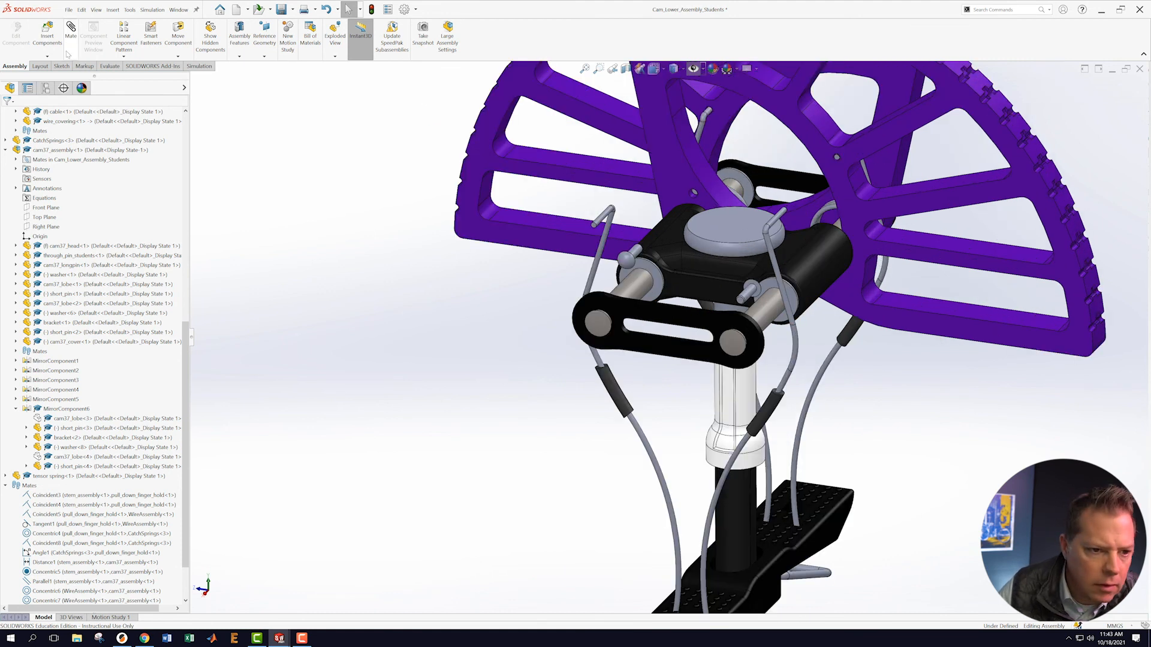
left_click(47, 56)
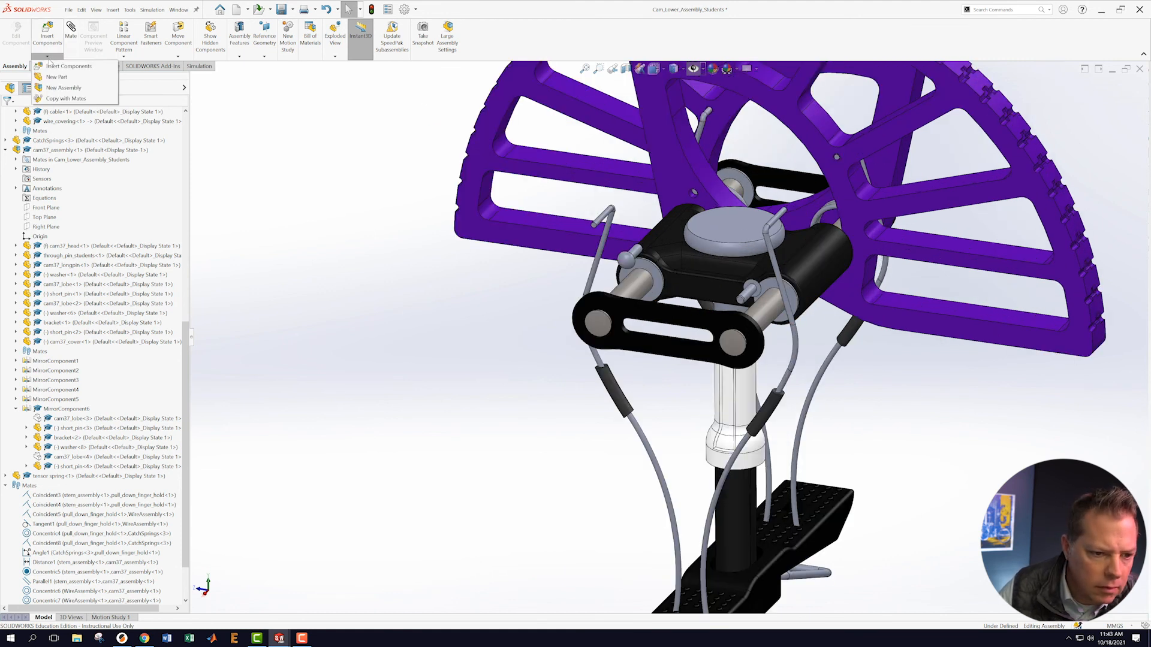
left_click(60, 67)
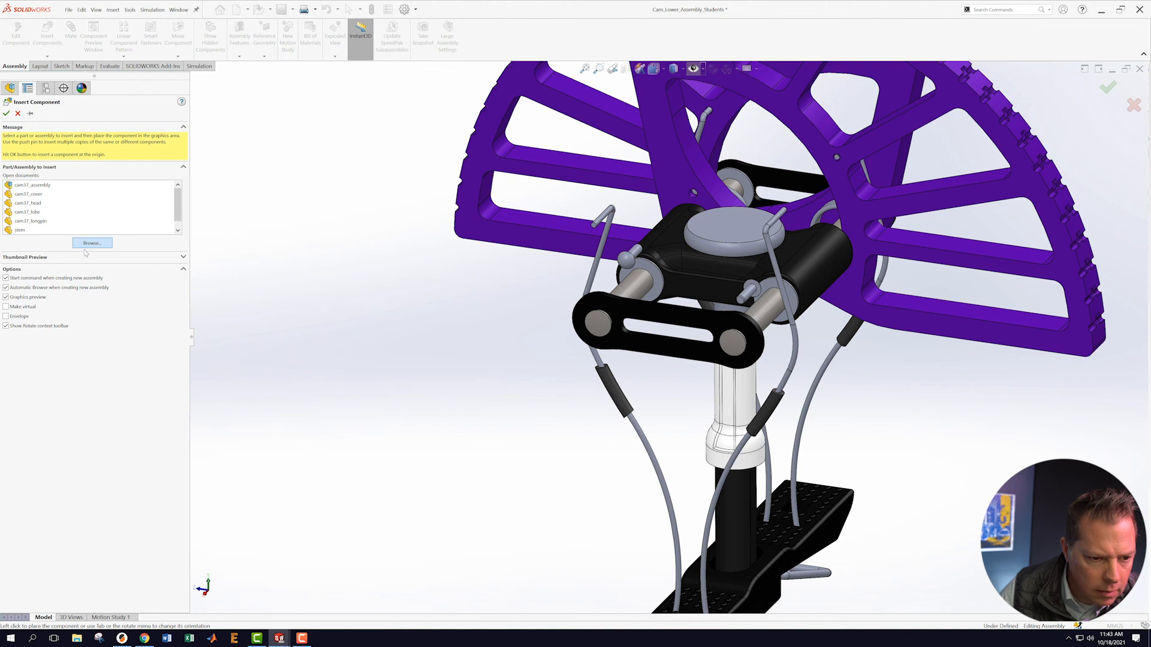
left_click(90, 246)
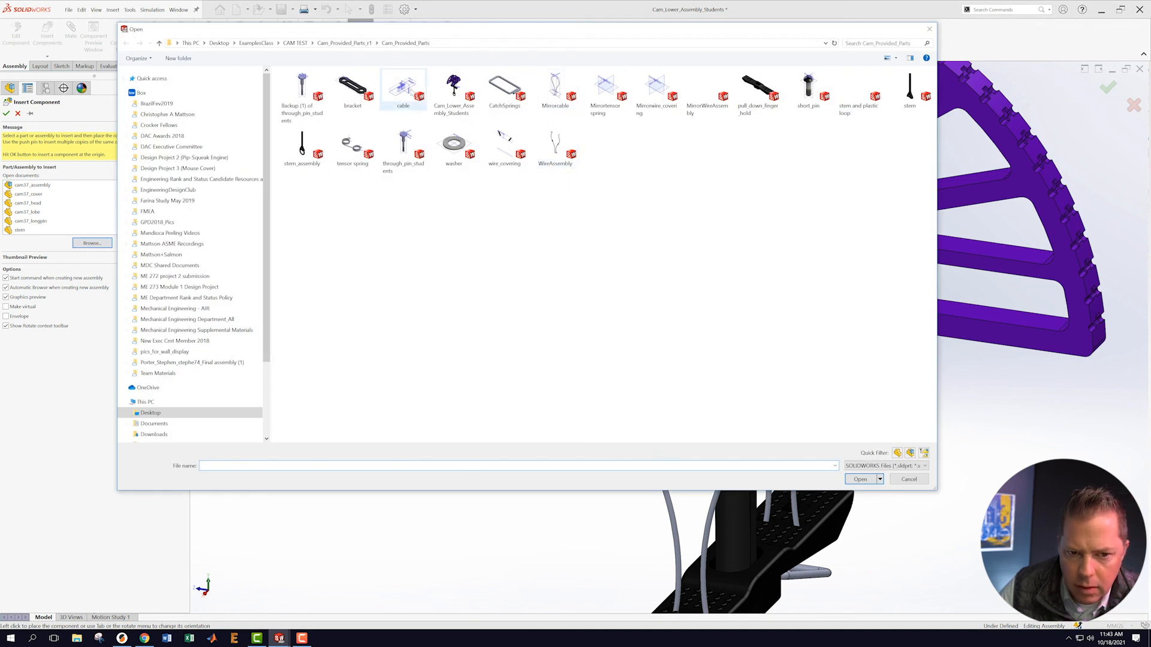
left_click(352, 146)
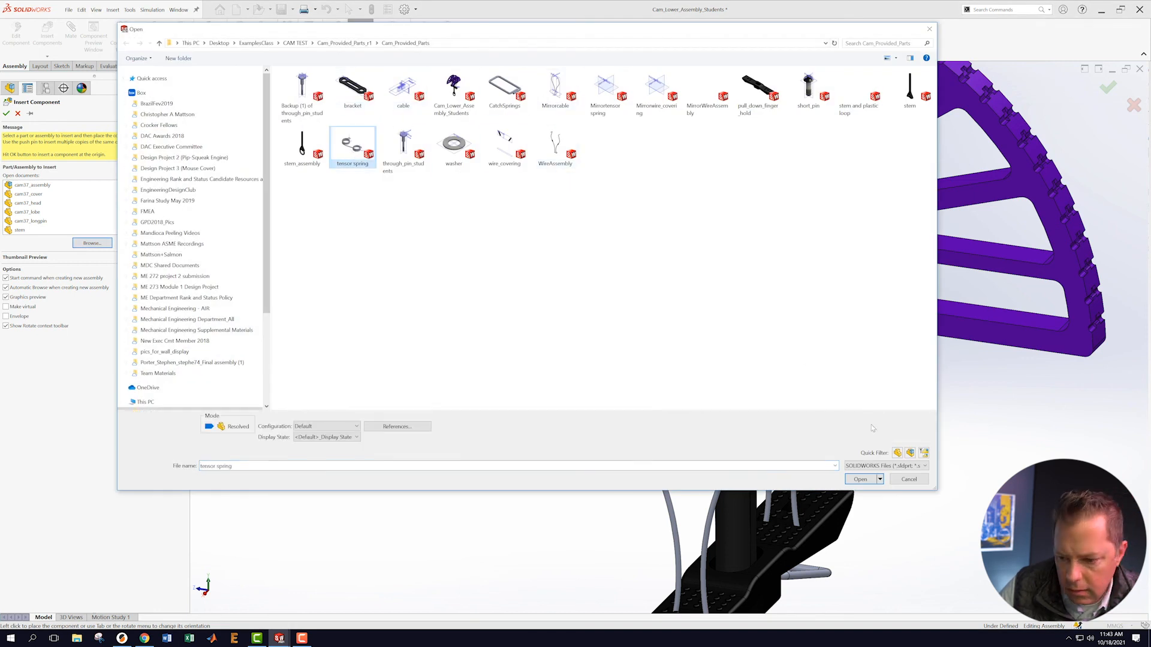
left_click(860, 480)
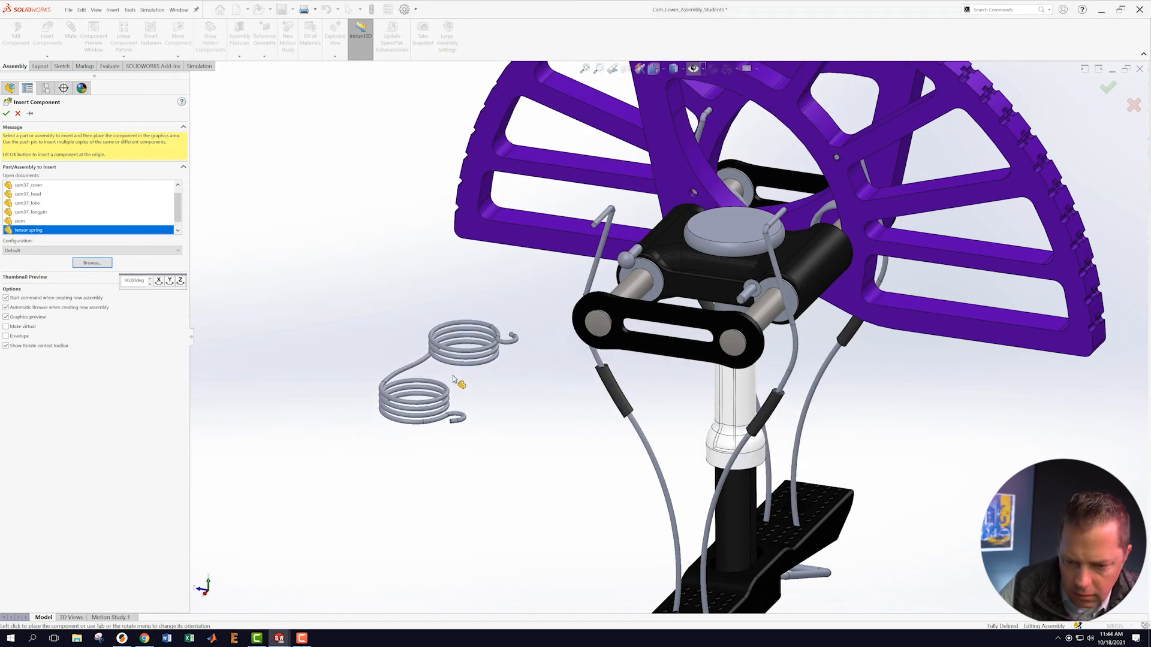
left_click(454, 380)
- Display the reference axes of the new tensor spring and the assembly while keeping the planes hidden
scroll(520, 364, "down", 1)
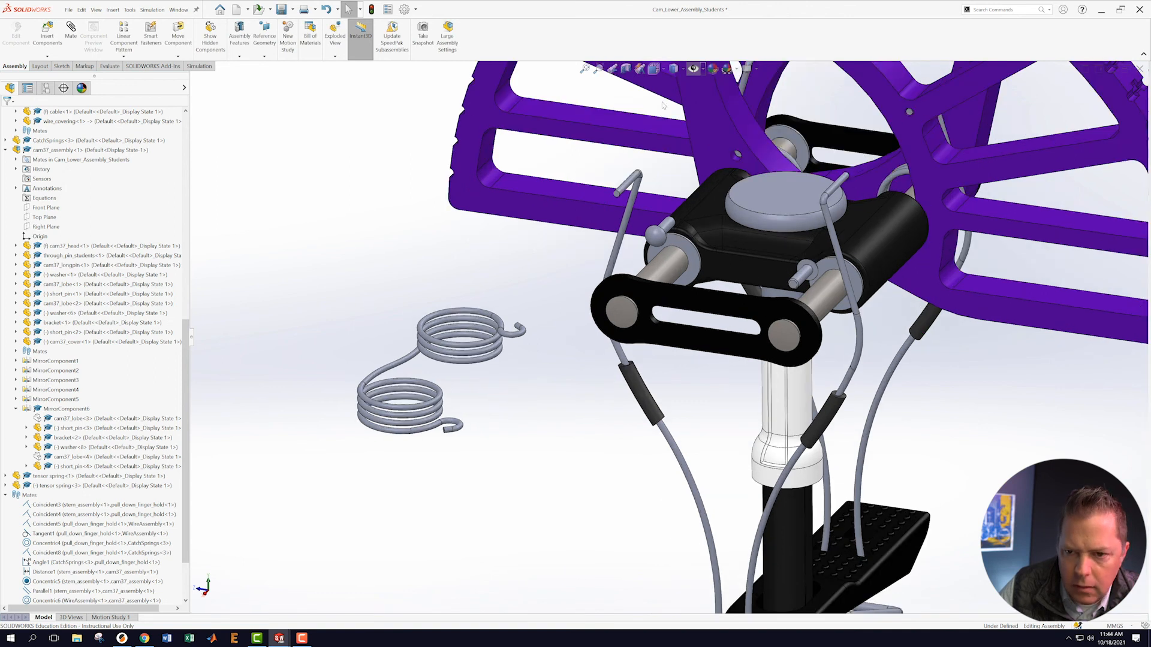
left_click(694, 83)
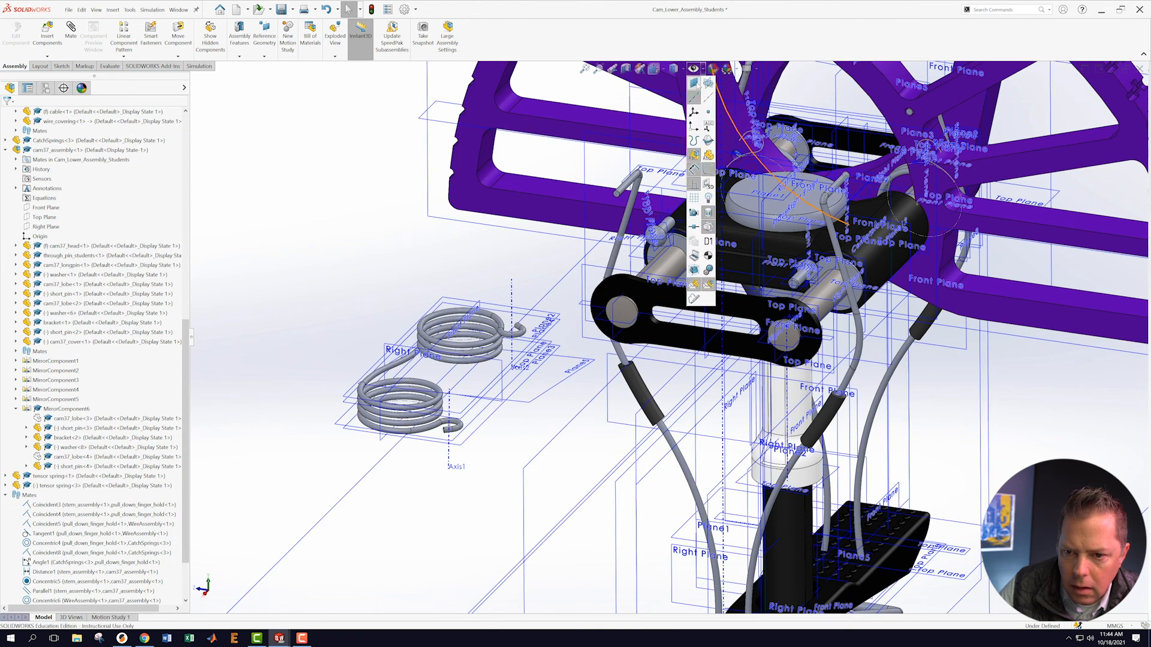
left_click(695, 83)
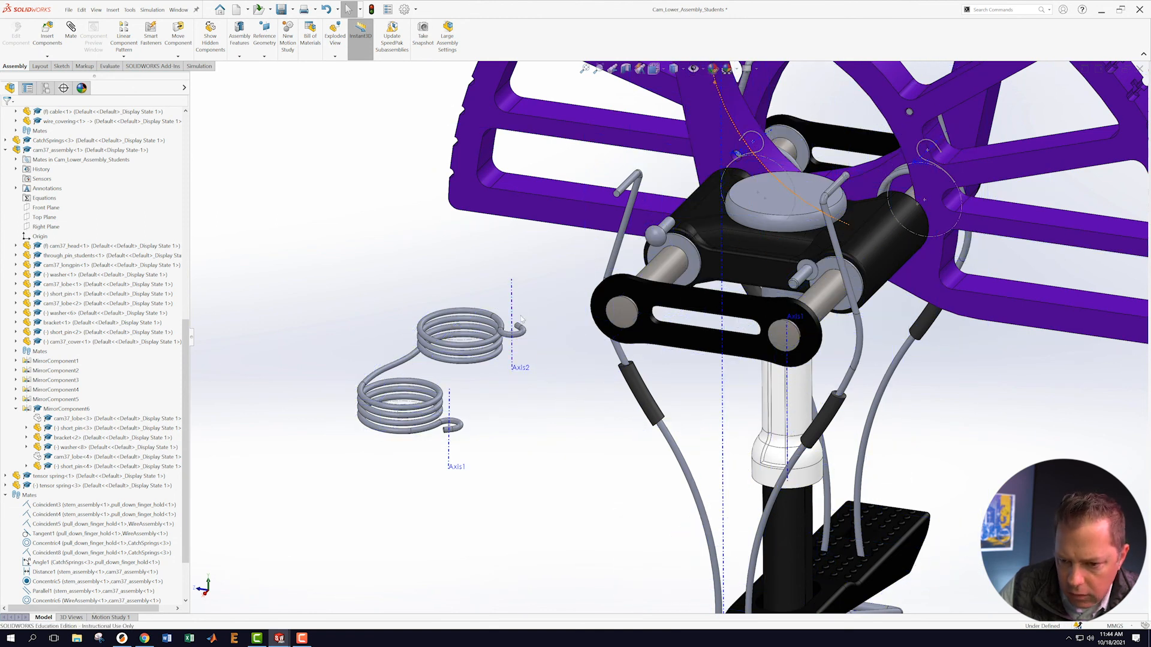
- Try to mate Axis2 of the new tensor spring to the shaft of short_pin<4>
scroll(528, 306, "down", 2)
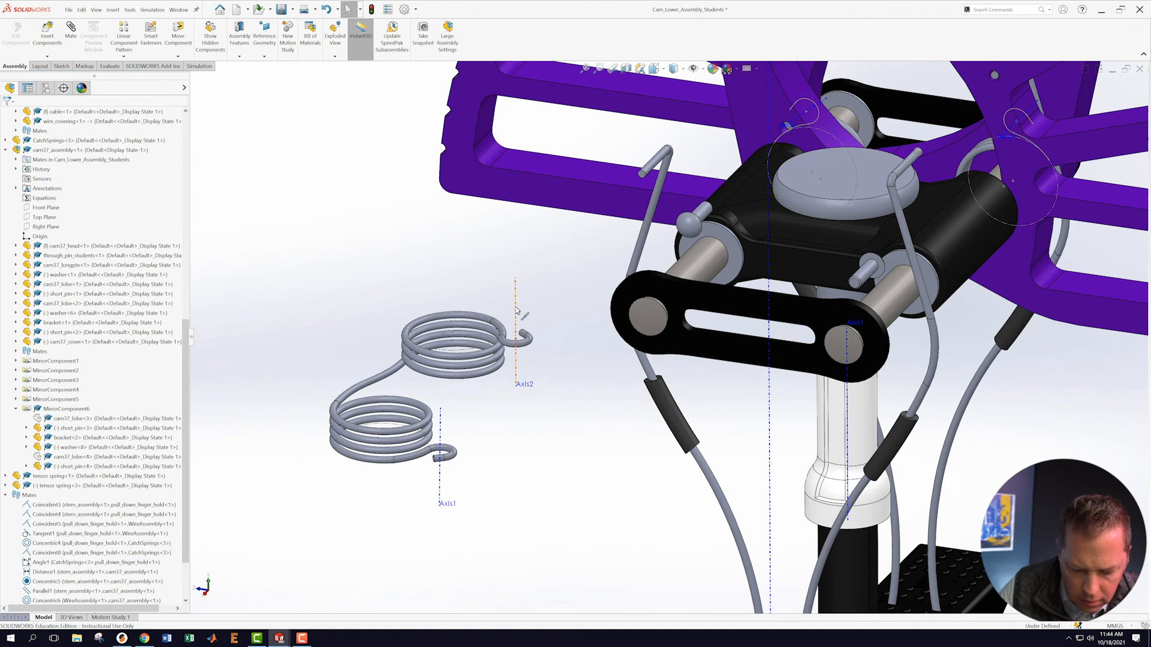
left_click(517, 311)
left_click(704, 210, "ctrl")
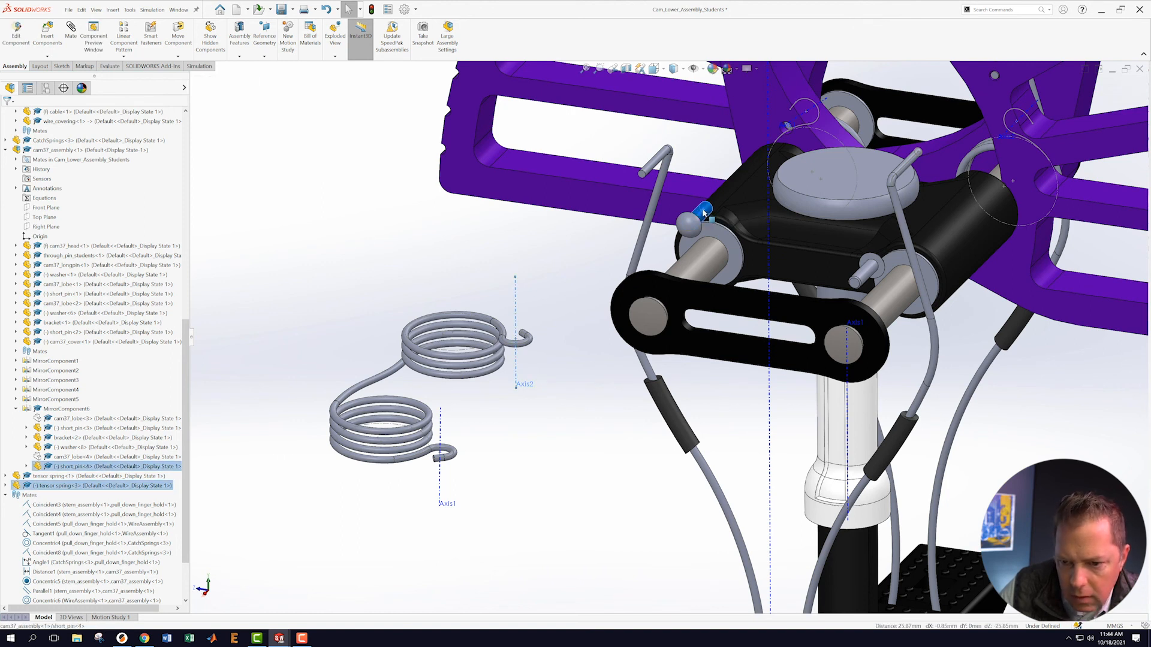
left_click(765, 206)
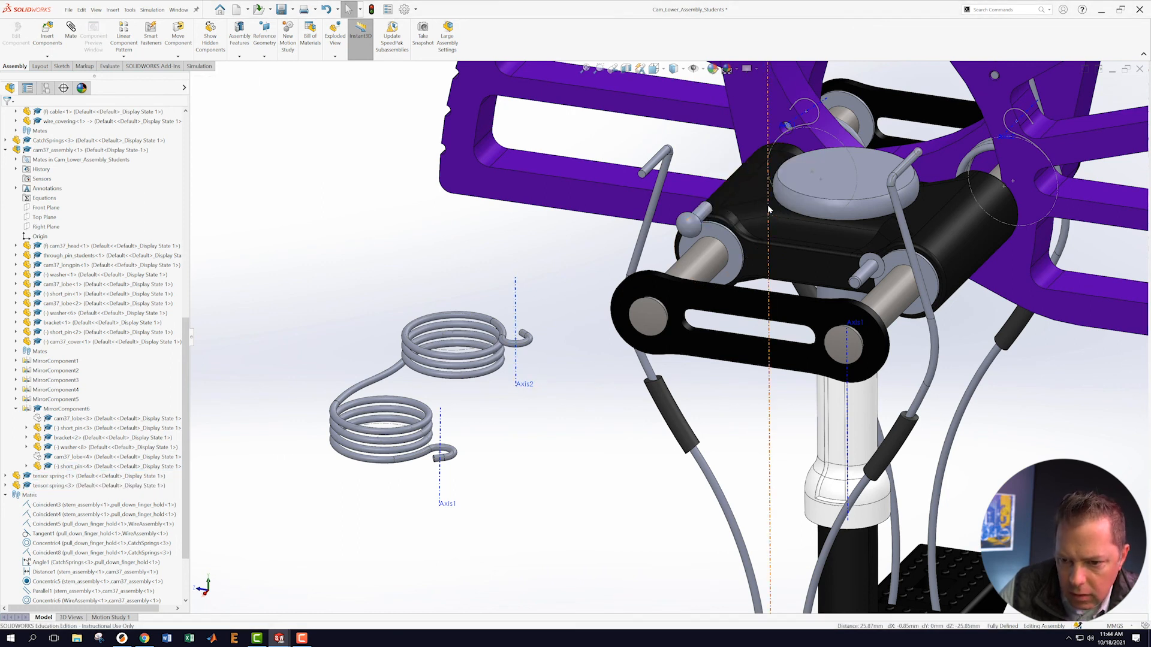
- Delete the Lock1 mate between cam37_assembly and the new tensor spring
scroll(120, 527, "down", 3)
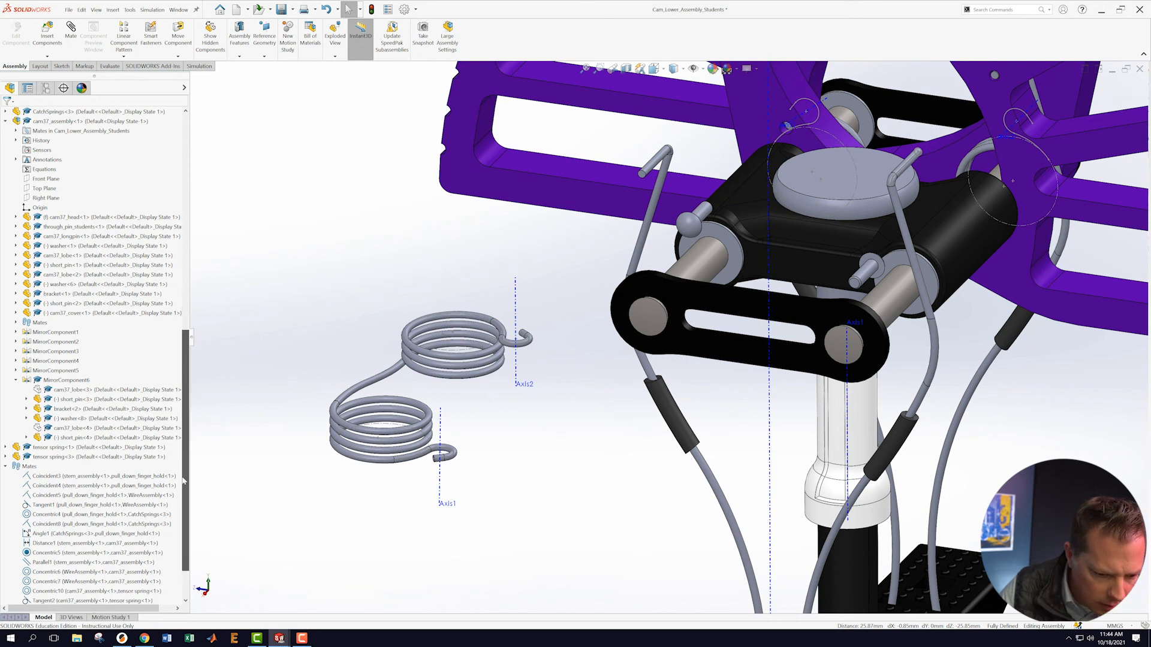
right_click(37, 574)
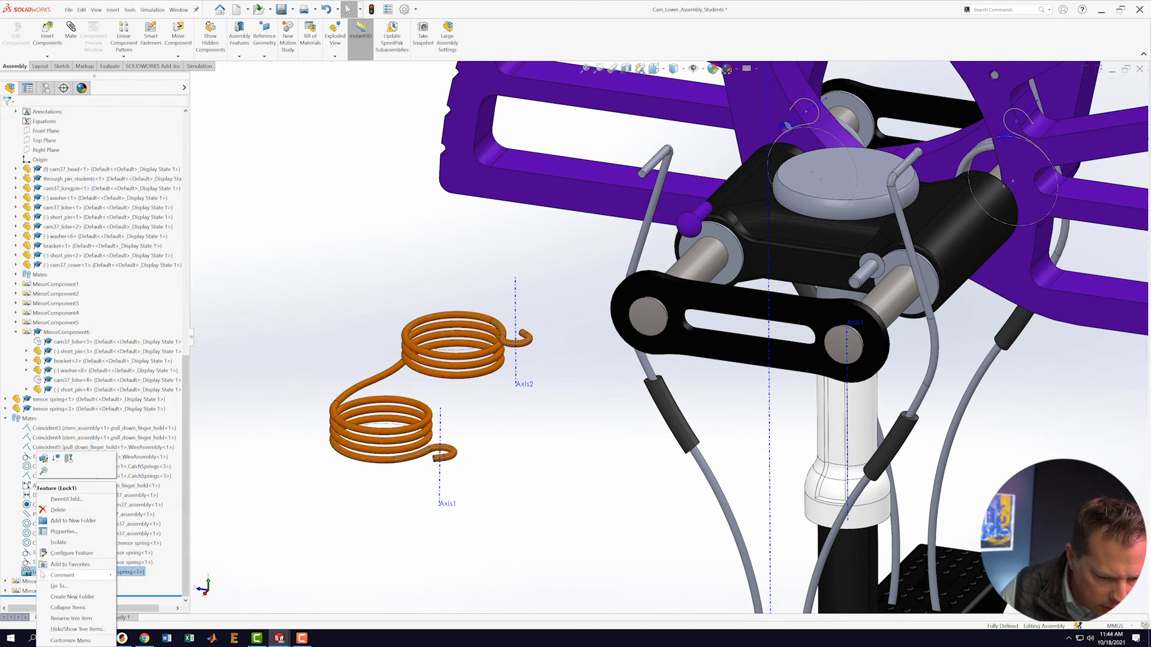
left_click(55, 510)
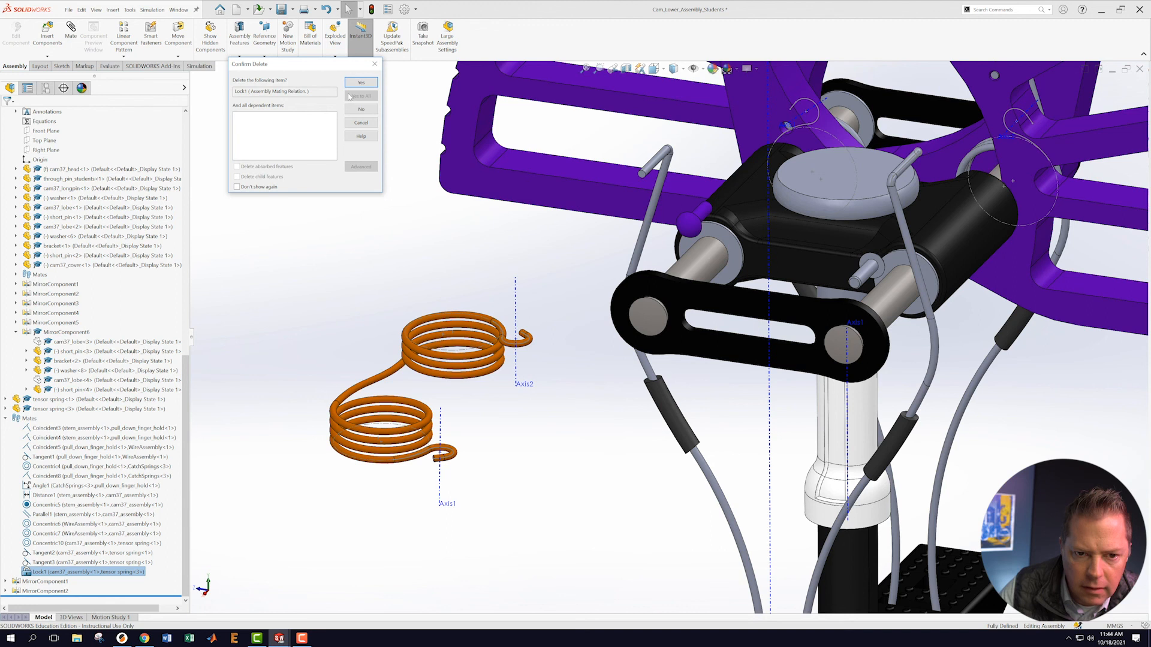
left_click(360, 83)
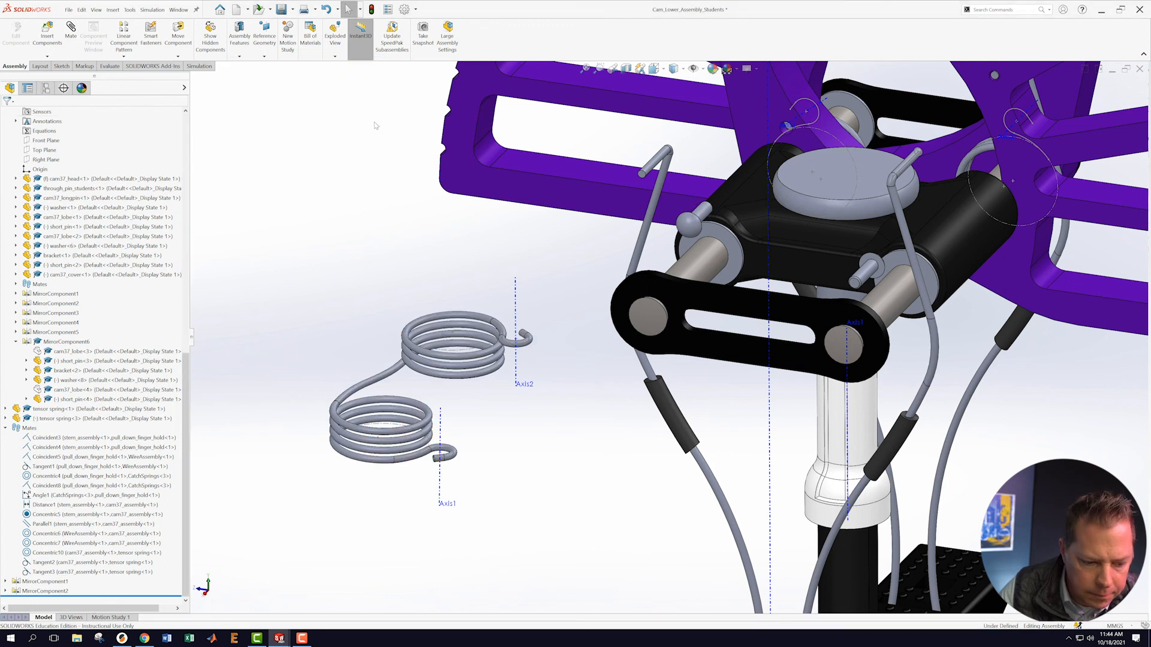
- Make the new tensor spring's Axis2 concentric with the short_pin<4> shaft and flip the mate alignment
left_click(516, 311)
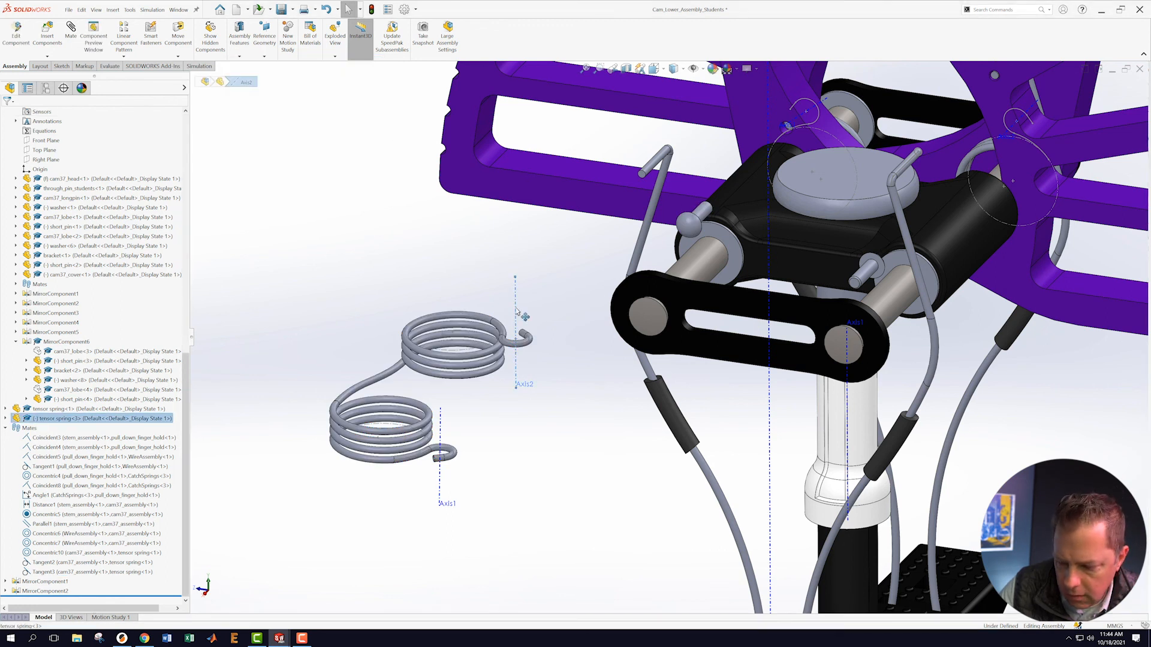
left_click(703, 213, "ctrl")
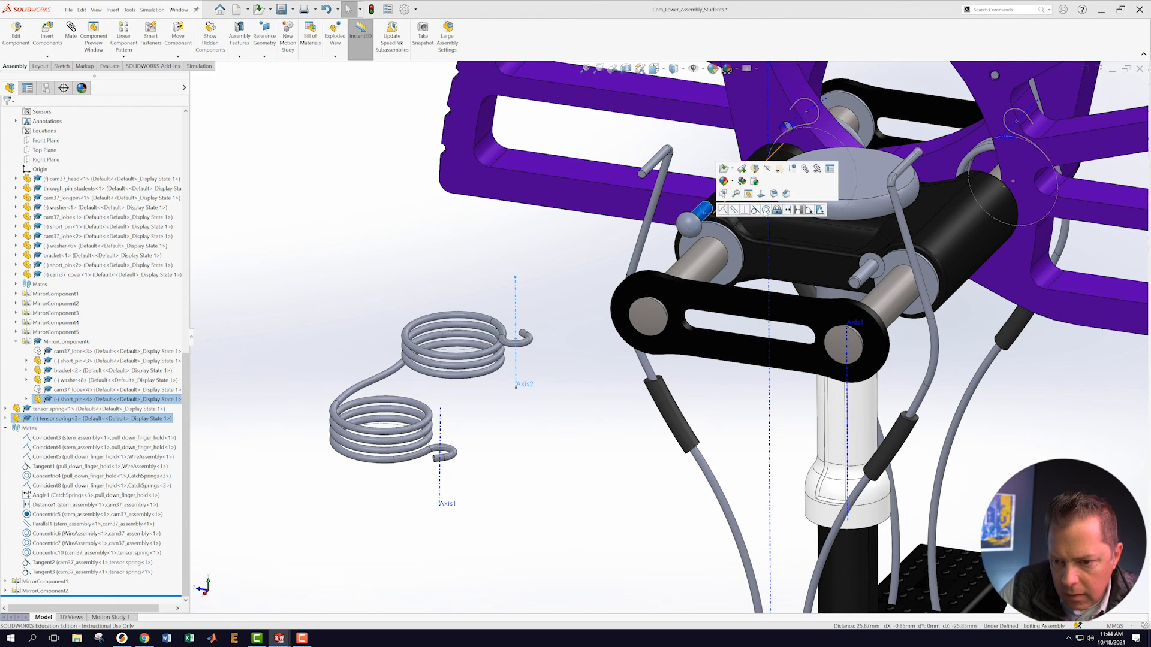
left_click(767, 211)
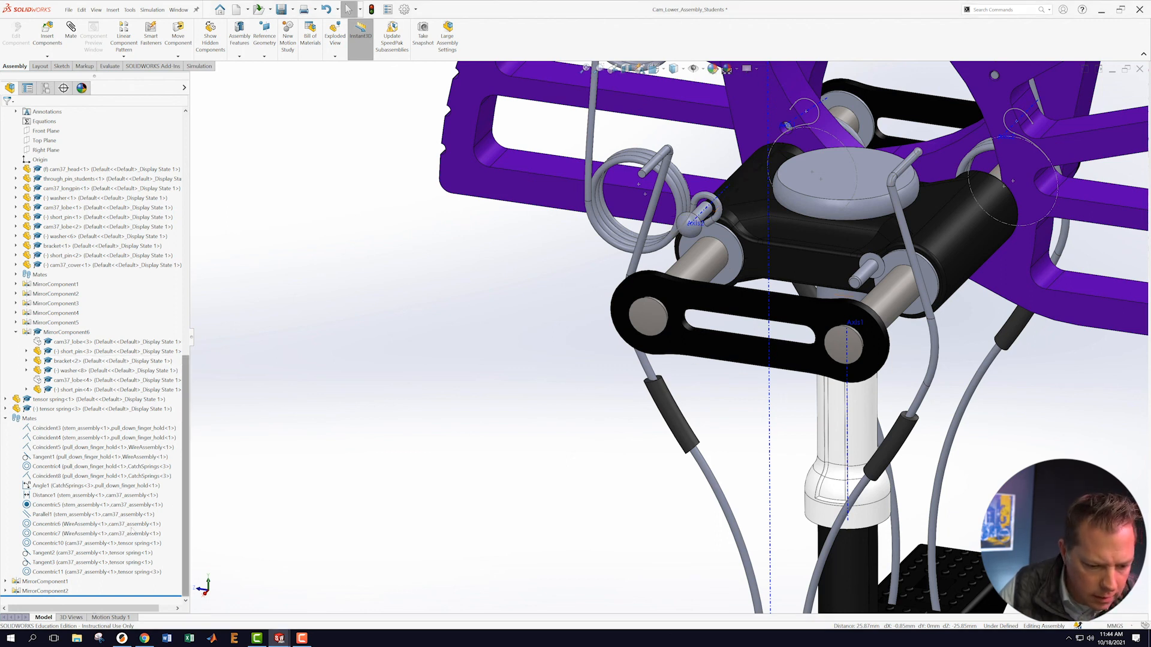
right_click(69, 573)
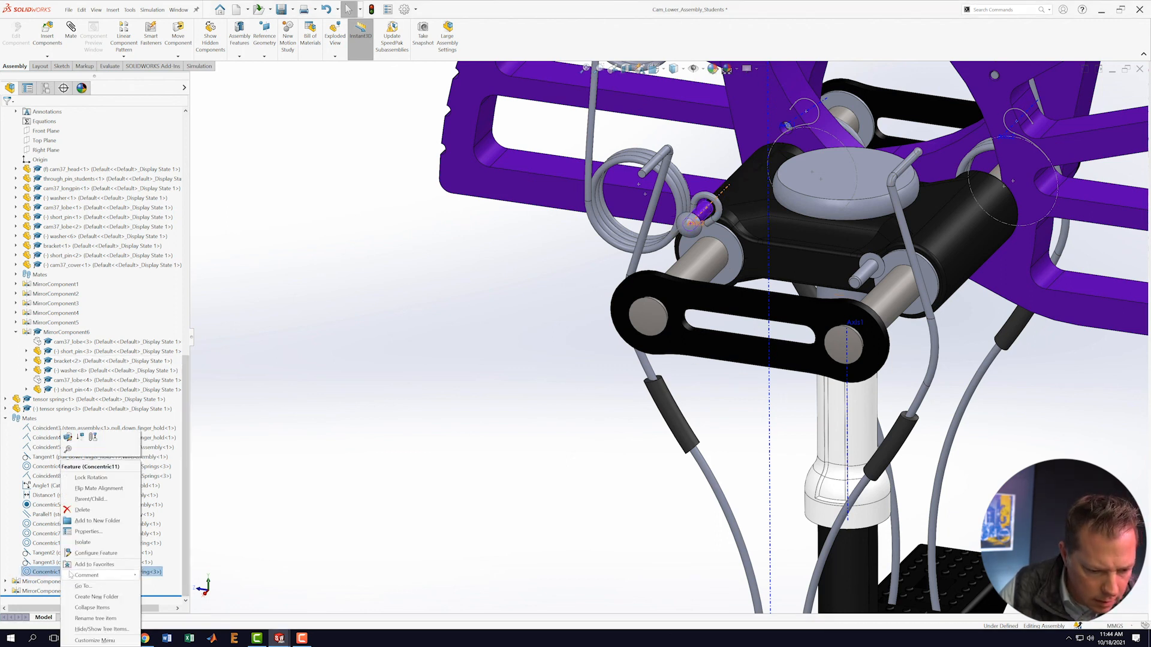
left_click(94, 489)
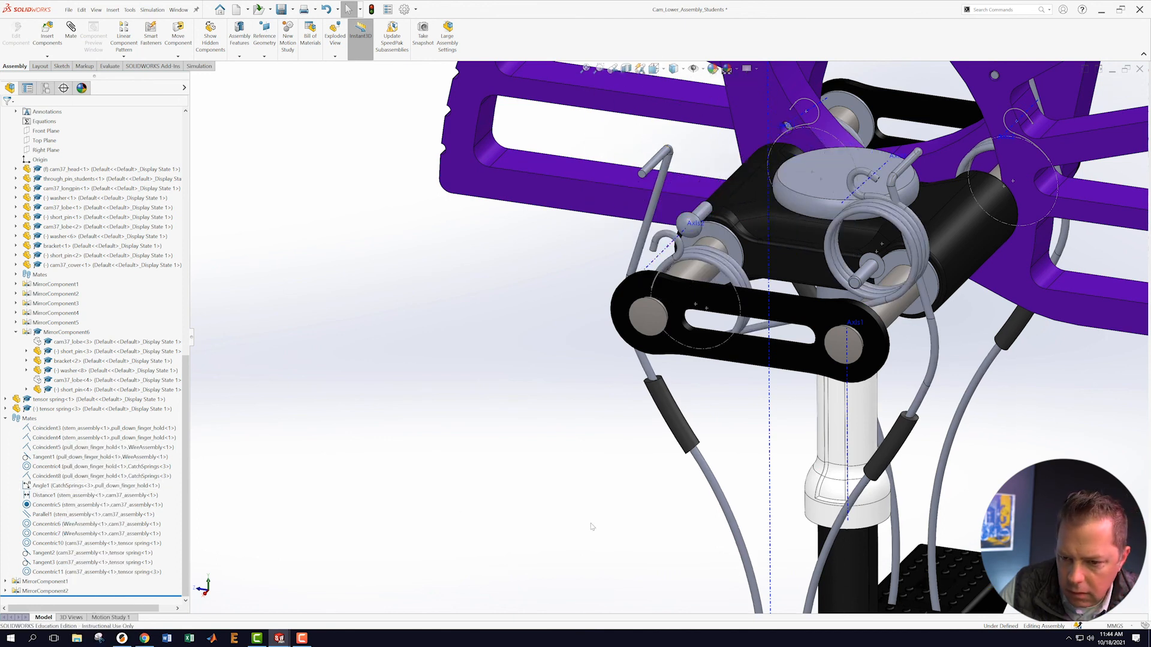
- Add a tangent mate between the curved hook face of the new tensor spring and the underside of the short_pin<4> head
scroll(608, 234, "down", 5)
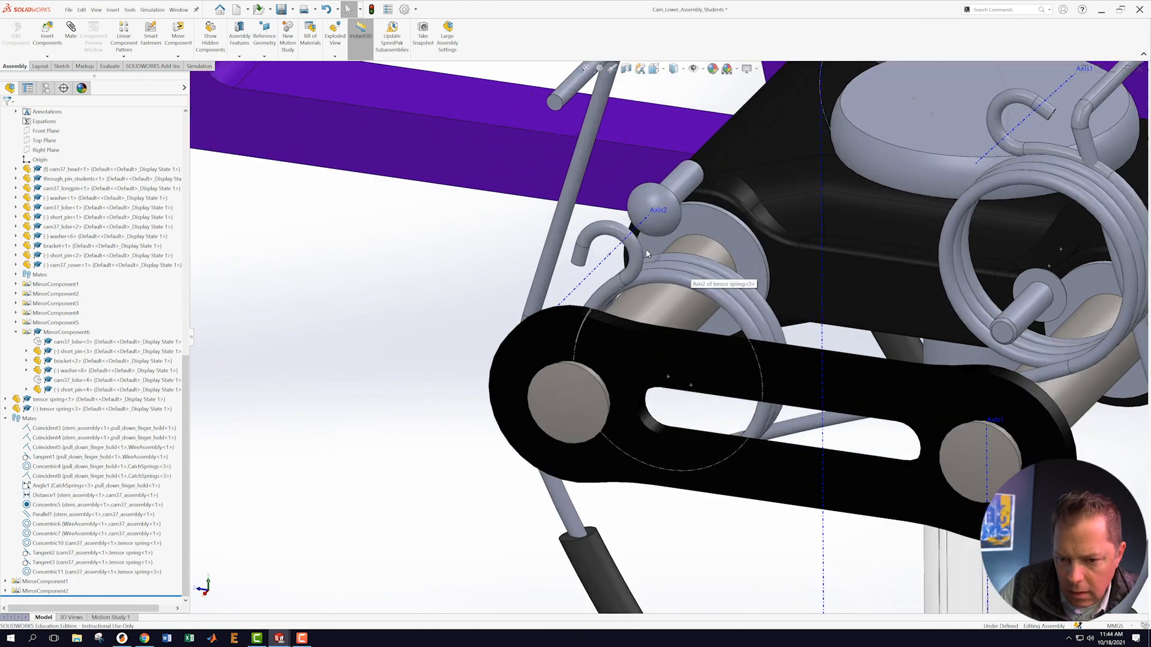
left_click(607, 235)
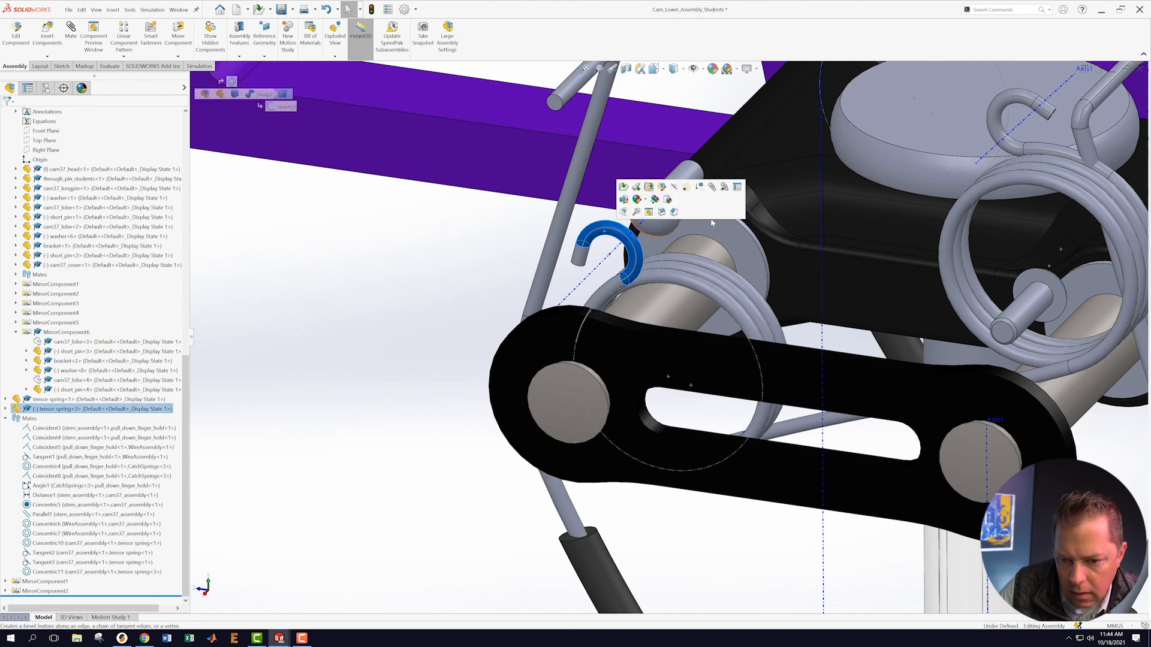
mouse_move(609, 237)
middle_mouse_down()
mouse_move(678, 273)
mouse_move(594, 248)
middle_mouse_up()
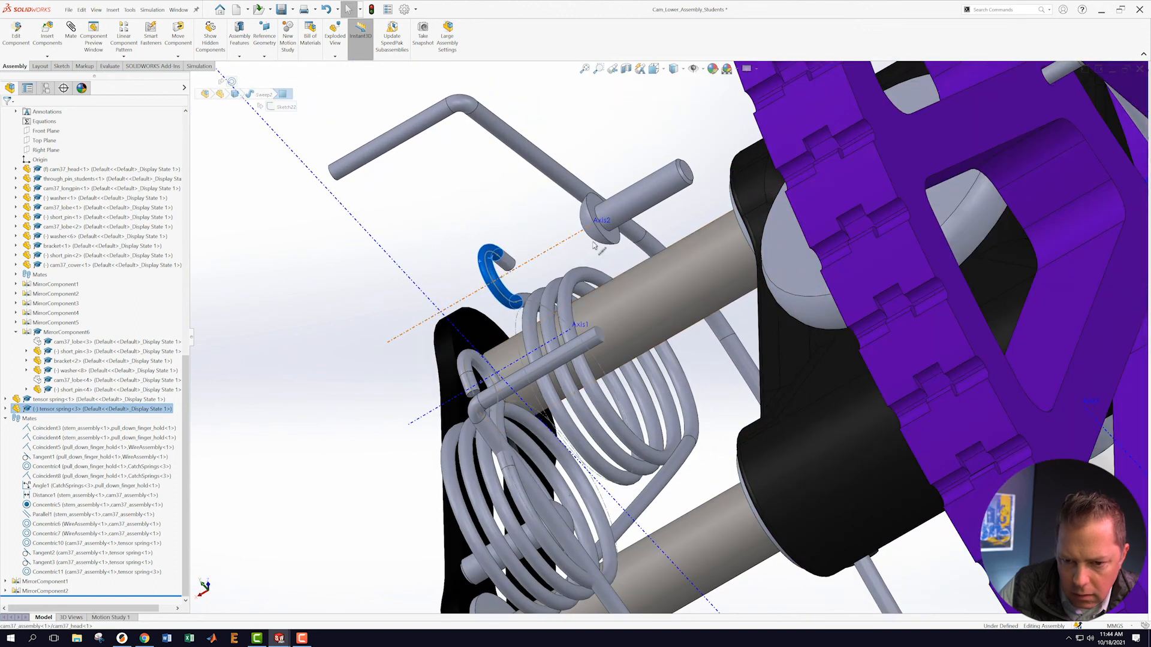
left_click(594, 211, "ctrl")
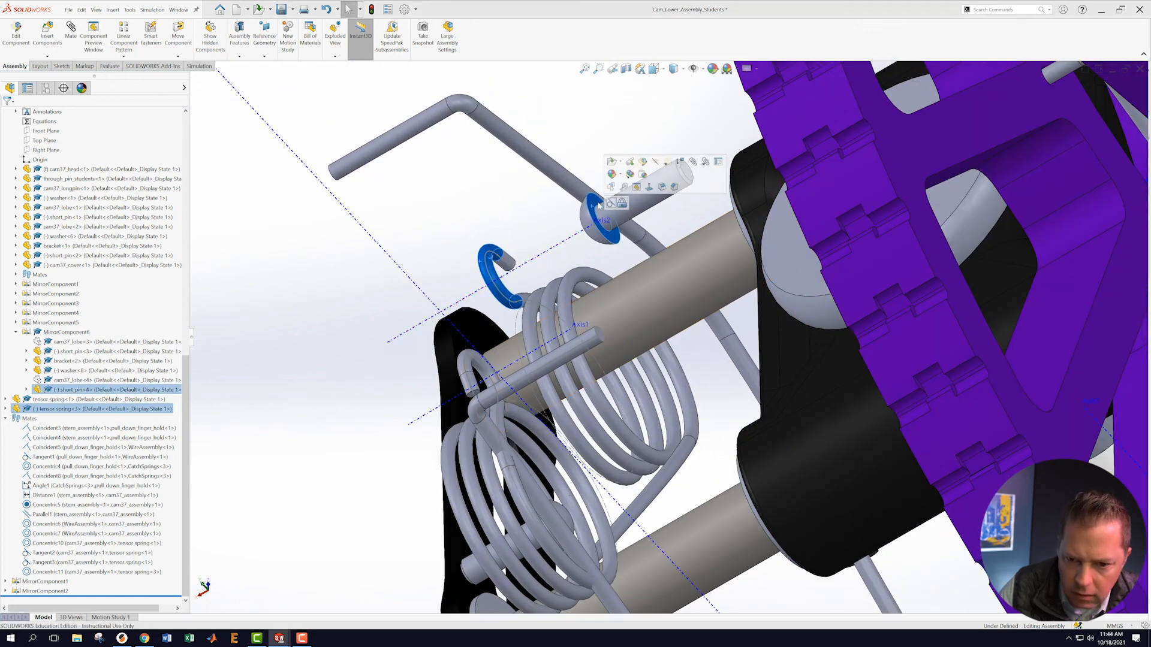
left_click(611, 203)
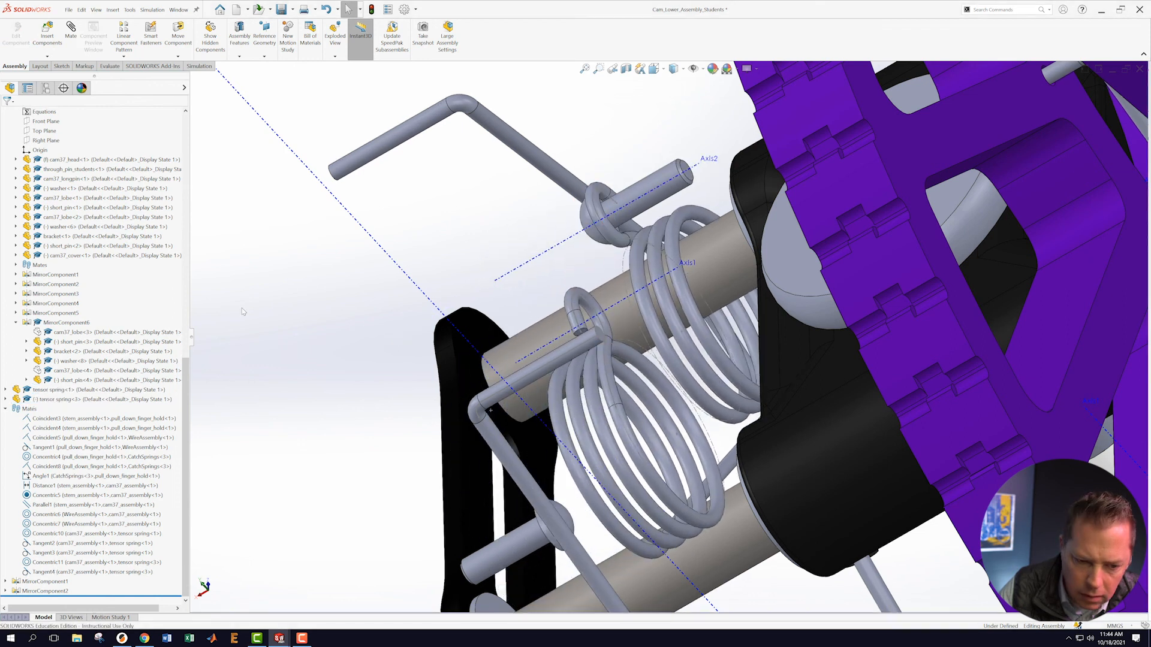
- Check from several angles how the new tensor spring sits against the pins and save the assembly
middle_click_drag(373, 339, 987, 394)
scroll(989, 397, "up", 8)
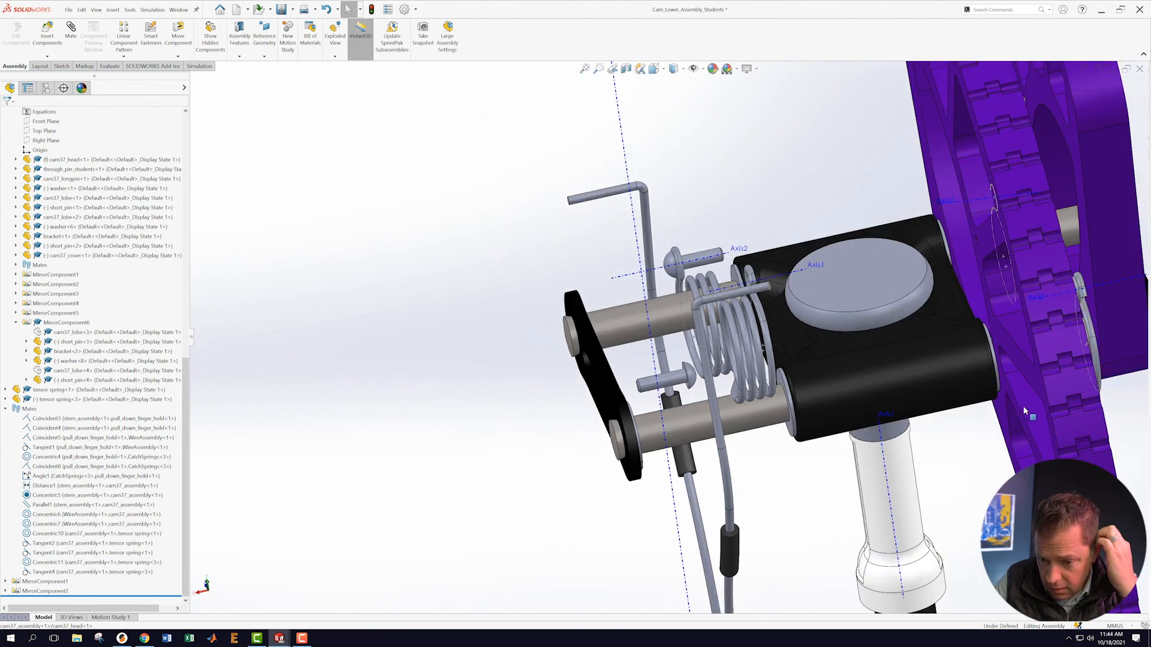
scroll(935, 413, "up", 5)
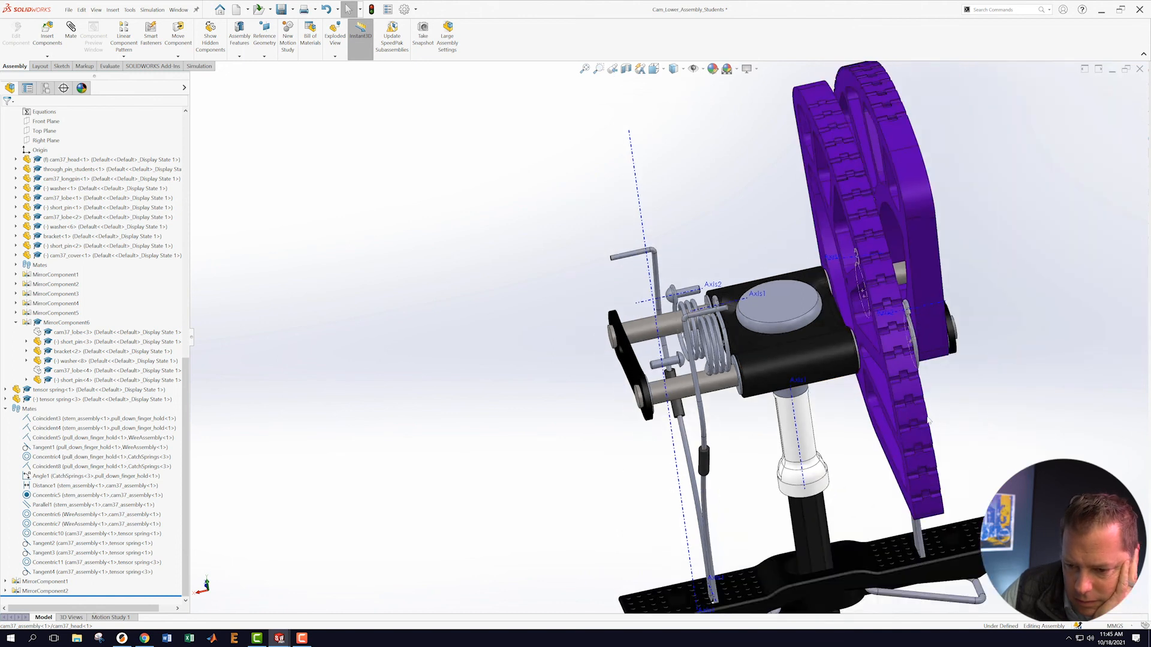
scroll(891, 419, "down", 3)
middle_click_drag(891, 419, 713, 396)
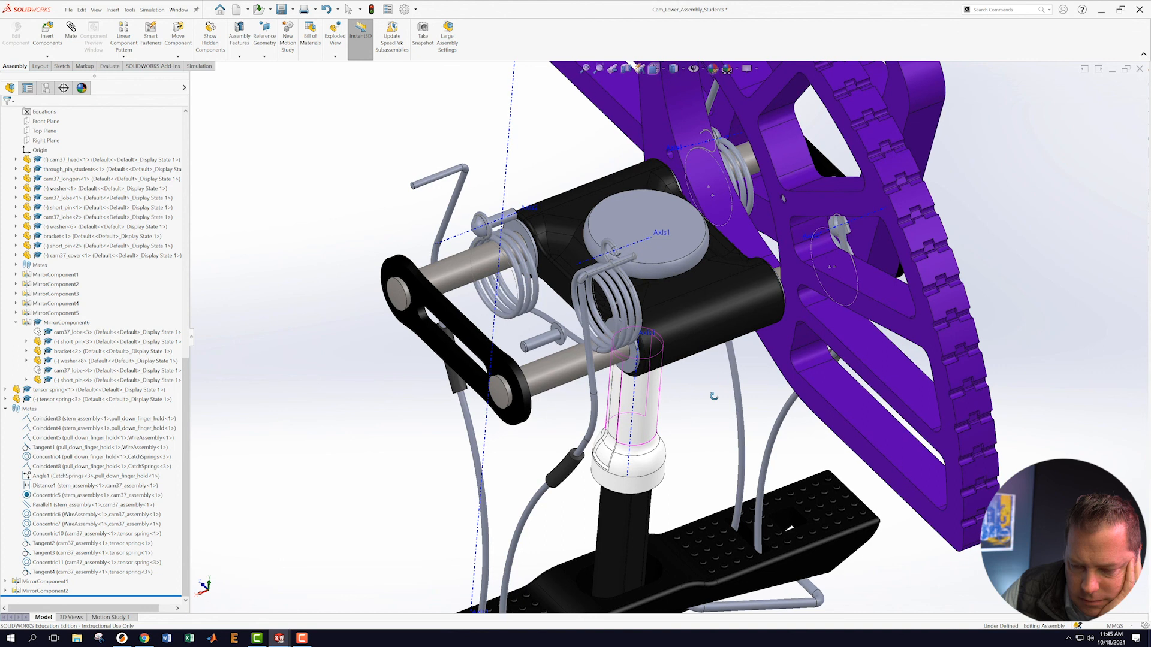
scroll(662, 331, "up", 3)
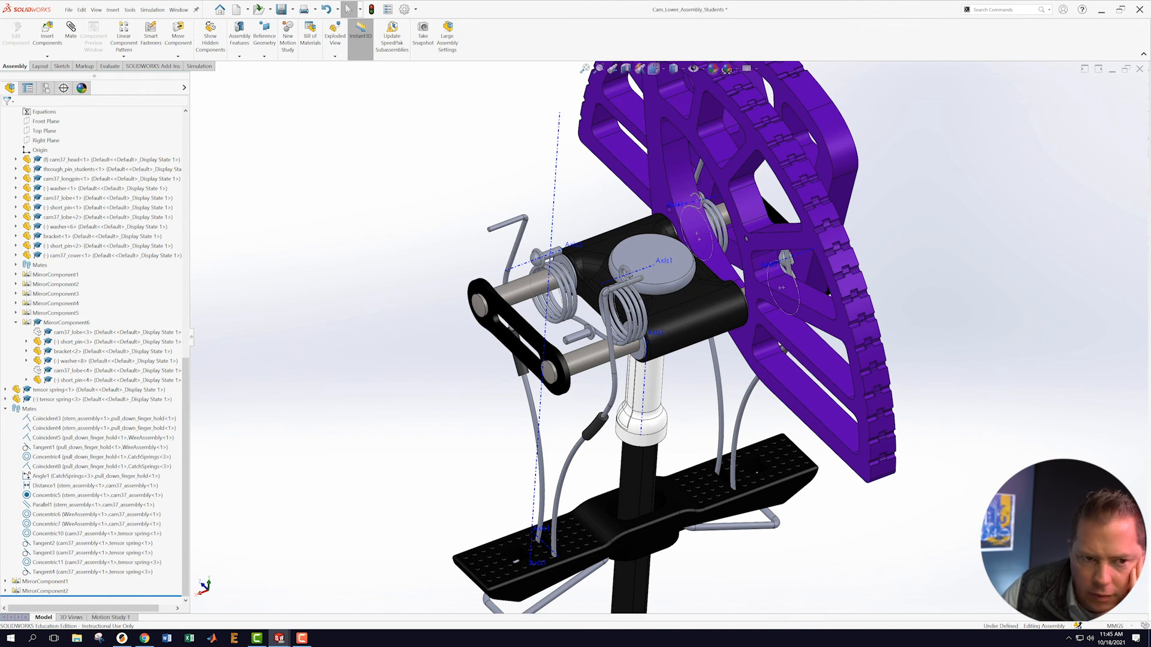
left_click(69, 10)
left_click(90, 111)
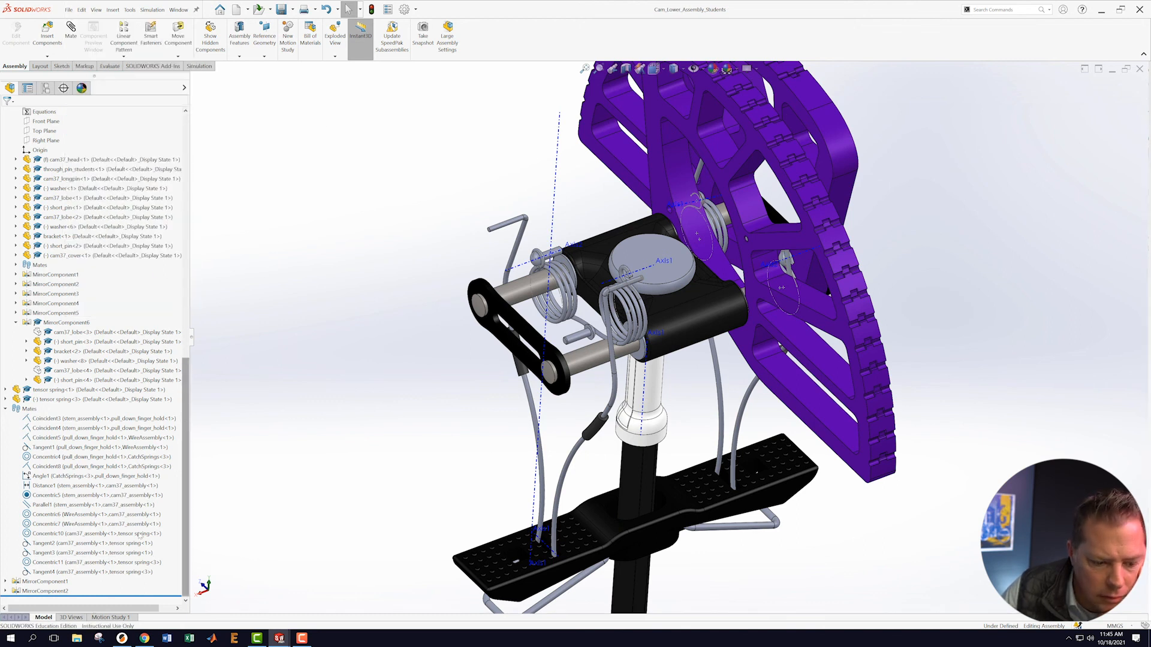
- Replace tensor spring<3> with the Mirrortensor spring part from Cam_Provided_Parts, matching the configuration name and re-attaching mates, and dismiss the error report
left_click(33, 401)
right_click(37, 402)
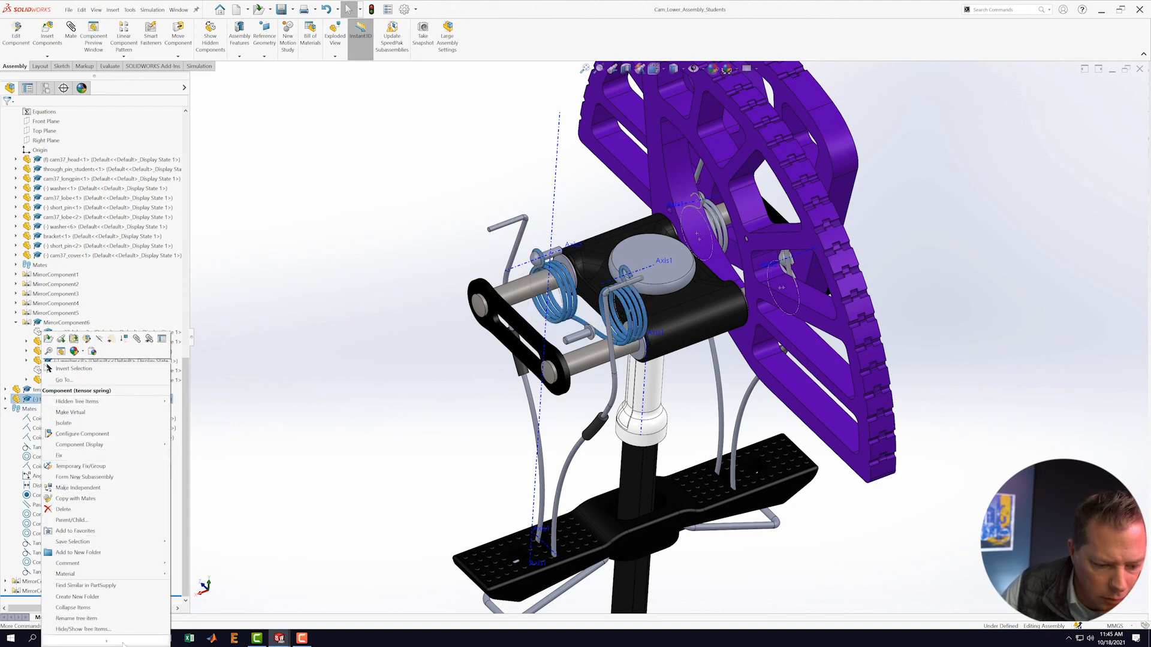
left_click(113, 643)
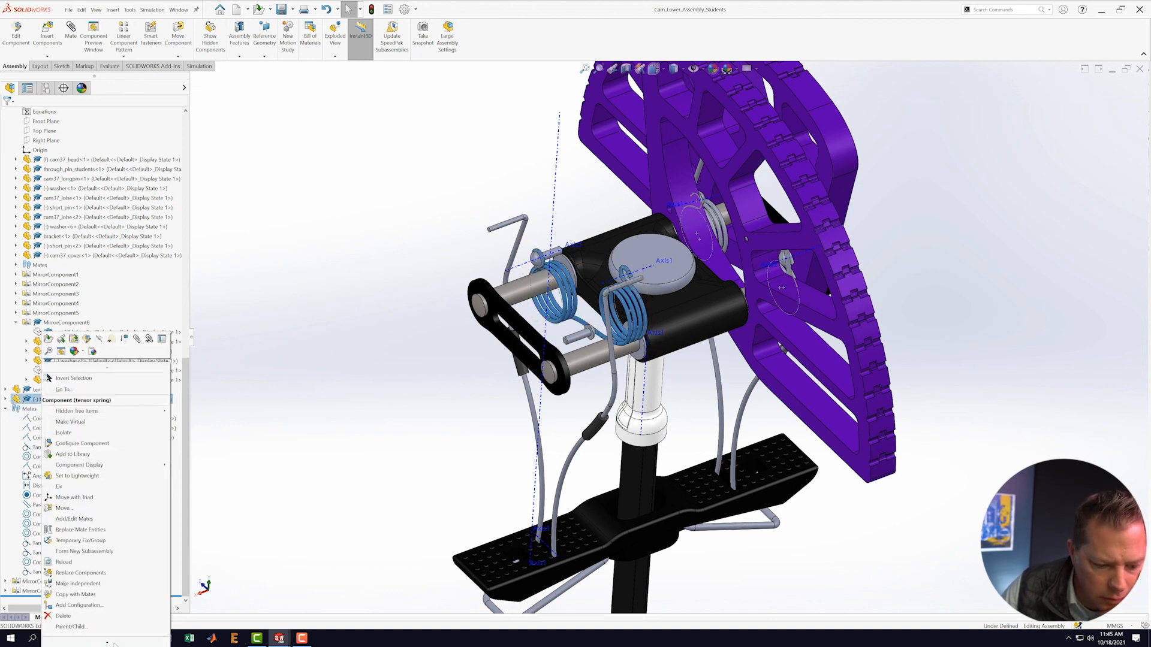
left_click(81, 573)
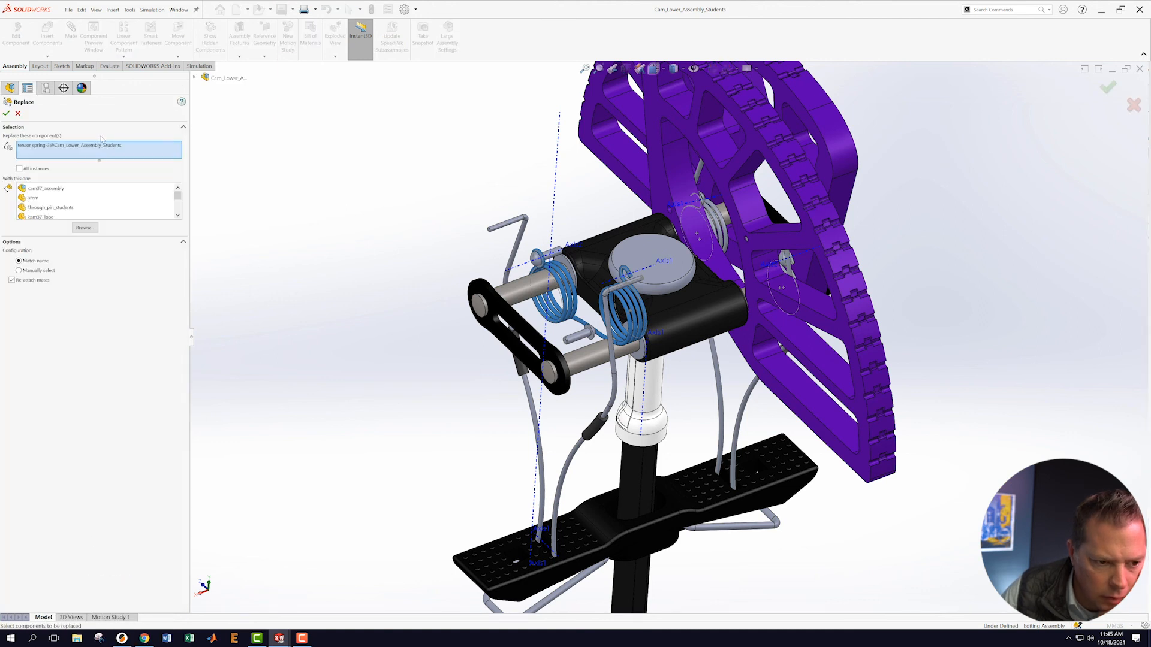
left_click(84, 228)
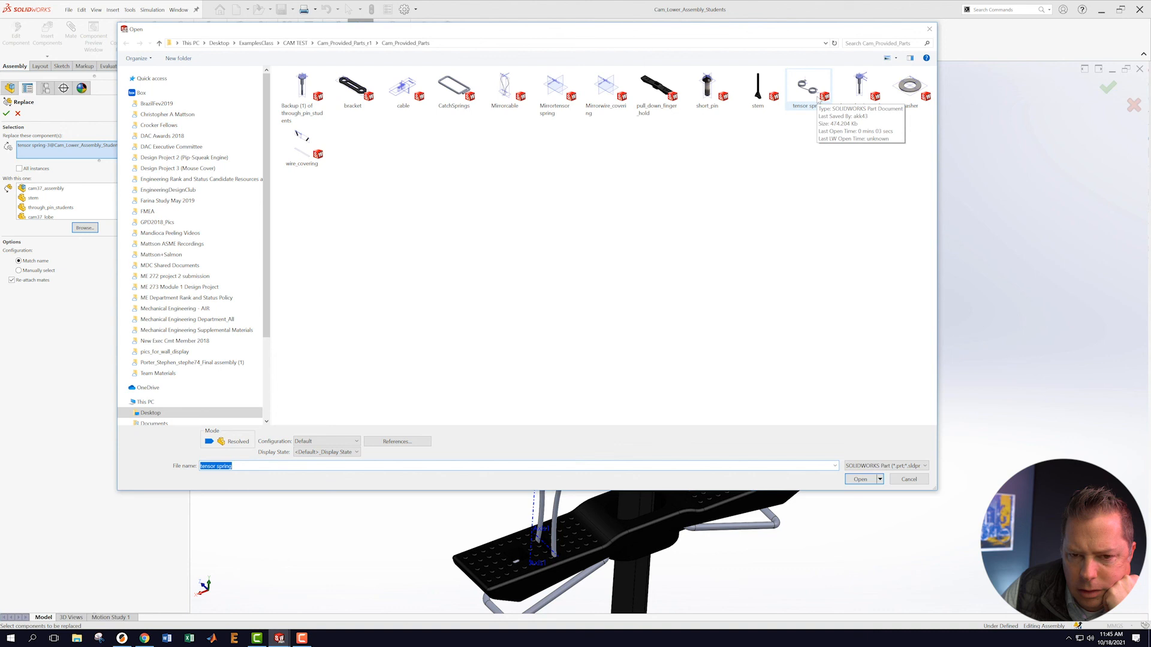
left_click(554, 88)
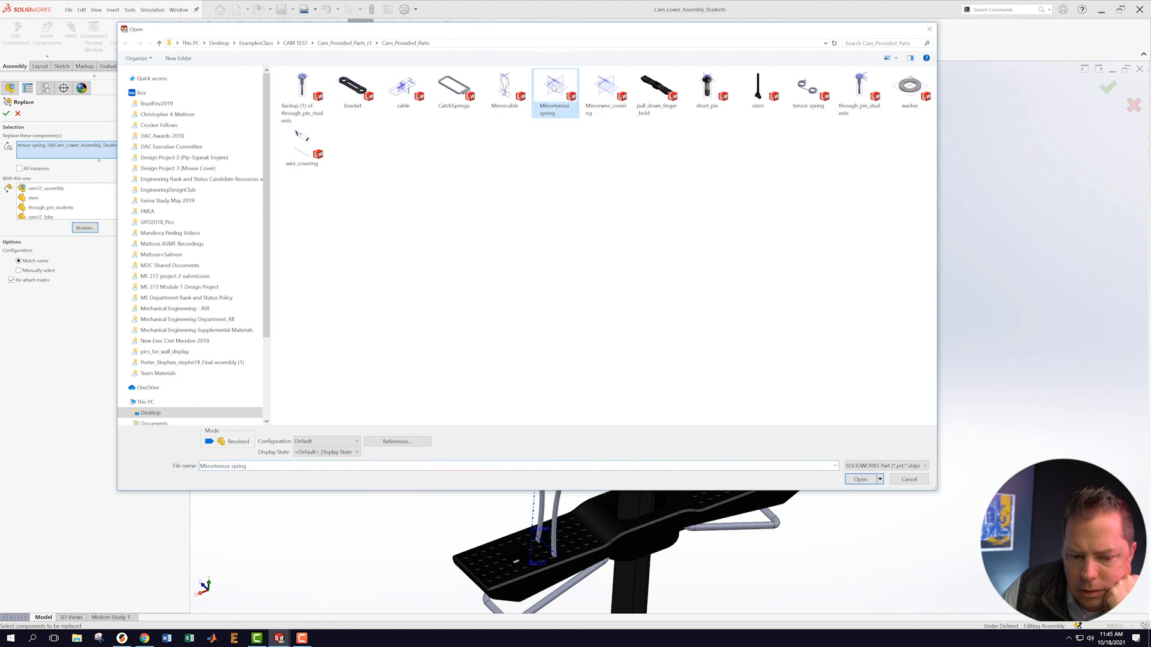
left_click(859, 480)
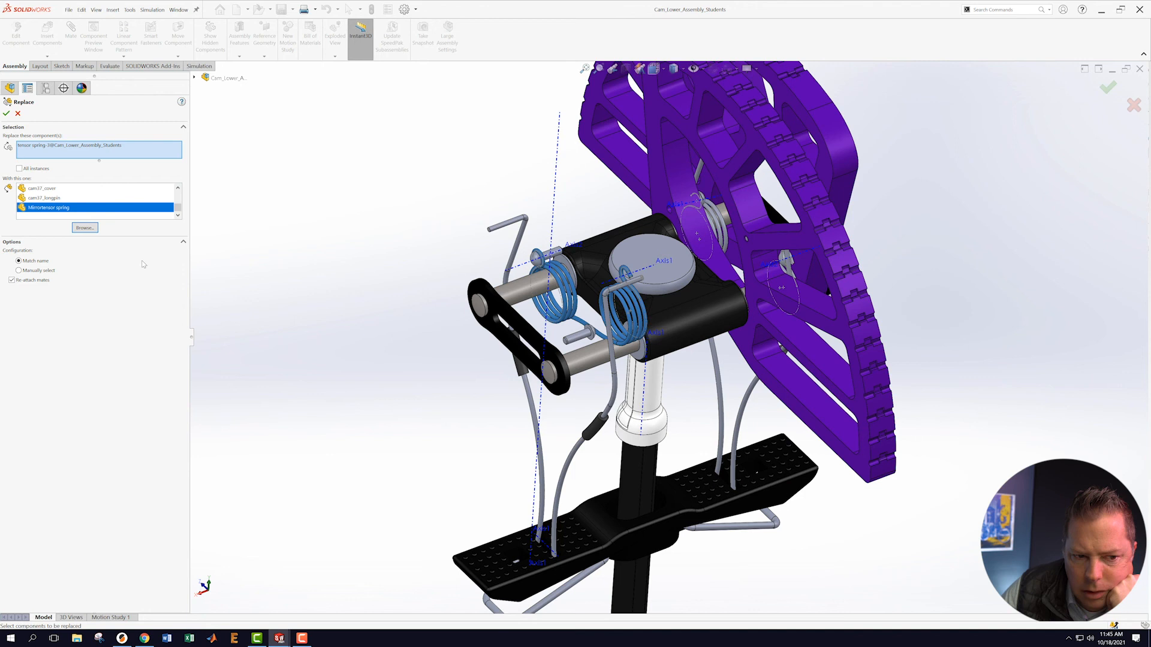
left_click(7, 113)
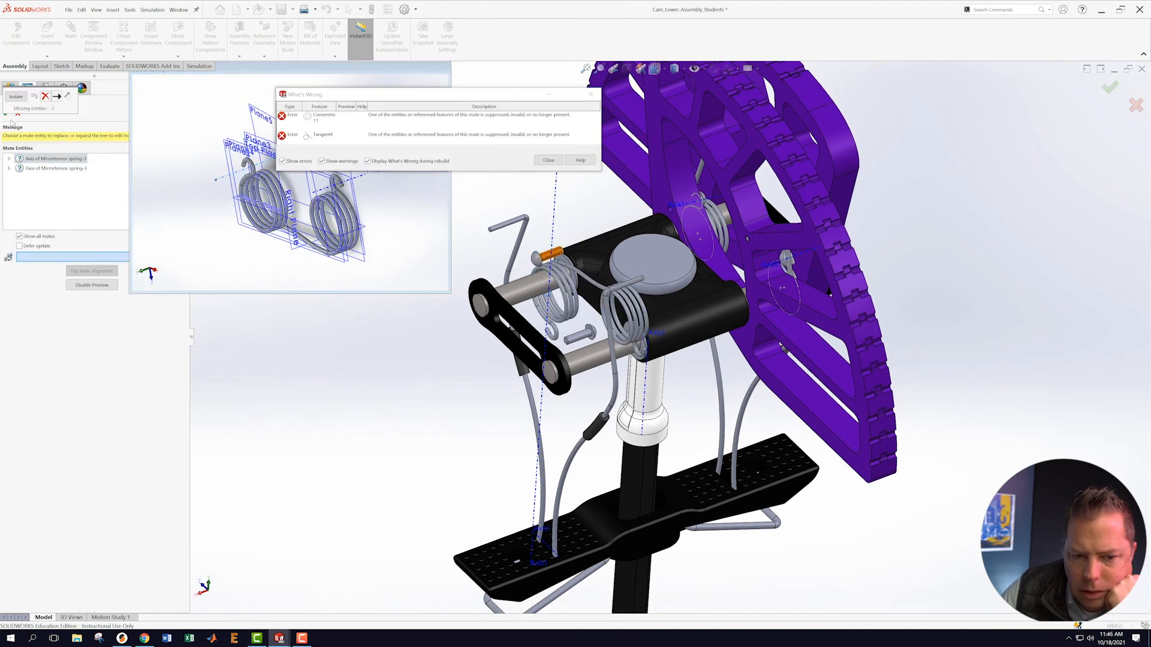
left_click(548, 161)
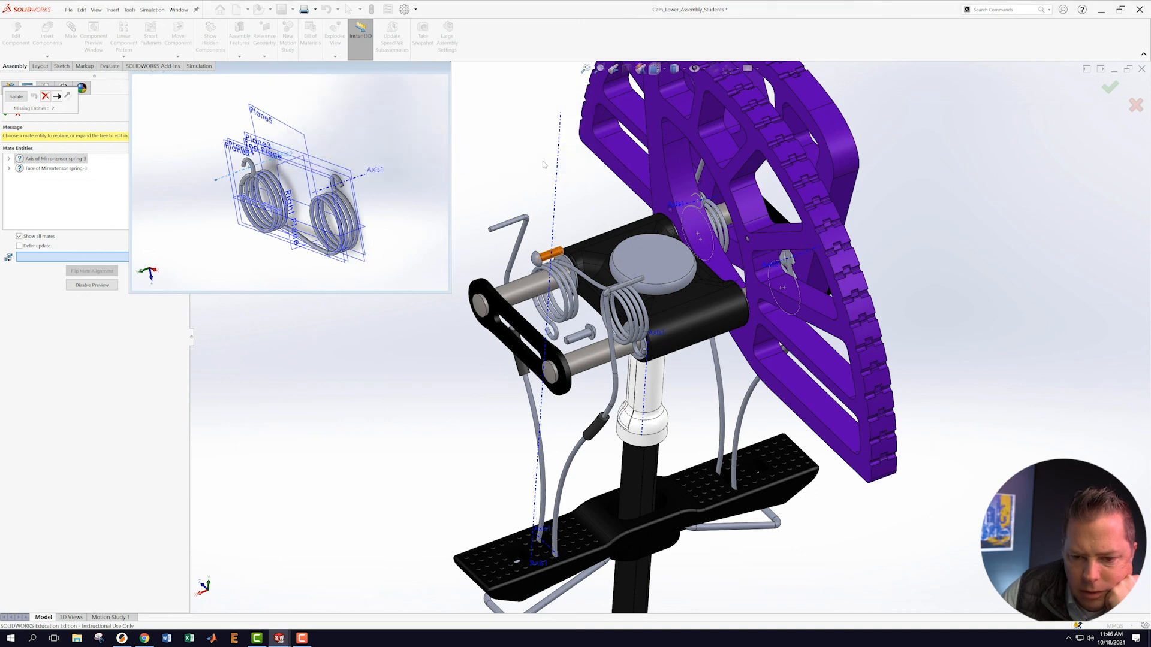
- Move the tensor spring preview window out of the way and delete the broken concentric mate on the Mirrortensor spring's missing axis
mouse_move(383, 349)
middle_mouse_down()
mouse_move(401, 342)
mouse_move(372, 306)
mouse_move(348, 301)
mouse_move(374, 343)
middle_mouse_up()
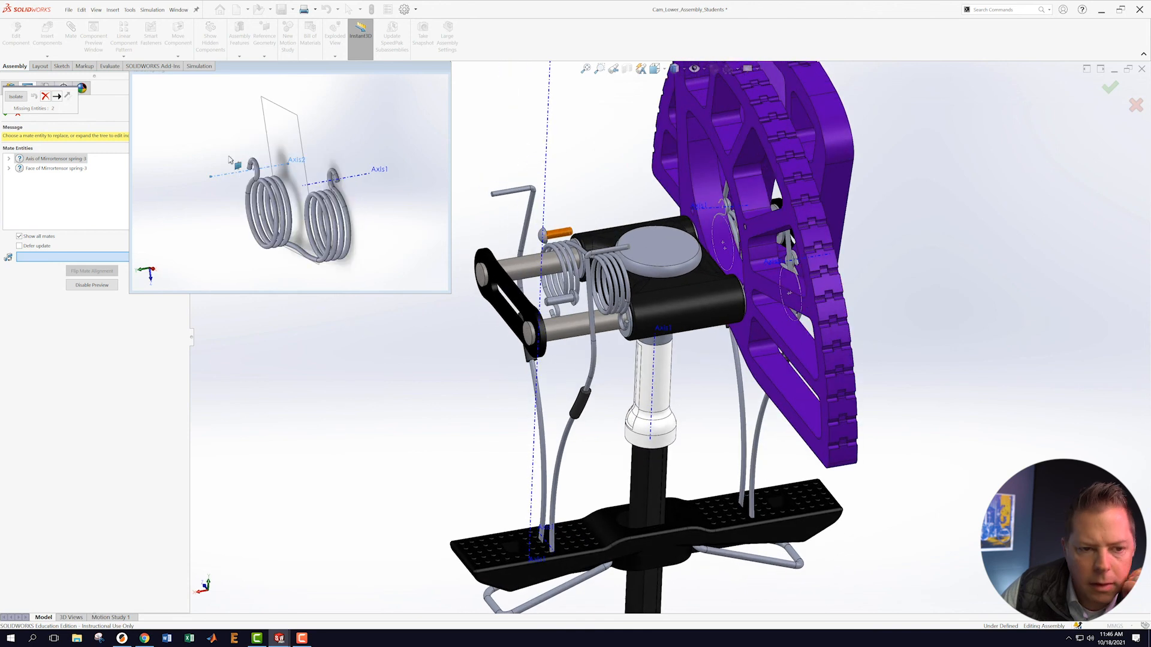
left_click(255, 71)
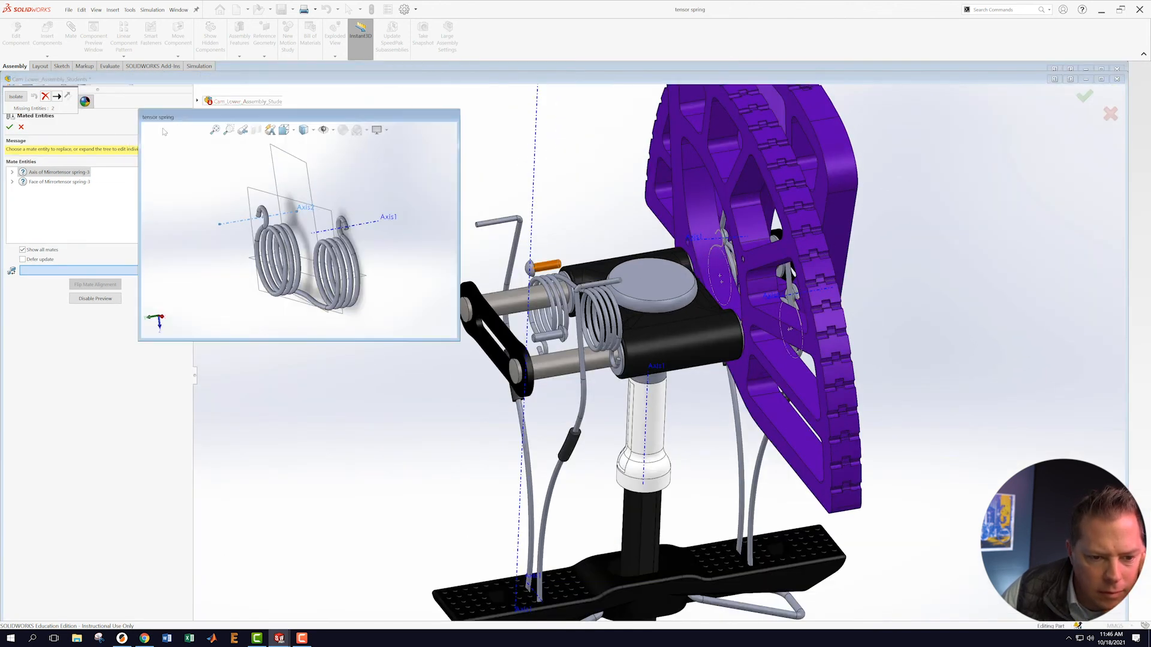
left_click_drag(222, 116, 1106, 316)
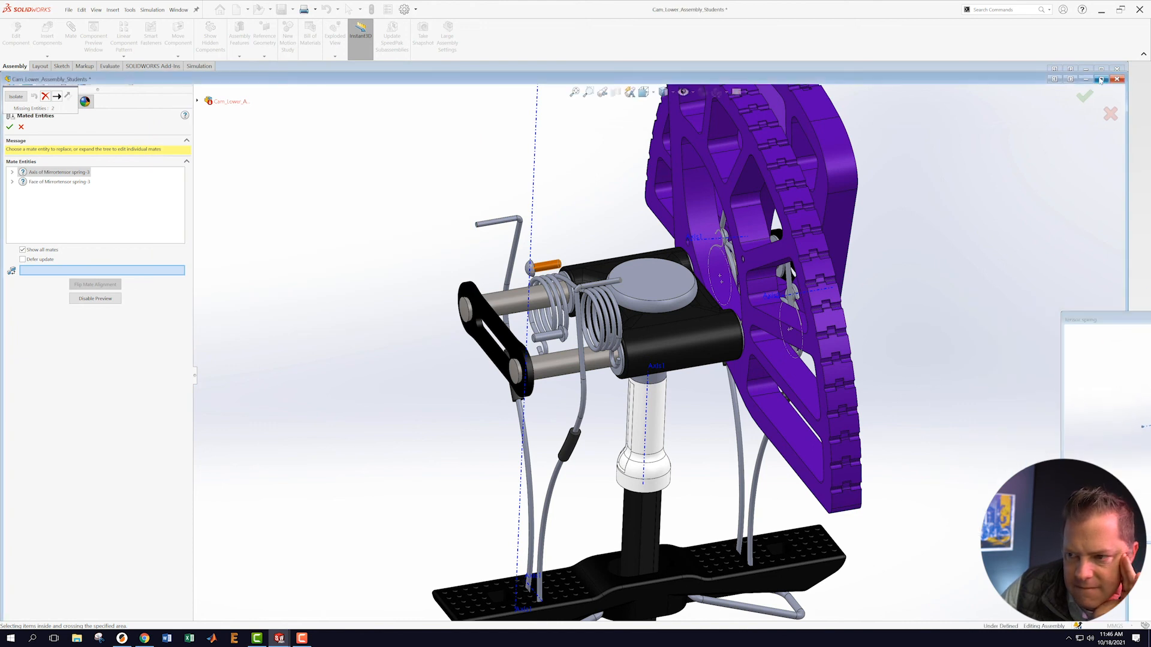
left_click(1101, 78)
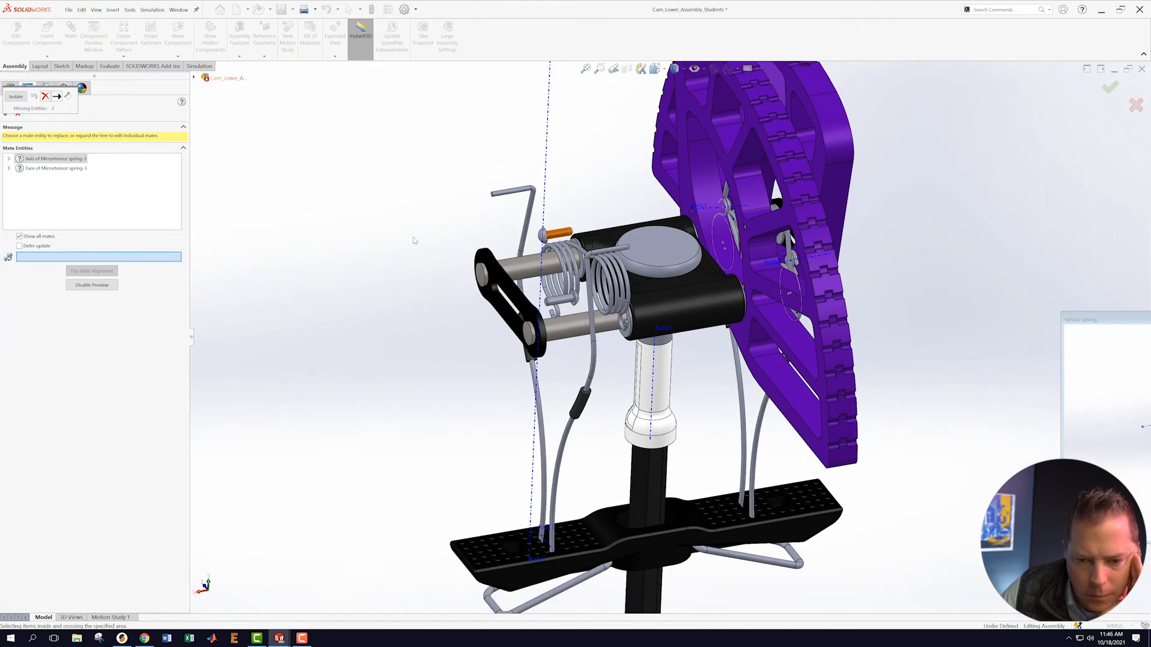
left_click(46, 97)
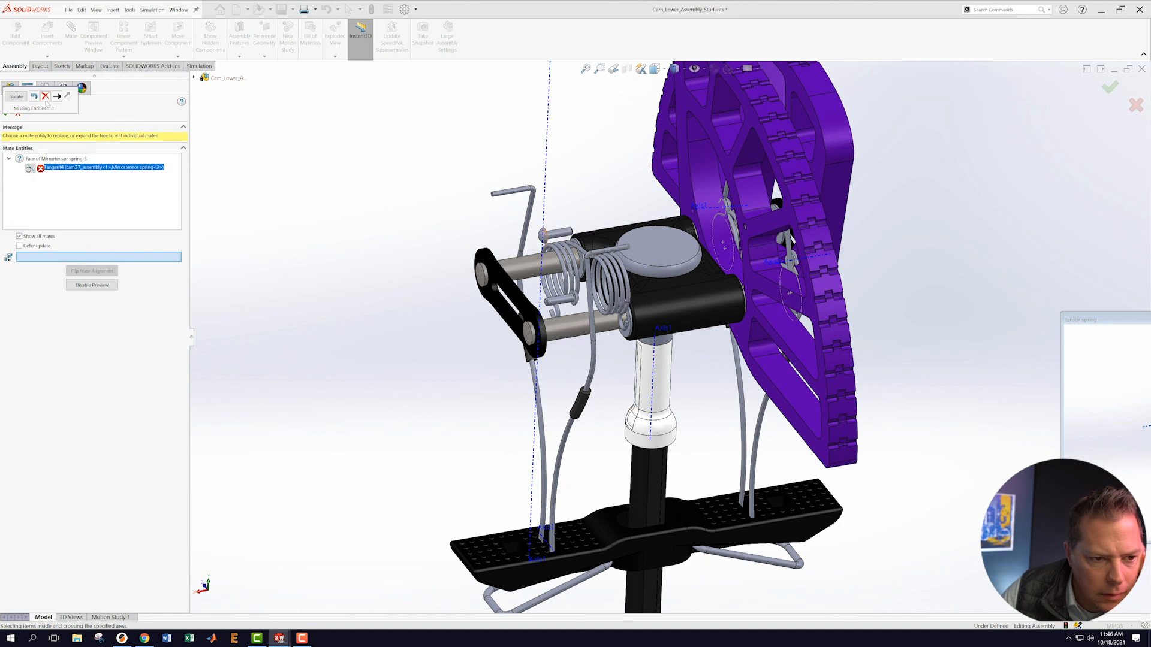
- Leave the mate entity replacement and delete the Mirrortensor spring<3> component from the assembly, dismissing the error report
left_click(45, 97)
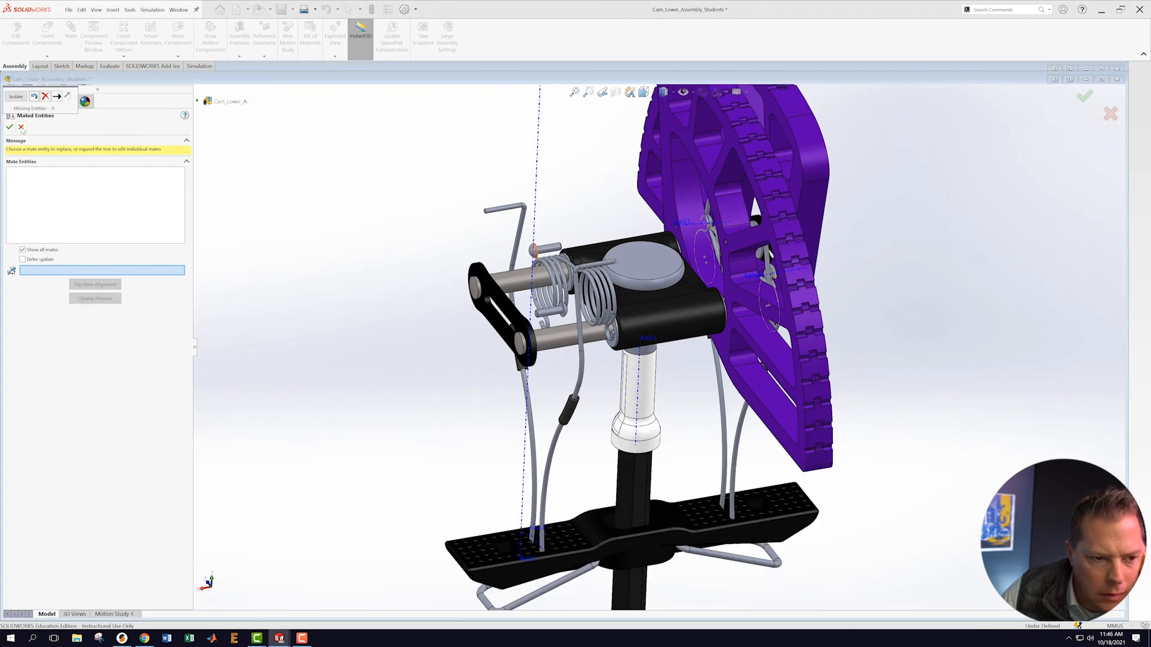
left_click(21, 127)
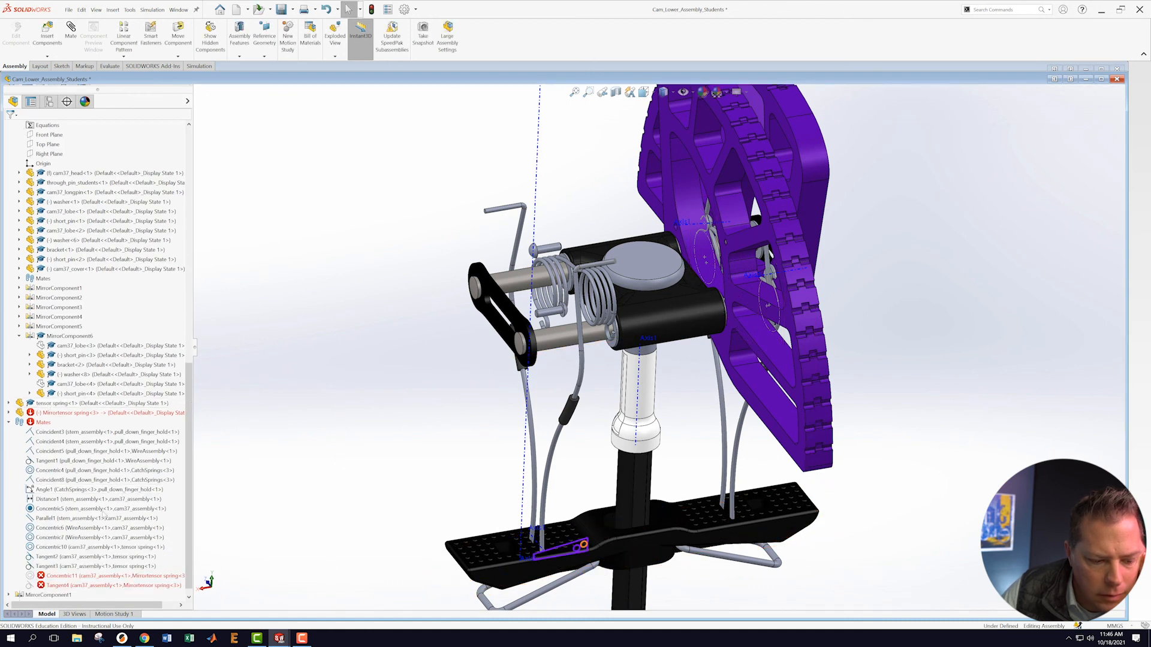
scroll(108, 517, "down", 1)
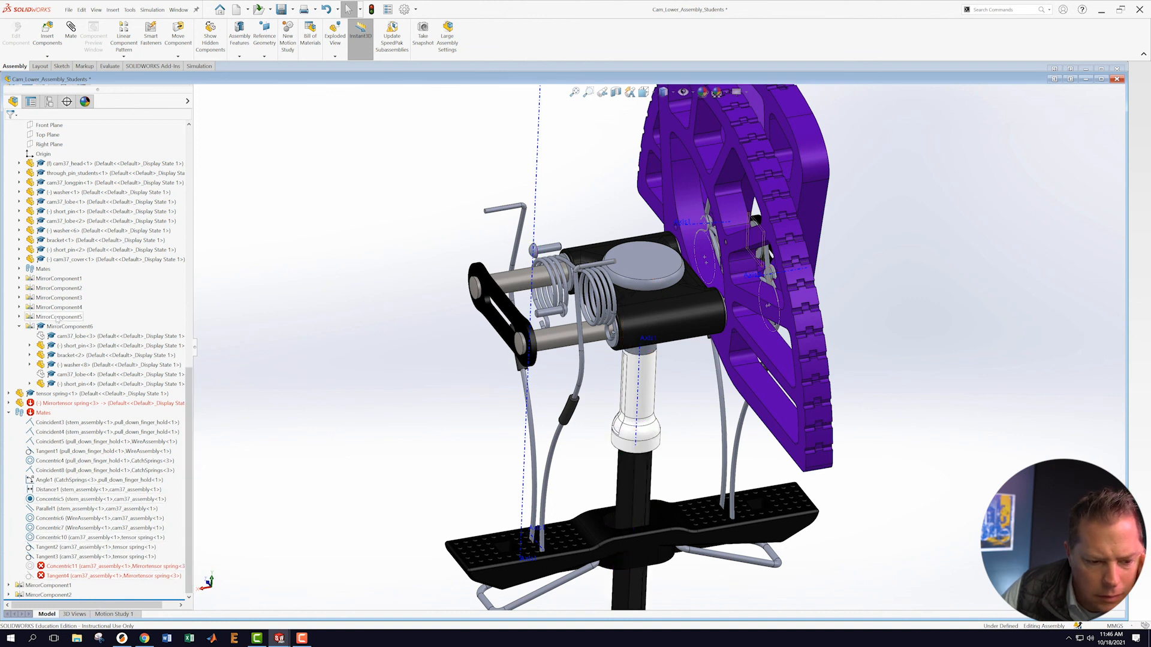
left_click(37, 395)
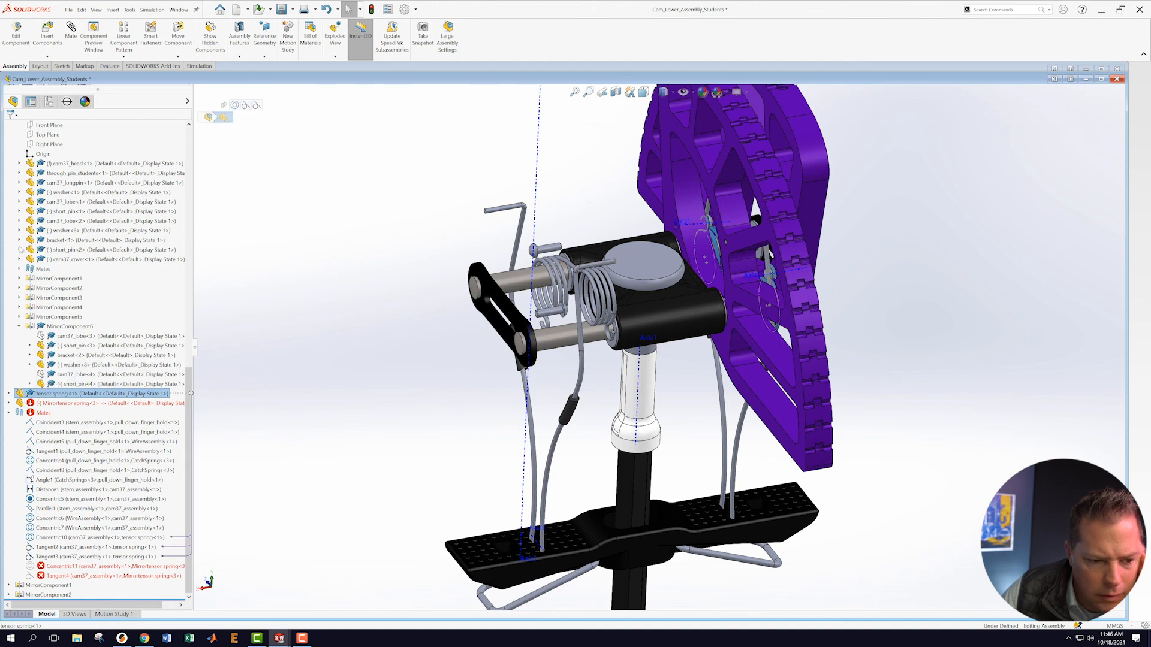
left_click(58, 404)
right_click(58, 405)
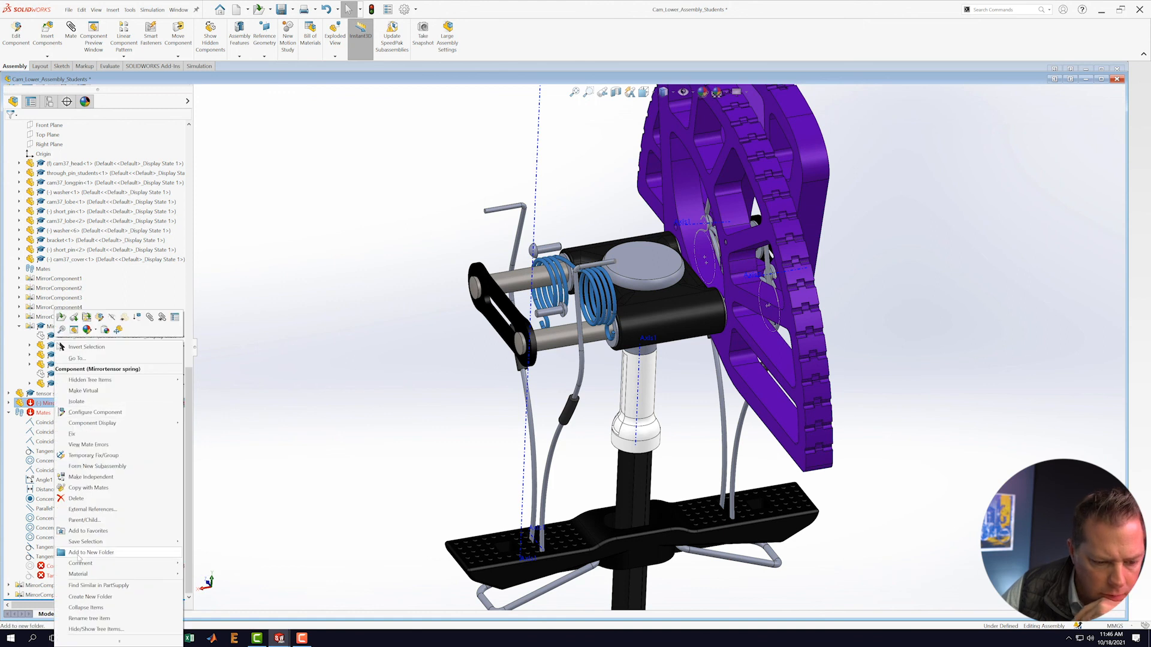
left_click(75, 499)
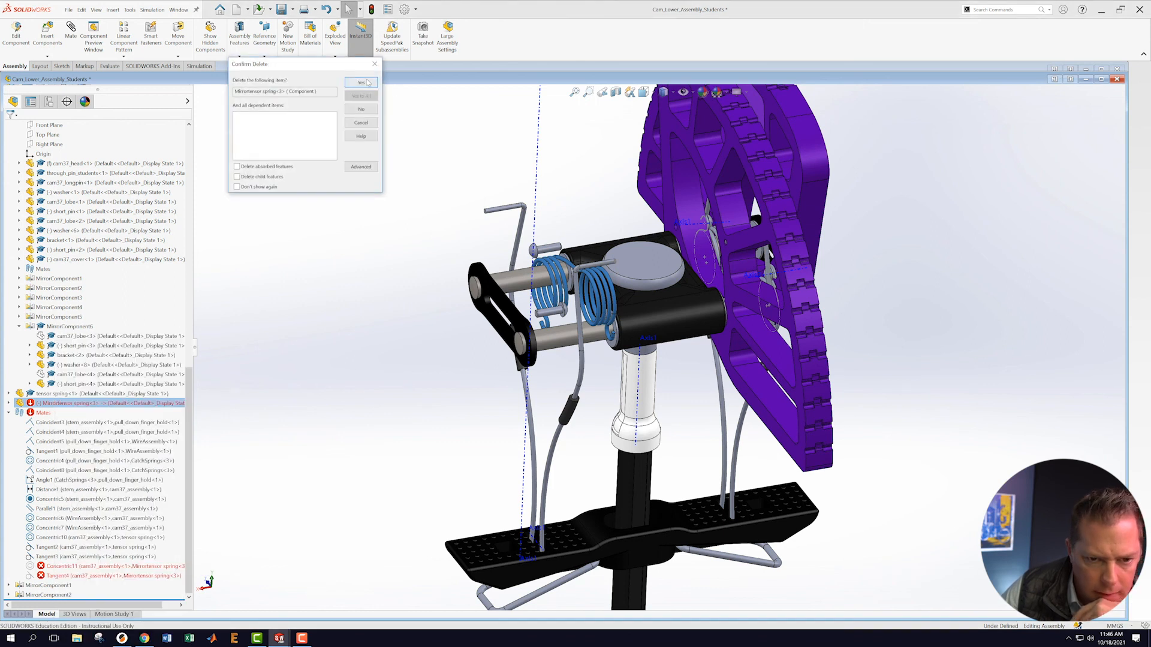
left_click(367, 80)
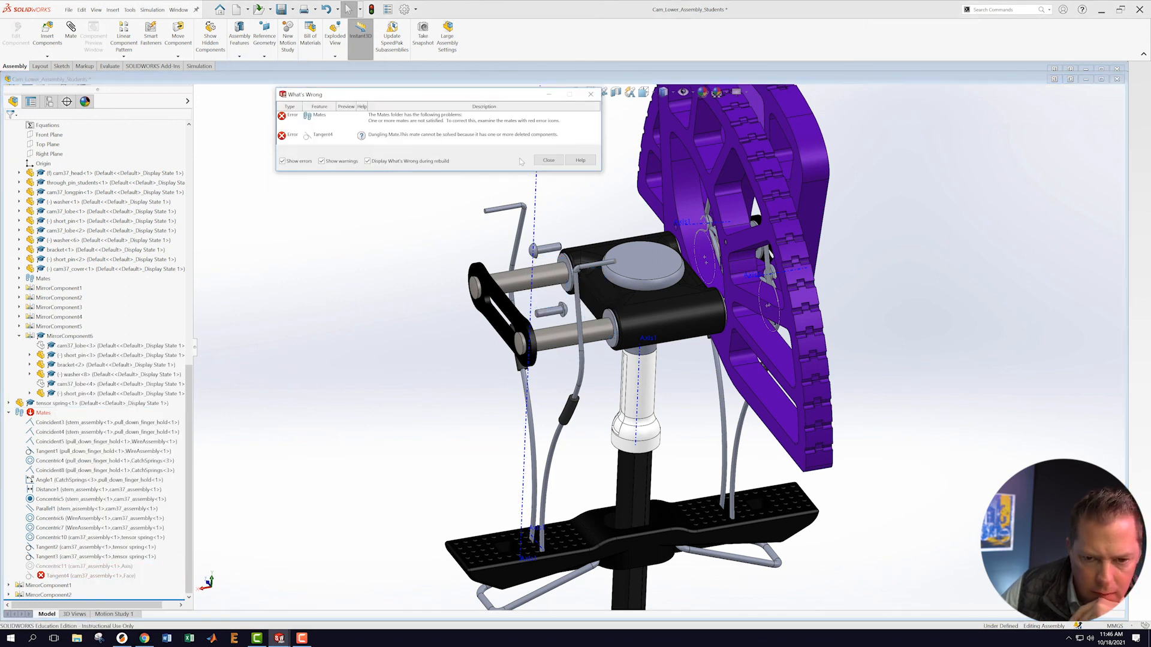
left_click(549, 160)
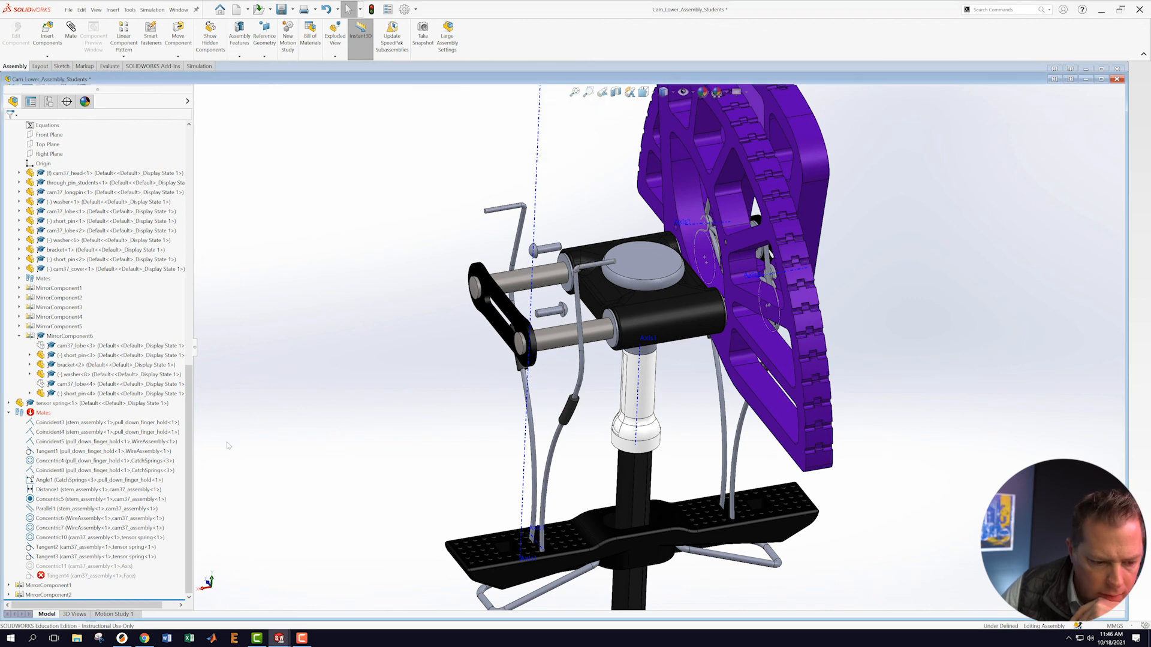
- Delete the dangling tangent mate that the removed mirrored spring left in the assembly's mates
right_click(72, 577)
left_click(88, 488)
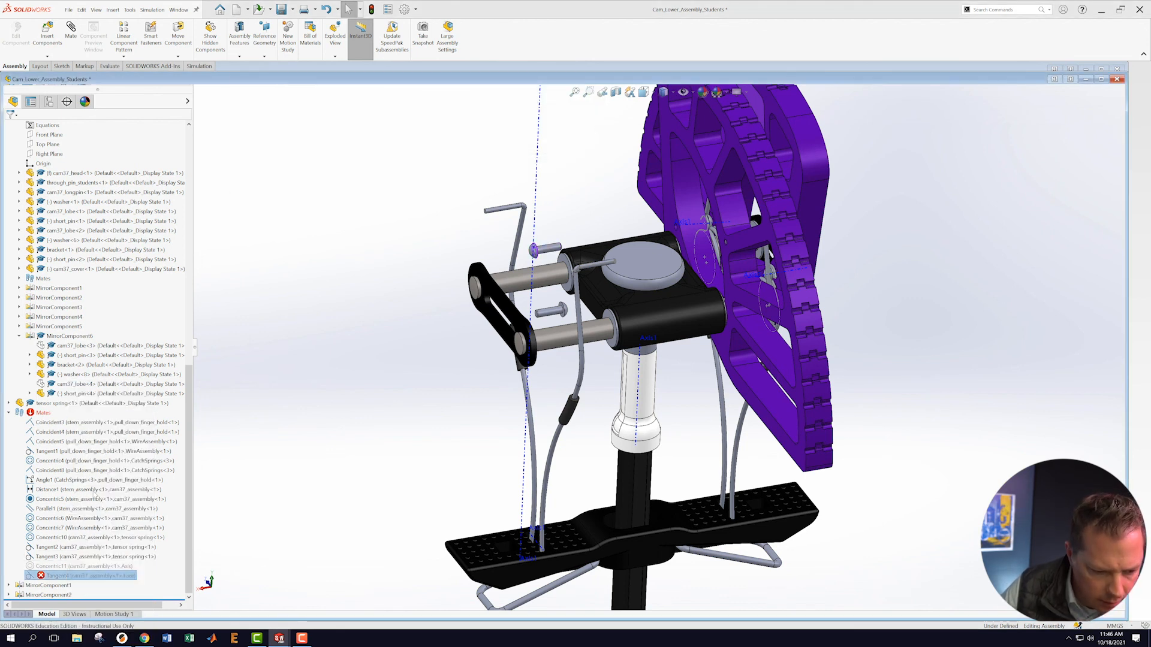
left_click(362, 82)
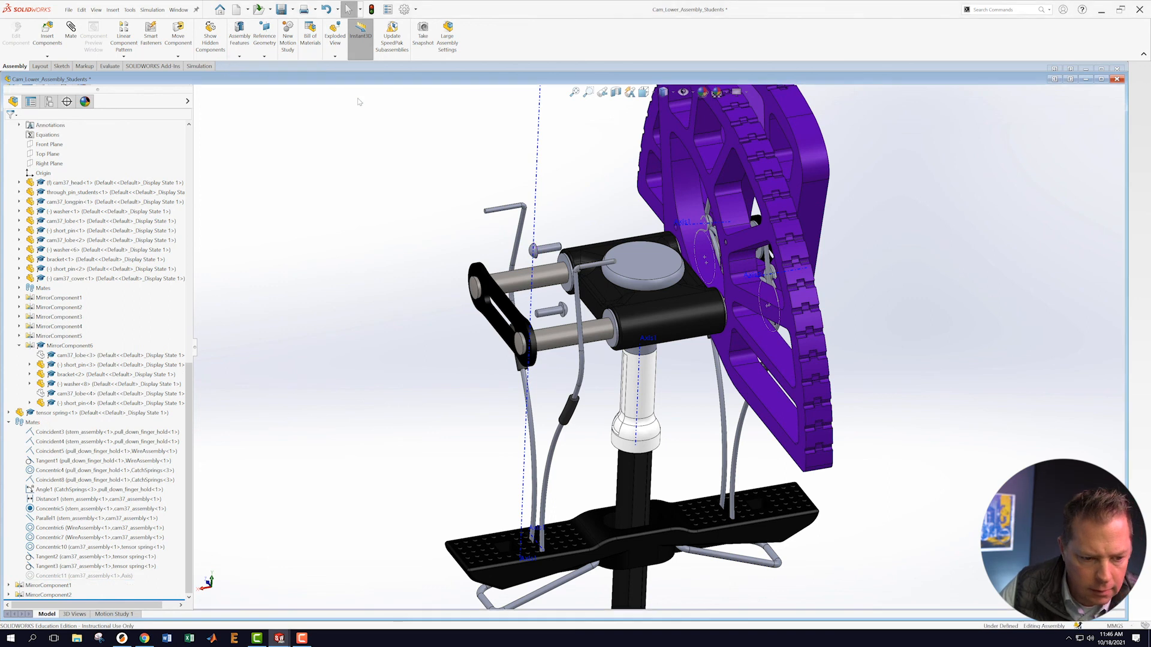
- Insert the Mirrortensor spring part from Cam_Provided_Parts and place it in free space beside the bracket
left_click(48, 56)
left_click(65, 70)
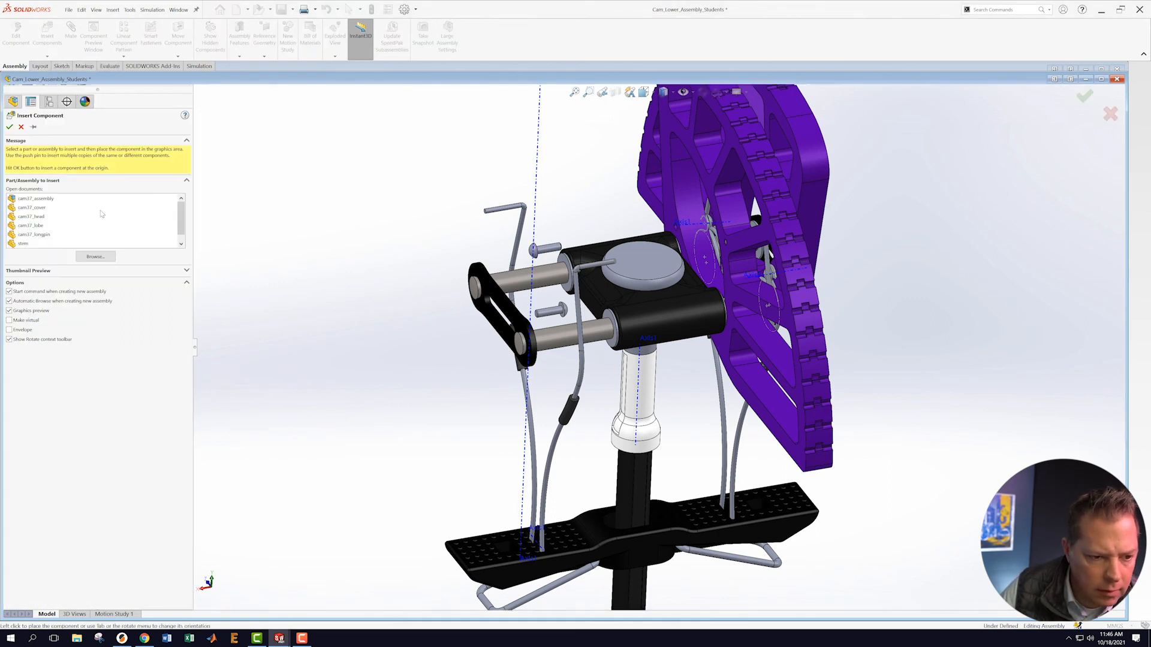
left_click(92, 257)
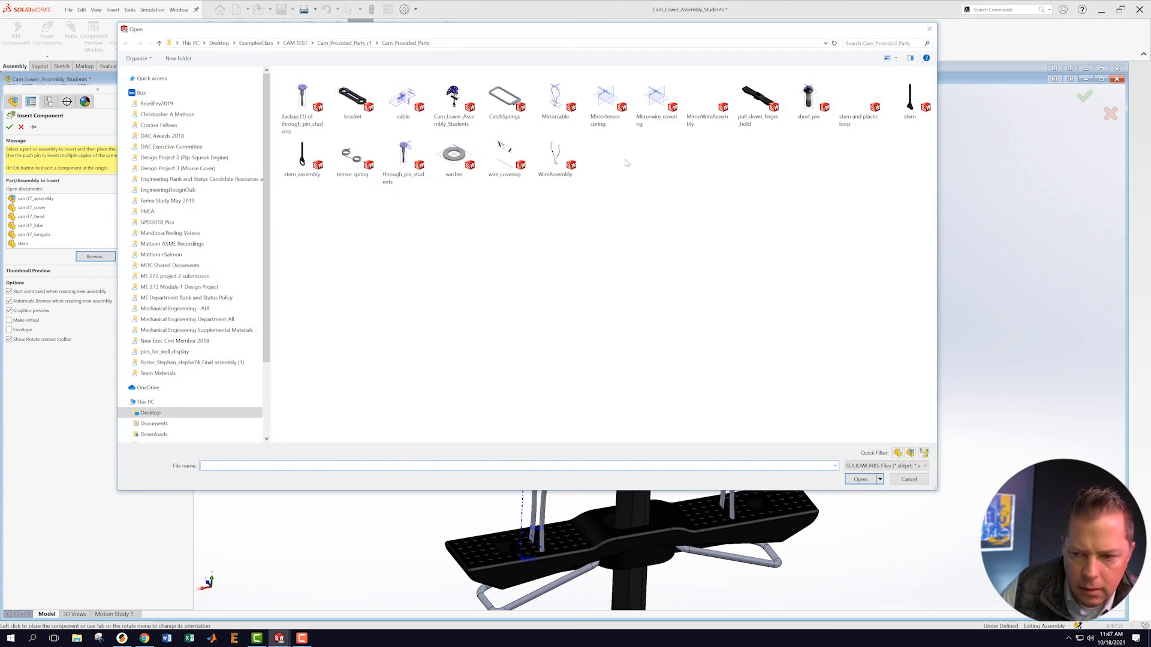
left_click(605, 101)
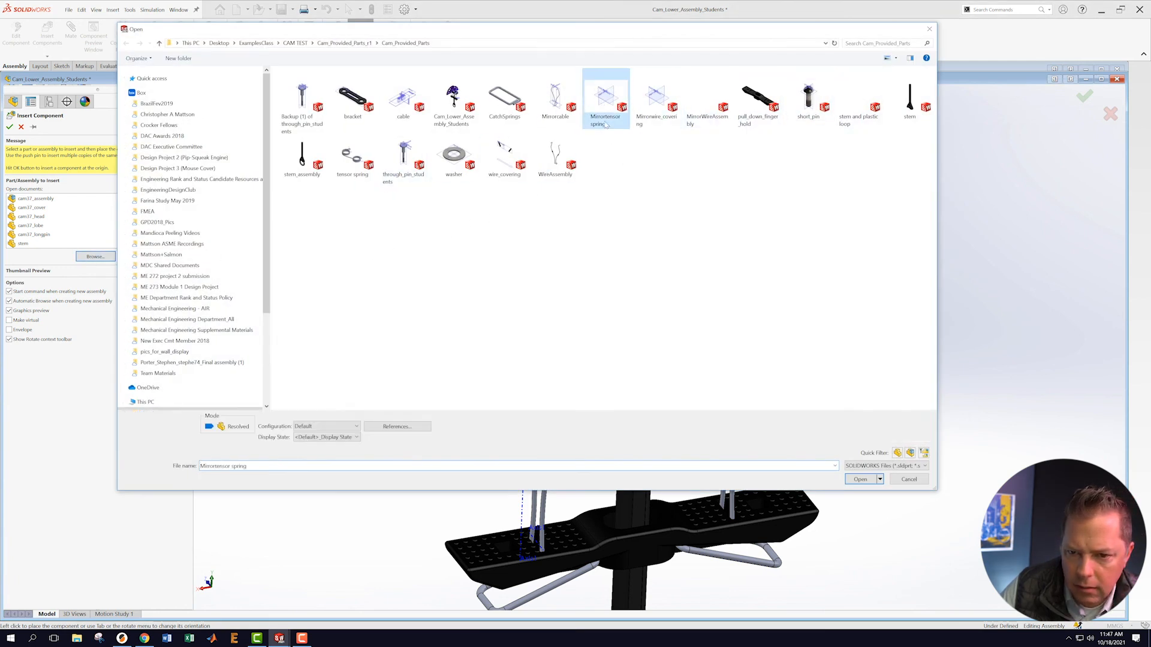
left_click(861, 479)
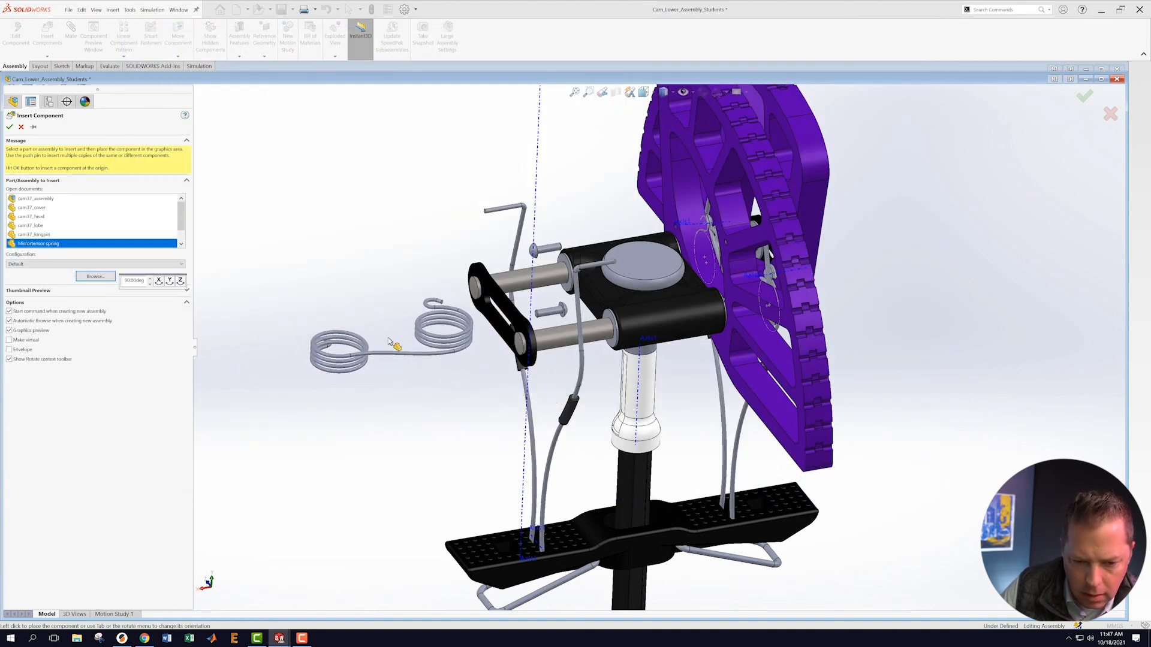
left_click(390, 348)
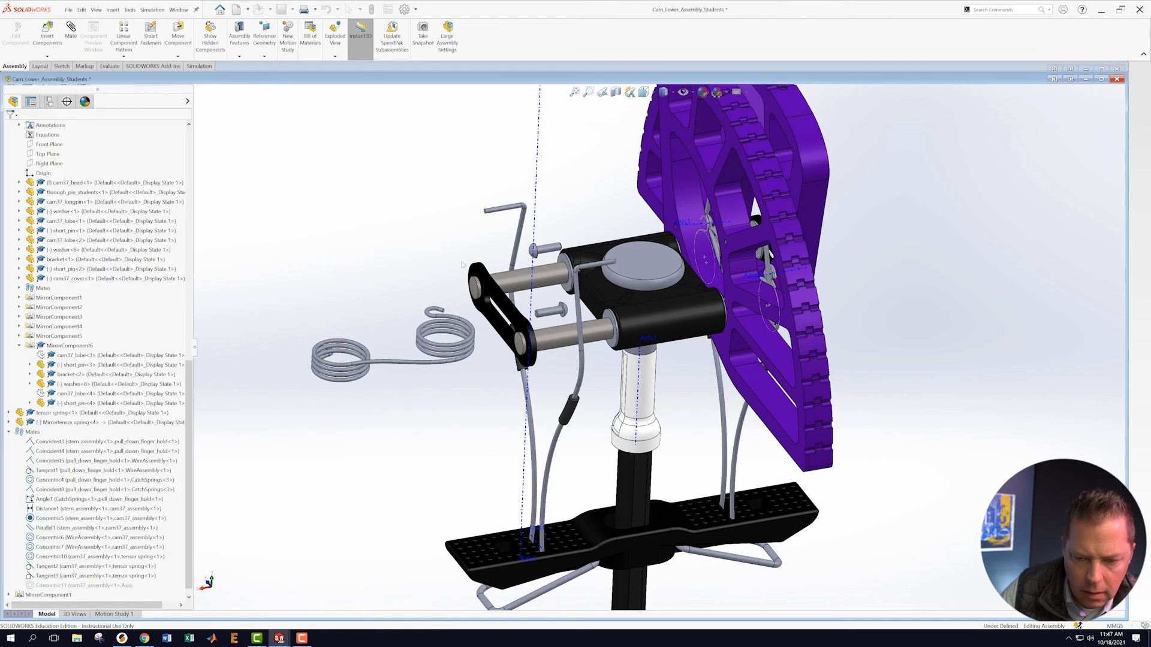
- Add a tangent mate between the curved hook face of the Mirrortensor spring and the underside of the short_pin<3> head
left_click(685, 93)
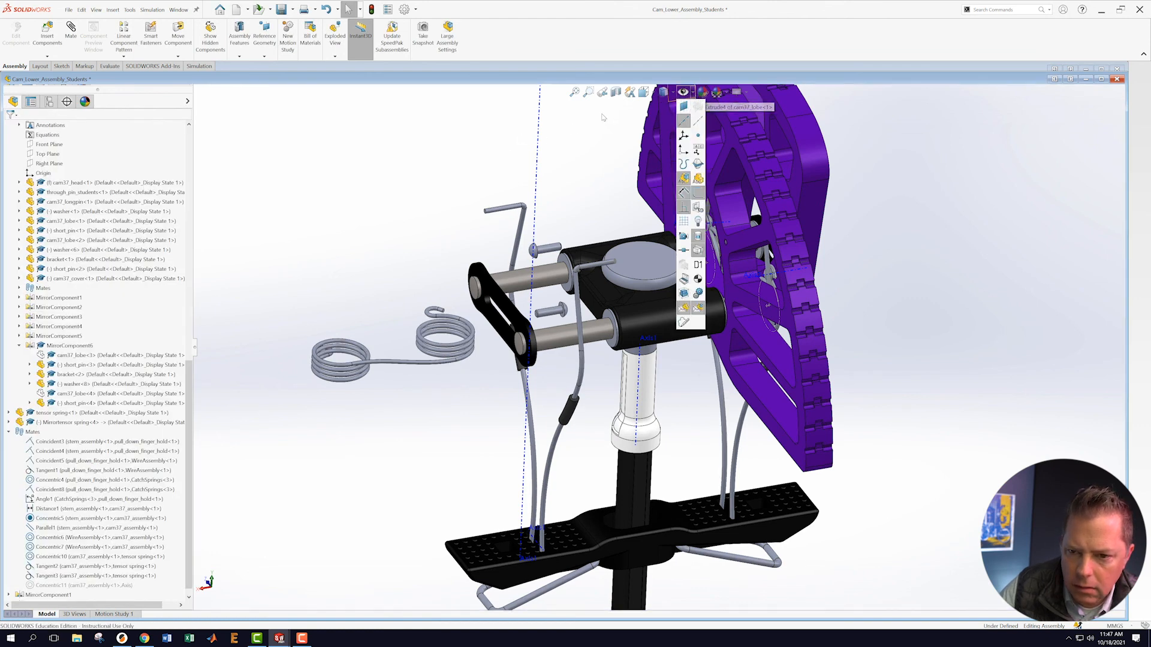
middle_click_drag(478, 181, 466, 239)
scroll(464, 241, "down", 3)
scroll(486, 265, "down", 1)
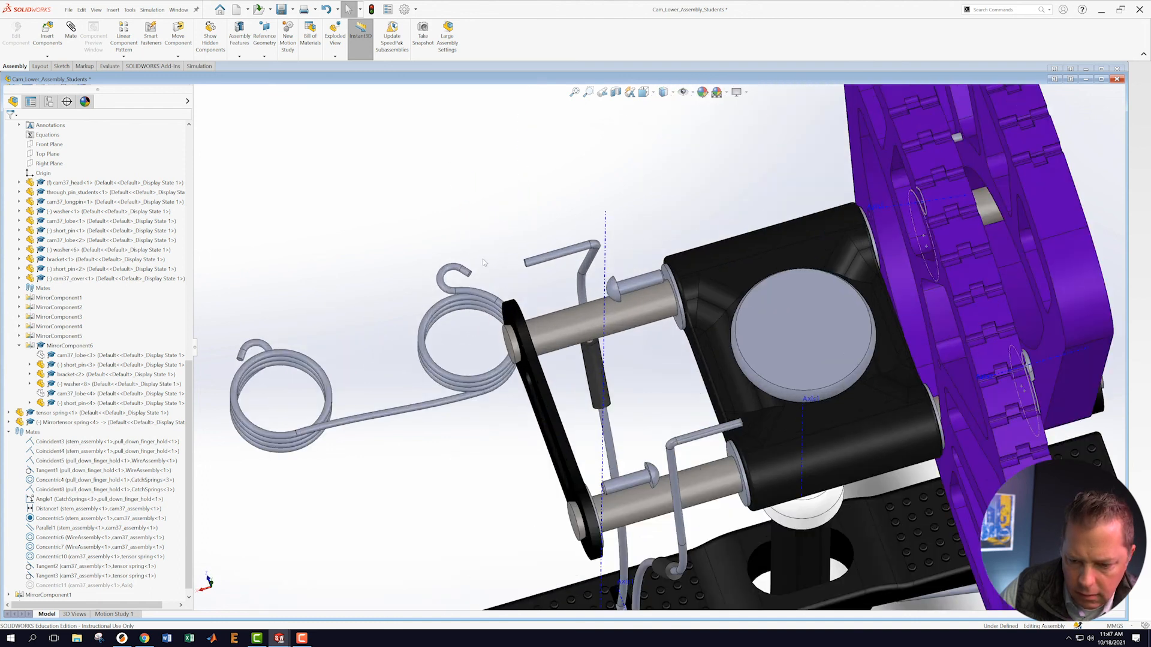
left_click(459, 301)
left_click(483, 226)
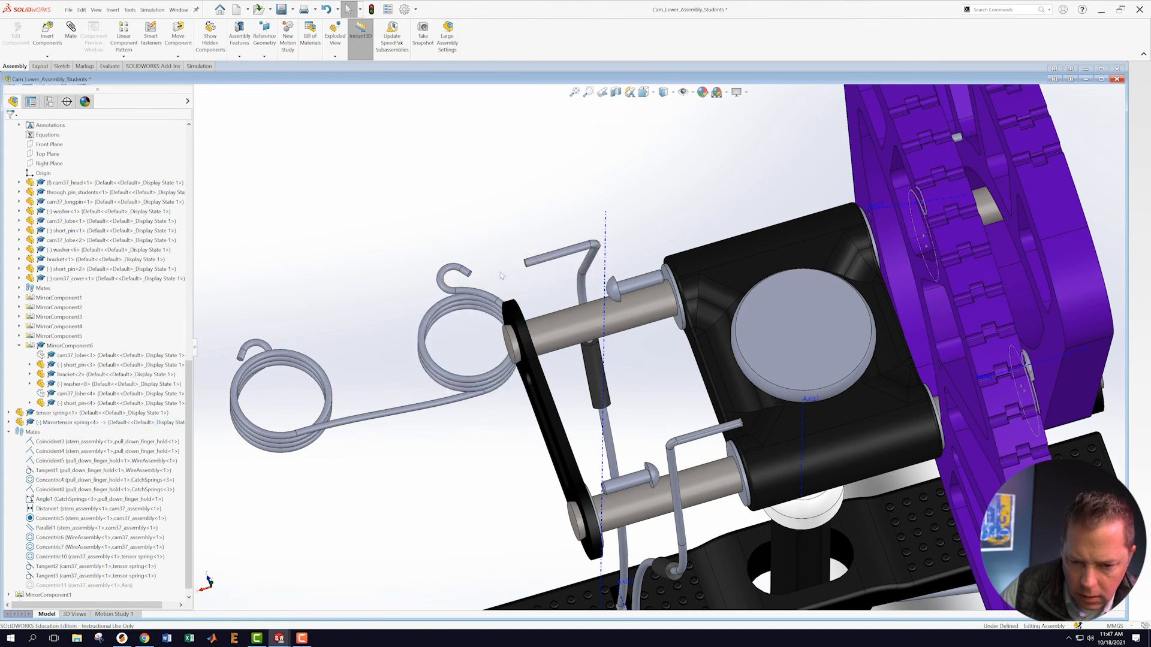
scroll(499, 274, "down", 2)
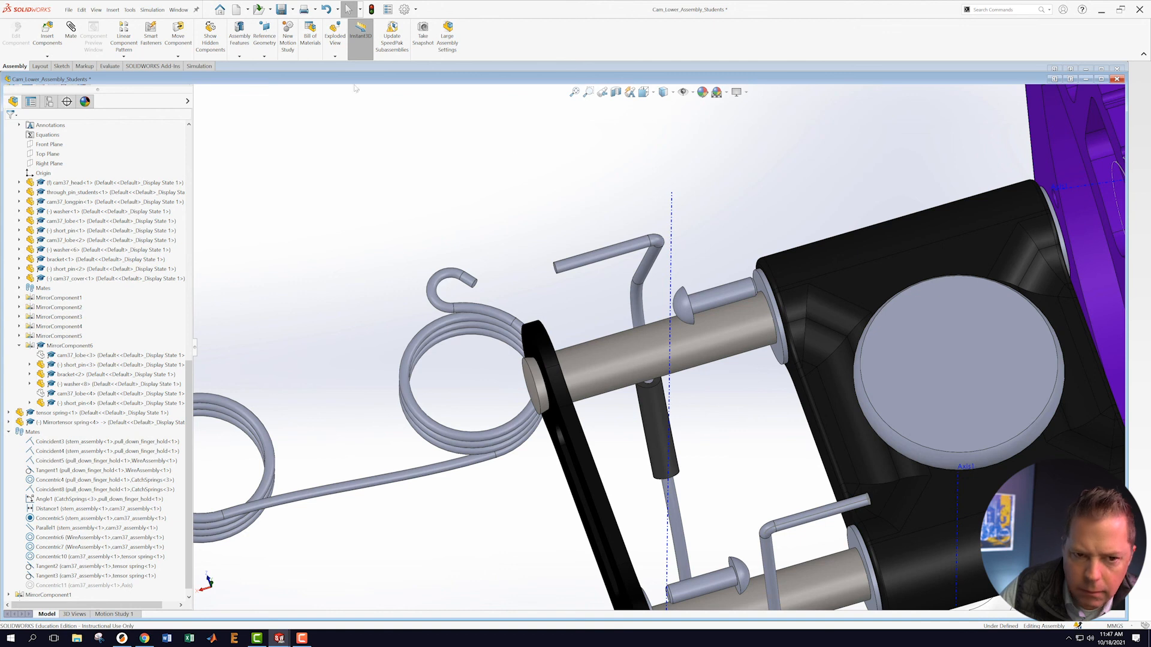
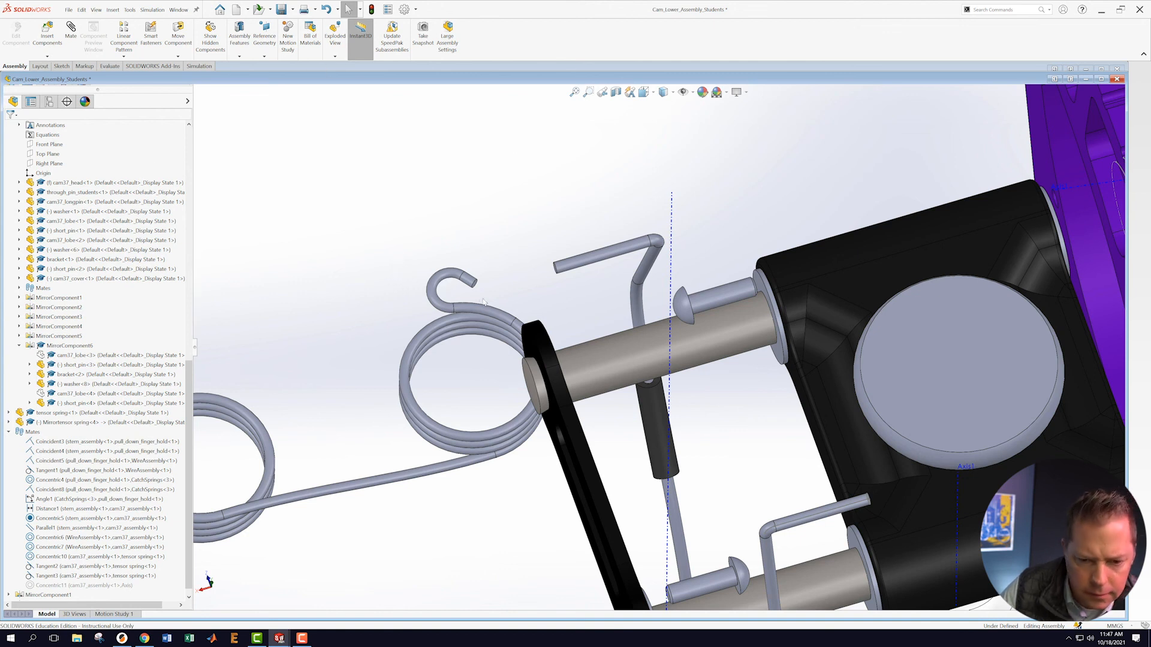
left_click(444, 282)
scroll(580, 370, "up", 2)
scroll(580, 370, "down", 1)
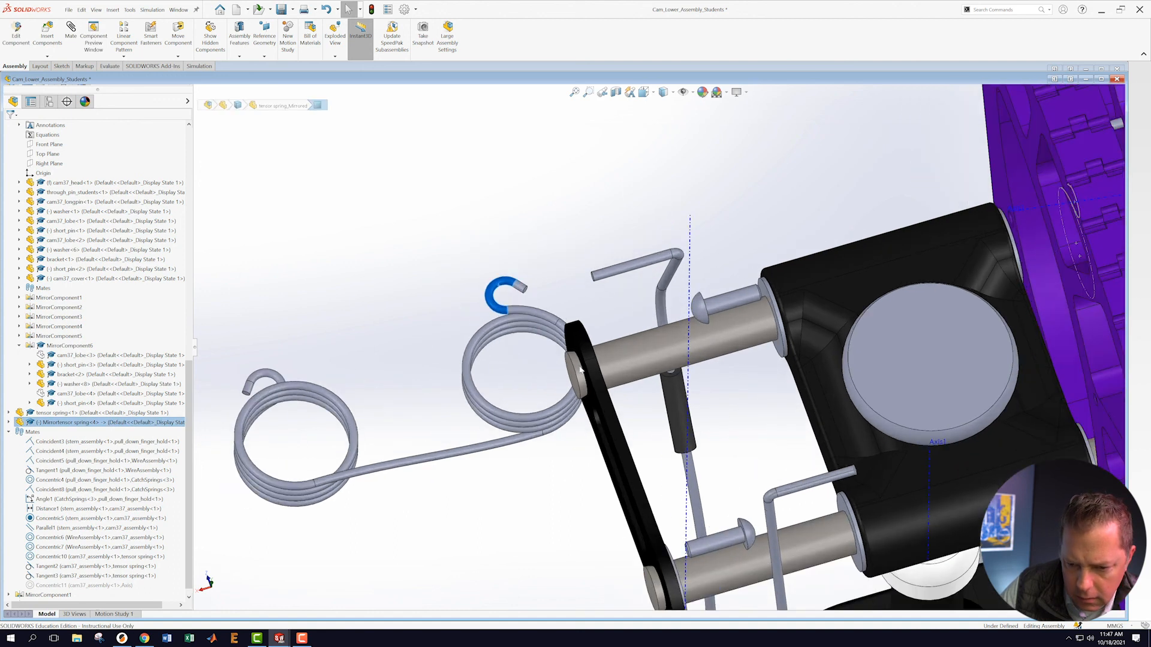
scroll(690, 474, "down", 5)
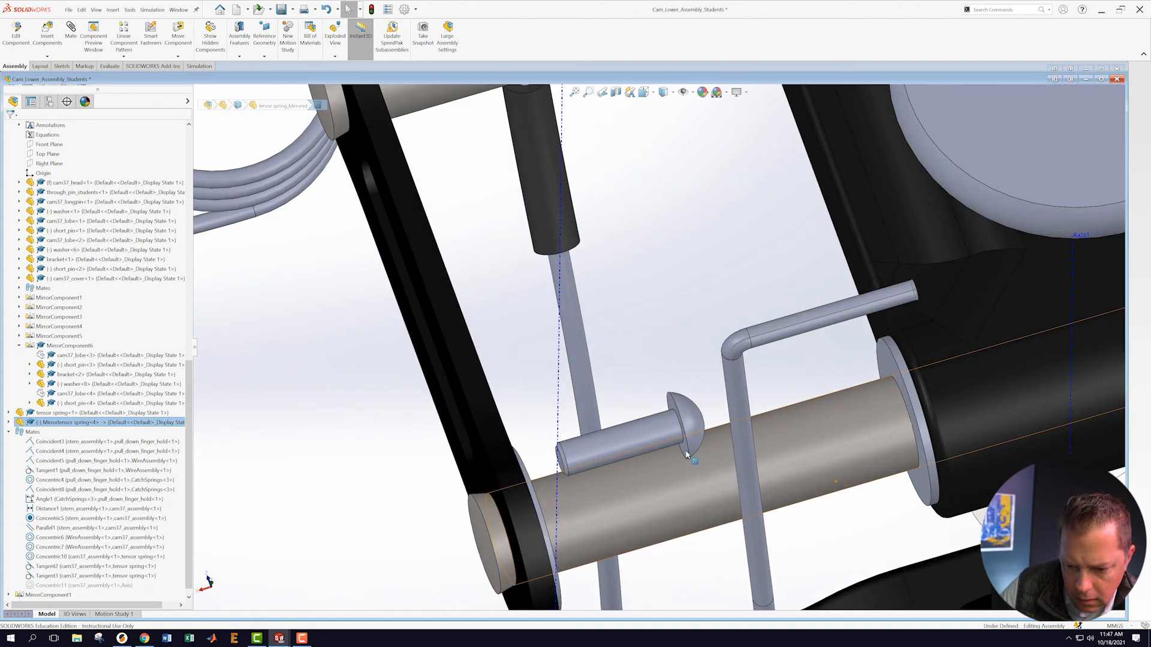
left_click(686, 454)
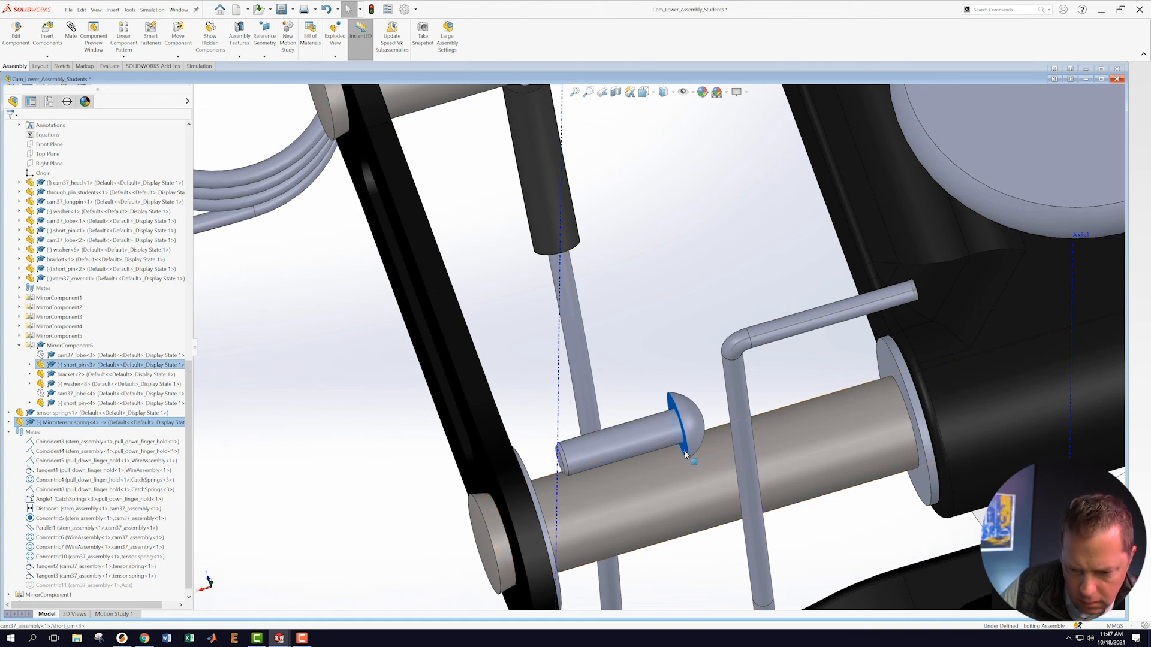
left_click(709, 433)
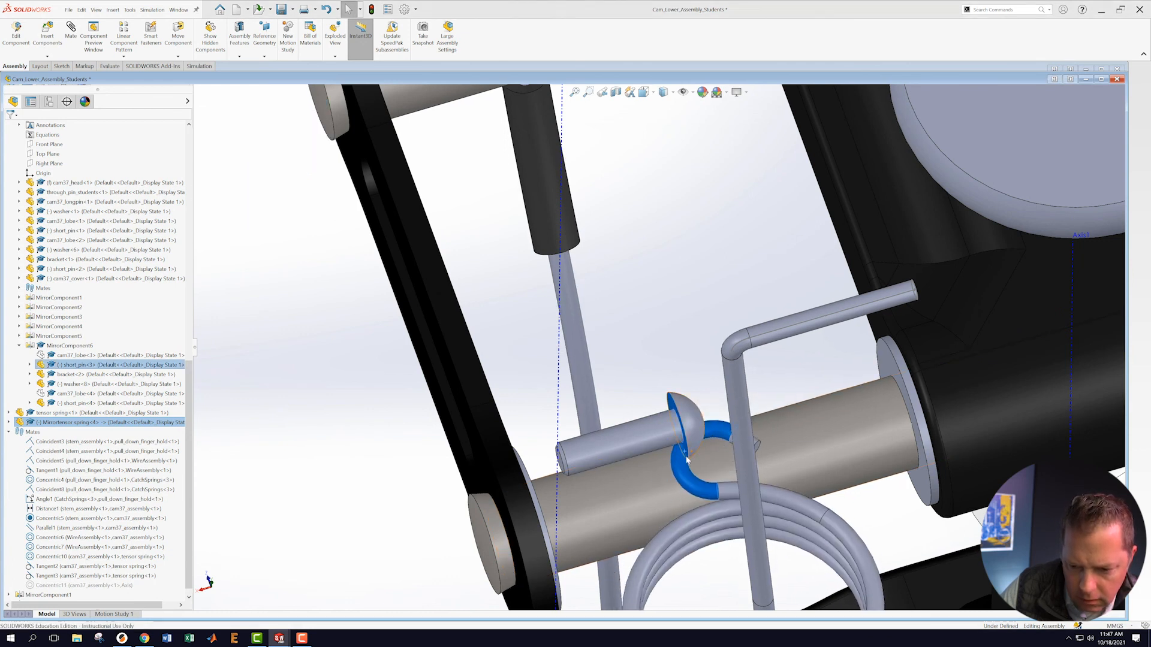
scroll(689, 454, "up", 6)
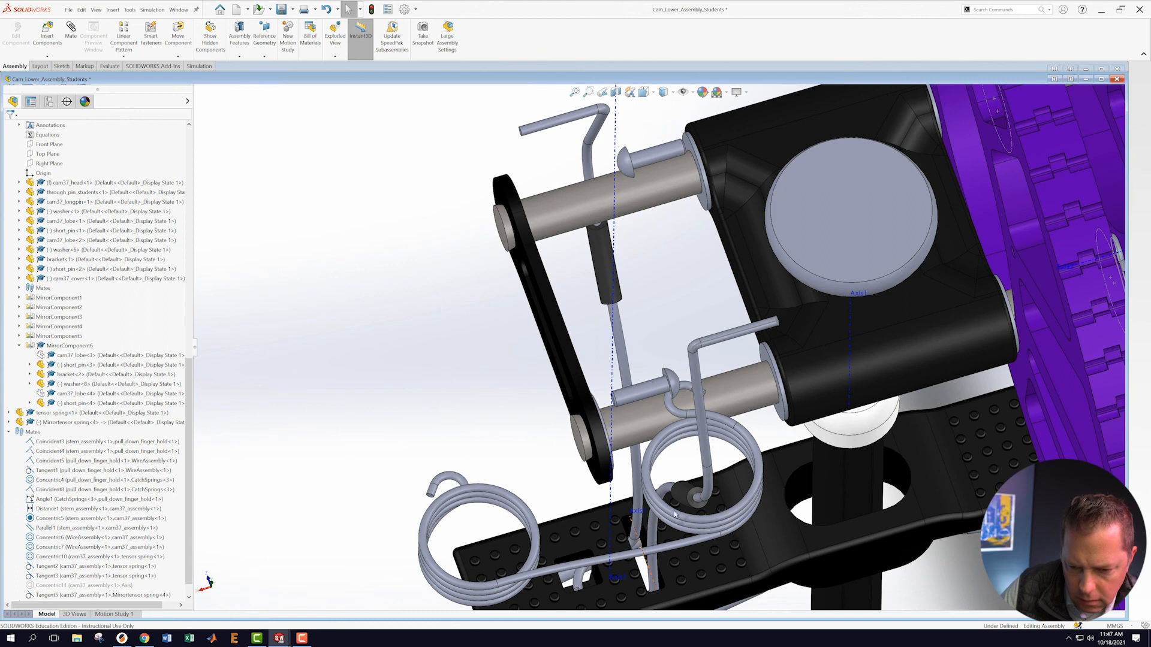
middle_click_drag(759, 492, 707, 435)
scroll(705, 433, "down", 5)
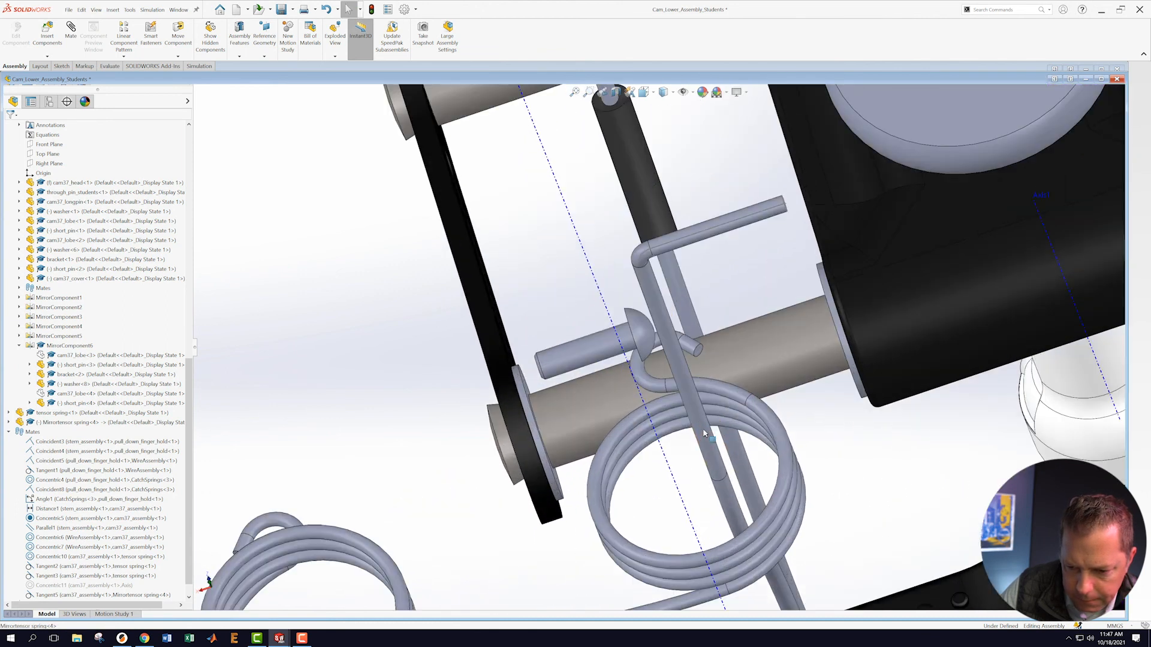
scroll(704, 433, "down", 3)
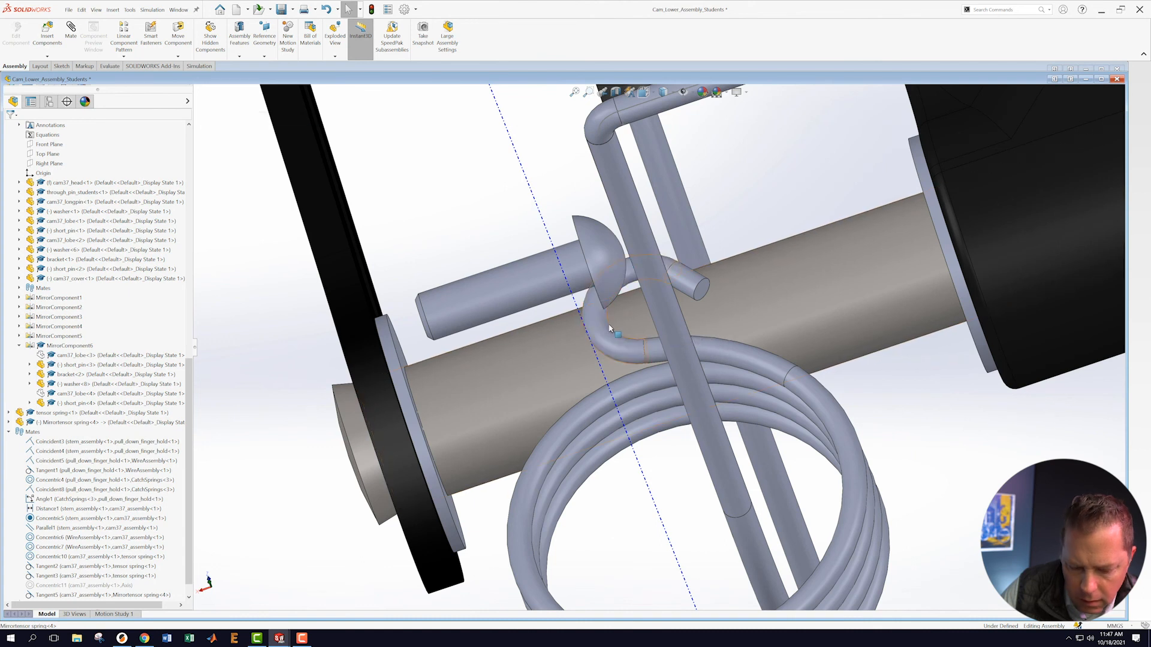
left_click(609, 328)
left_click(496, 298, "ctrl")
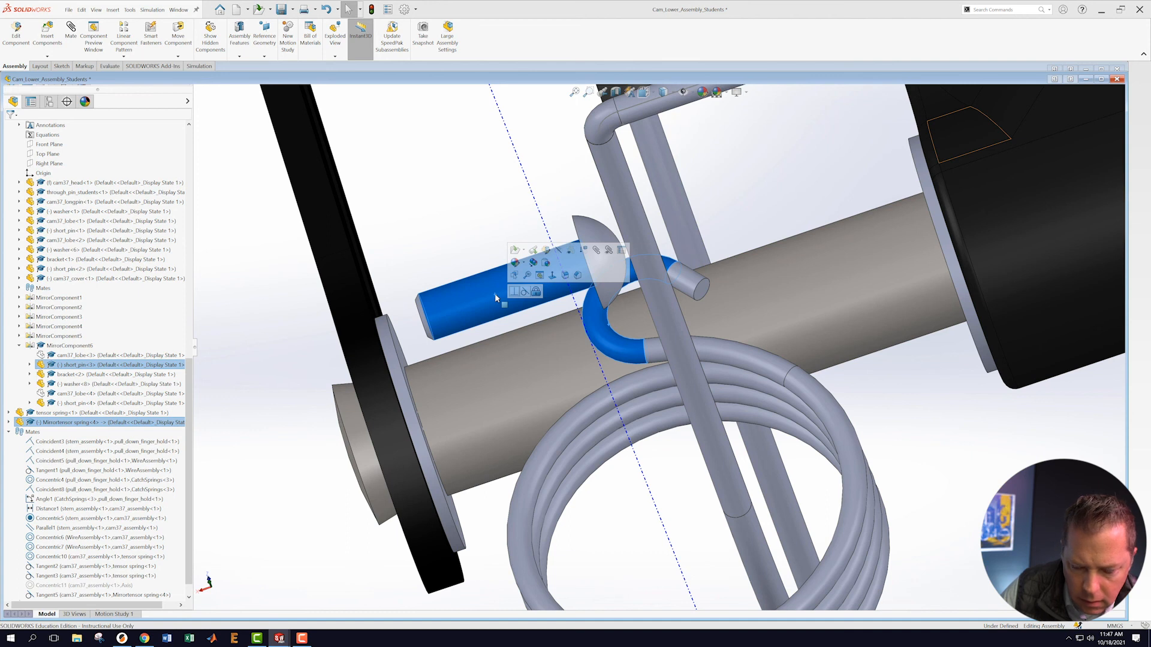
left_click(416, 329)
scroll(423, 328, "up", 8)
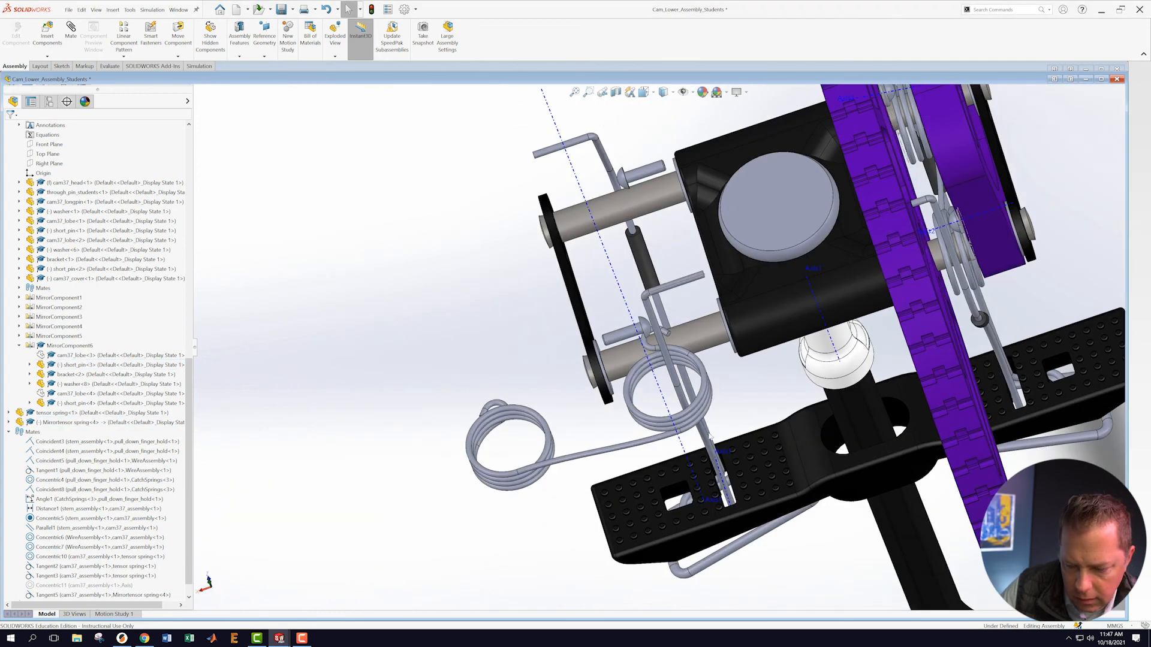
- Open the Mirrortensor spring part in its own window from the assembly
scroll(713, 419, "down", 2)
scroll(478, 428, "up", 3)
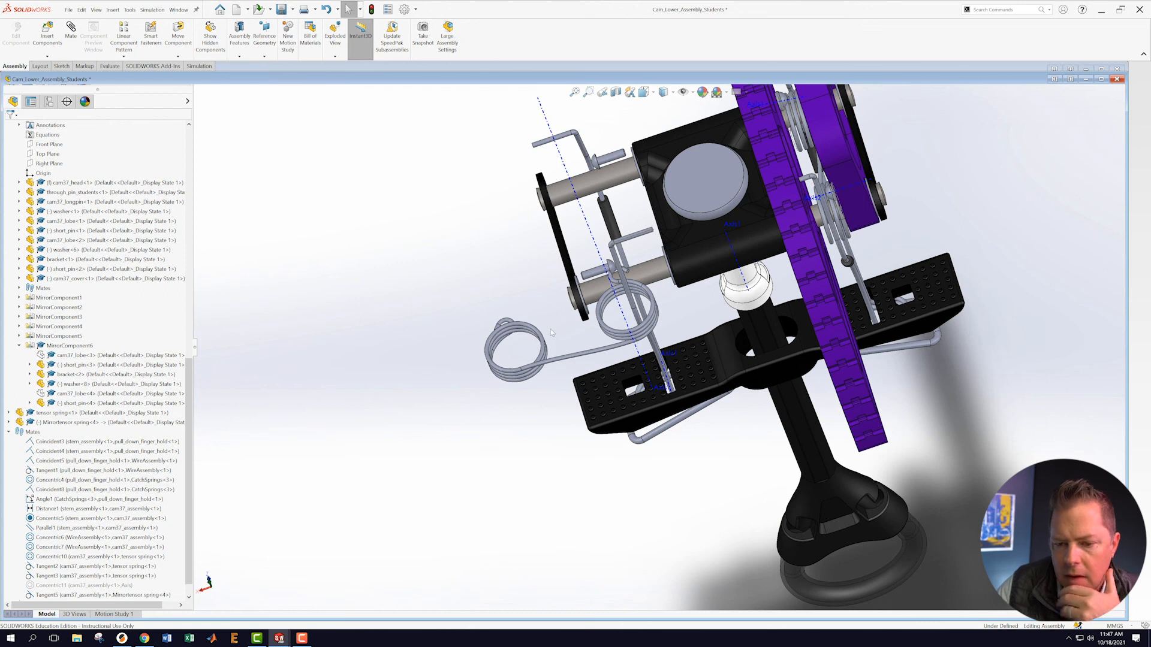
scroll(534, 384, "down", 3)
middle_click_drag(489, 405, 508, 410)
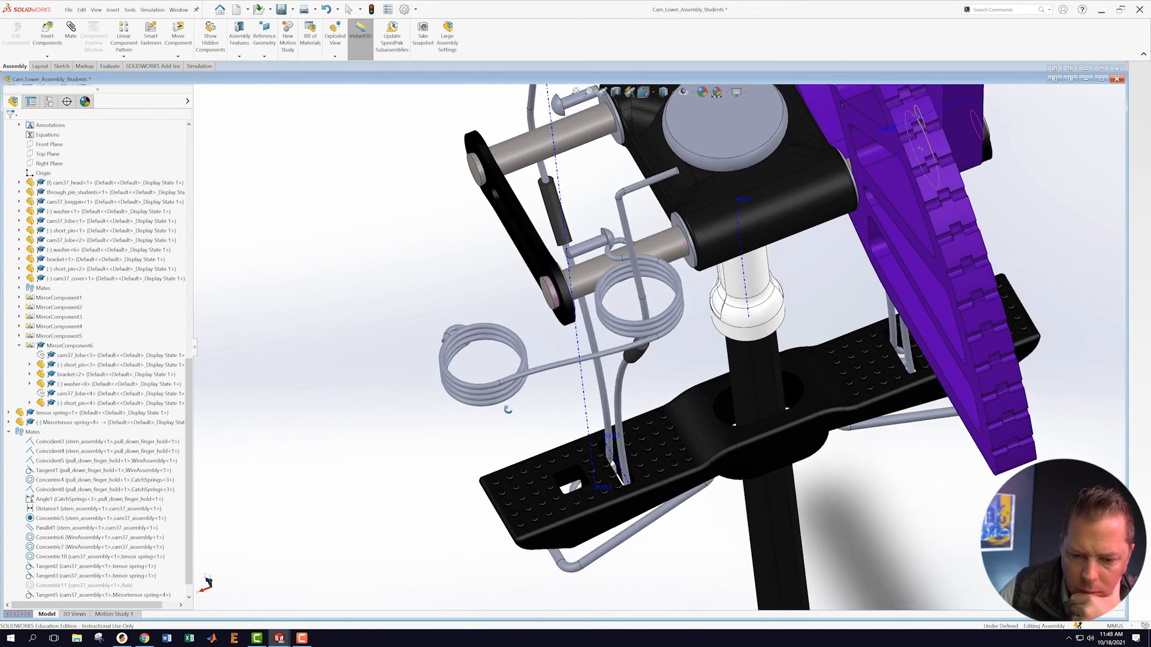
left_click(503, 329)
right_click(501, 330)
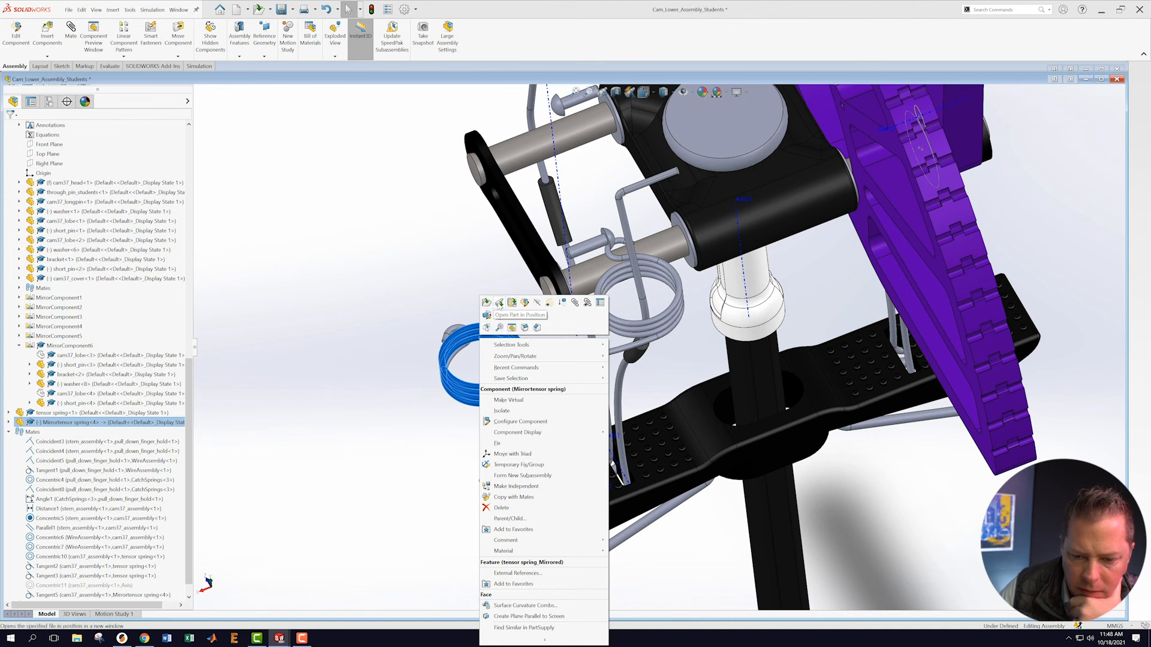
left_click(499, 303)
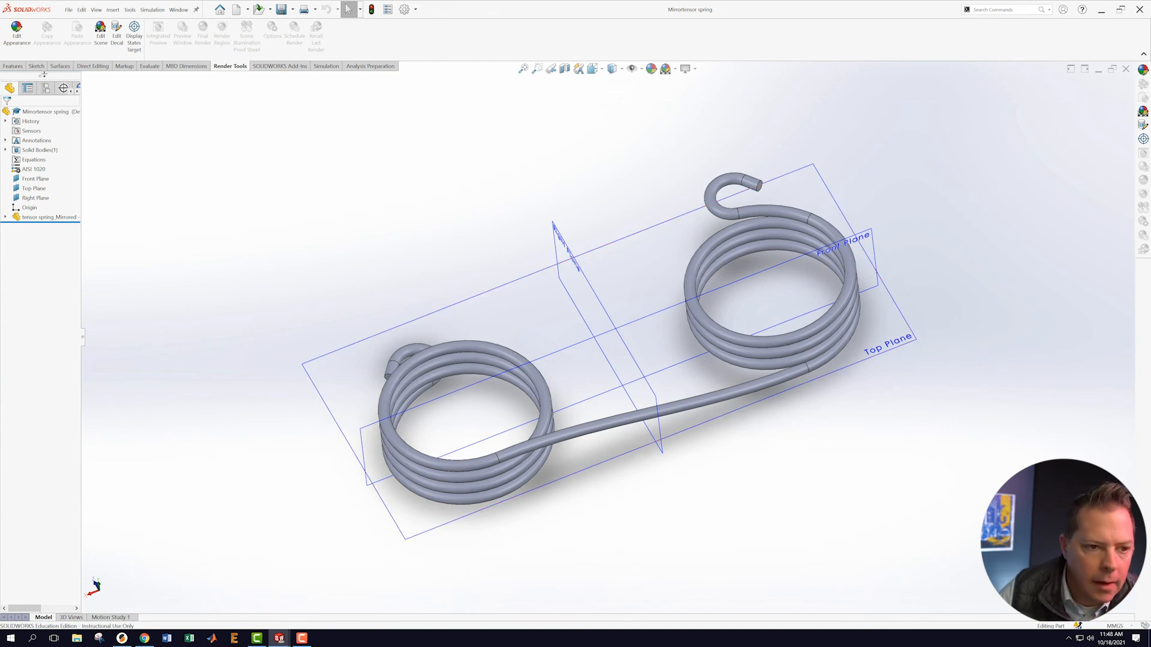
- Try to create a reference axis from the curved hook face at one end of the Mirrortensor spring
left_click(15, 67)
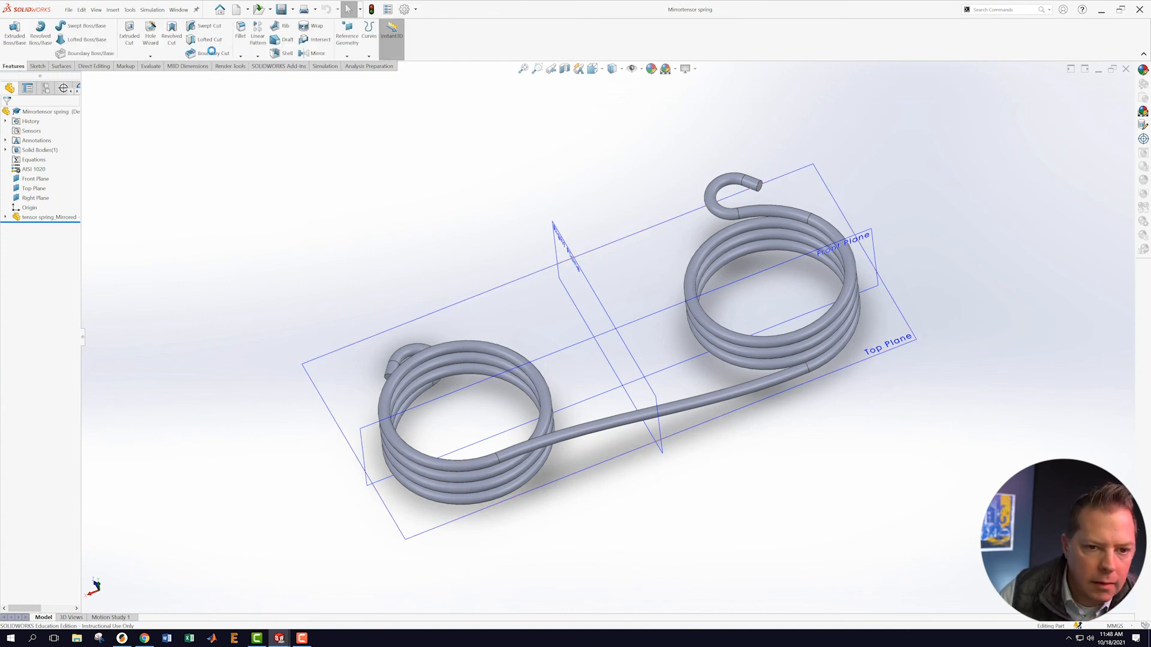
left_click(347, 55)
left_click(356, 78)
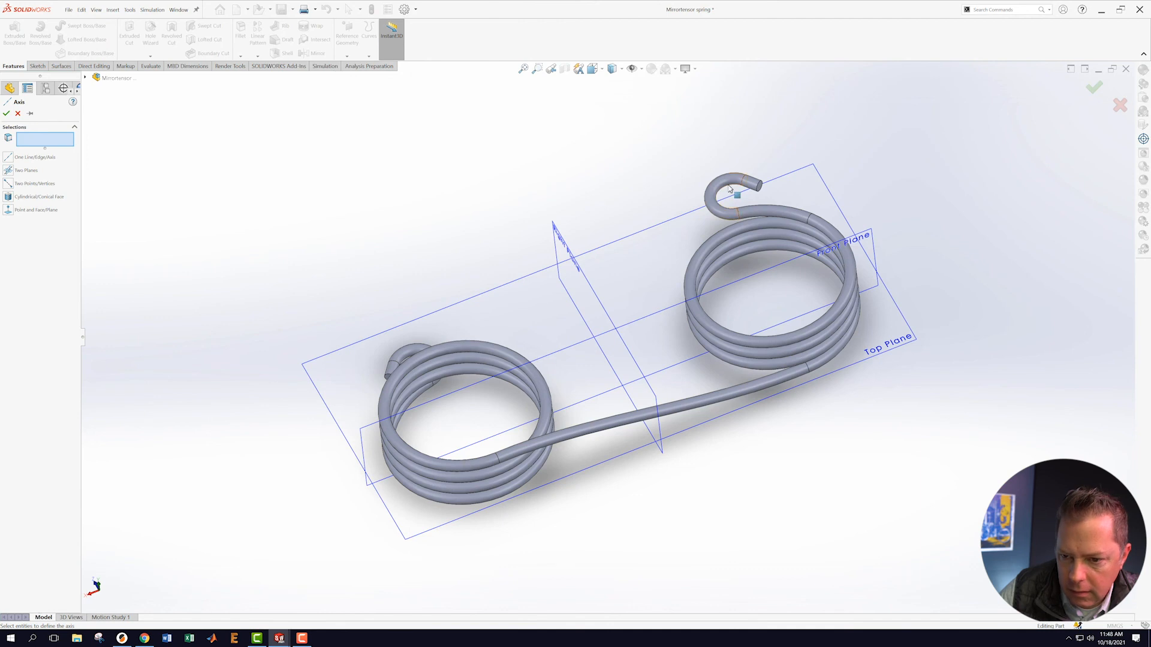
left_click(730, 191)
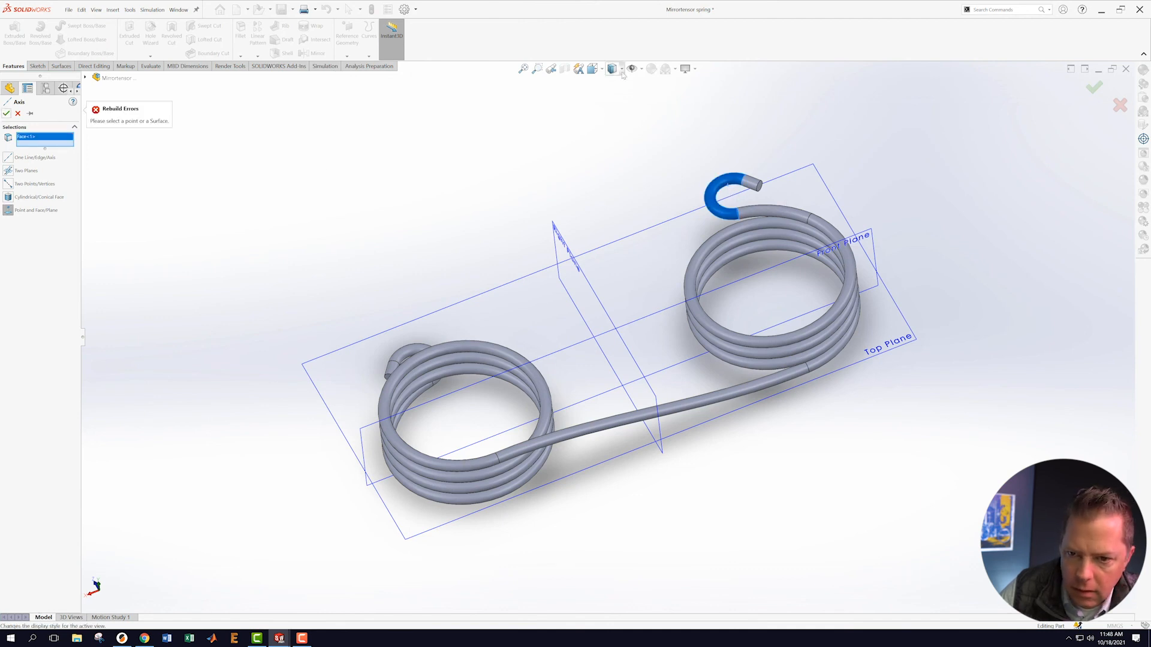
left_click(641, 68)
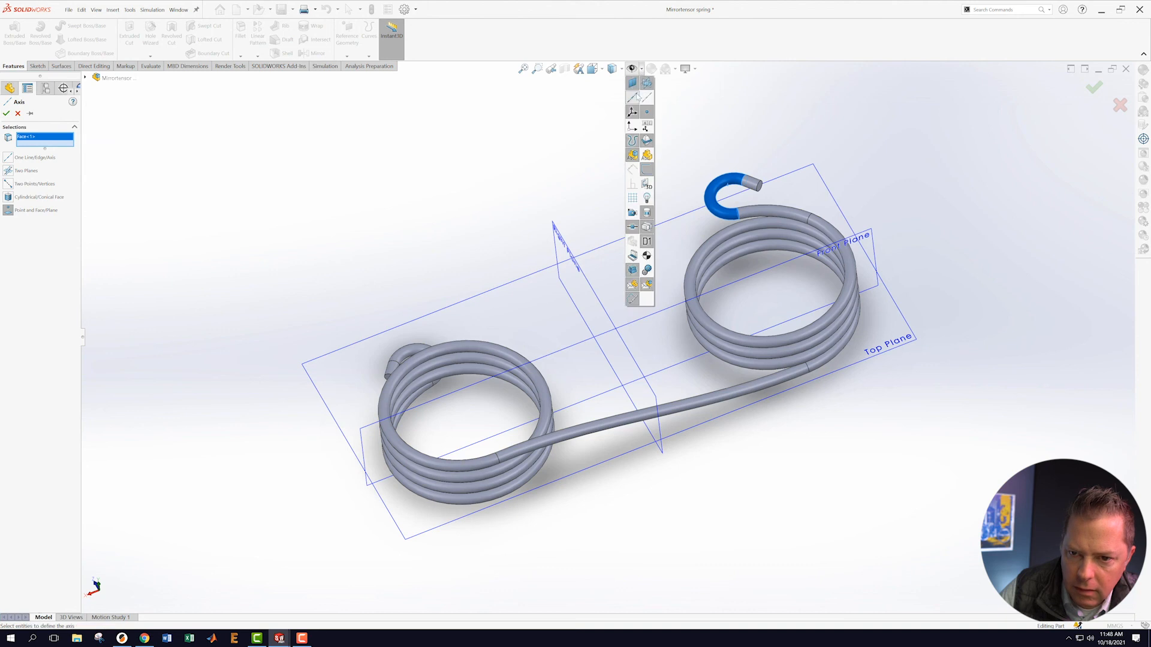
middle_click_drag(651, 102, 646, 296)
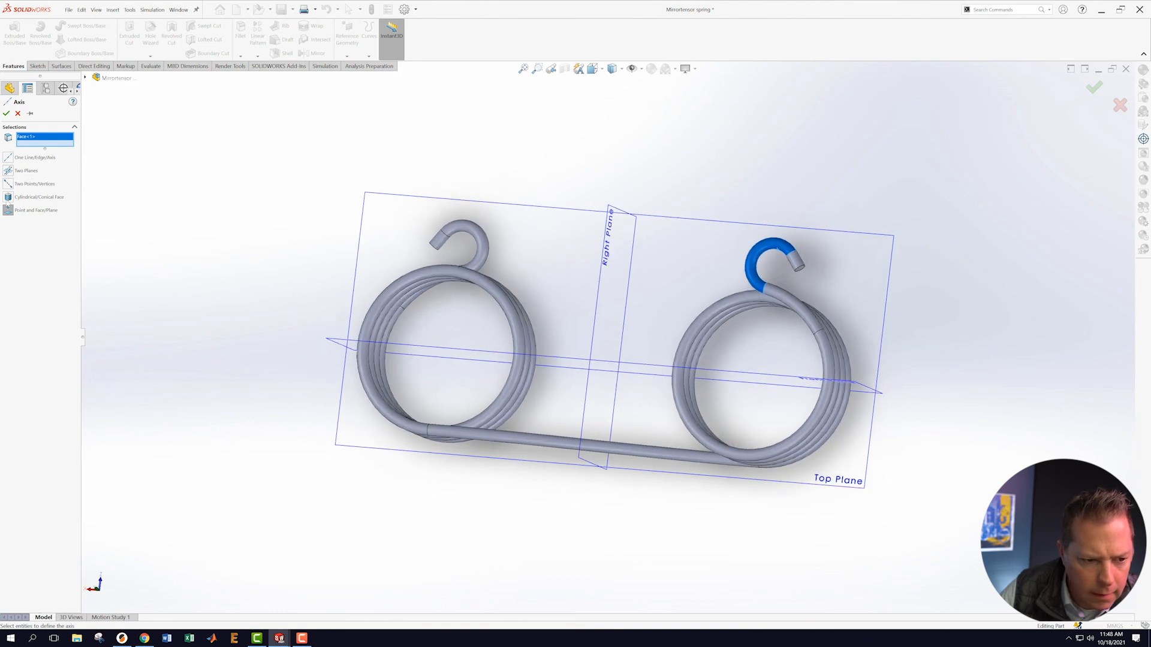
left_click(7, 113)
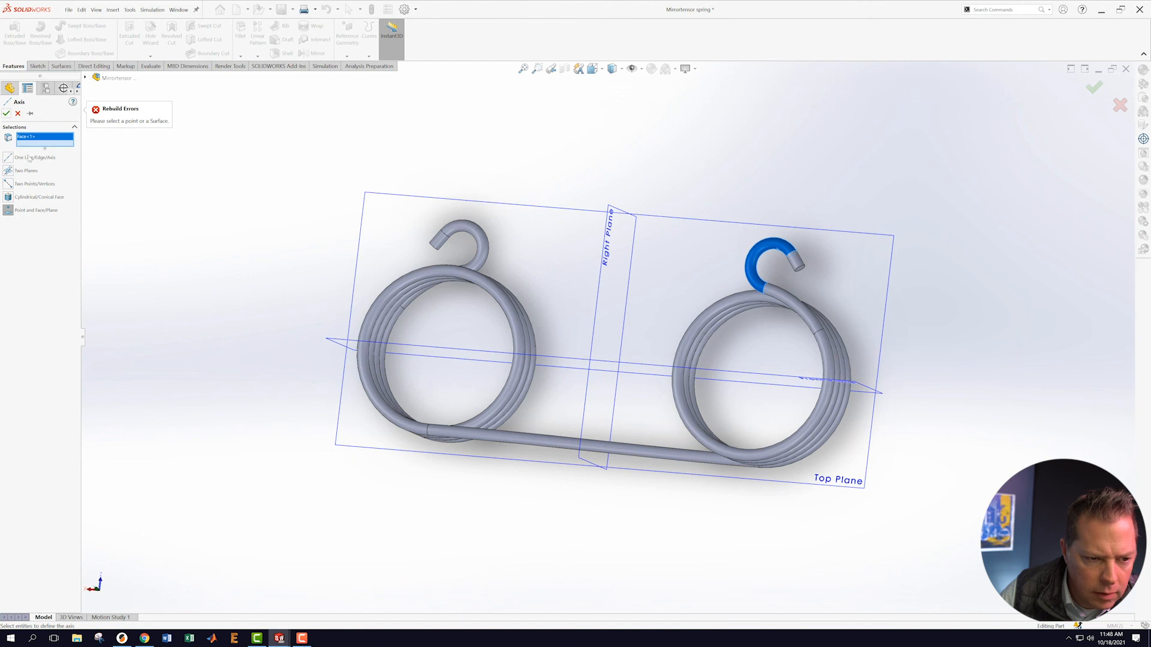
left_click(18, 113)
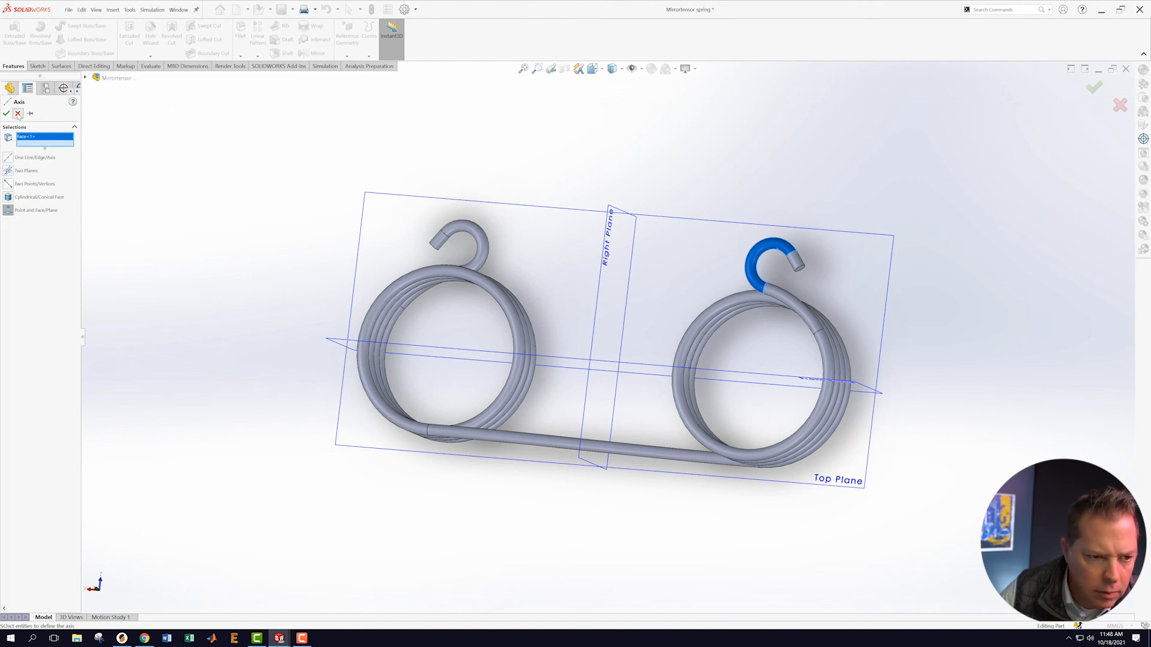
- Try to define a Cylindrical/Conical Face reference axis on the same curved hook face of the spring
scroll(794, 319, "down", 6)
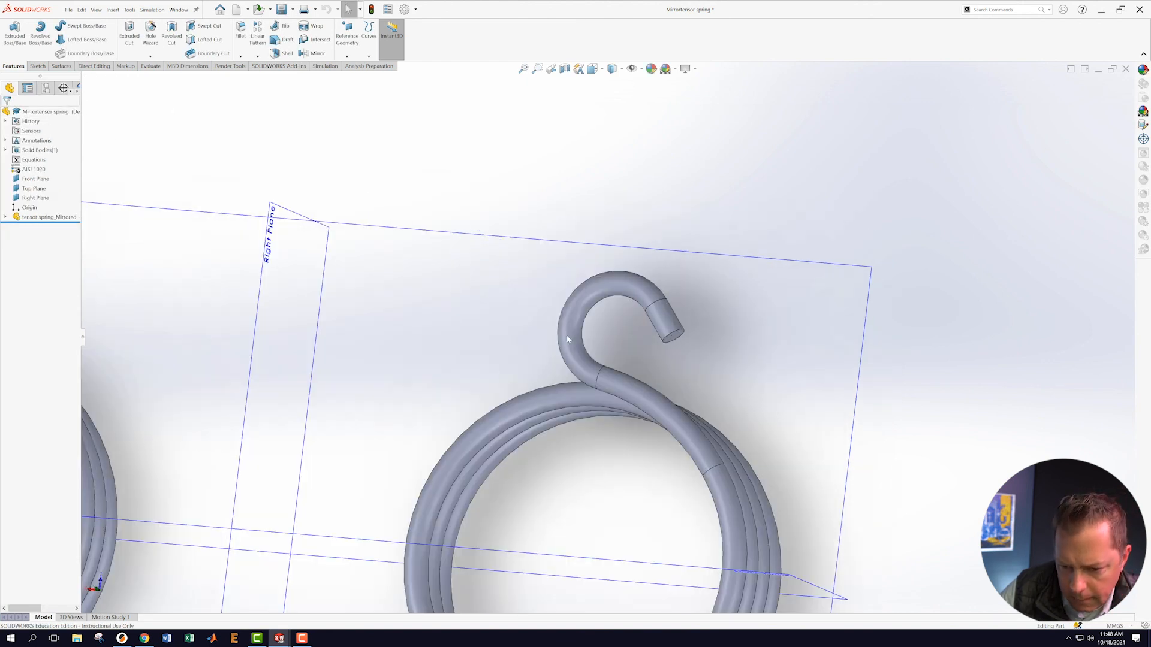
middle_click_drag(614, 328, 607, 252)
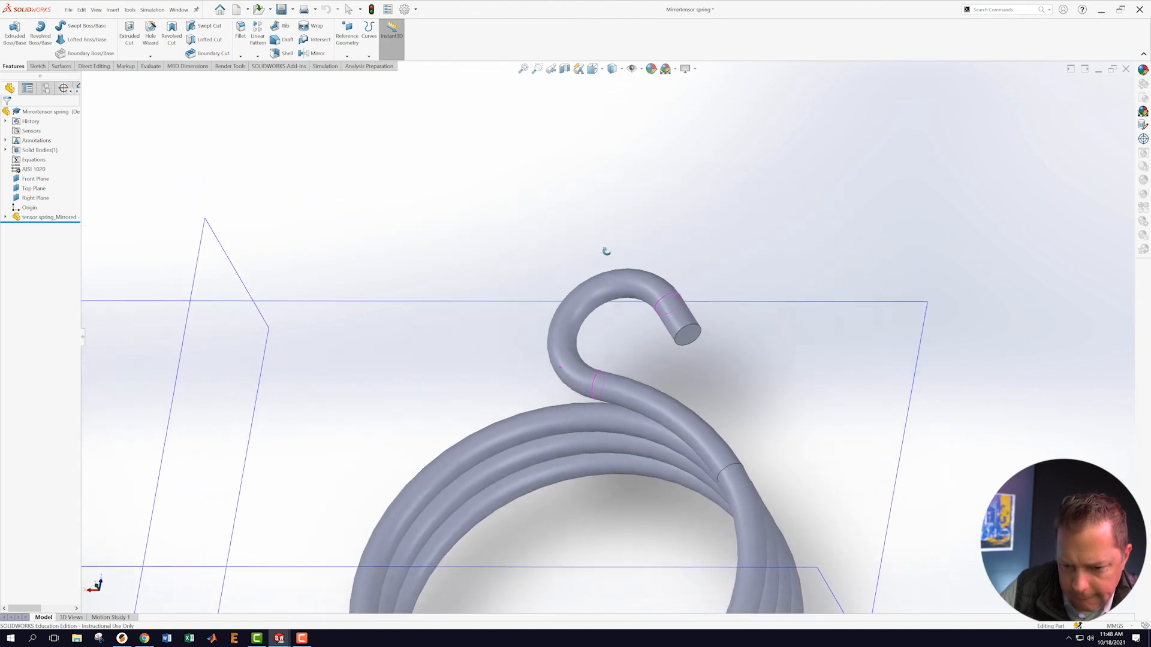
left_click(585, 321)
scroll(592, 325, "up", 3)
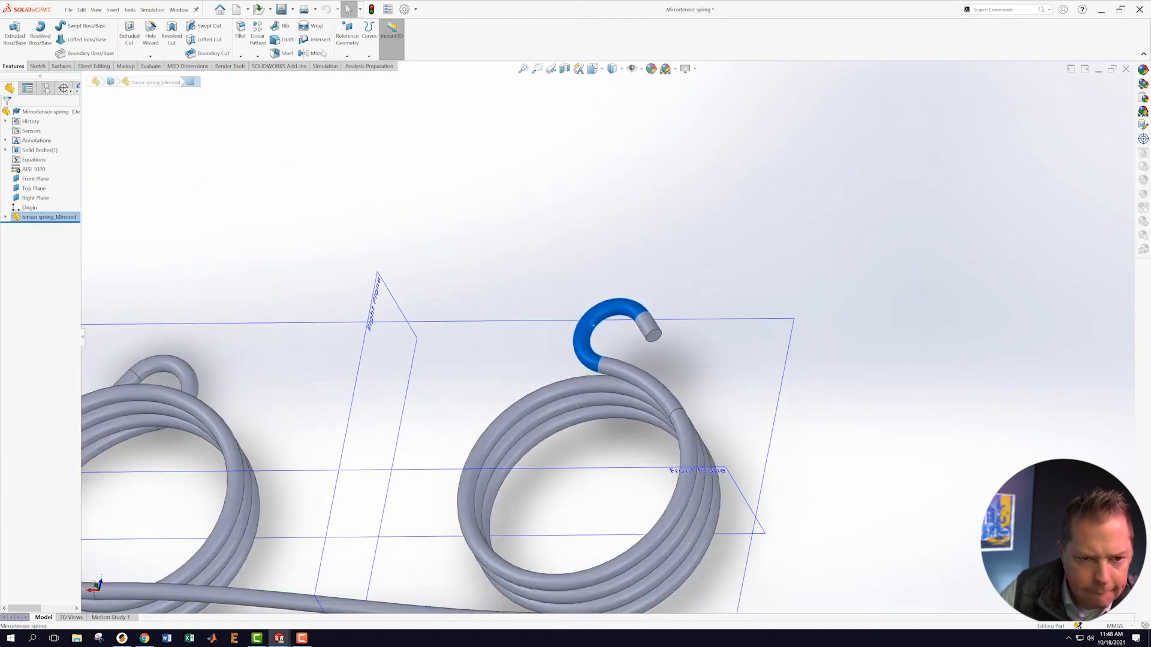
left_click(347, 33)
left_click(359, 91)
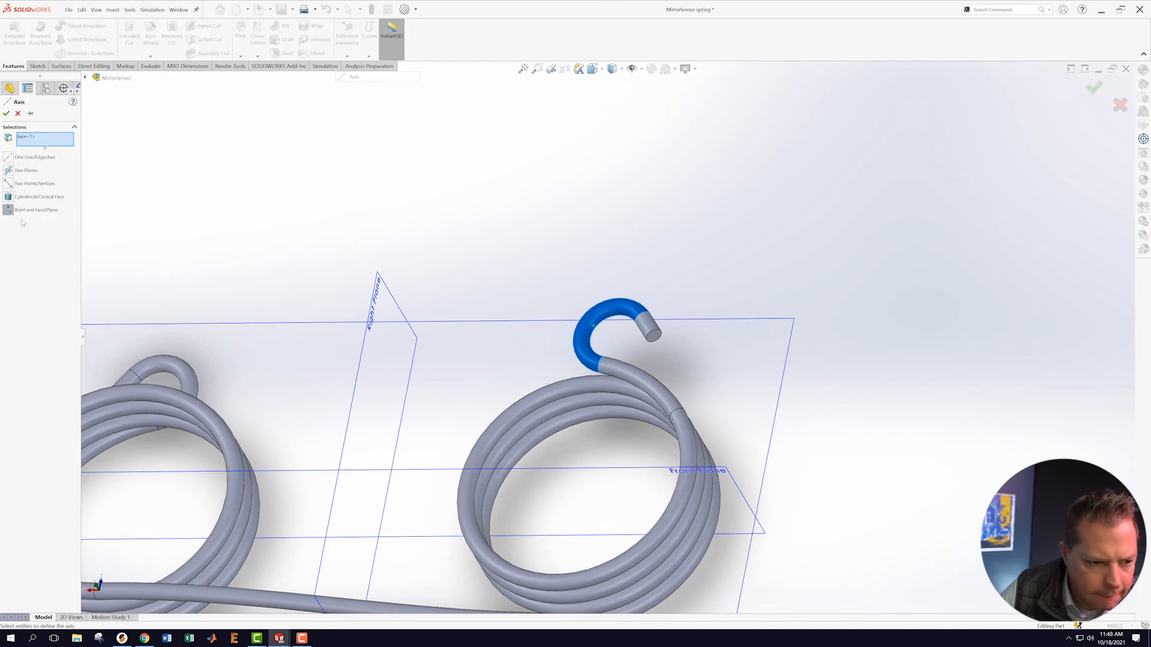
left_click(16, 199)
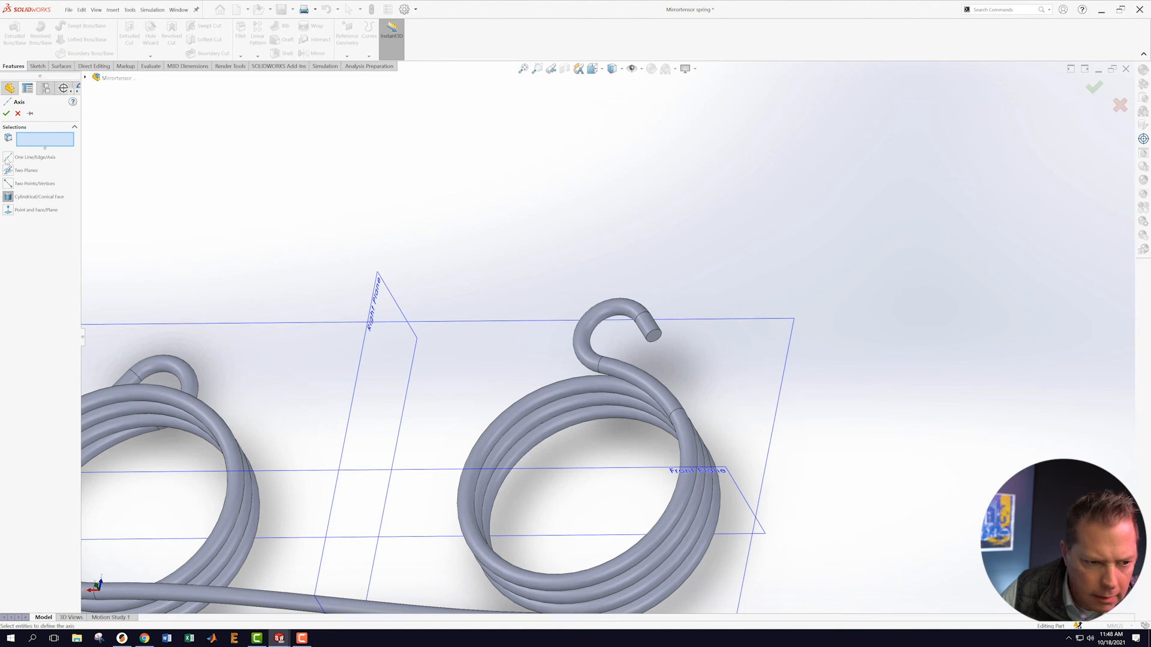
left_click(6, 114)
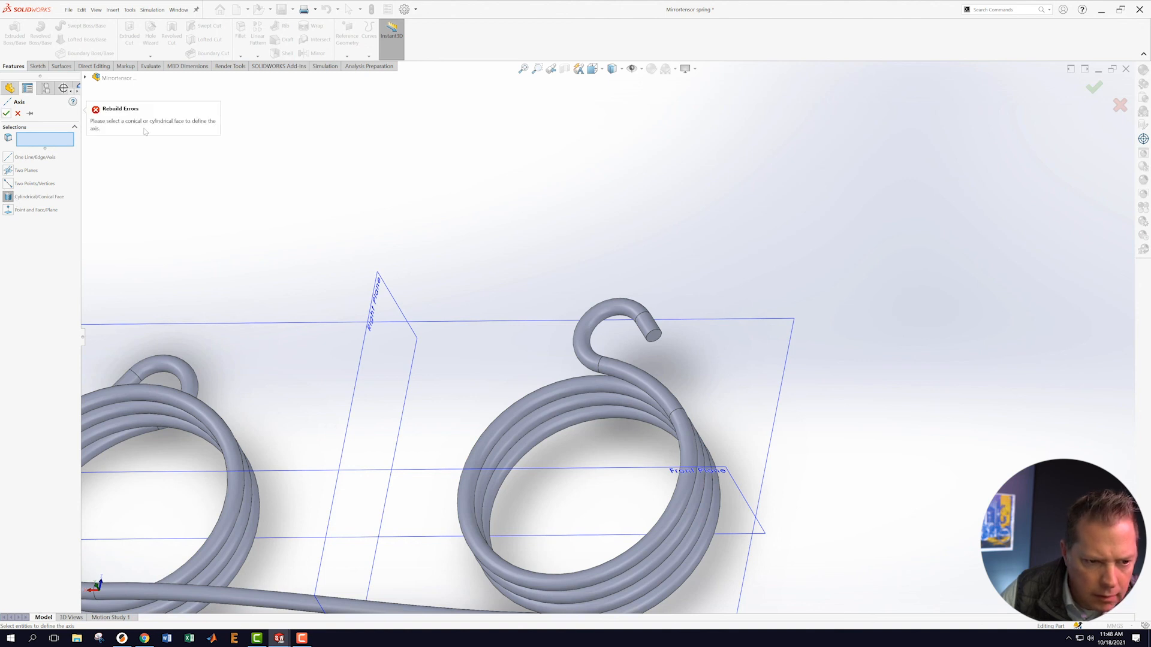
scroll(664, 347, "down", 3)
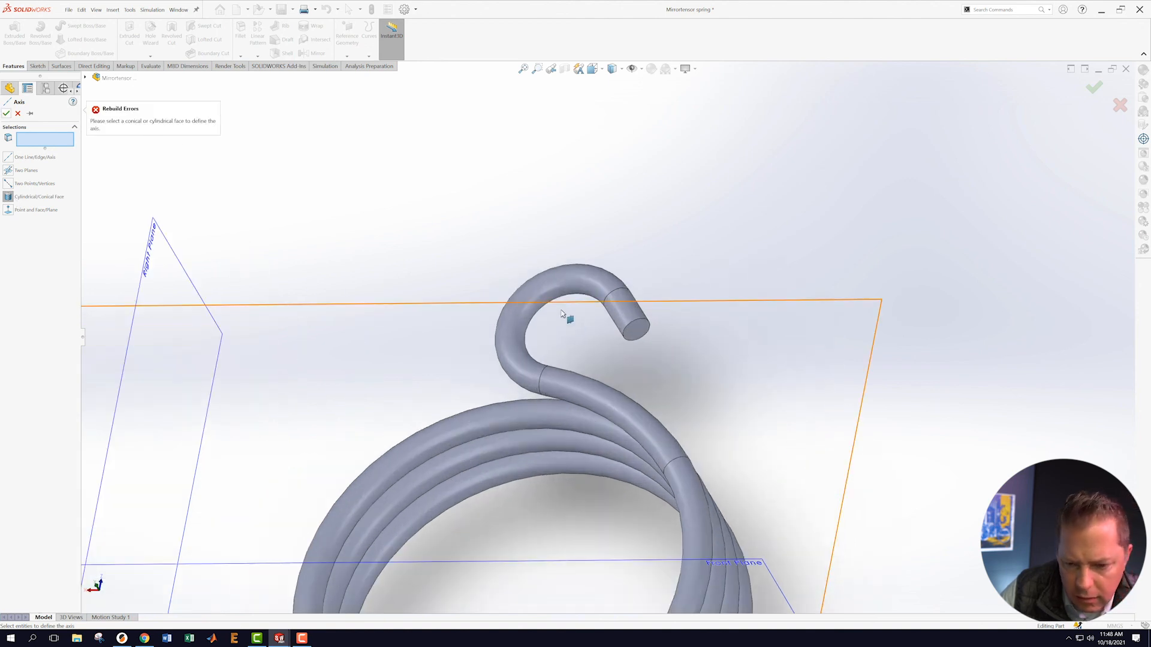
left_click(557, 300)
scroll(608, 344, "up", 5)
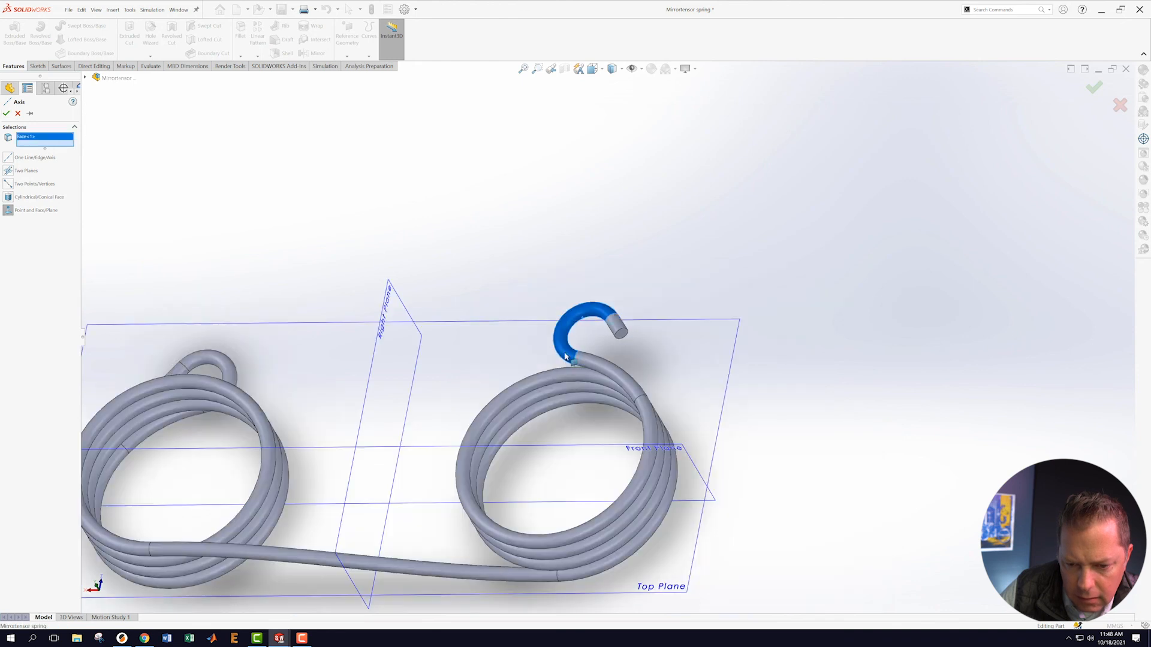
middle_click_drag(609, 417, 609, 459)
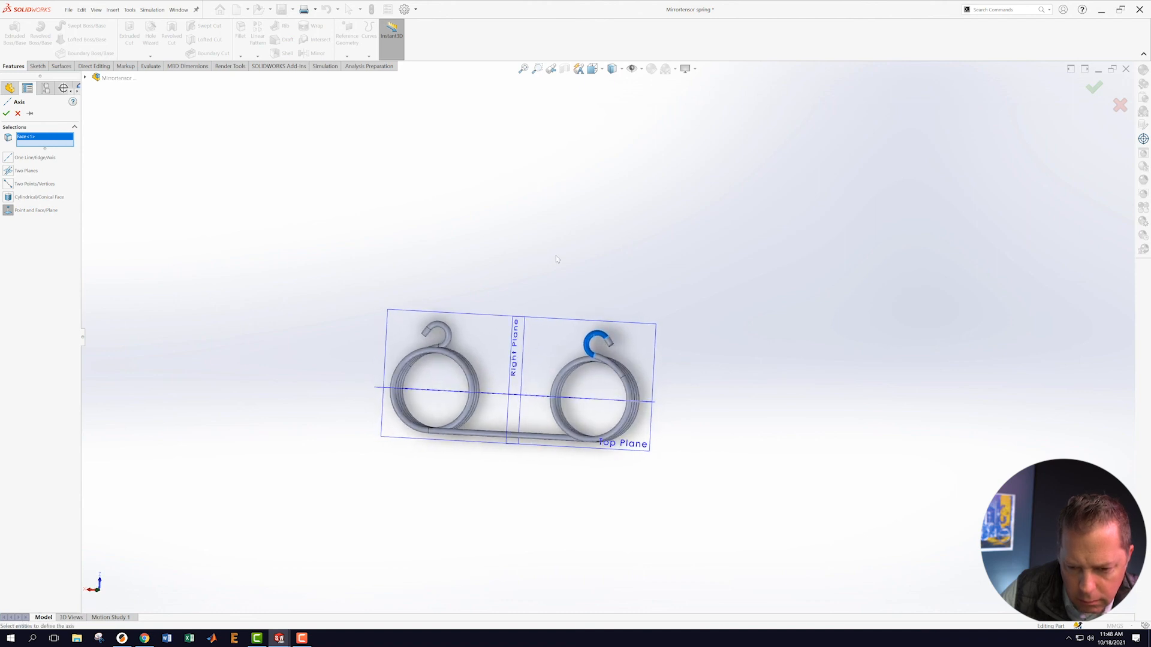
key("Escape")
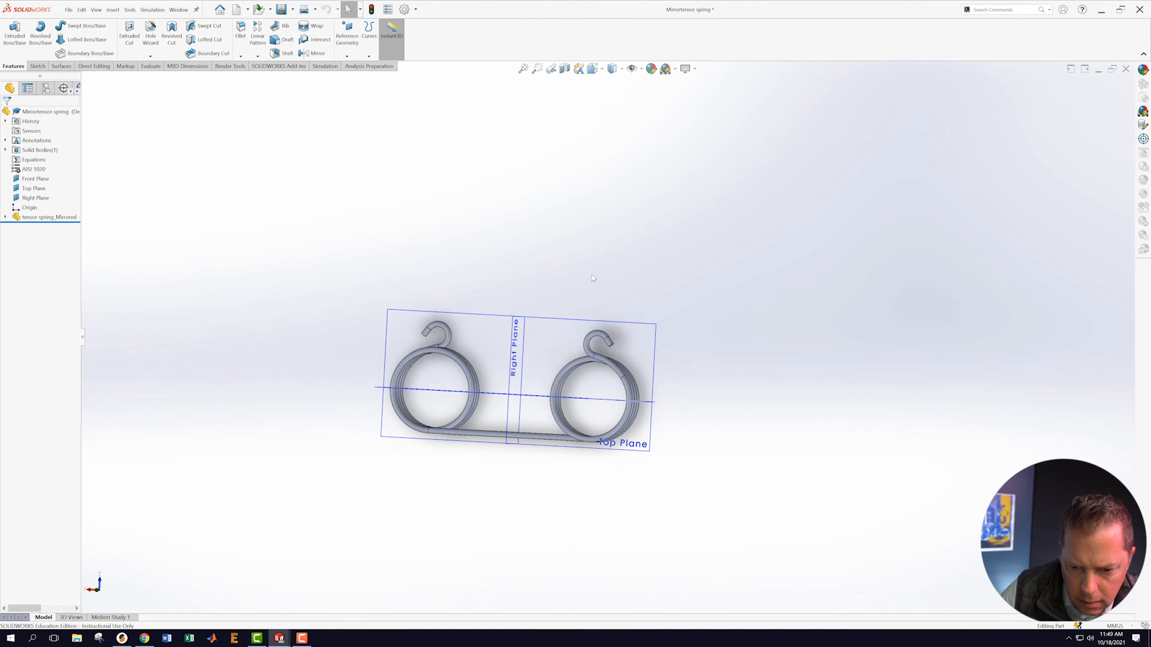
- Inspect the solid body contained in the tensor spring_Mirrored feature and its available commands
scroll(593, 277, "down", 5)
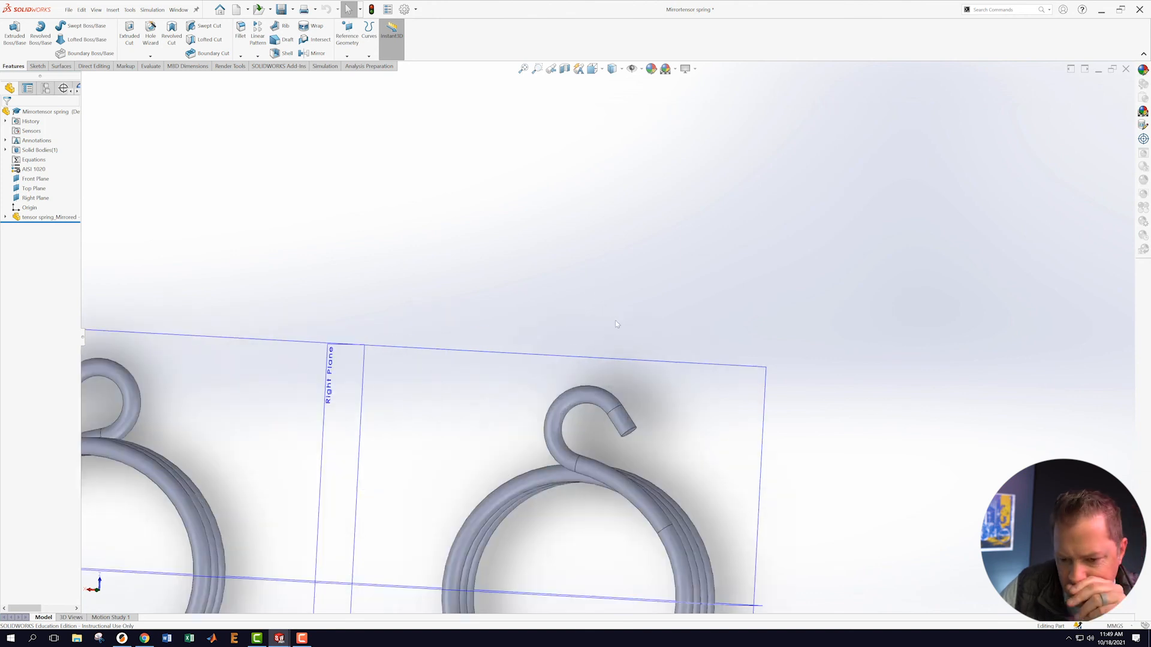
scroll(564, 339, "up", 3)
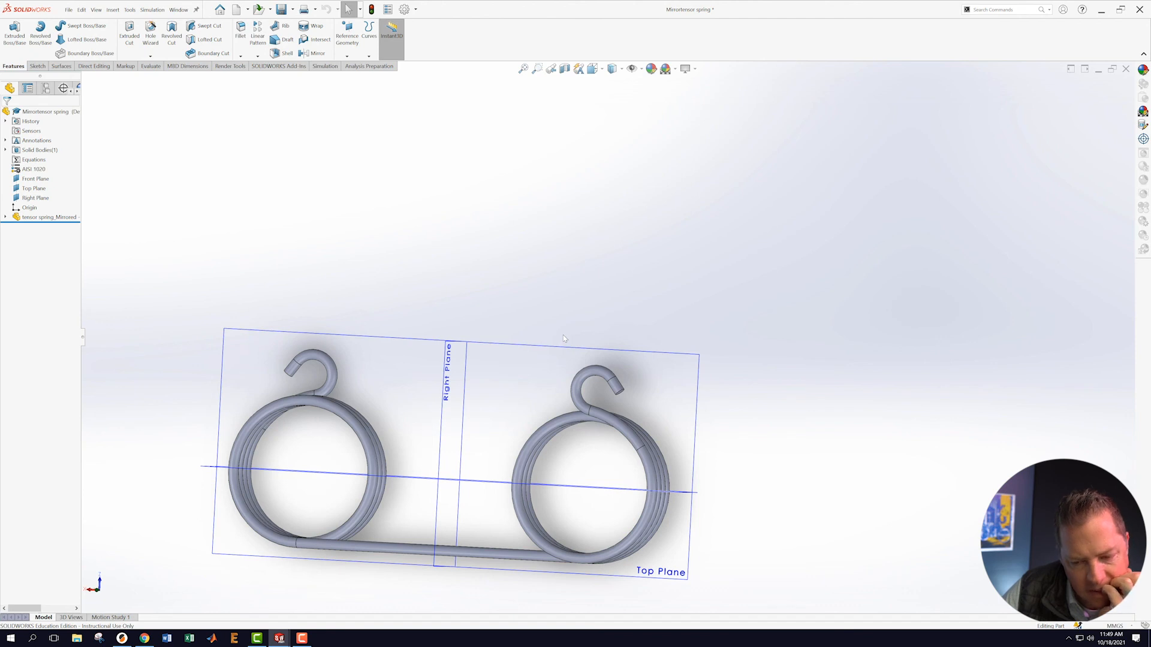
left_click(4, 217)
left_click(16, 227)
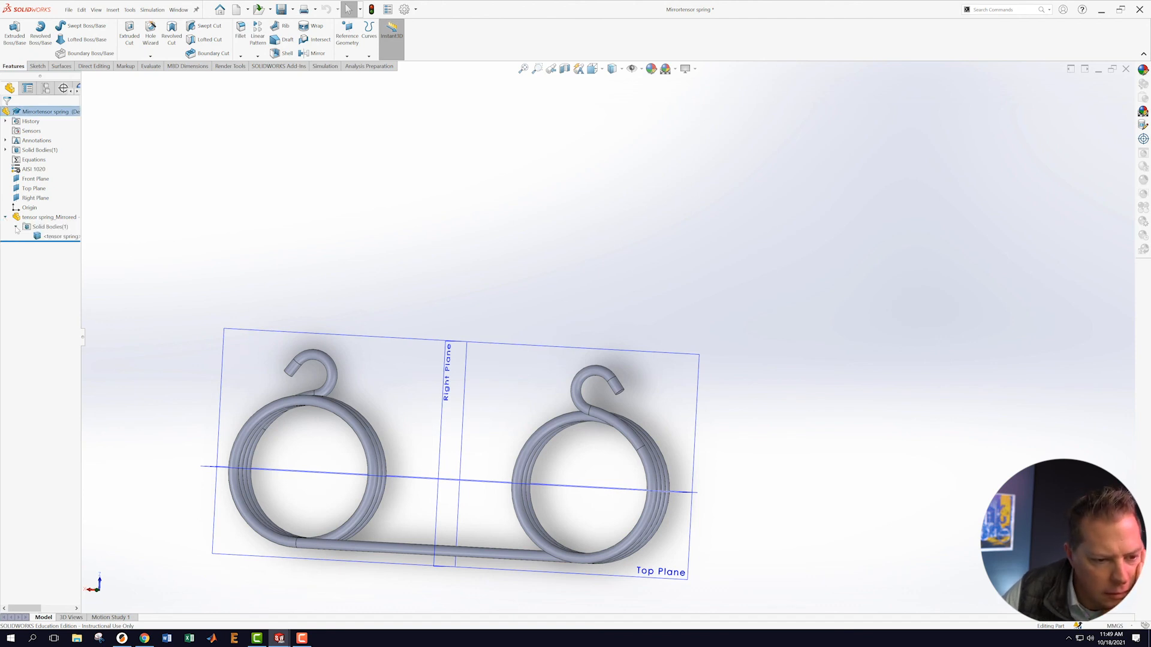
right_click(47, 237)
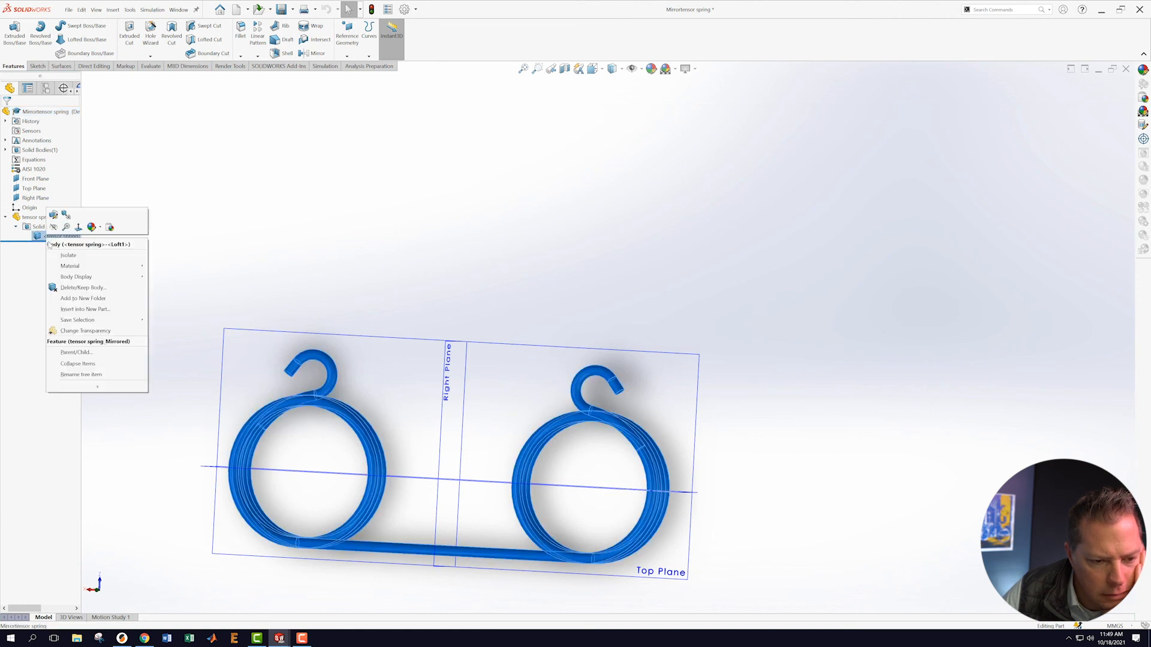
left_click(245, 216)
- Create a reference plane offset 15.5 mm from the Right Plane so that it passes through one spring hook
mouse_move(597, 286)
middle_mouse_down()
mouse_move(638, 97)
mouse_move(615, 326)
mouse_move(596, 353)
mouse_move(594, 268)
mouse_move(506, 308)
mouse_move(483, 298)
mouse_move(486, 288)
mouse_move(566, 319)
mouse_move(609, 297)
mouse_move(604, 334)
mouse_move(609, 259)
mouse_move(629, 328)
middle_mouse_up()
left_click(352, 49)
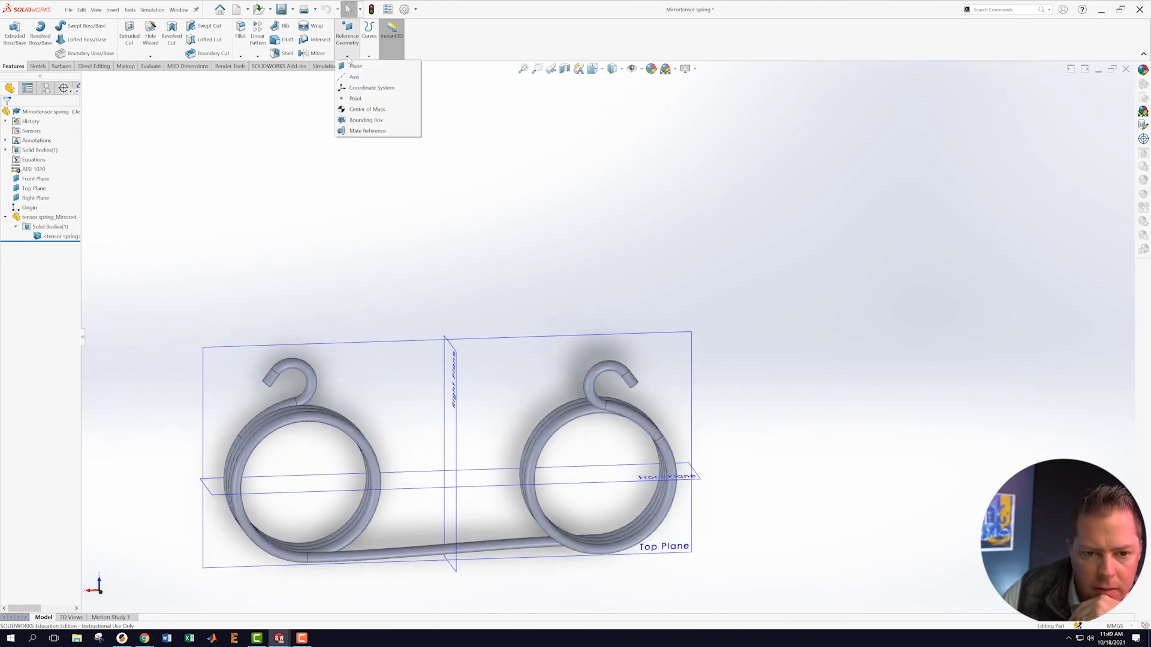
left_click(359, 74)
left_click(453, 383)
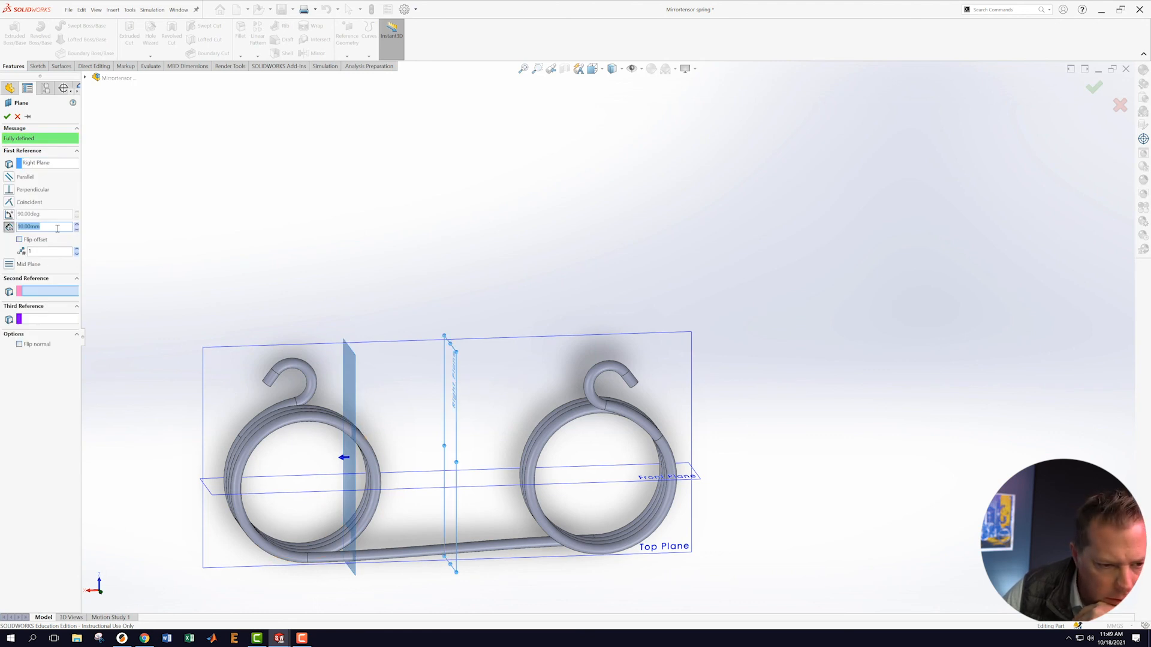
left_click_drag(59, 229, 11, 234)
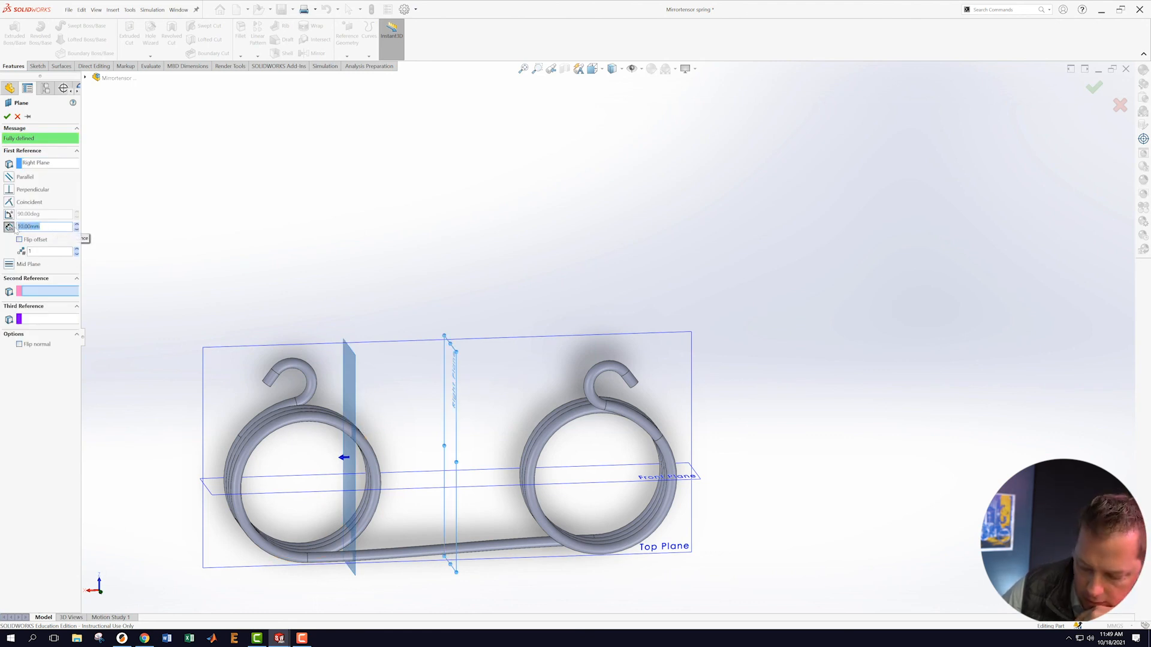
type("15")
key("Return")
middle_click_drag(315, 216, 302, 198)
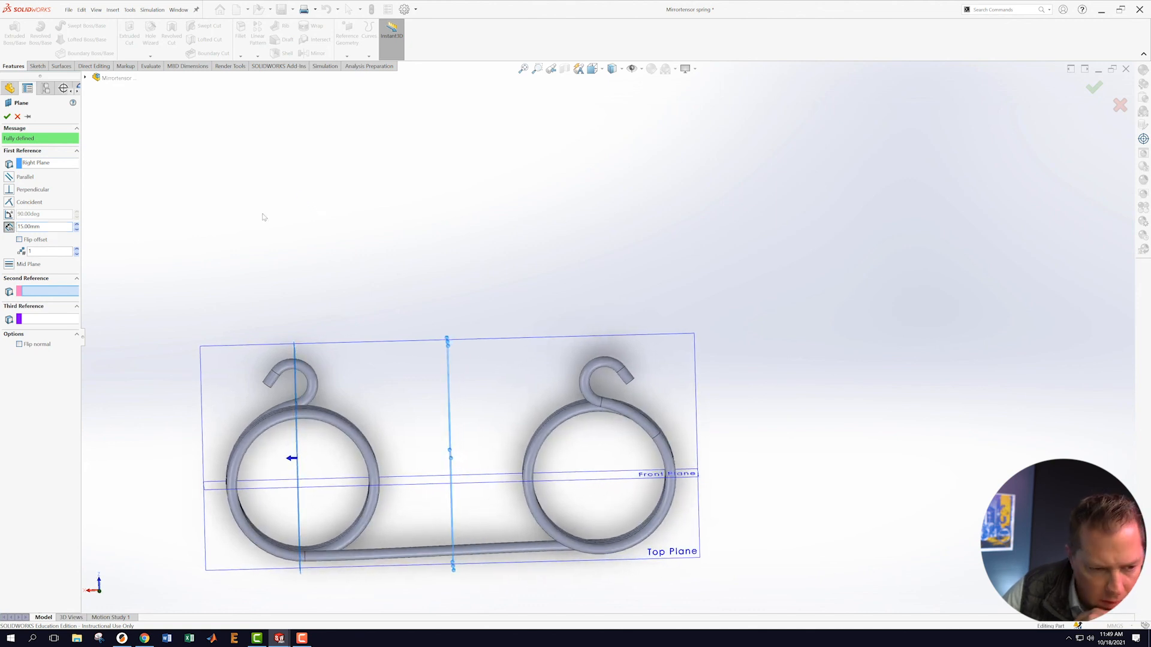
type("16")
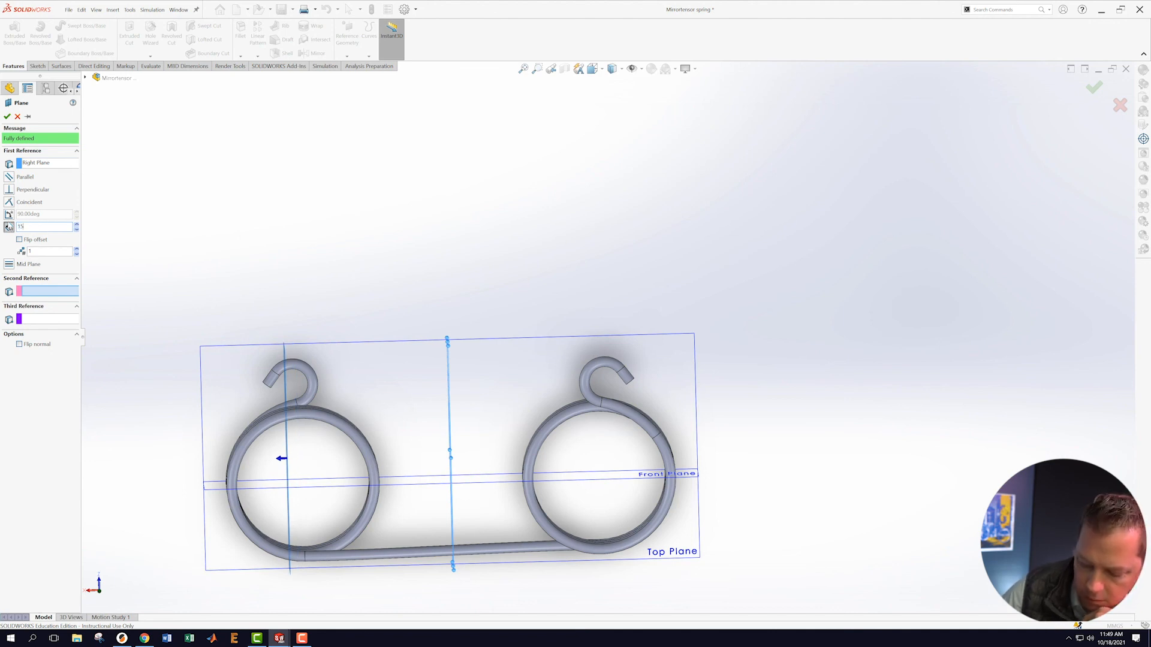
type(".5")
key("Return")
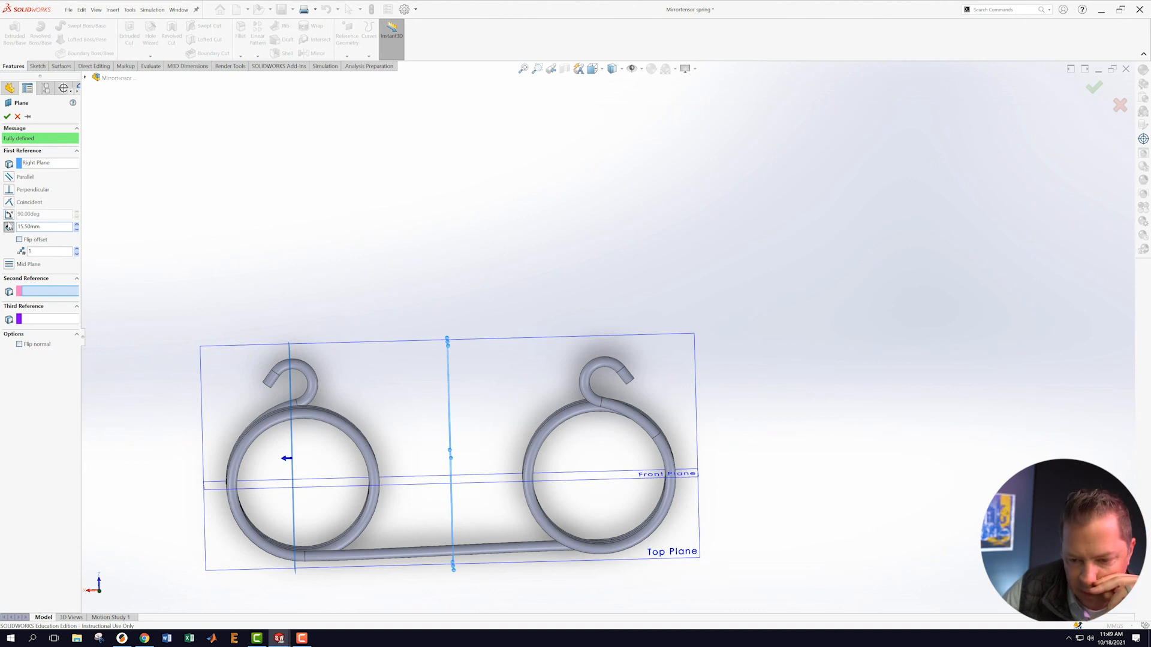
left_click(6, 117)
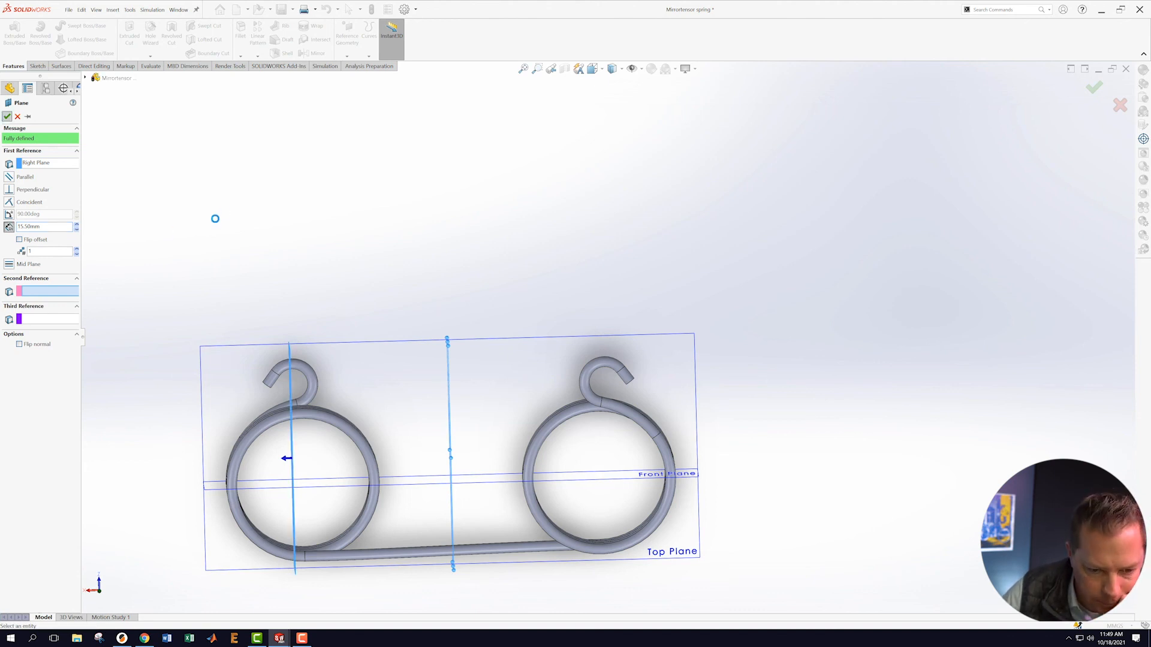
left_click(261, 270)
- Create a reference plane above the Front Plane through the spring hooks, trying offsets of 14, 12 and 10 mm before using 9.5 mm
middle_click_drag(273, 265, 294, 306)
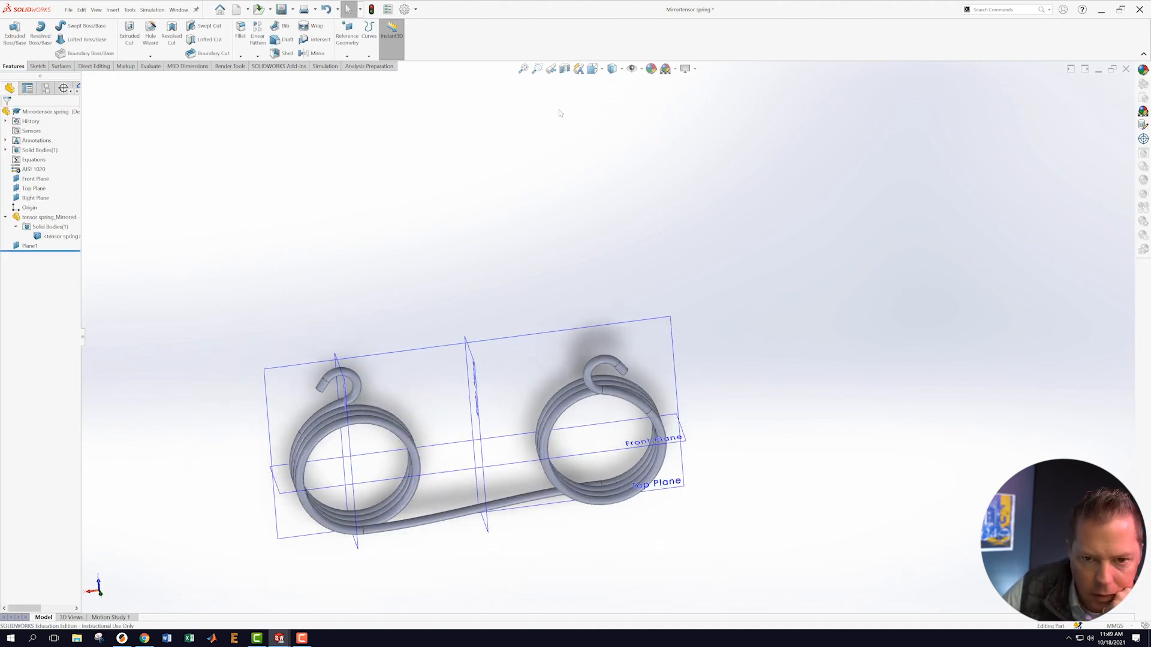
left_click(347, 55)
left_click(356, 67)
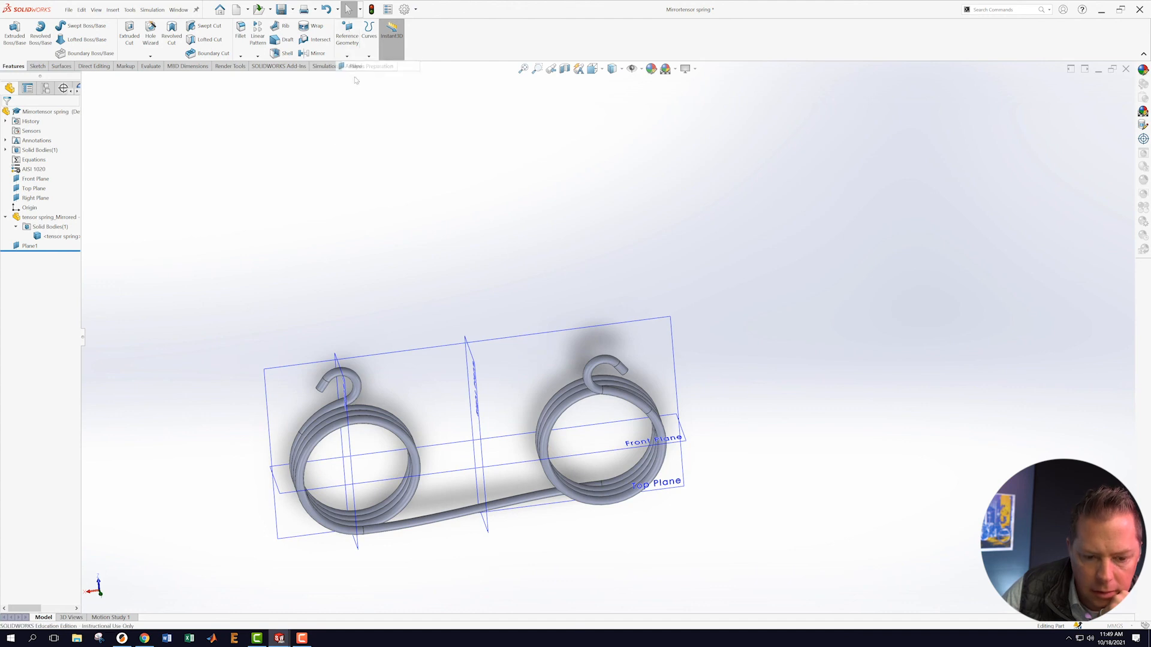
left_click(295, 497)
middle_click_drag(282, 256, 280, 187)
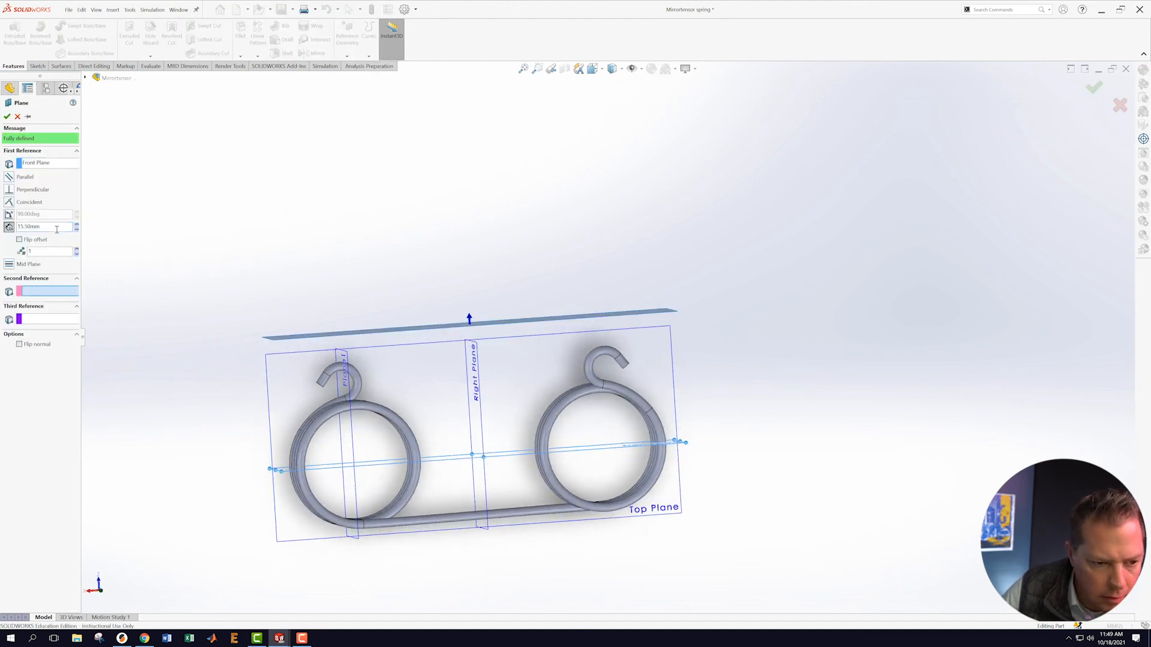
type("14")
key("Return")
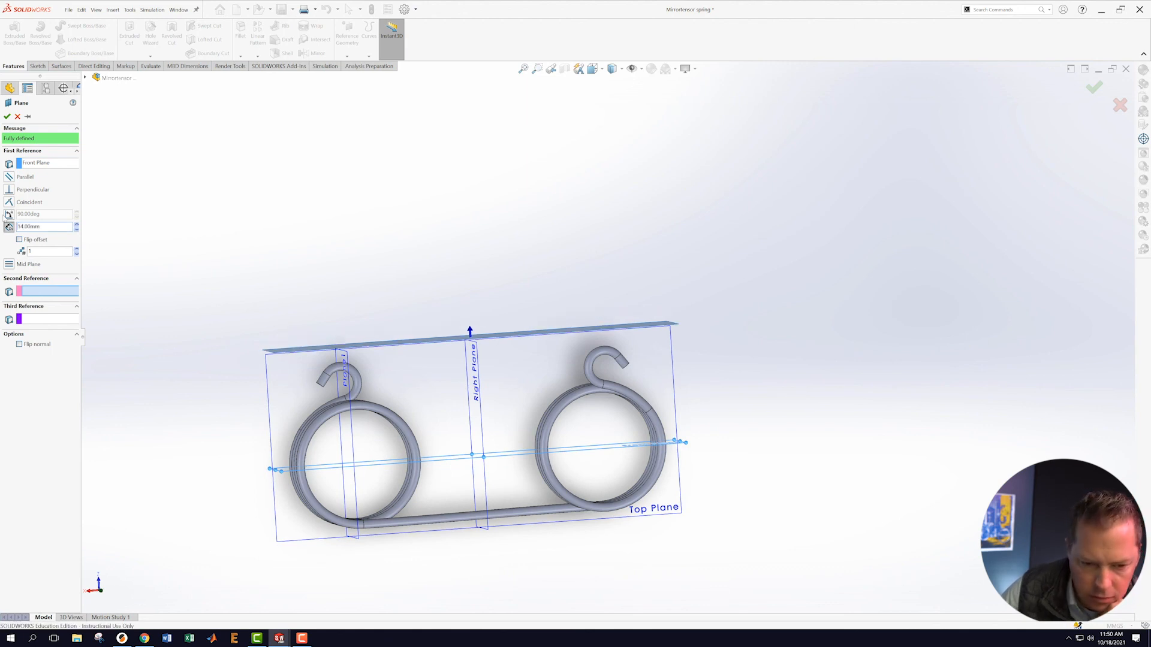
type("12")
key("Return")
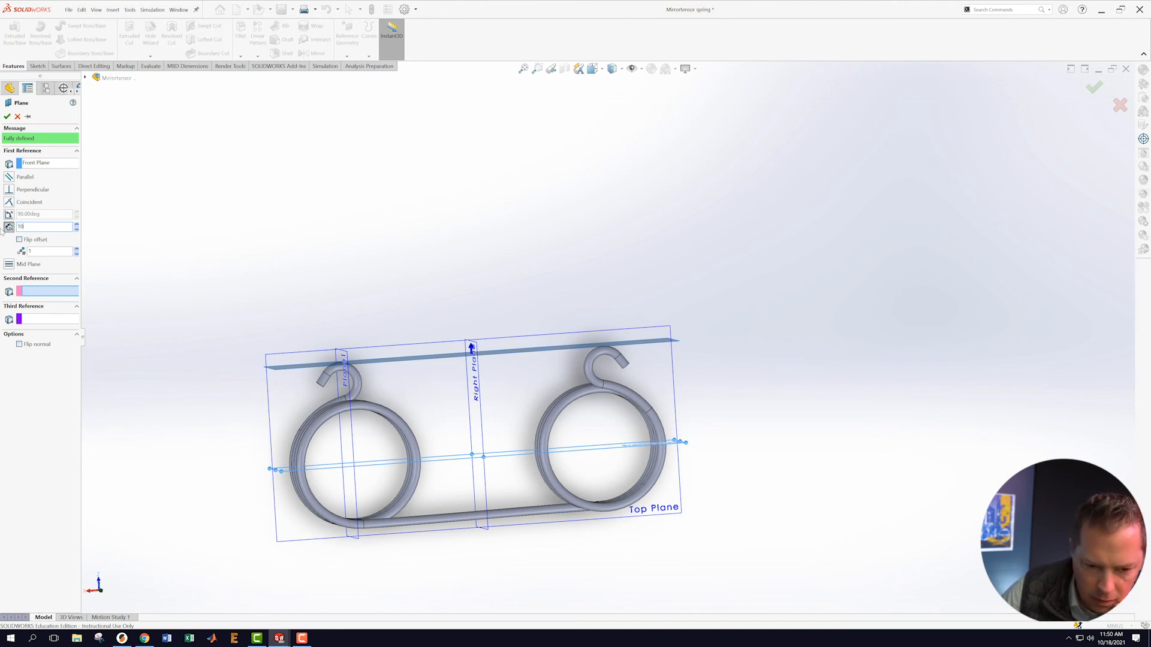
type("10")
key("Return")
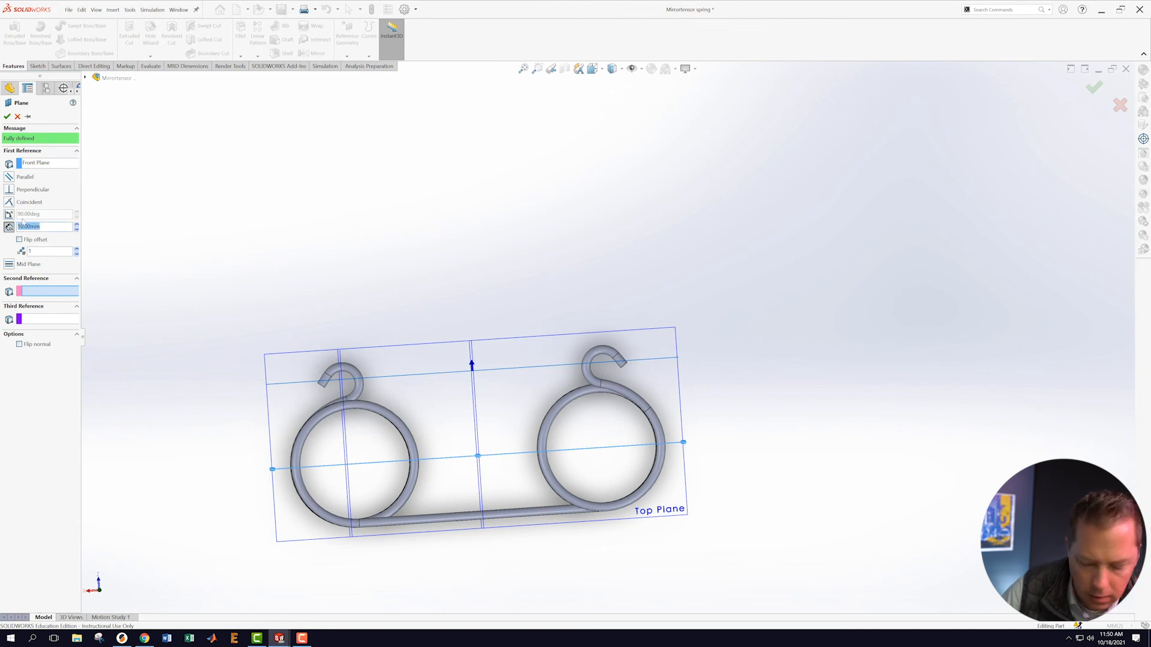
type("9.5")
key("Return")
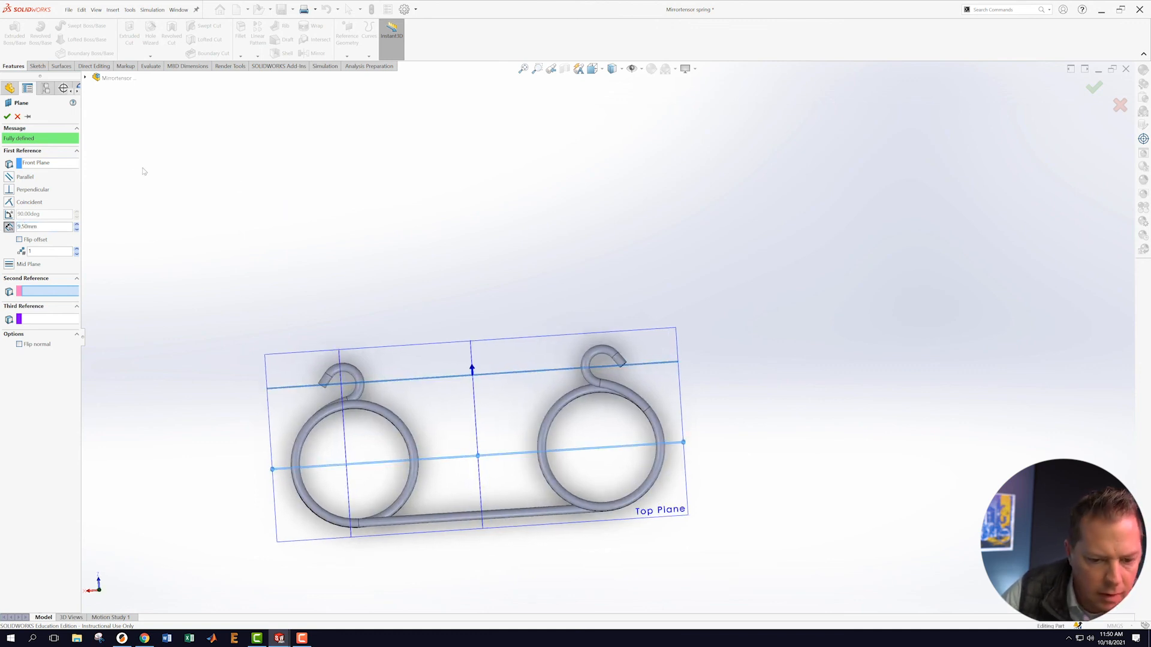
left_click(8, 117)
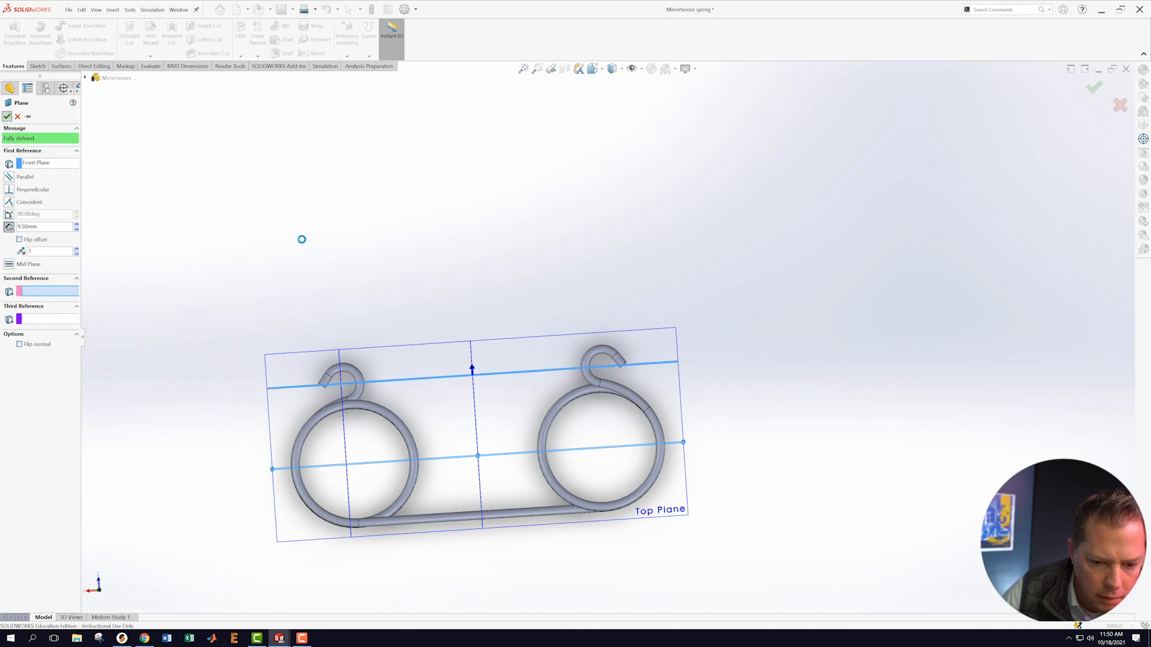
- Edit Plane1 so that its offset from the Right Plane is 15.4 mm
scroll(383, 308, "down", 2)
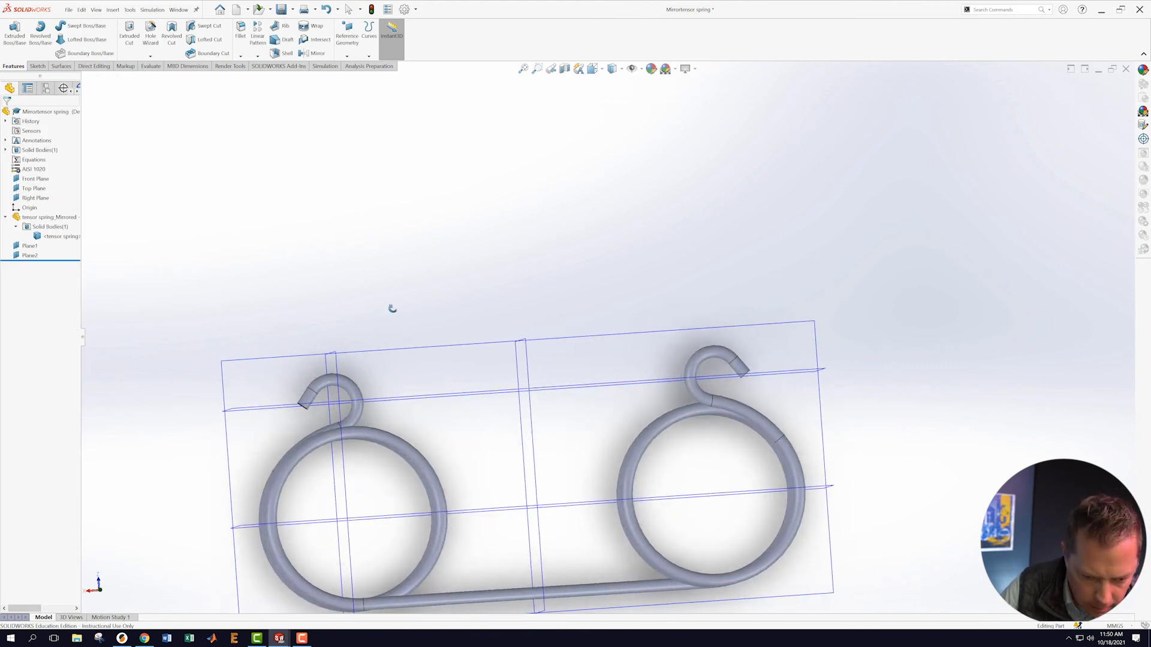
left_click(334, 369)
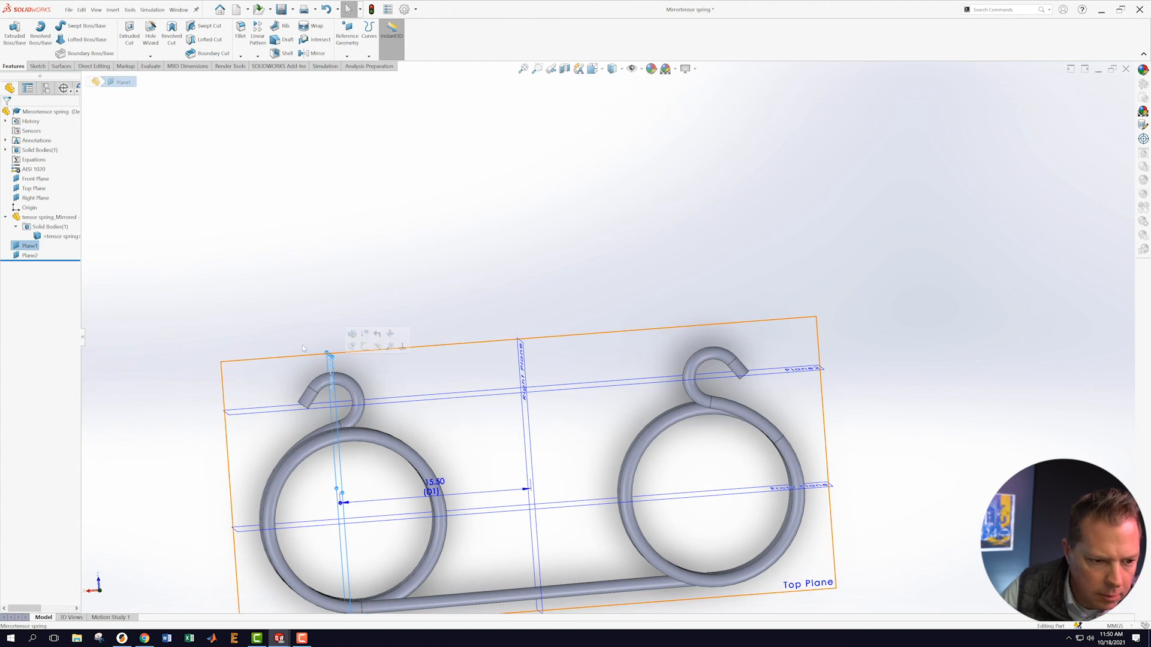
right_click(31, 247)
left_click(40, 230)
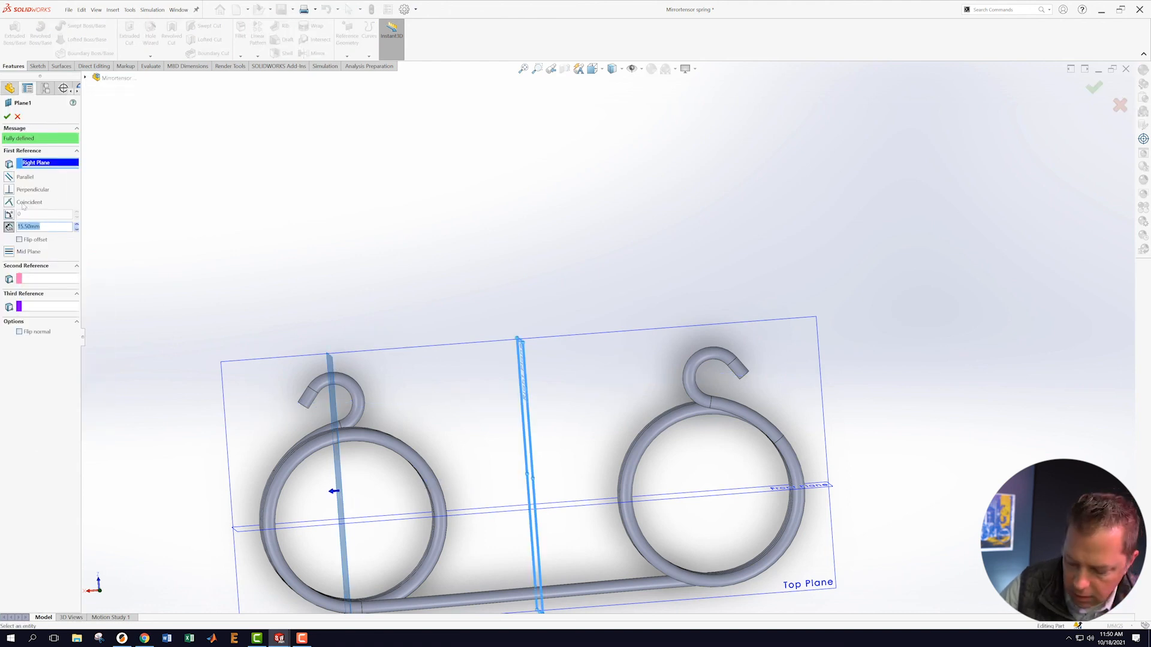
type("15.4")
key("Return")
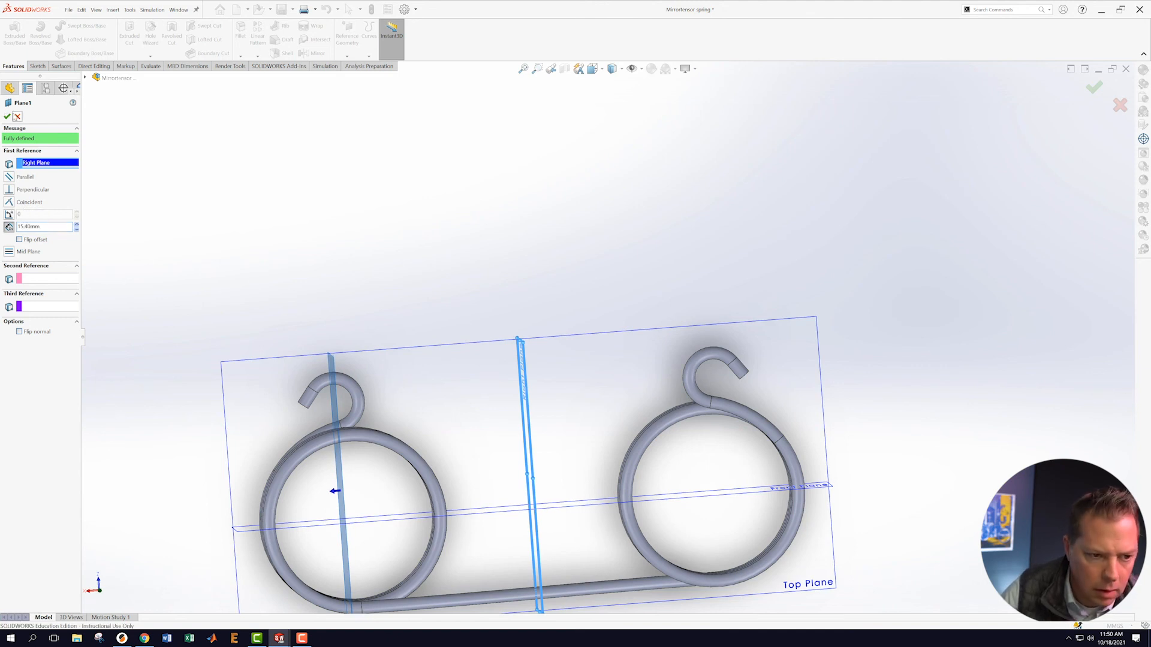
left_click(6, 115)
- Create a reference axis through the hook at the intersection of Plane1 and Plane2
middle_click_drag(611, 295, 637, 282)
left_click(347, 56)
left_click(365, 89)
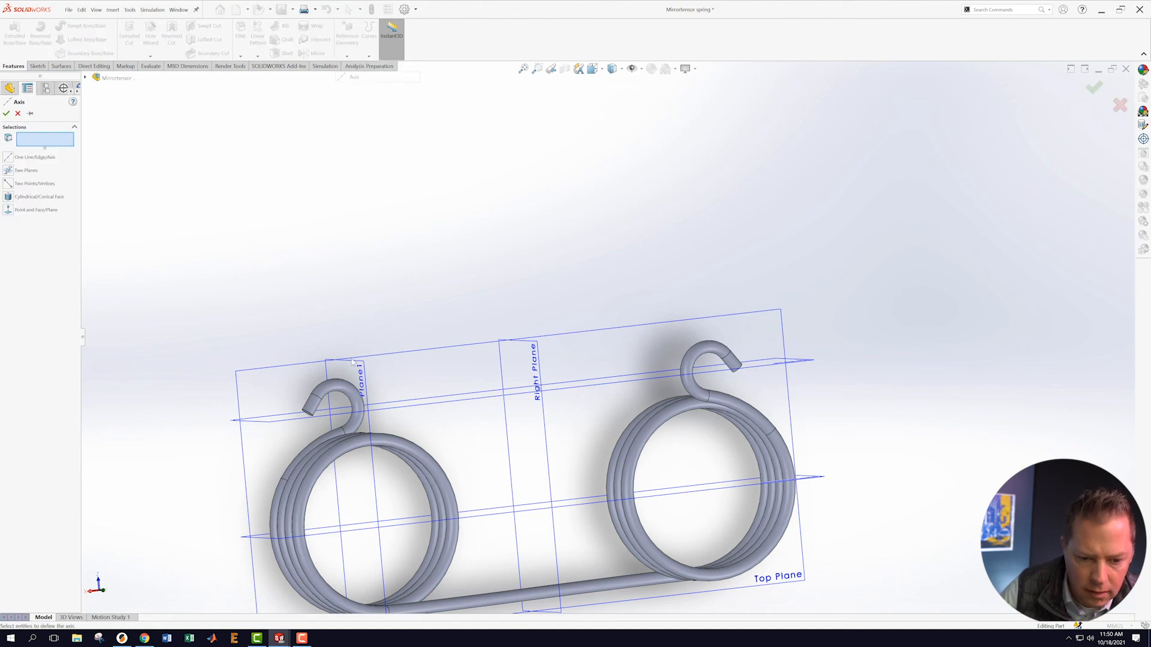
left_click(363, 372)
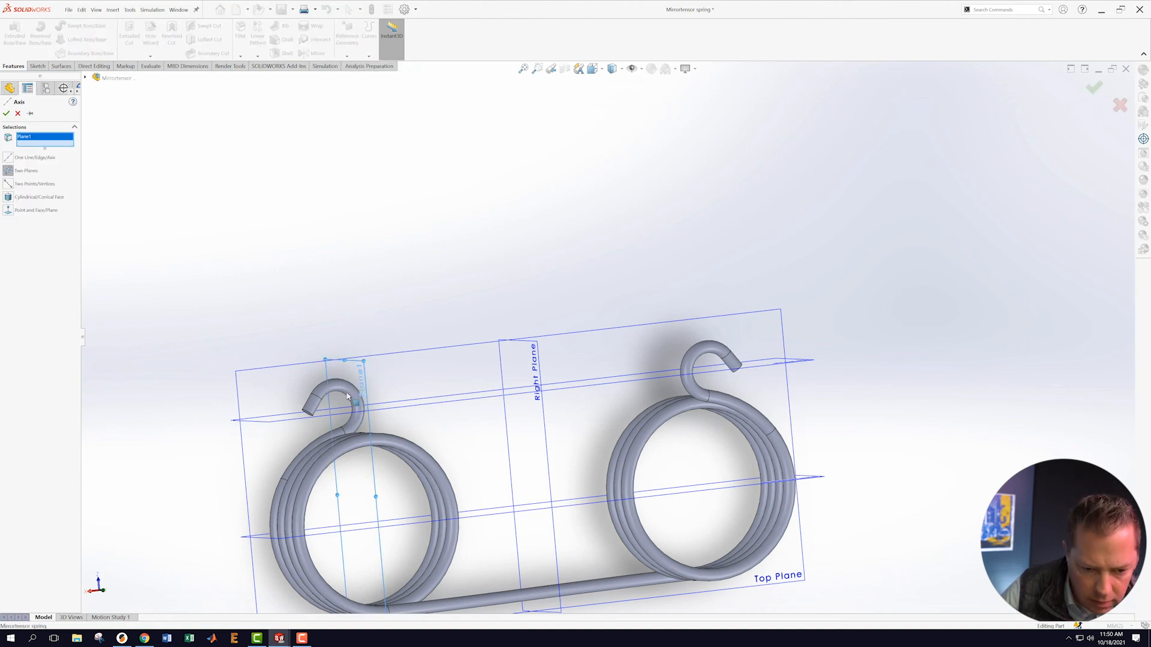
left_click(292, 423)
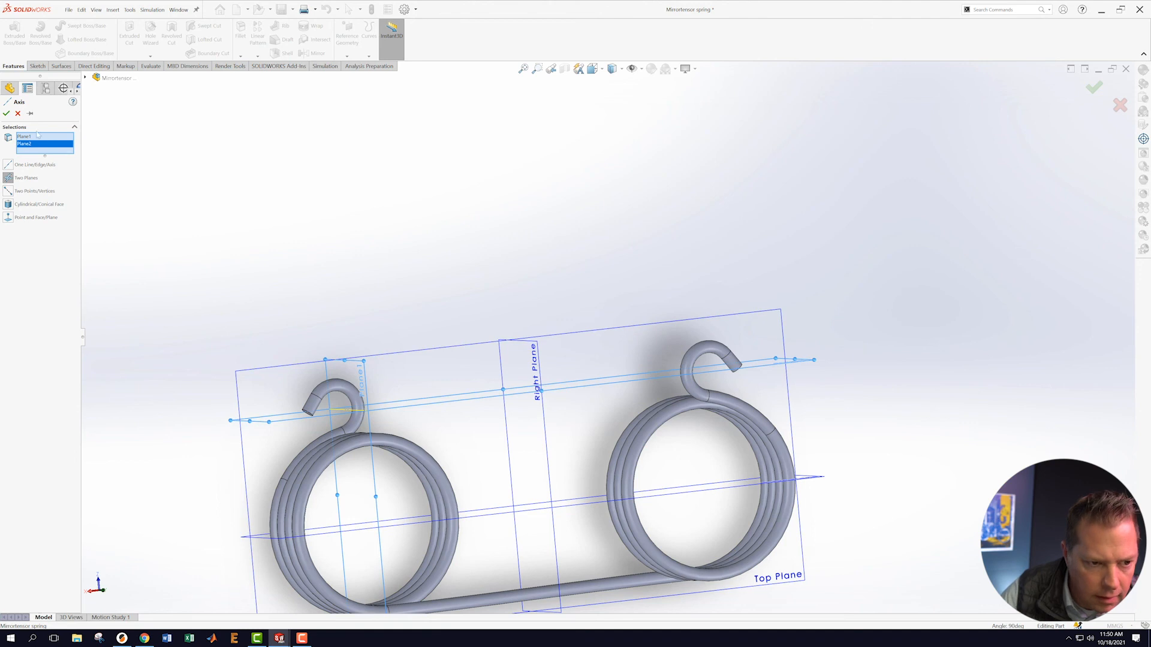
left_click(7, 113)
key("ctrl+5")
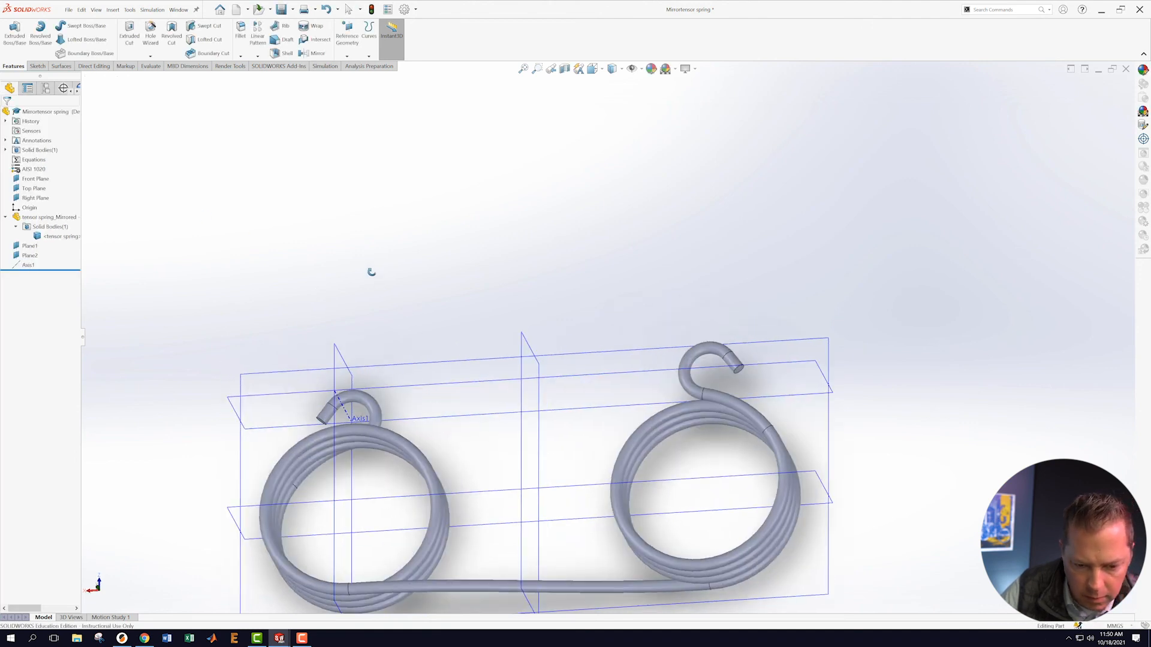
- Save the Mirrortensor spring part and close it to return to the assembly
left_click(69, 10)
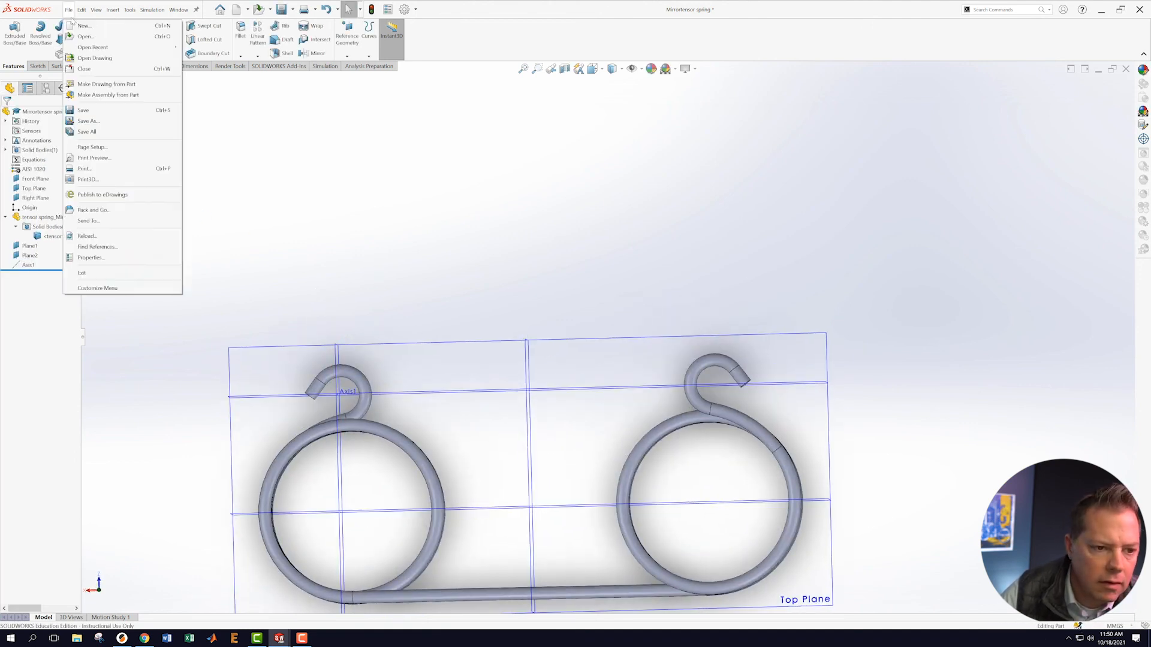
left_click(81, 110)
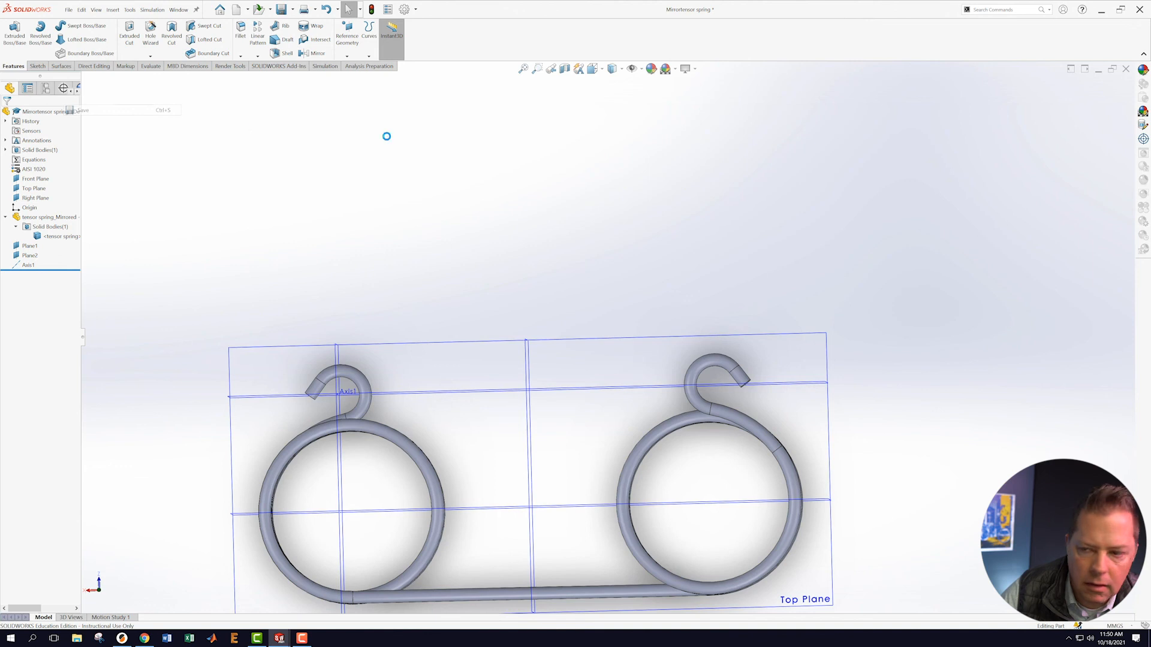
left_click(1126, 69)
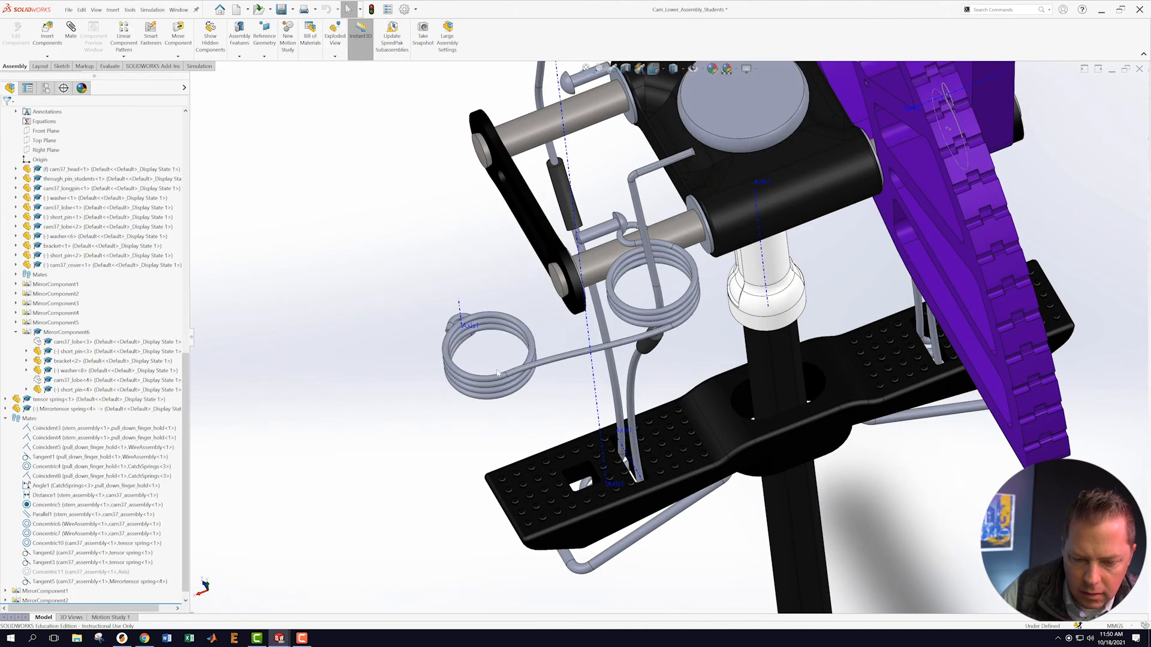
- Add a concentric mate between the Mirrortensor spring's hook axis and the cylindrical face of the short pin near the upper shaft
middle_click_drag(497, 373, 573, 358)
scroll(591, 383, "down", 5)
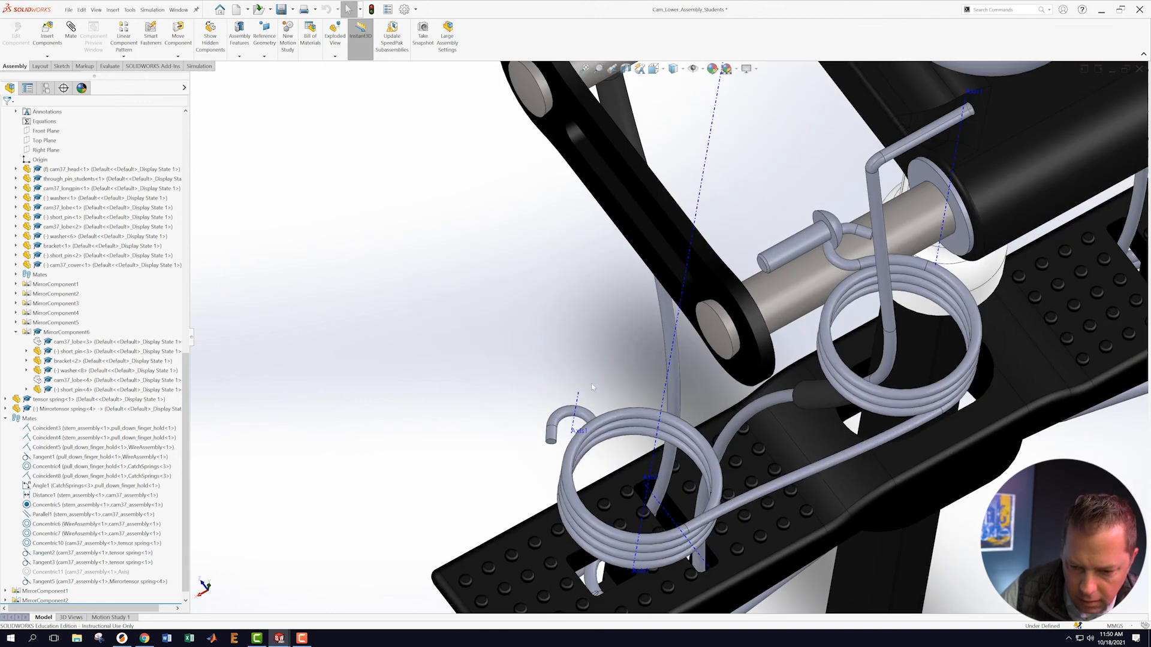
left_click(579, 404)
scroll(657, 207, "up", 3)
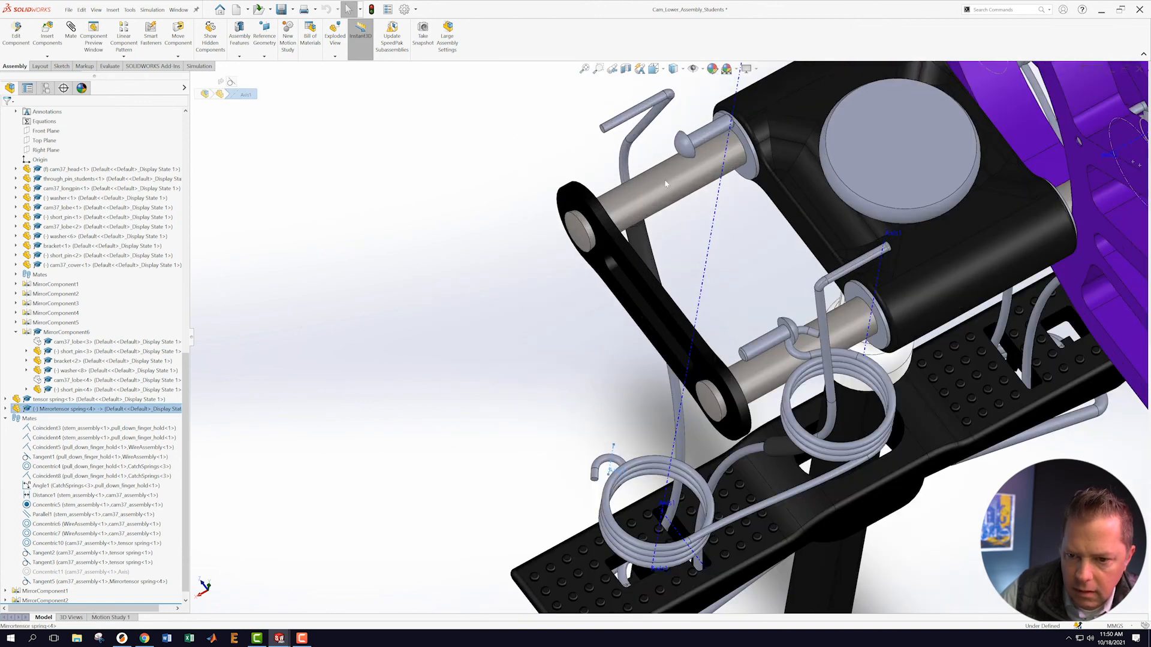
left_click(710, 138, "ctrl")
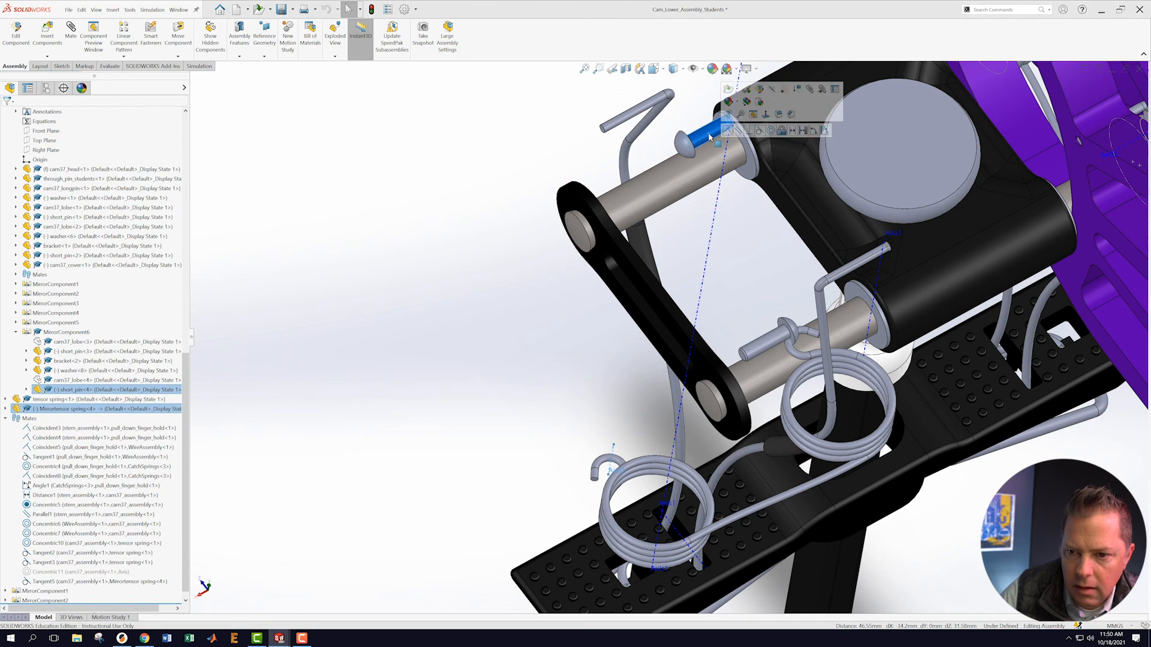
left_click(771, 131)
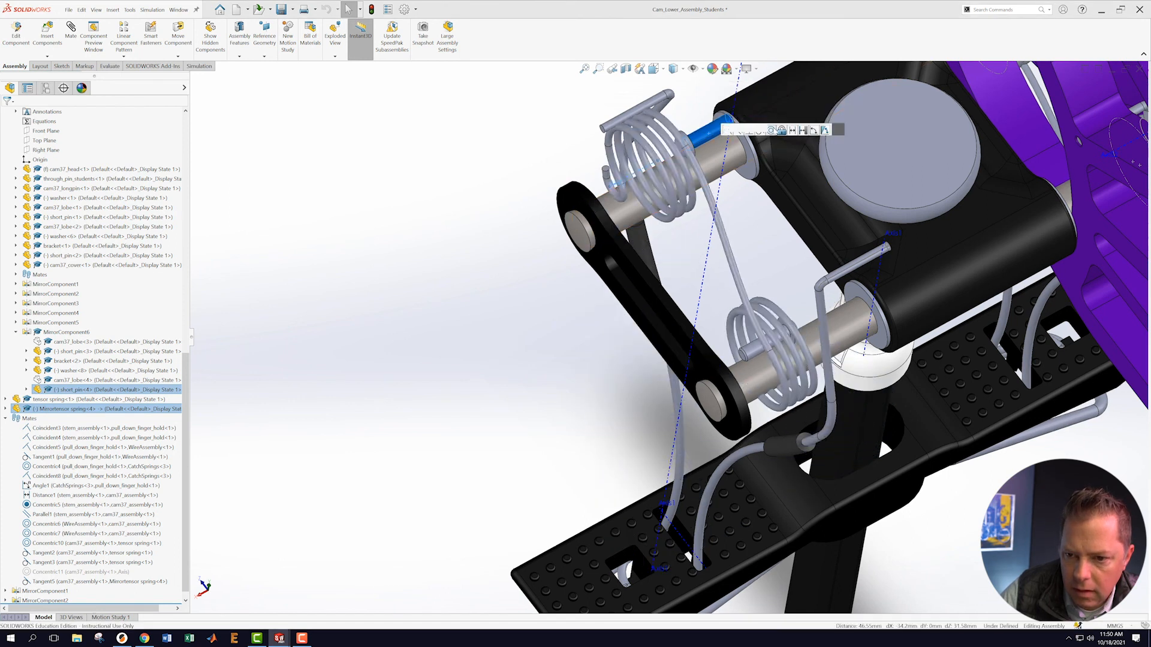
scroll(586, 347, "up", 1)
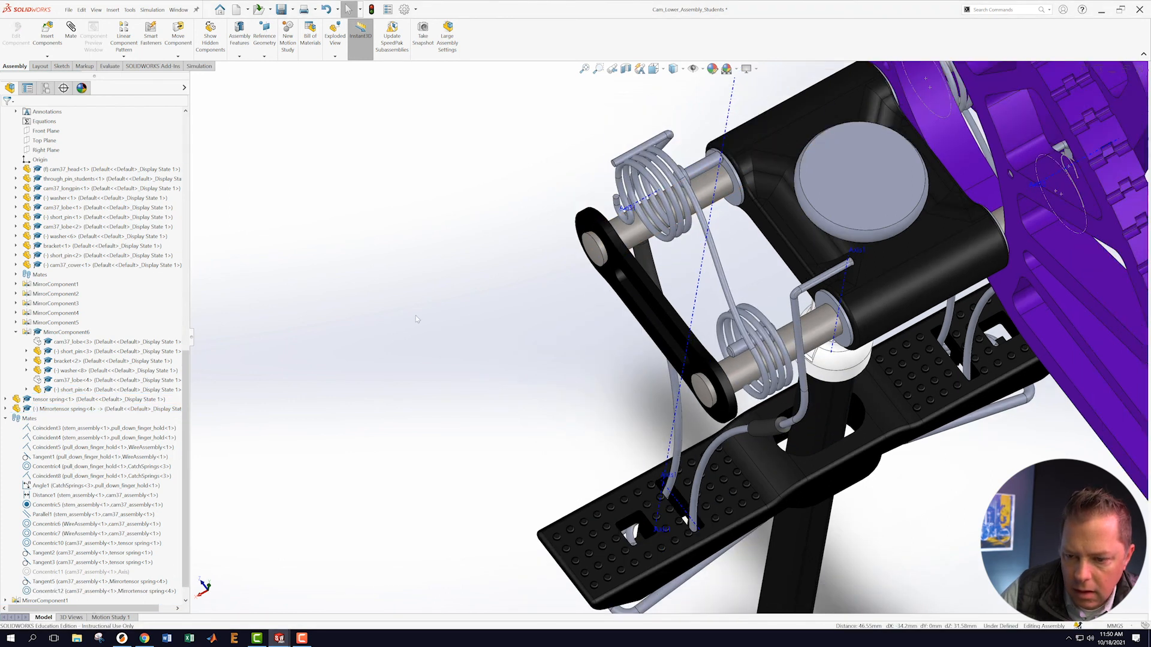
- Flip the alignment of the spring's new concentric mate and delete the Mirrortensor spring's Tangent5 mate
scroll(183, 371, "down", 1)
right_click(64, 572)
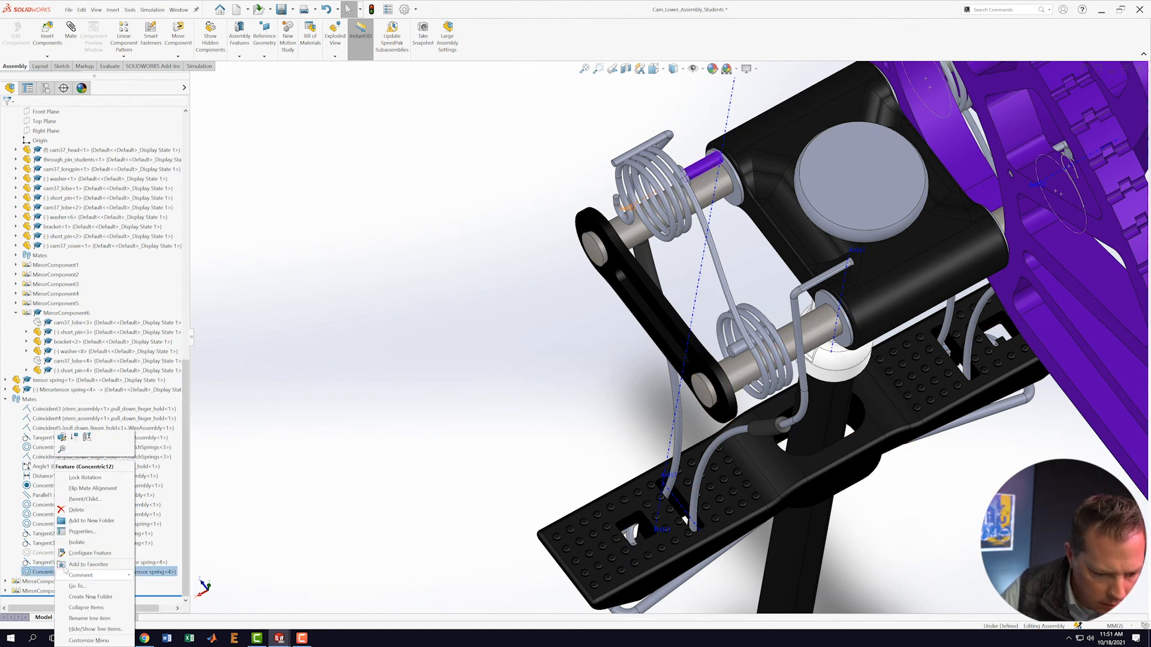
left_click(81, 489)
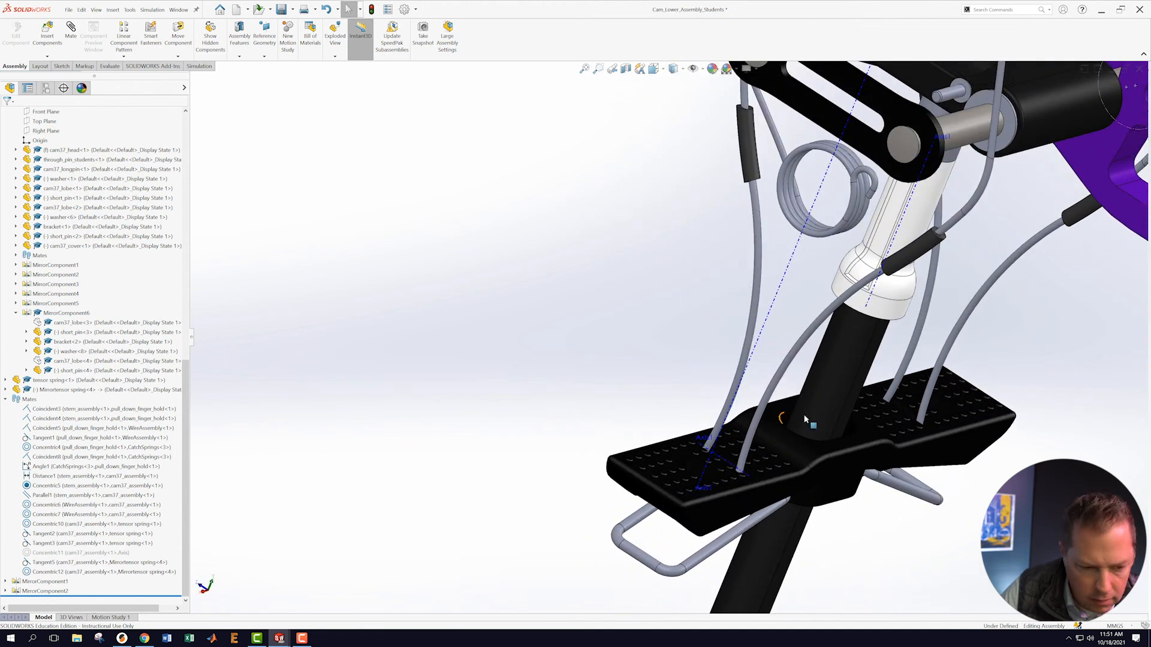
right_click(42, 562)
left_click(65, 511)
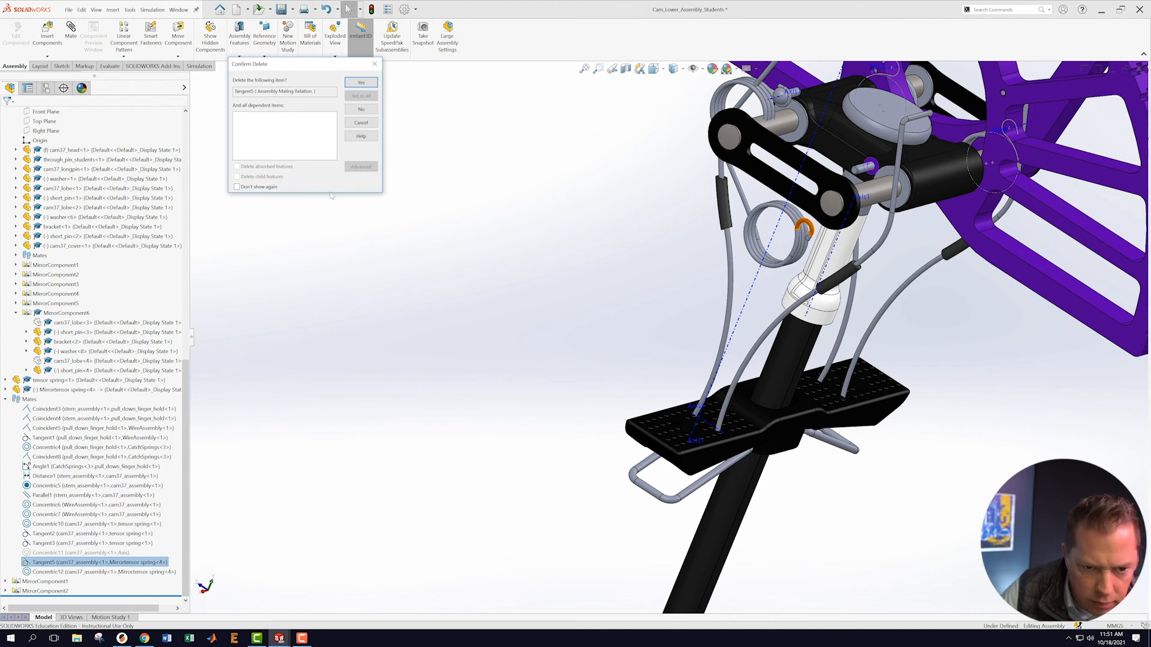
left_click(360, 83)
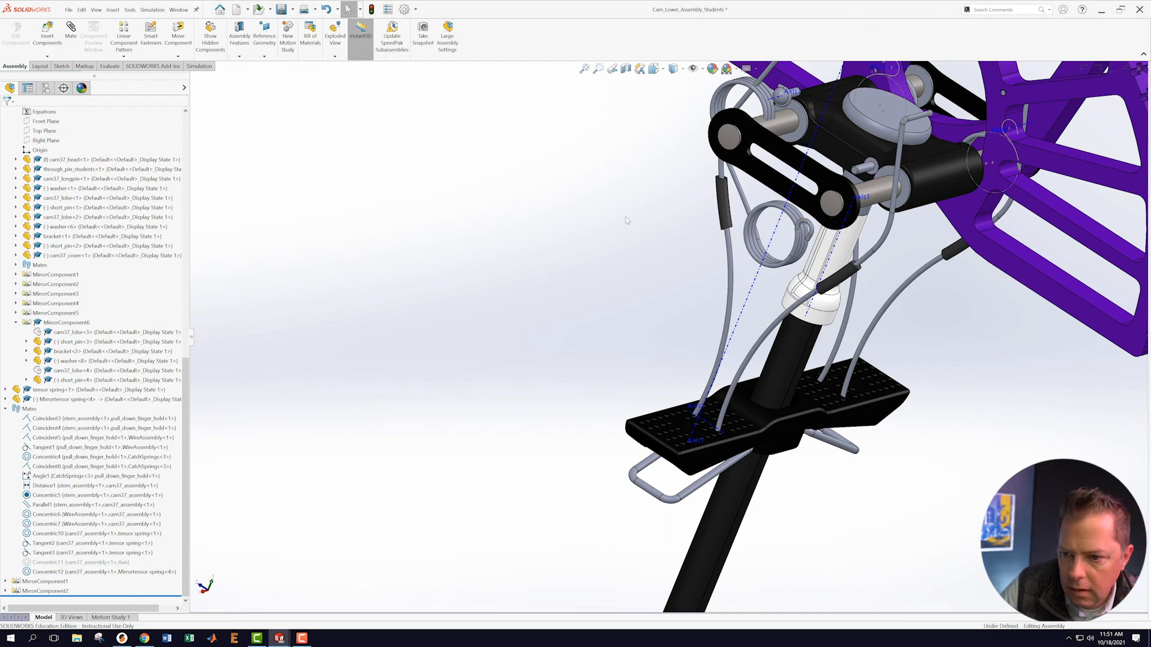
- Move the Mirrortensor spring away from the stem by dragging it freely in the assembly
scroll(628, 266, "down", 5)
scroll(629, 266, "up", 3)
middle_click_drag(629, 266, 672, 240)
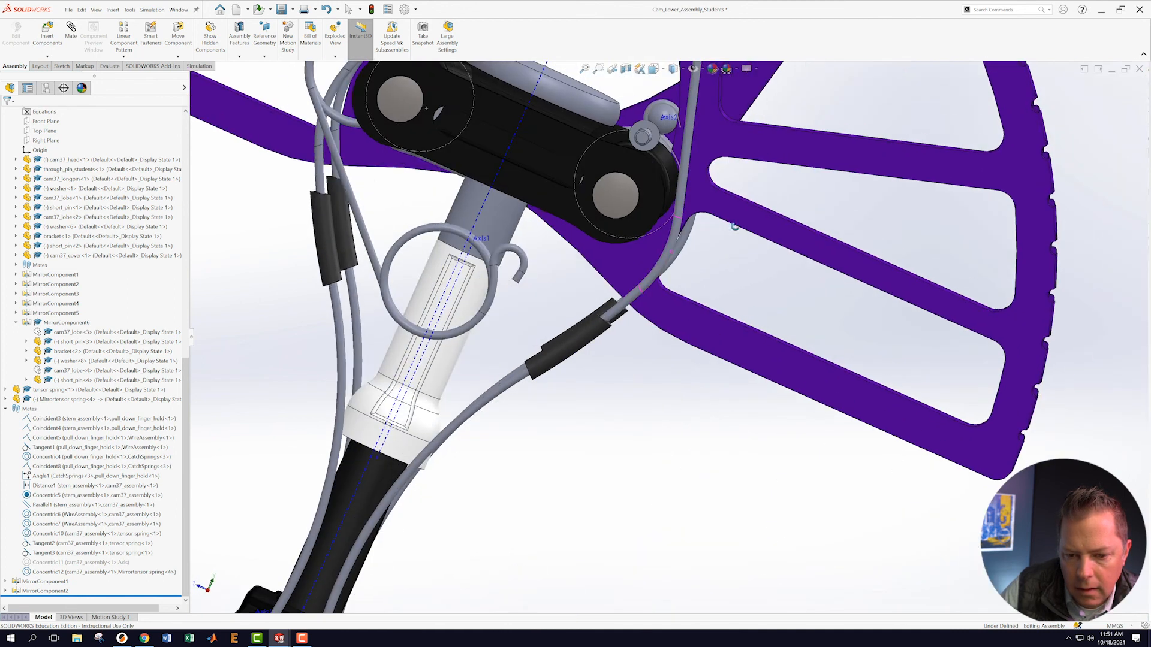
left_click(422, 280)
left_click_drag(421, 277, 704, 262)
middle_click_drag(705, 265, 604, 383)
scroll(604, 383, "up", 4)
scroll(563, 263, "down", 2)
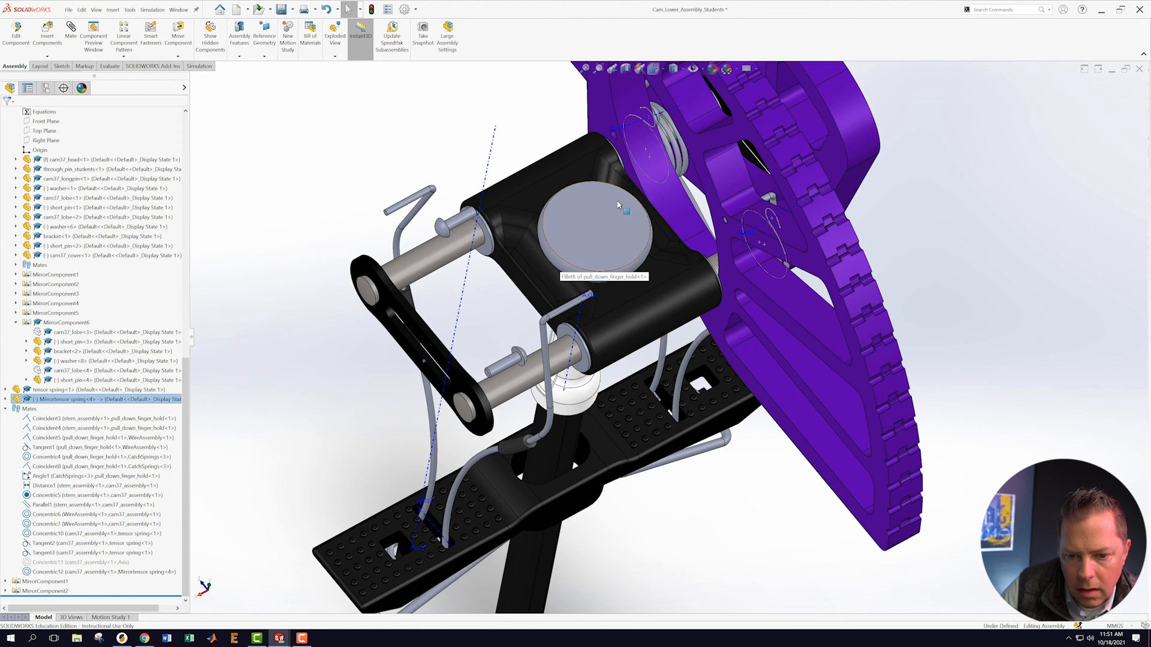
- Locate the Mirrortensor spring in the full assembly view and move it back beside the black bracket near the short pins
scroll(616, 321, "up", 3)
middle_click_drag(814, 236, 790, 224)
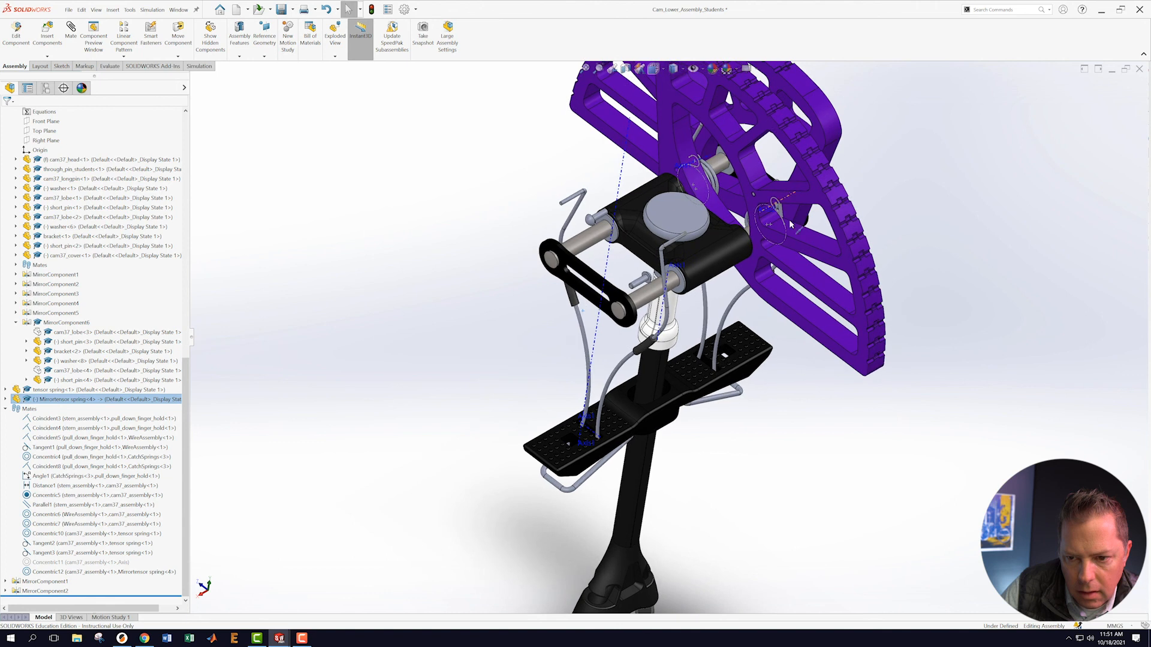
left_click(710, 186)
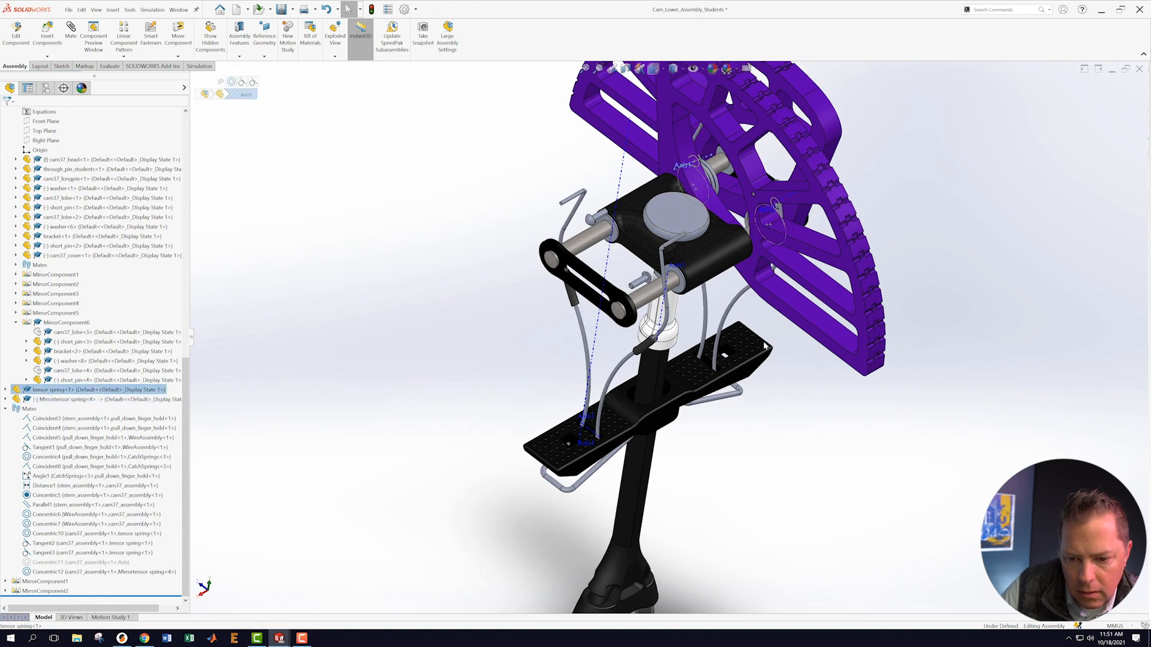
middle_click_drag(770, 367, 766, 274)
key("f")
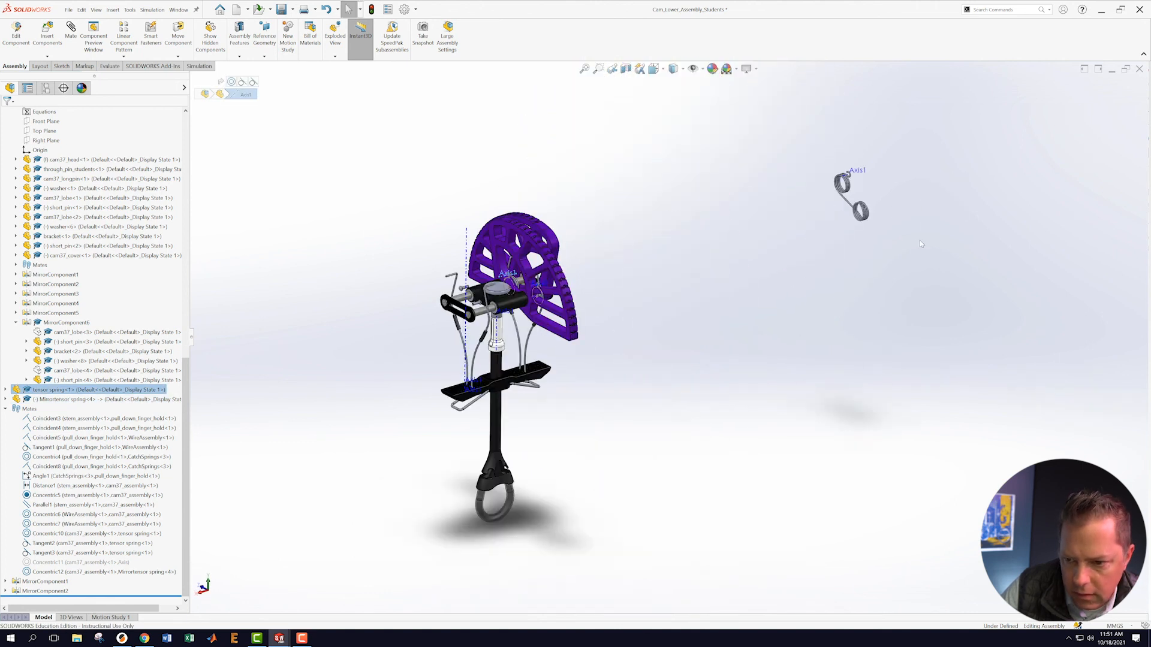
left_click_drag(849, 192, 451, 314)
left_click(419, 259)
middle_click_drag(419, 259, 380, 253)
scroll(439, 287, "down", 9)
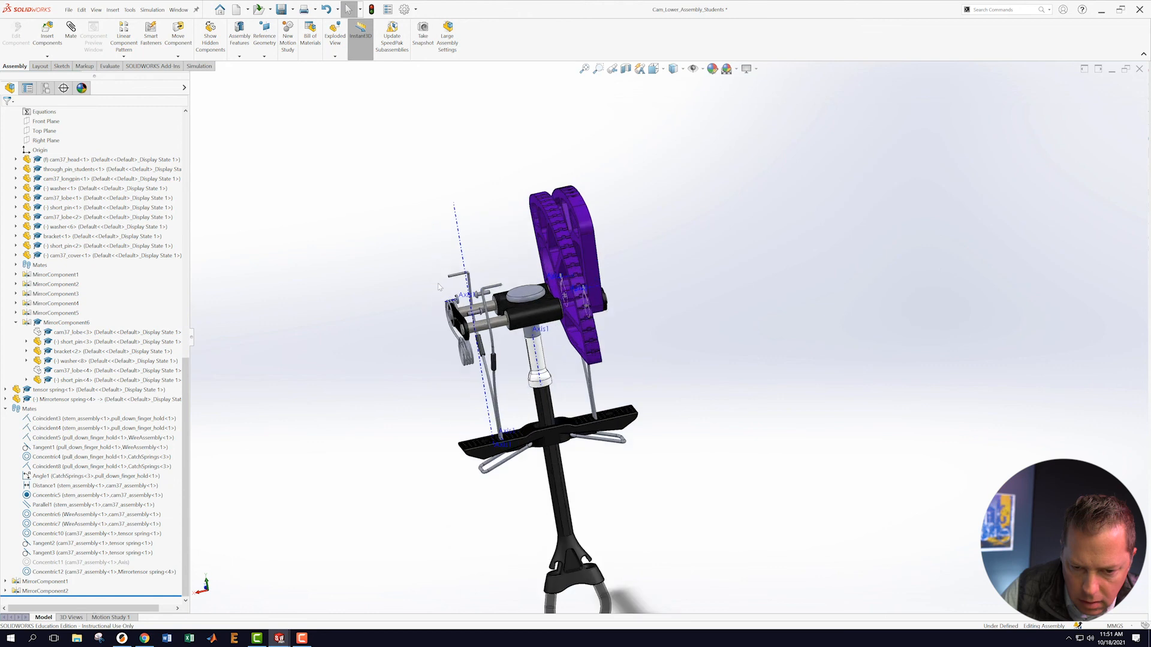
scroll(547, 325, "down", 5)
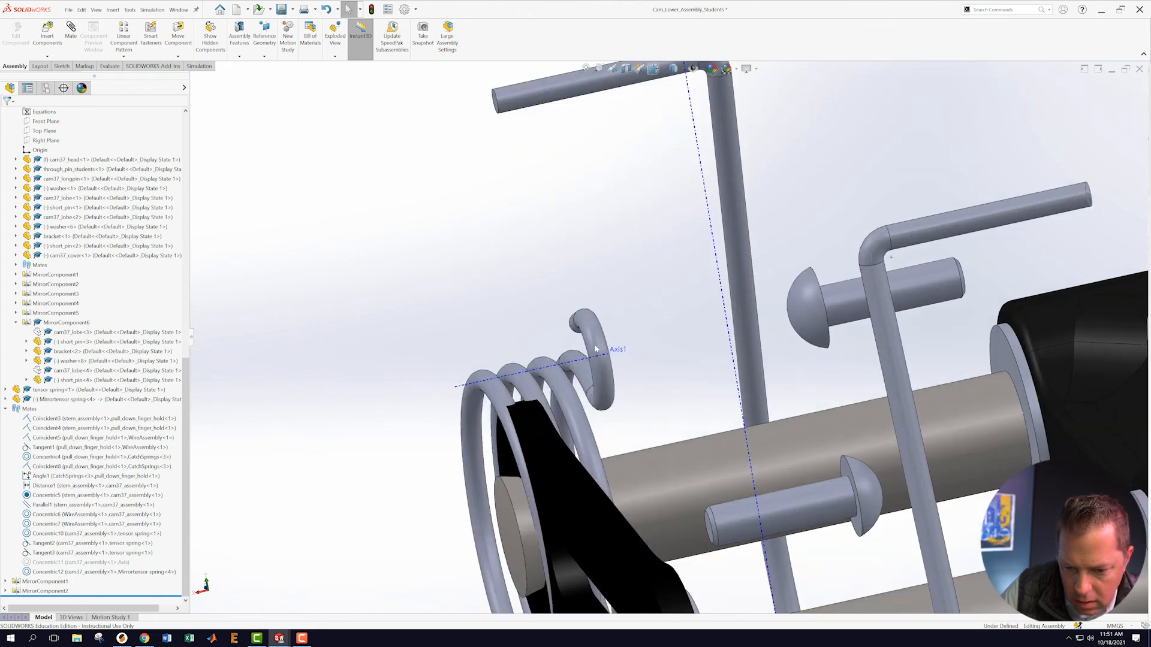
- Add a tangent mate between the Mirrortensor spring's end hook and the cylindrical face of the short pin near the upper shaft
left_click(595, 374)
middle_click_drag(701, 328, 710, 323)
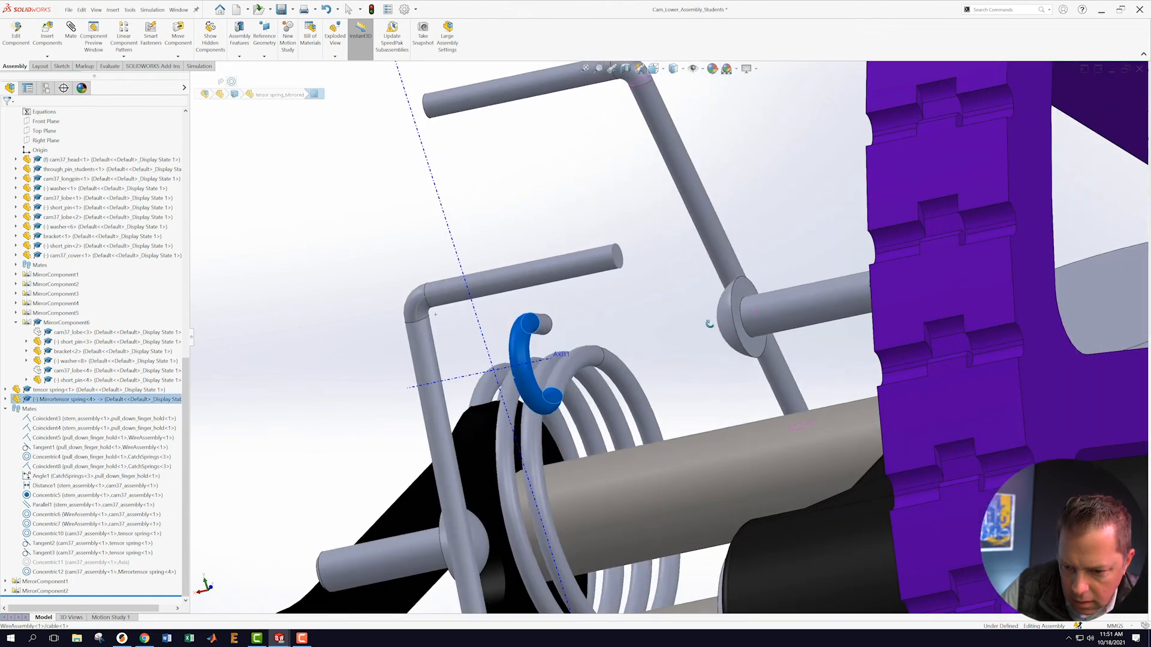
left_click(741, 336, "ctrl")
left_click(757, 330)
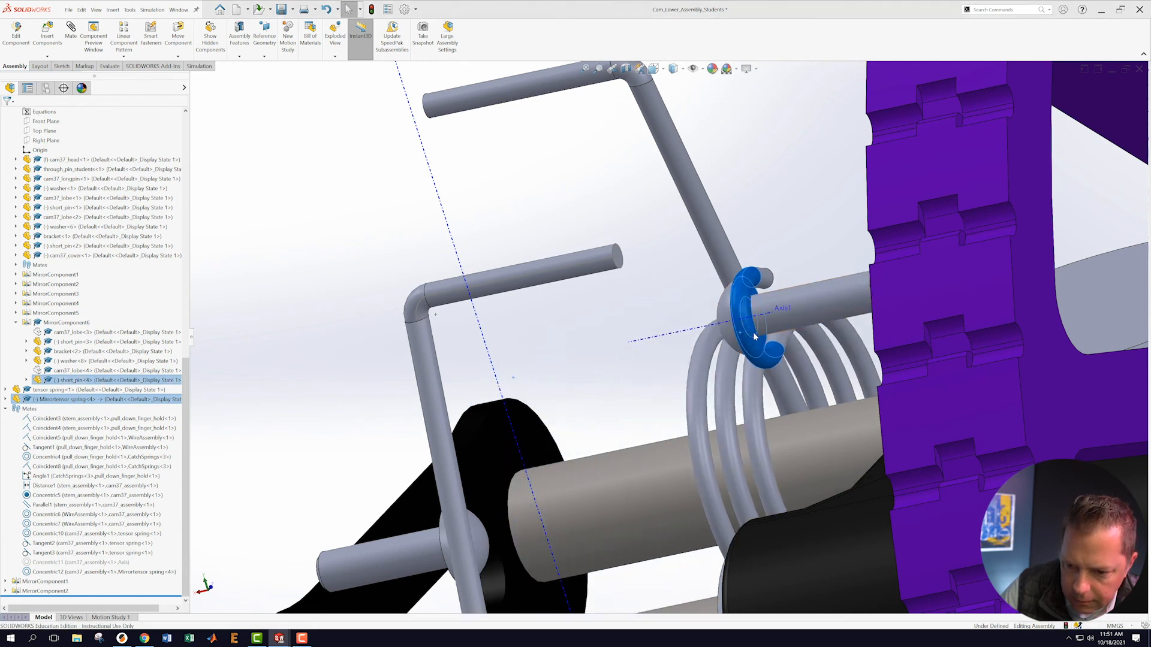
- Try to add a tangent mate between the Mirrortensor spring's other hook and the cylindrical face of short_pin<3>
middle_click_drag(688, 332, 738, 414)
scroll(739, 419, "up", 3)
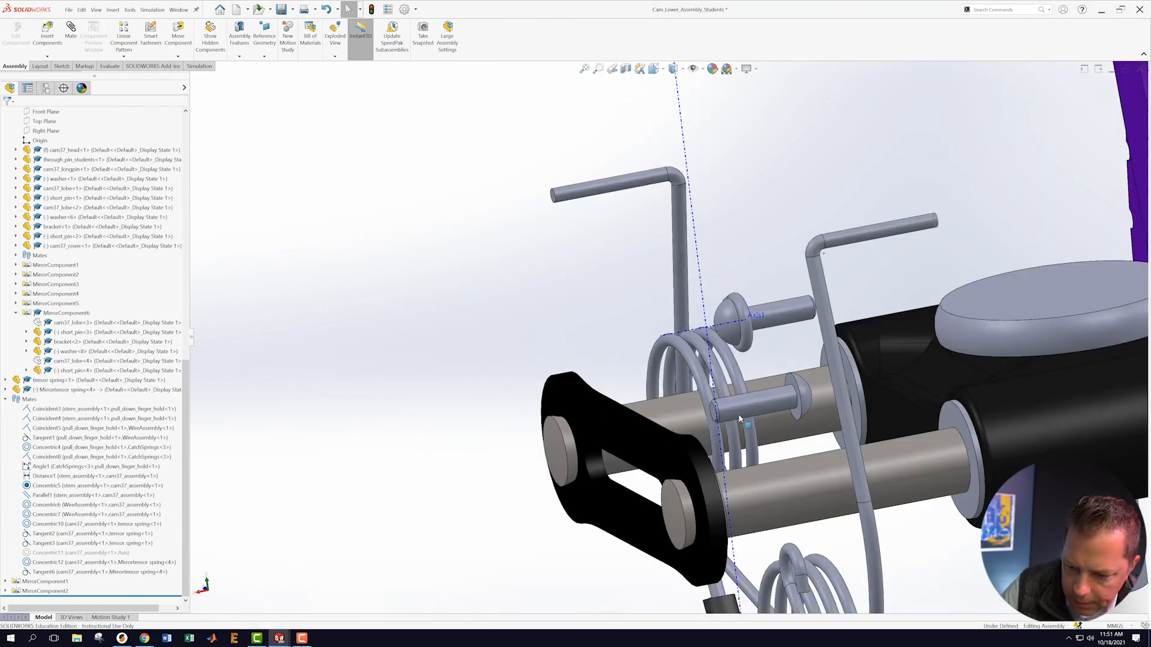
scroll(740, 420, "up", 5)
scroll(749, 435, "down", 4)
middle_click_drag(574, 455, 660, 413)
scroll(661, 411, "down", 6)
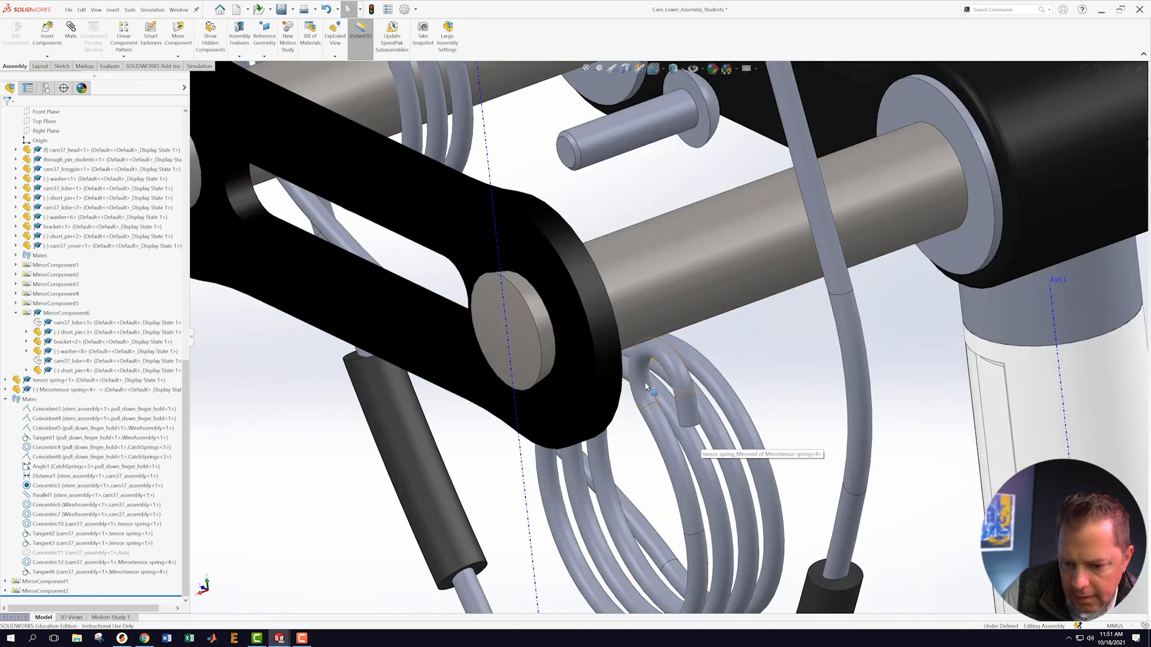
left_click(647, 386)
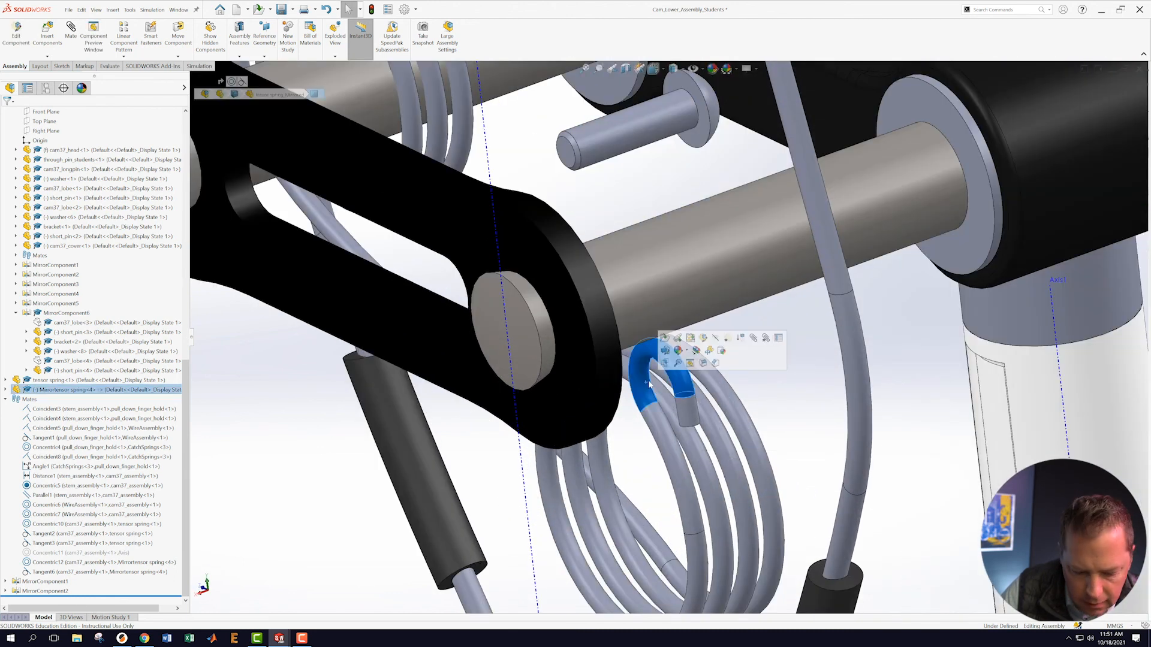
left_click(663, 138)
left_click(692, 133)
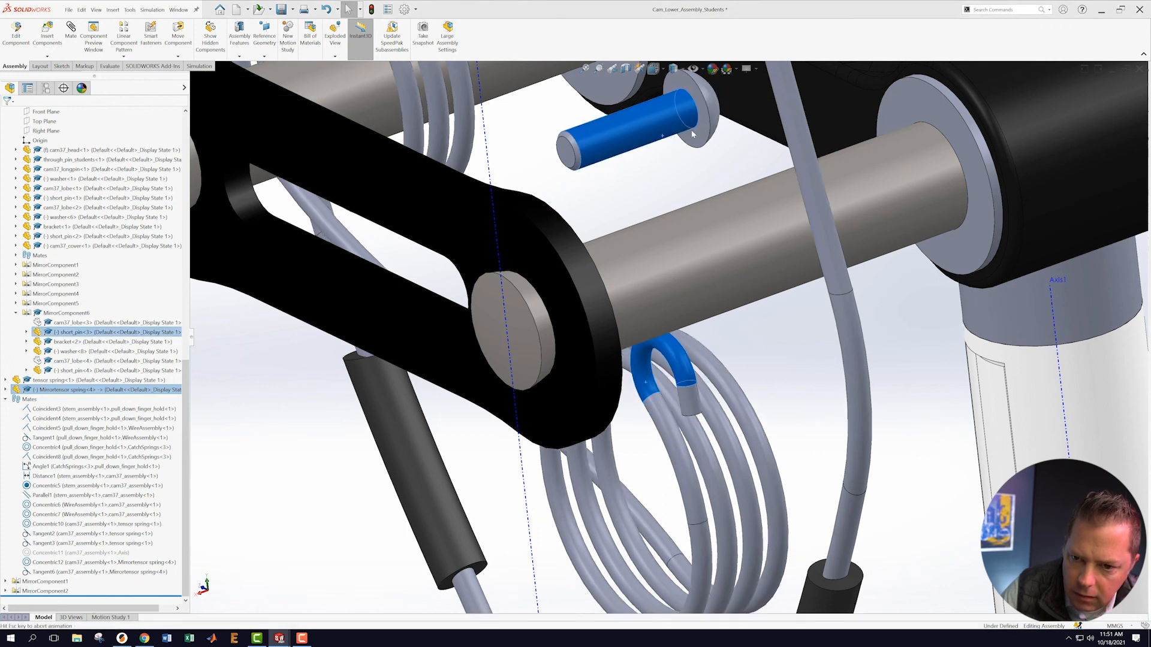
- Delete the Mirrortensor spring's Tangent7 mate
middle_click_drag(758, 324, 749, 324)
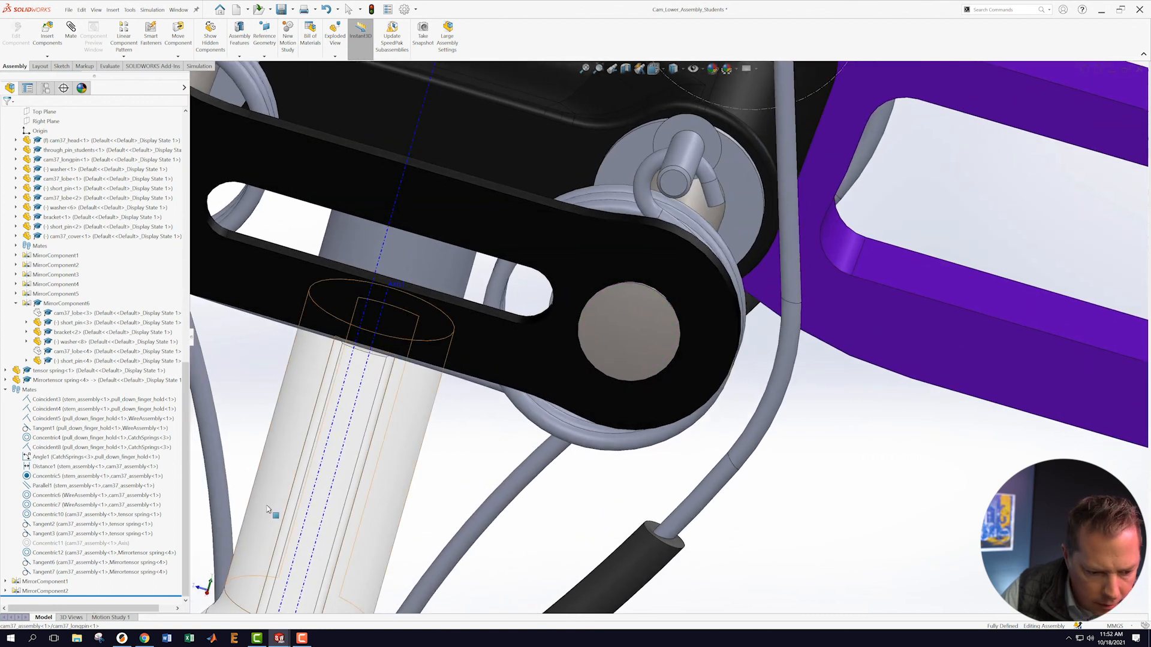
right_click(51, 572)
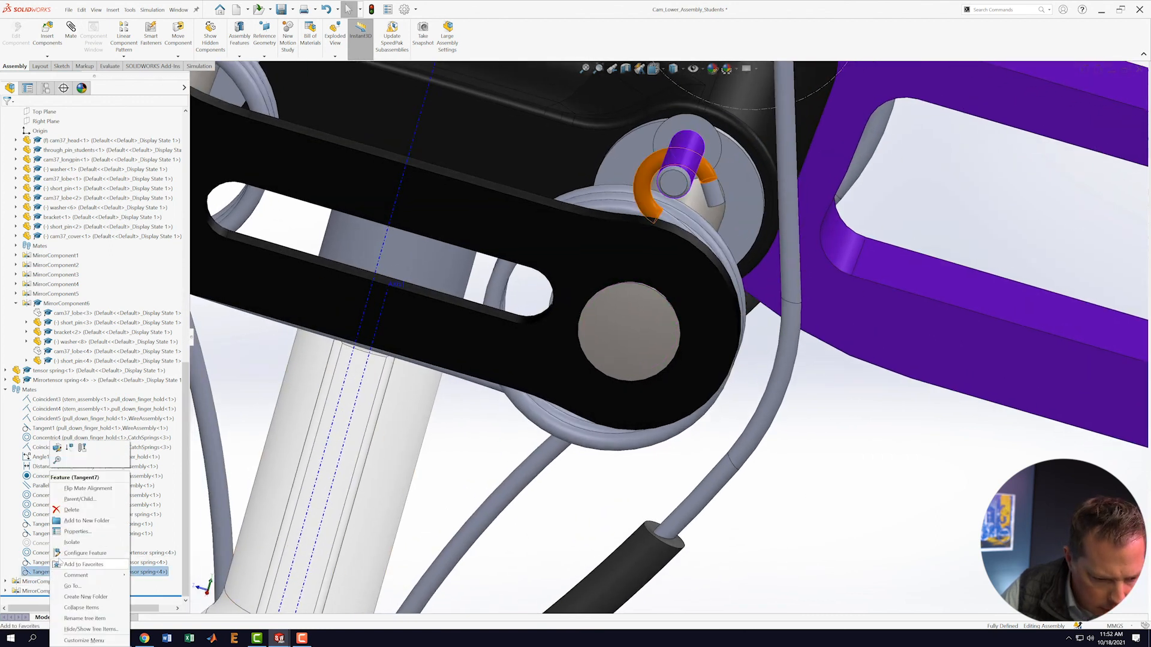
left_click(71, 510)
left_click(361, 82)
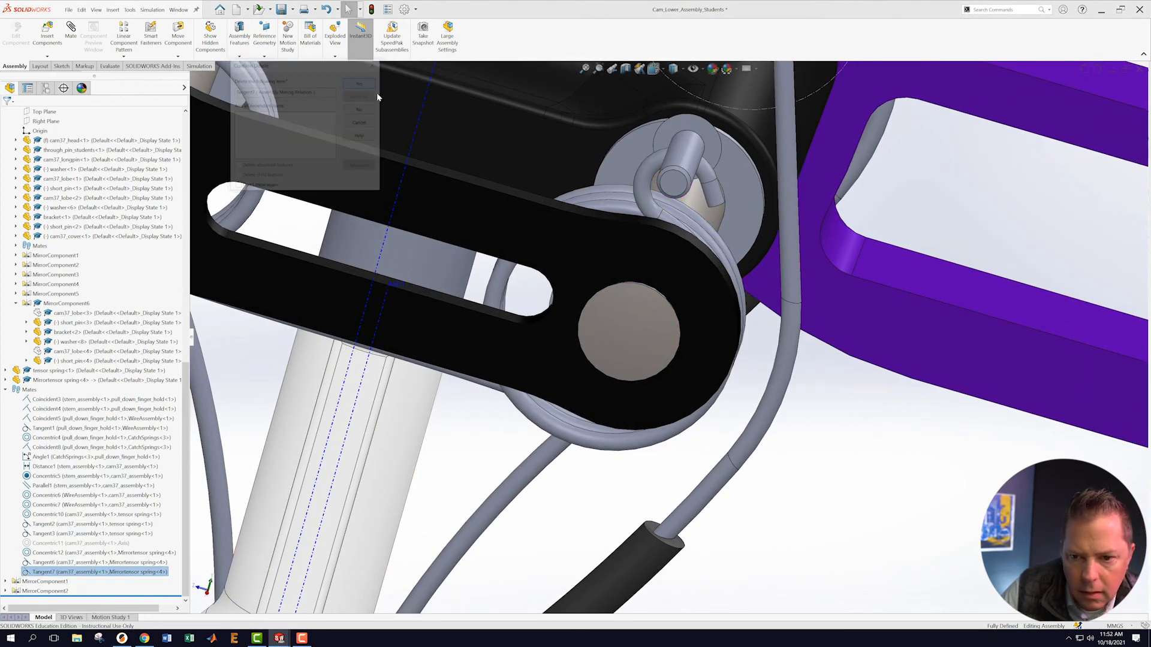
- Rotate the Mirrortensor spring until its free hook passes over short_pin<3>, and add a tangent mate between the hook's inner side and the pin's cylindrical face
left_click(558, 427)
left_click_drag(558, 427, 627, 364)
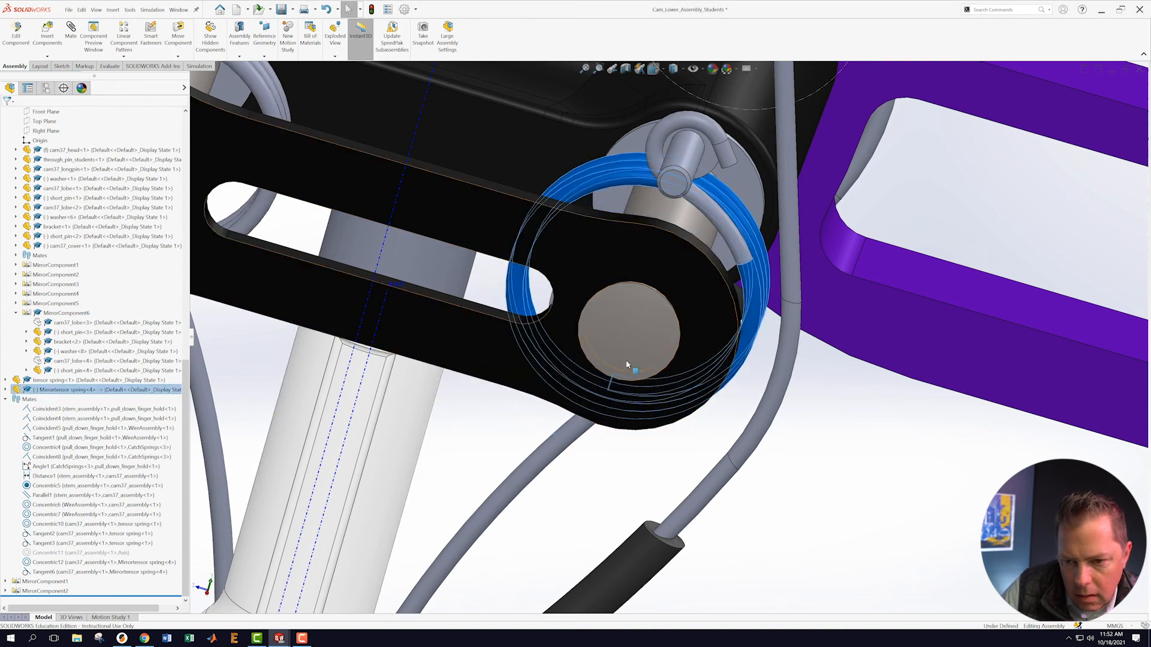
left_click(864, 483)
middle_click_drag(865, 434, 854, 417)
scroll(659, 335, "up", 2)
scroll(591, 251, "down", 8)
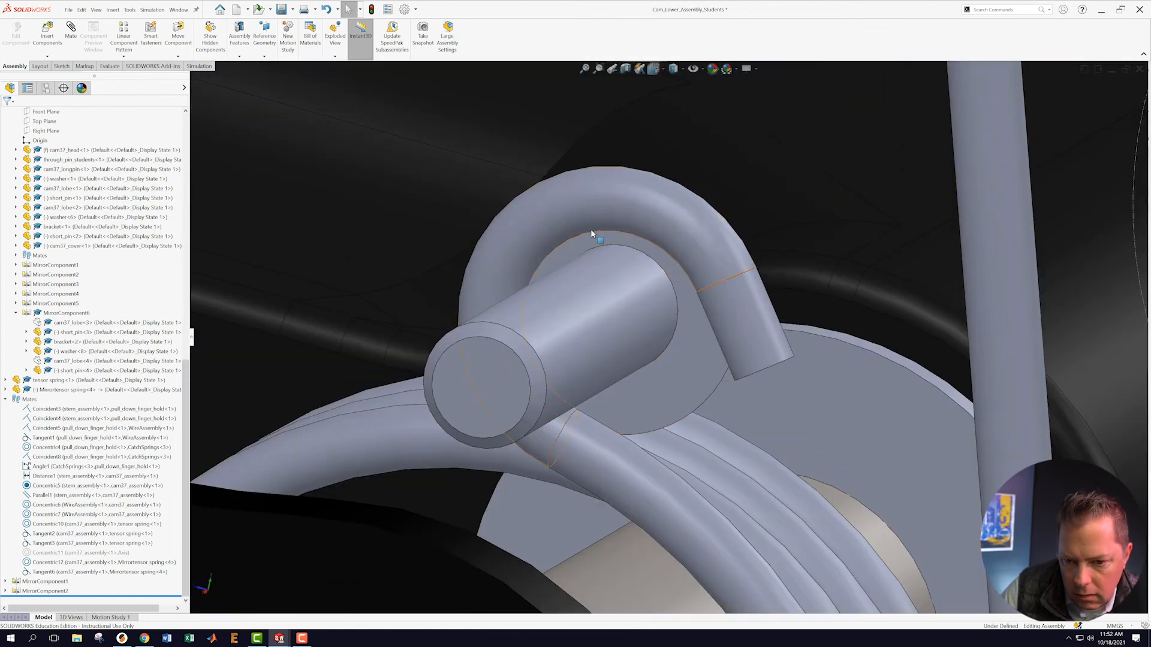
left_click(591, 233)
left_click(591, 264, "ctrl")
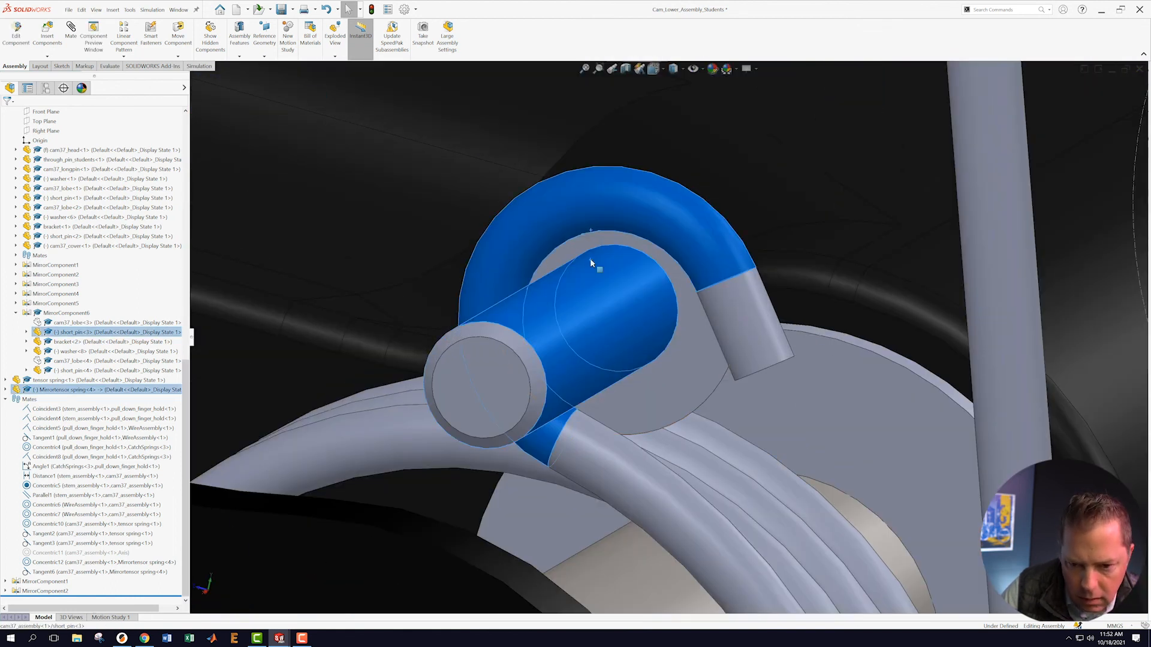
left_click(621, 260)
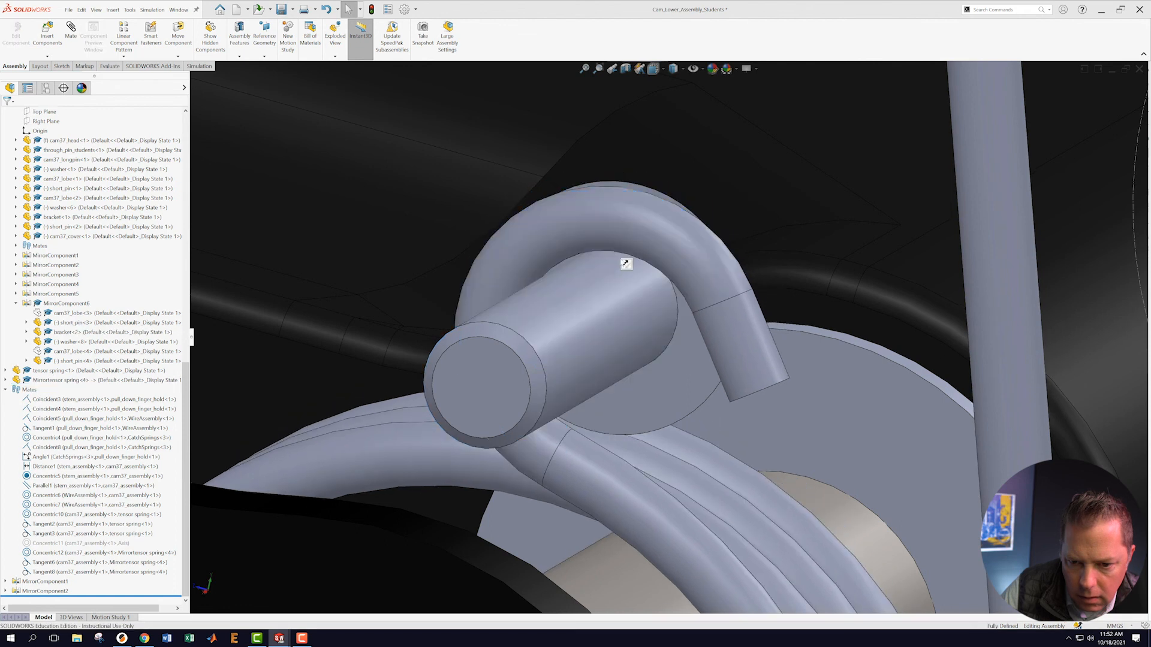
- Check both short pins with the Mirrortensor spring hooked on, and save the assembly
scroll(667, 338, "up", 6)
scroll(665, 312, "up", 5)
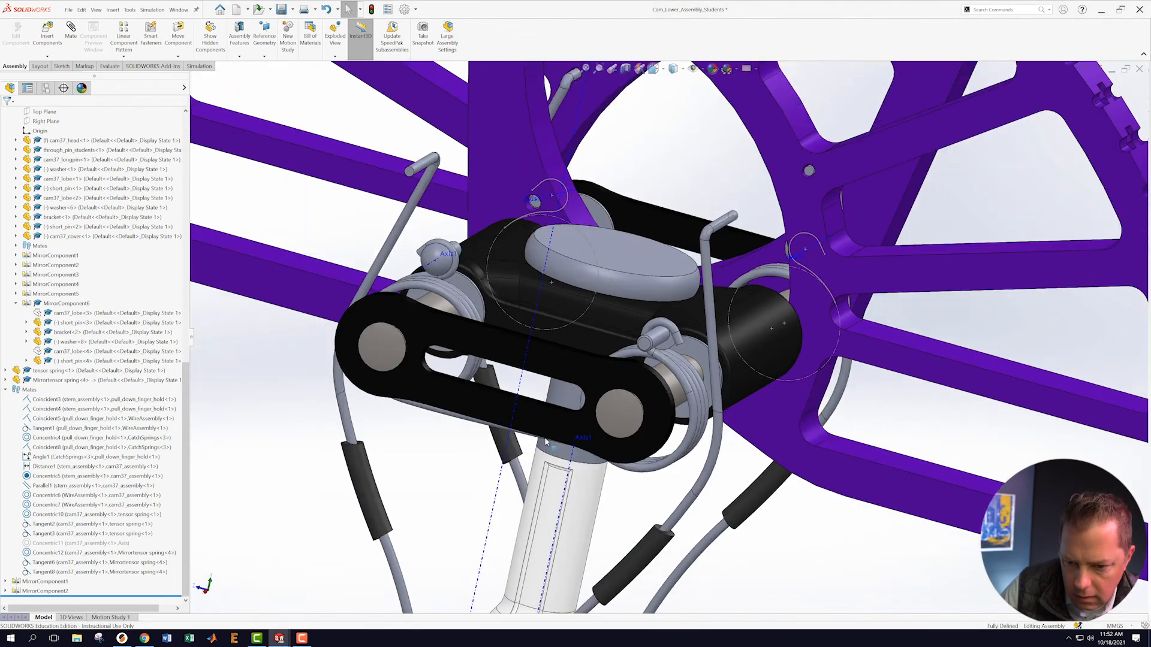
middle_click_drag(642, 446, 526, 435)
scroll(587, 451, "up", 4)
scroll(588, 451, "up", 3)
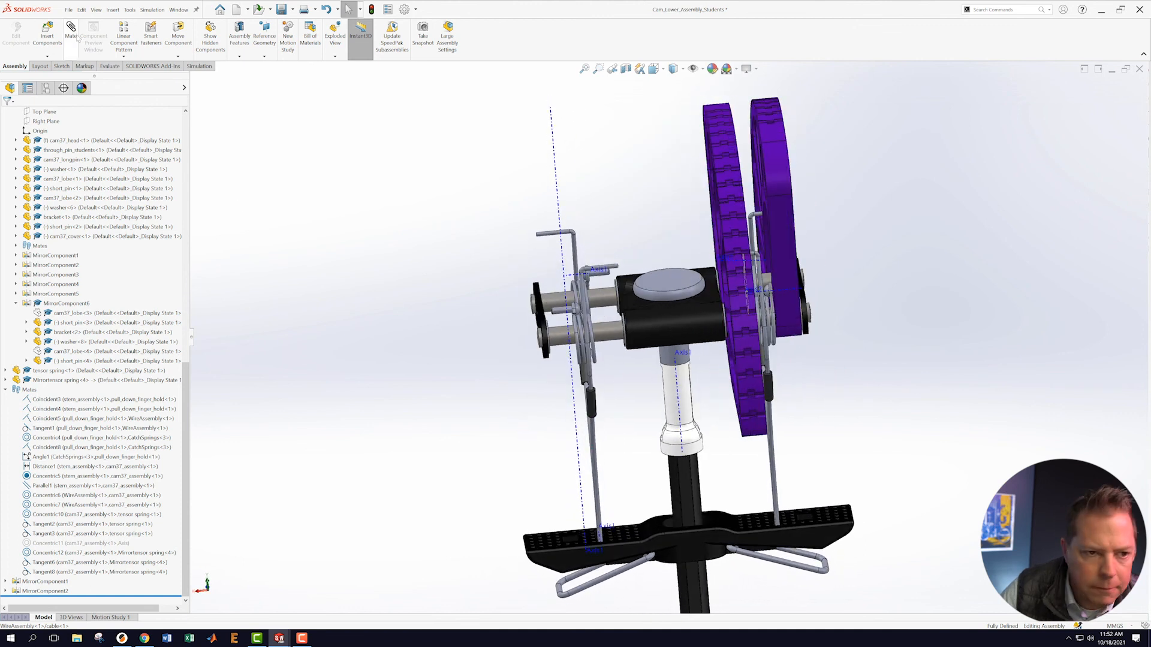
left_click(68, 10)
left_click(85, 110)
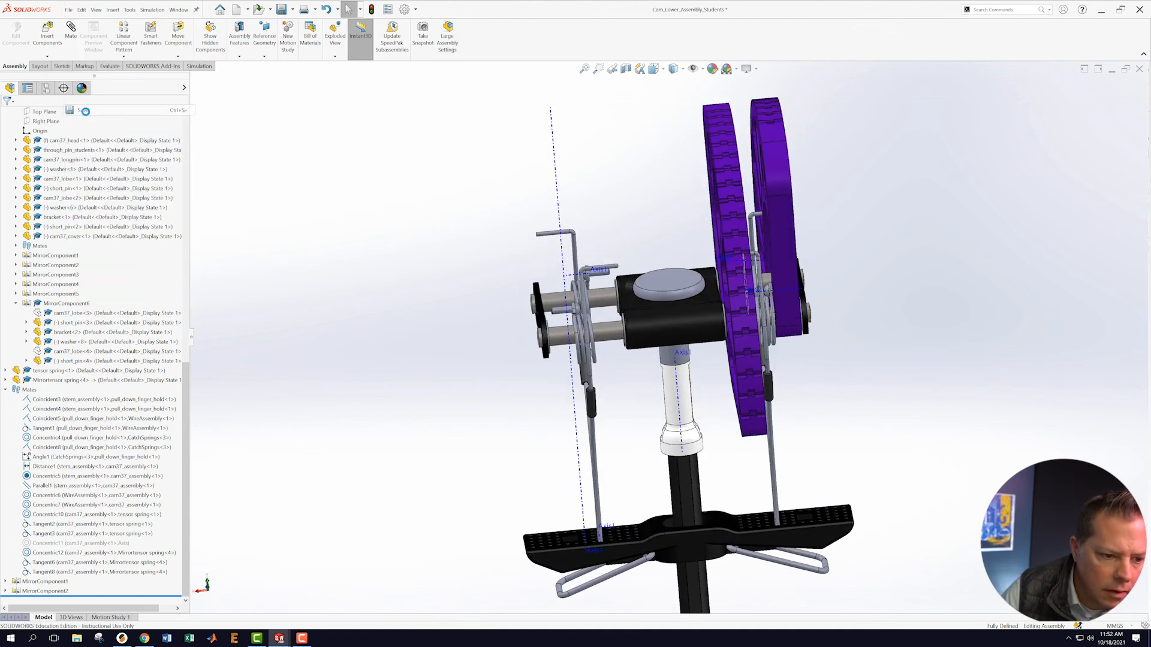
- Collapse stem_assembly, WireAssembly, cam37_assembly and the top-level Mates folder in the feature tree
scroll(74, 219, "up", 15)
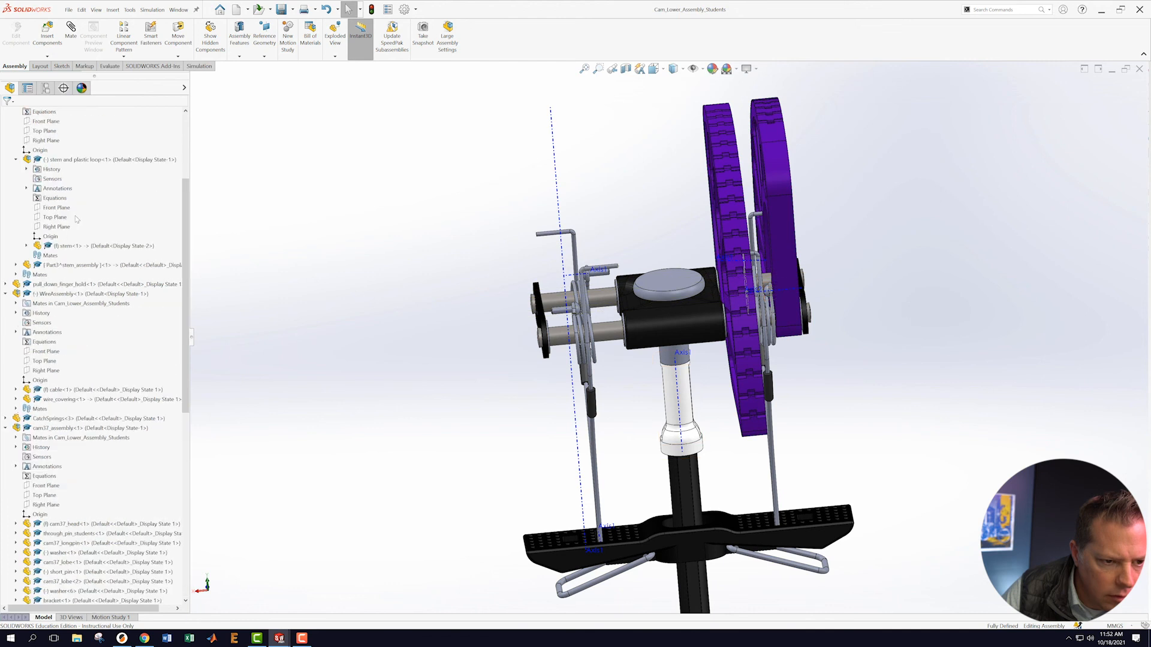
scroll(29, 191, "up", 2)
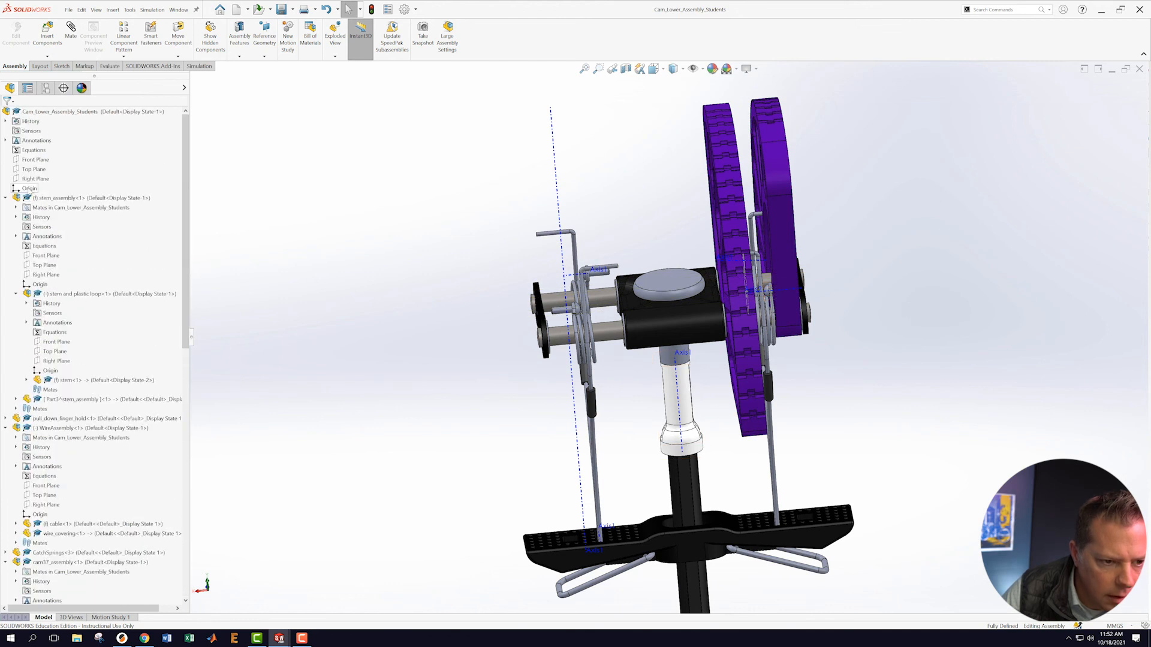
left_click(5, 198)
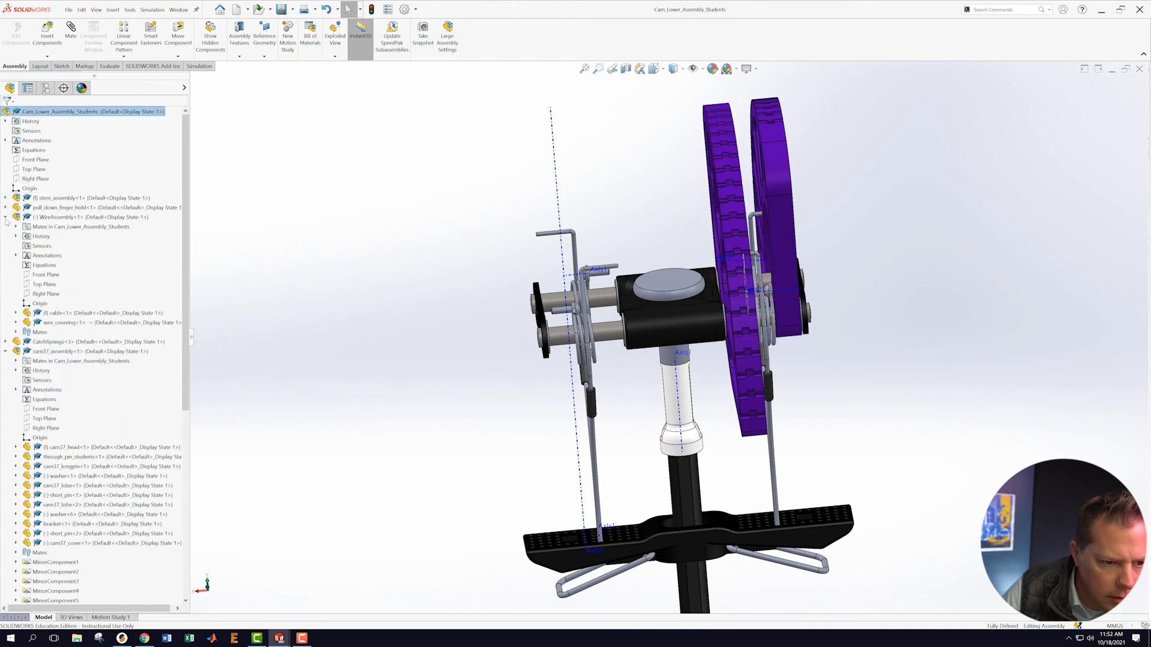
left_click(5, 218)
left_click(6, 236)
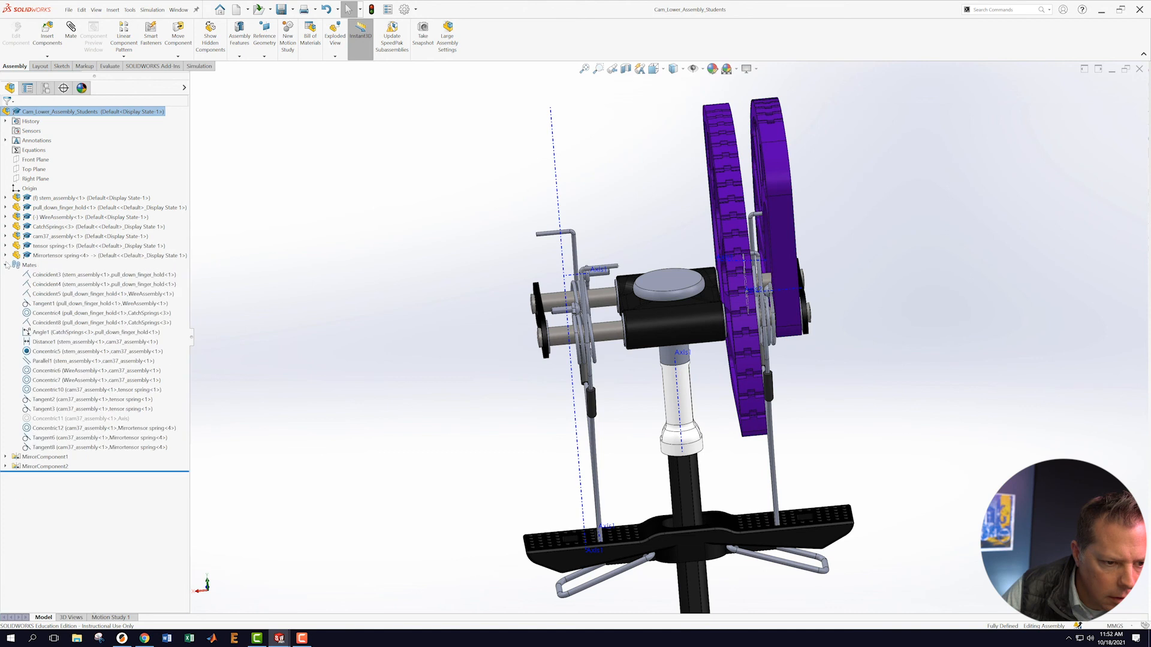
left_click(6, 265)
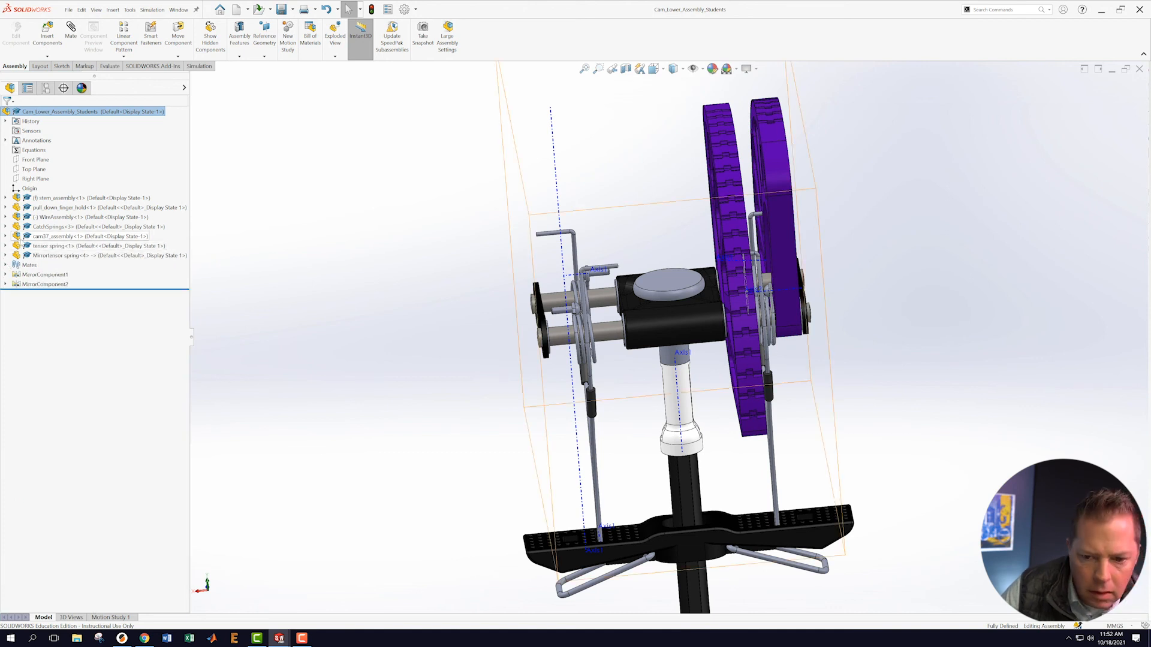
- Show the hidden cam37_lobe<3> and cam37_lobe<4> components in MirrorComponent6 of cam37_assembly
mouse_move(20, 239)
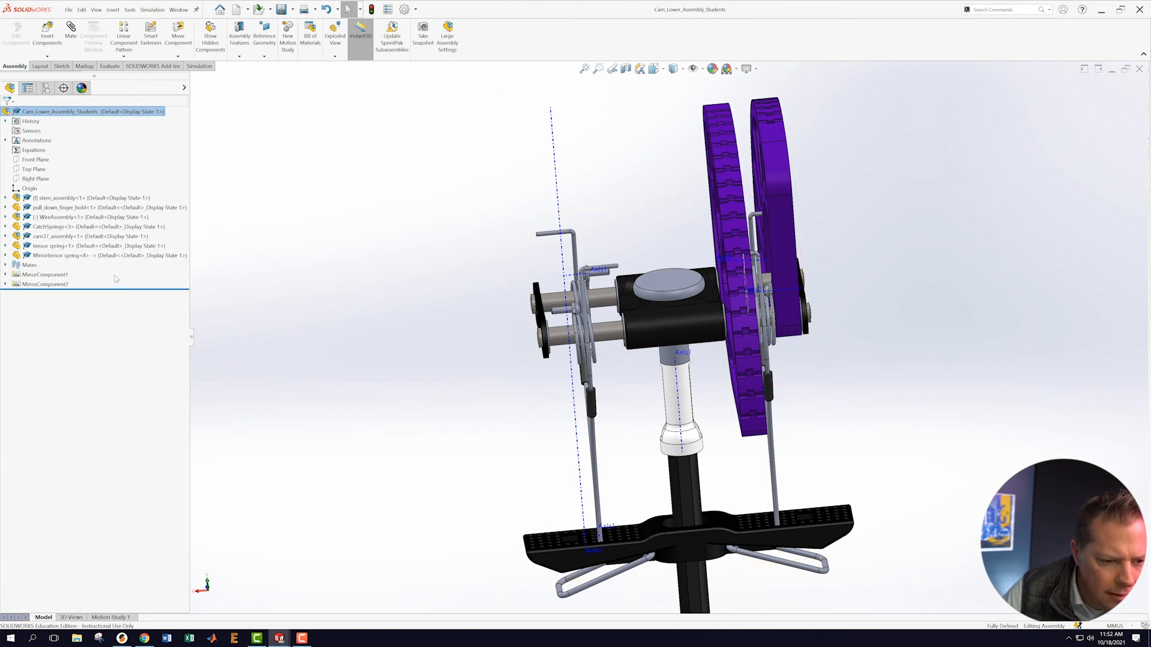
mouse_move(402, 286)
middle_mouse_down()
mouse_move(411, 267)
mouse_move(400, 285)
middle_mouse_up()
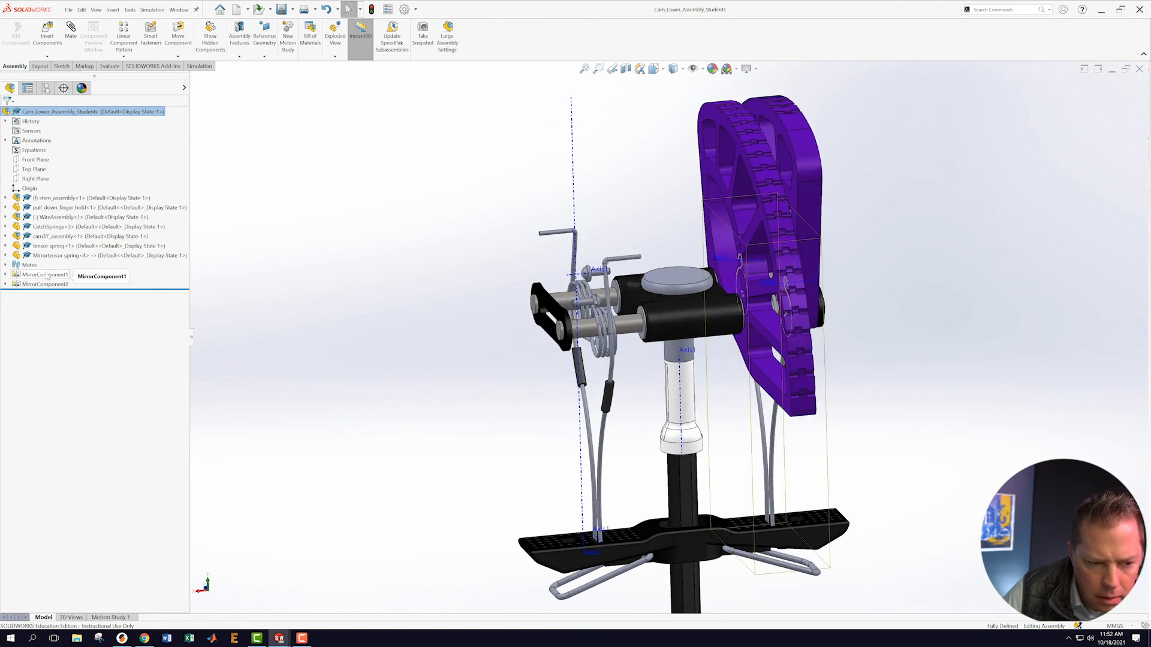
left_click(6, 275)
left_click(5, 294)
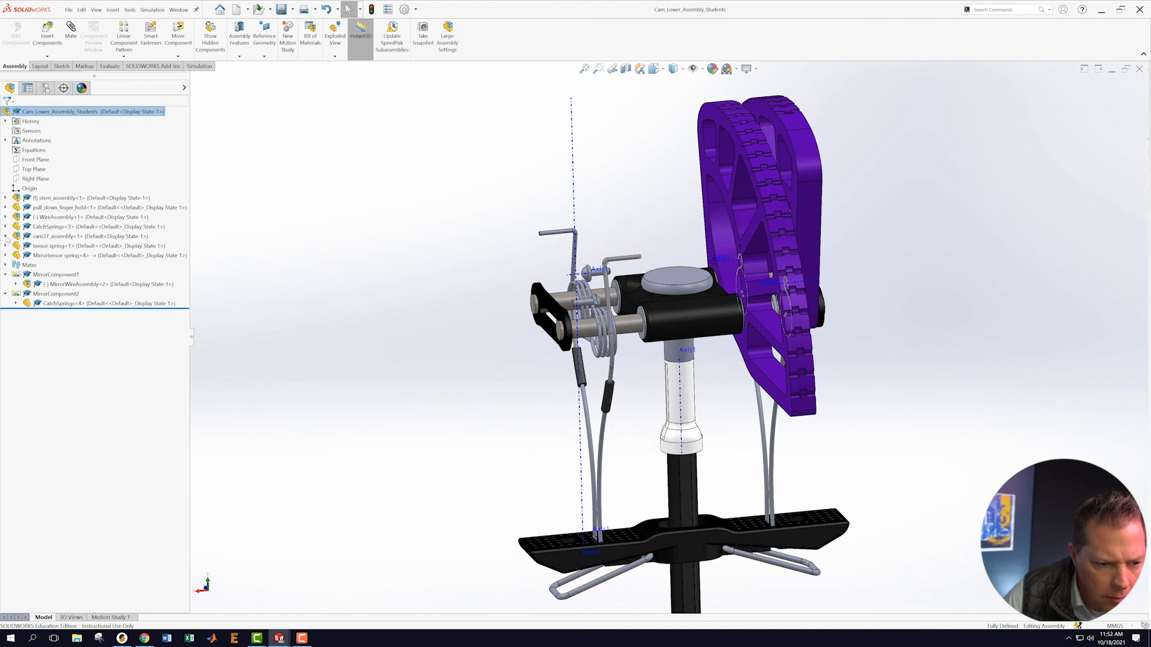
left_click(5, 236)
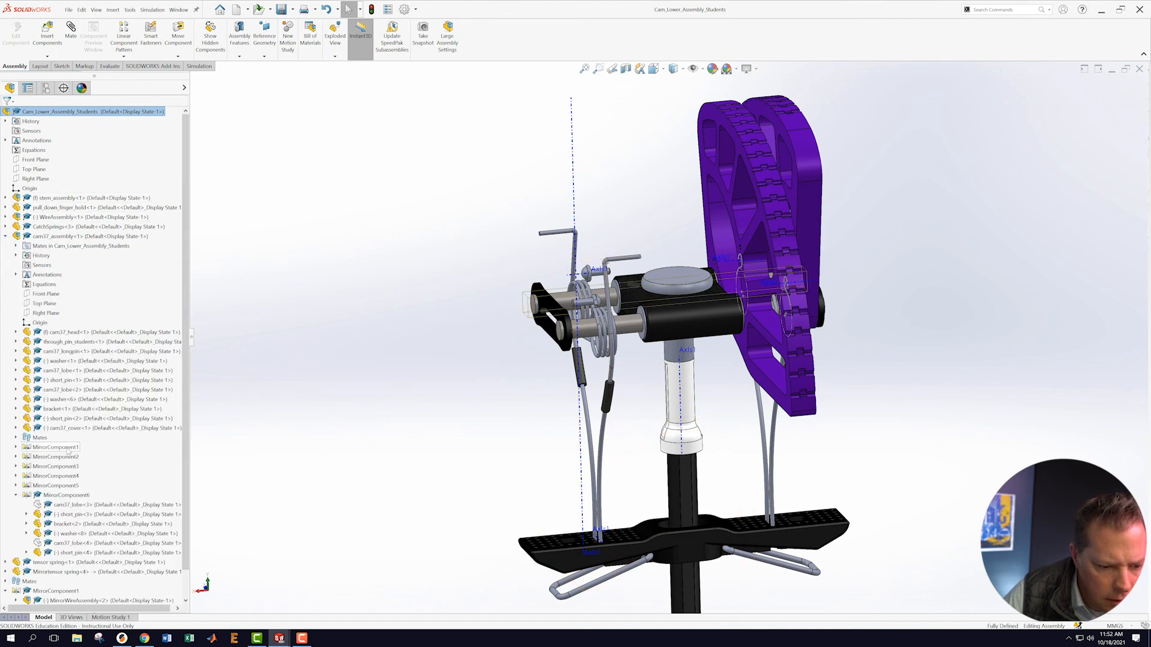
right_click(62, 507)
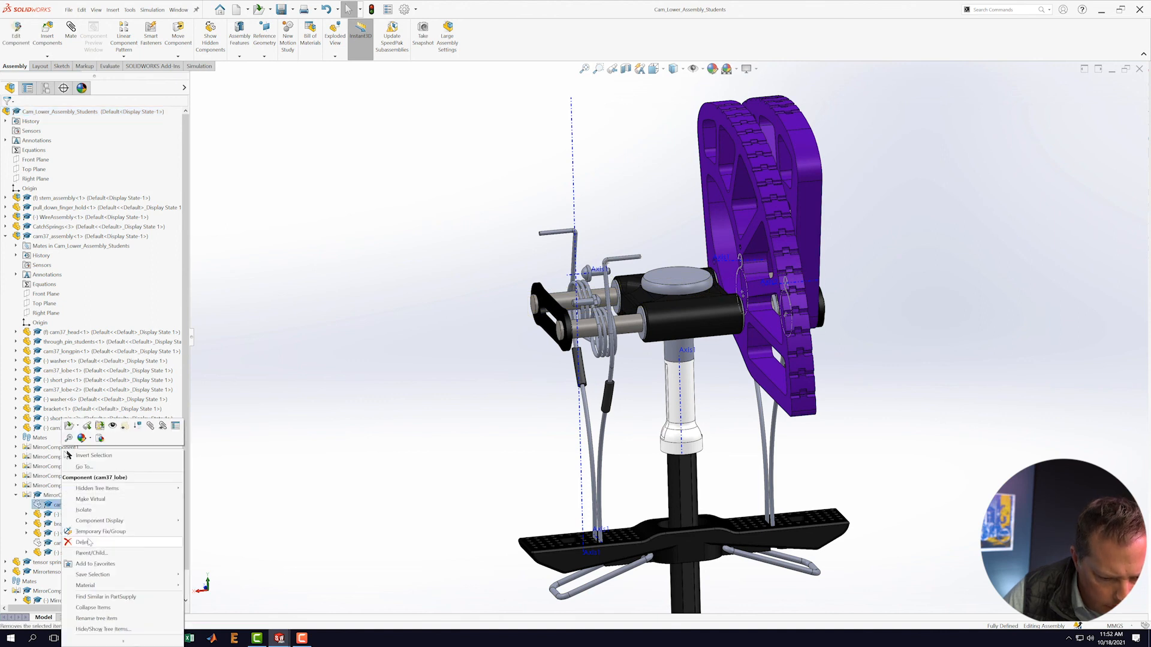
left_click(112, 425)
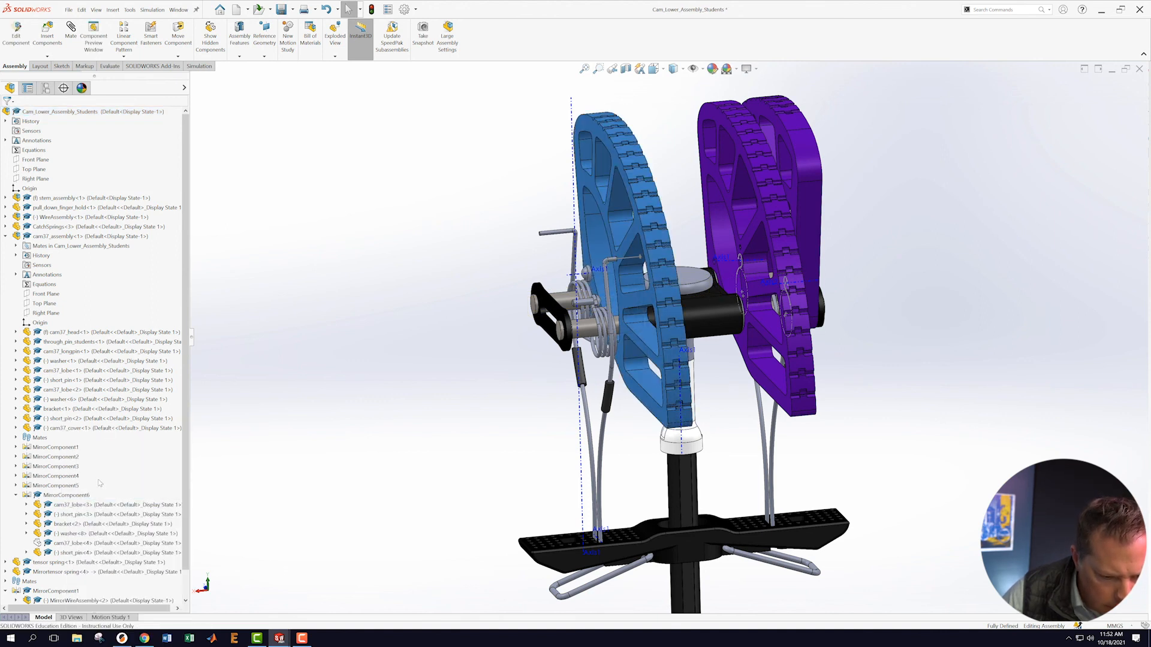
right_click(57, 542)
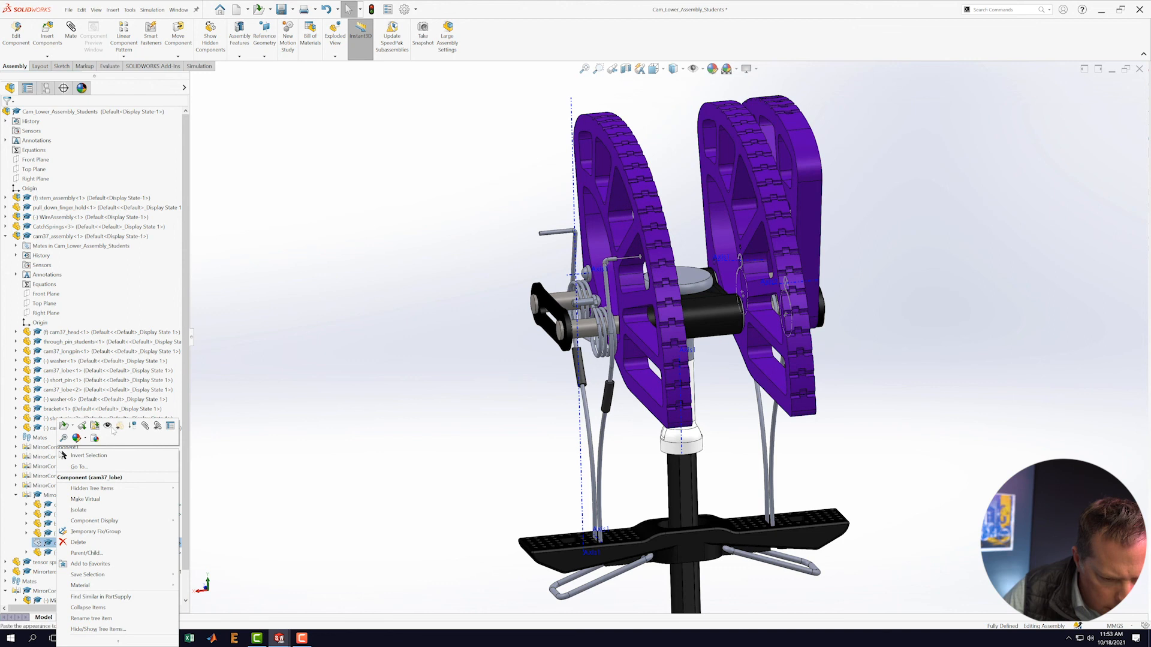
left_click(109, 426)
left_click(488, 402)
- View the complete cam with all four lobes, and save the assembly
scroll(499, 406, "up", 2)
middle_click_drag(498, 406, 473, 343)
scroll(848, 521, "up", 2)
middle_click_drag(753, 466, 830, 401)
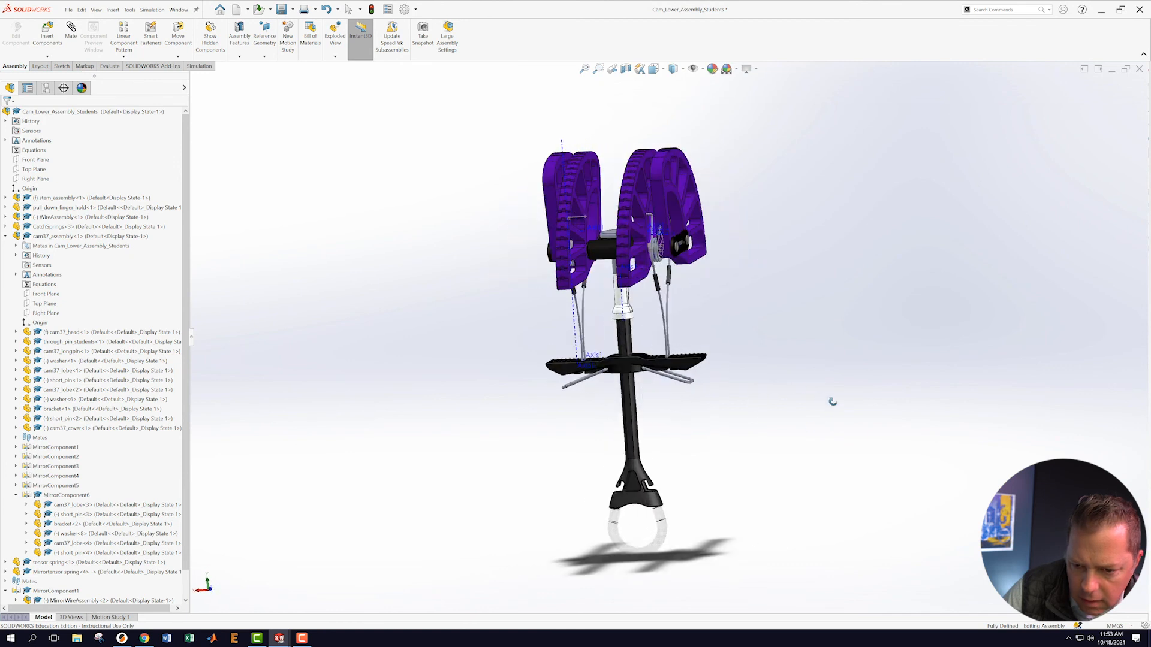
mouse_move(787, 386)
middle_mouse_down()
mouse_move(796, 387)
mouse_move(761, 313)
mouse_move(791, 343)
mouse_move(740, 370)
mouse_move(765, 386)
mouse_move(740, 395)
mouse_move(766, 380)
mouse_move(716, 378)
mouse_move(786, 385)
mouse_move(761, 411)
mouse_move(770, 401)
mouse_move(771, 411)
mouse_move(774, 356)
middle_mouse_up()
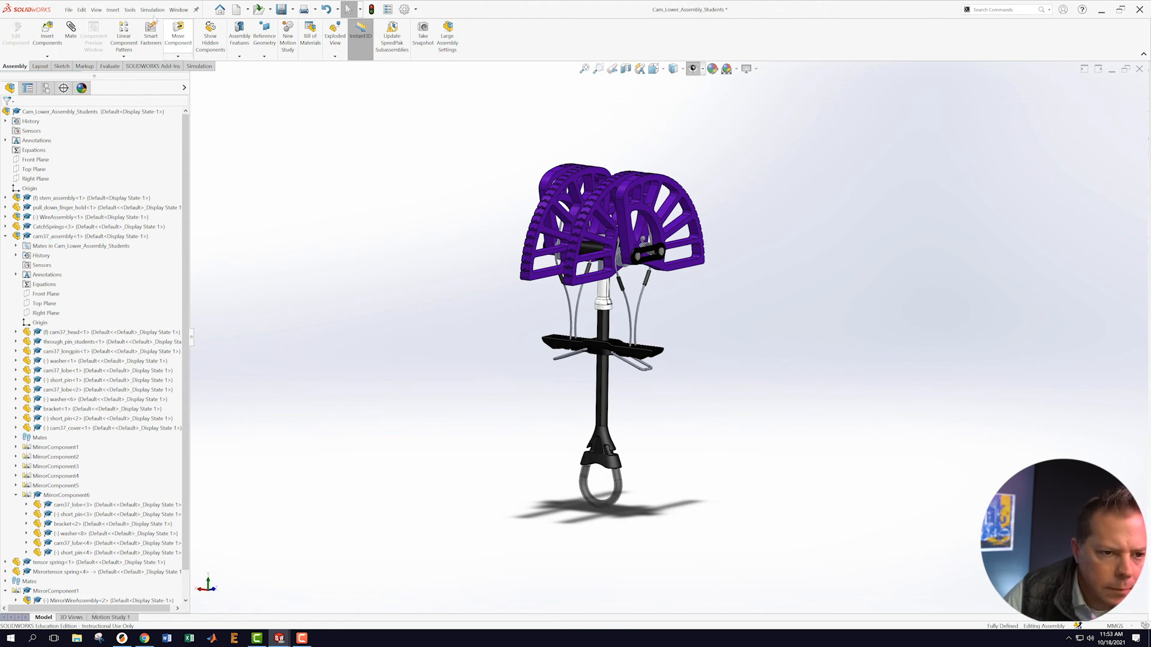
left_click(70, 10)
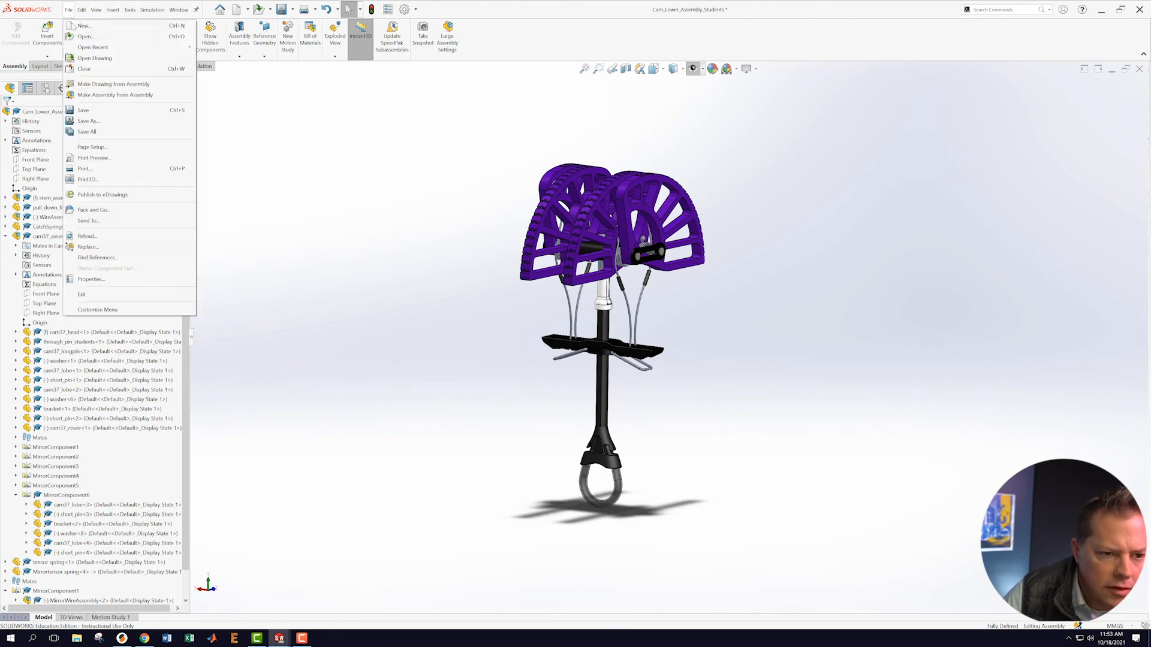
left_click(84, 111)
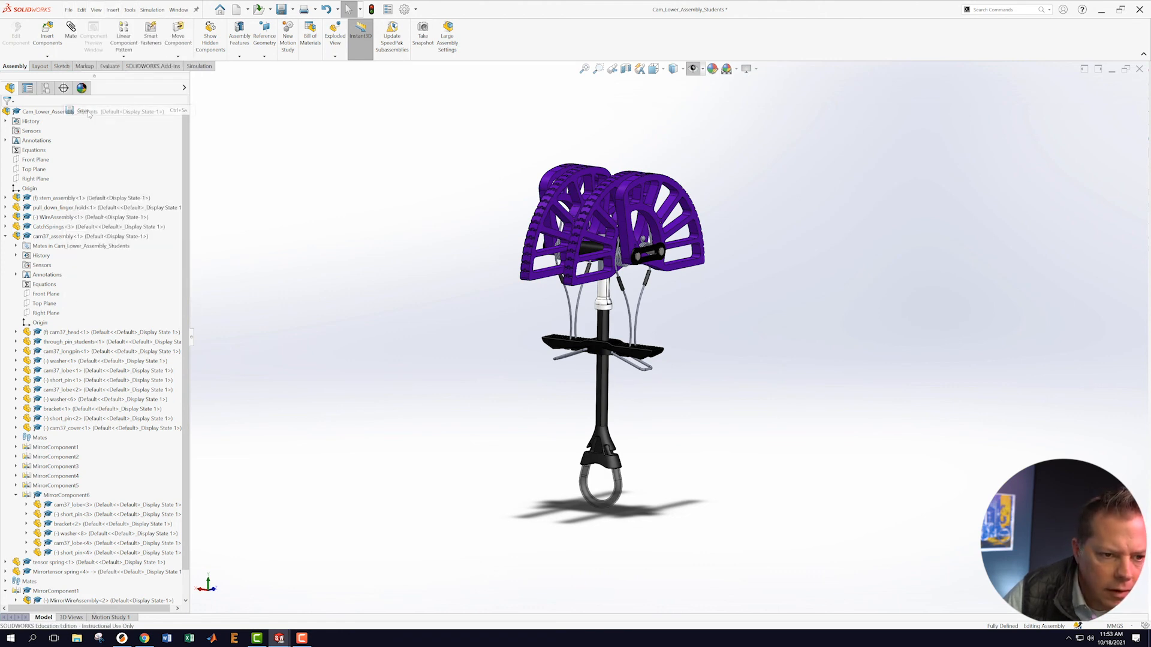
- Run interference detection on the whole Cam_Lower_Assembly_Students assembly and inspect the second and third interferences at the finger hold
left_click(110, 66)
left_click(36, 33)
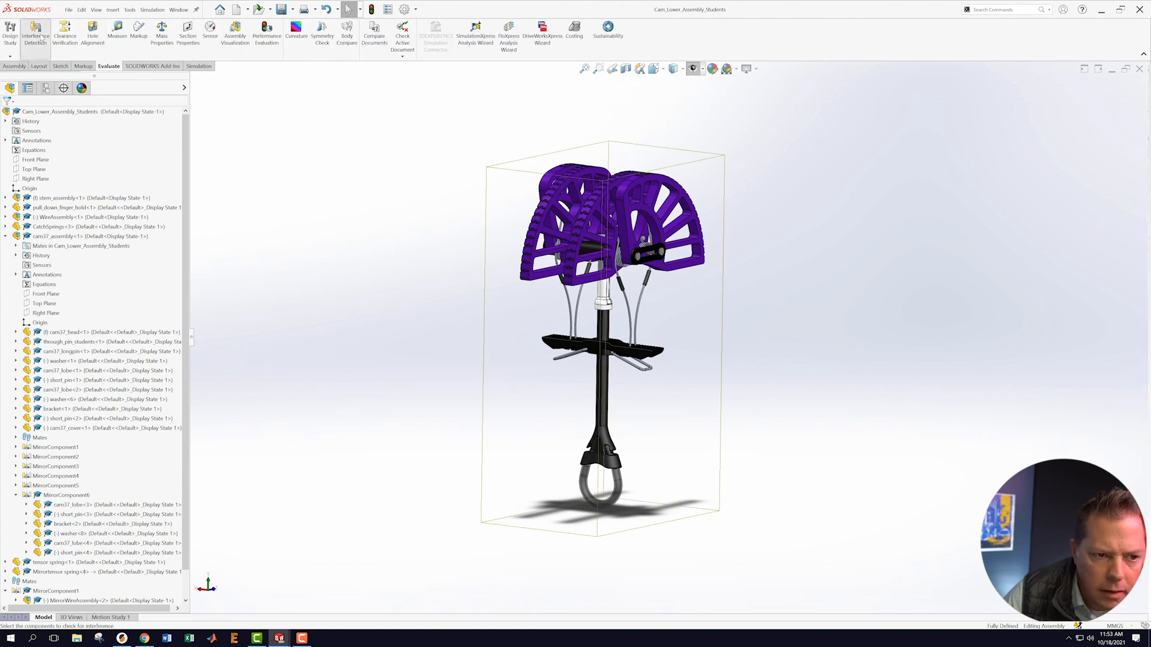
left_click(94, 164)
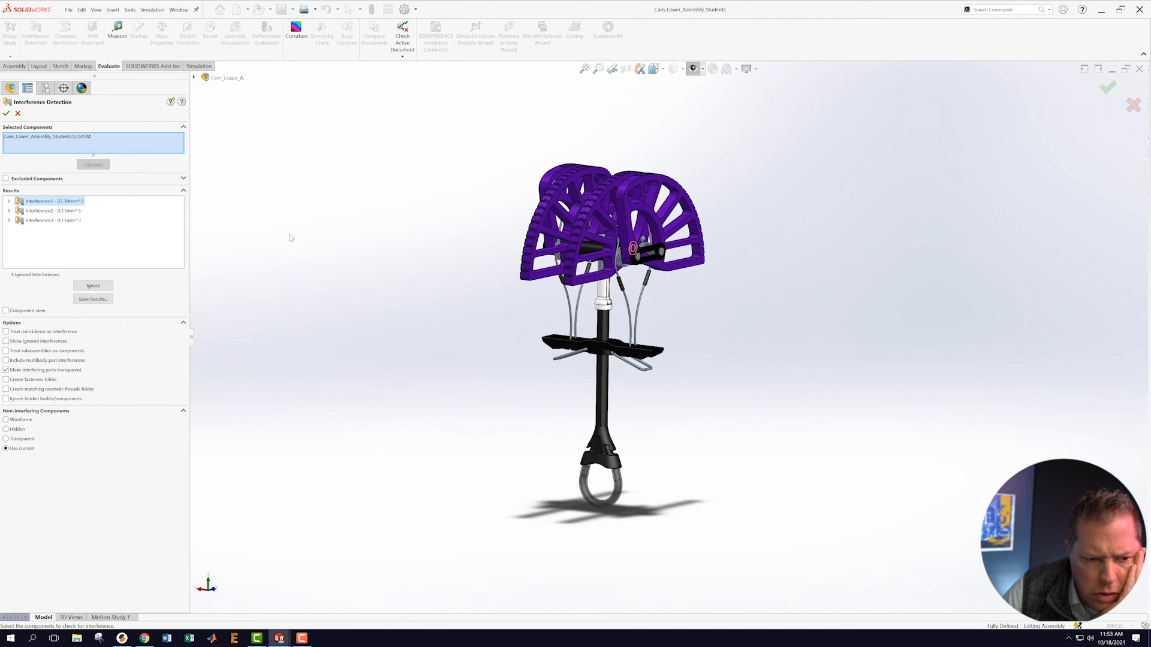
left_click(45, 211)
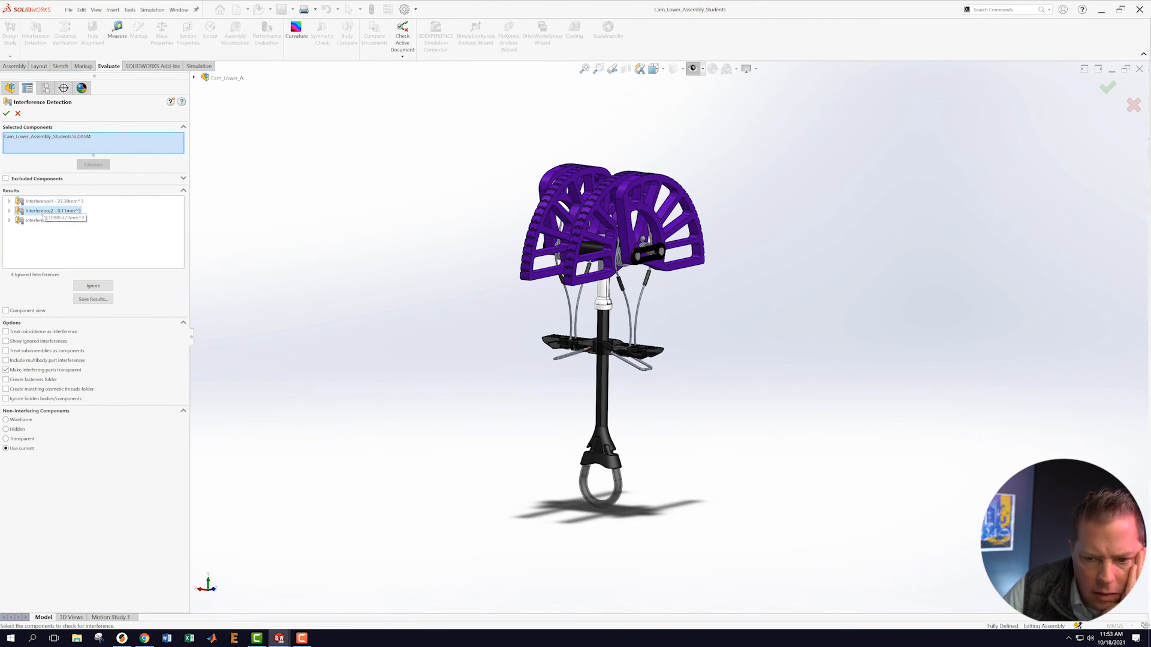
scroll(634, 367, "down", 4)
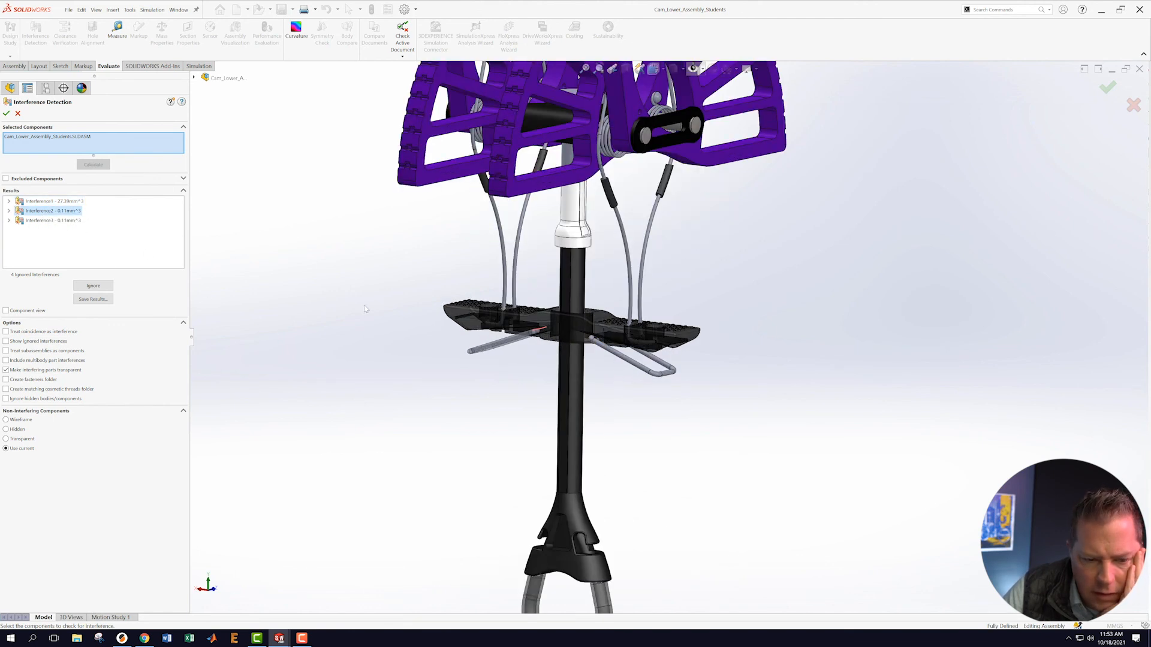
left_click(40, 221)
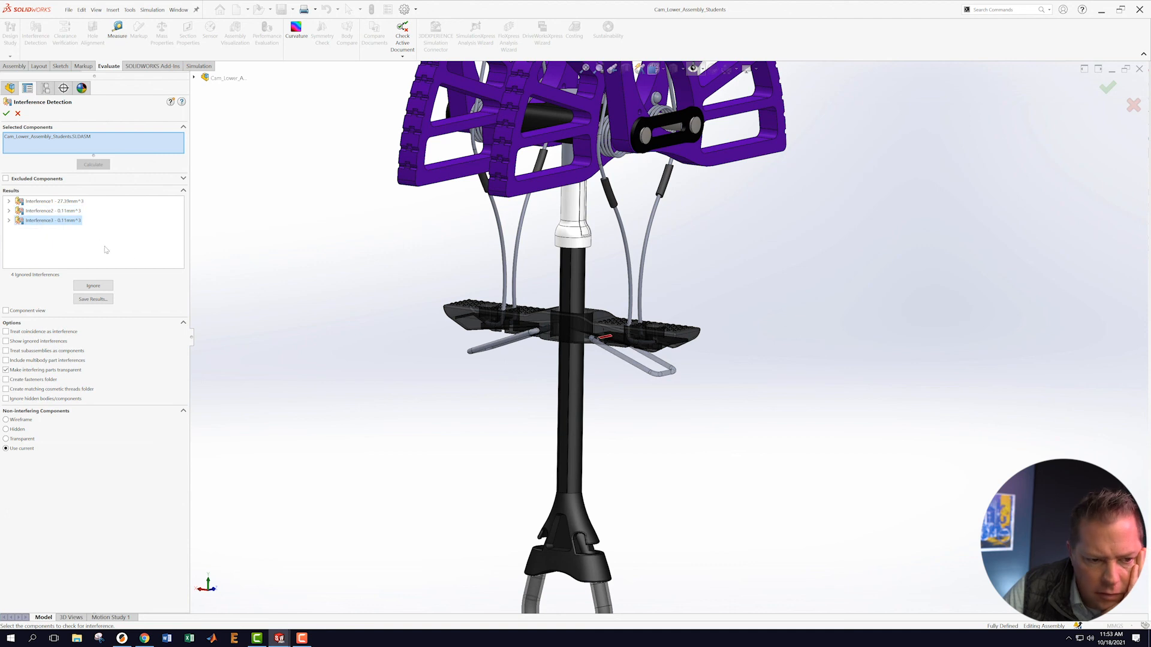
- Inspect the first interference up close, where the cam head meets the lobe
left_click(42, 201)
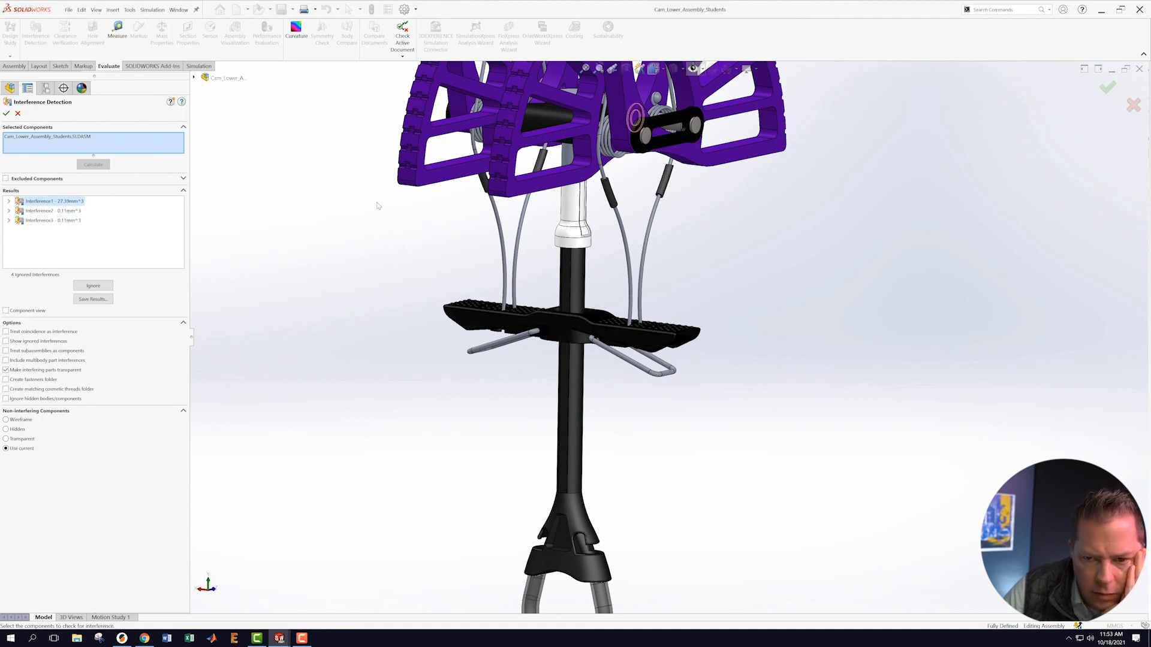
middle_click_drag(400, 193, 422, 376)
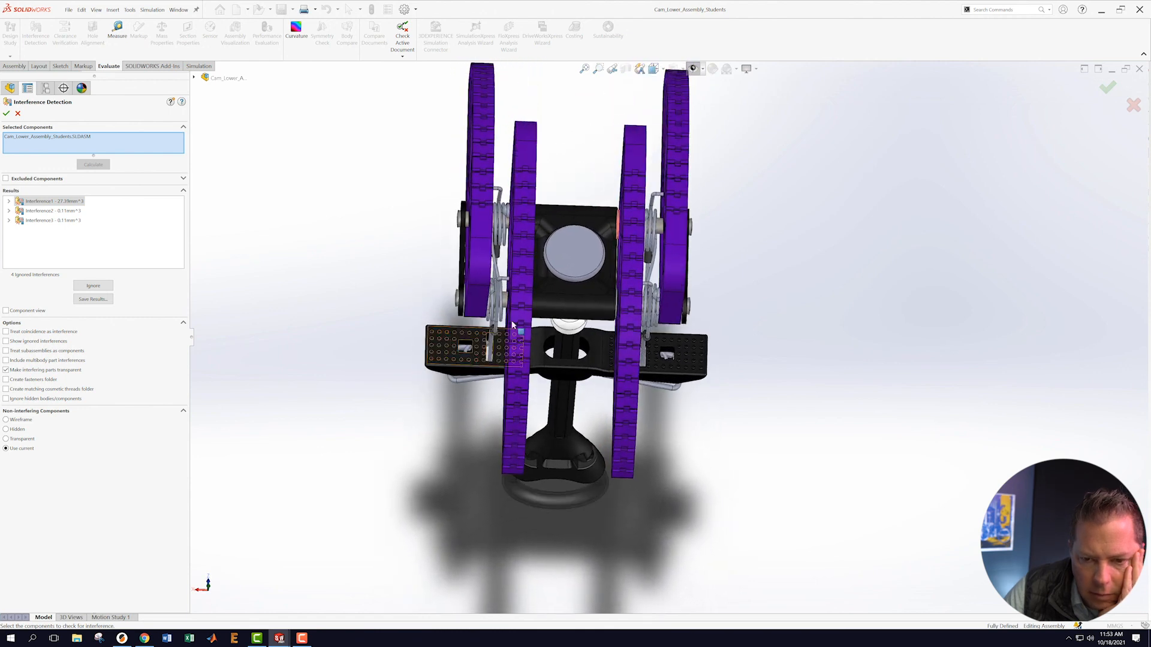
scroll(605, 252, "down", 8)
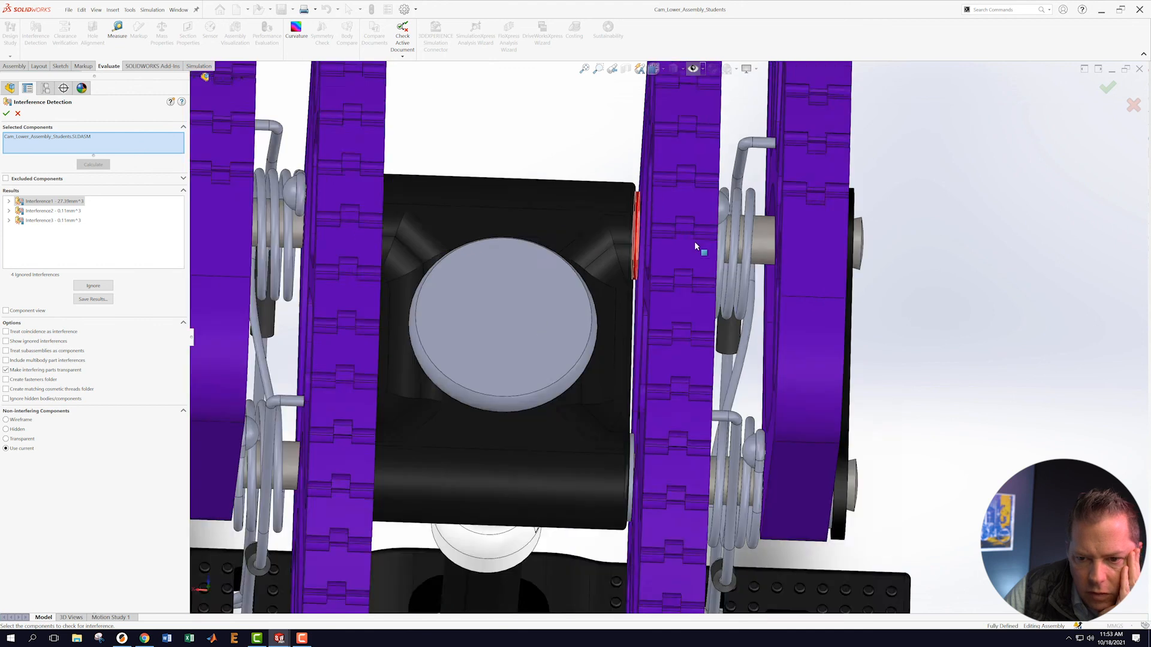
scroll(636, 223, "down", 5)
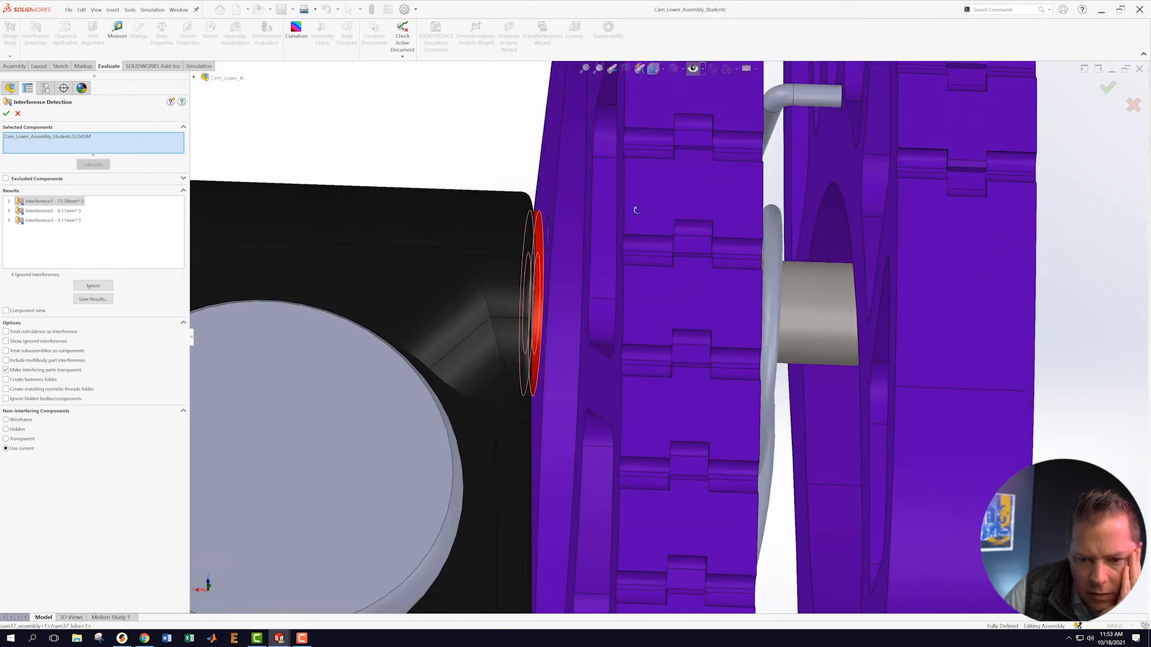
scroll(586, 297, "up", 9)
mouse_move(542, 369)
middle_mouse_down()
mouse_move(555, 367)
mouse_move(539, 369)
middle_mouse_up()
- Compare the two washer components involved in the first interference, and close the interference check
left_click(8, 201)
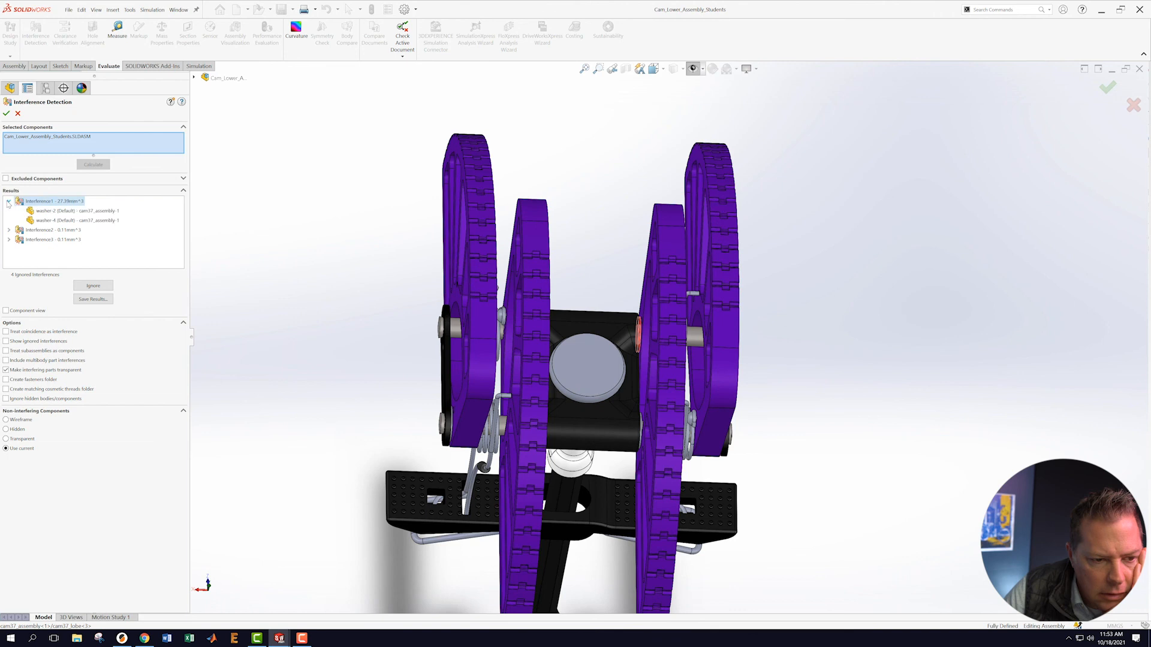
left_click(48, 211)
left_click(46, 220)
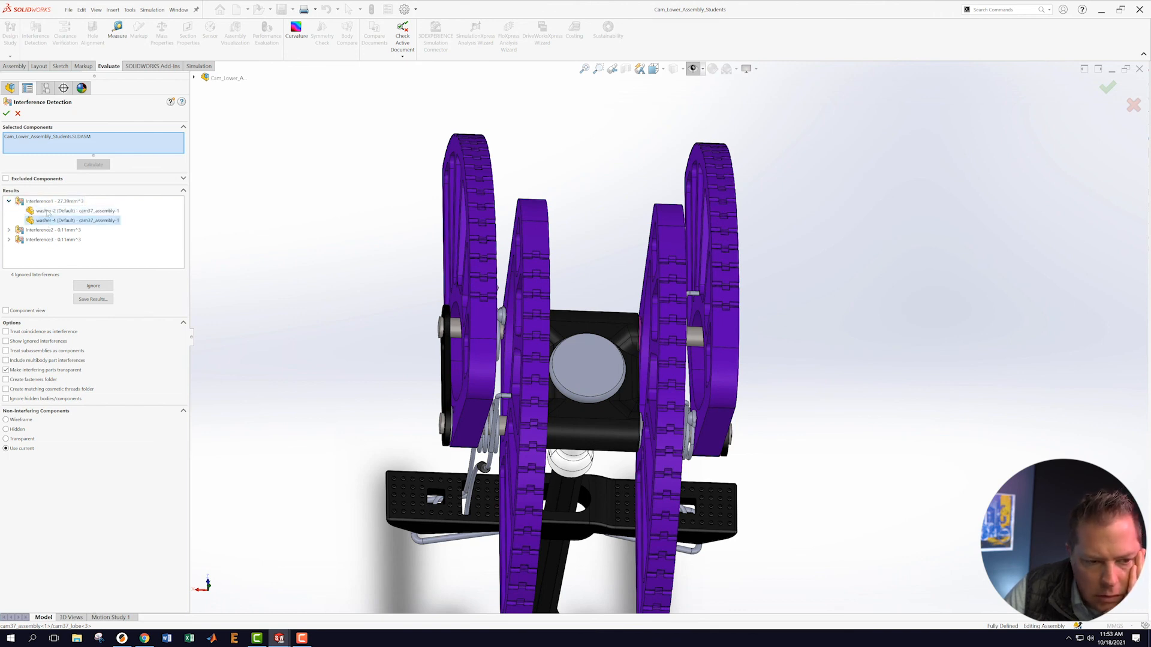
left_click(48, 212)
mouse_move(341, 249)
middle_mouse_down()
mouse_move(321, 242)
mouse_move(336, 250)
middle_mouse_up()
left_click(51, 221)
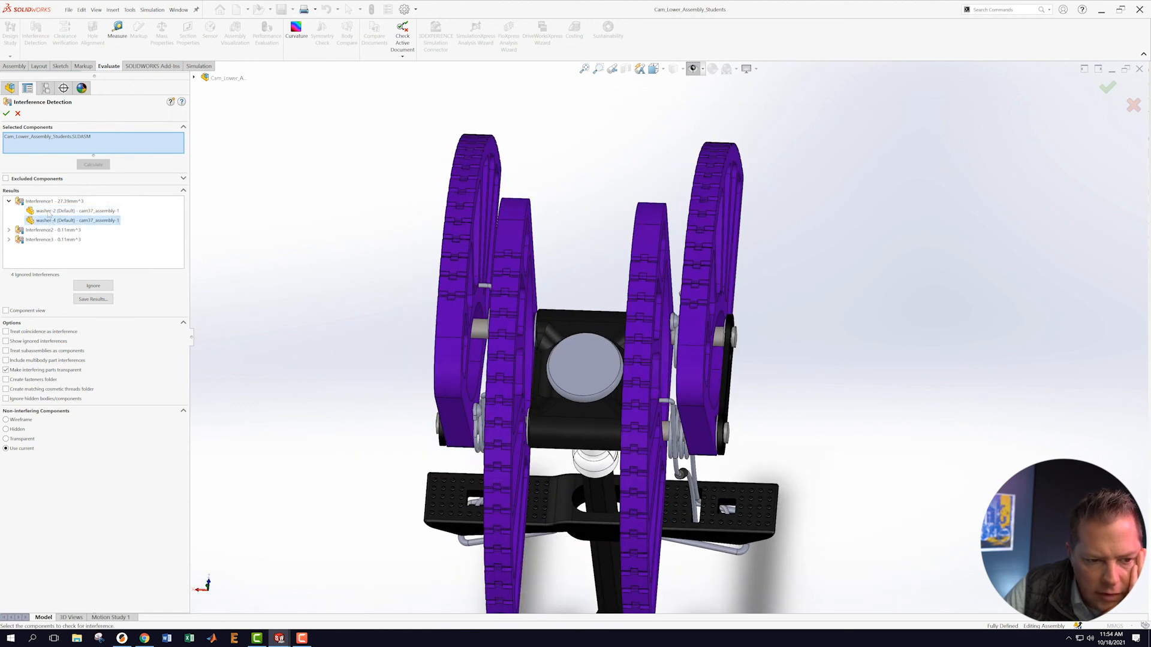
left_click(48, 211)
left_click(47, 221)
left_click(46, 213)
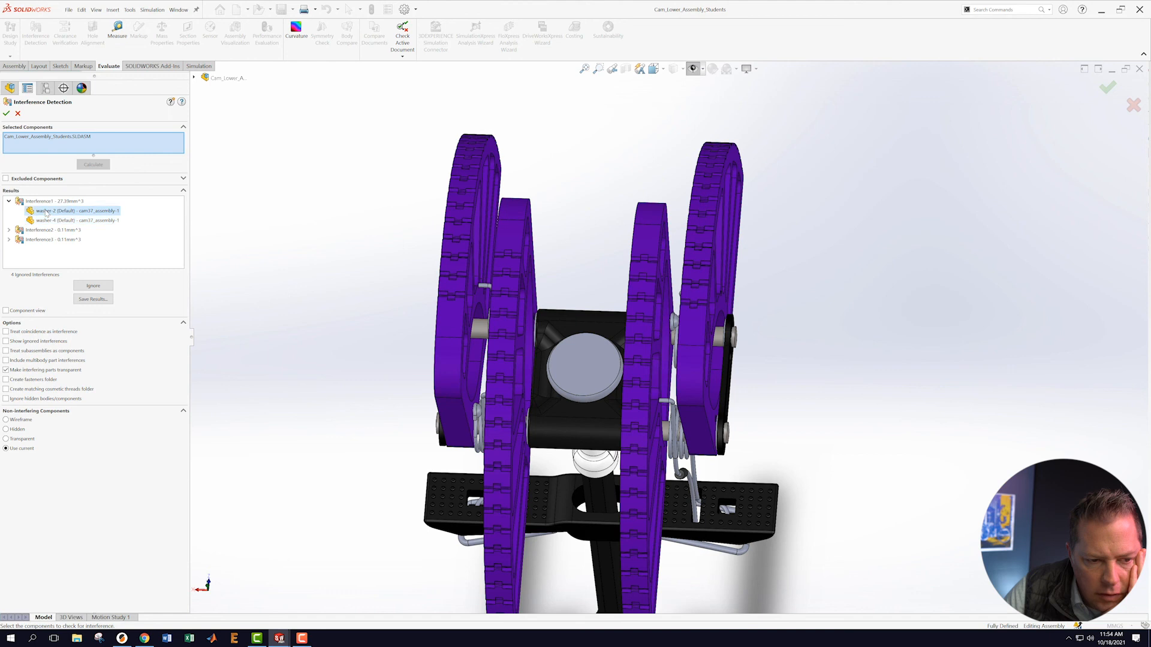
right_click(47, 213)
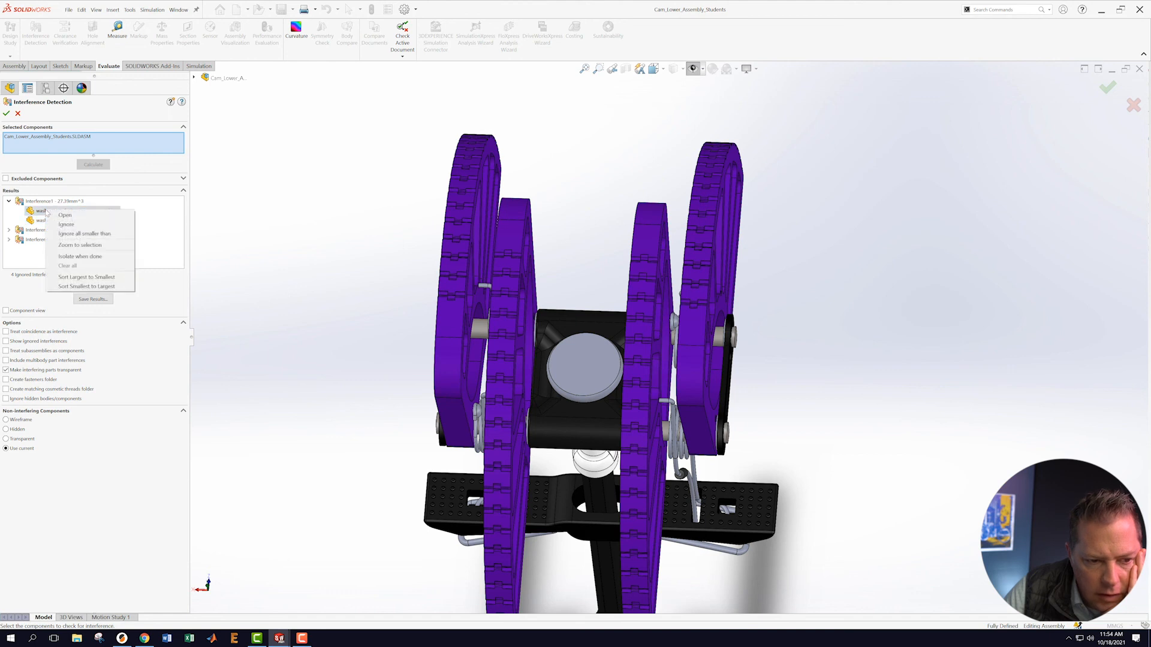
left_click(314, 233)
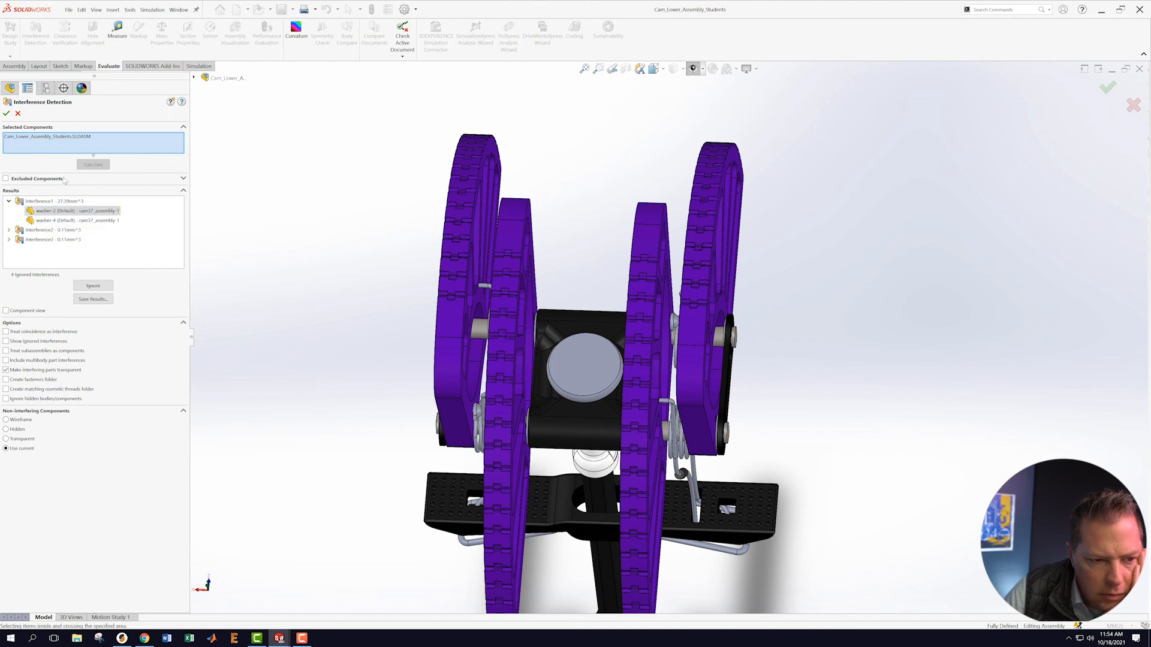
left_click(6, 114)
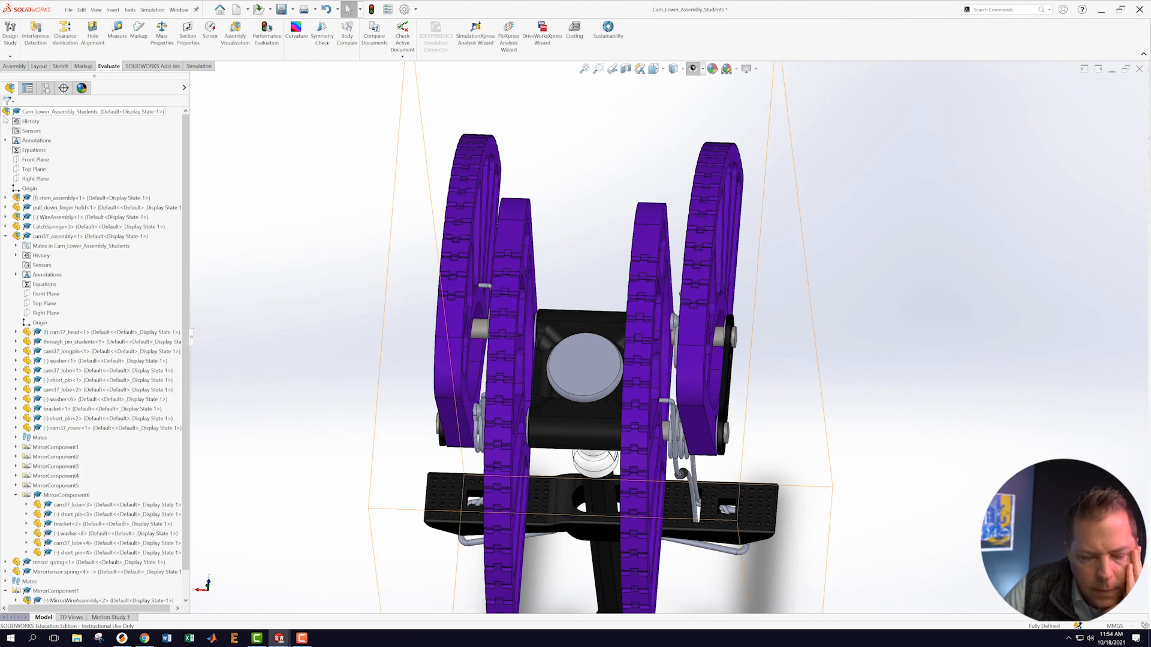
- Expand MirrorComponent1 through MirrorComponent4 of cam37_assembly in the feature tree to locate the overlapping washers
left_click(6, 236)
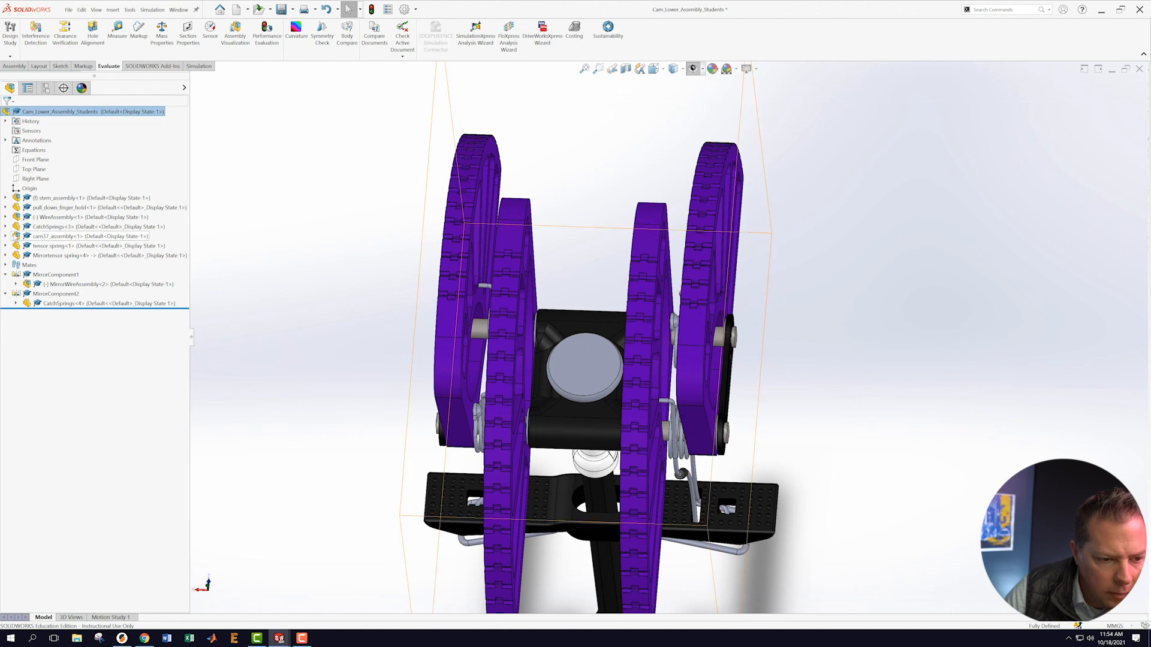
left_click(6, 236)
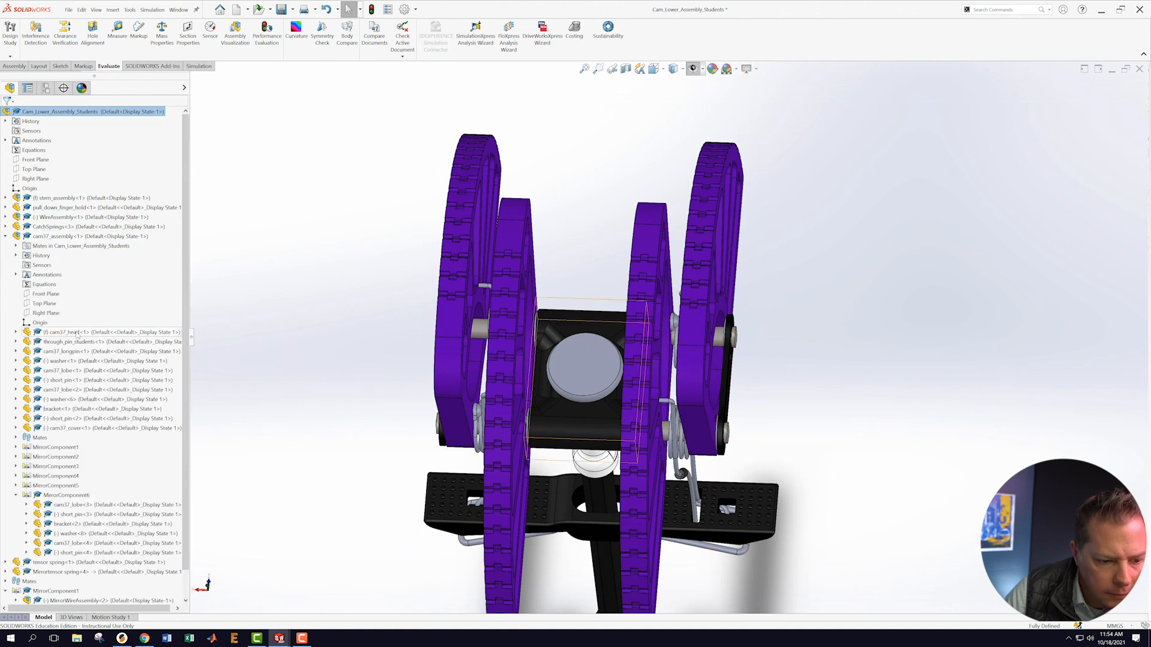
scroll(80, 389, "down", 1)
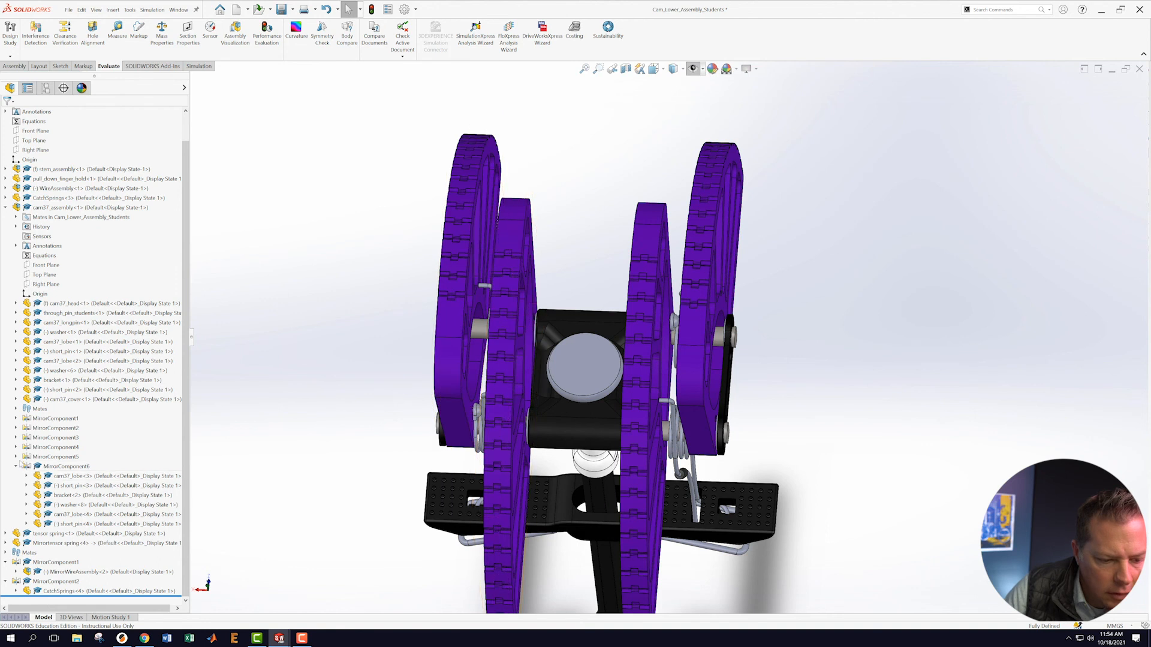
left_click(16, 418)
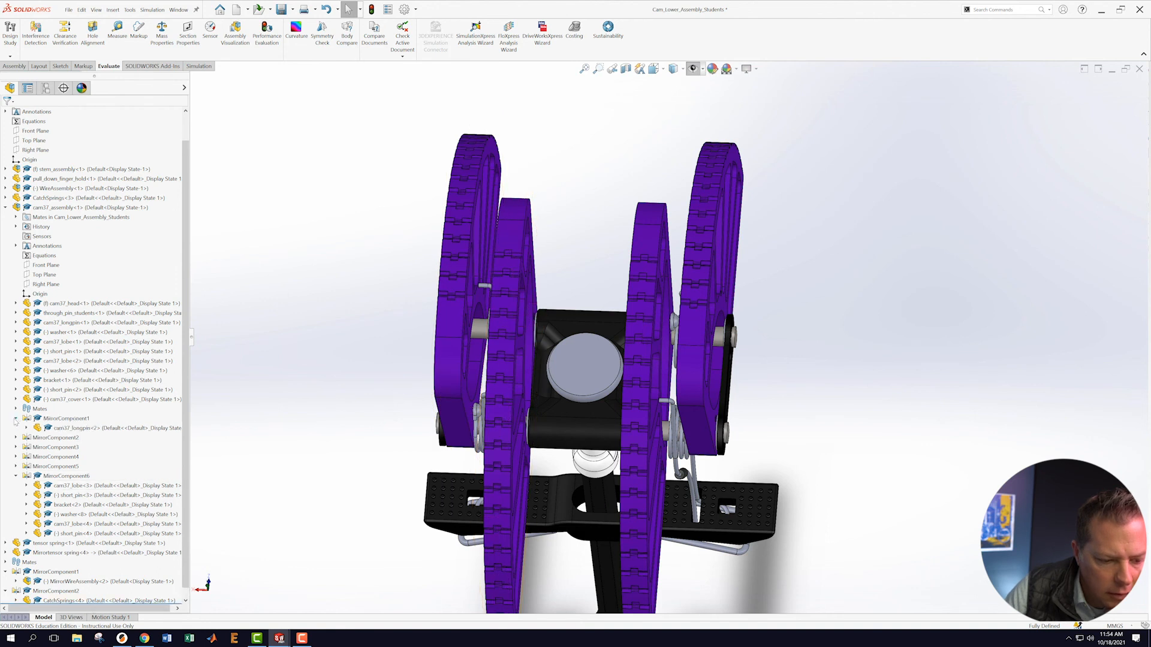
left_click(16, 438)
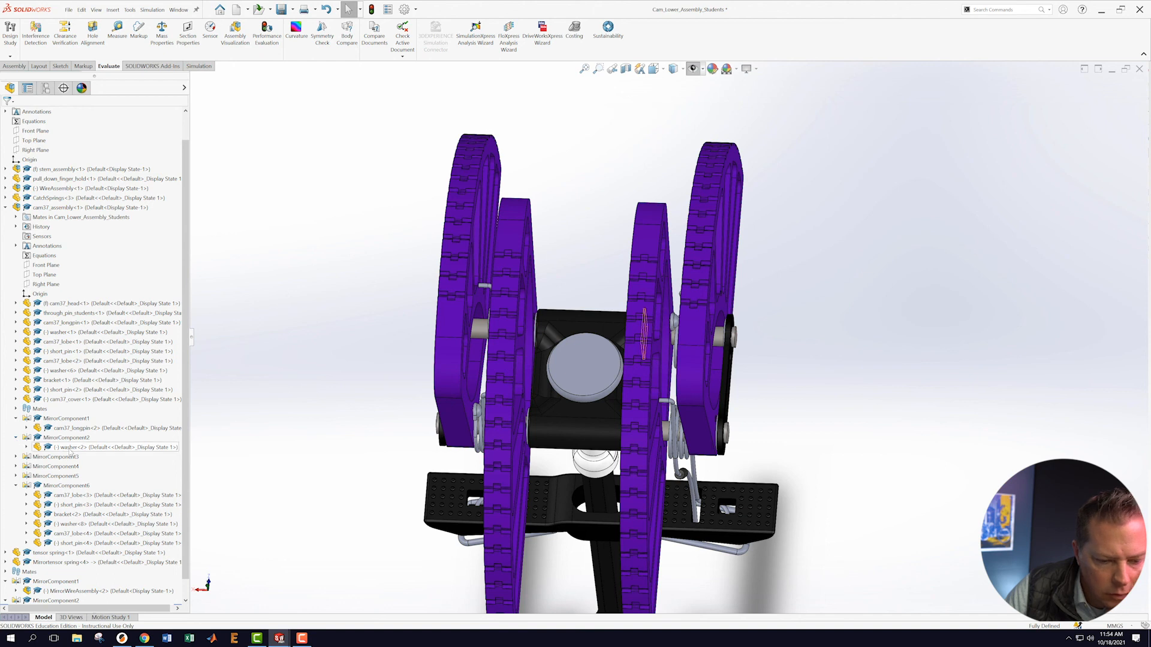
left_click(16, 457)
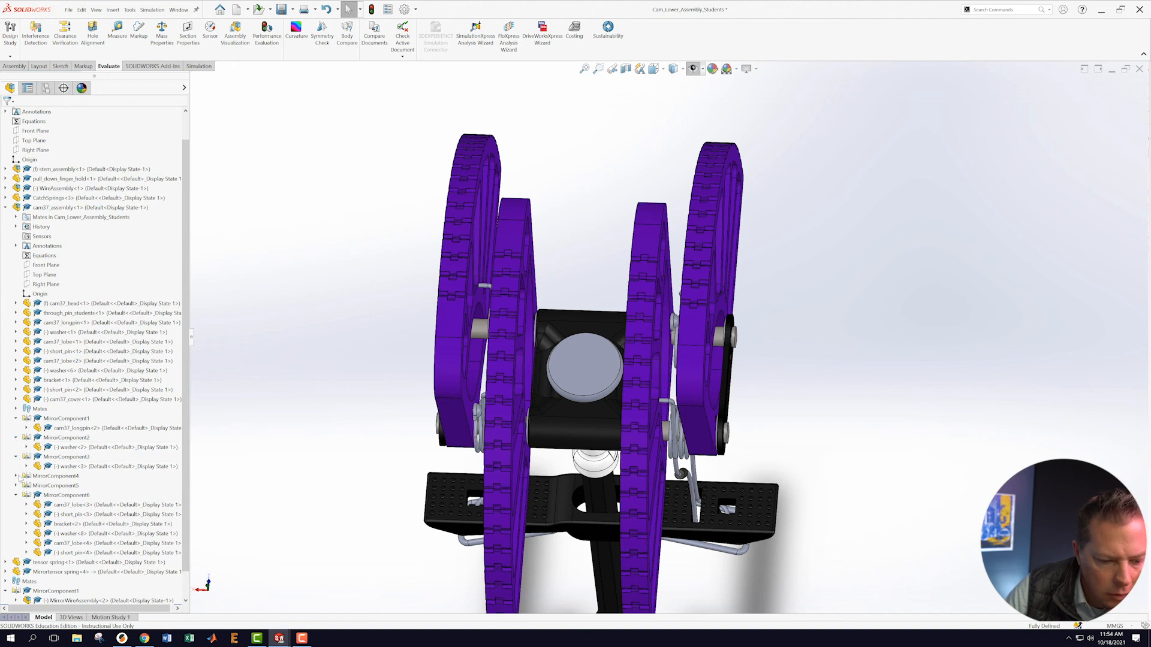
left_click(16, 477)
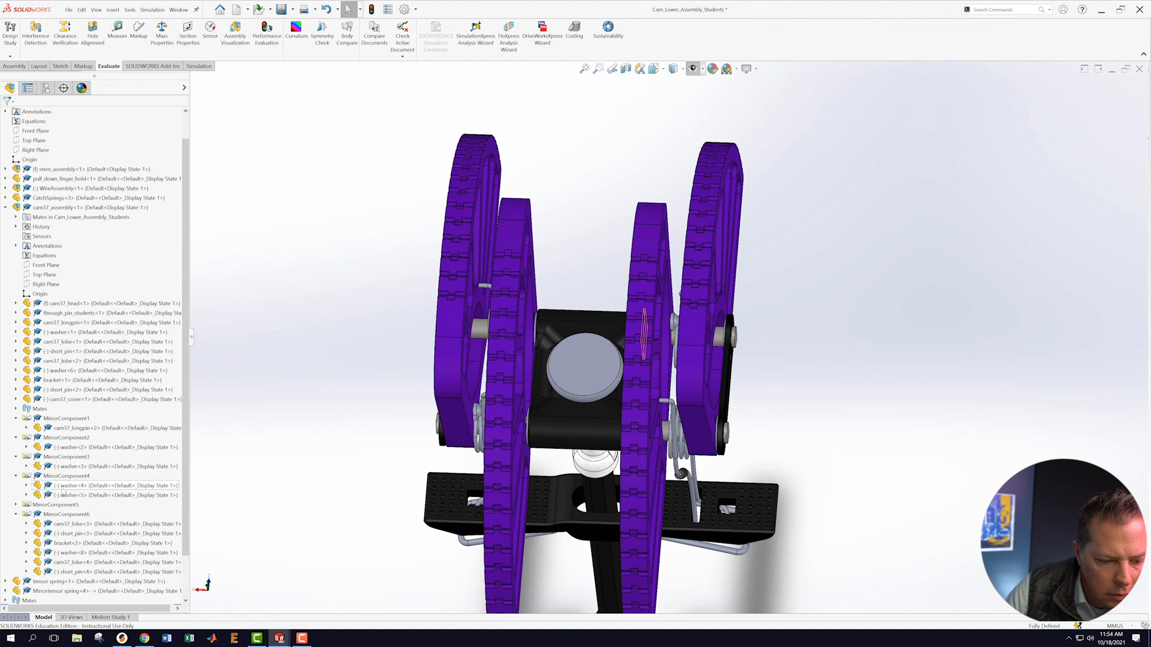
- Delete only the washer<4> component in MirrorComponent4 from the cam37_assembly subassembly, and dismiss the rebuild report
right_click(62, 486)
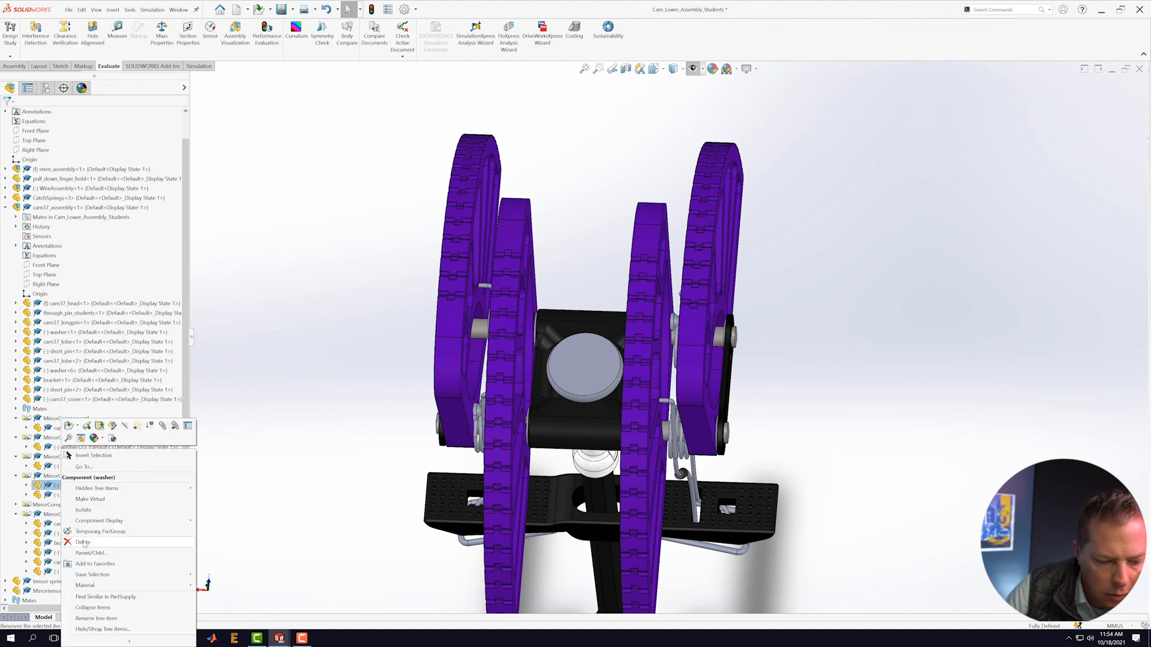
left_click(85, 543)
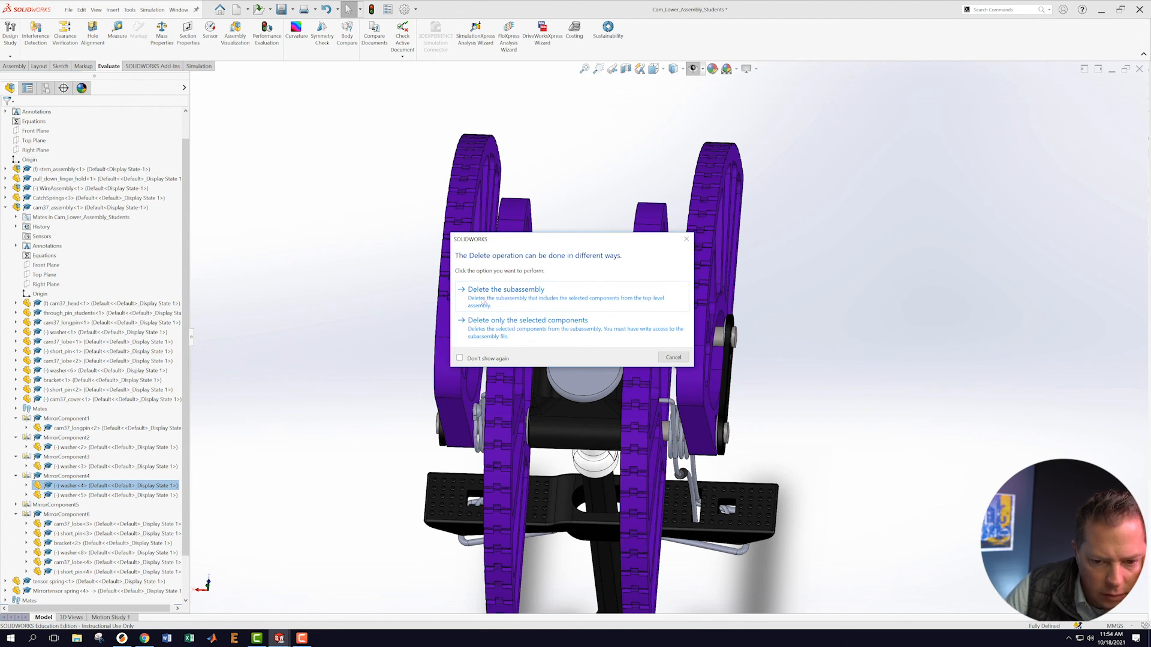
left_click(487, 328)
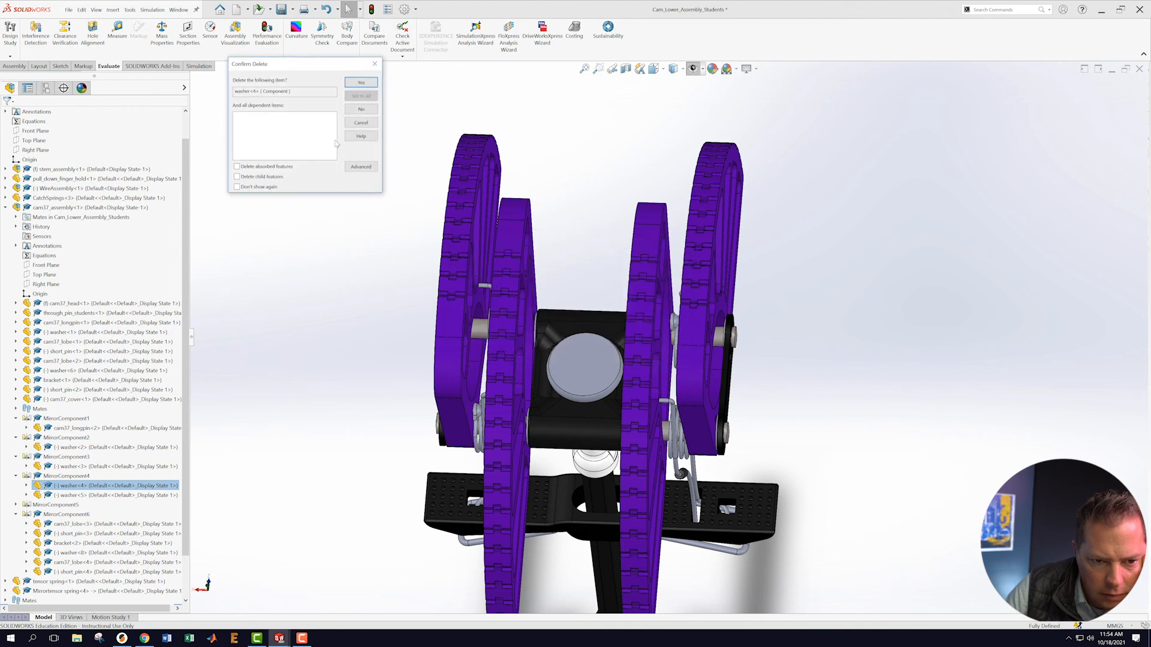
left_click(361, 82)
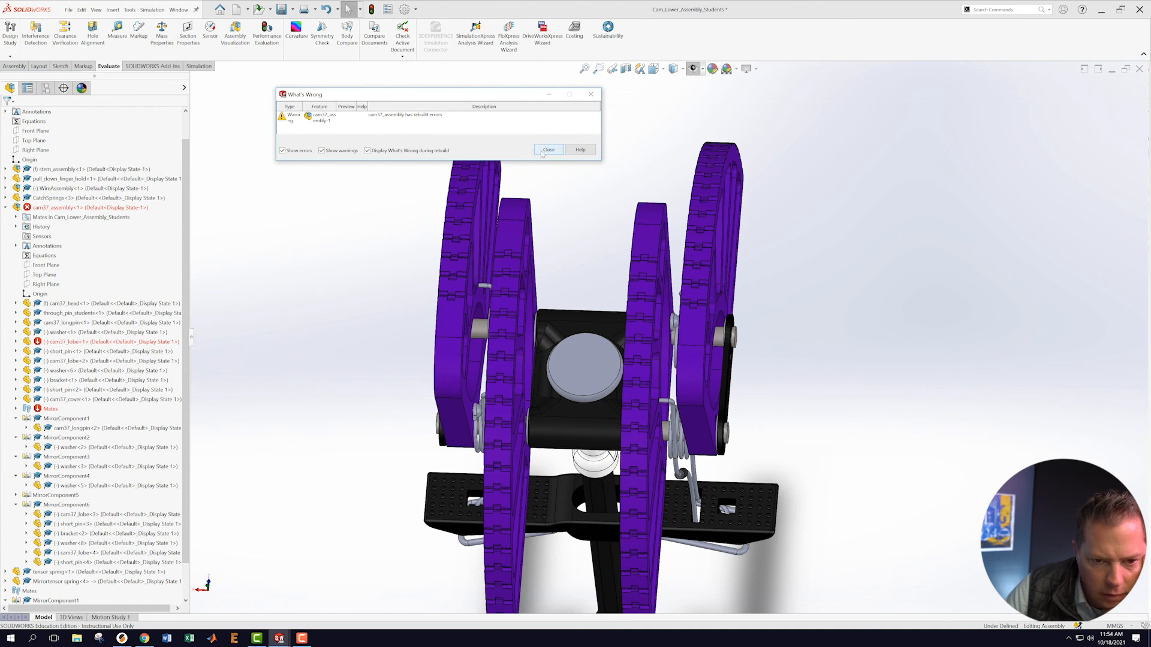
left_click(548, 149)
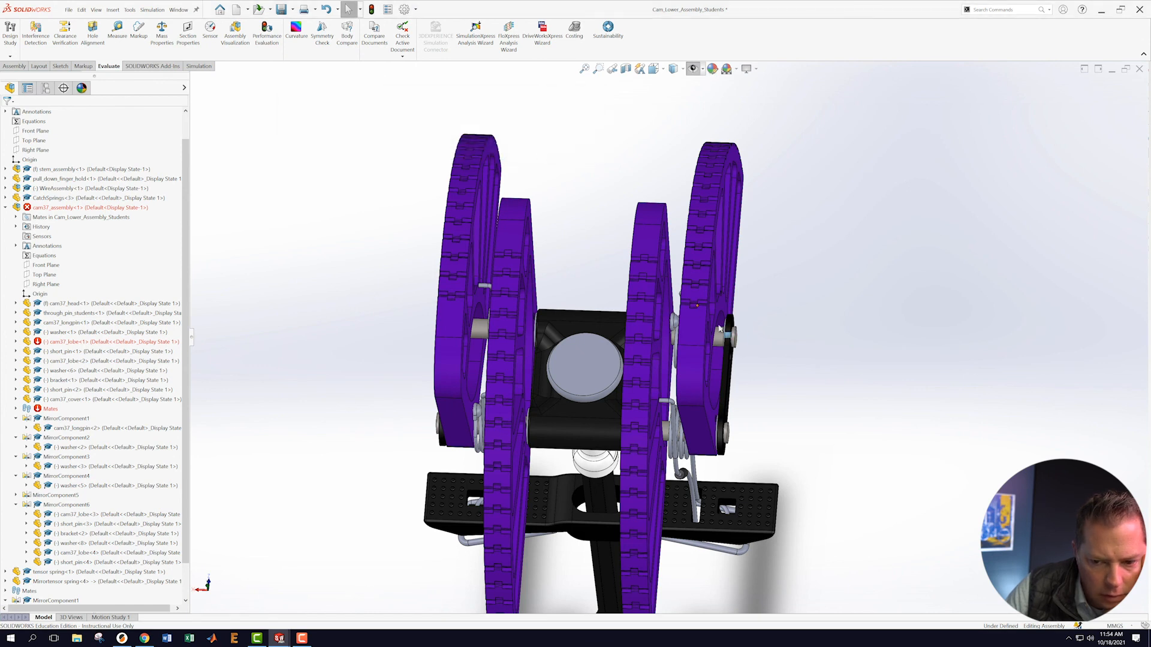
- Edit the dangling Coincident4 mate in cam37_assembly and remove its missing washer<4> face reference
middle_click_drag(815, 297, 770, 398)
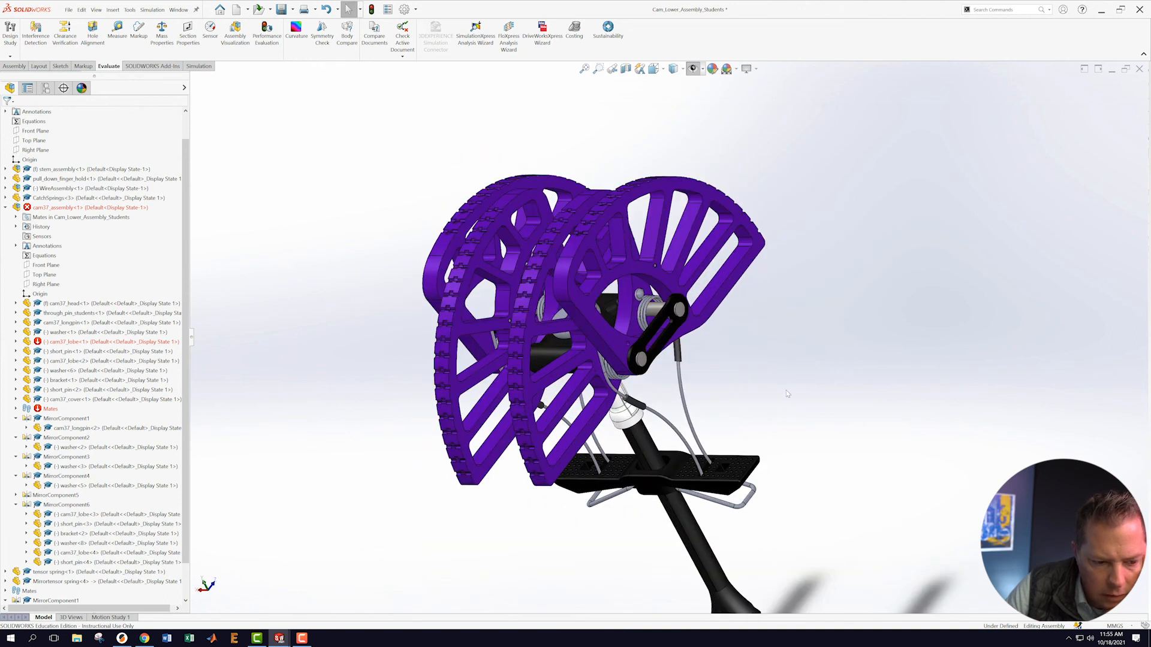
scroll(42, 473, "down", 2)
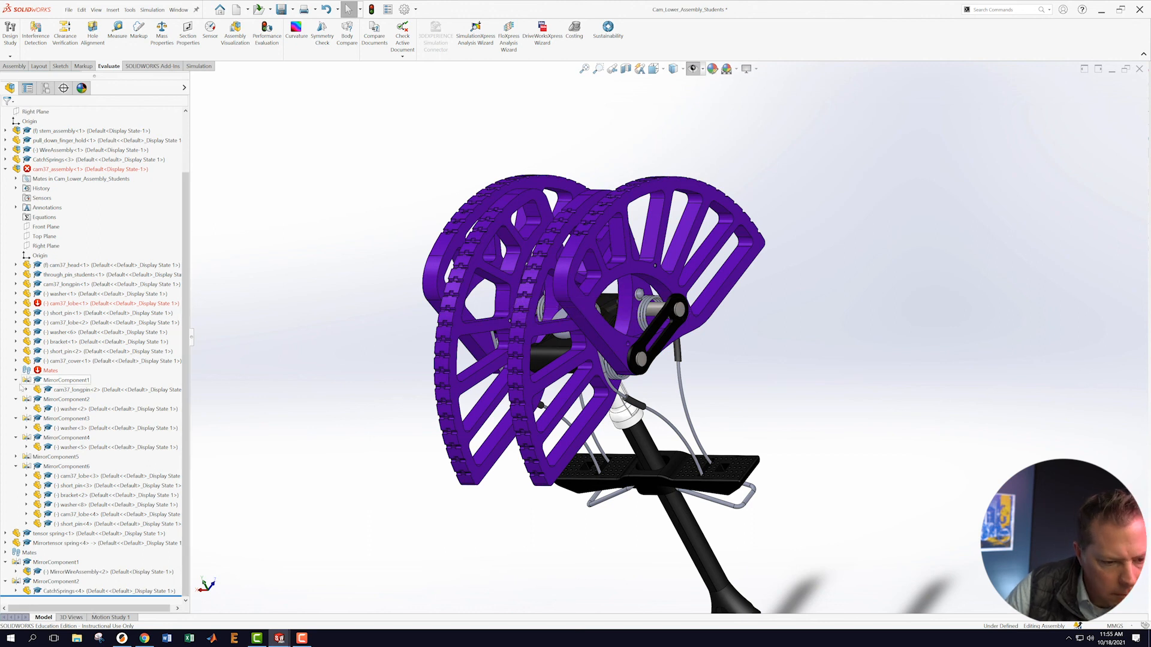
left_click(15, 371)
mouse_move(69, 451)
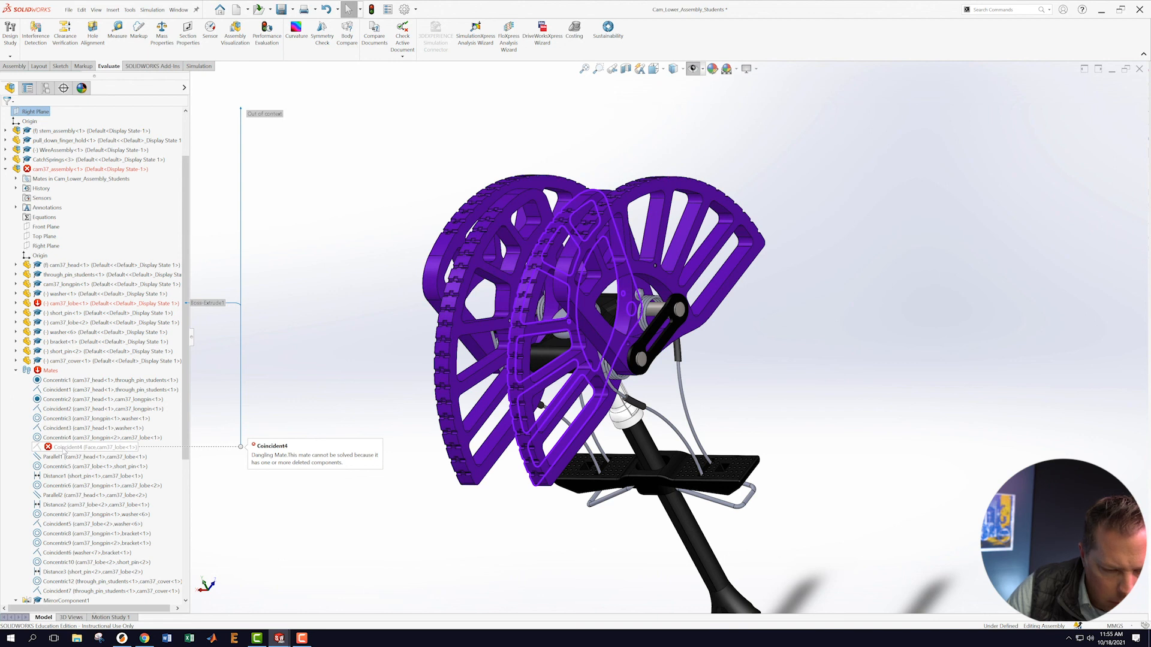
right_click(64, 449)
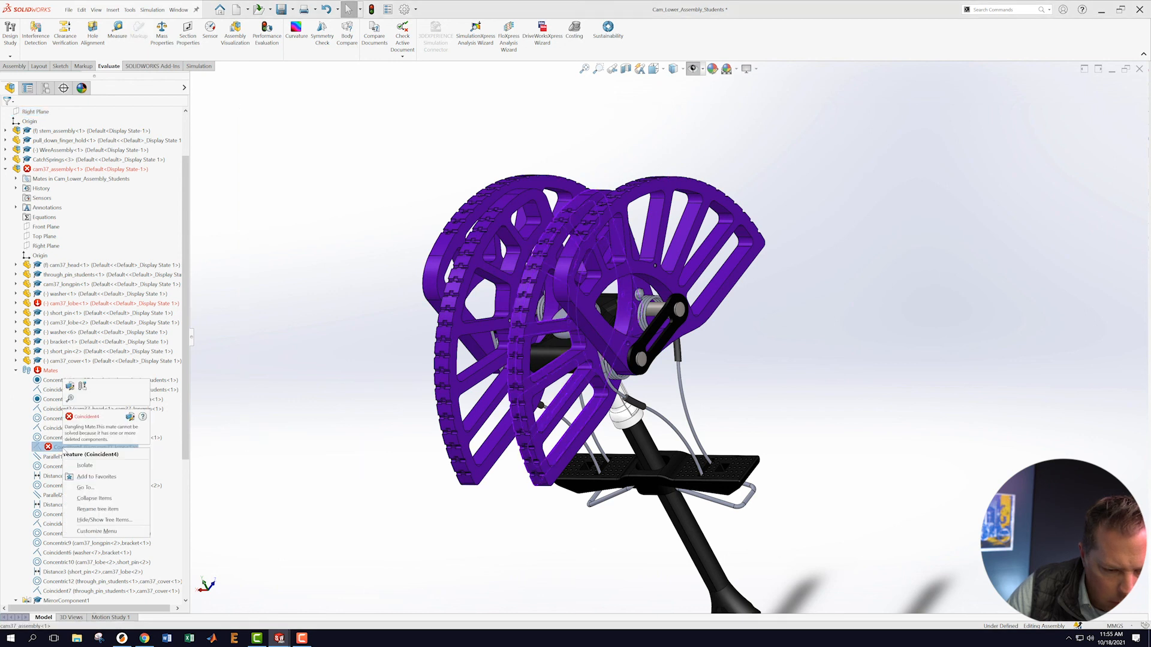
left_click(69, 389)
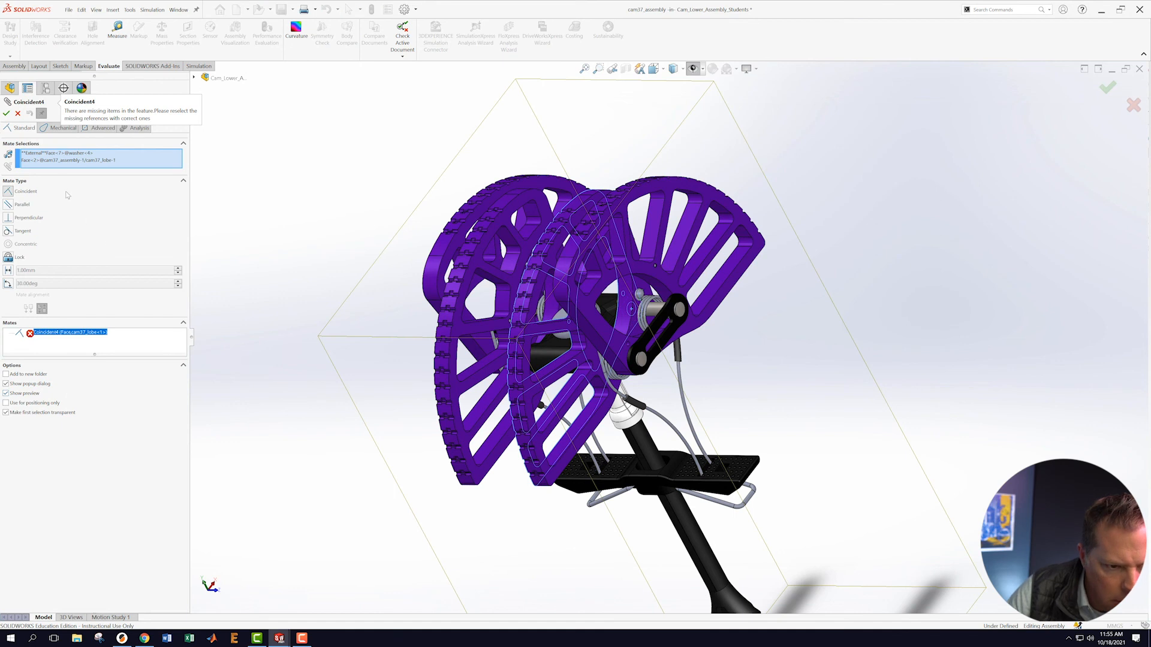
right_click(38, 154)
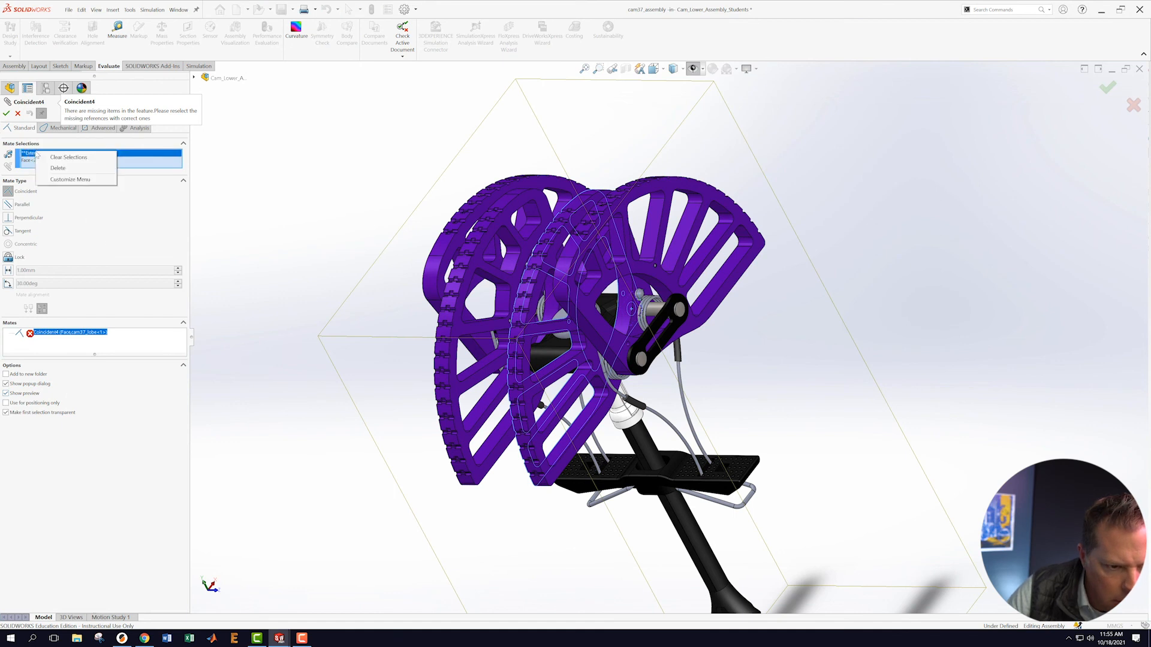
left_click(57, 168)
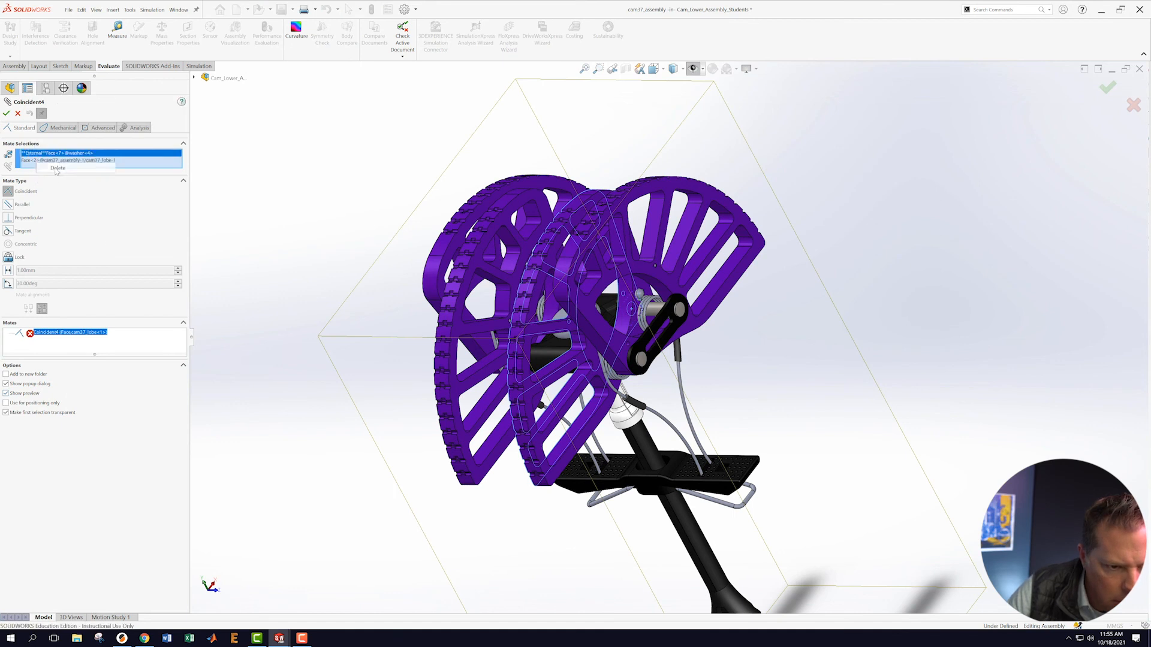
- Re-reference the Coincident4 mate to the circular edge of washer<2> and the adjacent cam37_lobe<1> face, and accept it
scroll(629, 246, "down", 3)
scroll(629, 242, "down", 2)
middle_click_drag(628, 242, 565, 289)
right_click(562, 280)
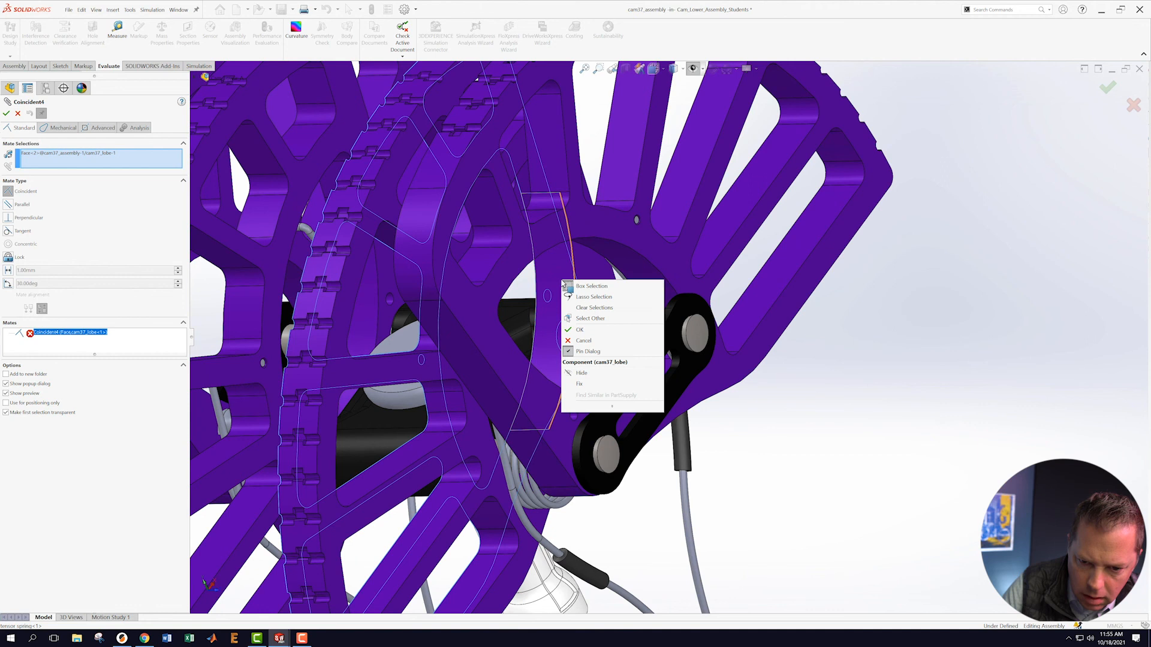
key("Escape")
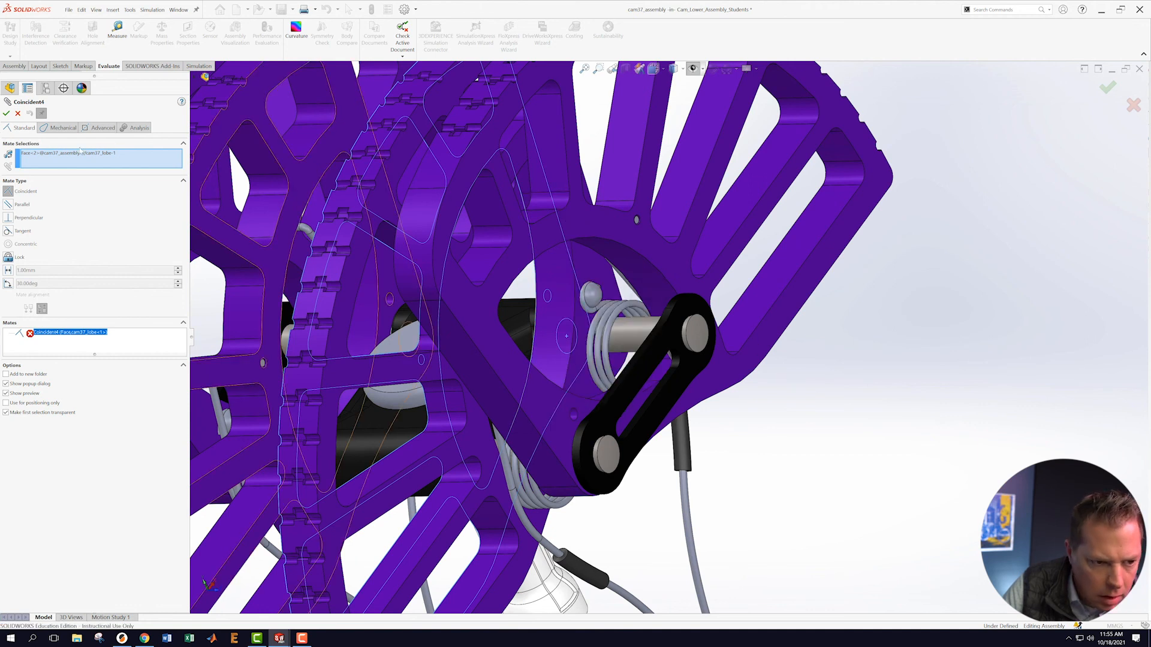
scroll(560, 335, "down", 3)
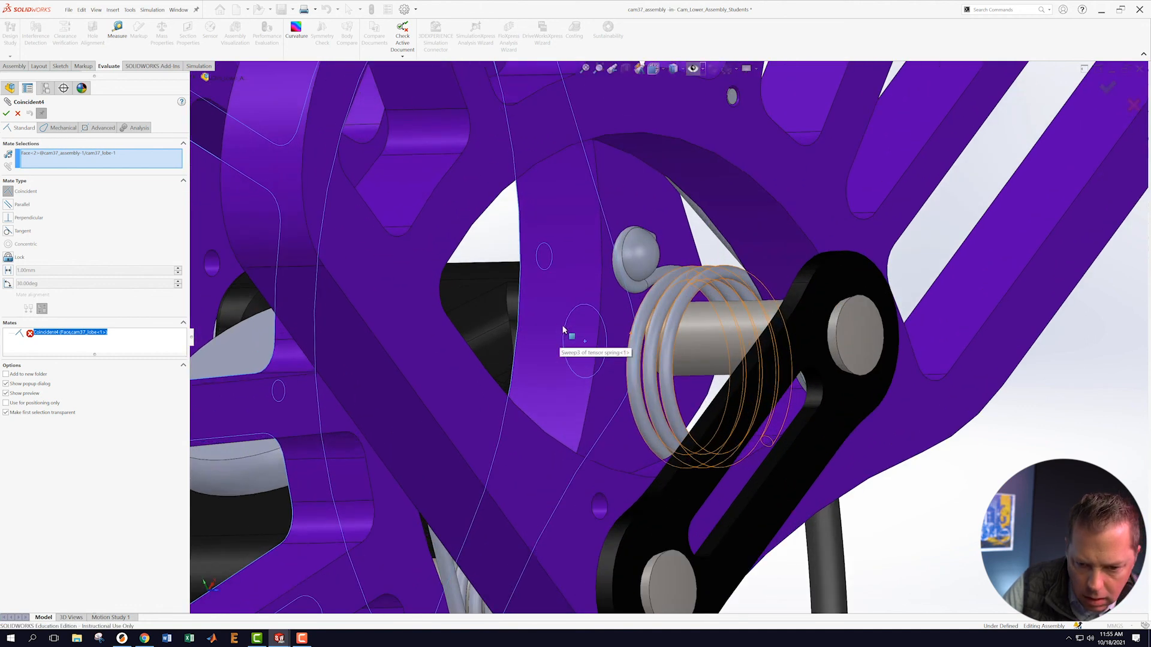
middle_click_drag(523, 328, 582, 338)
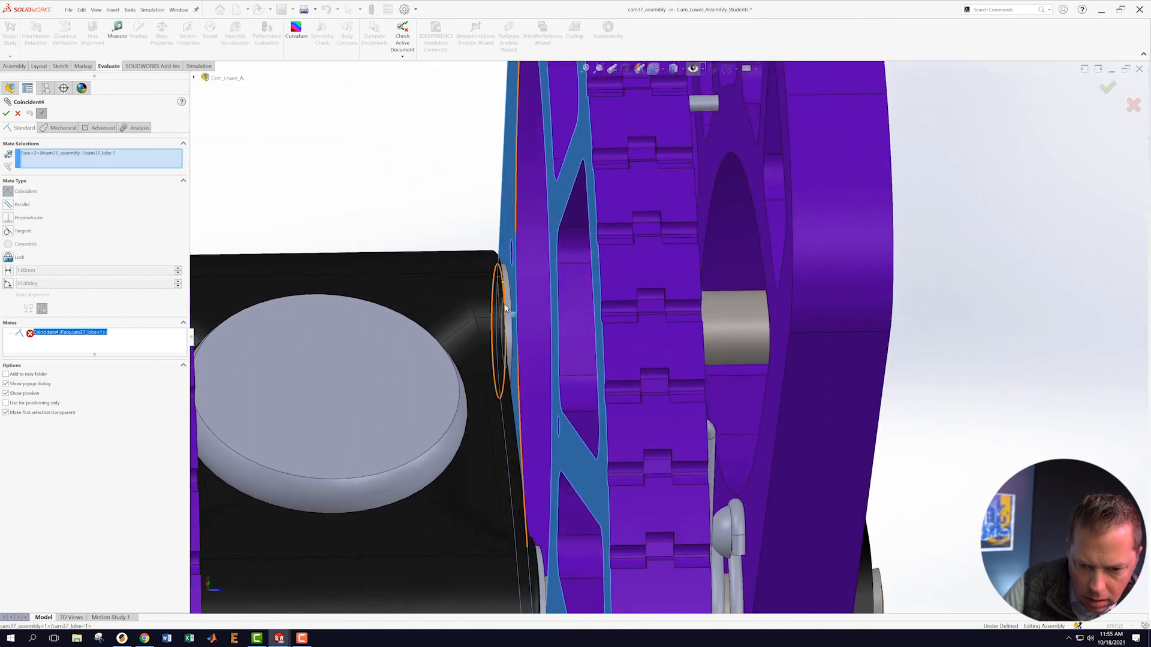
scroll(527, 327, "down", 2)
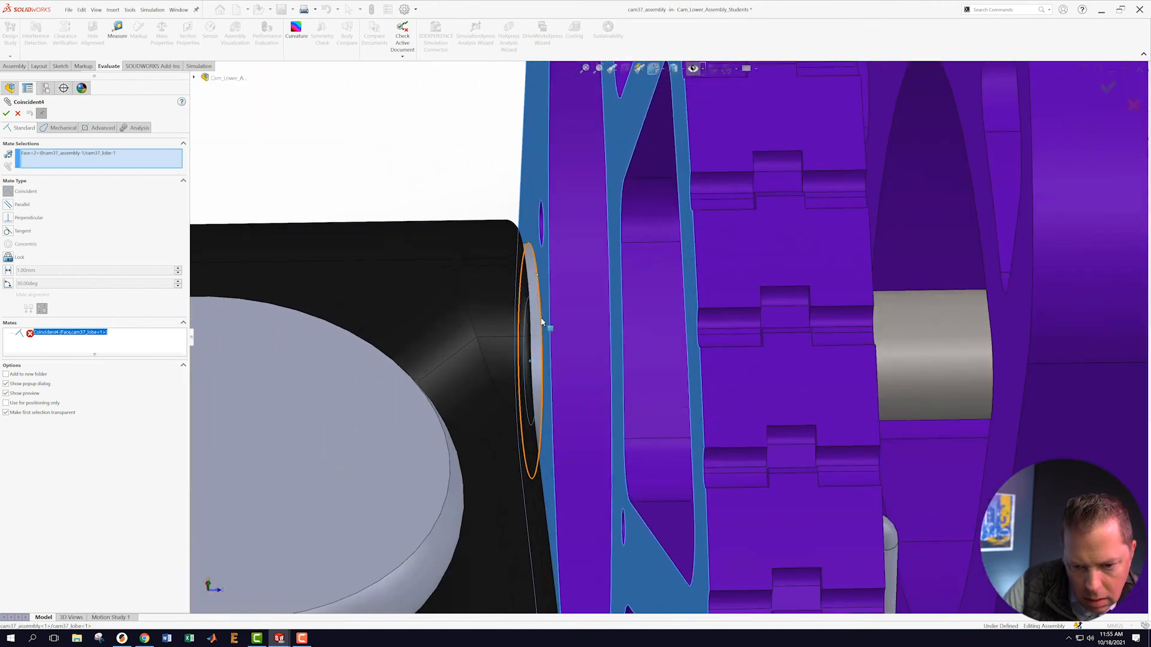
left_click(542, 322)
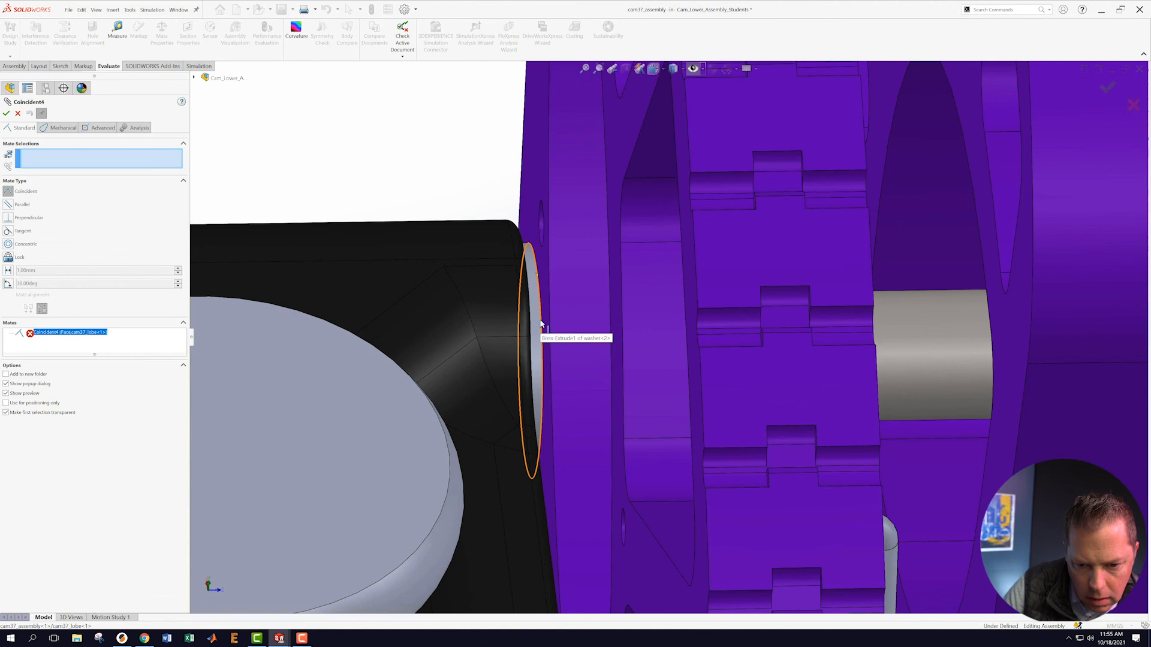
left_click(543, 316)
left_click(545, 313)
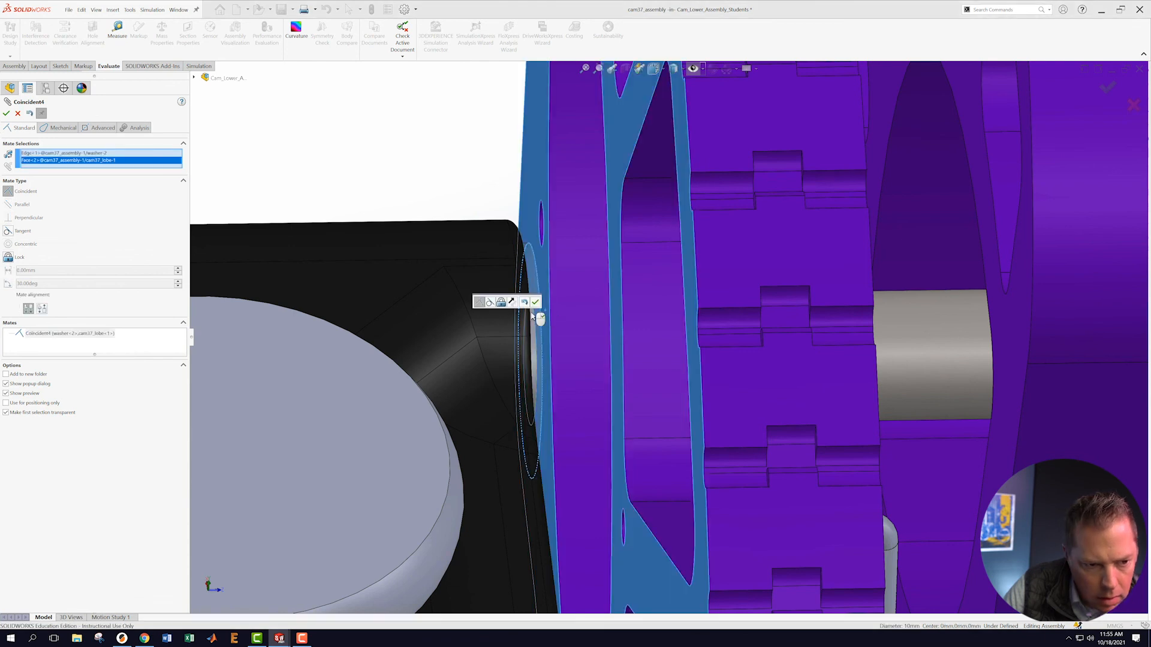
left_click(6, 113)
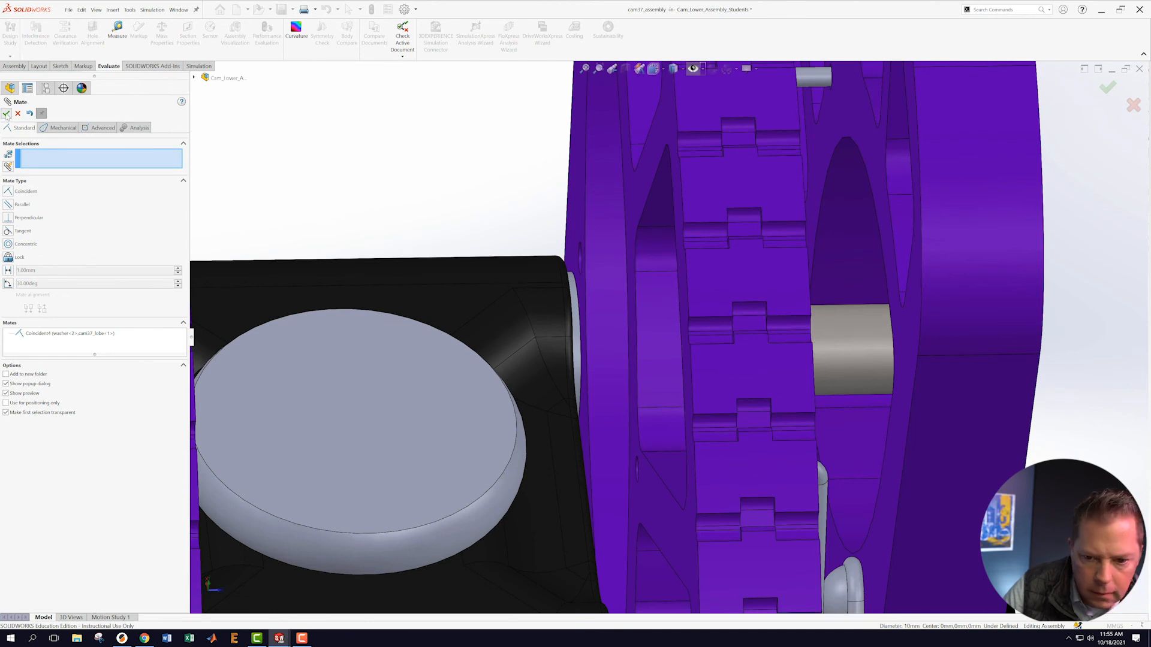
key("Escape")
- Collapse cam37_assembly in the feature tree and calculate interferences for the whole Cam_Lower_Assembly_Students assembly
scroll(445, 209, "up", 10)
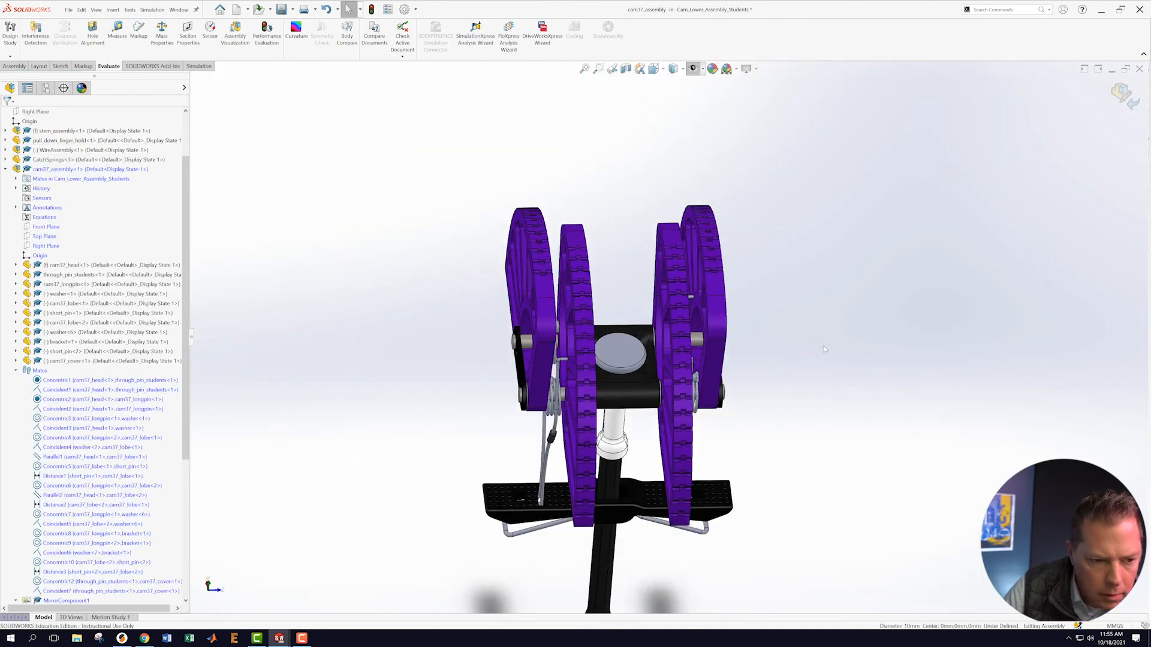
middle_click_drag(528, 229, 159, 218)
left_click(5, 169)
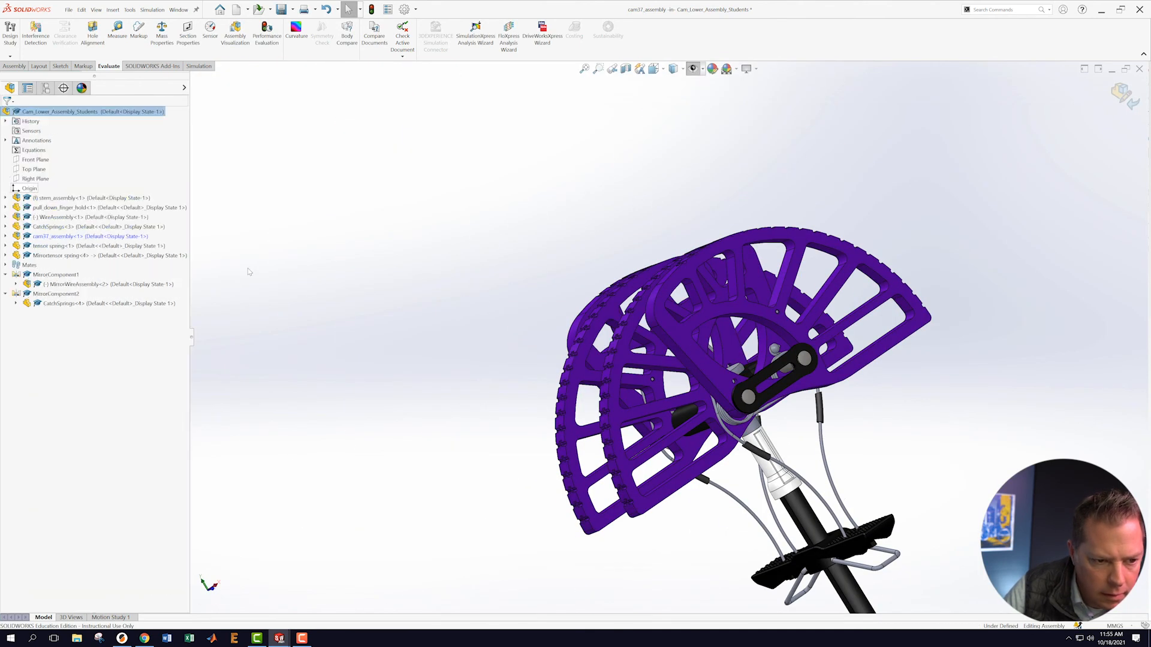
scroll(594, 321, "up", 3)
middle_click_drag(595, 321, 773, 240)
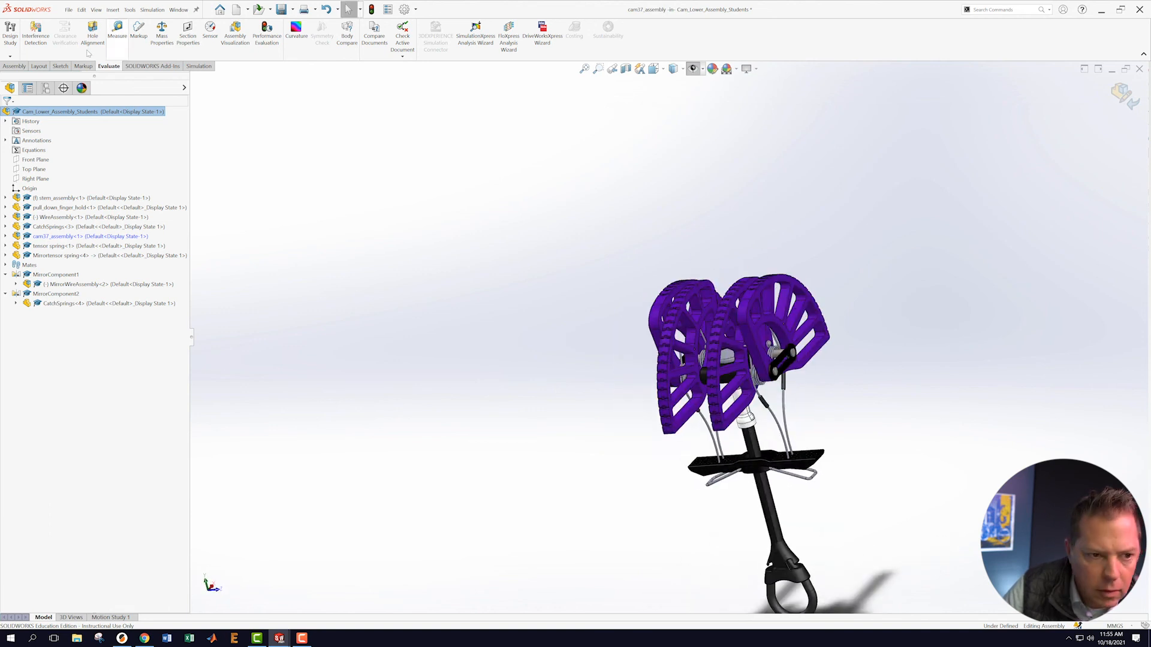
left_click(36, 33)
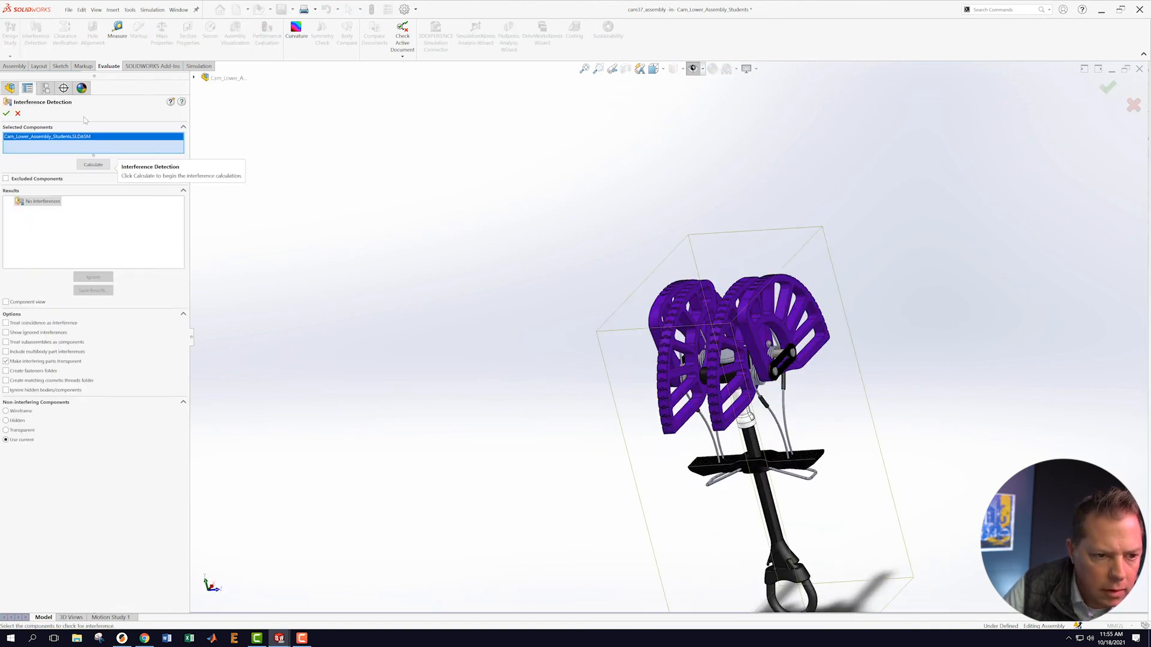
left_click(93, 164)
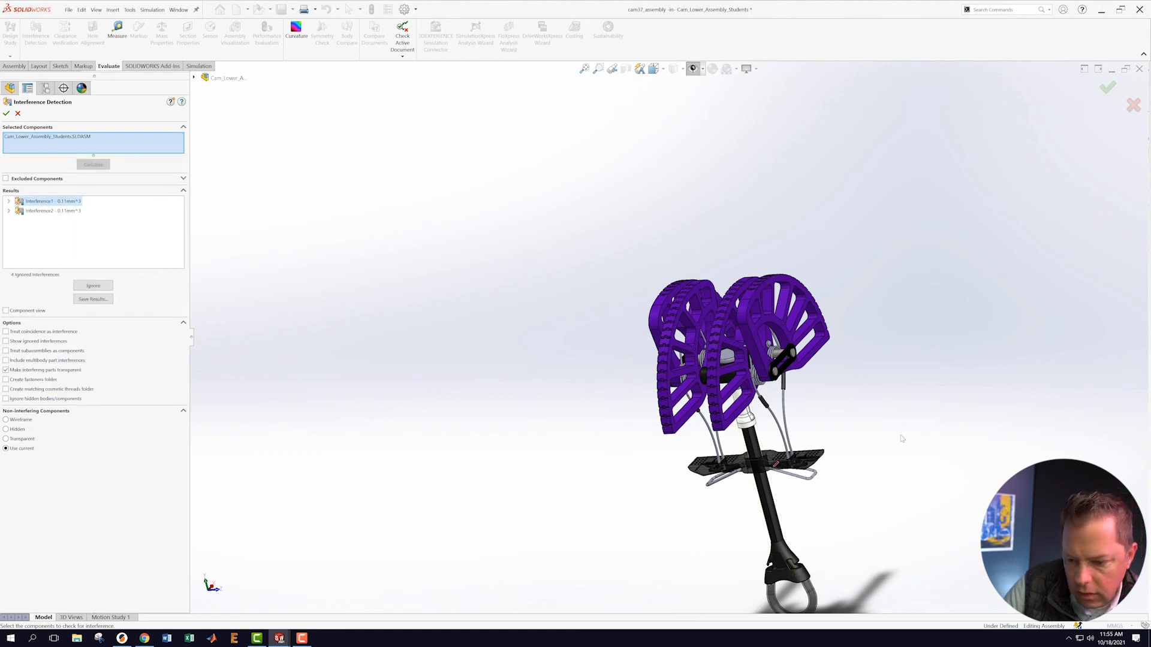
- Inspect the first interference at the pull-down finger hold from several angles, and close the interference check
scroll(899, 444, "down", 5)
middle_click_drag(753, 445, 752, 418)
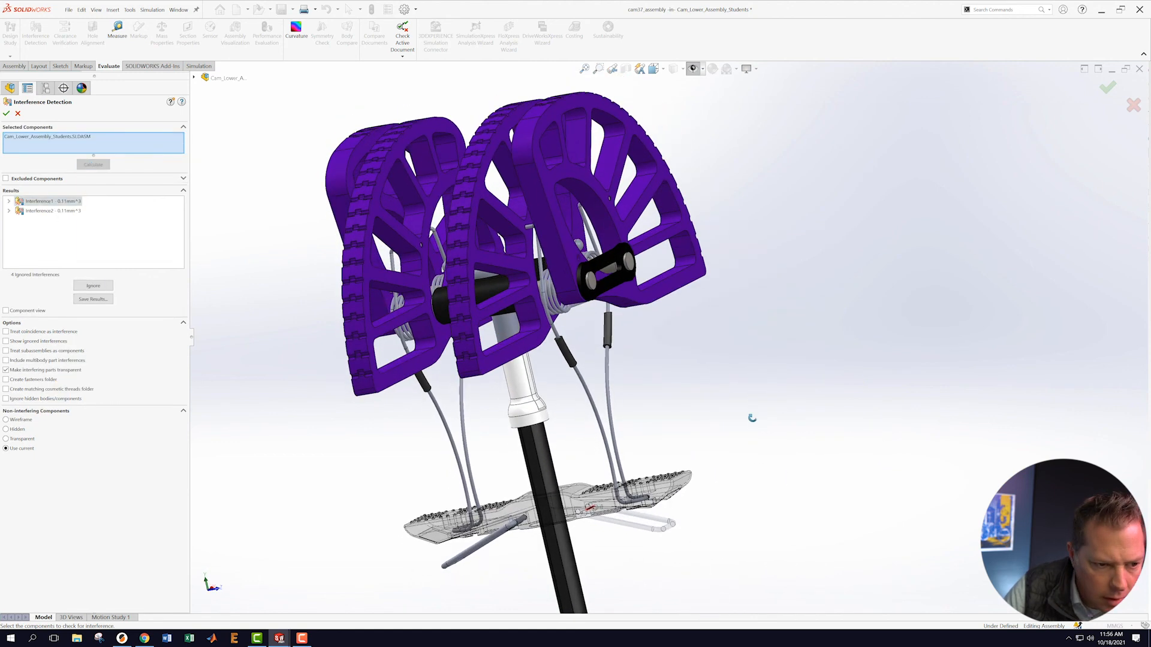
scroll(723, 487, "up", 3)
scroll(609, 431, "down", 5)
scroll(633, 237, "up", 3)
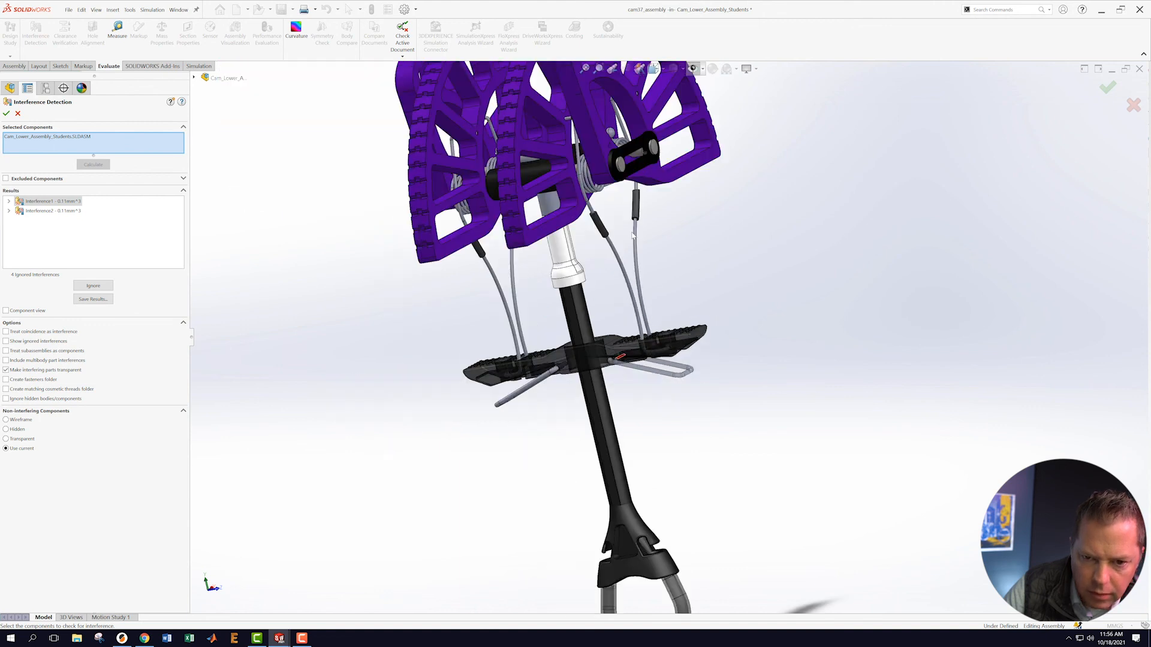
scroll(634, 236, "up", 2)
scroll(633, 236, "down", 4)
scroll(633, 240, "up", 2)
middle_click_drag(635, 246, 906, 404)
scroll(771, 331, "up", 4)
middle_click_drag(772, 329, 383, 352)
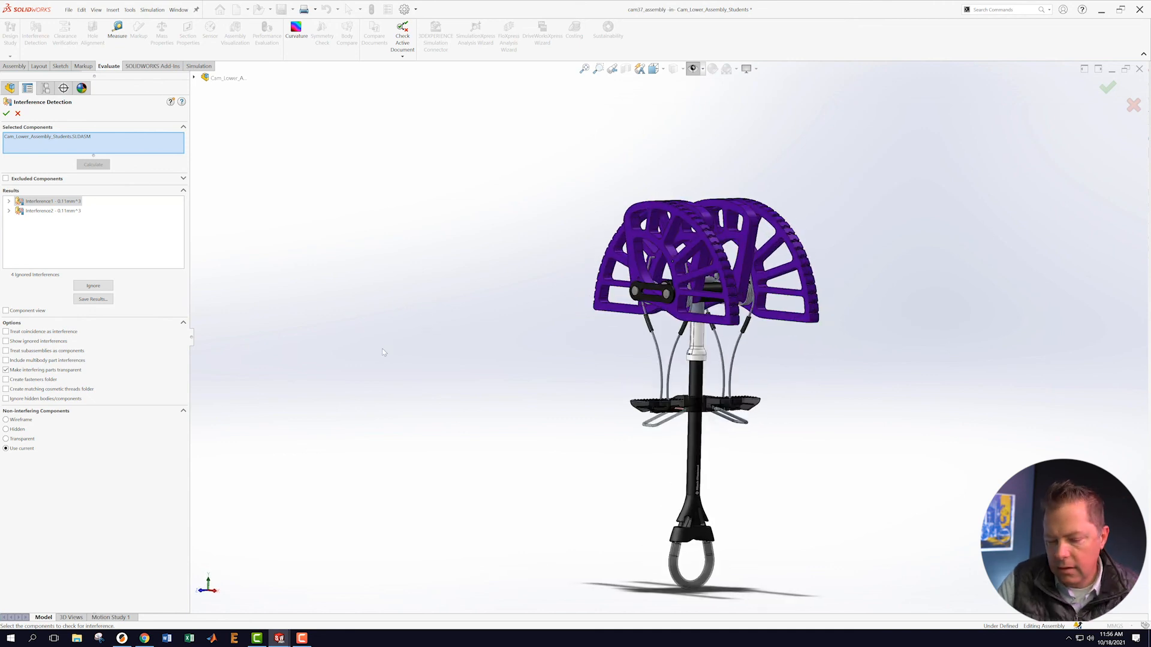
left_click(6, 114)
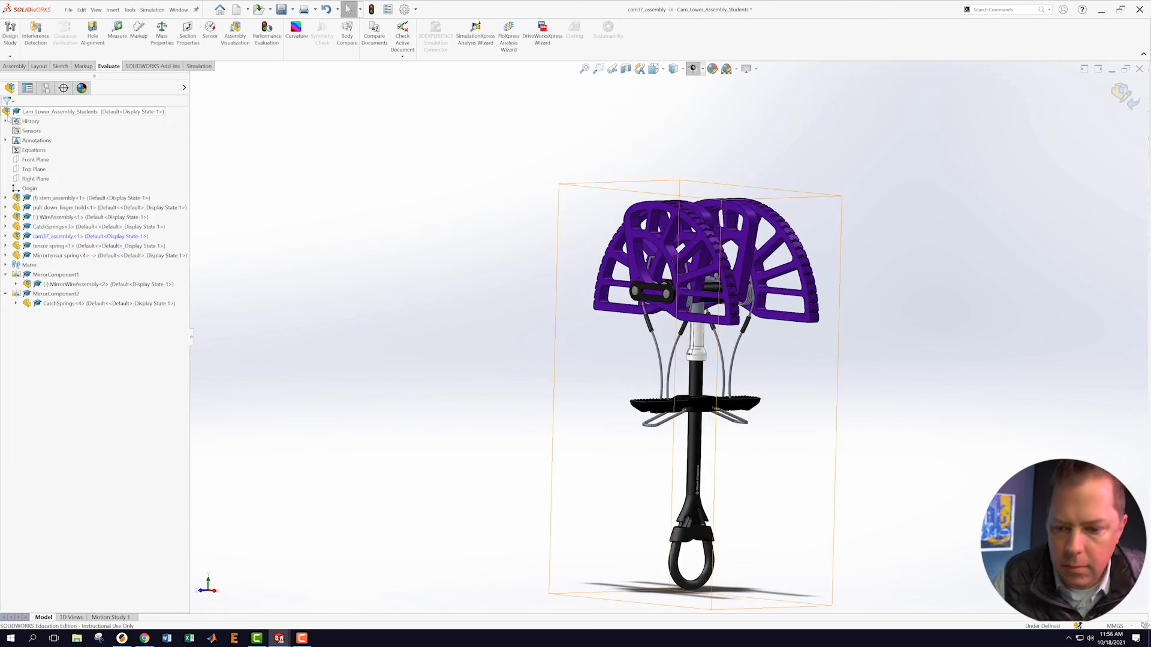
- Examine the completed cam assembly from the front, from above and close up around the cam head and lobes
middle_click_drag(896, 462, 786, 405, "ctrl")
middle_click_drag(686, 330, 600, 337)
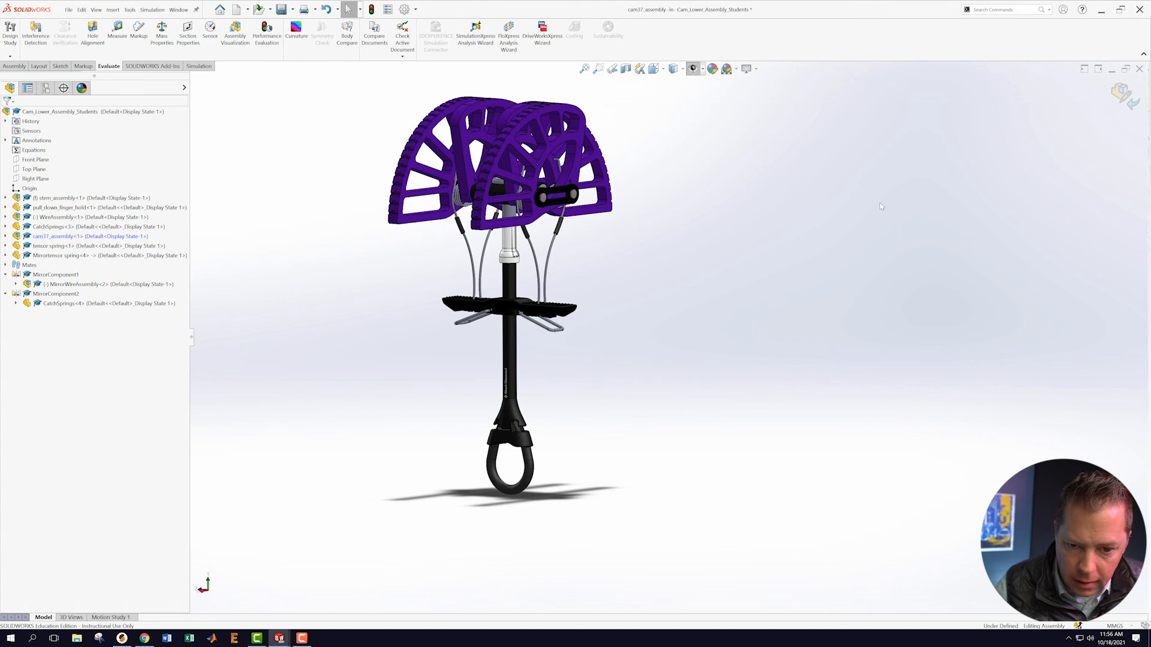
middle_click_drag(614, 235, 651, 439)
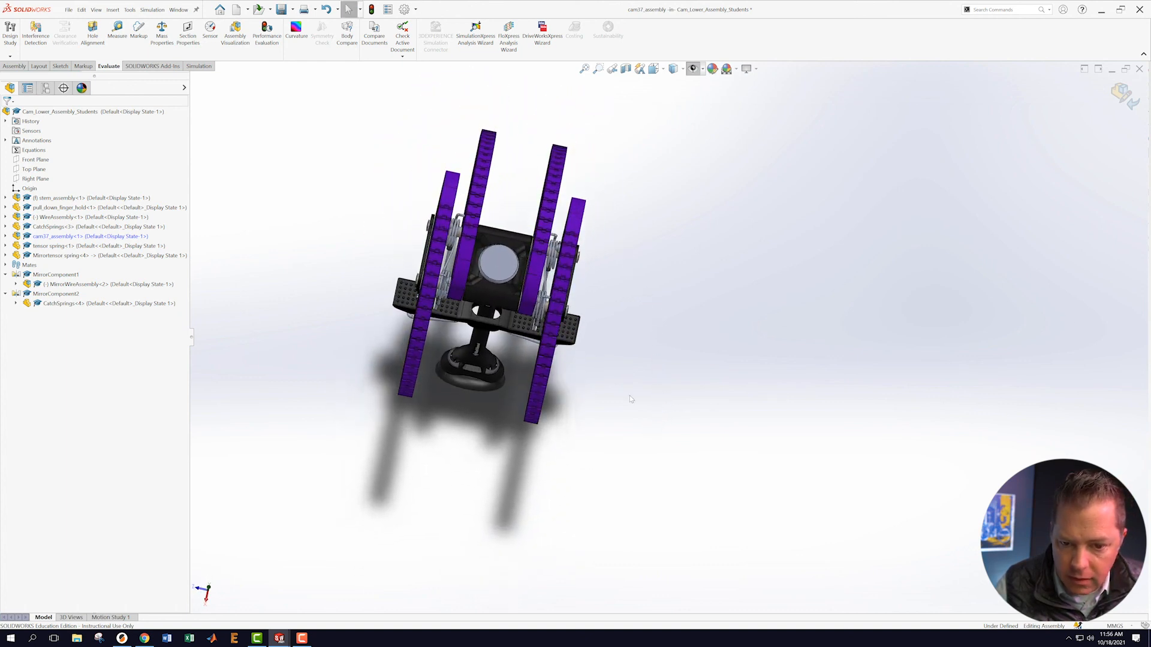
scroll(570, 266, "down", 1)
scroll(570, 266, "down", 1)
scroll(746, 288, "down", 3)
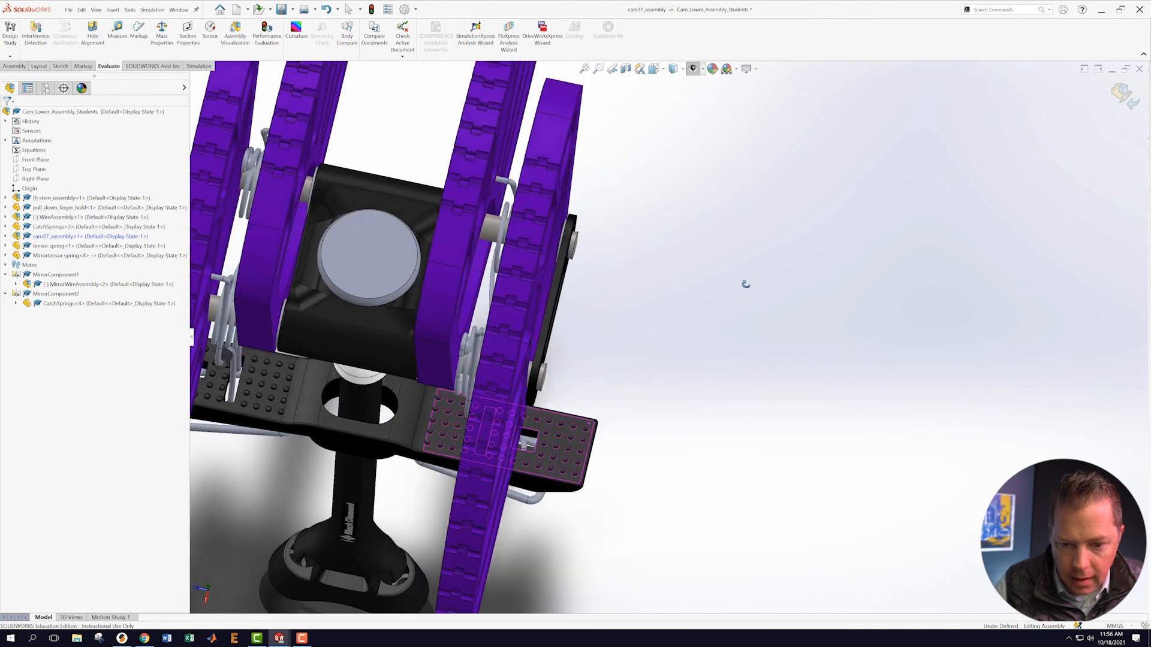
mouse_move(760, 284)
middle_mouse_down()
mouse_move(756, 296)
mouse_move(745, 272)
mouse_move(757, 286)
middle_mouse_up()
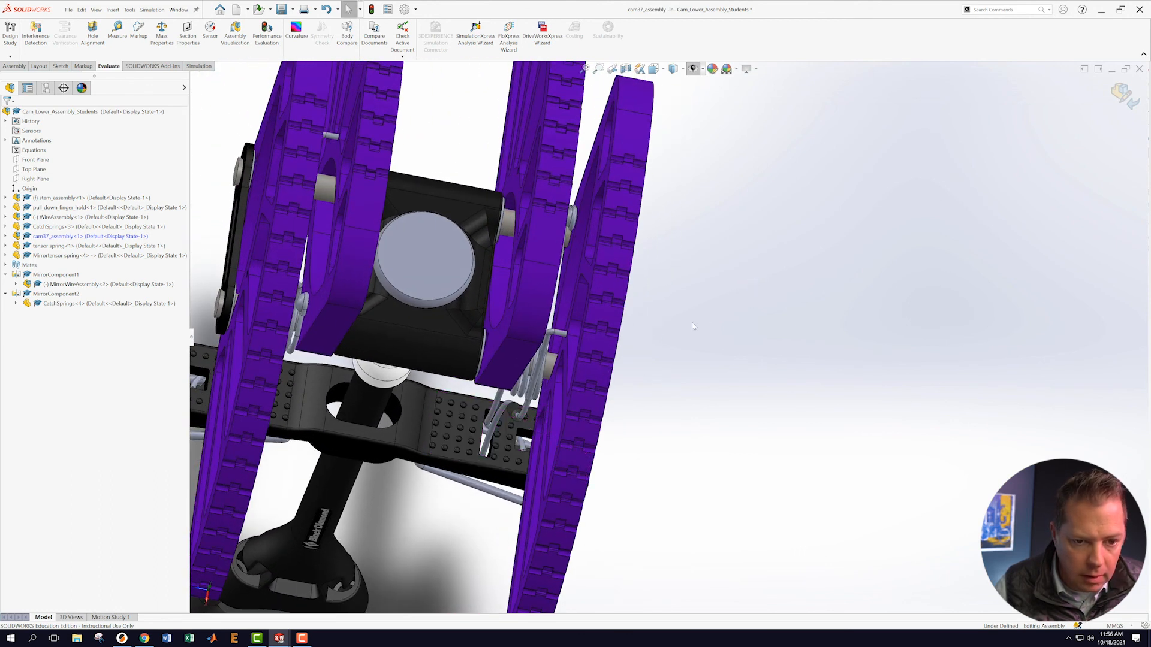
scroll(655, 324, "up", 3)
scroll(655, 324, "up", 2)
middle_click_drag(799, 326, 800, 243)
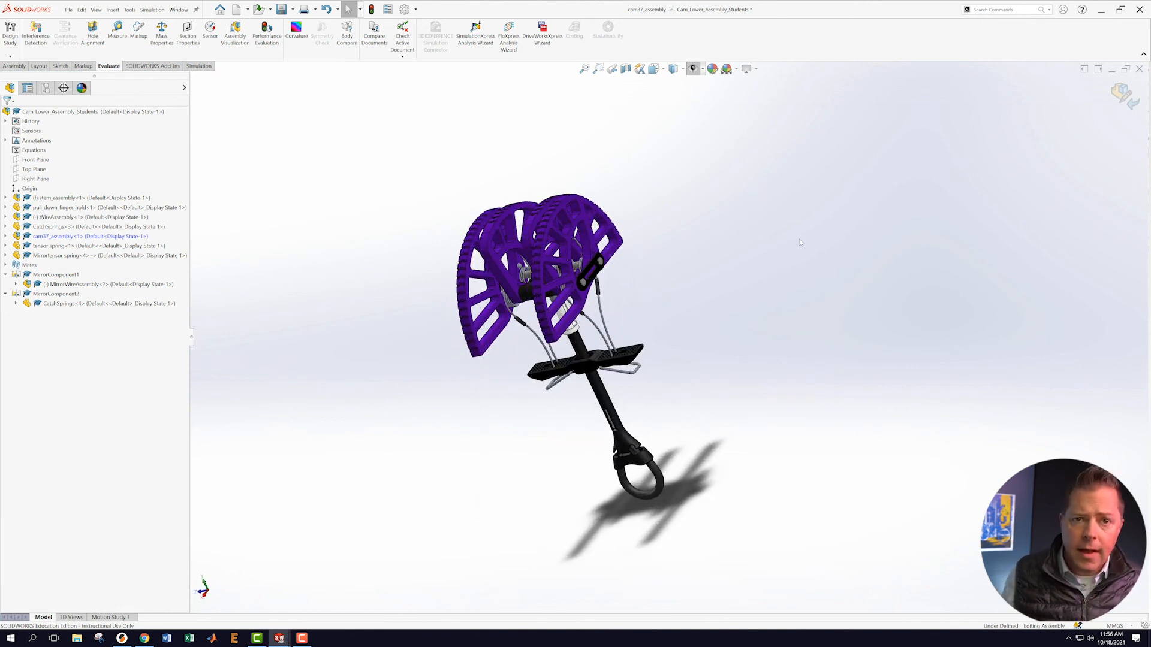